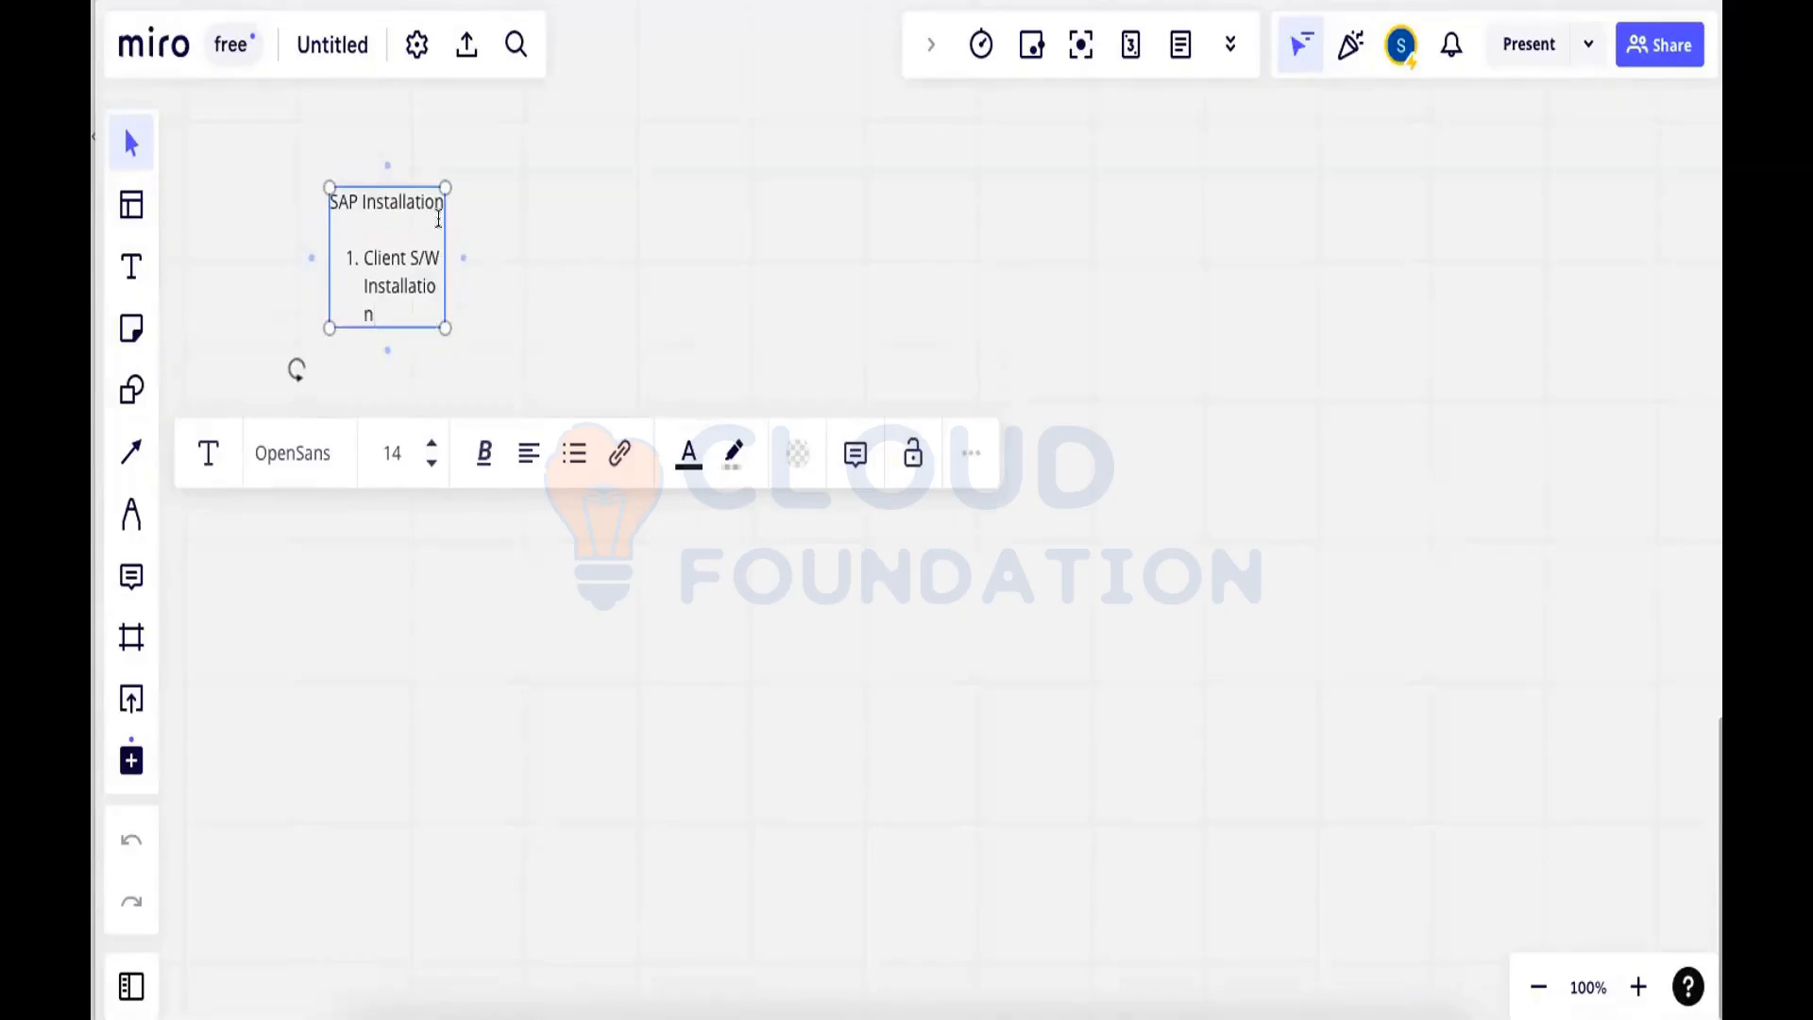
# - Label item 1 'Client S/W Installation (SAP GUI): Individually on each end user pc' and widen the notes box
pyautogui.moveTo(446, 223); pyautogui.dragTo(772, 192)
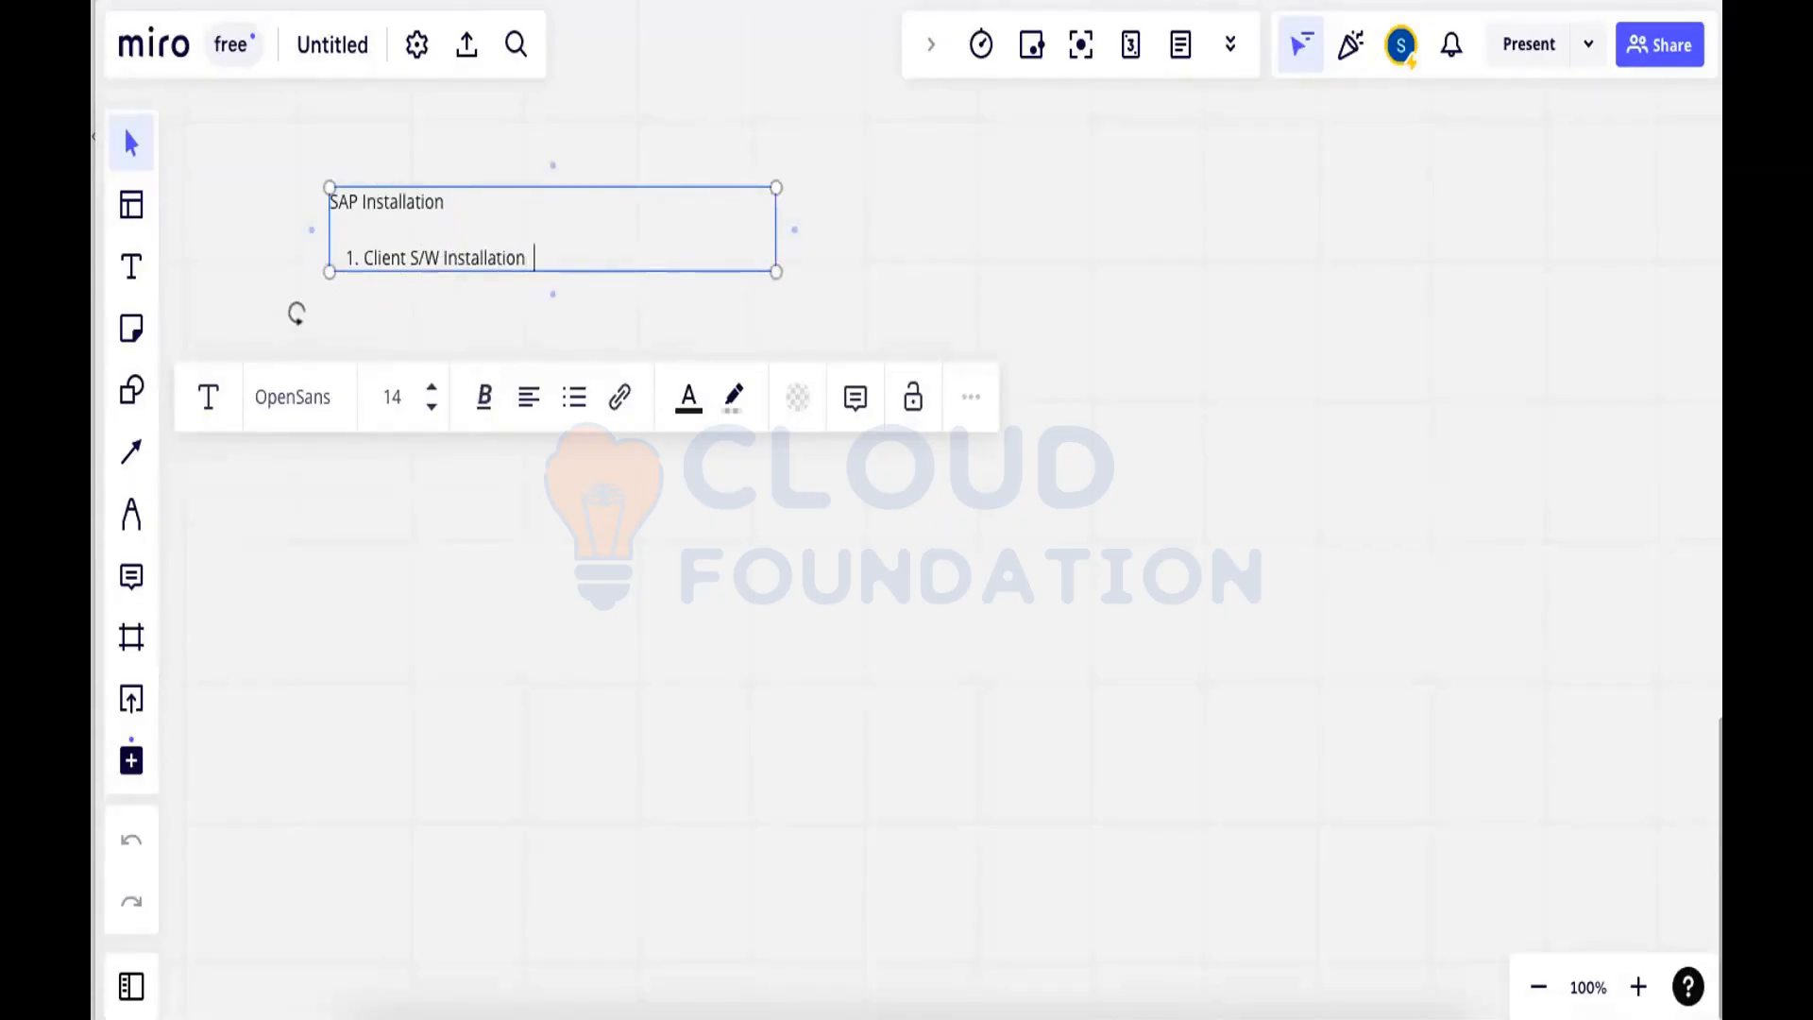
pyautogui.write(': Individually on eac')
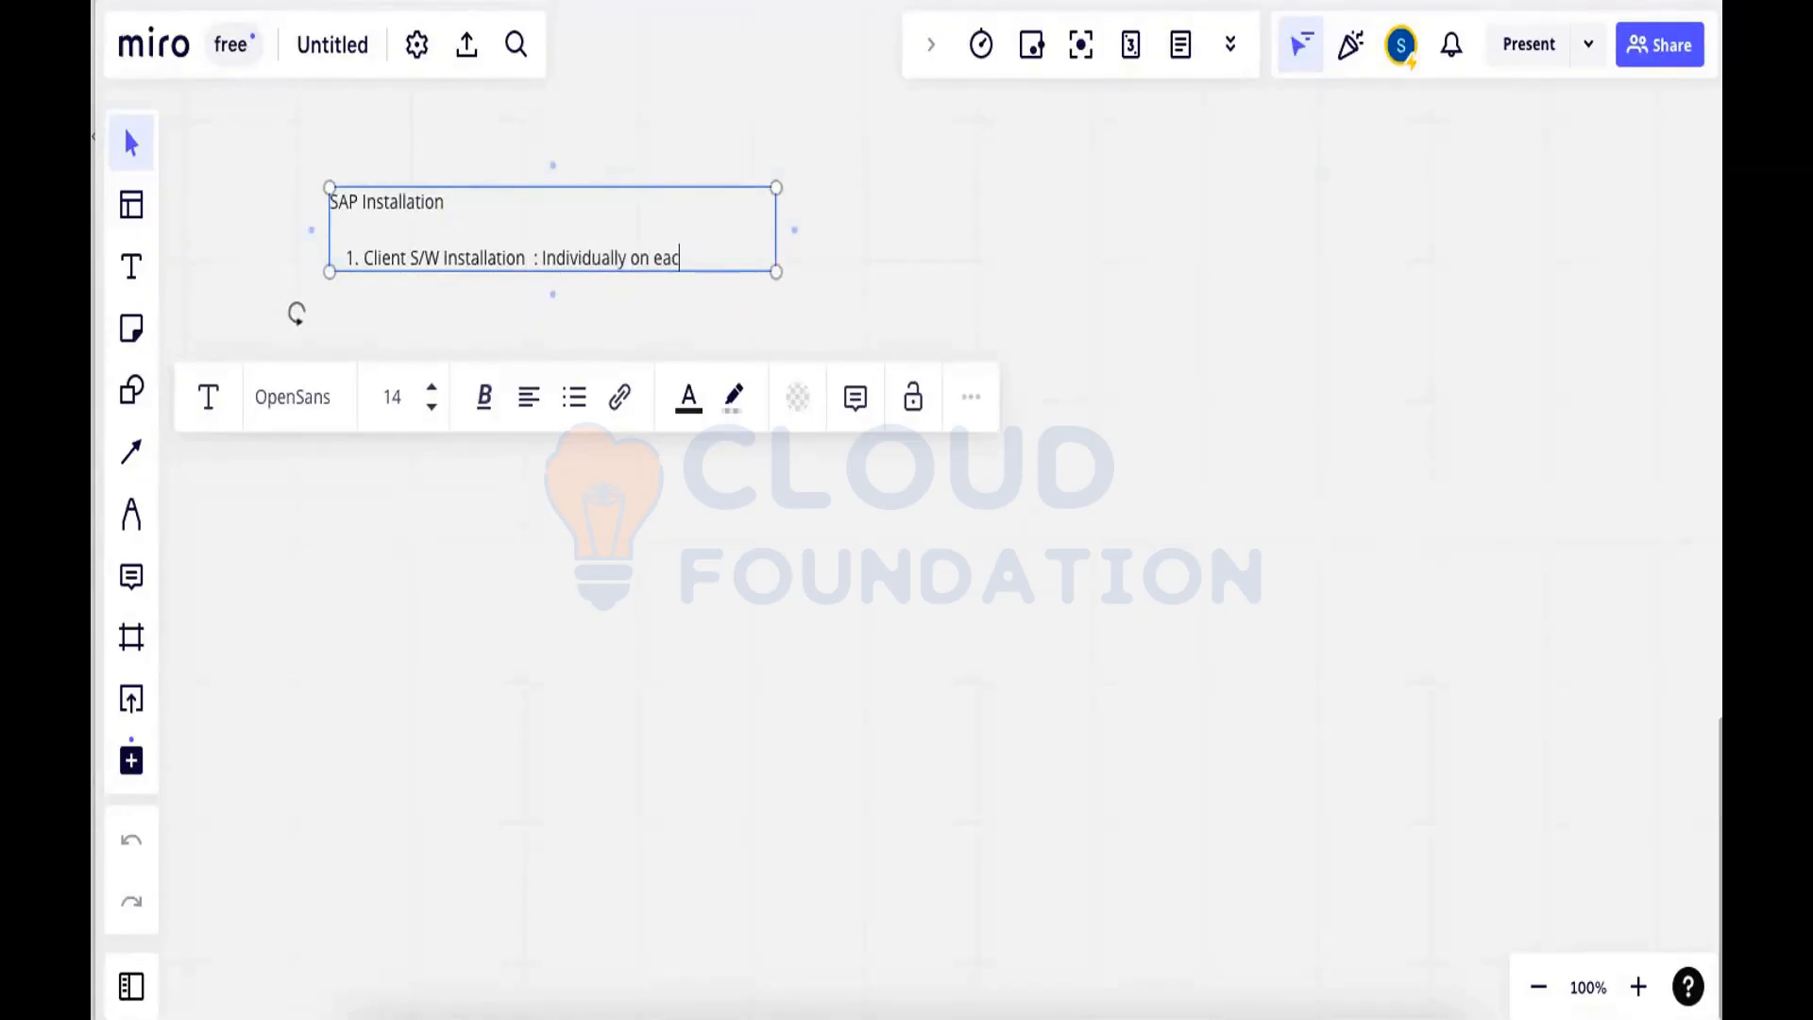
pyautogui.write('h end user pc')
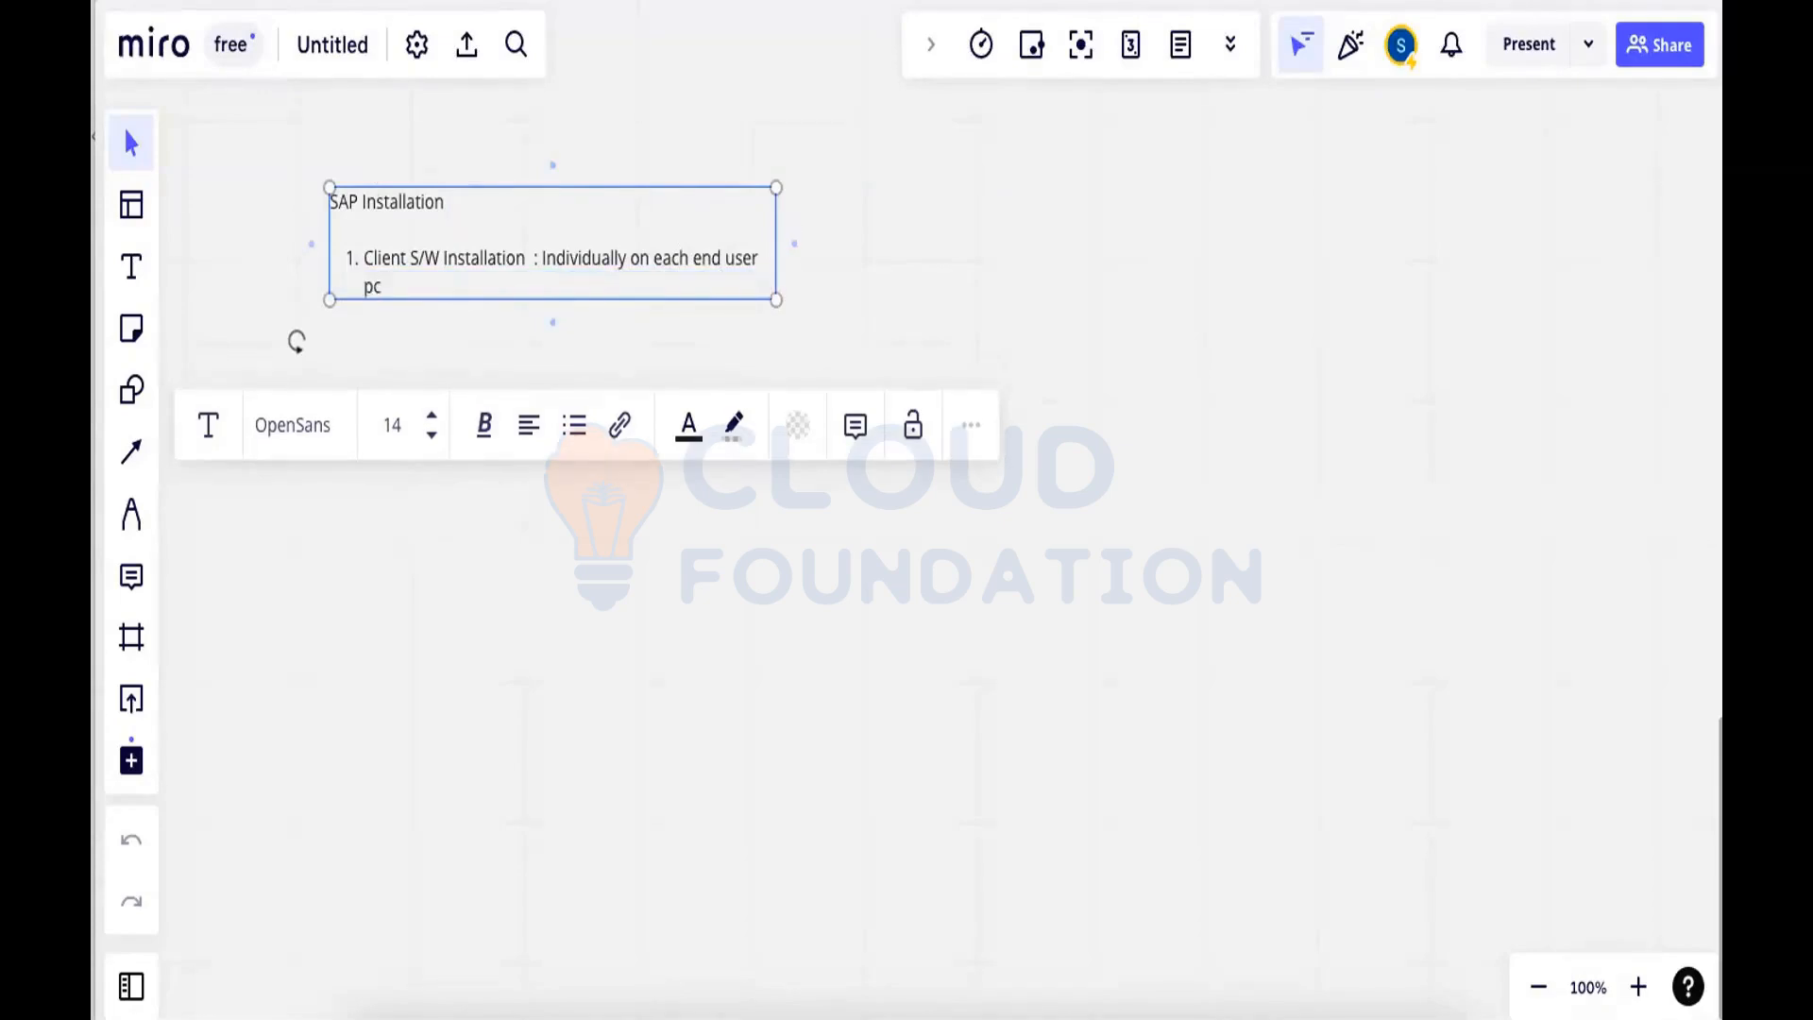
pyautogui.moveTo(768, 202); pyautogui.dragTo(832, 208)
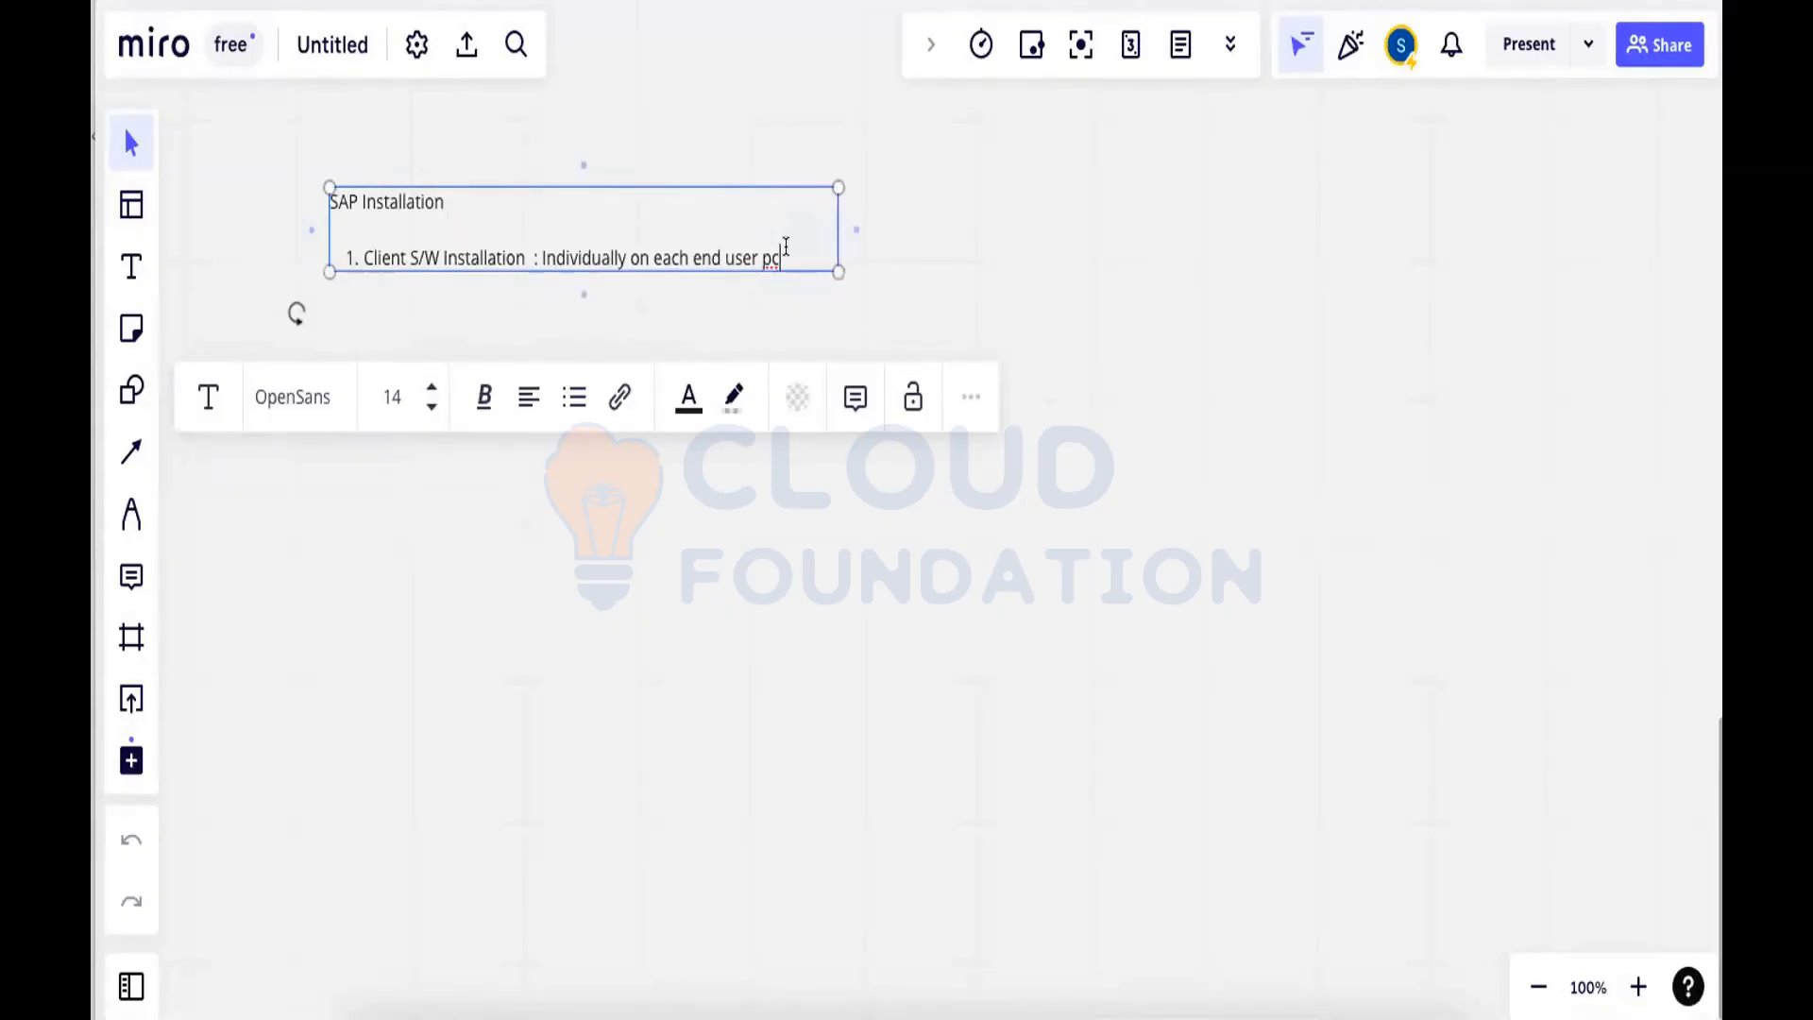
pyautogui.click(522, 253)
pyautogui.write('(SAP')
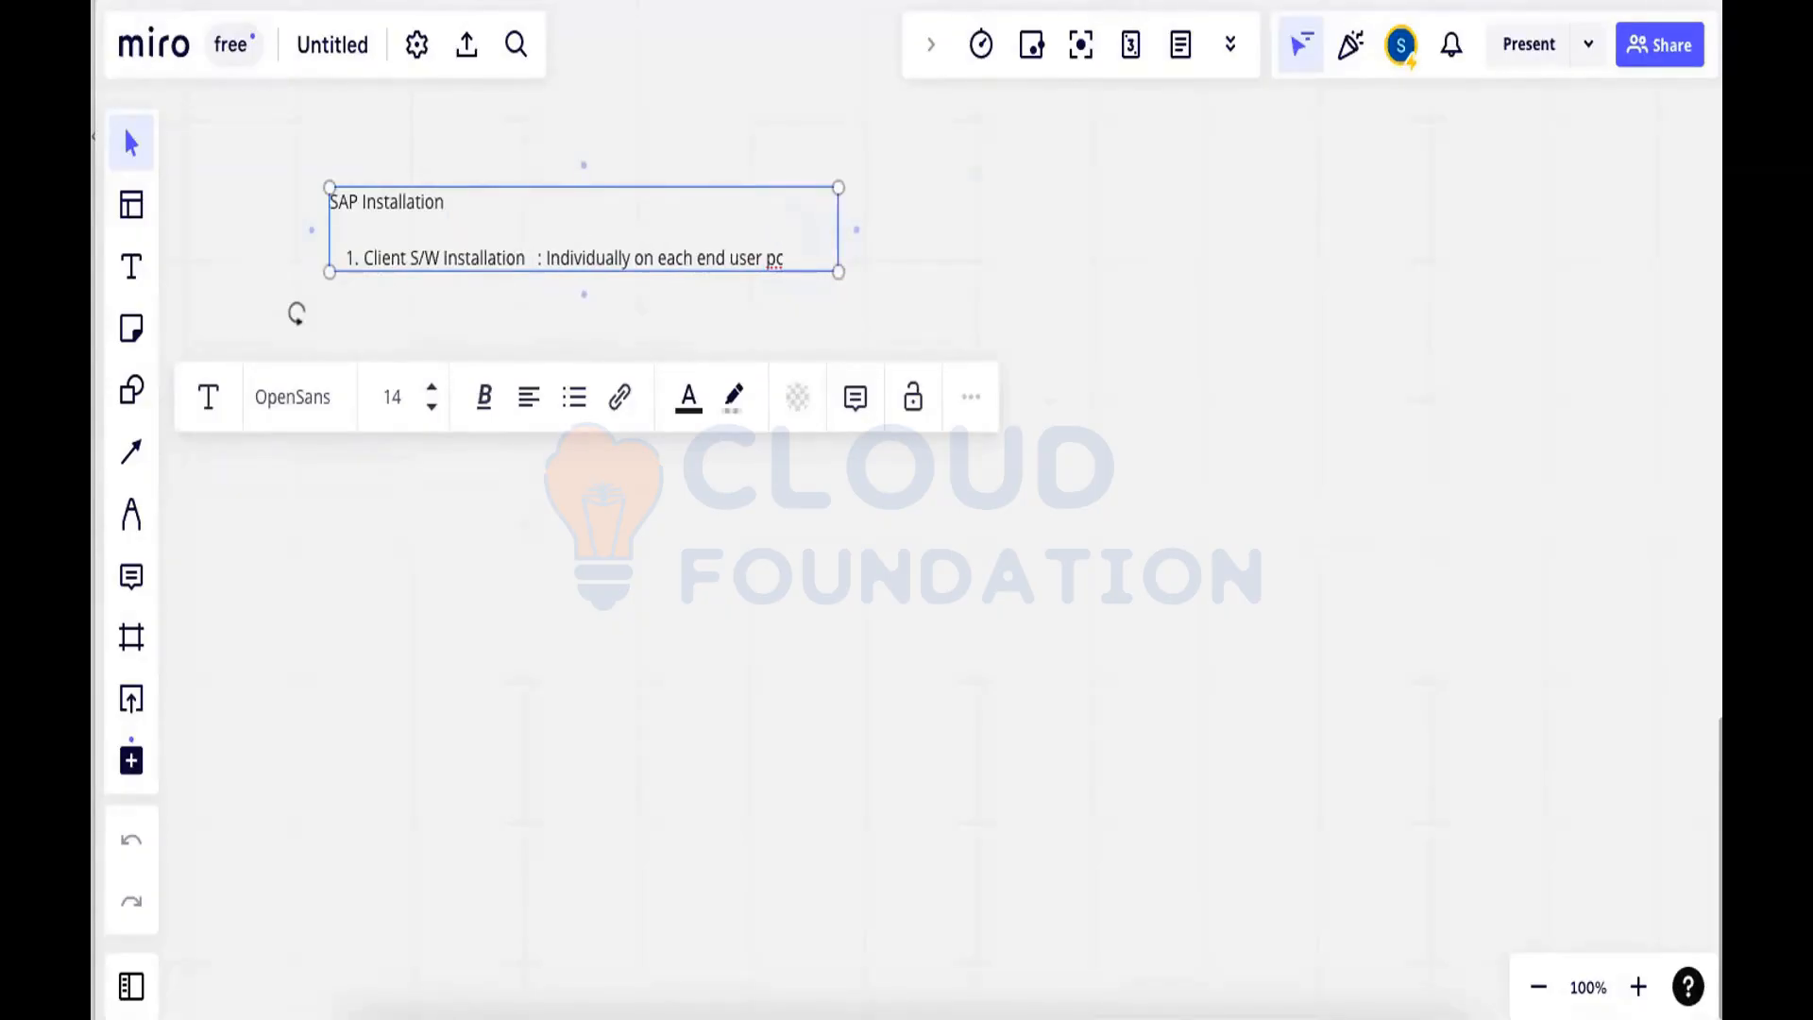
pyautogui.write(' GUI')
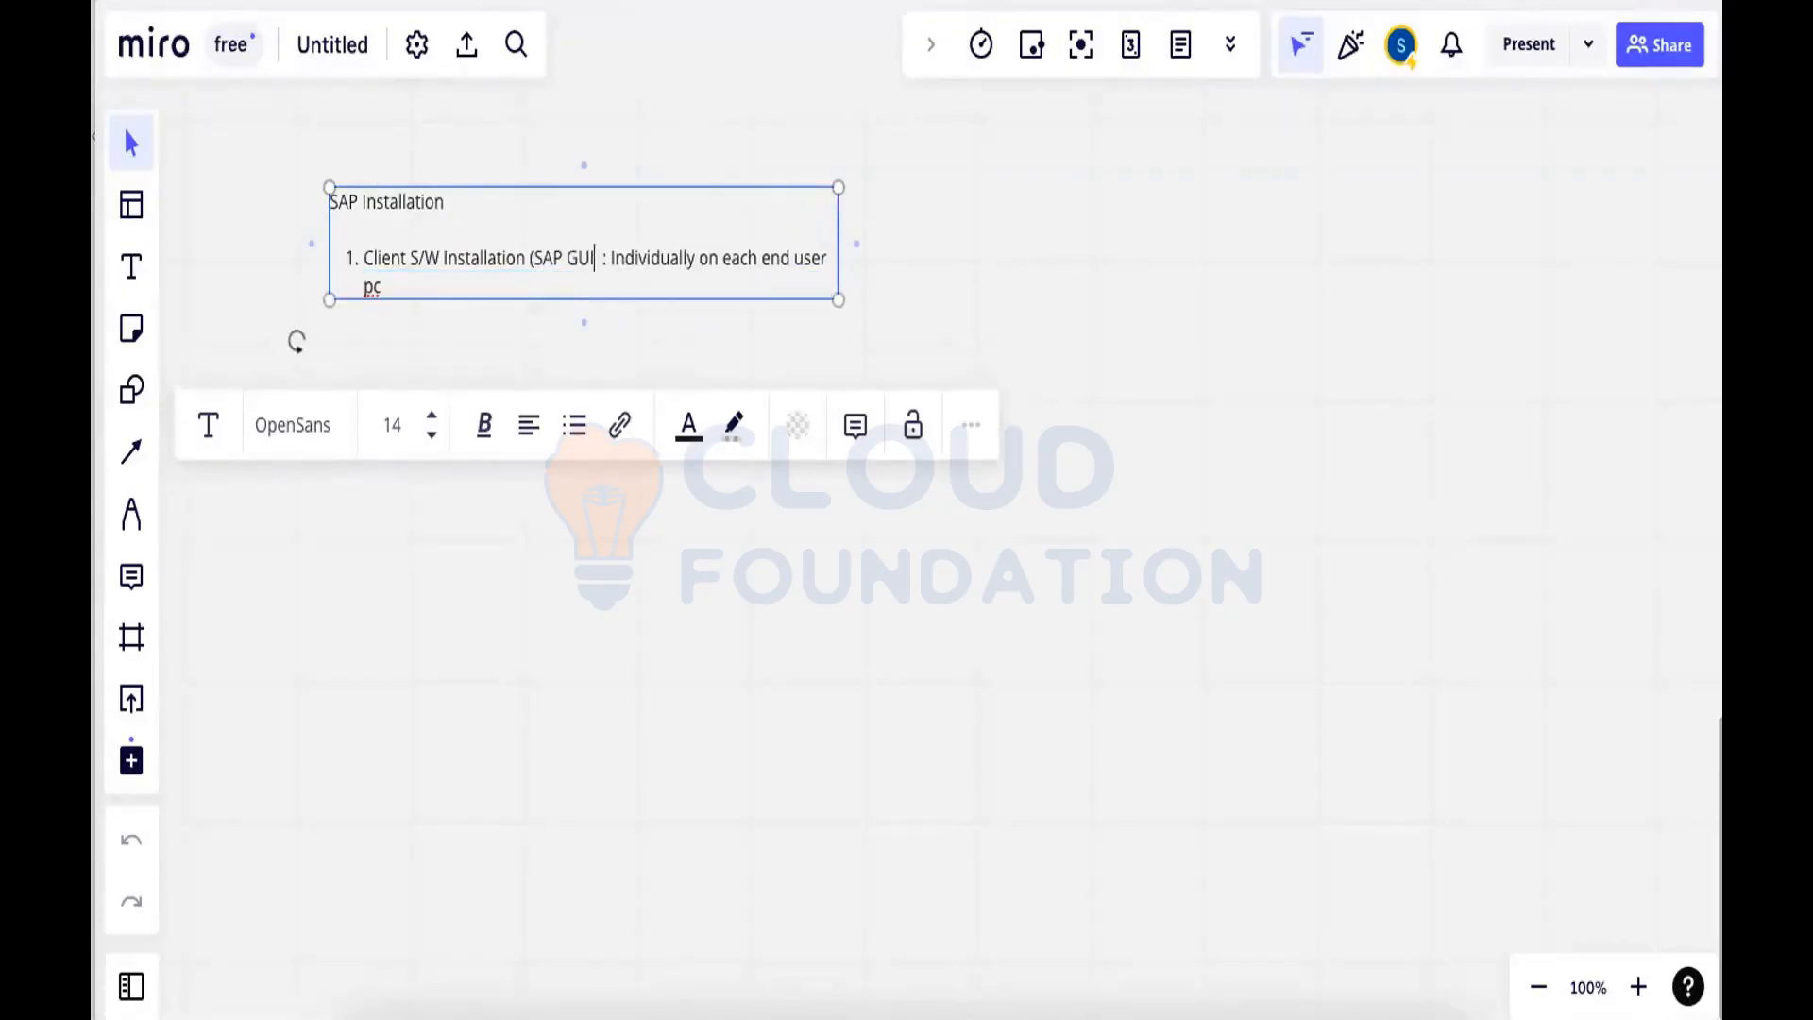
pyautogui.write(')')
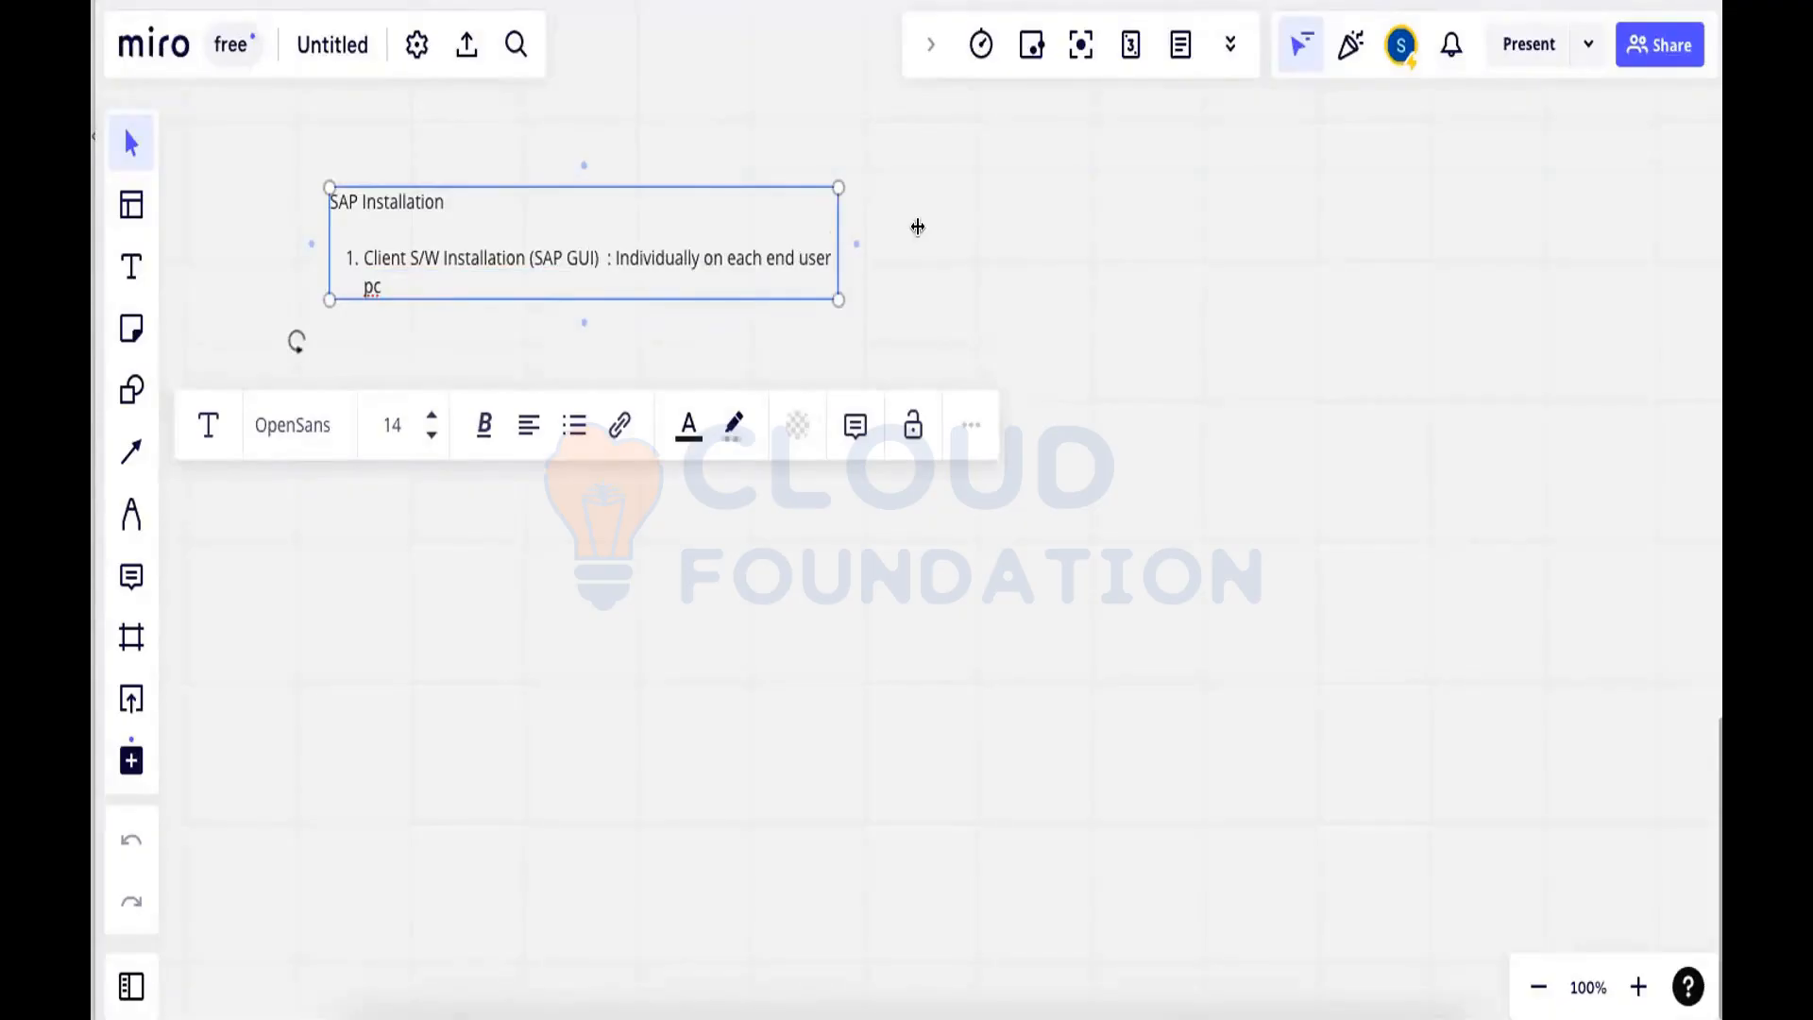
pyautogui.moveTo(839, 227); pyautogui.dragTo(973, 223)
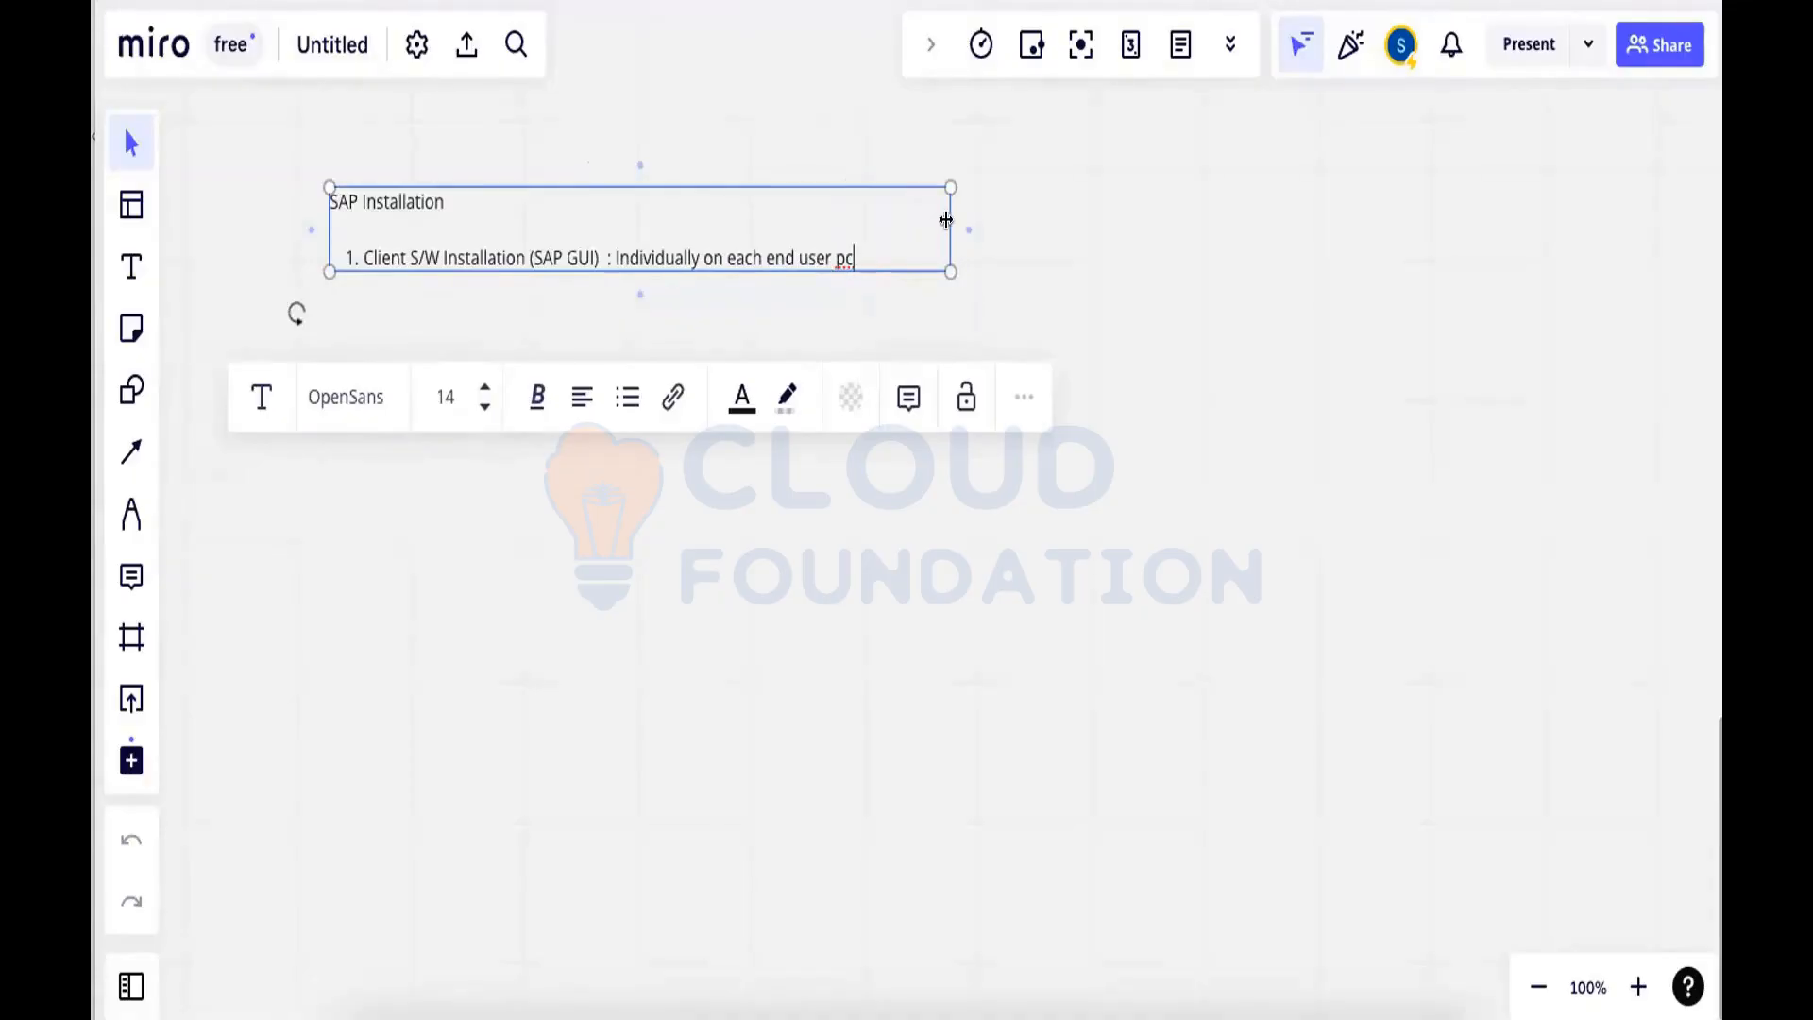
pyautogui.moveTo(950, 225); pyautogui.dragTo(1041, 223)
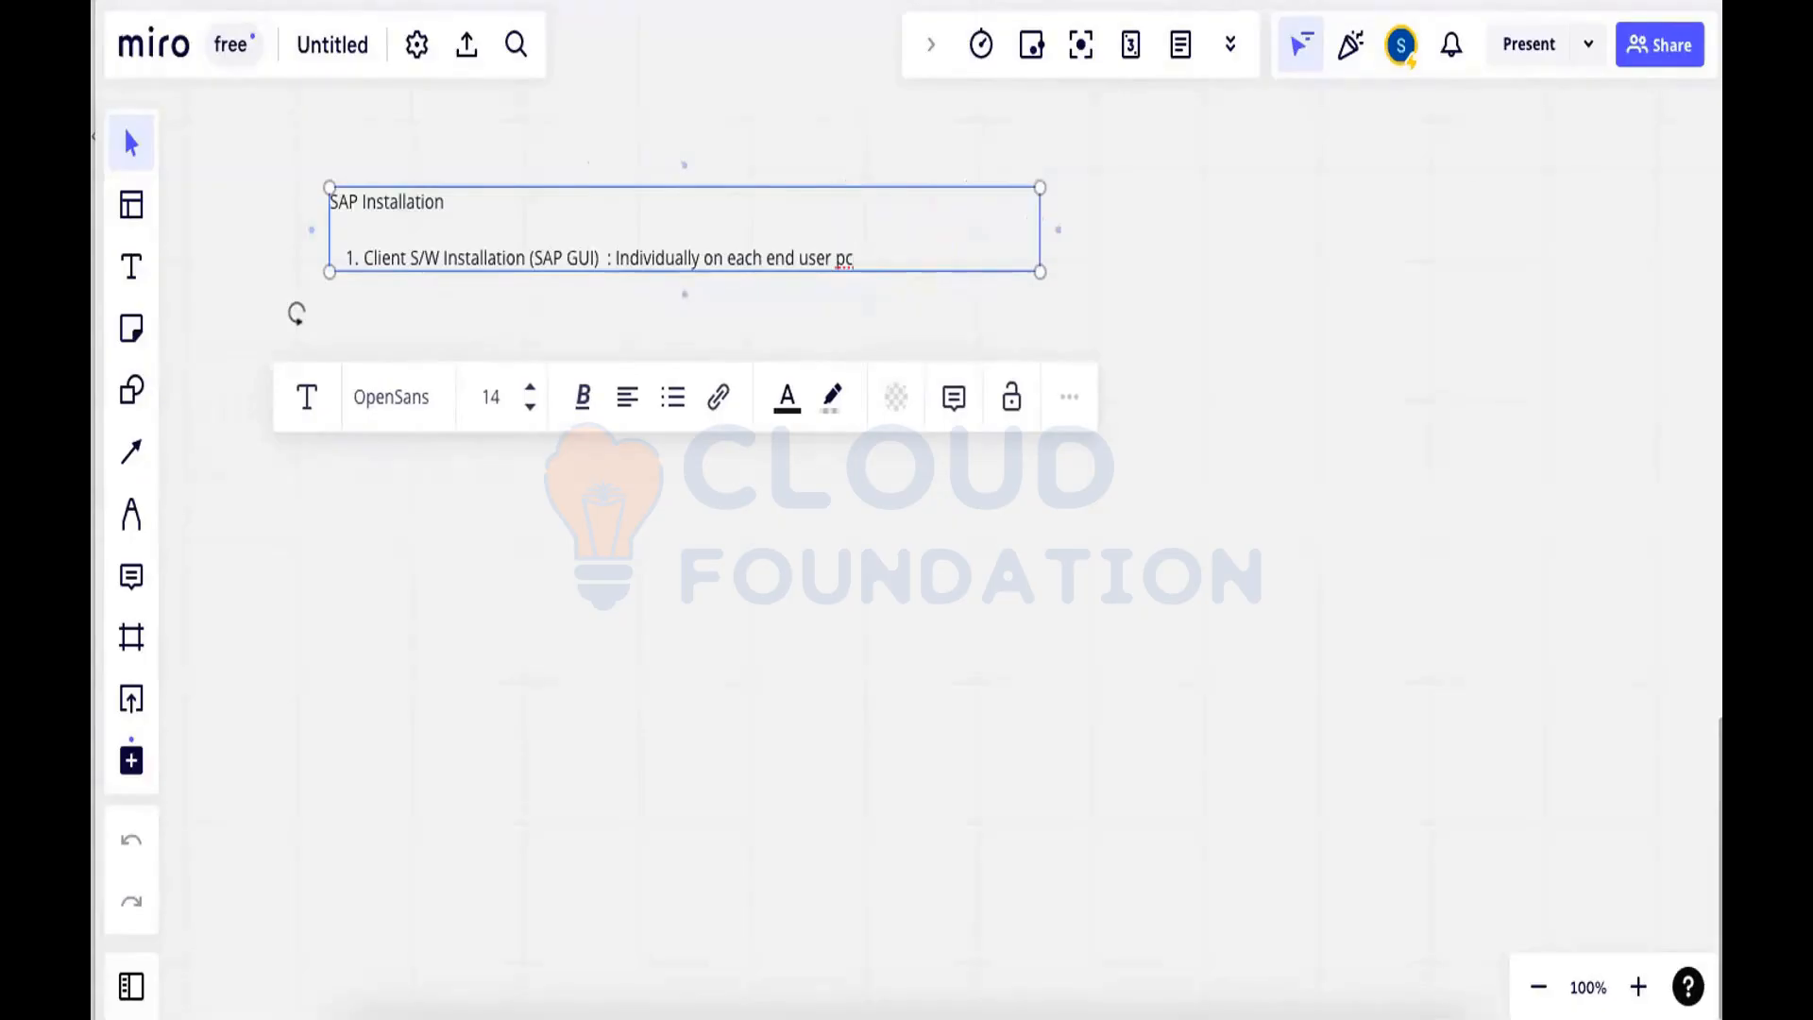
# - Add (4GB RAM/4 GB HDD), 1.1 GB and Below 5 minute to item 1, then move the box up-left
pyautogui.write('(4GB RAM/')
pyautogui.write('4 GB HD')
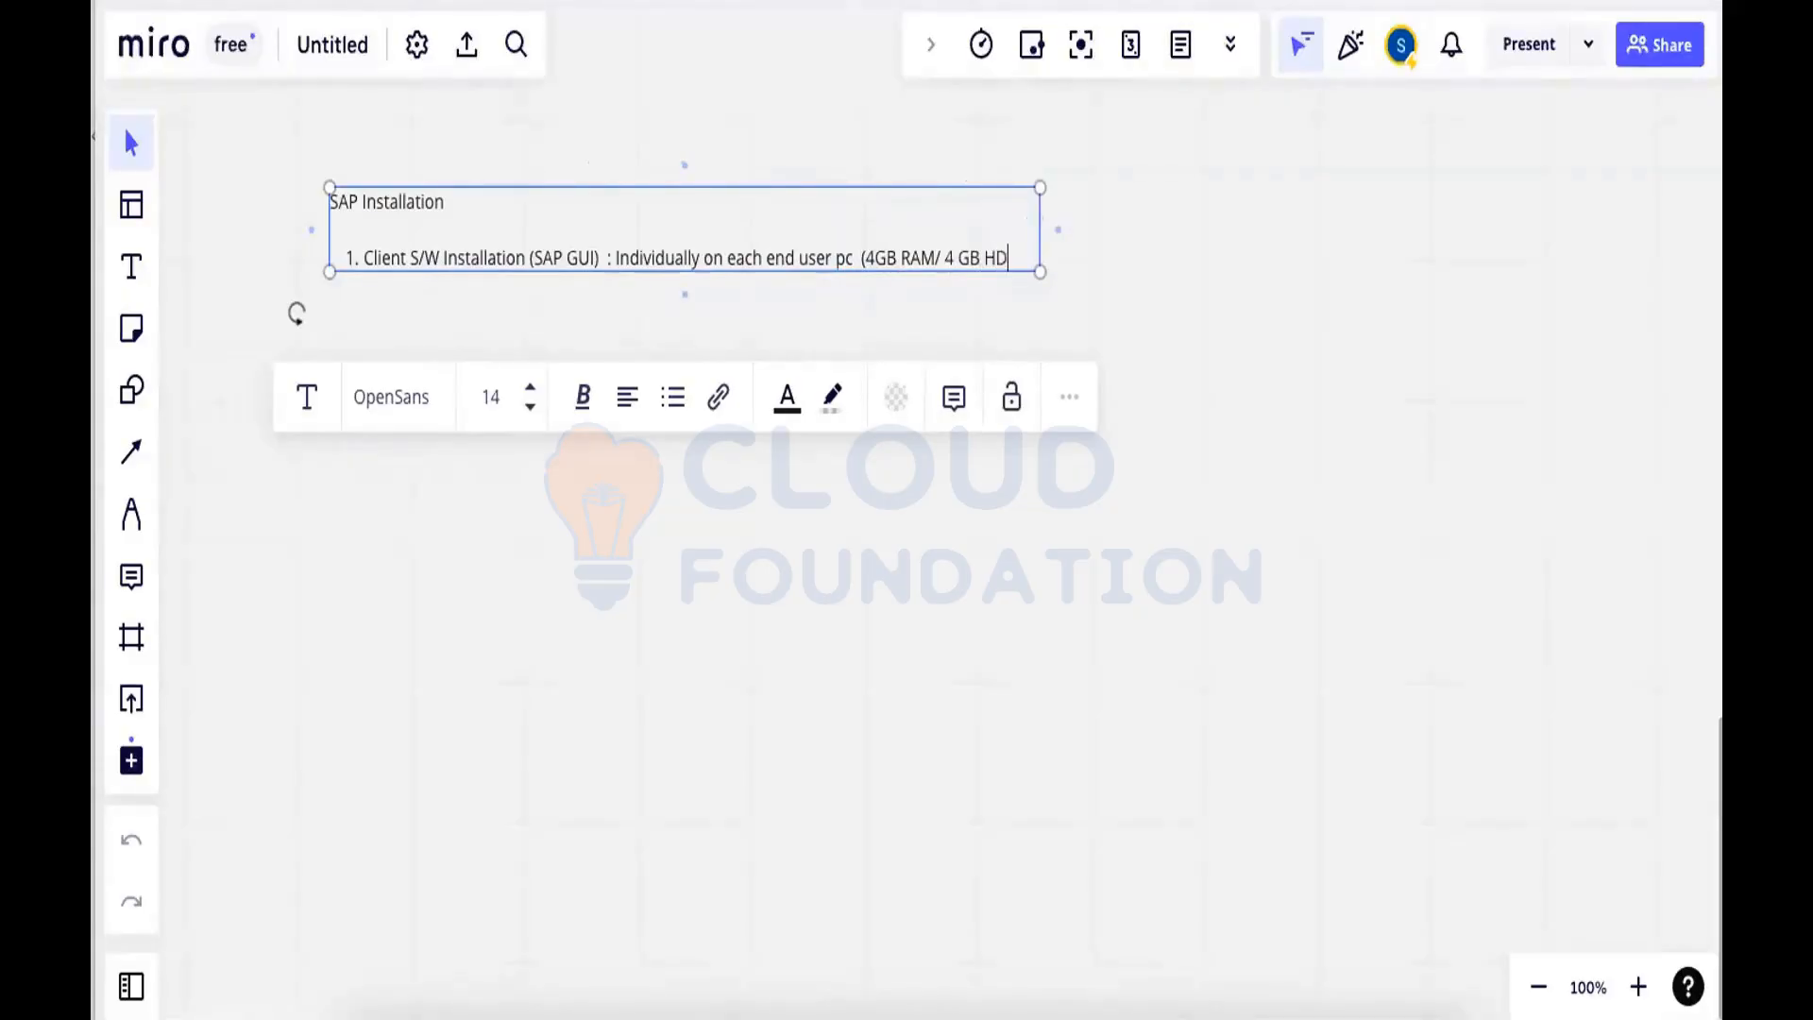
pyautogui.write('D)')
pyautogui.moveTo(1040, 221); pyautogui.dragTo(1162, 224)
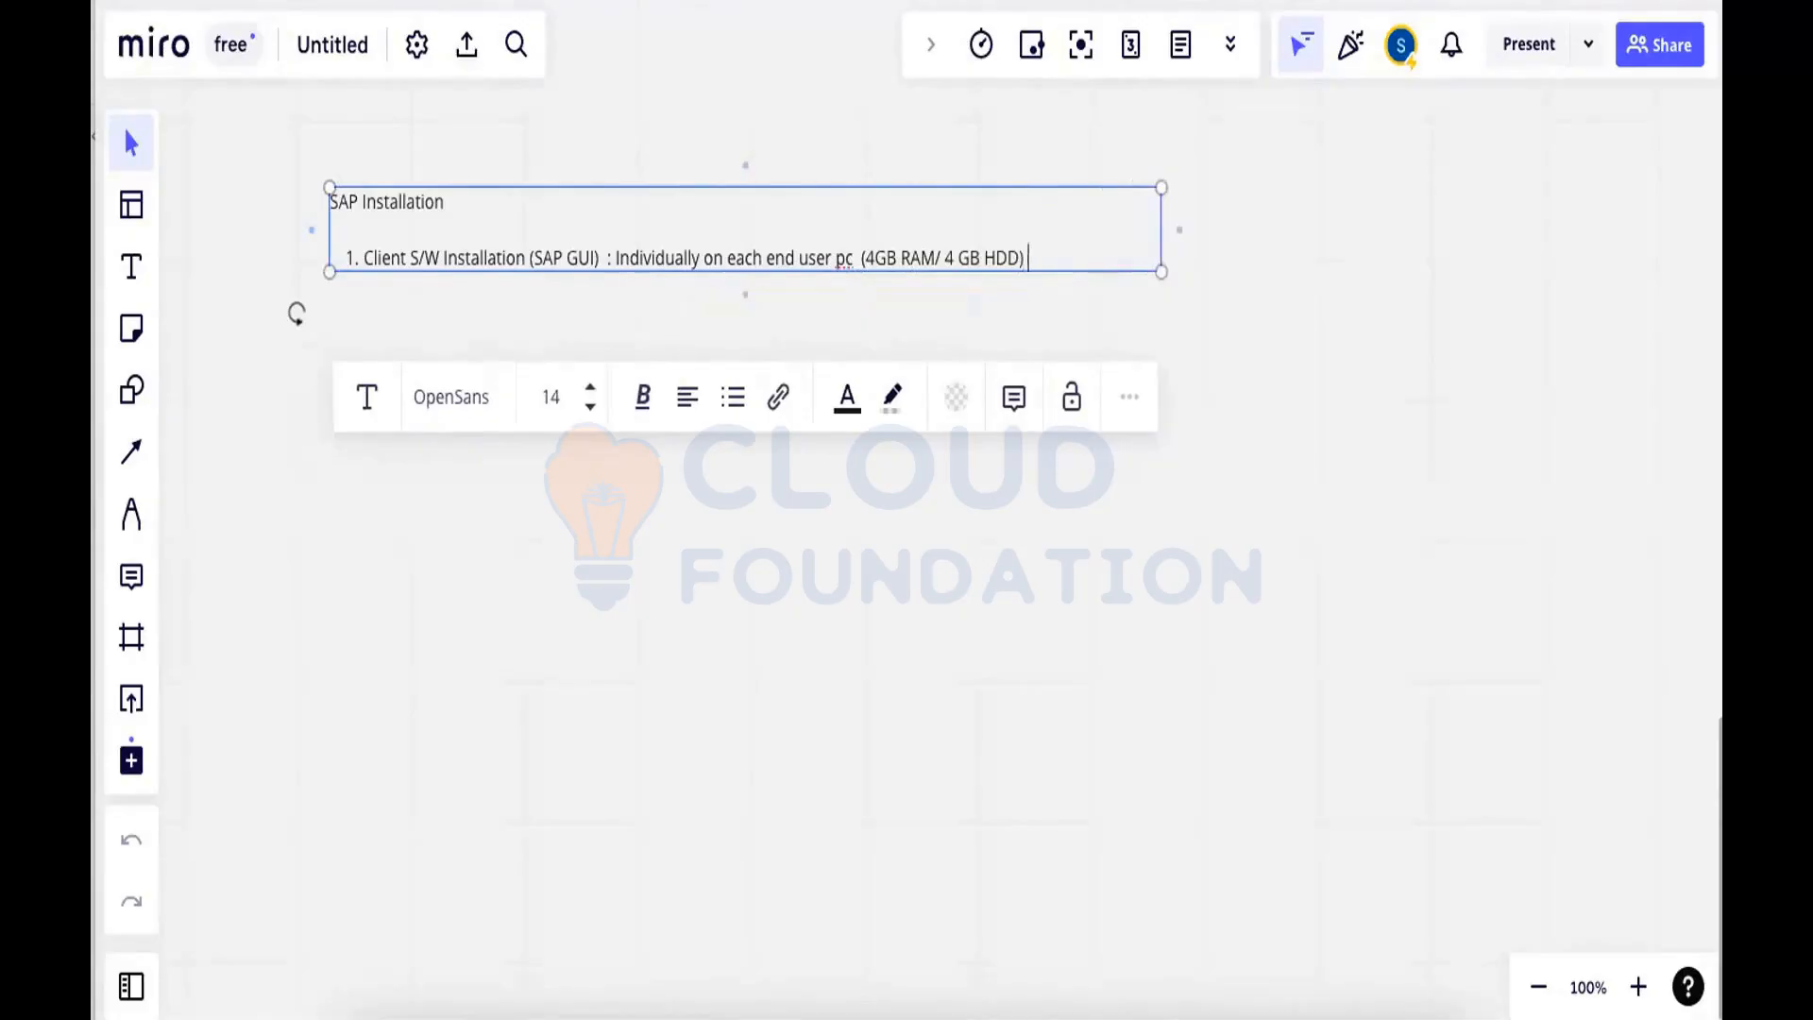
pyautogui.write('1.1 GB')
pyautogui.write('Below   5')
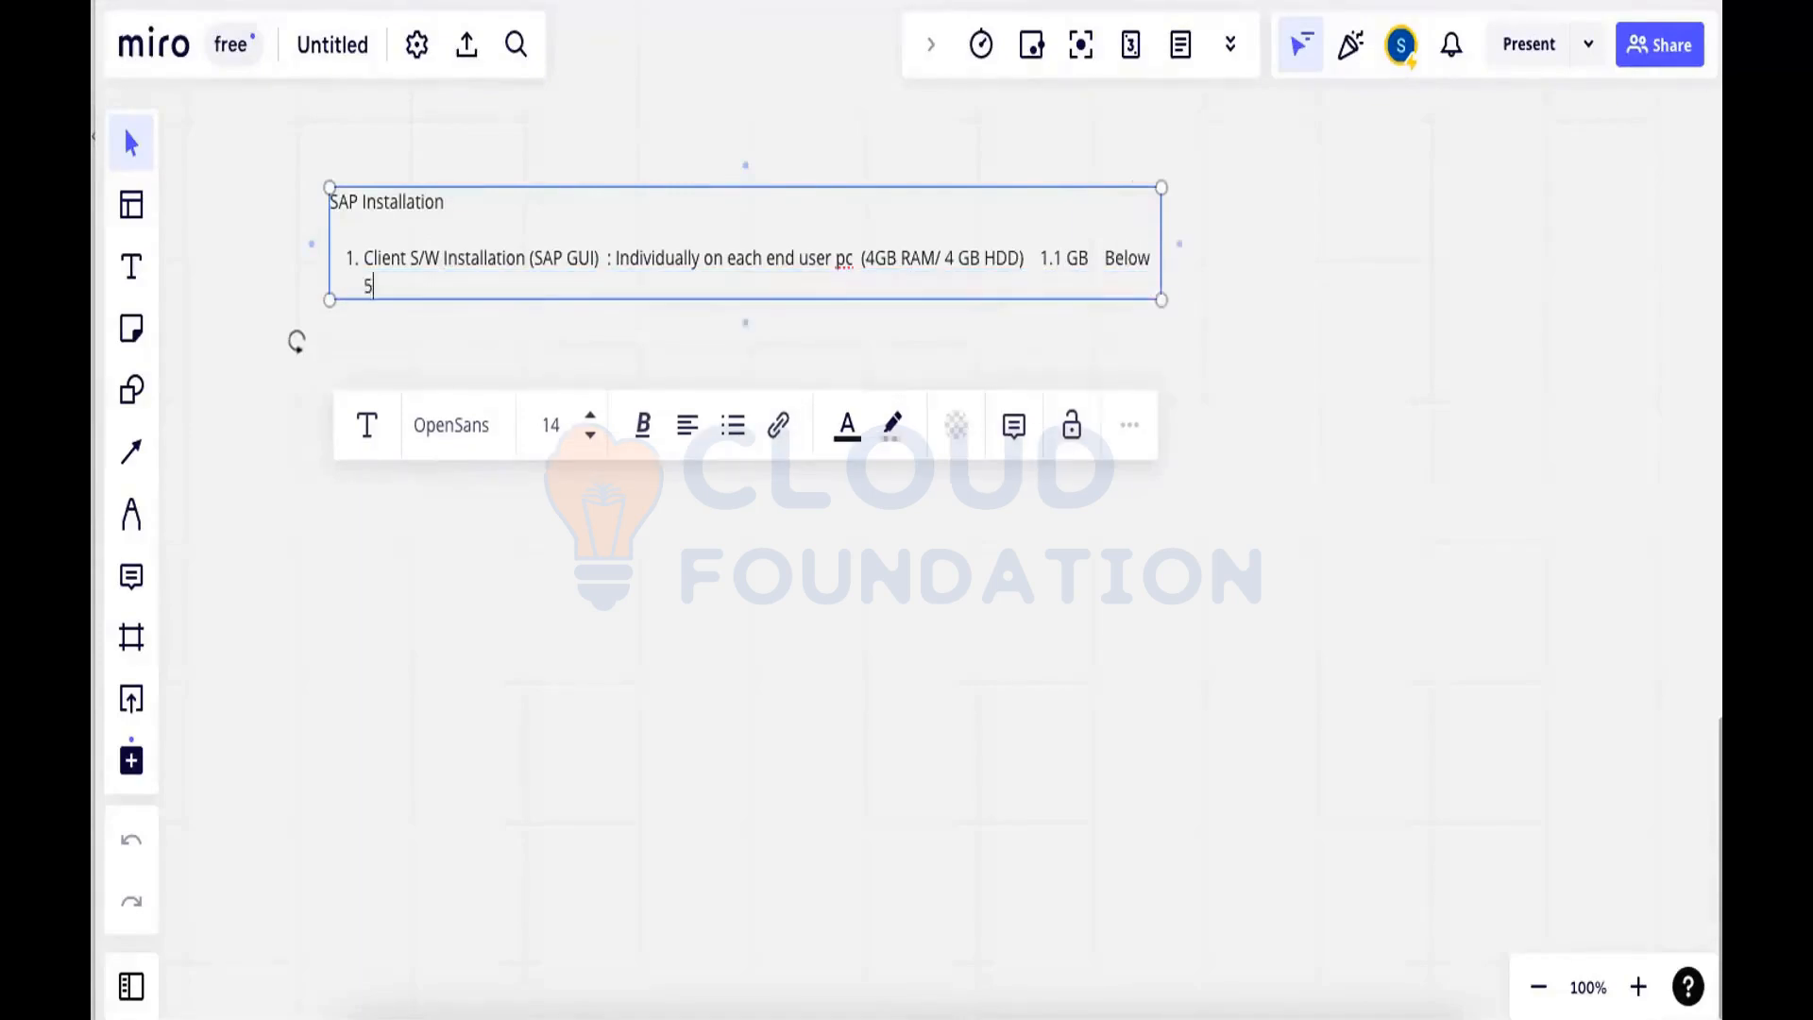
pyautogui.write(' minute')
pyautogui.moveTo(1155, 228); pyautogui.dragTo(1237, 226)
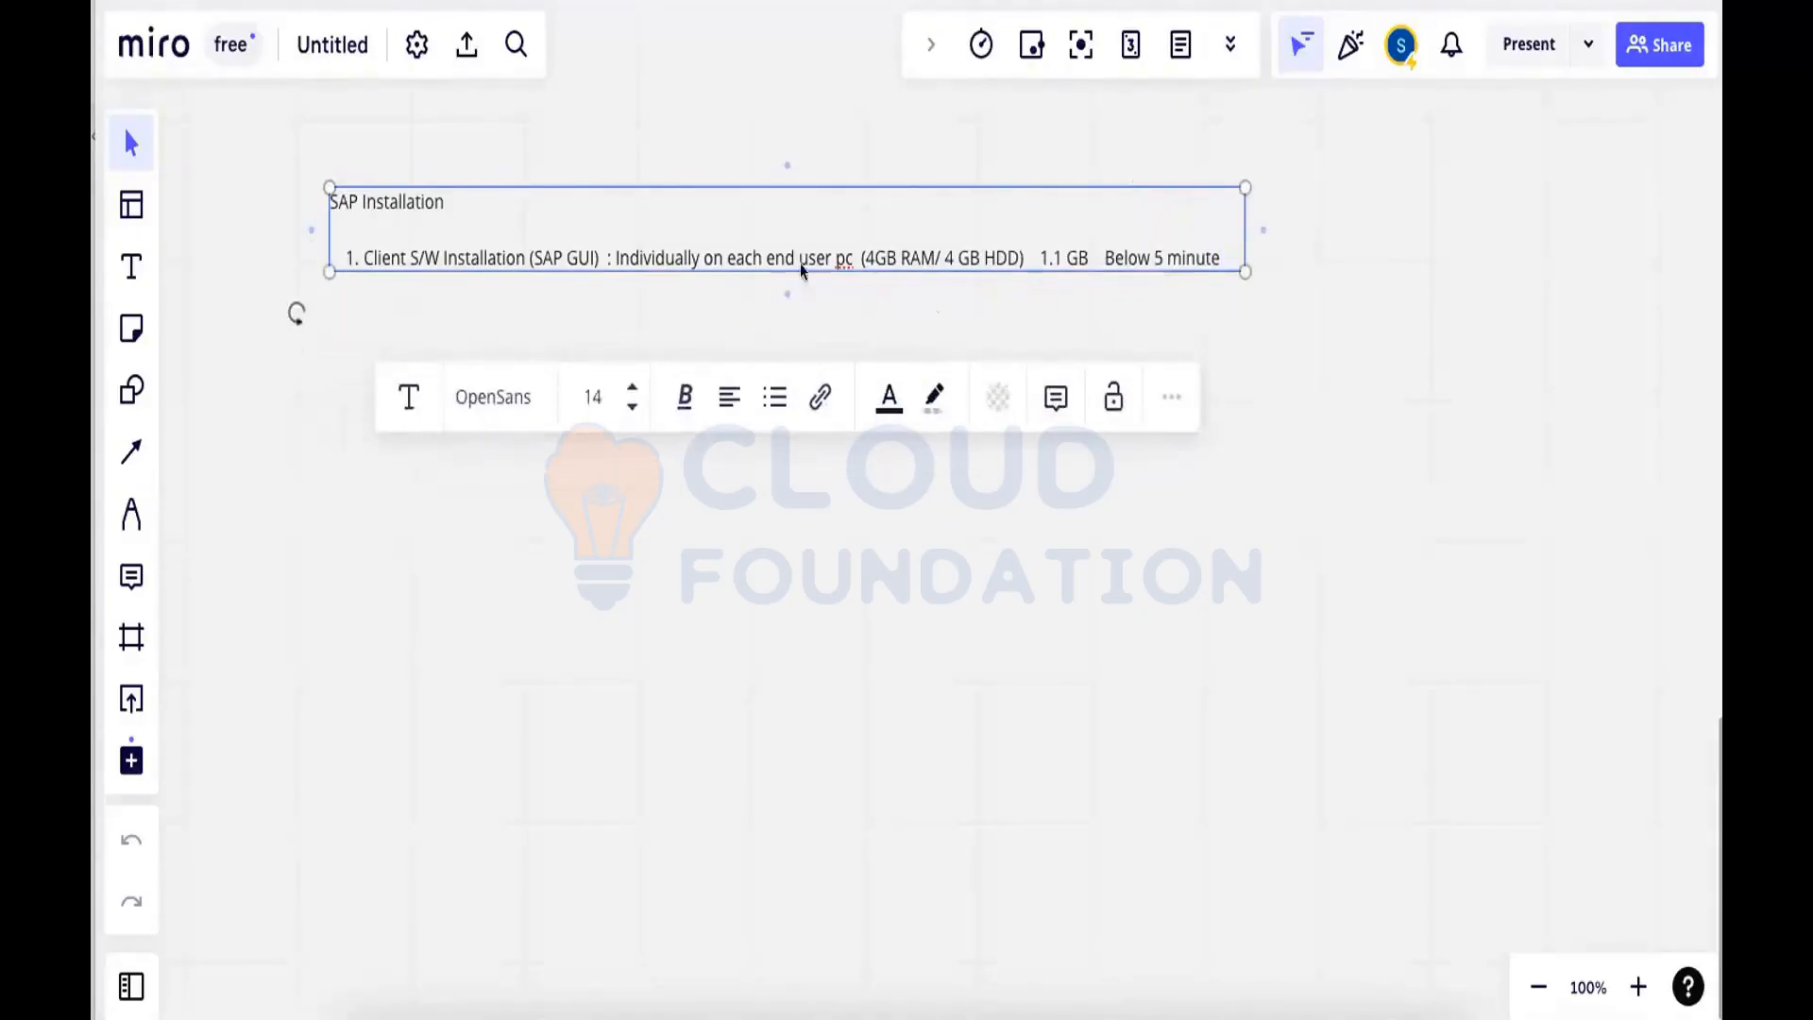
pyautogui.moveTo(792, 257); pyautogui.dragTo(736, 236)
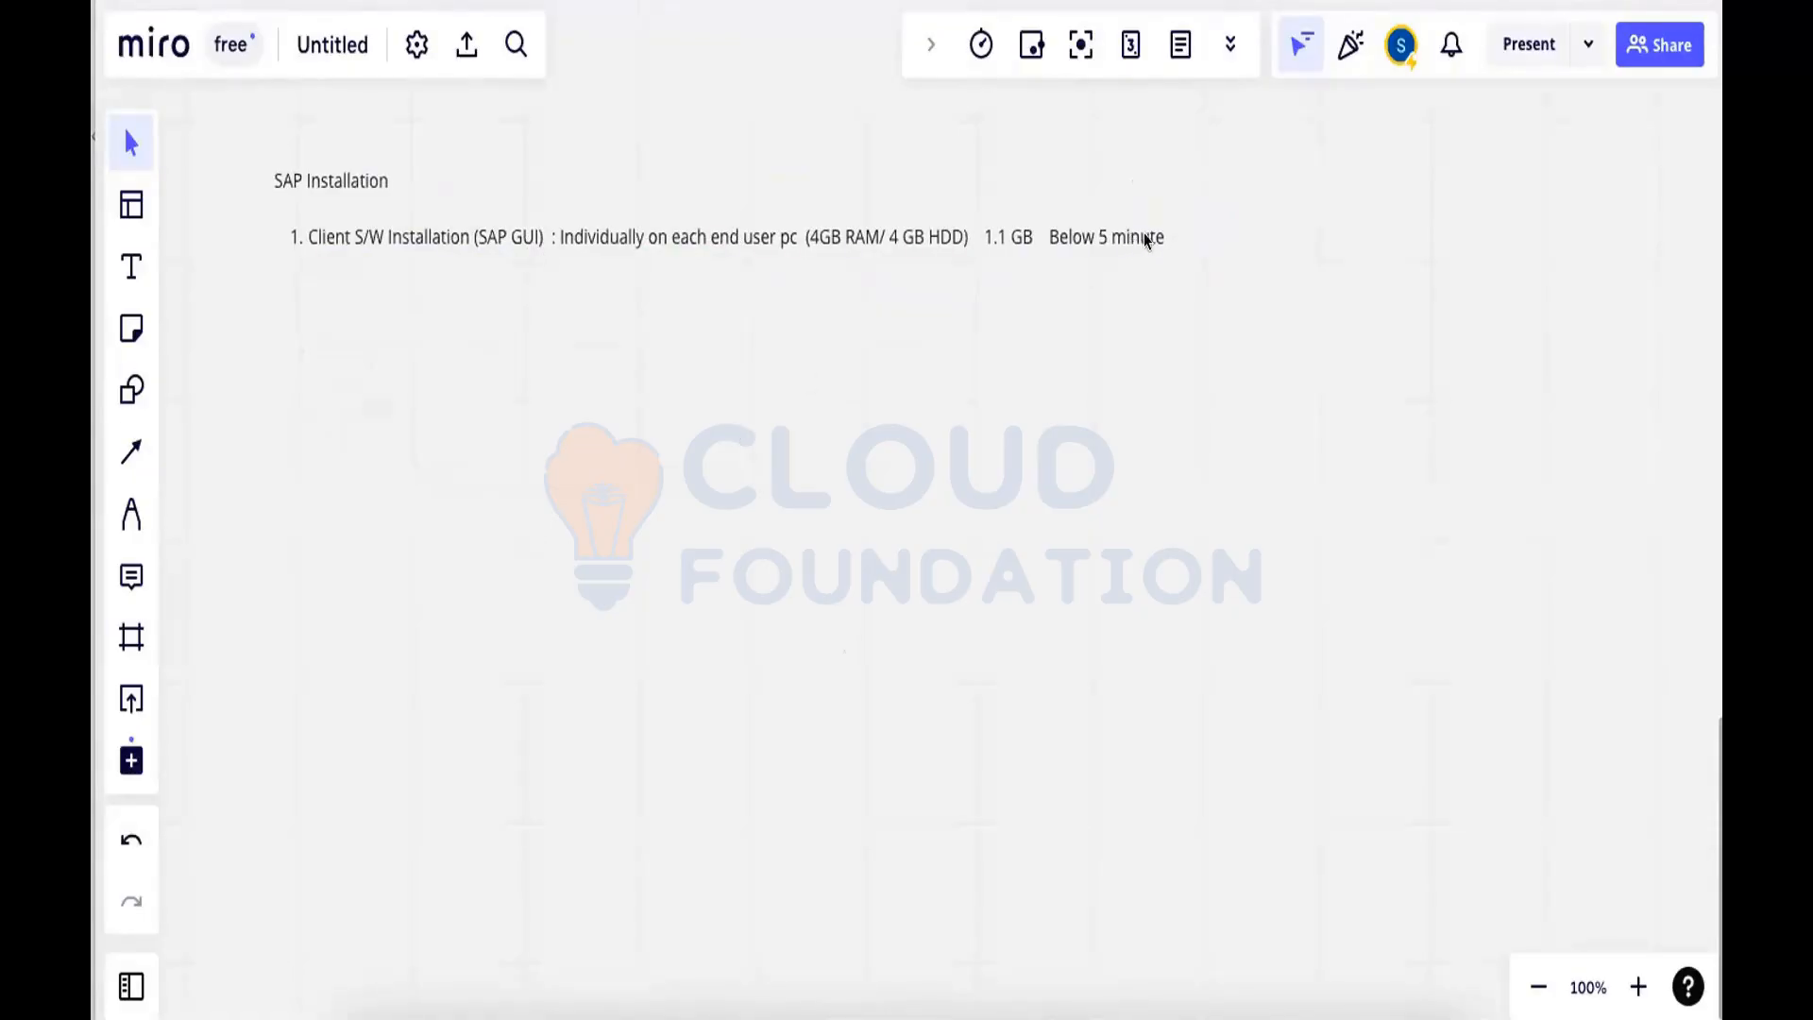
# - Start item 2: 'SAP Server: Shared across multiple users (Server OS like Windows Server, Linux, Unix), 30 GB RAM'
pyautogui.doubleClick(1082, 223)
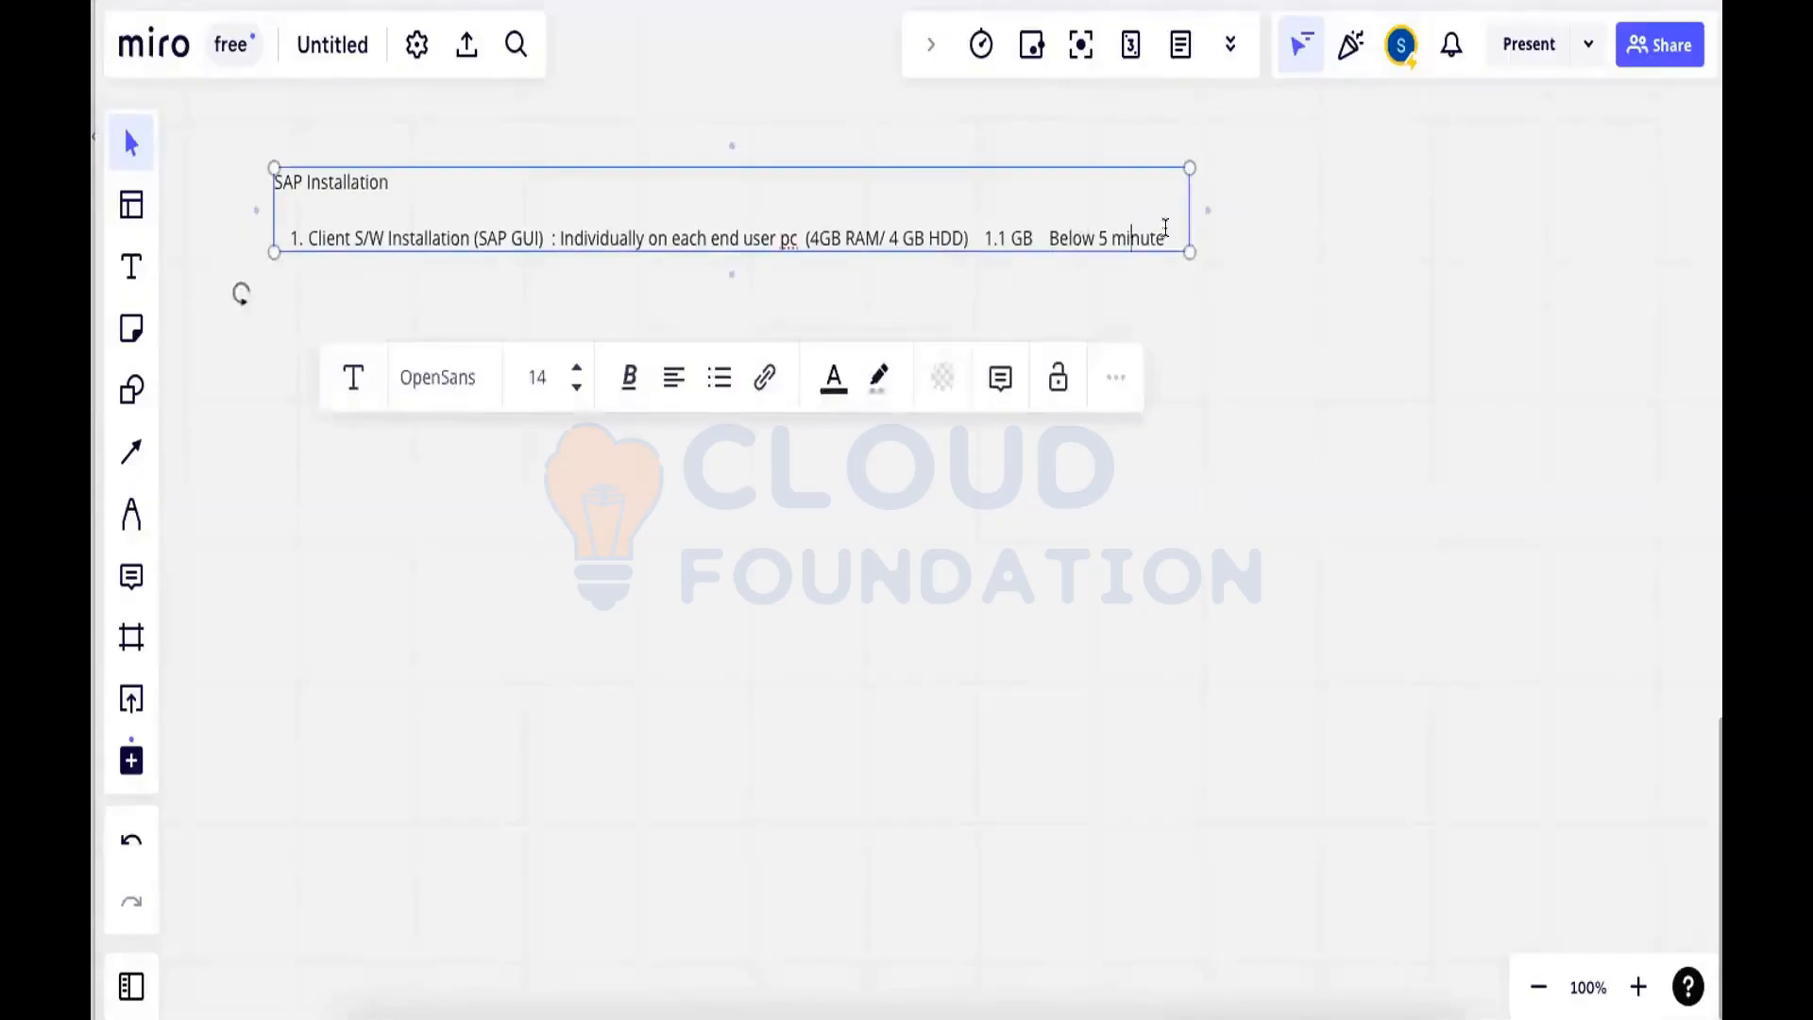
pyautogui.press('Return')
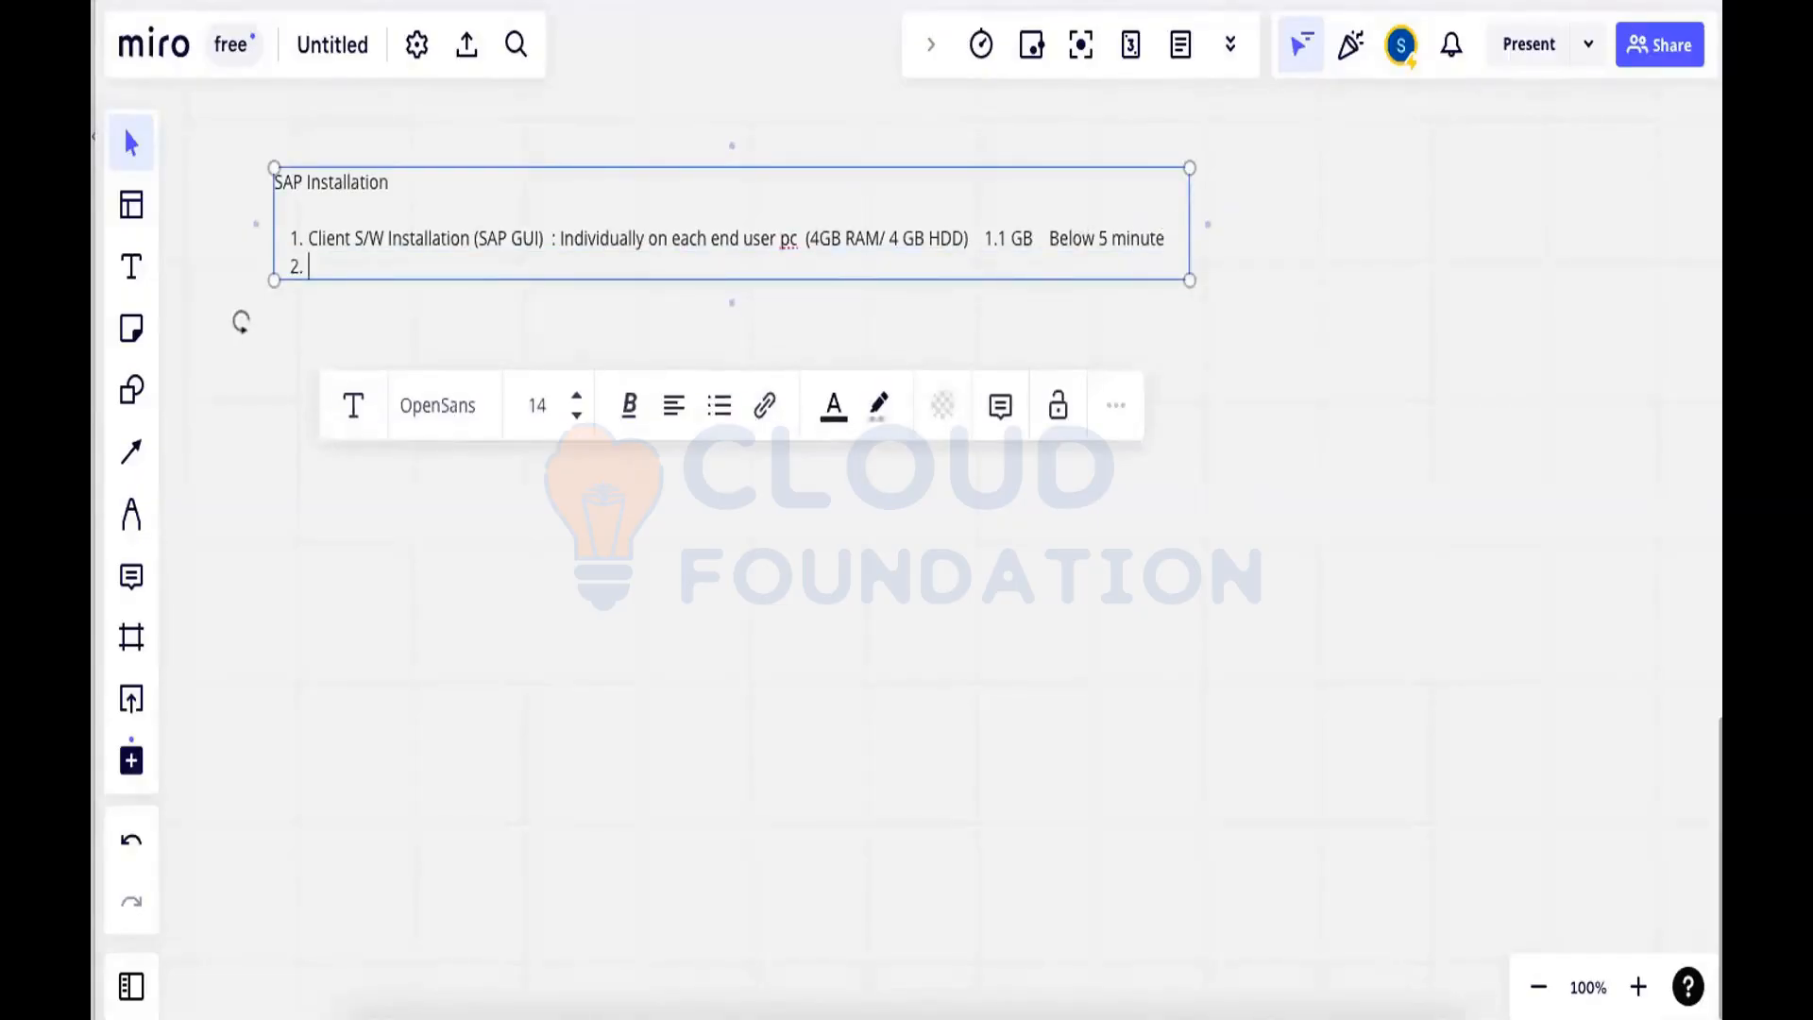
pyautogui.write('SAP Server')
pyautogui.write(': Shared acr')
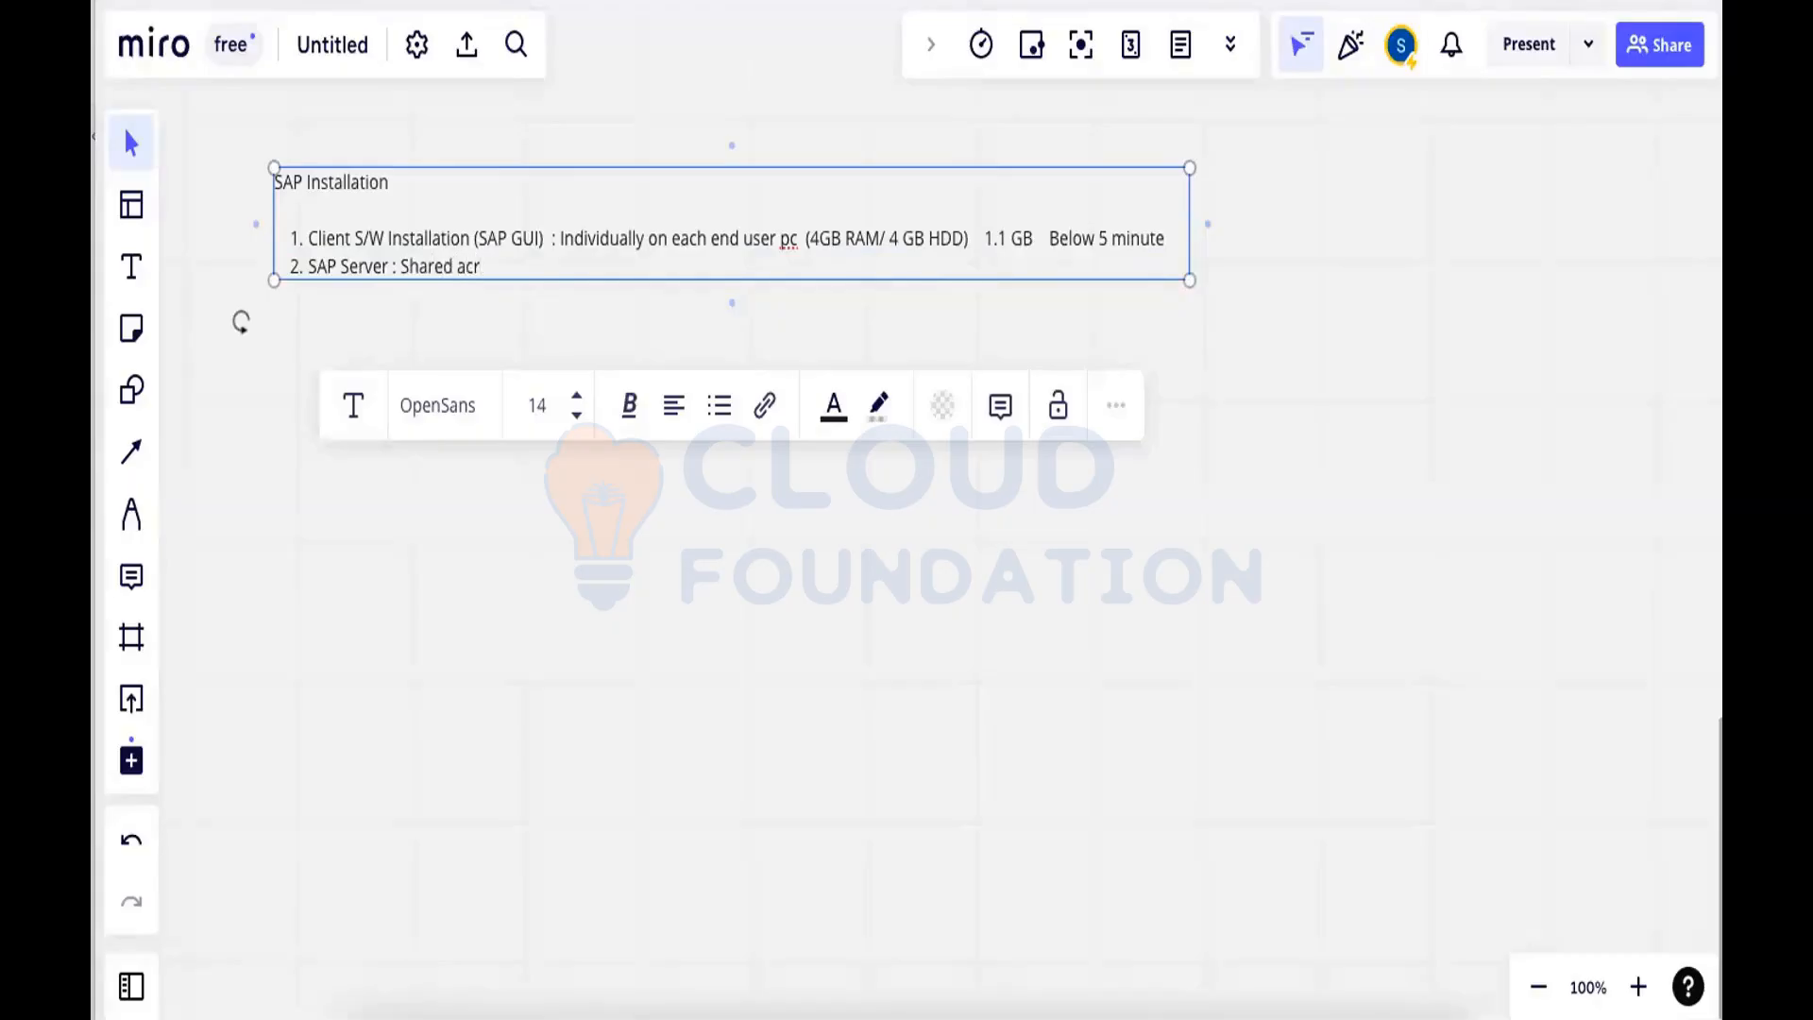
pyautogui.write('oss multiple users ( Server O')
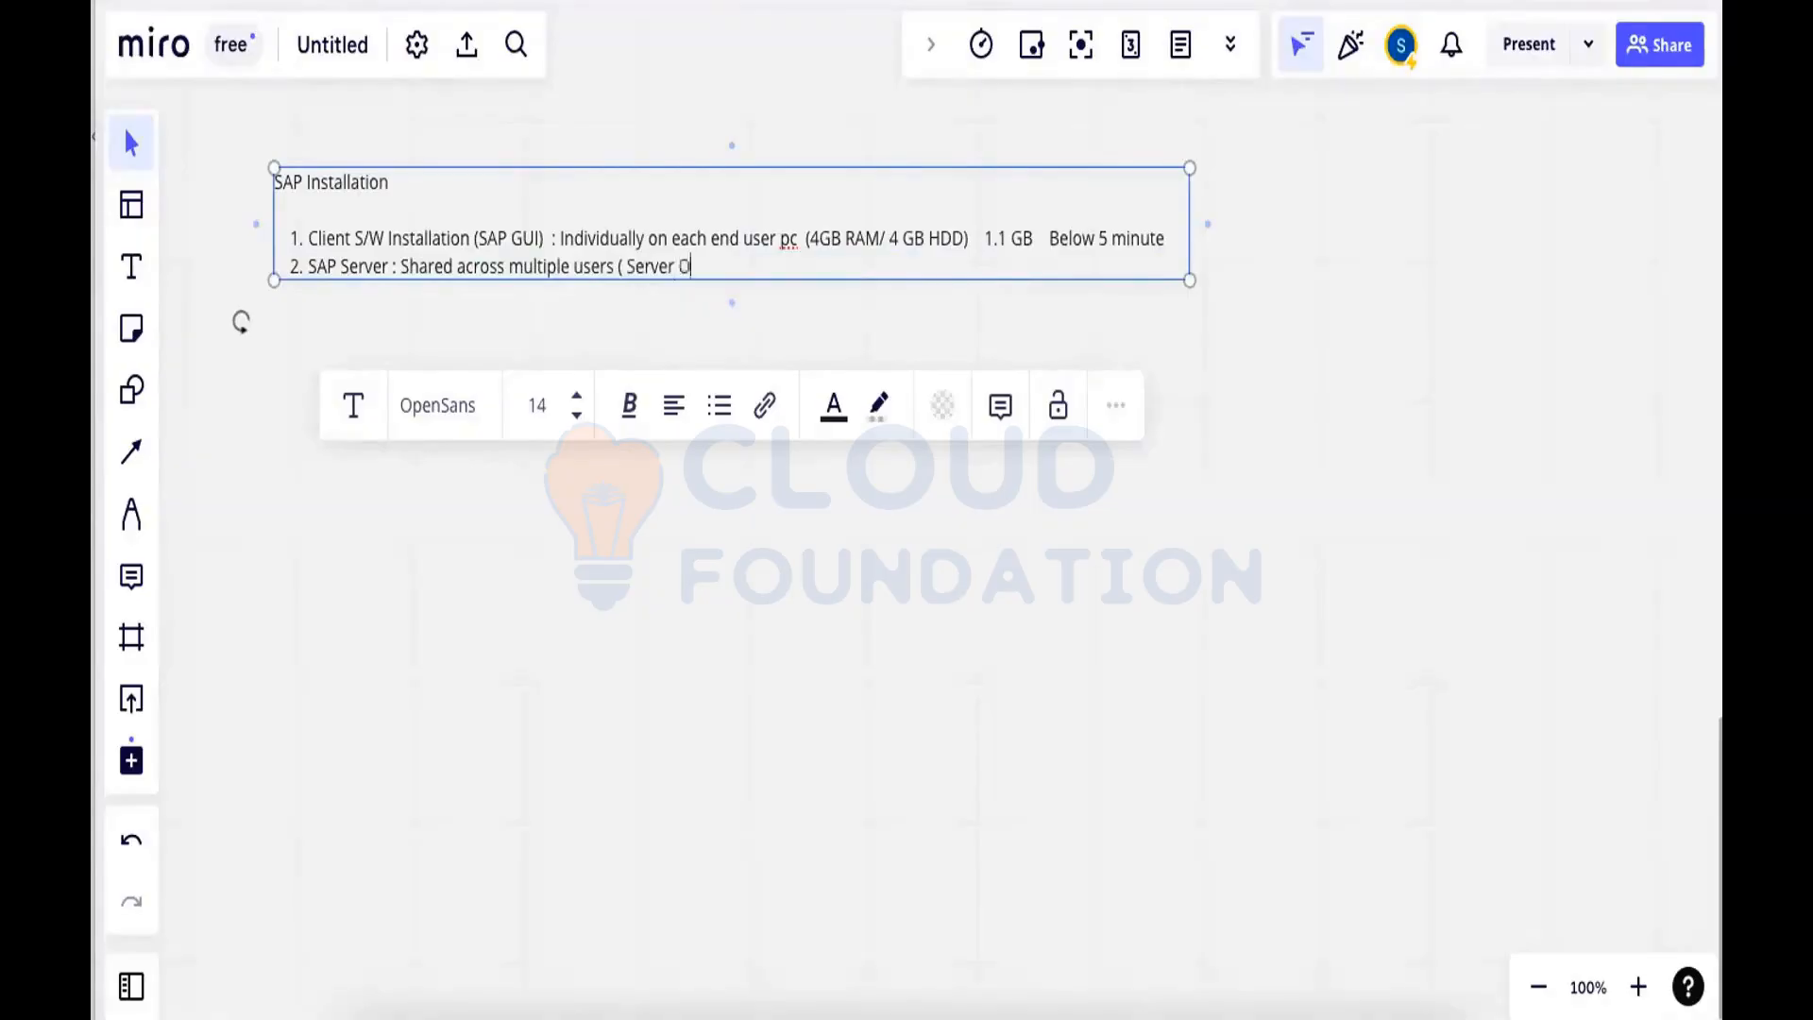
pyautogui.write('S')
pyautogui.write('like Windows Server,')
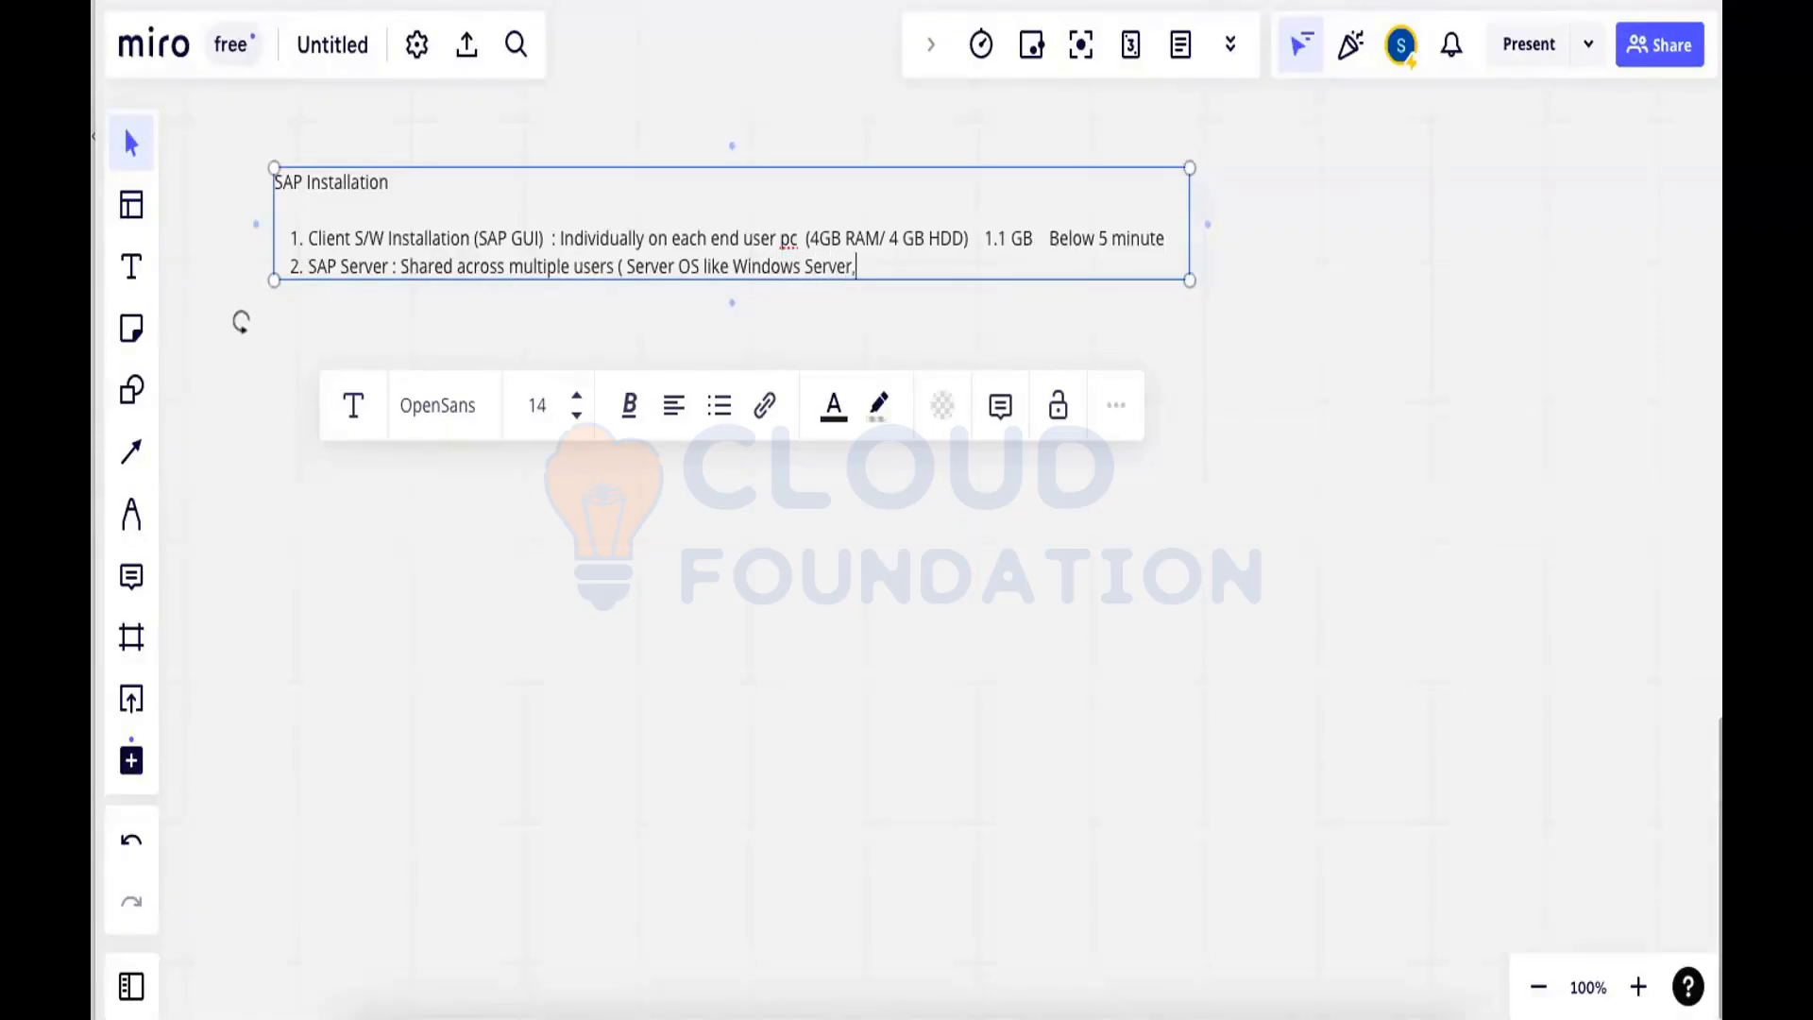
pyautogui.write(' Linux, Unix')
pyautogui.write(', 30 GB RAM')
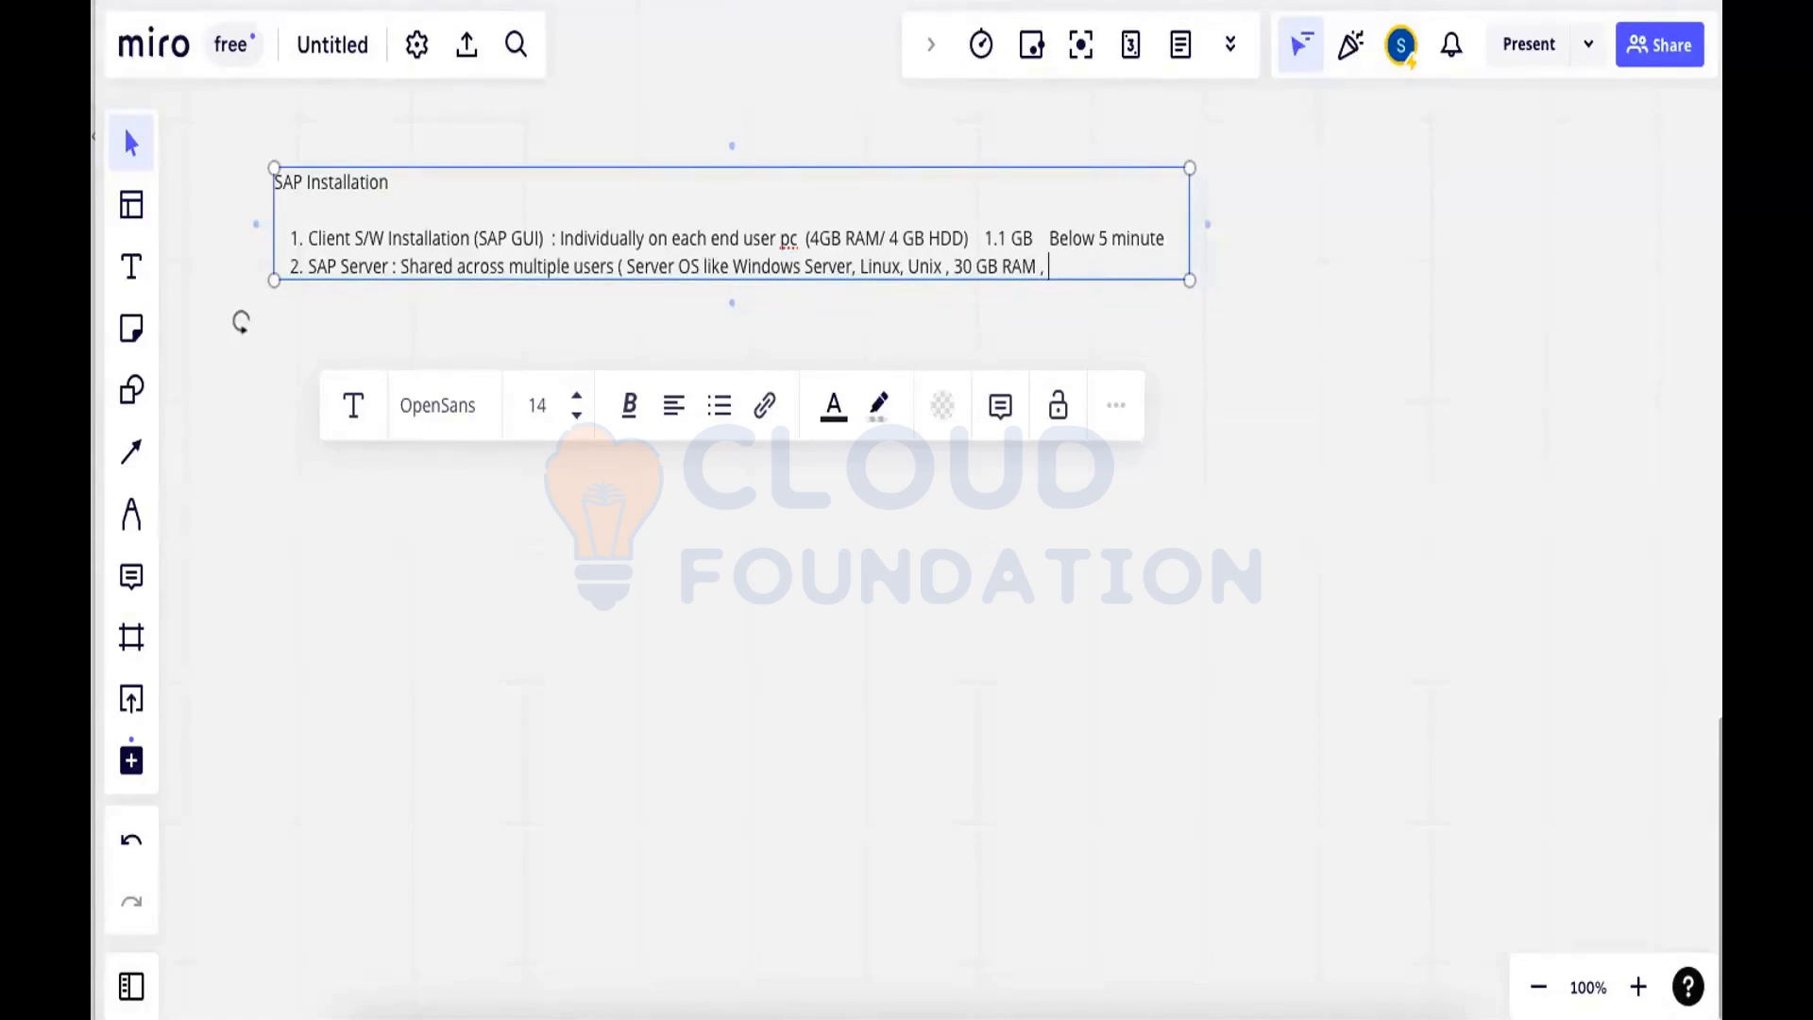
pyautogui.write(' , 1')
pyautogui.press('BackSpace')
pyautogui.write('20- 30TB )')
# - Finish item 2 with '1.5 Hours to 3 days' and correct the disk range to 20GB- 1TB
pyautogui.moveTo(1188, 241); pyautogui.dragTo(1242, 241)
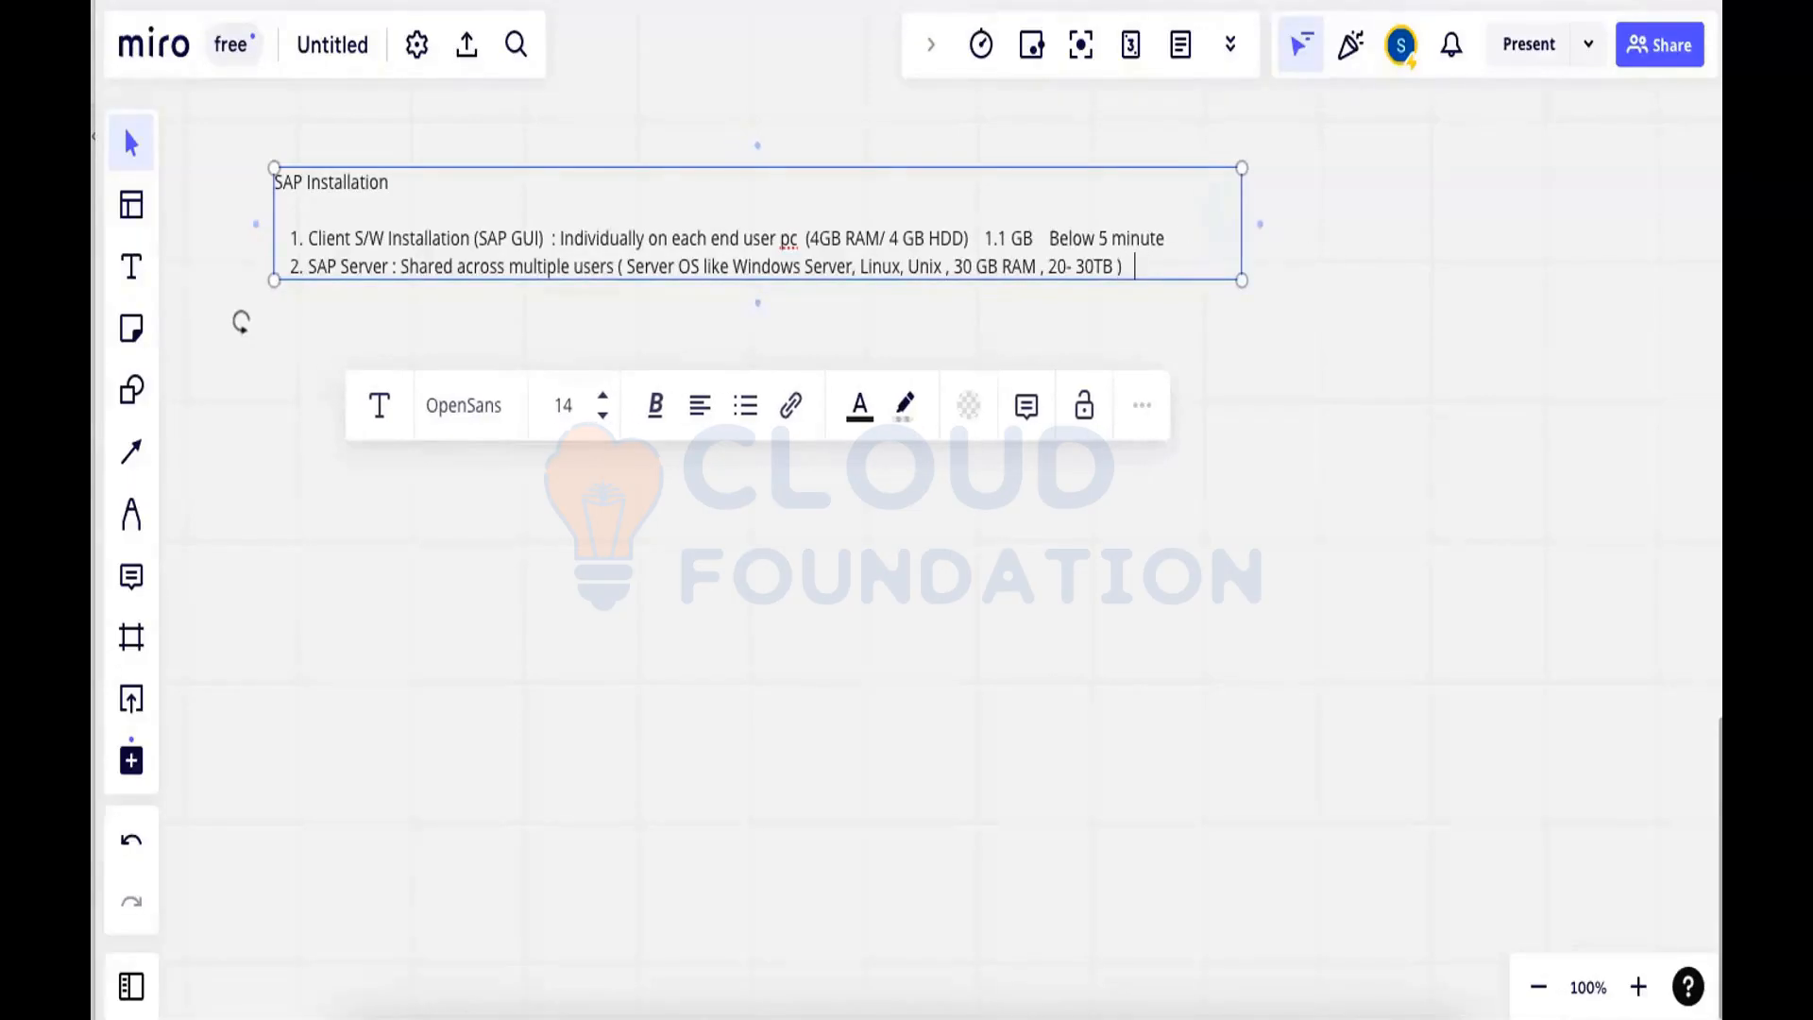
pyautogui.write('1.5 Hours t')
pyautogui.write('o')
pyautogui.moveTo(1251, 201); pyautogui.dragTo(1349, 202)
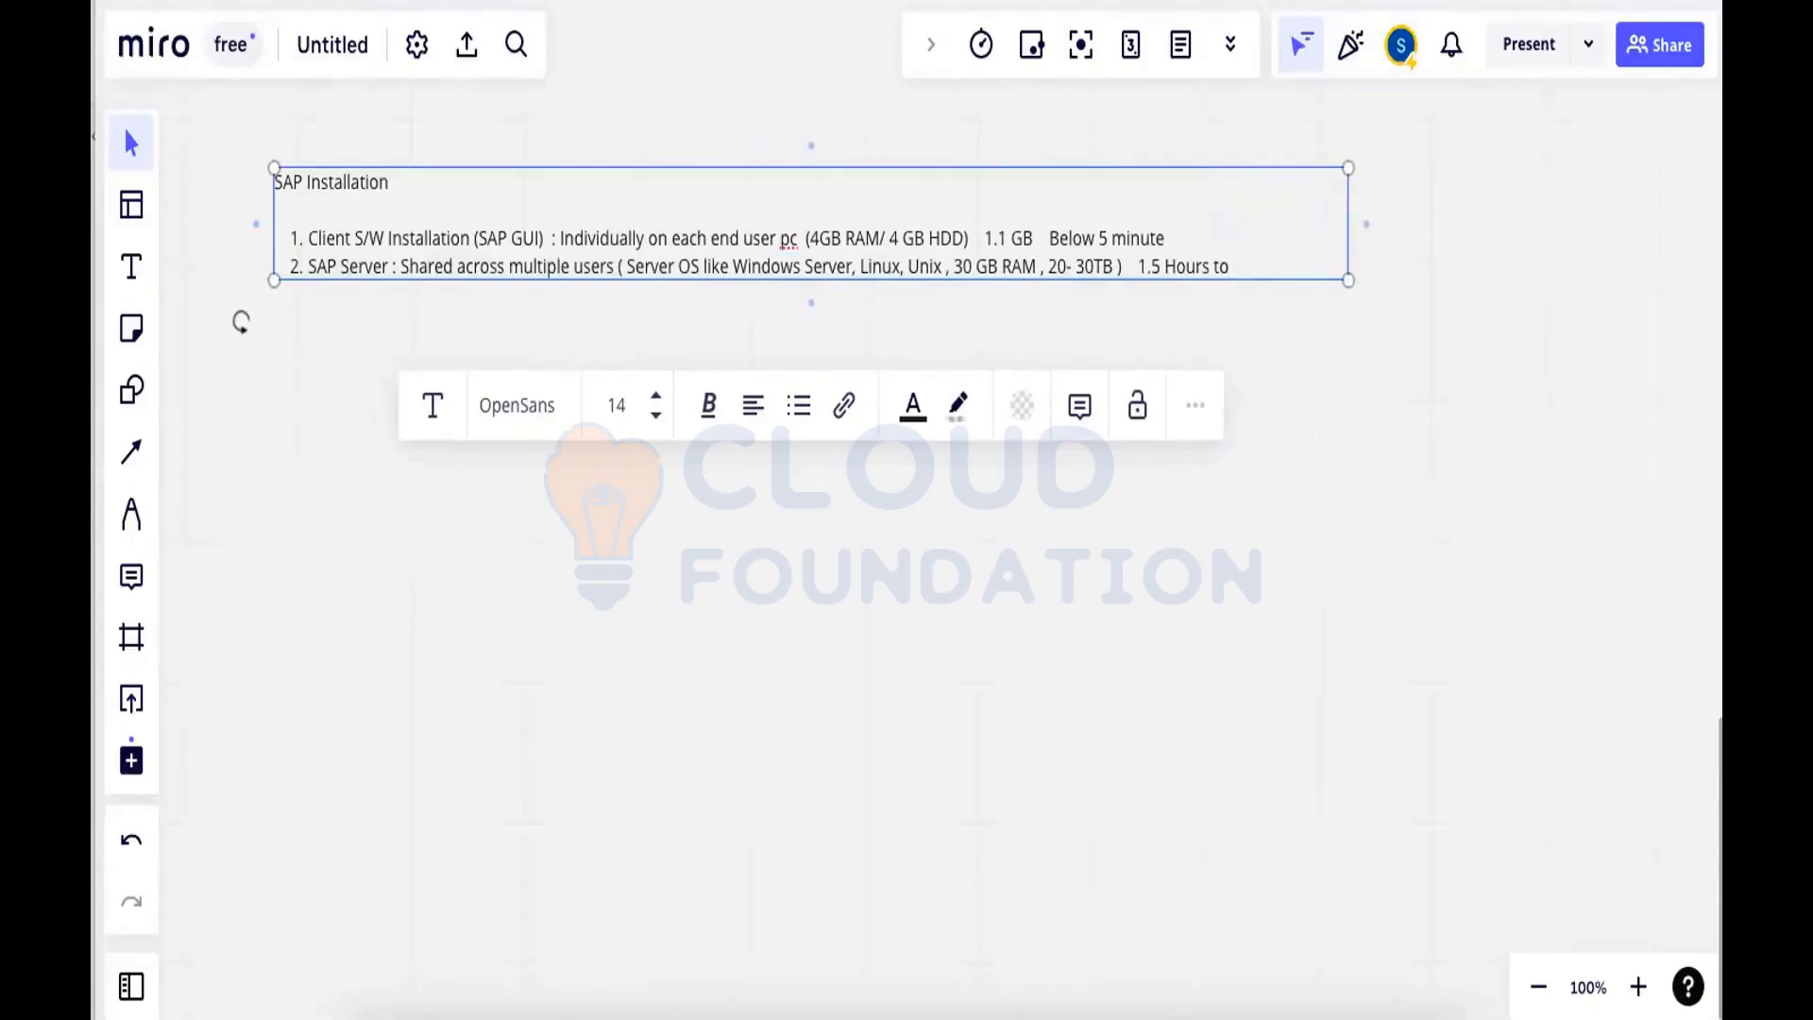
pyautogui.write('3 dya')
pyautogui.press('BackSpace')
pyautogui.press('BackSpace')
pyautogui.press('BackSpace')
pyautogui.write('days')
pyautogui.click(1093, 268)
pyautogui.press('BackSpace')
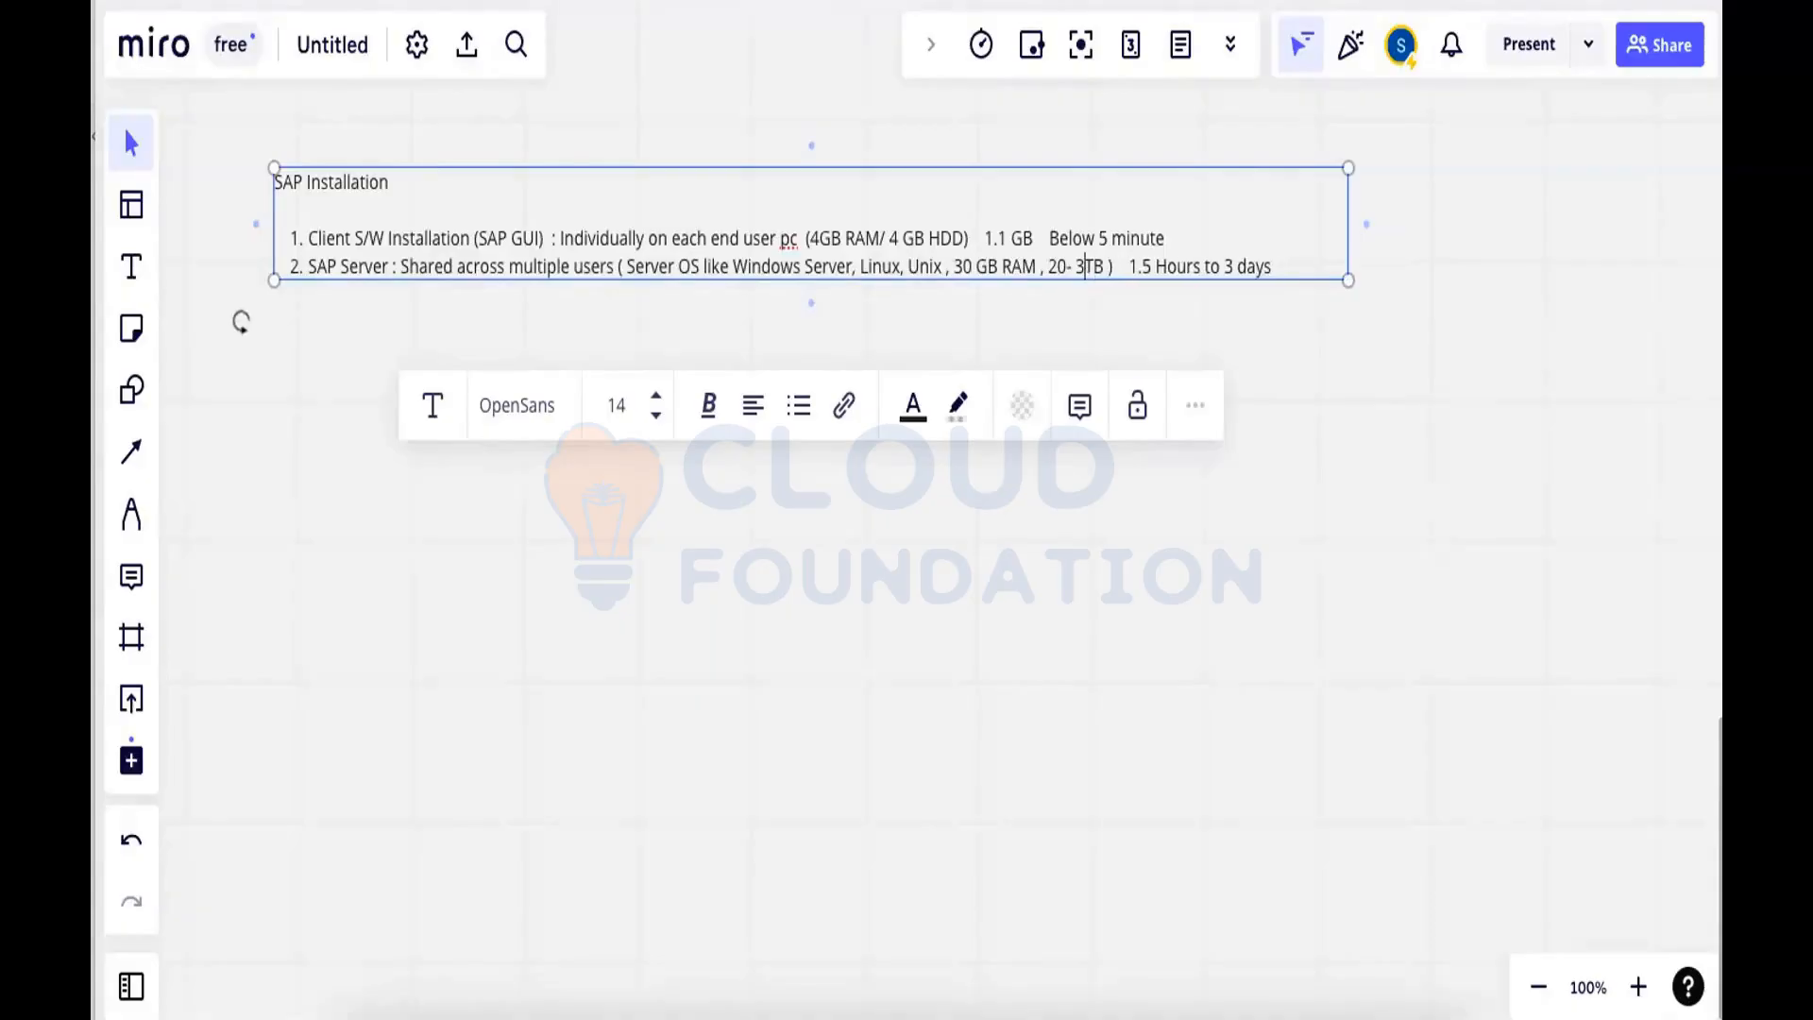
pyautogui.write('00')
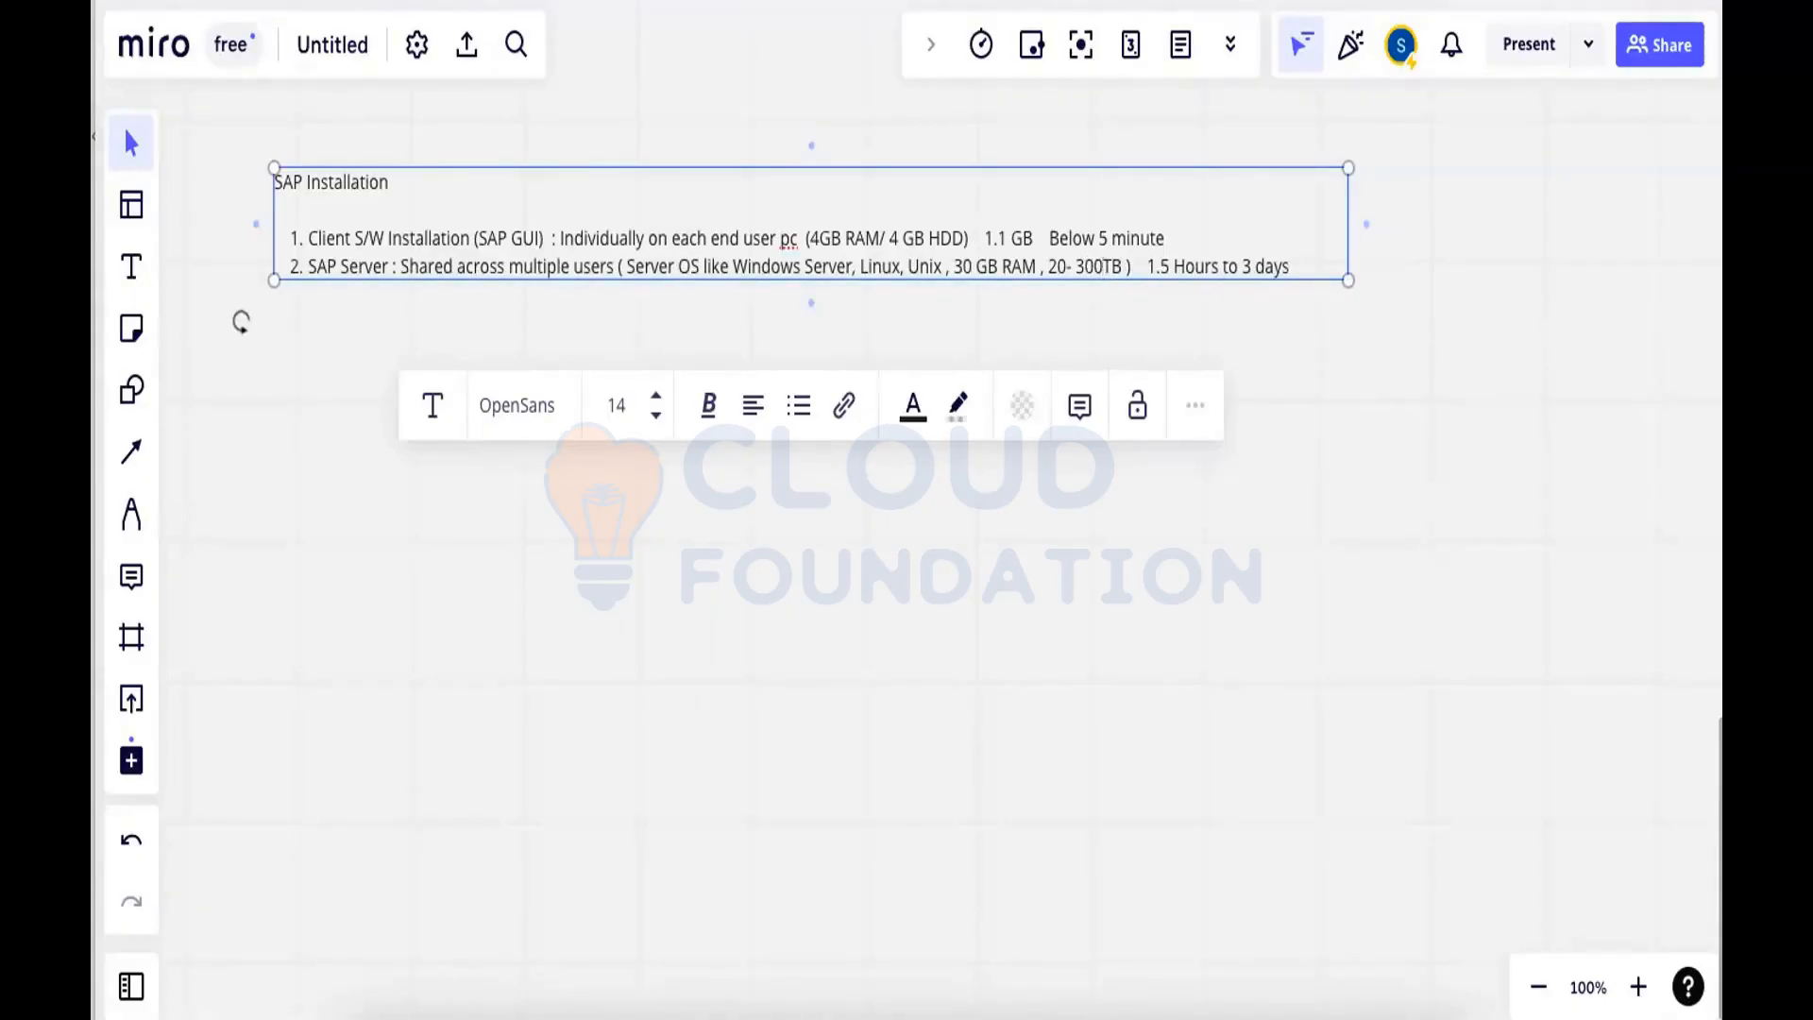
pyautogui.press('BackSpace')
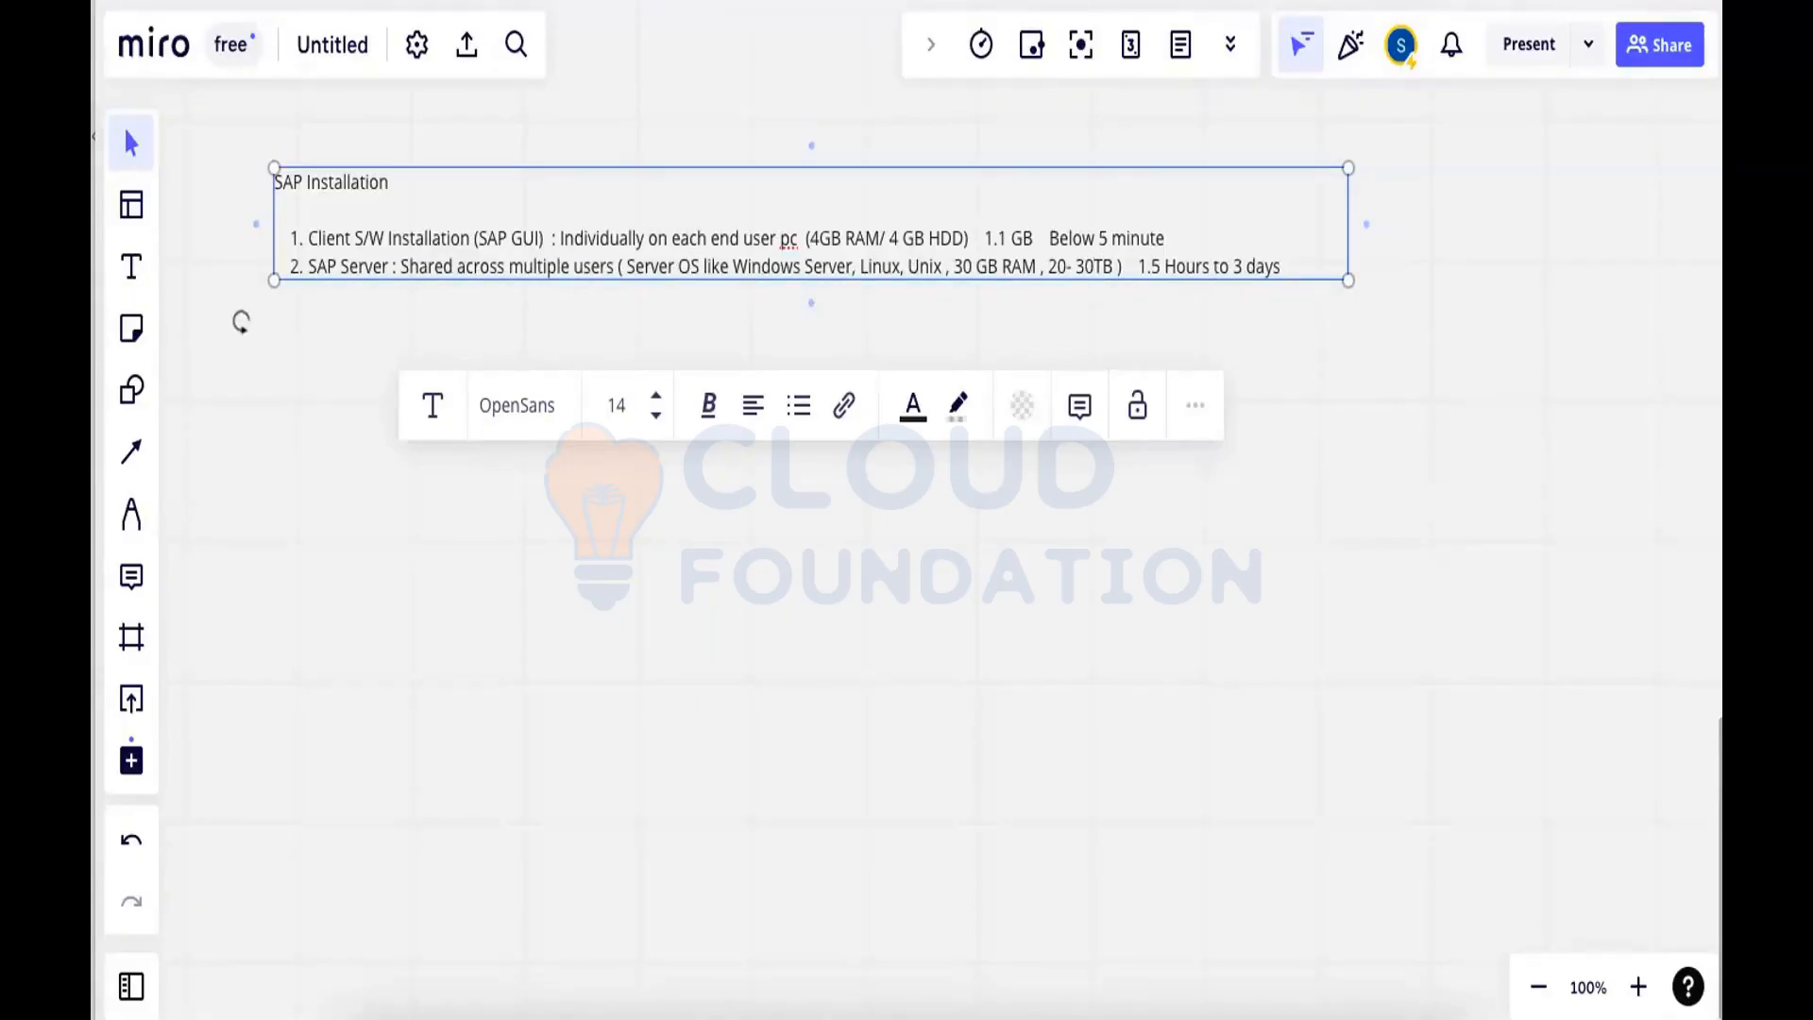
pyautogui.press('BackSpace')
pyautogui.press('BackSpace')
pyautogui.write('1')
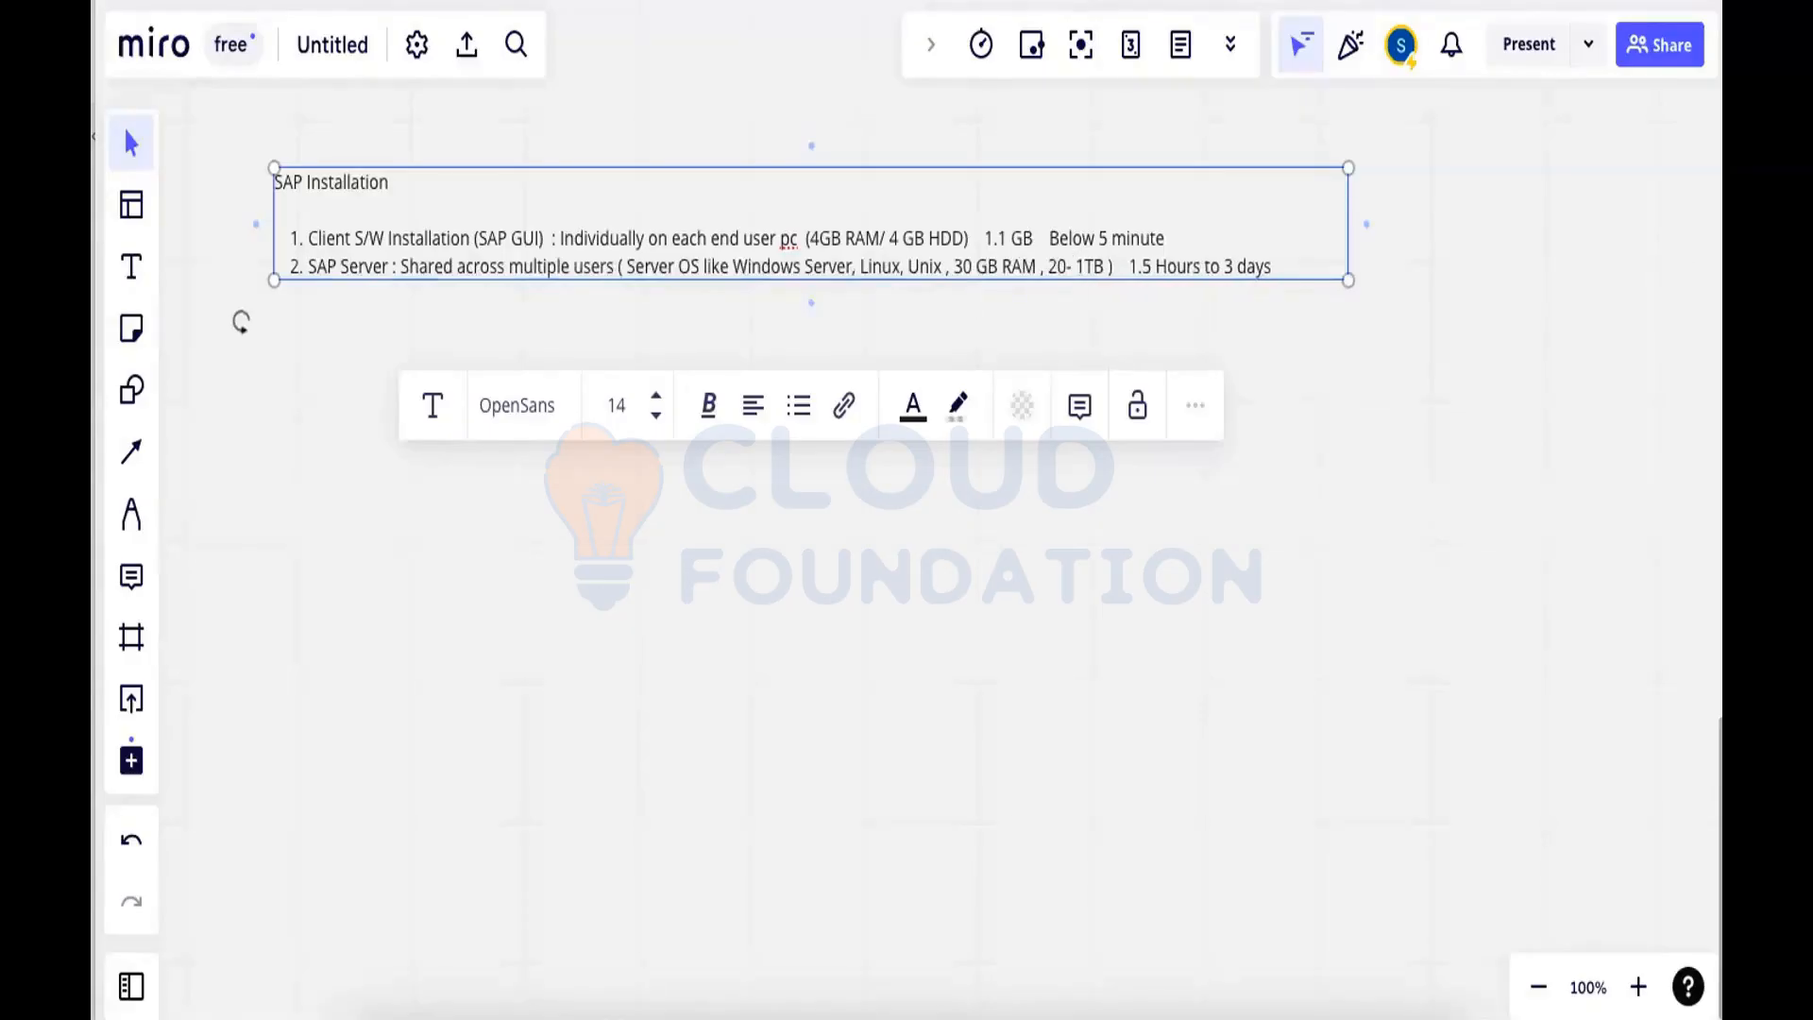
pyautogui.click(1062, 265)
pyautogui.write('GB')
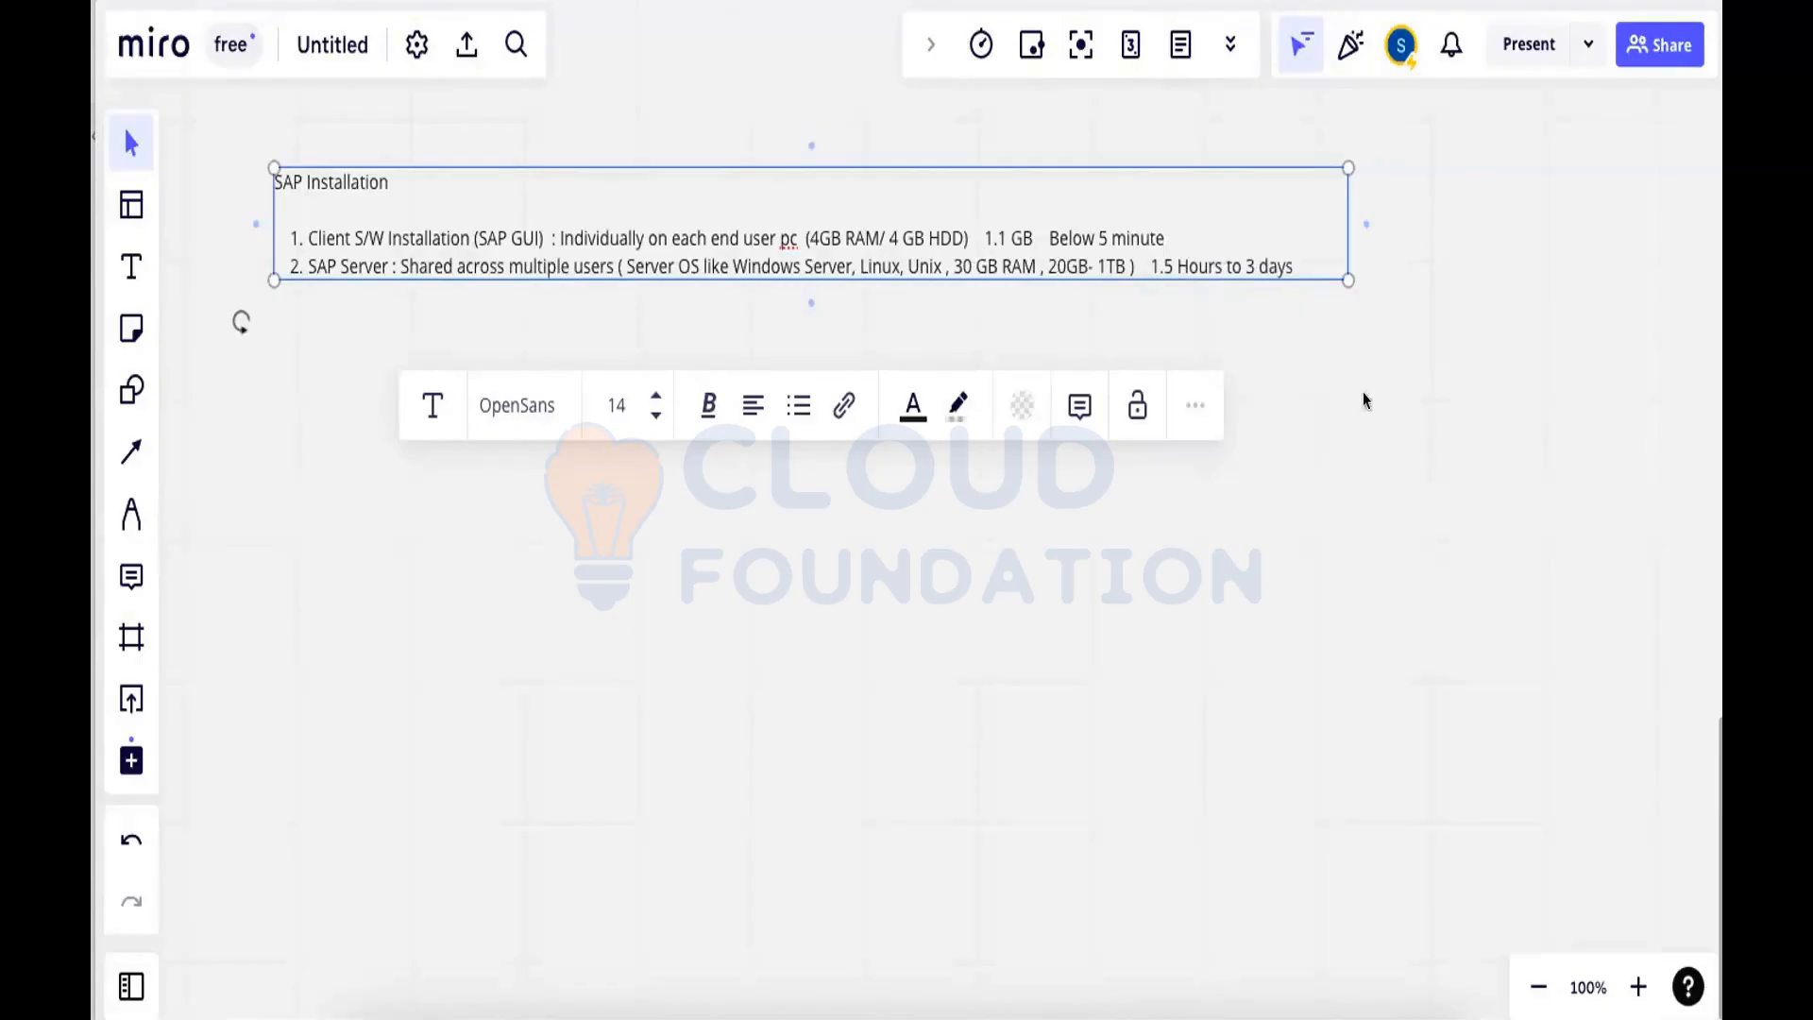
pyautogui.click(1345, 418)
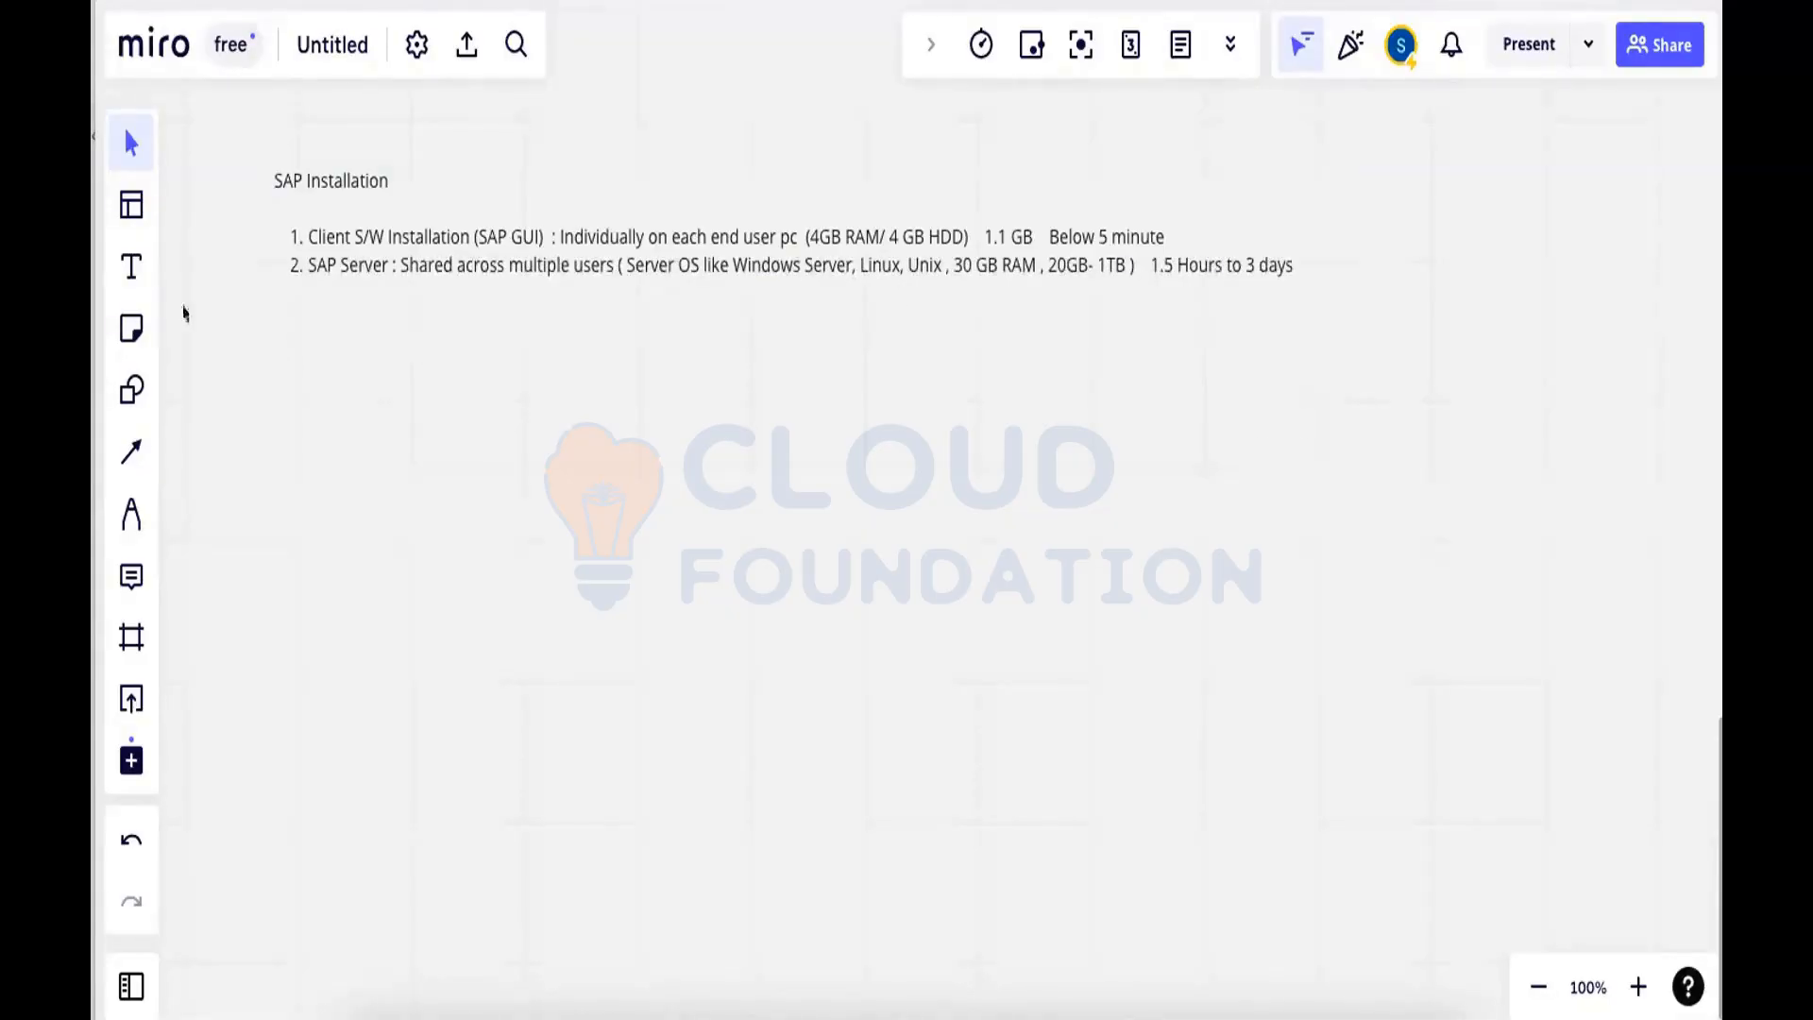
# - Add the note '1. Download SAP S/W from support.sap.com/swdc site but it require user / password'
pyautogui.press('t')
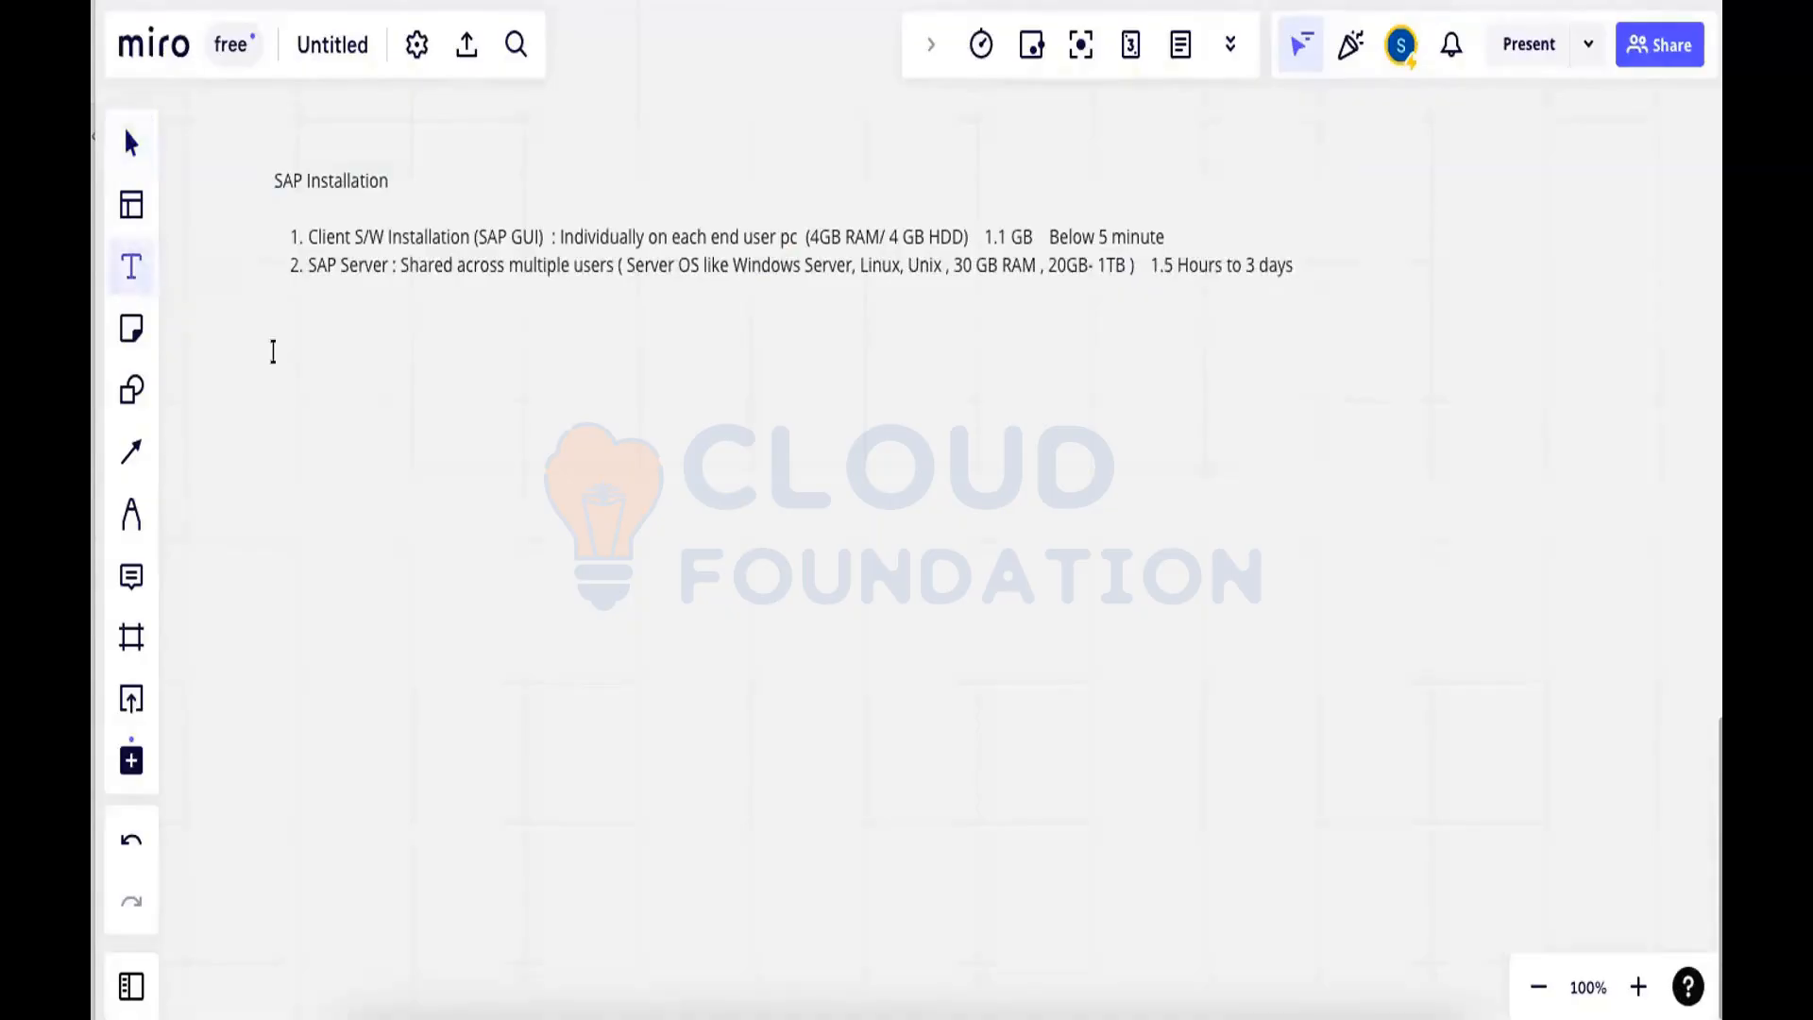
pyautogui.click(395, 356)
pyautogui.write('1.')
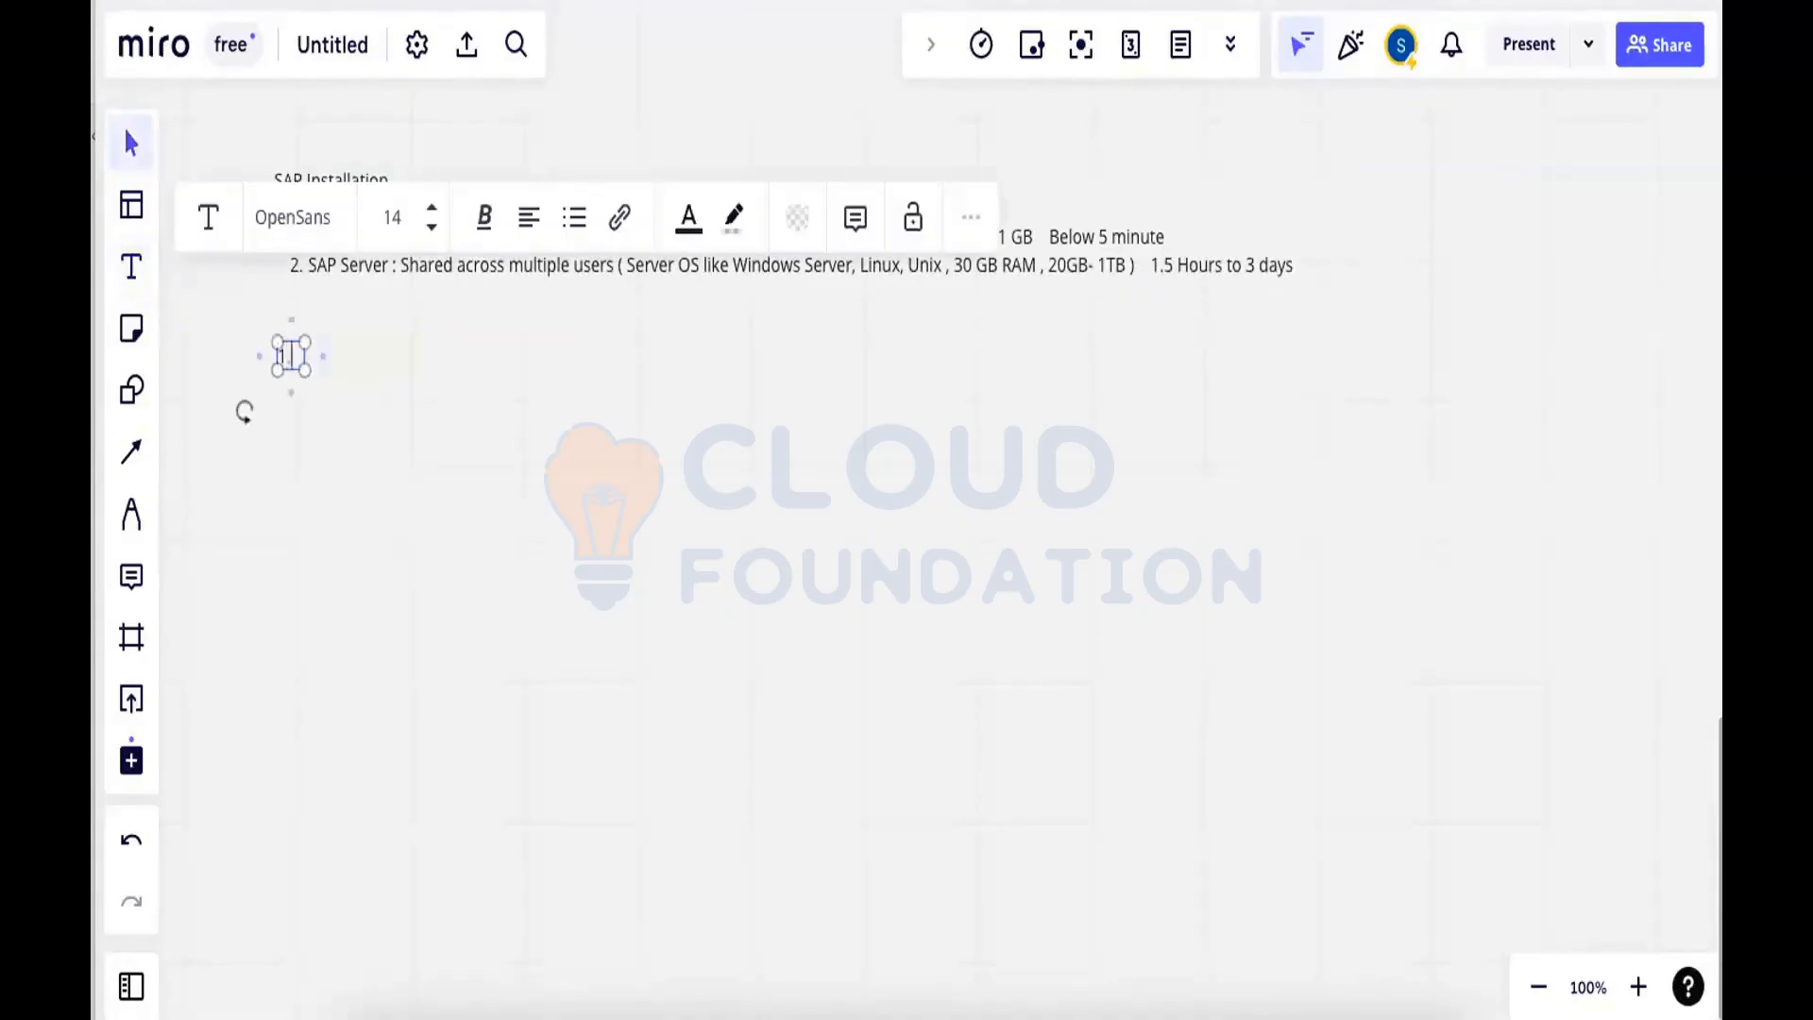
pyautogui.write(' Down')
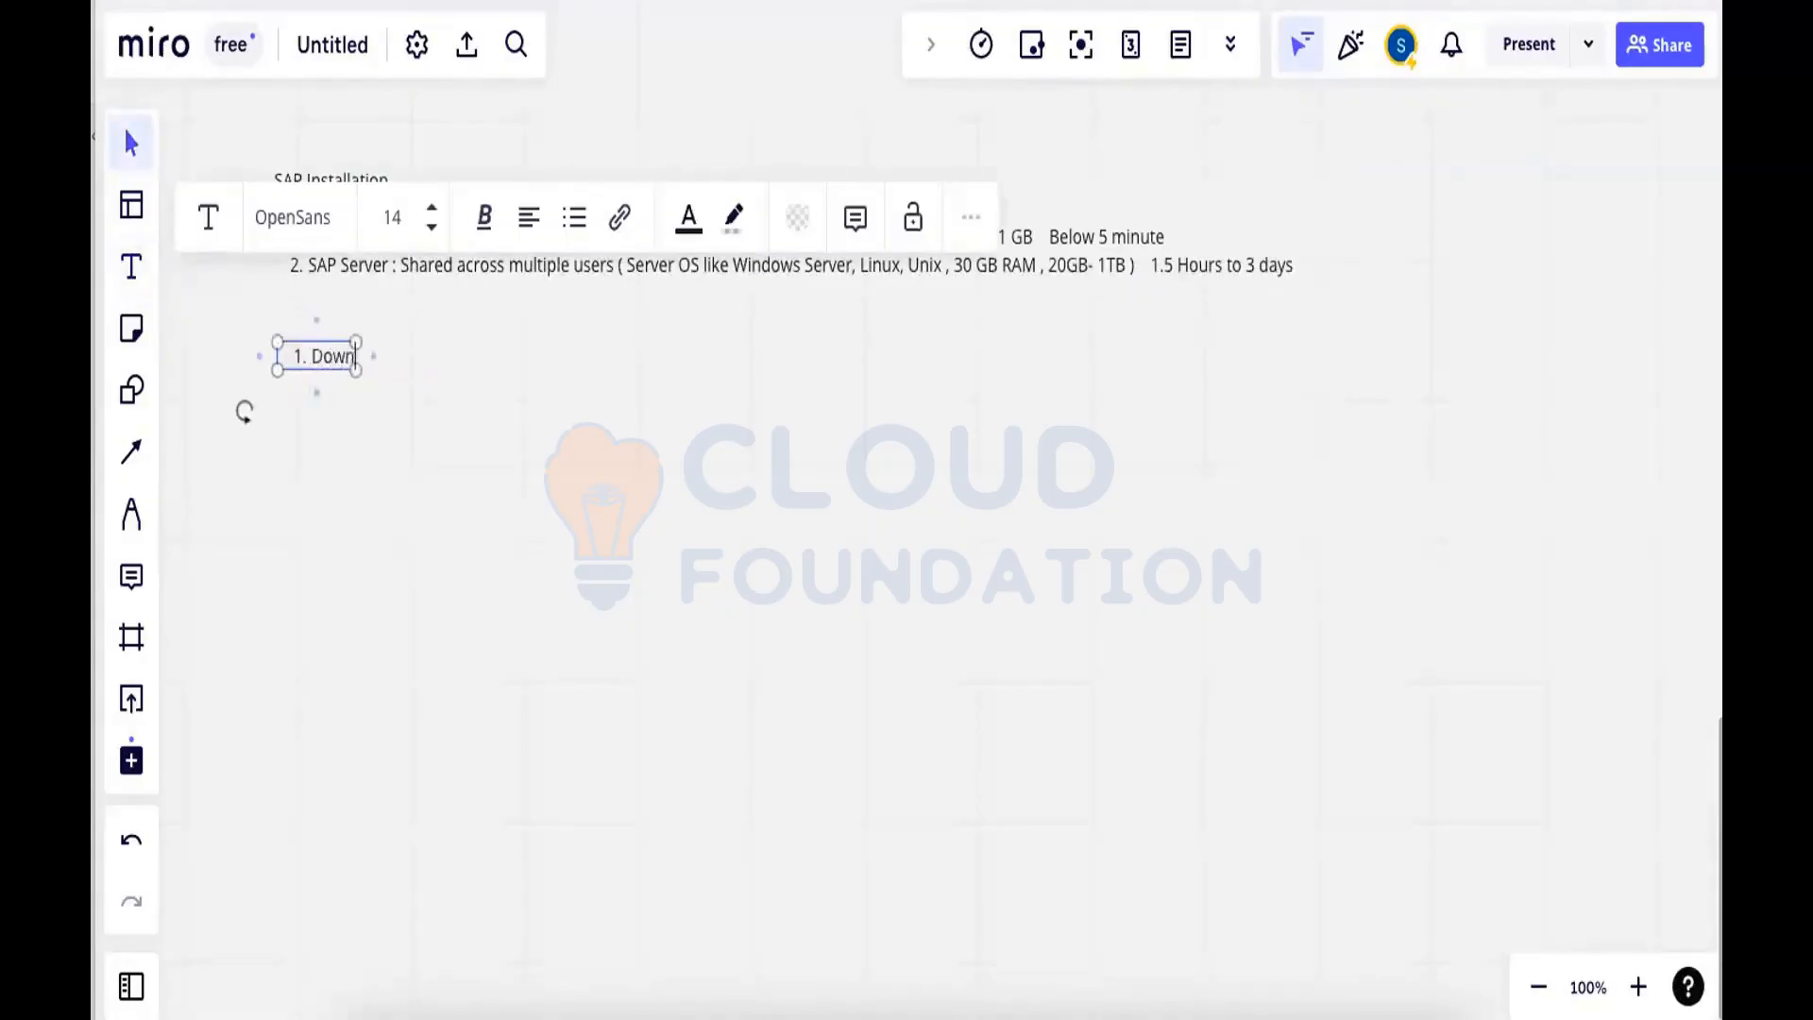
pyautogui.write('load SAP')
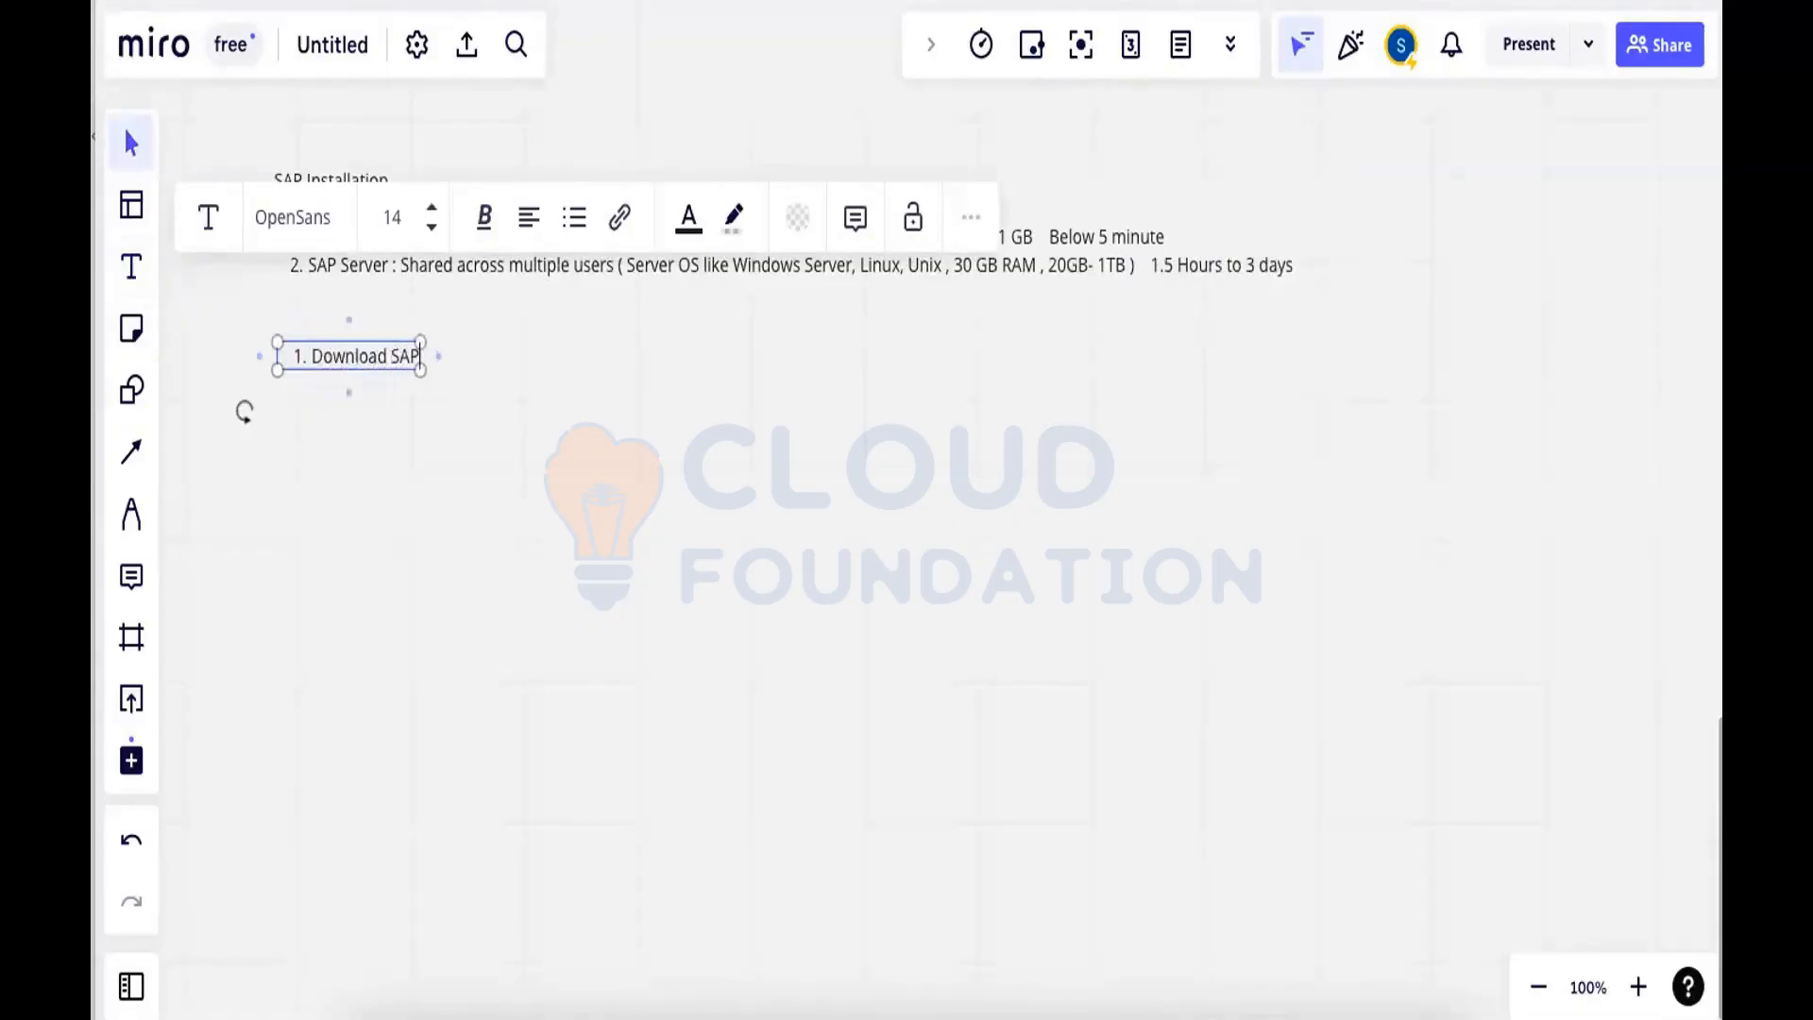
pyautogui.write(' S/W from su')
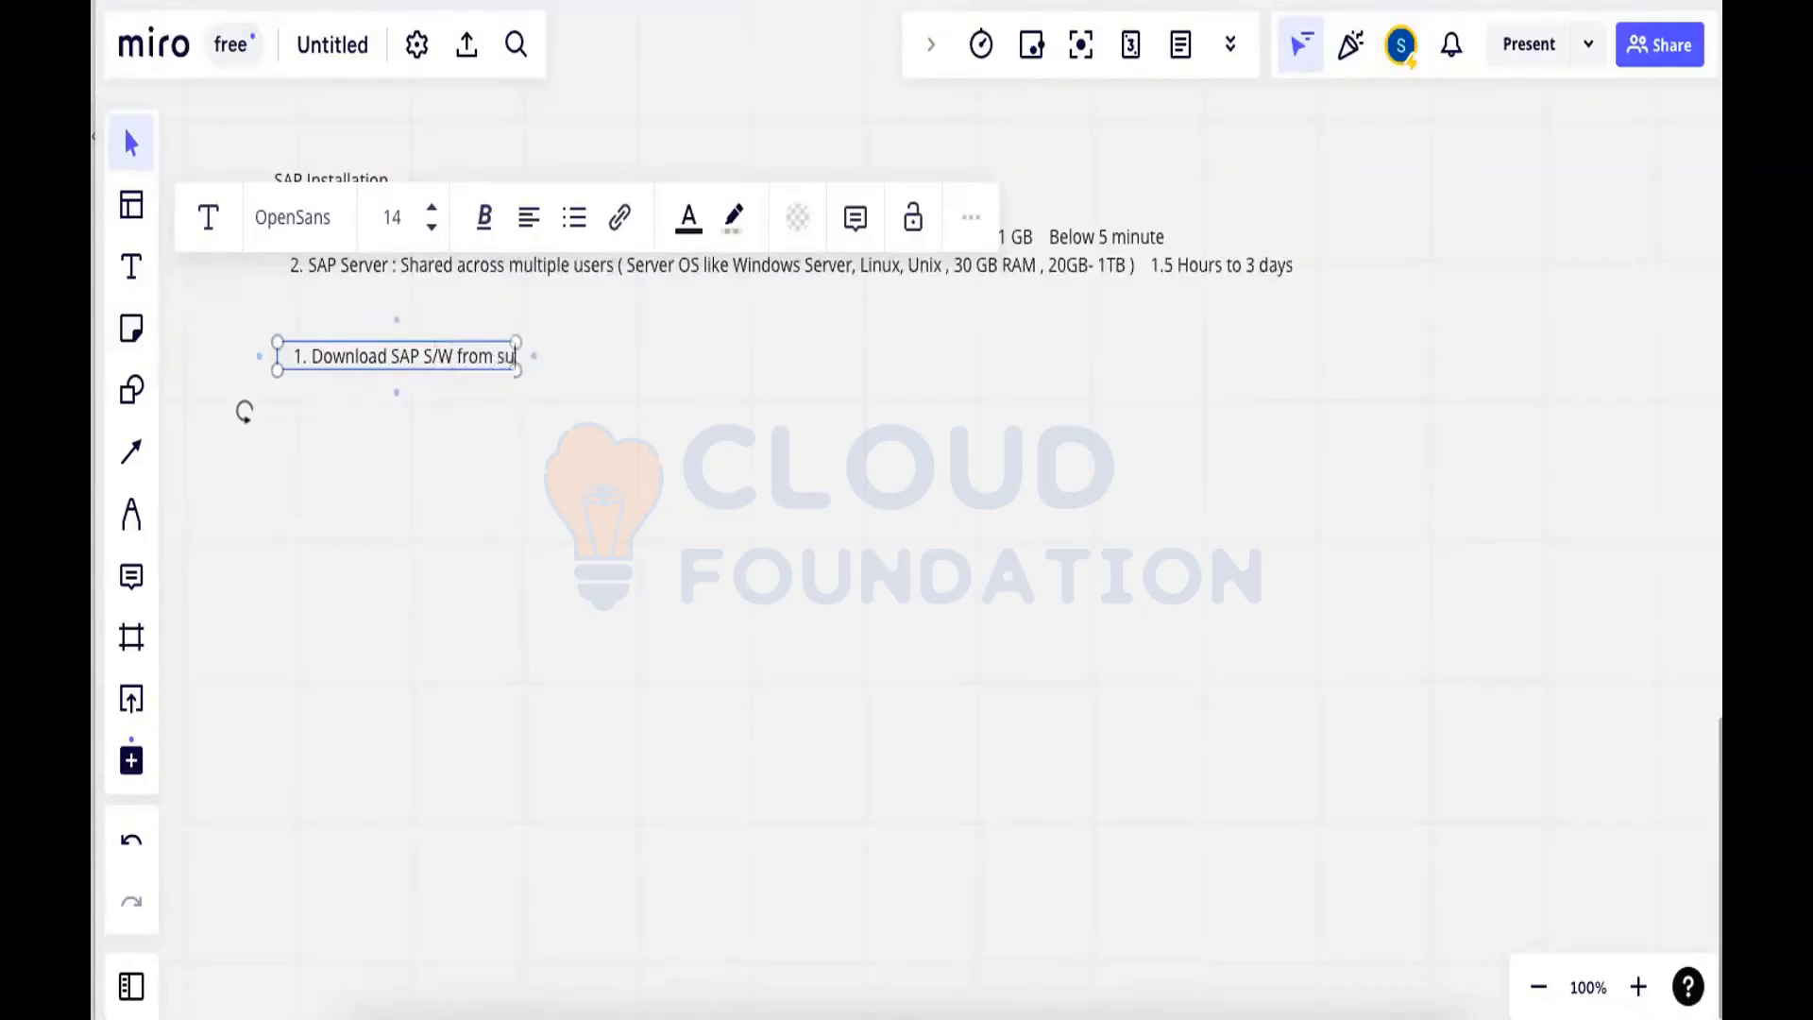
pyautogui.write('pport.sap')
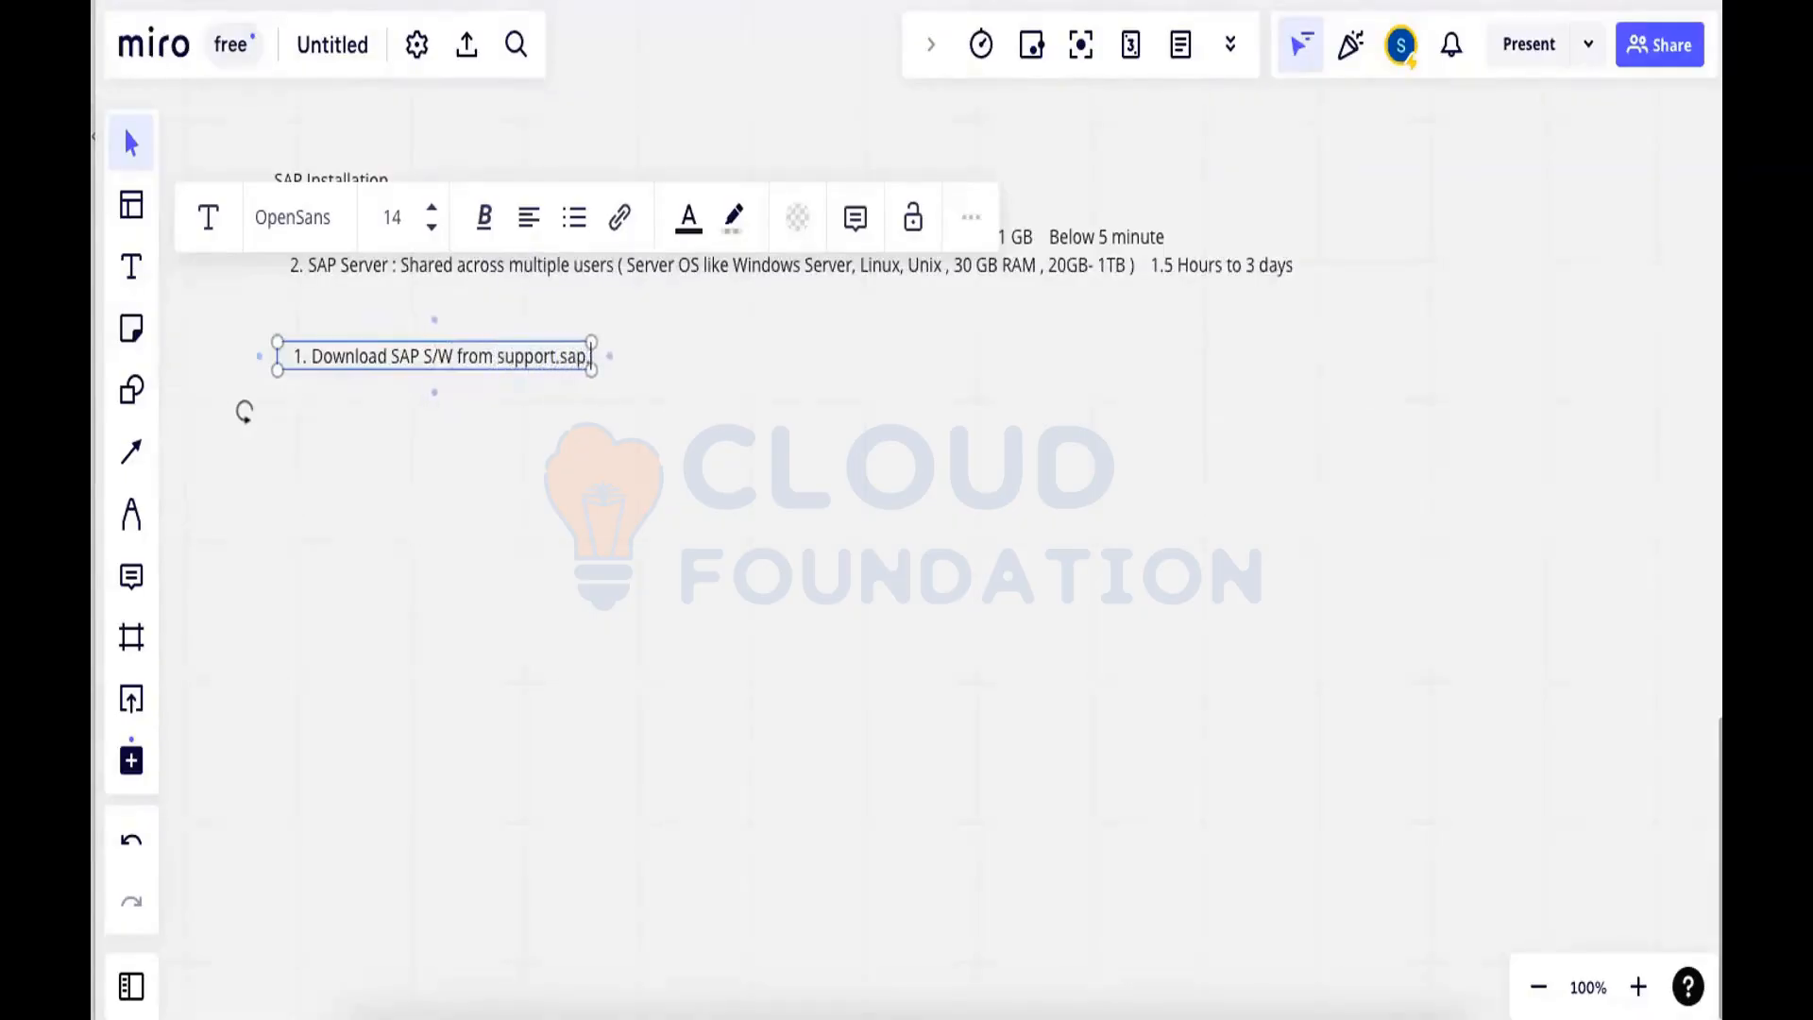
pyautogui.write('.com/sw')
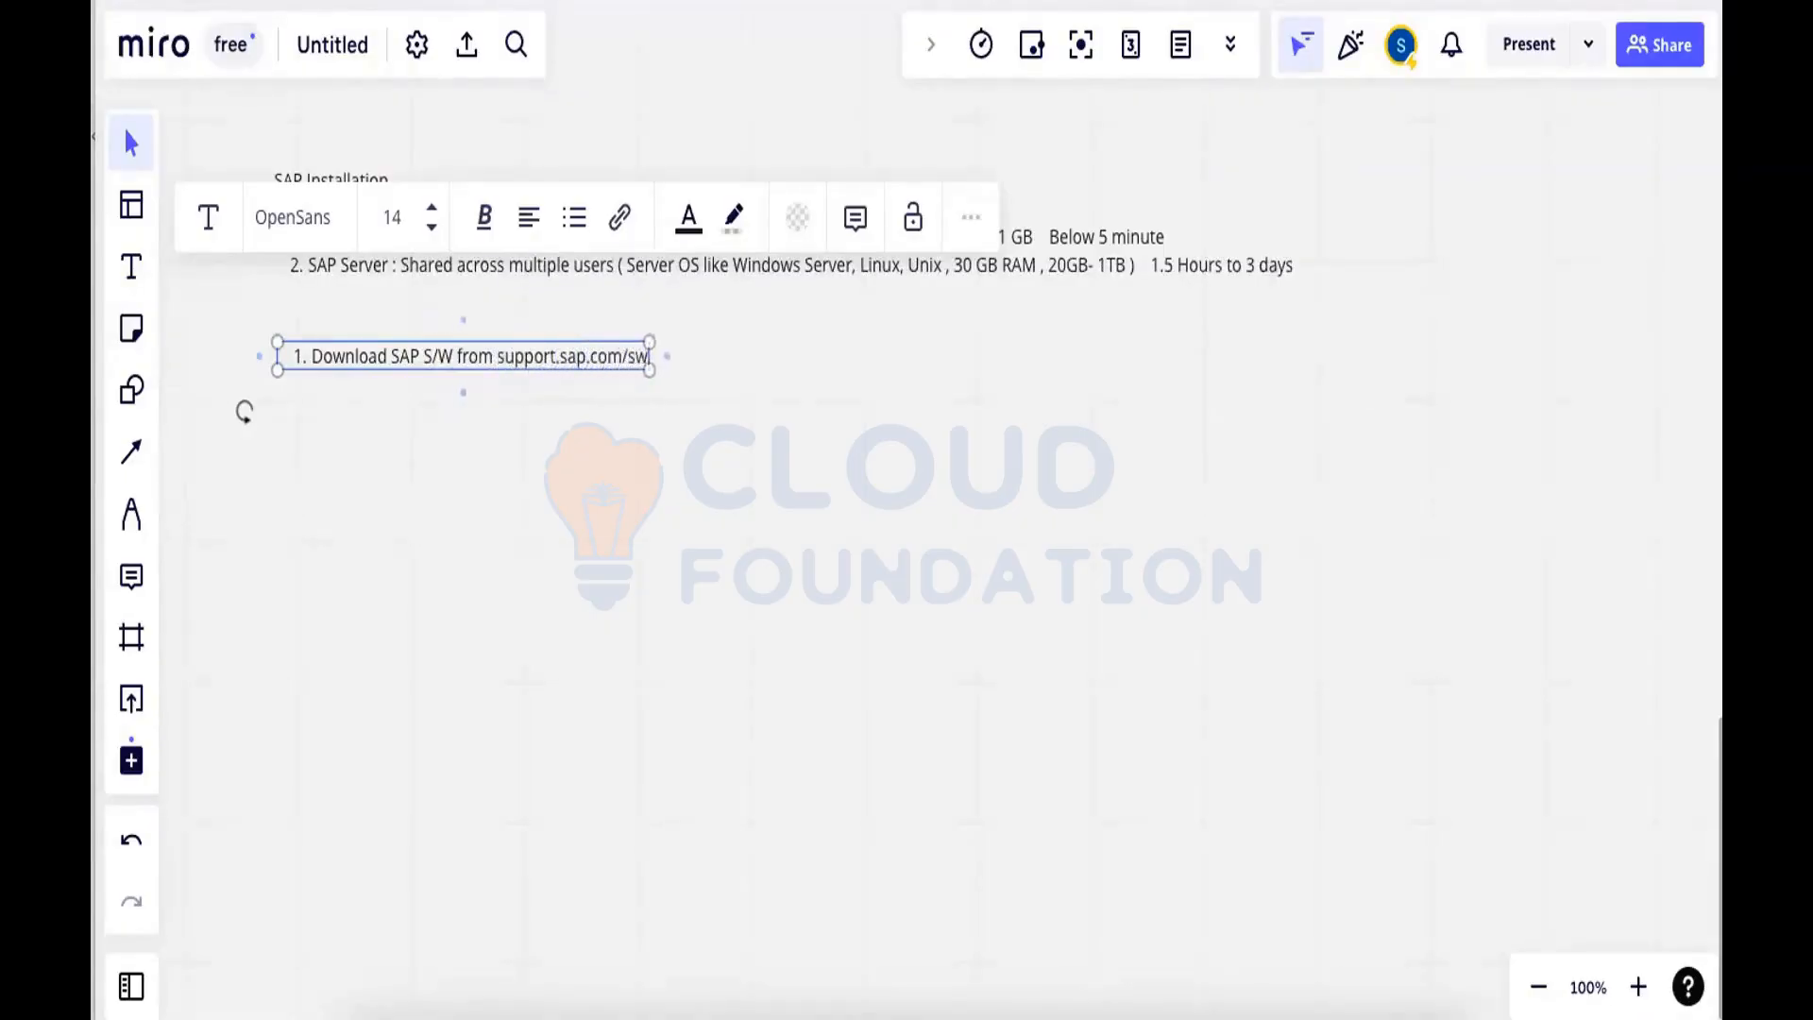
pyautogui.write('dc site  bu')
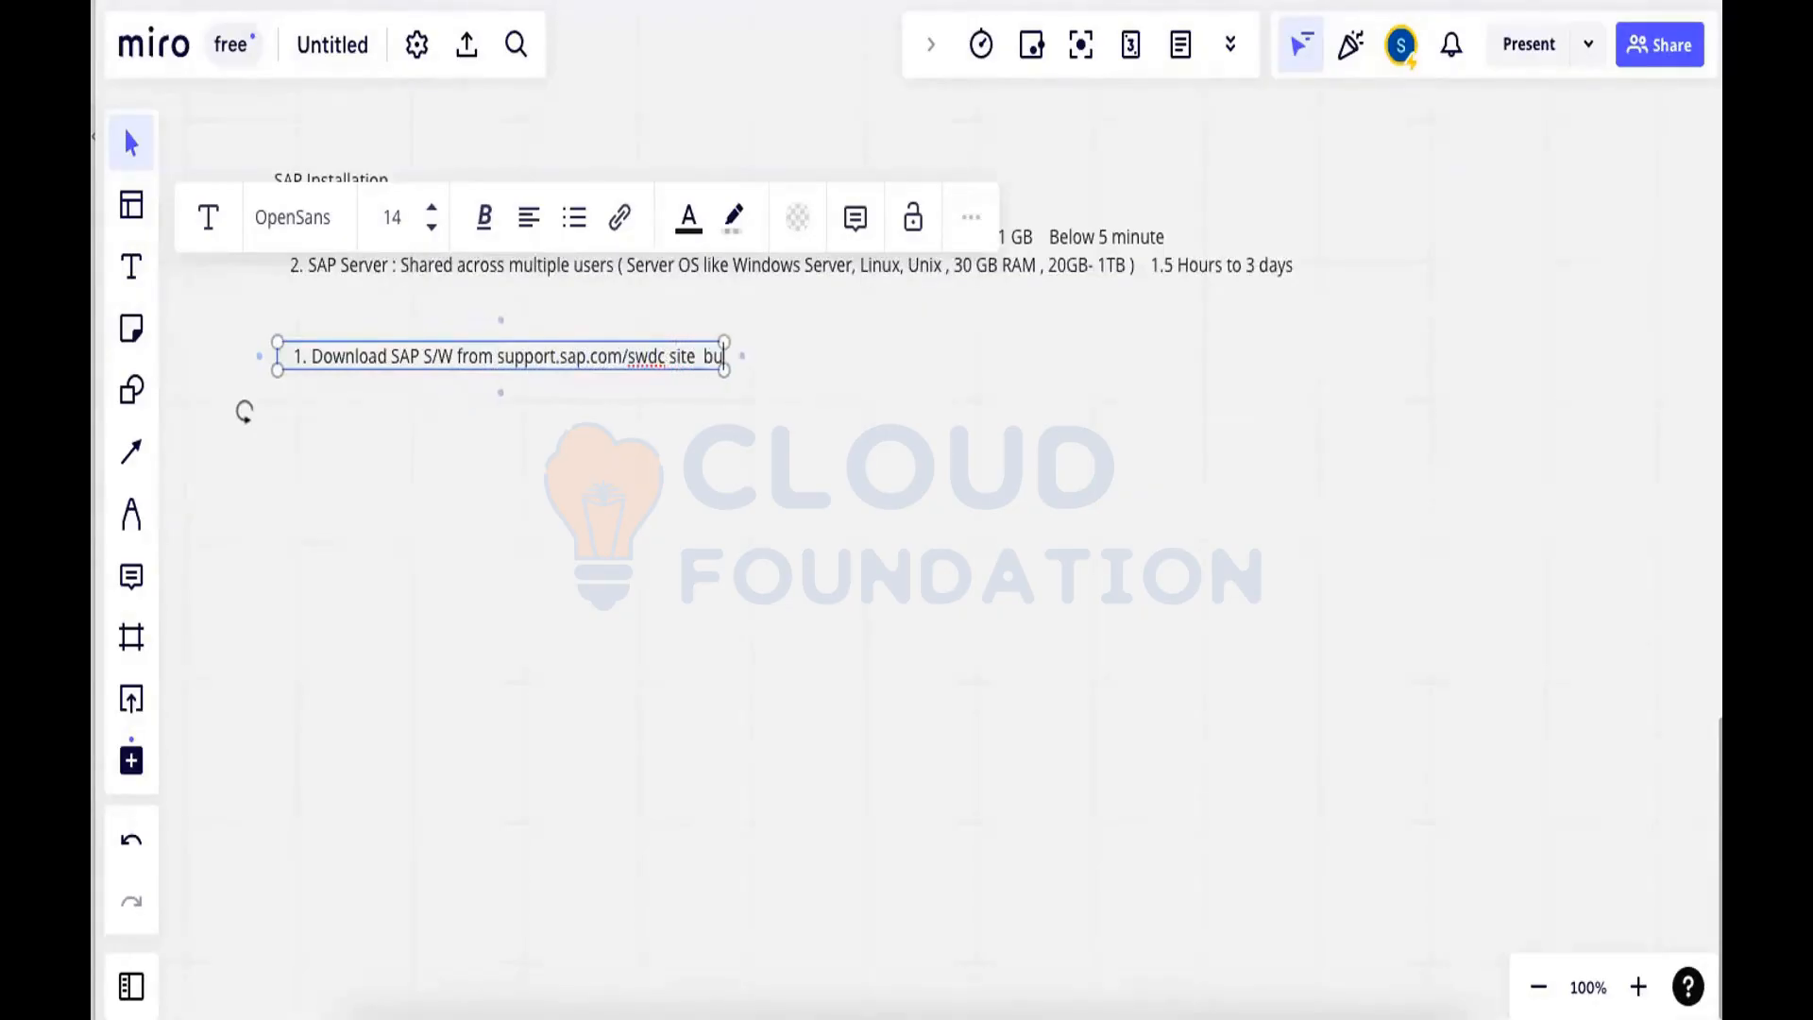
pyautogui.write('t it requir')
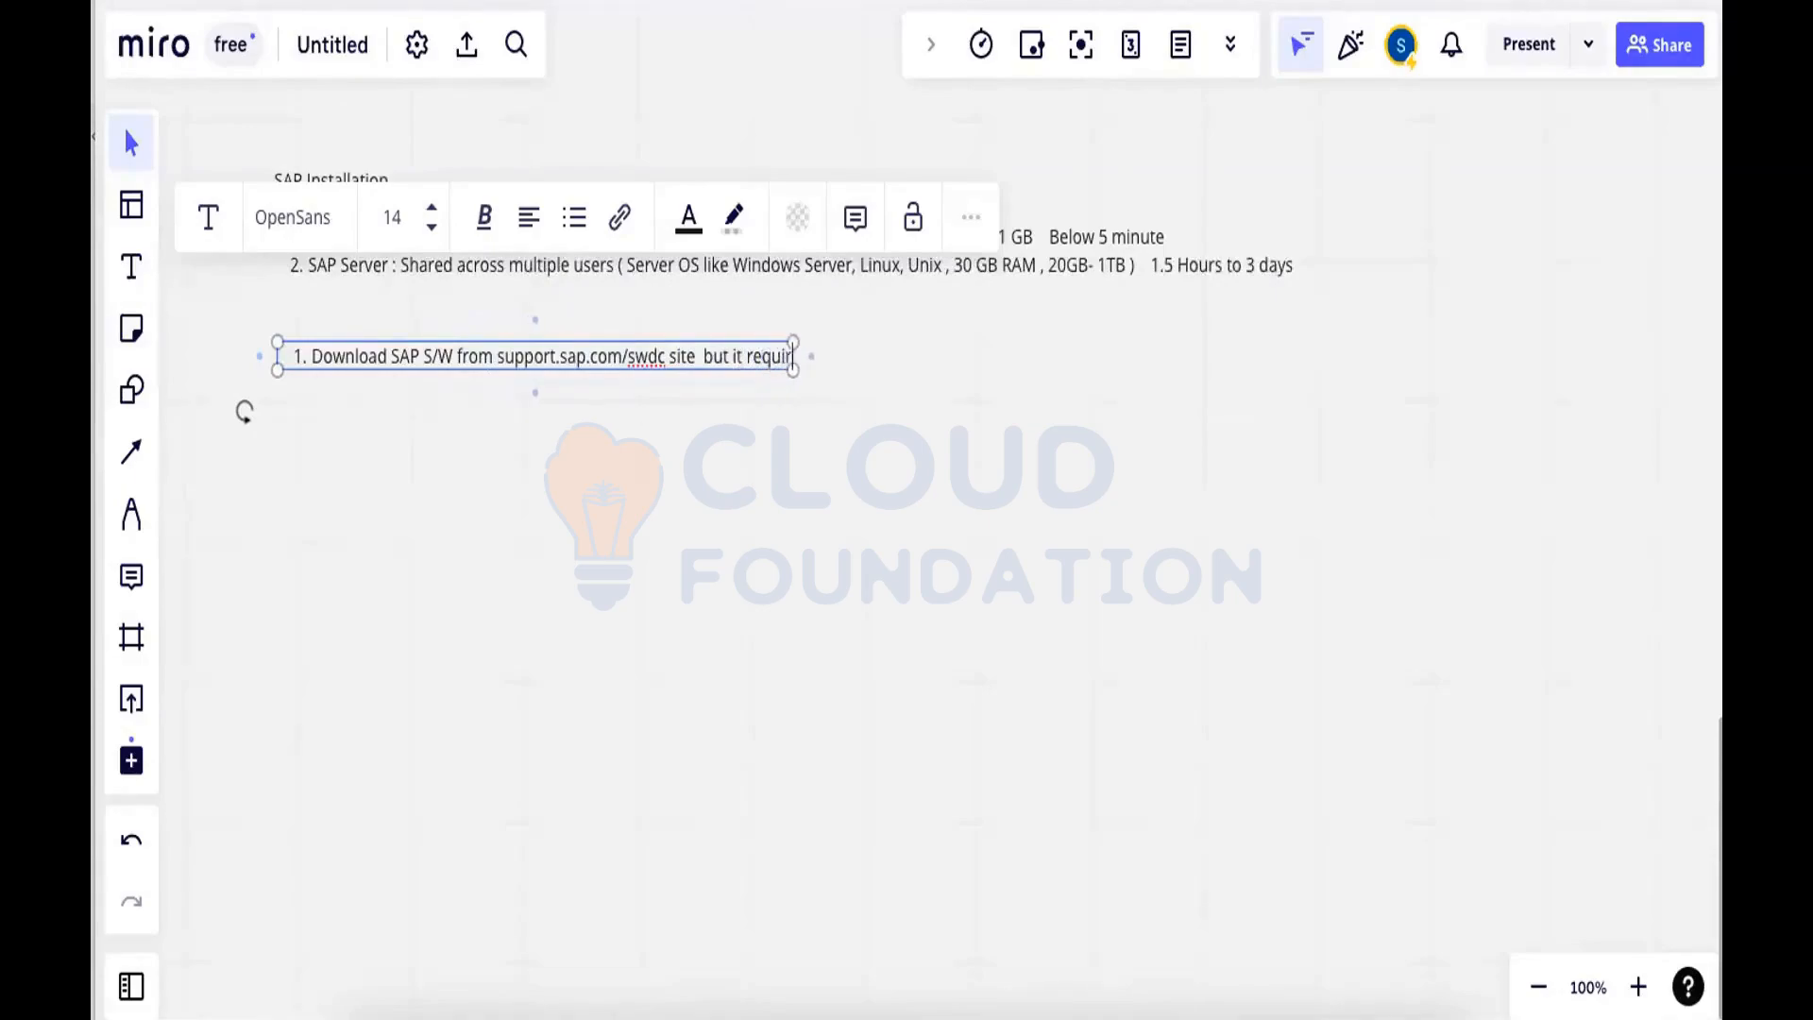
pyautogui.write('e user /')
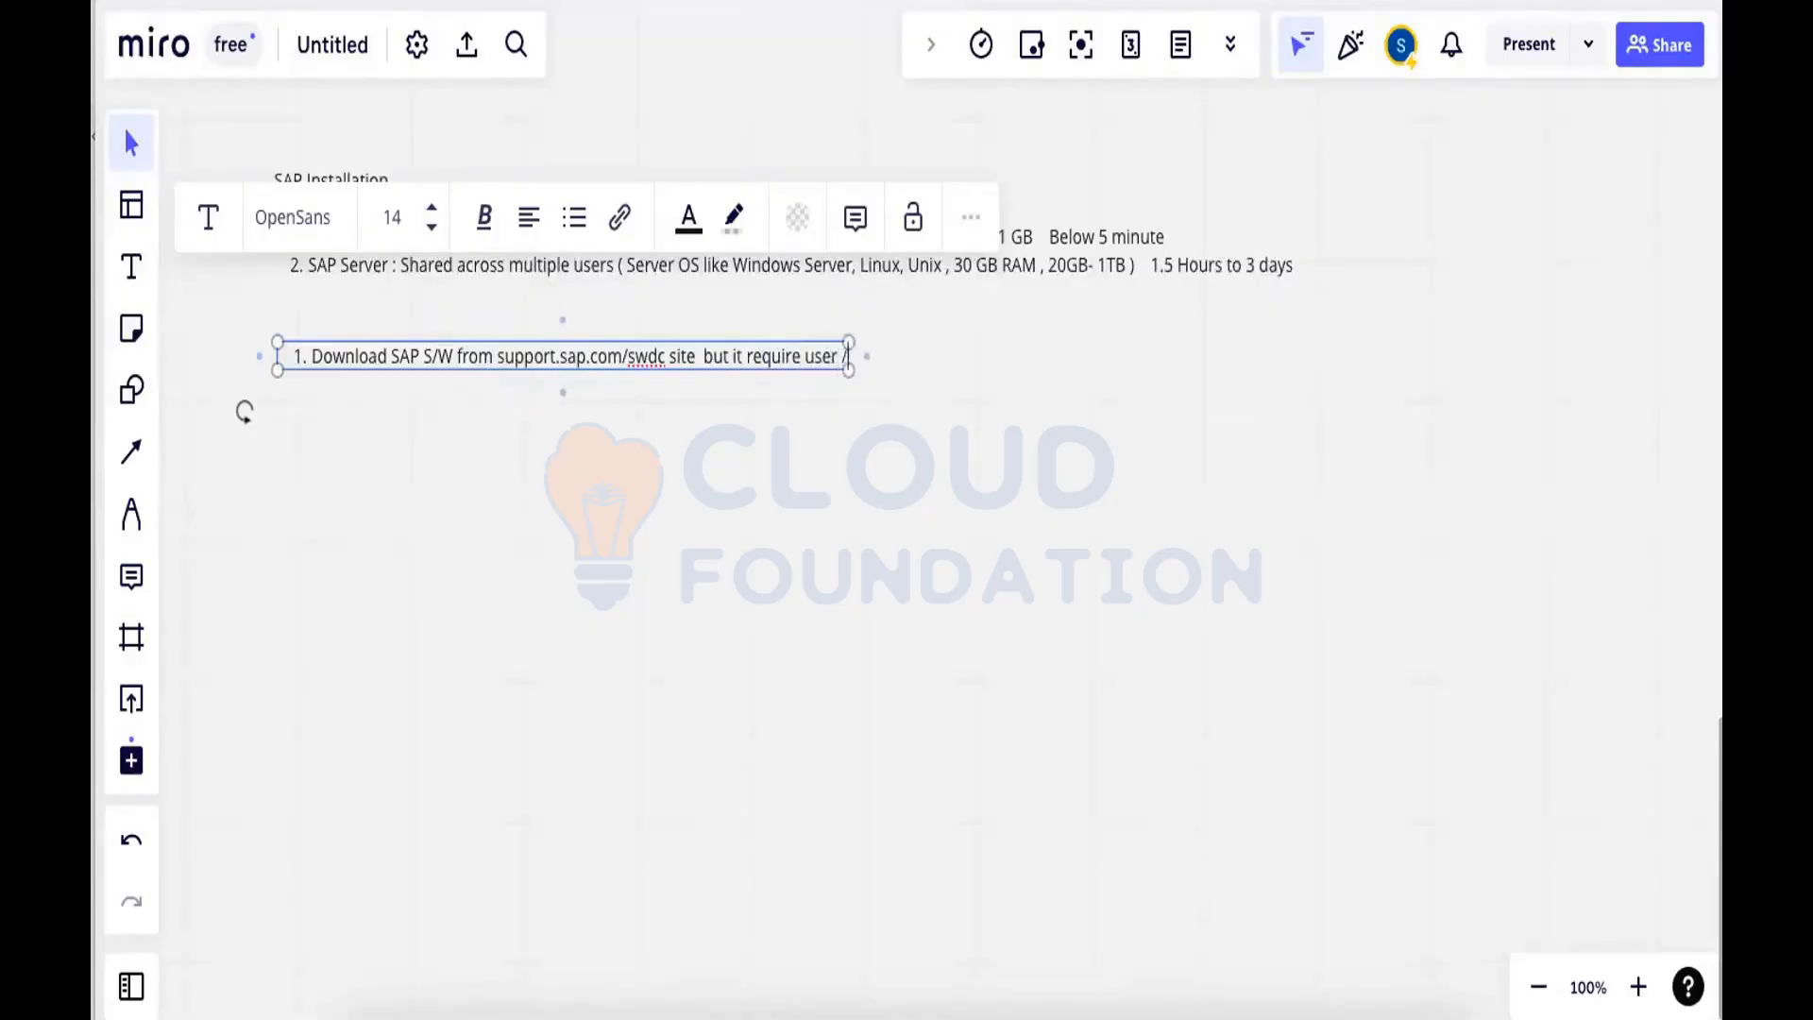
pyautogui.write(' password')
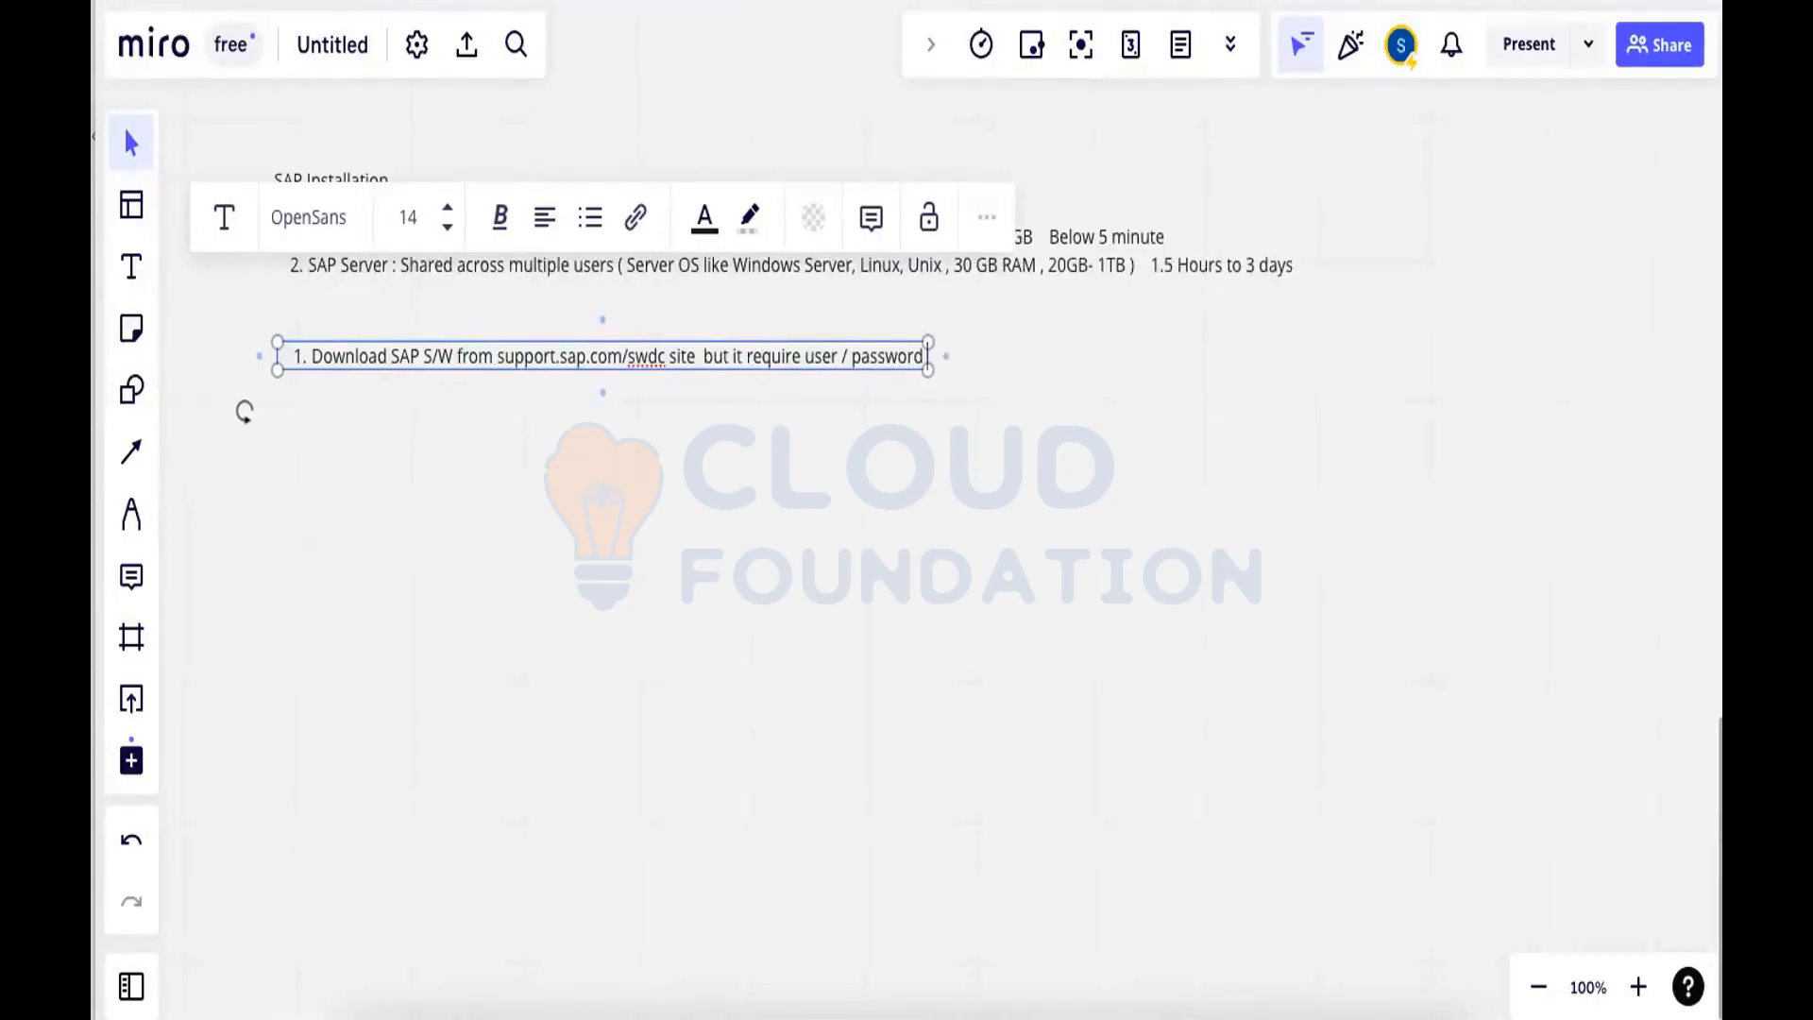
pyautogui.click(669, 383)
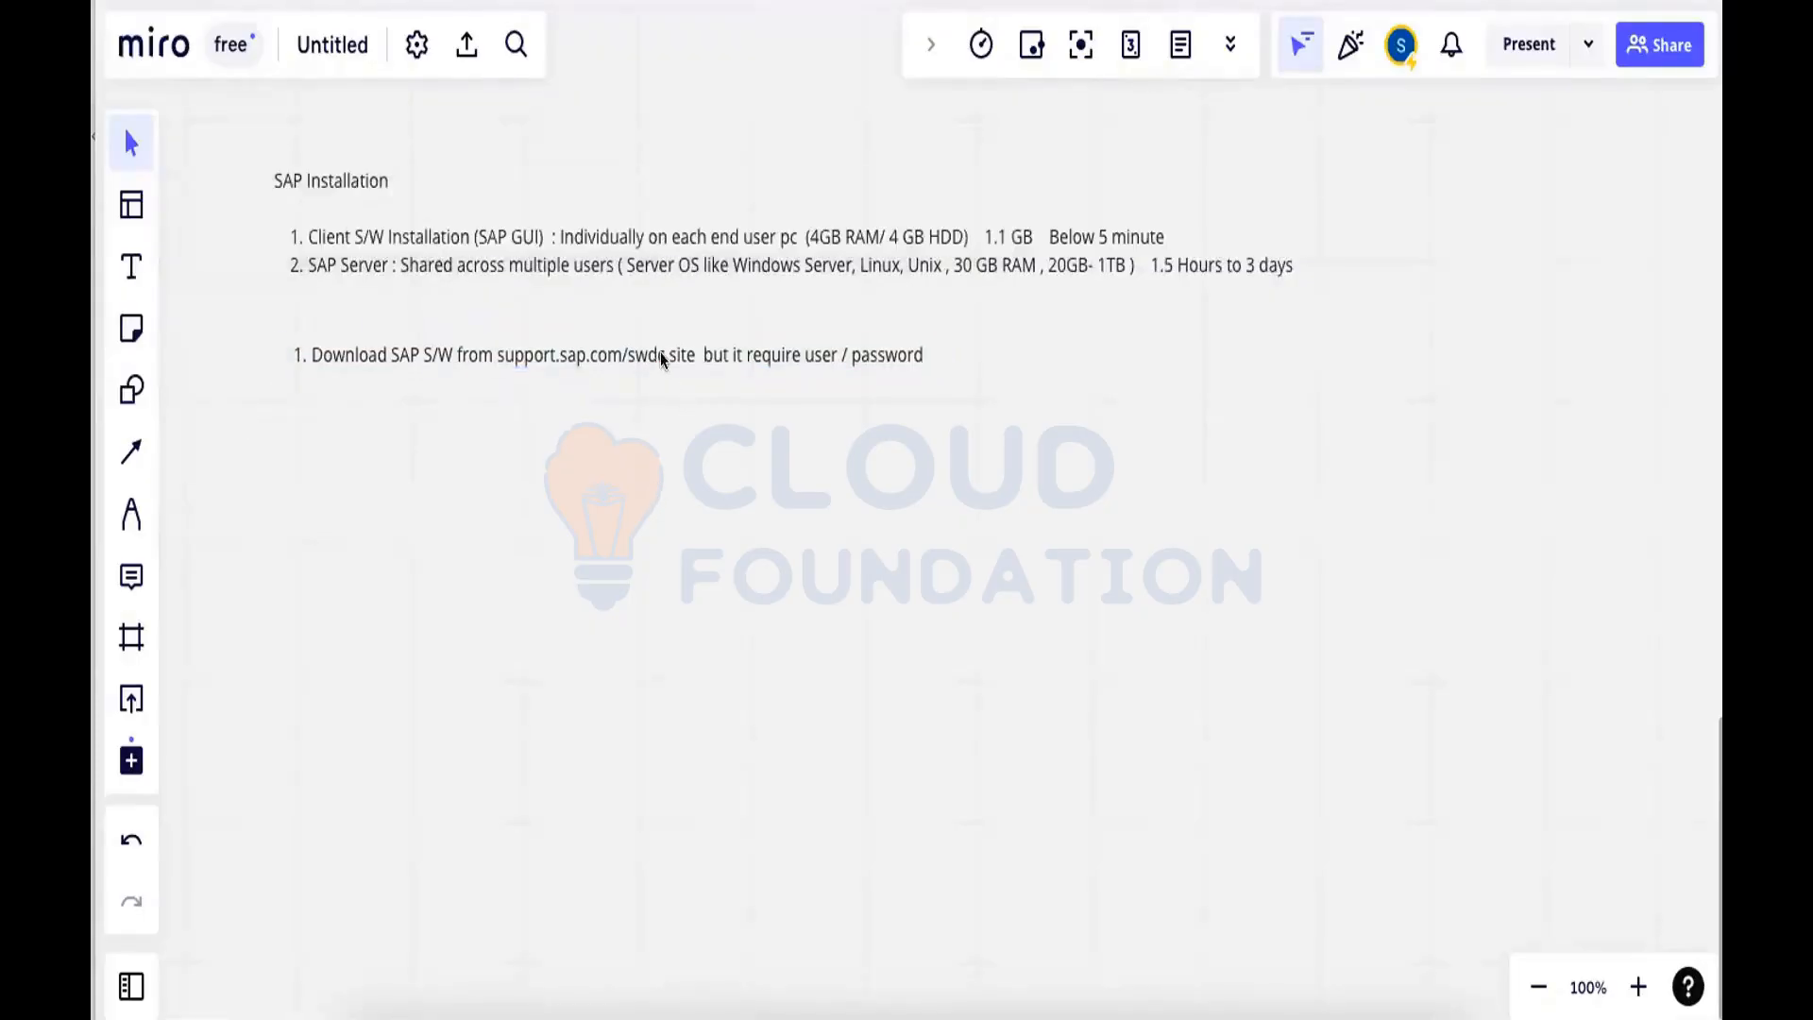
# - Select the support.sap.com/swdc address in the note and switch to the web browser
pyautogui.click(659, 357)
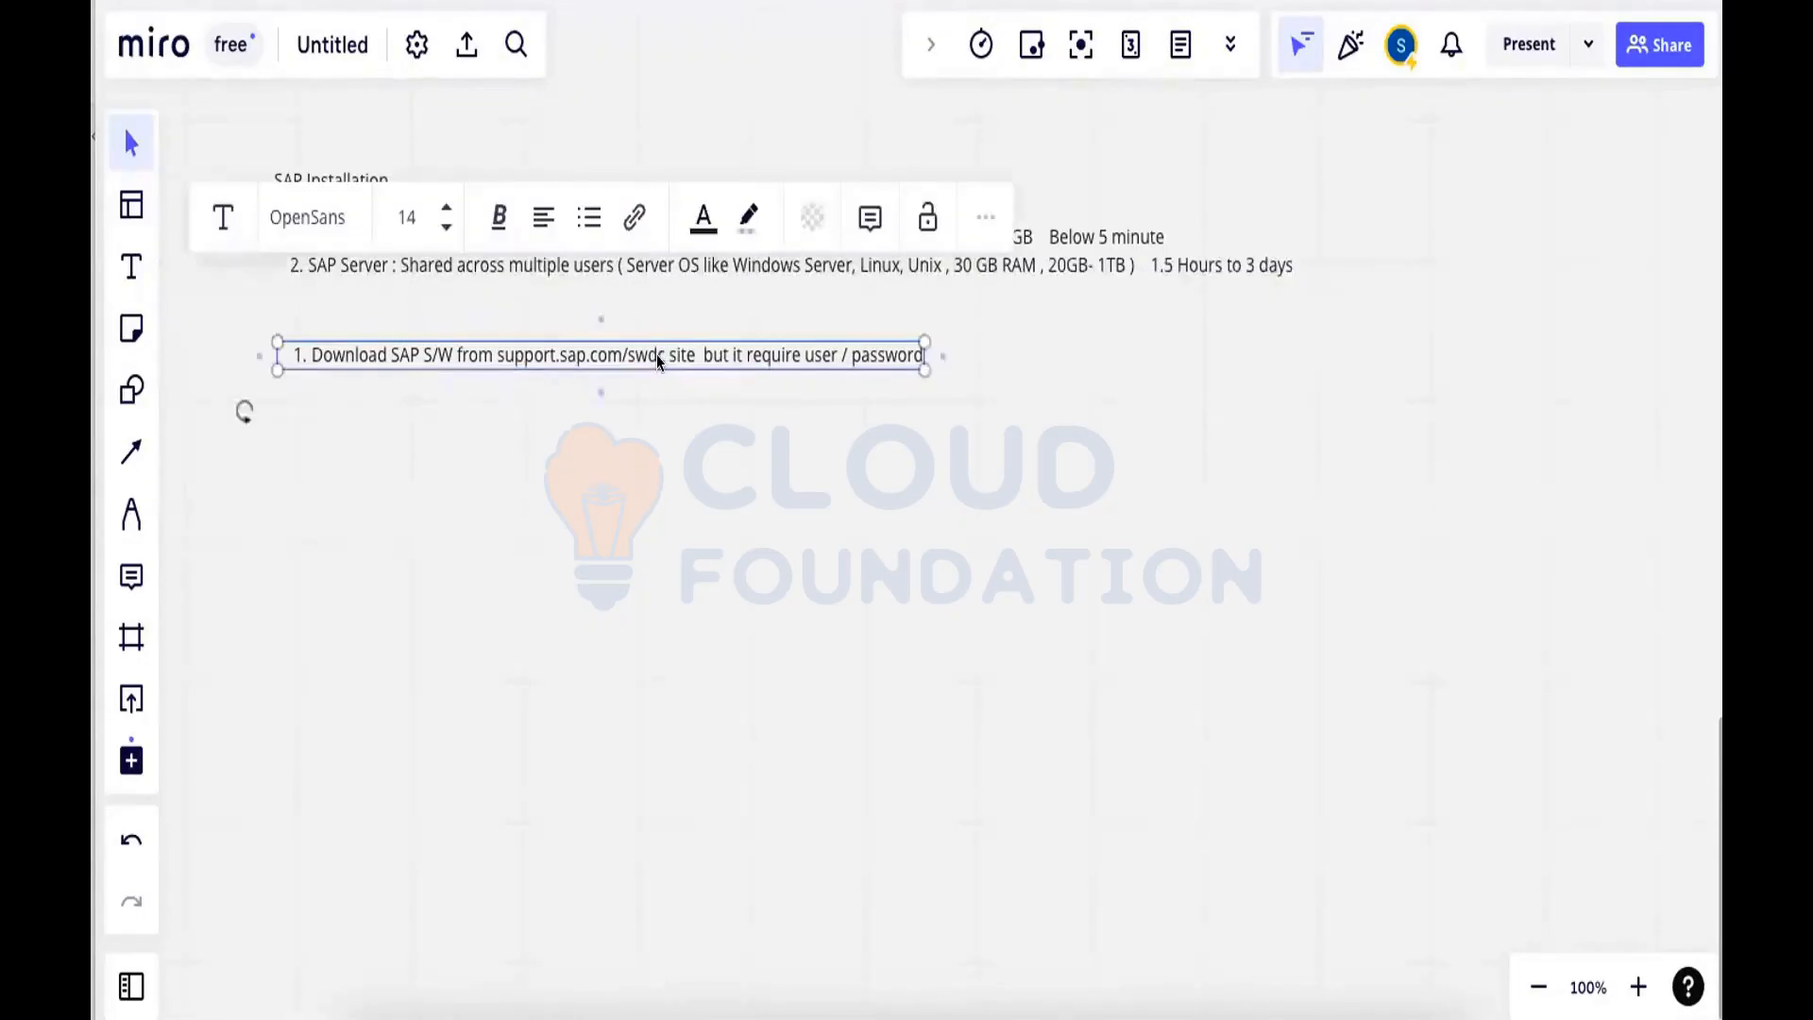
pyautogui.doubleClick(659, 355)
pyautogui.click(661, 353)
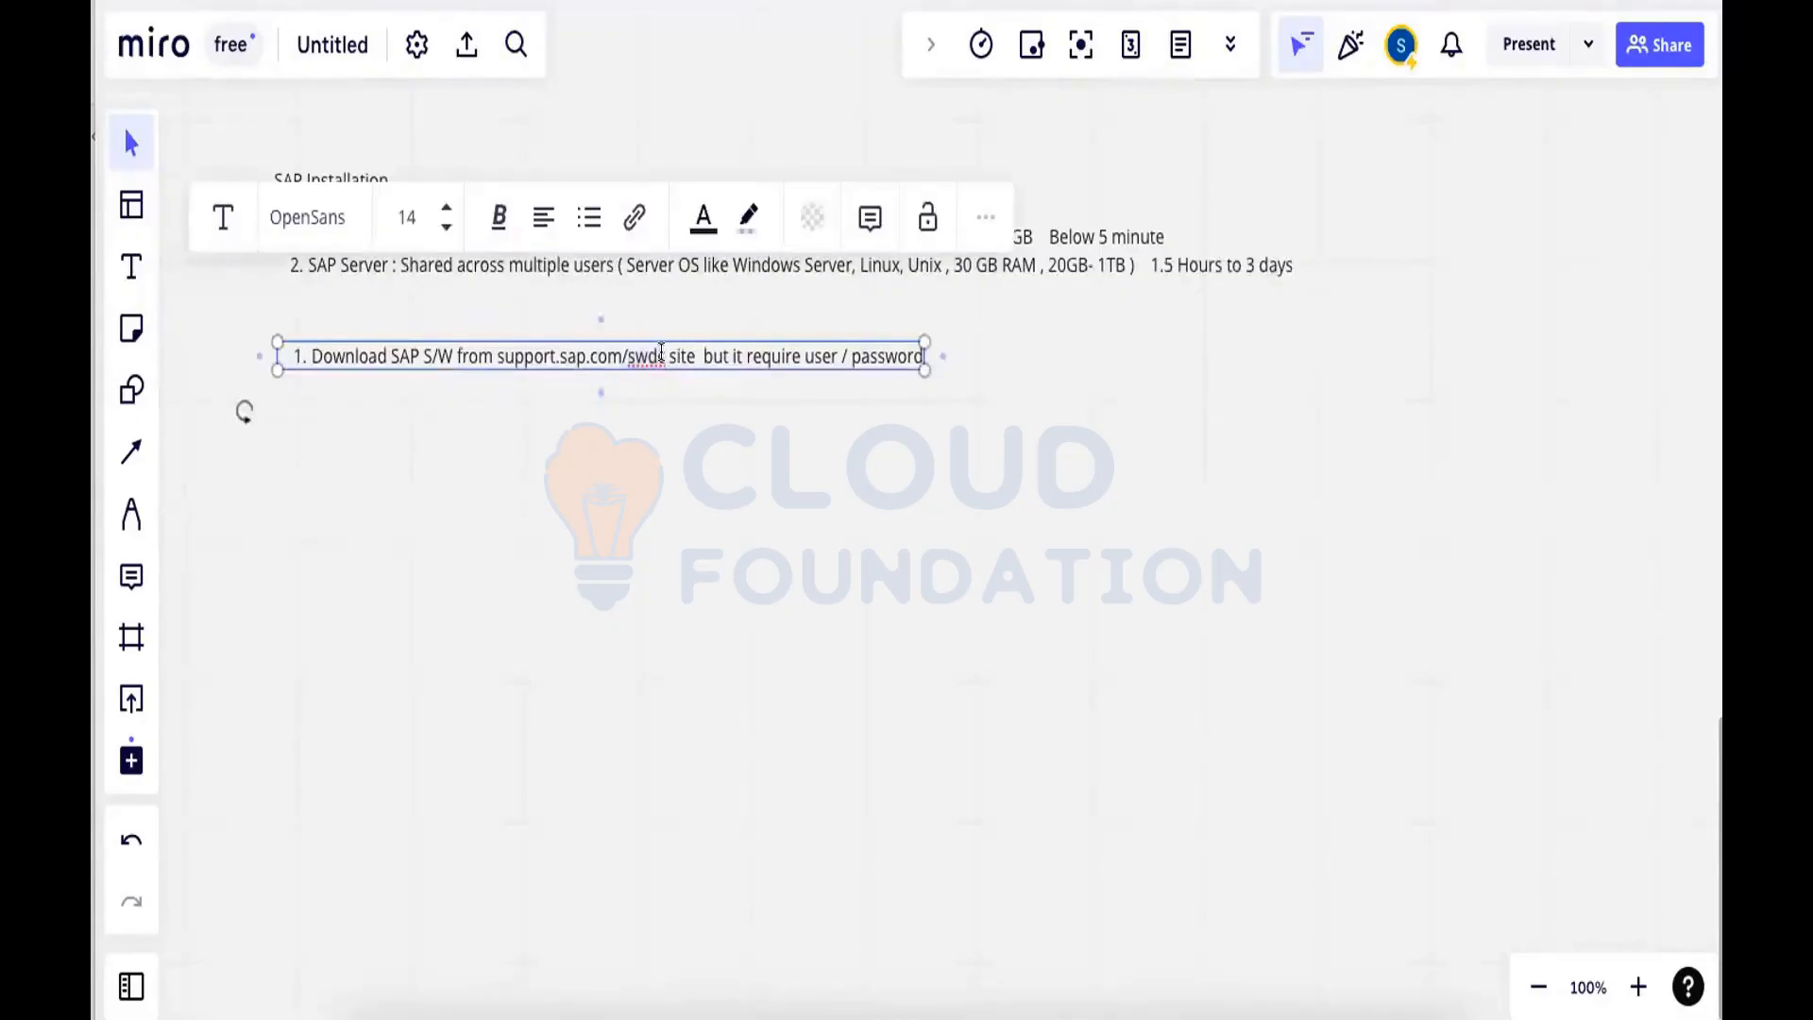
pyautogui.moveTo(663, 356); pyautogui.dragTo(495, 350)
pyautogui.press('super+c')
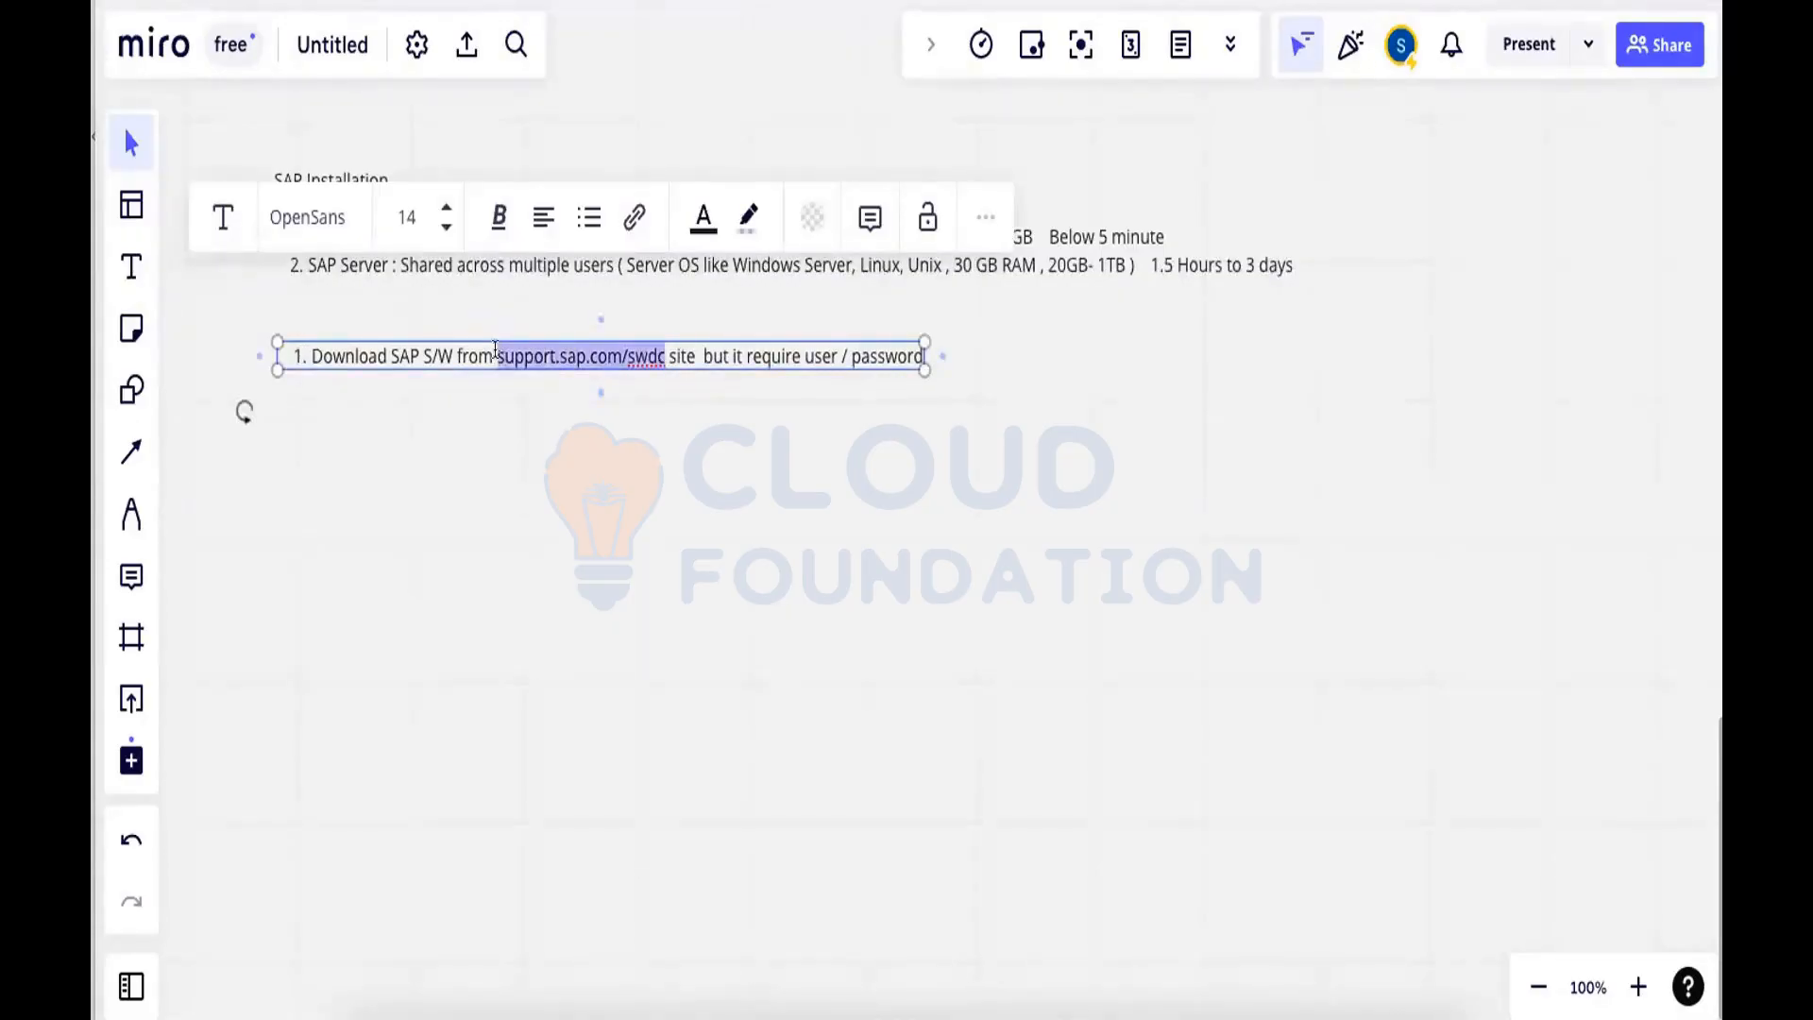
pyautogui.click(1171, 540)
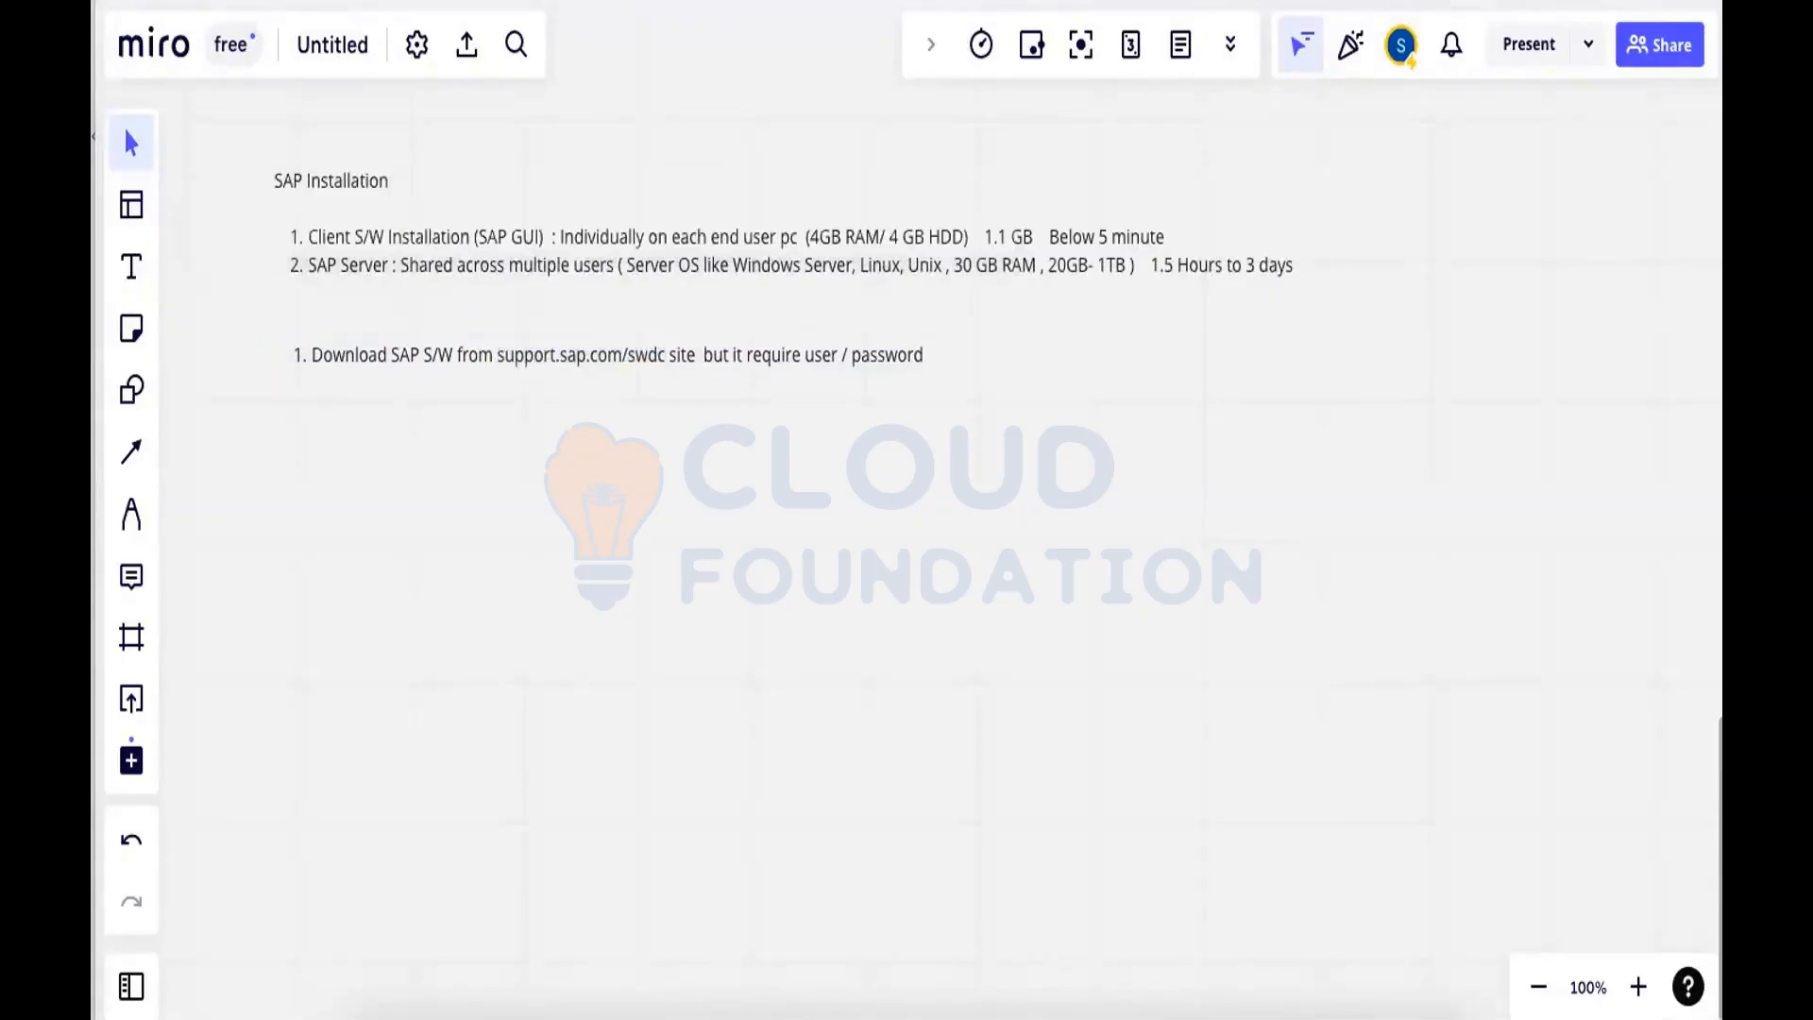
pyautogui.click(1202, 2)
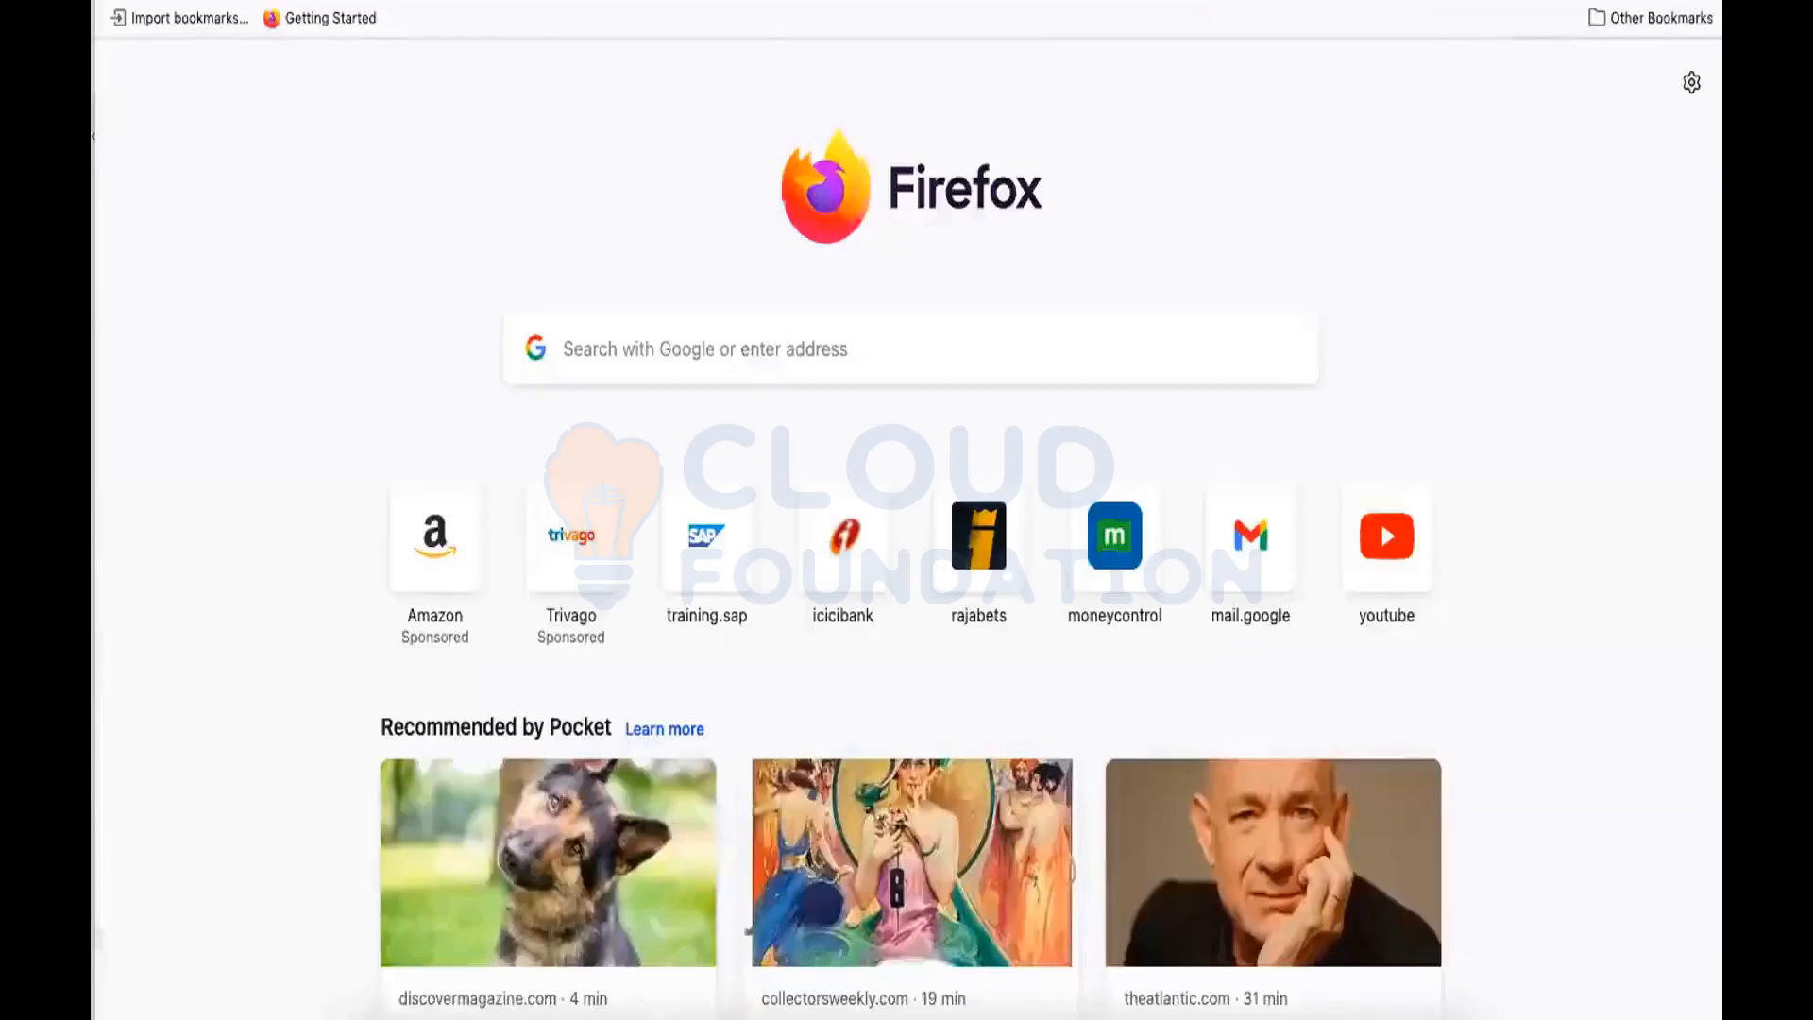
# - Load support.sap.com/swdc, close the kernel notice, and open installation downloads in the Launchpad
pyautogui.click(1146, 2)
pyautogui.press('super+v')
pyautogui.press('Return')
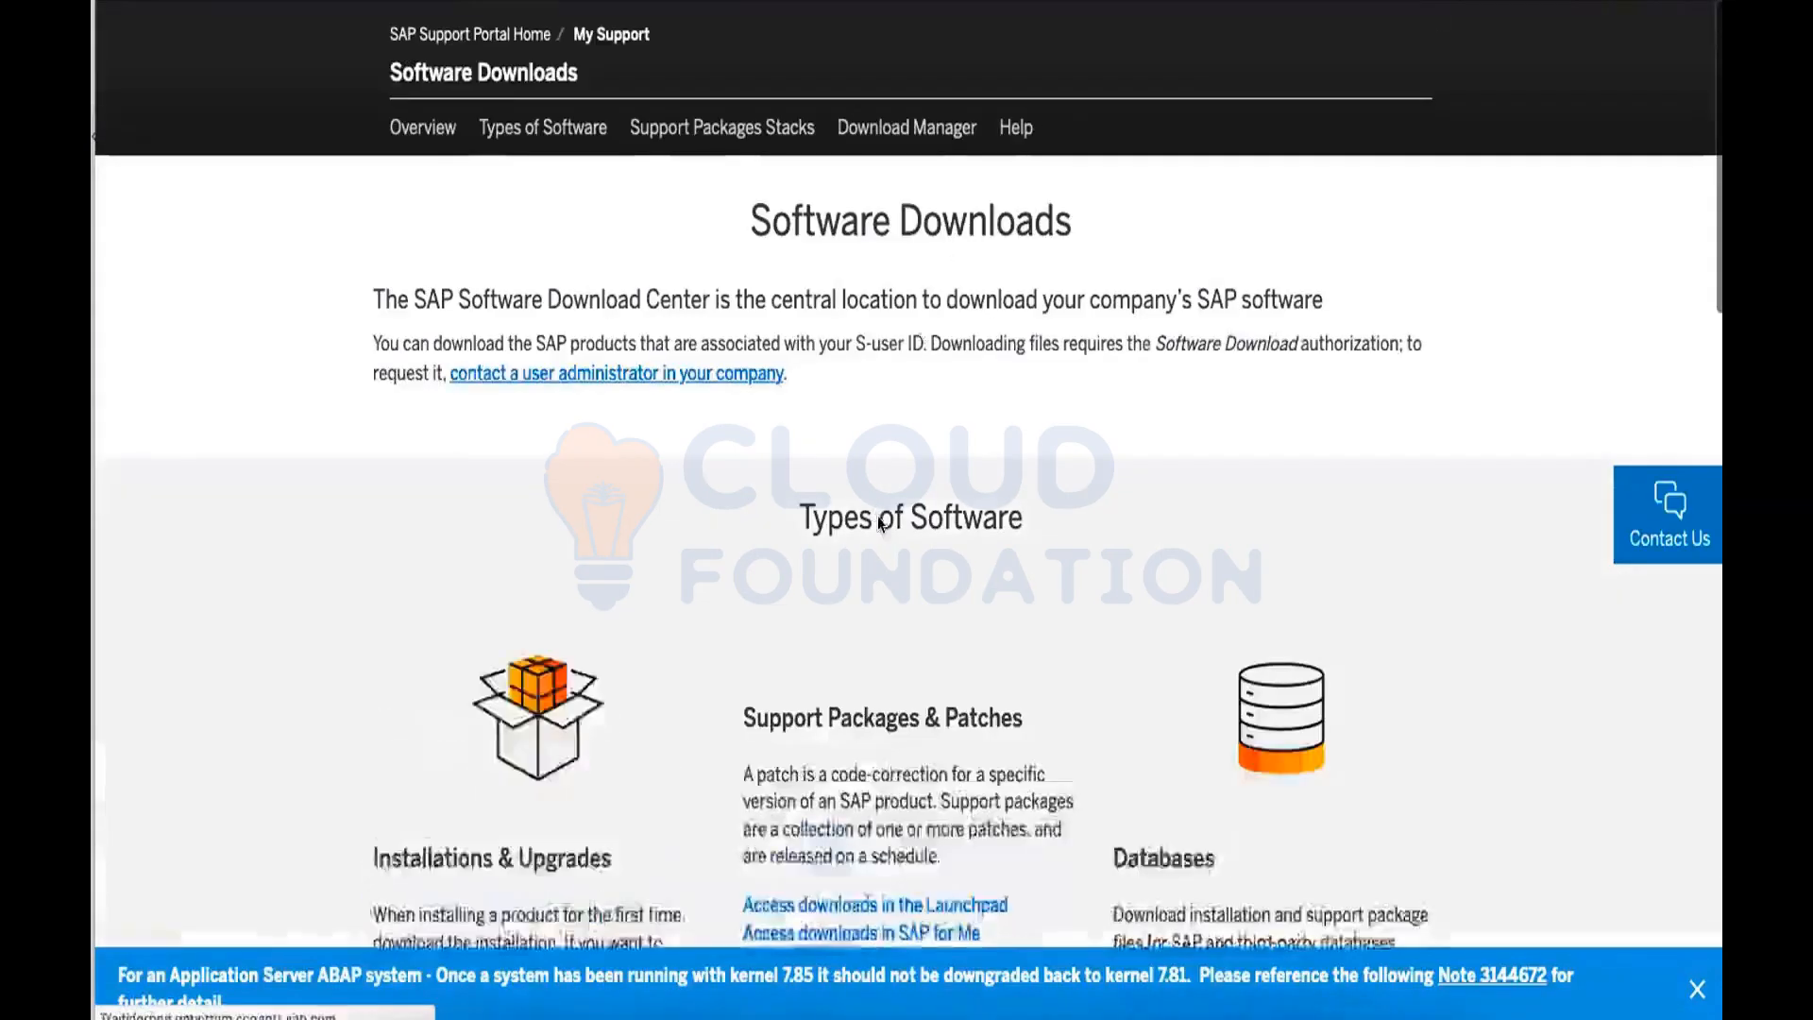
pyautogui.scroll(-3, 1087, 831)
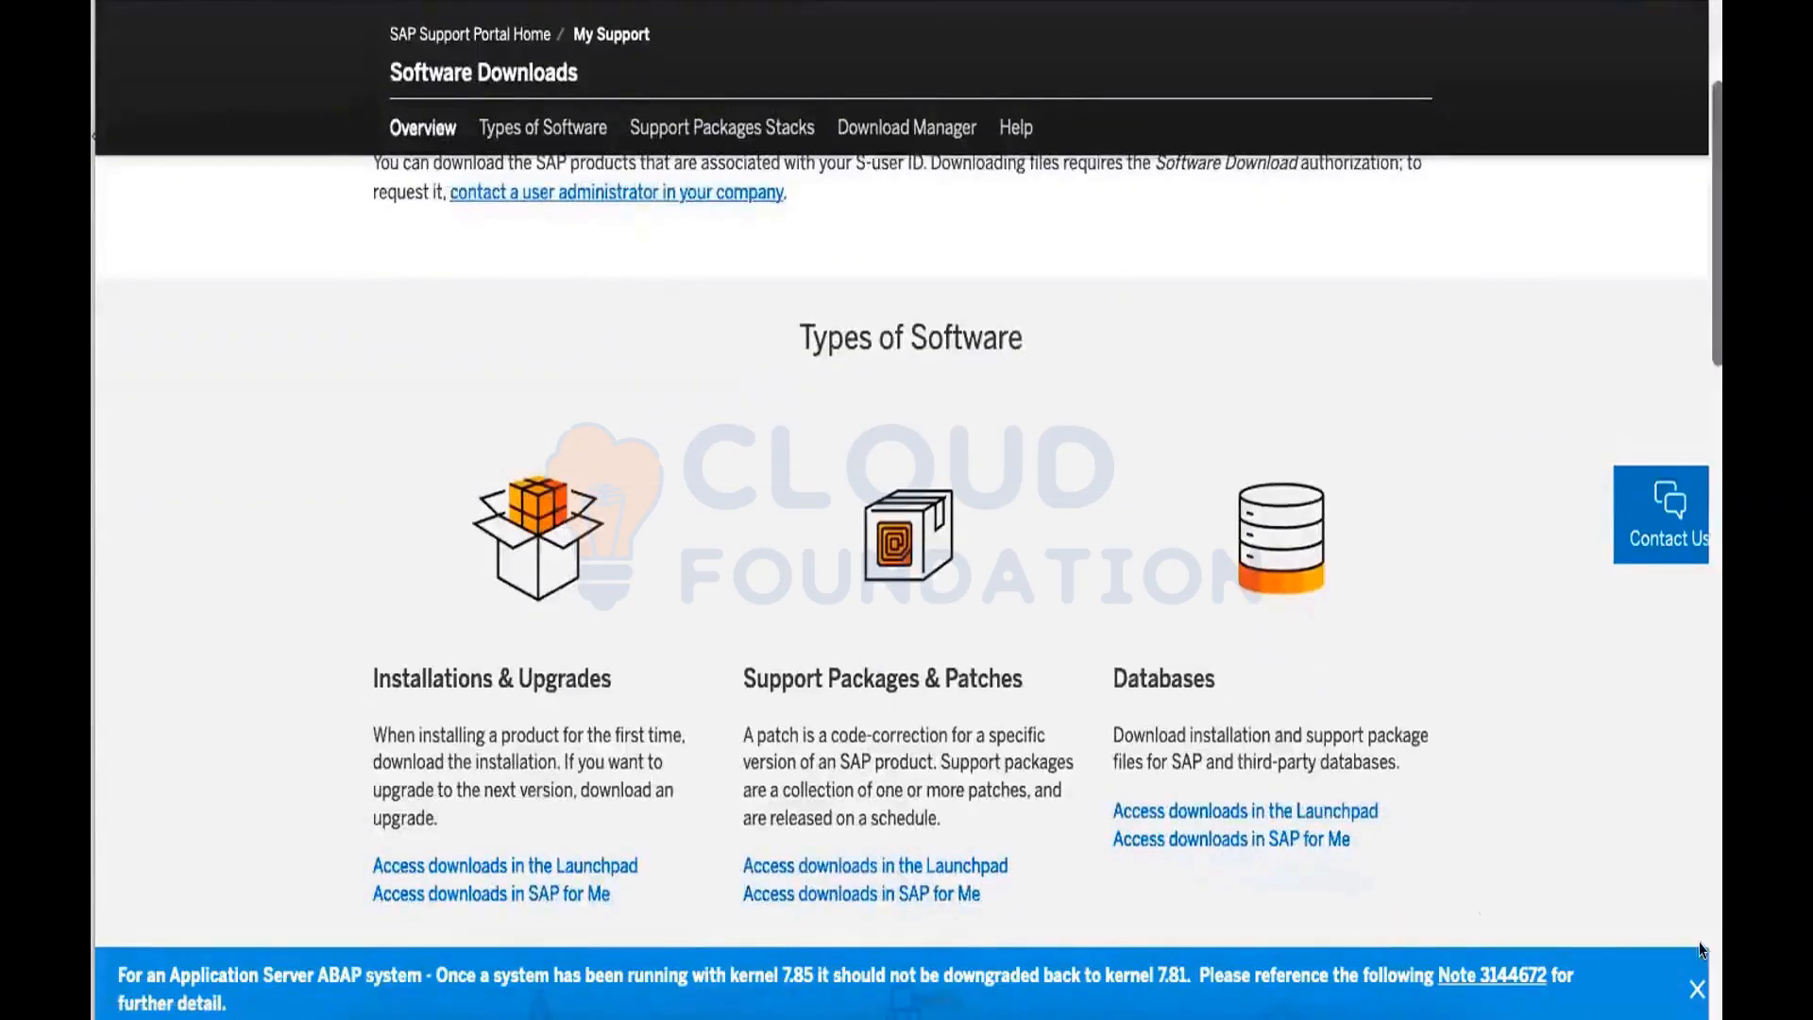
pyautogui.click(1689, 987)
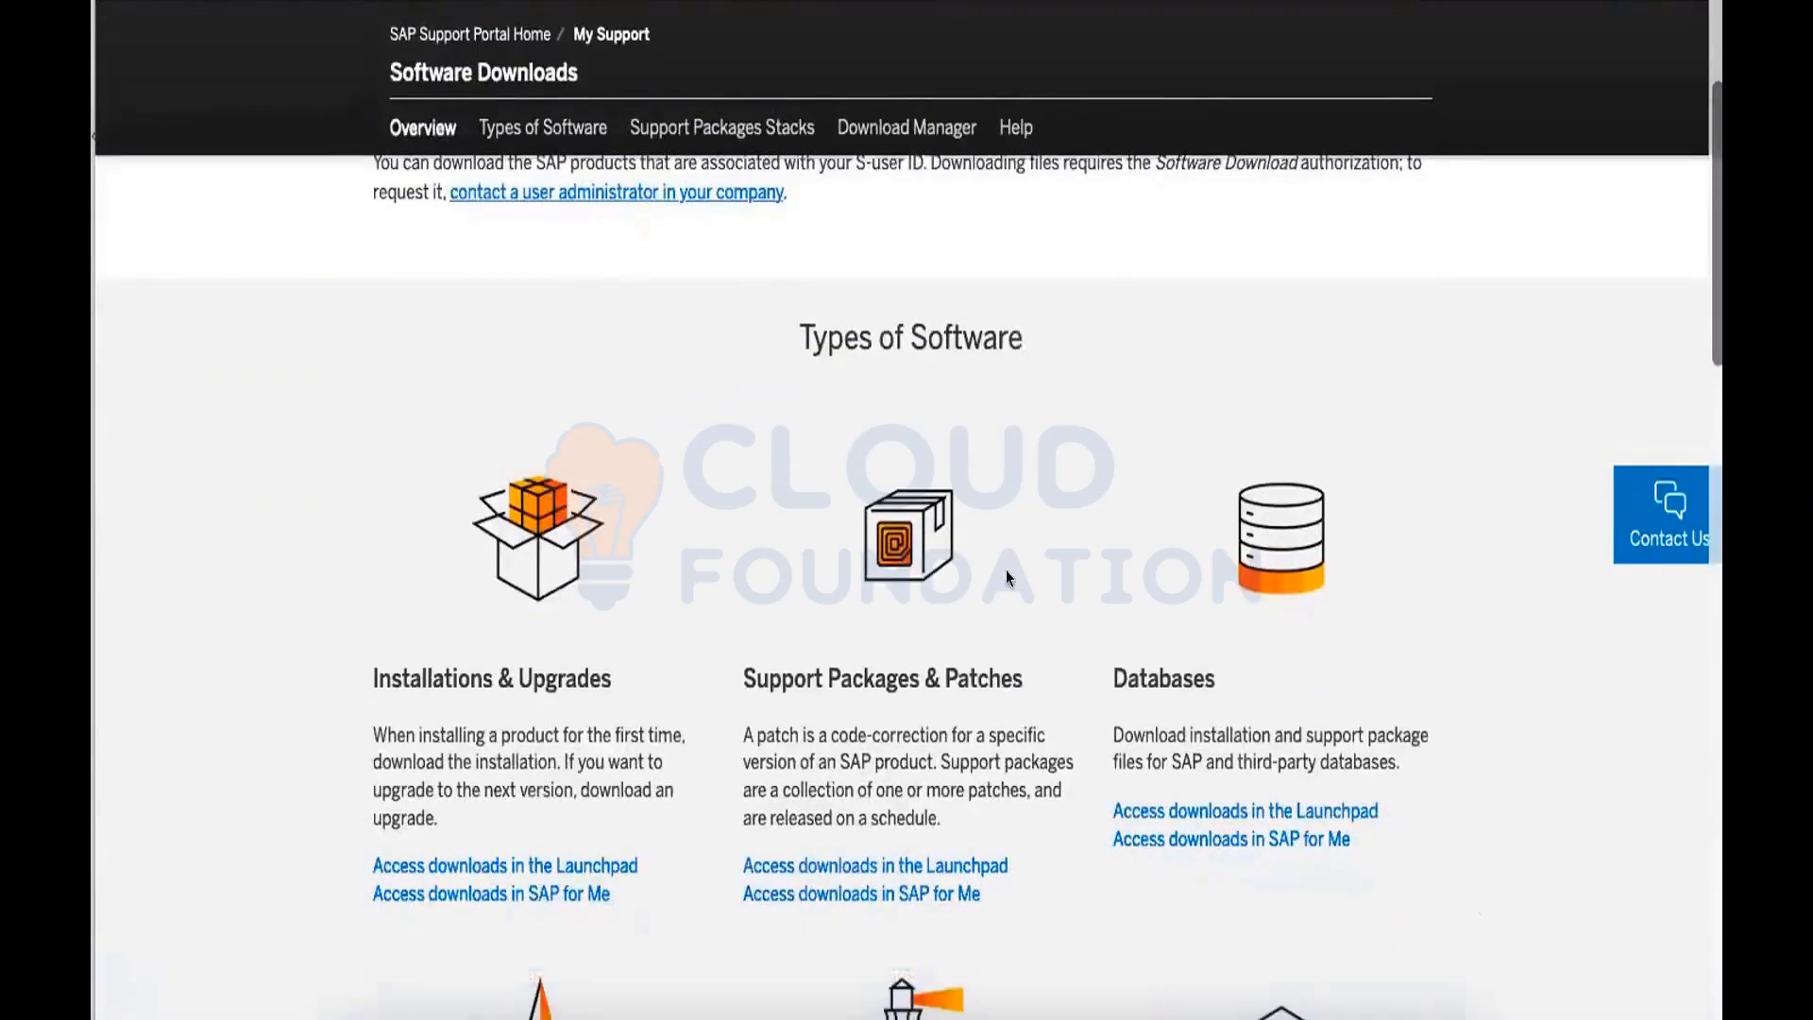
pyautogui.click(474, 863)
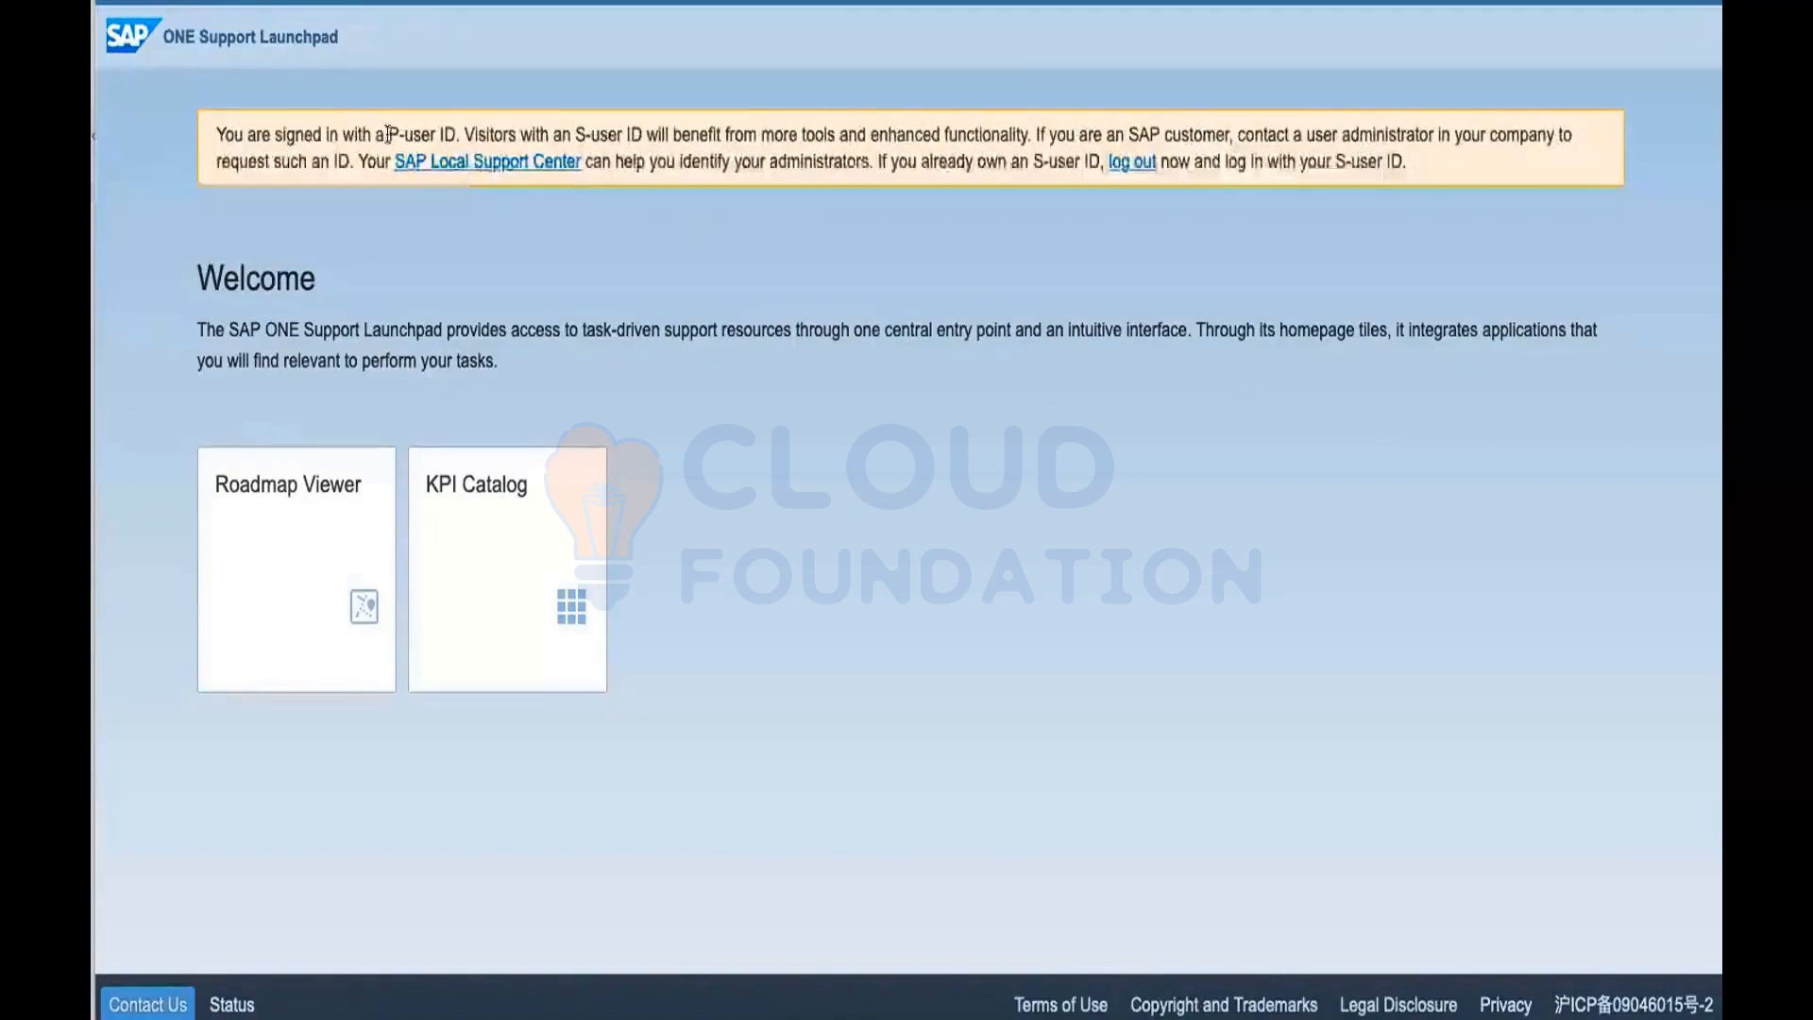
# - Highlight P-user ID, S-user and user ID in the Launchpad notice, then return to the Miro board
pyautogui.moveTo(388, 135); pyautogui.dragTo(440, 130)
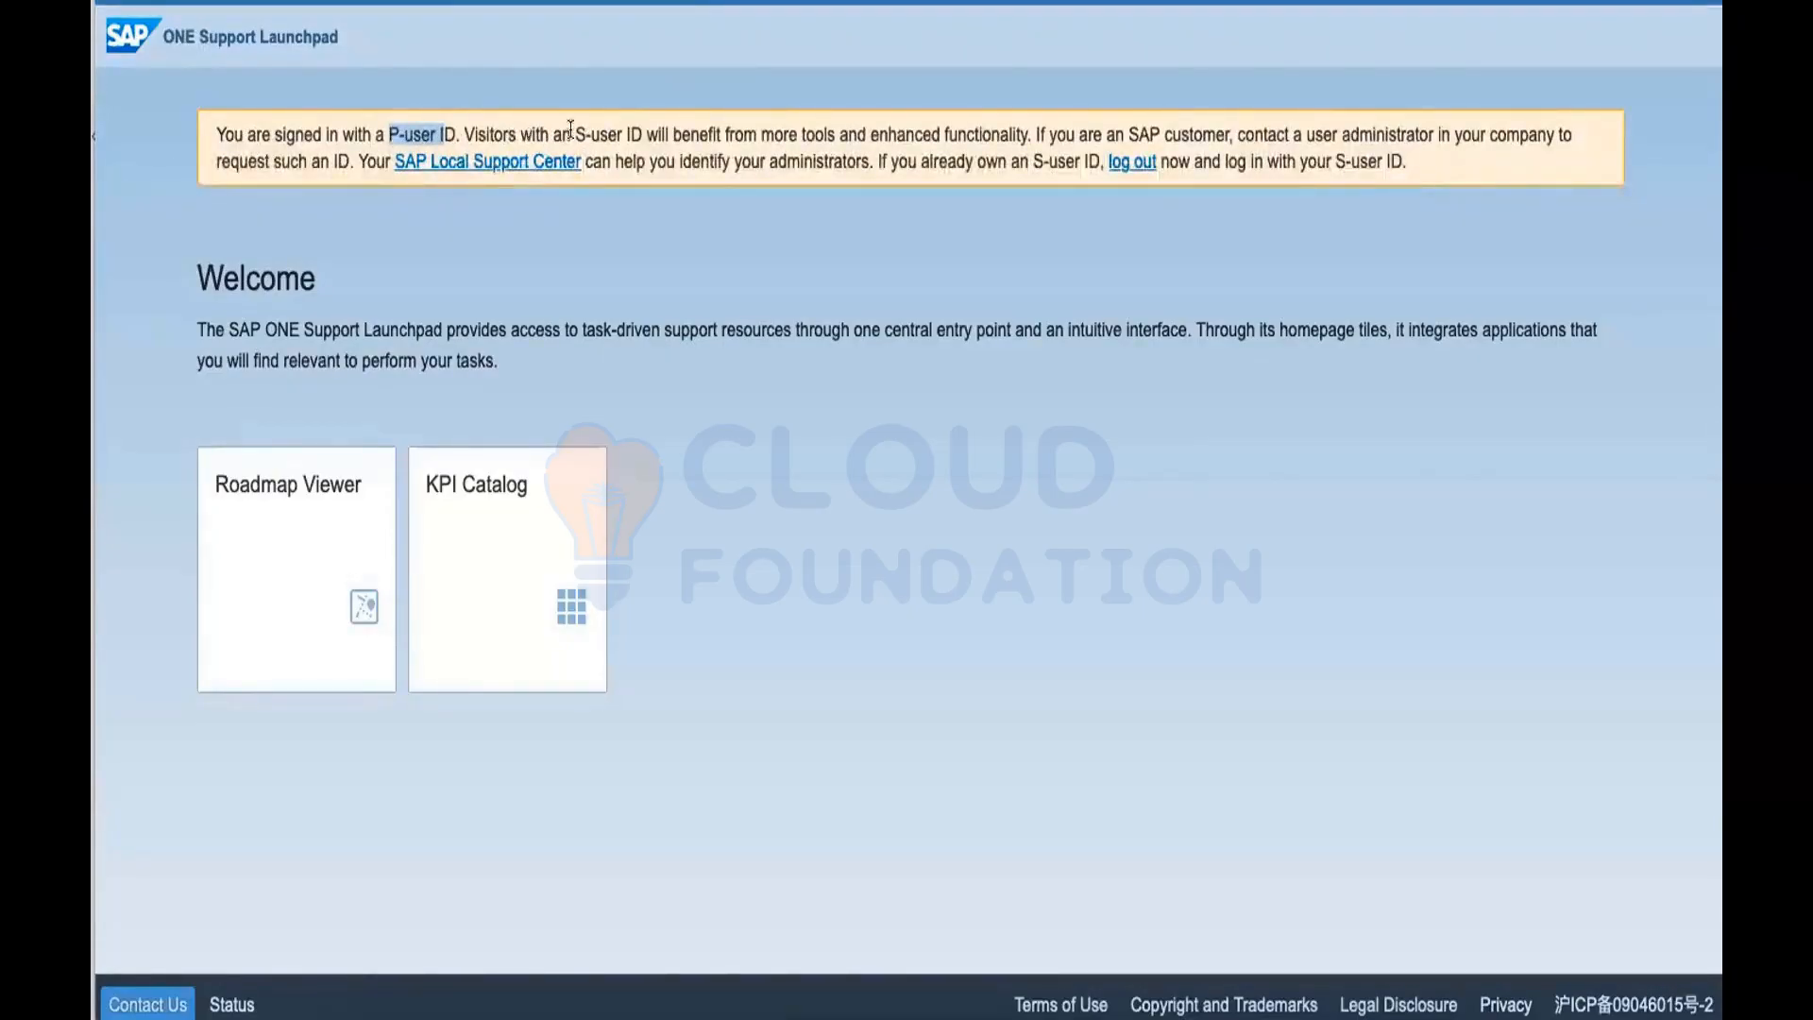
pyautogui.moveTo(572, 132); pyautogui.dragTo(632, 151)
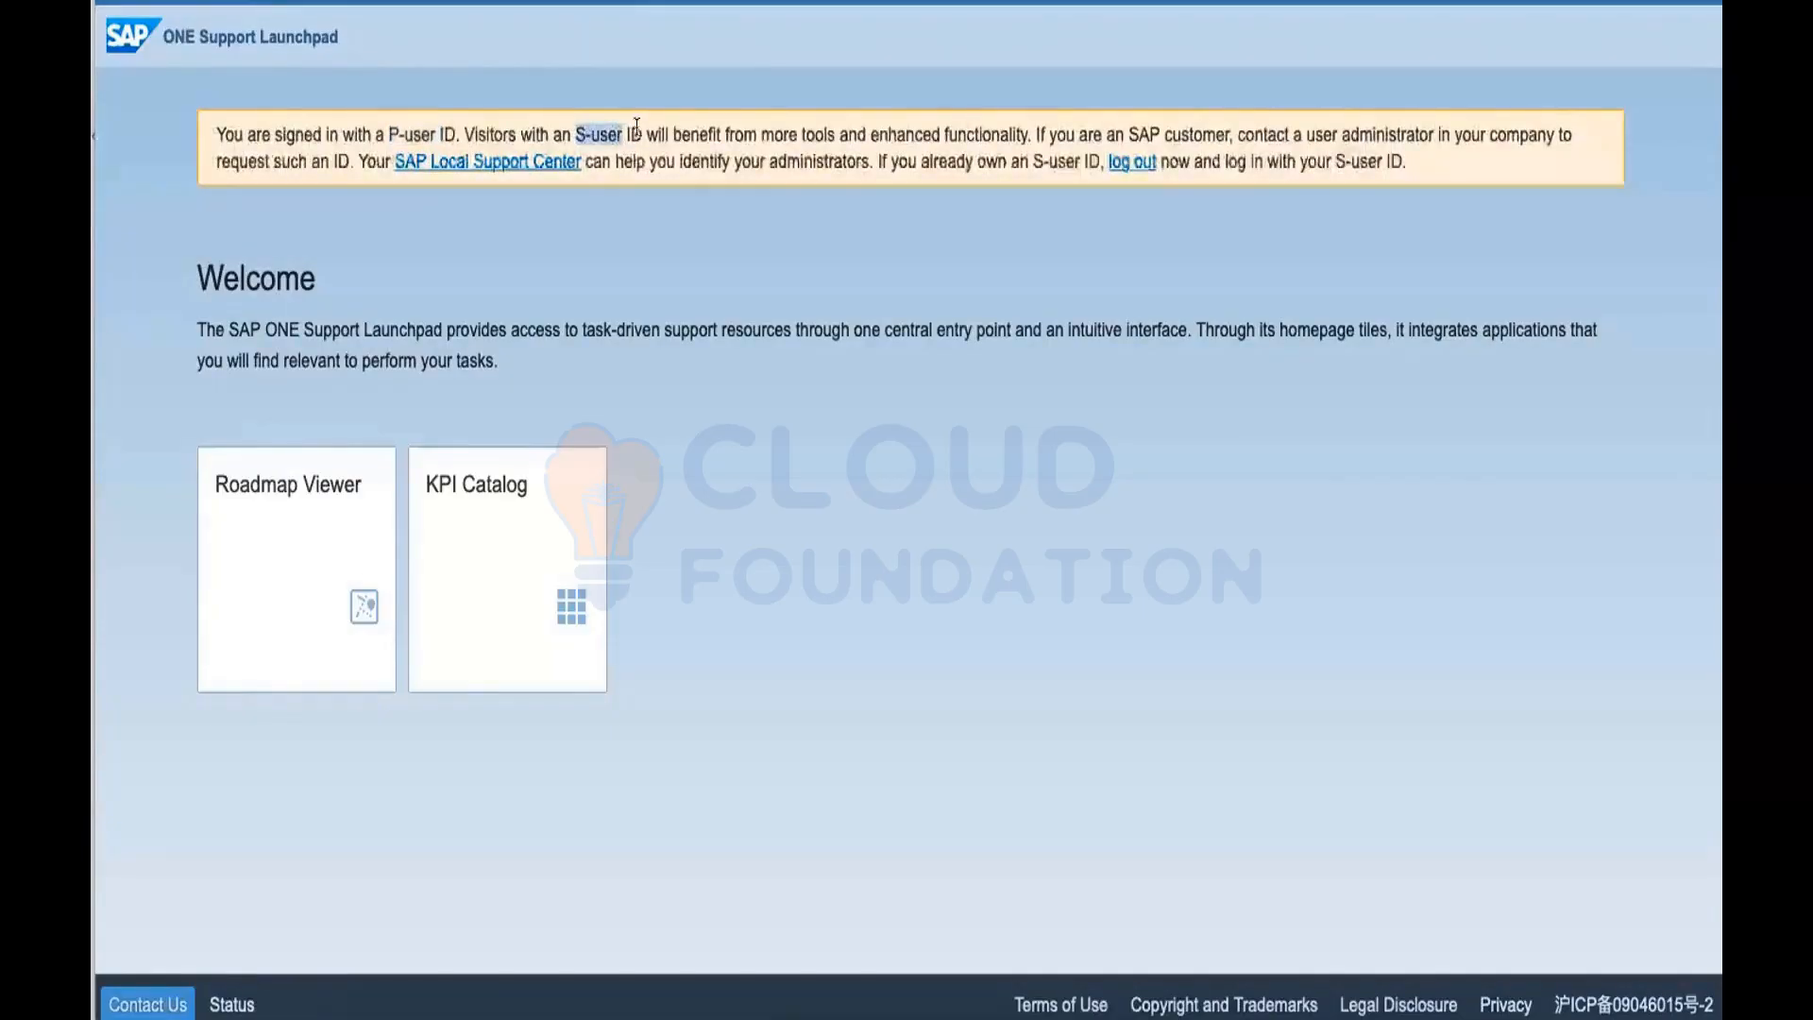
pyautogui.moveTo(646, 134); pyautogui.dragTo(591, 130)
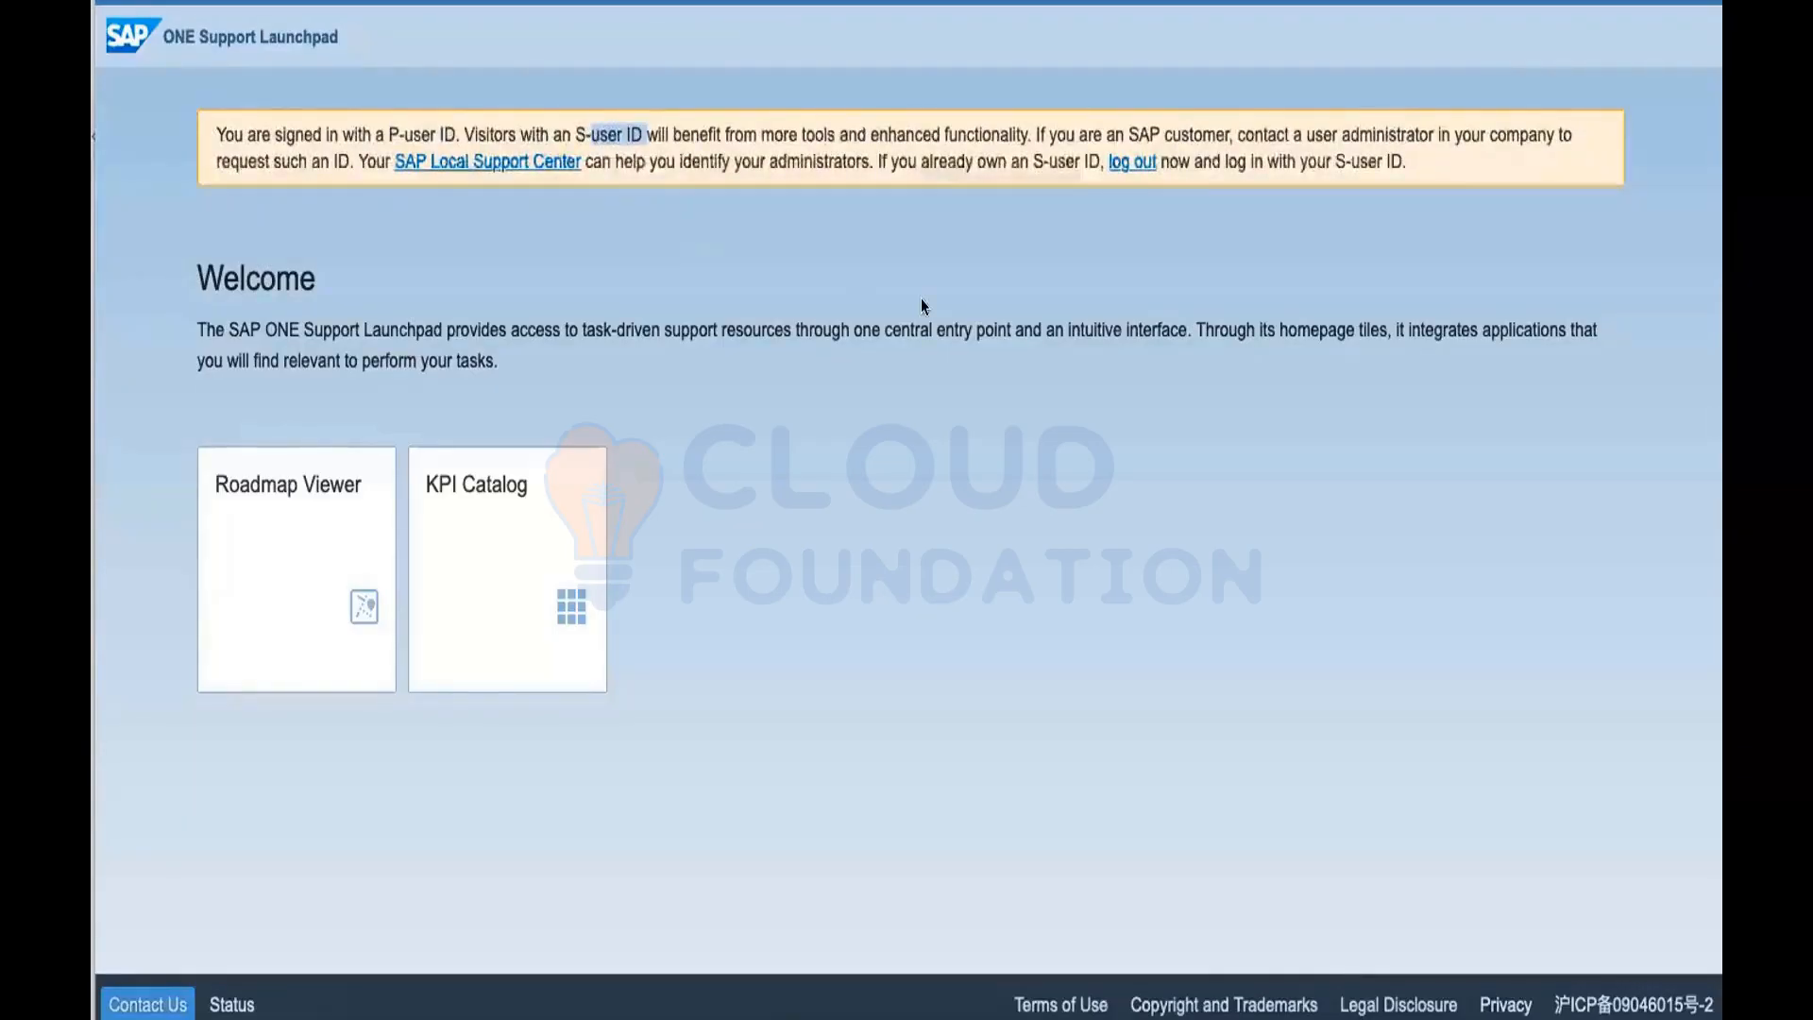
pyautogui.hotkey('alt', 'Tab')
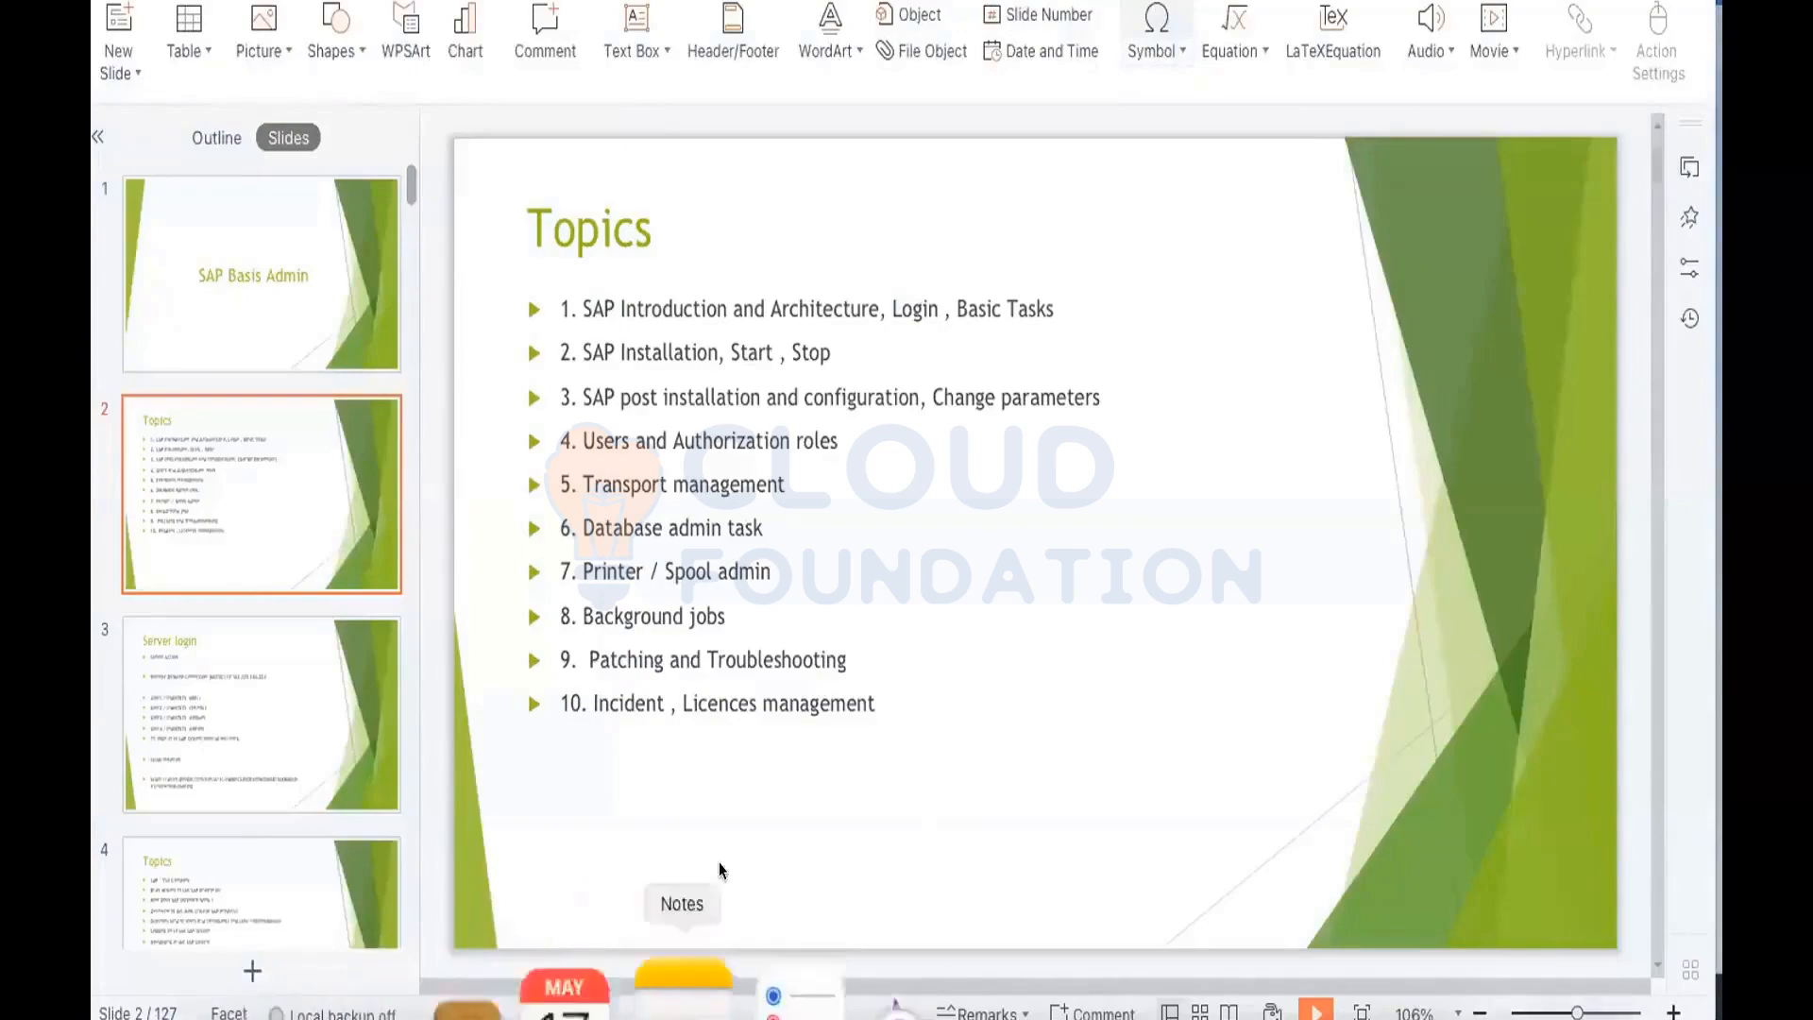
pyautogui.click(474, 987)
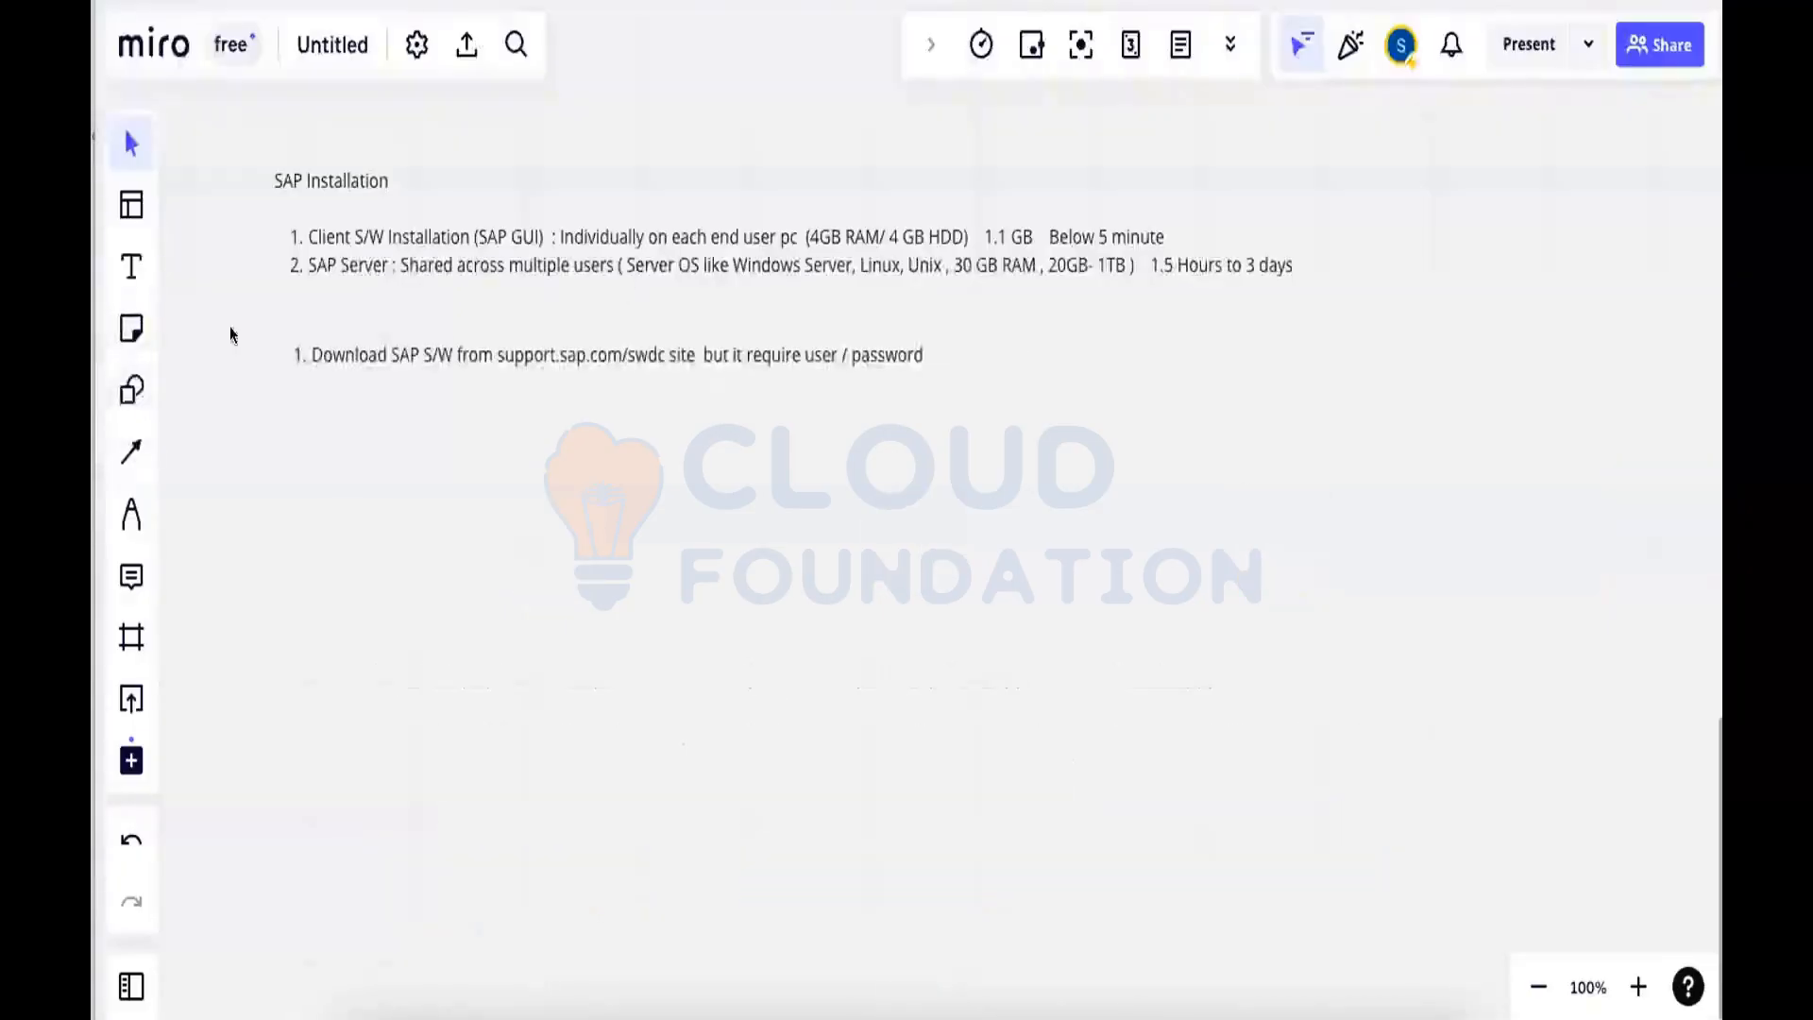
# - Add a text line 'A. S/W installation tool : SWPM ( SAPINST)' under the download step
pyautogui.click(132, 271)
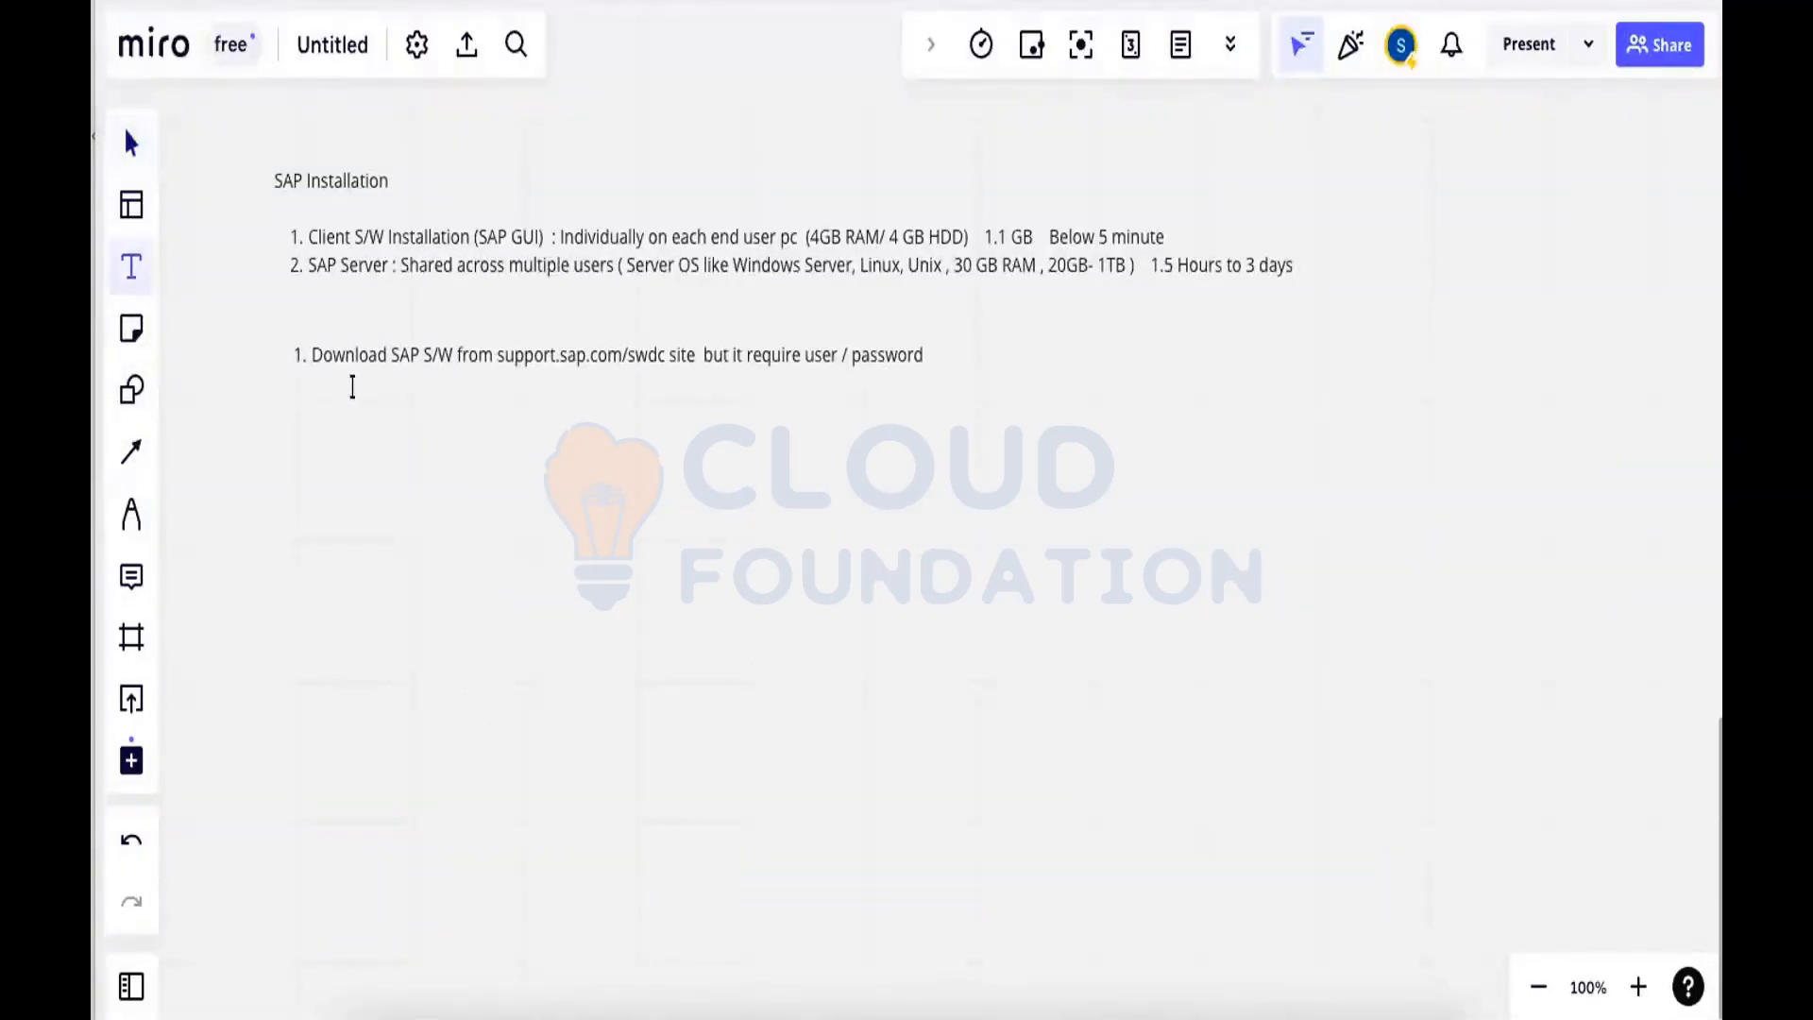
pyautogui.click(360, 396)
pyautogui.write('A')
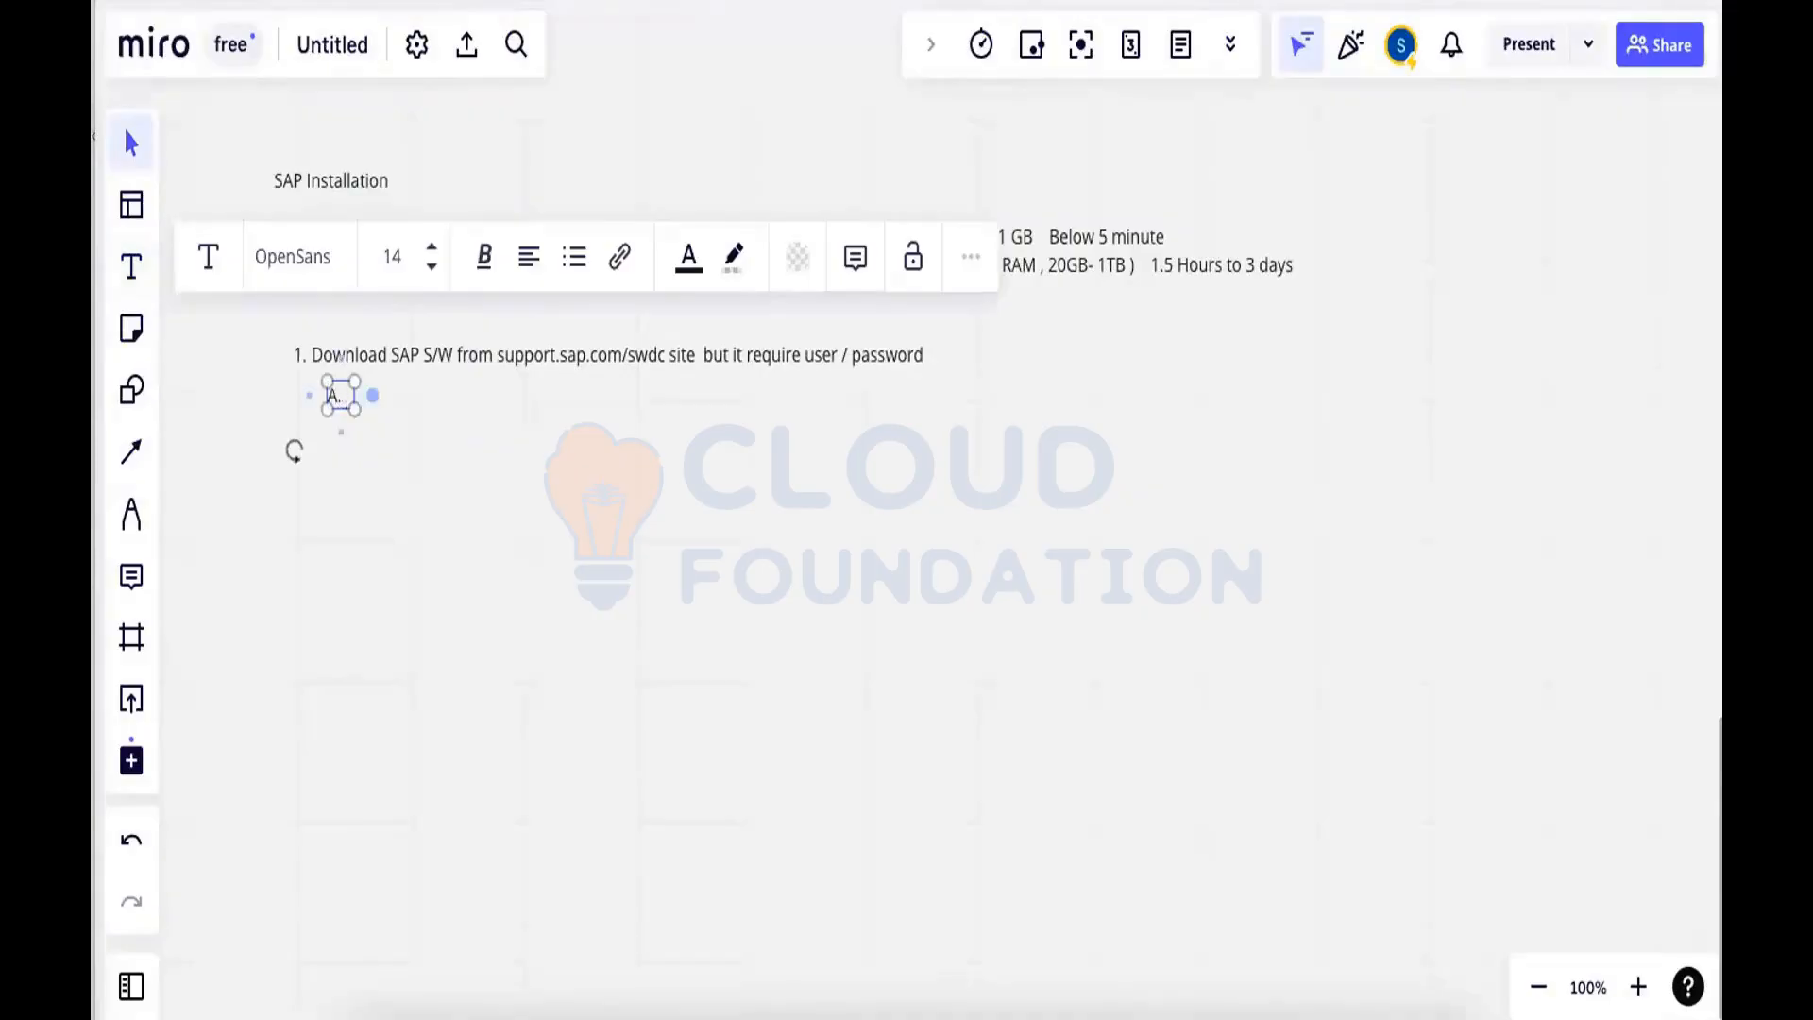
pyautogui.write('. S/W intal')
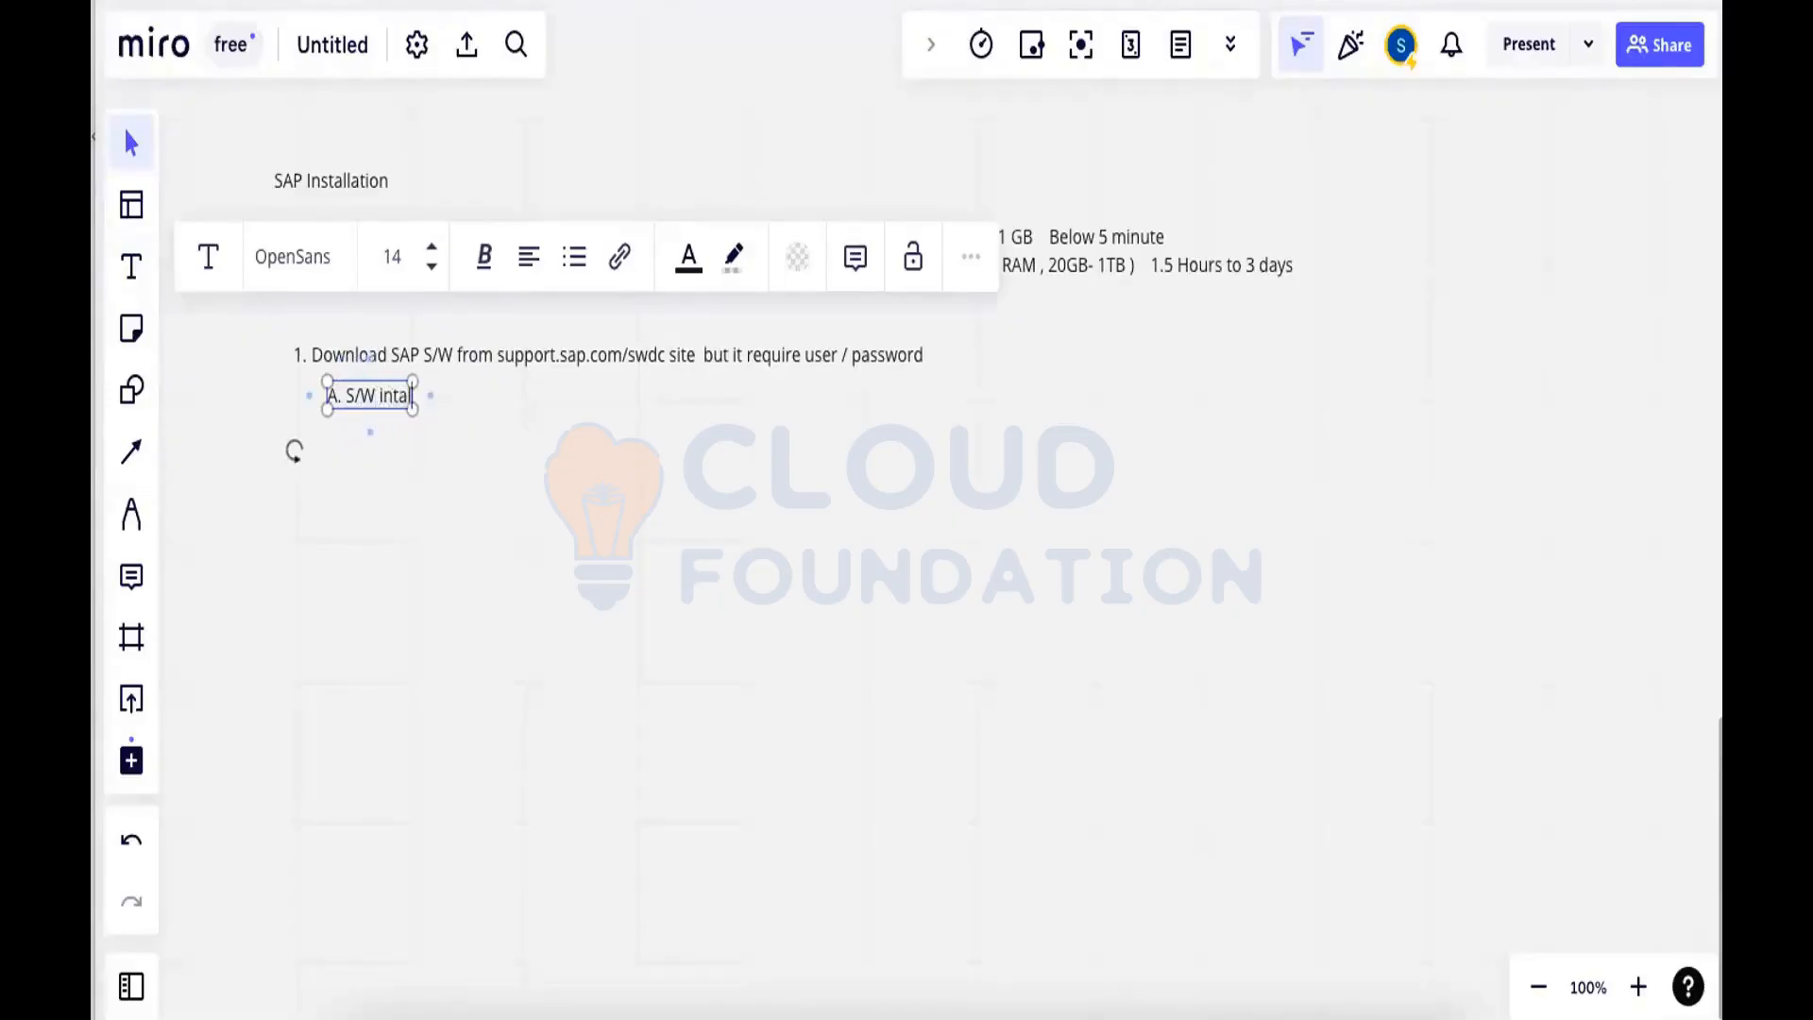
pyautogui.press('BackSpace')
pyautogui.press('BackSpace')
pyautogui.press('BackSpace')
pyautogui.write('stallation t')
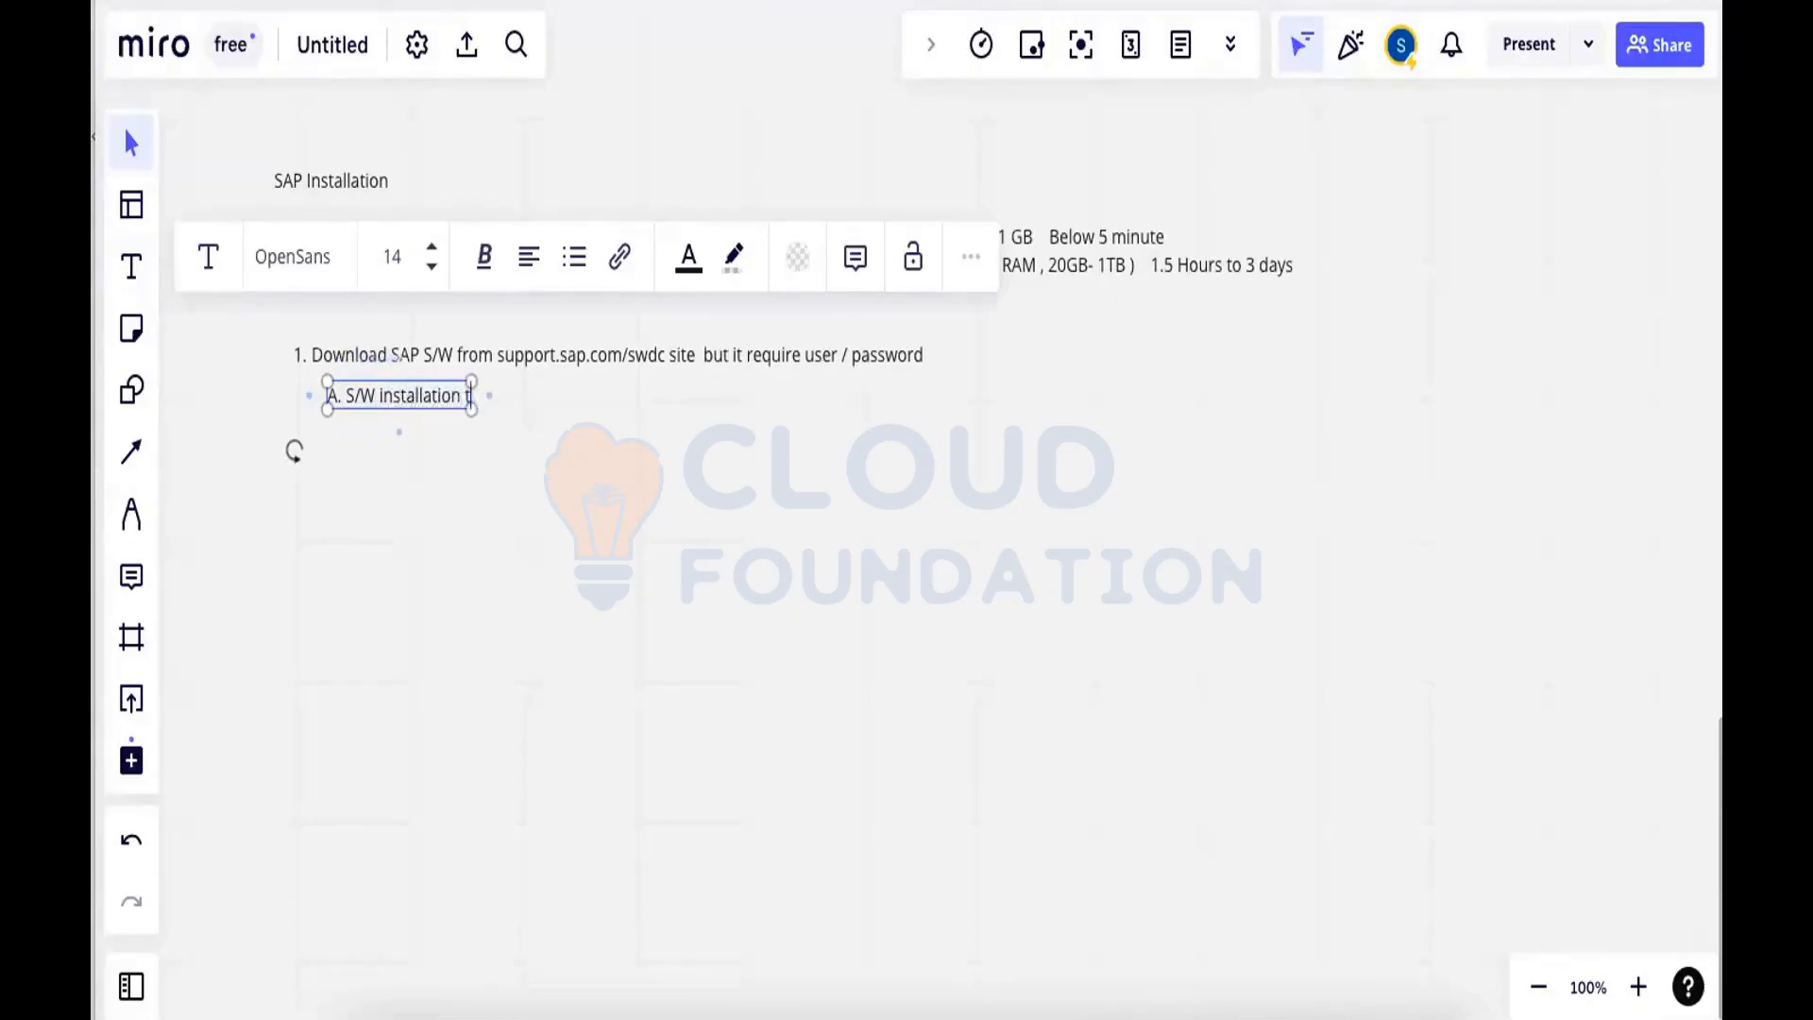
pyautogui.write('ool :   SWP')
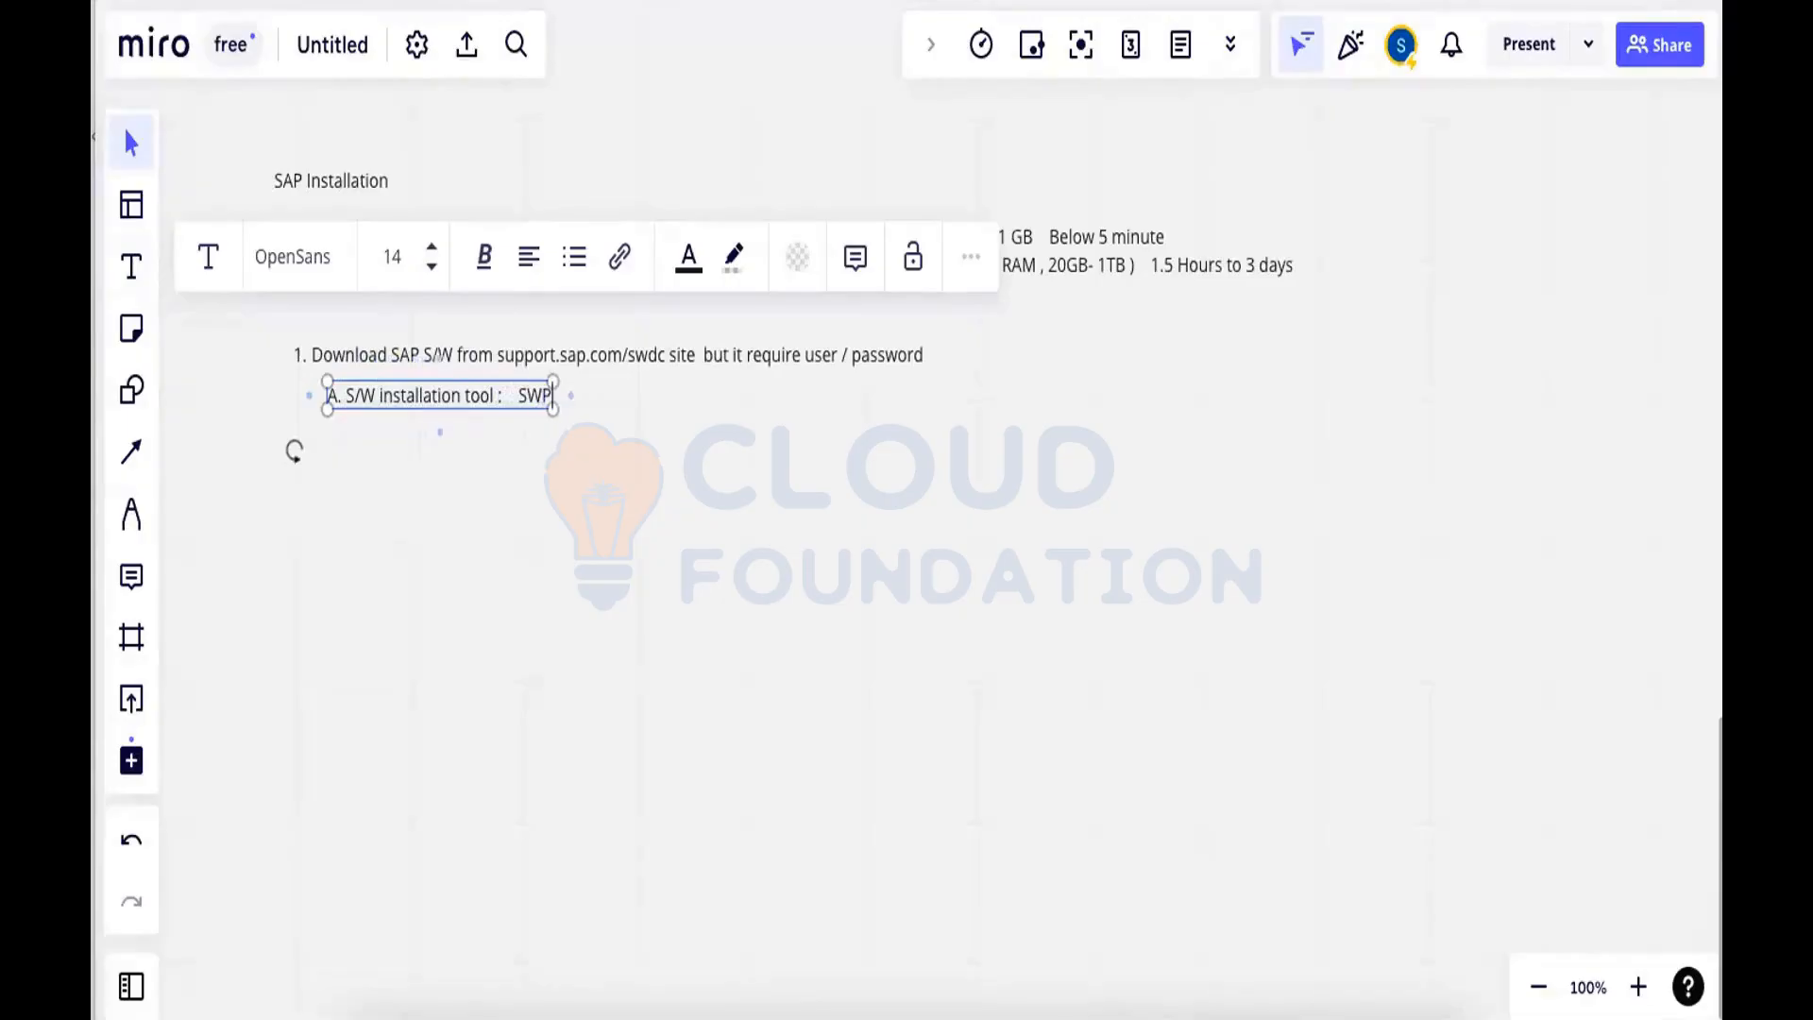
pyautogui.write('M ( SAPINST)')
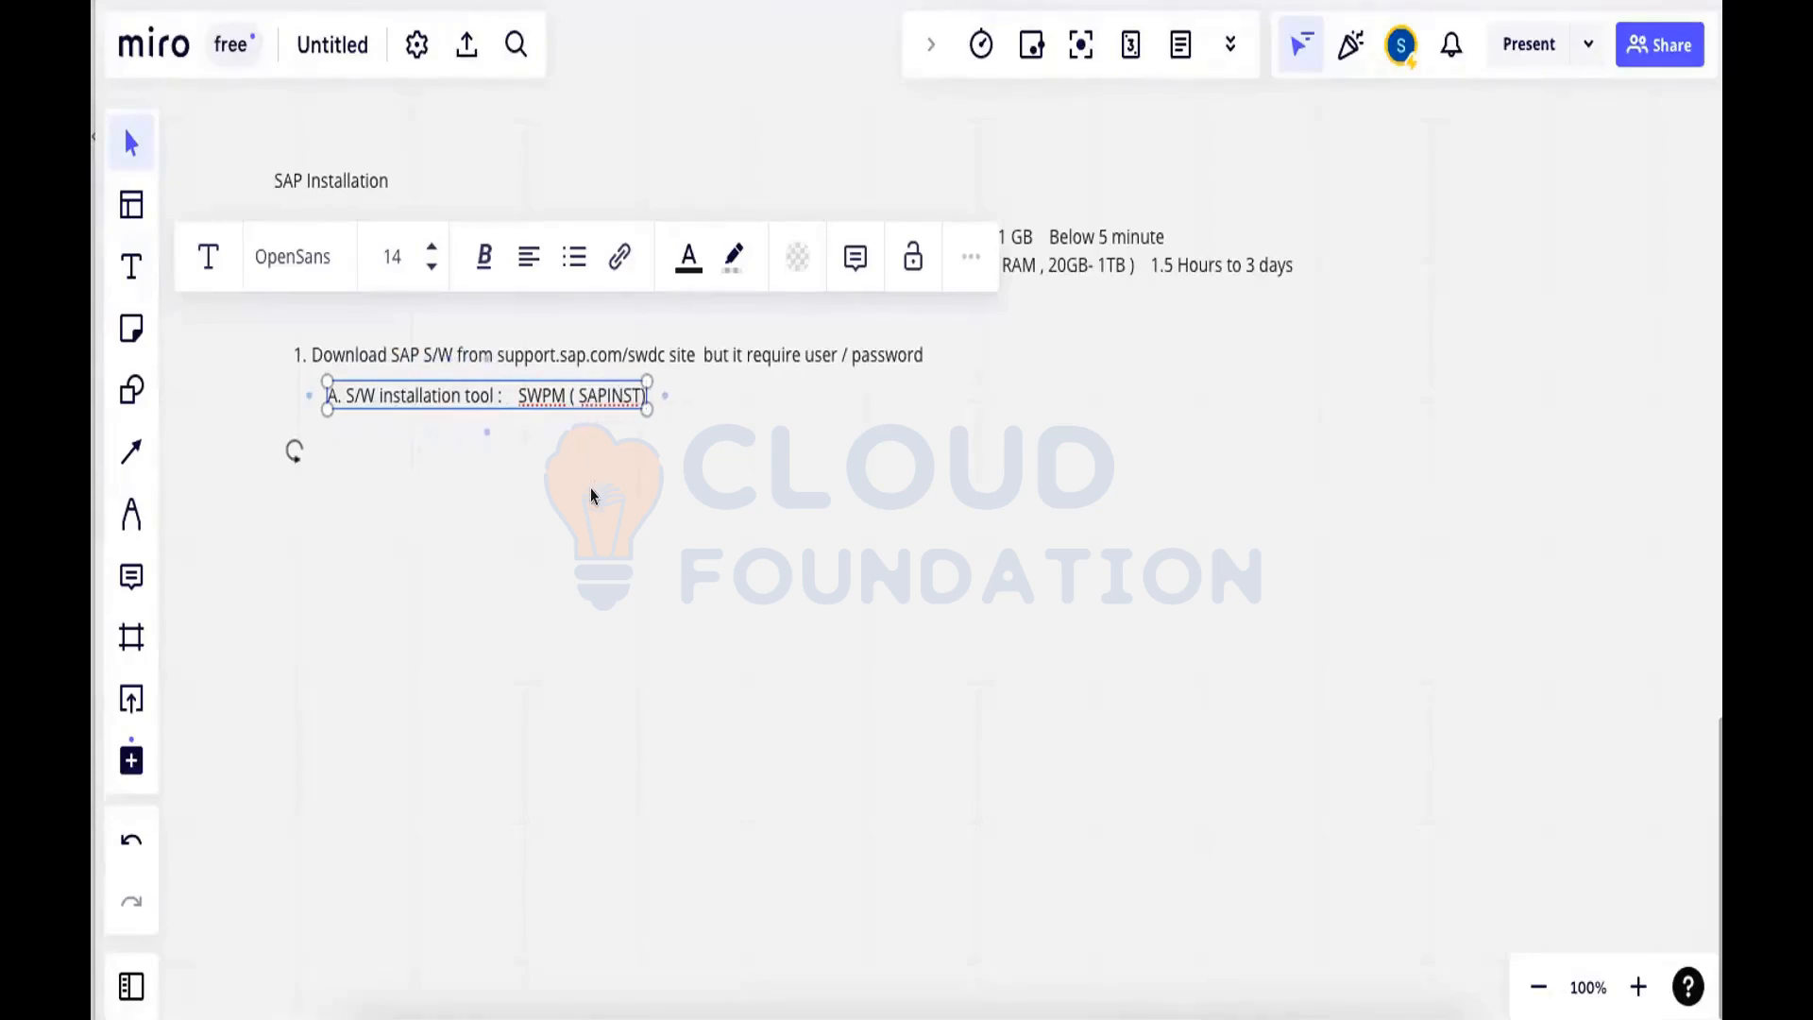
pyautogui.press('Escape')
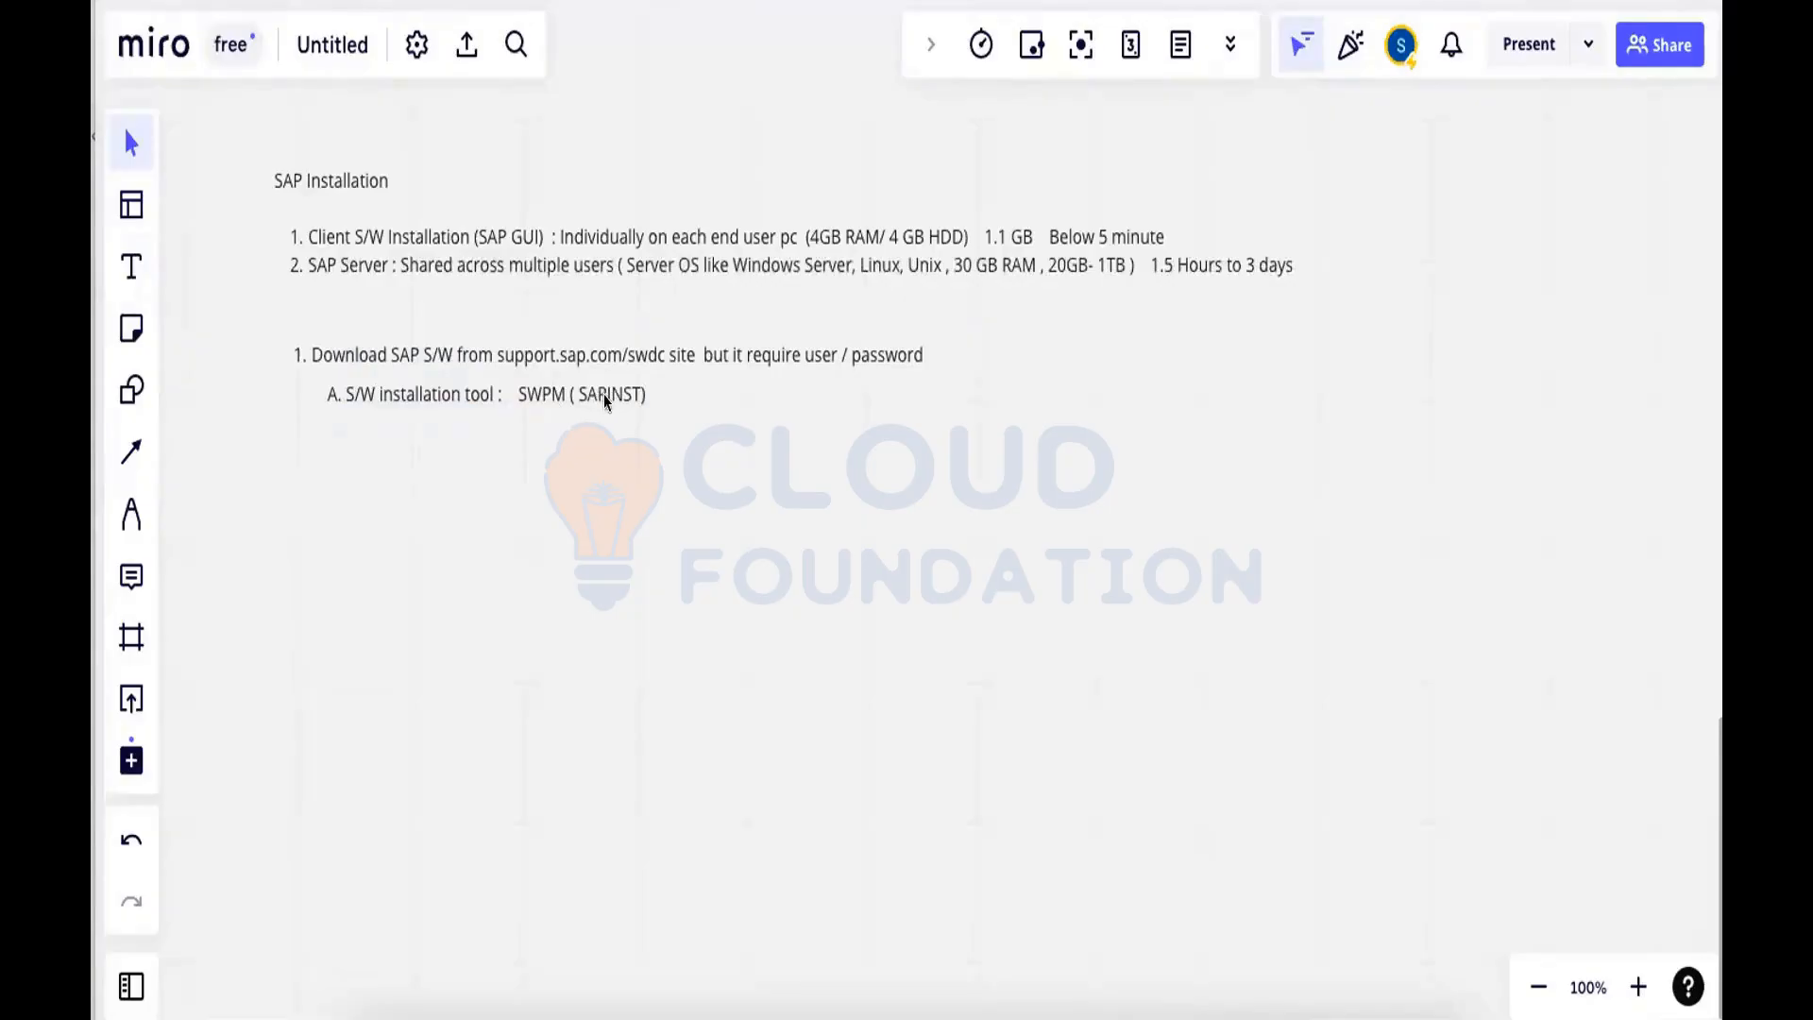
# - Add lines 'B. Kernel Executables', 'C. DB S/w' and 'D. Export Media' below item A
pyautogui.doubleClick(606, 395)
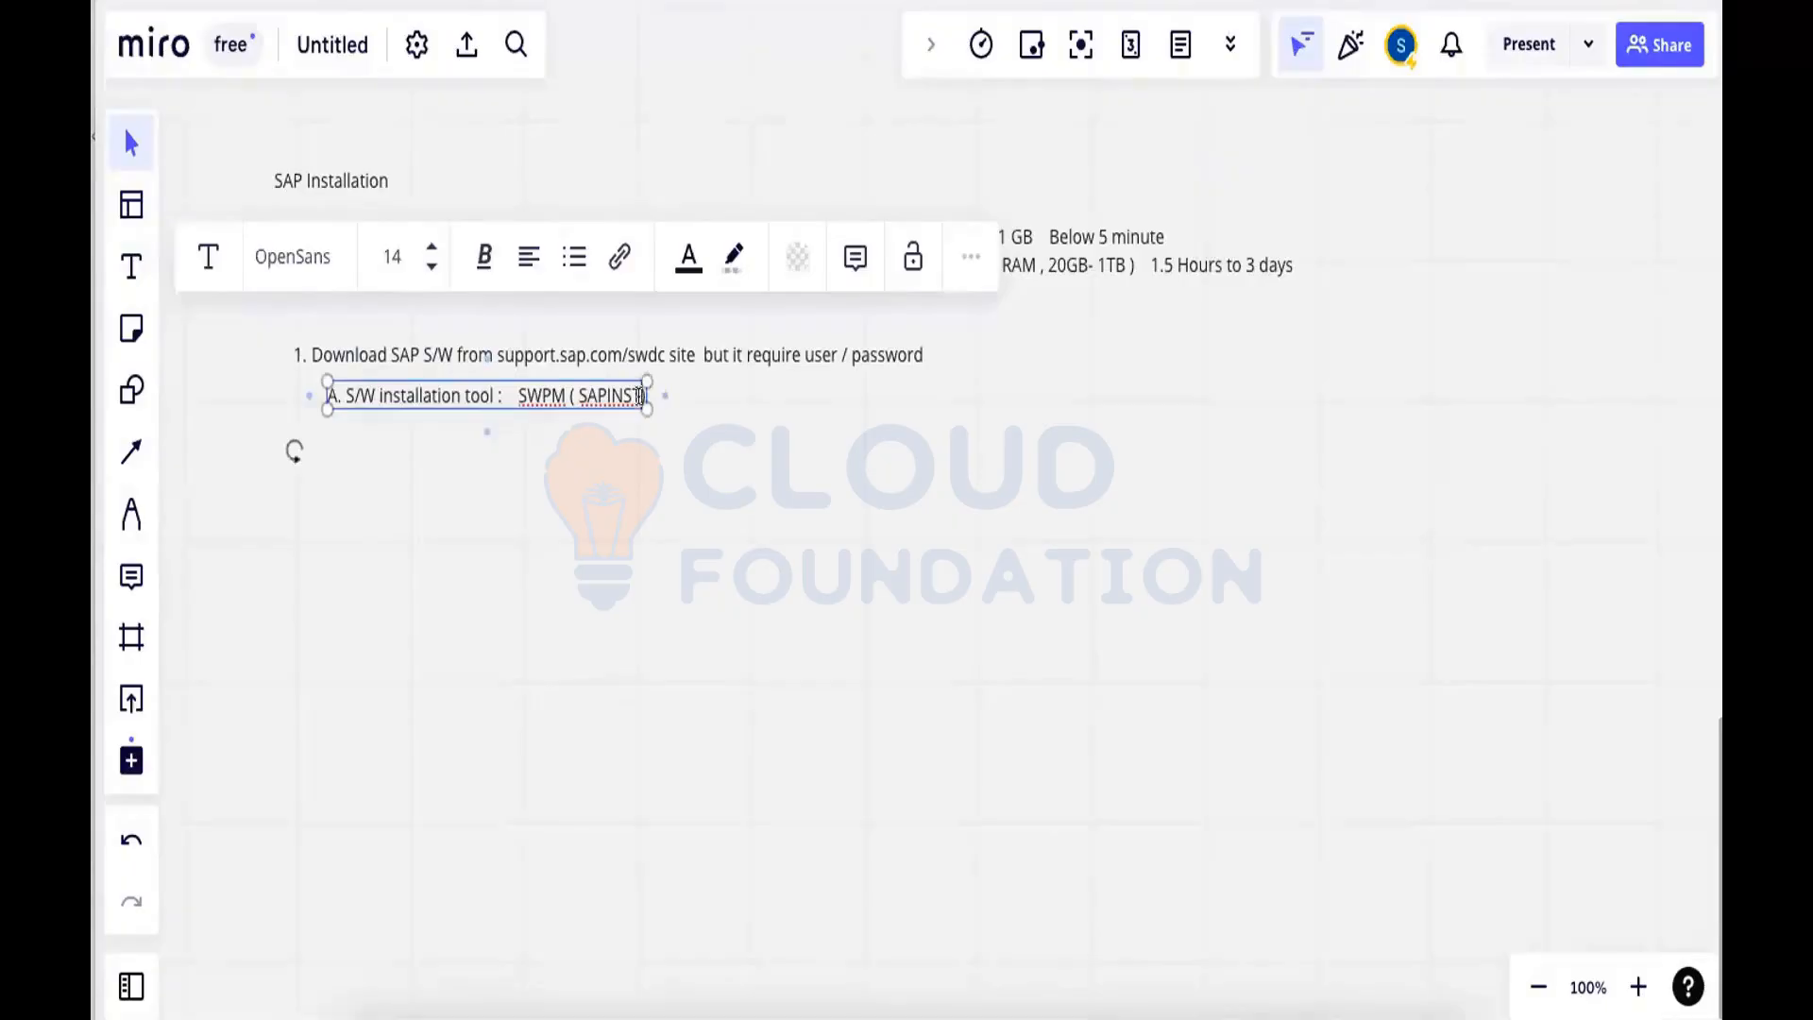
pyautogui.press('Return')
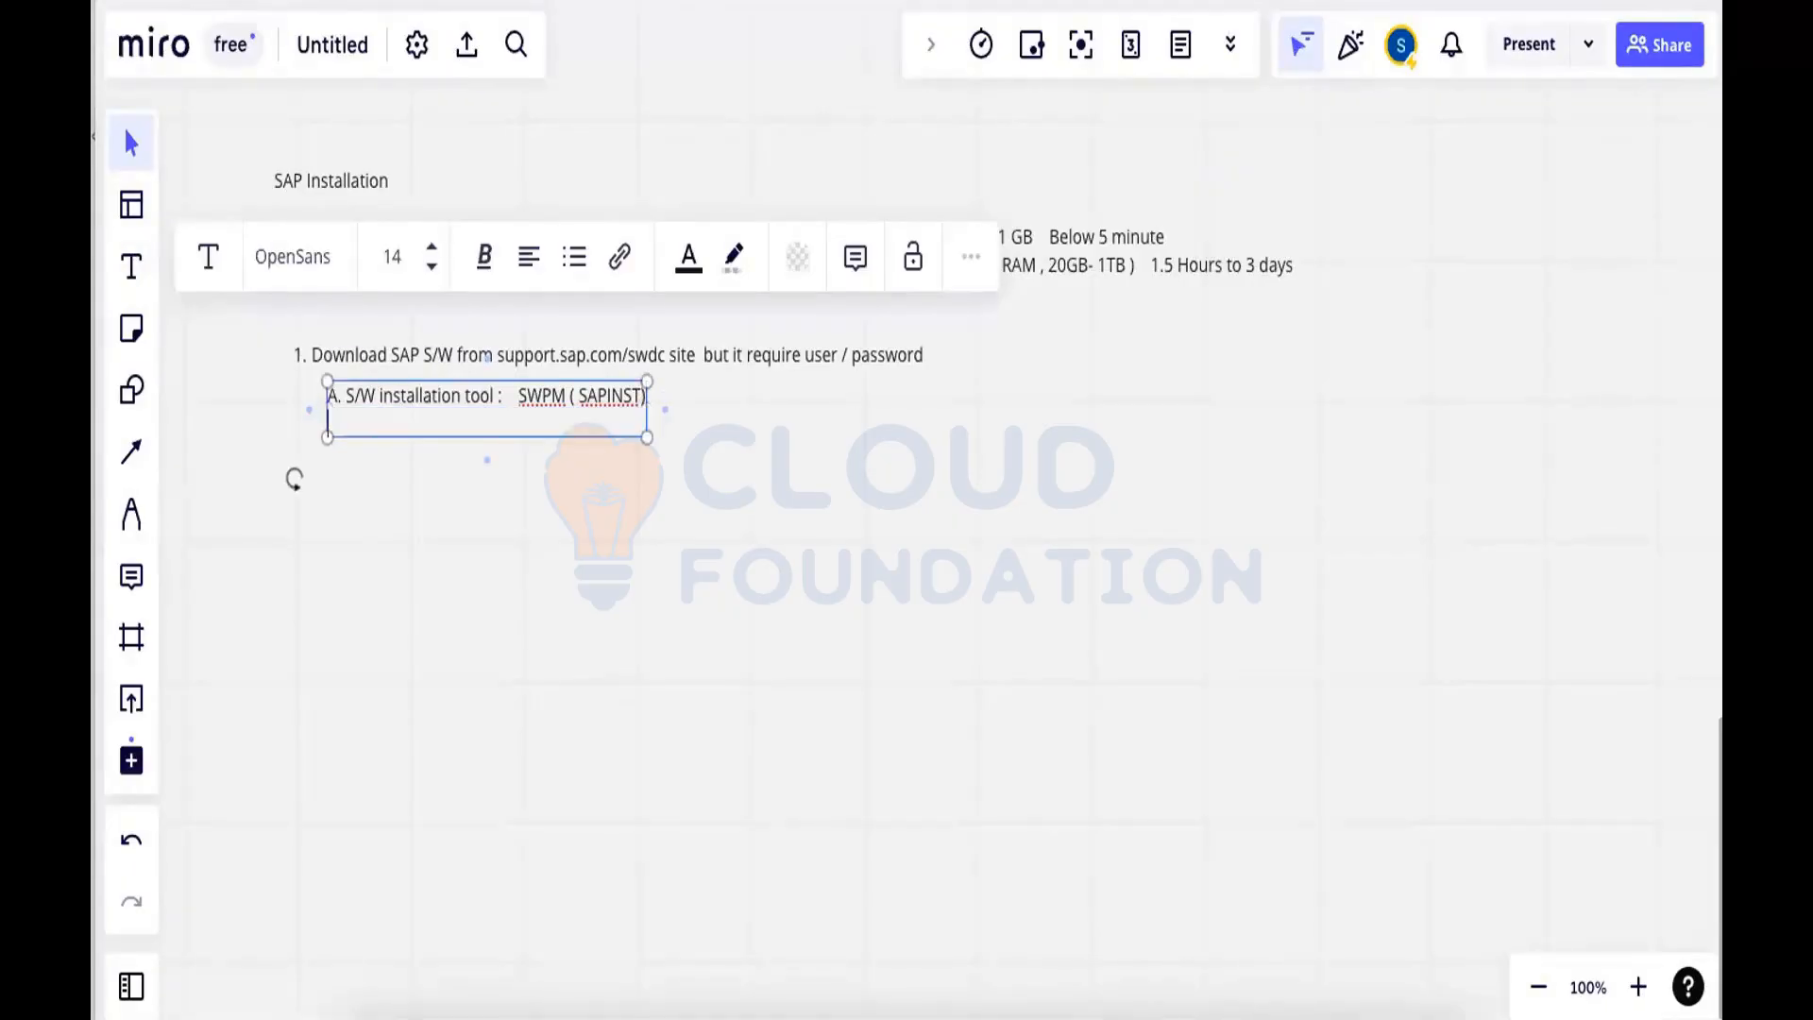
pyautogui.write('B. Kernel Executables')
pyautogui.press('Return')
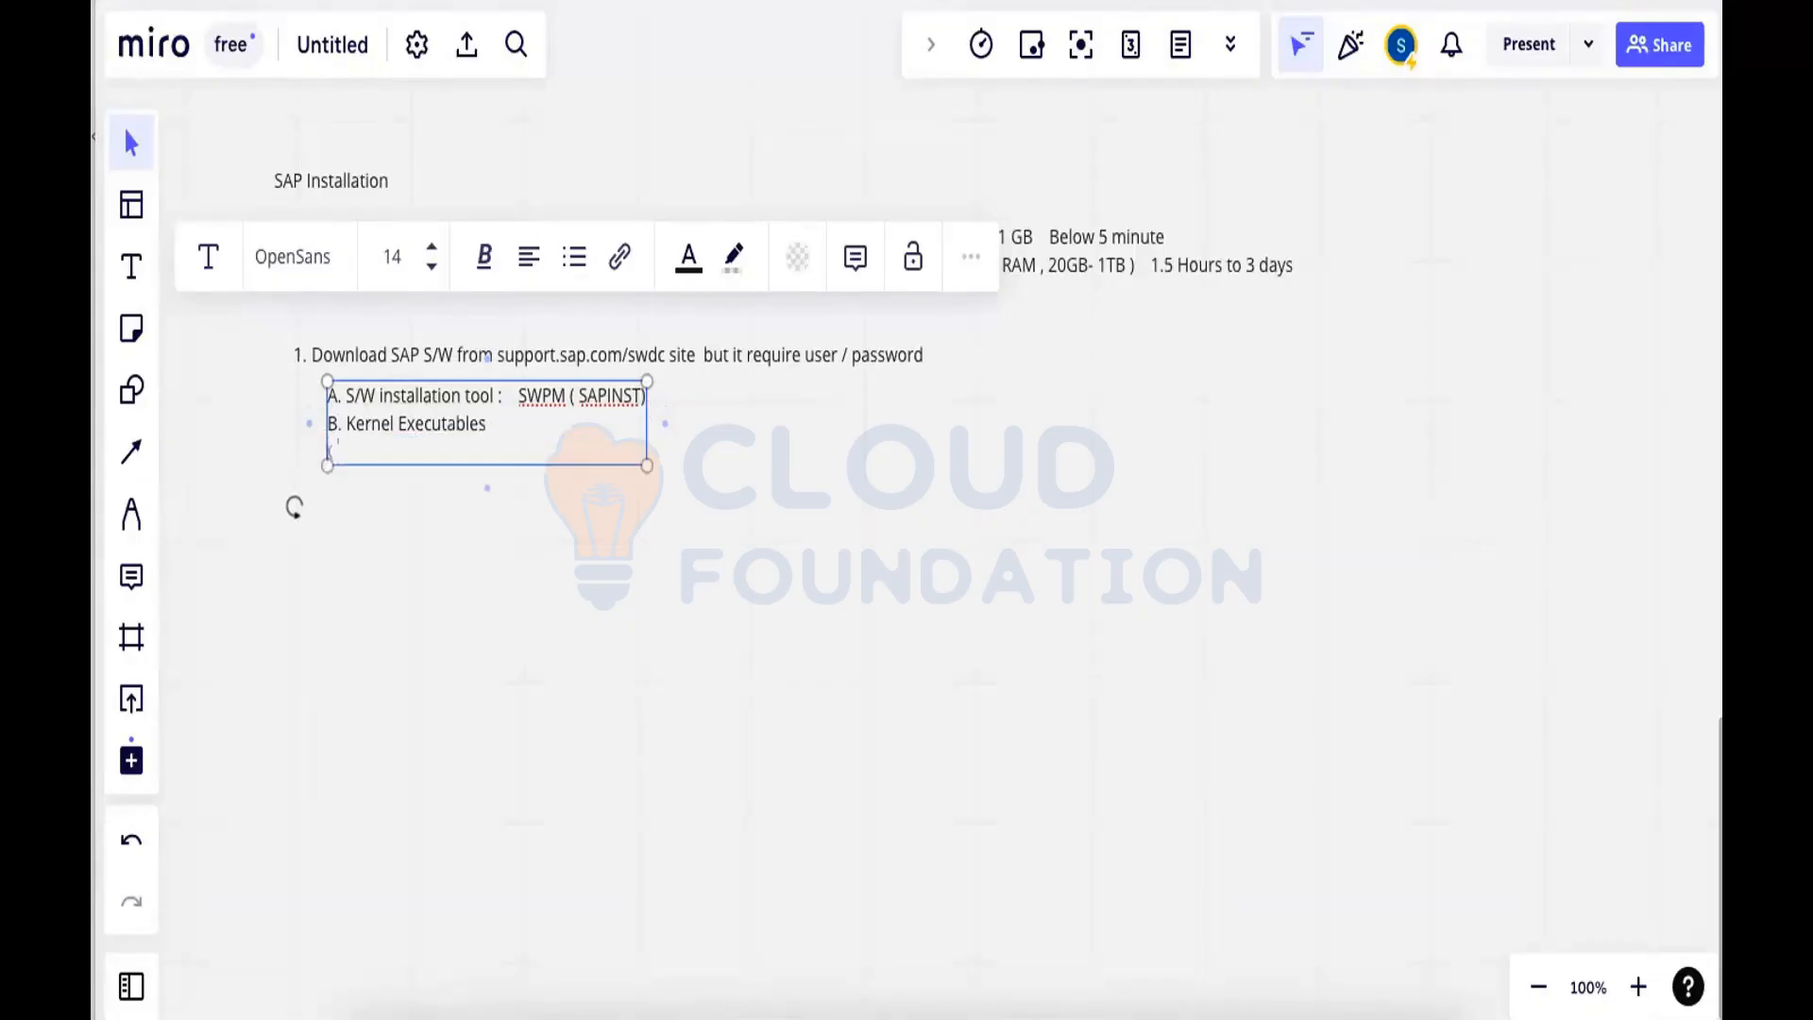
pyautogui.write('C. DB S/w')
pyautogui.press('Return')
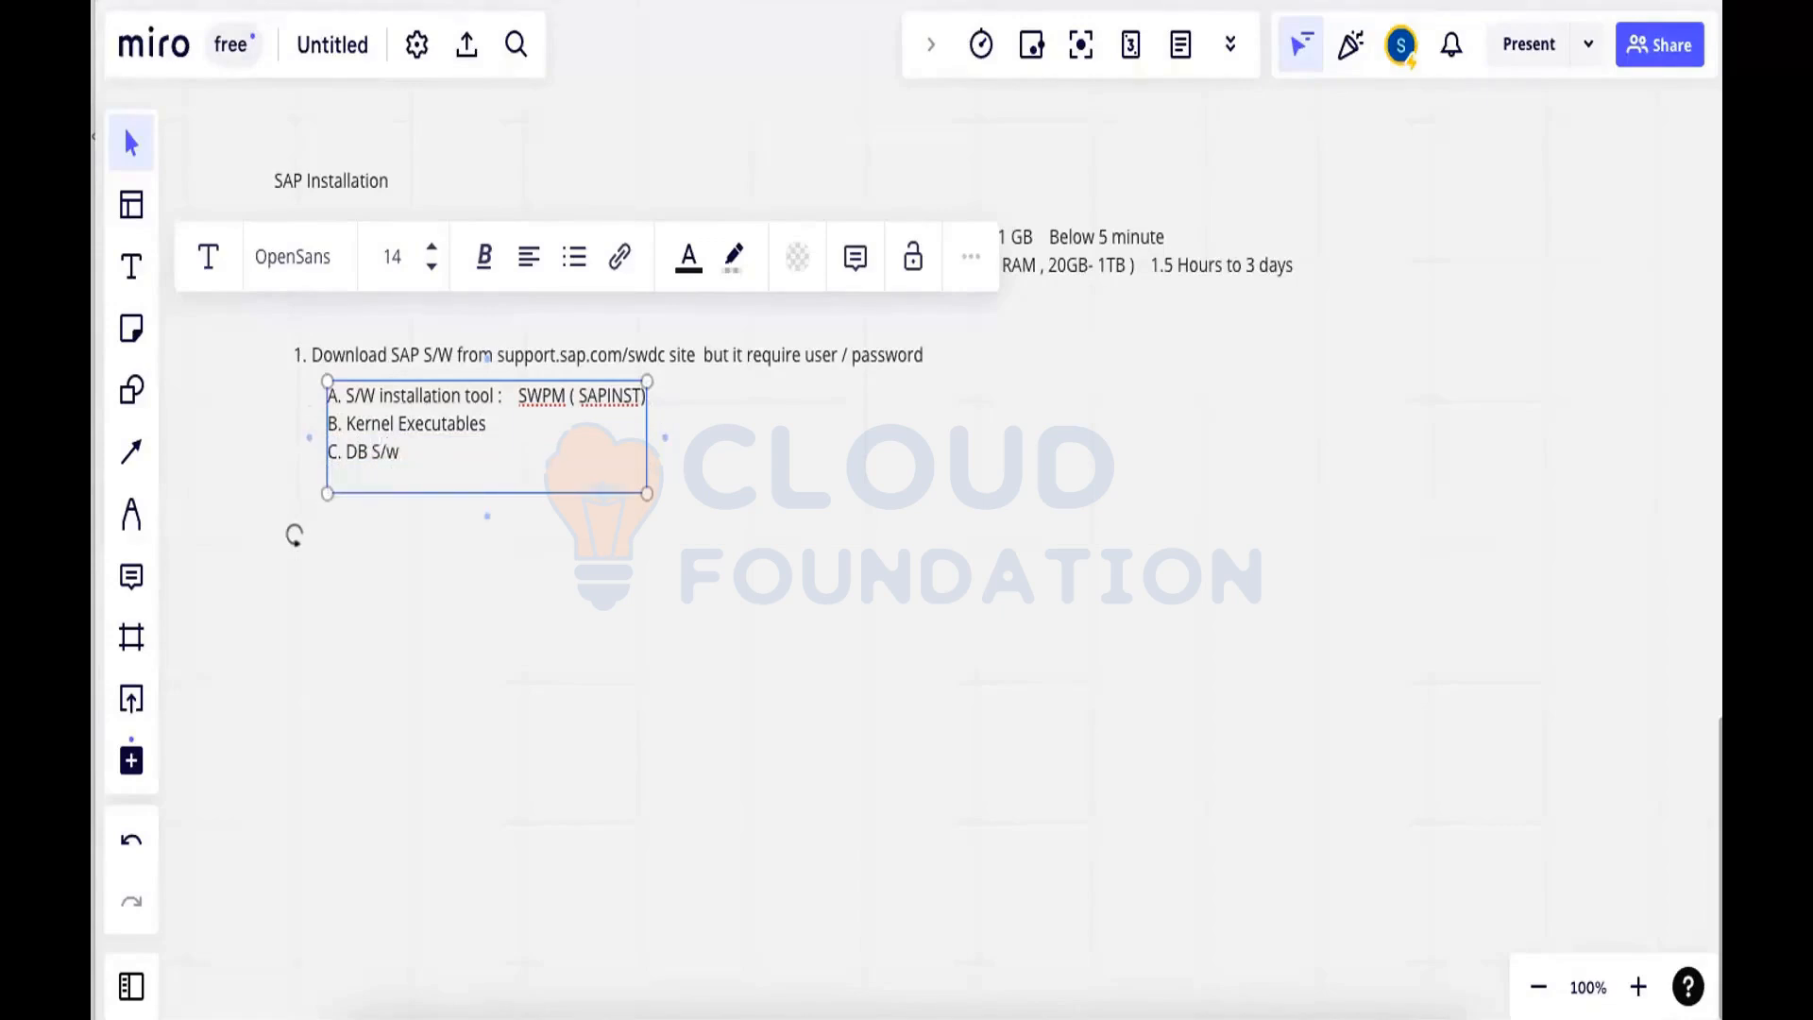
pyautogui.write('d')
pyautogui.press('BackSpace')
pyautogui.write('D. Export Media')
# - Append '3 Gb - 200 GB' after Export Media in the download list, dismissing the navigation hint
pyautogui.click(756, 421)
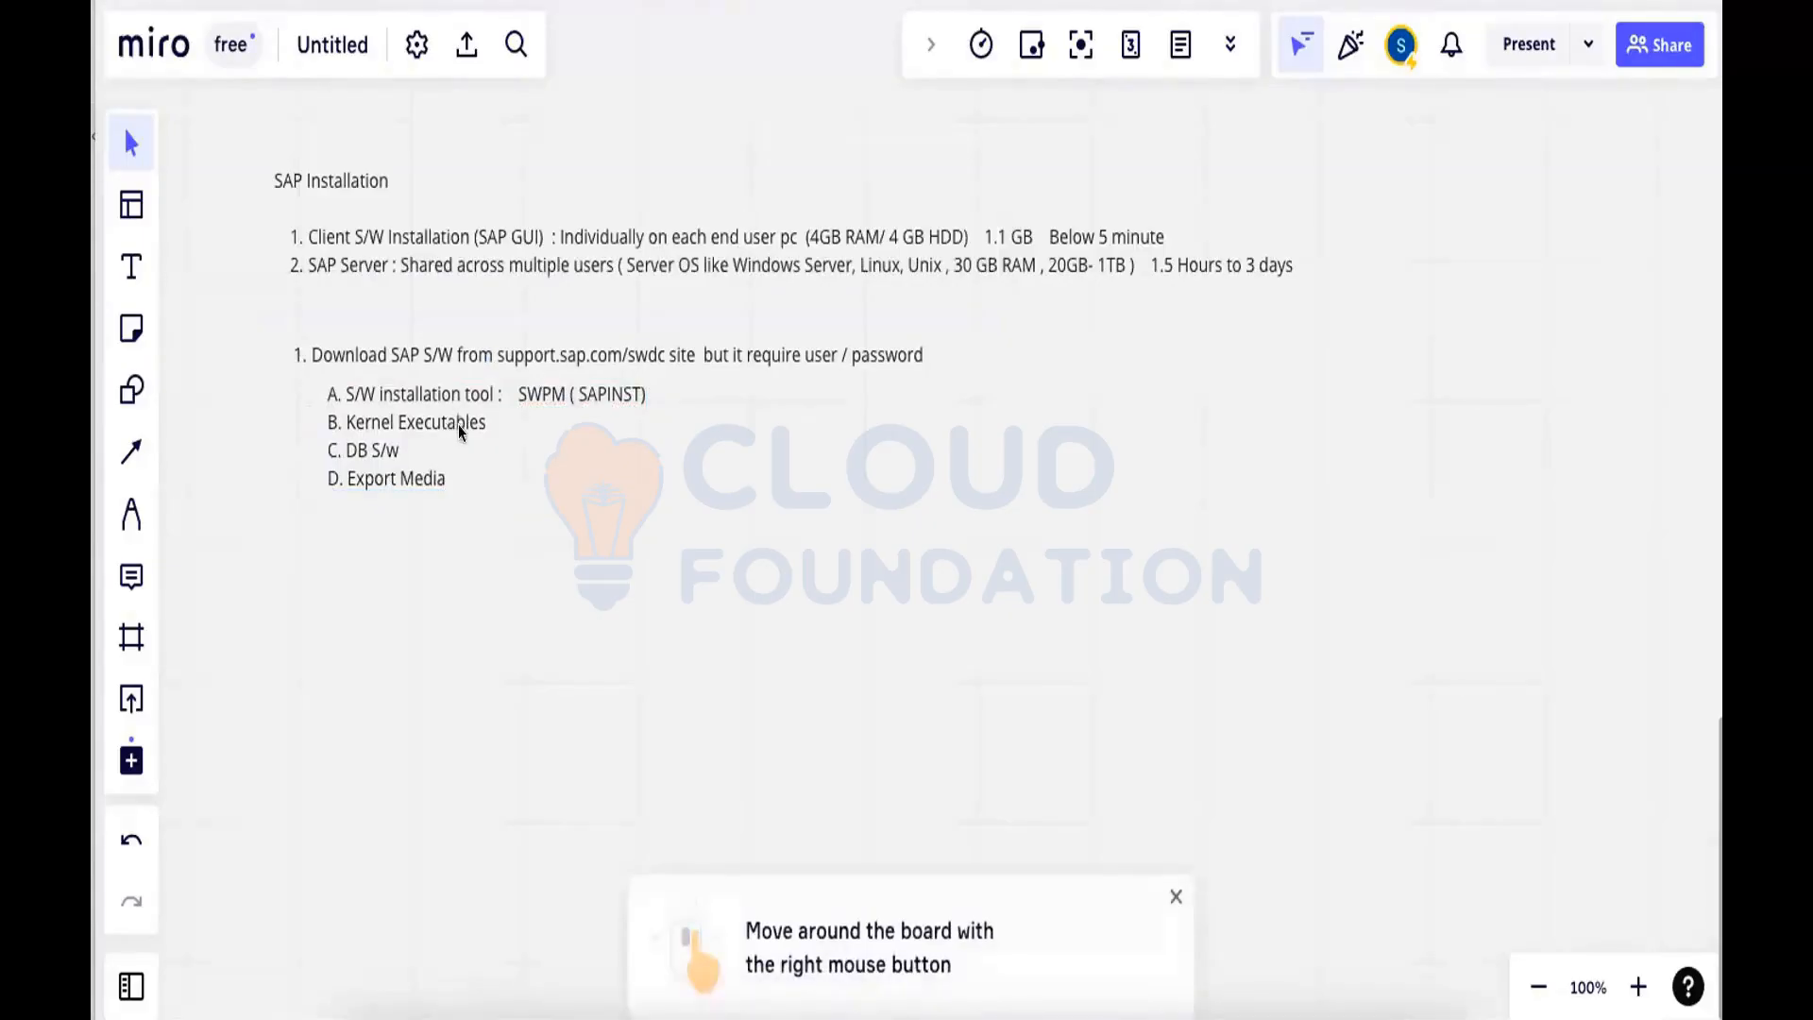
pyautogui.click(425, 476)
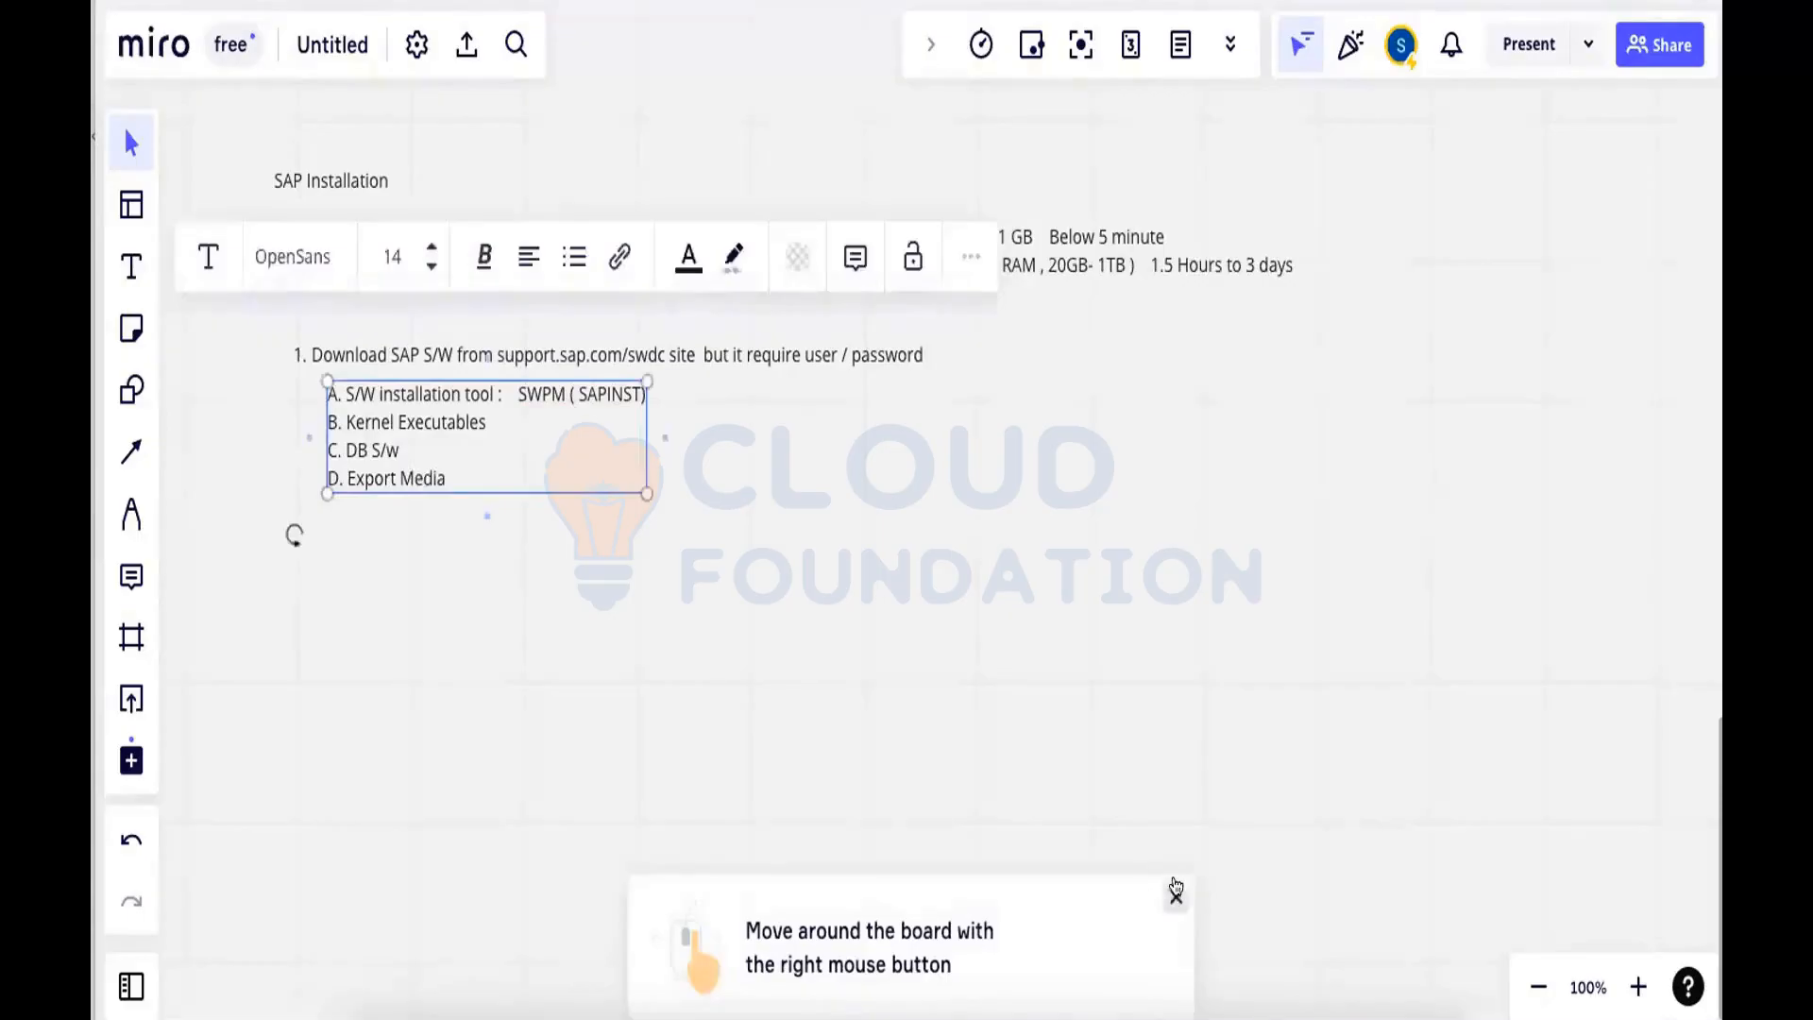
pyautogui.click(1176, 888)
pyautogui.click(466, 474)
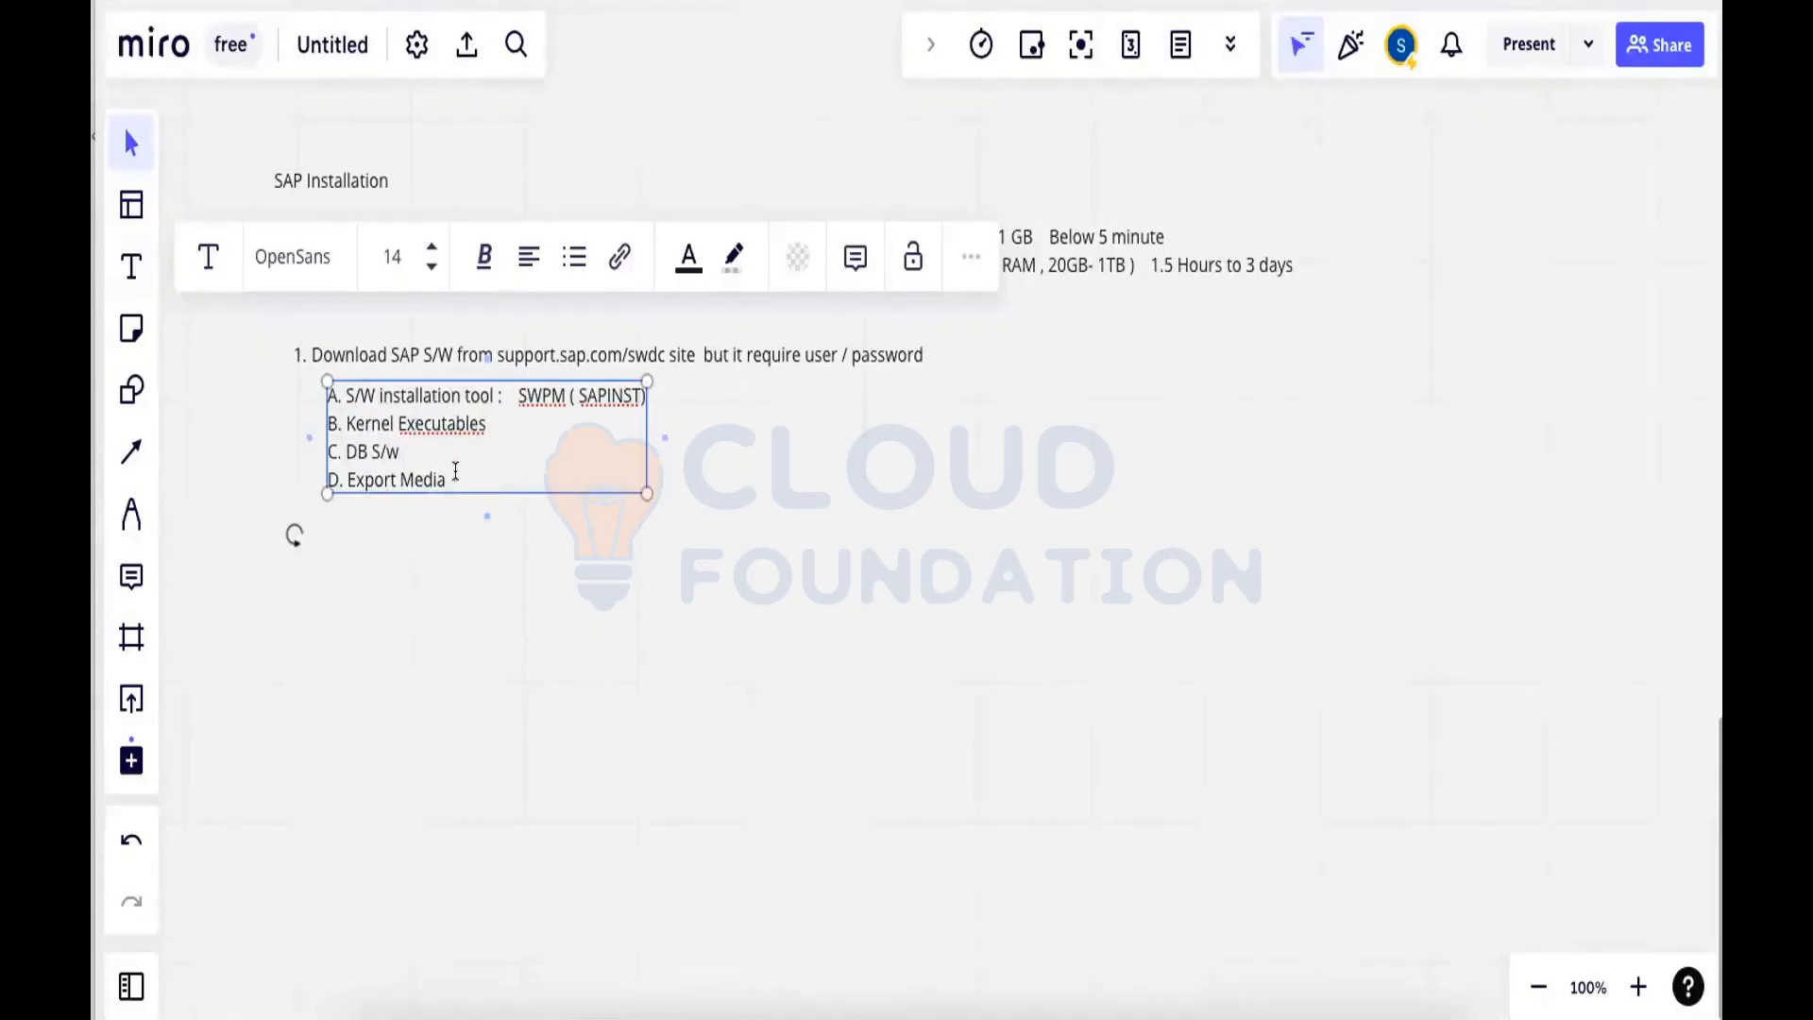
pyautogui.write('3 Gb - 200 GB')
pyautogui.click(862, 455)
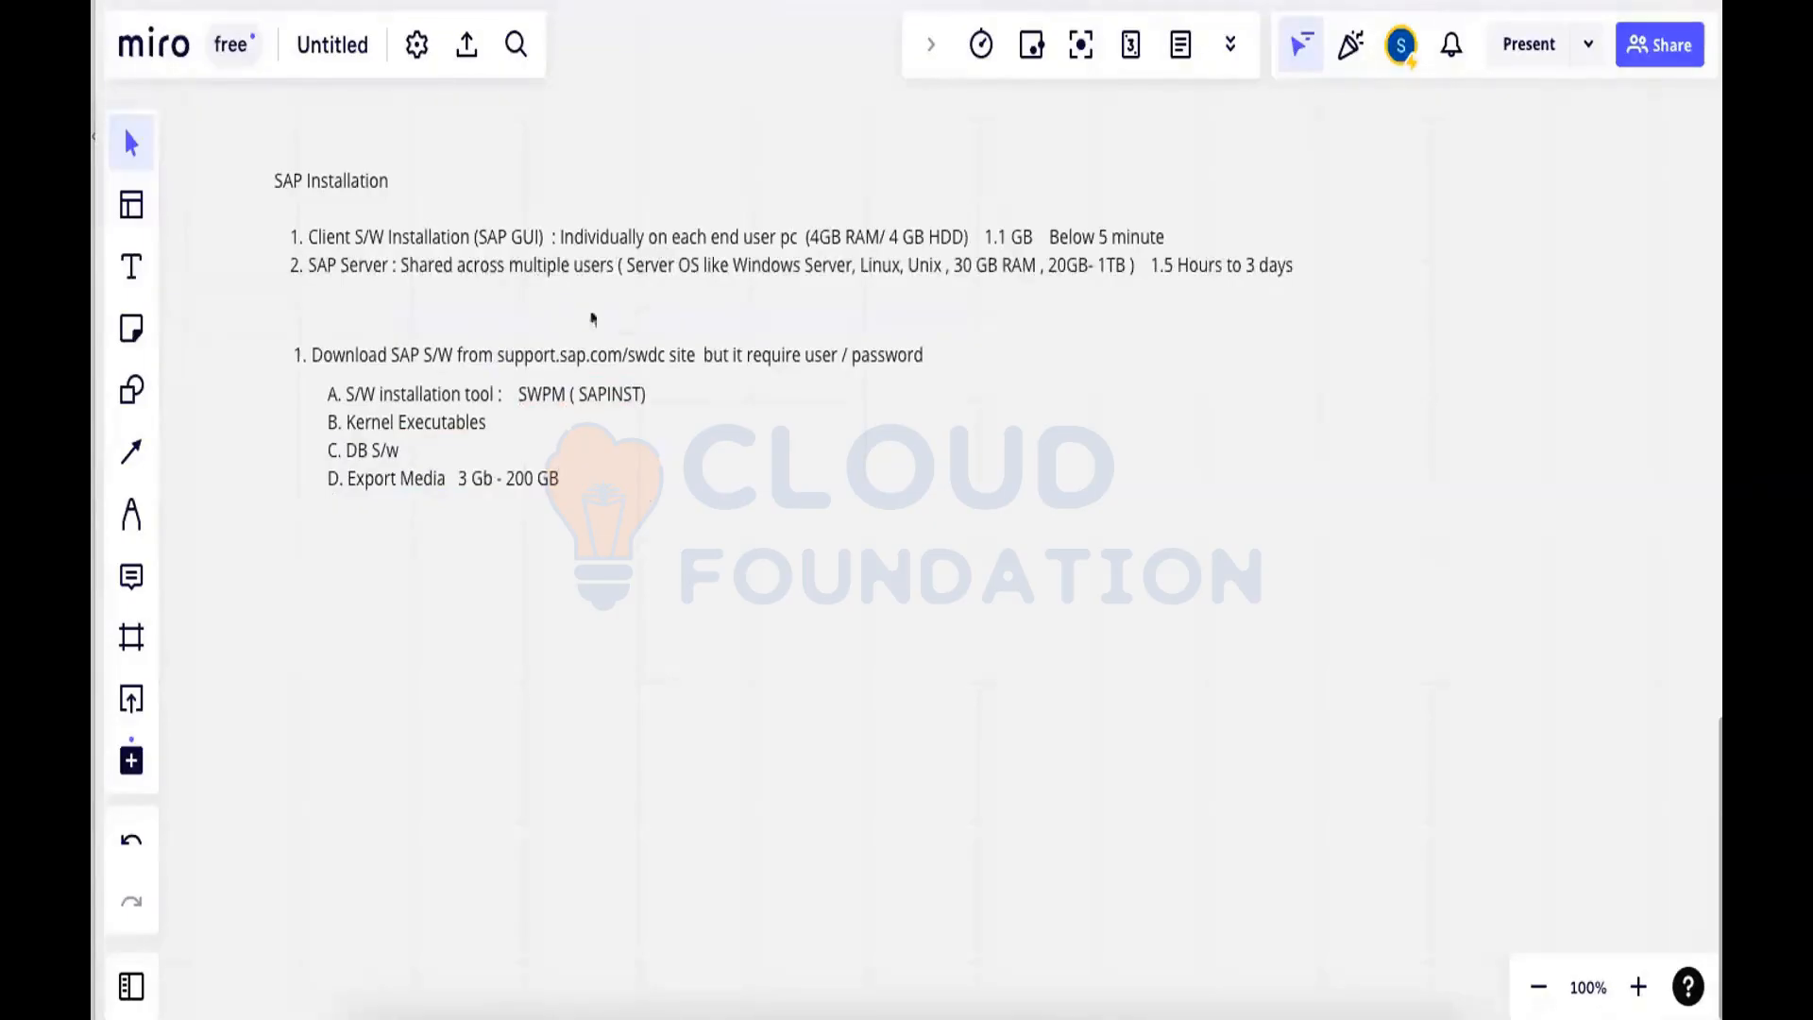
# - Move the download step lower and add 'SAP GUI Installation execuatble' below the SAP Server line
pyautogui.moveTo(480, 354); pyautogui.dragTo(453, 501)
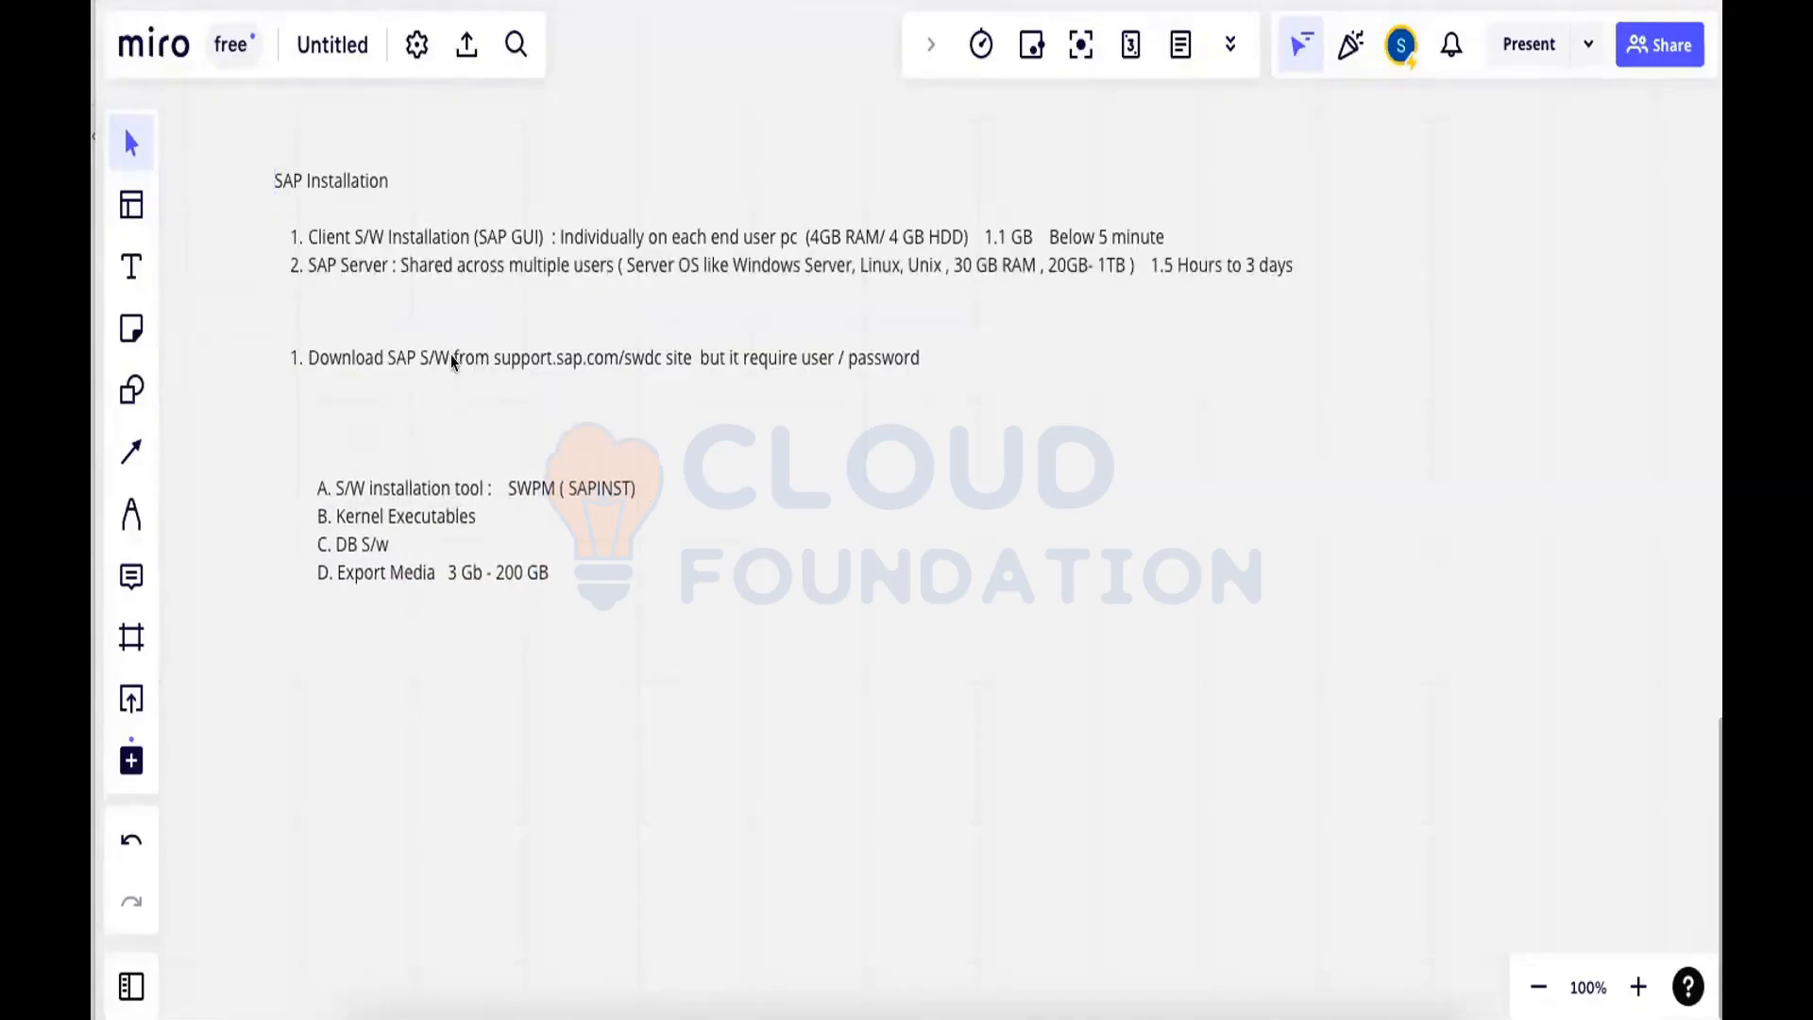
pyautogui.moveTo(453, 365); pyautogui.dragTo(444, 450)
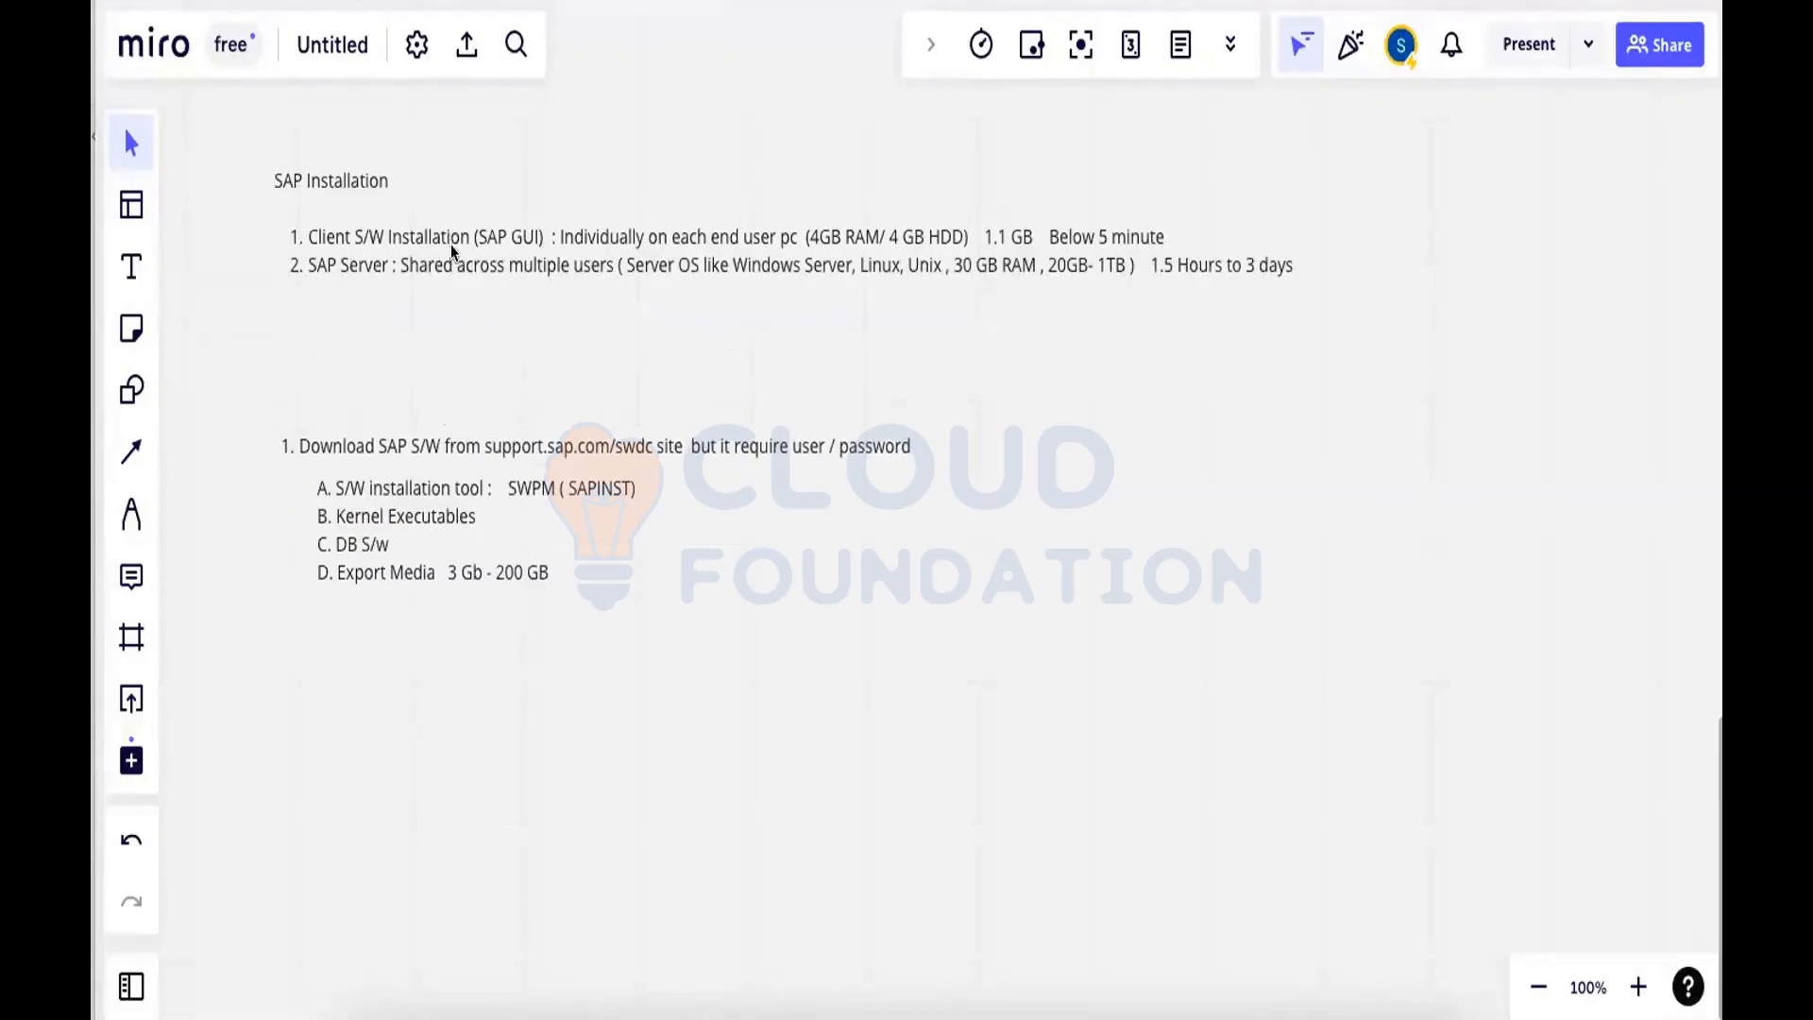
pyautogui.click(131, 267)
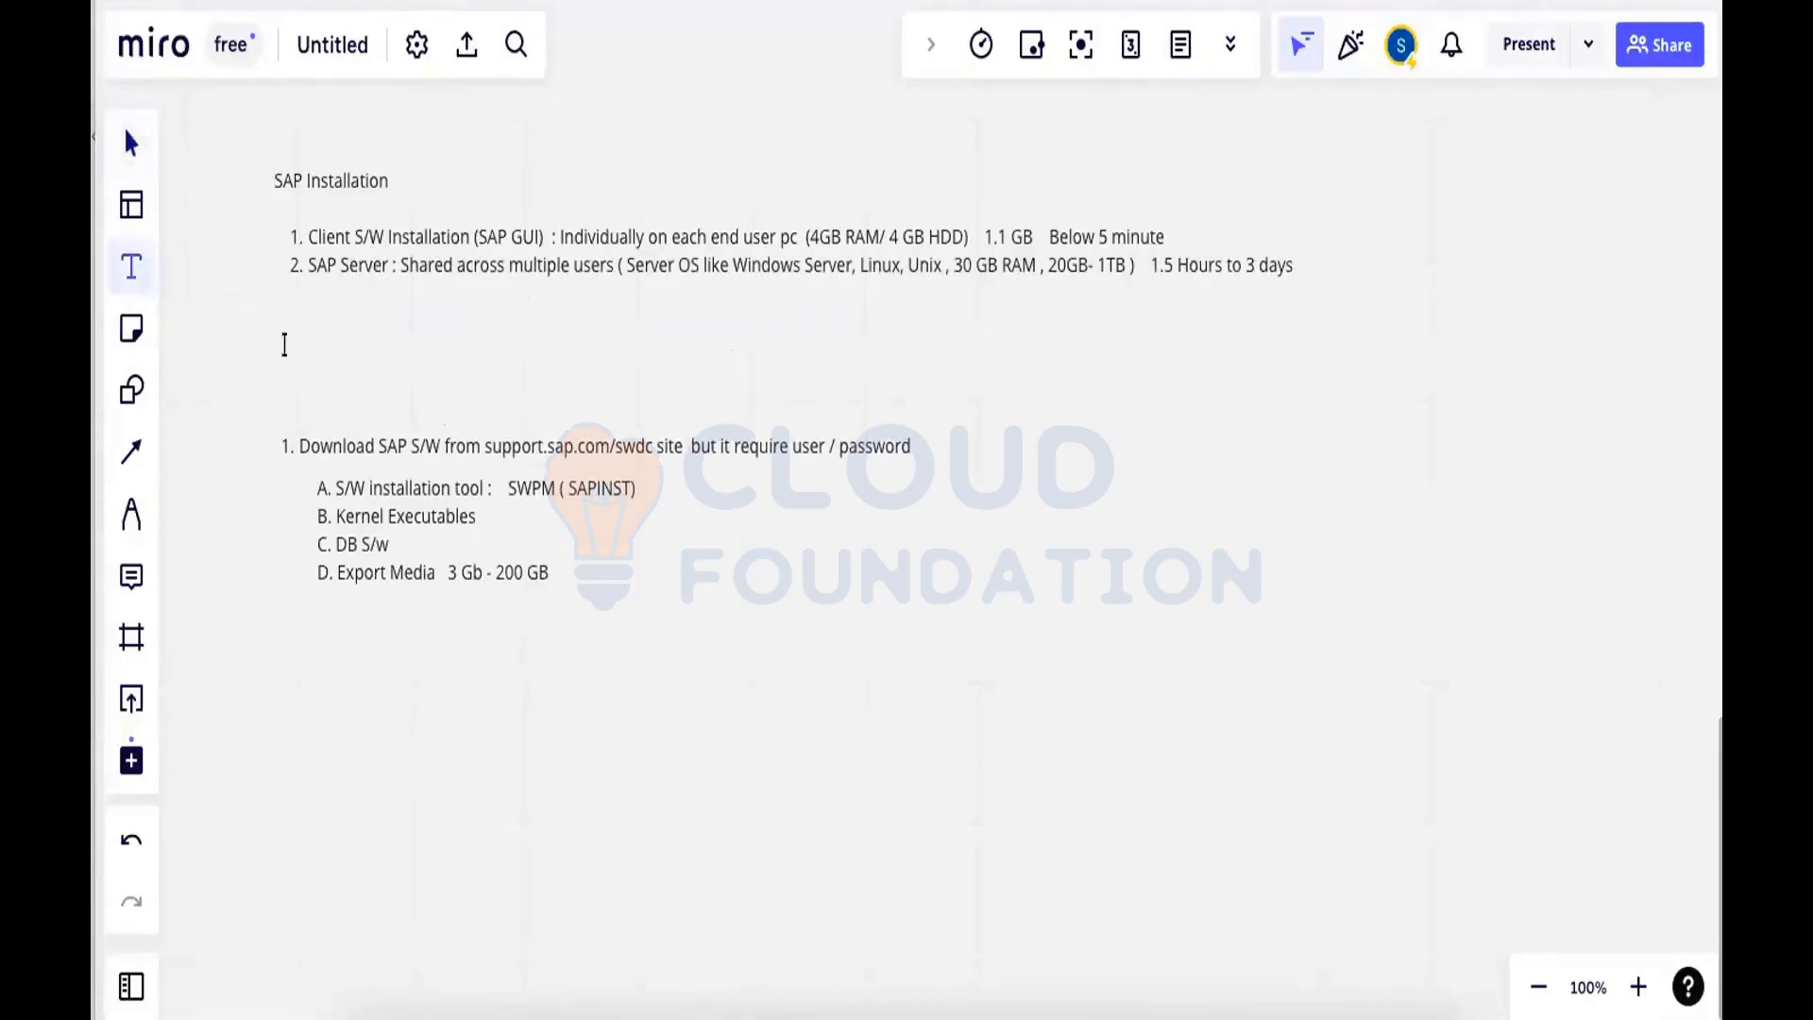
pyautogui.click(284, 345)
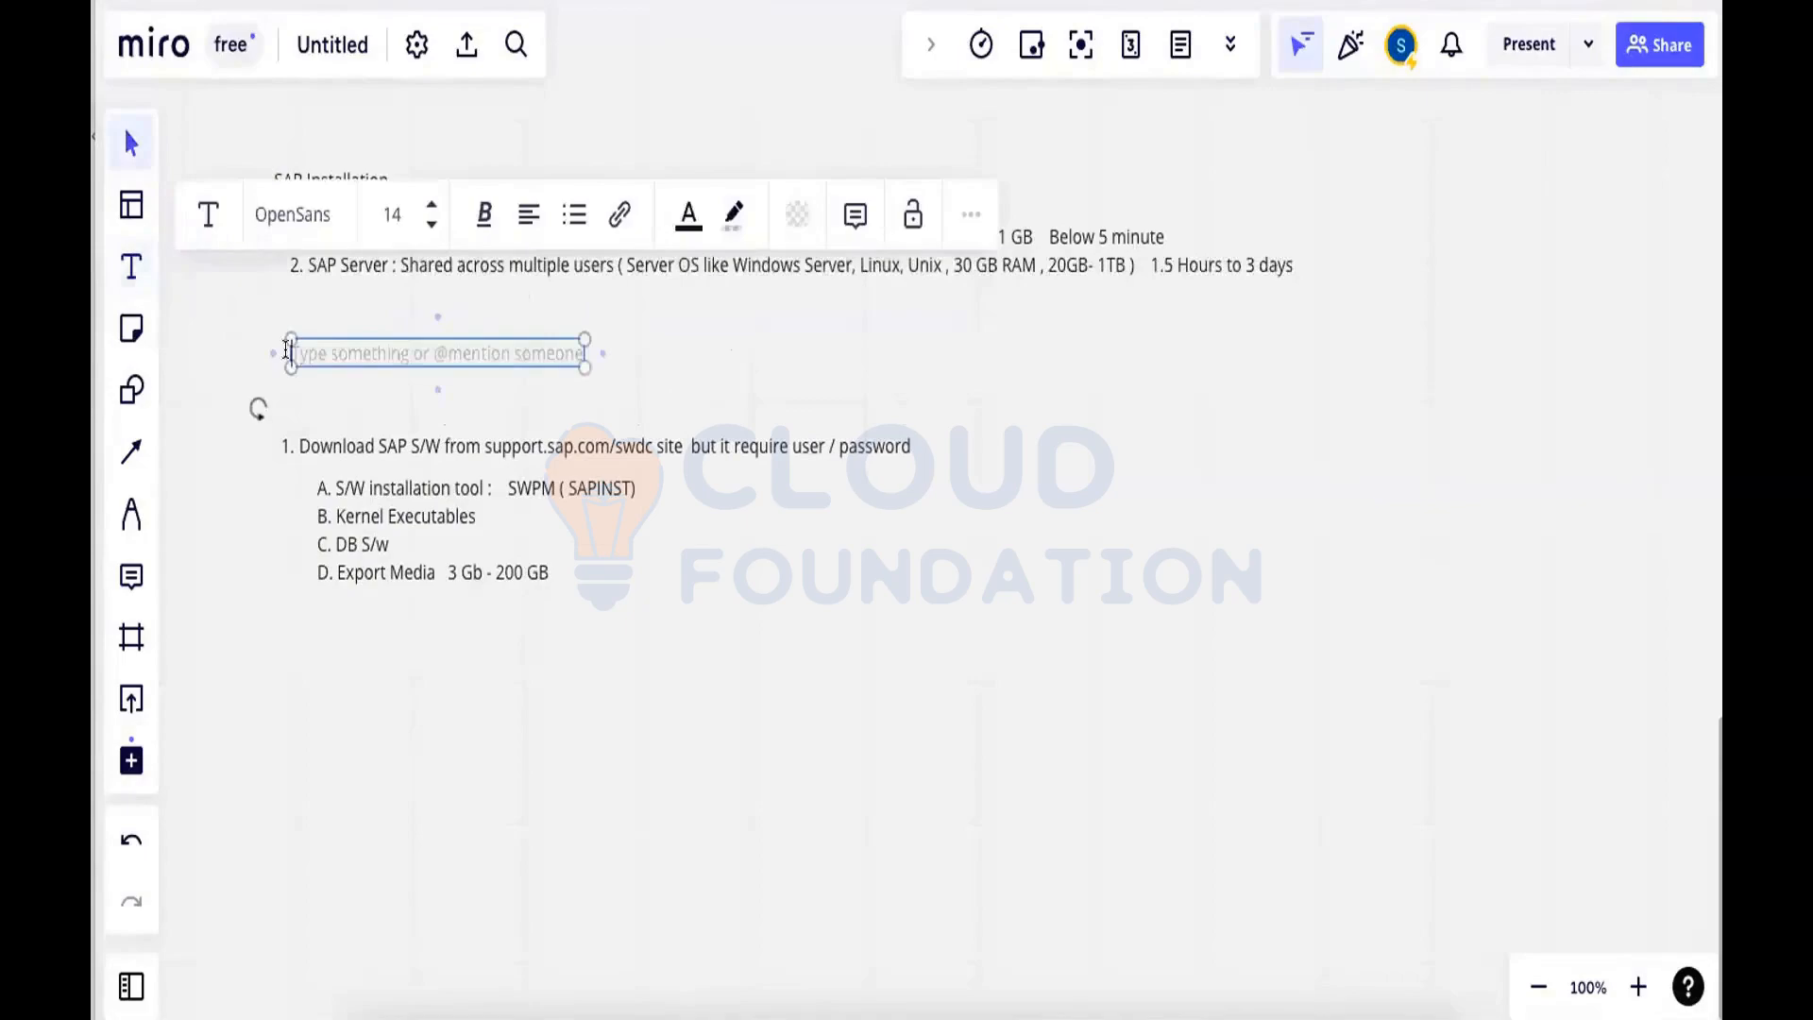
pyautogui.write('SA')
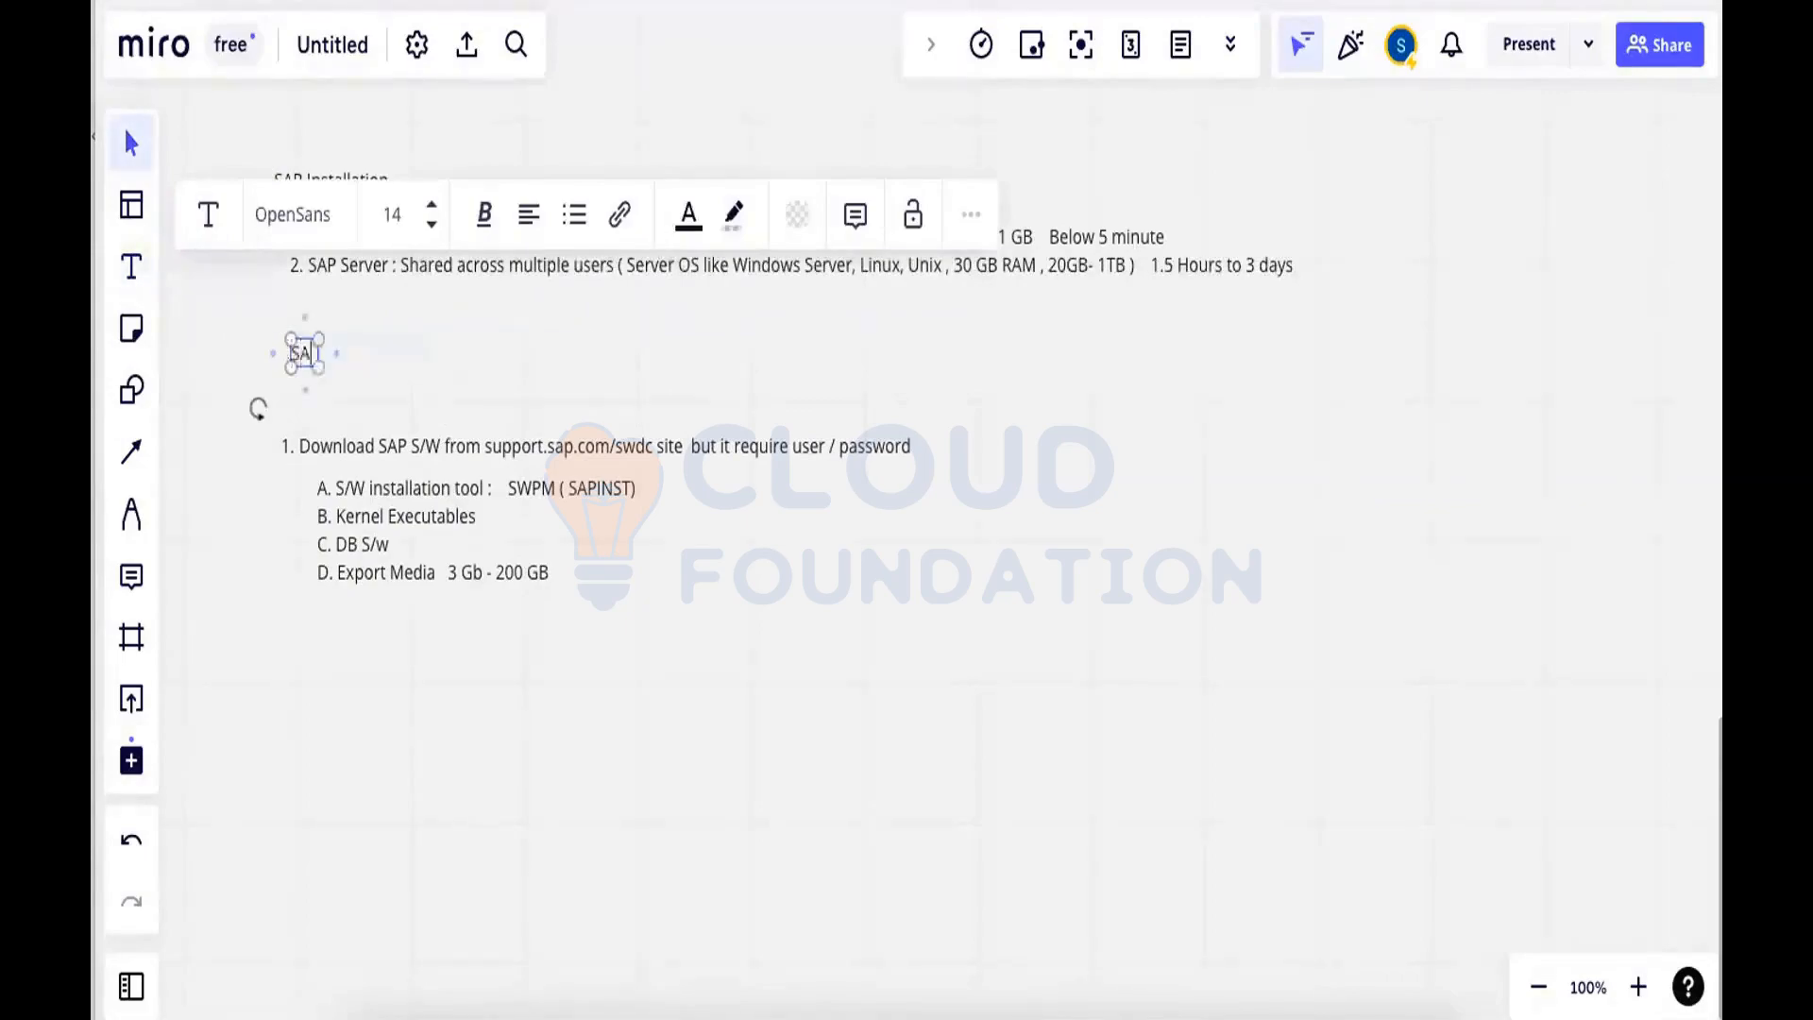
pyautogui.write('P GUI Installa')
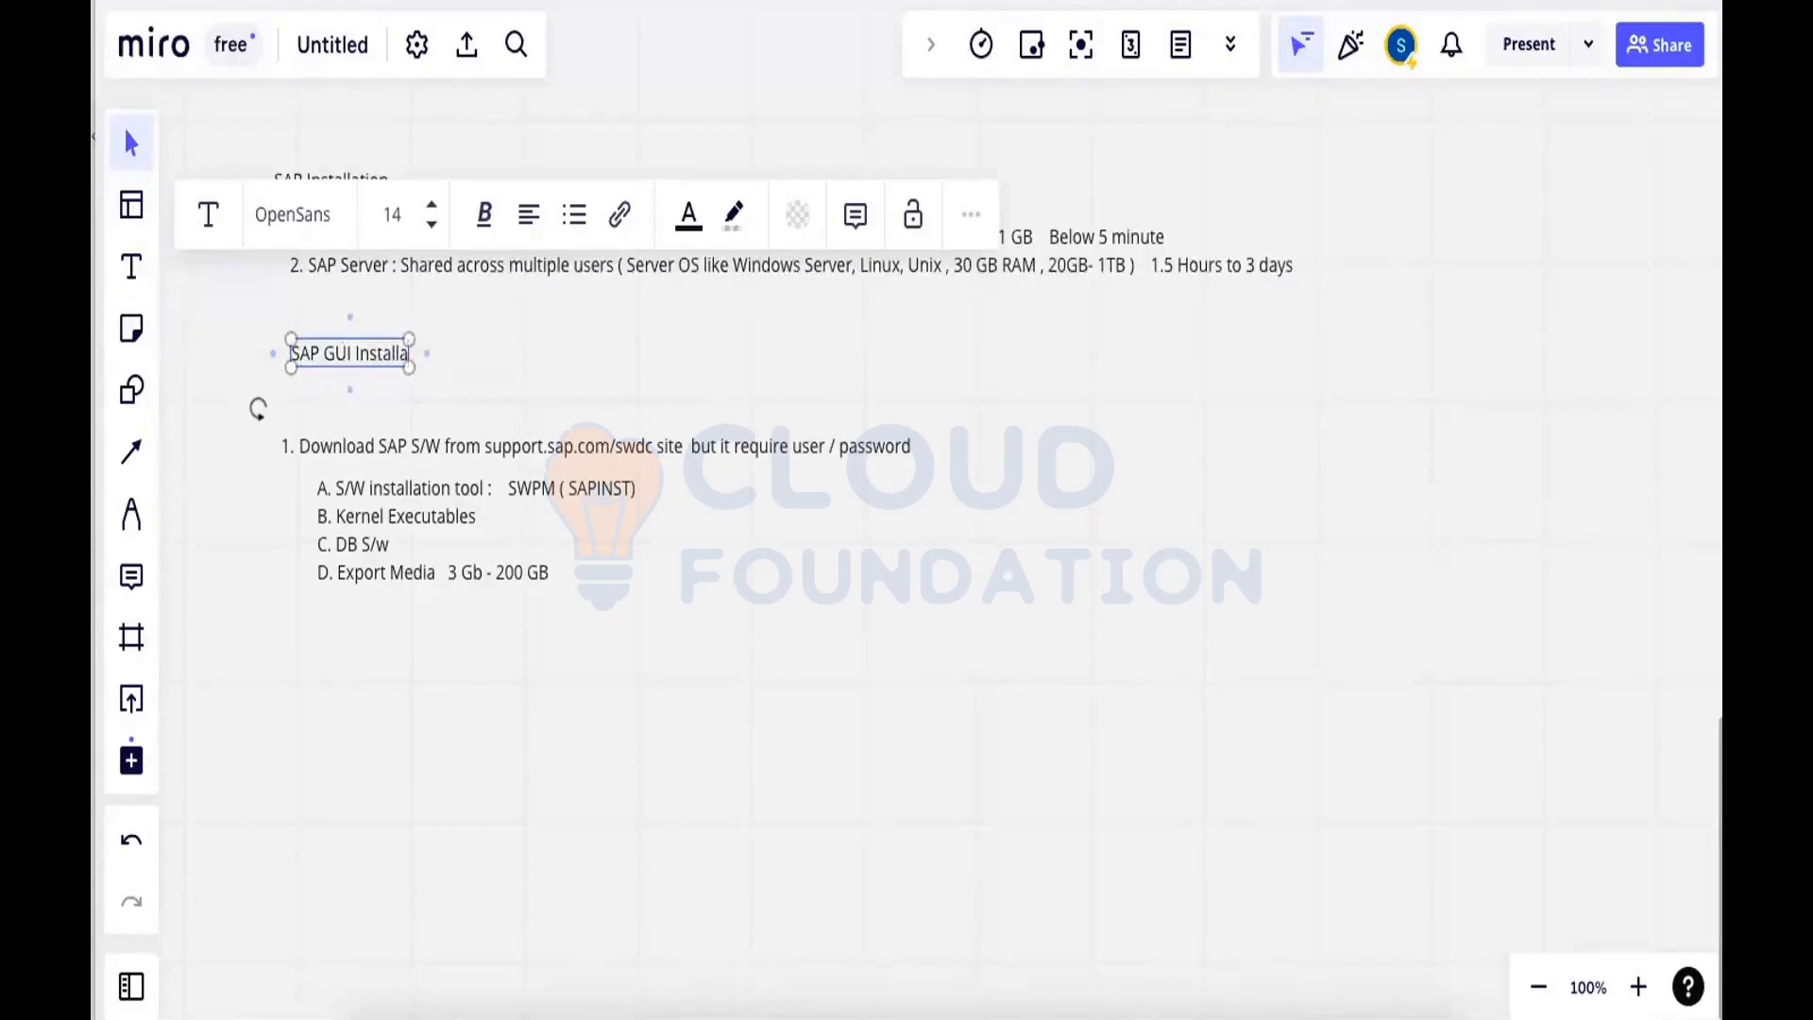
pyautogui.write('tion execua')
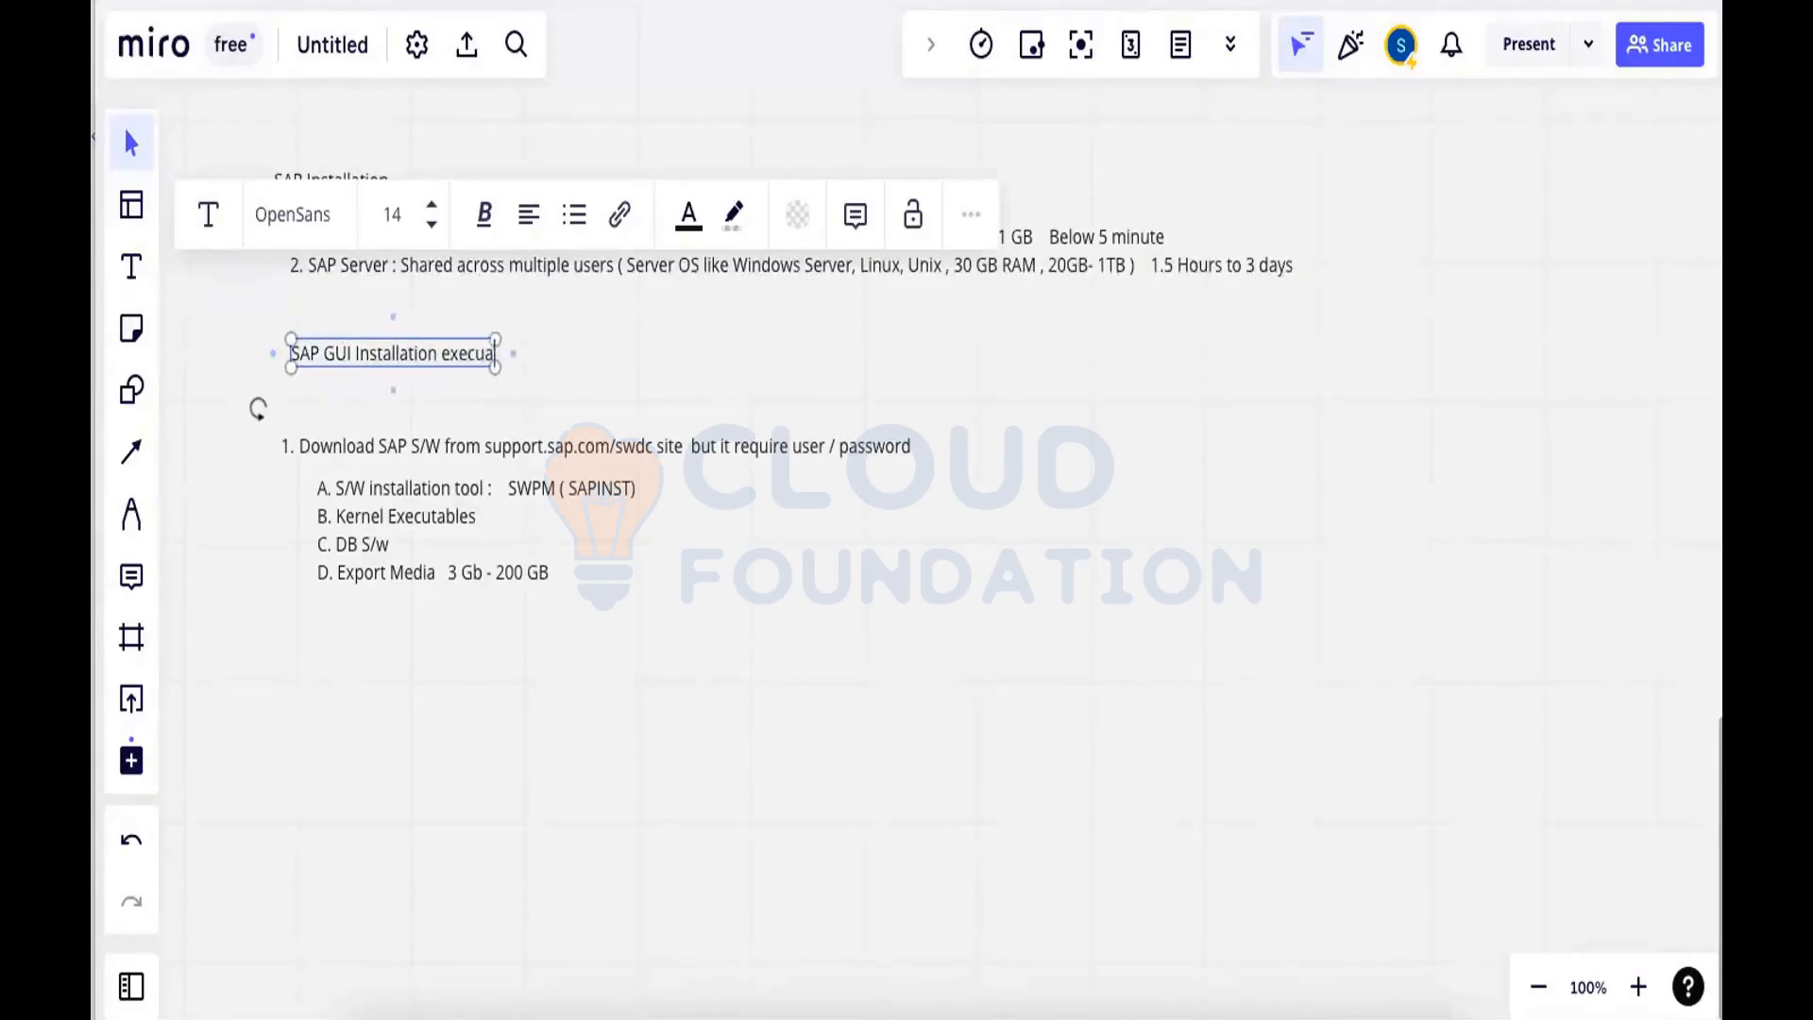
pyautogui.write('tble')
pyautogui.click(719, 398)
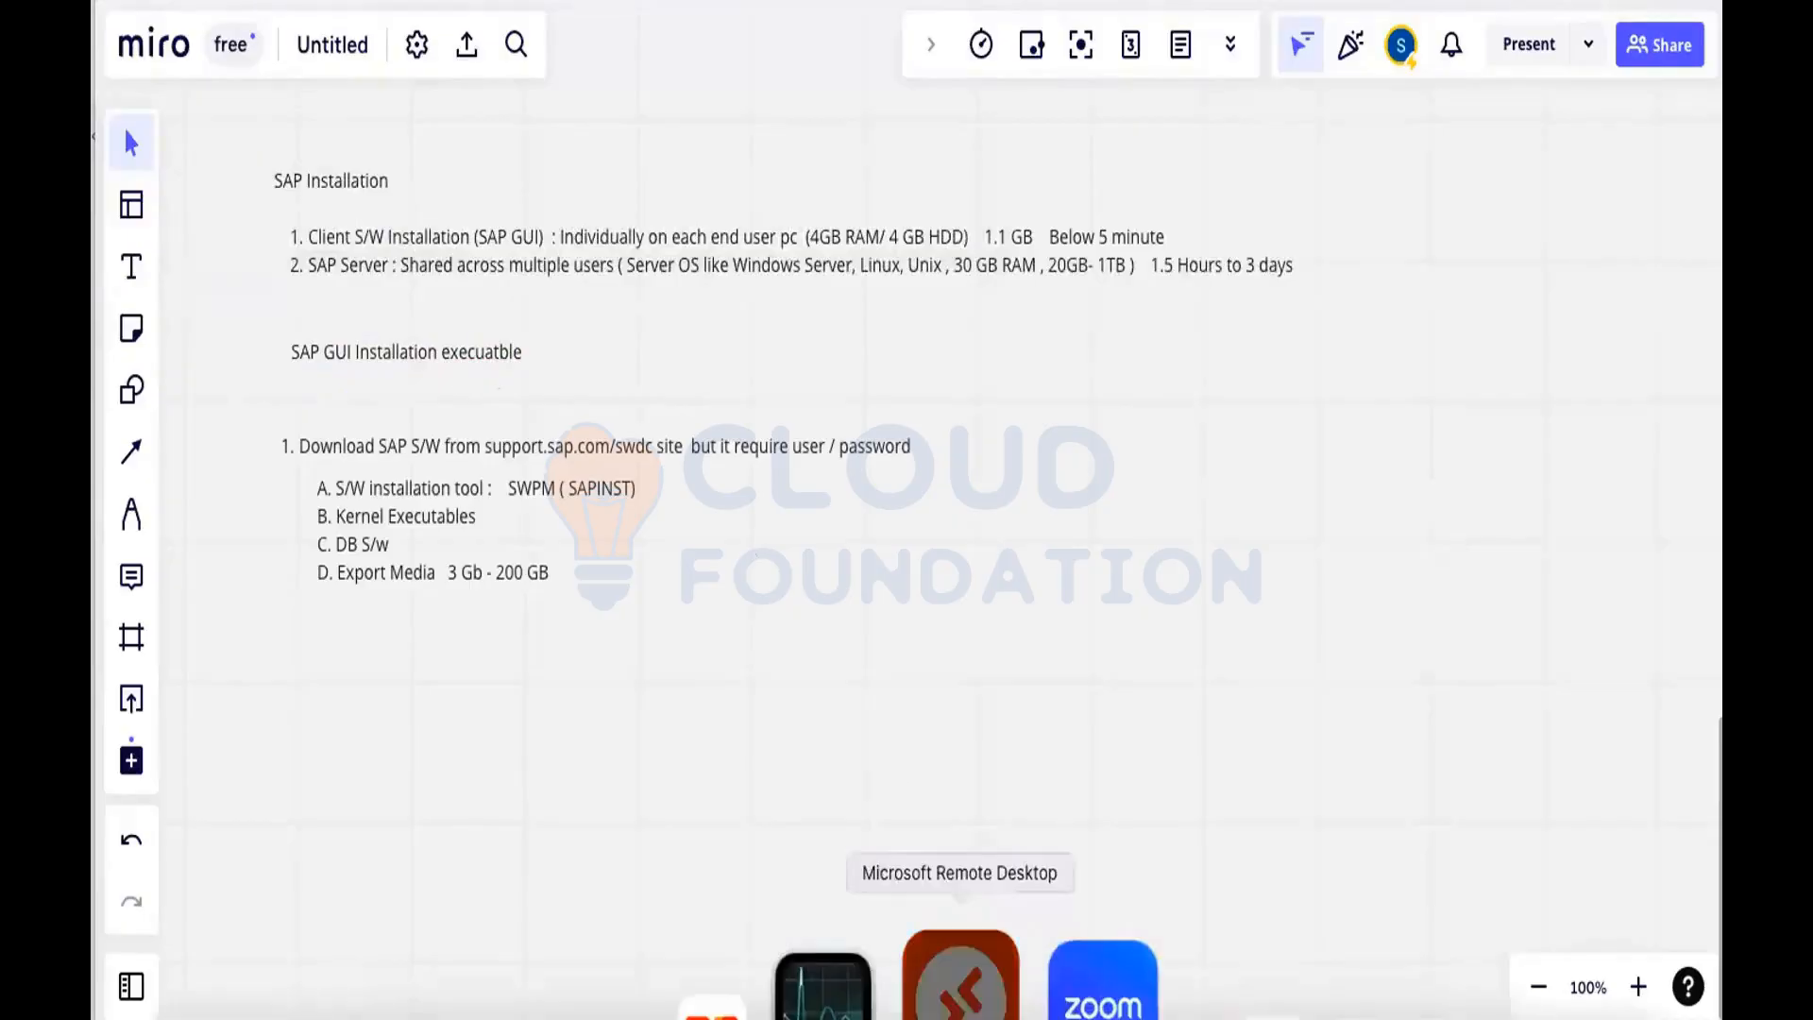
pyautogui.click(971, 998)
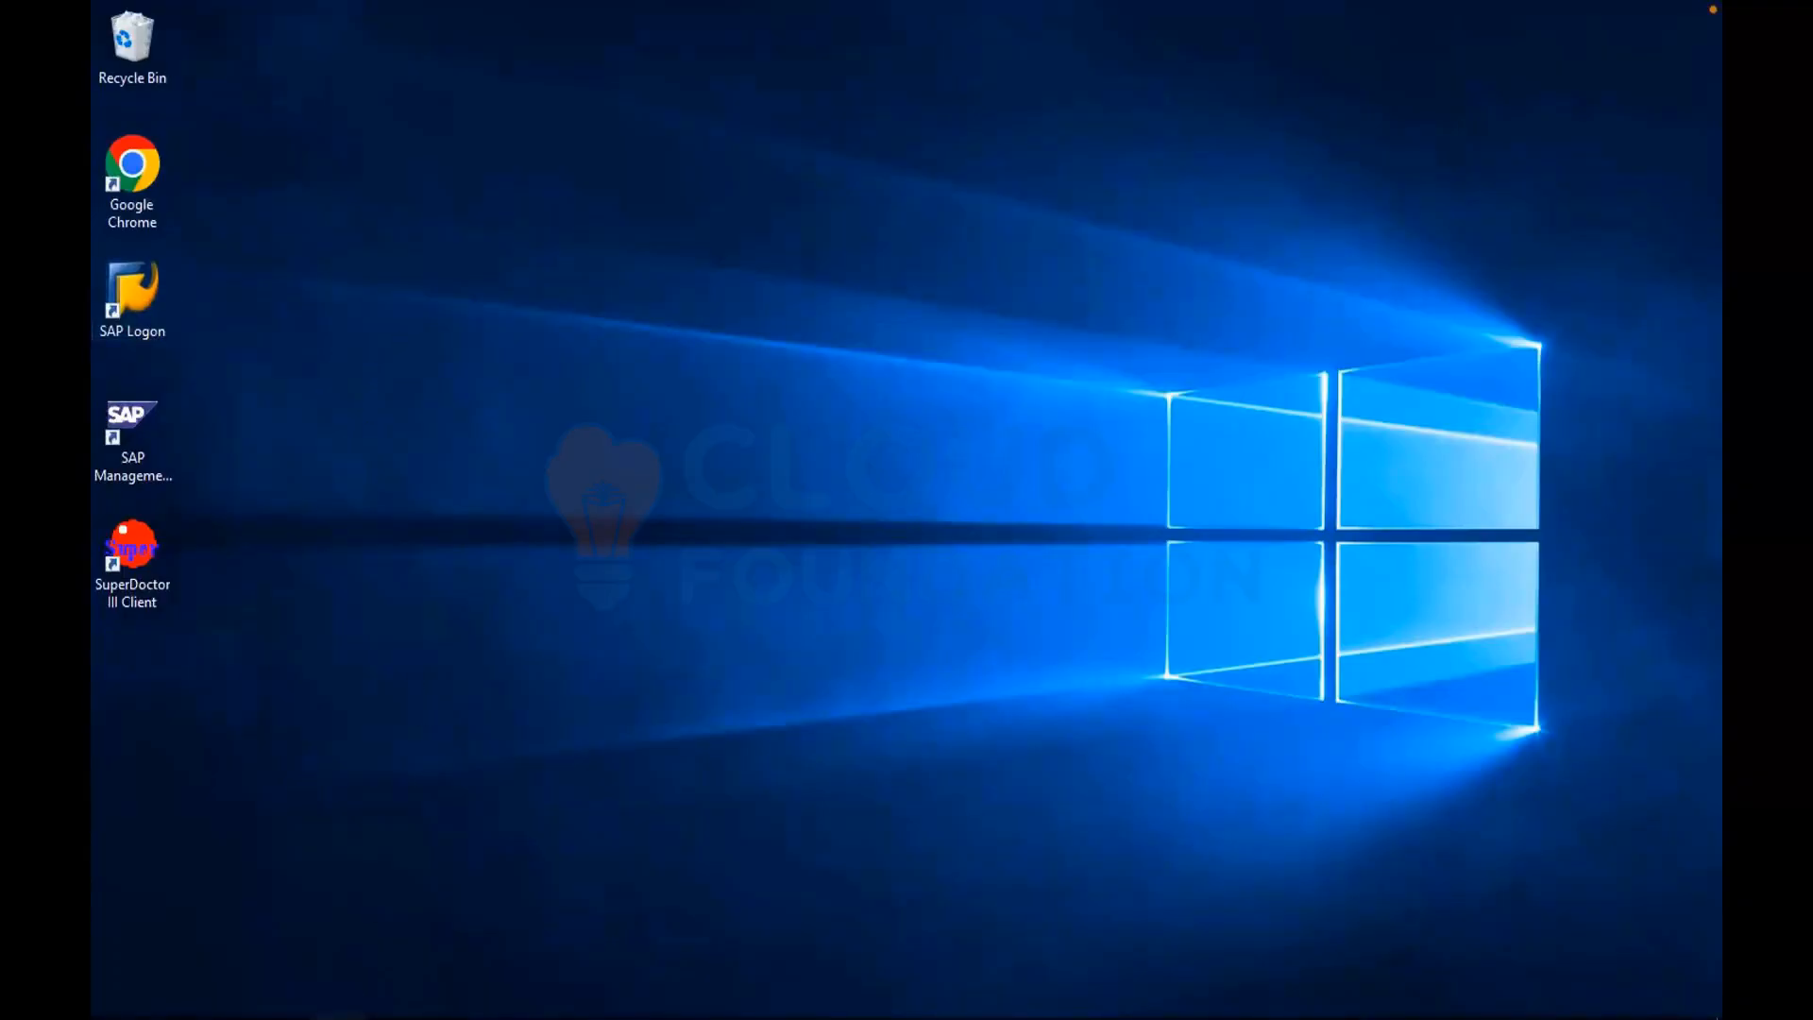
# - Browse to C:\SAPSoftware\Client on the remote server and try extracting SAPgui7.40.zip
pyautogui.click(340, 1017)
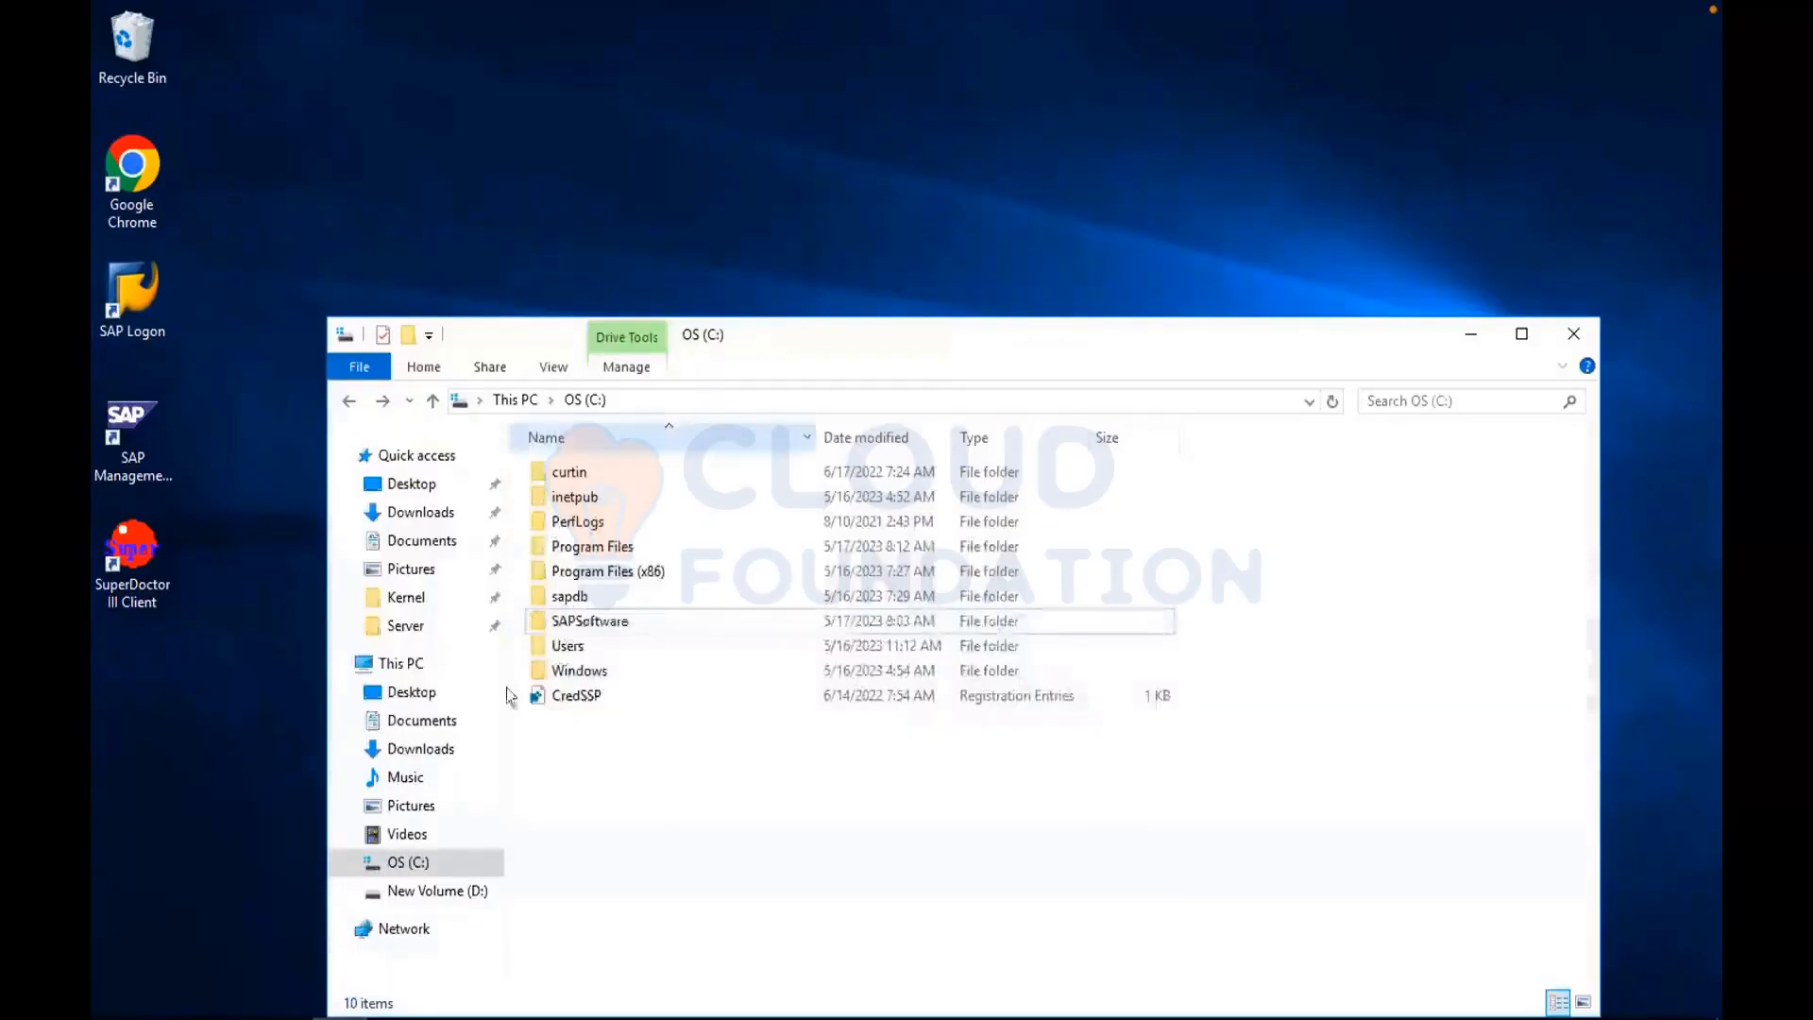
pyautogui.click(419, 866)
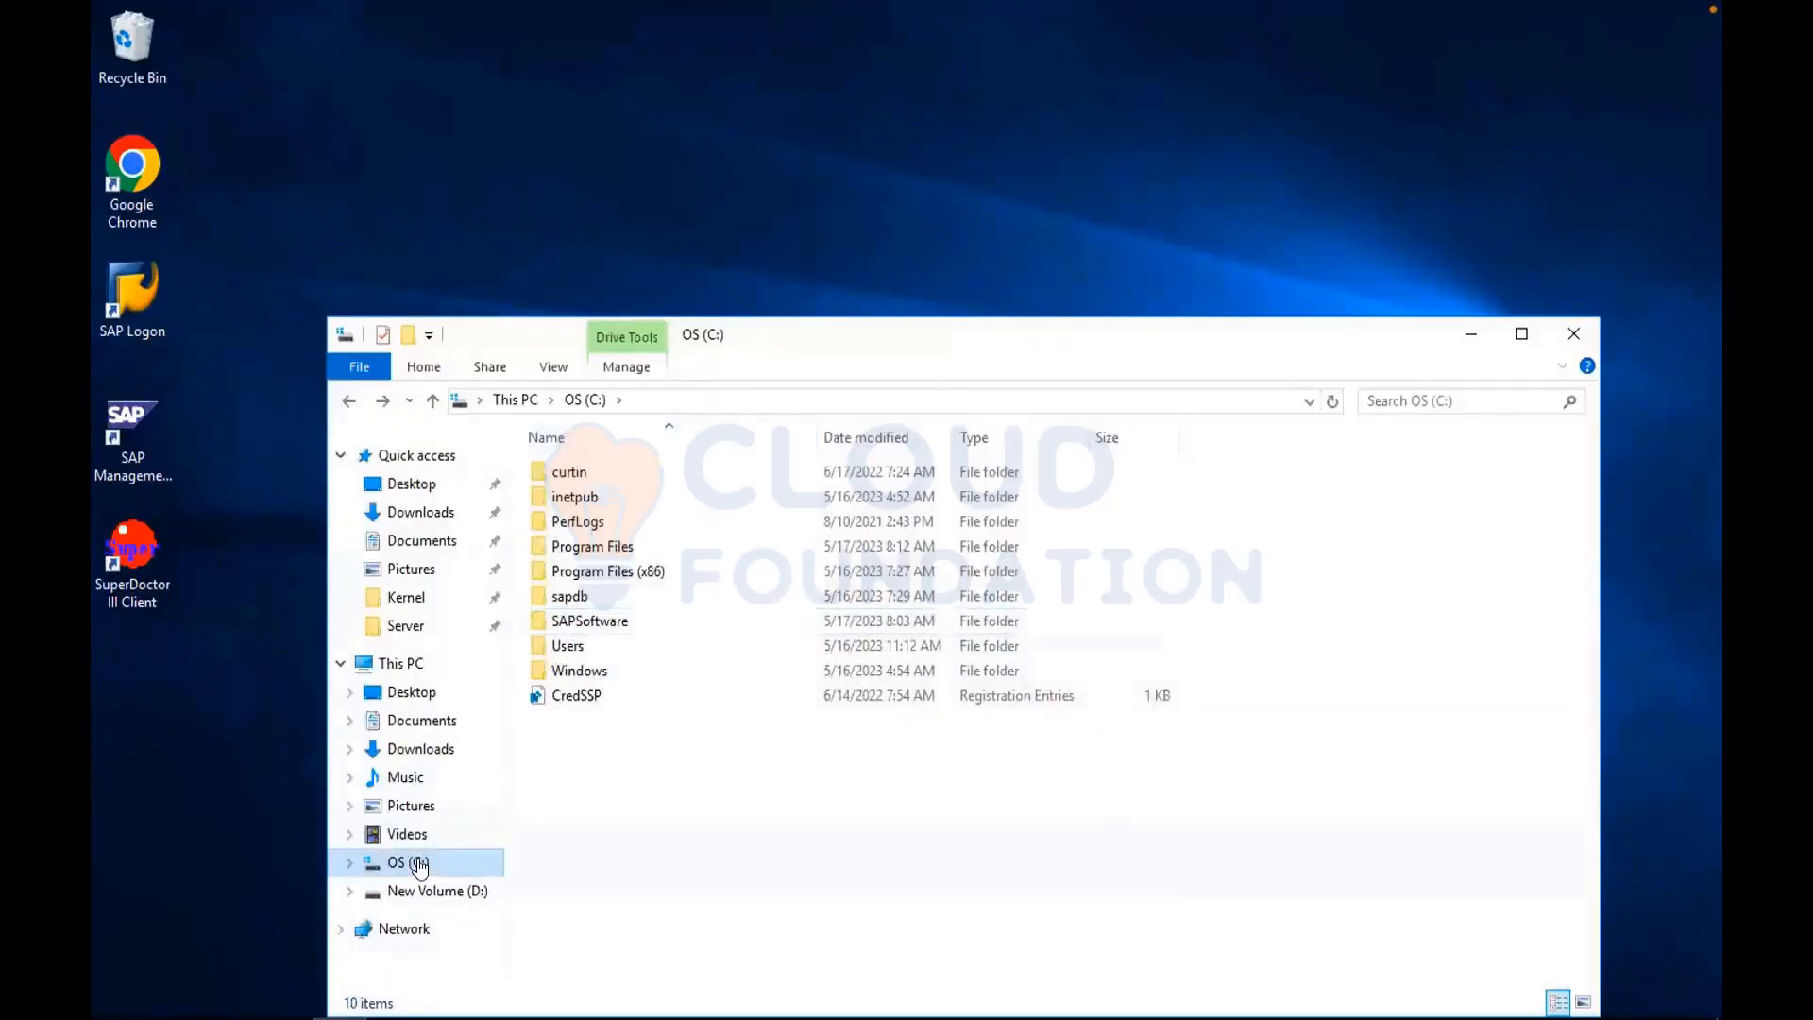
pyautogui.click(604, 623)
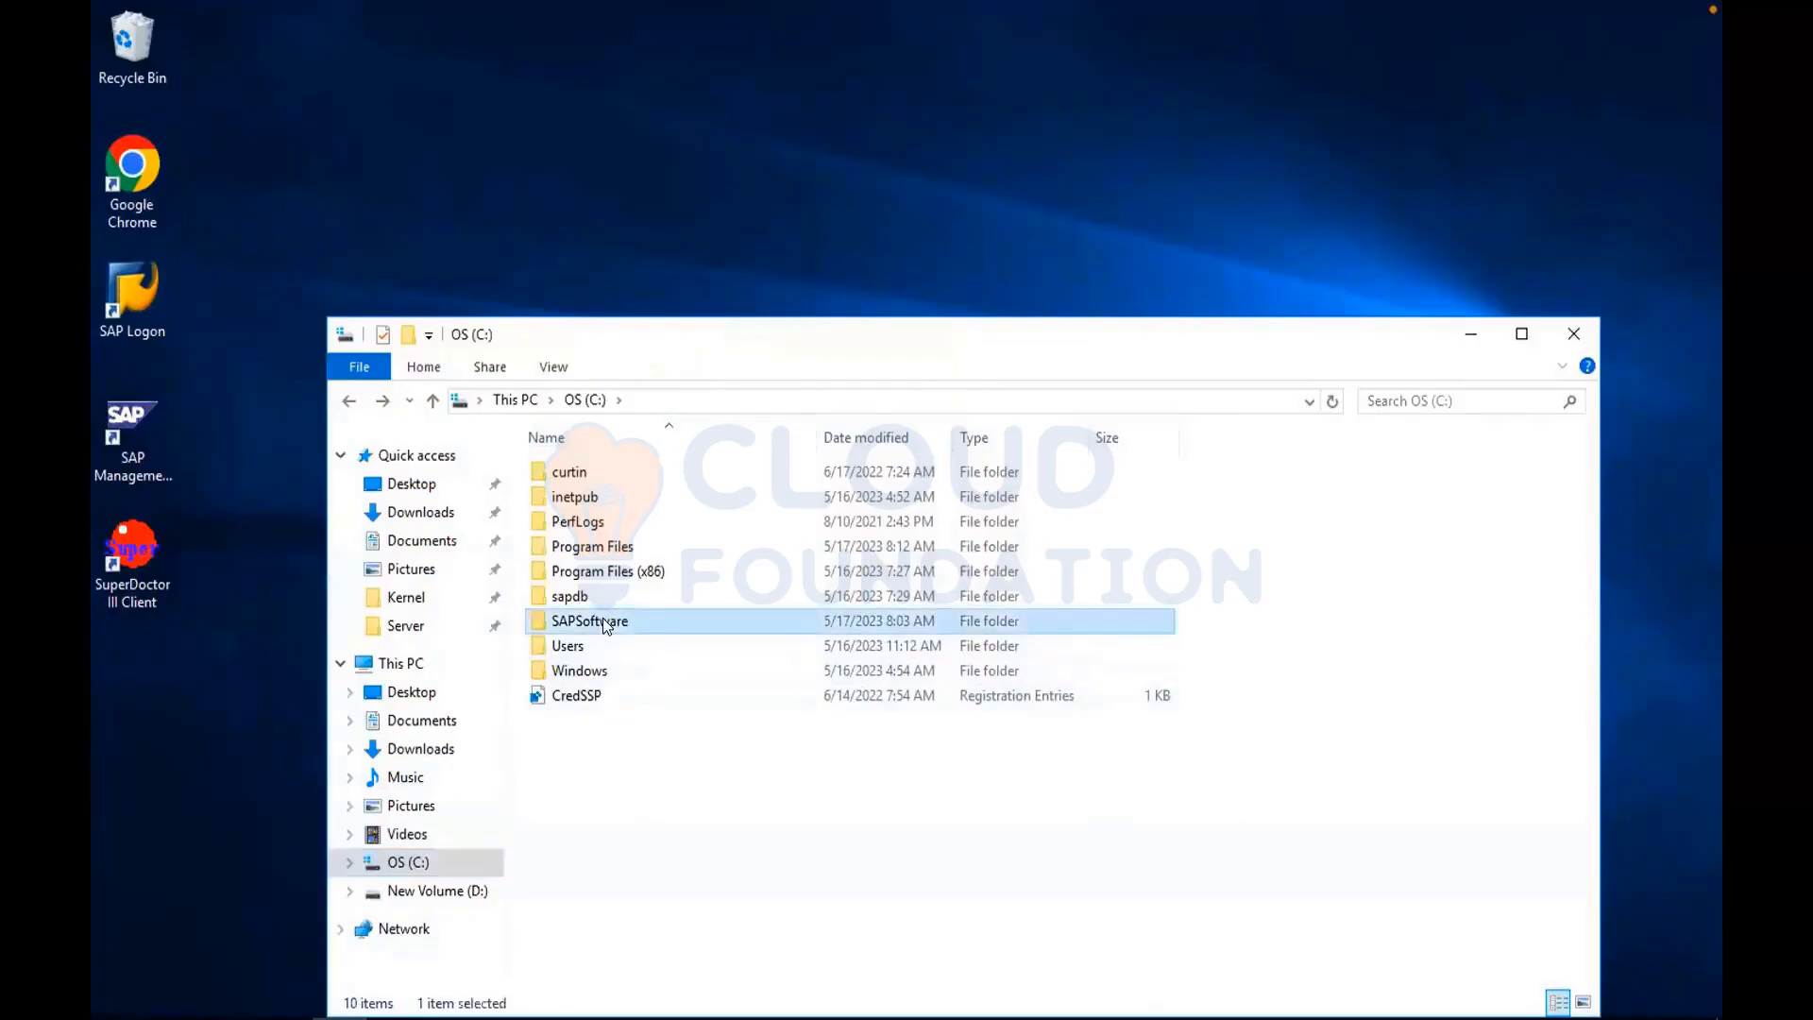
pyautogui.doubleClick(602, 618)
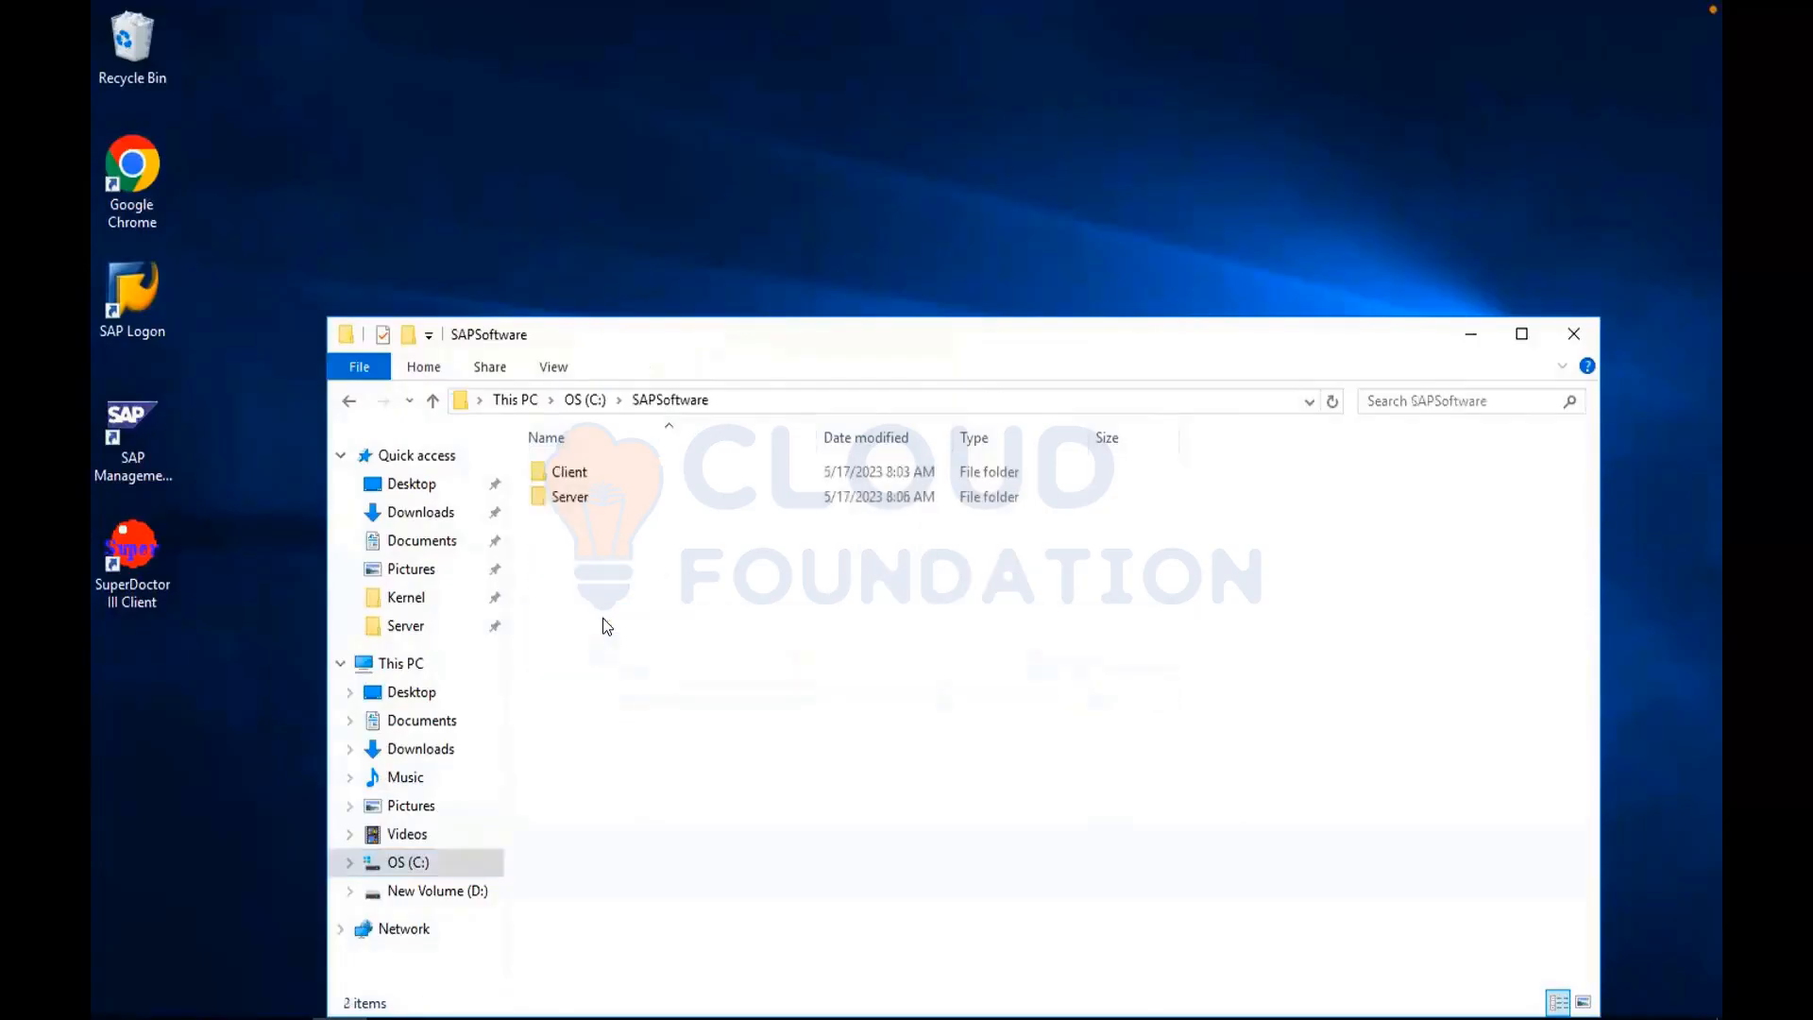
pyautogui.doubleClick(576, 472)
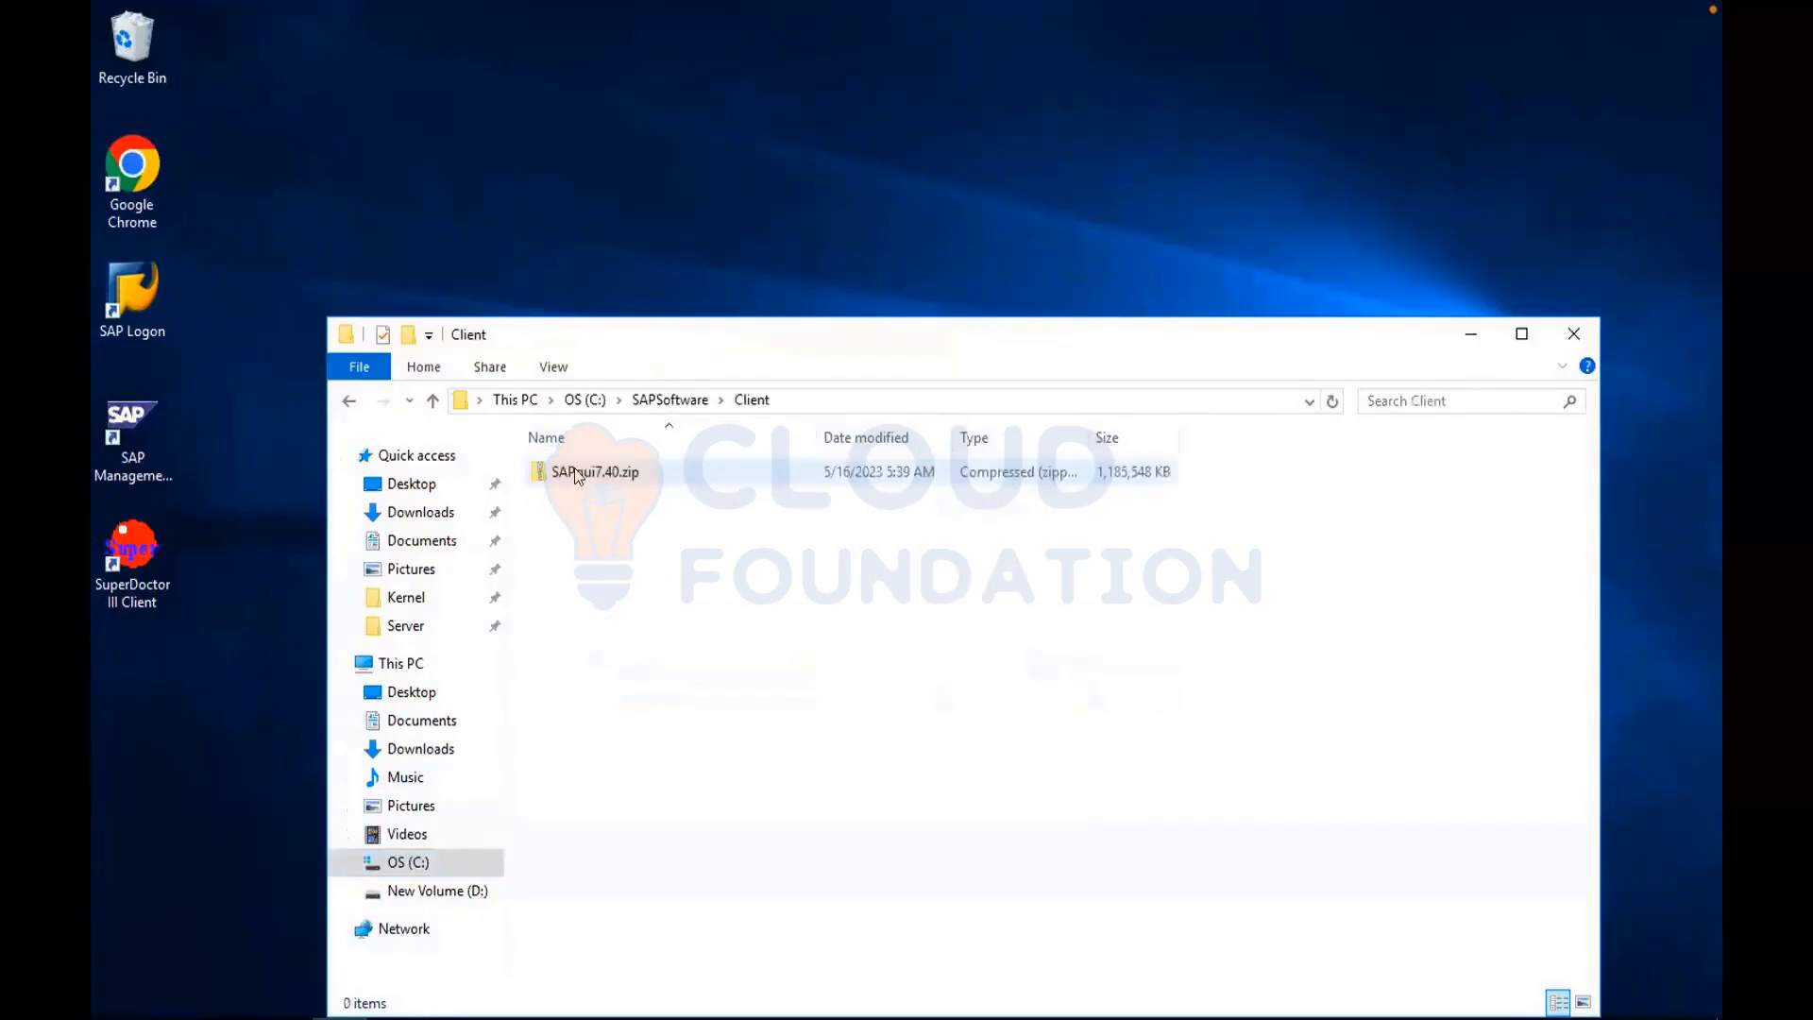
pyautogui.rightClick(621, 483)
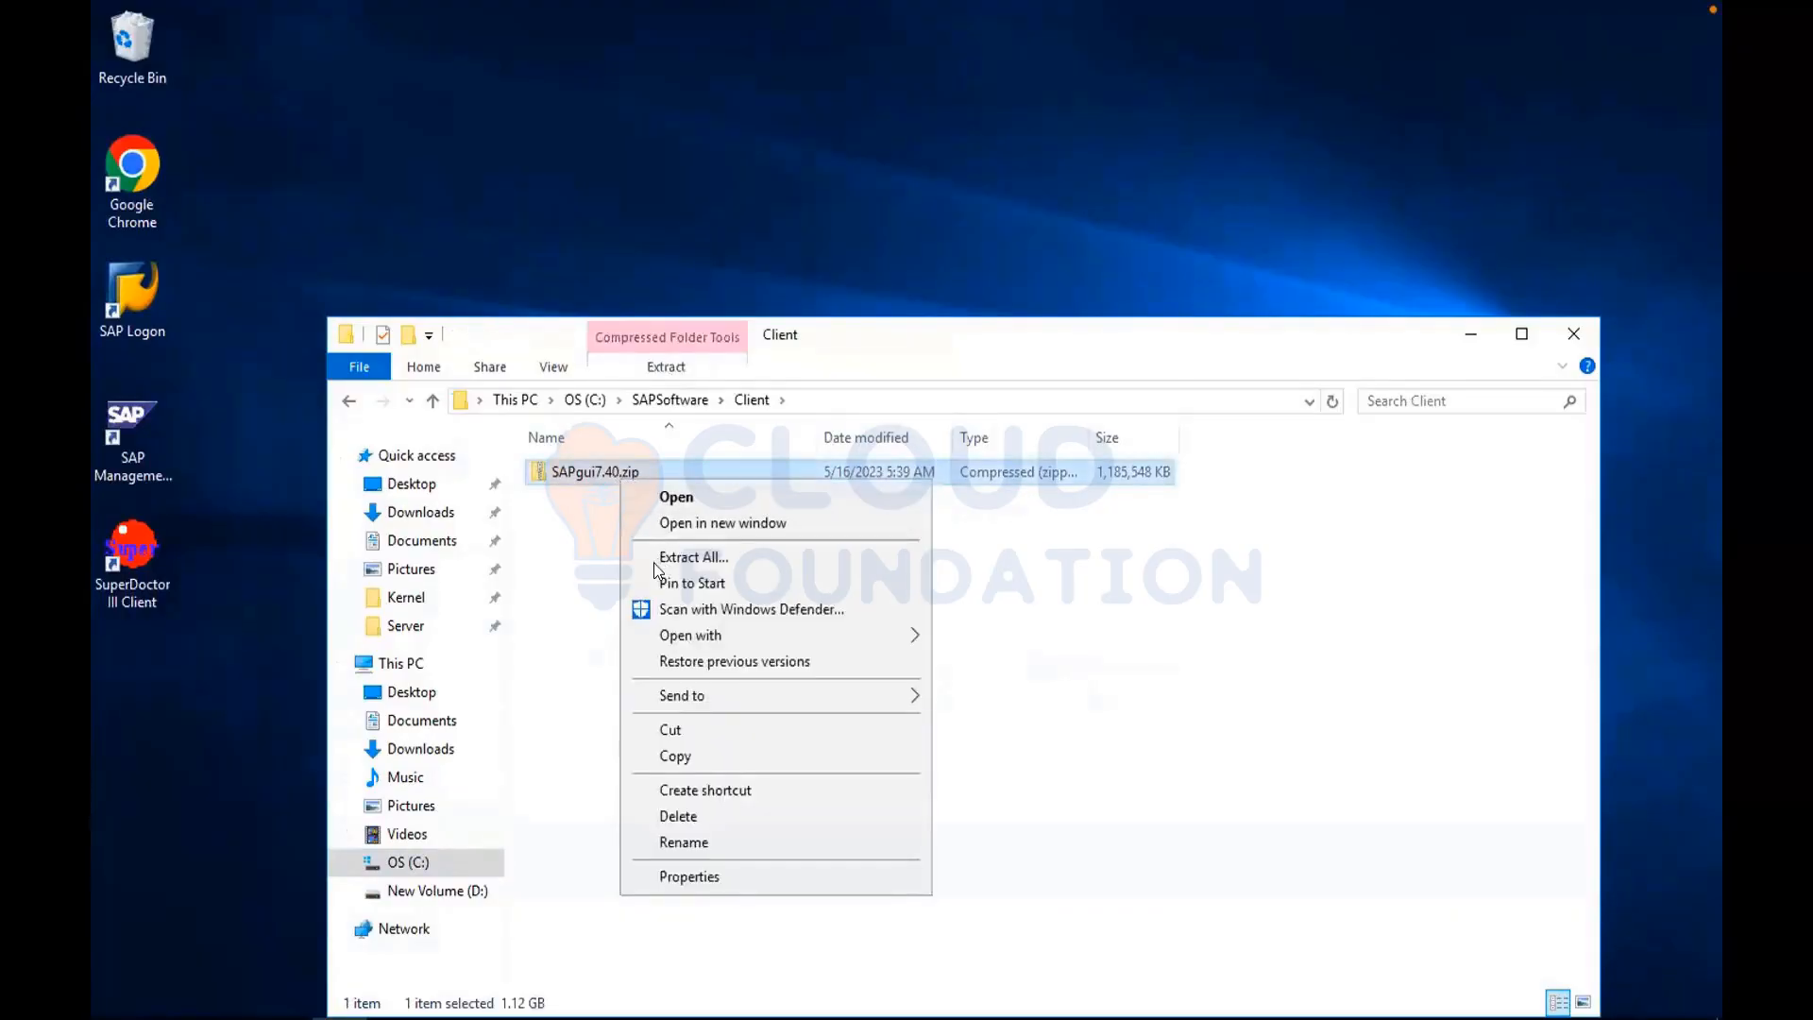
pyautogui.click(657, 568)
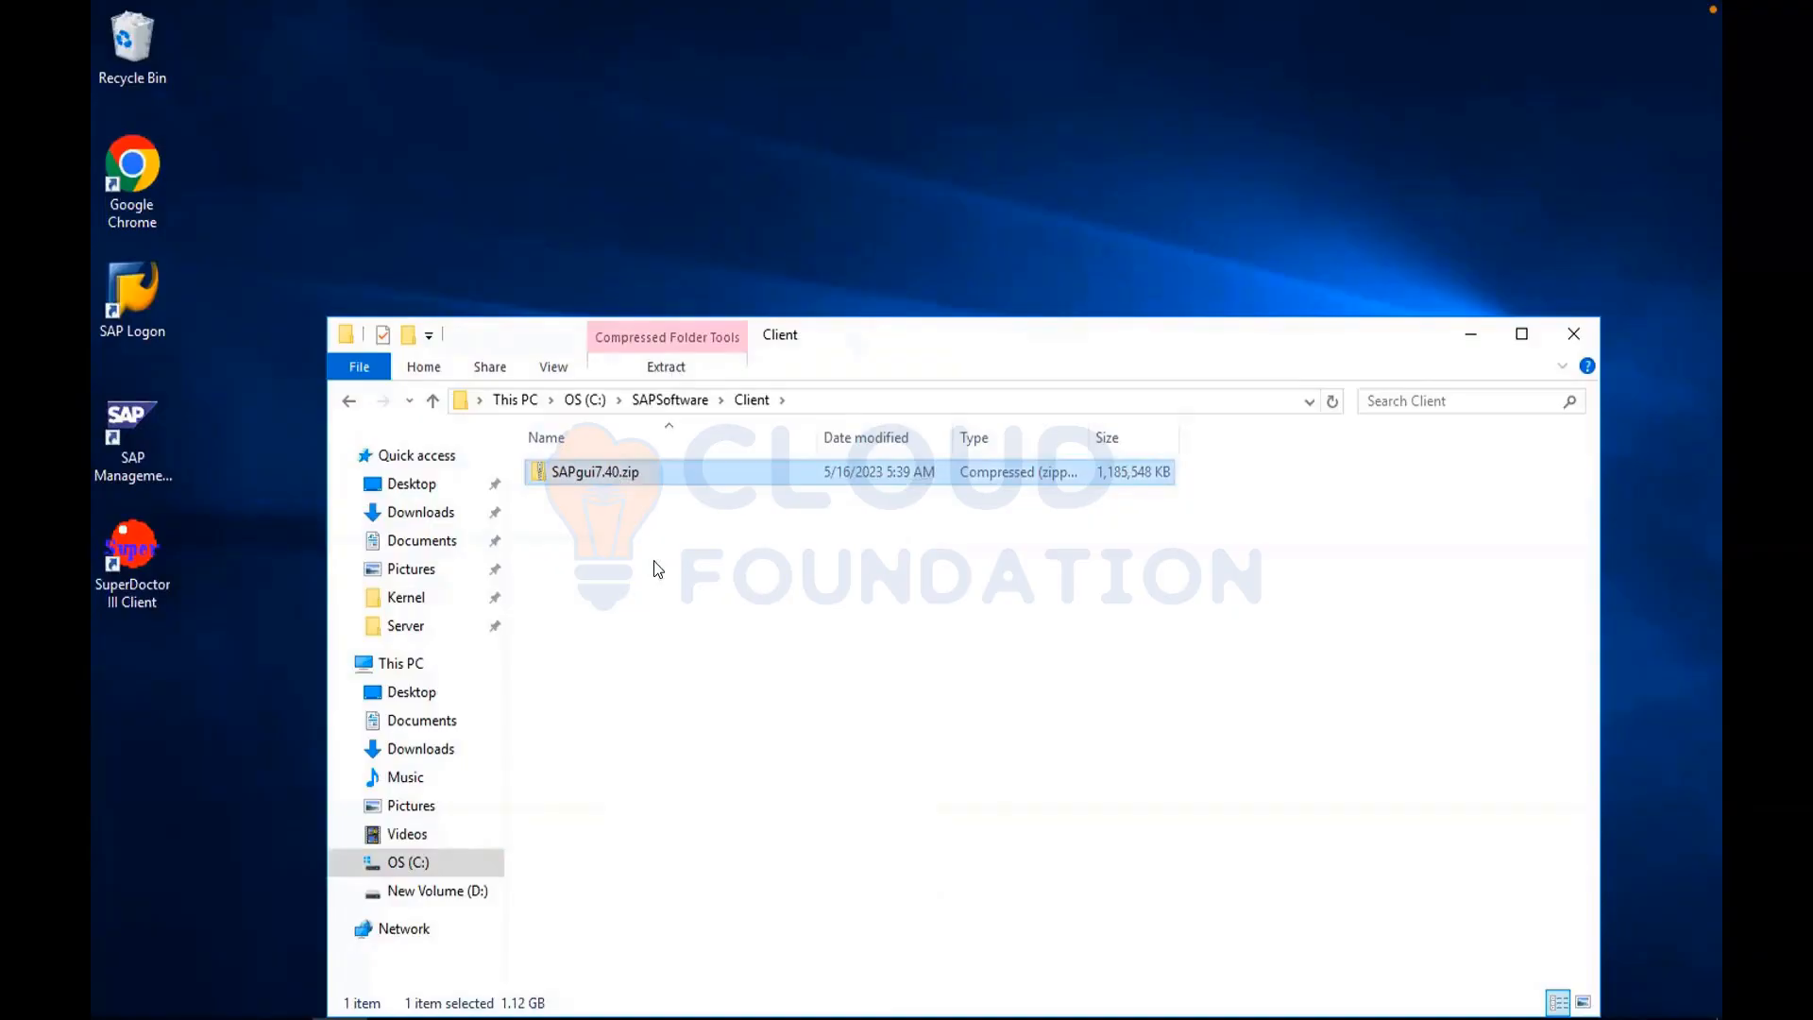
pyautogui.rightClick(691, 469)
pyautogui.click(530, 543)
# - Open SAPgui7.40.zip in Downloads, drill through PRES1, GUI, WINDOWS, WIN32, and run SapGuiSetup
pyautogui.click(422, 512)
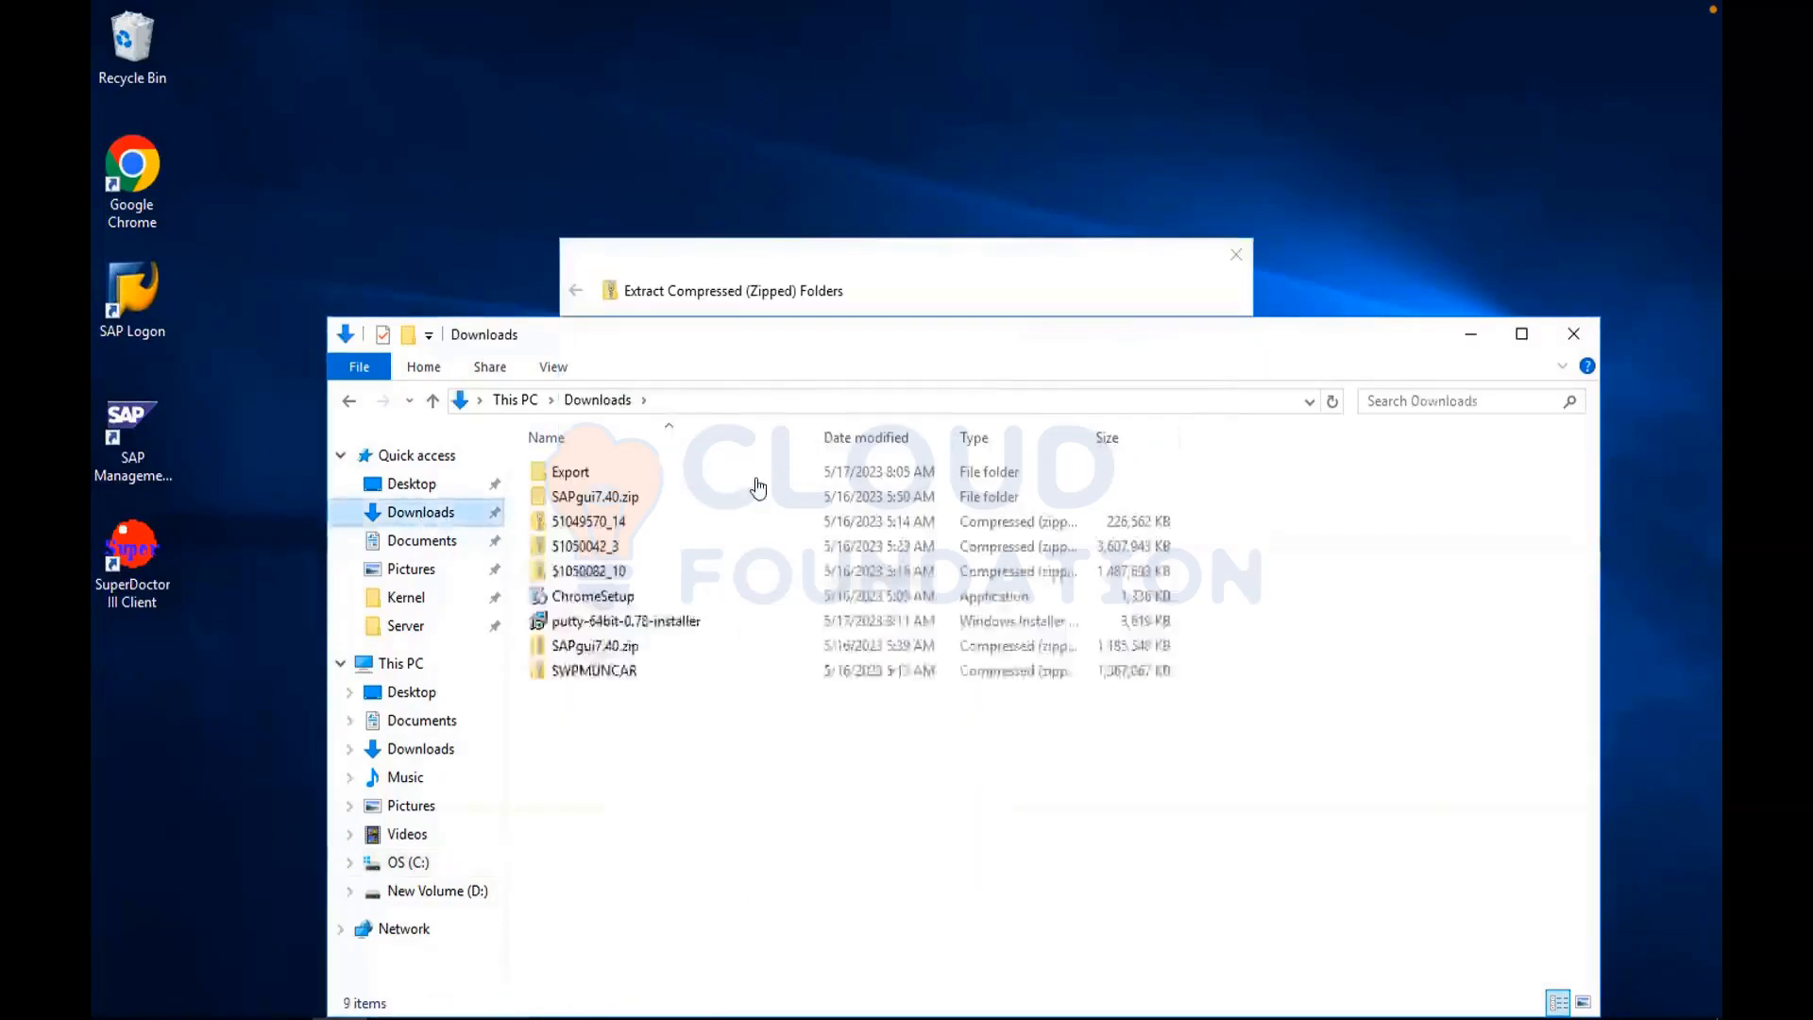
pyautogui.doubleClick(644, 491)
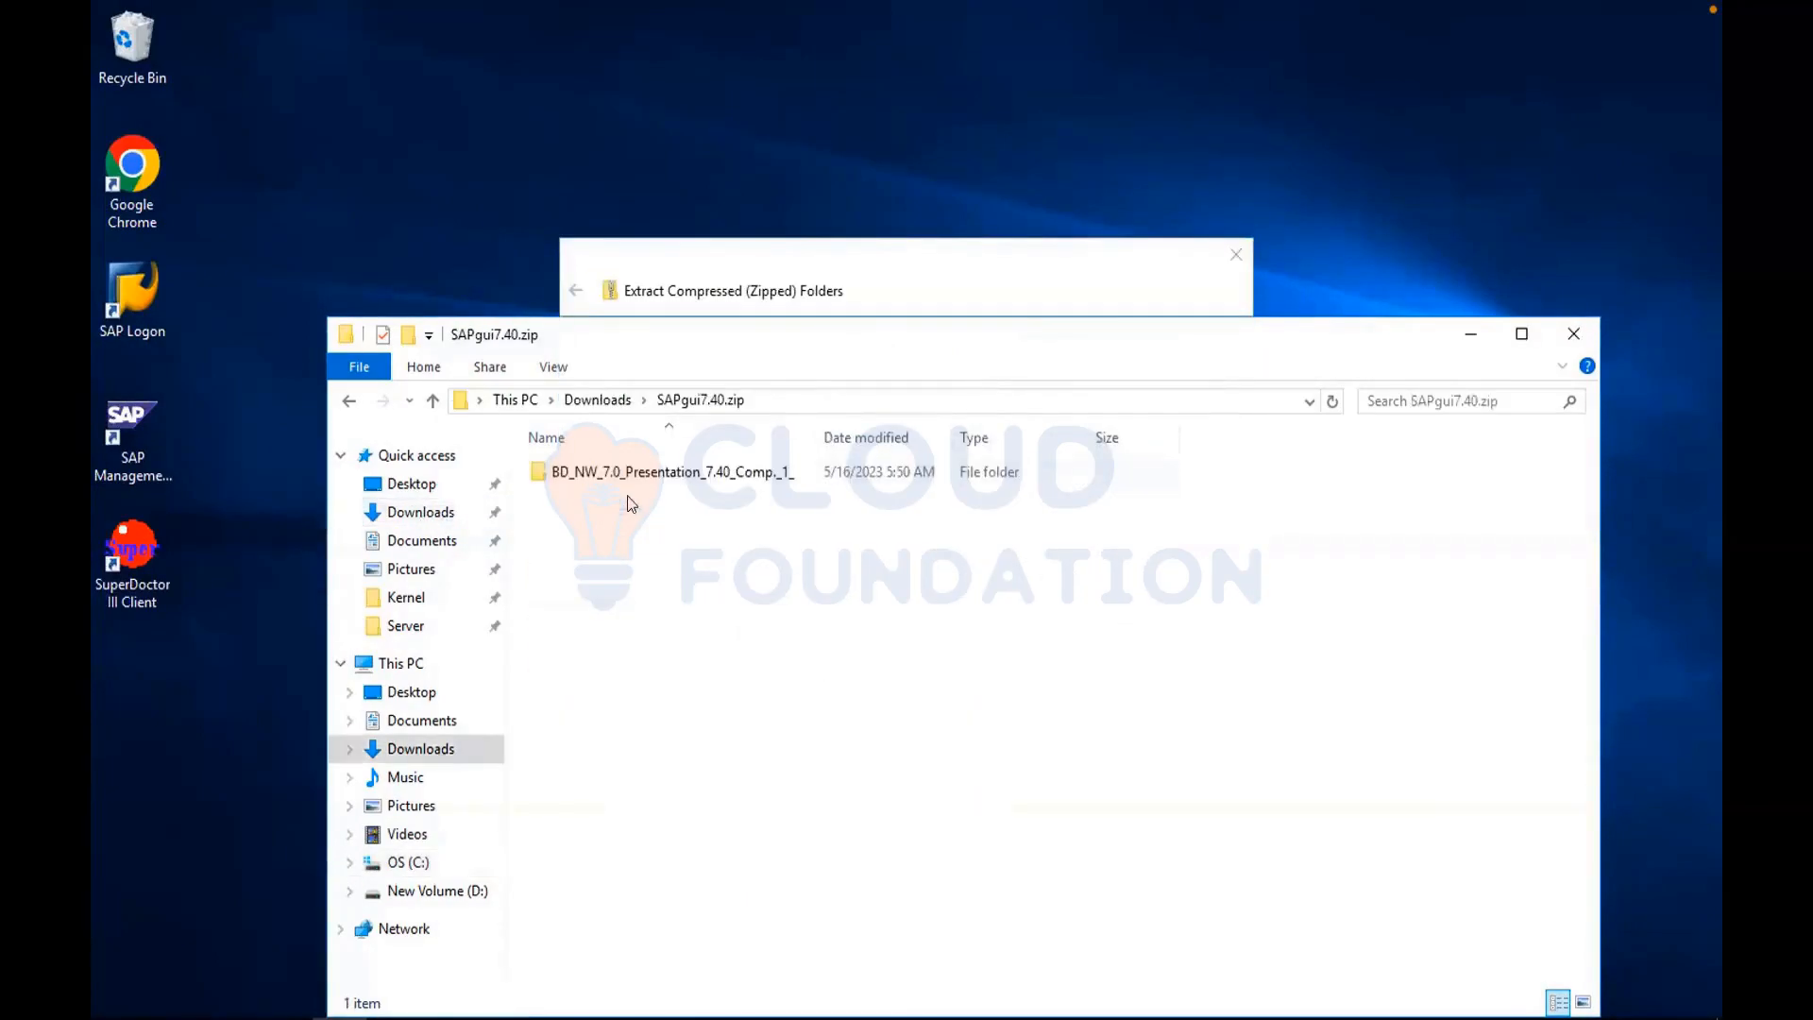
pyautogui.click(1236, 255)
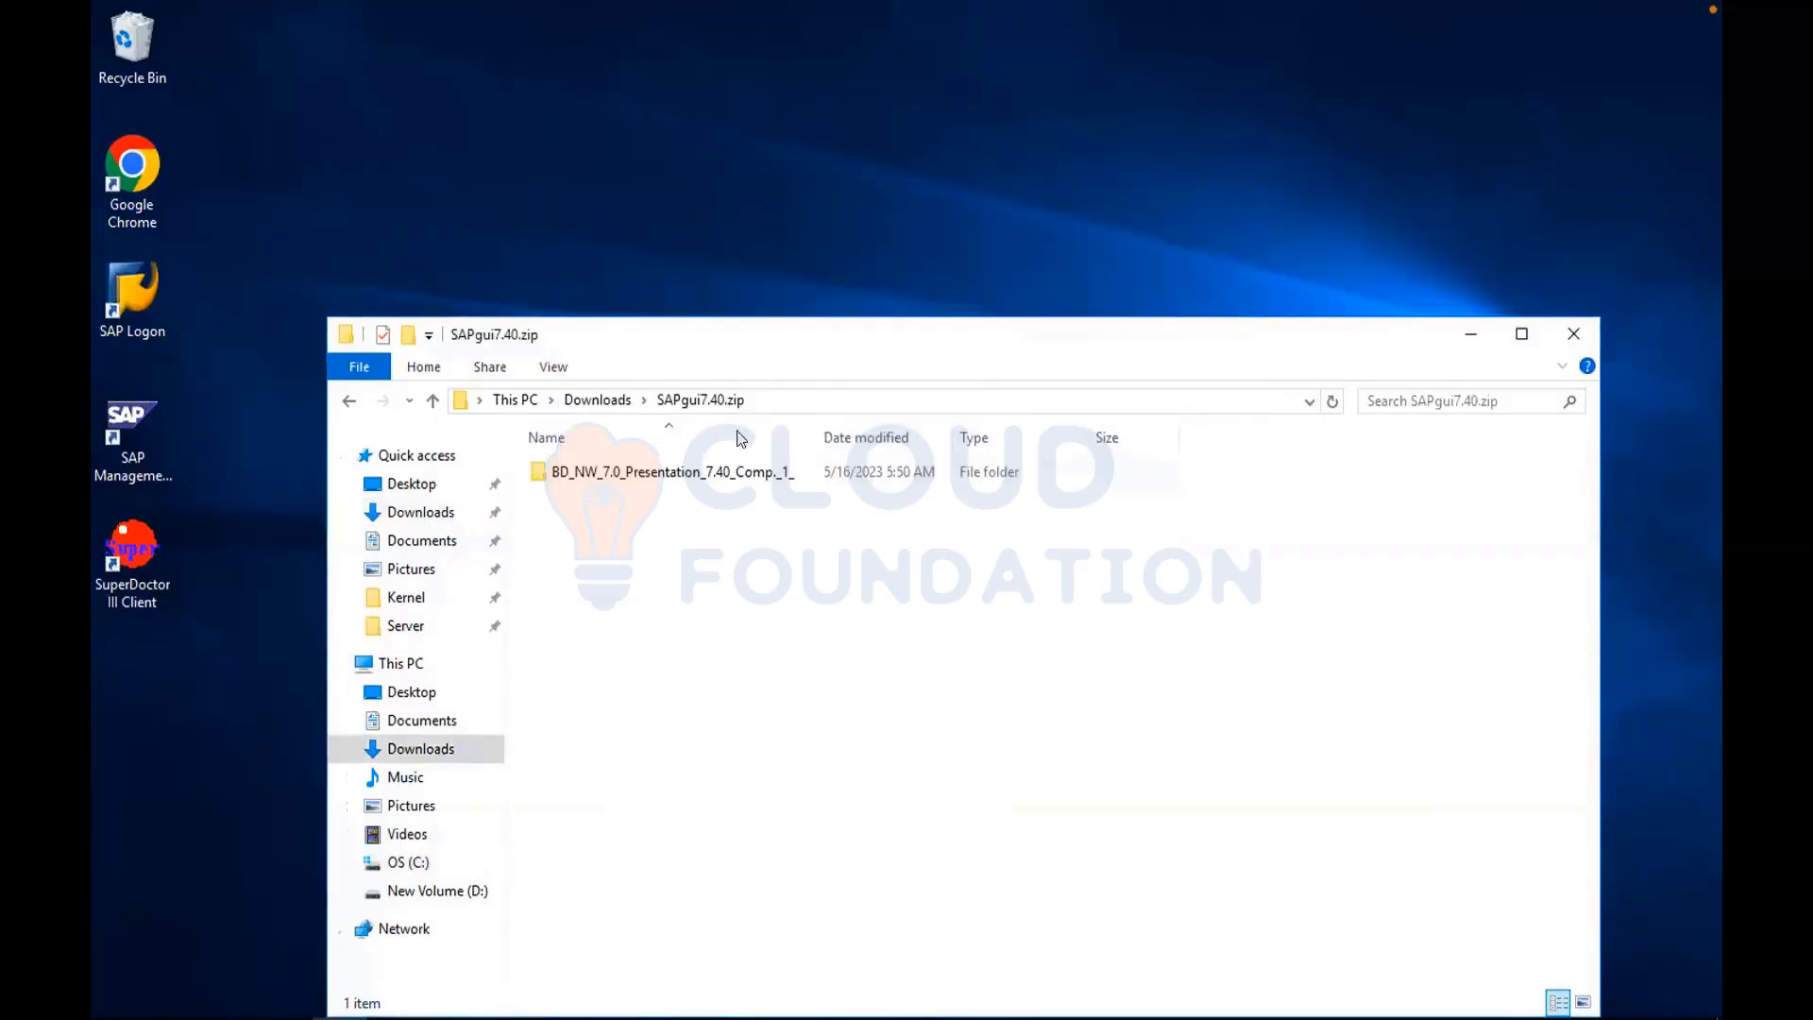
pyautogui.doubleClick(661, 482)
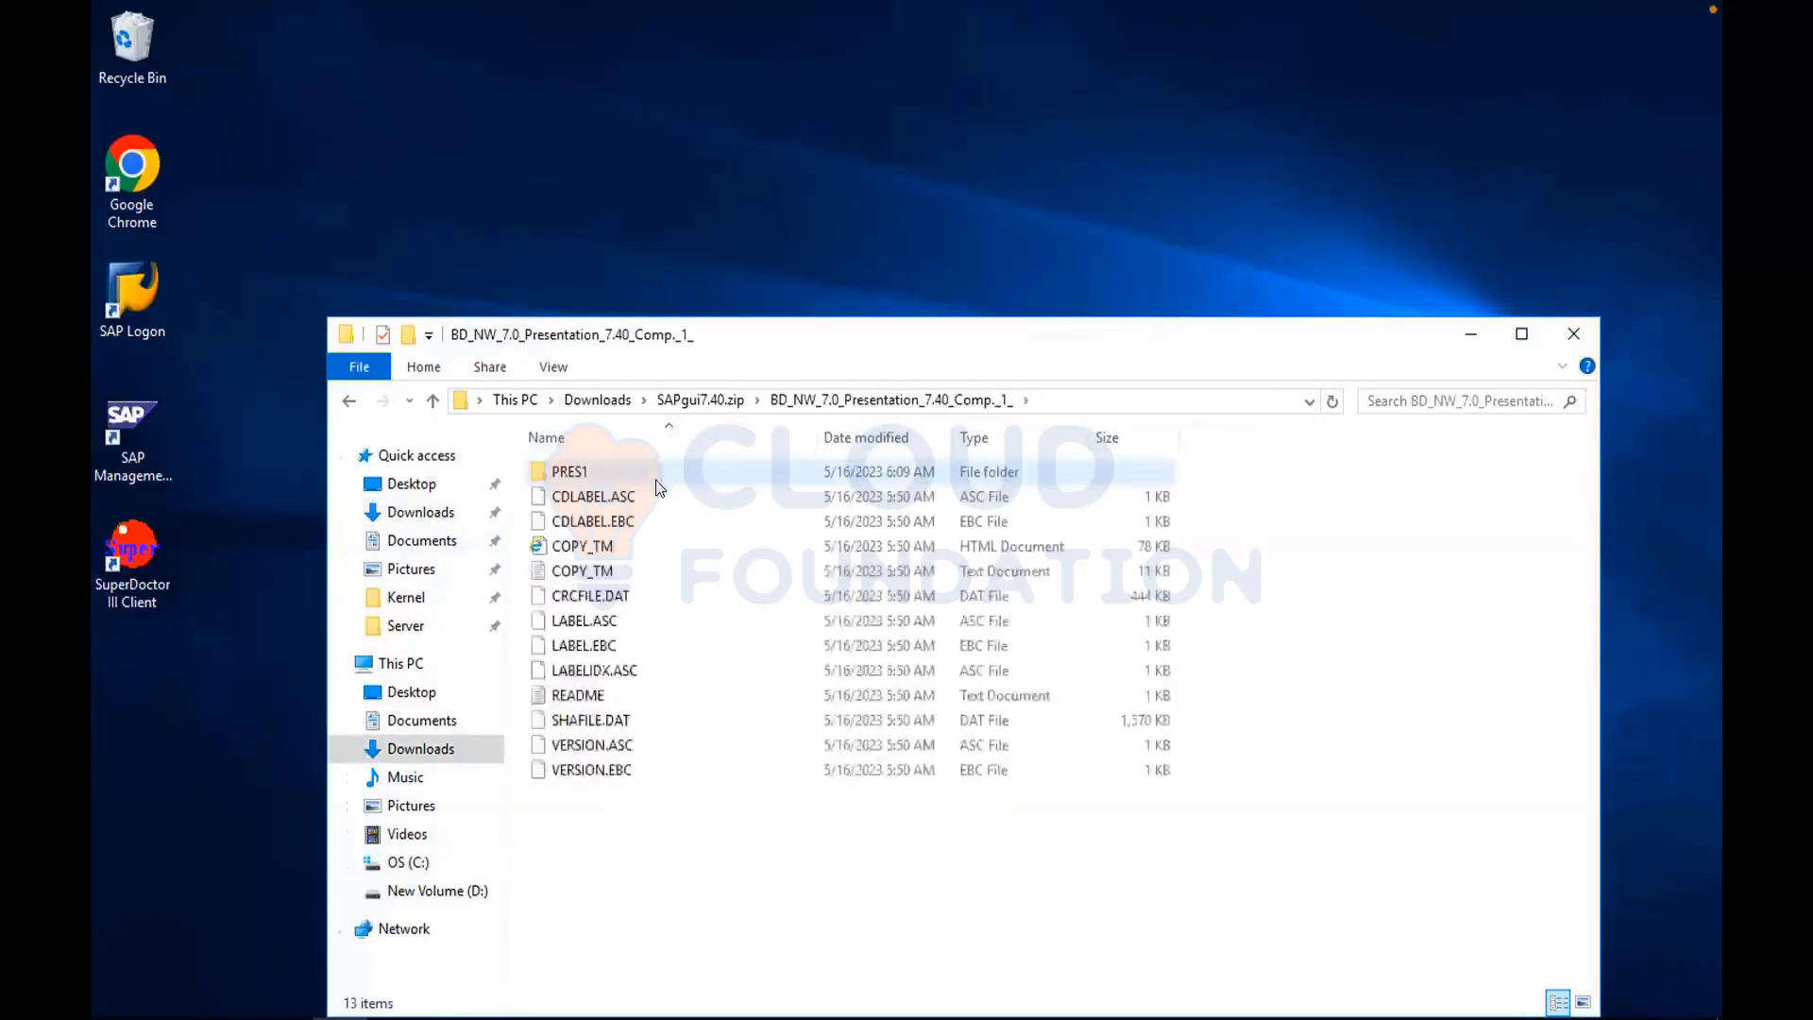
pyautogui.doubleClick(585, 470)
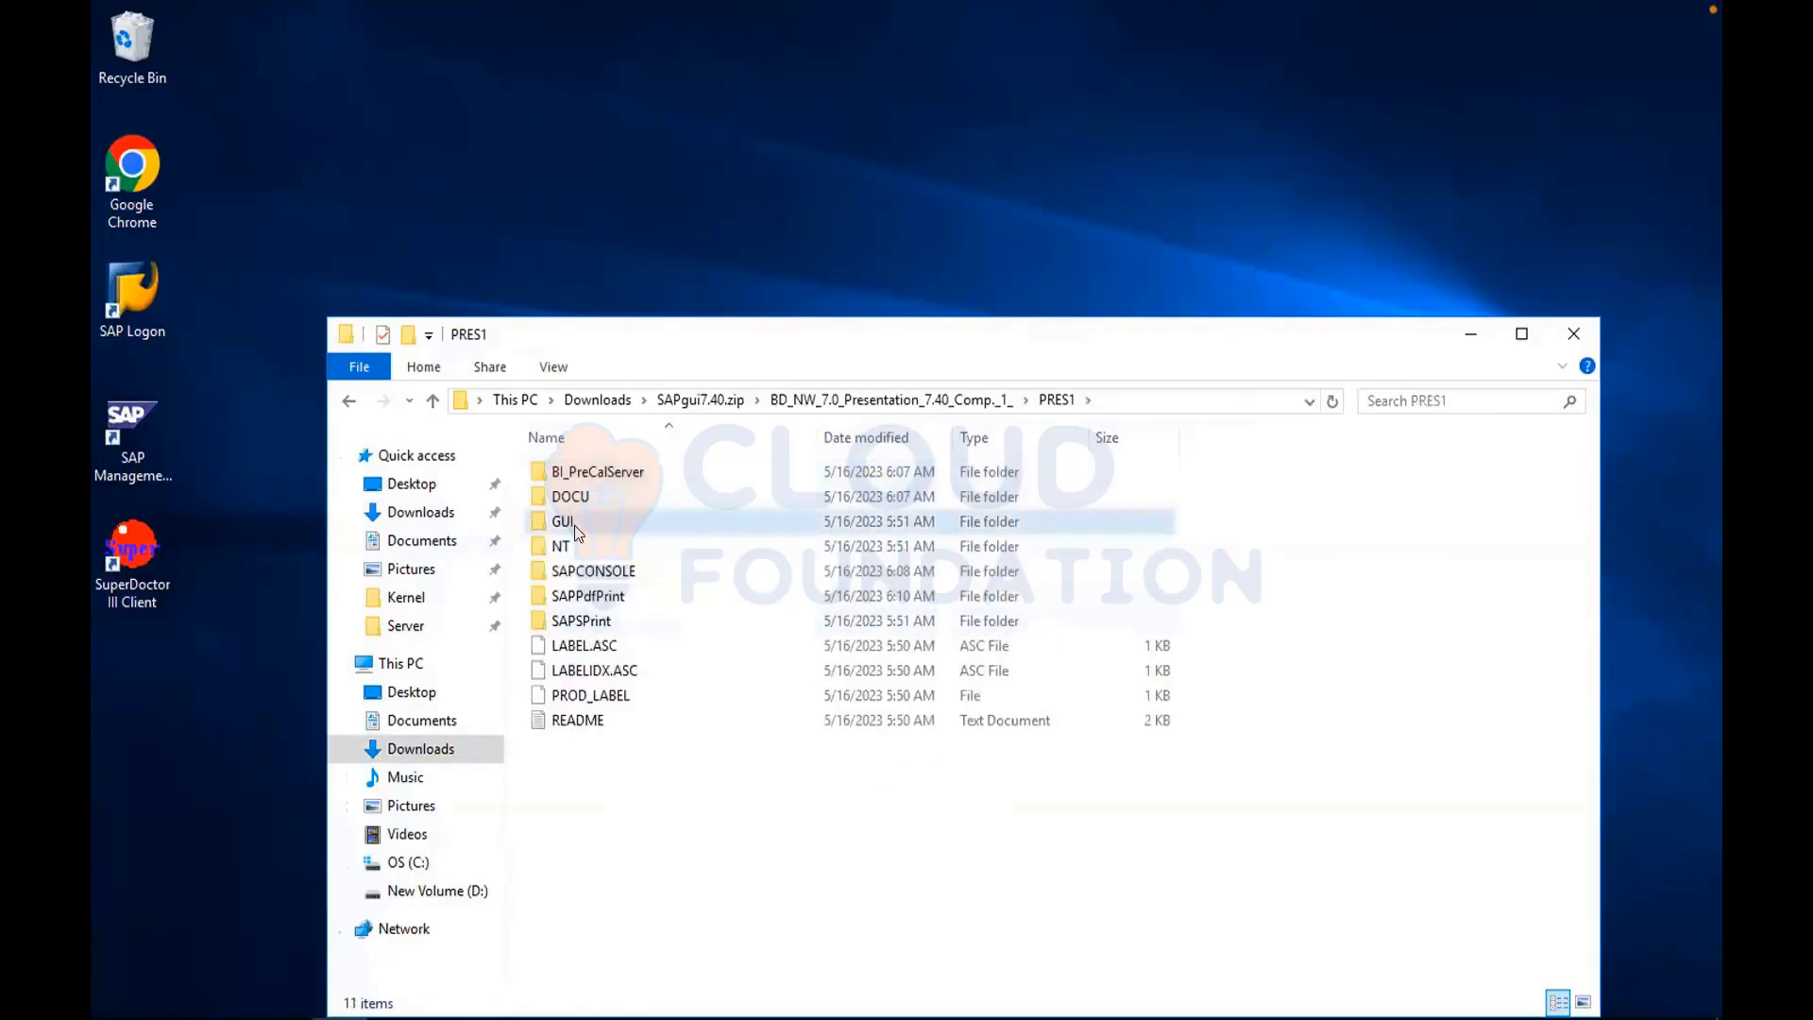
pyautogui.doubleClick(574, 525)
pyautogui.doubleClick(585, 472)
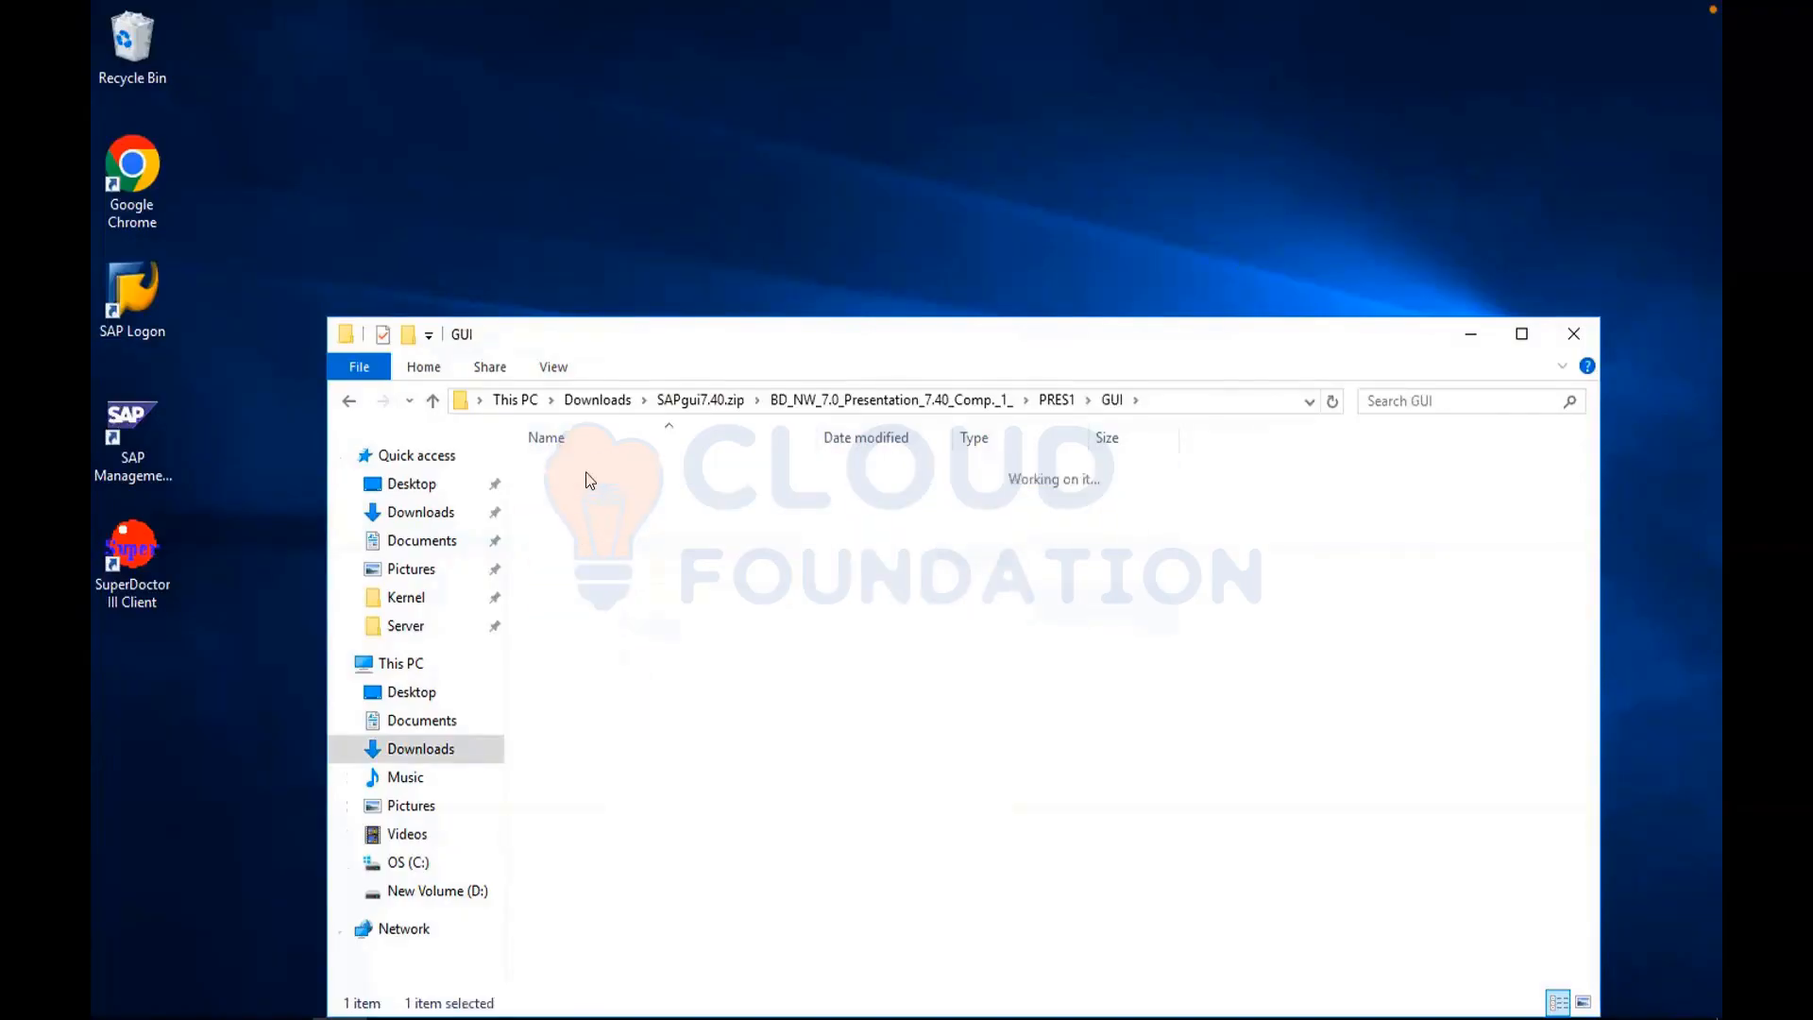
pyautogui.doubleClick(584, 472)
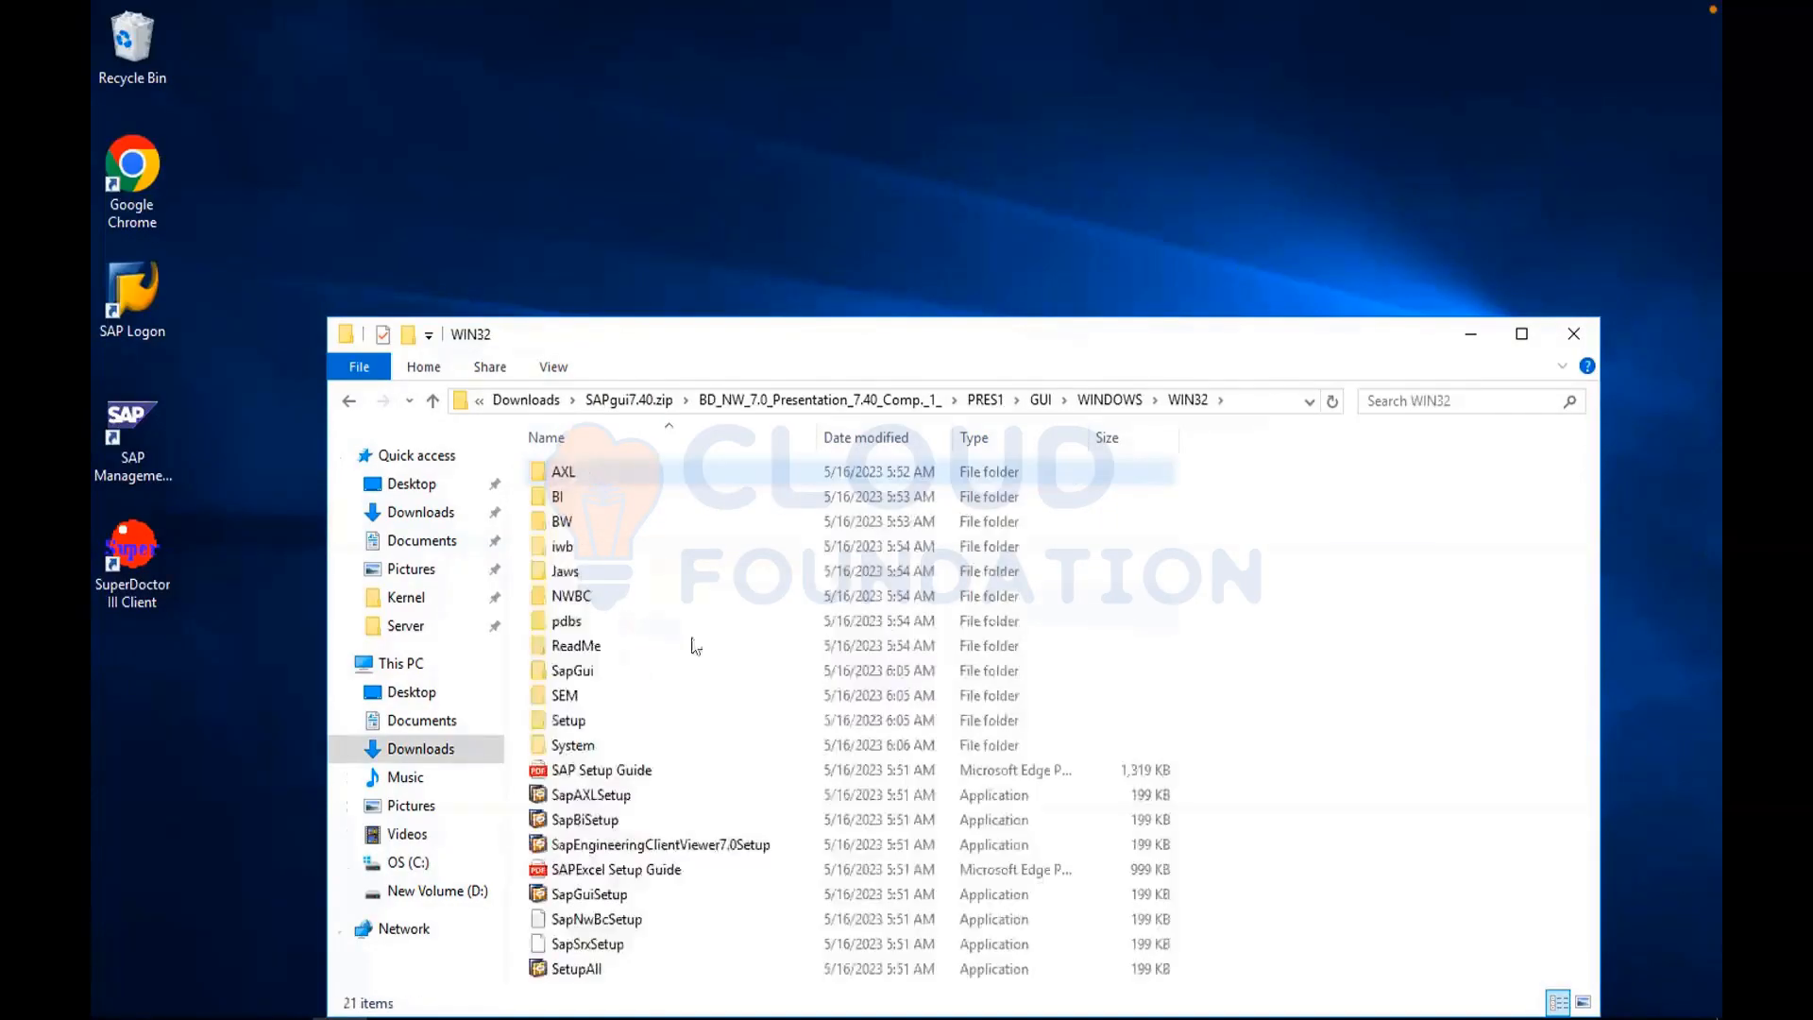
pyautogui.doubleClick(606, 899)
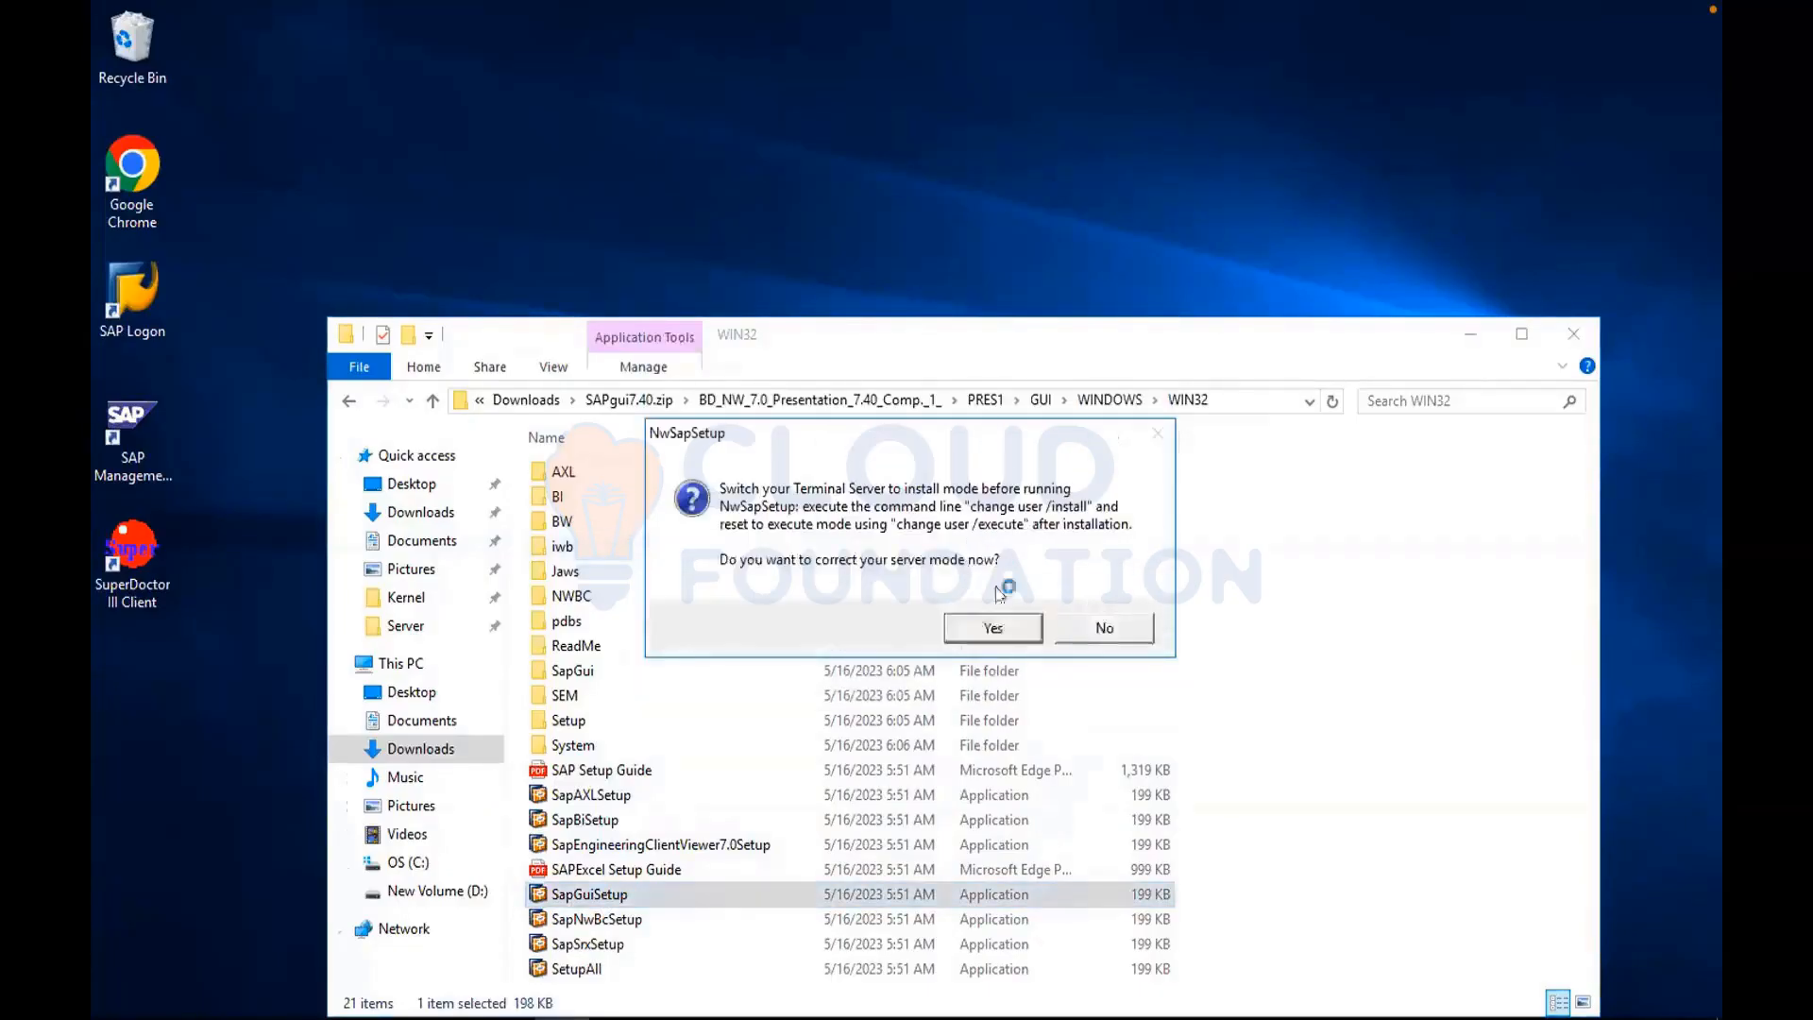
# - Rerun SapGuiSetup past the security warning and Terminal Server install-mode prompt to reach the SAP Front End Installer
pyautogui.click(979, 619)
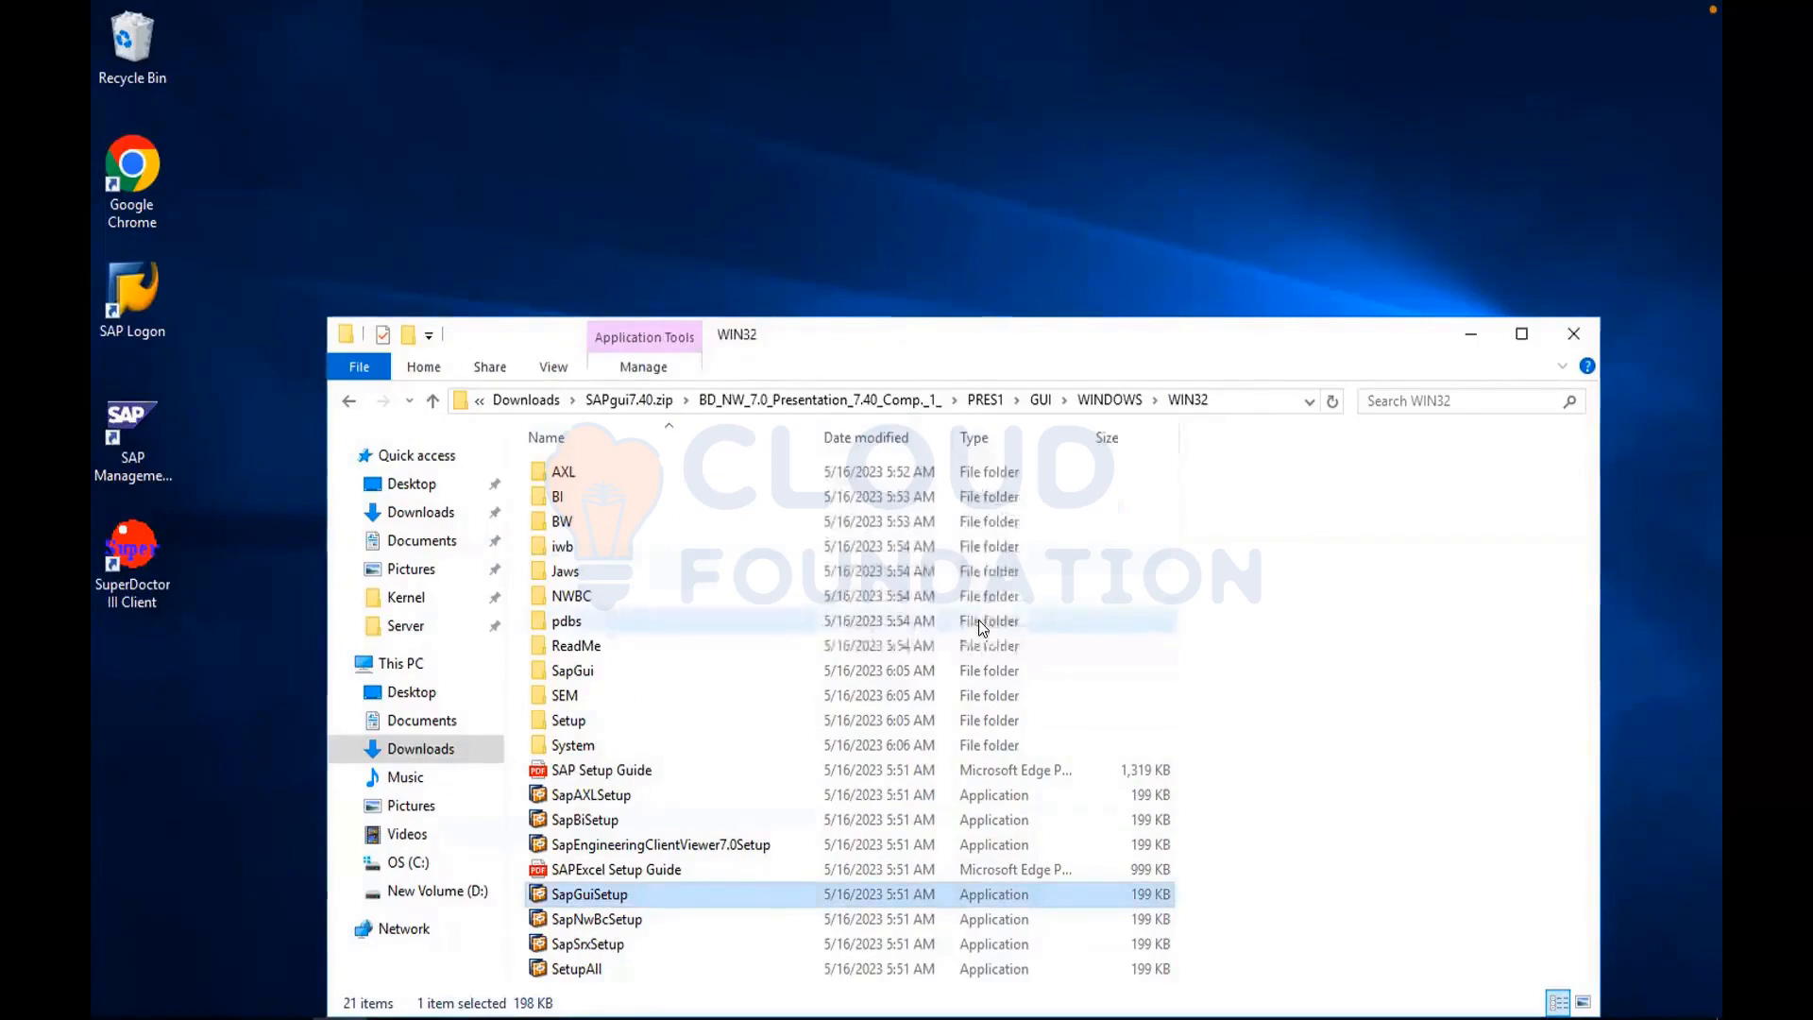
pyautogui.doubleClick(624, 895)
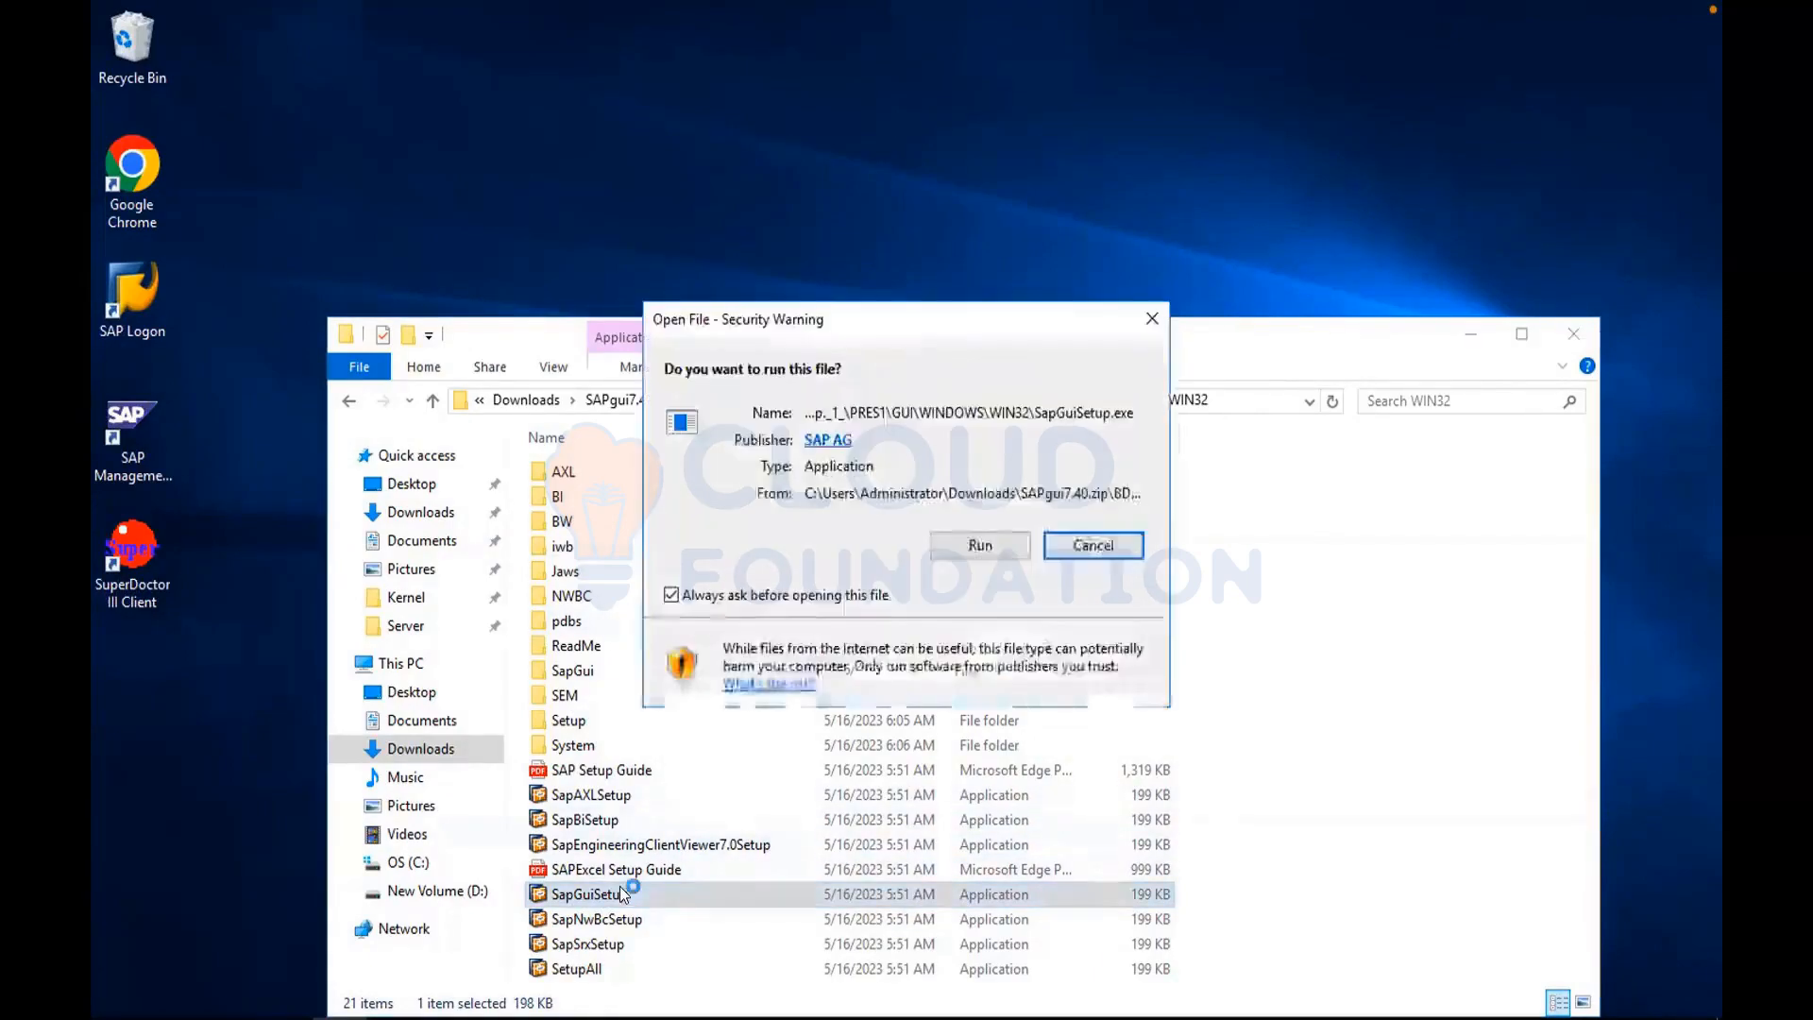
pyautogui.click(990, 545)
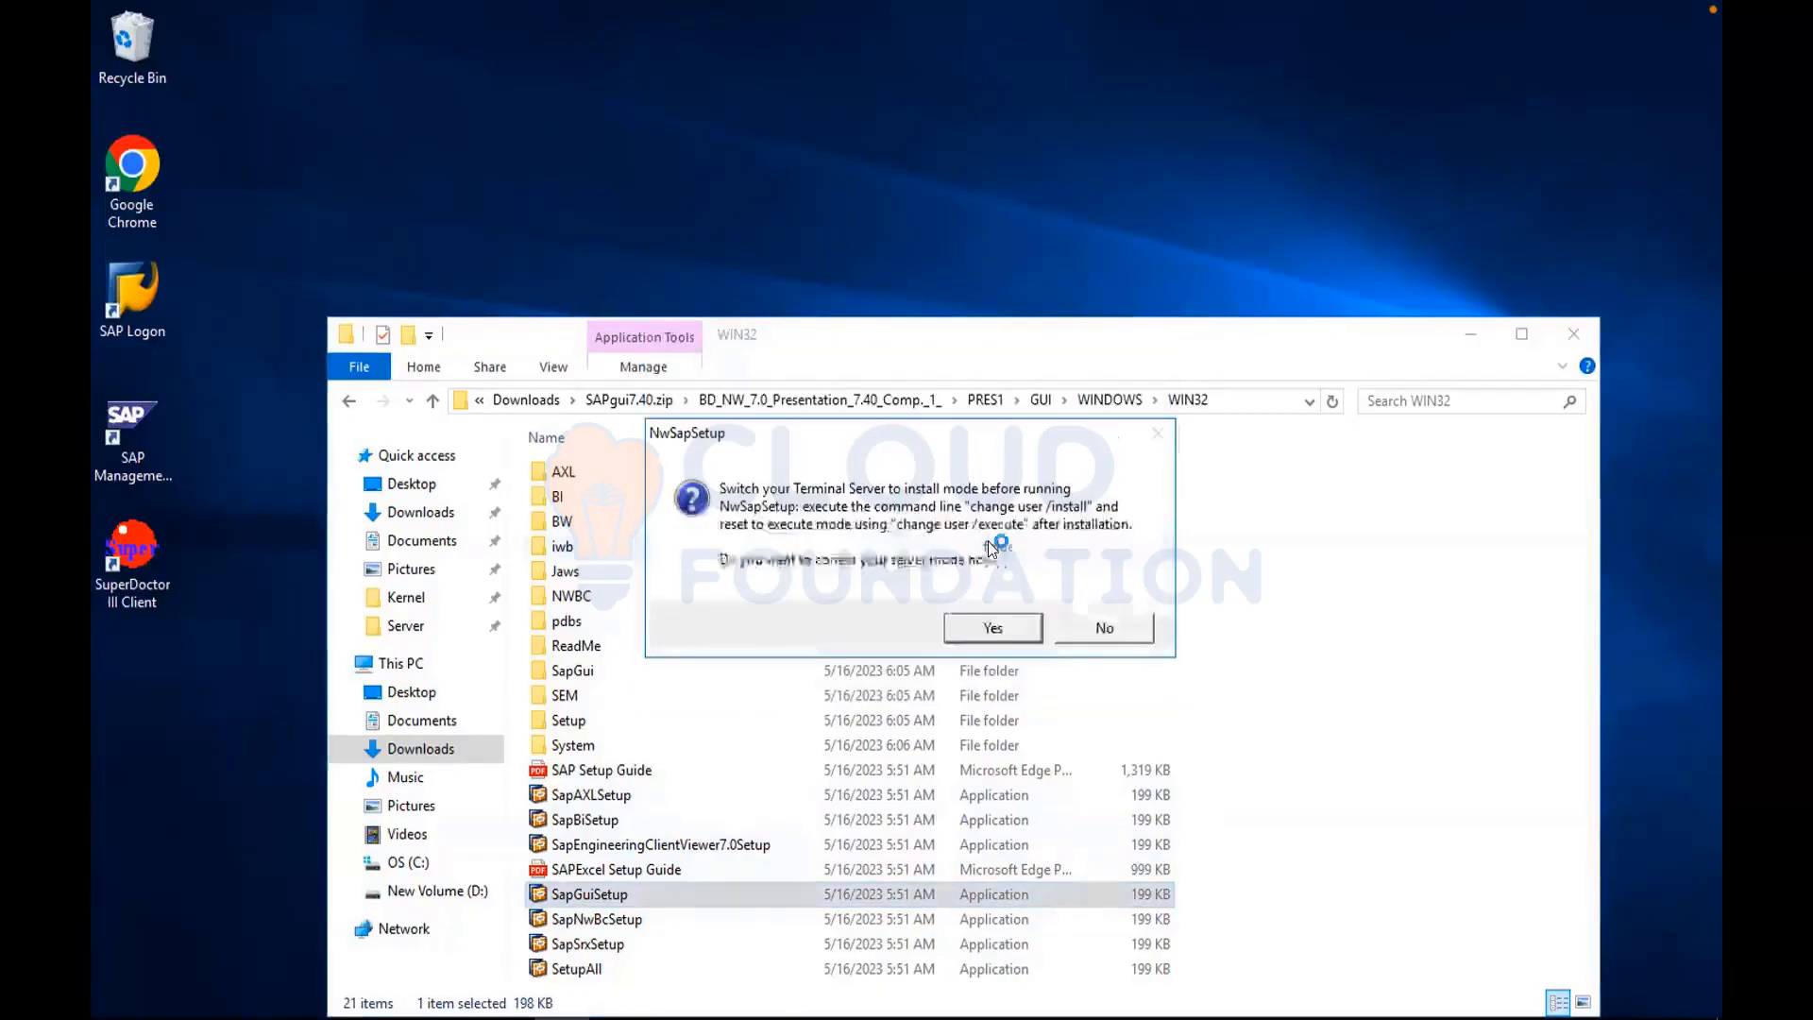
pyautogui.click(1082, 620)
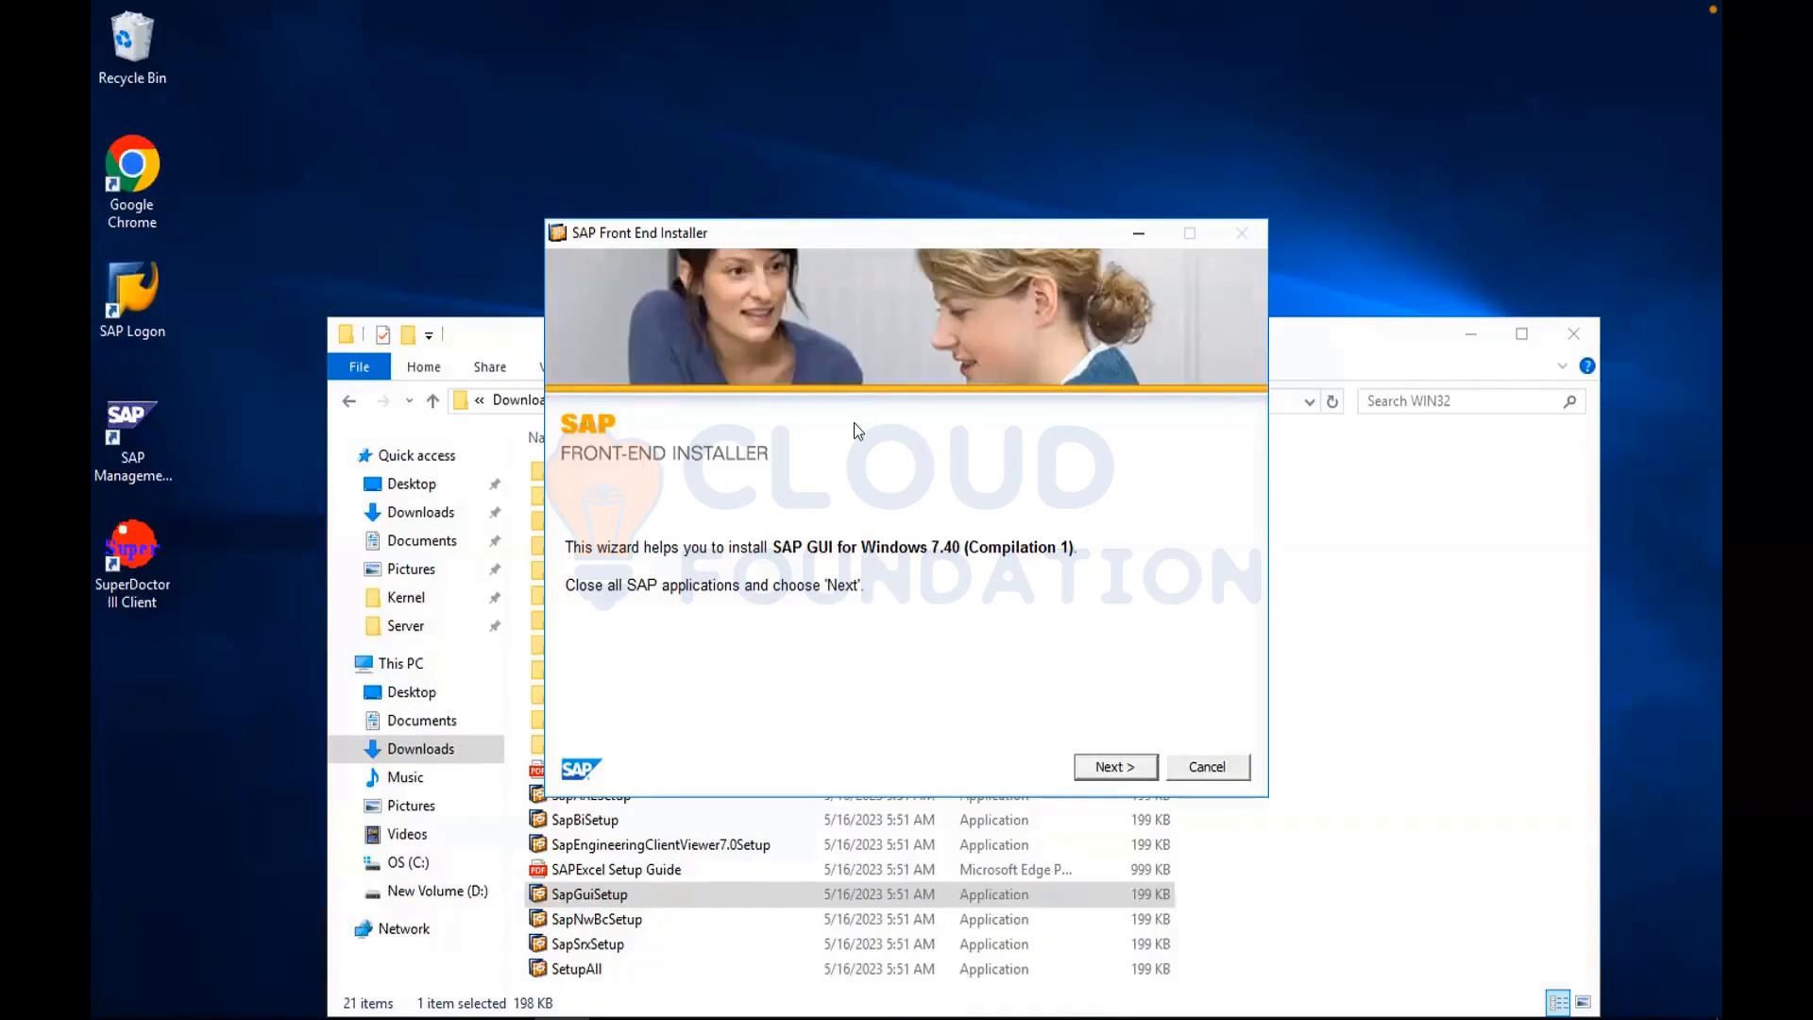
# - Select SAP GUI for Windows 7.40 plus the KW Add-On for SAP GUI 7.40 and start the installation
pyautogui.click(1093, 765)
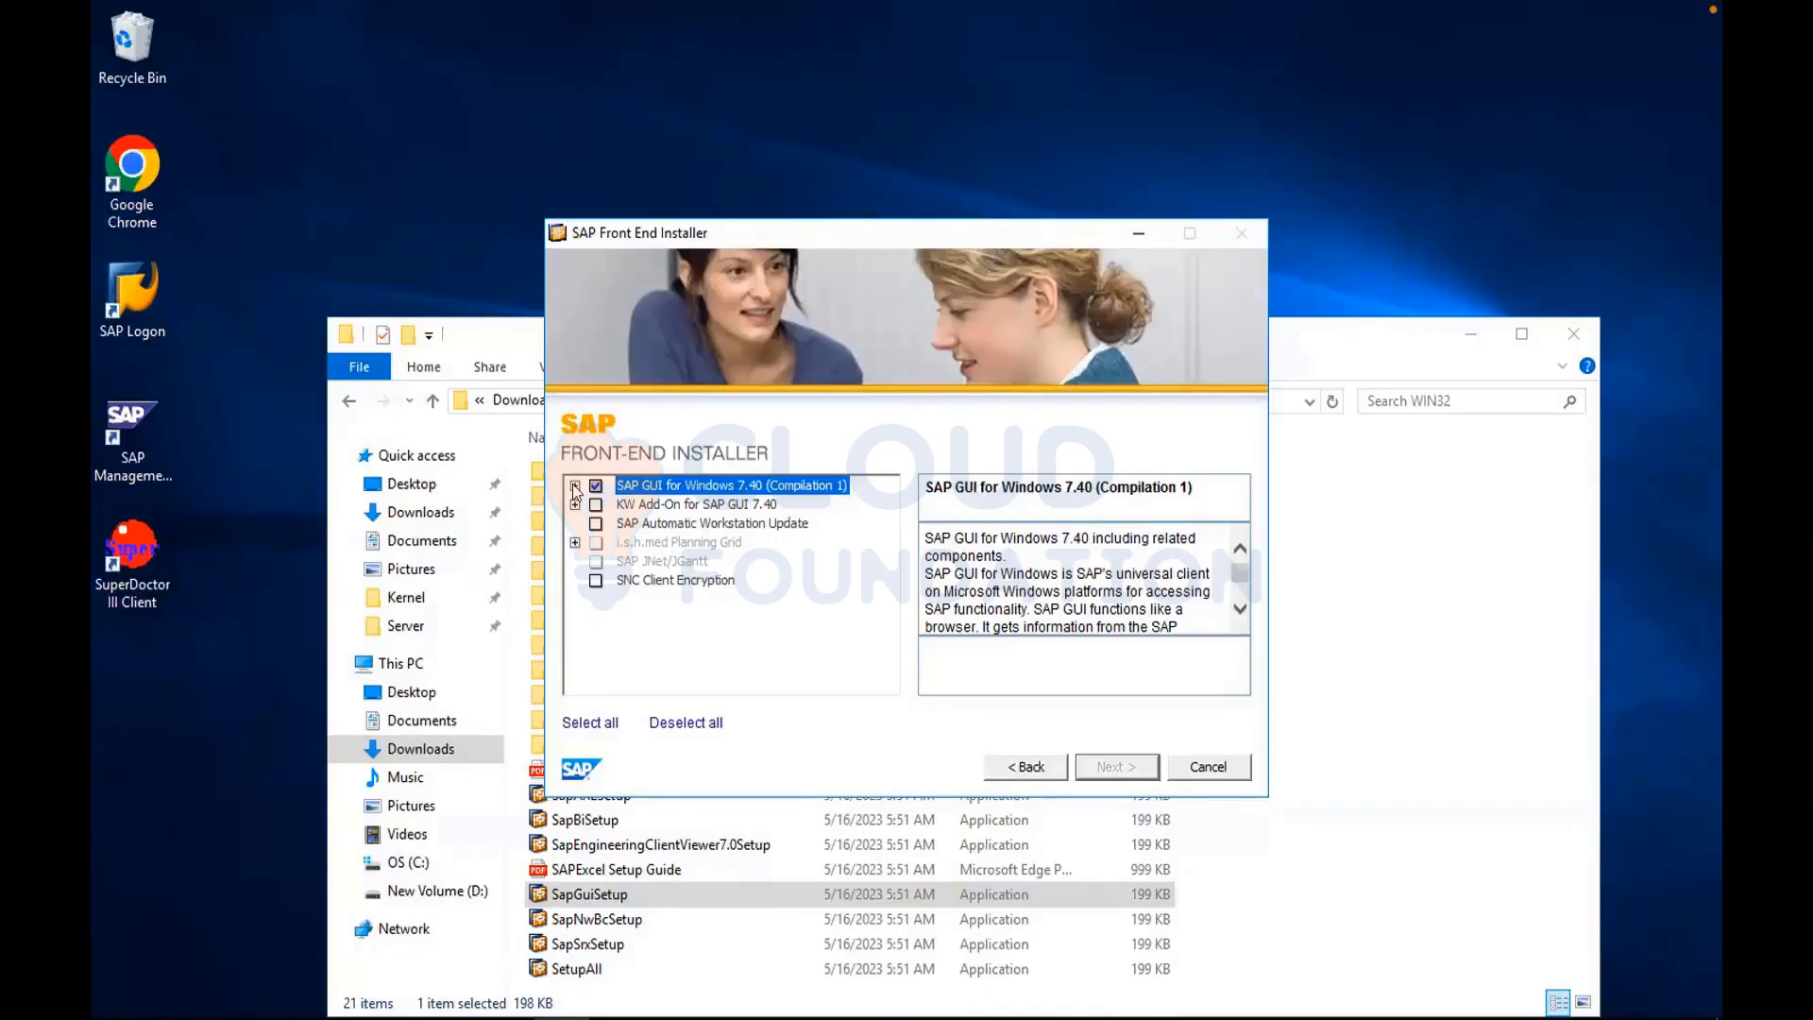
pyautogui.click(576, 487)
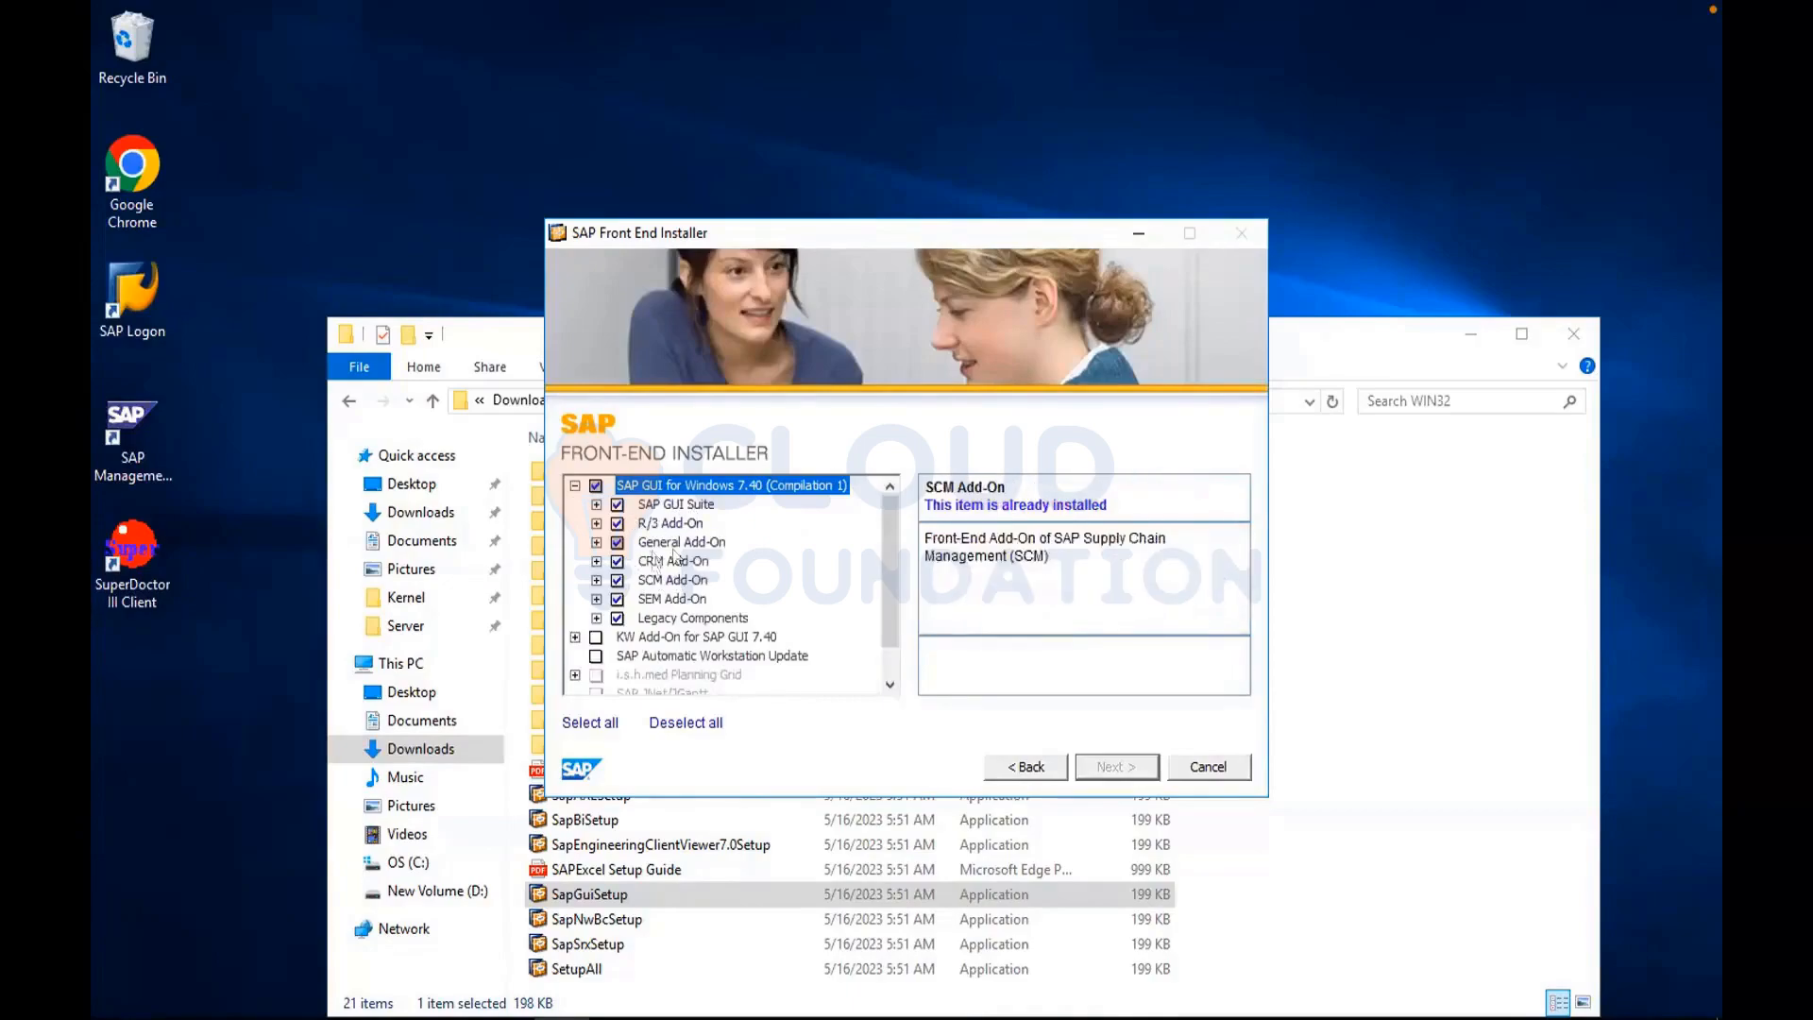
pyautogui.click(575, 487)
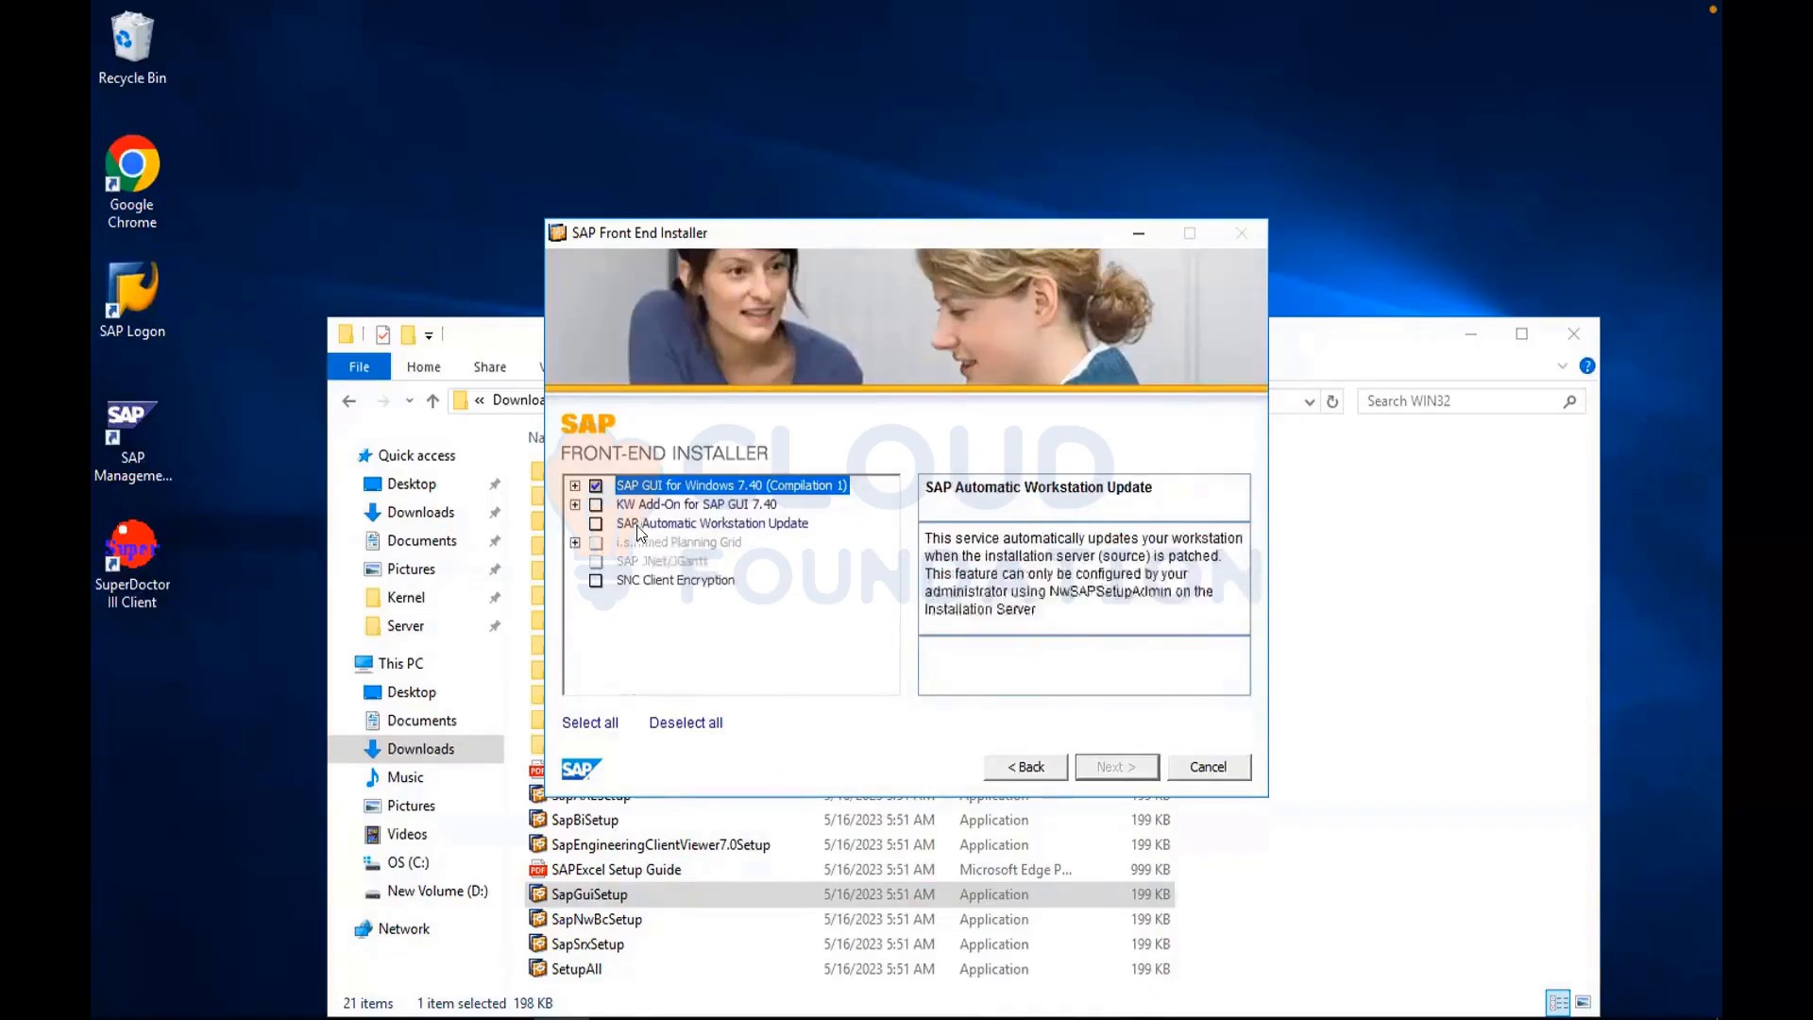
pyautogui.click(596, 505)
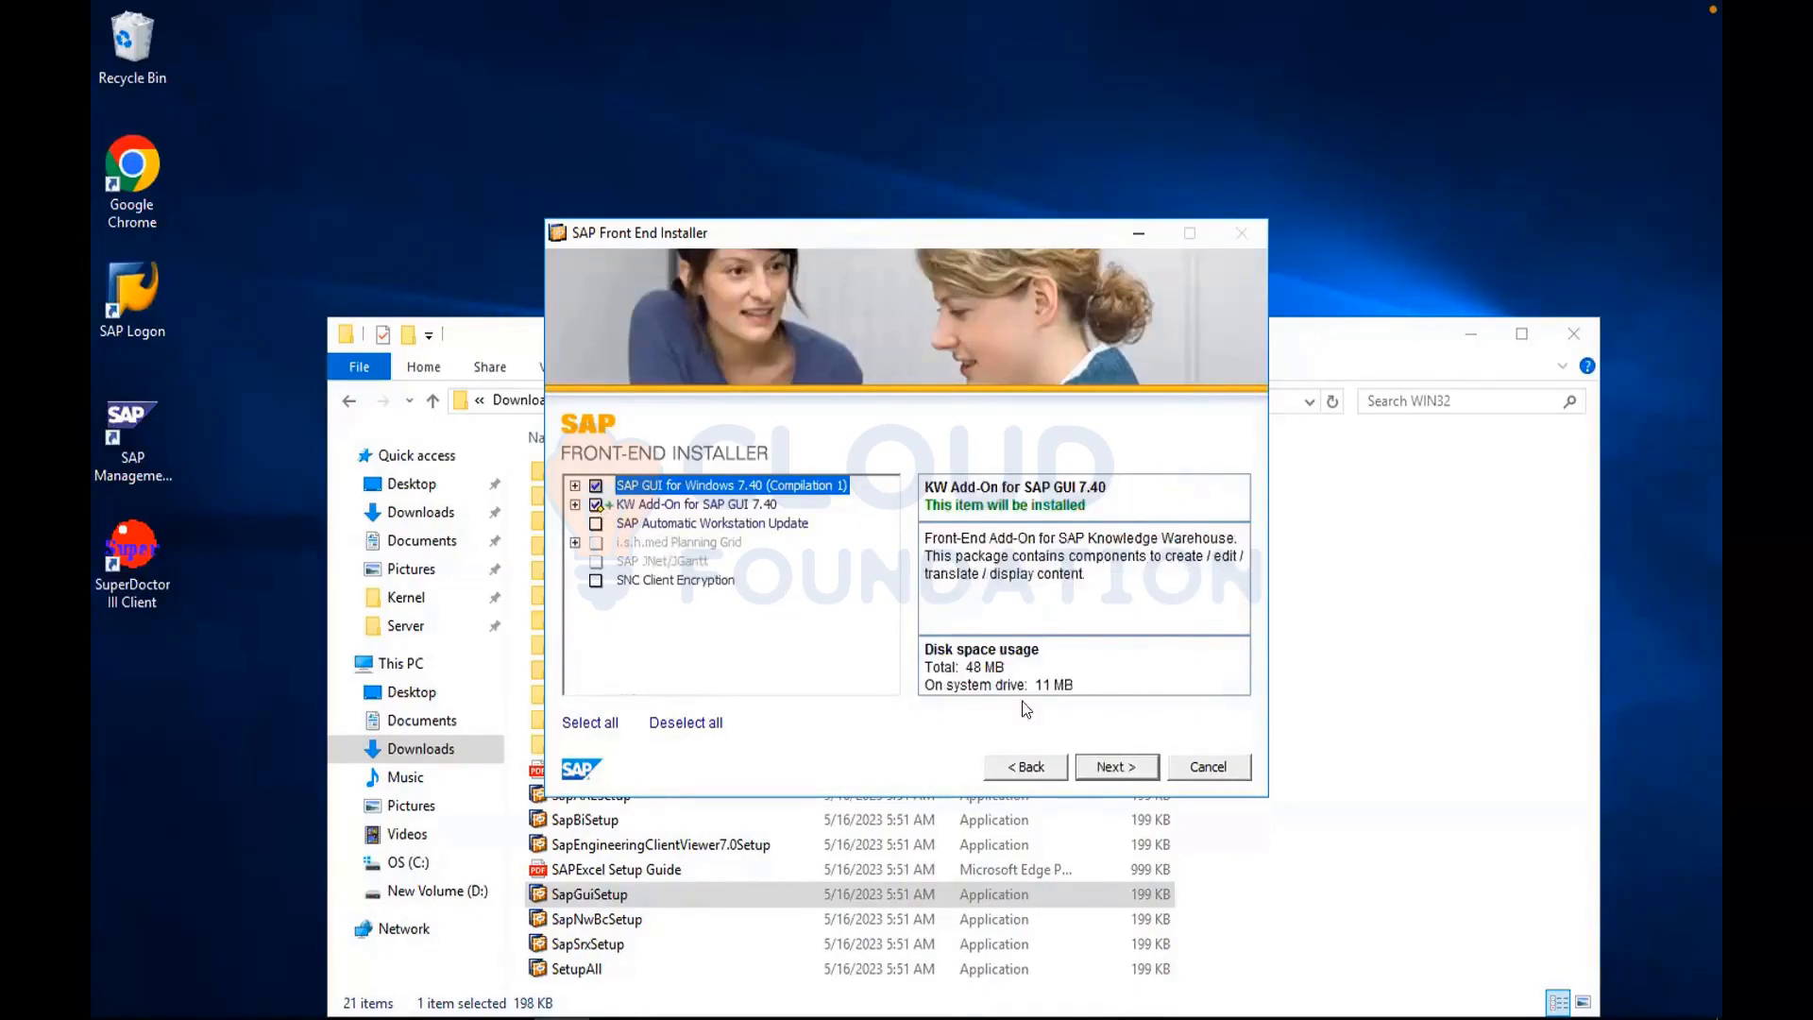
pyautogui.click(1112, 769)
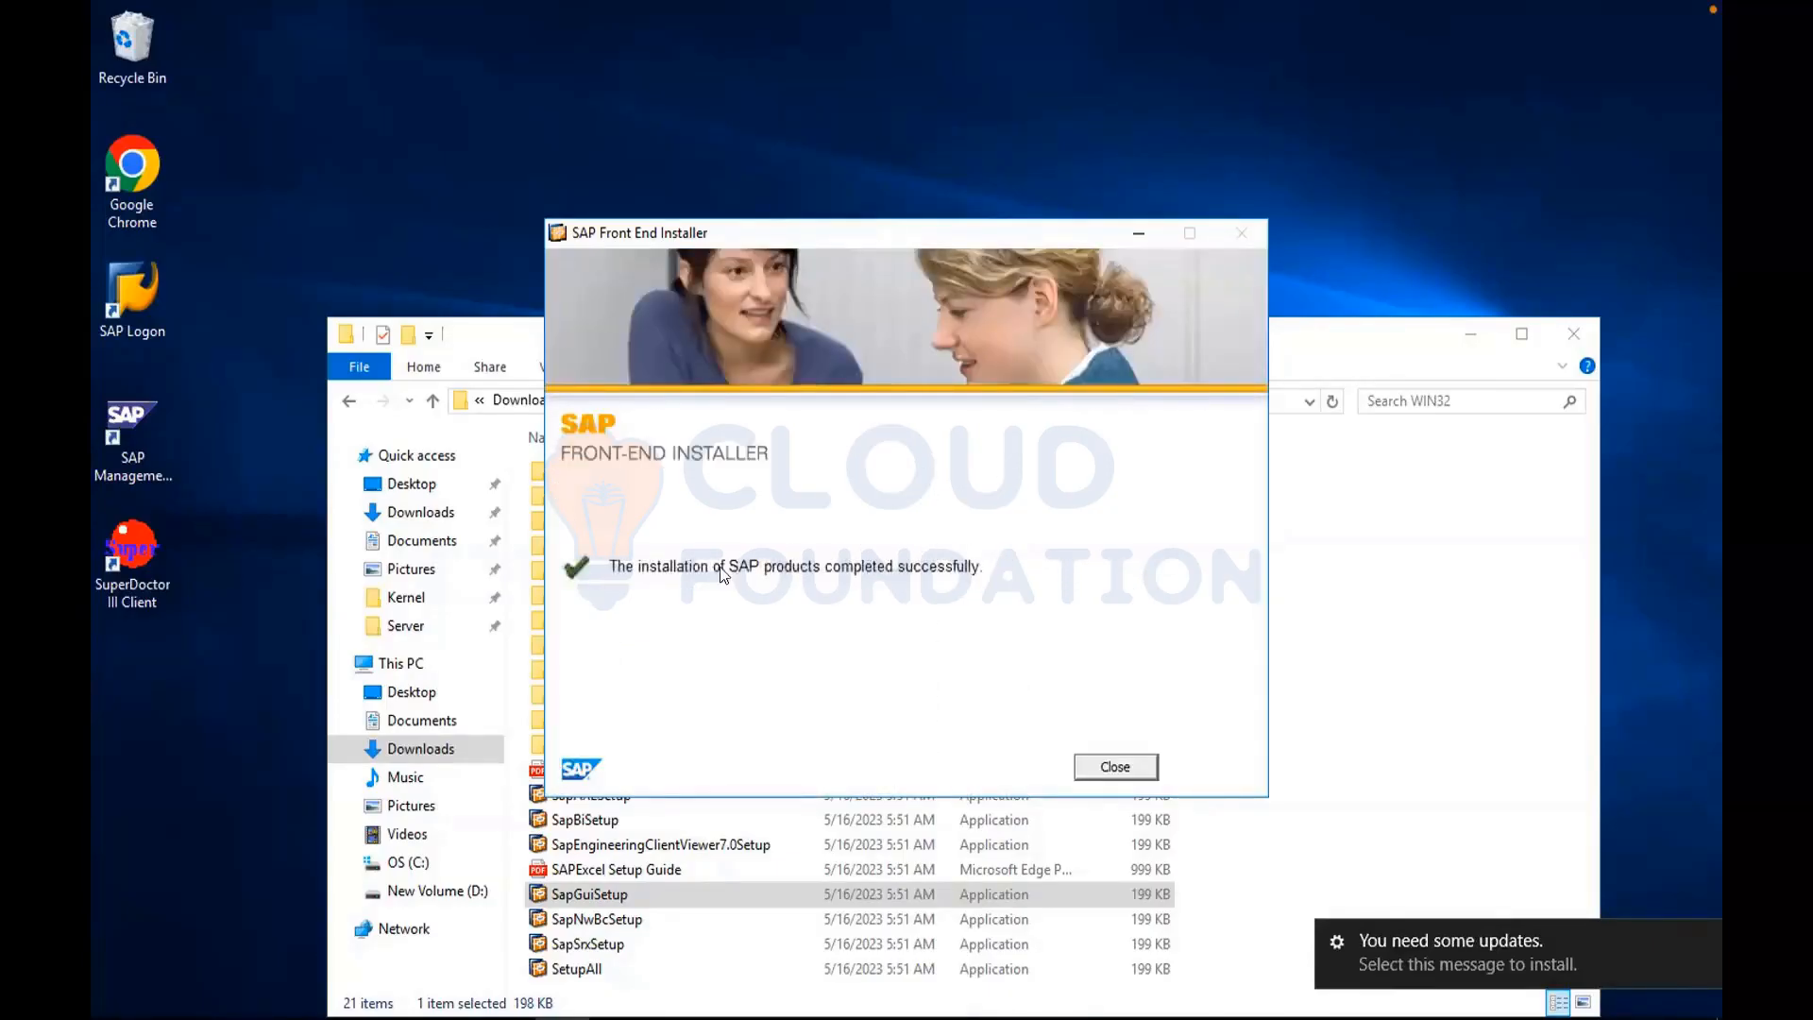
# - Close the SAP Front End Installer after the successful SAP GUI 7.40 installation
pyautogui.click(1099, 765)
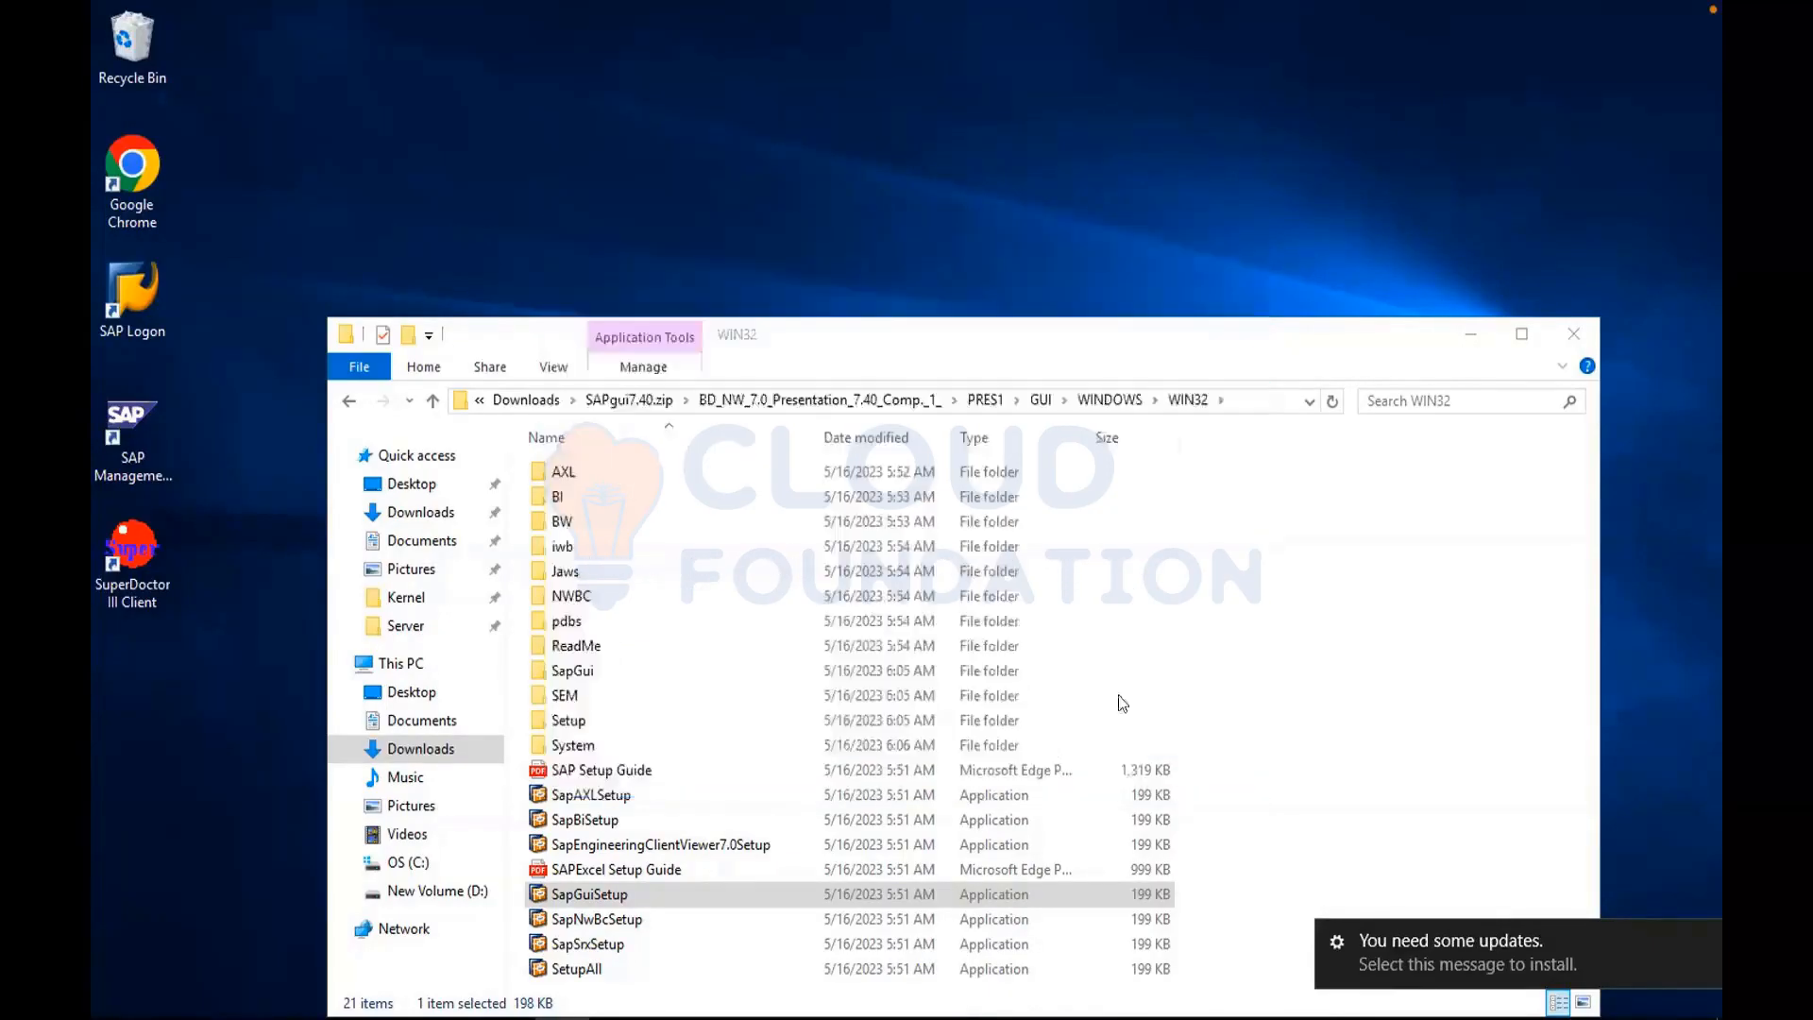
# - Launch SAP Logon 740 from the desktop and reposition its window
pyautogui.doubleClick(133, 293)
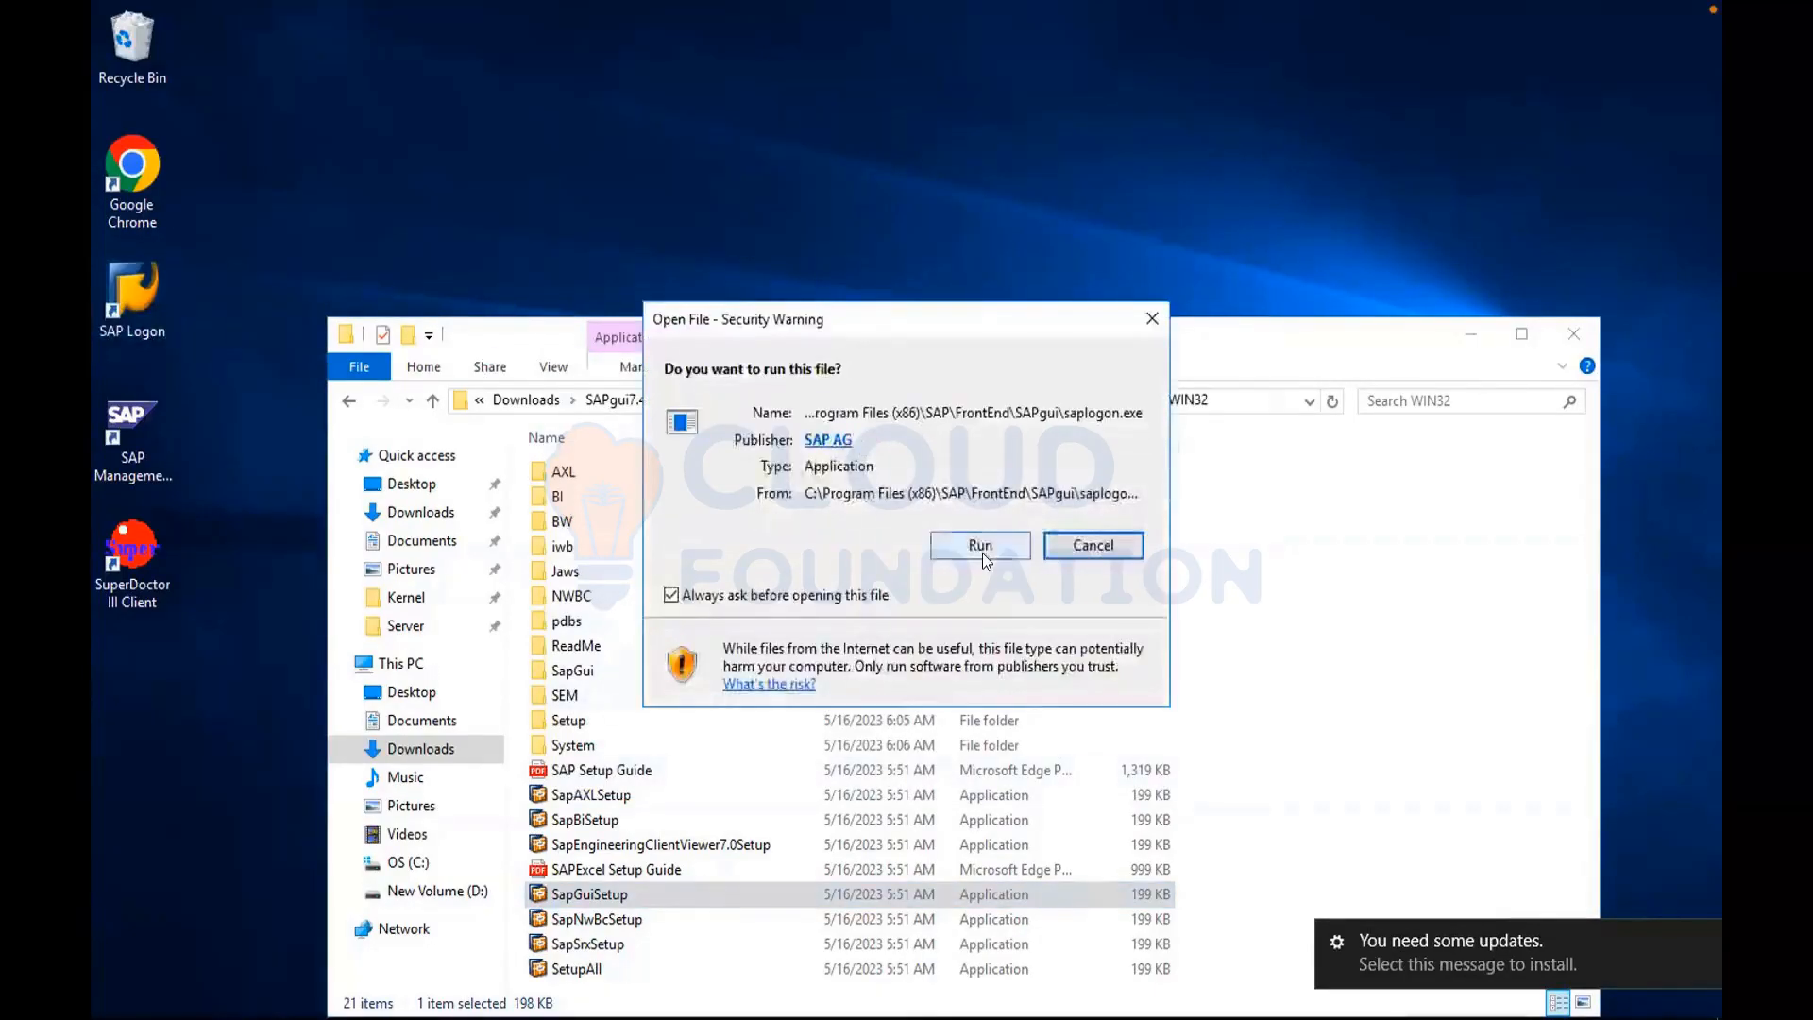
pyautogui.click(983, 553)
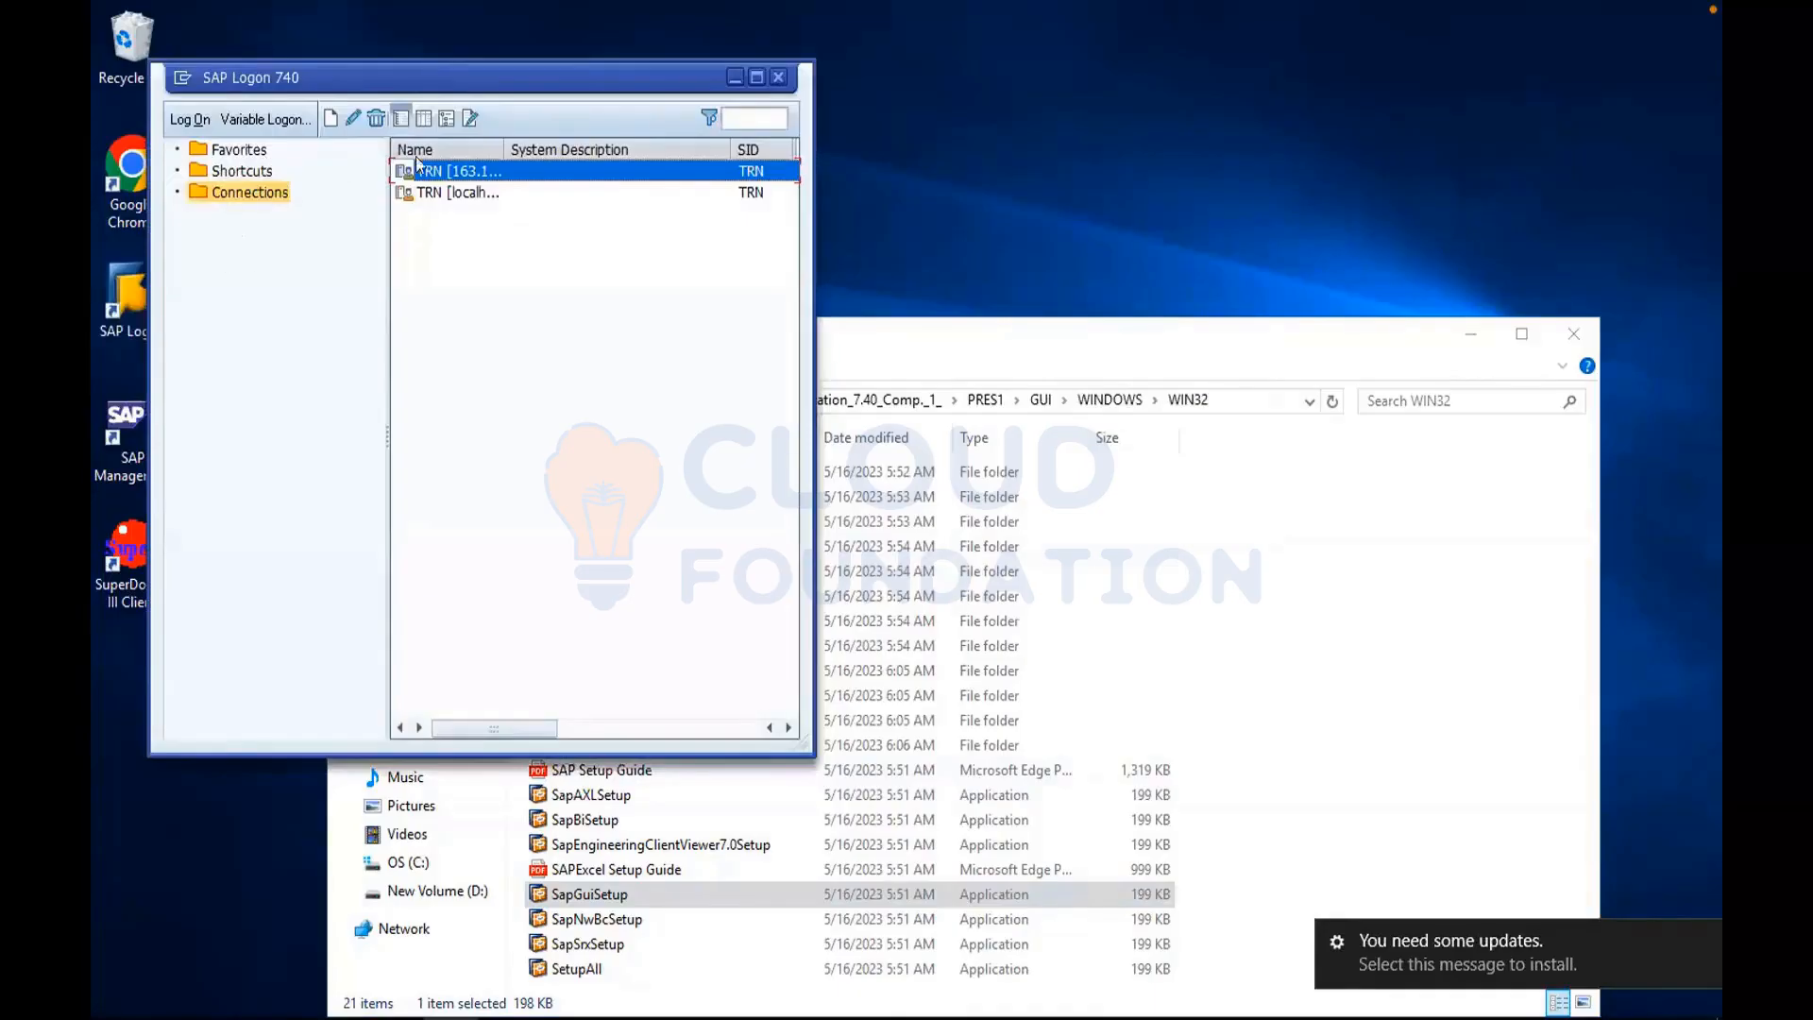
pyautogui.moveTo(471, 78); pyautogui.dragTo(576, 94)
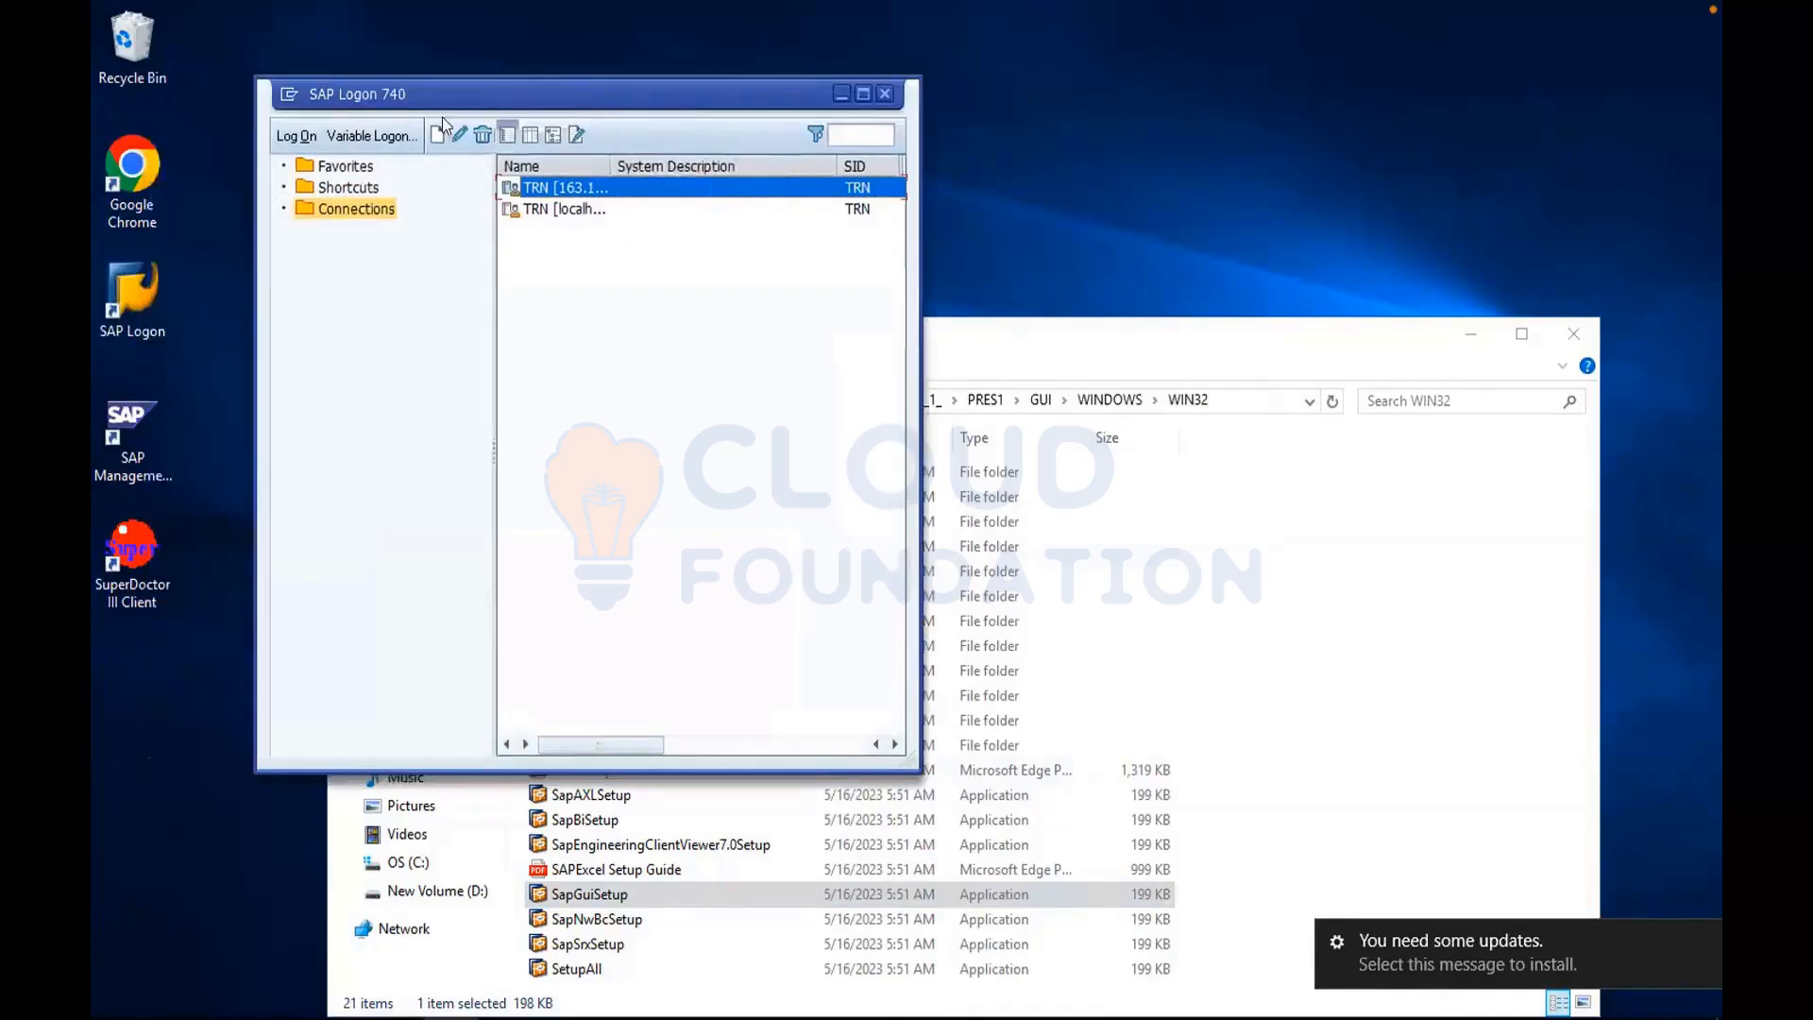
# - Review the Local and Server Configuration Files settings in SAP Logon Options
pyautogui.click(286, 97)
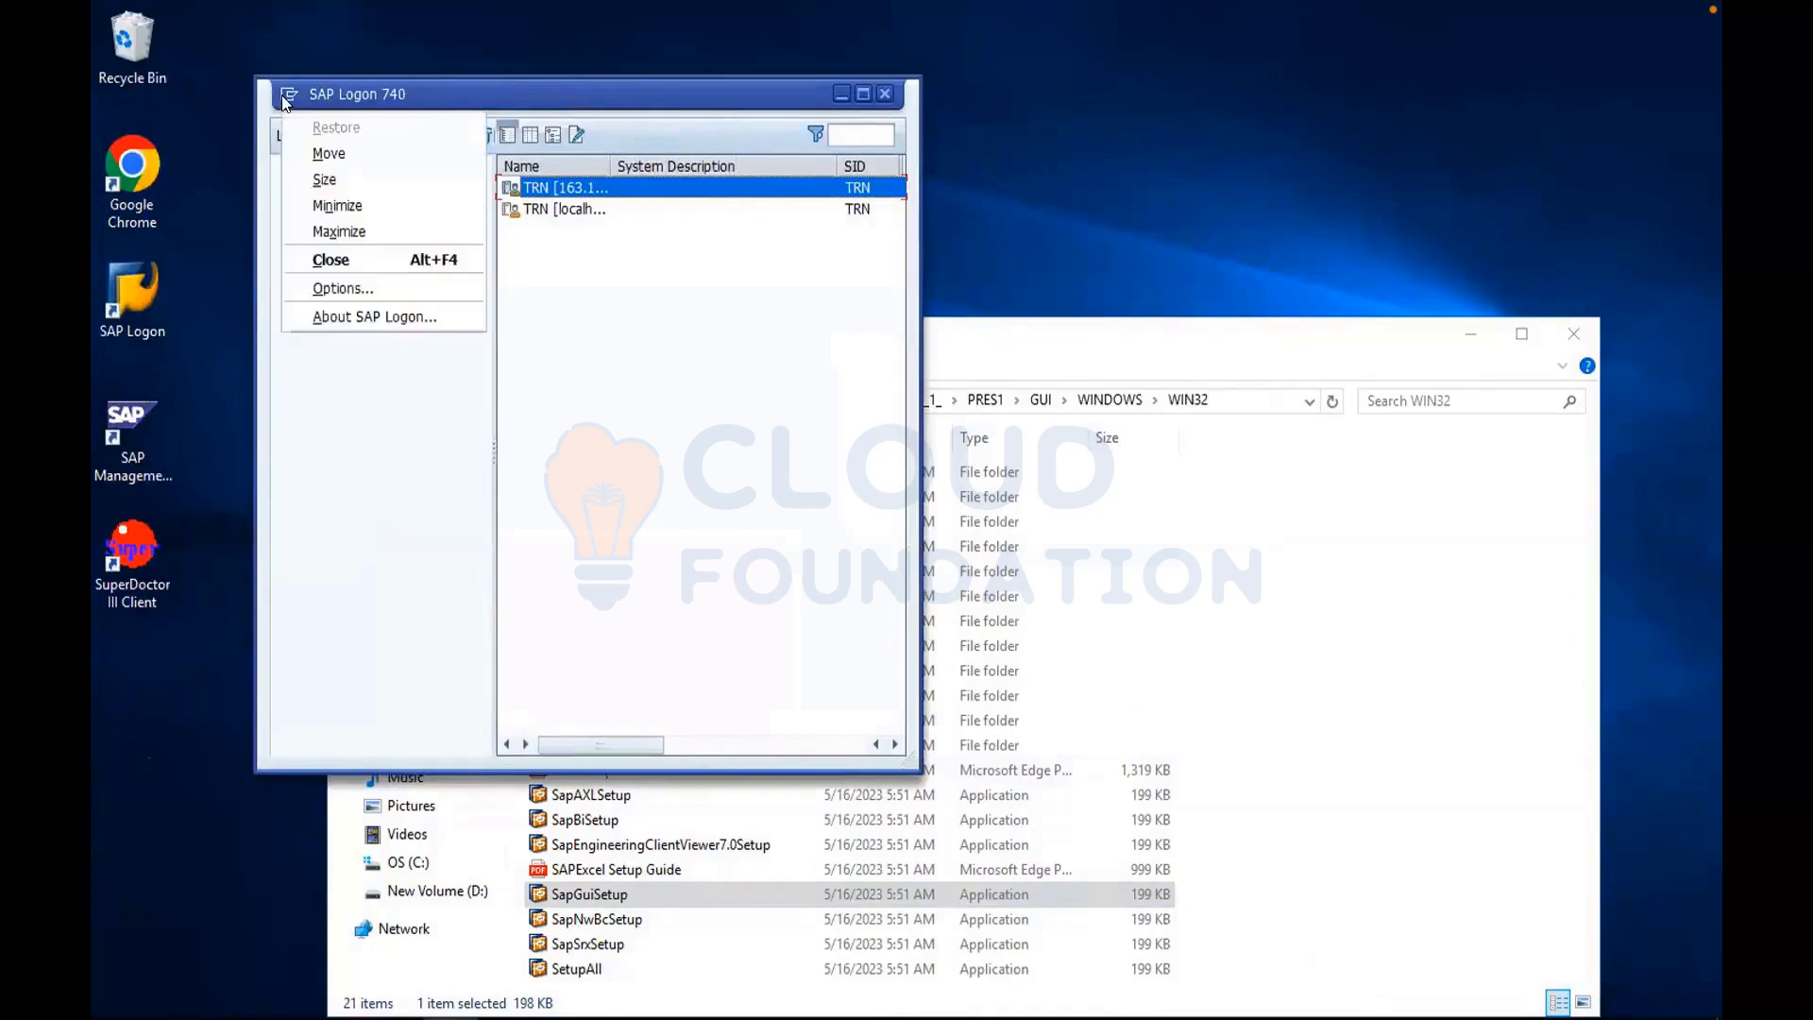
pyautogui.click(322, 289)
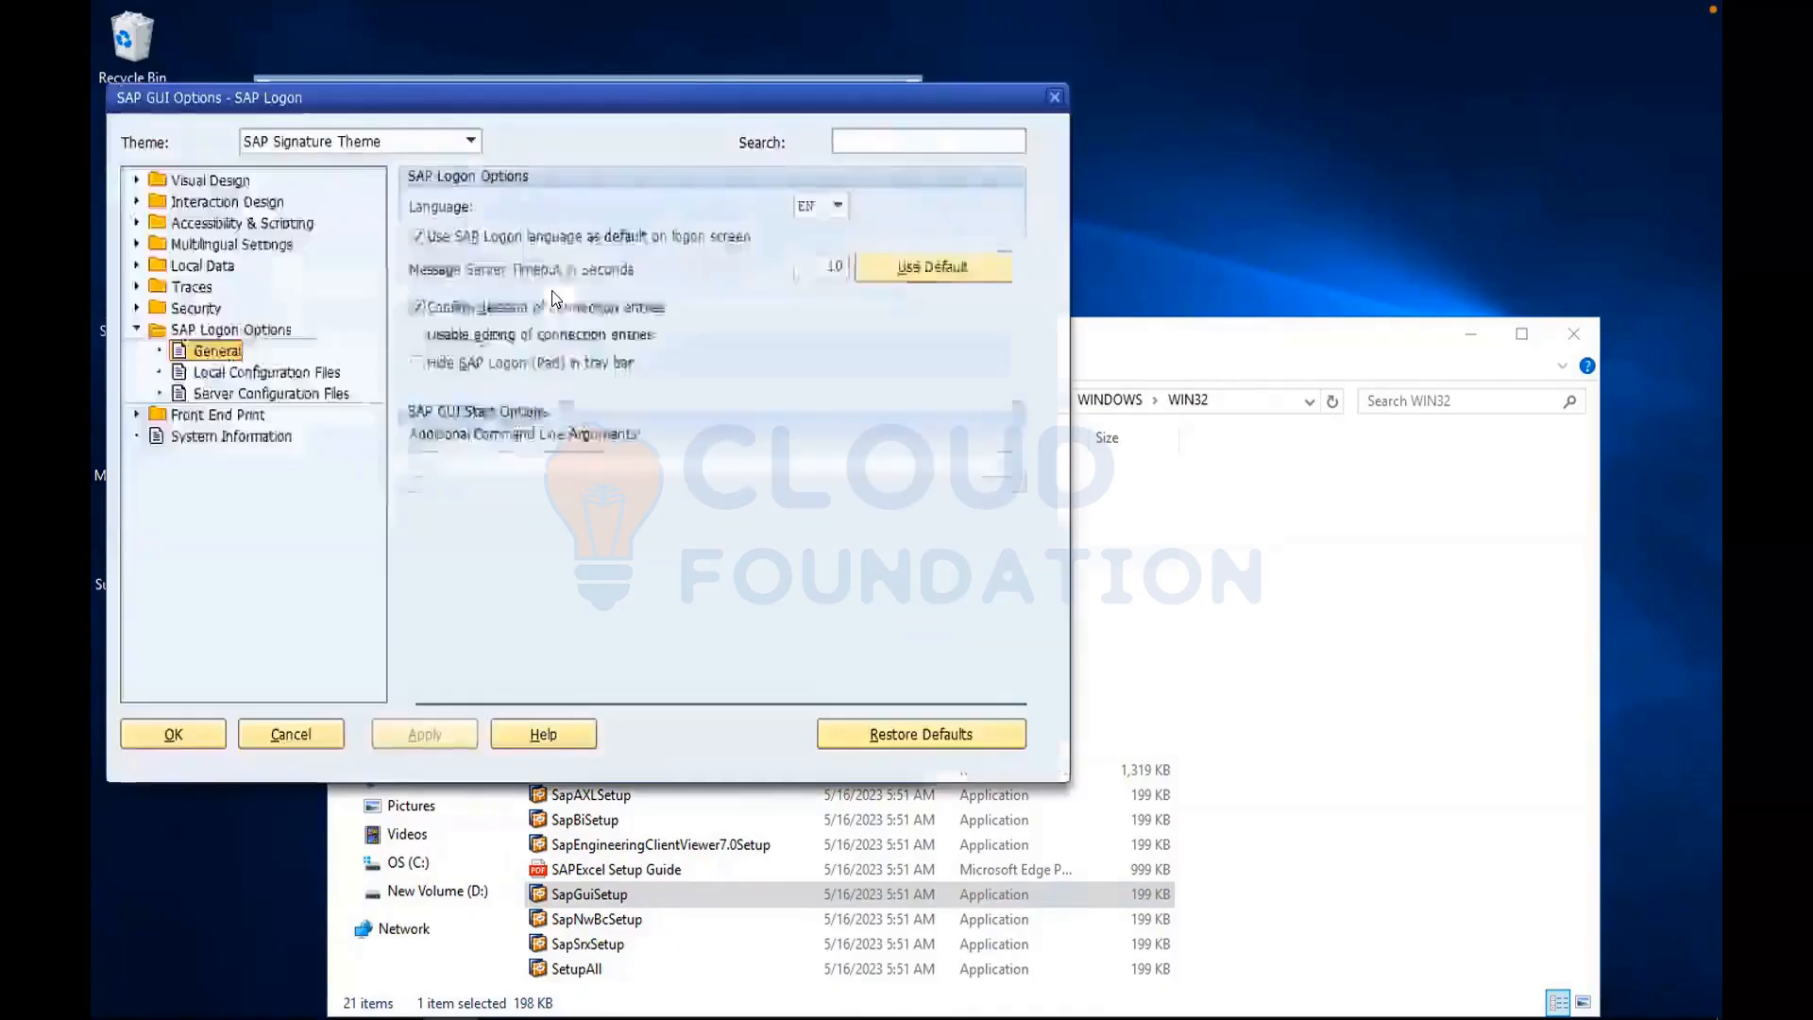
pyautogui.click(263, 374)
pyautogui.click(261, 391)
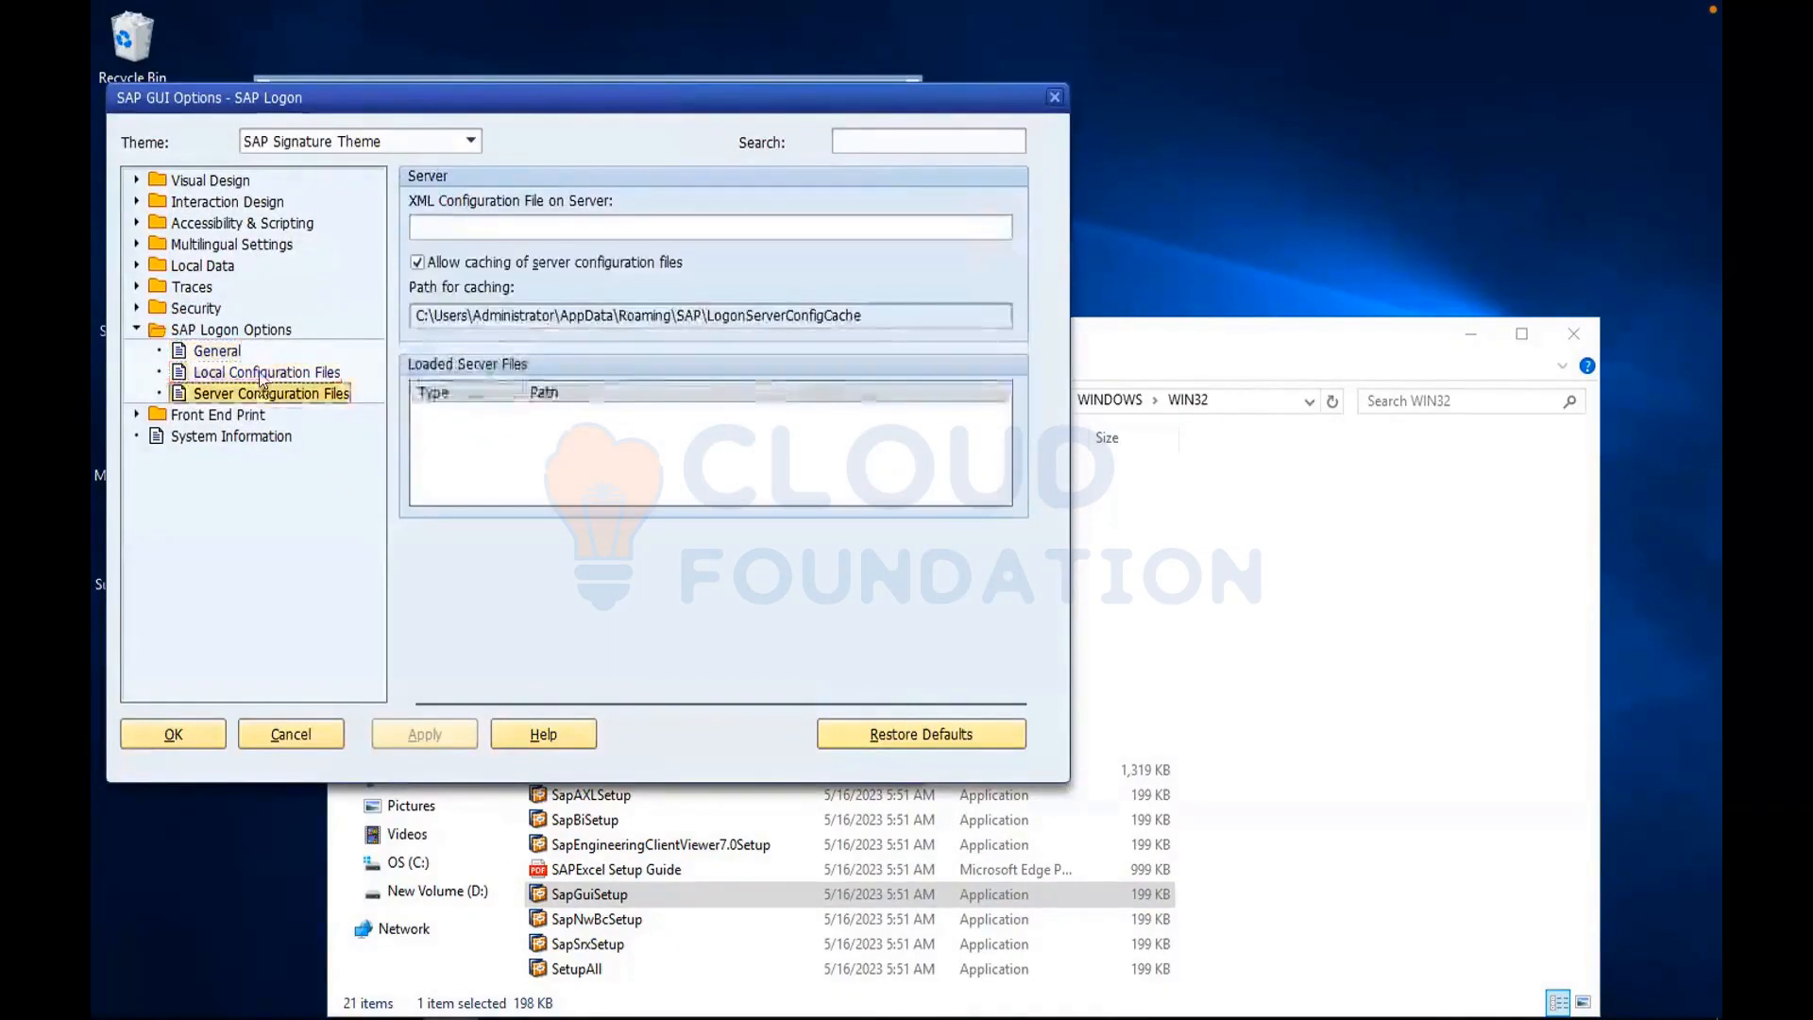
pyautogui.click(258, 374)
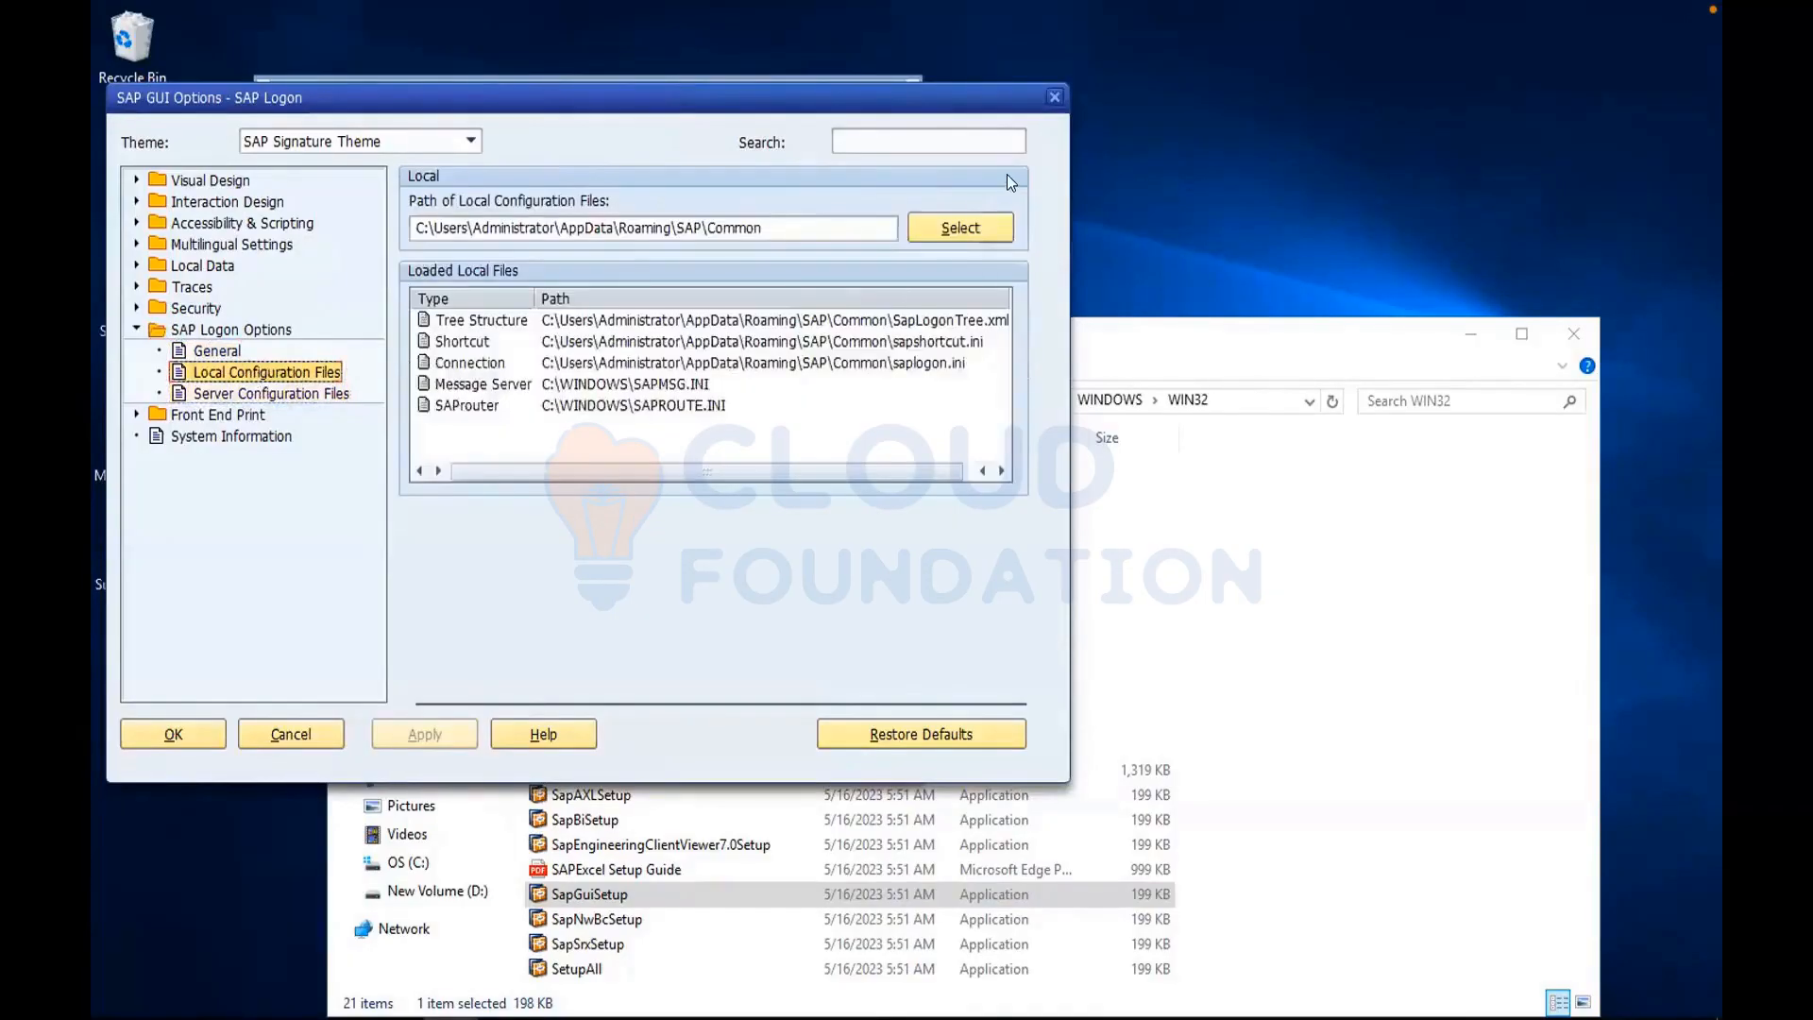
pyautogui.click(1056, 98)
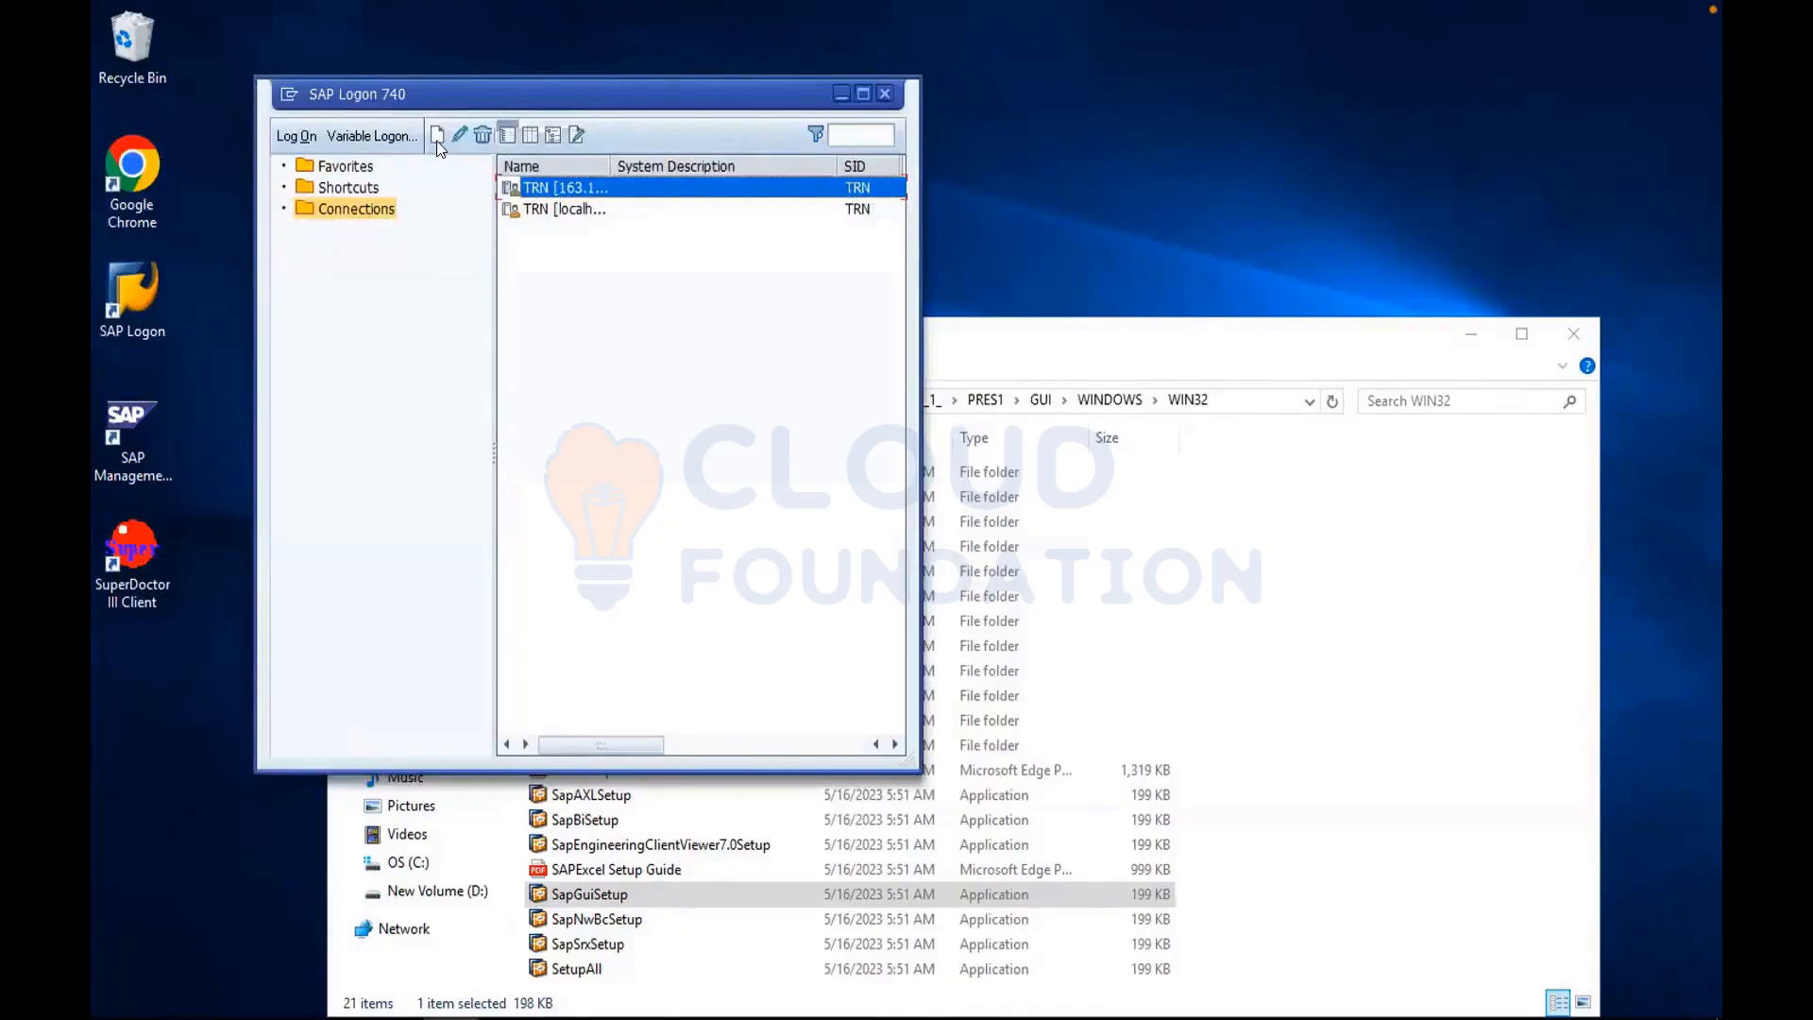
# - Start a User Specified System entry, inspect the Application Server, Instance Number and System ID fields, then close it
pyautogui.click(437, 137)
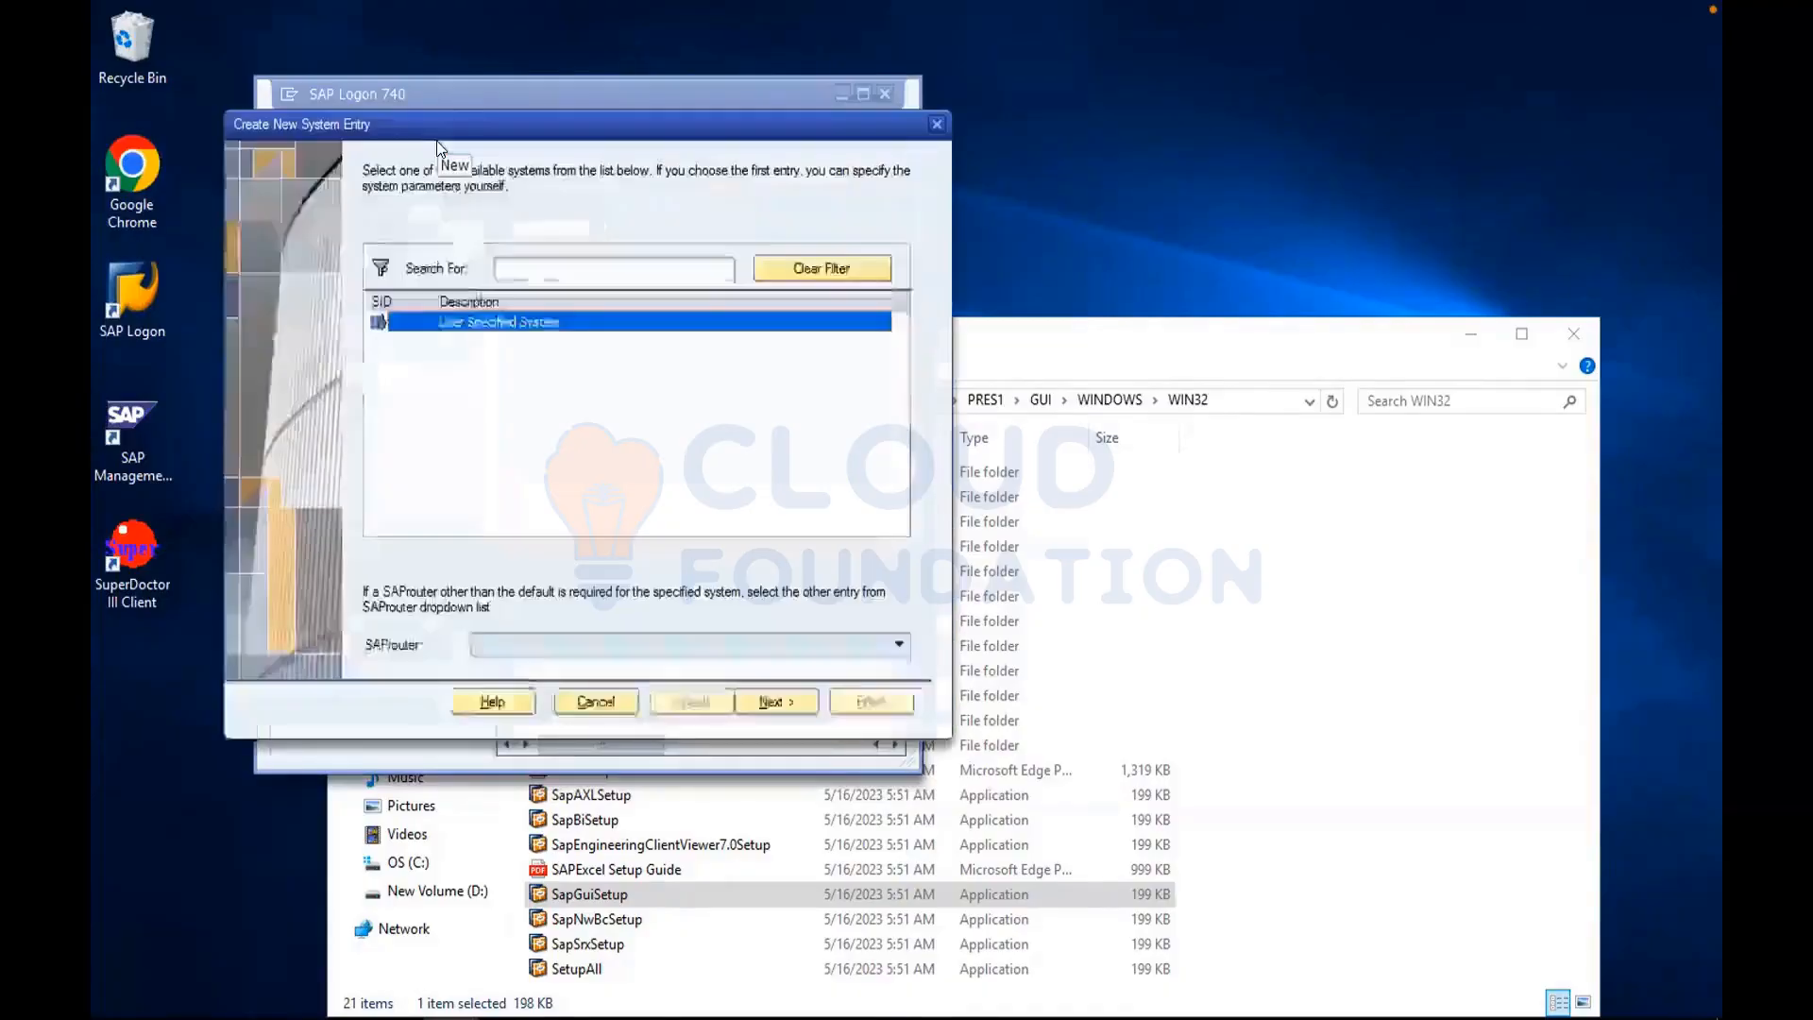
pyautogui.click(772, 703)
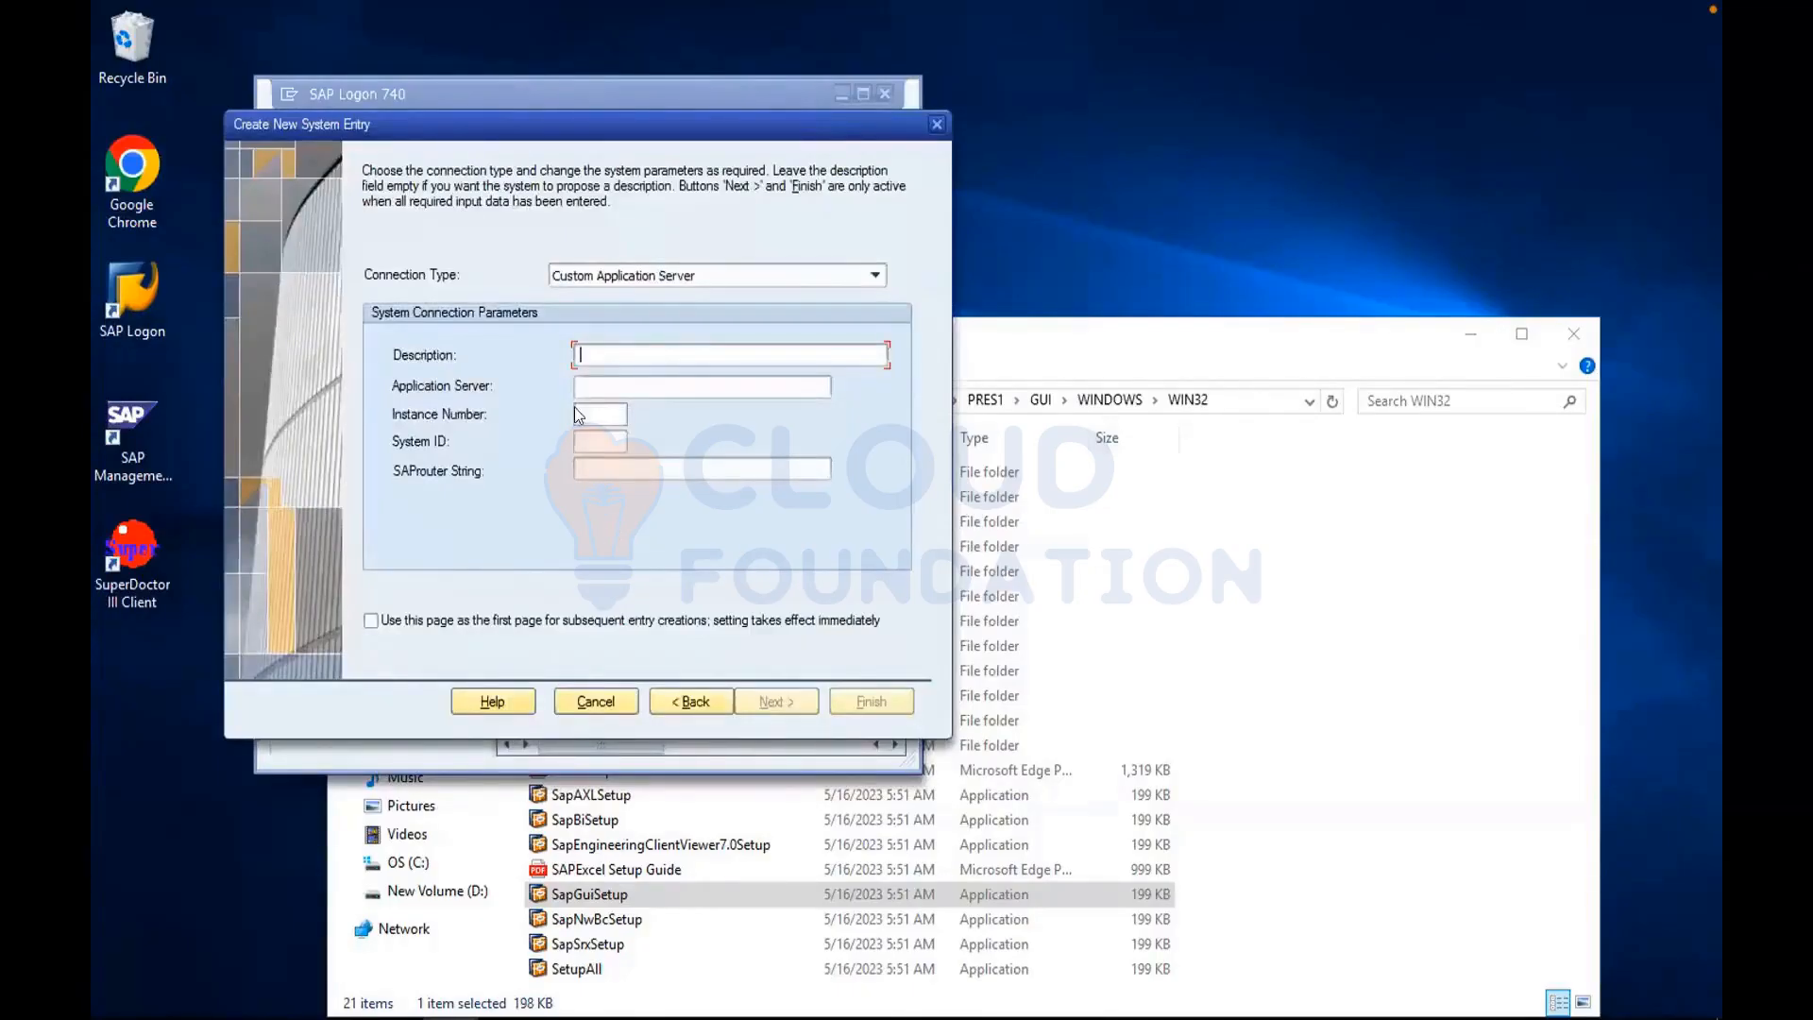
pyautogui.click(597, 384)
pyautogui.click(591, 412)
pyautogui.click(589, 435)
pyautogui.click(938, 126)
# - On the Miro board, draw three squares in a row with a long arrow beneath them
pyautogui.hotkey('ctrl', 'Left')
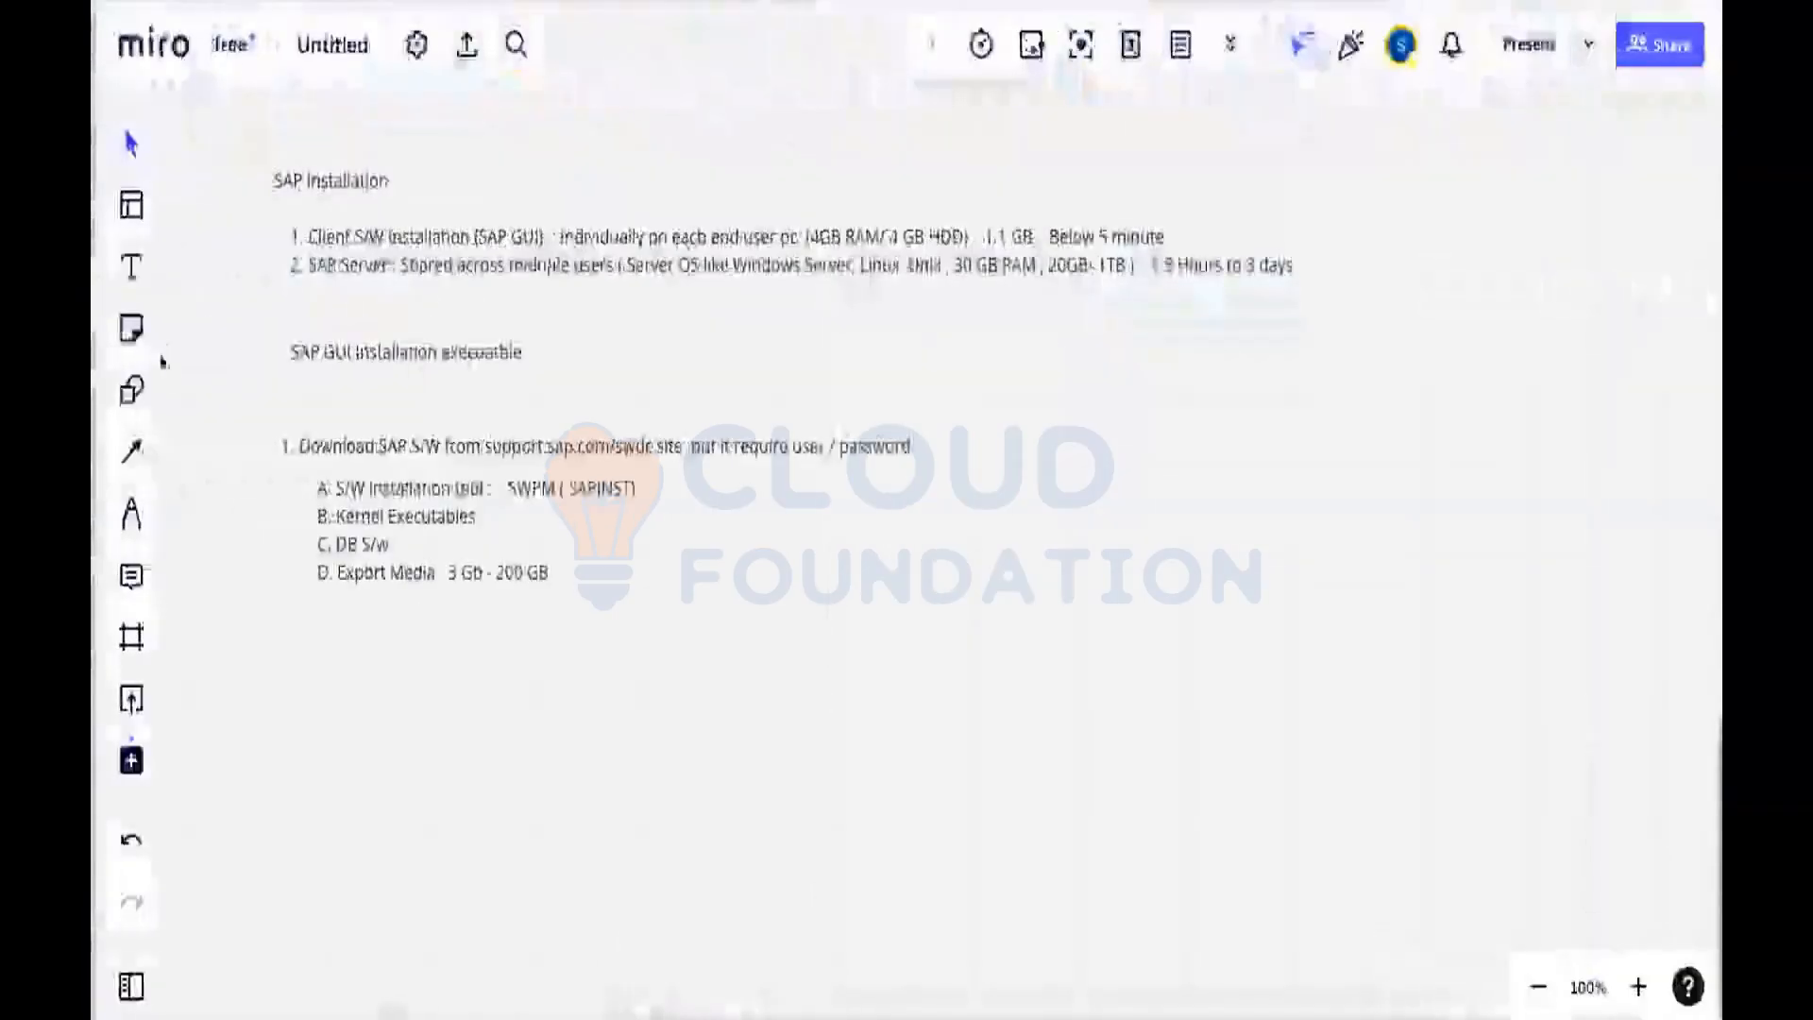
pyautogui.click(131, 390)
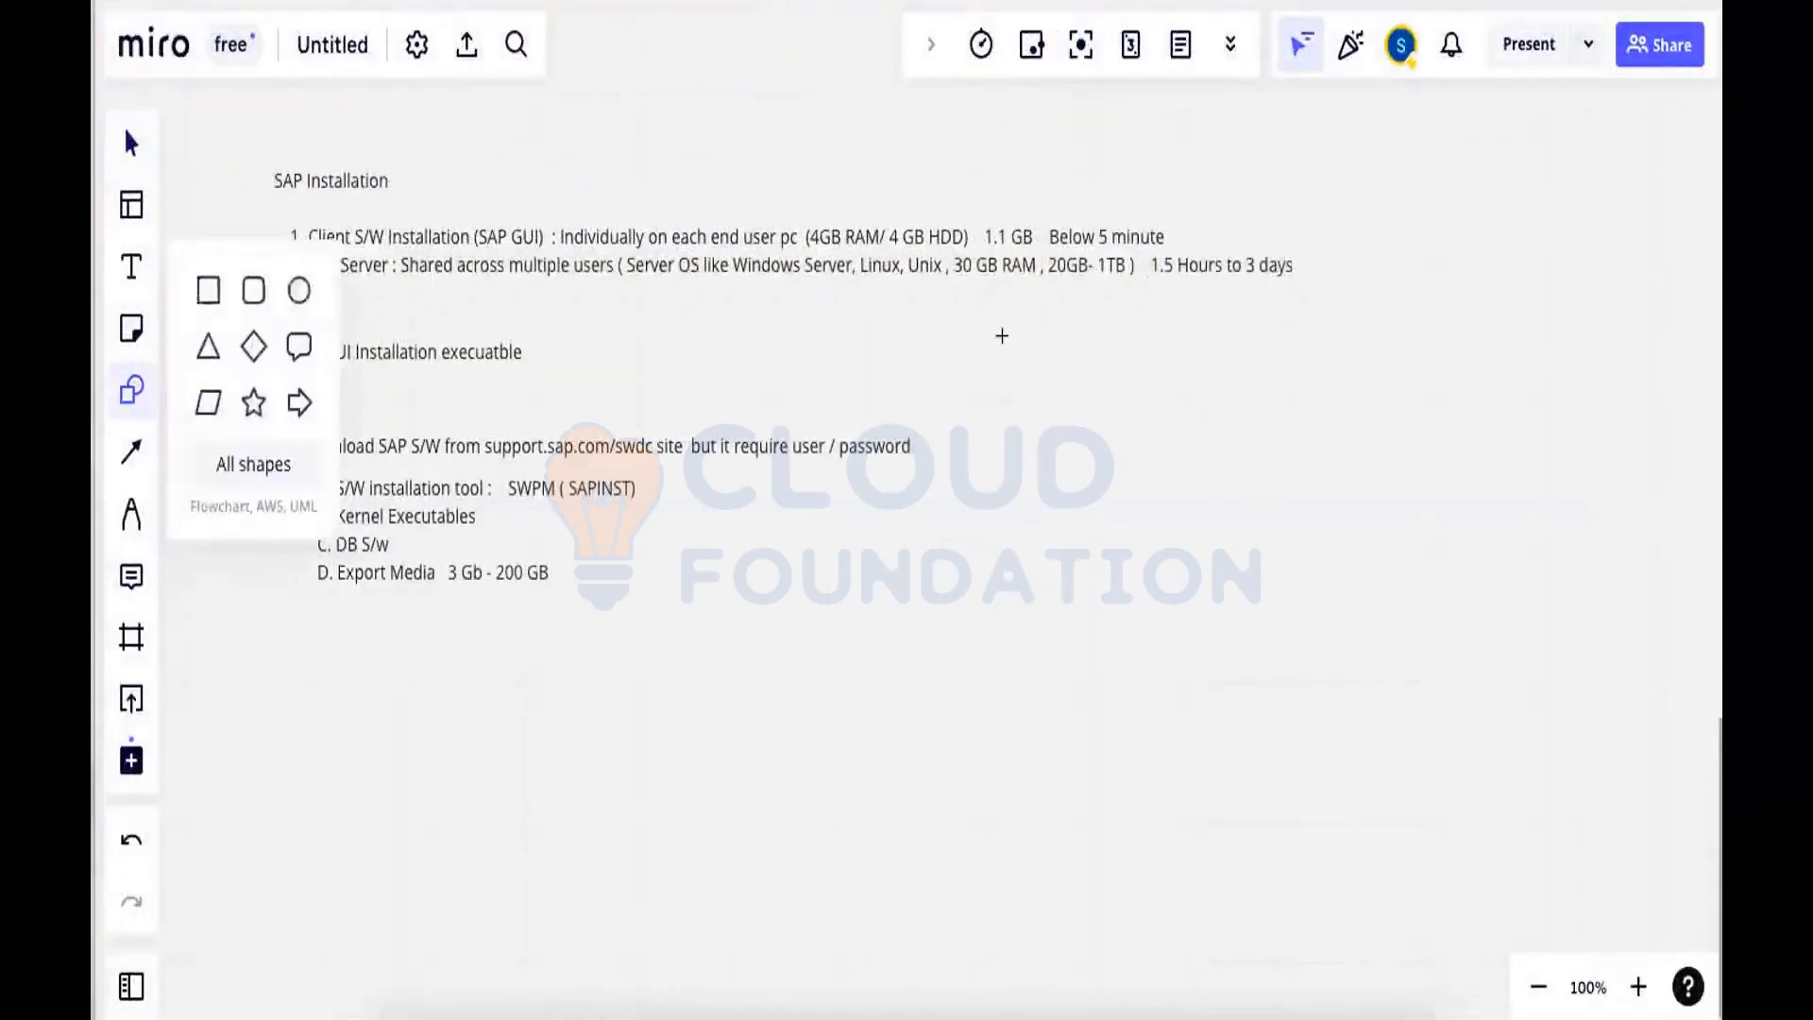
pyautogui.moveTo(1002, 336); pyautogui.dragTo(1049, 388)
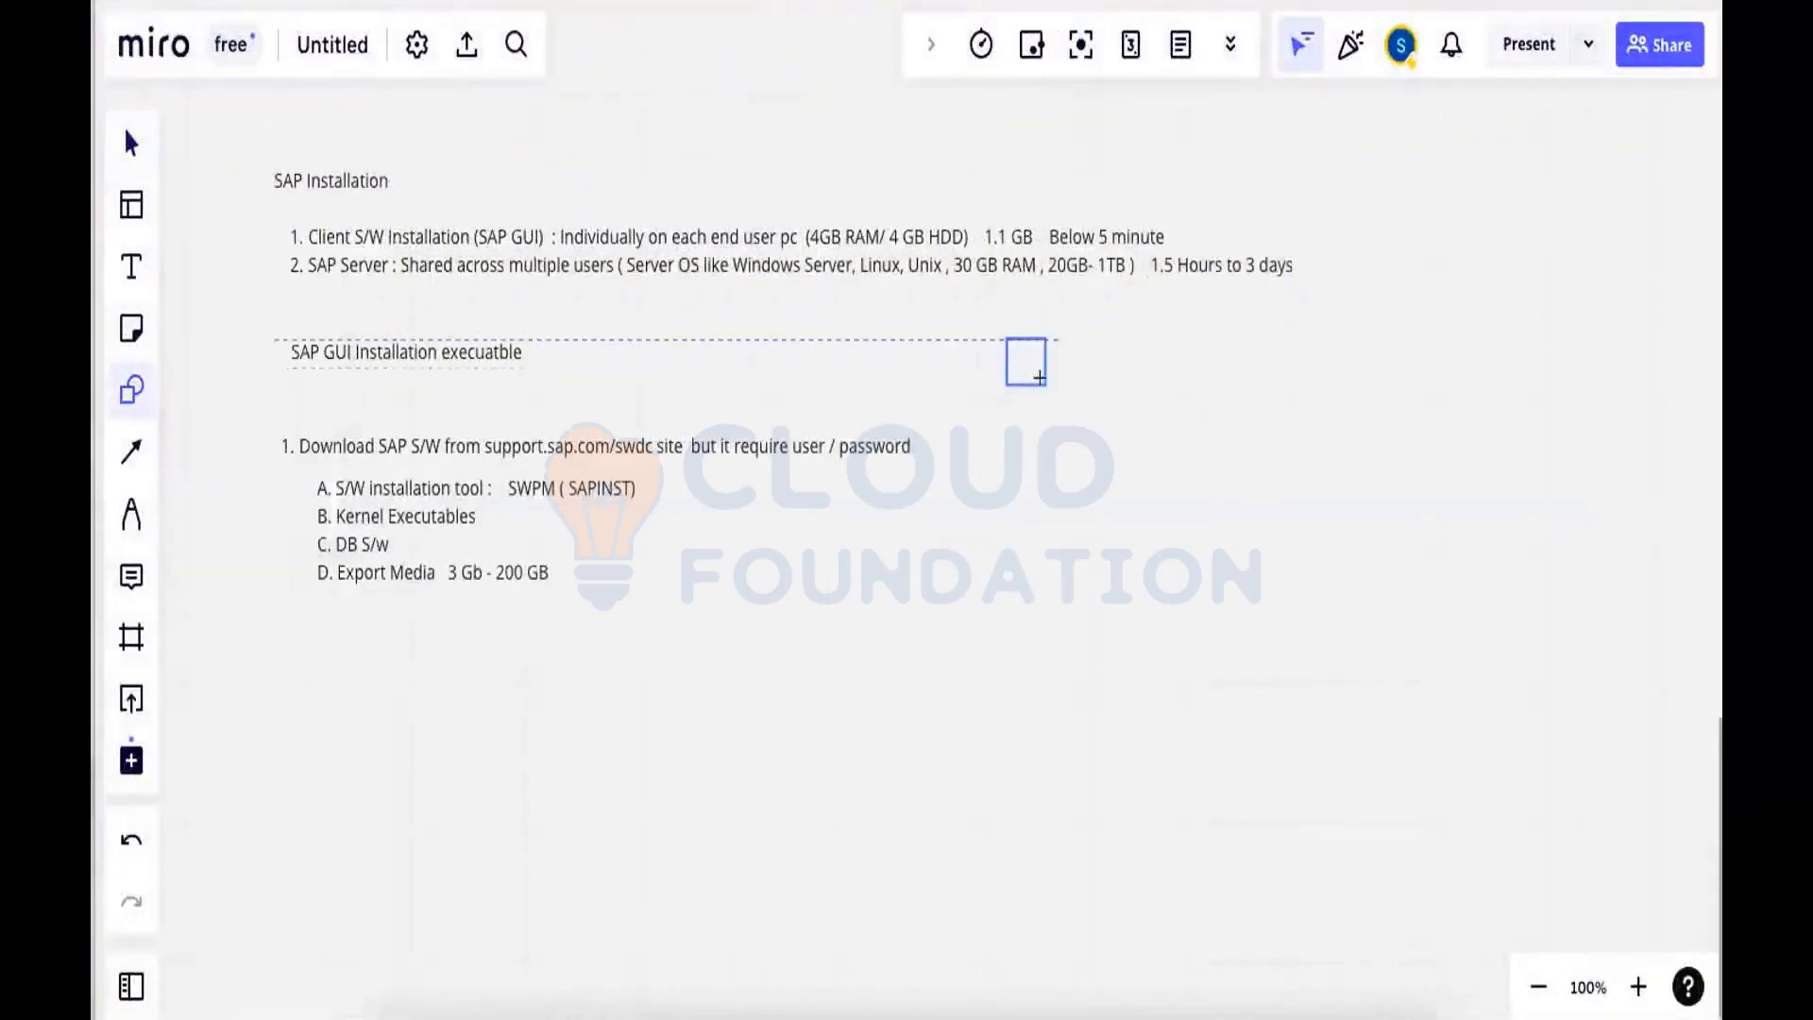
pyautogui.click(131, 390)
pyautogui.moveTo(1102, 331); pyautogui.dragTo(1152, 380)
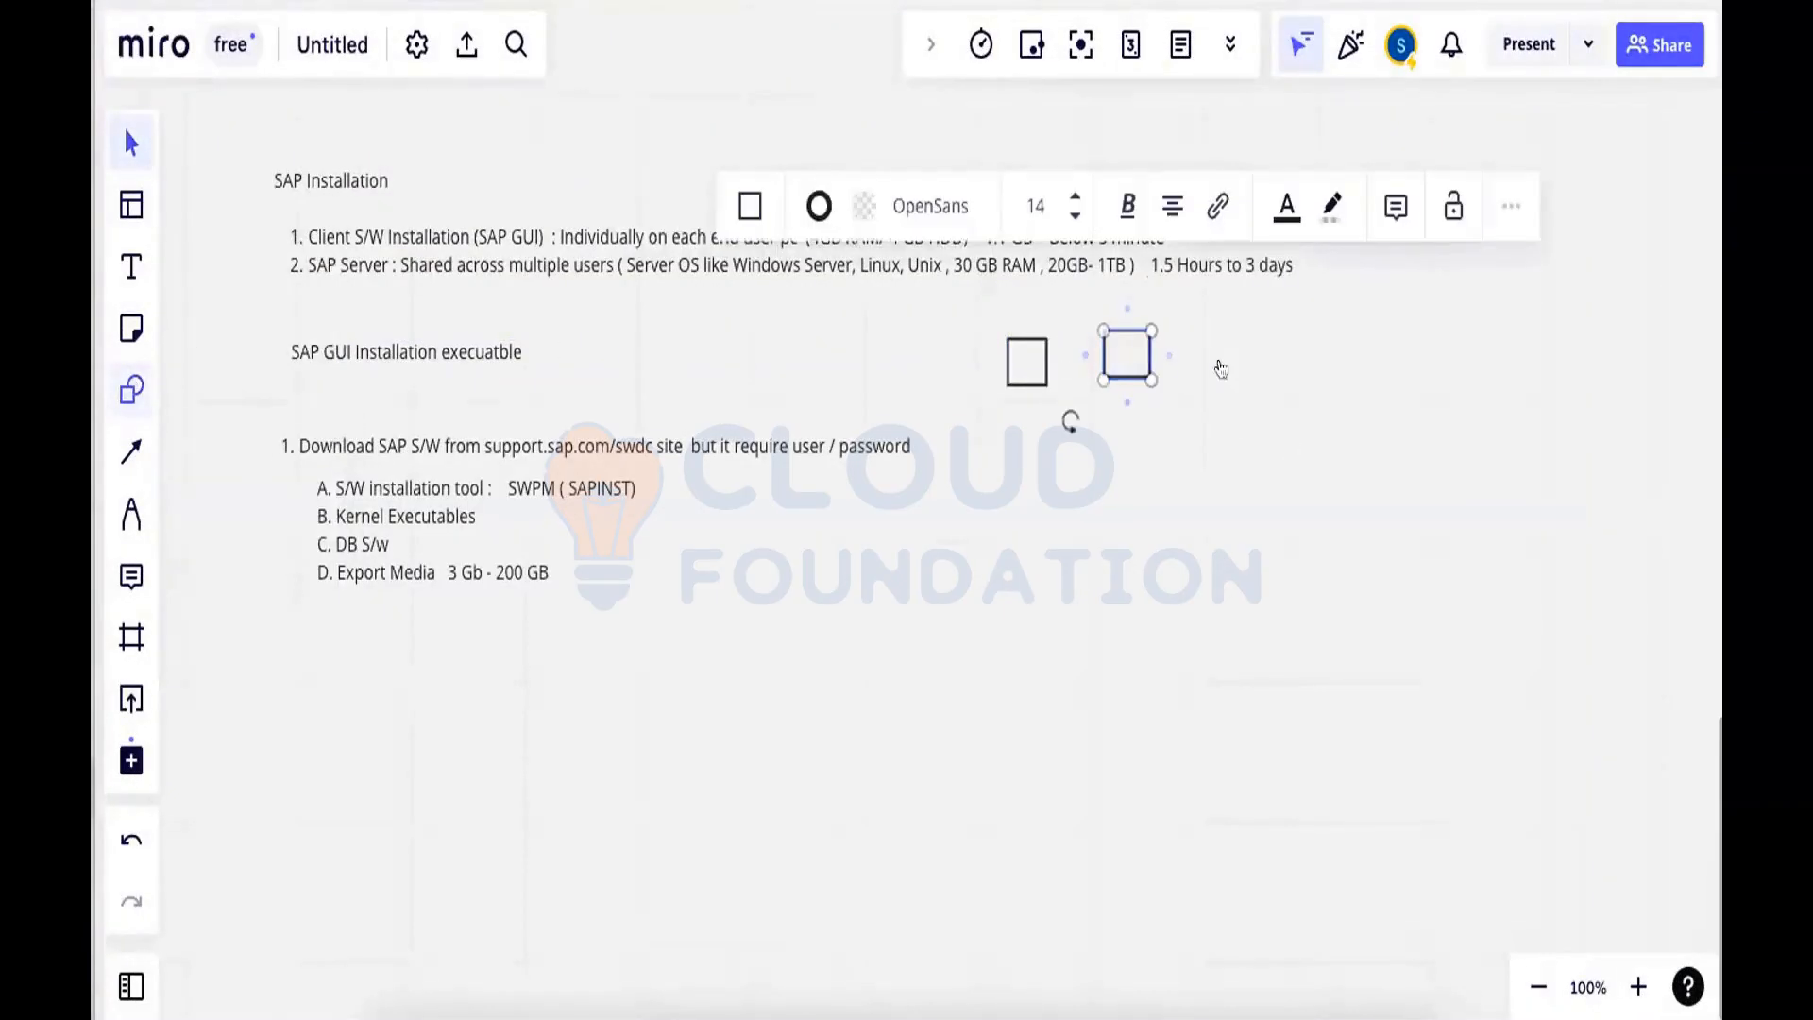
pyautogui.press('s')
pyautogui.moveTo(1204, 322)
pyautogui.mouseDown()
pyautogui.moveTo(1247, 373)
pyautogui.moveTo(1310, 349)
pyautogui.moveTo(1352, 364)
pyautogui.mouseUp()
pyautogui.press('s')
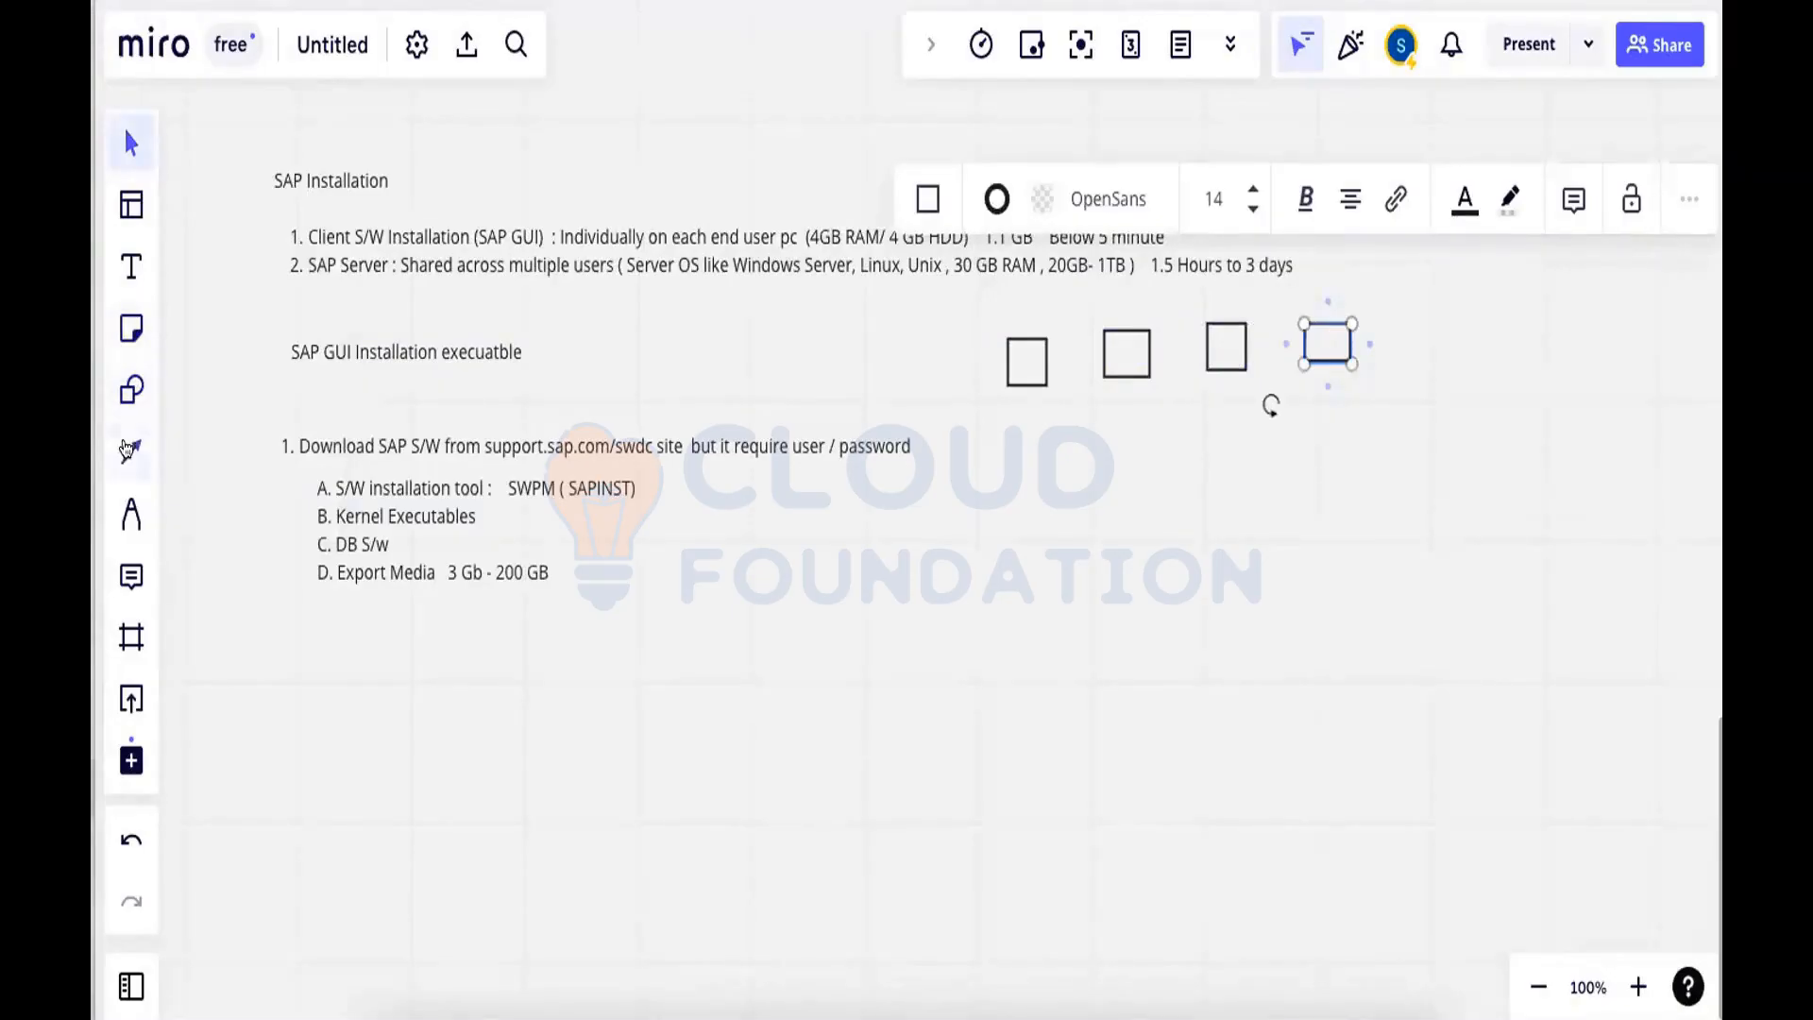
pyautogui.click(130, 450)
pyautogui.moveTo(973, 416)
pyautogui.mouseDown()
pyautogui.moveTo(1226, 422)
pyautogui.moveTo(1358, 393)
pyautogui.moveTo(1390, 409)
pyautogui.mouseUp()
# - Add text: a dotted '--------------' continuation, 'Client PC1', '2', and 'Sapgui' above the first square
pyautogui.press('t')
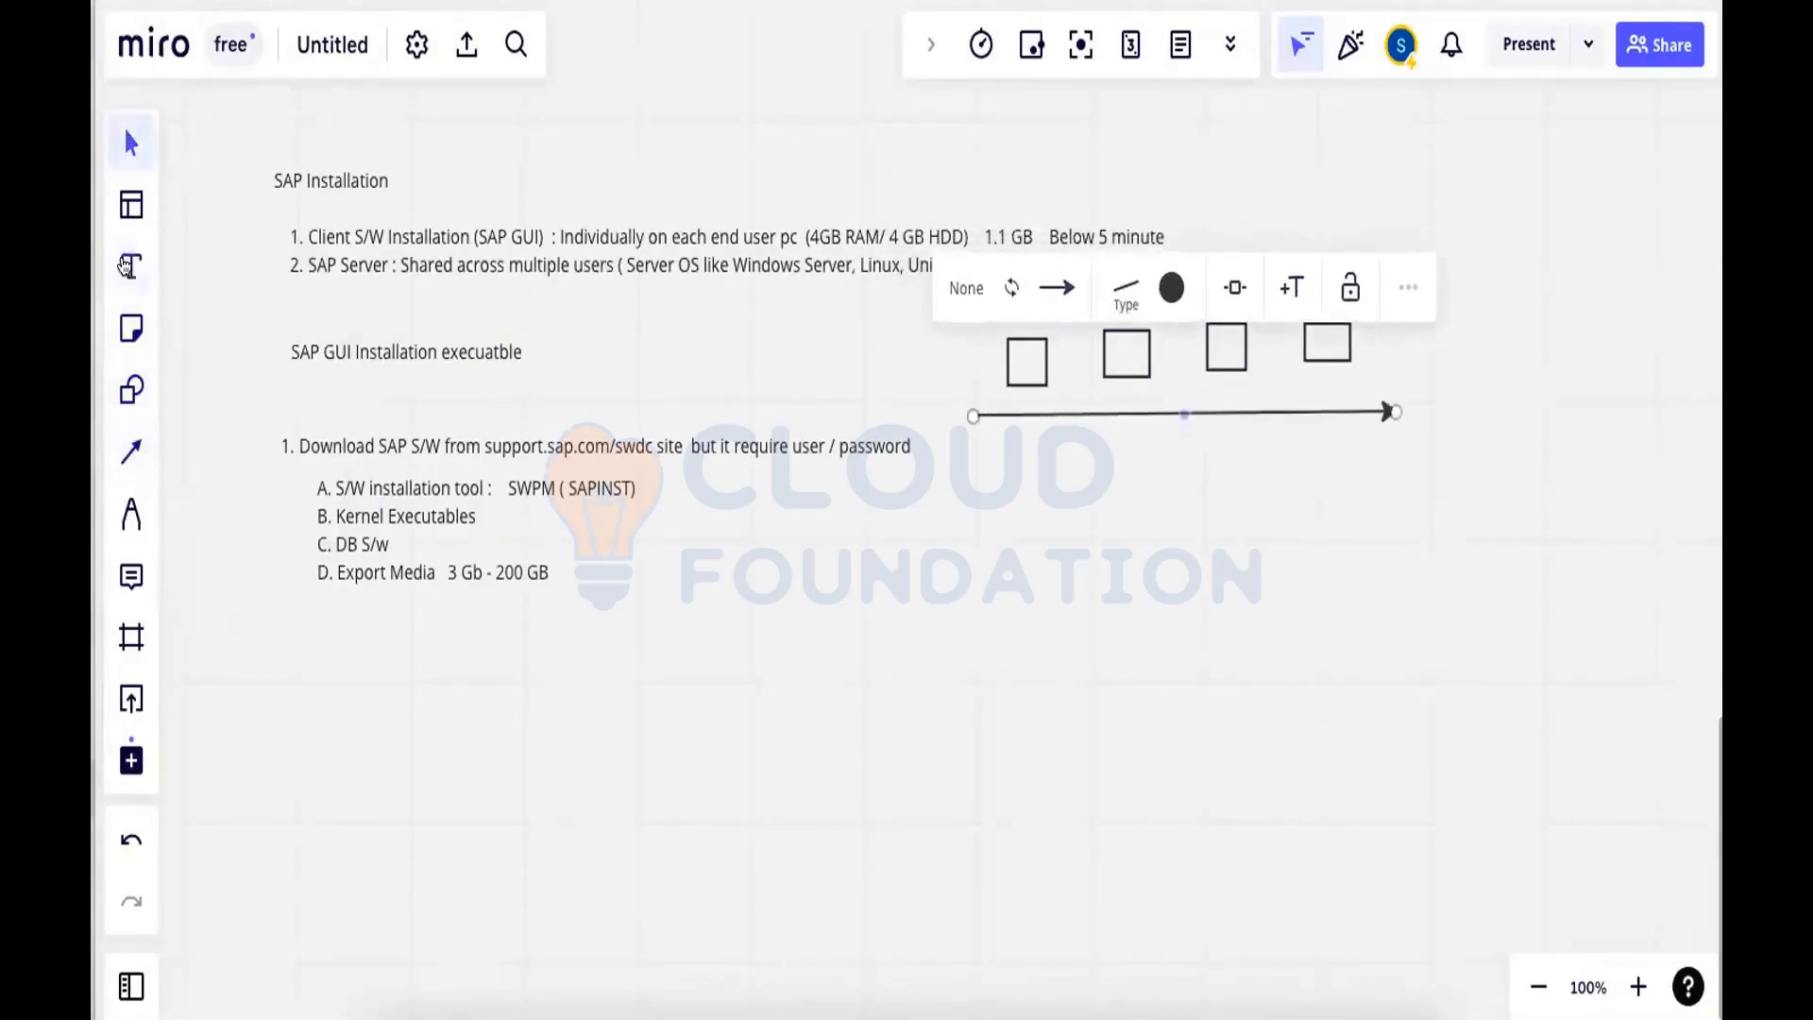
pyautogui.click(1367, 355)
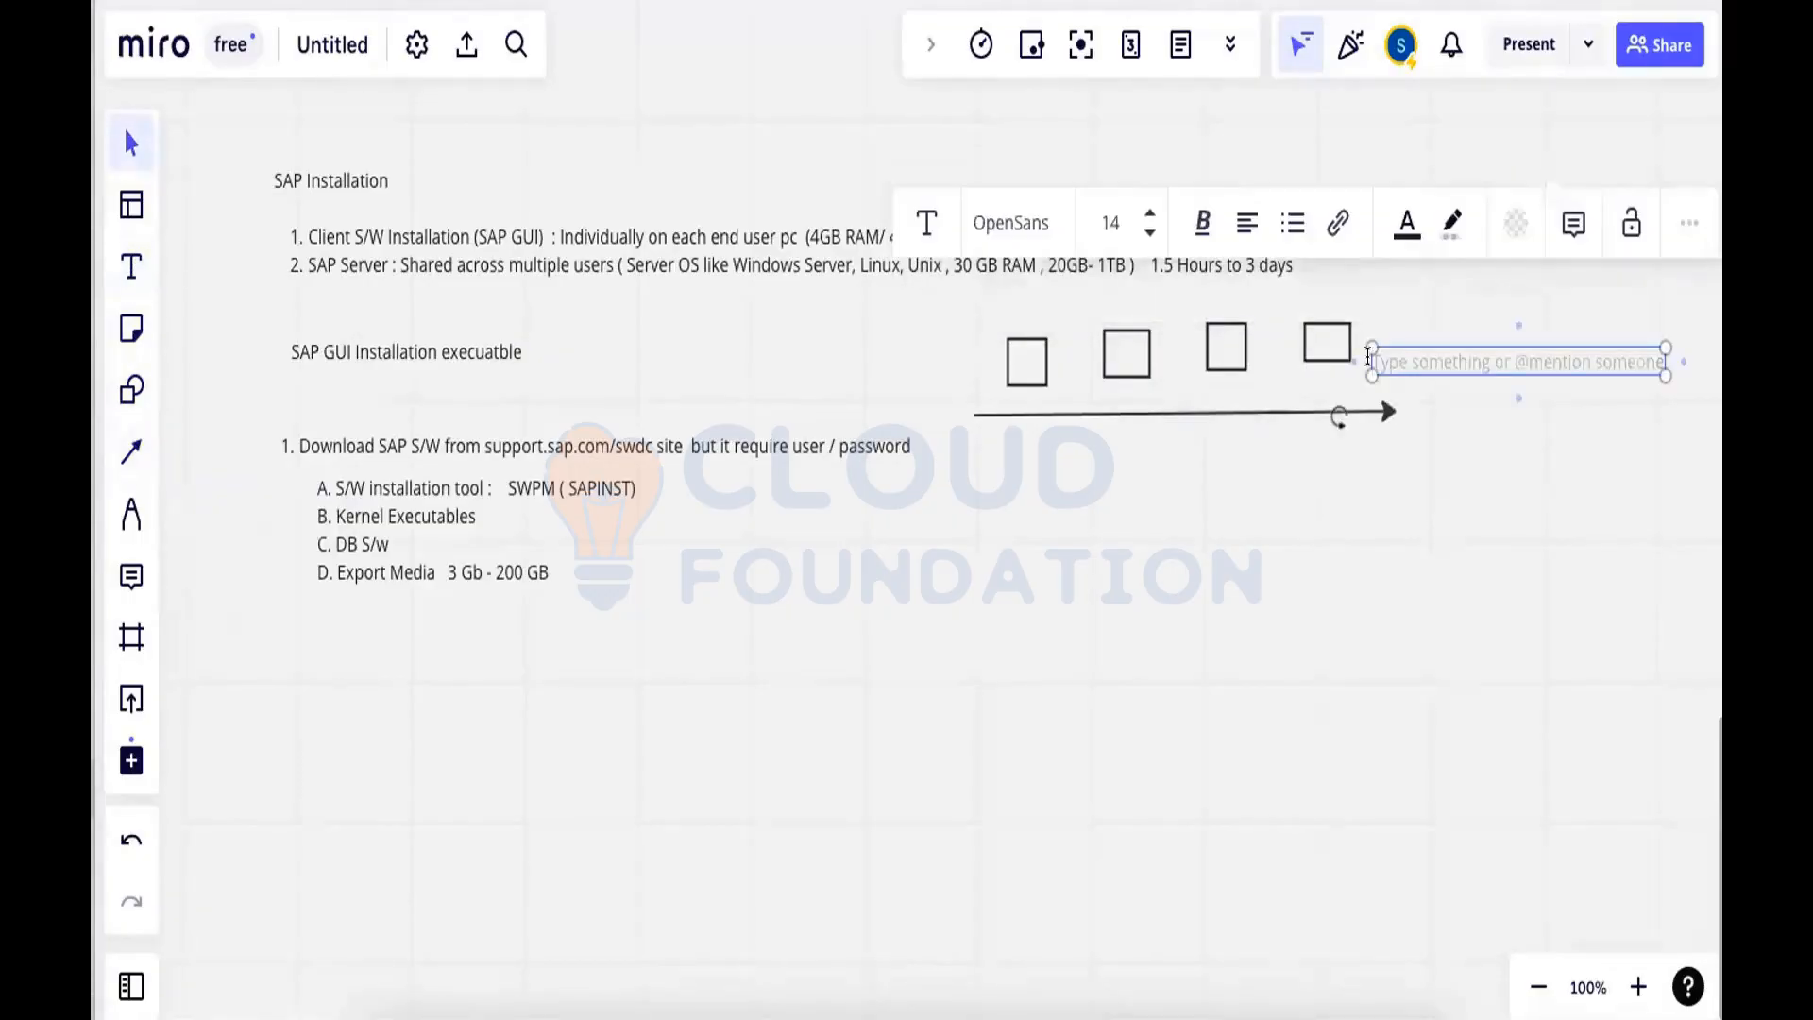
pyautogui.write('--------------')
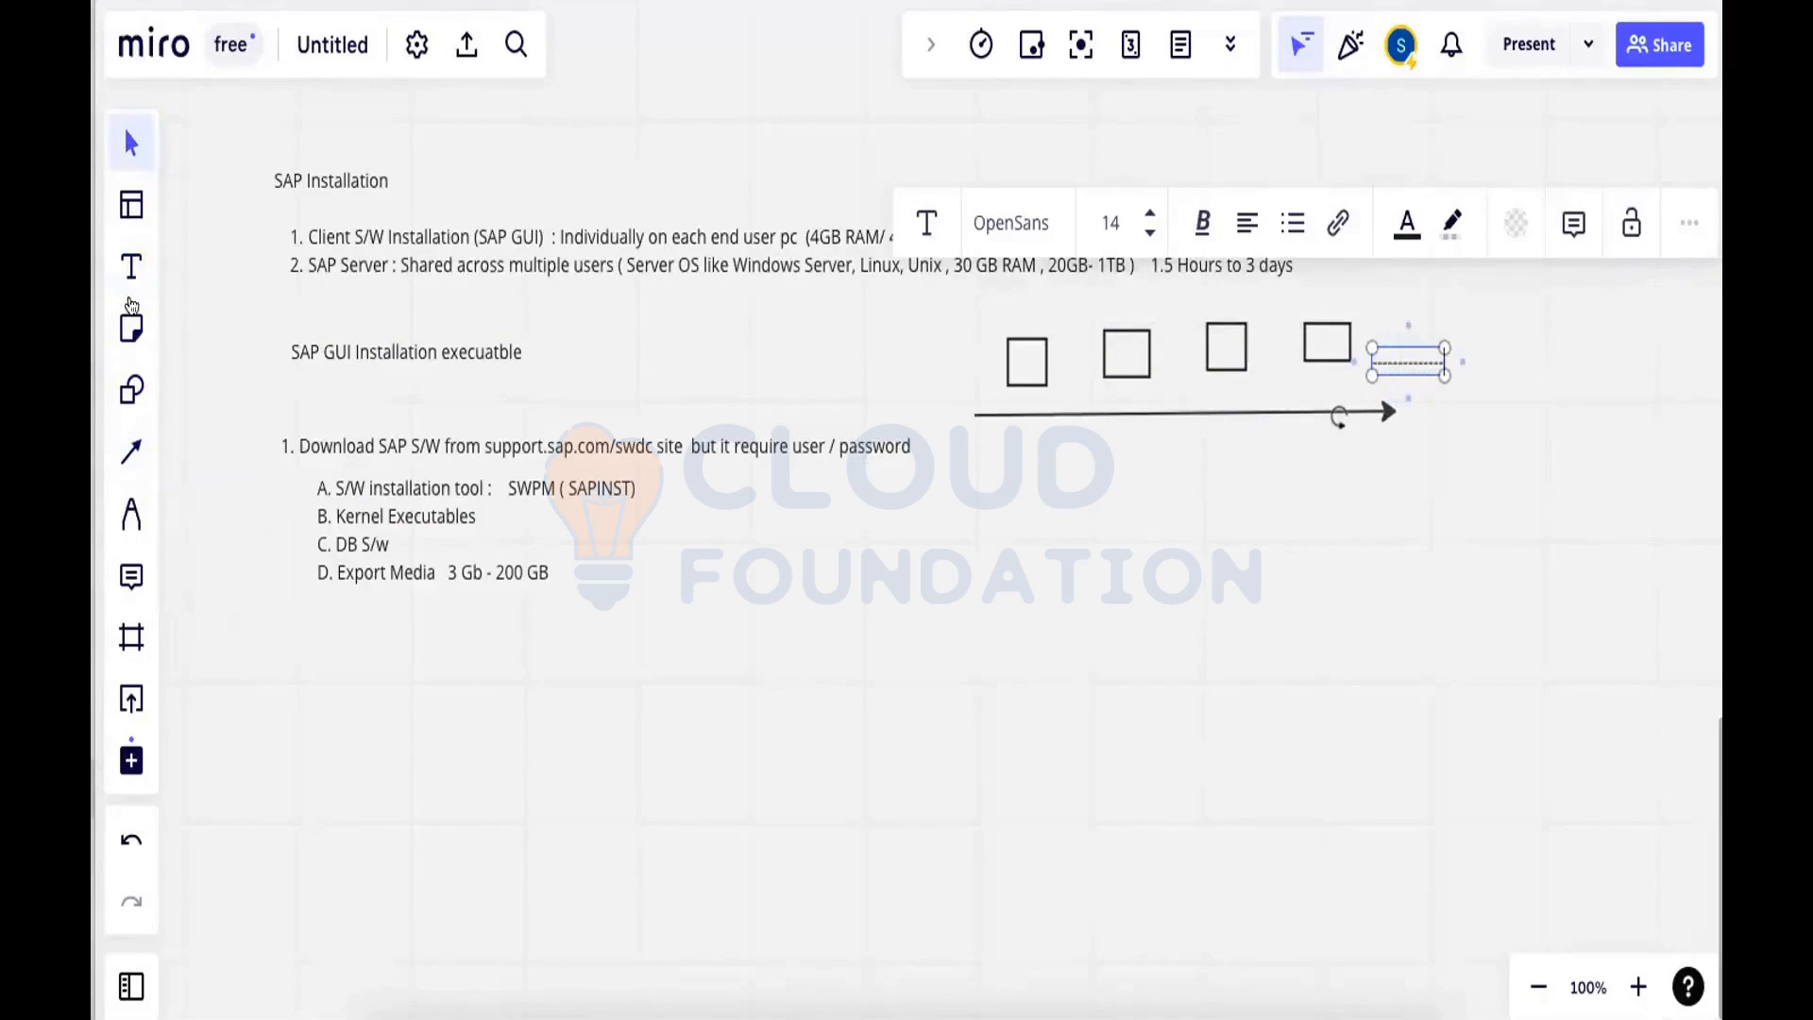
pyautogui.click(131, 267)
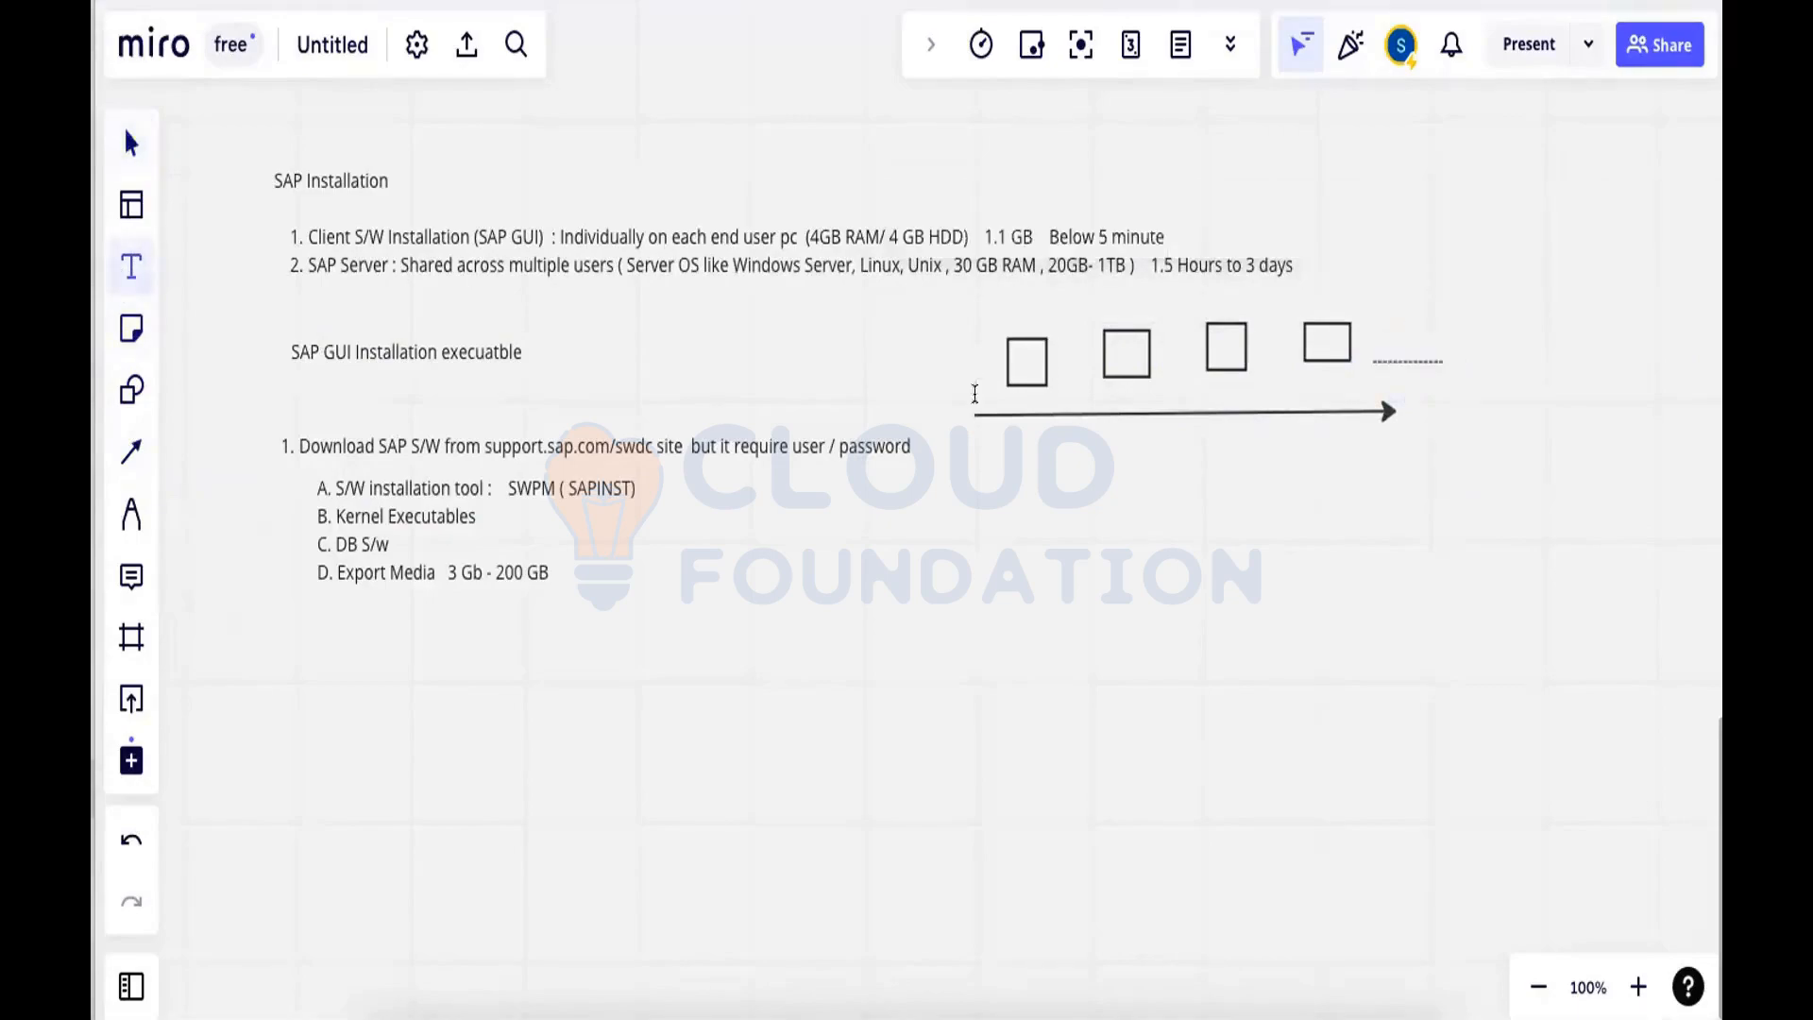
pyautogui.click(975, 393)
pyautogui.write('Client')
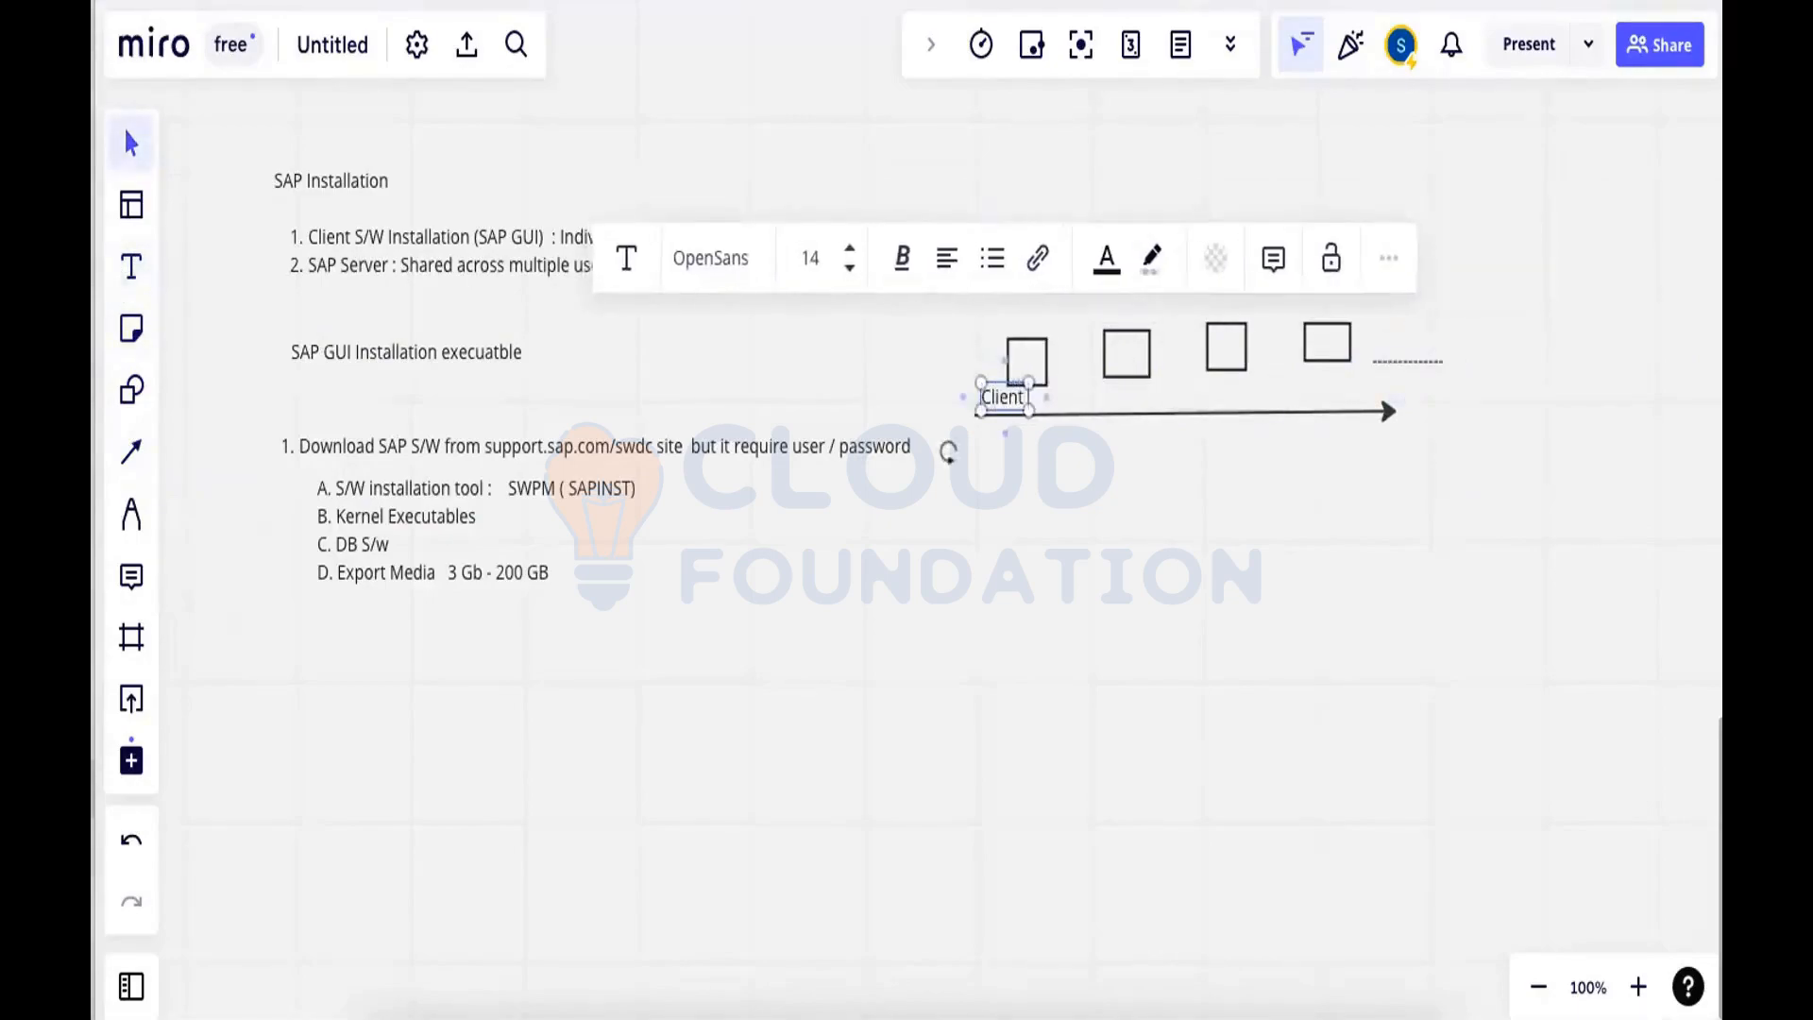
pyautogui.write(' PC1')
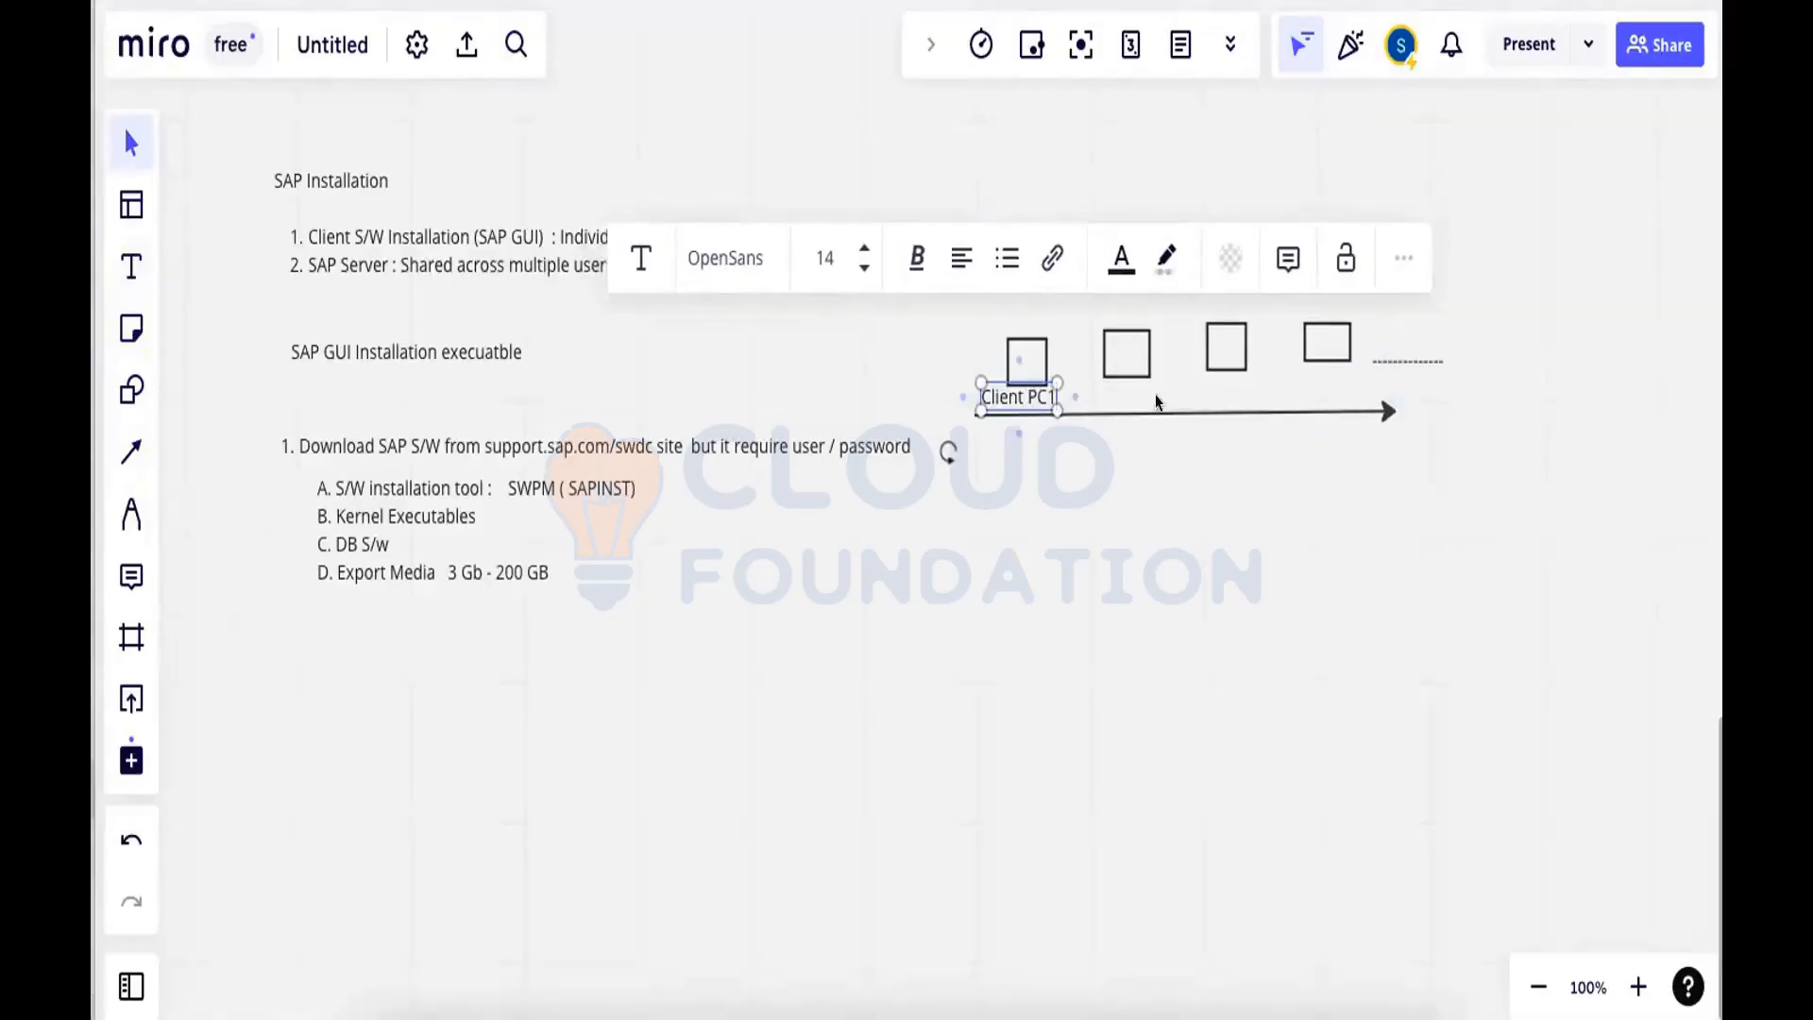
pyautogui.click(1158, 403)
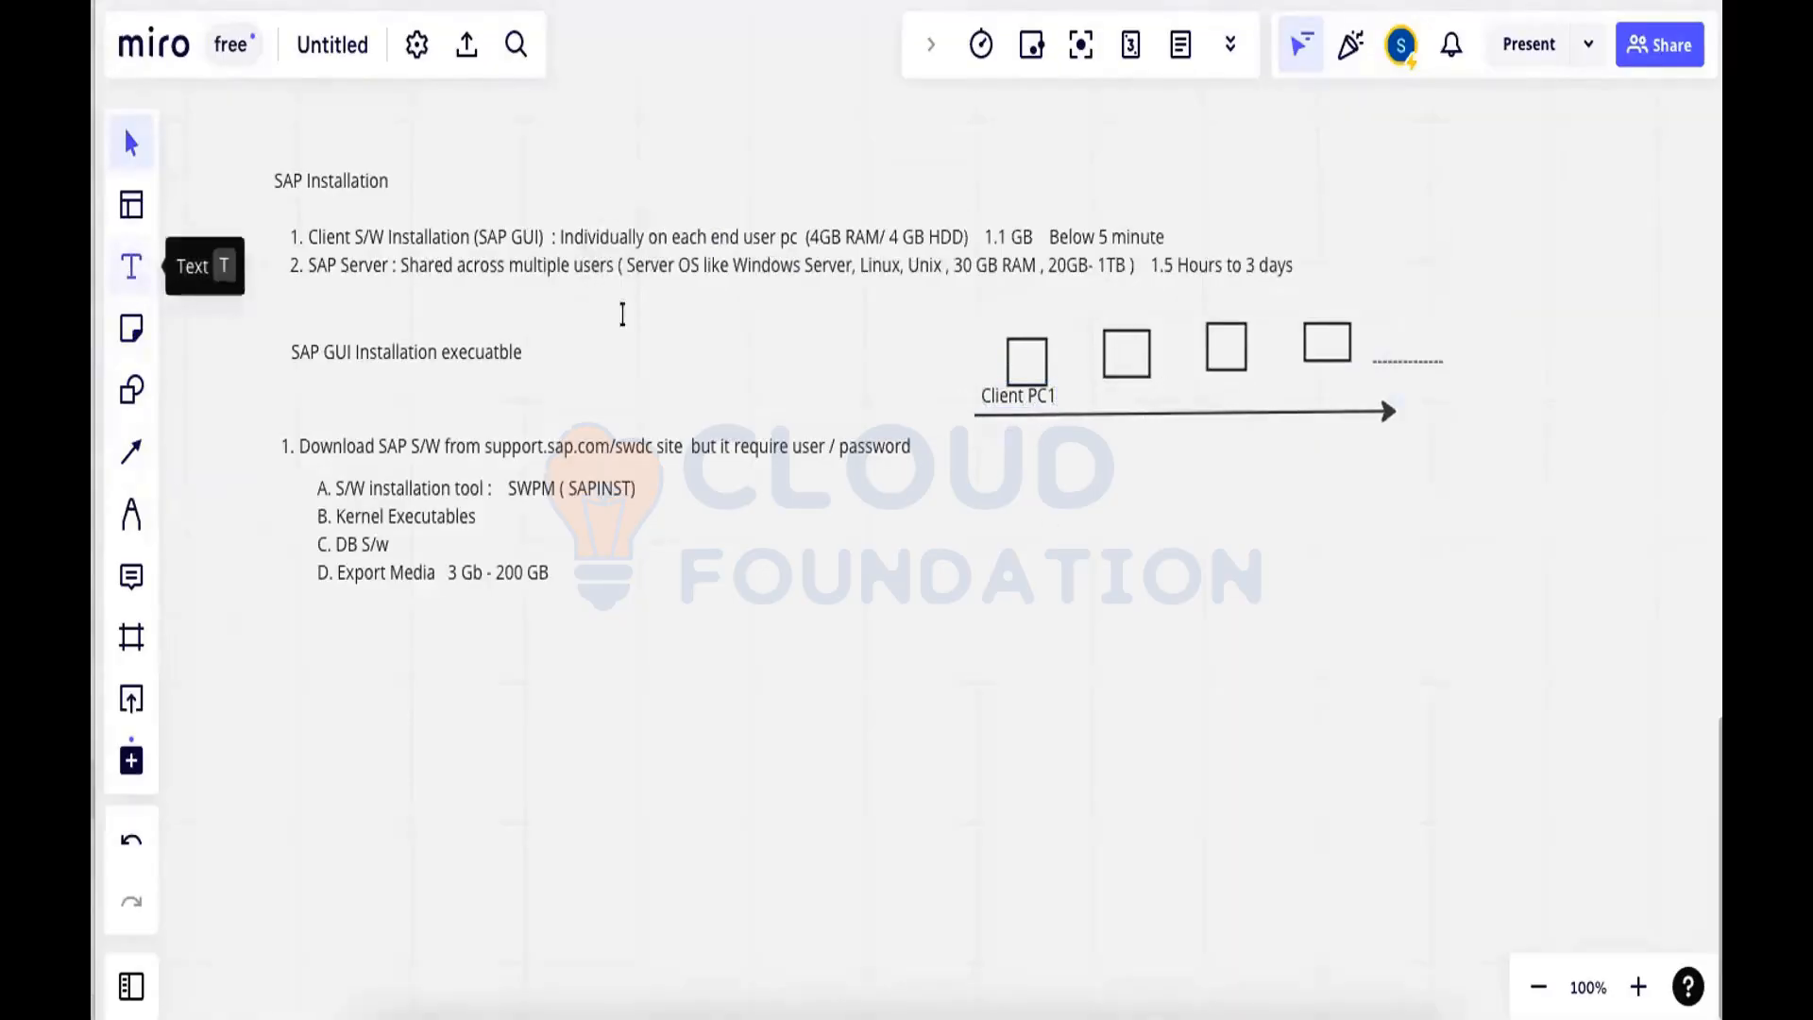
pyautogui.click(1122, 381)
pyautogui.write('2')
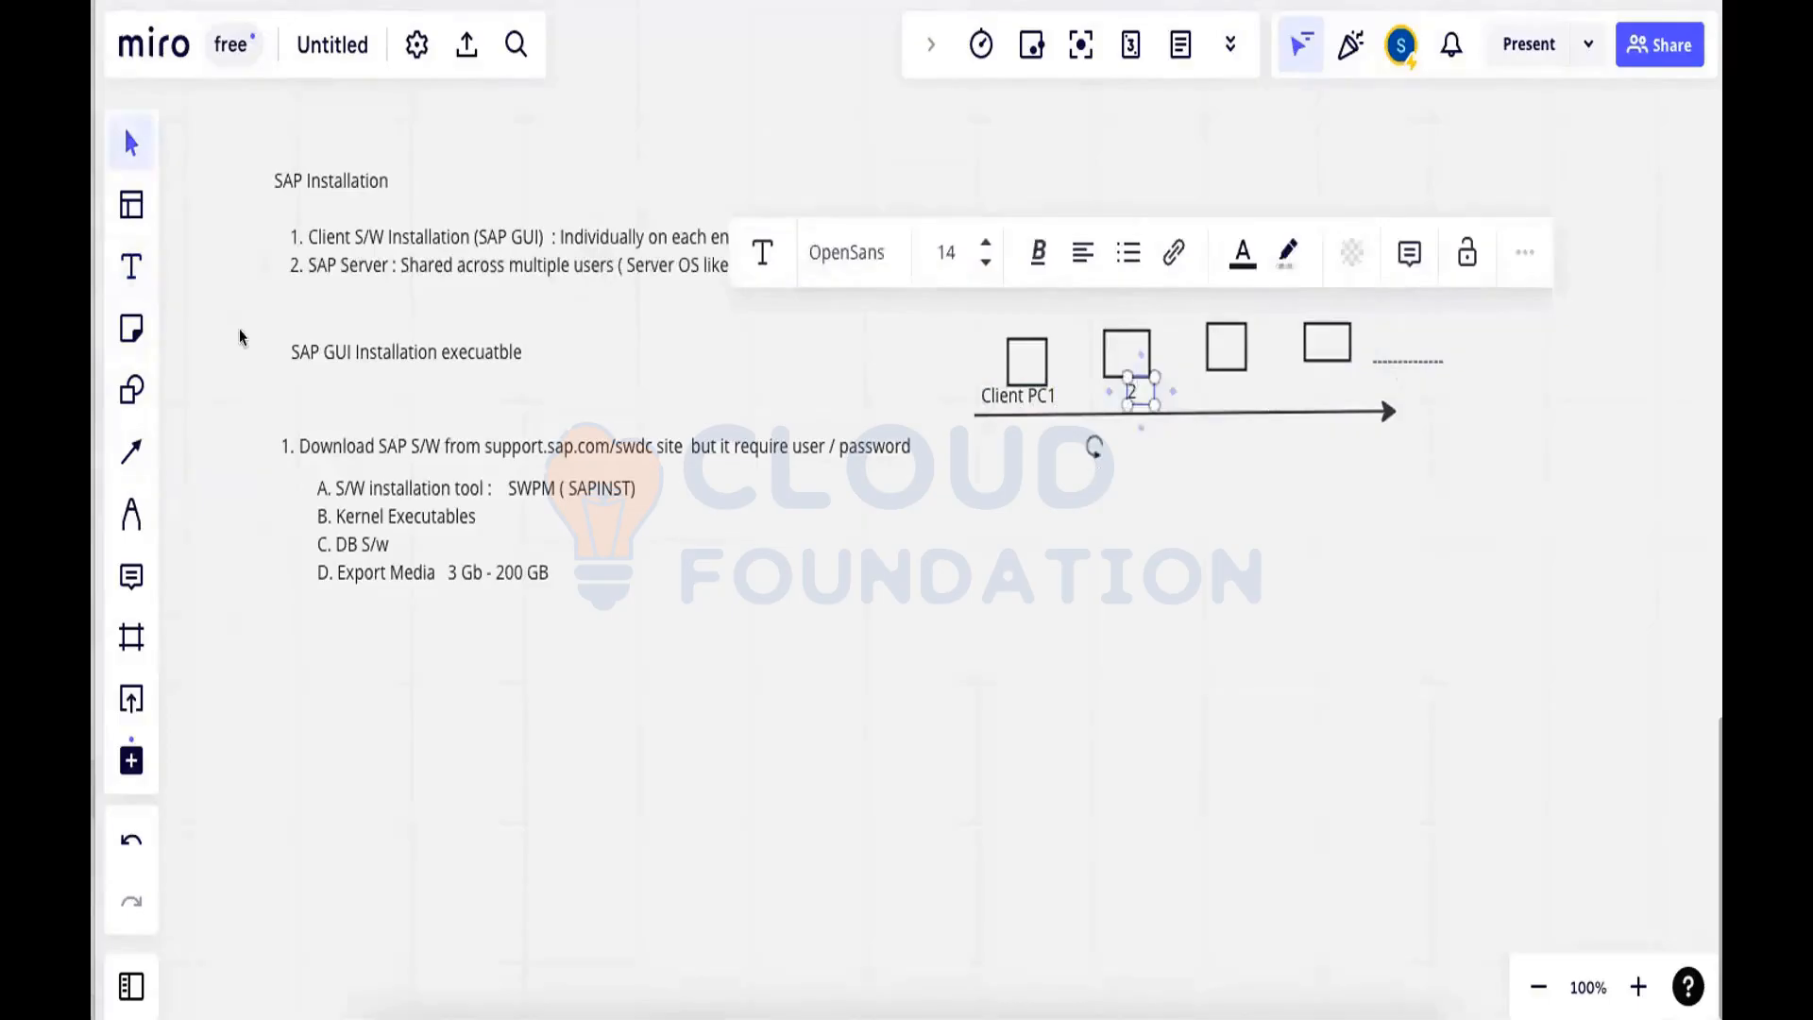
pyautogui.click(131, 267)
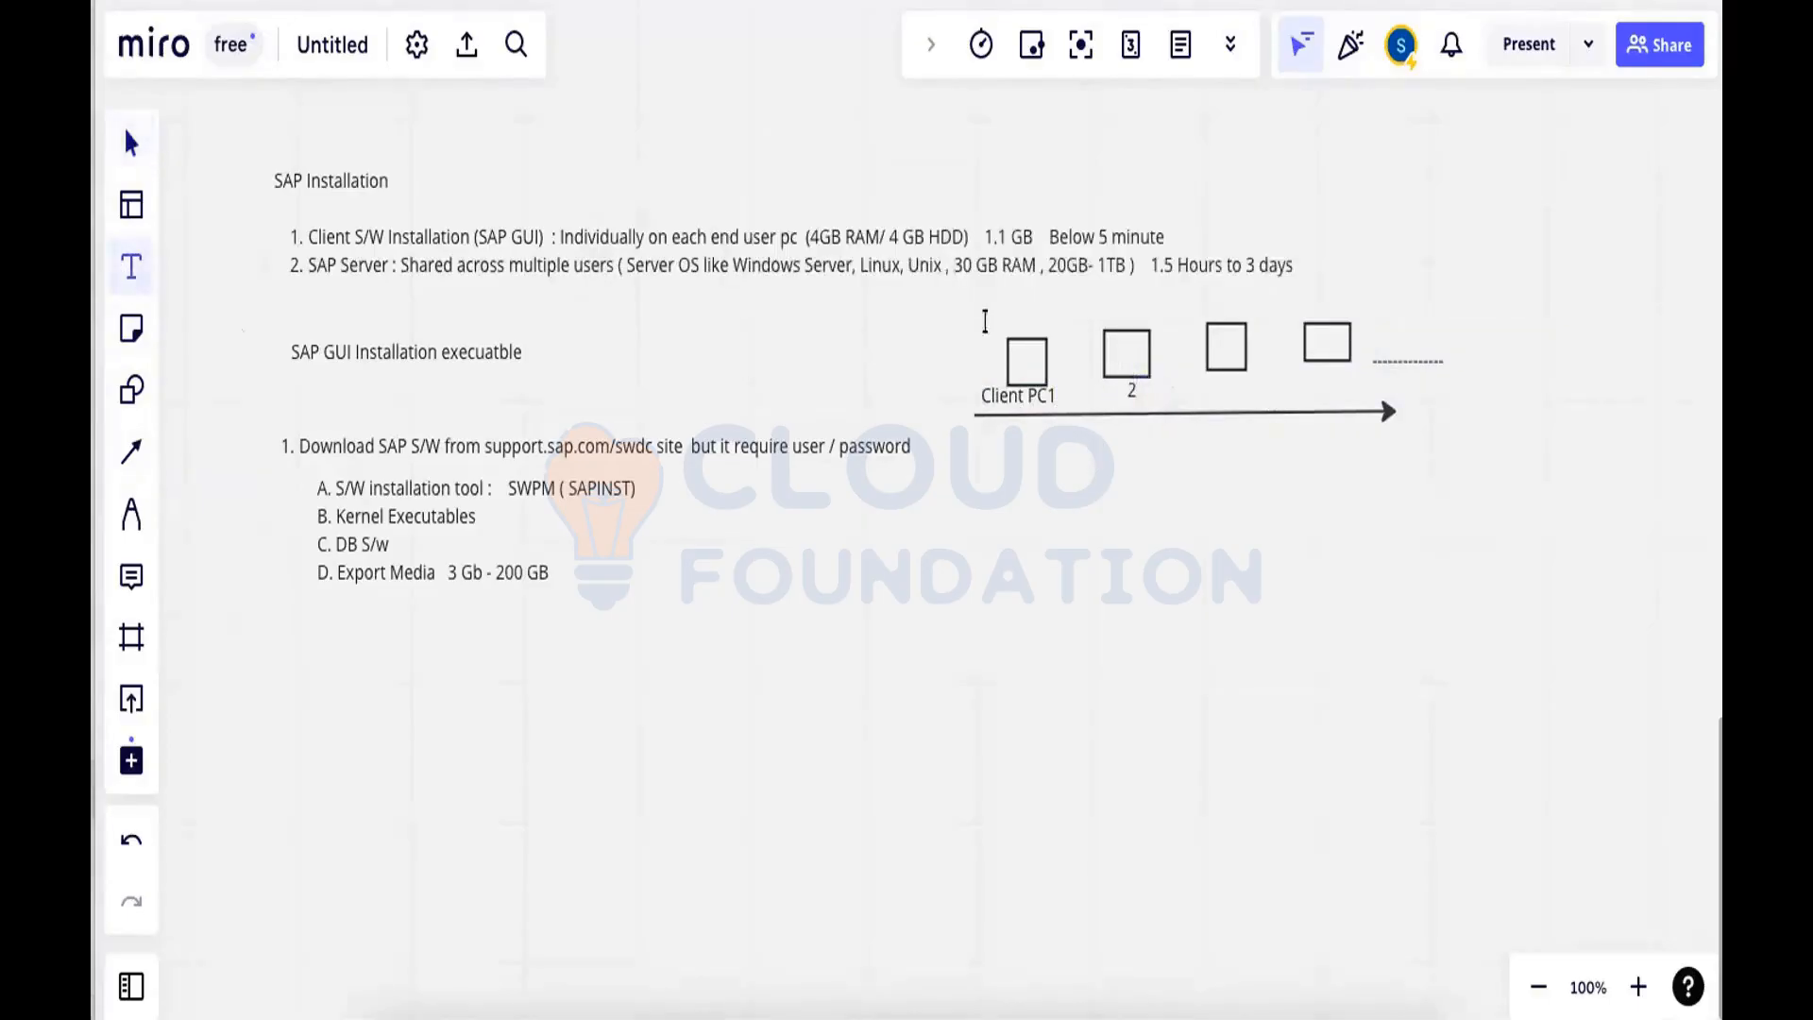
pyautogui.click(985, 321)
pyautogui.write('Sapg')
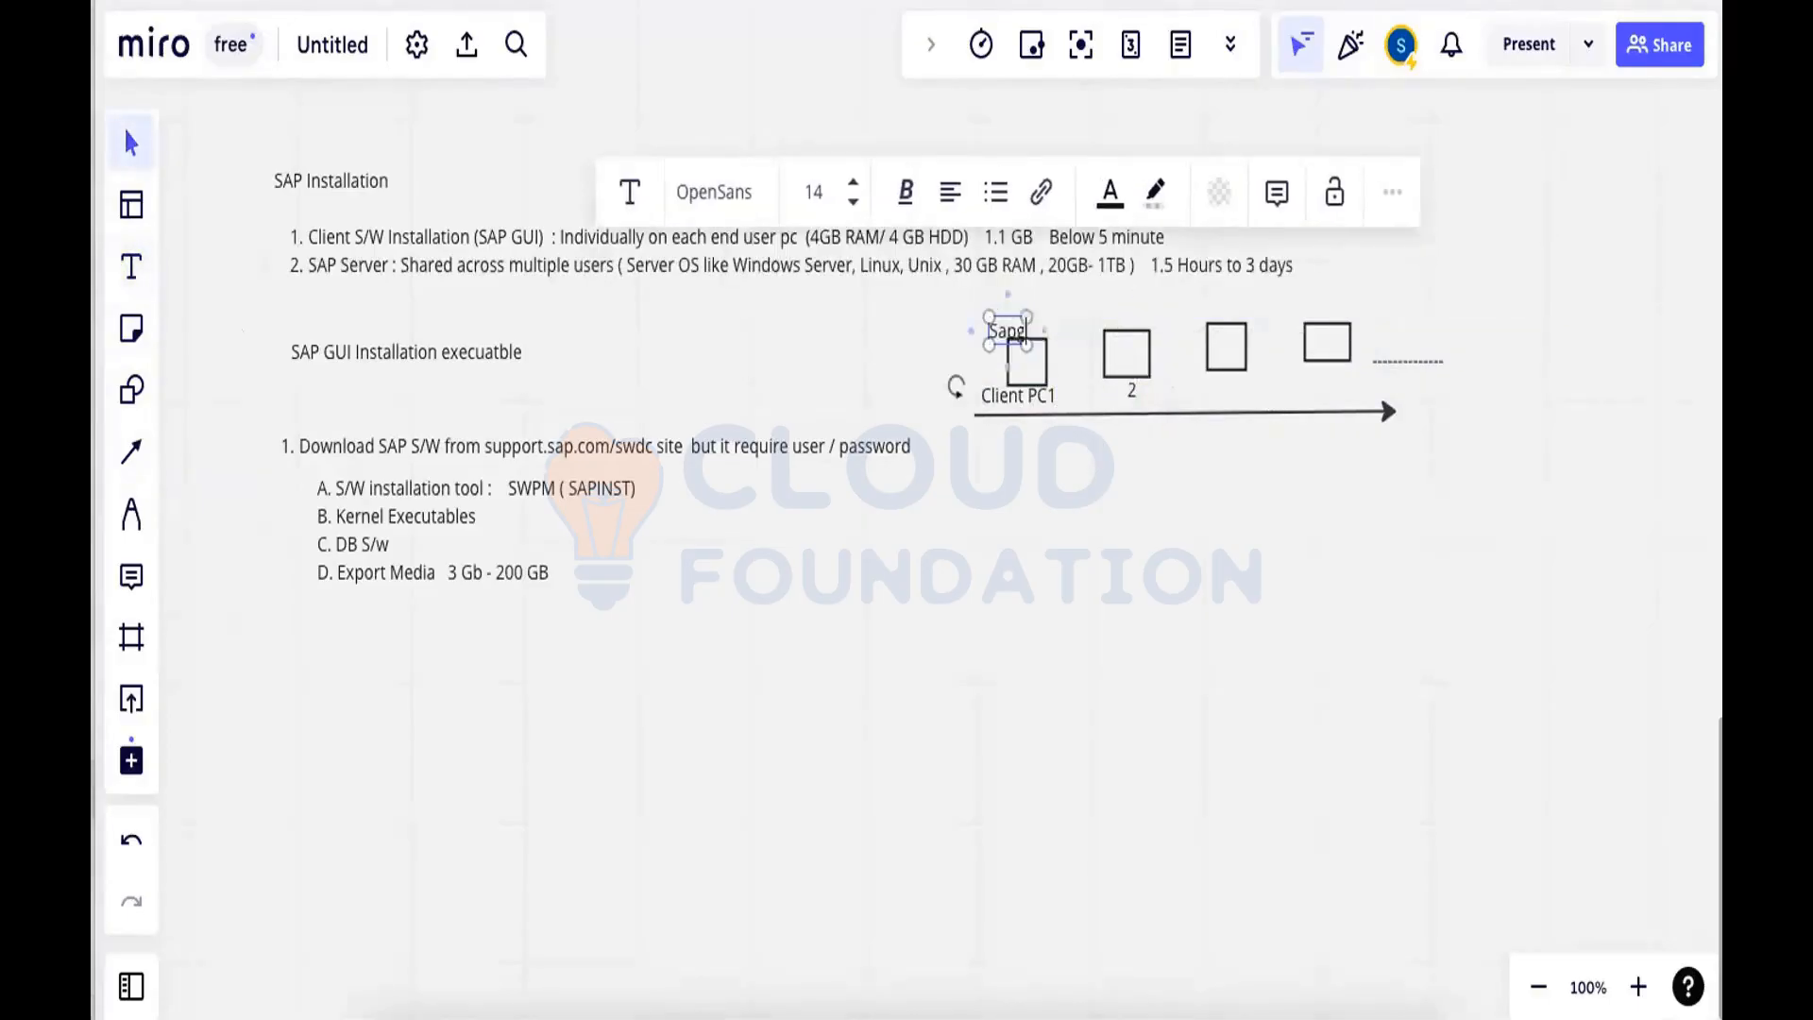
pyautogui.write('ui')
pyautogui.press('Escape')
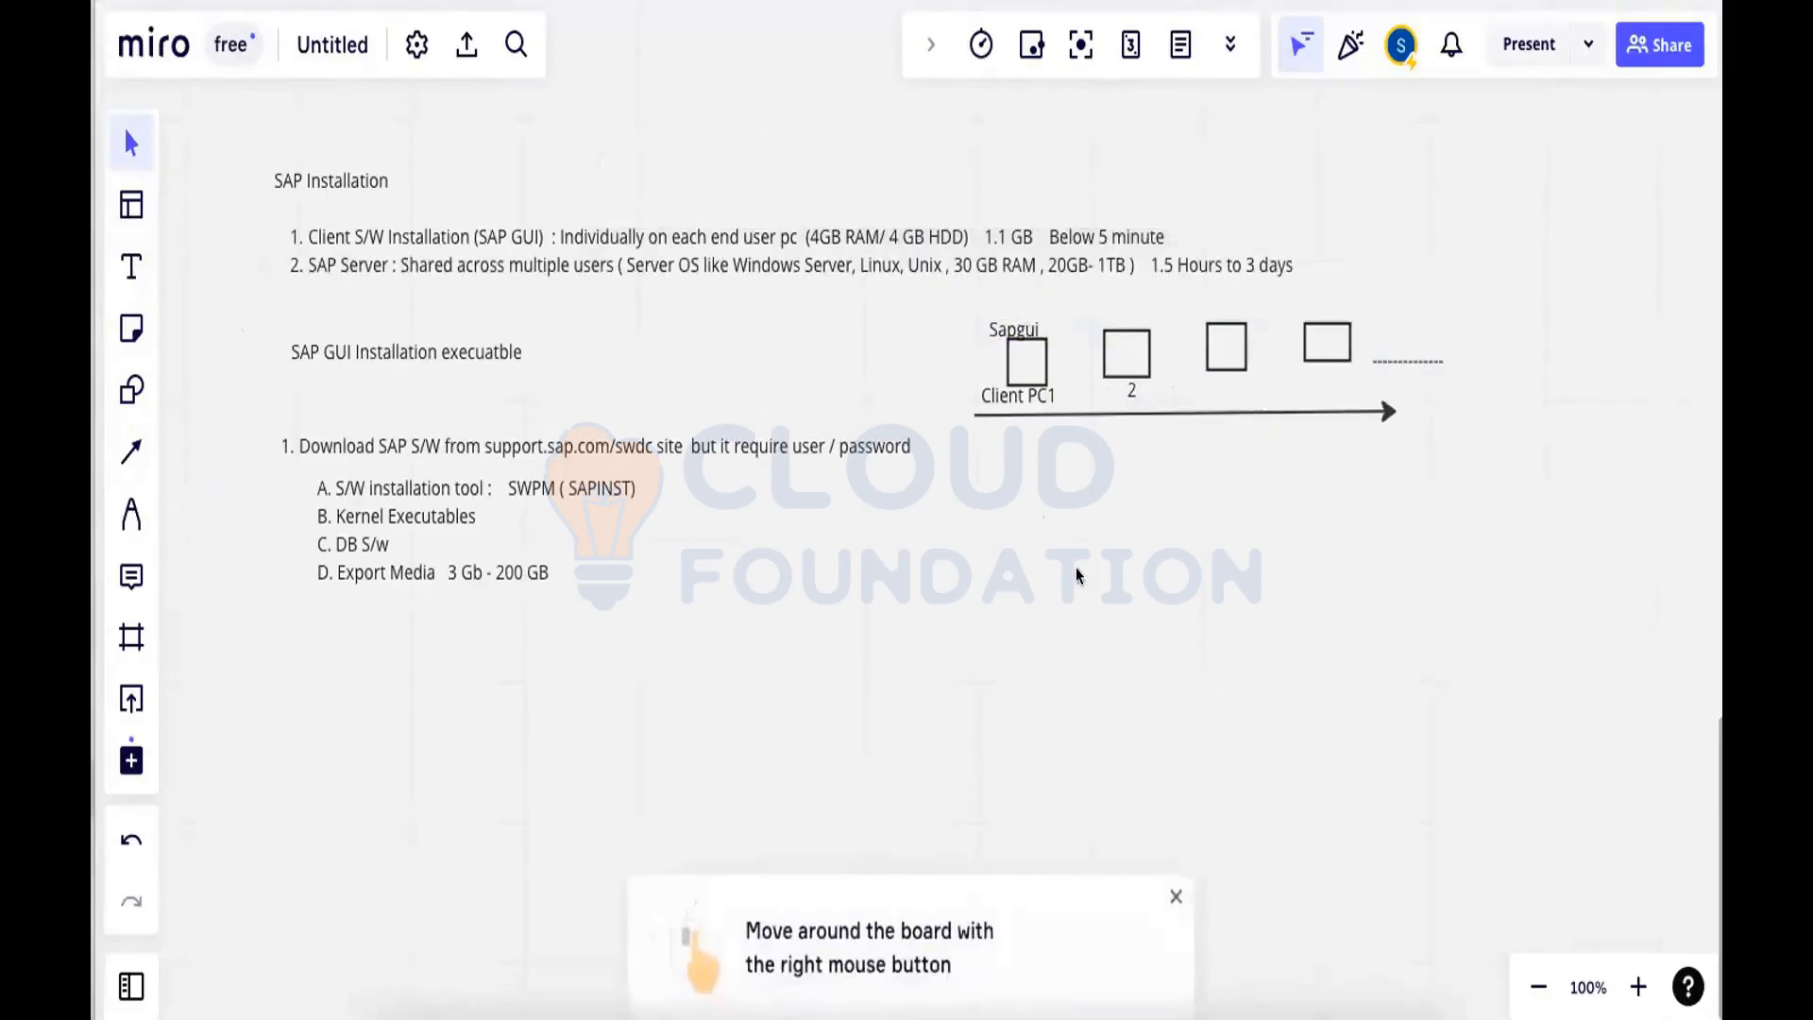
# - Duplicate the first square with its Sapgui and Client PC1 labels and move copies over the next boxes
pyautogui.click(1176, 897)
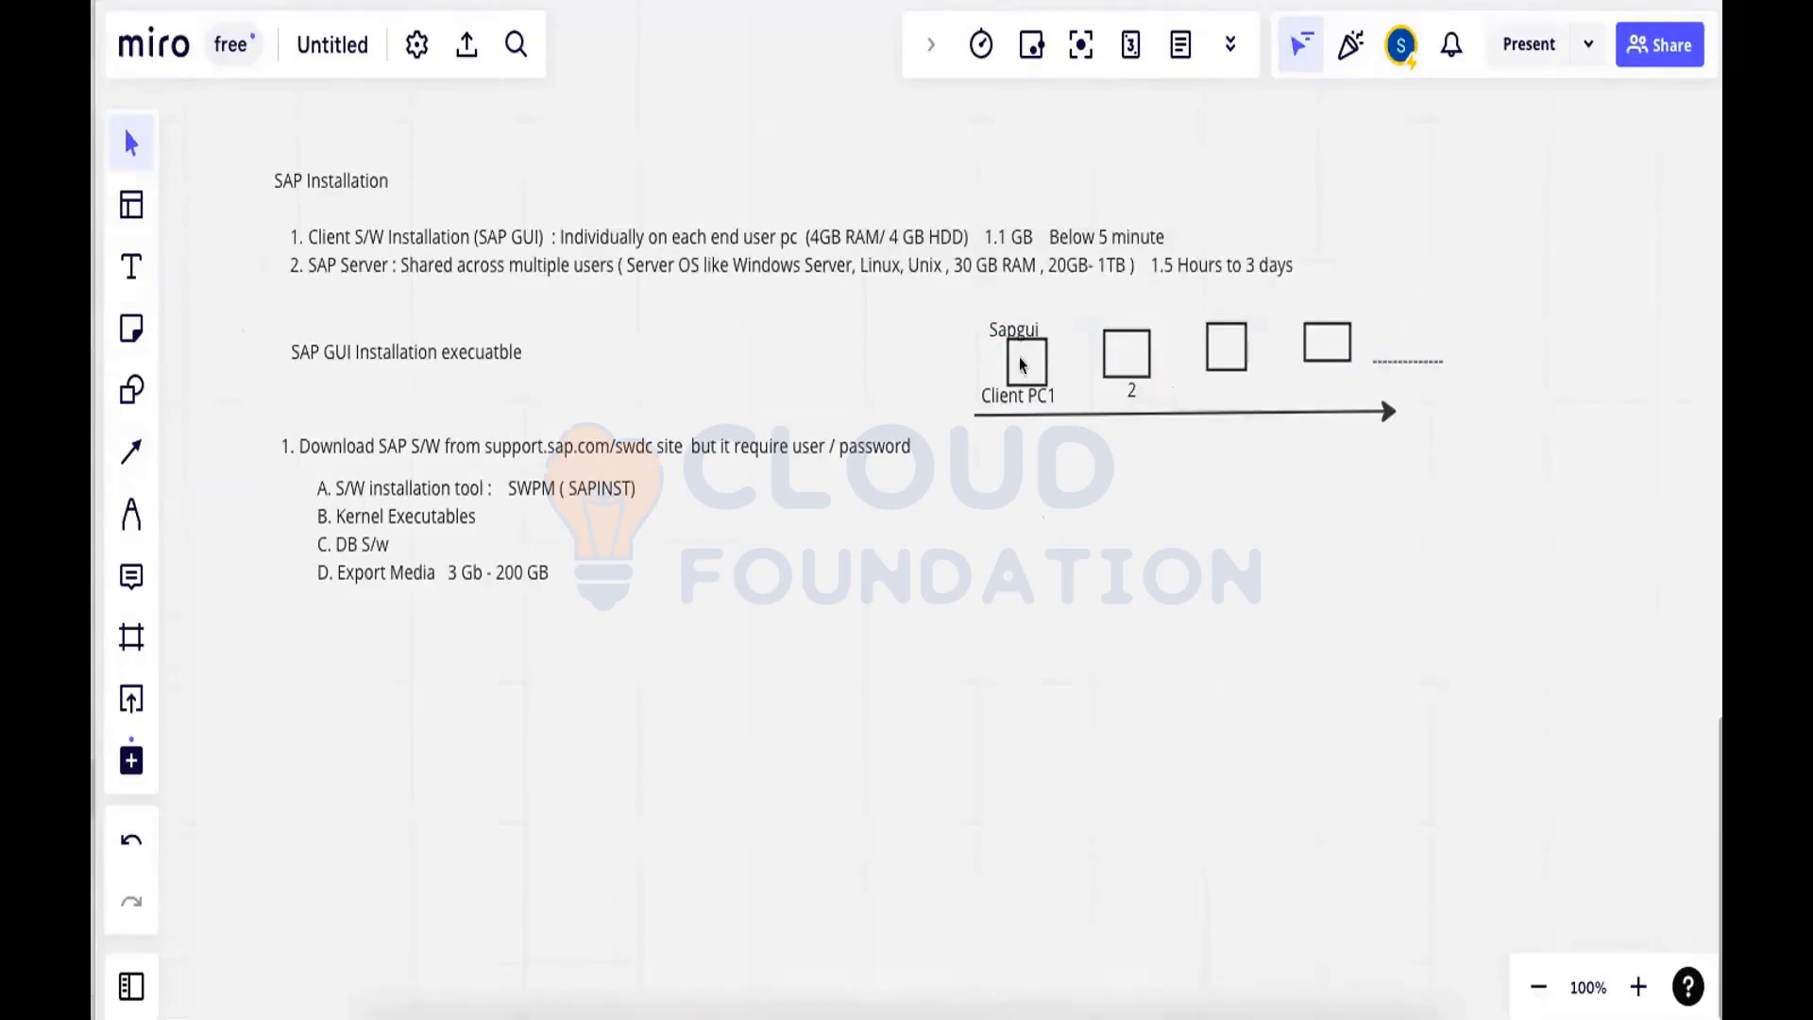
pyautogui.moveTo(965, 308); pyautogui.dragTo(921, 351)
pyautogui.hotkey('ctrl', 'c')
pyautogui.hotkey('ctrl', 'v')
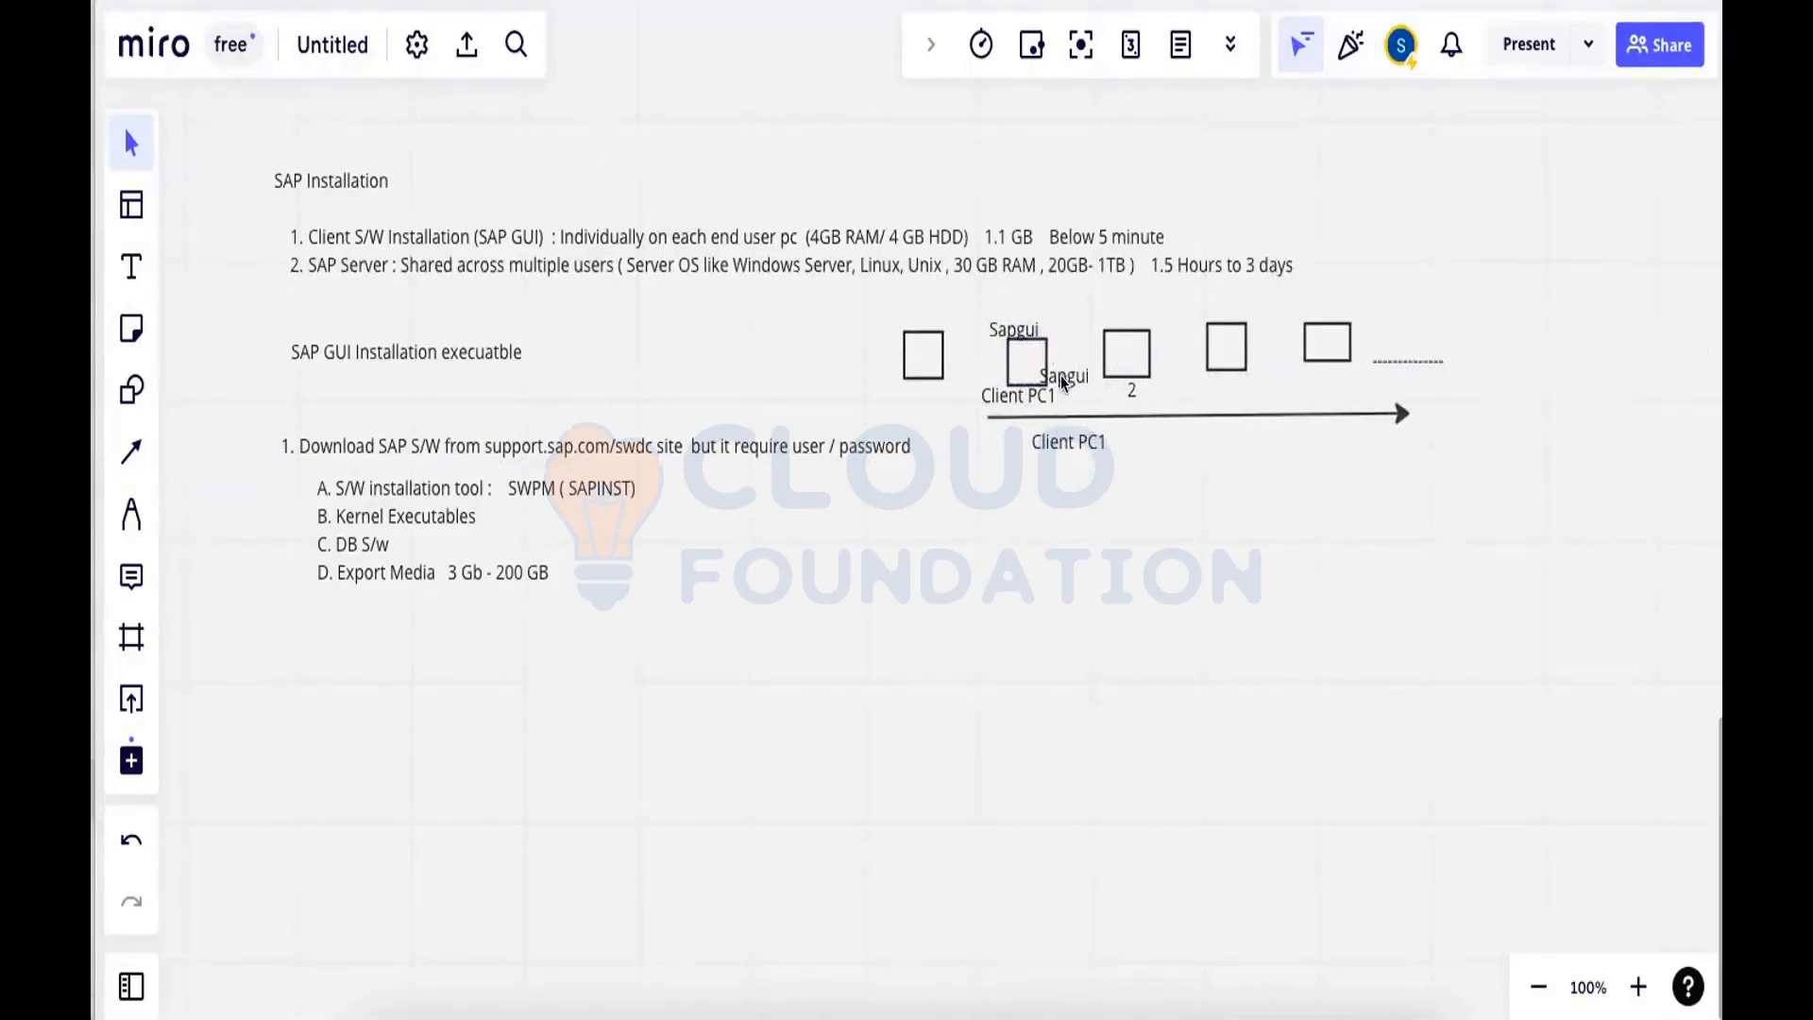
pyautogui.moveTo(1058, 383); pyautogui.dragTo(1122, 316)
pyautogui.moveTo(1066, 446); pyautogui.dragTo(1098, 395)
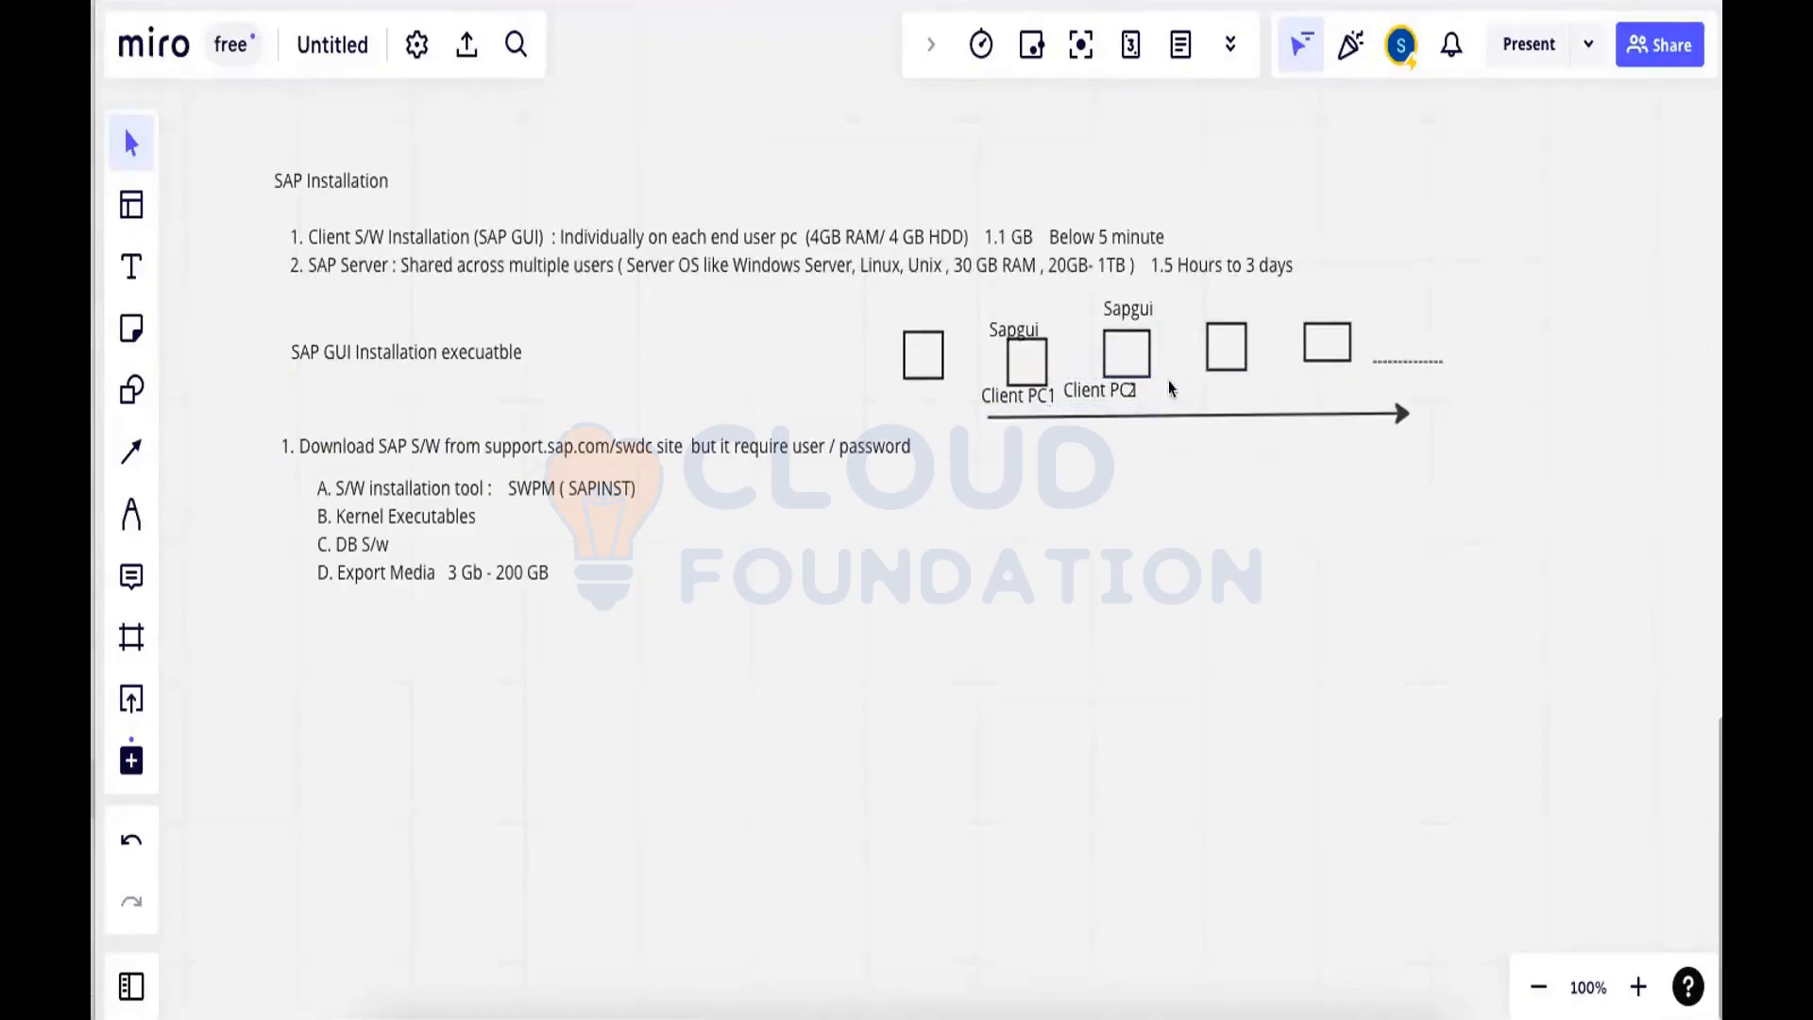
pyautogui.click(1124, 388)
pyautogui.moveTo(1134, 390); pyautogui.dragTo(1258, 395)
# - Change the copied label to 'Client PC3' and extend the arrow's start further left
pyautogui.doubleClick(1258, 392)
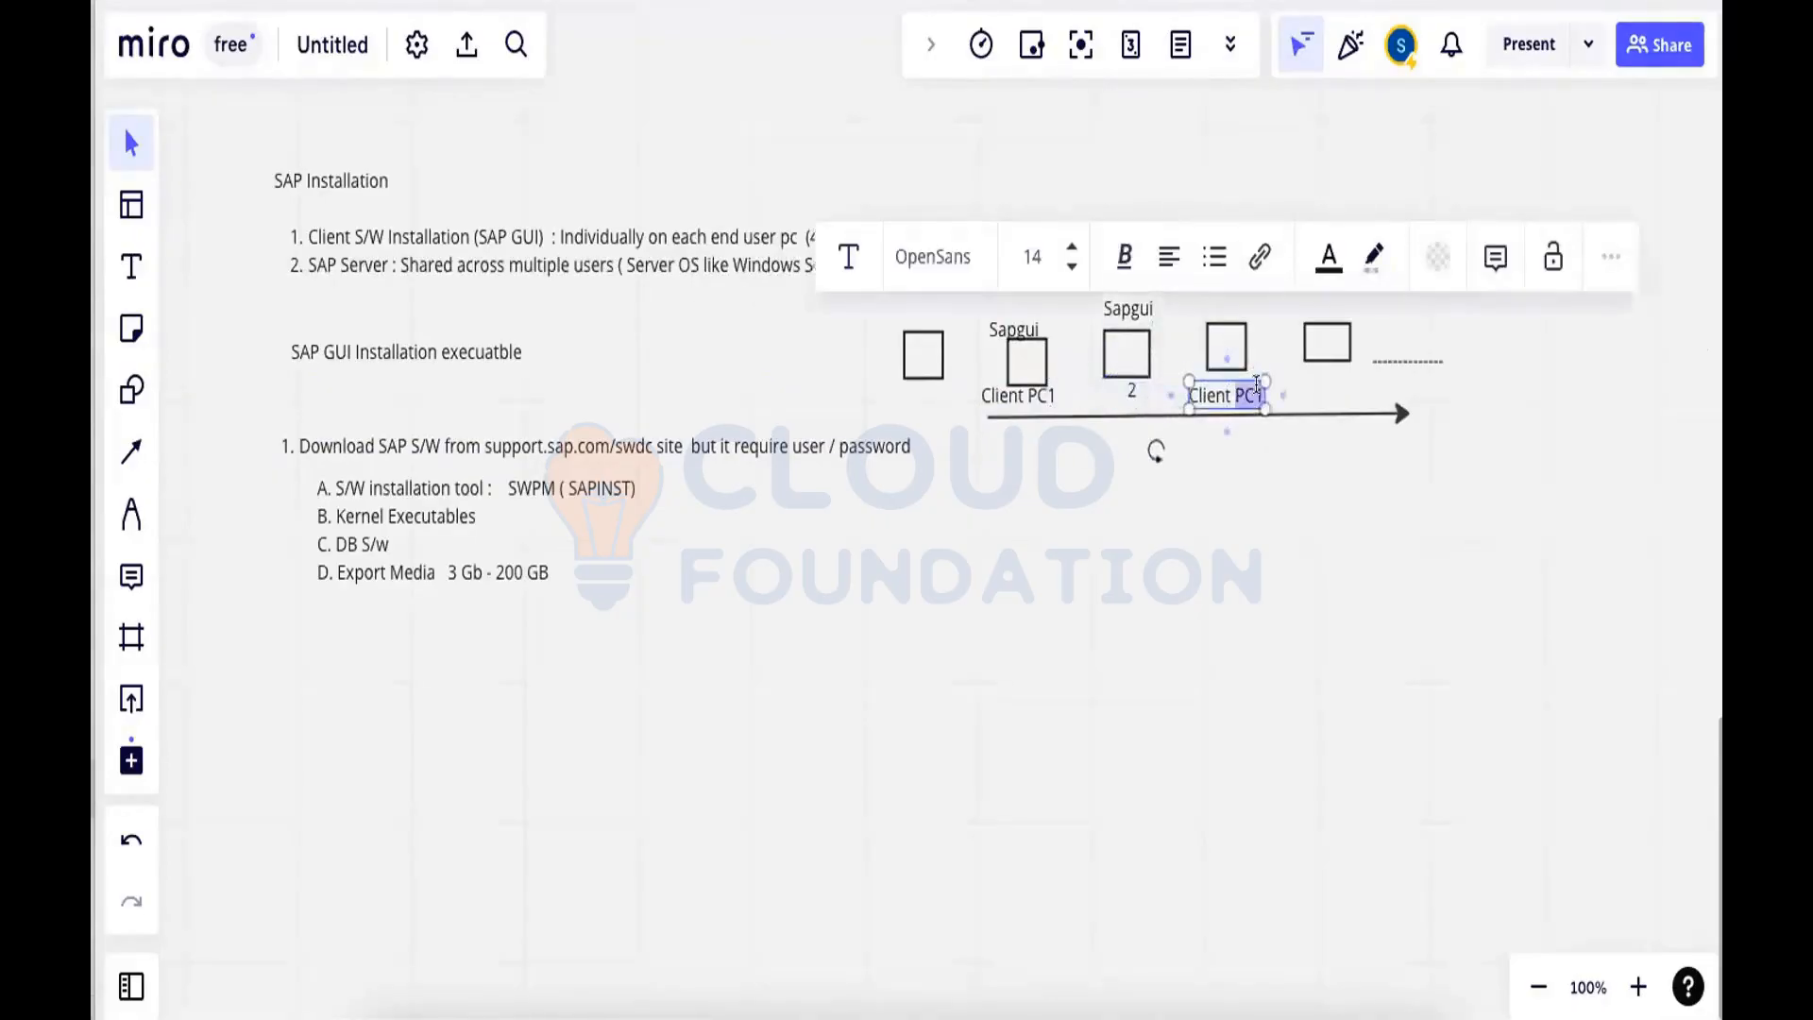
pyautogui.click(1258, 389)
pyautogui.press('BackSpace')
pyautogui.write('3')
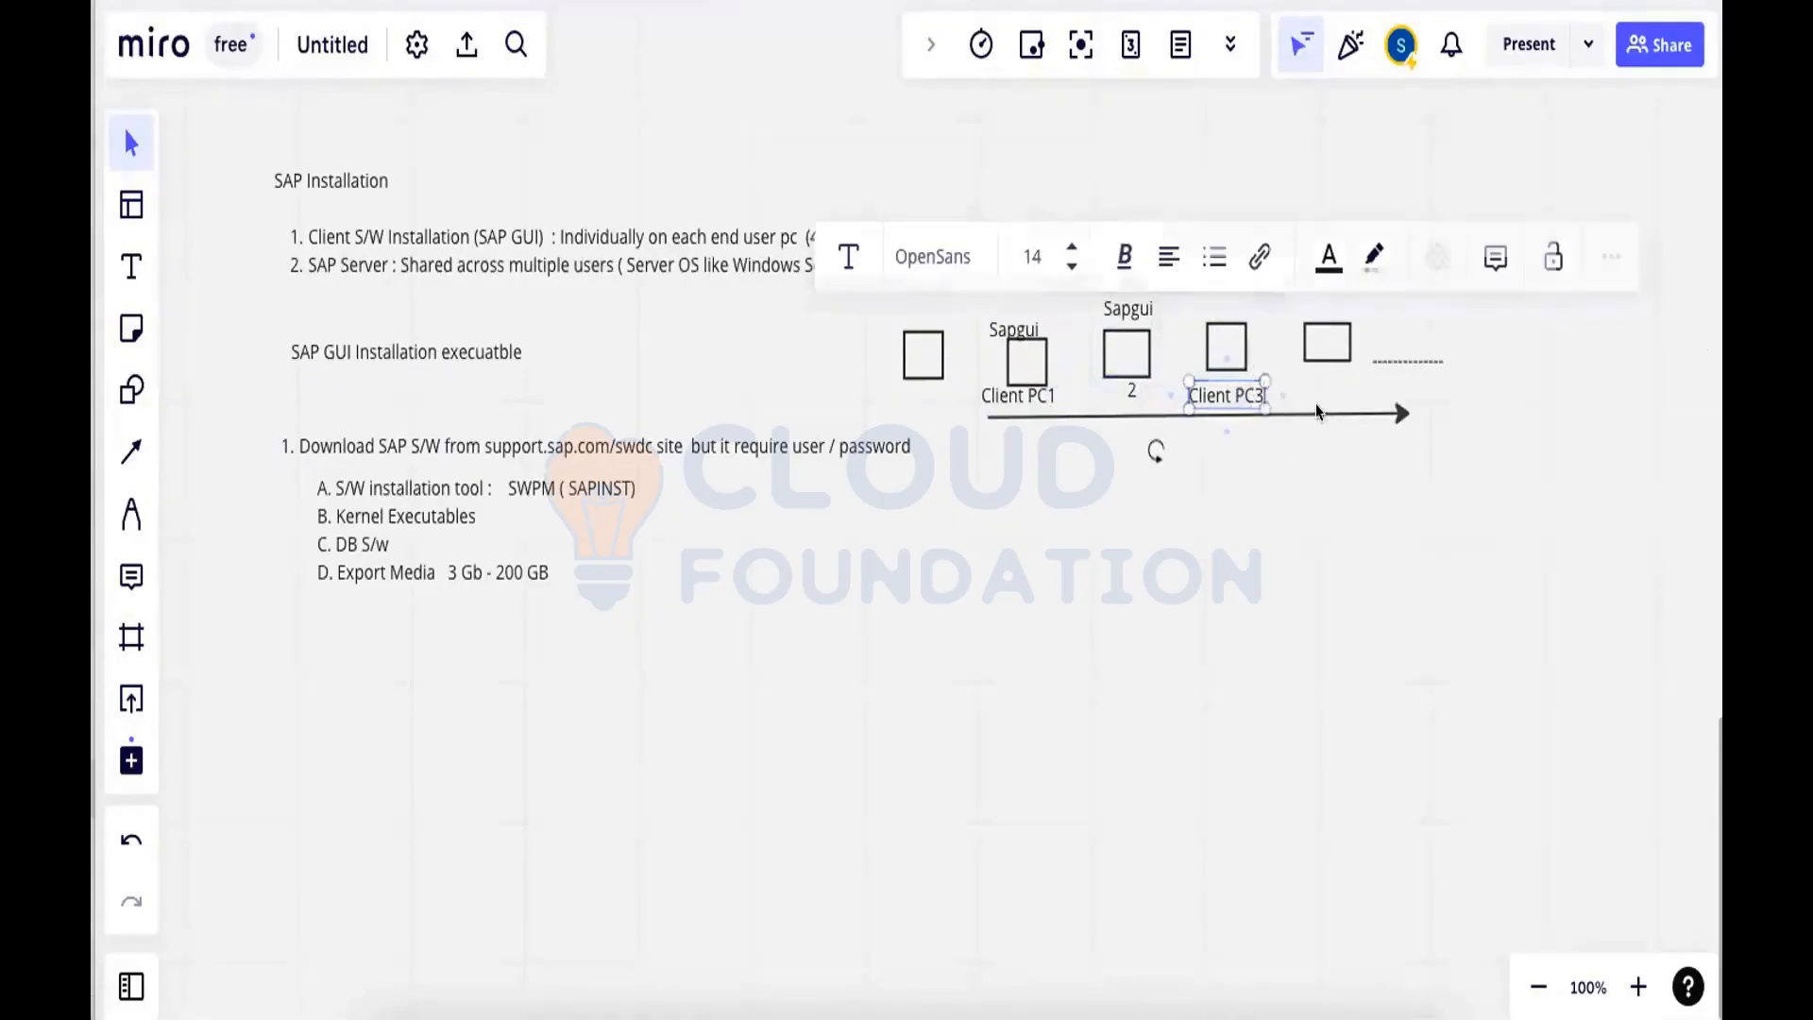
pyautogui.click(1277, 452)
pyautogui.click(988, 418)
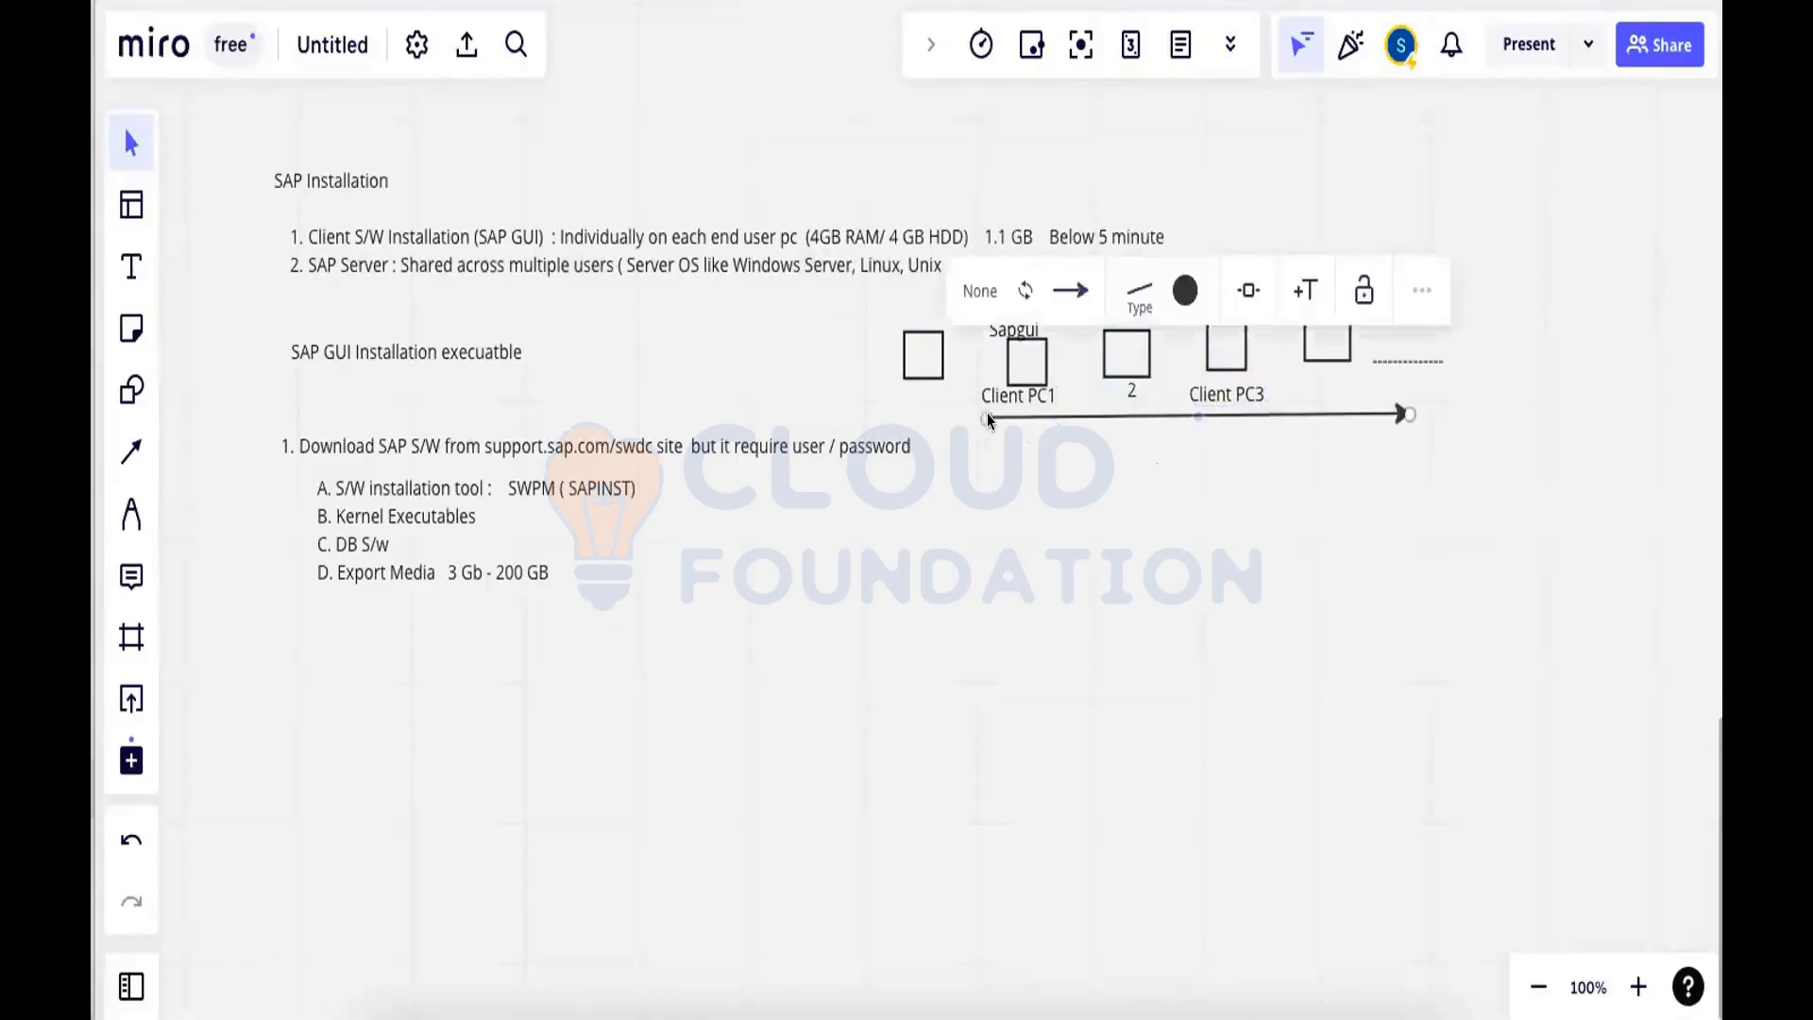
pyautogui.moveTo(988, 417); pyautogui.dragTo(904, 416)
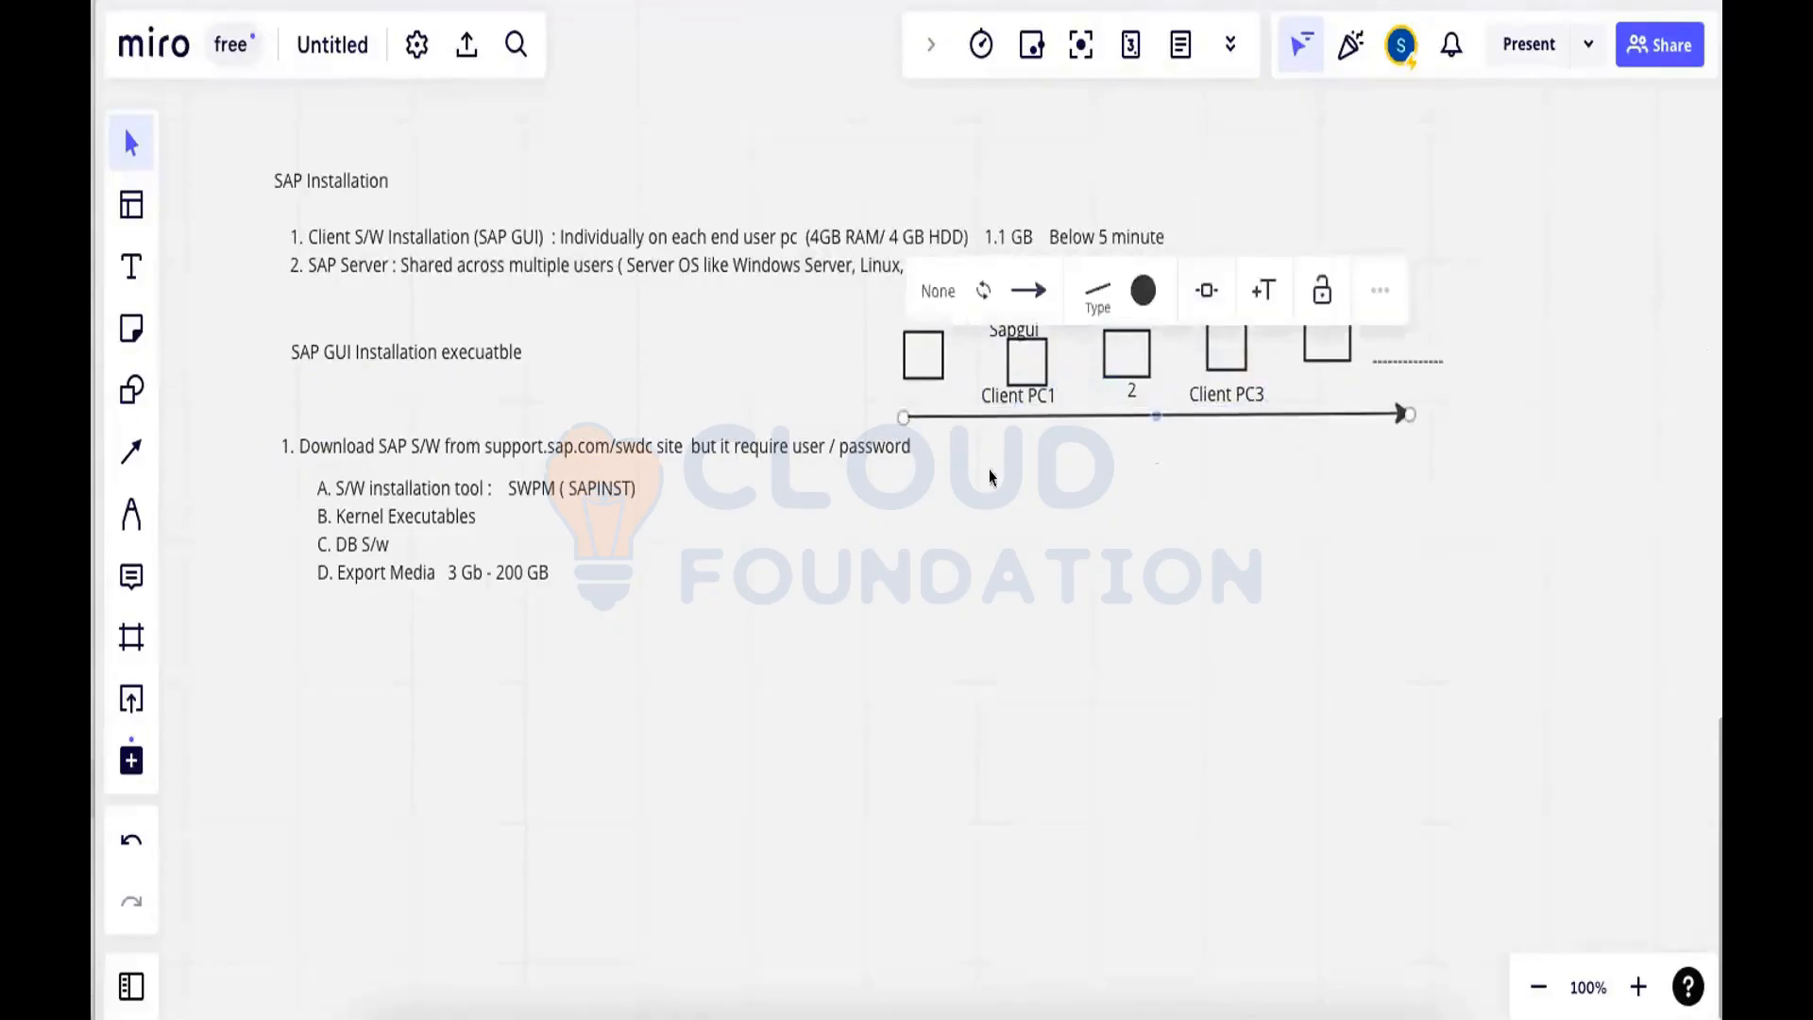
pyautogui.click(1018, 510)
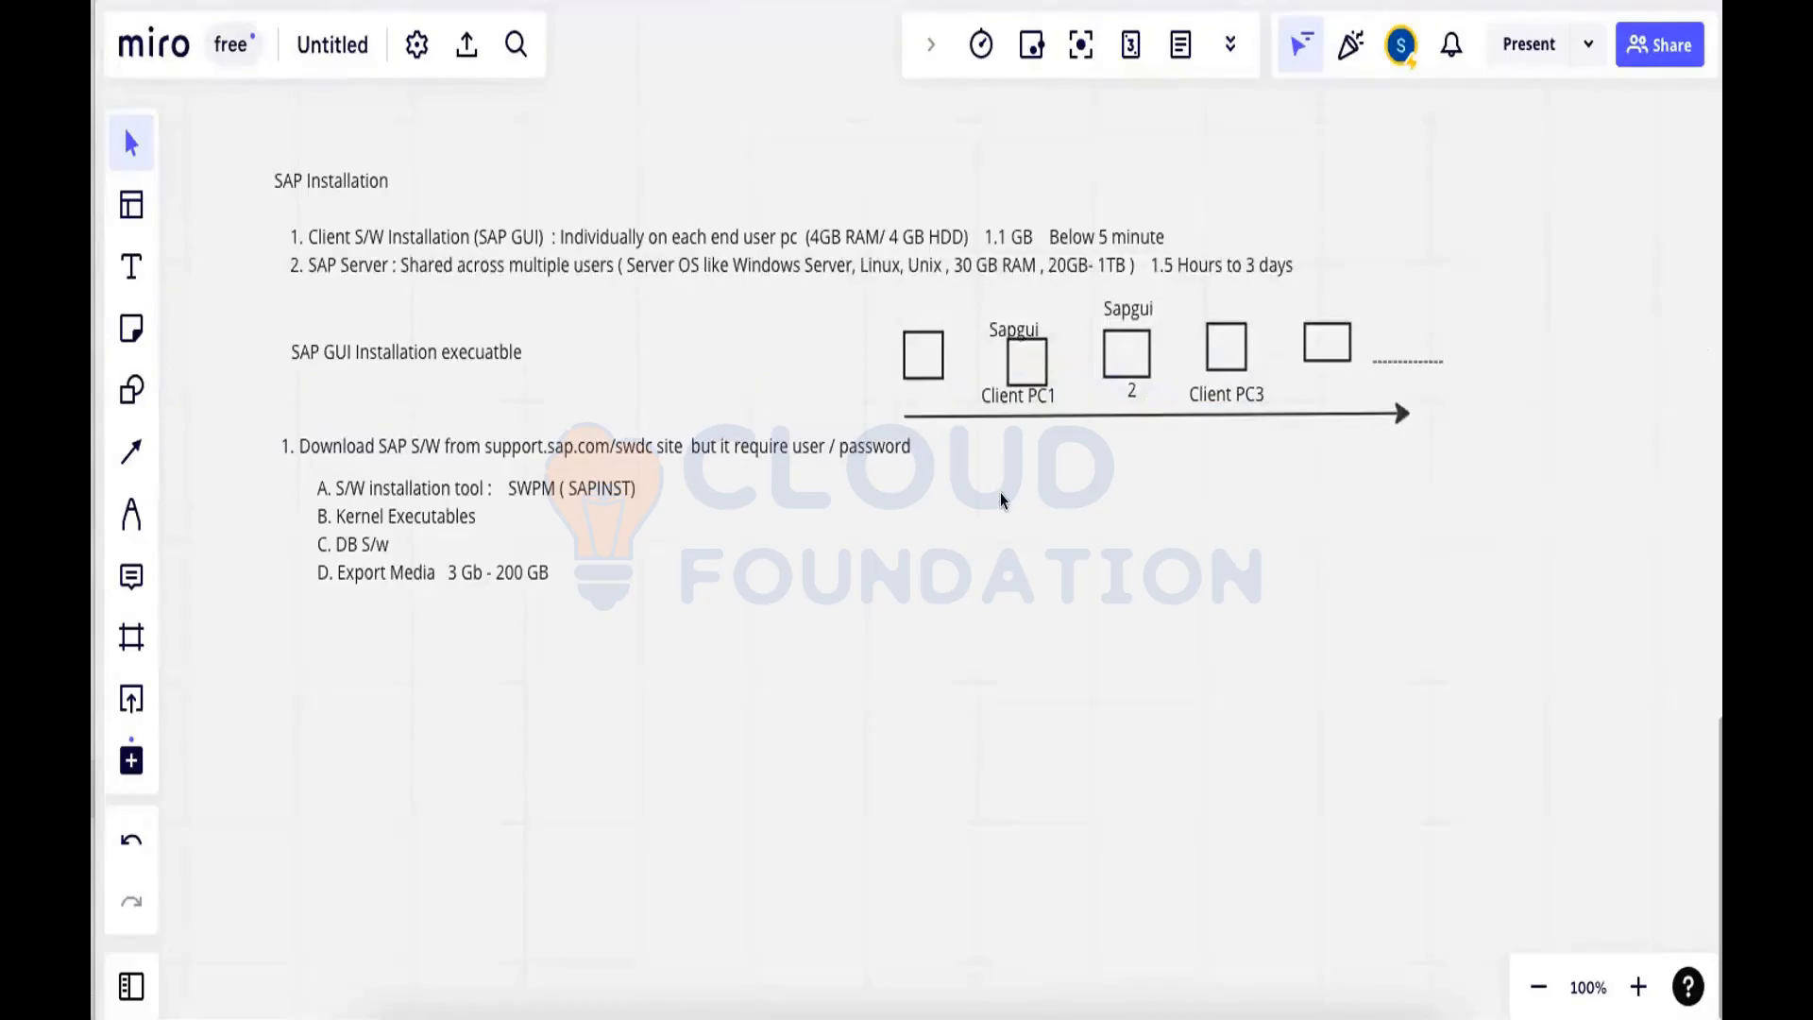
# - In the remote server session, open C:\SAPSoftware\Client to show SAPgui7.40.zip
pyautogui.click(1061, 987)
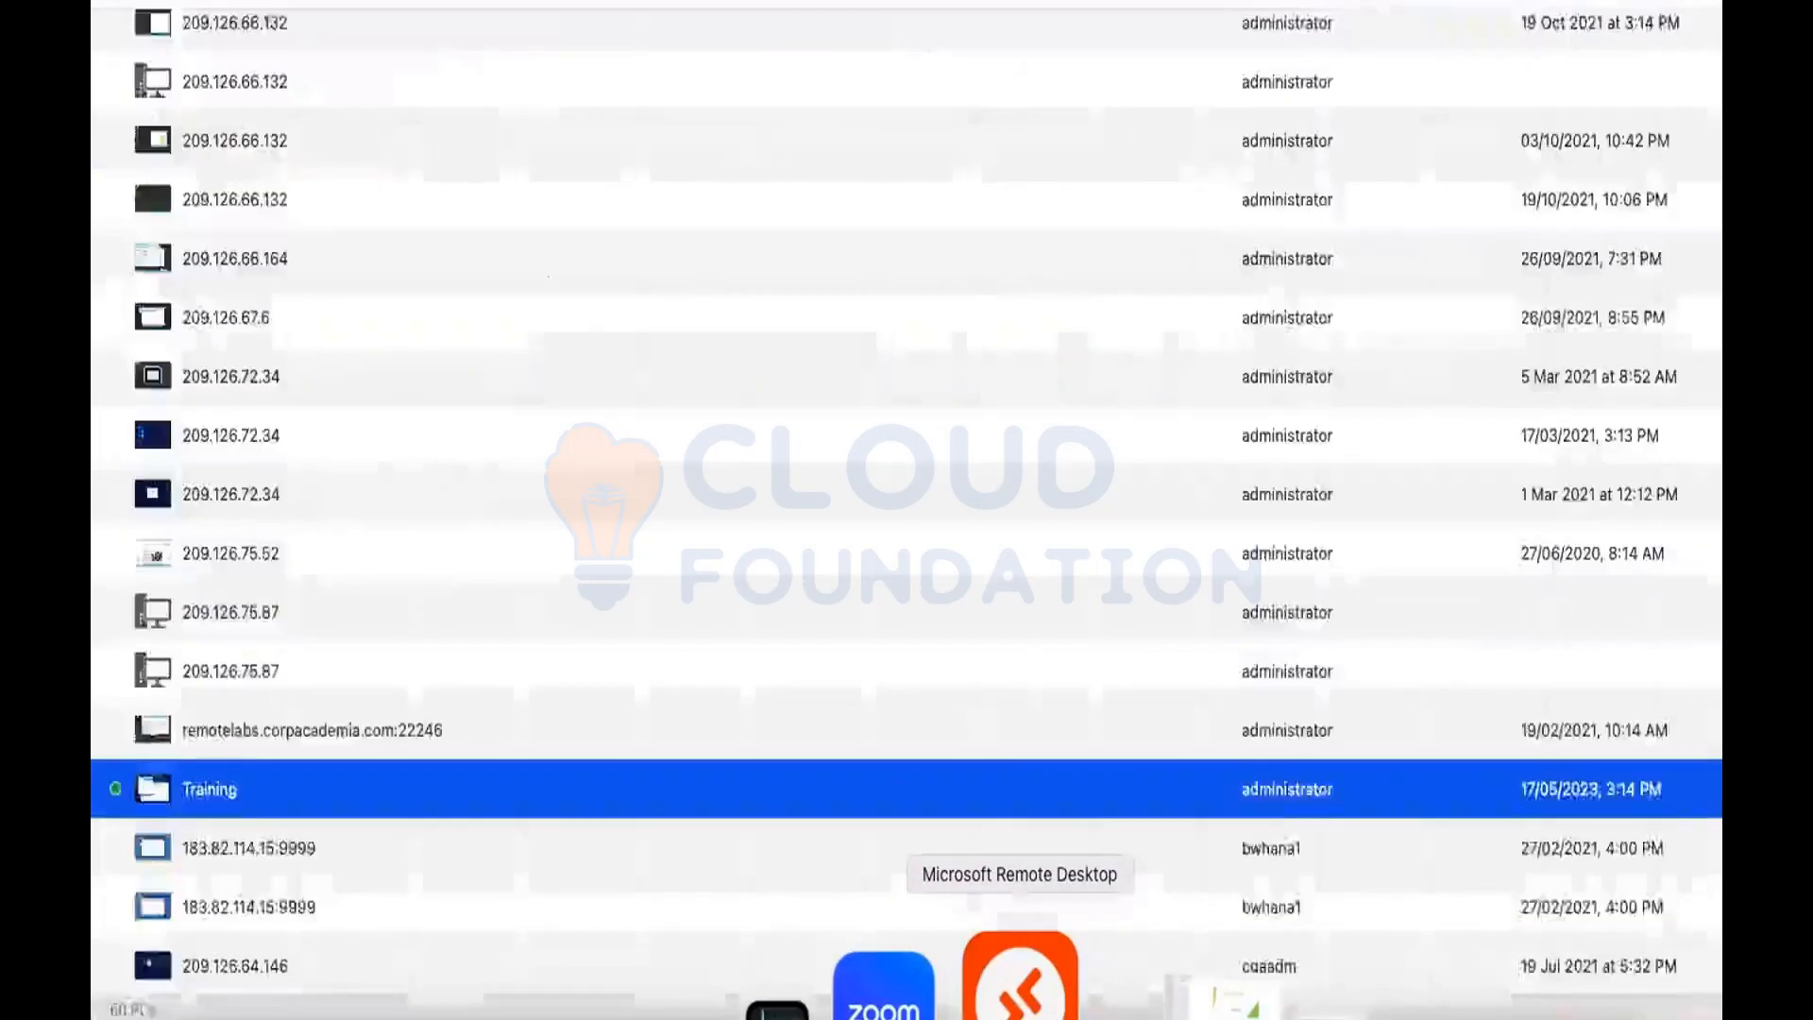
pyautogui.click(1020, 987)
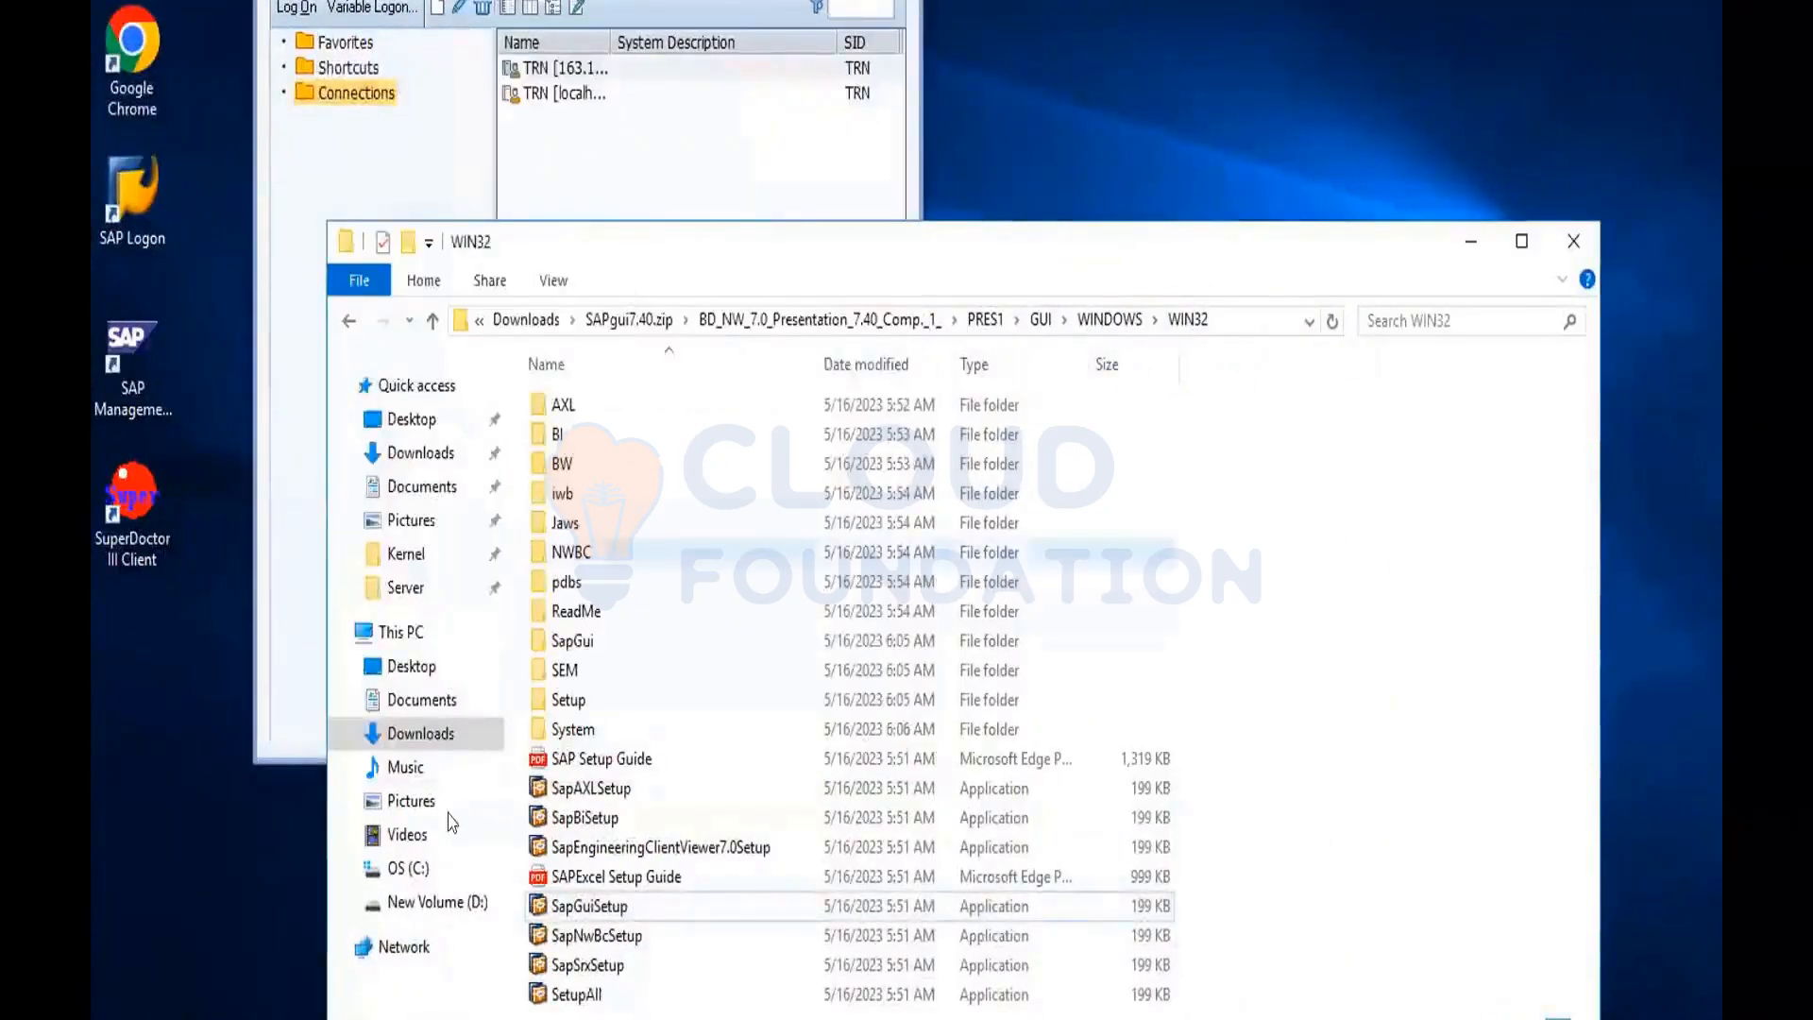
pyautogui.click(413, 868)
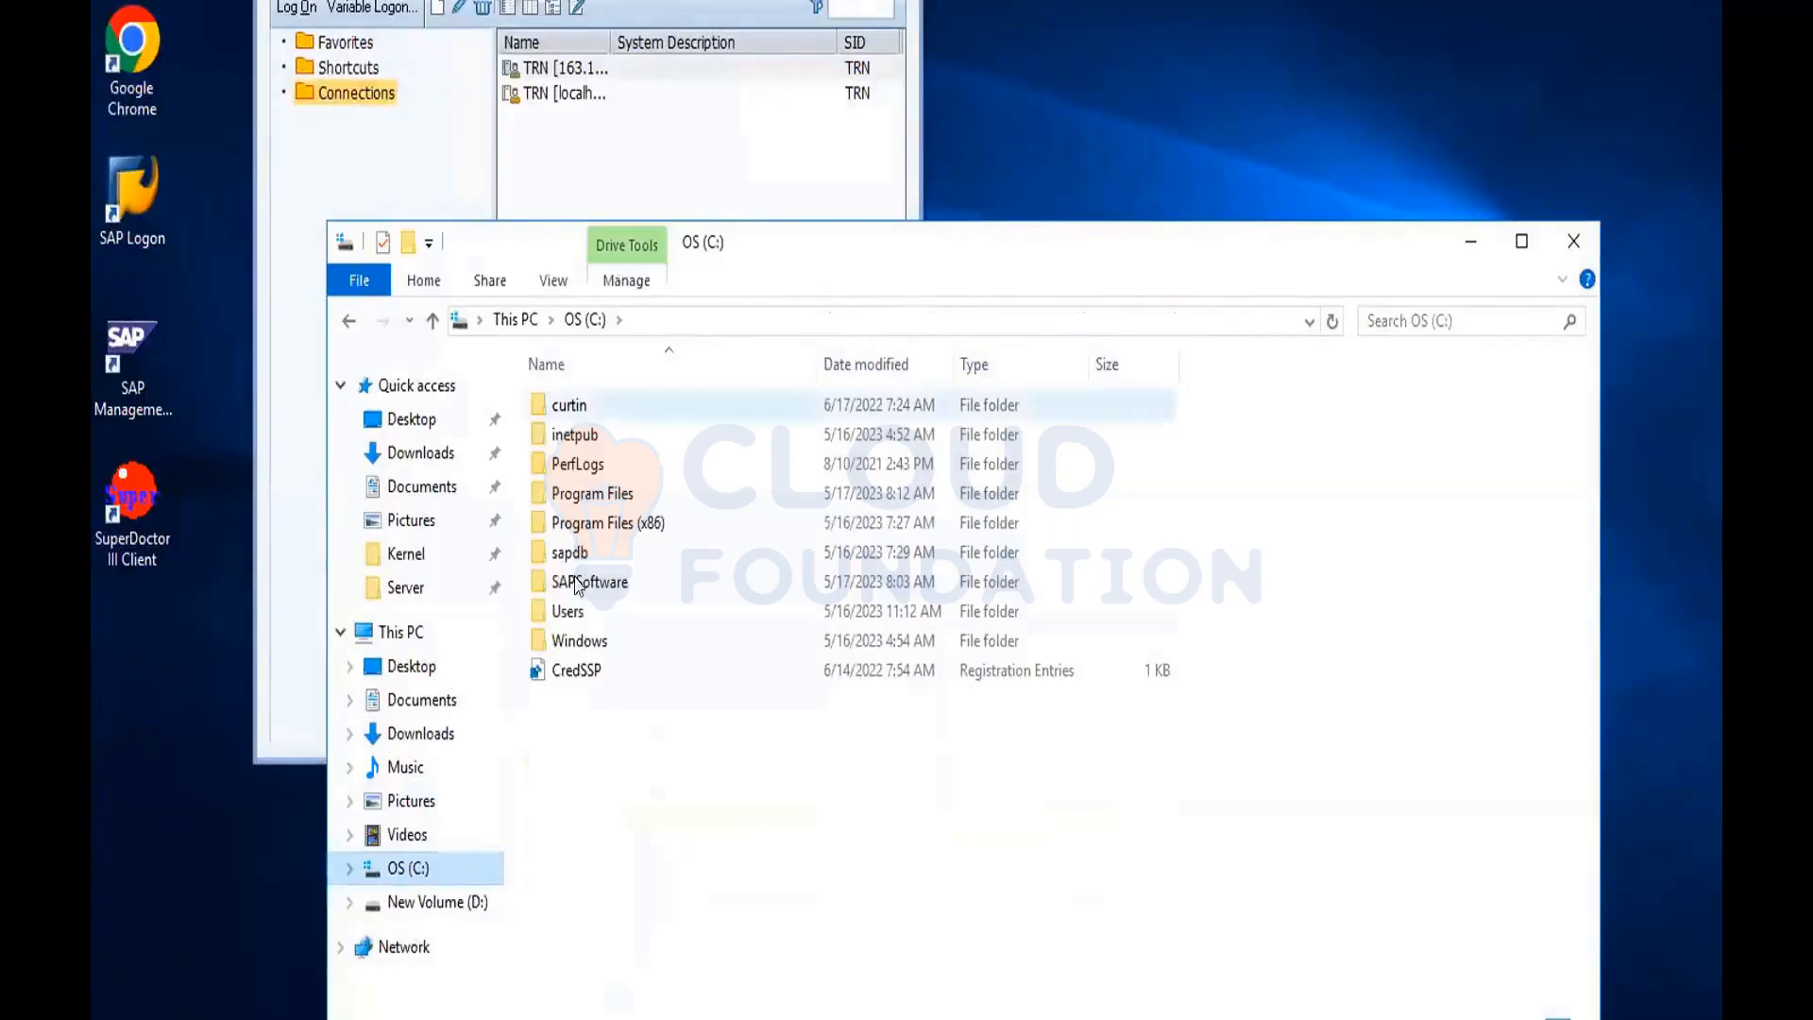
pyautogui.click(567, 557)
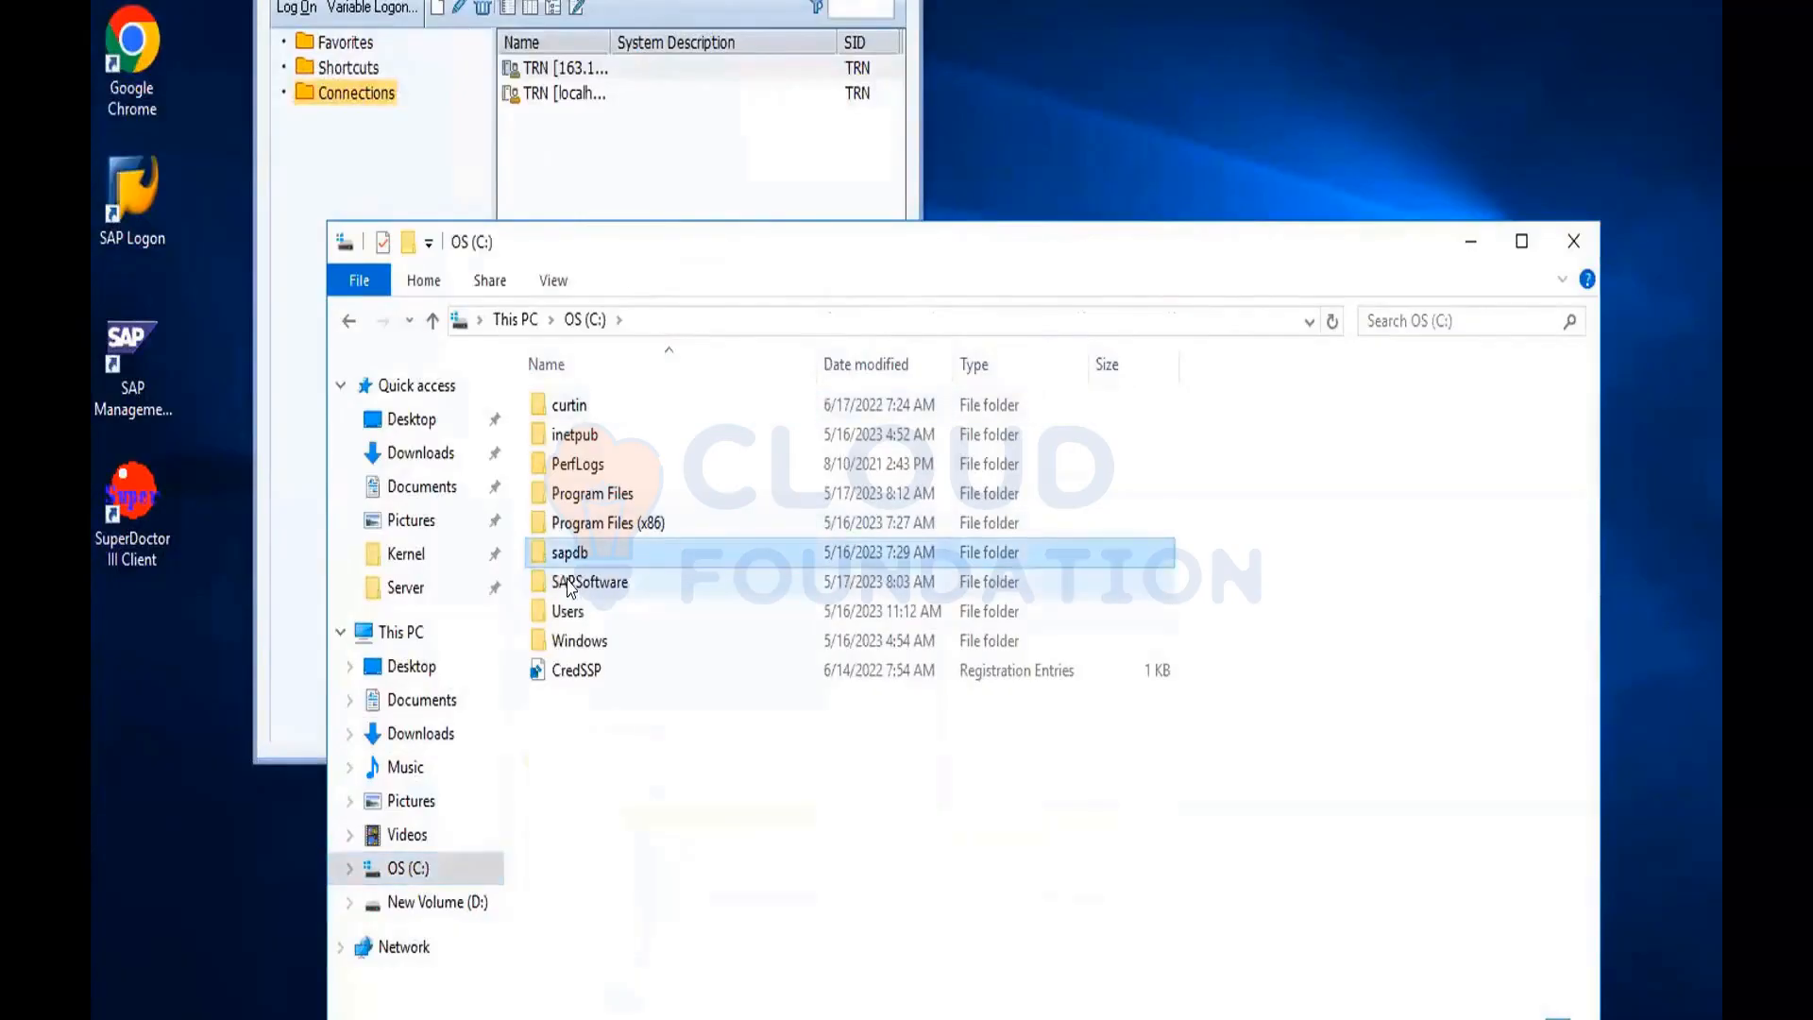
pyautogui.click(570, 586)
pyautogui.doubleClick(570, 586)
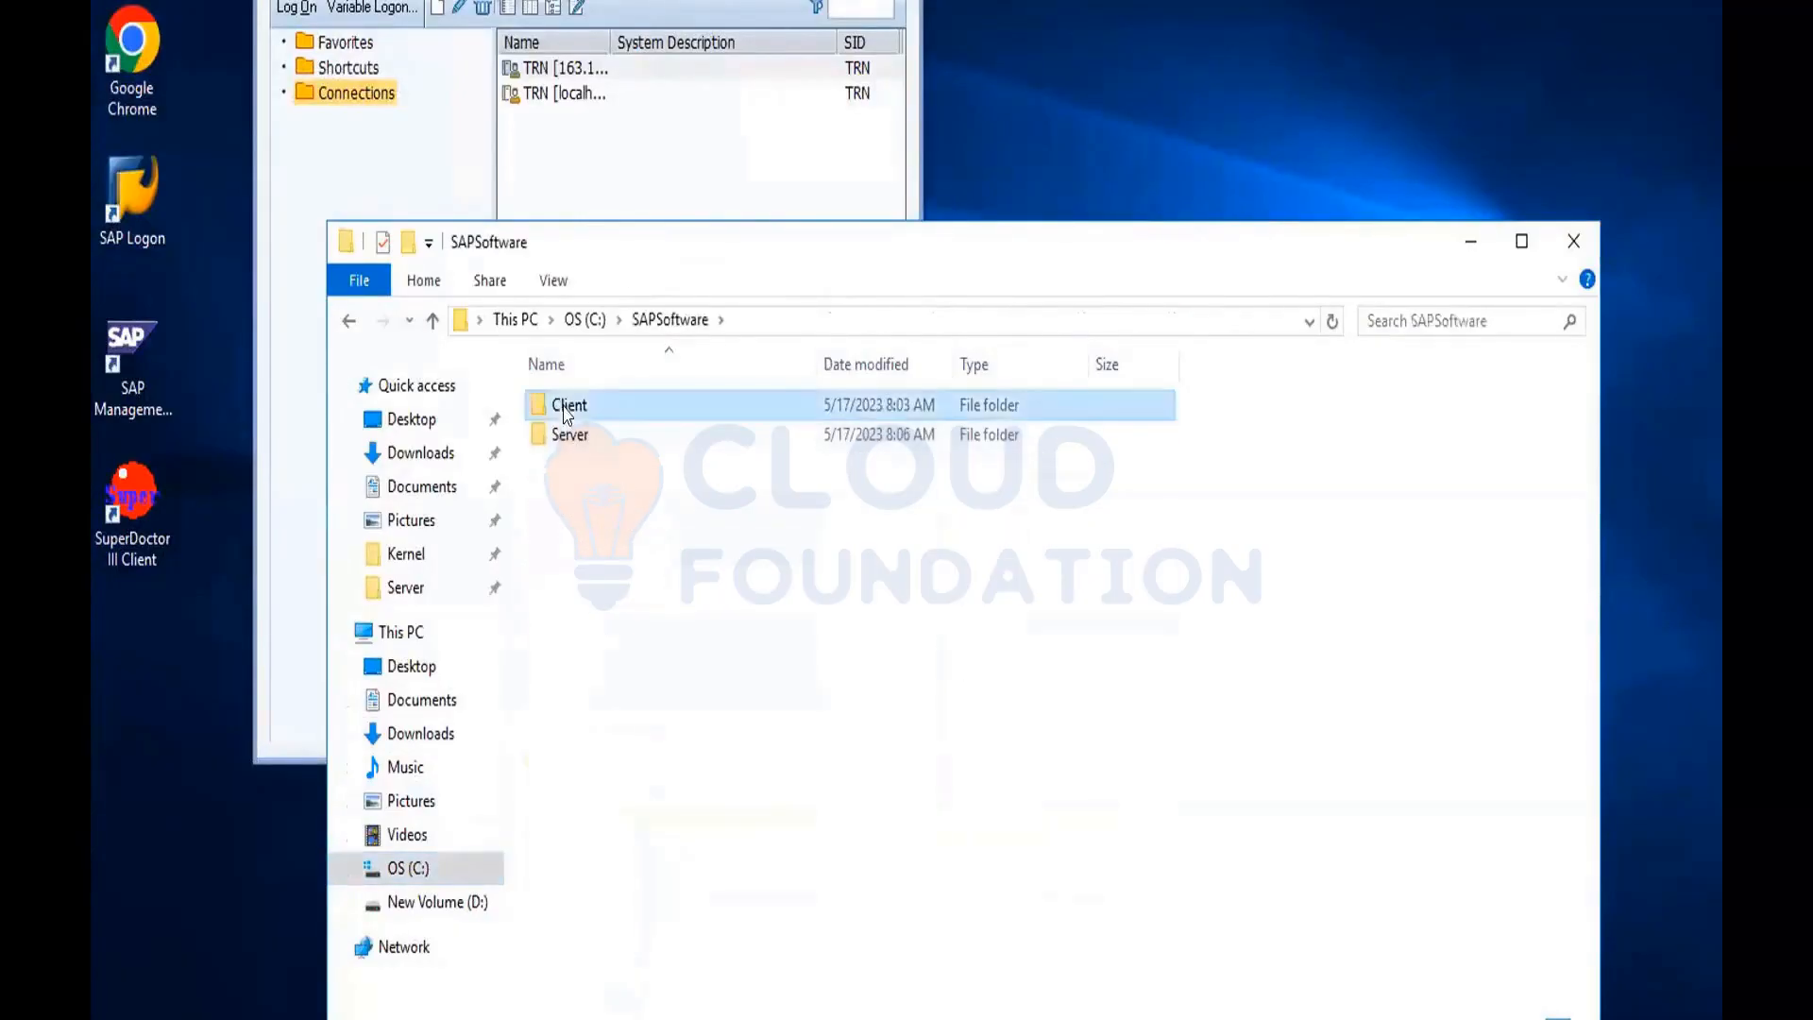
pyautogui.doubleClick(578, 410)
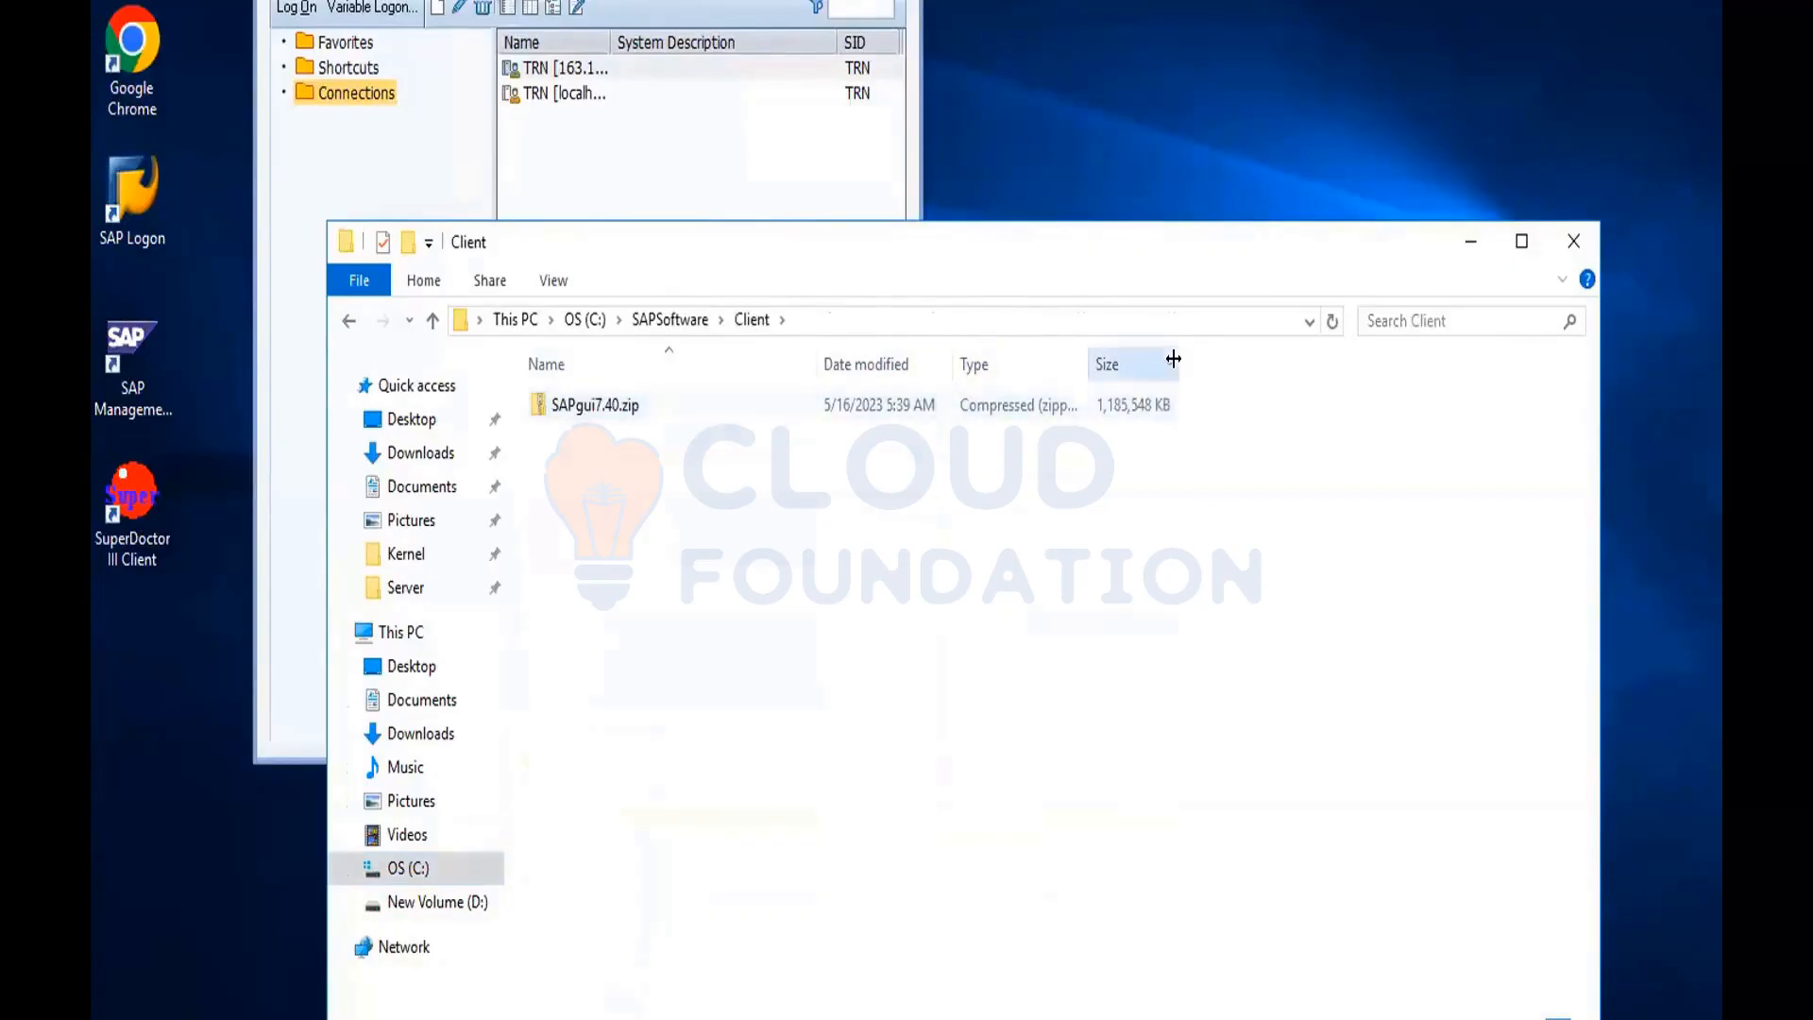
pyautogui.moveTo(1174, 359); pyautogui.dragTo(1191, 359)
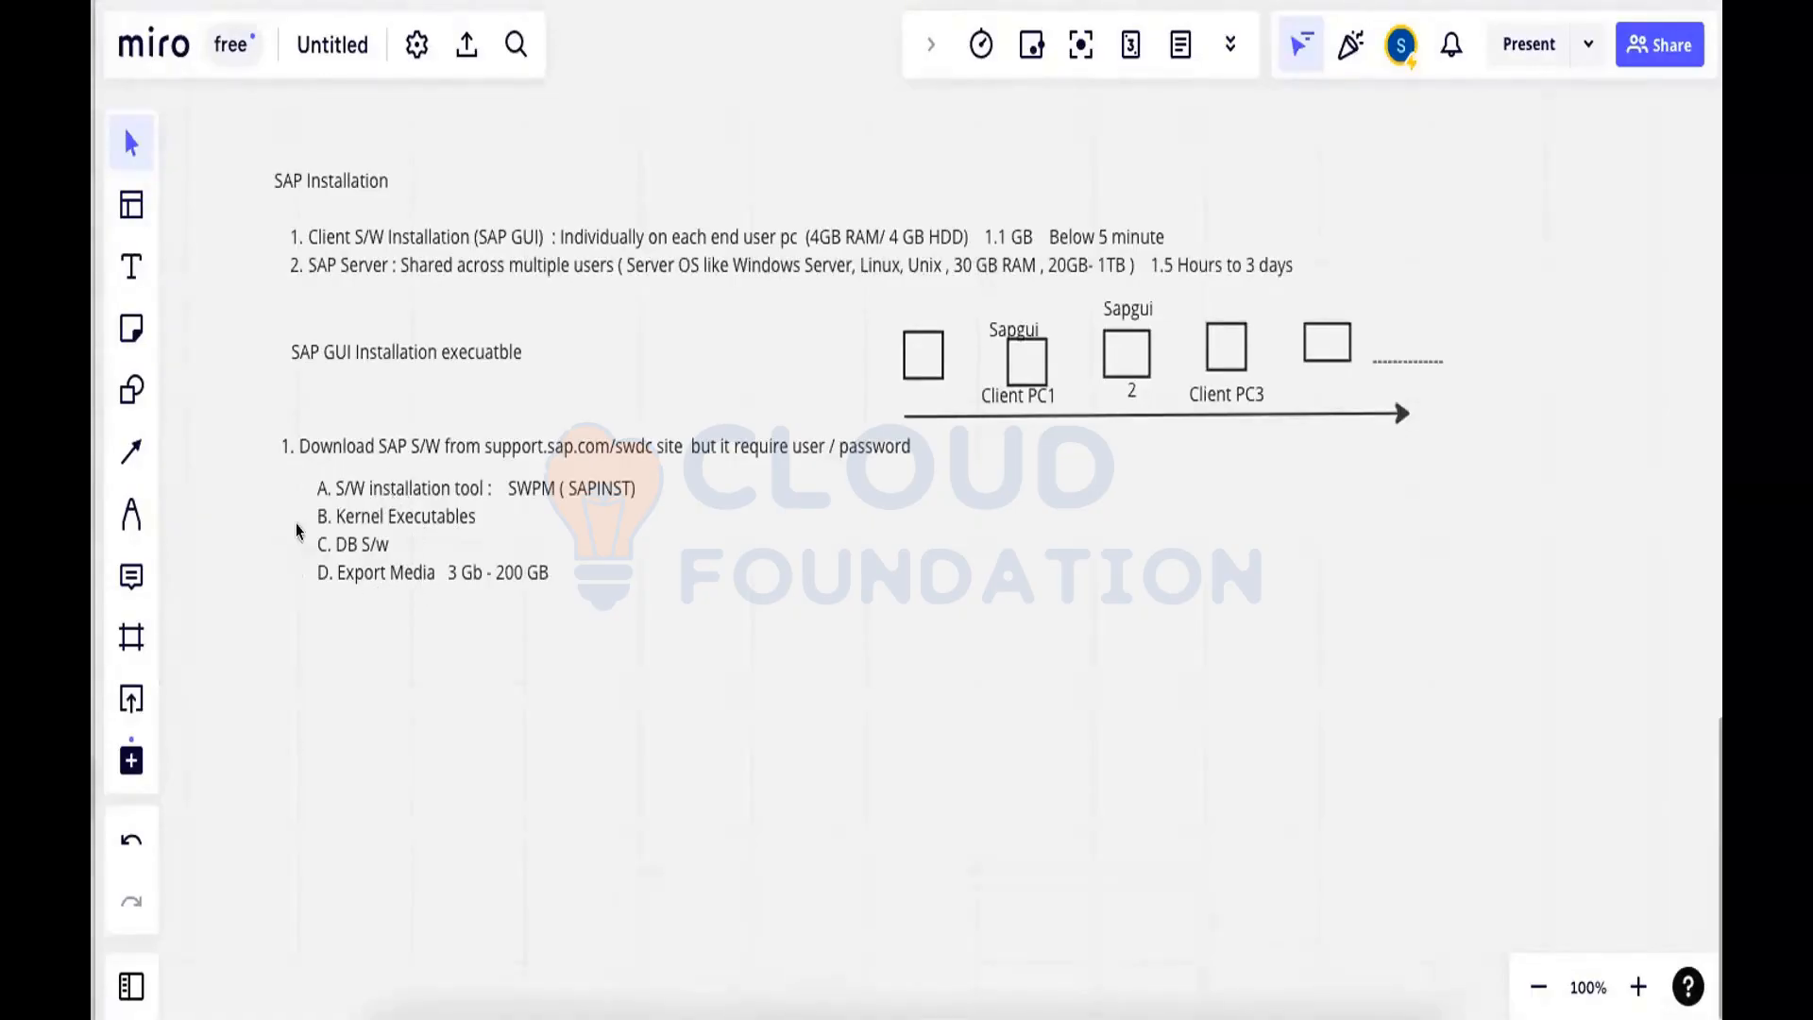
# - Draw a rectangle labelled 'SAP S/W' below the client PC diagram
pyautogui.click(131, 390)
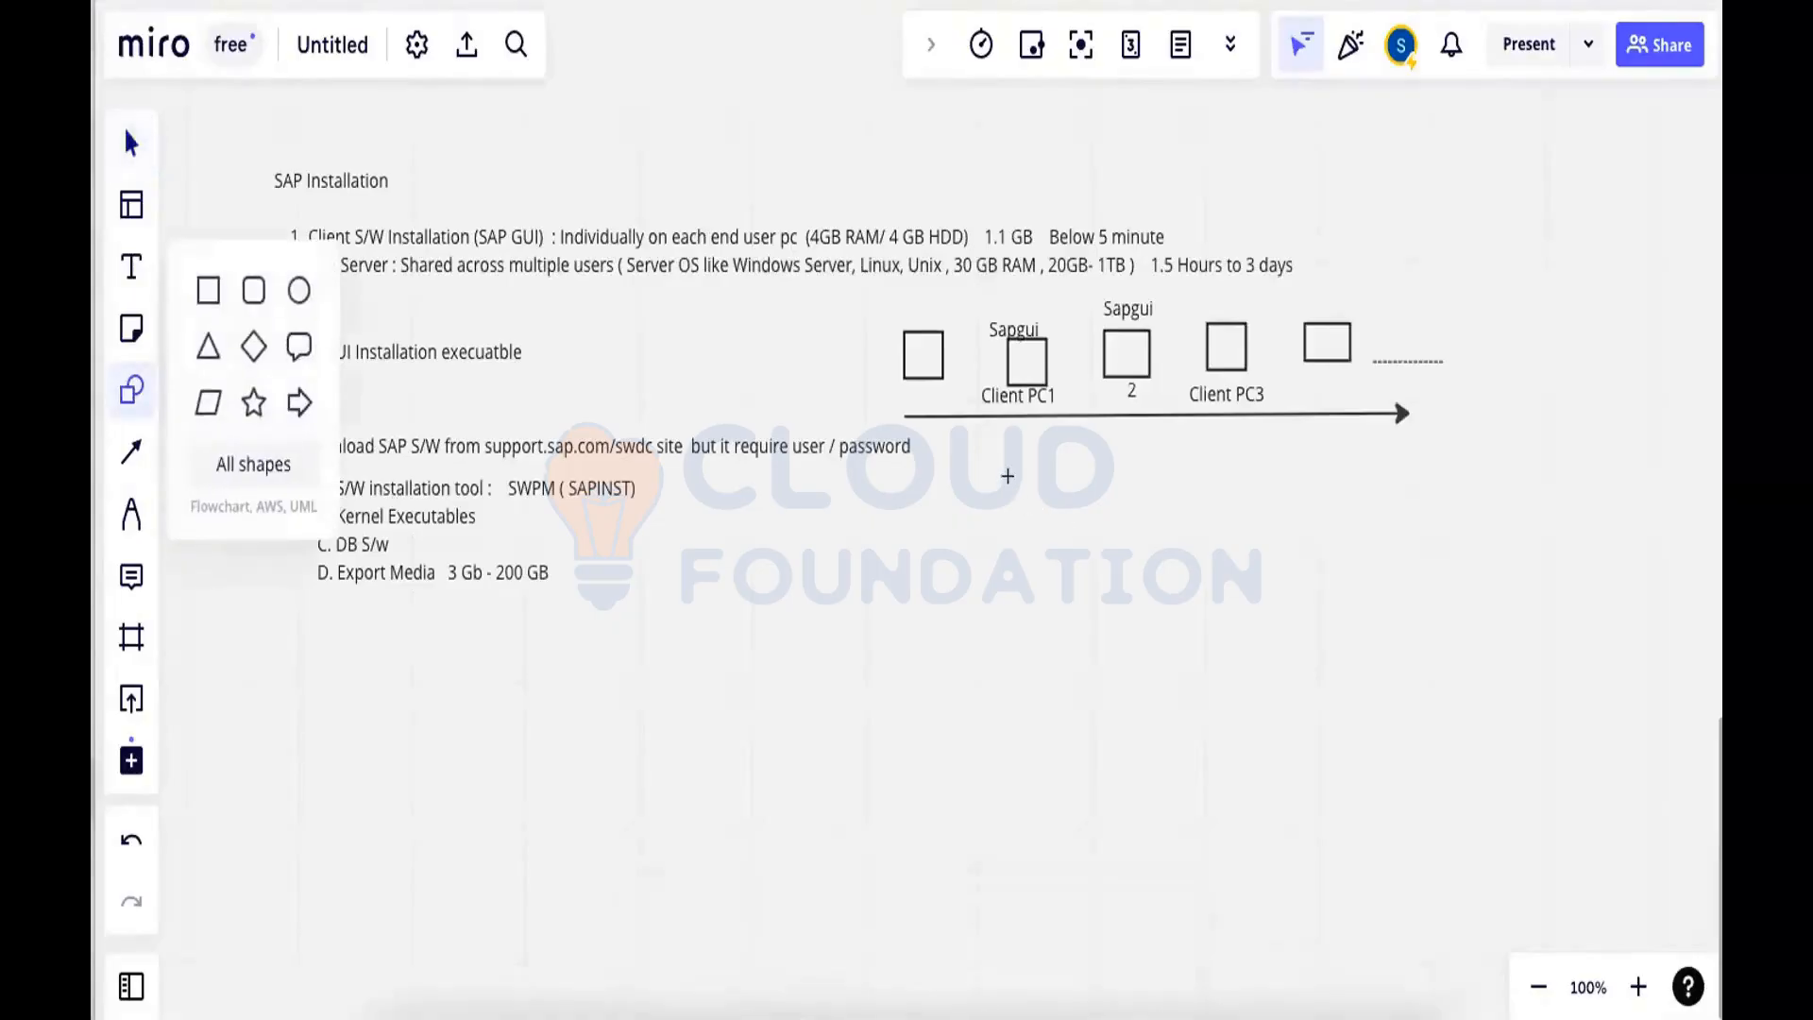
pyautogui.moveTo(1013, 482); pyautogui.dragTo(1195, 586)
pyautogui.write('SAP ')
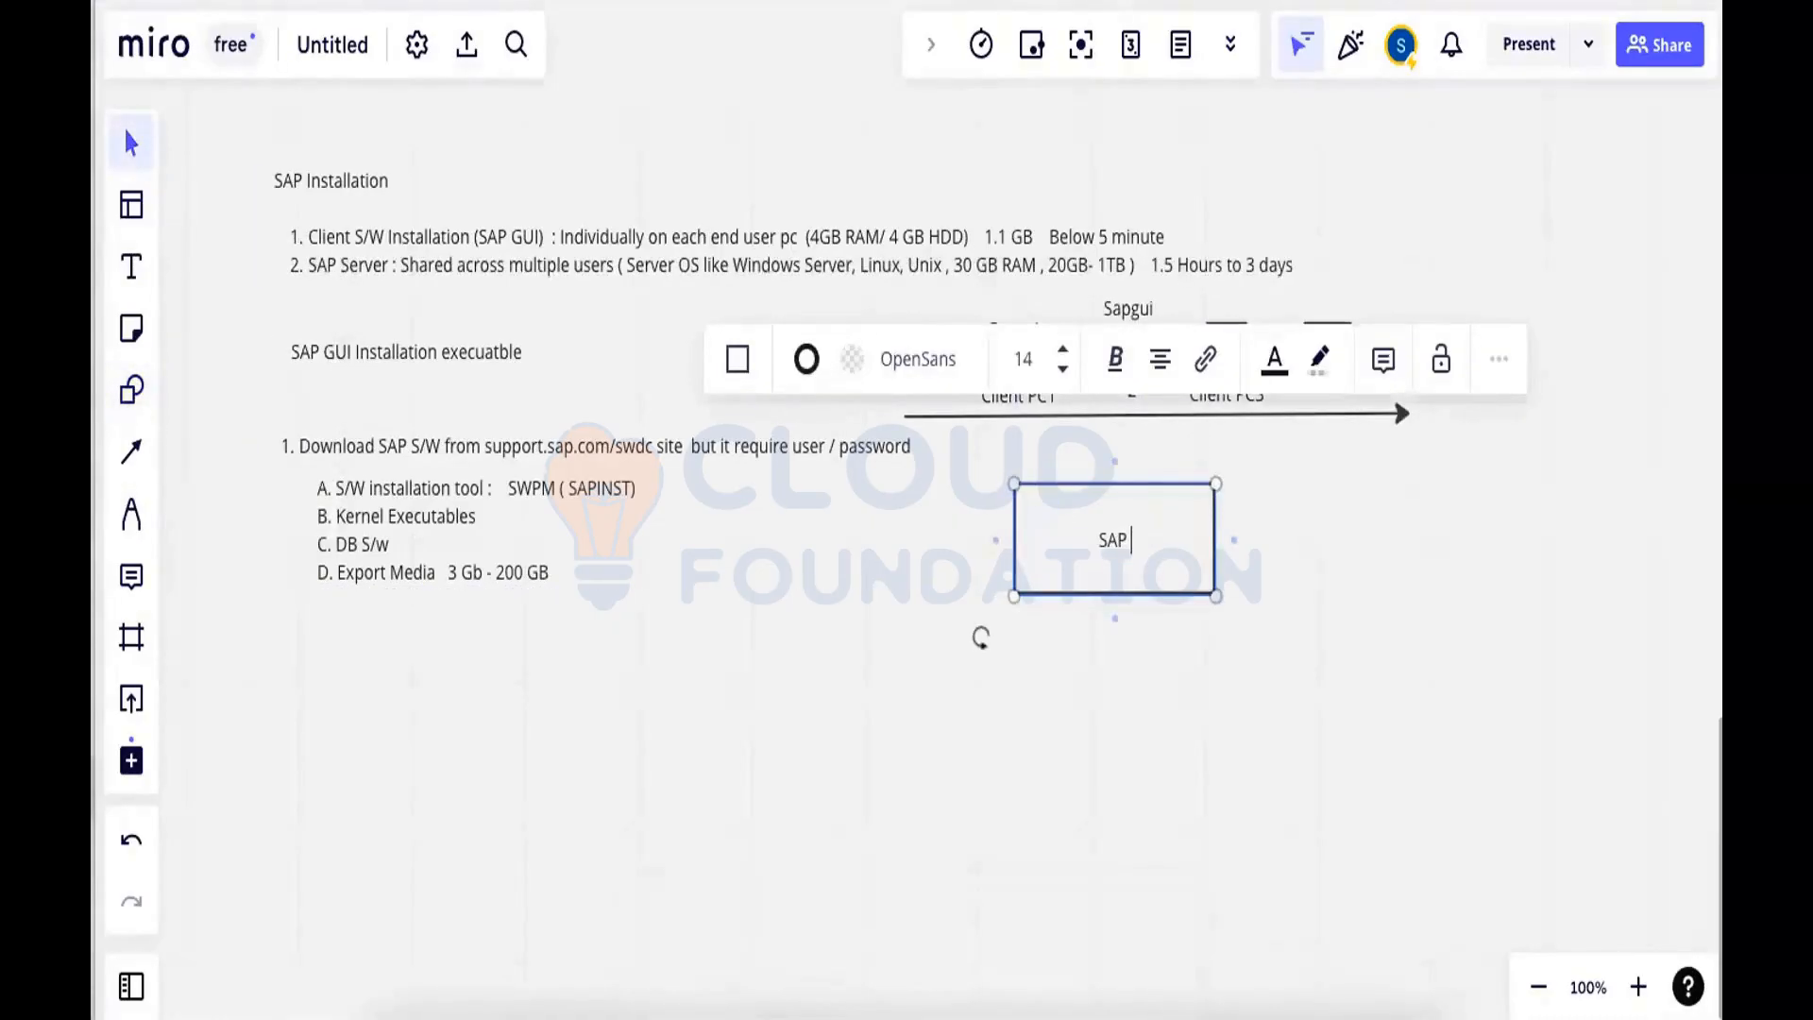
pyautogui.write('S/W')
pyautogui.press('Escape')
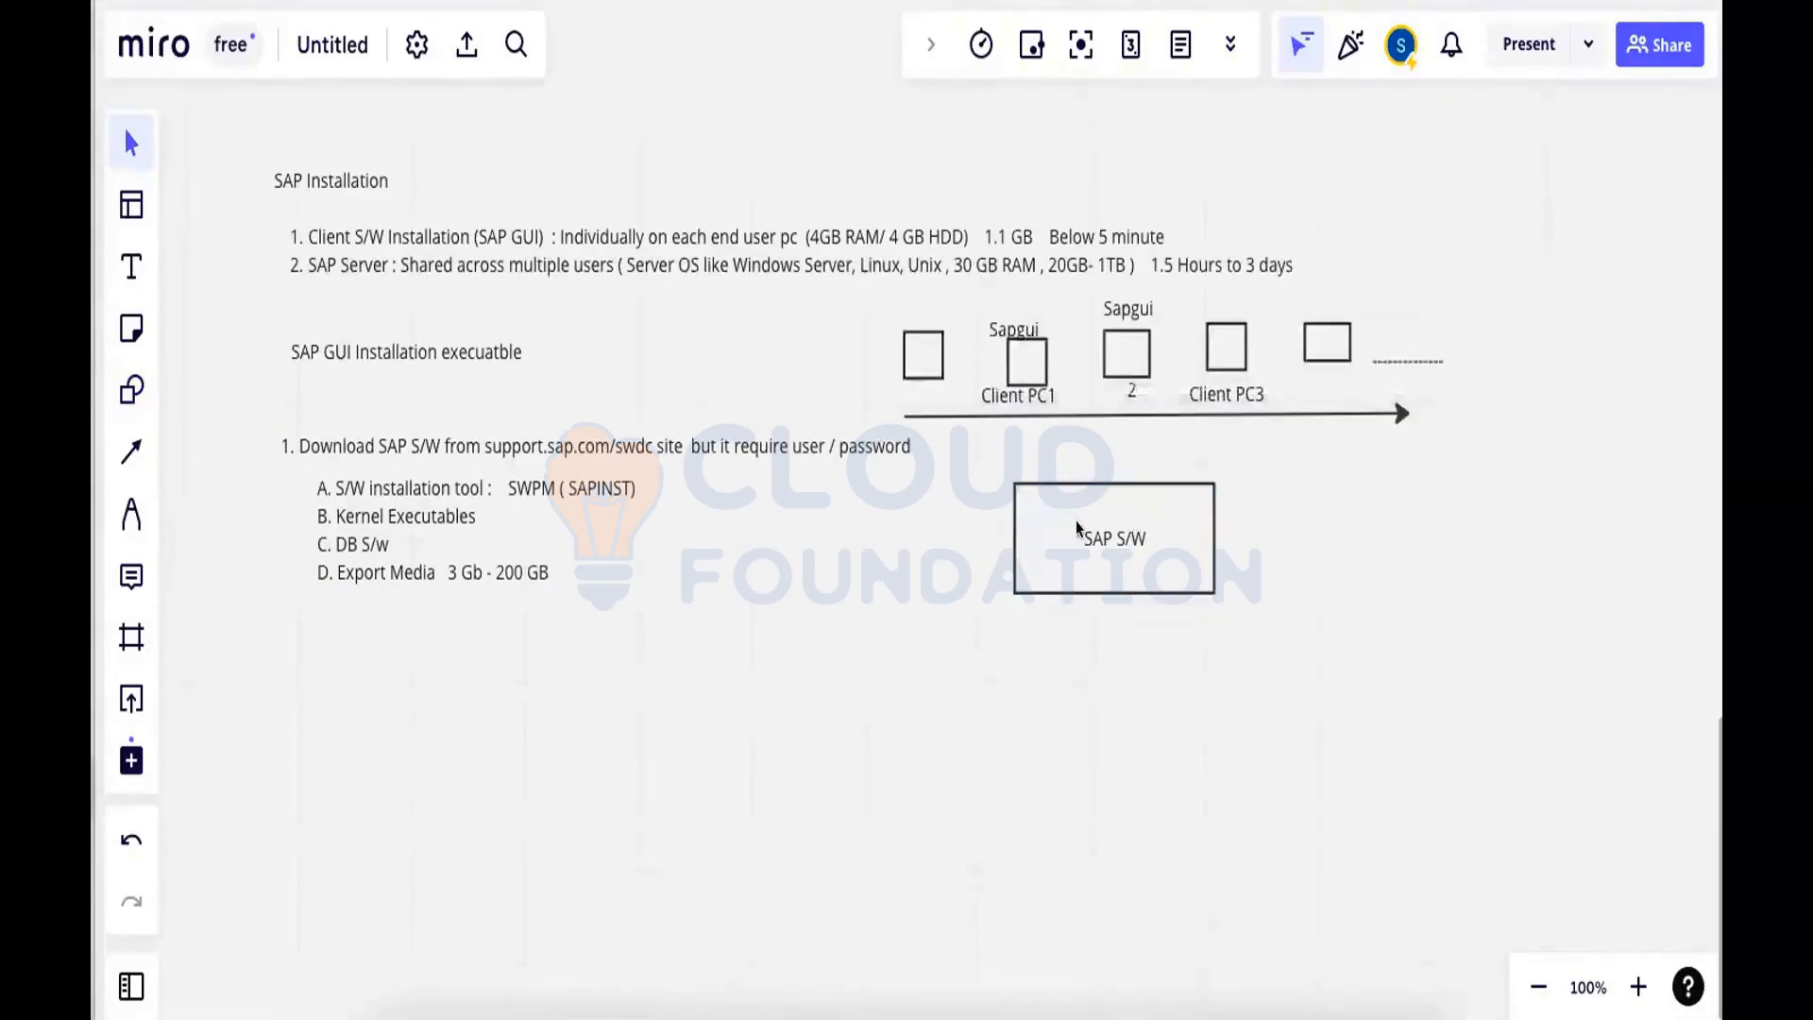
# - Add a note listing 'SID :', 'Instance Number:', 'Master Password:' and 'DDIC / SA', then return to the remote session
pyautogui.click(131, 267)
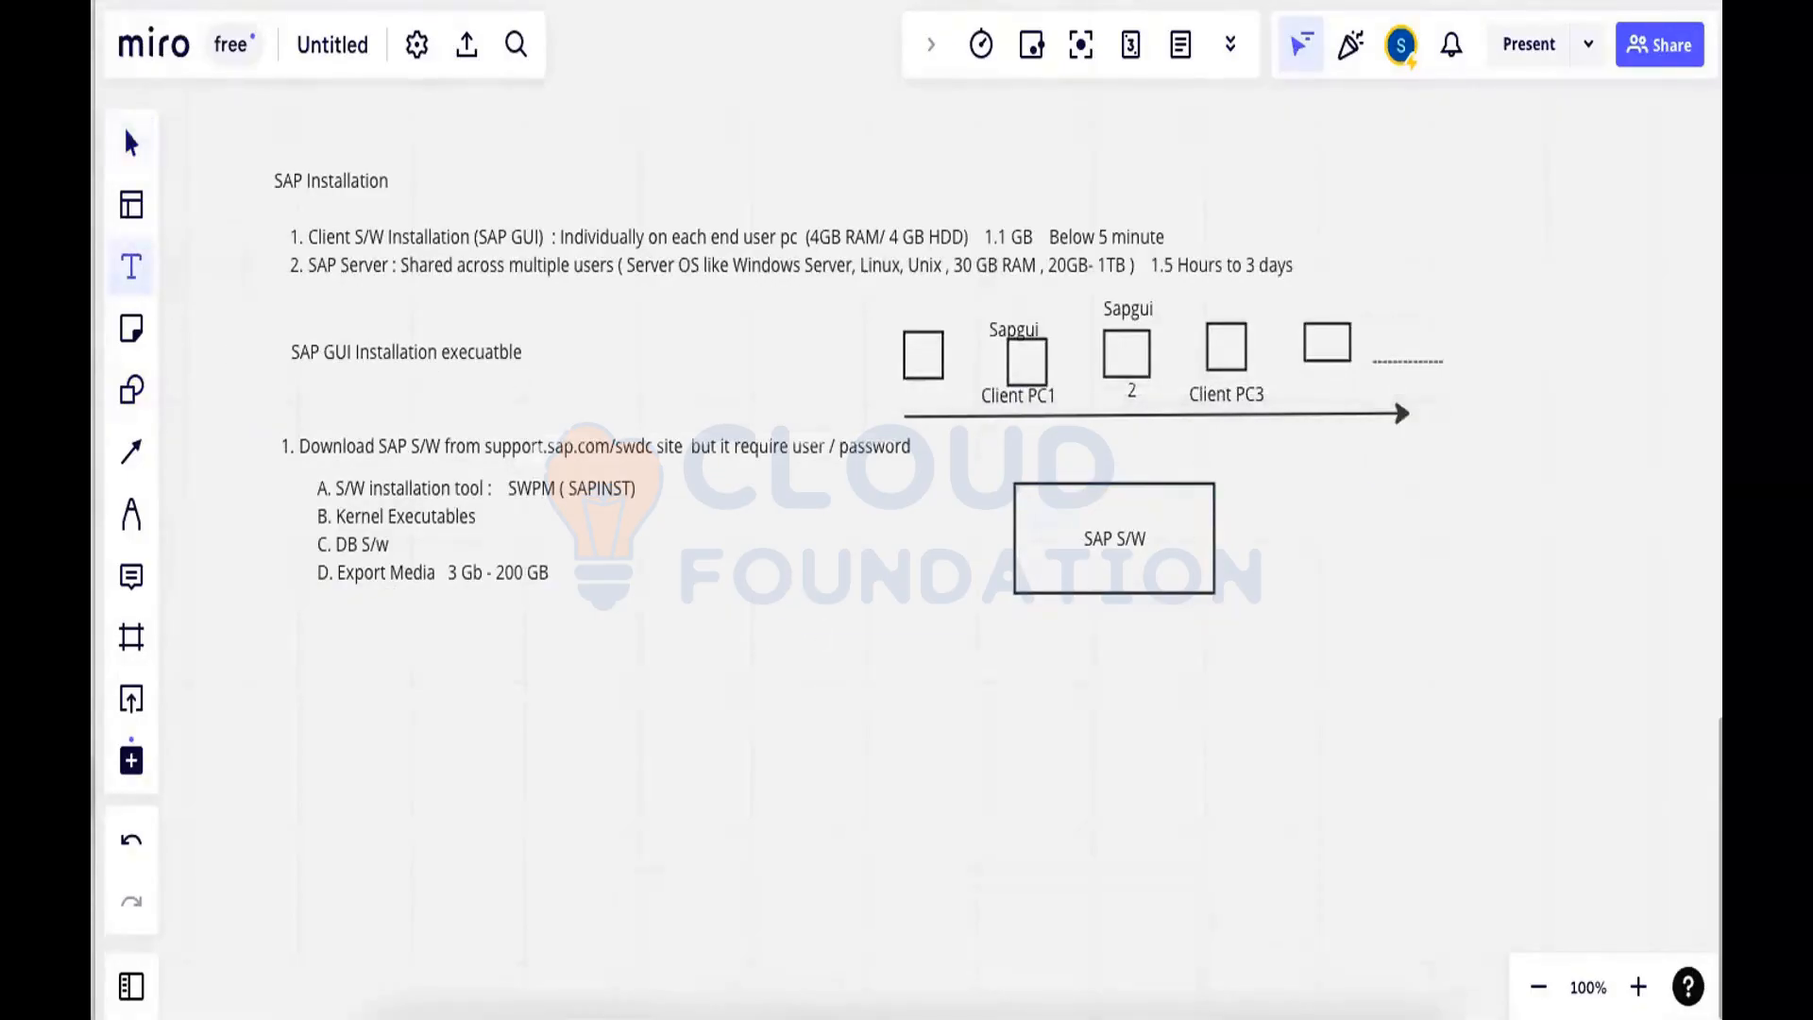
pyautogui.click(802, 608)
pyautogui.write('SID ')
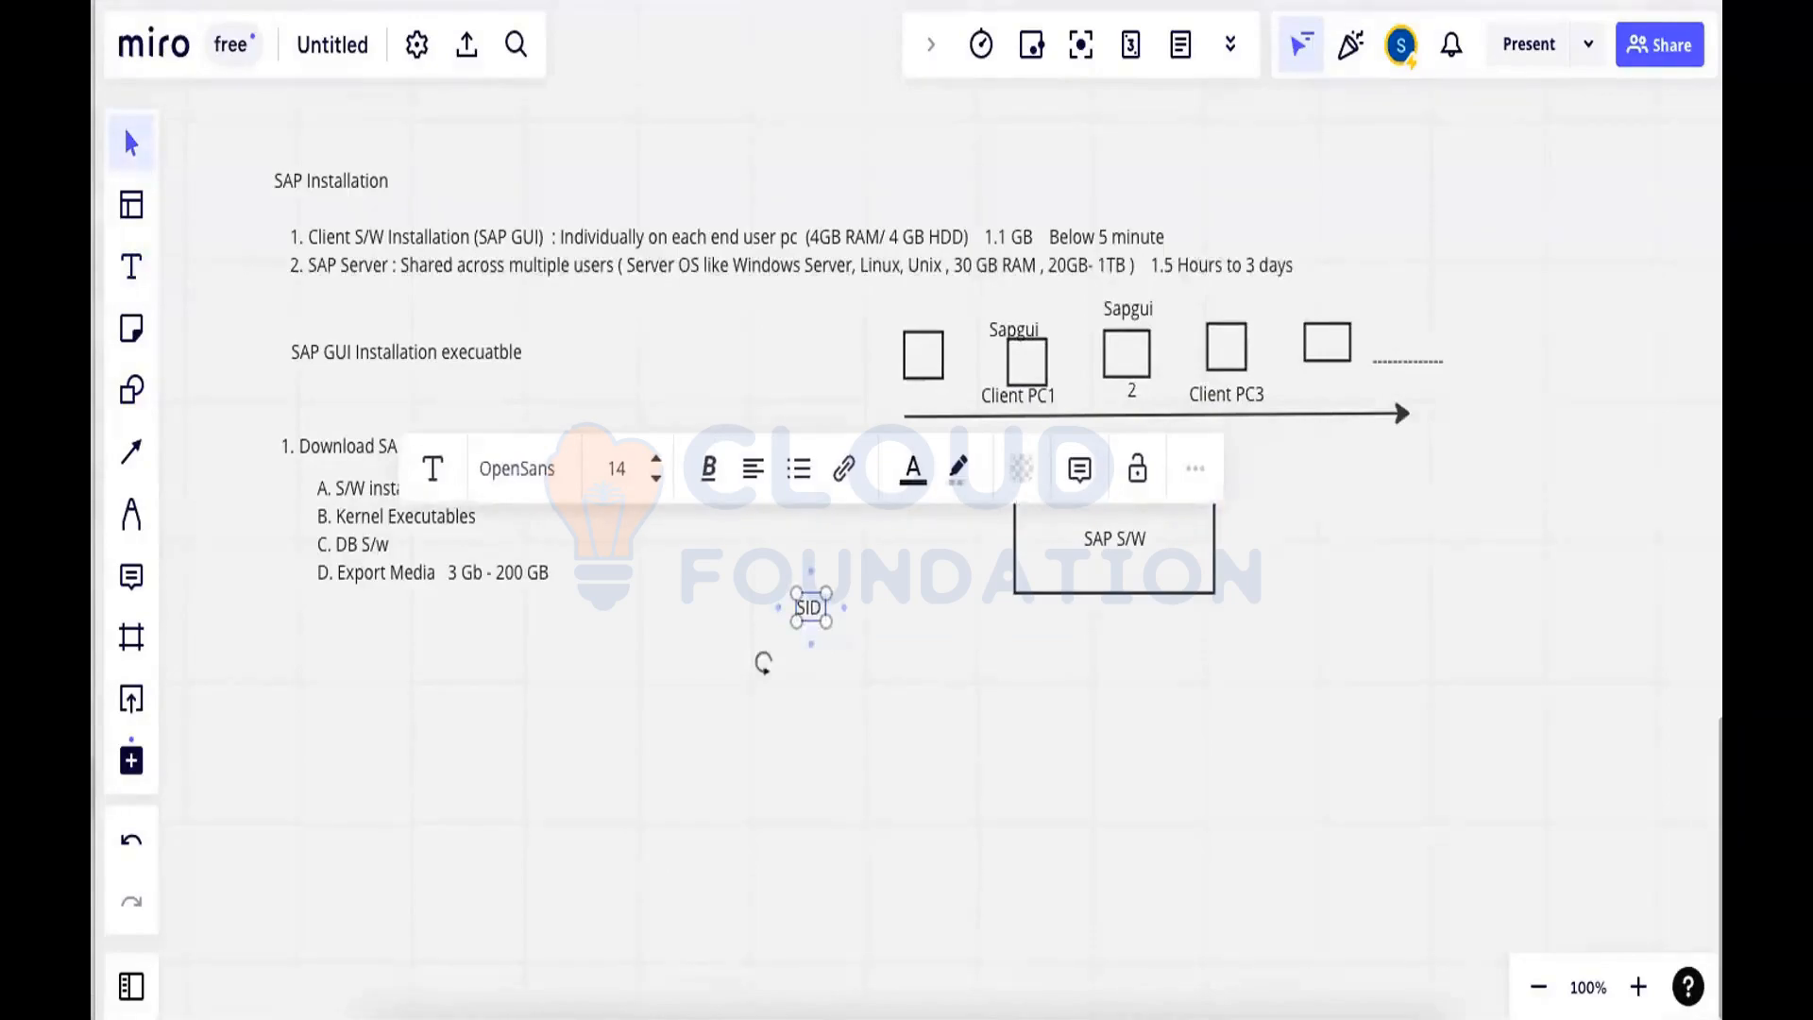
pyautogui.write(':')
pyautogui.press('Return')
pyautogui.write('Ins')
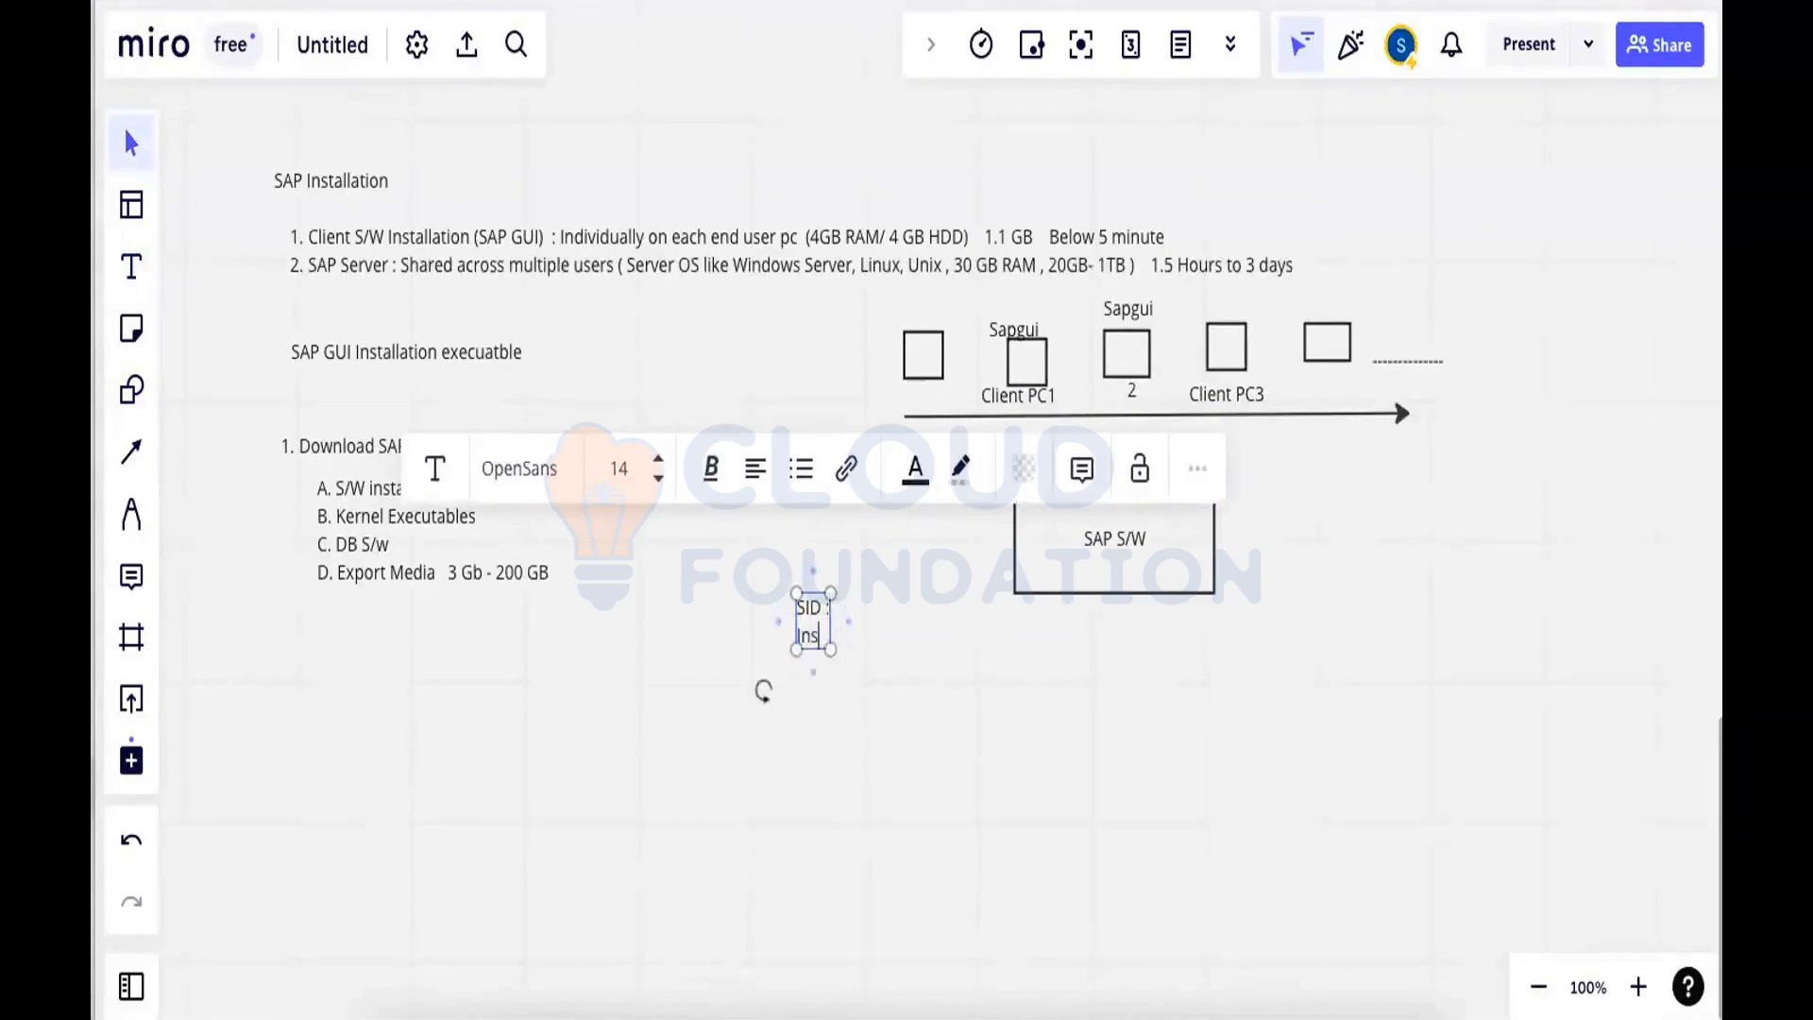
pyautogui.write('tance')
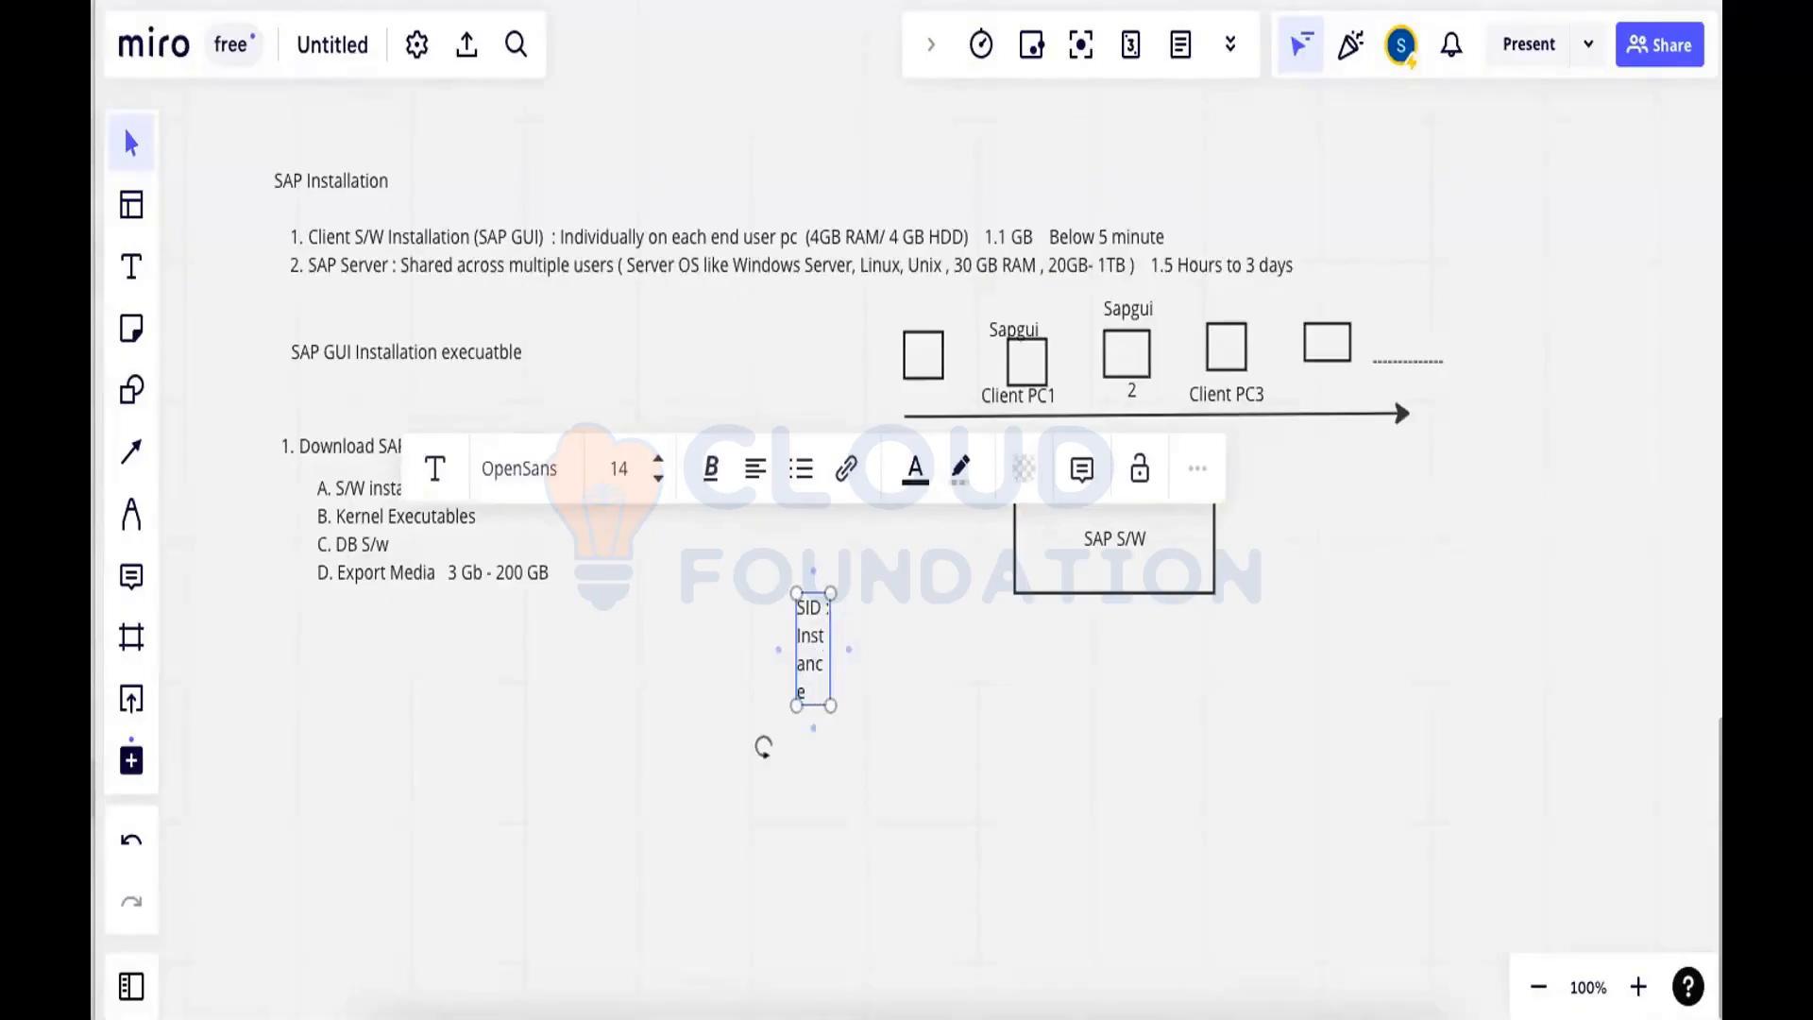
pyautogui.write(' Numbe')
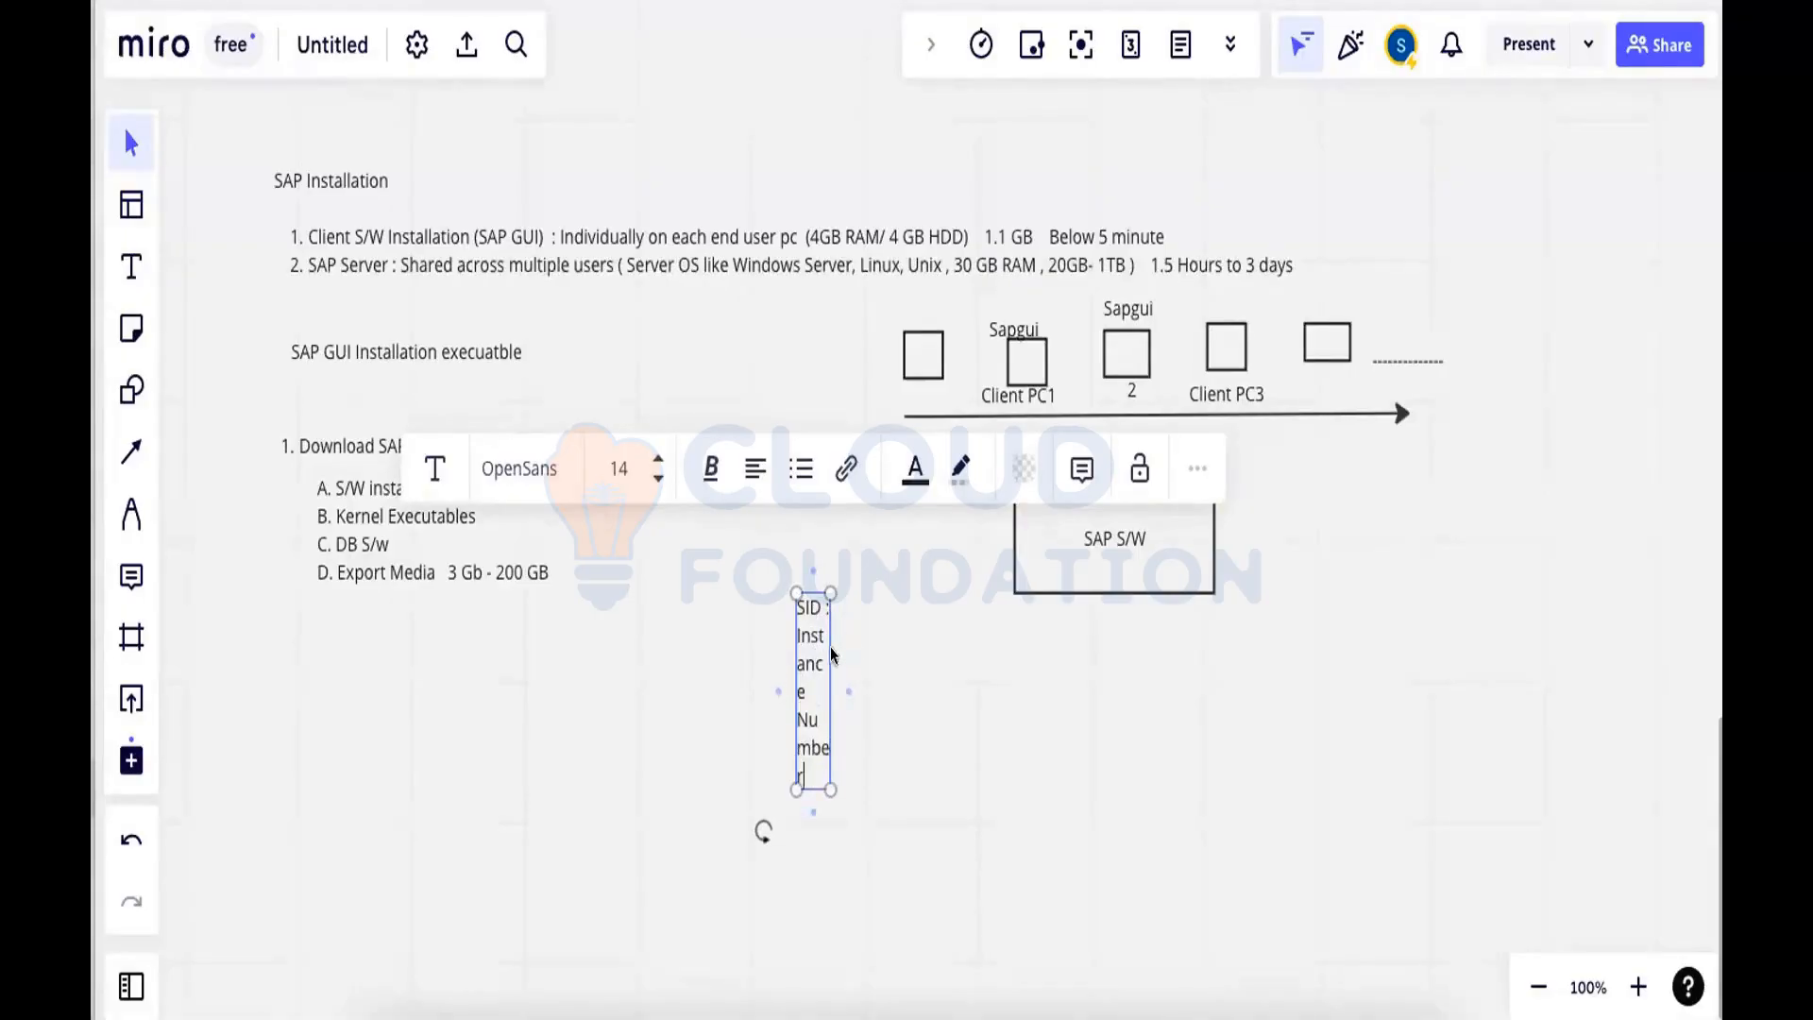
pyautogui.write('r')
pyautogui.moveTo(916, 645); pyautogui.dragTo(952, 647)
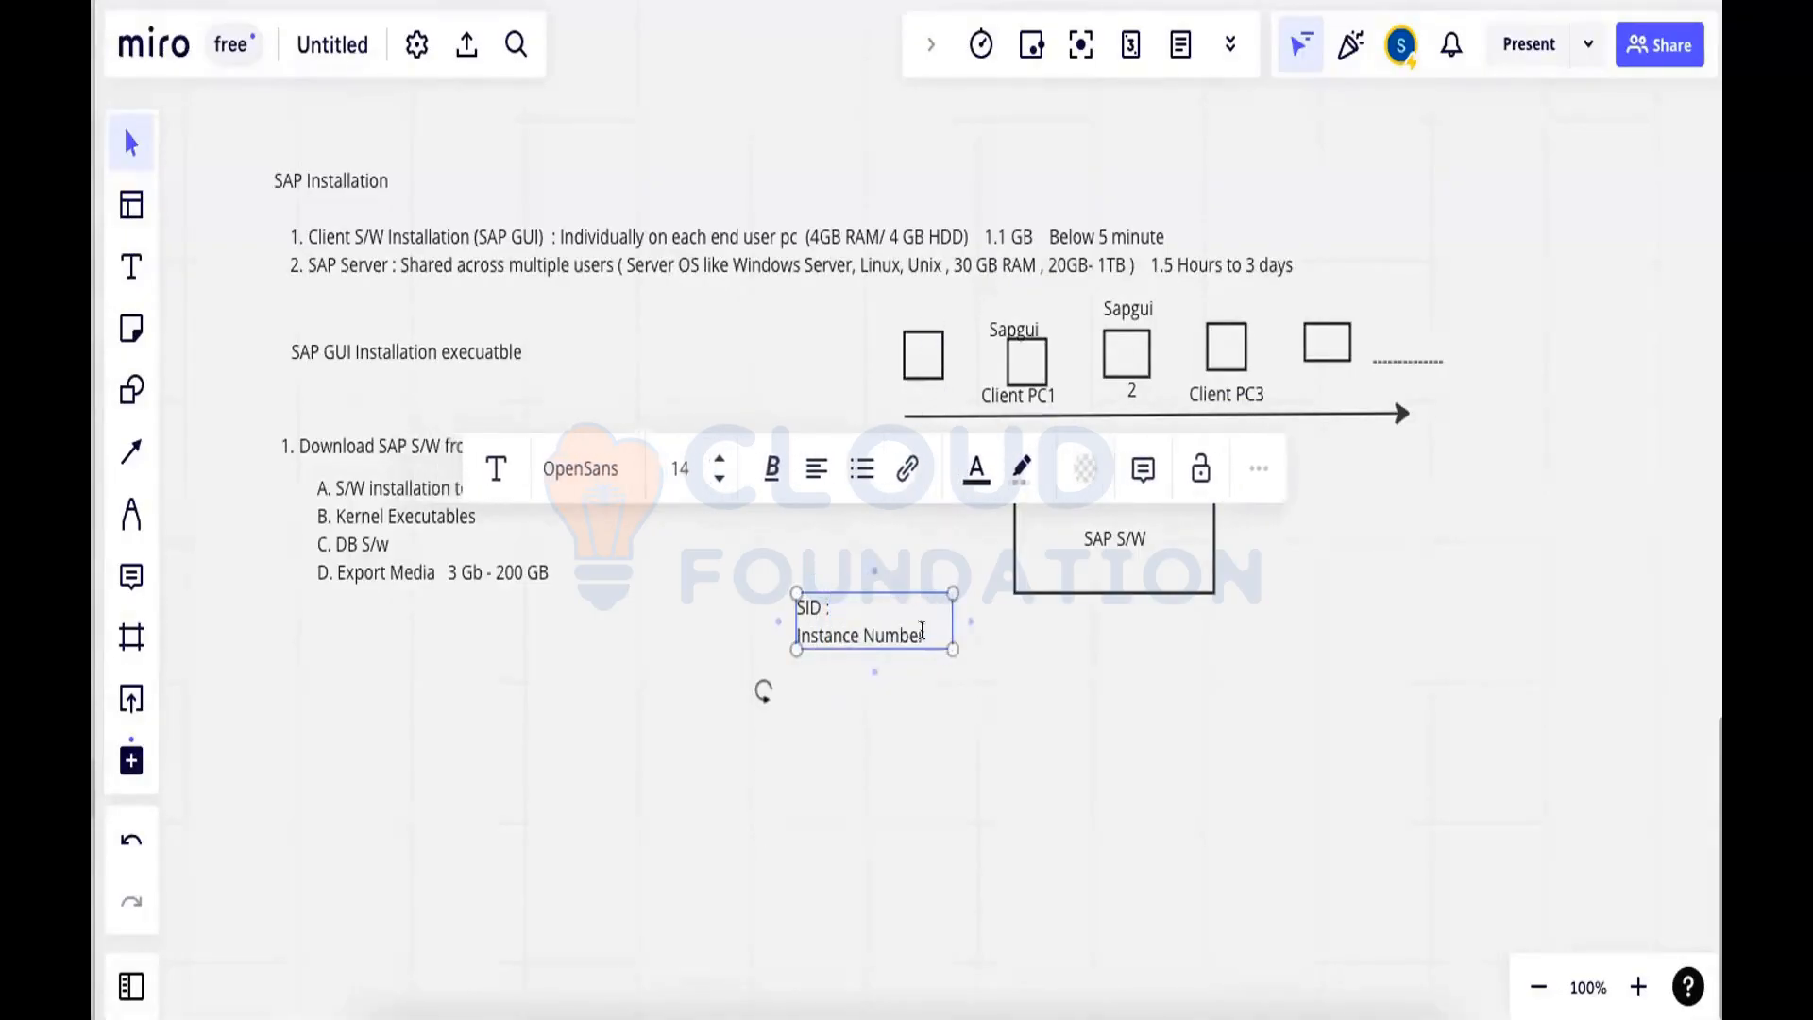
pyautogui.write(':')
pyautogui.press('Return')
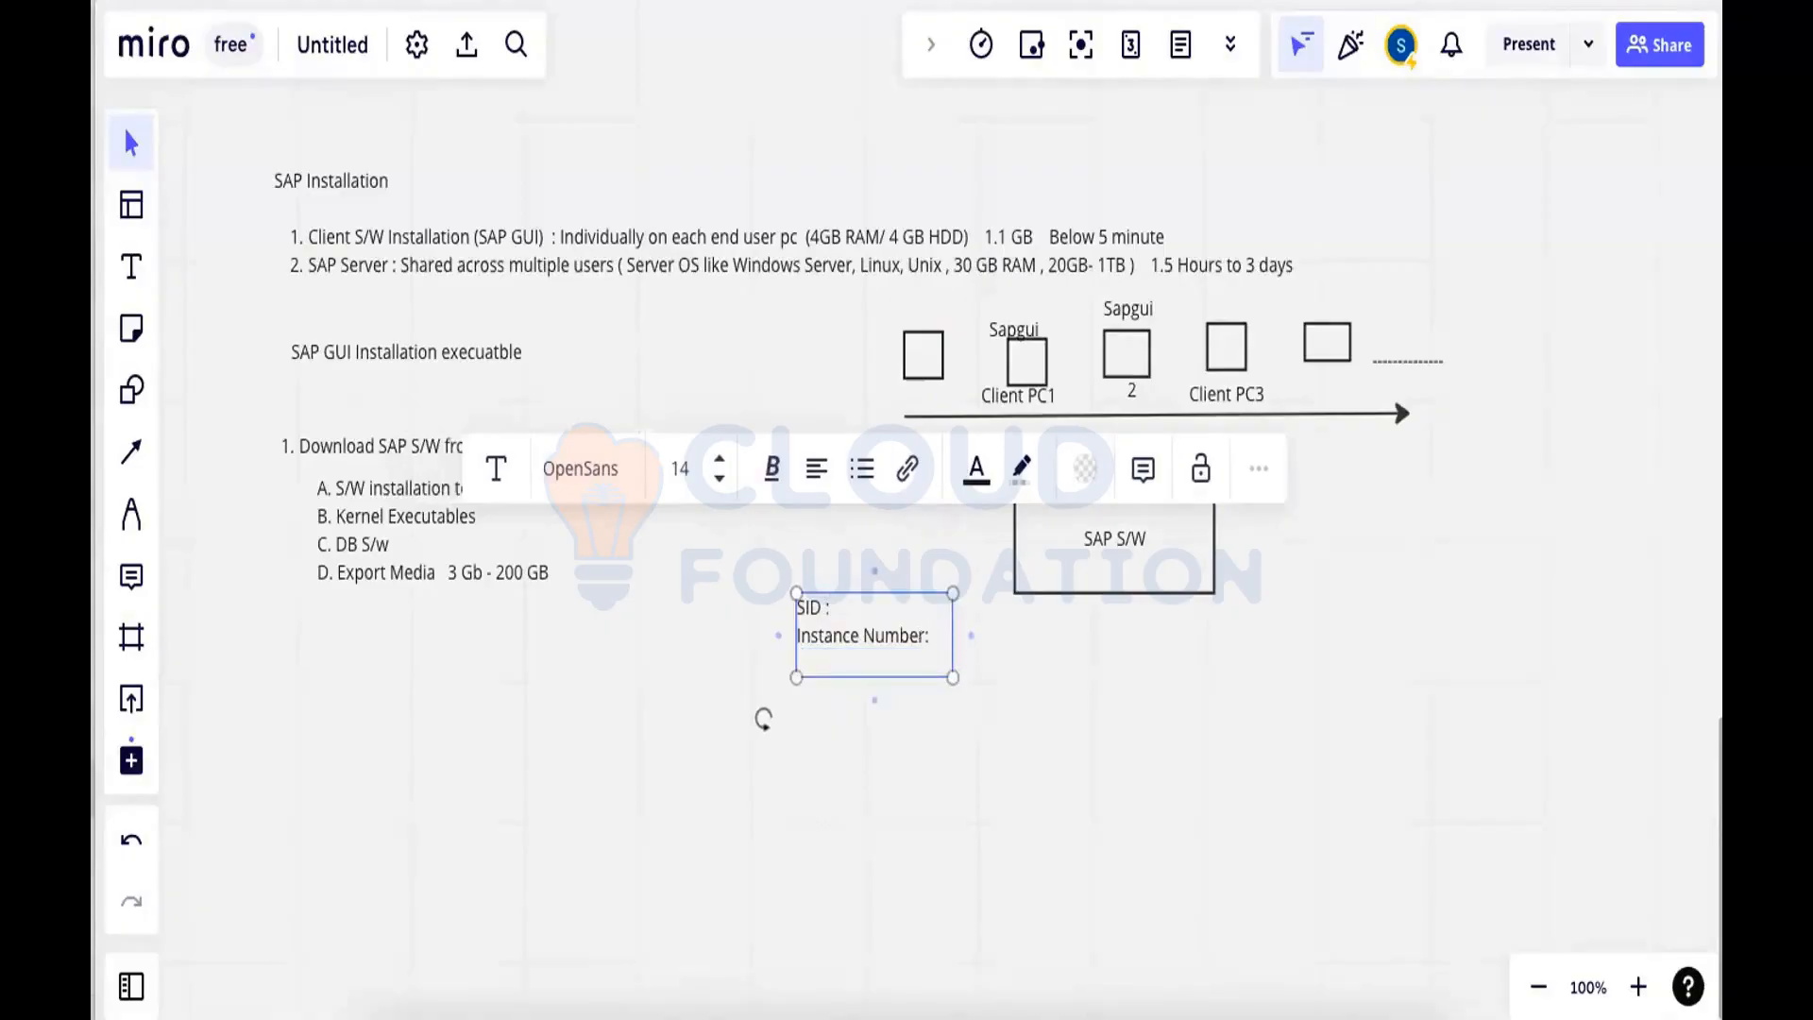
pyautogui.write('Master Password')
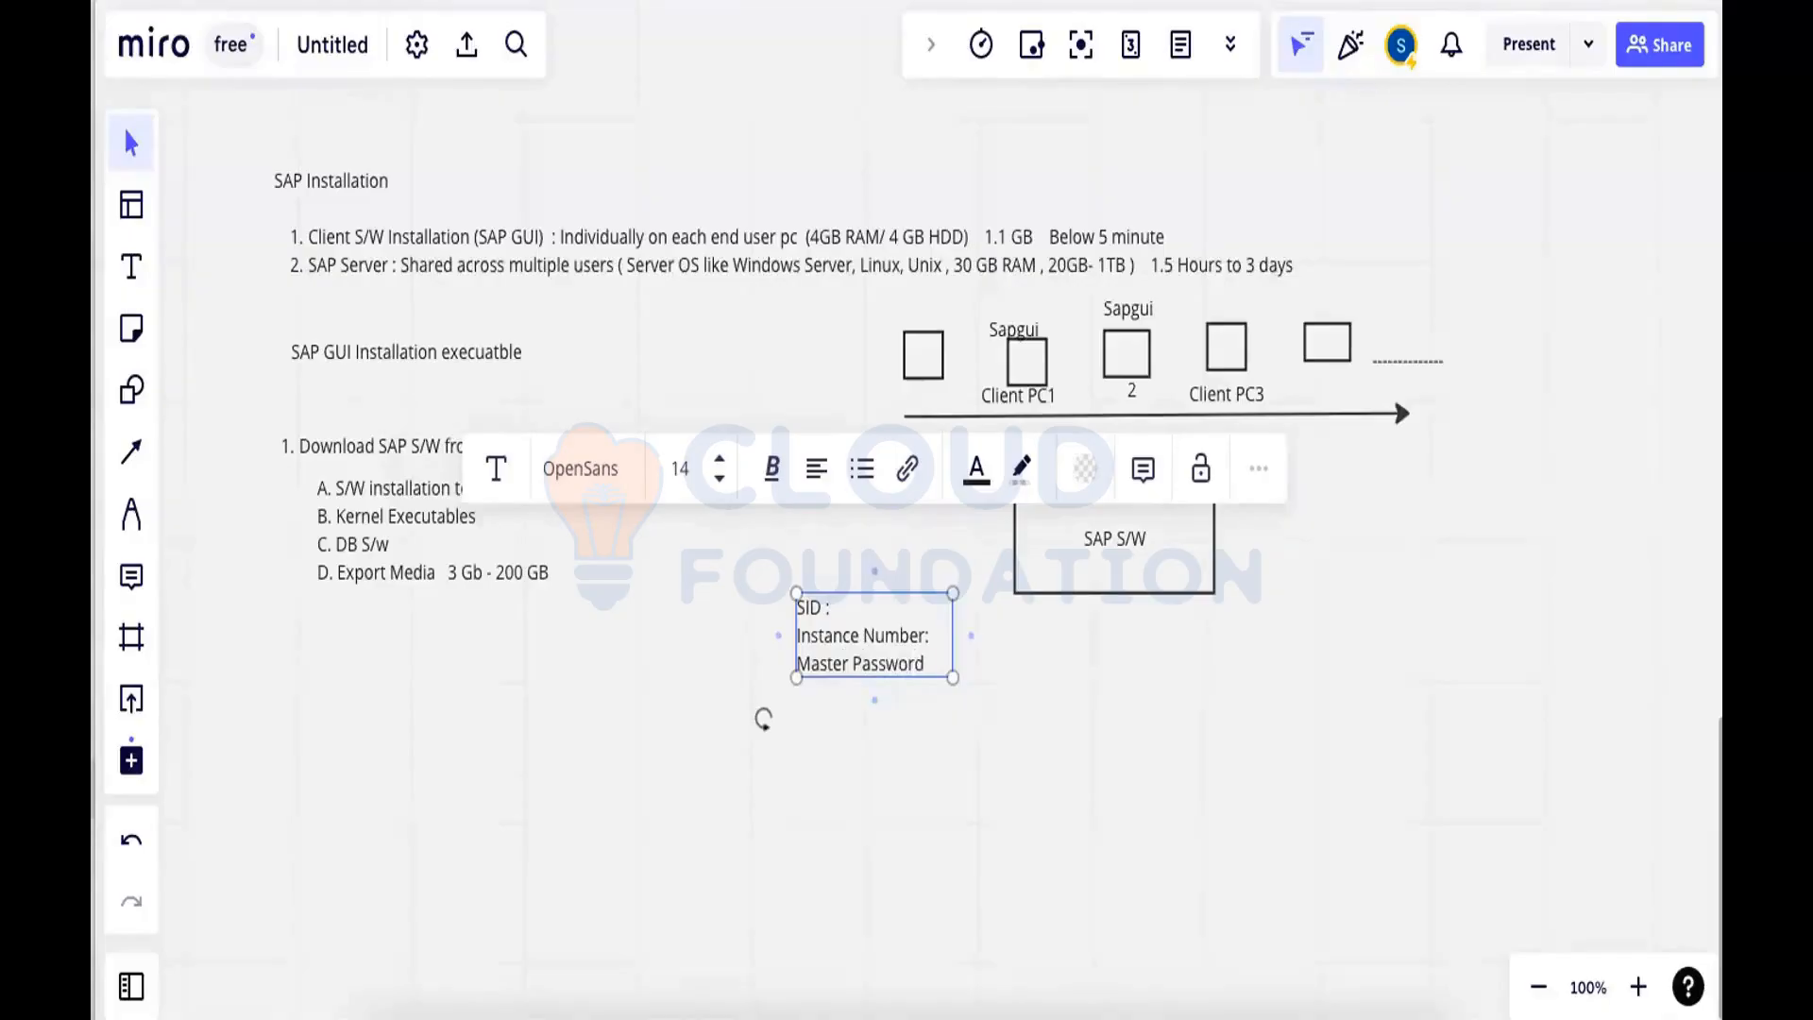
pyautogui.write(':')
pyautogui.press('Return')
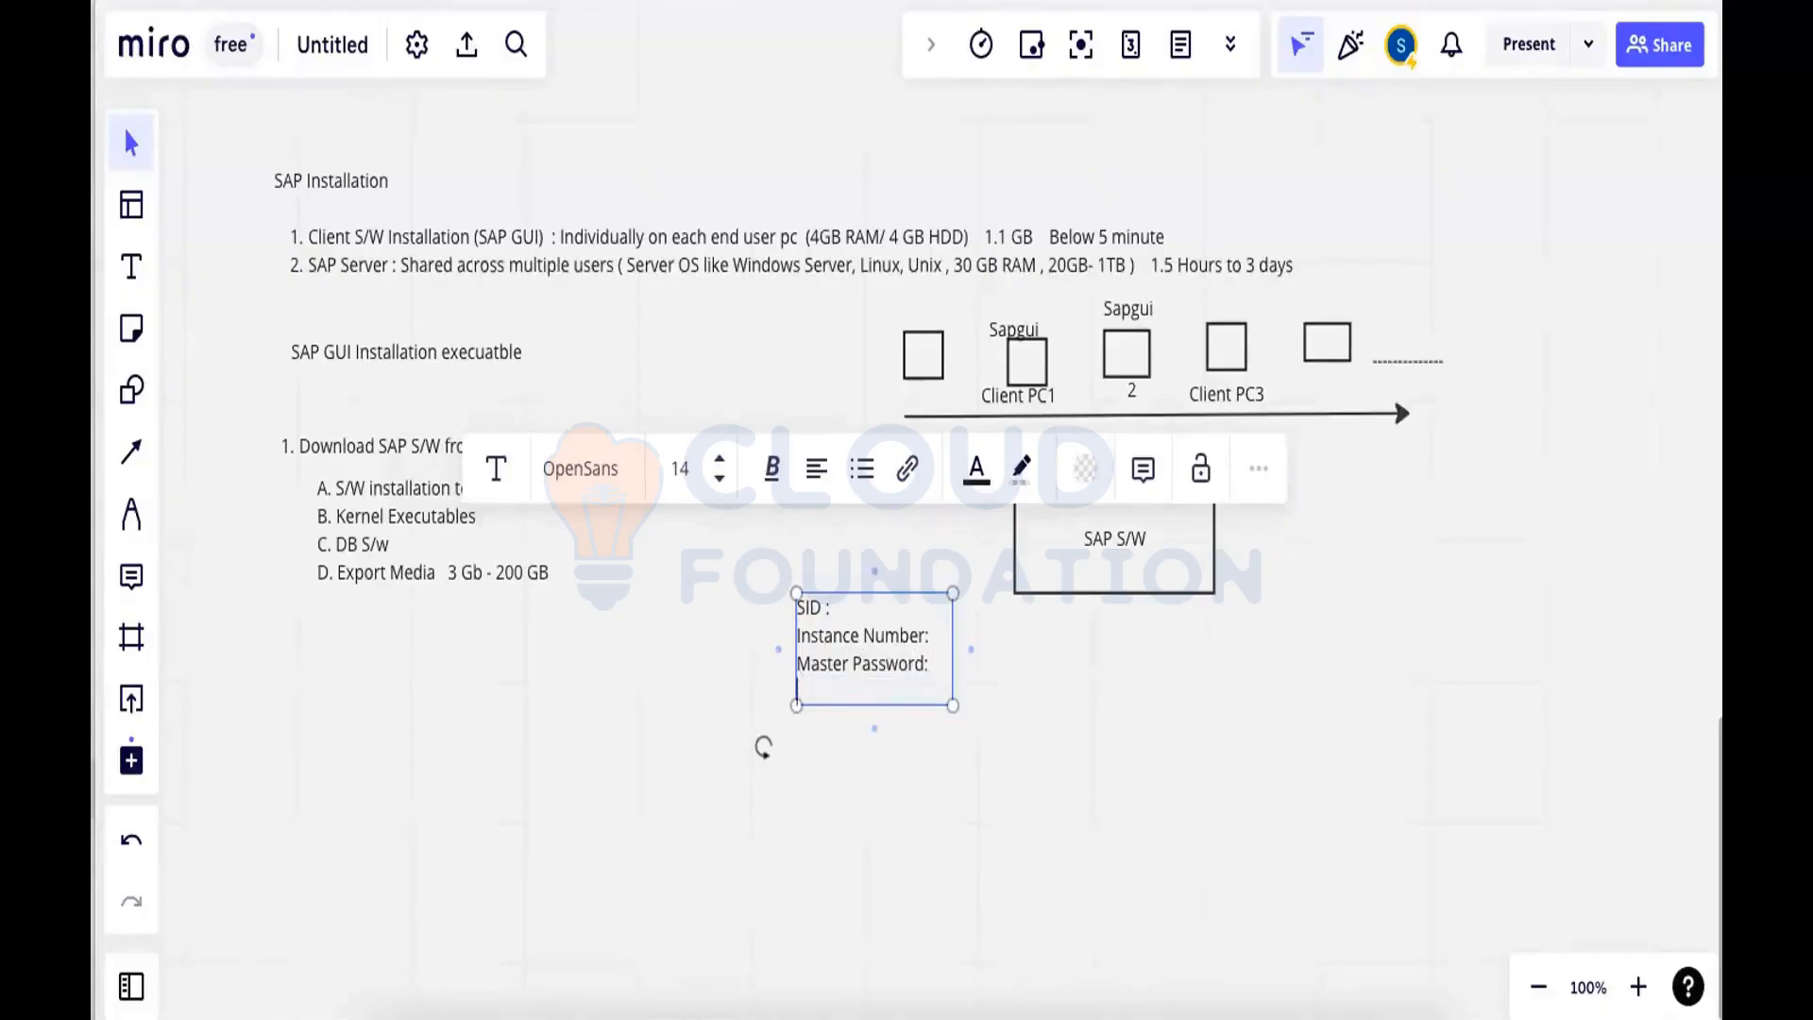
pyautogui.write('DDIC / SAP*')
pyautogui.click(831, 709)
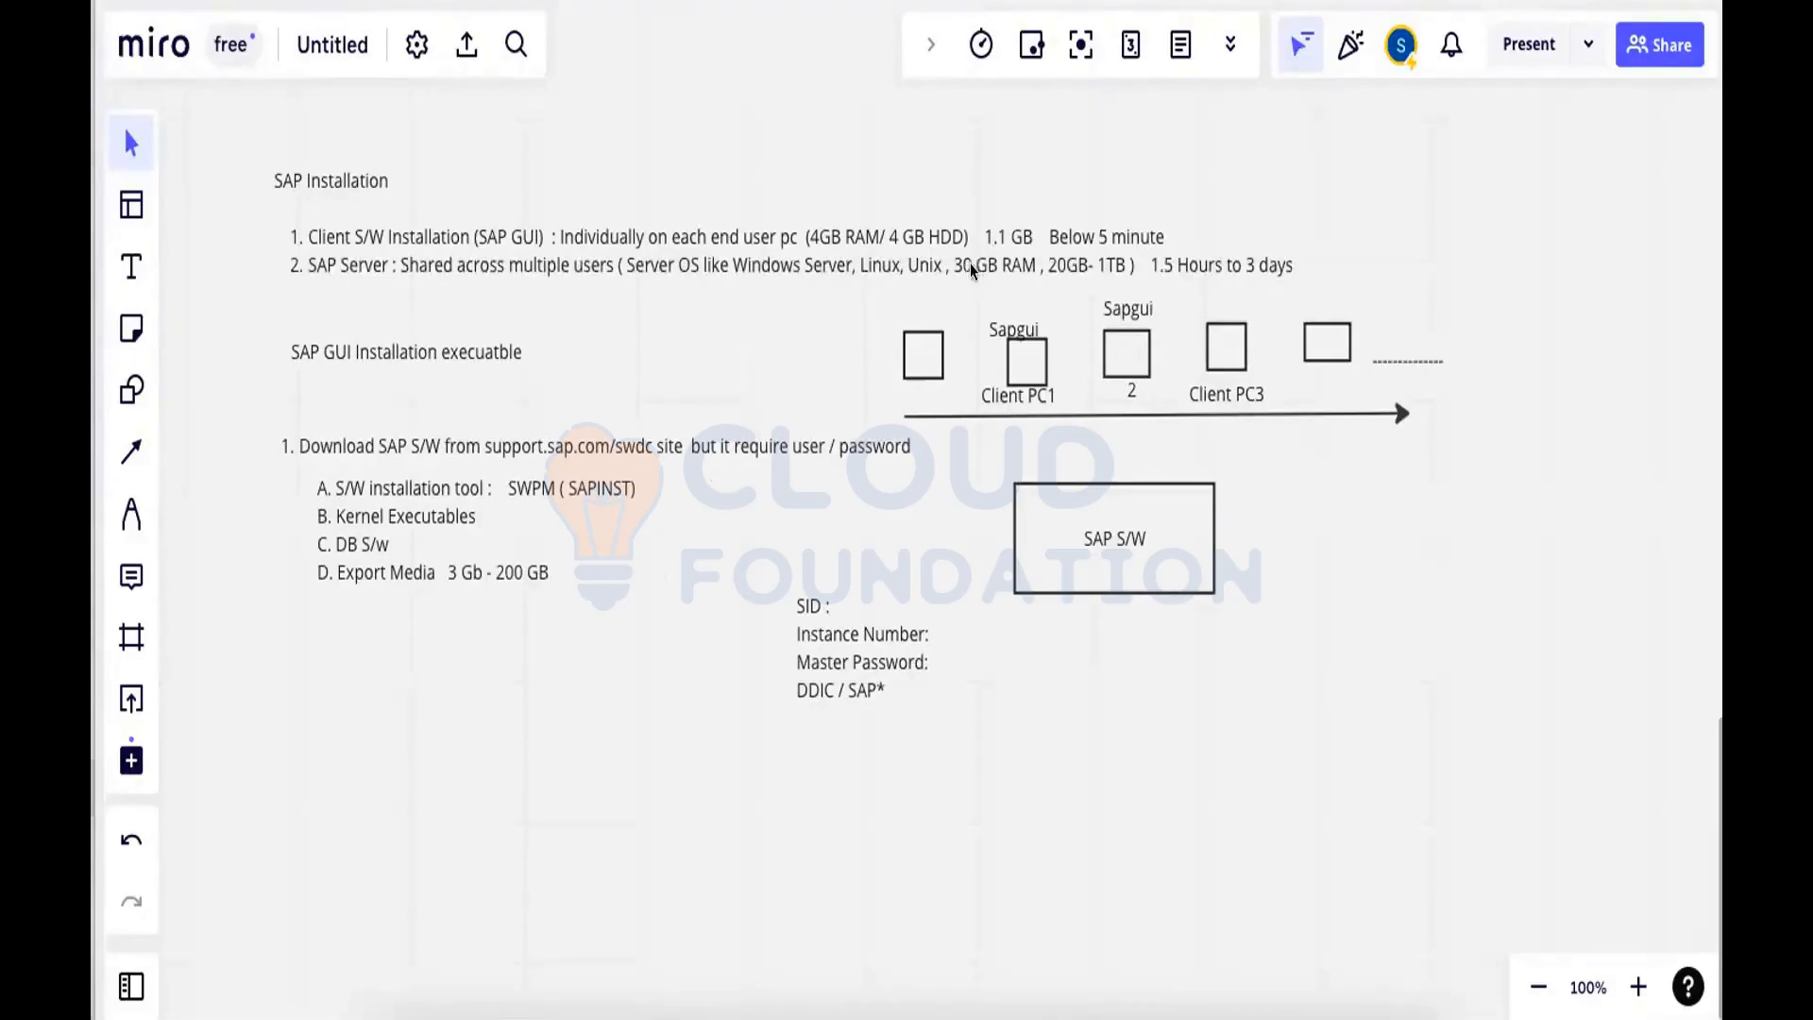
pyautogui.click(1043, 983)
pyautogui.click(1042, 987)
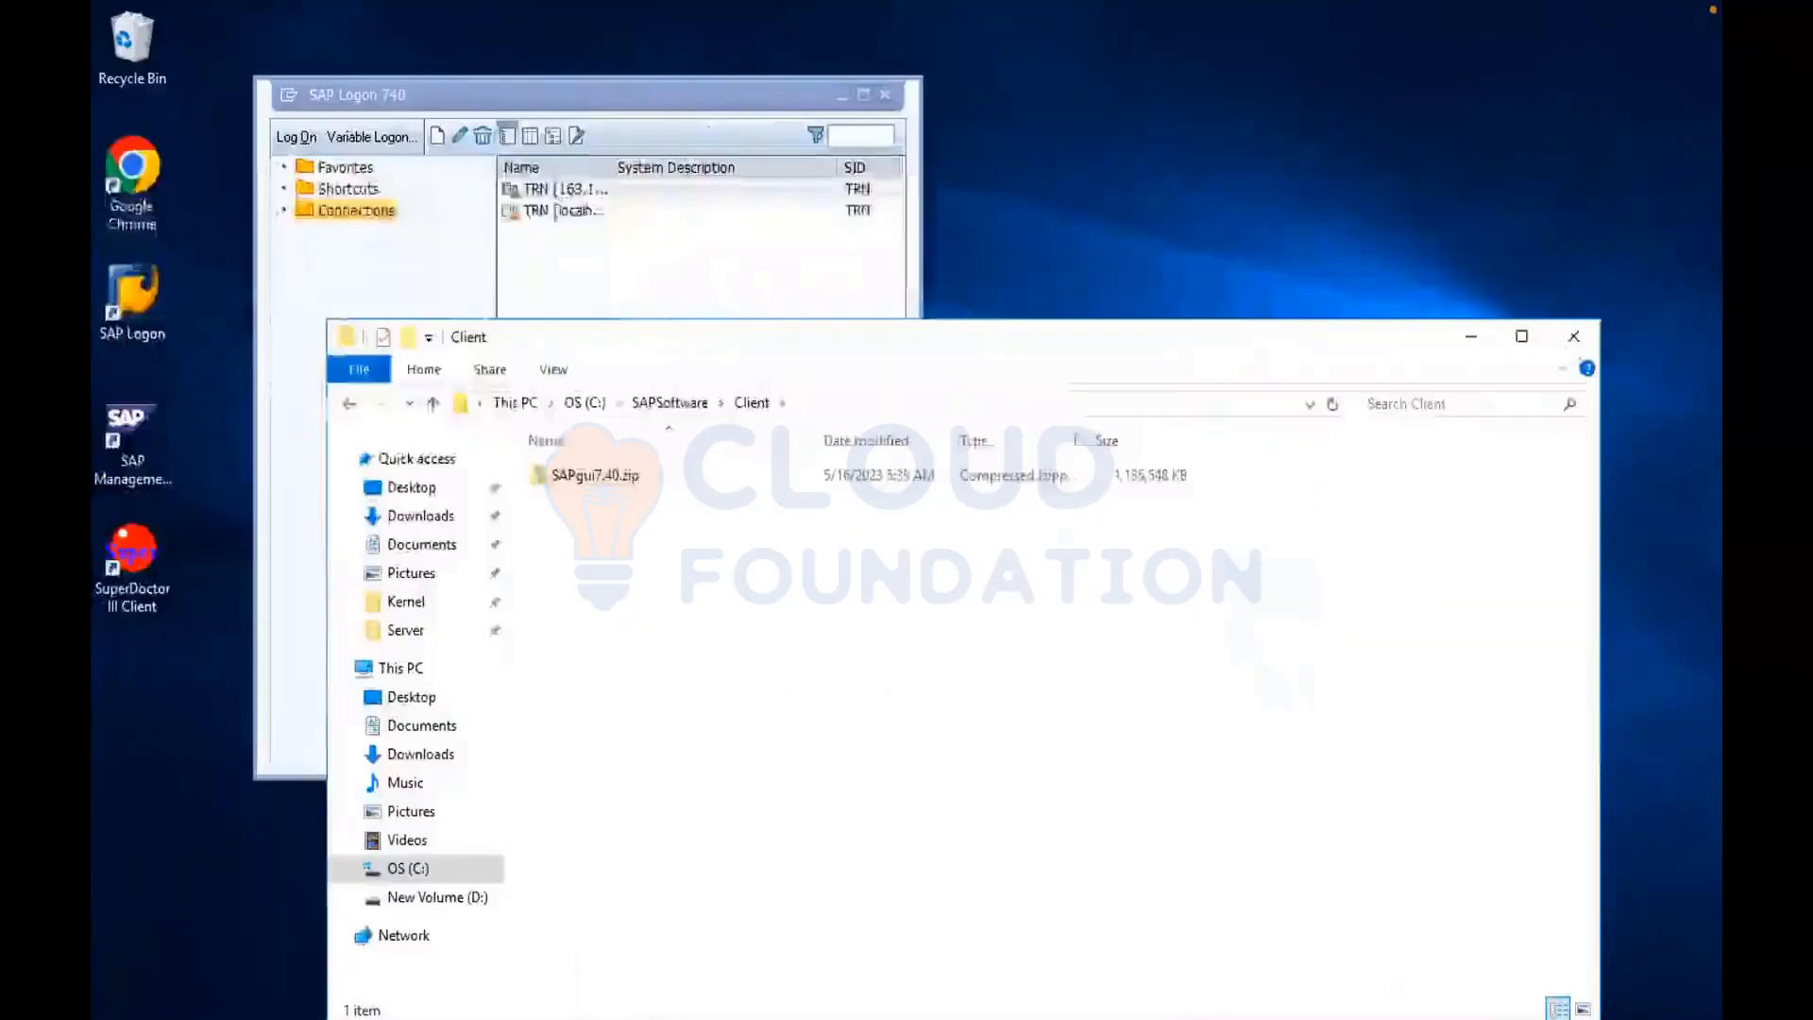
# - Run winver from an elevated Command Prompt to confirm Windows Server 2016, then close both windows
pyautogui.click(1475, 337)
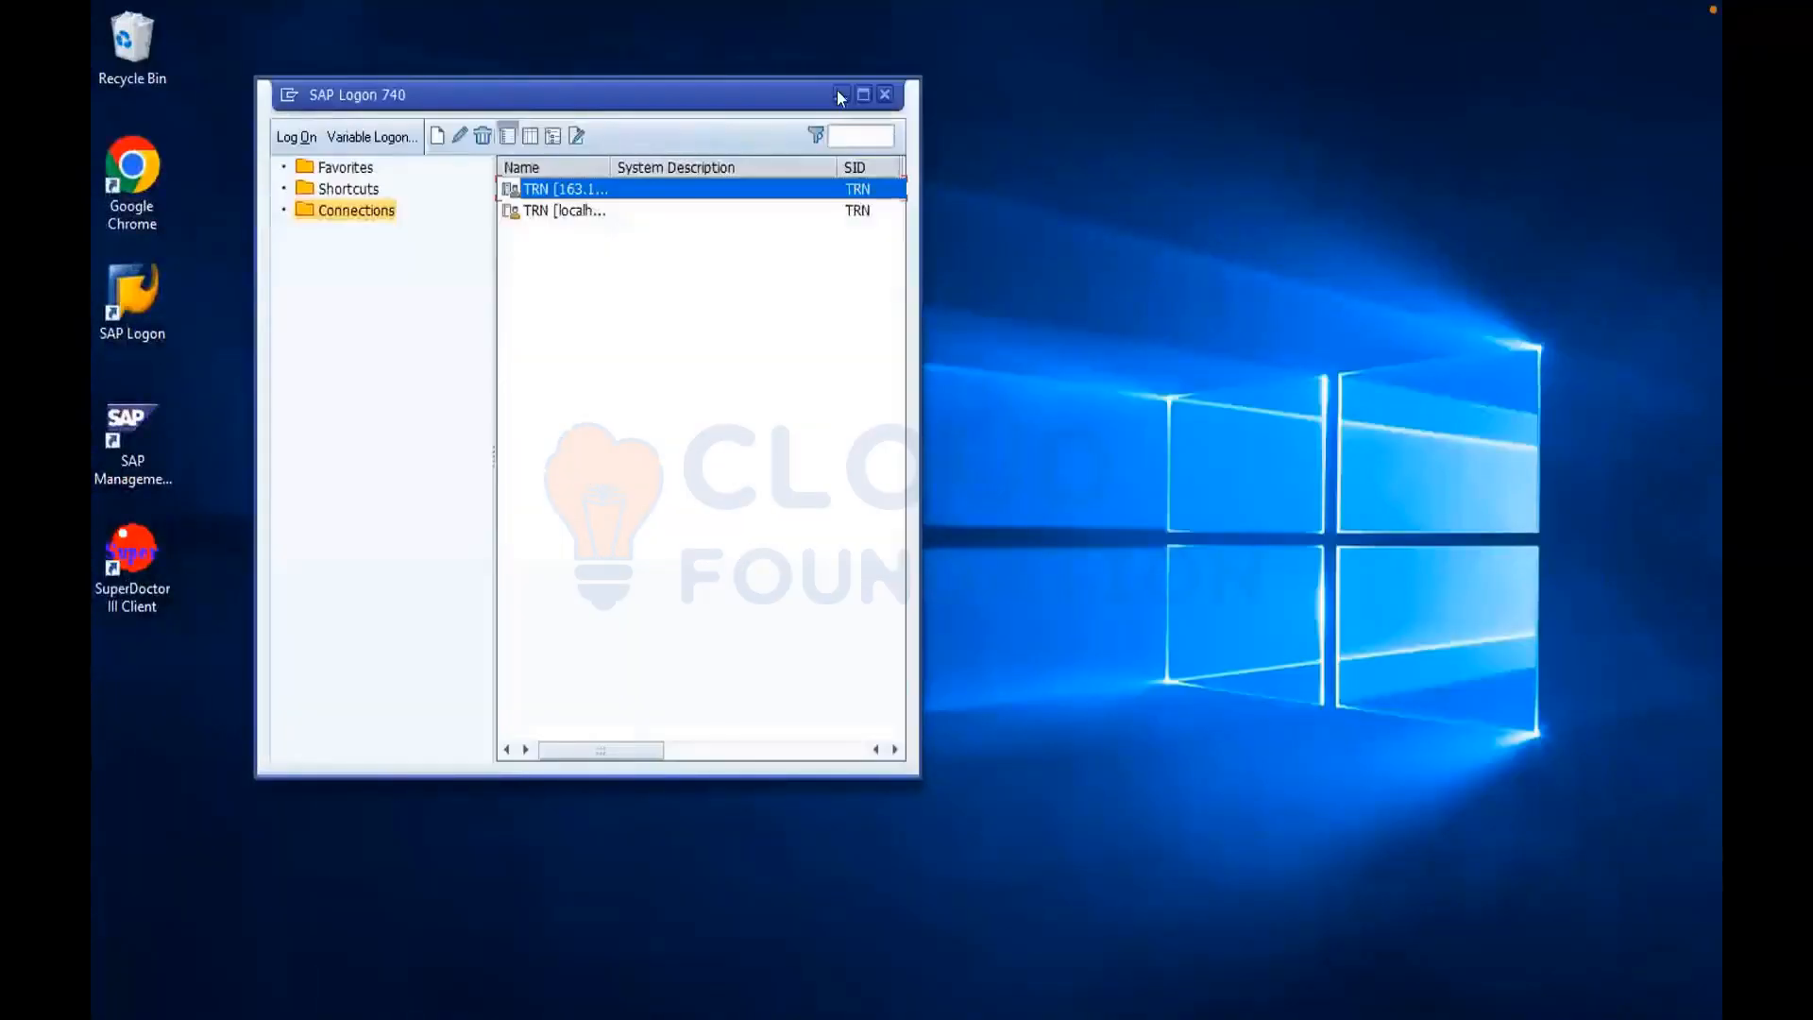
pyautogui.click(840, 93)
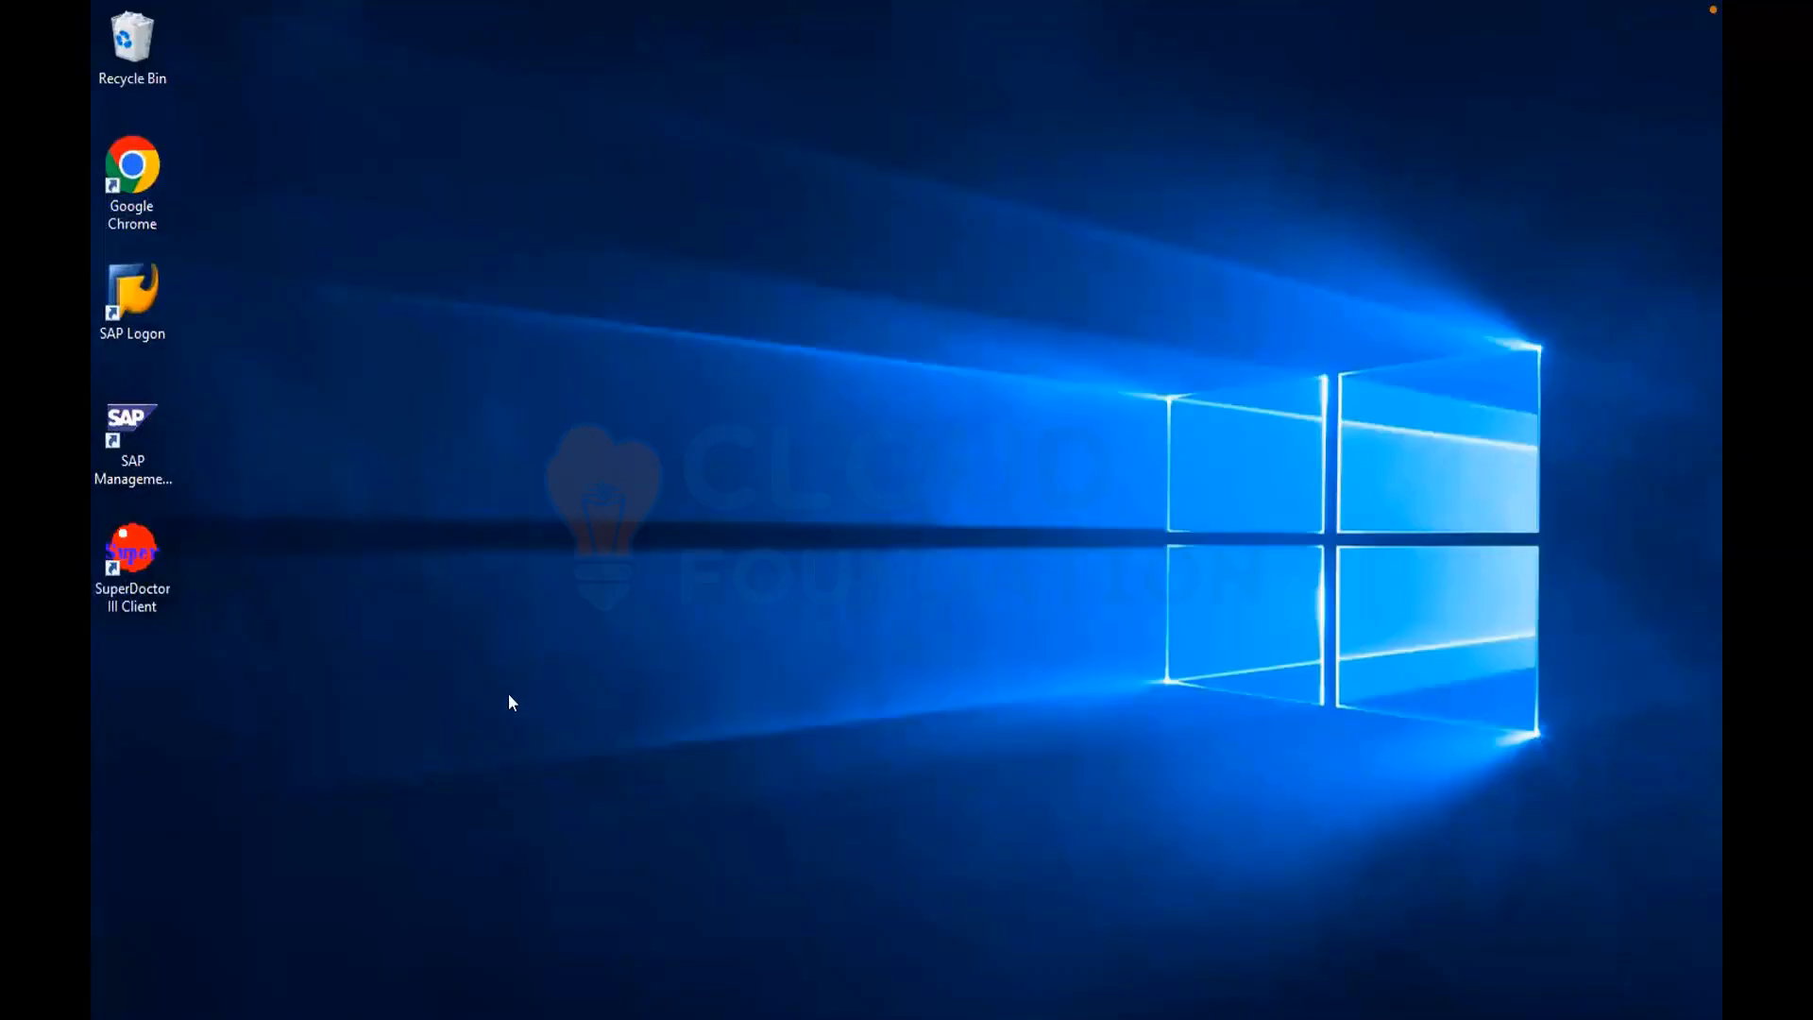
pyautogui.click(171, 1019)
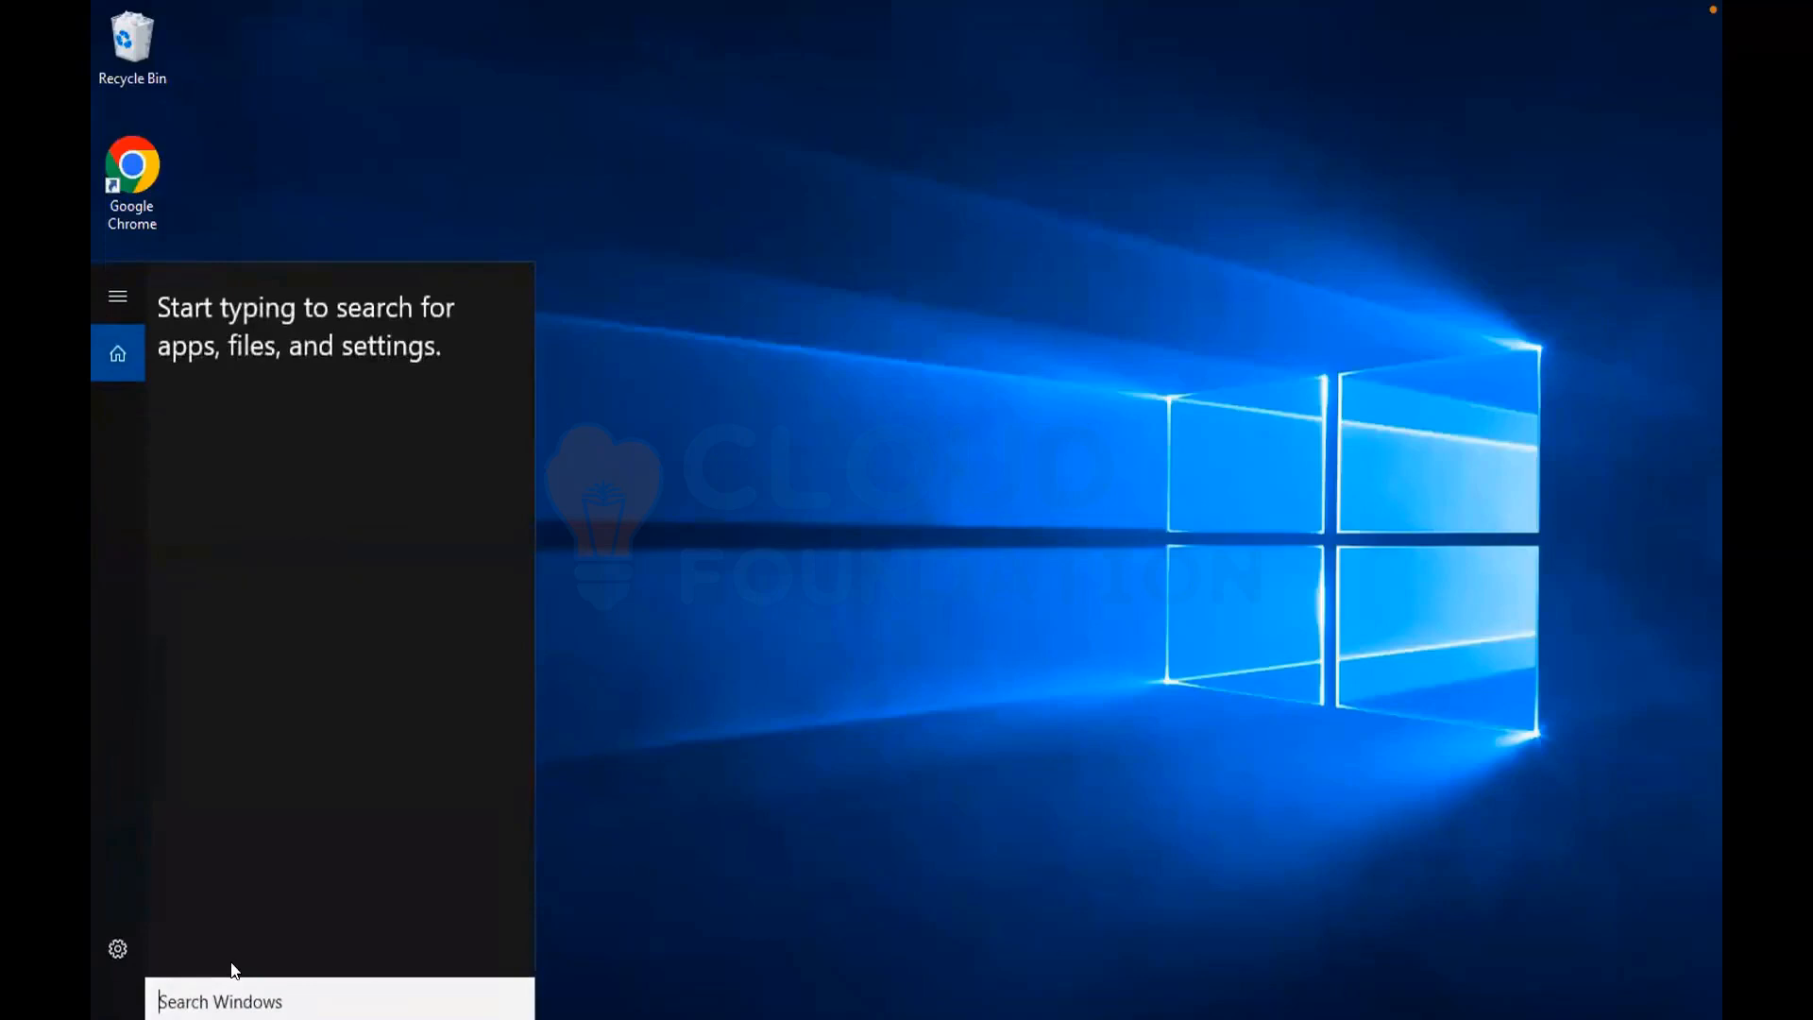
pyautogui.write('cmd')
pyautogui.hotkey('ctrl', 'shift', 'Return')
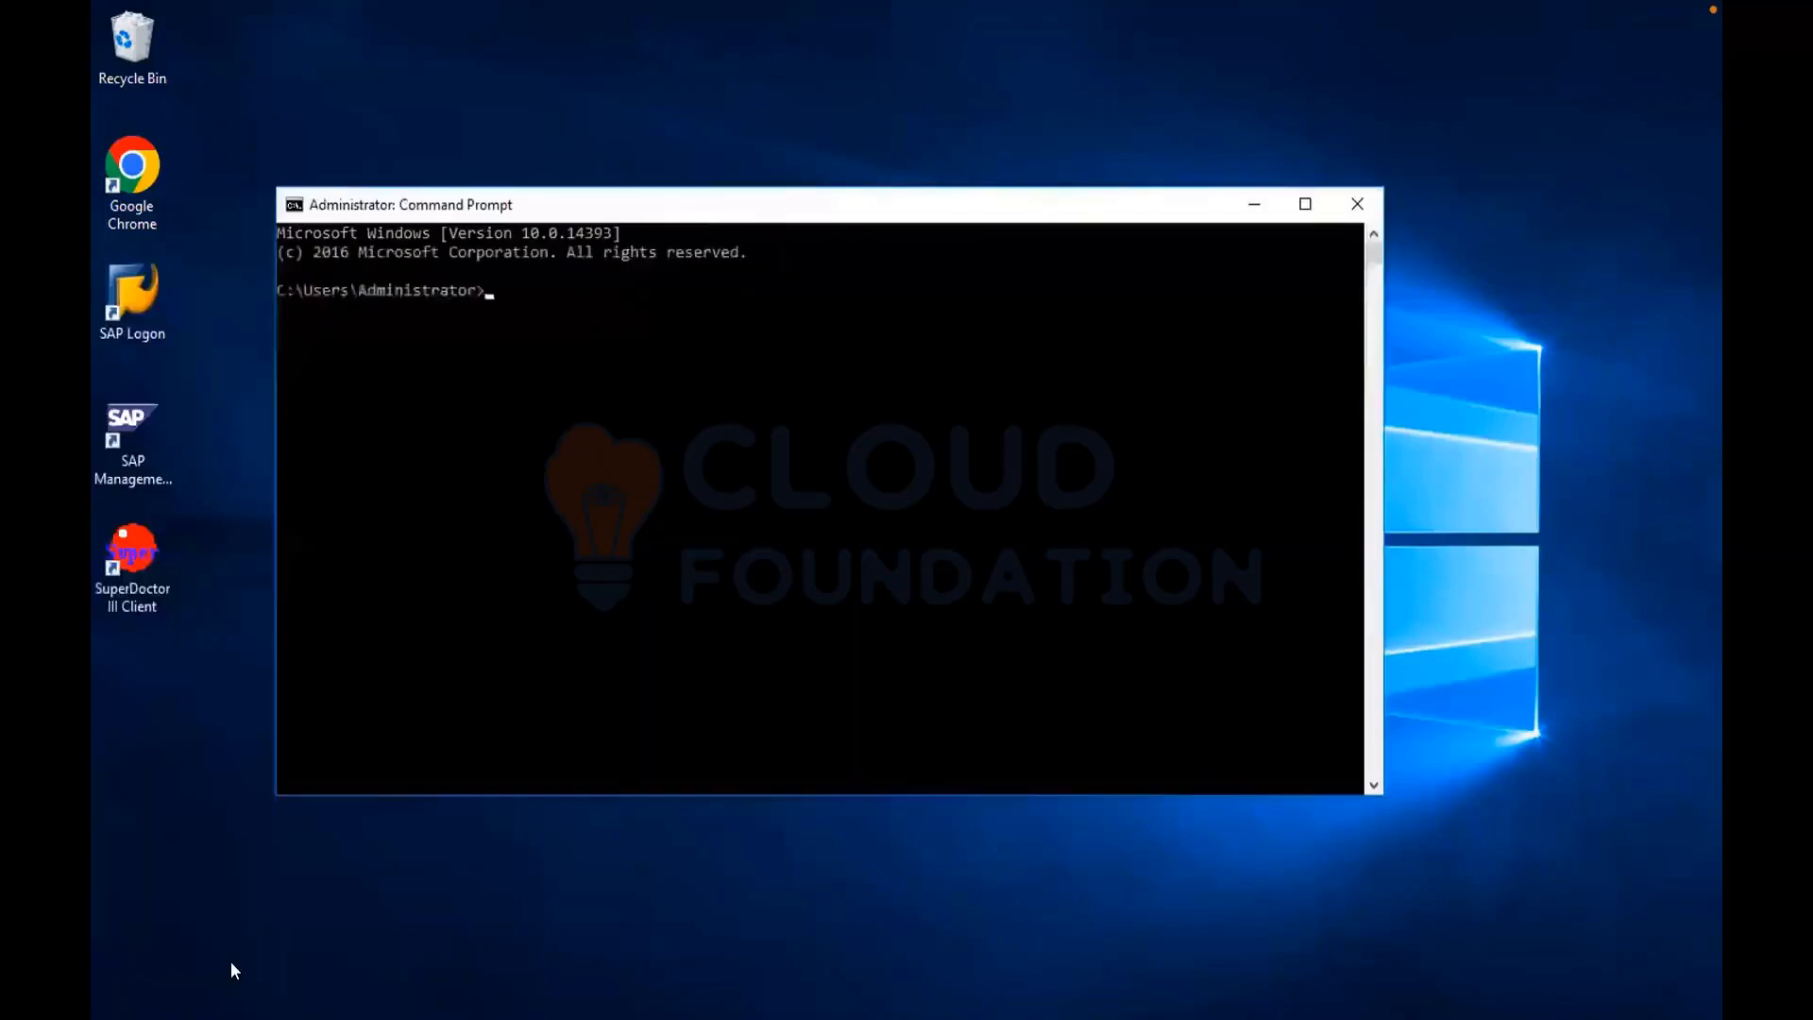
pyautogui.write('winver')
pyautogui.press('Return')
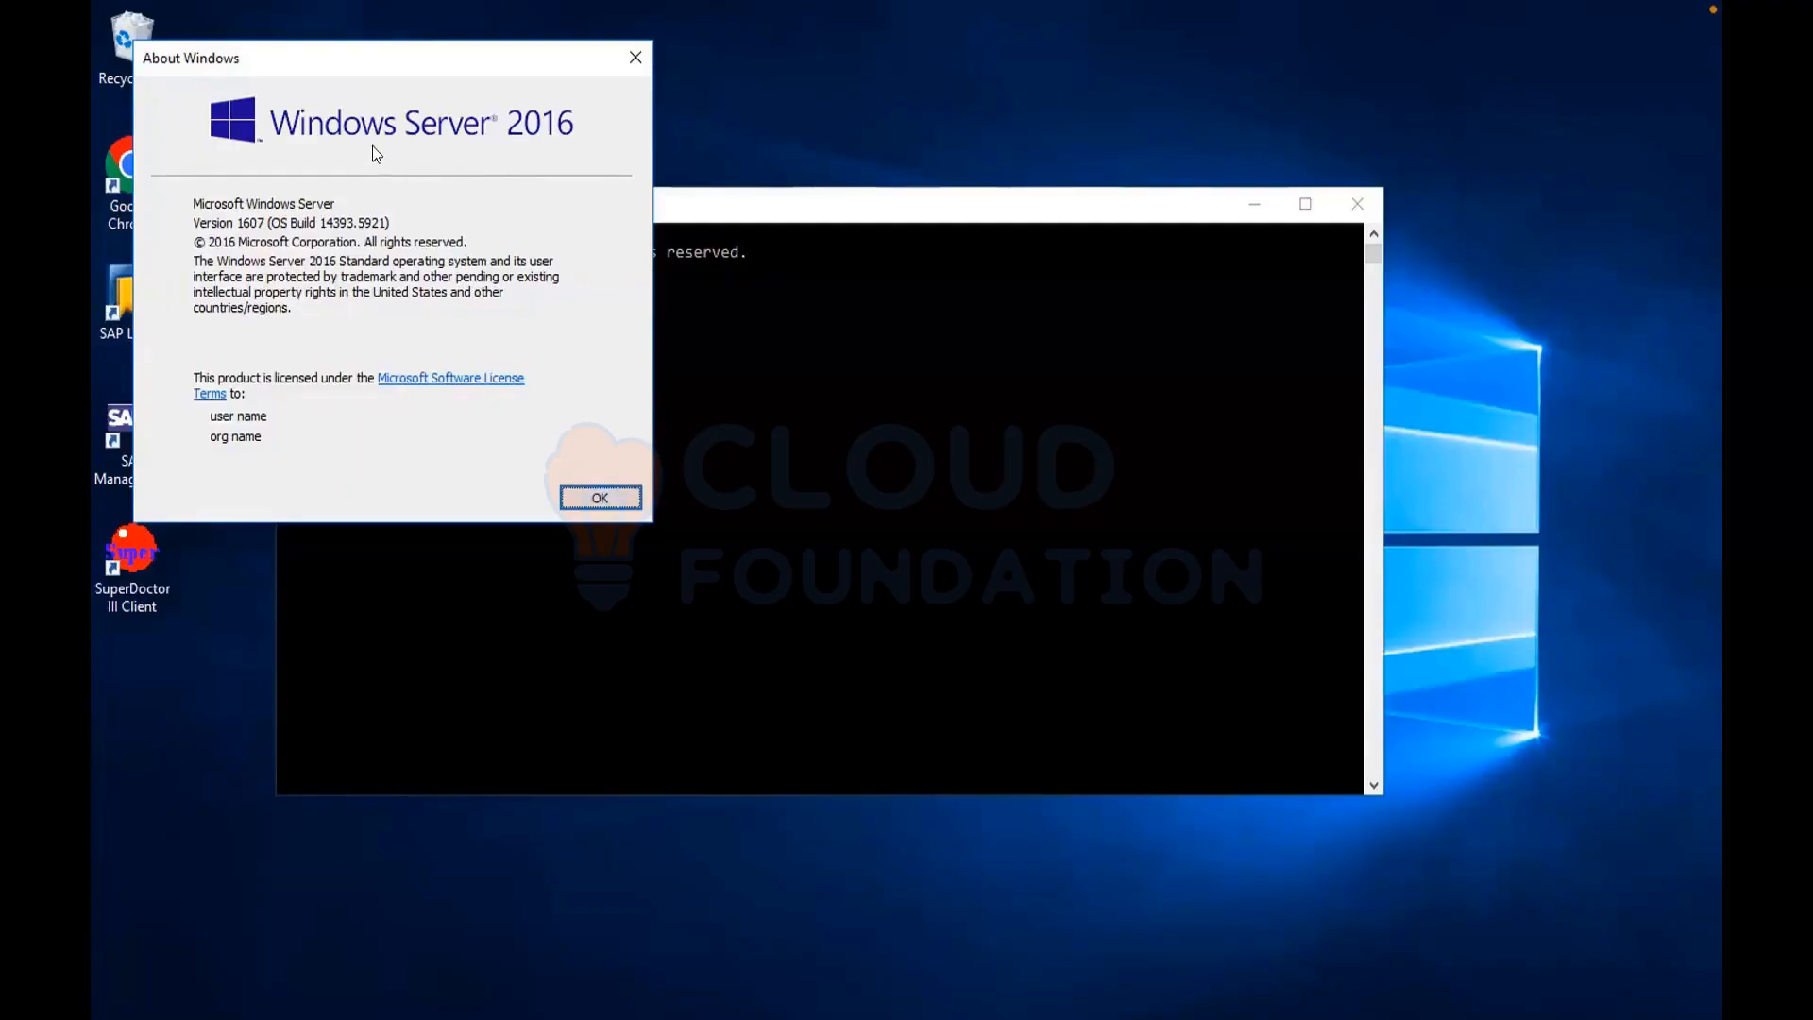
pyautogui.click(600, 498)
pyautogui.click(1358, 204)
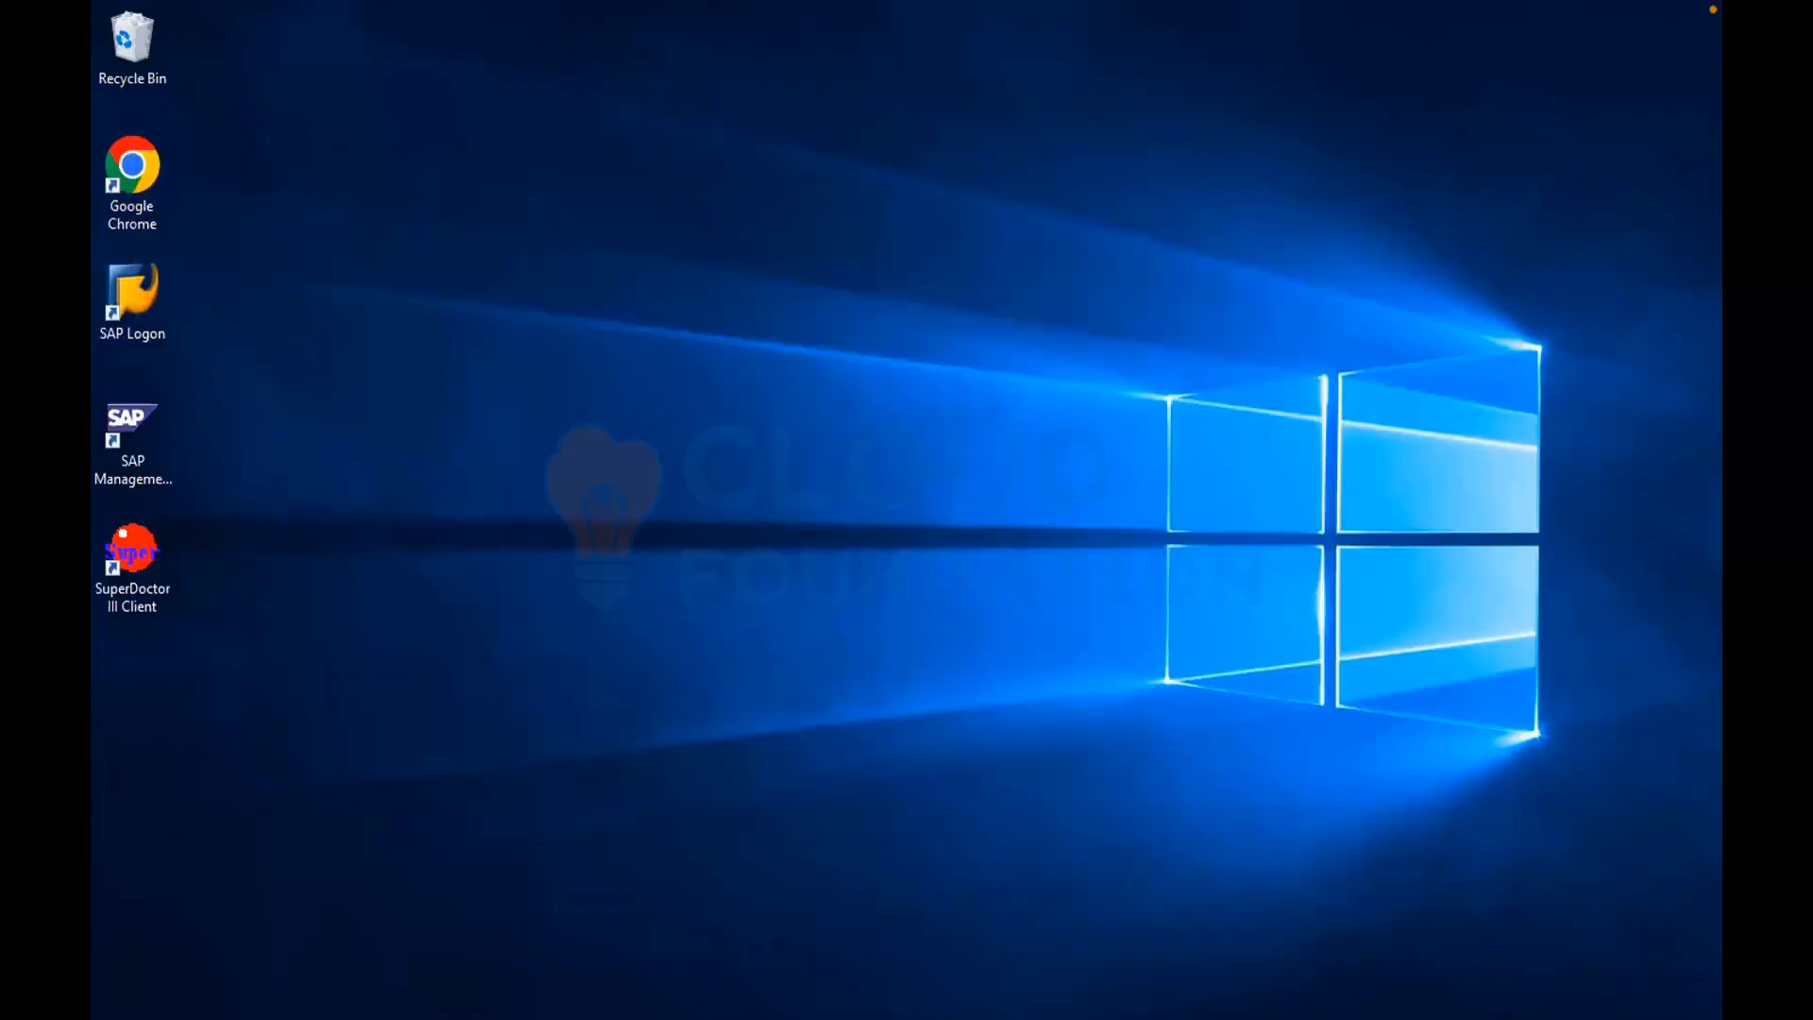
# - Open Task Manager's Memory performance page showing 32.0 GB DDR3 with 9.2 GB in use
pyautogui.rightClick(685, 1016)
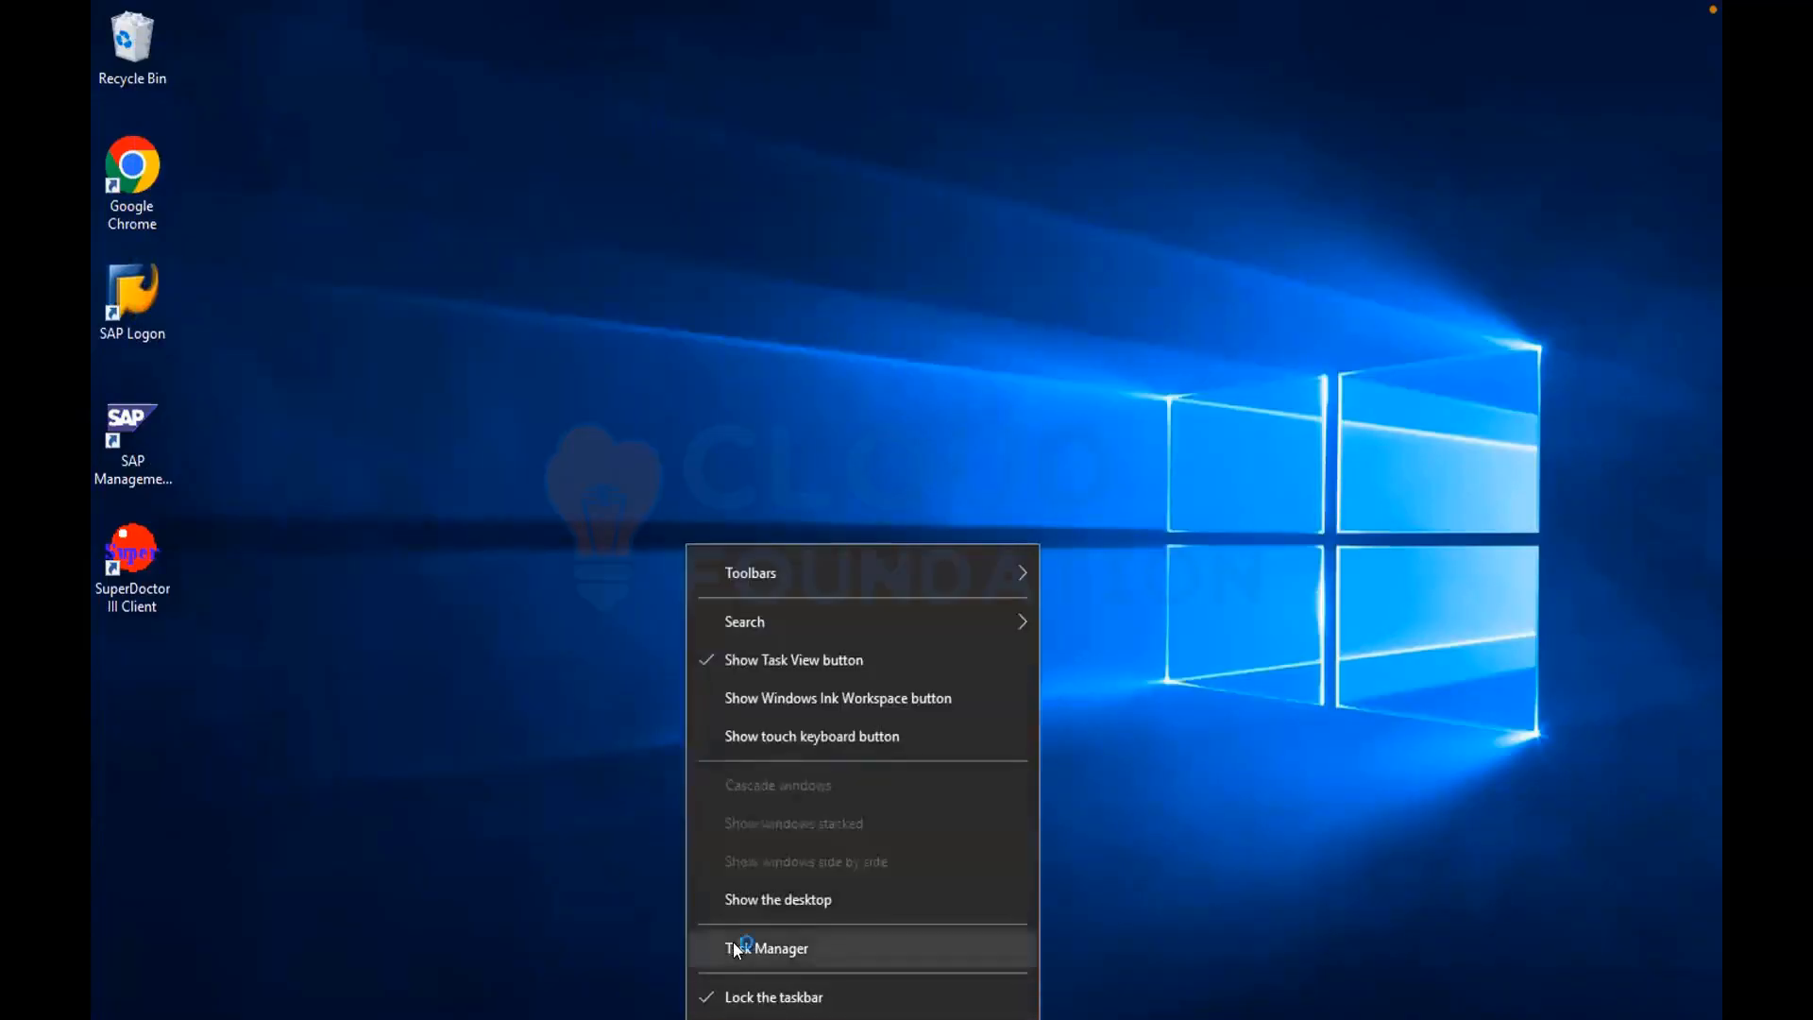
pyautogui.click(733, 942)
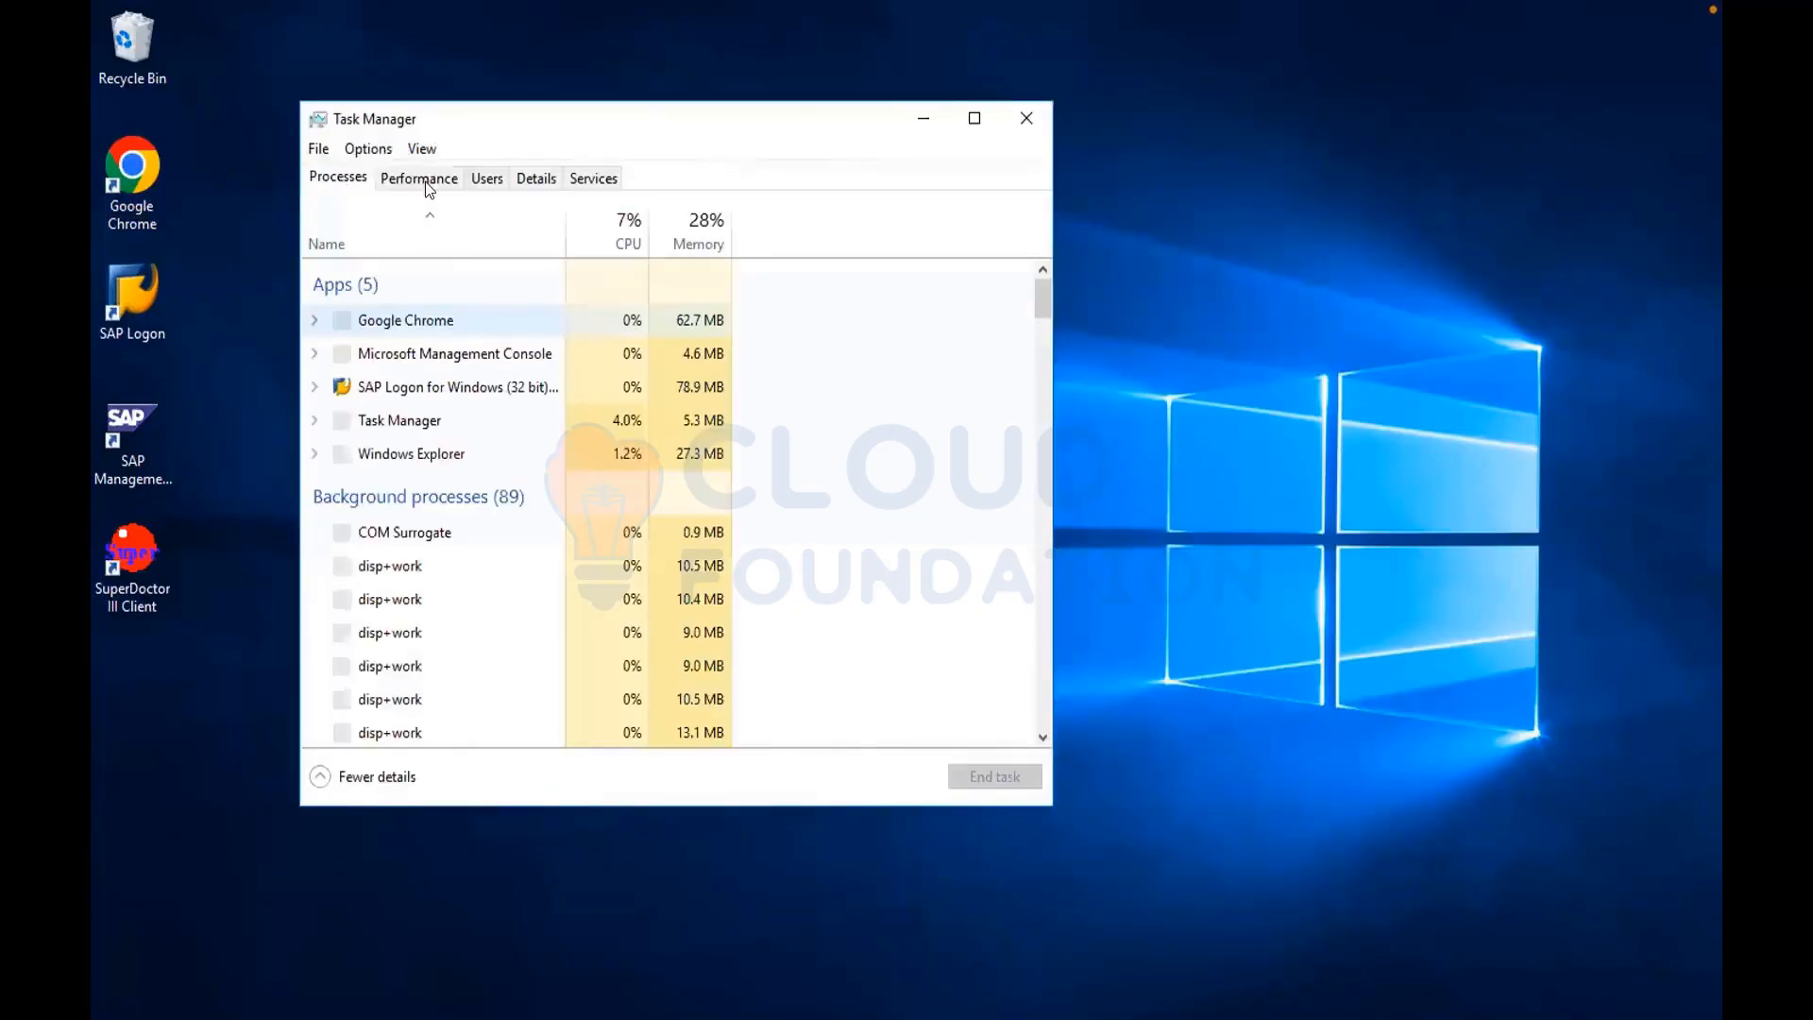
pyautogui.click(423, 179)
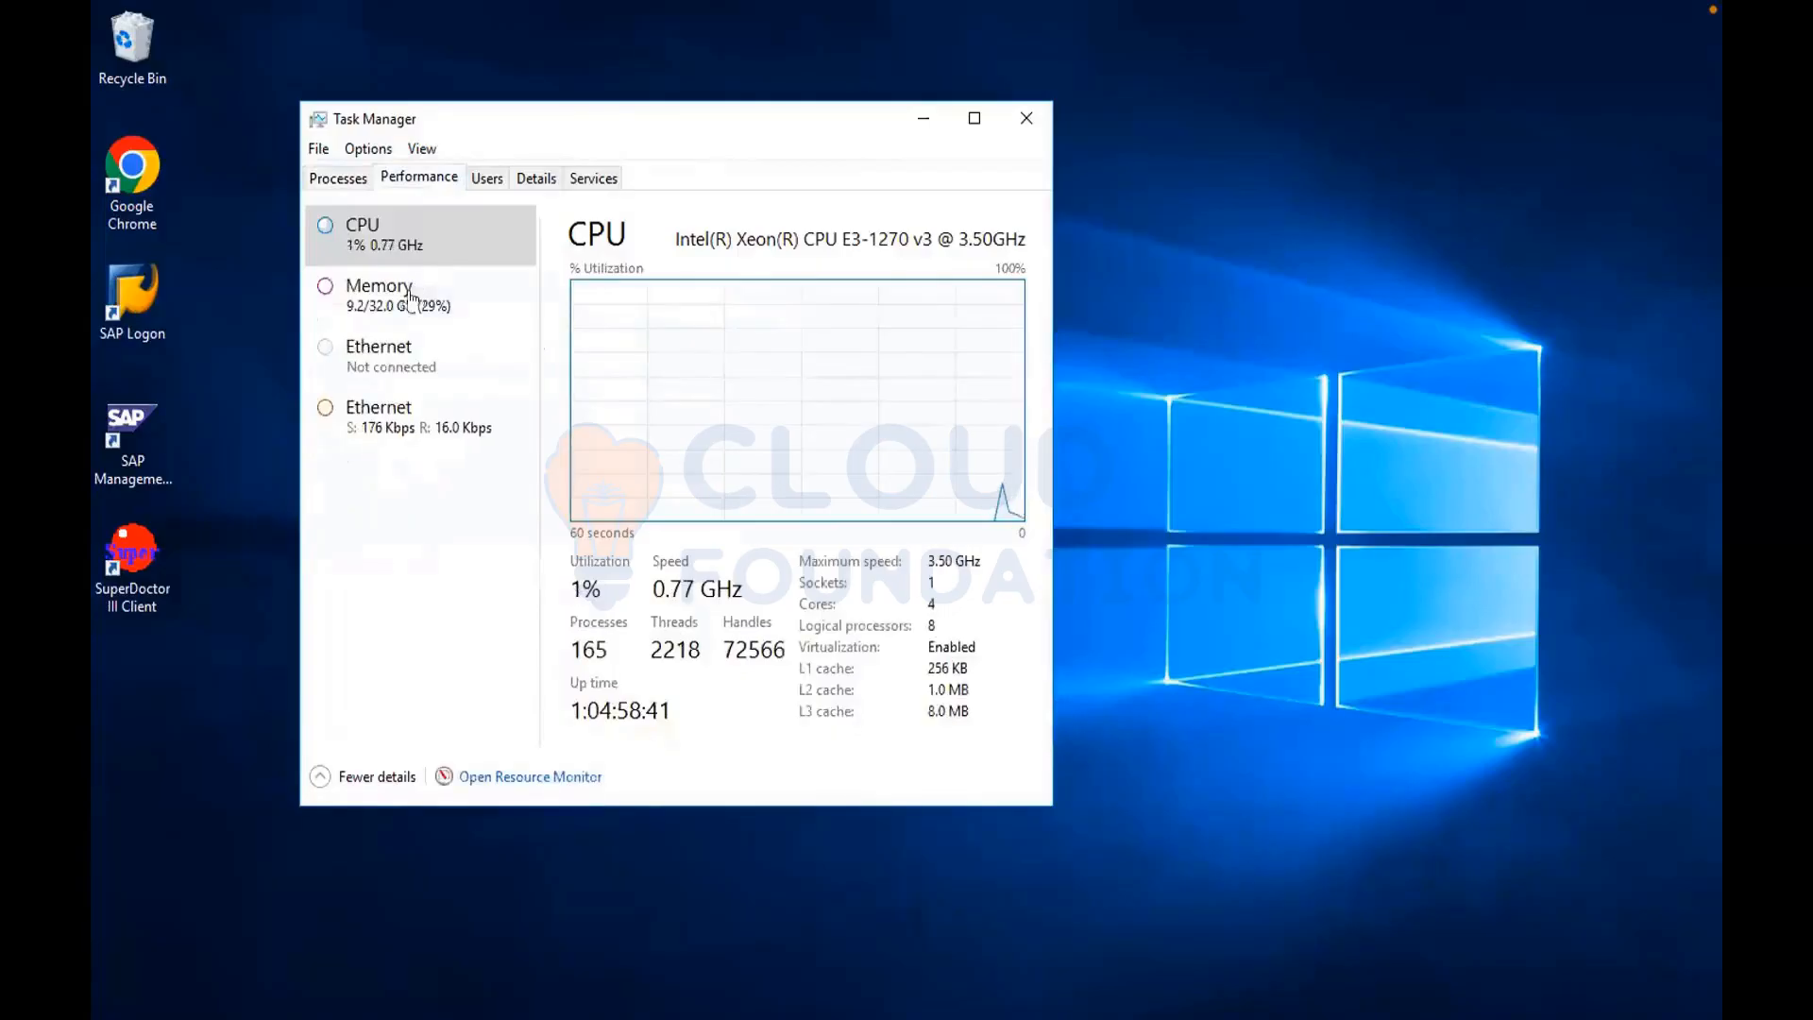
pyautogui.click(409, 301)
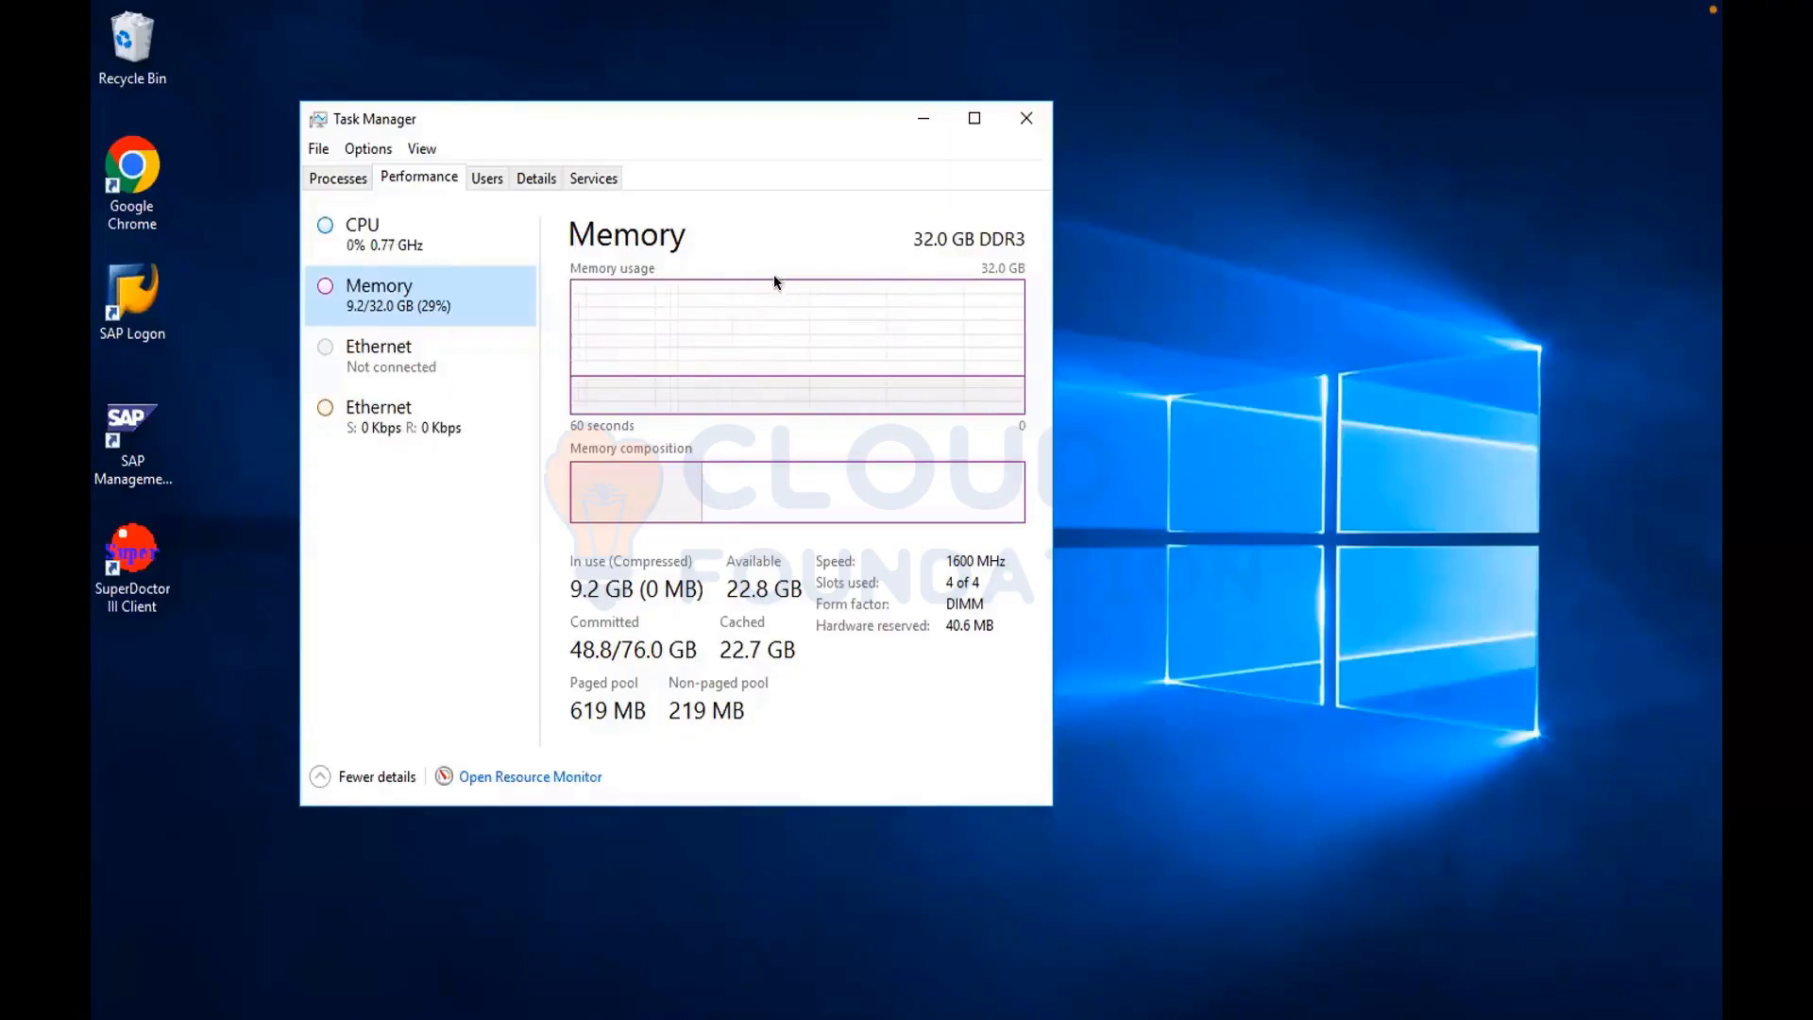
# - Back in Miro, append ': Maxdb' to the download list text
pyautogui.hotkey('ctrl', 'Left')
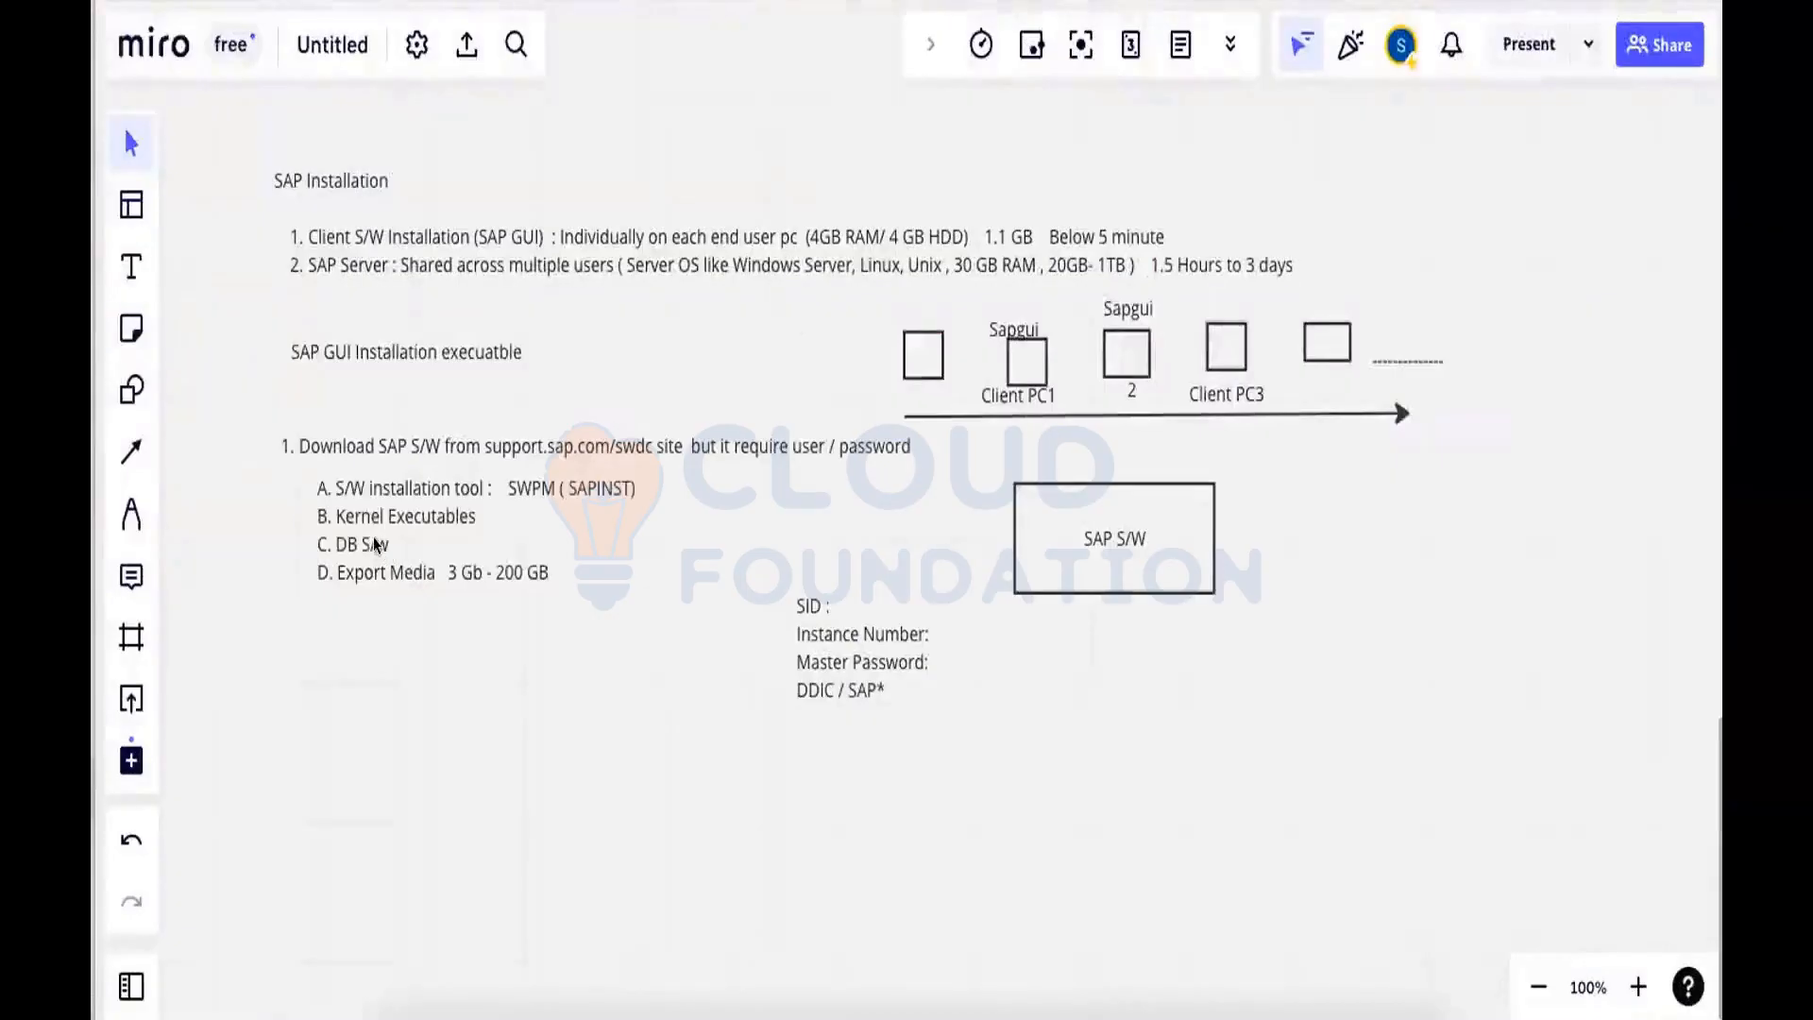
pyautogui.click(373, 531)
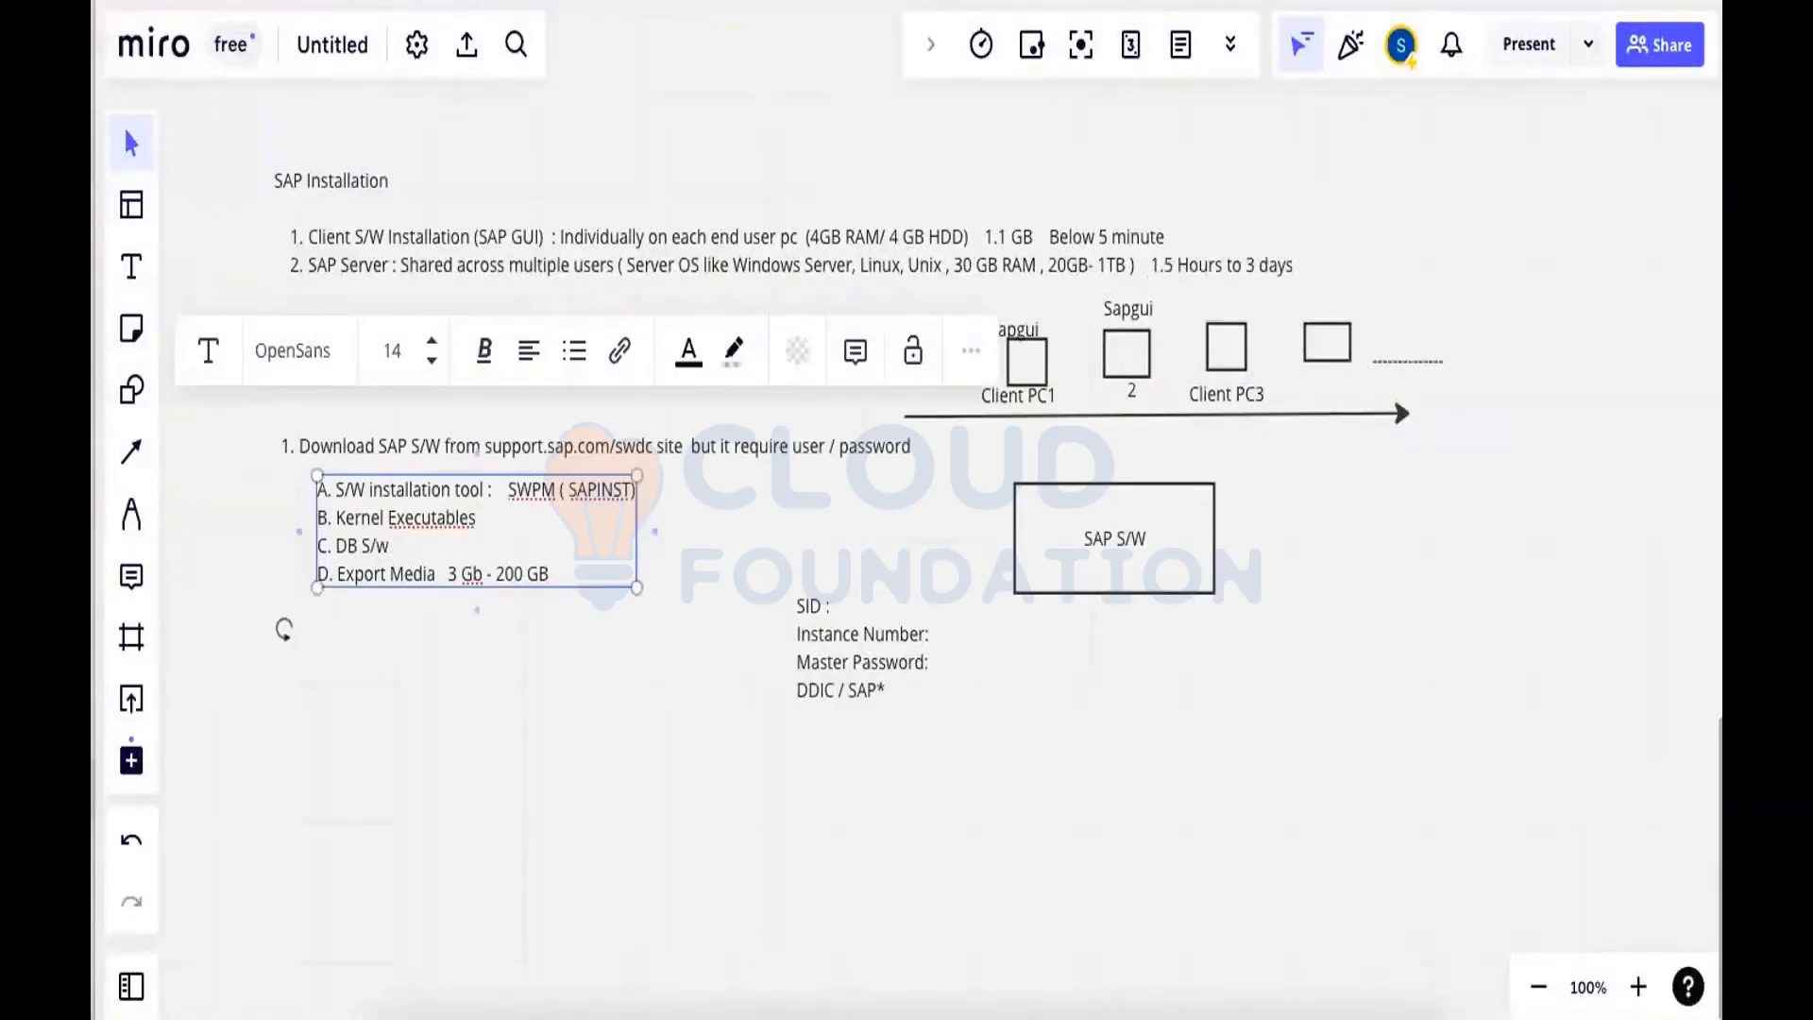
pyautogui.write(': Maxdb')
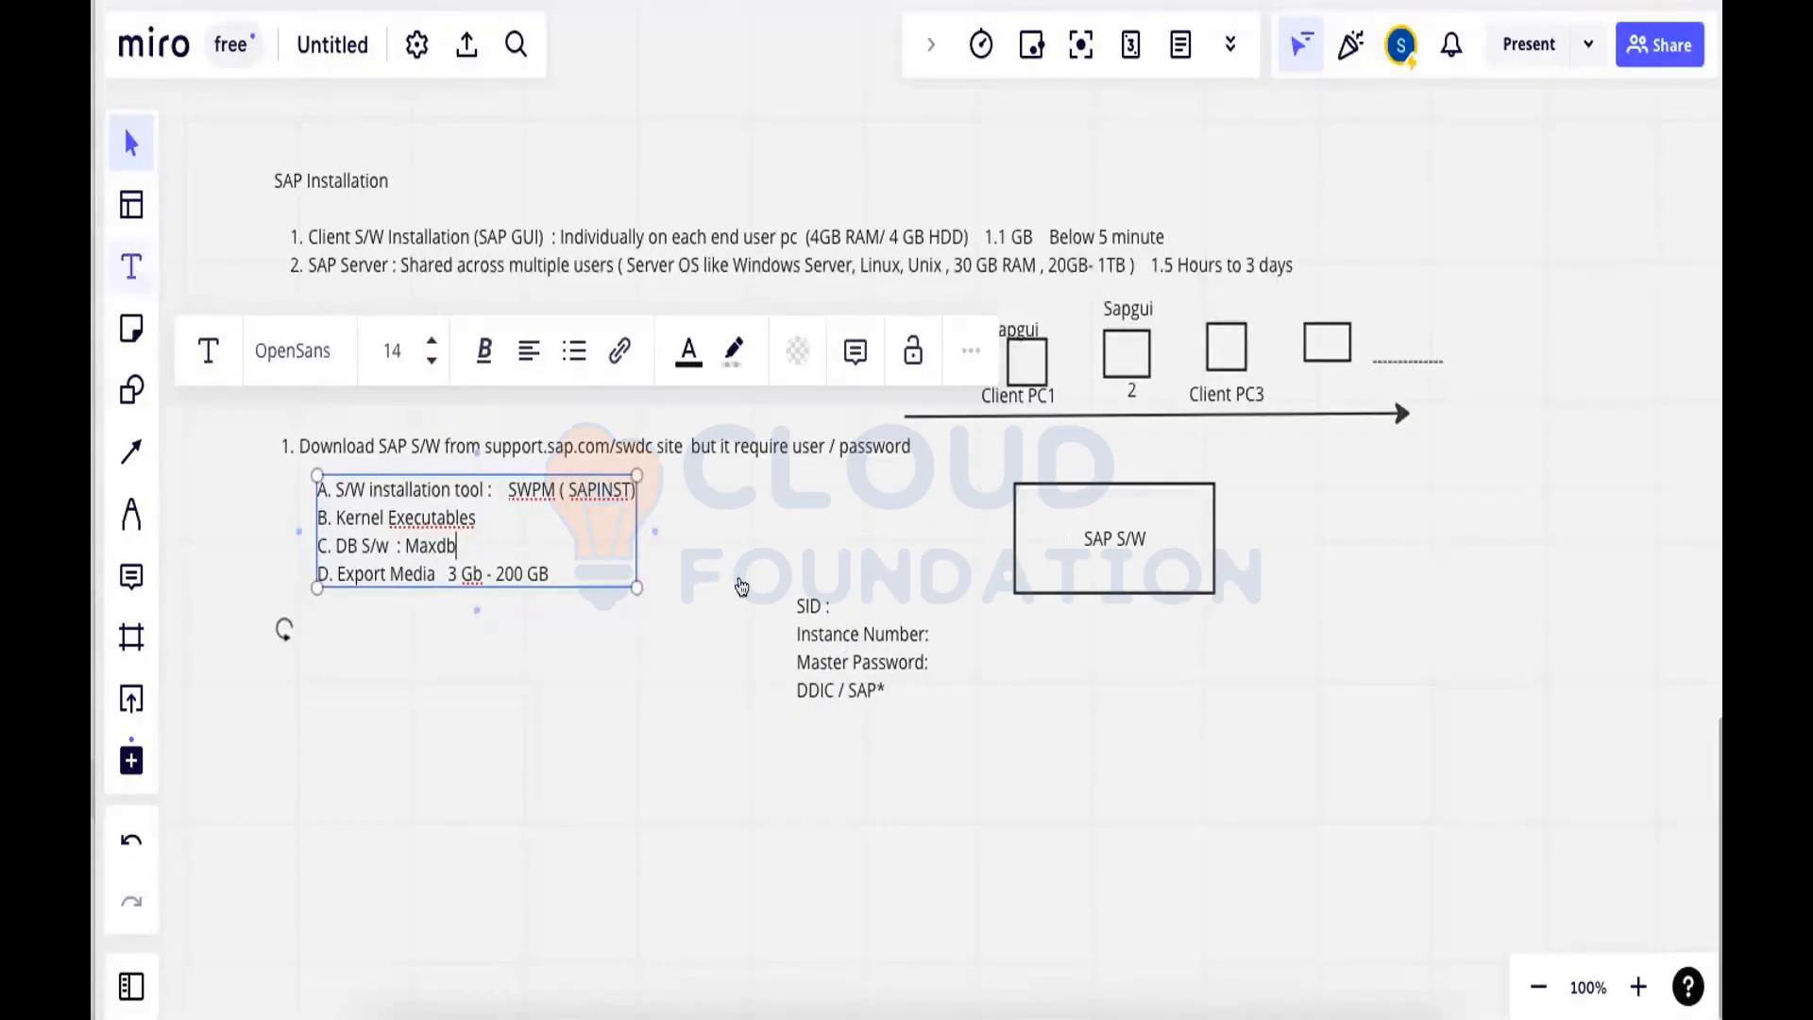
pyautogui.click(648, 631)
# - Add a note reading 'Windows 2016 Server' with 'RAM / HDD / CPU' left of the SID note
pyautogui.click(645, 626)
pyautogui.write('W')
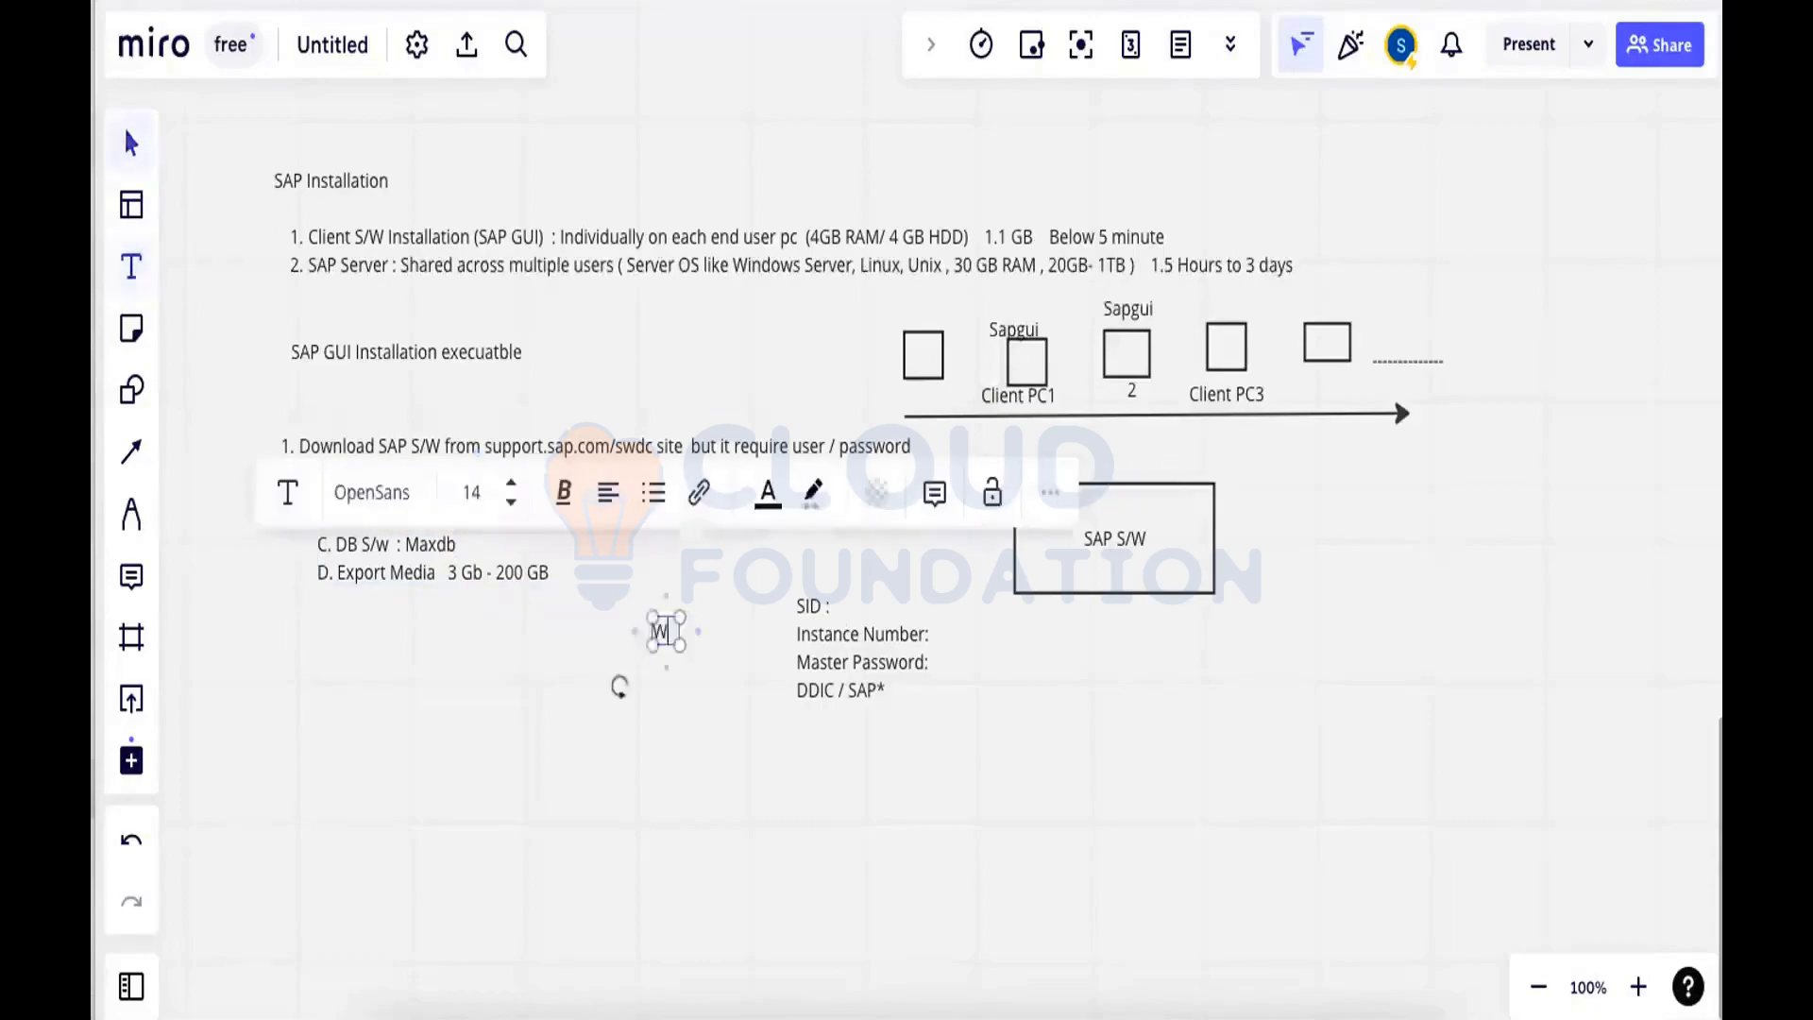
pyautogui.write('indows 2016')
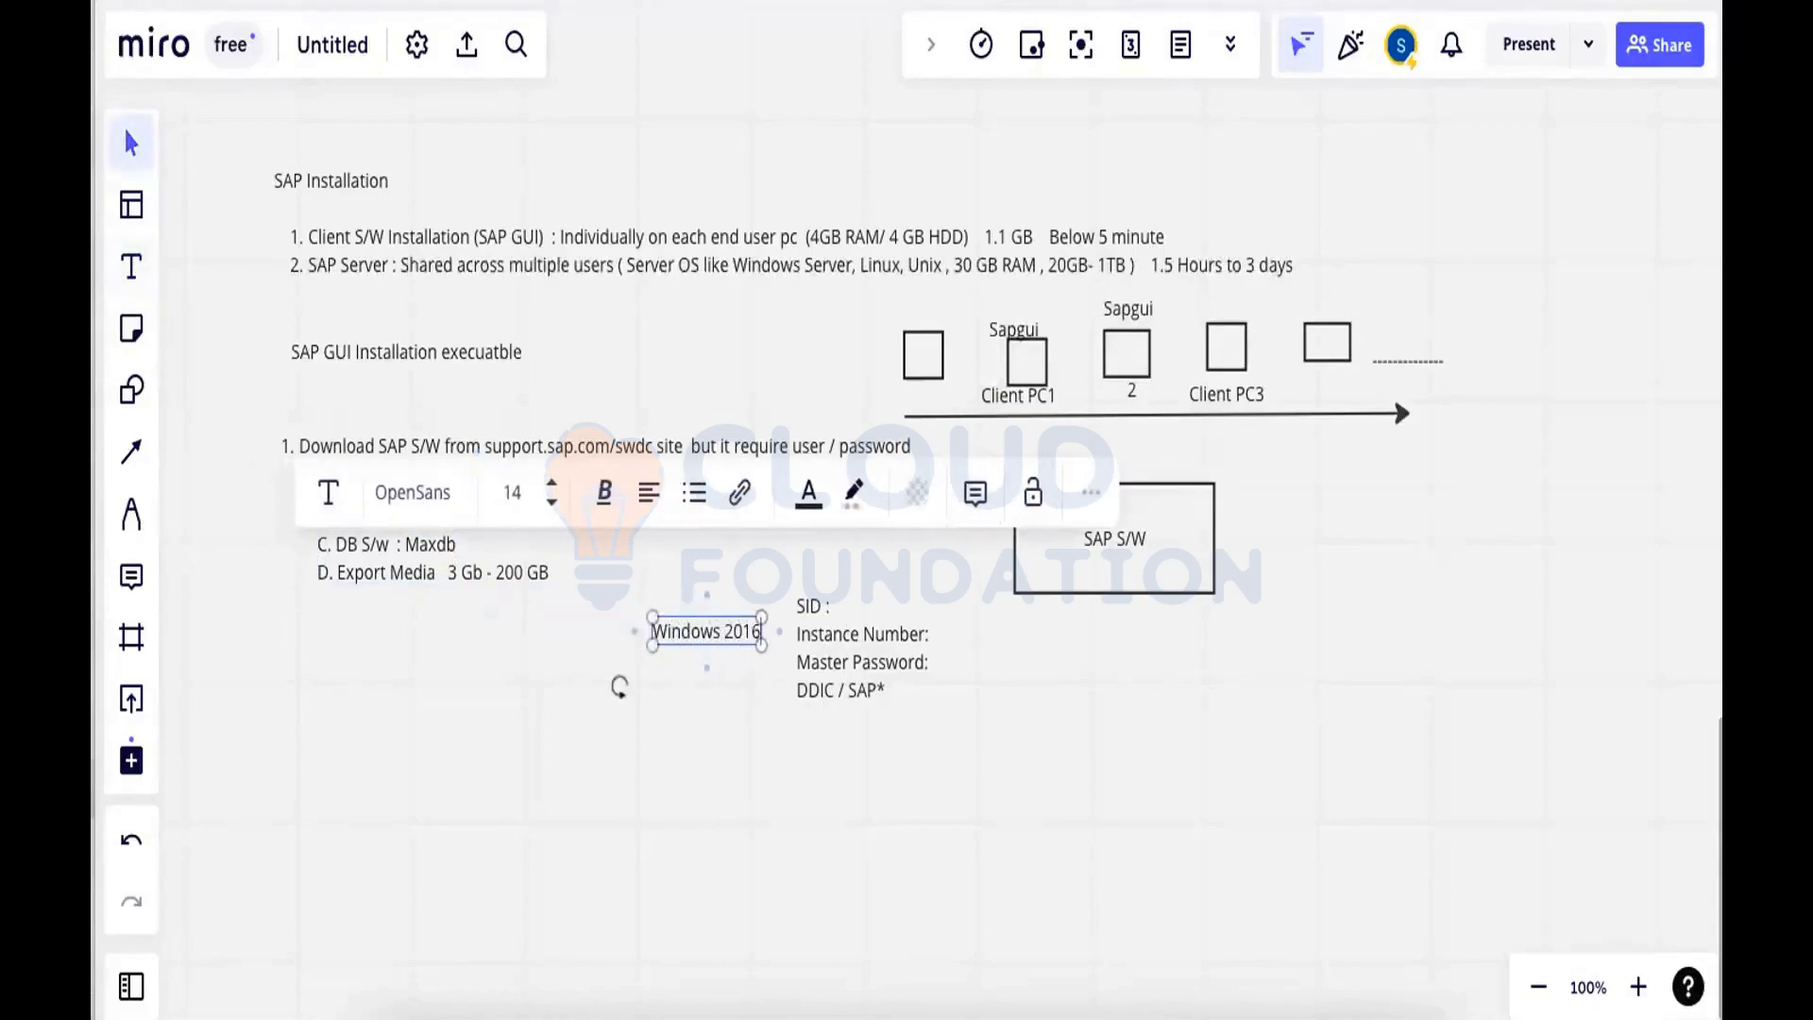
pyautogui.press('Return')
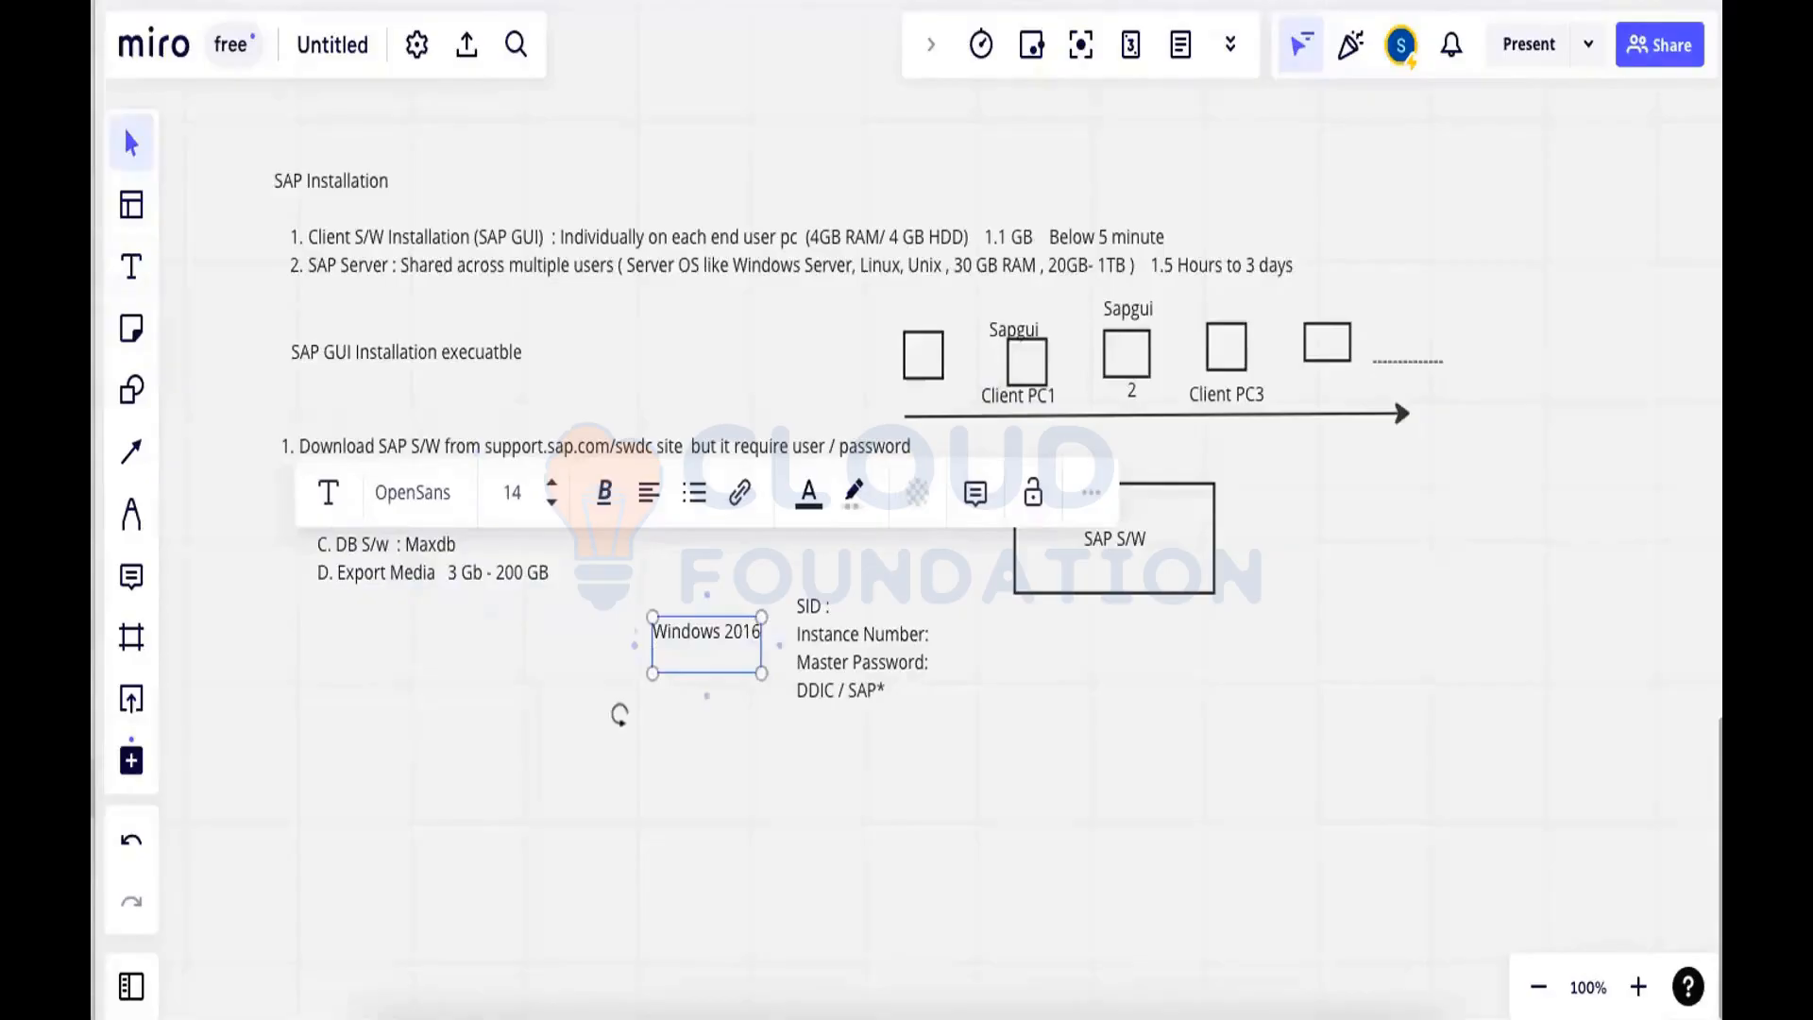
pyautogui.write('Server')
pyautogui.click(718, 735)
pyautogui.moveTo(696, 637); pyautogui.dragTo(766, 624)
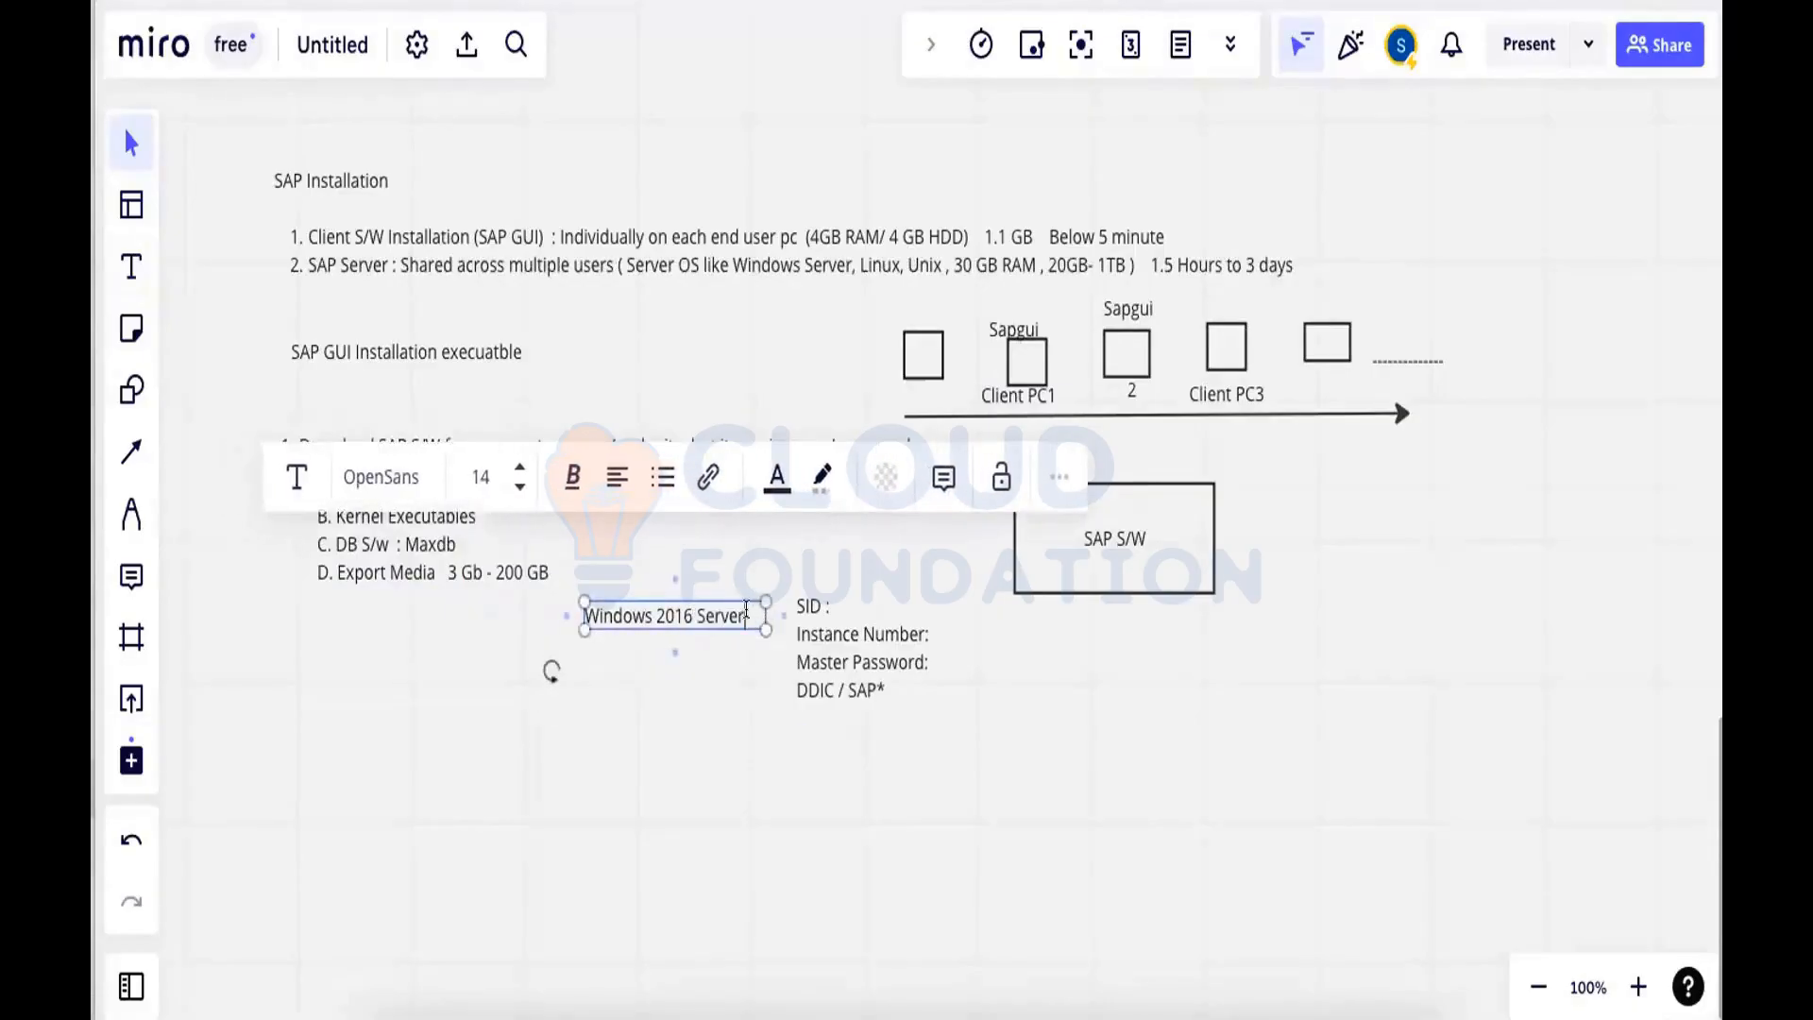
pyautogui.write('RAM ')
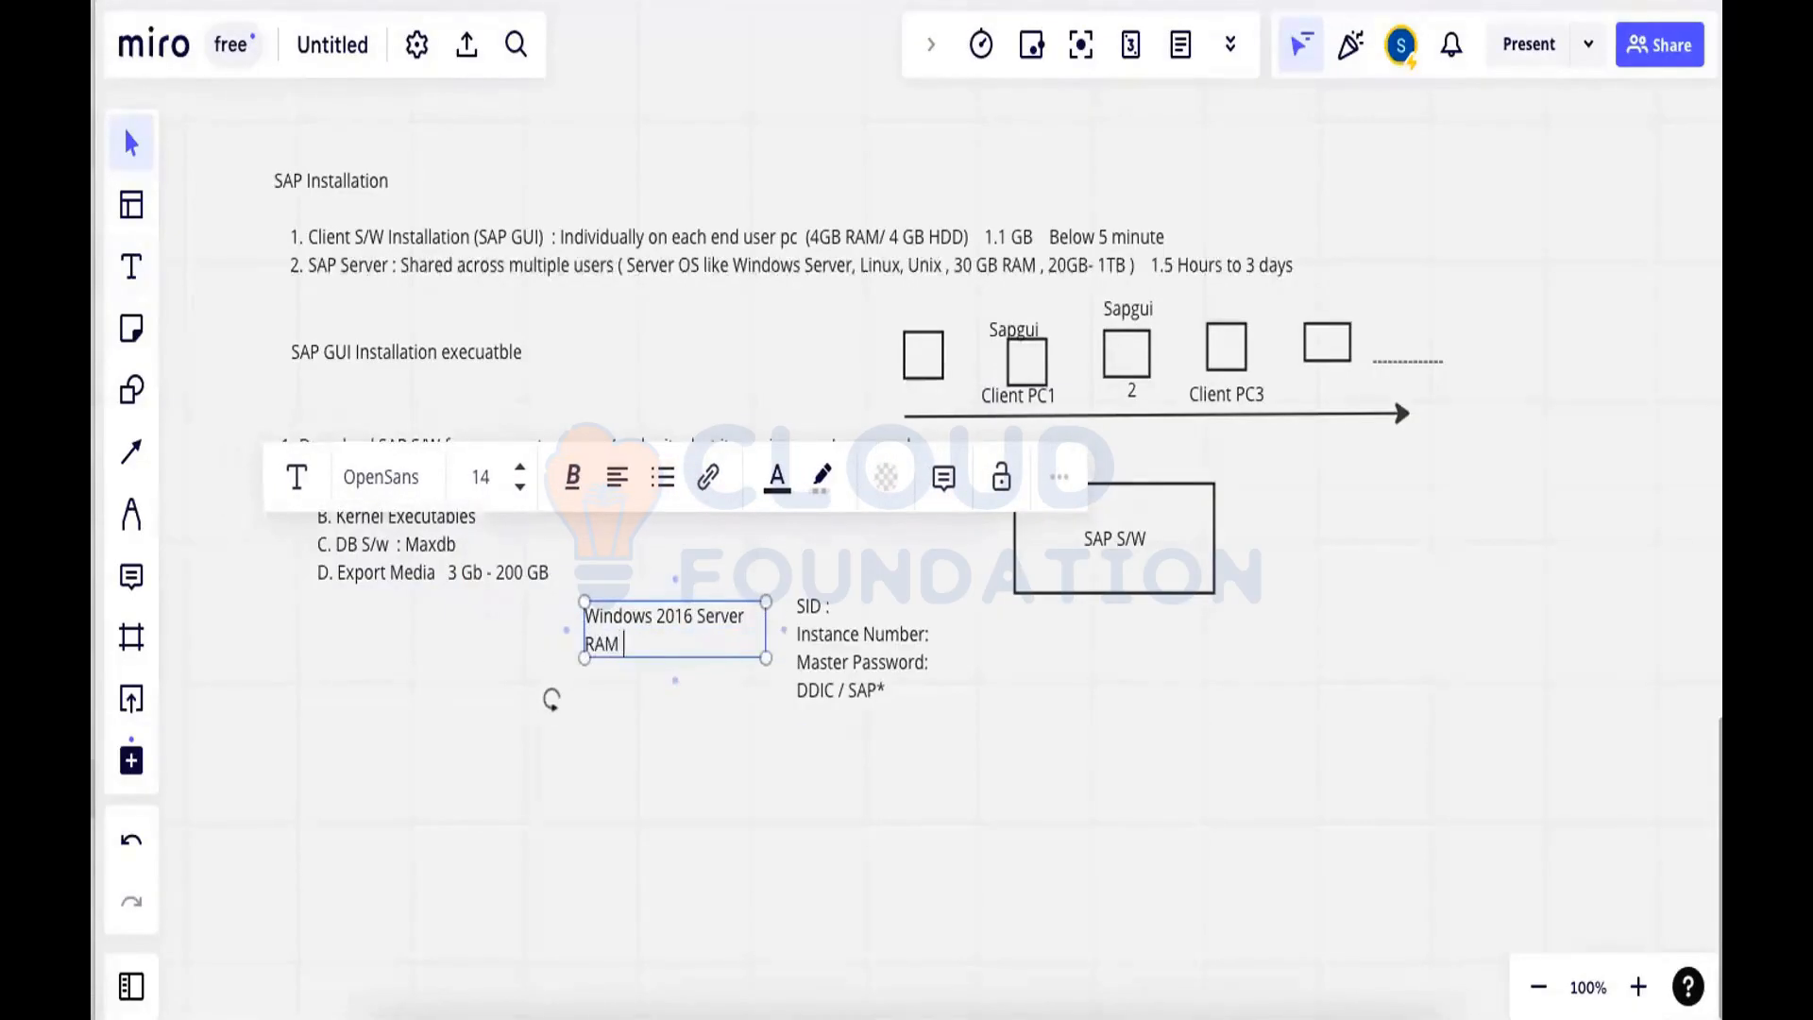
pyautogui.write('/ HDD / CPU')
pyautogui.click(387, 728)
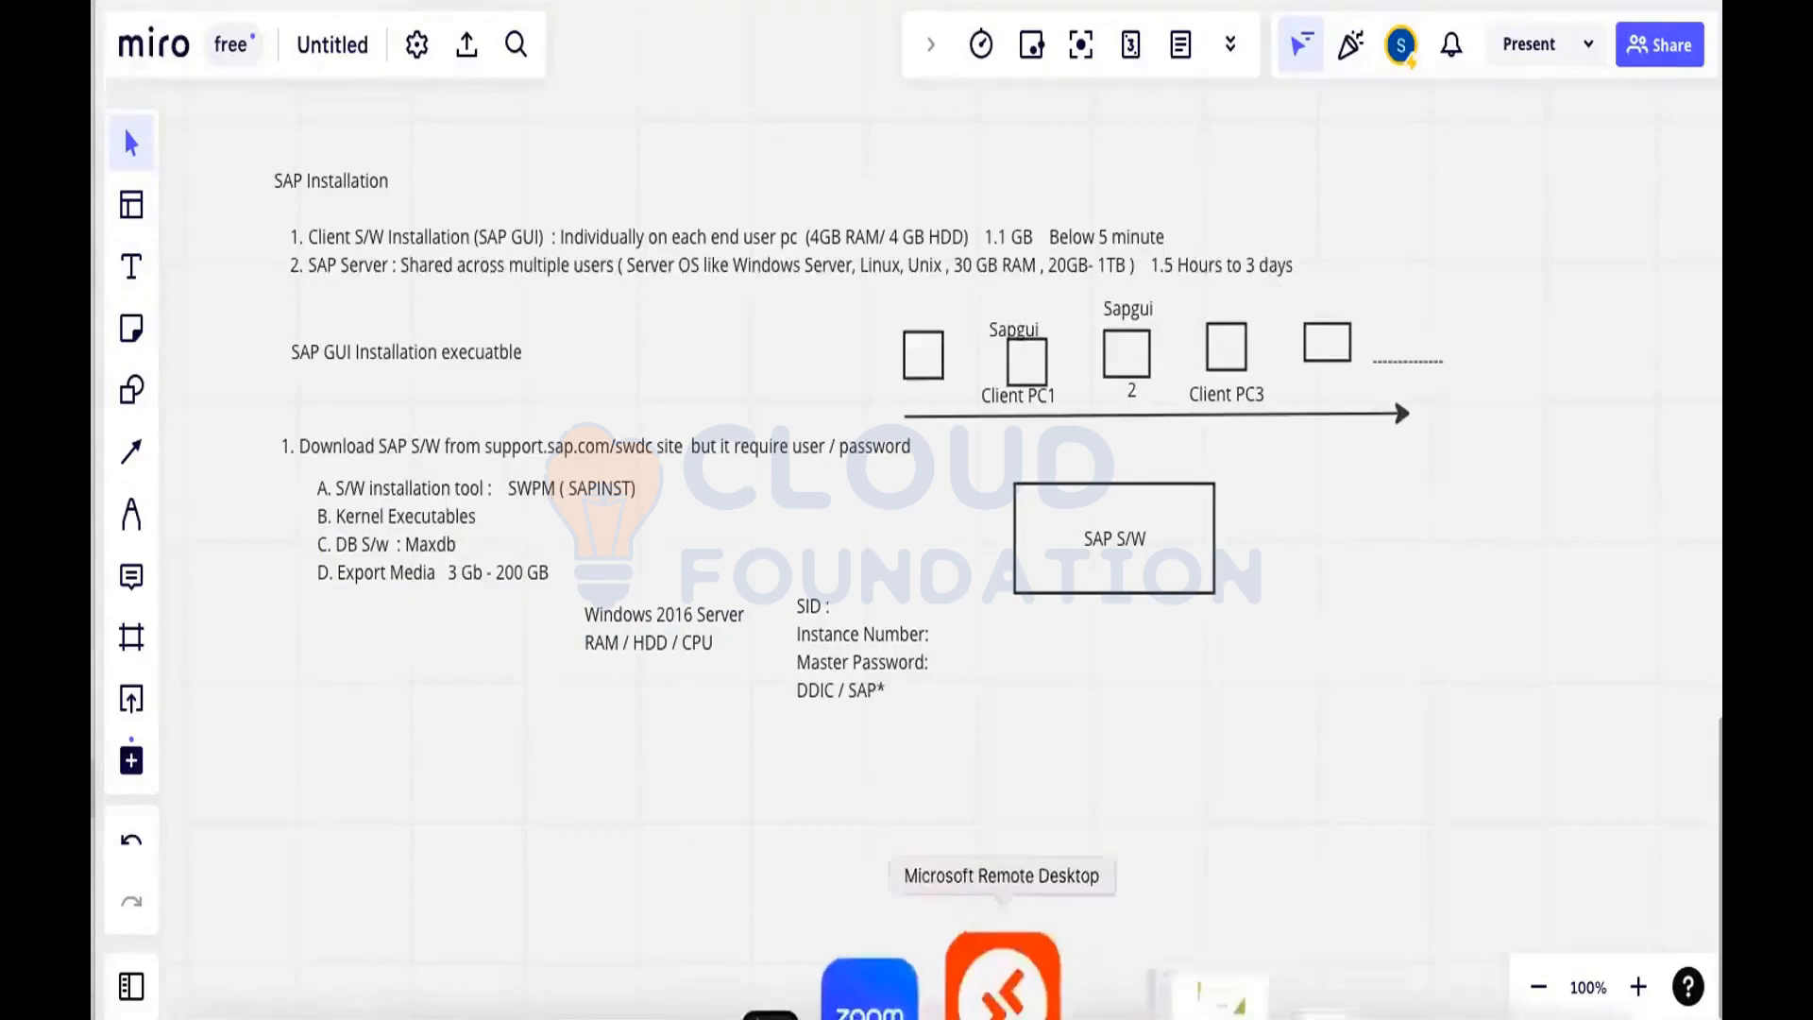
# - On the remote server, browse from SAPSoftware through Server into the inner SWPMUNCAR folder
pyautogui.click(996, 982)
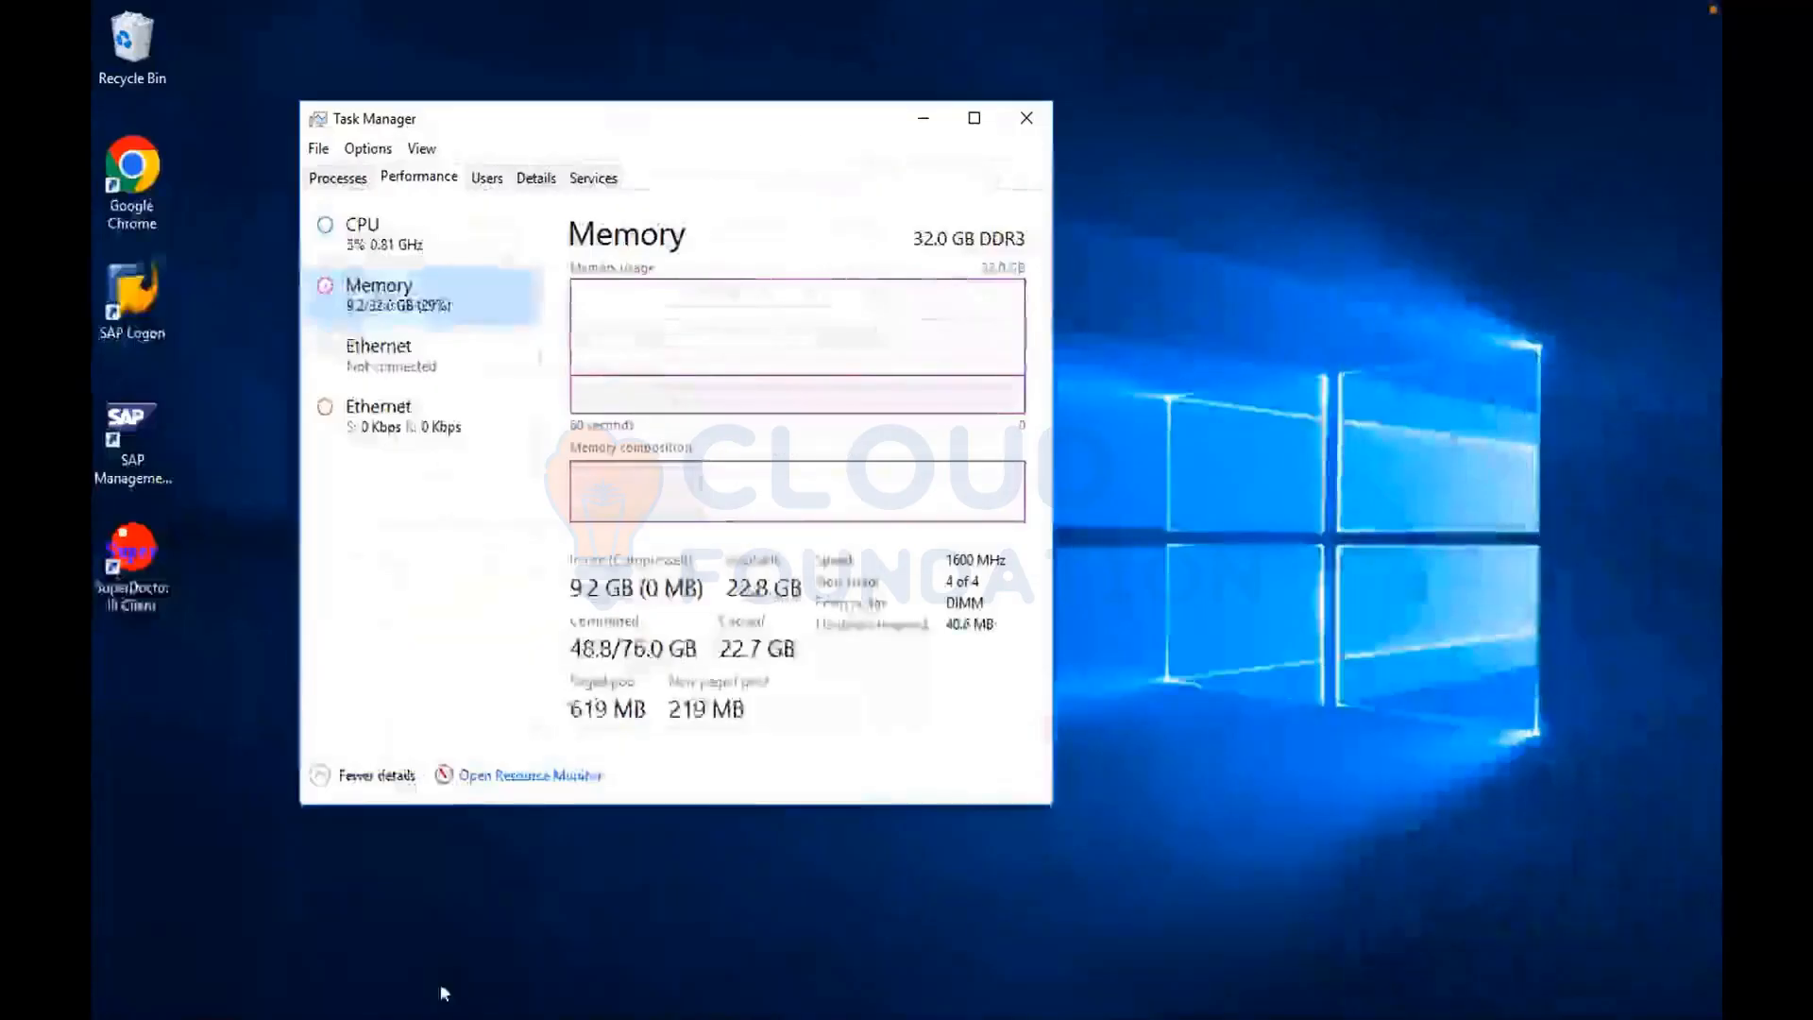
pyautogui.click(420, 1016)
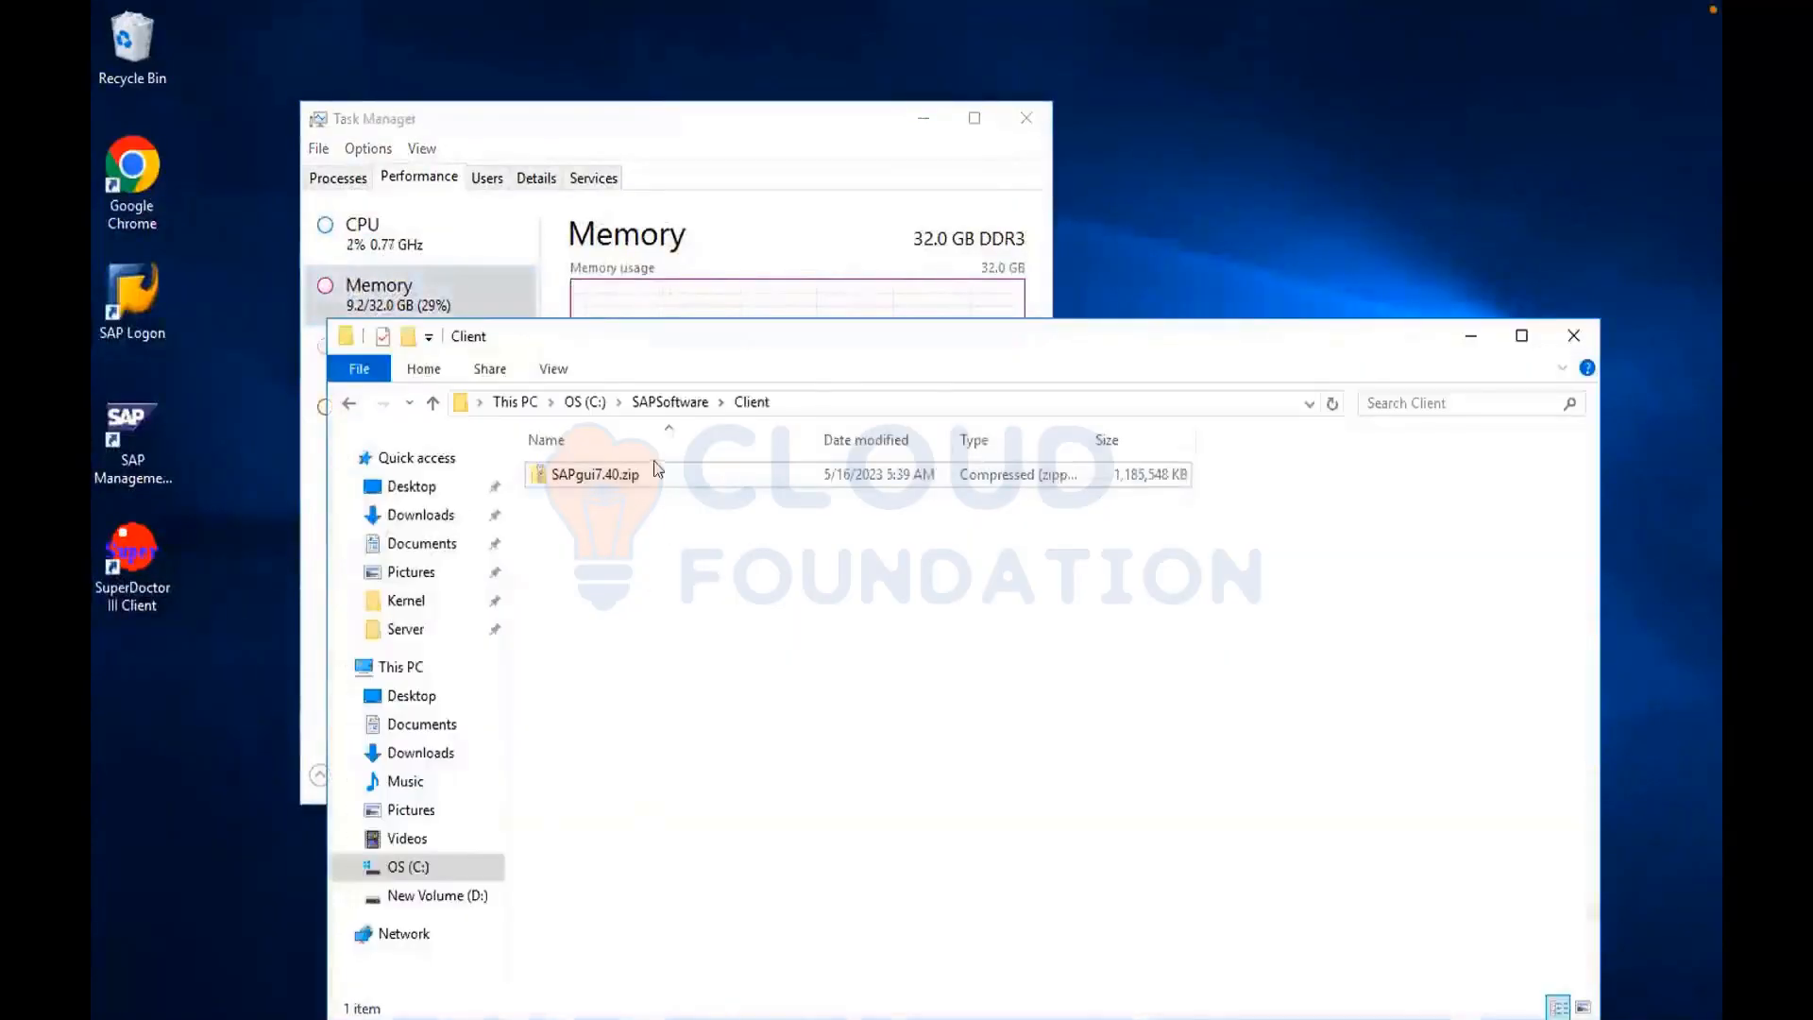
pyautogui.click(671, 402)
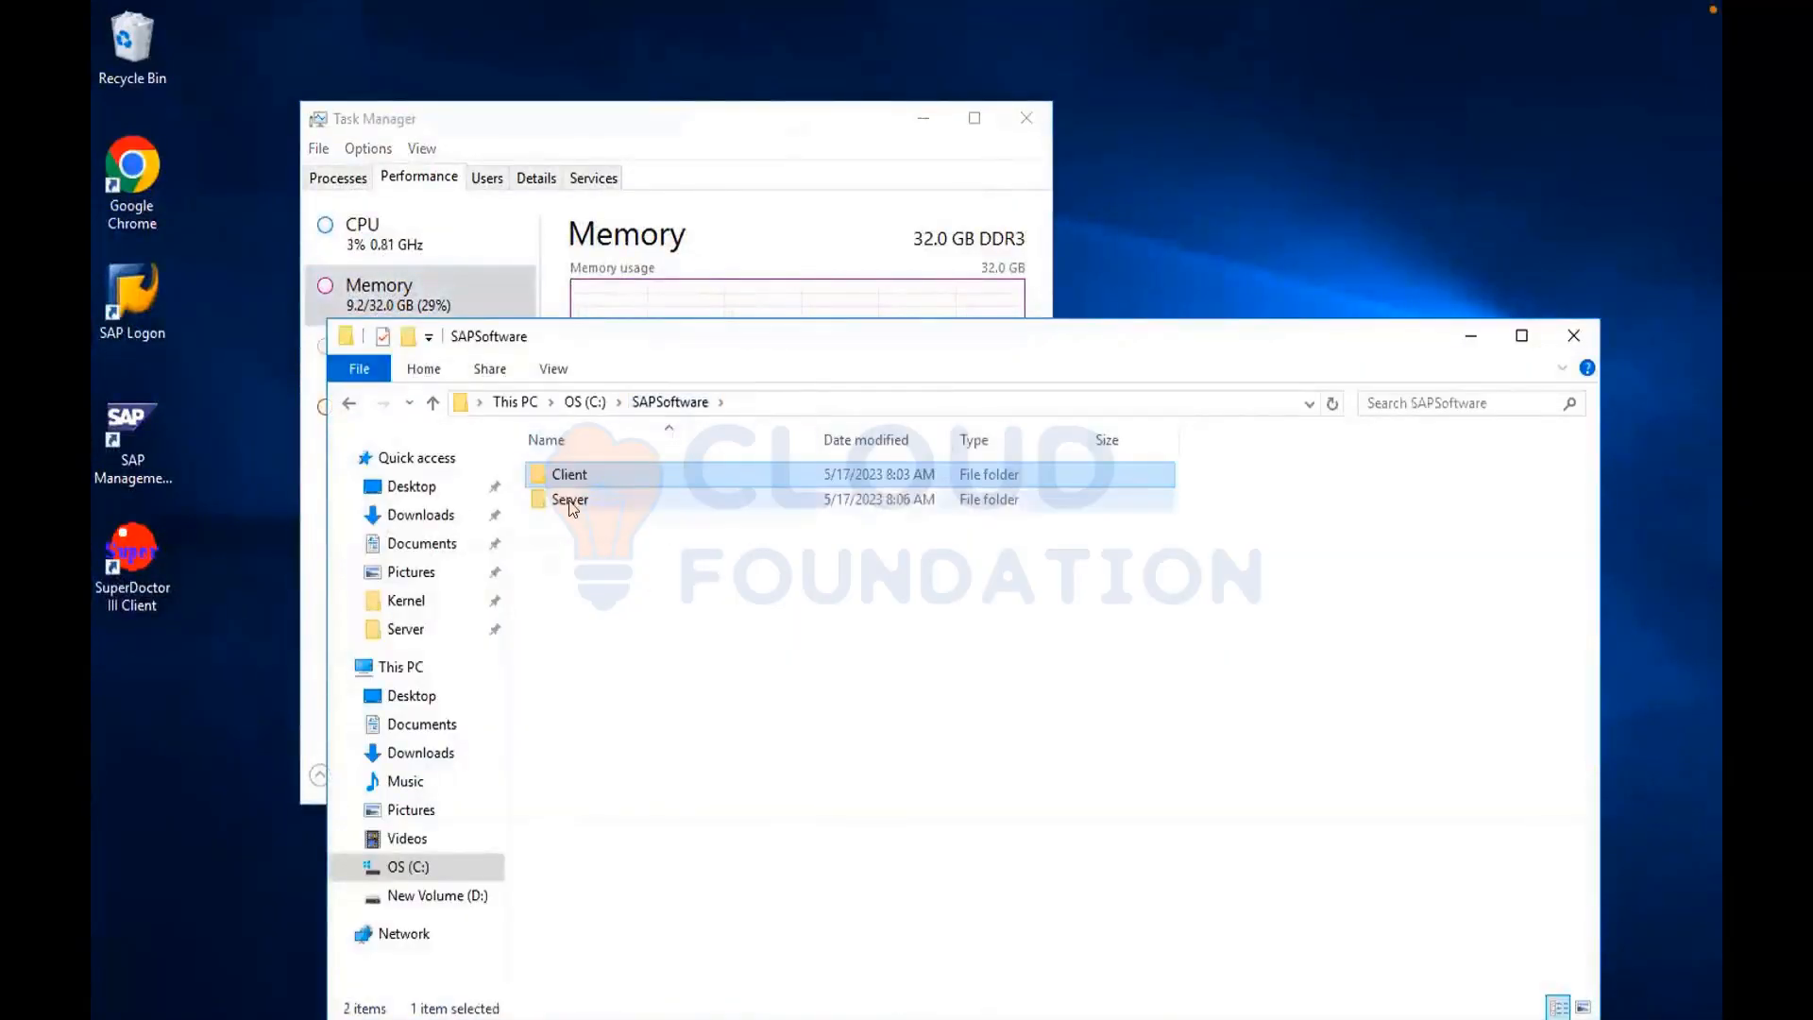
pyautogui.doubleClick(578, 500)
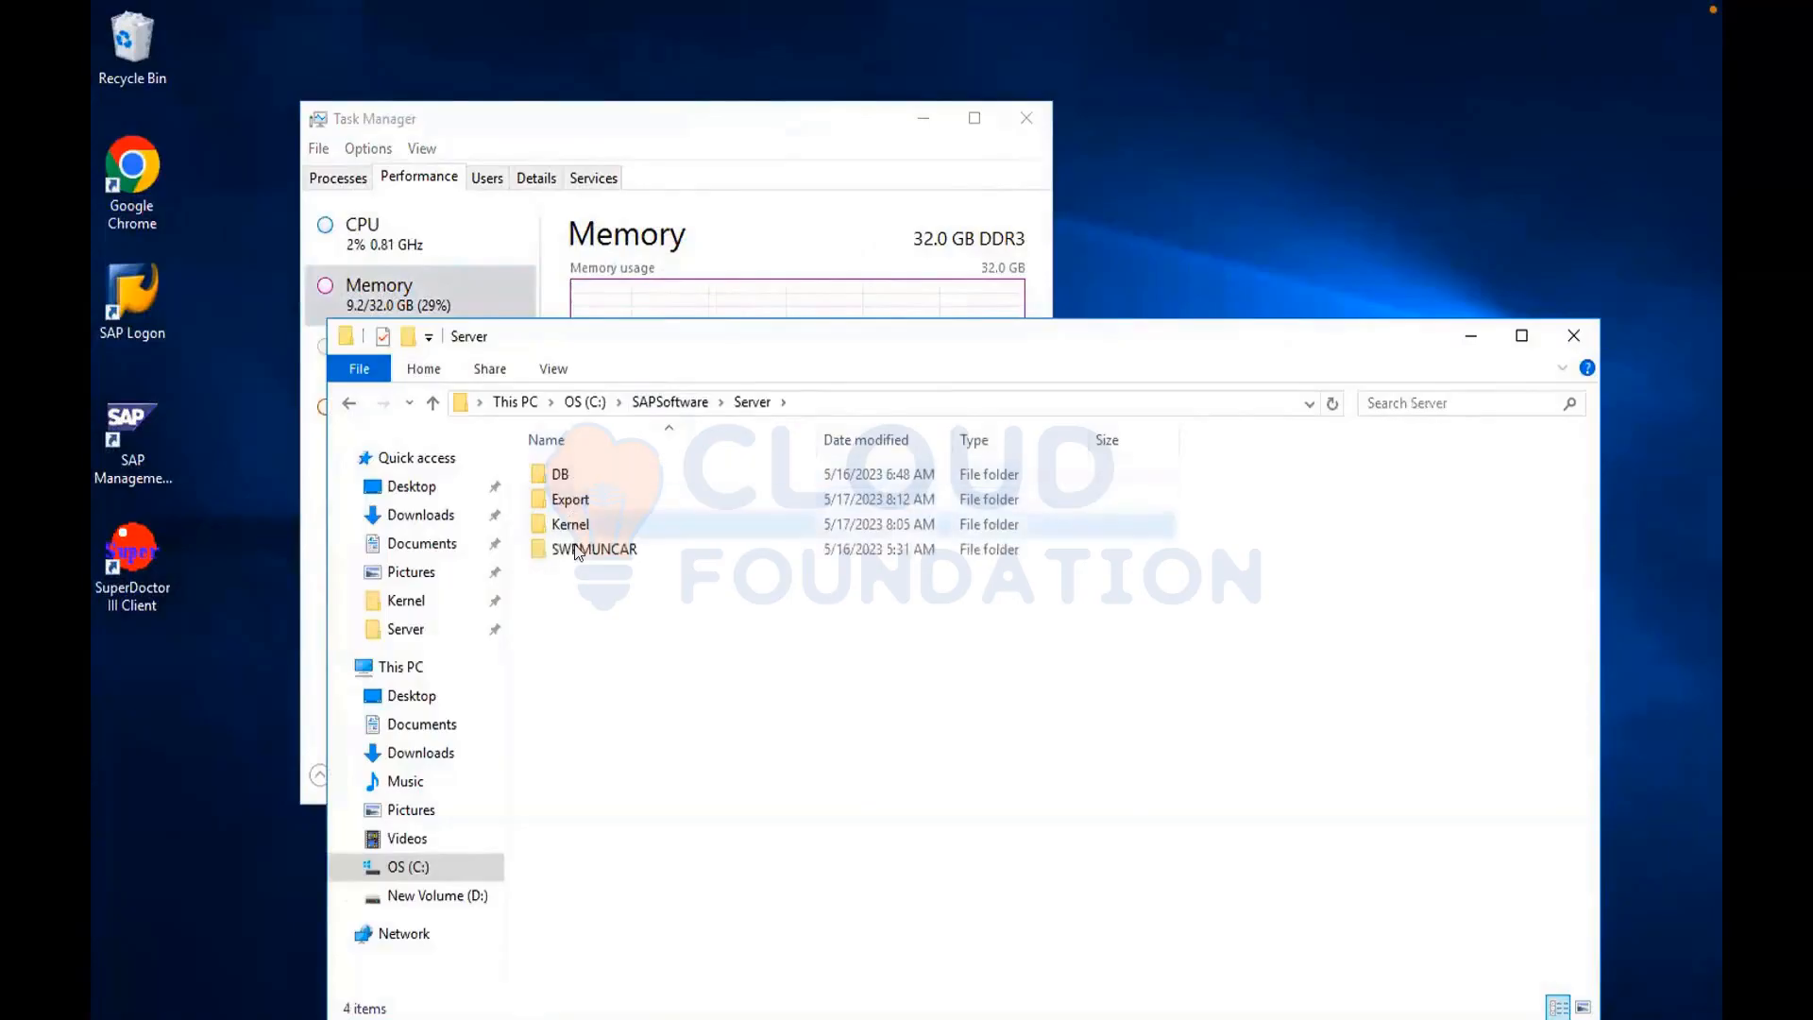
pyautogui.doubleClick(578, 551)
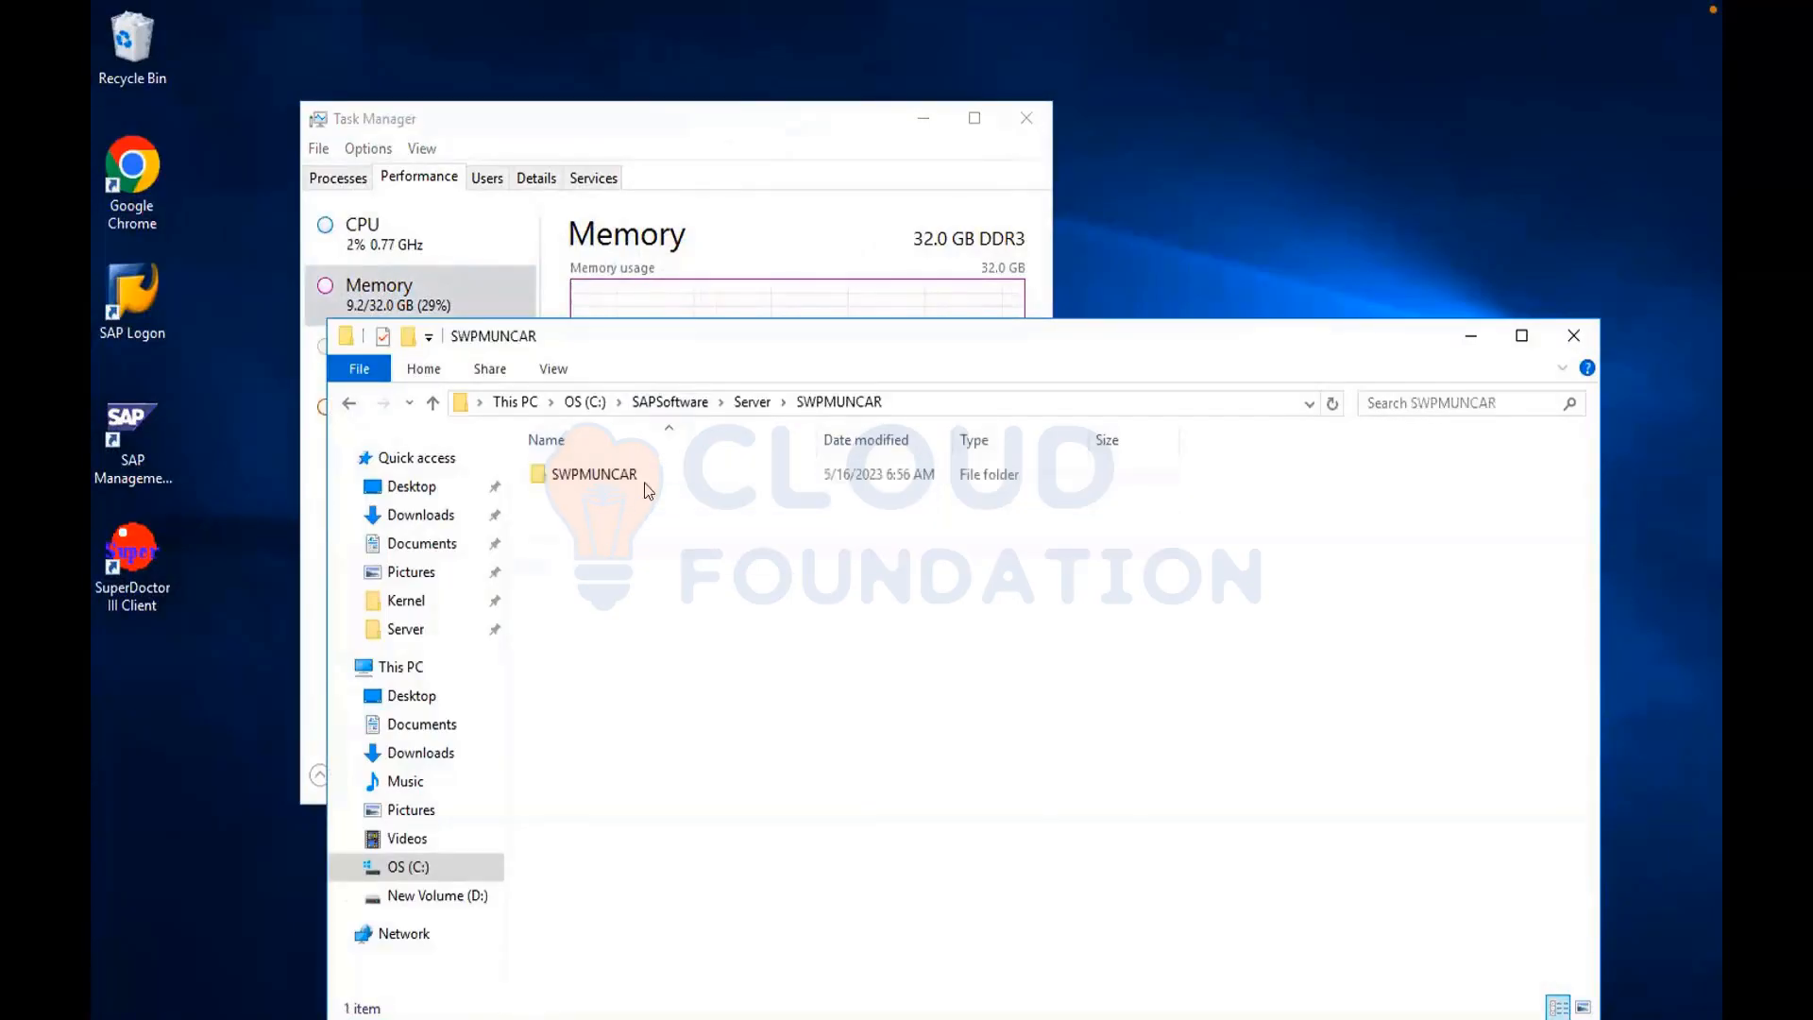
pyautogui.doubleClick(610, 476)
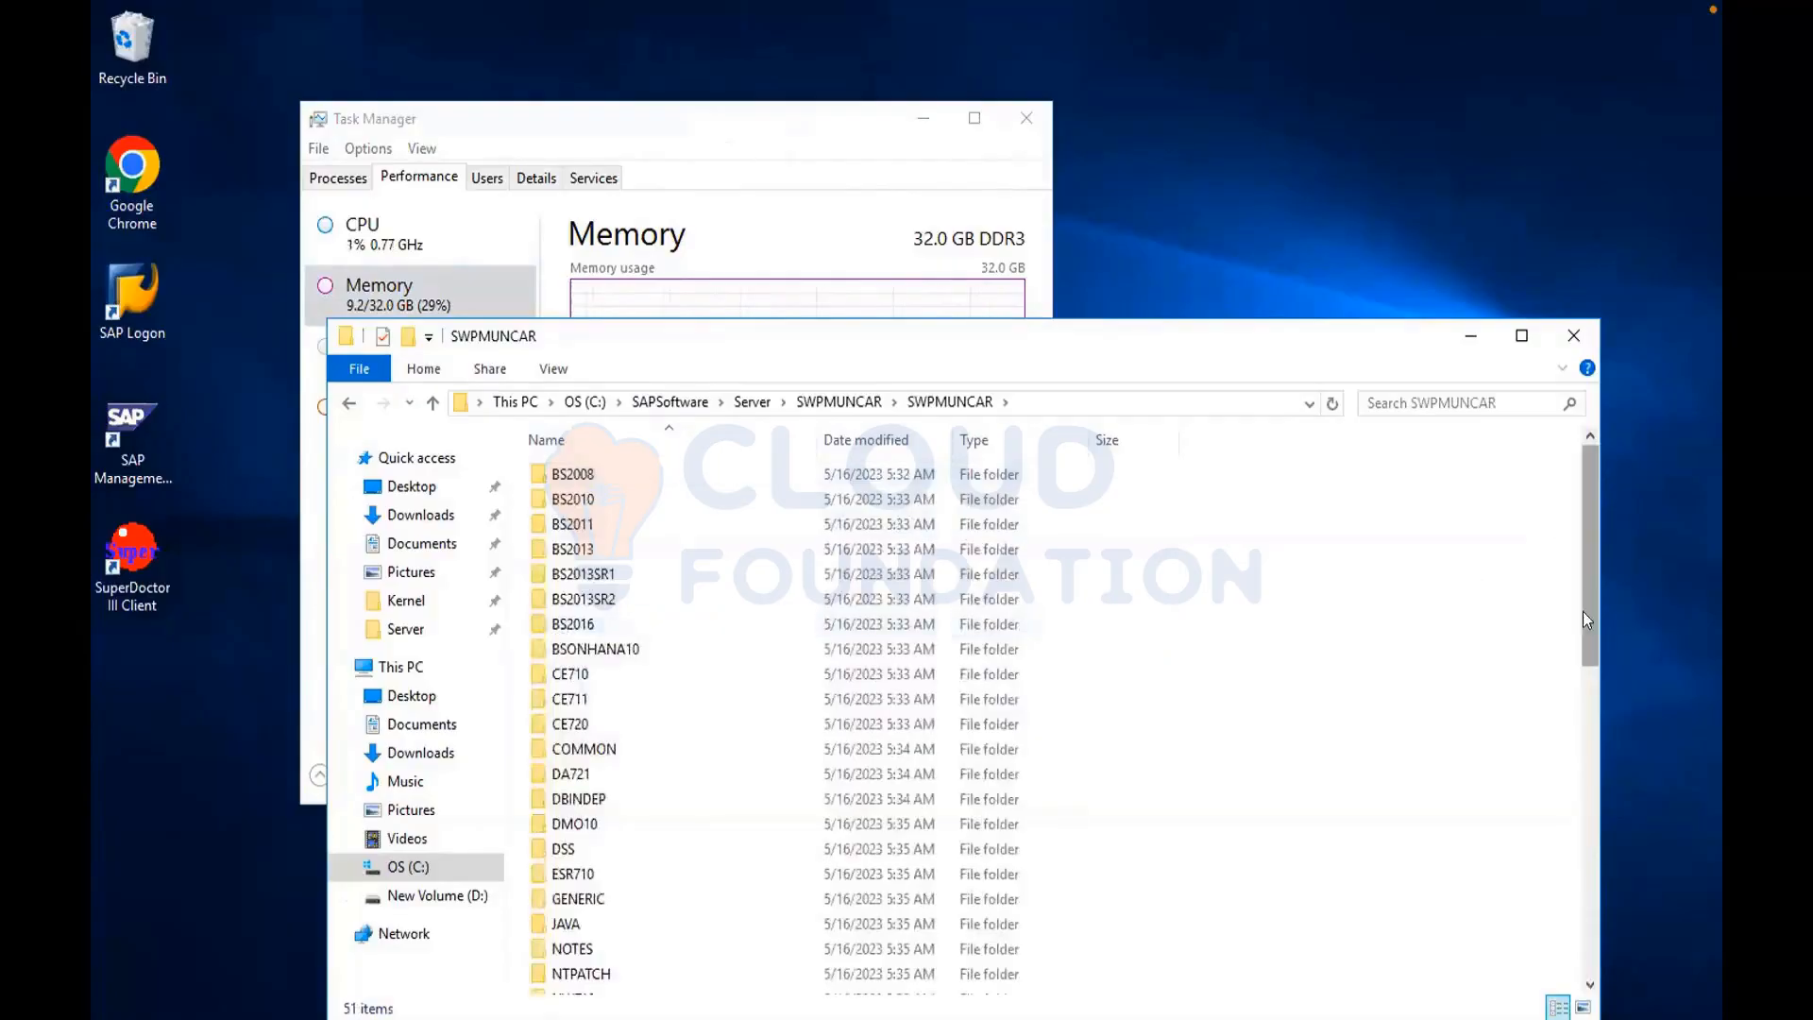
pyautogui.moveTo(1583, 610); pyautogui.dragTo(1590, 950)
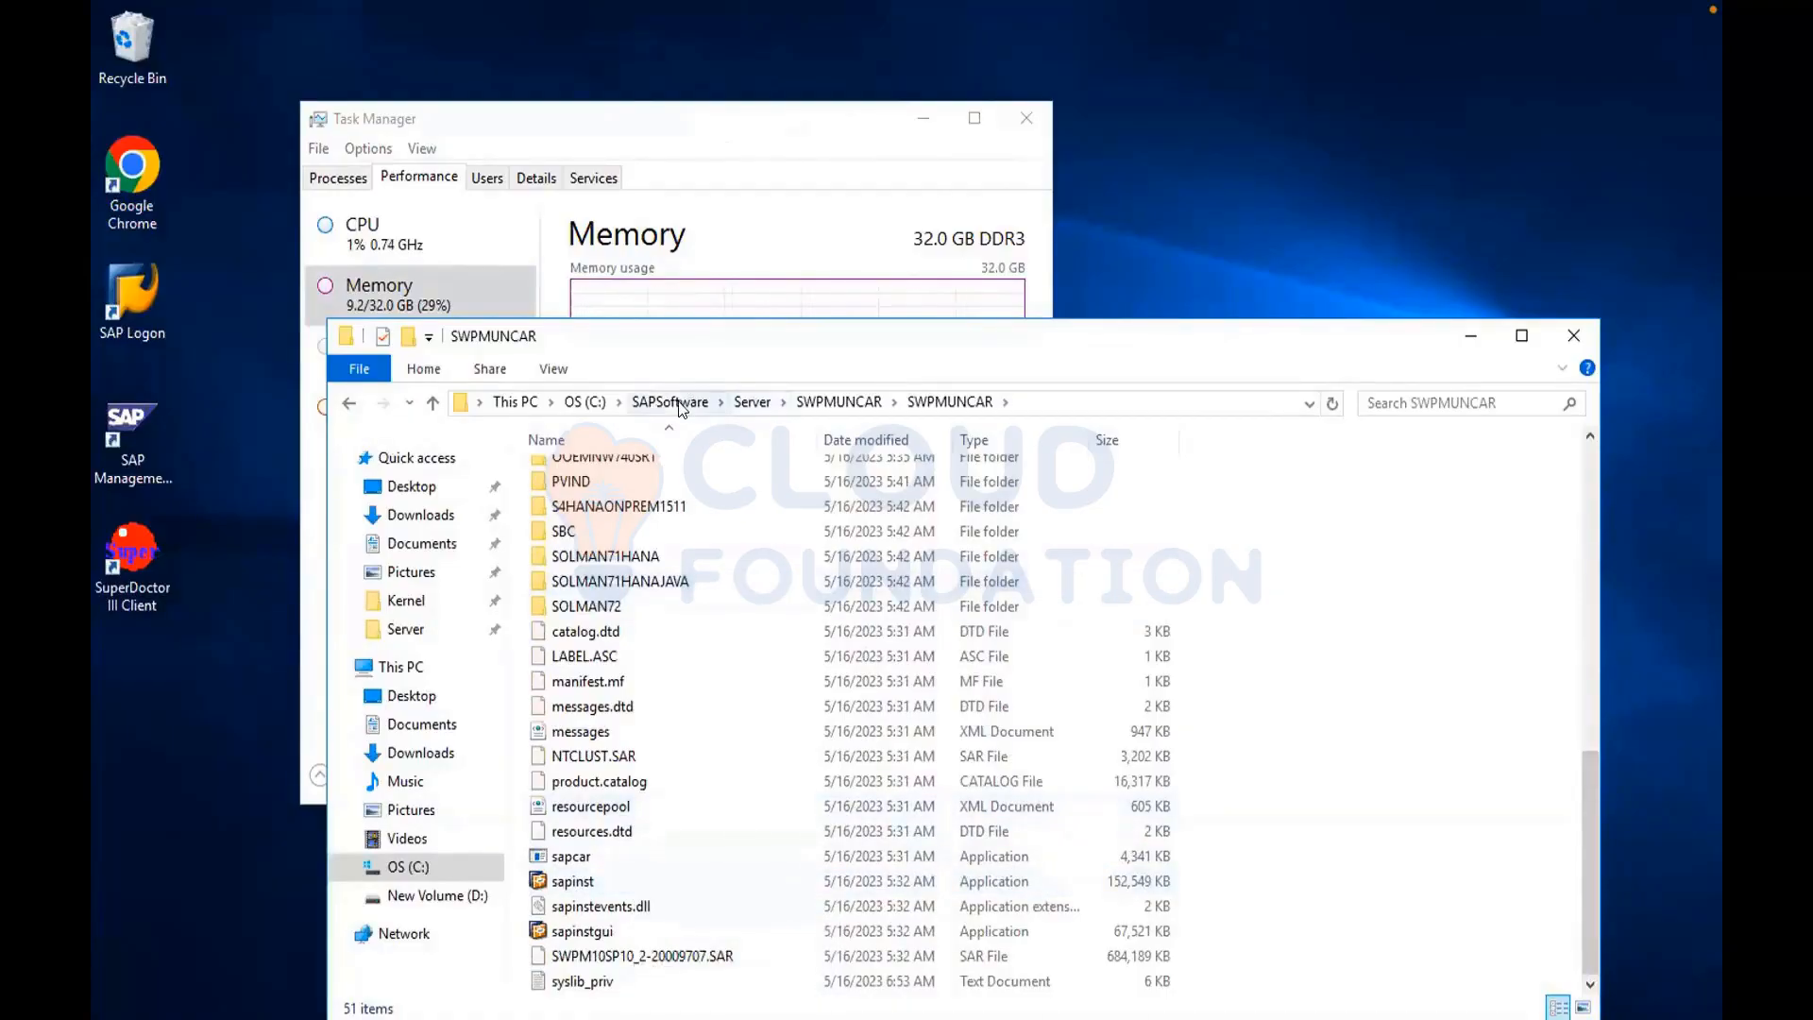
# - Return to the Server folder and point out its Kernel, Export and DB folders
pyautogui.click(748, 404)
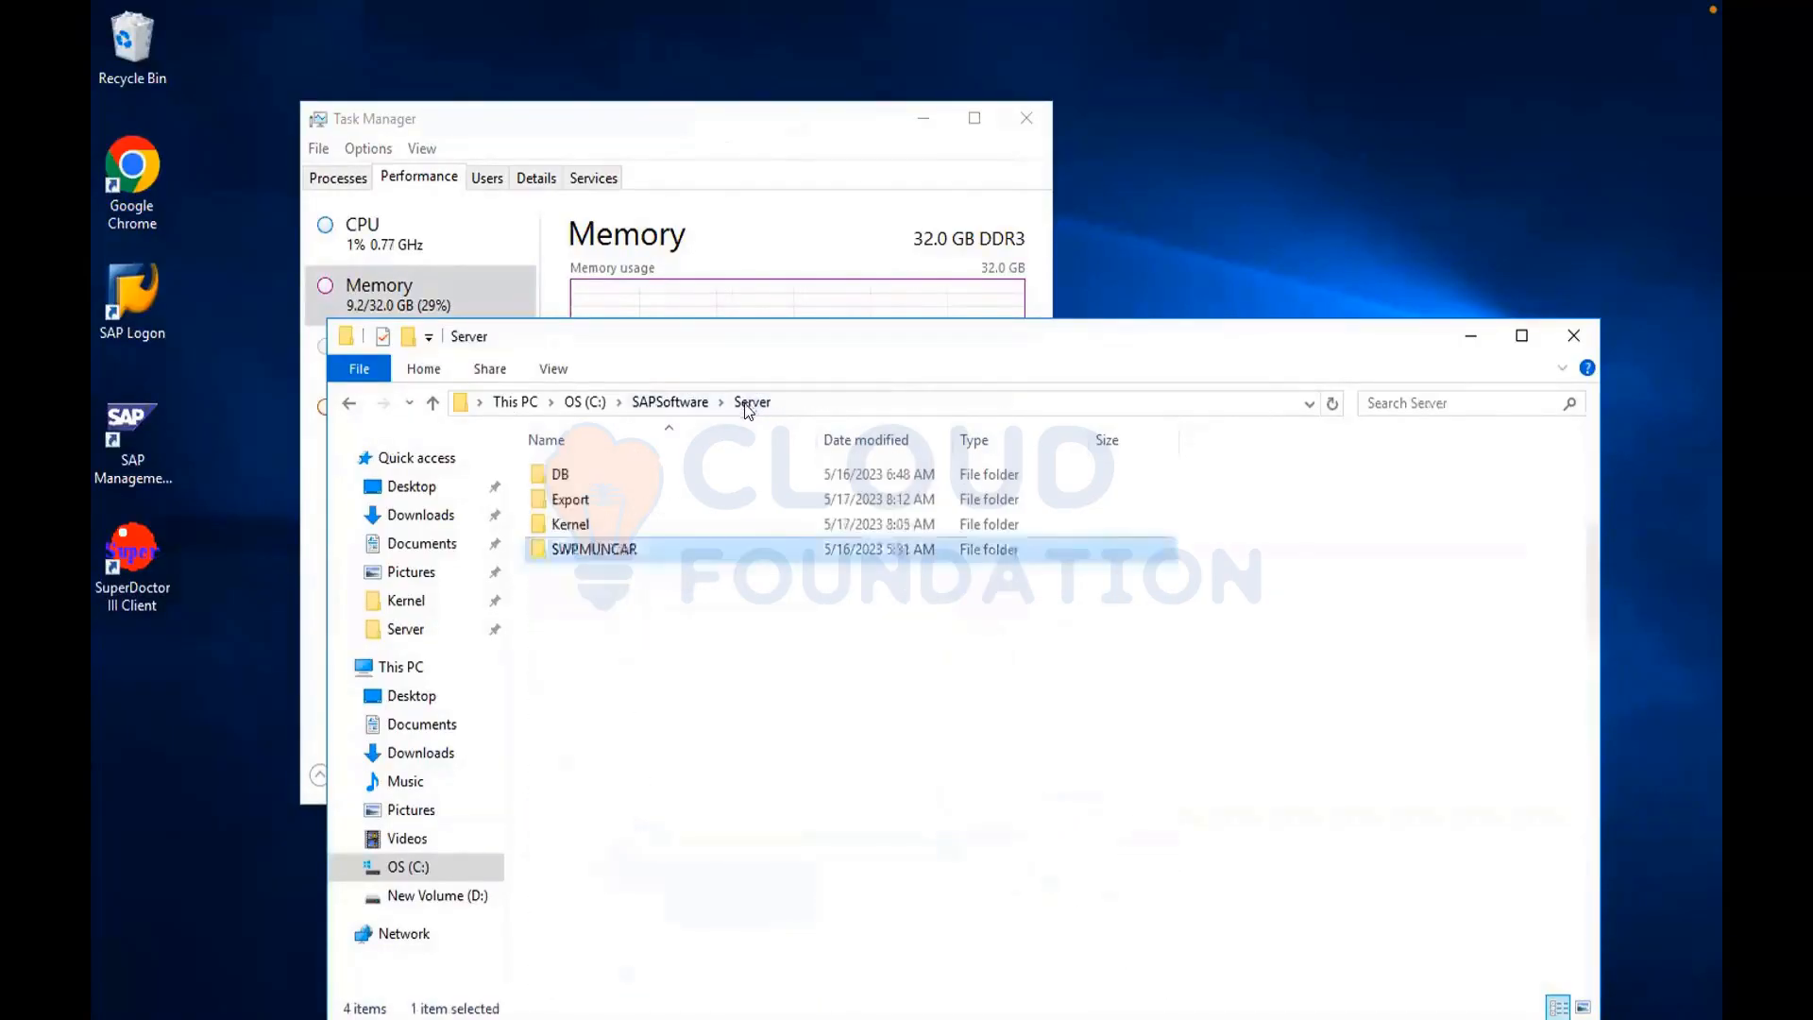
pyautogui.click(583, 523)
pyautogui.click(579, 503)
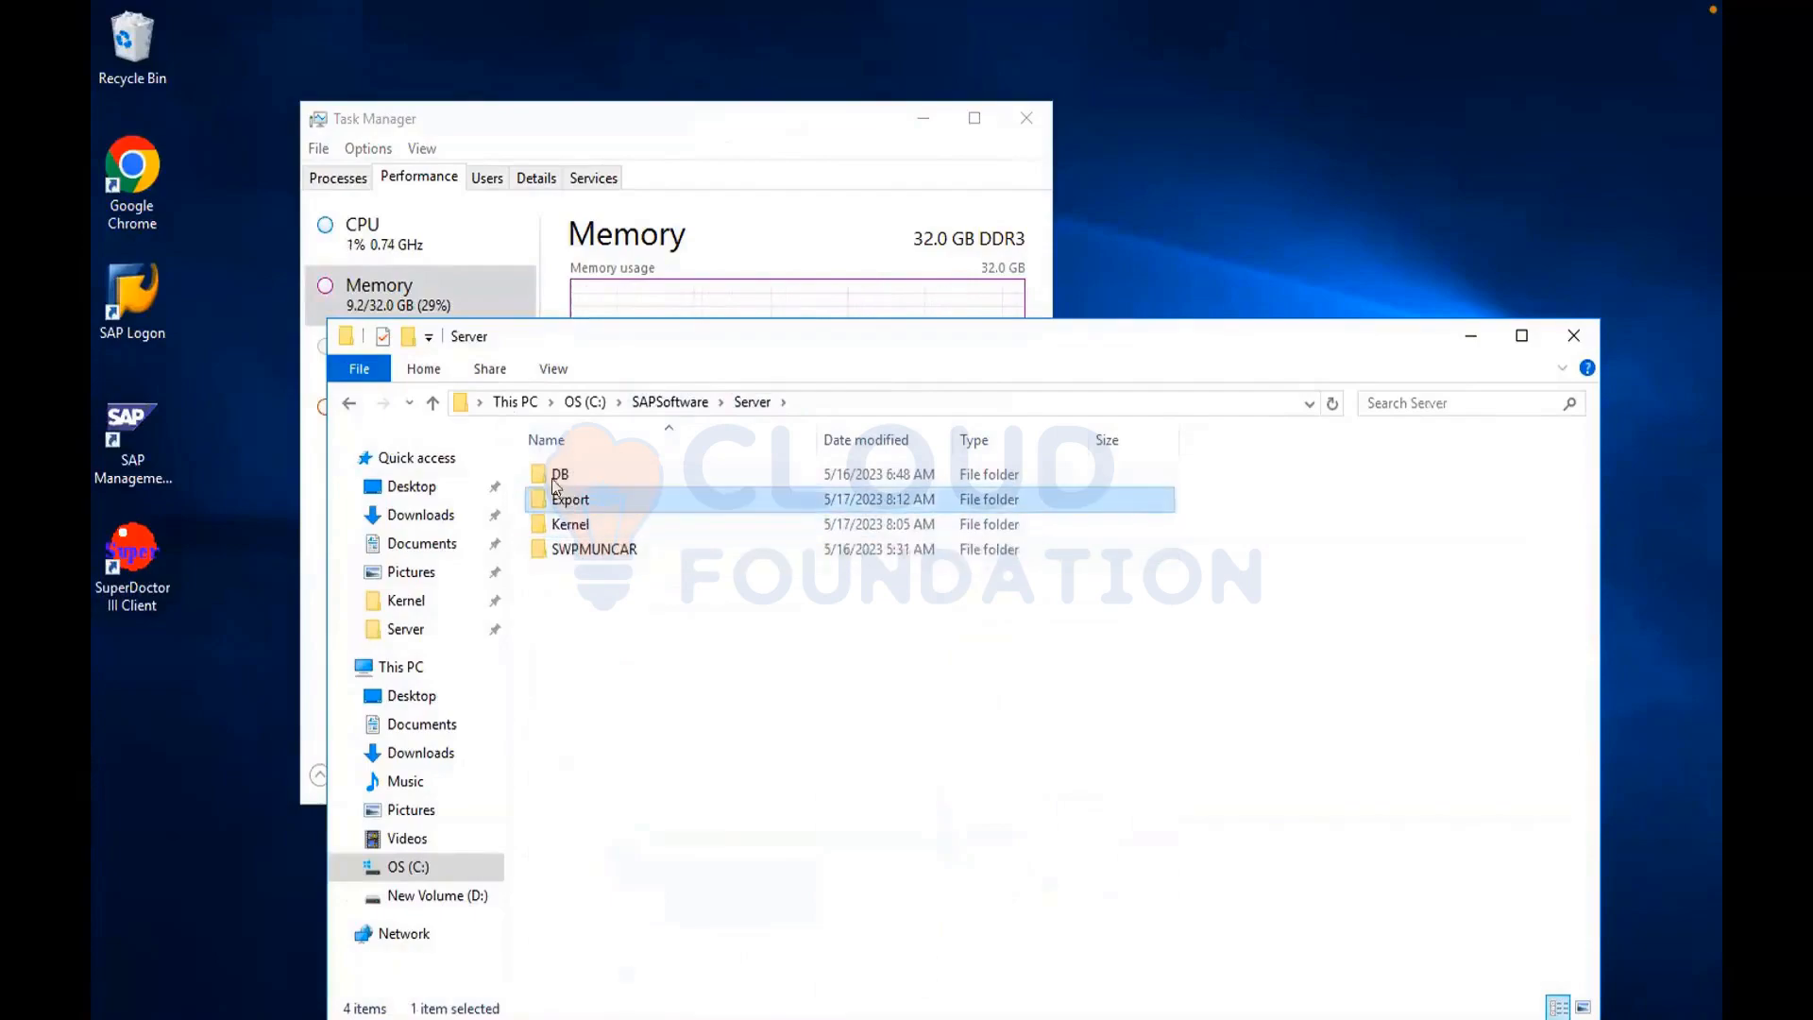
pyautogui.click(567, 477)
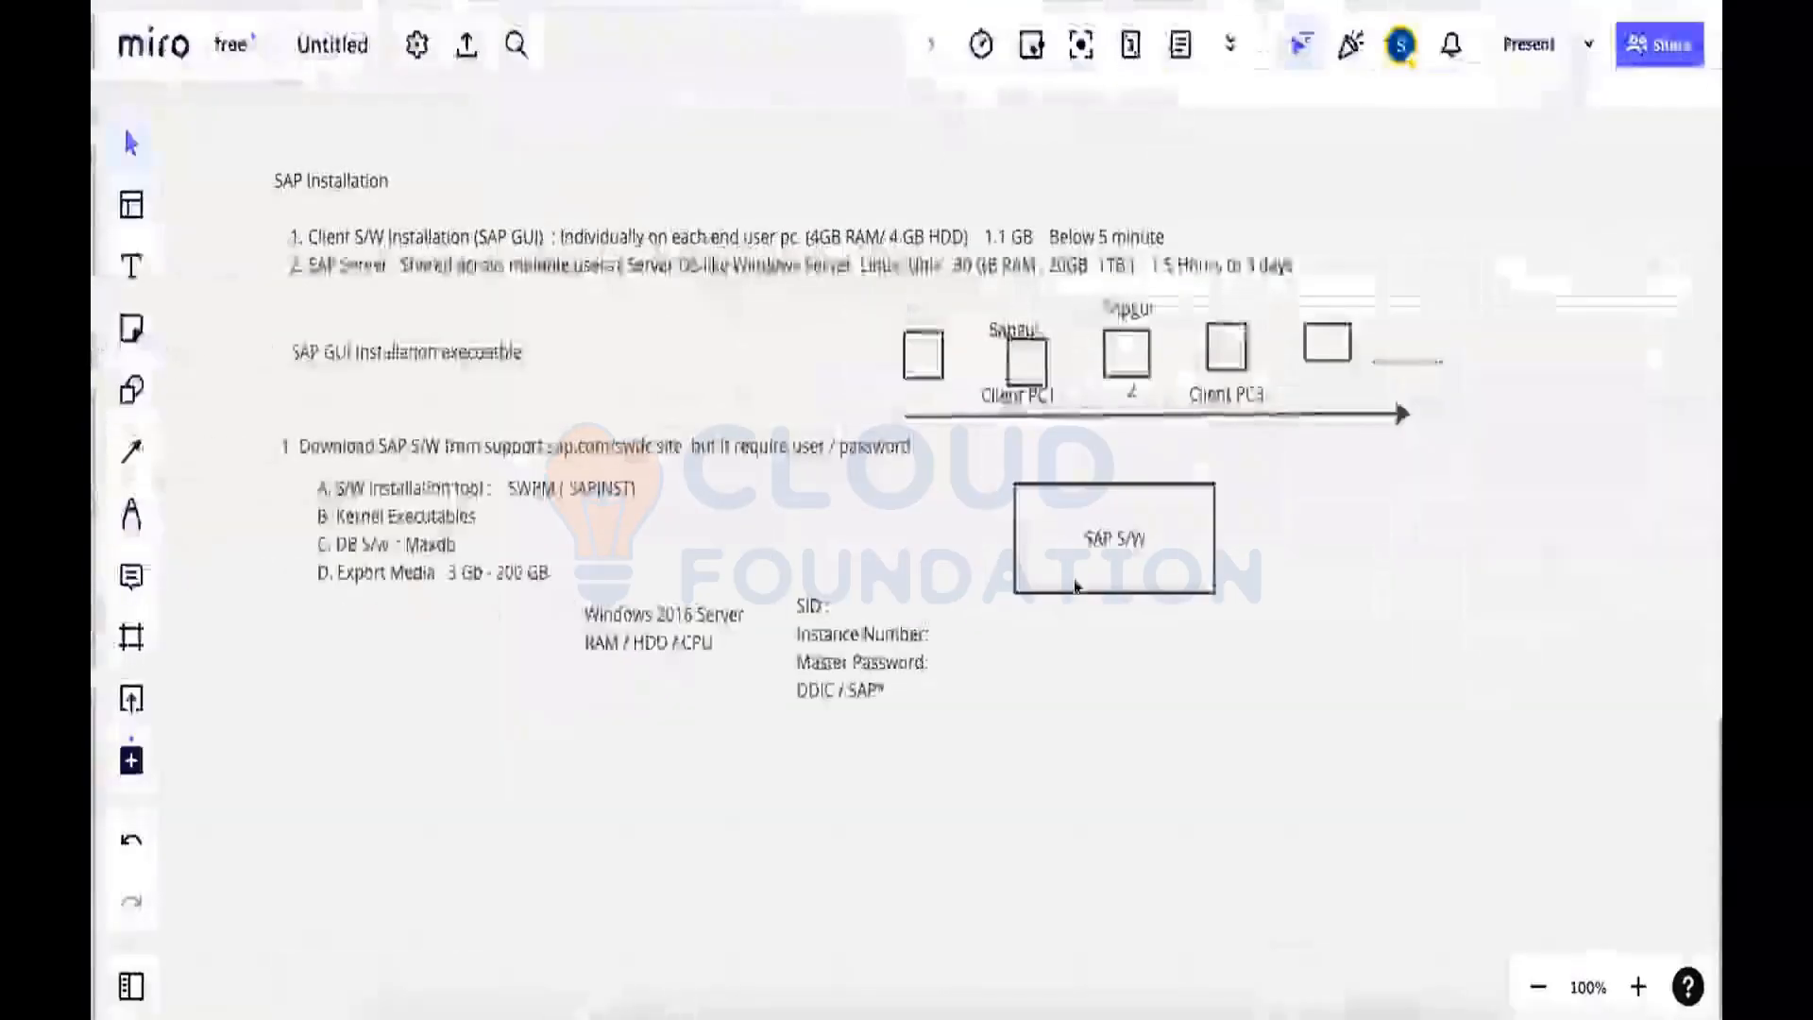
# - Fill the details note with SID GHC, Instance Number 10 and the master password, widening the note
pyautogui.click(821, 624)
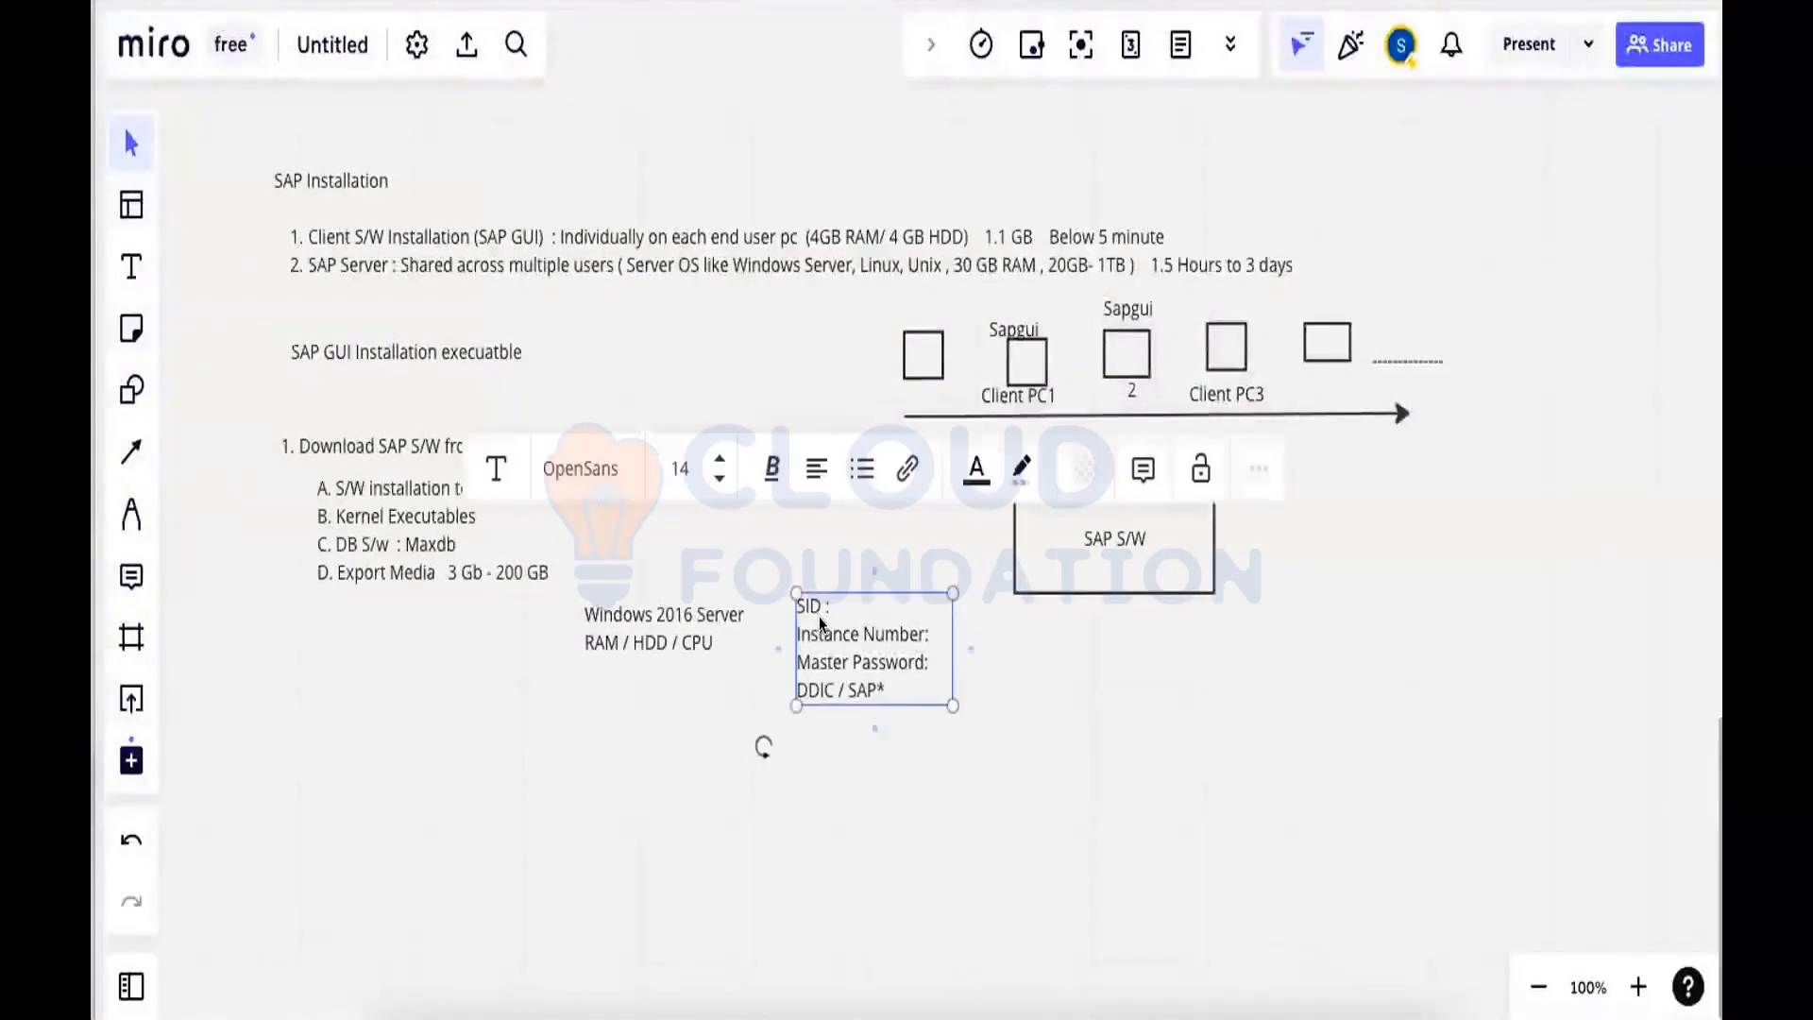
pyautogui.click(822, 628)
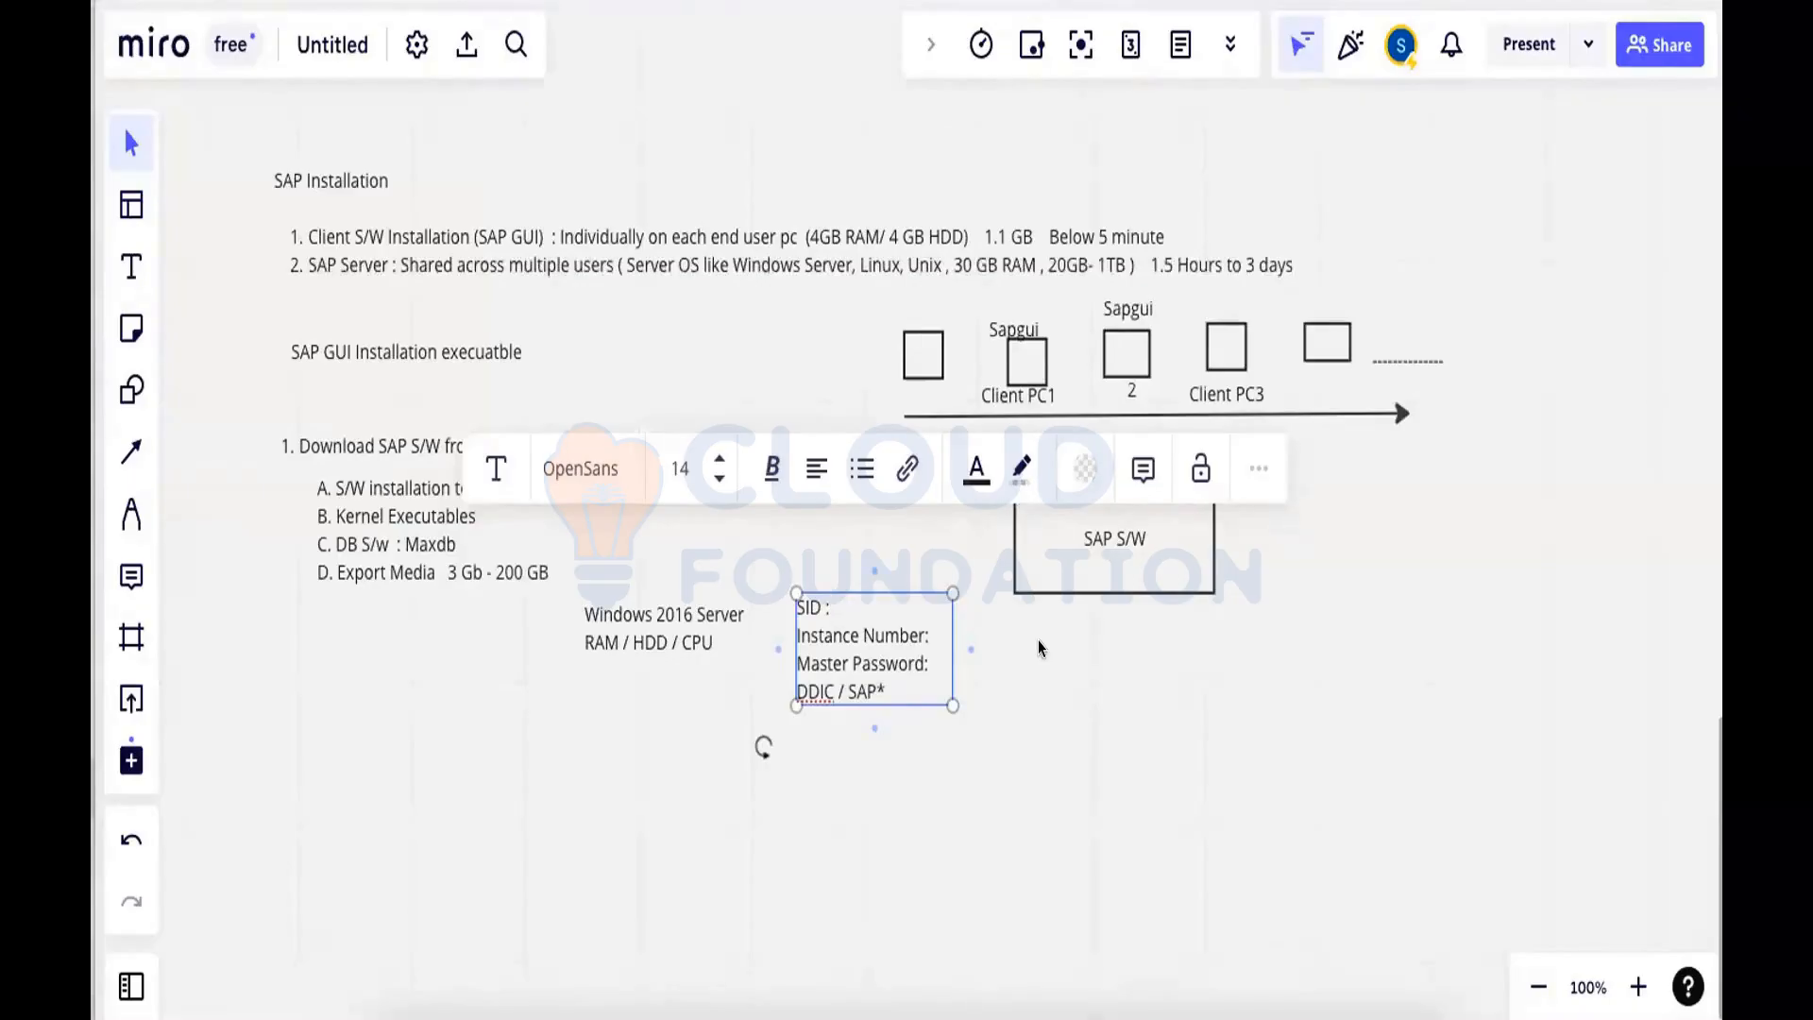
pyautogui.write('GHC')
pyautogui.click(952, 629)
pyautogui.moveTo(943, 629); pyautogui.dragTo(977, 629)
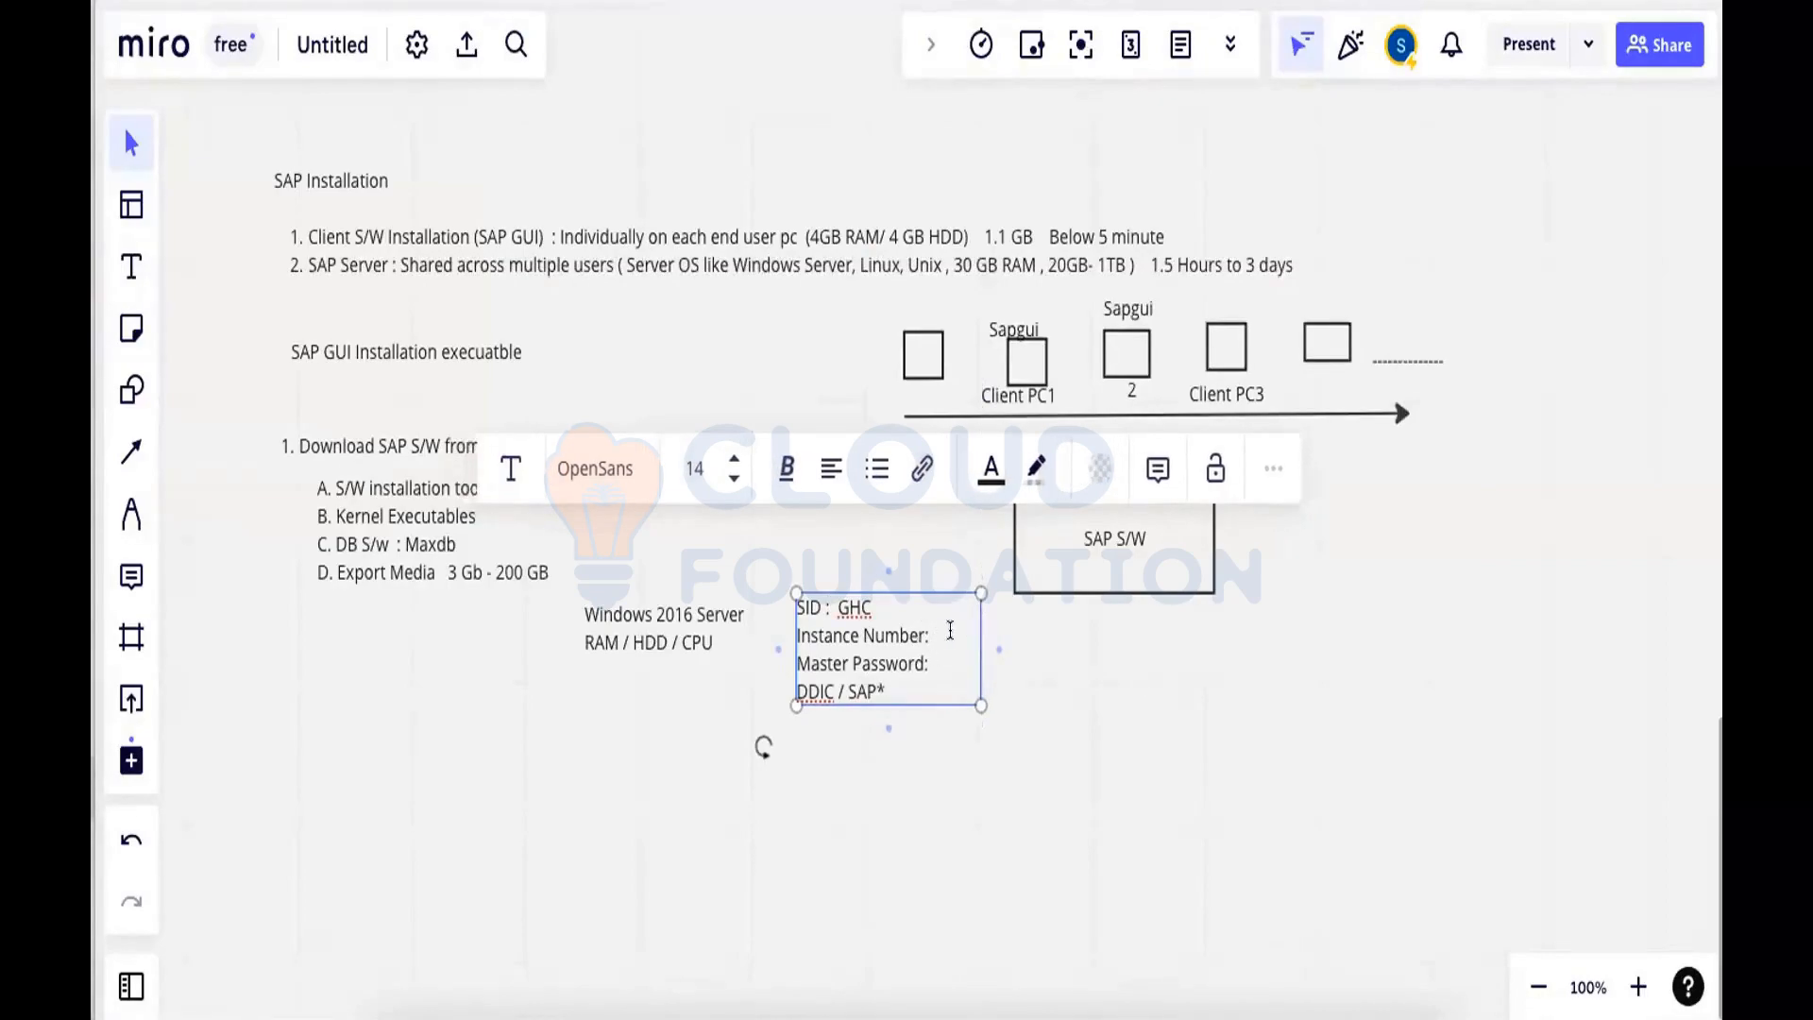
pyautogui.write('10')
pyautogui.moveTo(981, 650); pyautogui.dragTo(1033, 650)
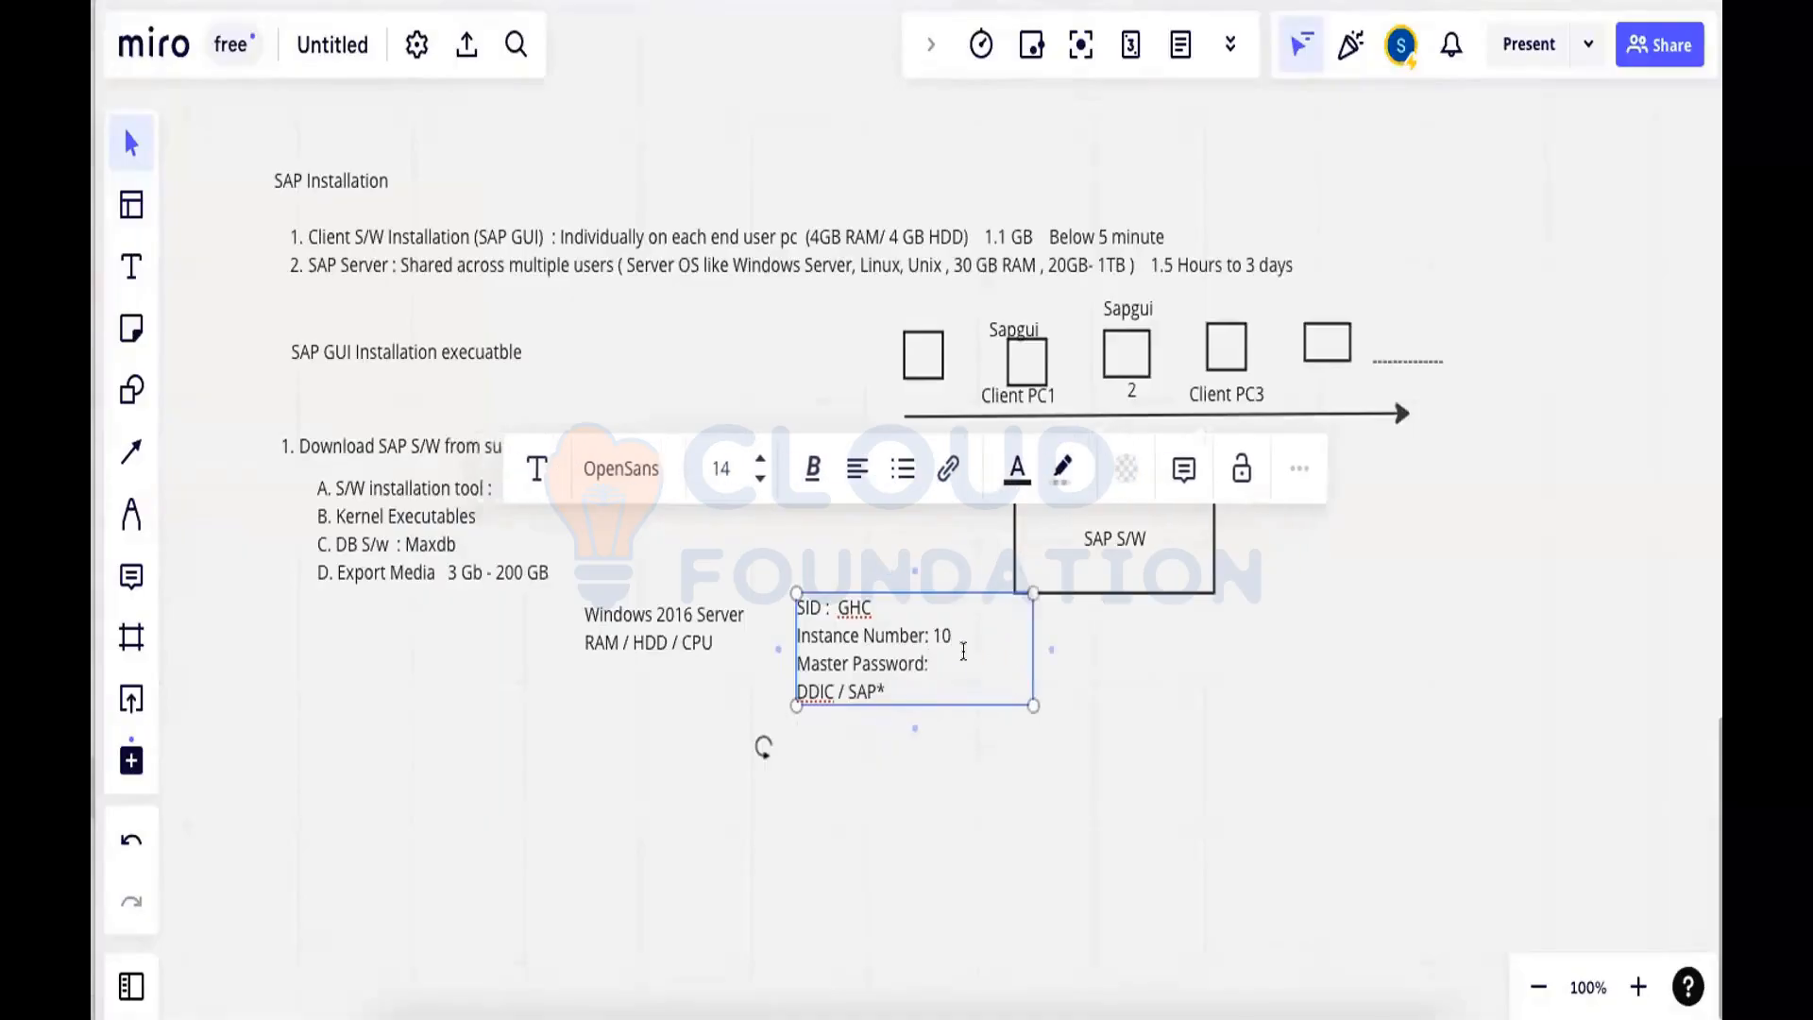
pyautogui.click(941, 654)
pyautogui.click(1138, 737)
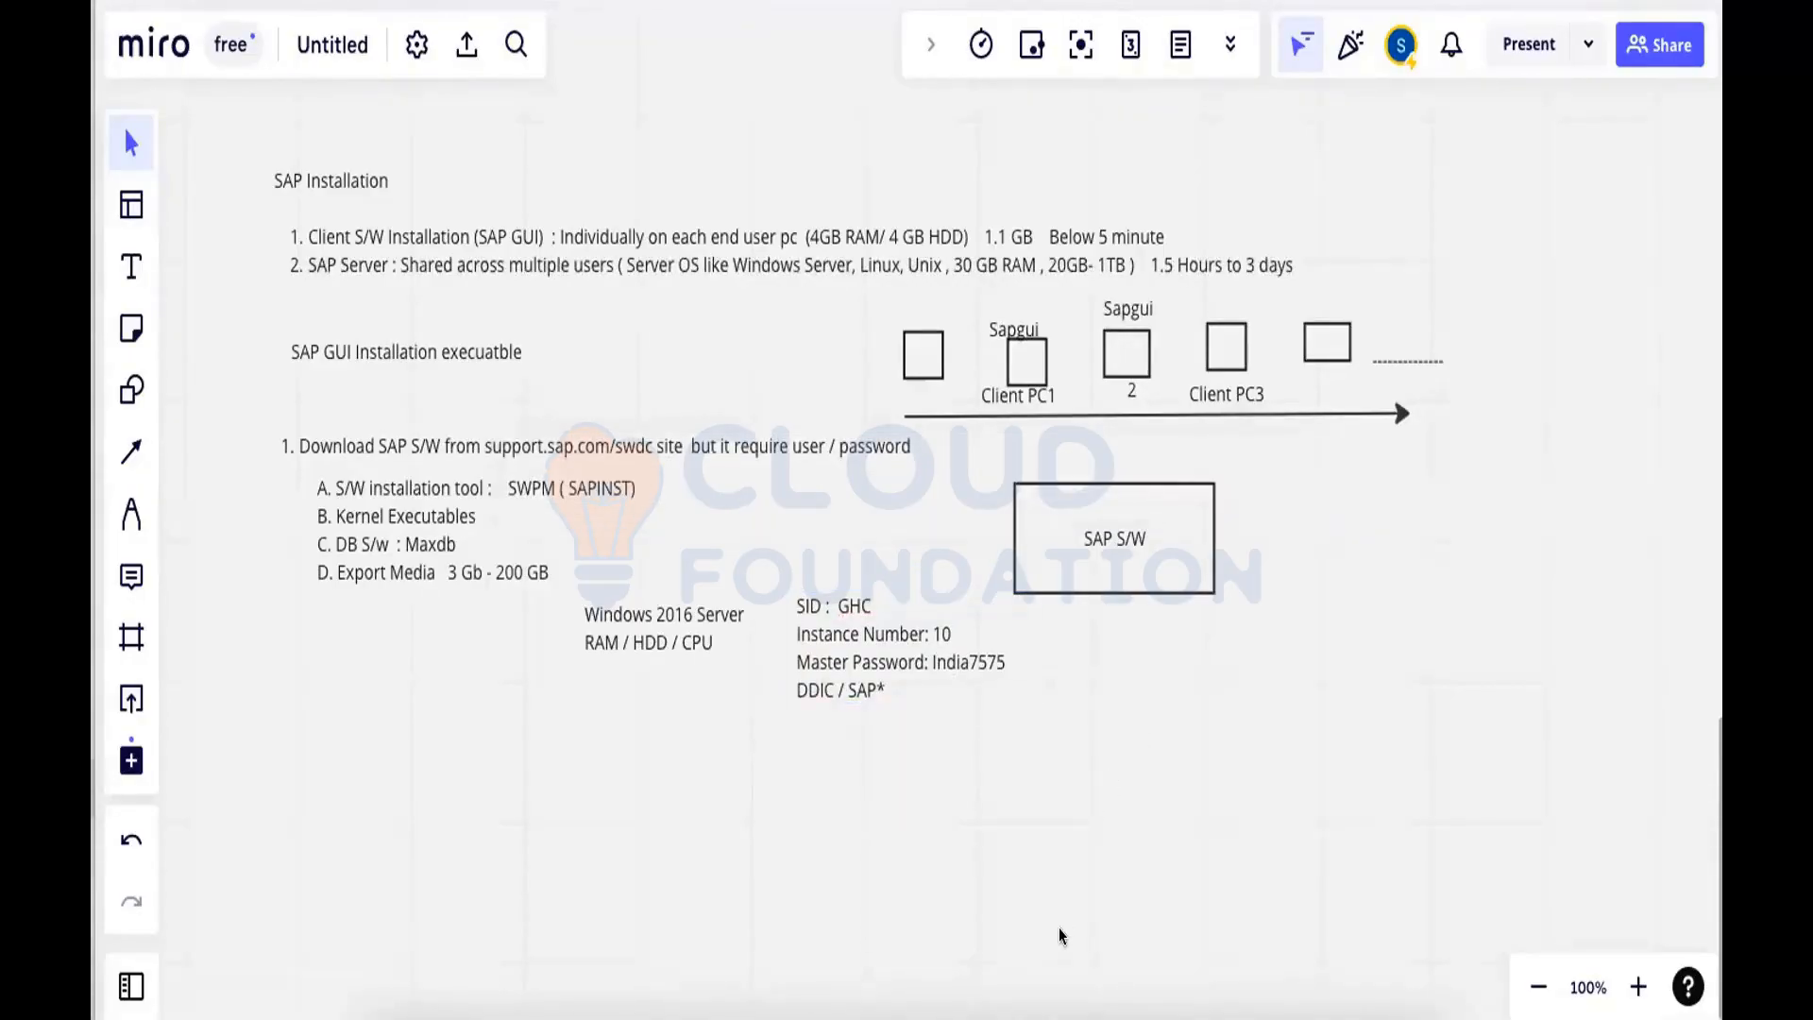
# - On the remote server, open the inner SWPMUNCAR folder and scroll to the sapinst file
pyautogui.moveTo(1039, 1010)
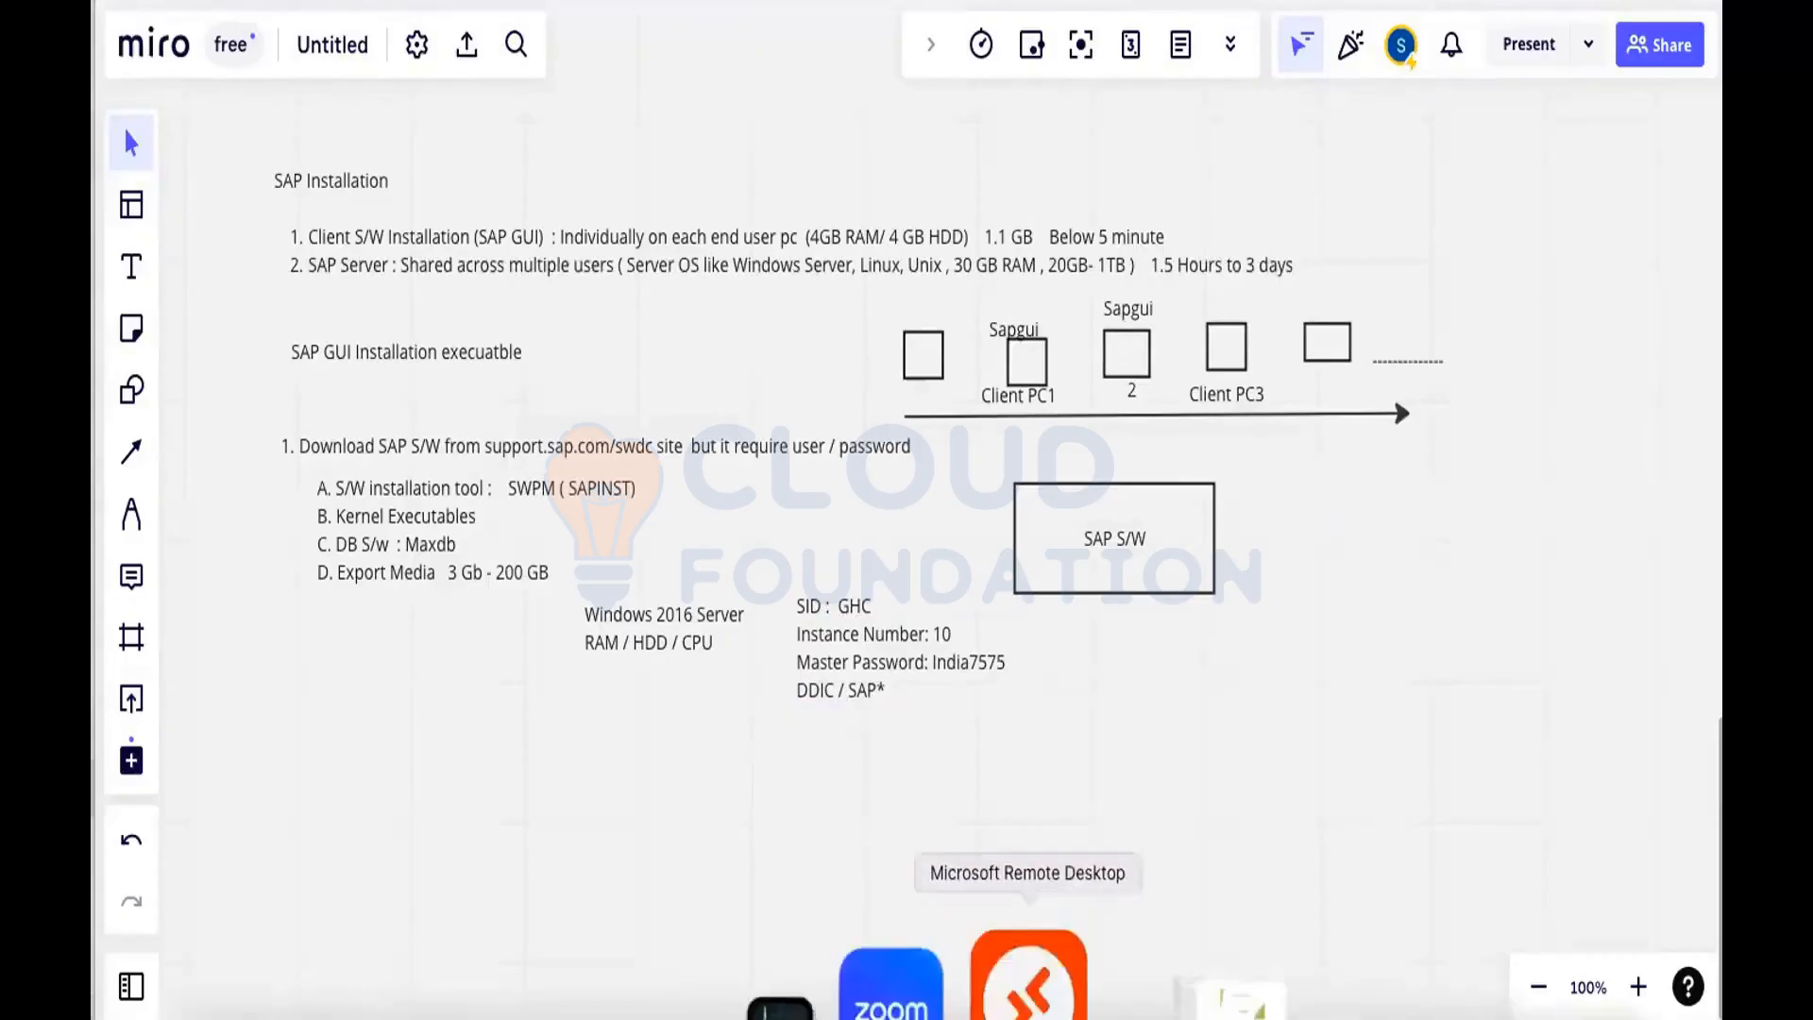
pyautogui.click(1029, 978)
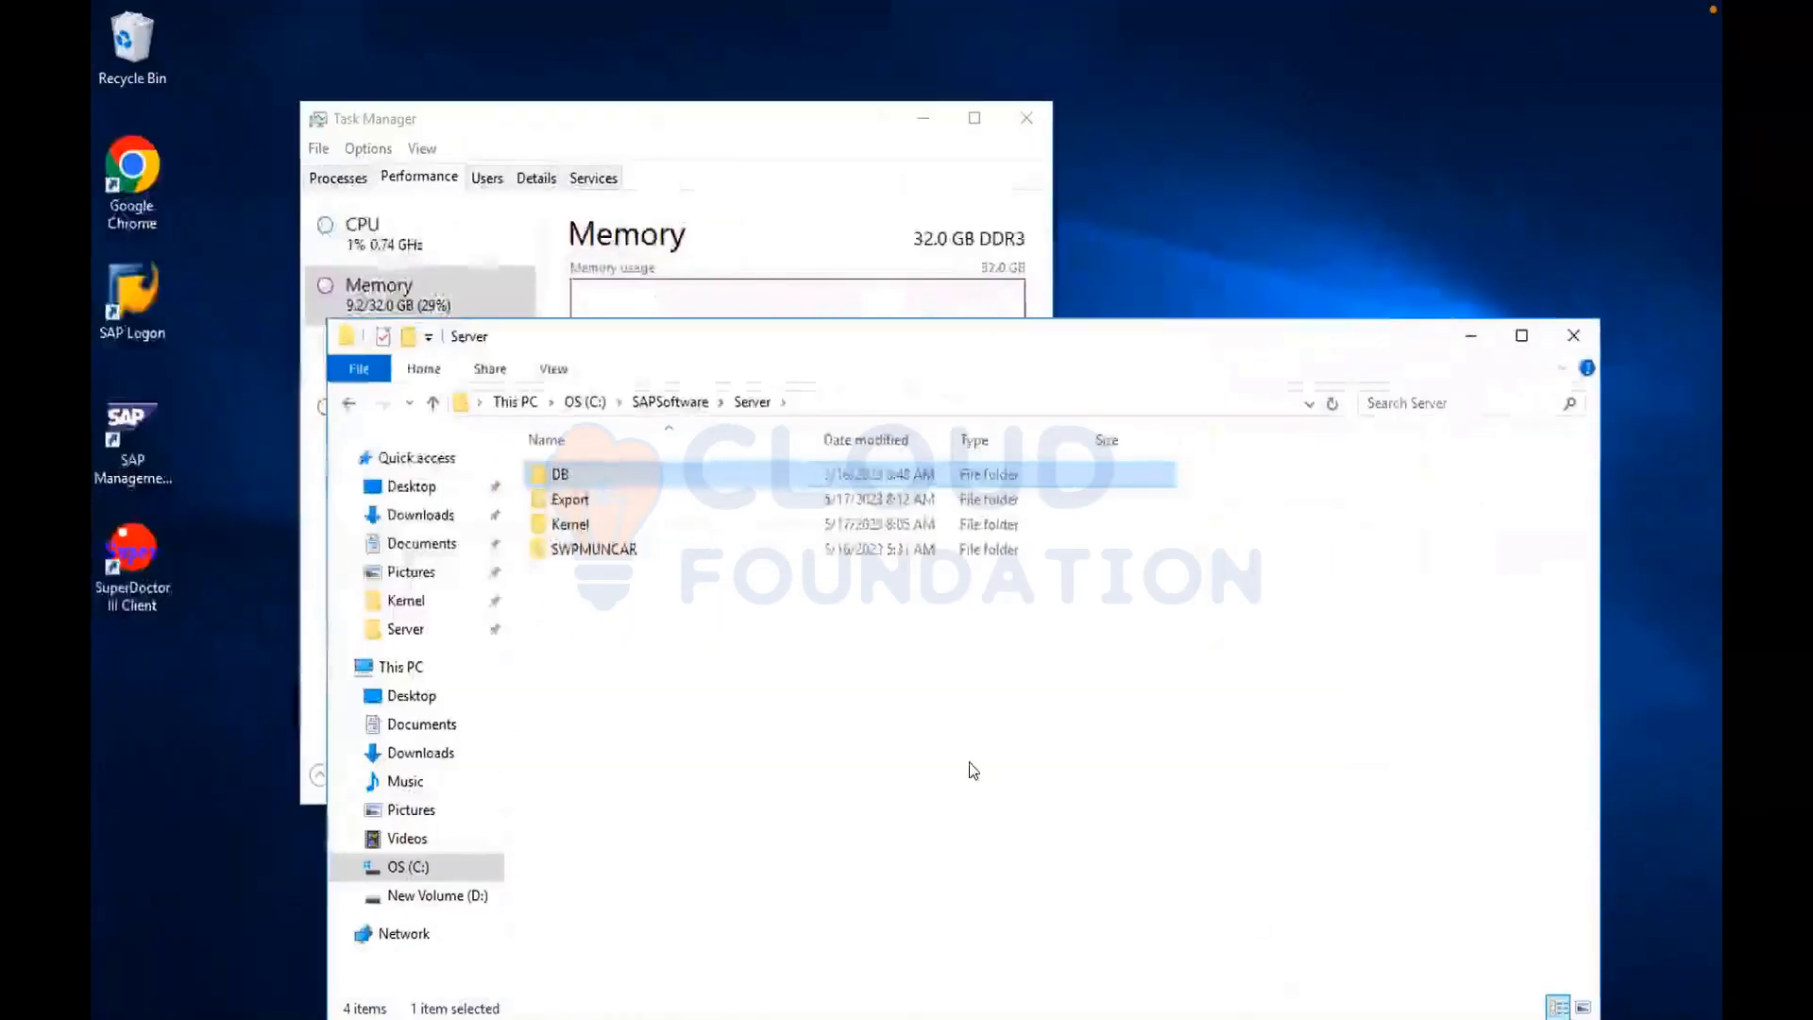
pyautogui.click(956, 769)
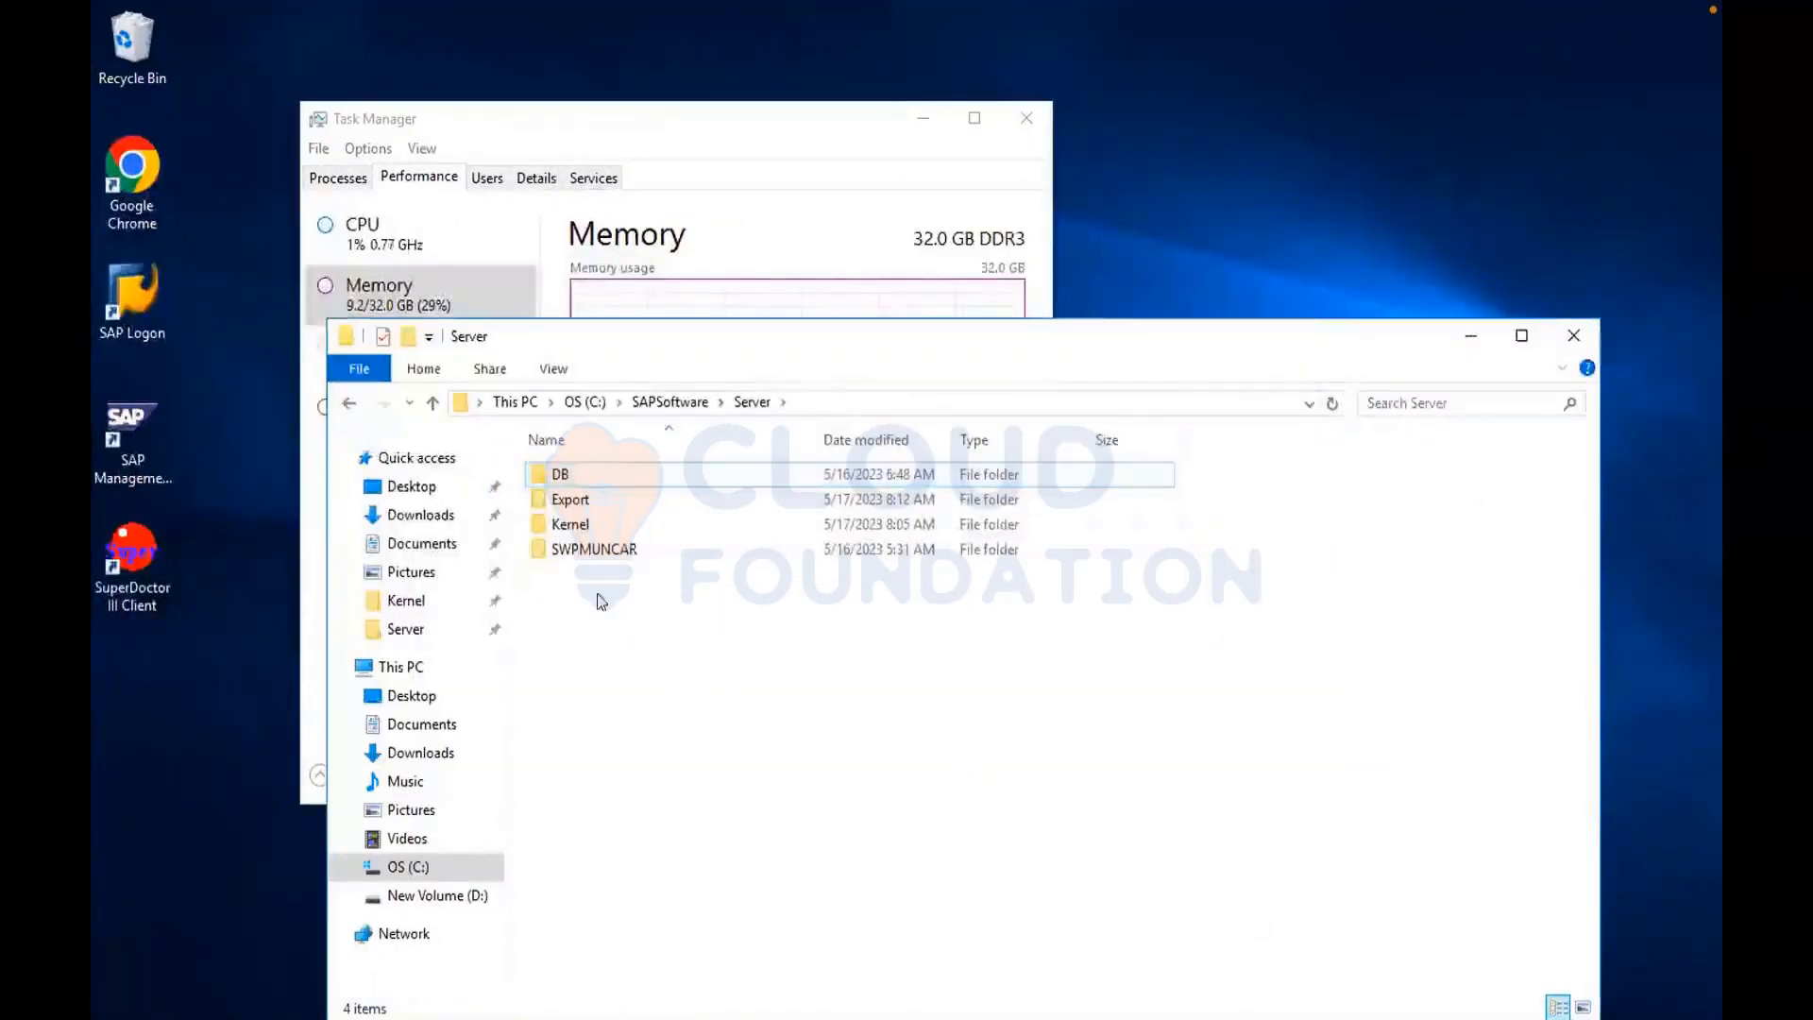
pyautogui.doubleClick(542, 552)
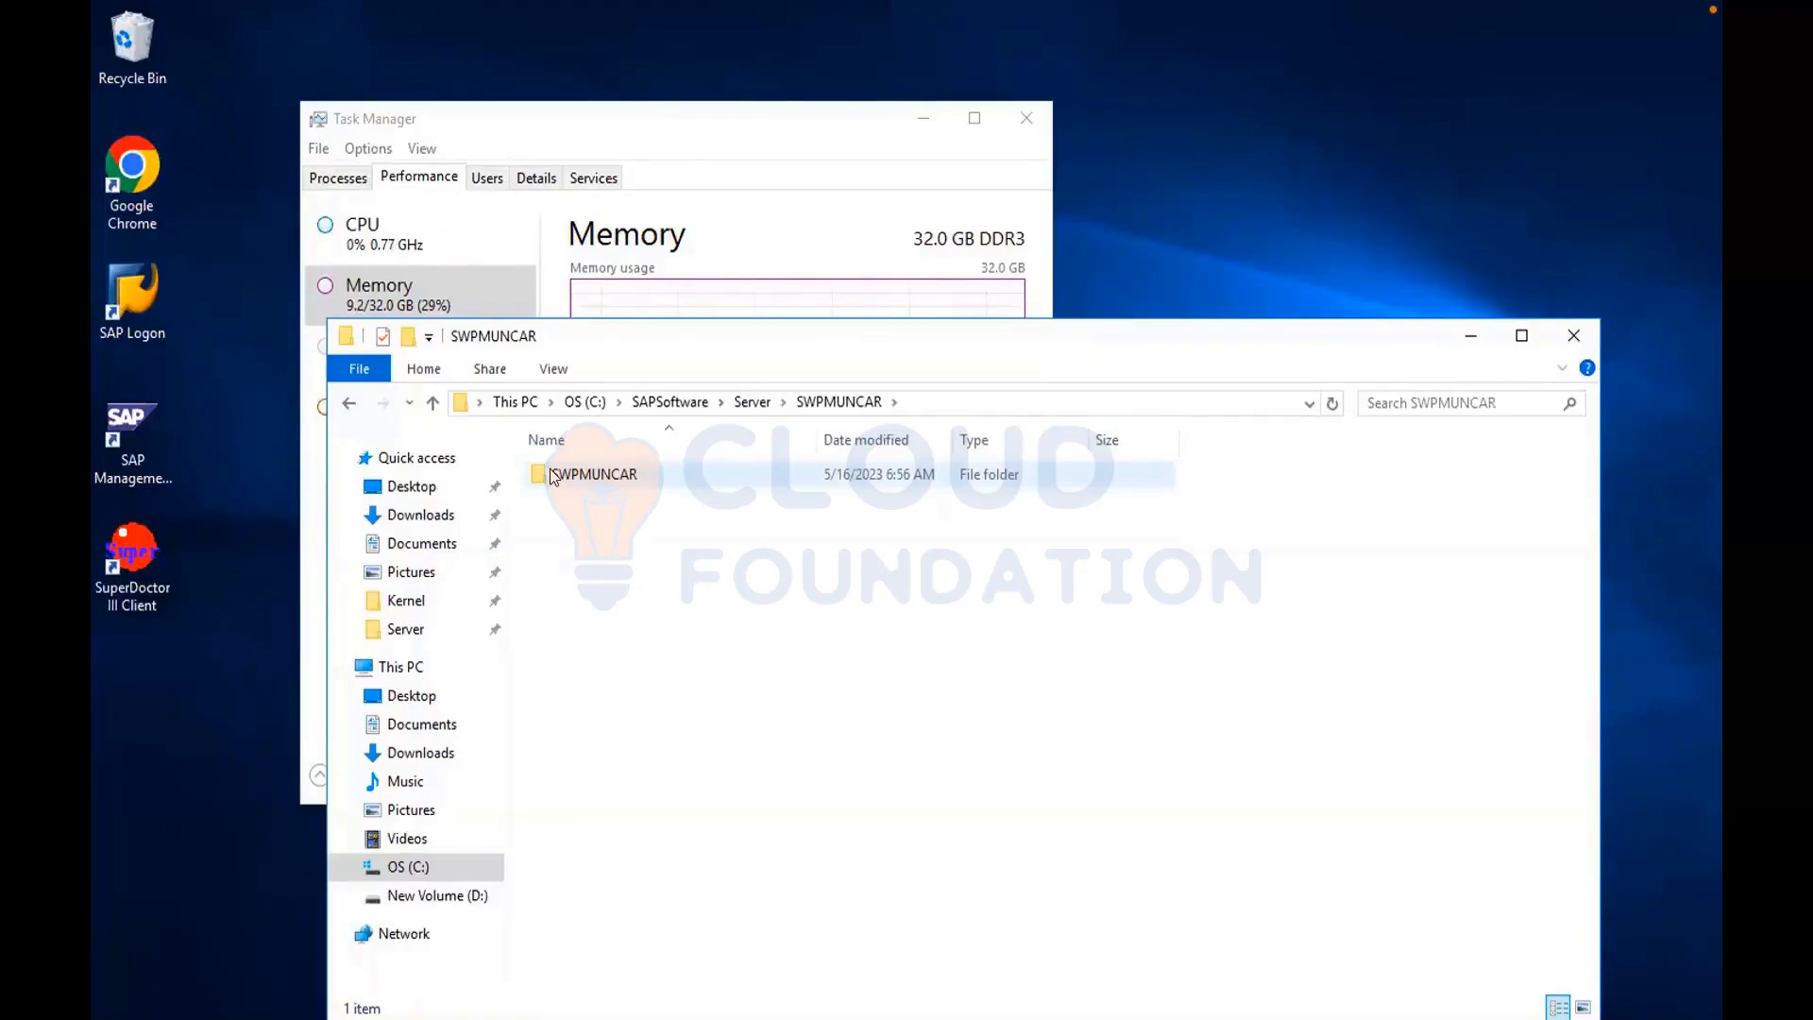
pyautogui.doubleClick(557, 475)
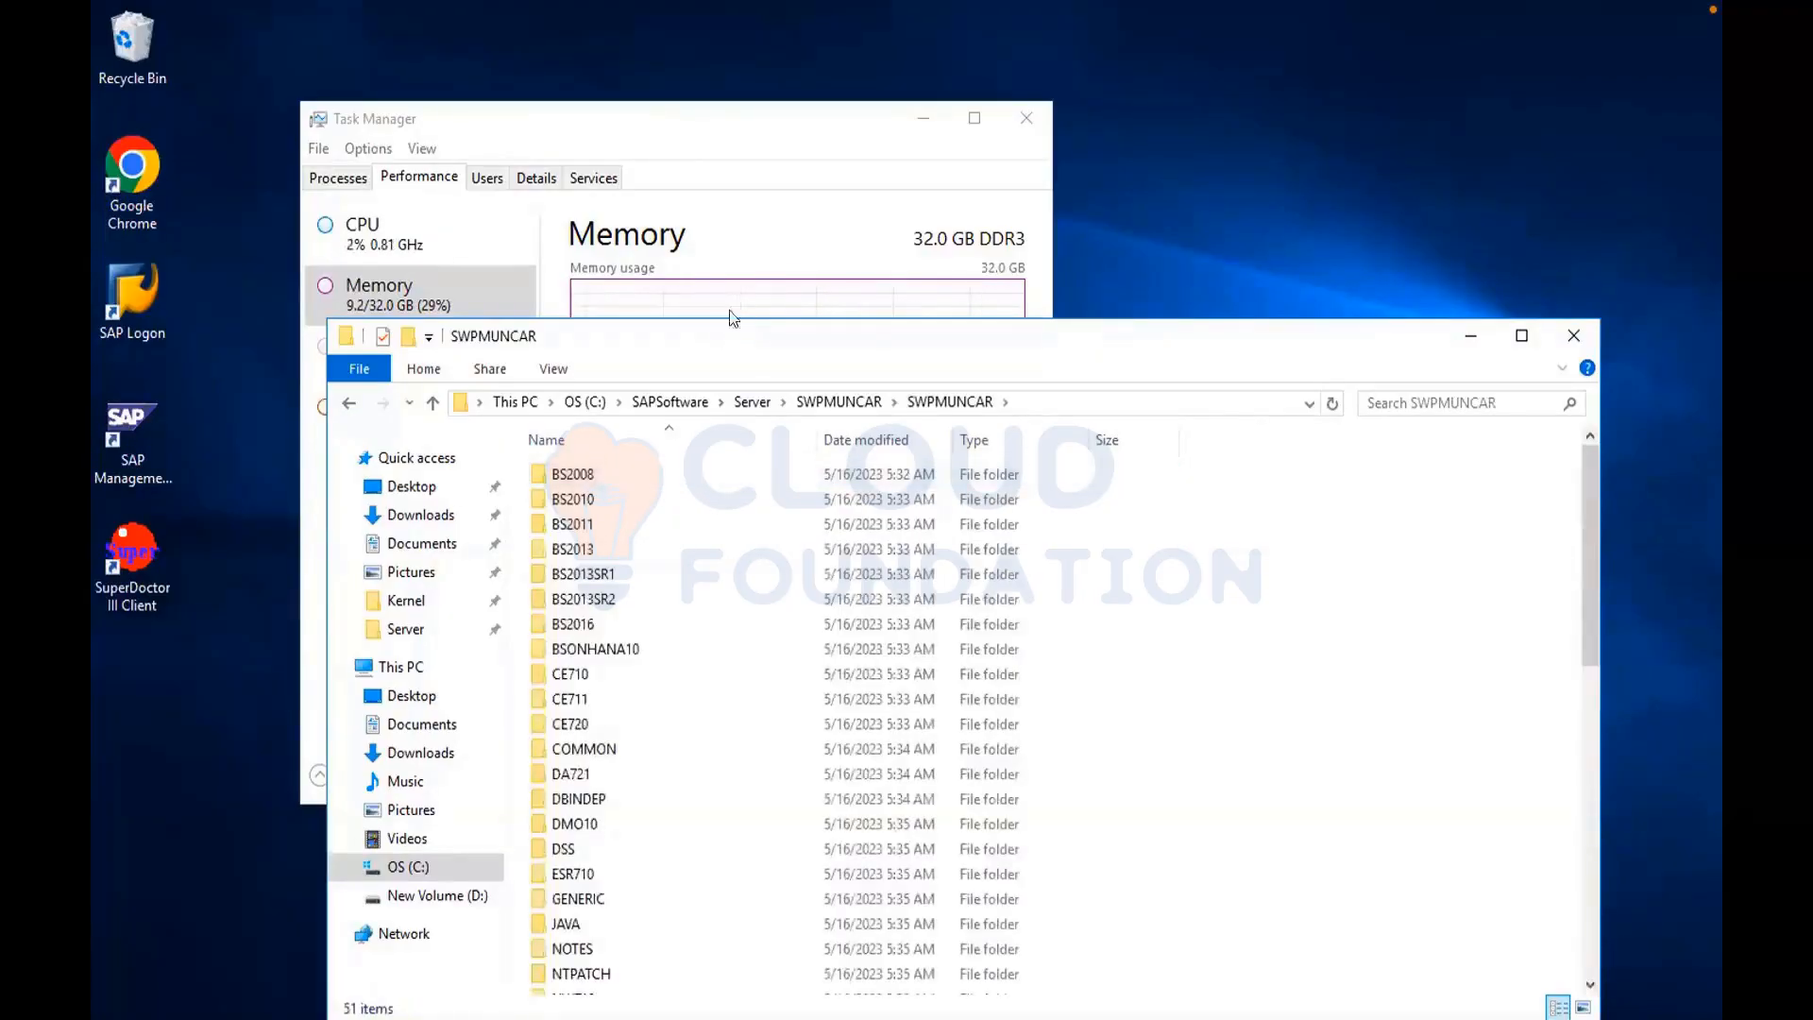
pyautogui.moveTo(728, 334); pyautogui.dragTo(750, 204)
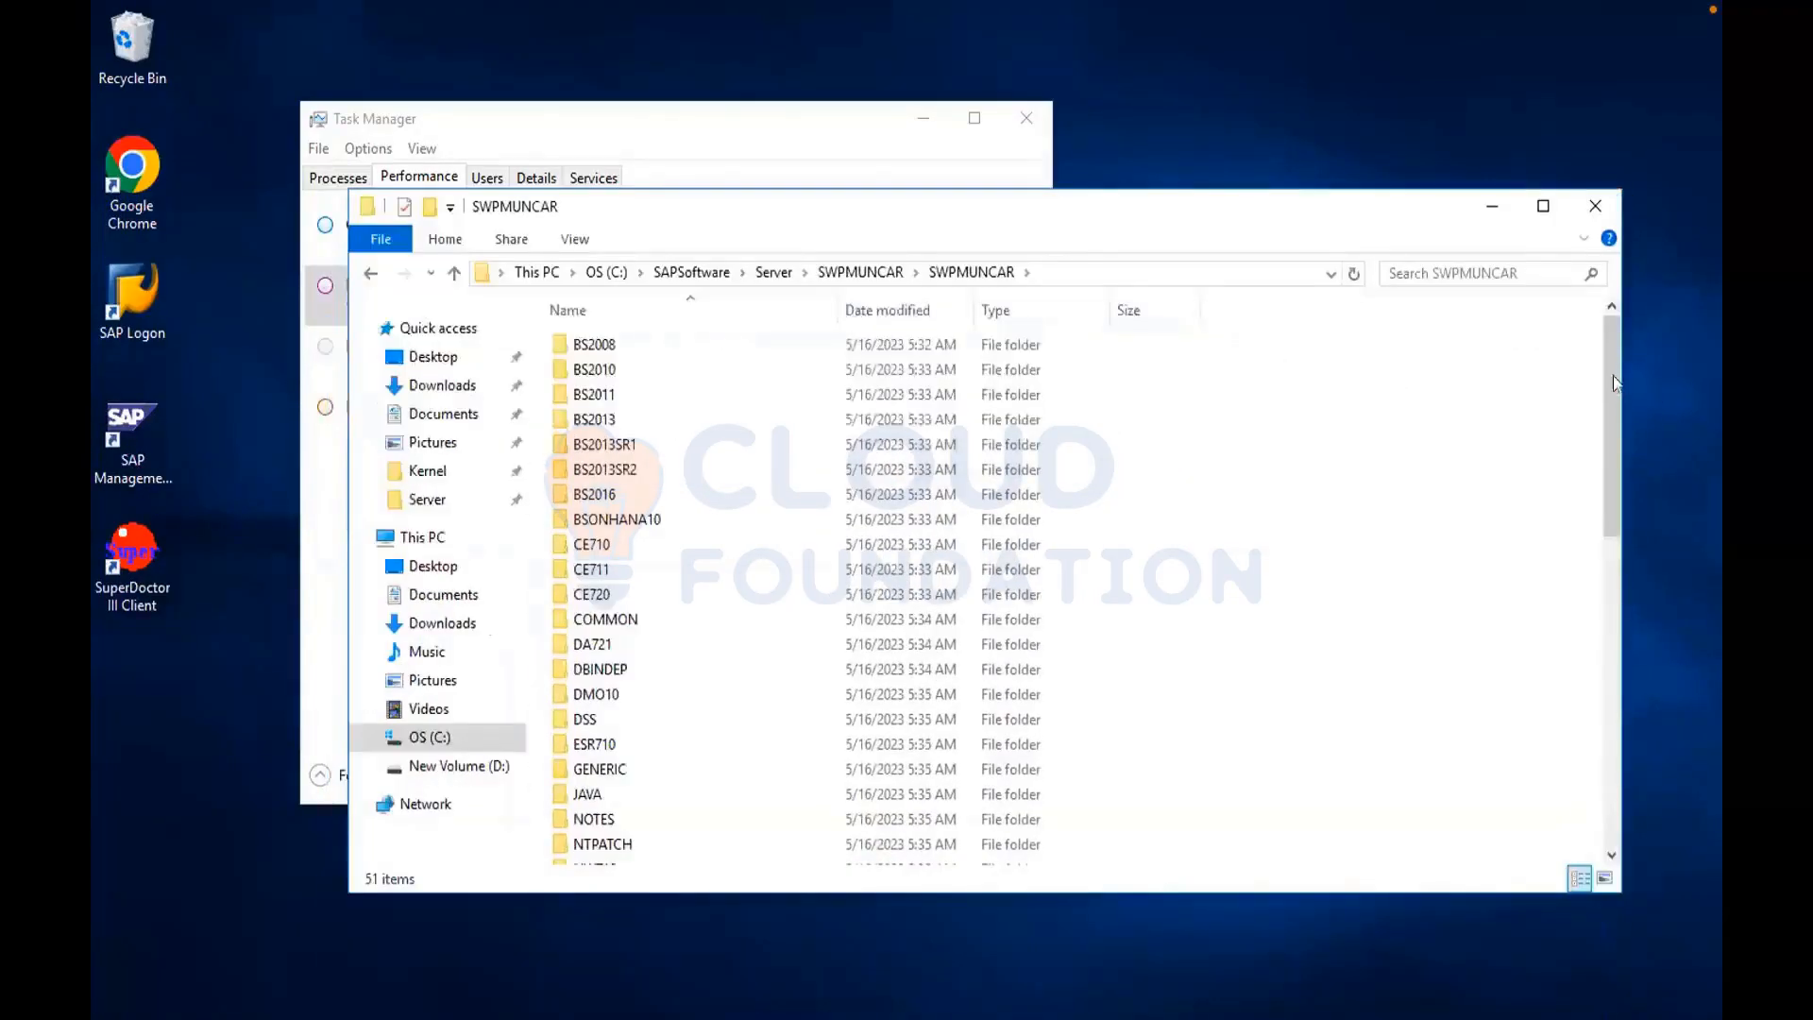
pyautogui.moveTo(1613, 376); pyautogui.dragTo(1607, 801)
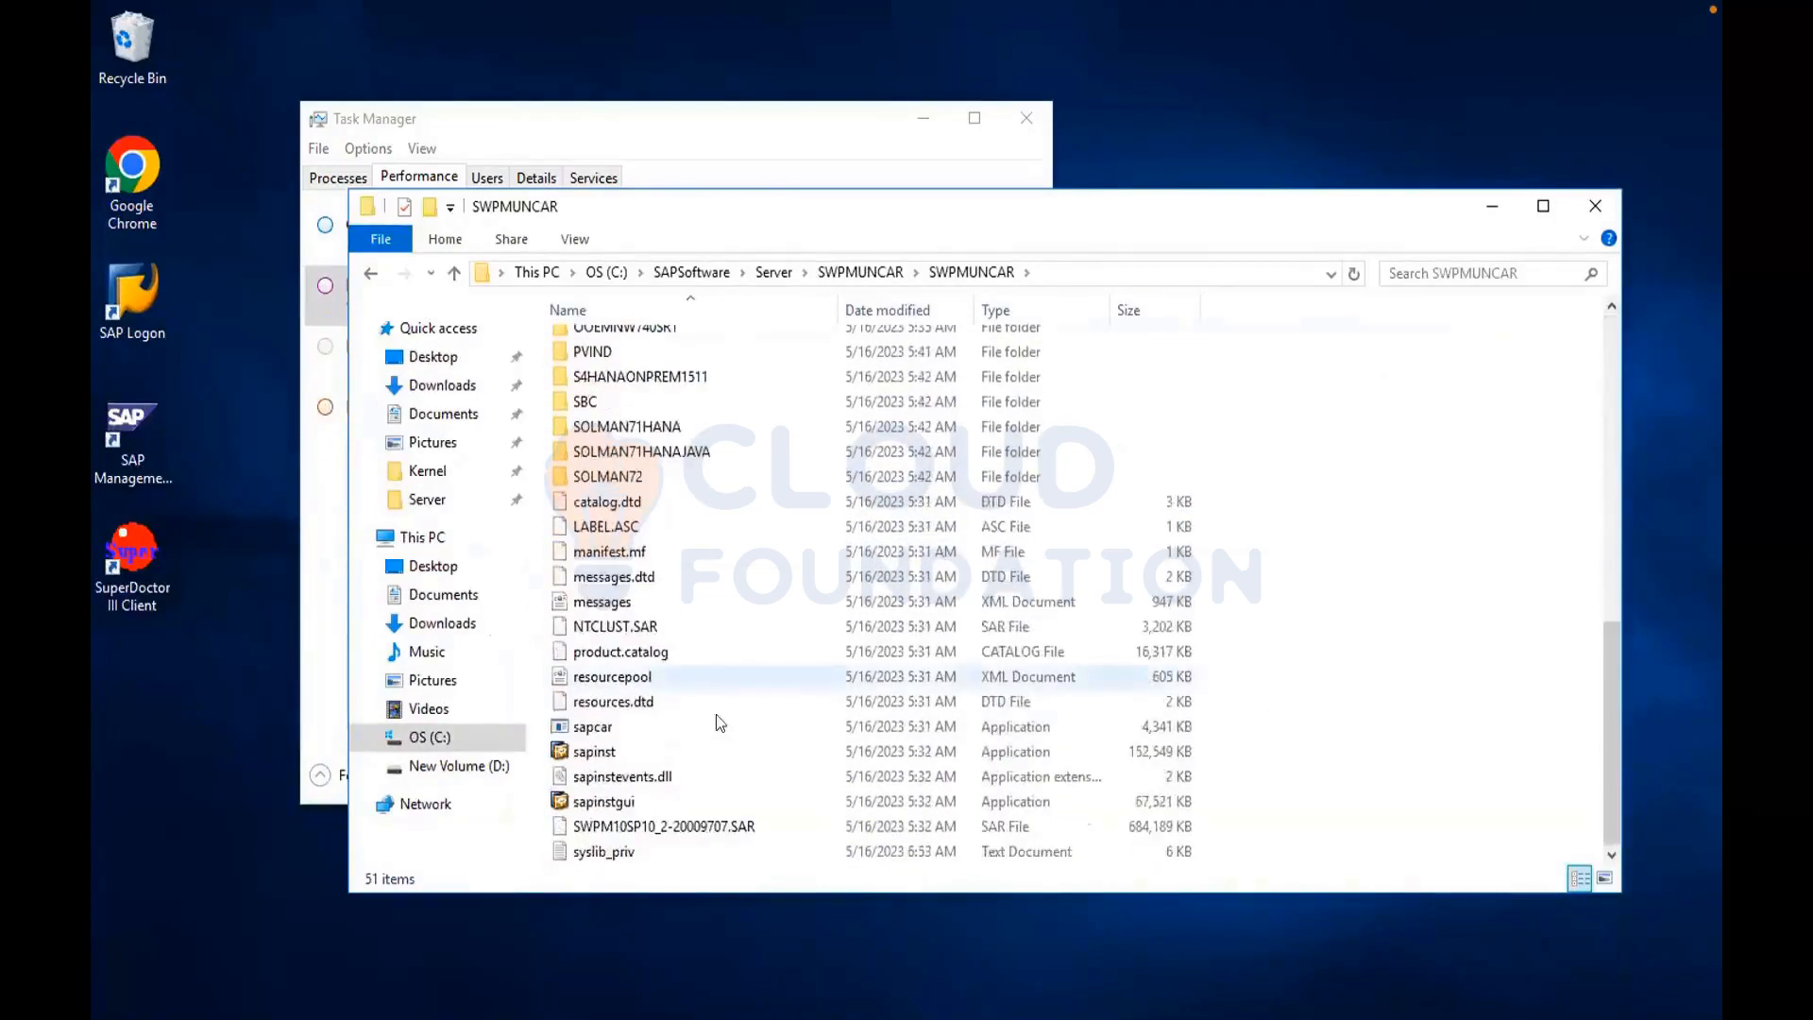
# - Run sapinst and confirm the security warning
pyautogui.click(569, 753)
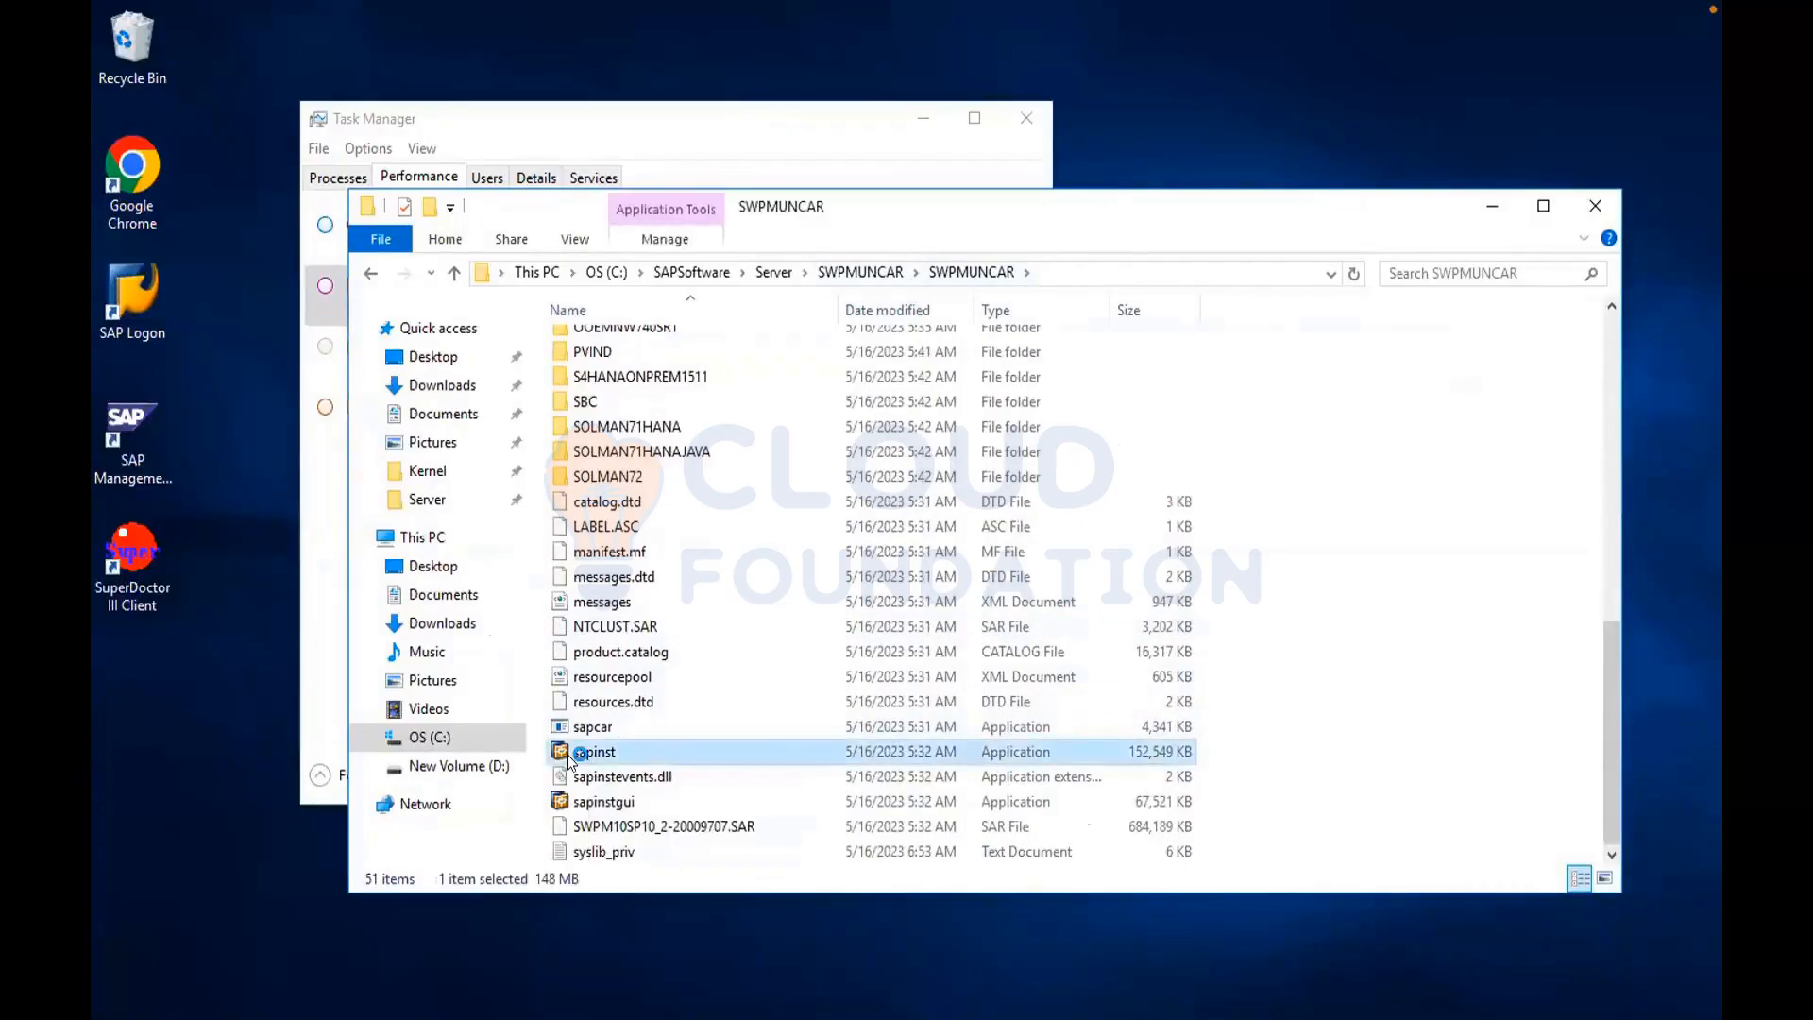
pyautogui.doubleClick(567, 754)
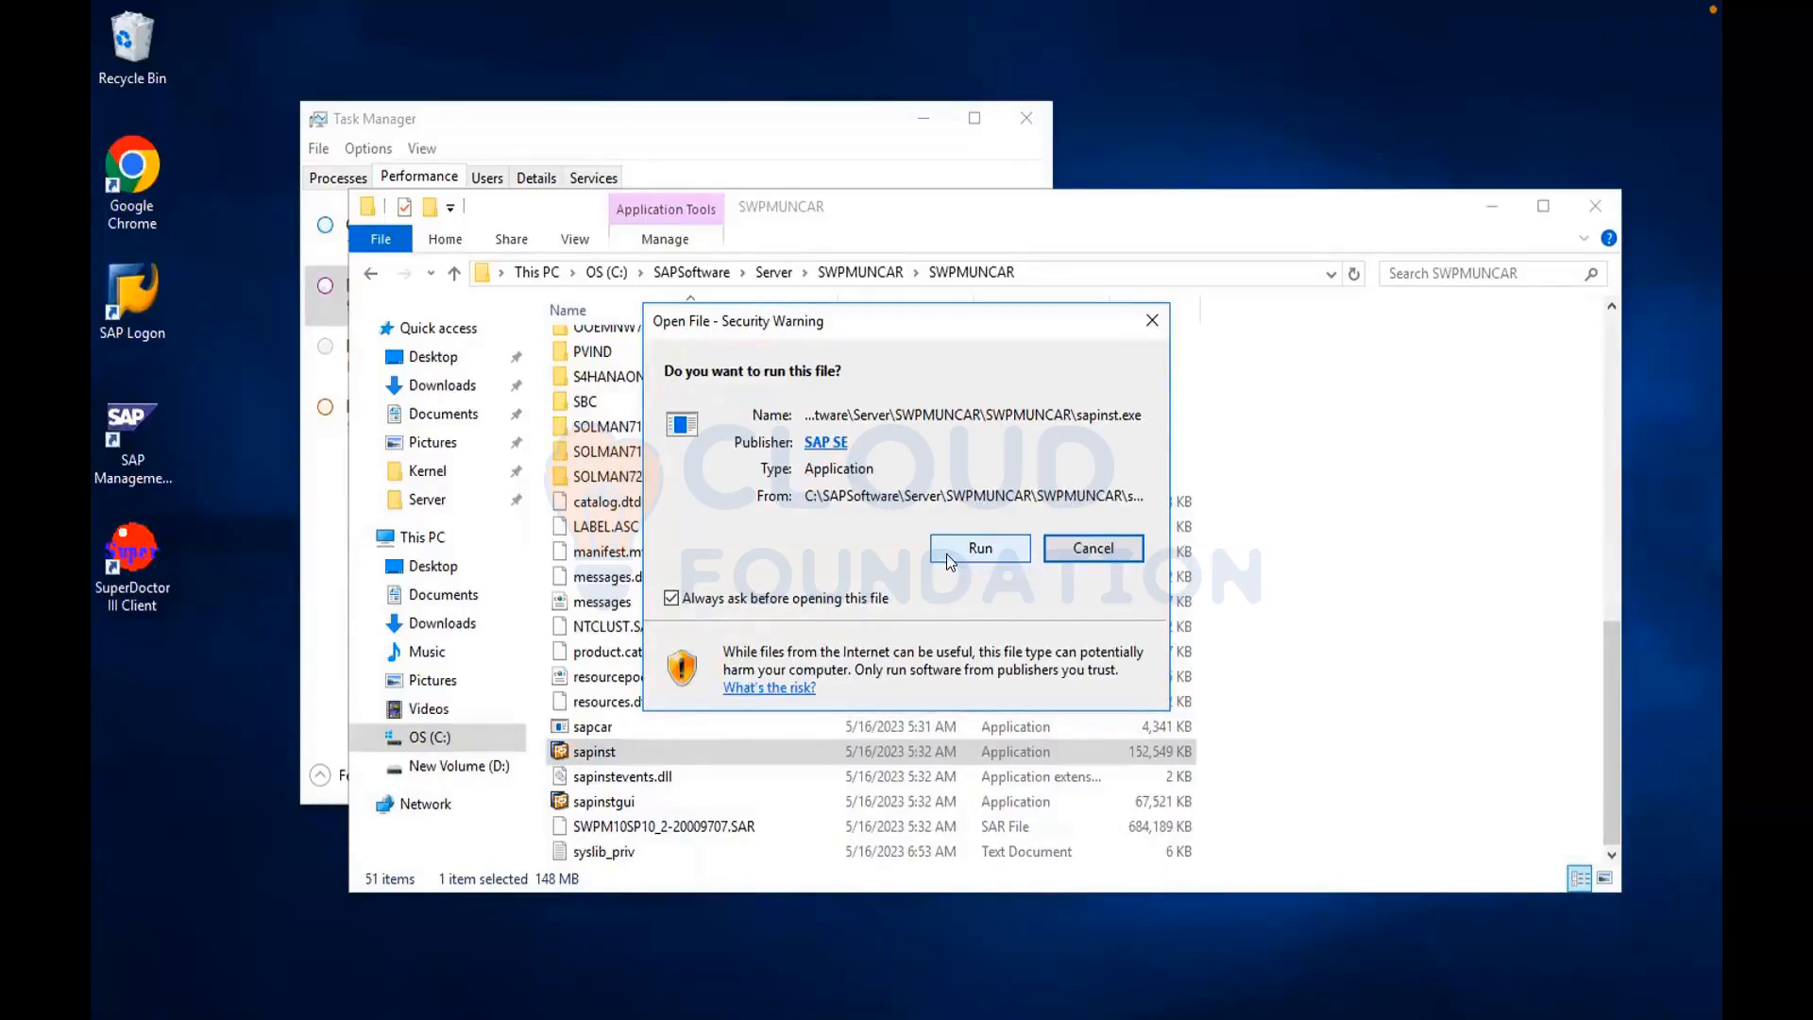
pyautogui.click(951, 555)
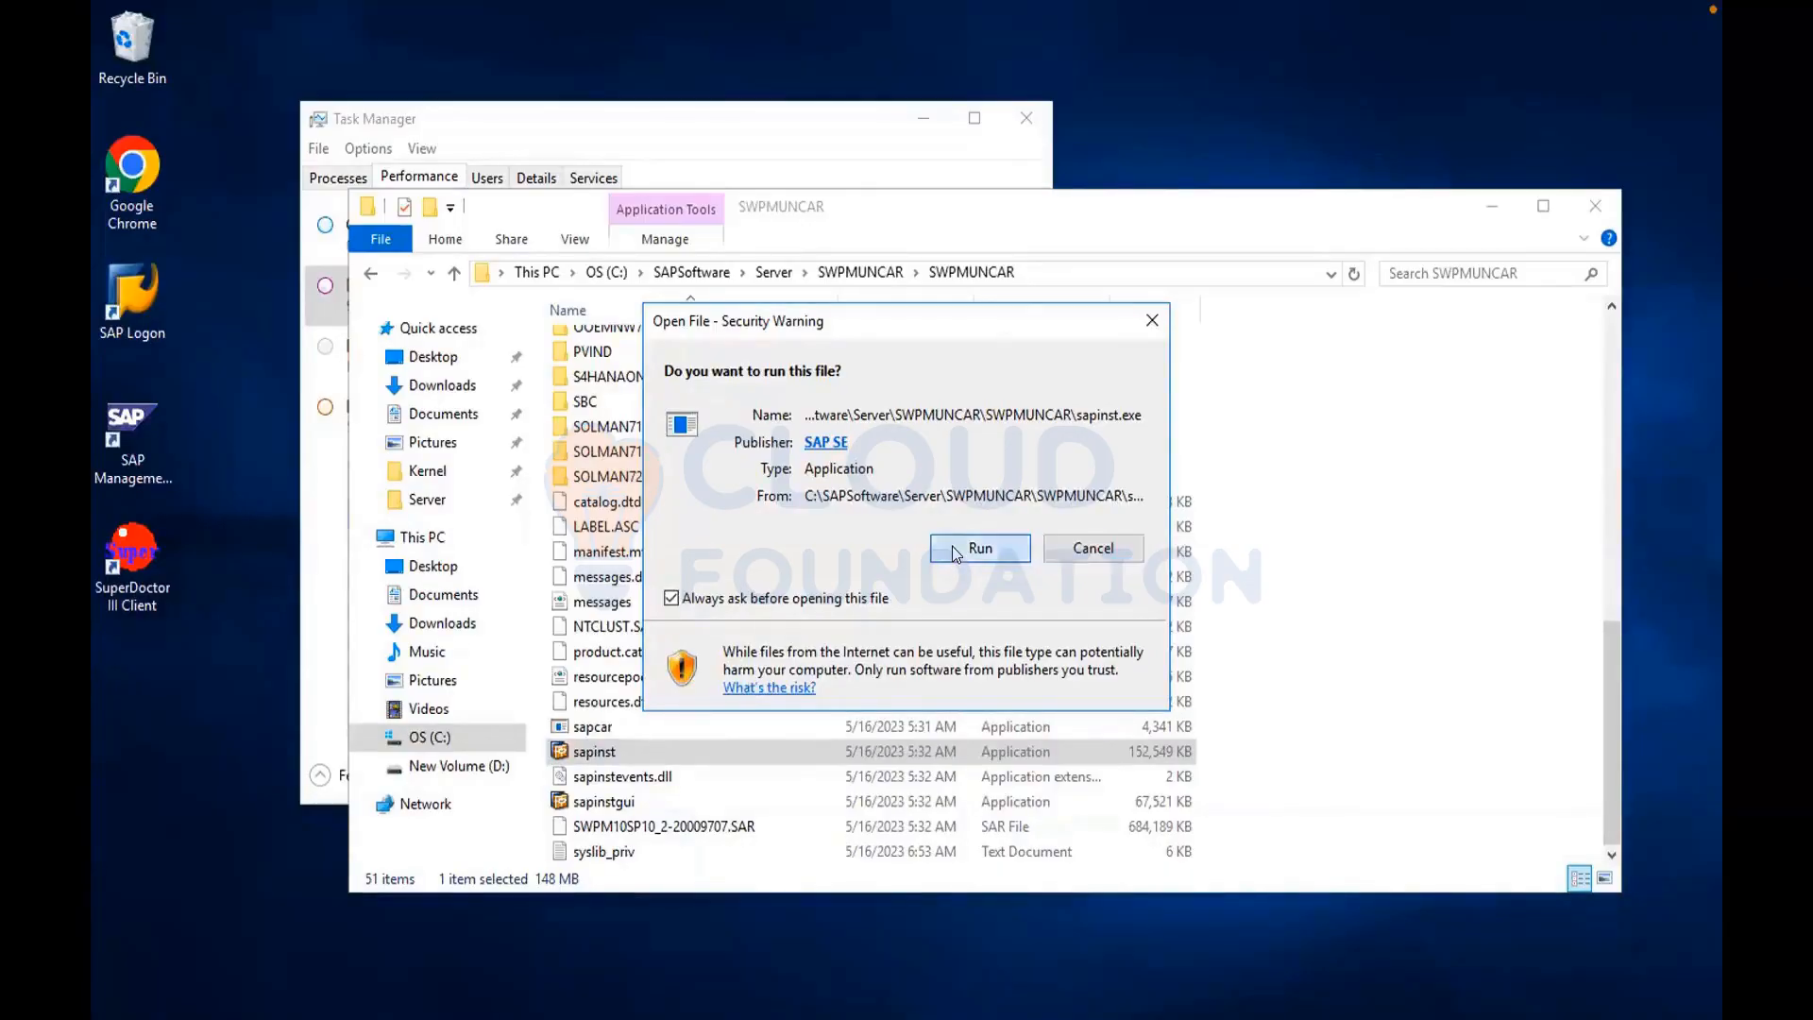
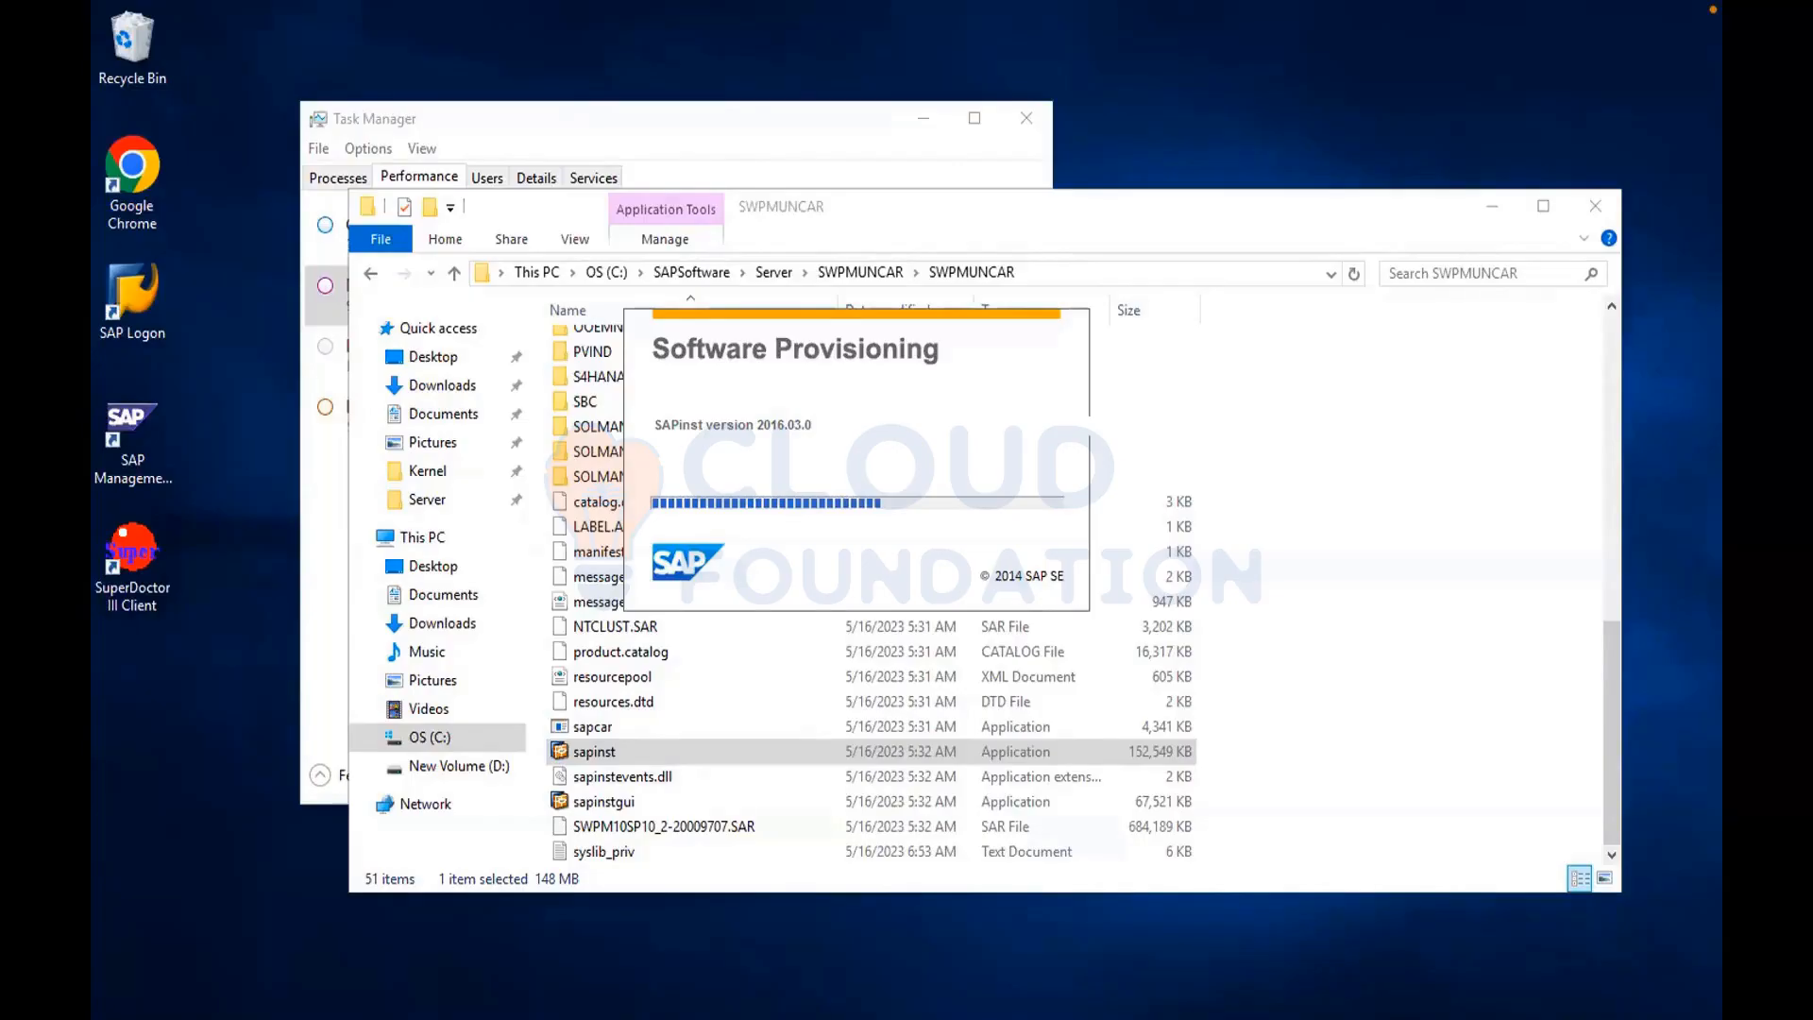
# - Open Task Manager's Users tab and expand User1, User2 and User3 to review their processes
pyautogui.rightClick(786, 1016)
pyautogui.click(845, 914)
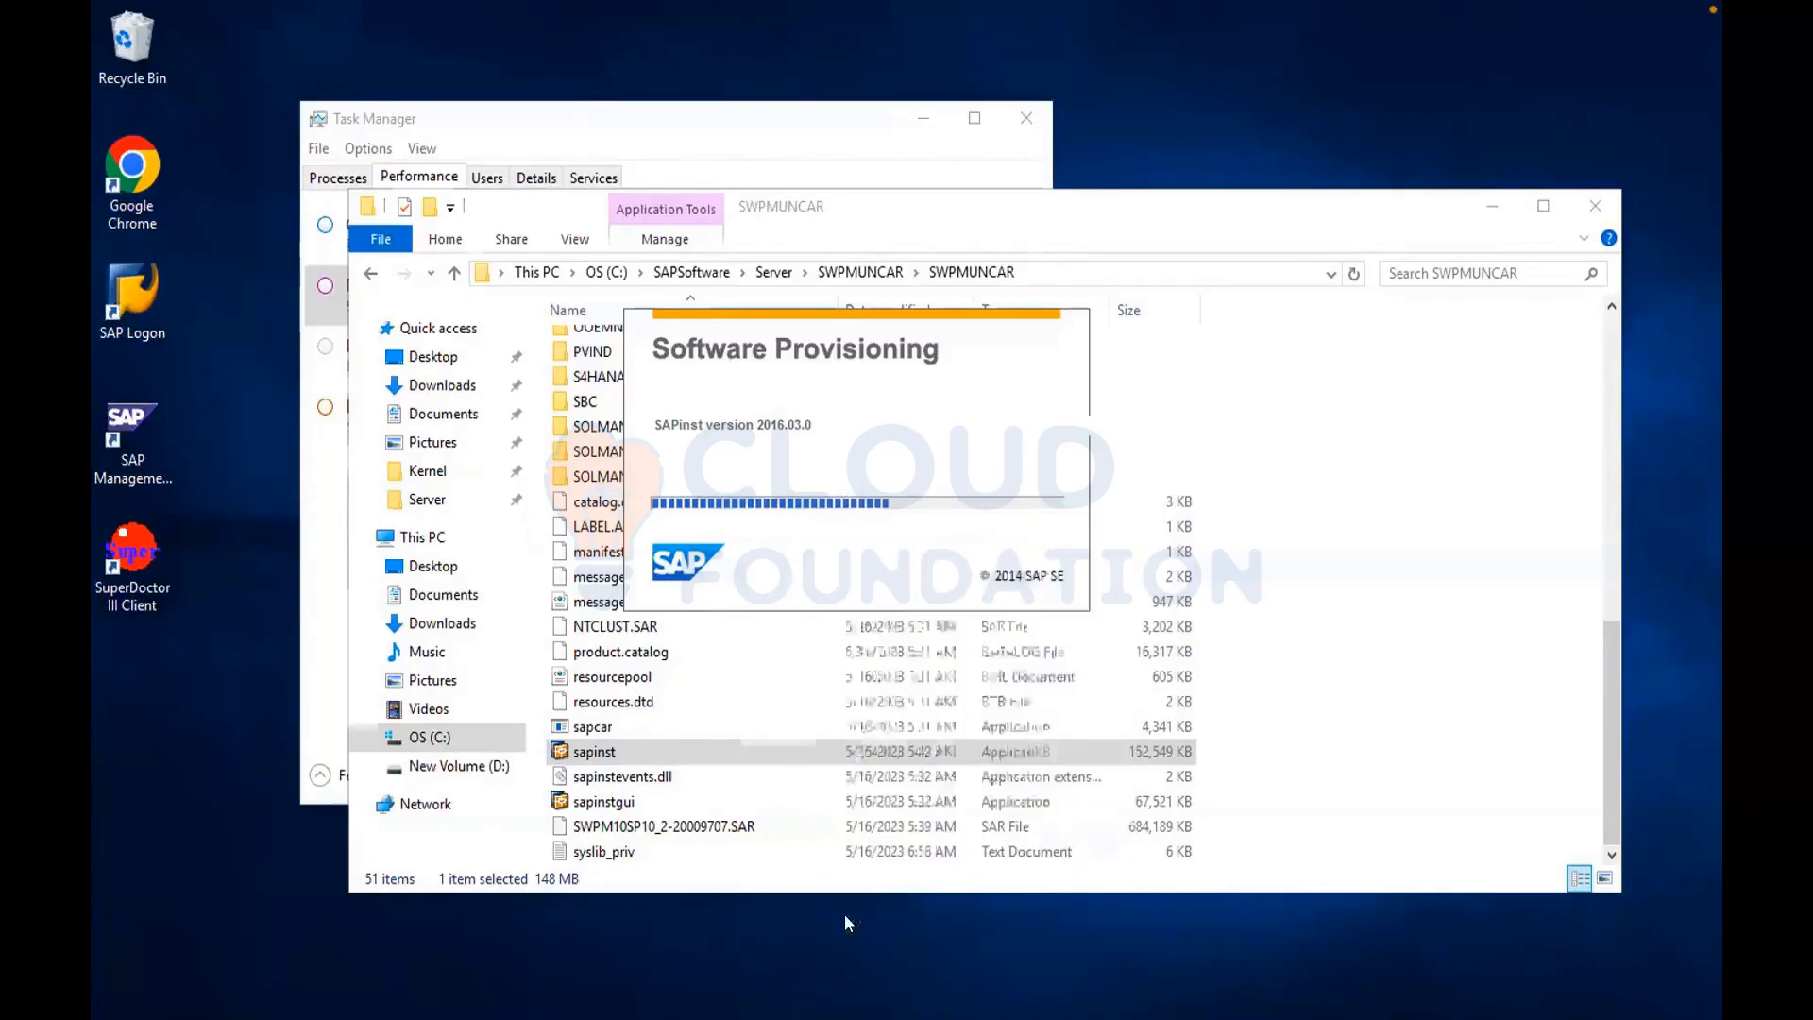
pyautogui.click(488, 179)
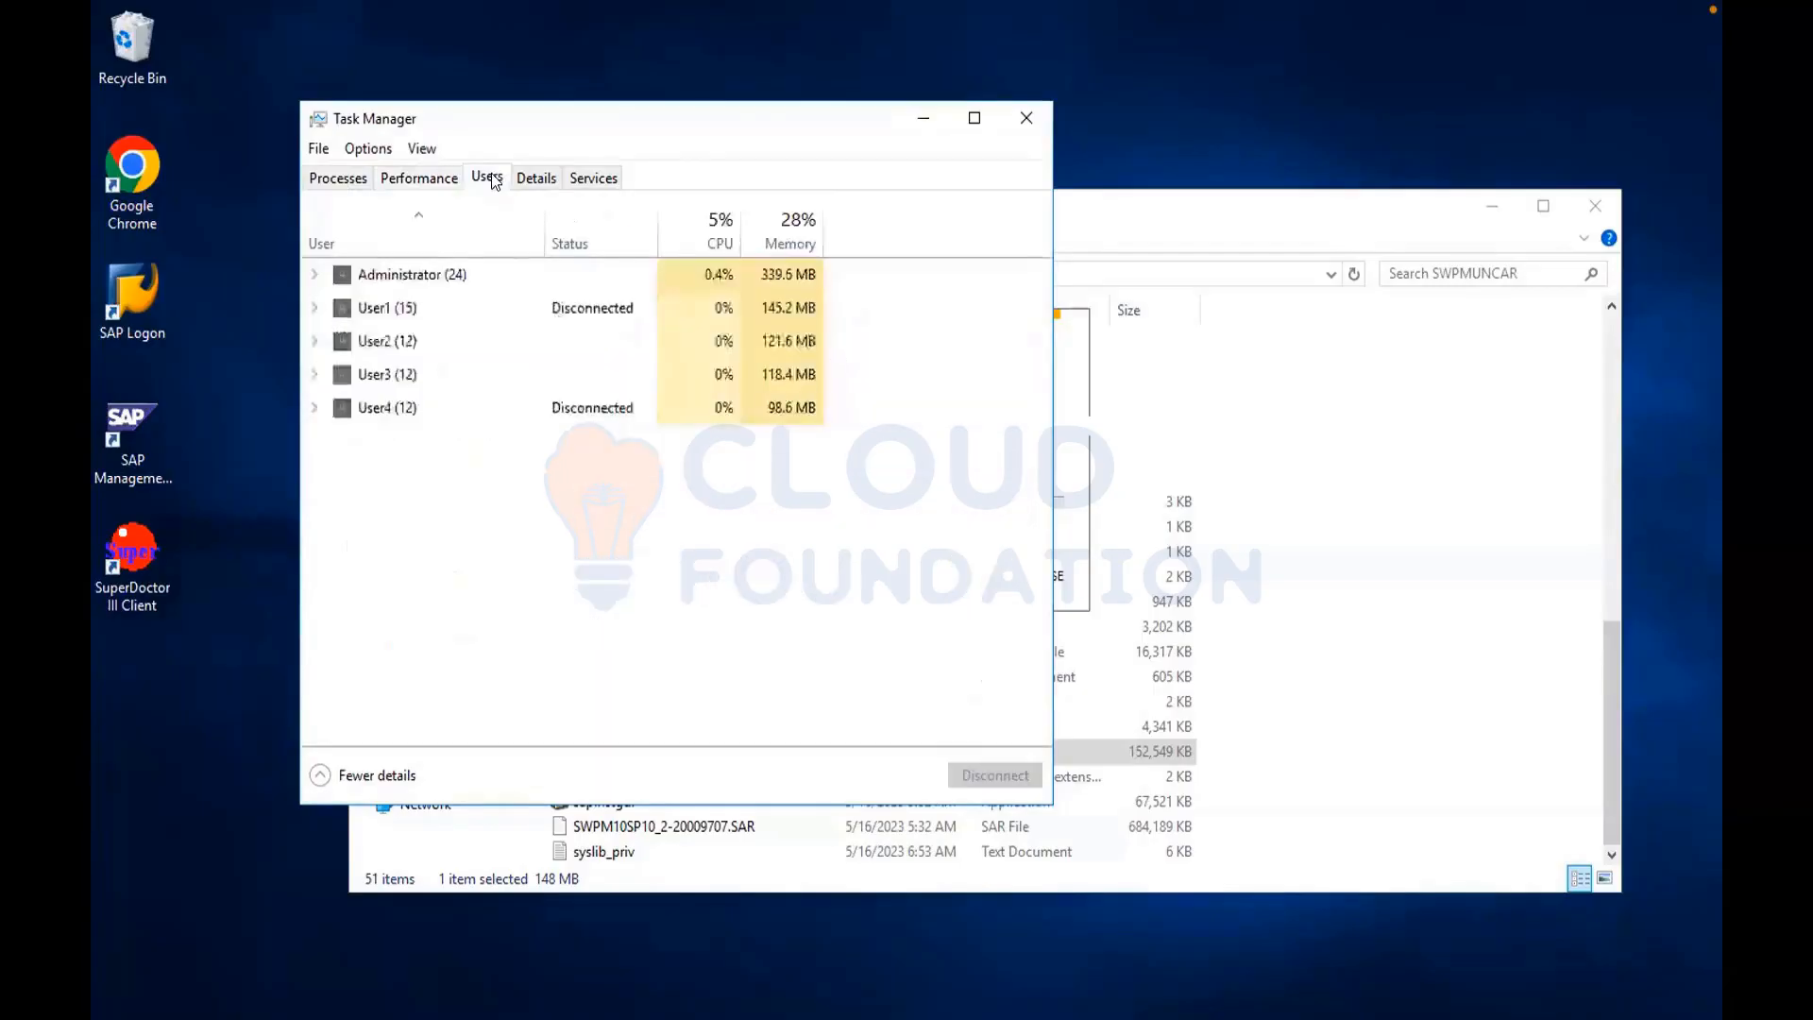
pyautogui.click(313, 309)
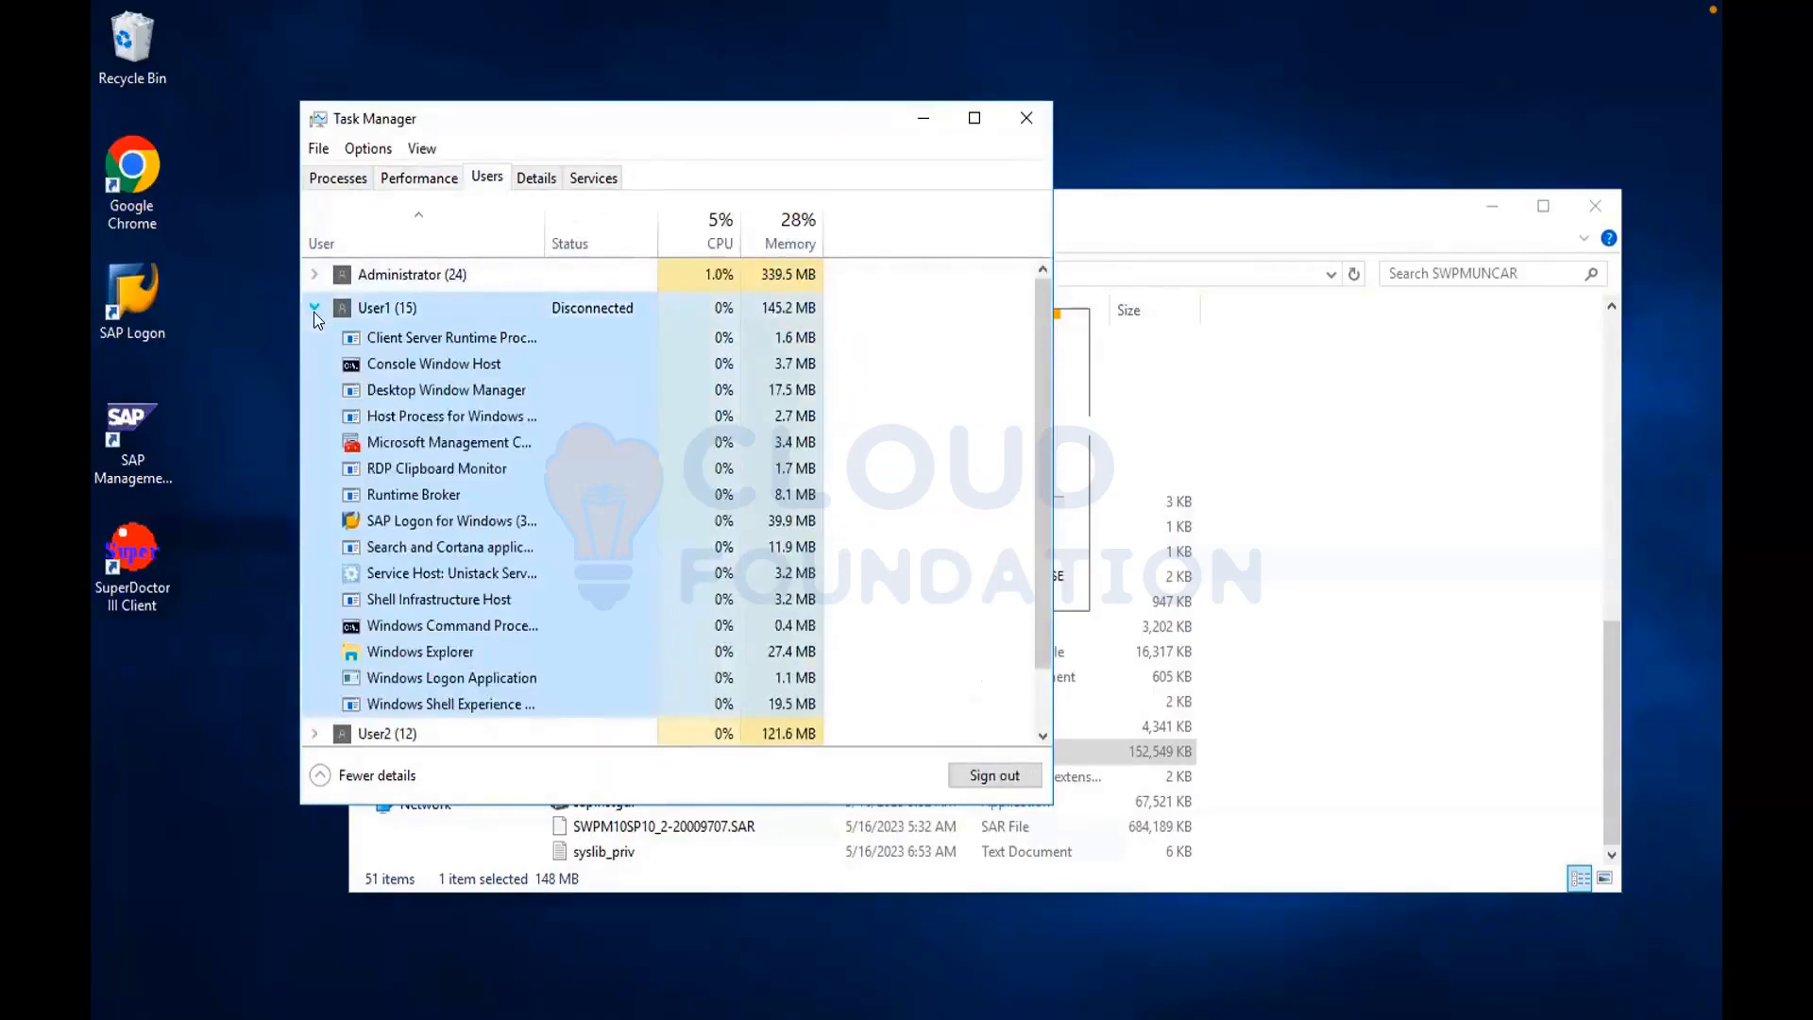
pyautogui.click(313, 309)
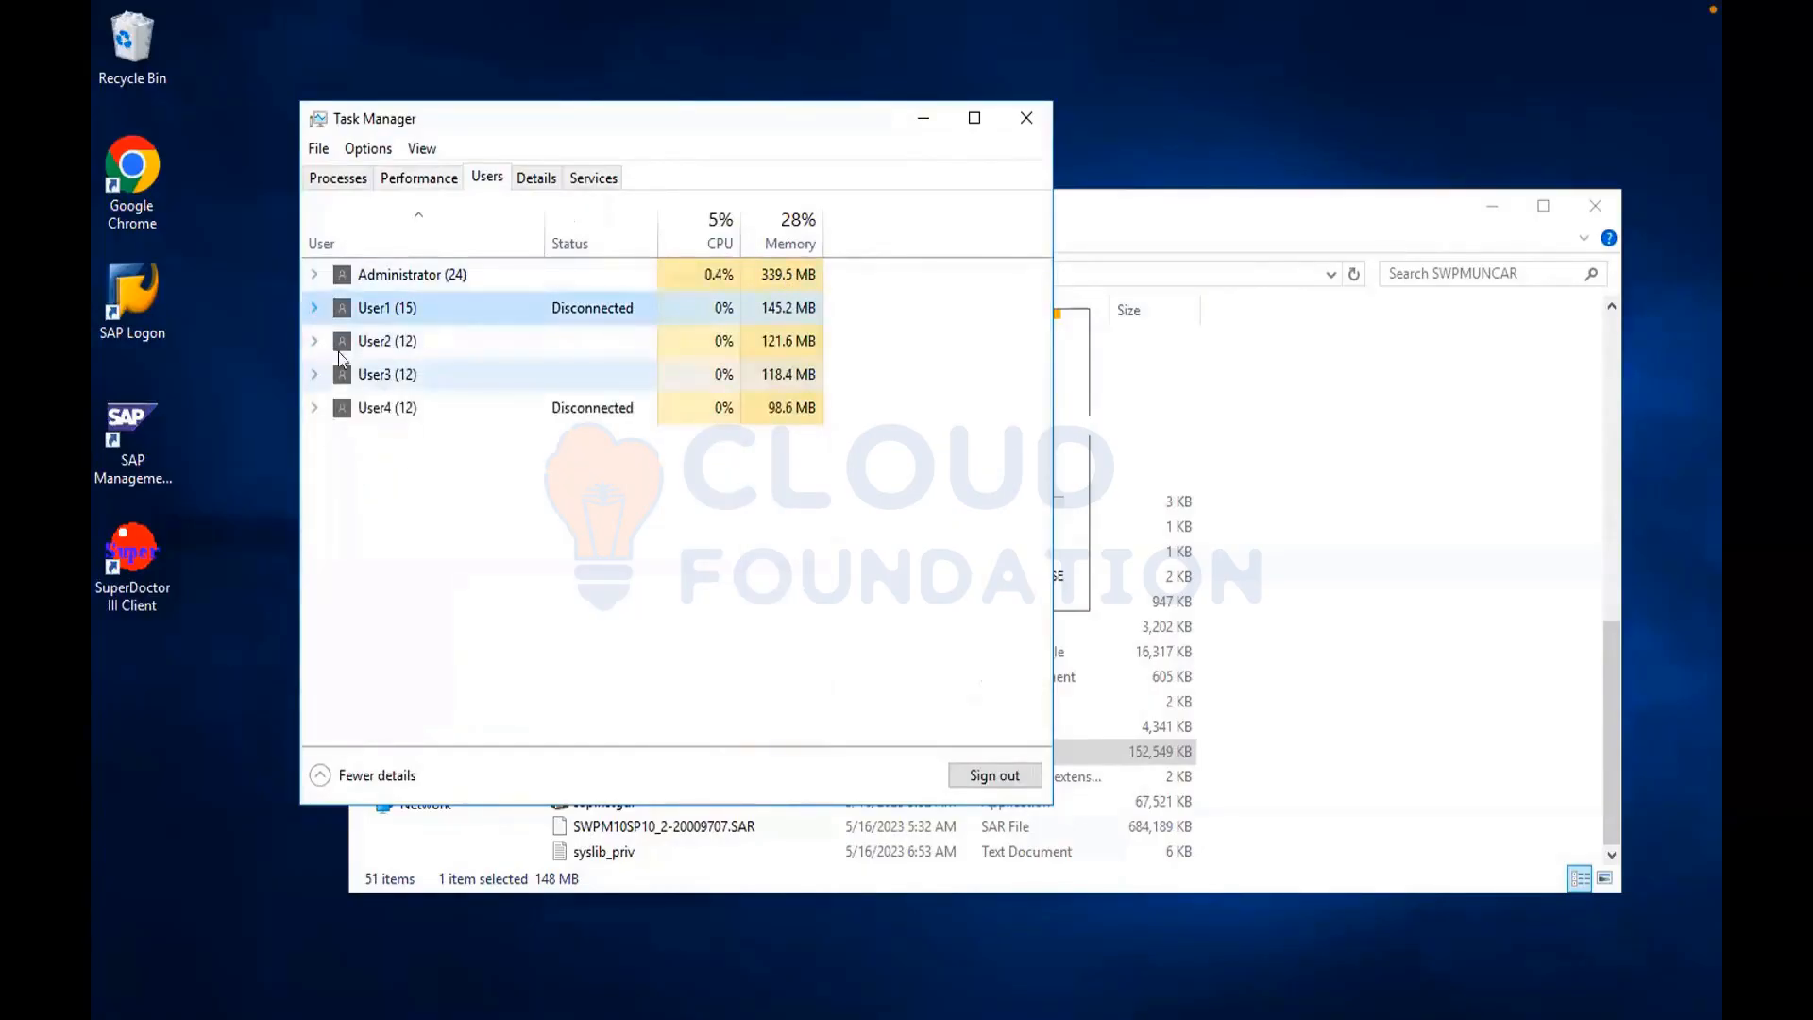
pyautogui.click(316, 343)
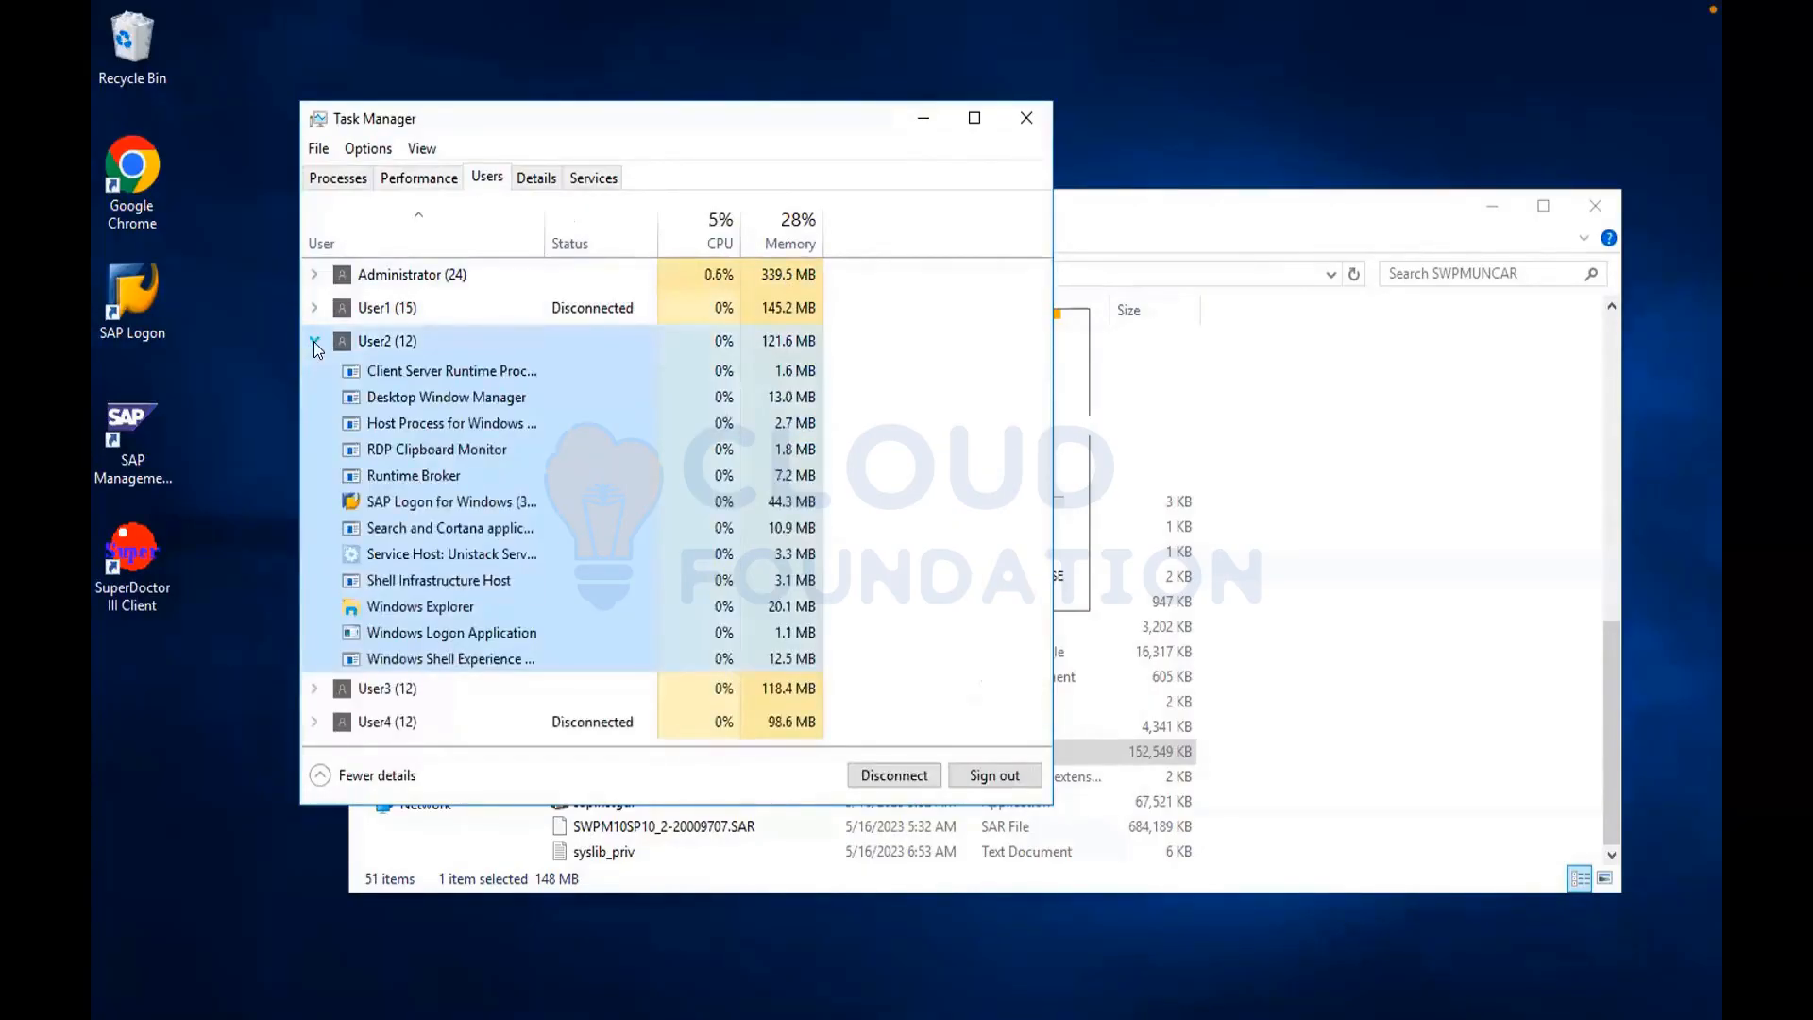
pyautogui.click(315, 342)
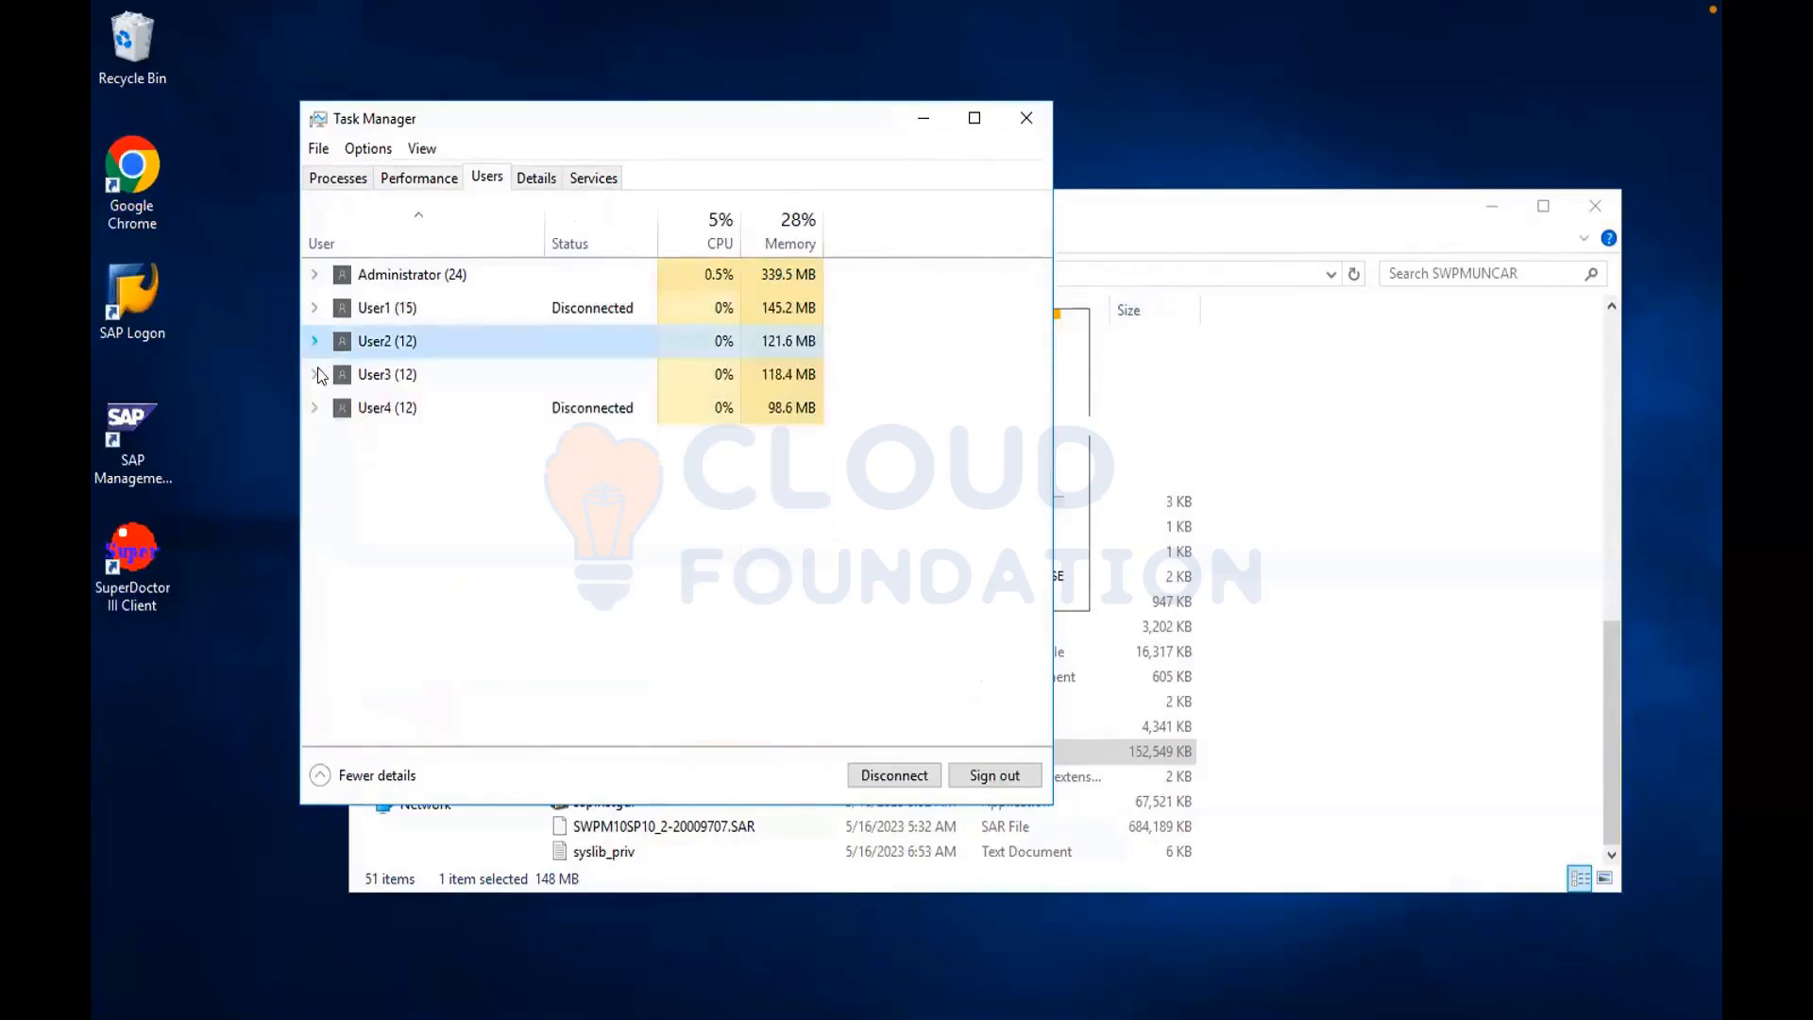
pyautogui.click(313, 374)
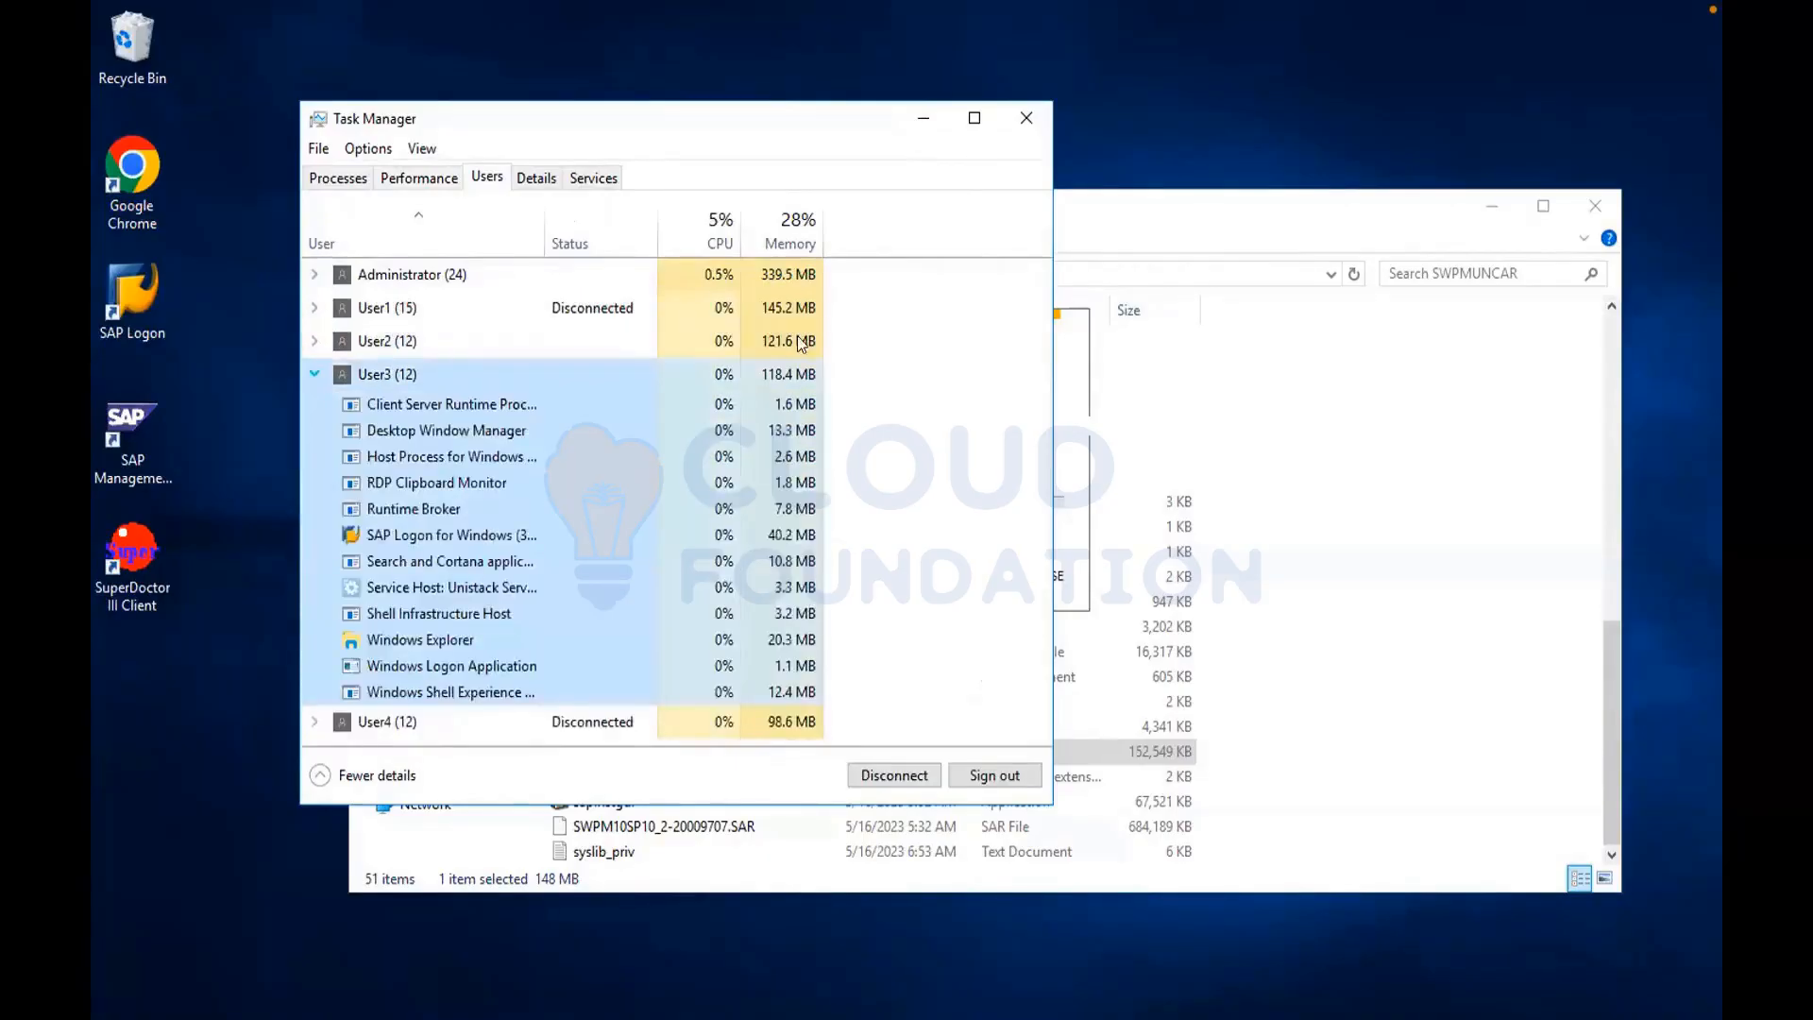
# - Minimize Task Manager, bring it back to collapse User3, then minimize it again
pyautogui.click(924, 118)
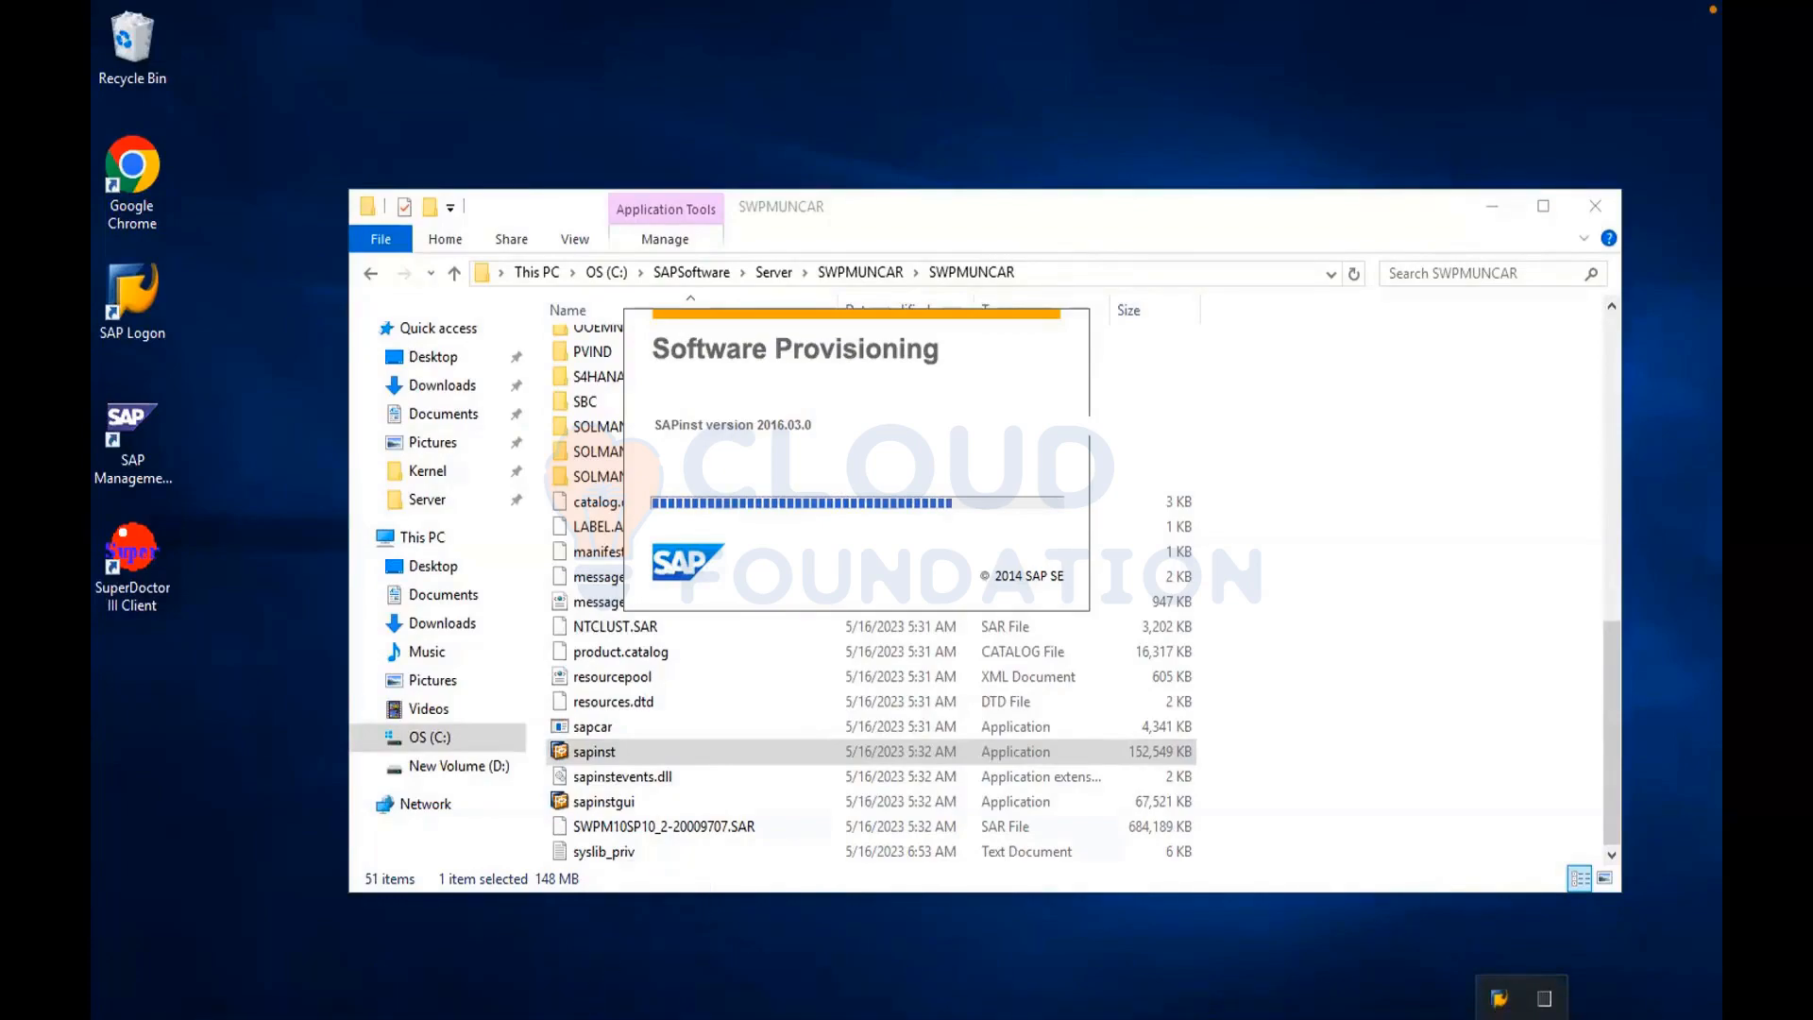
pyautogui.hotkey('ctrl', 'shift', 'Escape')
pyautogui.click(952, 563)
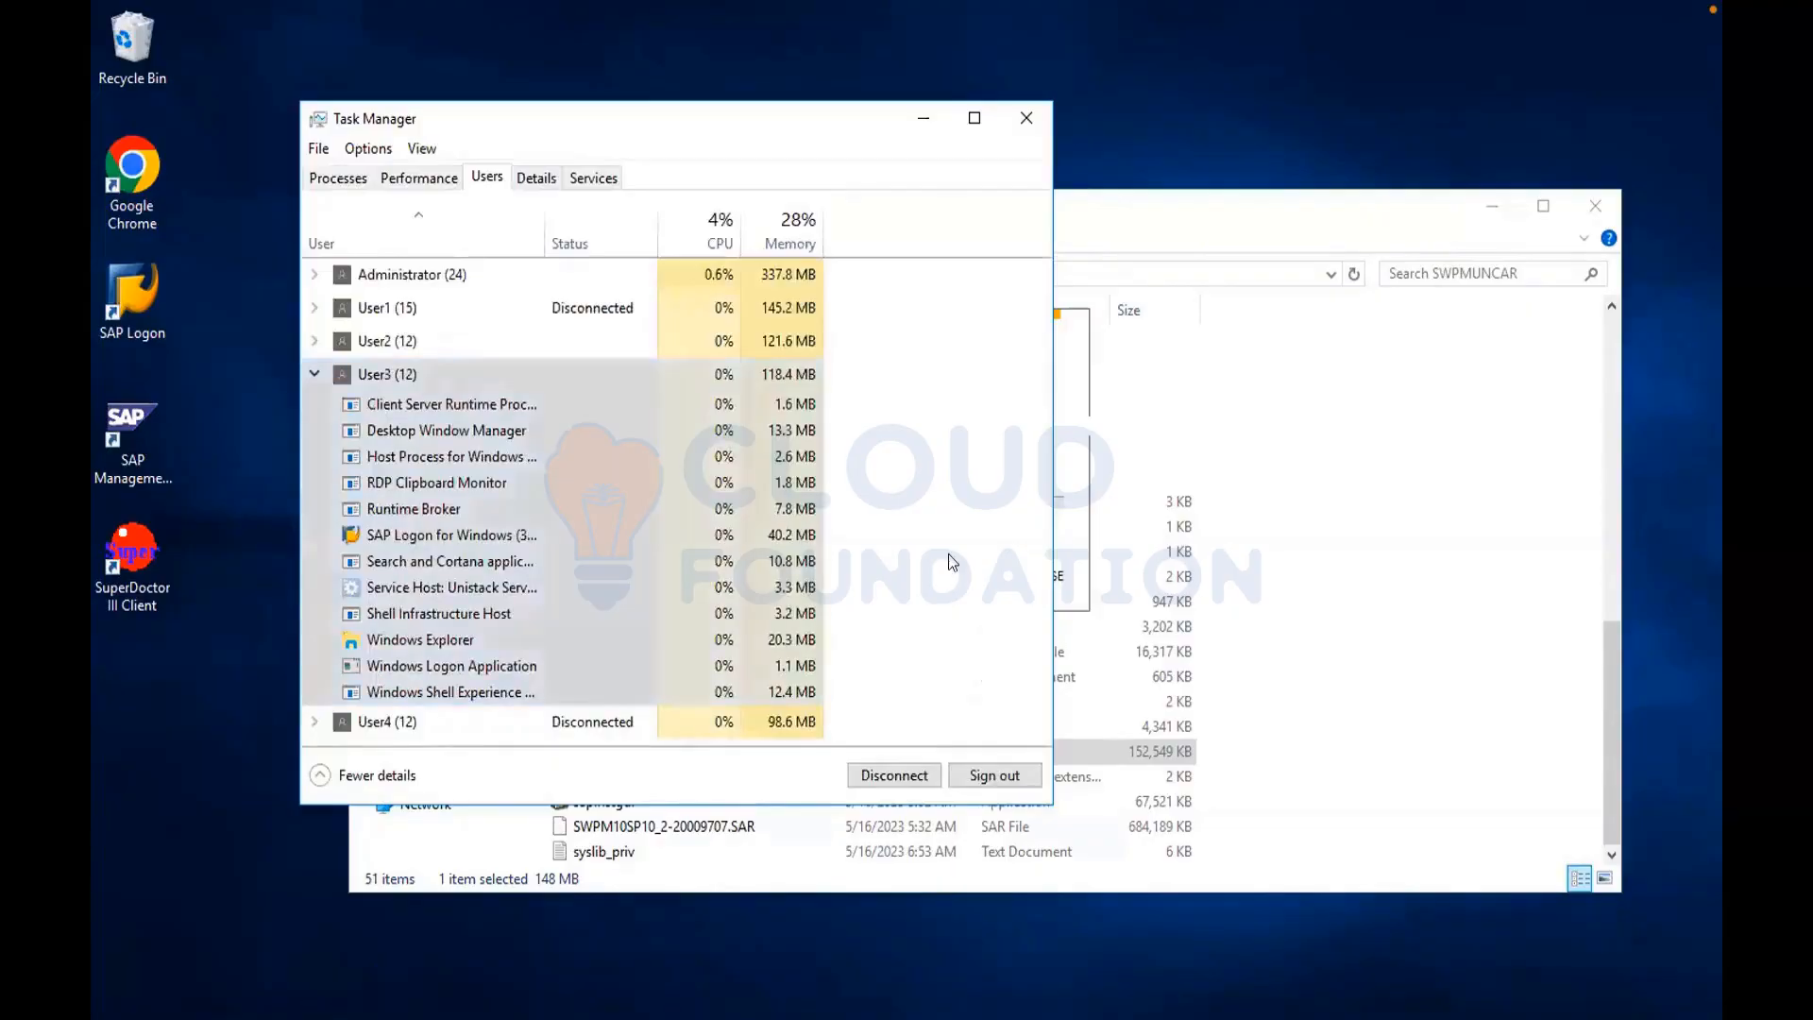
pyautogui.click(317, 384)
pyautogui.click(313, 374)
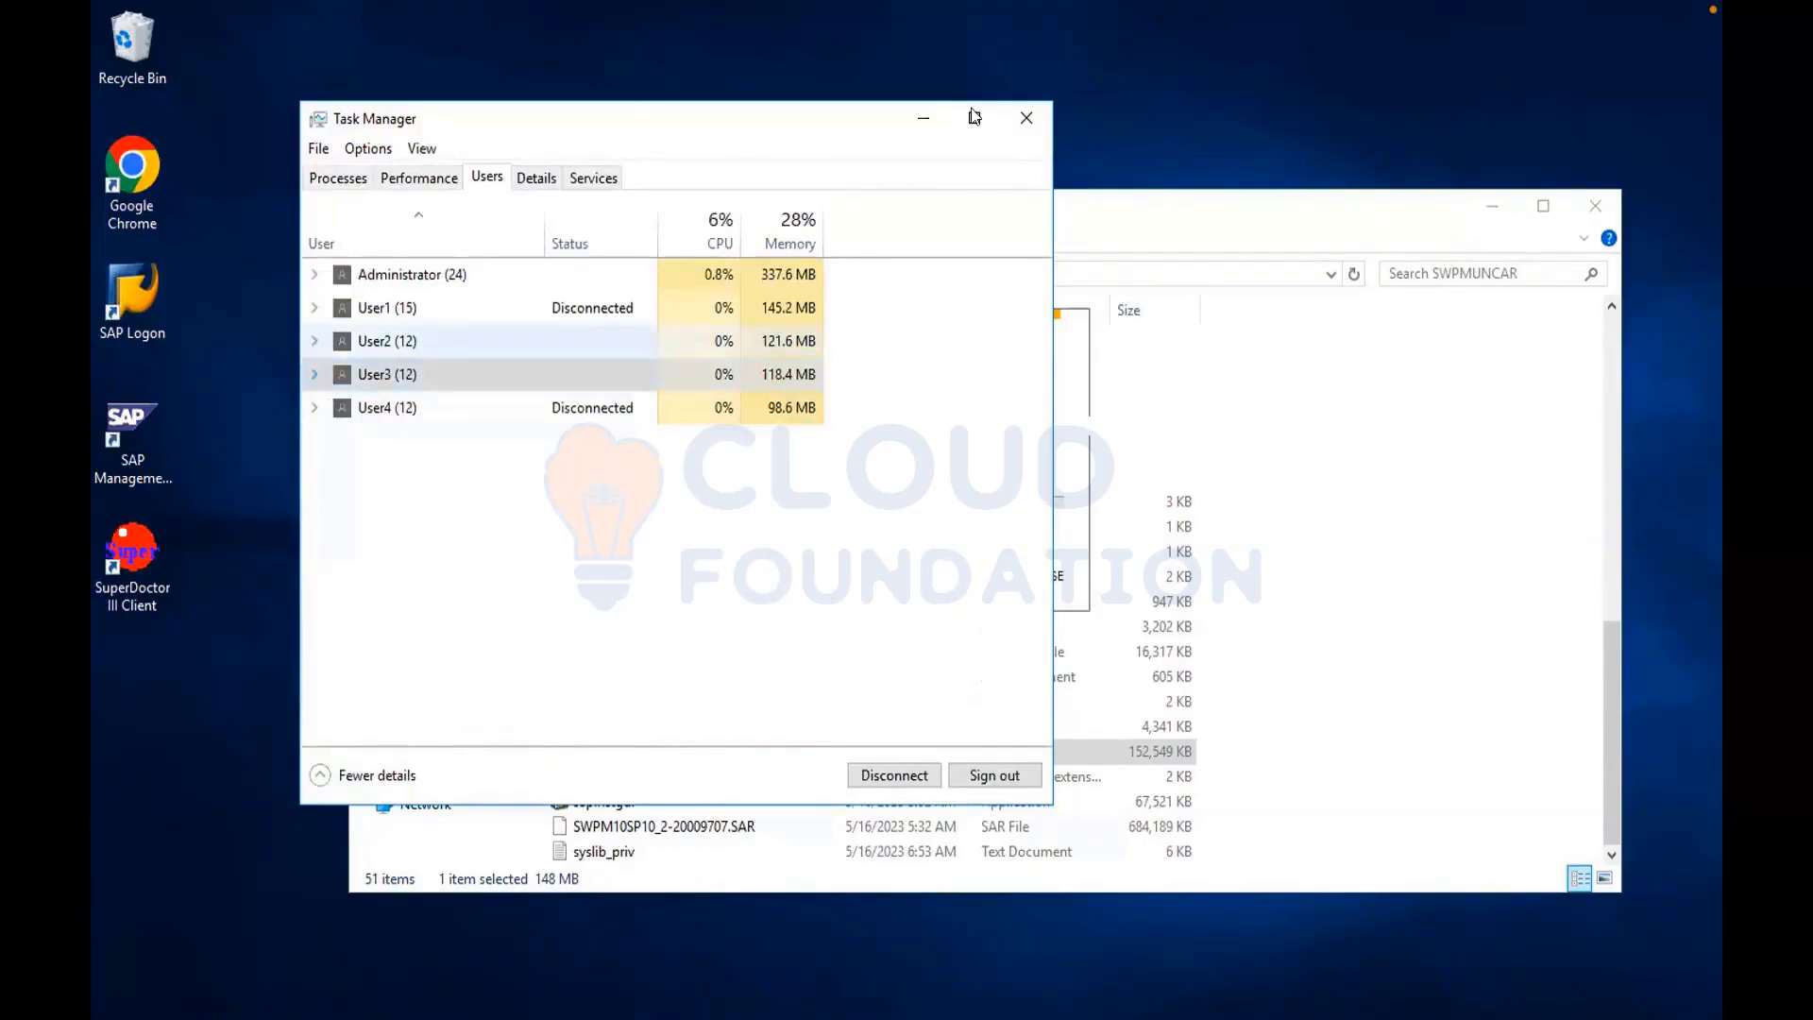
pyautogui.click(924, 117)
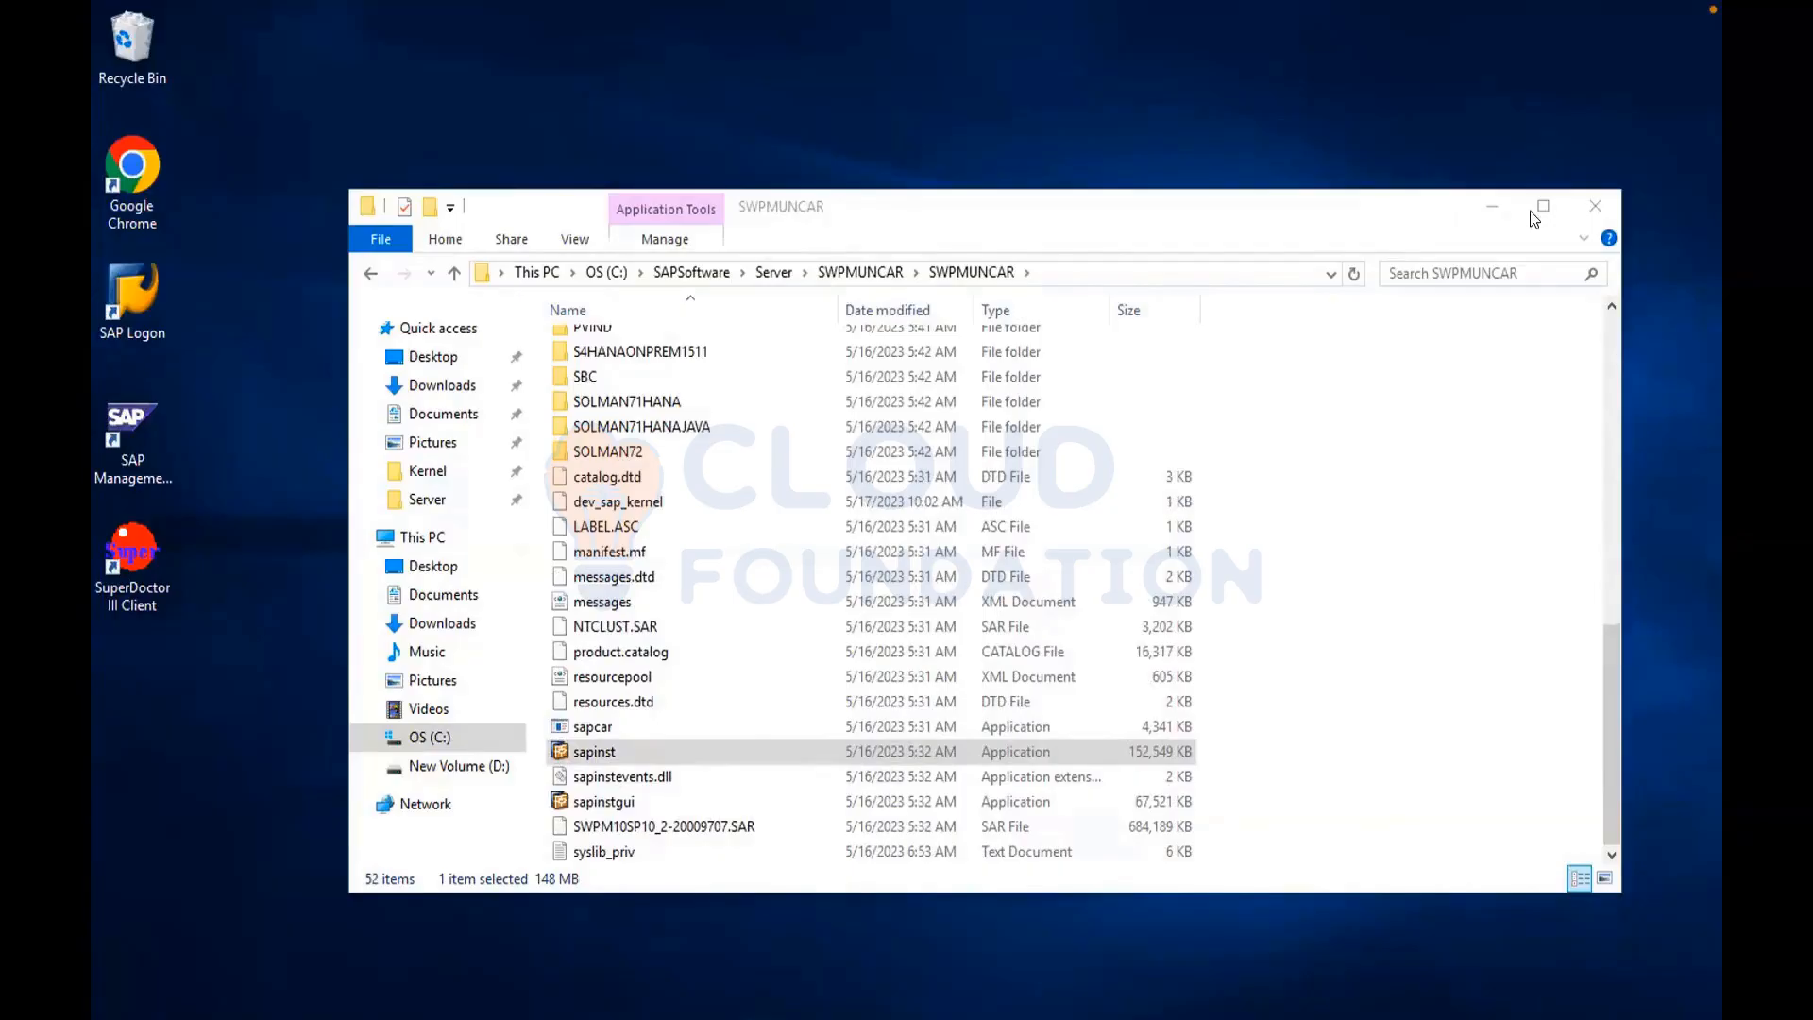
# - Minimize the SWPMUNCAR Explorer window to bring the SAPinst welcome page forward
pyautogui.click(1491, 207)
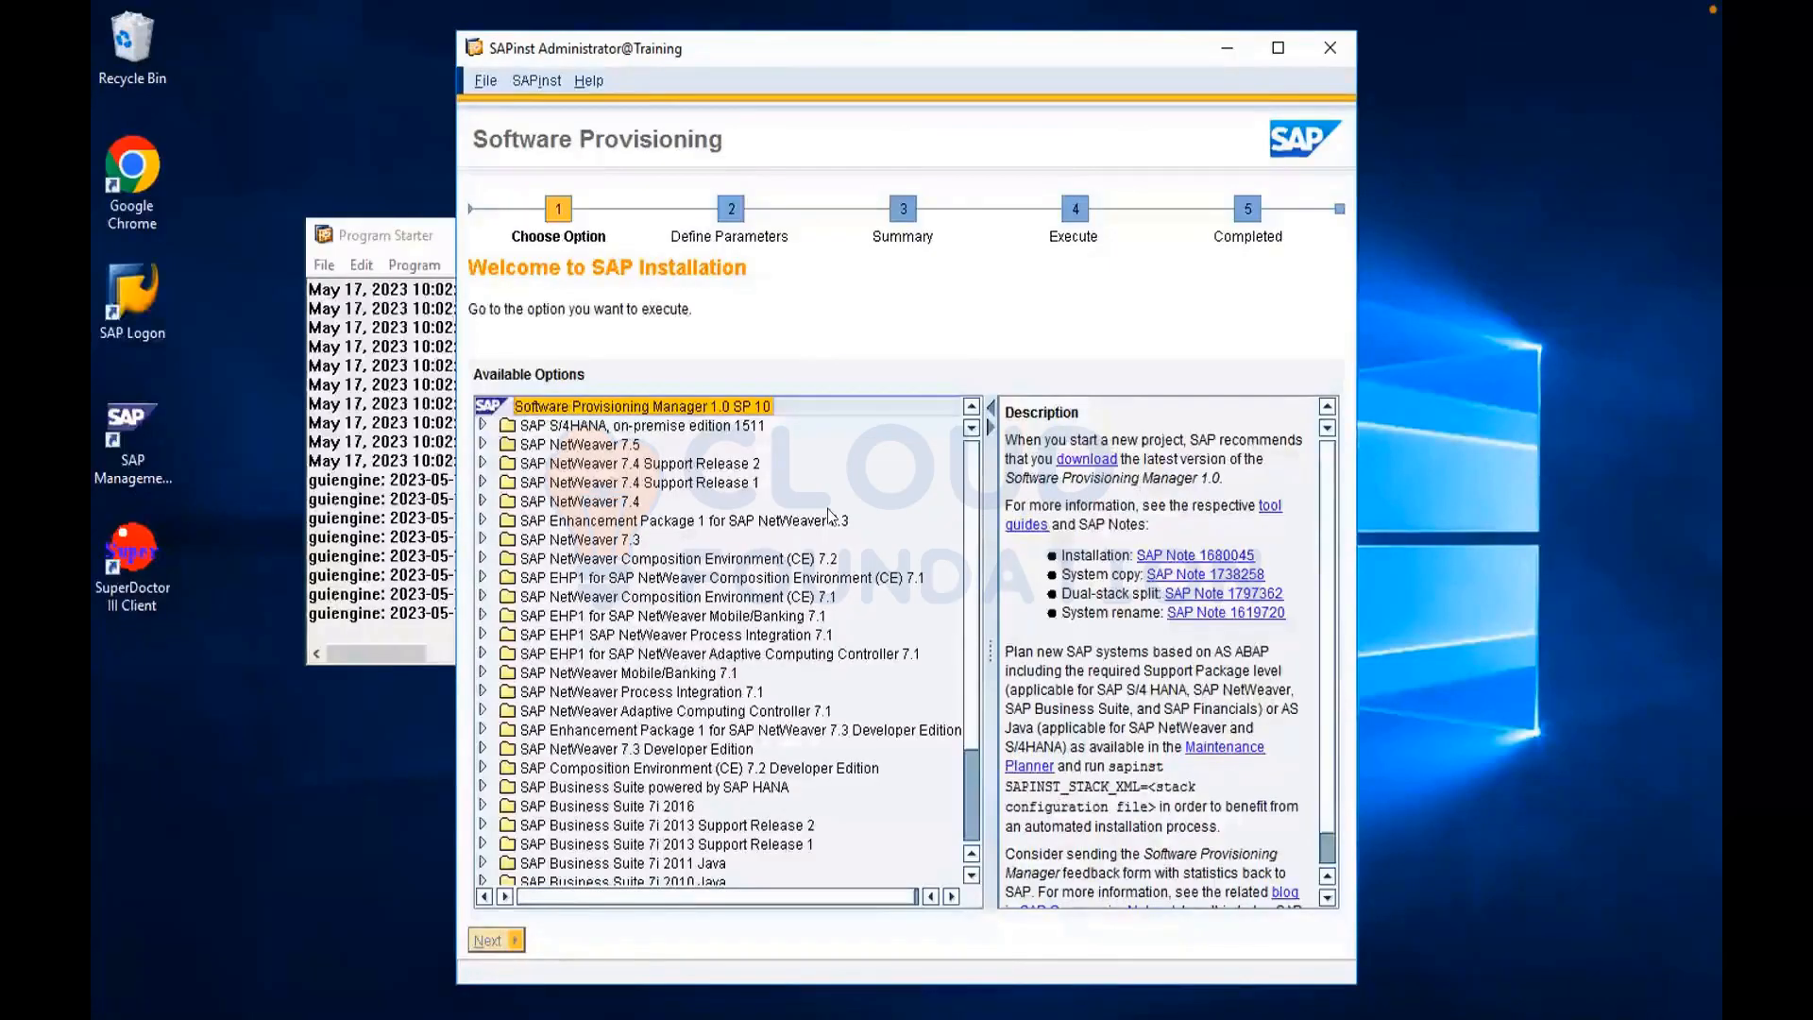
# - Expand SAP Business Suite 7i 2016 and read the EHP entries for CRM, ERP, SCM and SRM
pyautogui.click(584, 445)
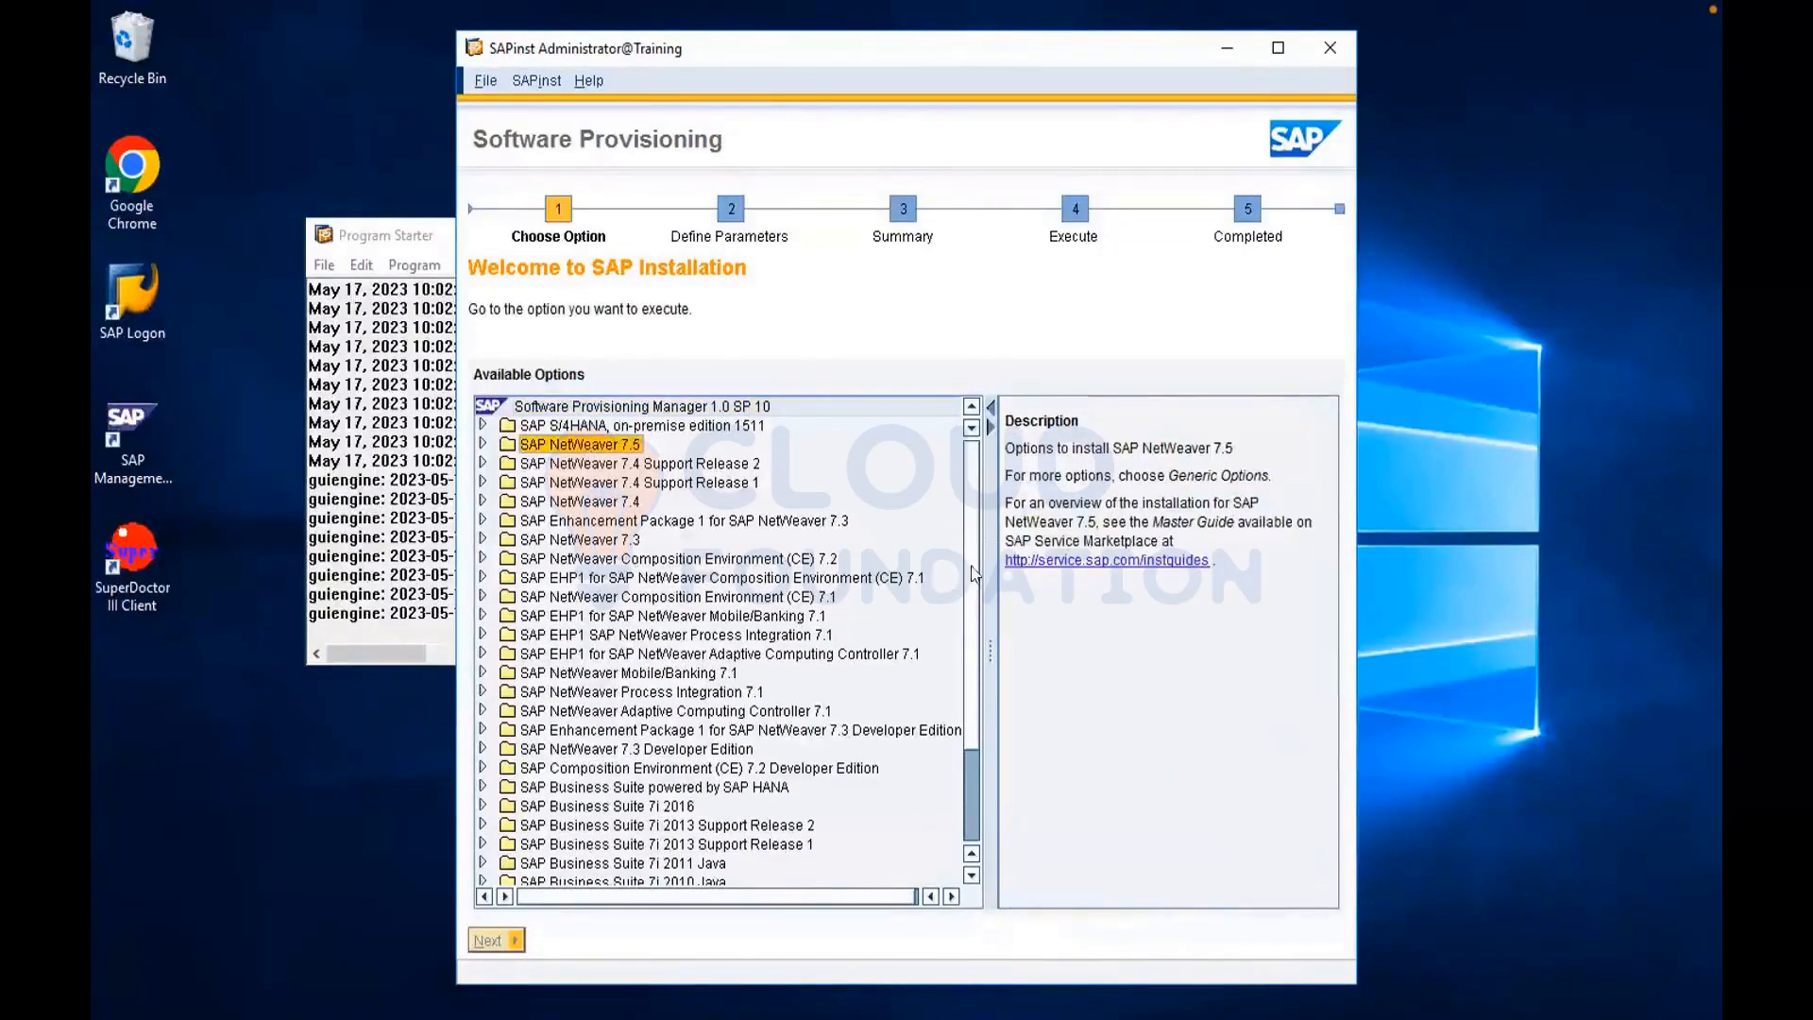
pyautogui.scroll(-3, 971, 633)
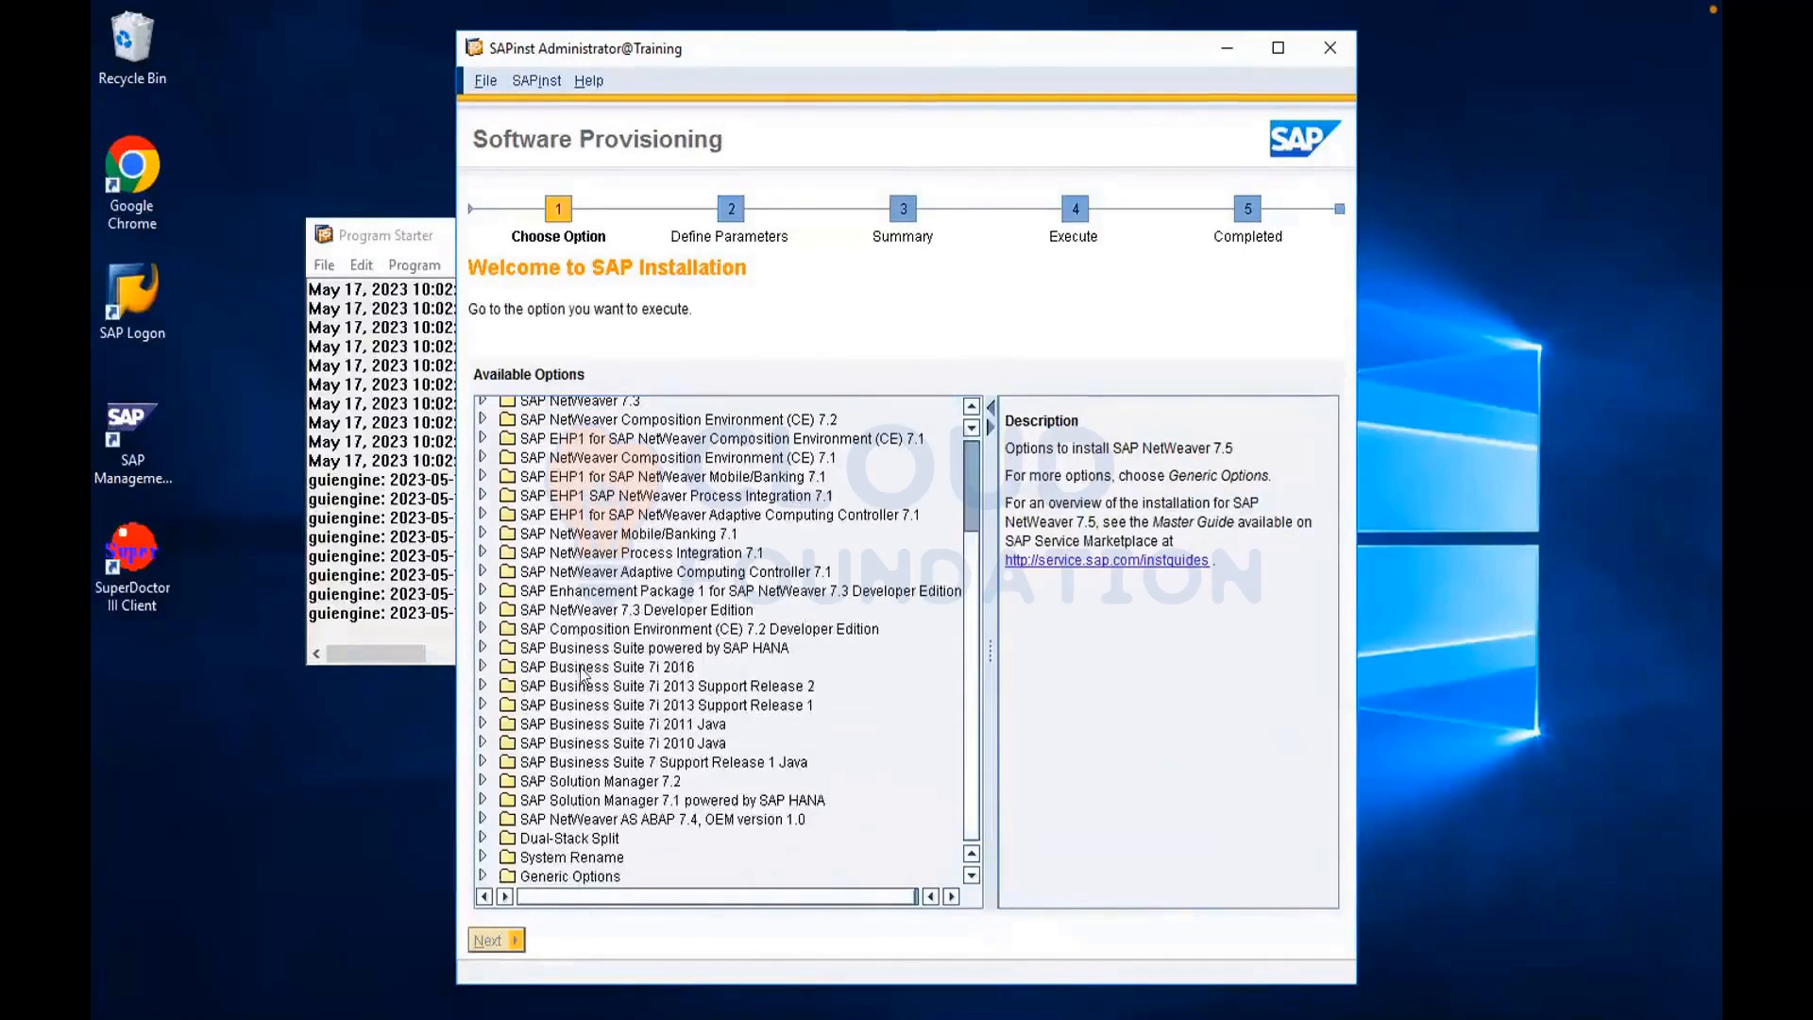
pyautogui.click(483, 667)
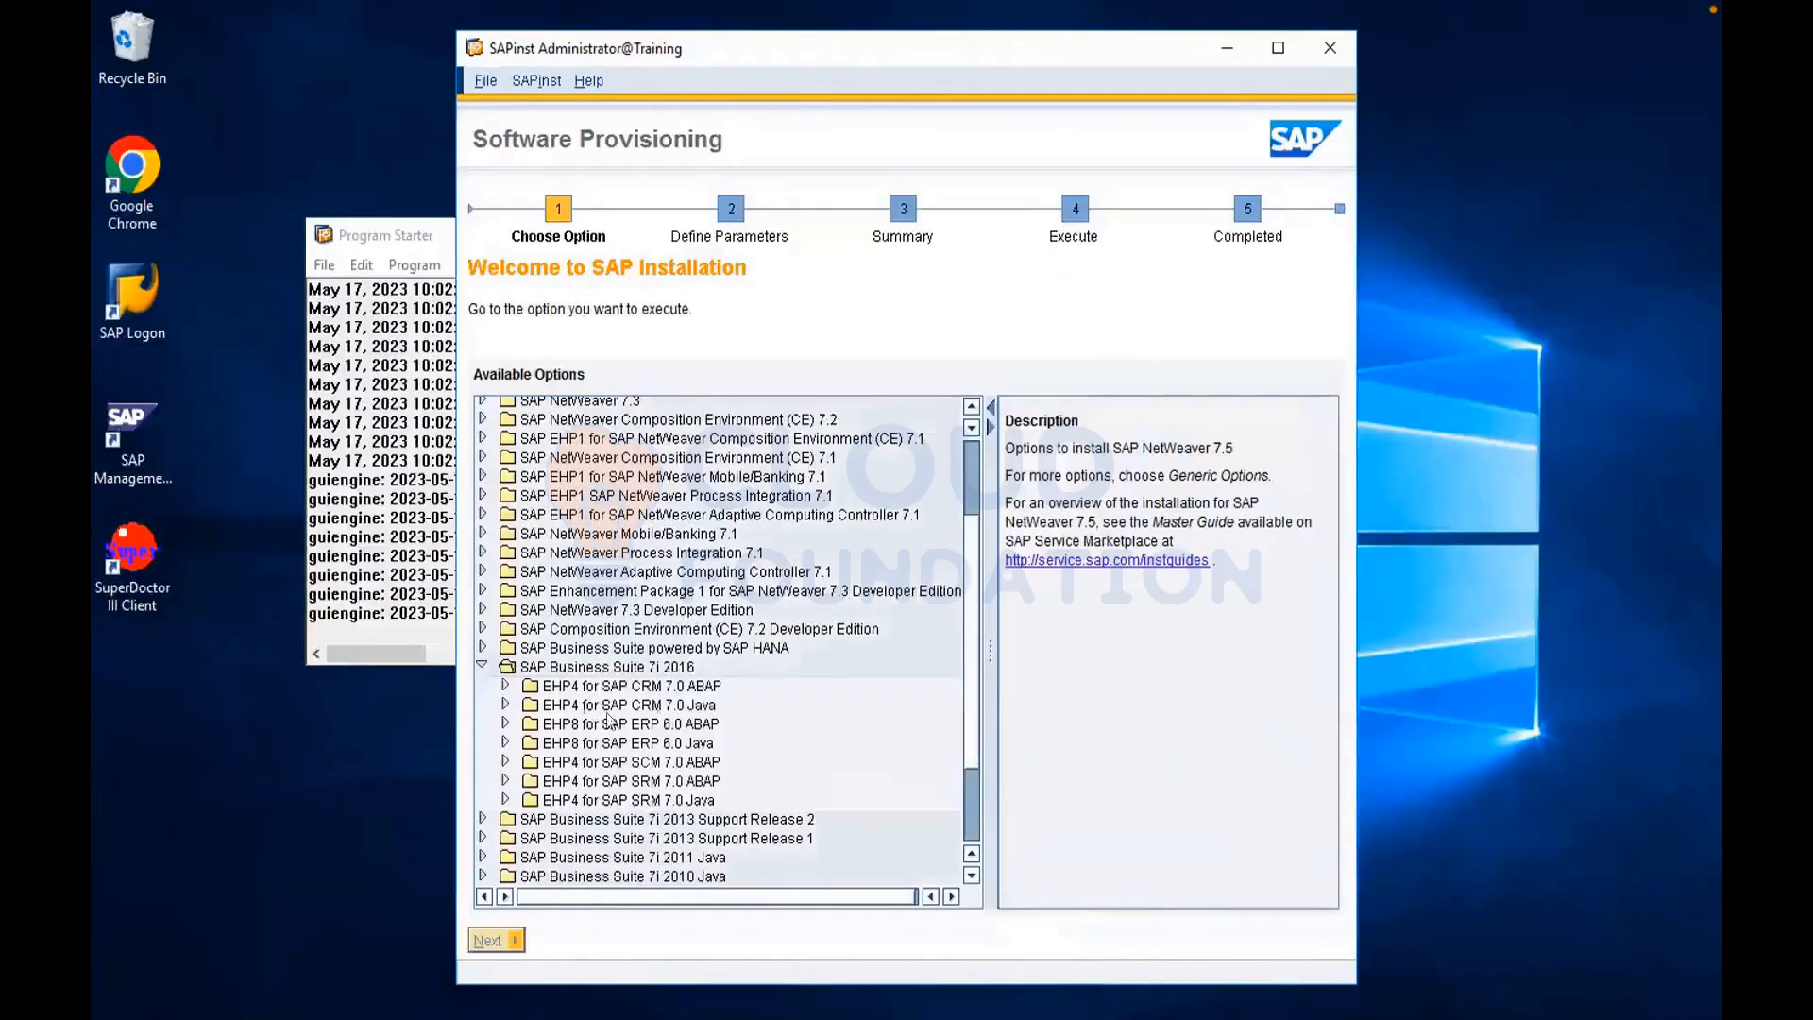
pyautogui.click(642, 746)
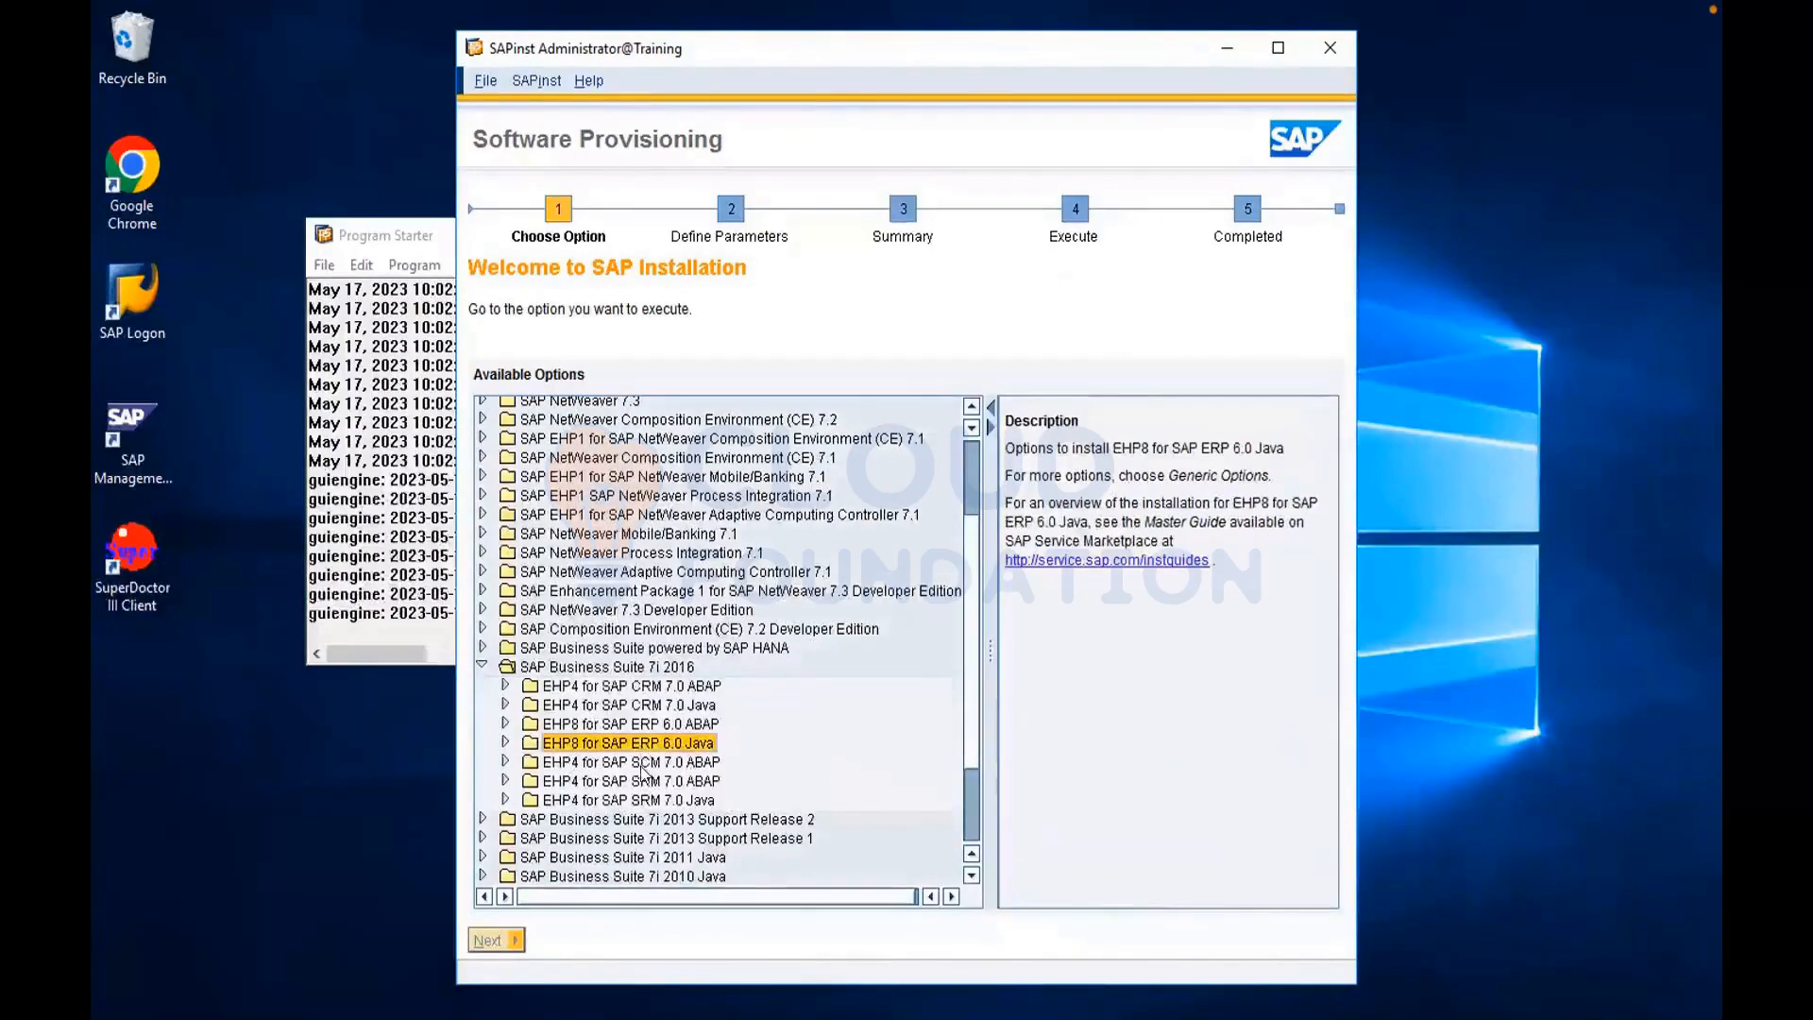
pyautogui.click(644, 765)
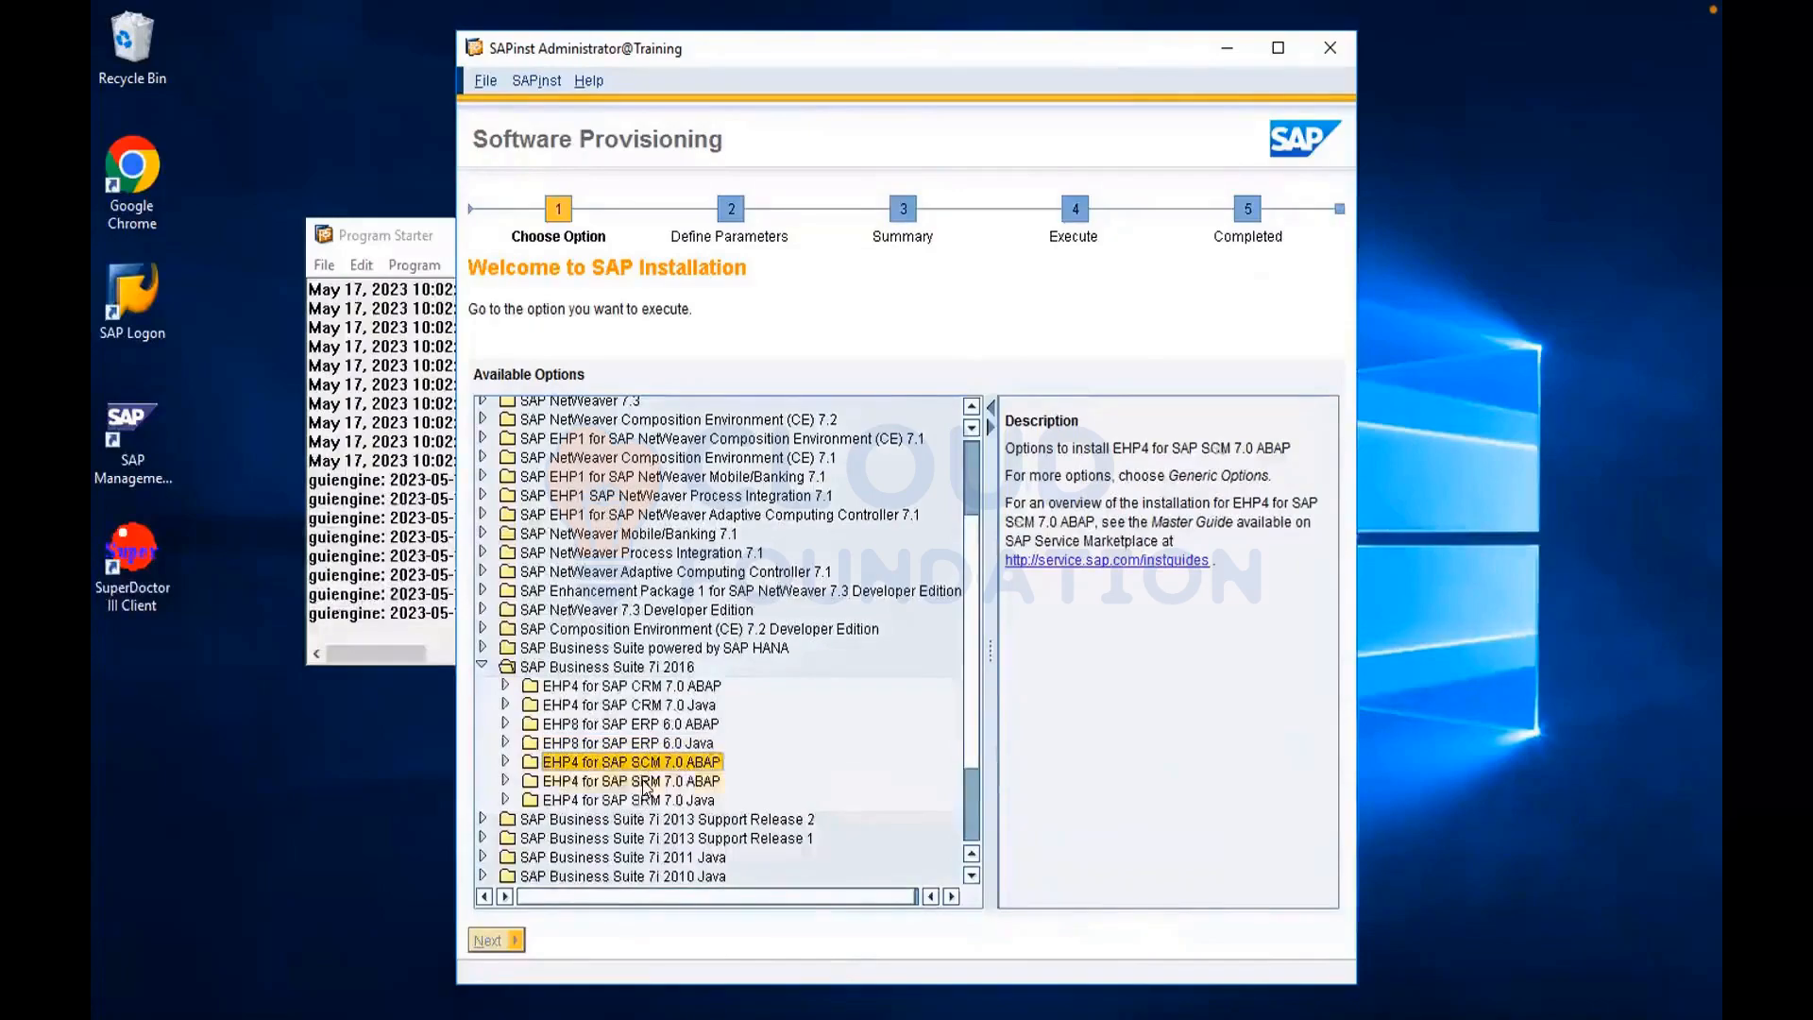
pyautogui.click(642, 784)
pyautogui.click(642, 803)
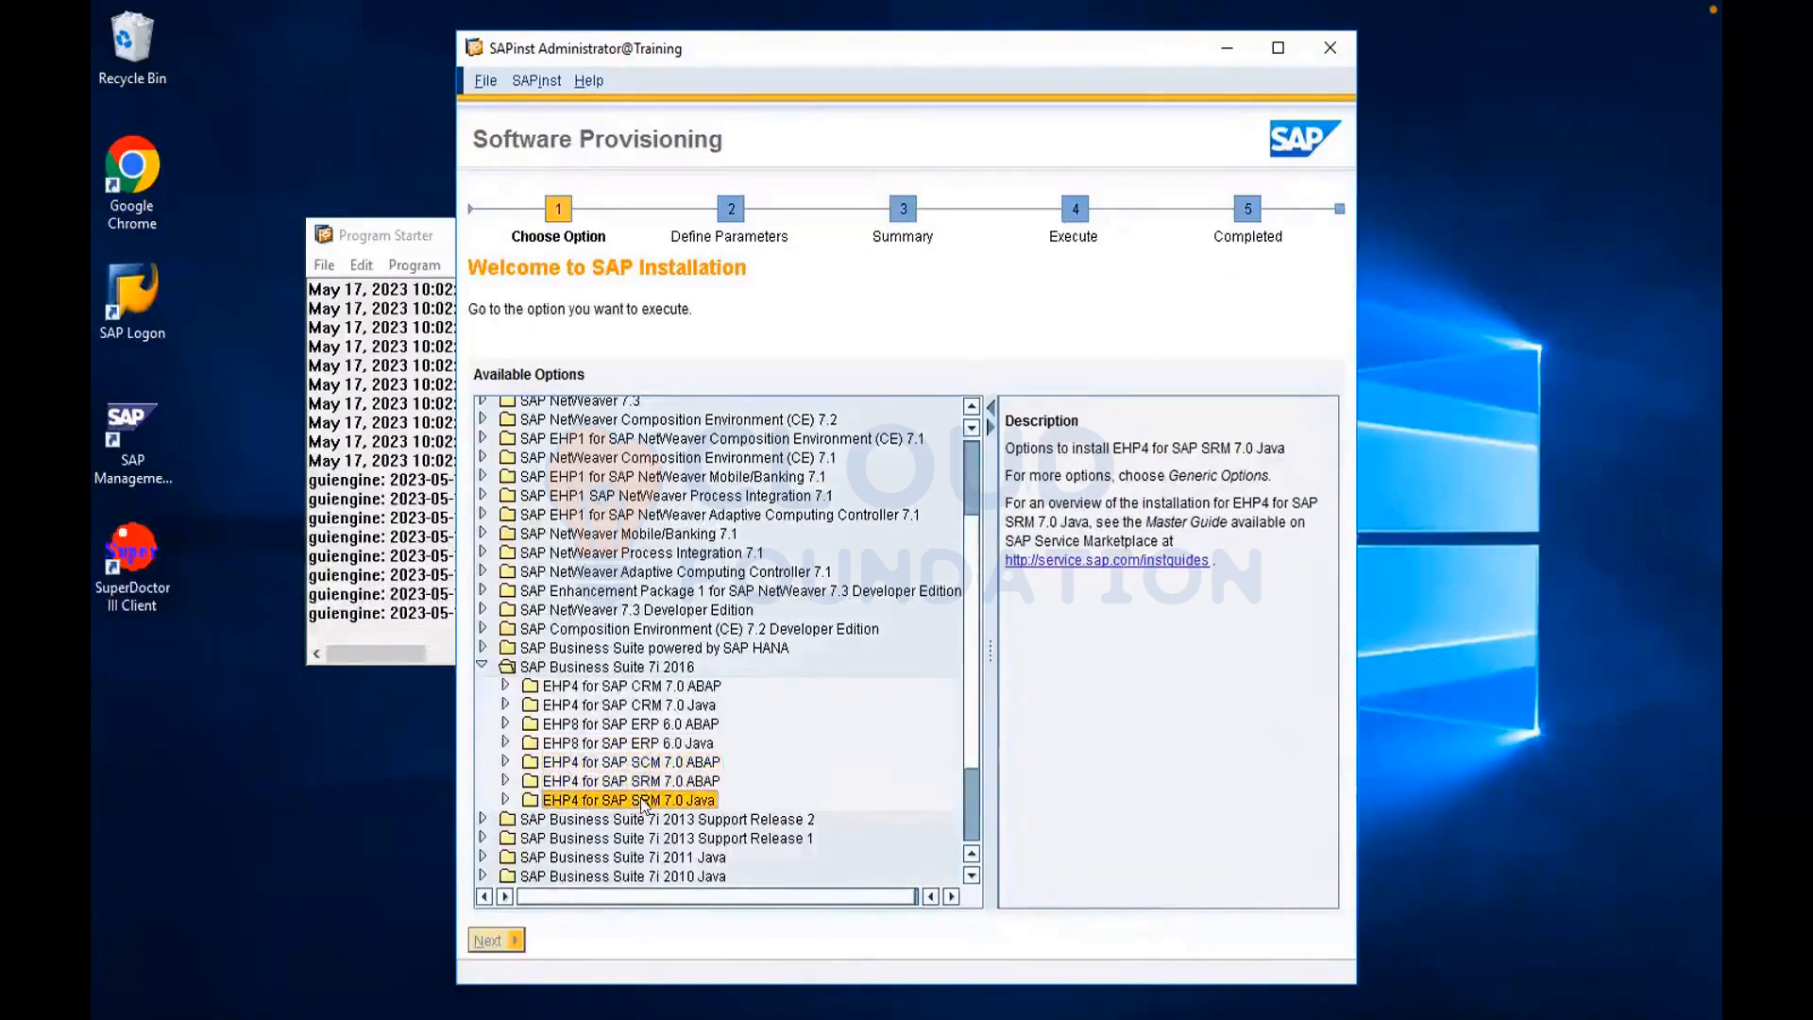
pyautogui.click(644, 723)
pyautogui.click(644, 706)
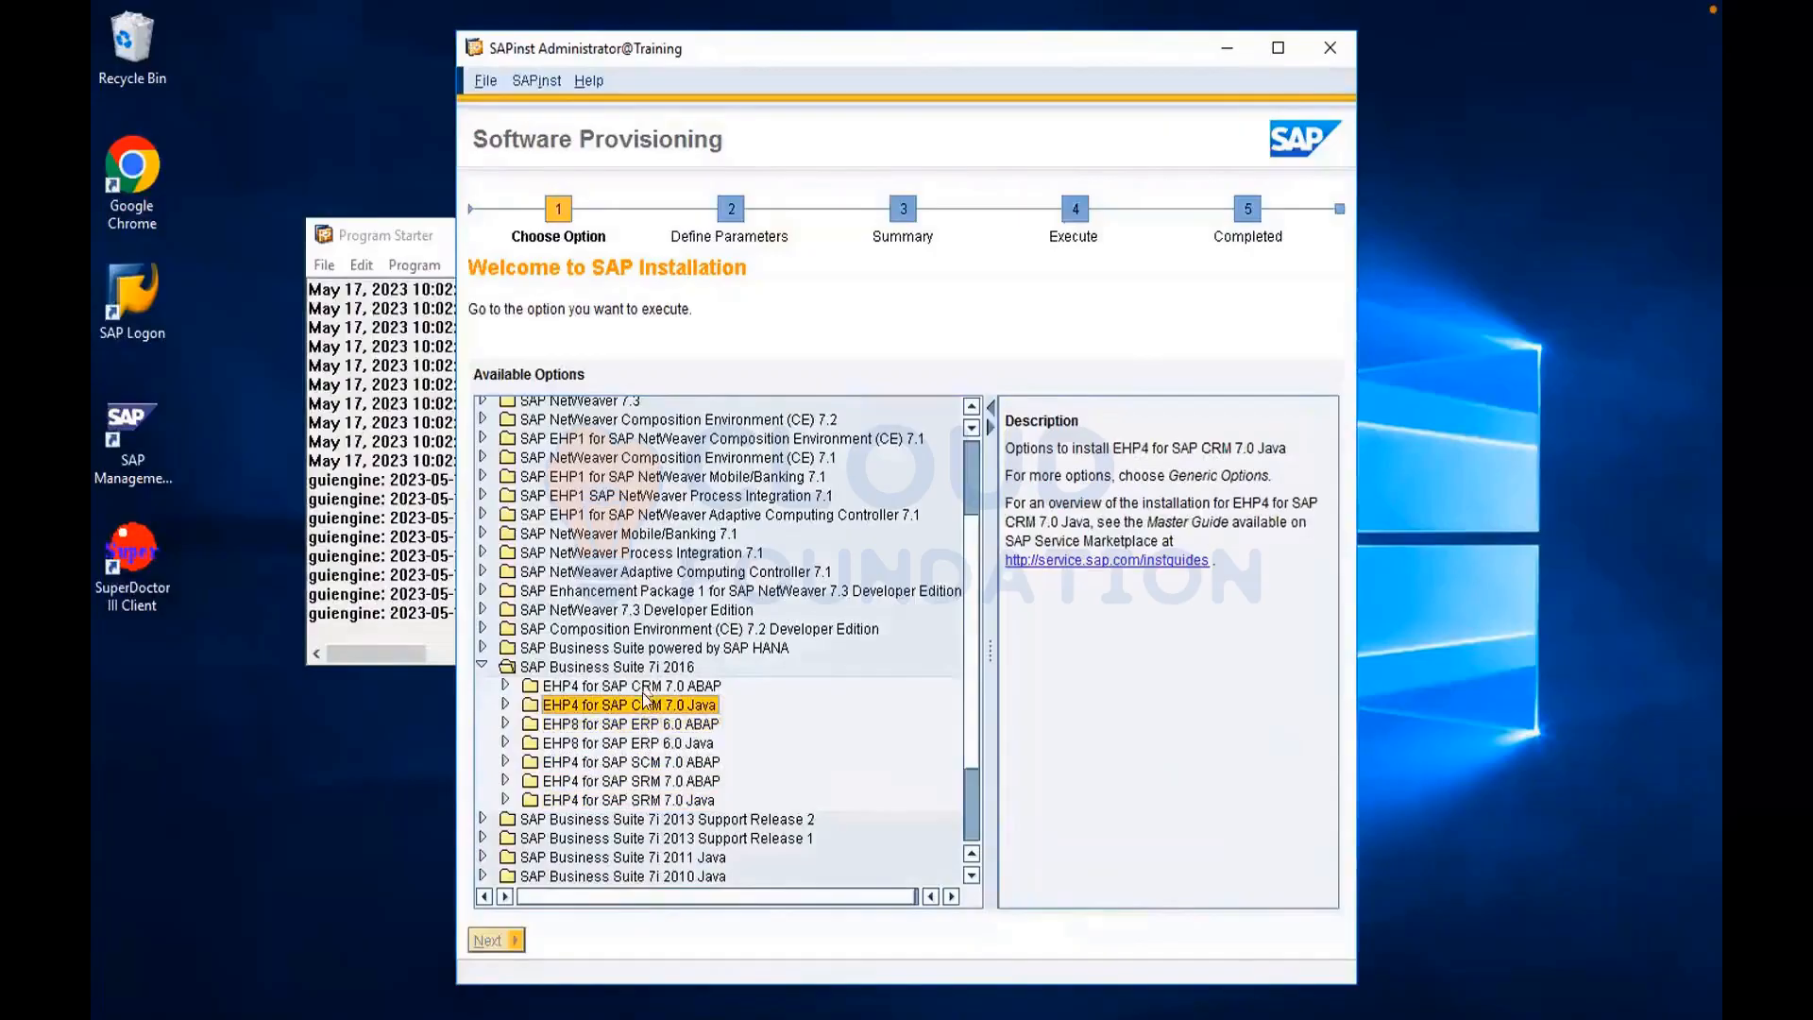
pyautogui.click(644, 687)
pyautogui.click(645, 707)
pyautogui.click(644, 725)
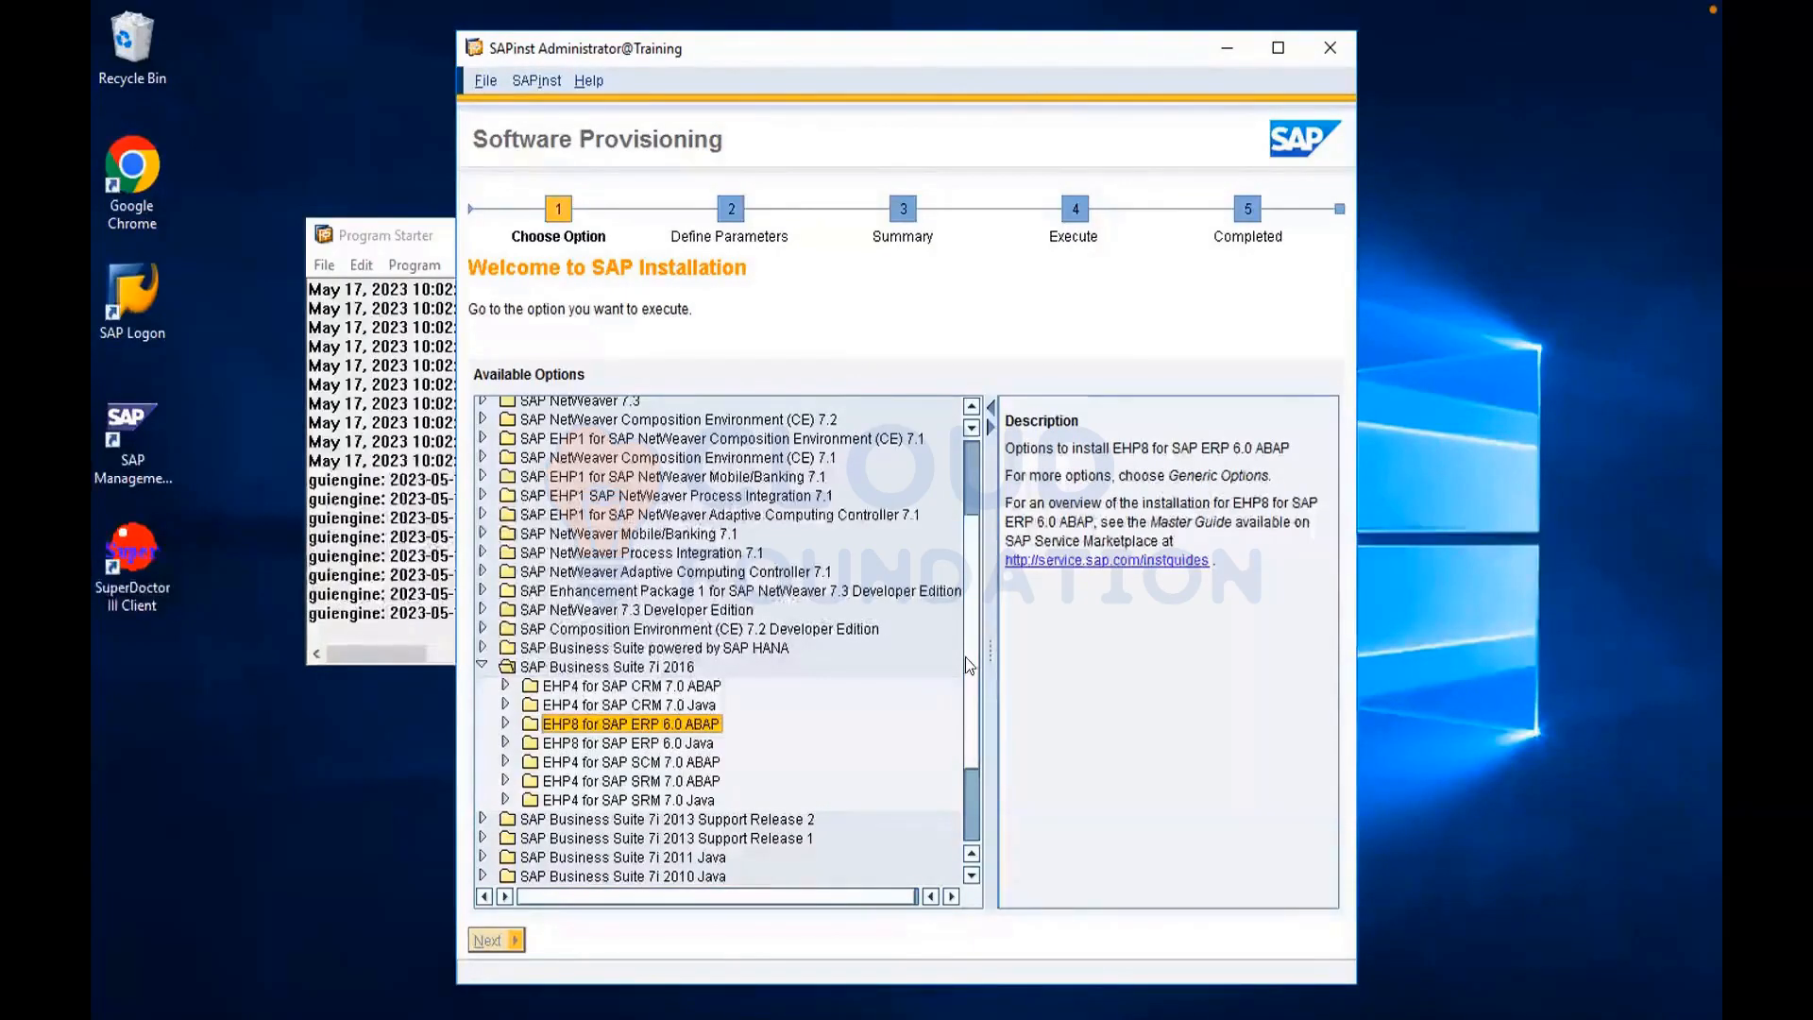
# - Collapse SAP Business Suite 7i 2016 and expand SAP NetWeaver 7.5 to list its databases
pyautogui.scroll(1, 965, 656)
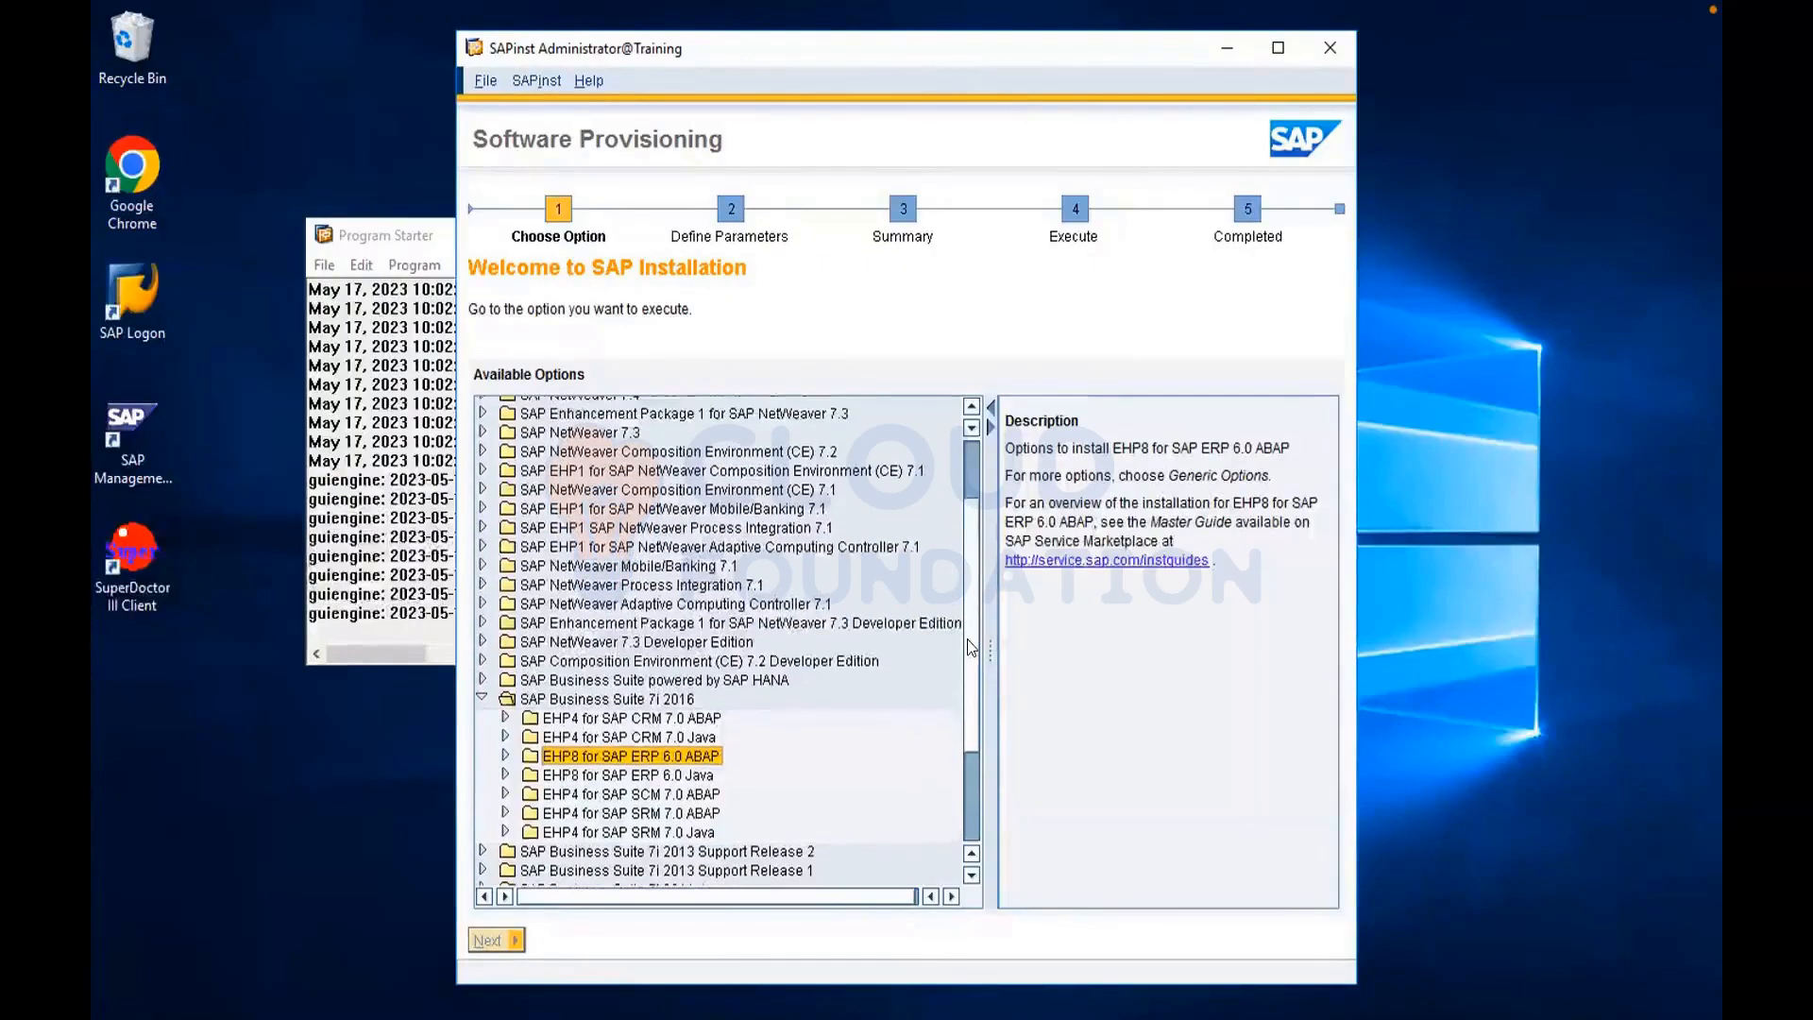
pyautogui.scroll(3, 970, 647)
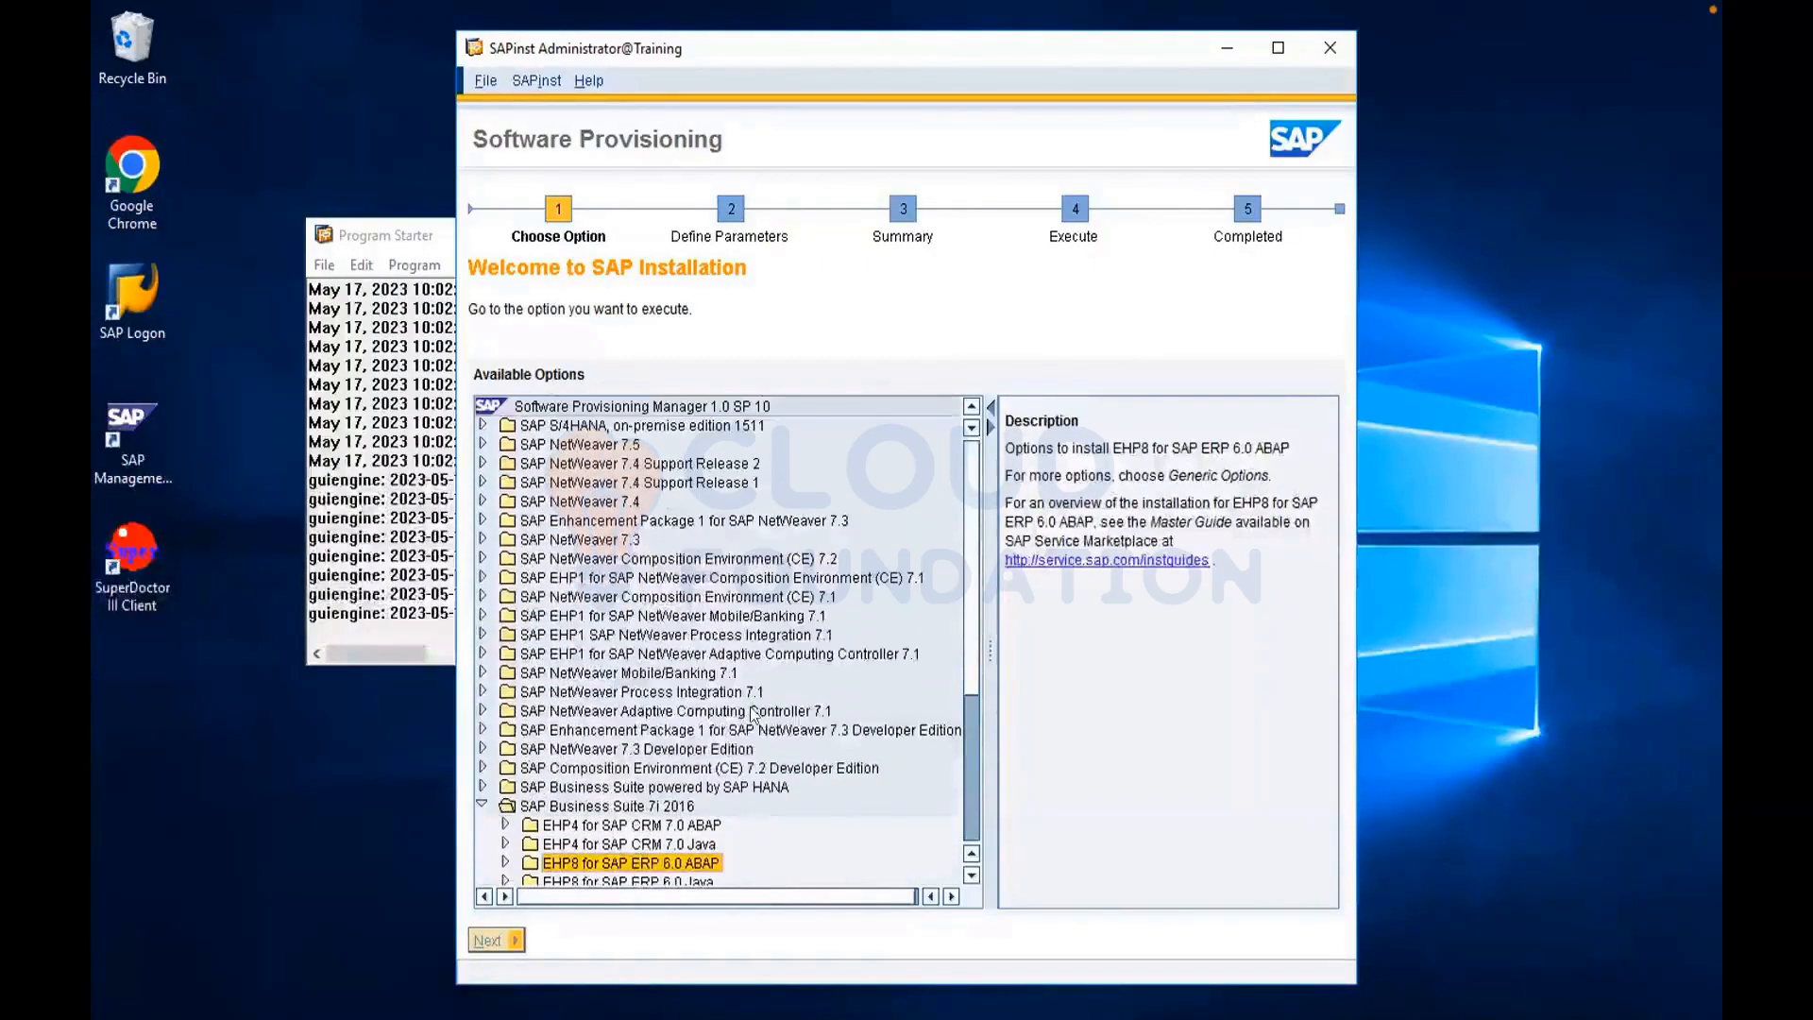
pyautogui.click(483, 806)
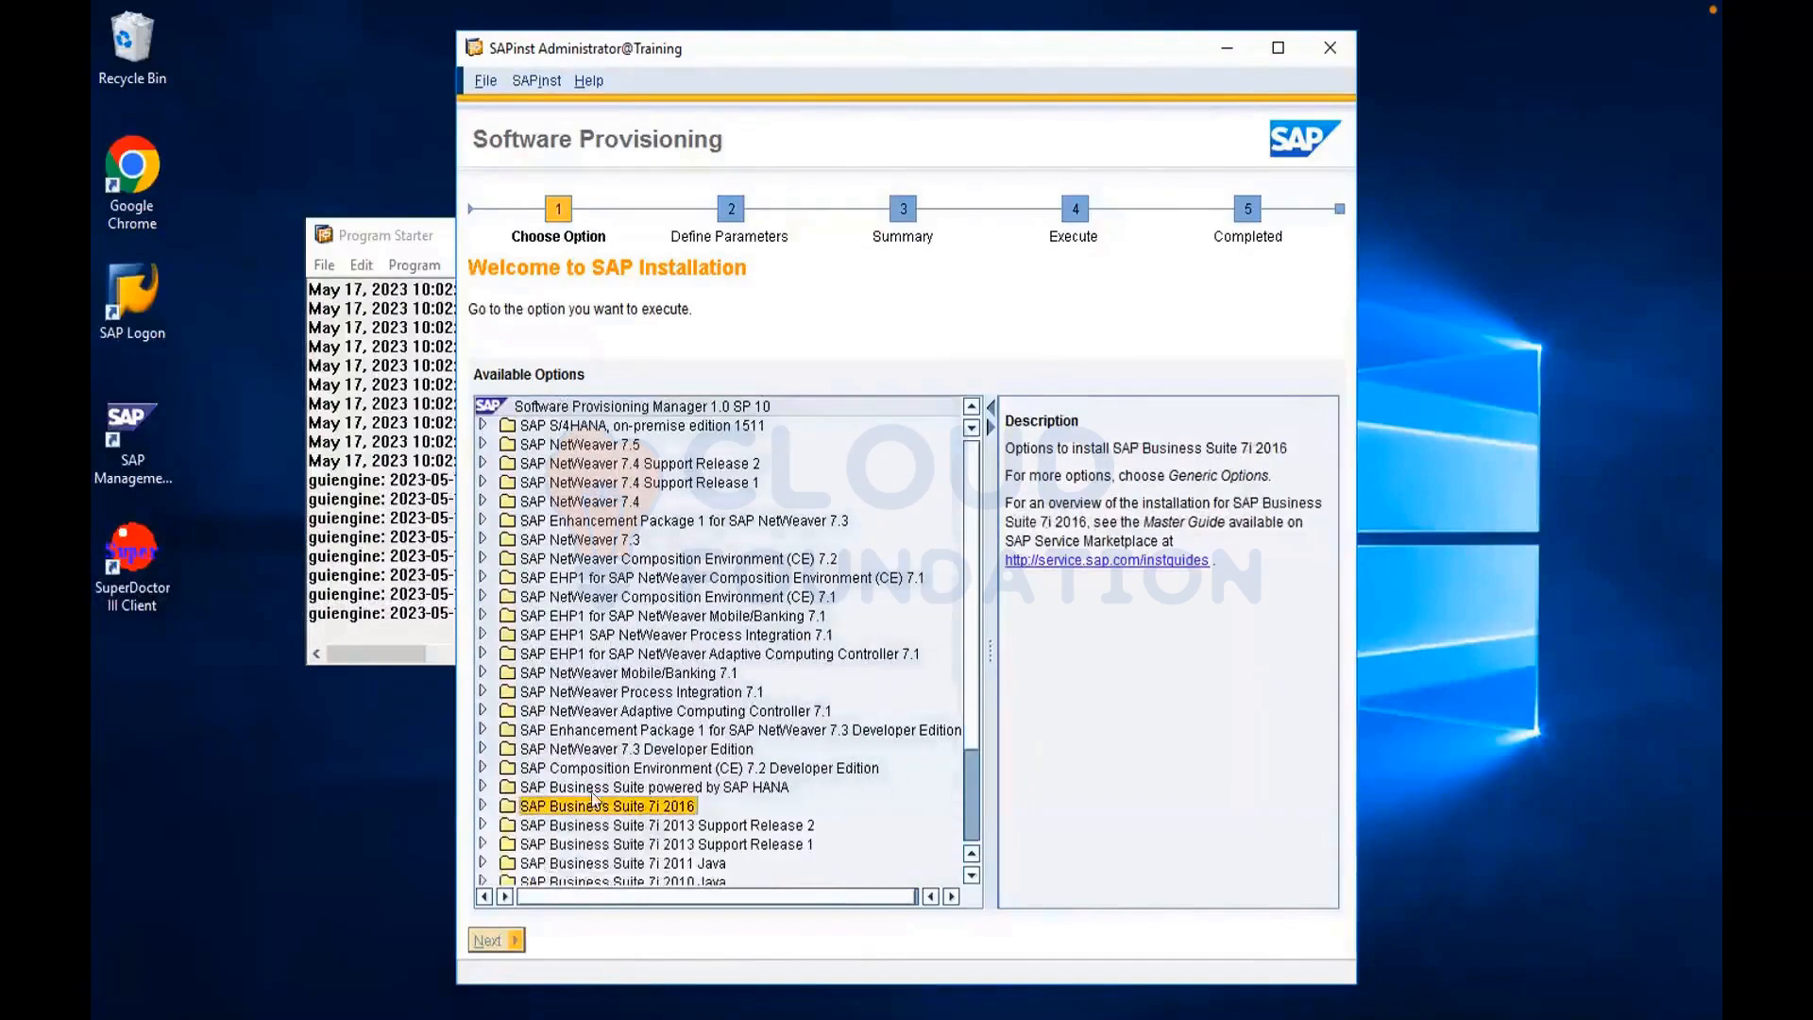
pyautogui.click(482, 445)
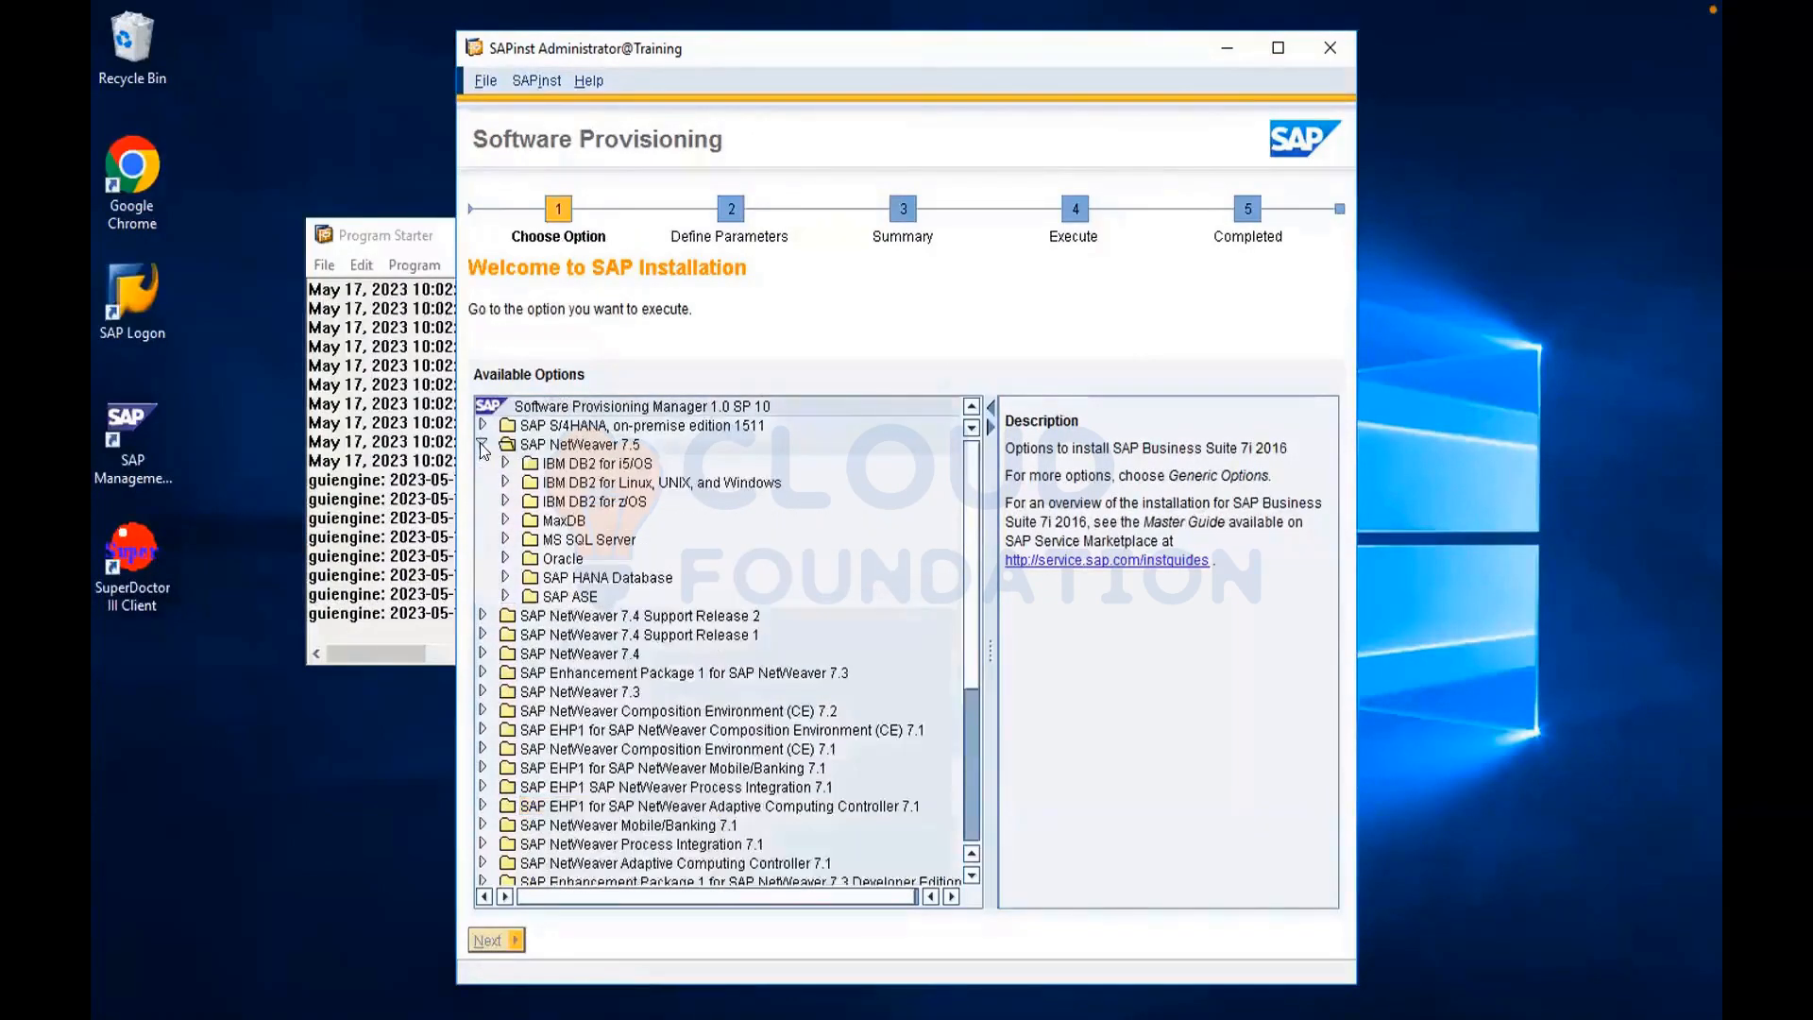
# - Expand MaxDB > SAP Systems > Application Server ABAP and read the Standard, Distributed and High-Availability options
pyautogui.click(606, 448)
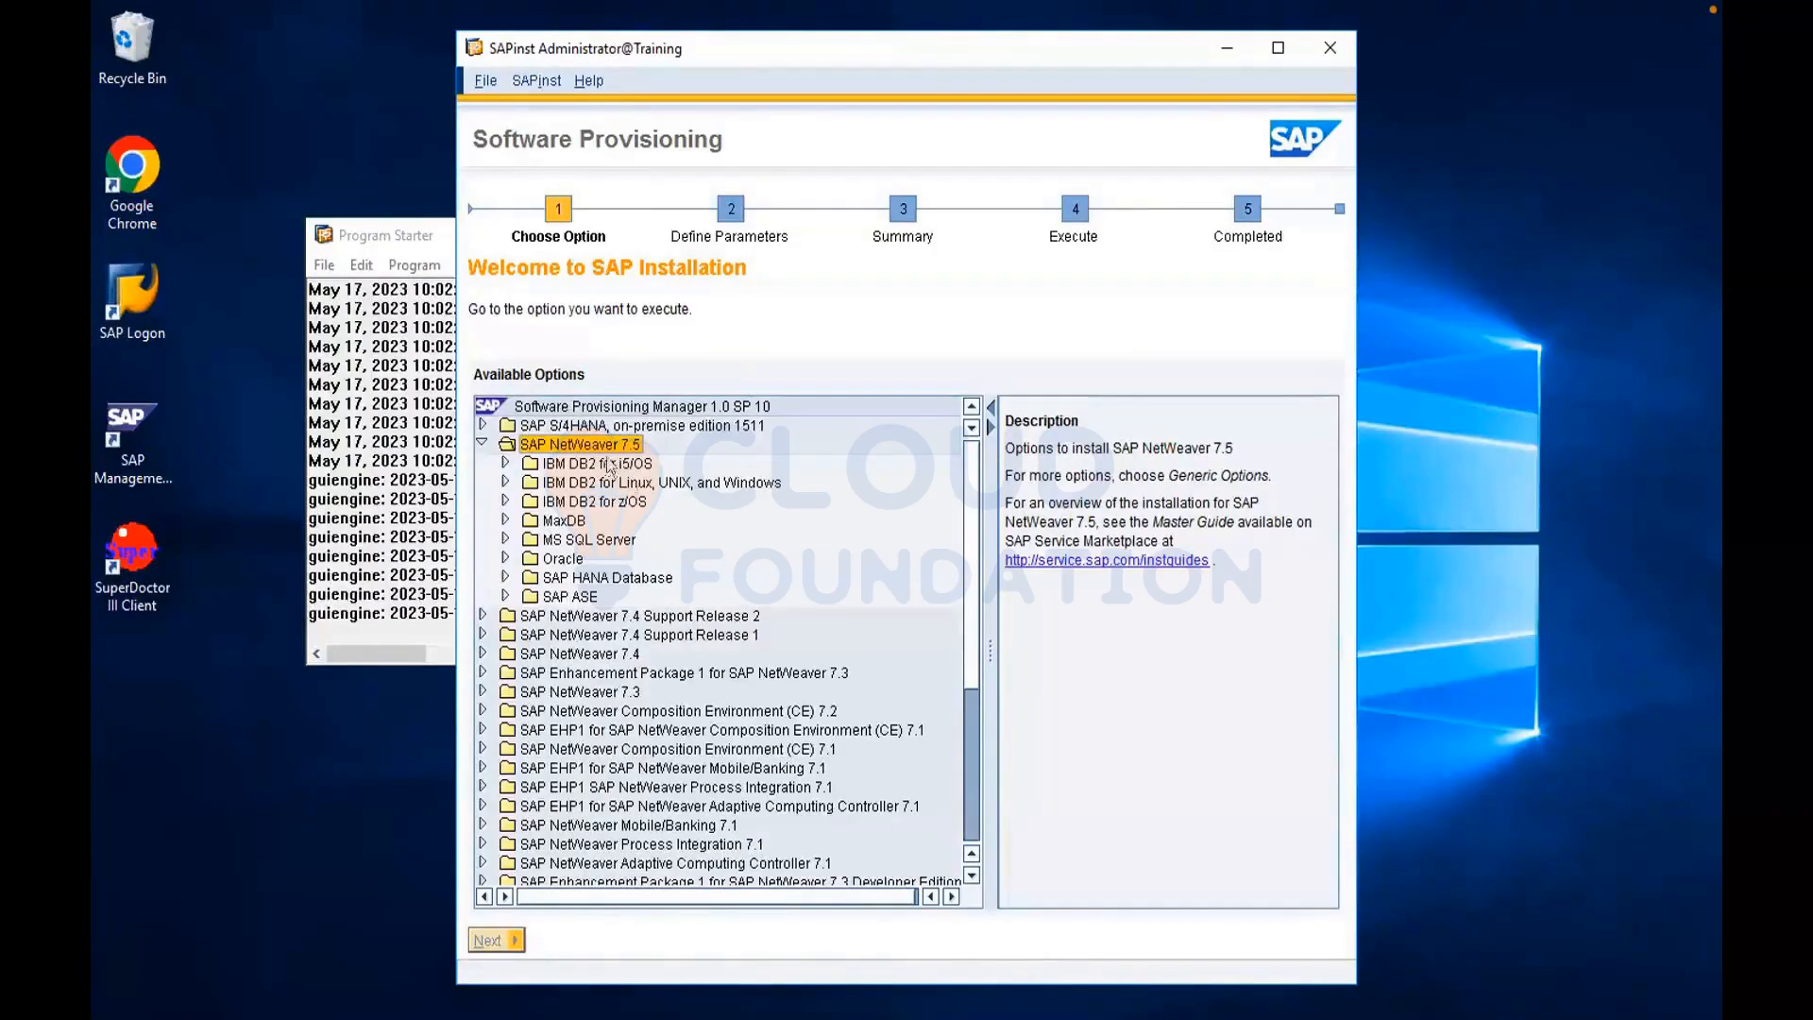
pyautogui.click(504, 520)
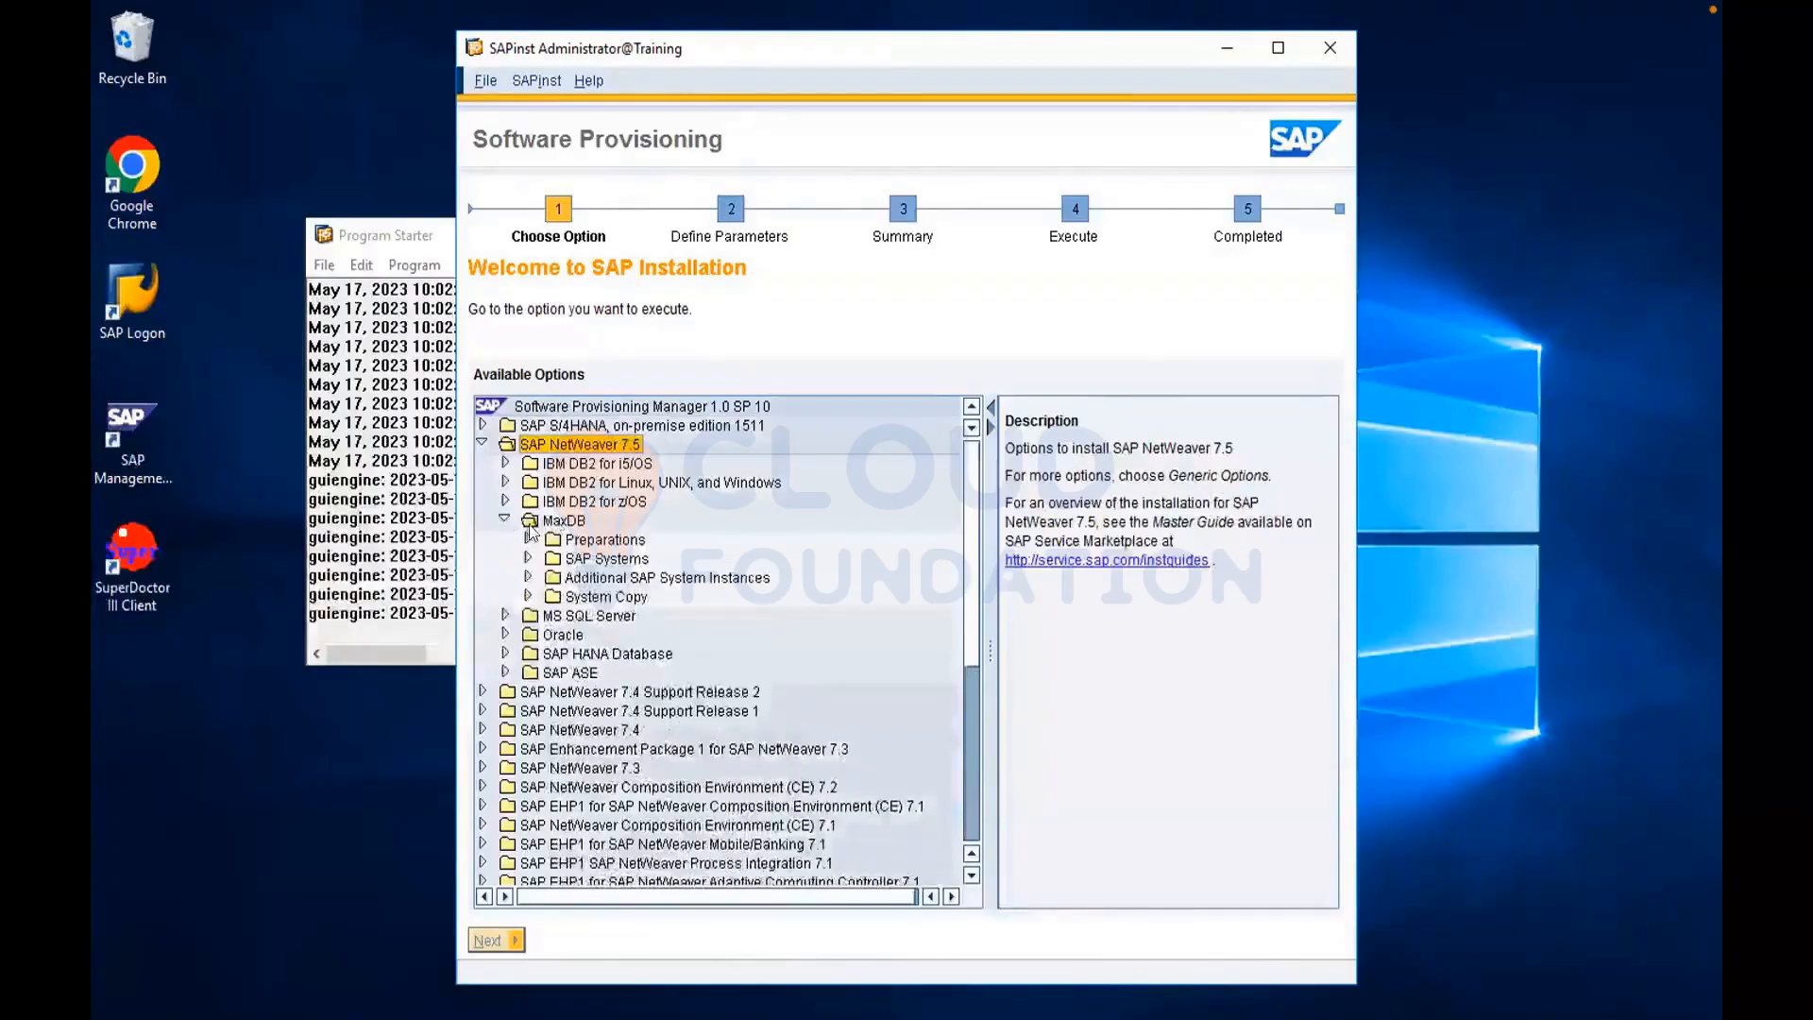
pyautogui.click(528, 558)
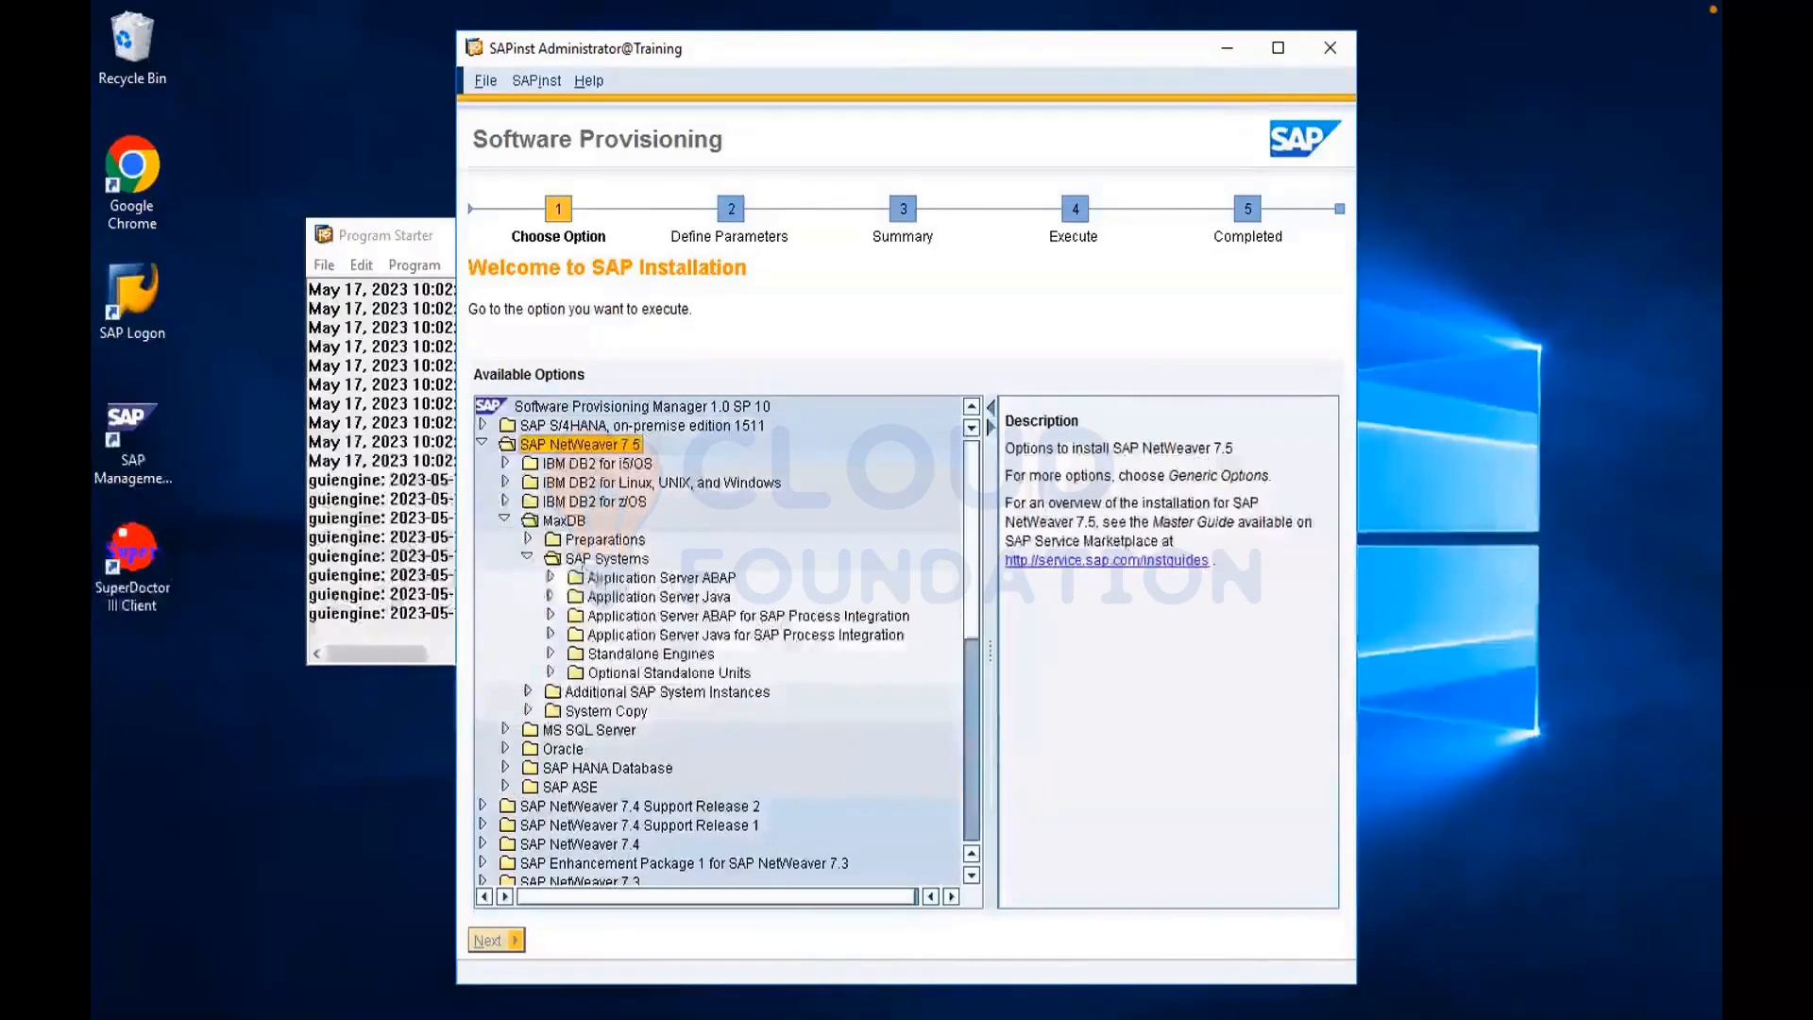
pyautogui.click(552, 578)
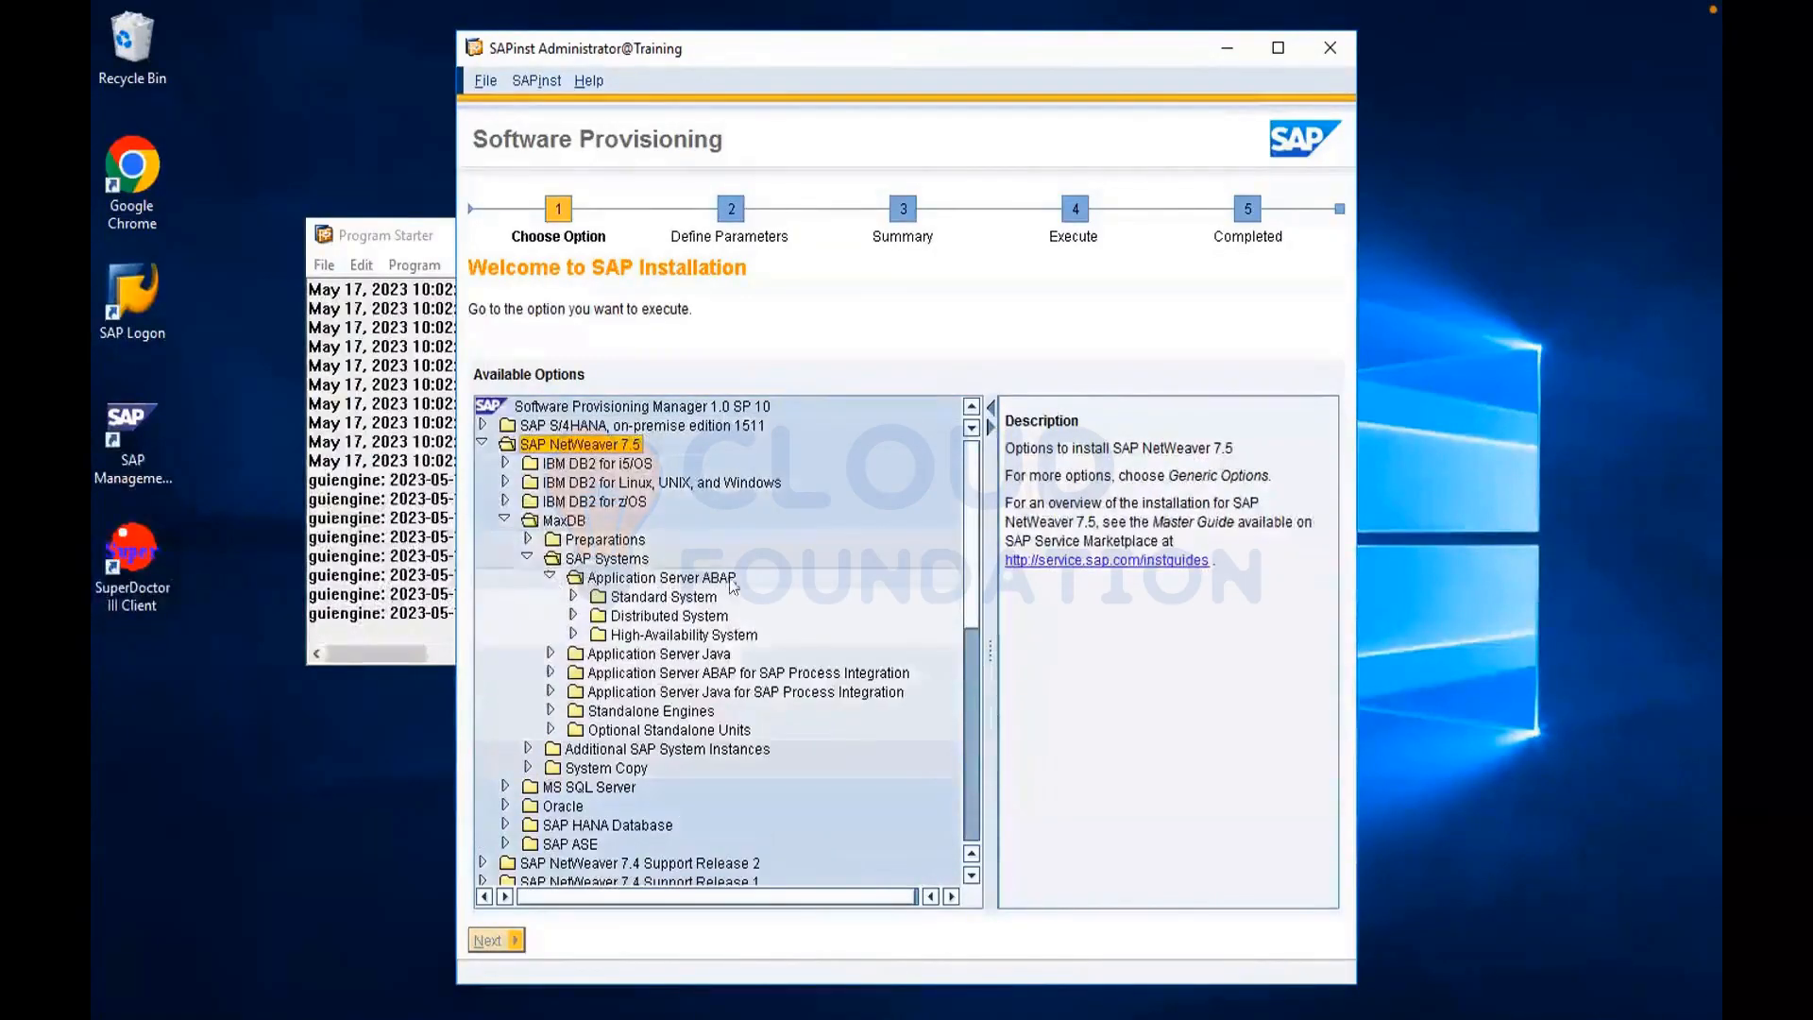
pyautogui.click(658, 602)
pyautogui.click(652, 619)
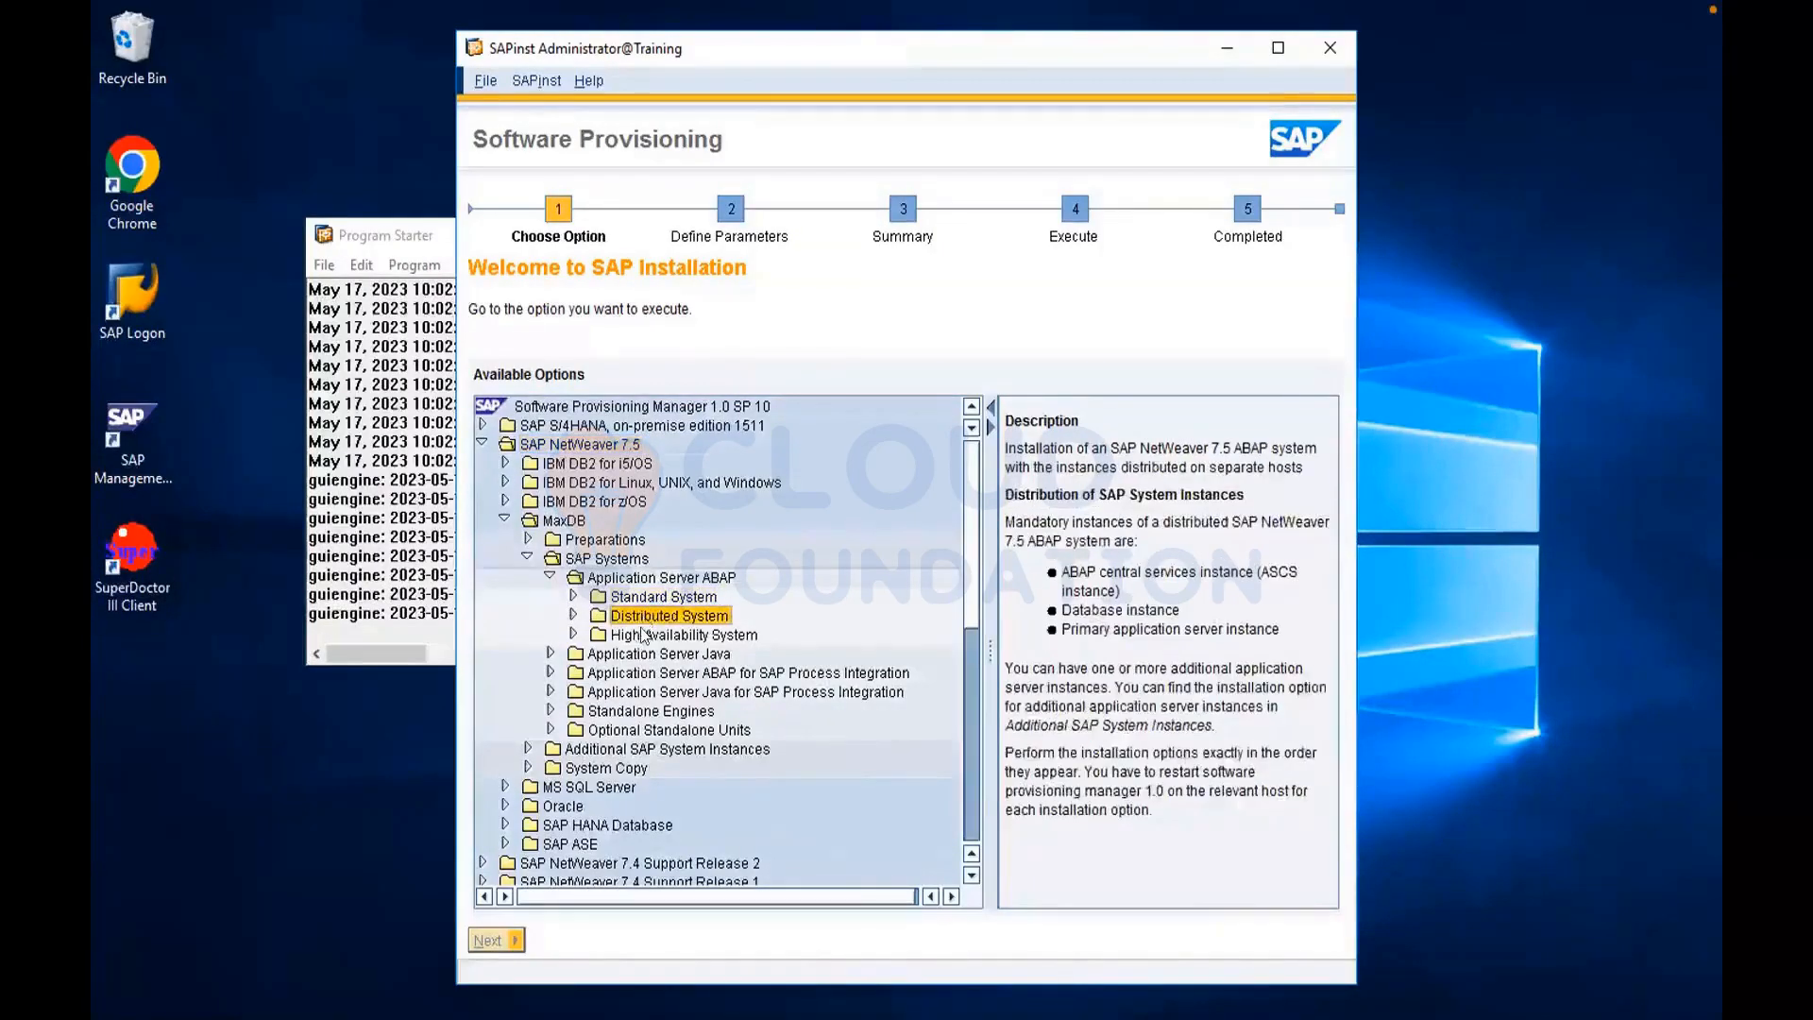
pyautogui.click(643, 635)
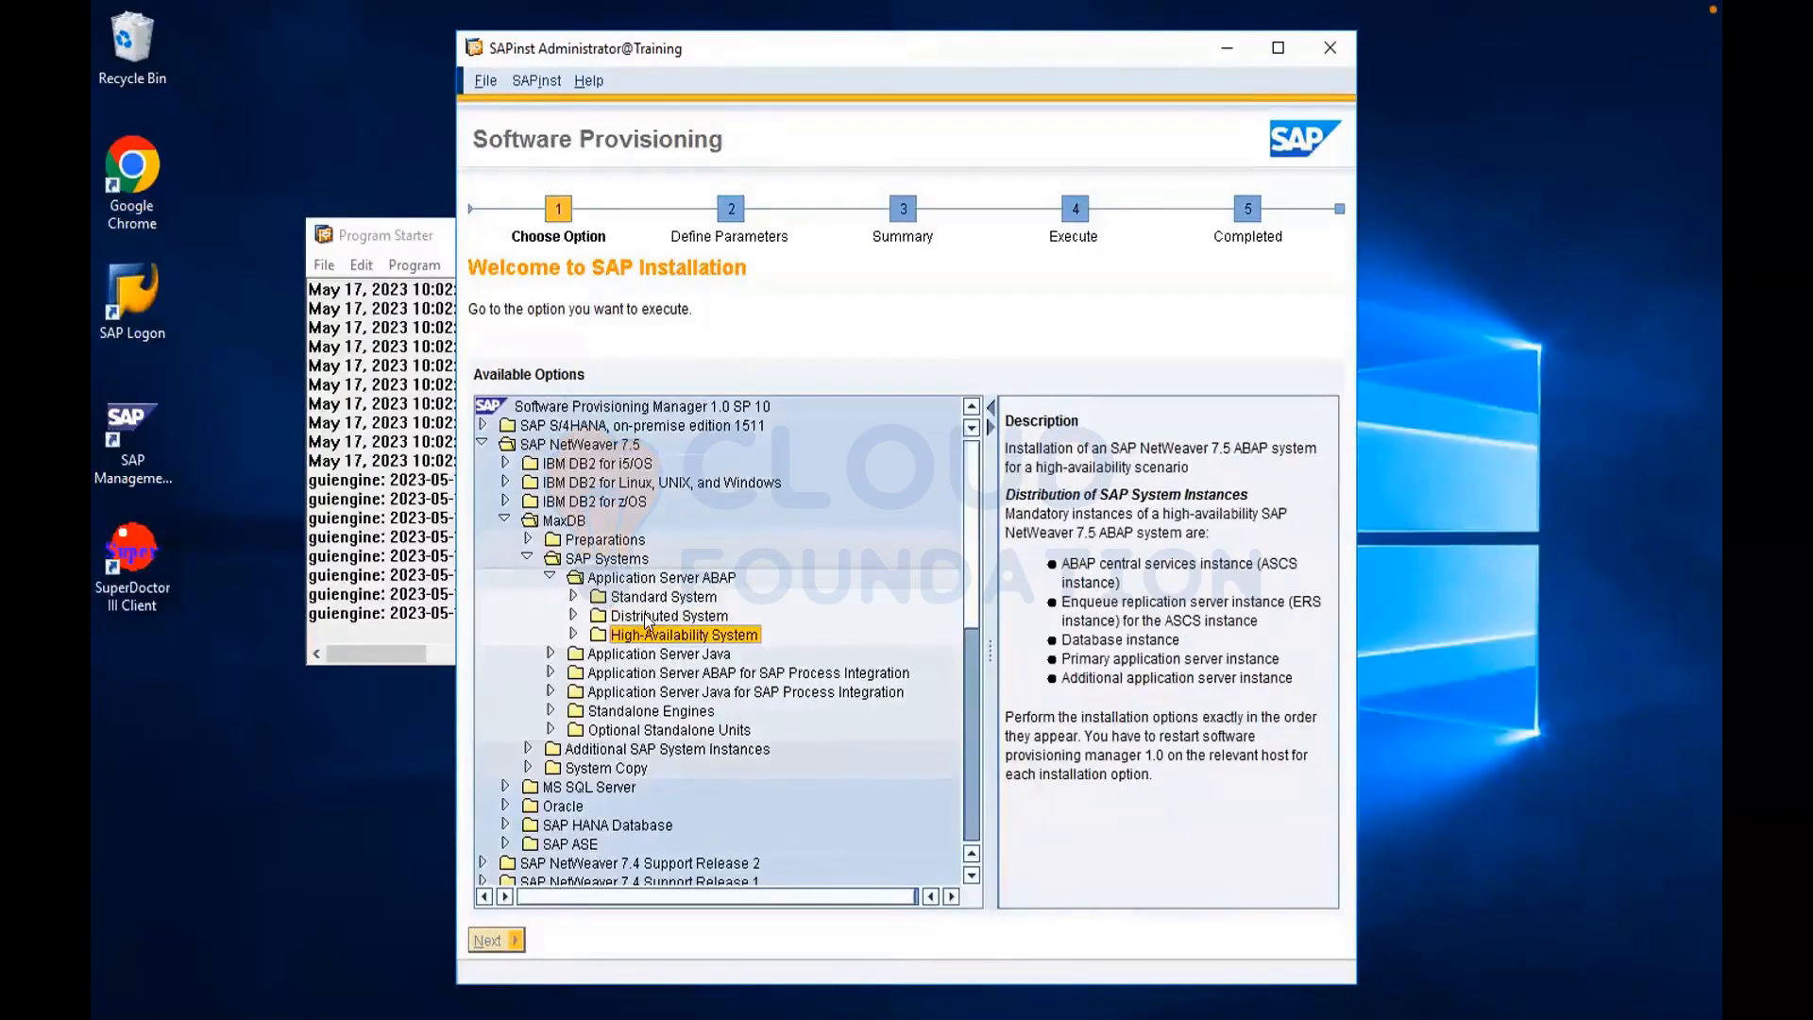
# - Collapse the MaxDB branch, then re-expand it and select its Preparations entry
pyautogui.click(528, 557)
pyautogui.click(504, 521)
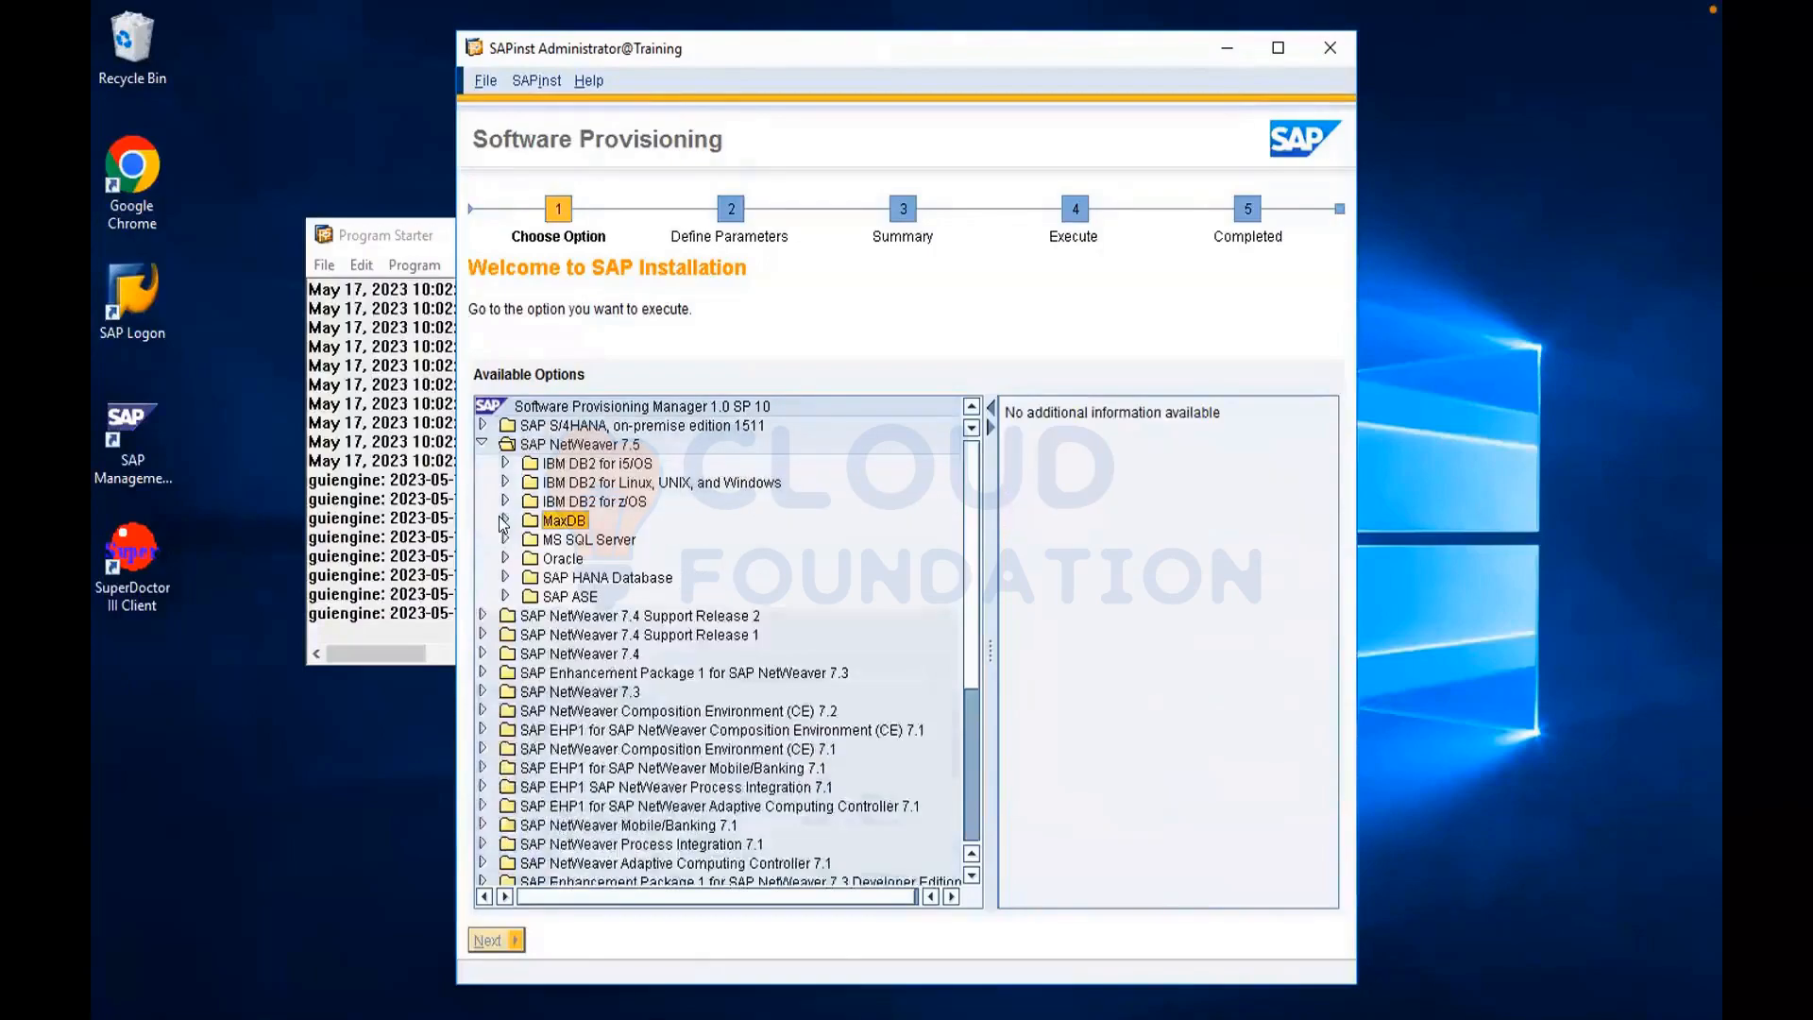
pyautogui.click(581, 578)
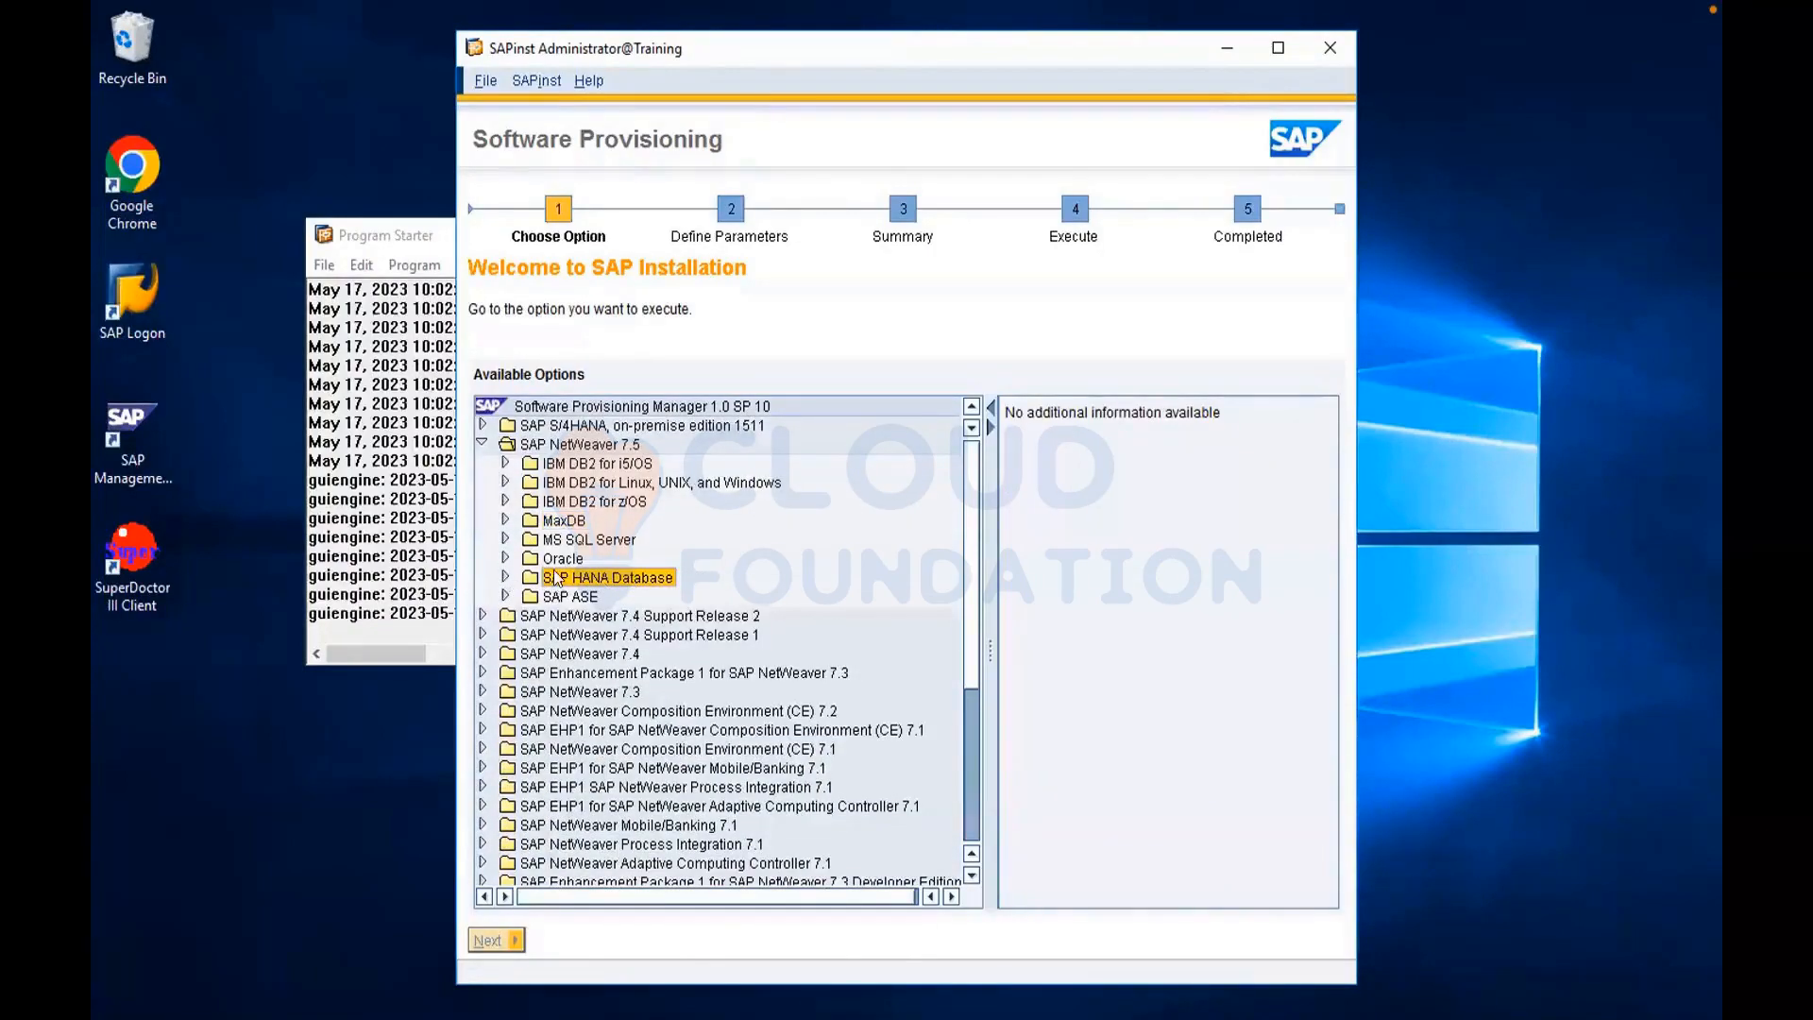
pyautogui.click(507, 521)
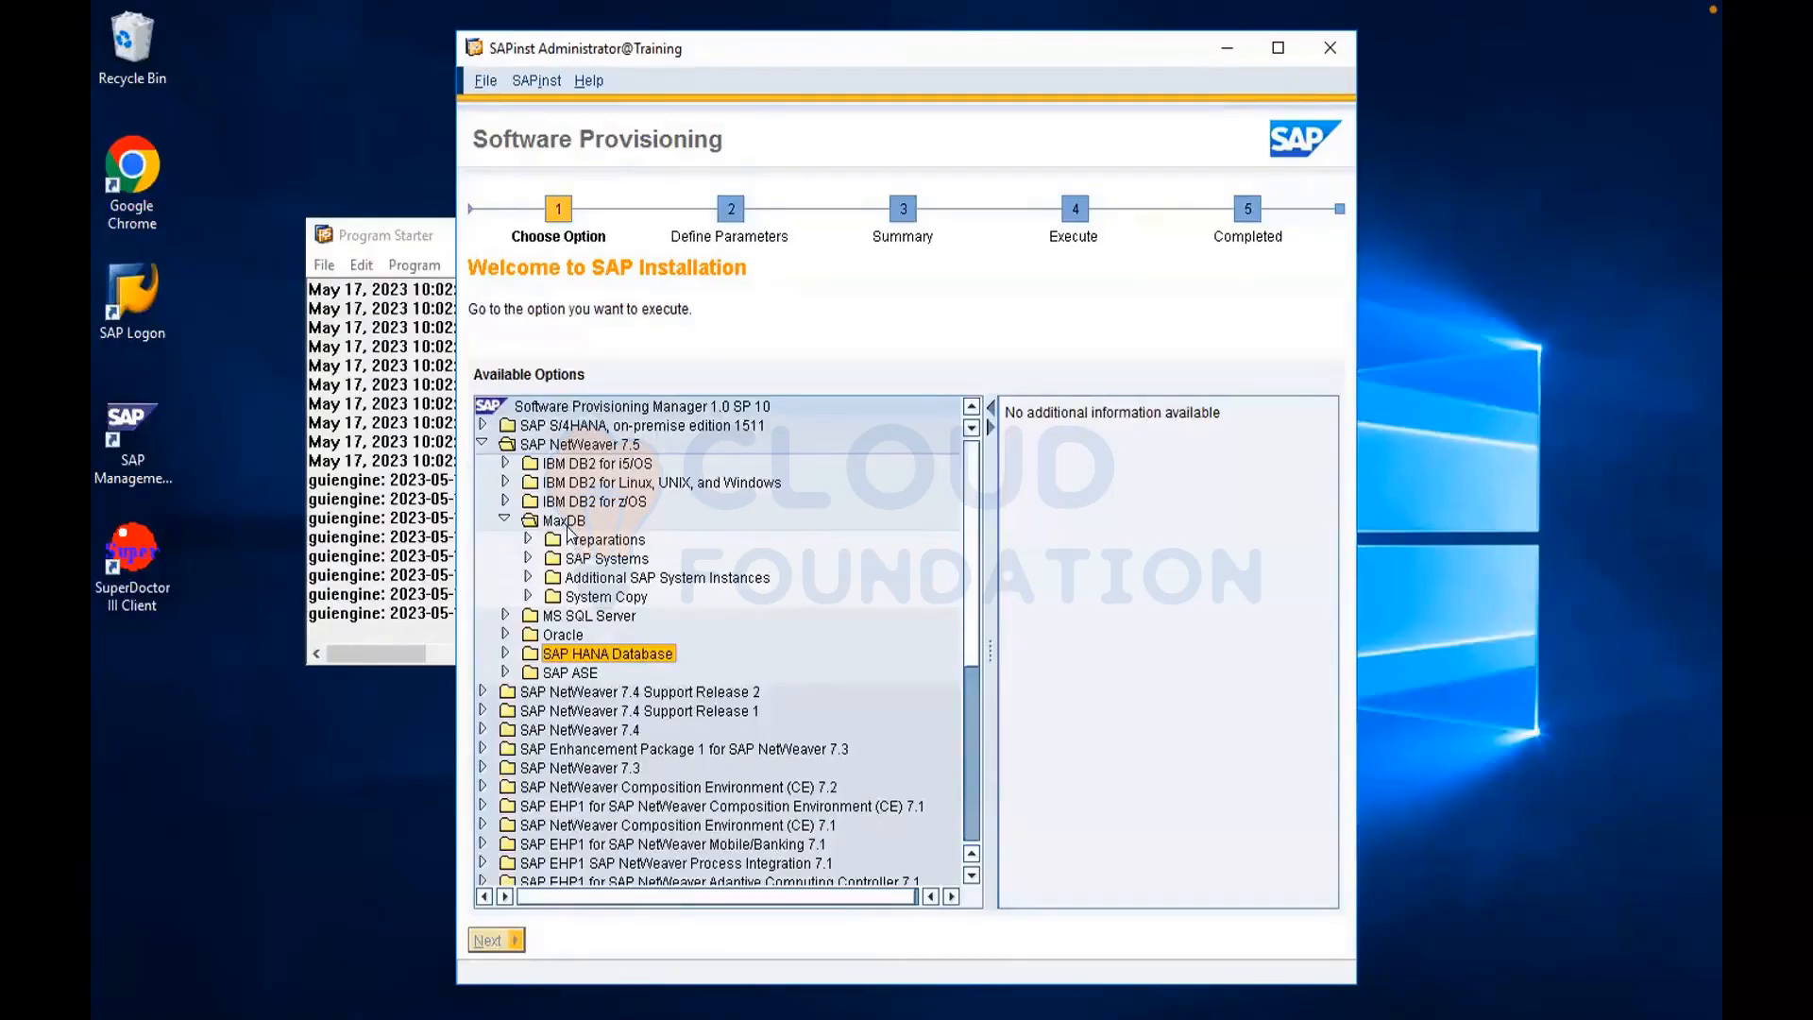
pyautogui.click(569, 537)
# - Select MaxDB > SAP Systems > Application Server ABAP > Standard System and proceed with Next
pyautogui.click(529, 559)
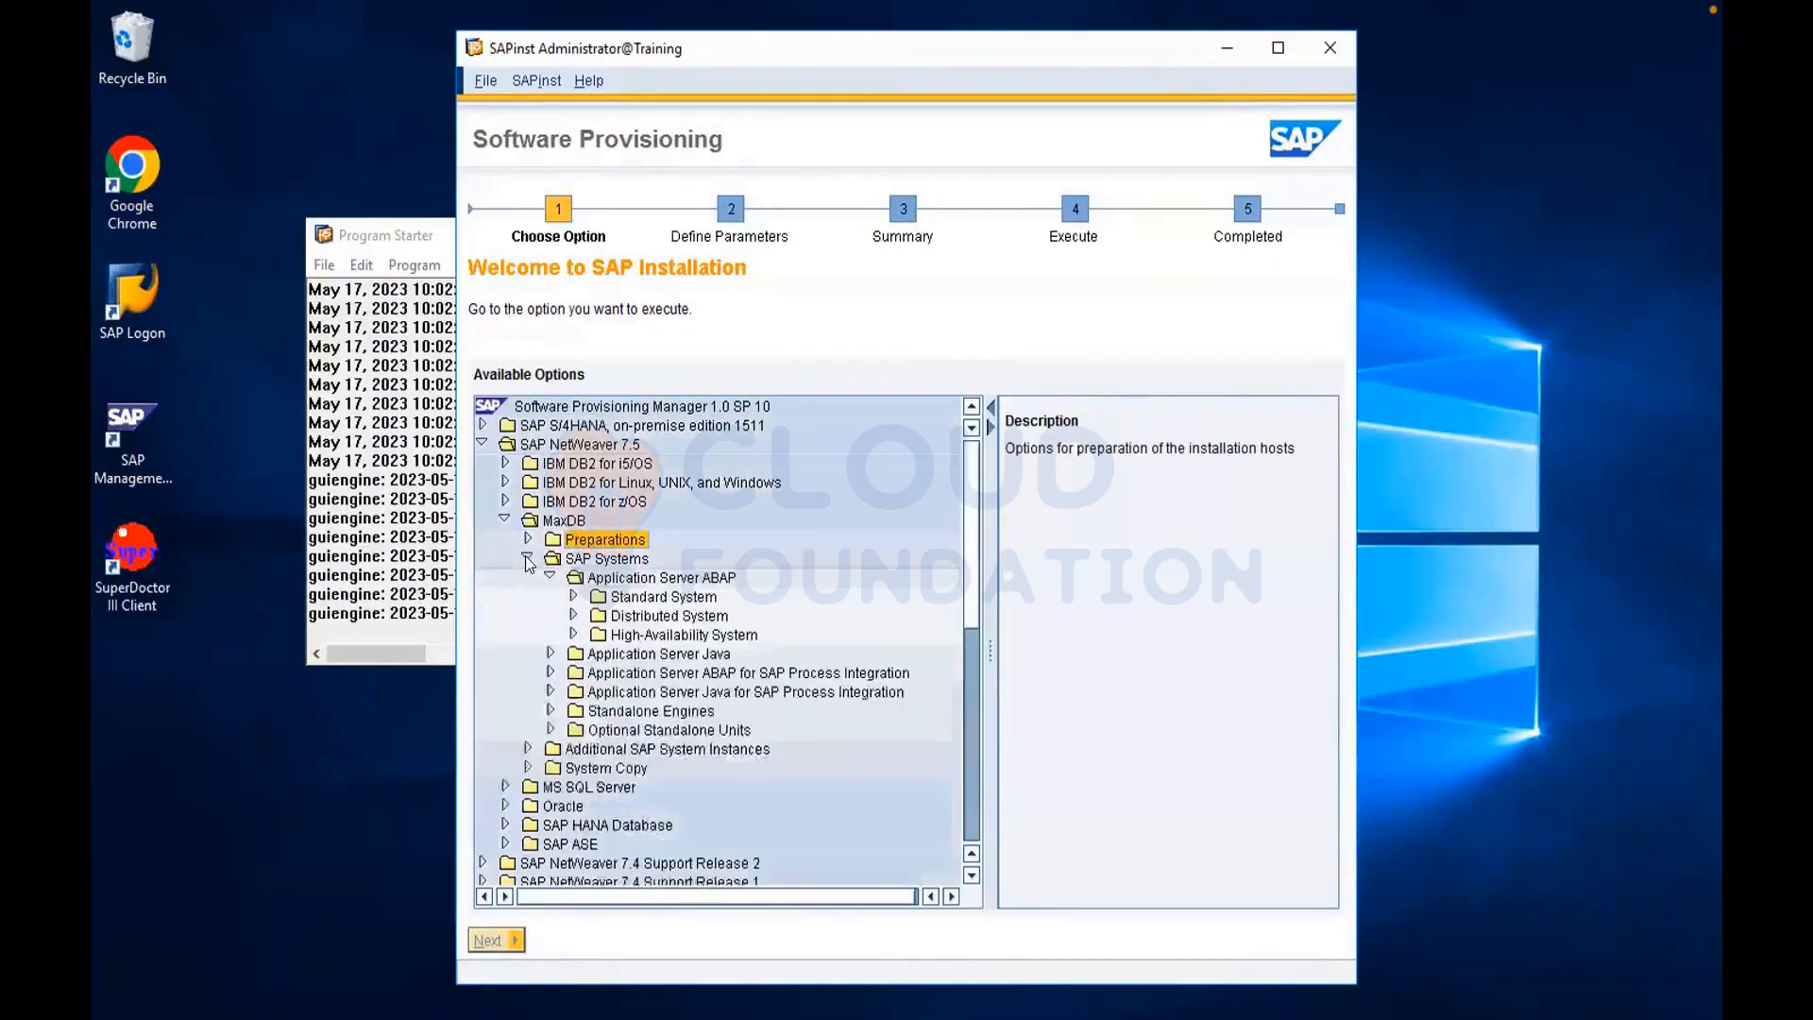
pyautogui.click(574, 597)
pyautogui.click(675, 618)
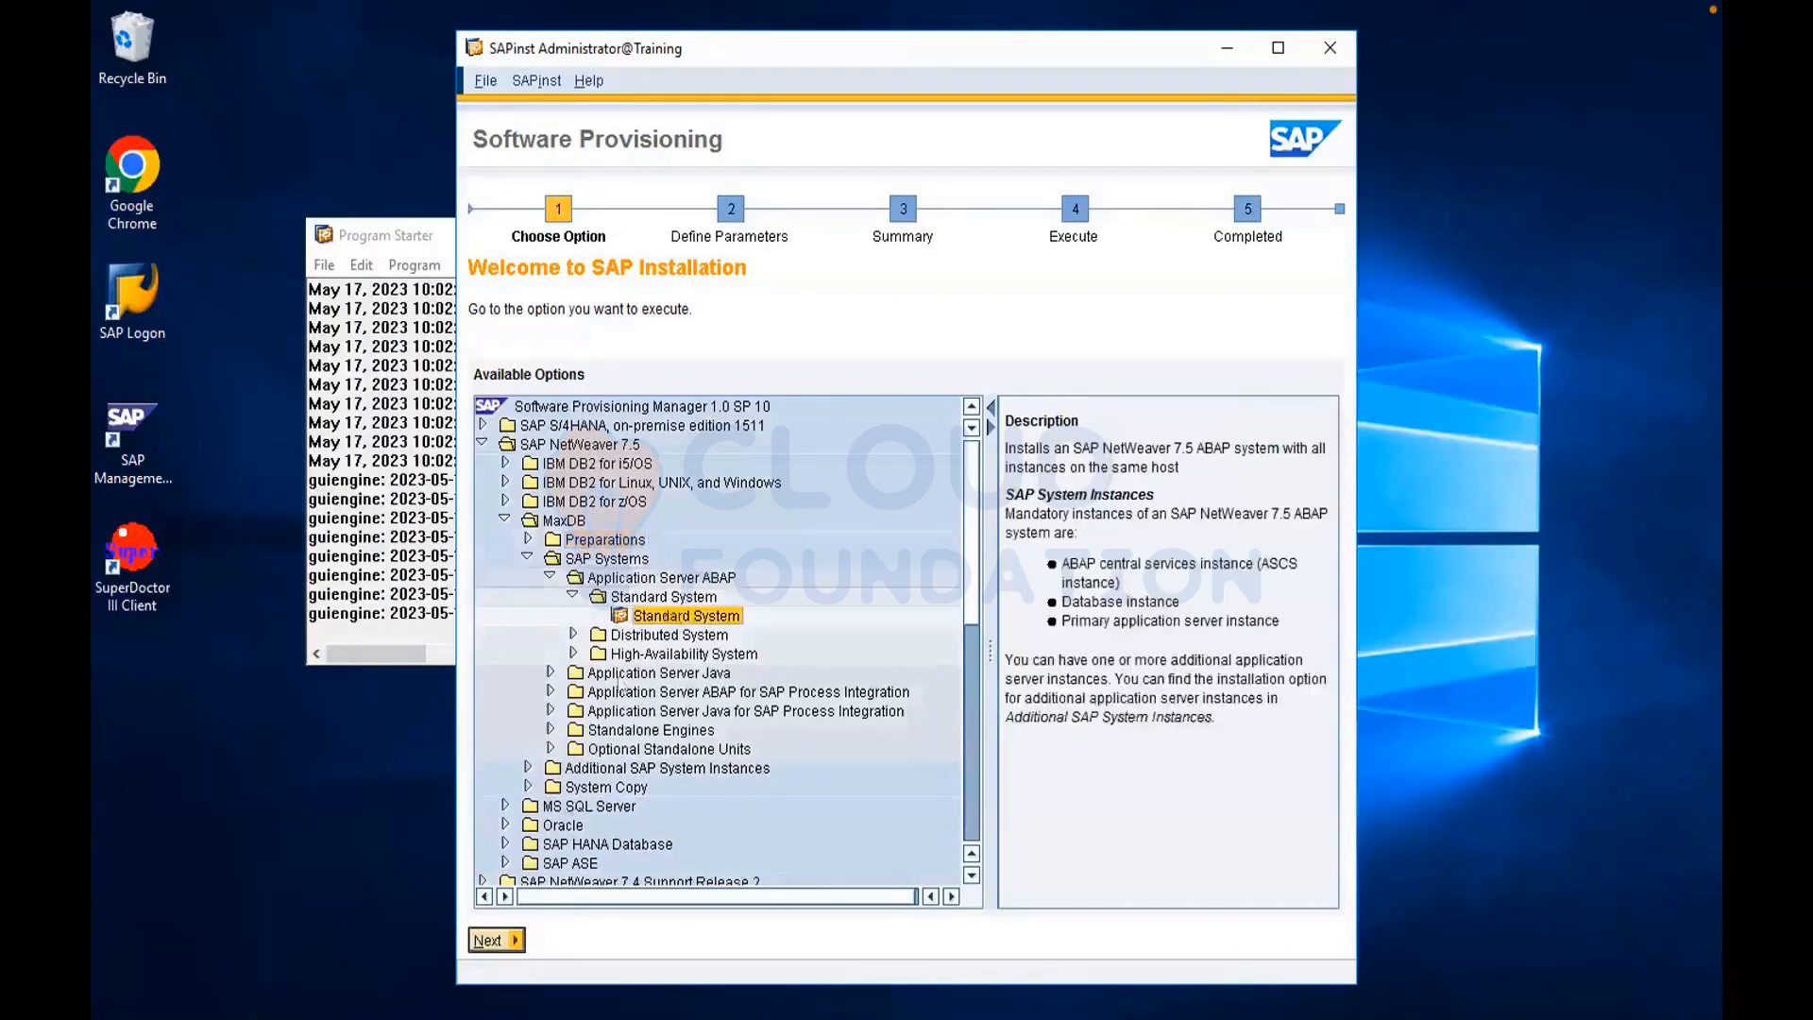
pyautogui.click(494, 942)
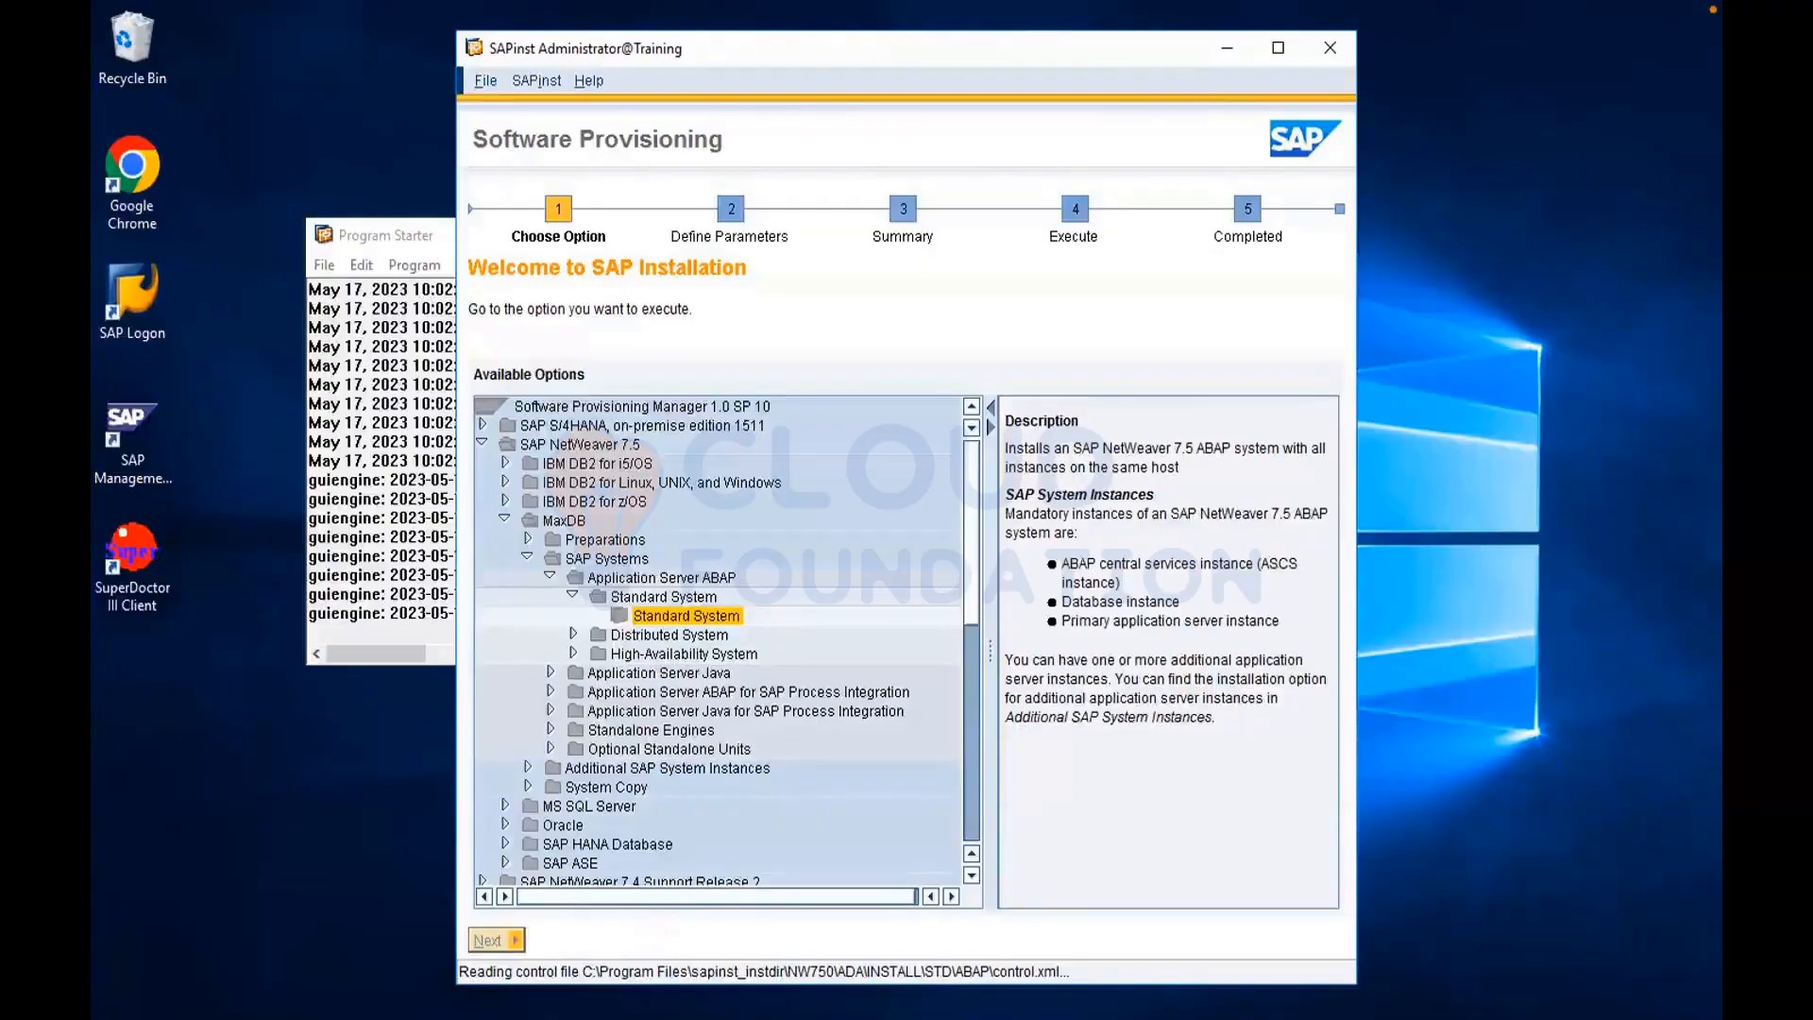
pyautogui.moveTo(617, 1018)
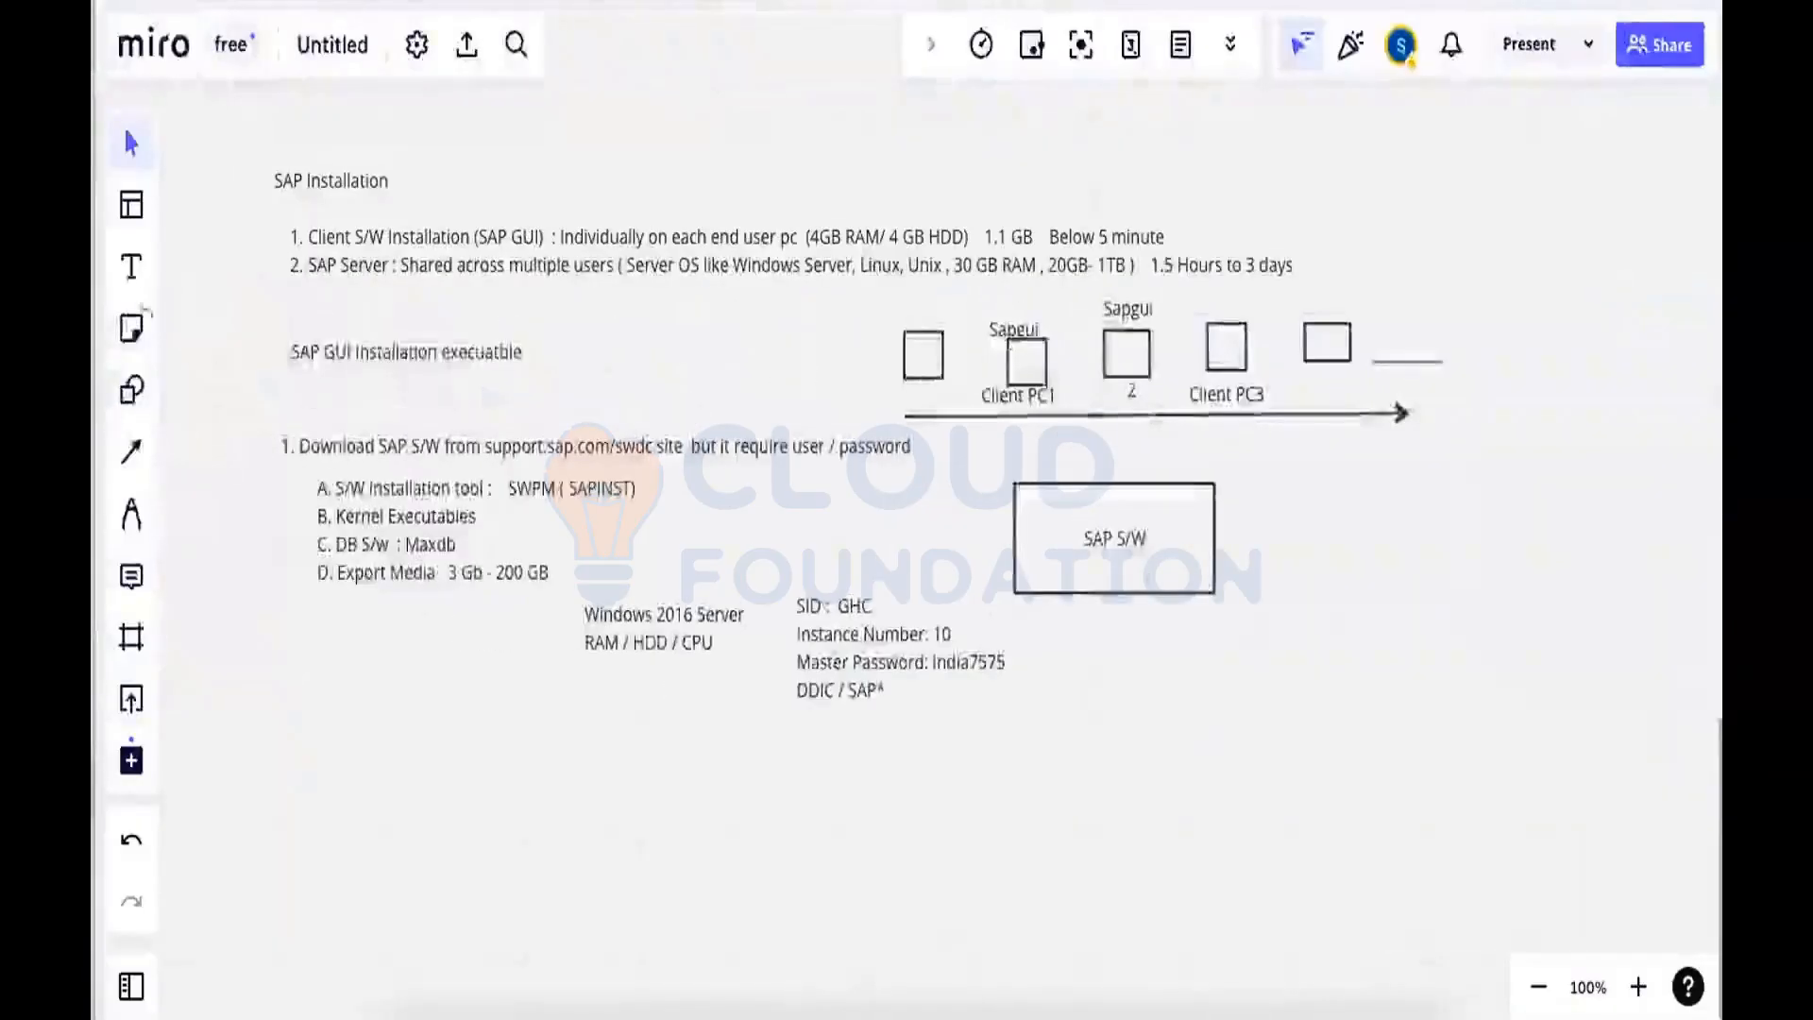
# - Add 'DB S/W' inside the SAP S/W box and draw a separate 'DB S/W' rectangle beside it
pyautogui.click(133, 266)
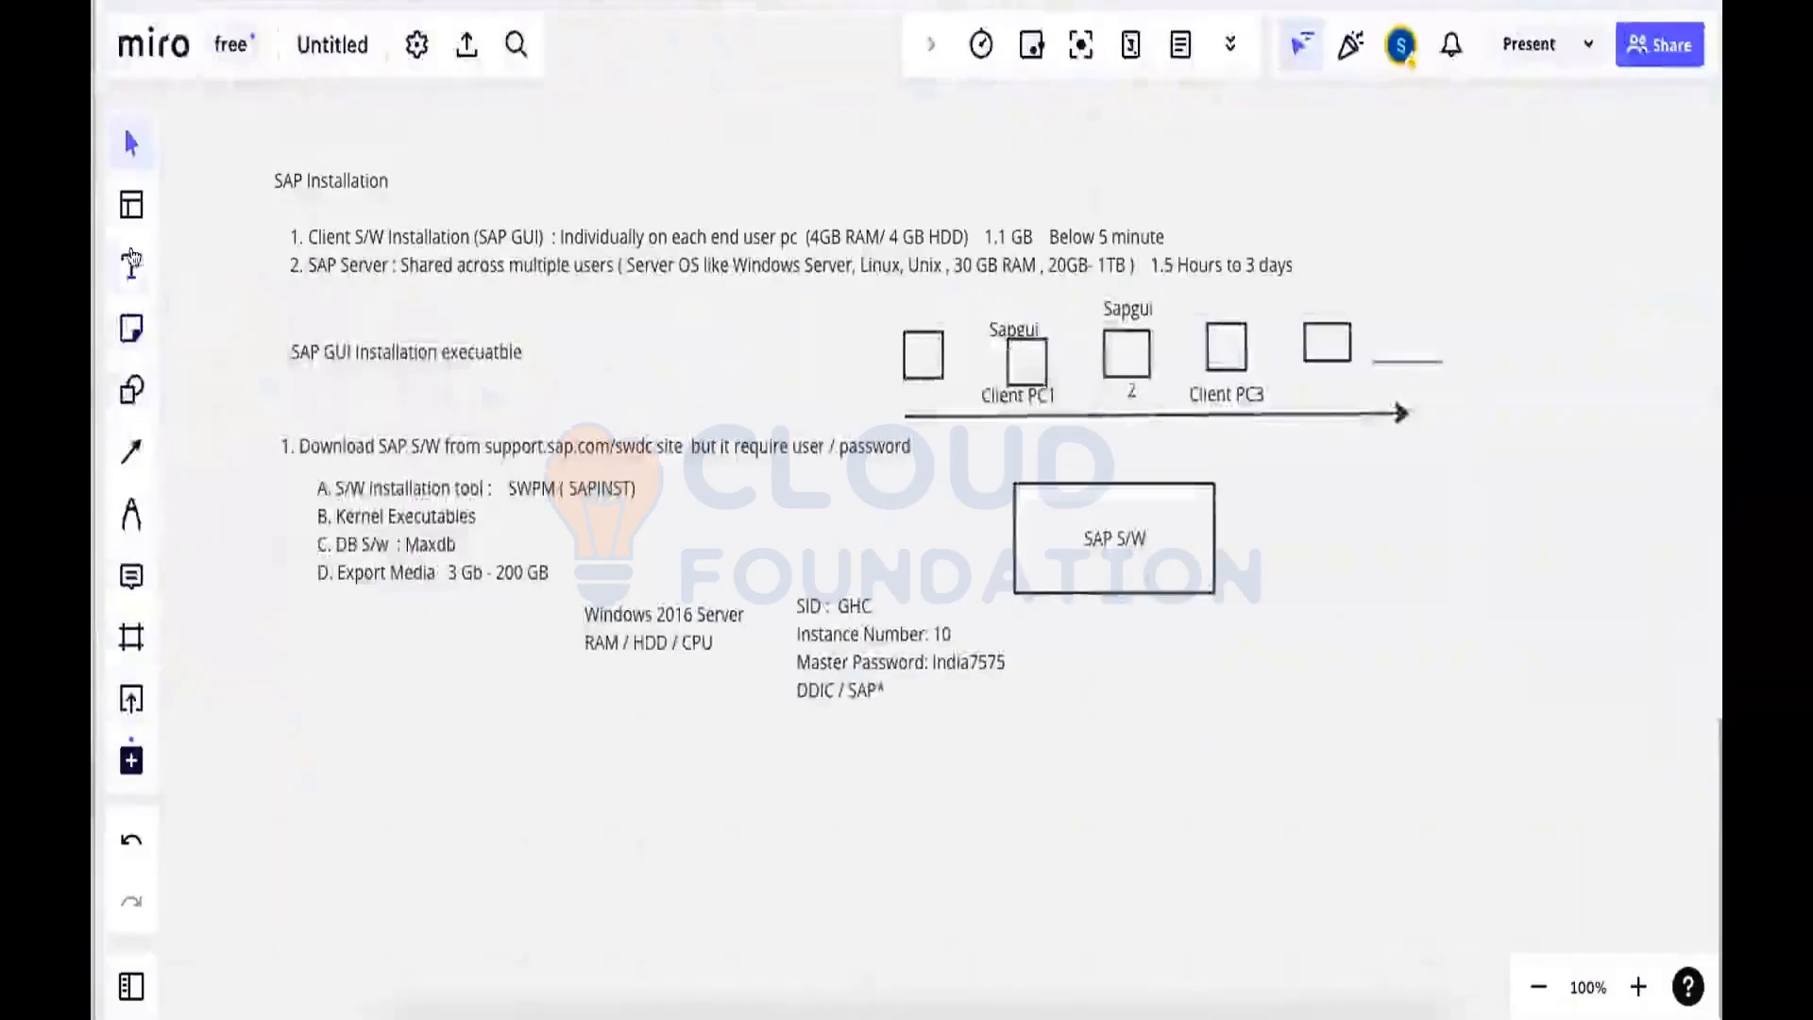
pyautogui.click(1080, 565)
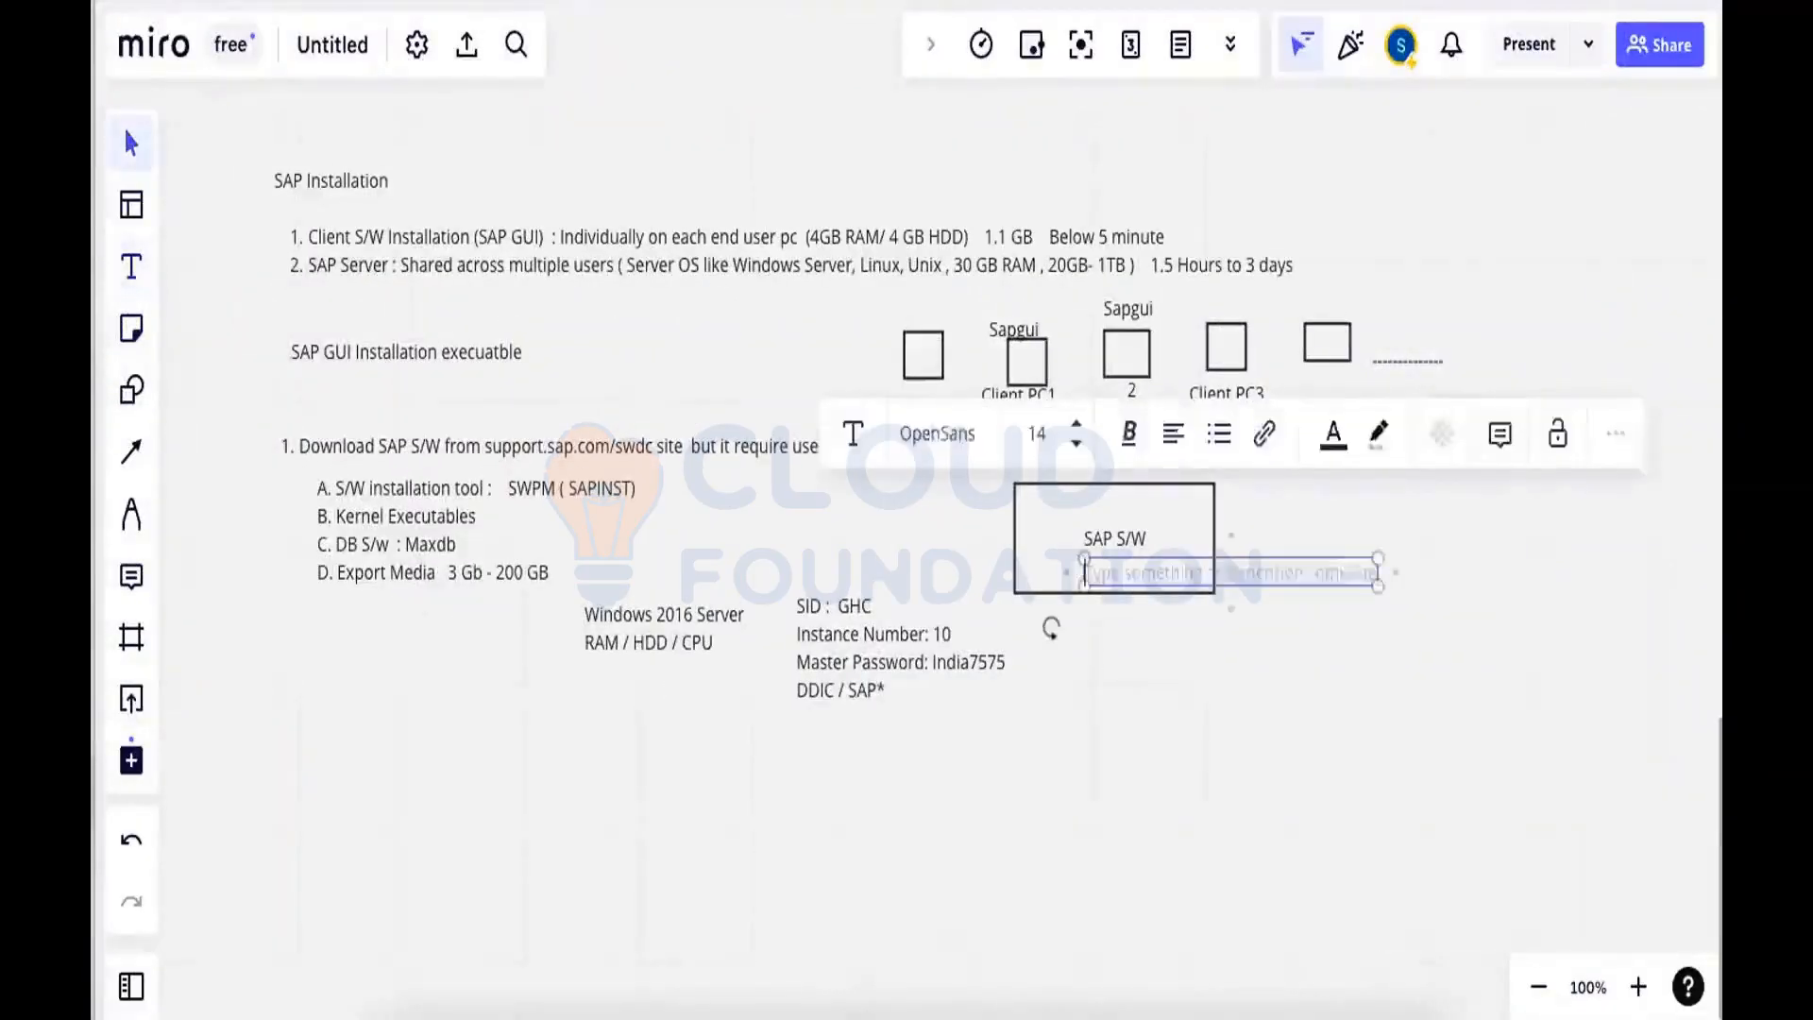
pyautogui.write('DB S/W')
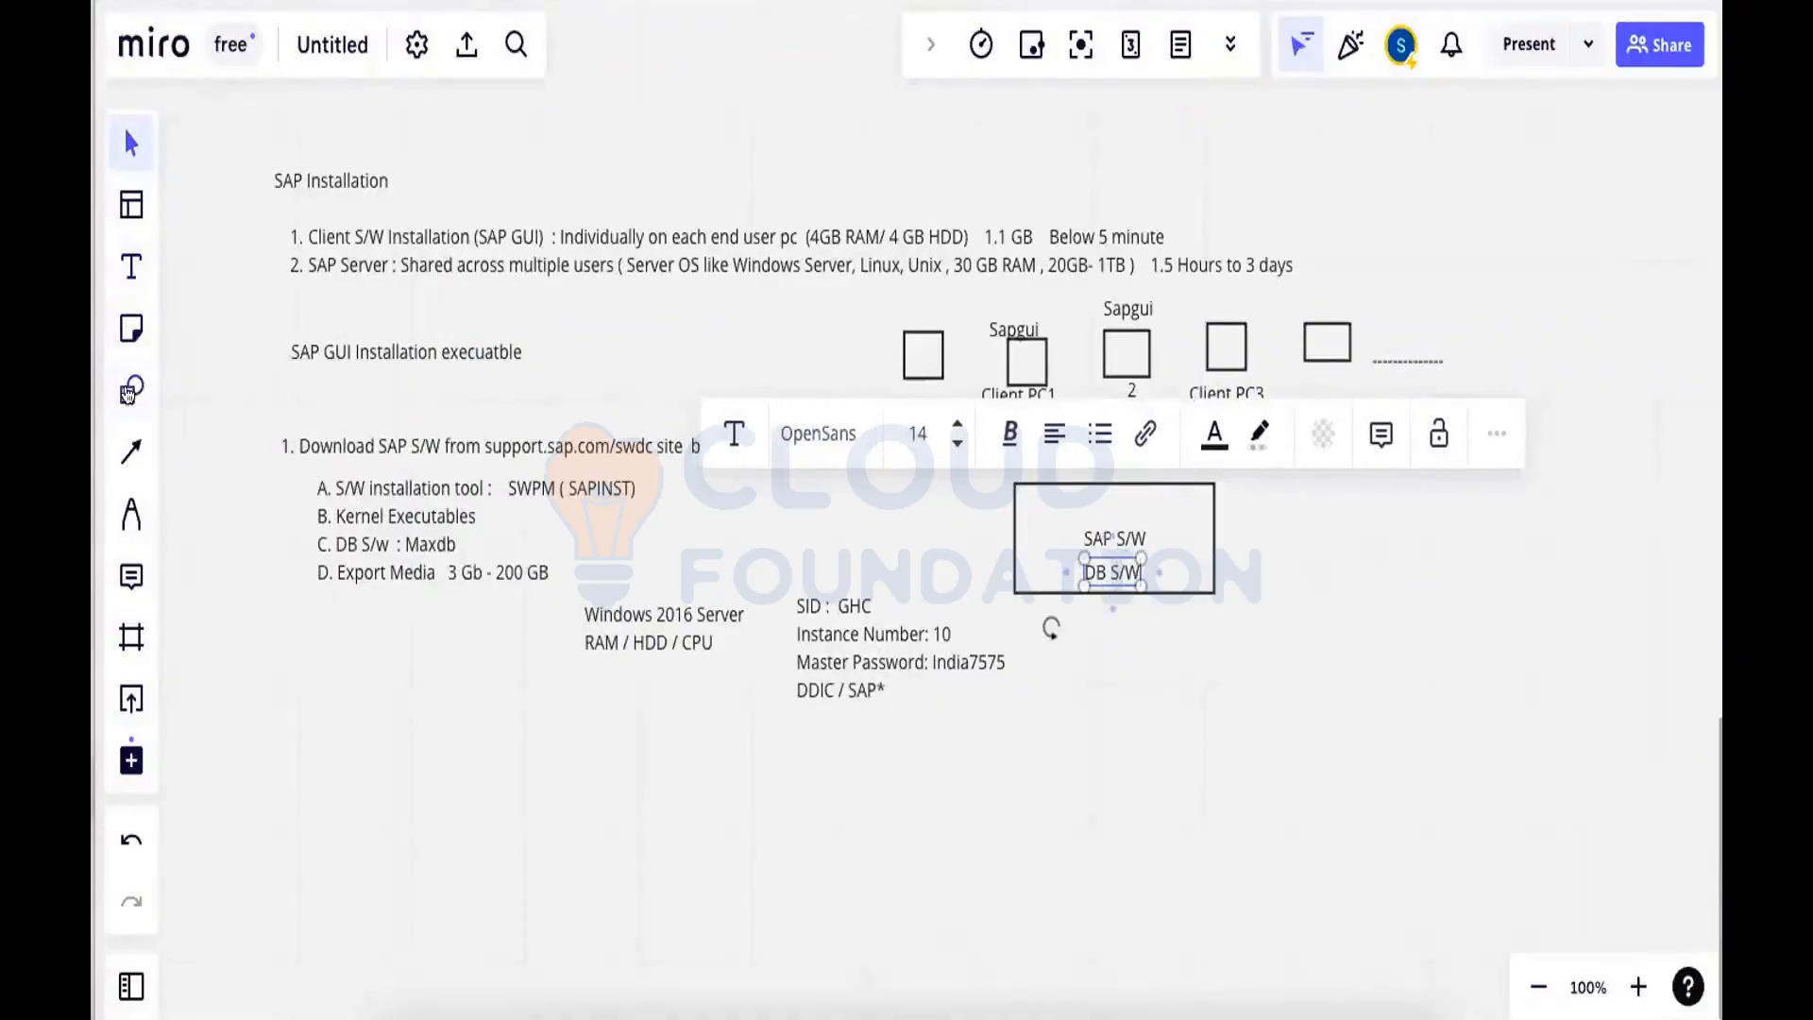
pyautogui.click(131, 390)
pyautogui.moveTo(1275, 563); pyautogui.dragTo(1366, 621)
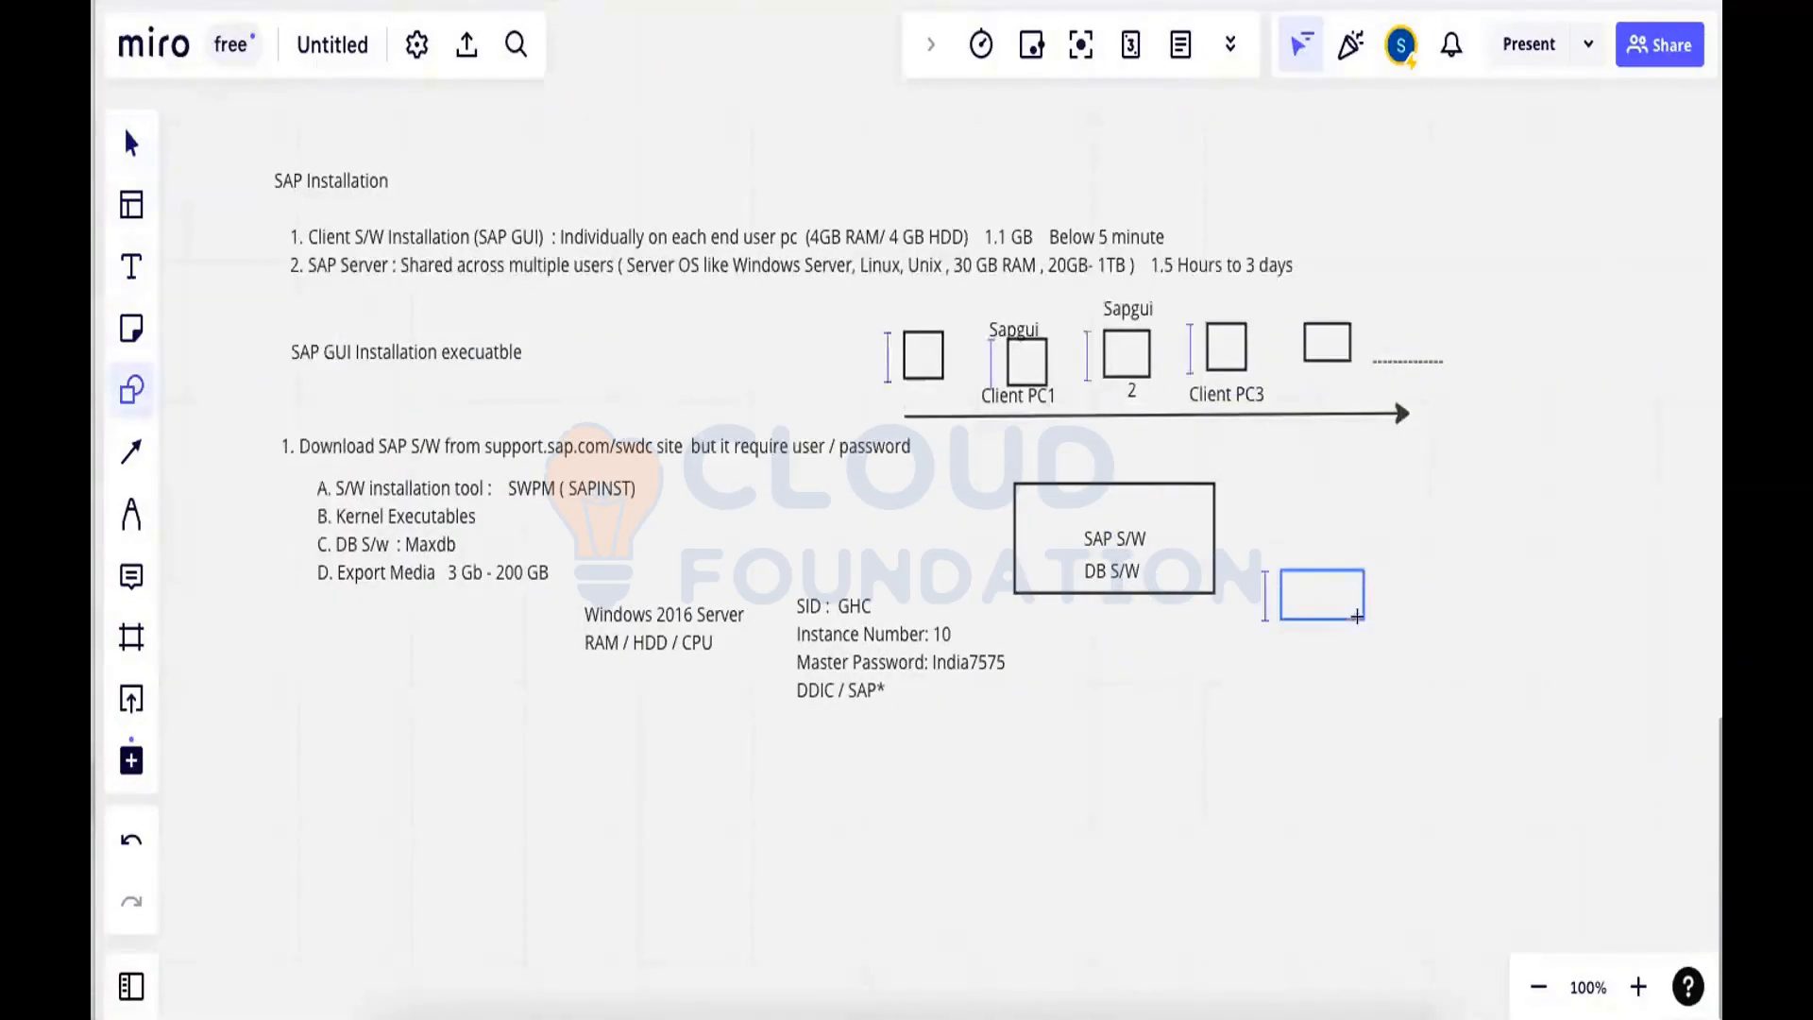
pyautogui.write('DB S/W')
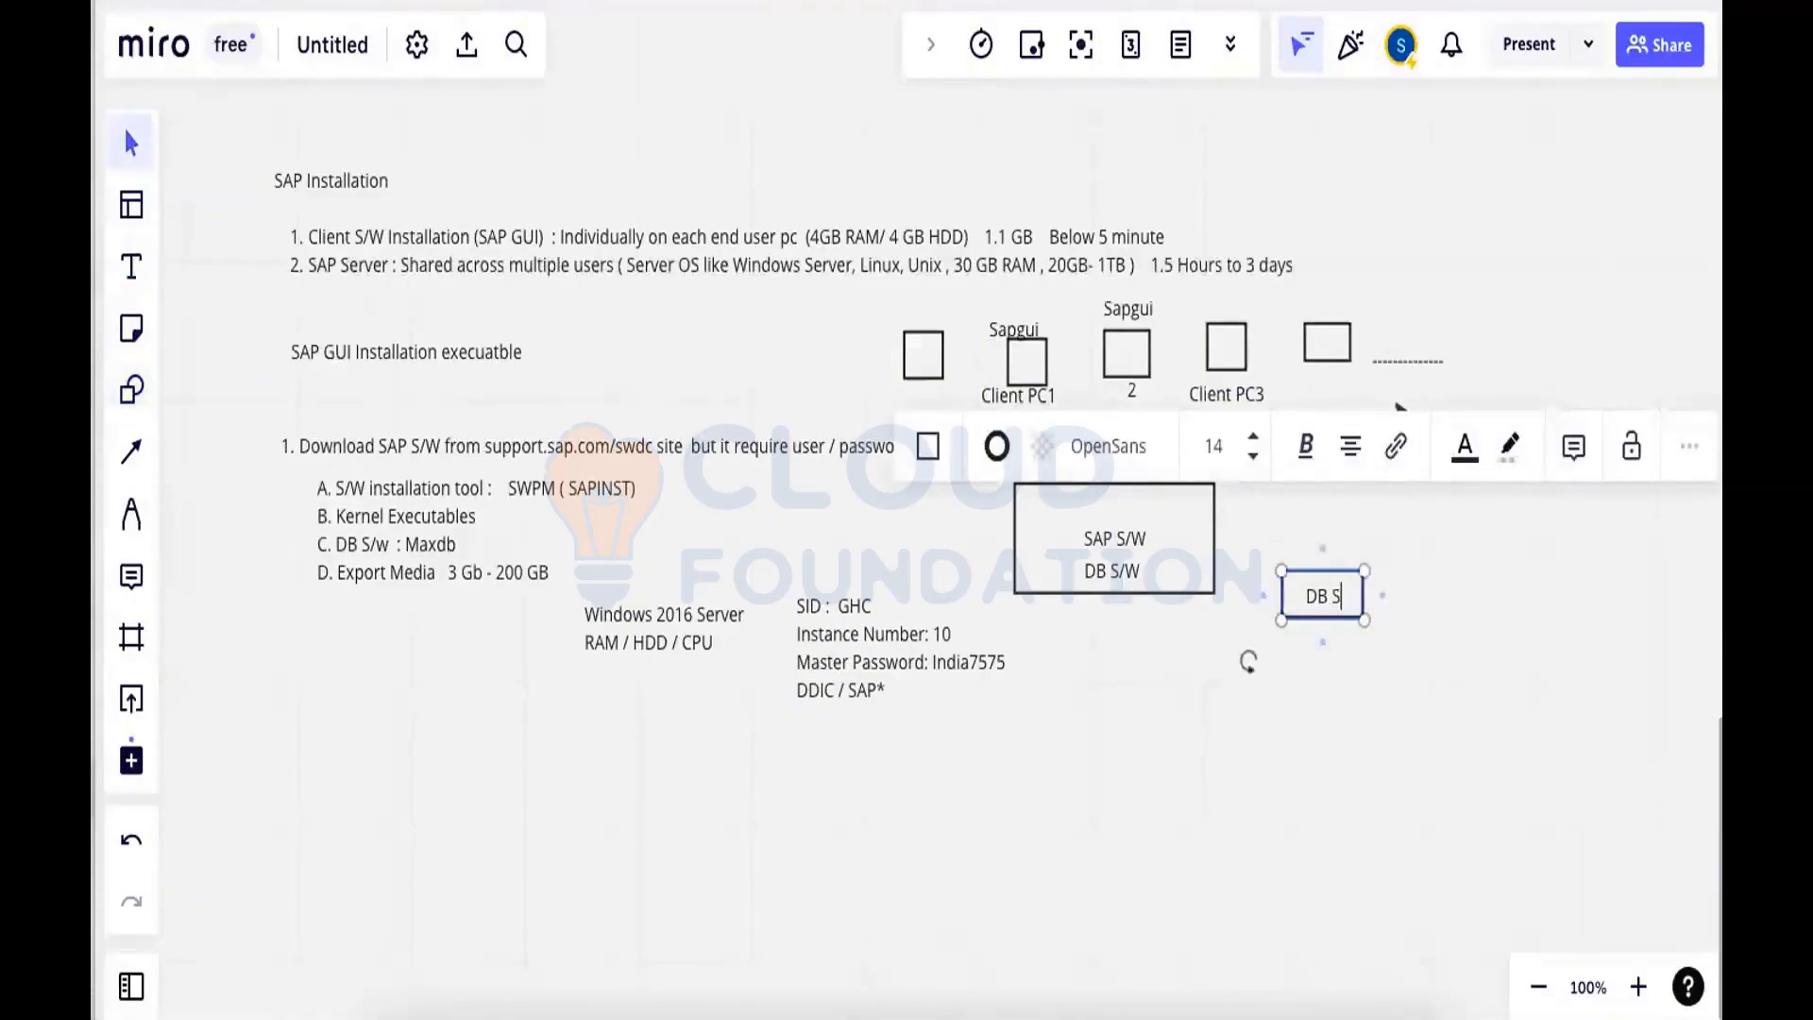
pyautogui.click(1210, 620)
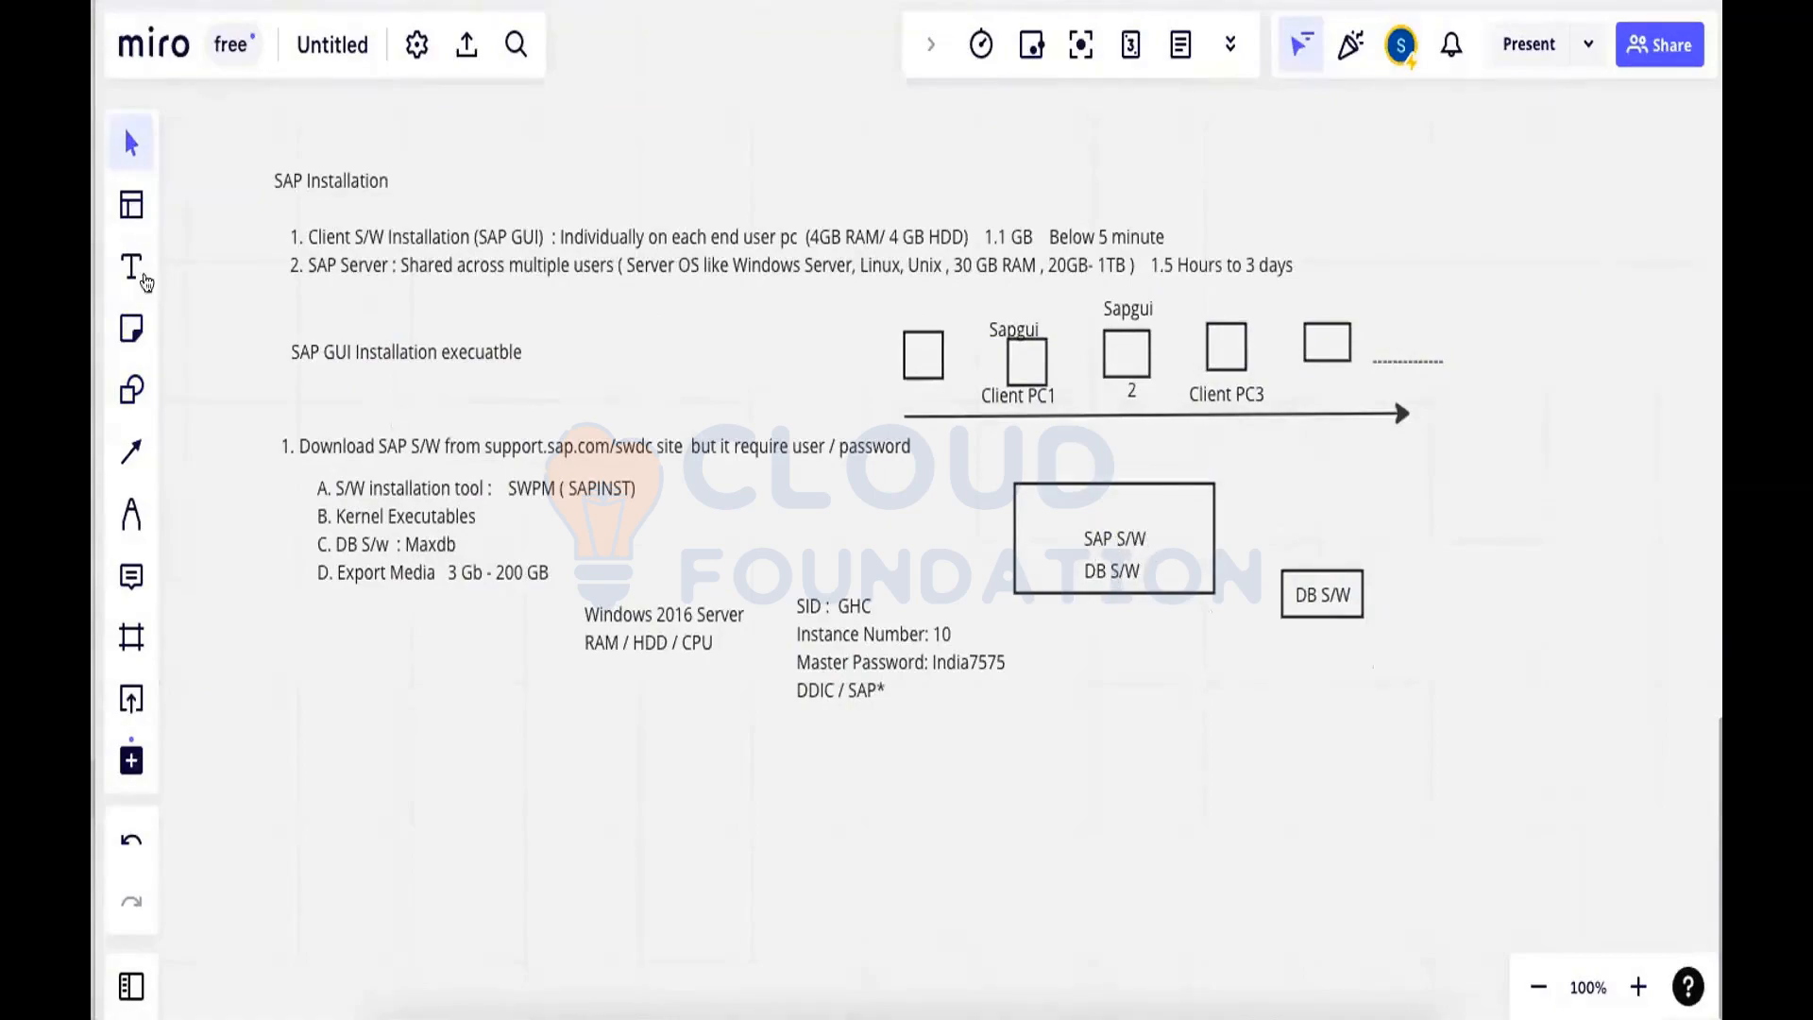
# - Label the boxes 'Centrallized' and 'Distributed' underneath
pyautogui.press('t')
pyautogui.click(1074, 606)
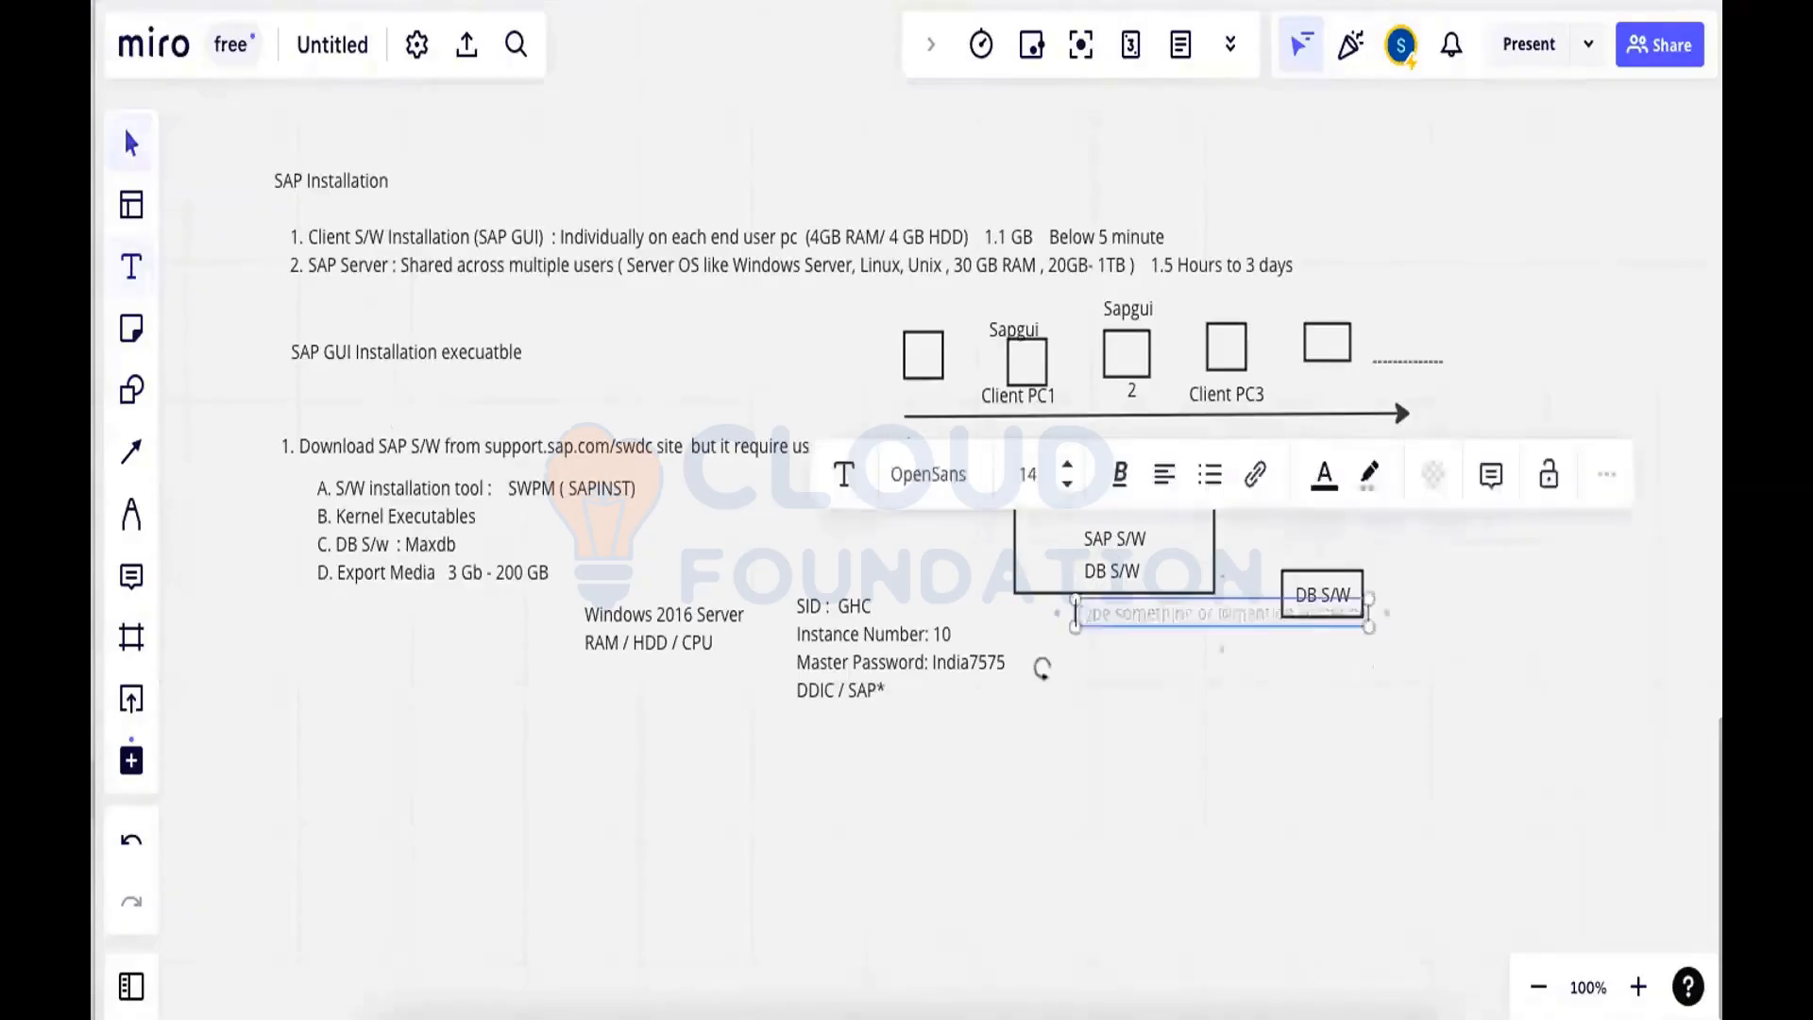
pyautogui.write('Centrallized')
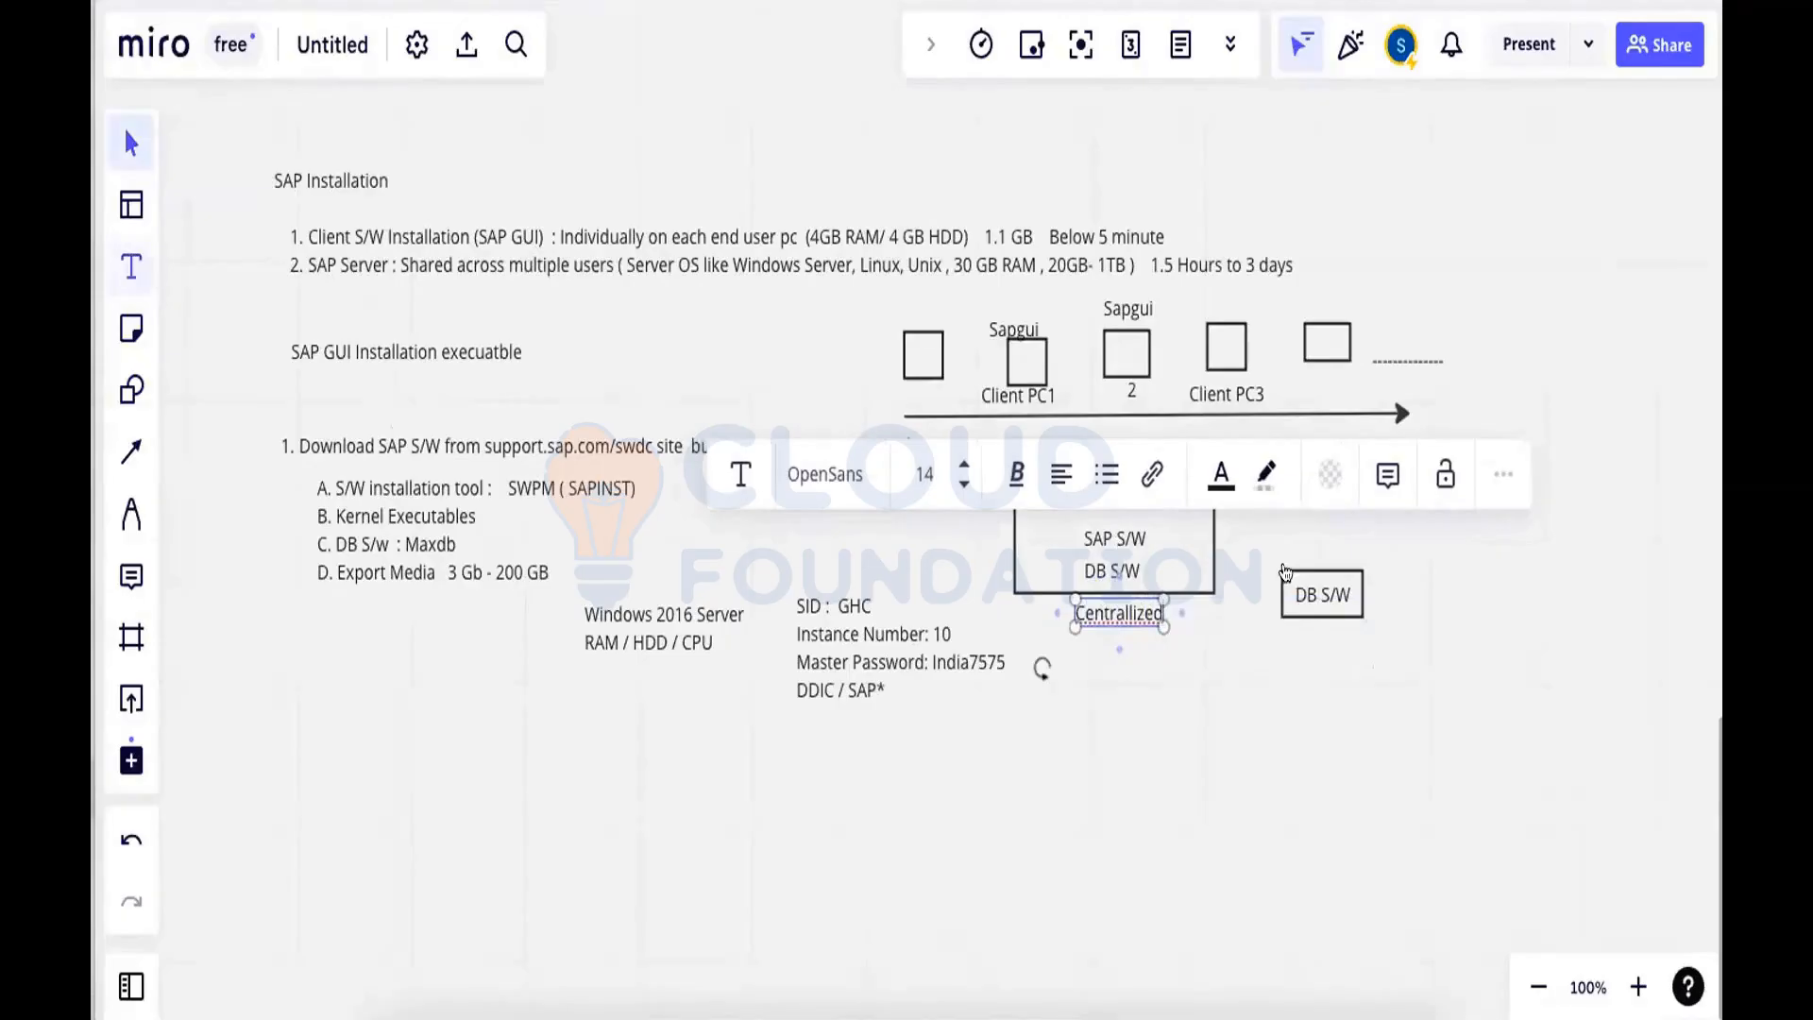
pyautogui.click(1277, 618)
pyautogui.click(1277, 632)
pyautogui.write('Di')
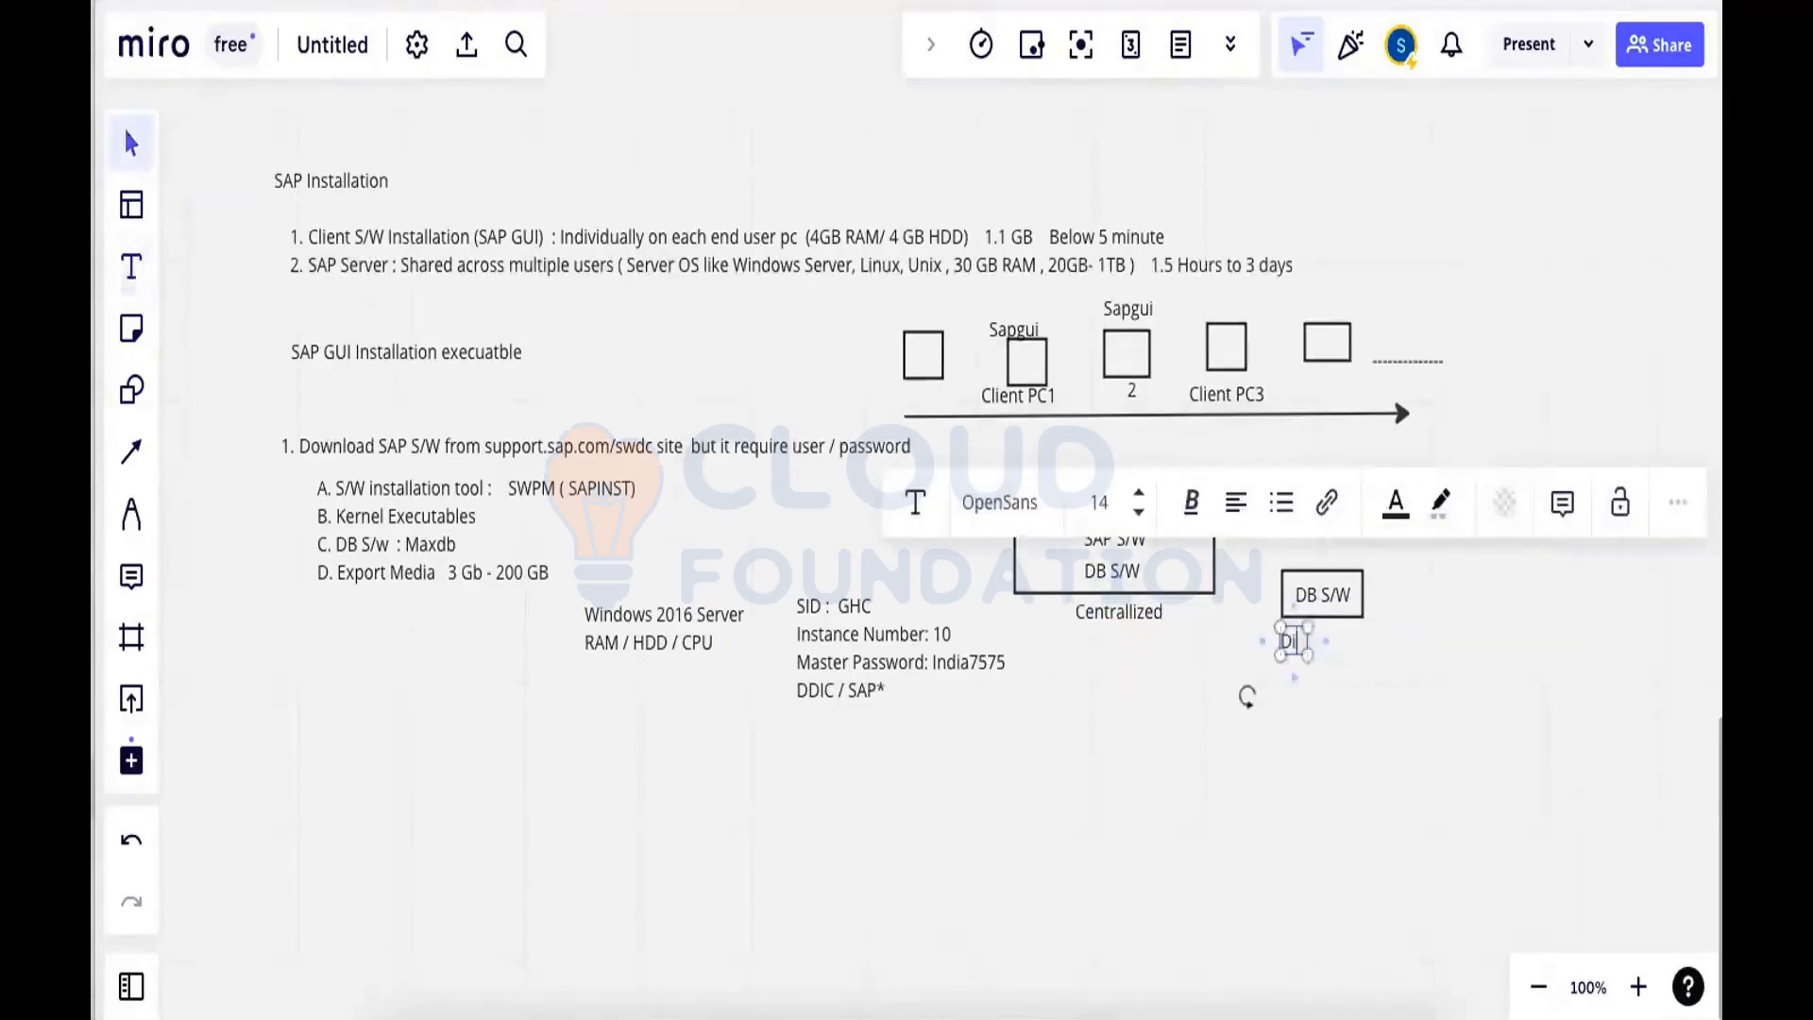
pyautogui.write('stributed')
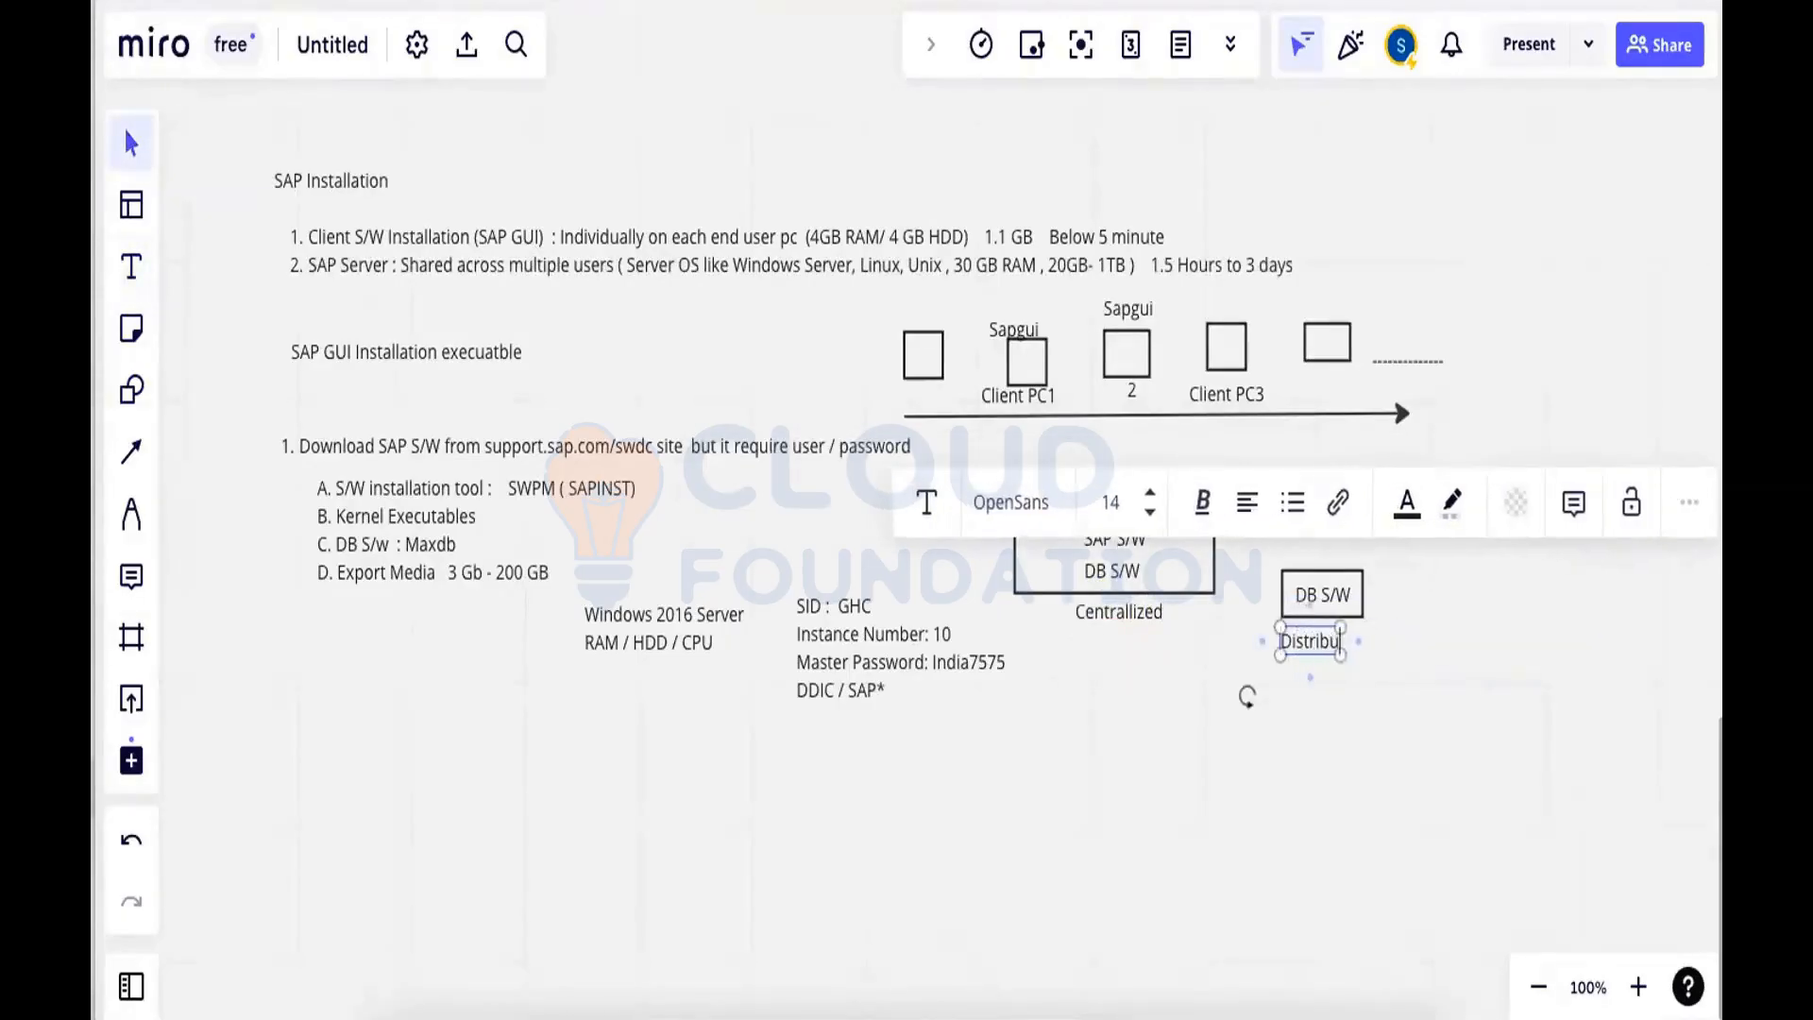
pyautogui.click(1417, 812)
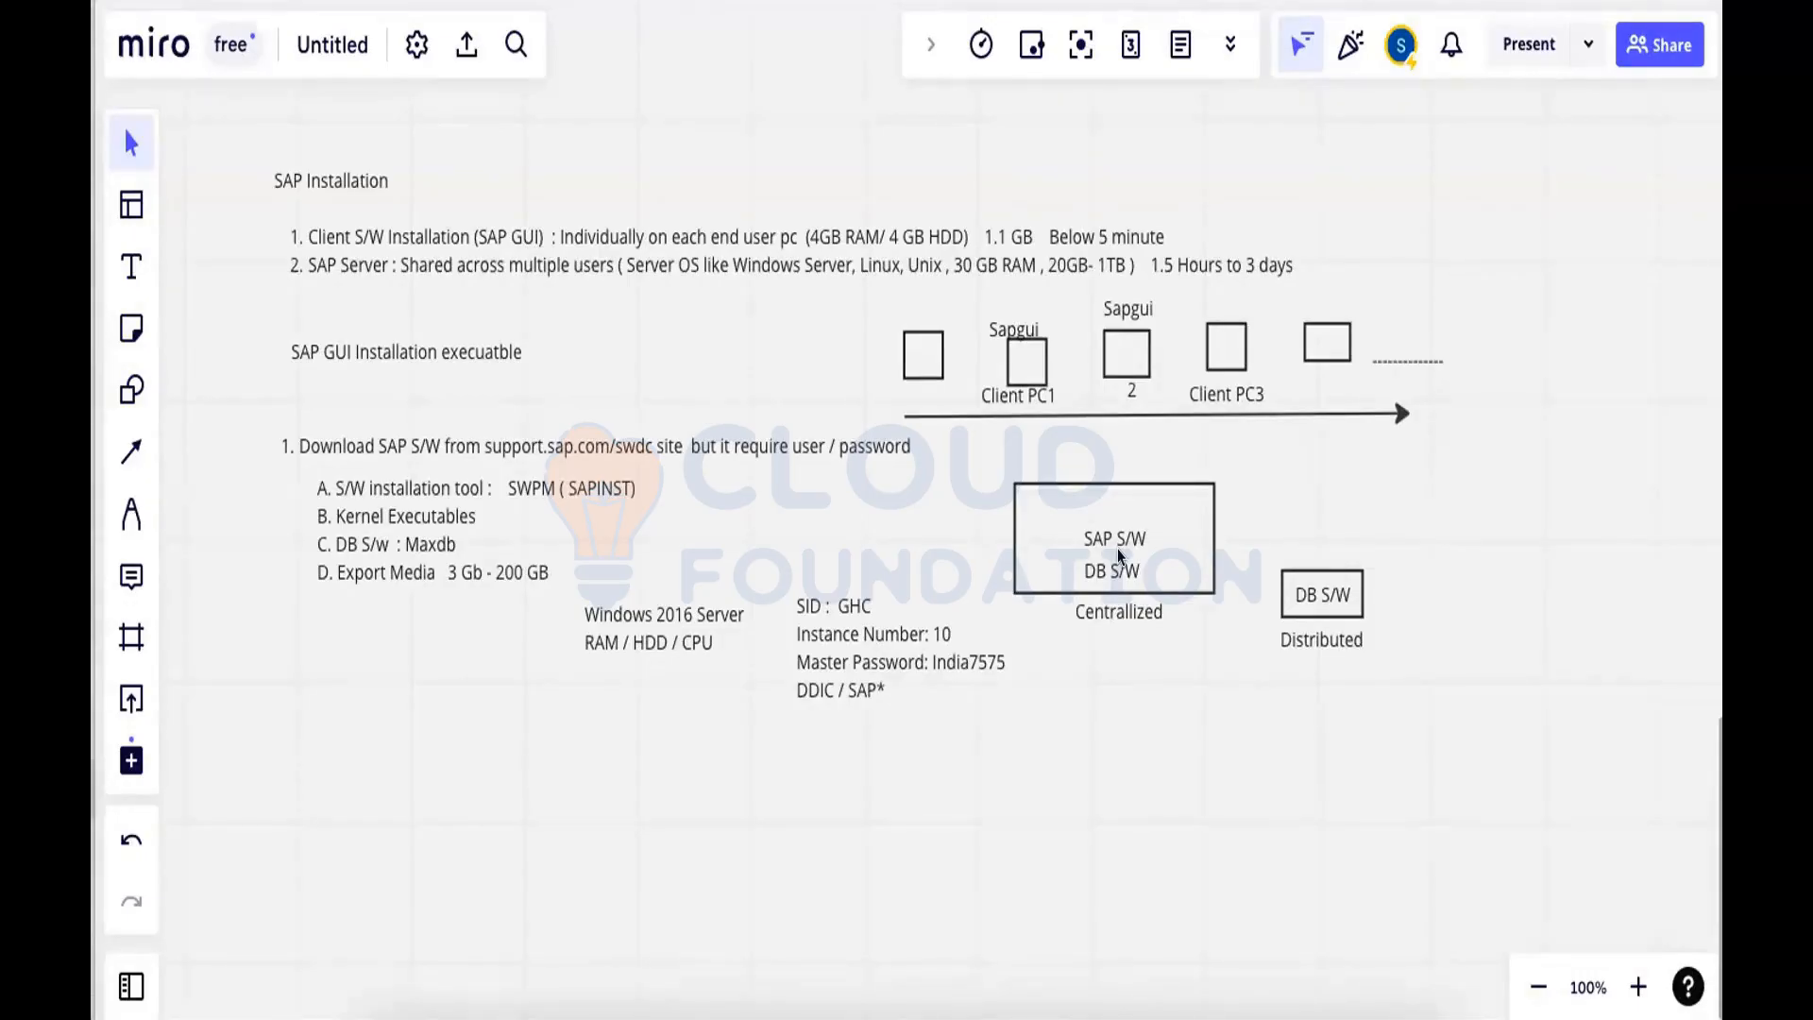
# - Return to the Training server's Remote Desktop session showing SAPinst's Parameter Settings
pyautogui.press('super+Tab')
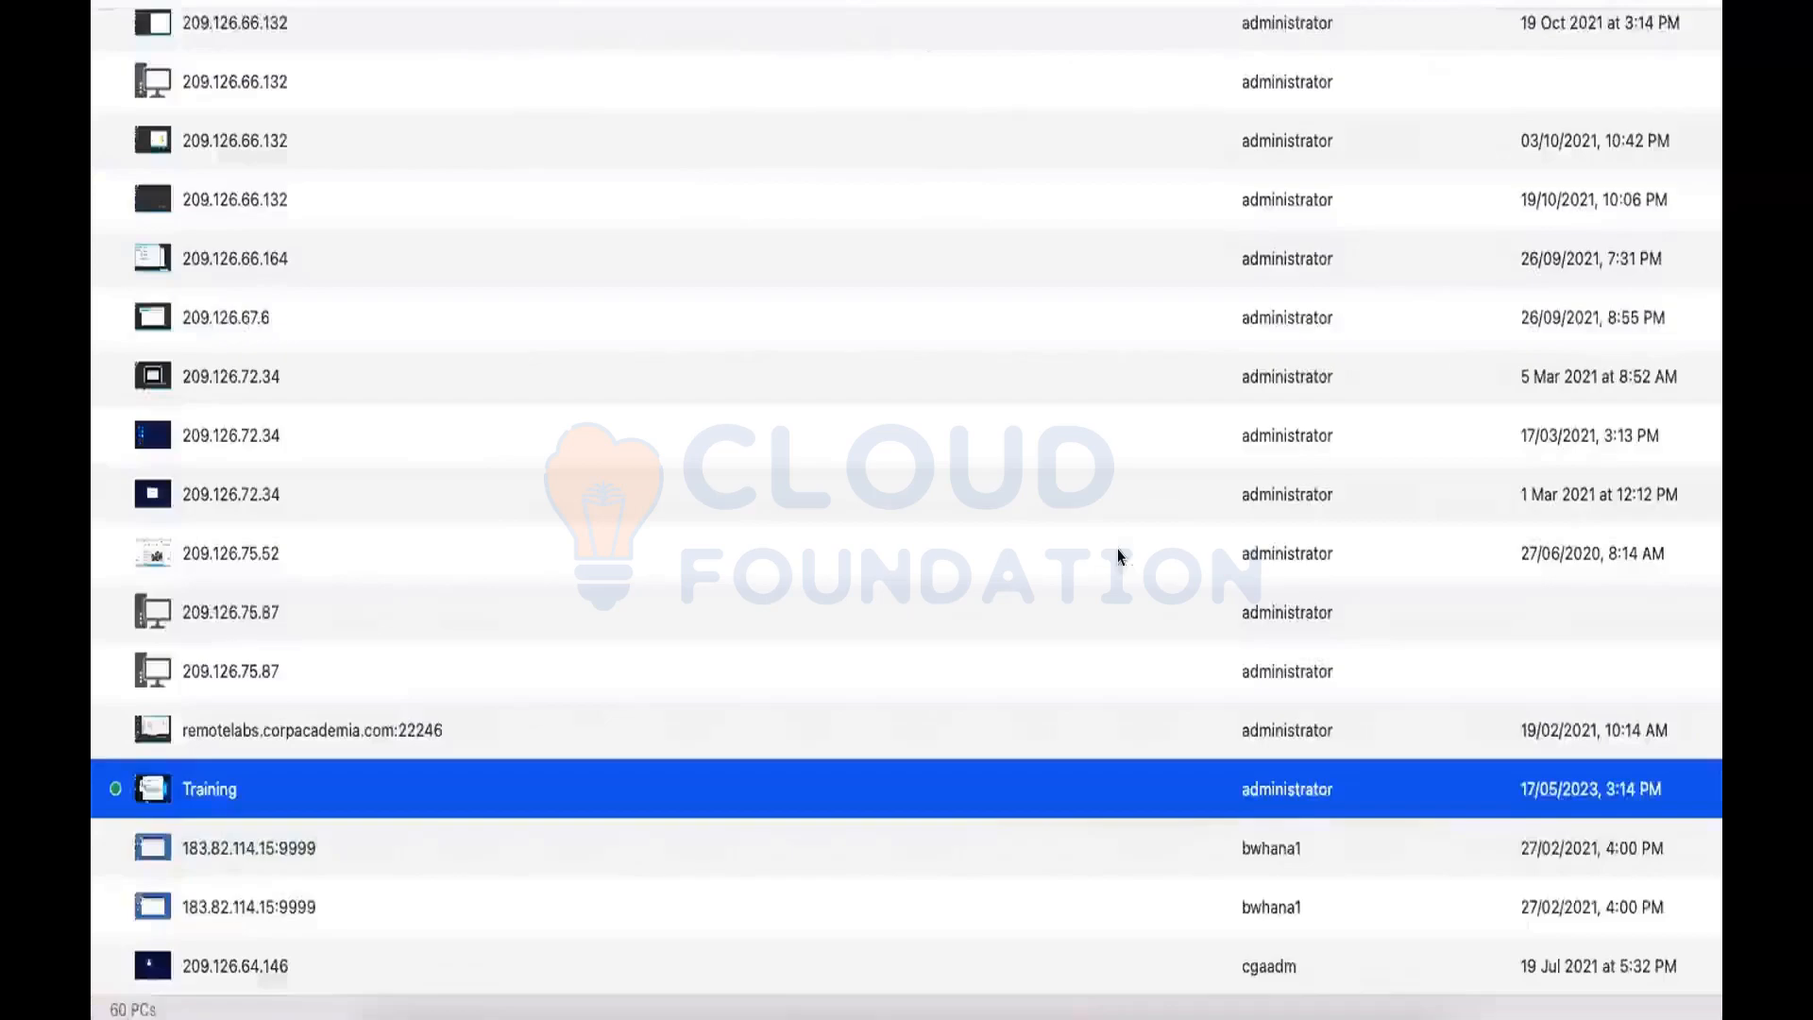
pyautogui.click(1045, 983)
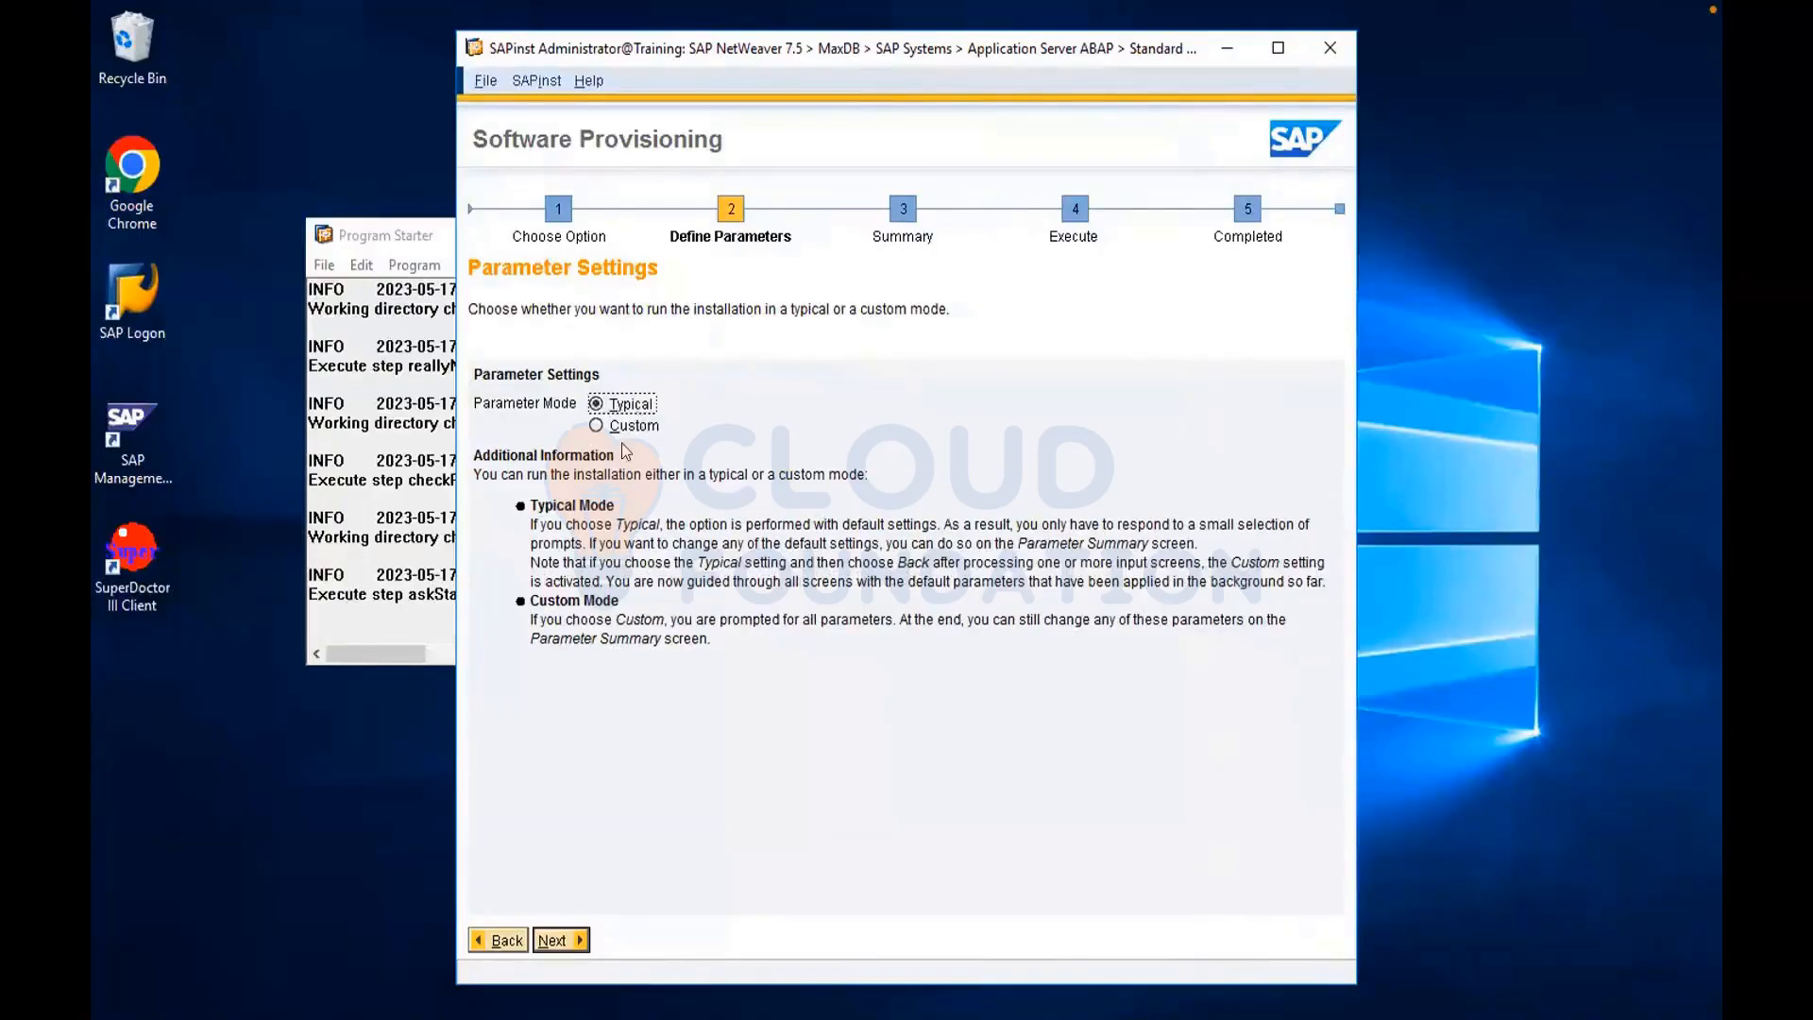
# - Keep Parameter Mode on Typical and continue to the General SAP System Parameters page
pyautogui.click(556, 942)
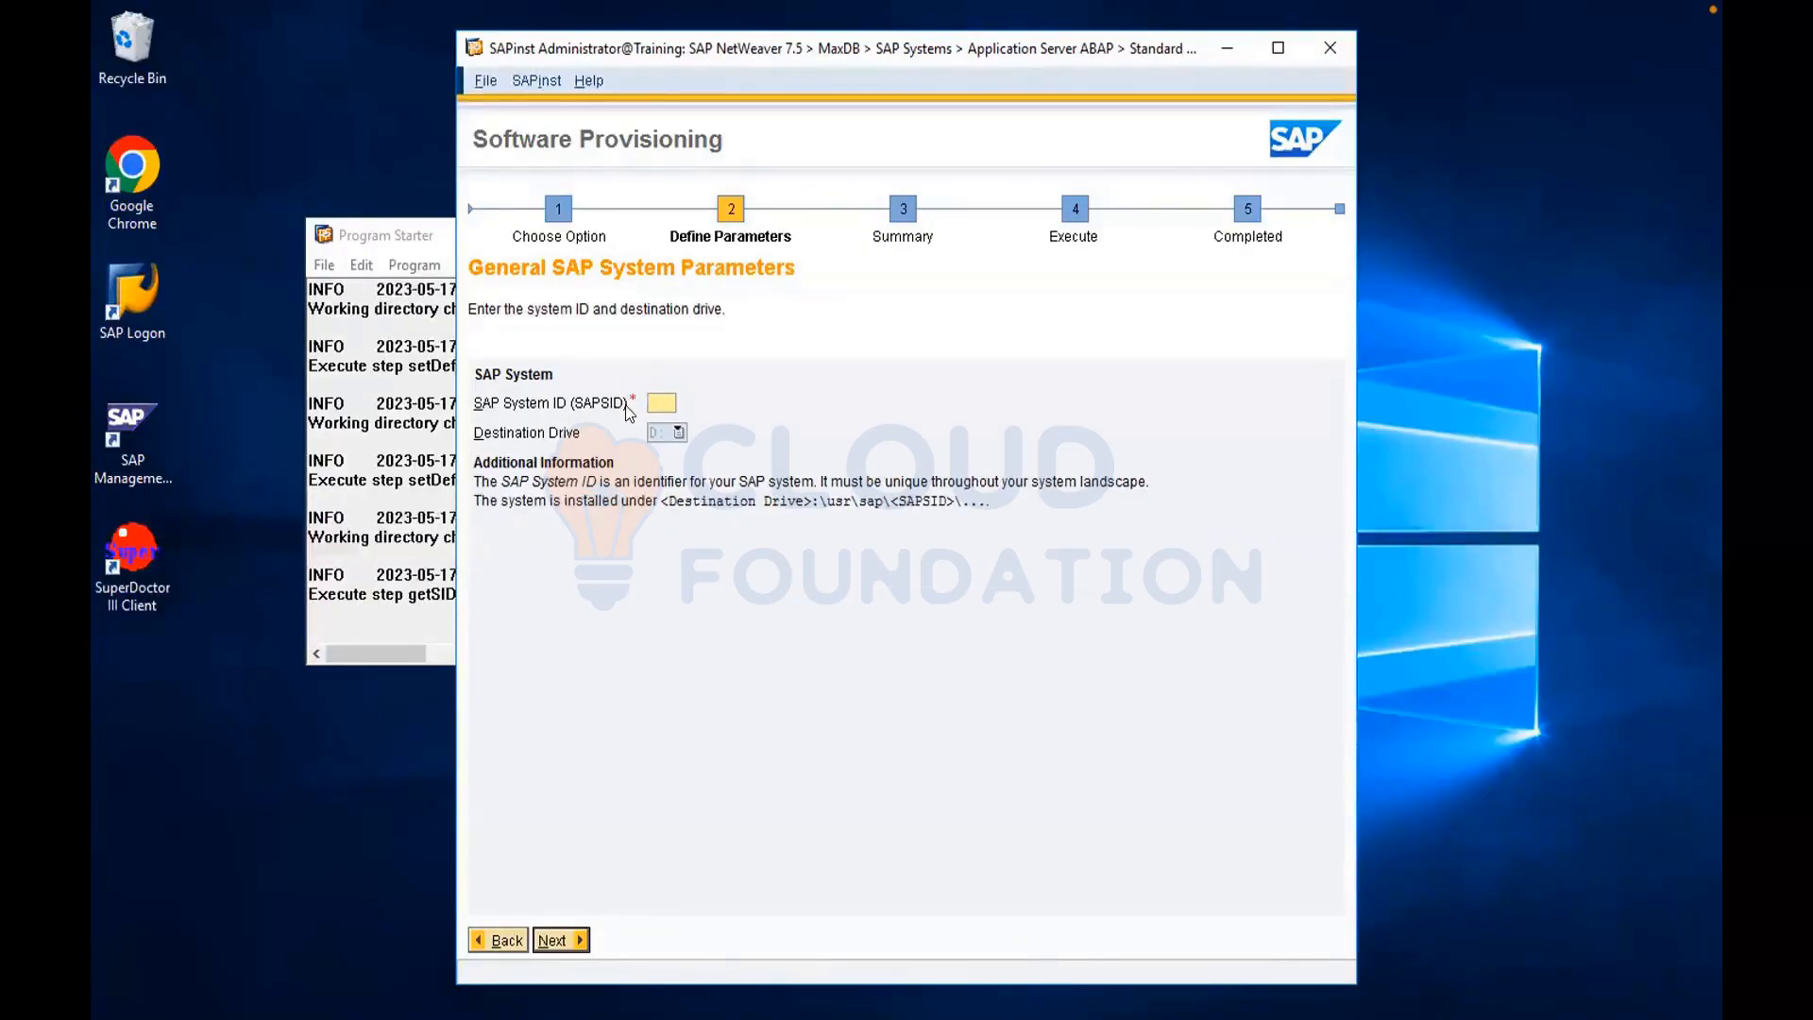
# - Enter GHC as the SAP System ID and continue to the next page
pyautogui.write('GH')
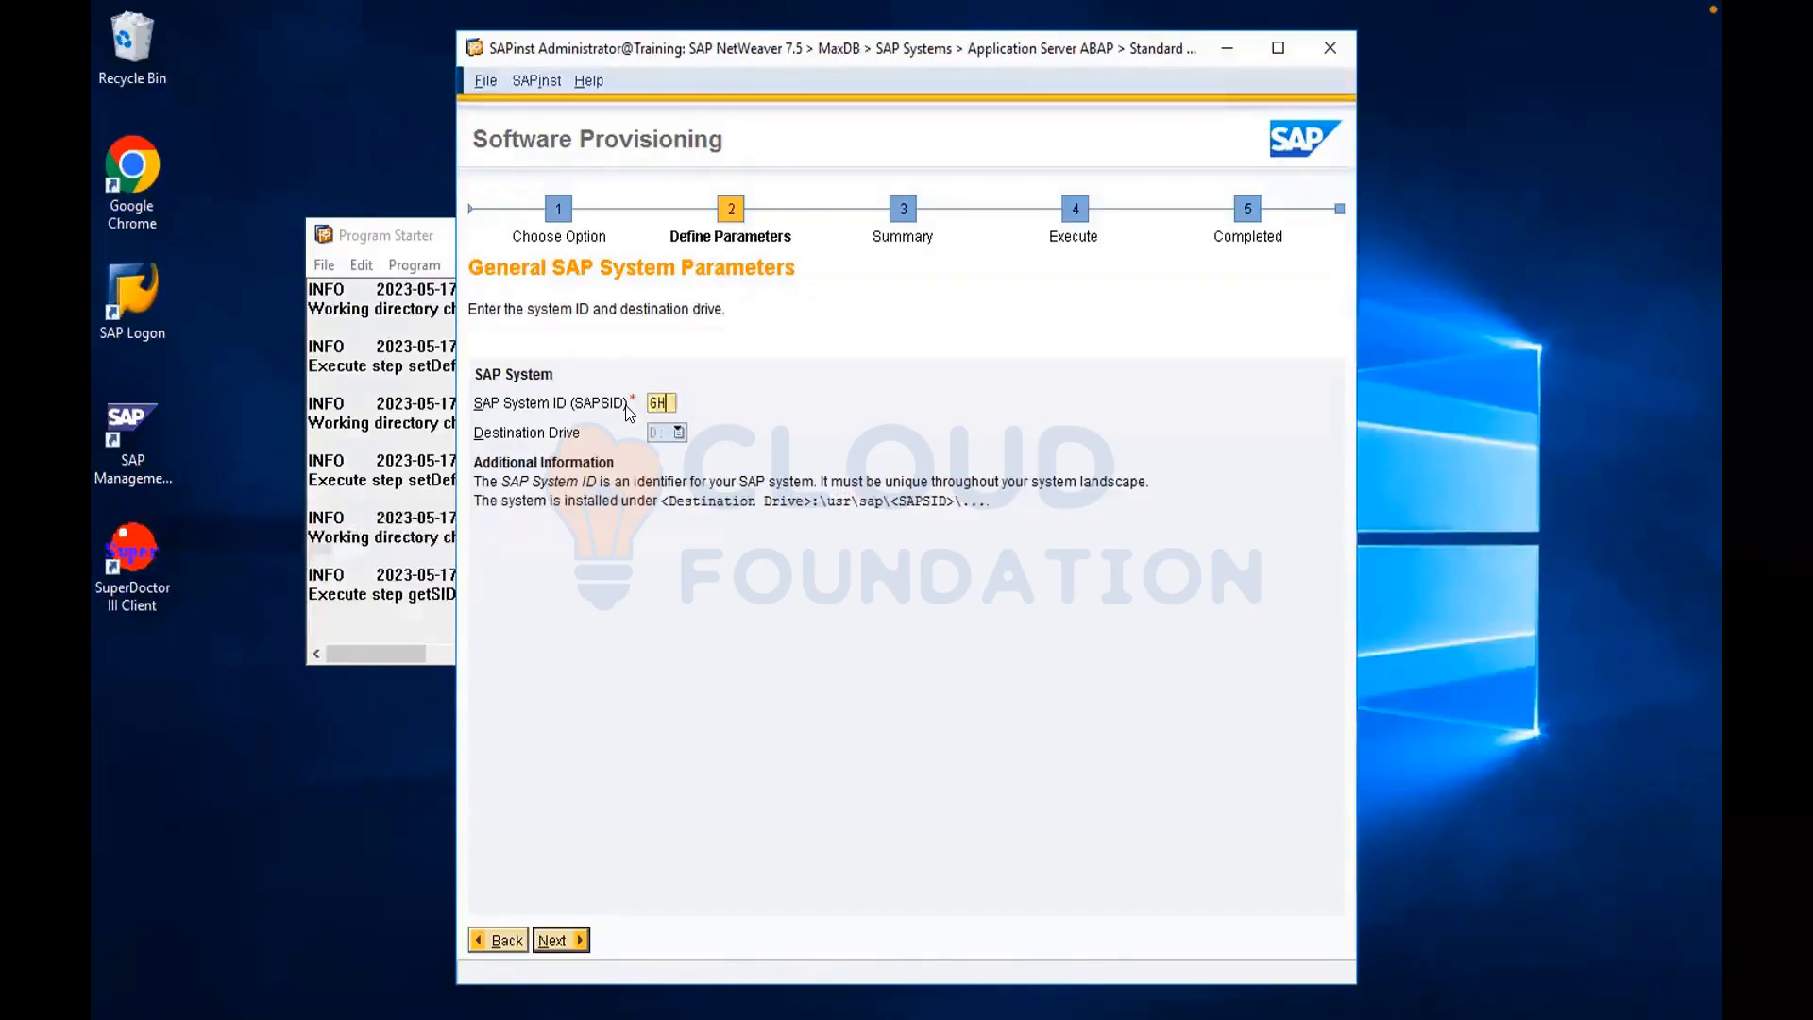
pyautogui.write('C')
pyautogui.click(555, 940)
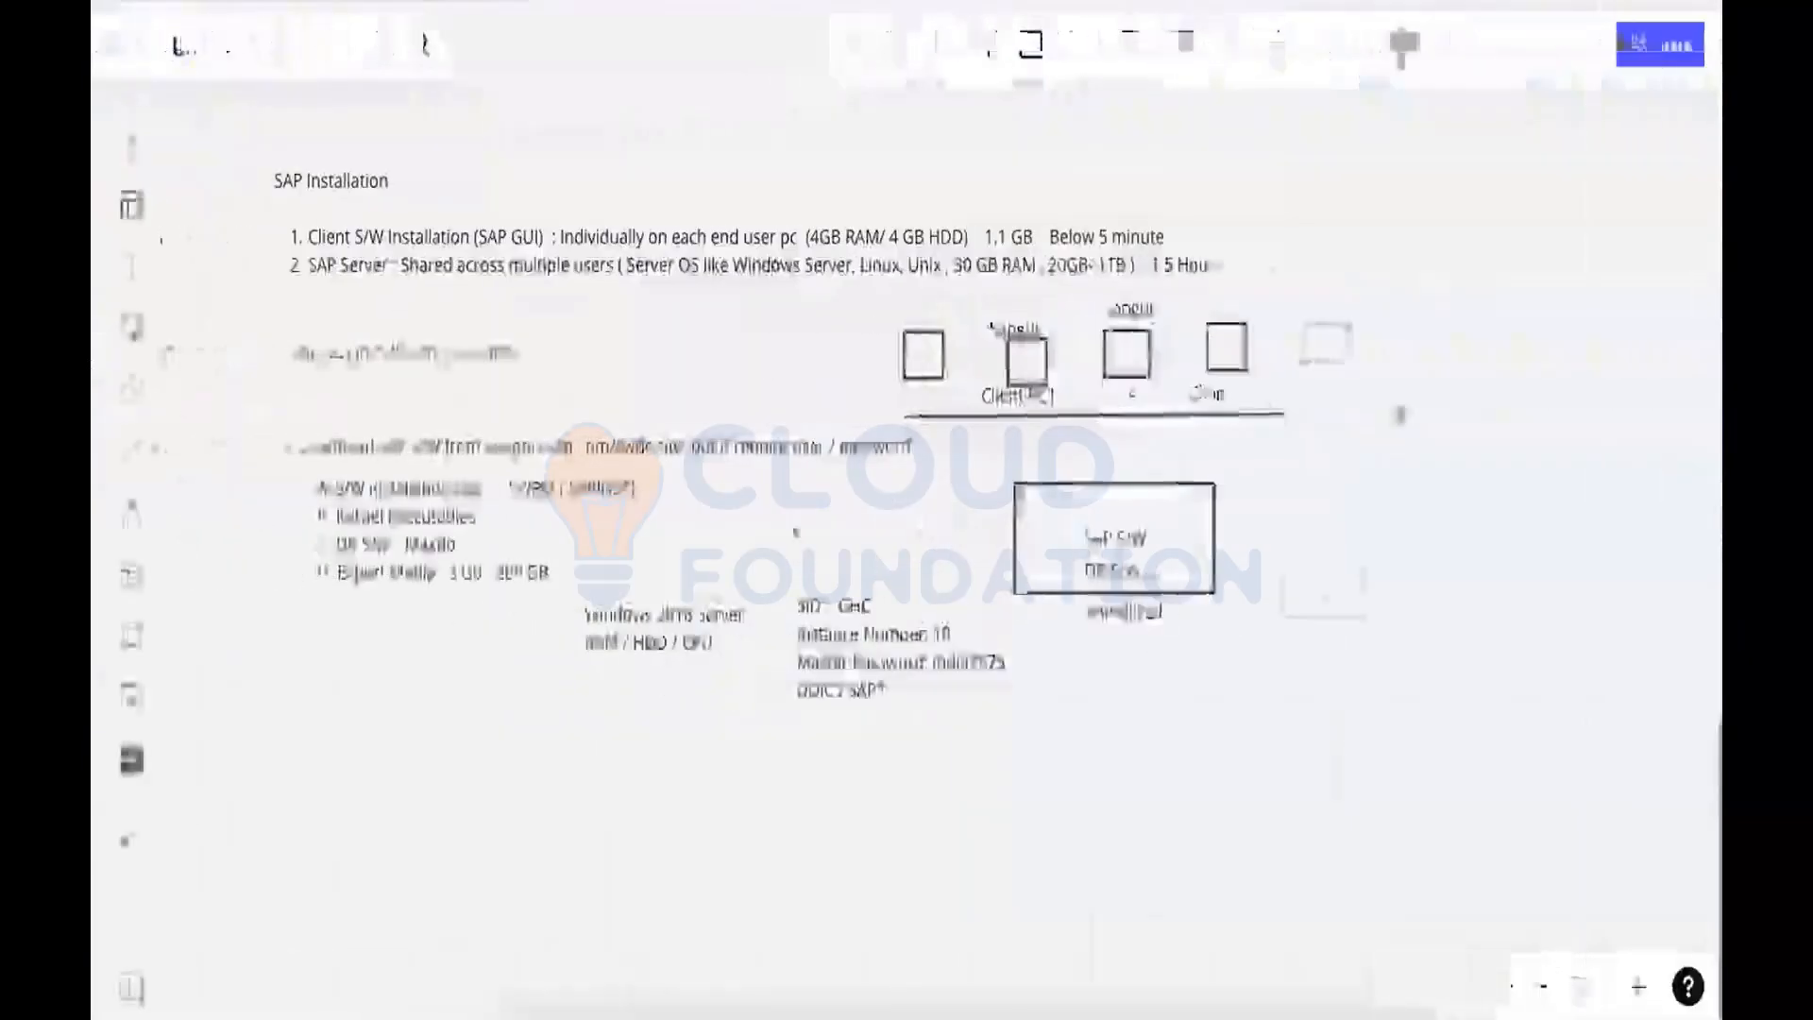
# - Draw three small rectangles in a row below the SID notes
pyautogui.click(131, 267)
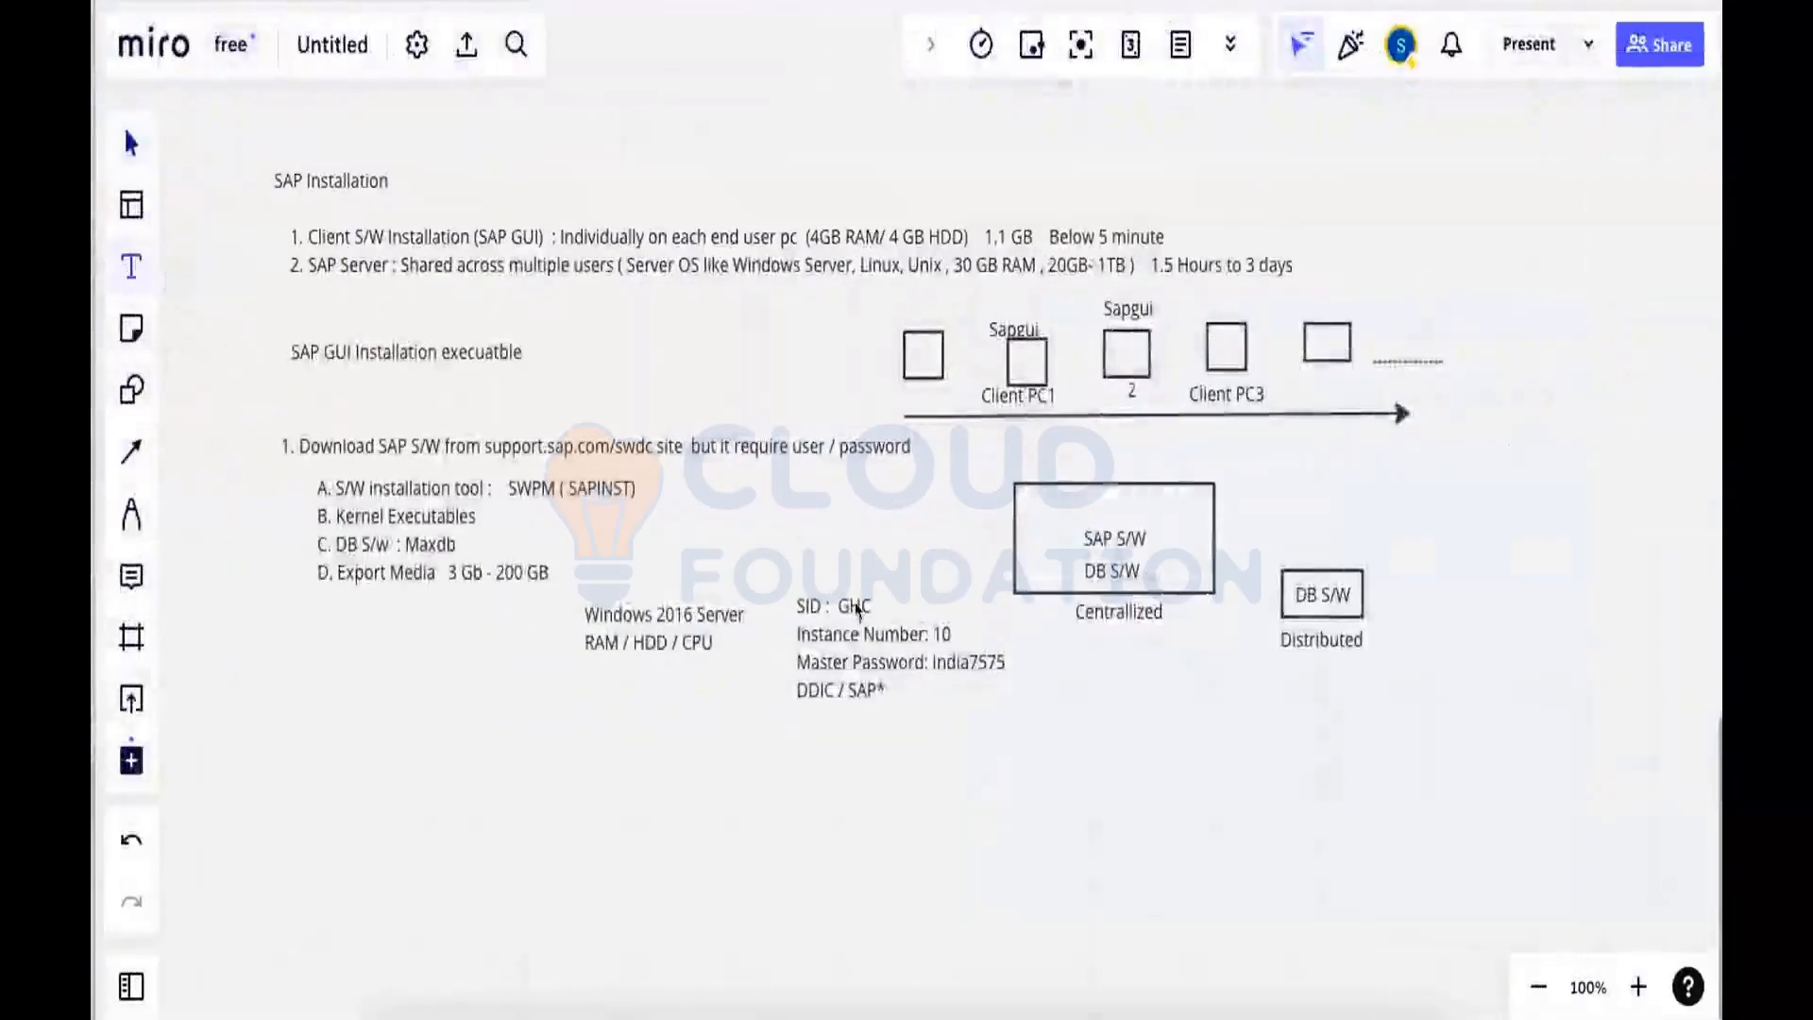
pyautogui.click(131, 390)
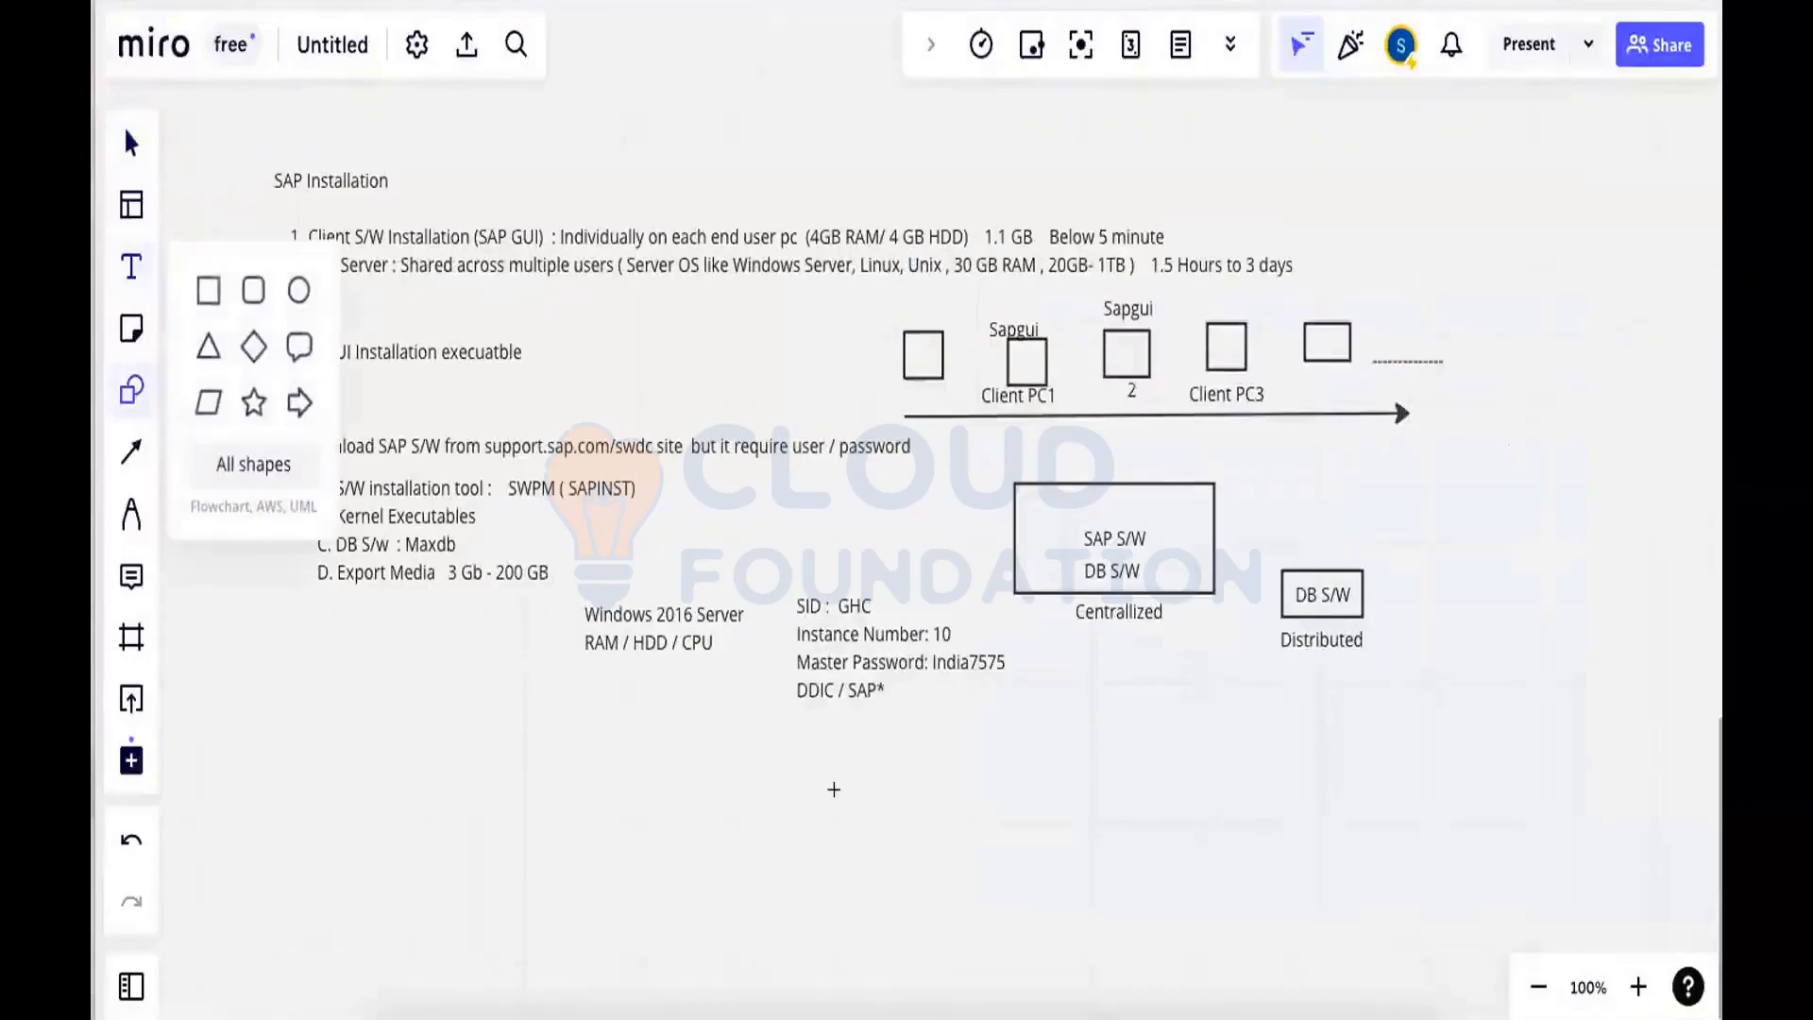
pyautogui.moveTo(777, 782); pyautogui.dragTo(845, 835)
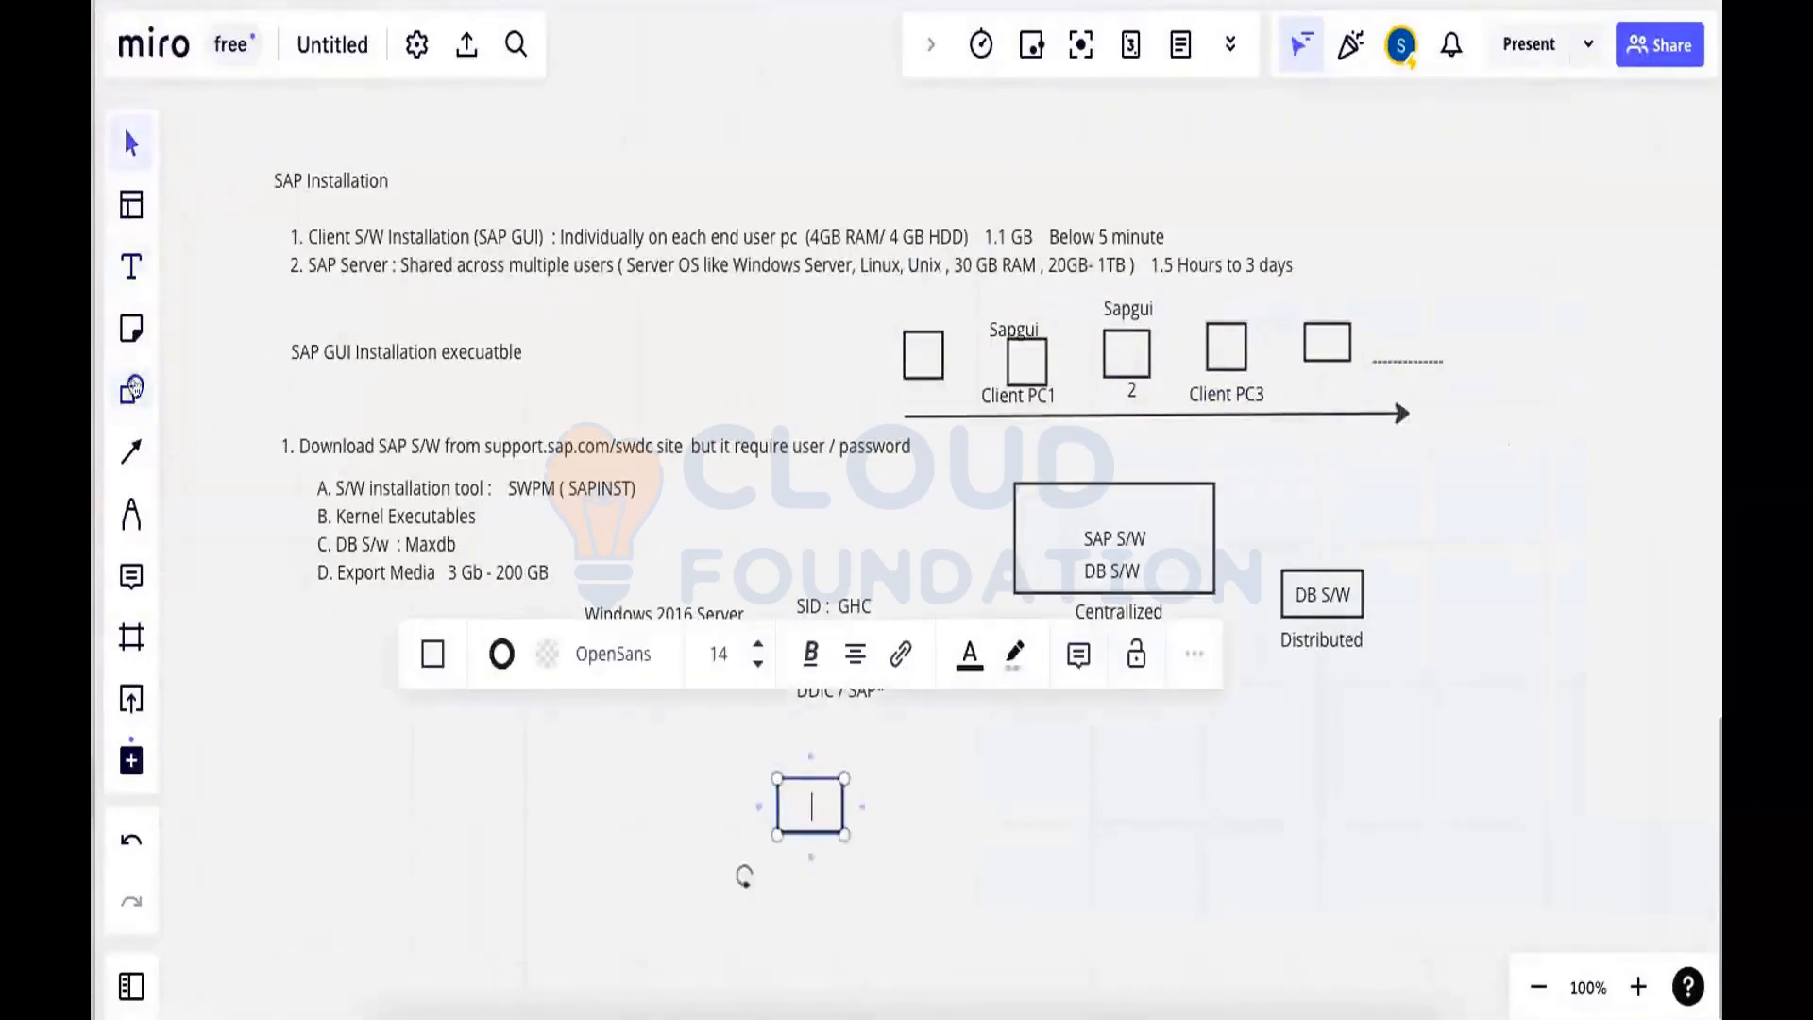
pyautogui.press('s')
pyautogui.moveTo(904, 779); pyautogui.dragTo(960, 822)
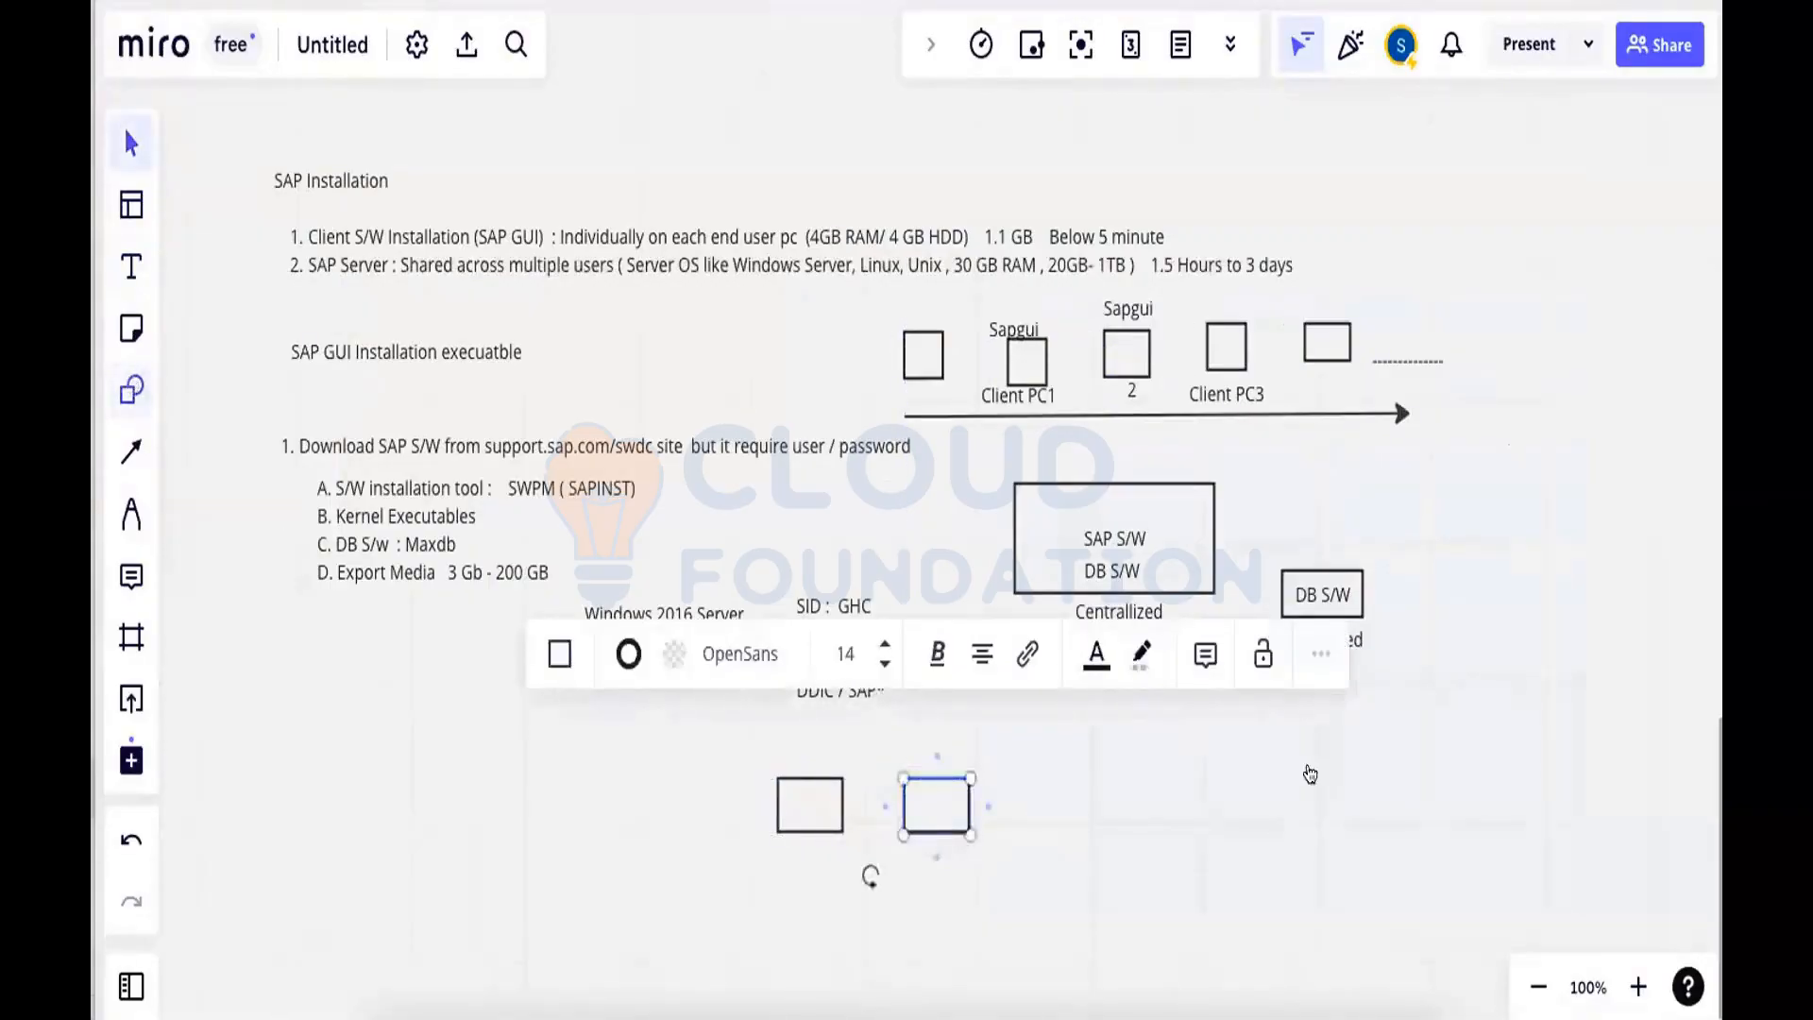
pyautogui.press('s')
pyautogui.moveTo(1020, 770); pyautogui.dragTo(1088, 835)
# - Label the rectangles GHD, GHC and GHP, and start a new text box below GHD
pyautogui.click(140, 289)
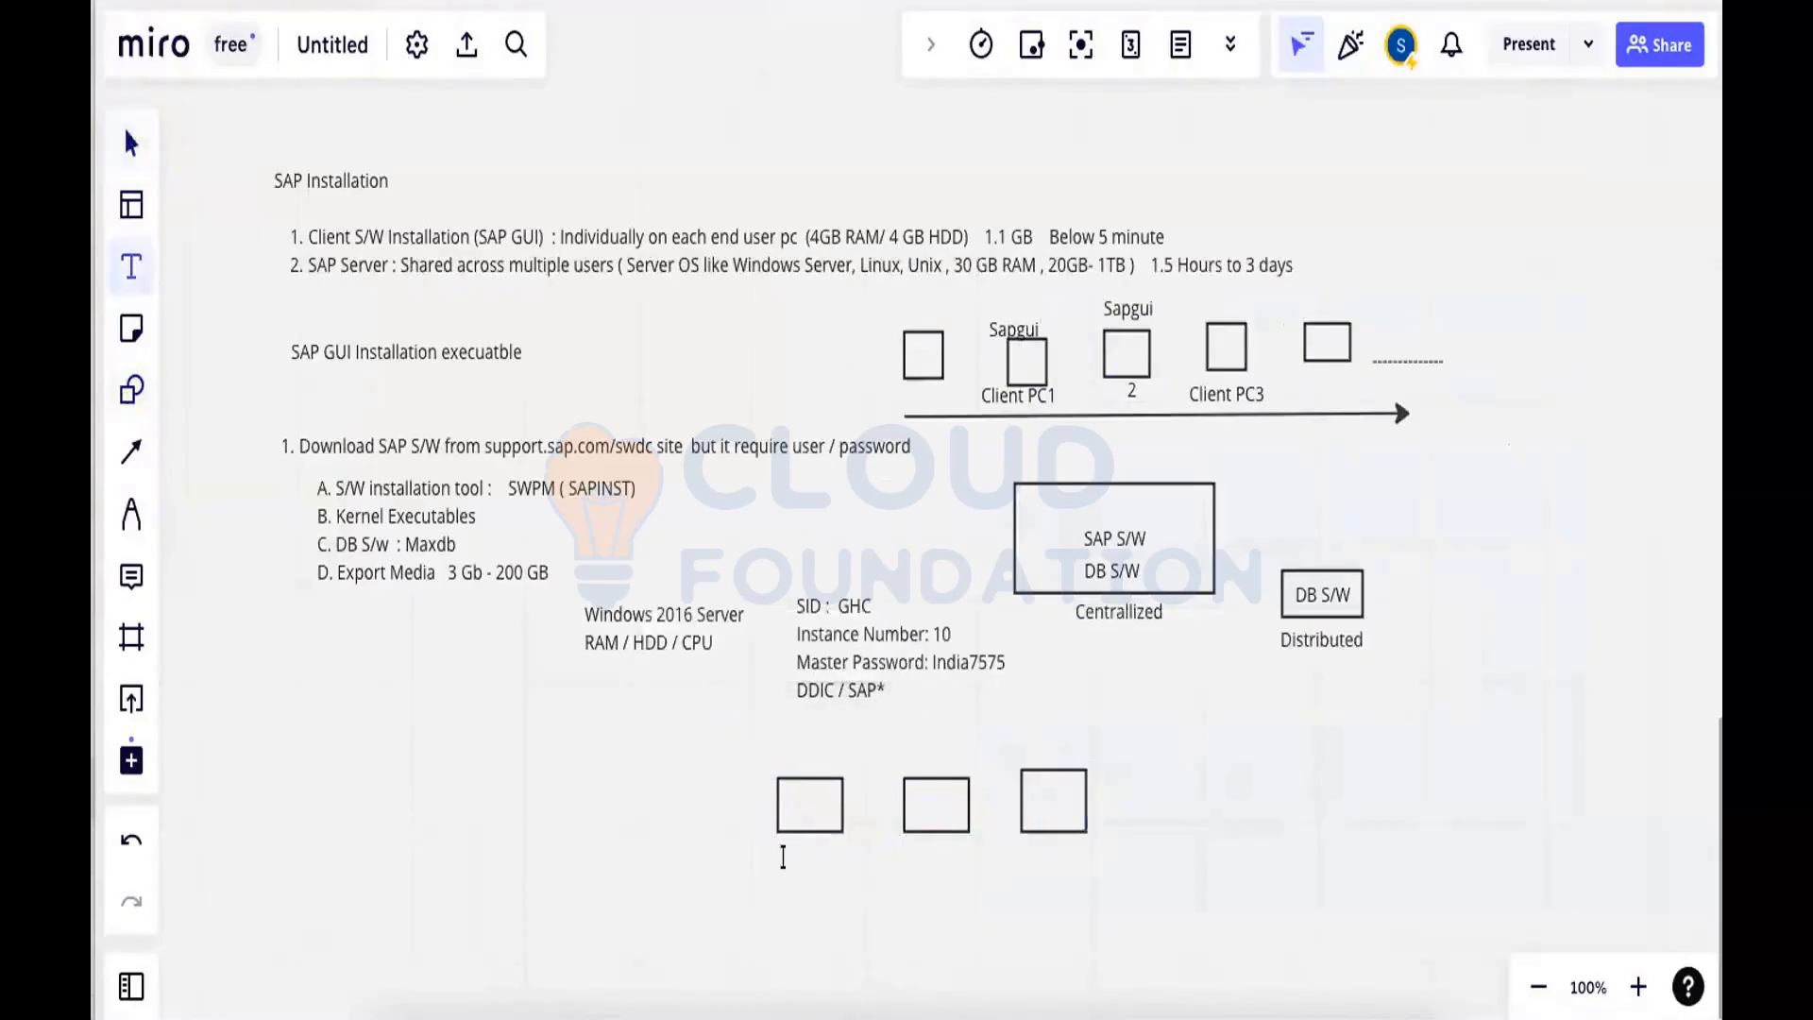
pyautogui.click(786, 859)
pyautogui.write('GHD')
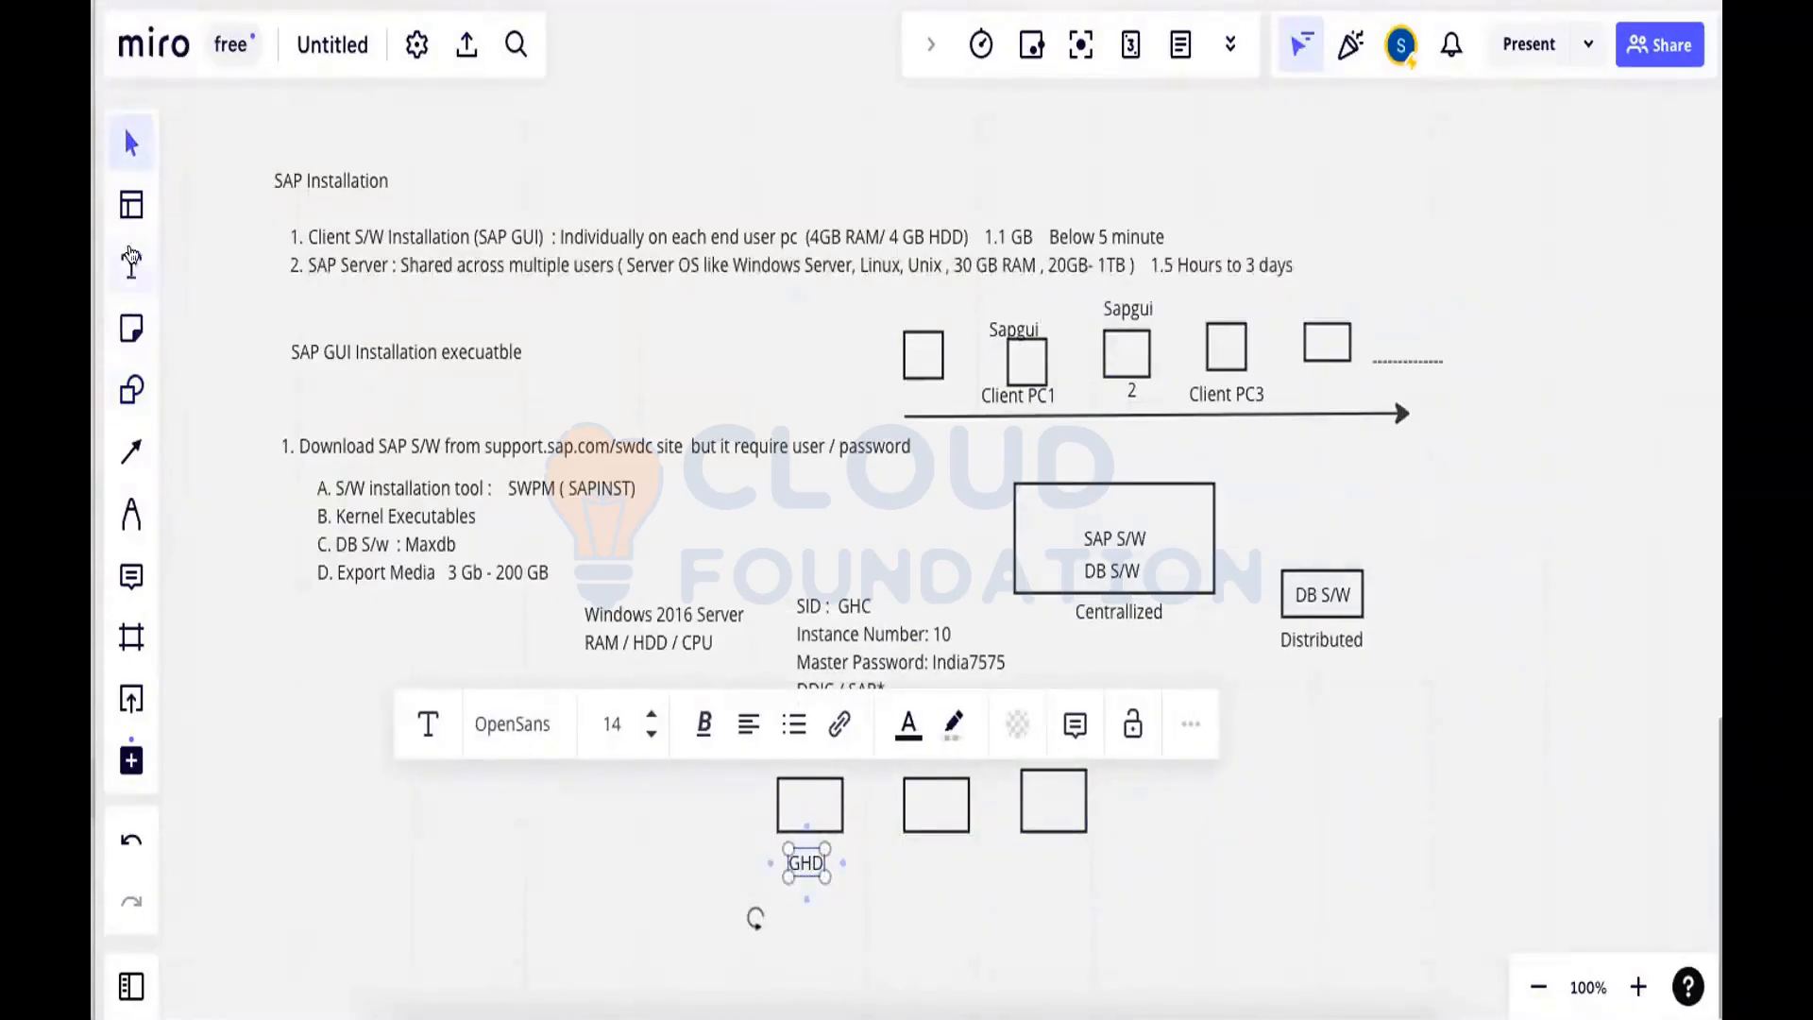
pyautogui.click(910, 850)
pyautogui.click(916, 862)
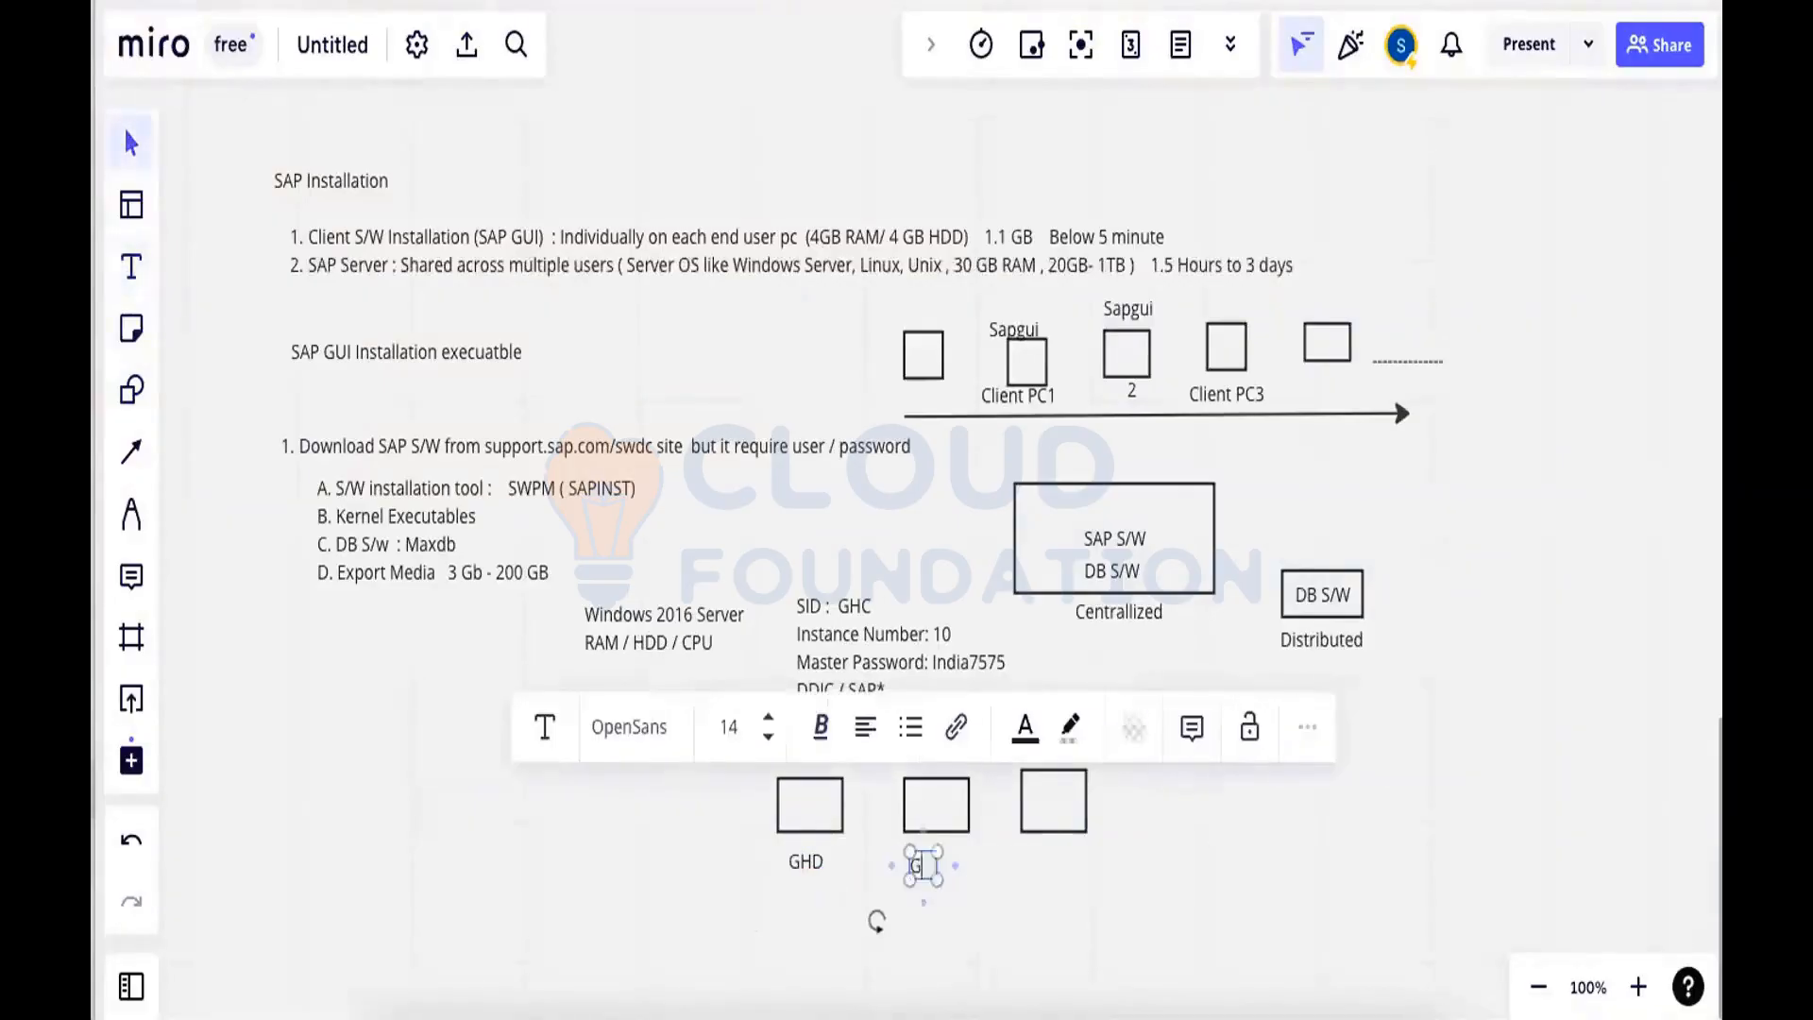
pyautogui.write('GHC')
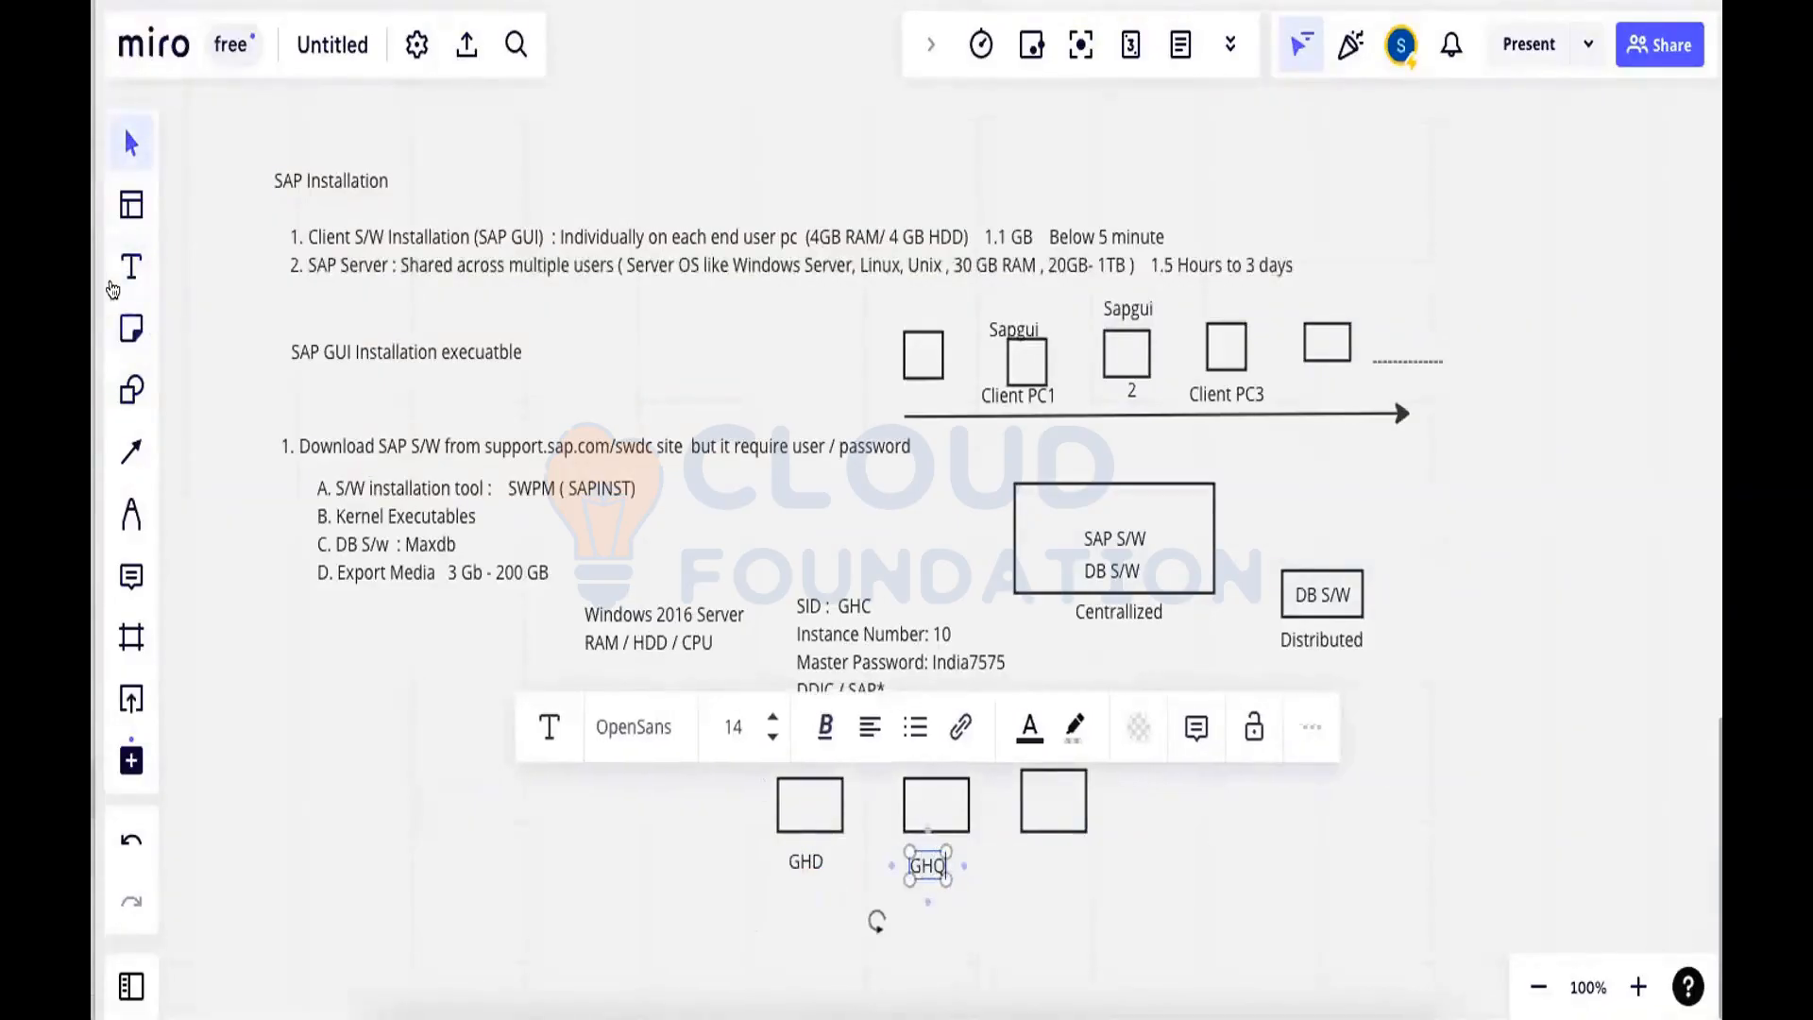
pyautogui.click(1021, 858)
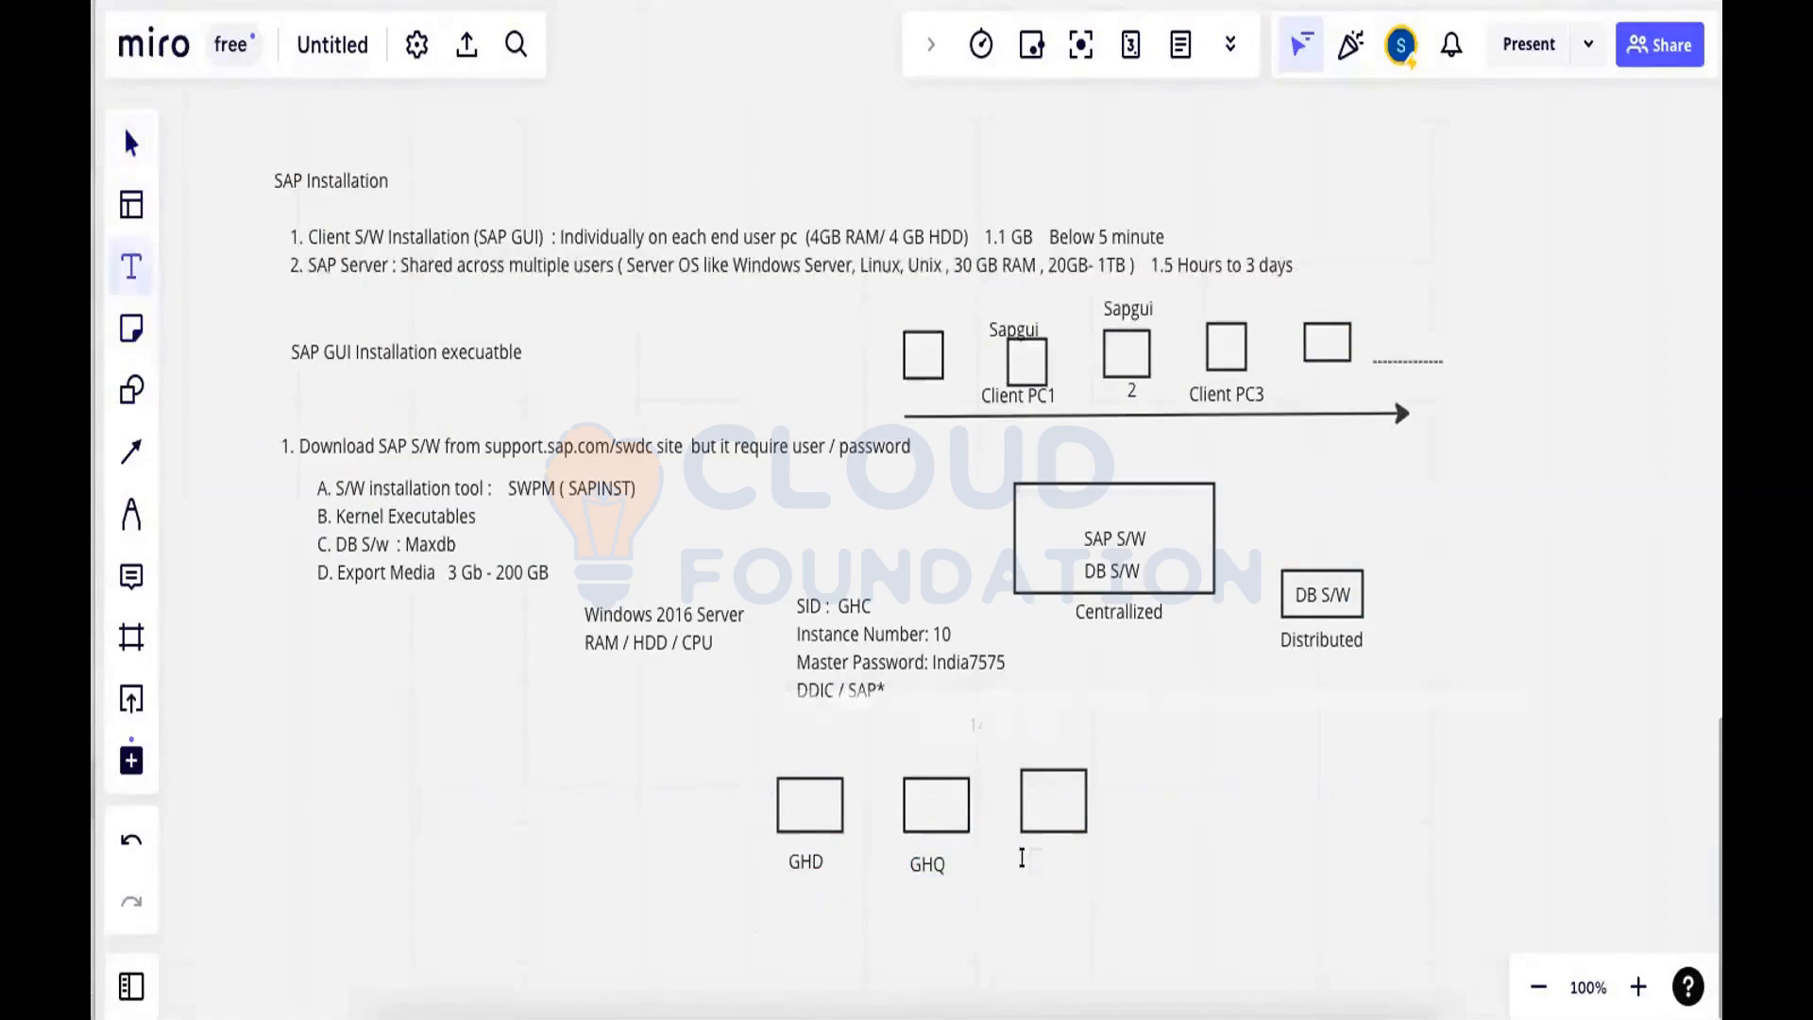
pyautogui.write('GHP')
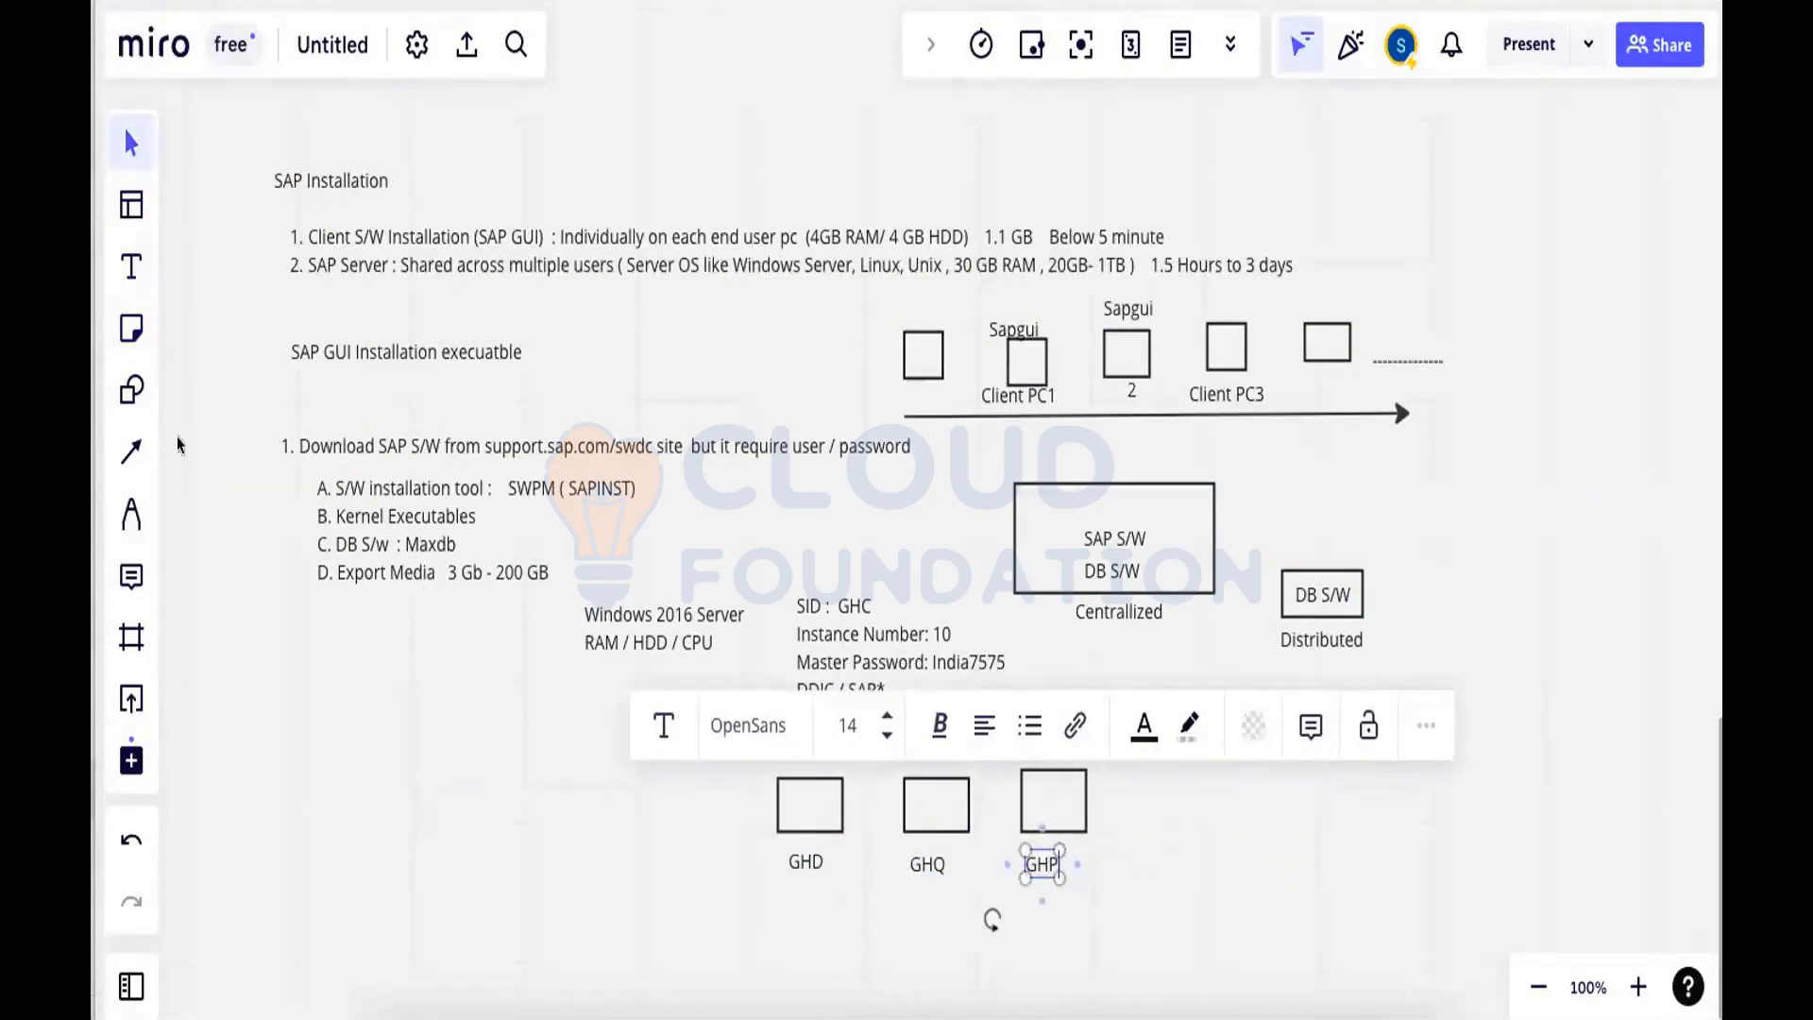
pyautogui.click(120, 269)
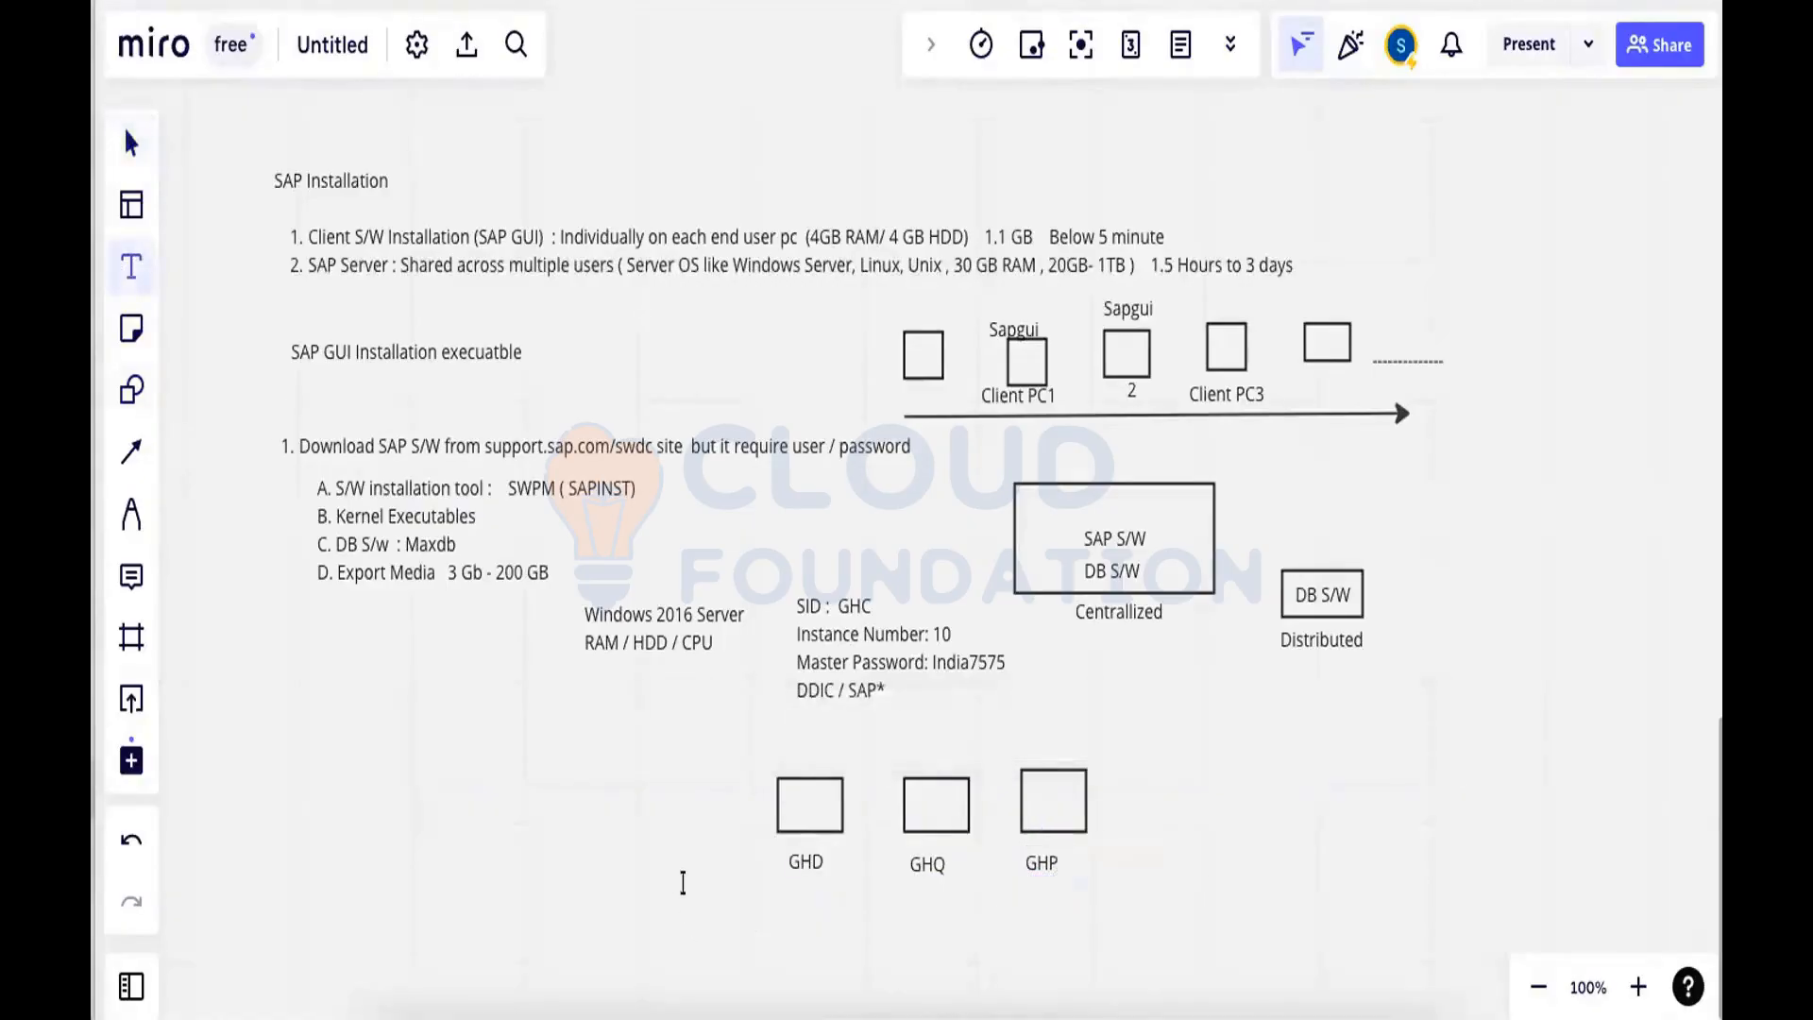
pyautogui.click(689, 892)
# - Type ERP and CRM on two lines and widen the text box to the right
pyautogui.write('ERP')
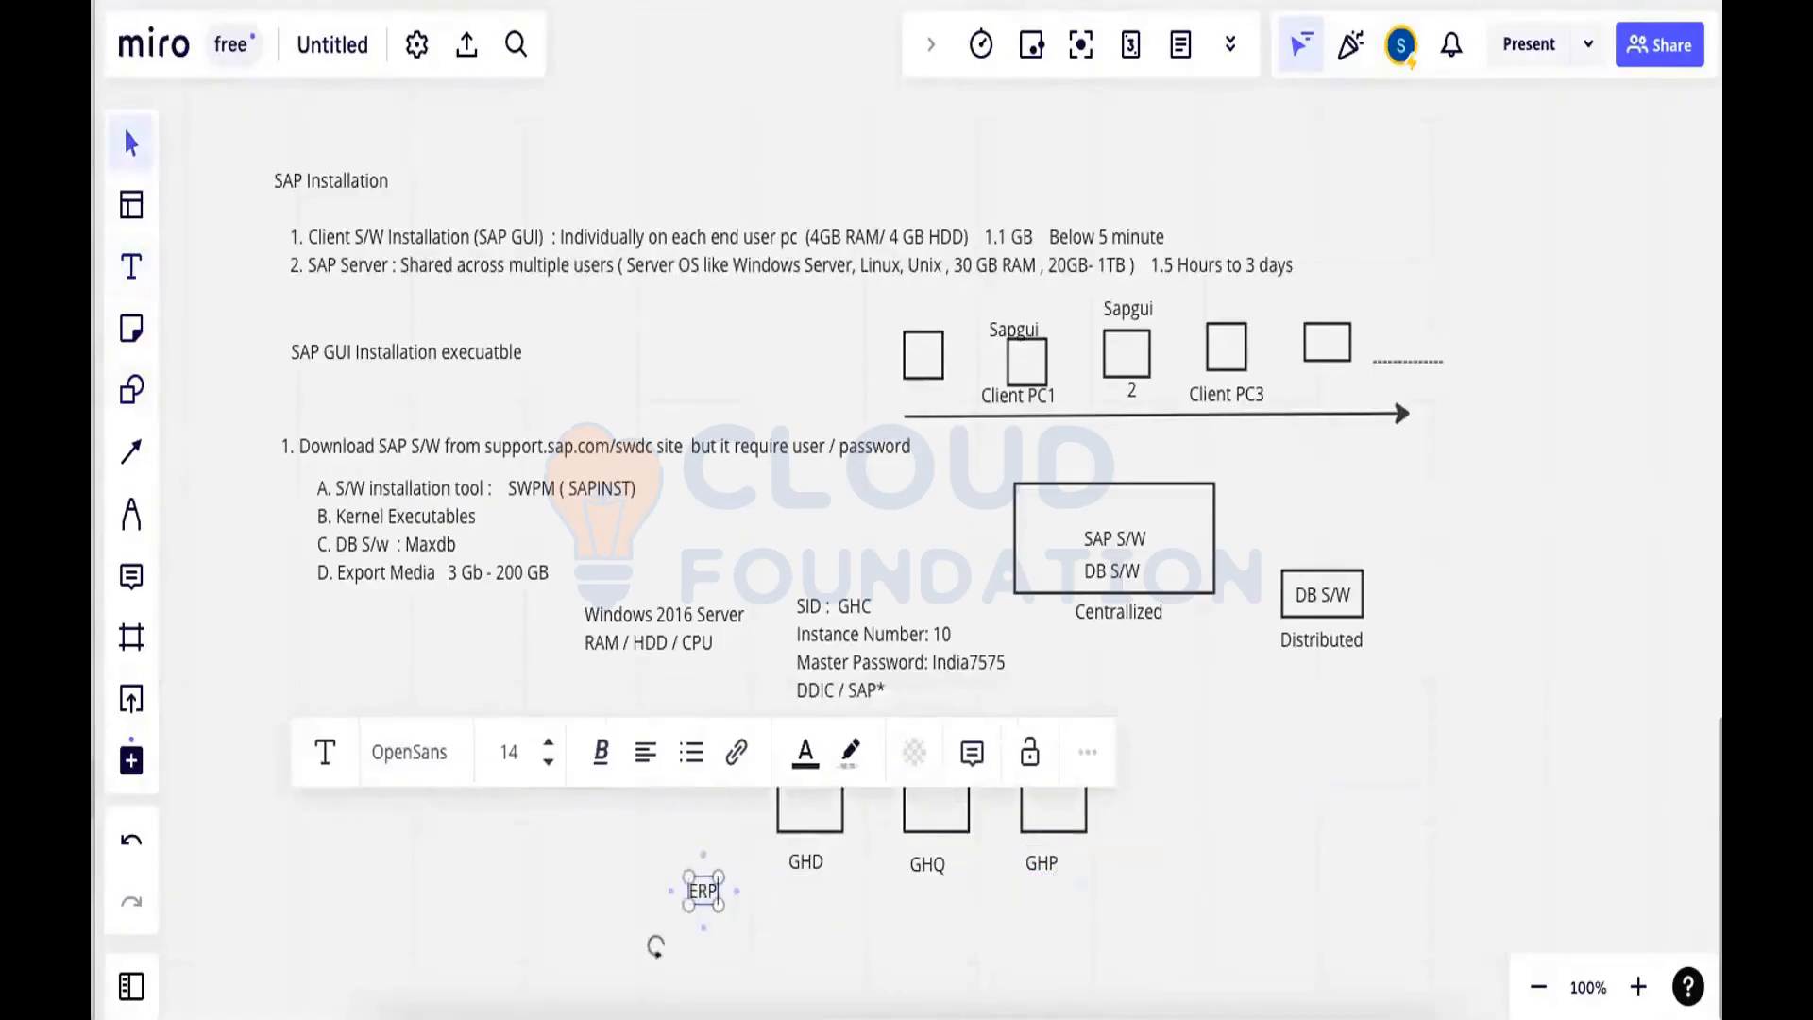
pyautogui.press('Return')
pyautogui.write('CRM')
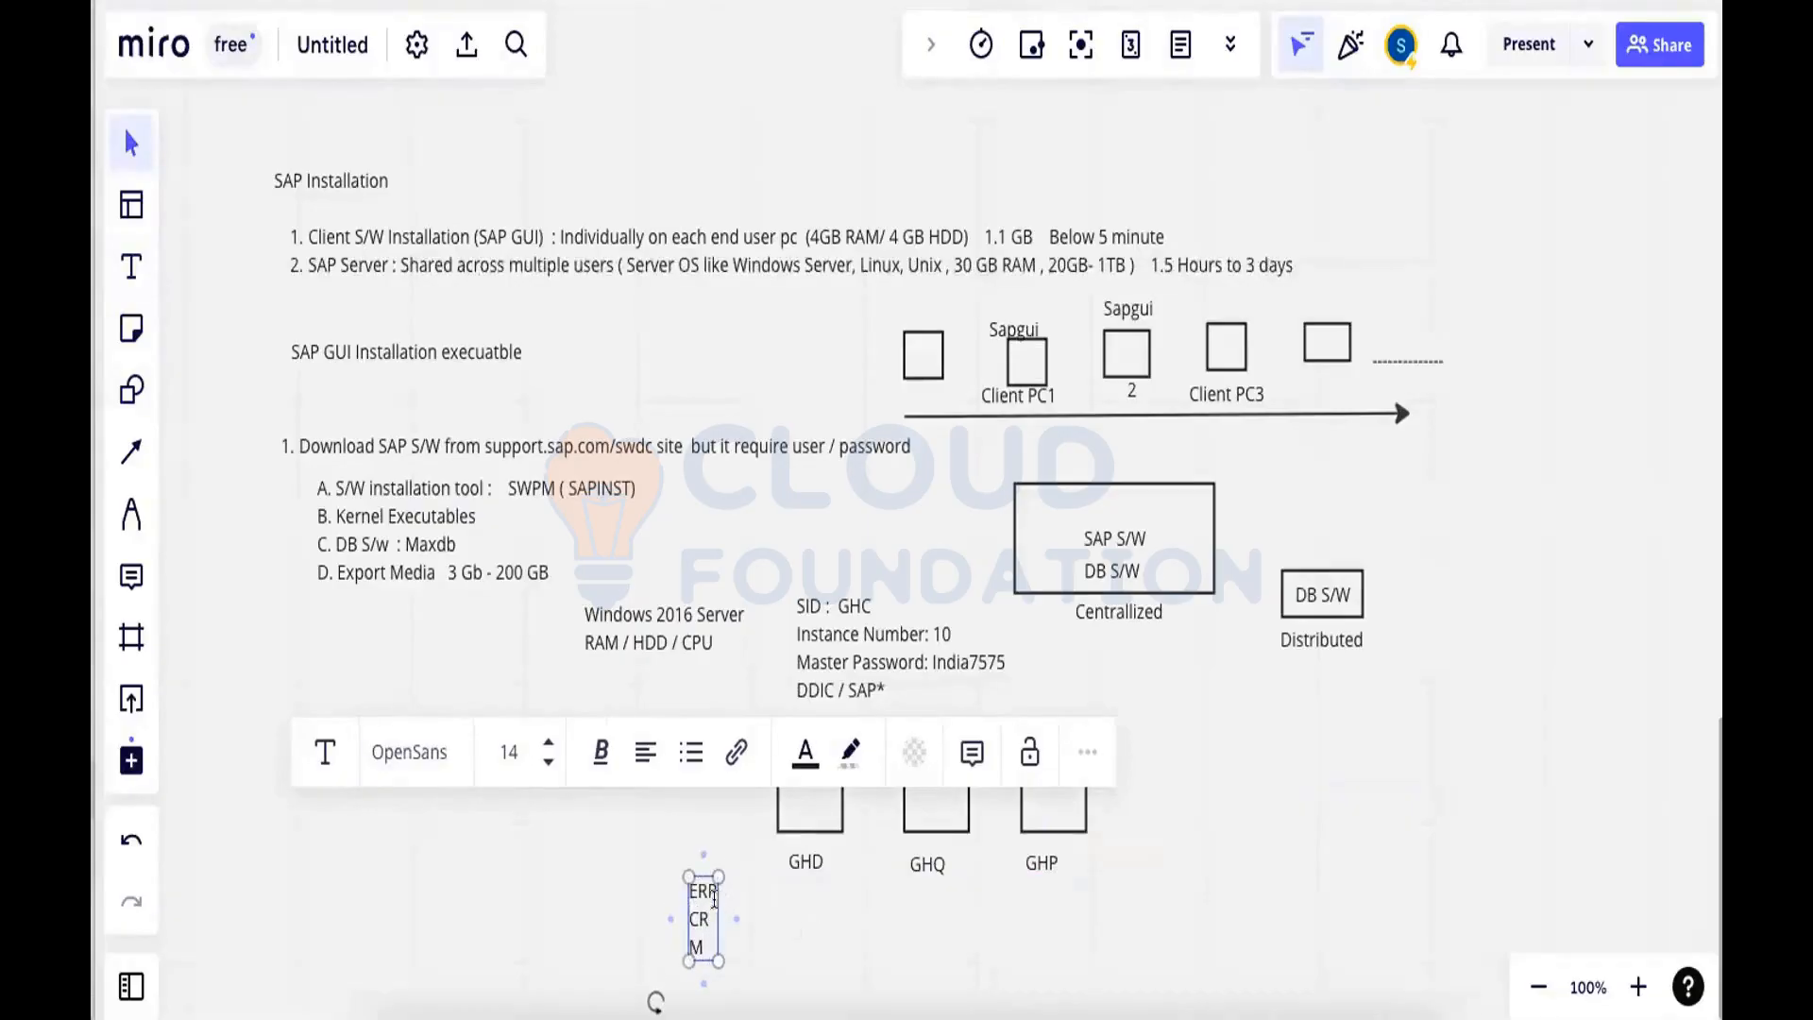
pyautogui.moveTo(709, 902); pyautogui.dragTo(756, 905)
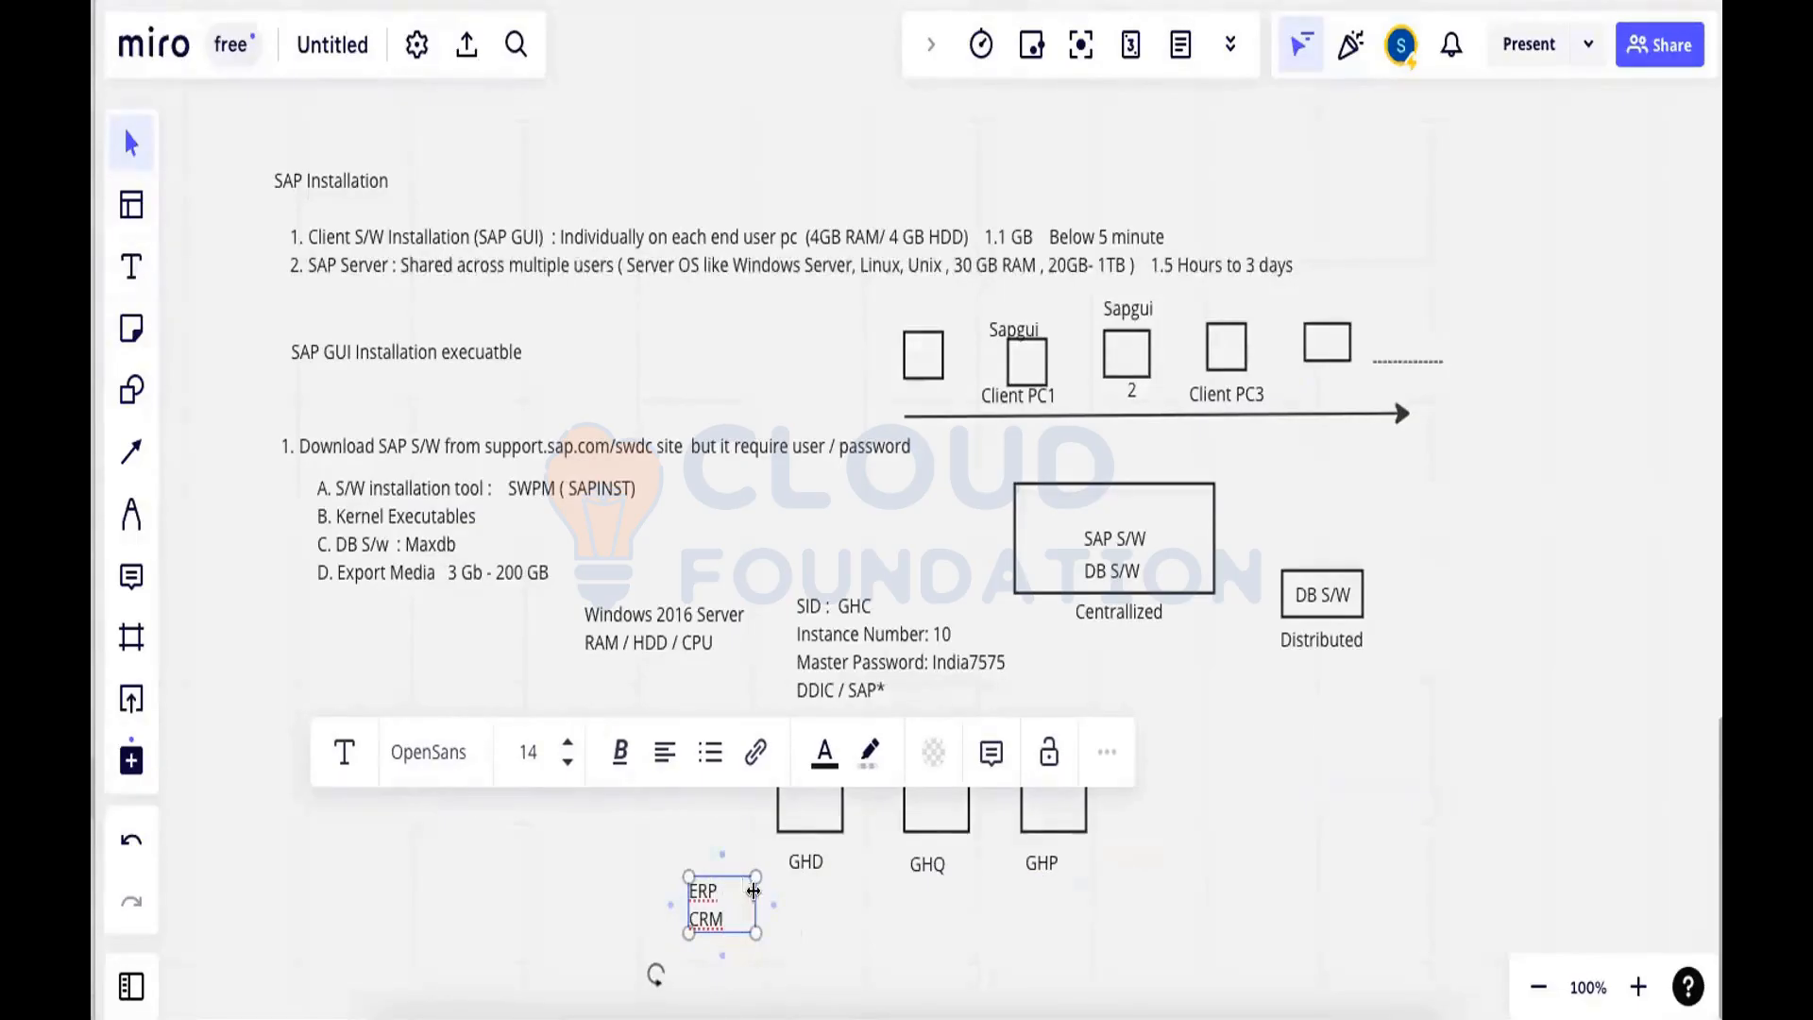
pyautogui.moveTo(755, 893); pyautogui.dragTo(1110, 891)
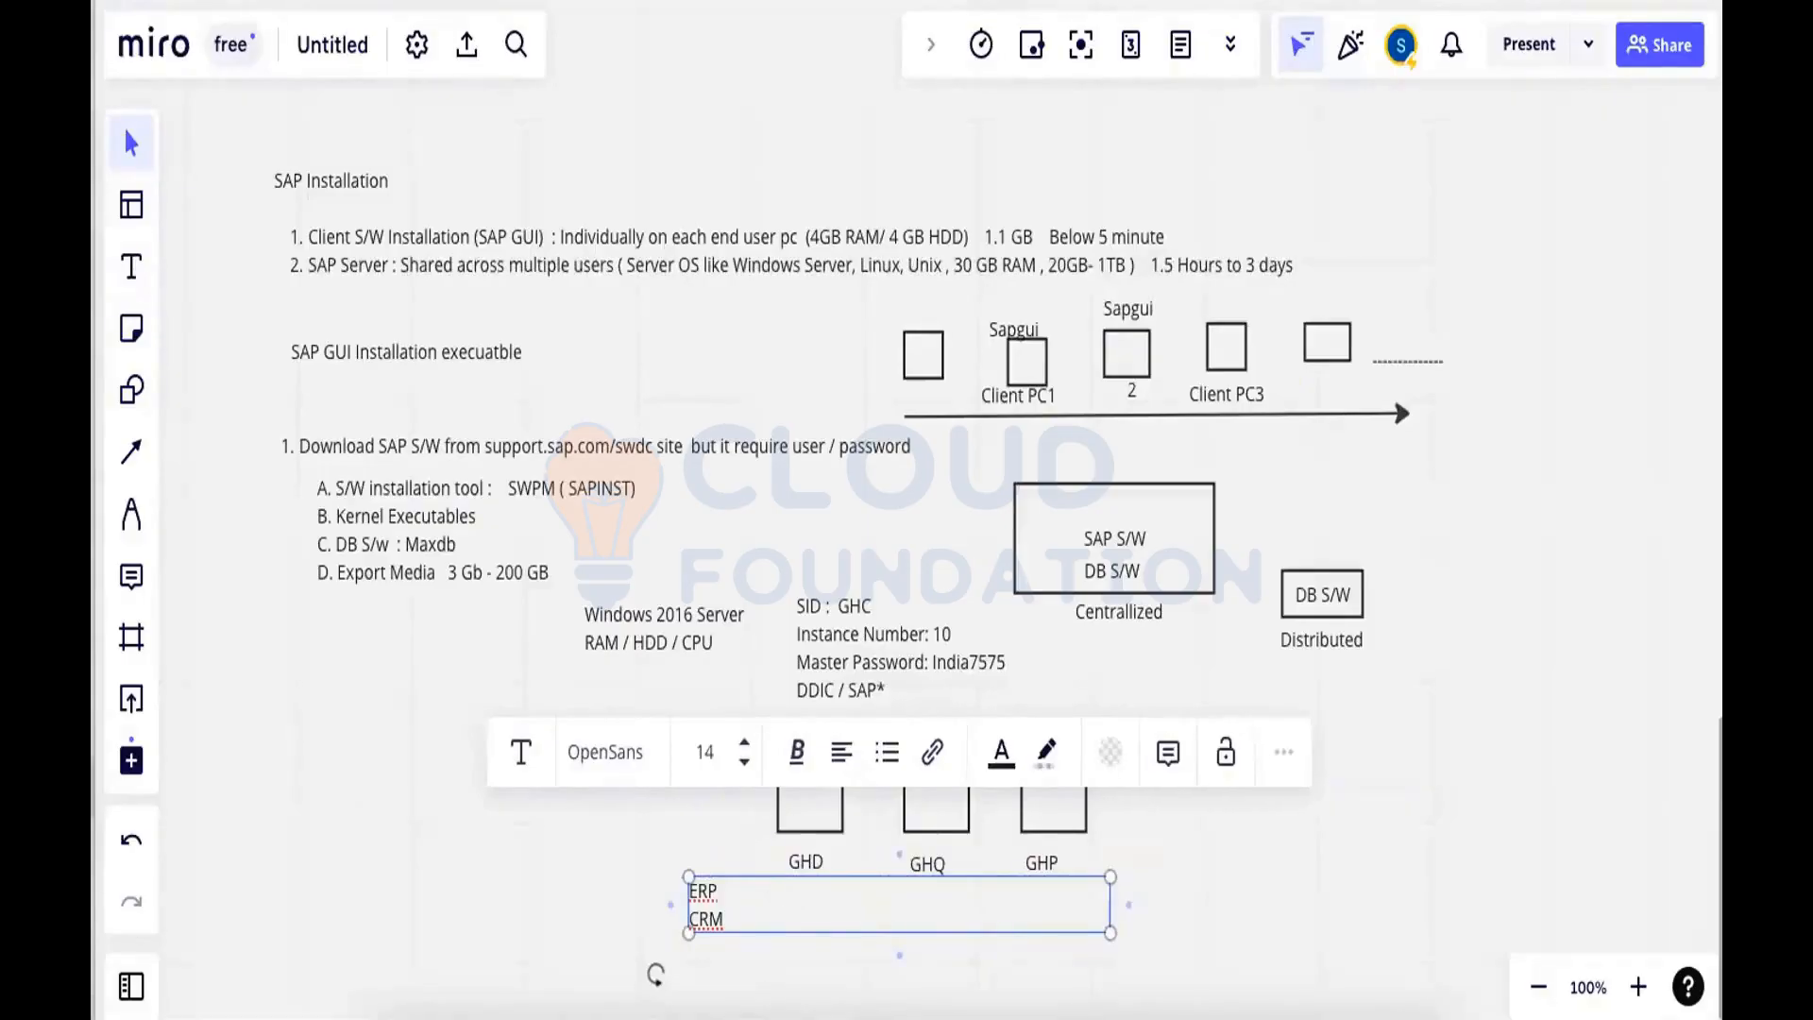
# - Add GED, GEQ, GEP on the ERP line and GCD, GCQ, GCP on the CRM line
pyautogui.write('GRD')
pyautogui.press('BackSpace')
pyautogui.press('BackSpace')
pyautogui.write('ED                GEQ              GE')
pyautogui.click(763, 912)
pyautogui.write('GCD          ')
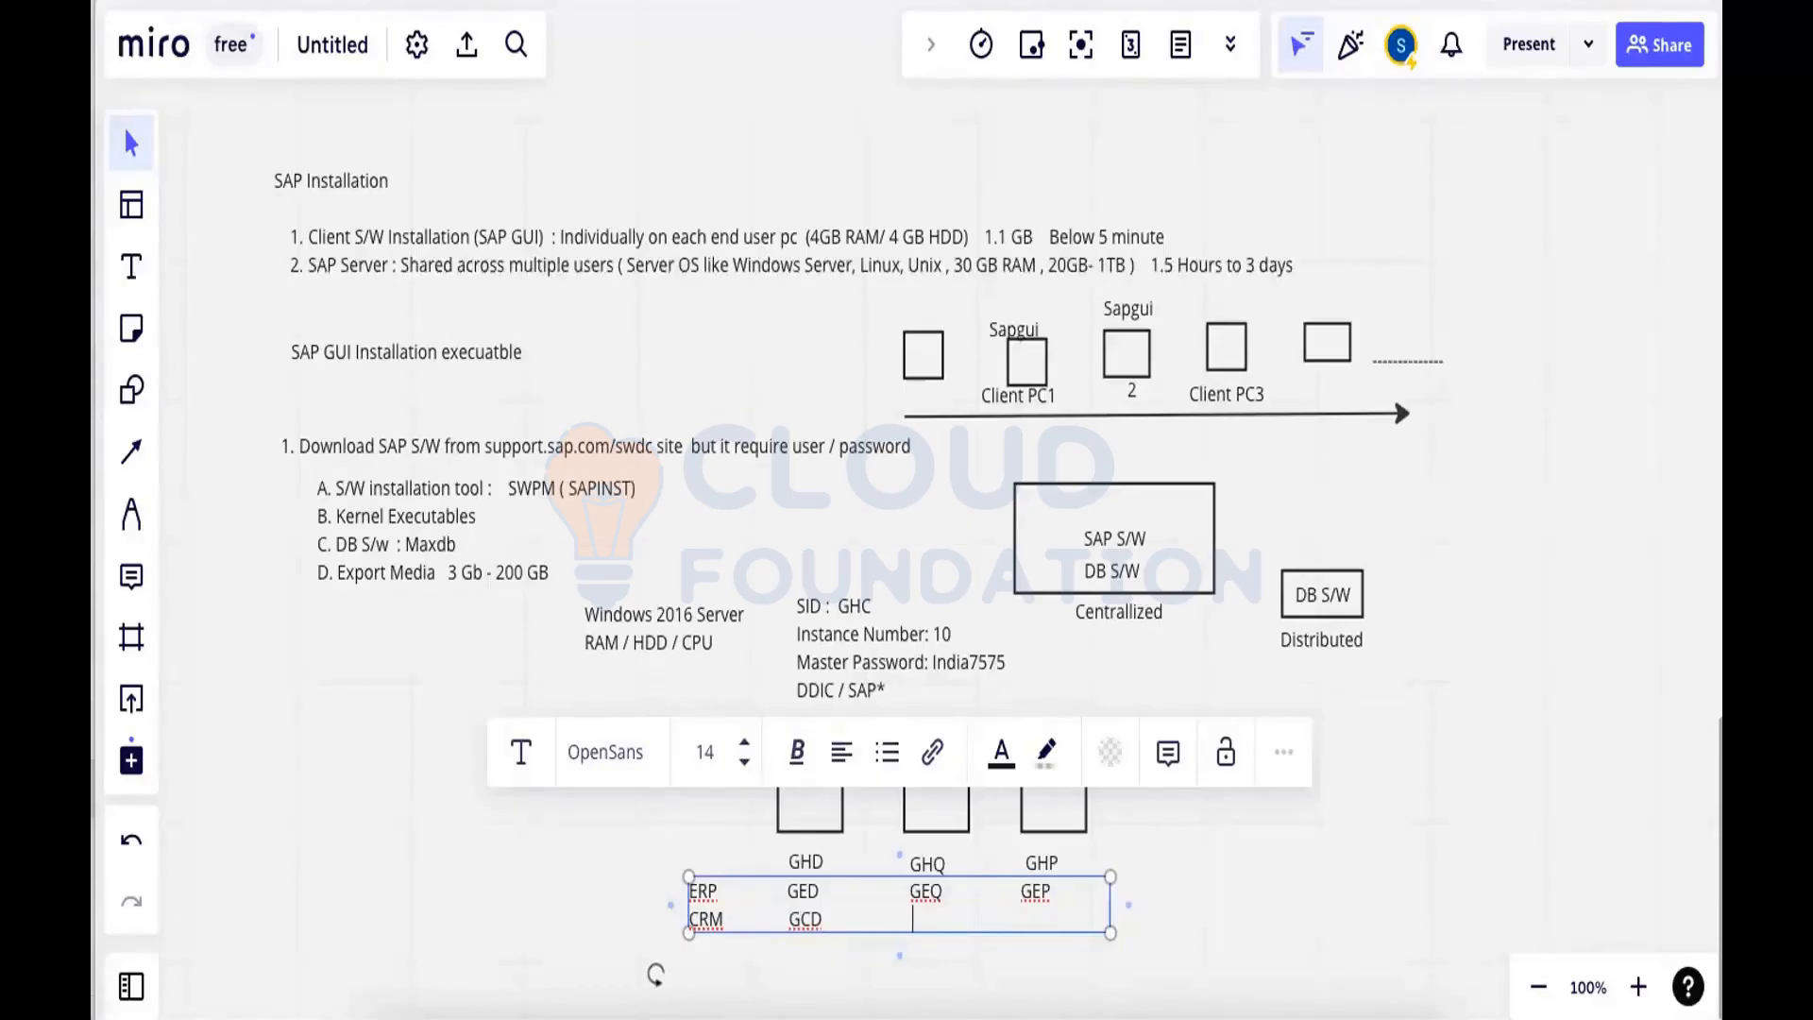
pyautogui.write('        GCQ     GCP')
pyautogui.click(1277, 894)
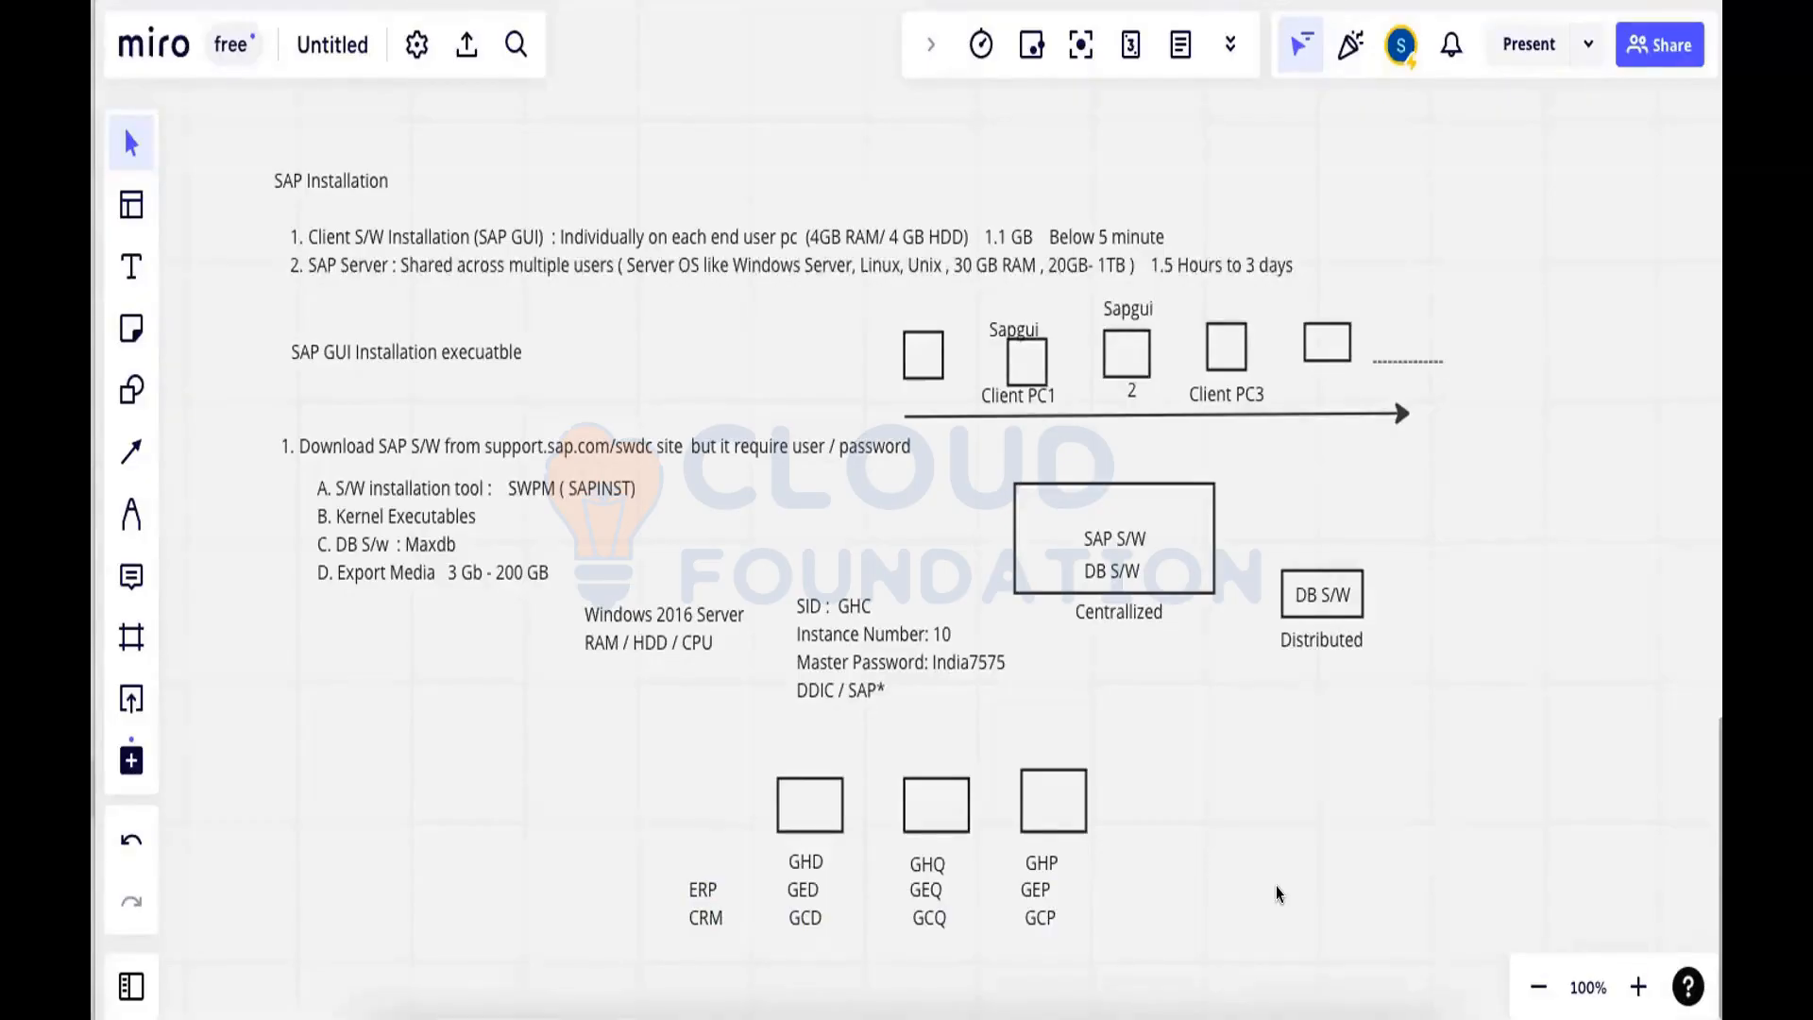
pyautogui.press('super+Tab')
pyautogui.press('super+Tab')
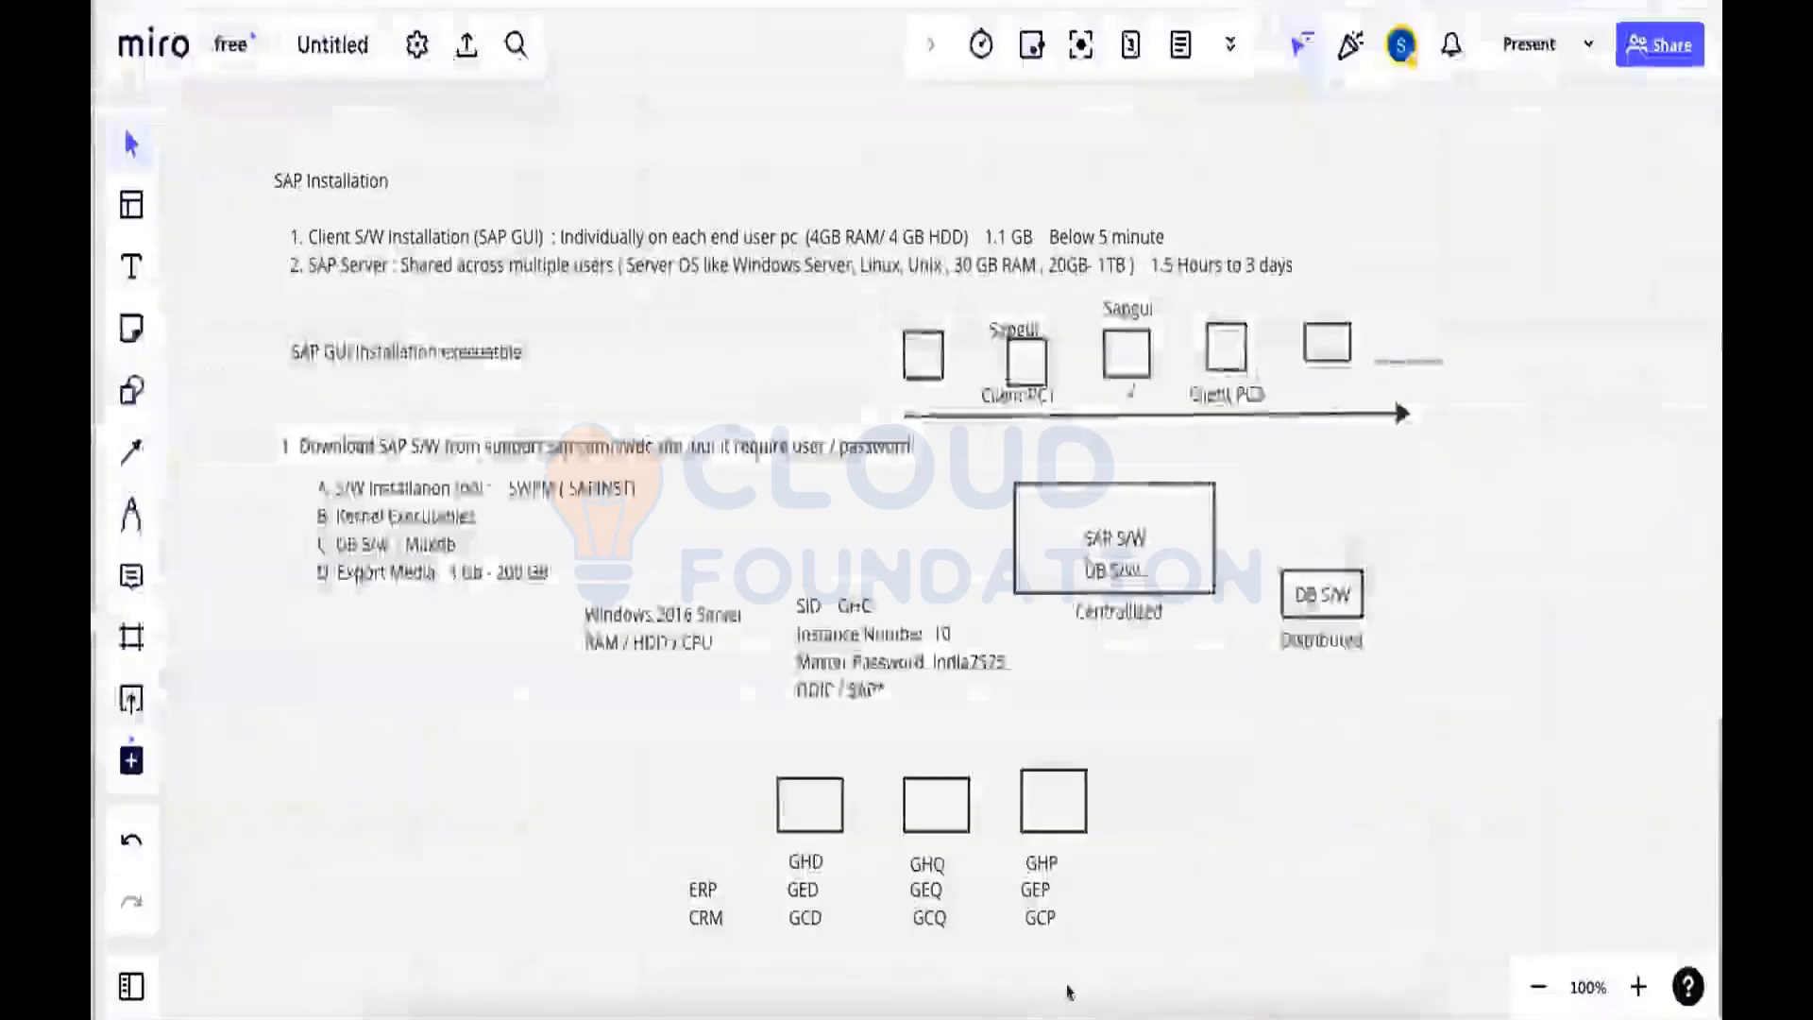
# - In the remote SAPinst session, turn off Set FQDN and continue
pyautogui.click(1048, 995)
pyautogui.click(1048, 995)
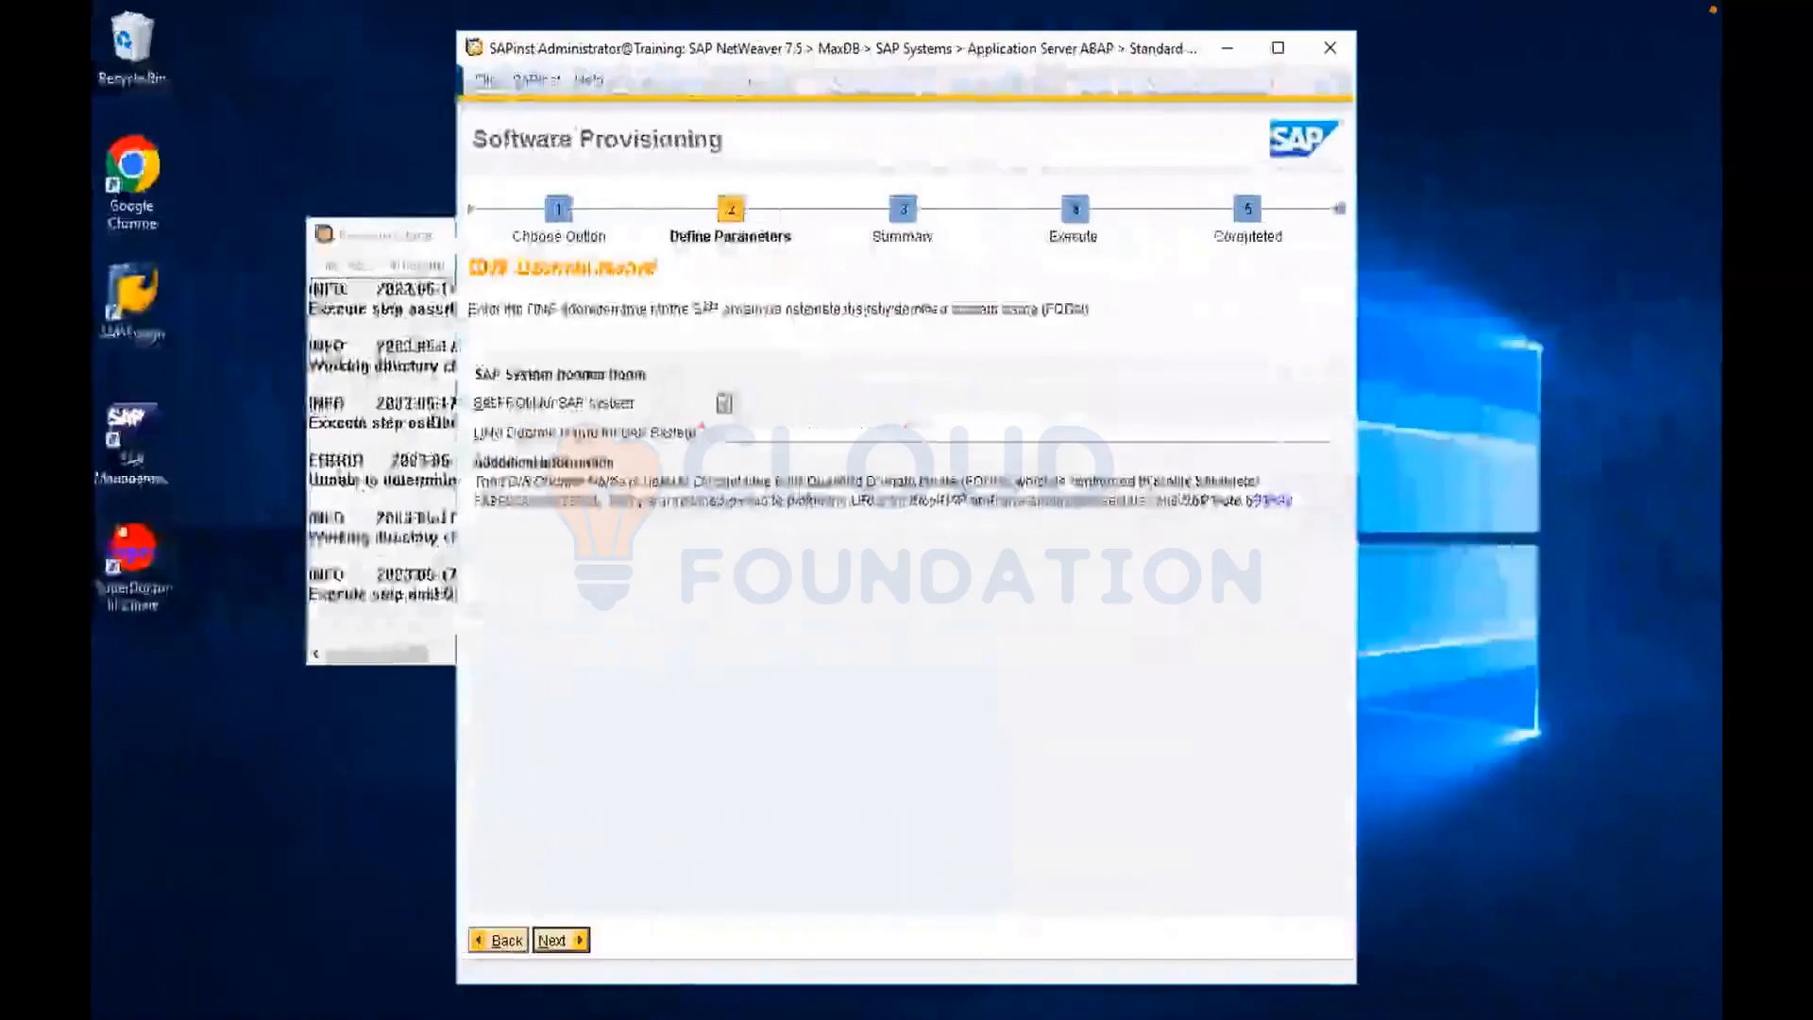
pyautogui.click(724, 404)
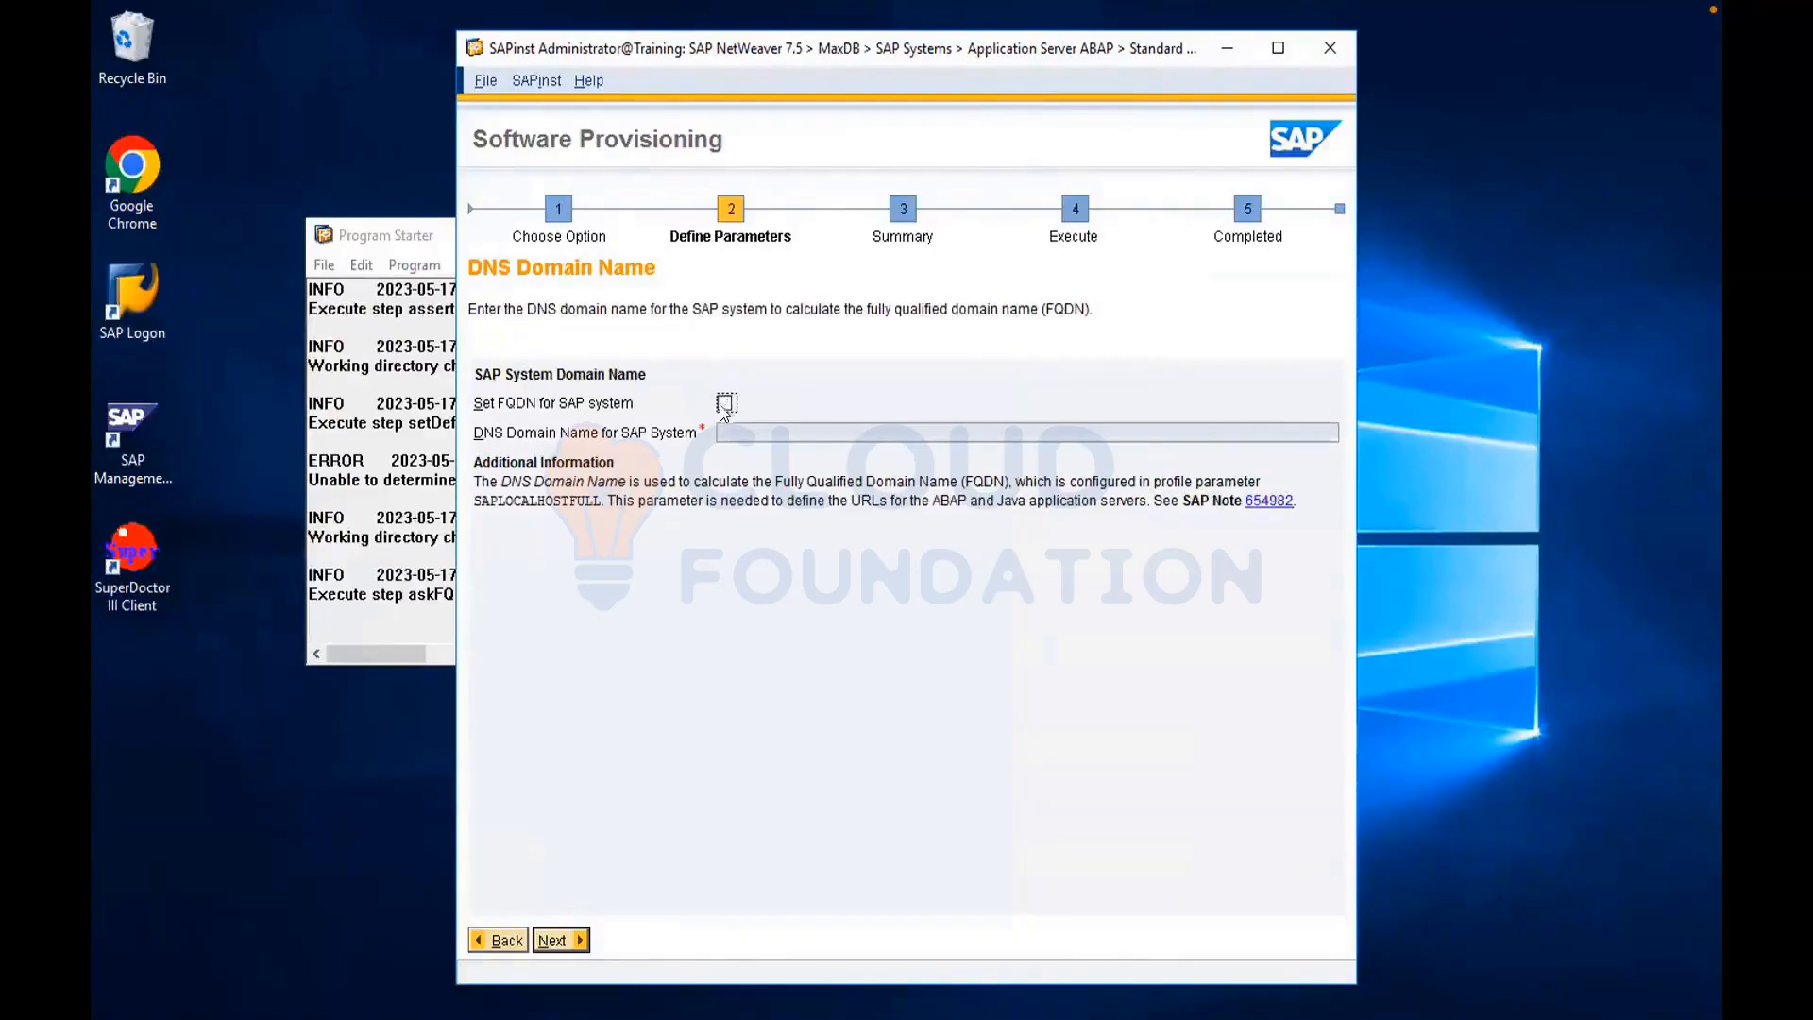
pyautogui.click(553, 942)
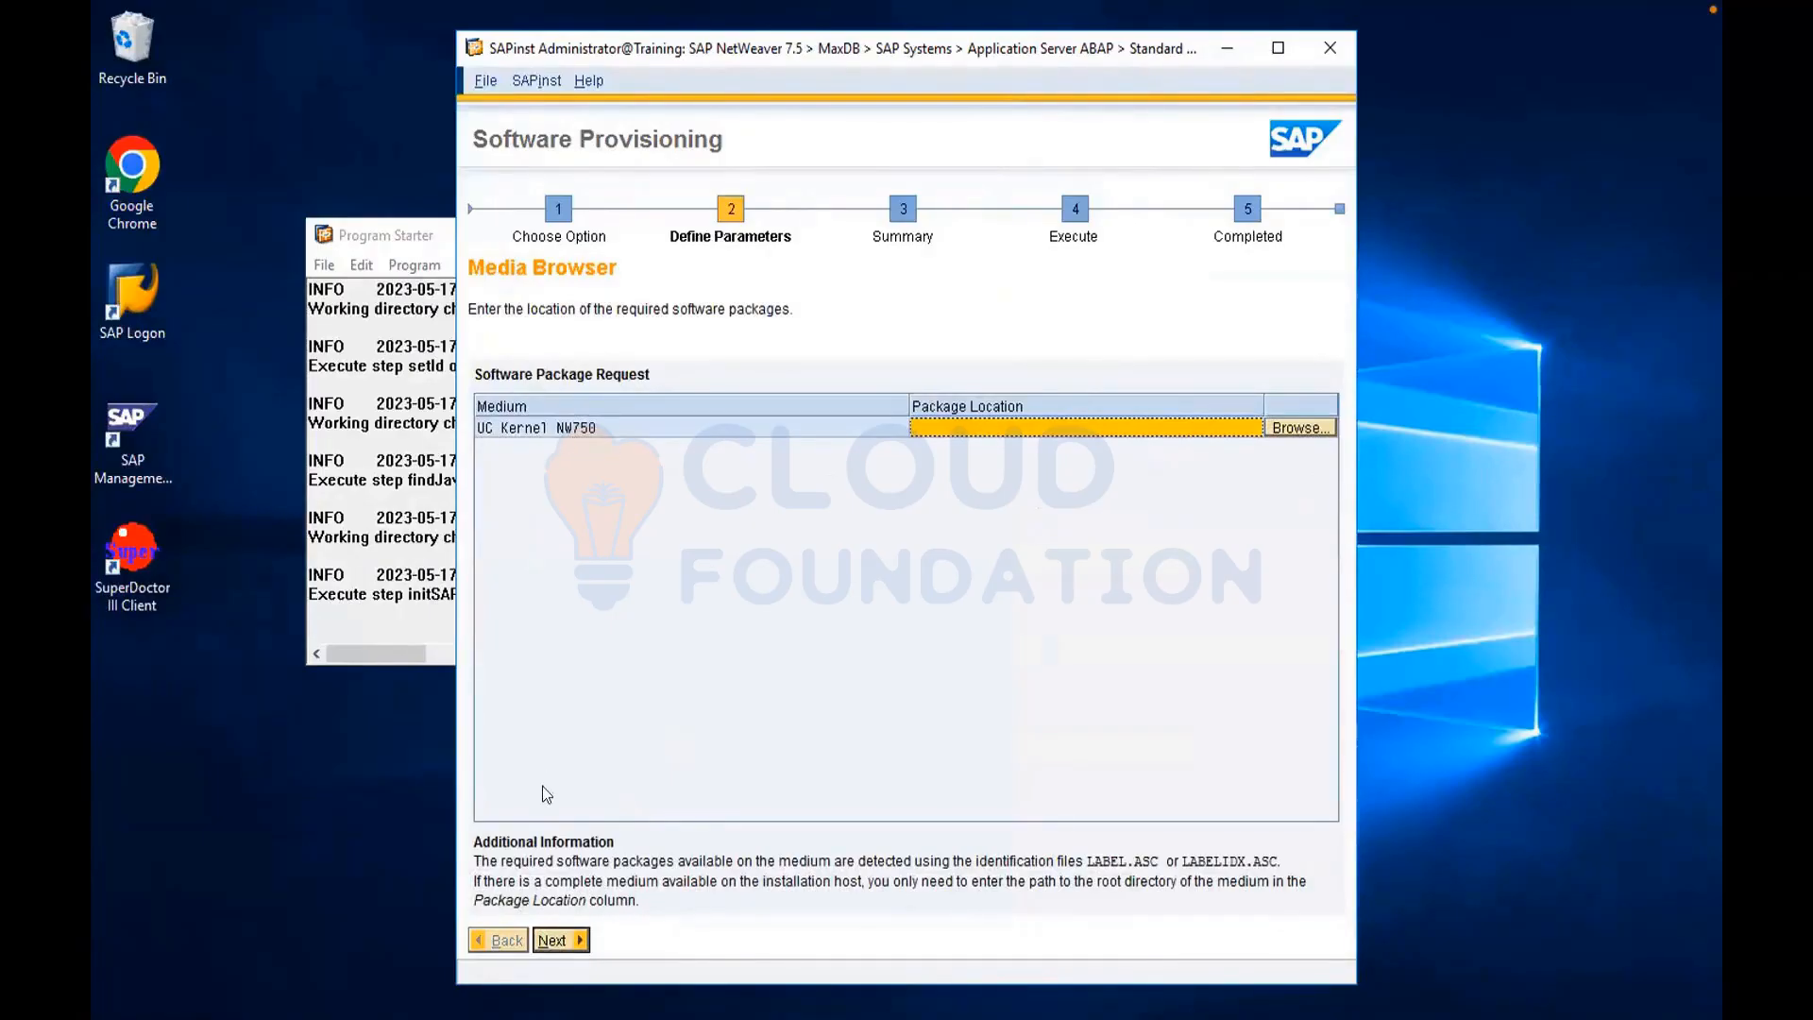
# - Set the UC Kernel NW750 package location to C:\SAPSoftware\Server\Kernel\51050082_10
pyautogui.hotkey('alt', 'Tab')
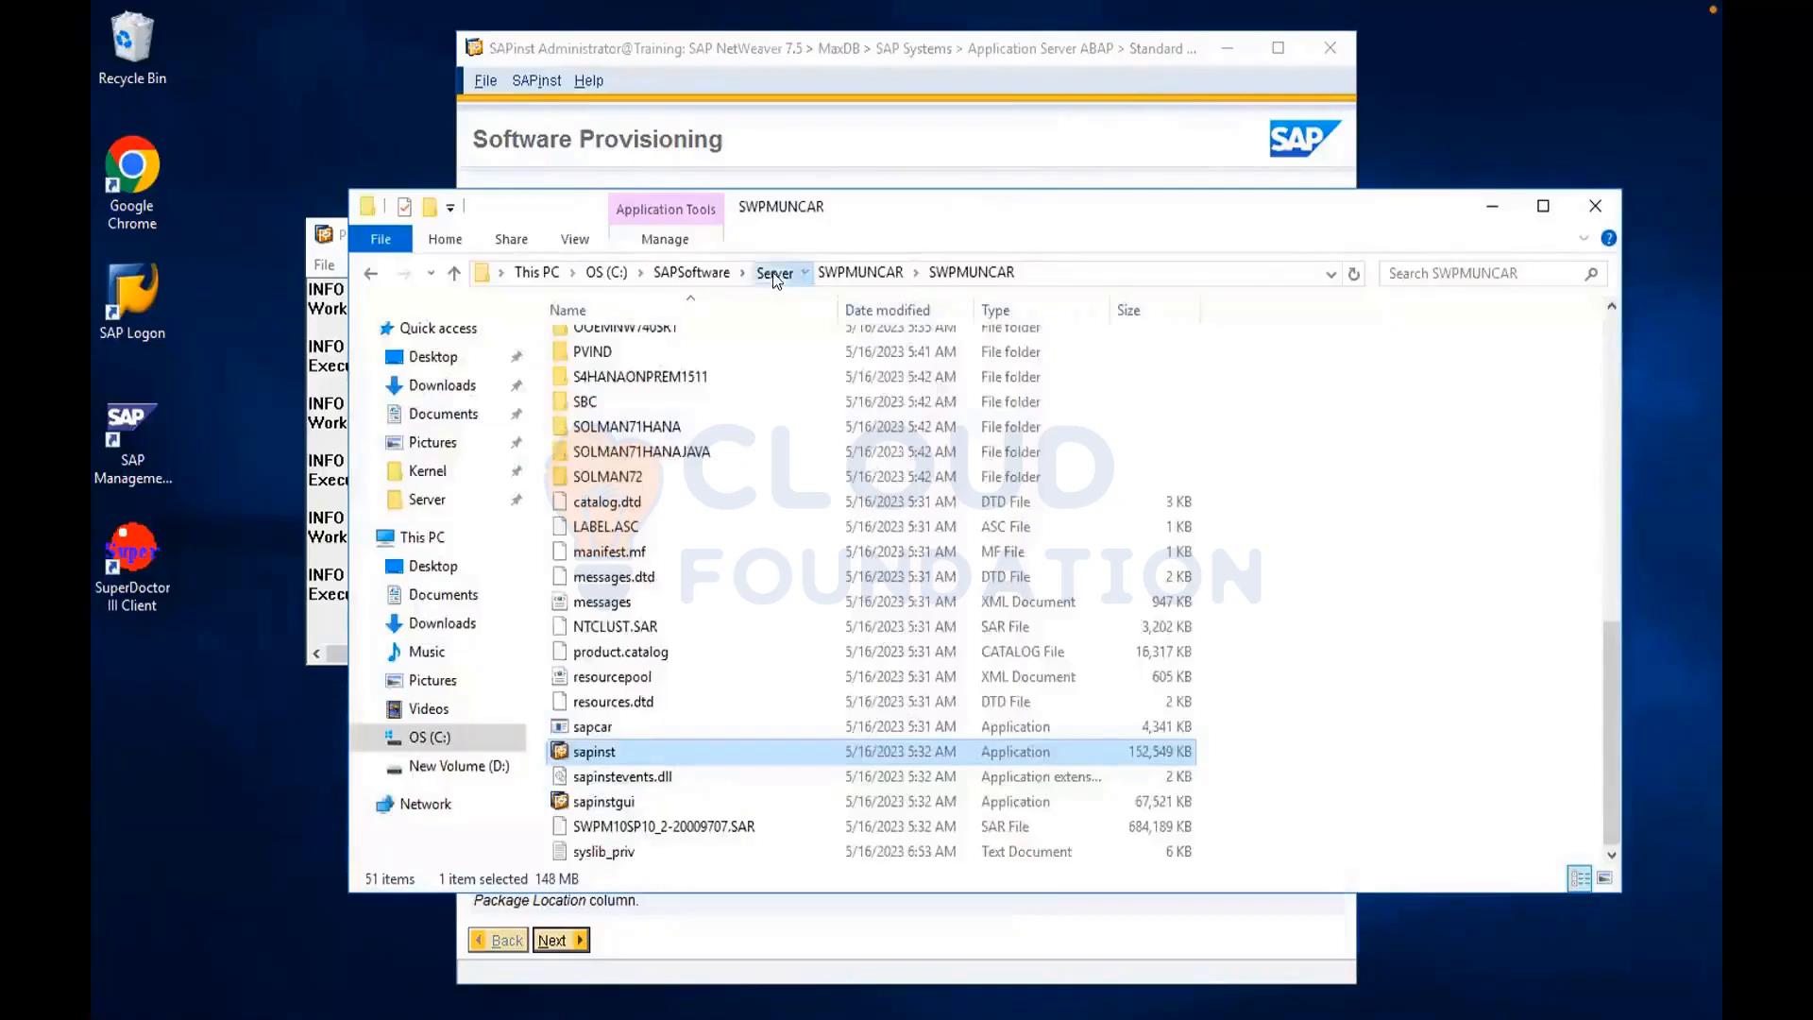
pyautogui.click(773, 272)
pyautogui.doubleClick(595, 395)
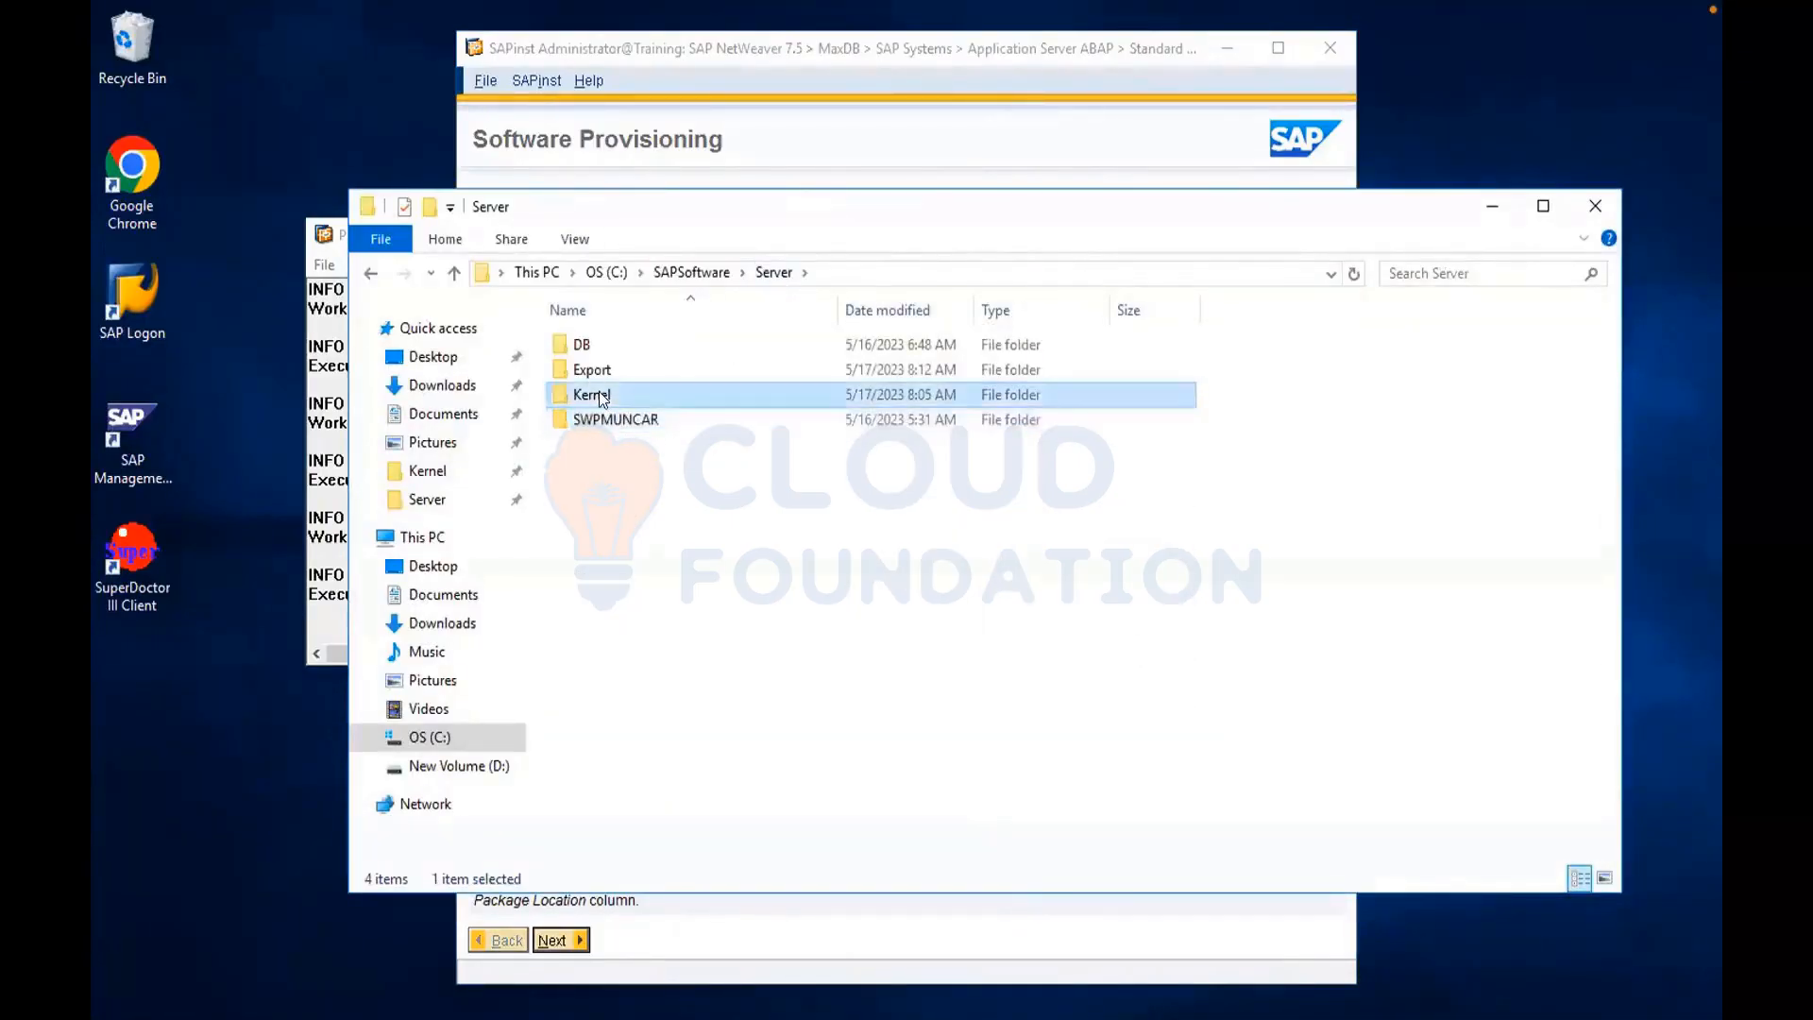
pyautogui.doubleClick(604, 346)
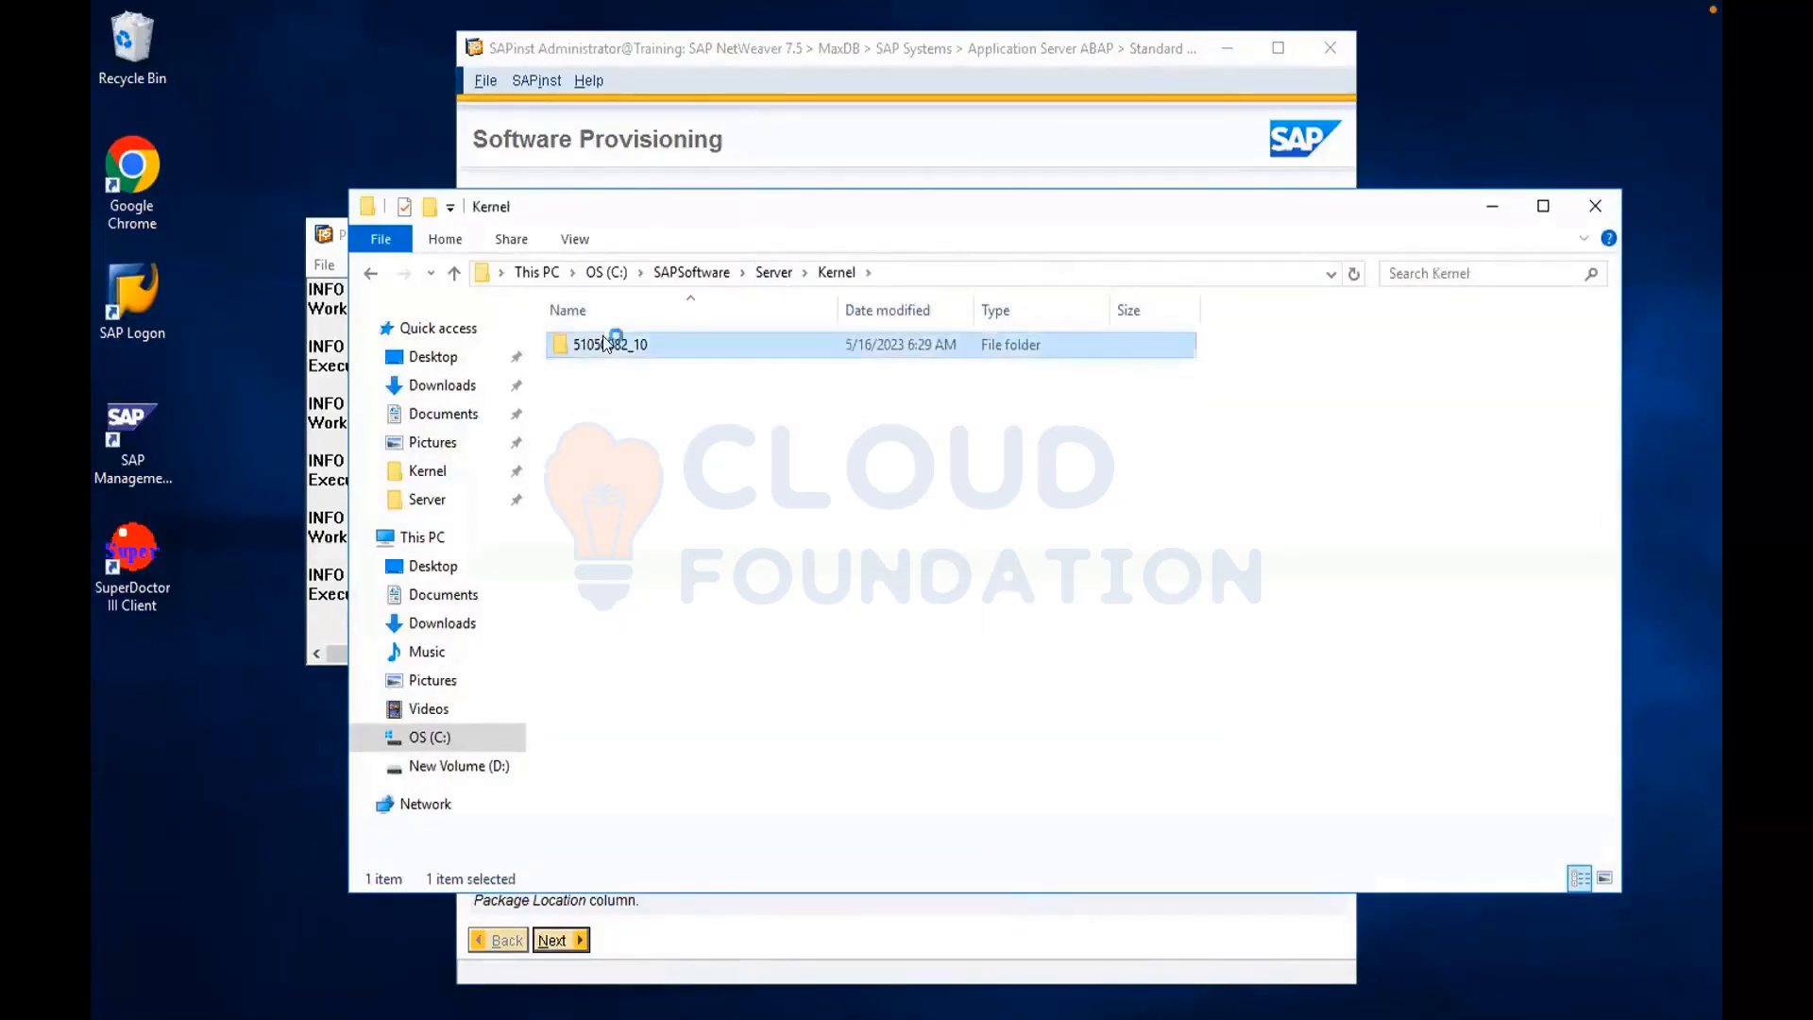
pyautogui.click(1015, 269)
pyautogui.hotkey('ctrl', 'c')
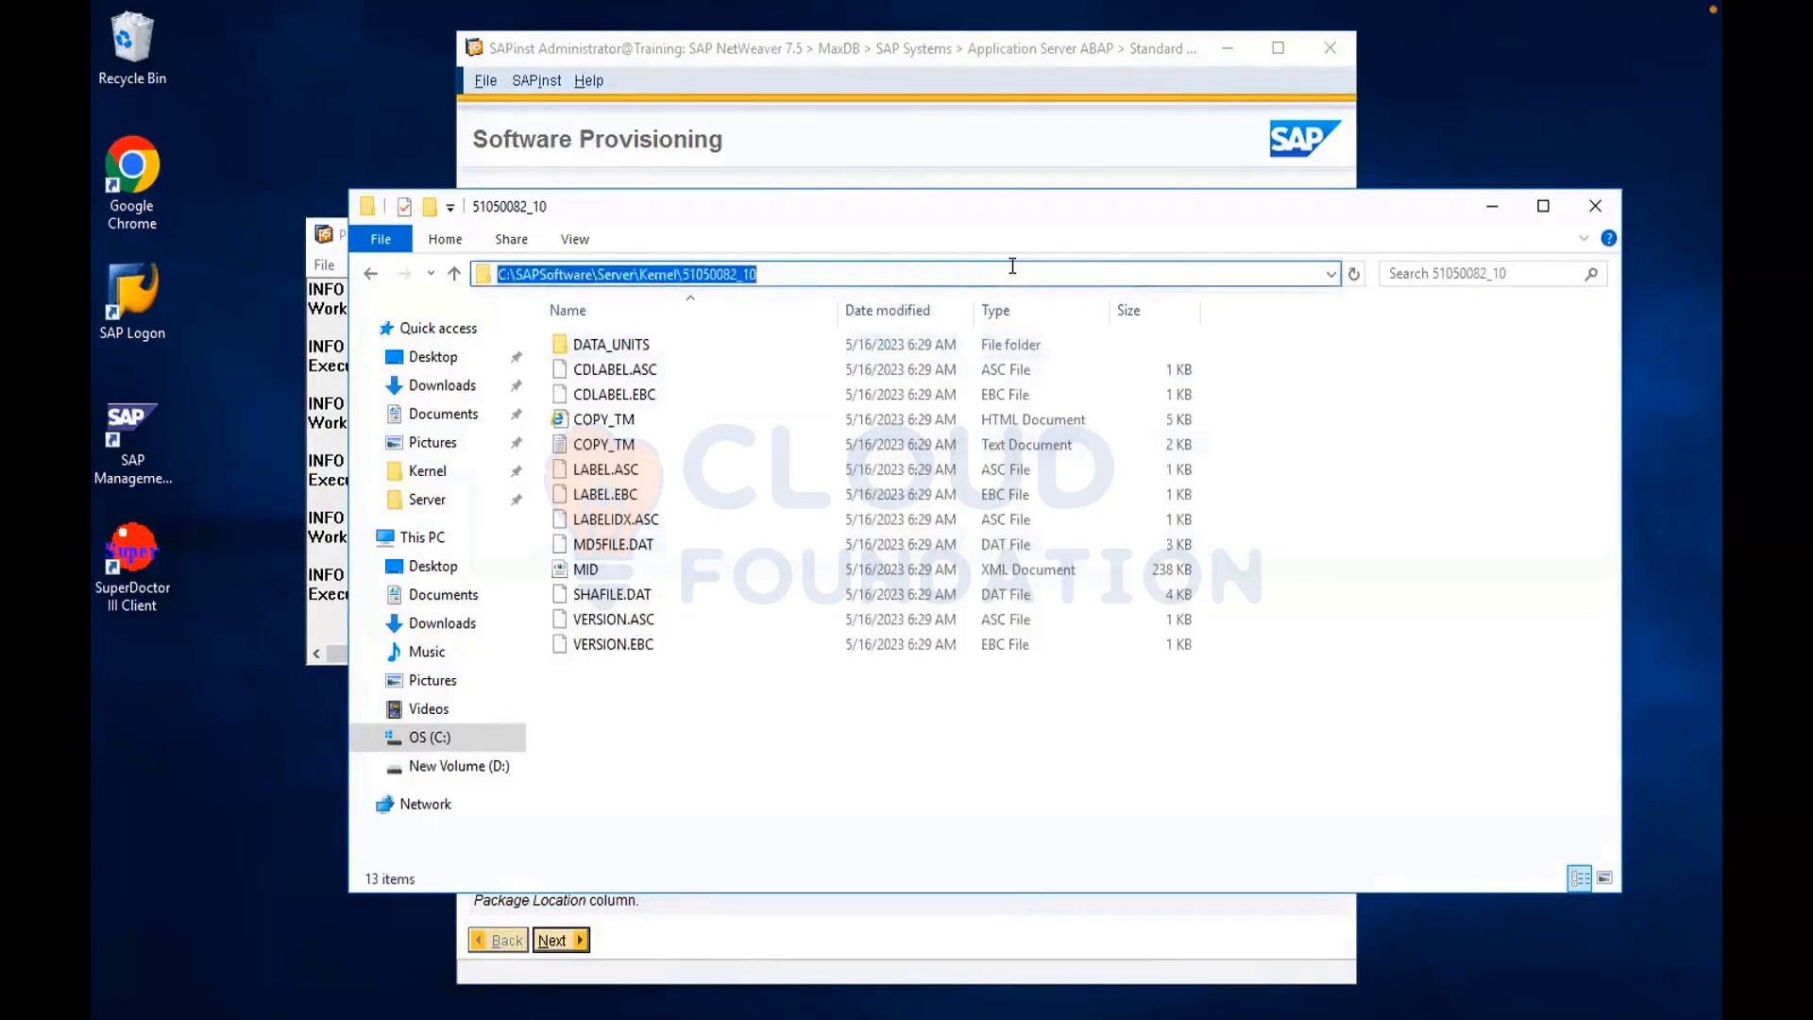
pyautogui.click(1024, 144)
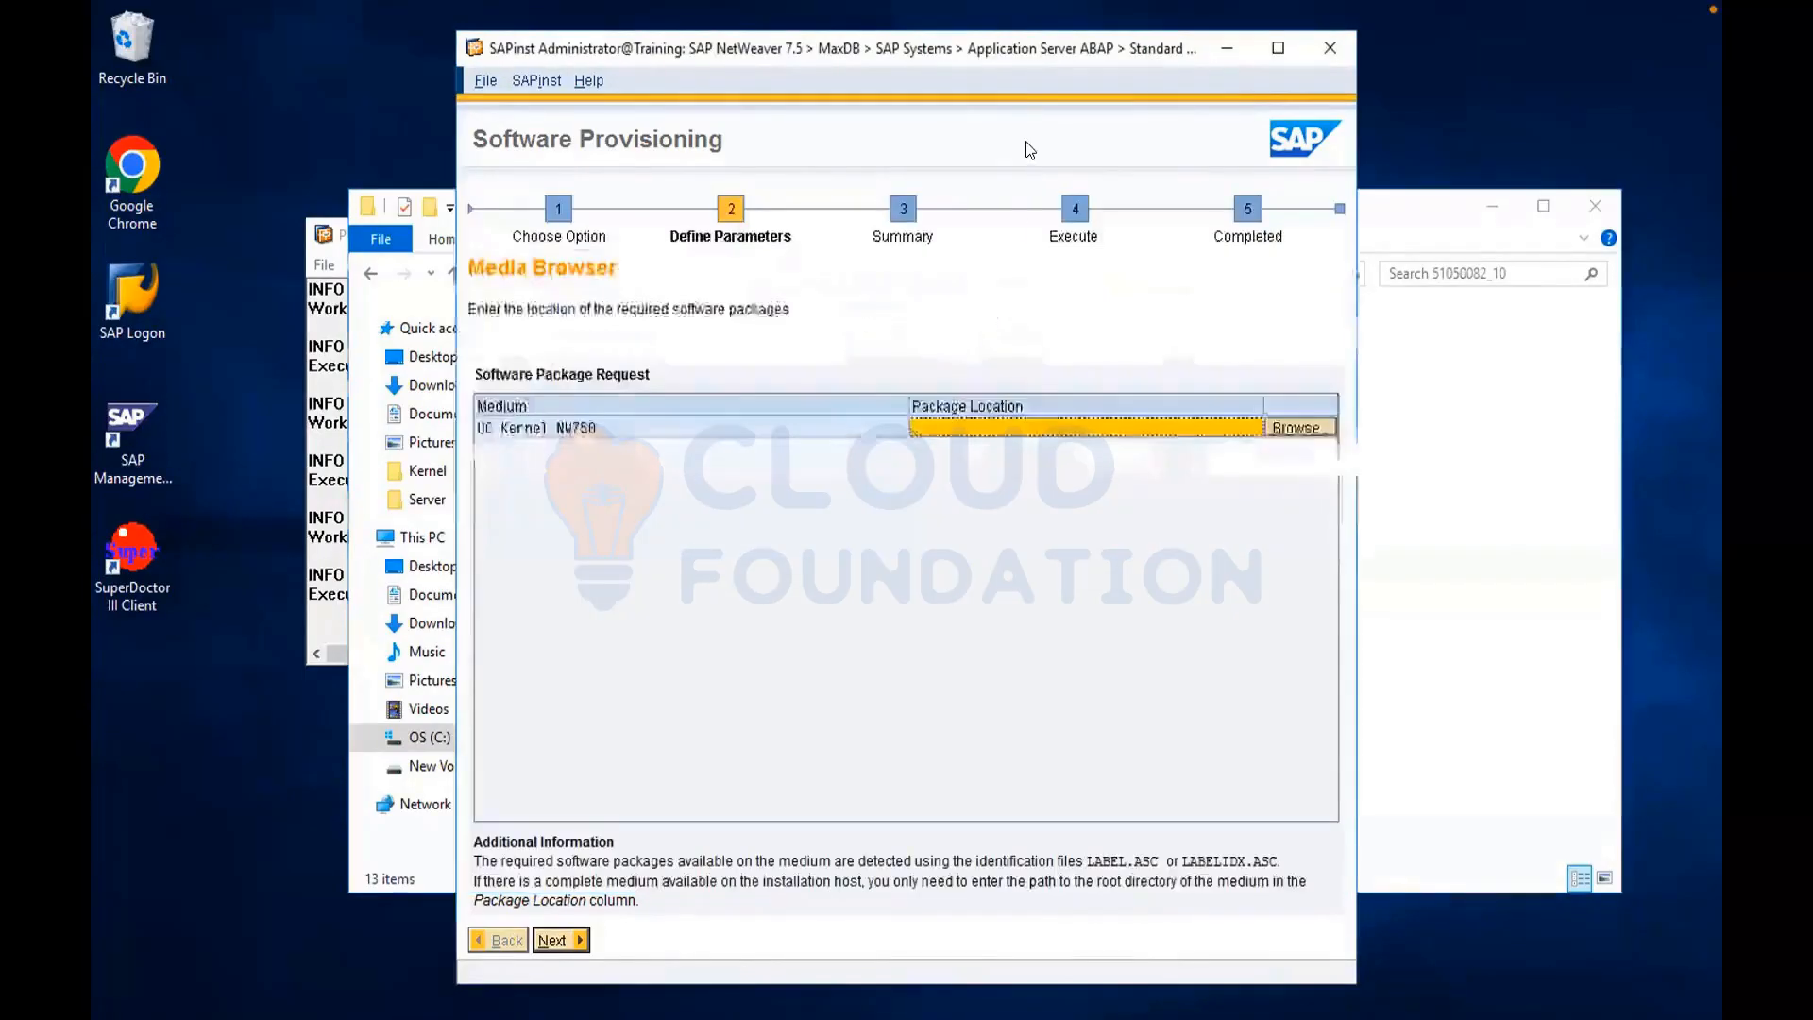
pyautogui.click(1015, 427)
pyautogui.hotkey('ctrl', 'v')
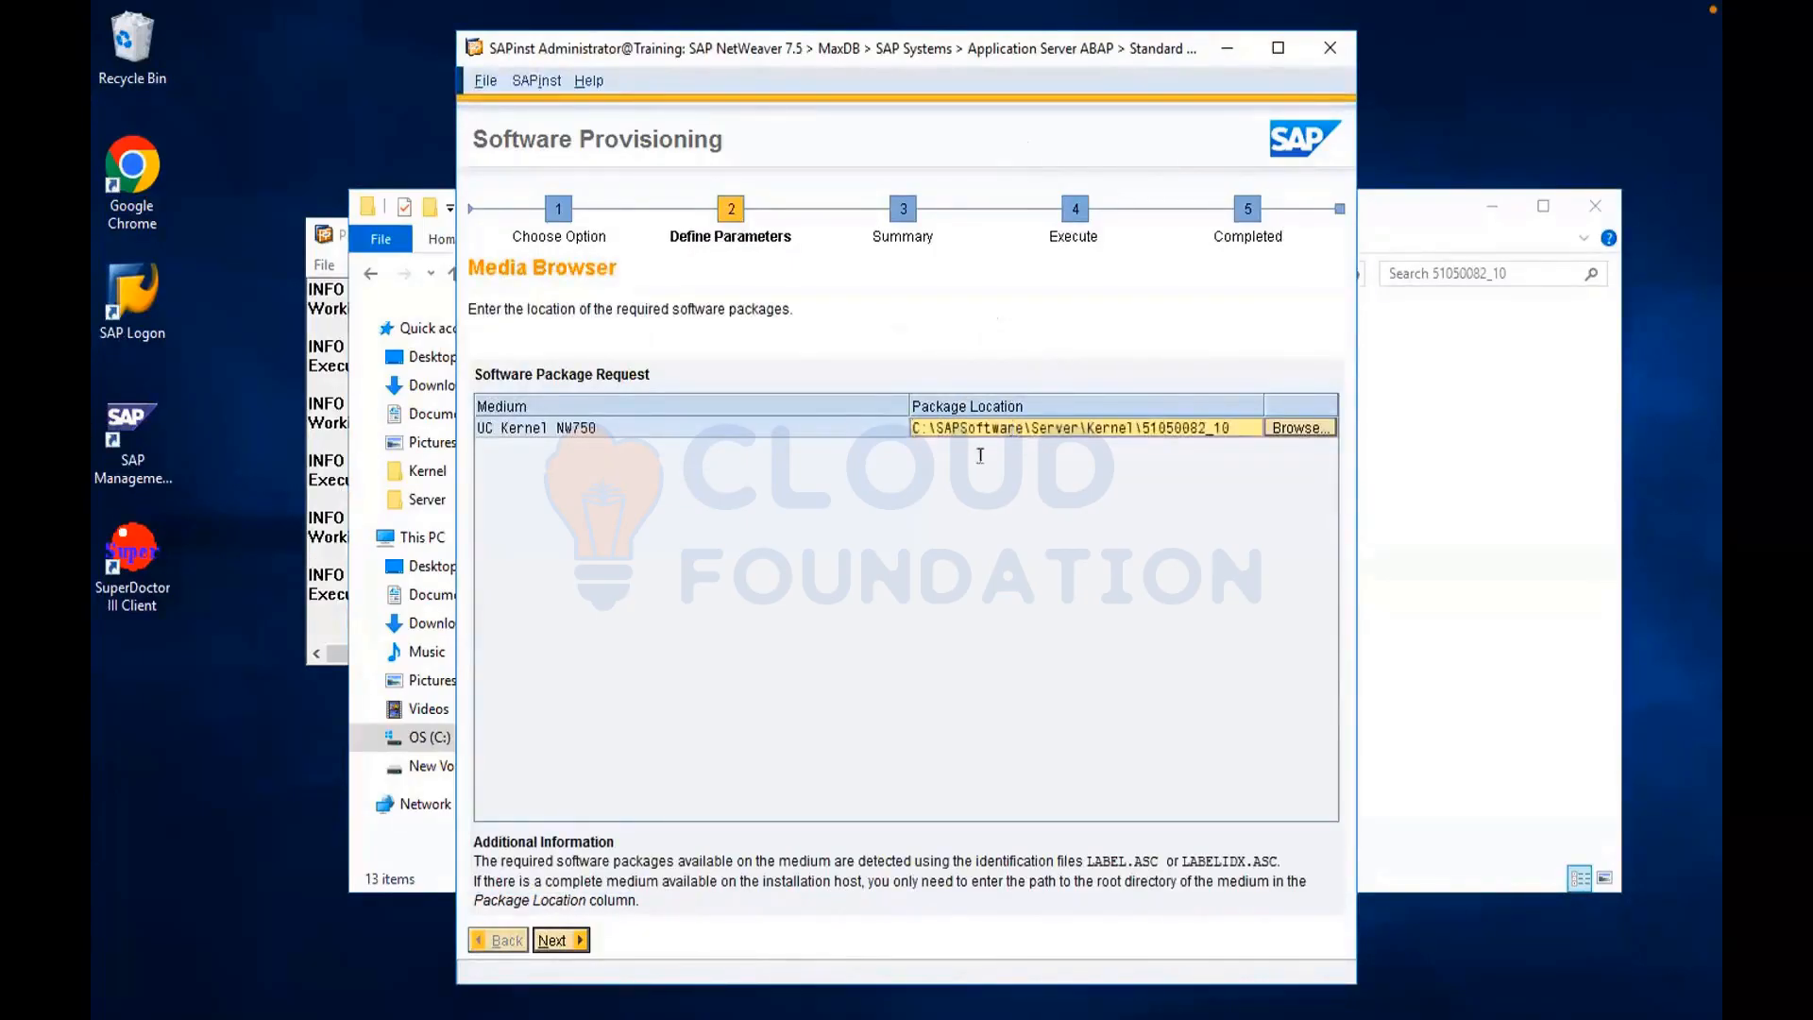
# - Continue past the kernel media step, then enter and confirm the master password for all users
pyautogui.click(549, 933)
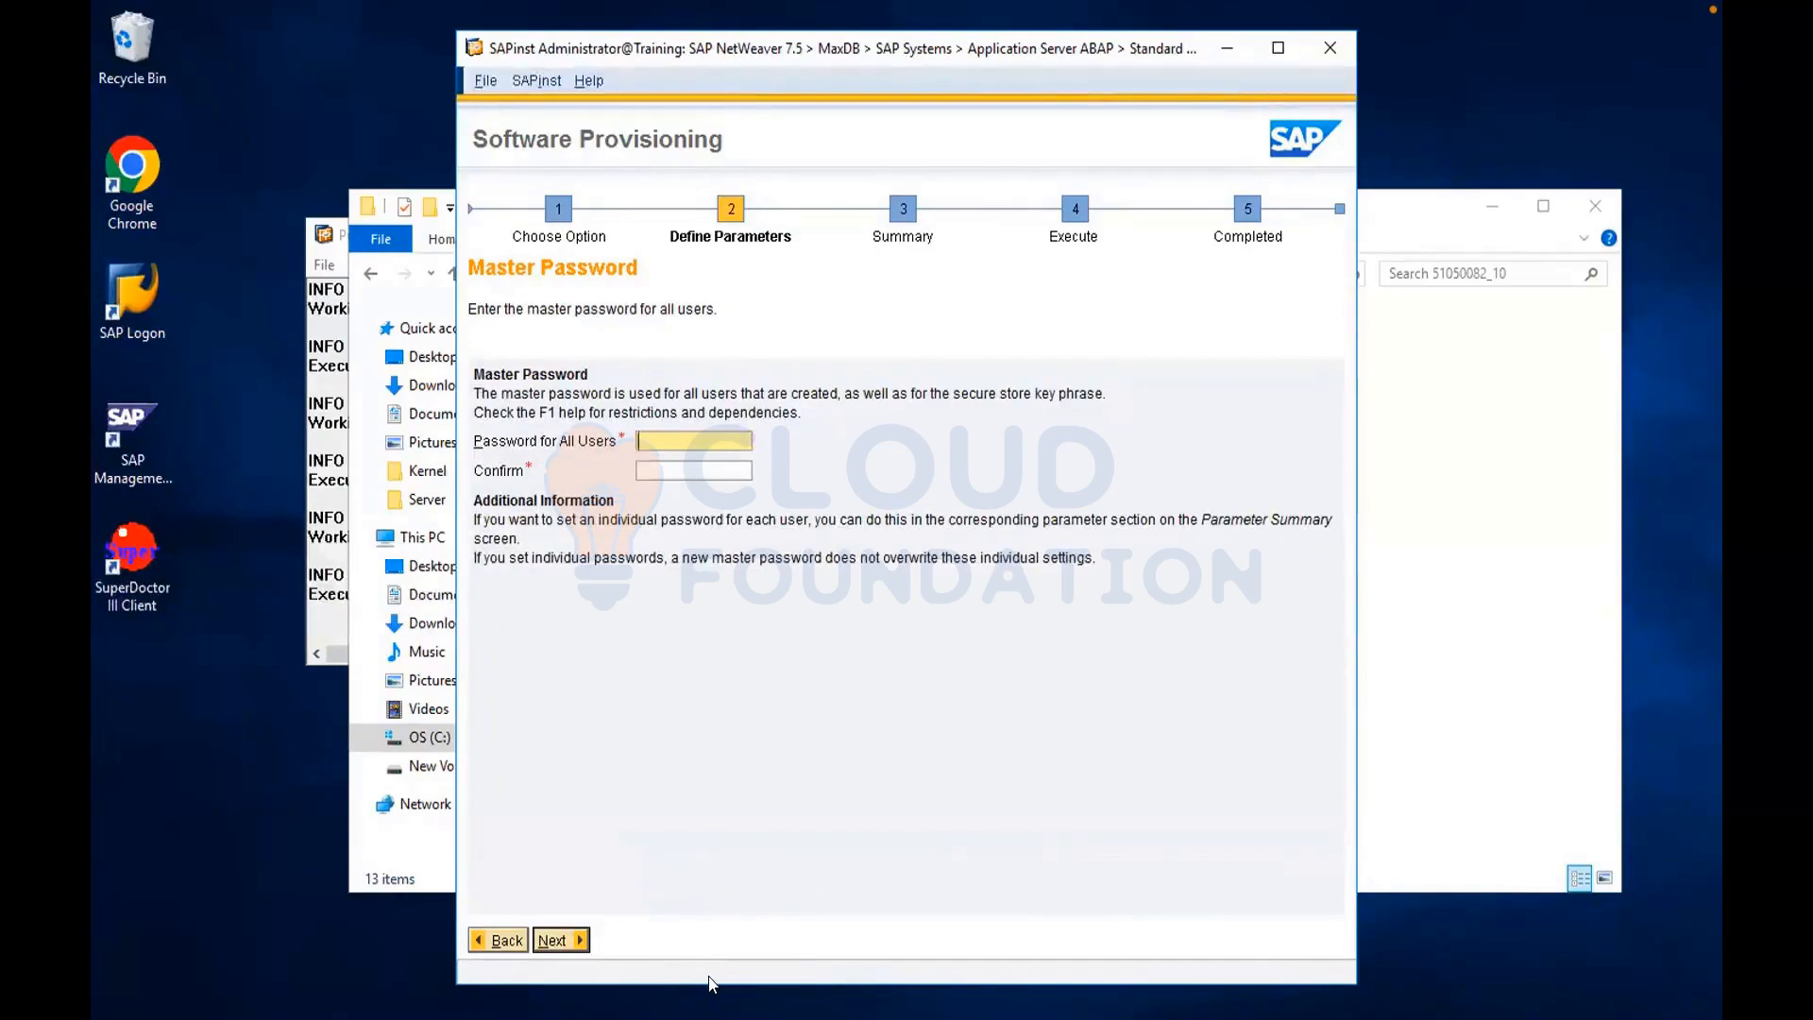
pyautogui.write('*********')
pyautogui.click(665, 462)
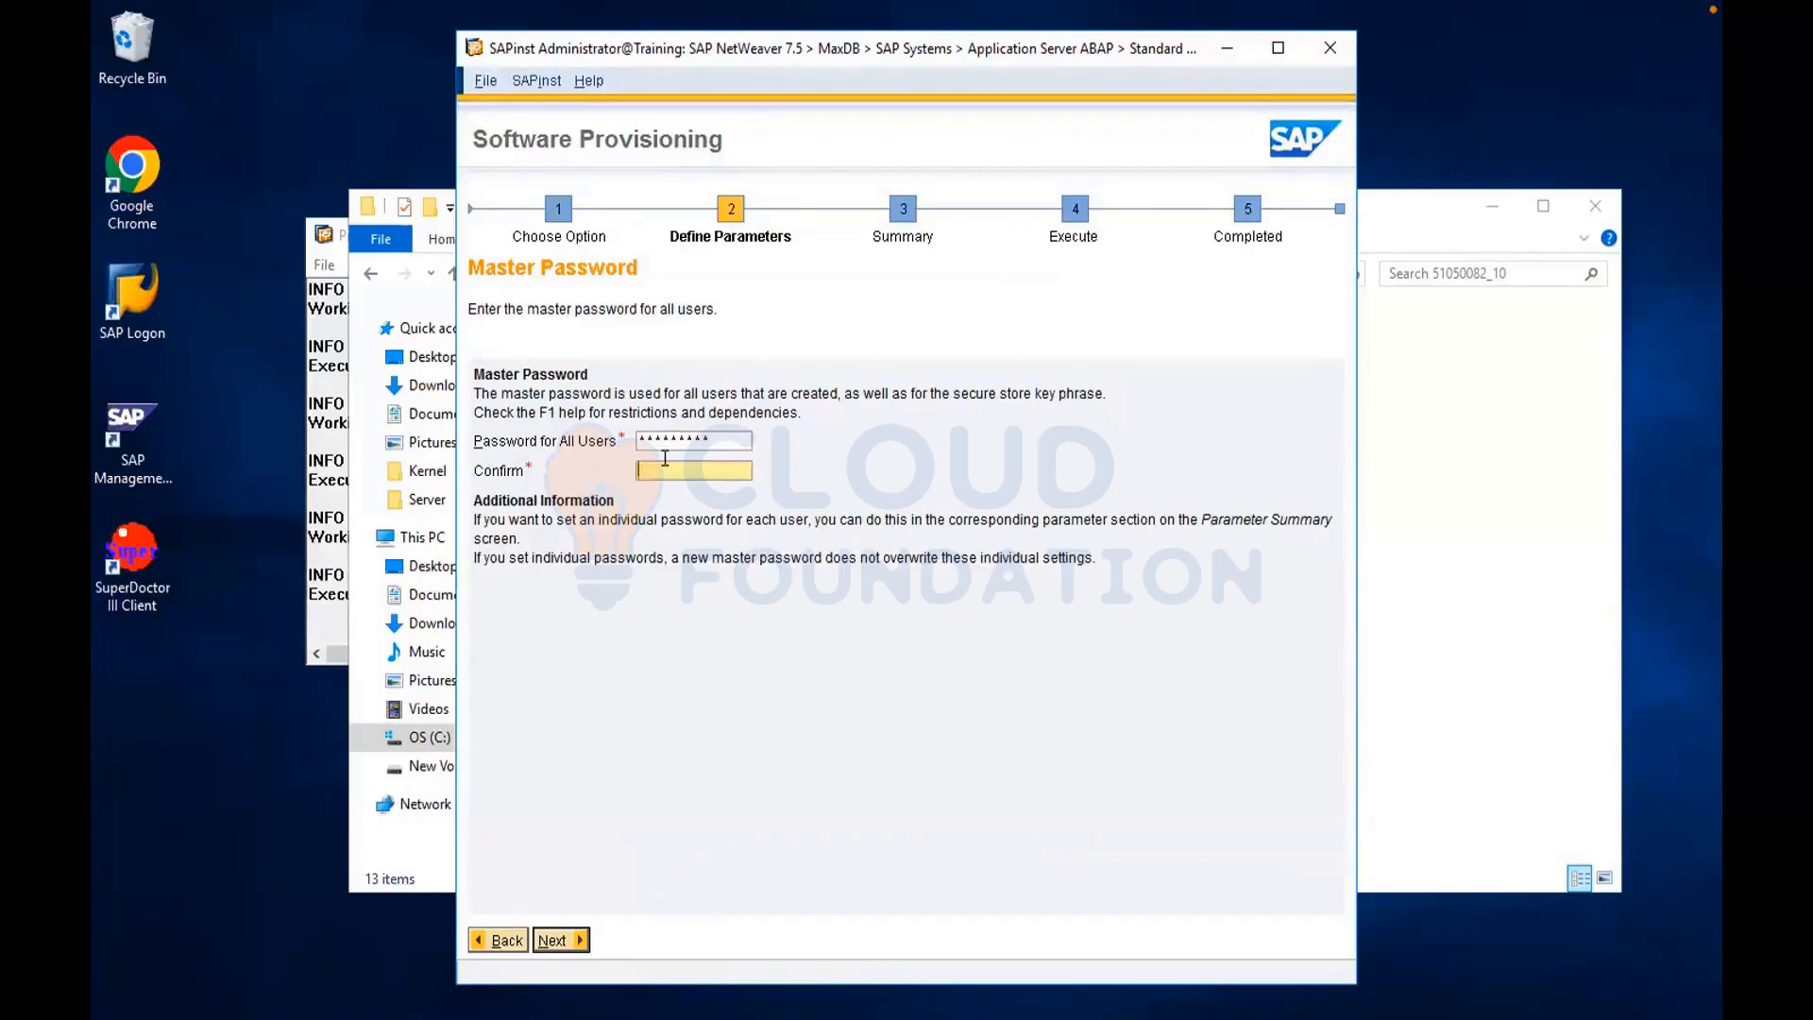
pyautogui.write('*********')
pyautogui.click(553, 939)
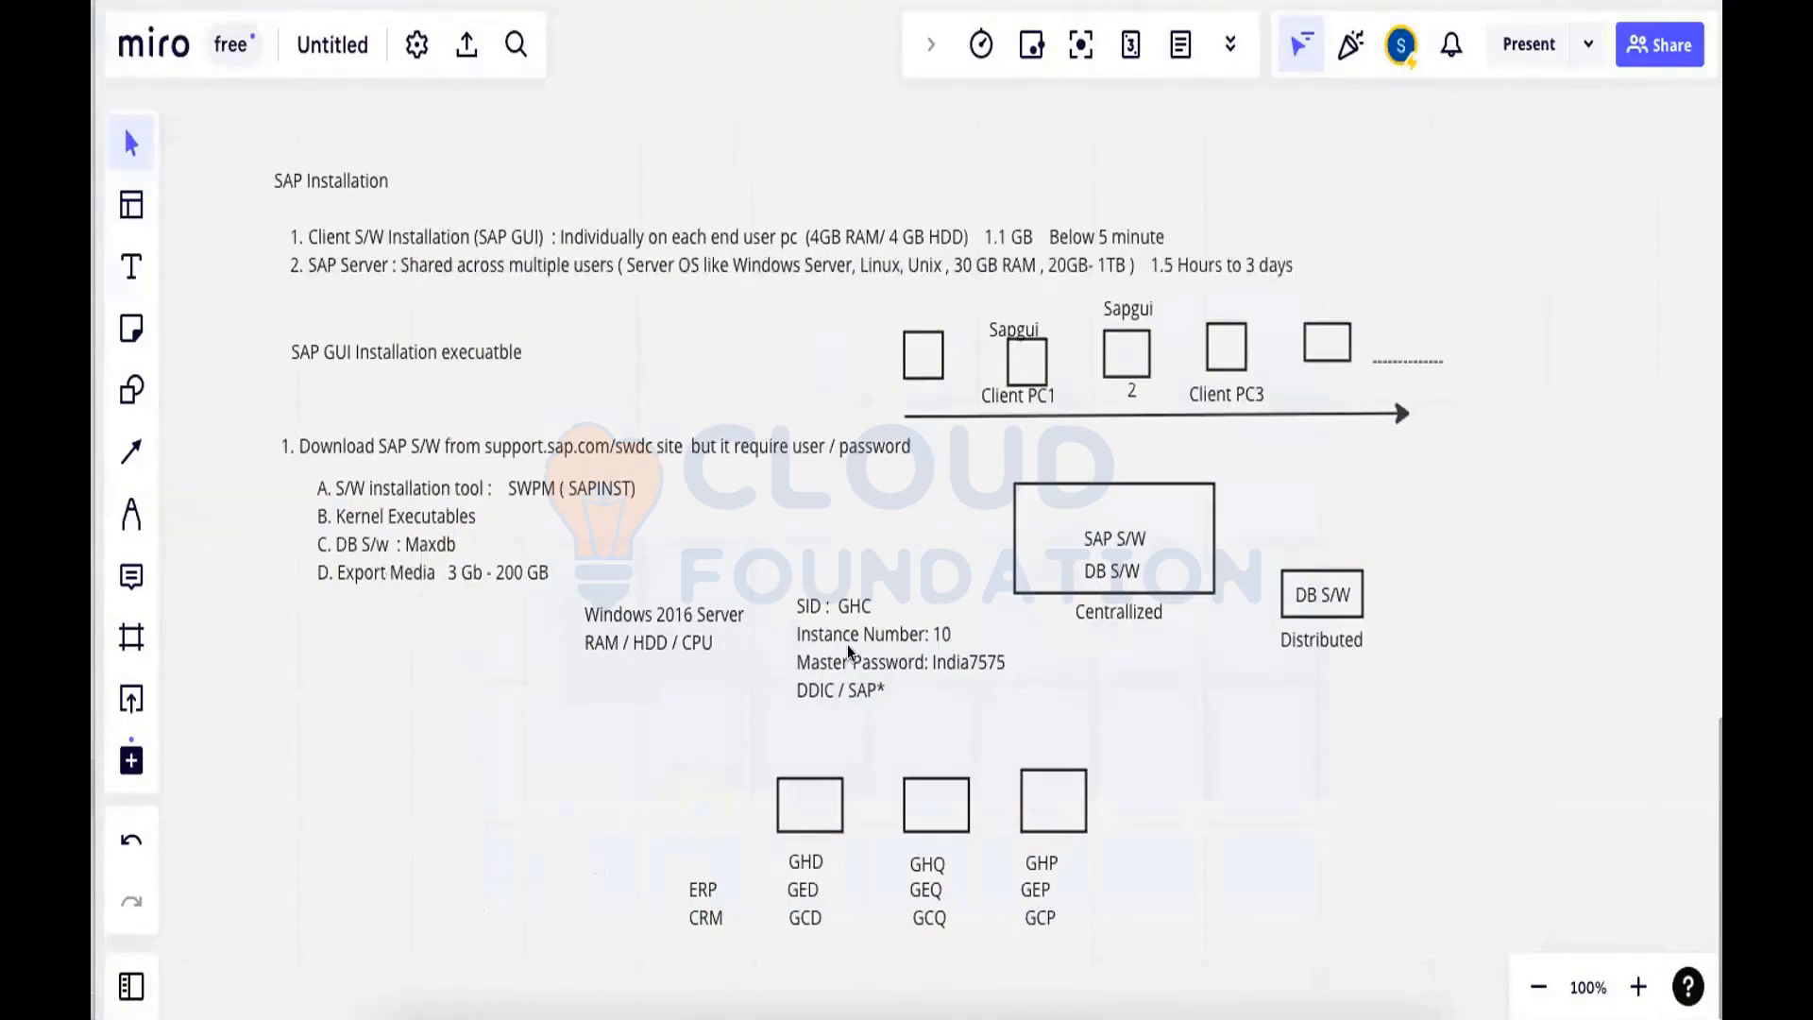
# - Return to the Training remote session showing SAPinst's database ID GHC
pyautogui.click(1033, 1015)
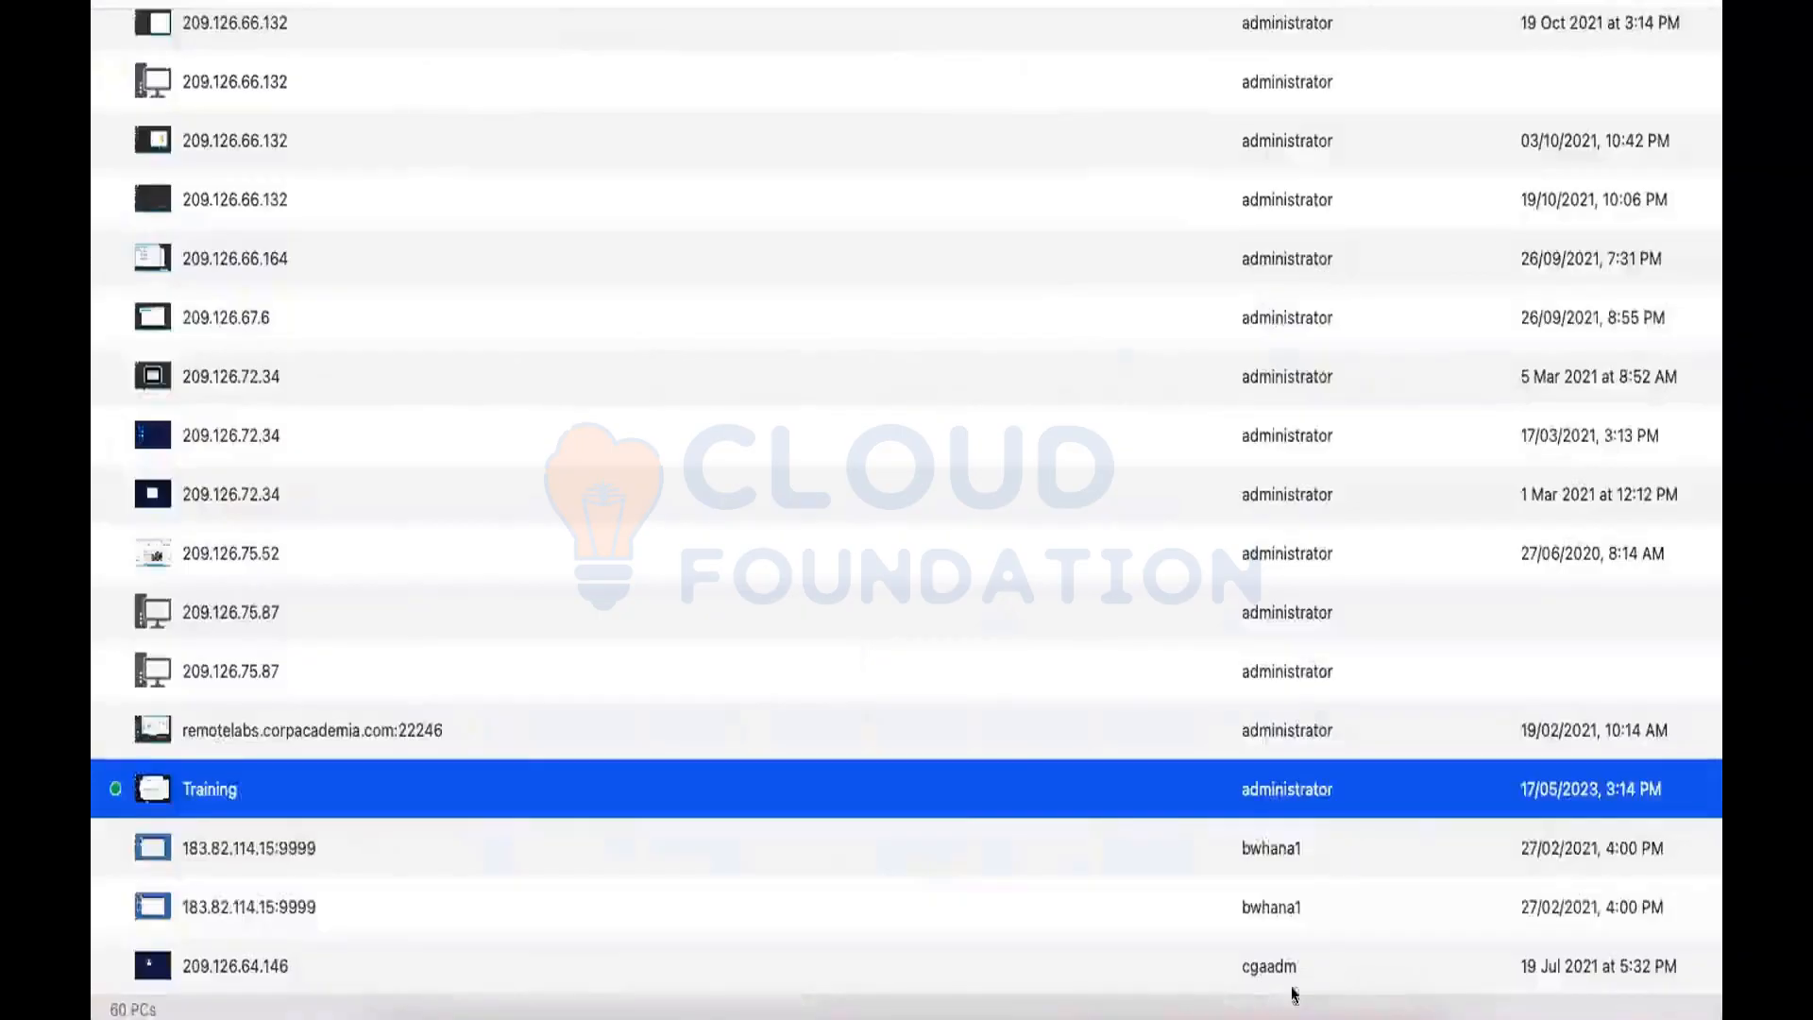
pyautogui.click(1033, 1006)
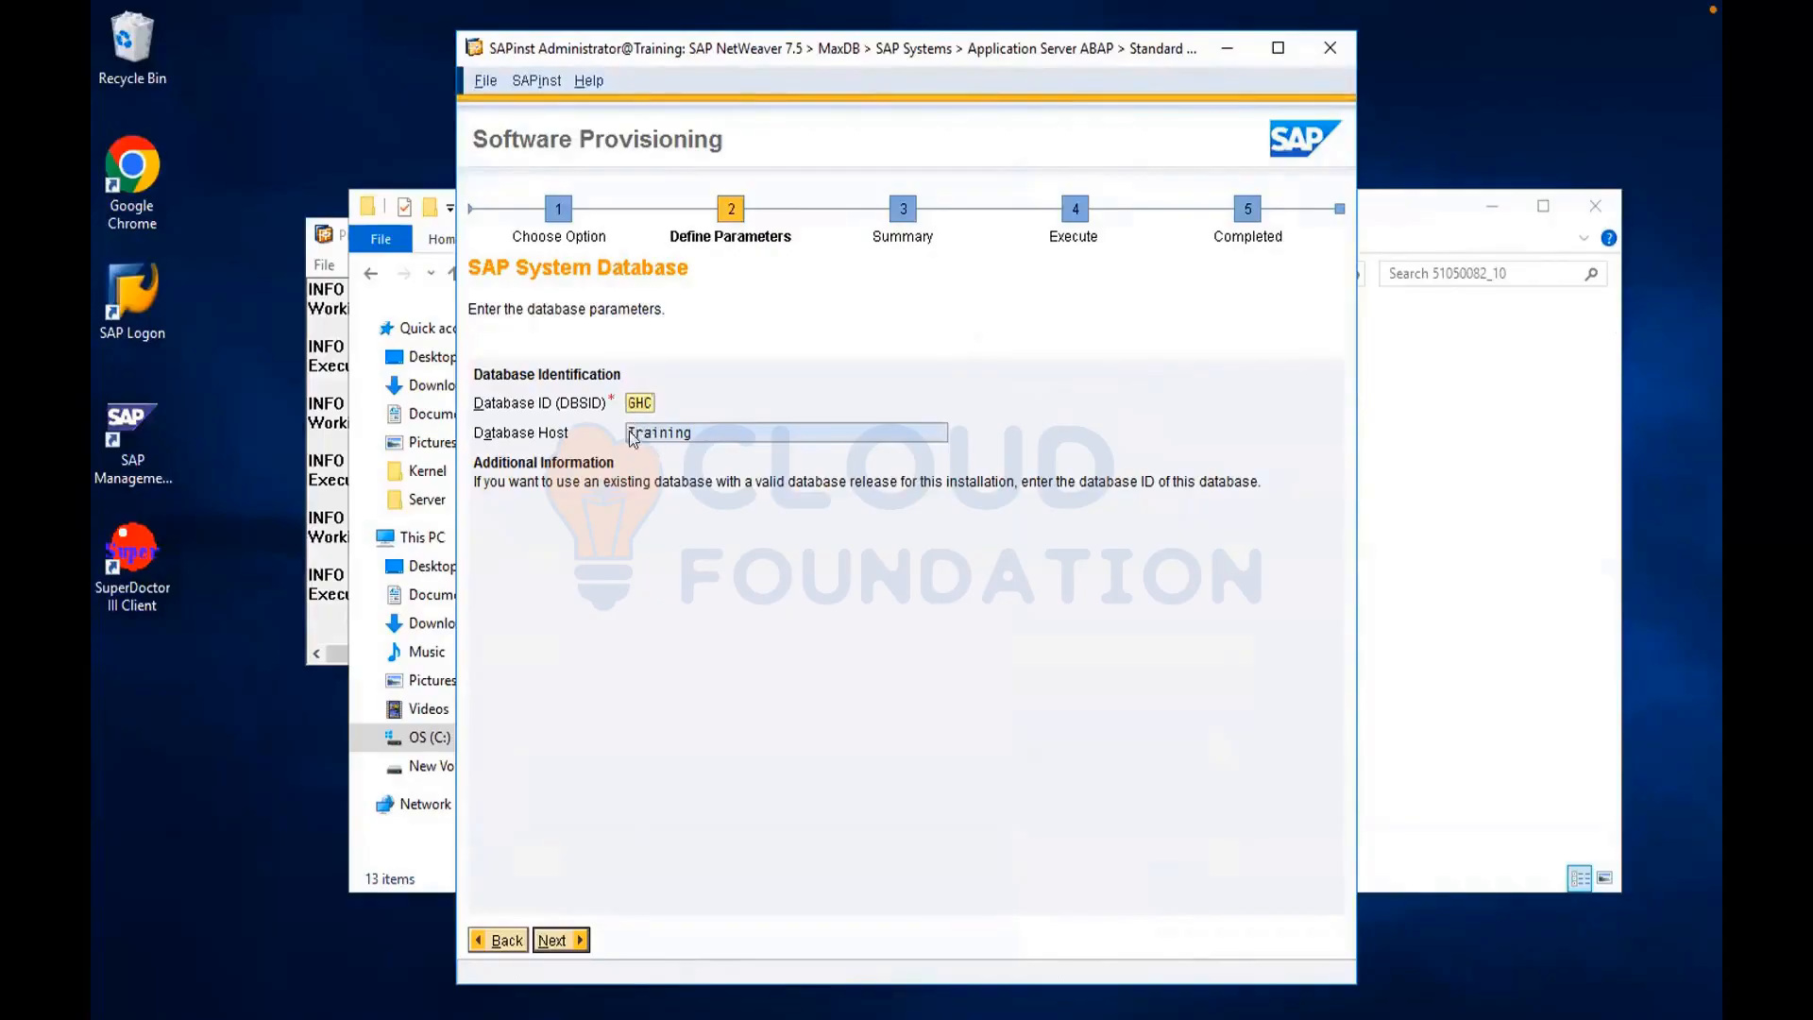
# - Accept database ID GHC on host Training and continue
pyautogui.click(554, 942)
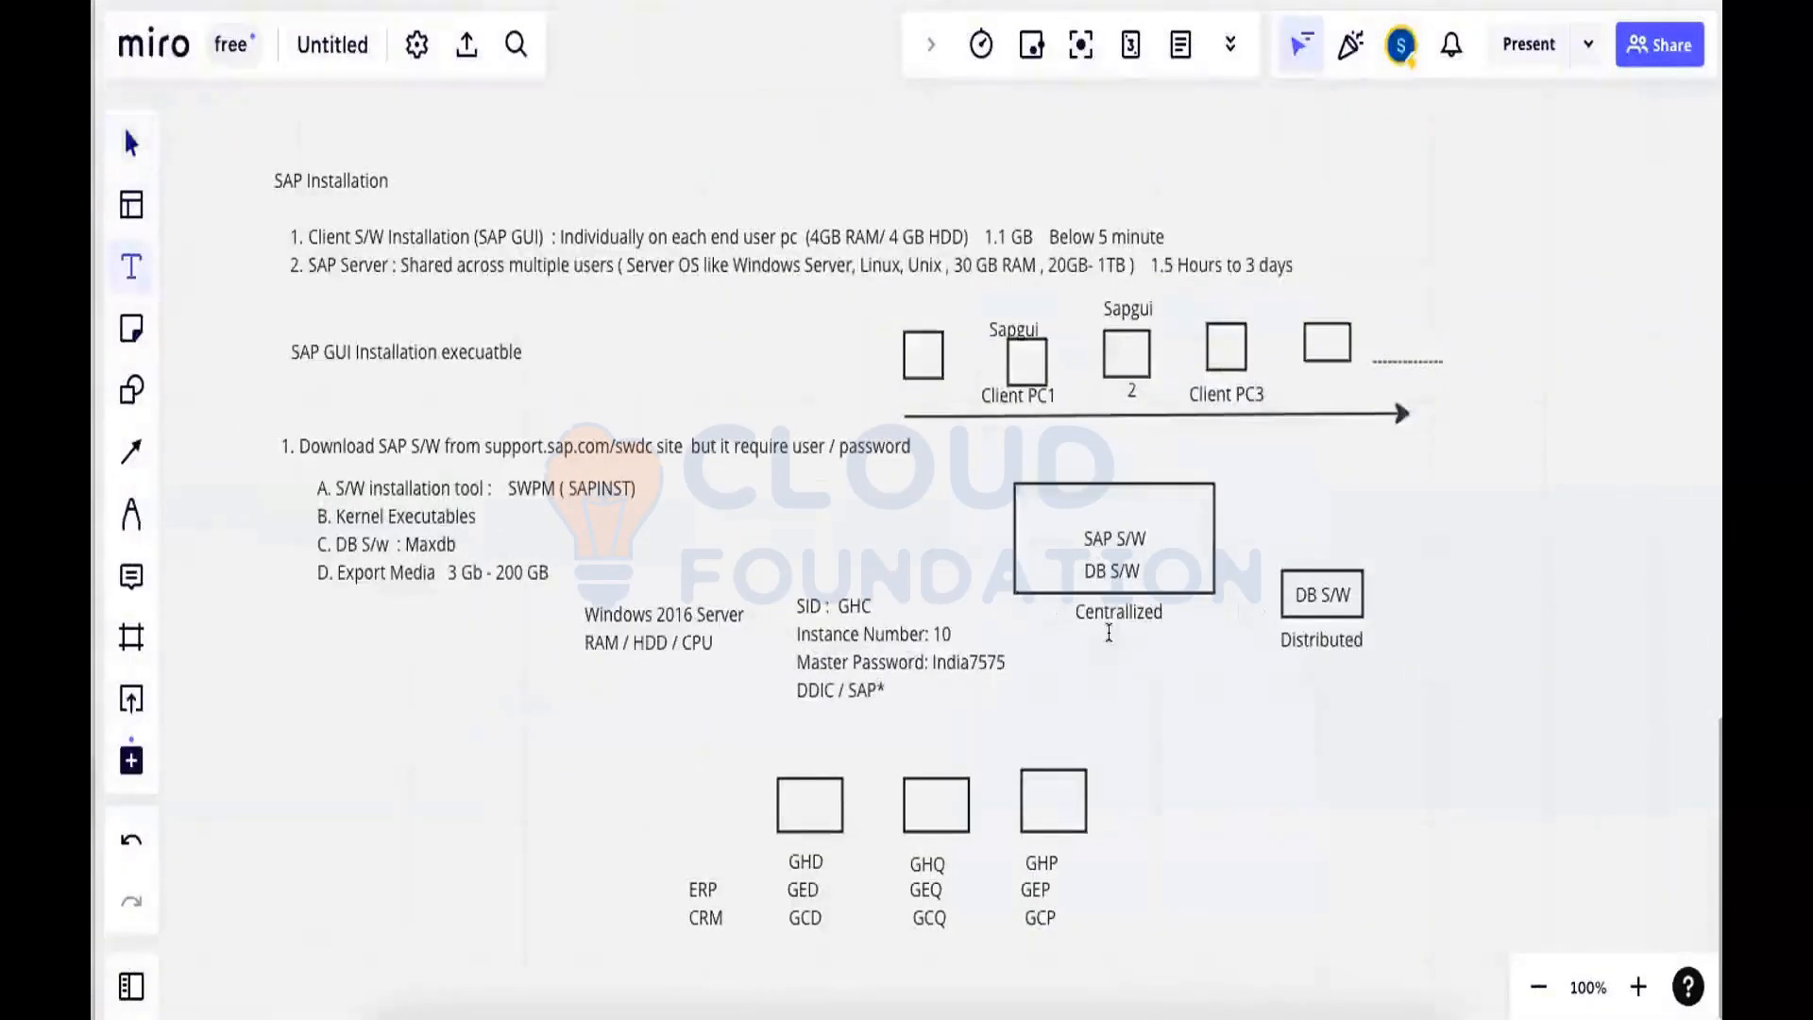
# - Add a ServerA label below the Centralized box
pyautogui.click(1109, 633)
pyautogui.write('Serve')
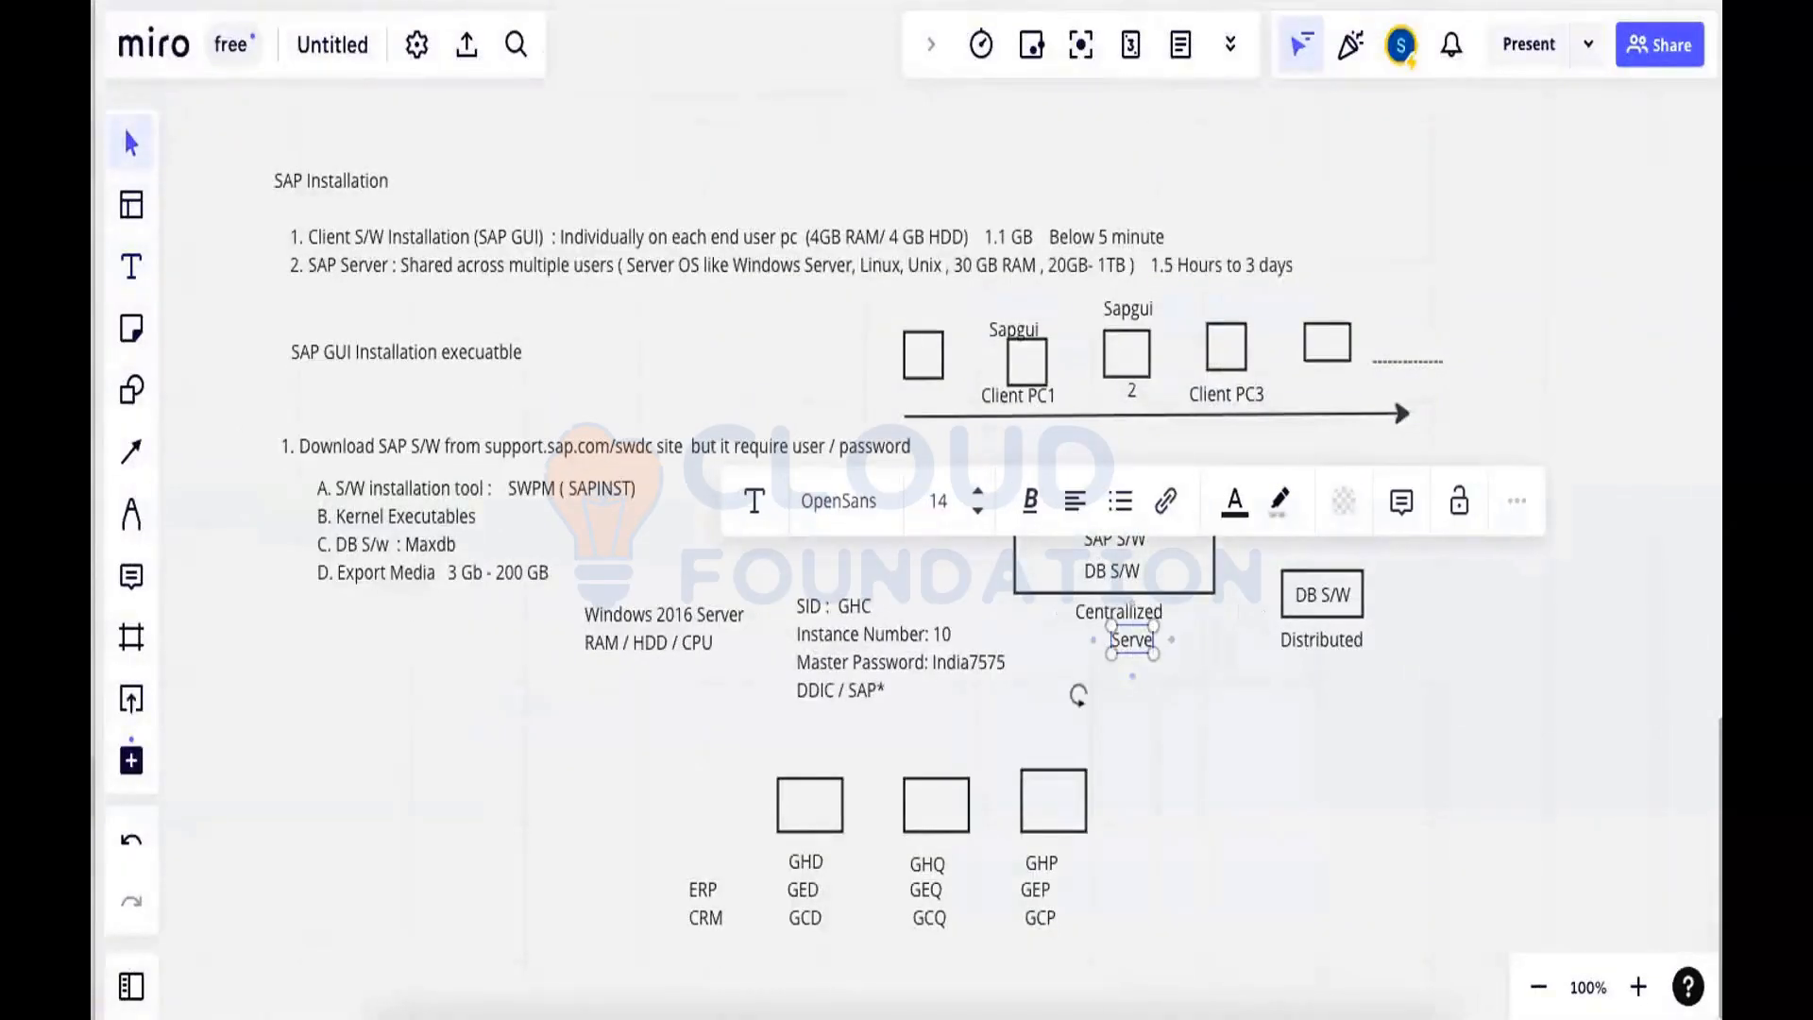
pyautogui.write('rA')
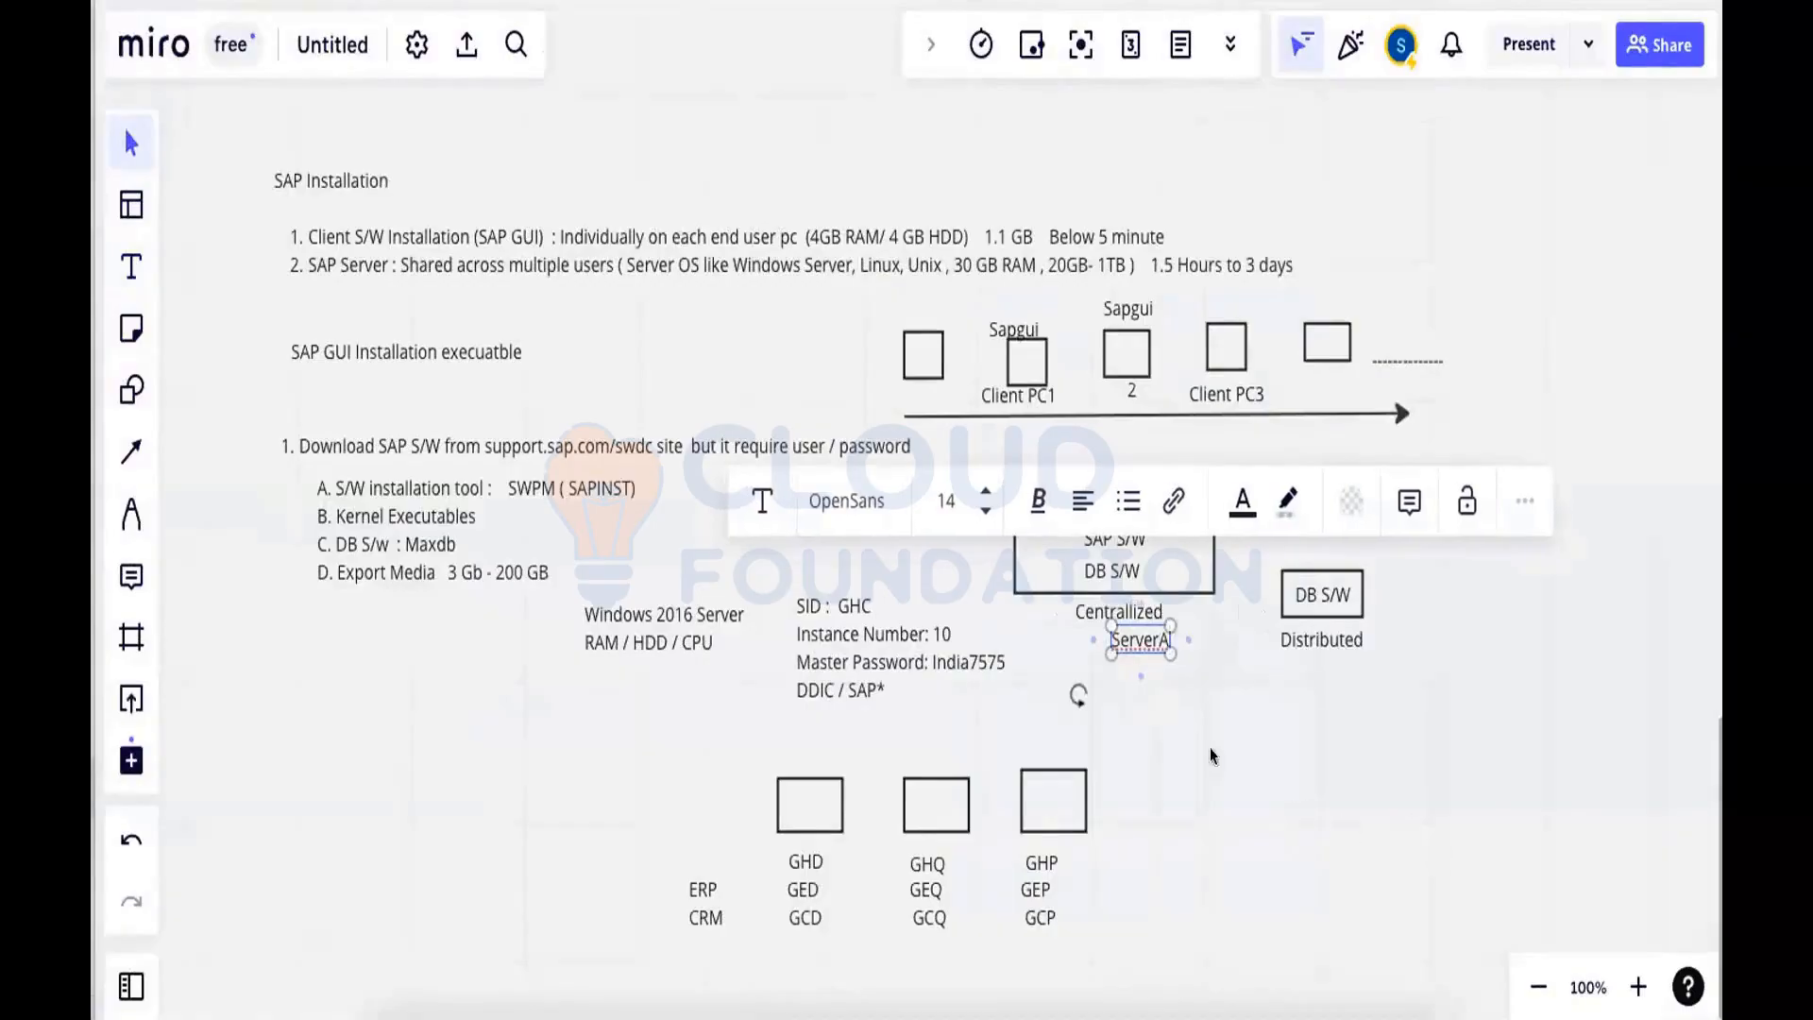
pyautogui.click(1208, 750)
# - Duplicate the ServerA label under Distributed and change it to ServerB
pyautogui.click(1129, 640)
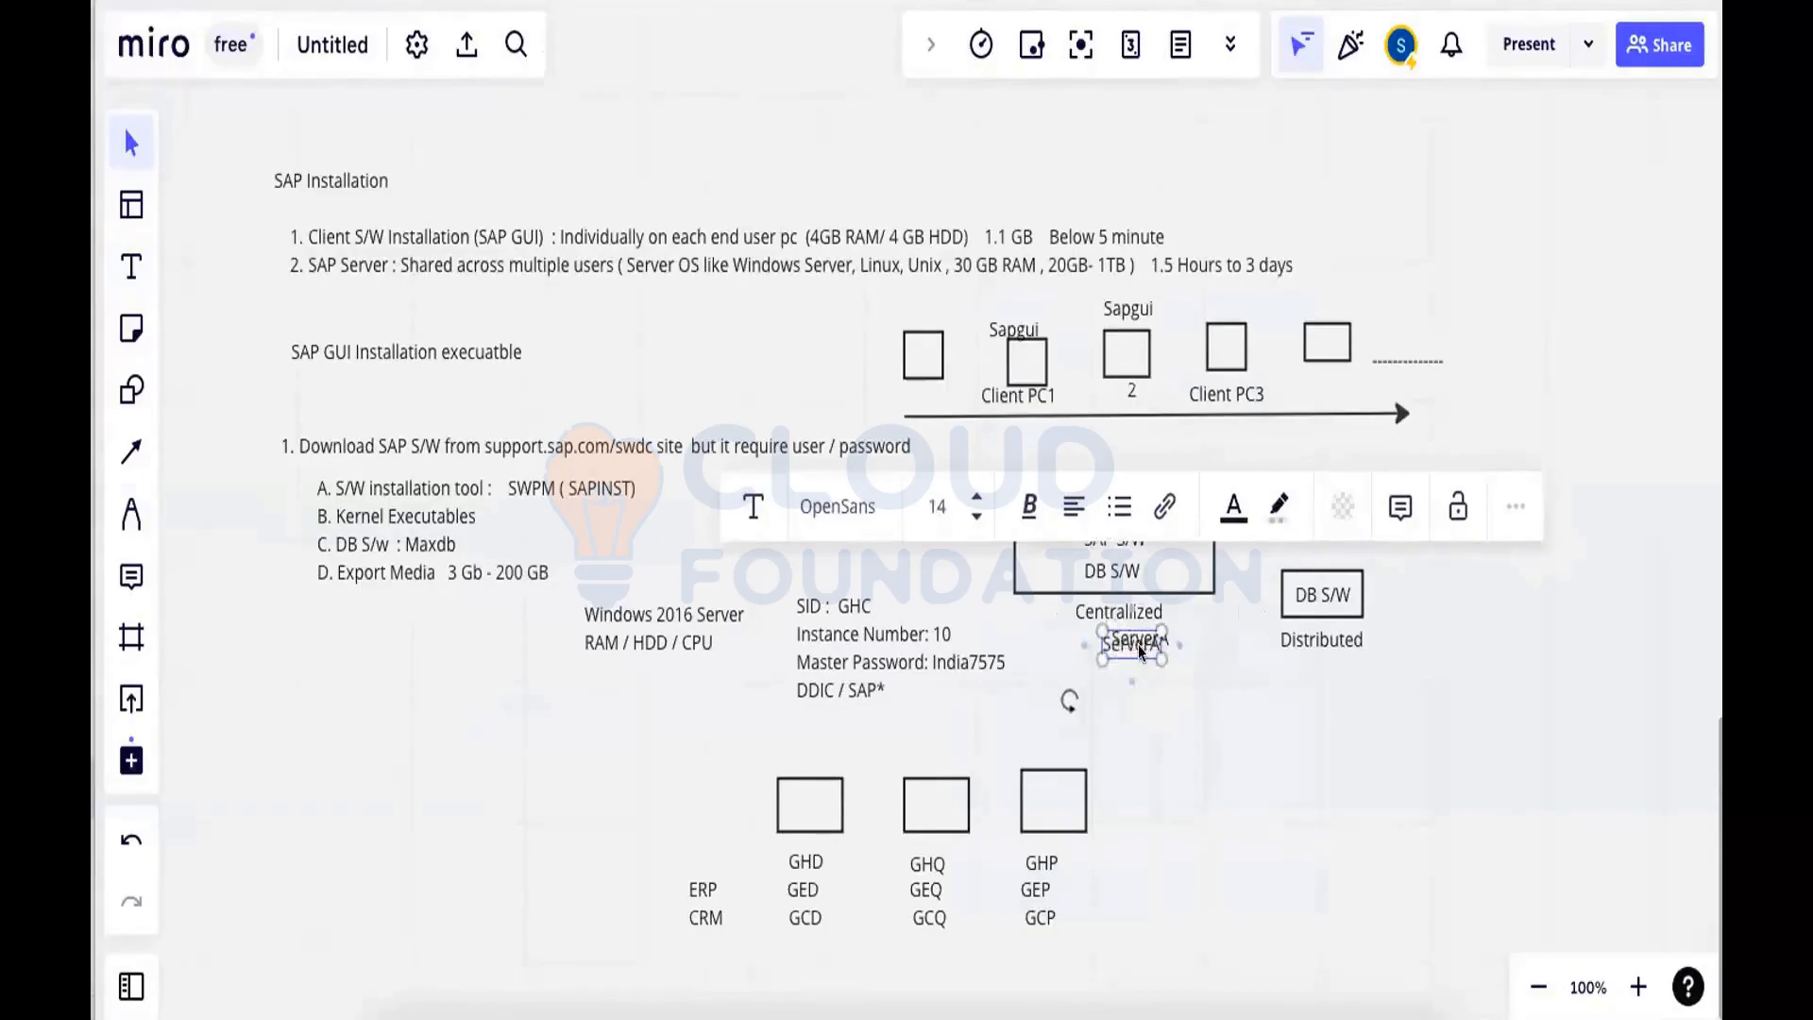
pyautogui.moveTo(1128, 644); pyautogui.dragTo(1342, 672)
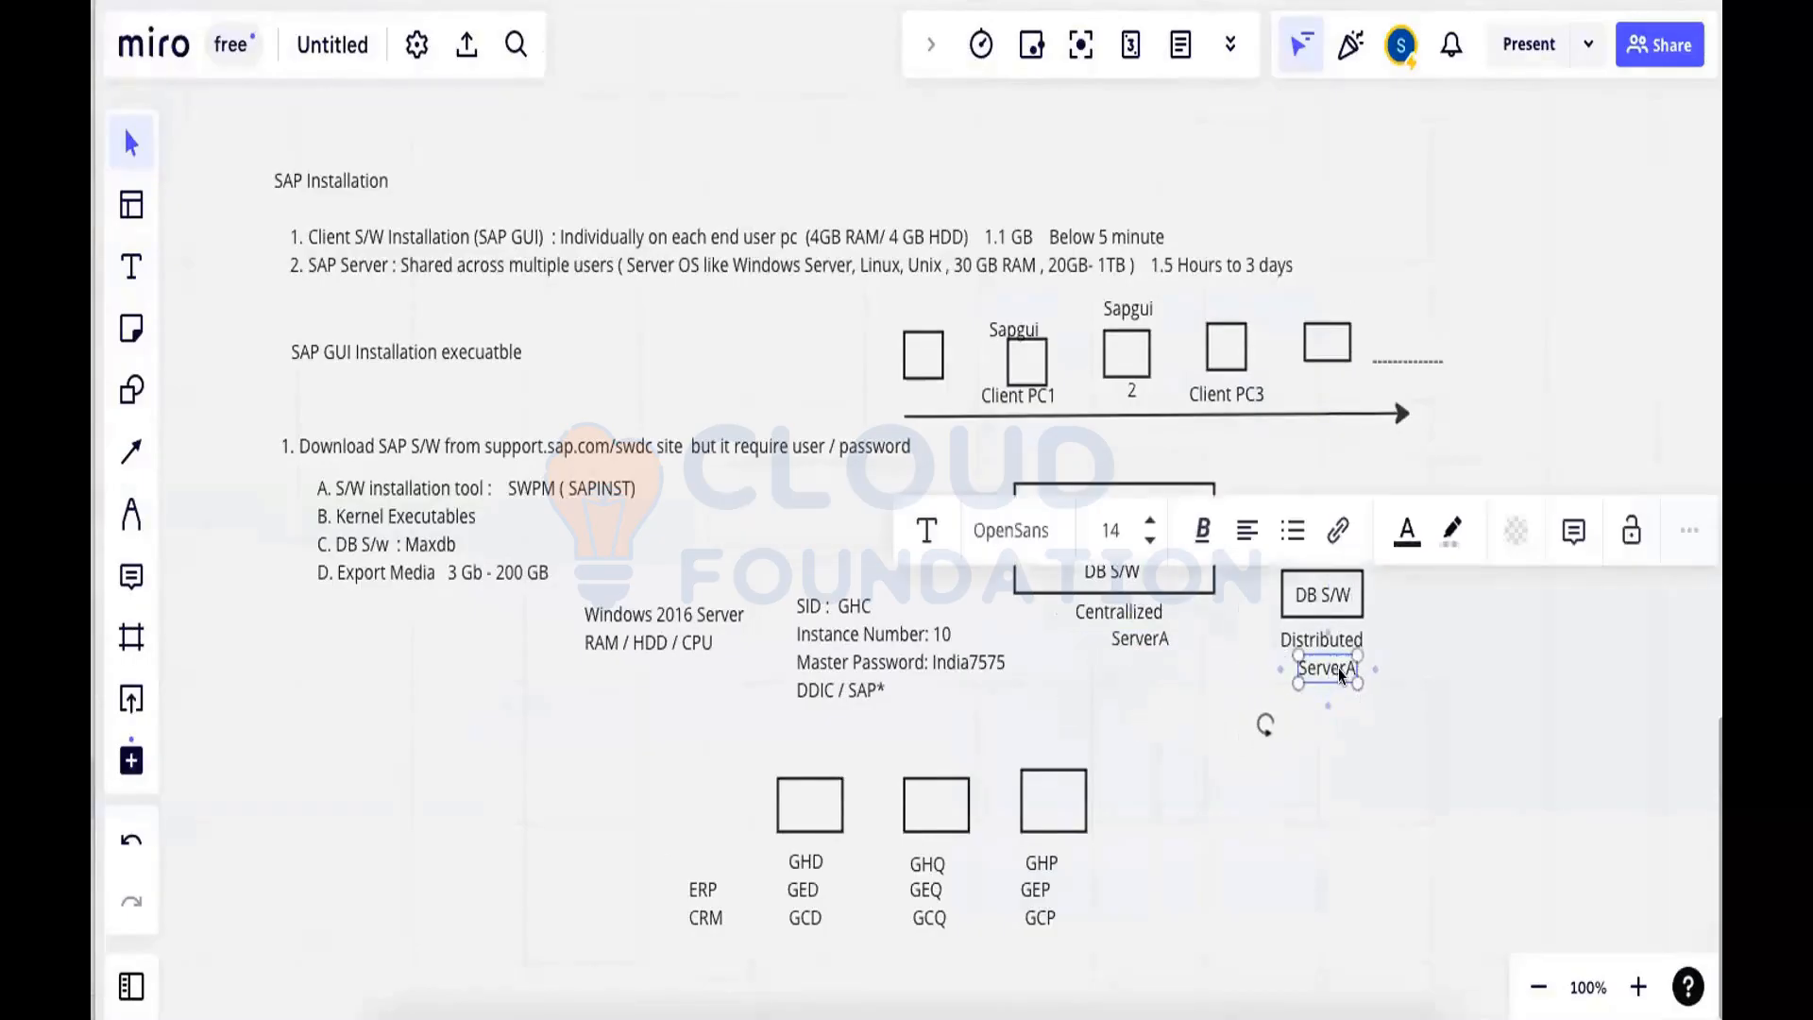
pyautogui.doubleClick(1343, 668)
pyautogui.press('Right')
pyautogui.press('BackSpace')
pyautogui.write('B')
pyautogui.click(1266, 725)
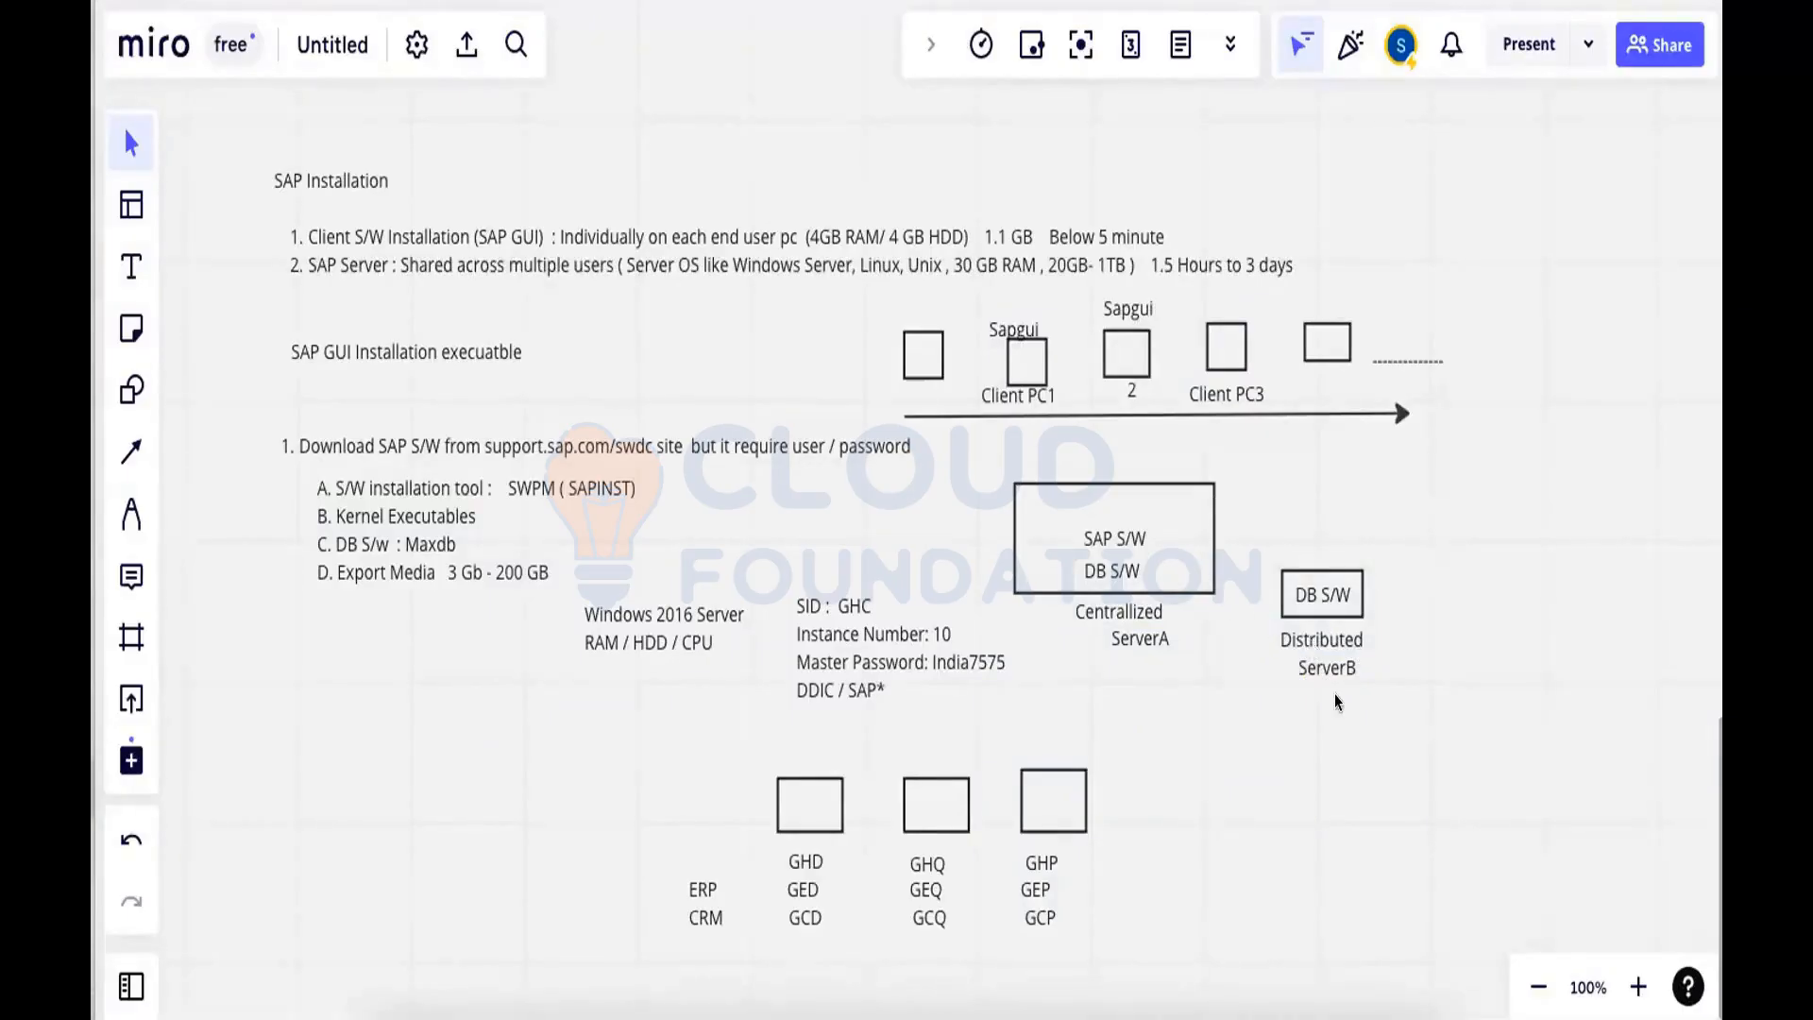
# - Back in SAPinst, decline rerunning the prerequisite checks
pyautogui.press('super+Tab')
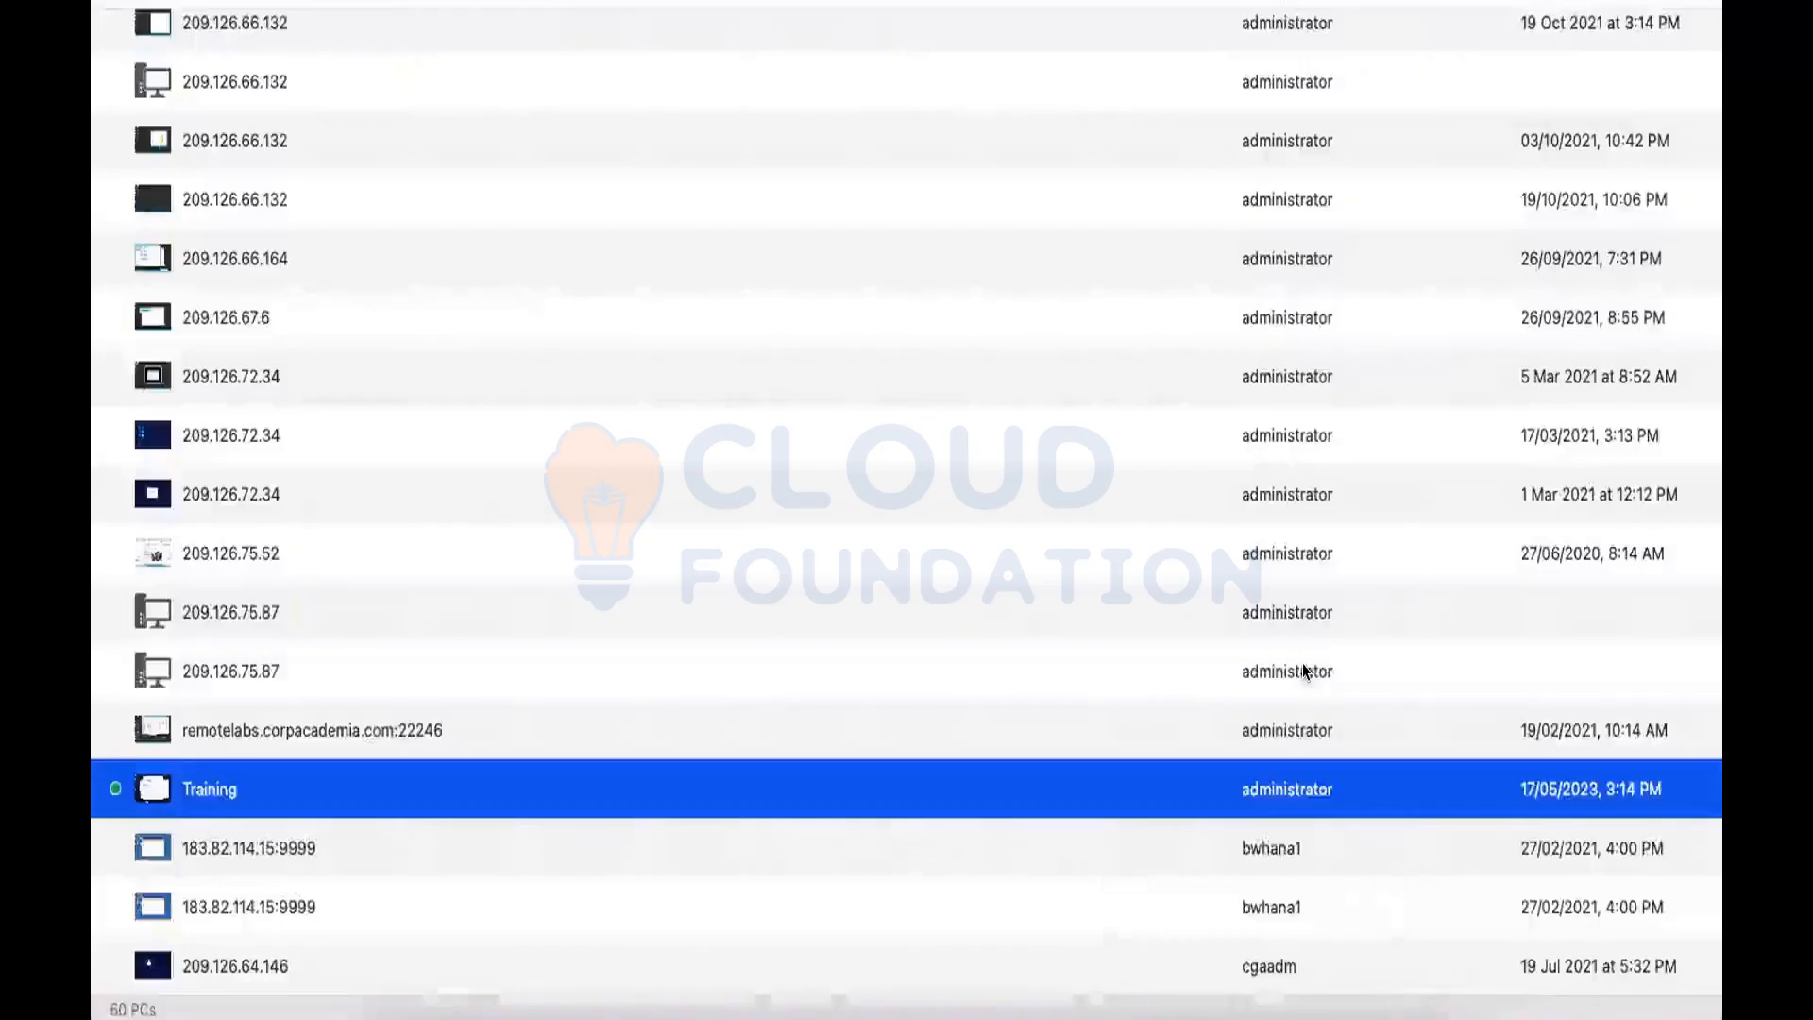
pyautogui.click(1039, 987)
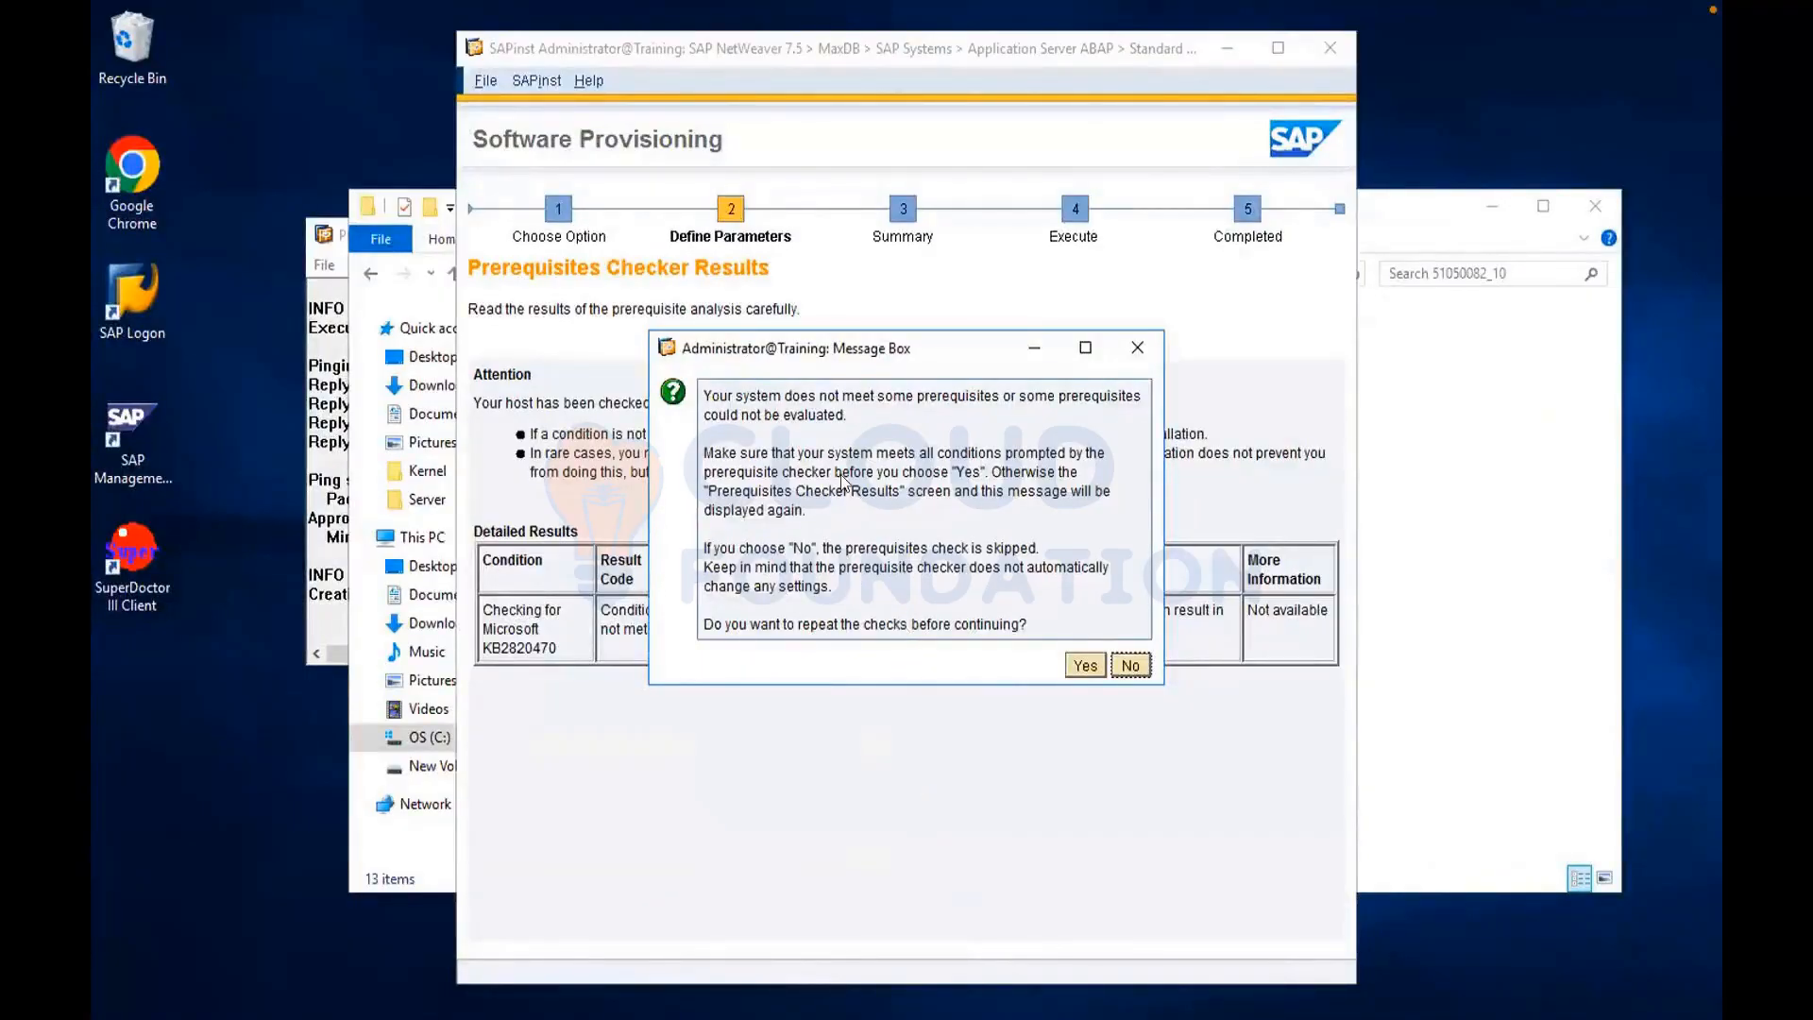
pyautogui.click(1130, 667)
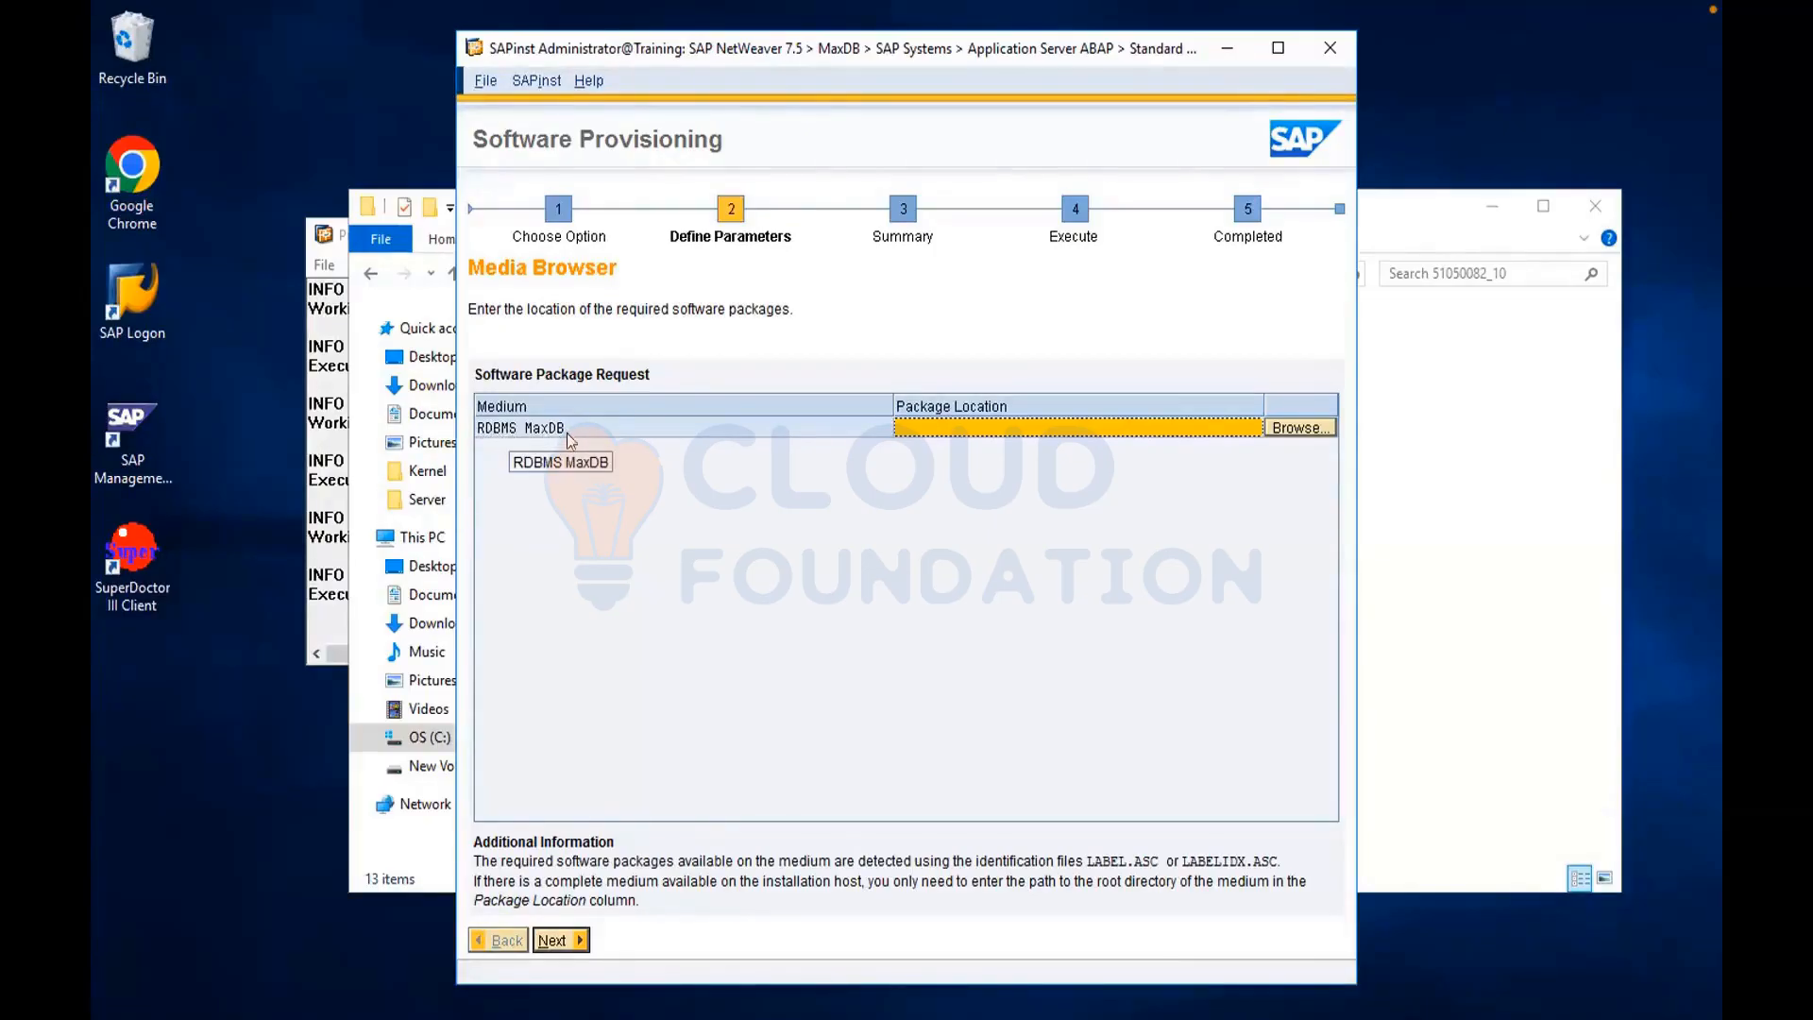
# - Set the RDBMS MaxDB package location to the MaxDB 7.9 folder under Server\DB\51049570_14 and continue
pyautogui.click(1457, 597)
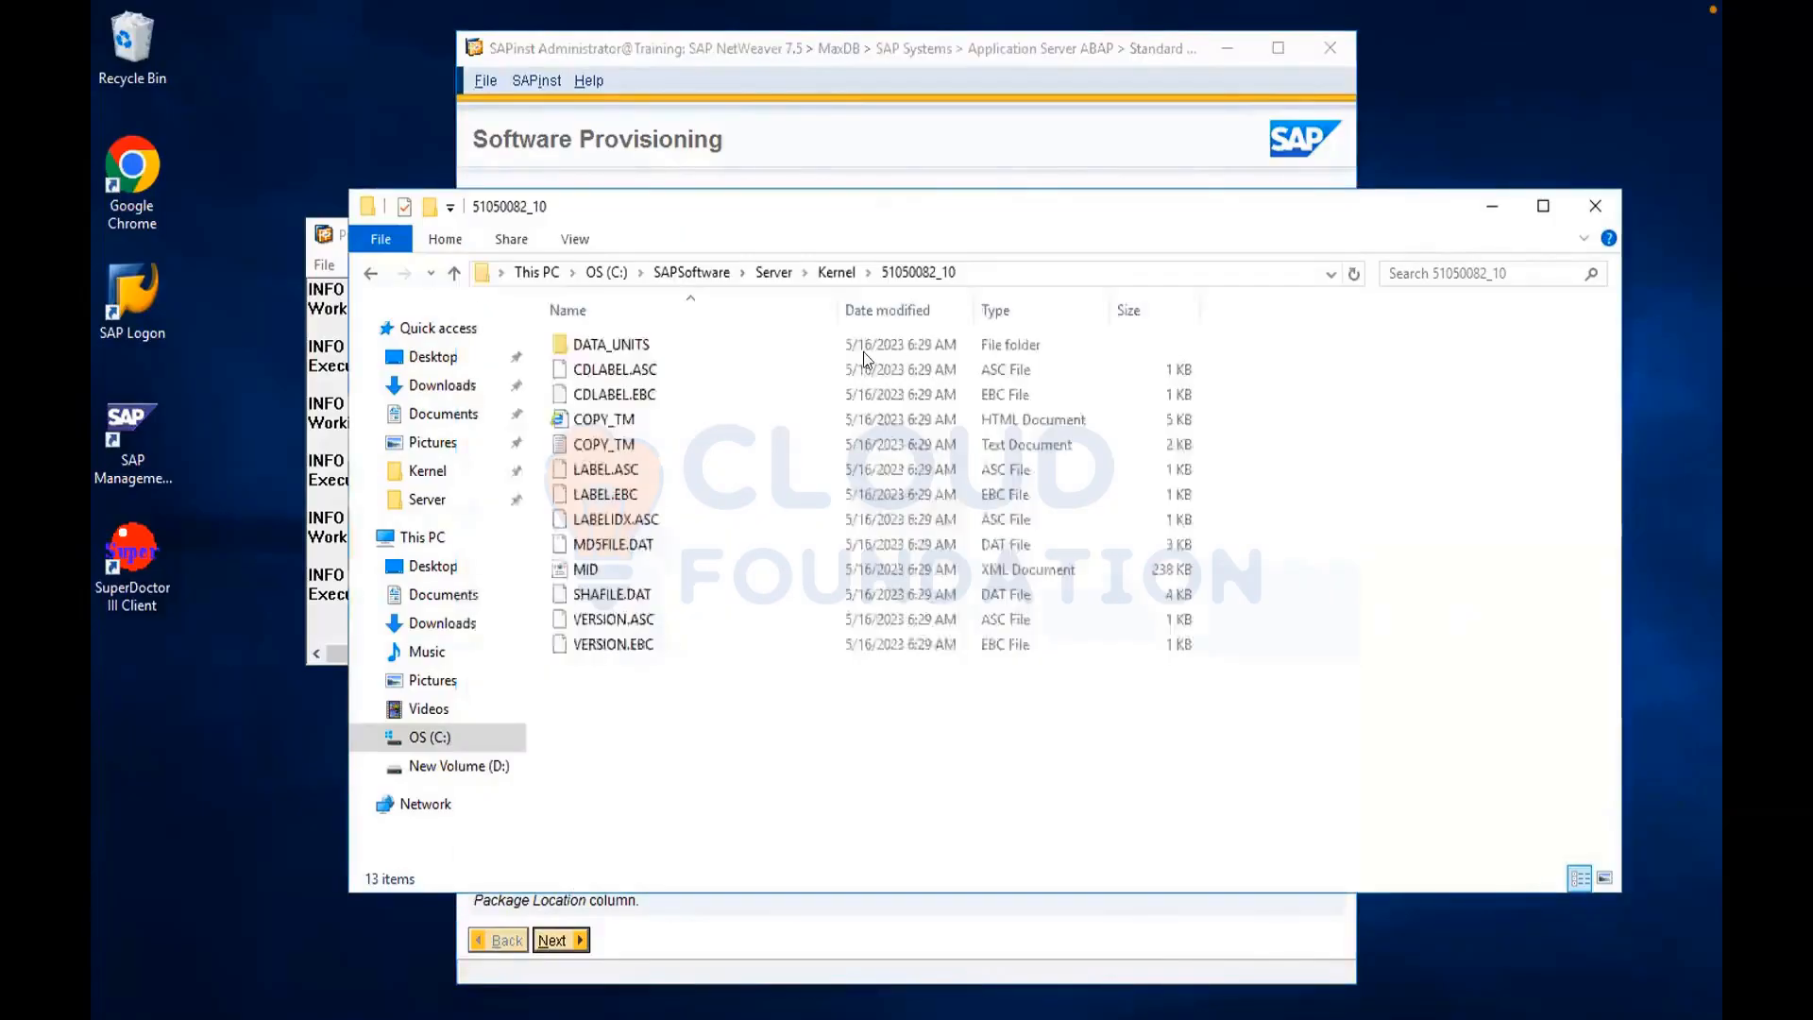
pyautogui.click(773, 273)
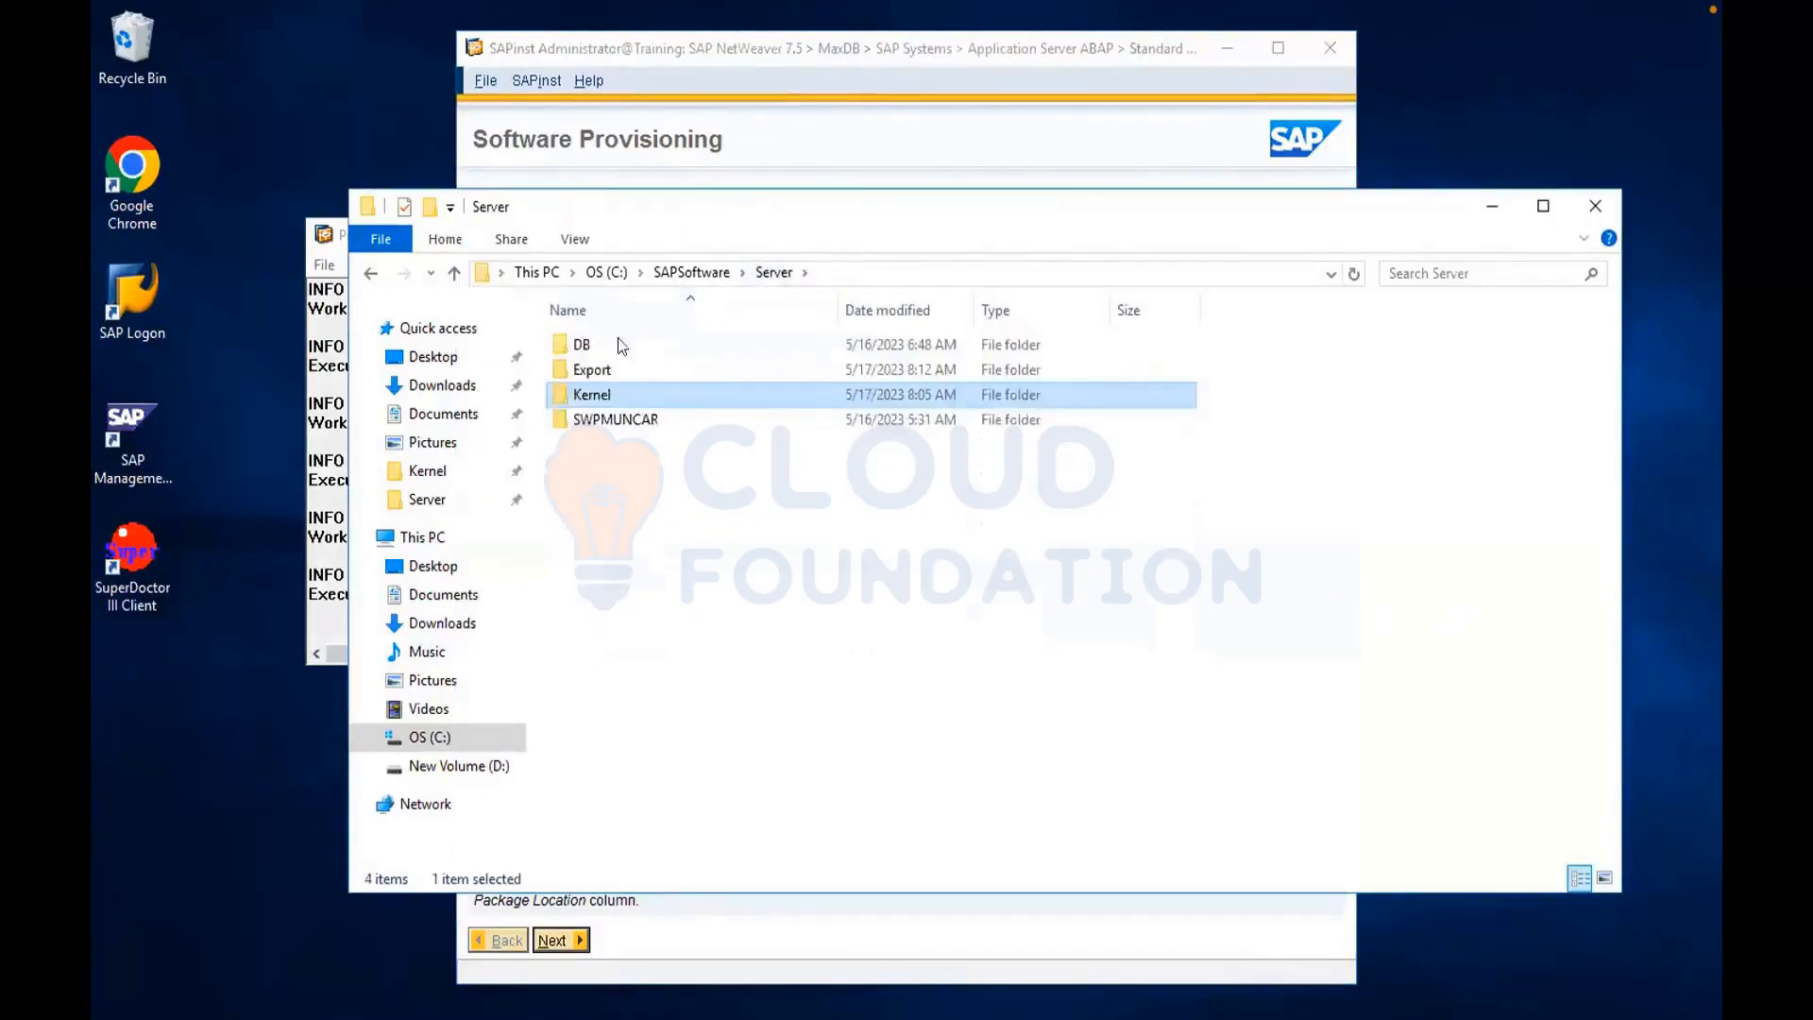
pyautogui.doubleClick(578, 346)
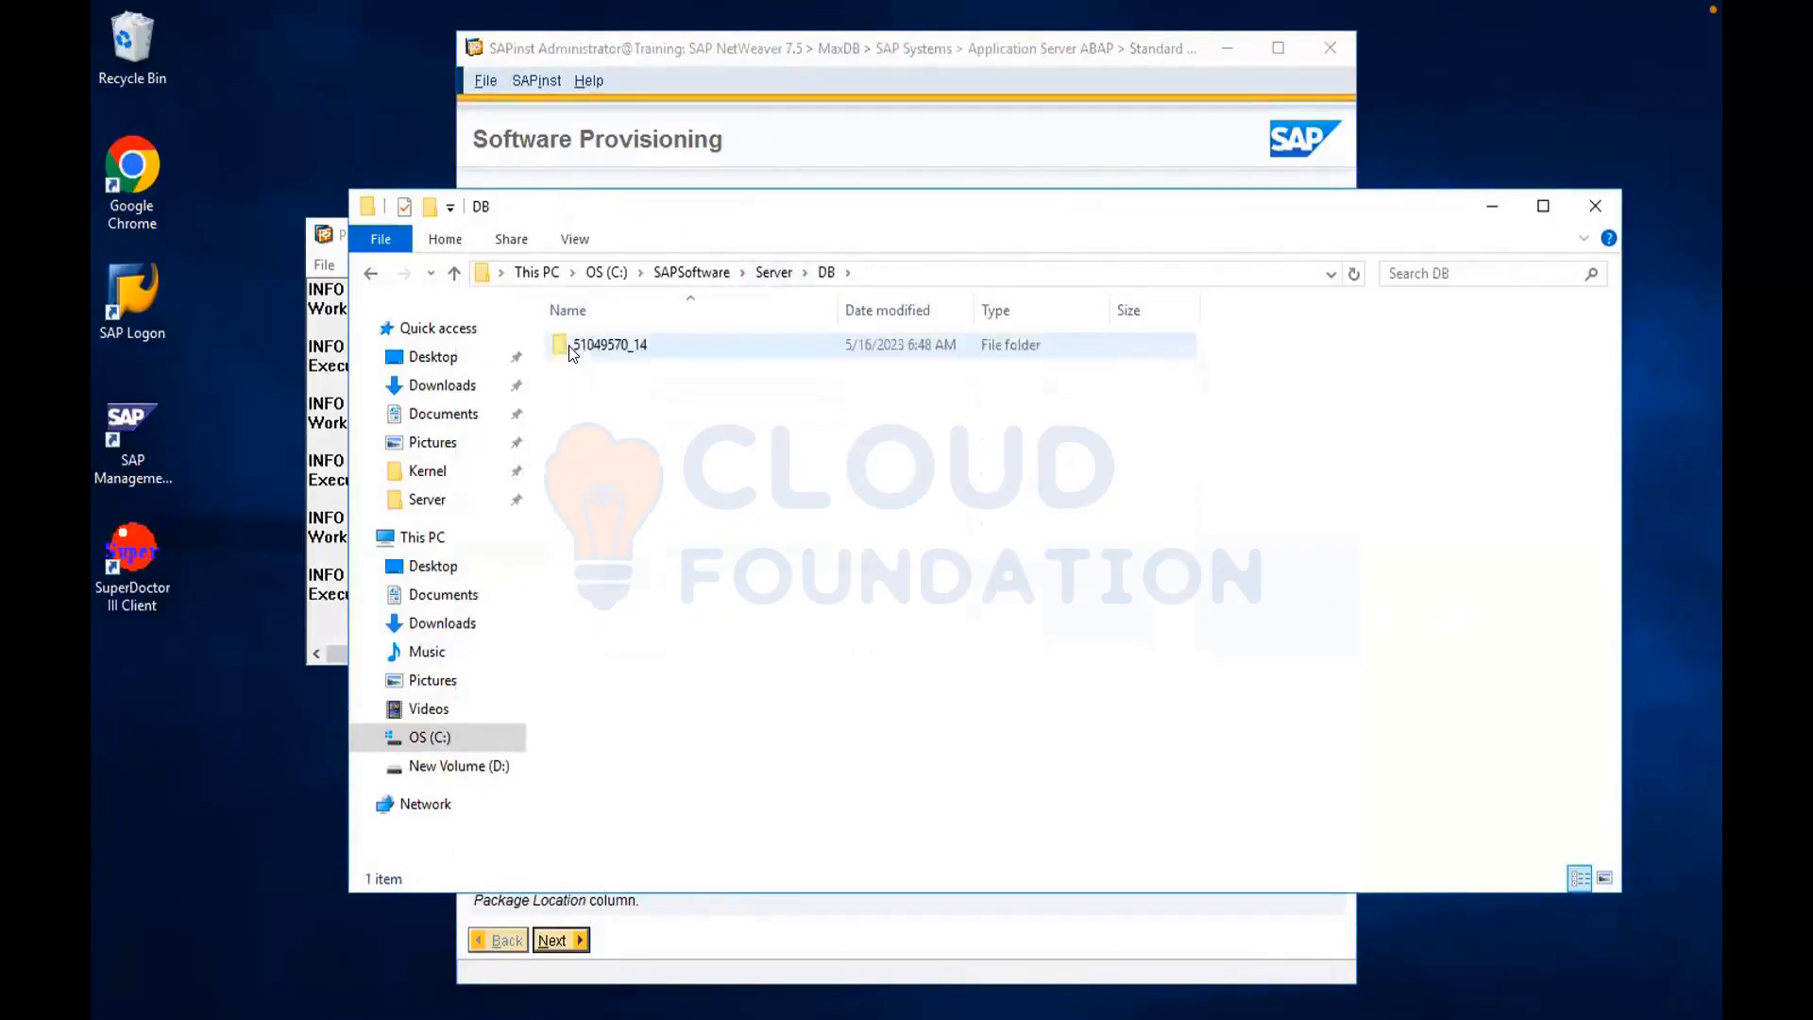
pyautogui.doubleClick(573, 345)
pyautogui.doubleClick(572, 348)
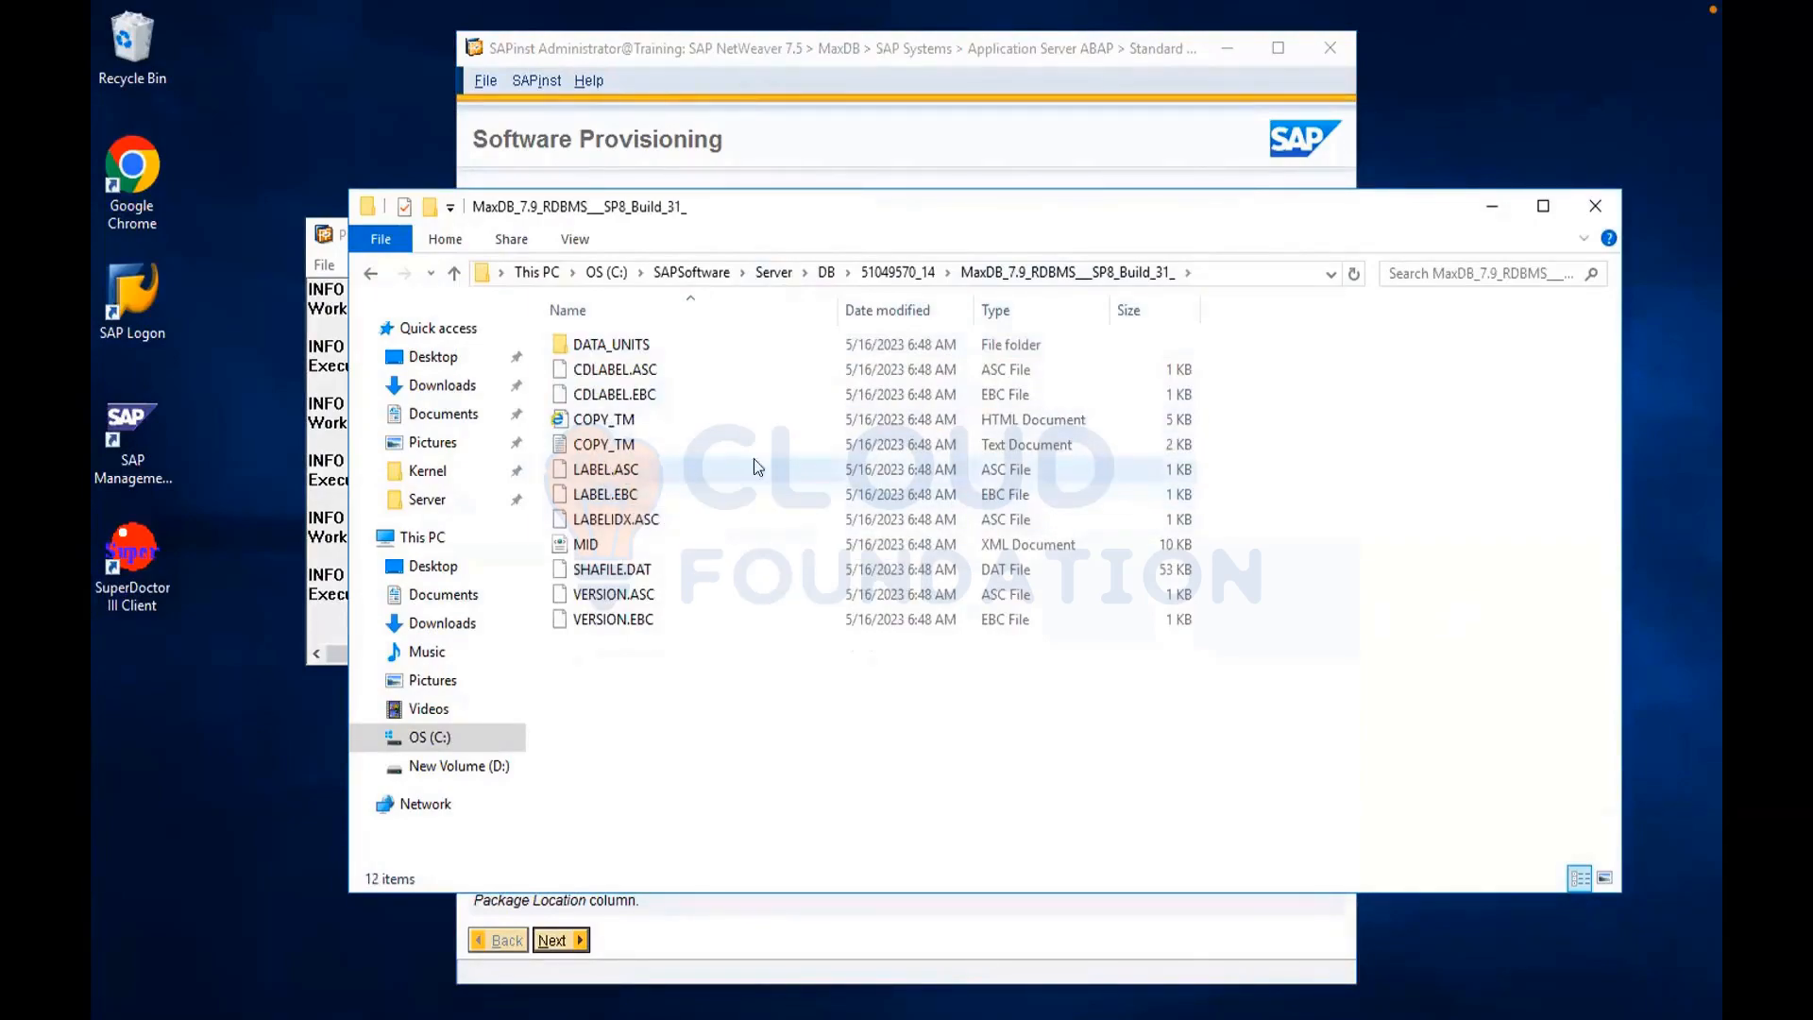
pyautogui.click(1234, 264)
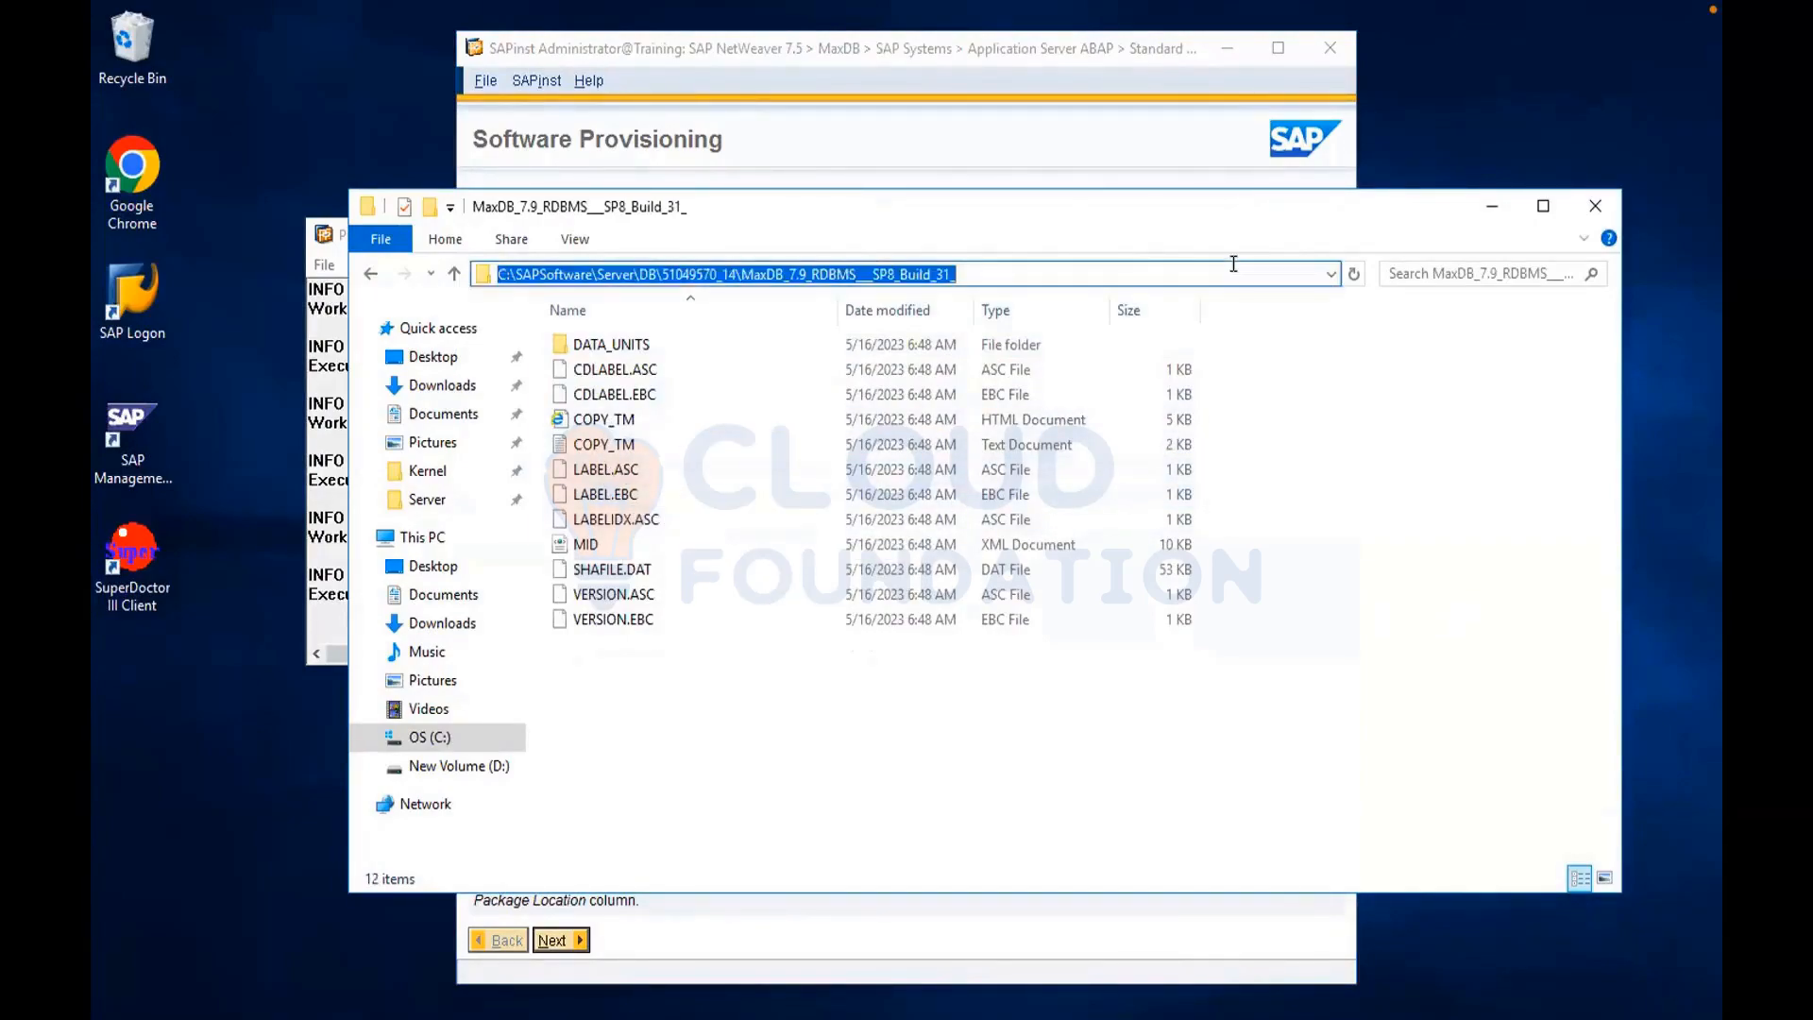
pyautogui.click(1188, 149)
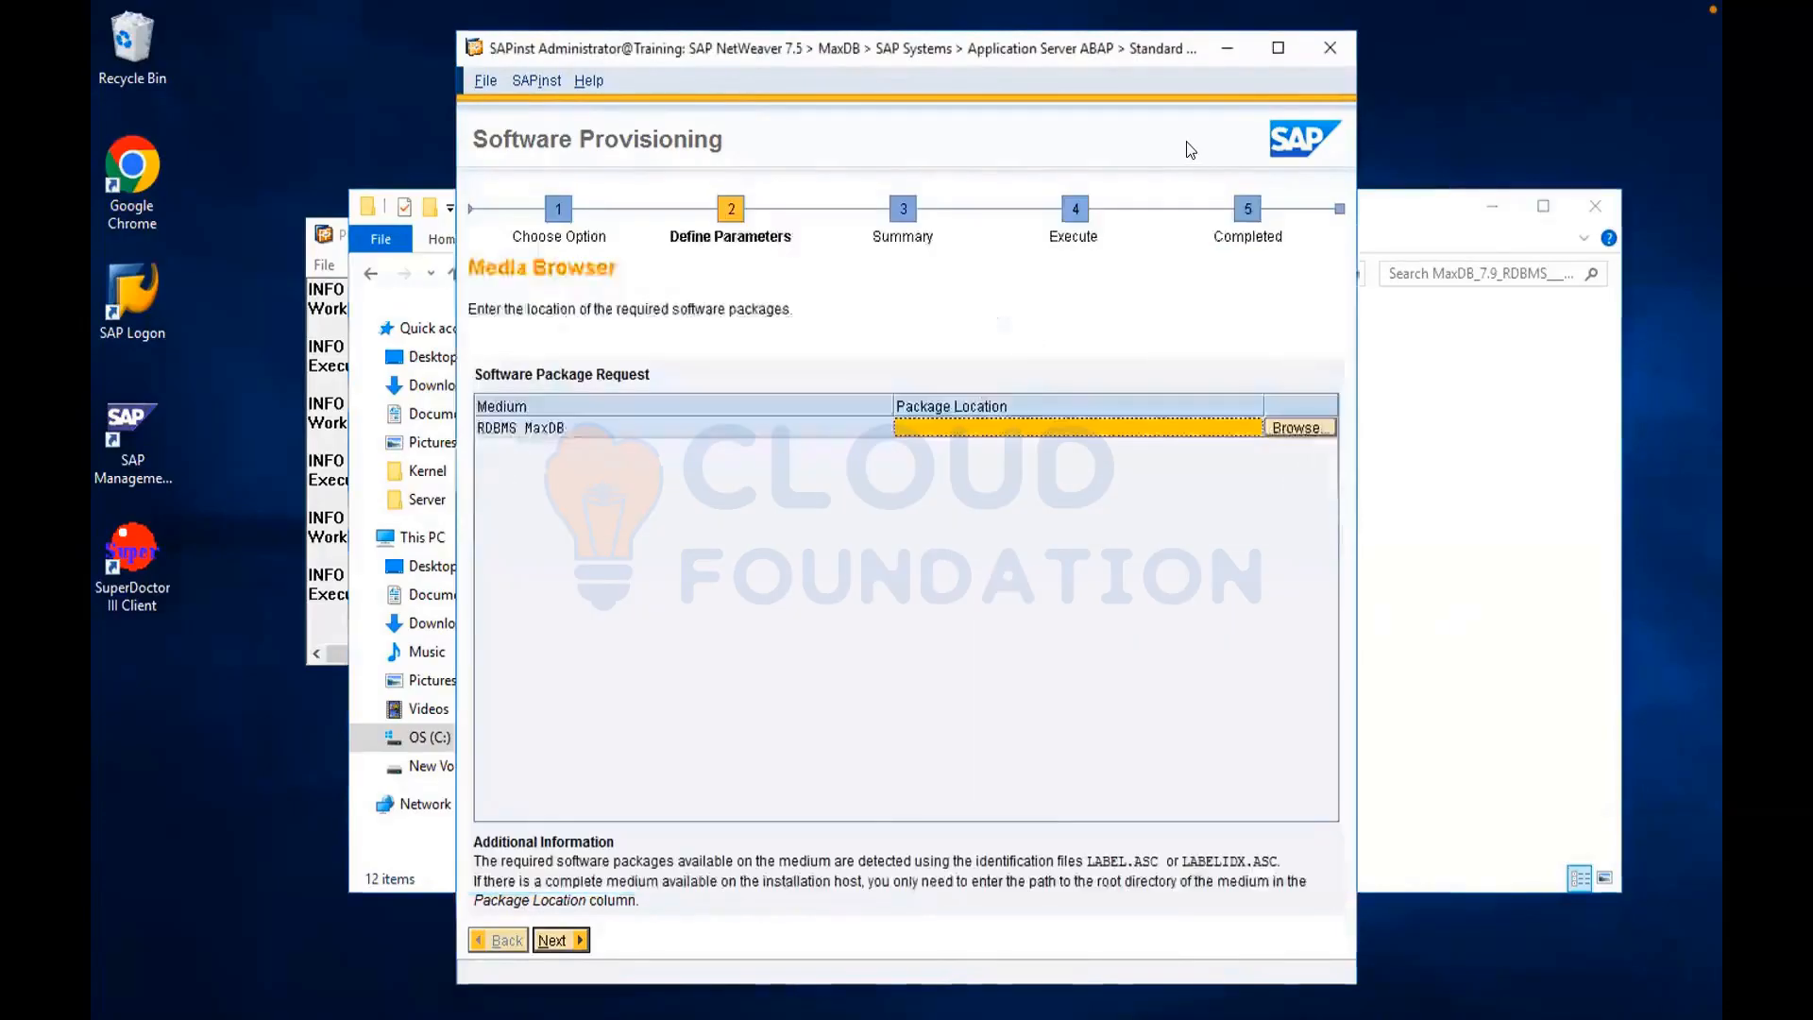
pyautogui.click(992, 425)
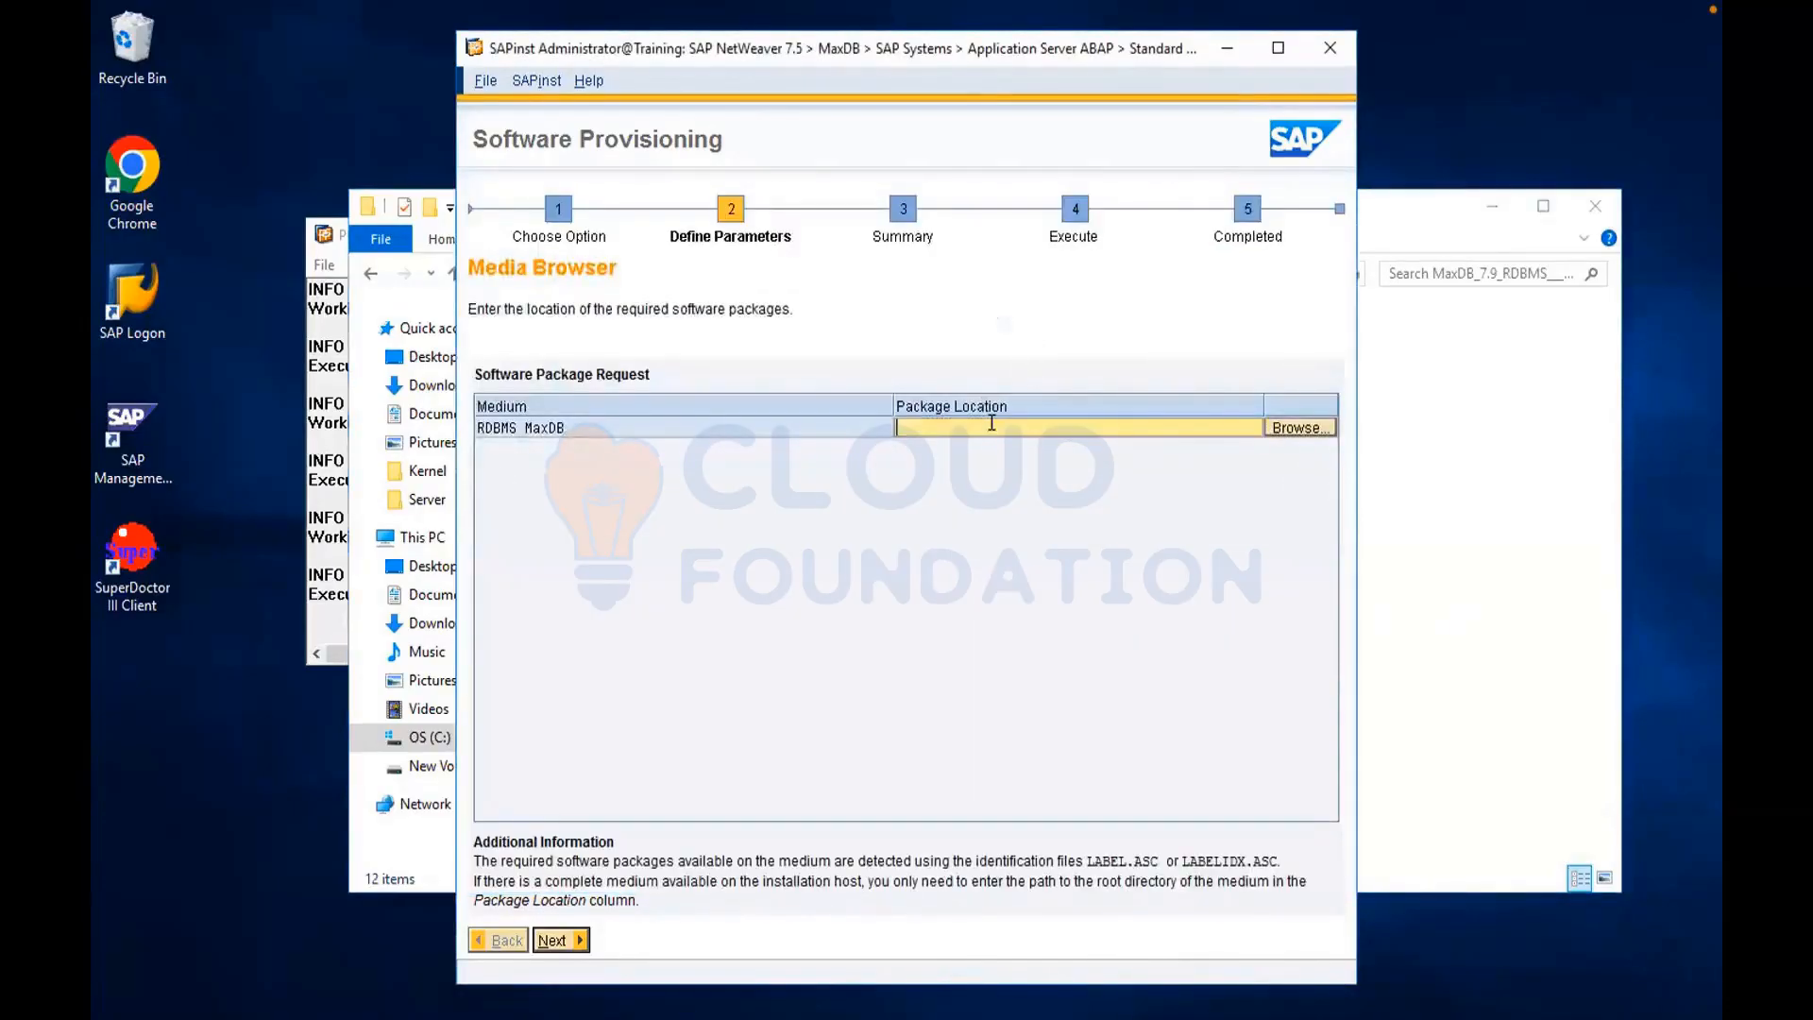
pyautogui.hotkey('ctrl', 'v')
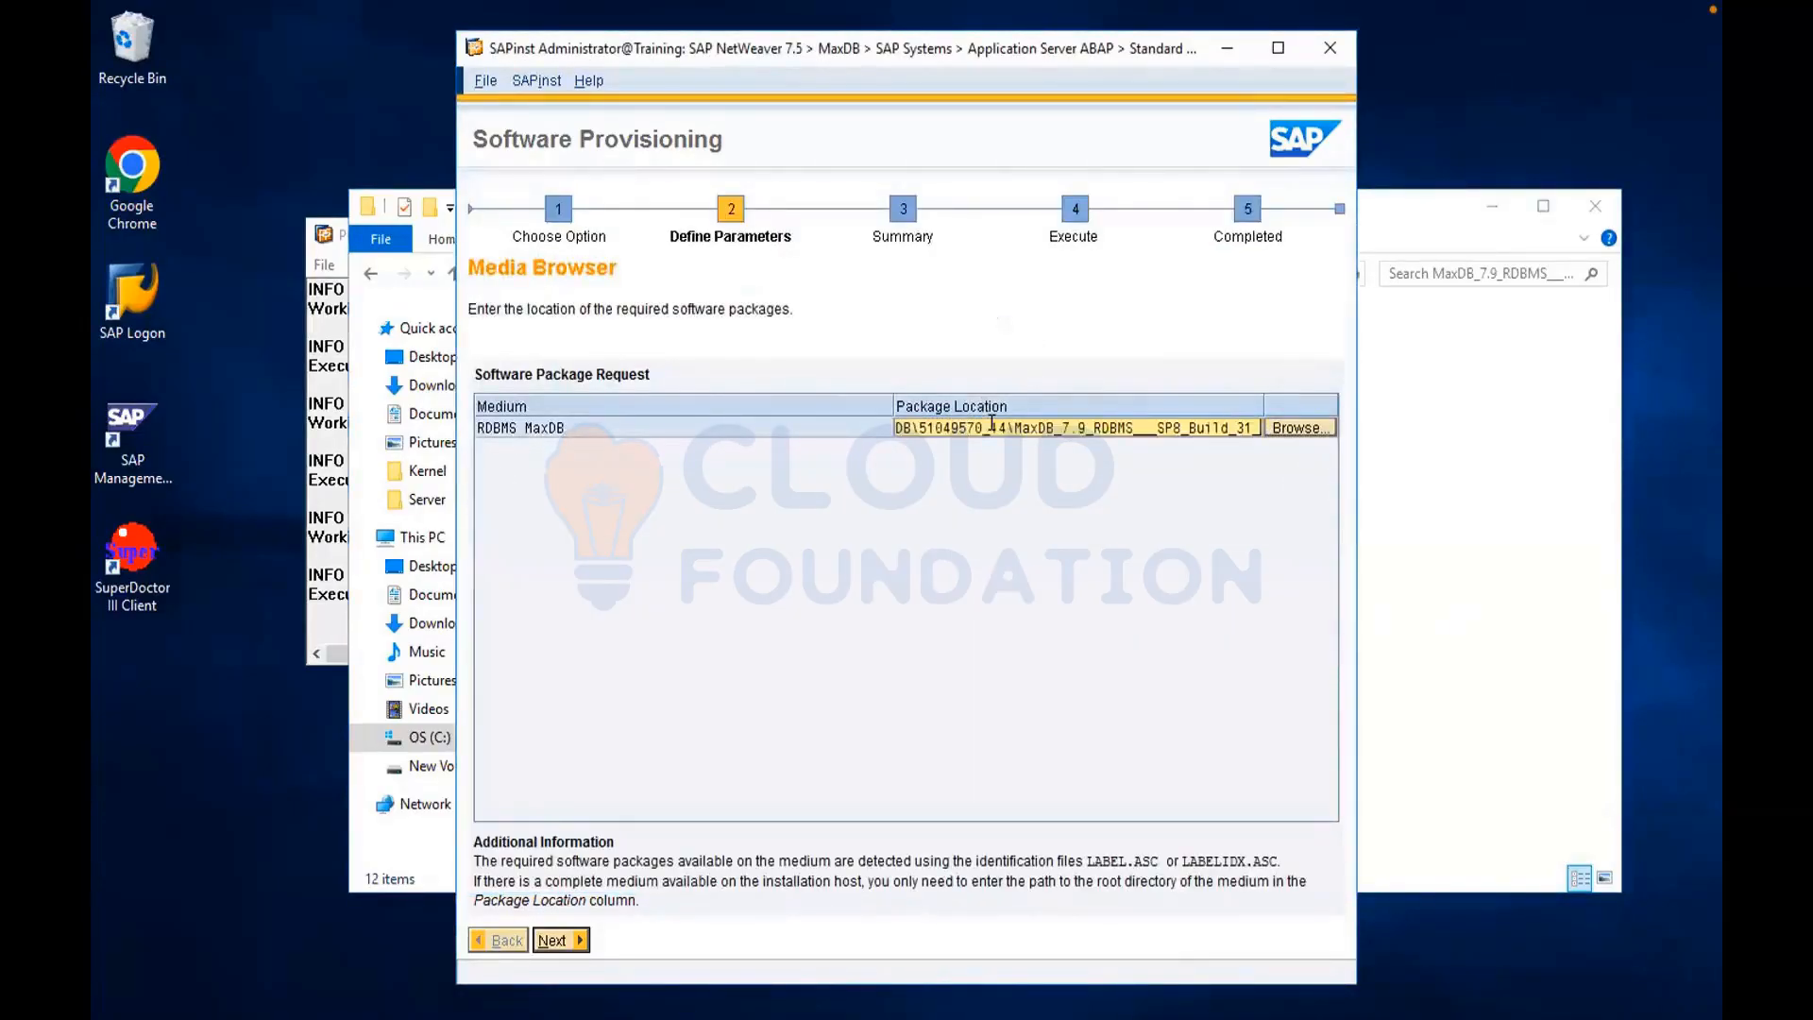
pyautogui.click(555, 941)
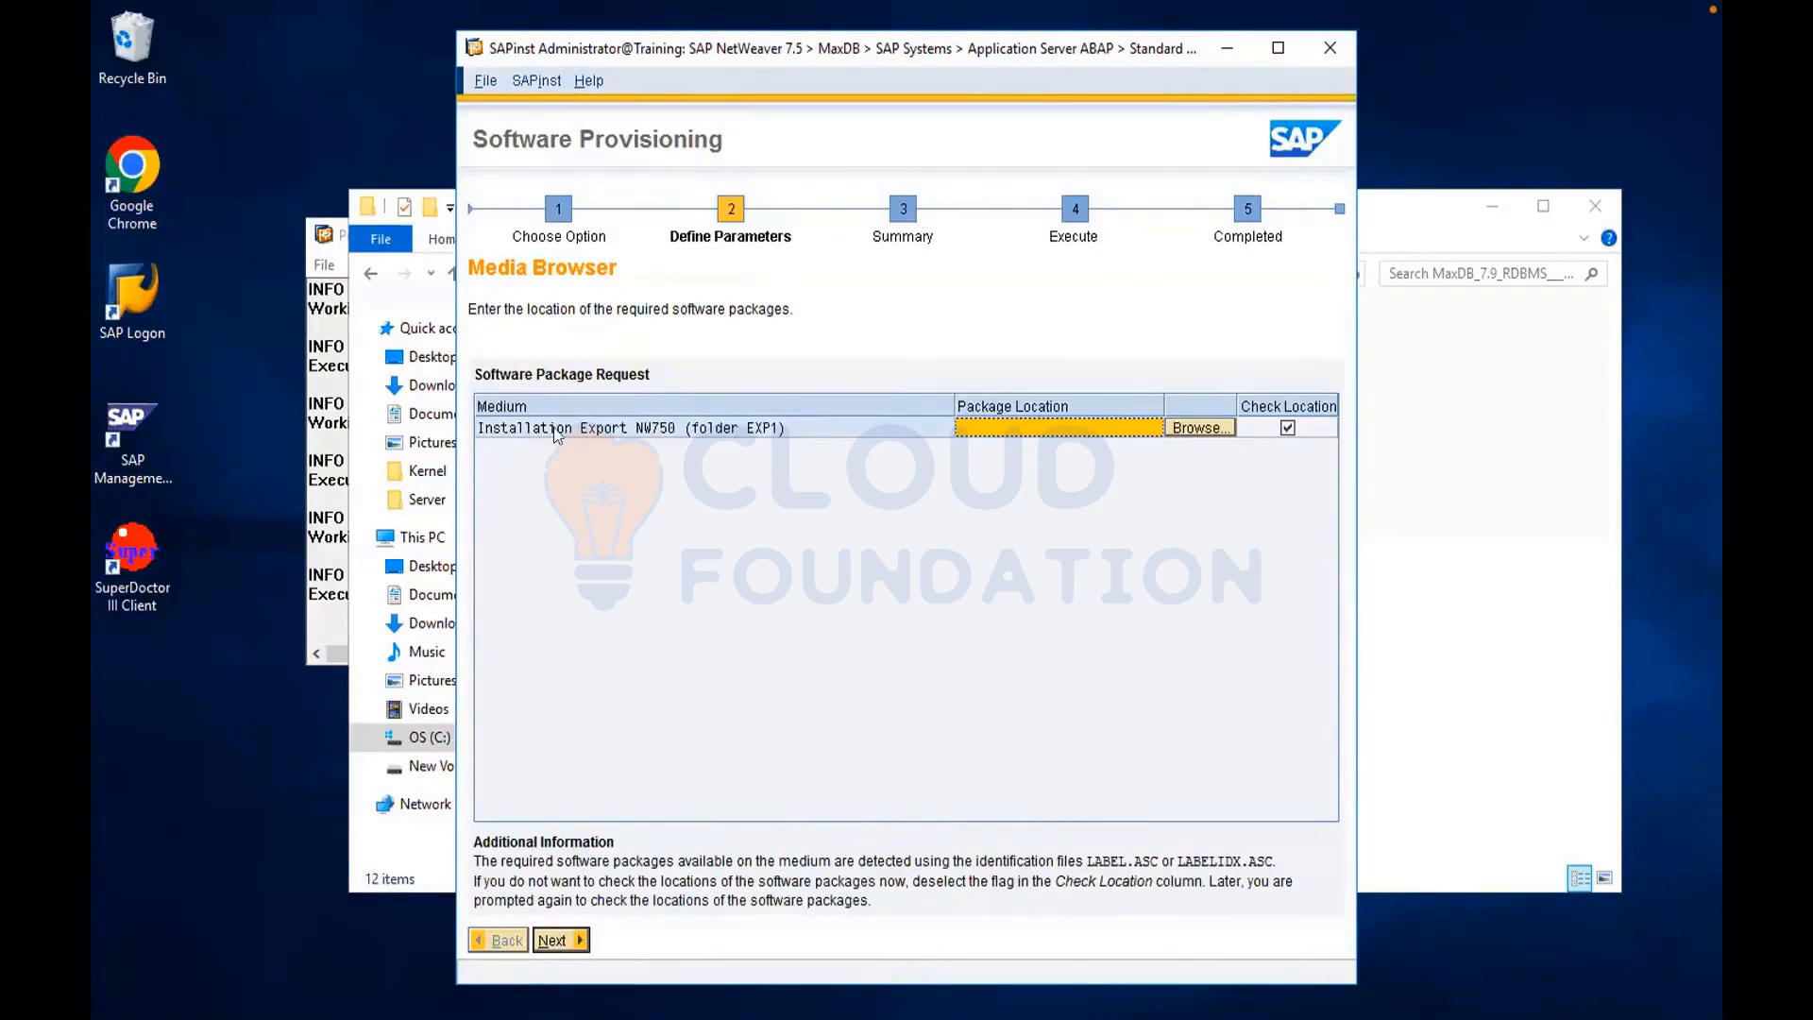
# - Point Installation Export NW750 to Downloads\Export\51050042_3 and continue
pyautogui.click(610, 425)
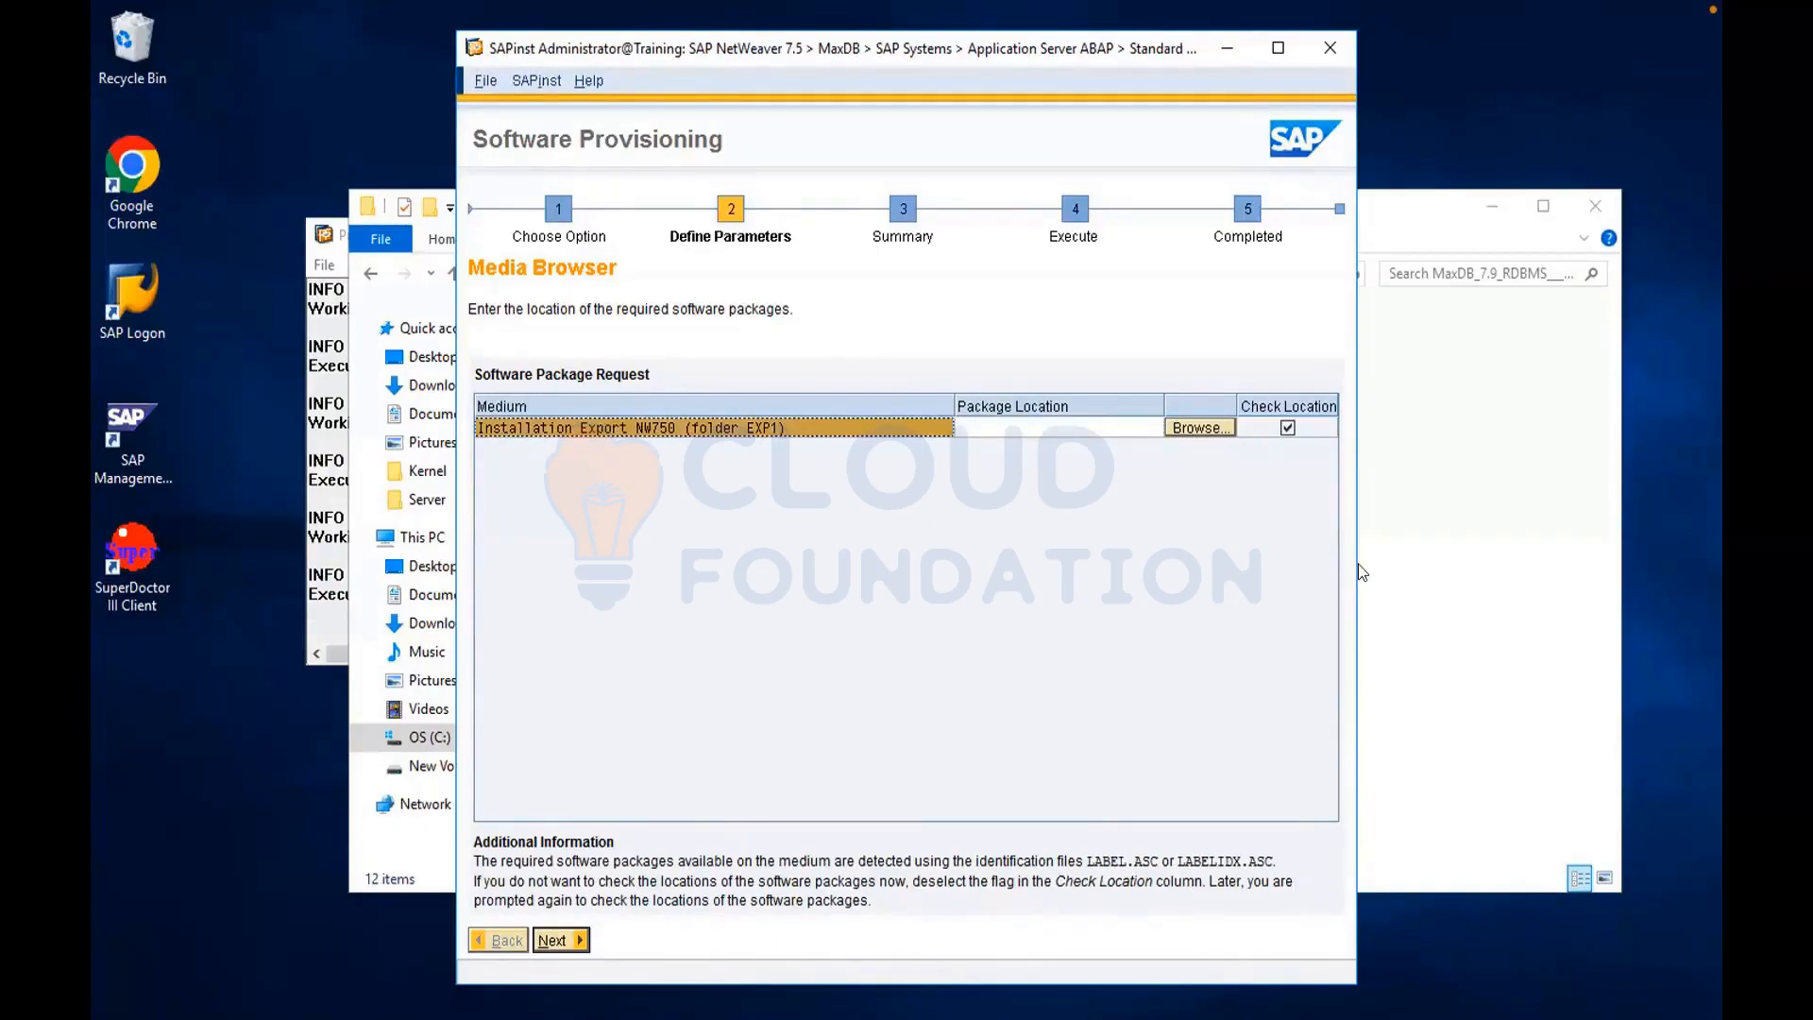
pyautogui.click(1433, 544)
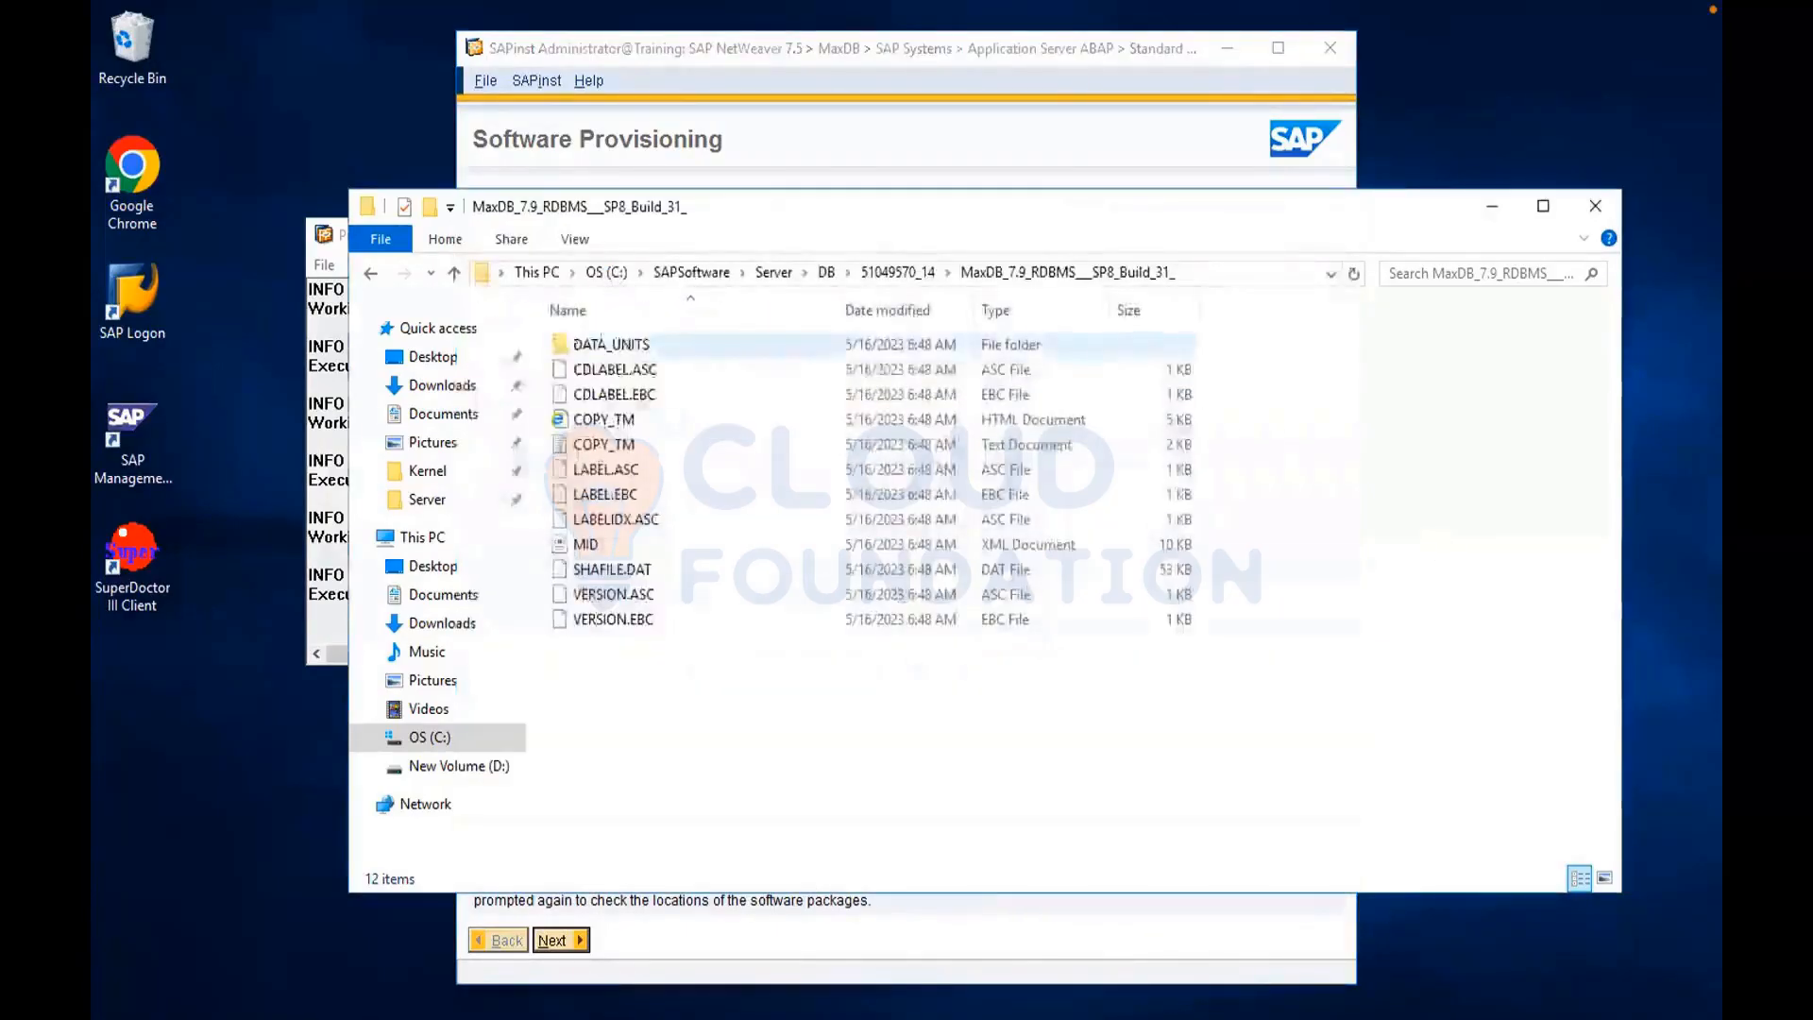
pyautogui.click(436, 388)
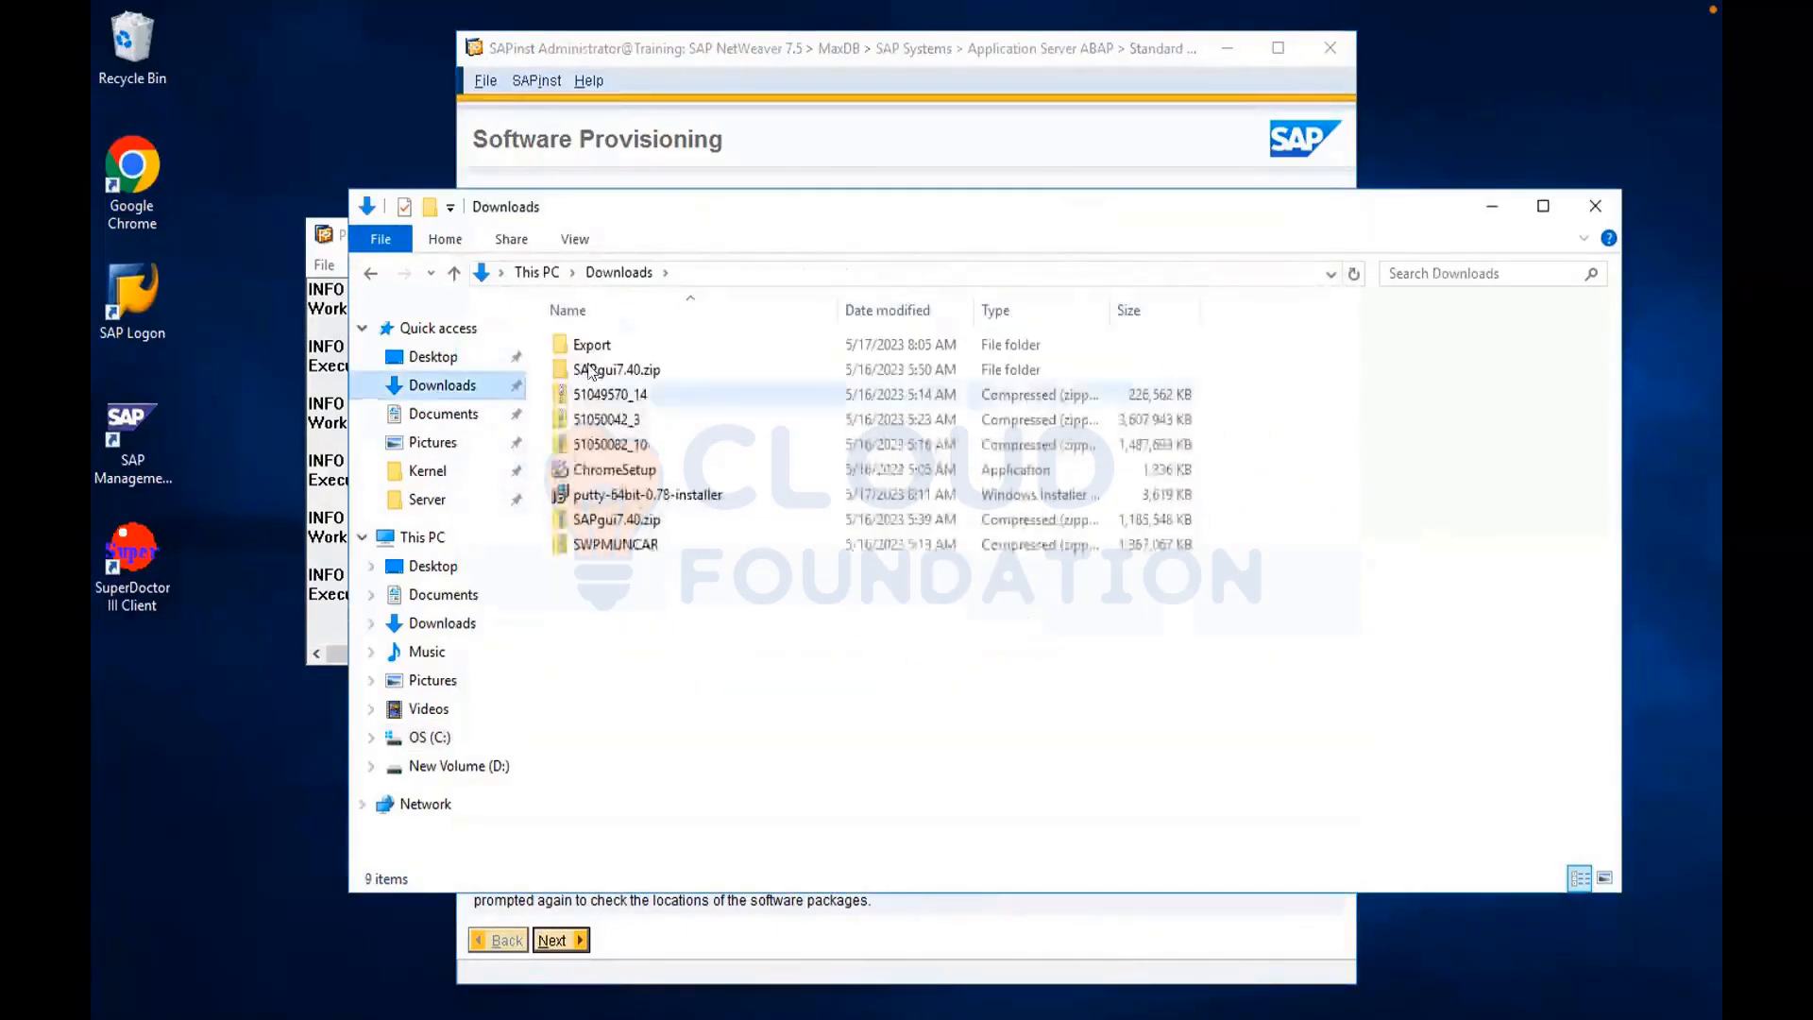
pyautogui.click(579, 352)
pyautogui.doubleClick(579, 351)
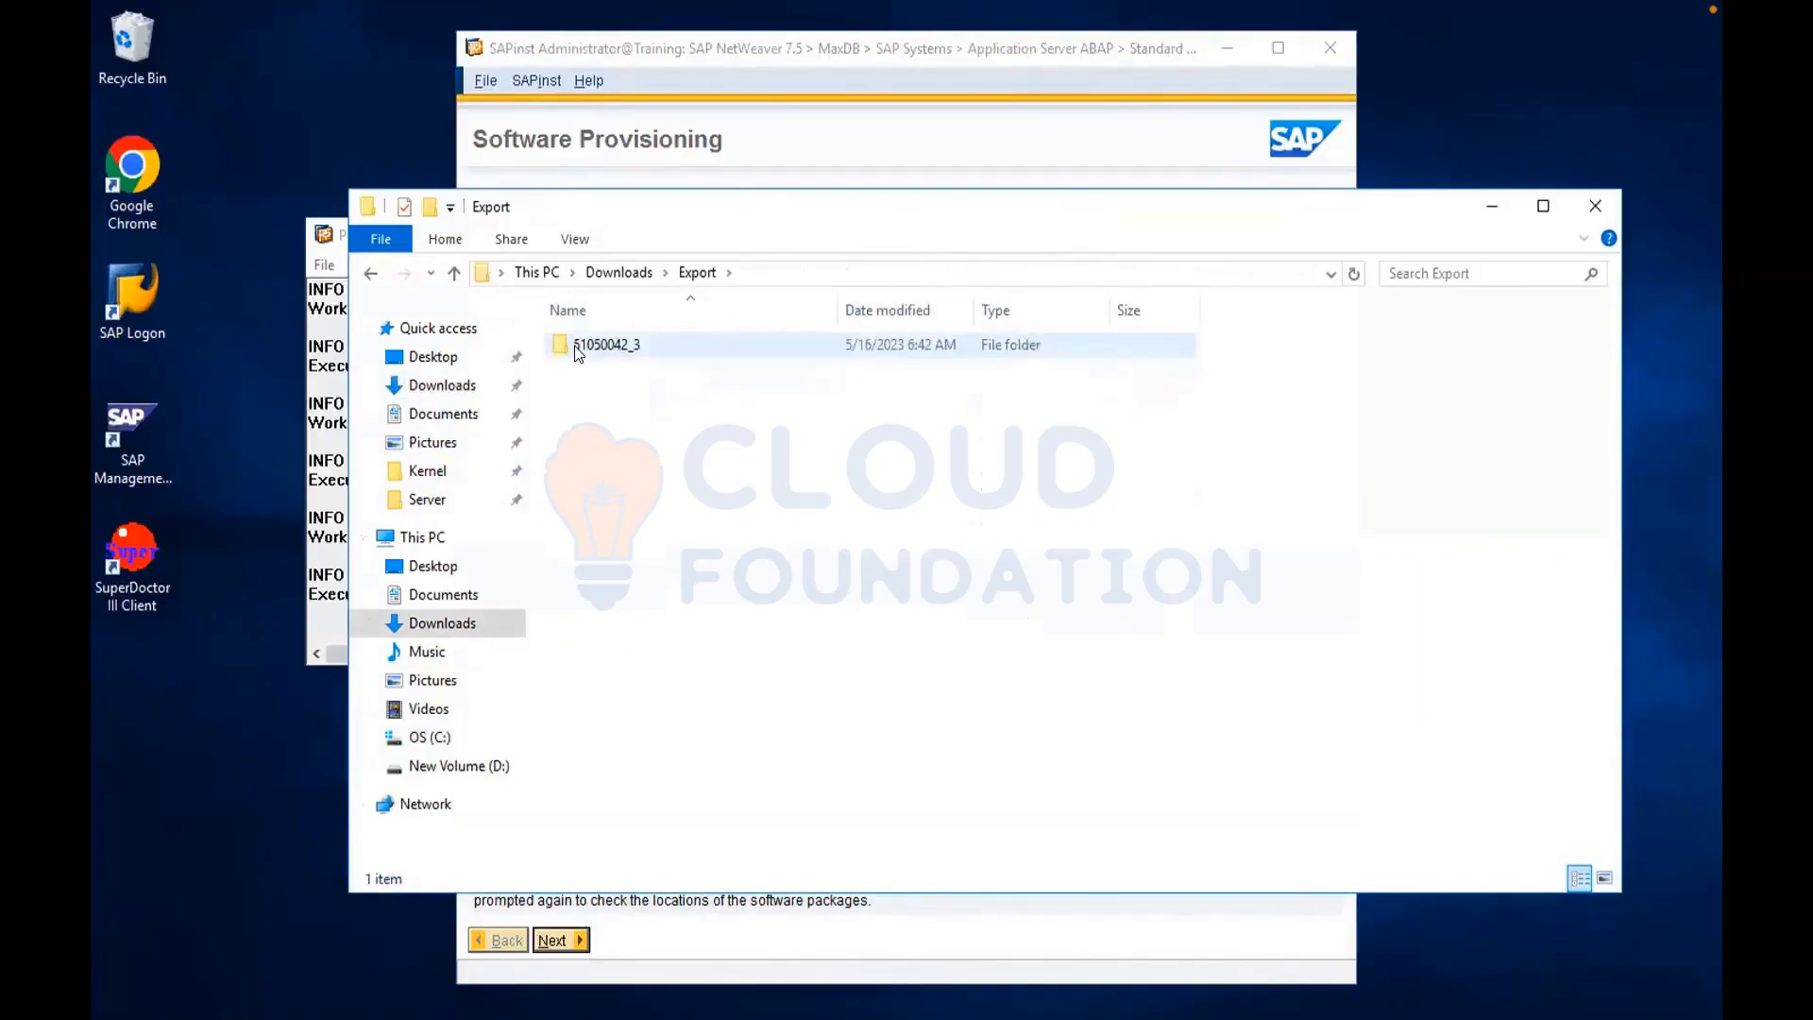
pyautogui.doubleClick(579, 351)
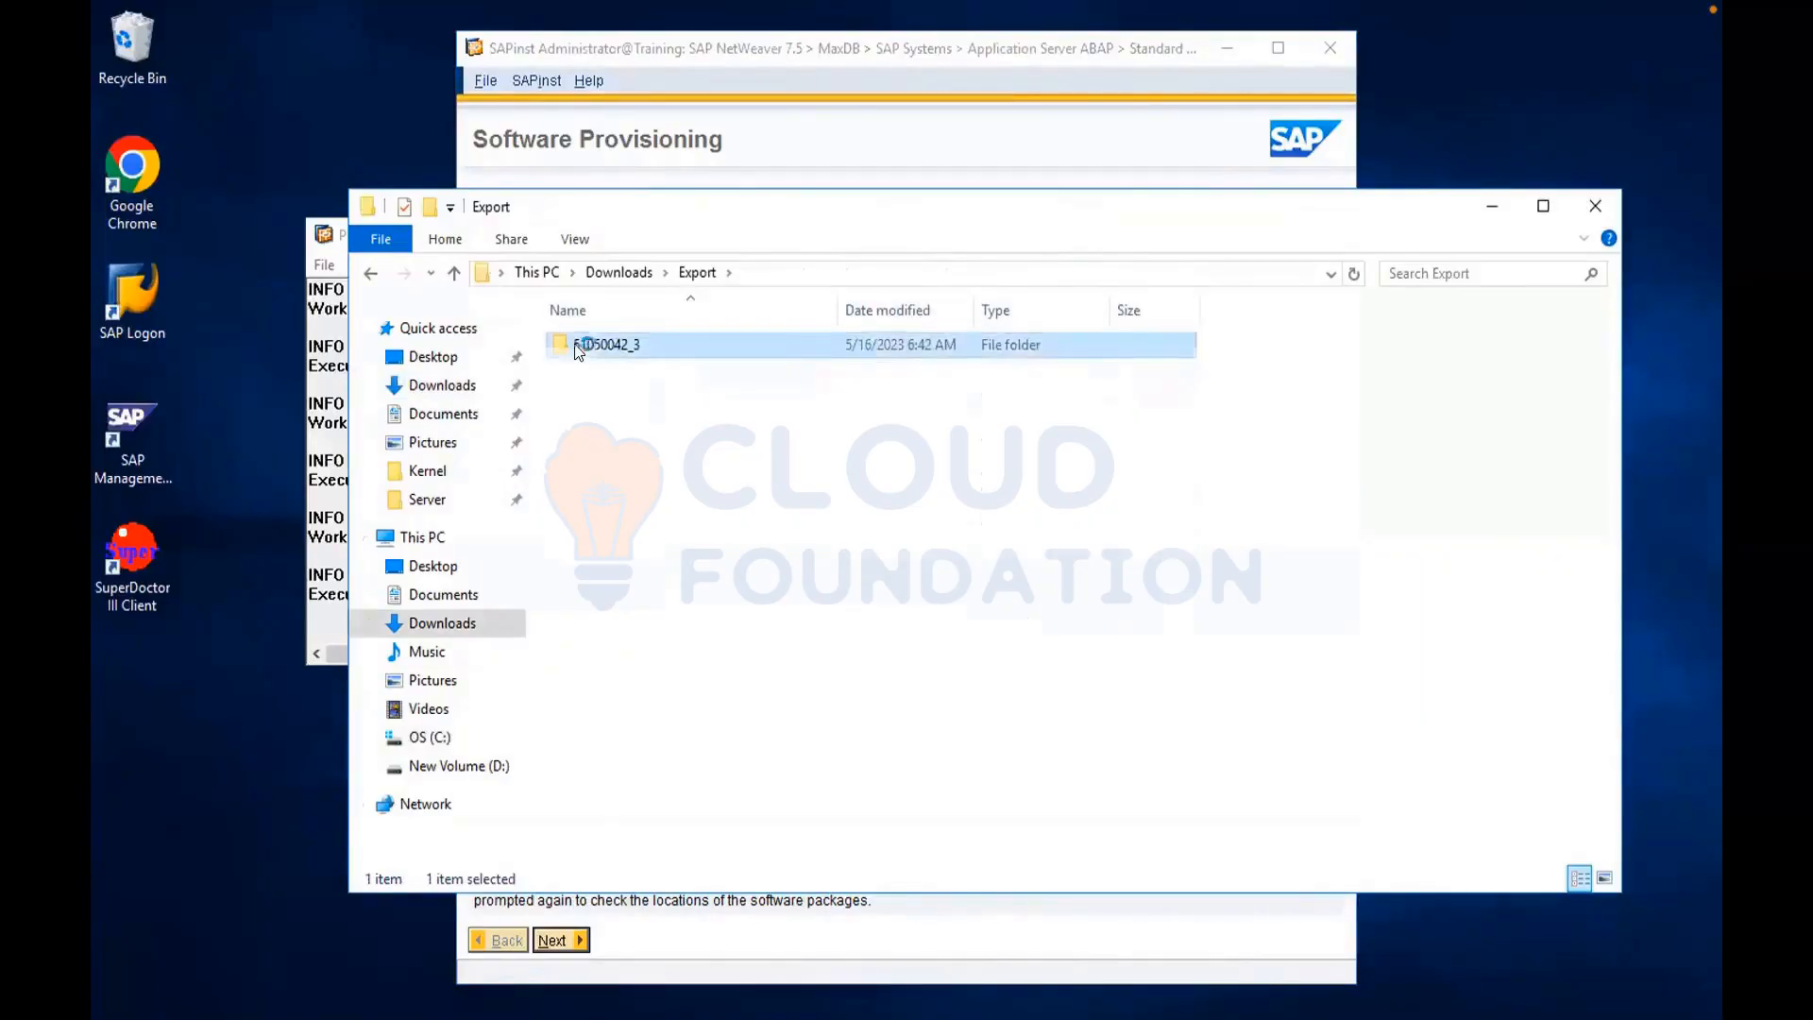
pyautogui.click(881, 271)
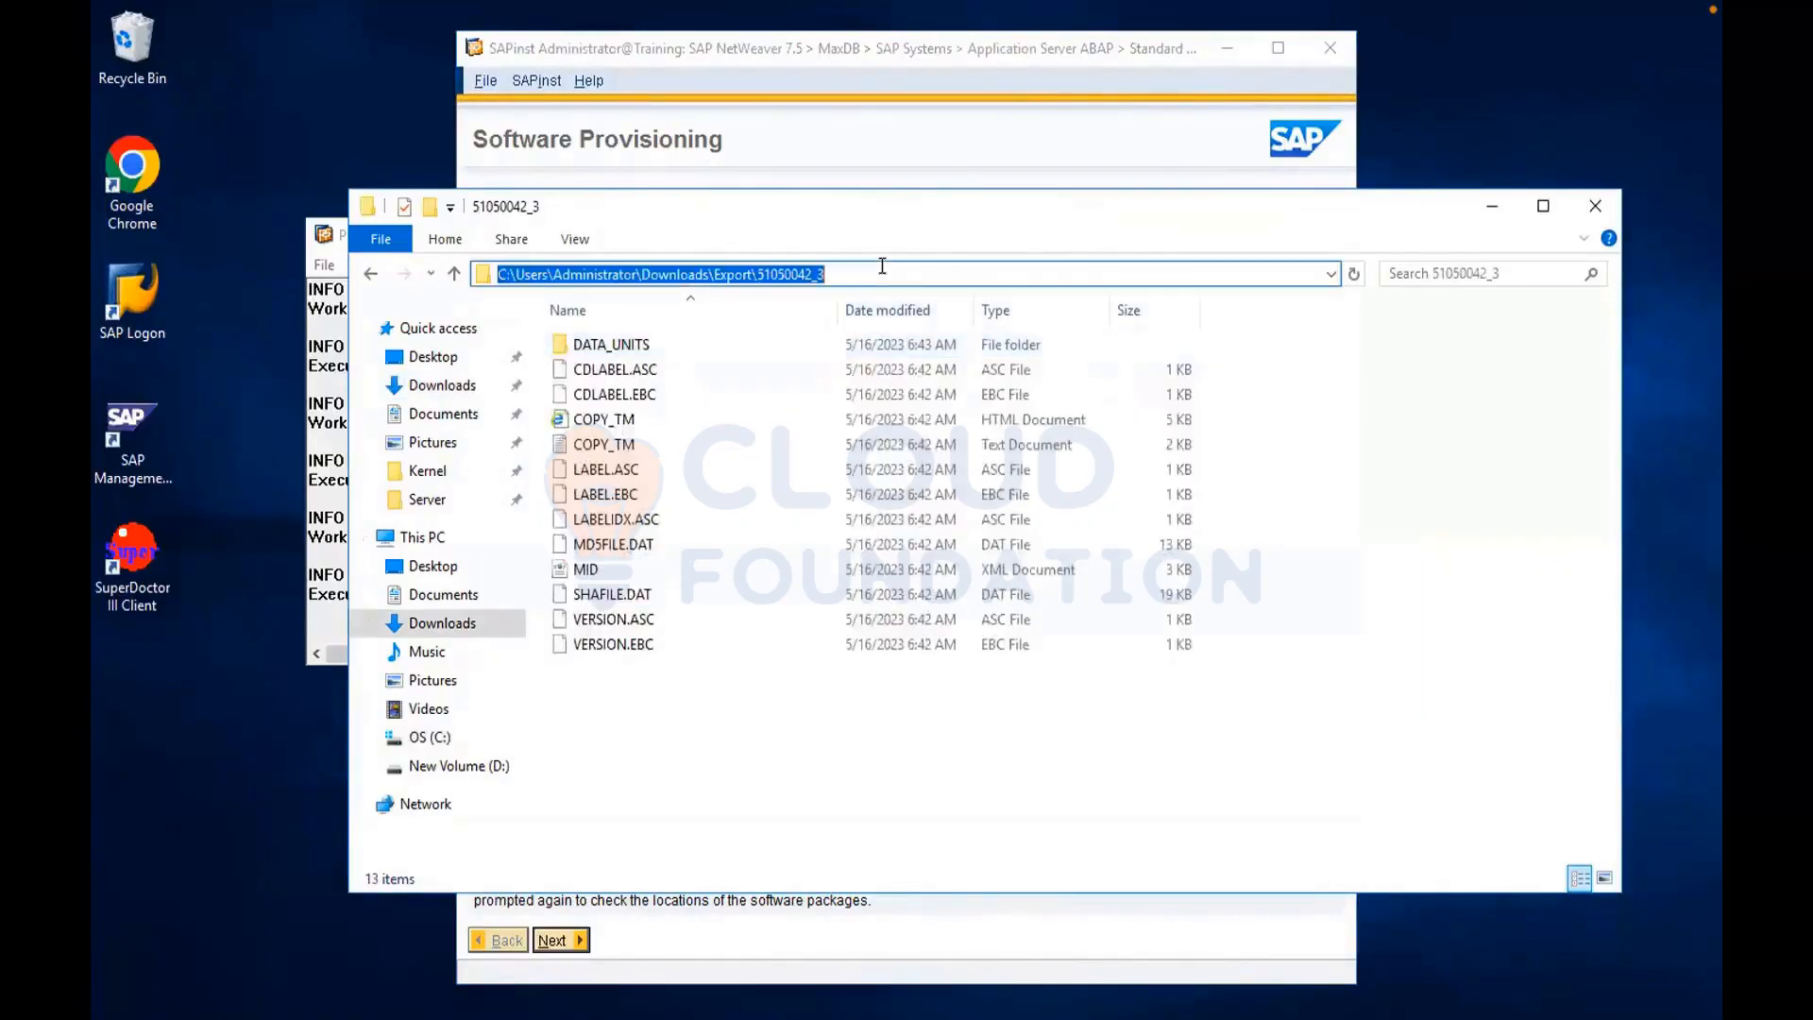
pyautogui.click(1086, 136)
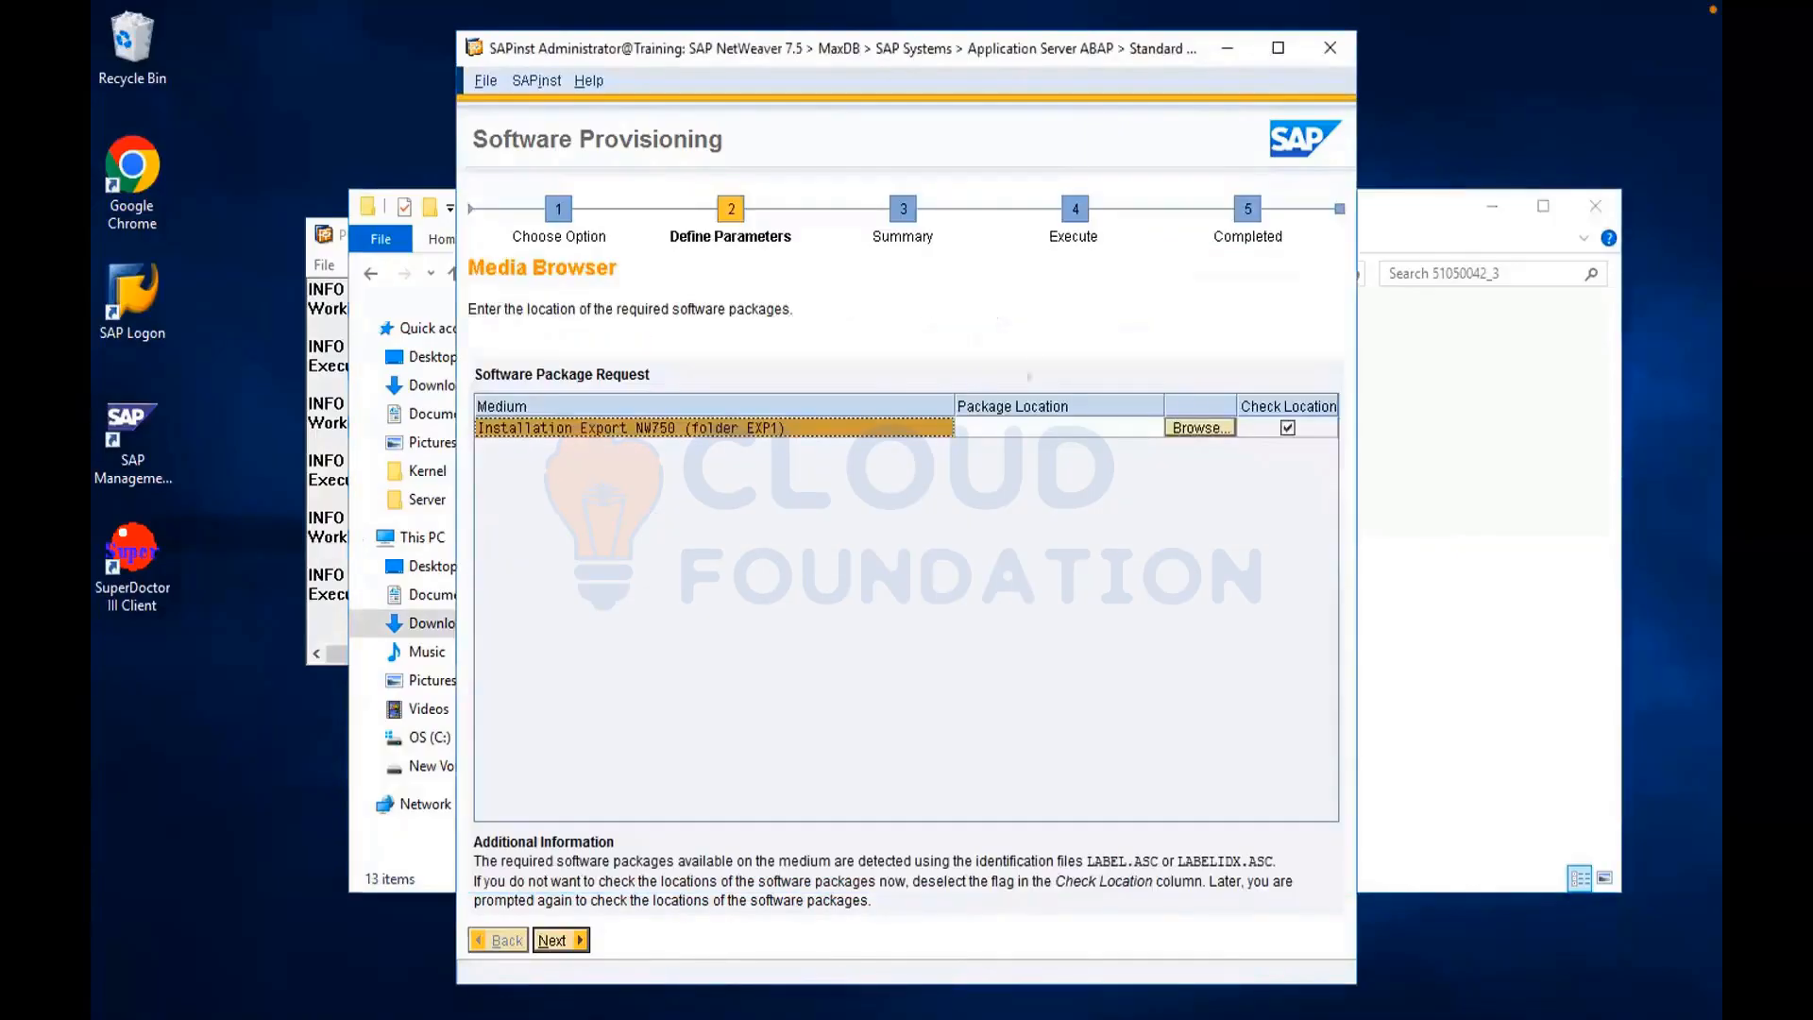
pyautogui.click(990, 427)
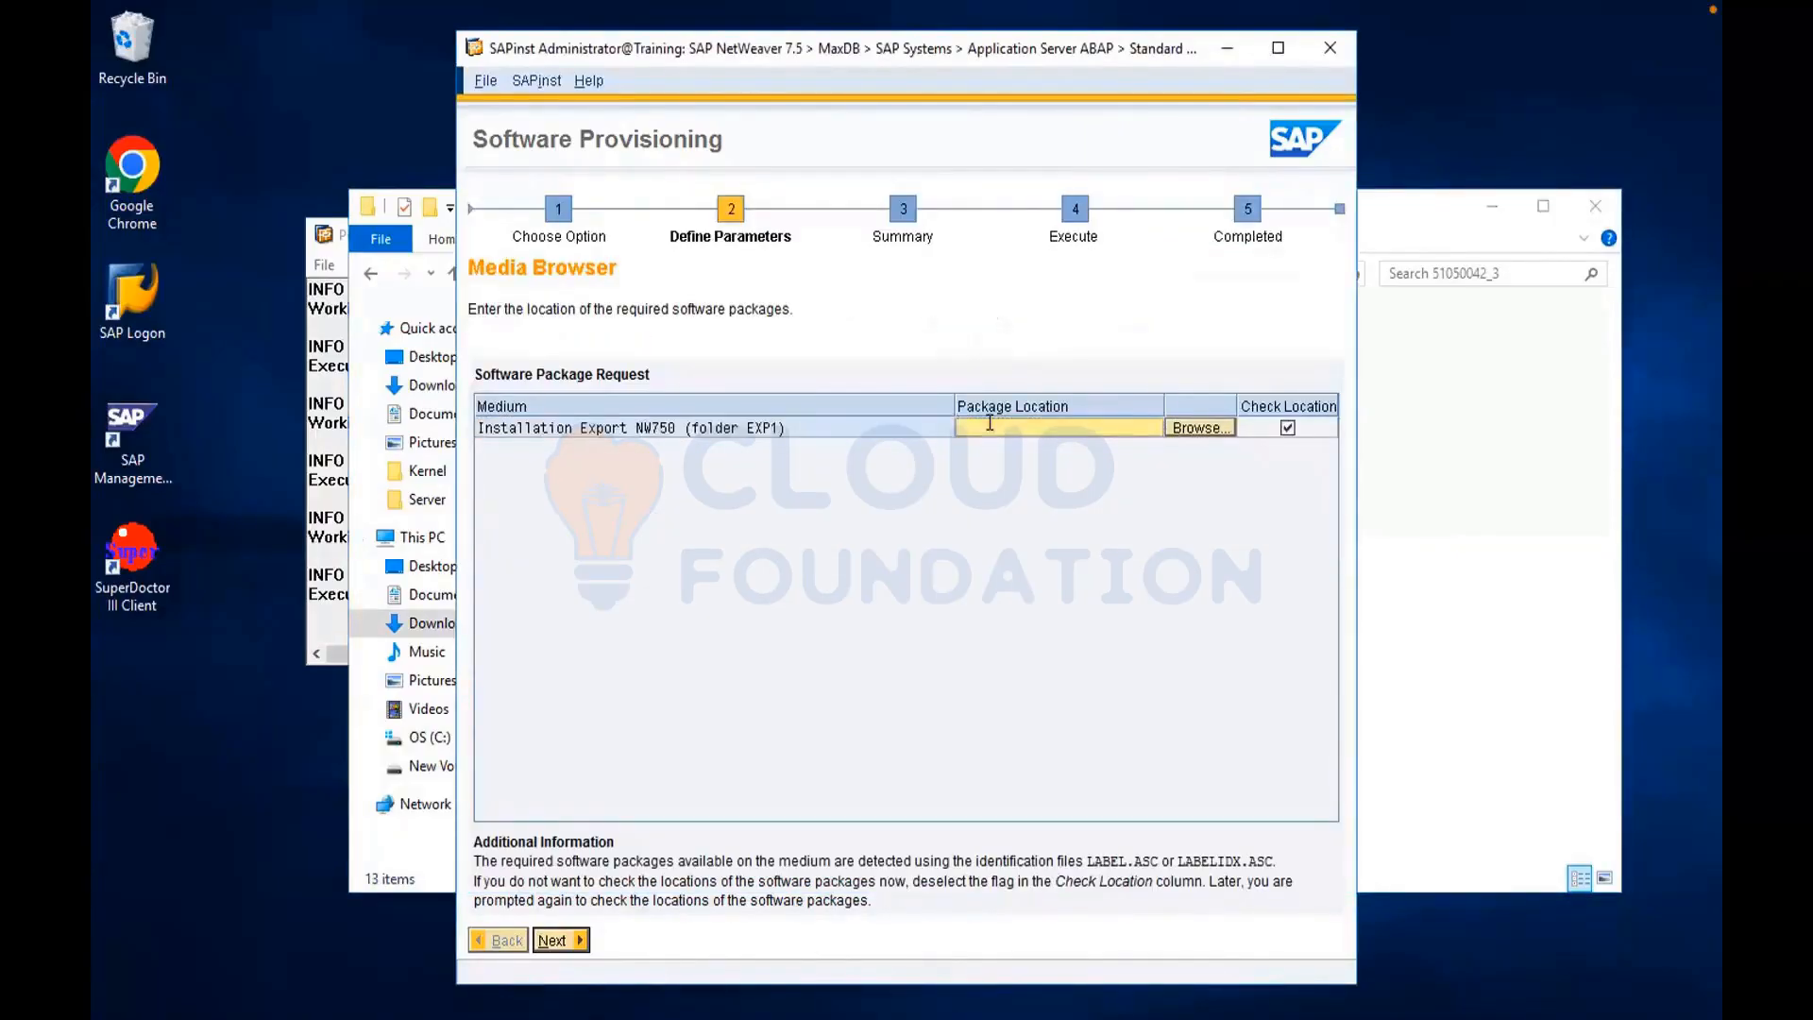
pyautogui.hotkey('ctrl', 'v')
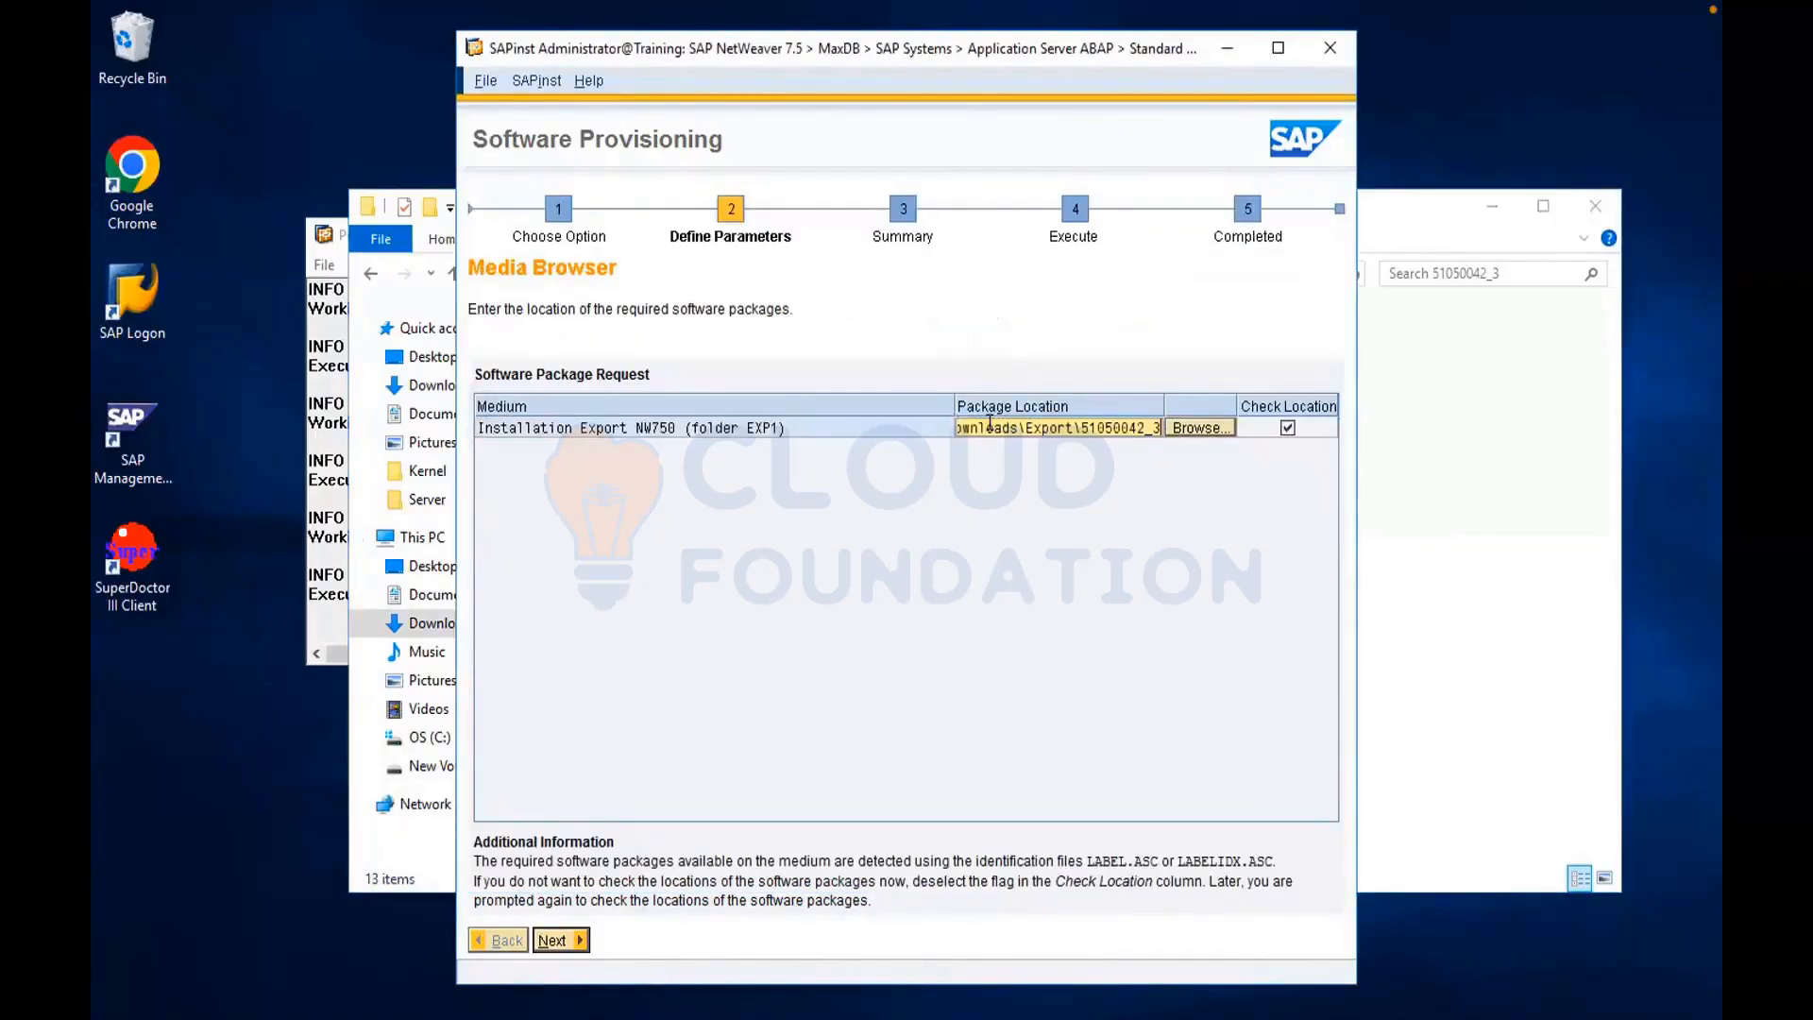
pyautogui.click(552, 941)
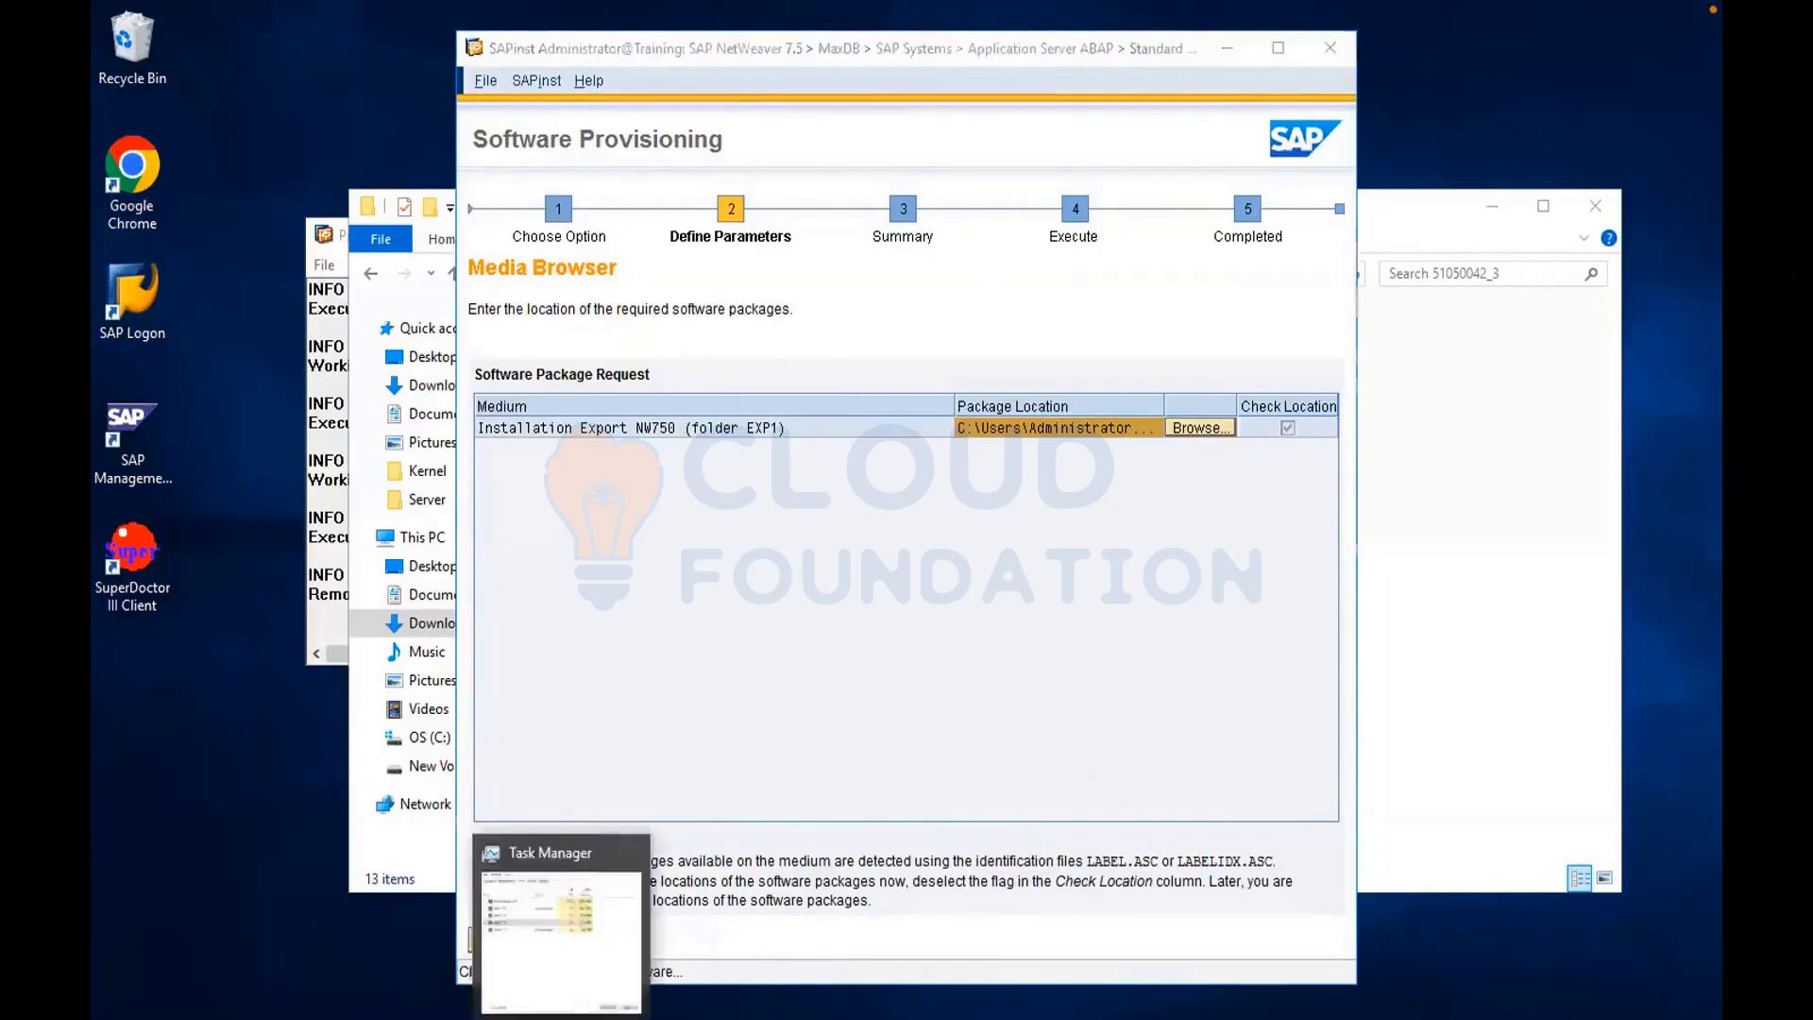
pyautogui.click(564, 1017)
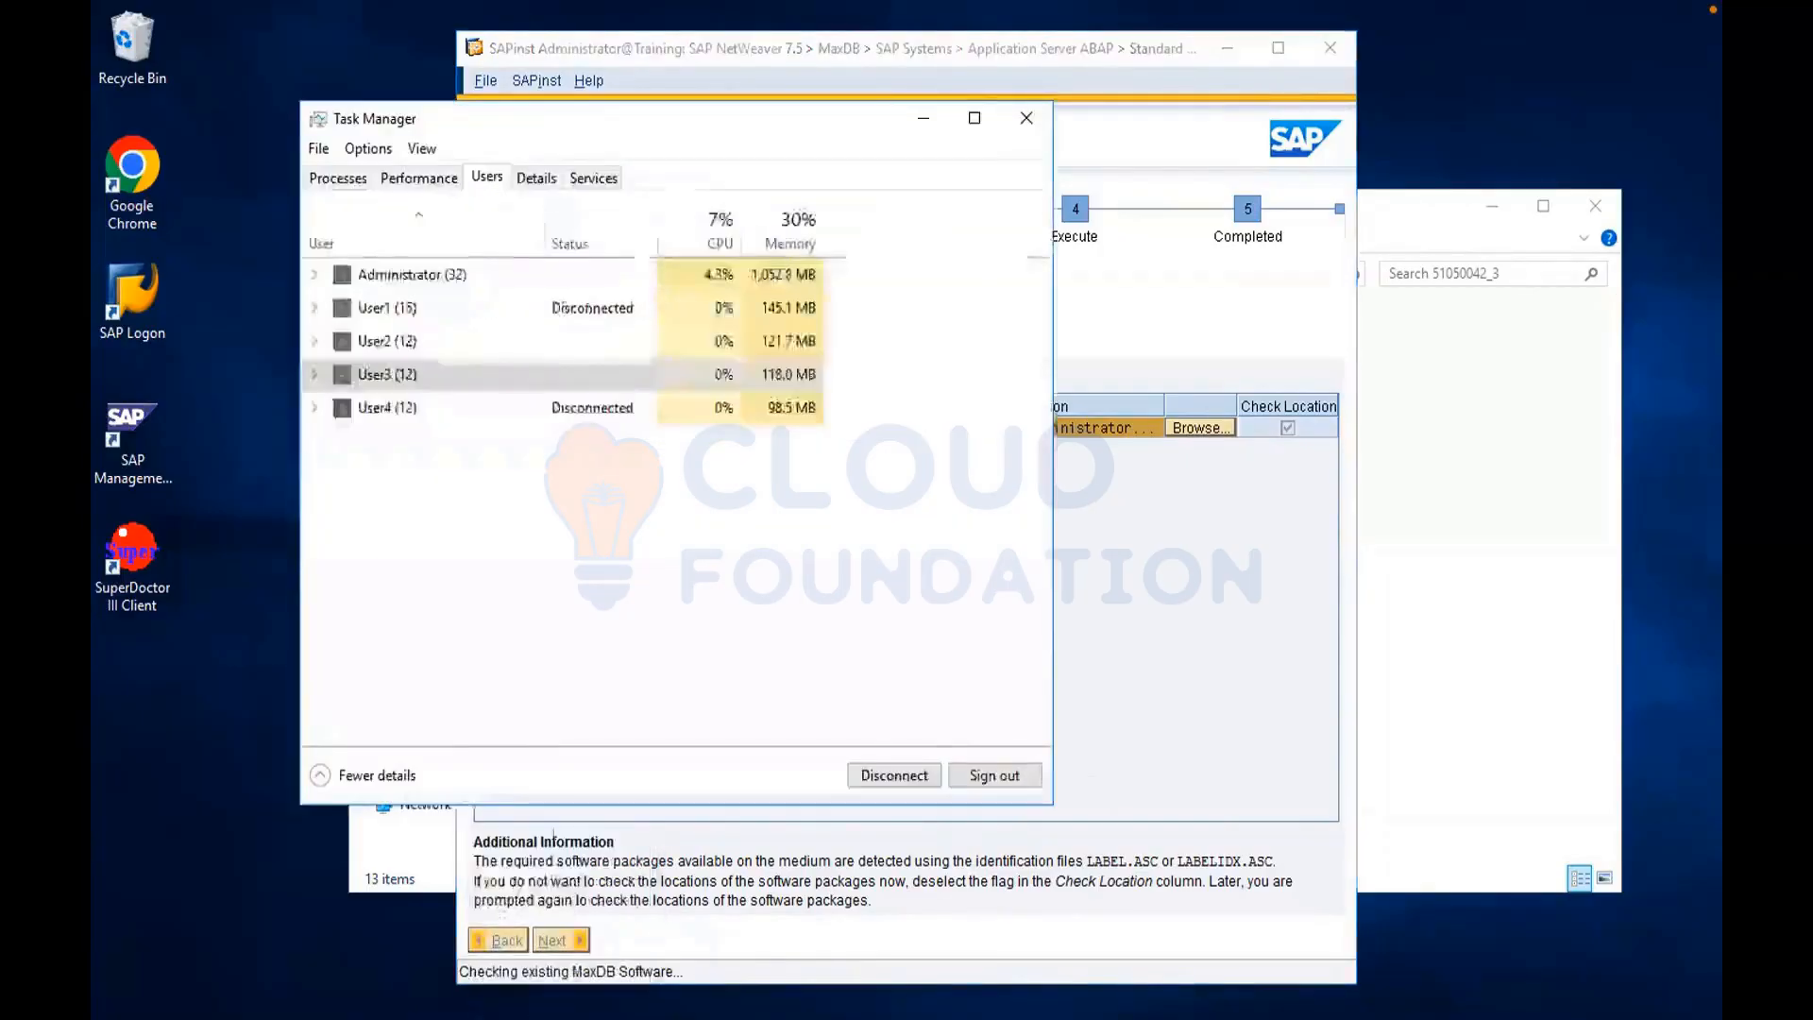
pyautogui.click(416, 179)
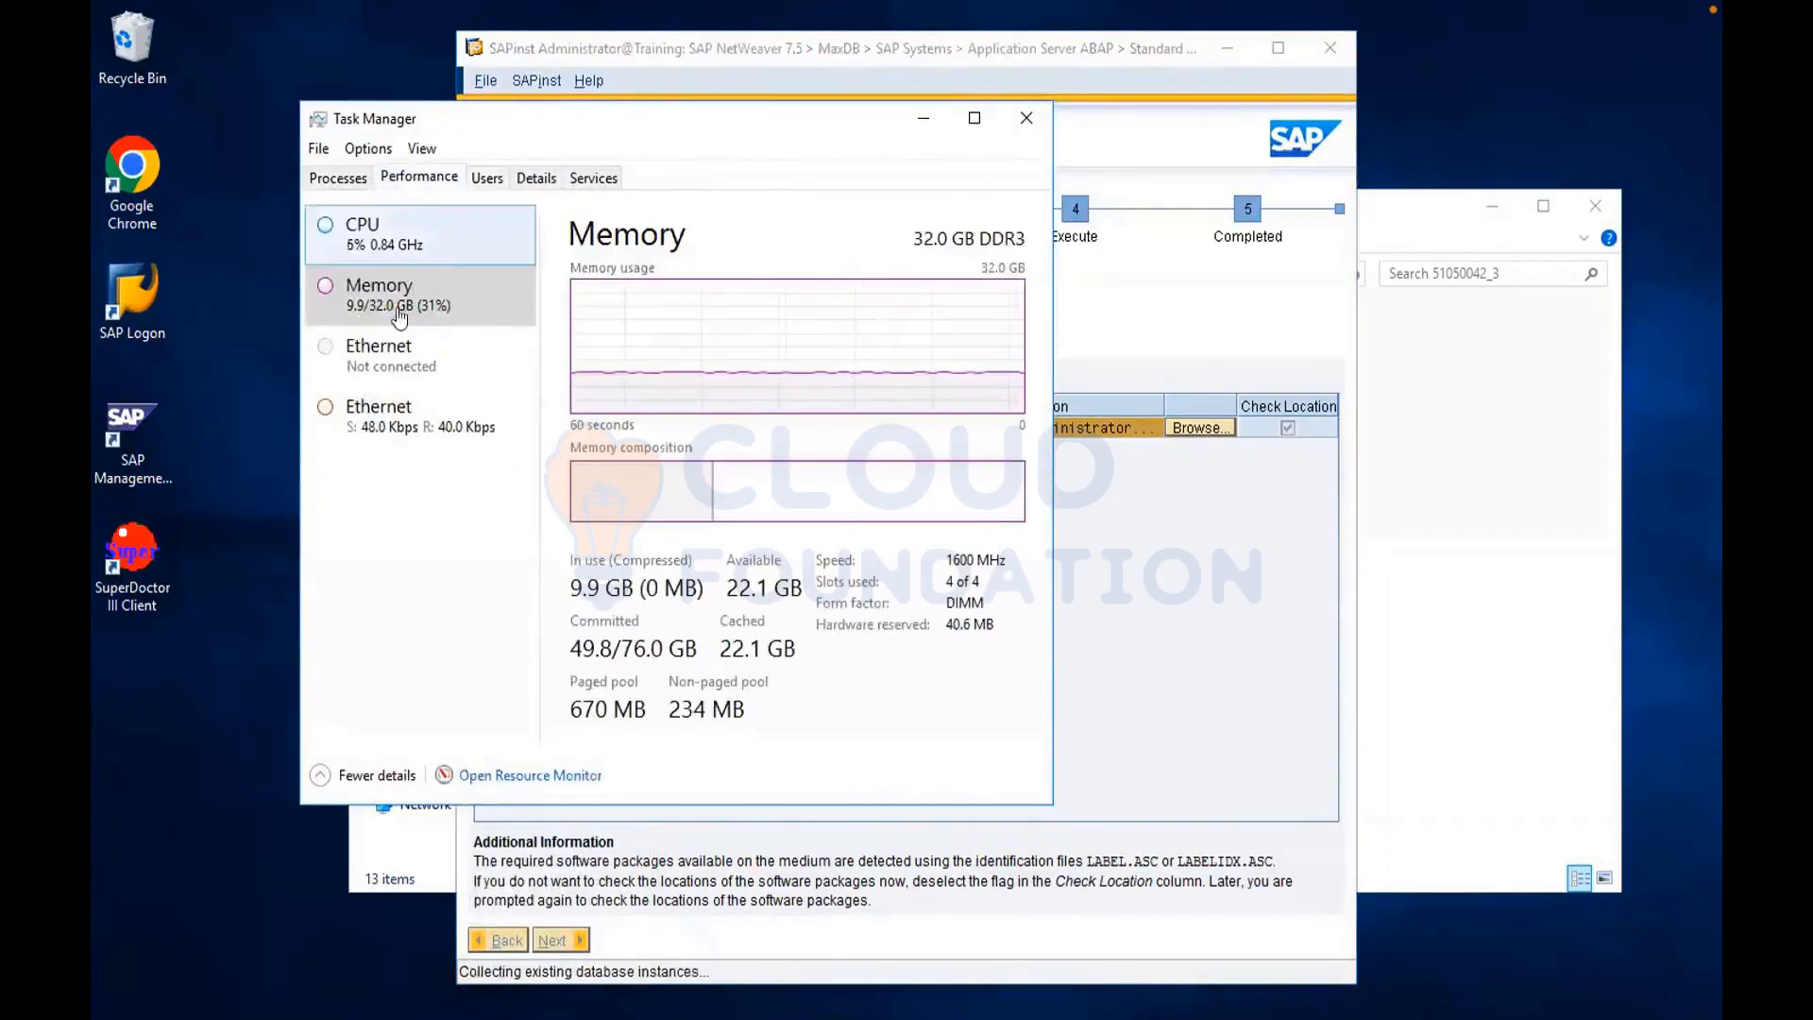
pyautogui.click(924, 120)
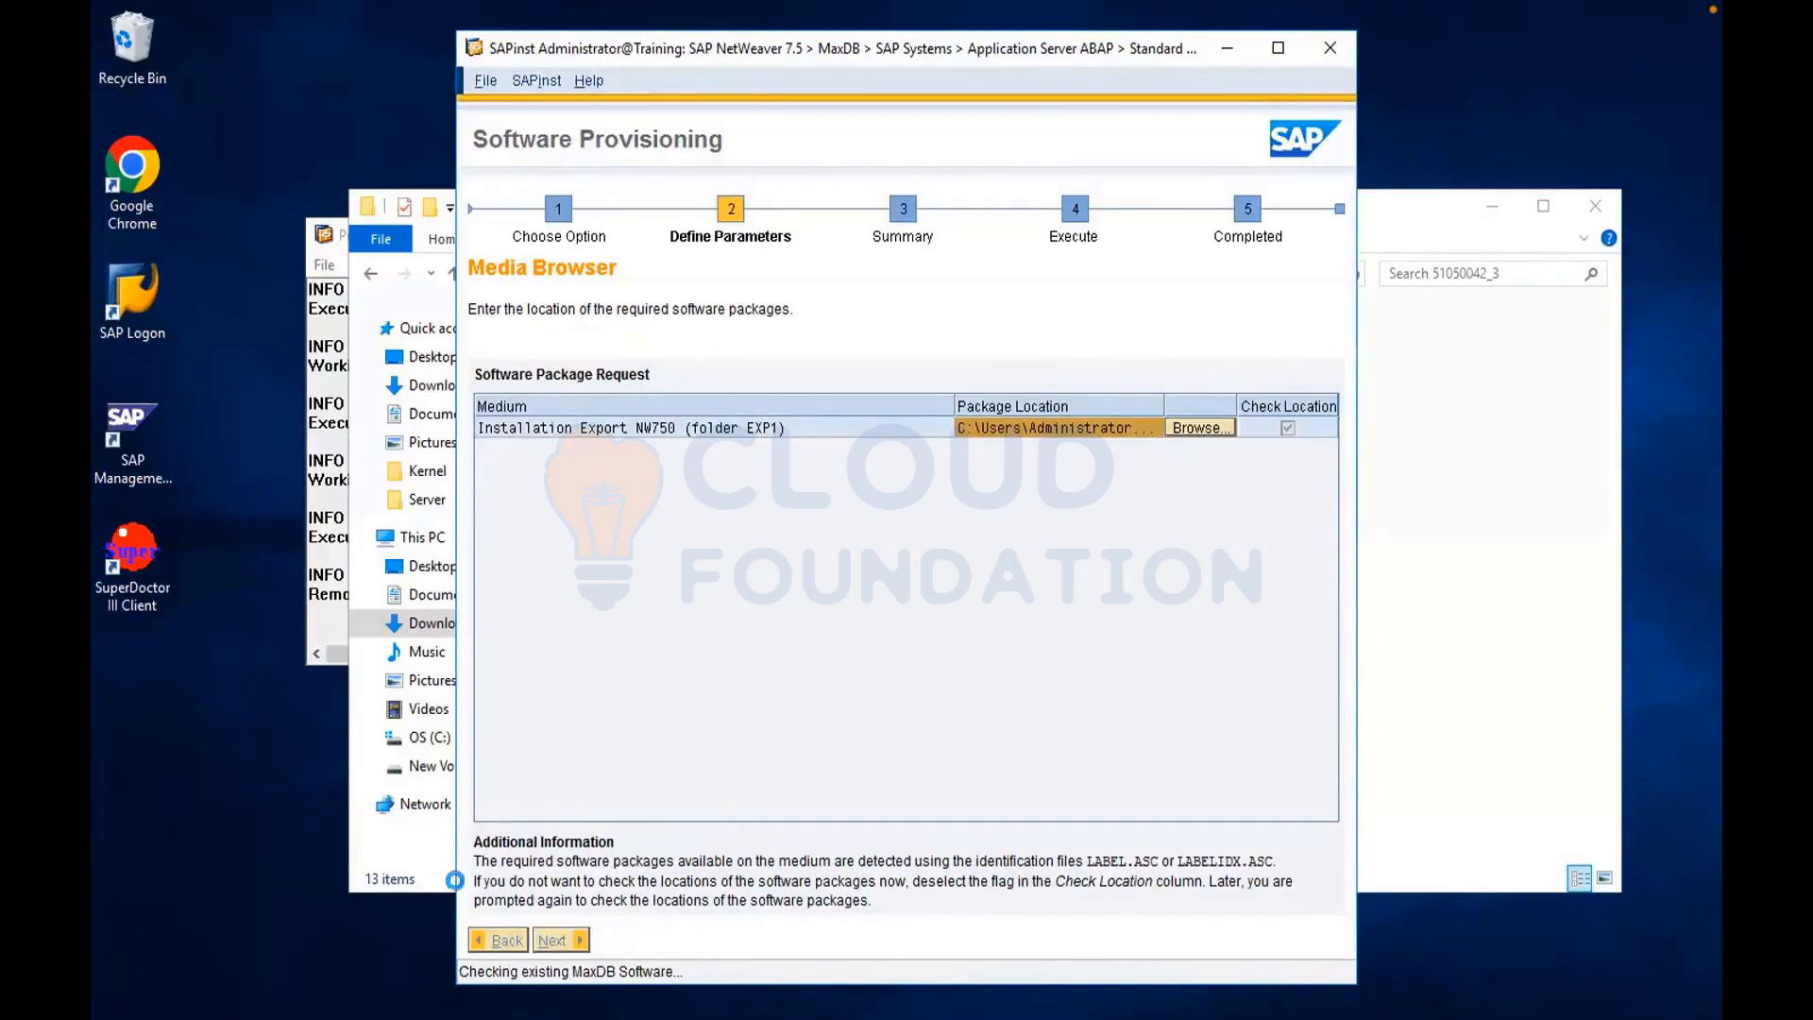
pyautogui.moveTo(340, 1019)
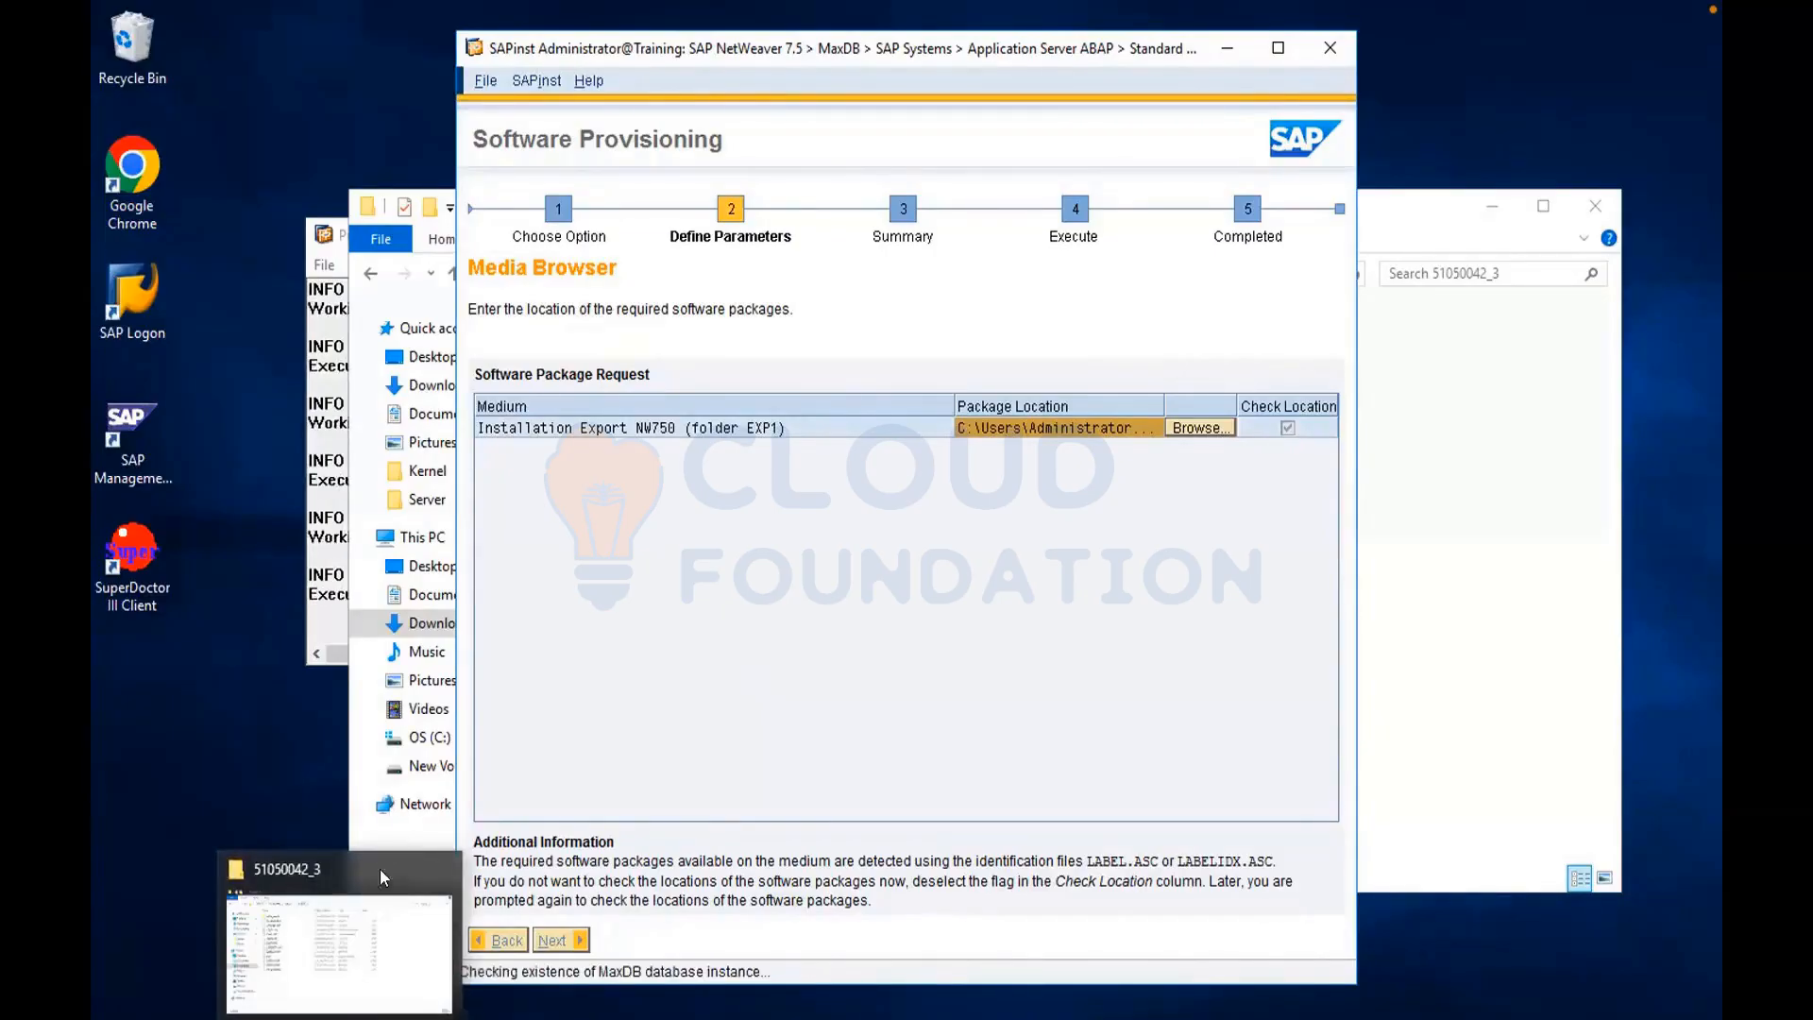
# - Navigate File Explorer to This PC and minimize it to reveal SAPinst
pyautogui.click(359, 944)
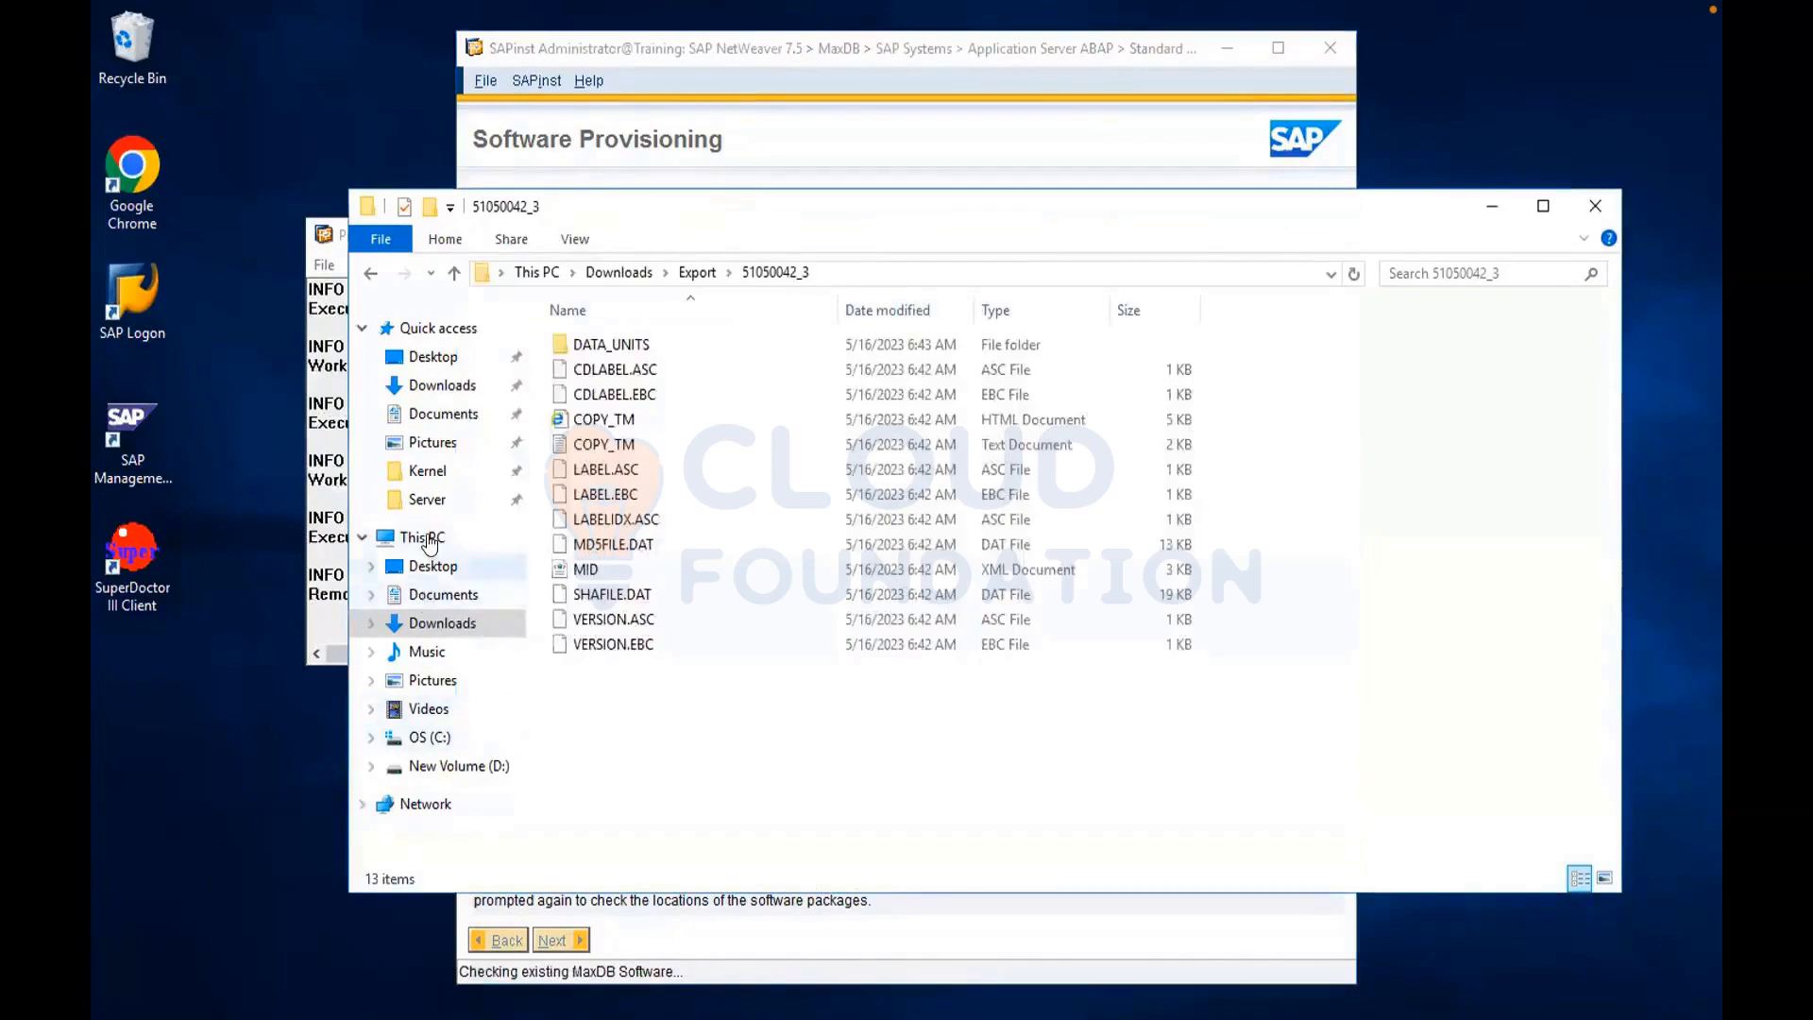
pyautogui.click(446, 537)
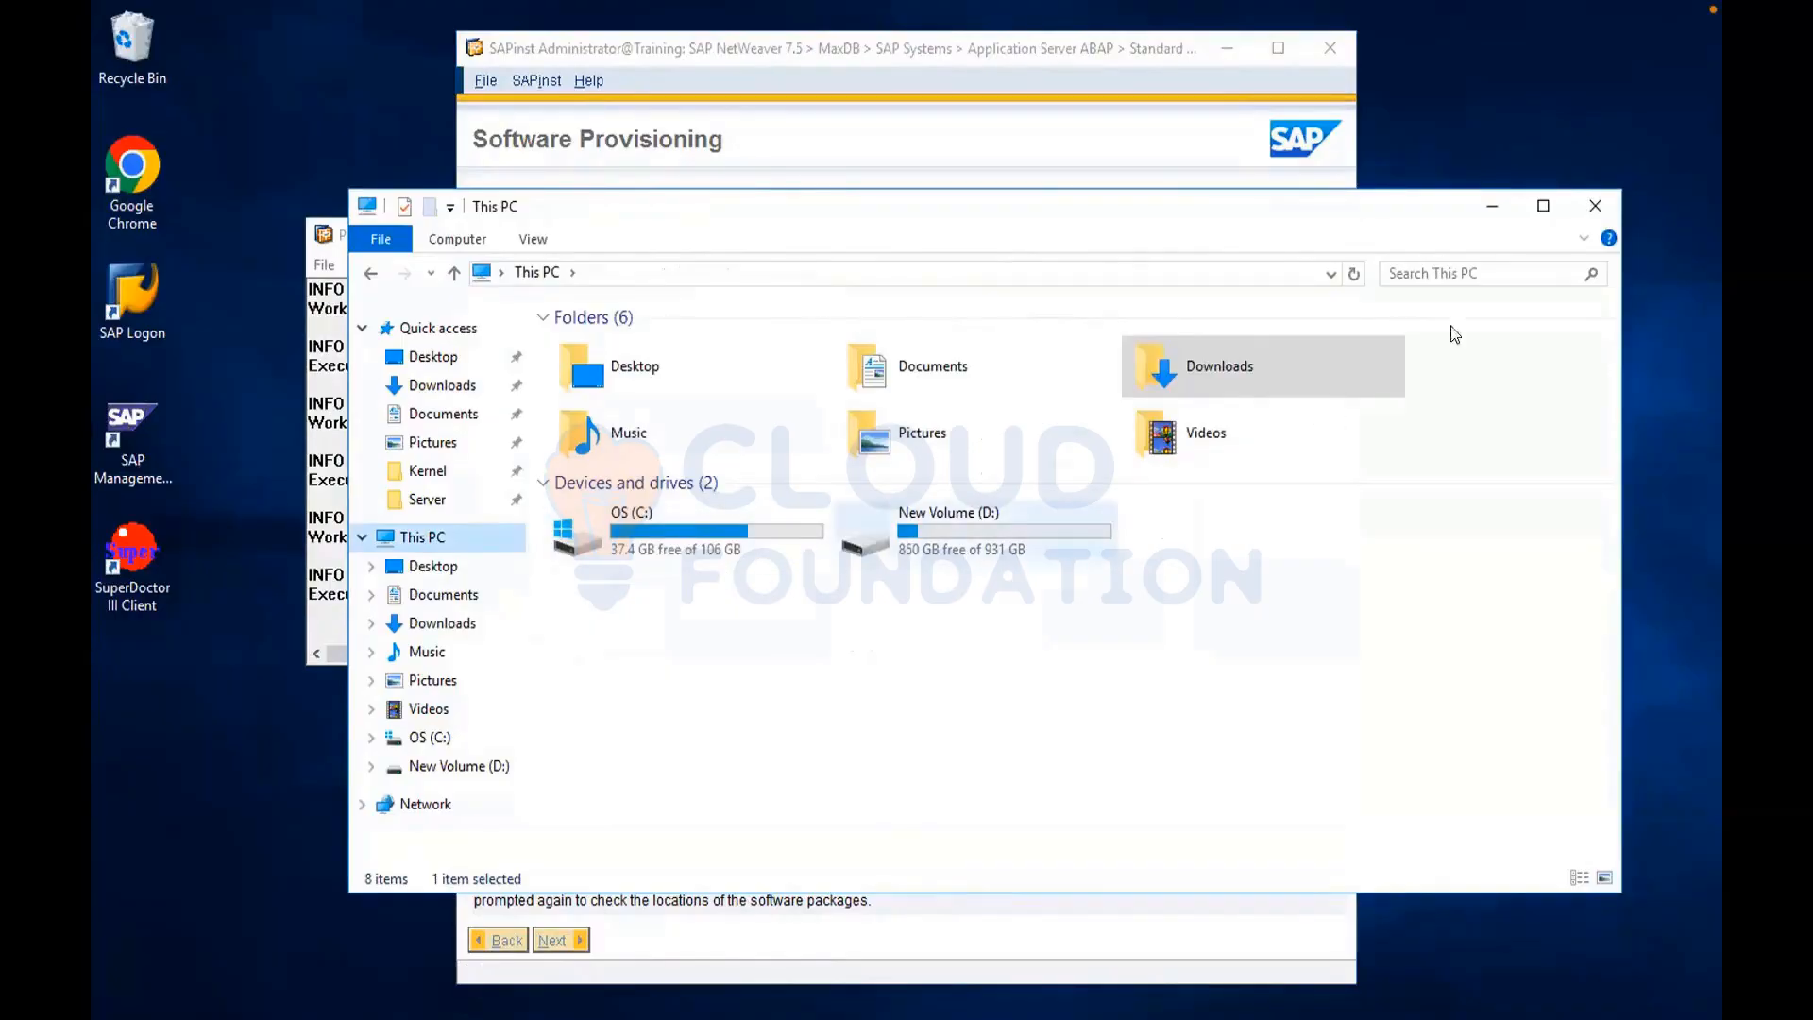
pyautogui.click(1493, 210)
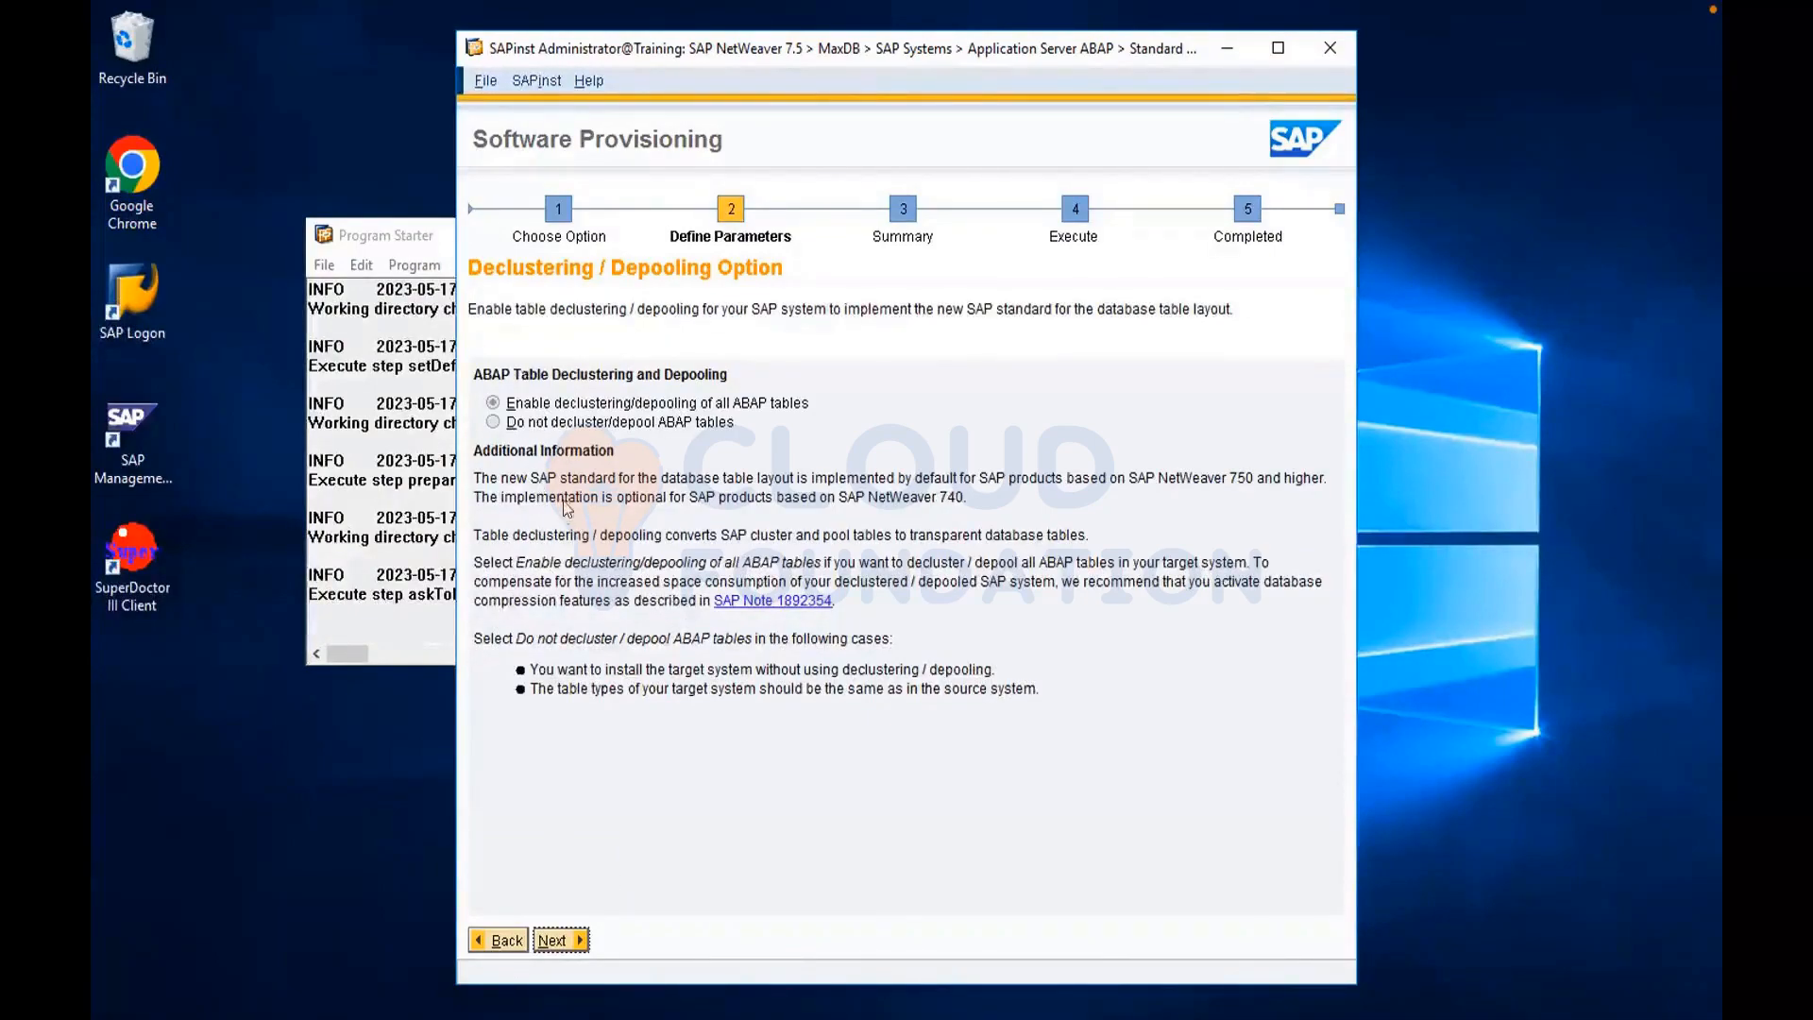
# - Keep declustering/depooling of all ABAP tables enabled and proceed to the SLD Destination page
pyautogui.click(549, 940)
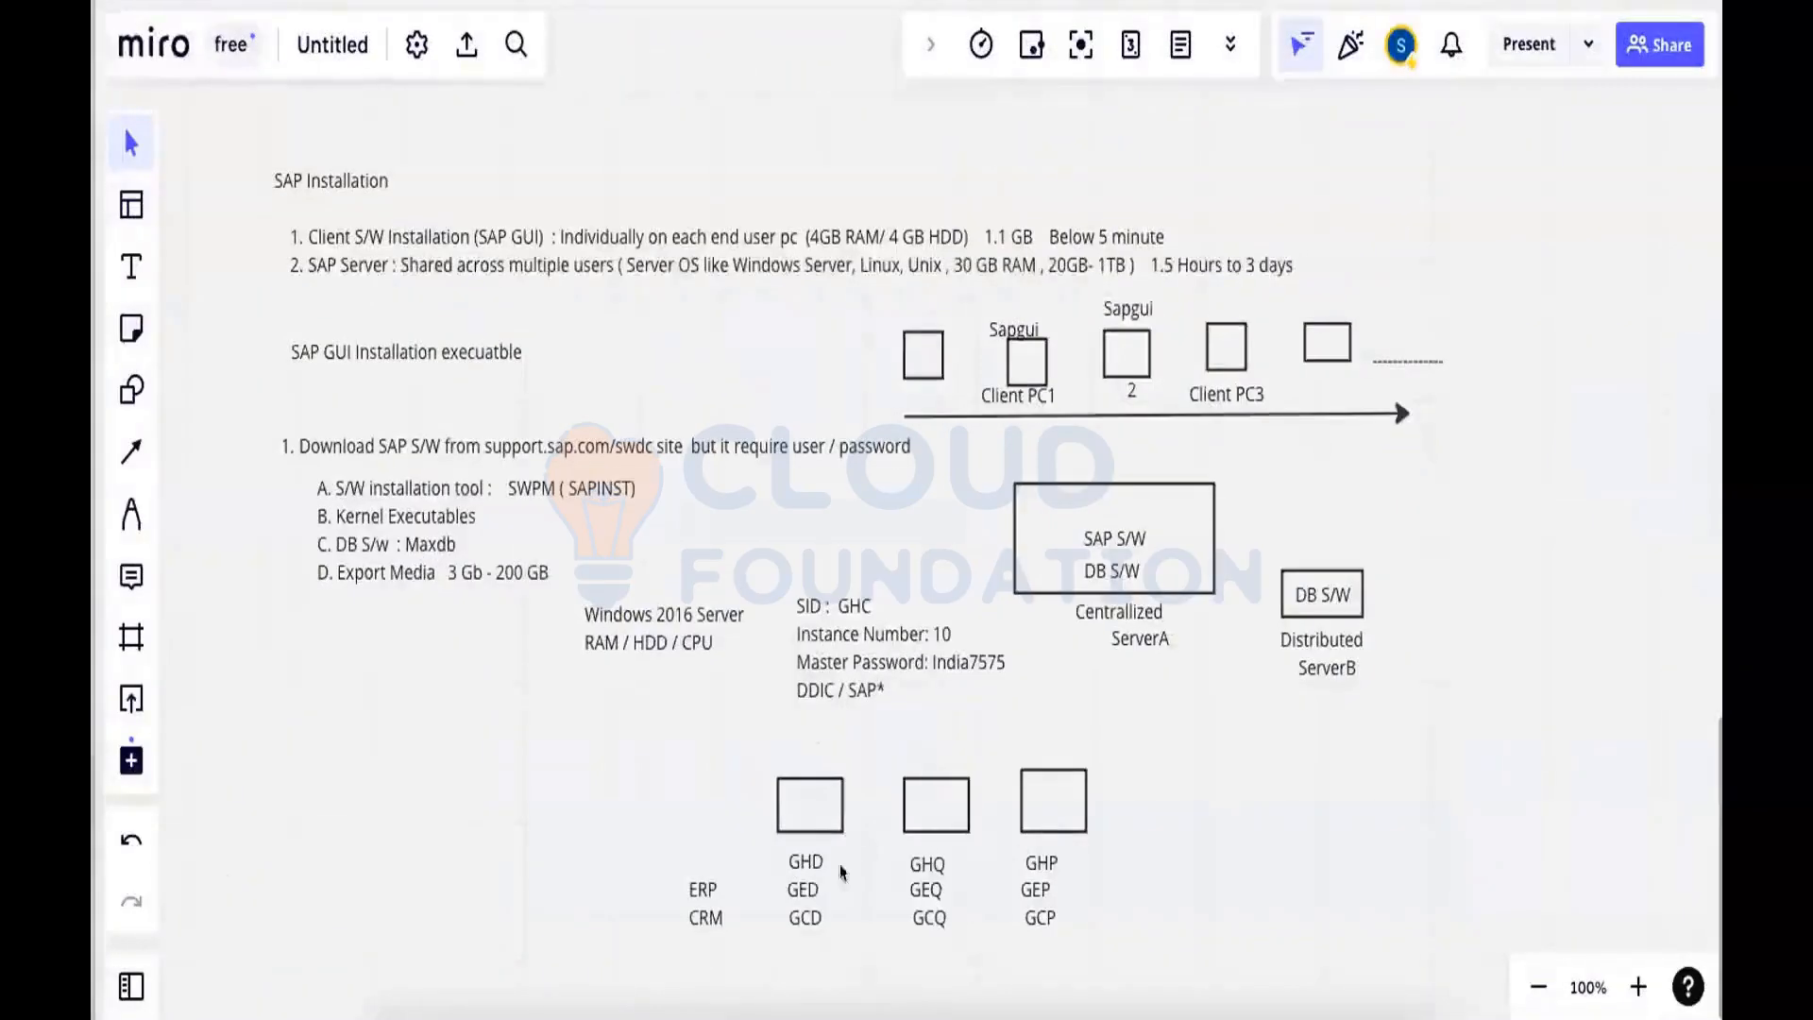
# - Draw two boxes labelled 'Solman' and 'SLD' near the GHD box
pyautogui.click(131, 389)
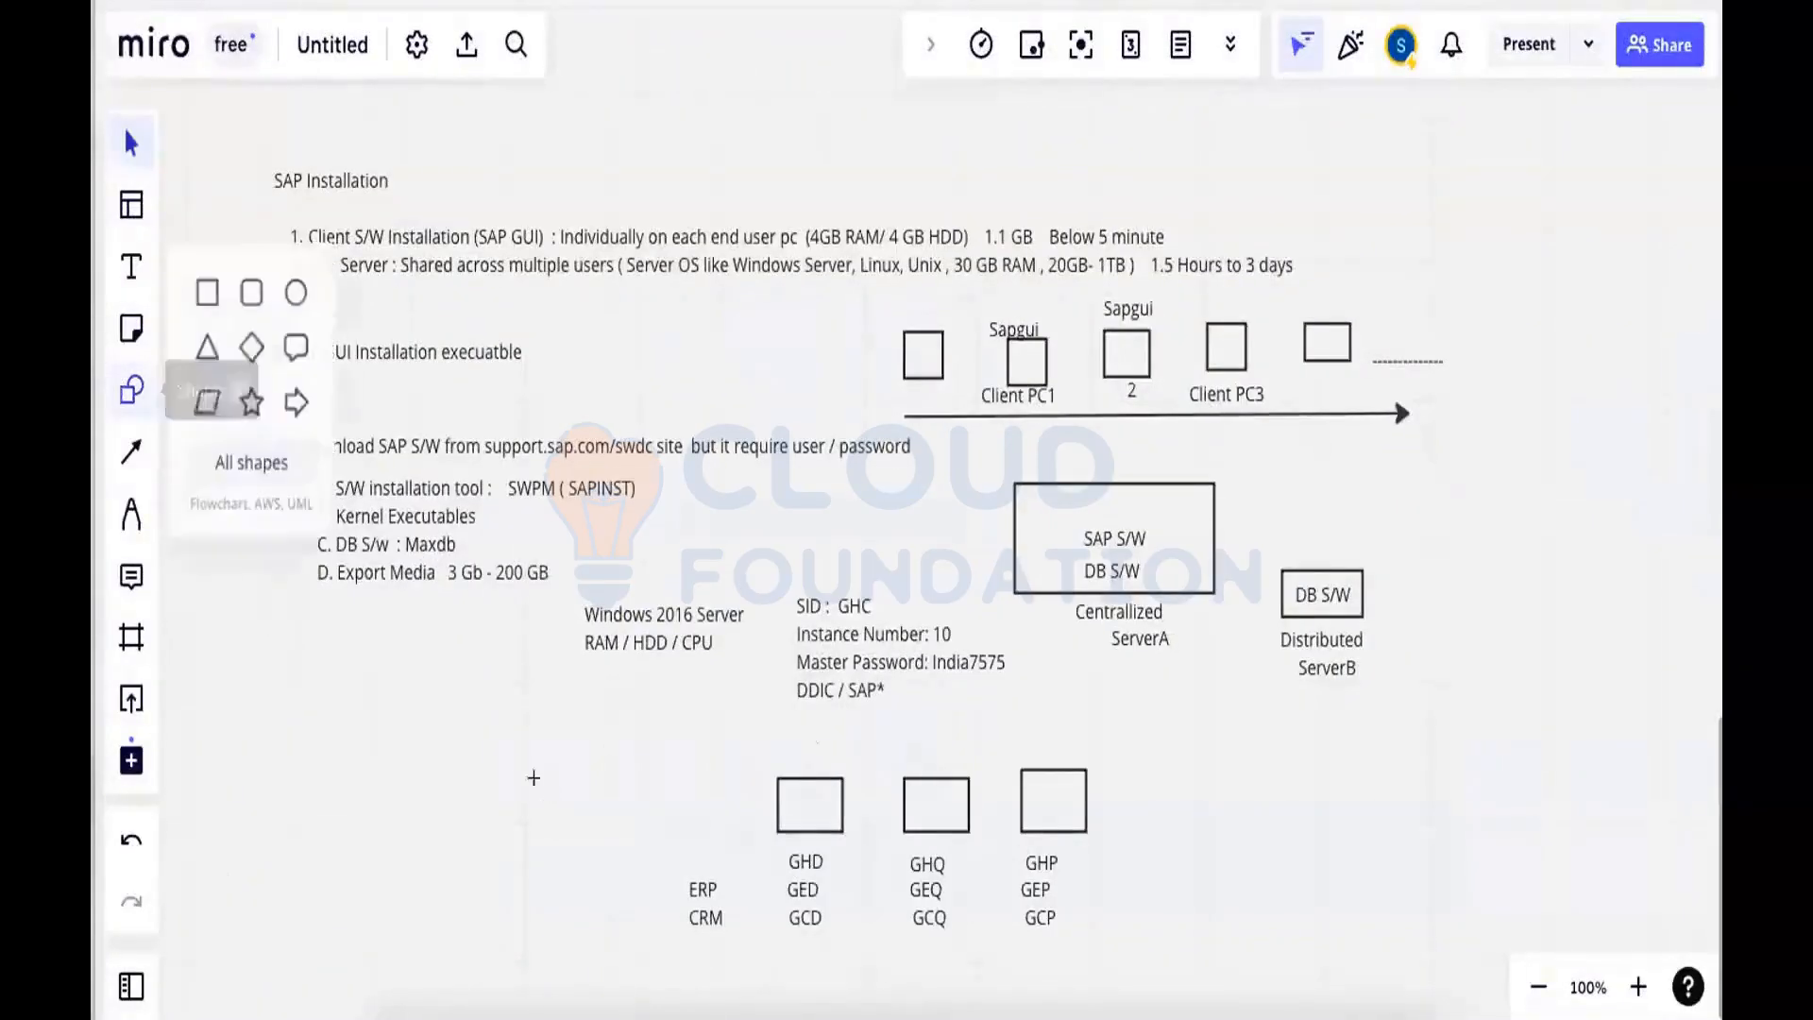
pyautogui.moveTo(523, 775); pyautogui.dragTo(592, 803)
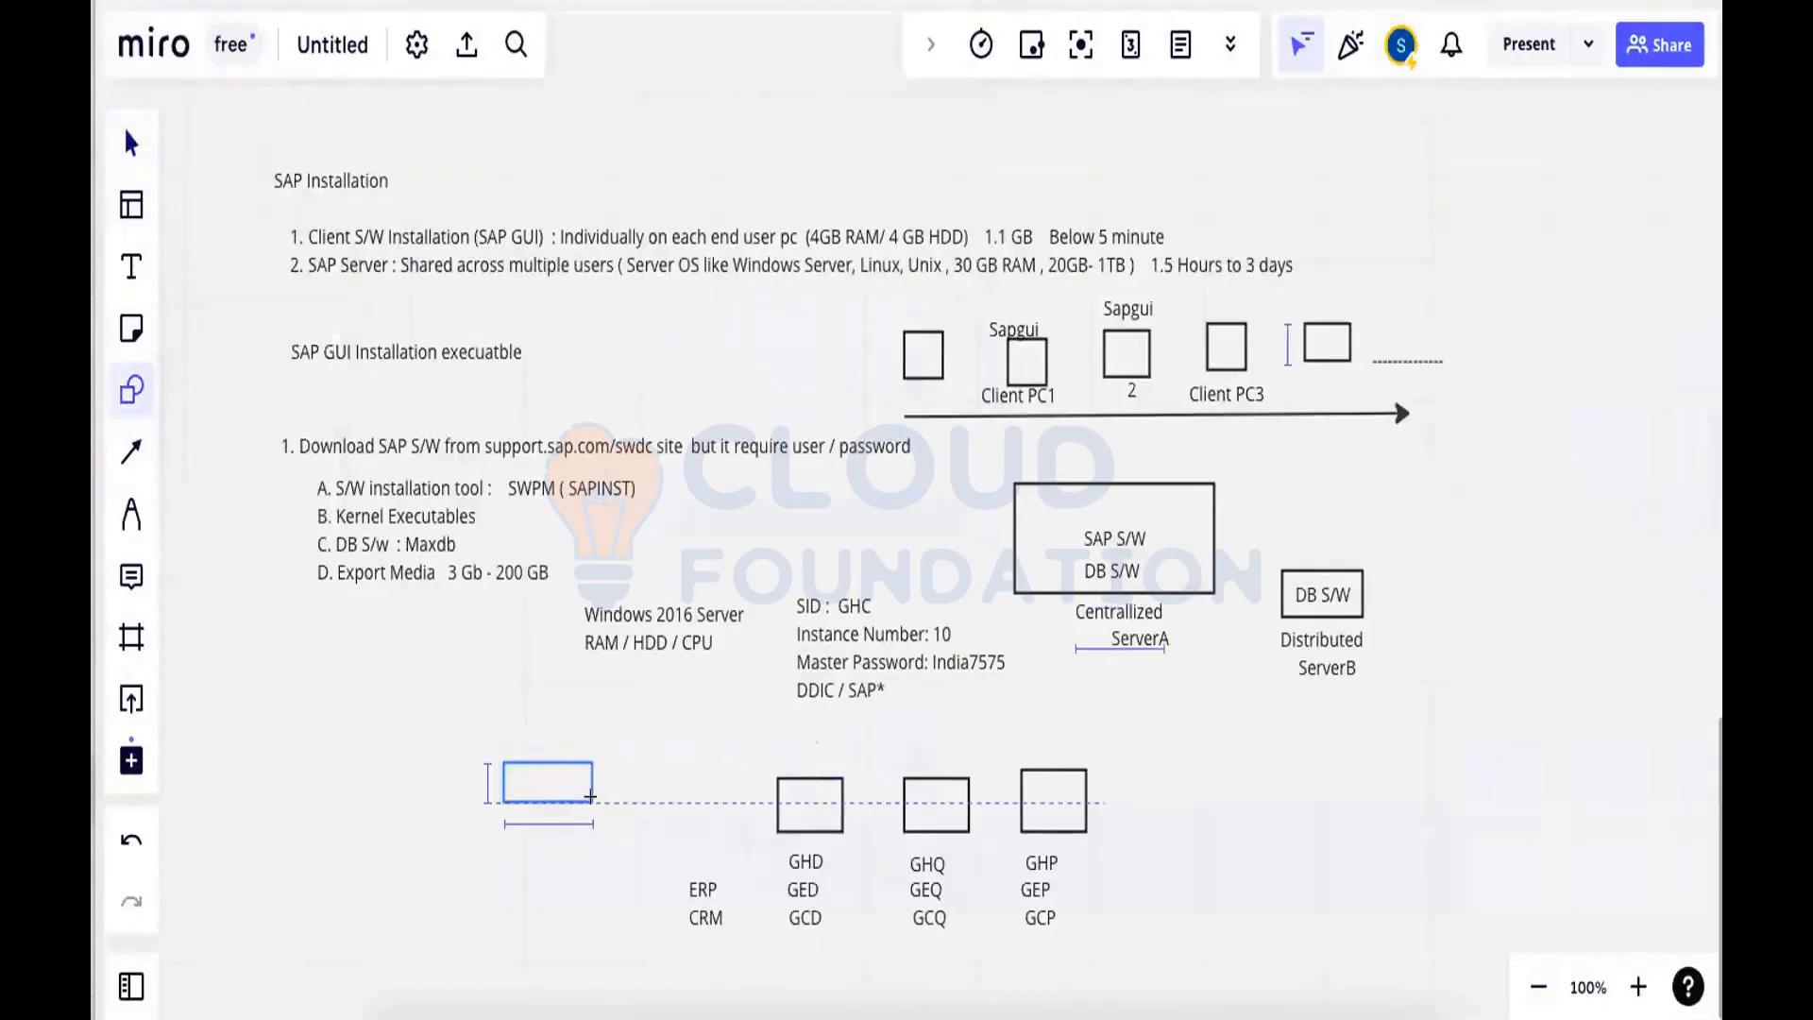
pyautogui.write('Solman')
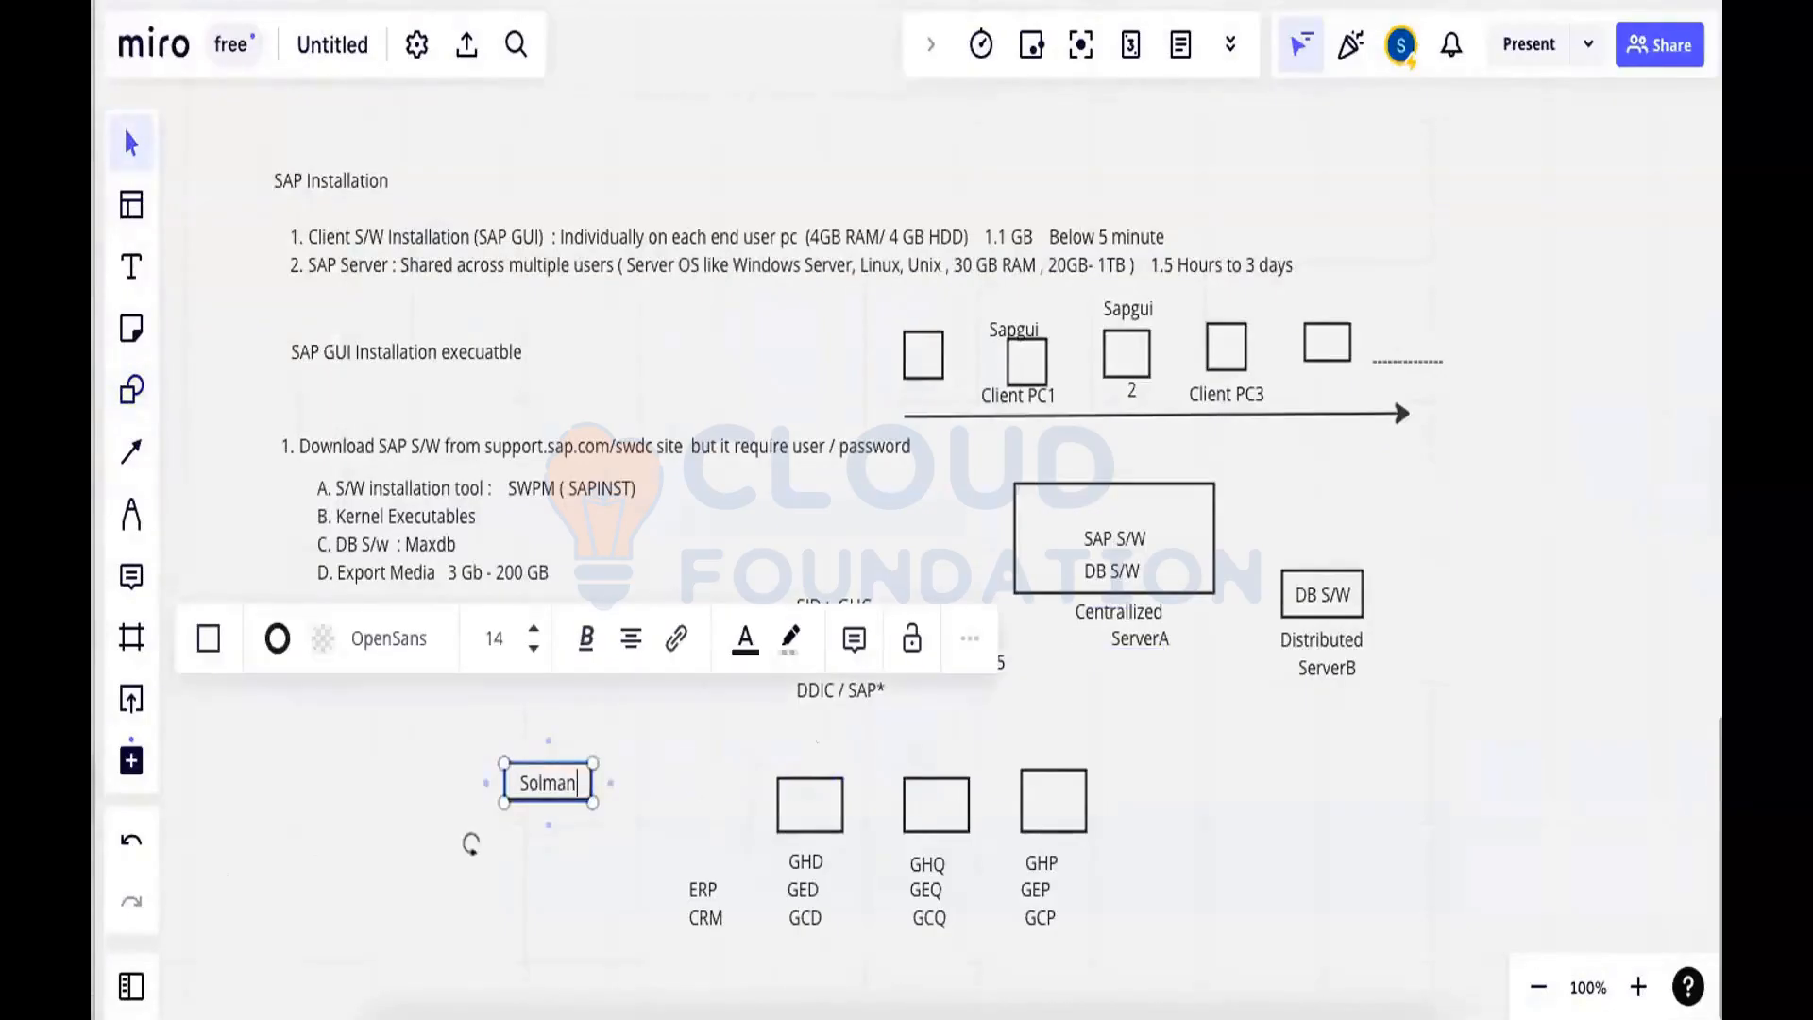
pyautogui.click(131, 389)
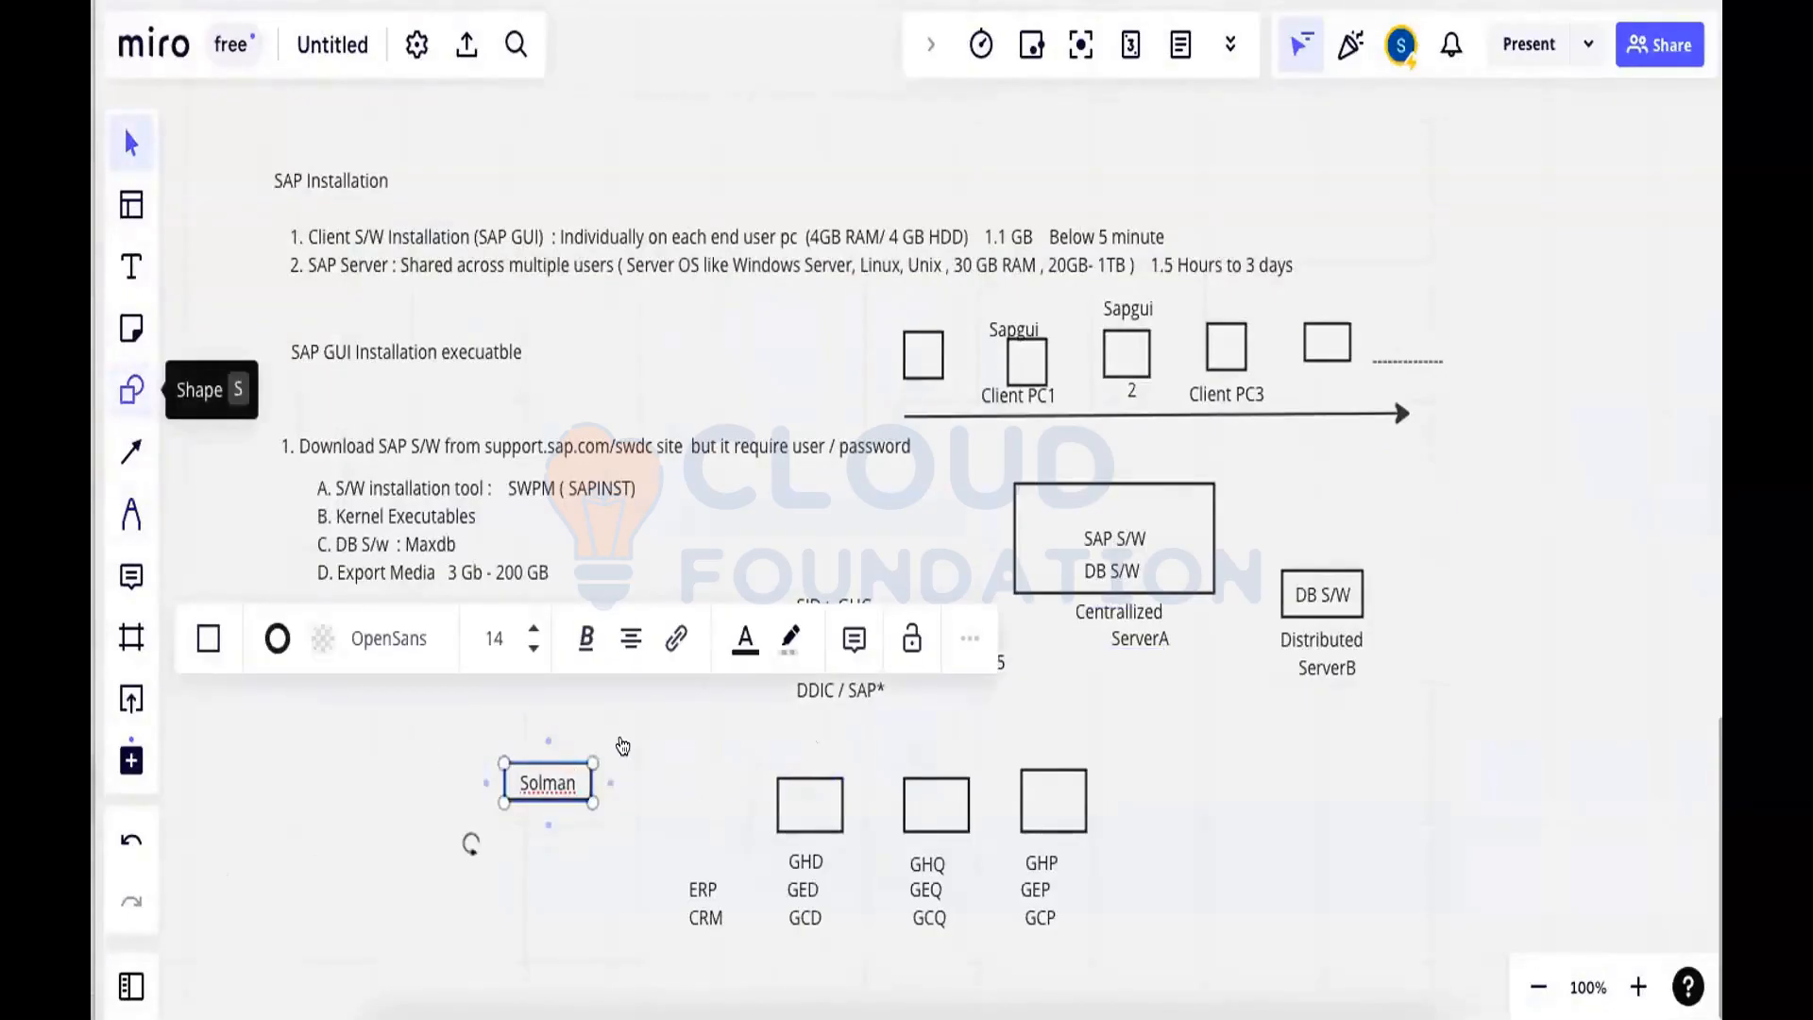
pyautogui.moveTo(632, 707); pyautogui.dragTo(697, 754)
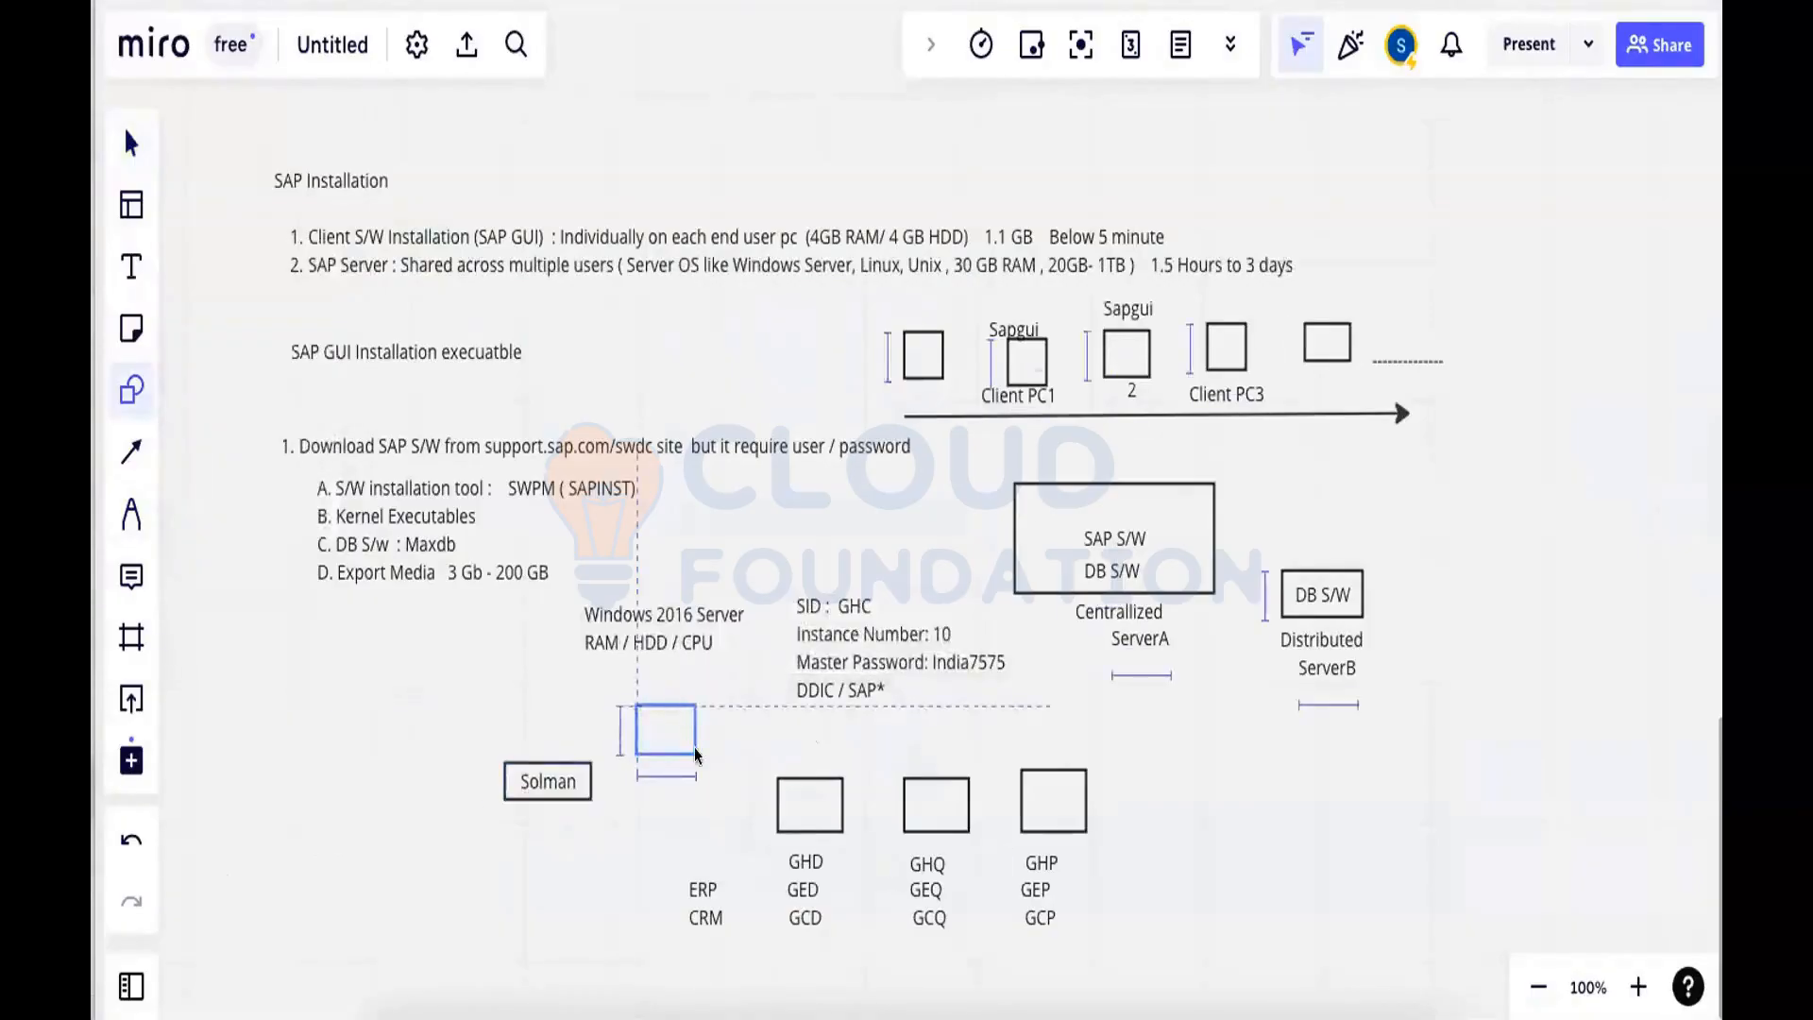
pyautogui.write('SLD')
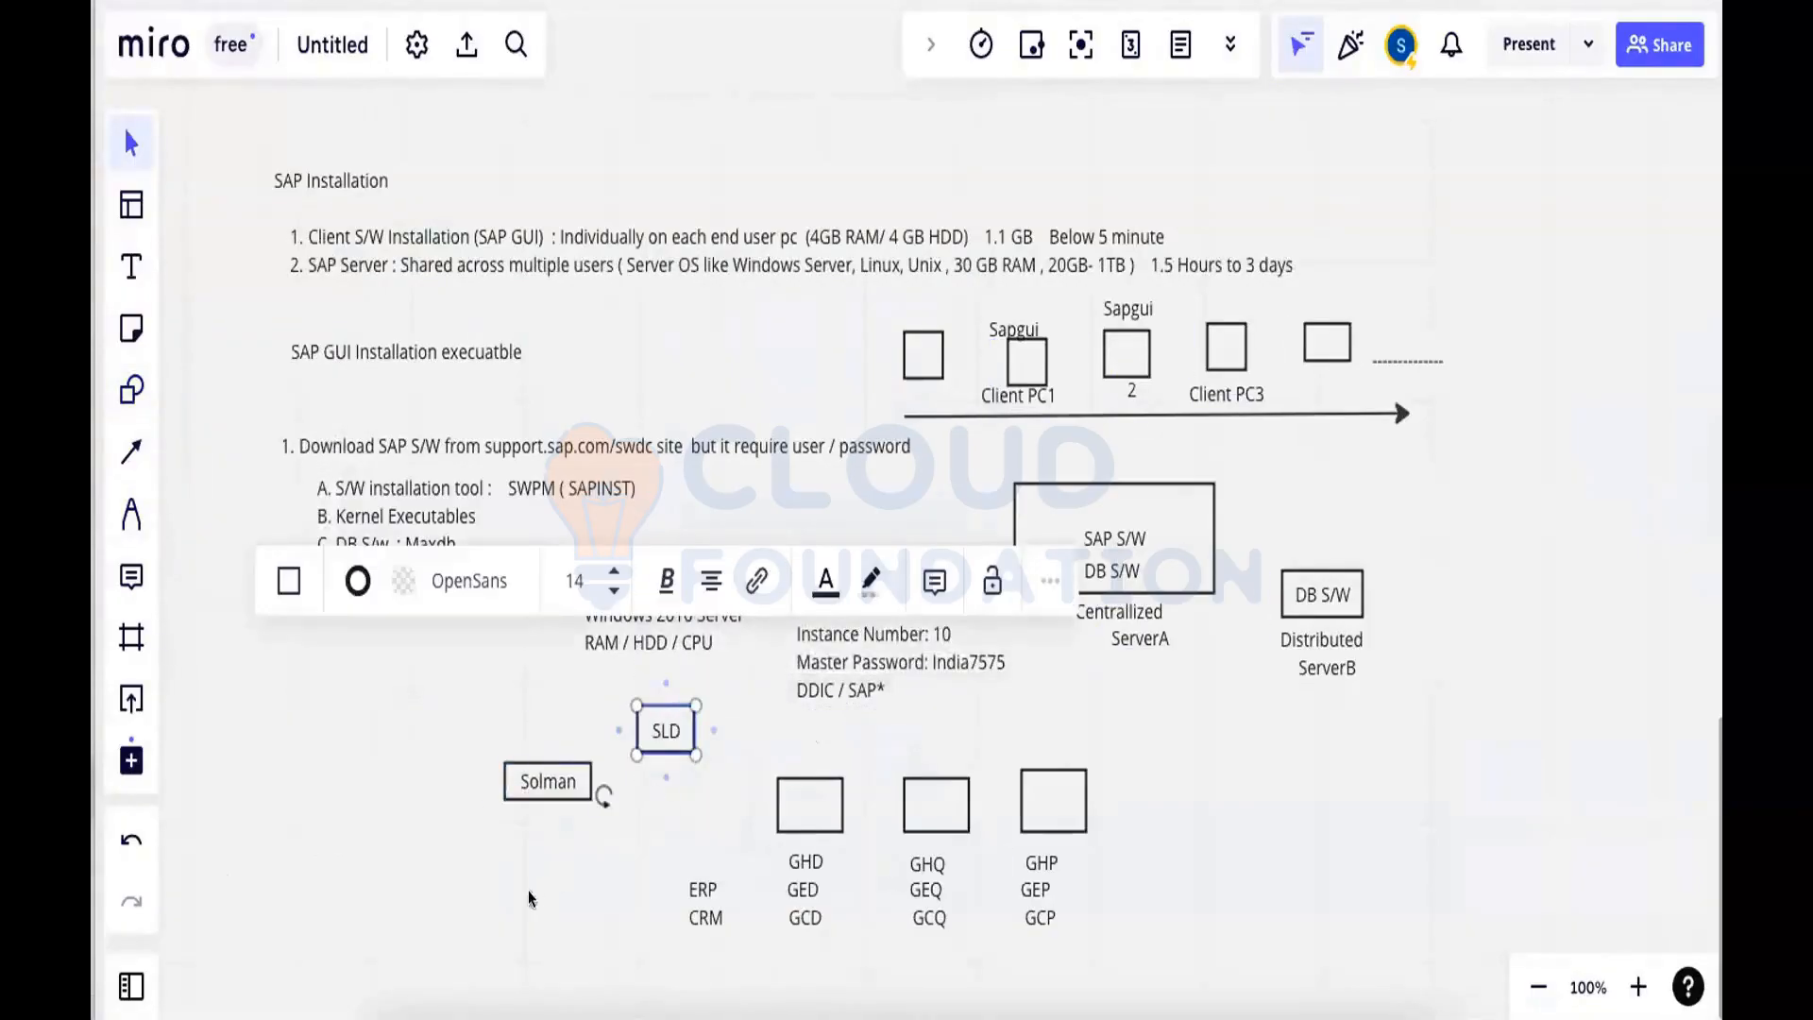
# - Connect arrows from GHD and GHQ into SLD, and from SLD to Solman
pyautogui.click(131, 452)
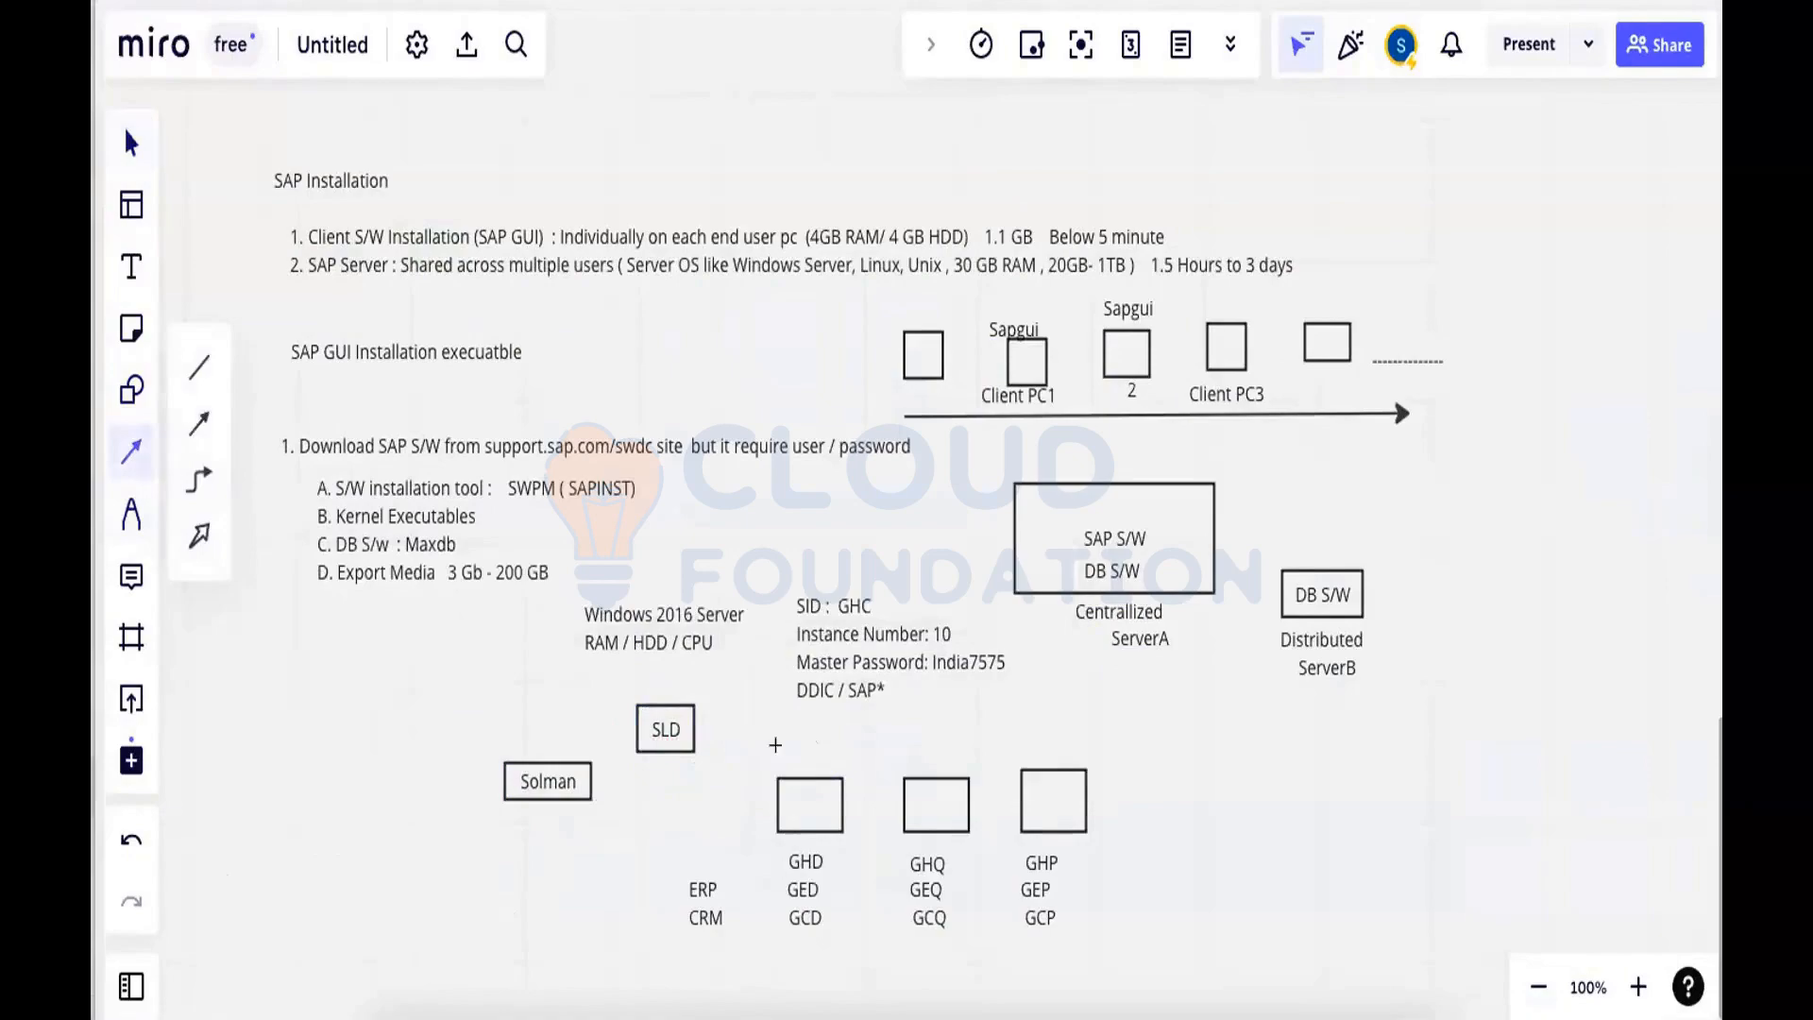
pyautogui.moveTo(707, 735); pyautogui.dragTo(696, 730)
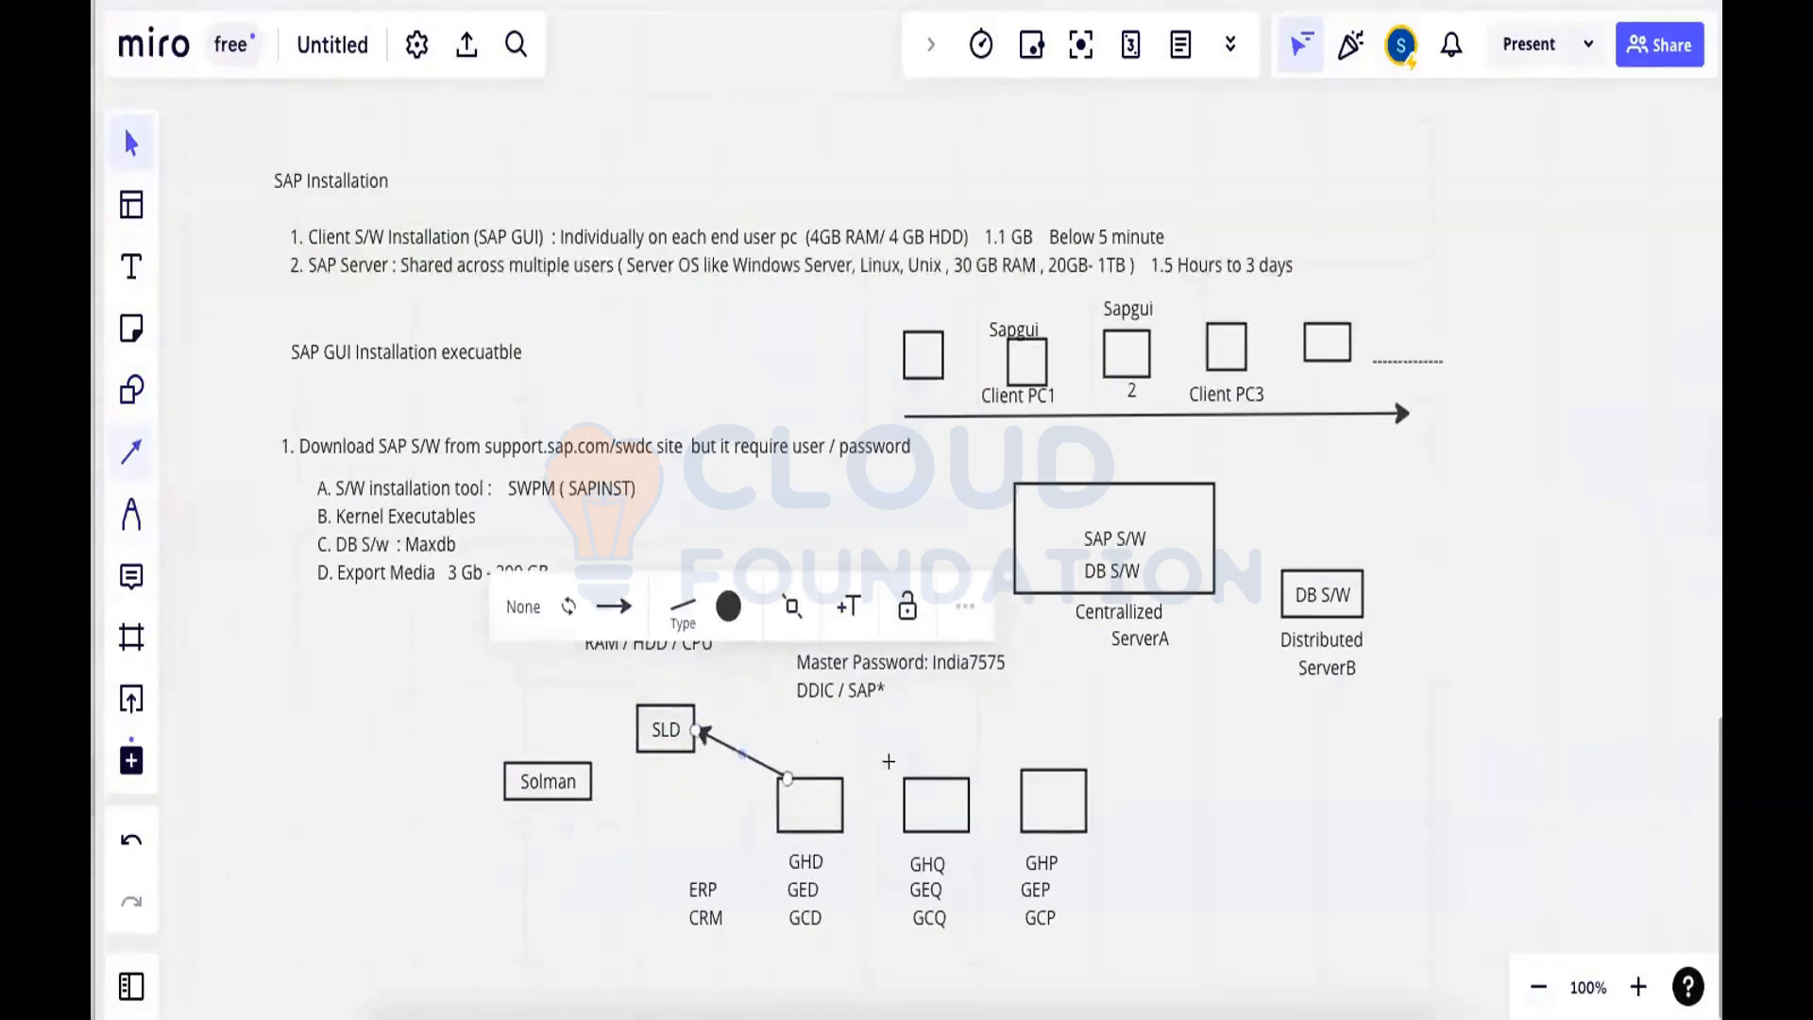
pyautogui.click(131, 451)
pyautogui.moveTo(906, 777); pyautogui.dragTo(697, 720)
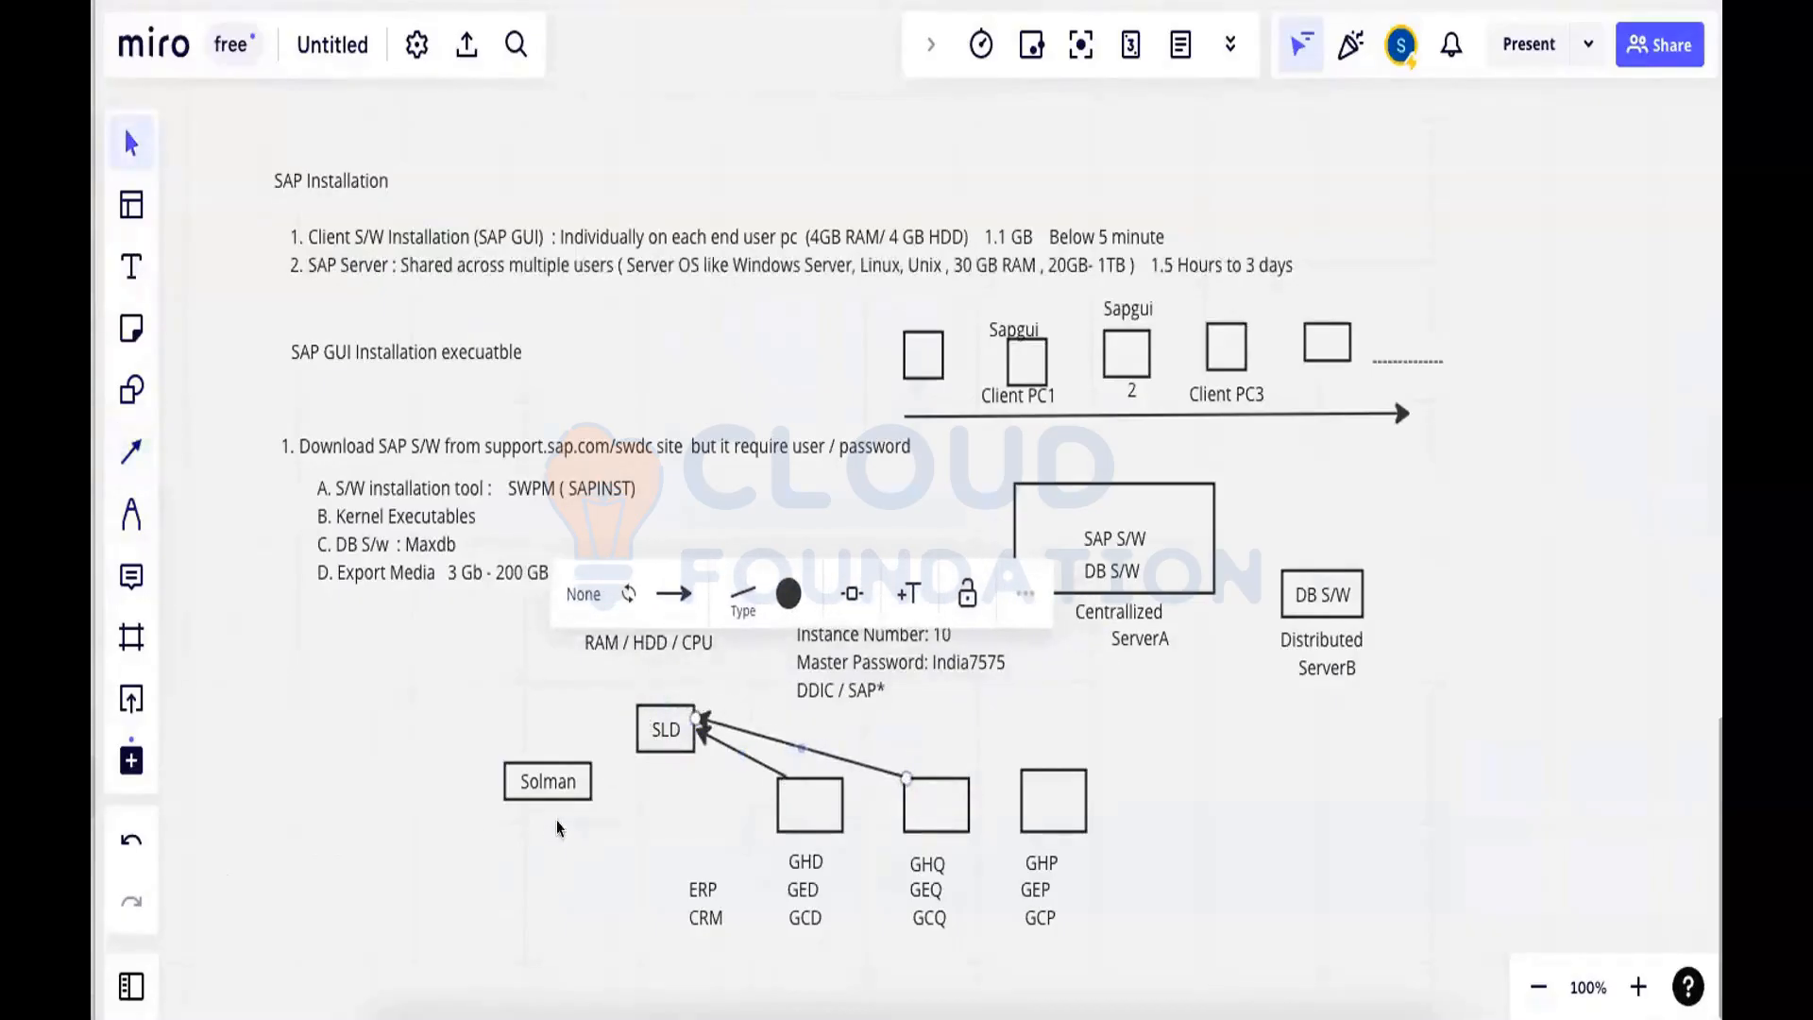
pyautogui.press('l')
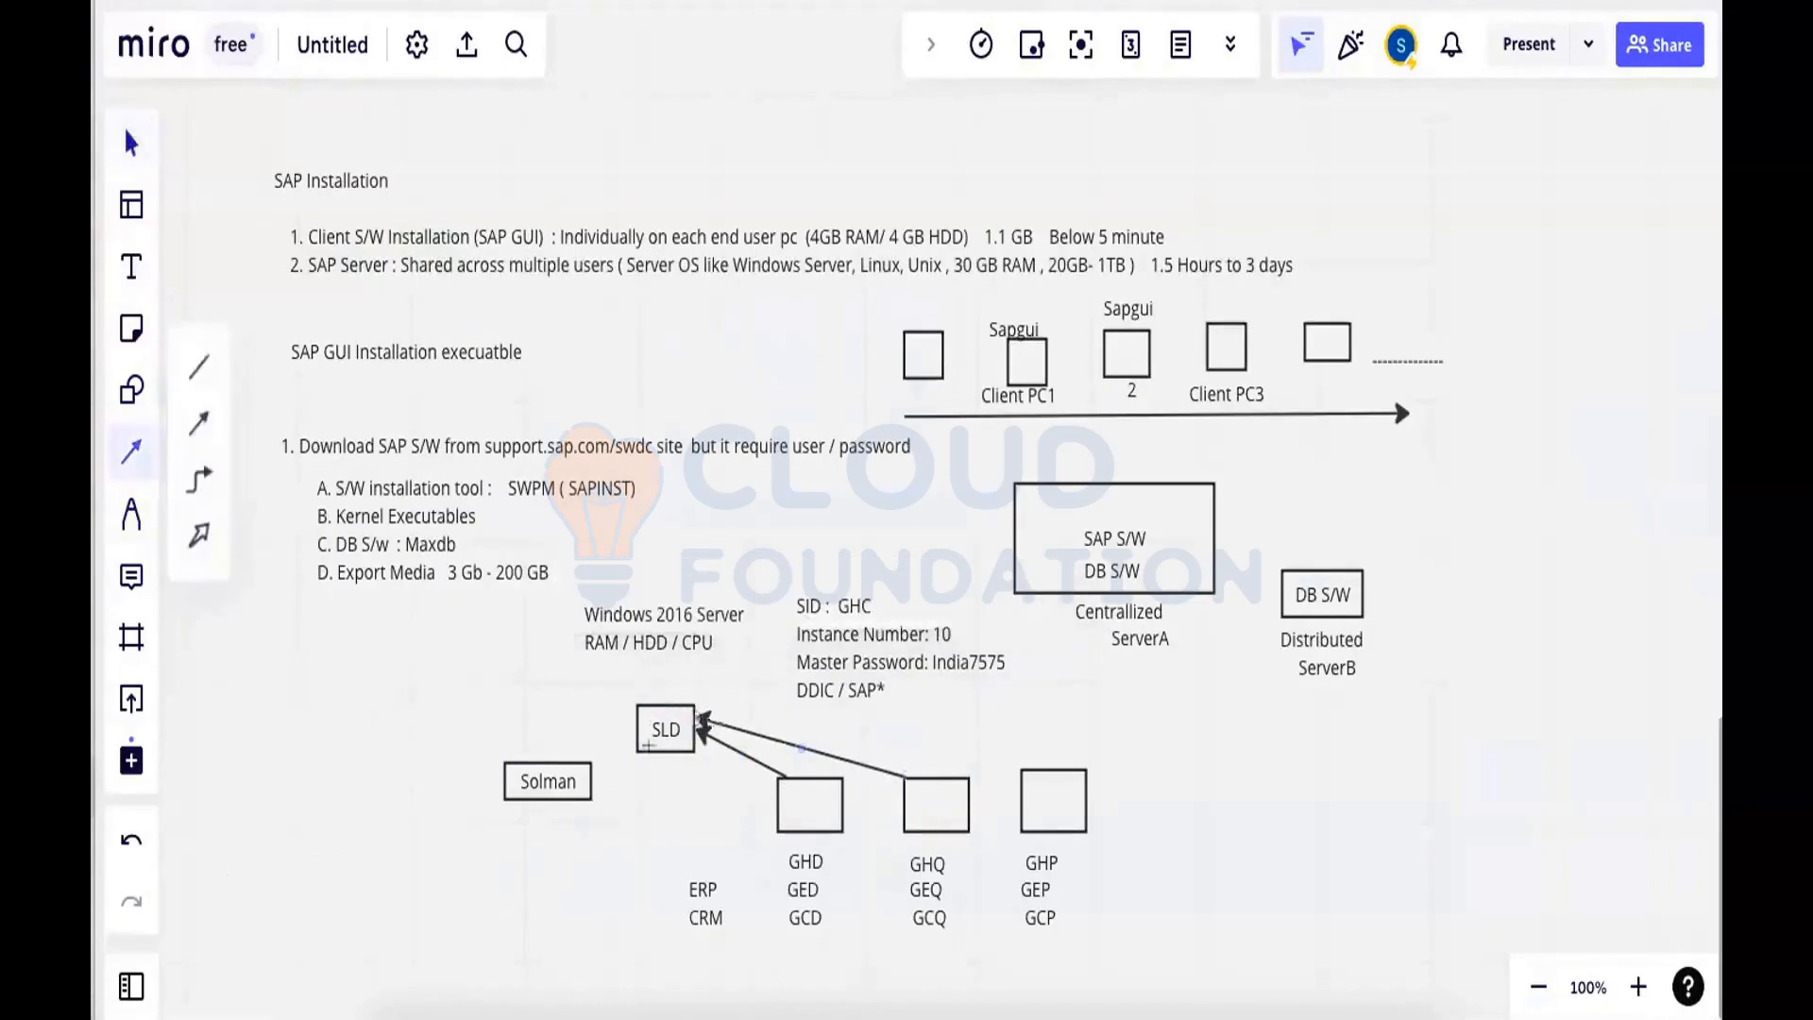
pyautogui.moveTo(641, 753); pyautogui.dragTo(593, 780)
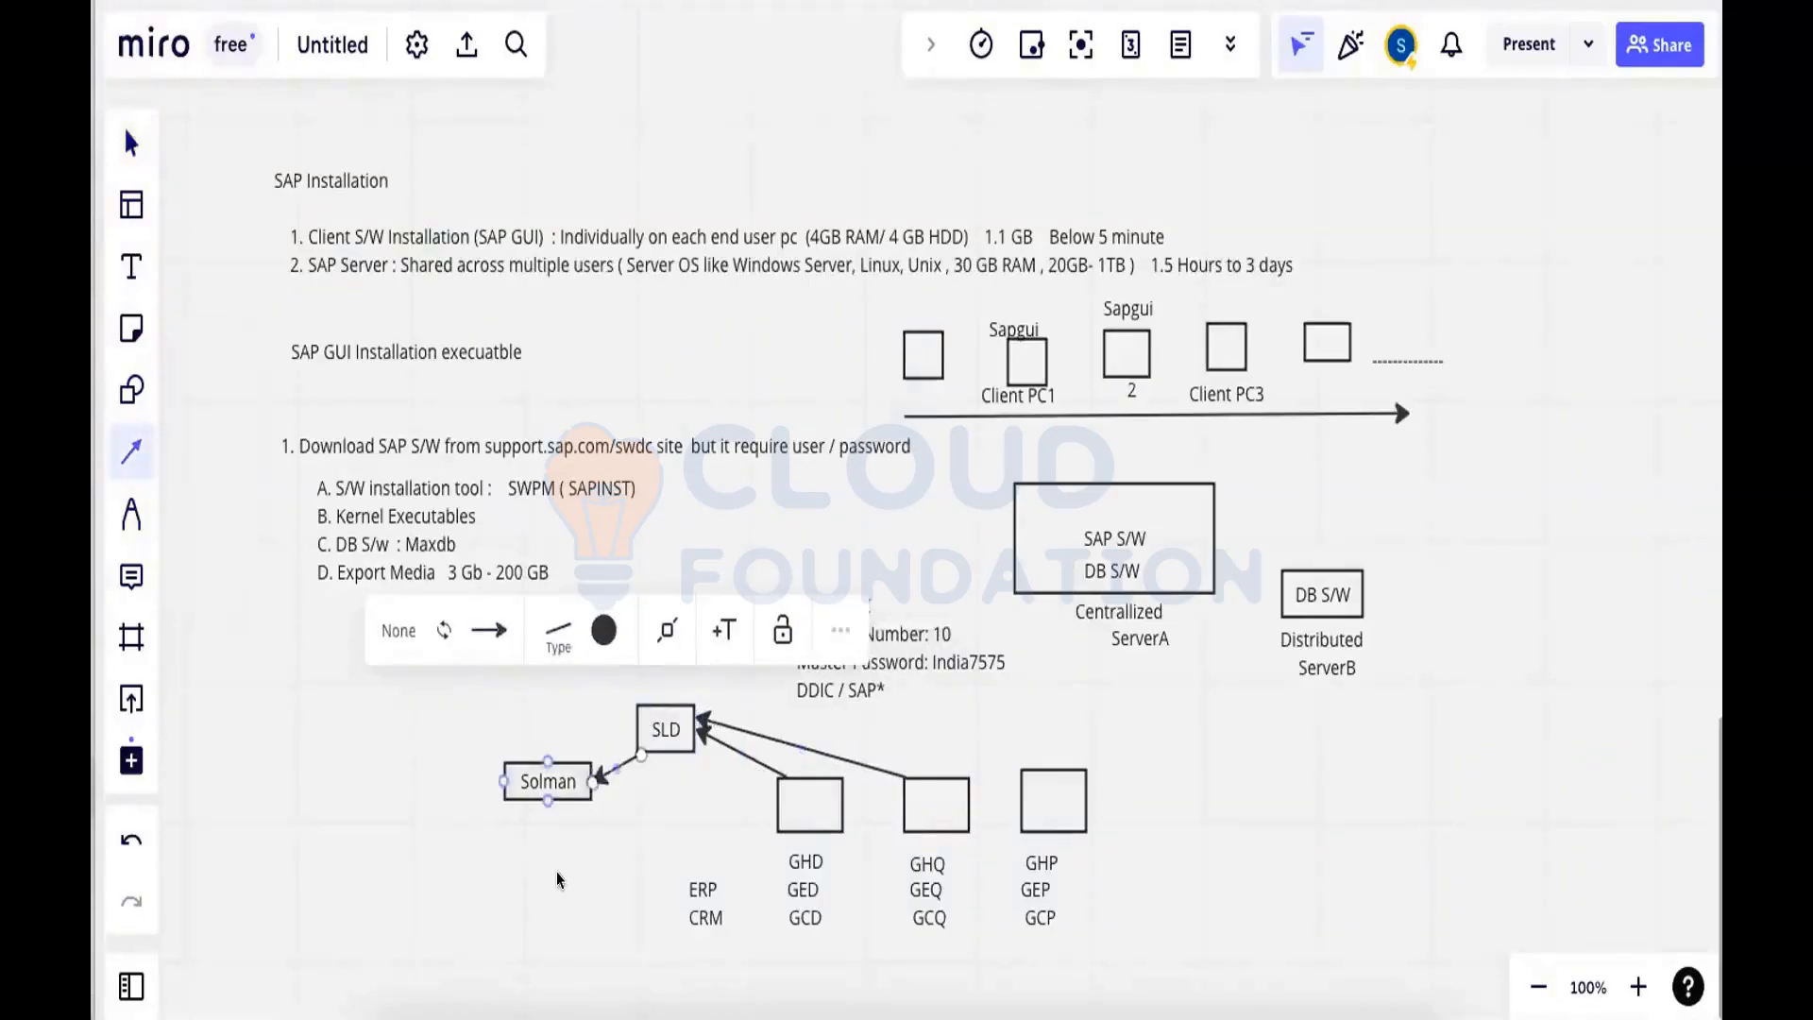
pyautogui.click(604, 824)
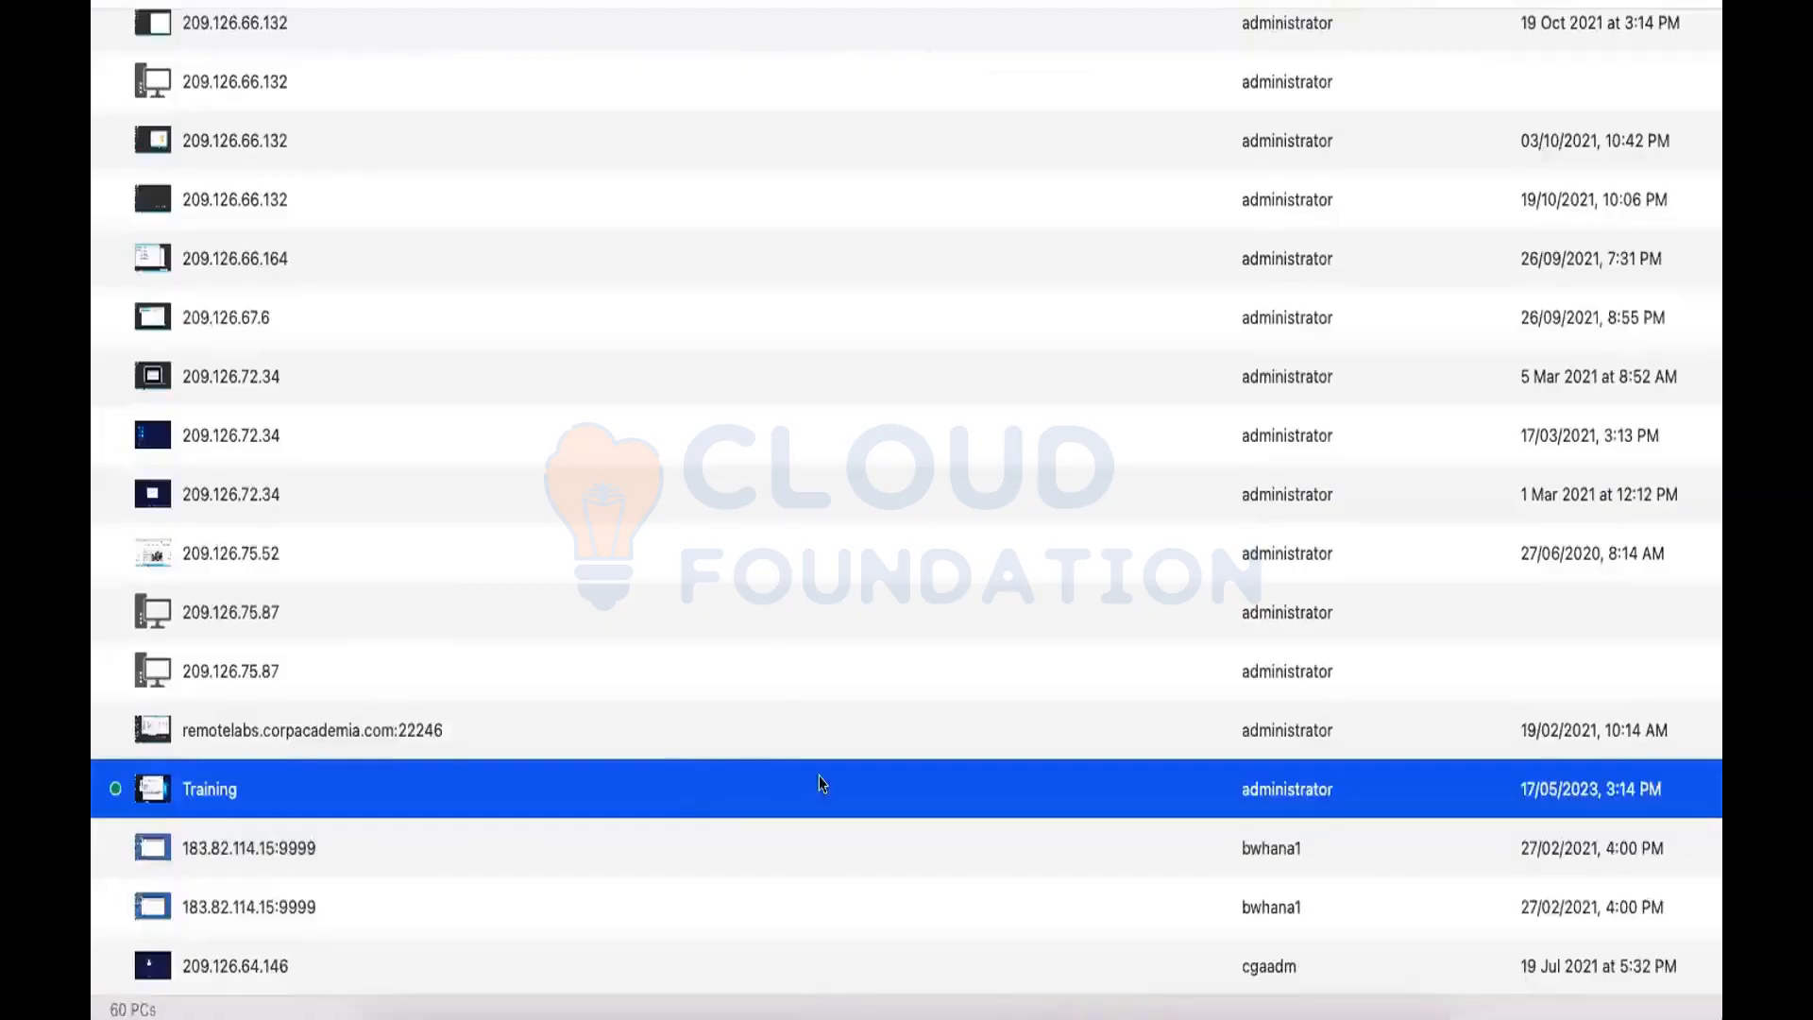
# - In the remote installer session, proceed with 'No SLD destination' to Secure Storage Key Generation
pyautogui.click(1045, 987)
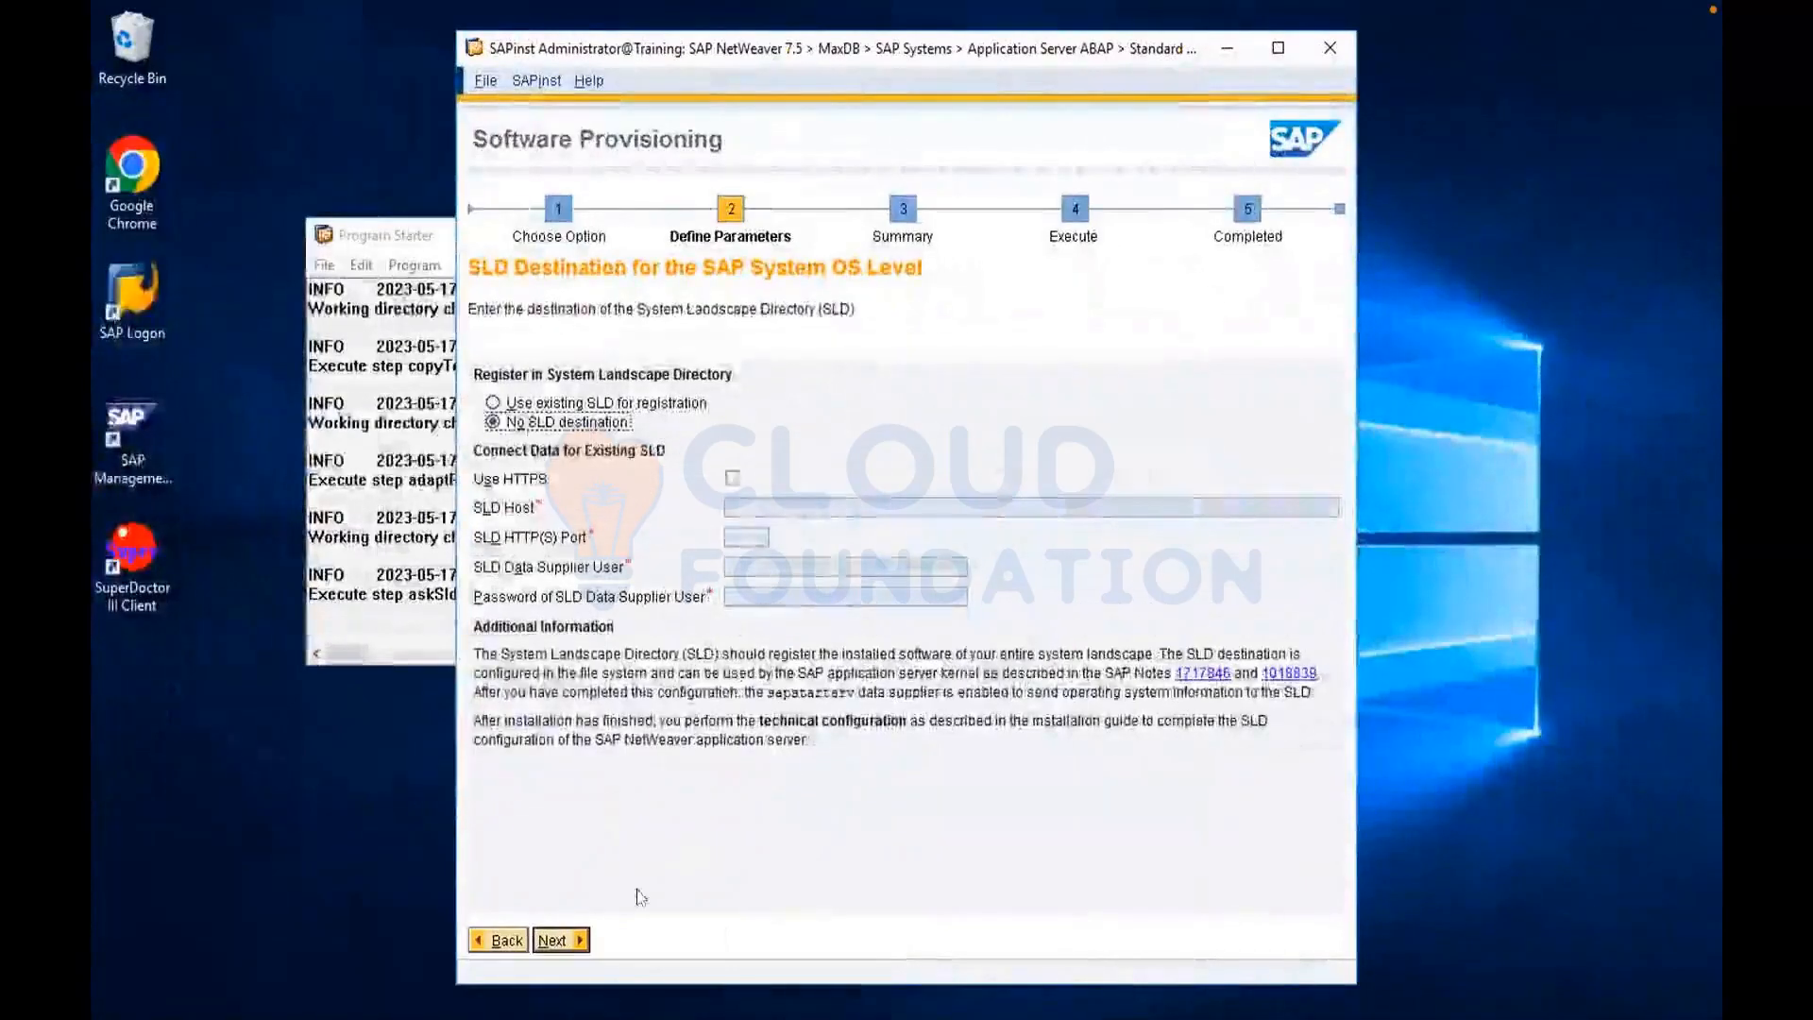
pyautogui.click(551, 939)
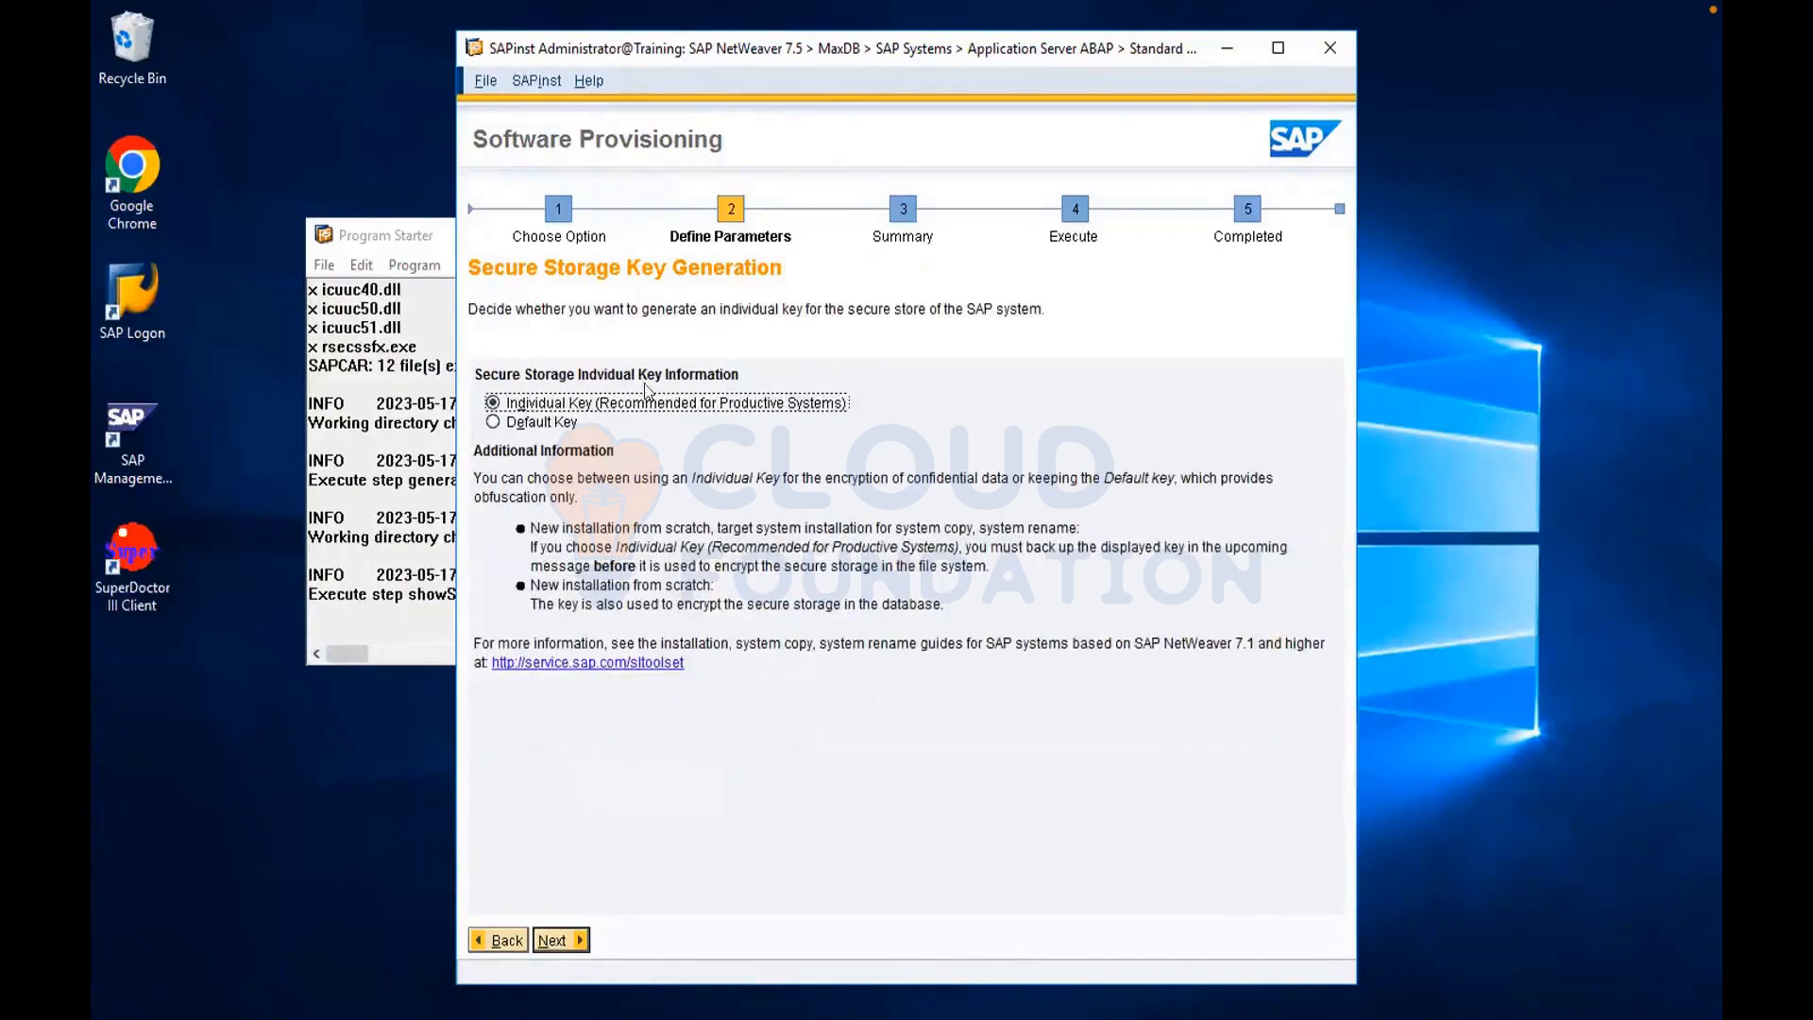
# - Choose the Default Key for secure storage and proceed to the Parameter Summary
pyautogui.click(492, 423)
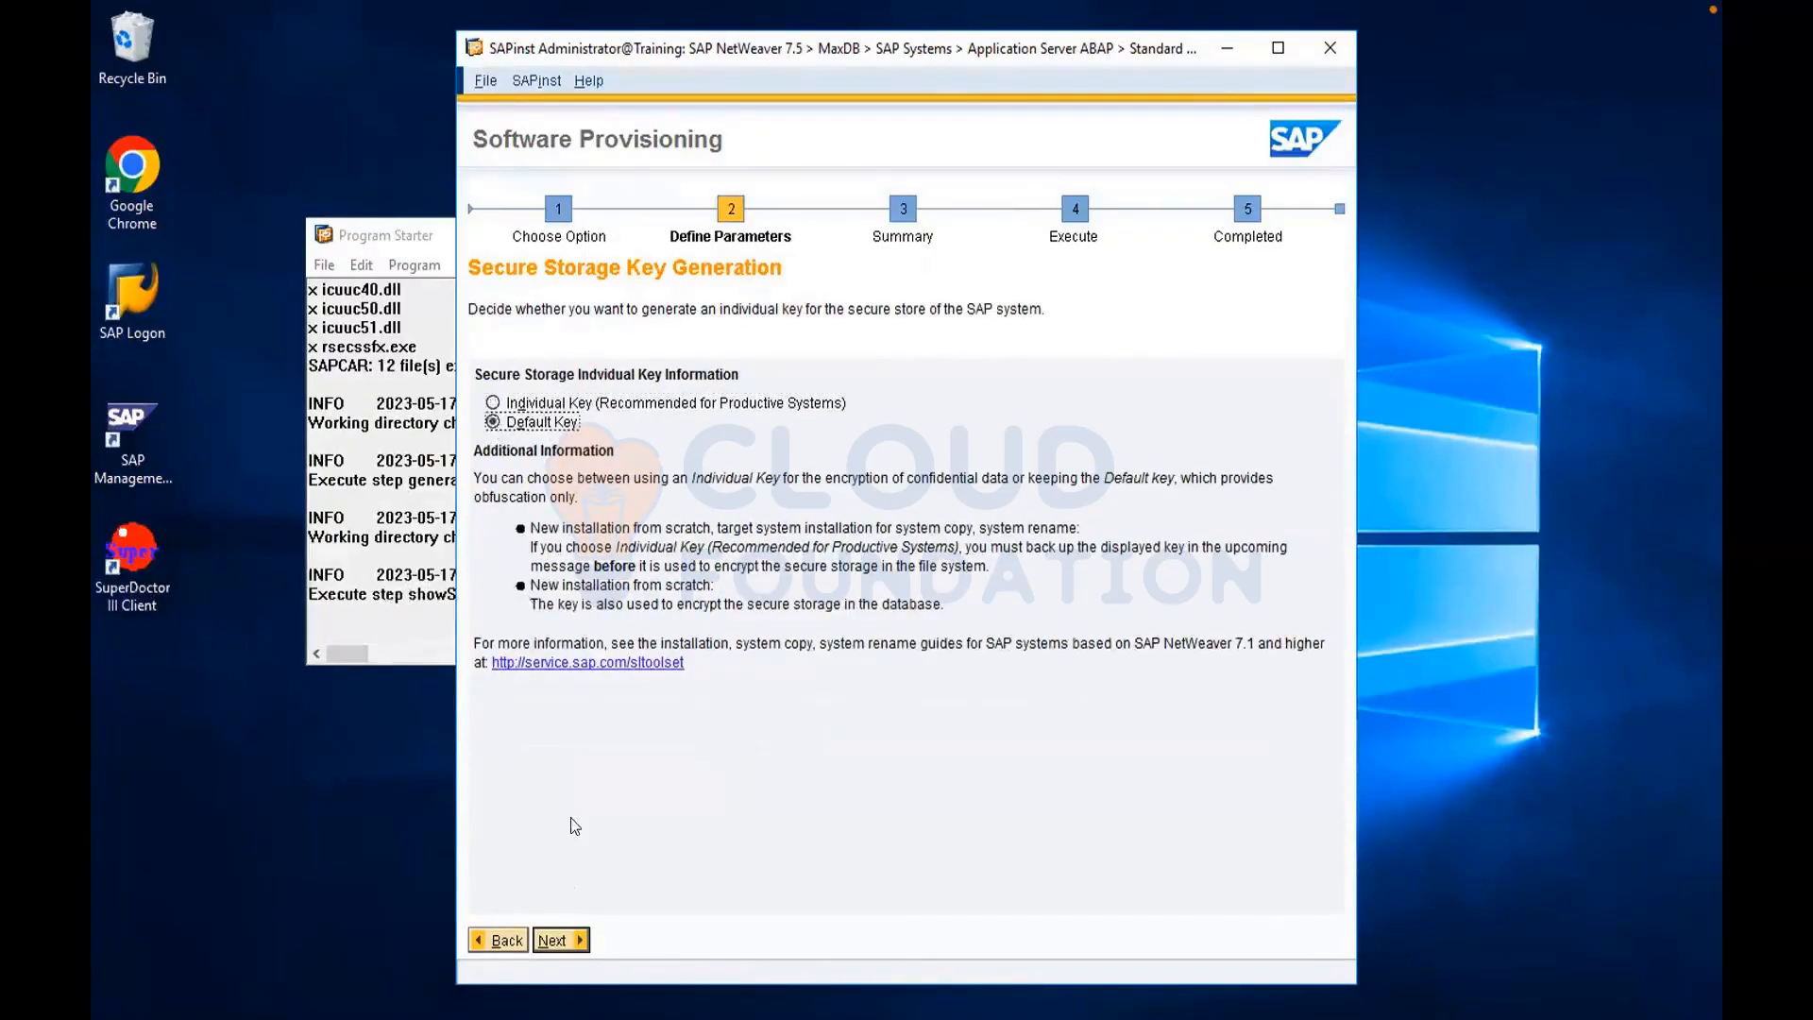
pyautogui.click(551, 940)
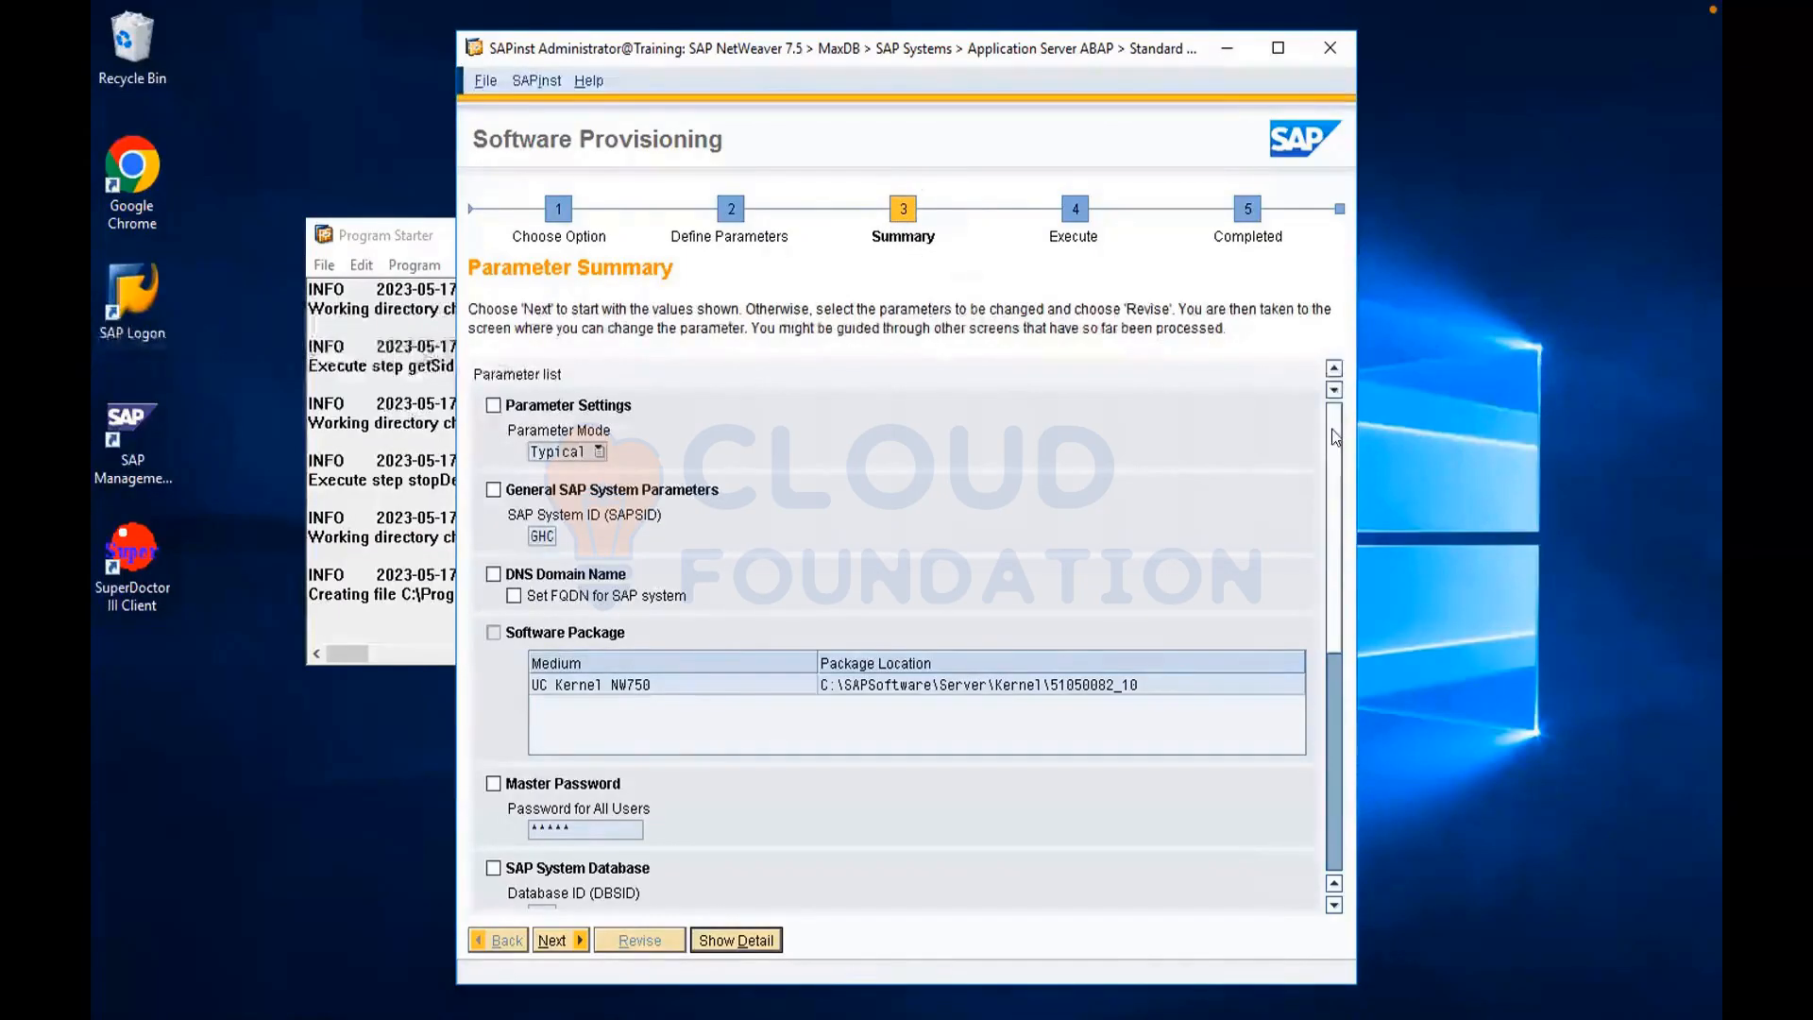
# - Review the Parameter Summary (Typical mode, SAPSID GHC) and start the installation
pyautogui.moveTo(1332, 429)
pyautogui.mouseDown()
pyautogui.moveTo(1333, 588)
pyautogui.moveTo(1330, 421)
pyautogui.mouseUp()
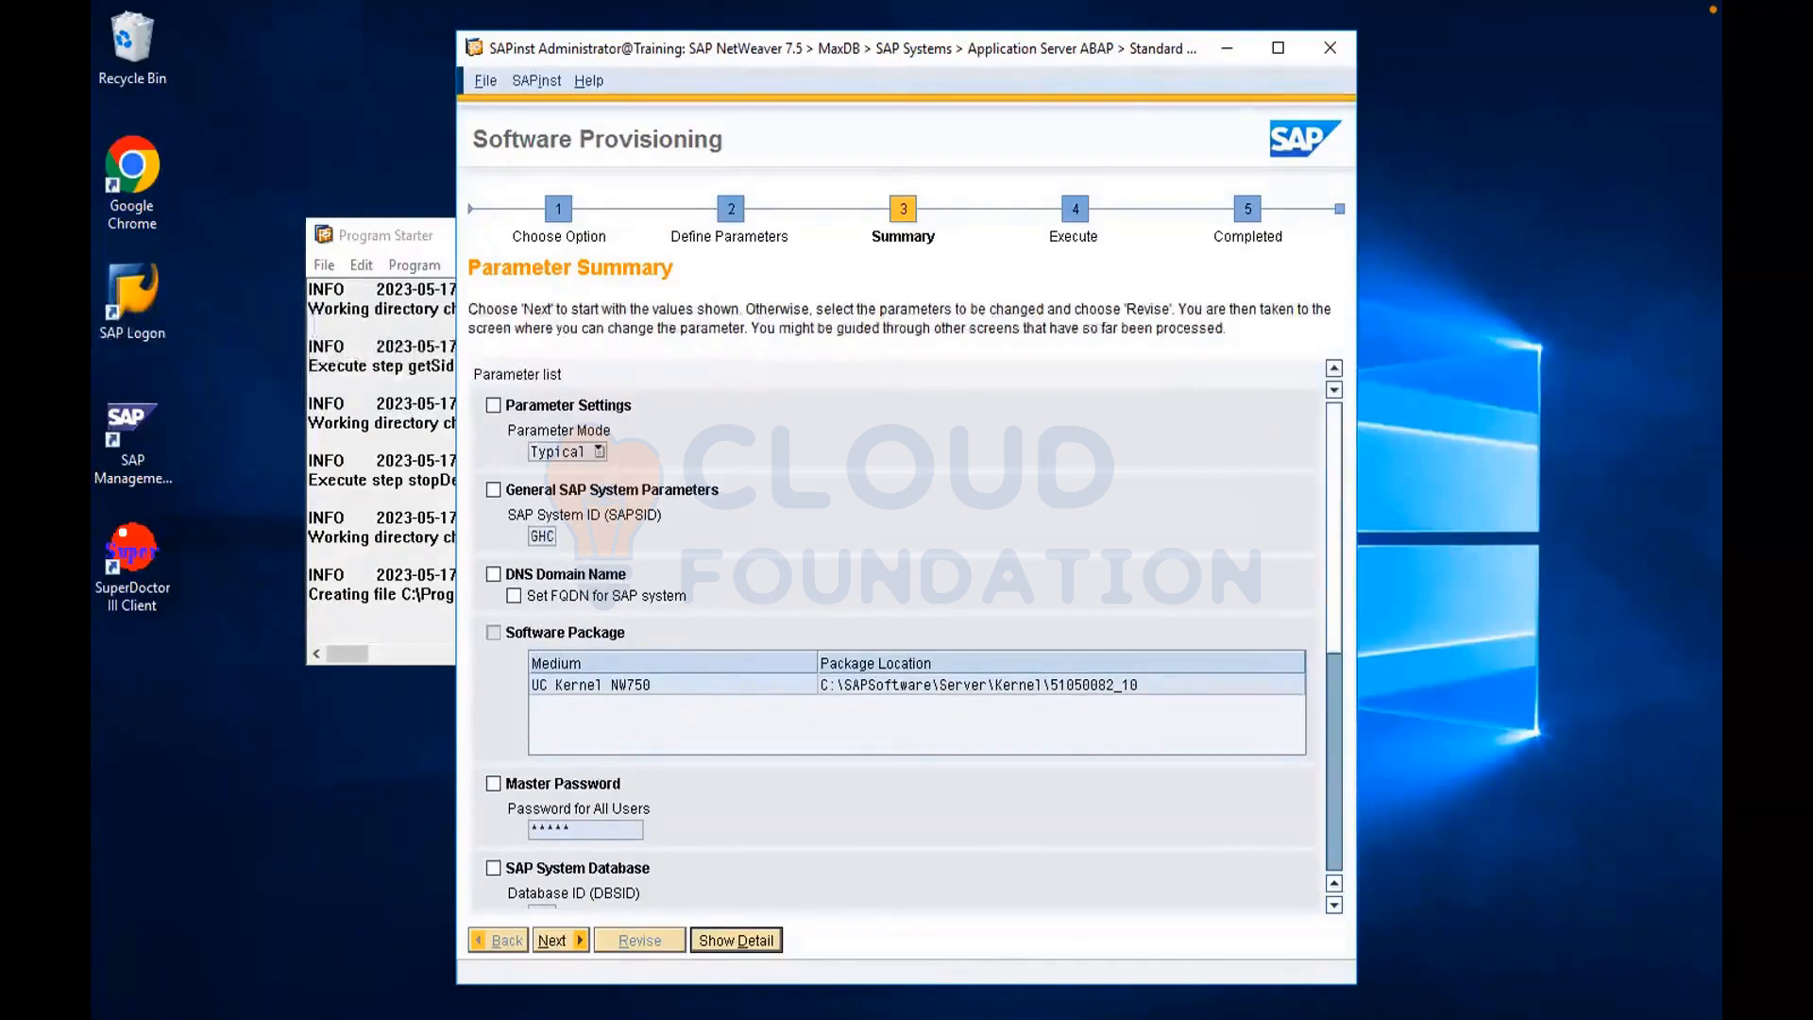
pyautogui.click(555, 941)
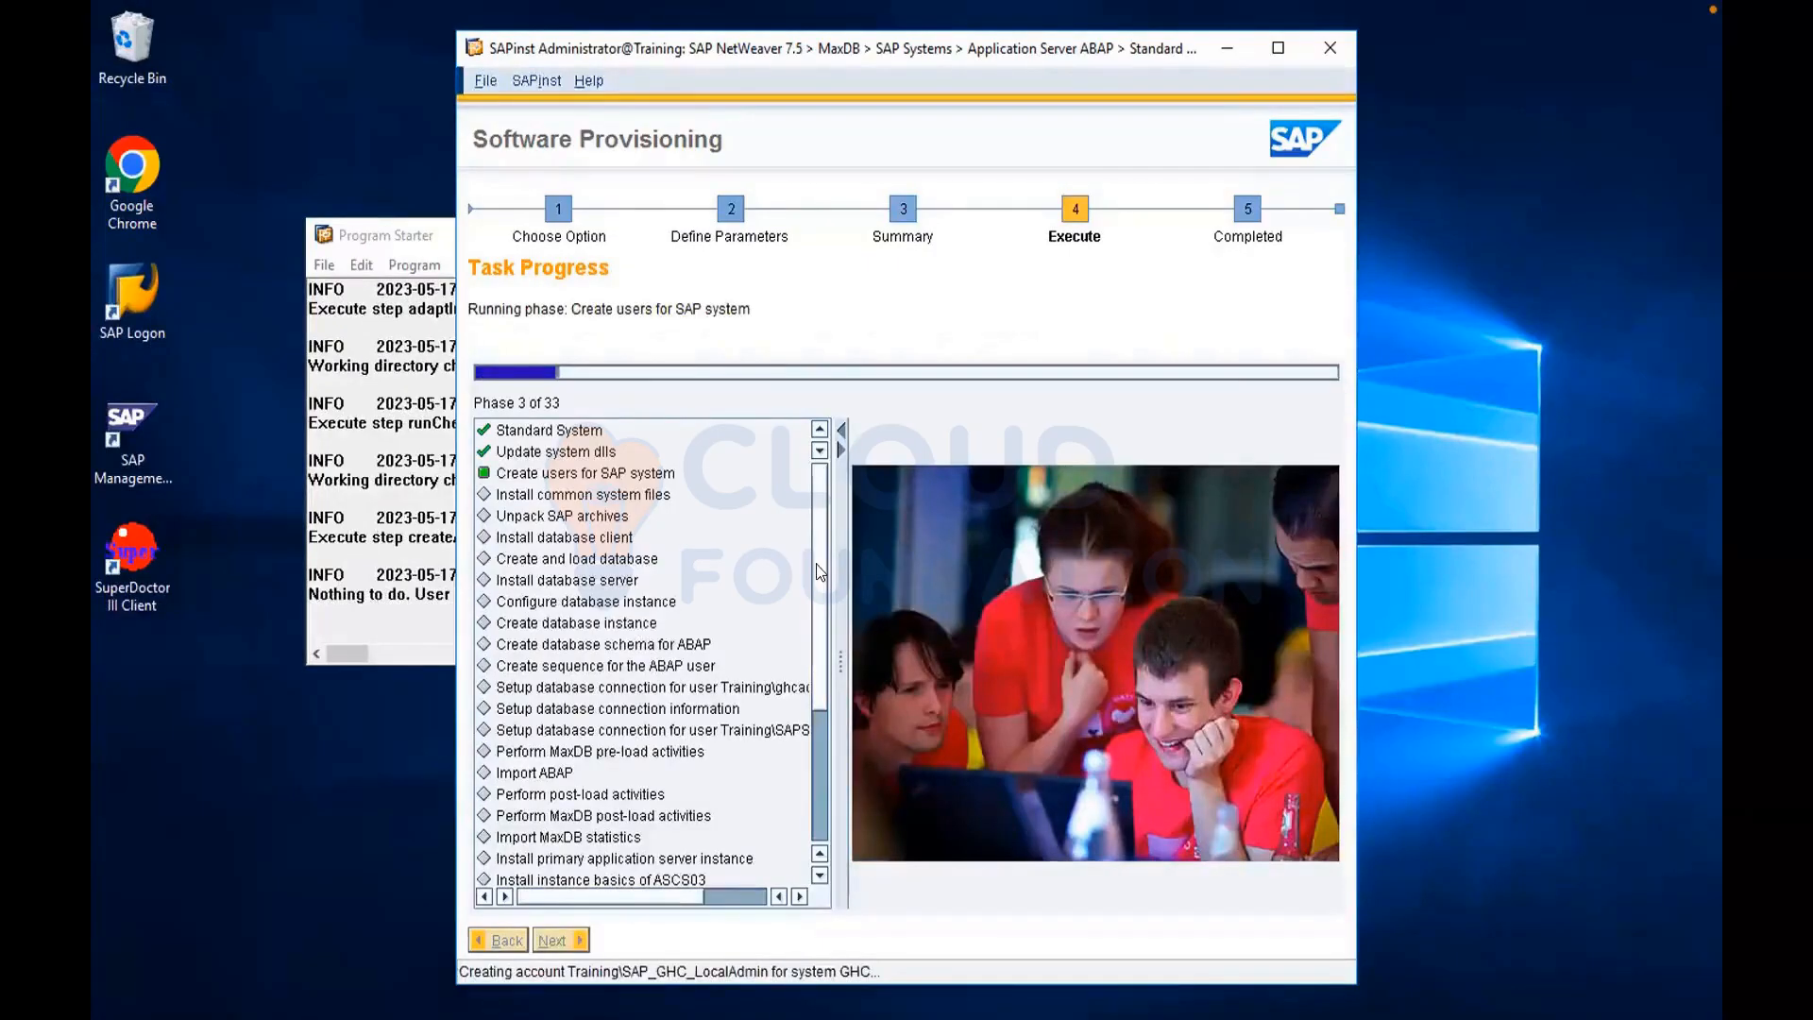
pyautogui.scroll(-1, 818, 595)
pyautogui.scroll(-2, 818, 620)
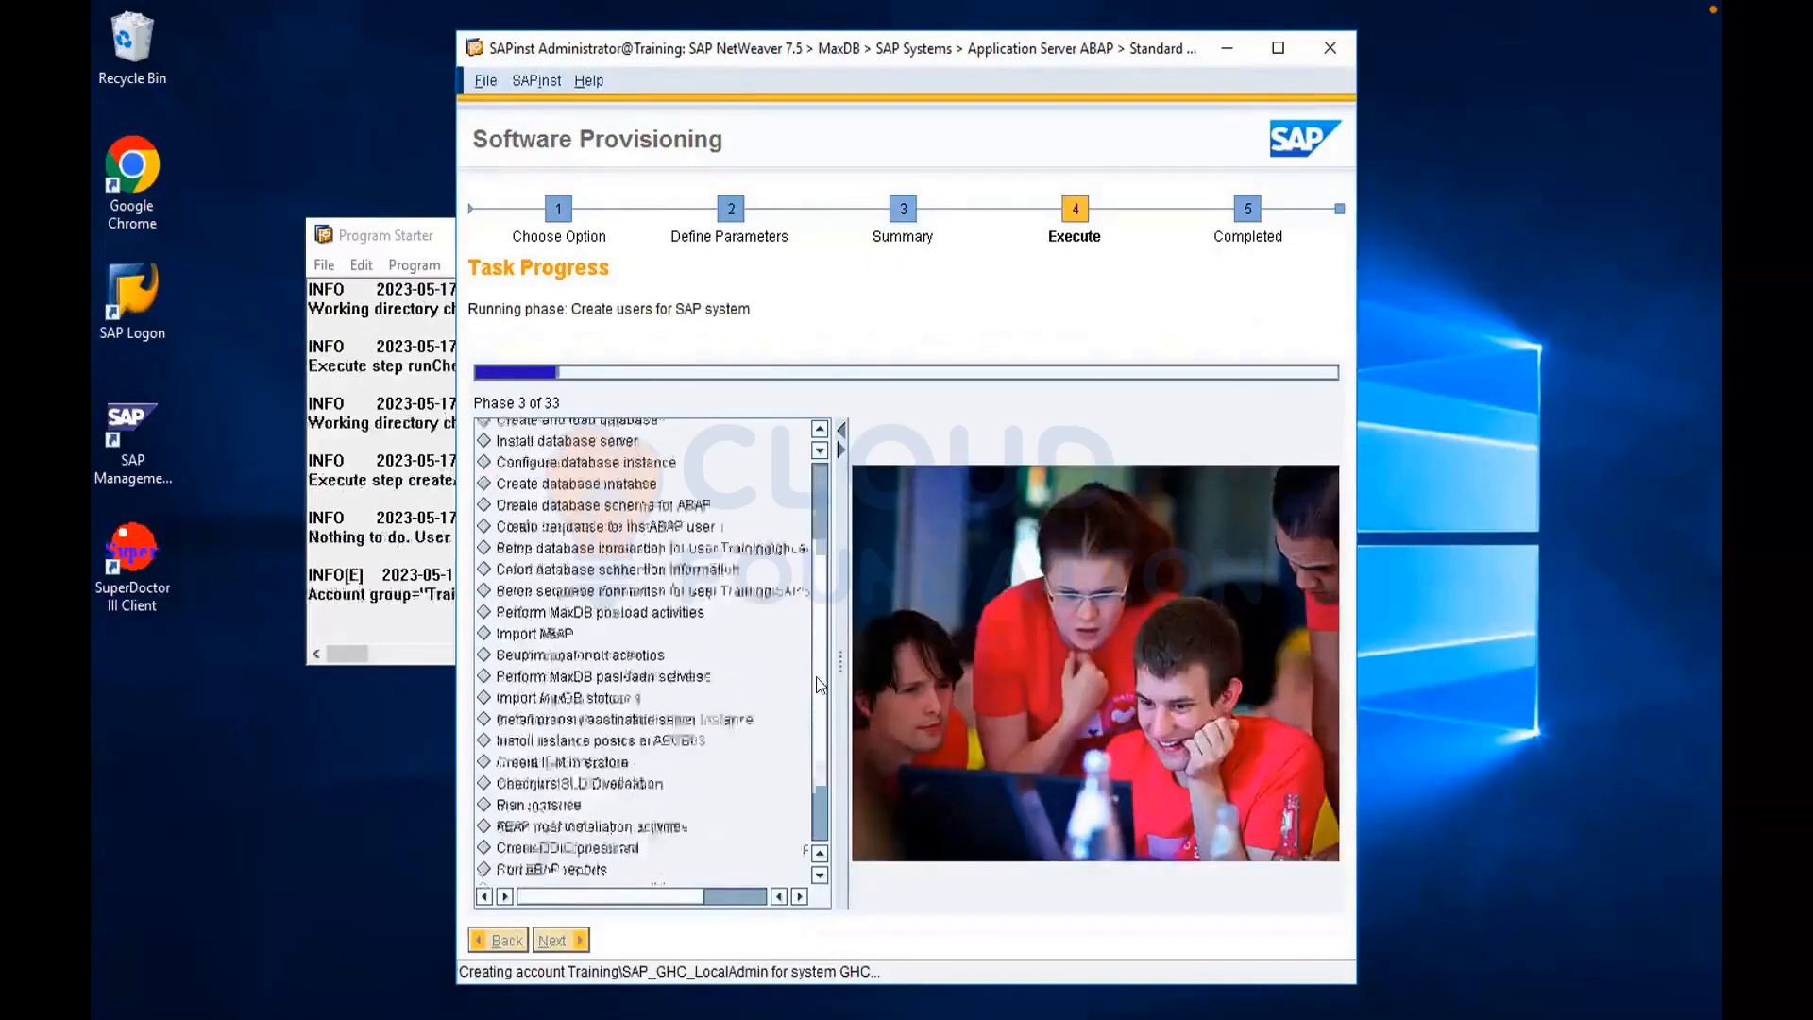
pyautogui.scroll(3, 652, 548)
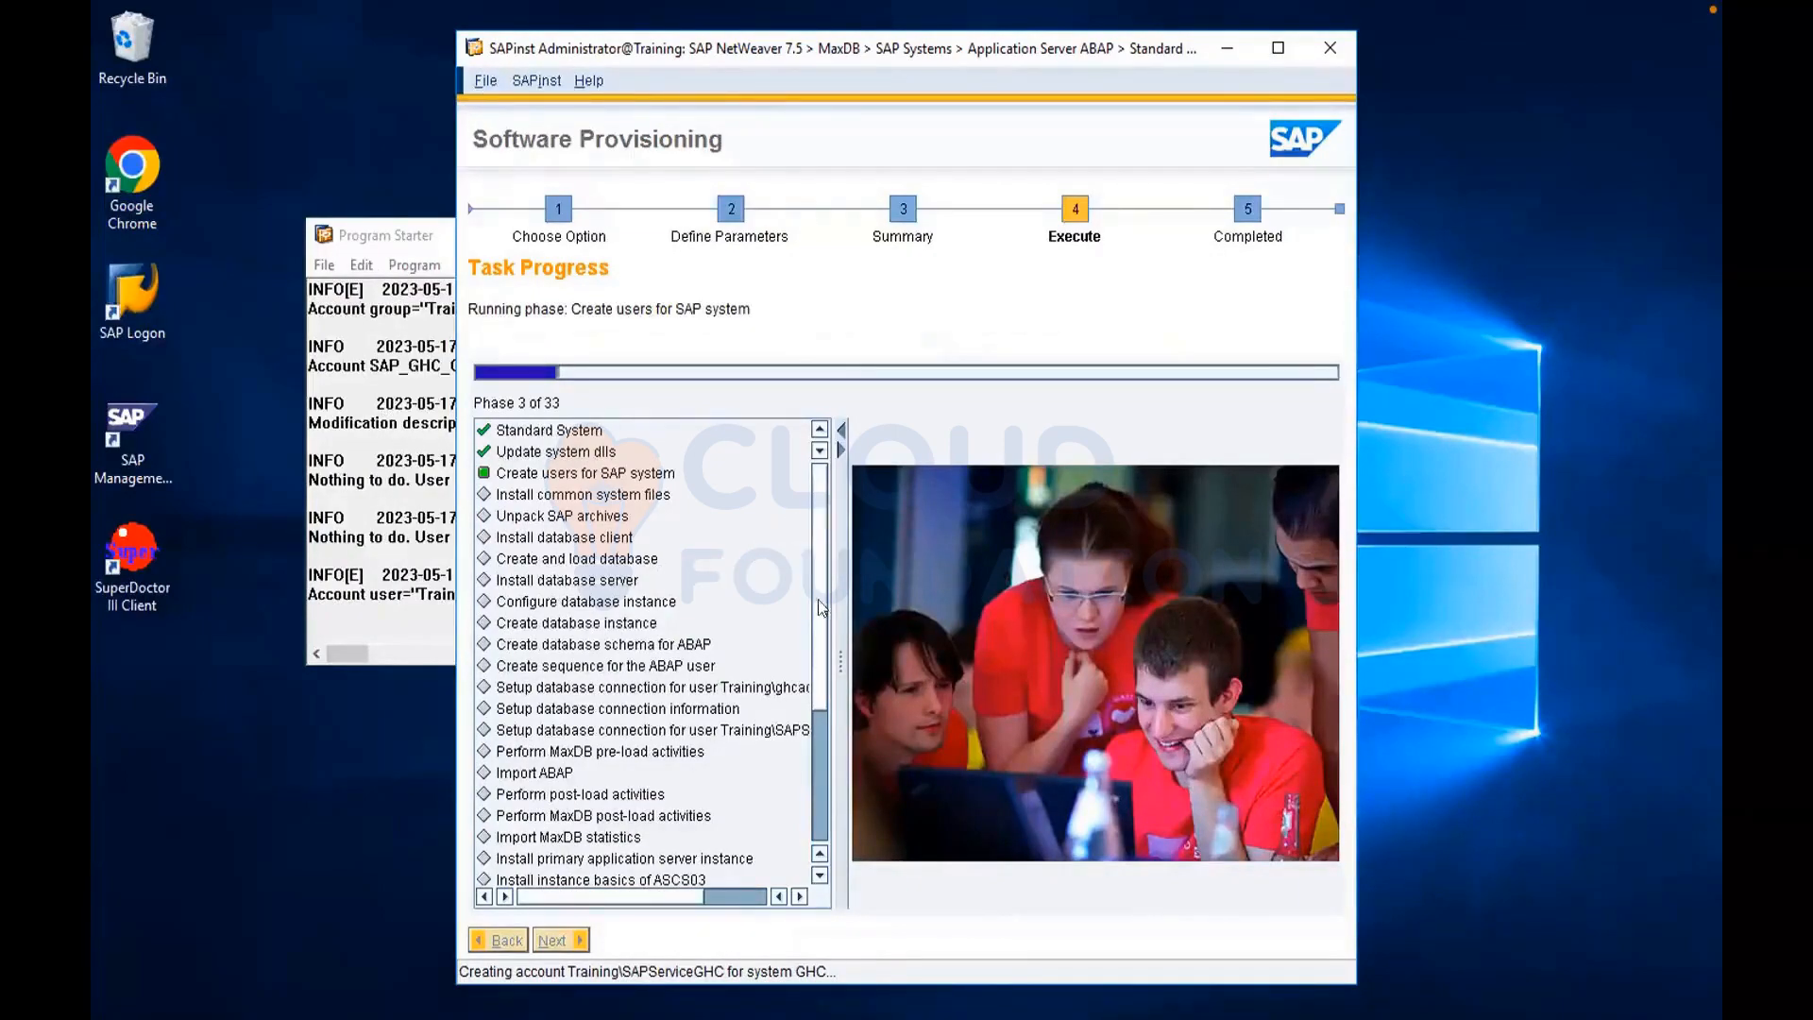
pyautogui.scroll(-4, 822, 668)
pyautogui.scroll(4, 819, 518)
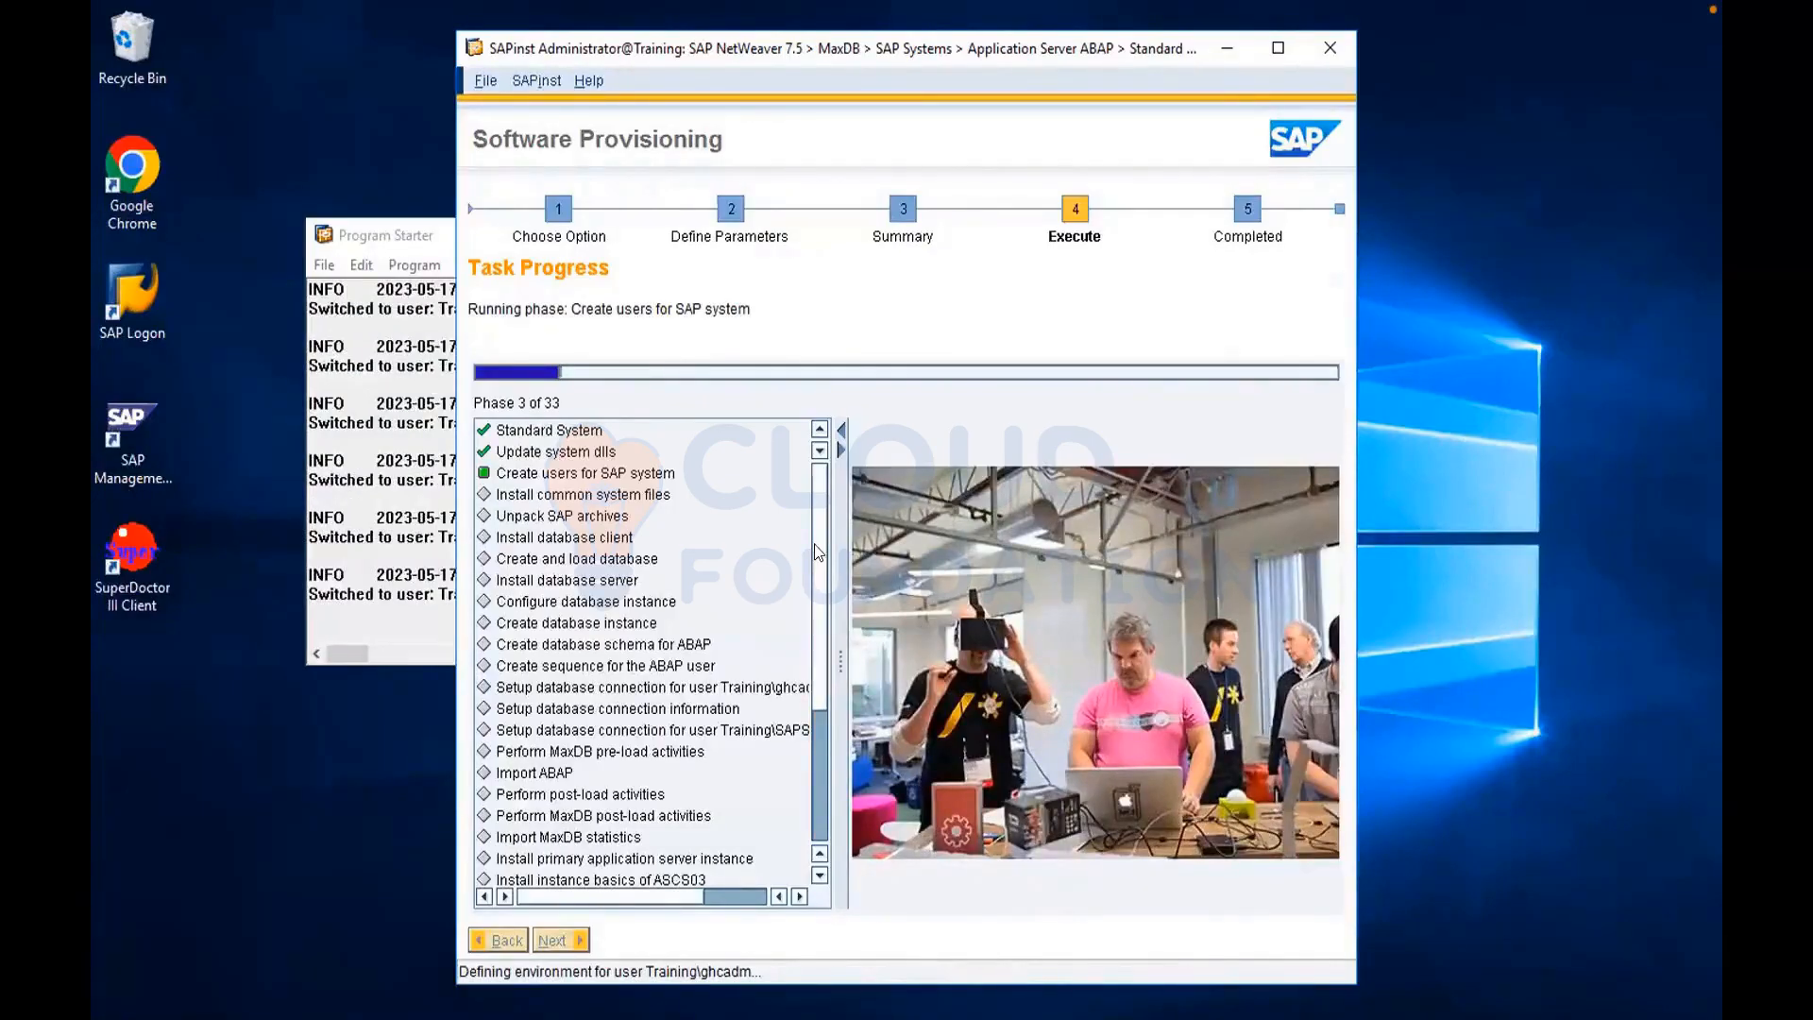
pyautogui.scroll(-3, 820, 631)
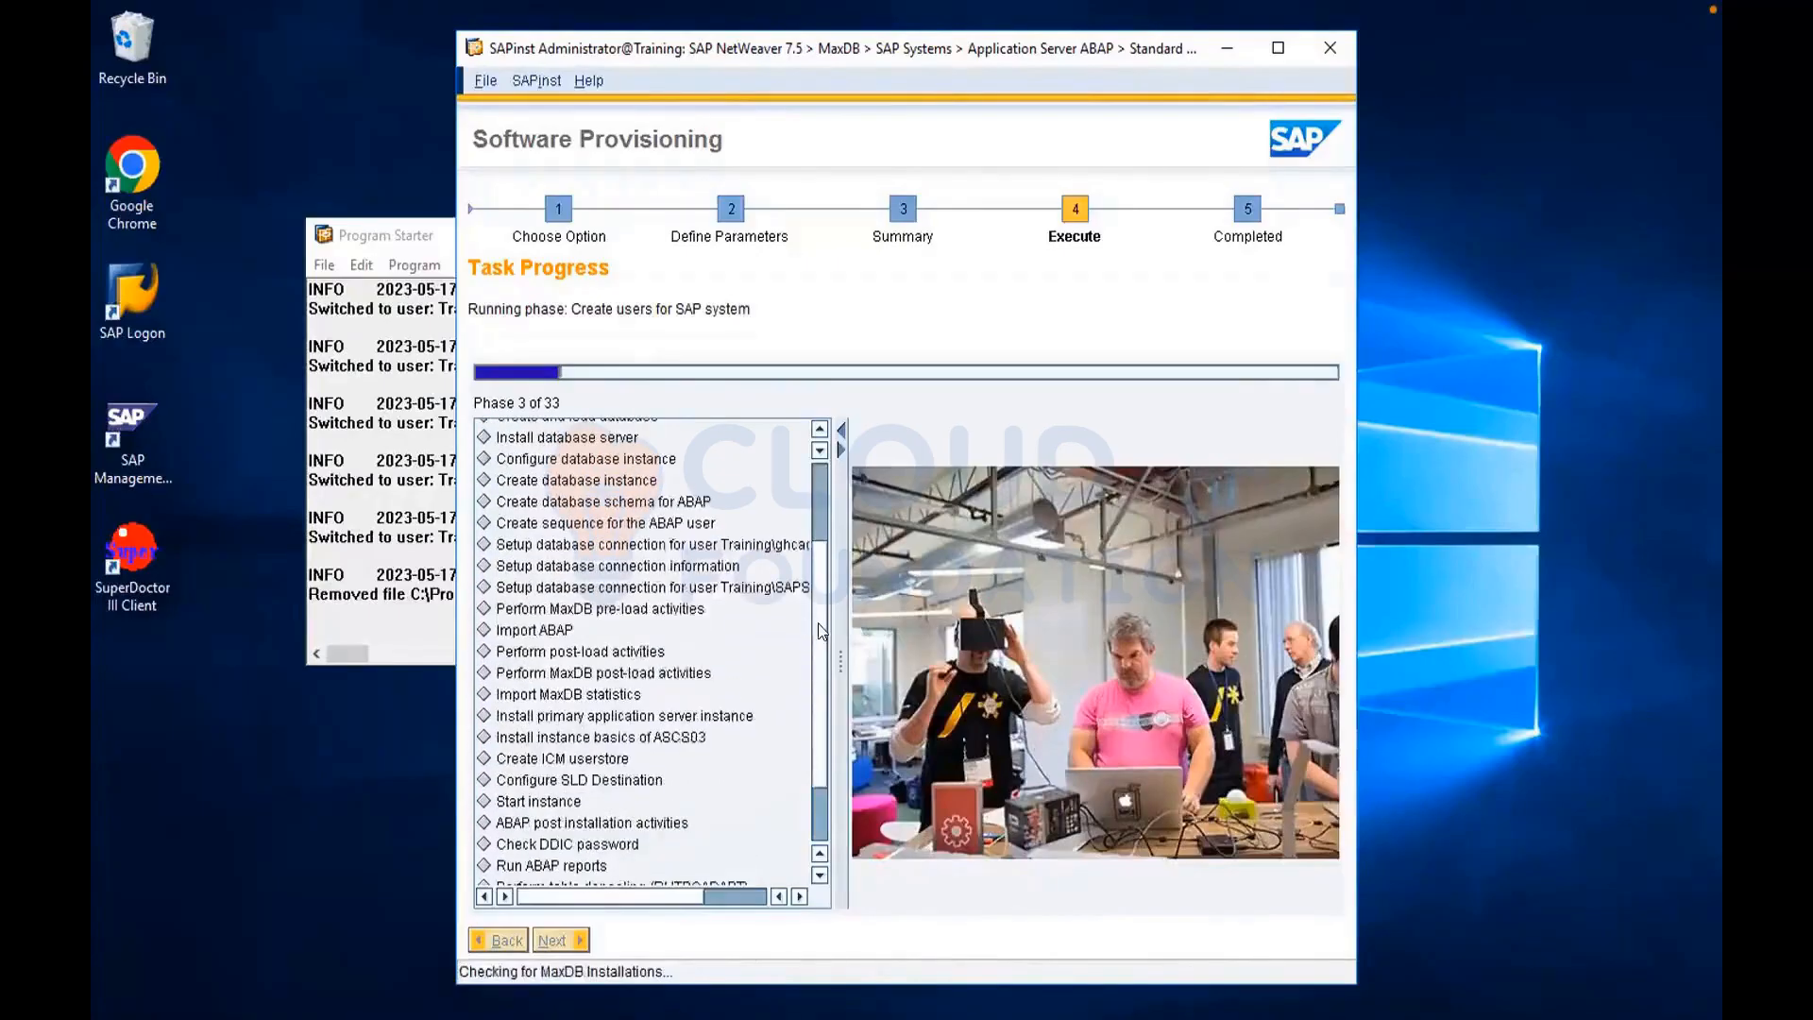
pyautogui.scroll(3, 824, 524)
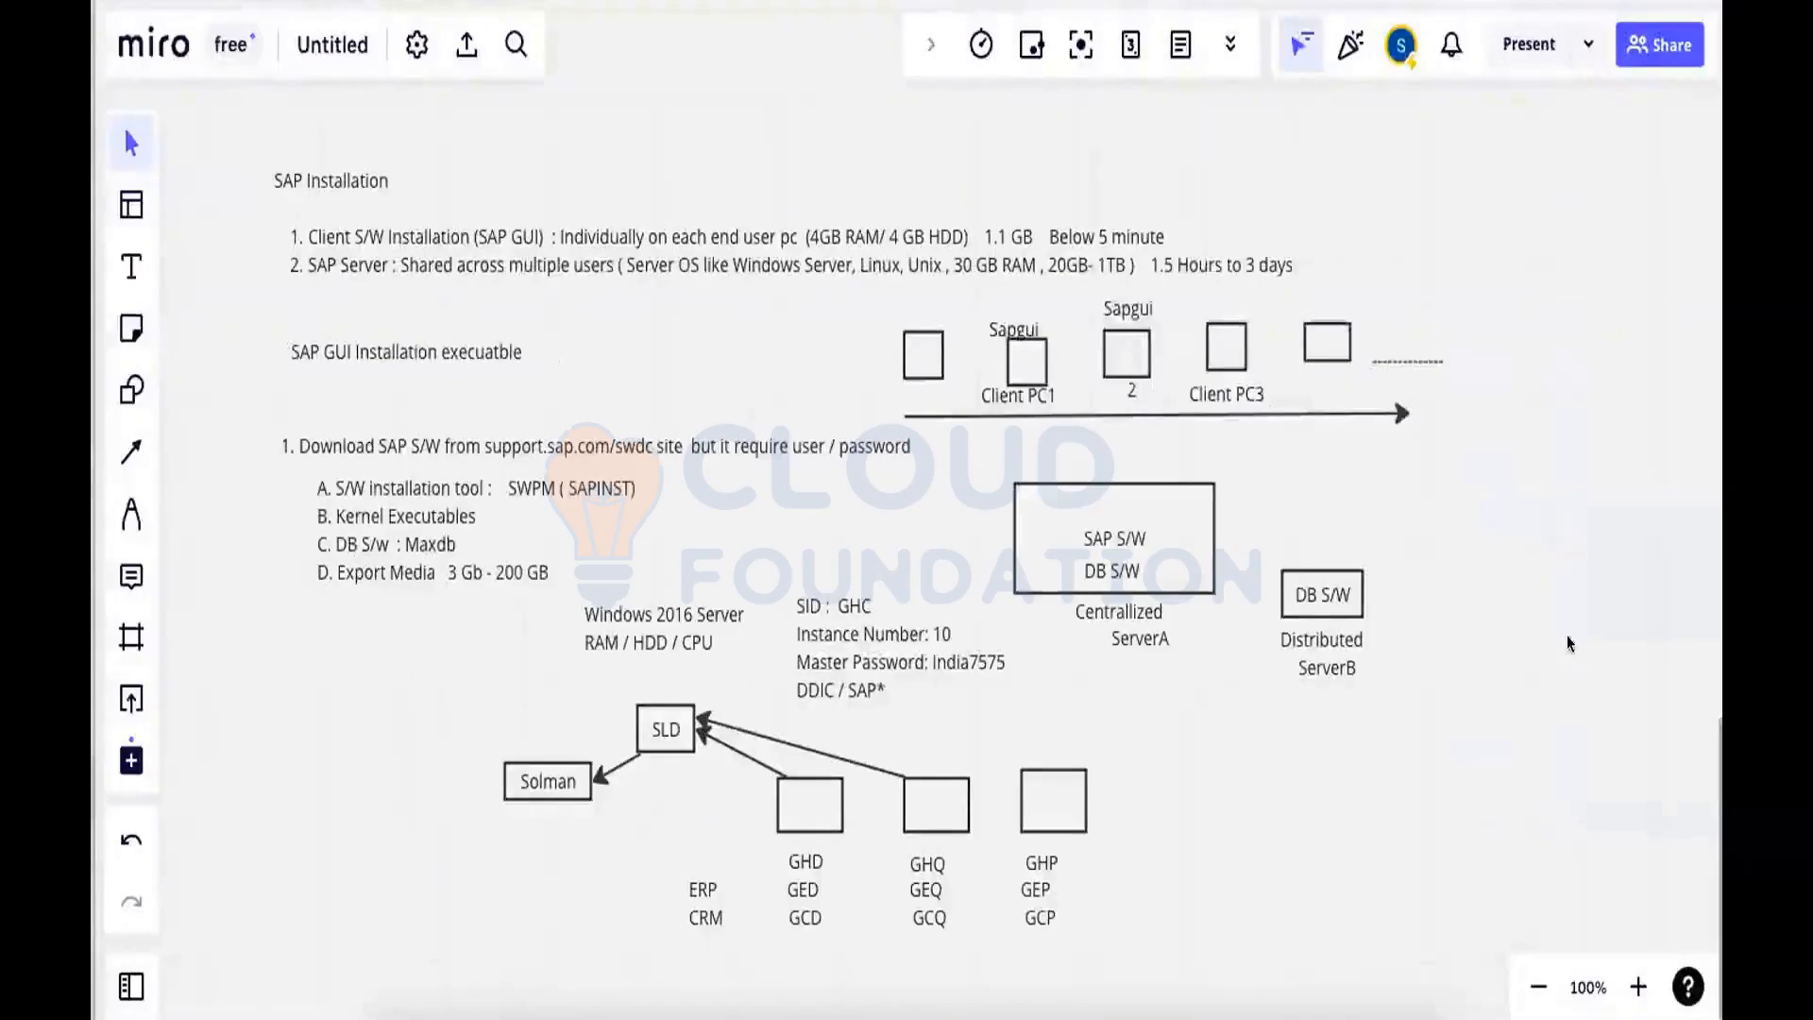
# - Take a region screenshot of the GHD/GHQ/GHP–SLD–Solman landscape diagram on the board
pyautogui.press('shift+super+4')
pyautogui.moveTo(253, 154); pyautogui.dragTo(1462, 925)
pyautogui.scroll(-6, 1025, 373)
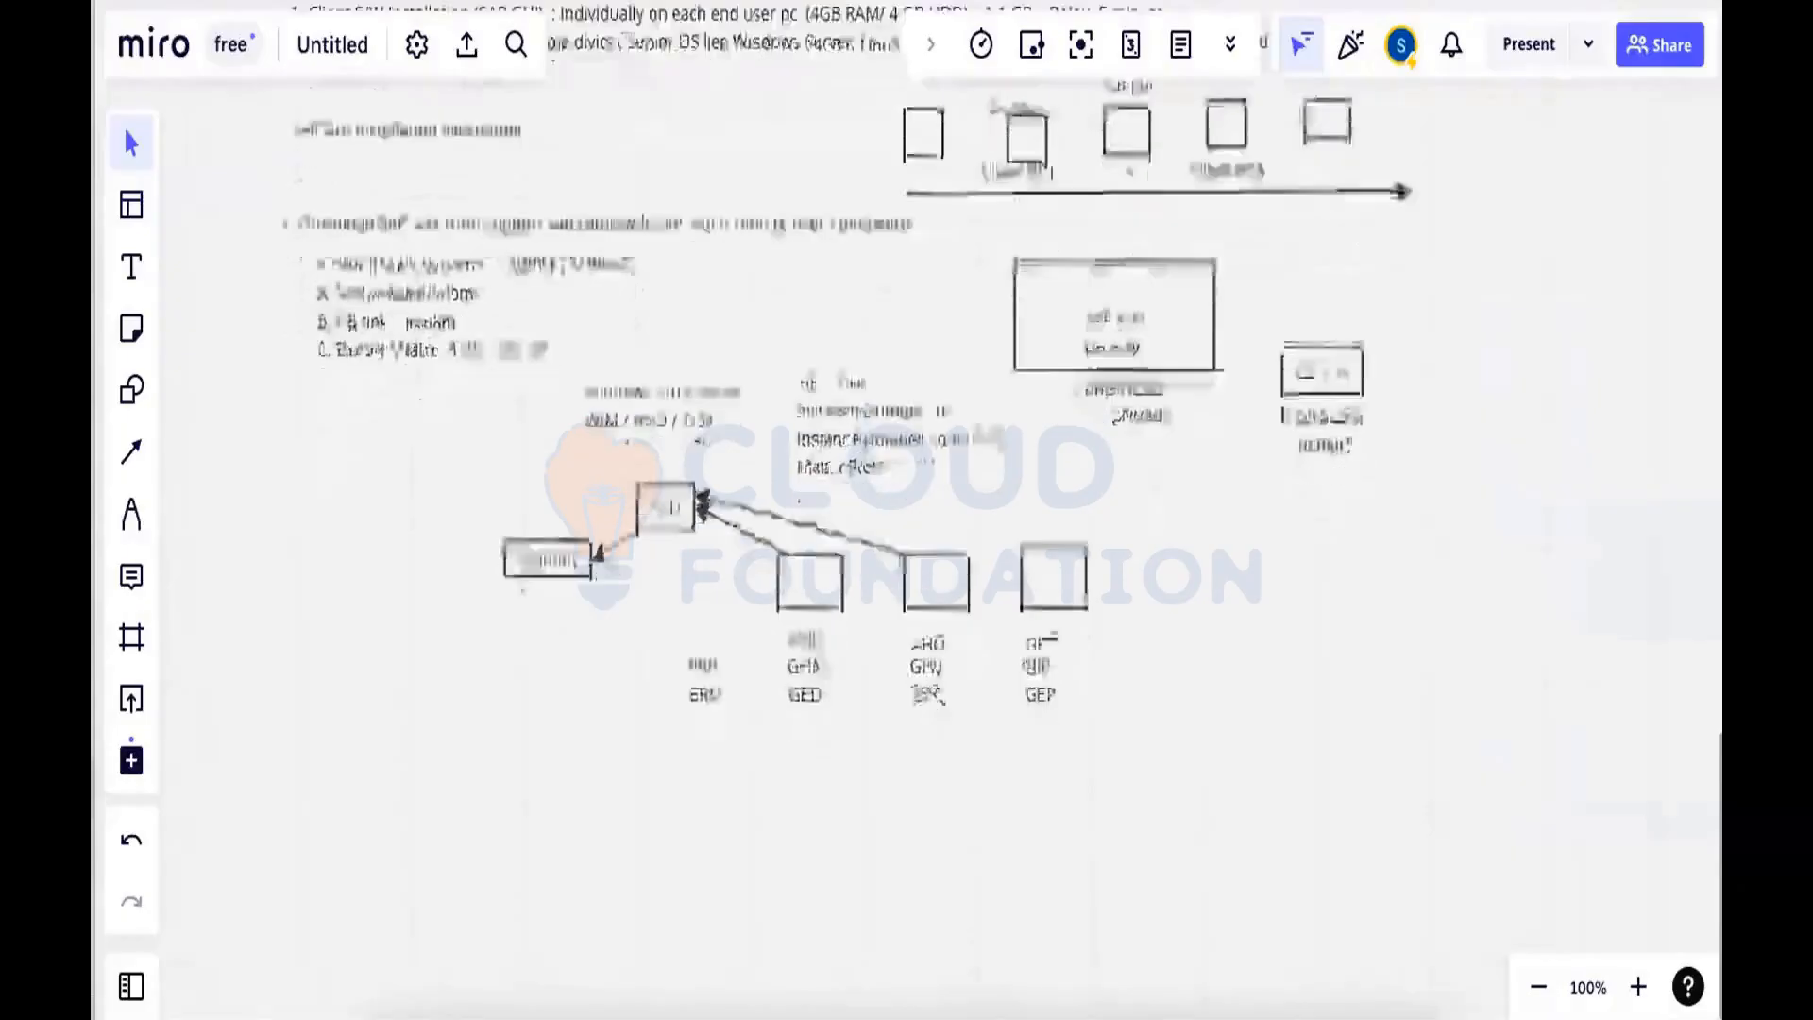
# - Add a text note below the diagram: 'After installation:' with first item 'Apply Licenses'
pyautogui.scroll(-1, 1025, 373)
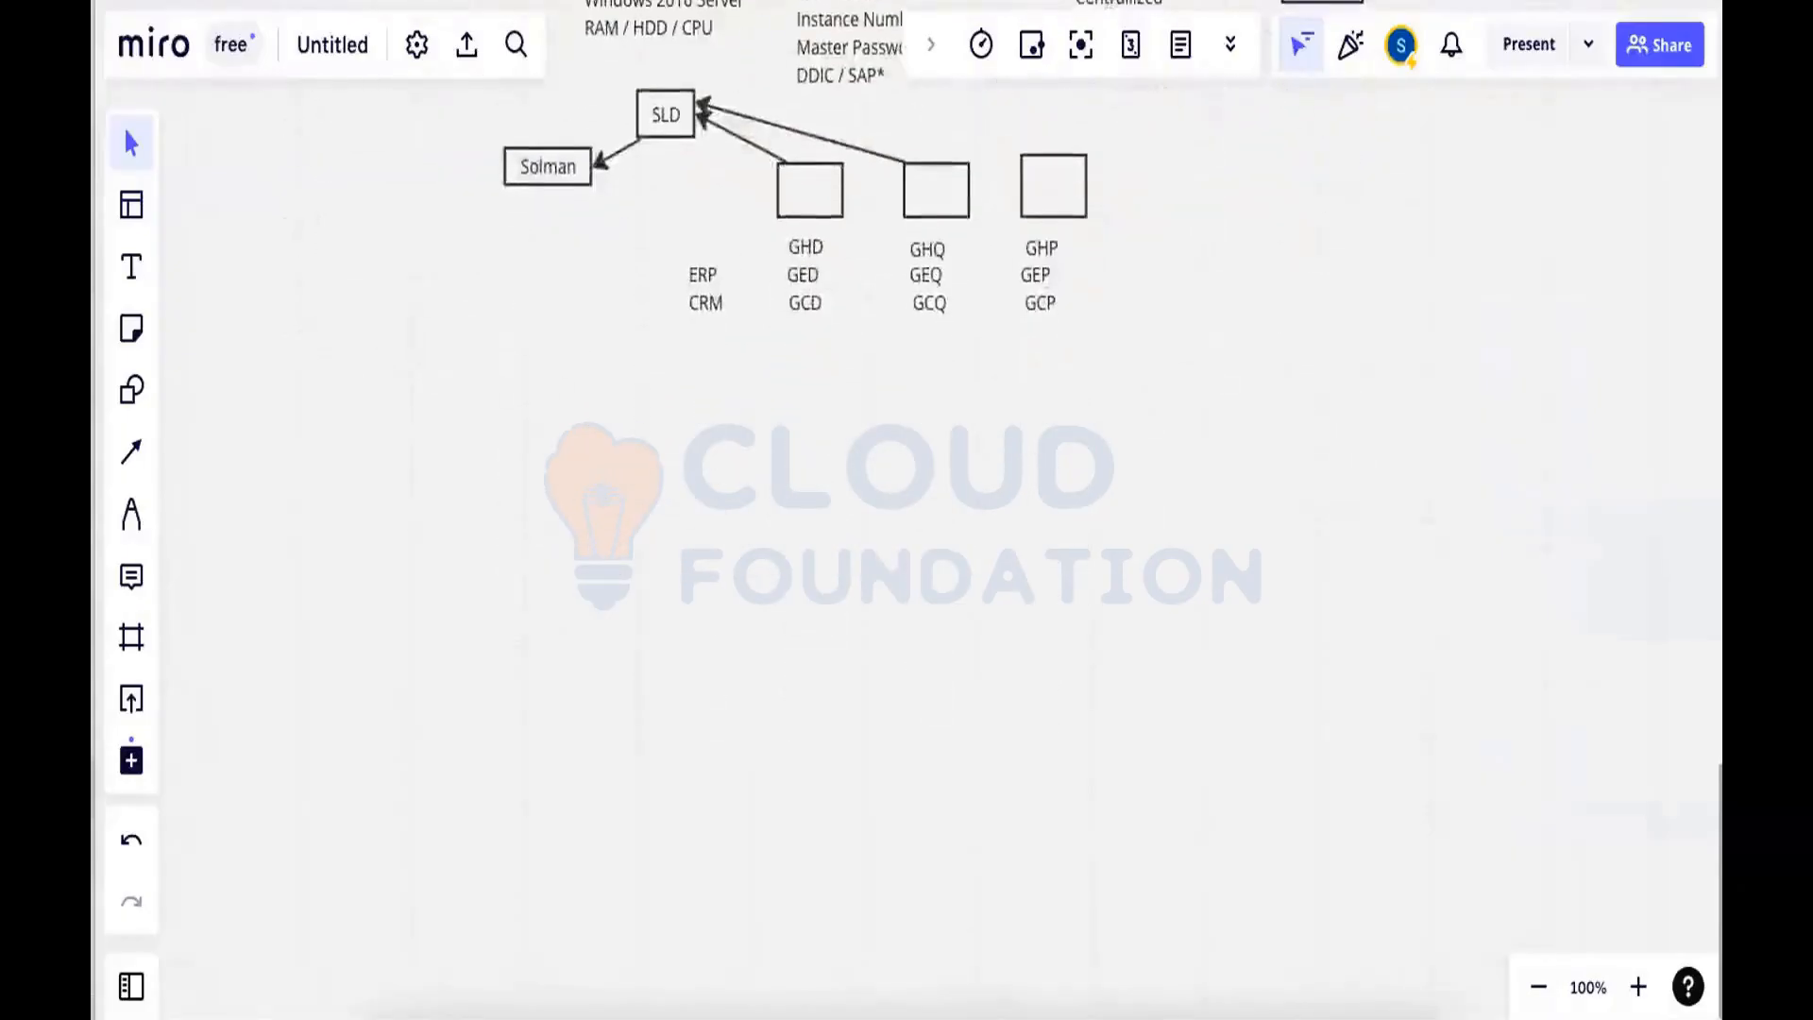
pyautogui.click(132, 268)
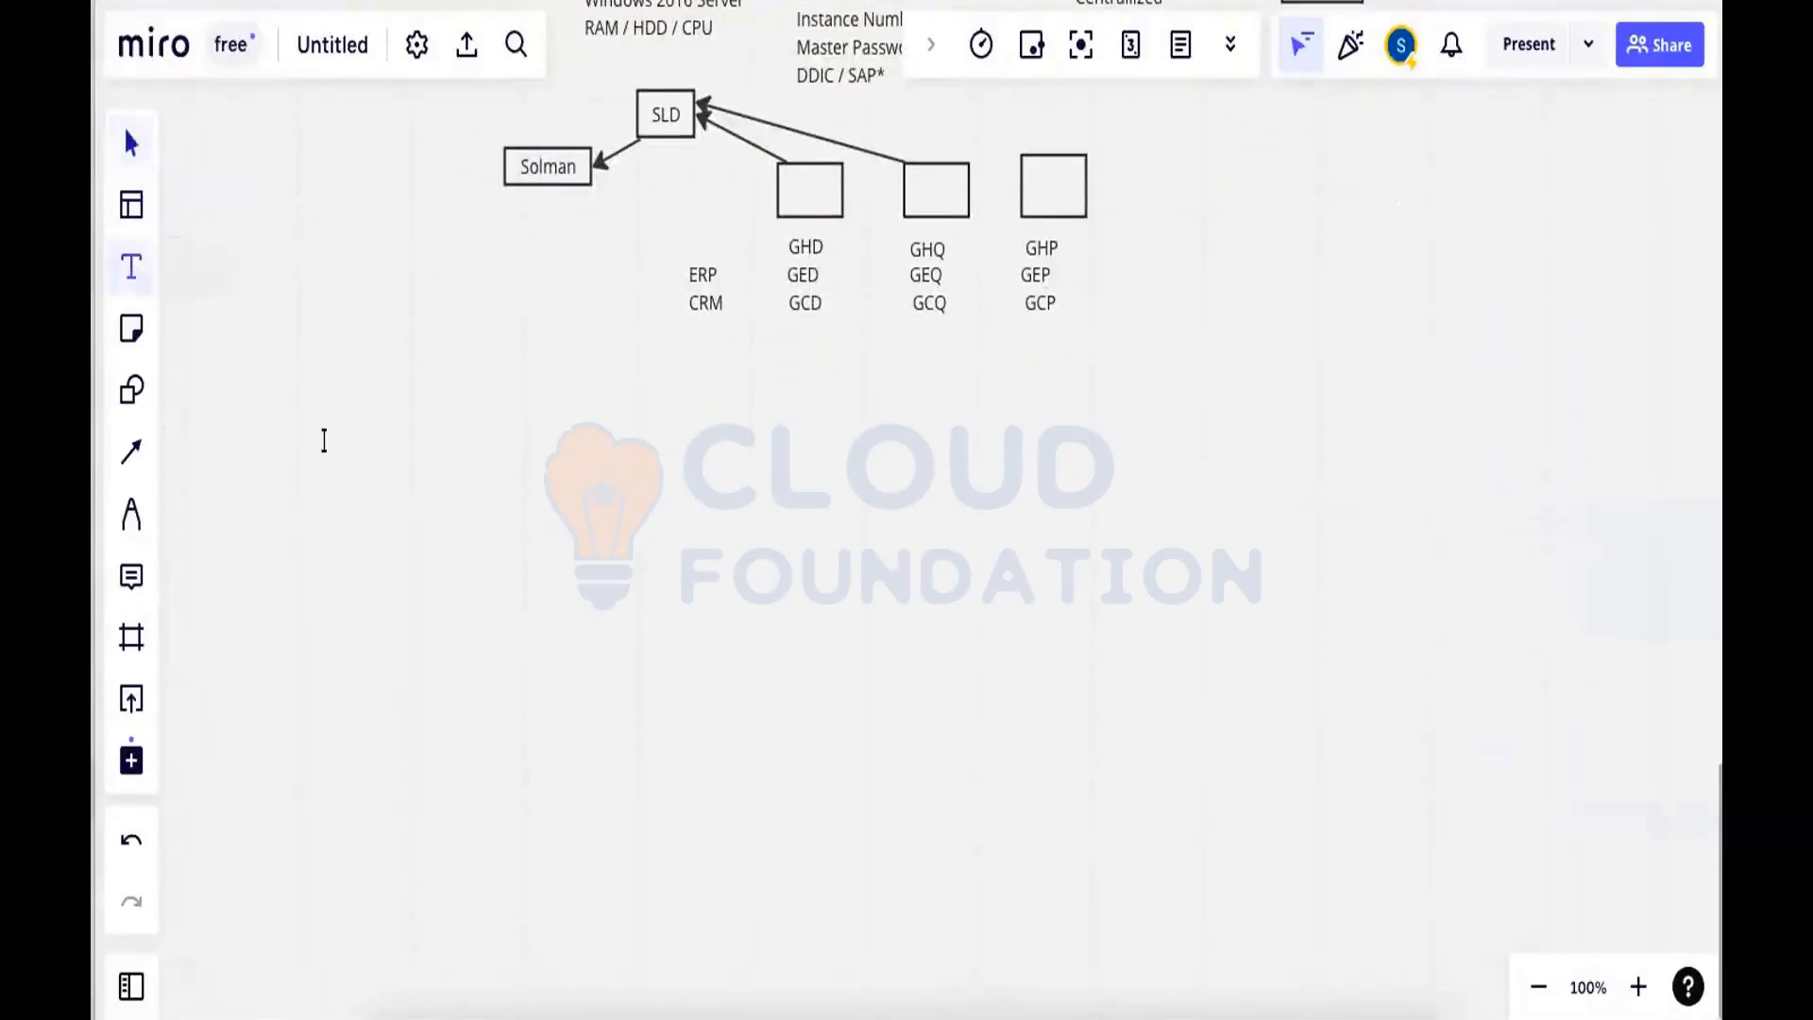
pyautogui.click(324, 440)
pyautogui.write('After')
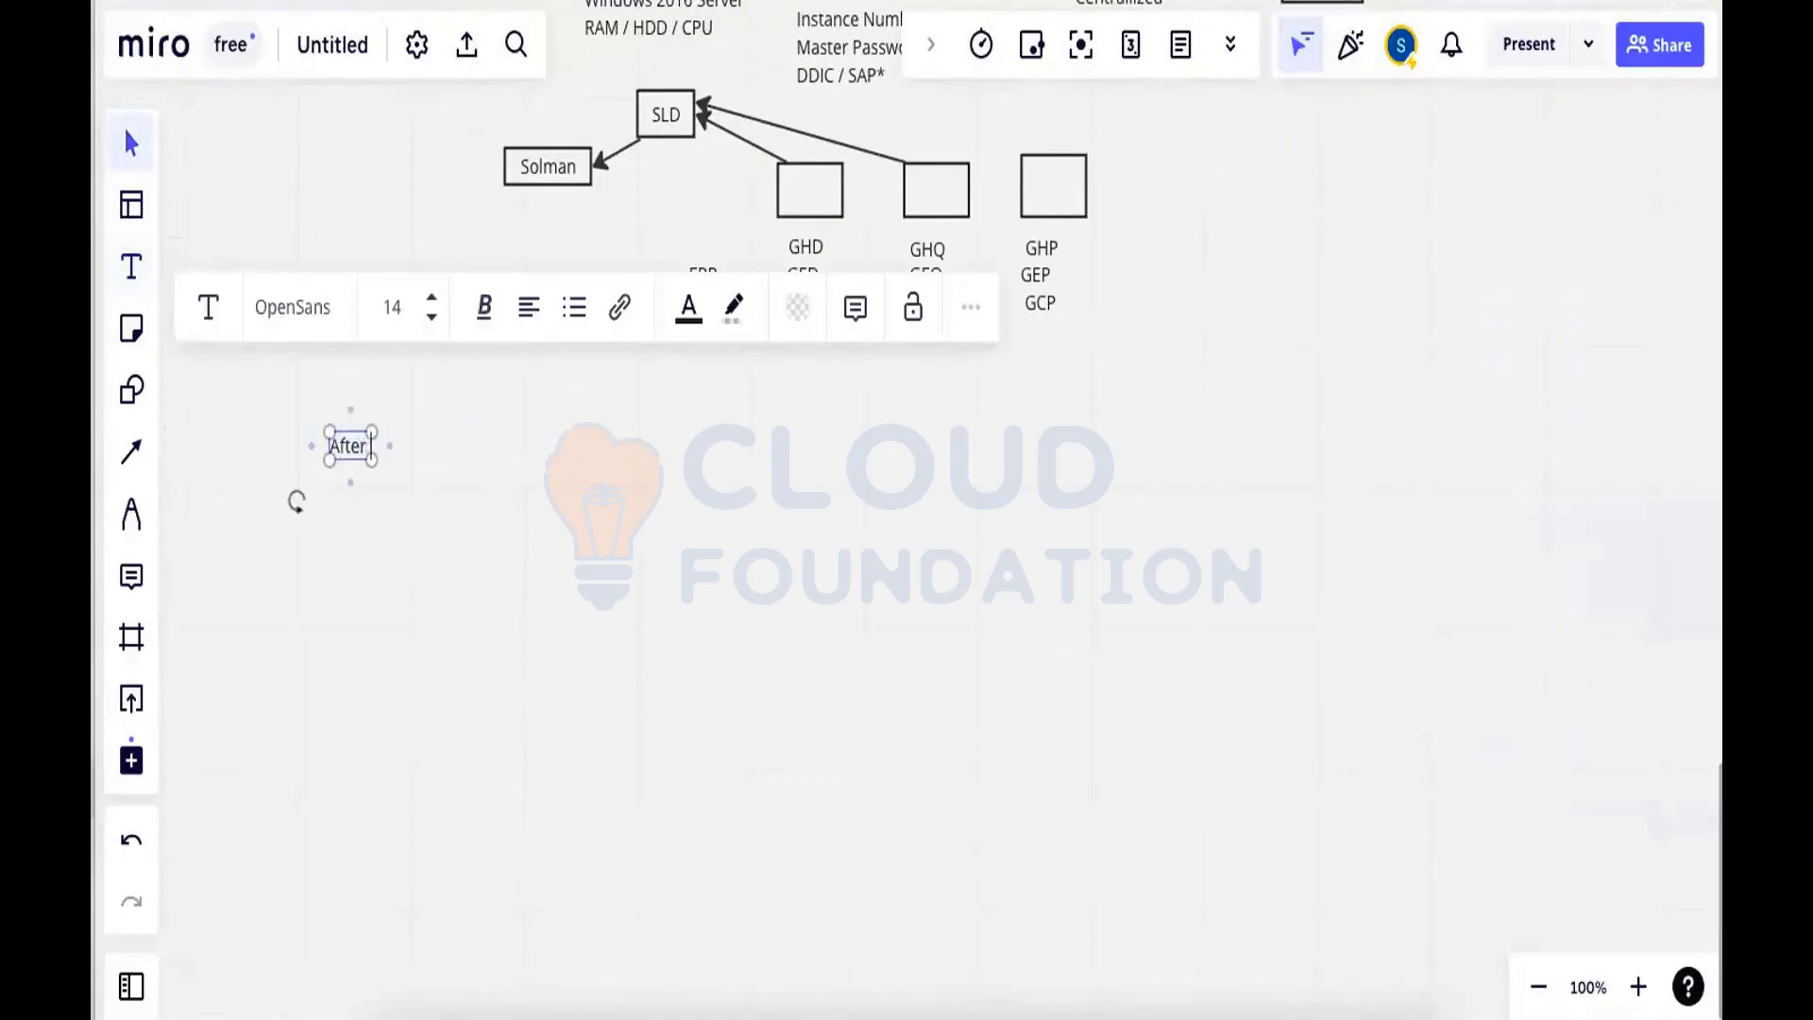
pyautogui.write(' installat')
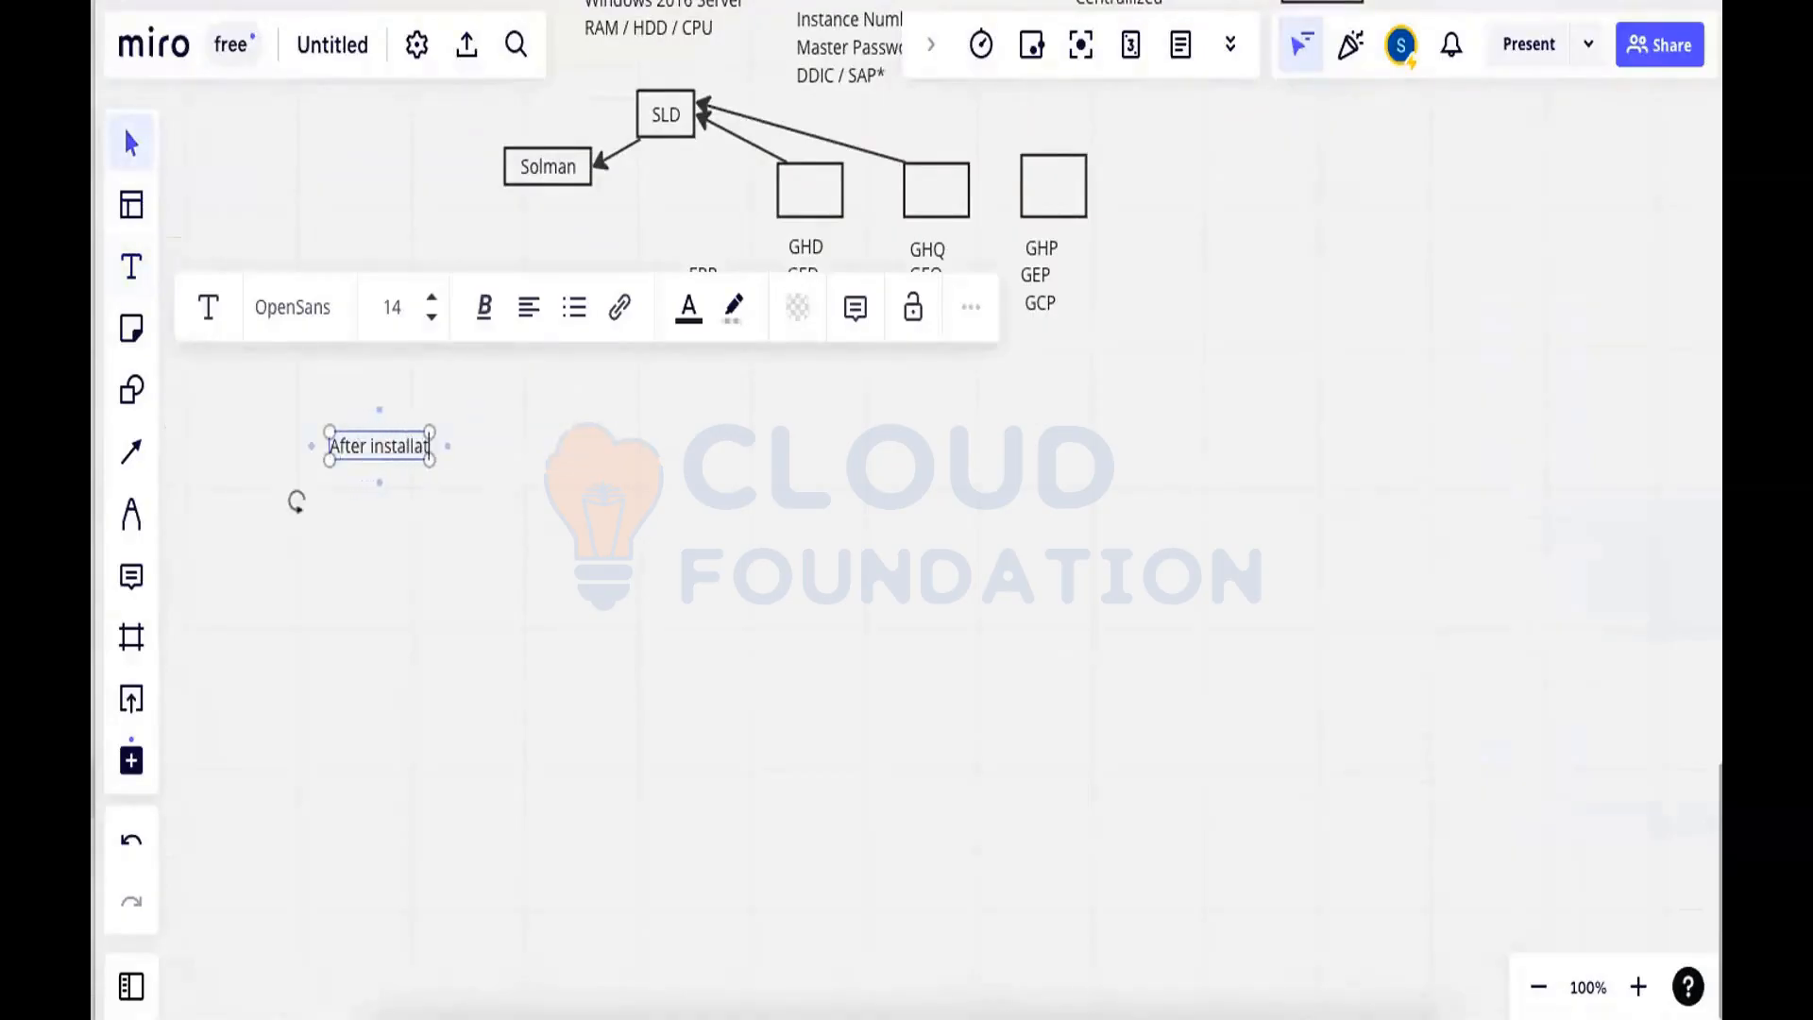
pyautogui.write('ion:')
pyautogui.press('Return')
pyautogui.press('Return')
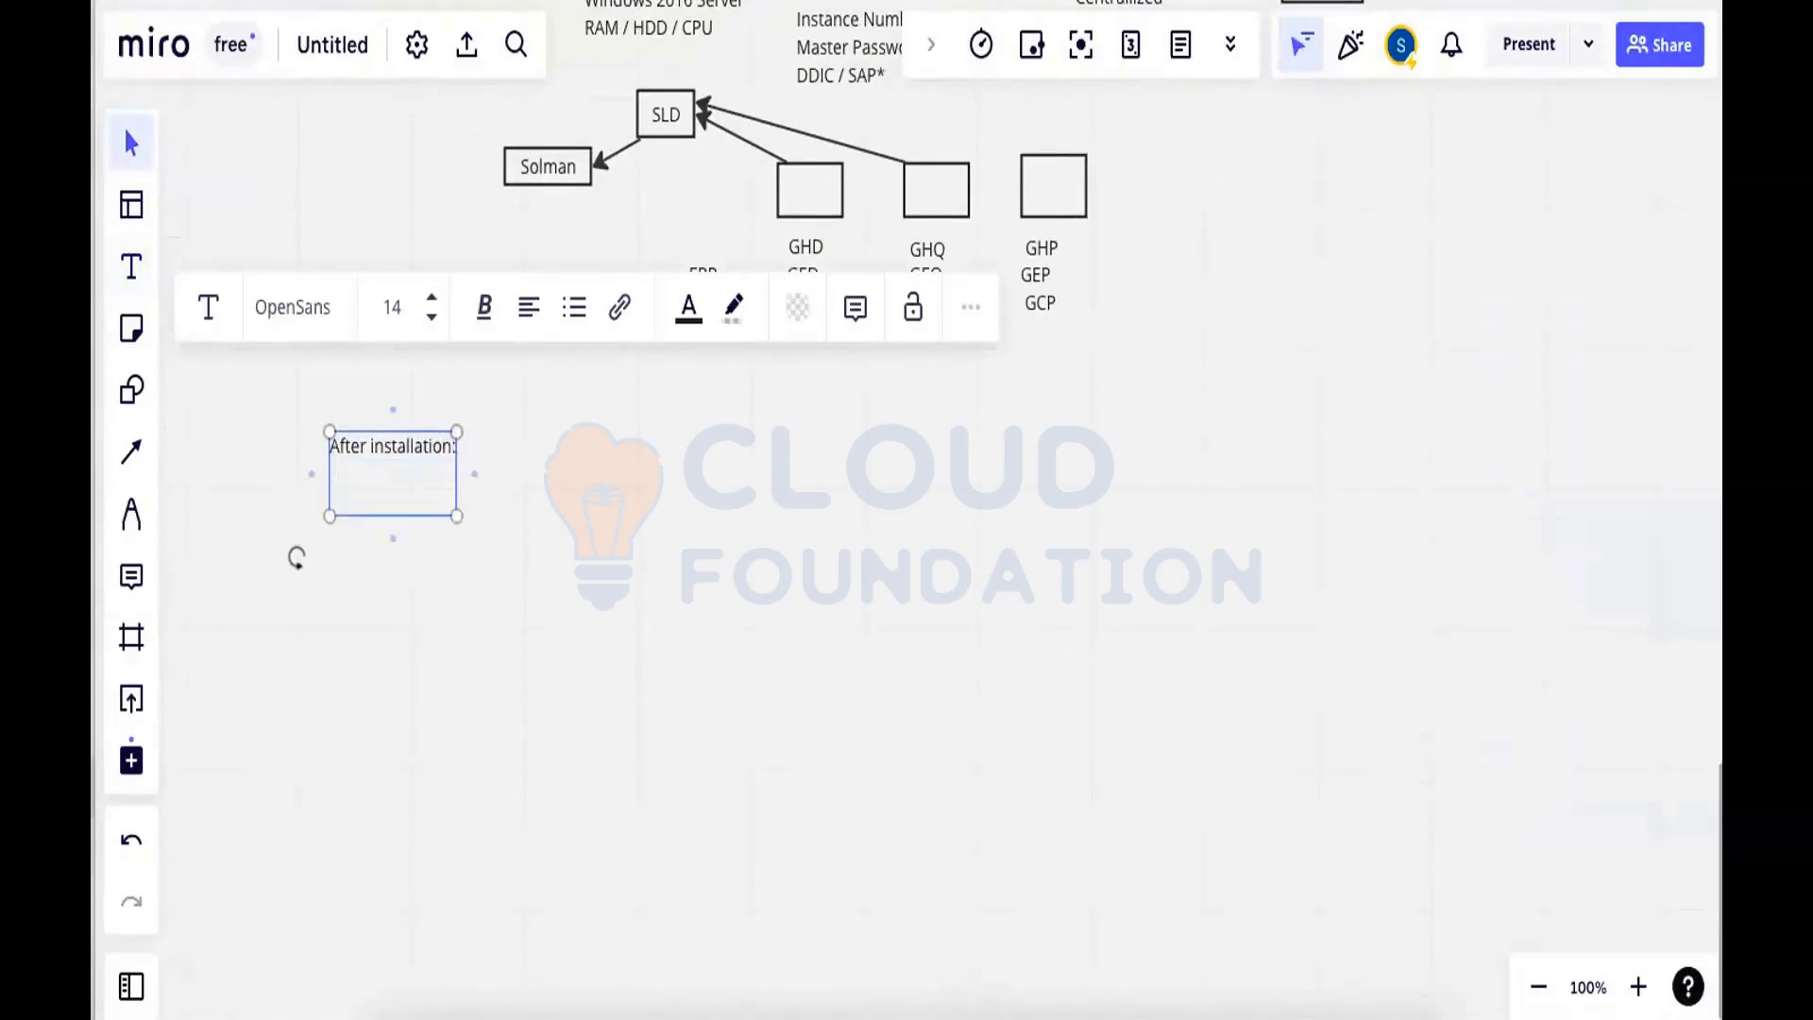
pyautogui.write('Apply Licenses')
pyautogui.press('Return')
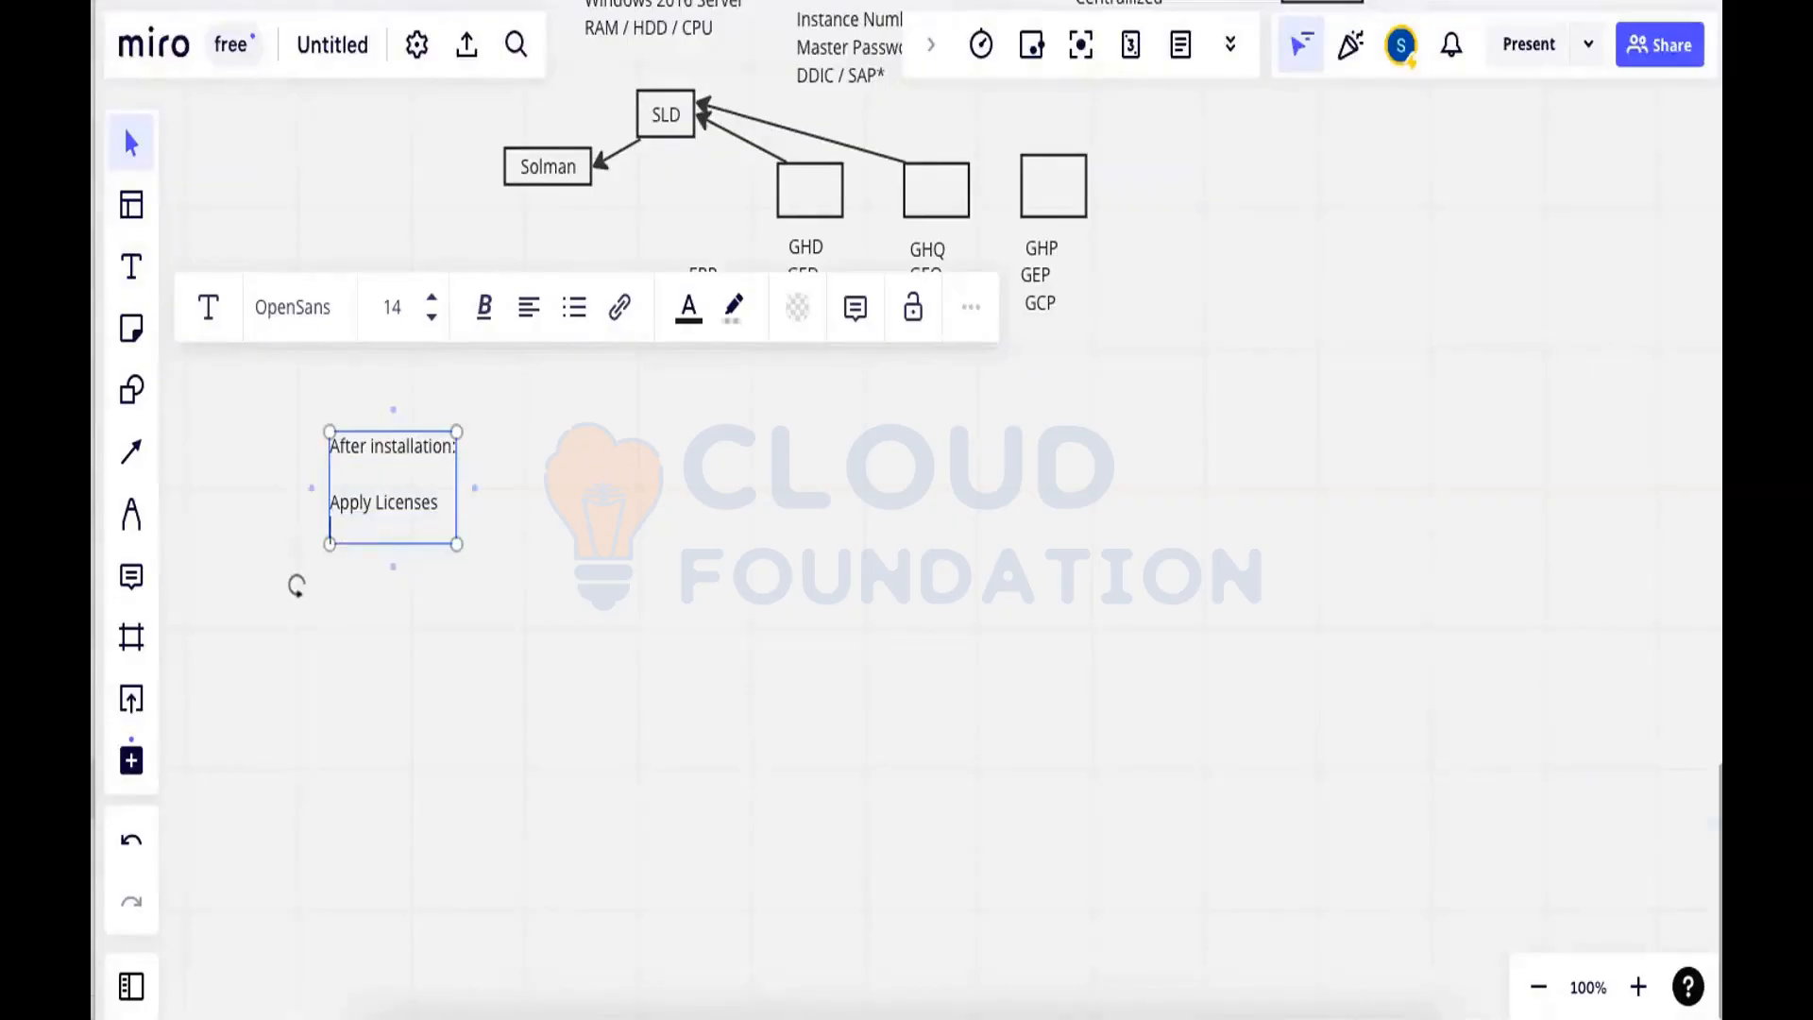
pyautogui.write('Lo')
pyautogui.press('BackSpace')
pyautogui.press('BackSpace')
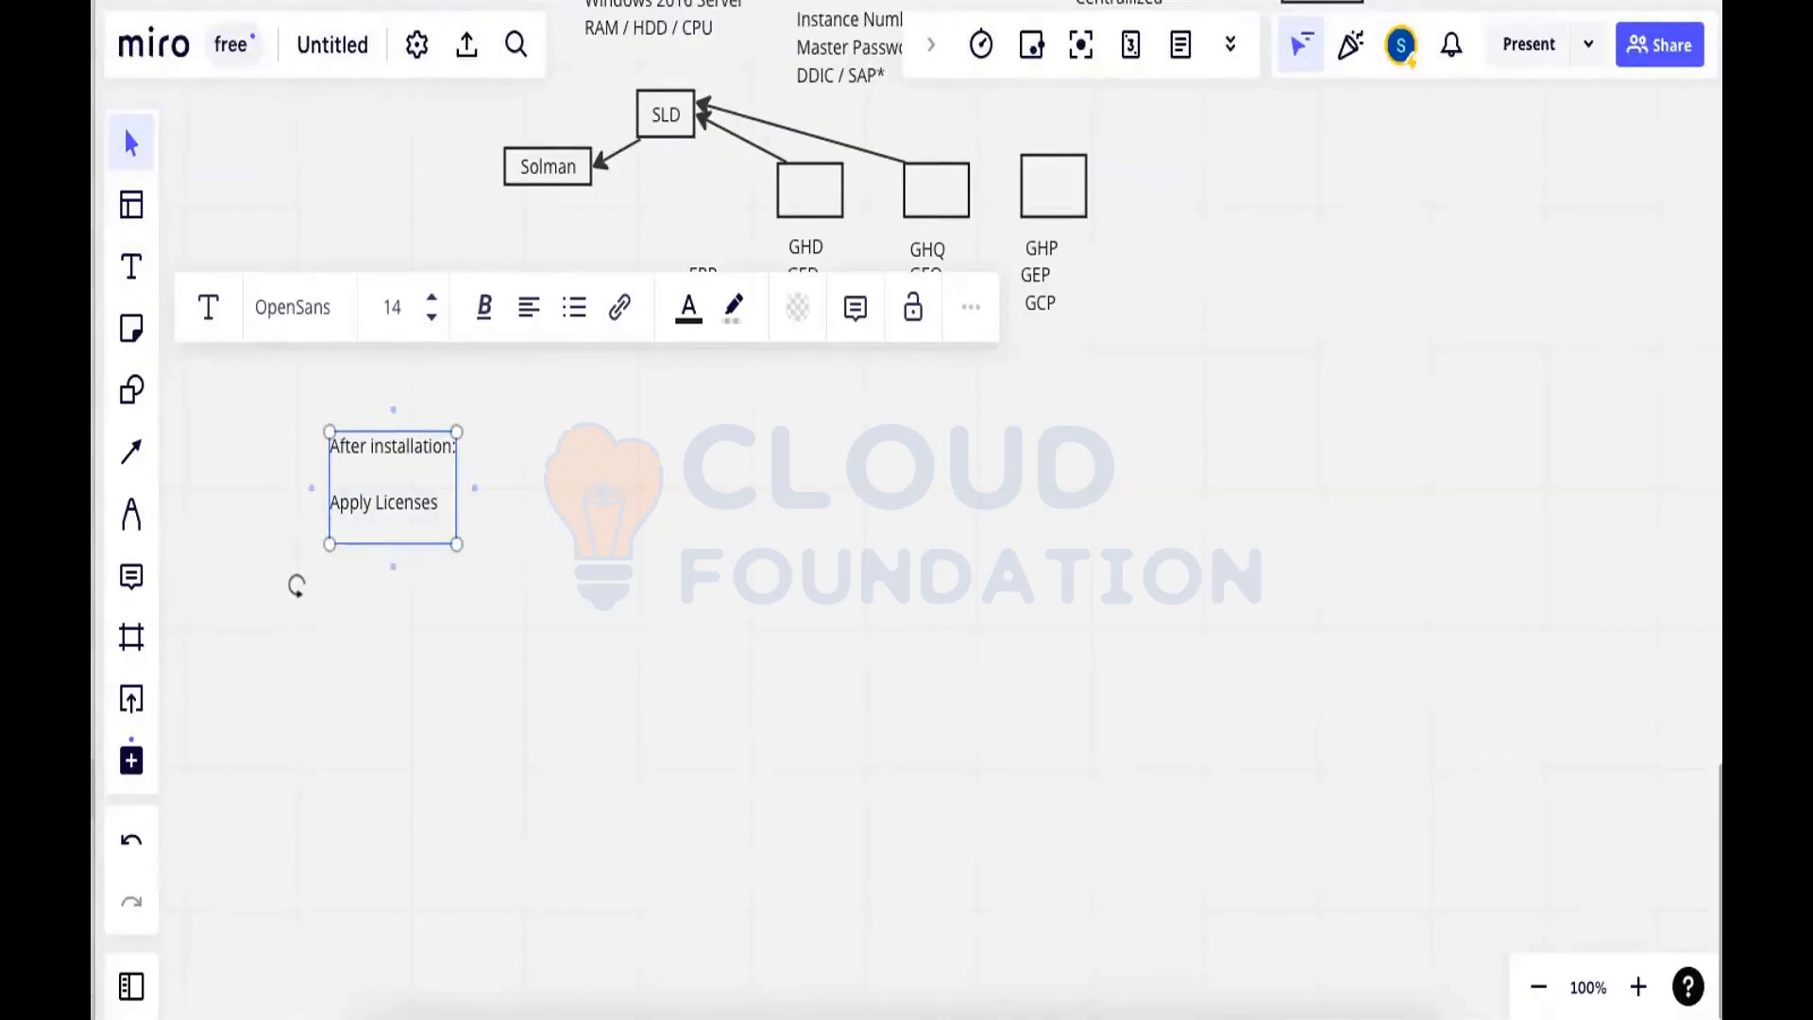
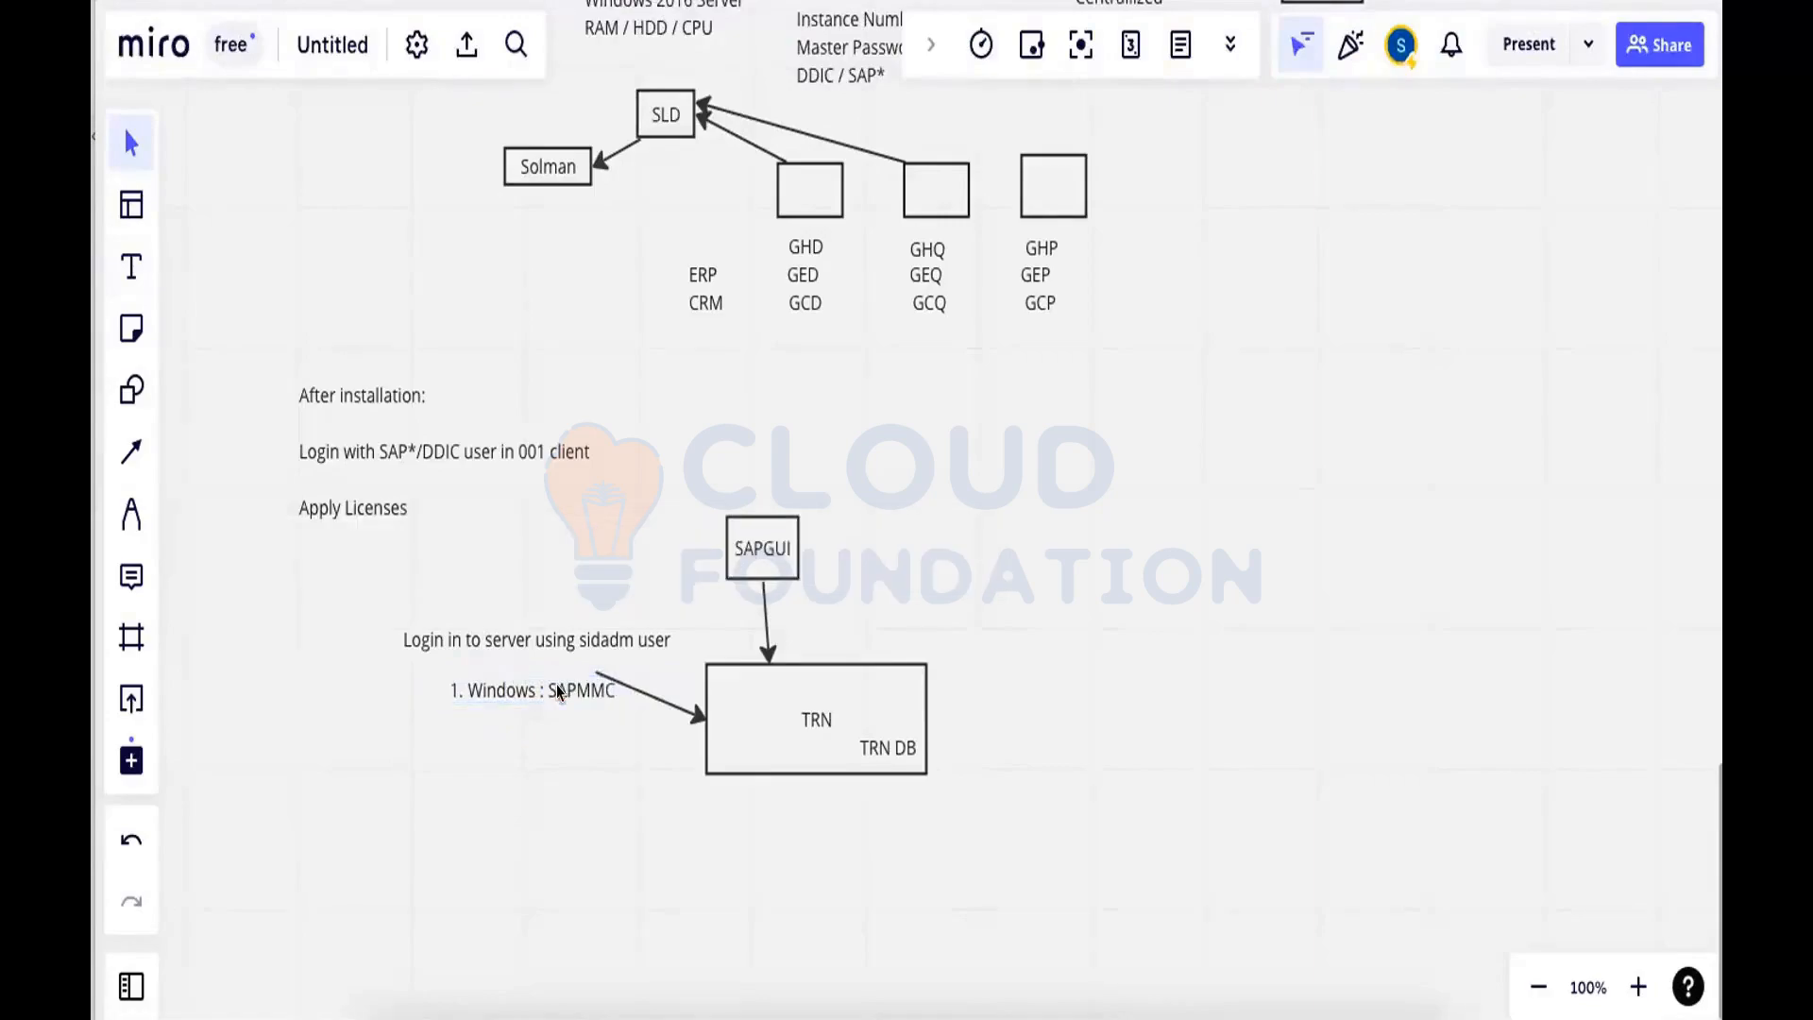
# - Reopen the '1. Windows : SAPMMC' note on the Miro board for editing
pyautogui.doubleClick(552, 689)
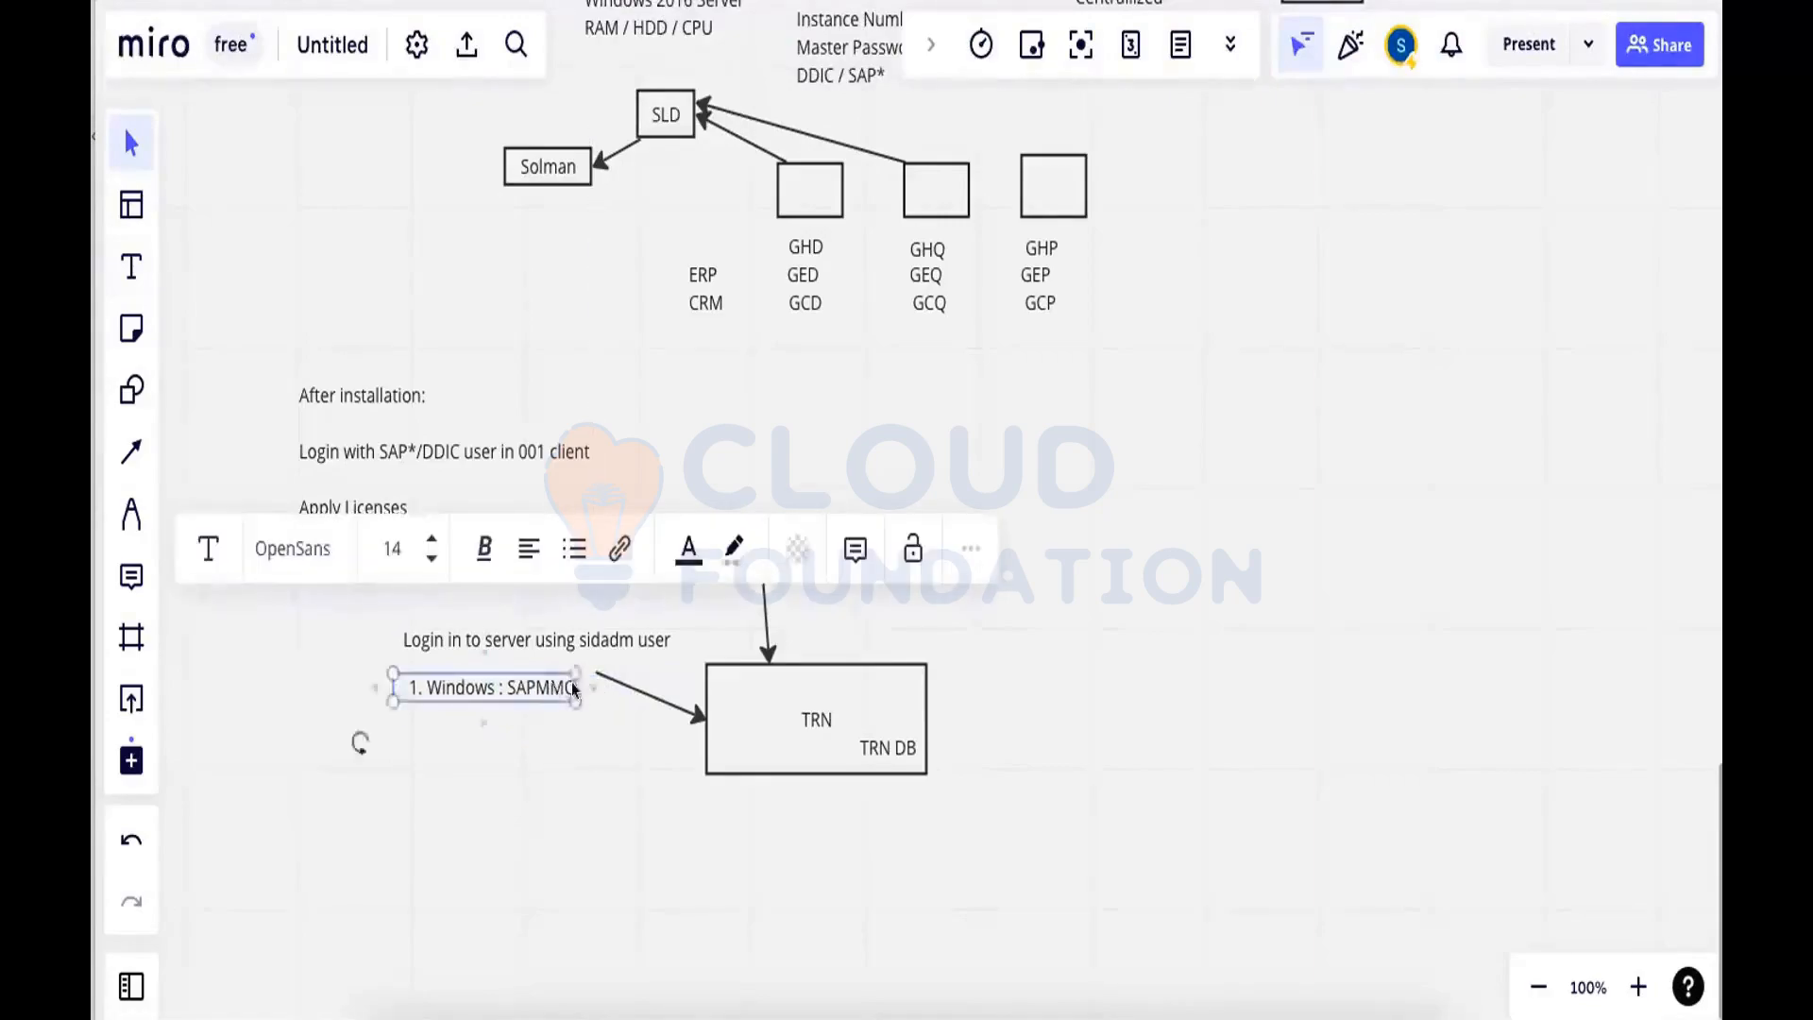
# - Add a 'Graphical Start / Stop' line under the SAPMMC entry, without list numbering
pyautogui.press('Return')
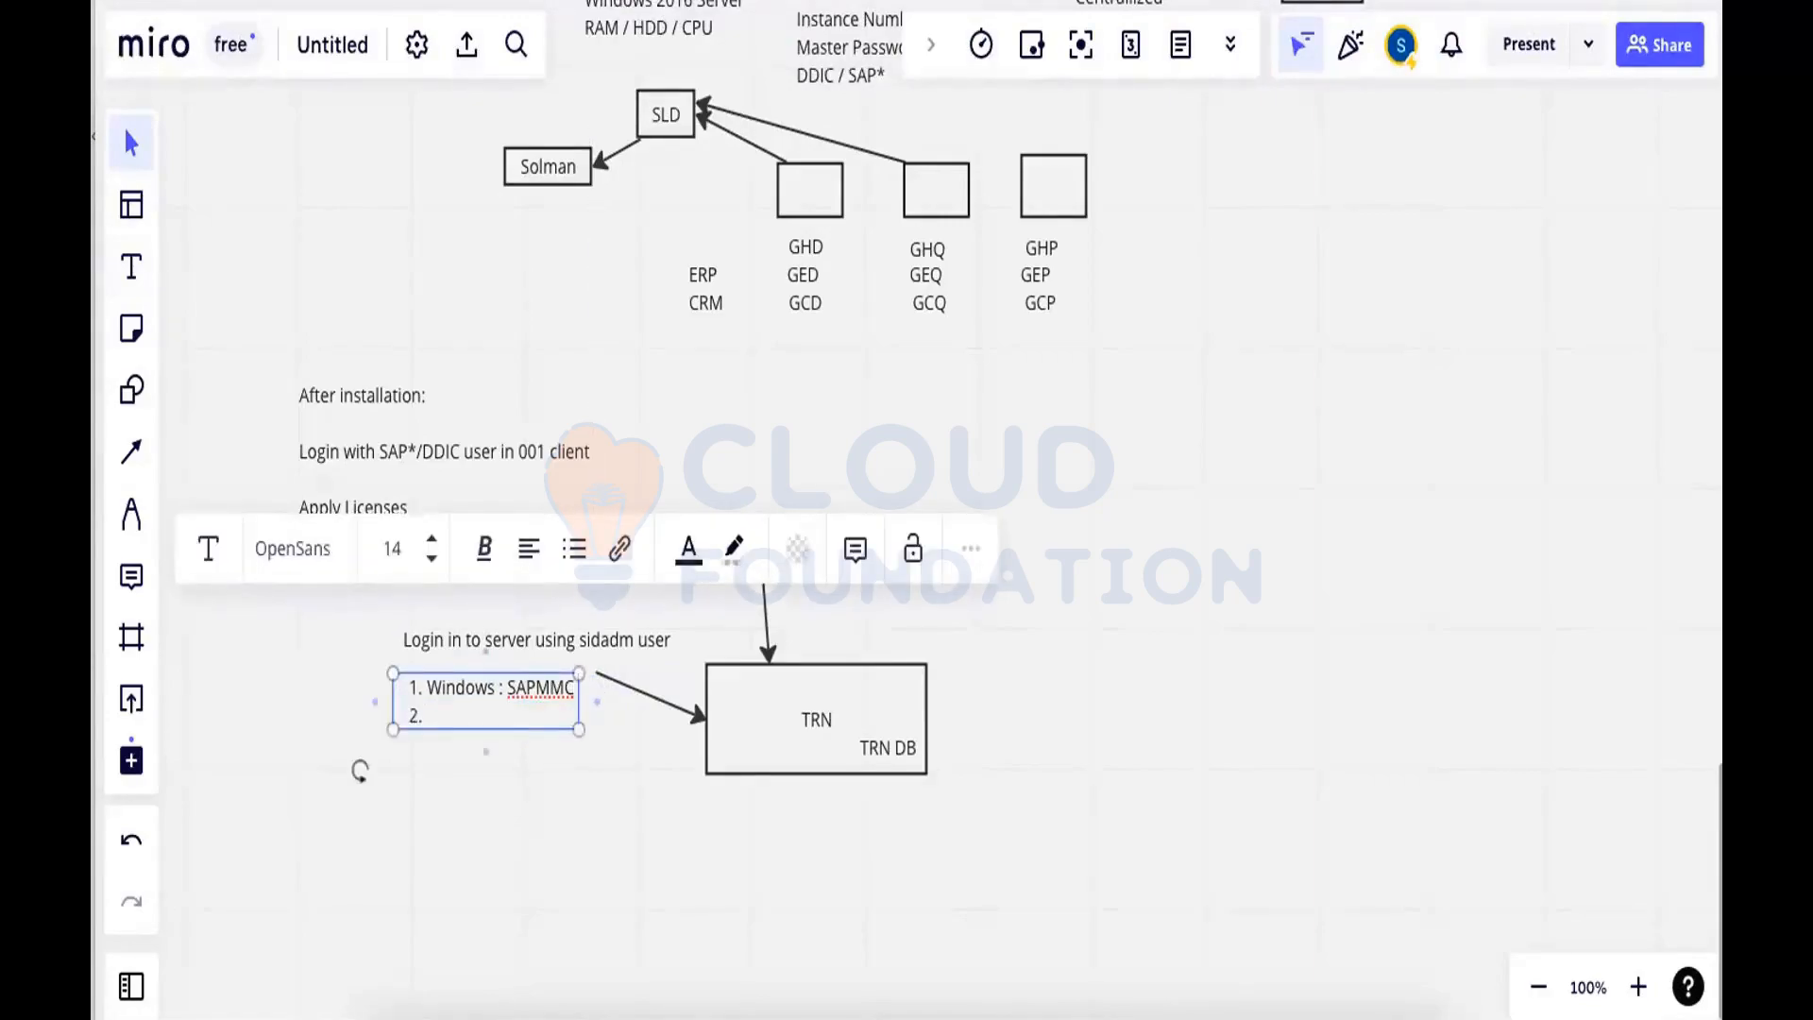
pyautogui.press('BackSpace')
pyautogui.write('Graphical Start / Stop')
pyautogui.click(746, 852)
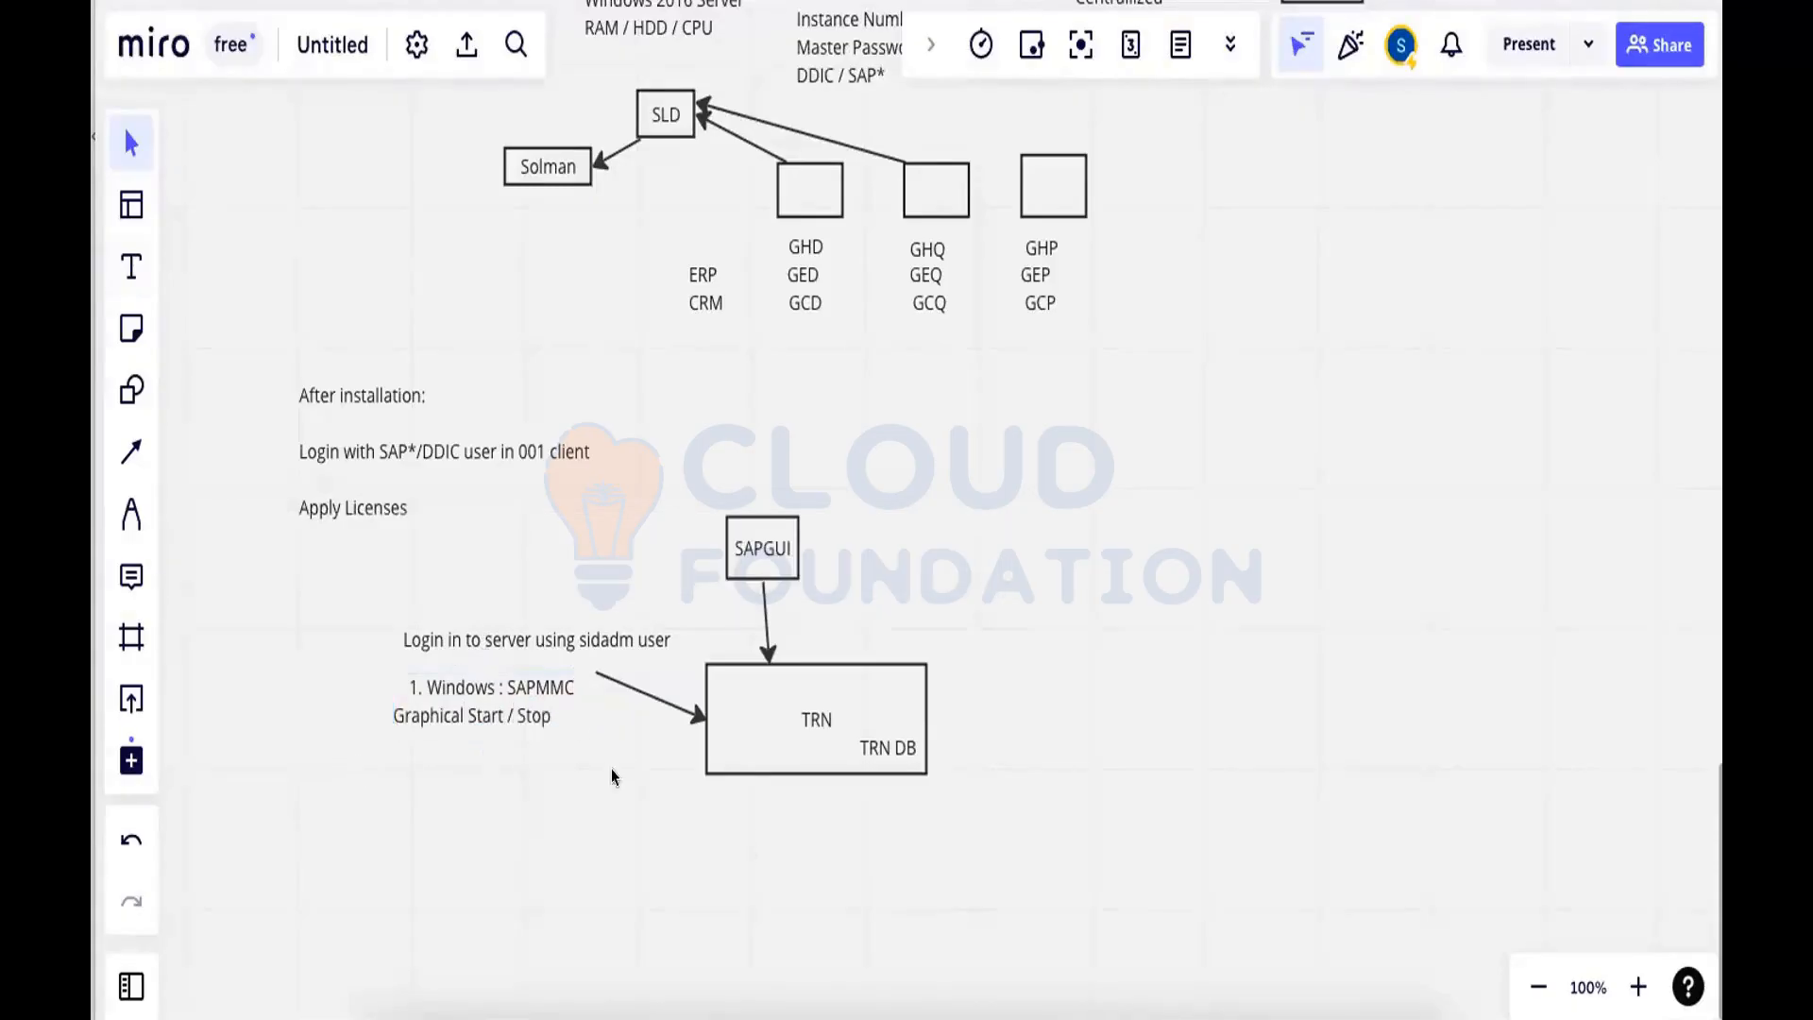
# - Add the '2.Unix : Putty' line to the note, removing the automatic list marker
pyautogui.click(551, 720)
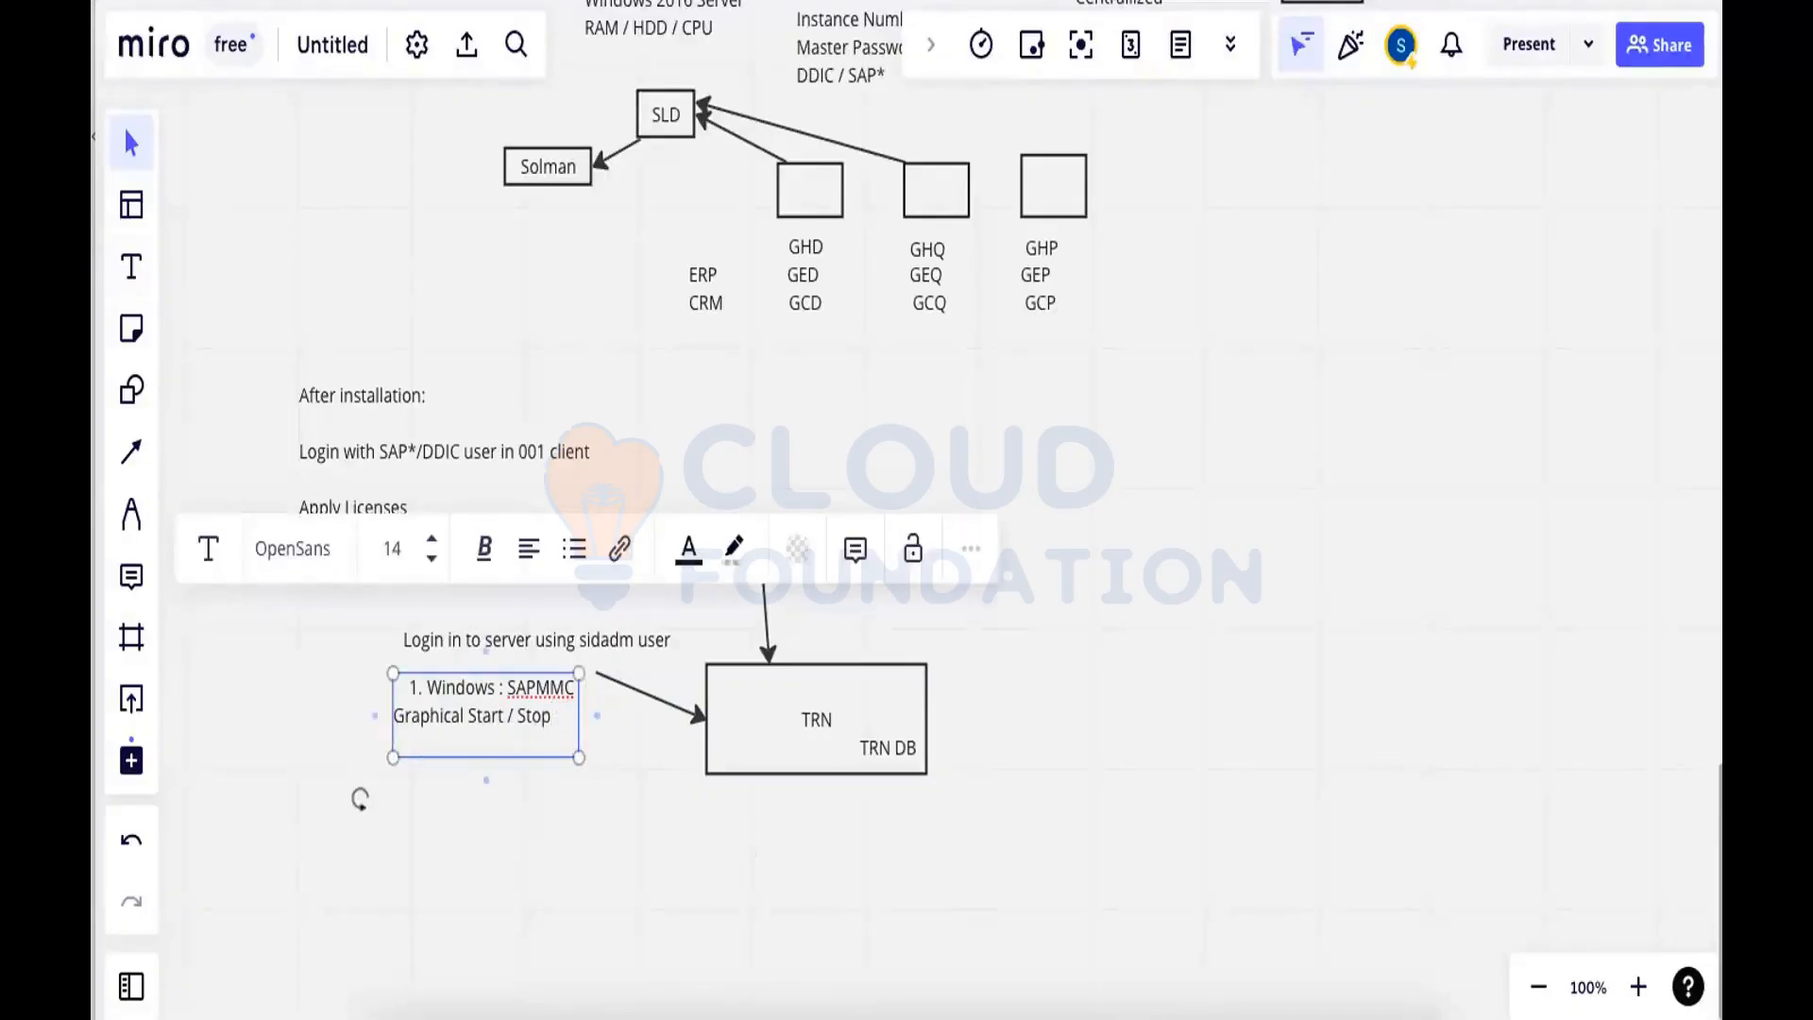
pyautogui.write('2')
pyautogui.press('BackSpace')
pyautogui.write('1.')
pyautogui.press('BackSpace')
pyautogui.write('2.')
pyautogui.press('BackSpace')
pyautogui.write('2.Unix : Putty')
# - Add 'Stopsap' and 'startsap' on separate lines below the Unix entry
pyautogui.press('Return')
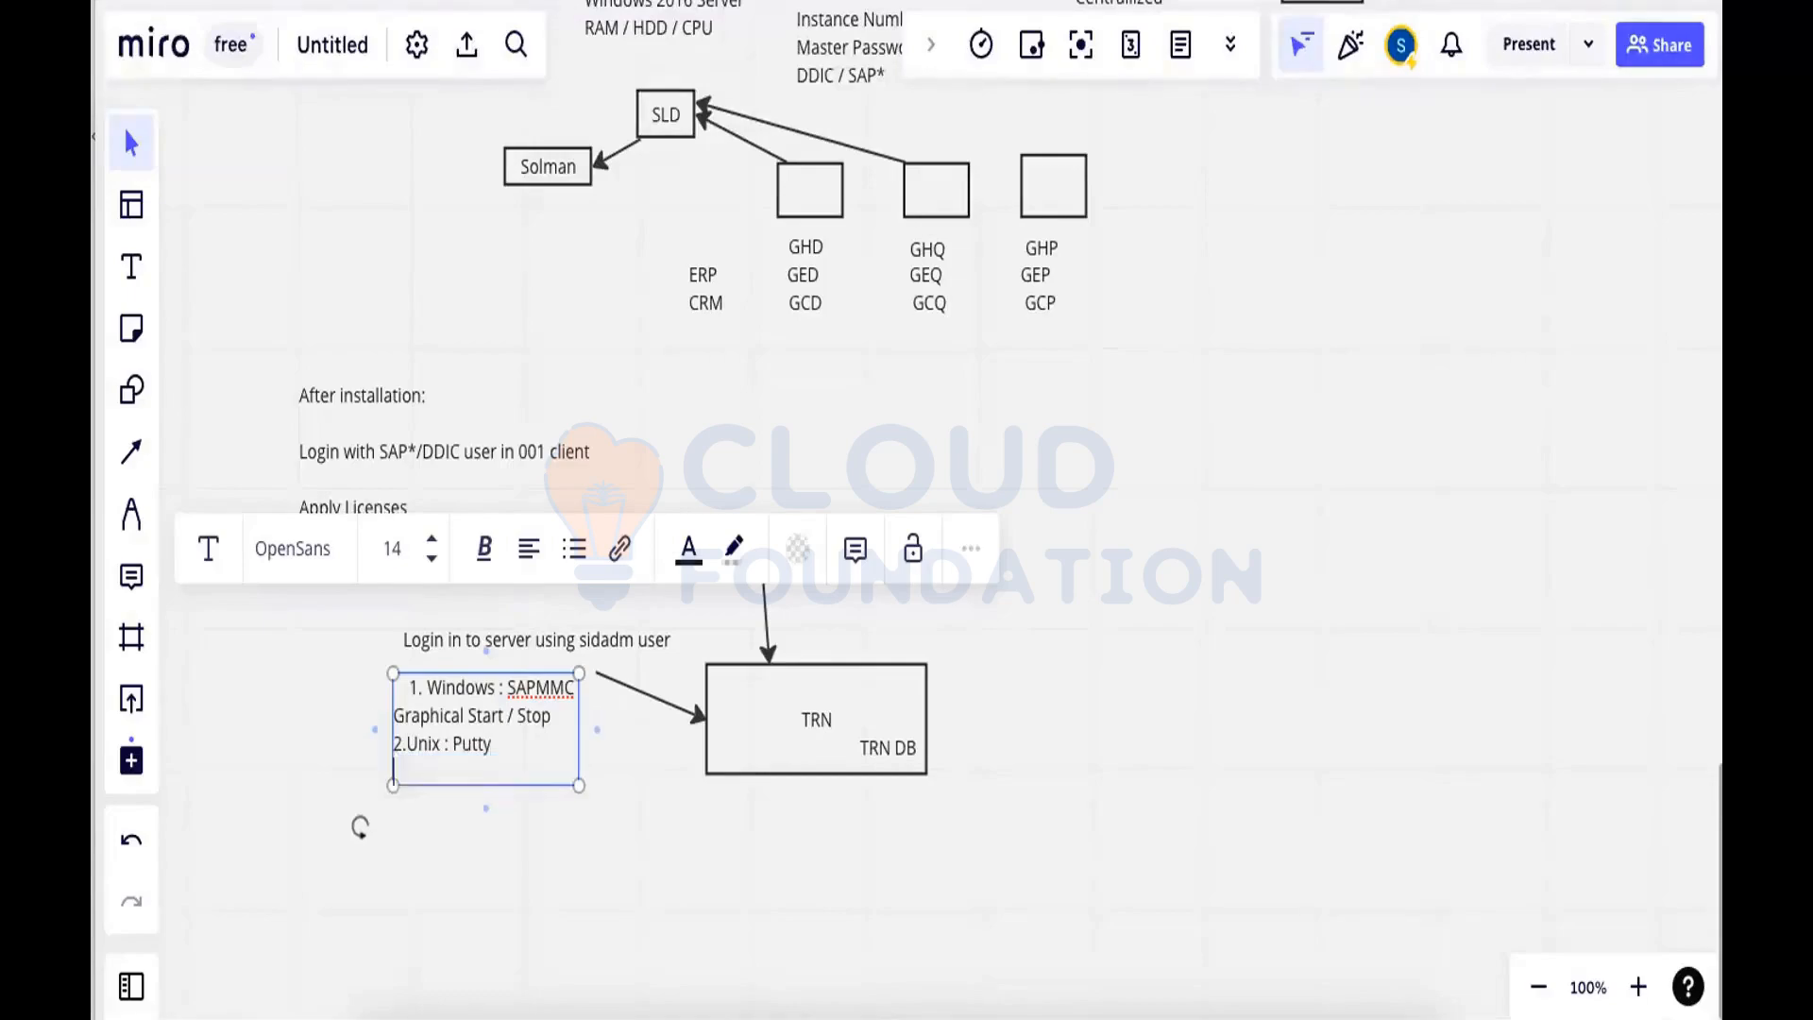
pyautogui.write('Stopsap')
pyautogui.press('Return')
pyautogui.write('start')
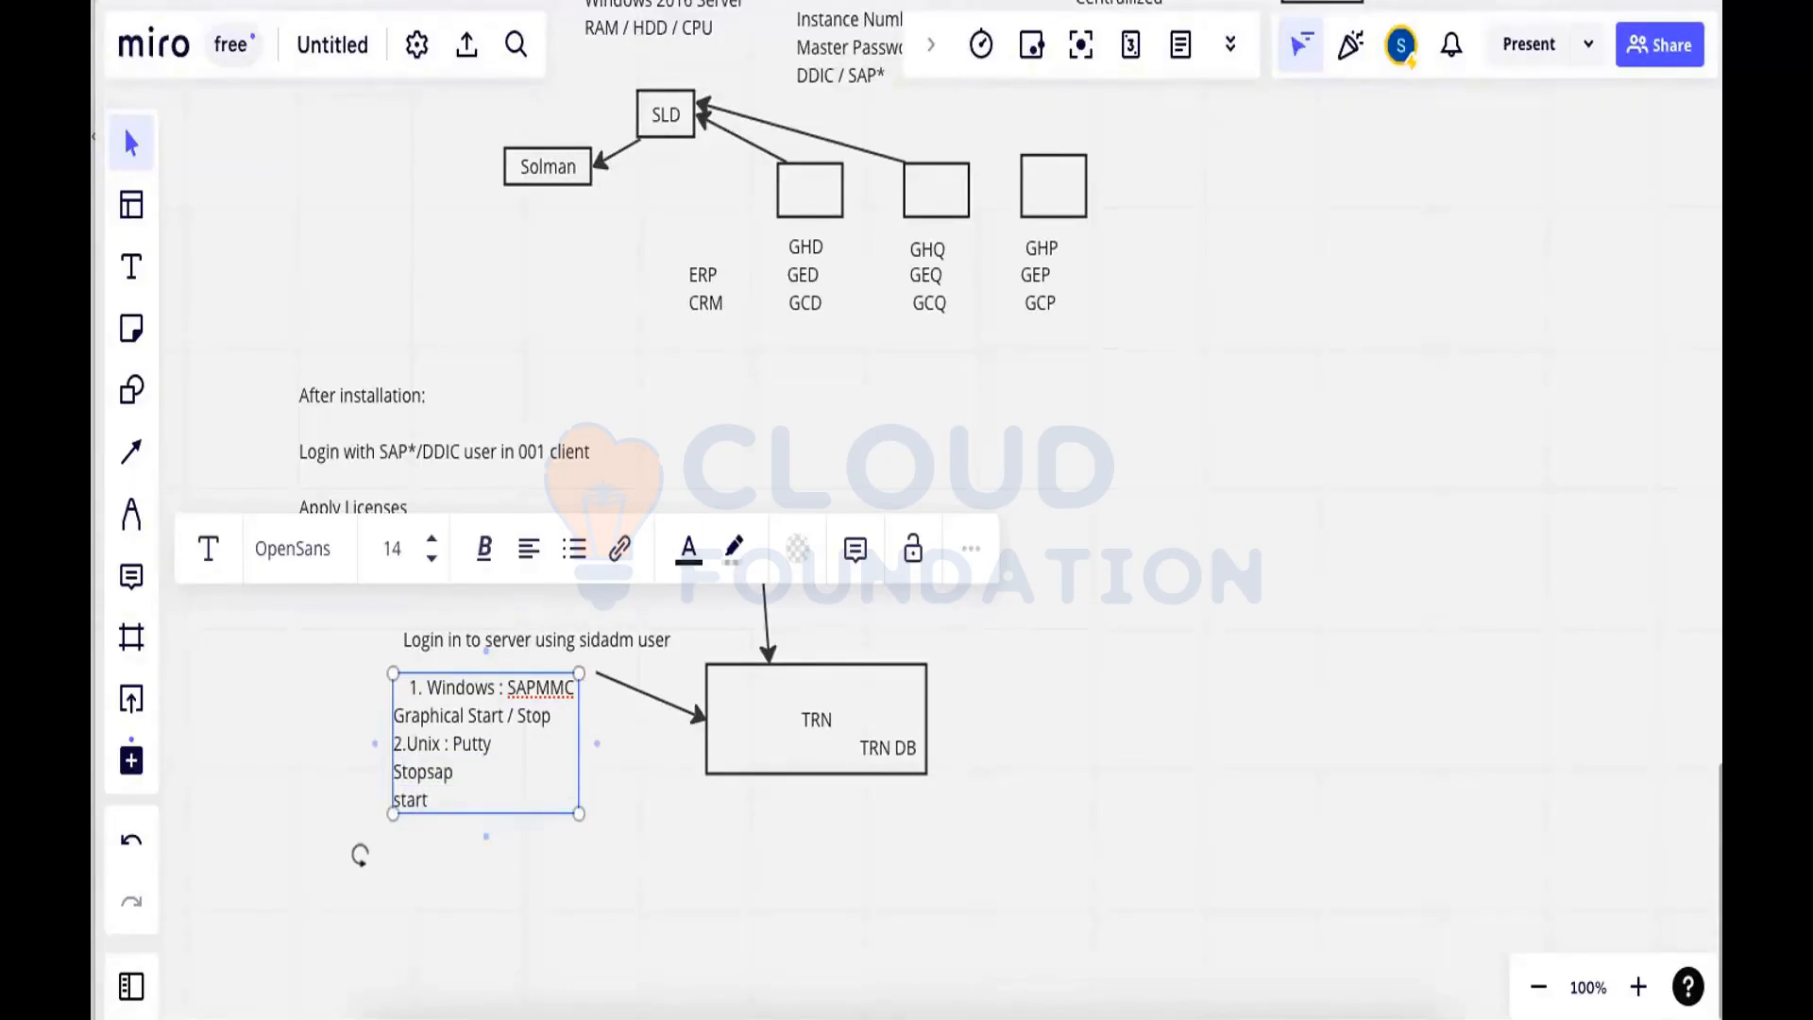
pyautogui.write('sap')
pyautogui.click(678, 803)
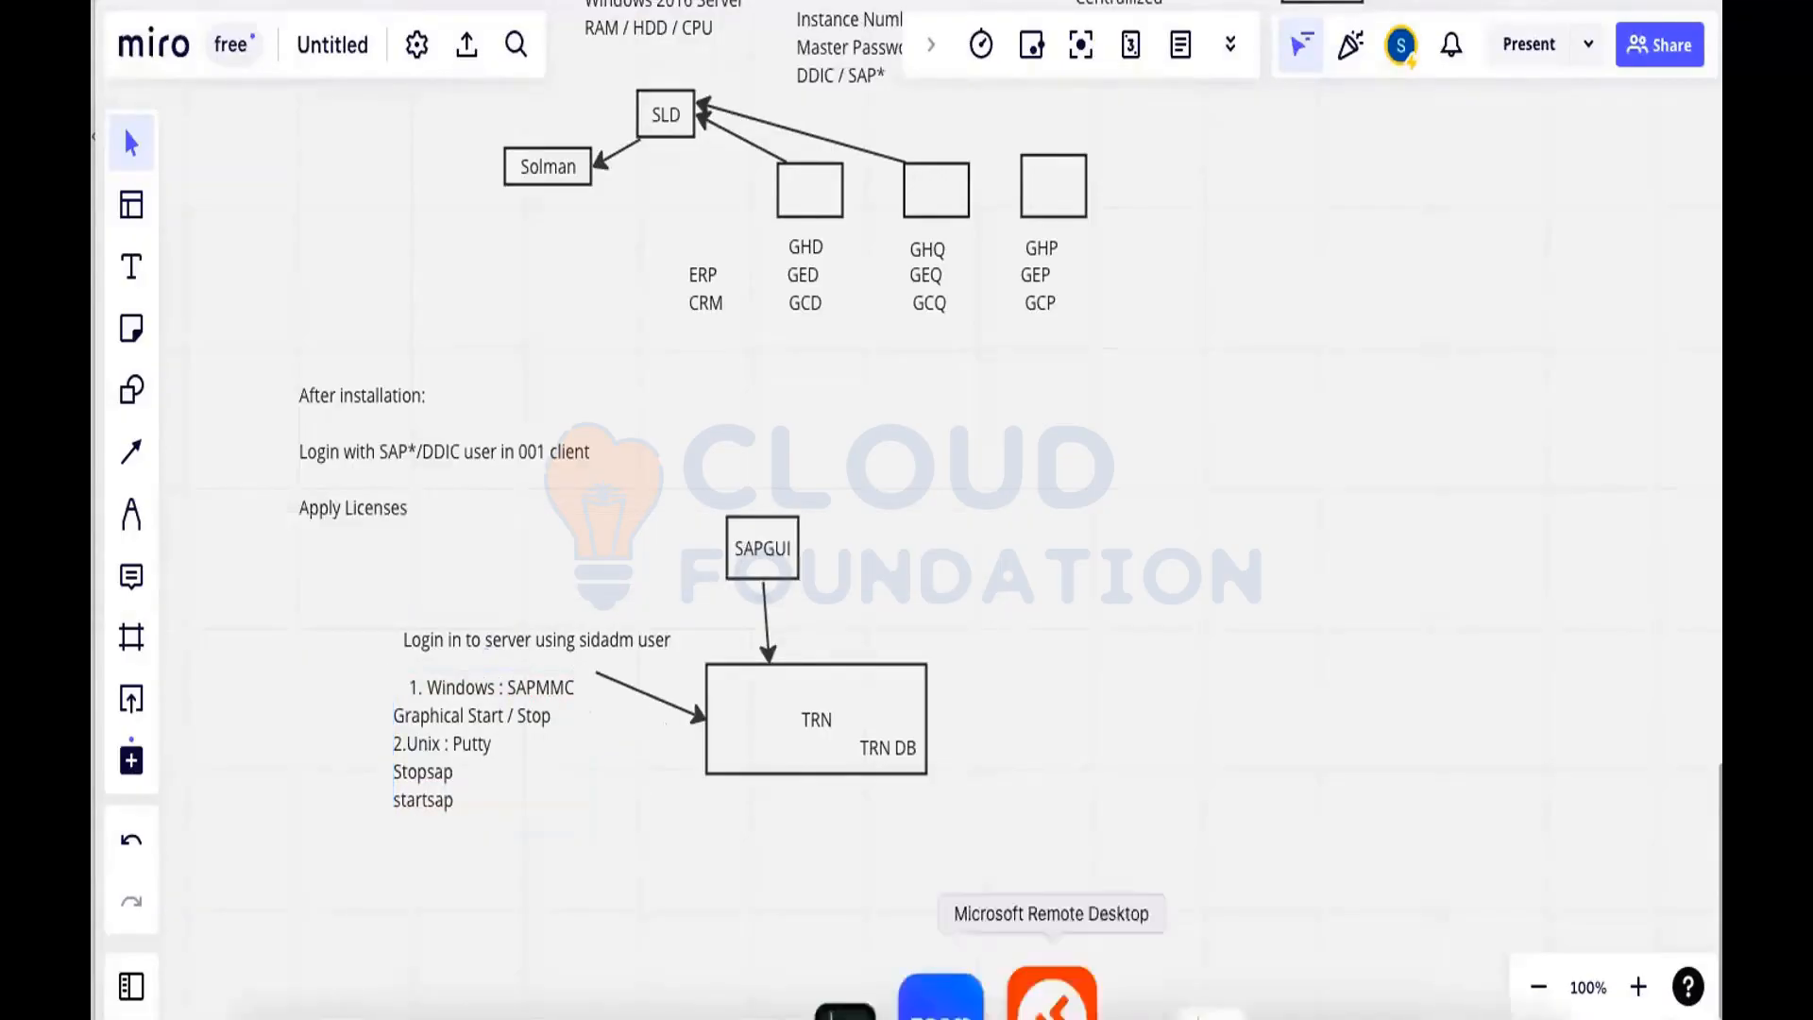
# - In the remote desktop, minimize SAPinst and the Program Starter log, then bring up SAP Easy Access TRN
pyautogui.click(1053, 982)
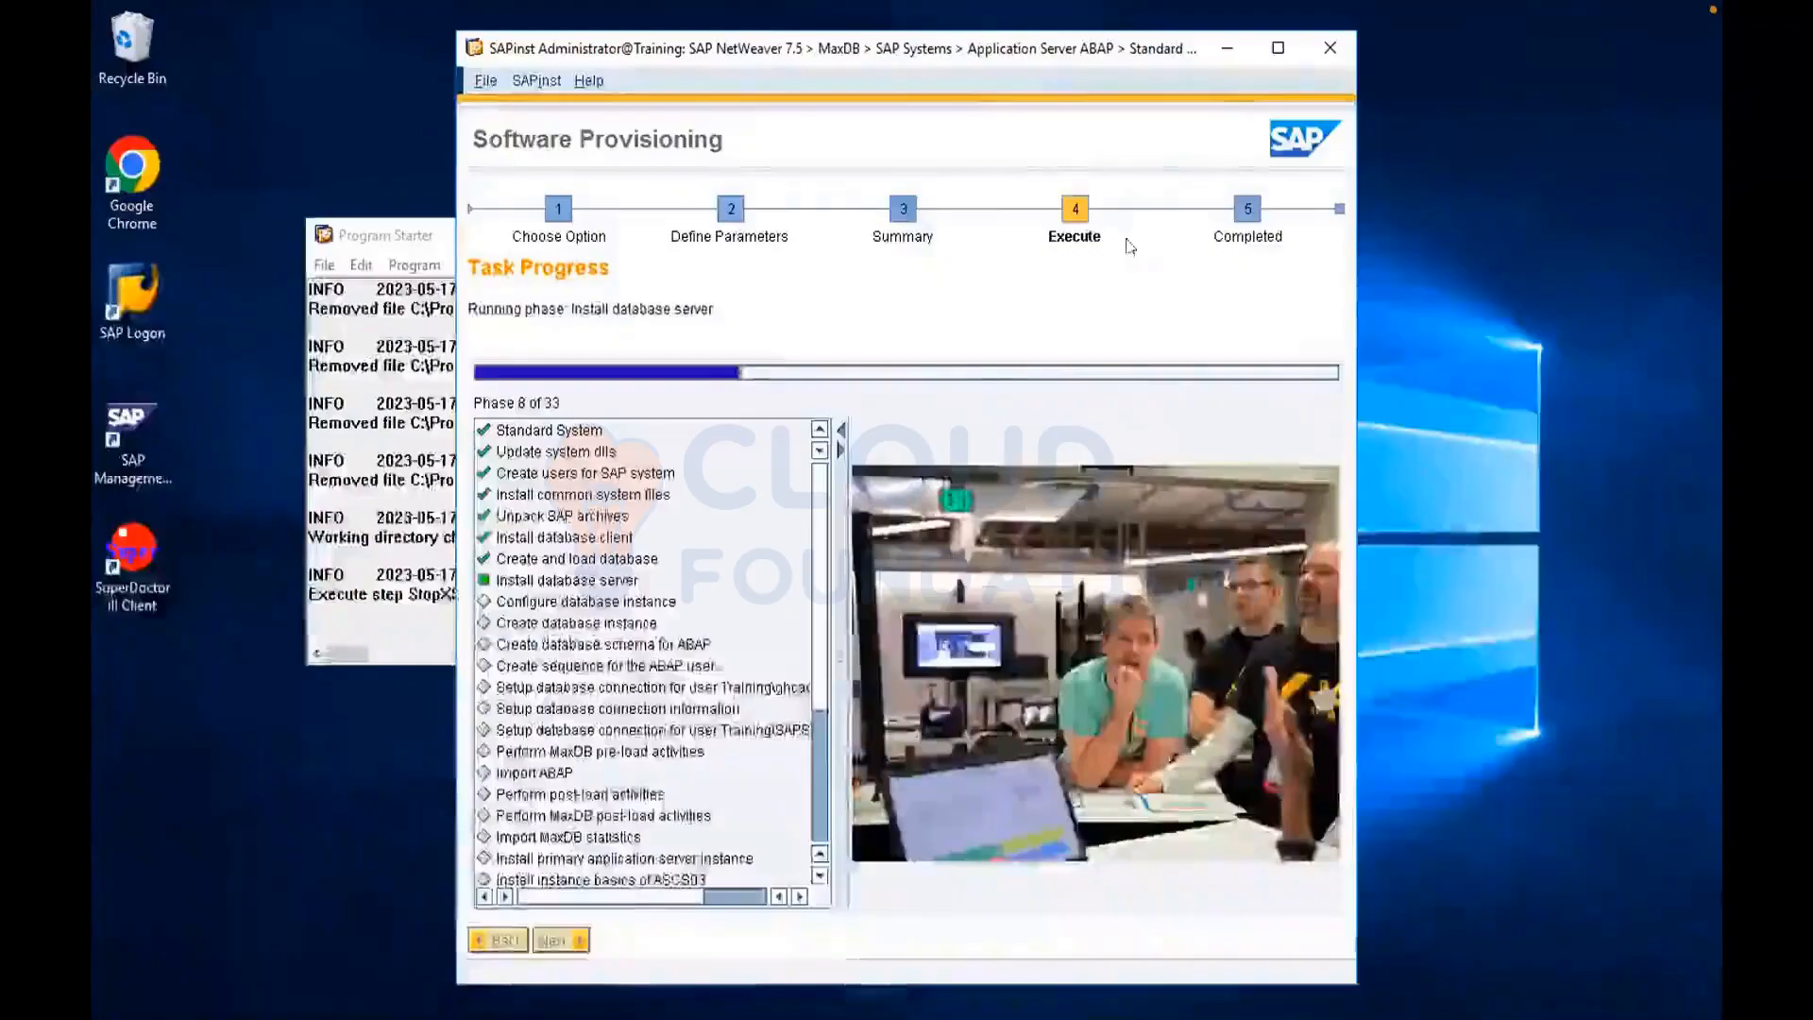
pyautogui.click(1225, 49)
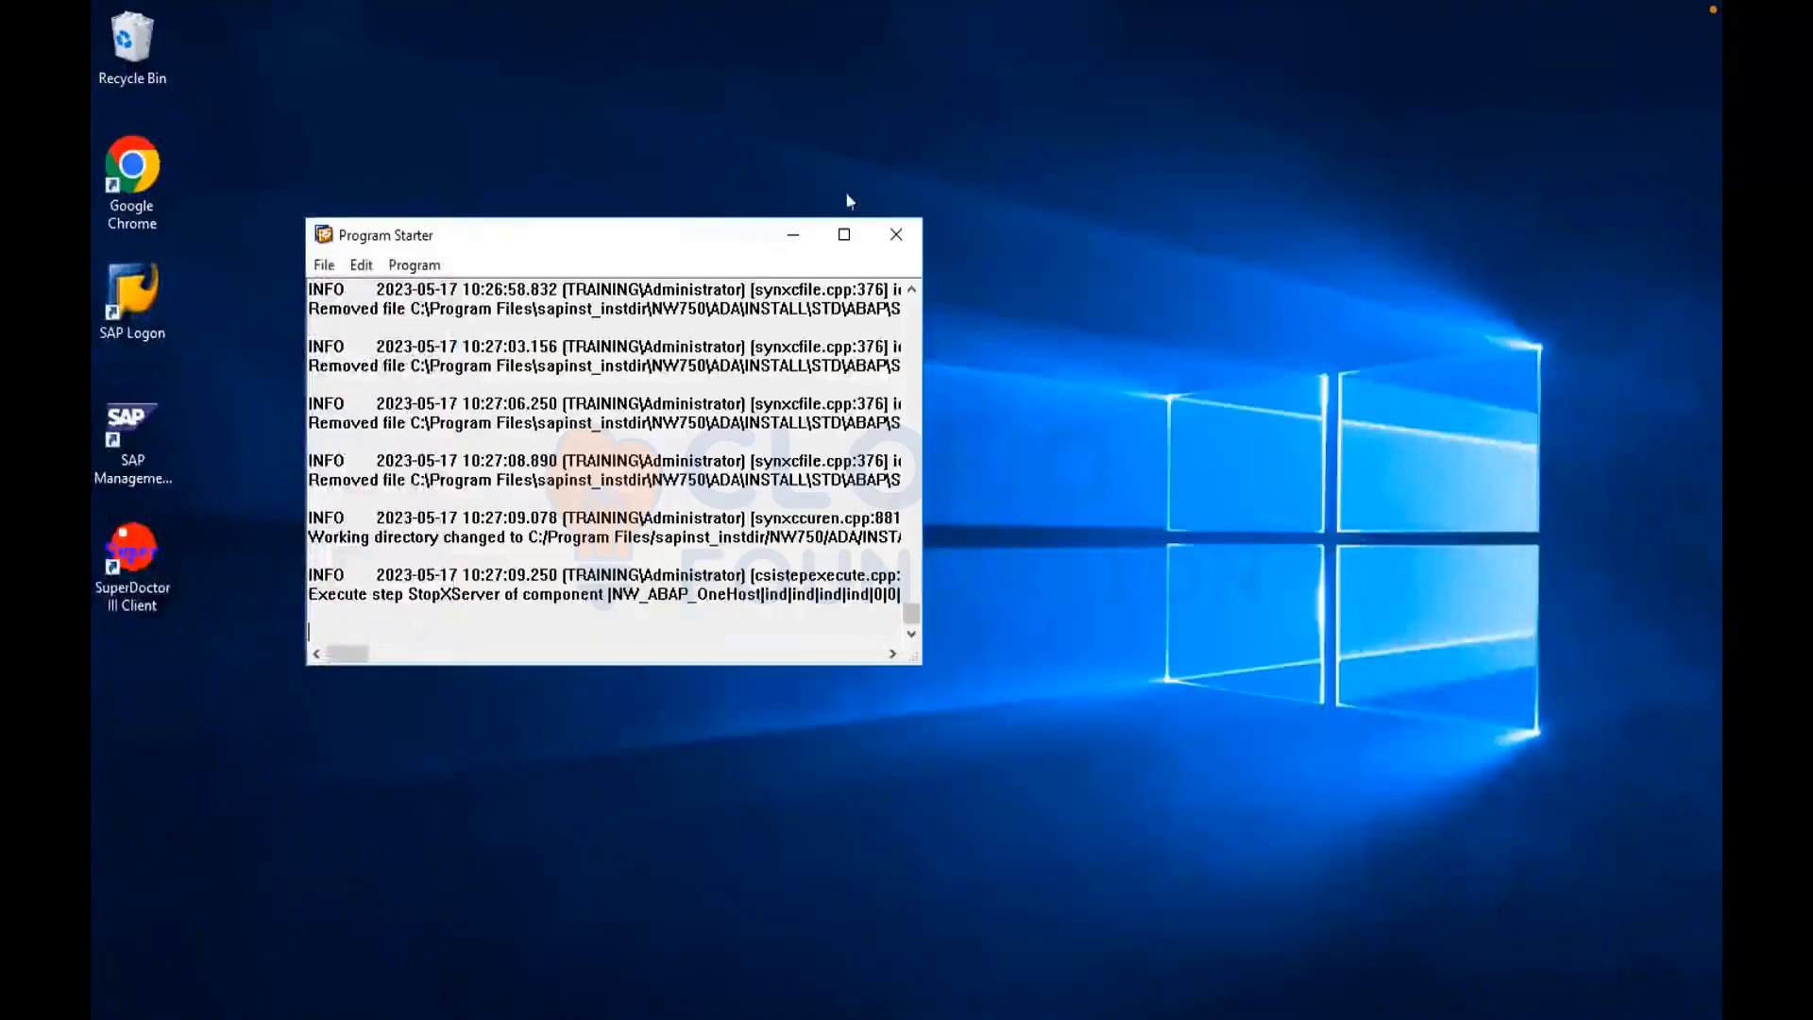
pyautogui.click(798, 232)
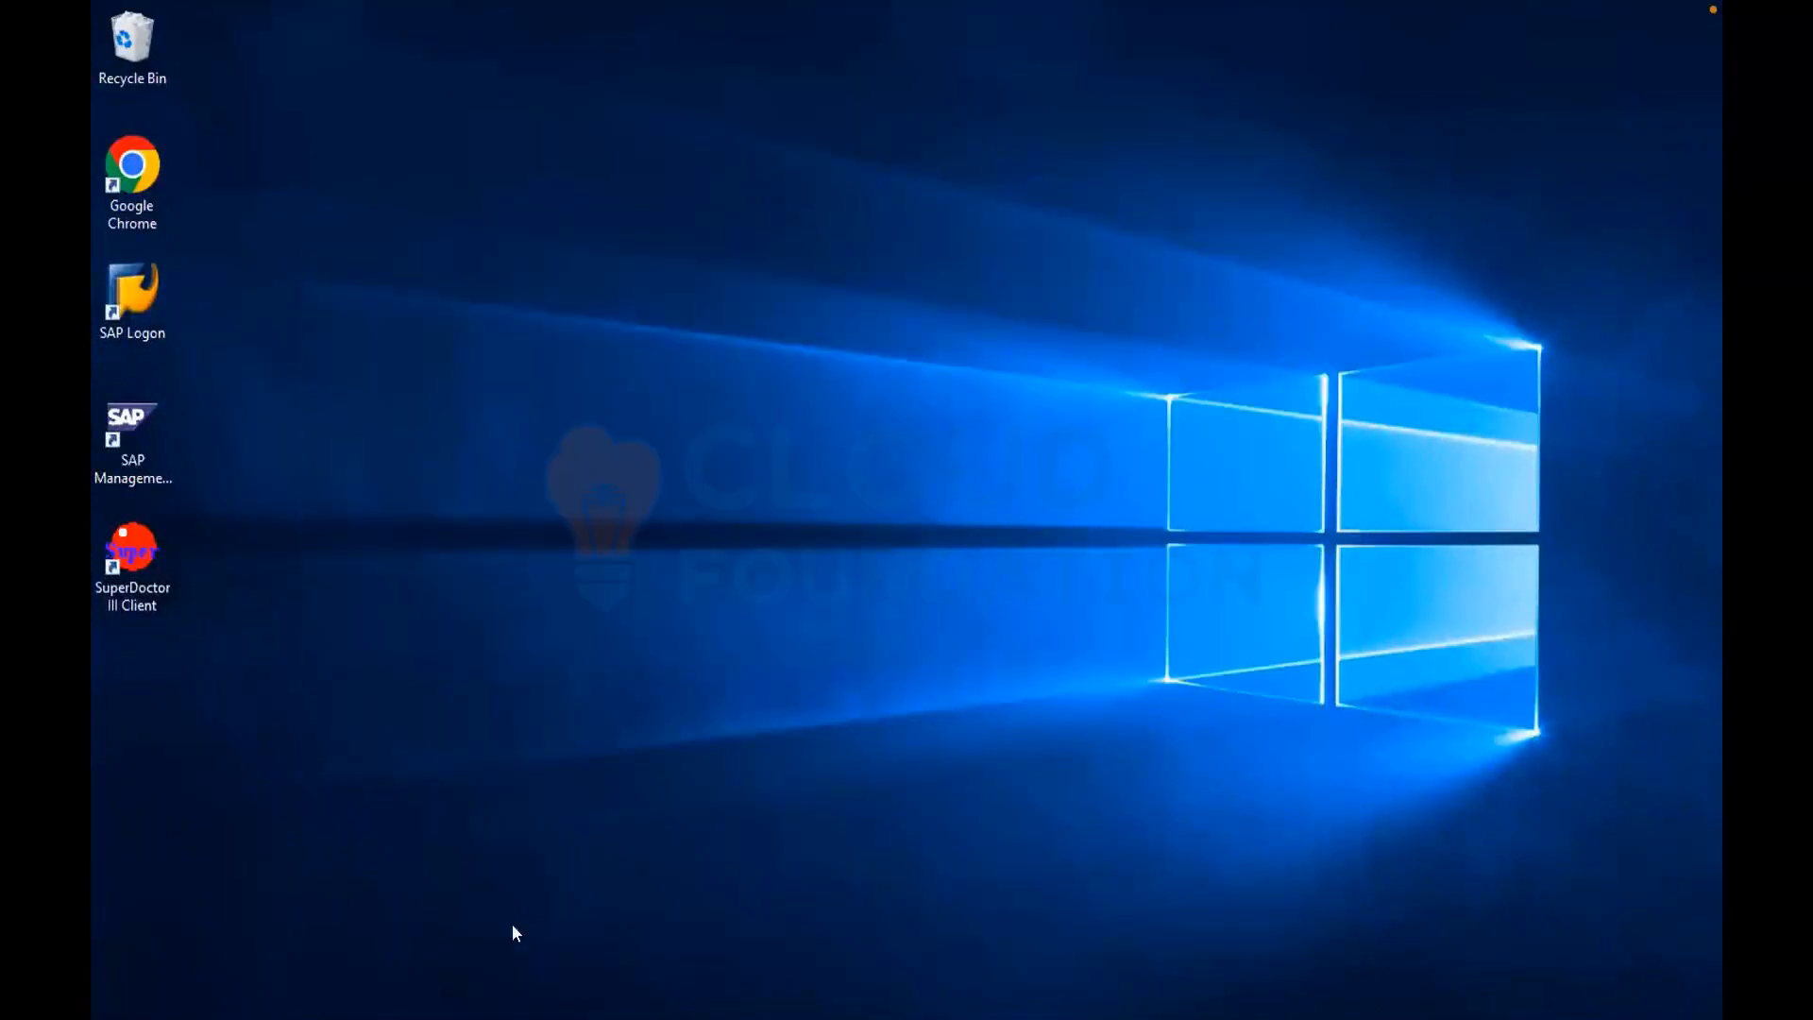
pyautogui.moveTo(421, 983)
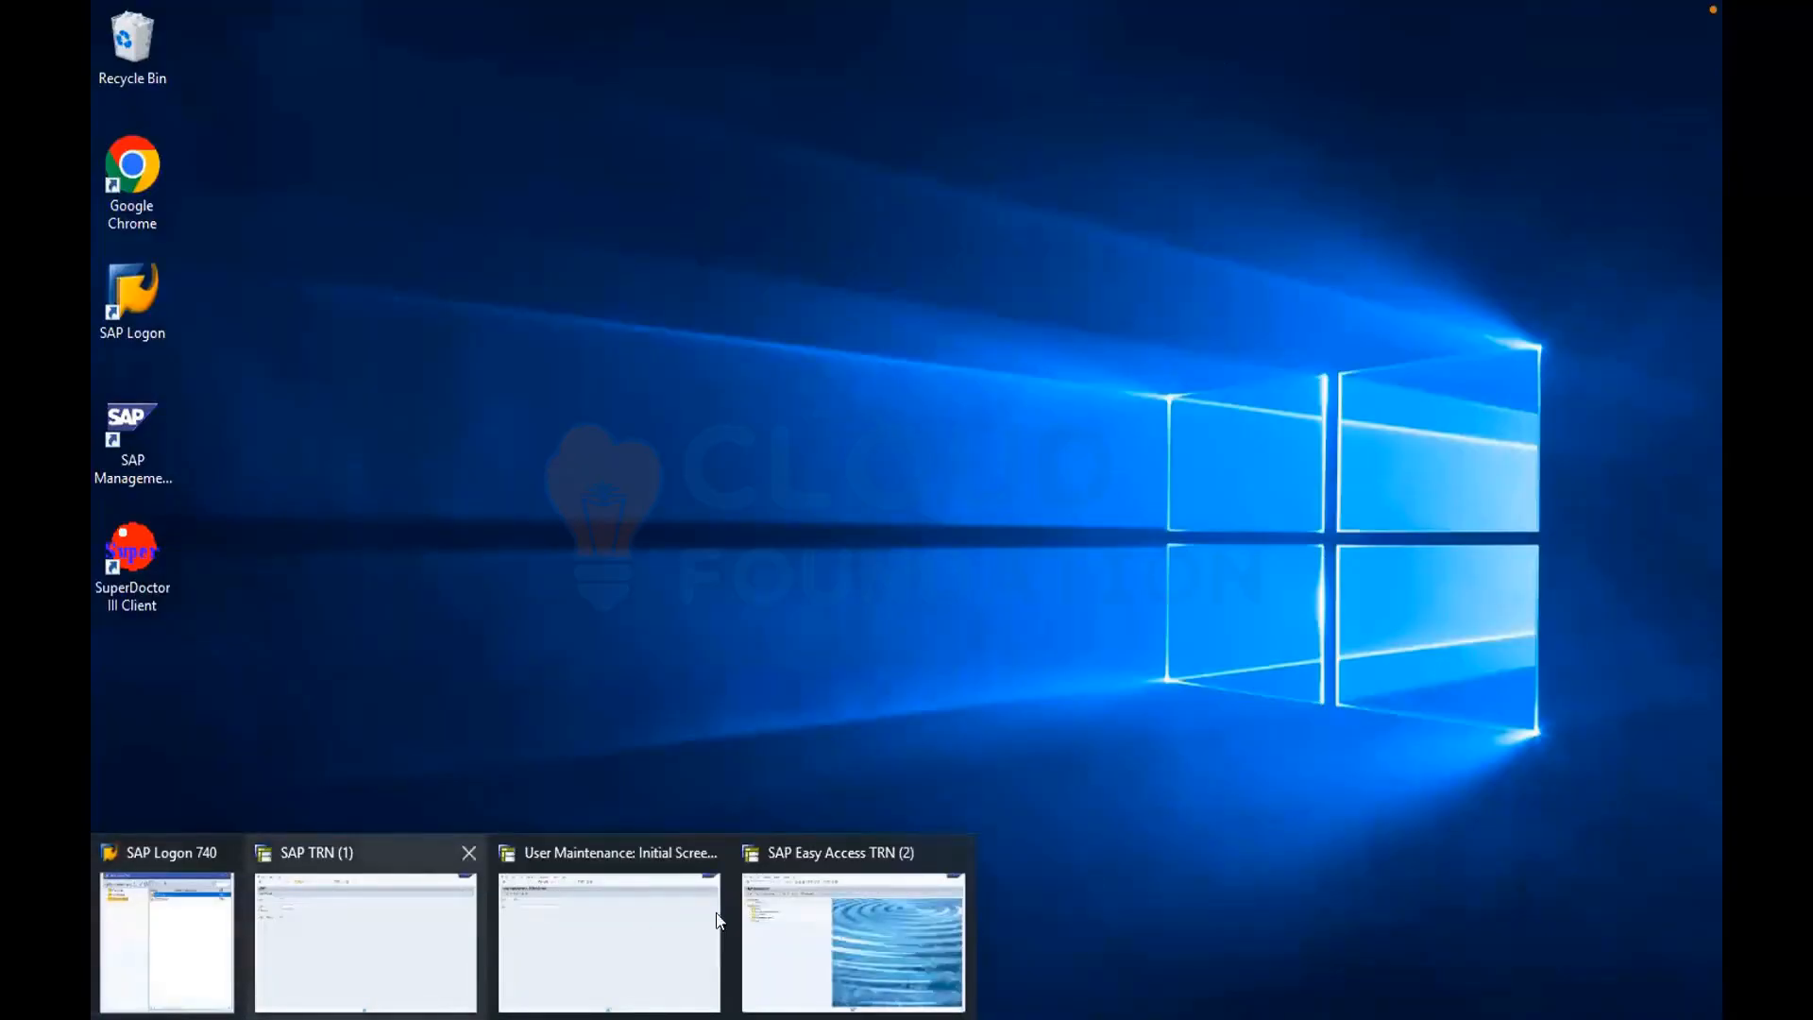
pyautogui.click(872, 898)
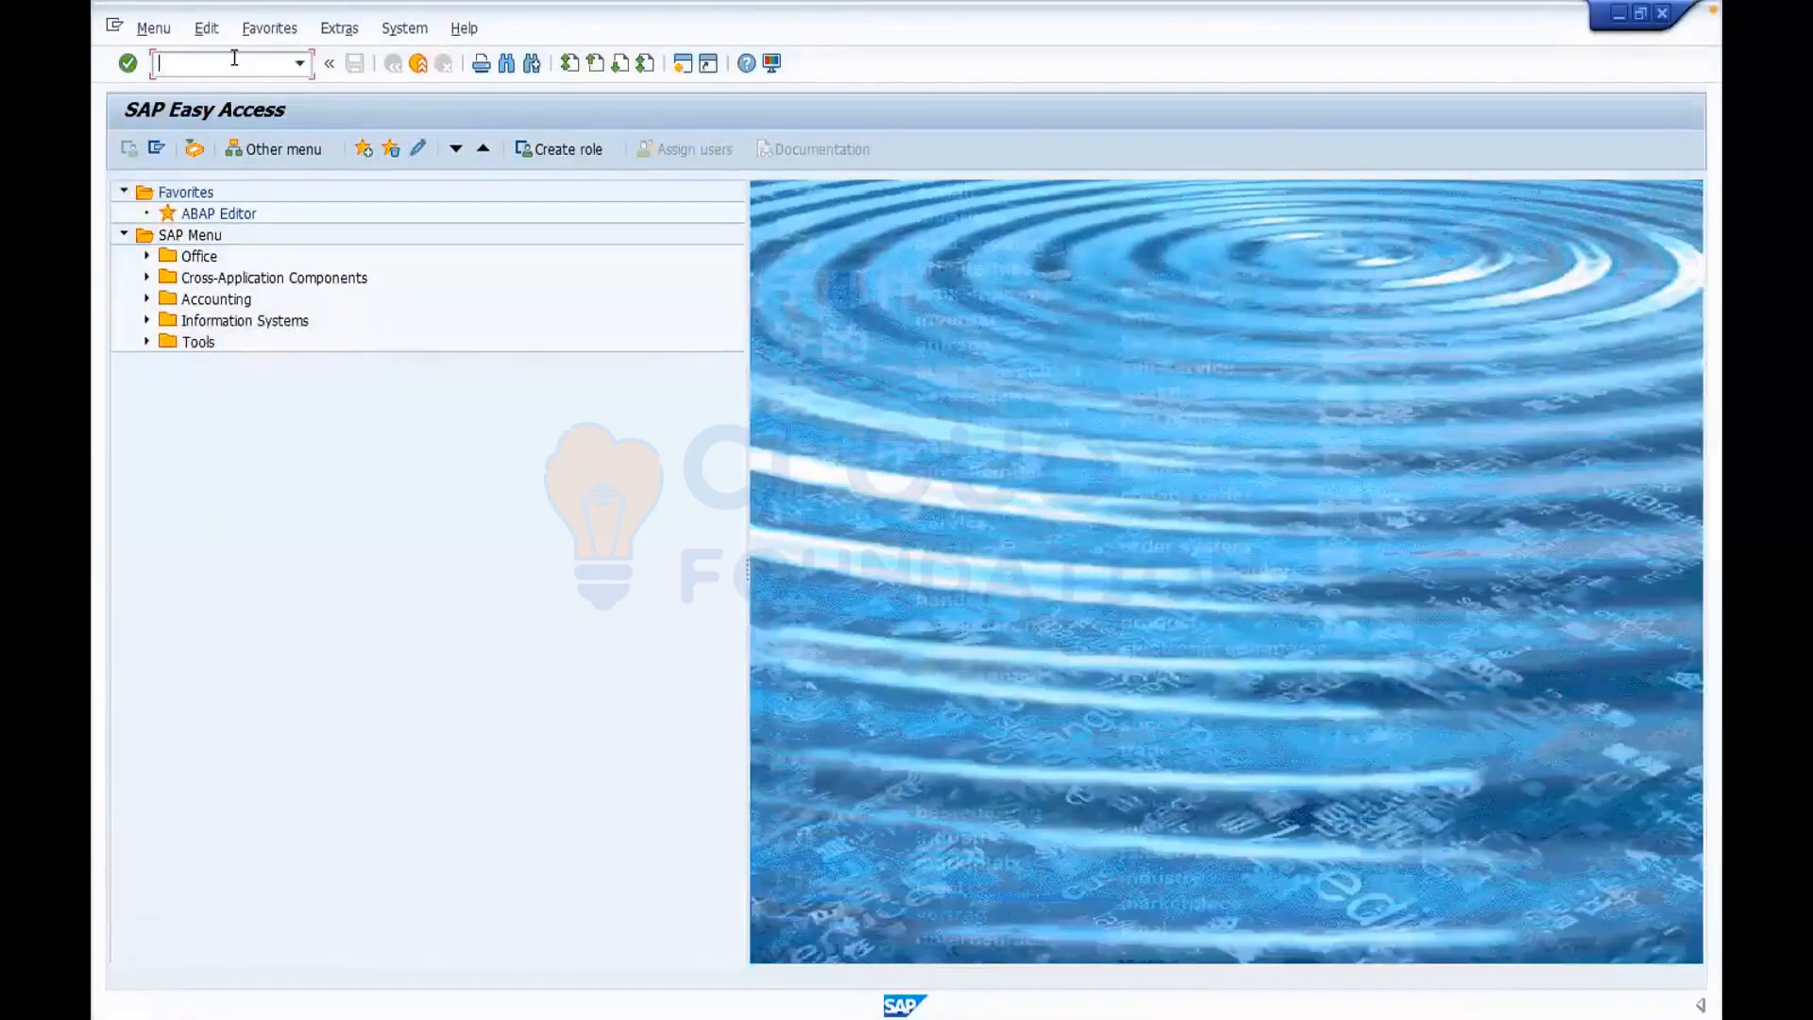
# - Review user sessions with AL08 (5 logons, 6 sessions), then close SAP GUI with /nex
pyautogui.write('al08')
pyautogui.press('Return')
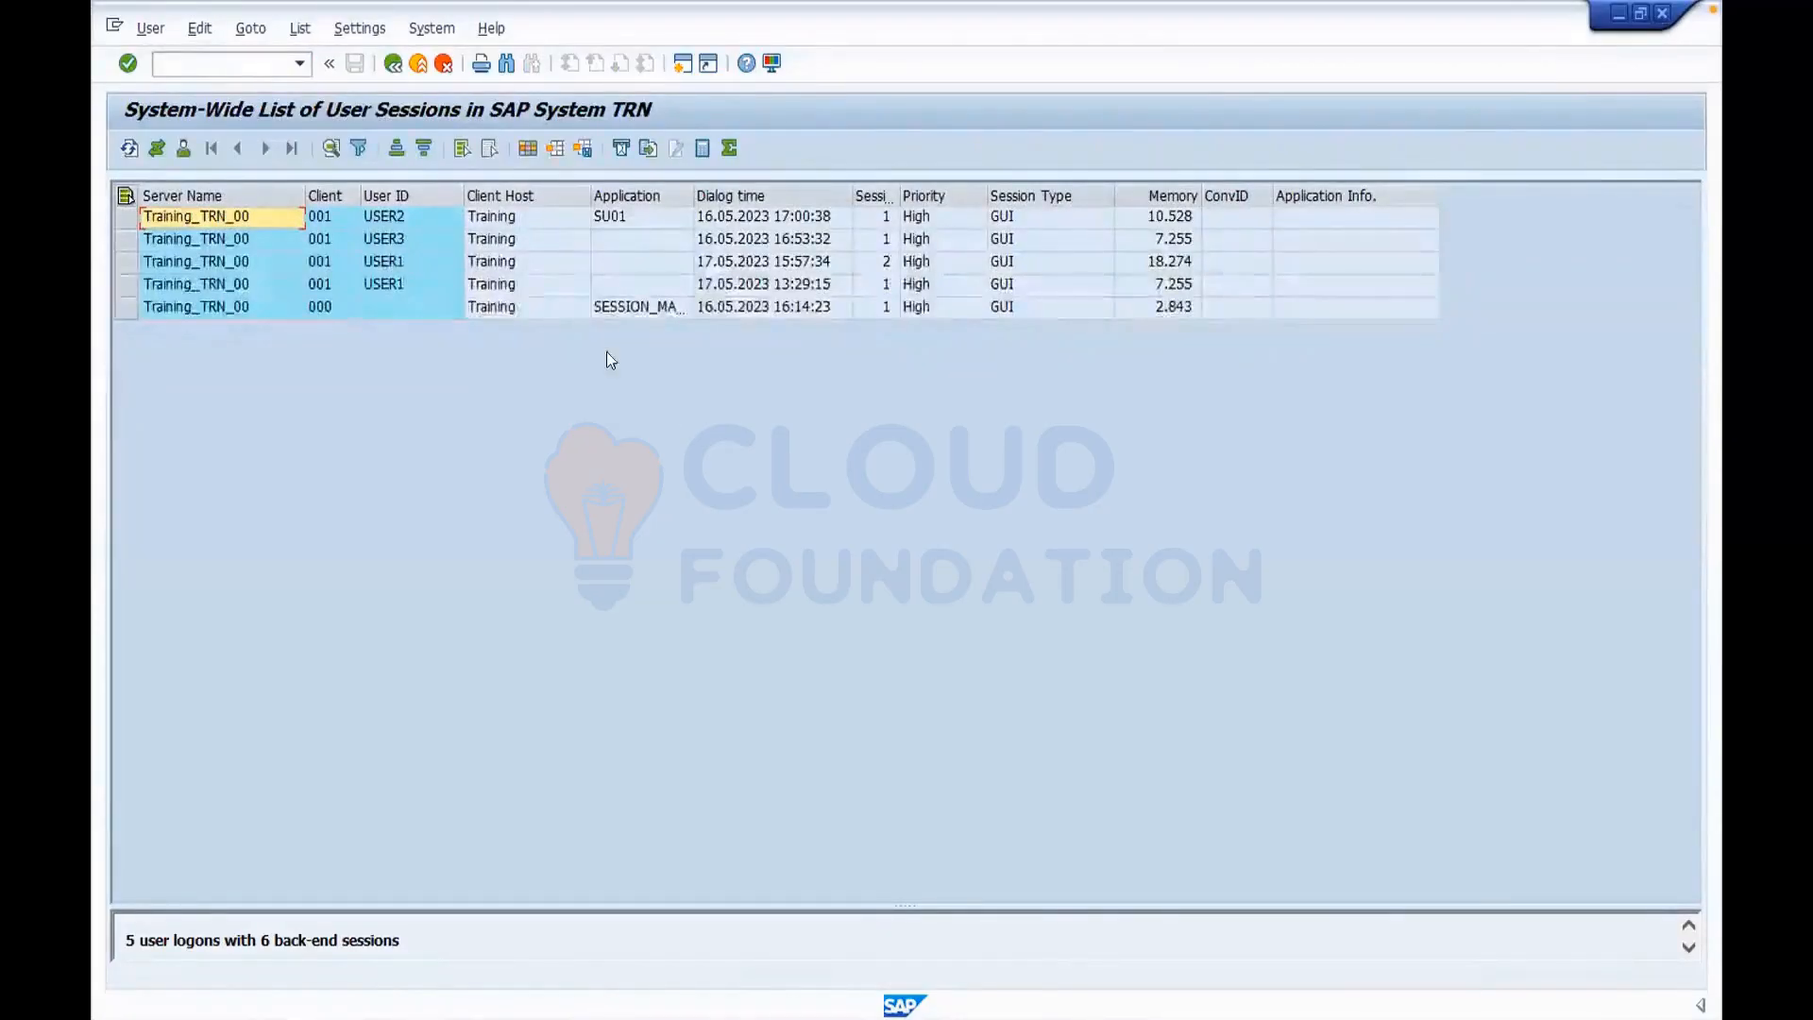
pyautogui.click(230, 56)
pyautogui.write('/nex')
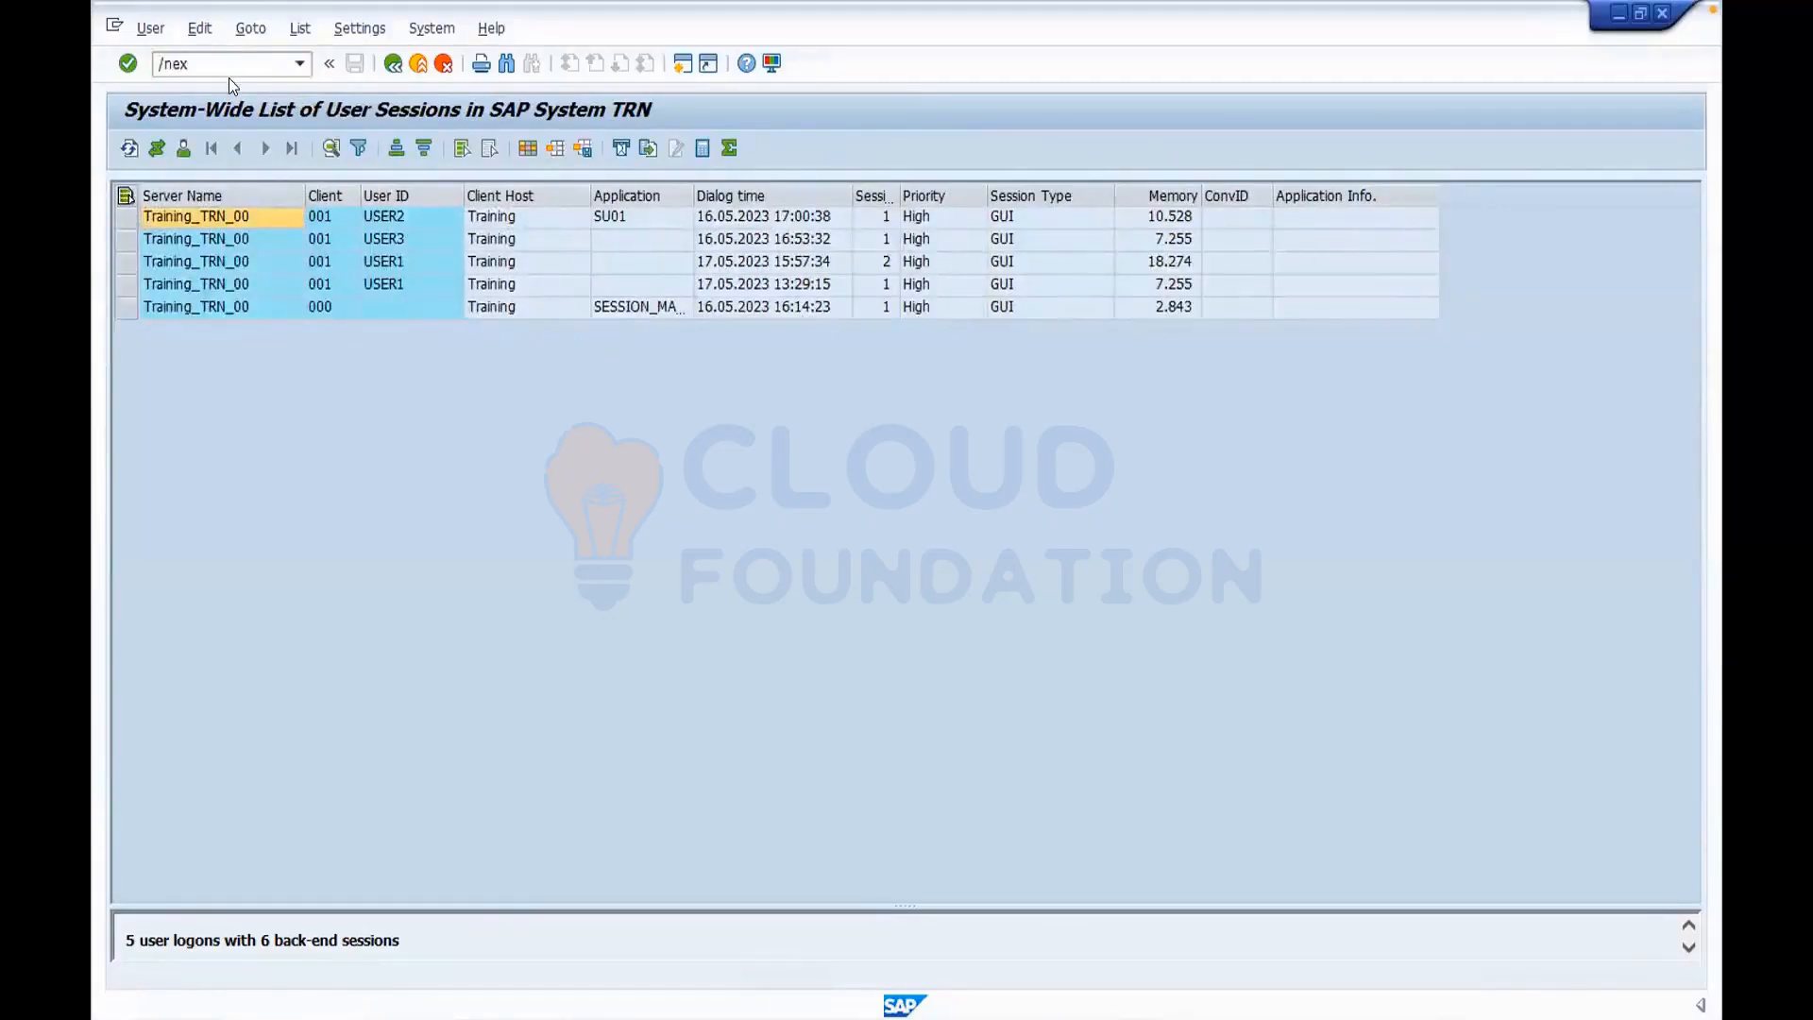
pyautogui.press('Return')
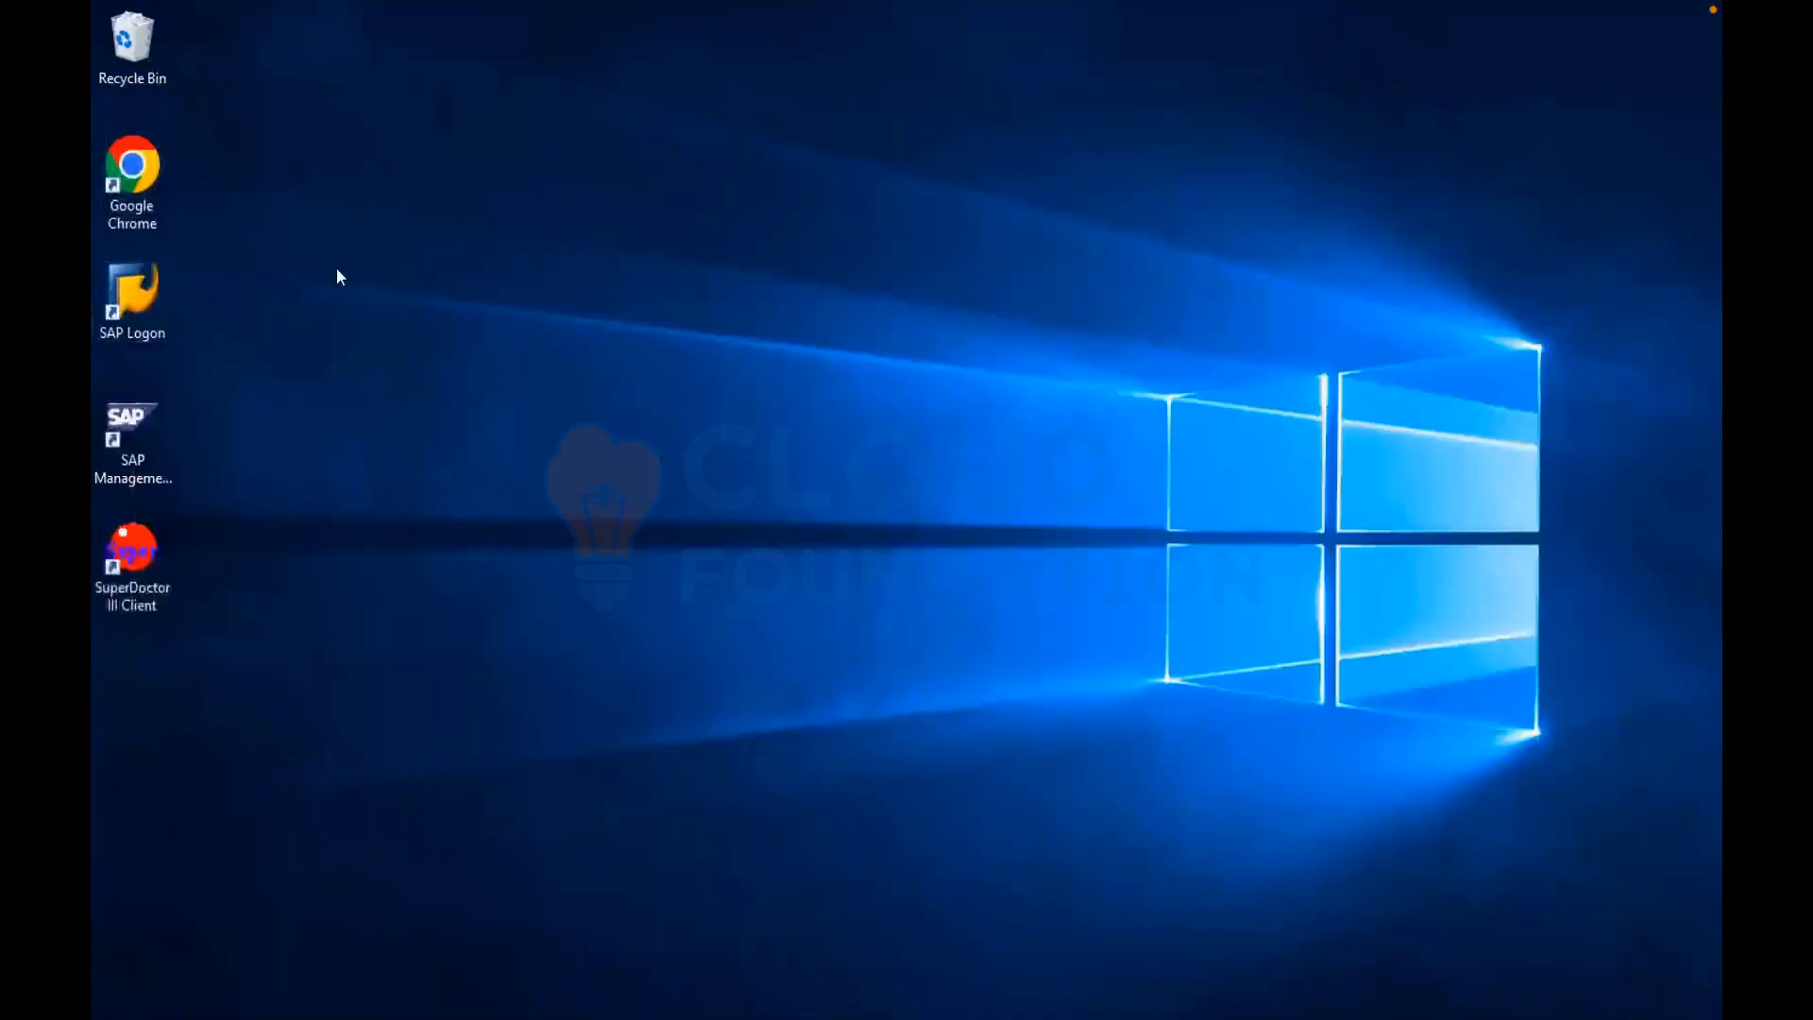
# - Open SAPMMC maximized and expand TRN's Training 0 (D00) and Training 1 (ASCS01) instances
pyautogui.doubleClick(133, 435)
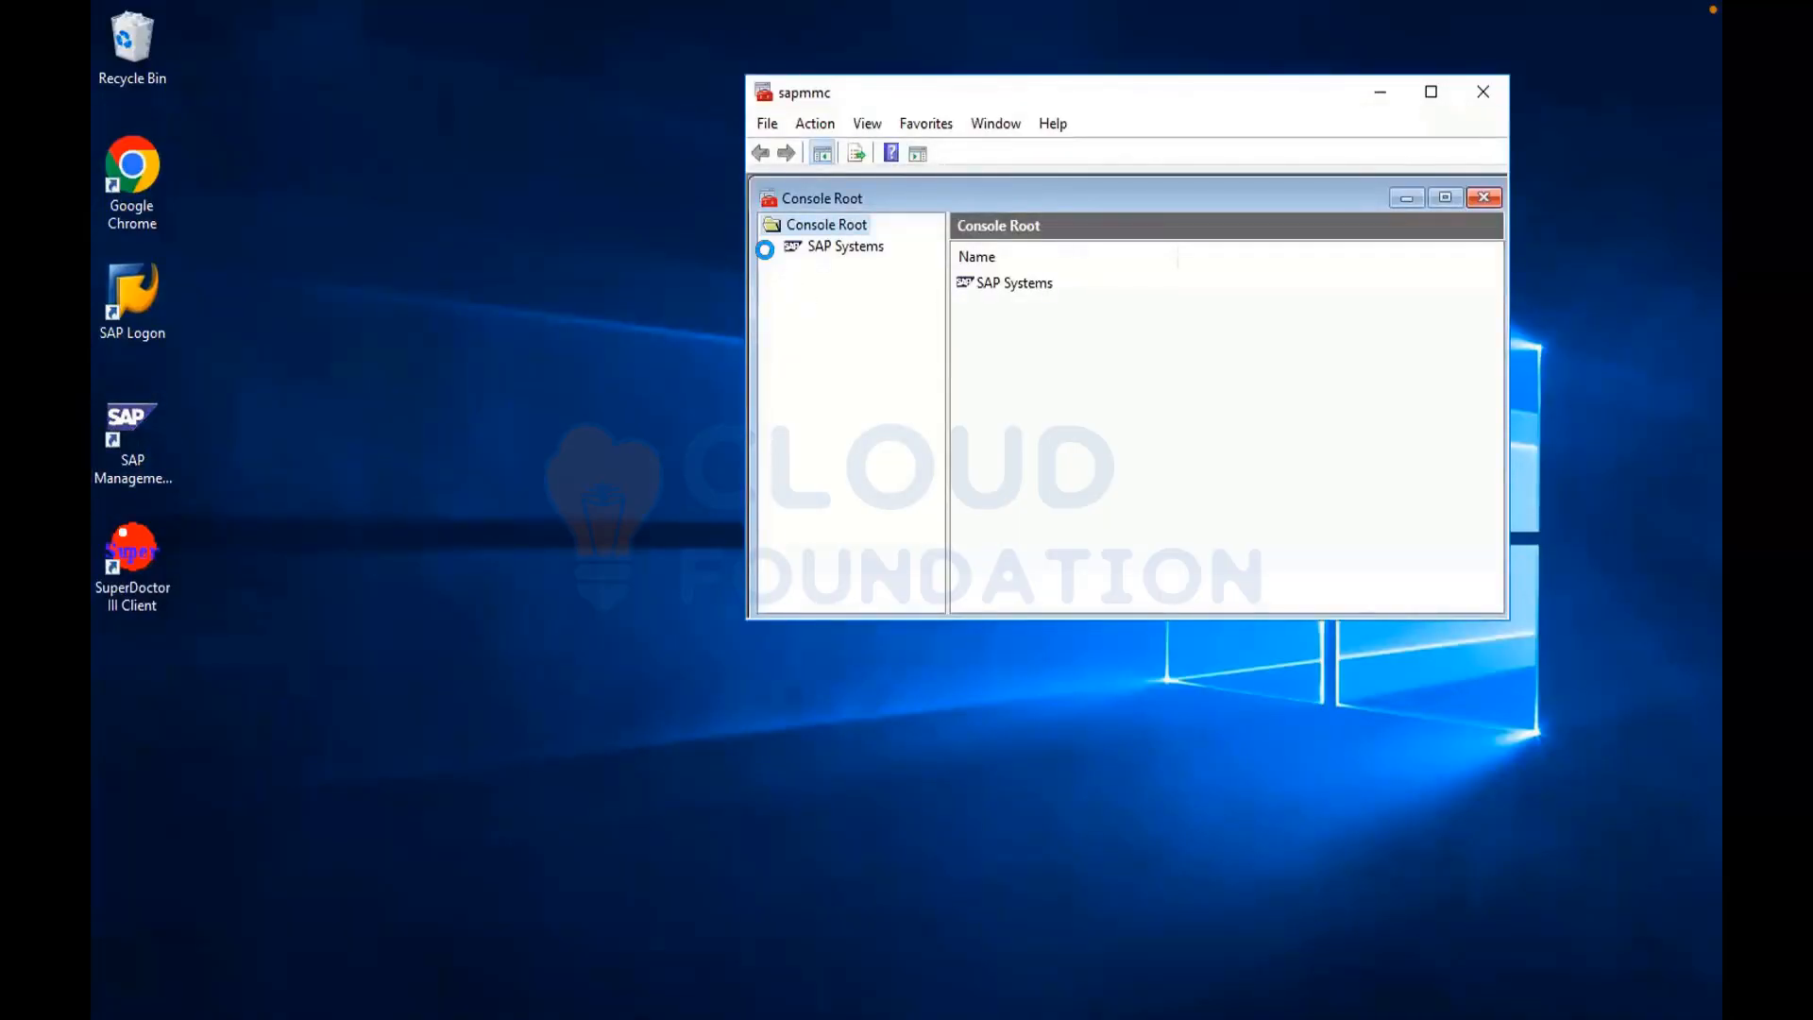
pyautogui.click(767, 248)
pyautogui.click(791, 271)
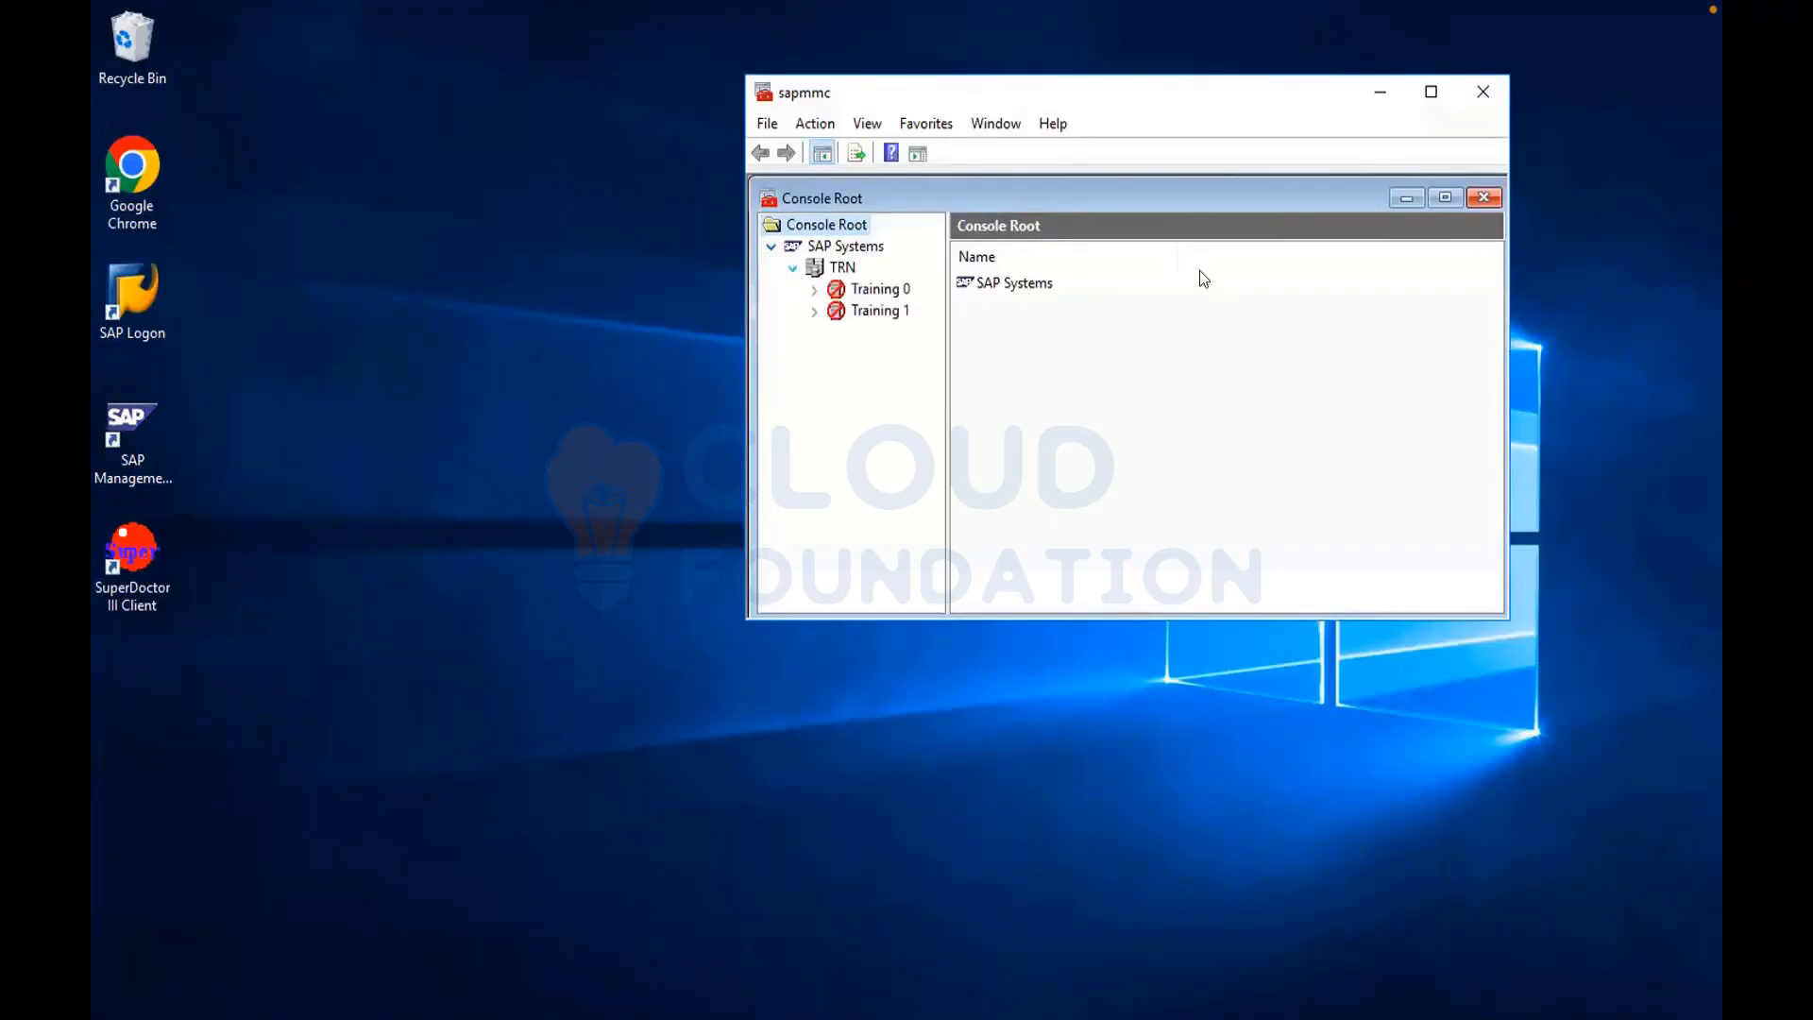
pyautogui.click(1431, 91)
pyautogui.click(791, 113)
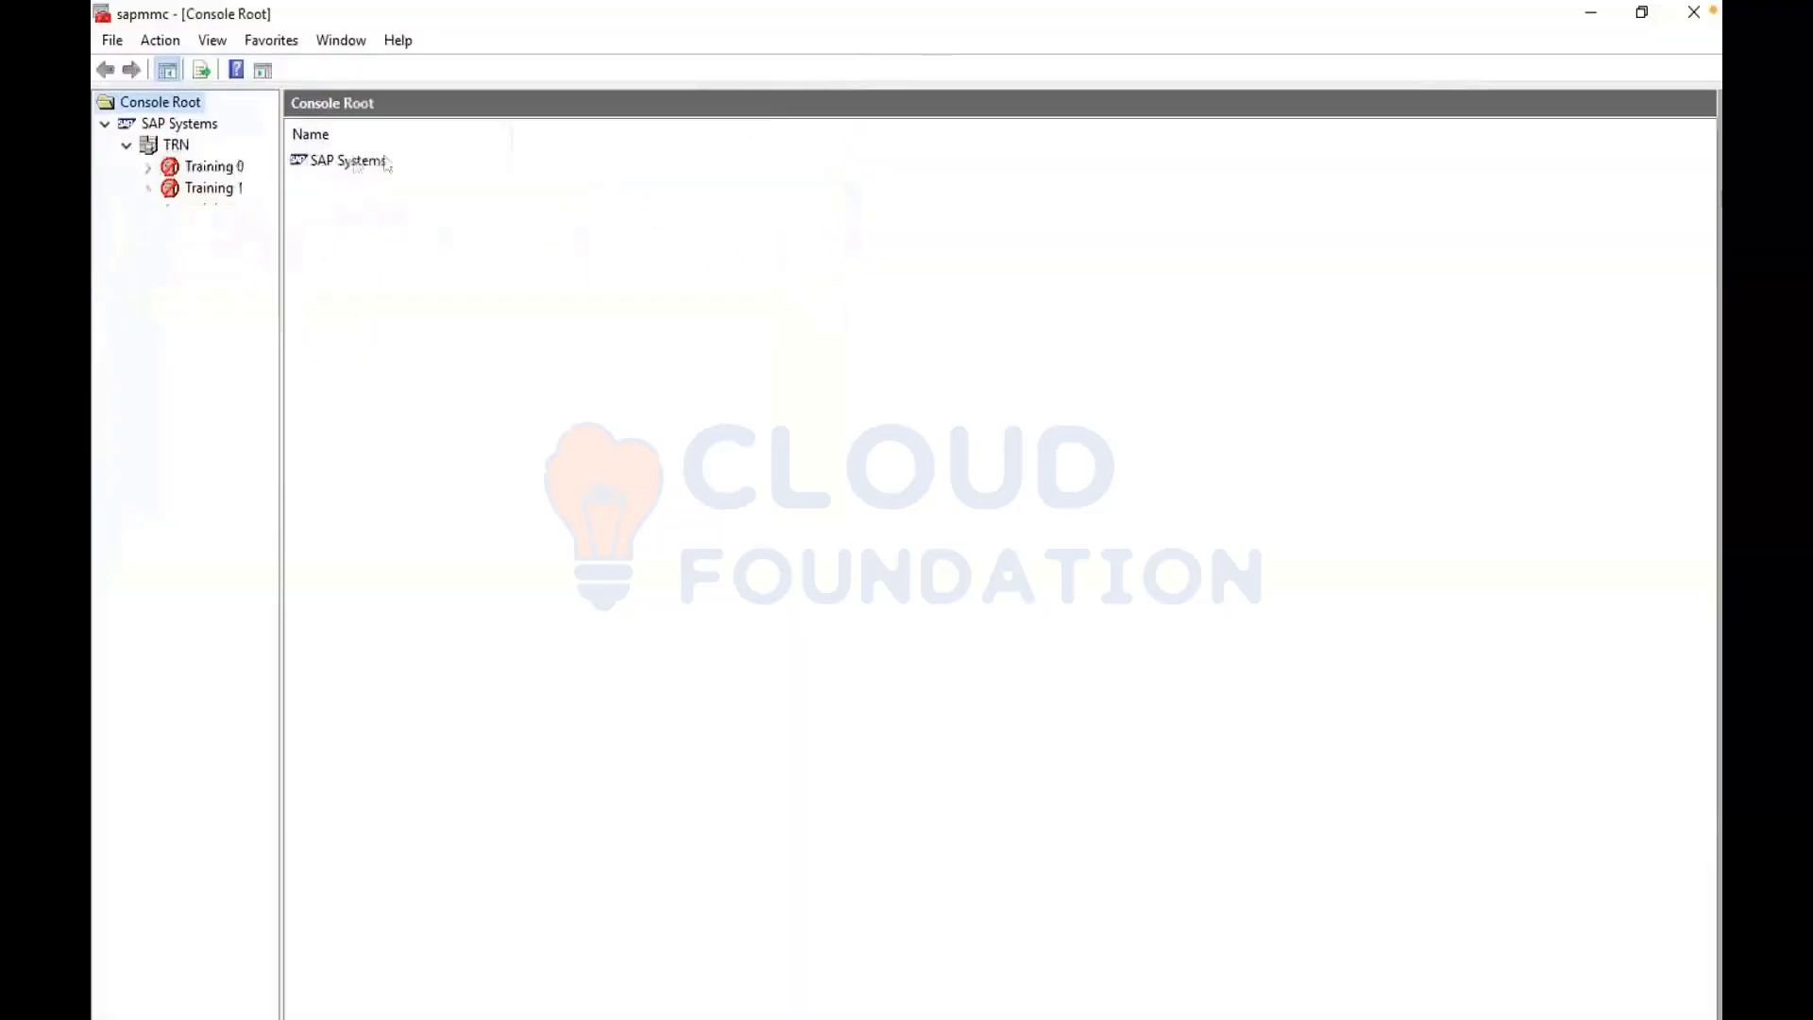
pyautogui.click(173, 144)
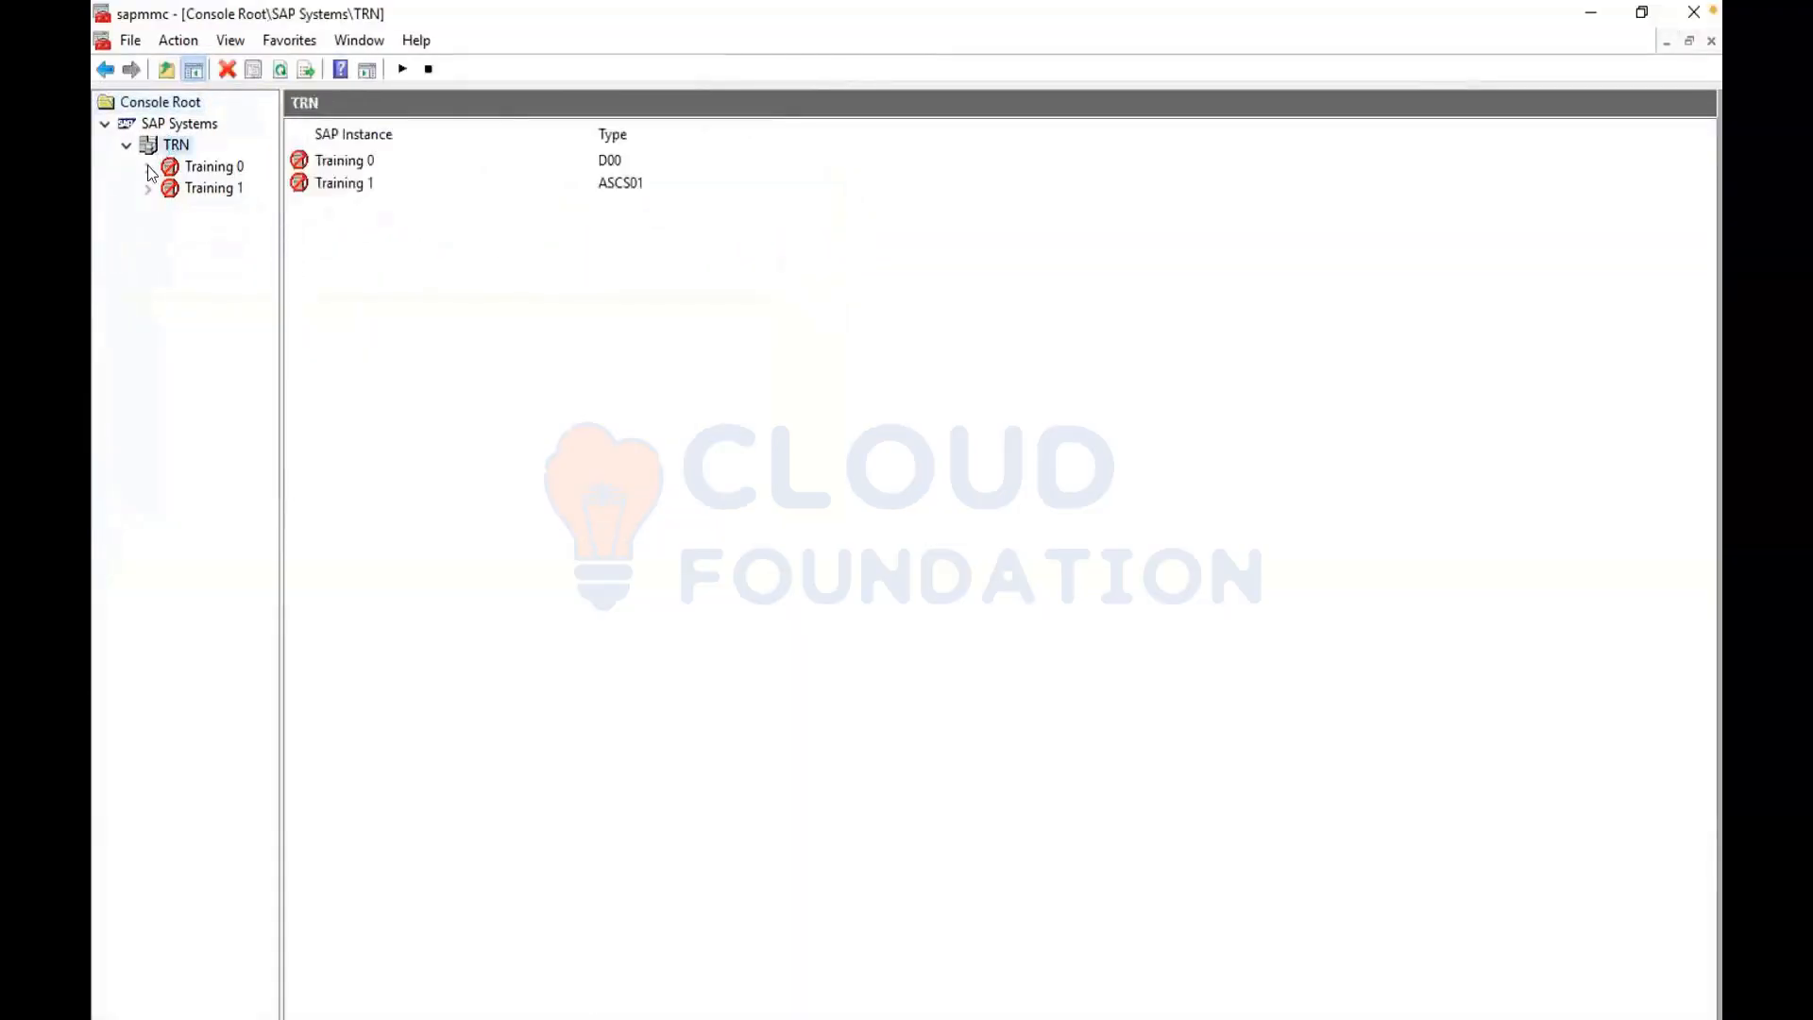
pyautogui.click(148, 170)
pyautogui.click(146, 357)
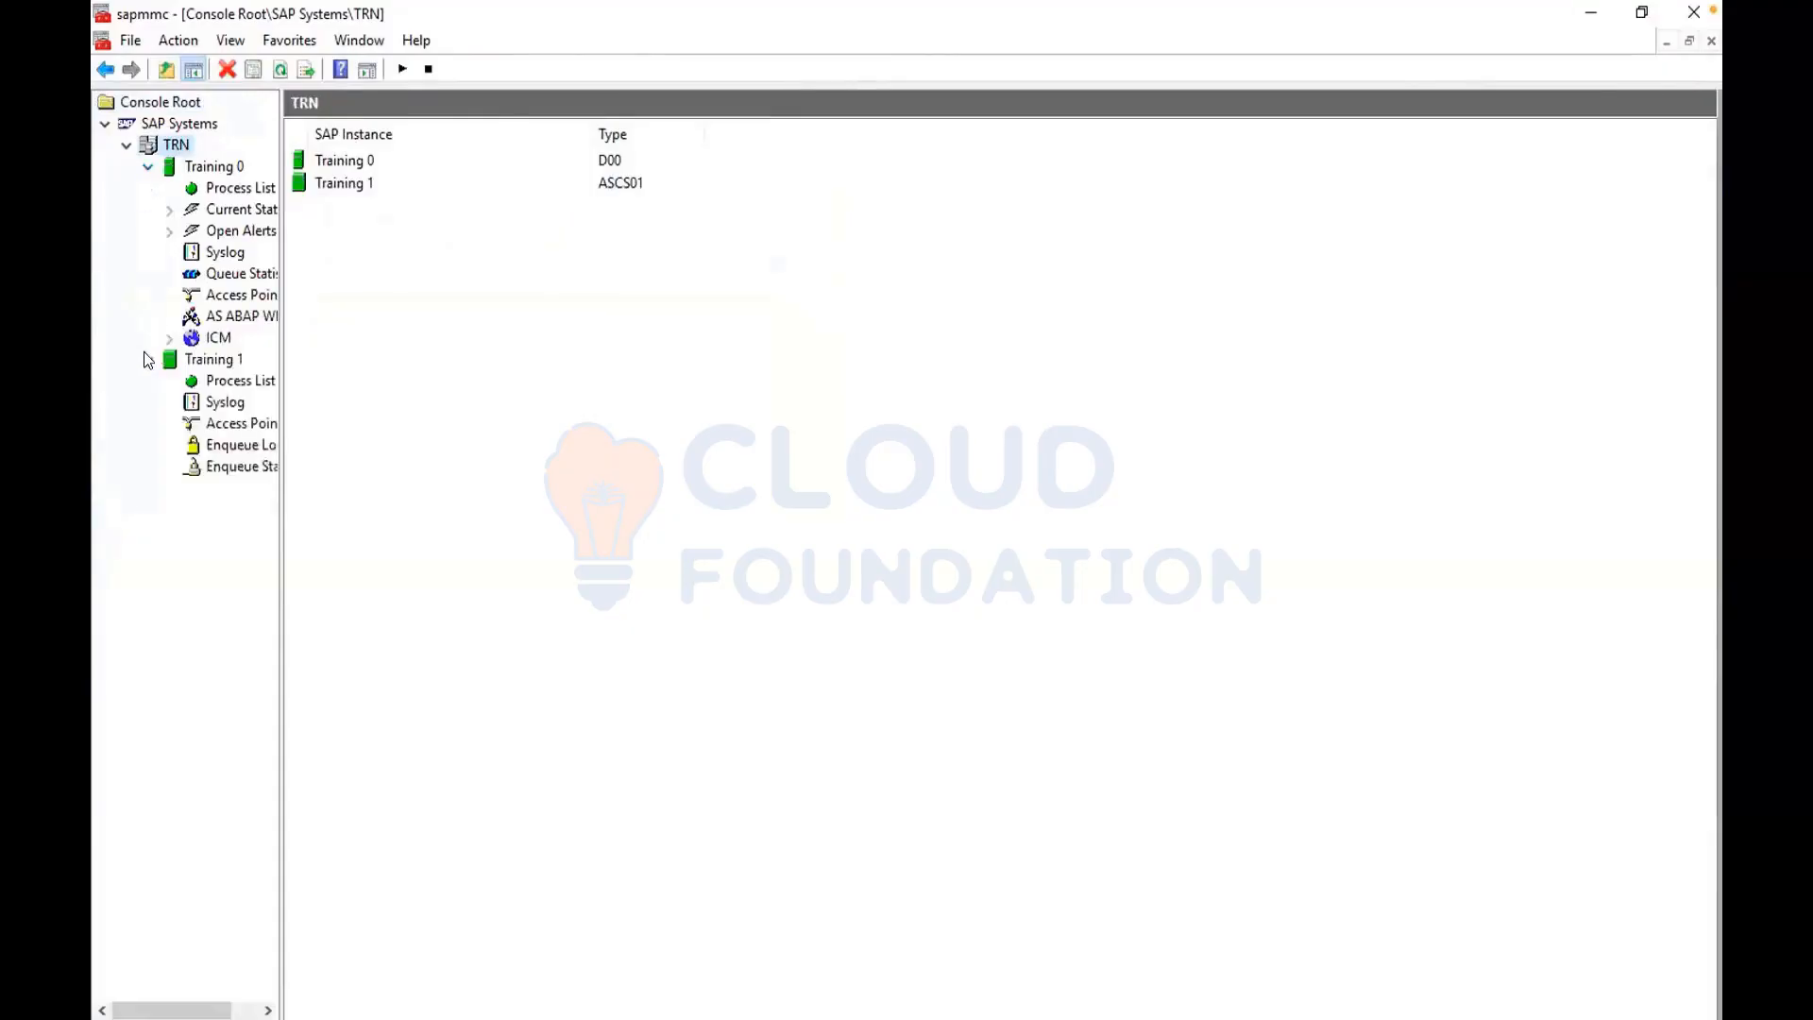
# - Stop the TRN system from its context menu, confirming all instances
pyautogui.rightClick(170, 151)
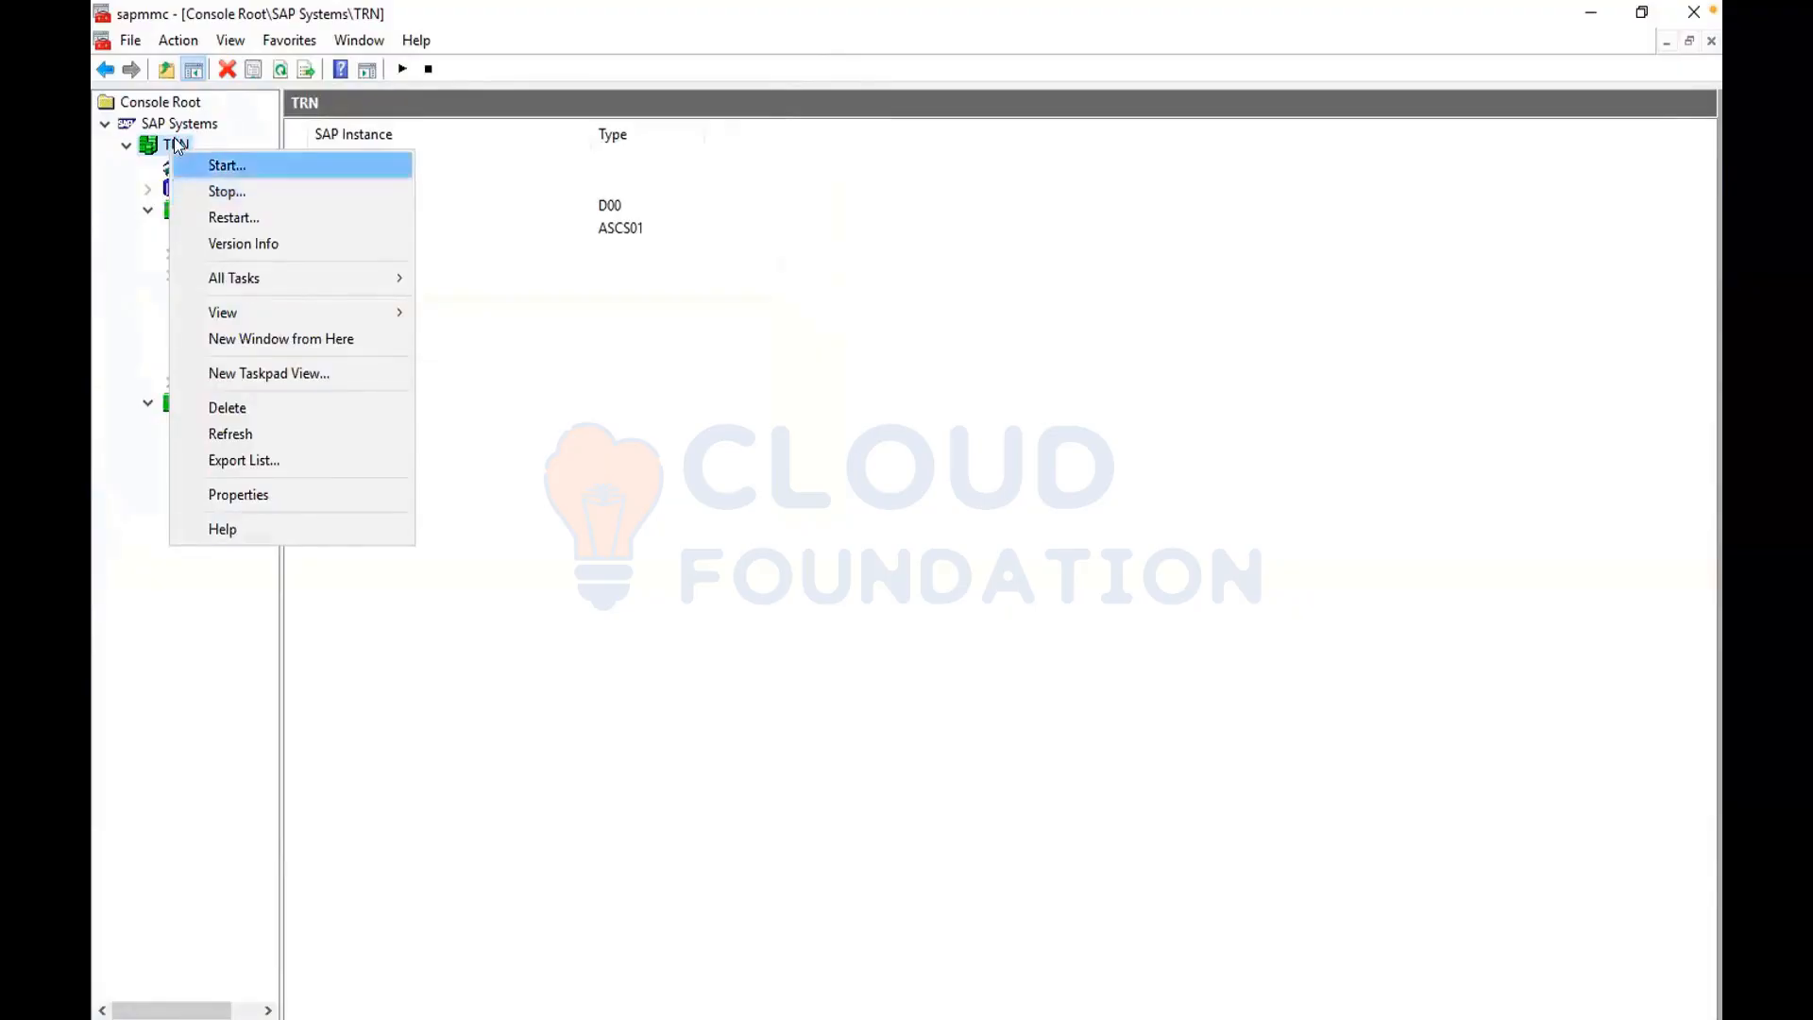
pyautogui.click(196, 193)
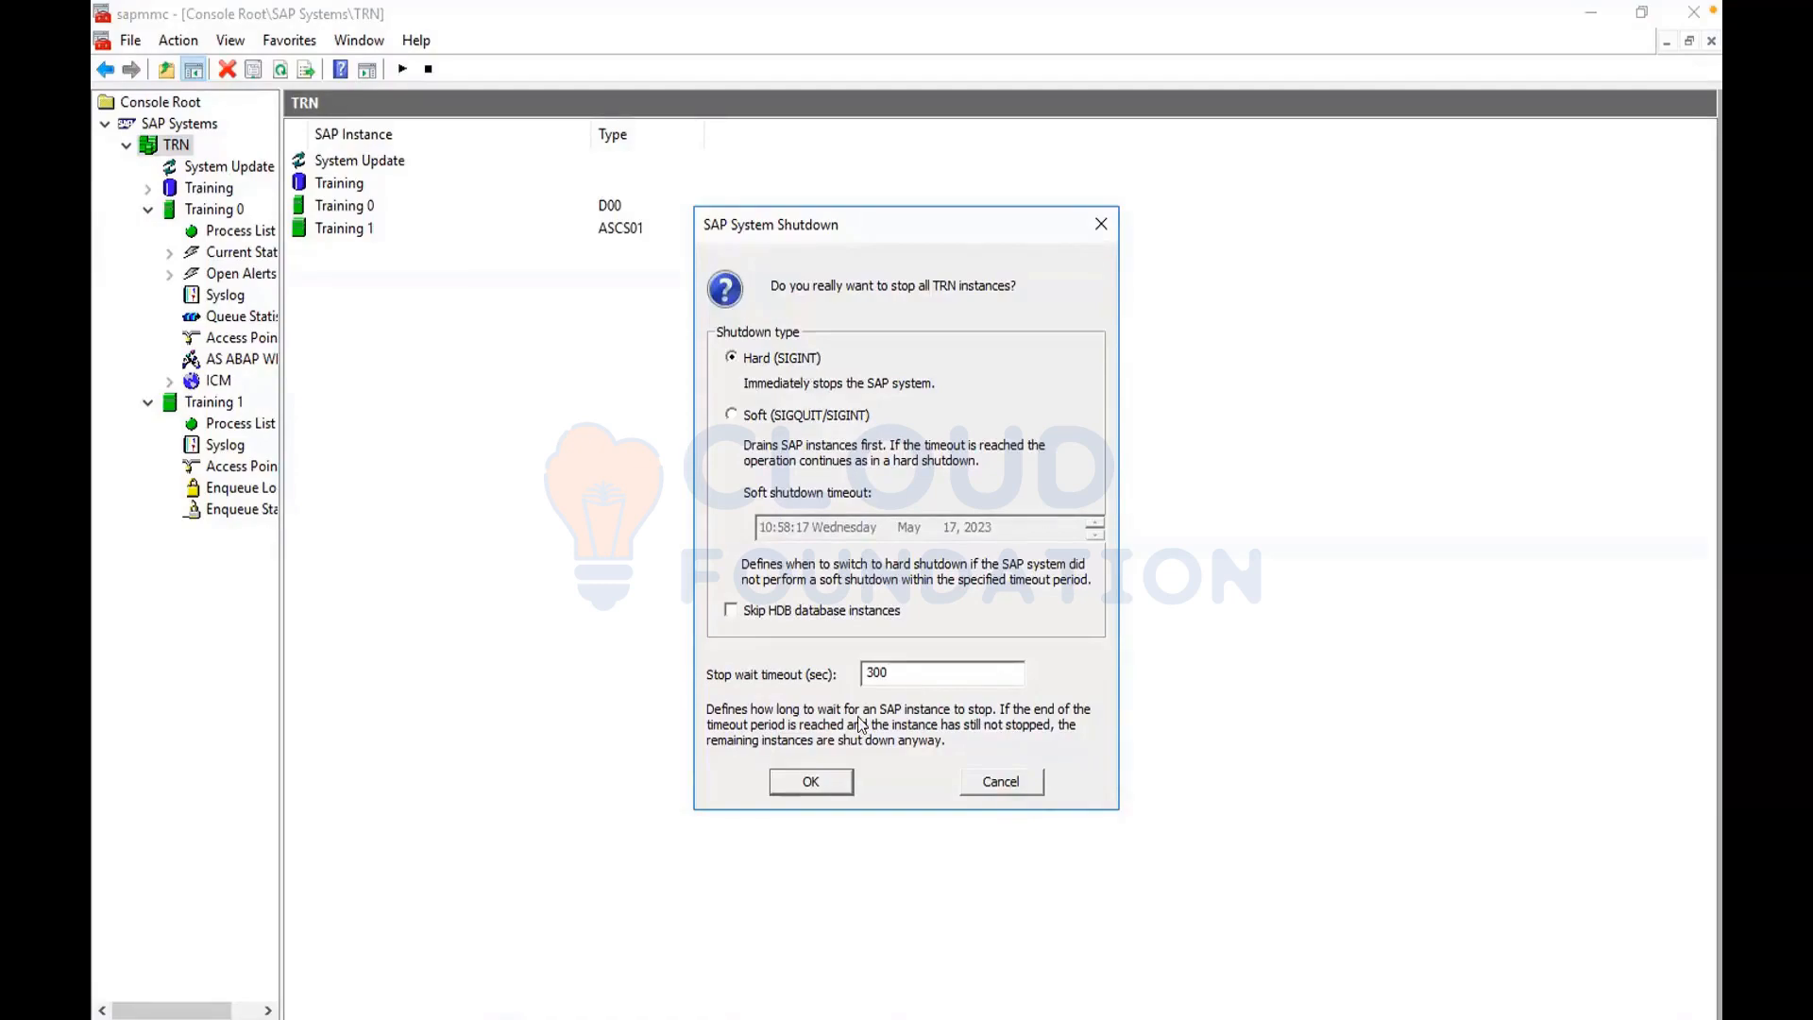
pyautogui.click(794, 780)
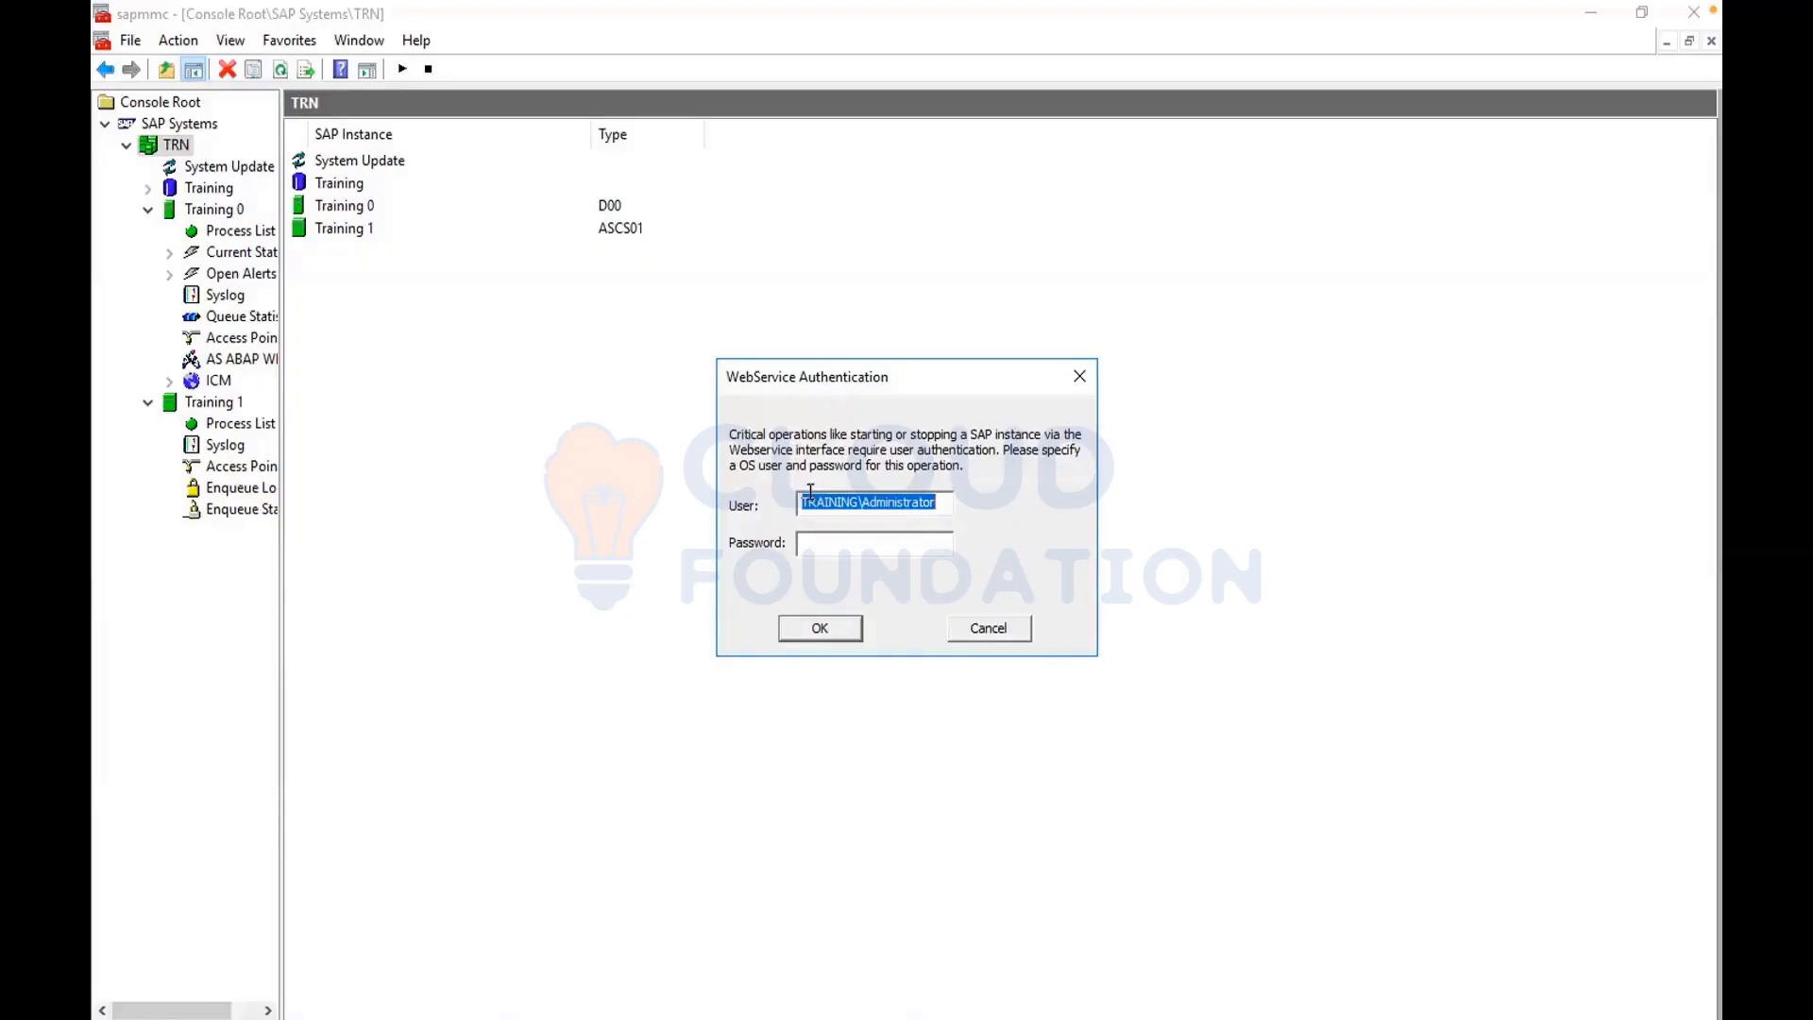
# - Authorize the stop with the TRN admin user's name and password, then refresh the status
pyautogui.write('tr')
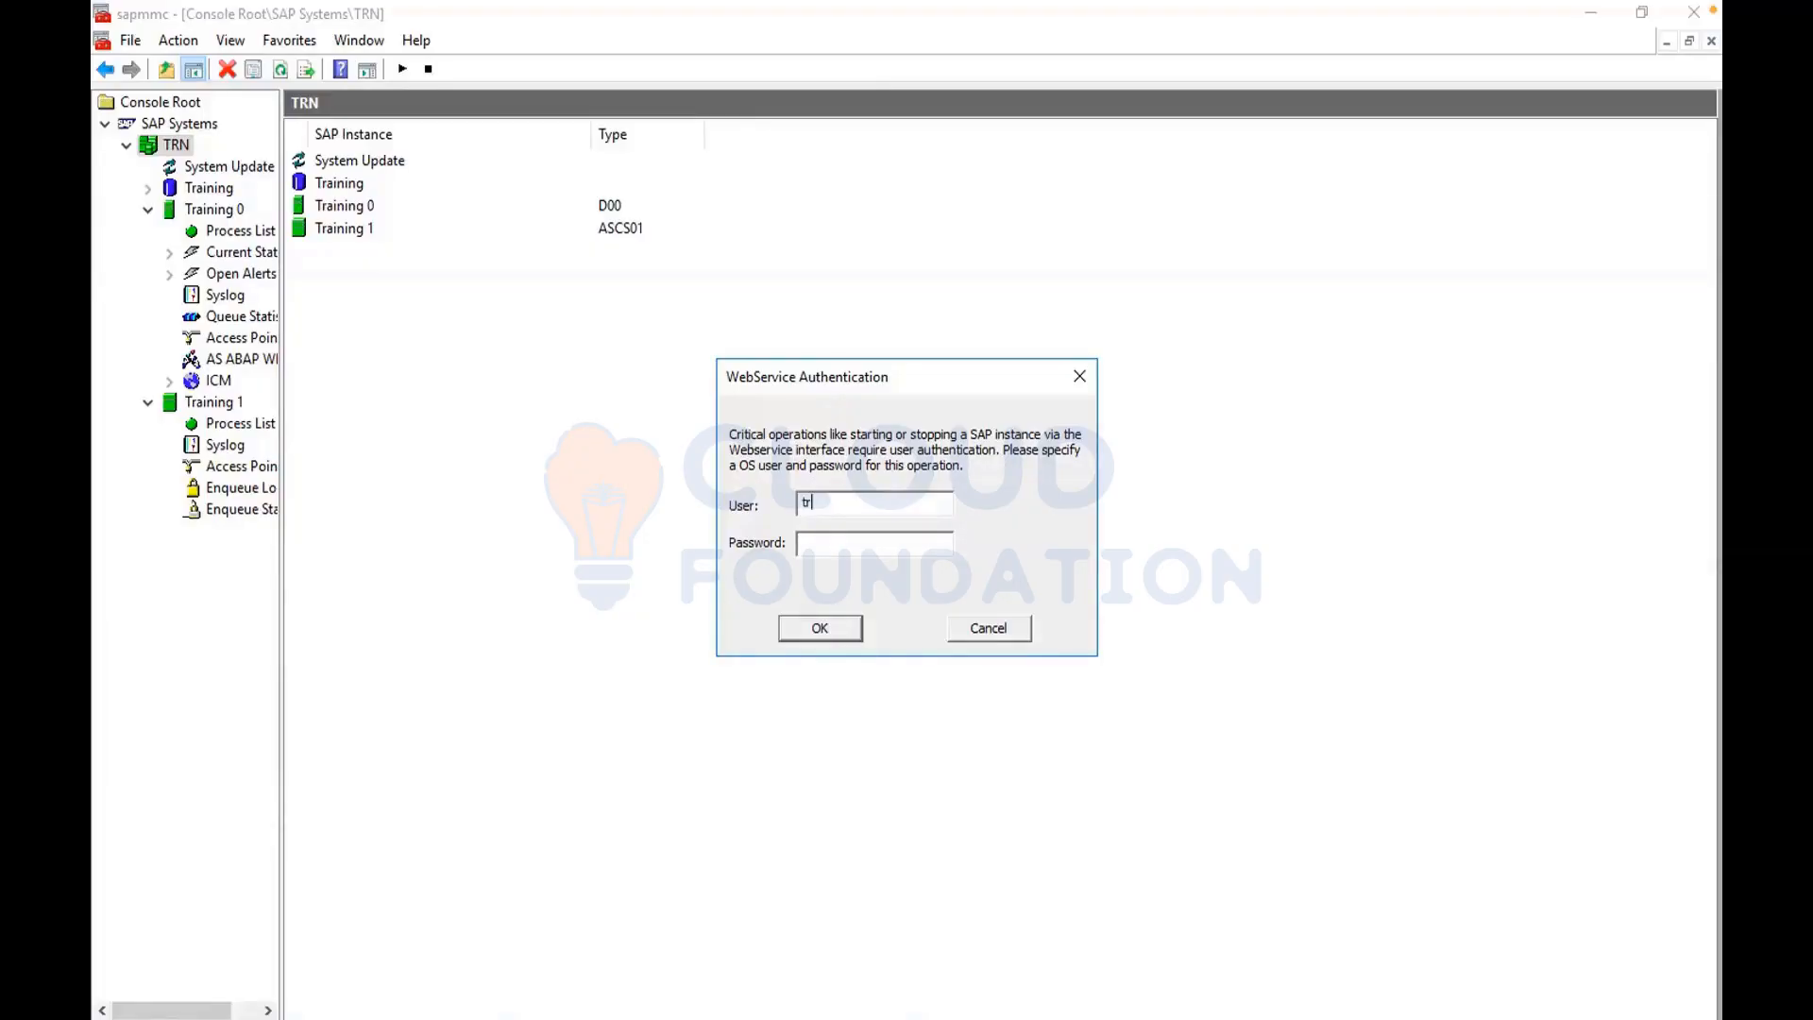
pyautogui.write('n')
pyautogui.moveTo(819, 506); pyautogui.dragTo(794, 496)
pyautogui.click(818, 500)
pyautogui.write('adm************')
pyautogui.click(811, 629)
pyautogui.click(878, 538)
pyautogui.press('BackSpace')
pyautogui.press('BackSpace')
pyautogui.press('BackSpace')
pyautogui.press('BackSpace')
pyautogui.press('BackSpace')
pyautogui.press('BackSpace')
pyautogui.press('BackSpace')
pyautogui.press('BackSpace')
pyautogui.press('BackSpace')
pyautogui.press('BackSpace')
pyautogui.press('BackSpace')
pyautogui.press('BackSpace')
pyautogui.write('*******')
pyautogui.press('BackSpace')
pyautogui.press('BackSpace')
pyautogui.press('BackSpace')
pyautogui.press('BackSpace')
pyautogui.press('BackSpace')
pyautogui.press('BackSpace')
pyautogui.press('BackSpace')
pyautogui.write('********')
pyautogui.click(819, 628)
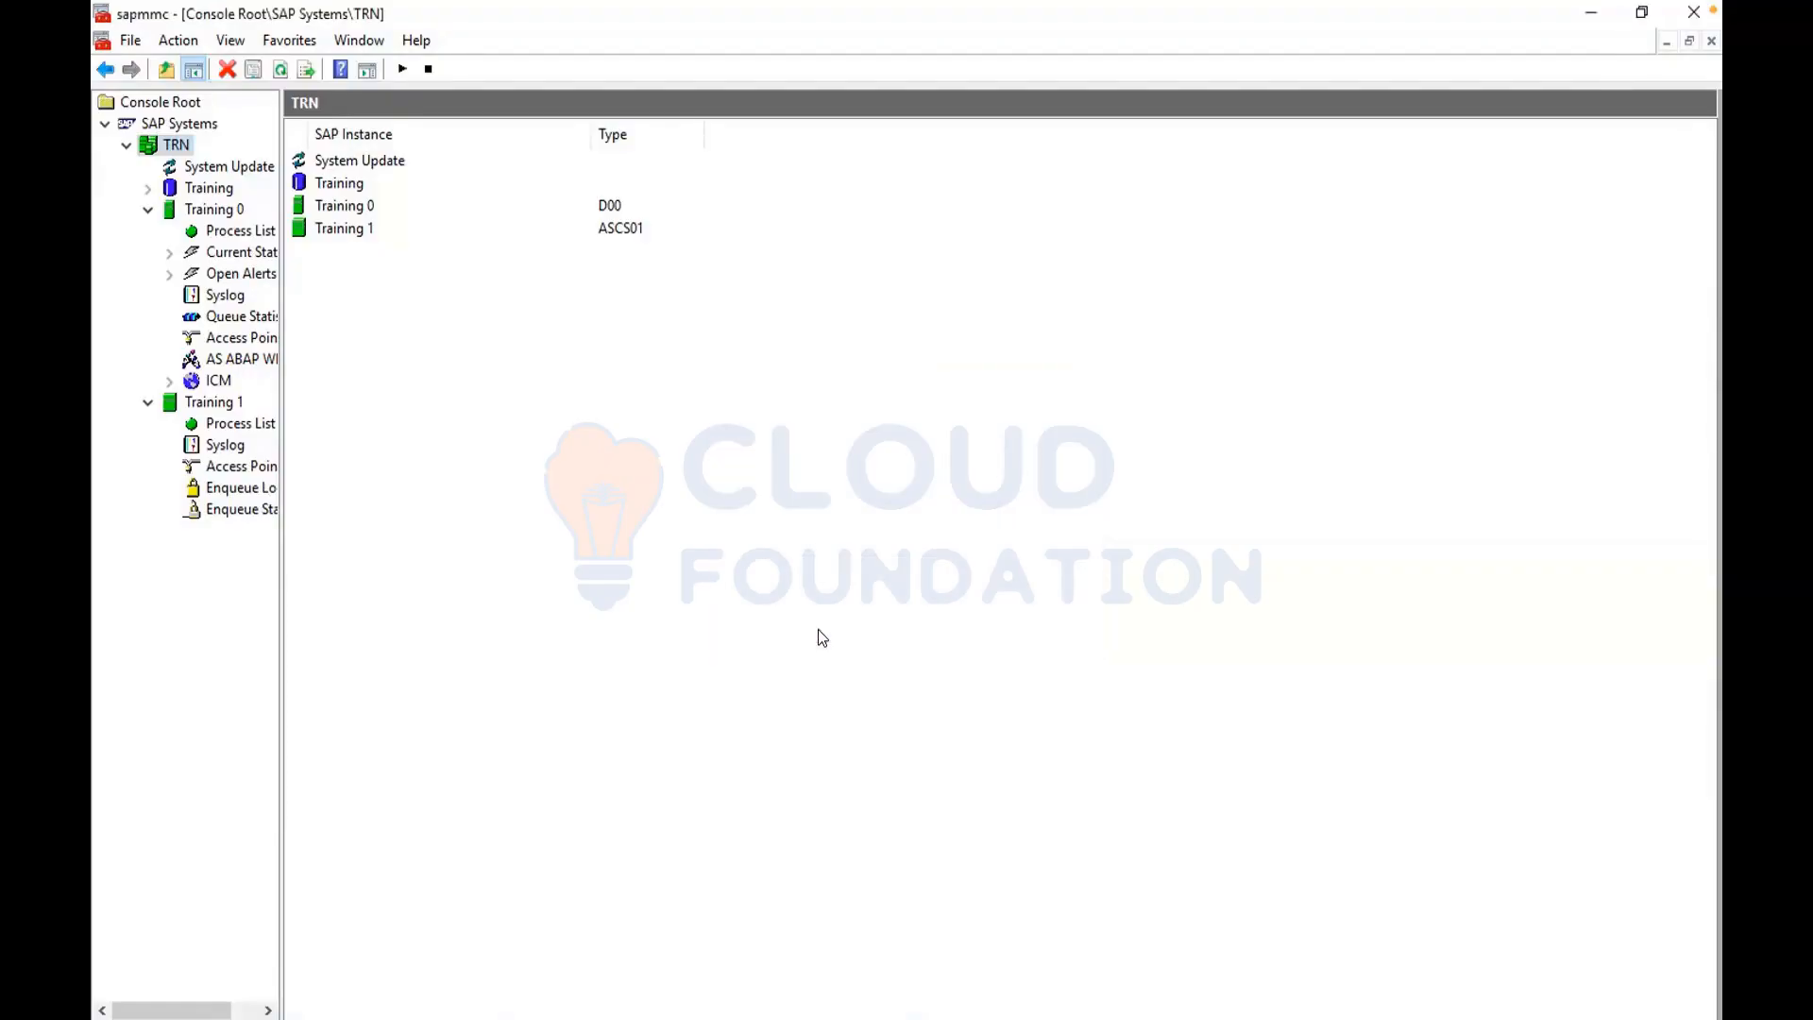
pyautogui.click(279, 76)
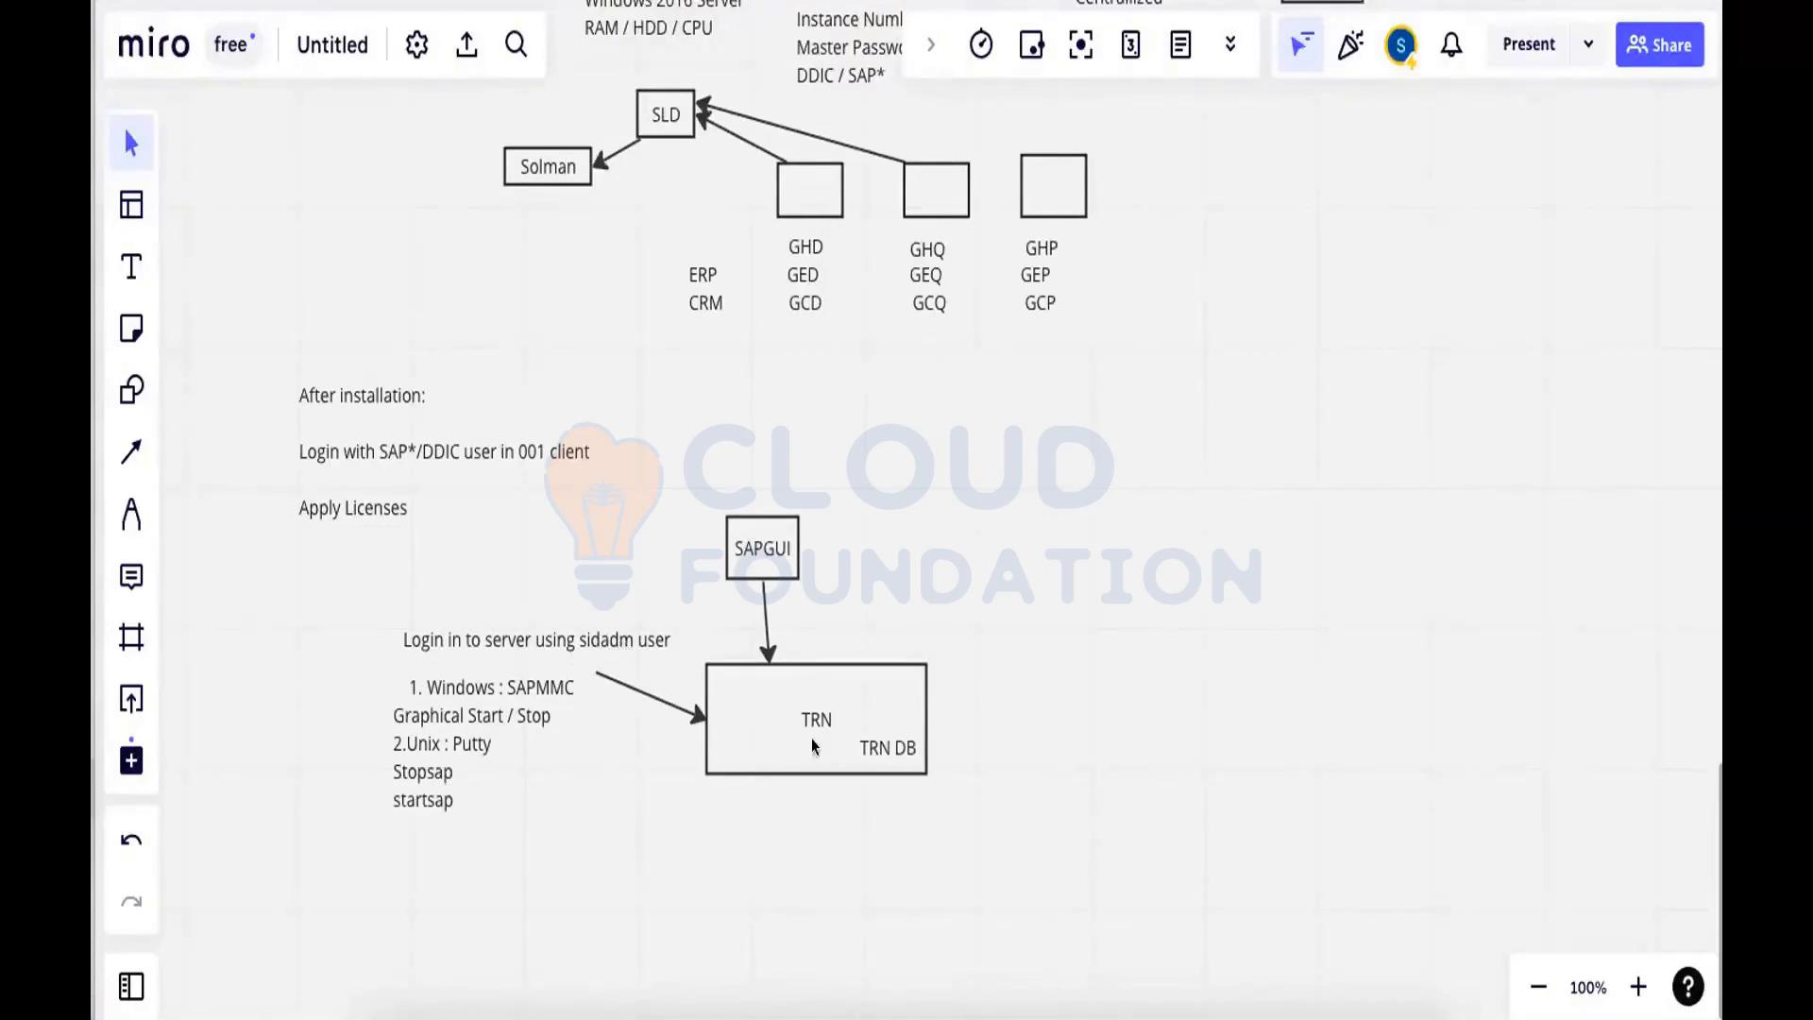
# - Add a 'SID = TRN' text note just below the startsap line
pyautogui.click(129, 272)
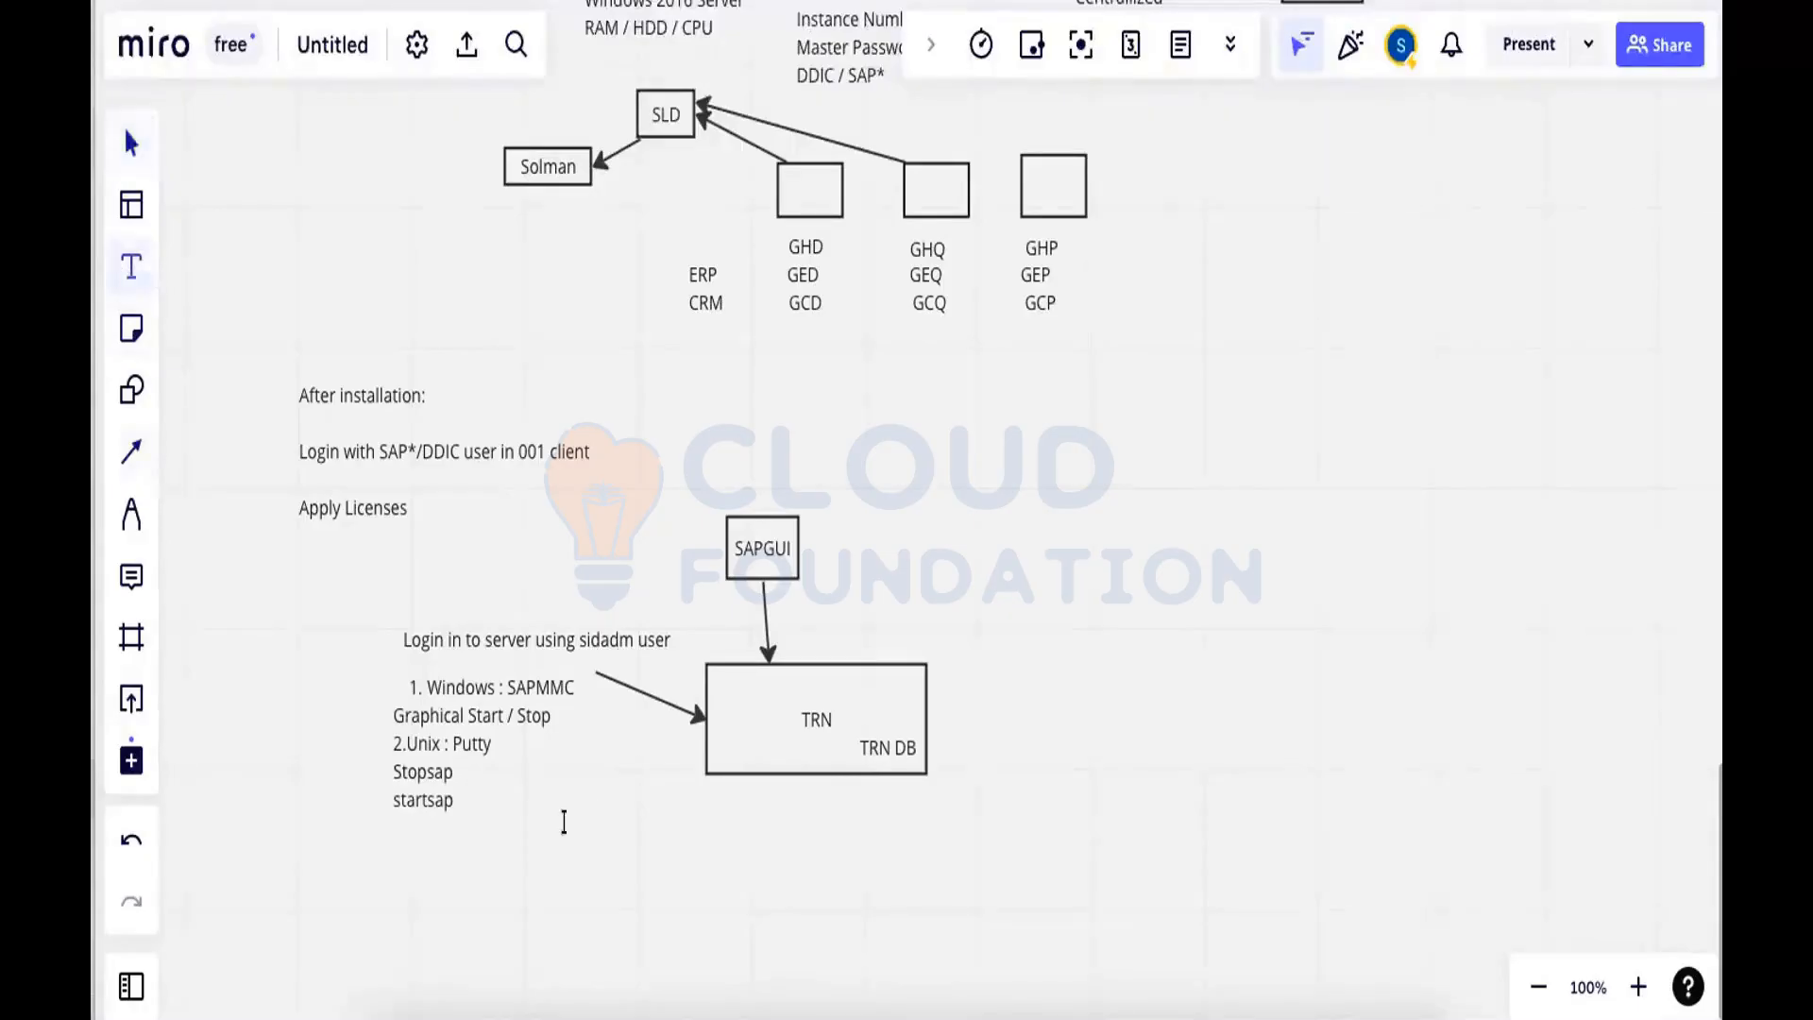
pyautogui.click(574, 818)
pyautogui.write('SID')
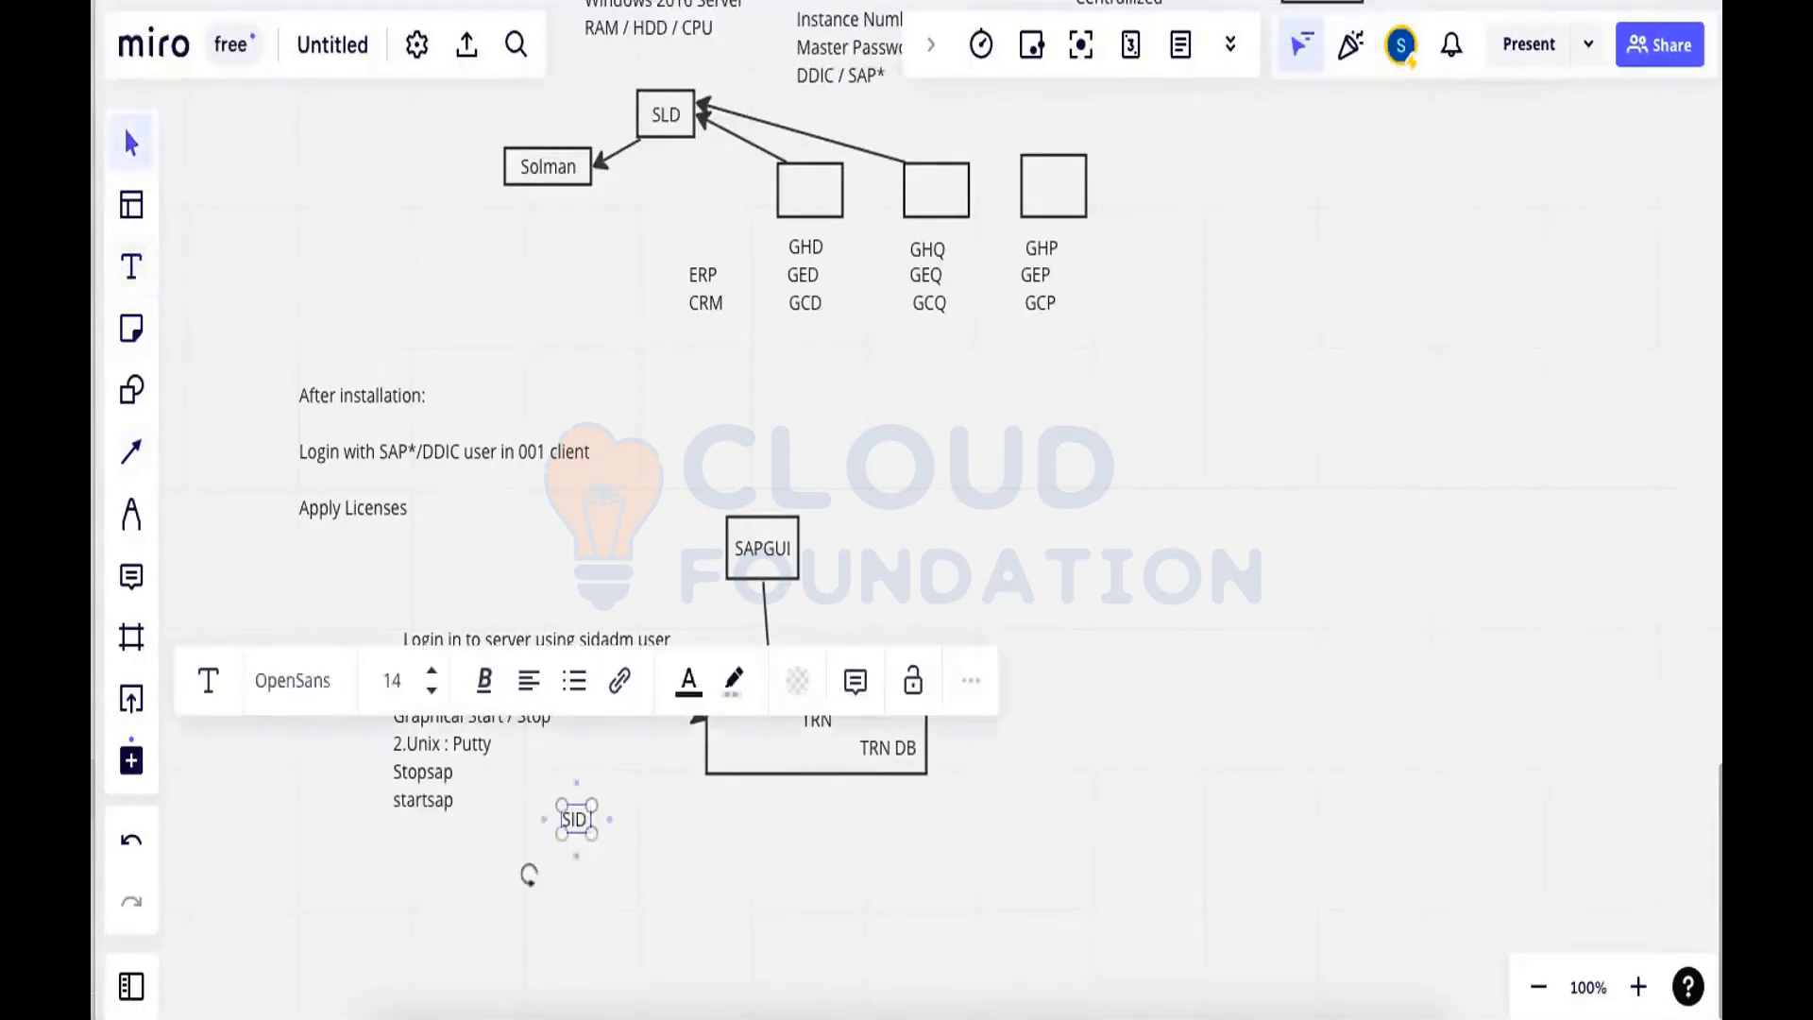
pyautogui.write(' = TRN')
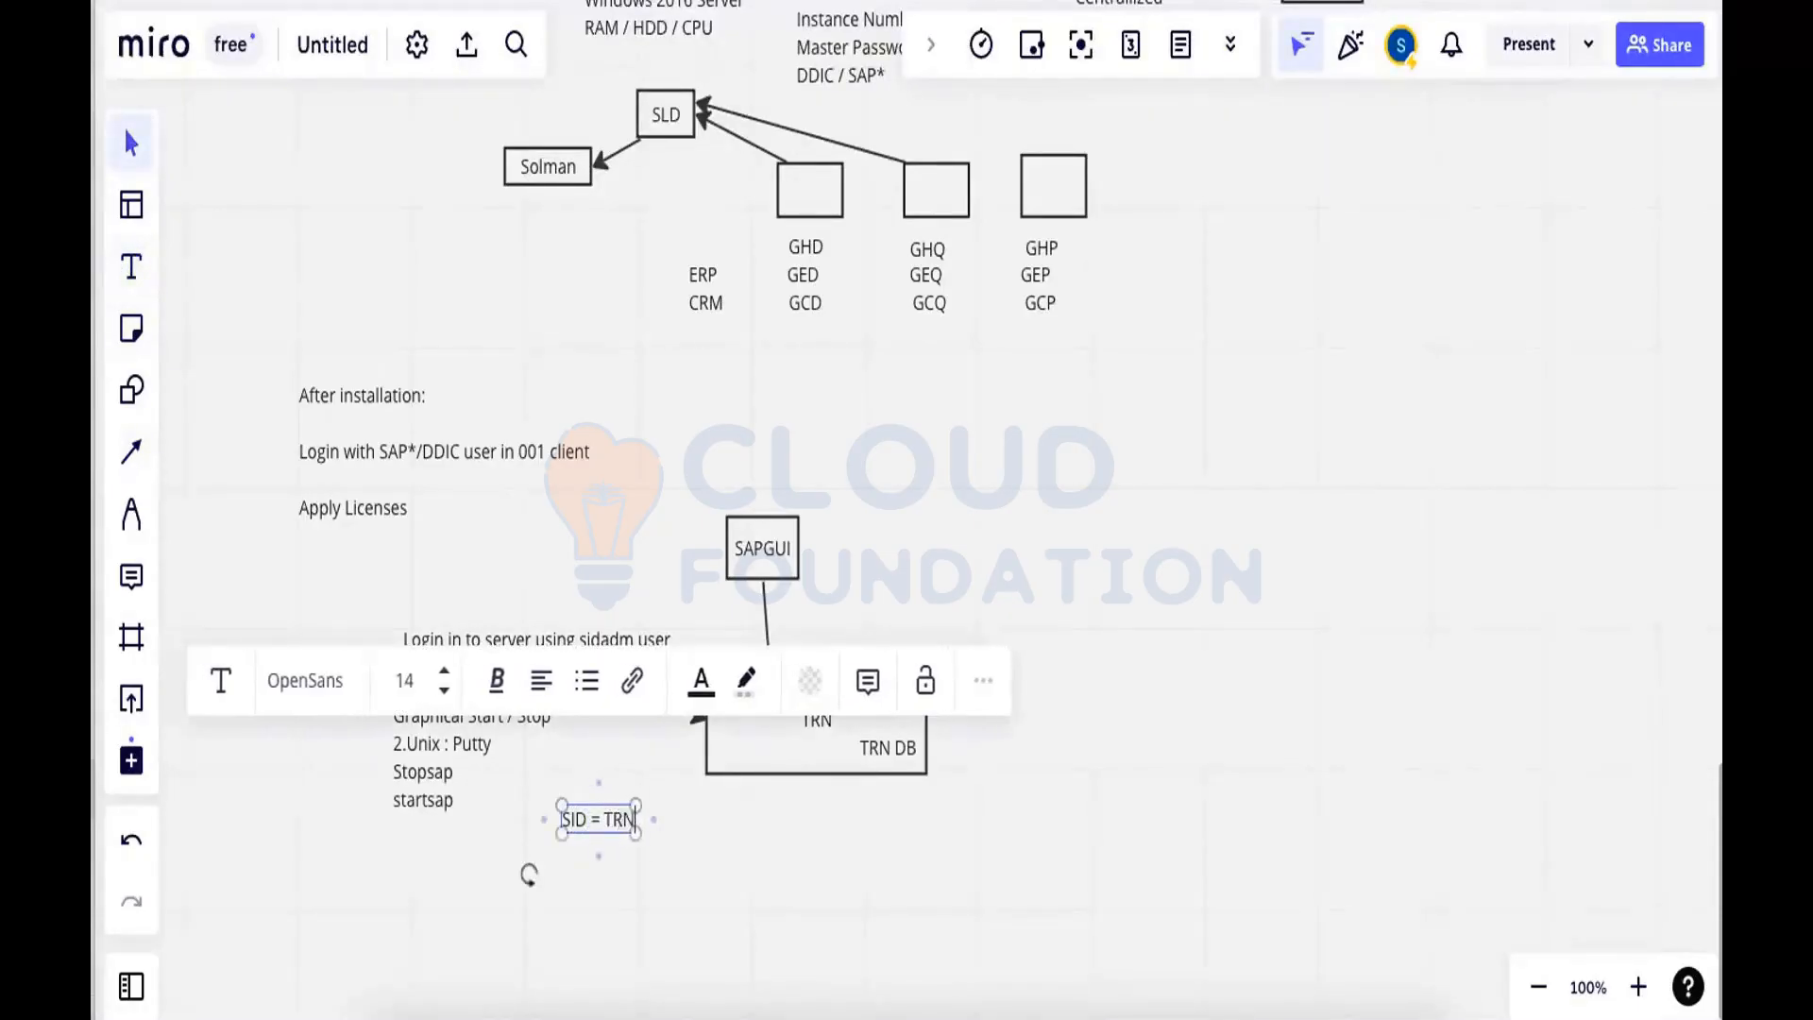
pyautogui.click(631, 857)
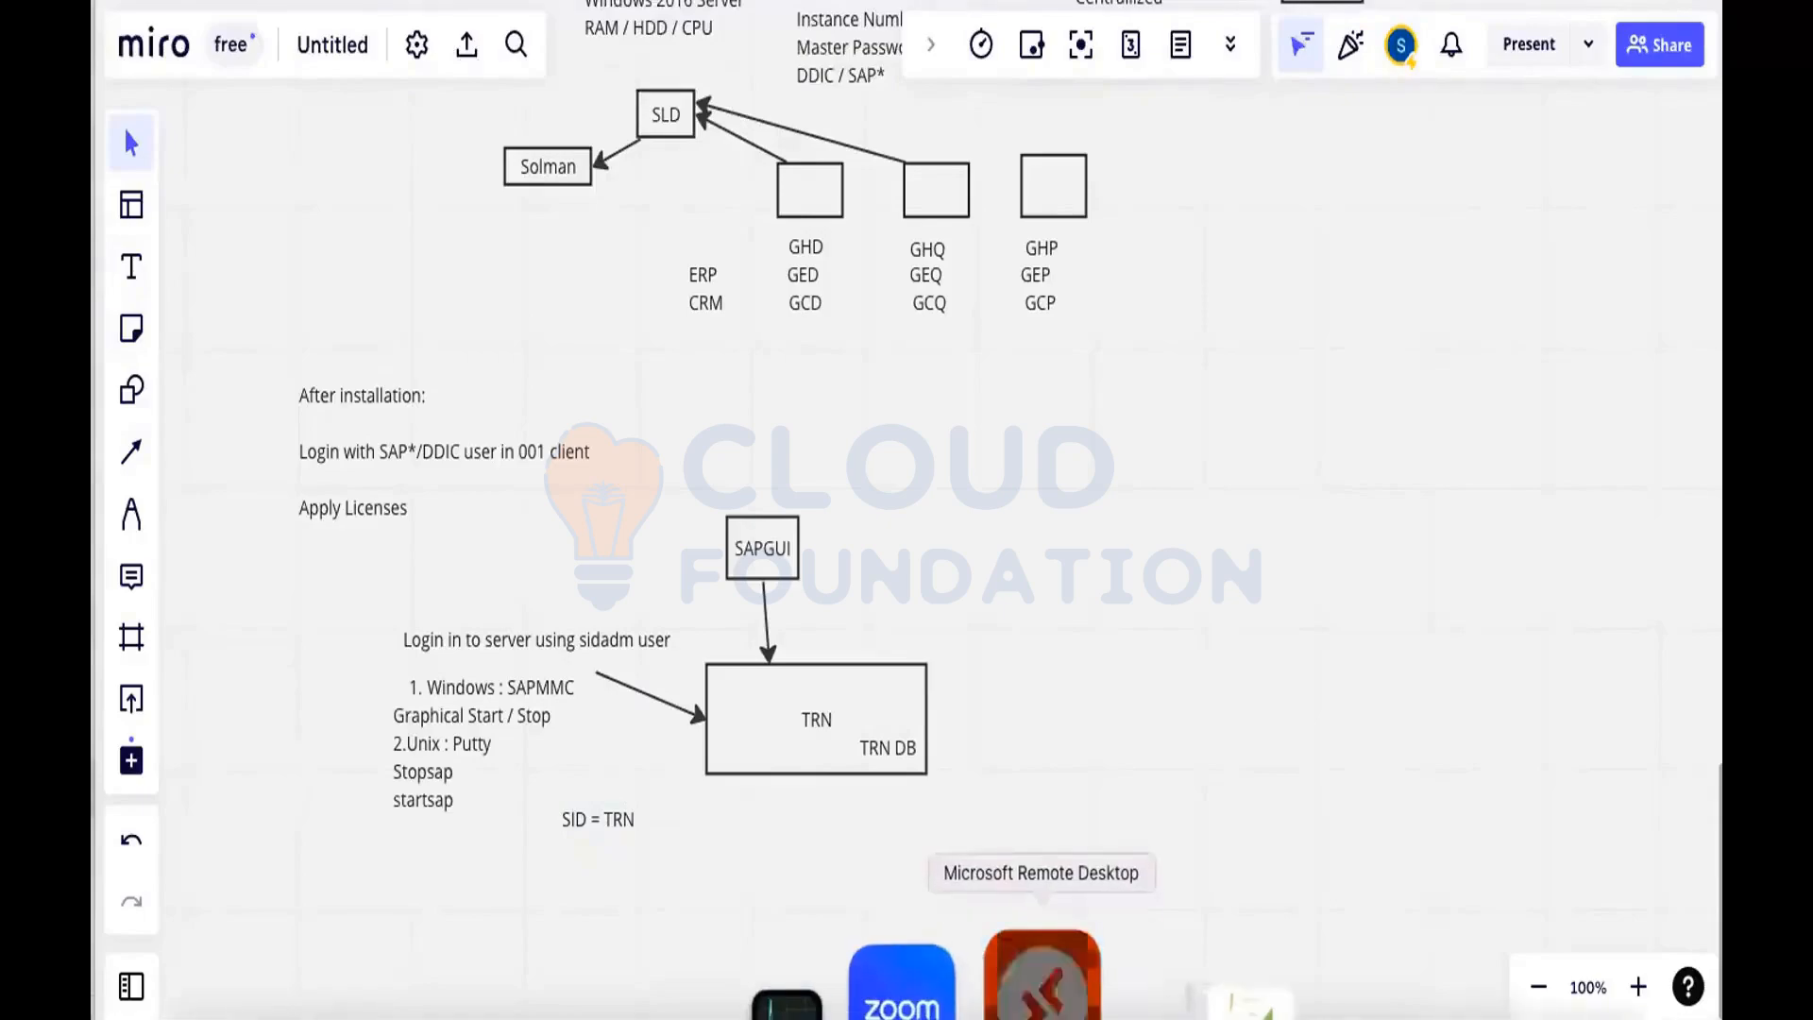
# - Return to the Training remote session, decline the shutdown error details, and minimize SAPMMC
pyautogui.click(1043, 983)
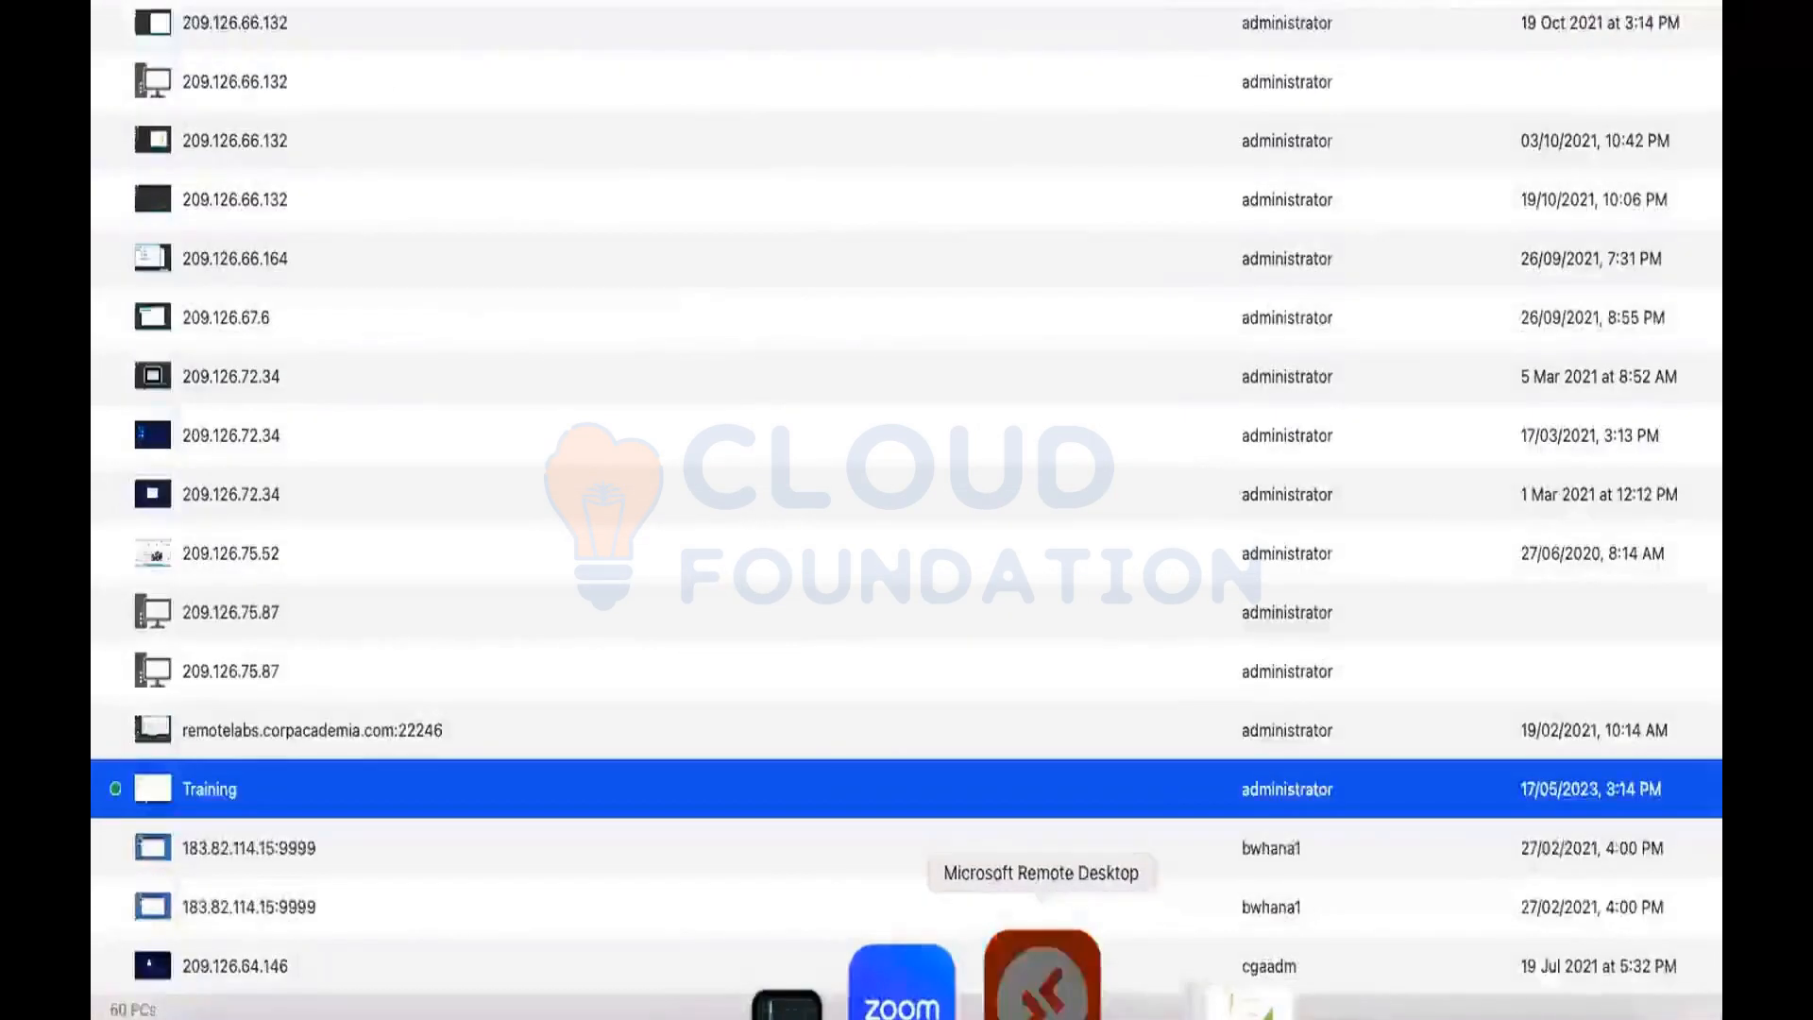
pyautogui.click(1043, 983)
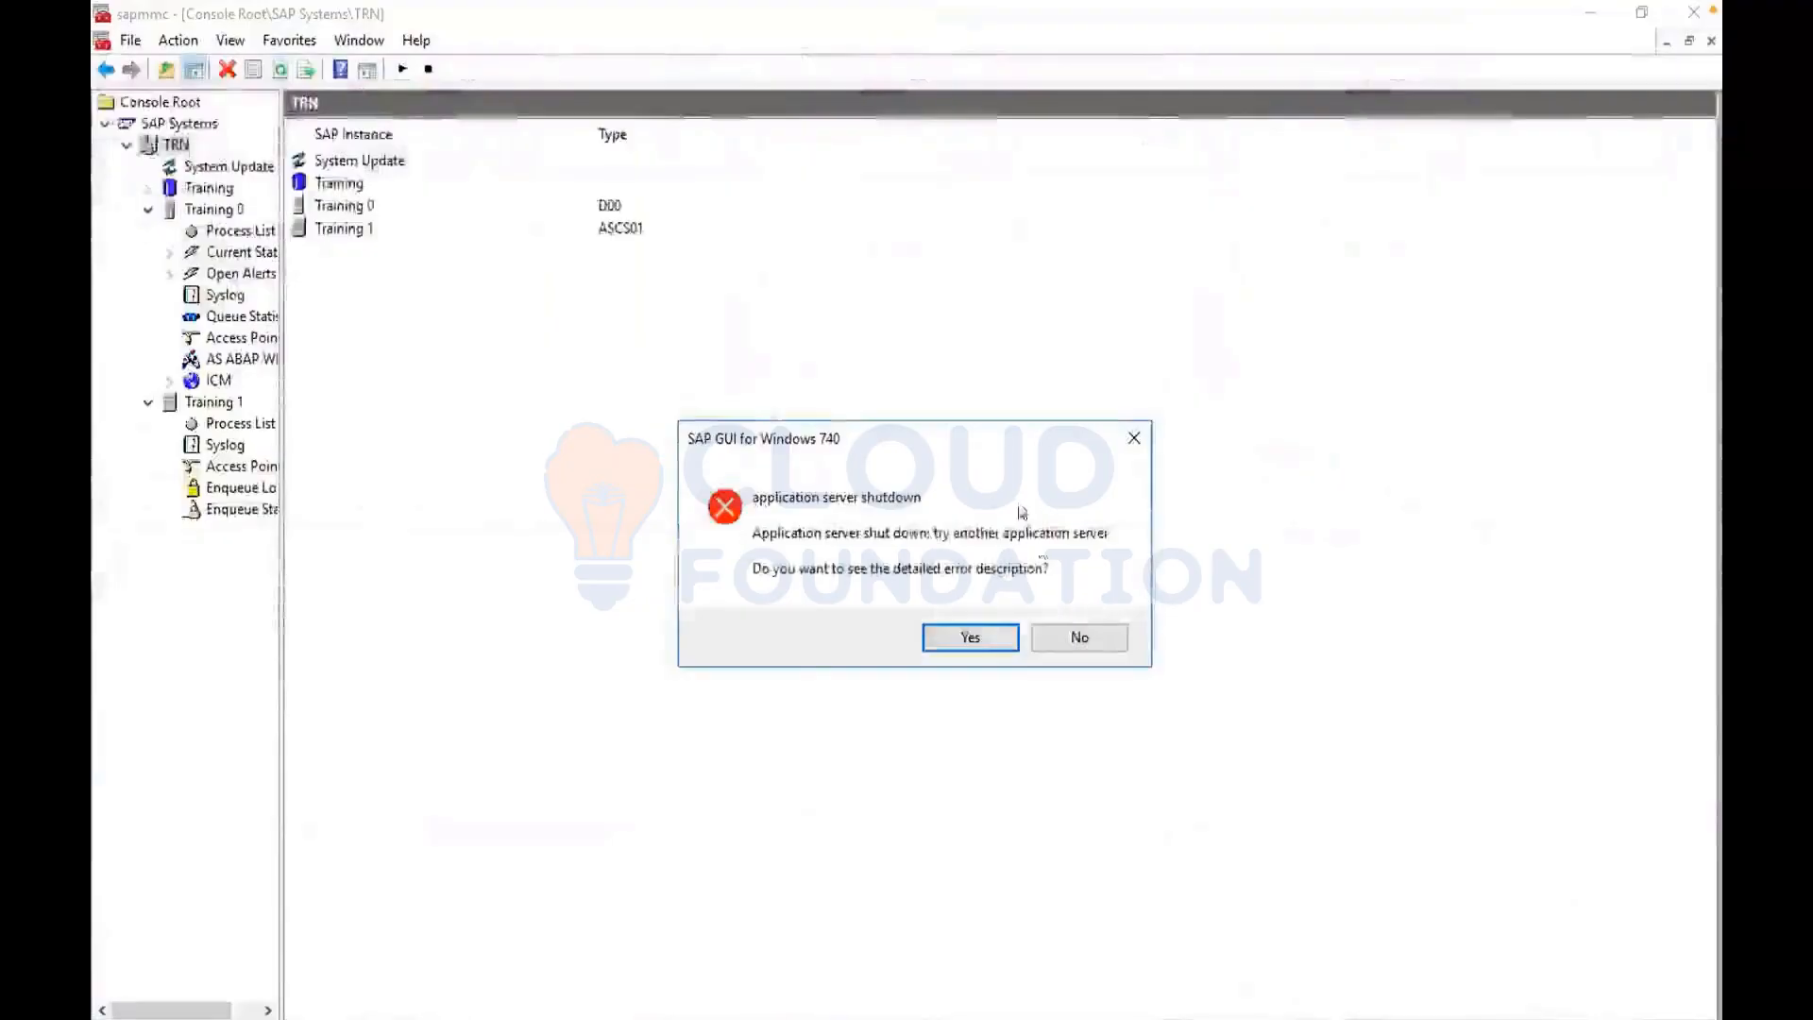
pyautogui.click(1083, 637)
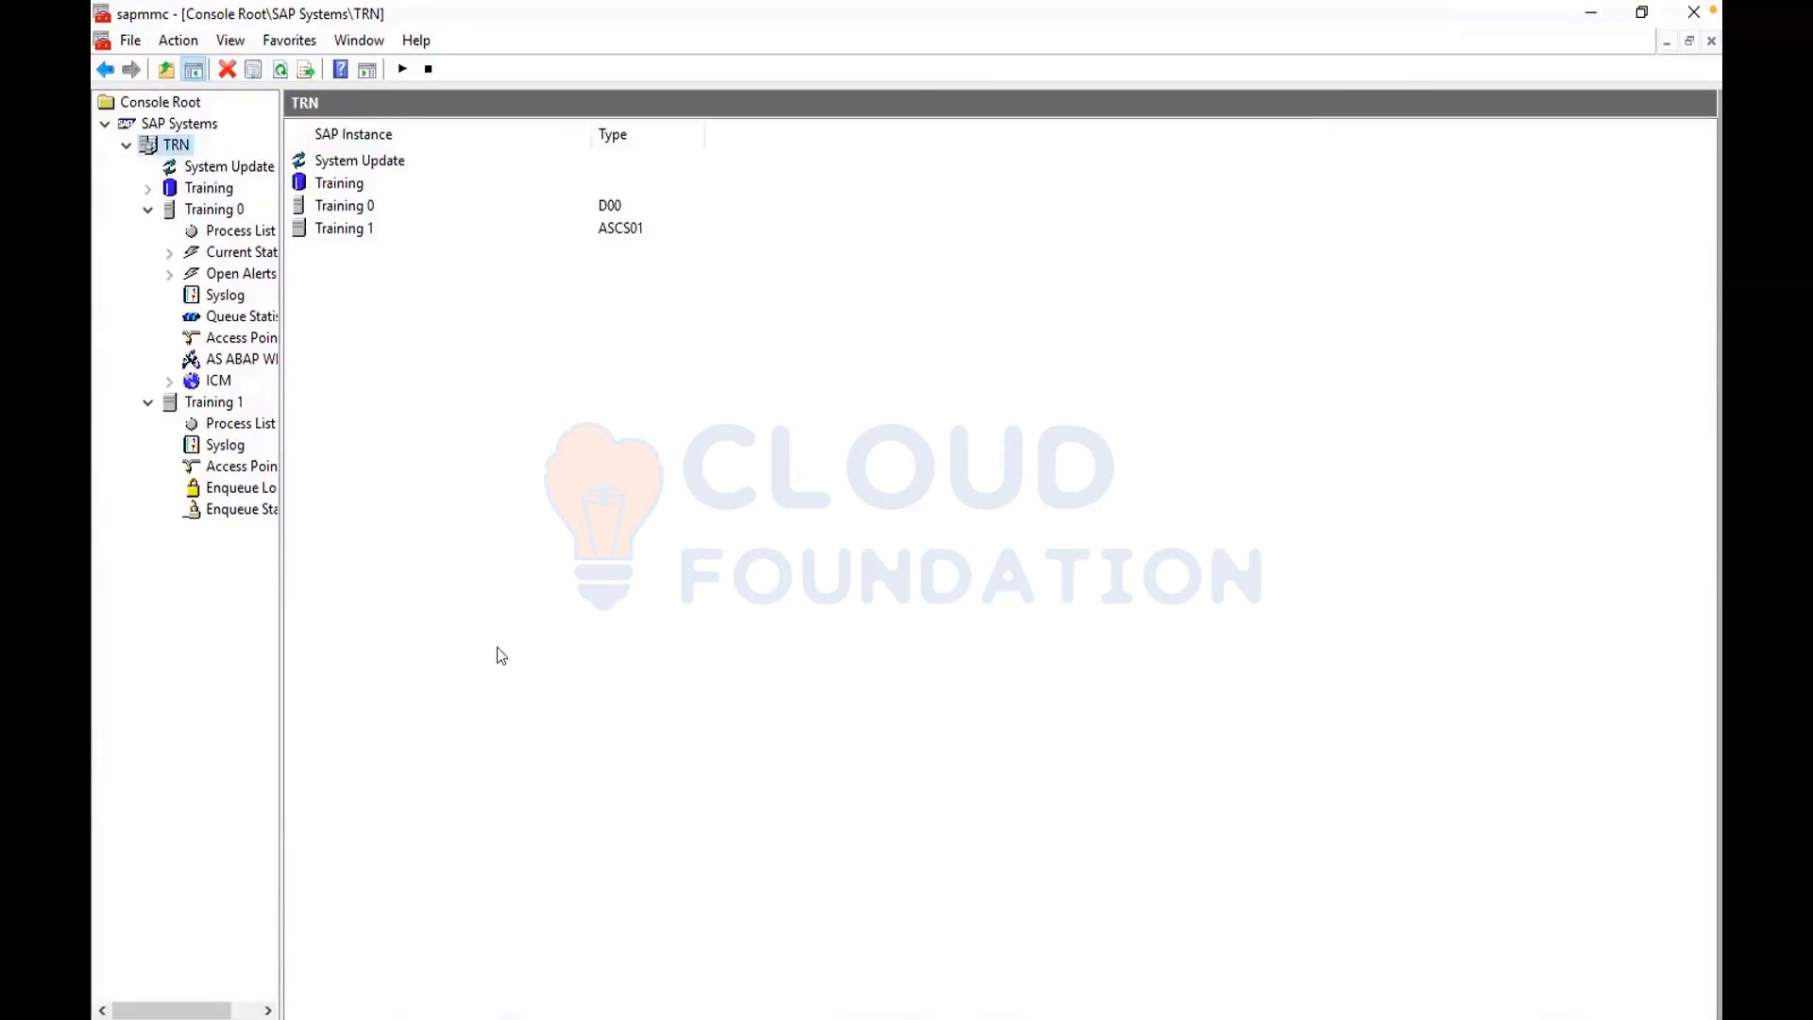
pyautogui.click(1590, 12)
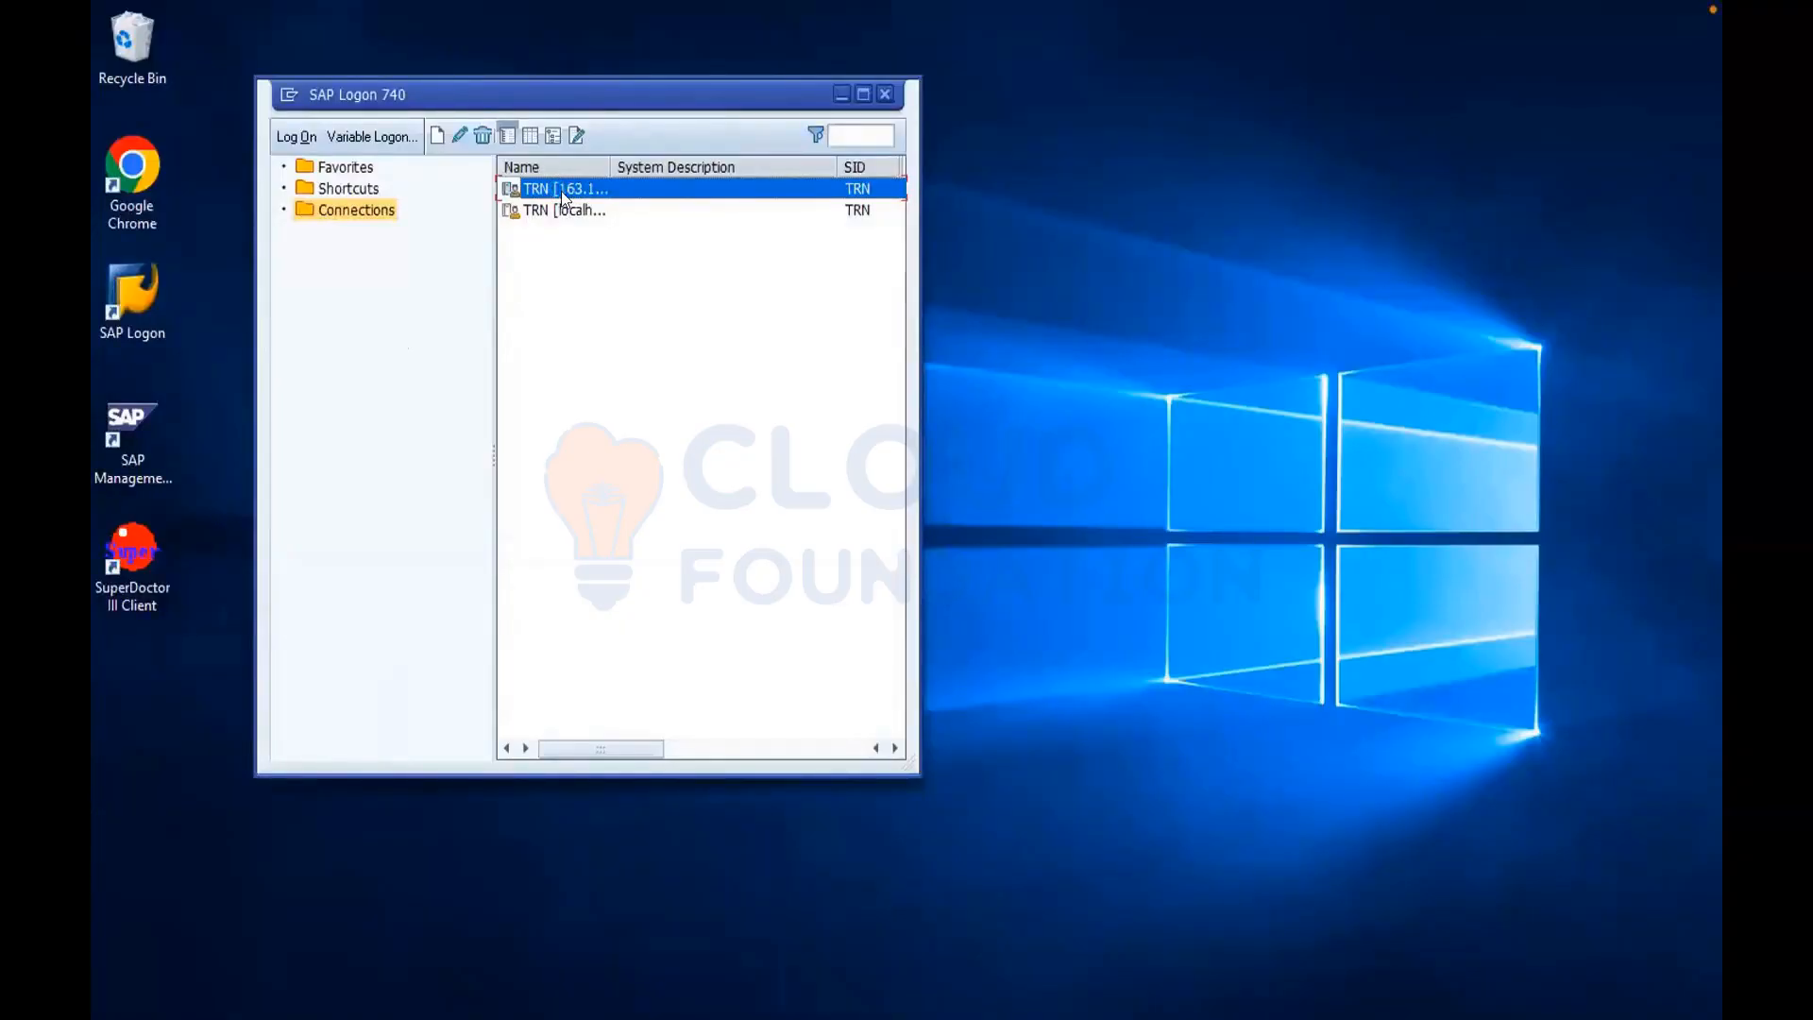
# - Try logging on to the first TRN connection in SAP Logon, which is refused
pyautogui.doubleClick(561, 191)
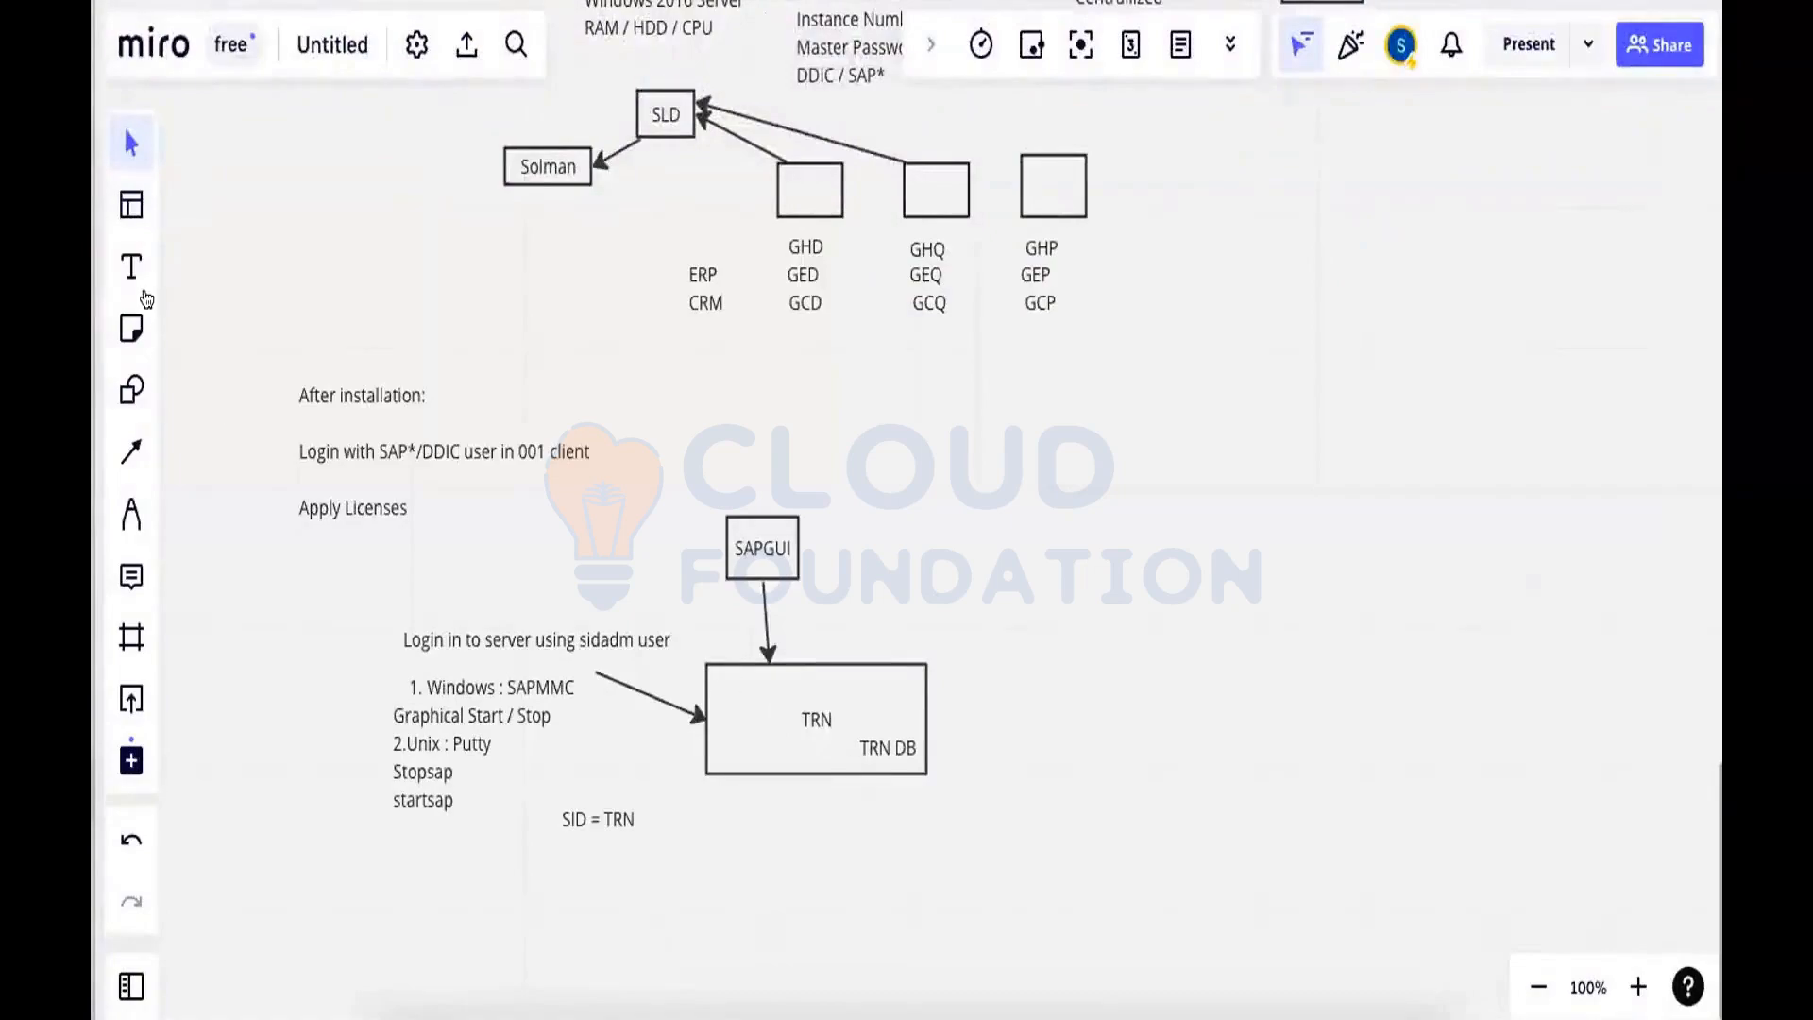
# - Add a note right of TRN: 'It read profile file / located under /usr/sap/sid/sys/profile', widened to fit
pyautogui.click(131, 266)
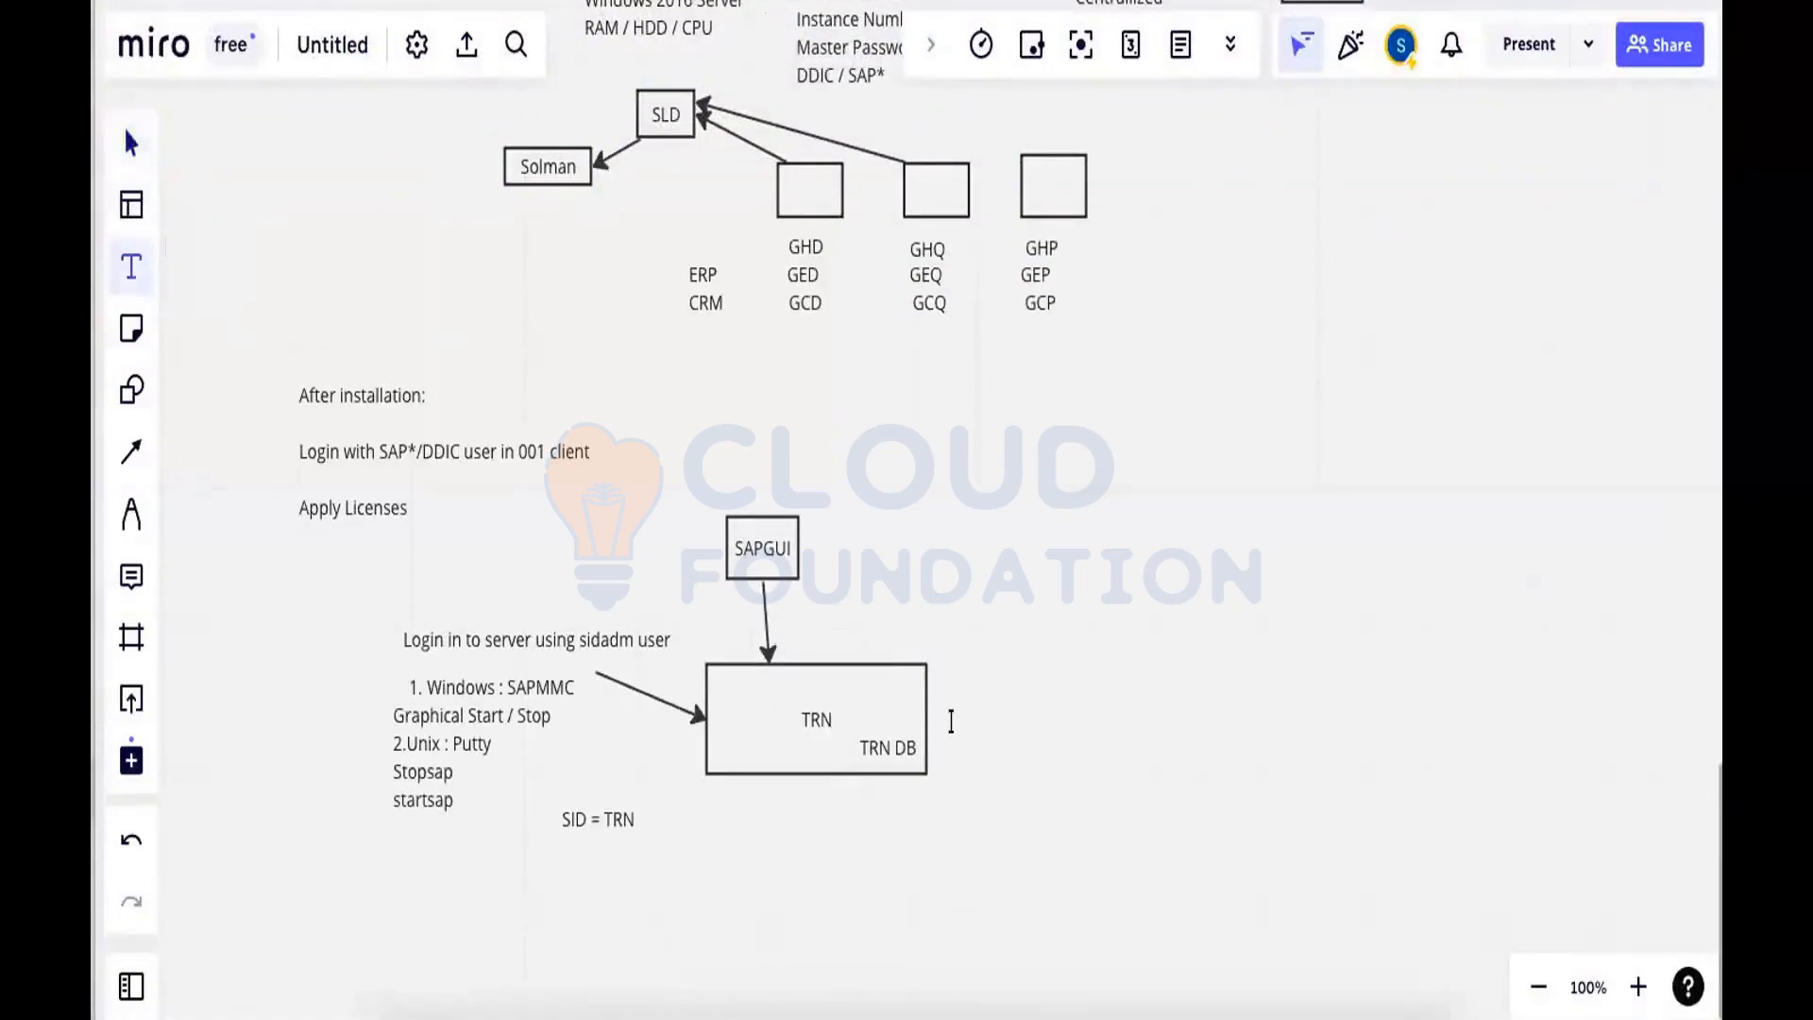
pyautogui.click(954, 725)
pyautogui.write('It')
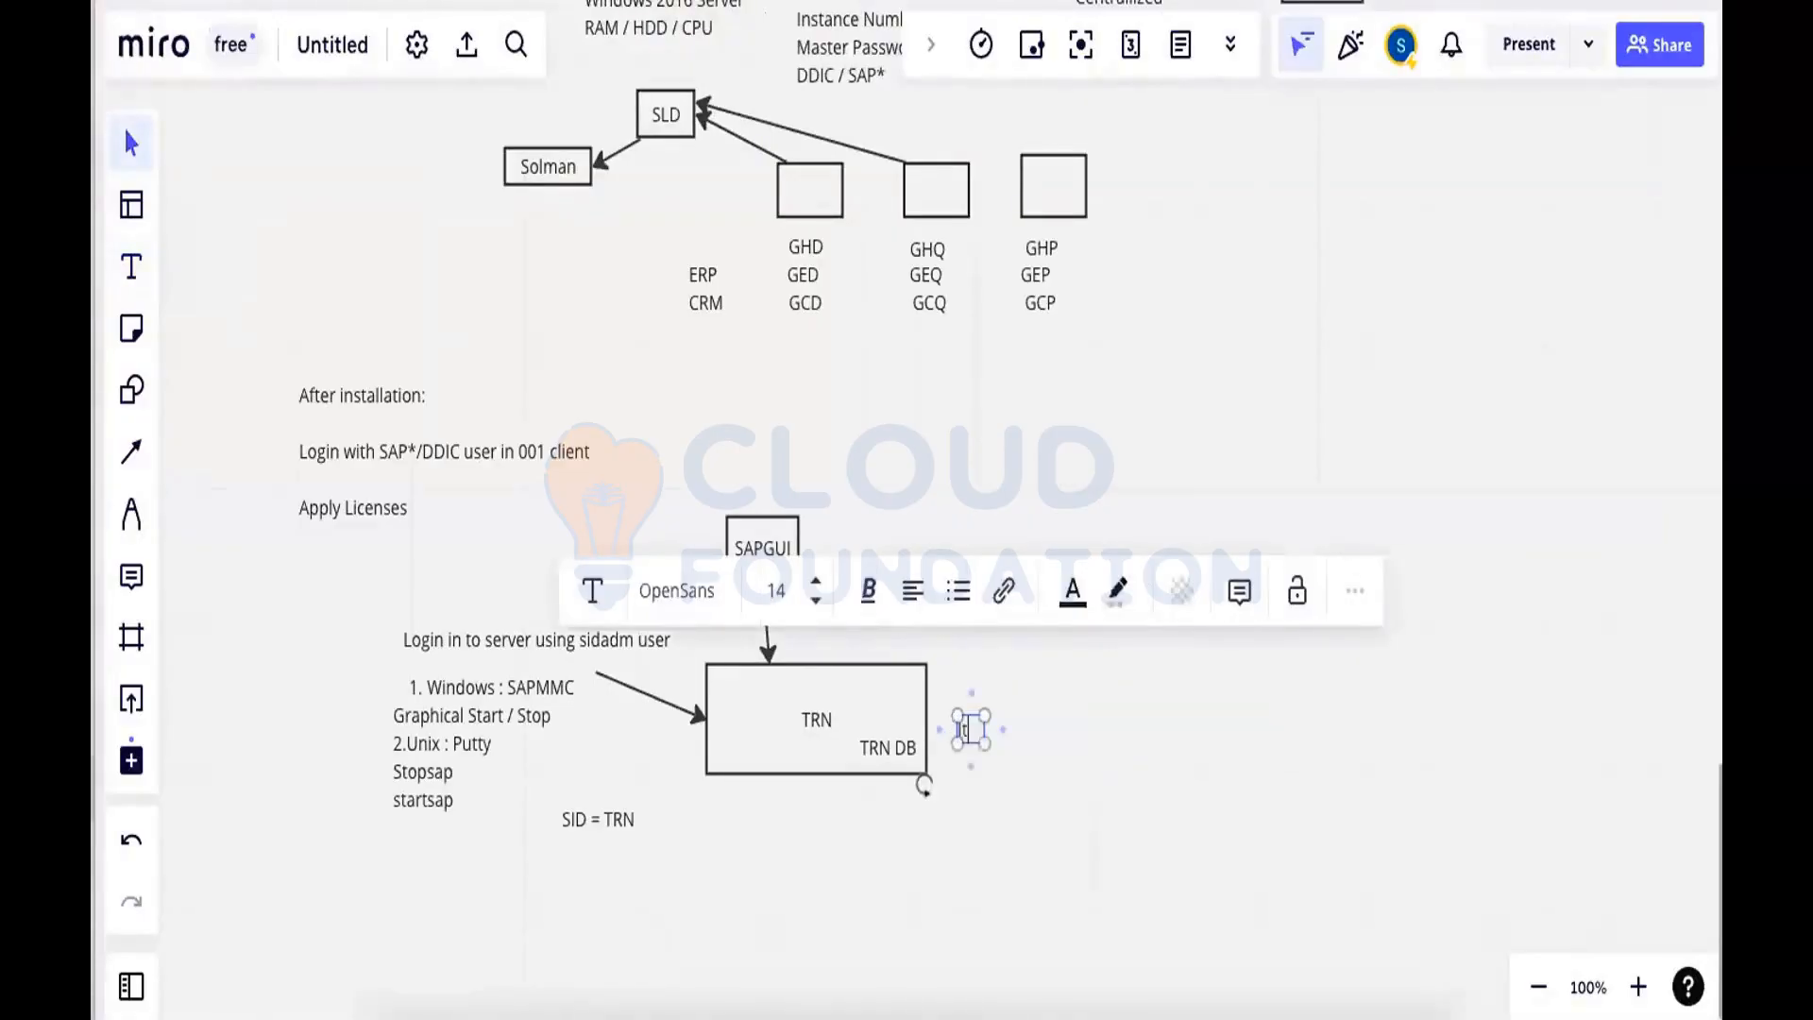
pyautogui.write(' read')
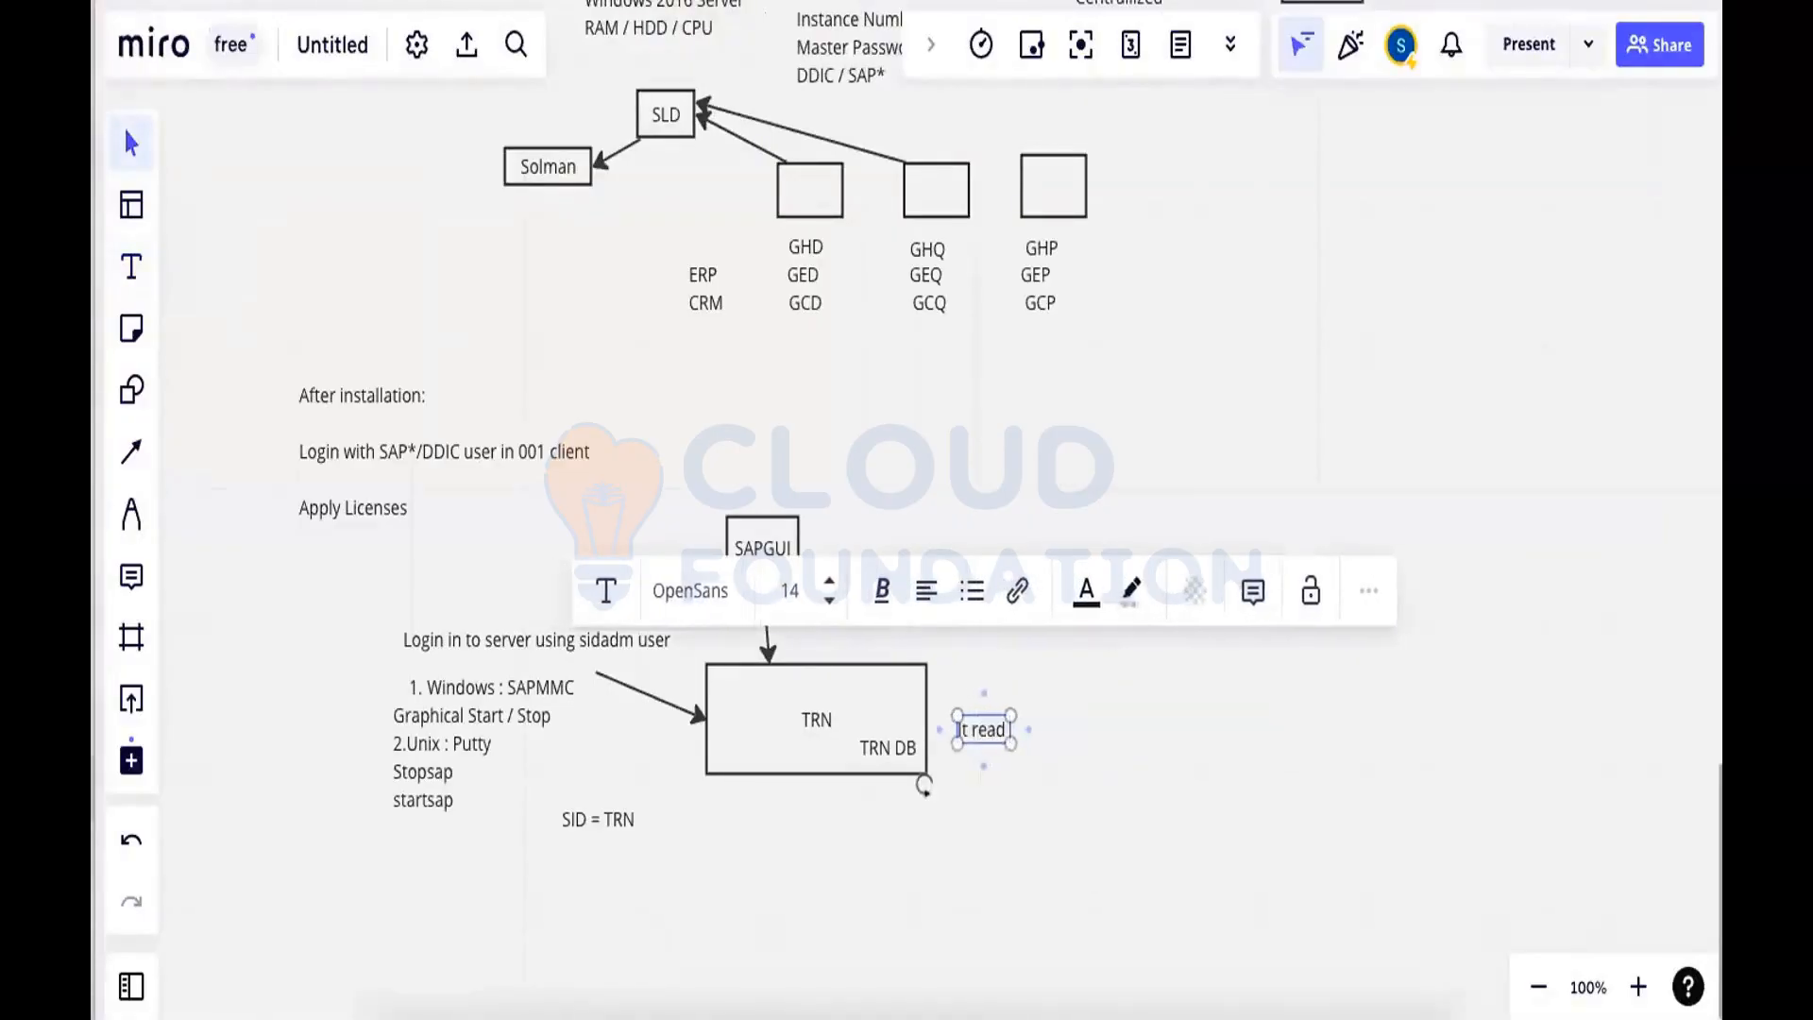
pyautogui.write(' profile')
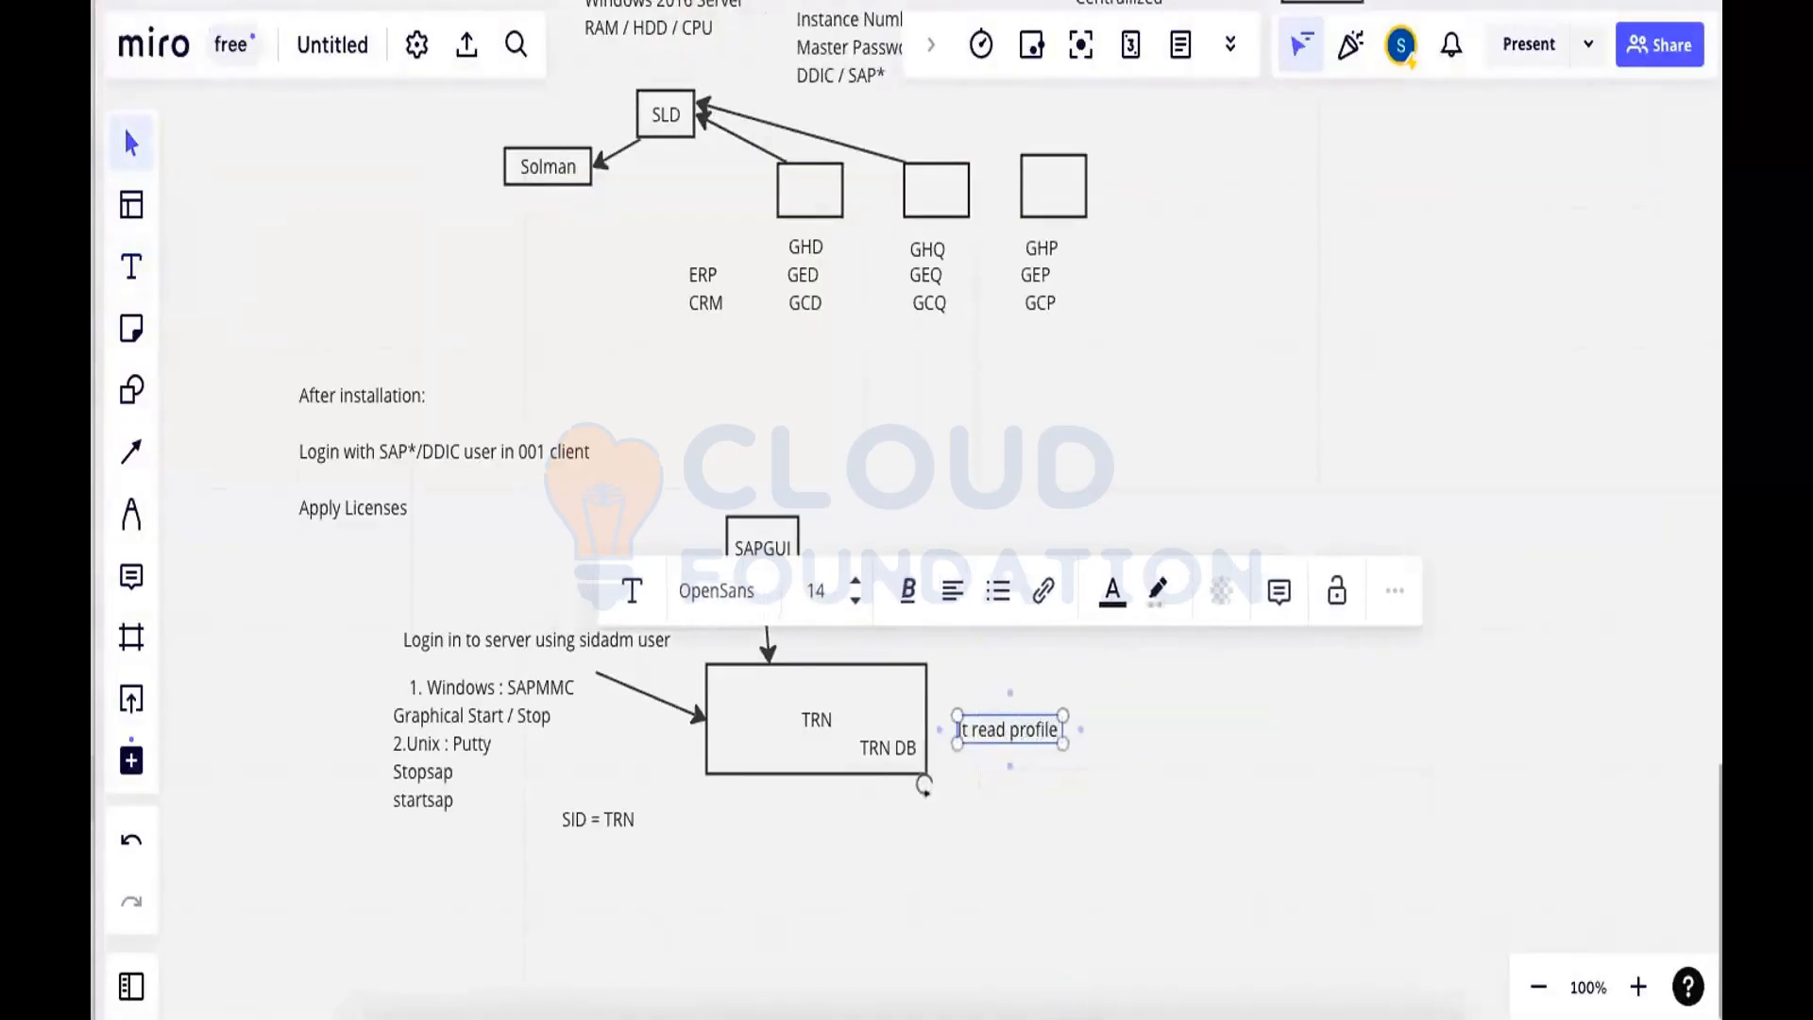
pyautogui.write(' file')
pyautogui.press('Return')
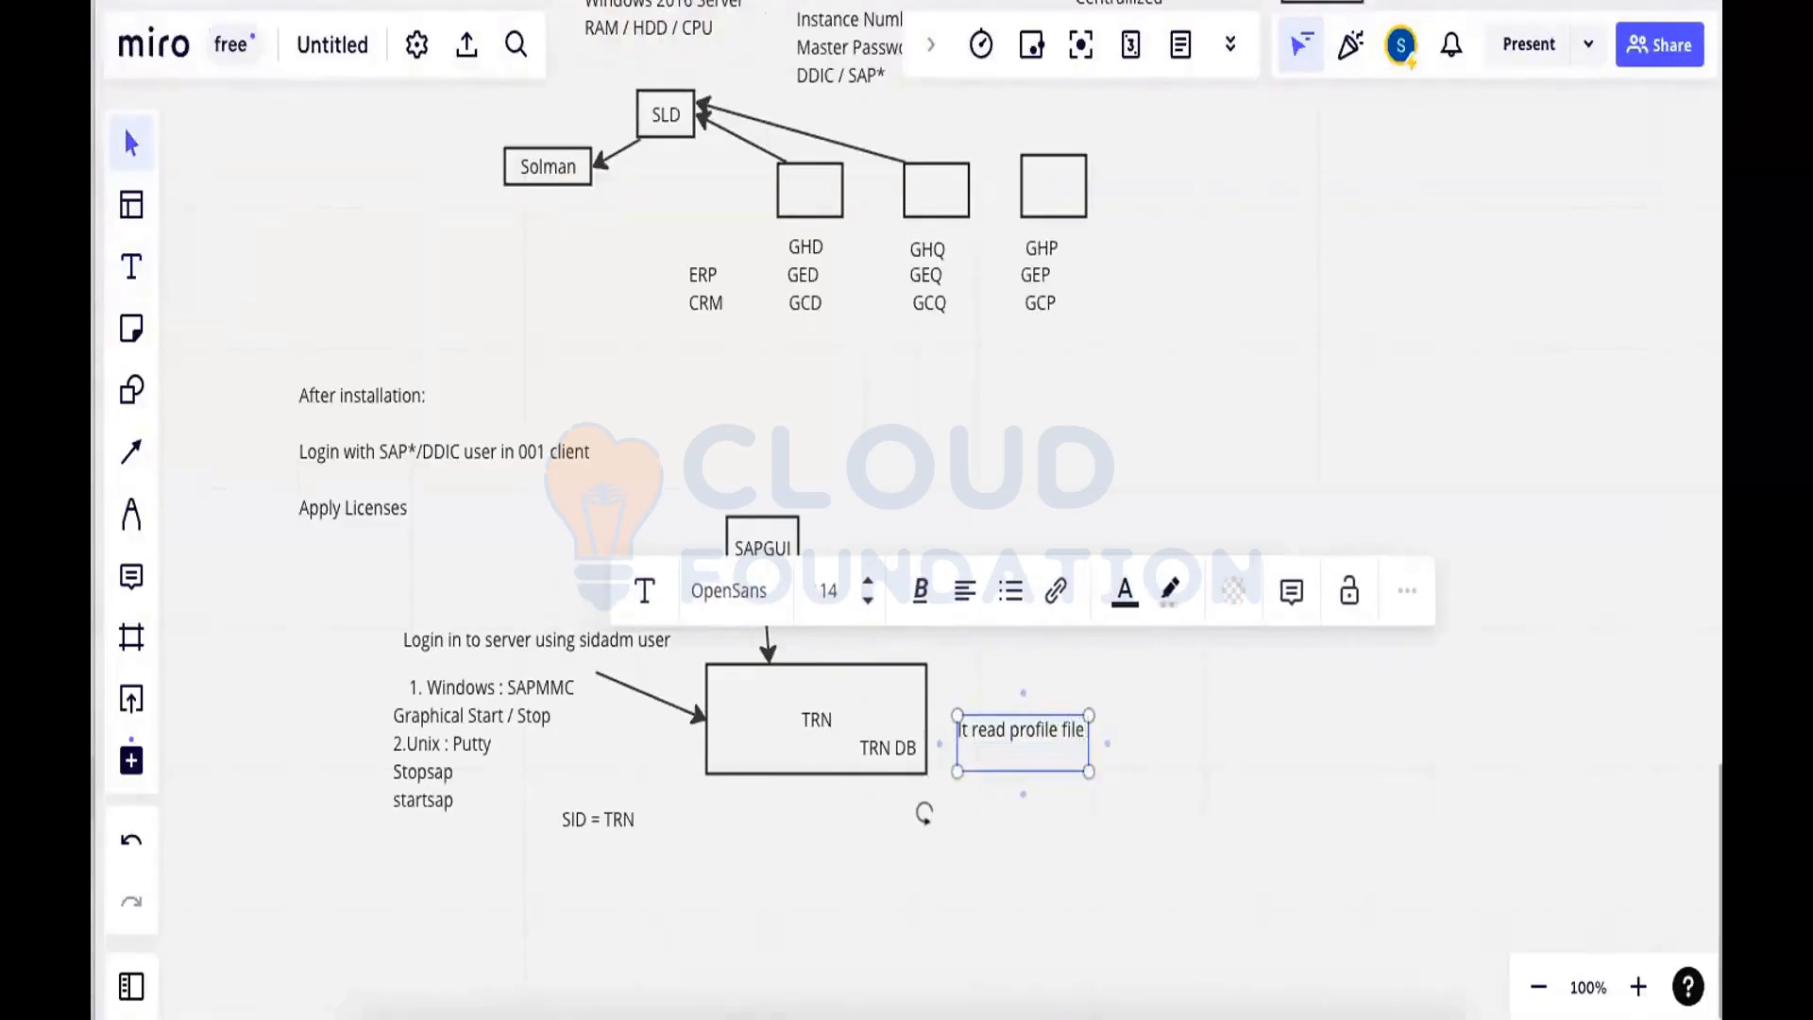
pyautogui.write('located under /usr')
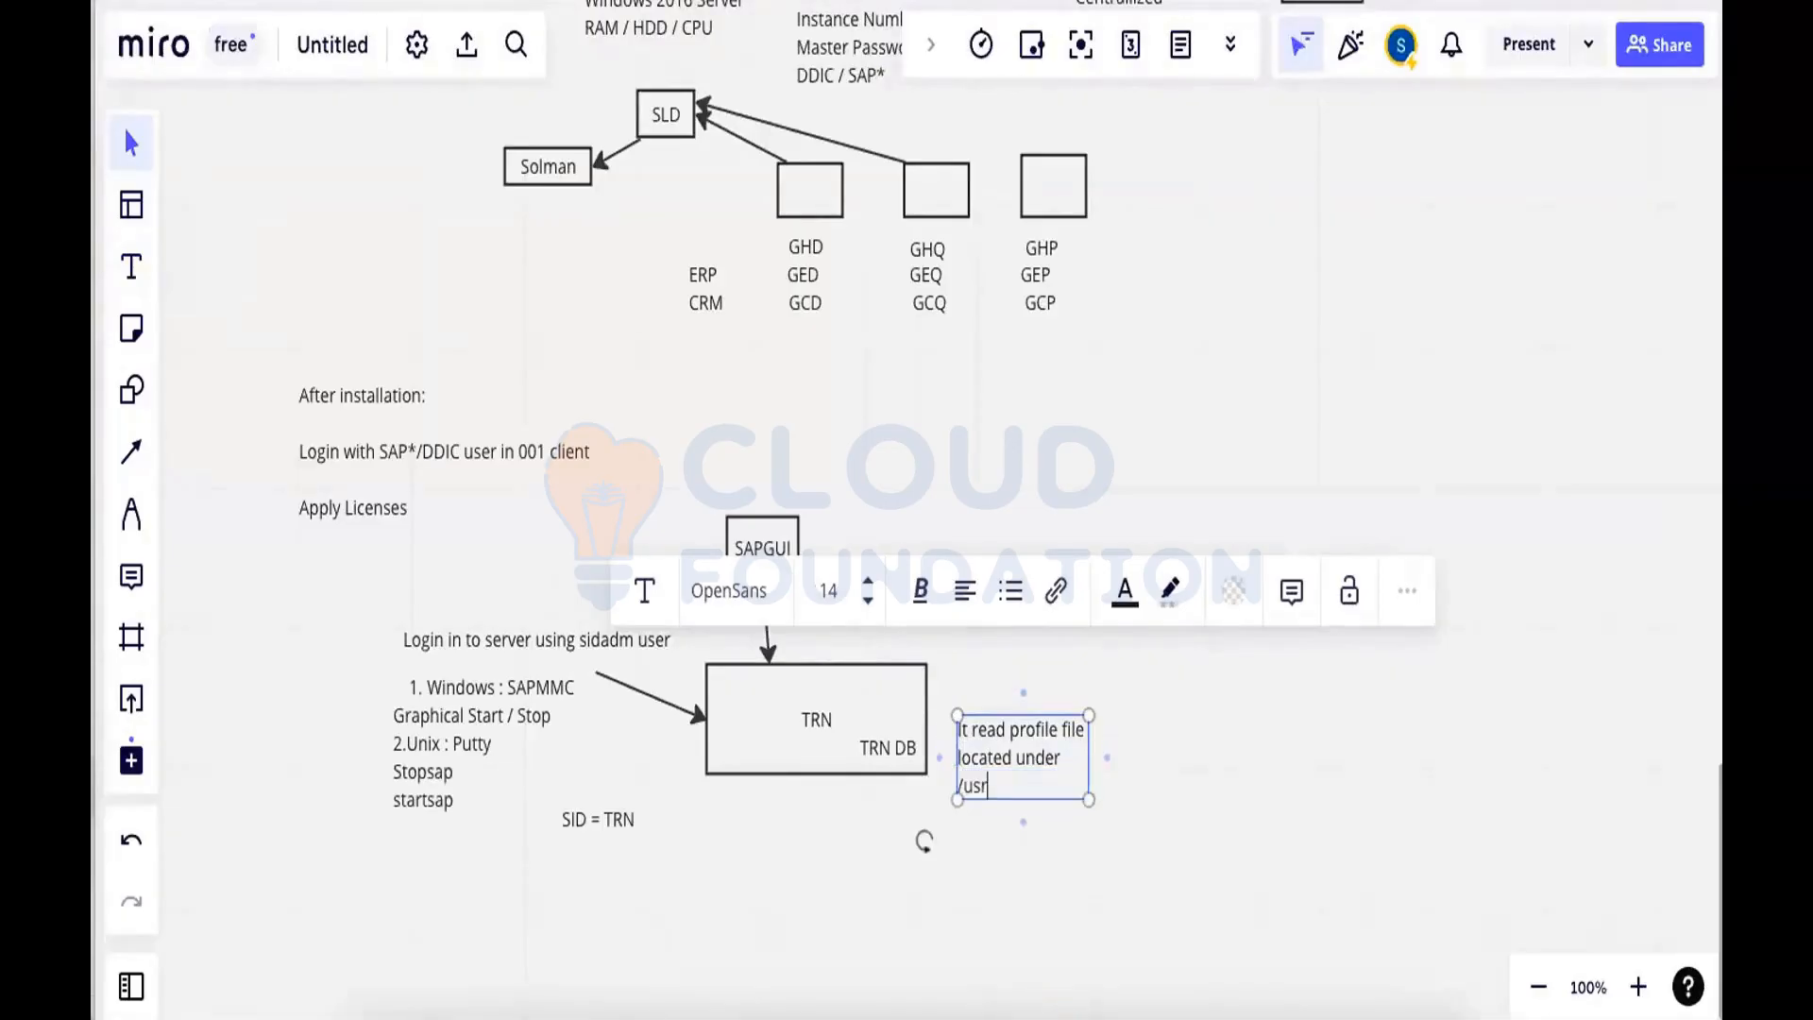
pyautogui.write('/sap/sid/sys/profile')
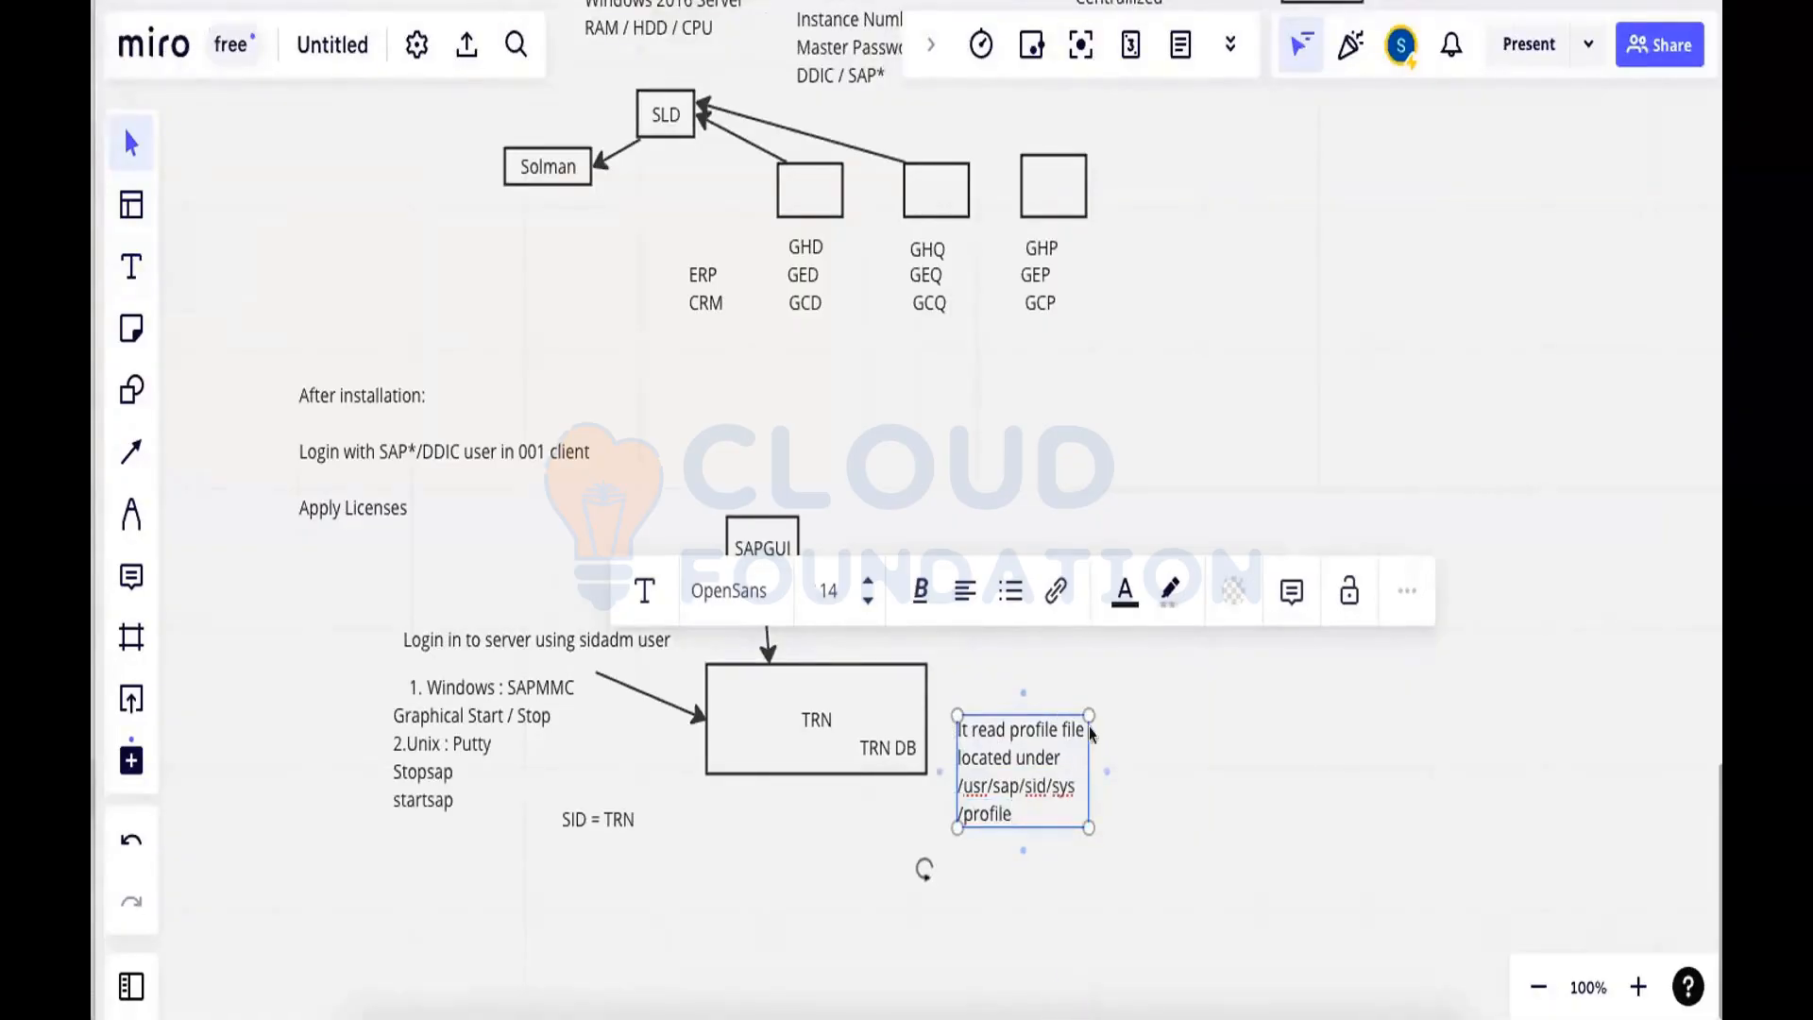
pyautogui.moveTo(1089, 743); pyautogui.dragTo(1209, 742)
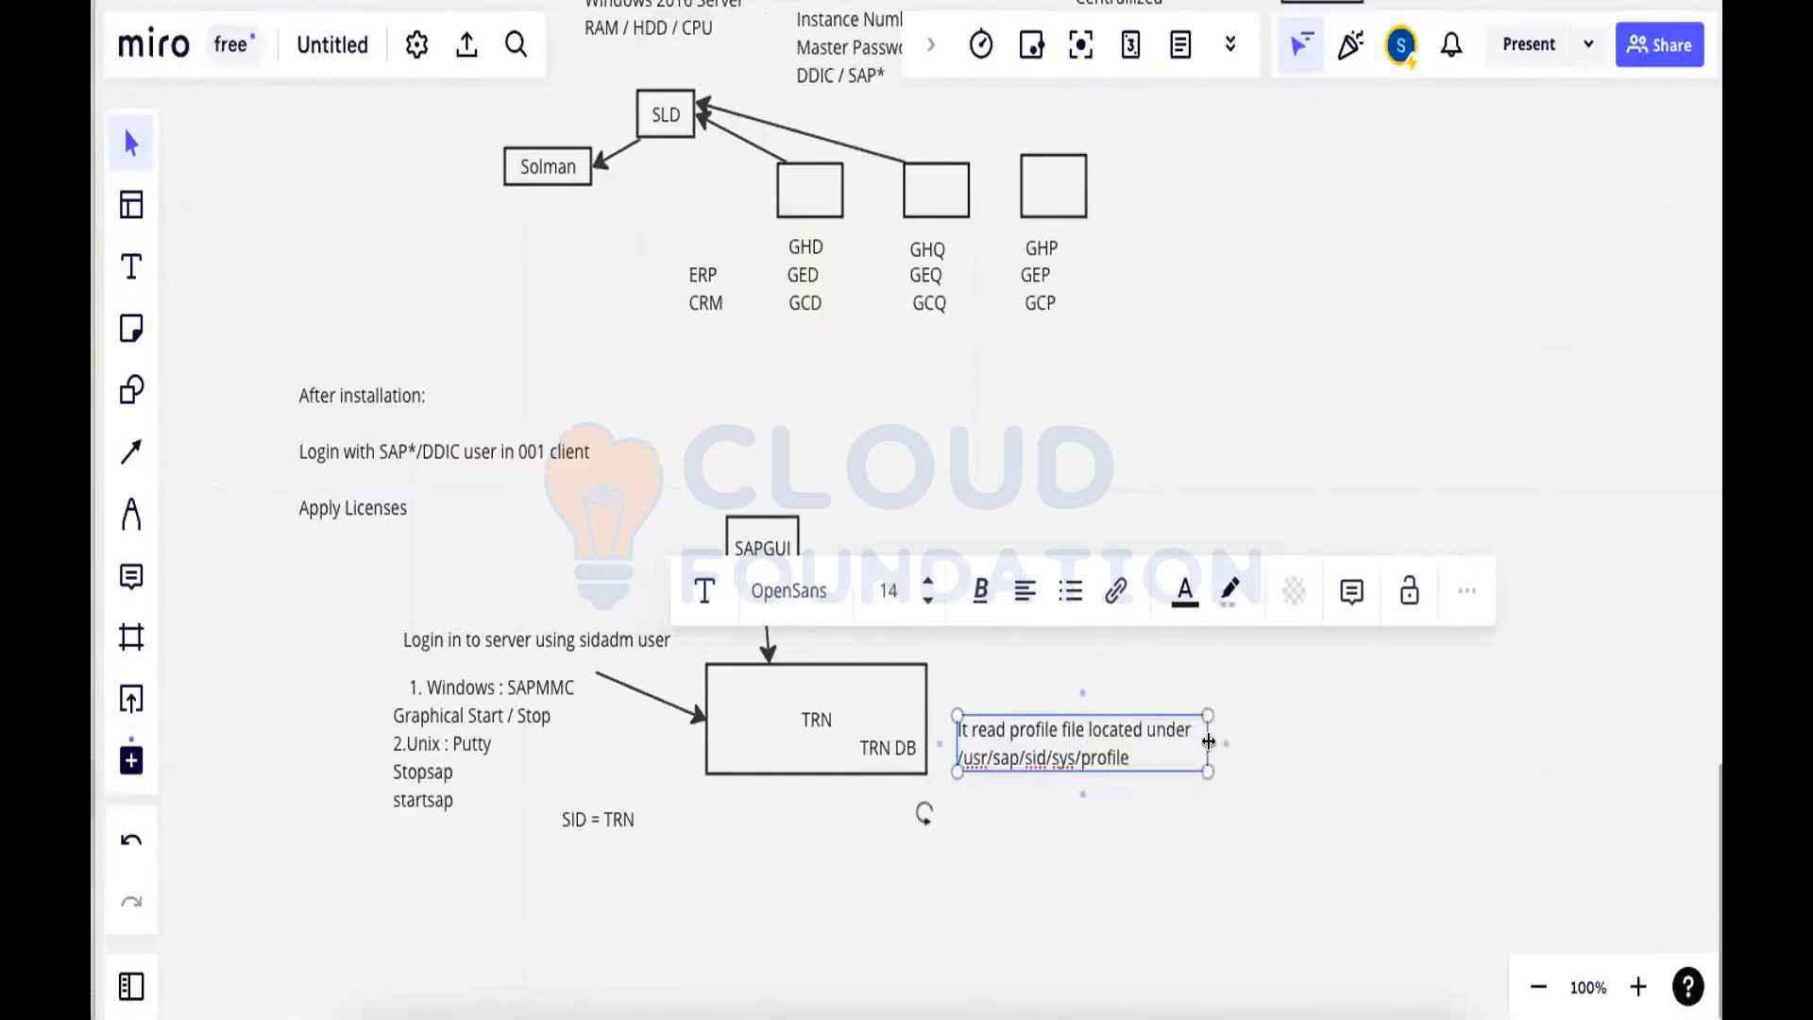
pyautogui.click(1129, 758)
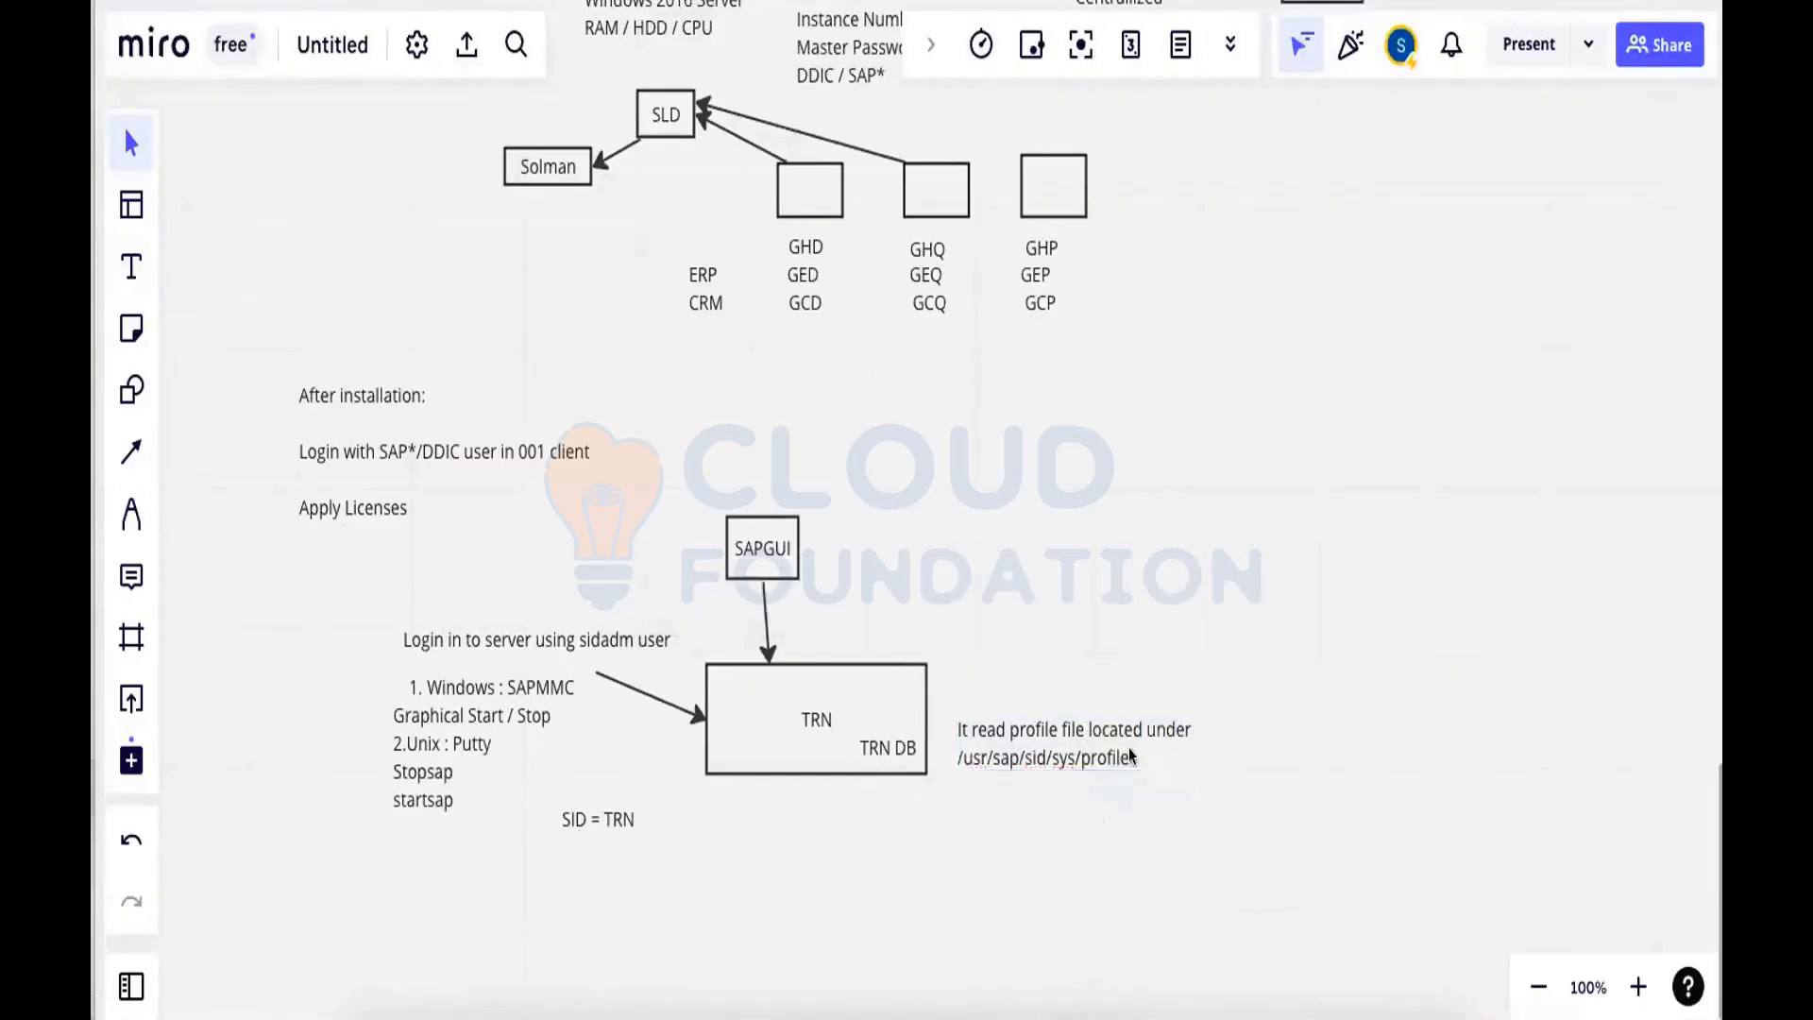
# - Append 'Default / Start' to the profile-file note
pyautogui.doubleClick(1129, 758)
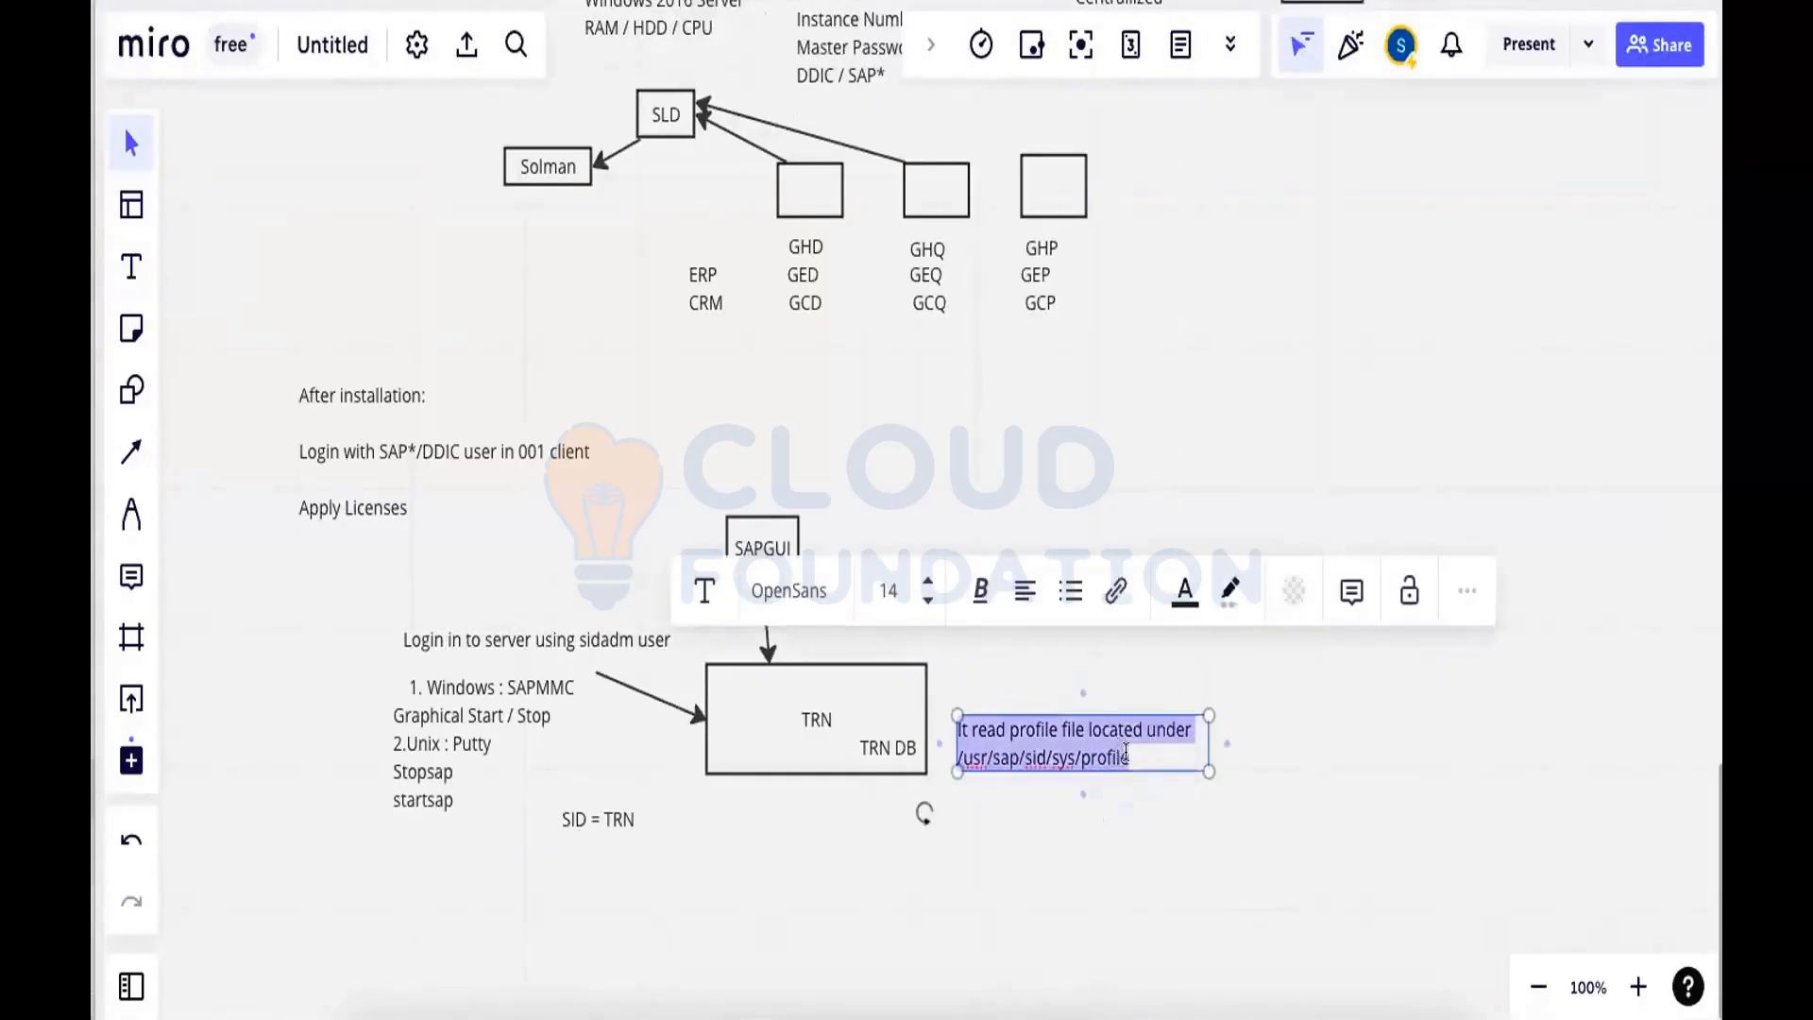
pyautogui.click(1133, 758)
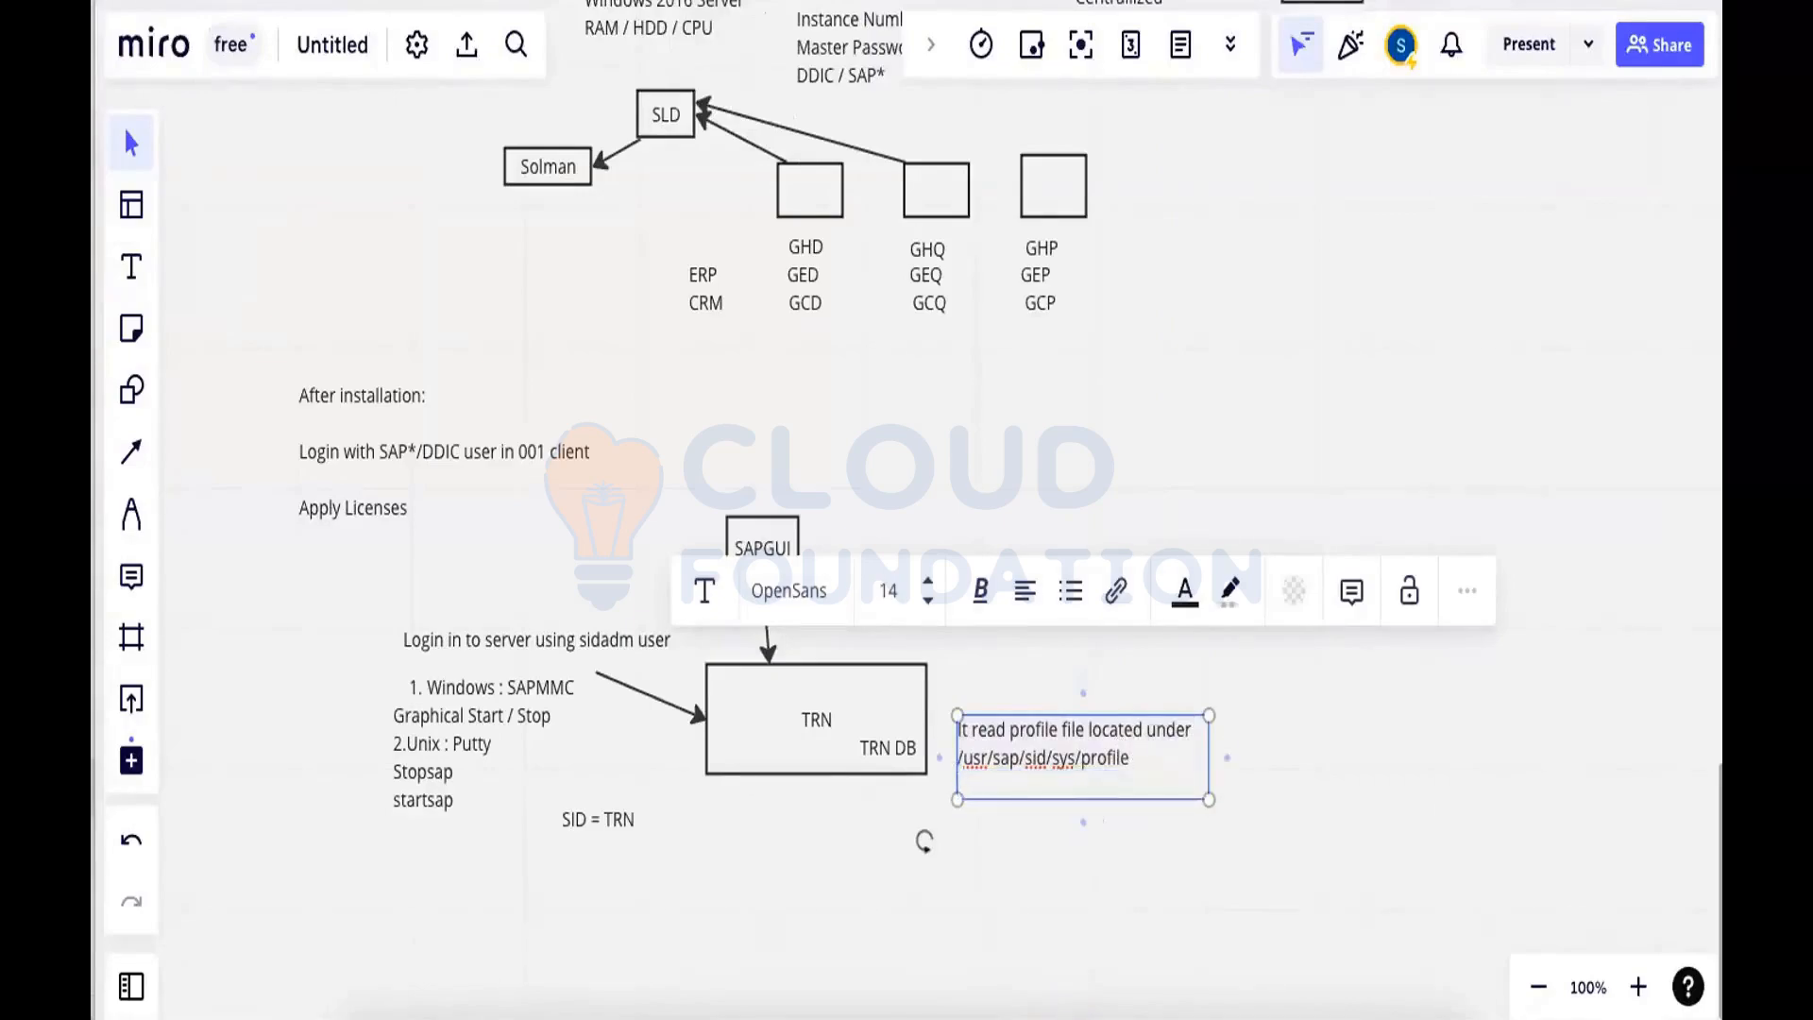
pyautogui.write('Default / Start')
# - Move the profile-file note up beside the TRN box and postpone the Citrix Workspace update
pyautogui.click(1081, 862)
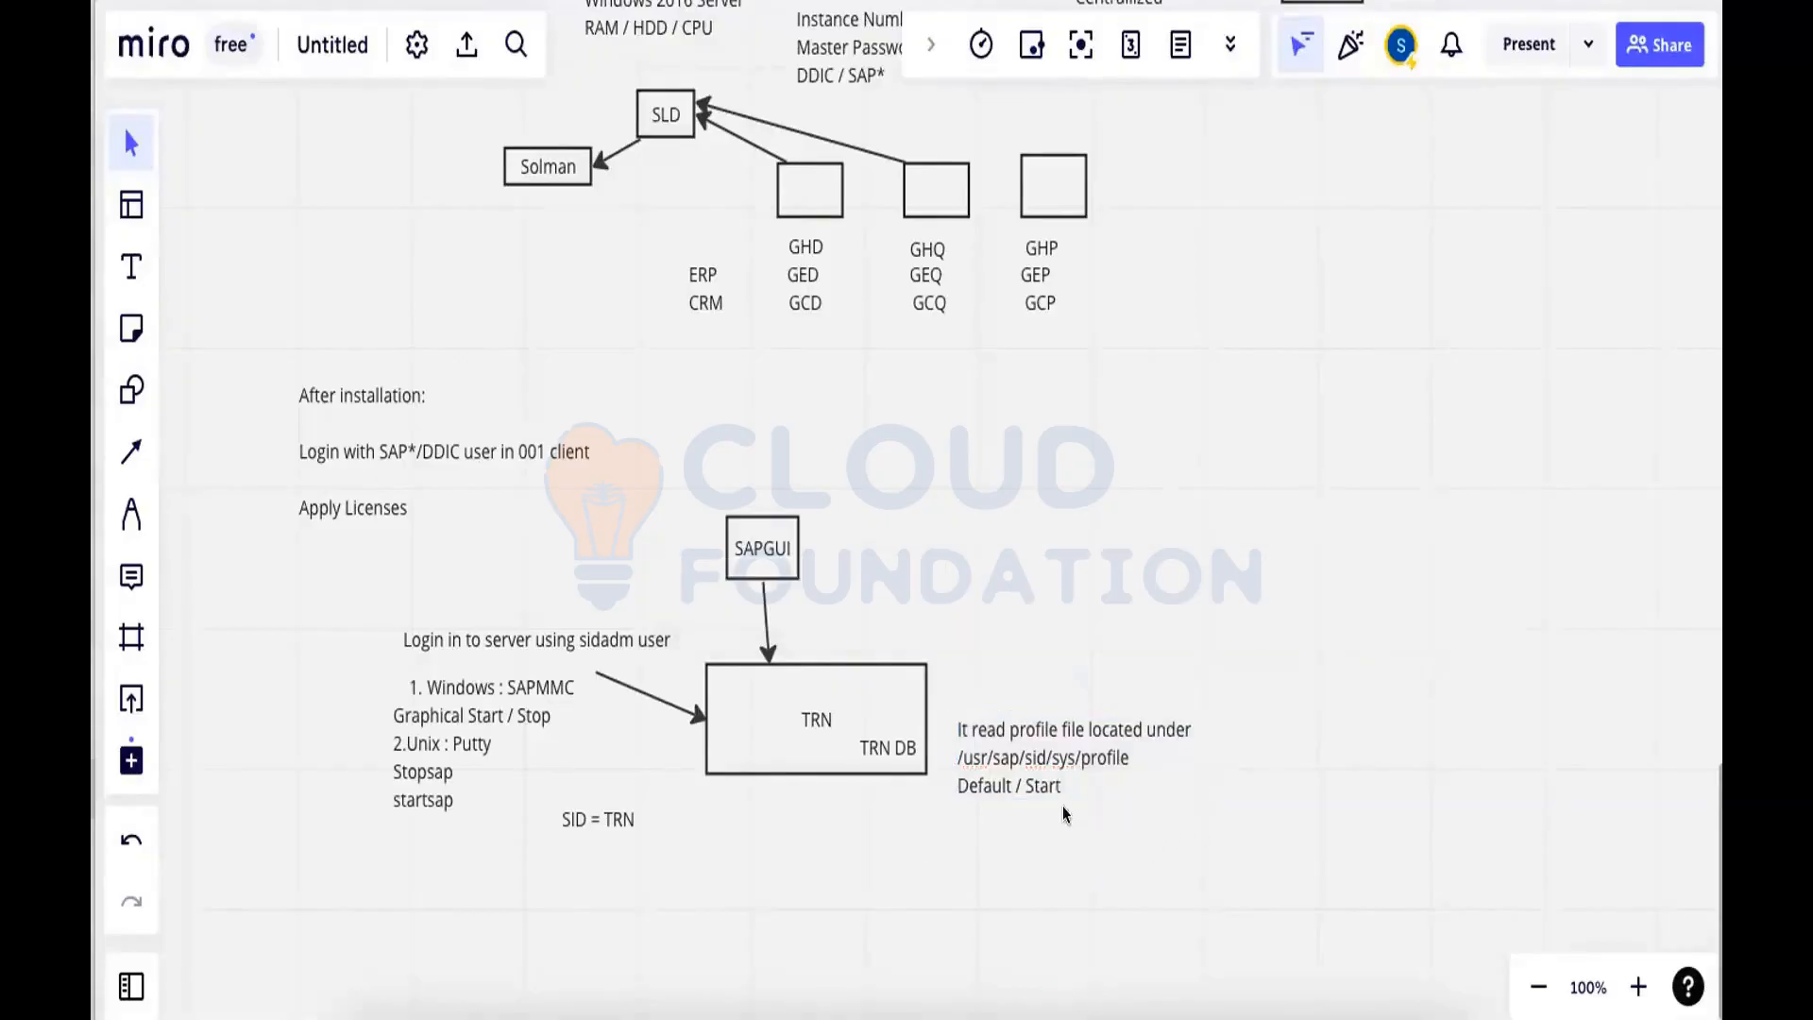
pyautogui.moveTo(1056, 792); pyautogui.dragTo(1045, 754)
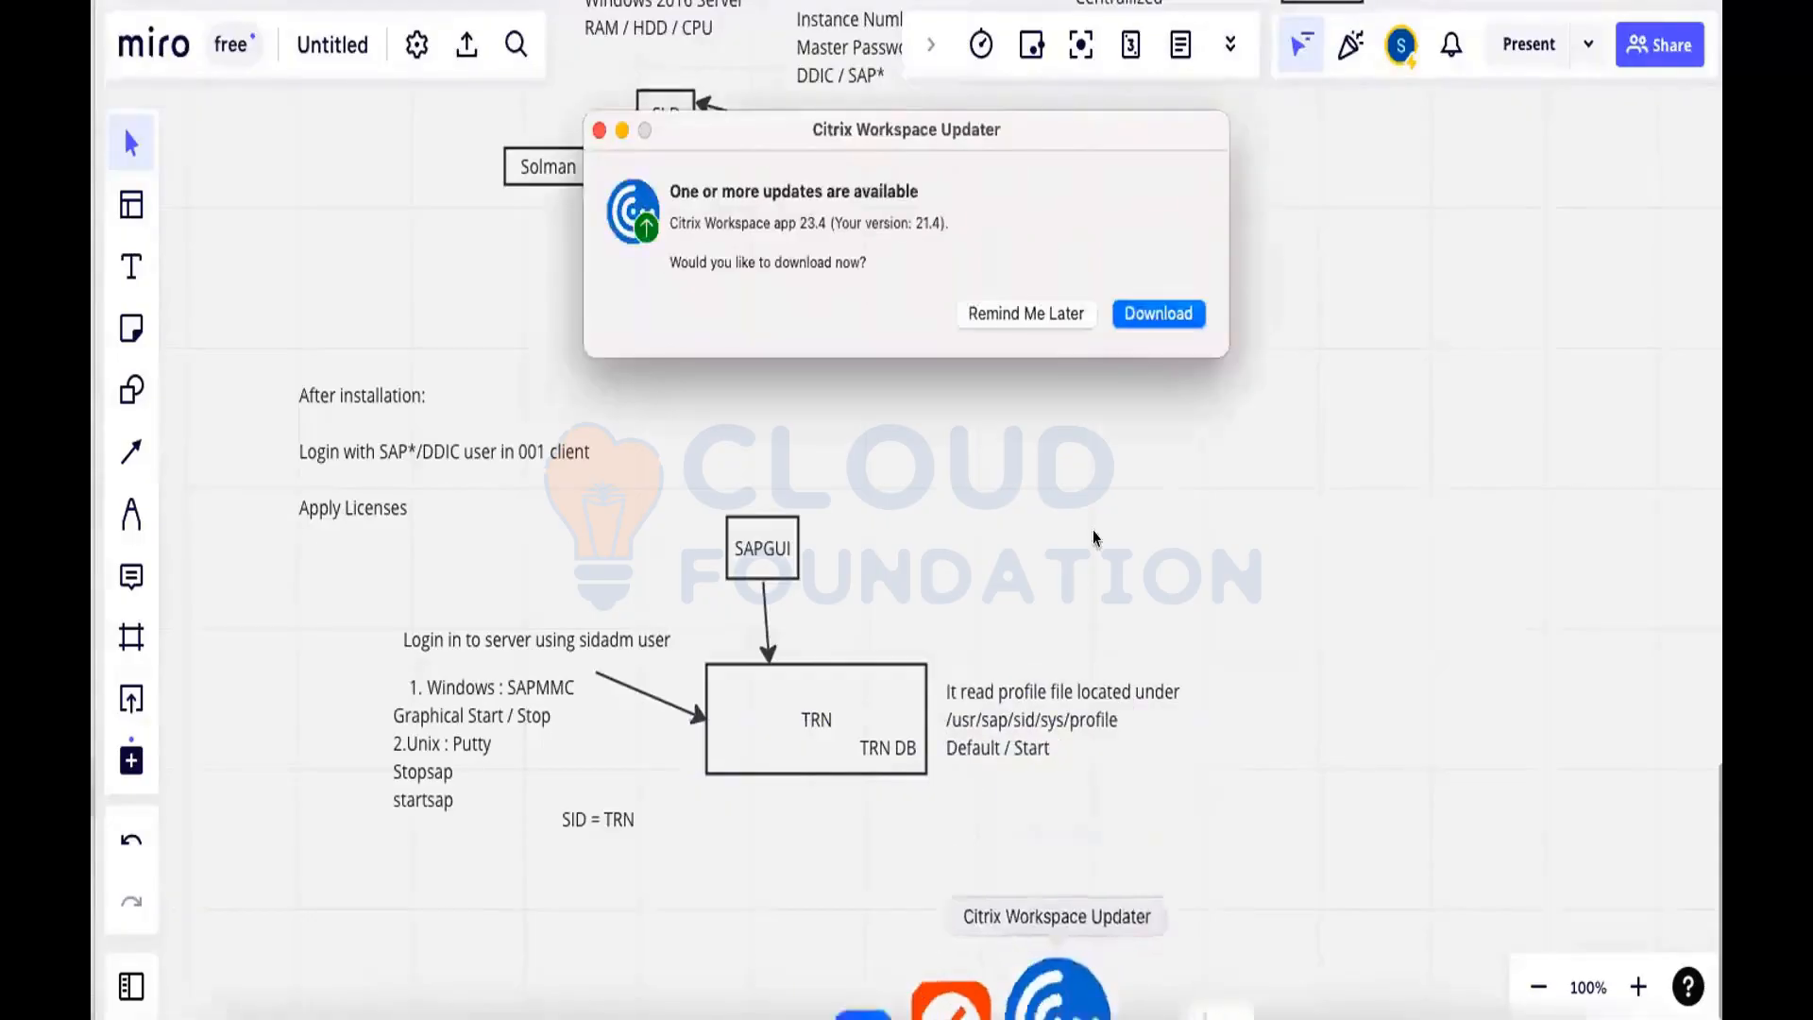
pyautogui.click(1030, 323)
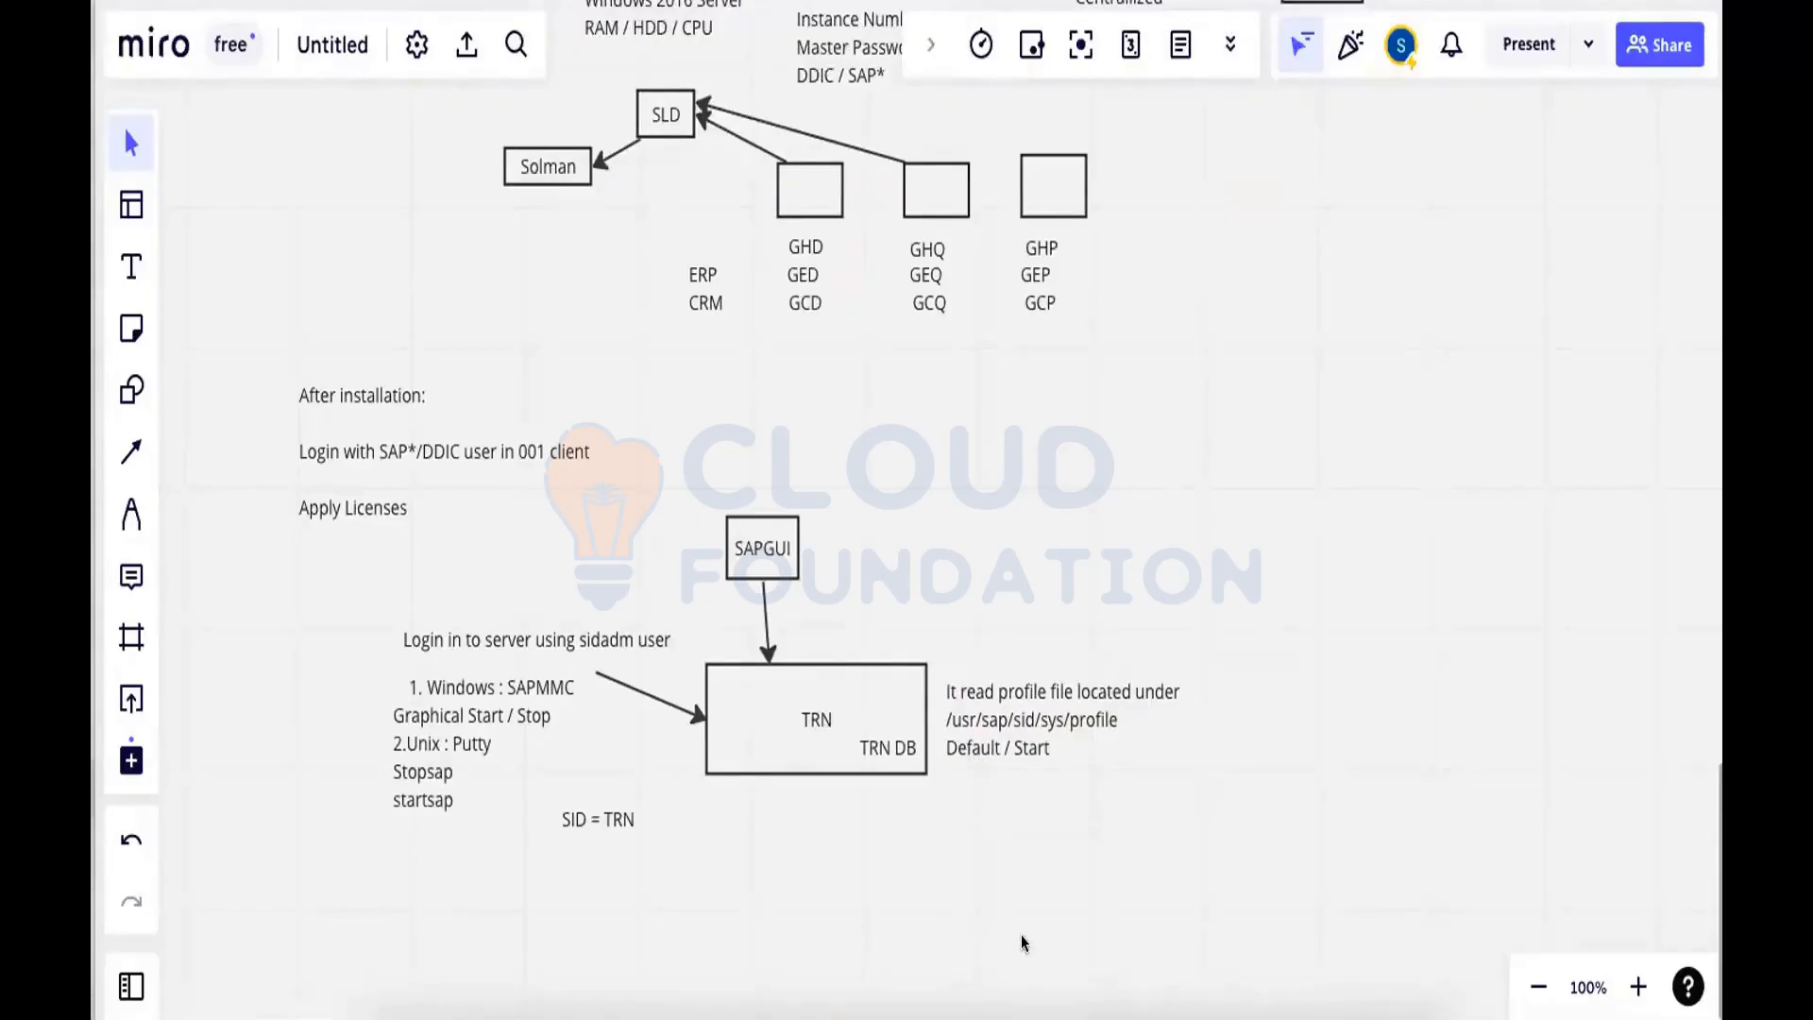
# - Return to the Training remote session and dismiss the connection-refused error
pyautogui.click(1037, 982)
pyautogui.click(1038, 984)
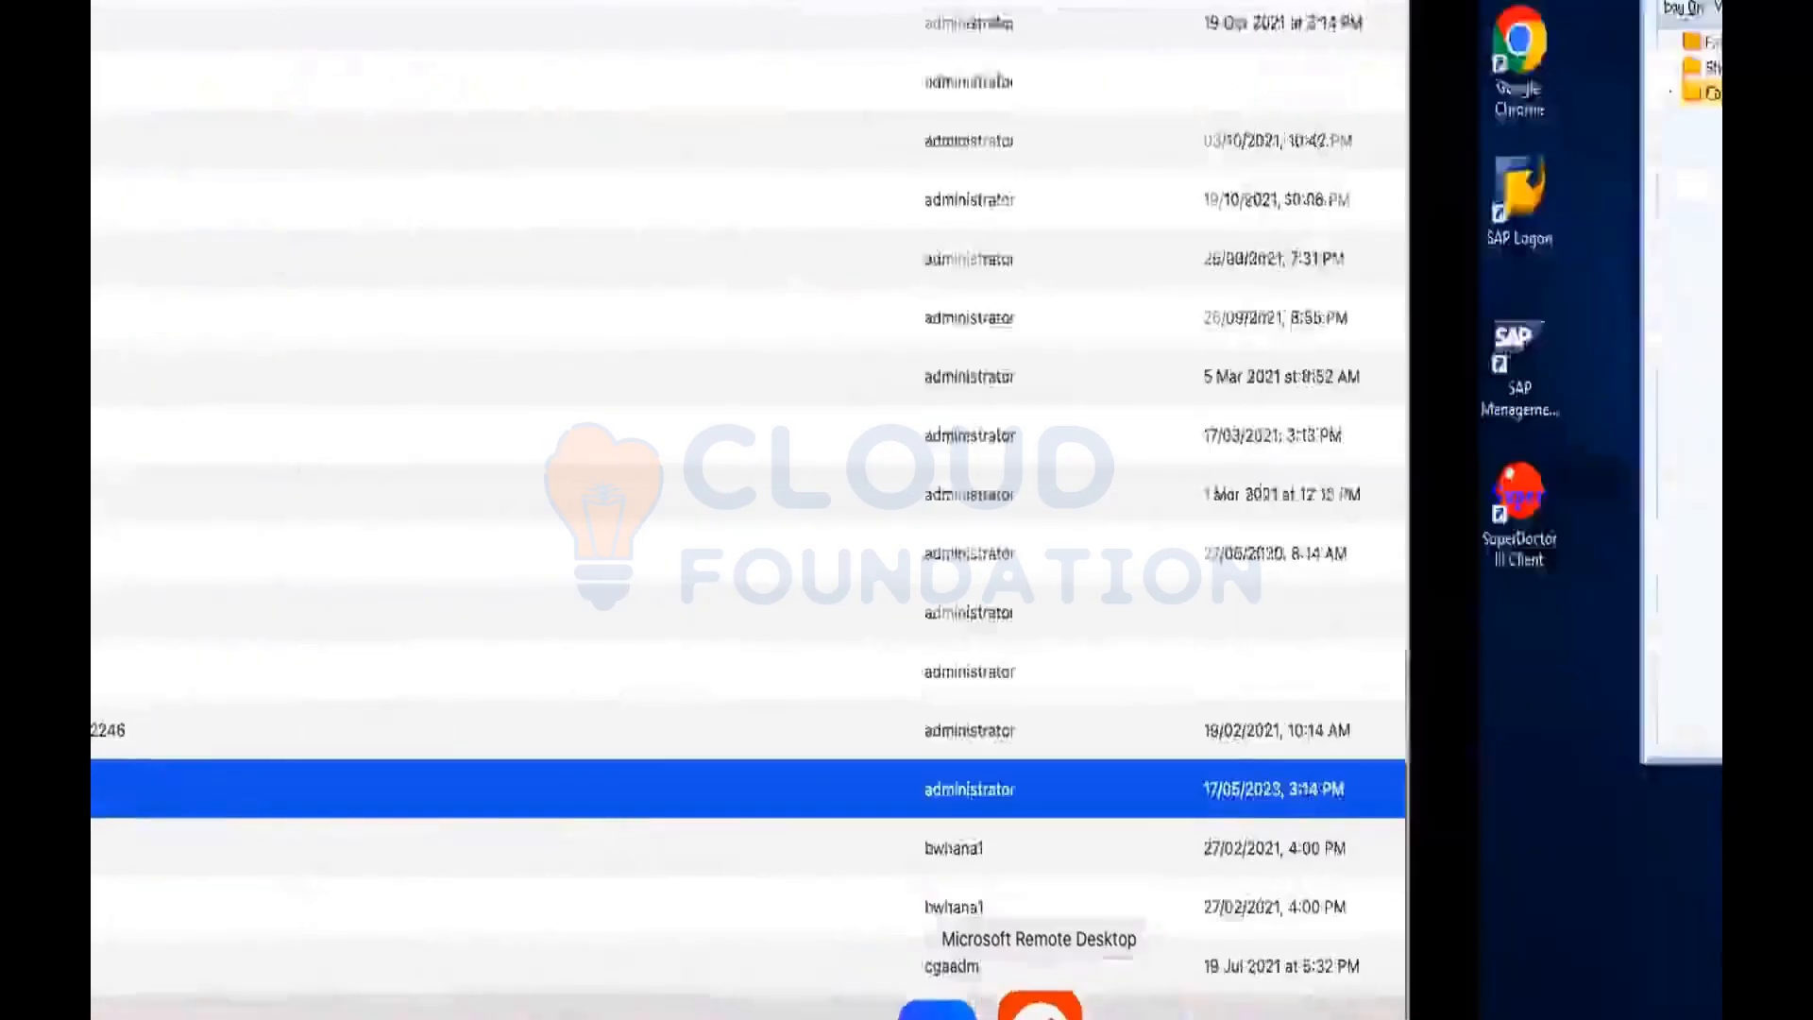
pyautogui.click(1052, 639)
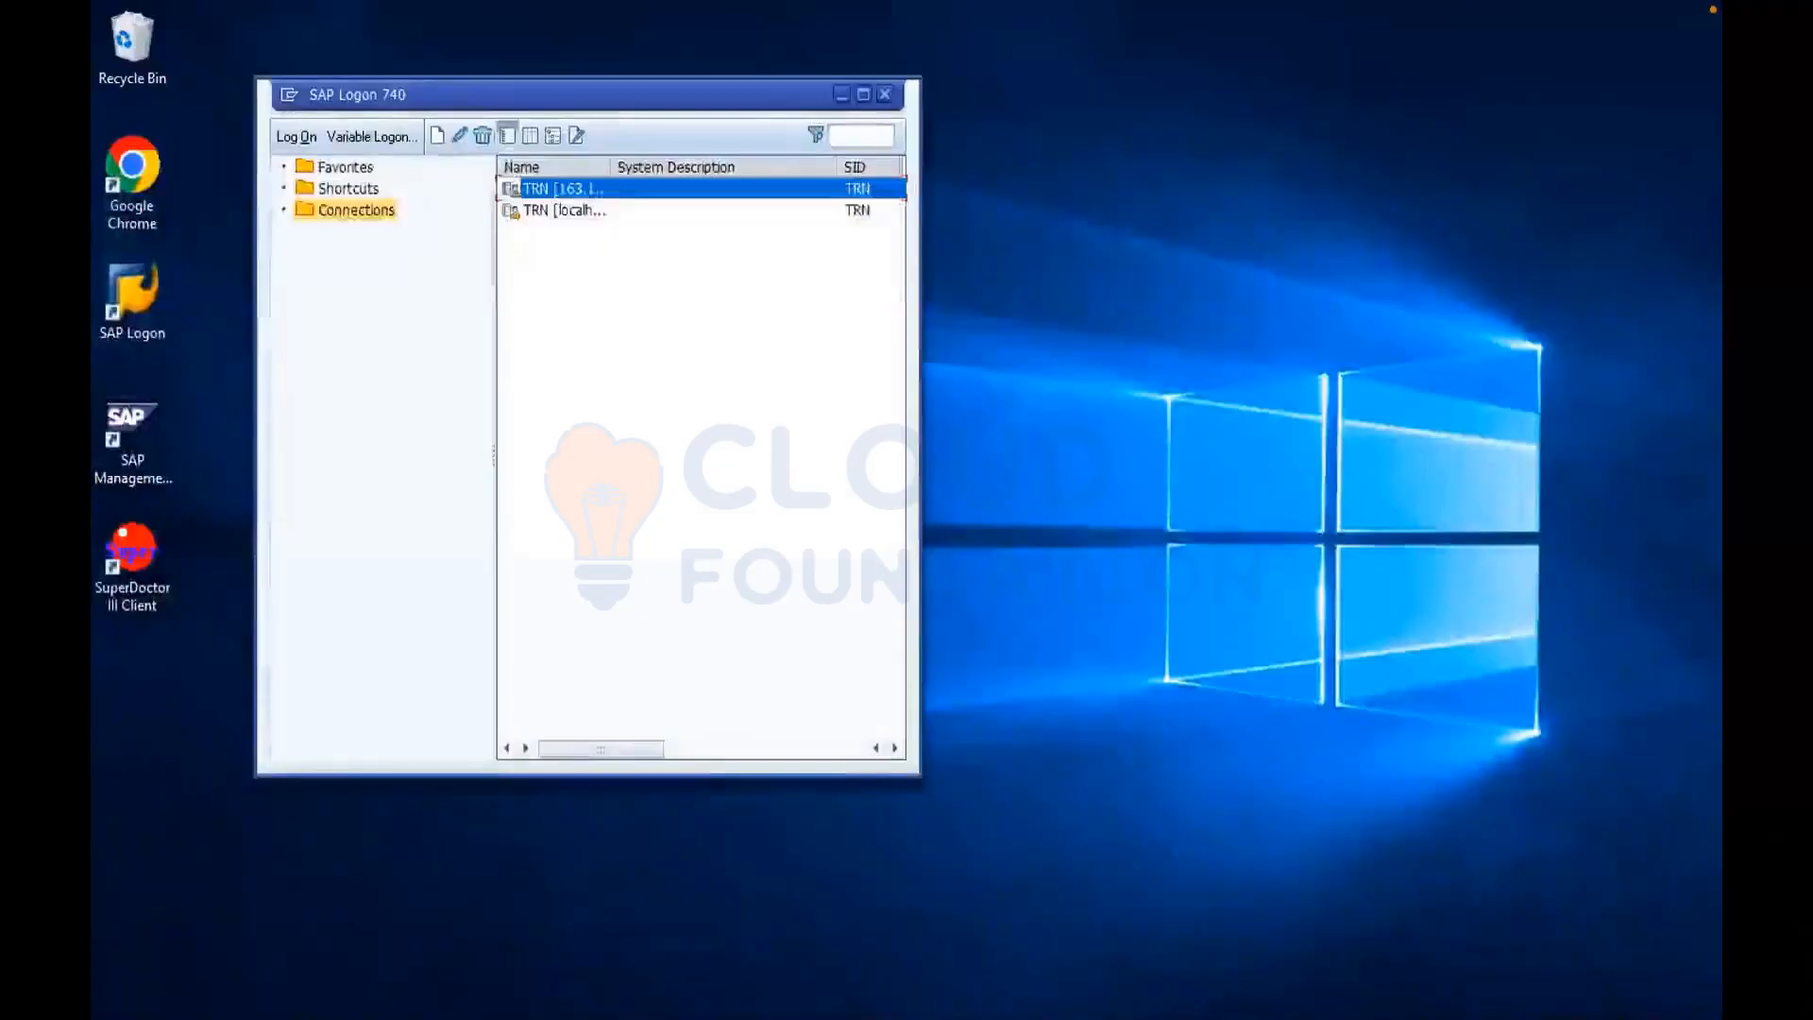
# - Browse in File Explorer to the D:\usr\sap\TRN\SYS\profile folder
pyautogui.hotkey('alt', 'Tab')
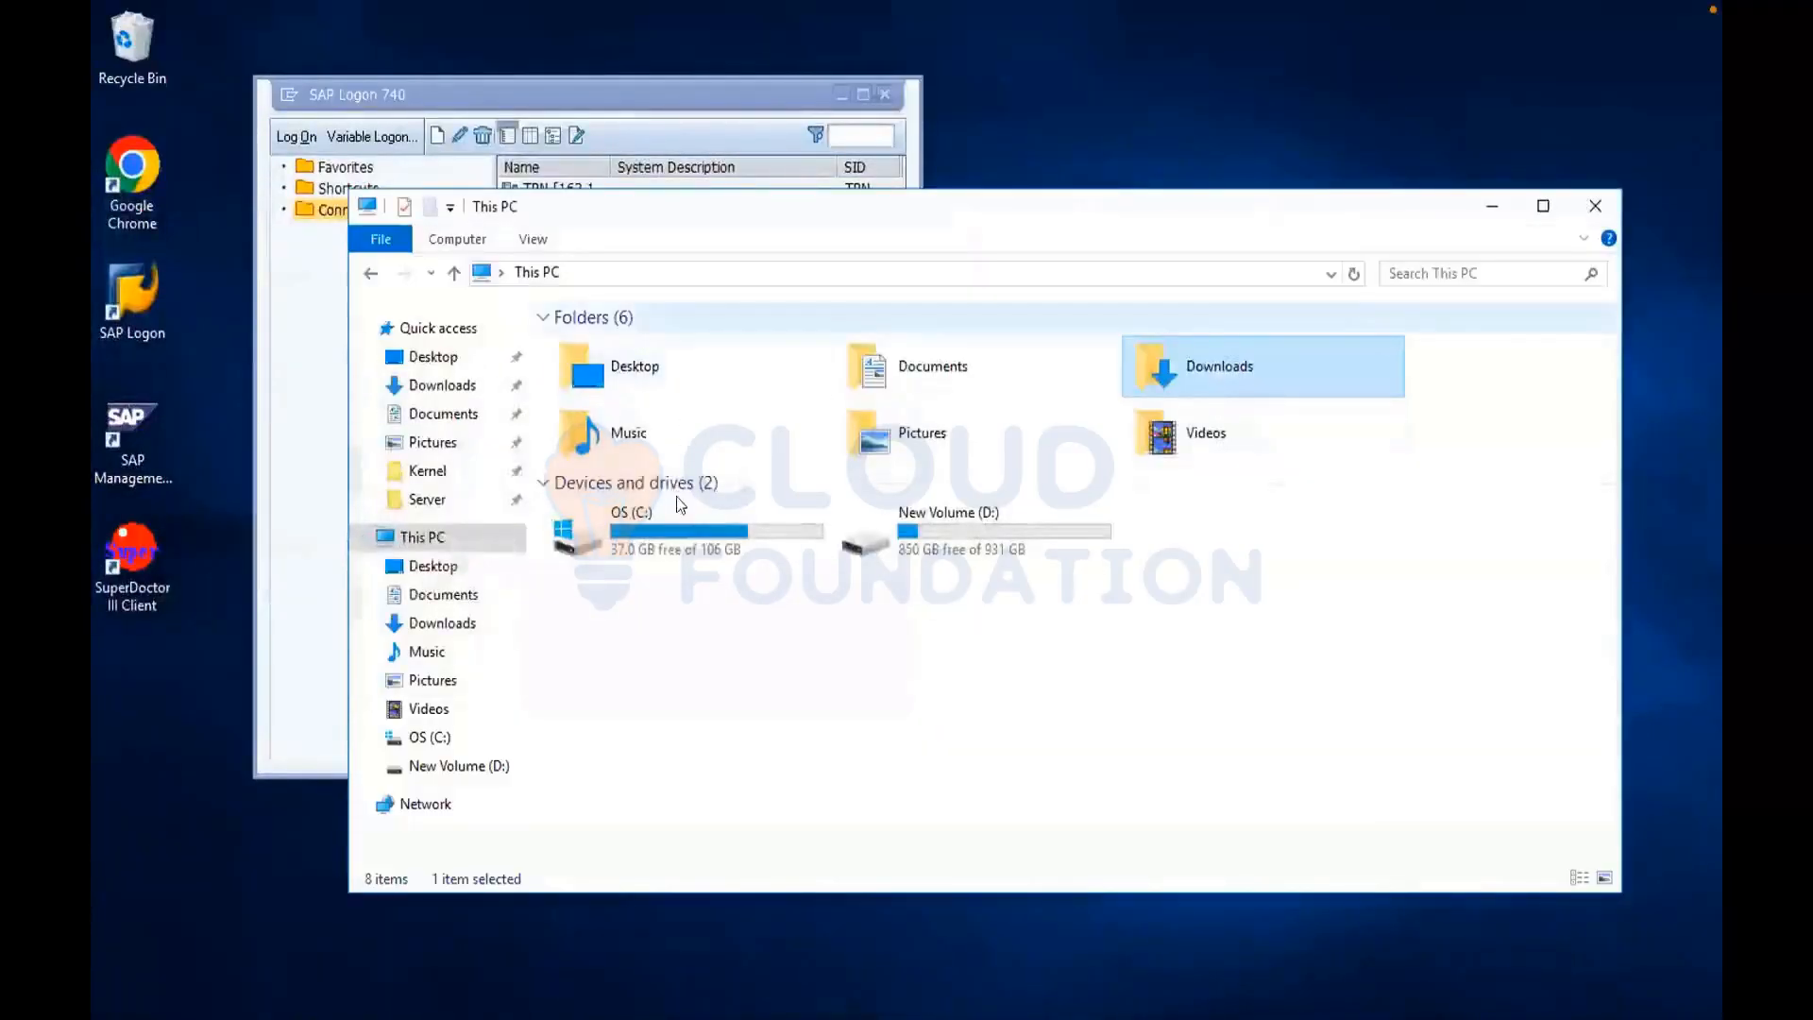
pyautogui.doubleClick(670, 537)
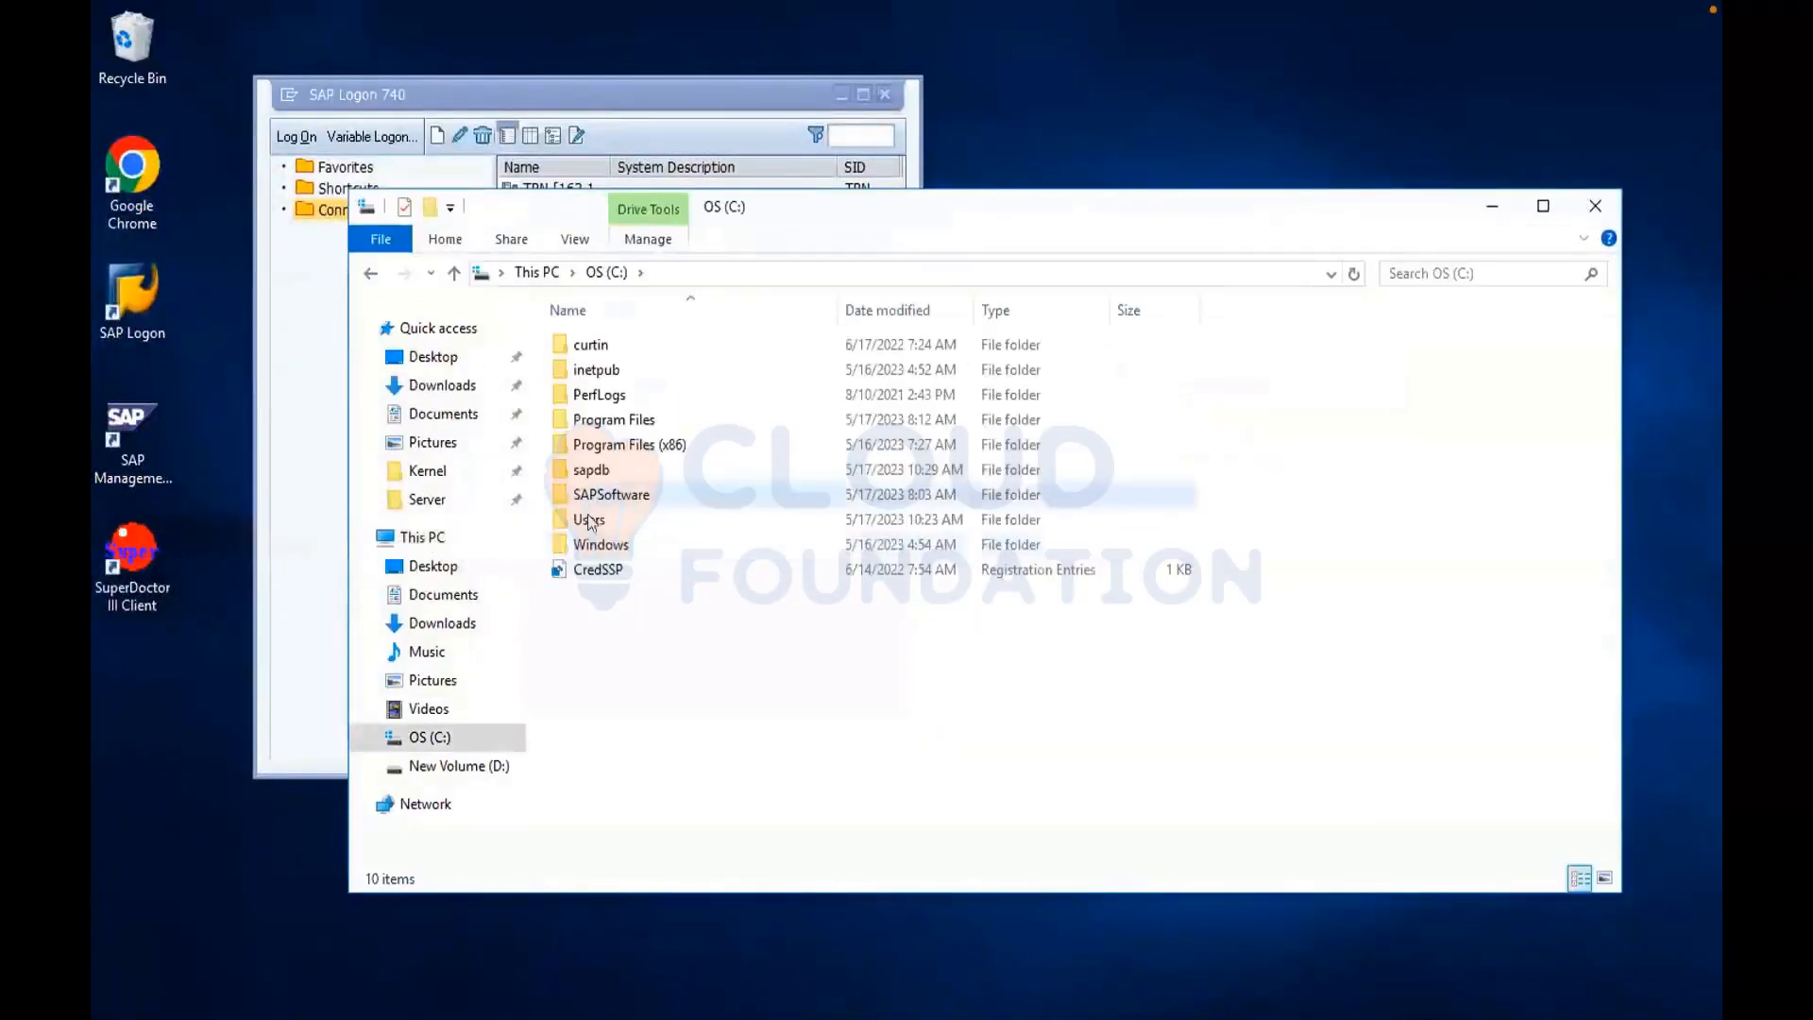
pyautogui.click(470, 770)
pyautogui.doubleClick(588, 370)
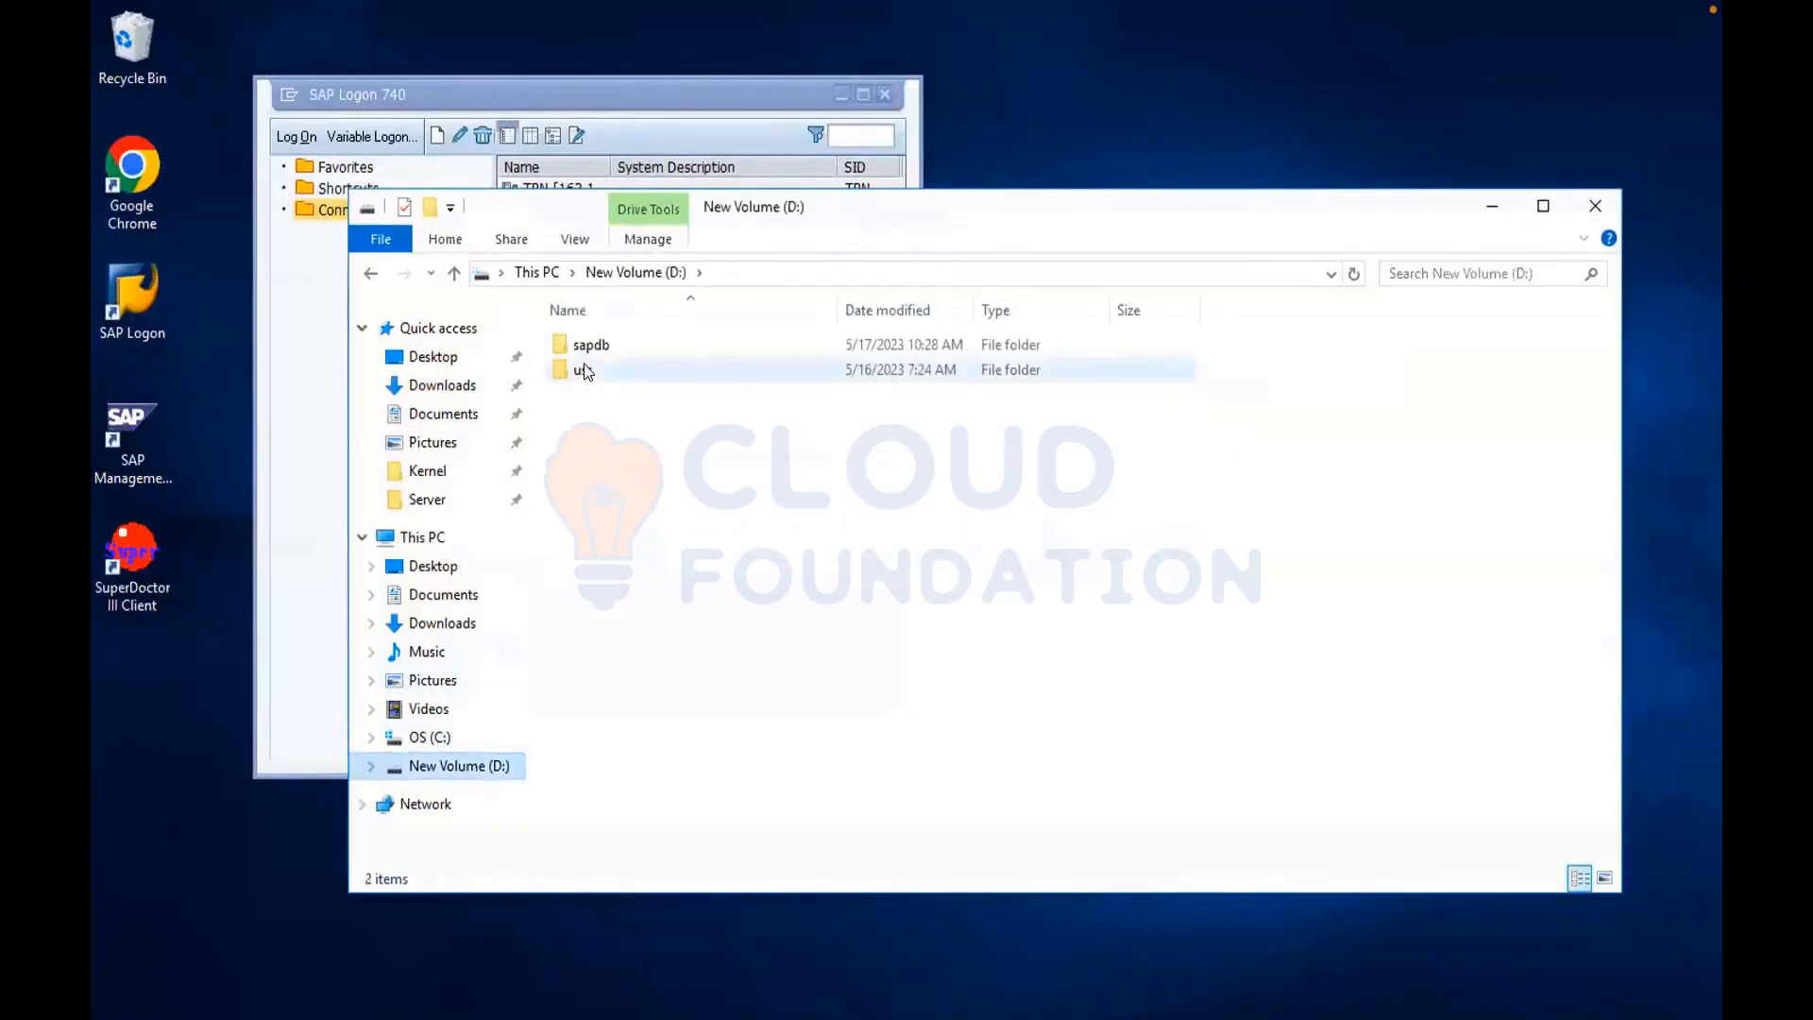
pyautogui.doubleClick(578, 350)
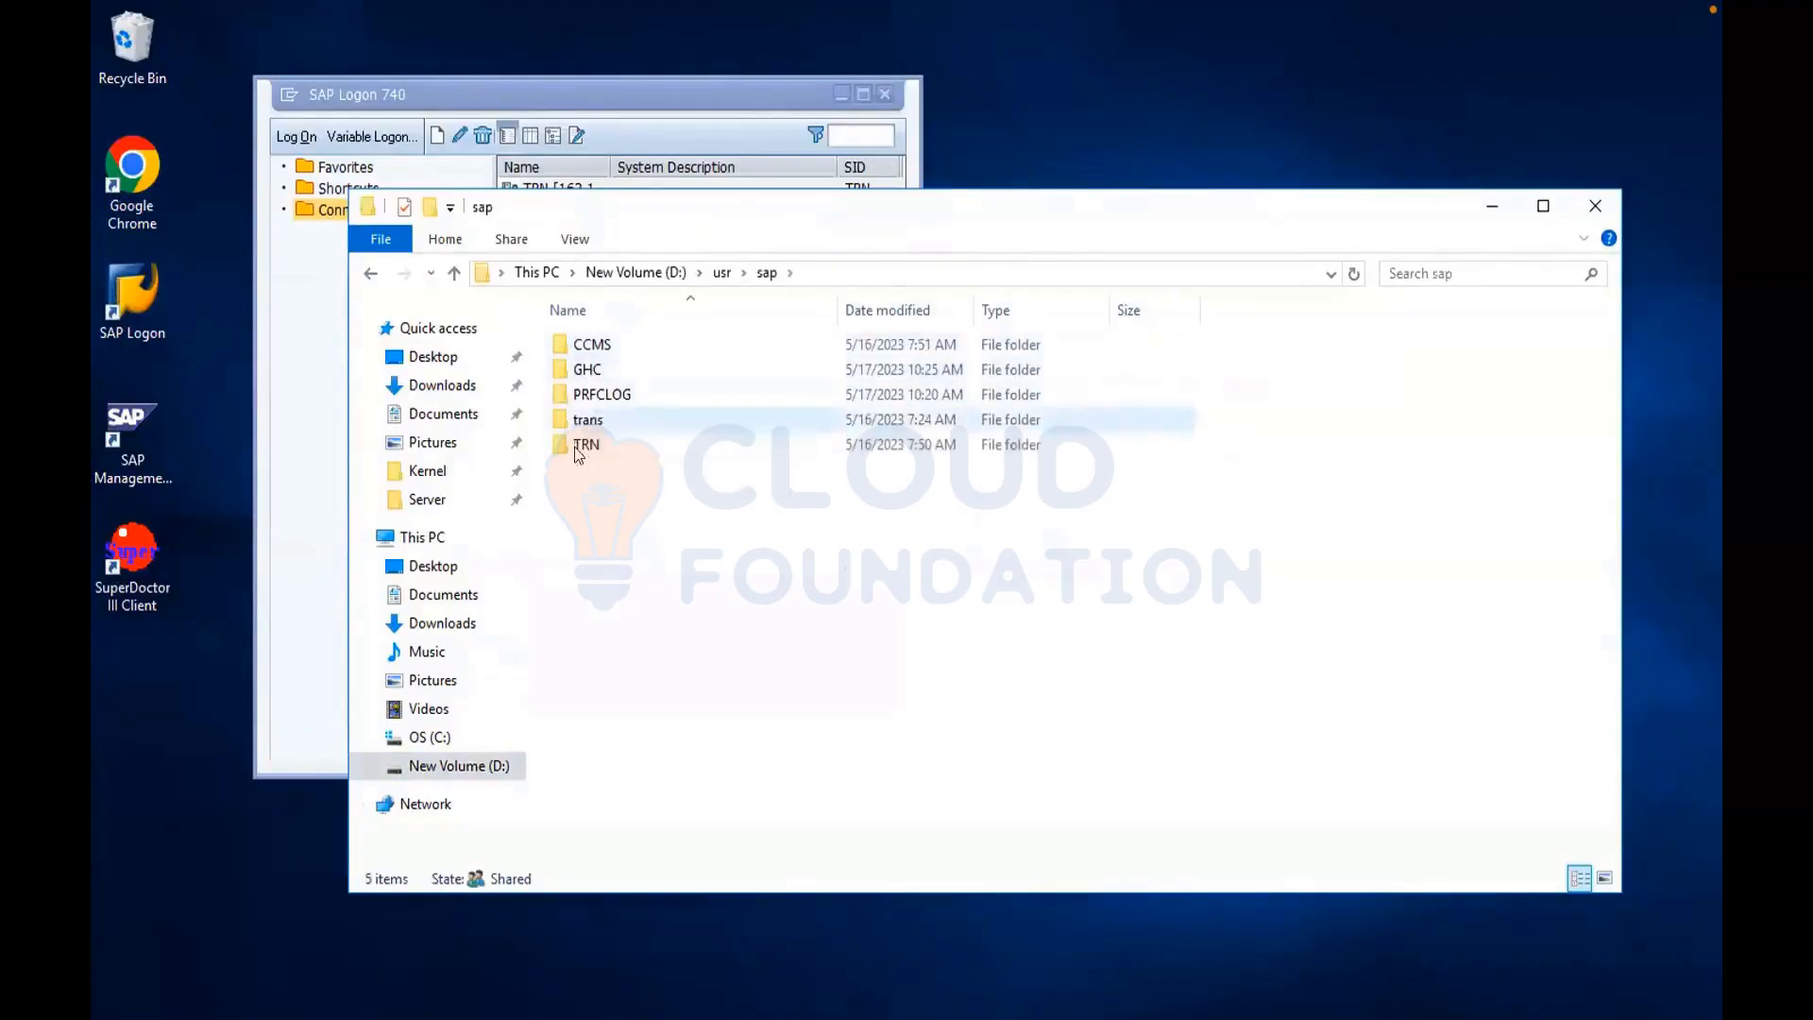
pyautogui.doubleClick(580, 451)
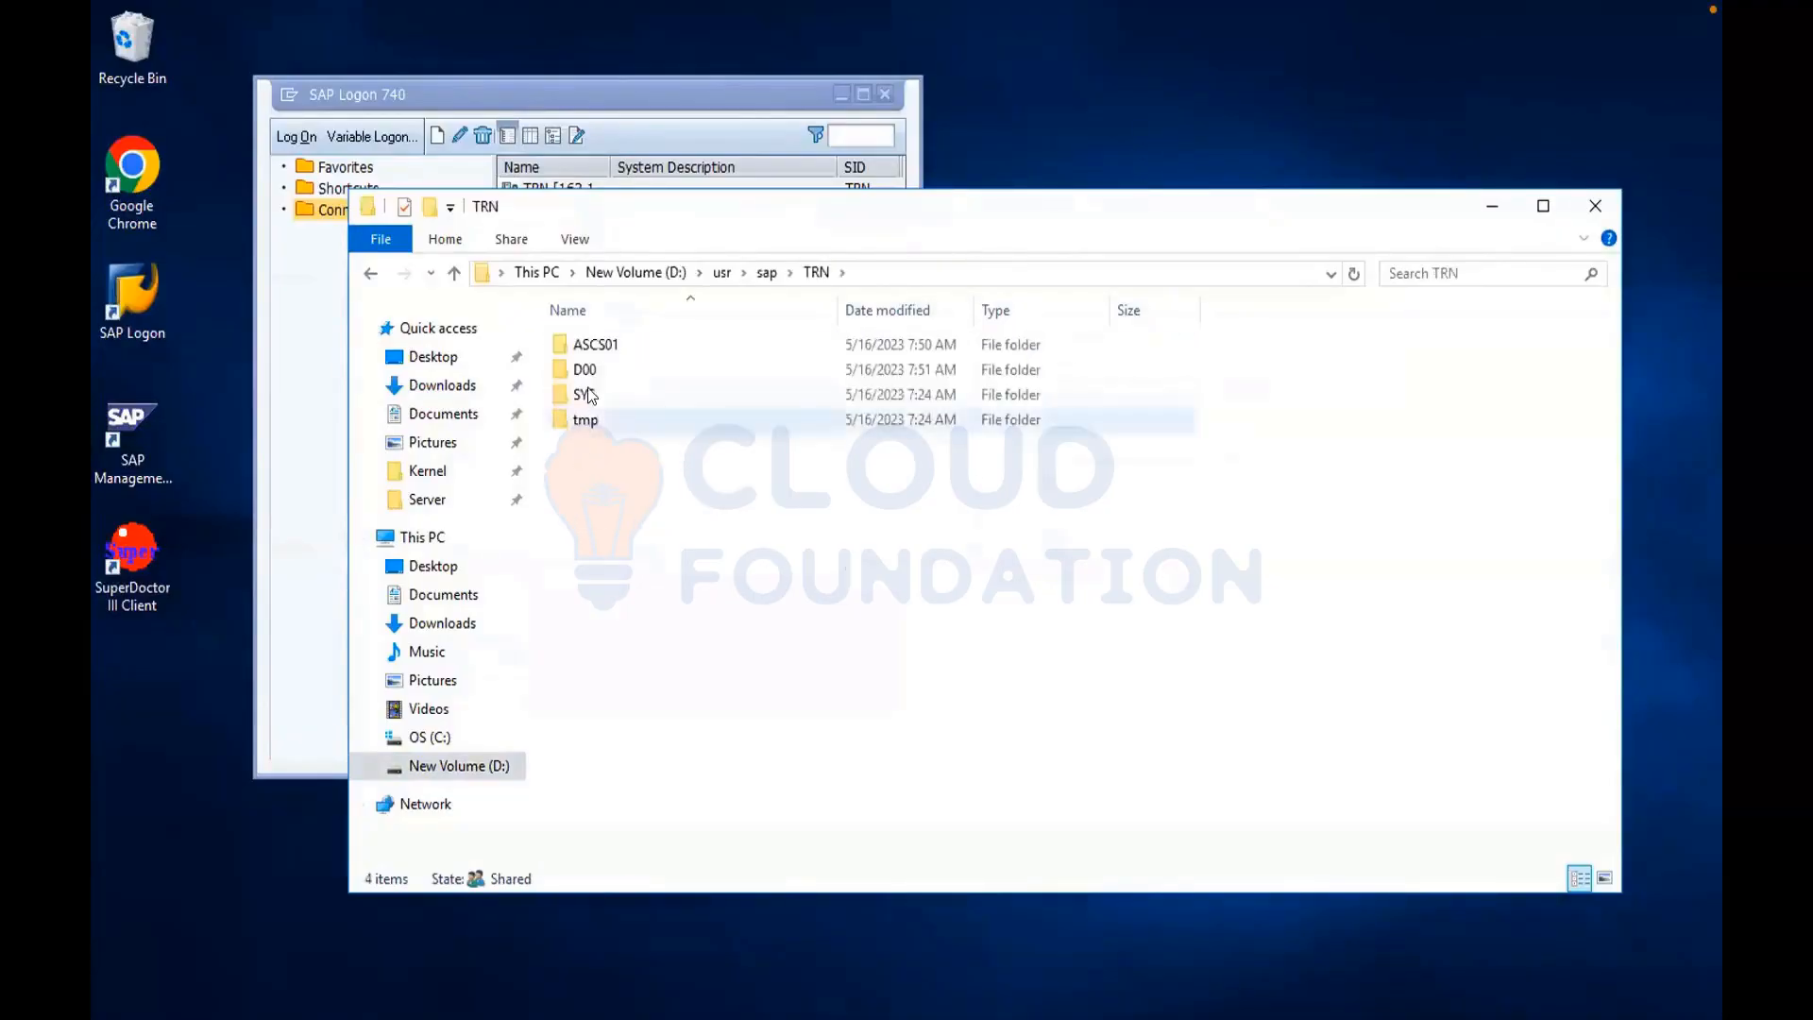
pyautogui.doubleClick(587, 395)
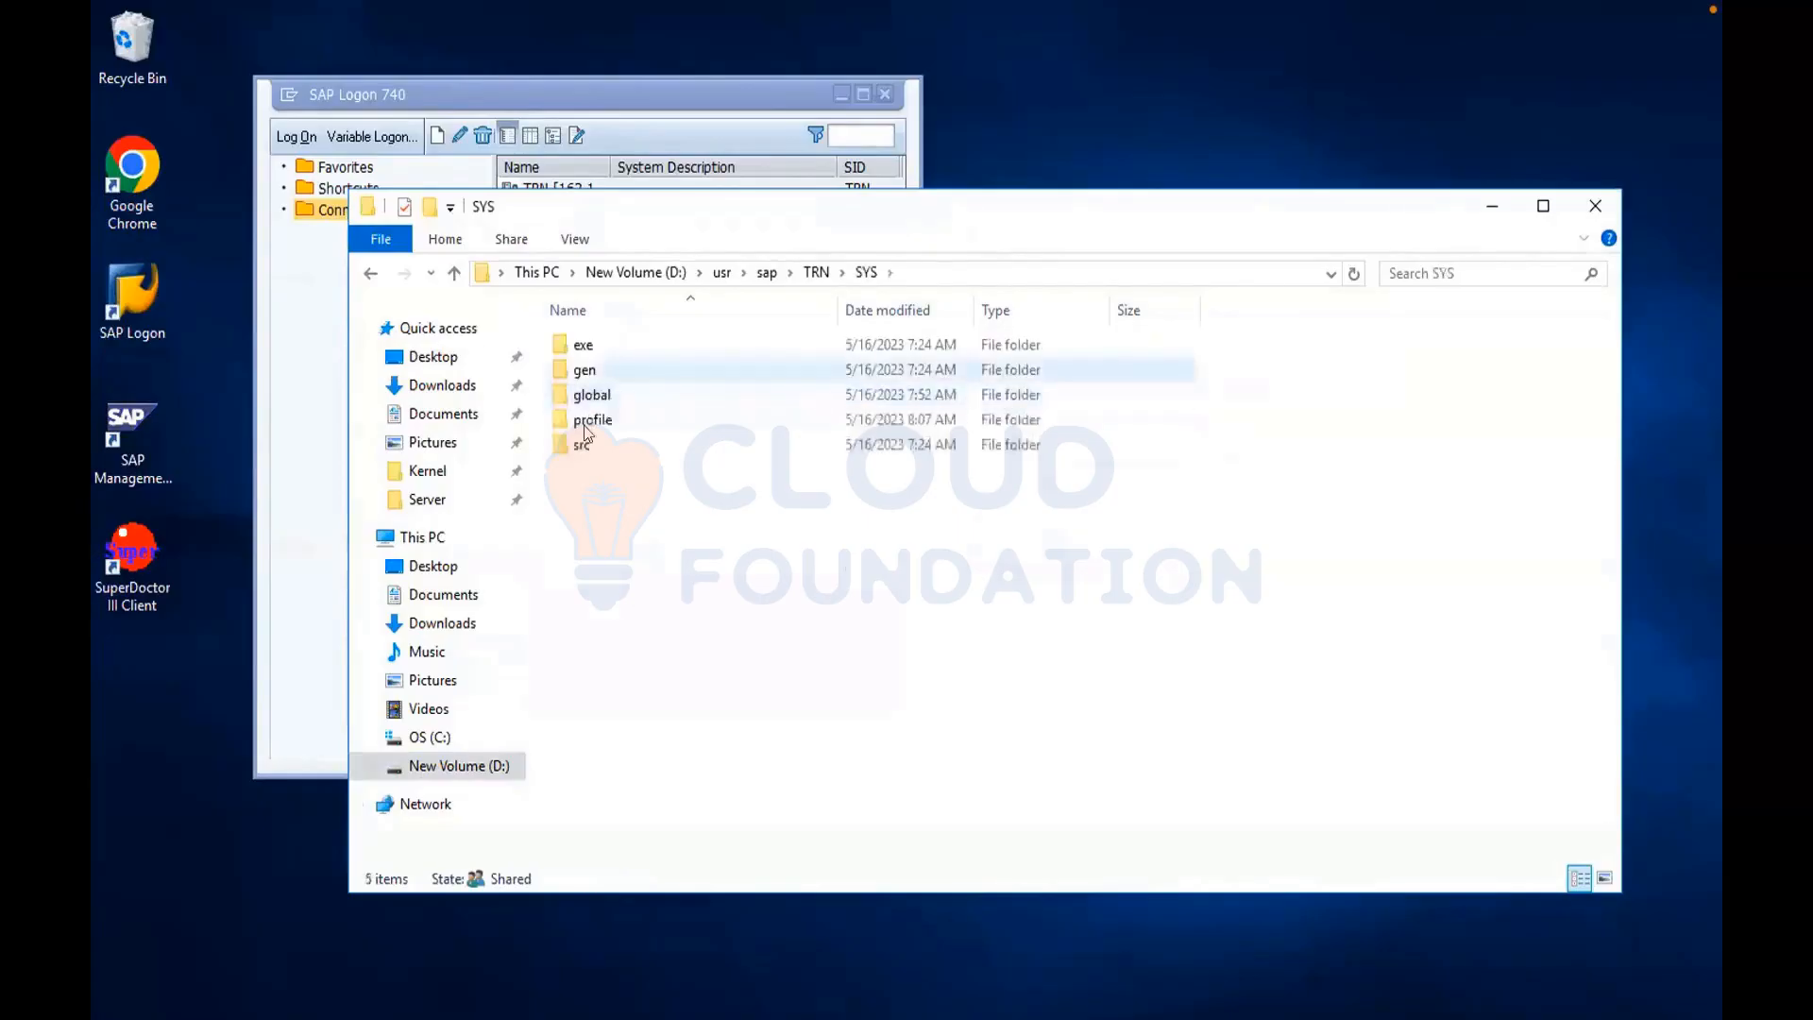
pyautogui.doubleClick(588, 421)
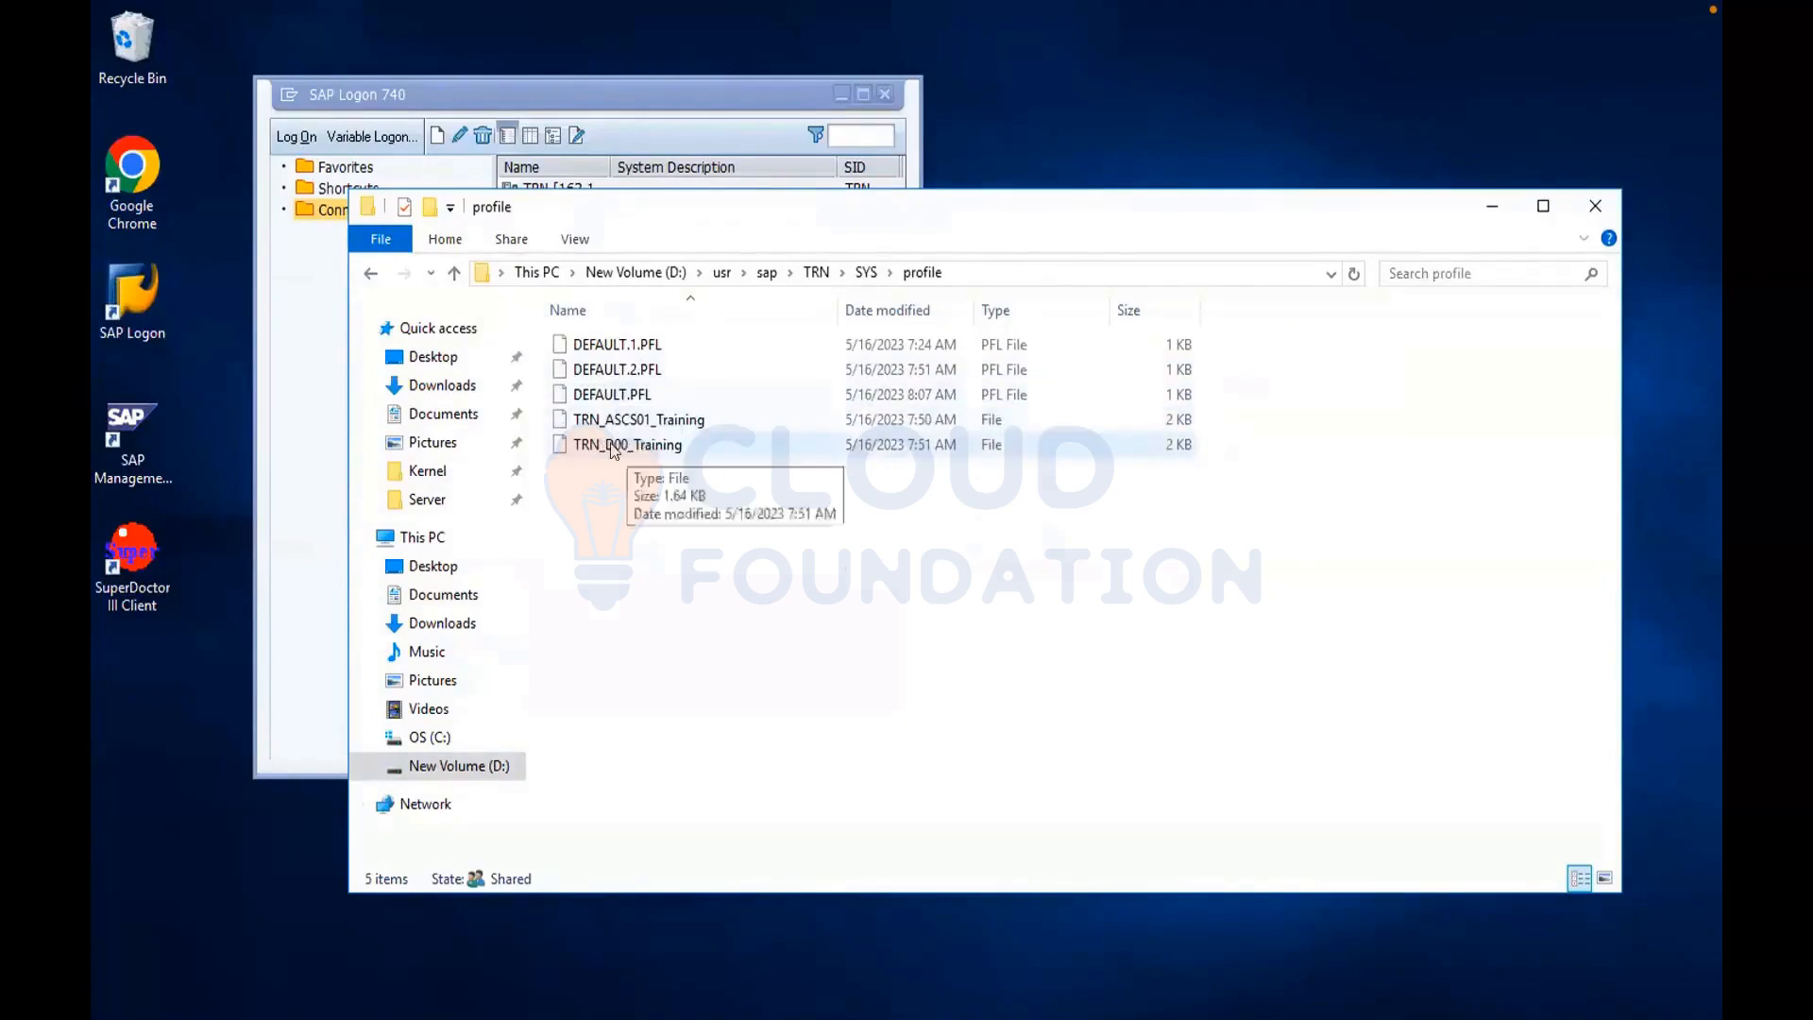
# - Open the TRN_D00_Training instance profile in Notepad
pyautogui.doubleClick(614, 446)
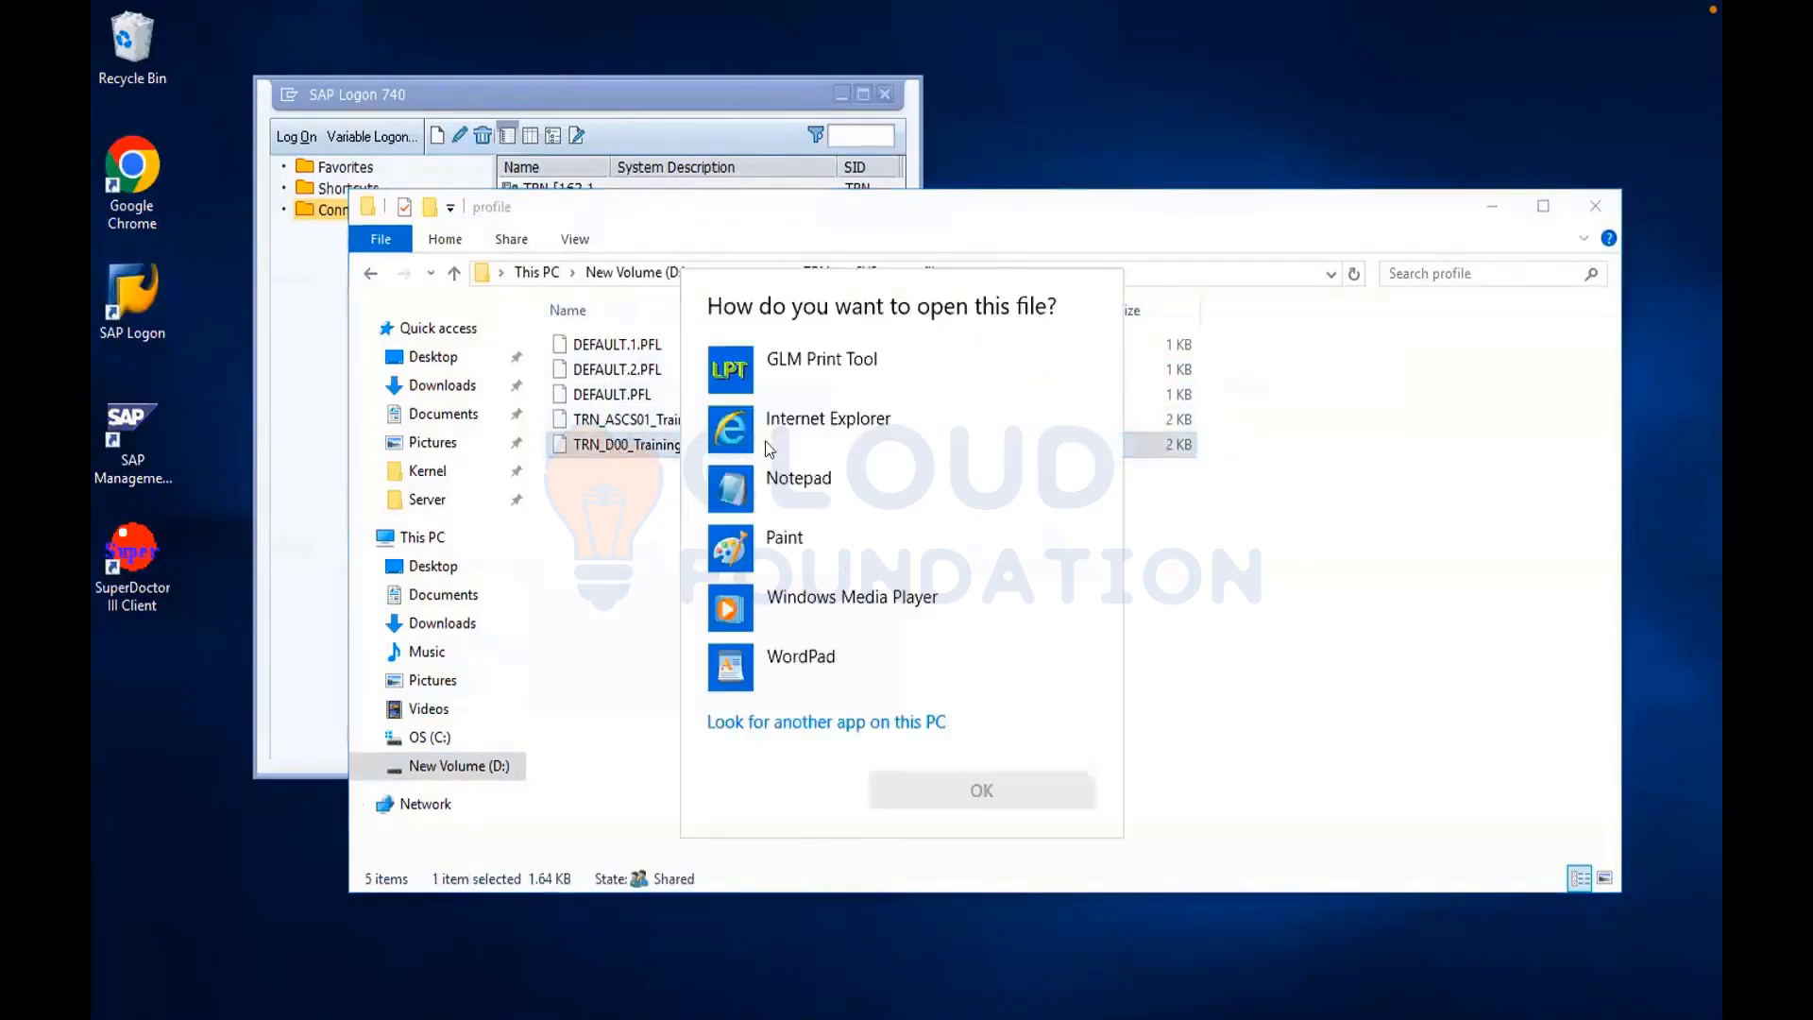
pyautogui.click(761, 487)
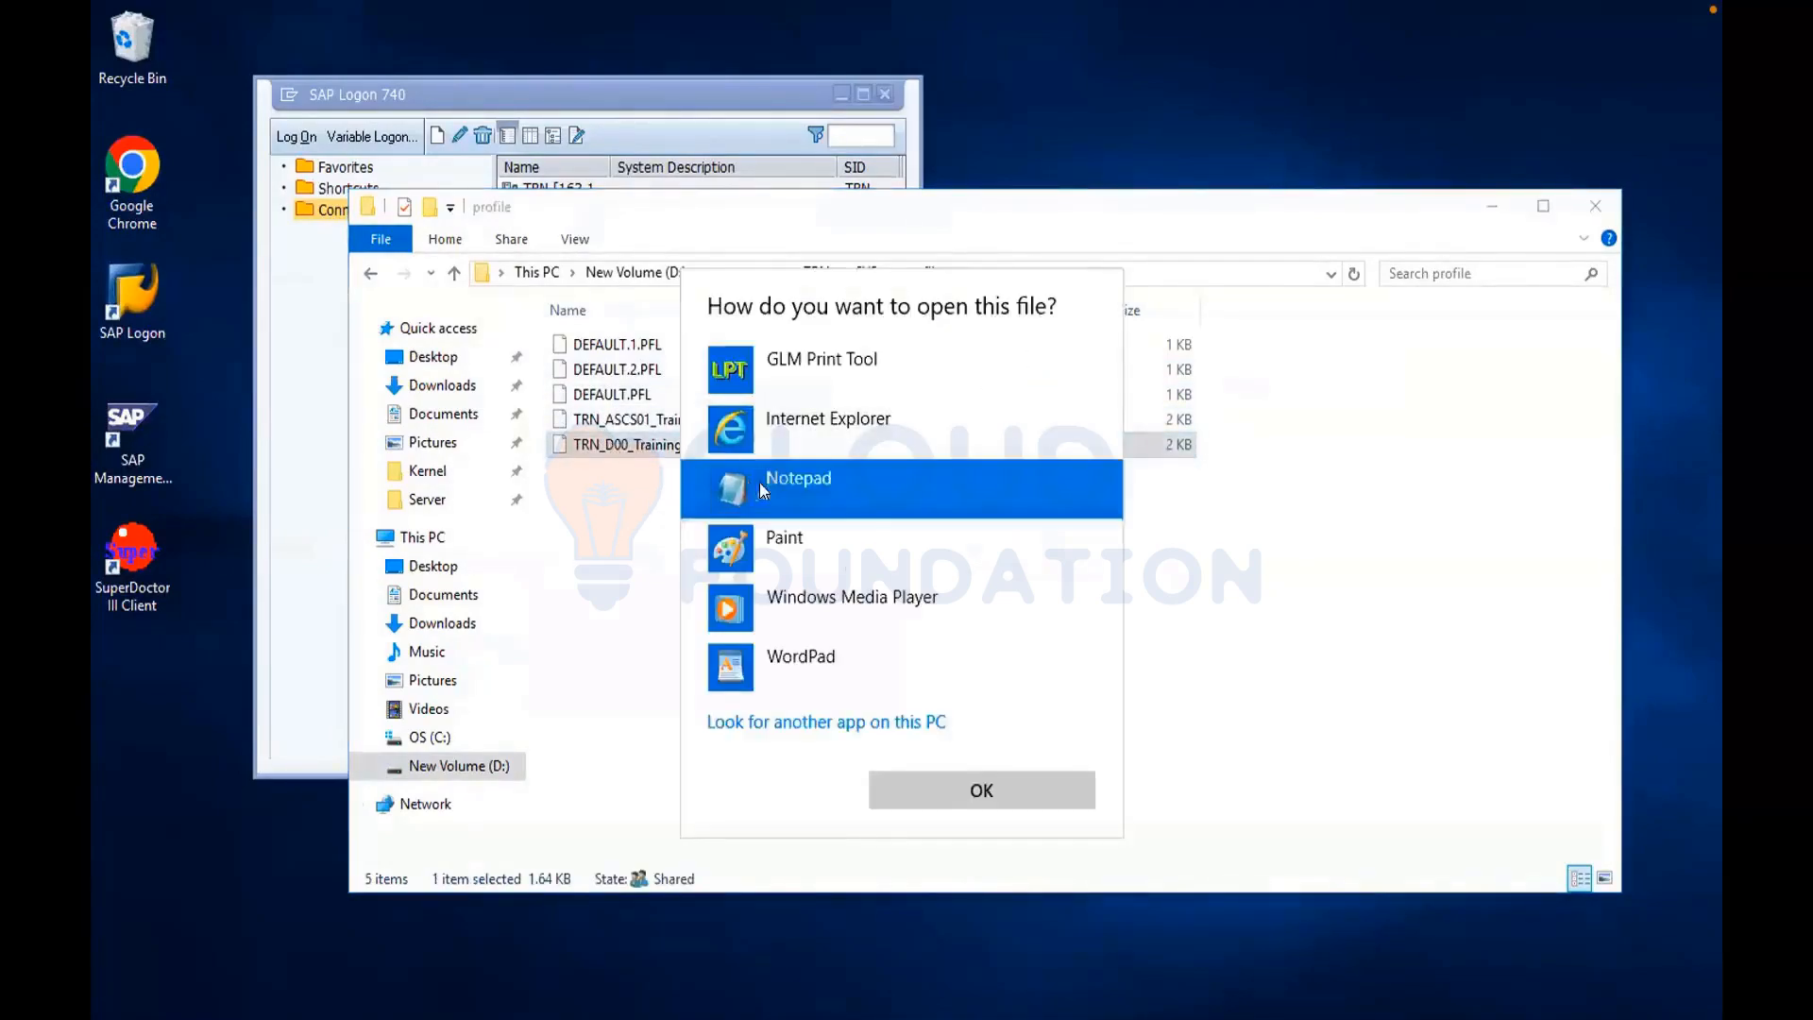
pyautogui.click(959, 784)
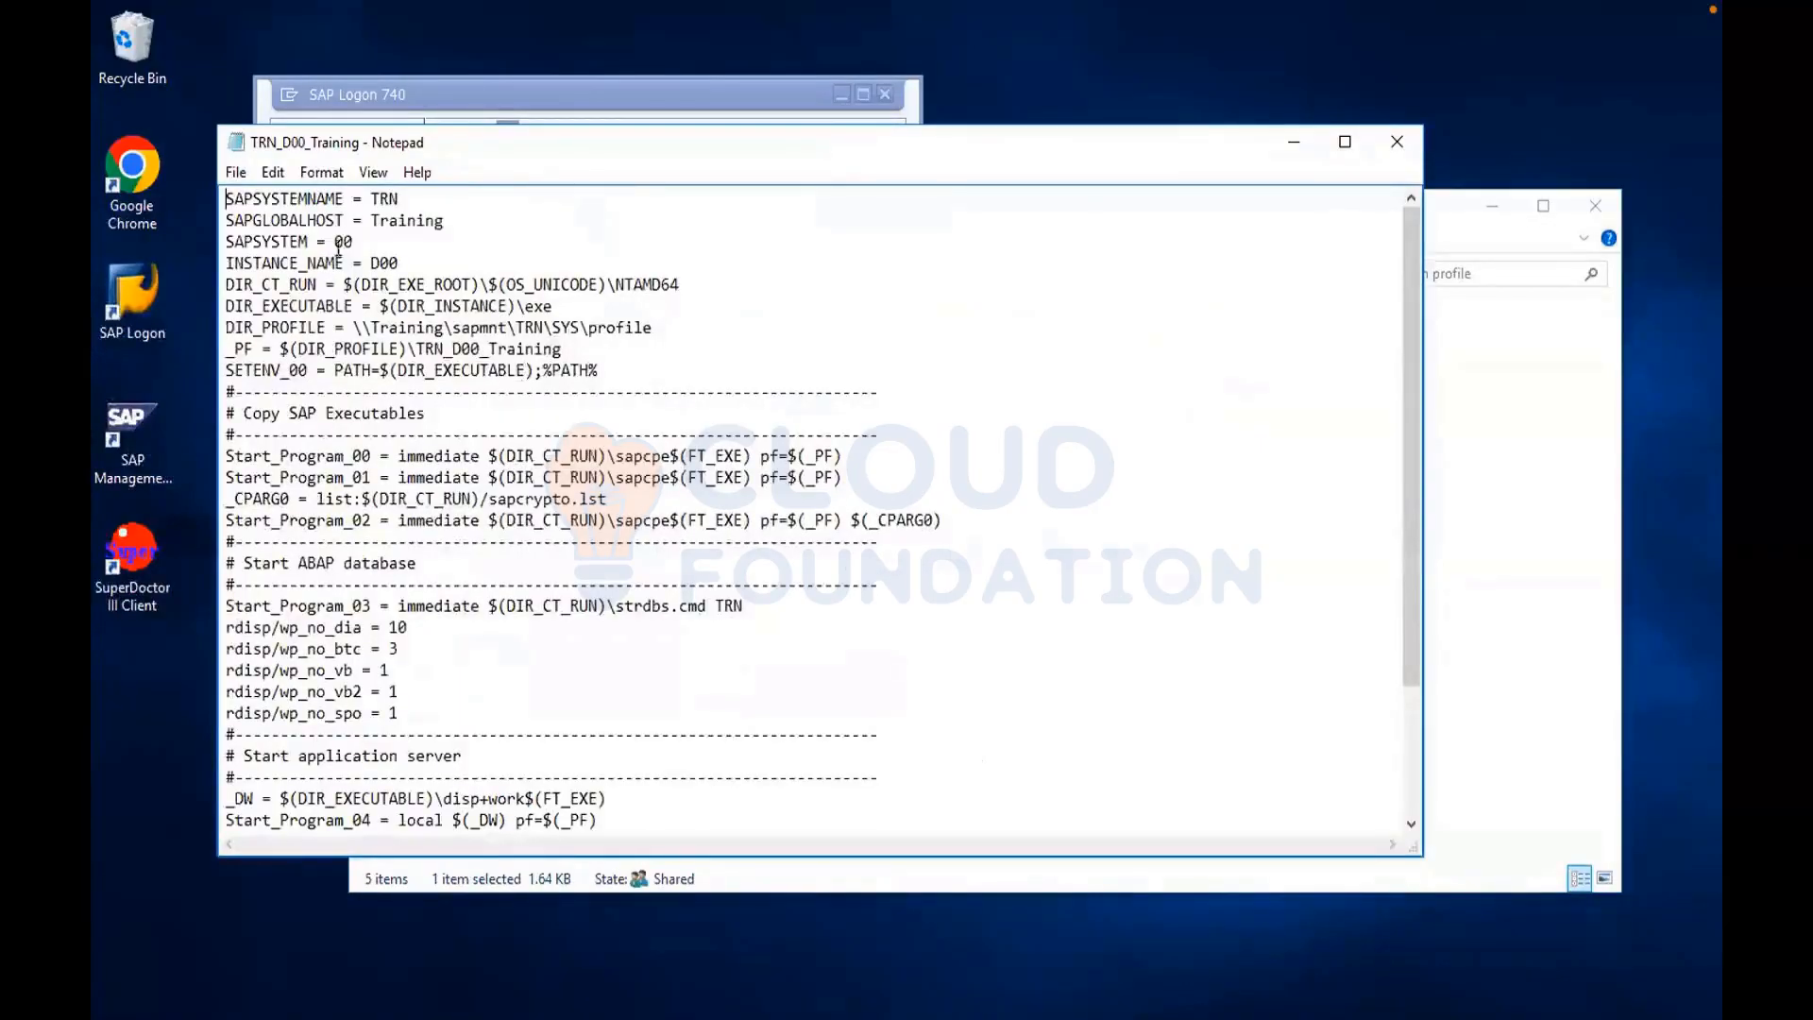
# - Highlight sapcpe, strdbs.cmd and disp+work in the profile's start lines, then close Notepad
pyautogui.moveTo(227, 453); pyautogui.dragTo(395, 455)
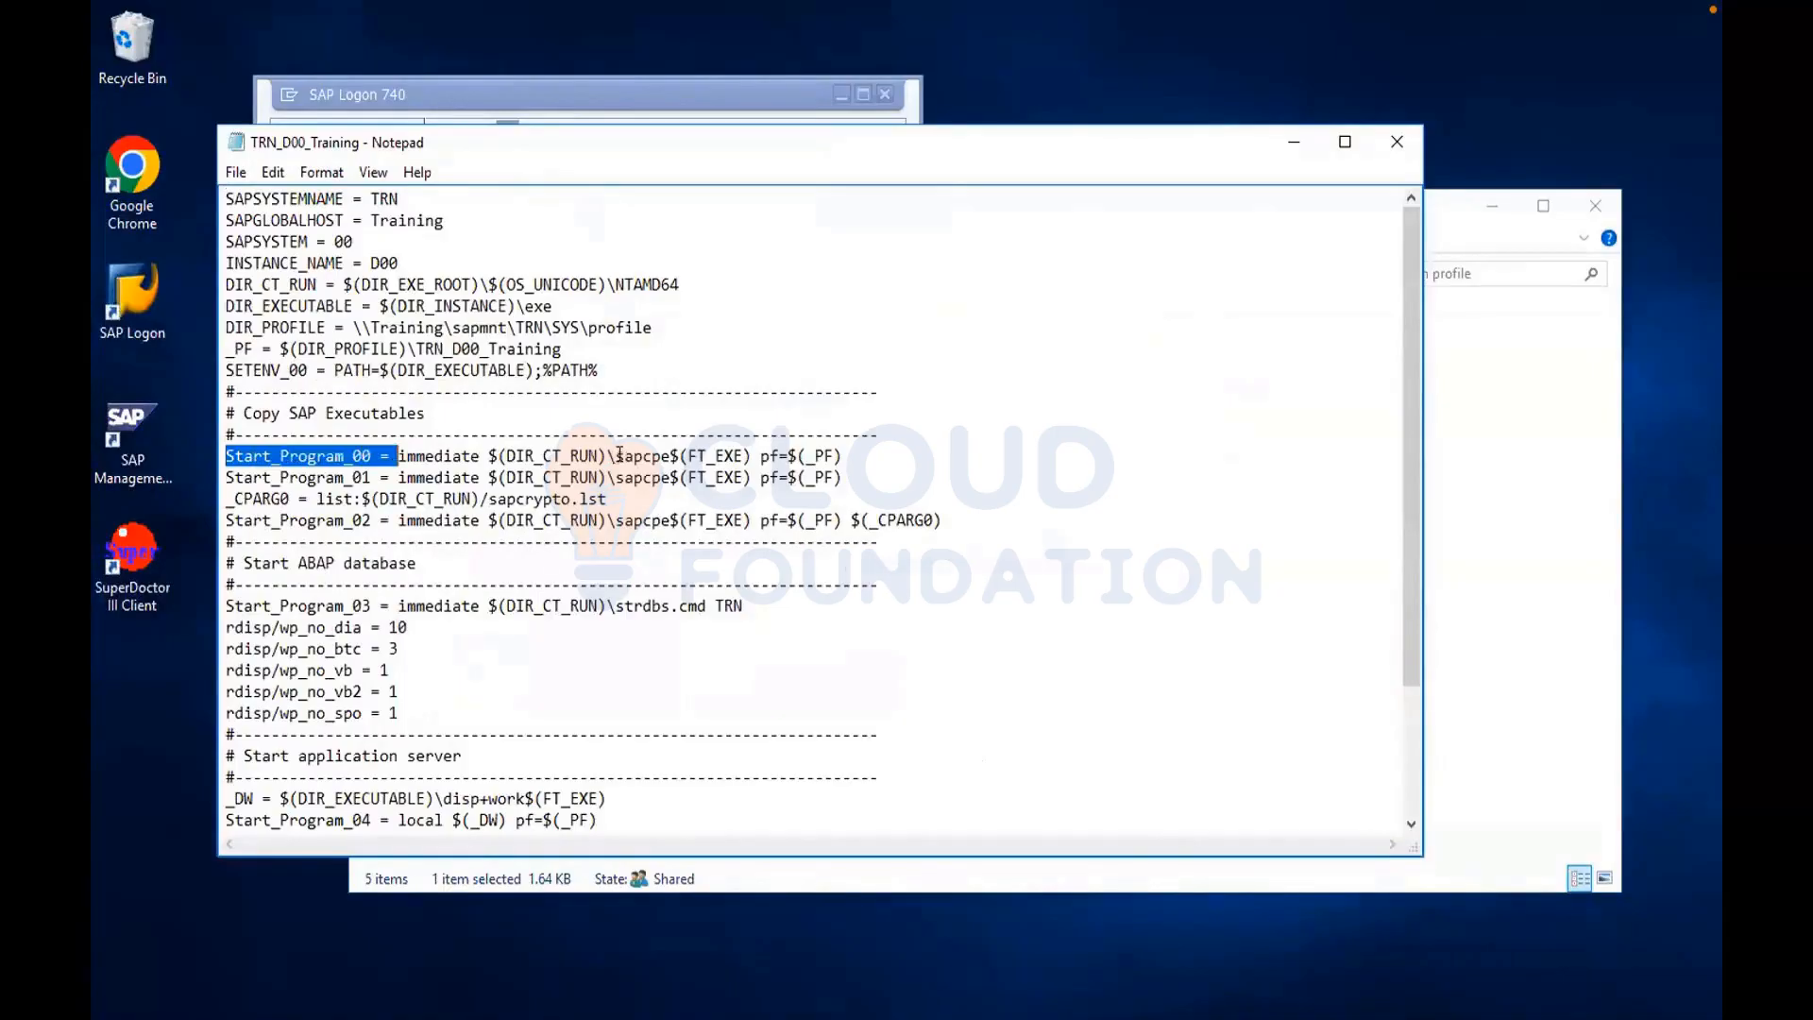
pyautogui.moveTo(616, 455); pyautogui.dragTo(669, 455)
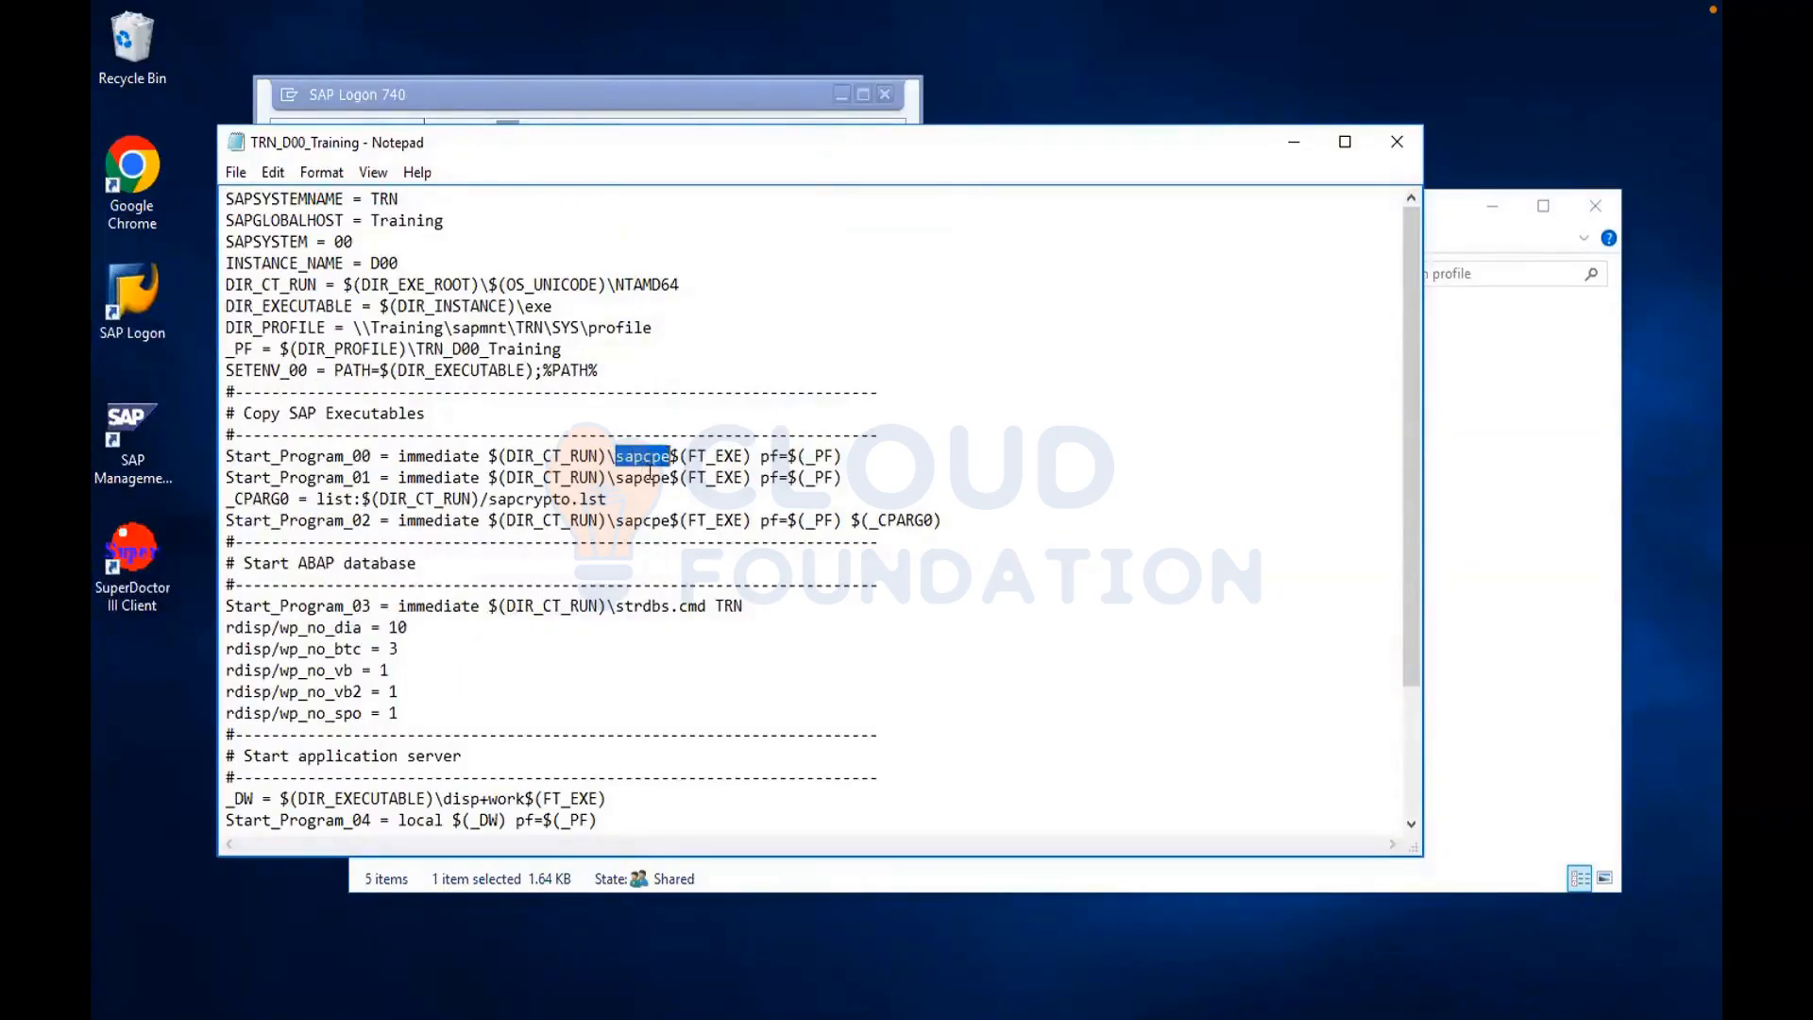
pyautogui.click(400, 565)
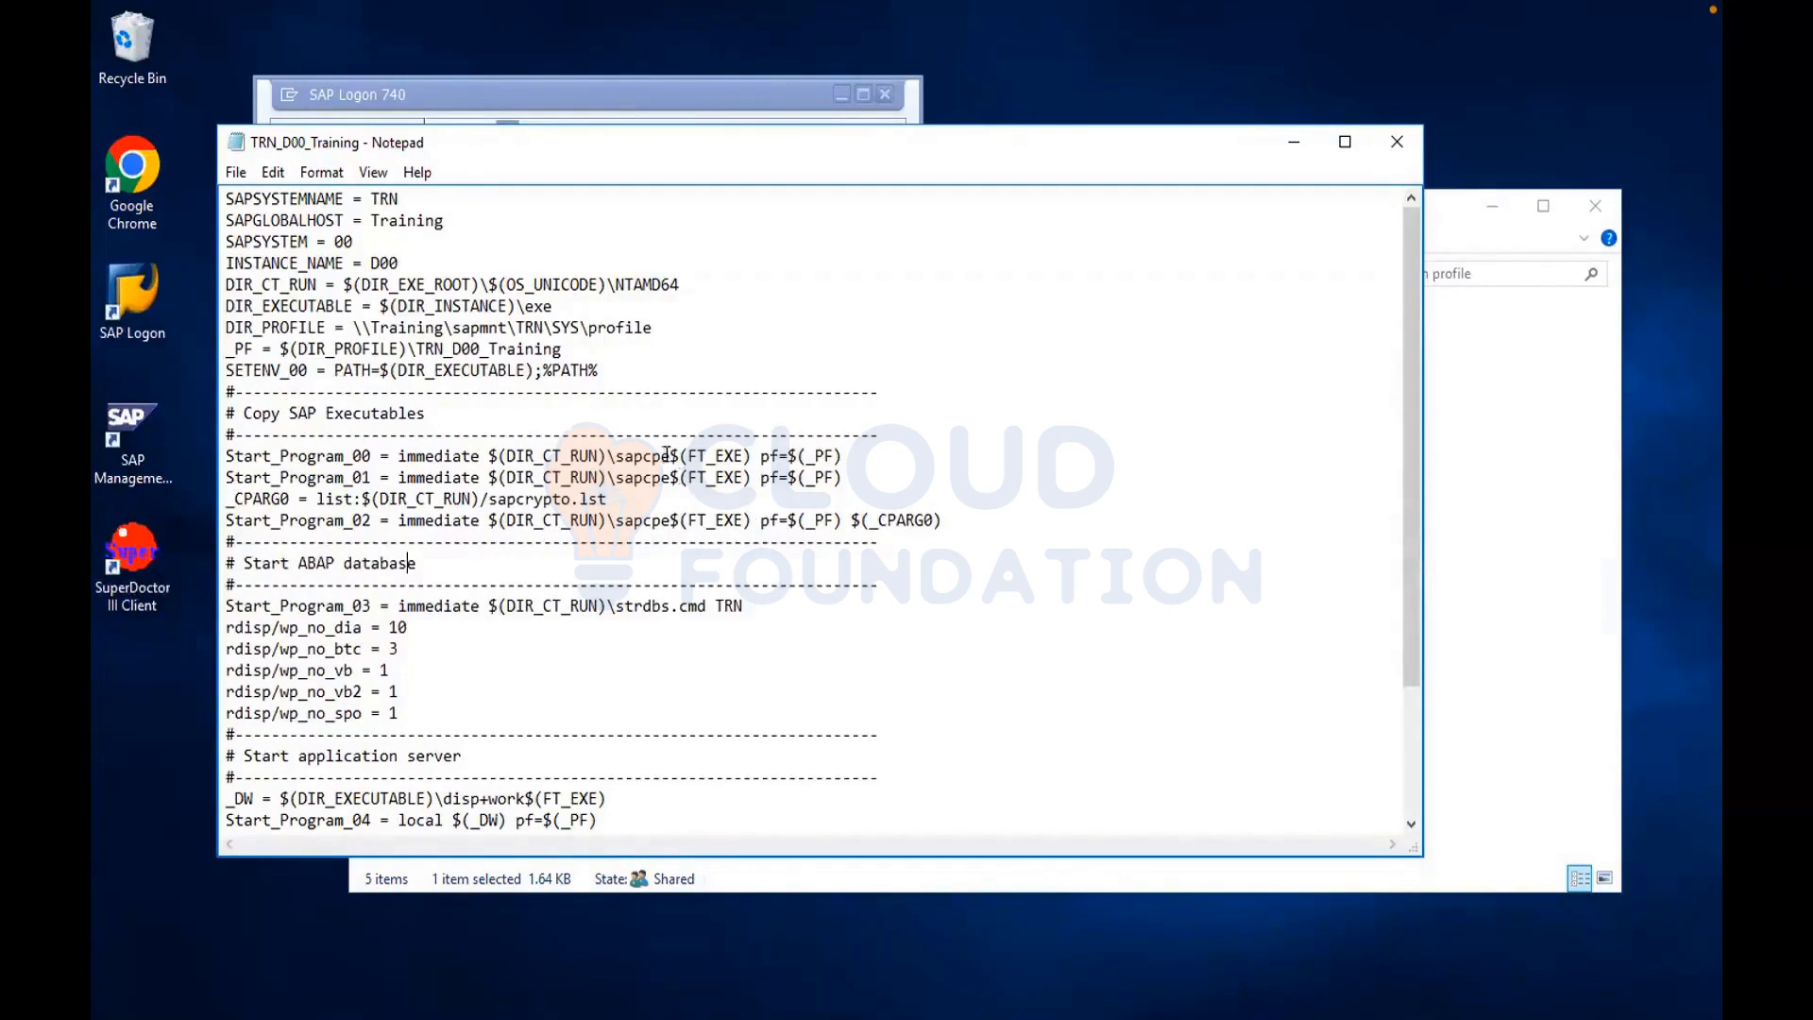
pyautogui.moveTo(668, 455); pyautogui.dragTo(613, 454)
pyautogui.moveTo(617, 605); pyautogui.dragTo(706, 605)
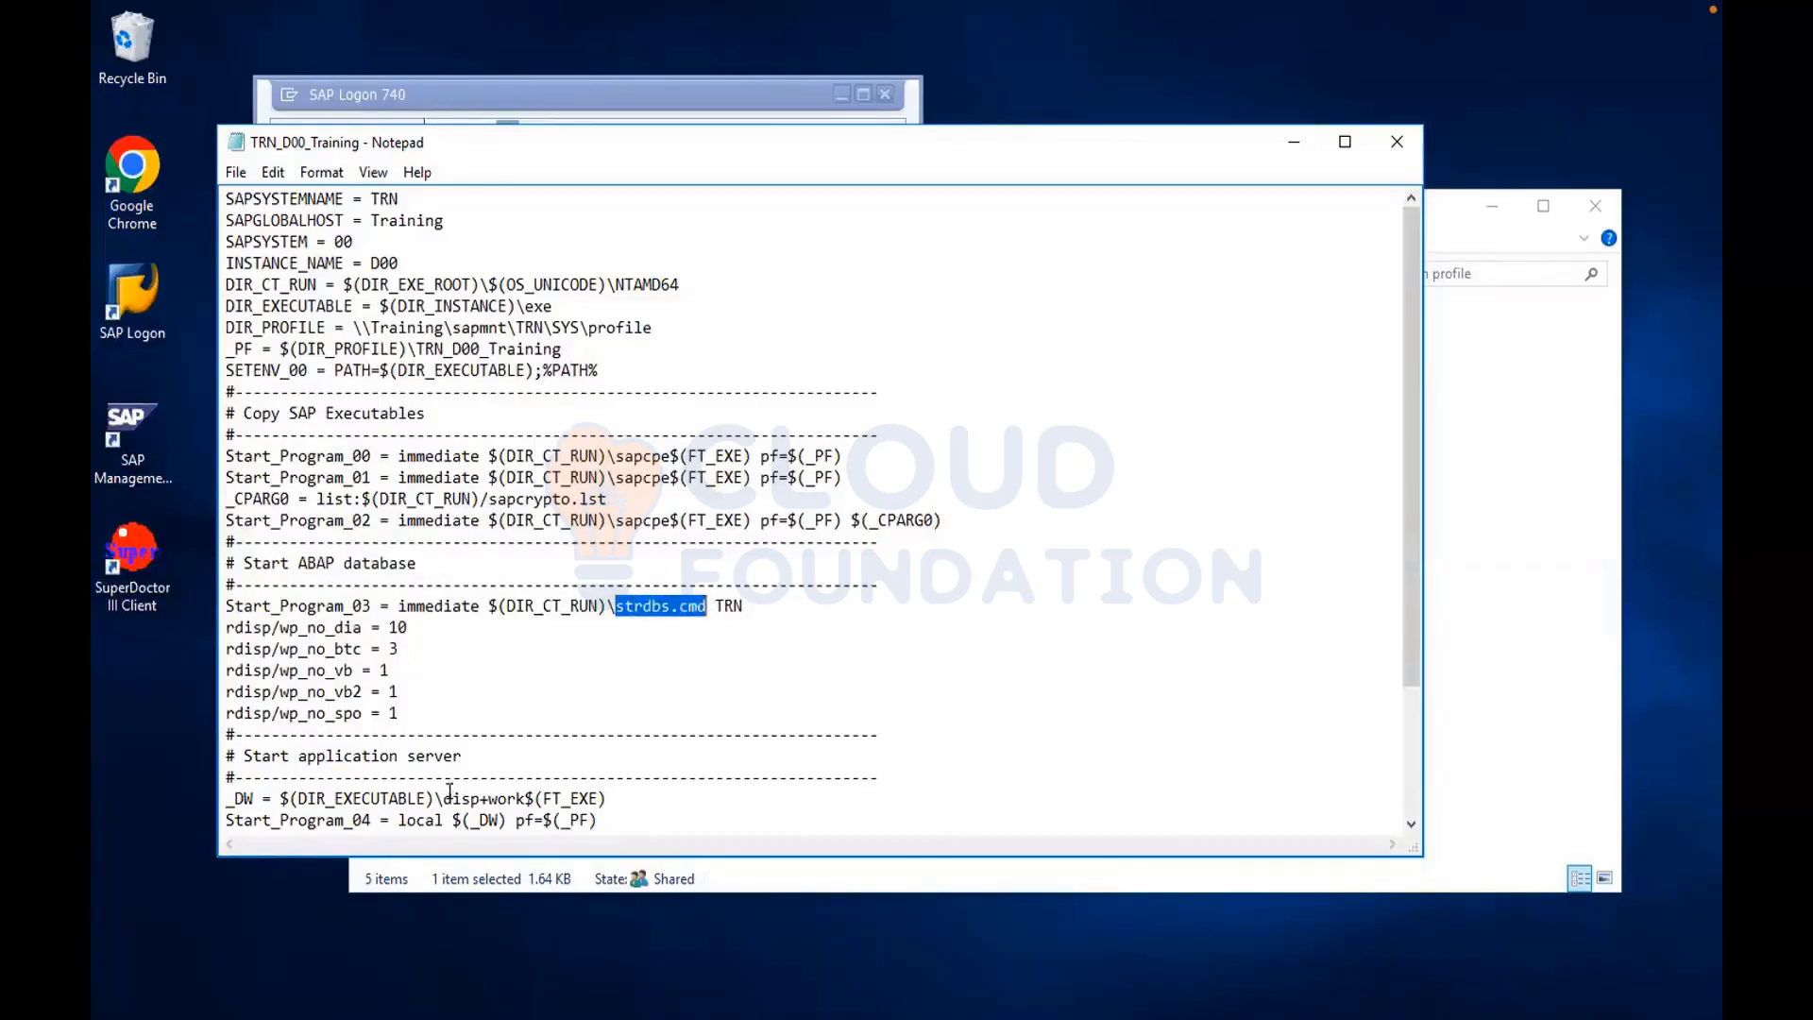
pyautogui.moveTo(444, 798); pyautogui.dragTo(488, 799)
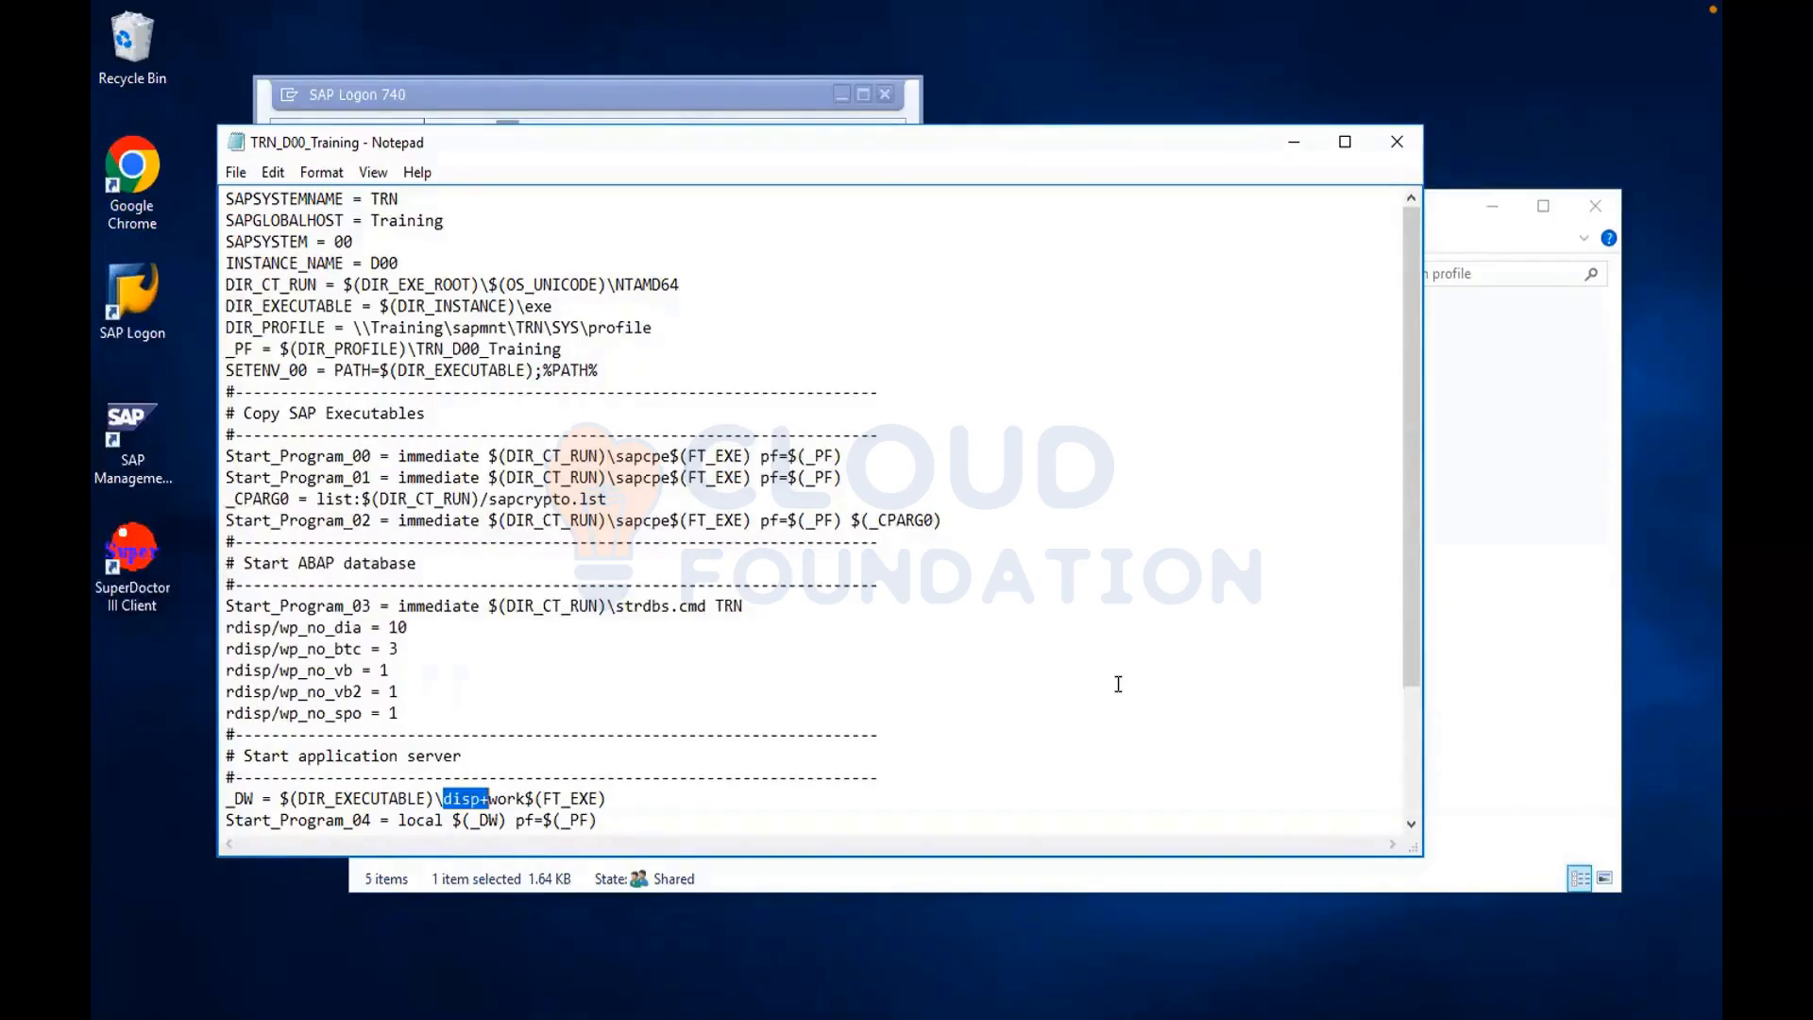
pyautogui.click(1394, 143)
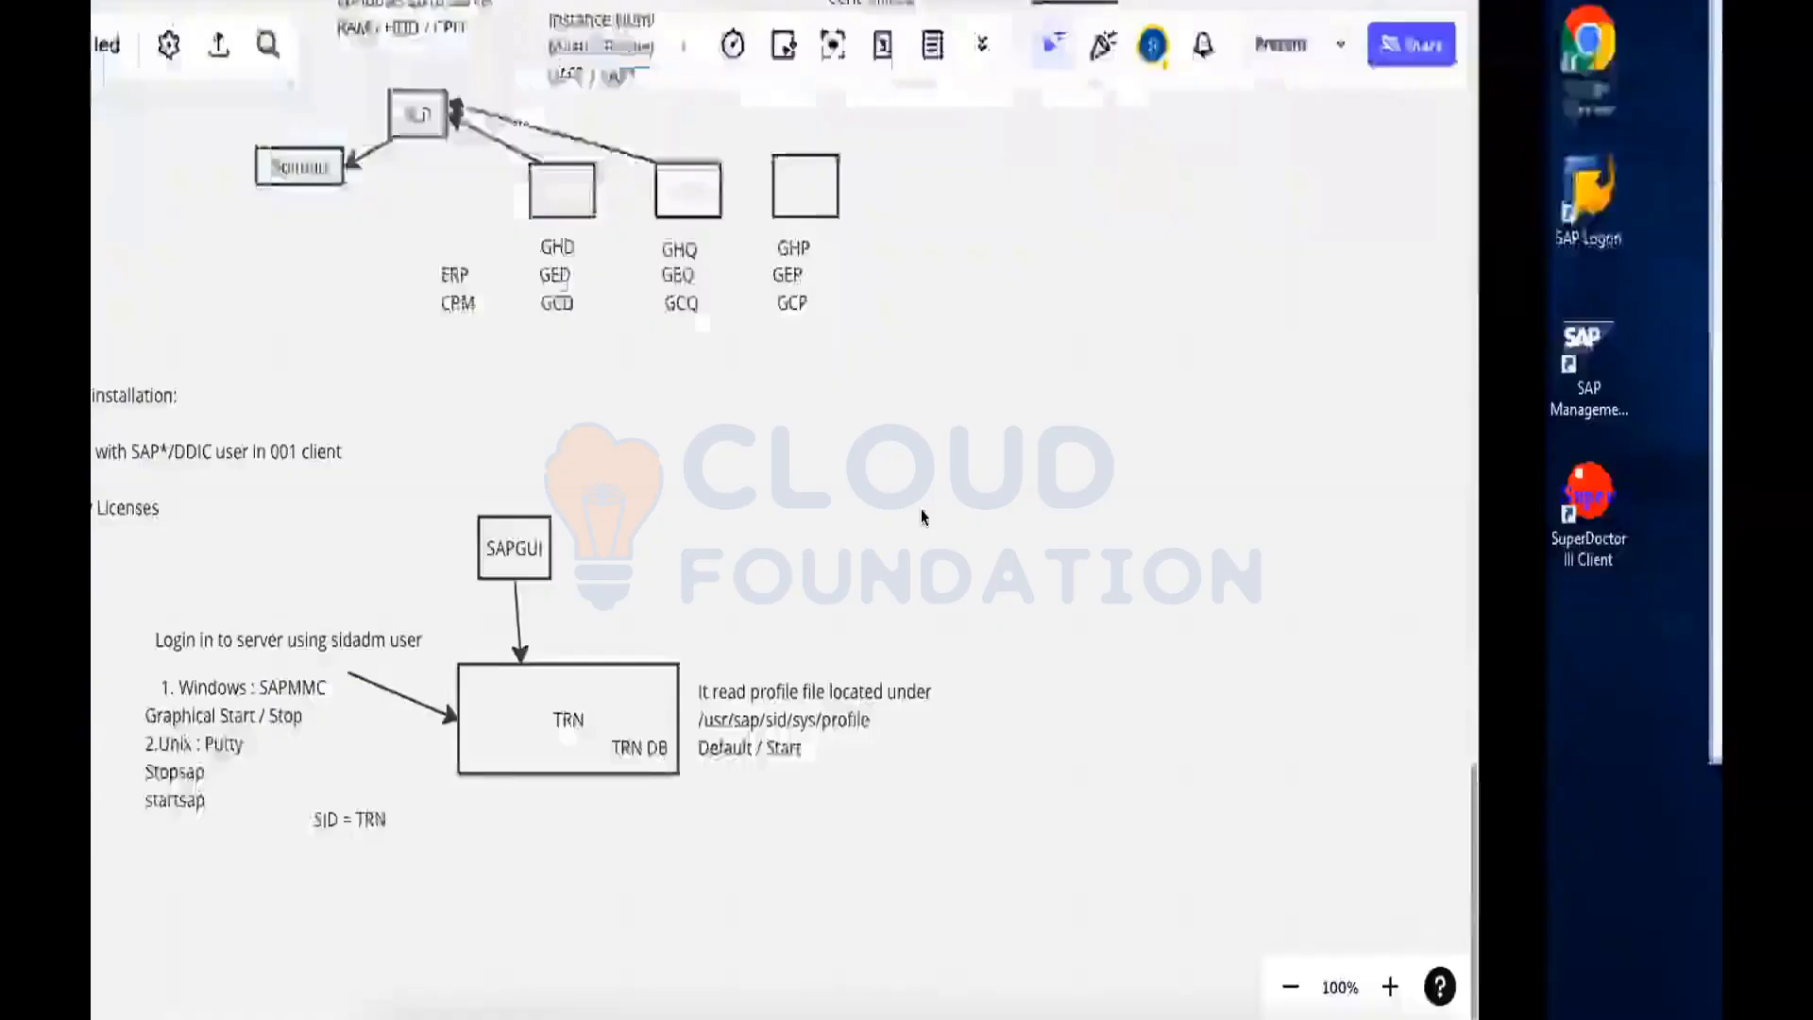
# - Add a text note listing SAPCPE, Startdbs, Start Dispatcher and Start Workproces on separate lines
pyautogui.press('t')
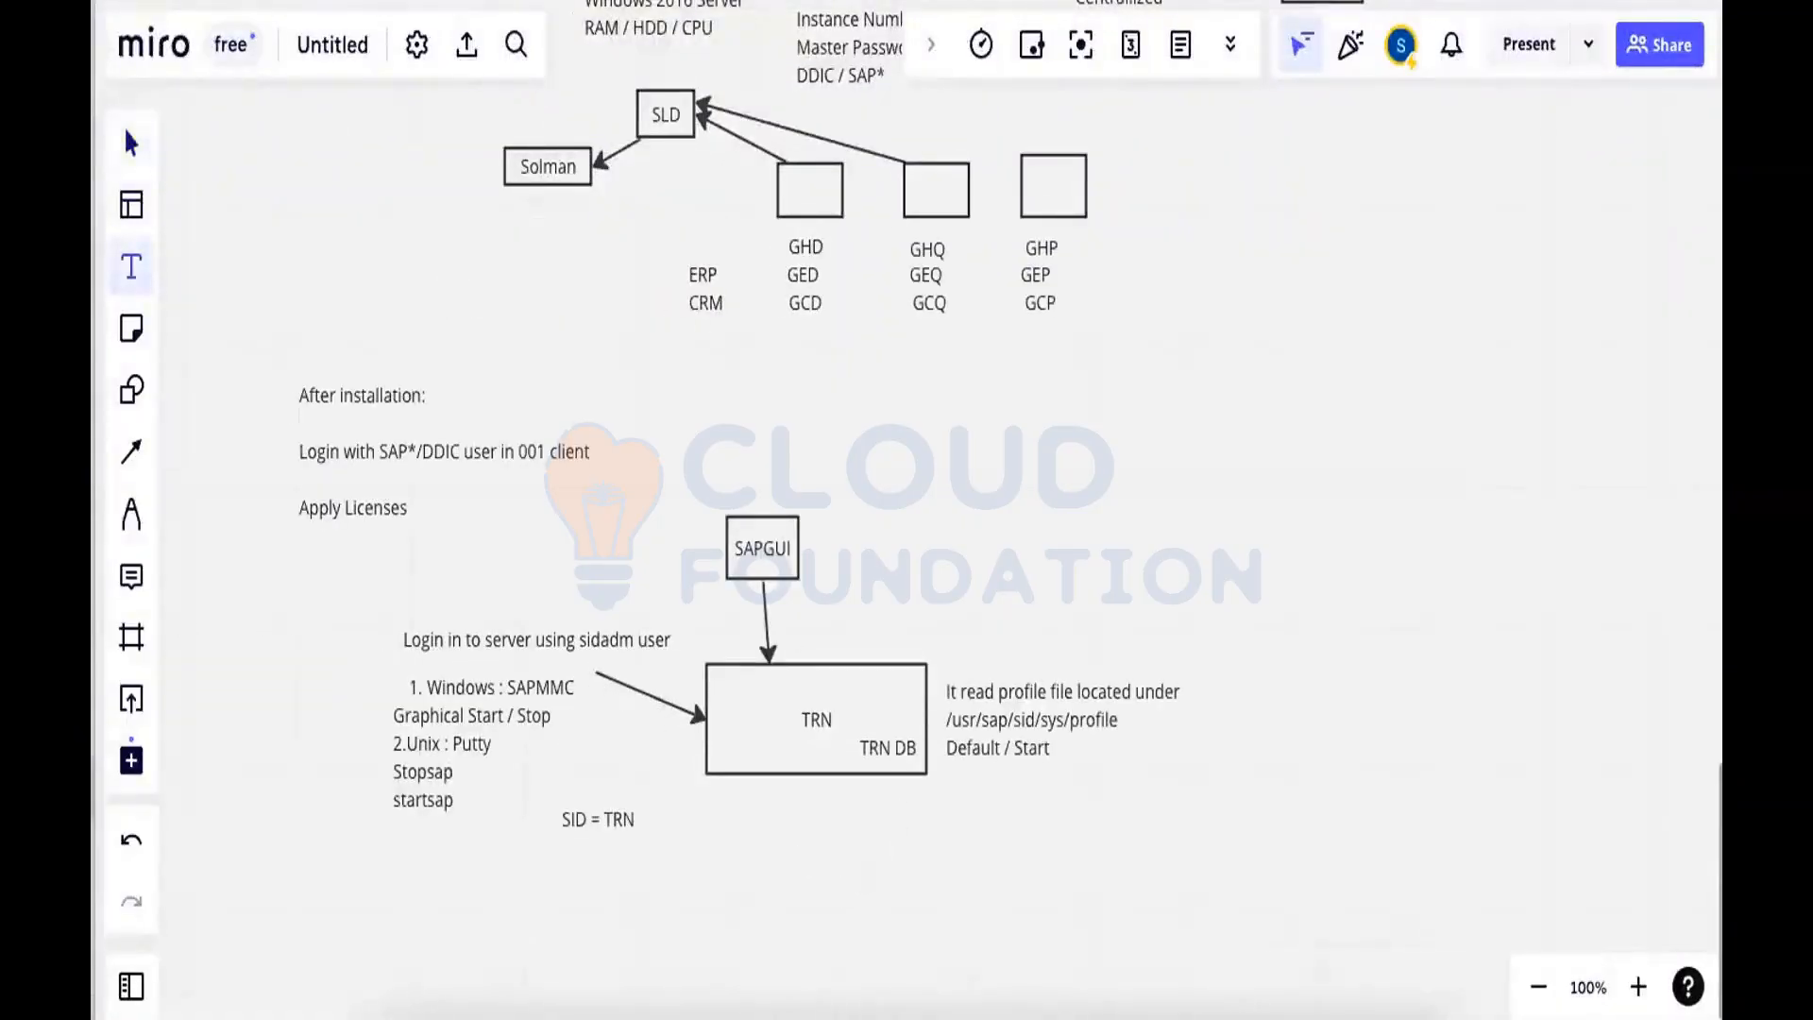
pyautogui.click(956, 795)
pyautogui.write('SAPCPE')
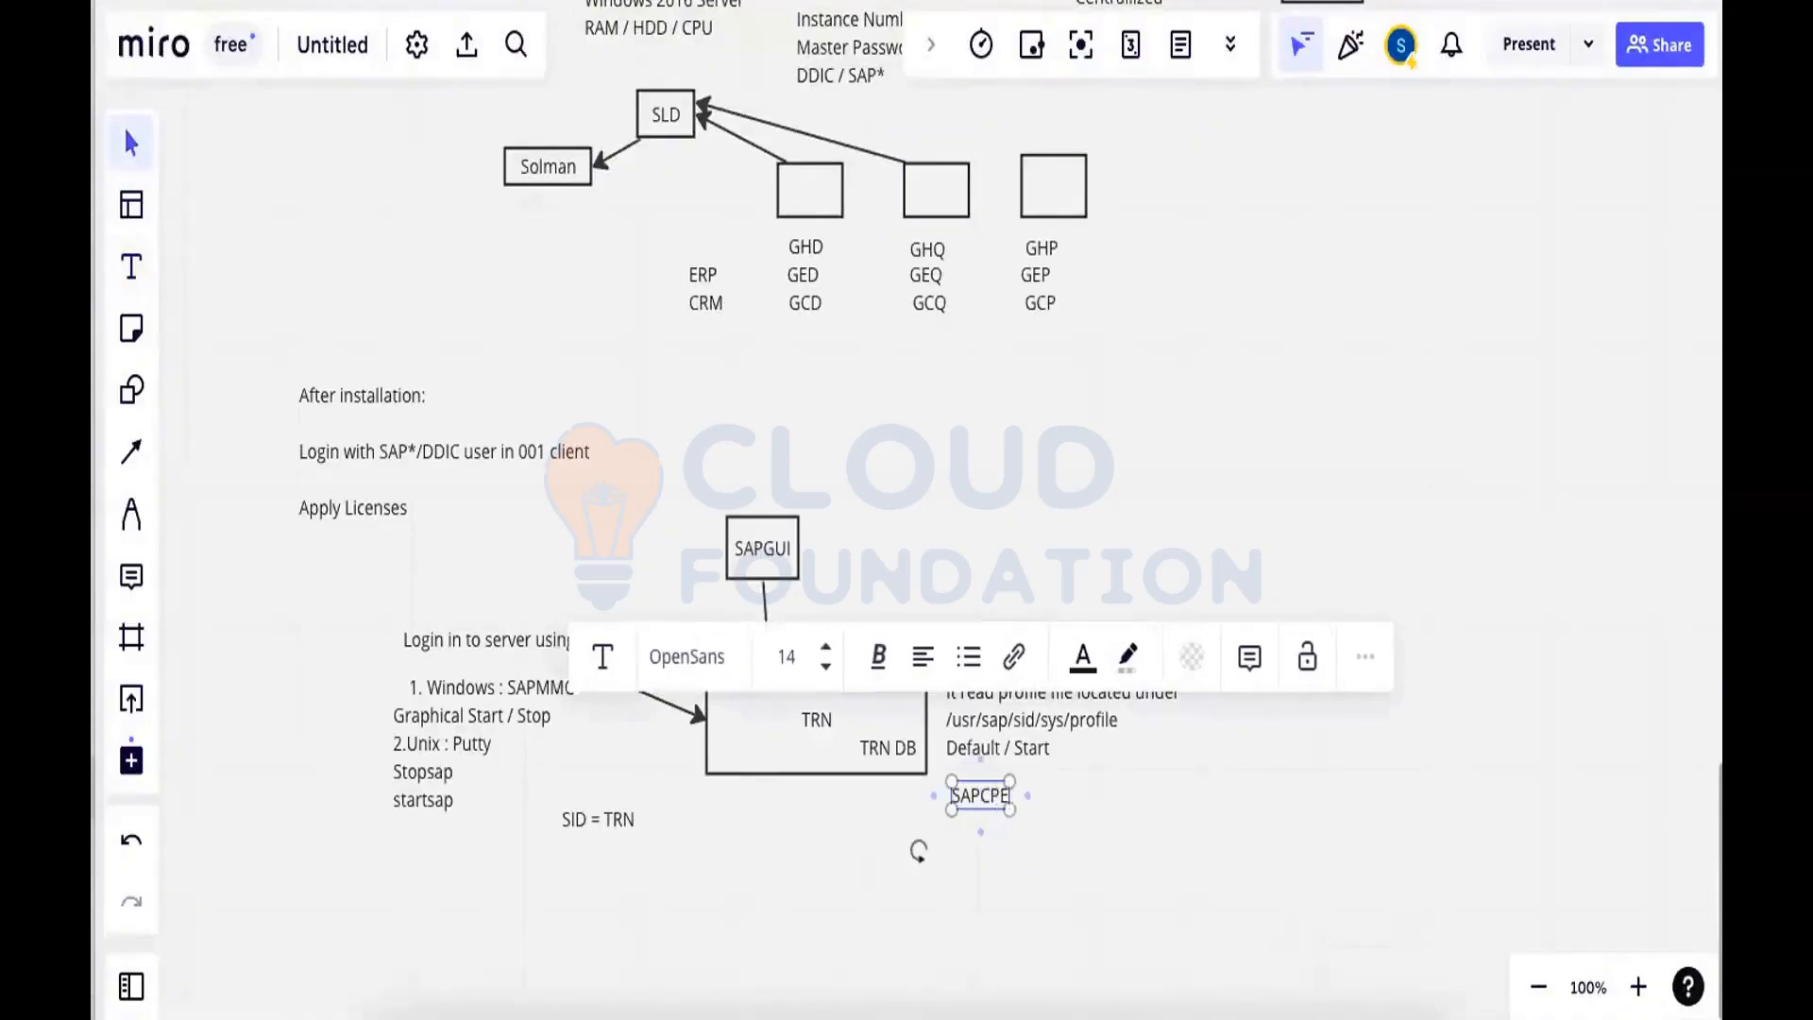
pyautogui.press('Return')
pyautogui.write('Star')
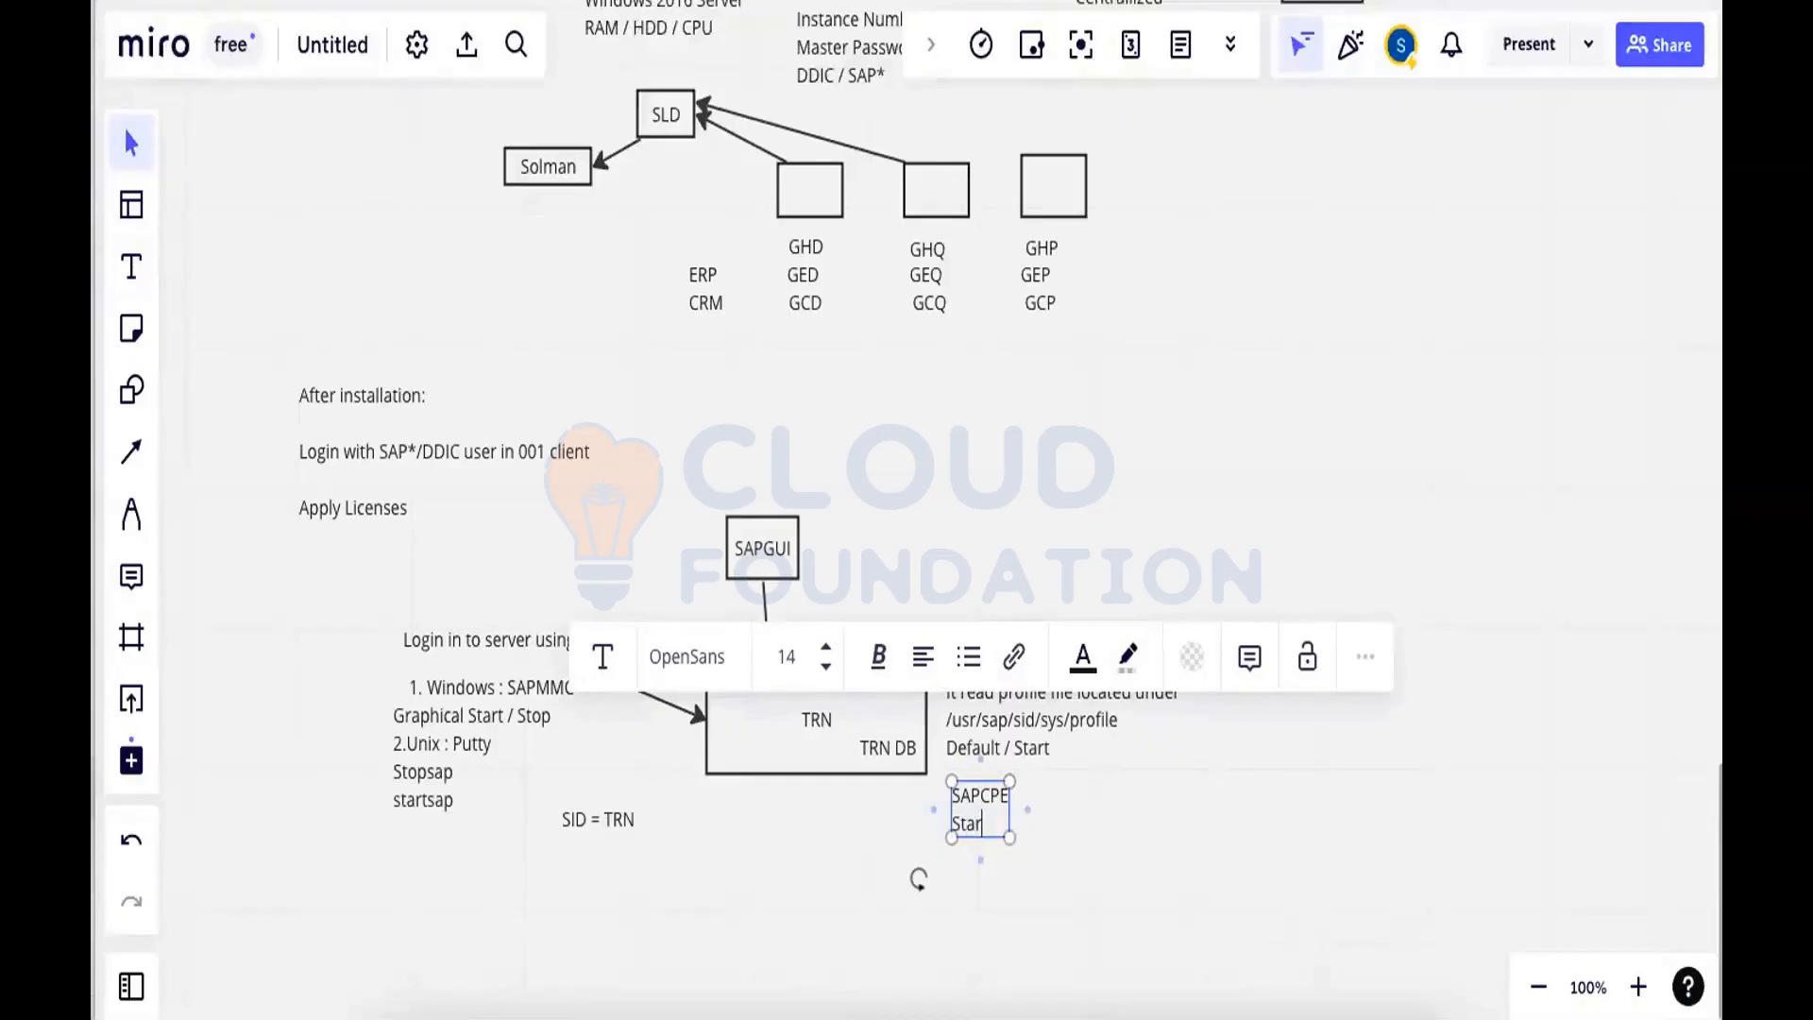
pyautogui.write('tdbs')
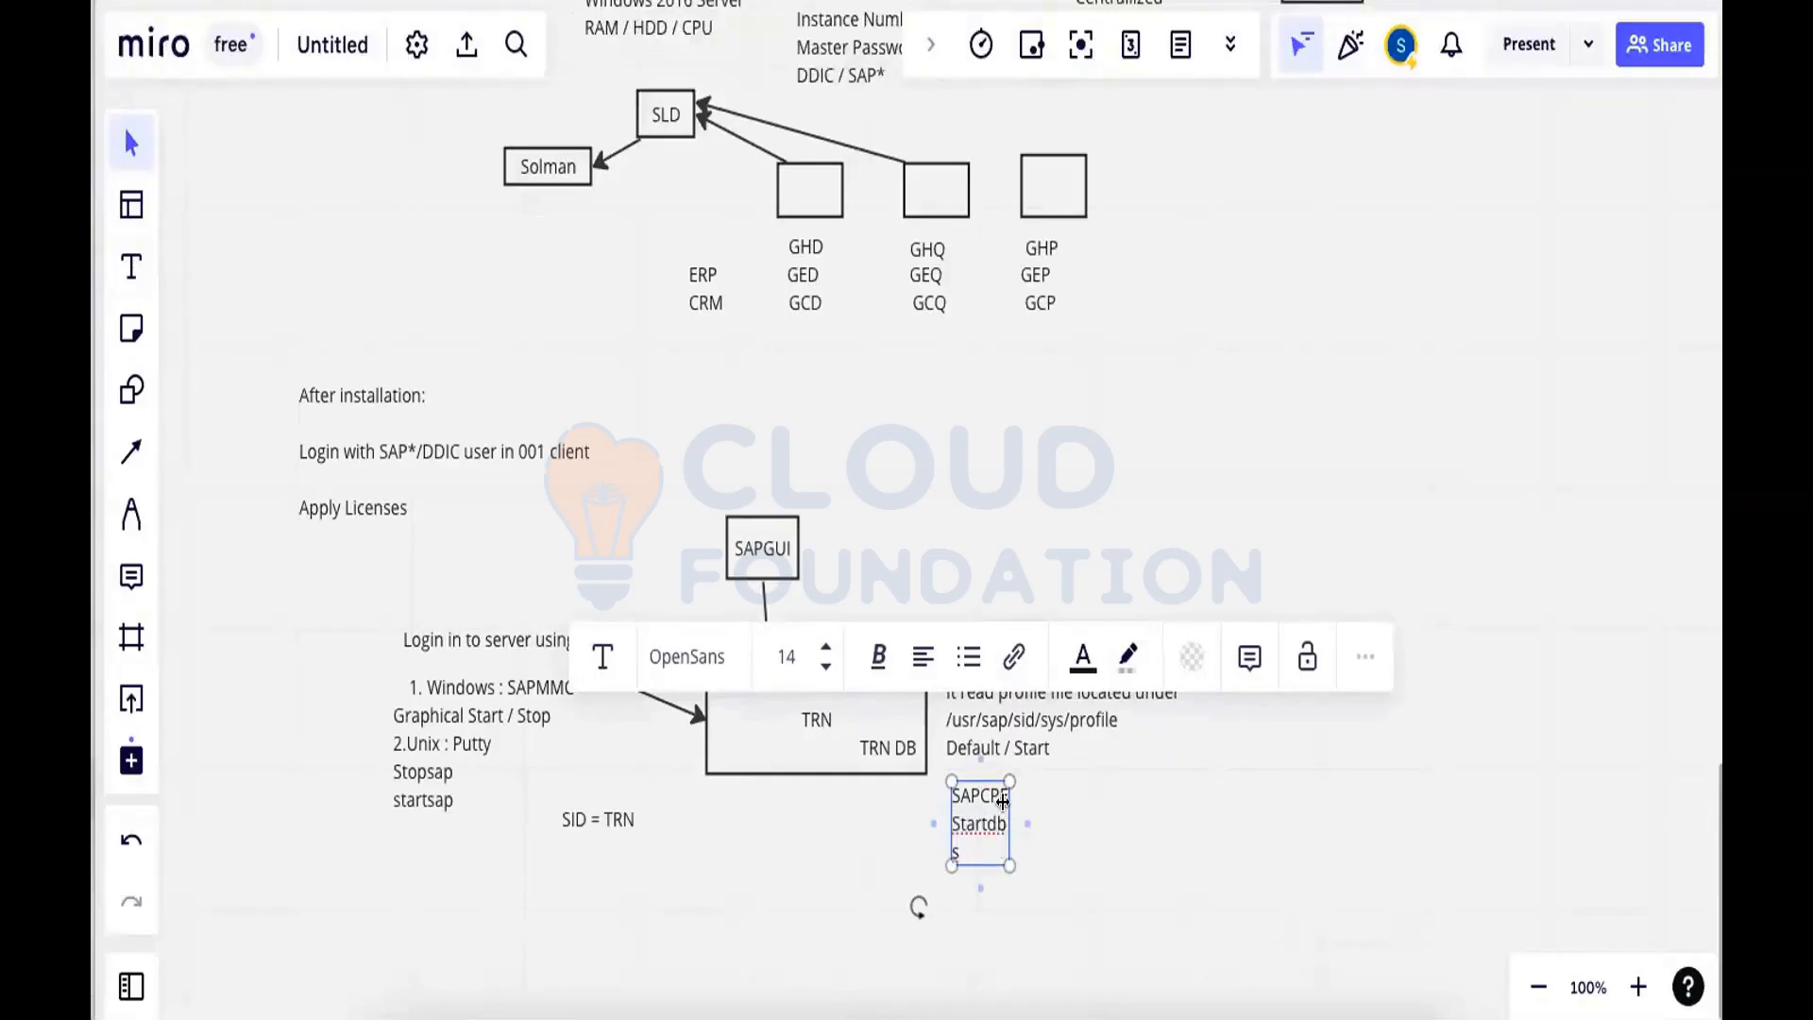
pyautogui.moveTo(1003, 802); pyautogui.dragTo(1052, 802)
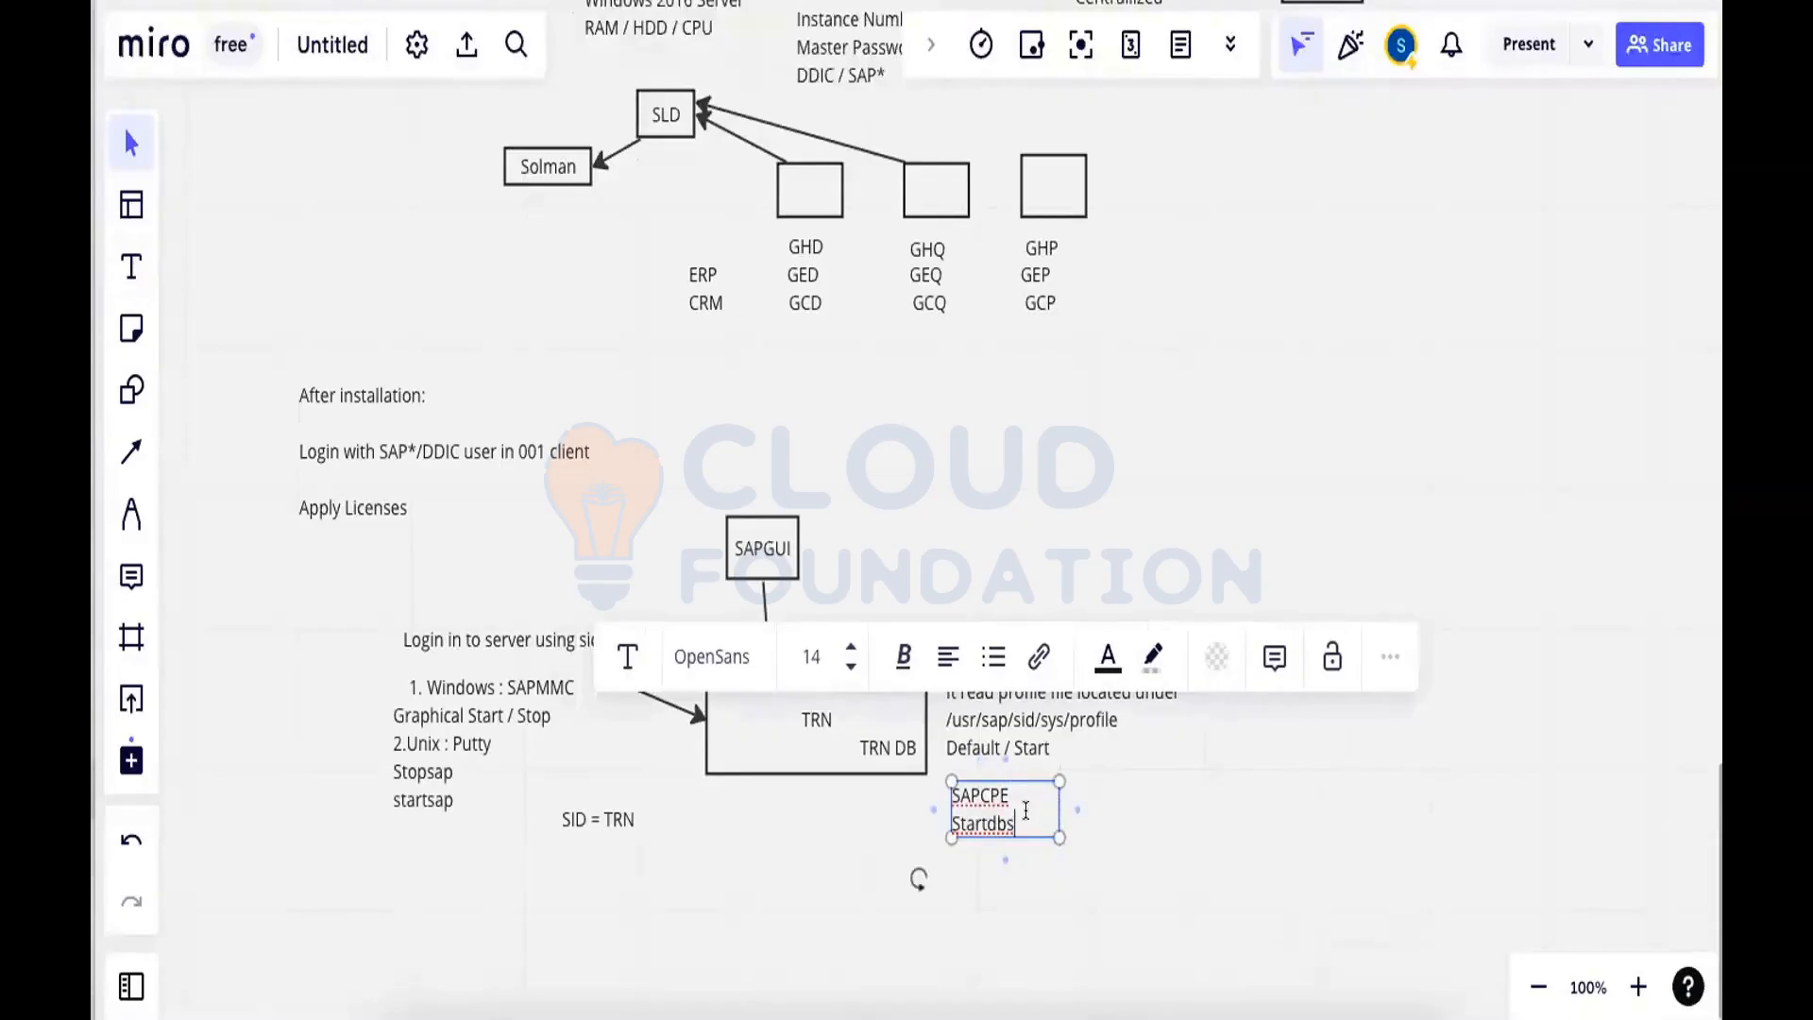
pyautogui.press('Return')
pyautogui.write('Start')
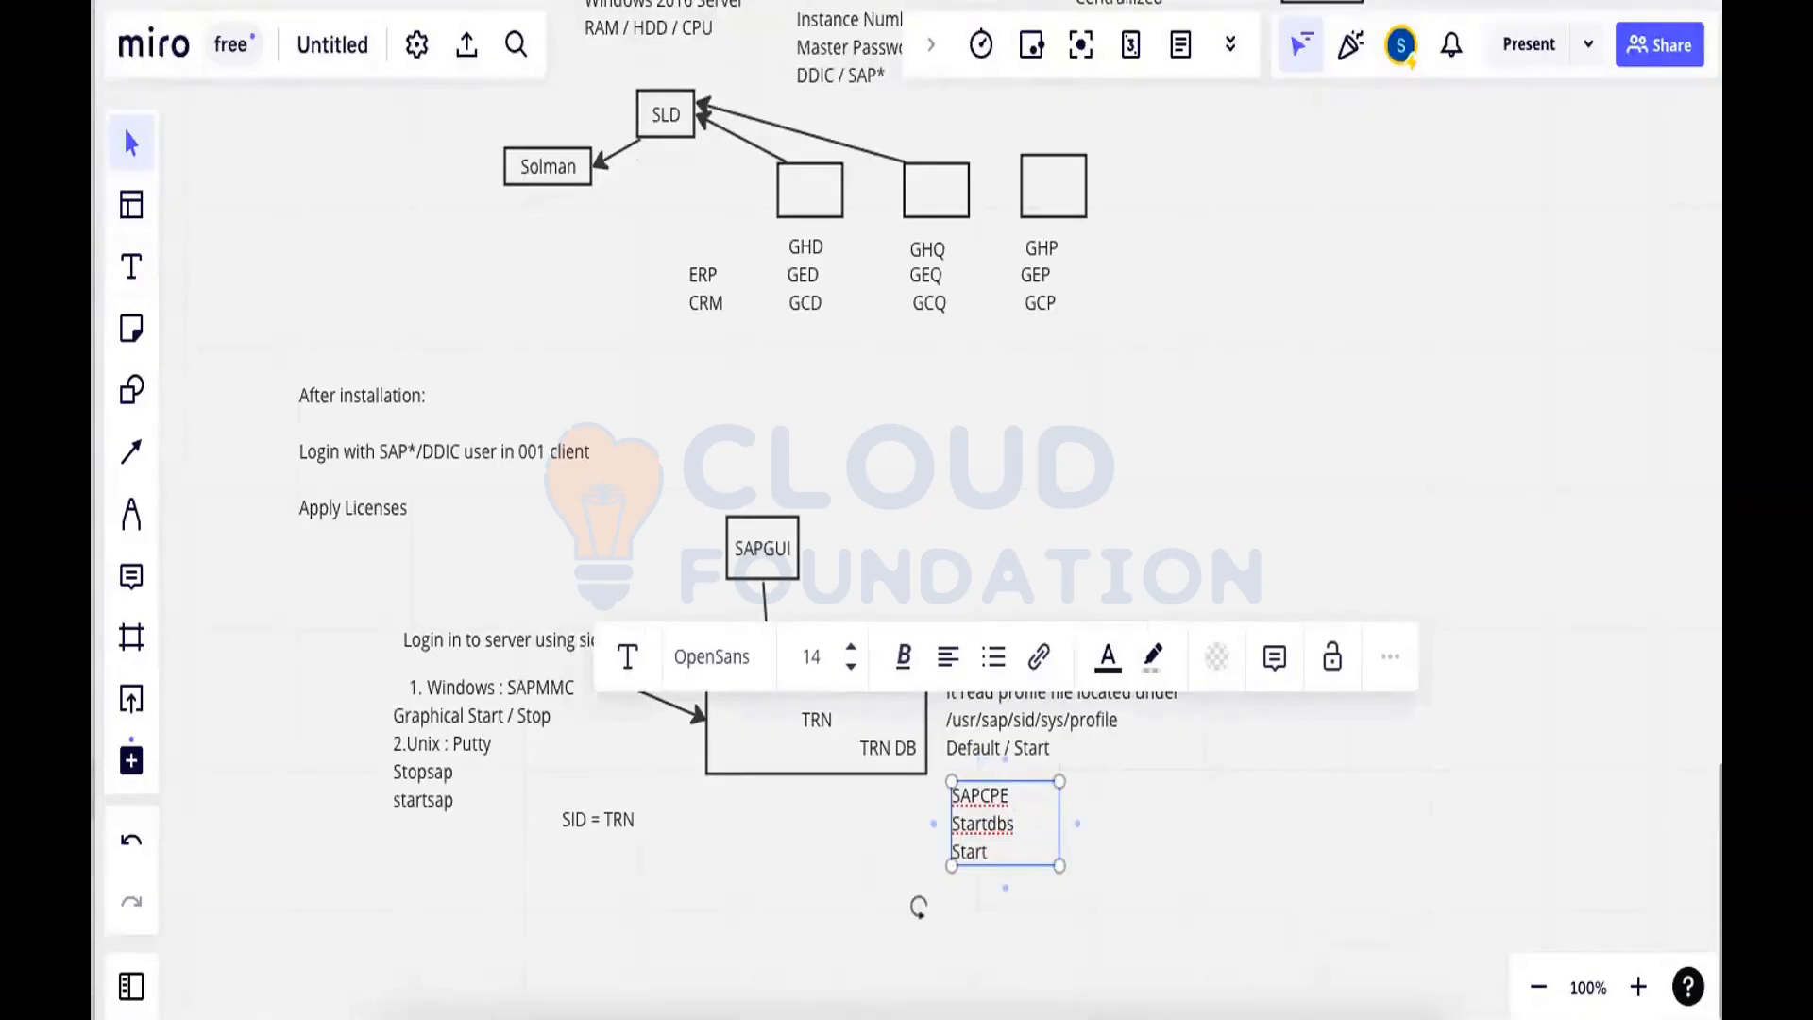
pyautogui.write(' Dispatcher')
pyautogui.press('Return')
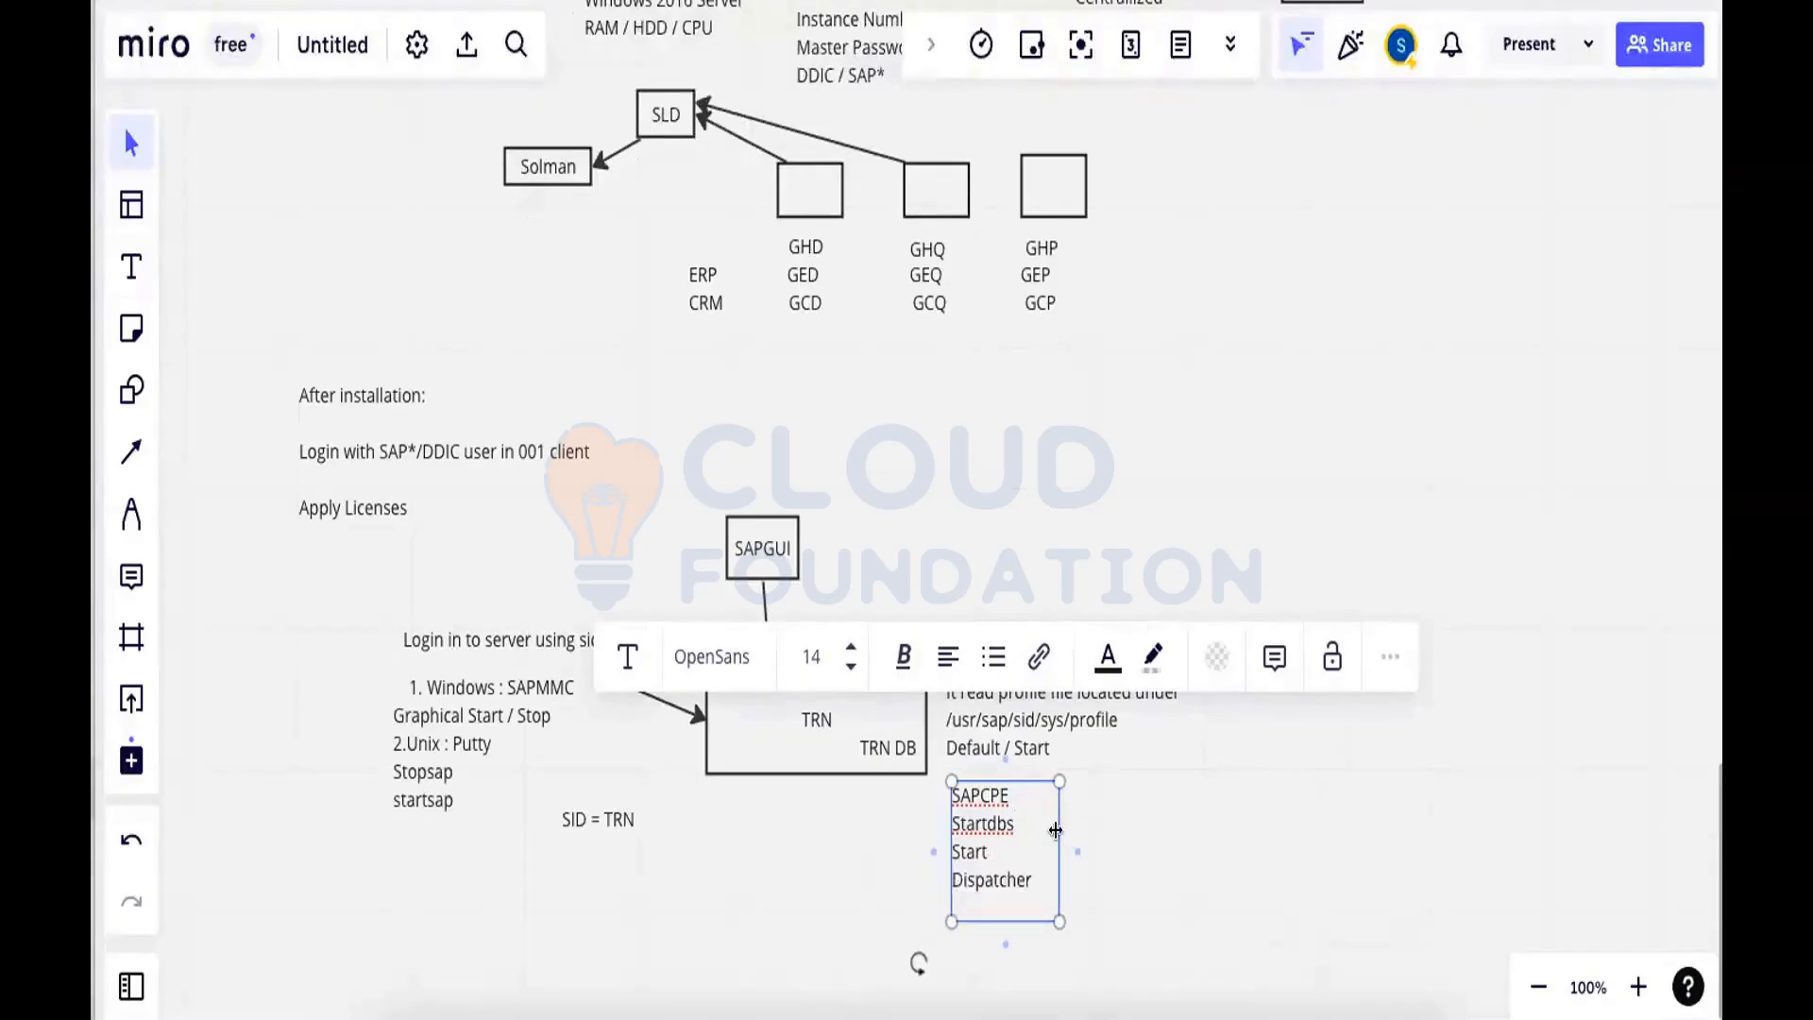
pyautogui.moveTo(1059, 832); pyautogui.dragTo(1119, 830)
pyautogui.press('Return')
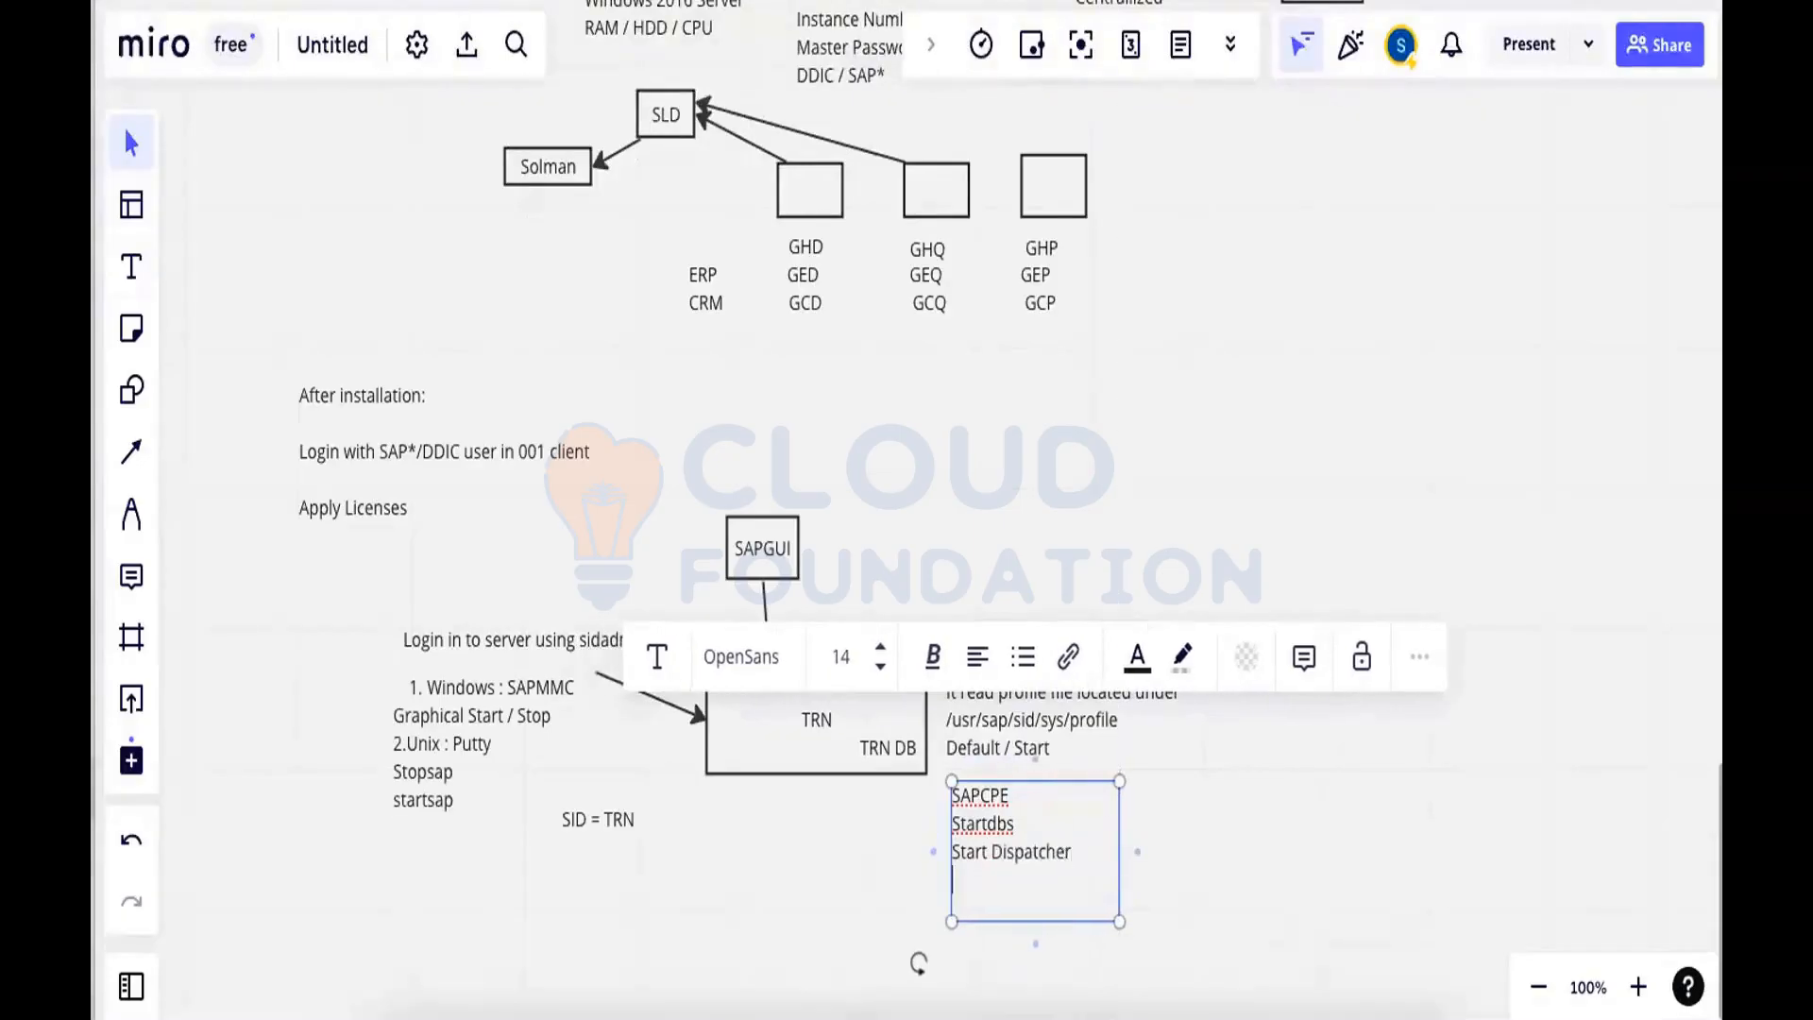
pyautogui.write('Start Workprocess')
pyautogui.click(1114, 784)
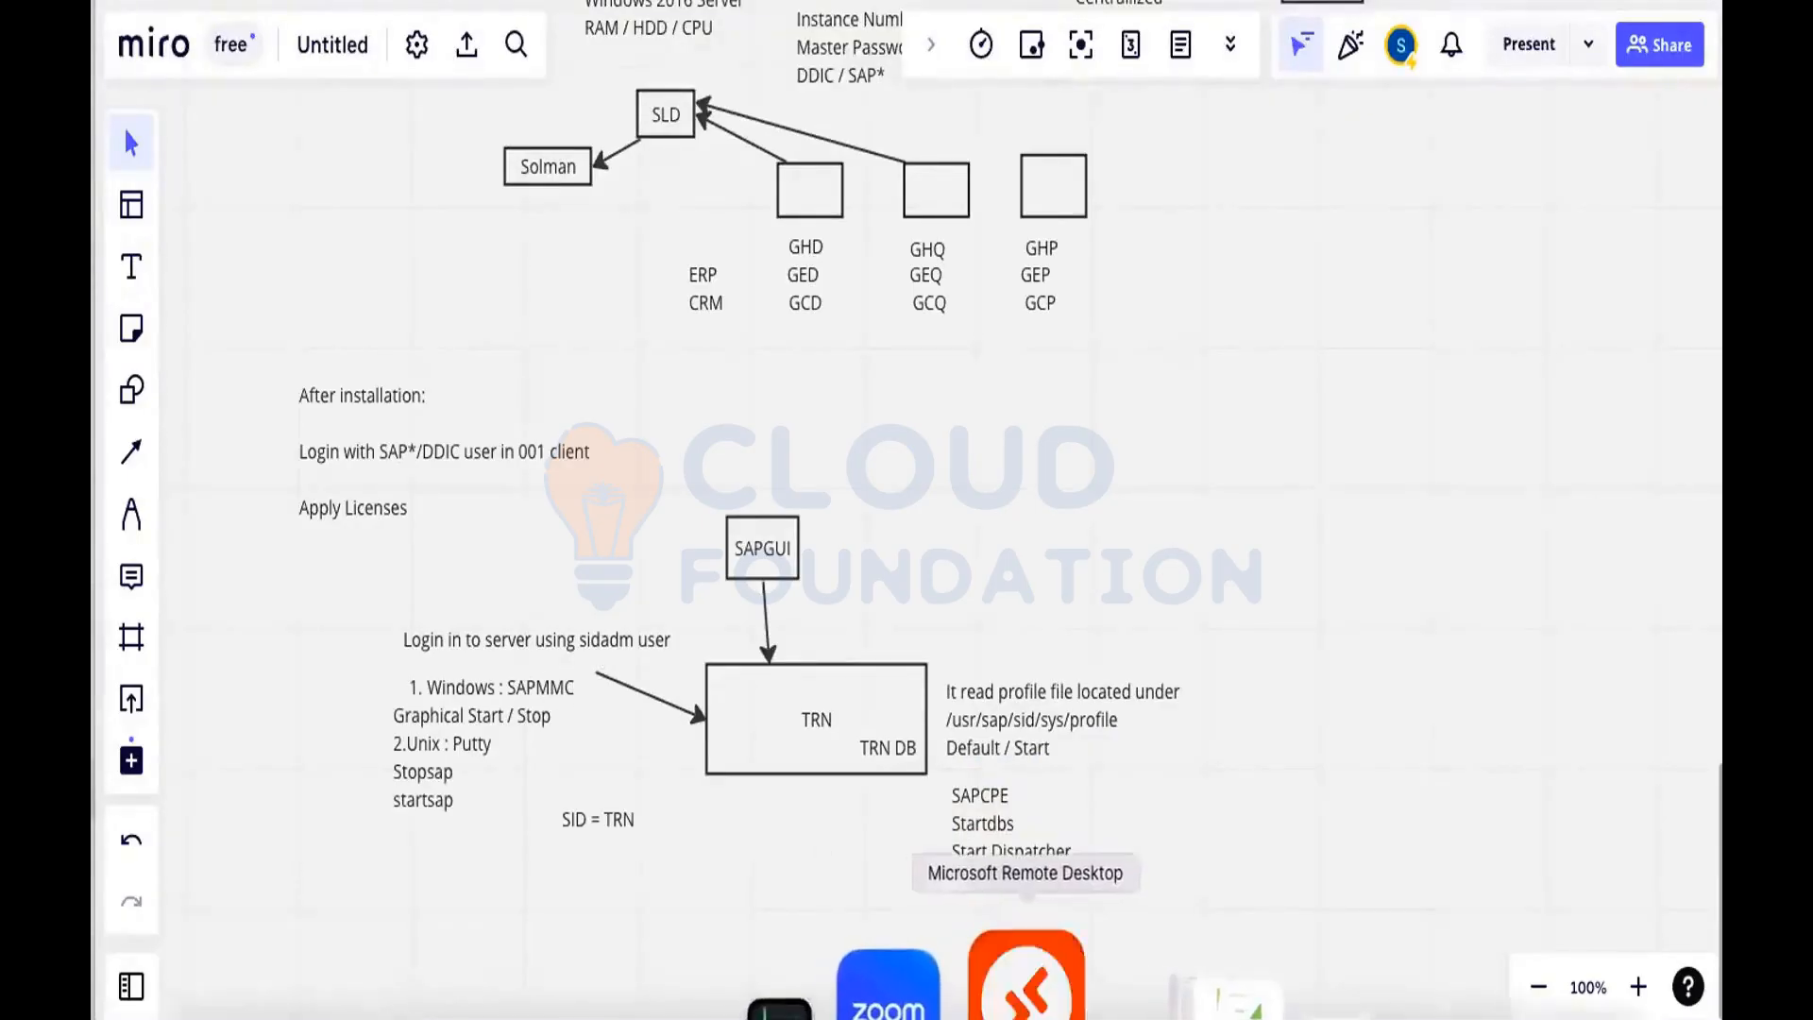
# - Try connecting to the first TRN entry in SAP Logon and dismiss the connection-refused error
pyautogui.click(1027, 978)
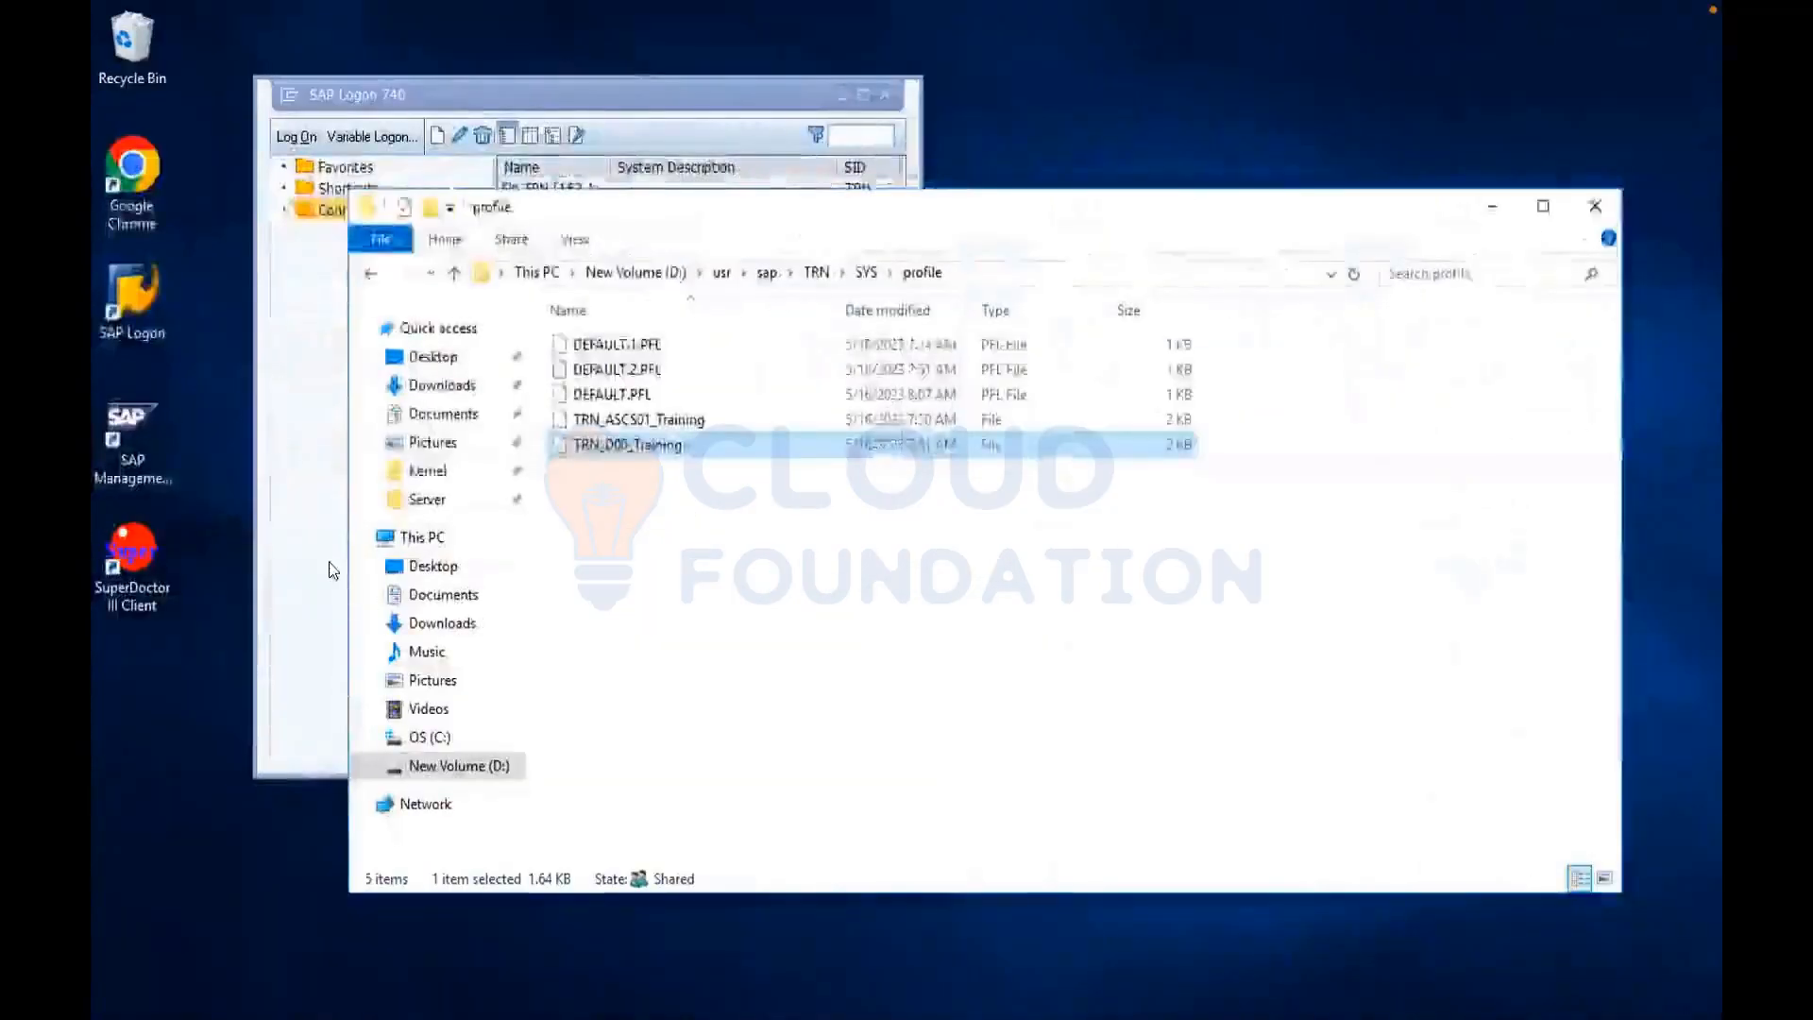
pyautogui.click(327, 570)
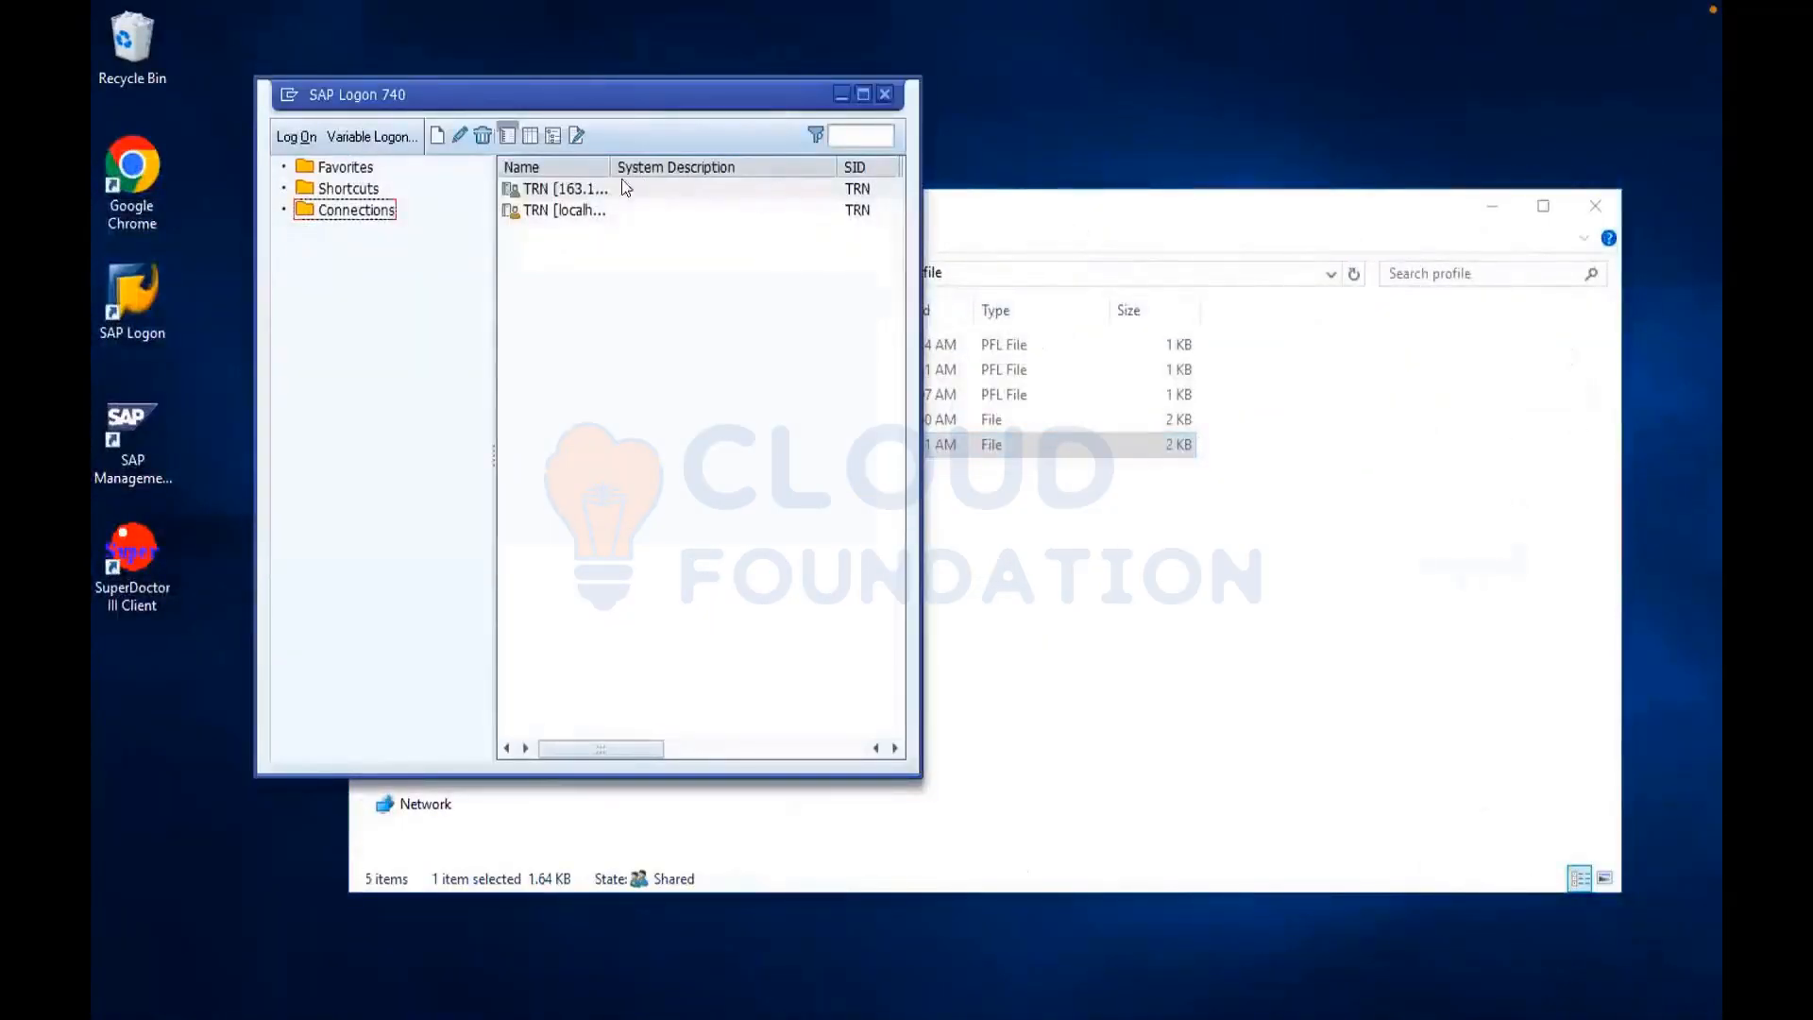
pyautogui.click(556, 189)
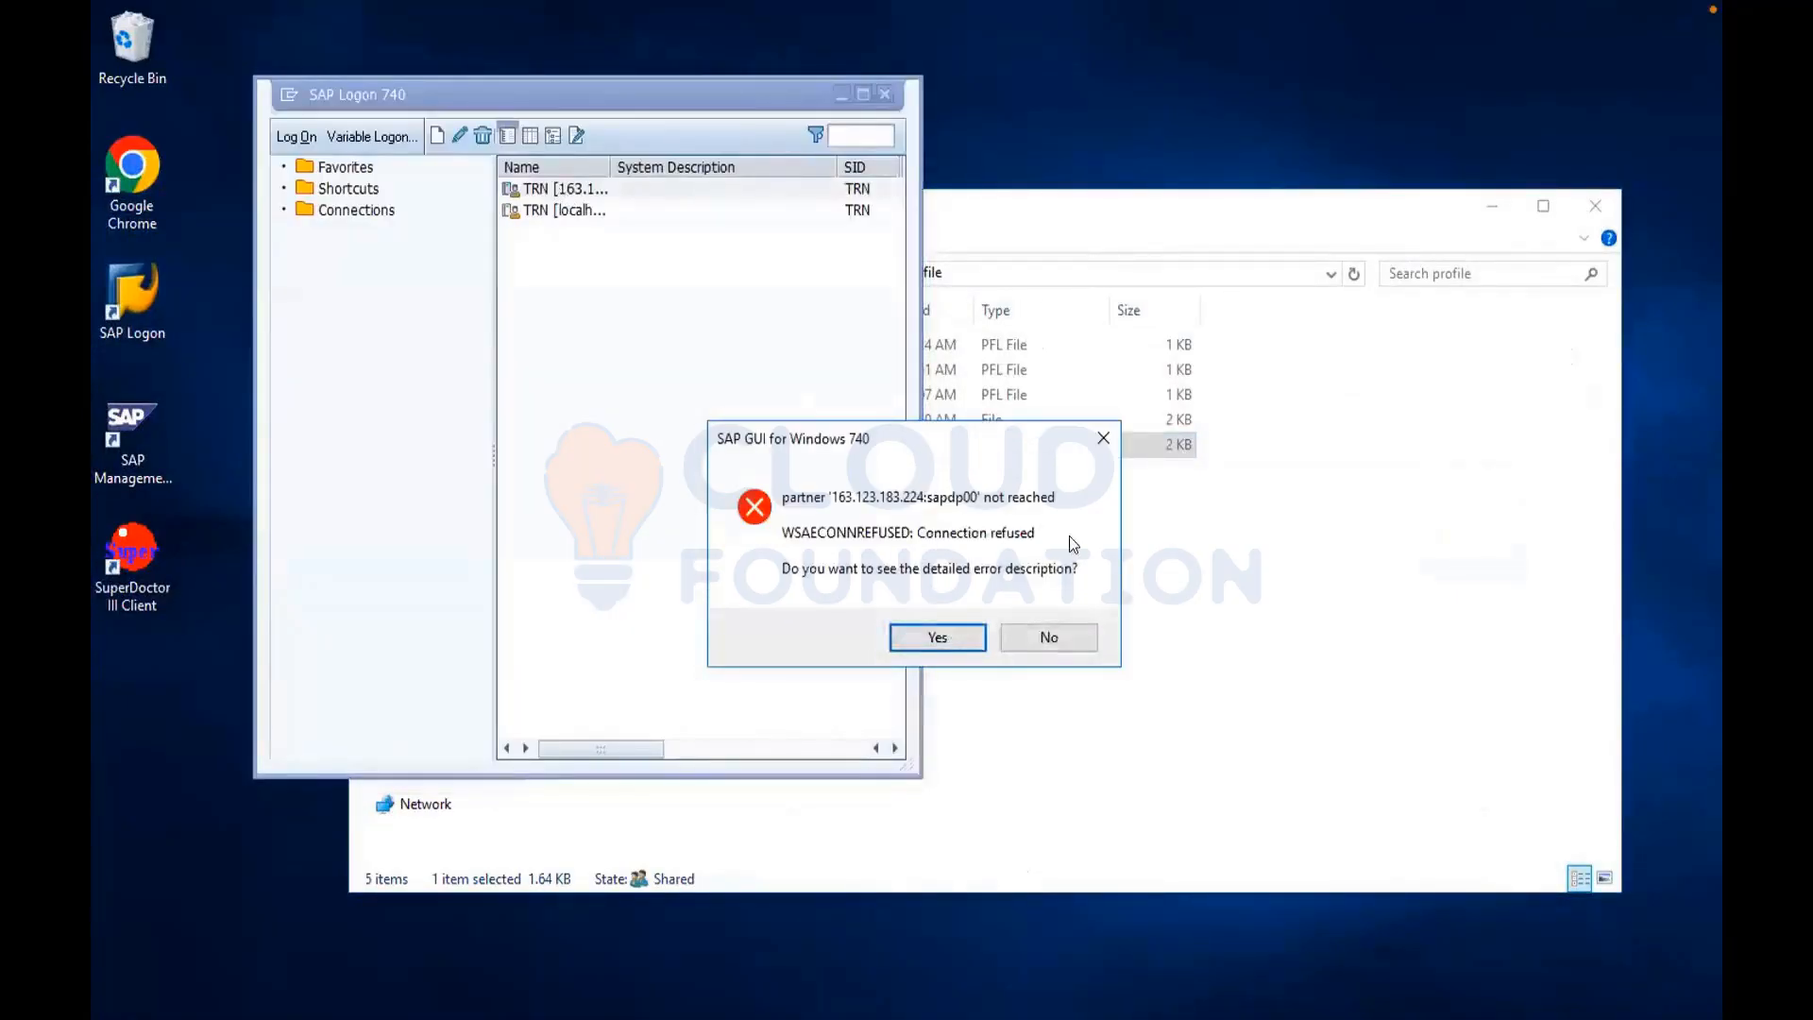
pyautogui.click(1050, 639)
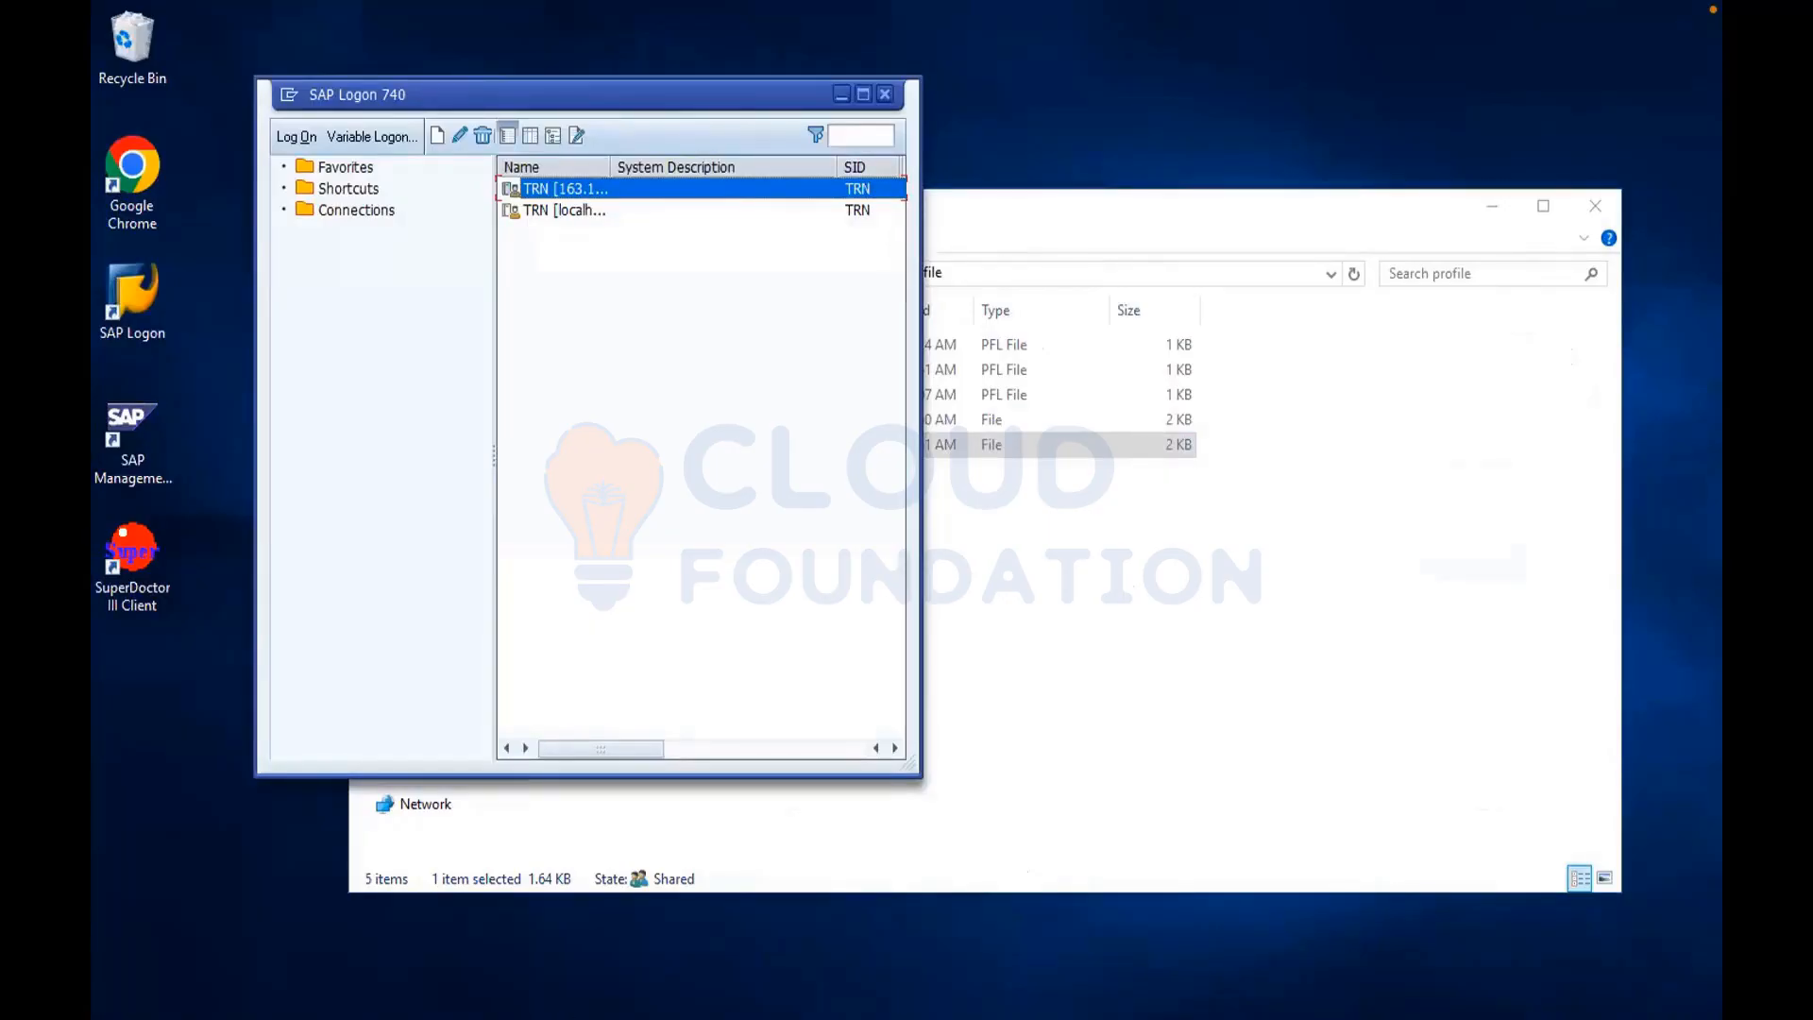
pyautogui.click(395, 1018)
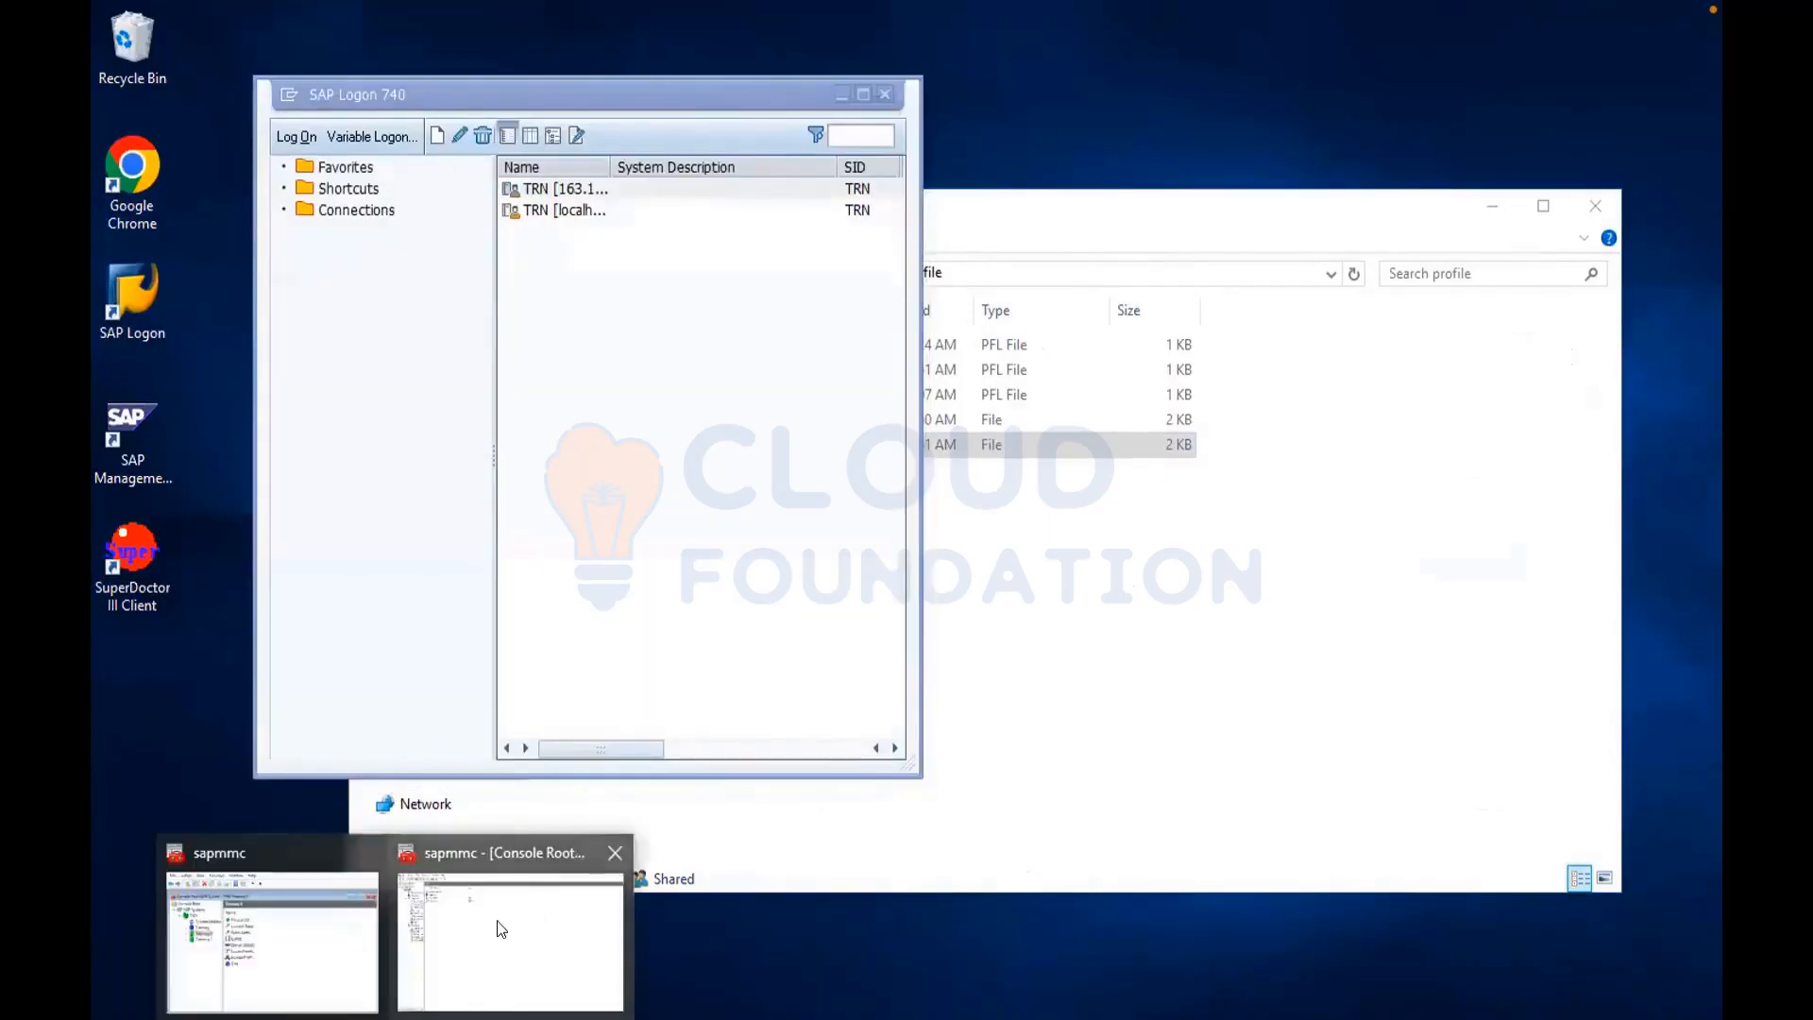
# - Start the whole TRN system from its context menu with the default timeout
pyautogui.click(500, 929)
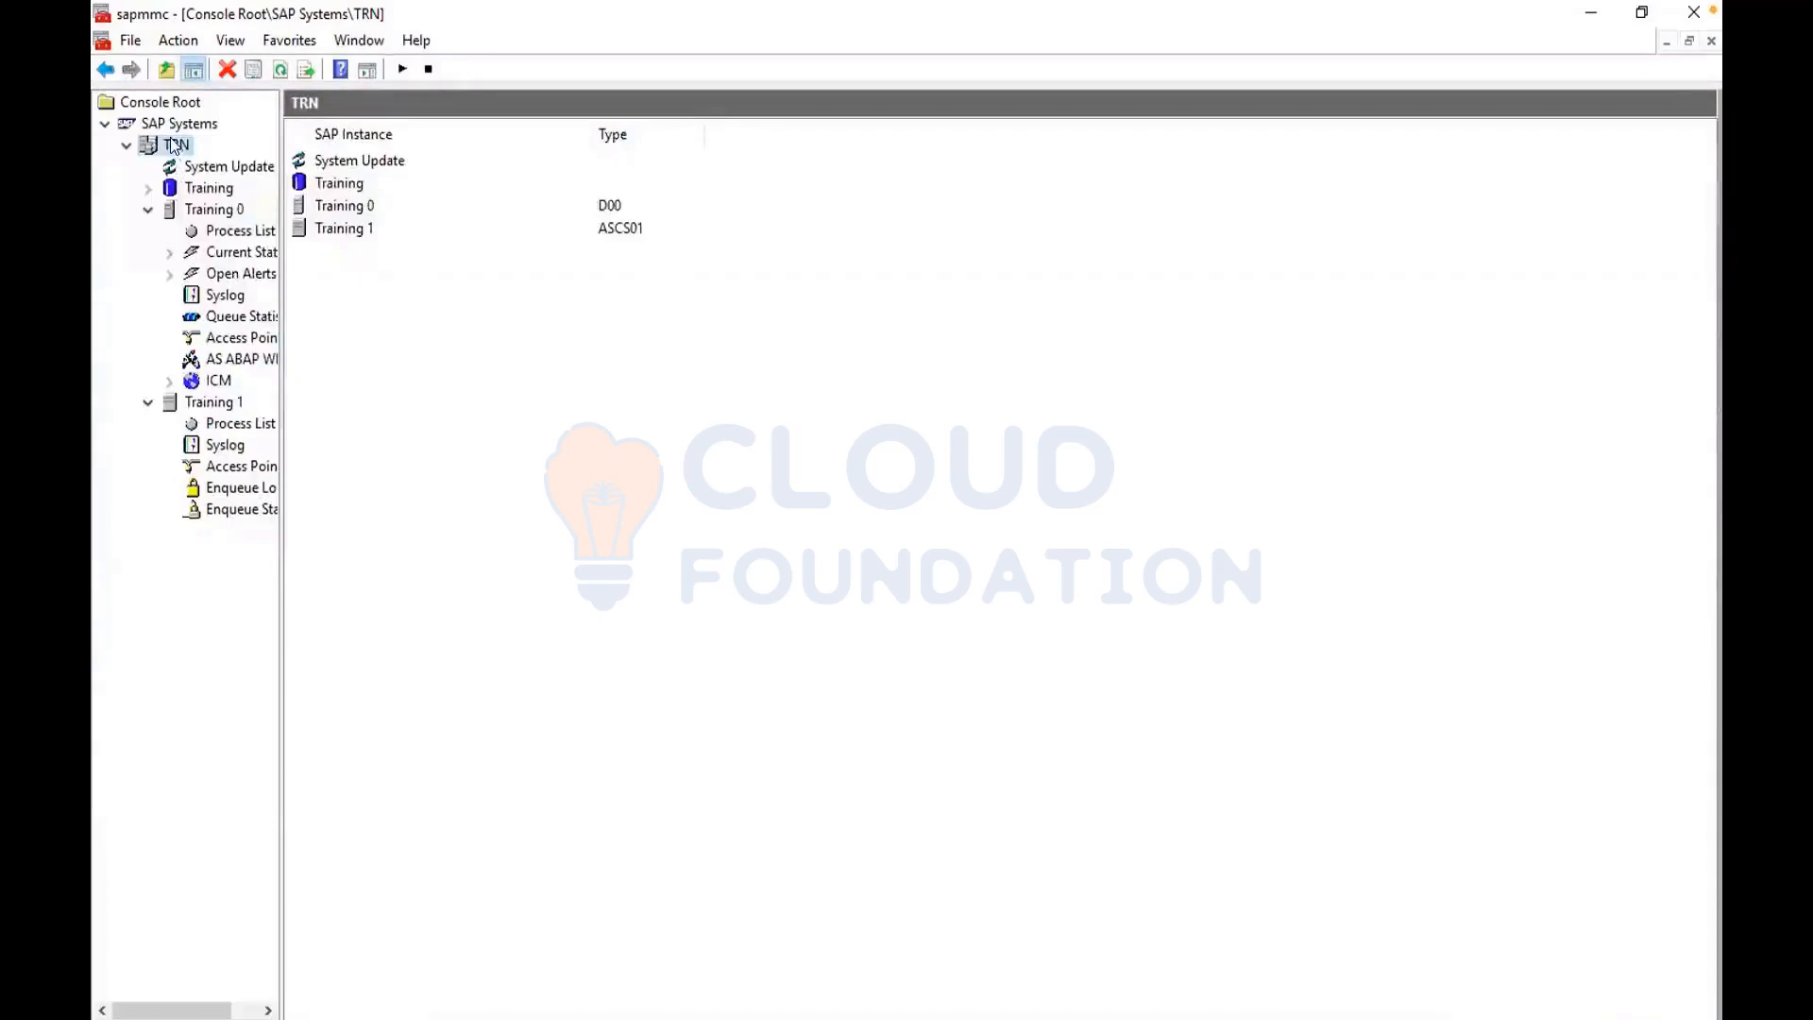
pyautogui.click(210, 212)
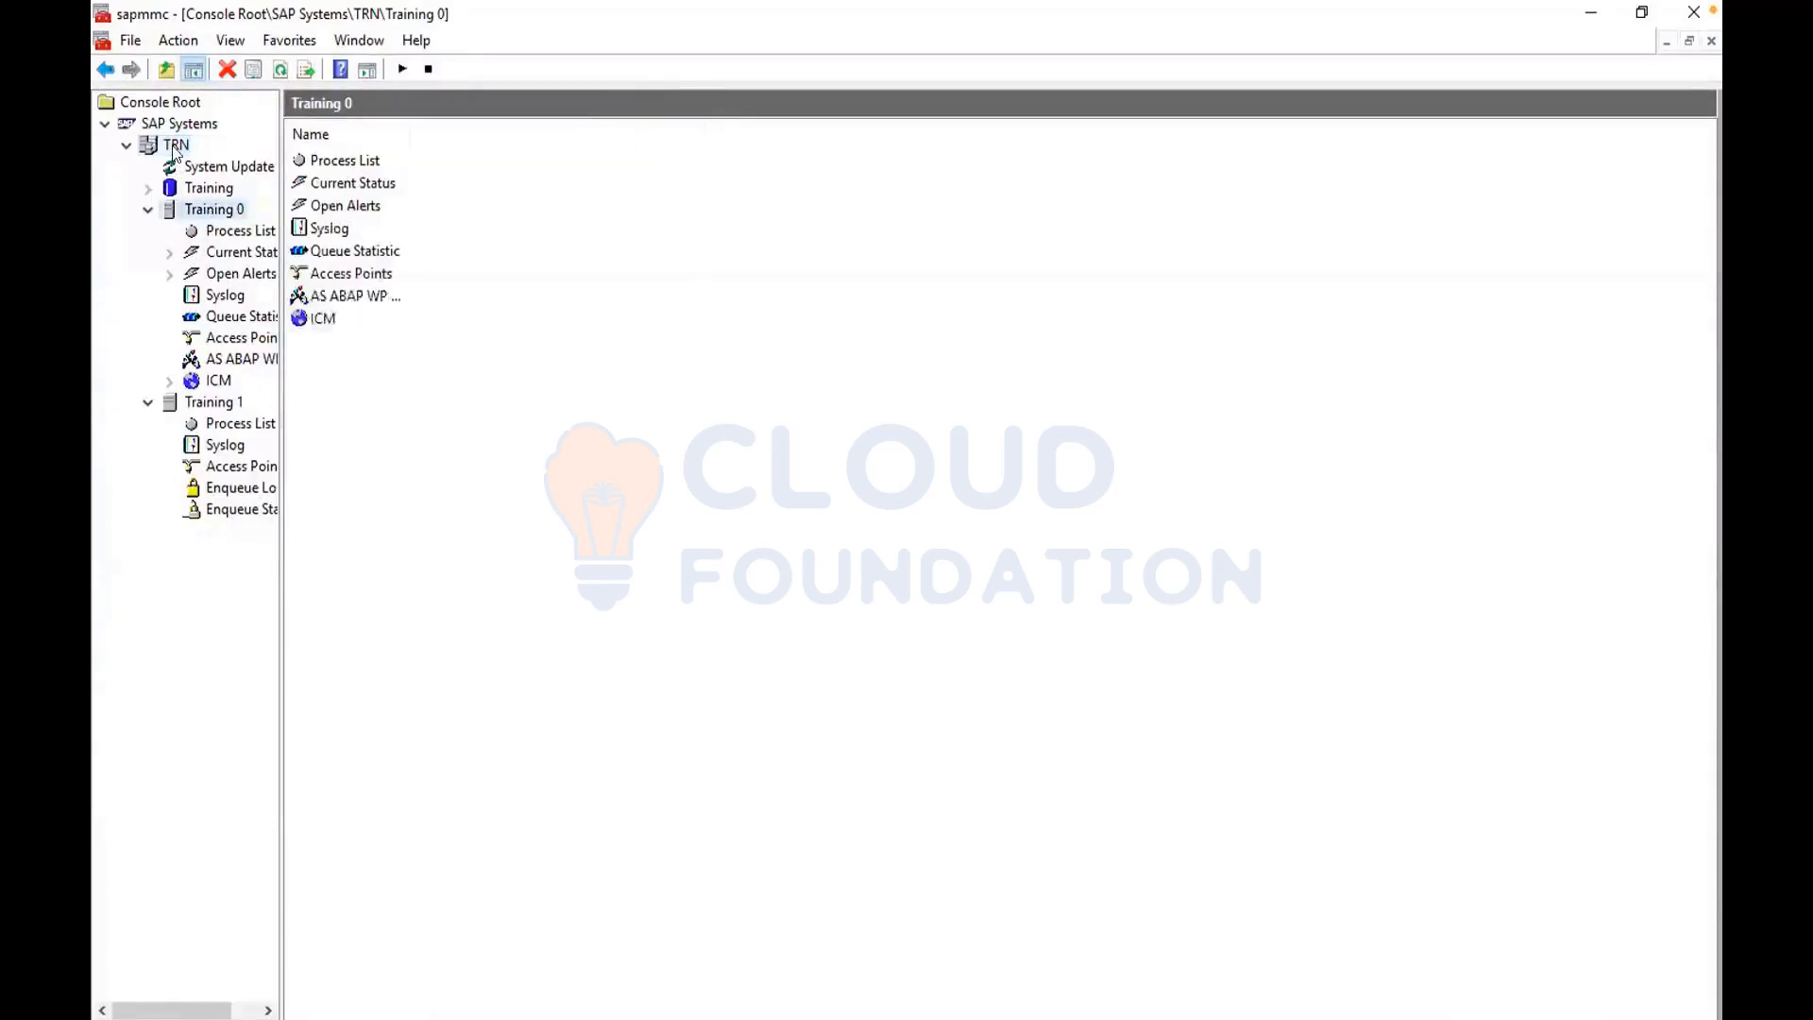
pyautogui.click(174, 146)
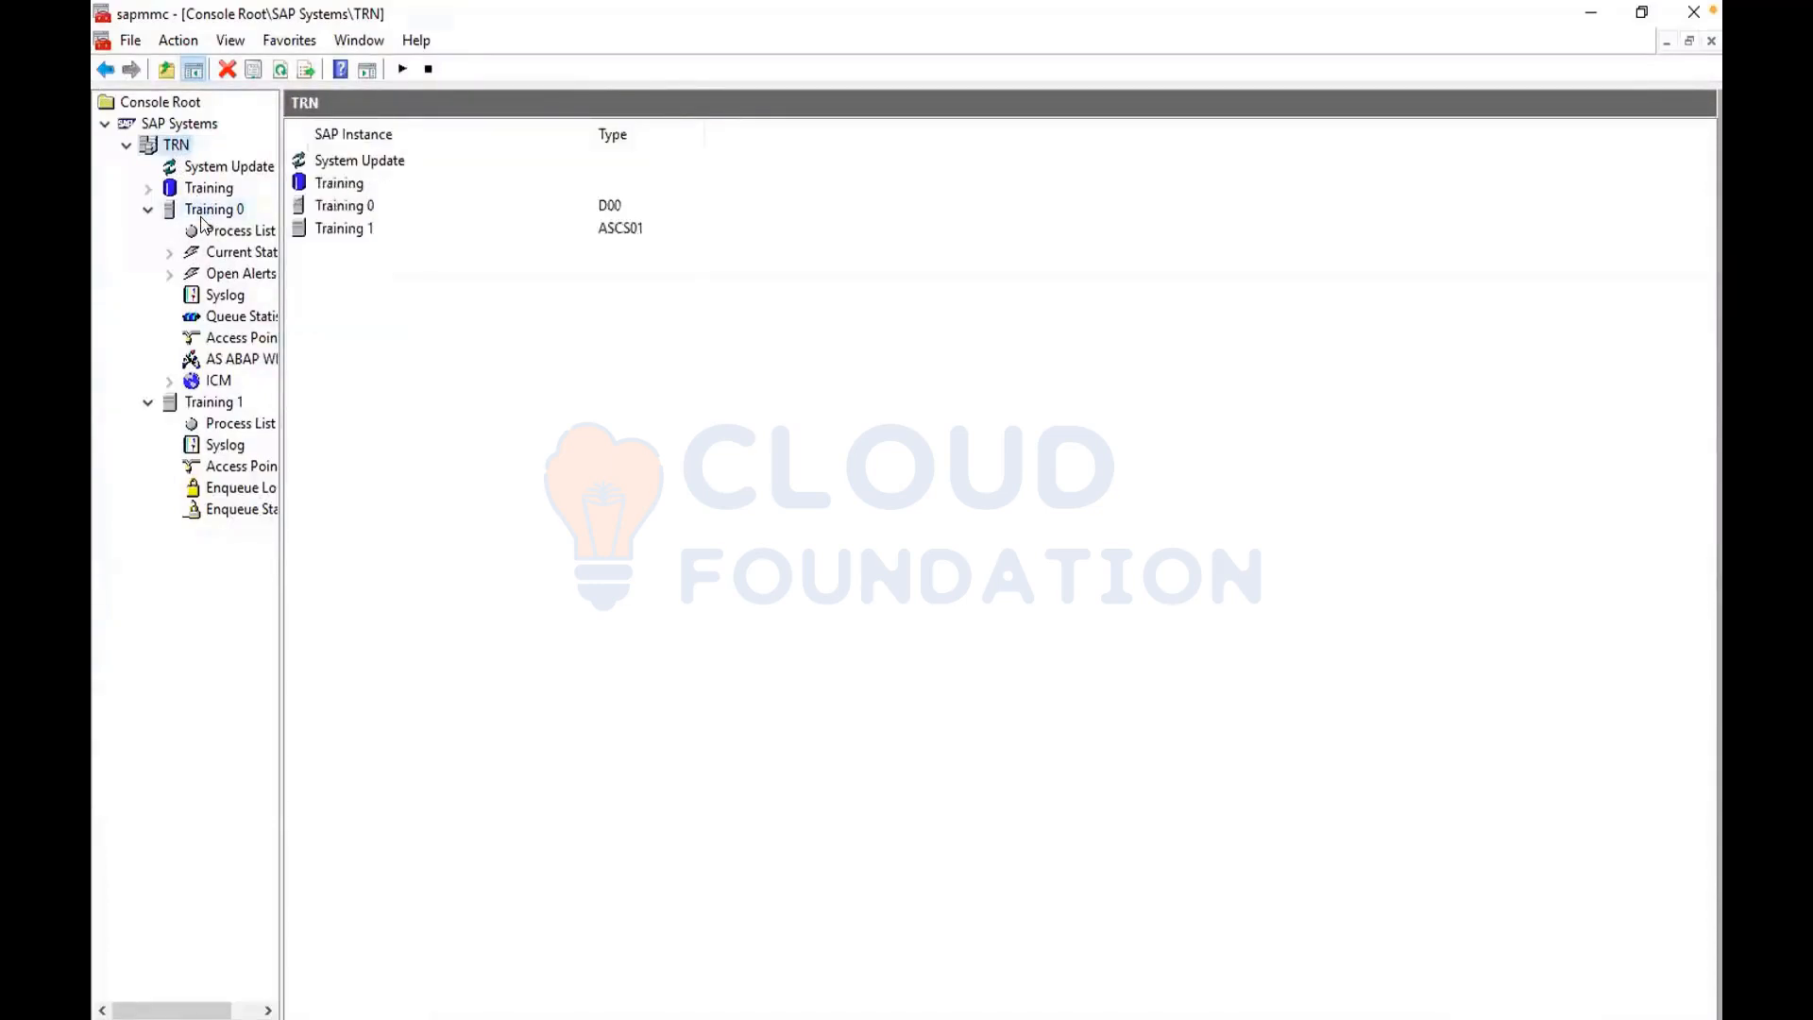
pyautogui.rightClick(174, 148)
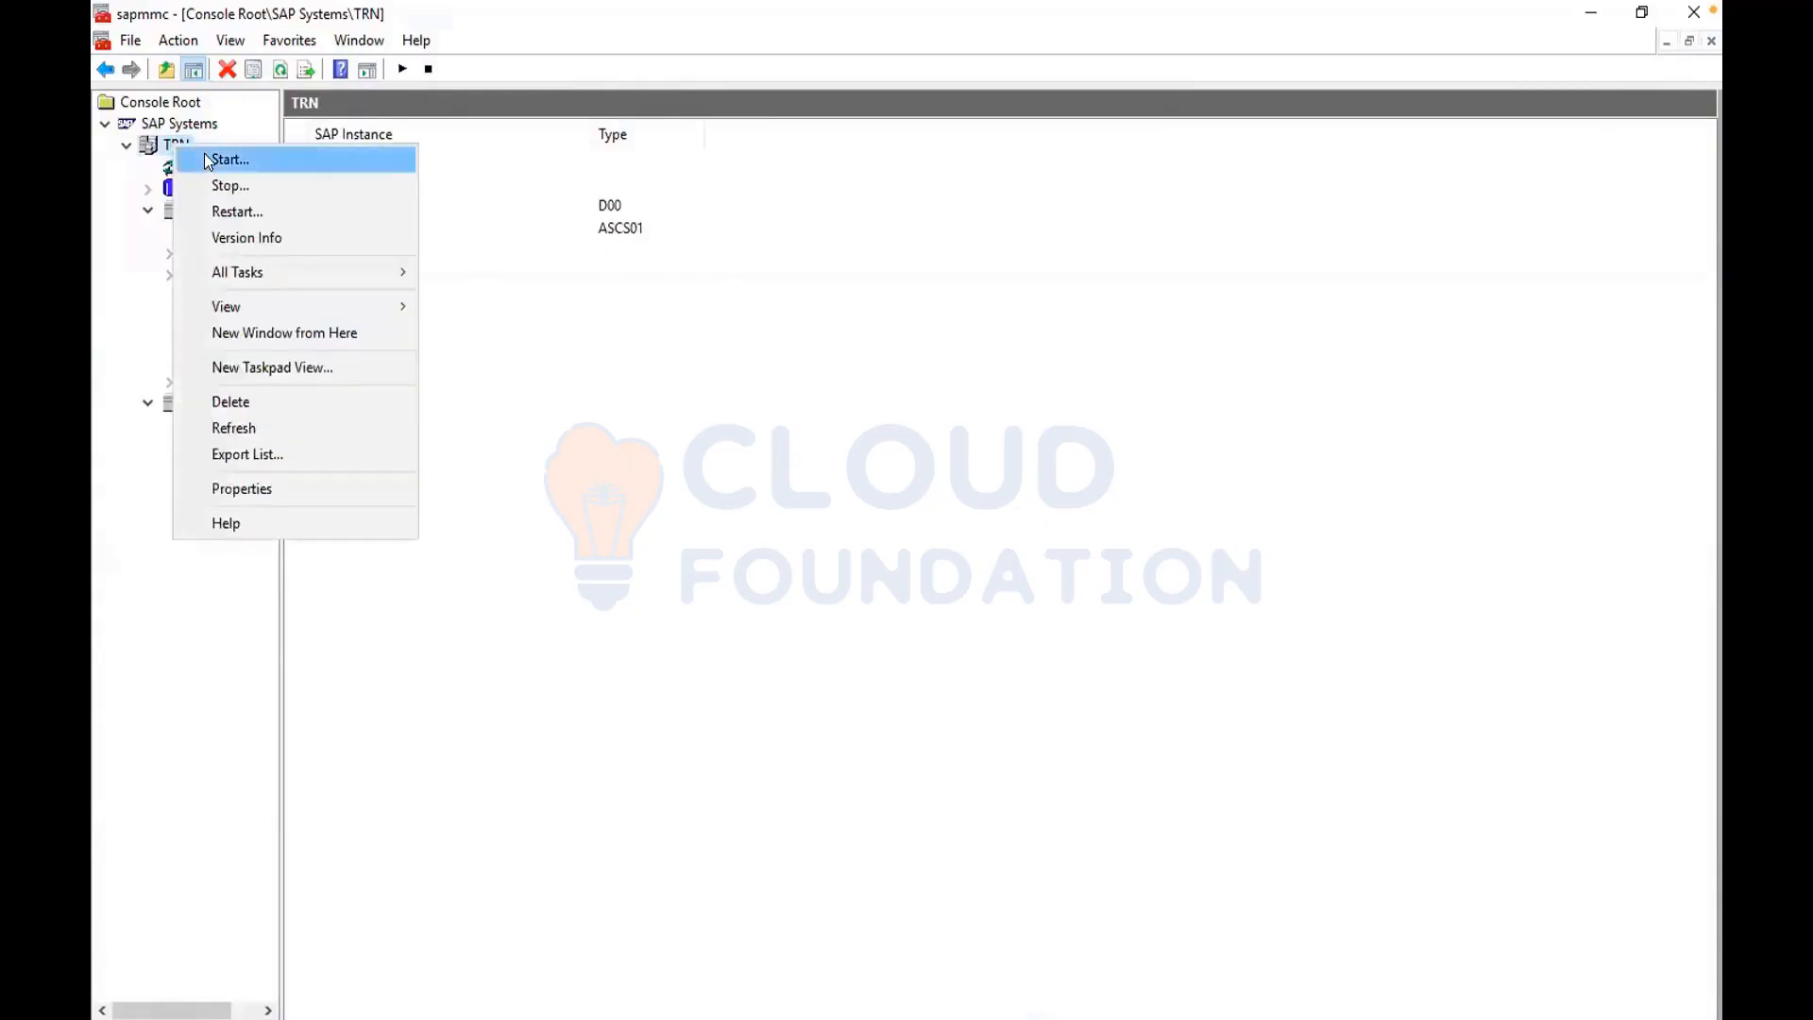
pyautogui.click(207, 160)
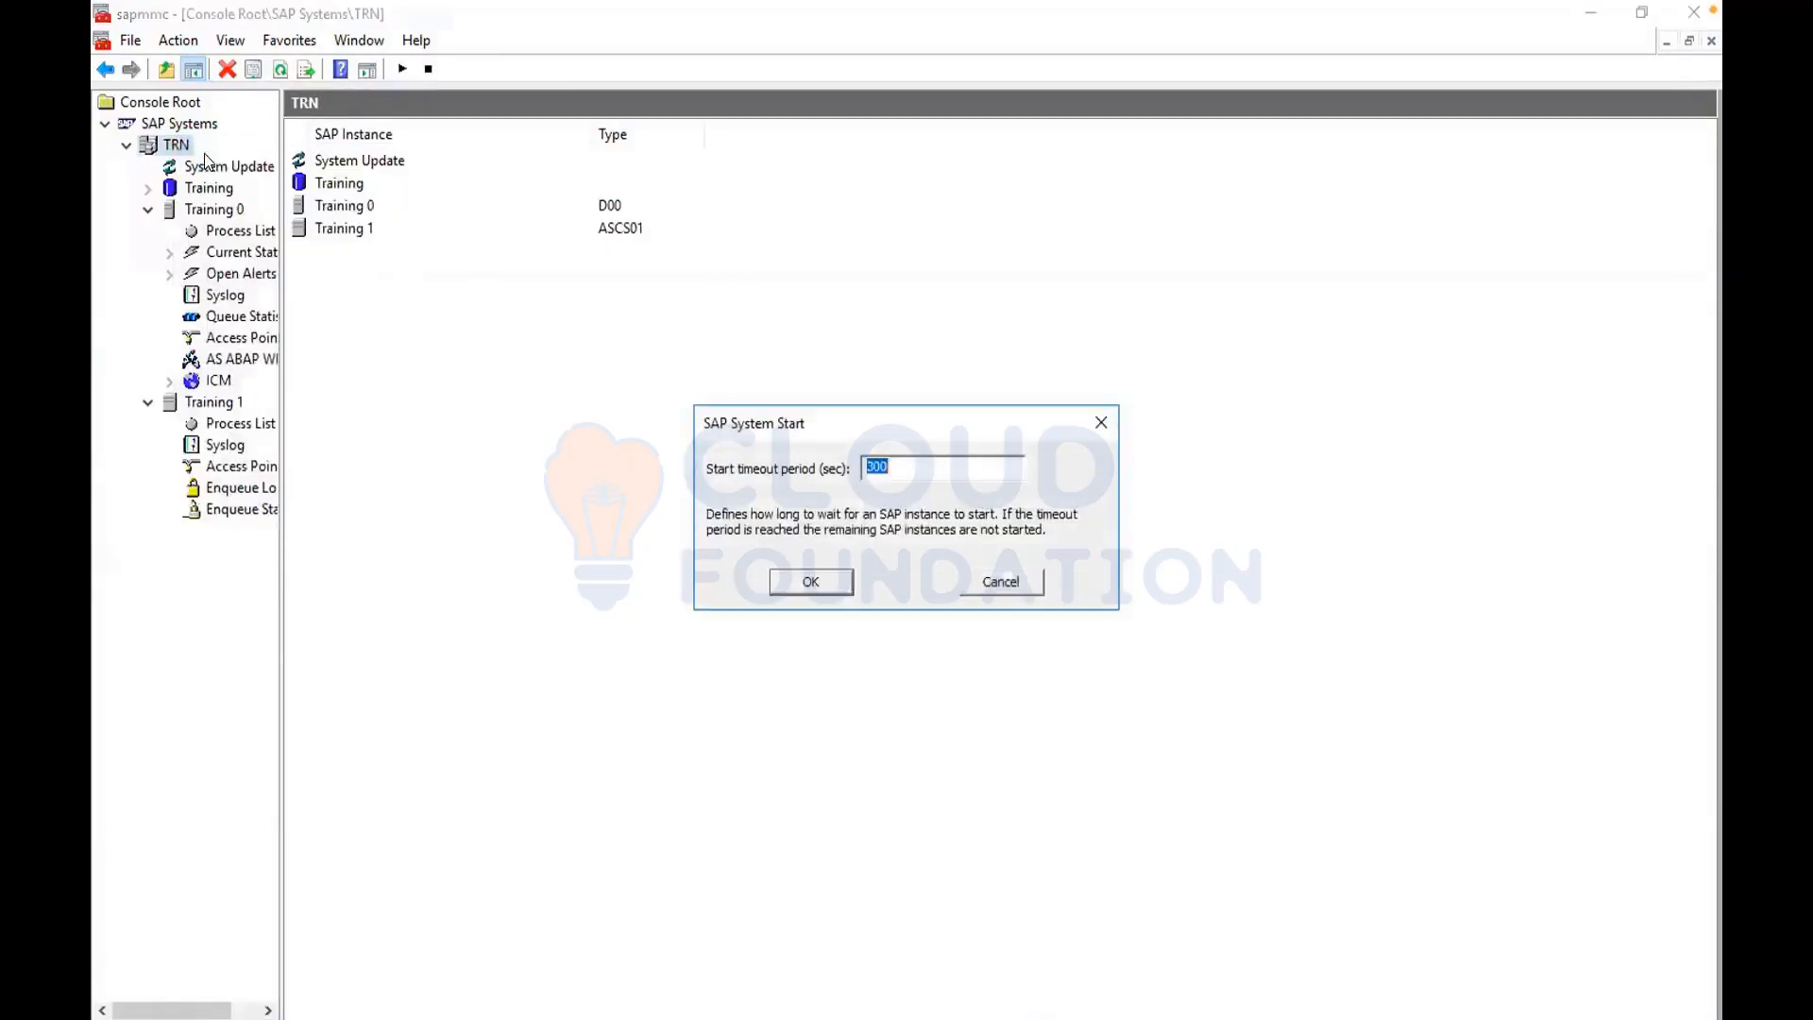
pyautogui.click(811, 585)
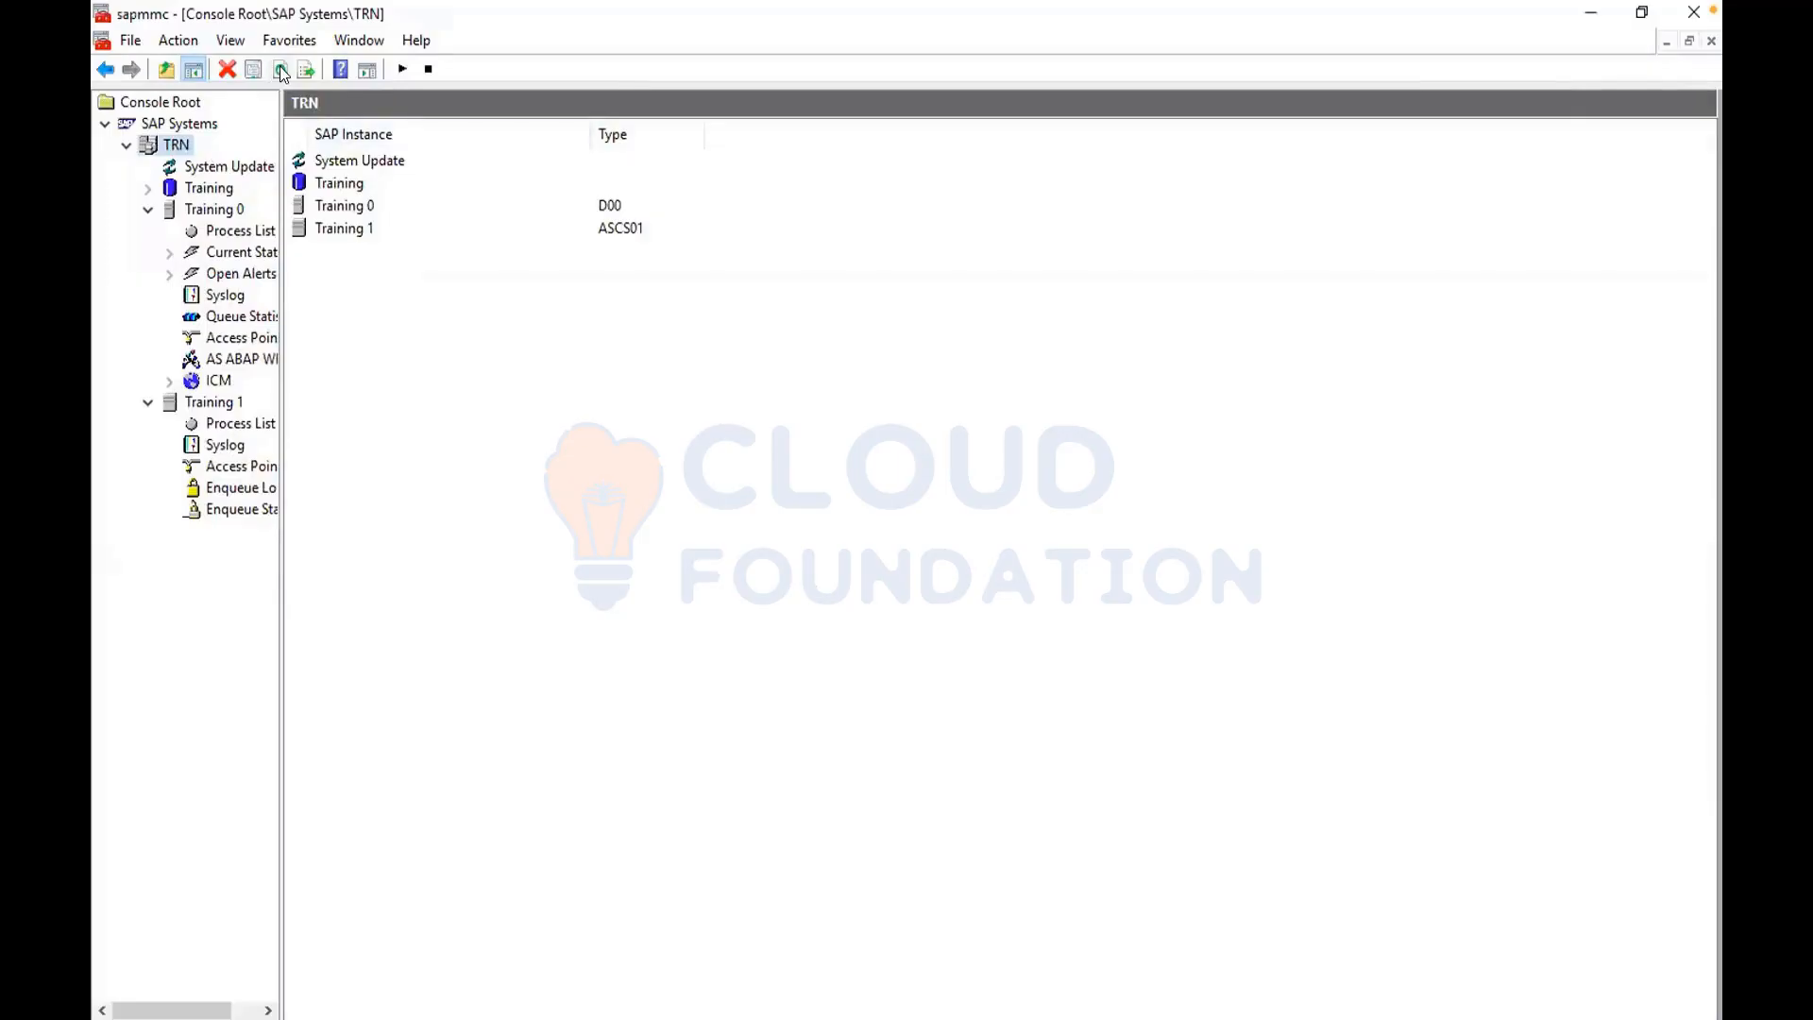
# - Refresh the Training 1 process list to confirm its message and enqueue servers run
pyautogui.click(235, 233)
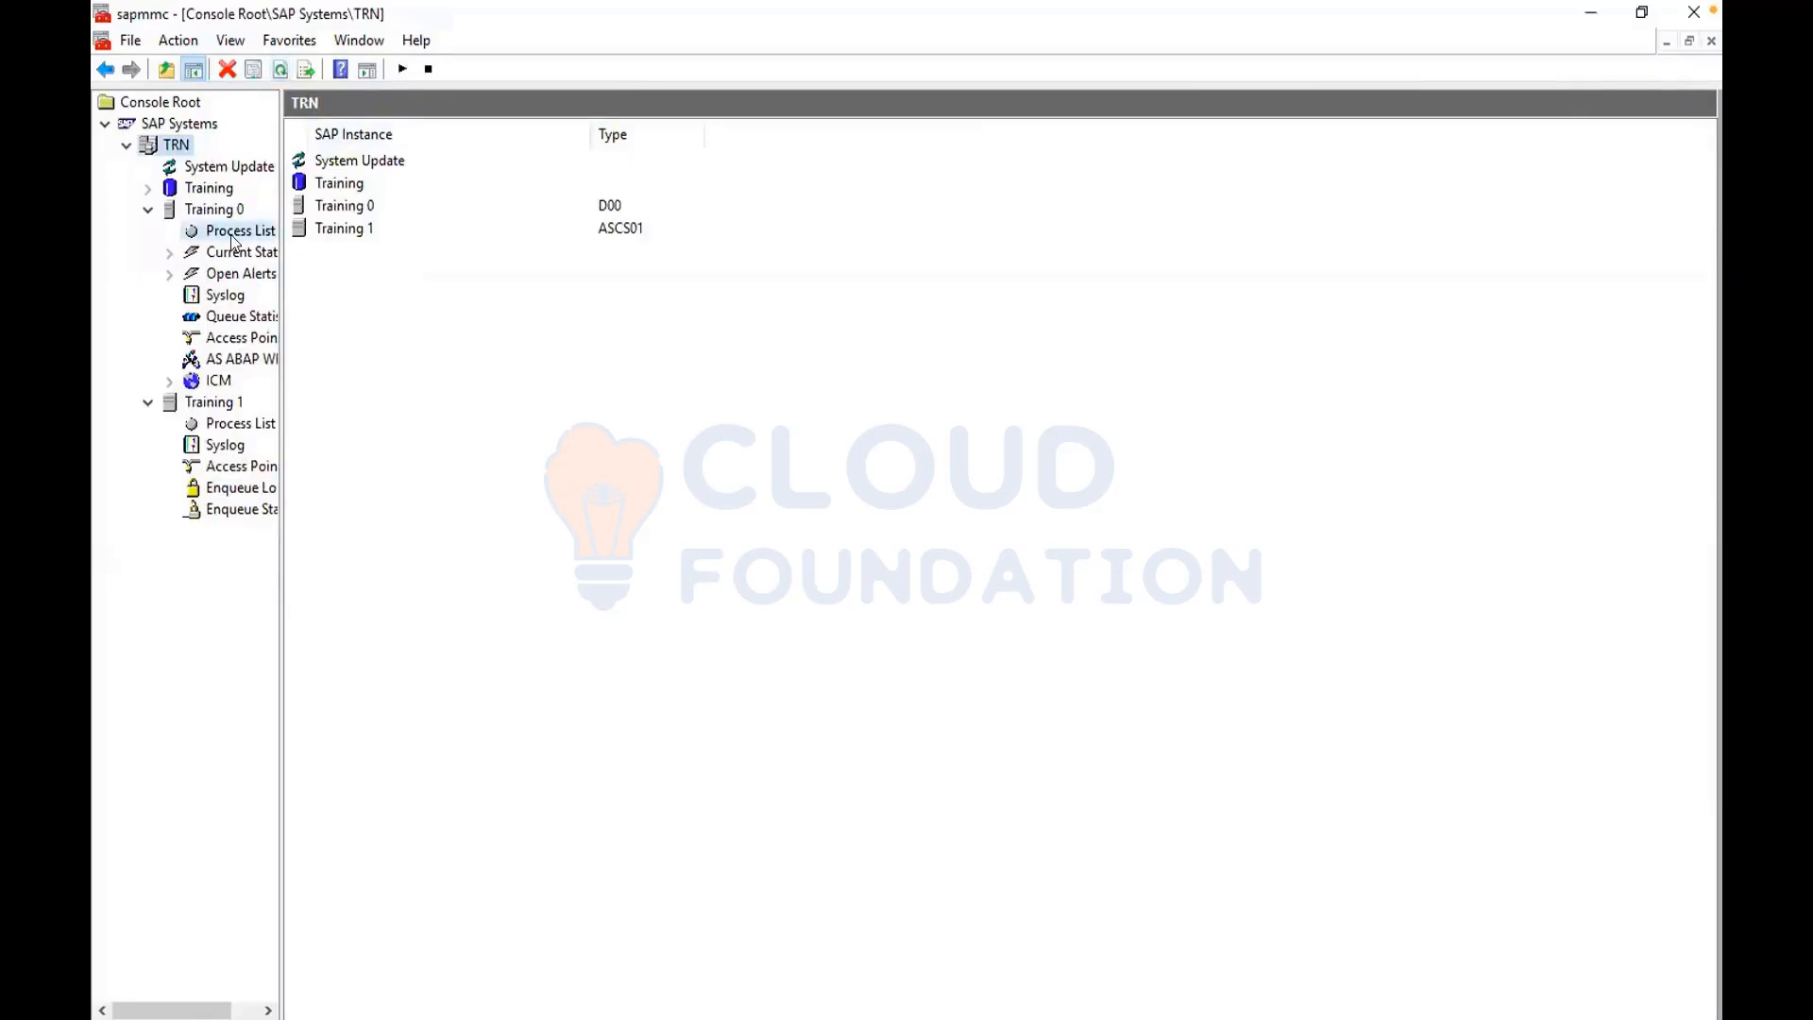
pyautogui.click(238, 427)
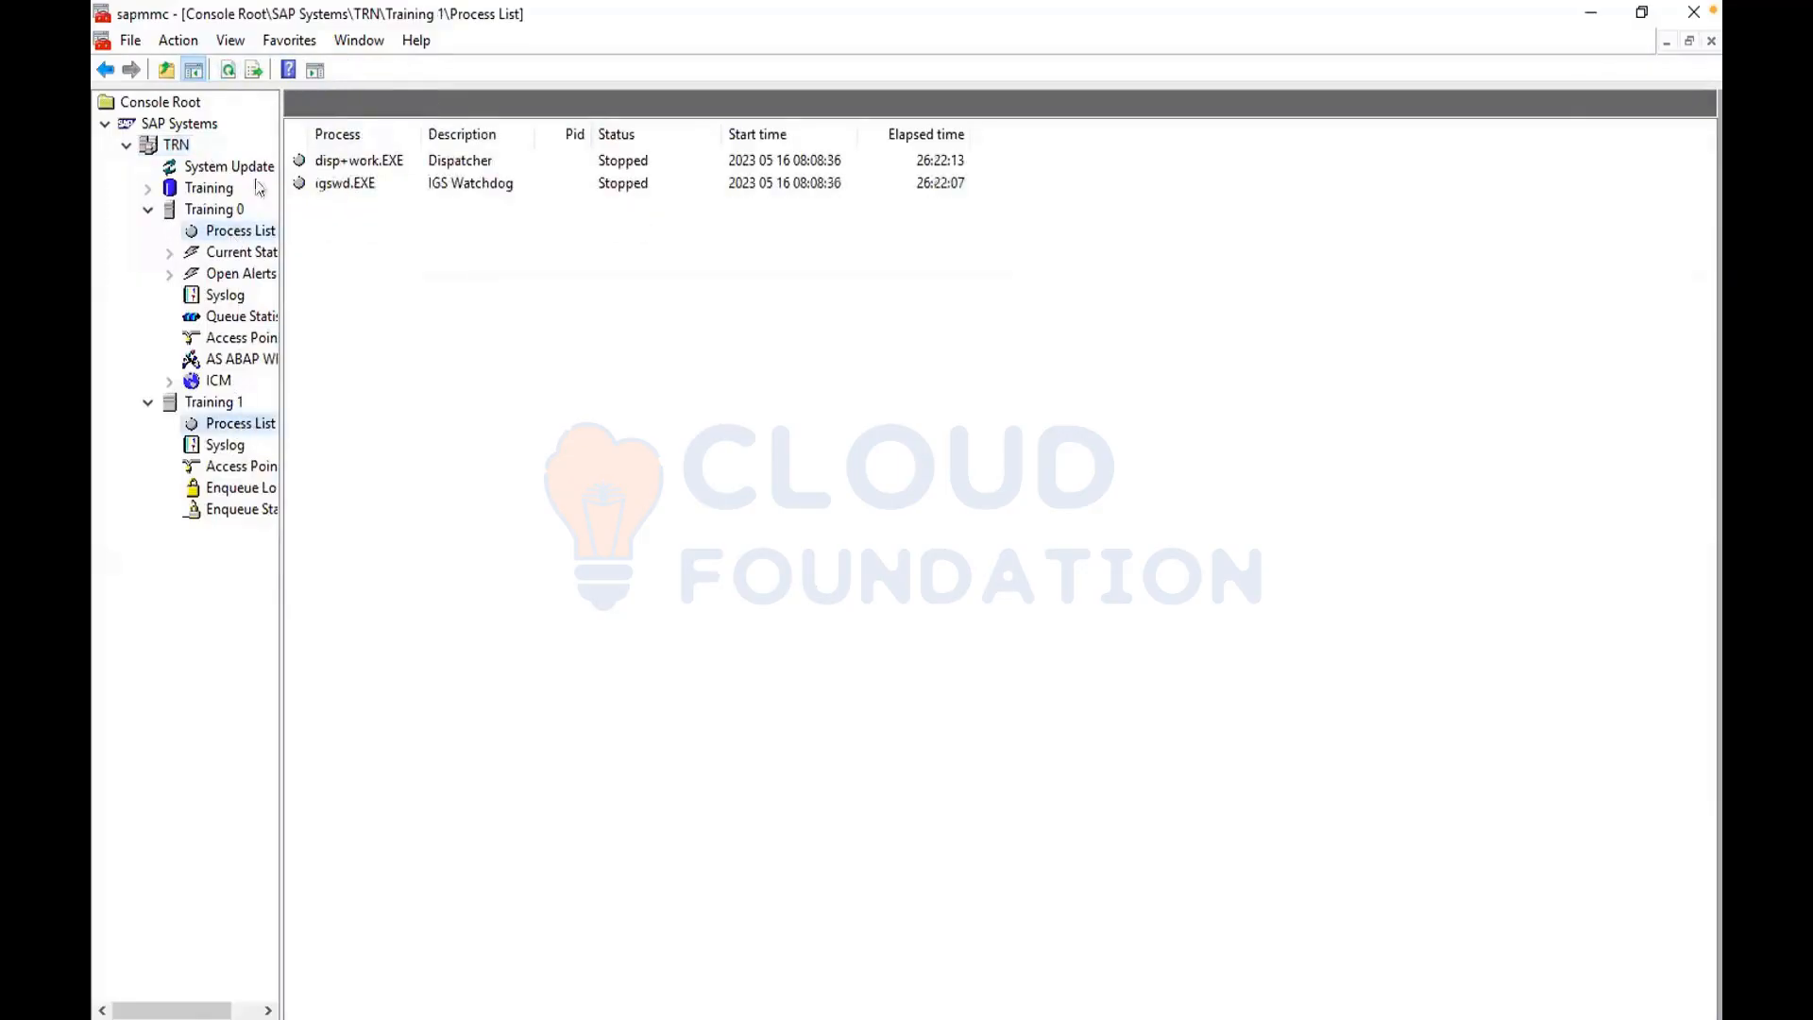
pyautogui.click(228, 71)
pyautogui.click(227, 71)
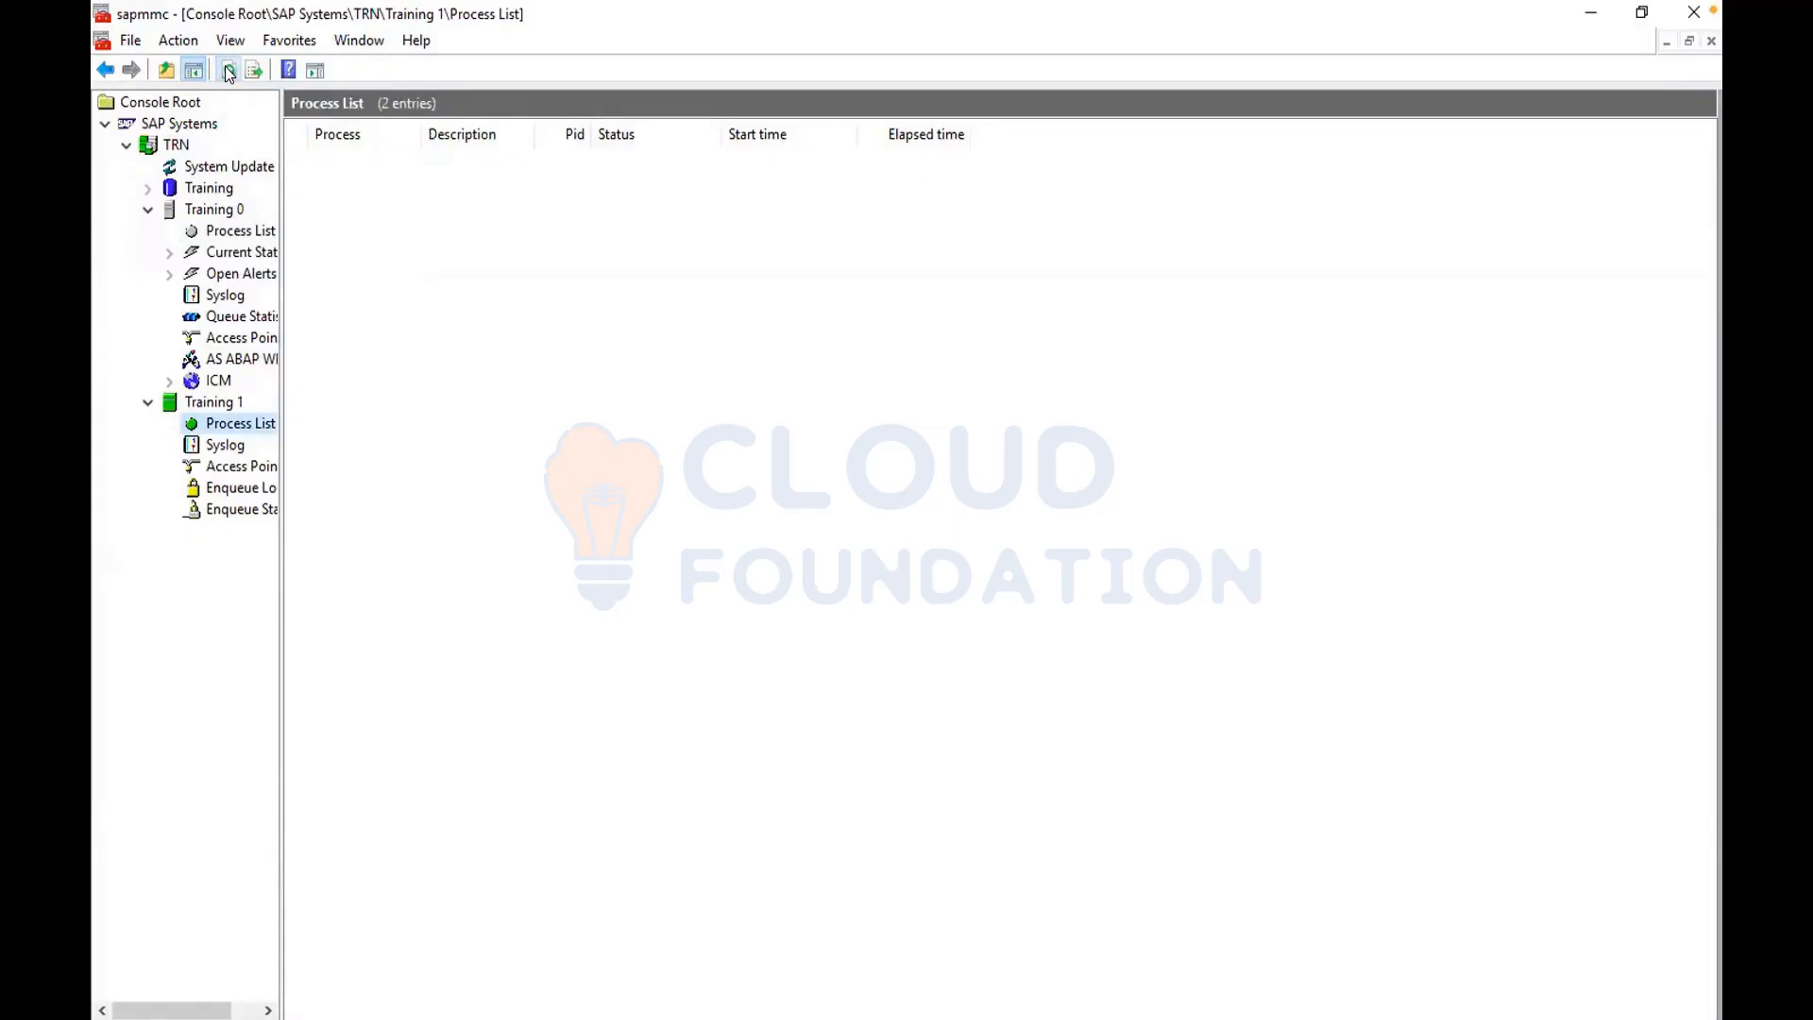
# - Refresh Training 0's process list repeatedly to follow the dispatcher startup
pyautogui.click(240, 230)
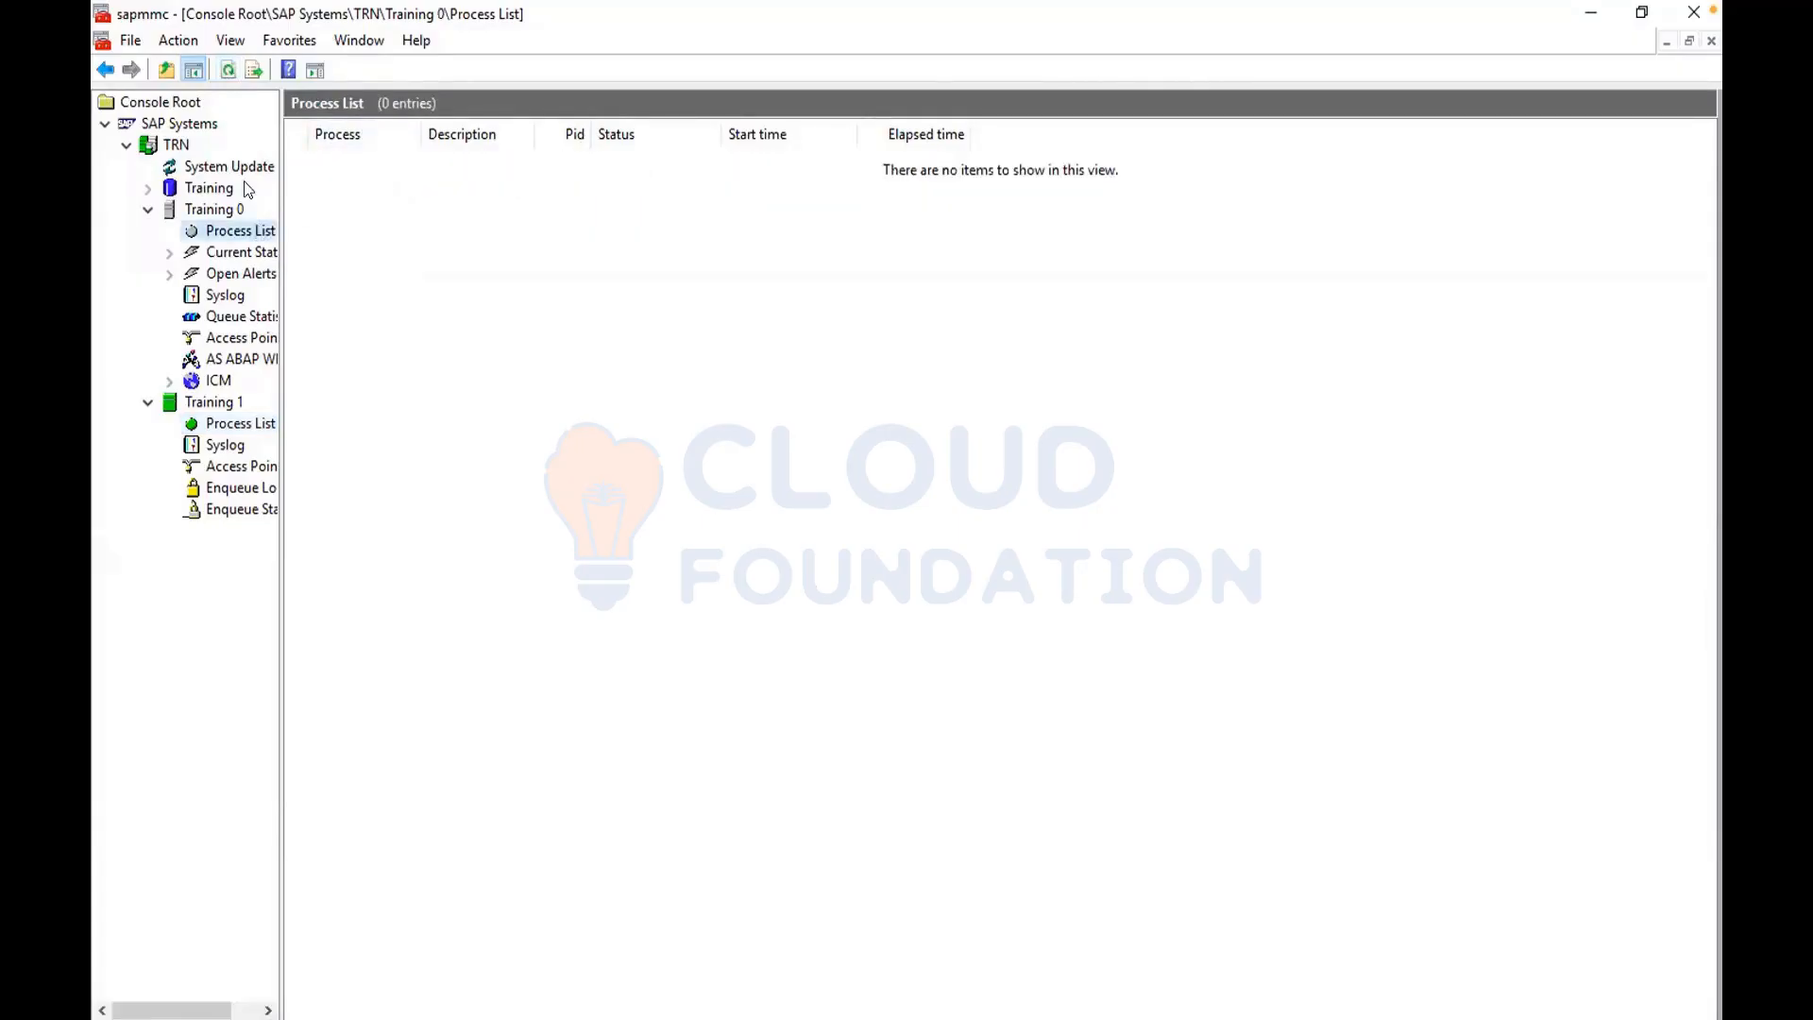
pyautogui.click(227, 72)
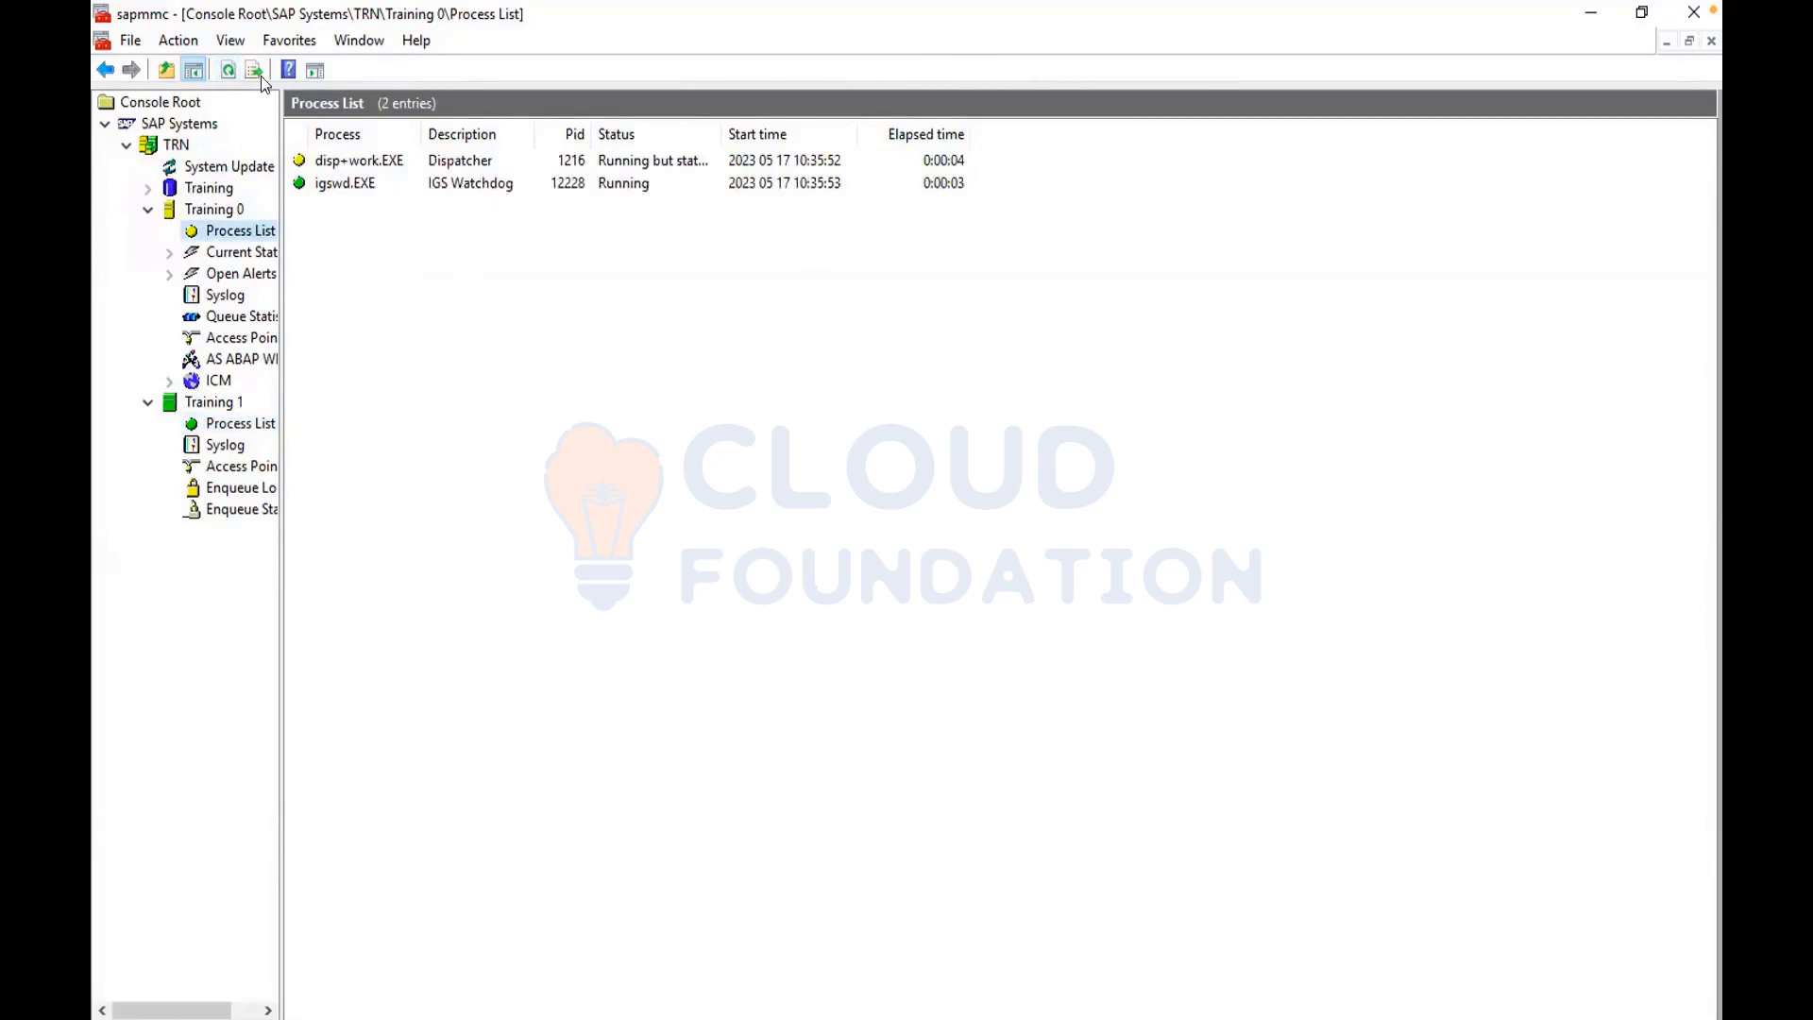
pyautogui.click(228, 70)
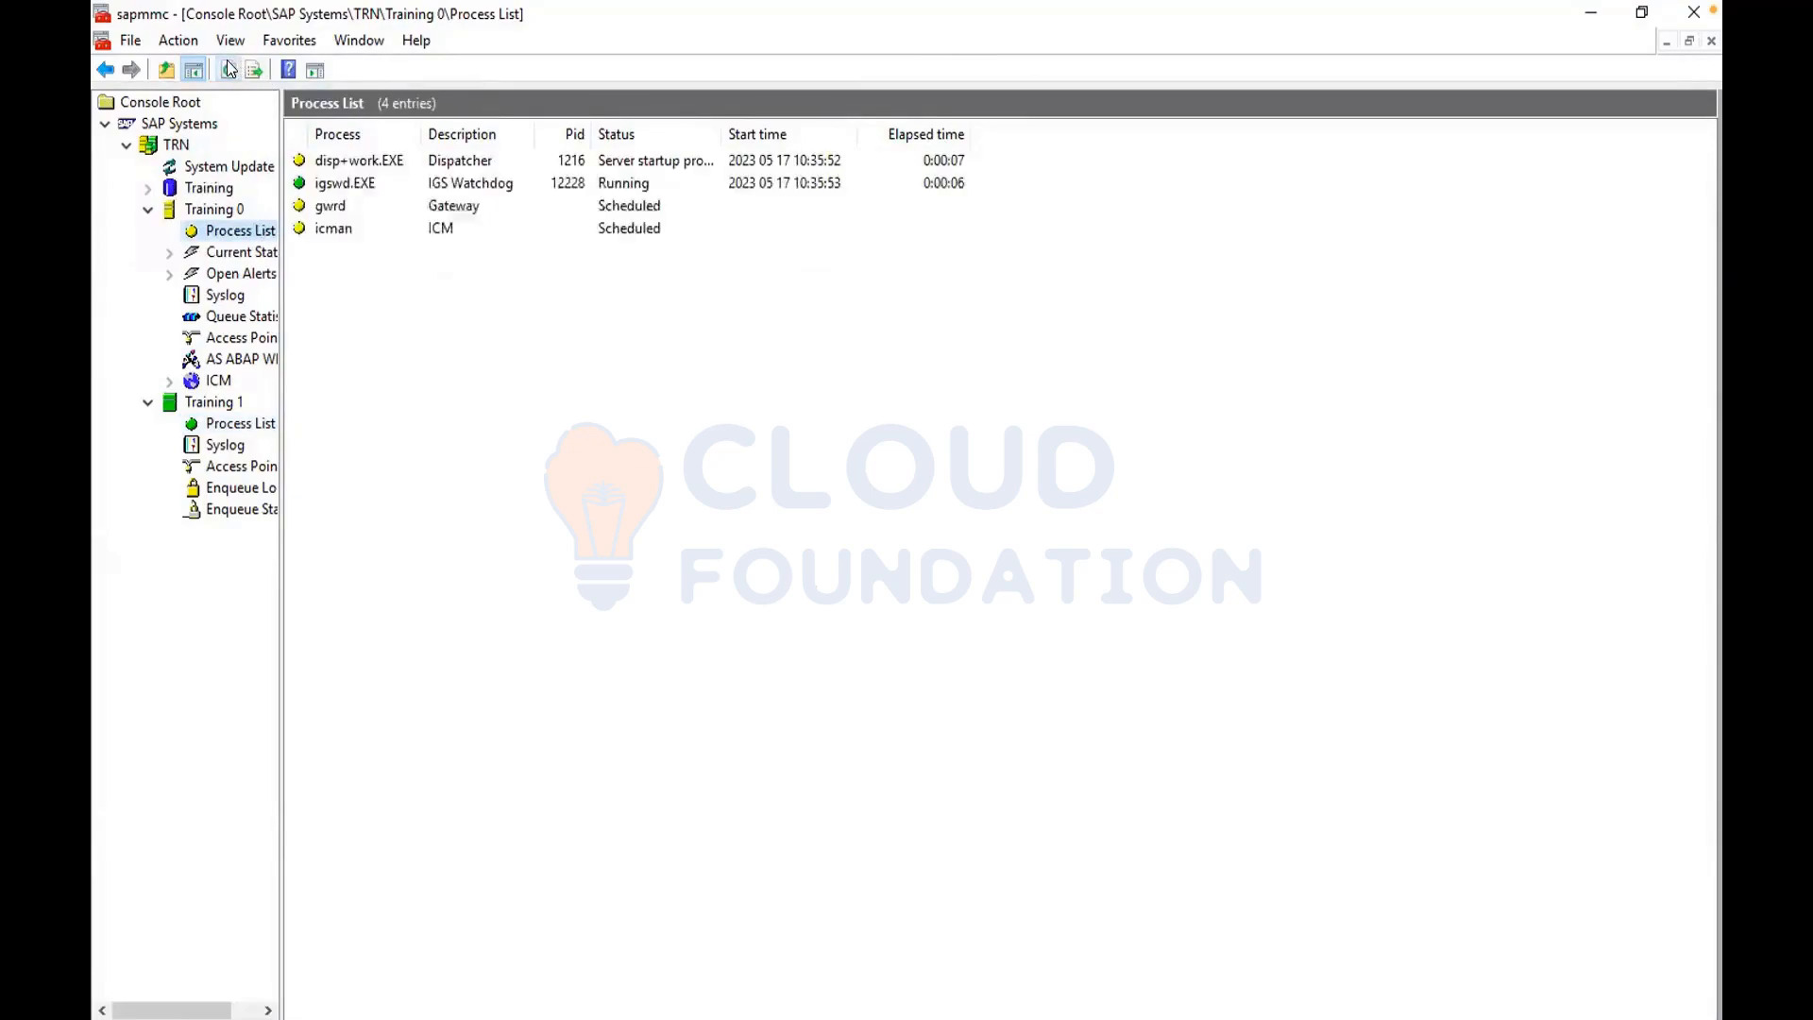
pyautogui.click(228, 70)
pyautogui.click(228, 70)
pyautogui.click(227, 76)
# - Open the TRN client 001 logon screen from SAP Logon, then return to the management console
pyautogui.click(450, 1016)
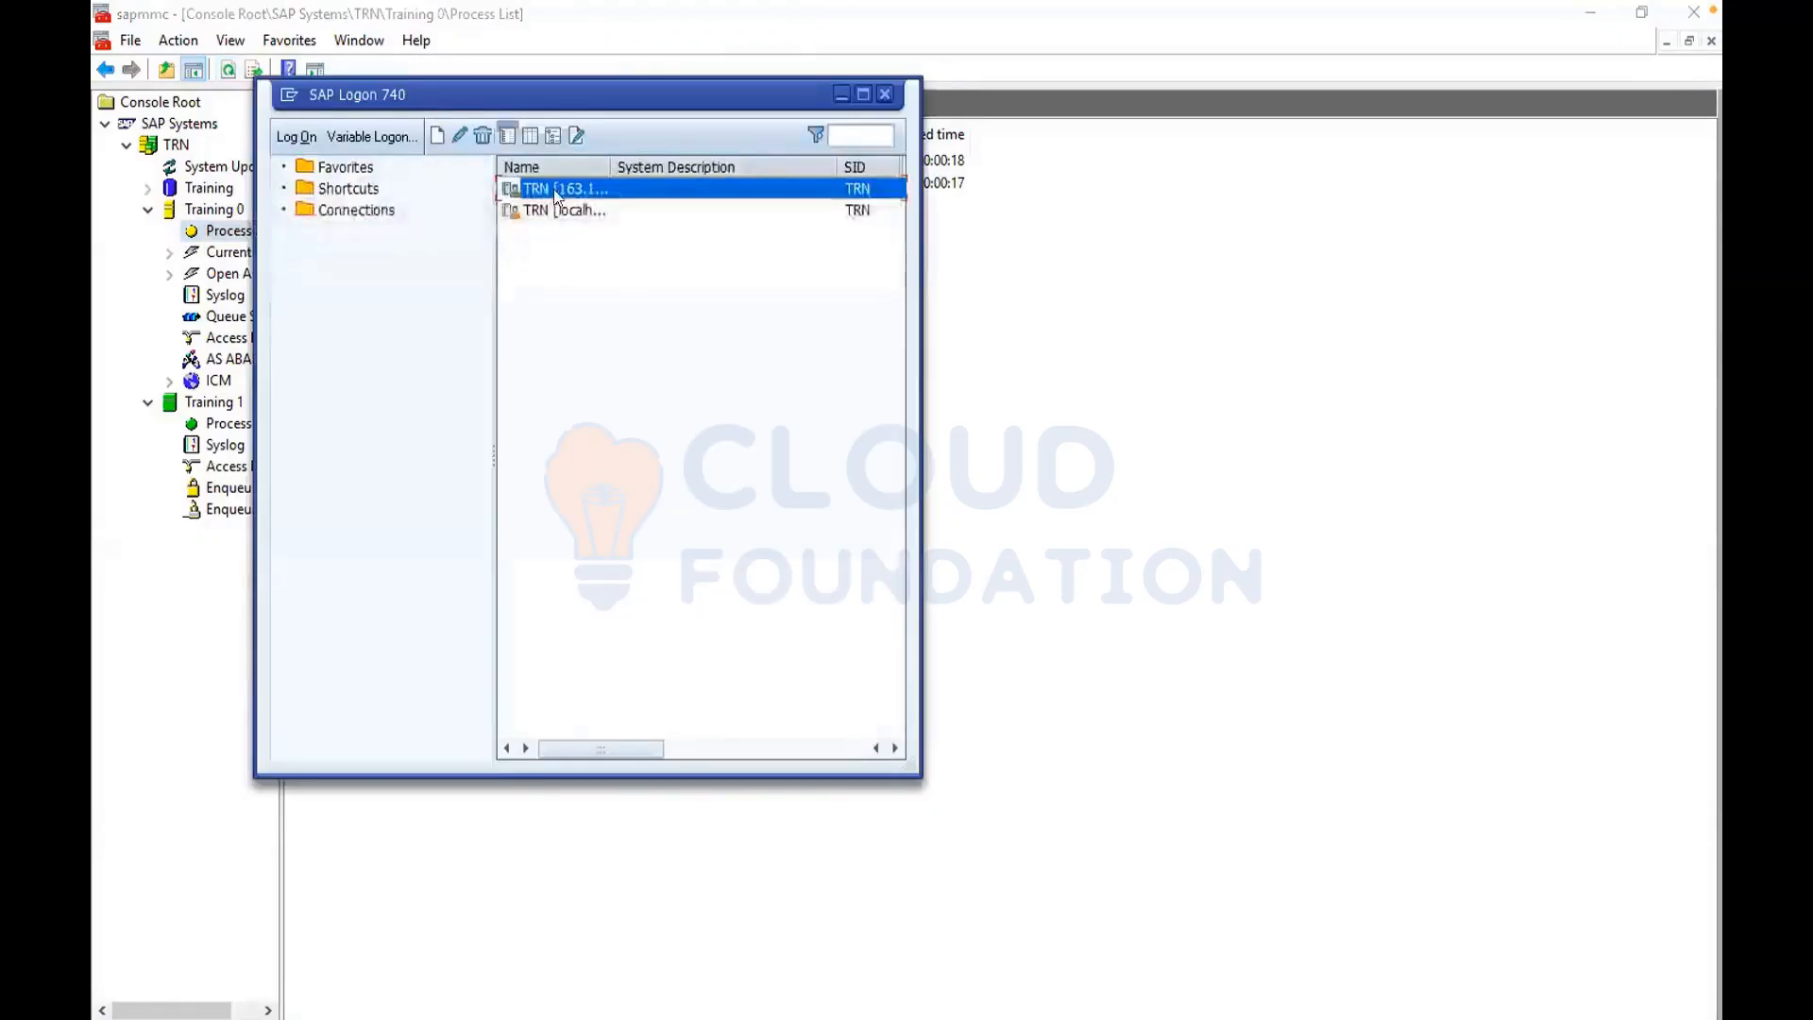
pyautogui.doubleClick(552, 189)
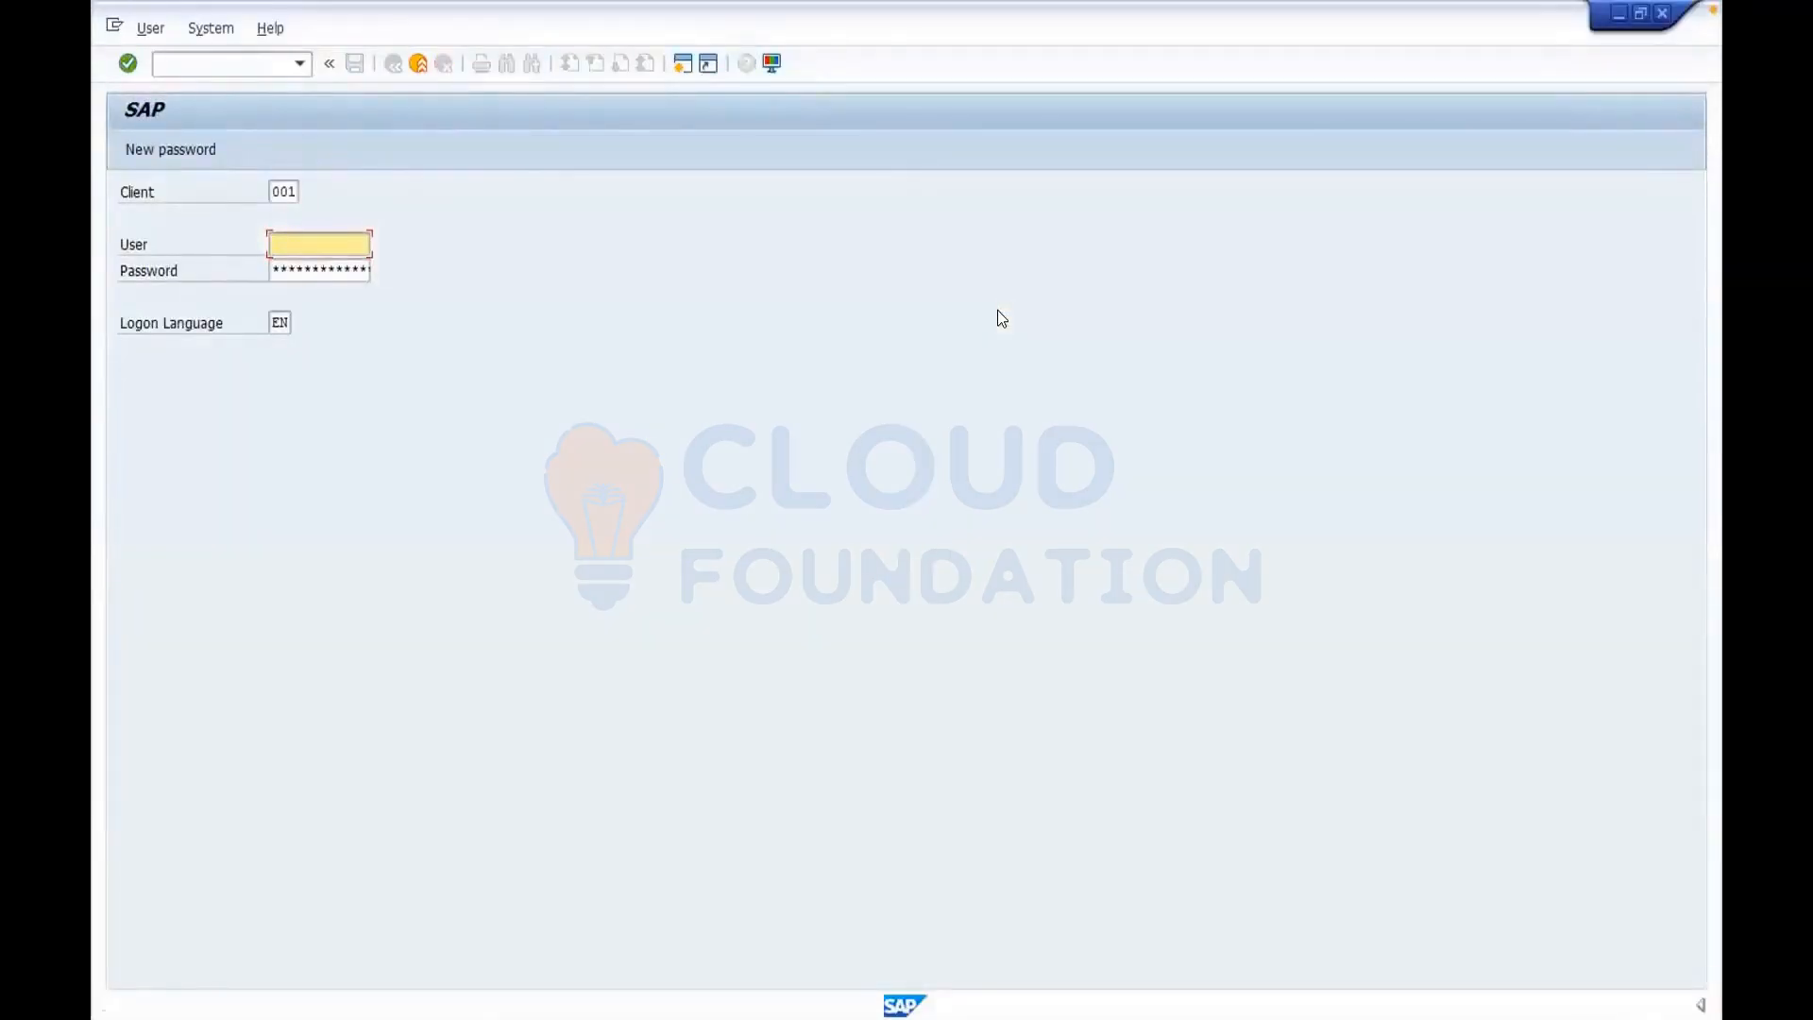
pyautogui.hotkey('ctrl', 'Left')
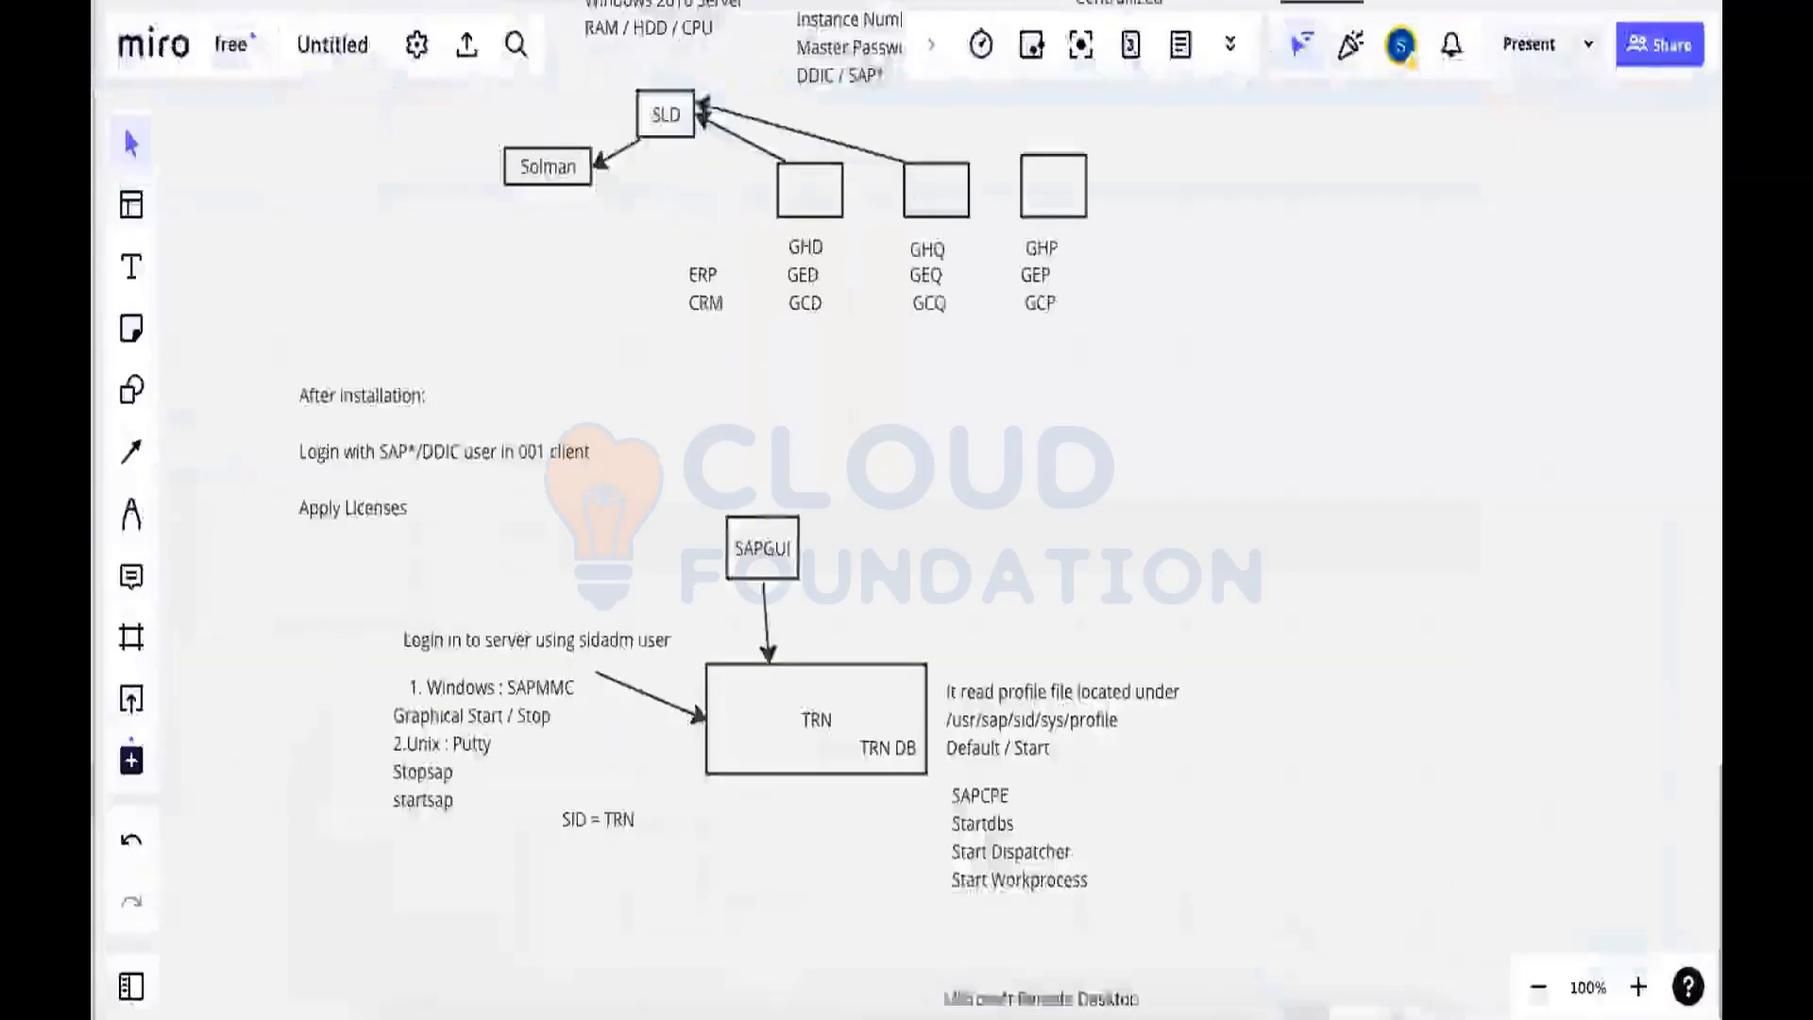
pyautogui.click(1043, 1001)
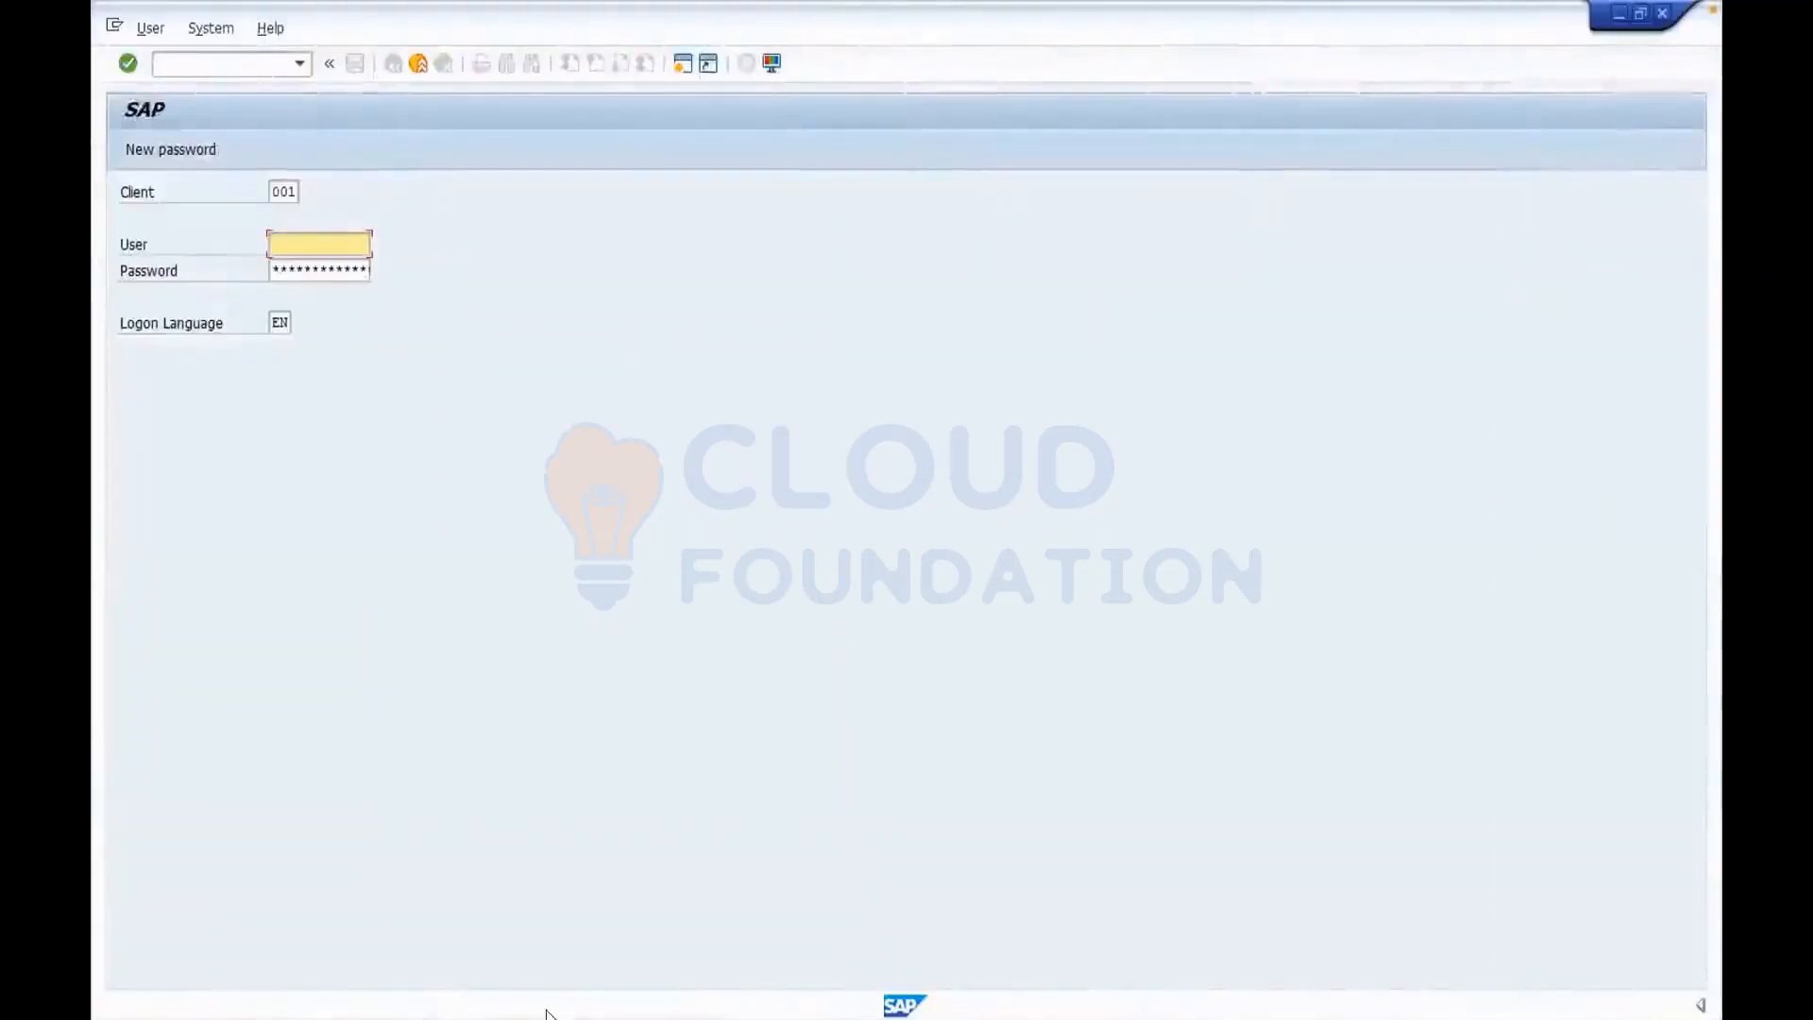
pyautogui.click(395, 1017)
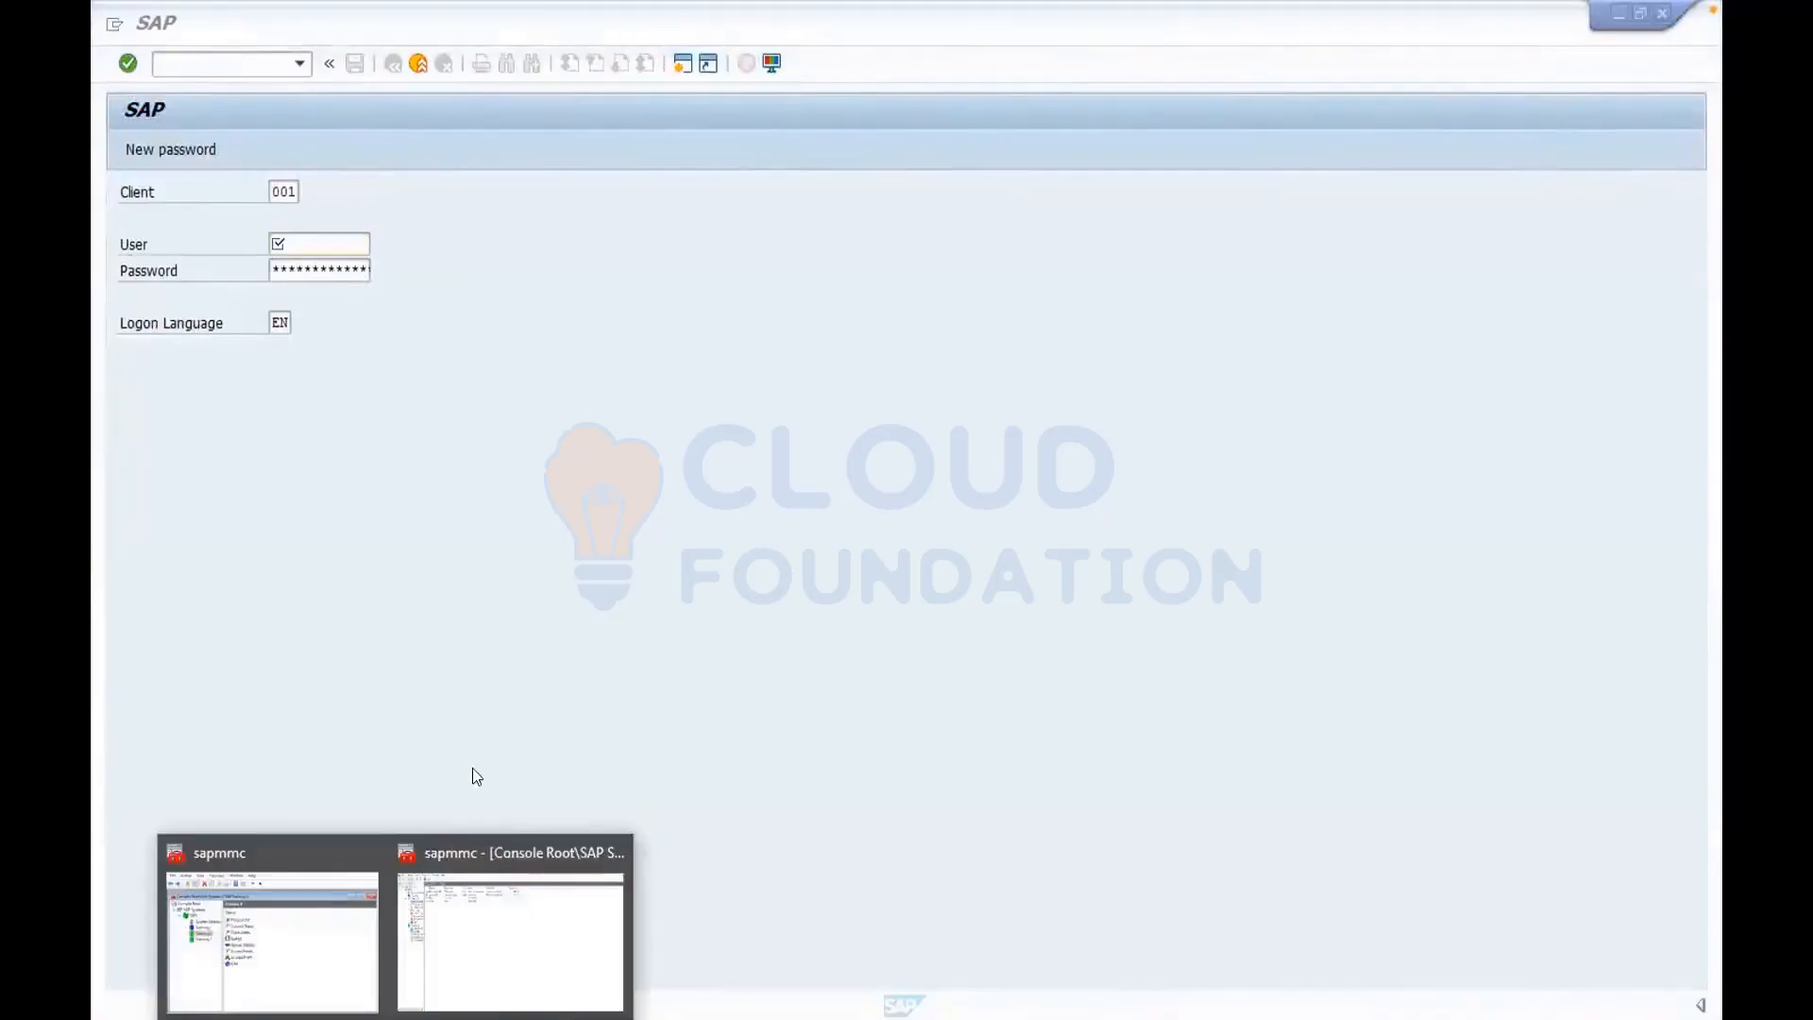
pyautogui.click(484, 915)
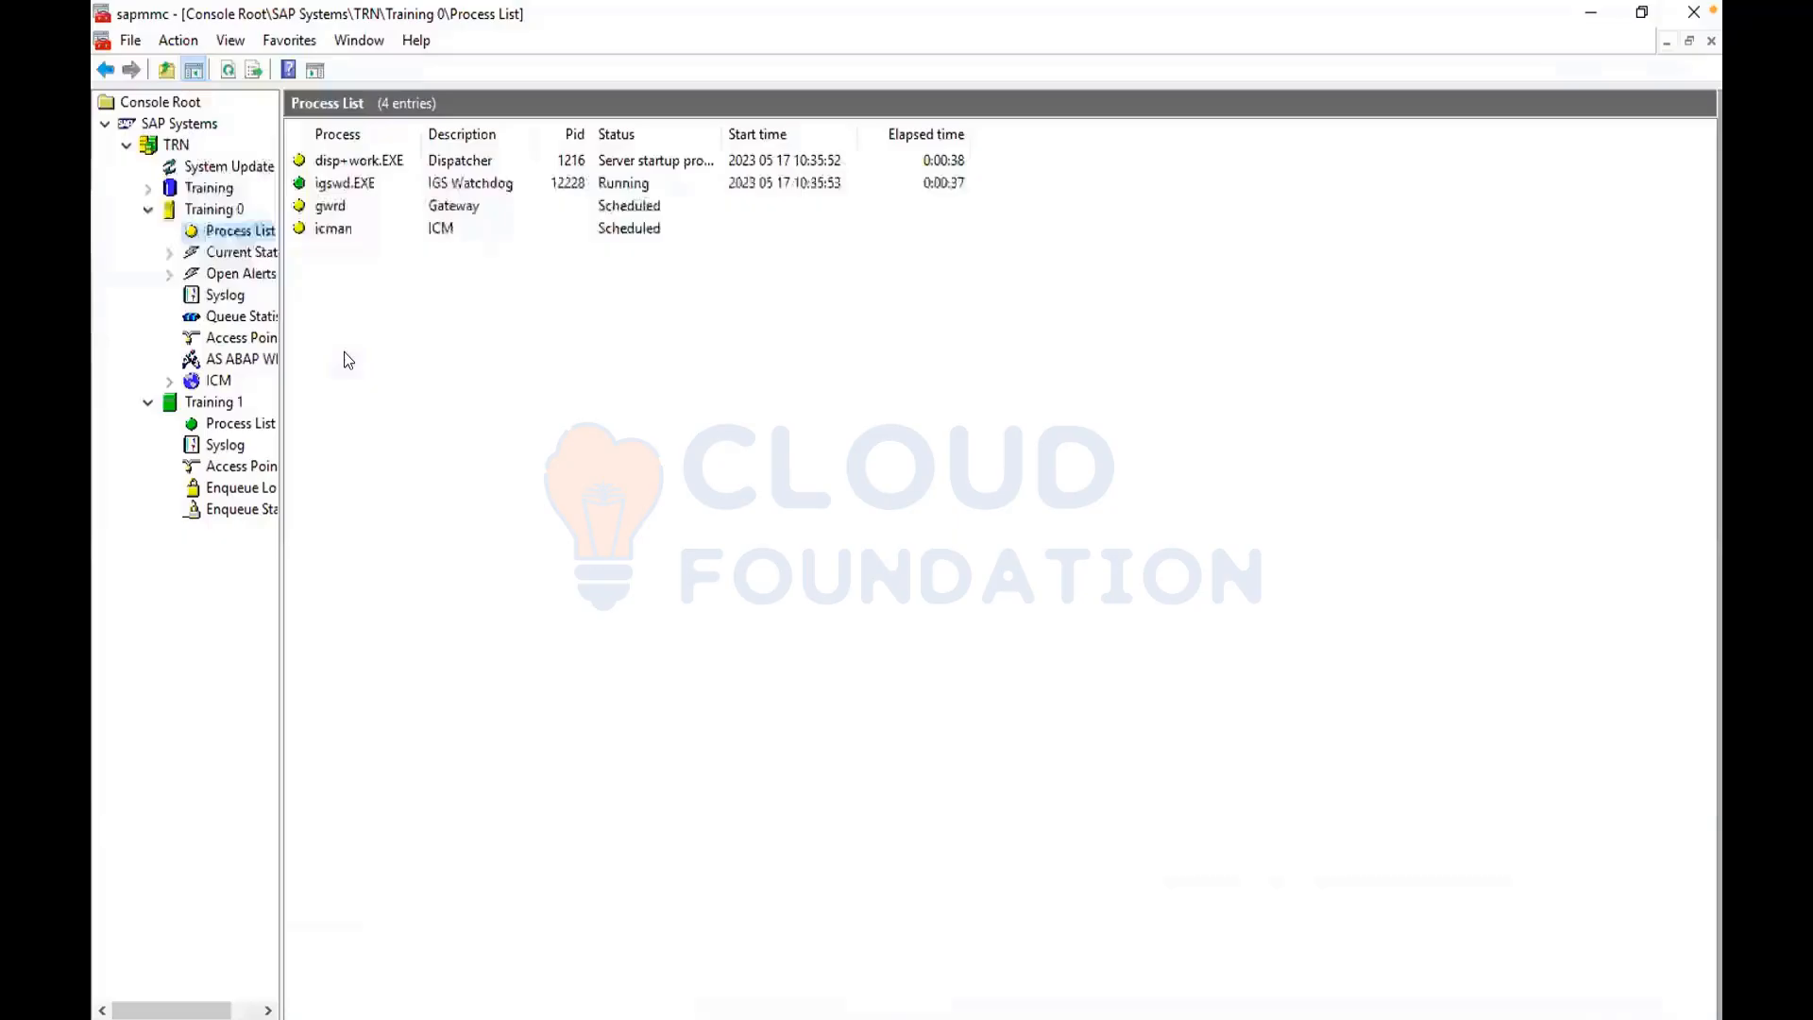
# - Confirm all Training 0 processes are running, then log on to client 001 as user ddic
pyautogui.click(228, 72)
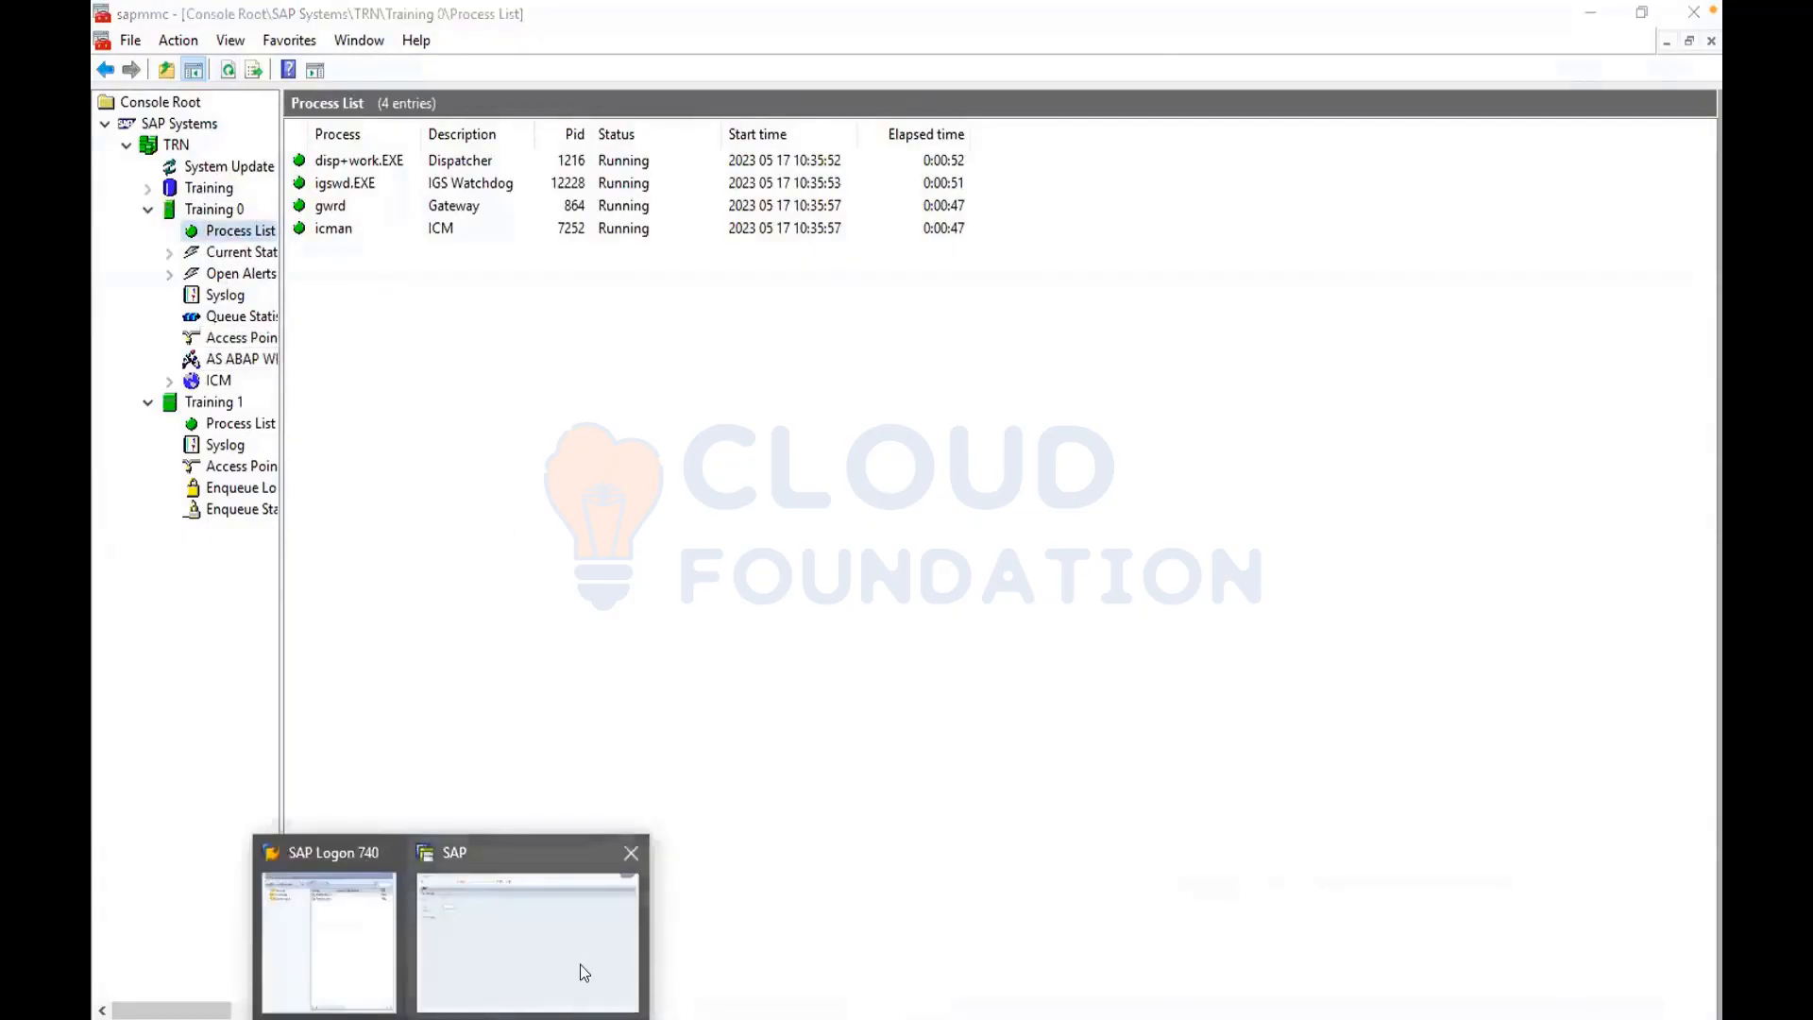
pyautogui.click(579, 971)
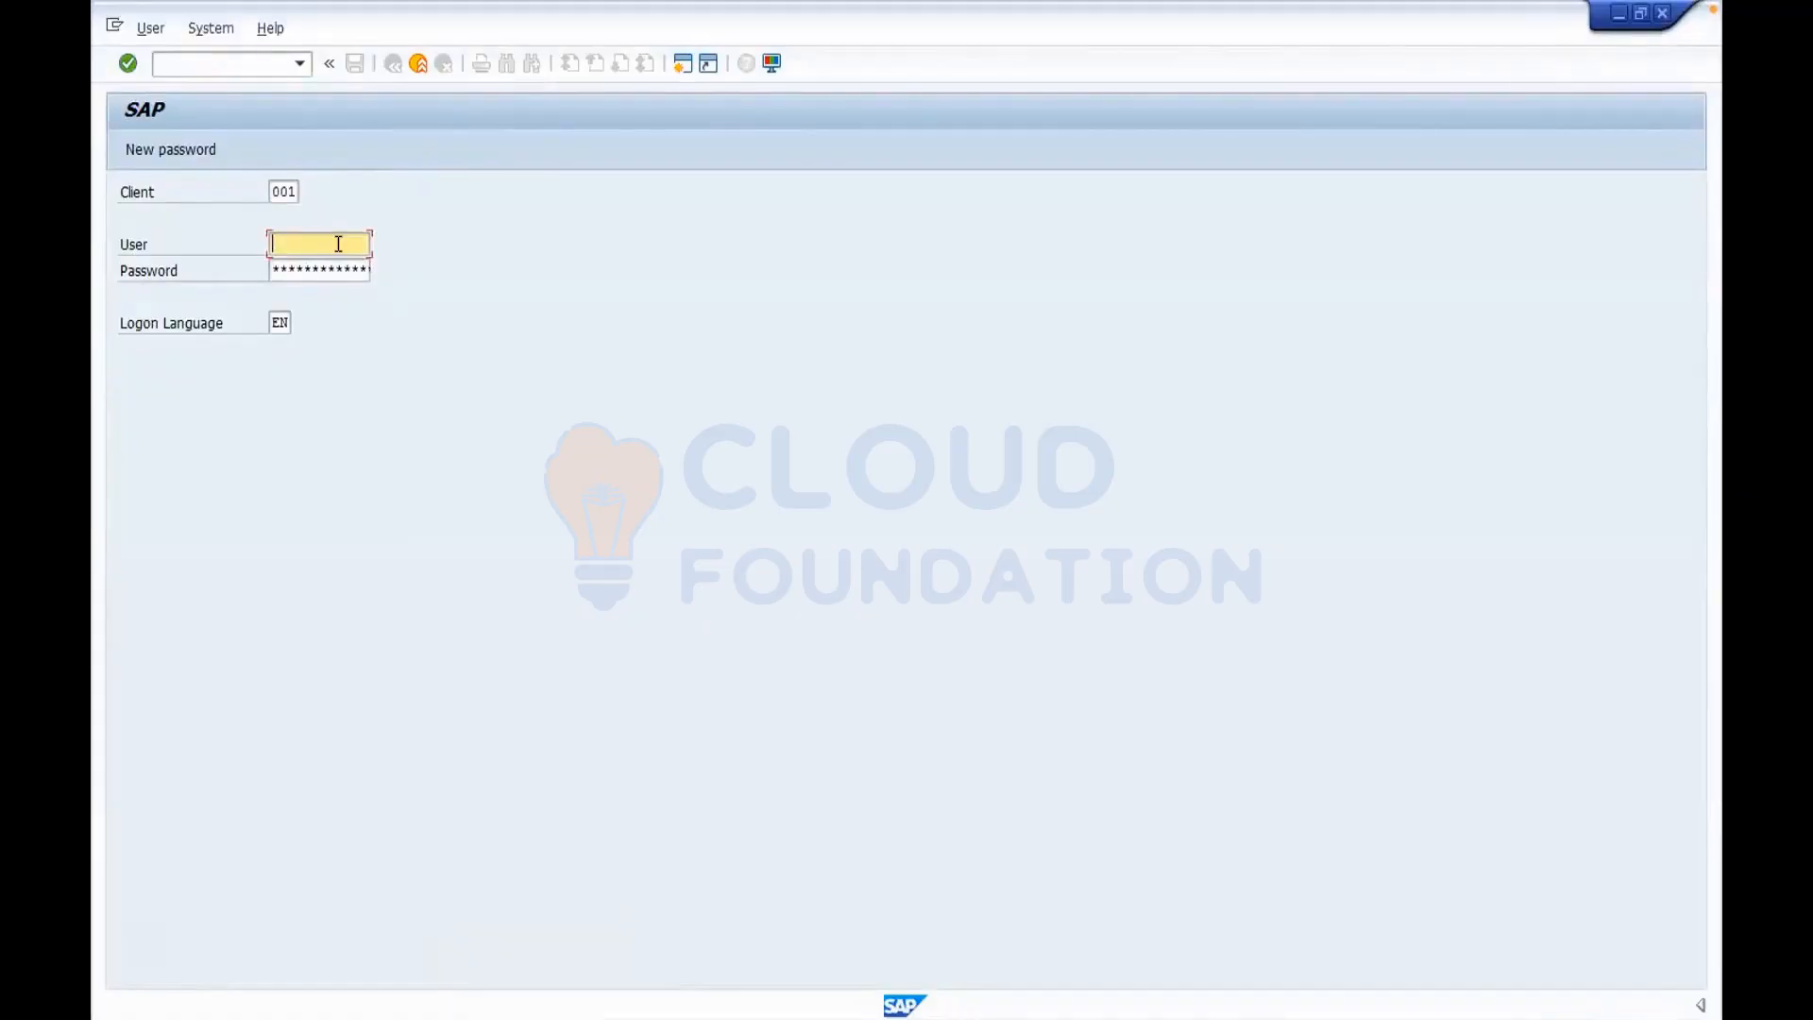
pyautogui.write('ddic')
pyautogui.press('Tab')
pyautogui.press('Return')
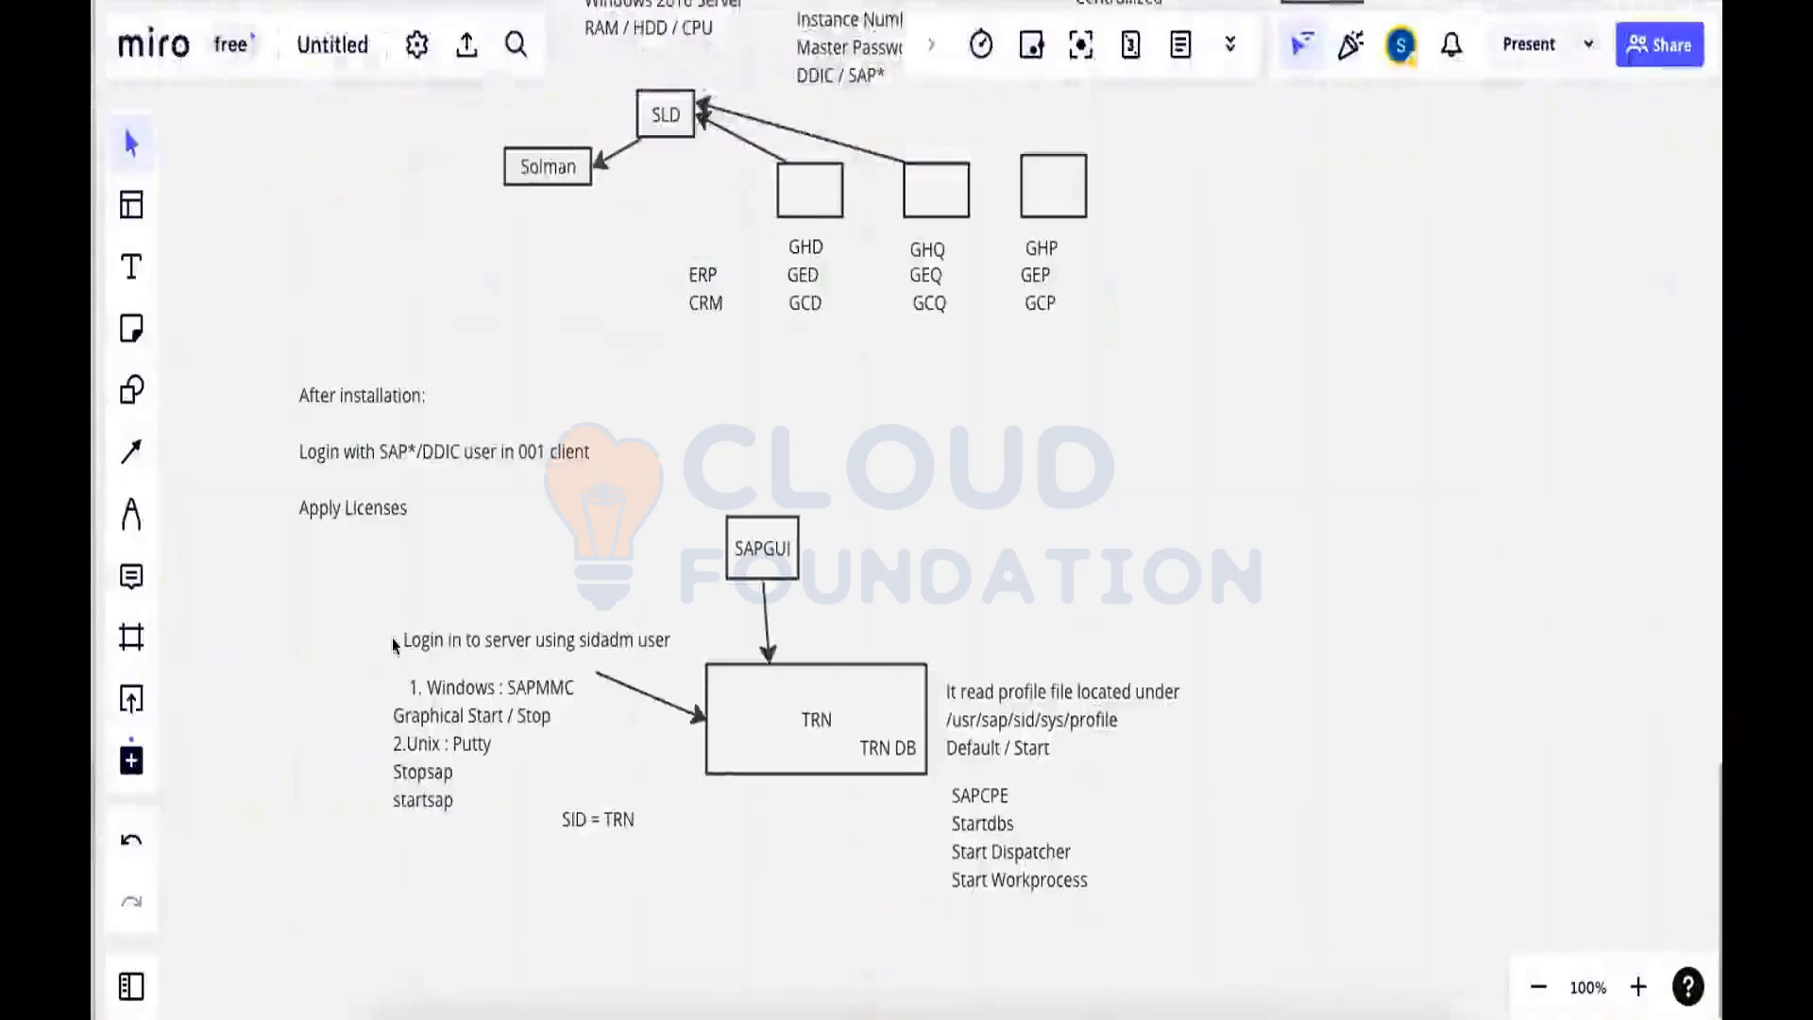
# - Move the After installation notes block up and to the left on the Miro board
pyautogui.click(424, 466)
pyautogui.moveTo(424, 466); pyautogui.dragTo(378, 360)
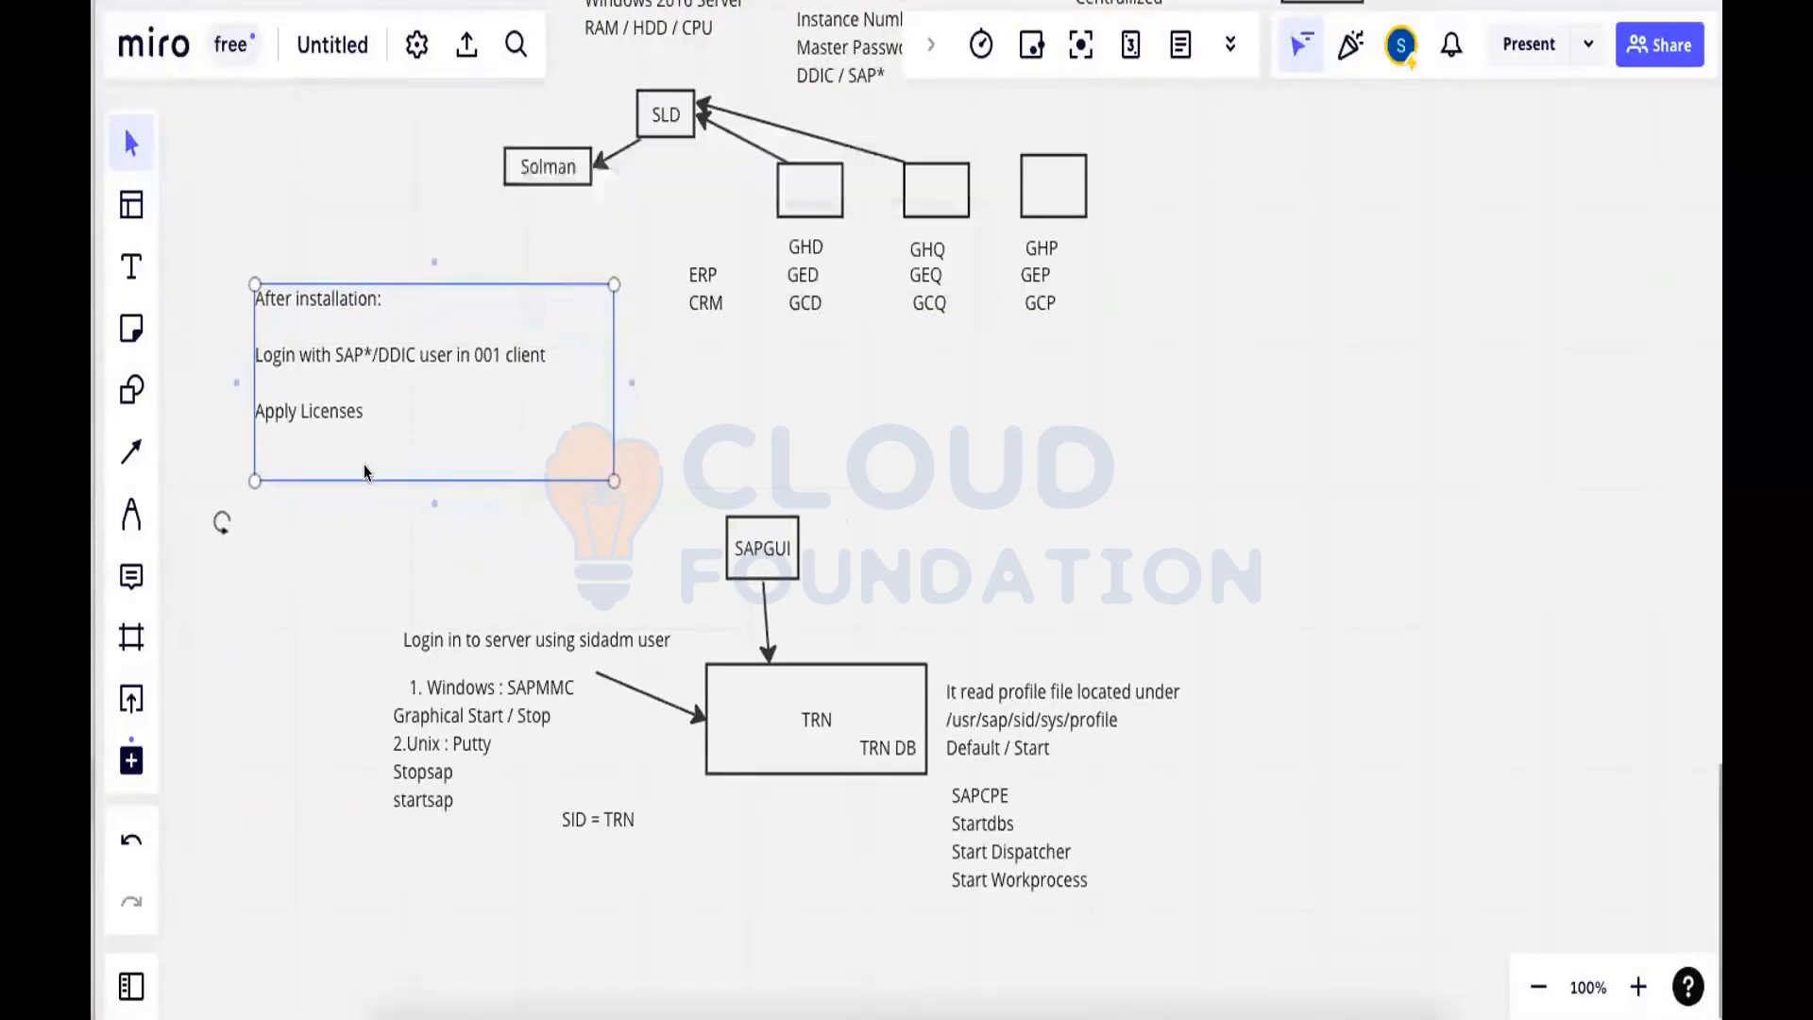
pyautogui.press('shift+super+4')
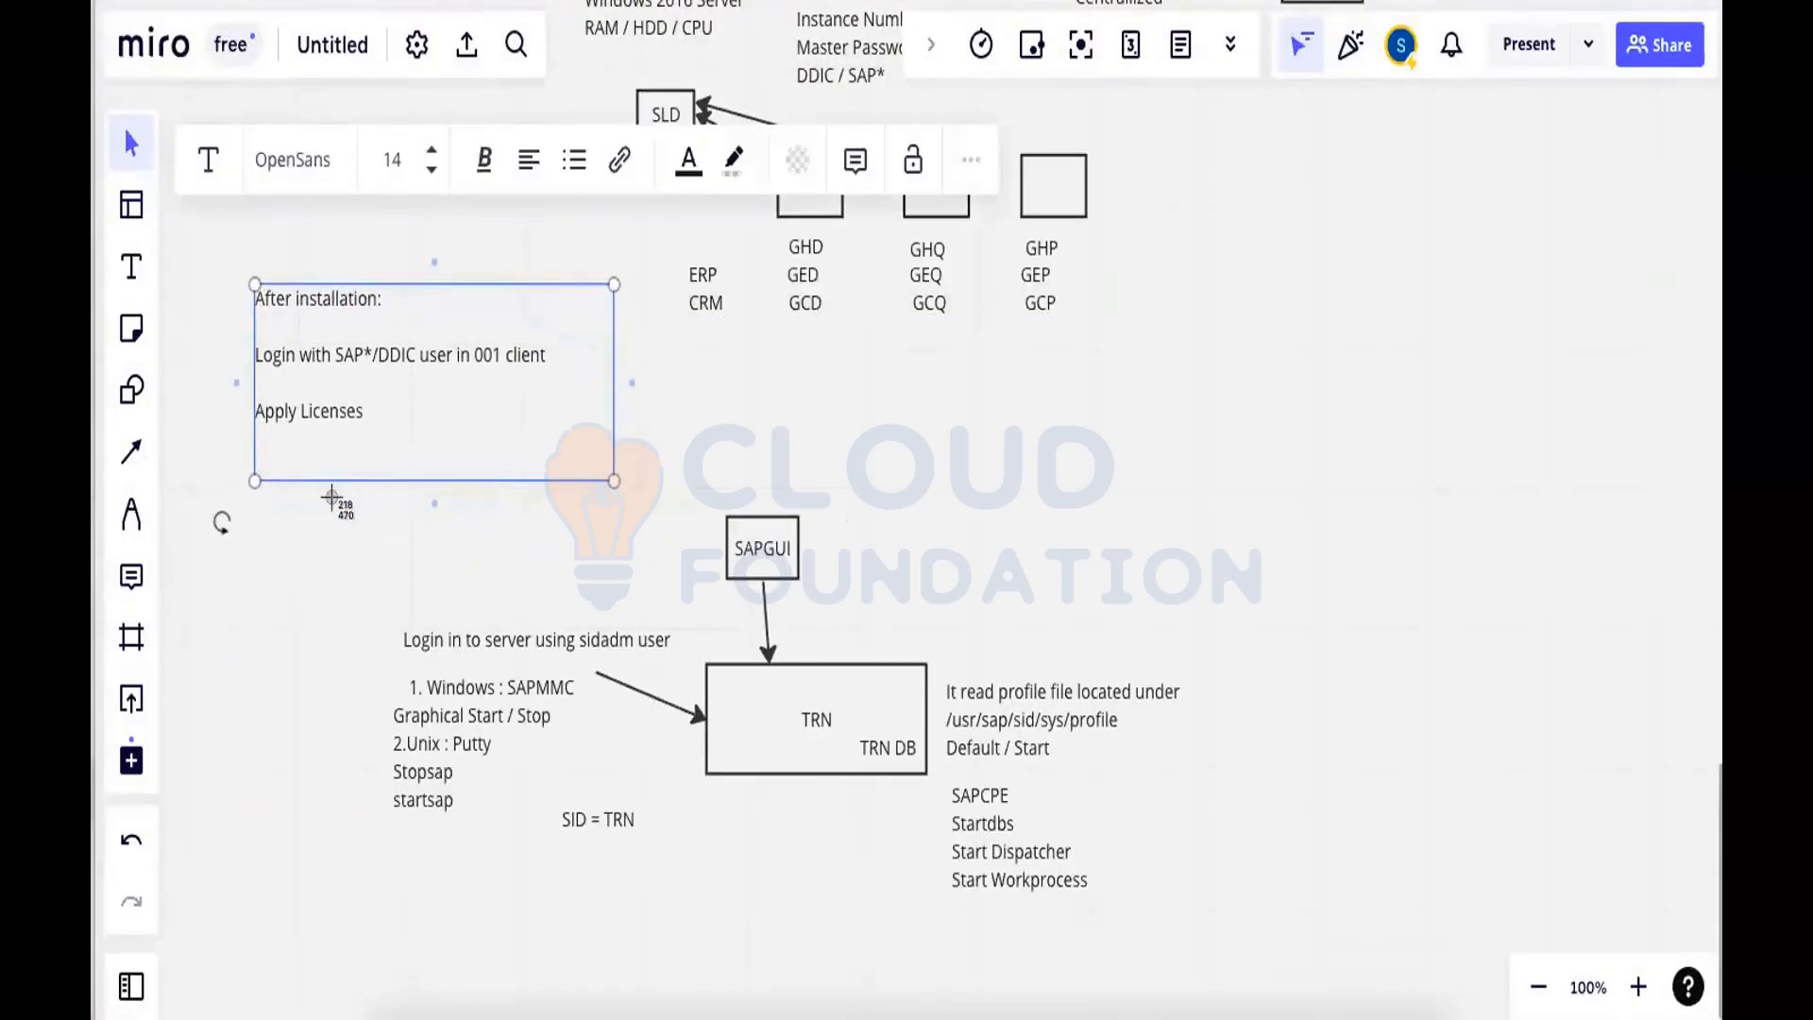
pyautogui.moveTo(331, 497); pyautogui.dragTo(1191, 907)
pyautogui.click(1259, 814)
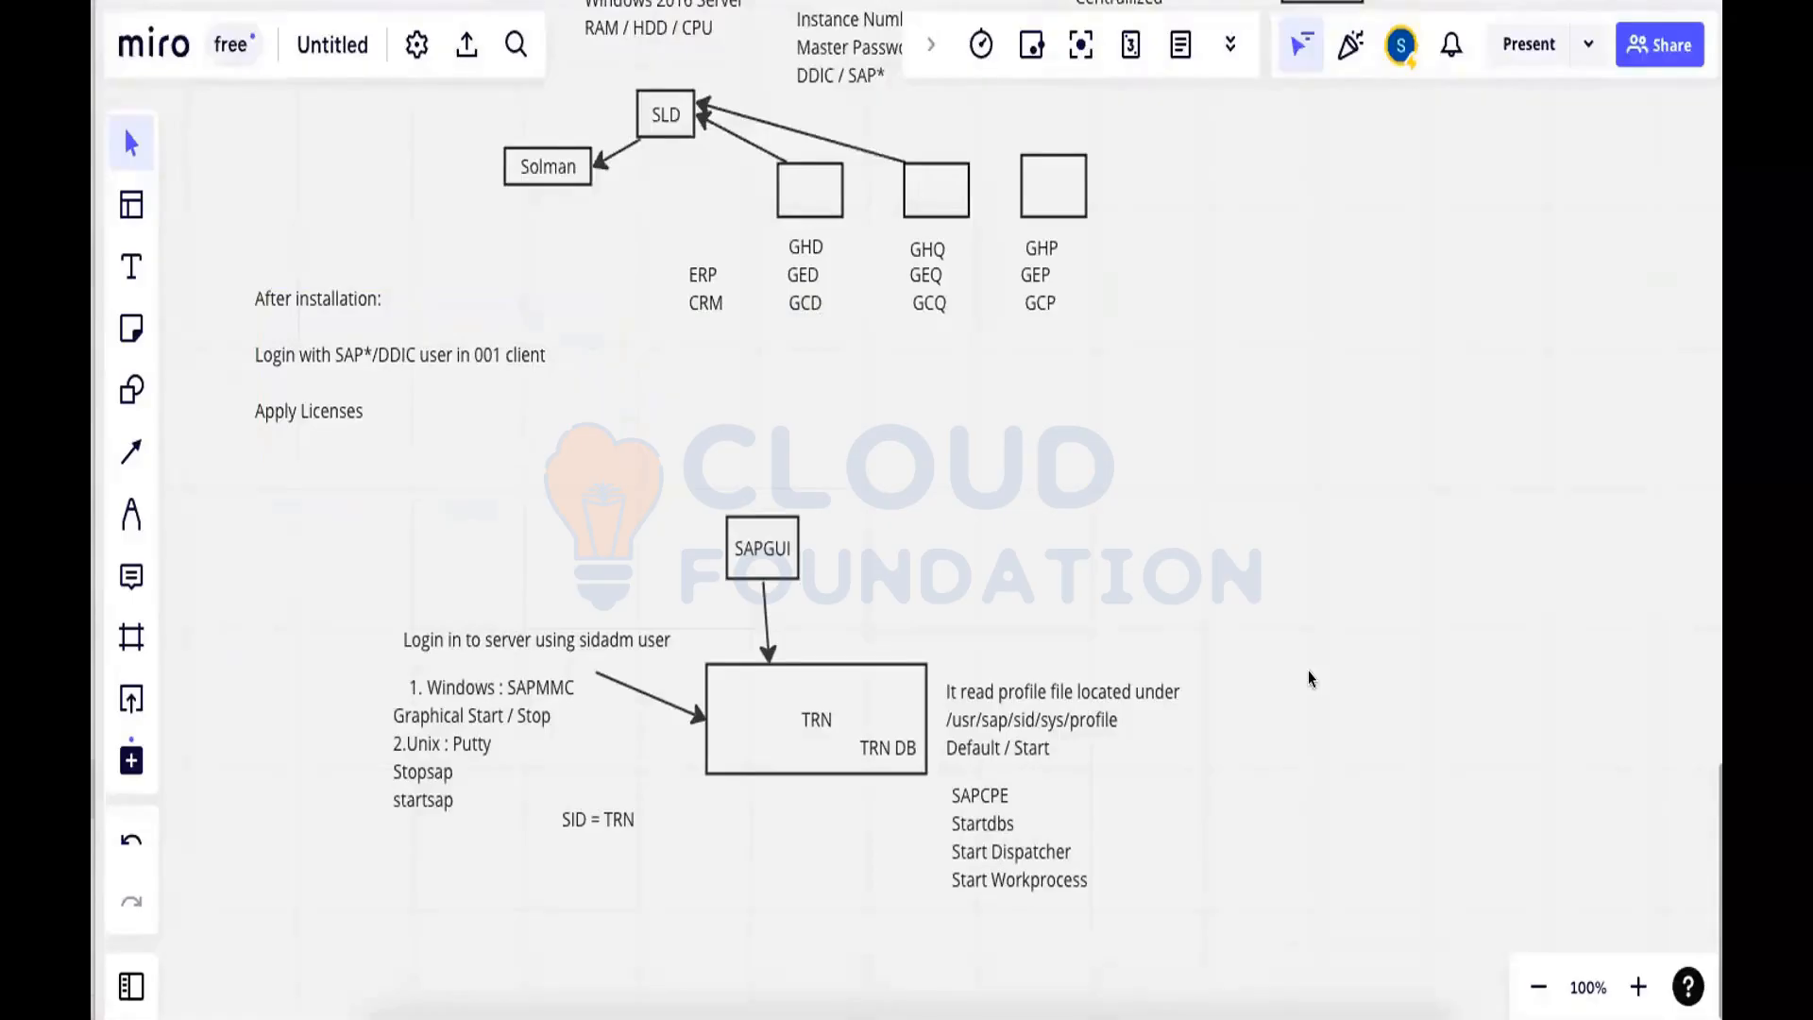
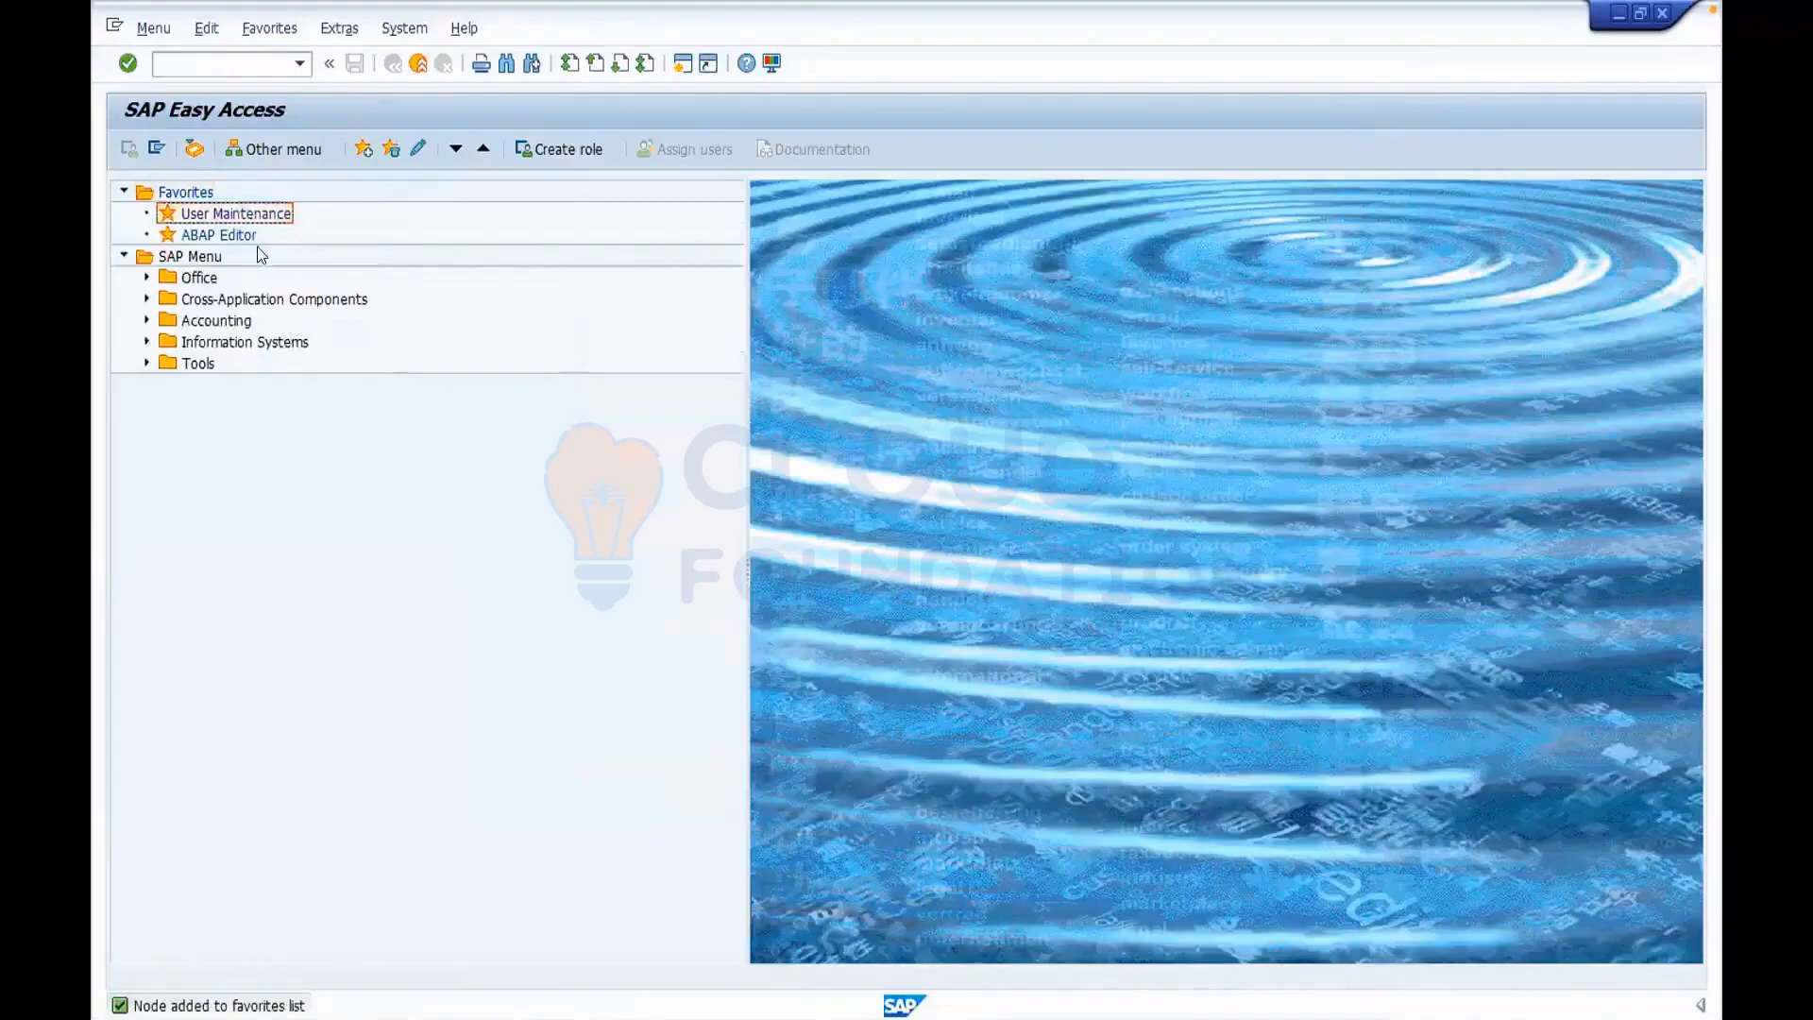
# - Collapse the Favorites folder on the SAP Easy Access screen
pyautogui.click(125, 193)
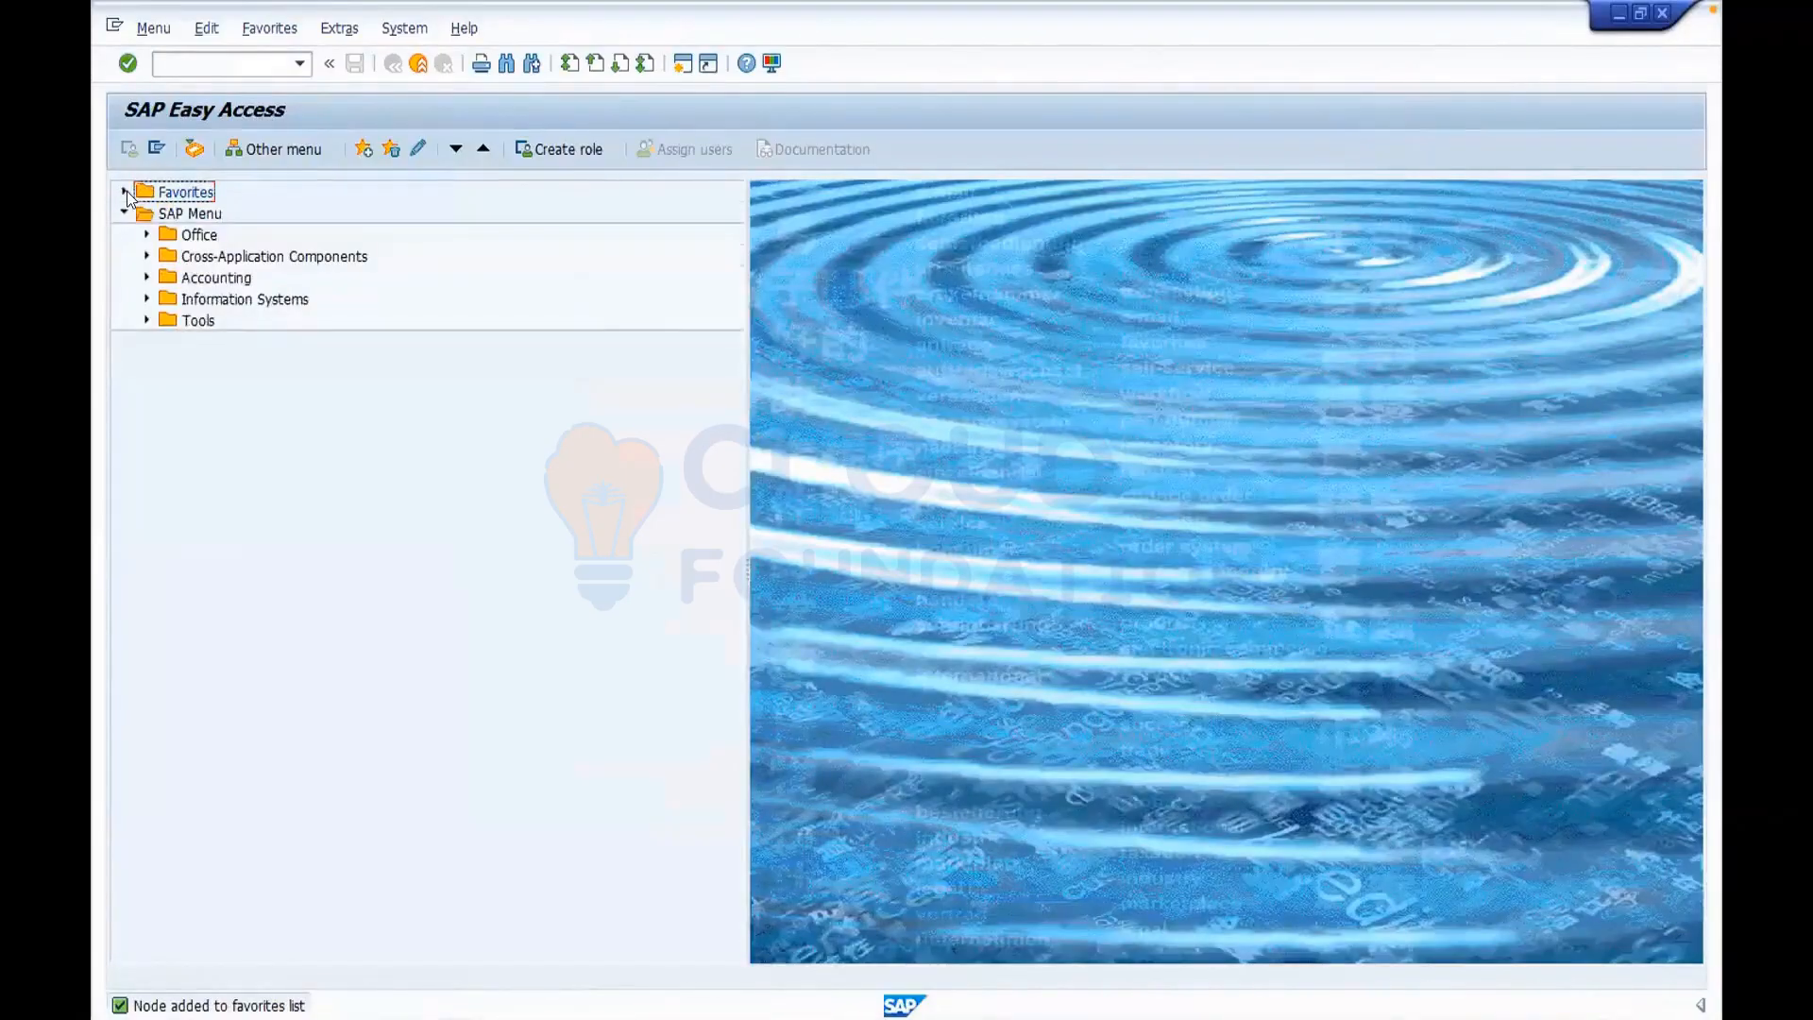
# - Open User Maintenance from Favorites, go back to Easy Access, and switch to the exercise slide
pyautogui.click(125, 193)
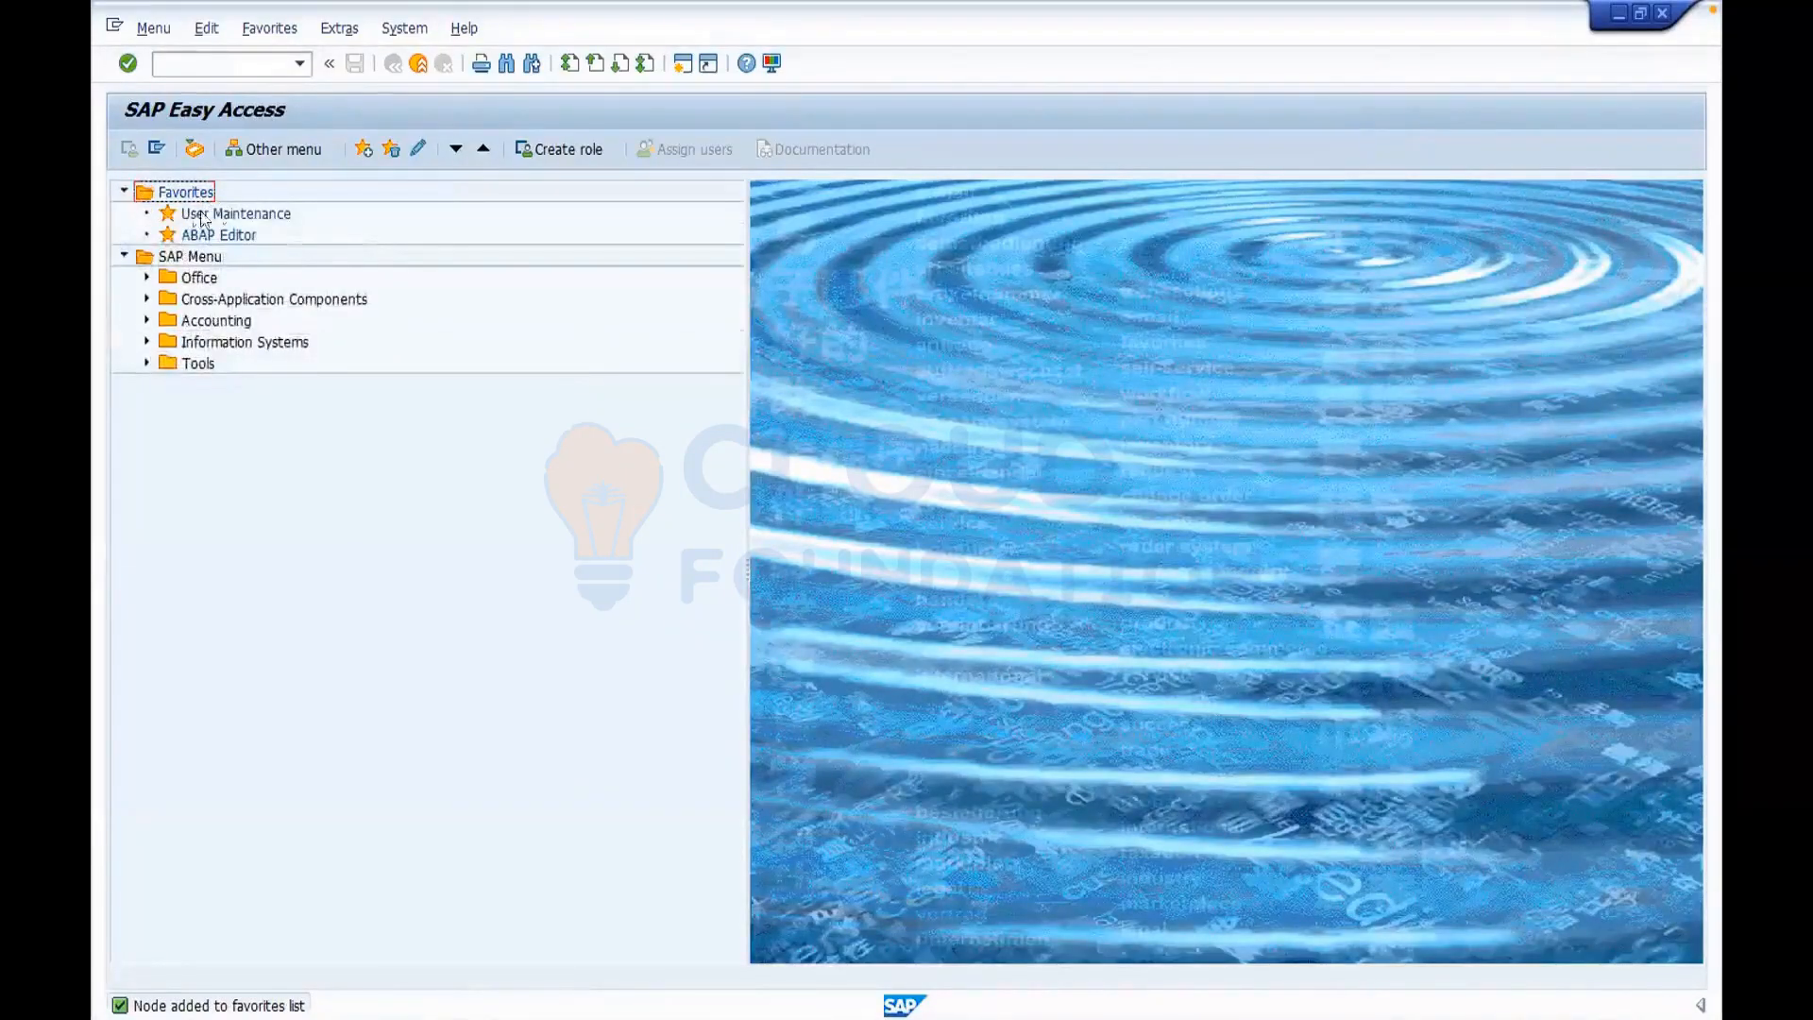
pyautogui.click(227, 215)
pyautogui.doubleClick(225, 213)
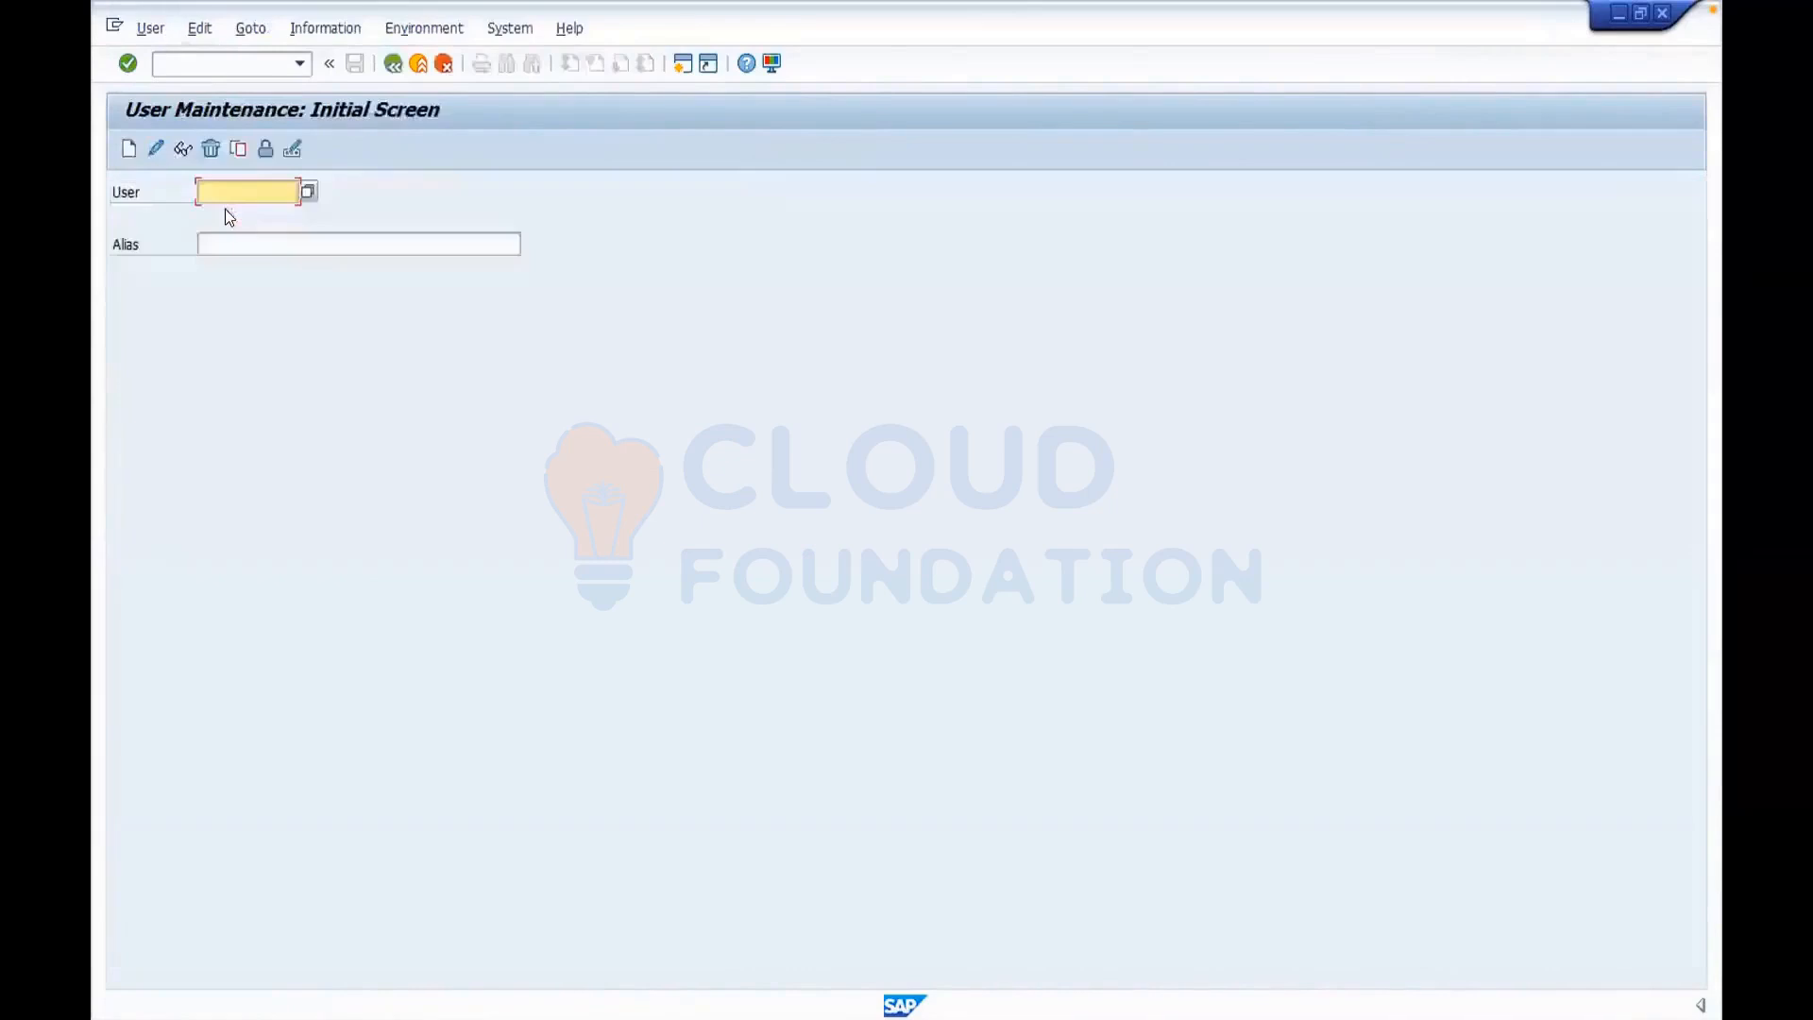
pyautogui.click(393, 64)
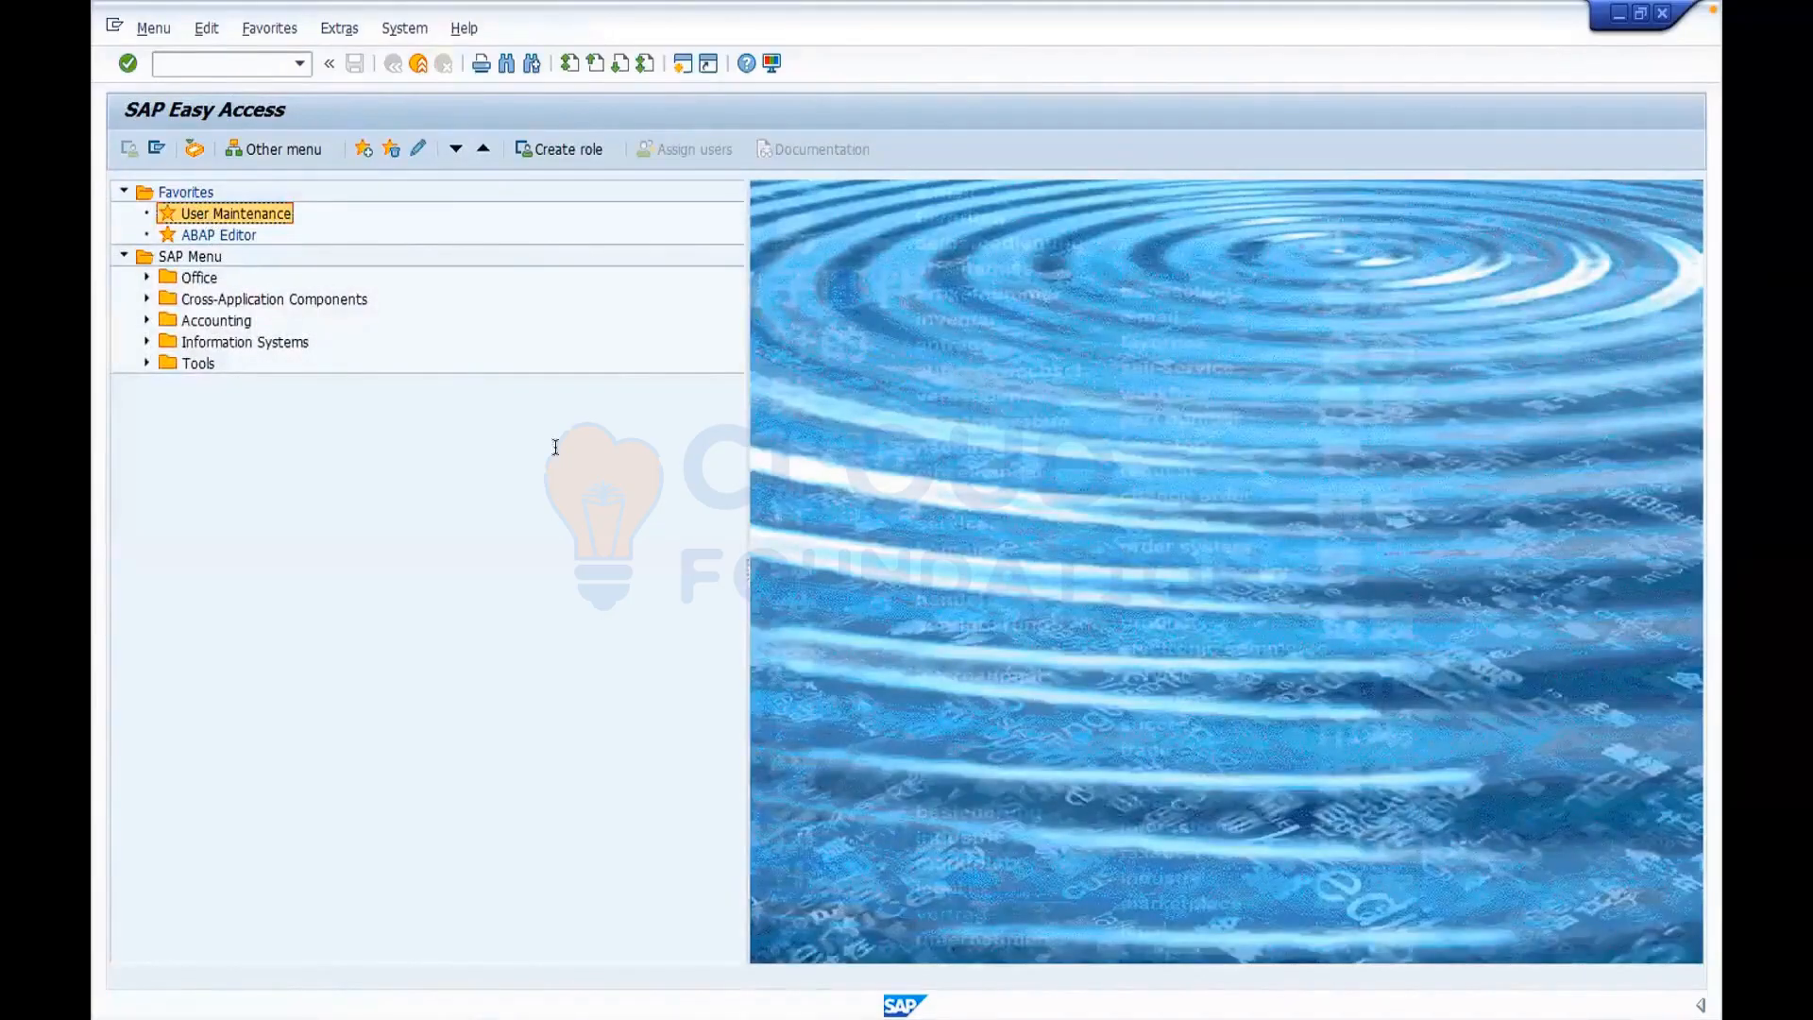
pyautogui.hotkey('alt', 'Tab')
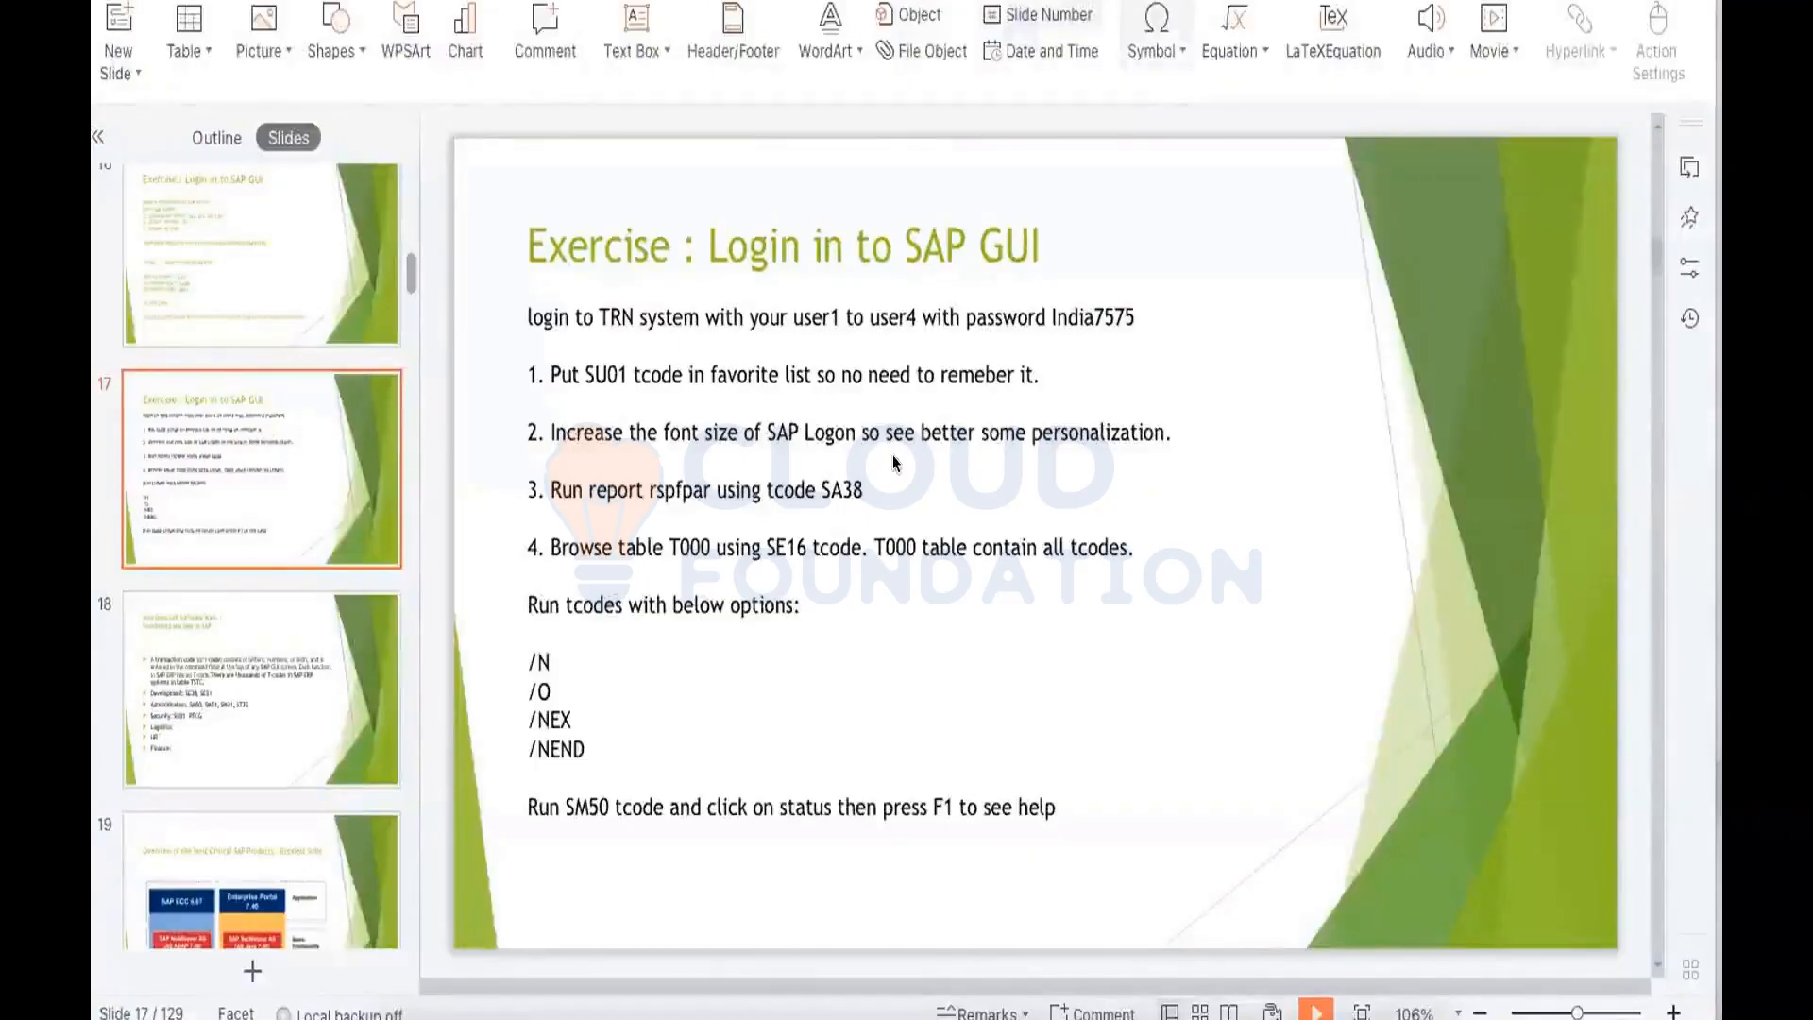
# - Return from the presentation to the remote SAP Easy Access session
pyautogui.press('super+Tab')
pyautogui.click(1028, 983)
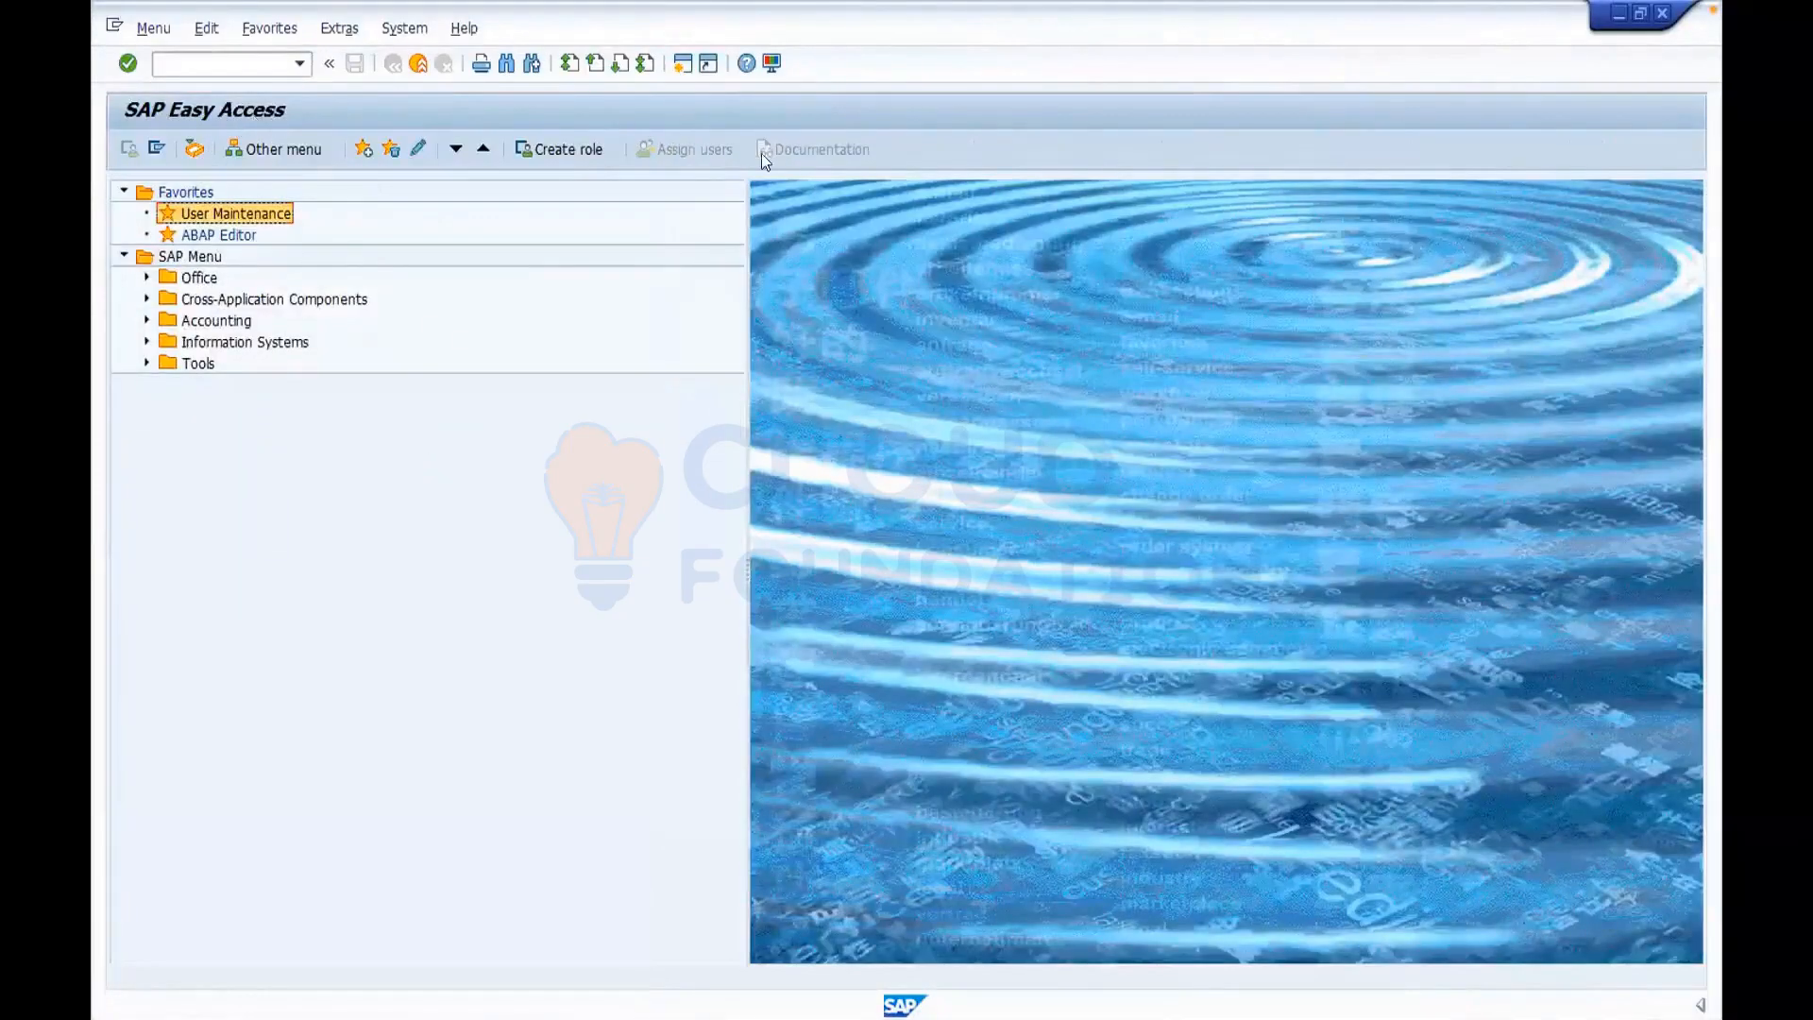
# - Enlarge the SAP GUI fonts to size 16 (Courier New and Tahoma) and save the options
pyautogui.click(773, 65)
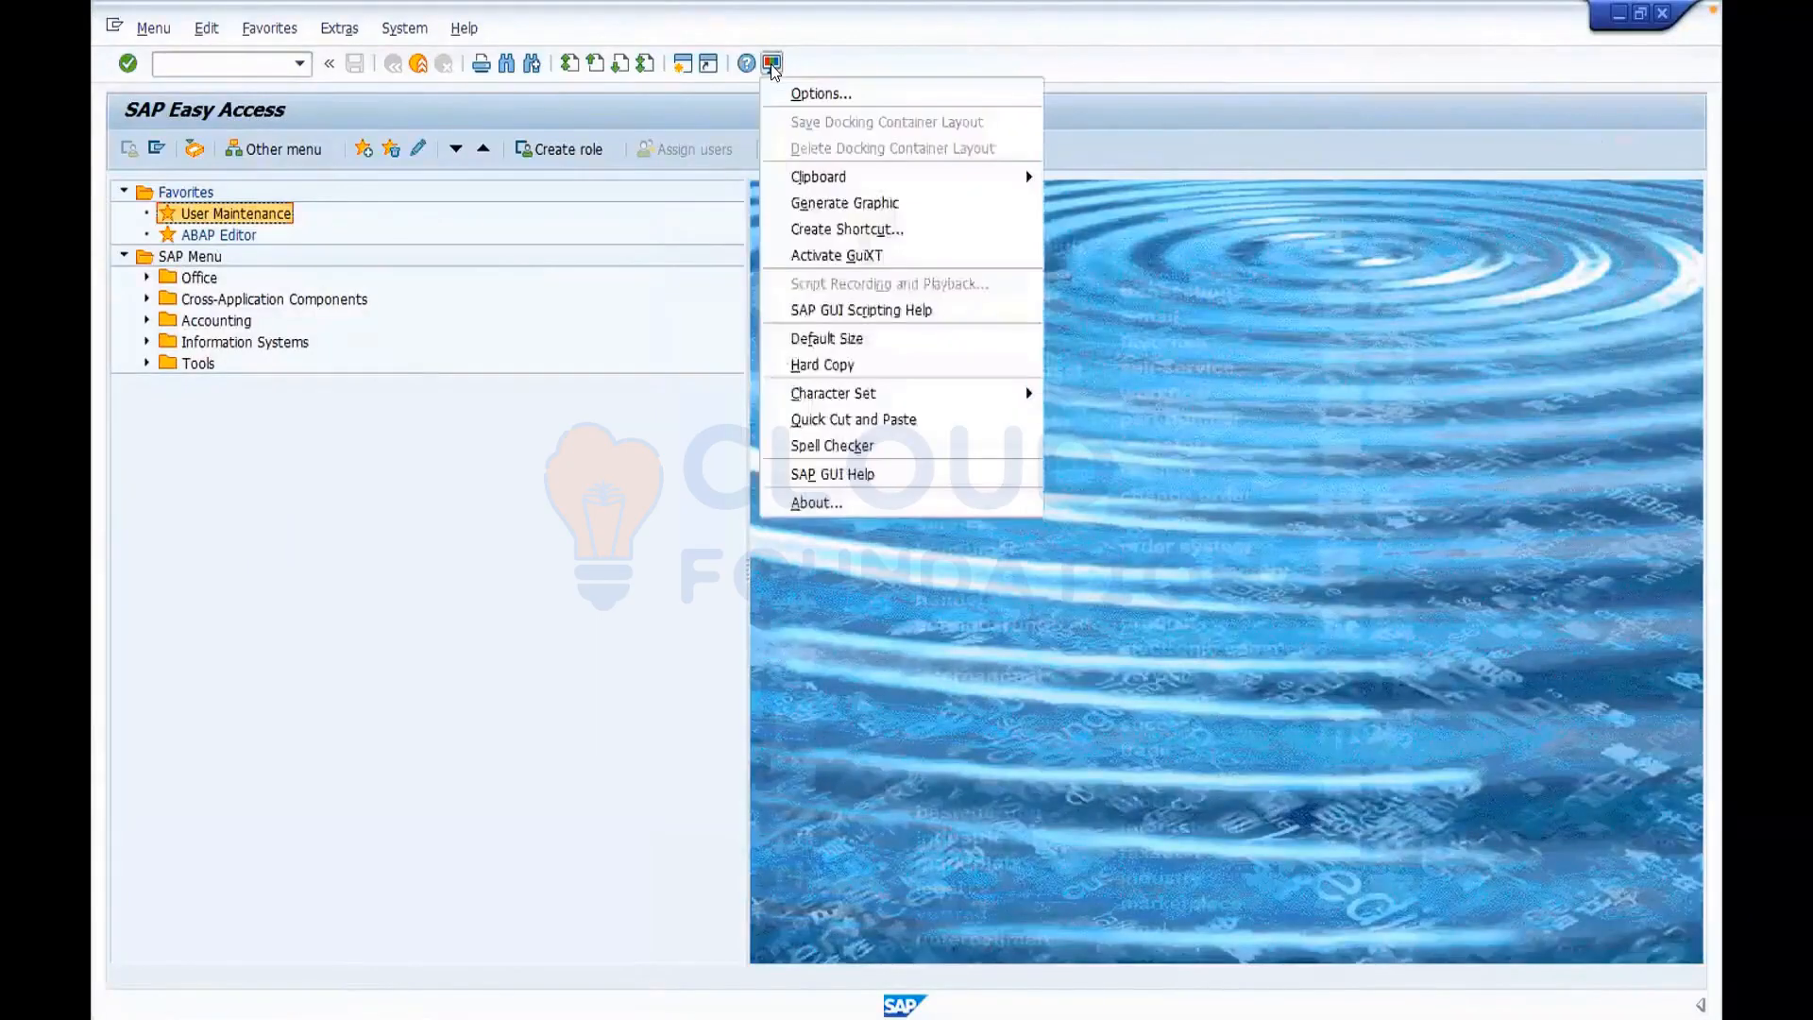
pyautogui.click(792, 95)
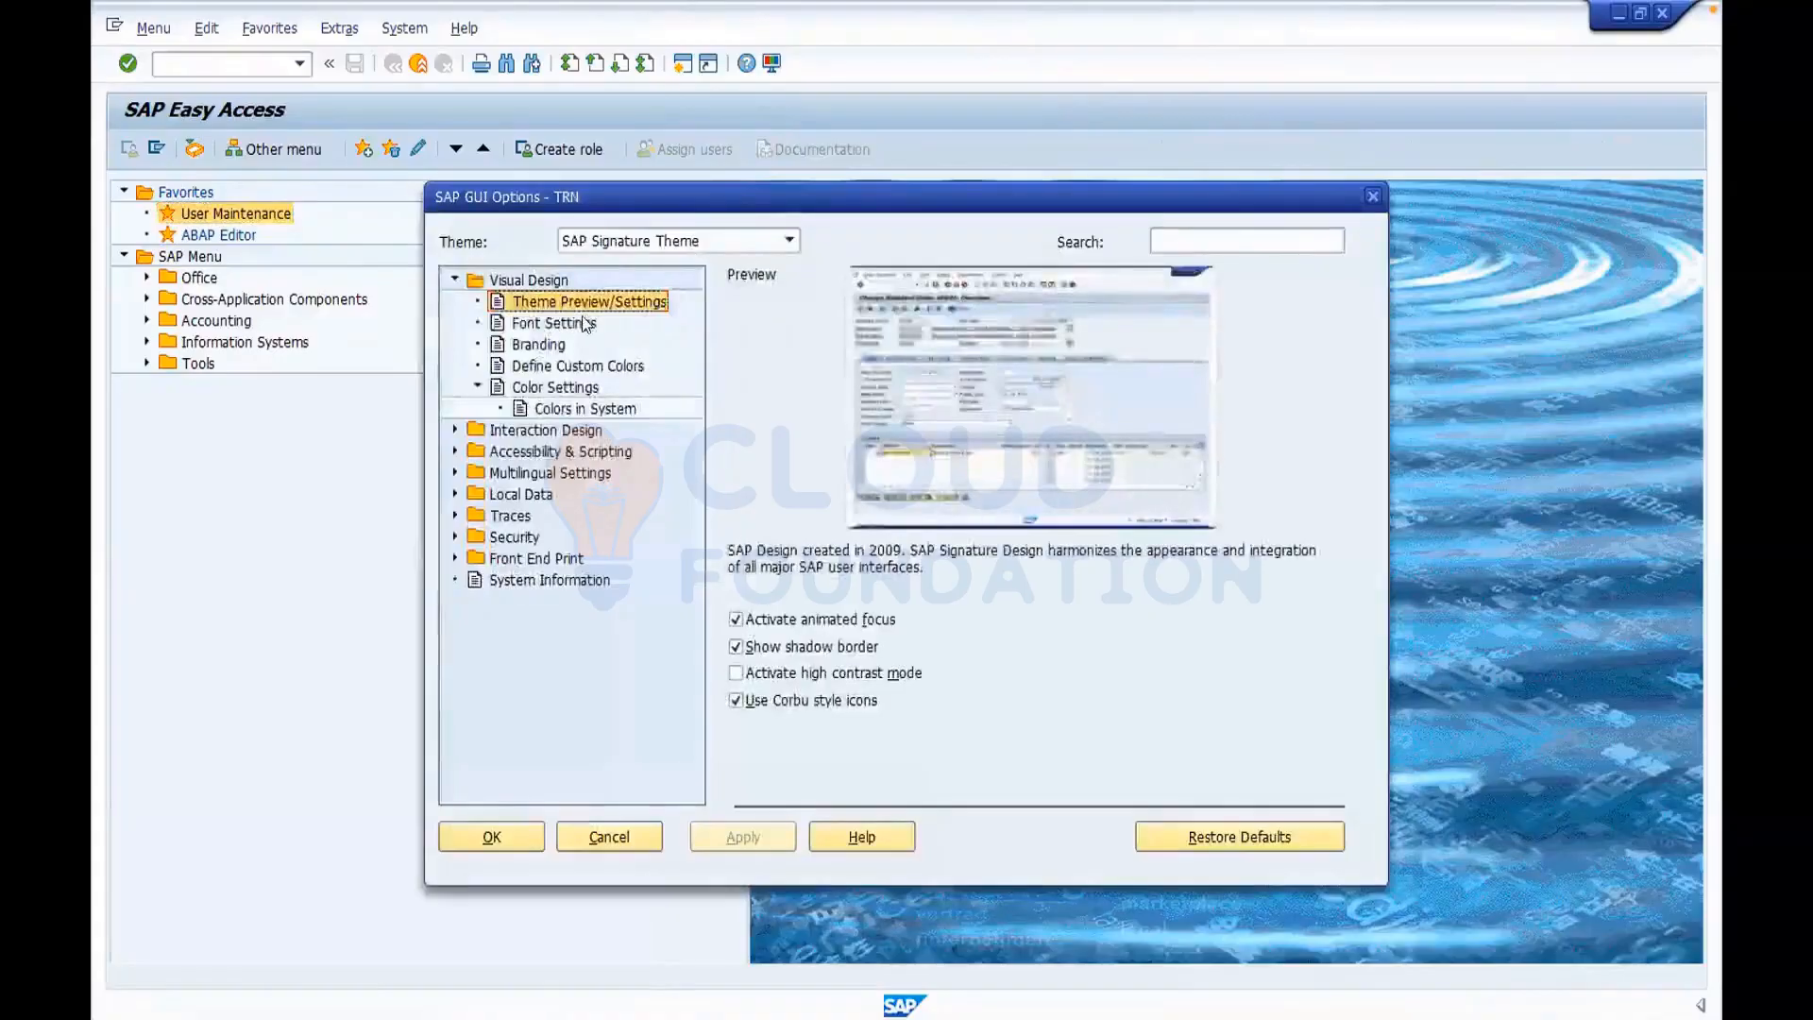
pyautogui.click(582, 322)
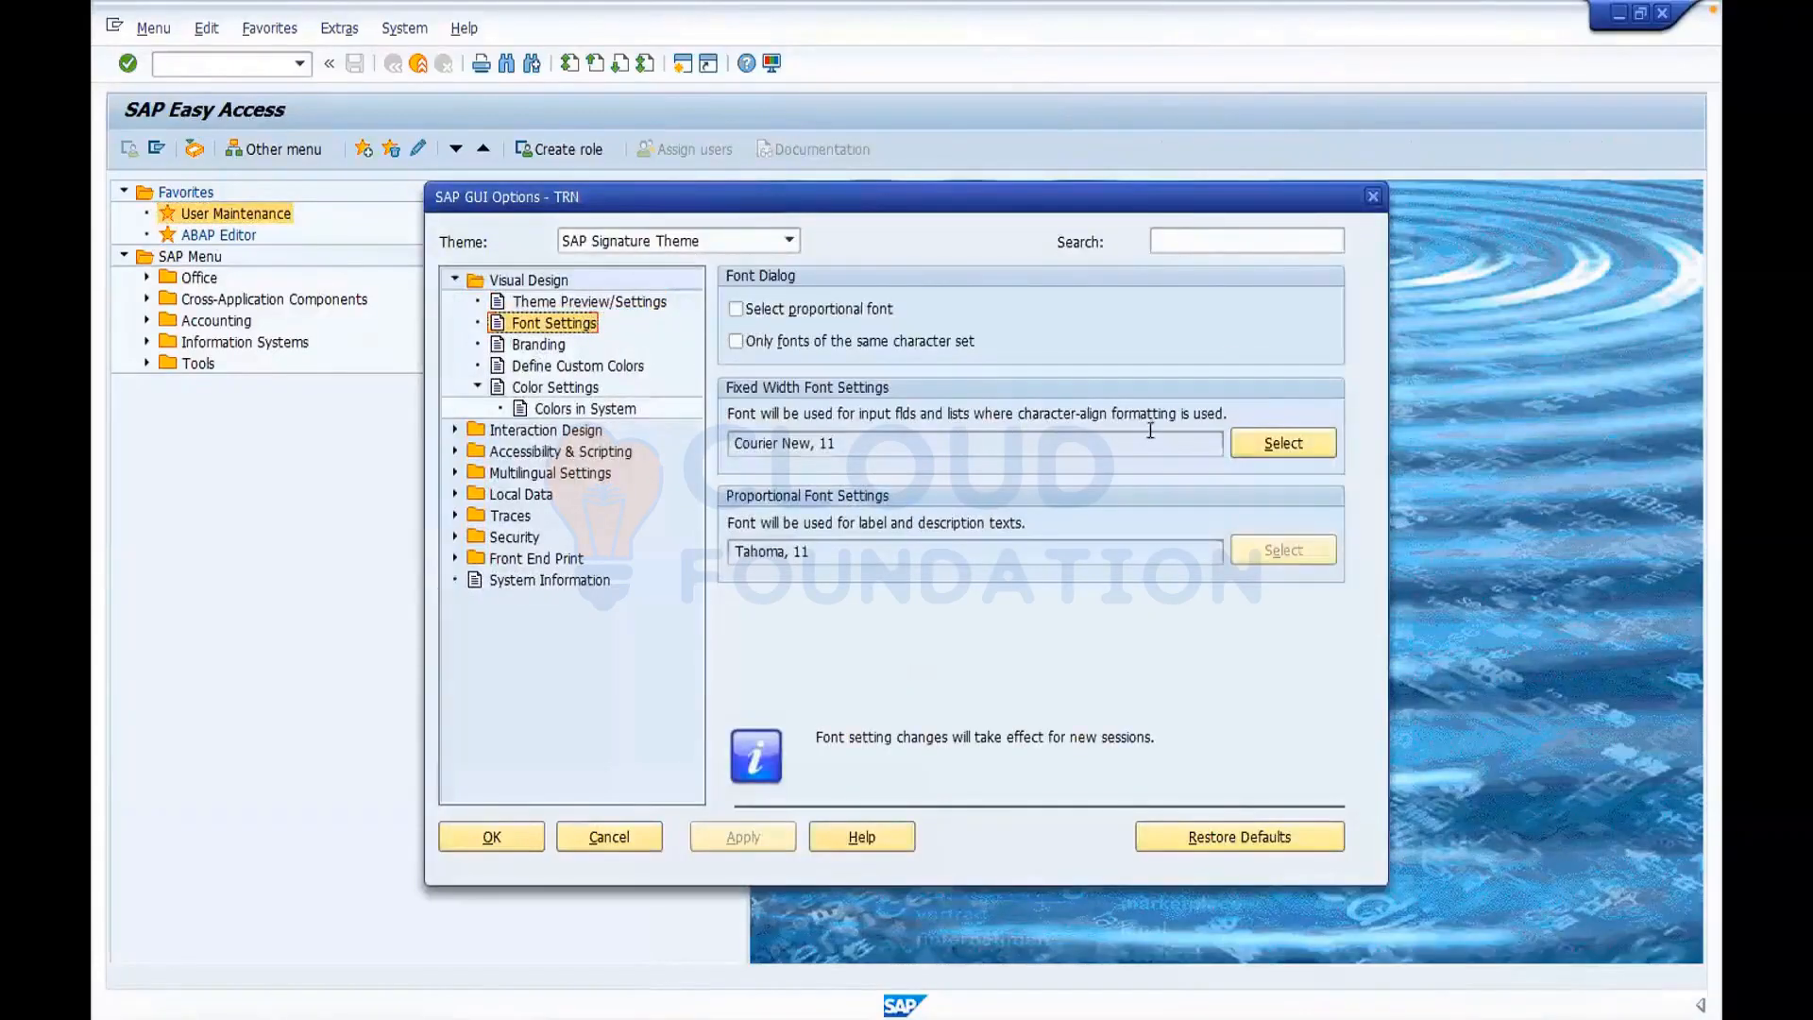
pyautogui.click(1252, 439)
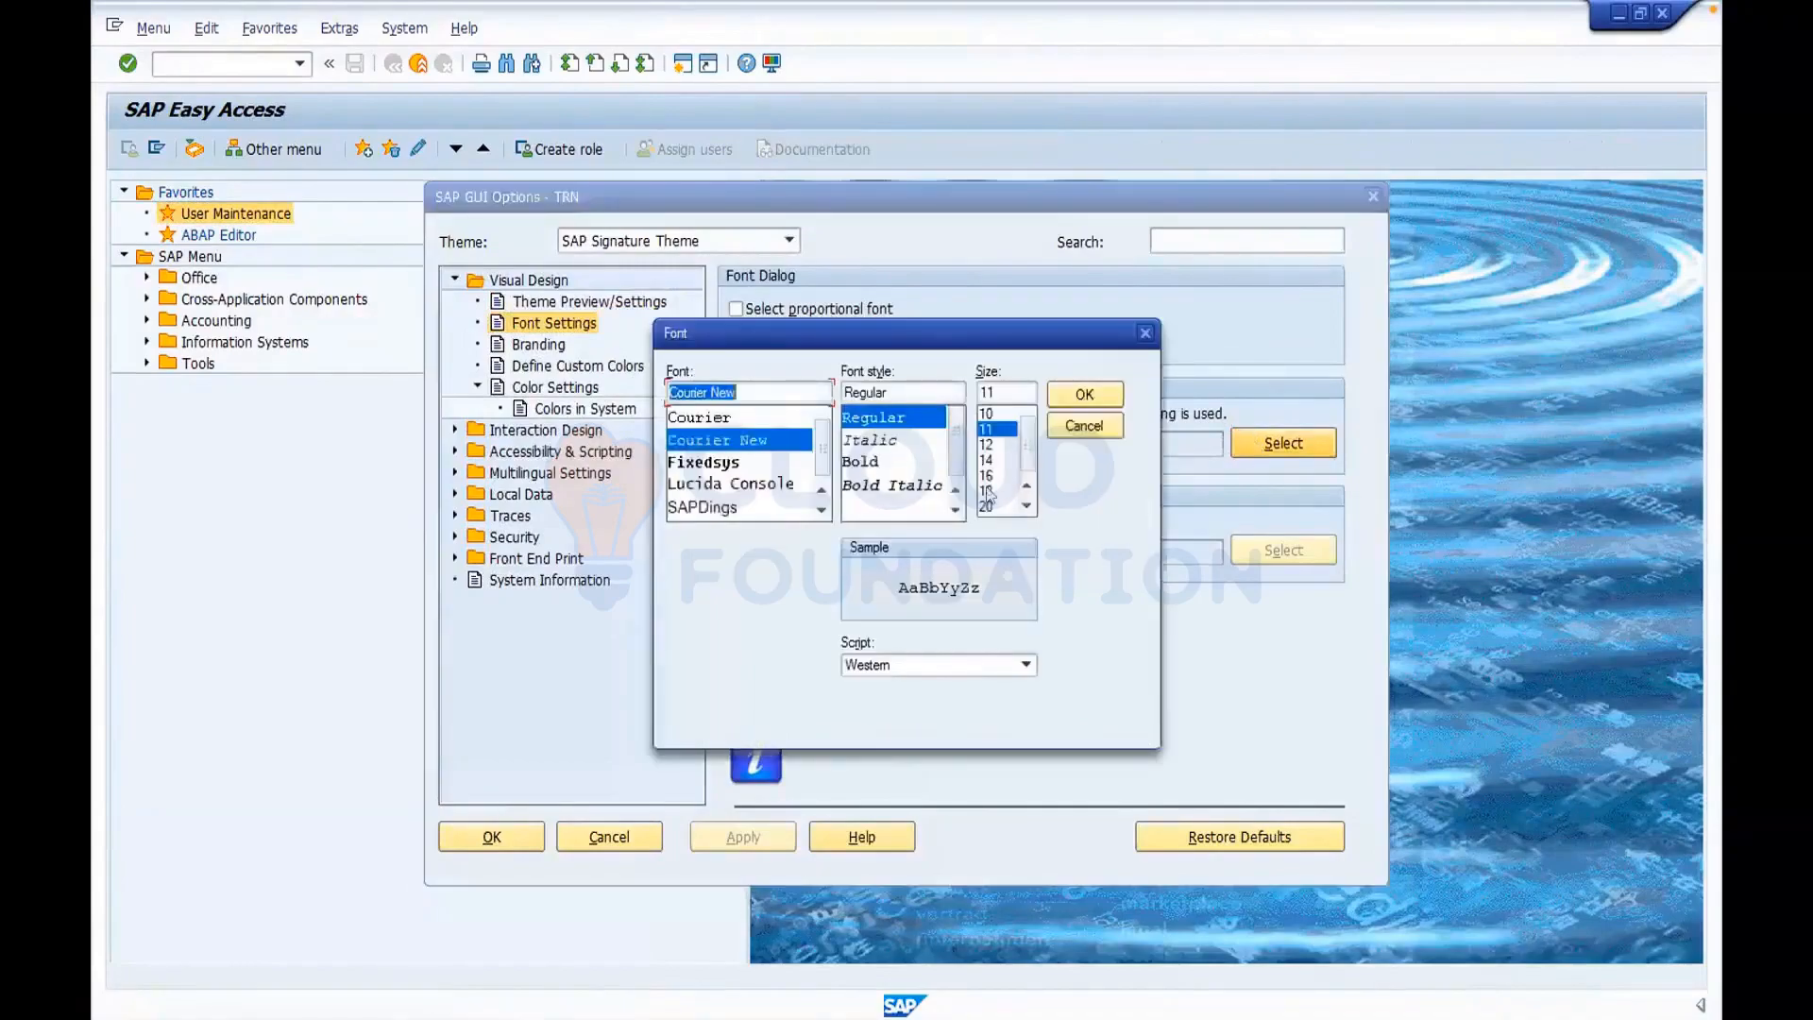
pyautogui.click(1076, 400)
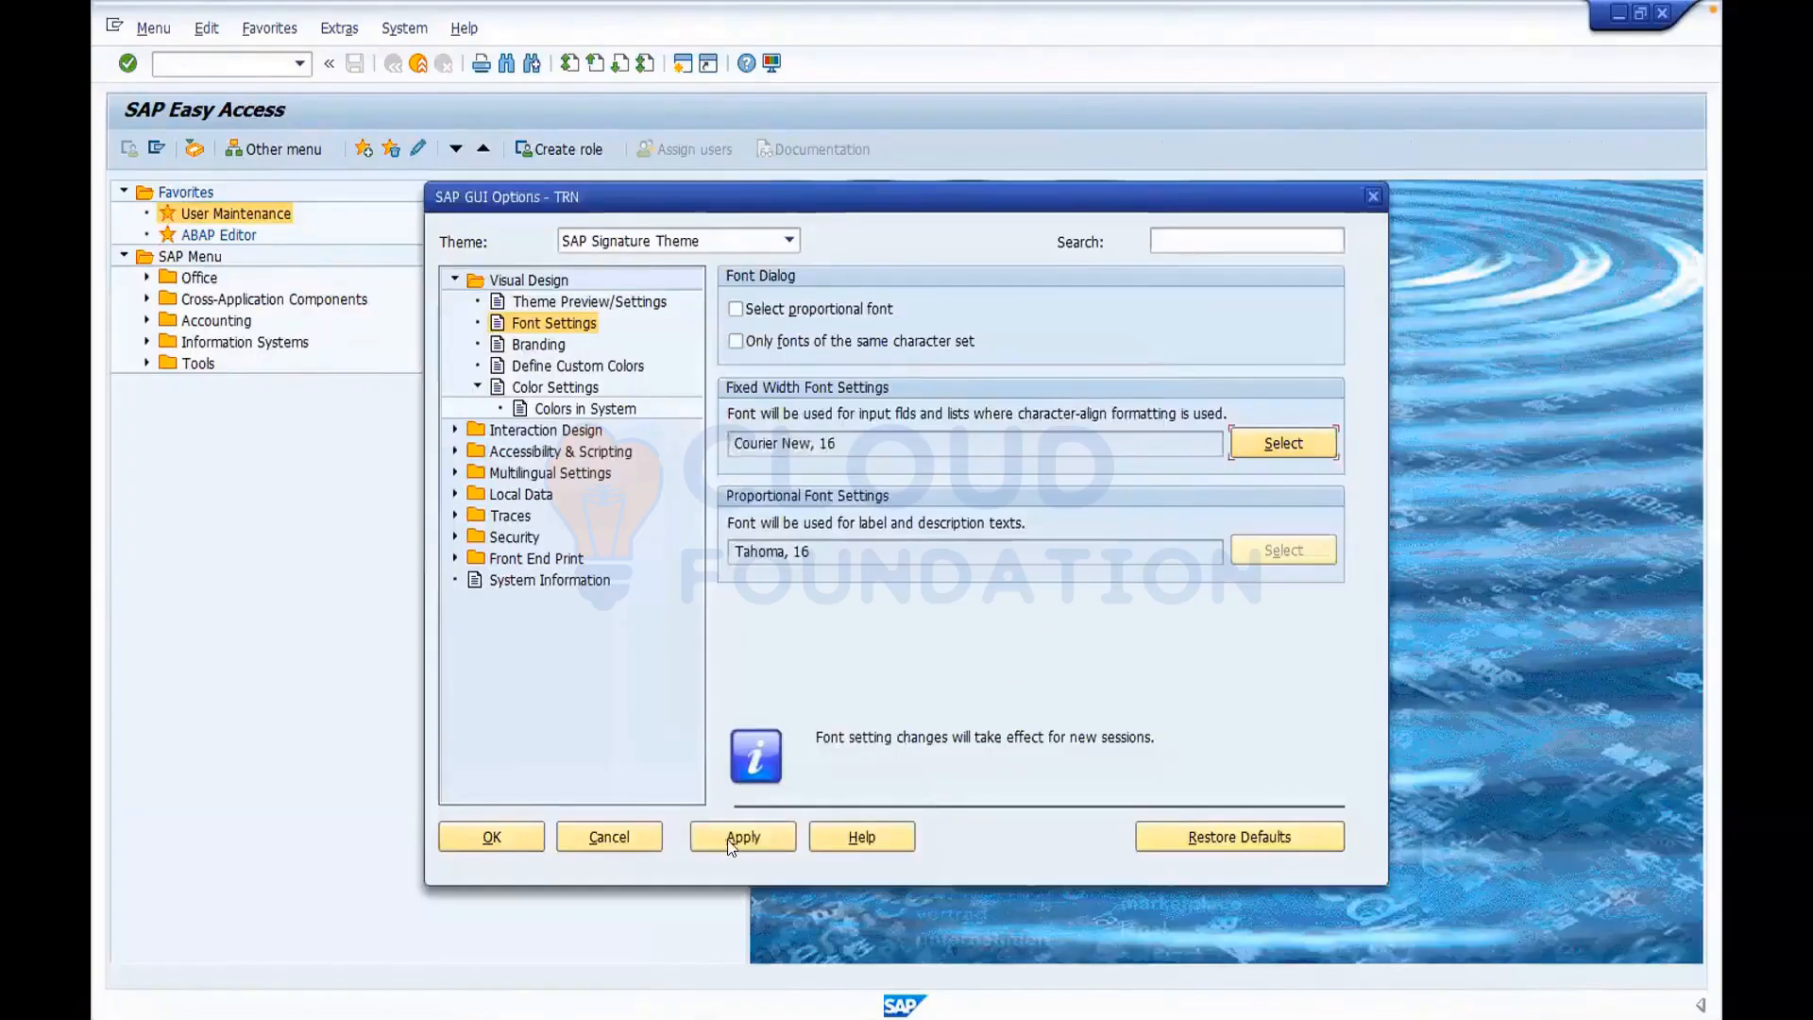
pyautogui.click(743, 836)
pyautogui.click(491, 837)
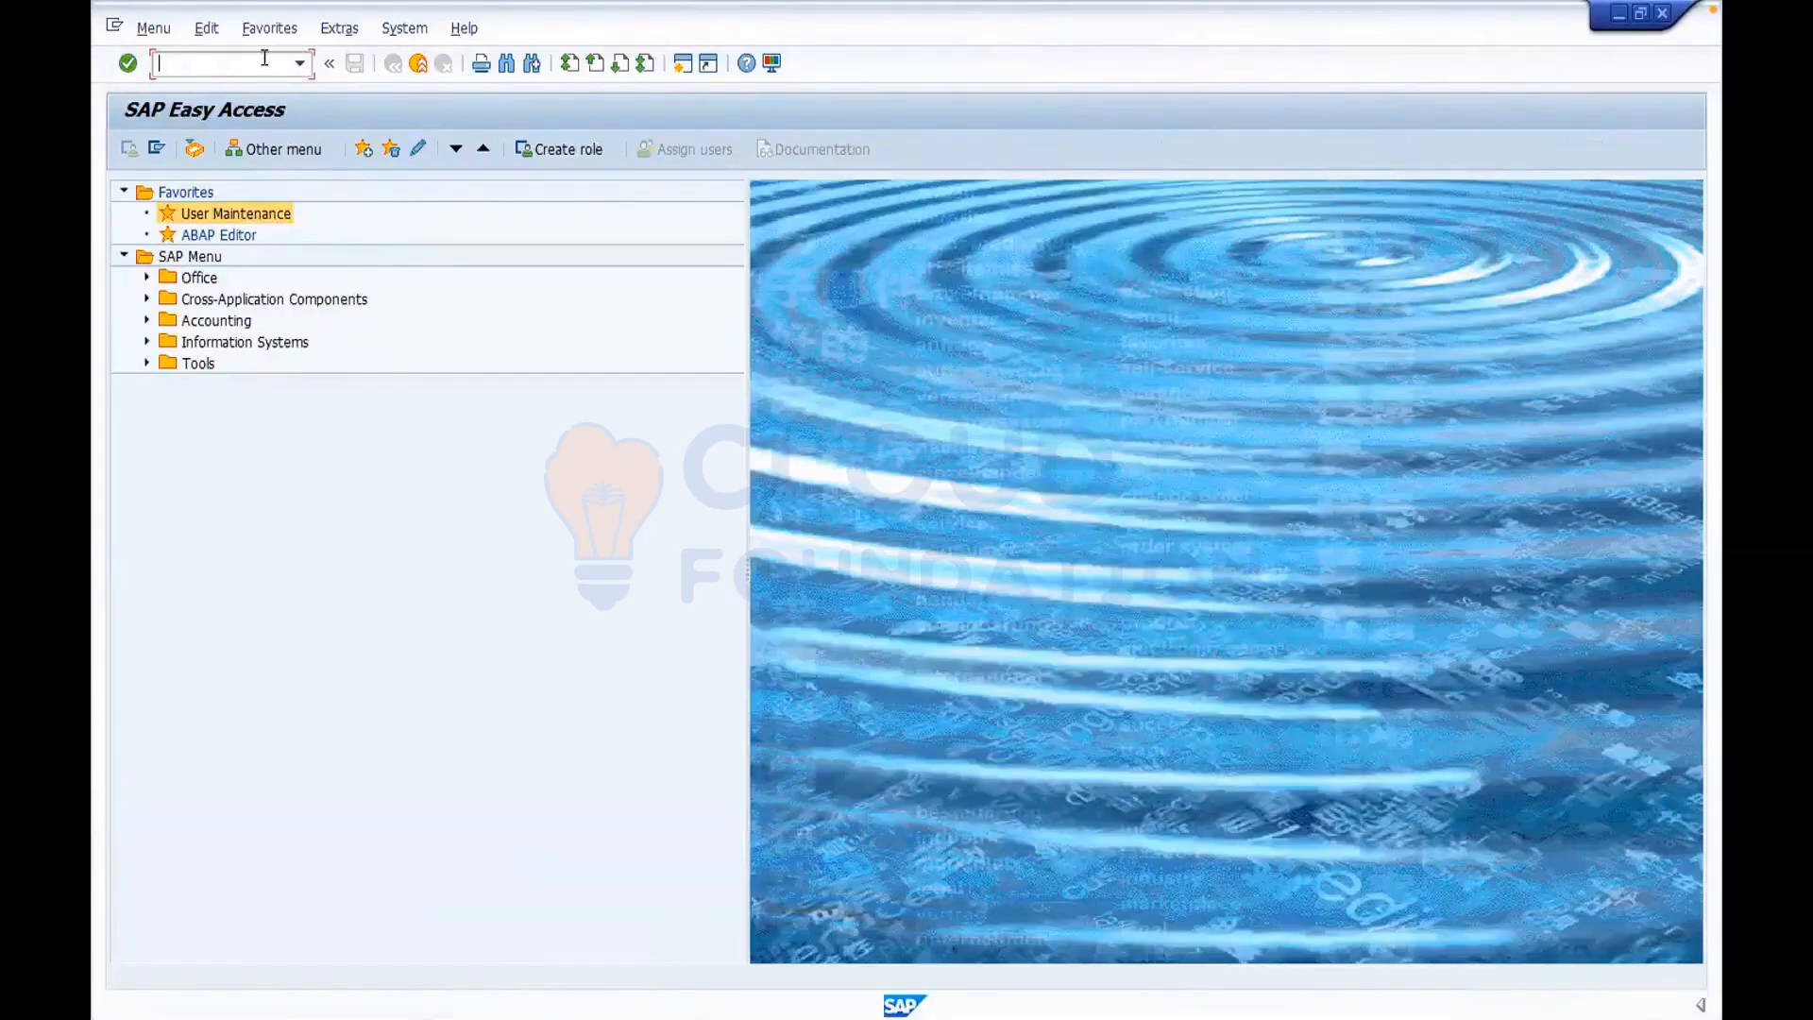
# - End the session with /nex and start a new TRN logon from SAP Logon
pyautogui.write('nex')
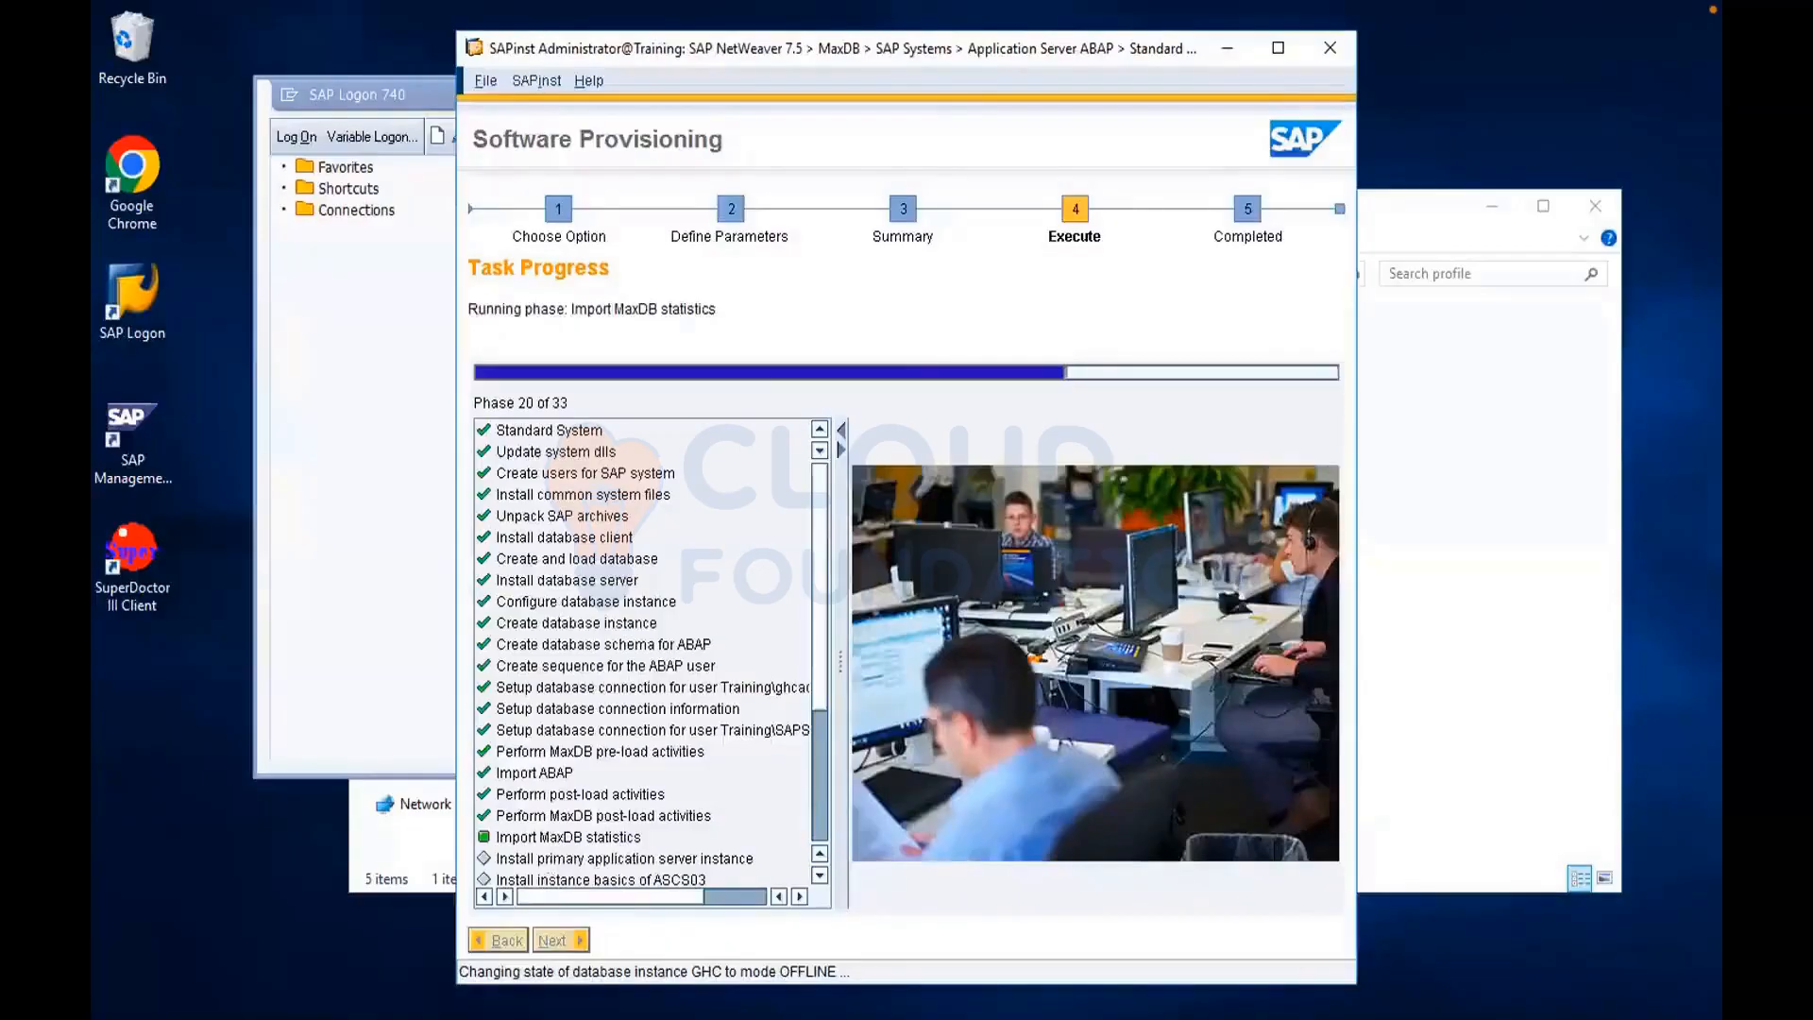
pyautogui.click(527, 1017)
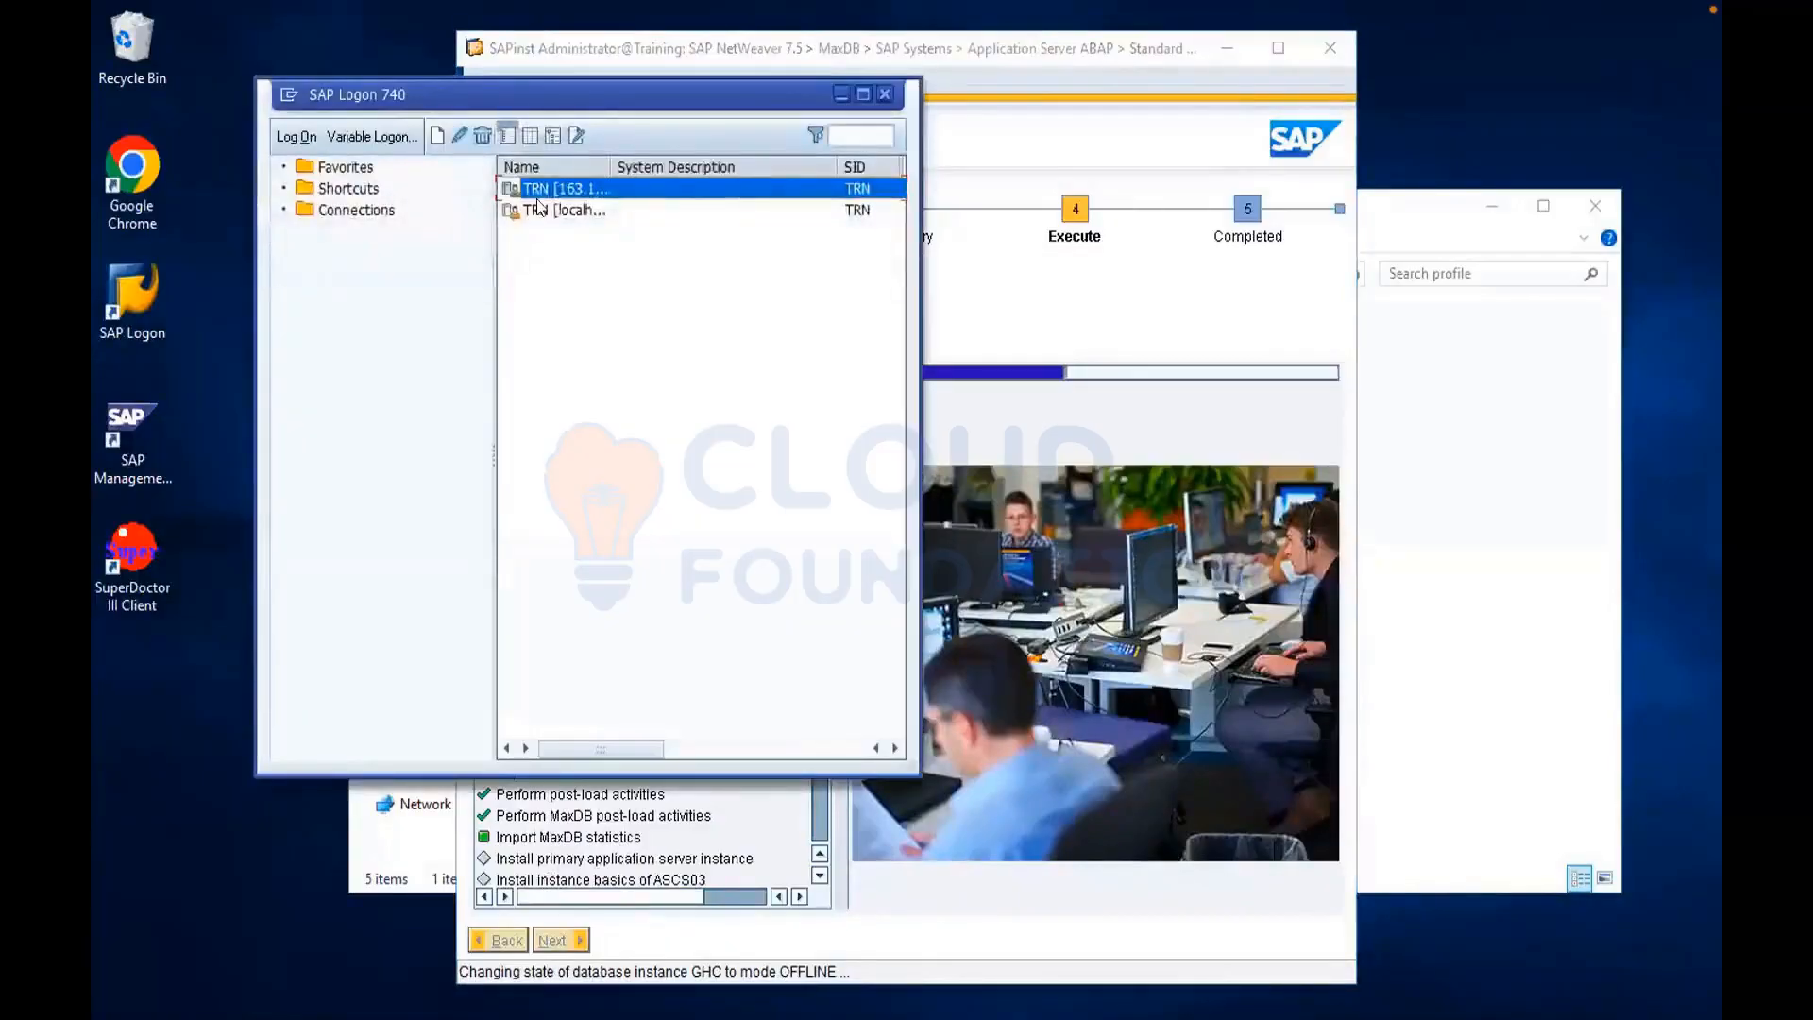
pyautogui.doubleClick(540, 189)
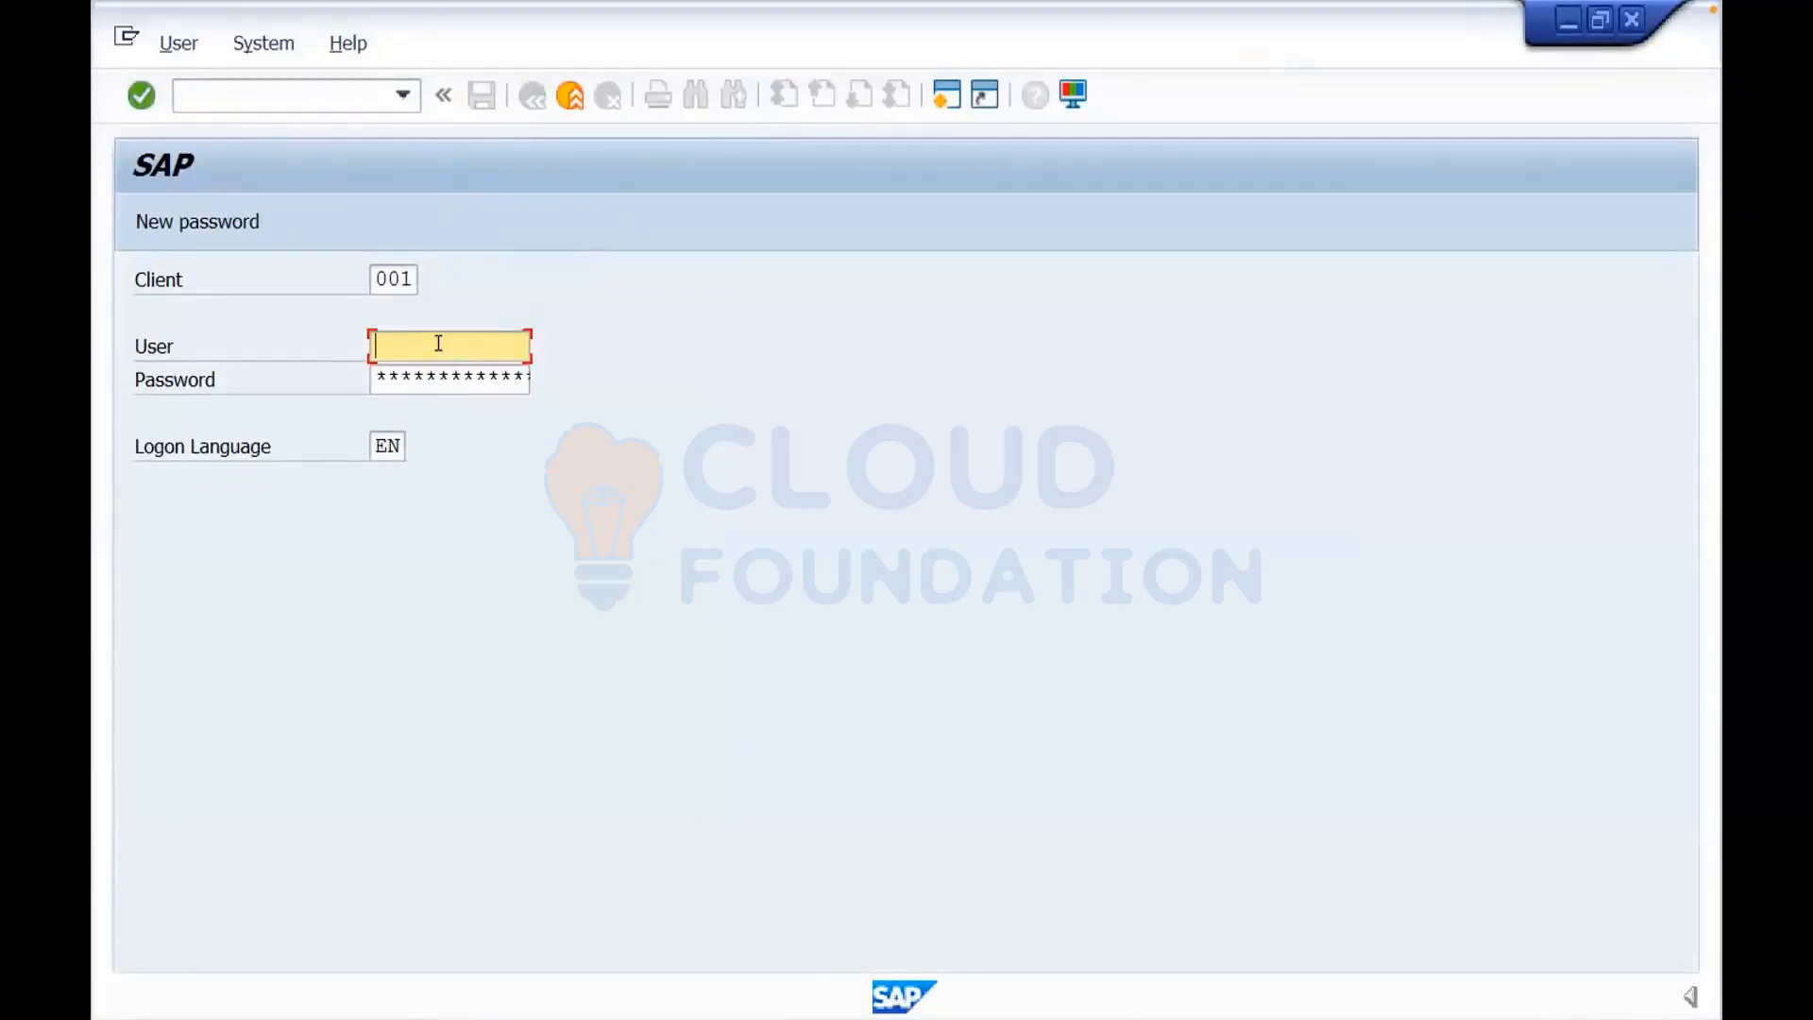
# - Log on to client 001 as user ddic and open the ABAP program execution screen
pyautogui.write('ddic')
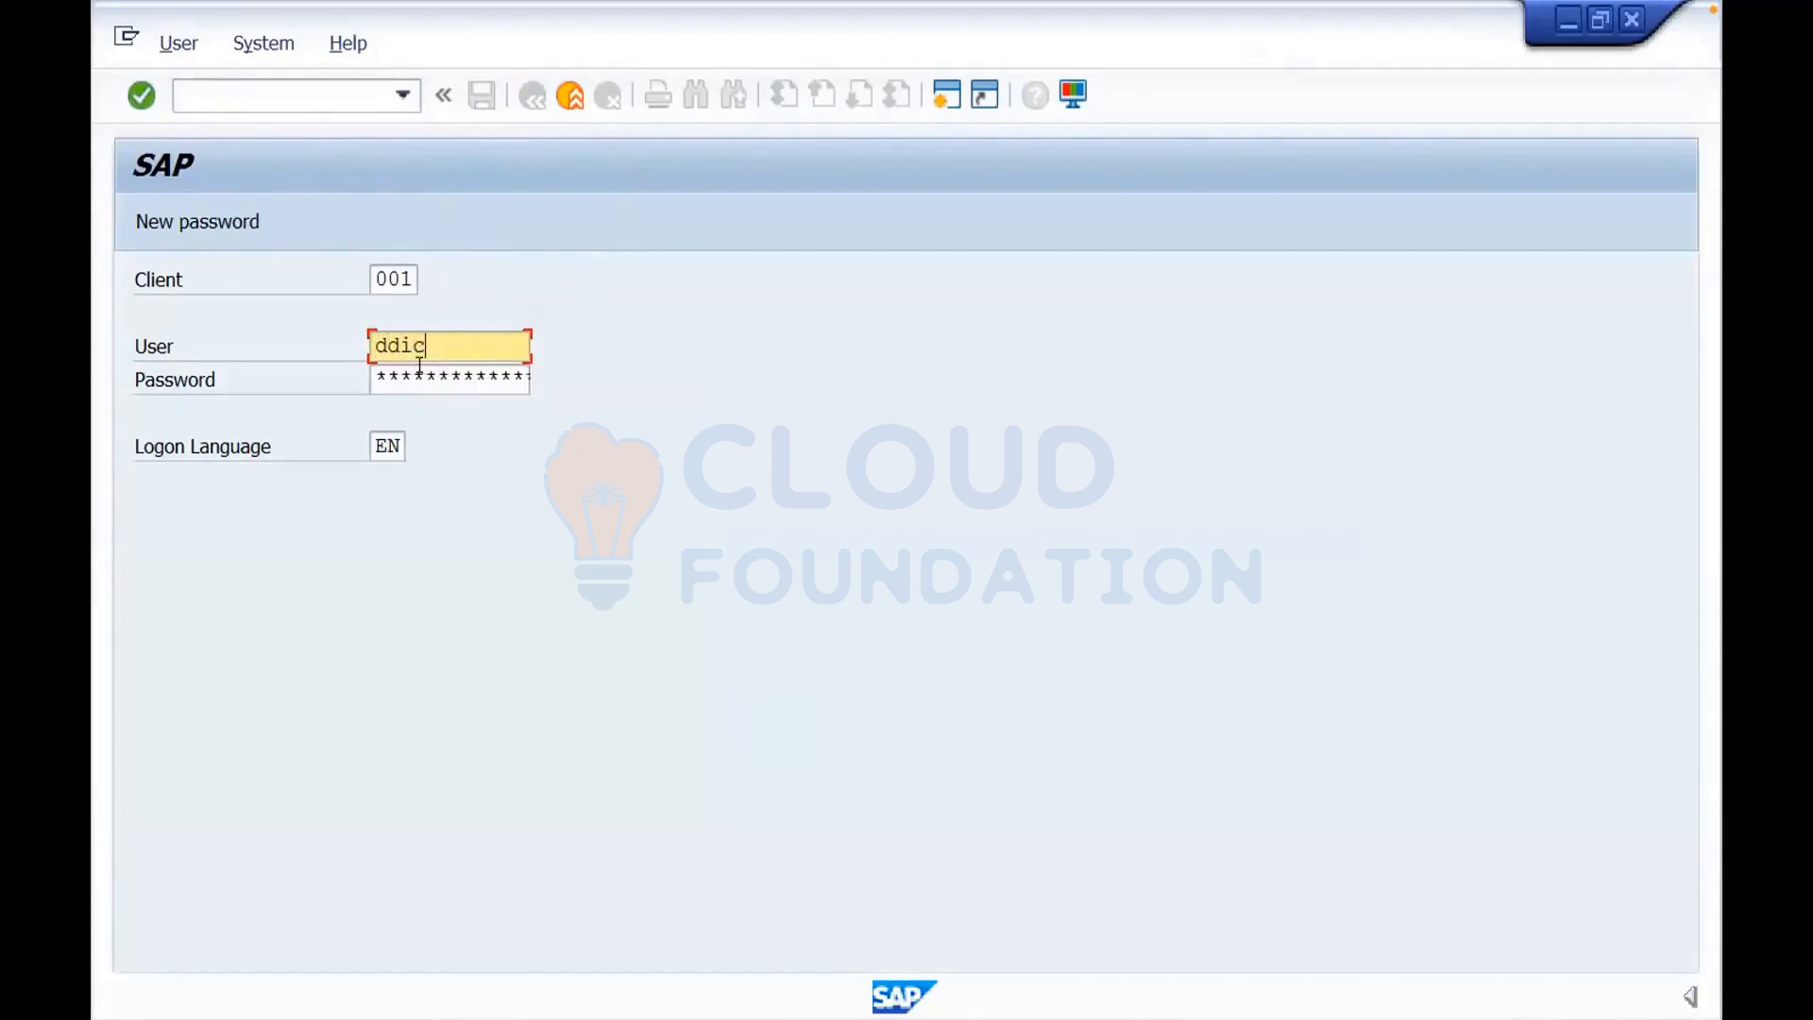
pyautogui.press('Tab')
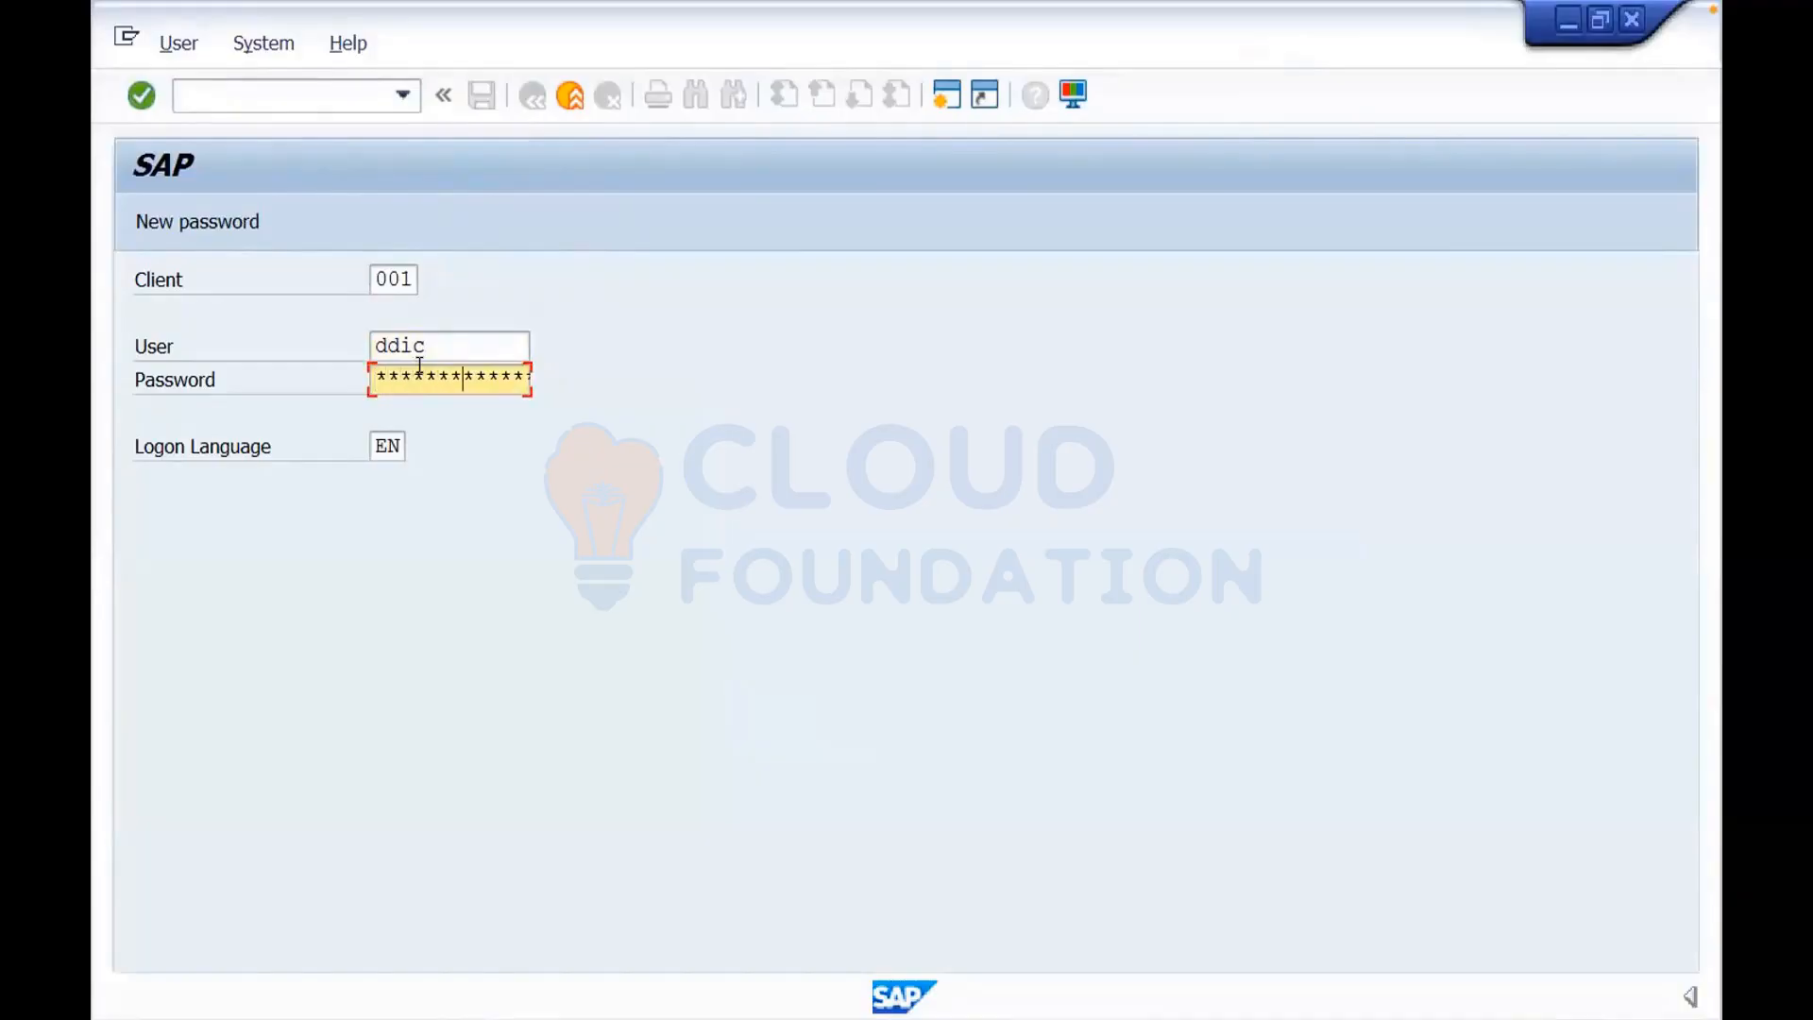
pyautogui.press('Return')
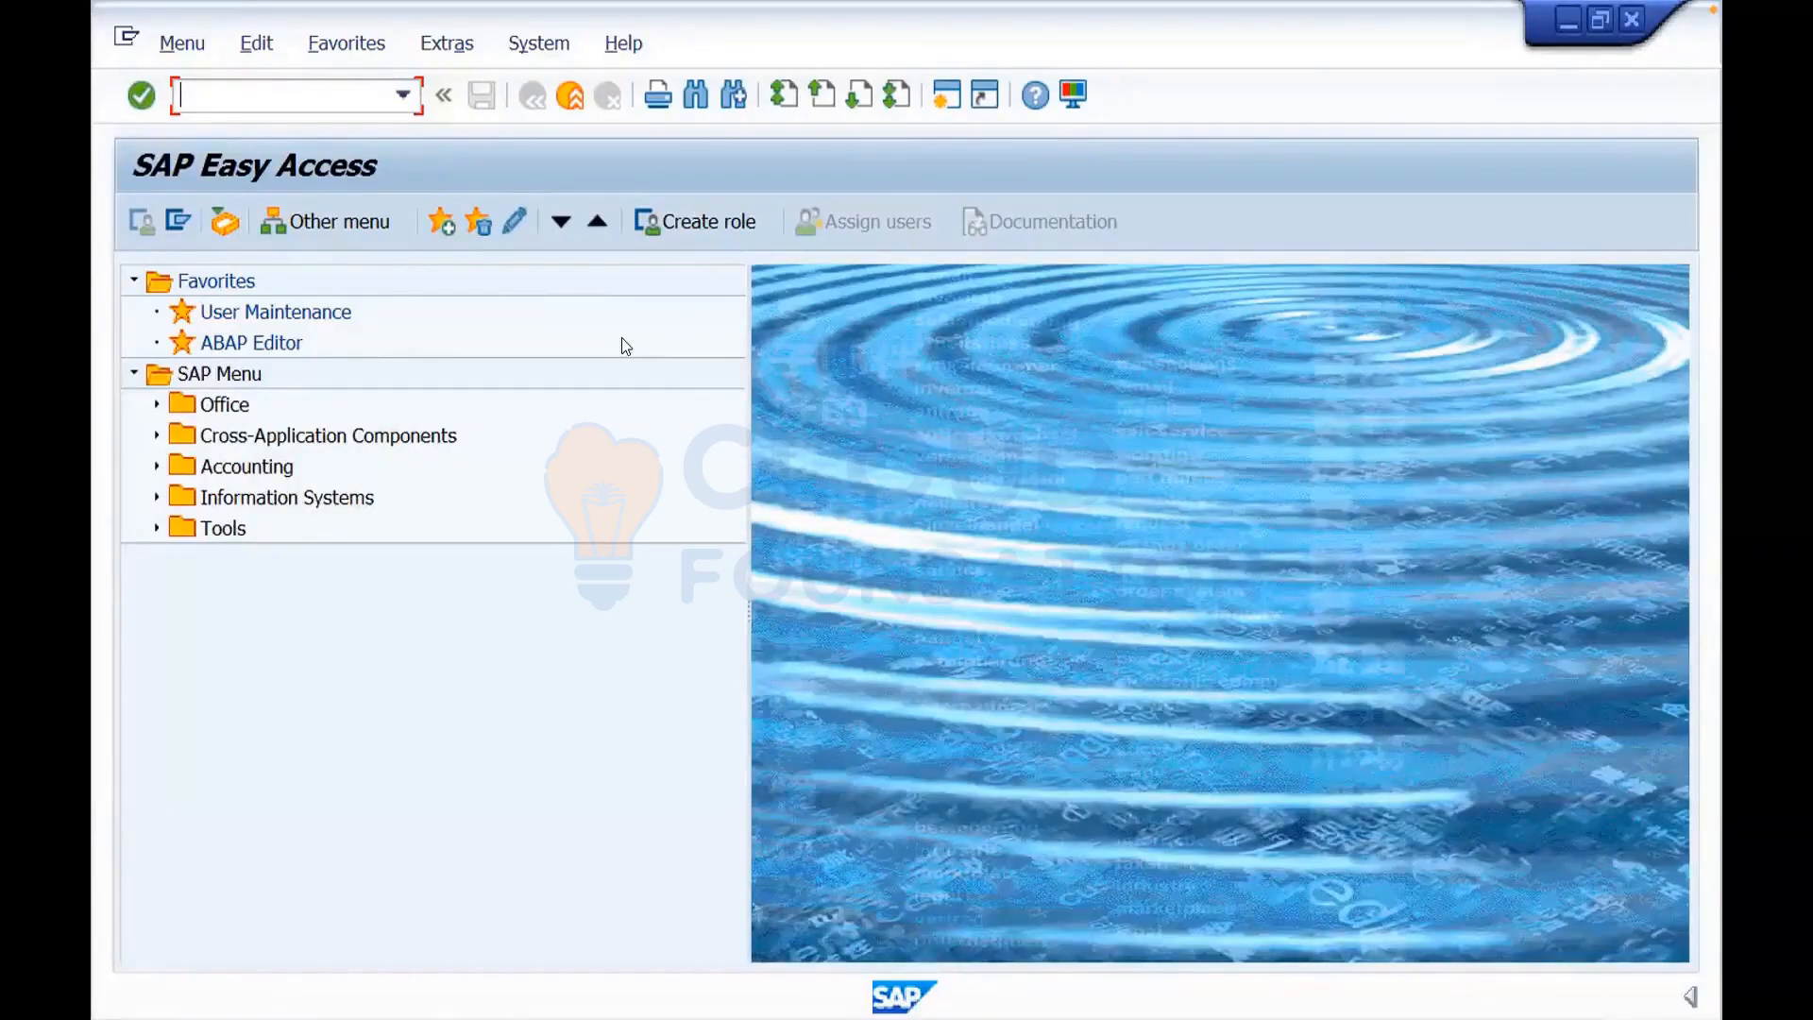
pyautogui.doubleClick(621, 342)
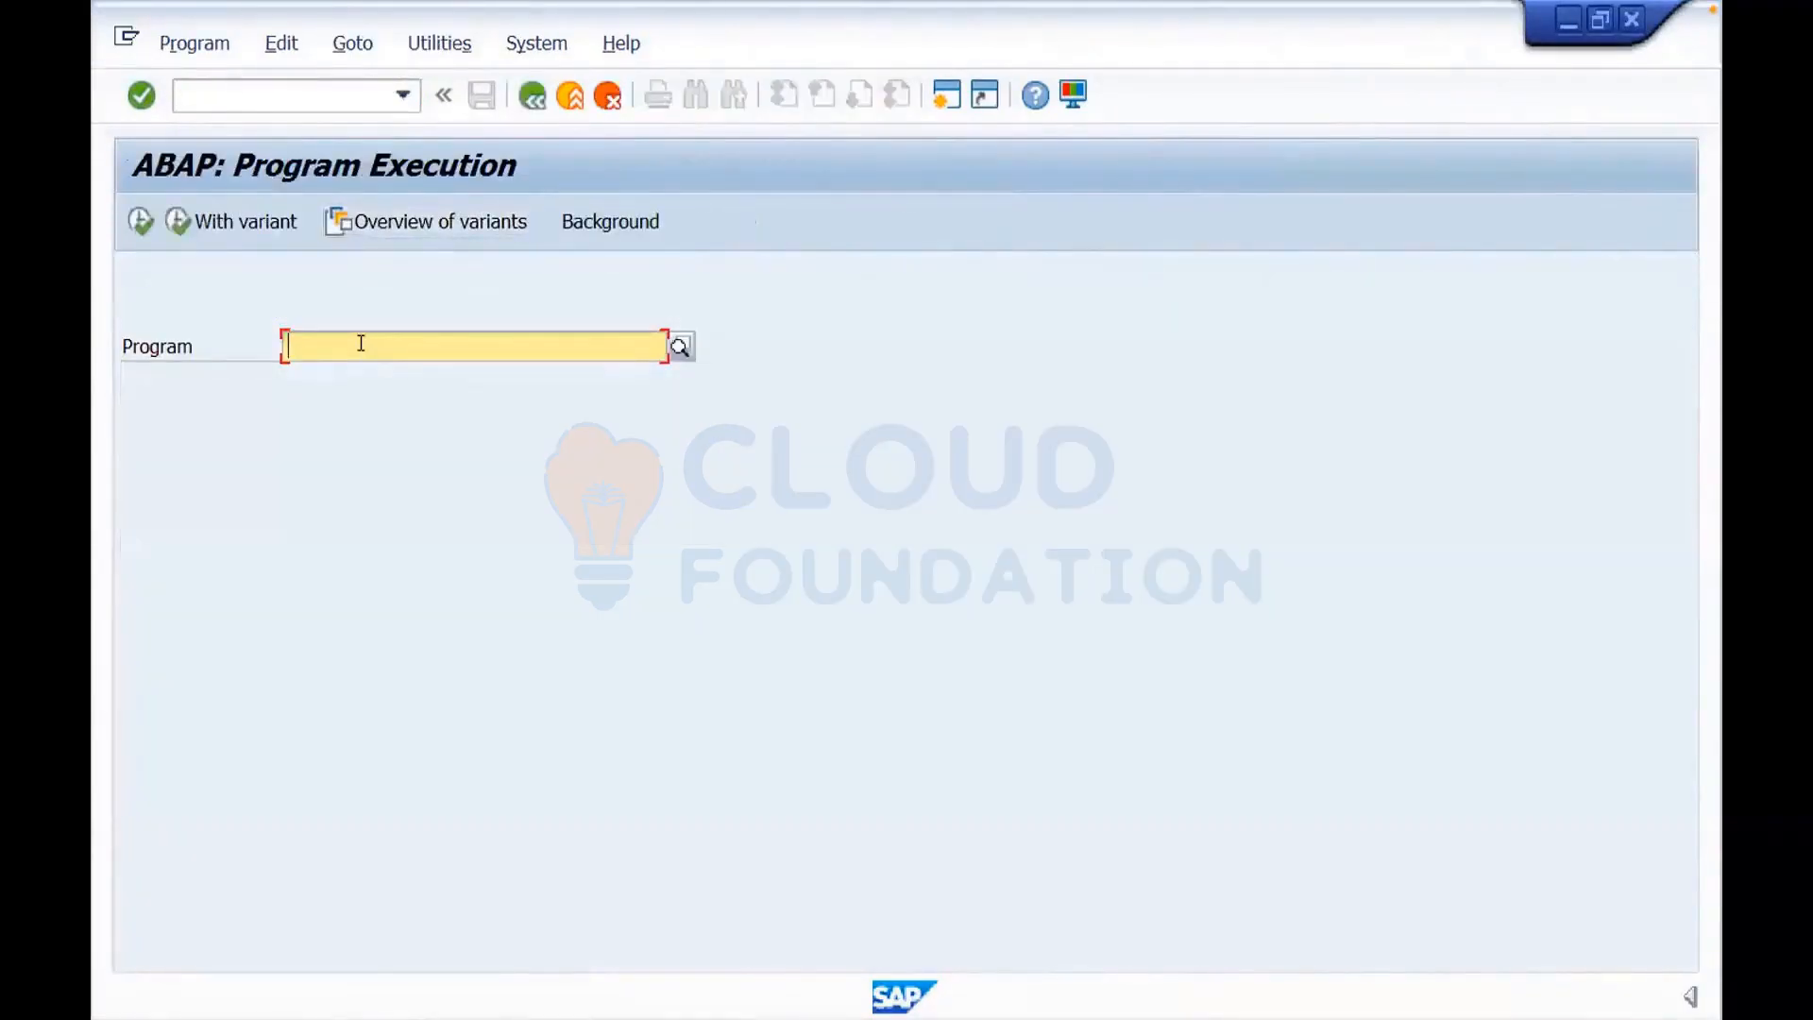
# - Run report RSPFPAR unrestricted to list all profile parameters, then go back
pyautogui.write('rs')
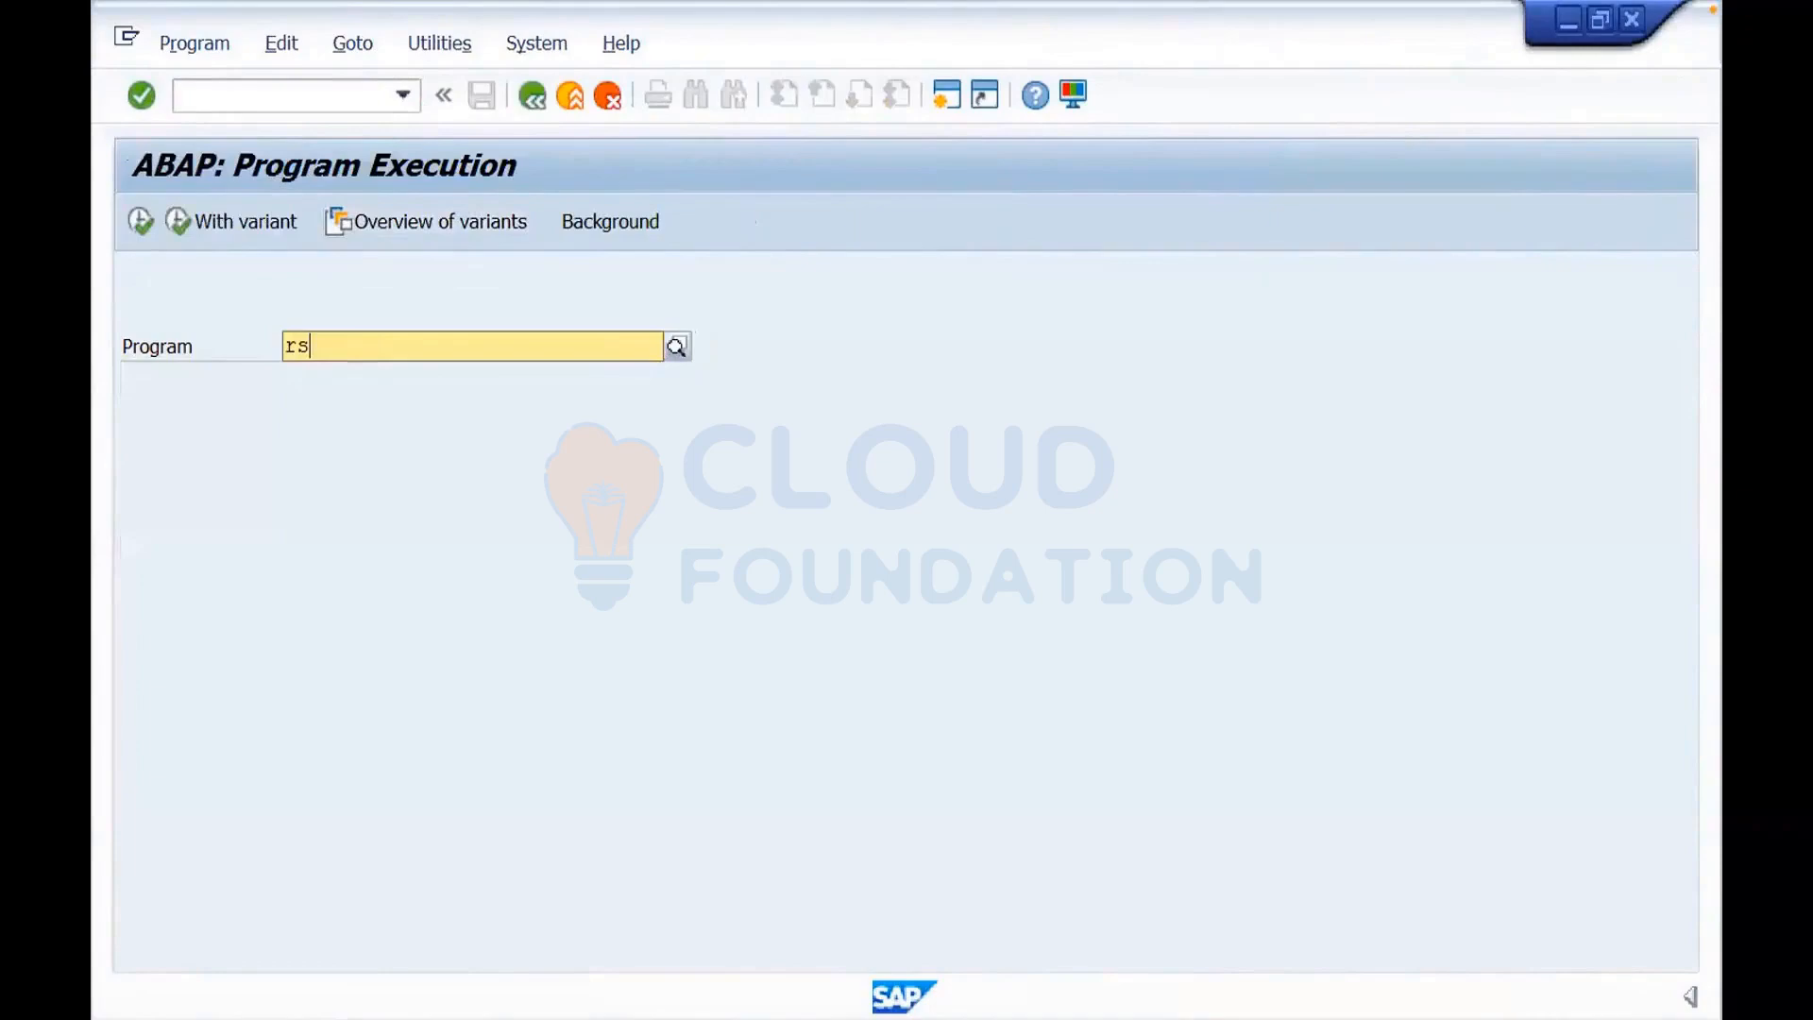
pyautogui.write('pfpa')
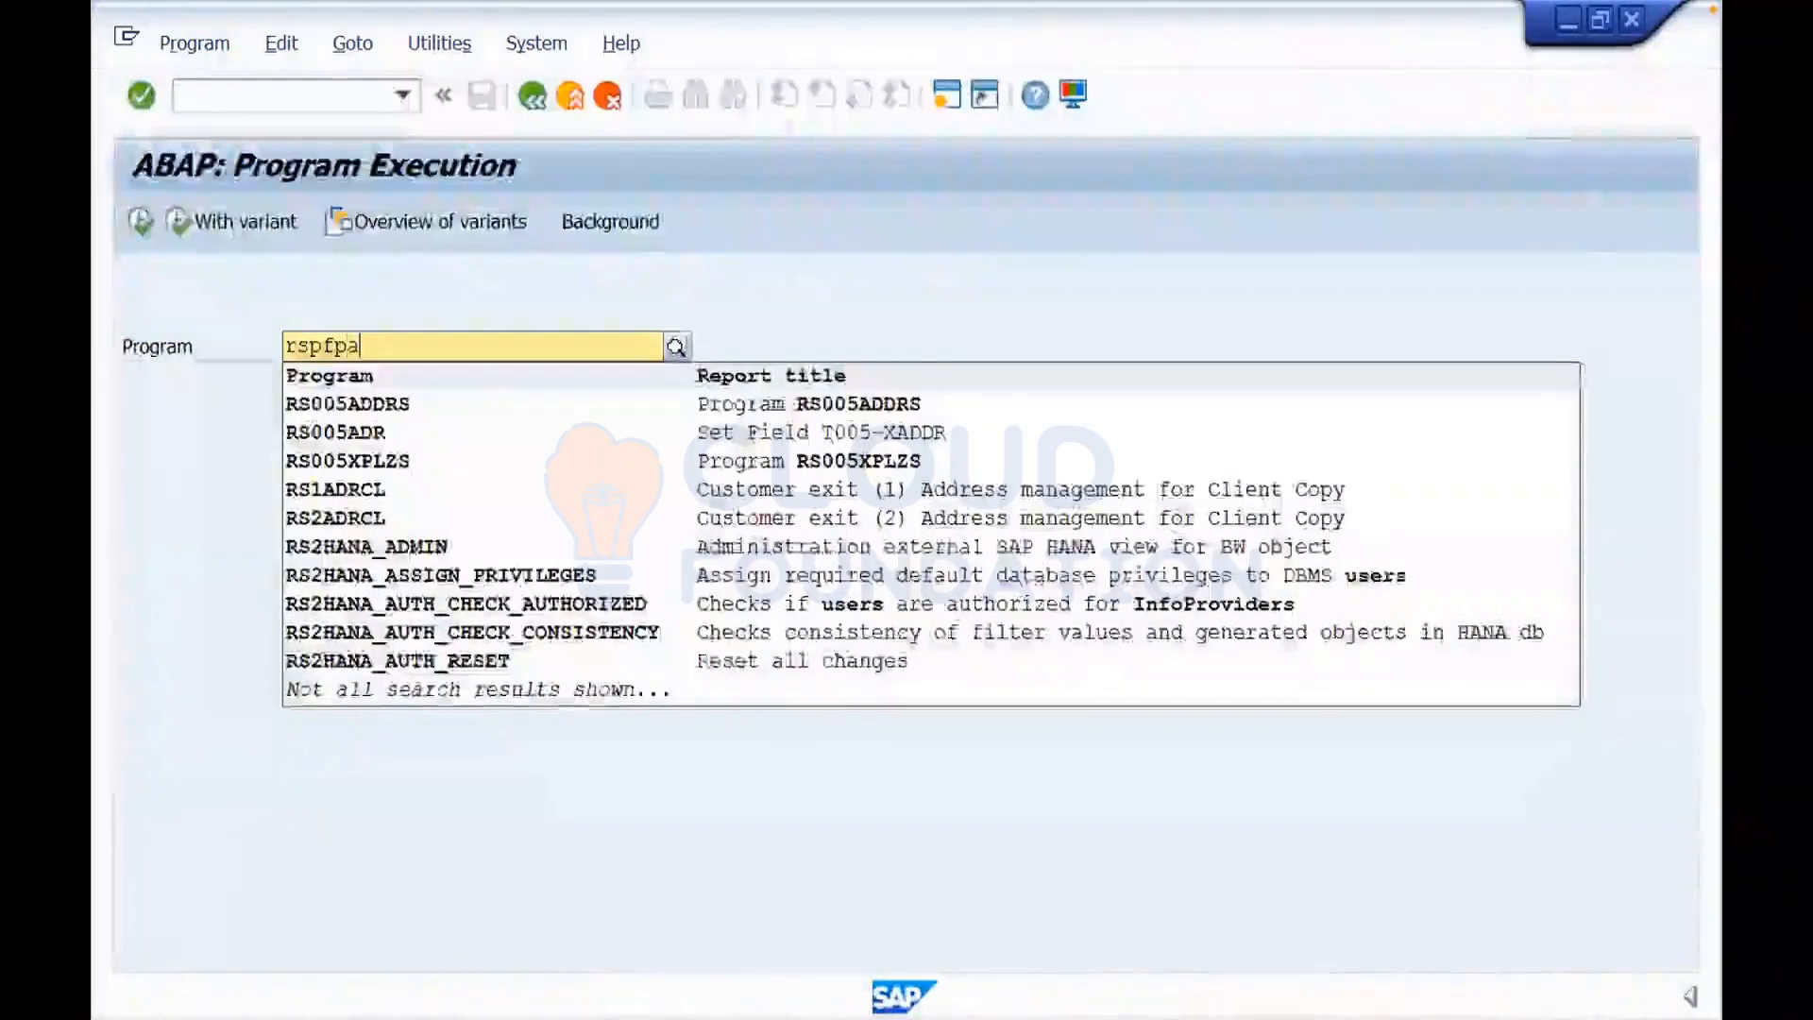
pyautogui.write('r')
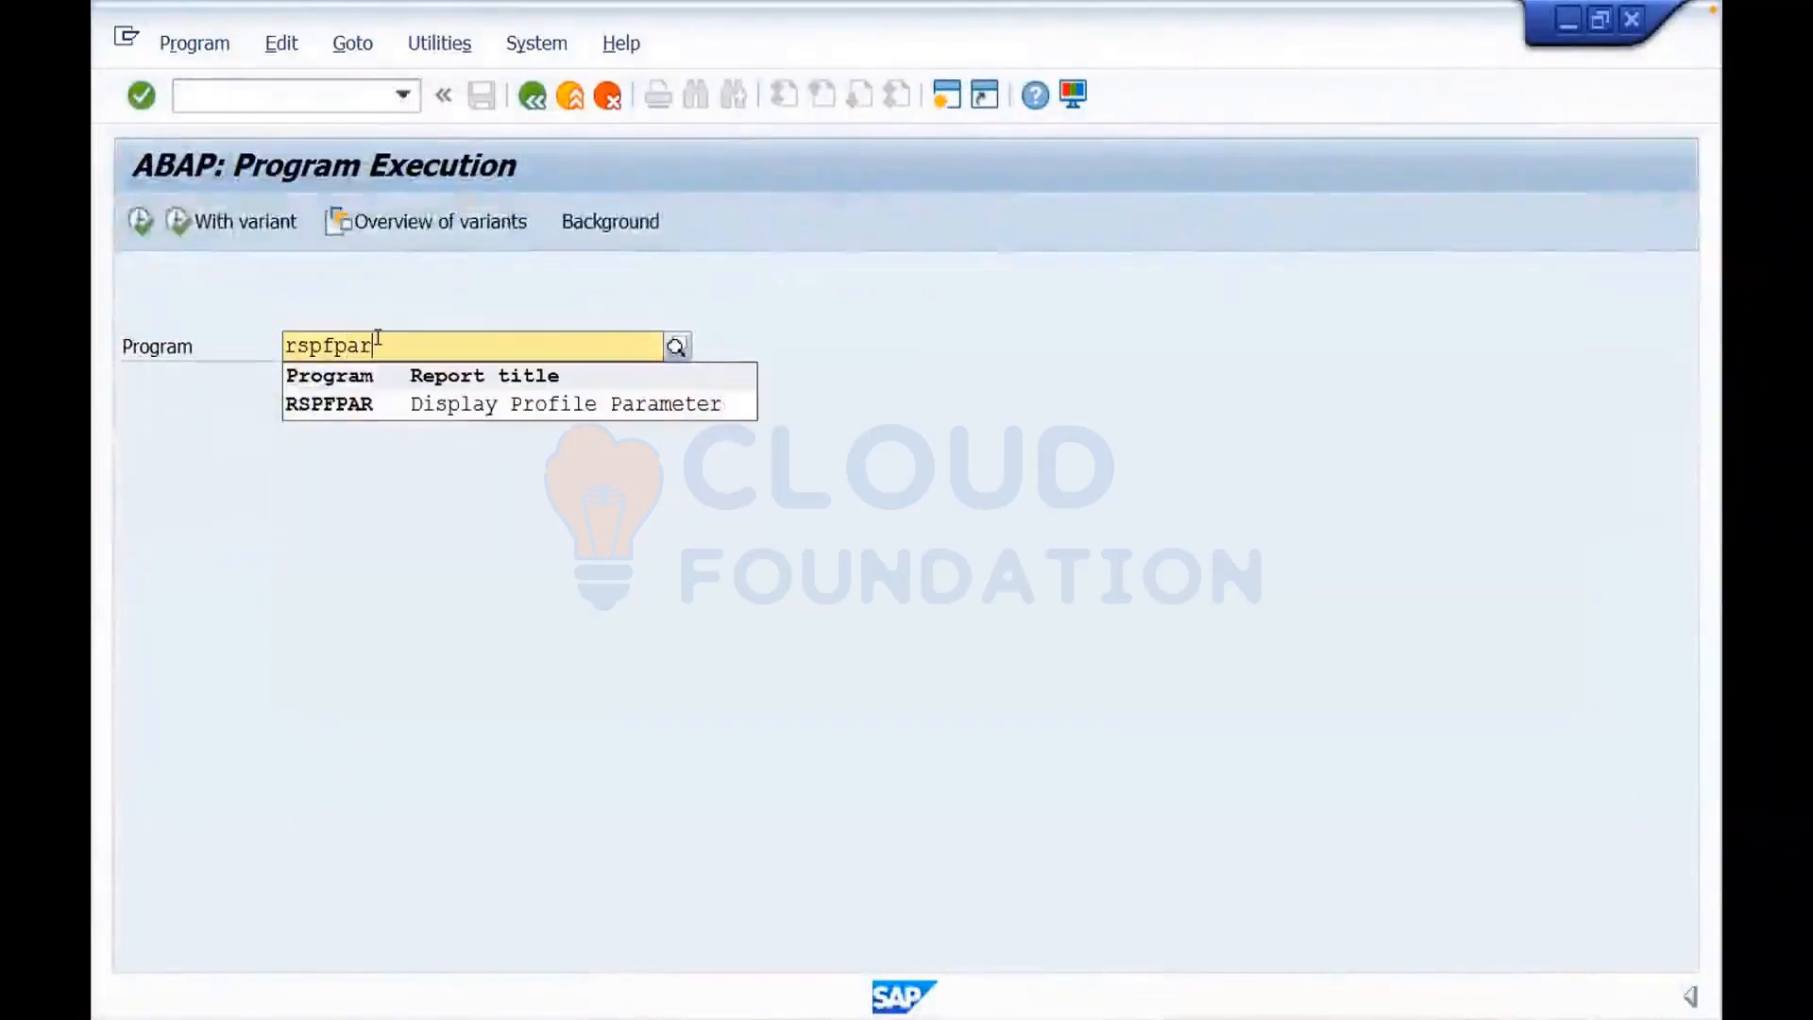
pyautogui.click(356, 407)
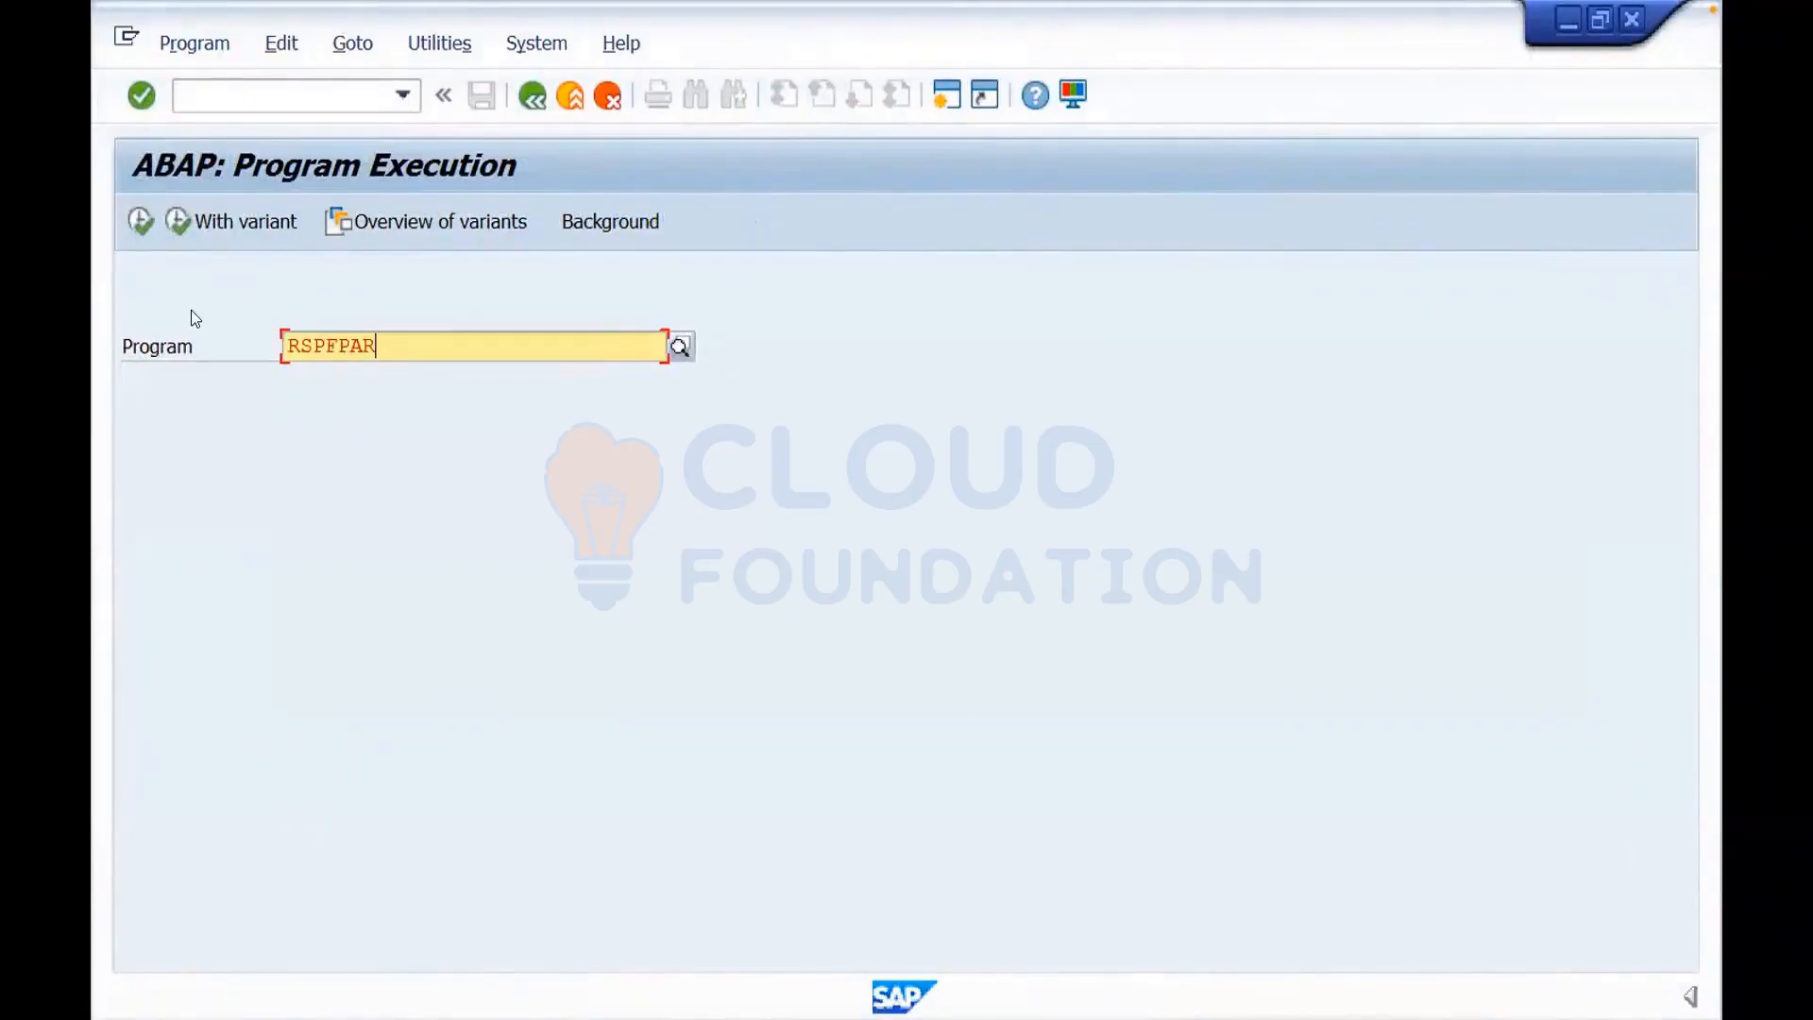
pyautogui.click(136, 228)
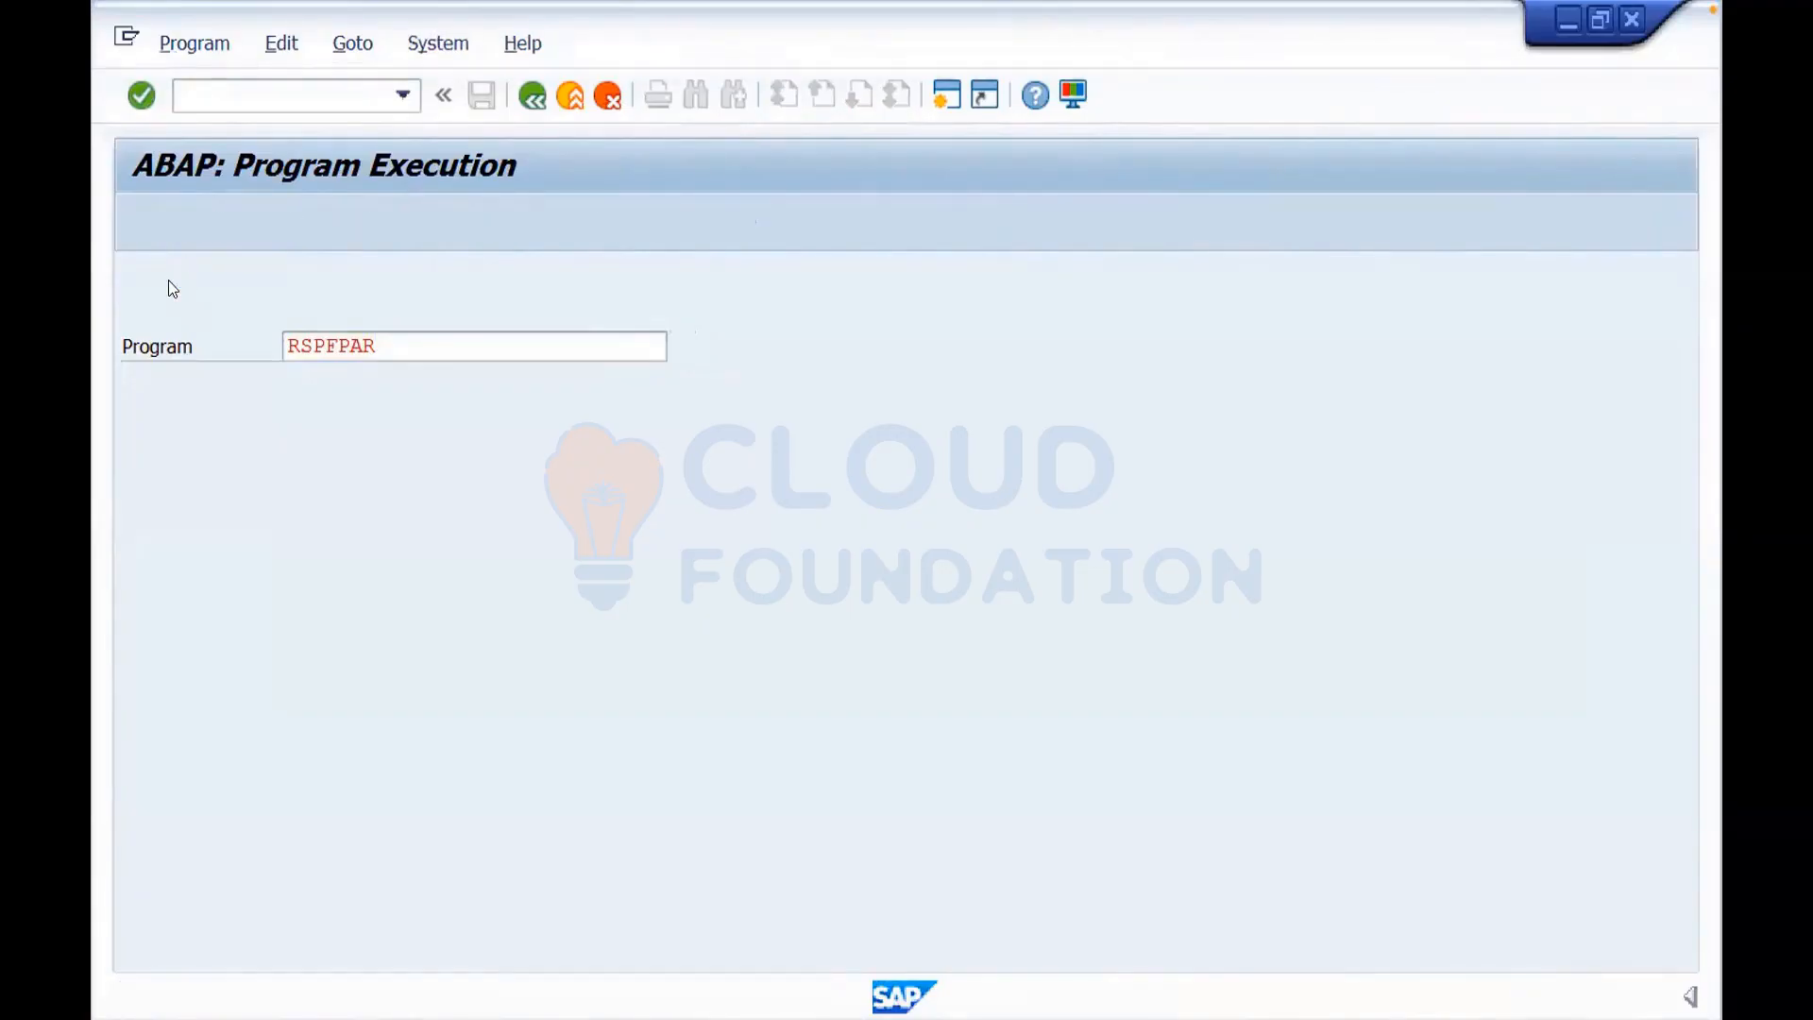
pyautogui.click(139, 224)
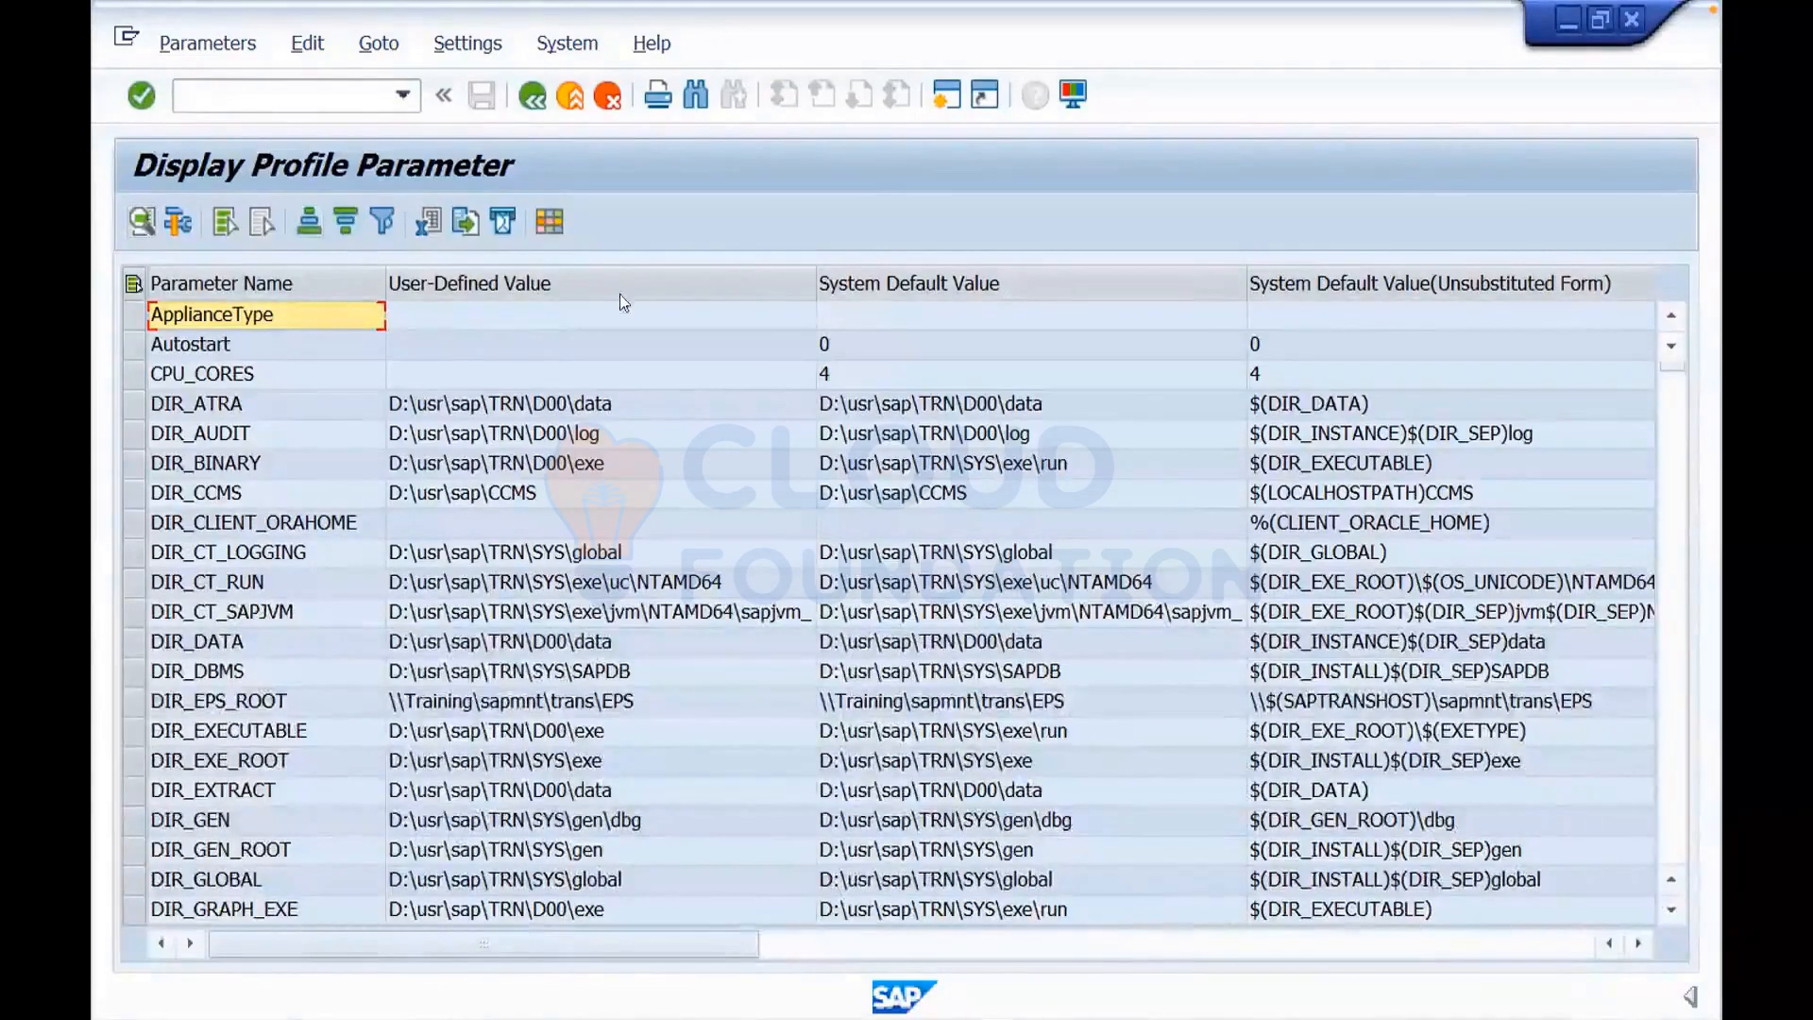
pyautogui.click(536, 102)
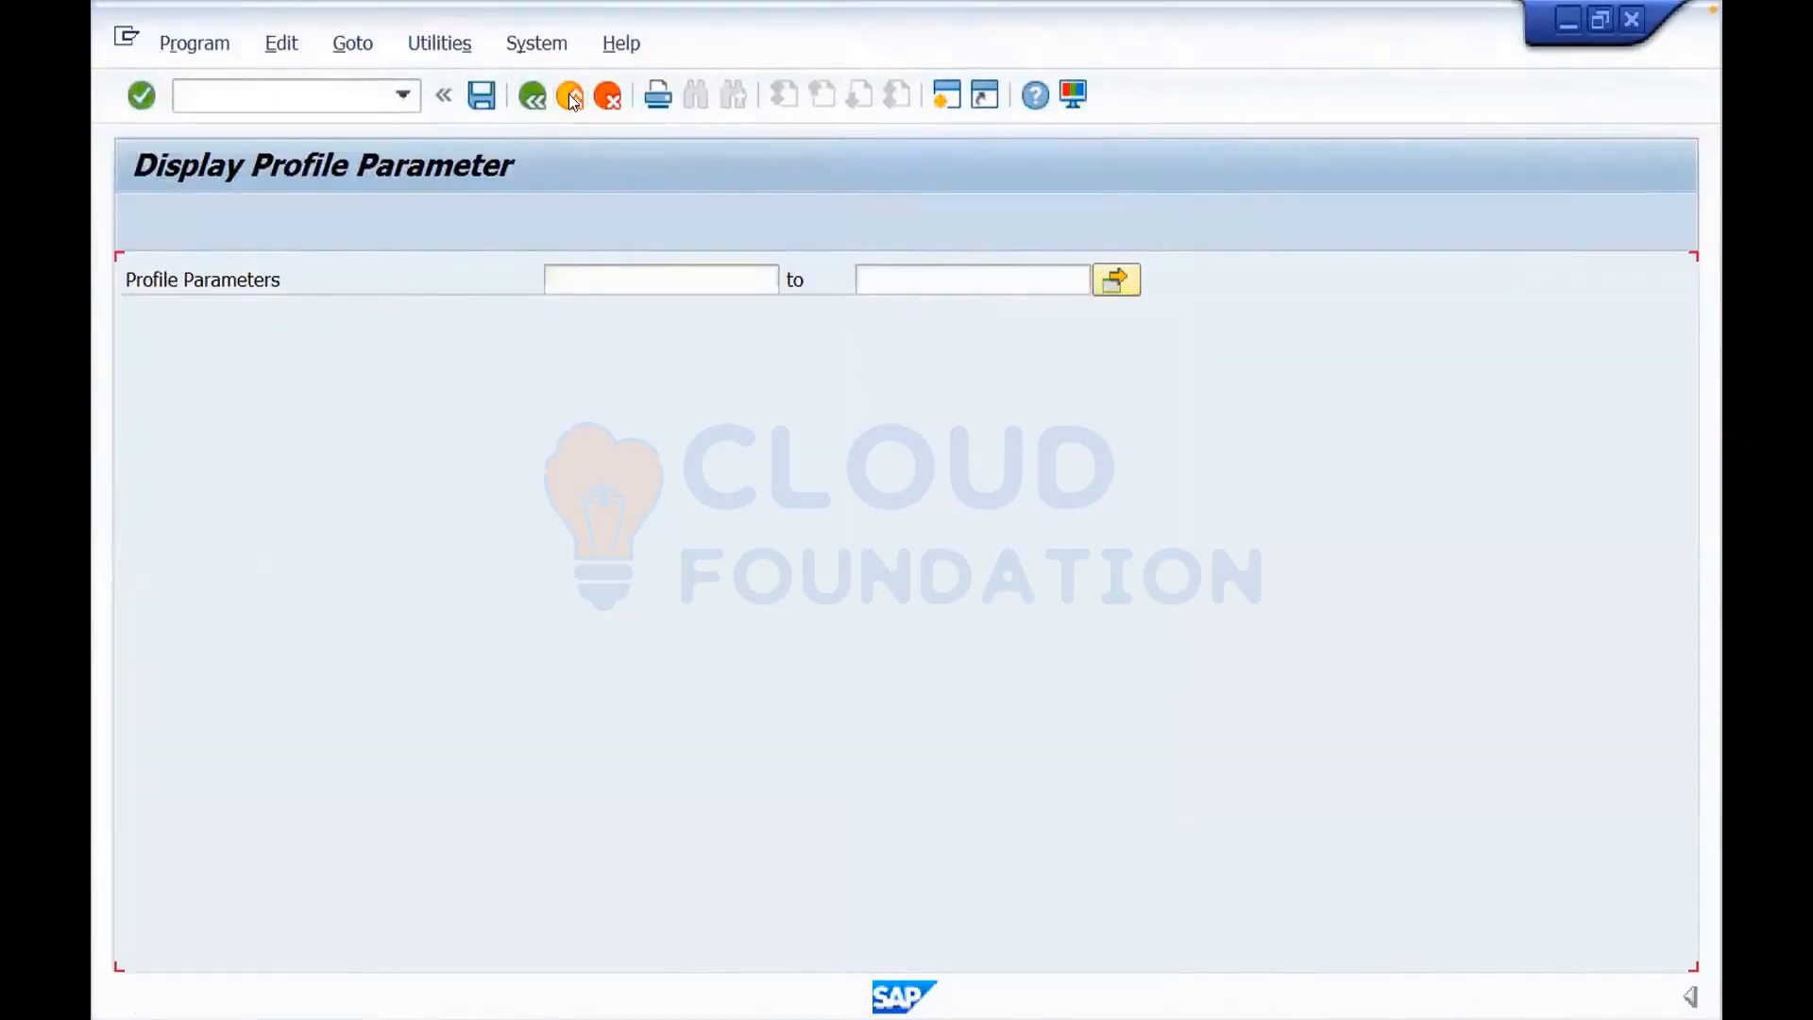
# - Open SE16 and count the entries in table T000 (2 entries)
pyautogui.click(568, 95)
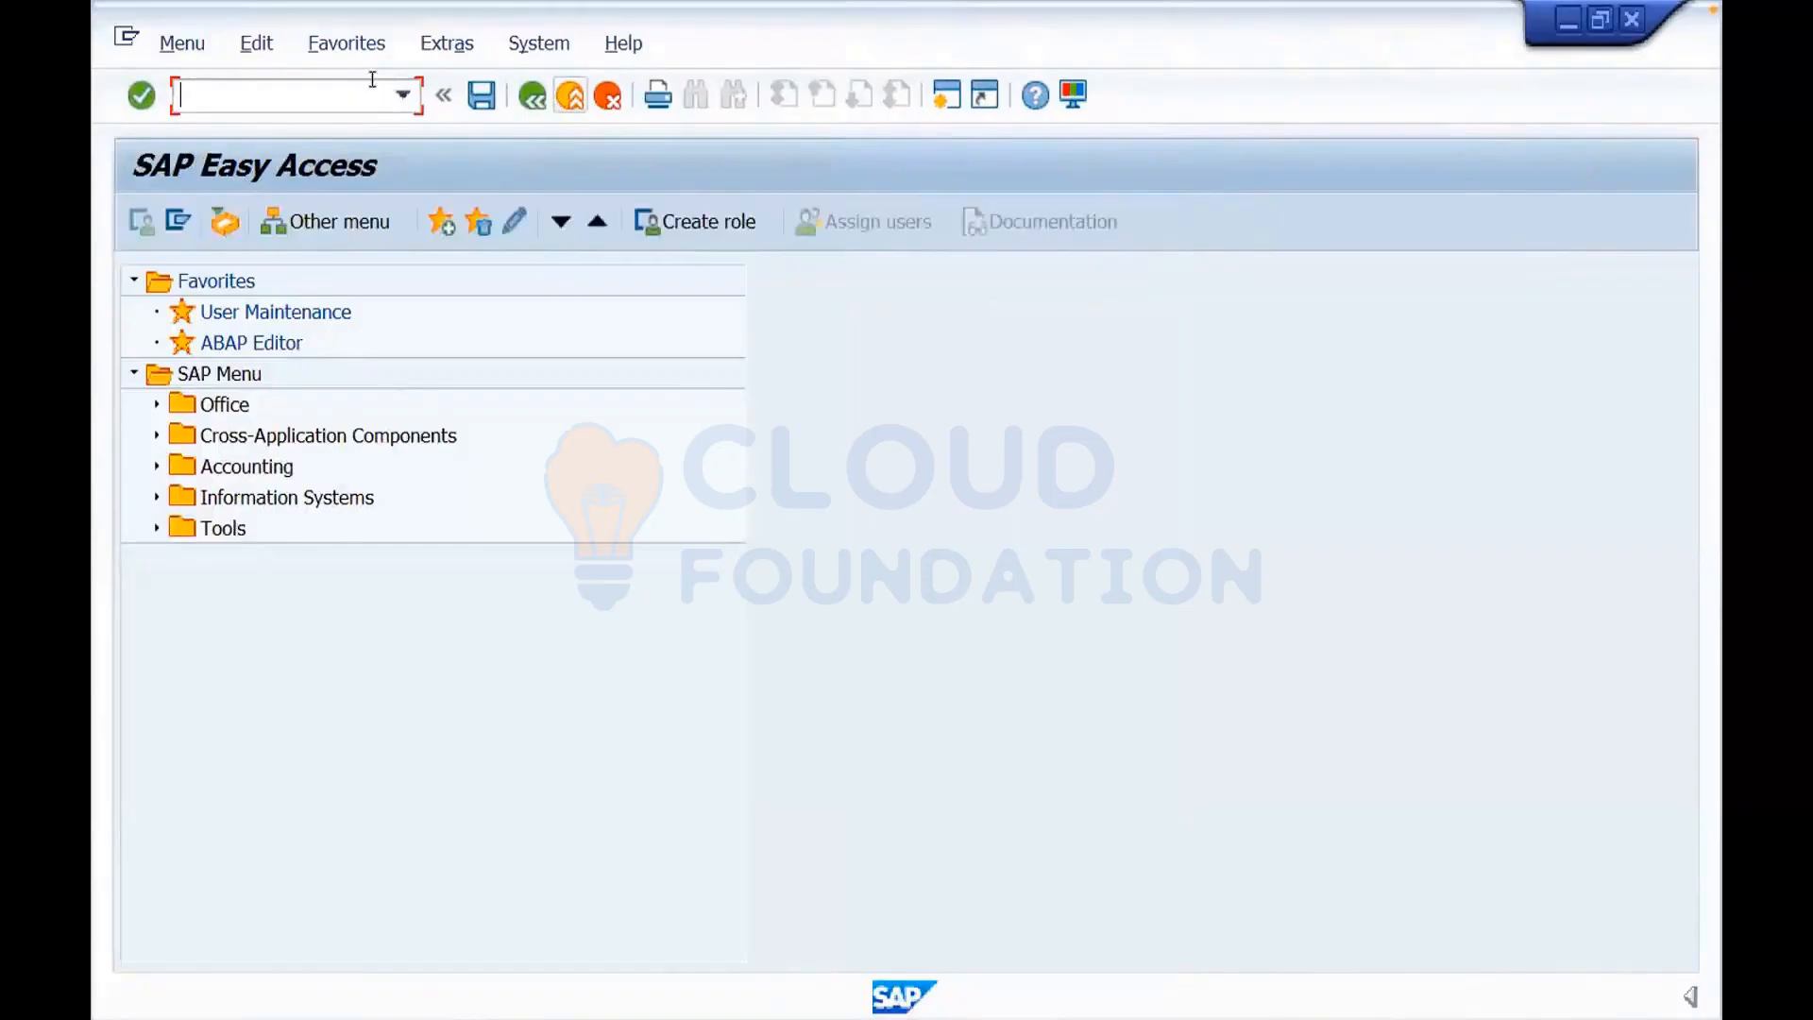
pyautogui.write('se1')
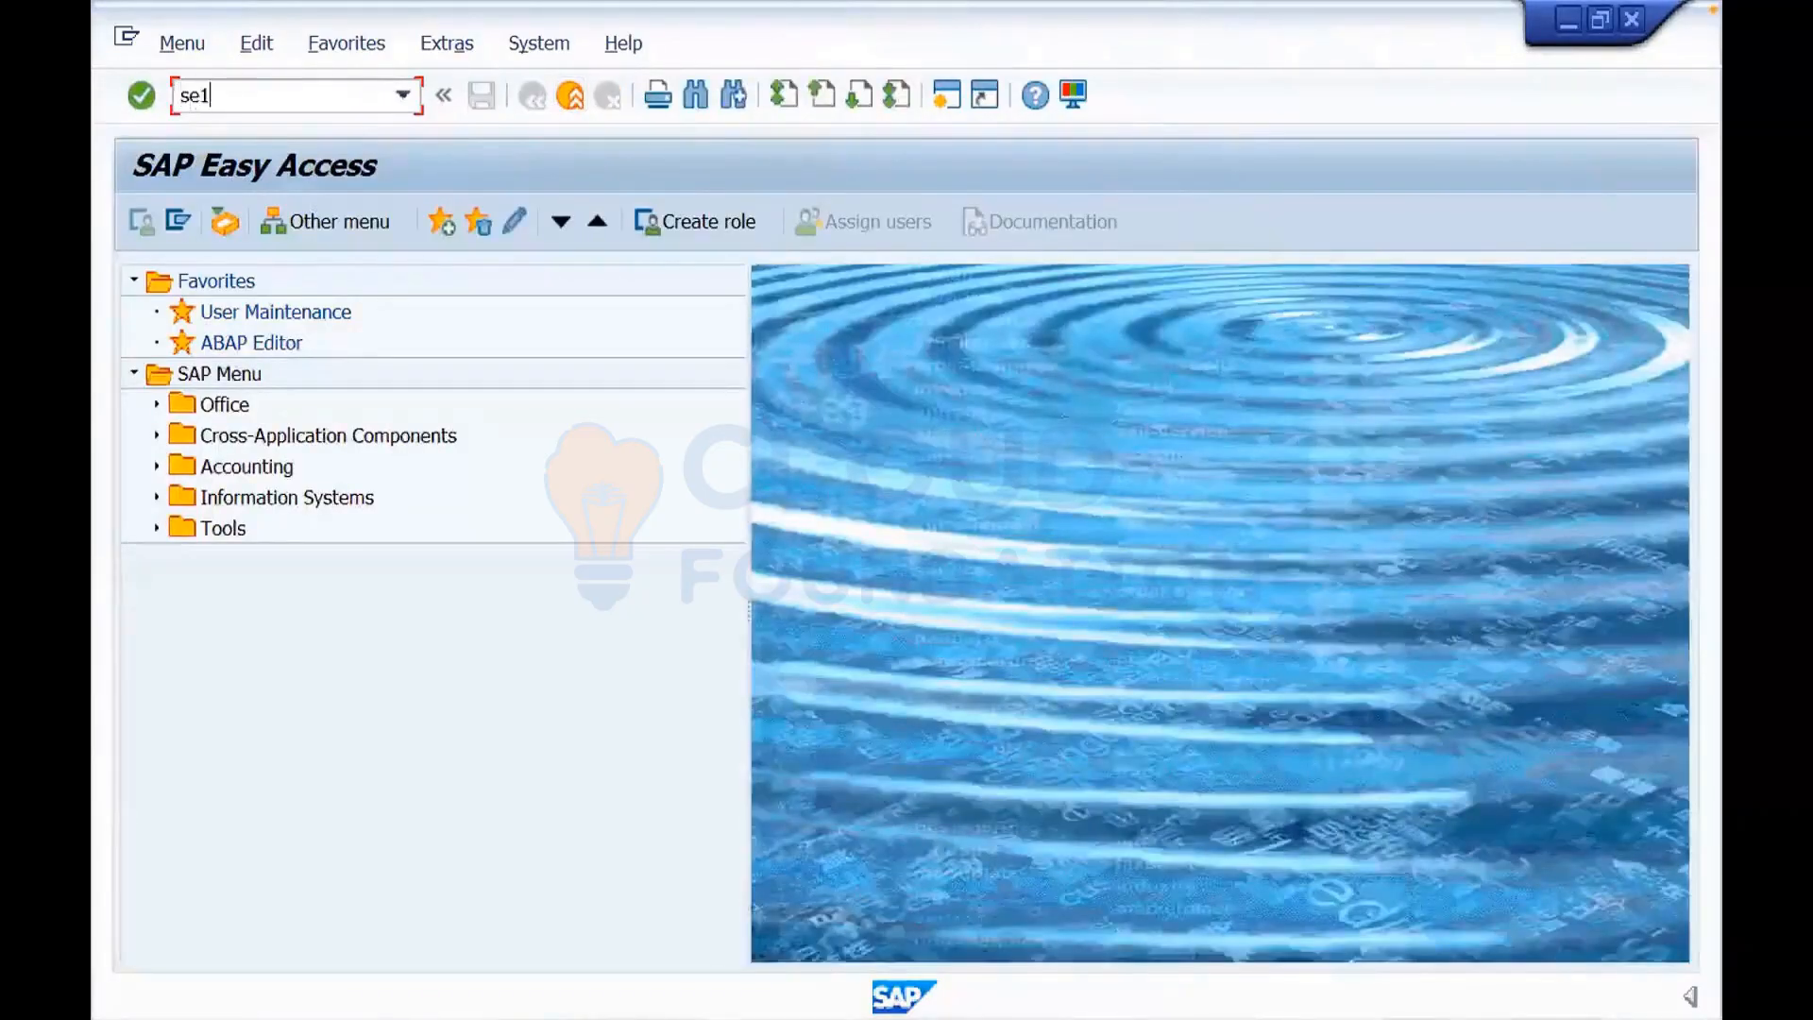
pyautogui.write('6')
pyautogui.press('Return')
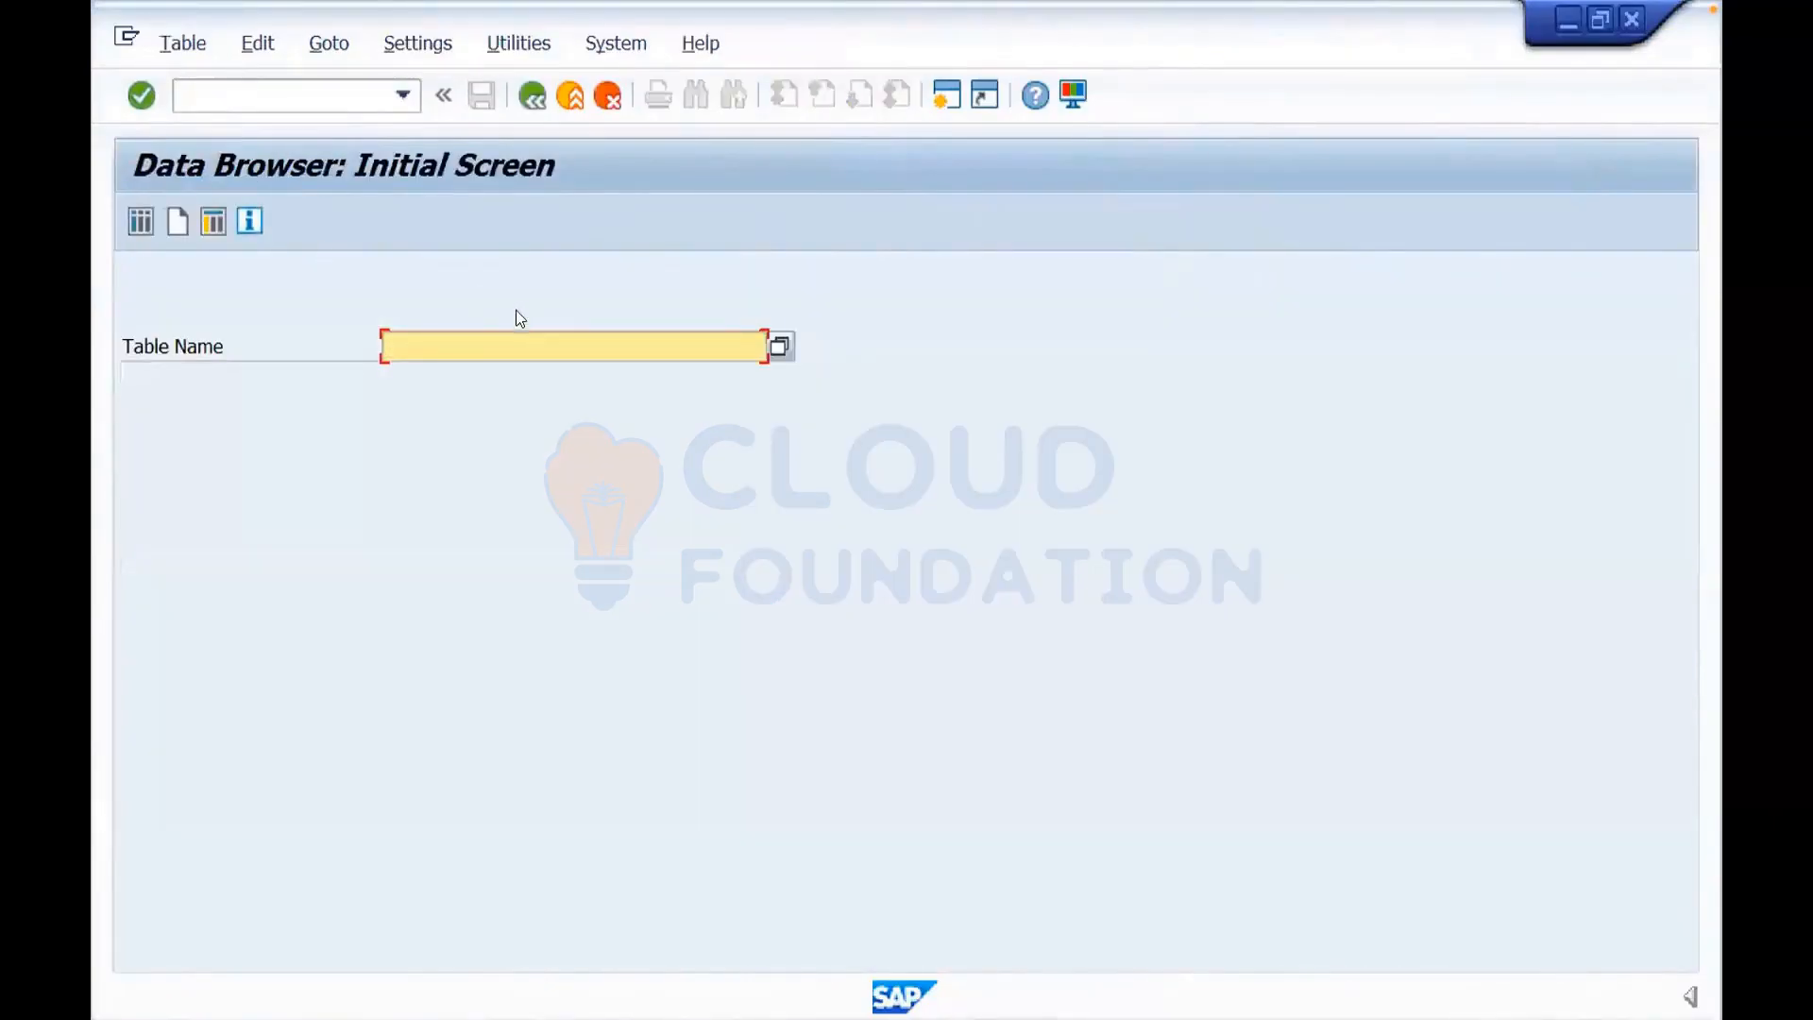
pyautogui.write('T000')
pyautogui.click(140, 223)
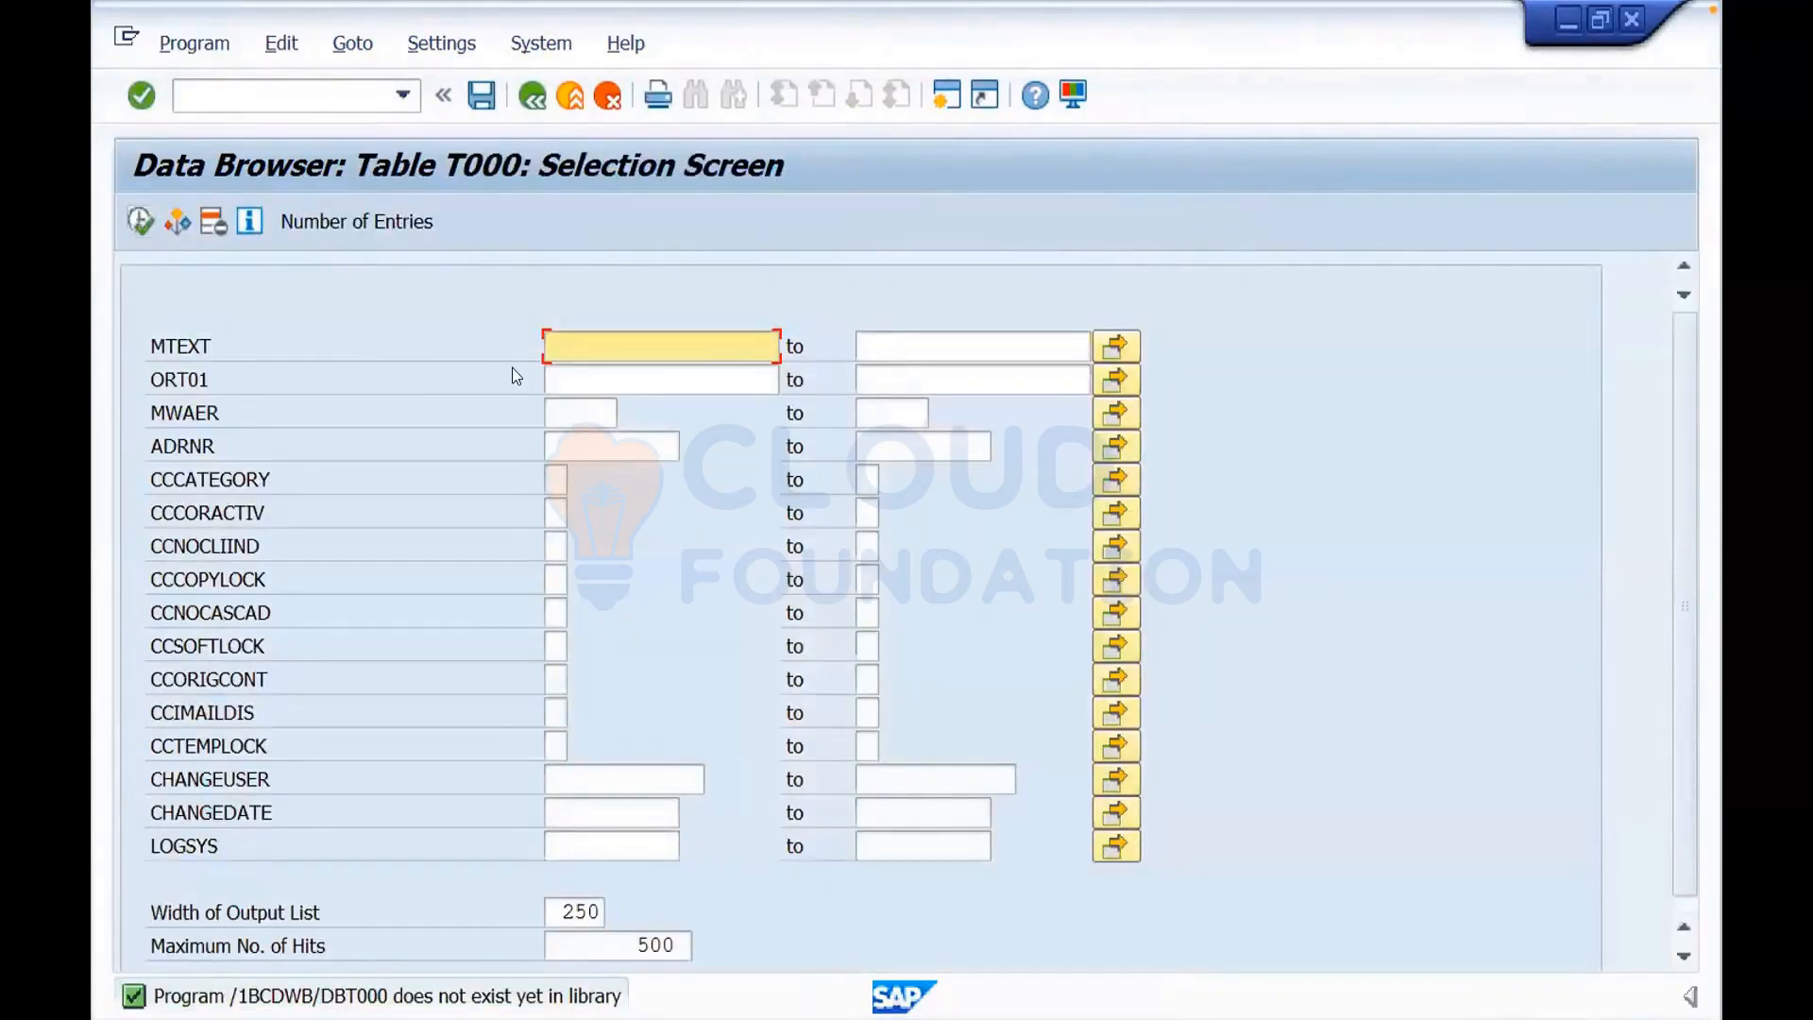
pyautogui.click(359, 231)
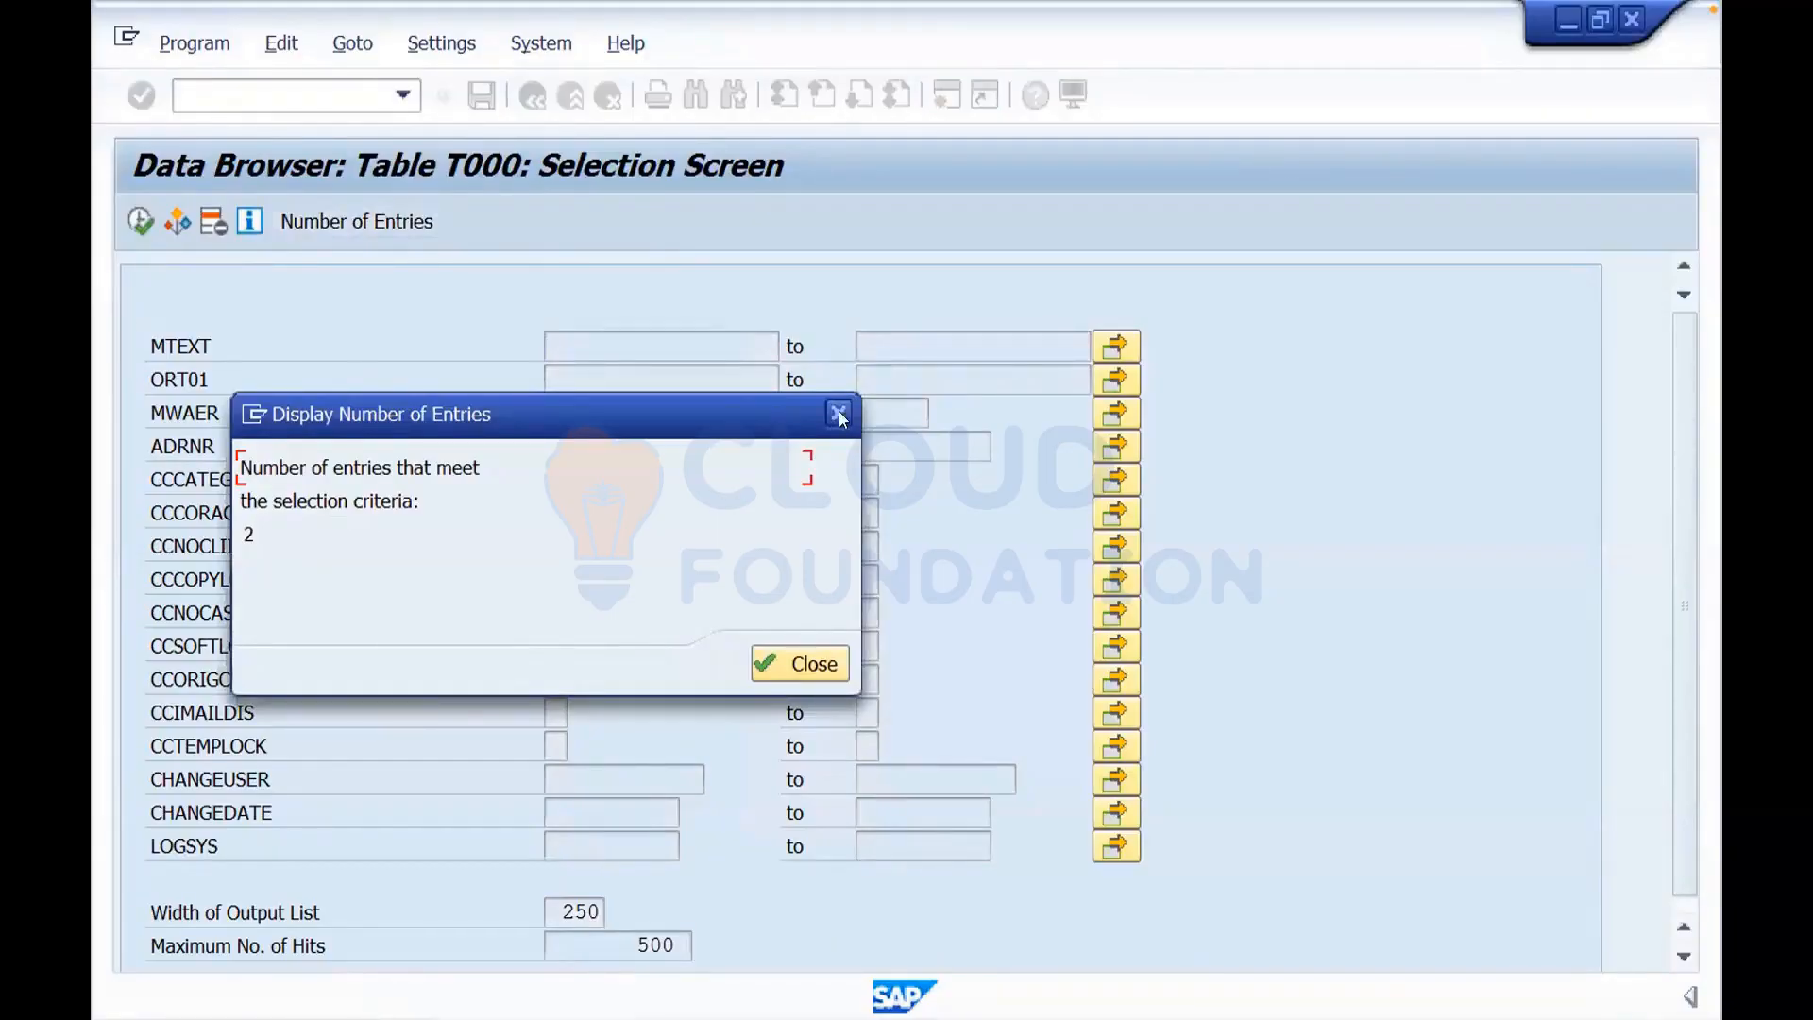
pyautogui.click(839, 416)
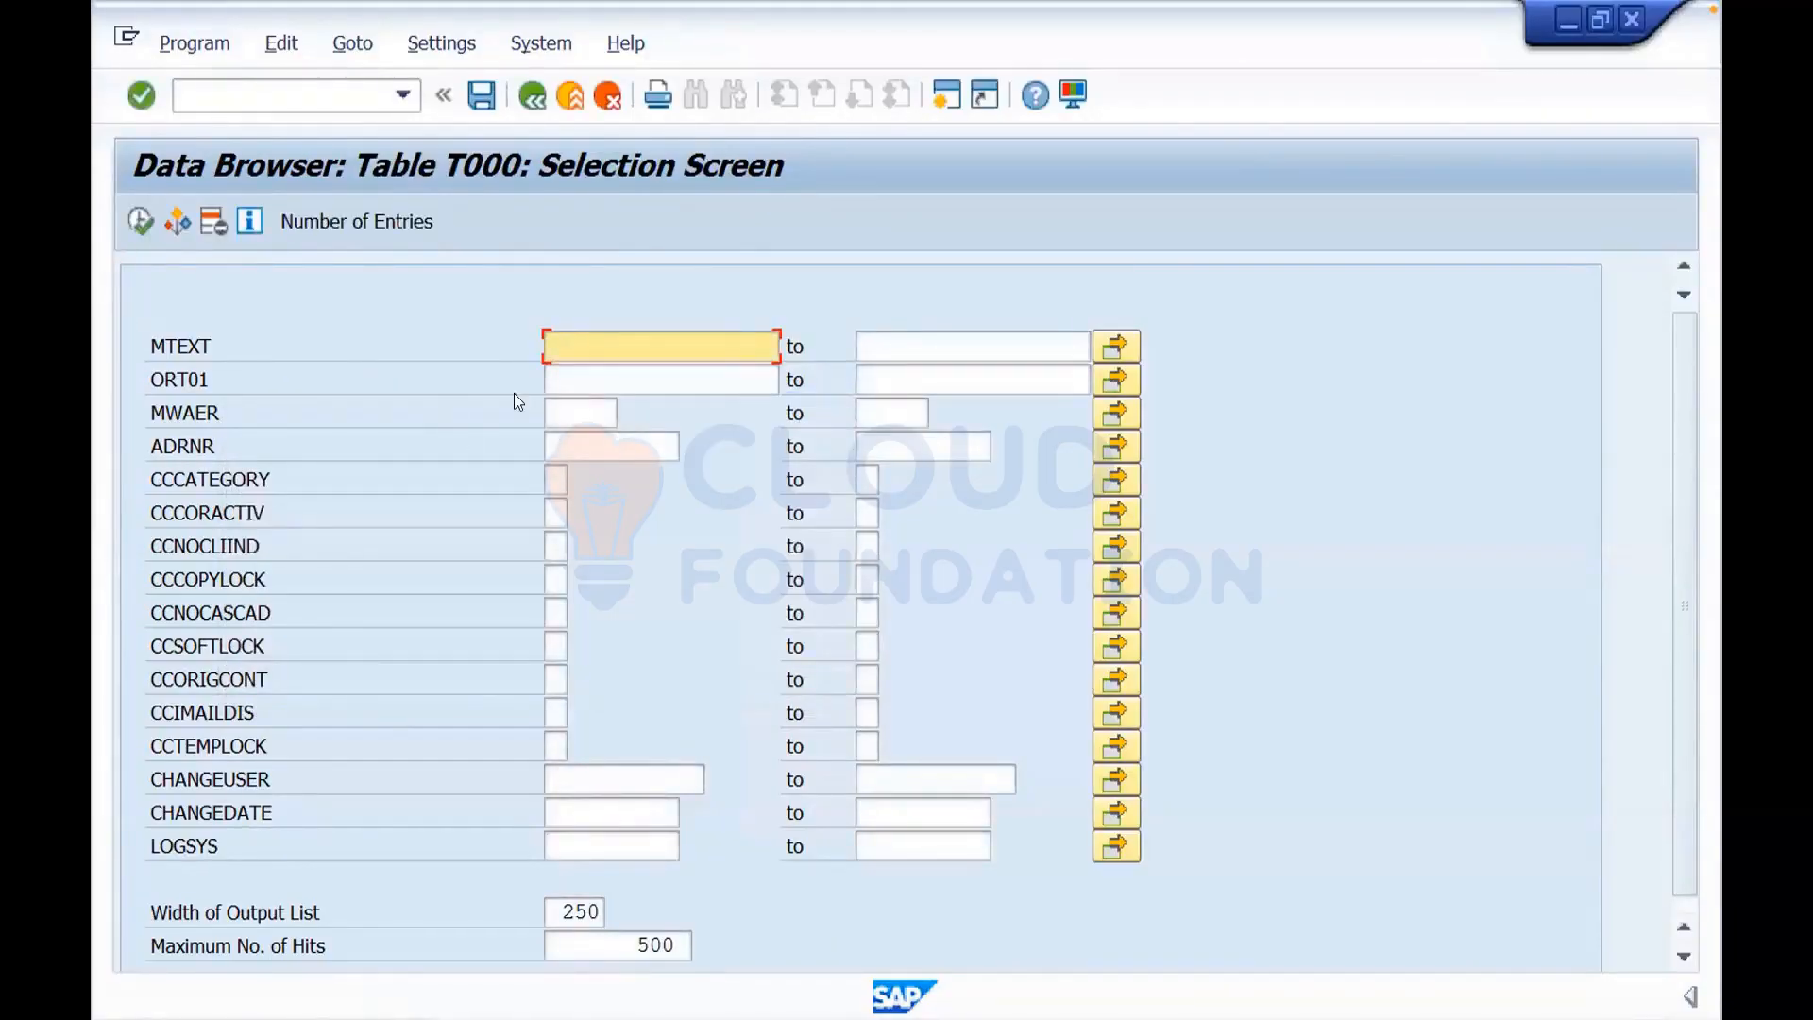
# - Count the 392.390 entries in table T100, then minimise SAP GUI to reveal the slide
pyautogui.click(529, 97)
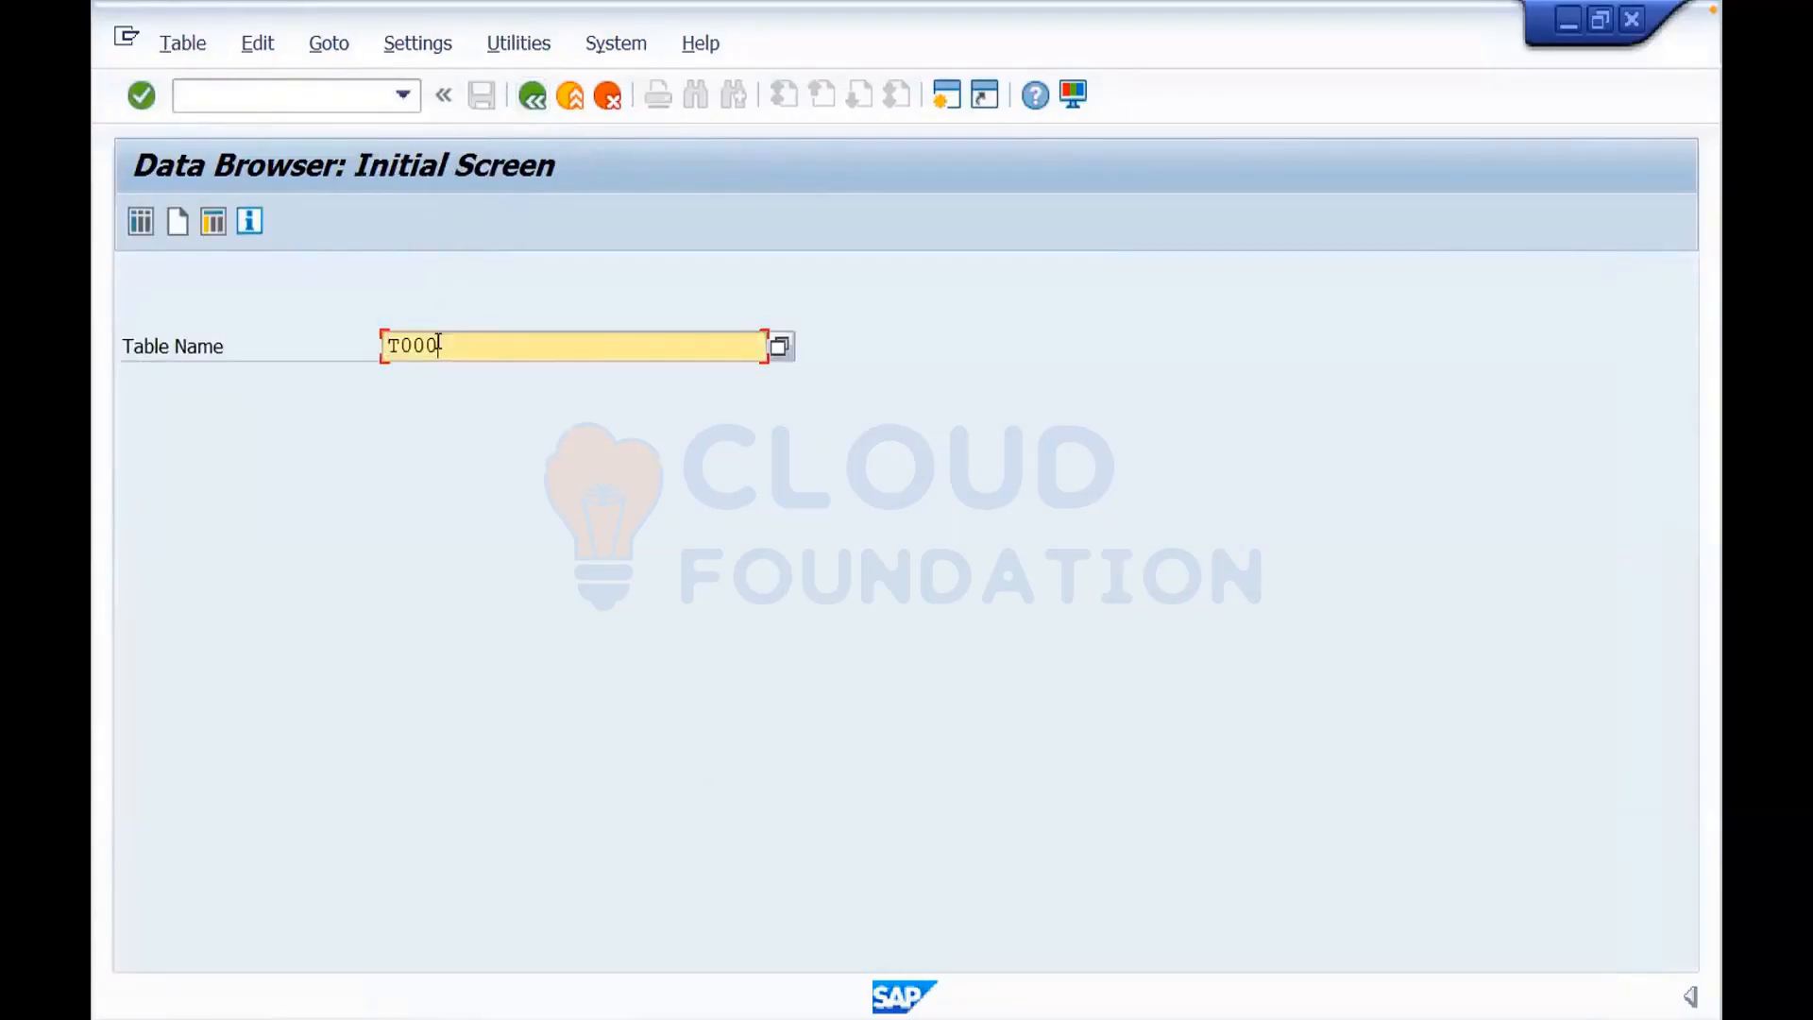
pyautogui.press('BackSpace')
pyautogui.press('BackSpace')
pyautogui.press('BackSpace')
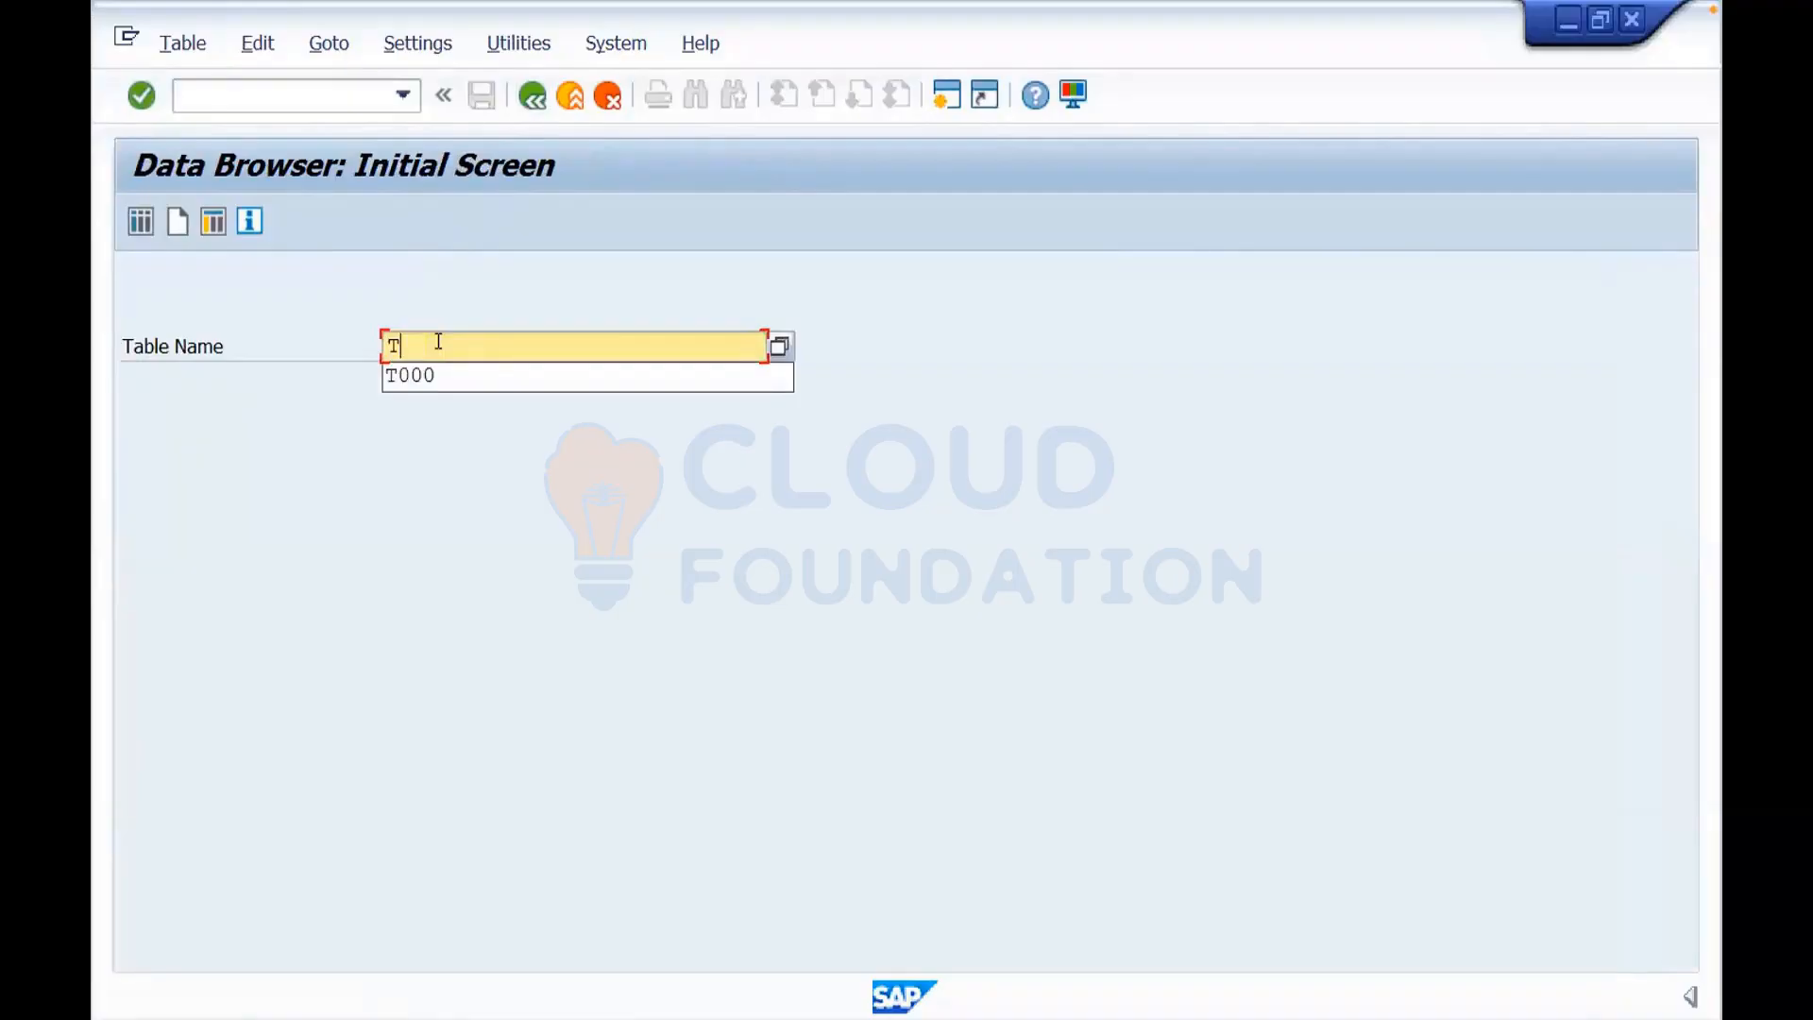
pyautogui.write('100')
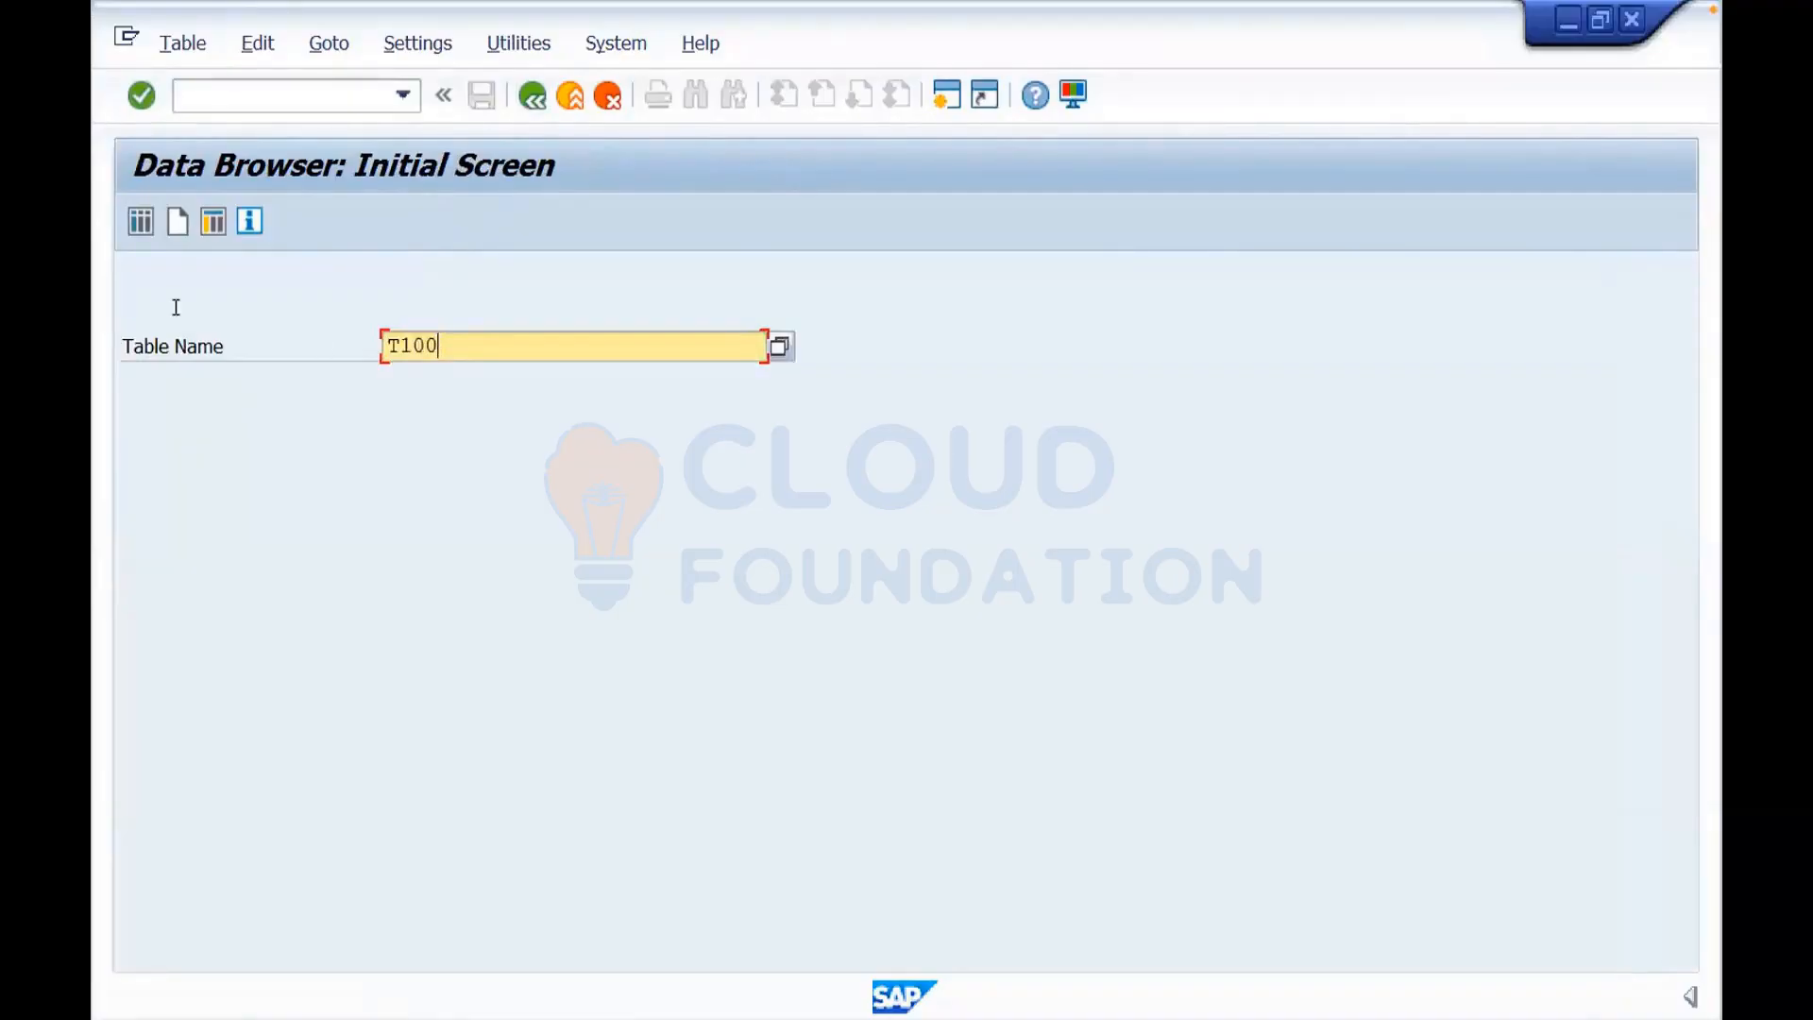
pyautogui.click(141, 227)
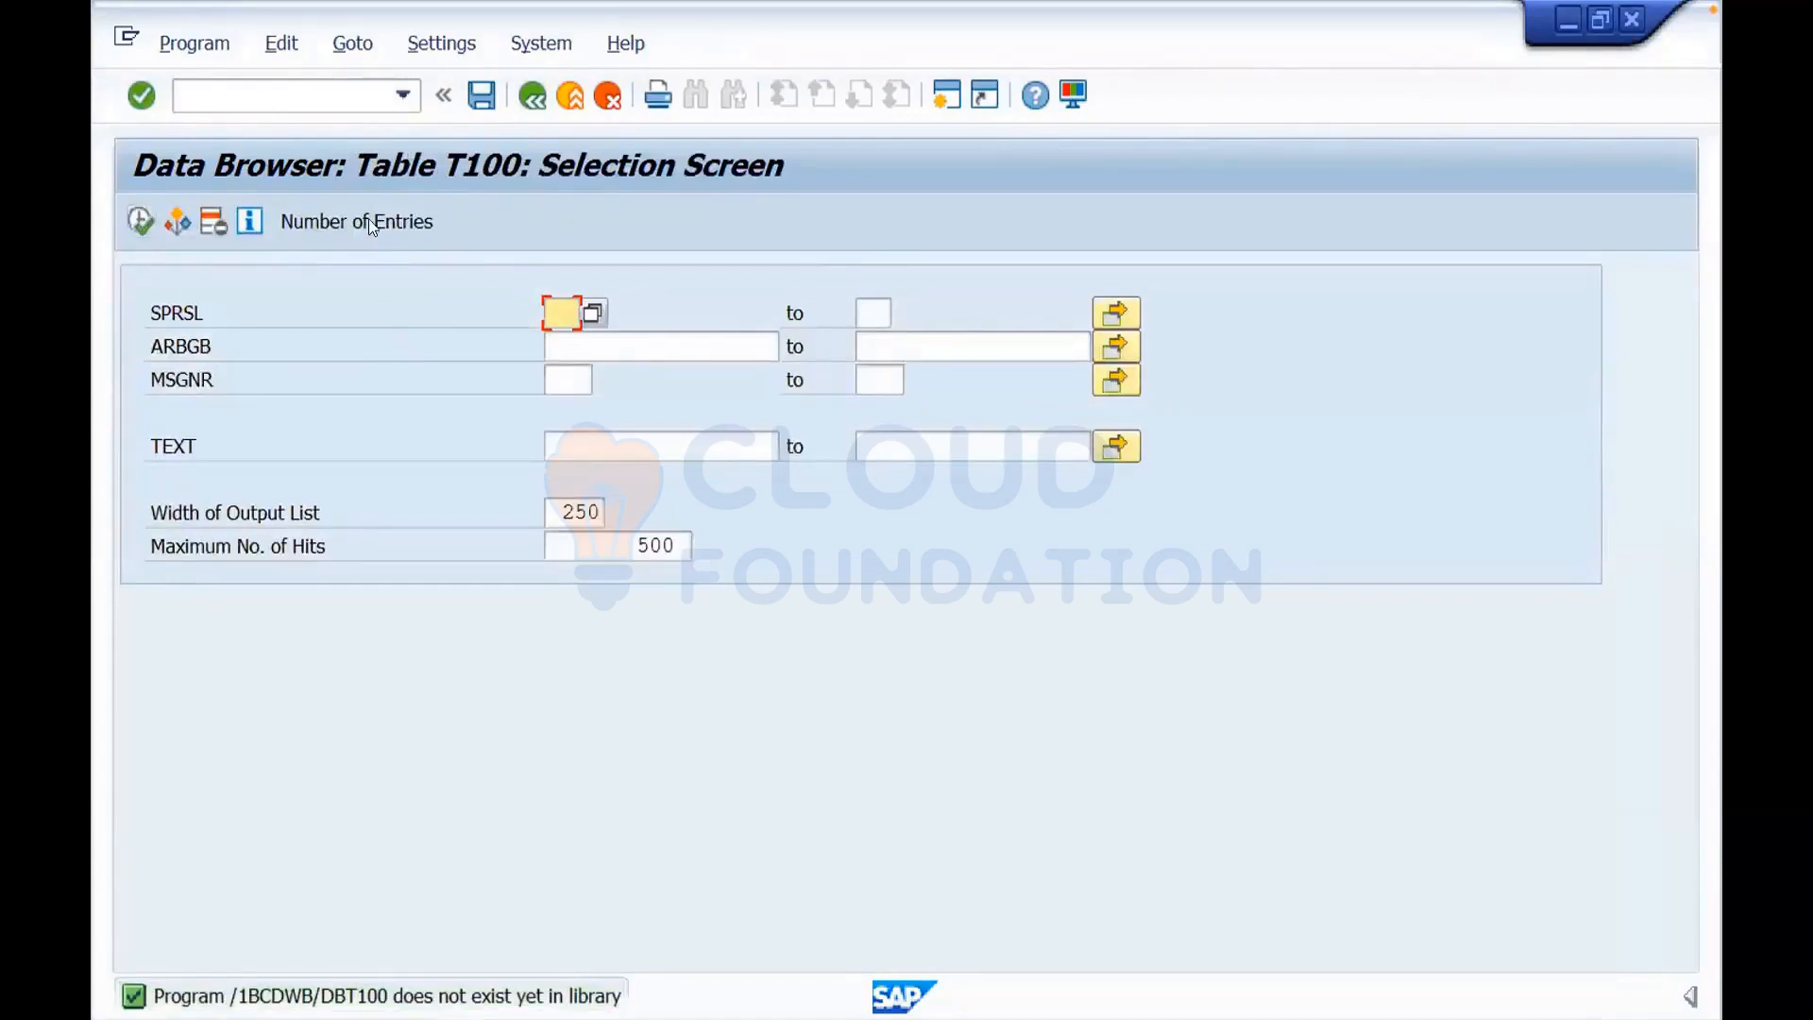
pyautogui.click(369, 223)
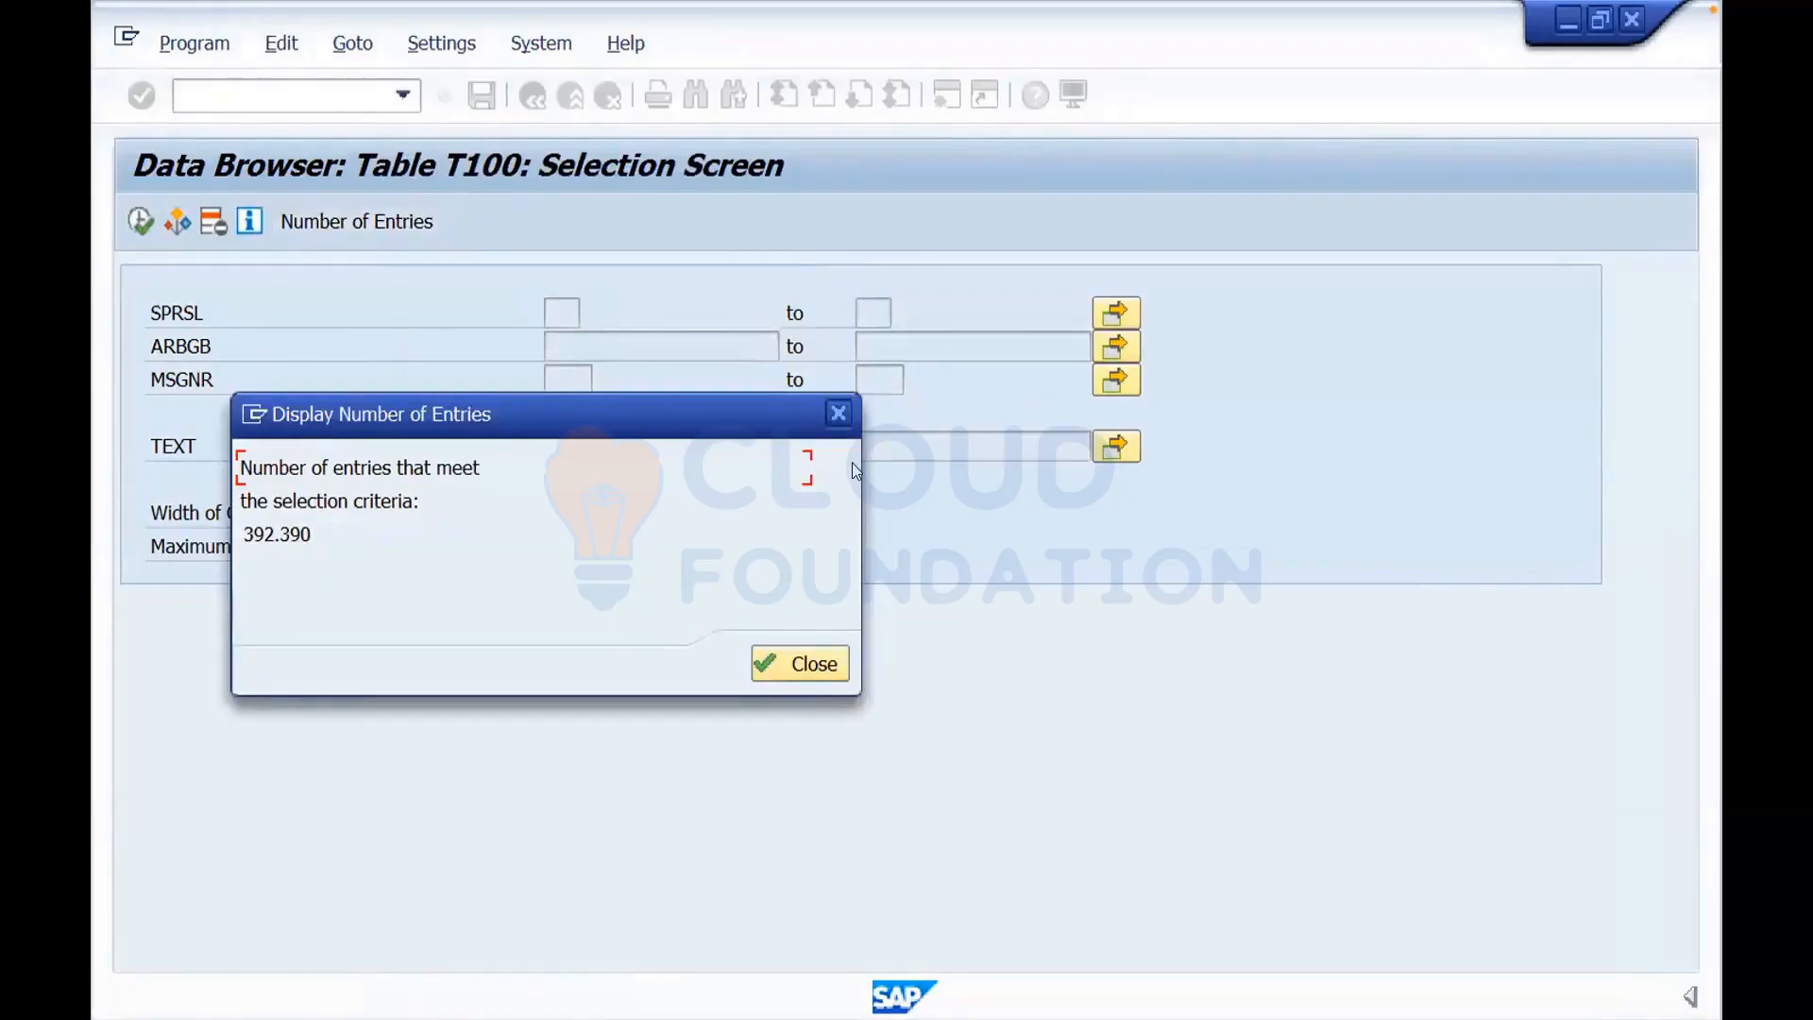
pyautogui.click(836, 416)
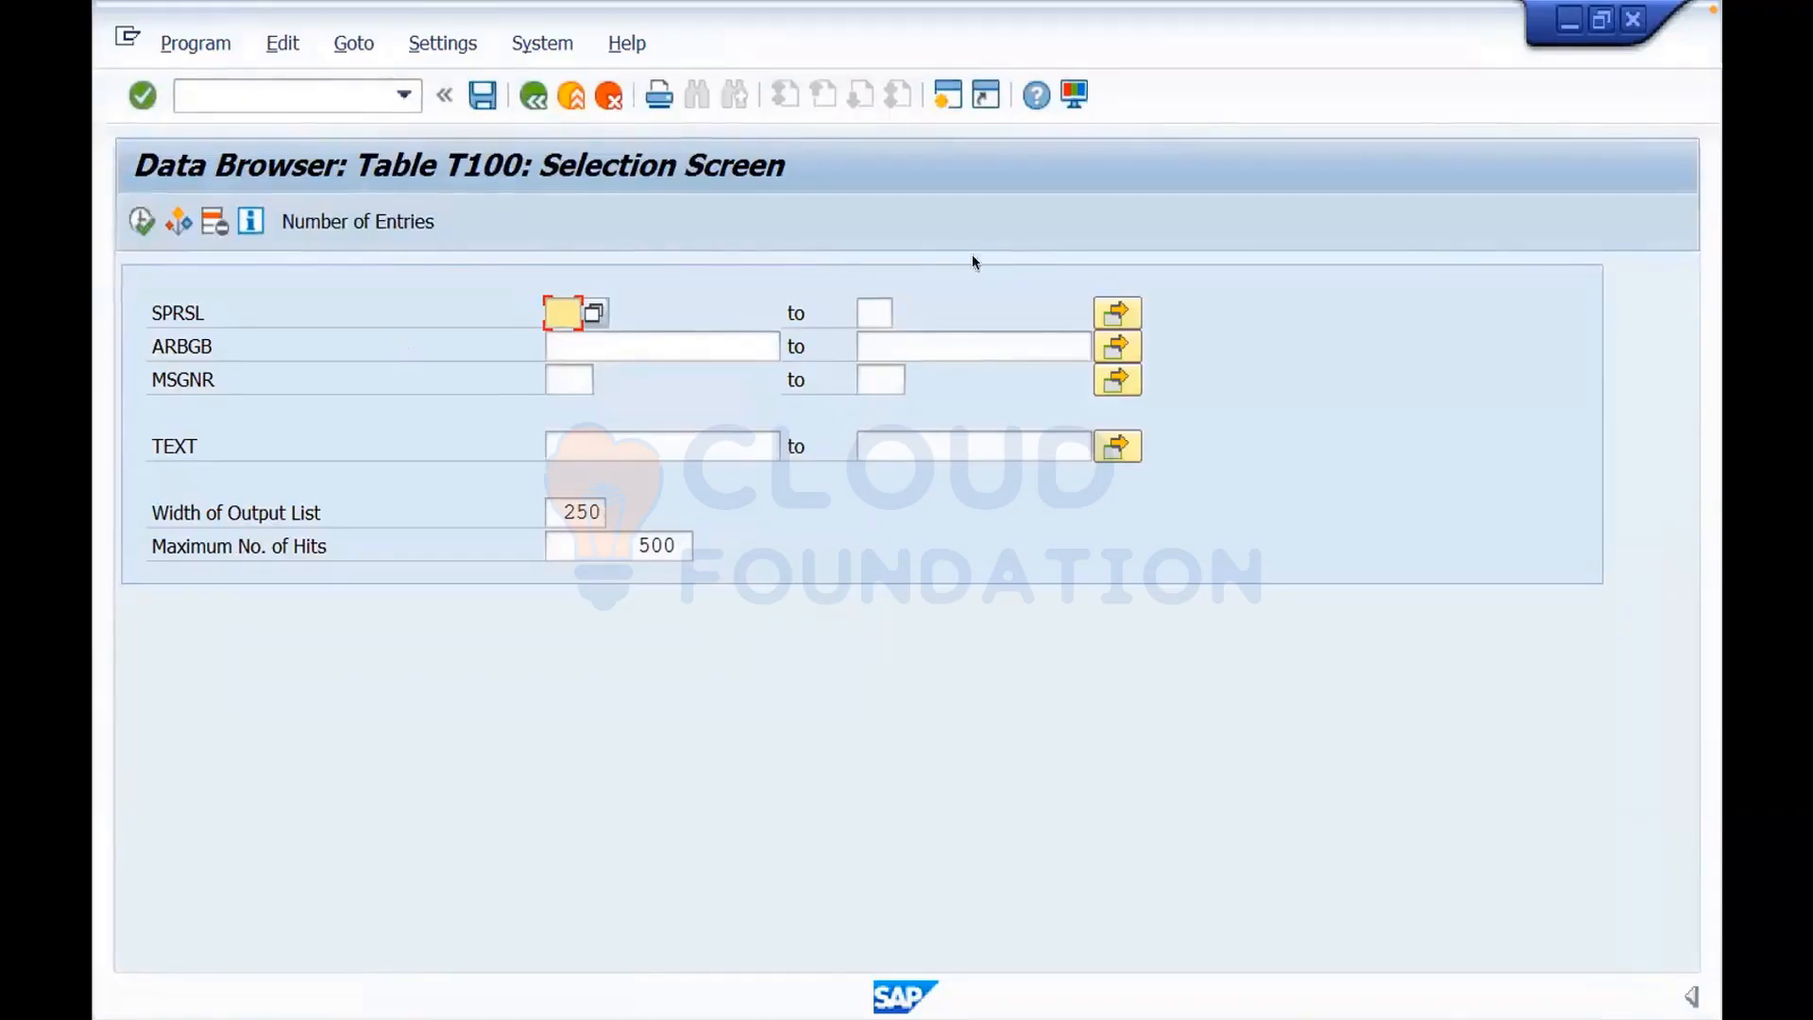
pyautogui.click(1568, 20)
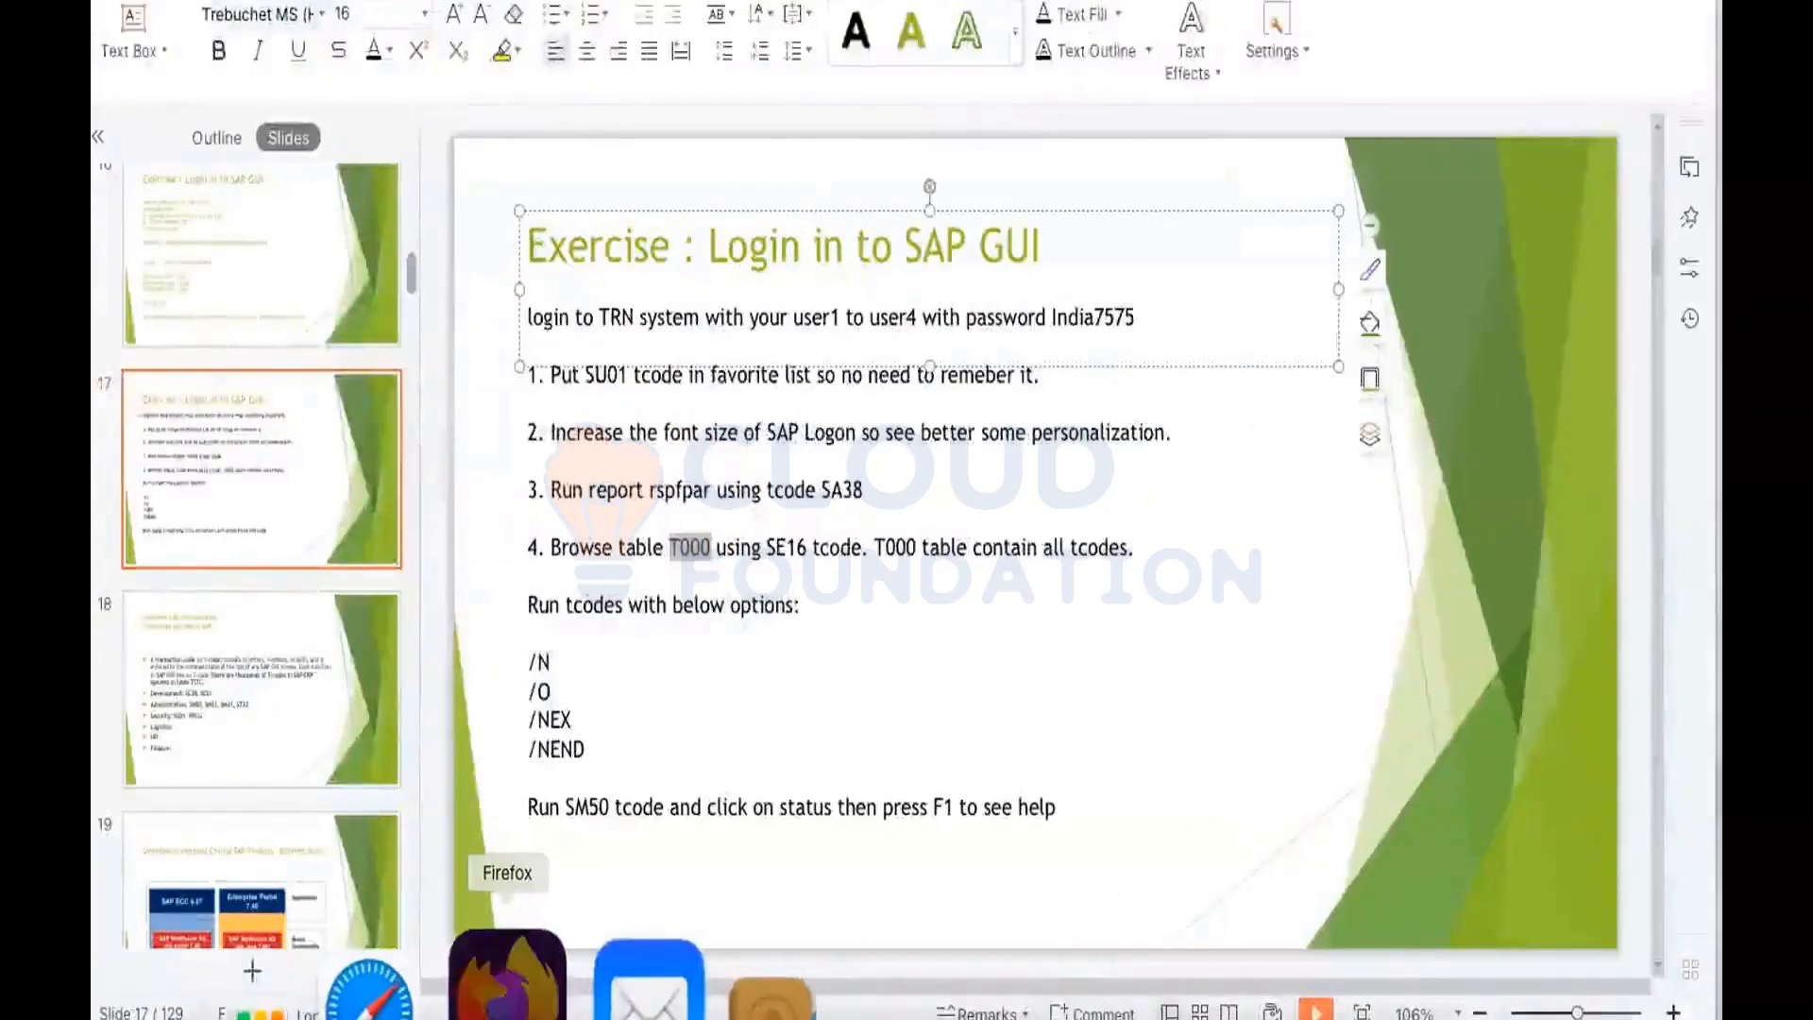
# - Add '(Client) and TSTC' after T000 in exercise step 4 and select the second T000
pyautogui.click(507, 977)
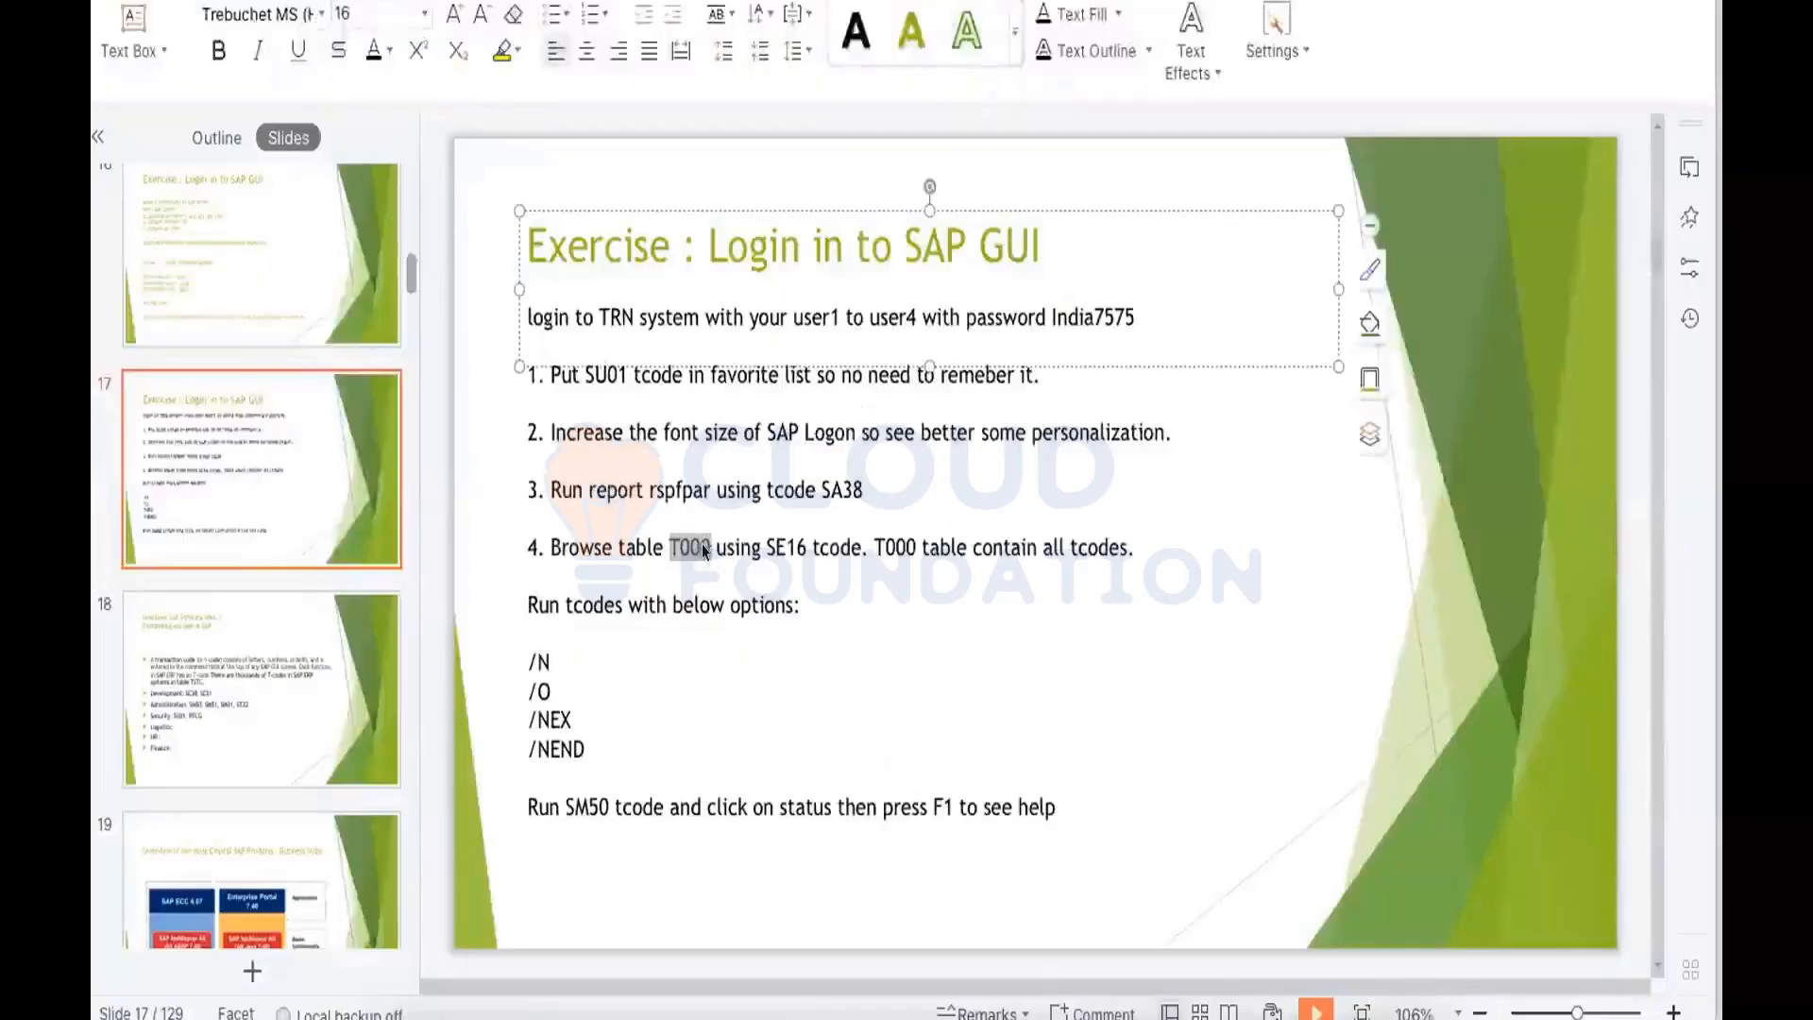
pyautogui.click(708, 551)
pyautogui.write('(Clien')
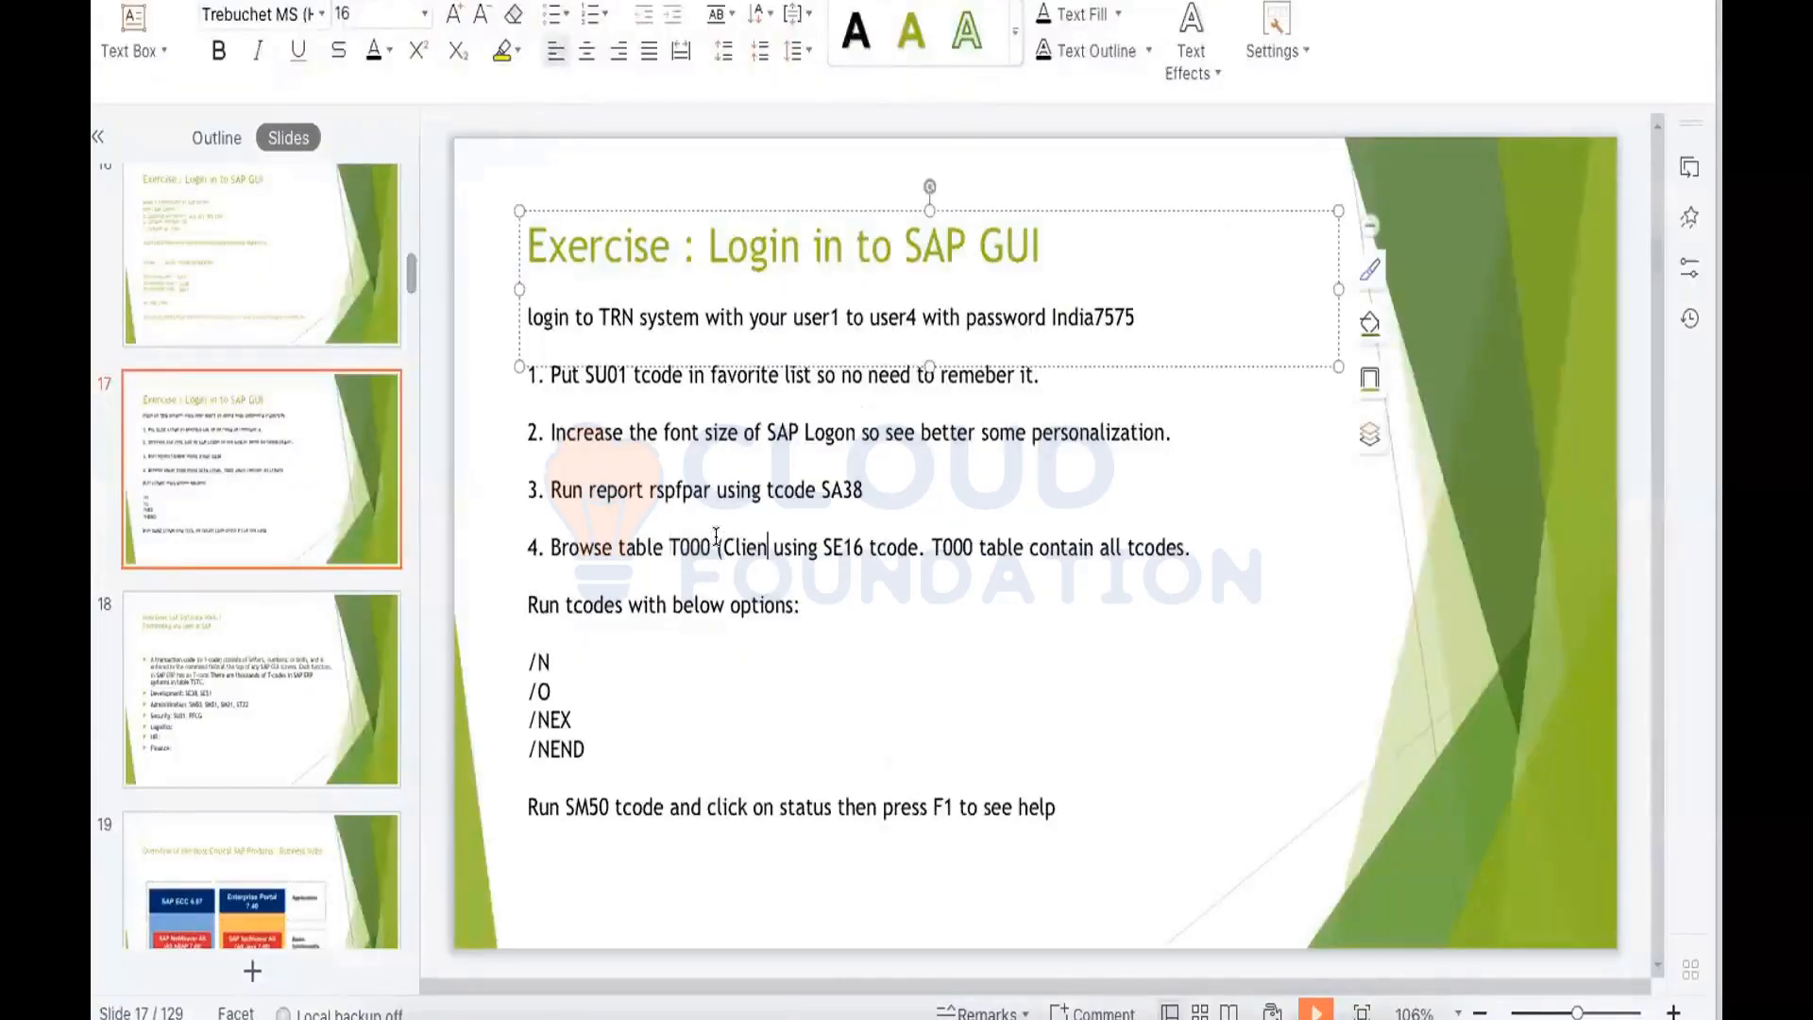
pyautogui.write('t) and ')
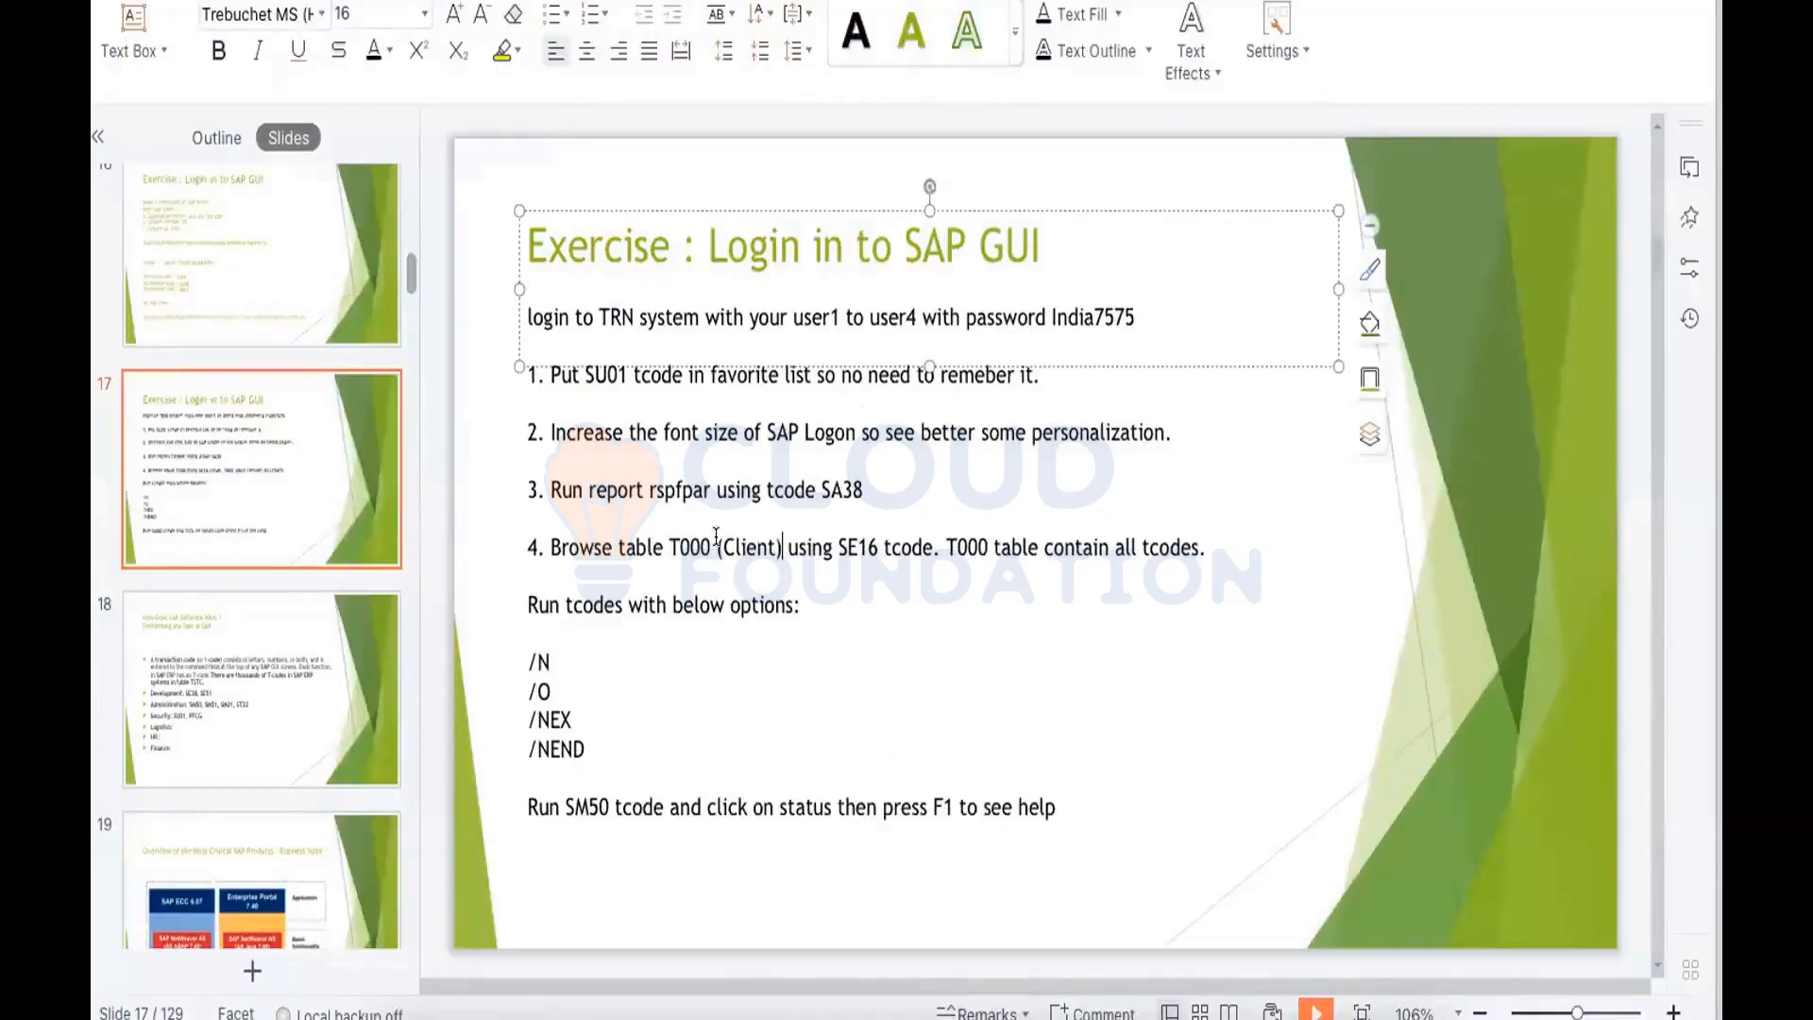
pyautogui.write('TSTC')
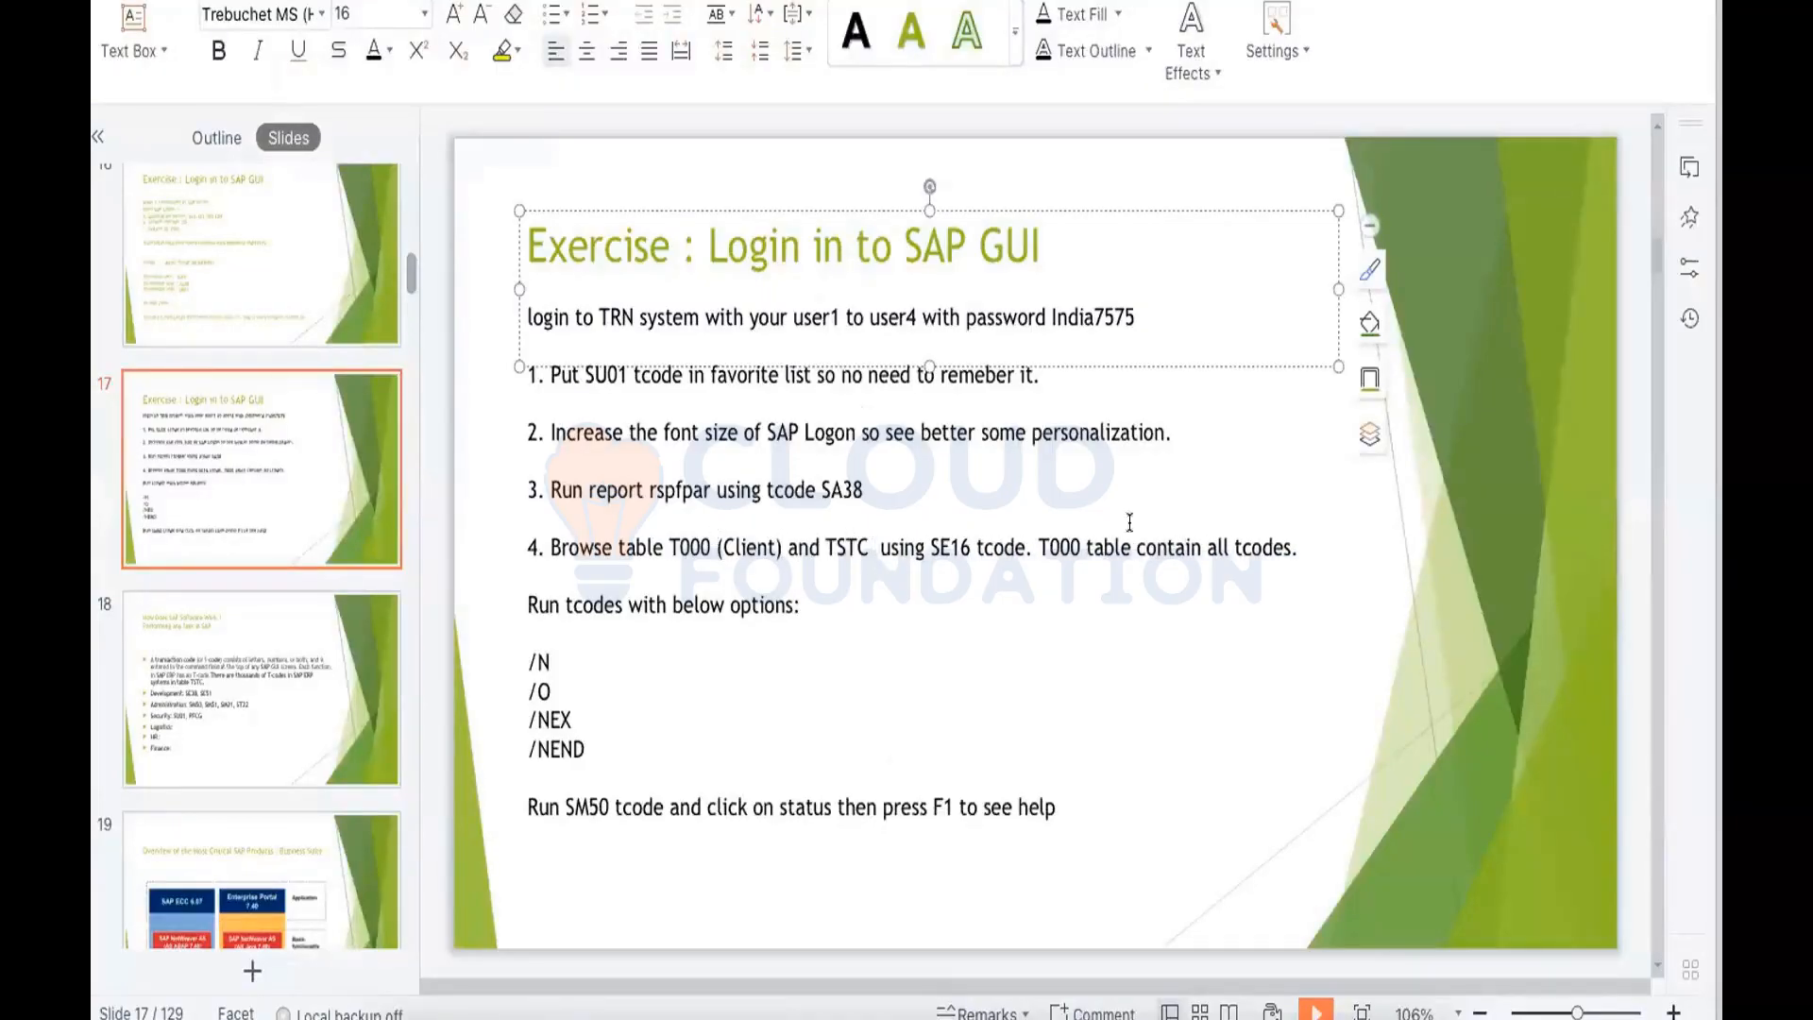
pyautogui.moveTo(1082, 538); pyautogui.dragTo(1040, 538)
# - Browse TSTC for SU* transaction codes, review SU01D, SU20 and SU22, and count the 76 entries
pyautogui.write('TSTC')
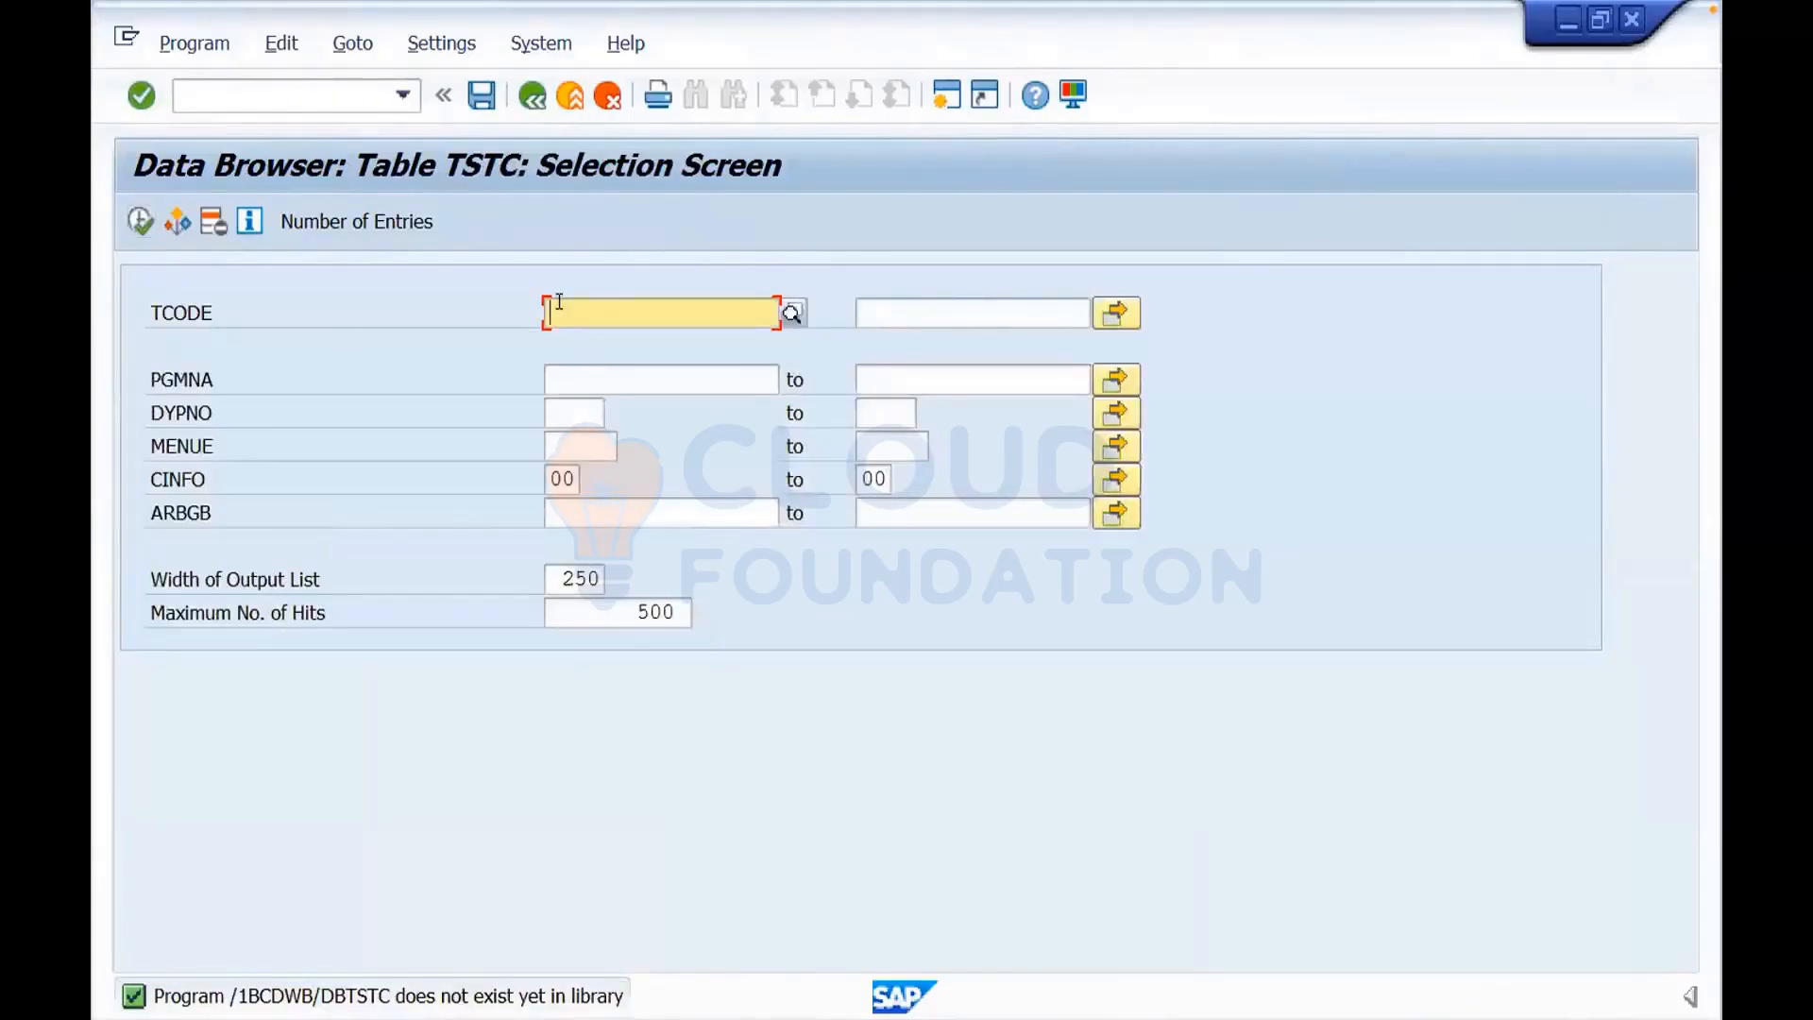
pyautogui.write('Su')
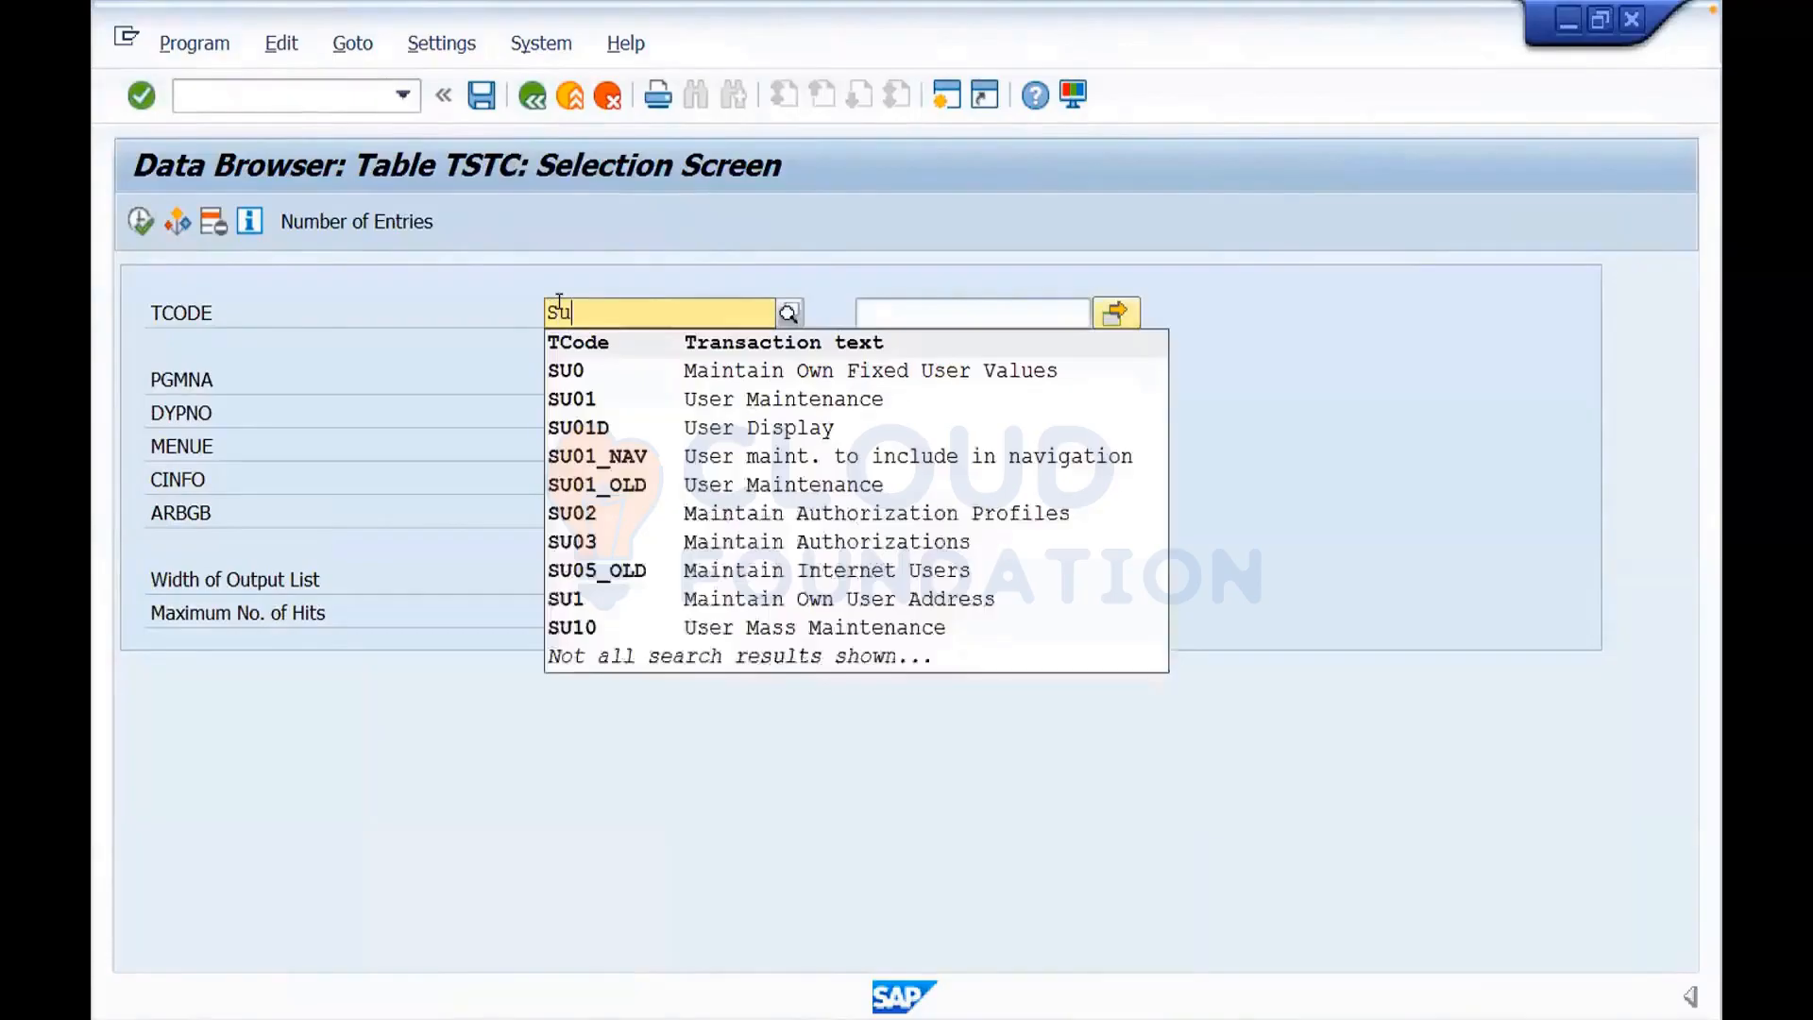
pyautogui.write('*')
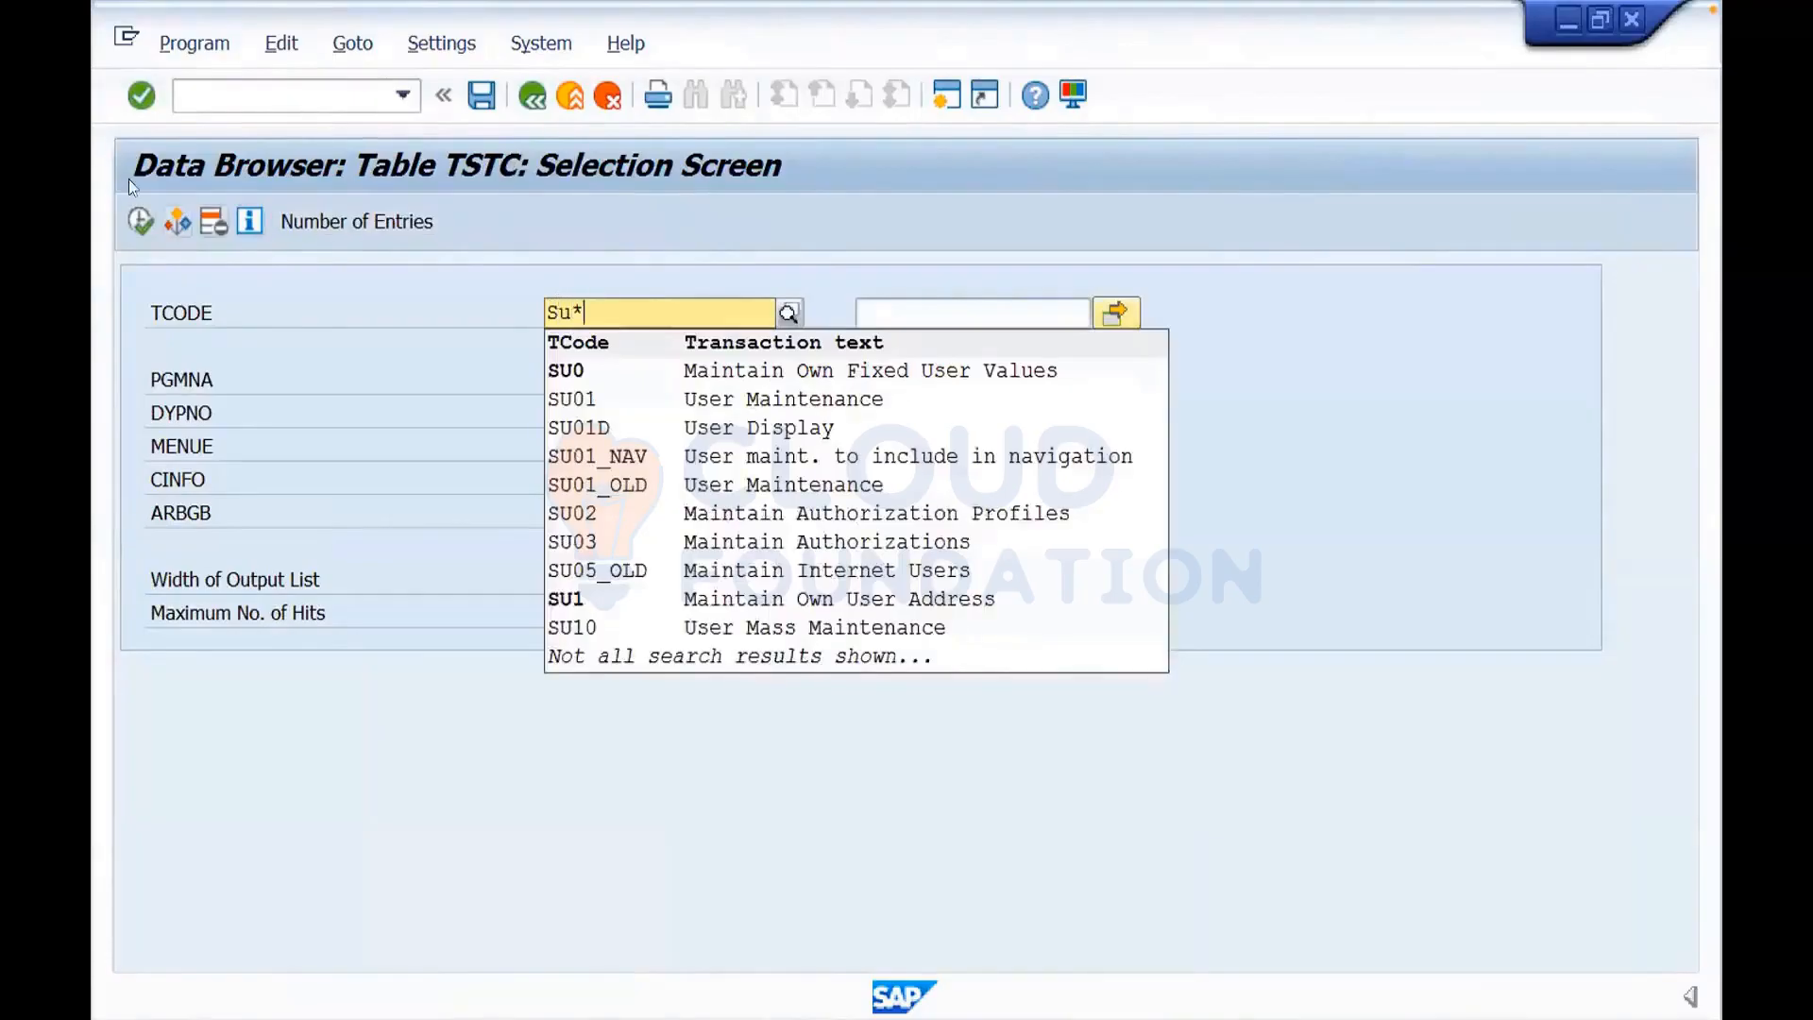
pyautogui.click(139, 222)
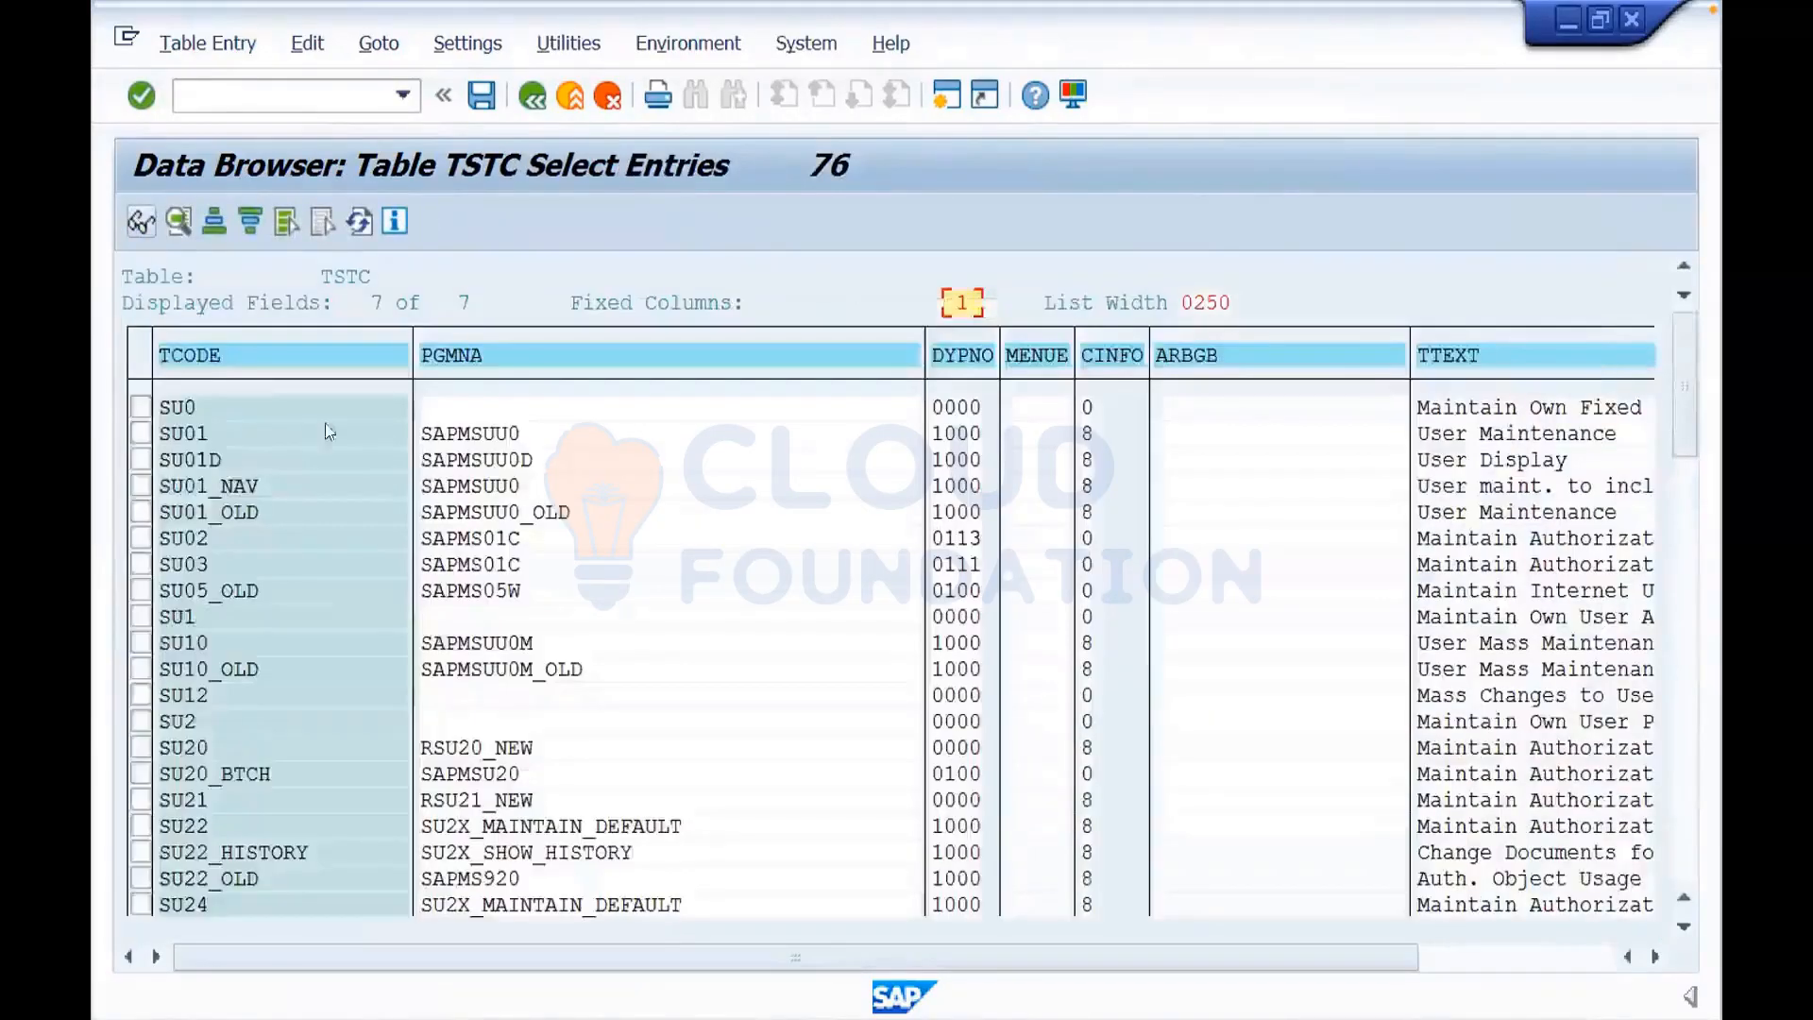
pyautogui.click(209, 410)
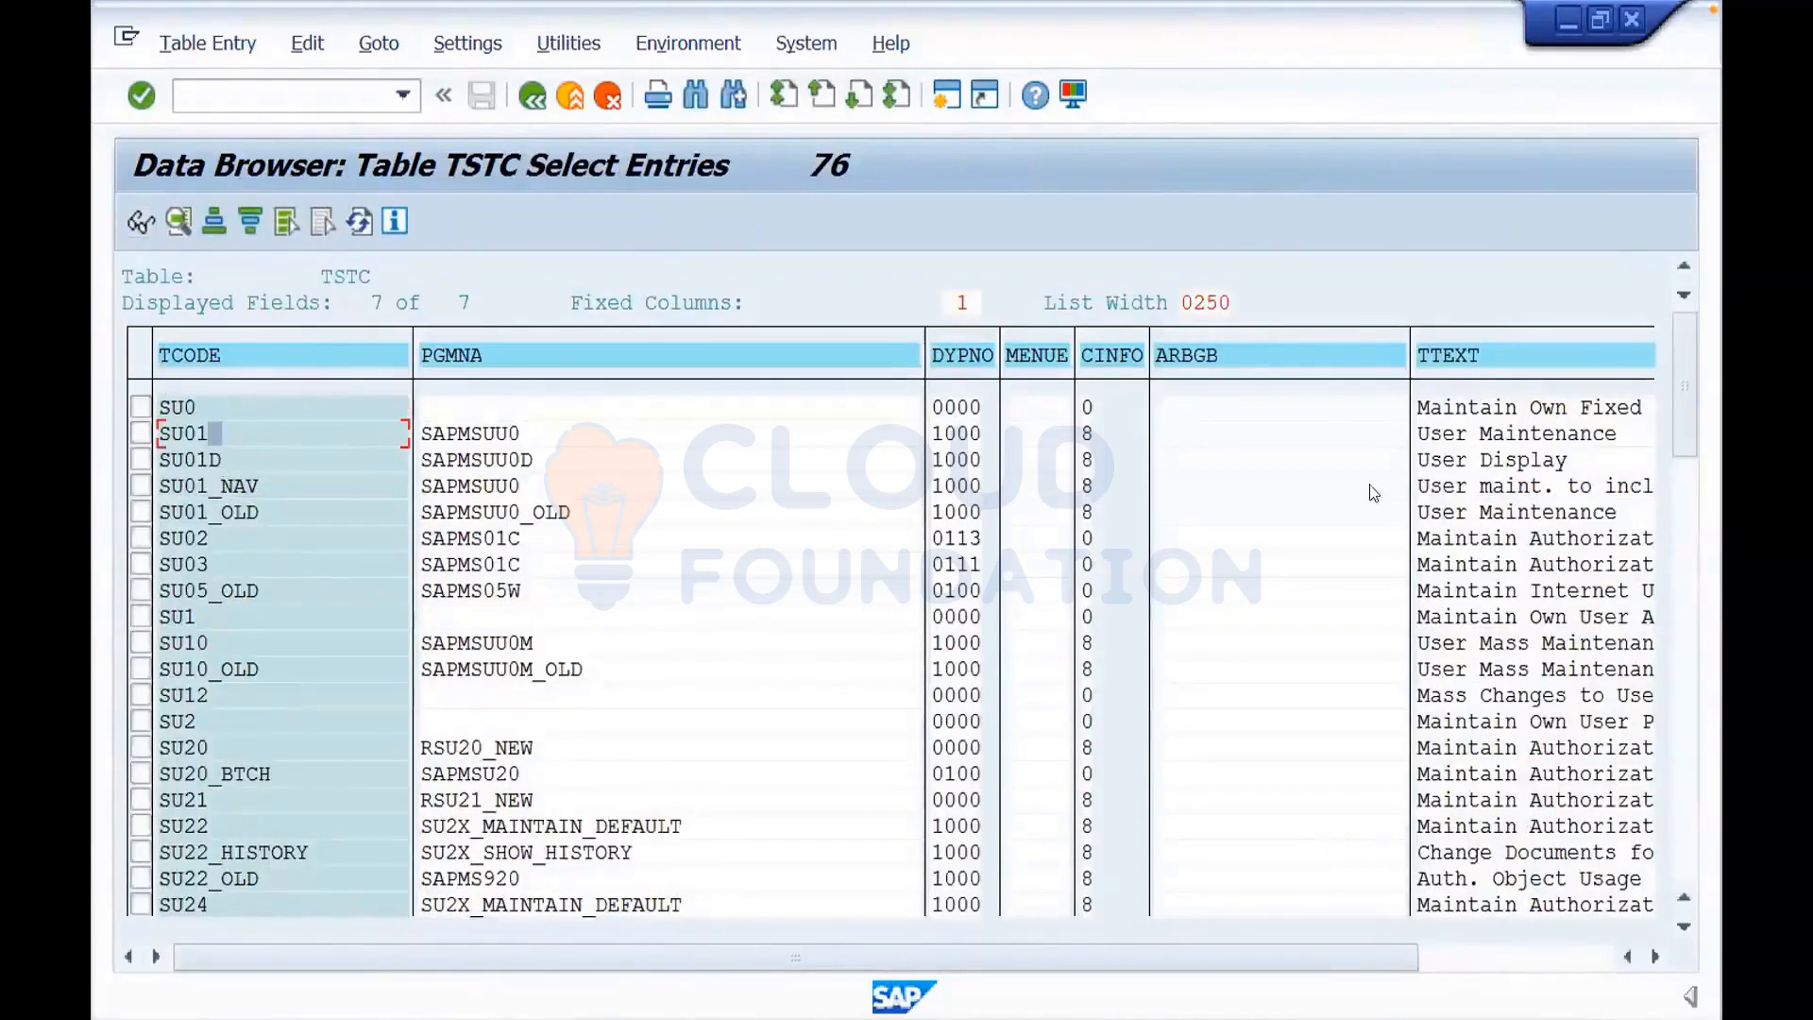
pyautogui.click(1474, 466)
pyautogui.click(223, 692)
pyautogui.click(207, 752)
pyautogui.click(206, 827)
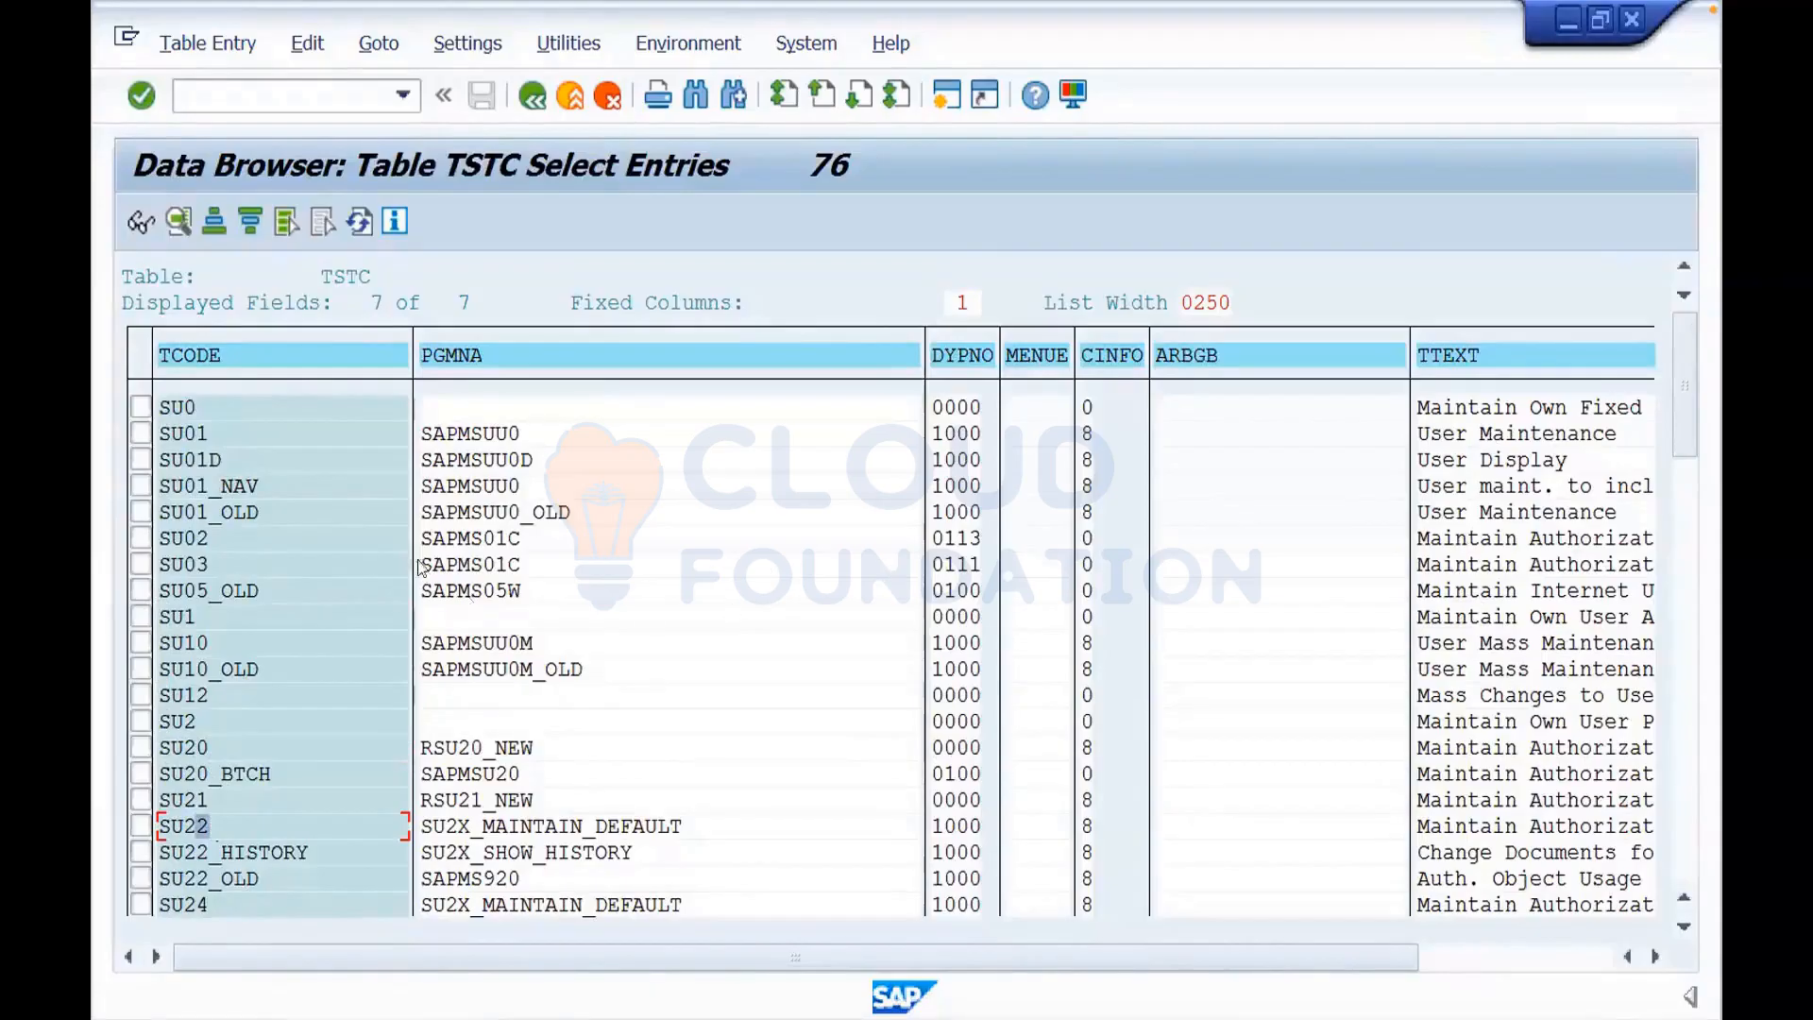
pyautogui.click(533, 95)
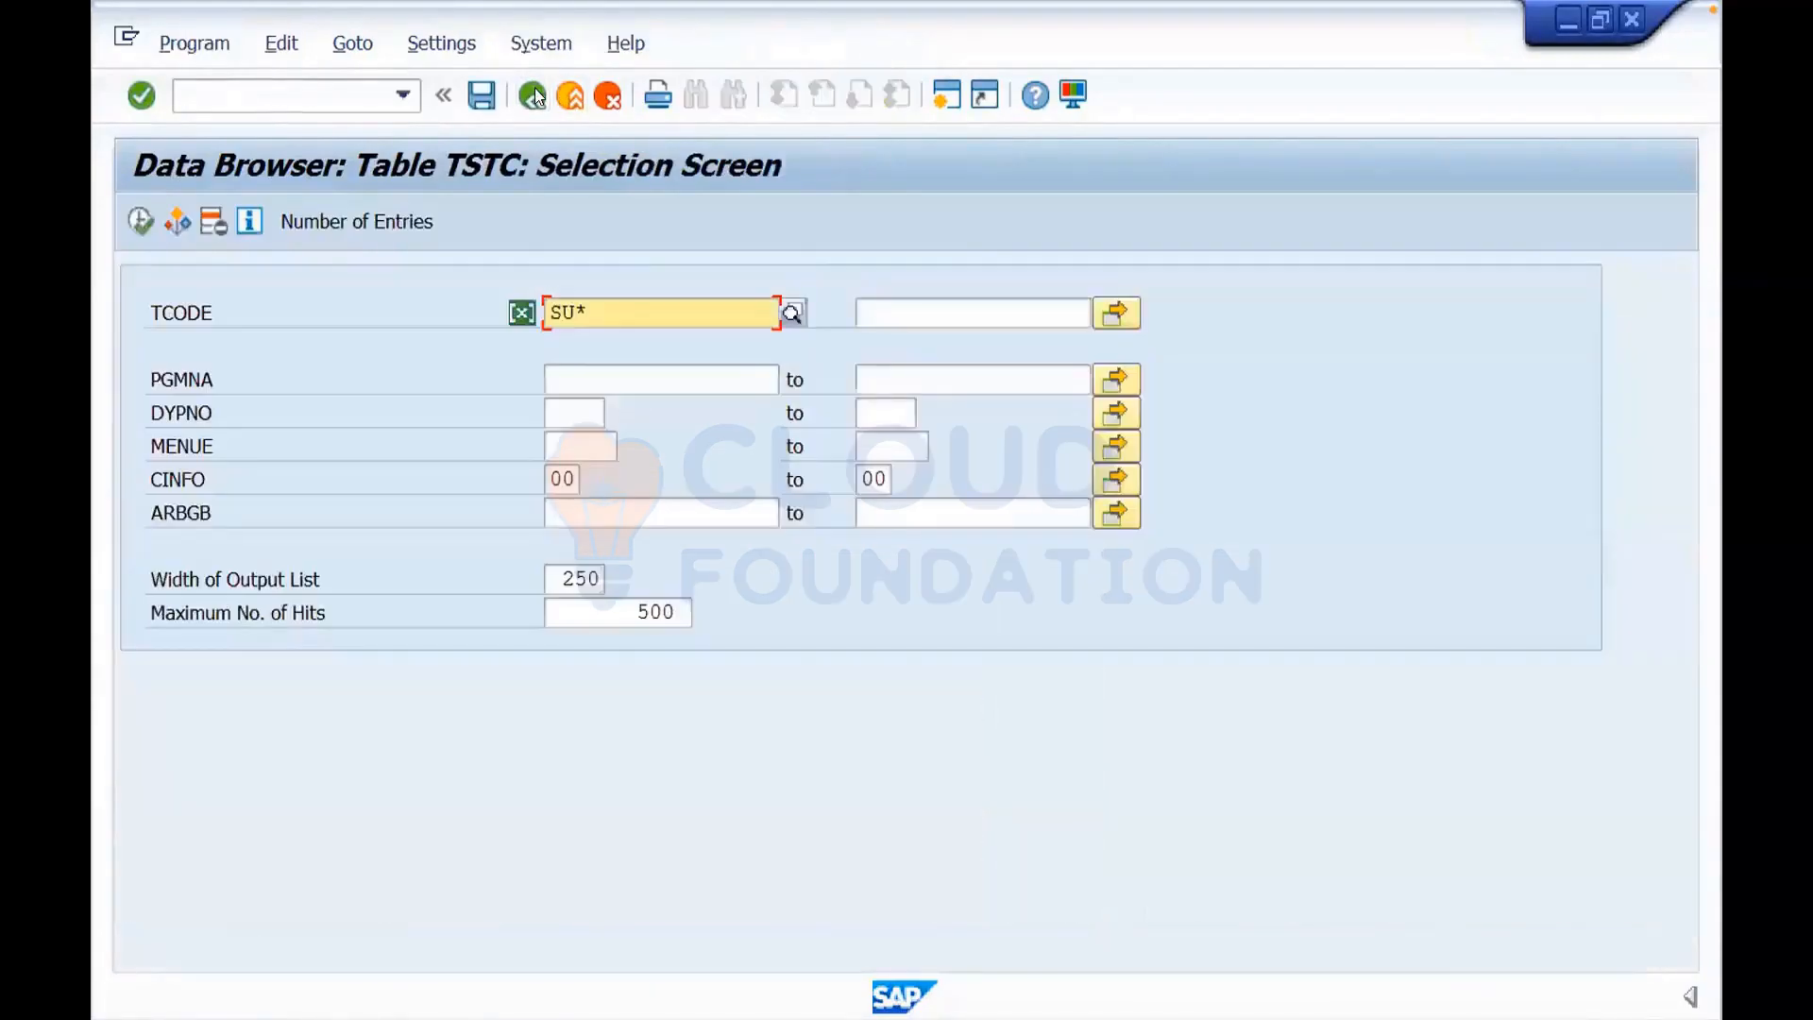
pyautogui.click(357, 222)
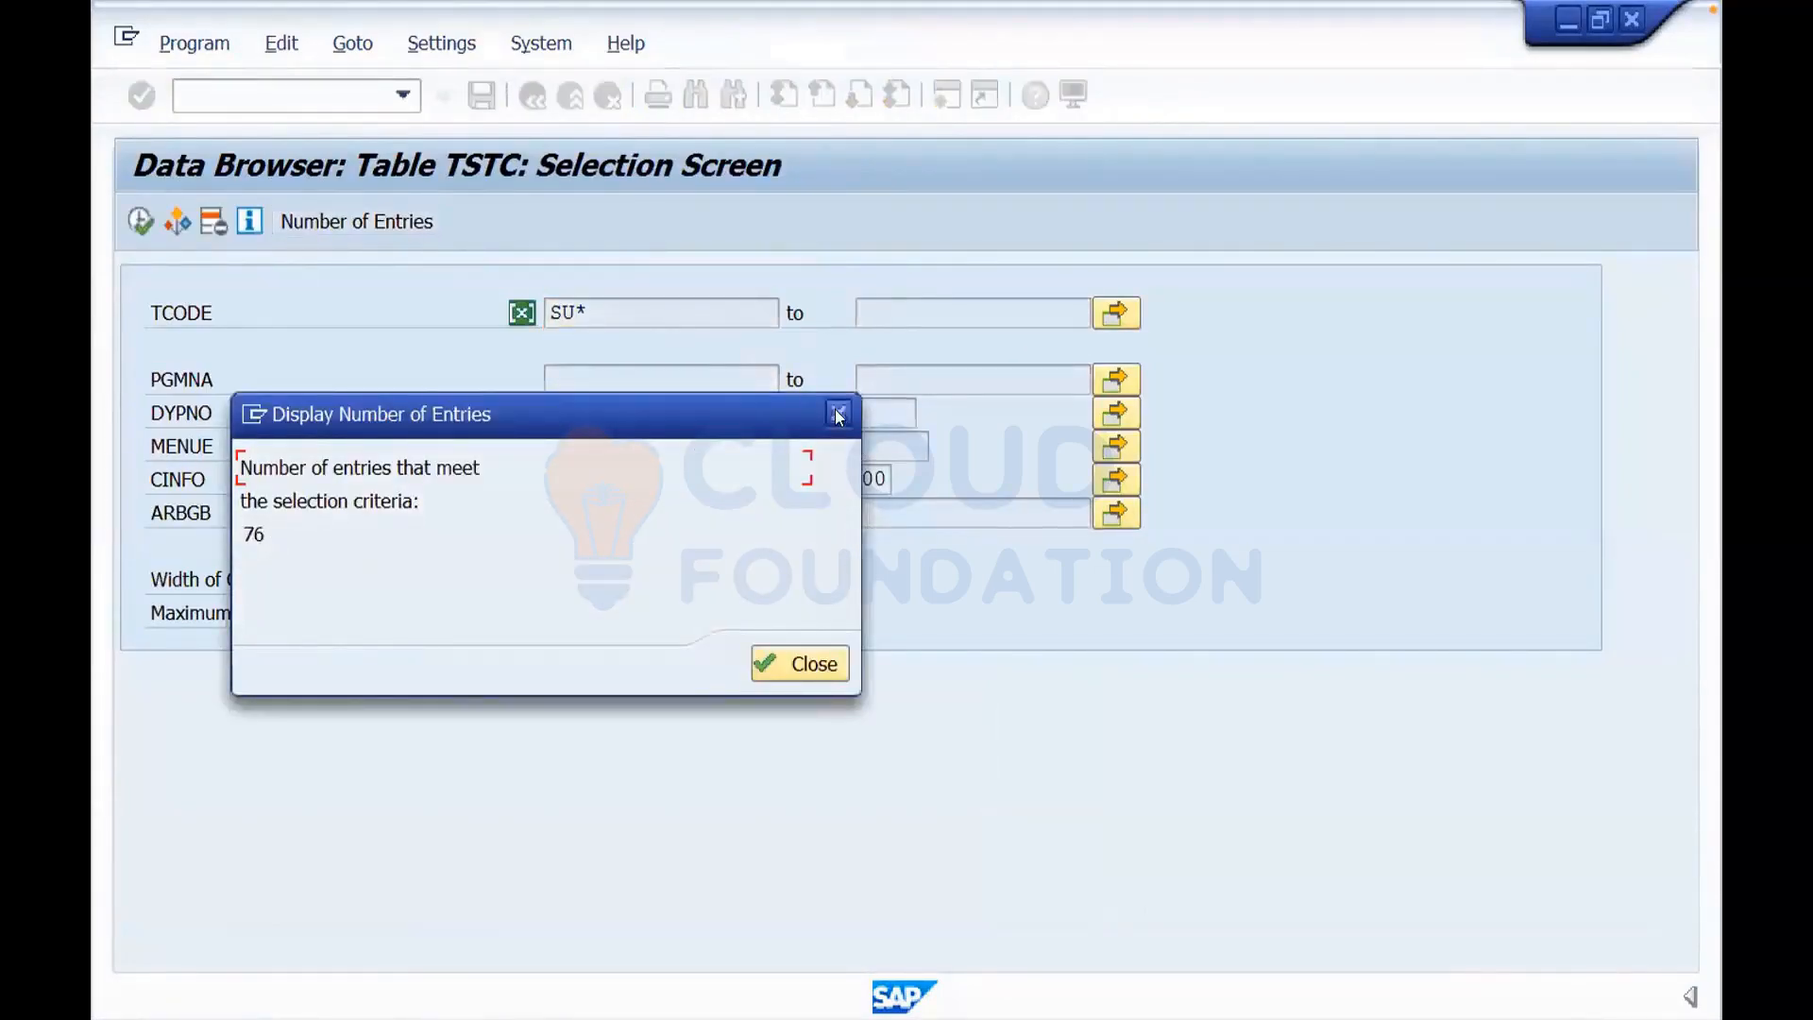
# - Clear the SU* restriction and count all TSTC entries, showing 7.428
pyautogui.click(839, 416)
pyautogui.click(531, 96)
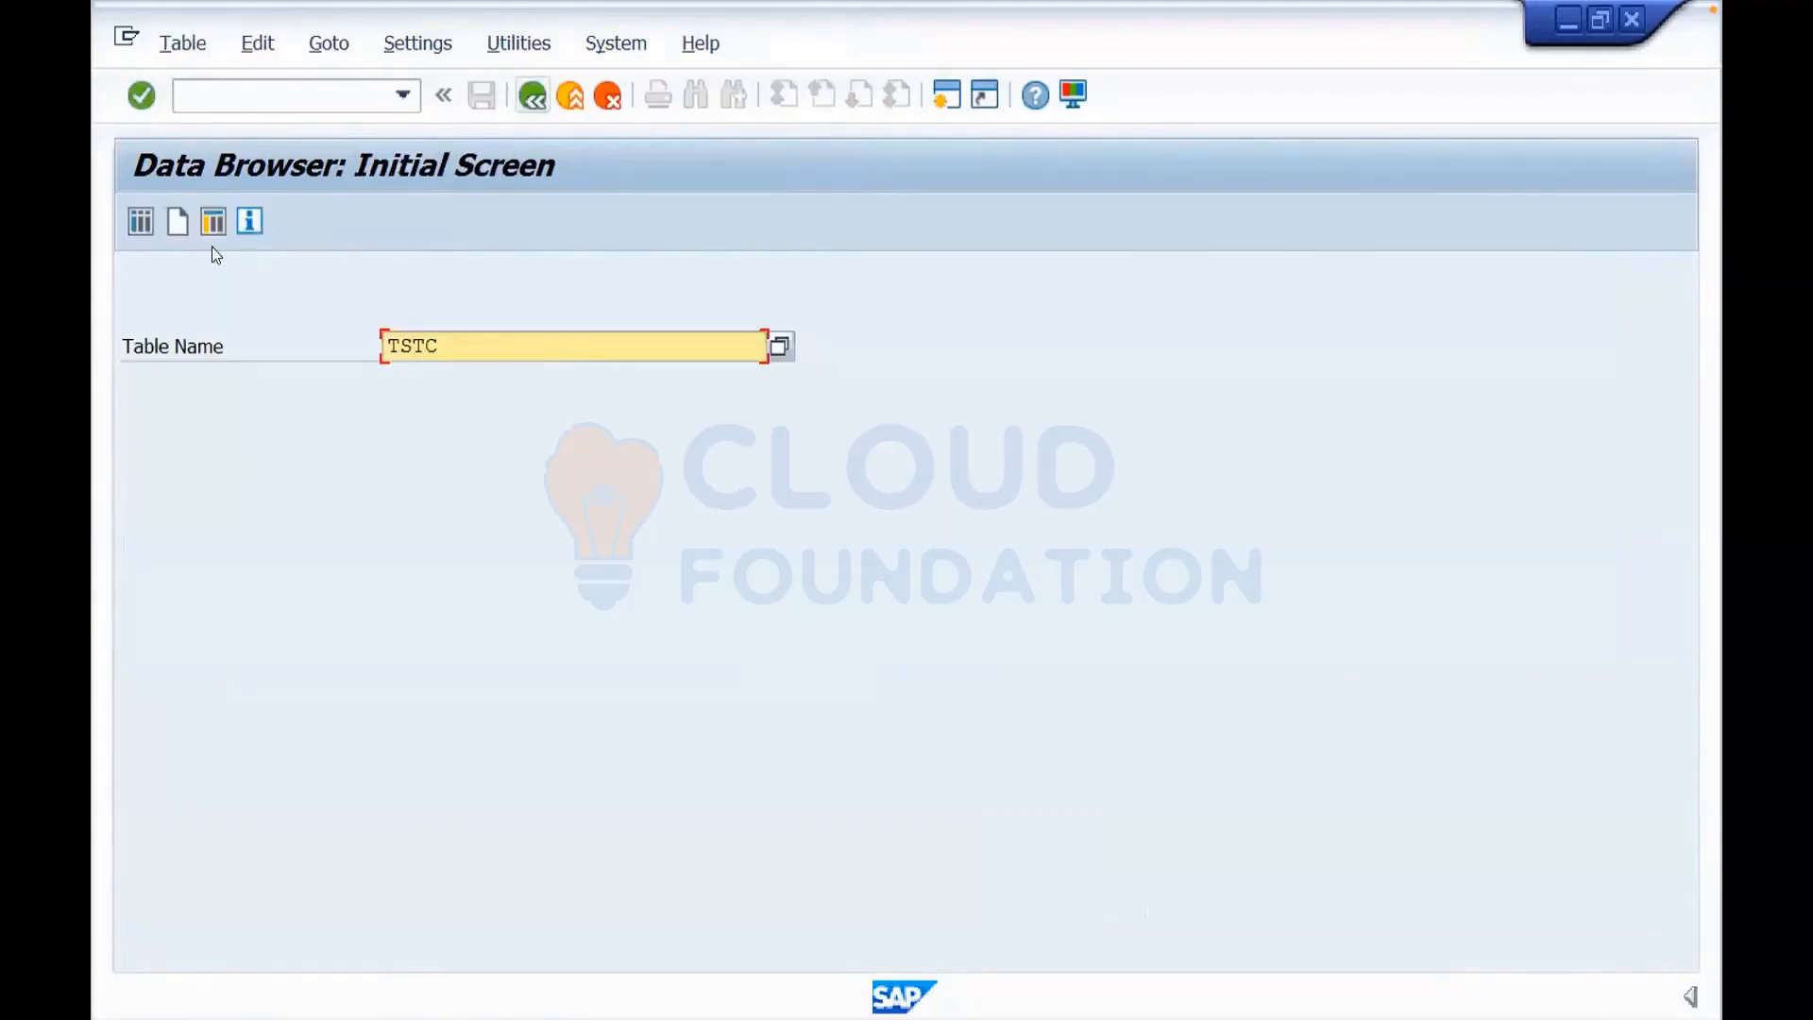
pyautogui.click(141, 222)
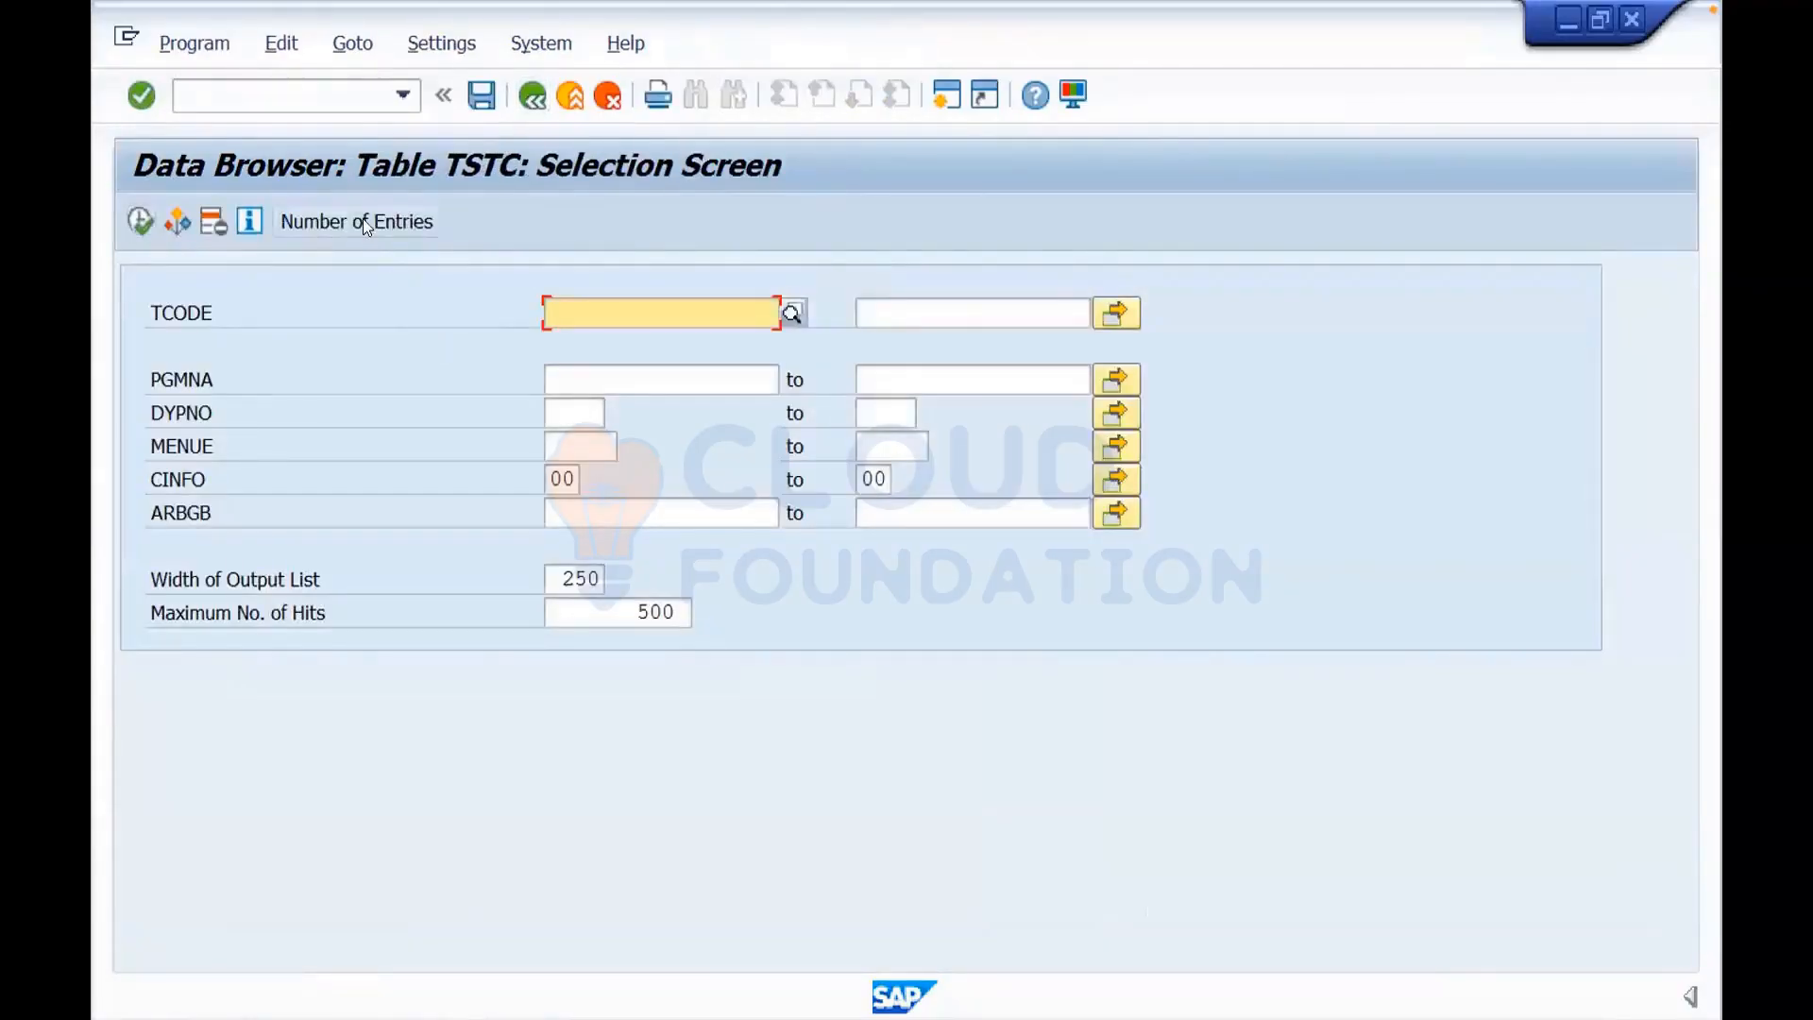
pyautogui.click(359, 223)
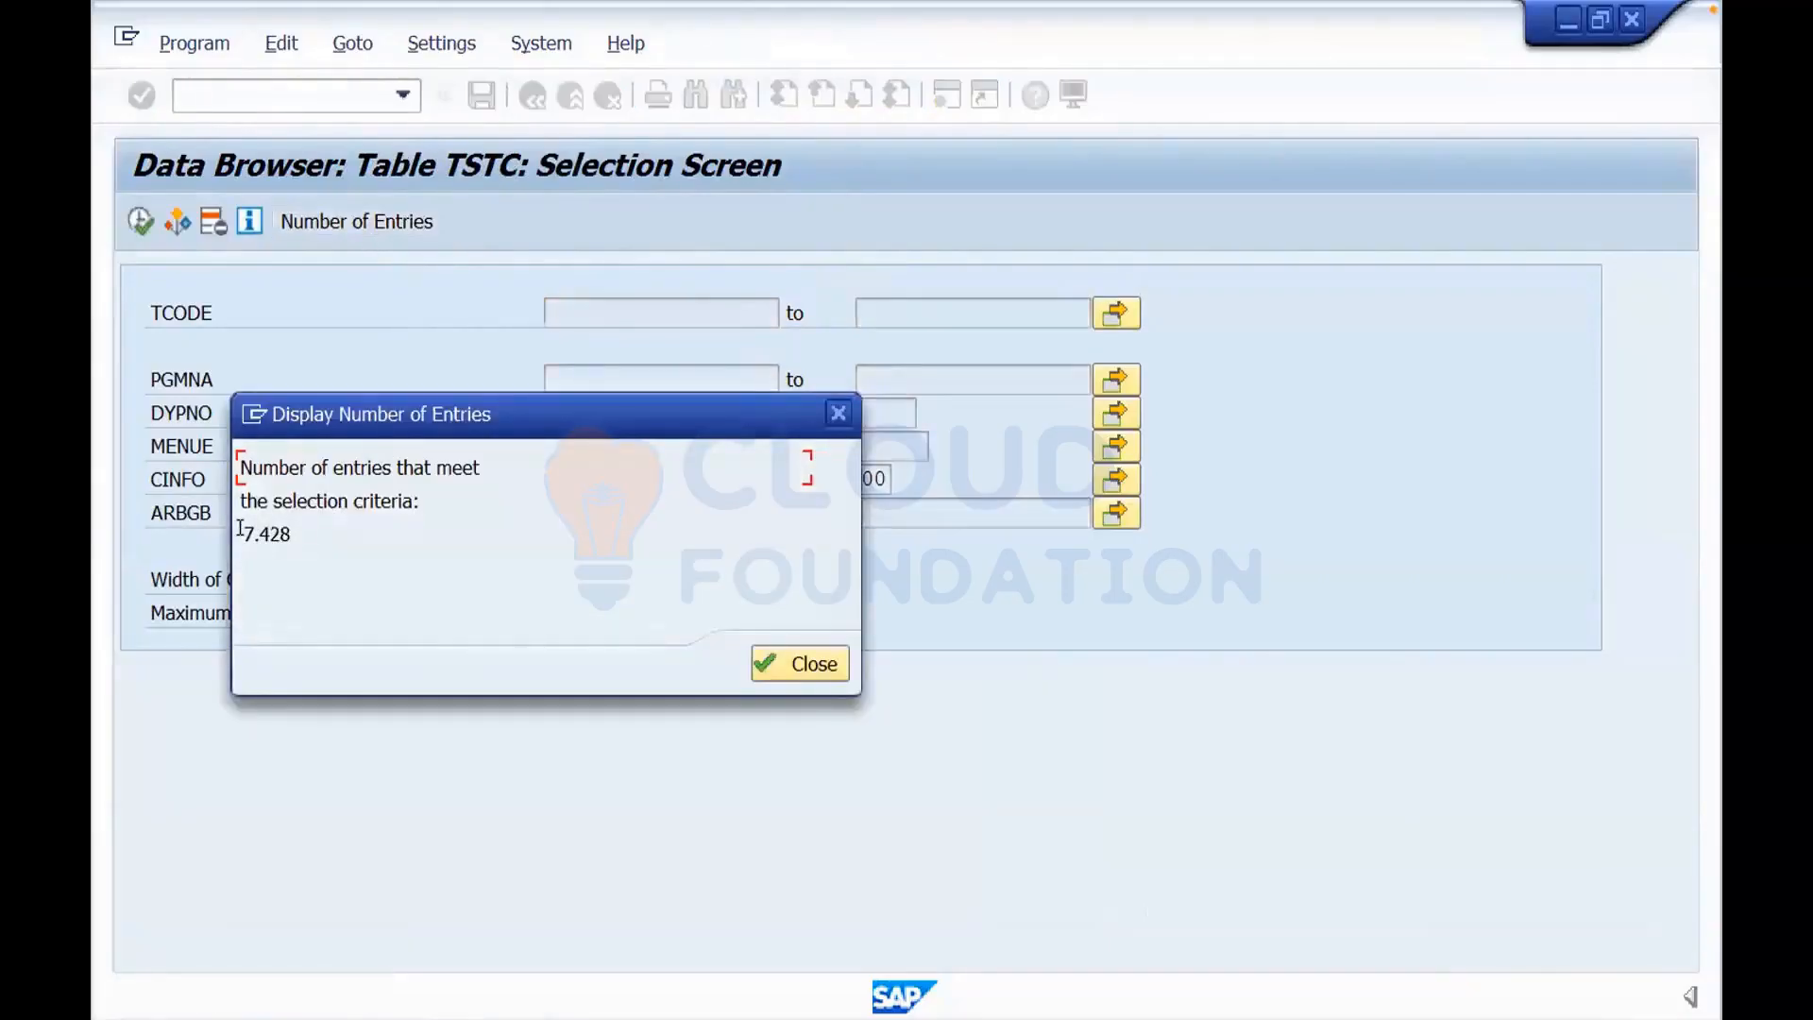
pyautogui.moveTo(244, 529); pyautogui.dragTo(291, 530)
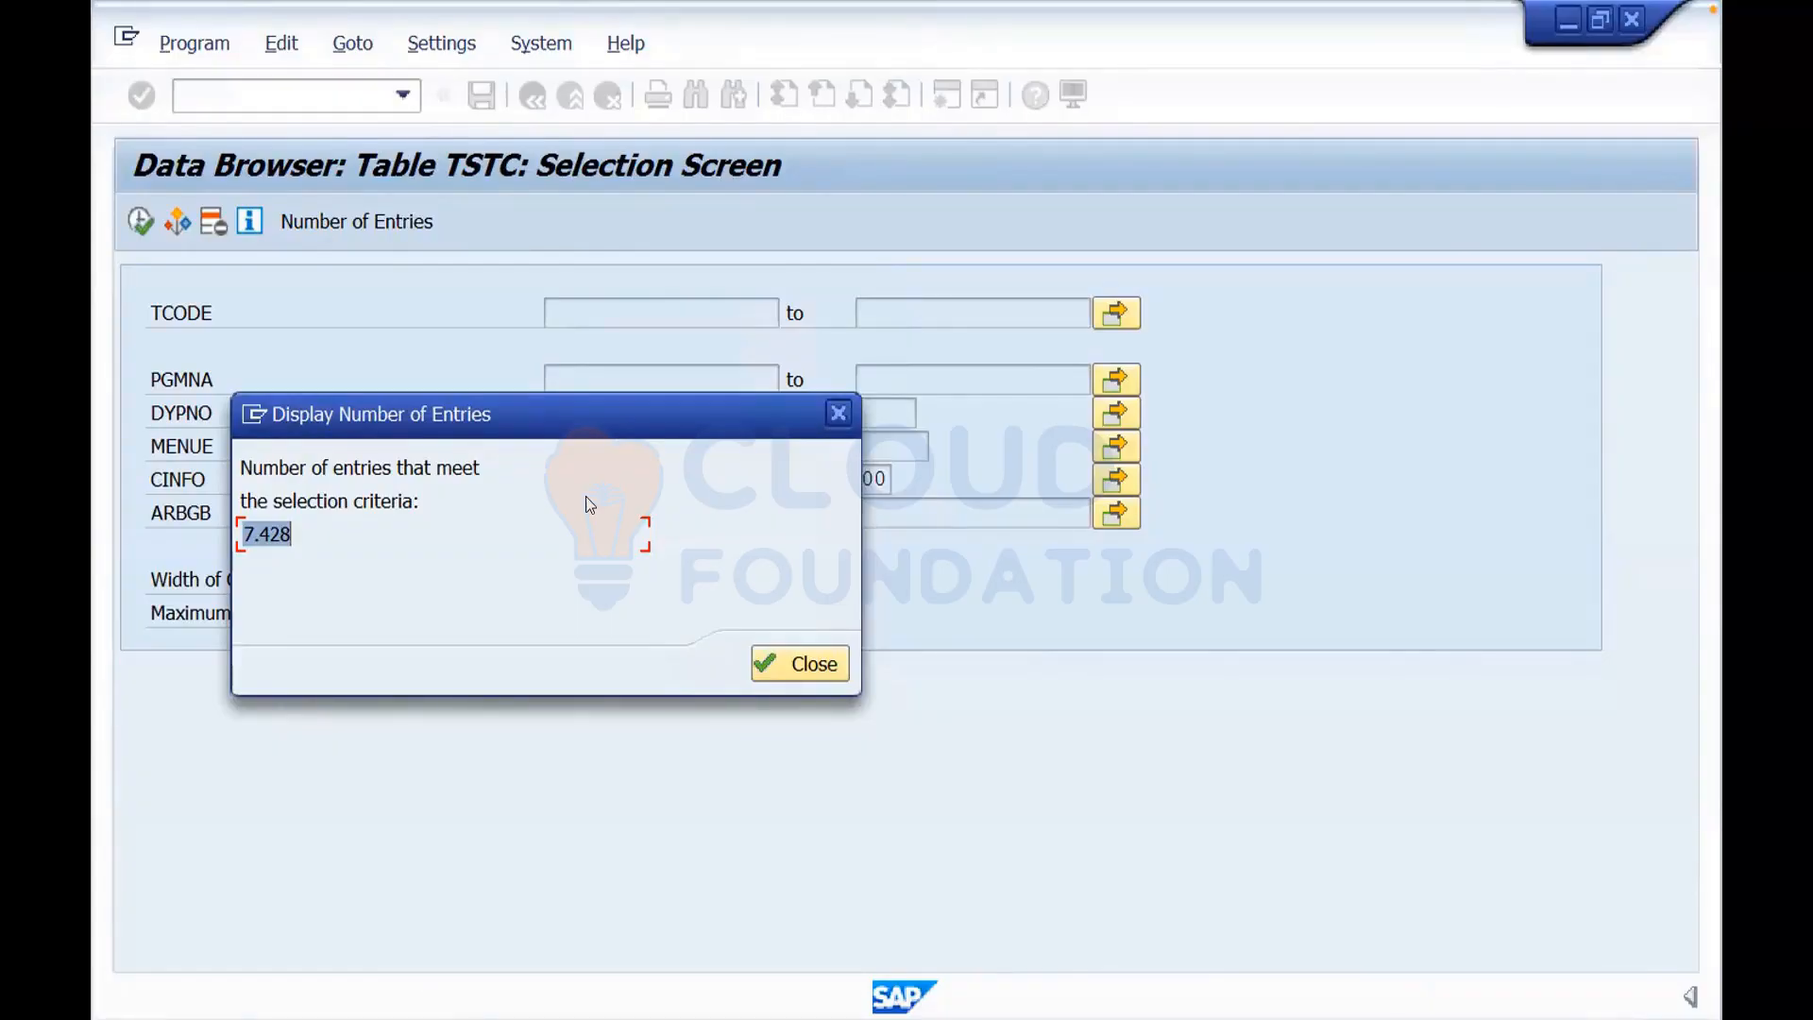
# - Annotate the /NEX line on slide 17 as '( Exit )'
pyautogui.click(835, 411)
pyautogui.hotkey('alt', 'Tab')
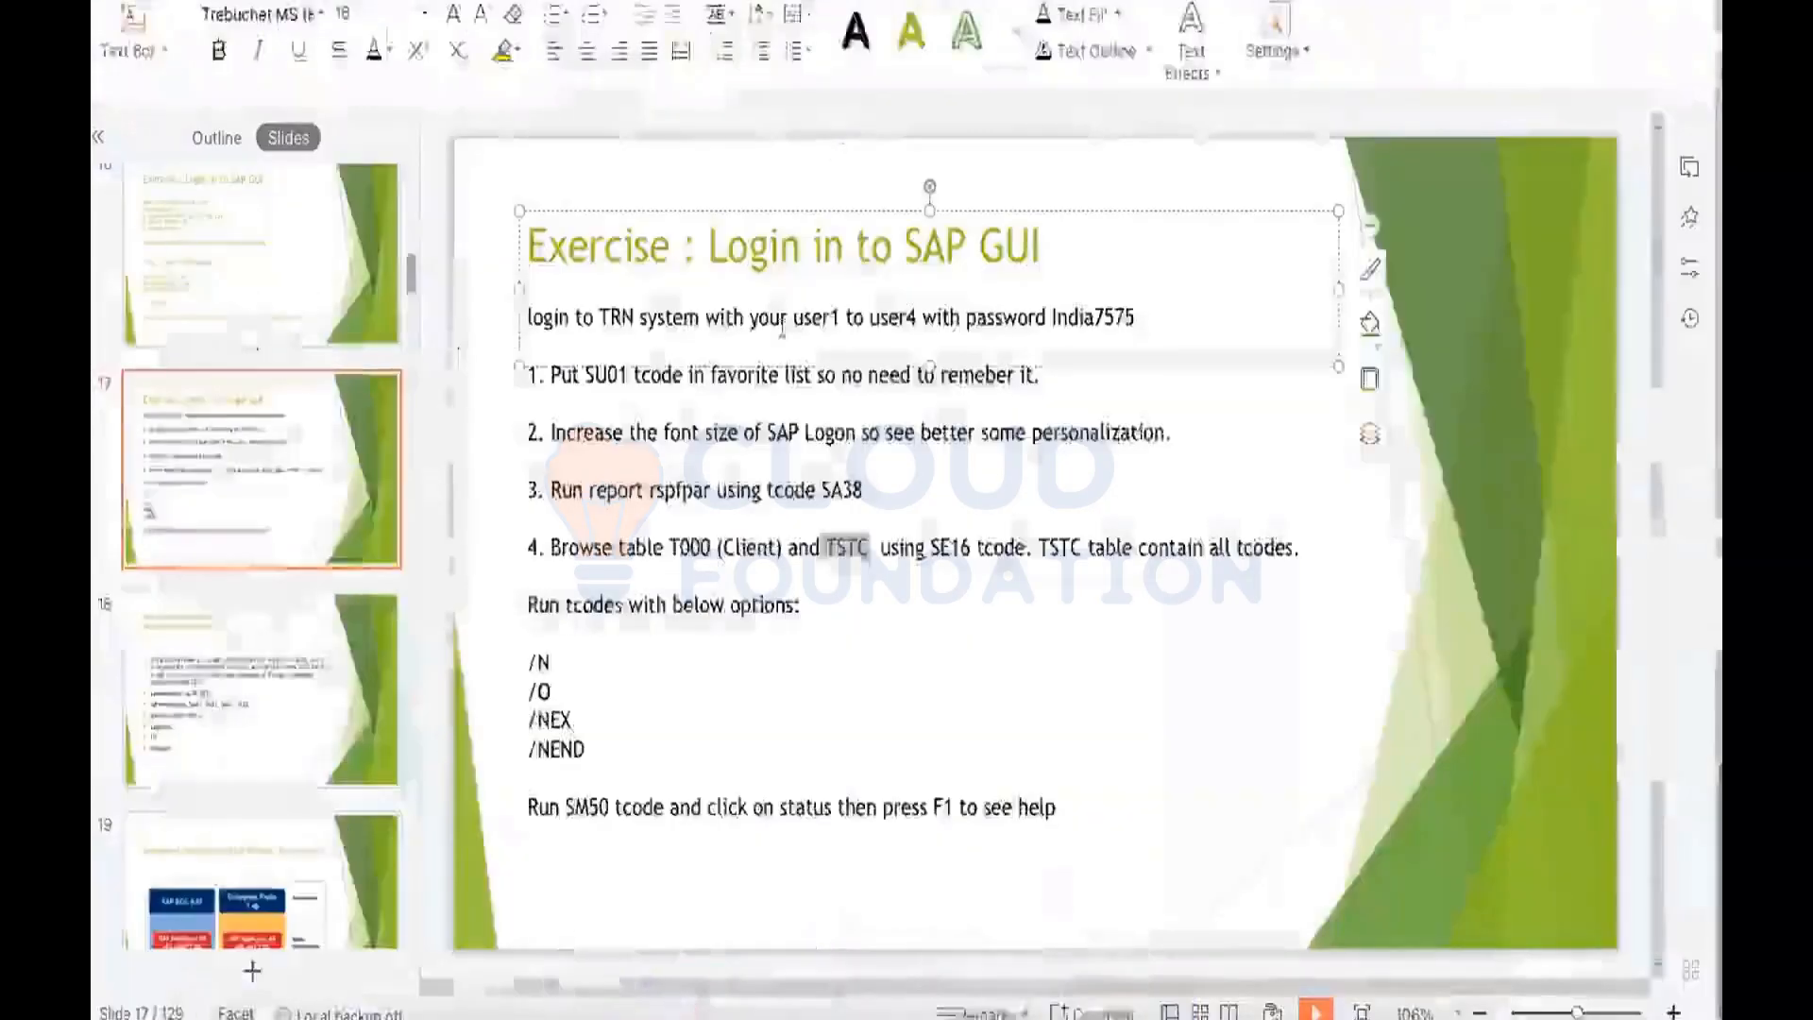
pyautogui.moveTo(539, 659); pyautogui.dragTo(550, 693)
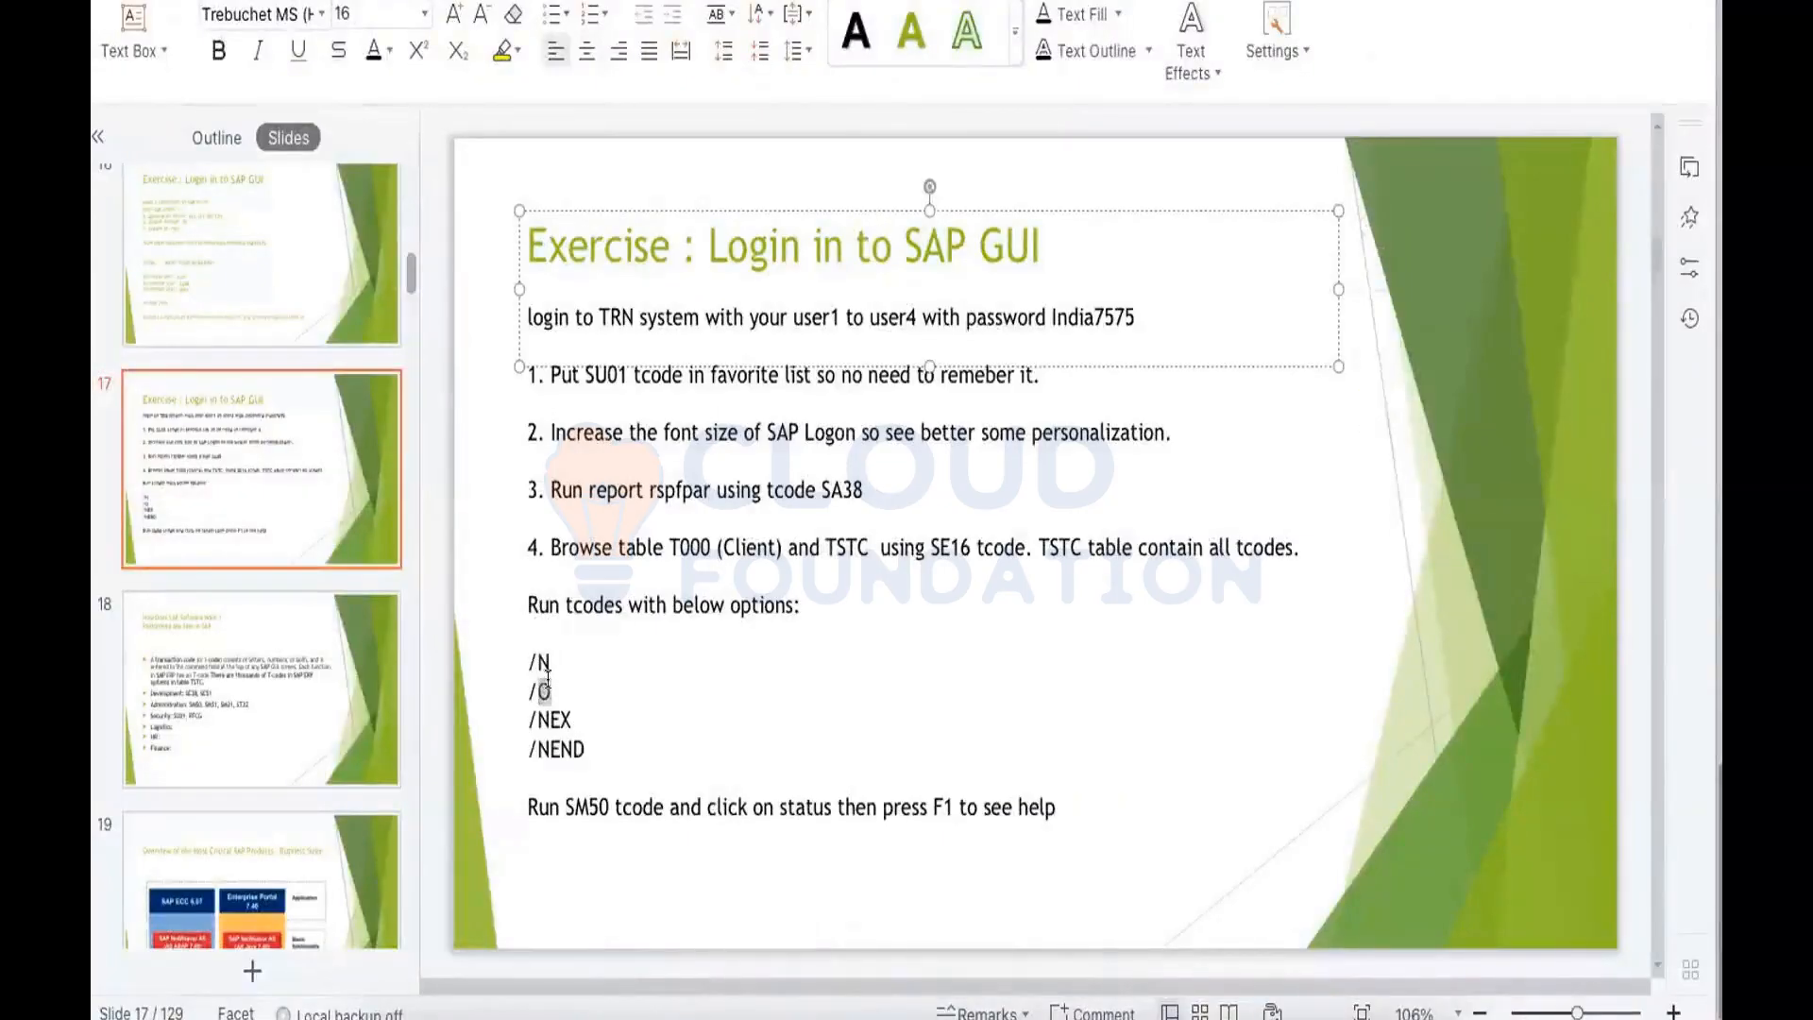
pyautogui.click(584, 716)
pyautogui.write('E')
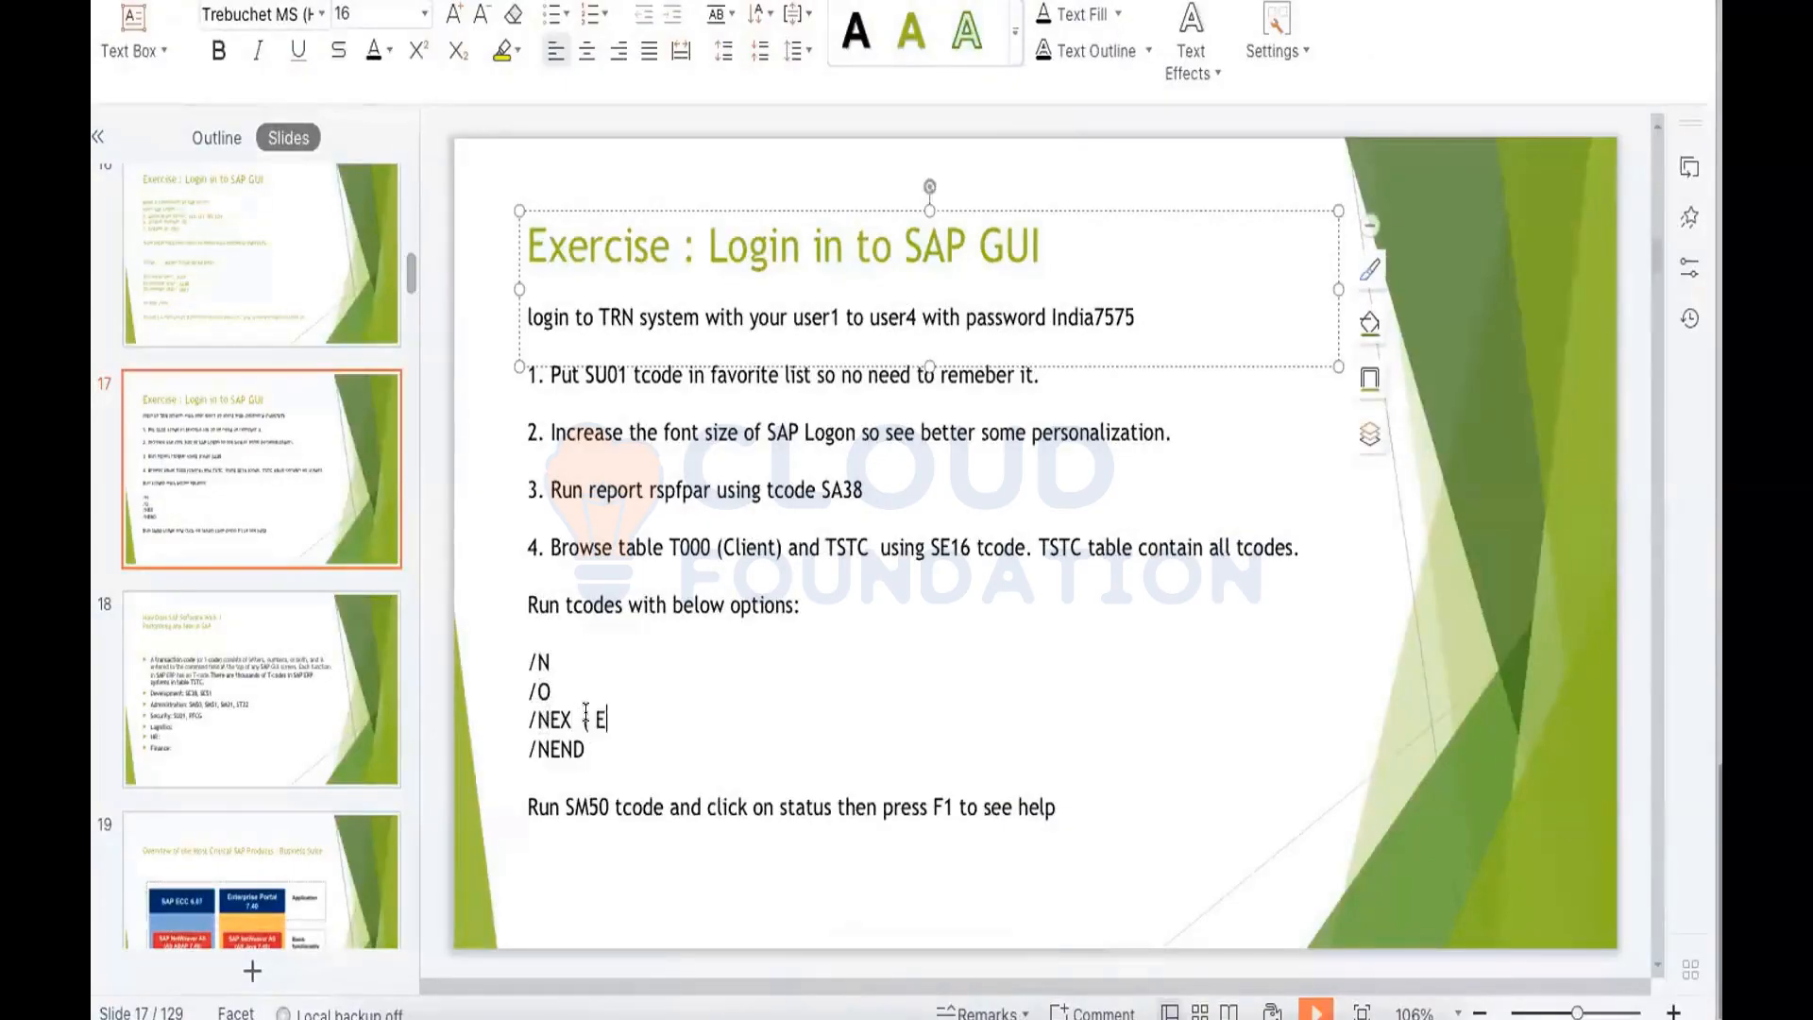
pyautogui.write('xit')
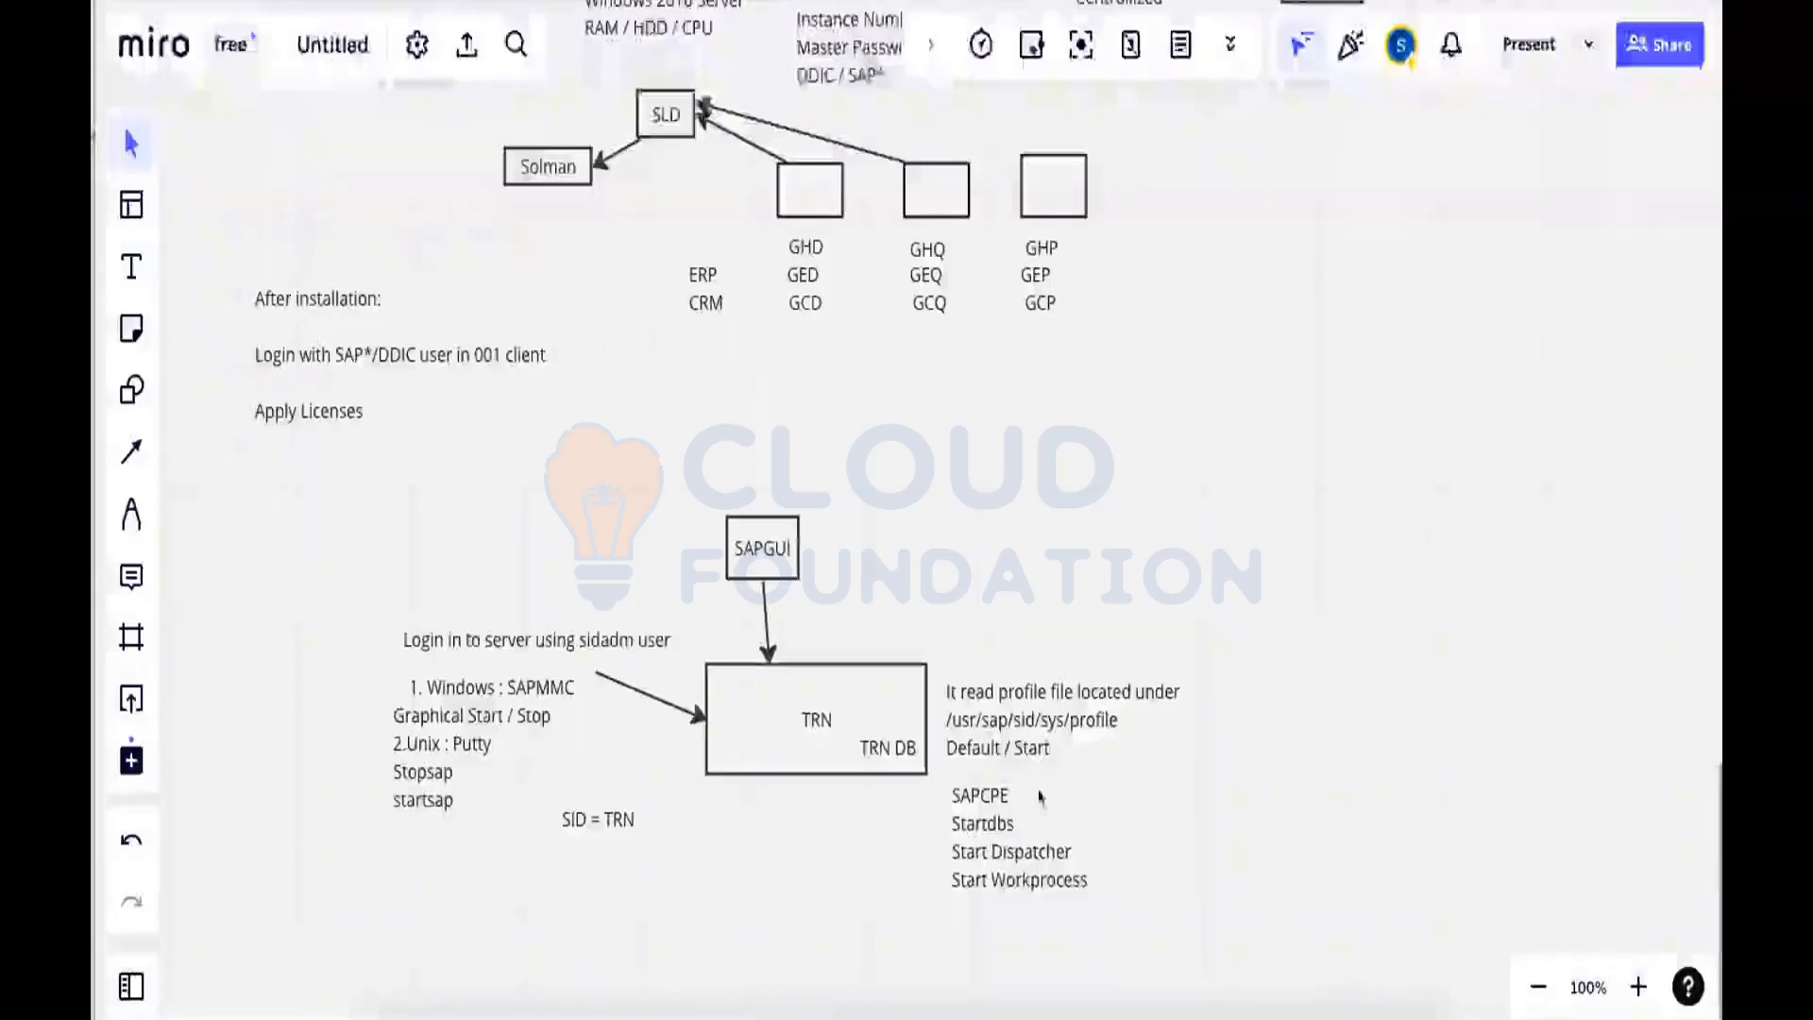
pyautogui.click(1061, 990)
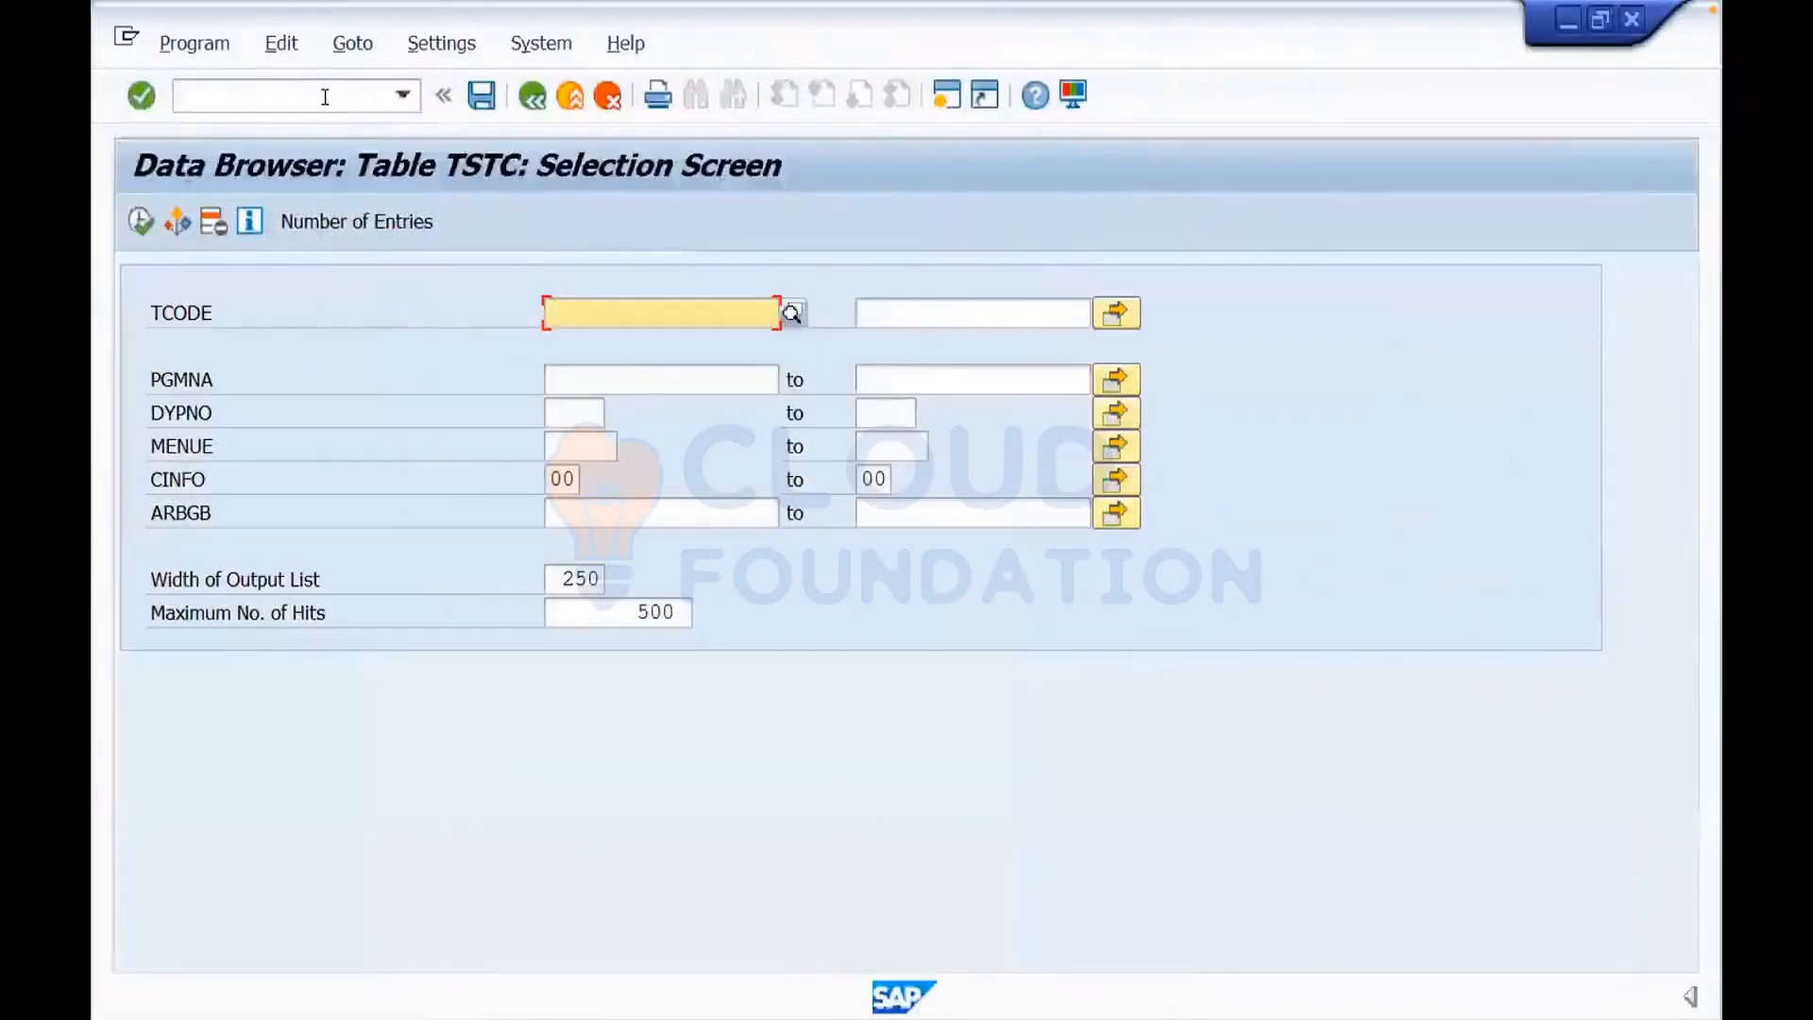
# - Run /nend to end the session, raising the Log Off confirmation
pyautogui.click(324, 97)
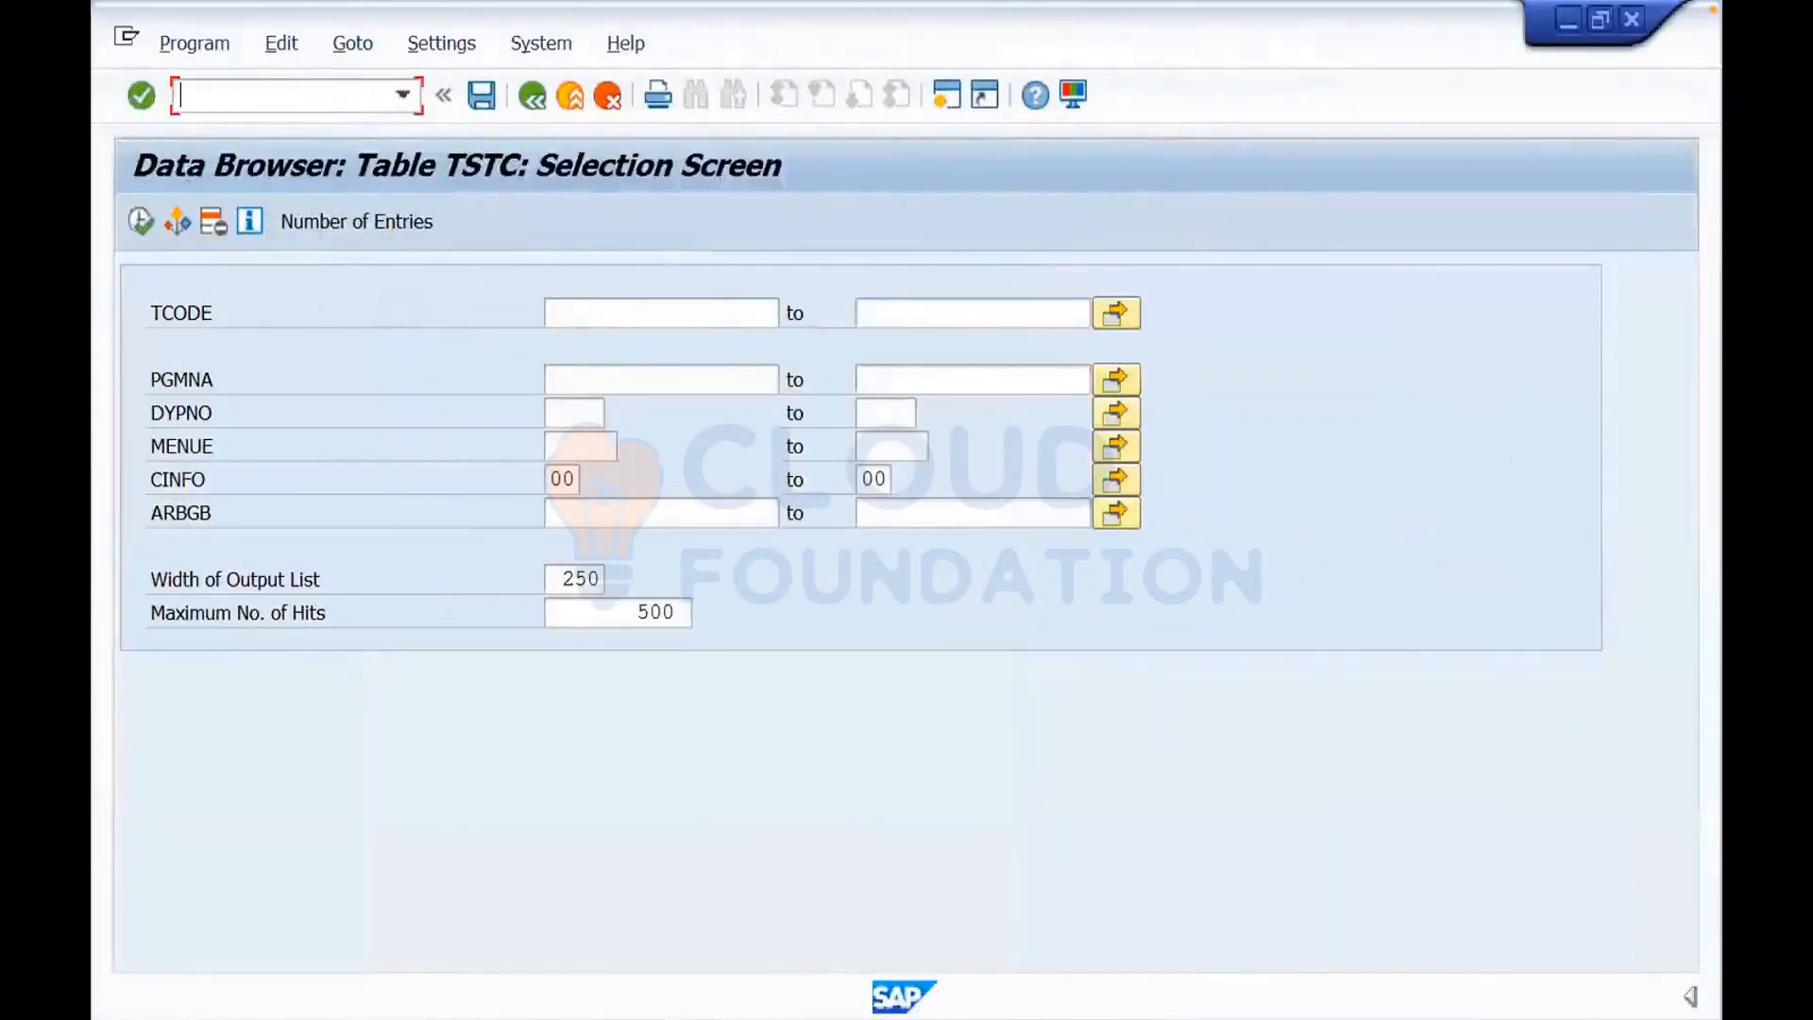
pyautogui.write('/nend')
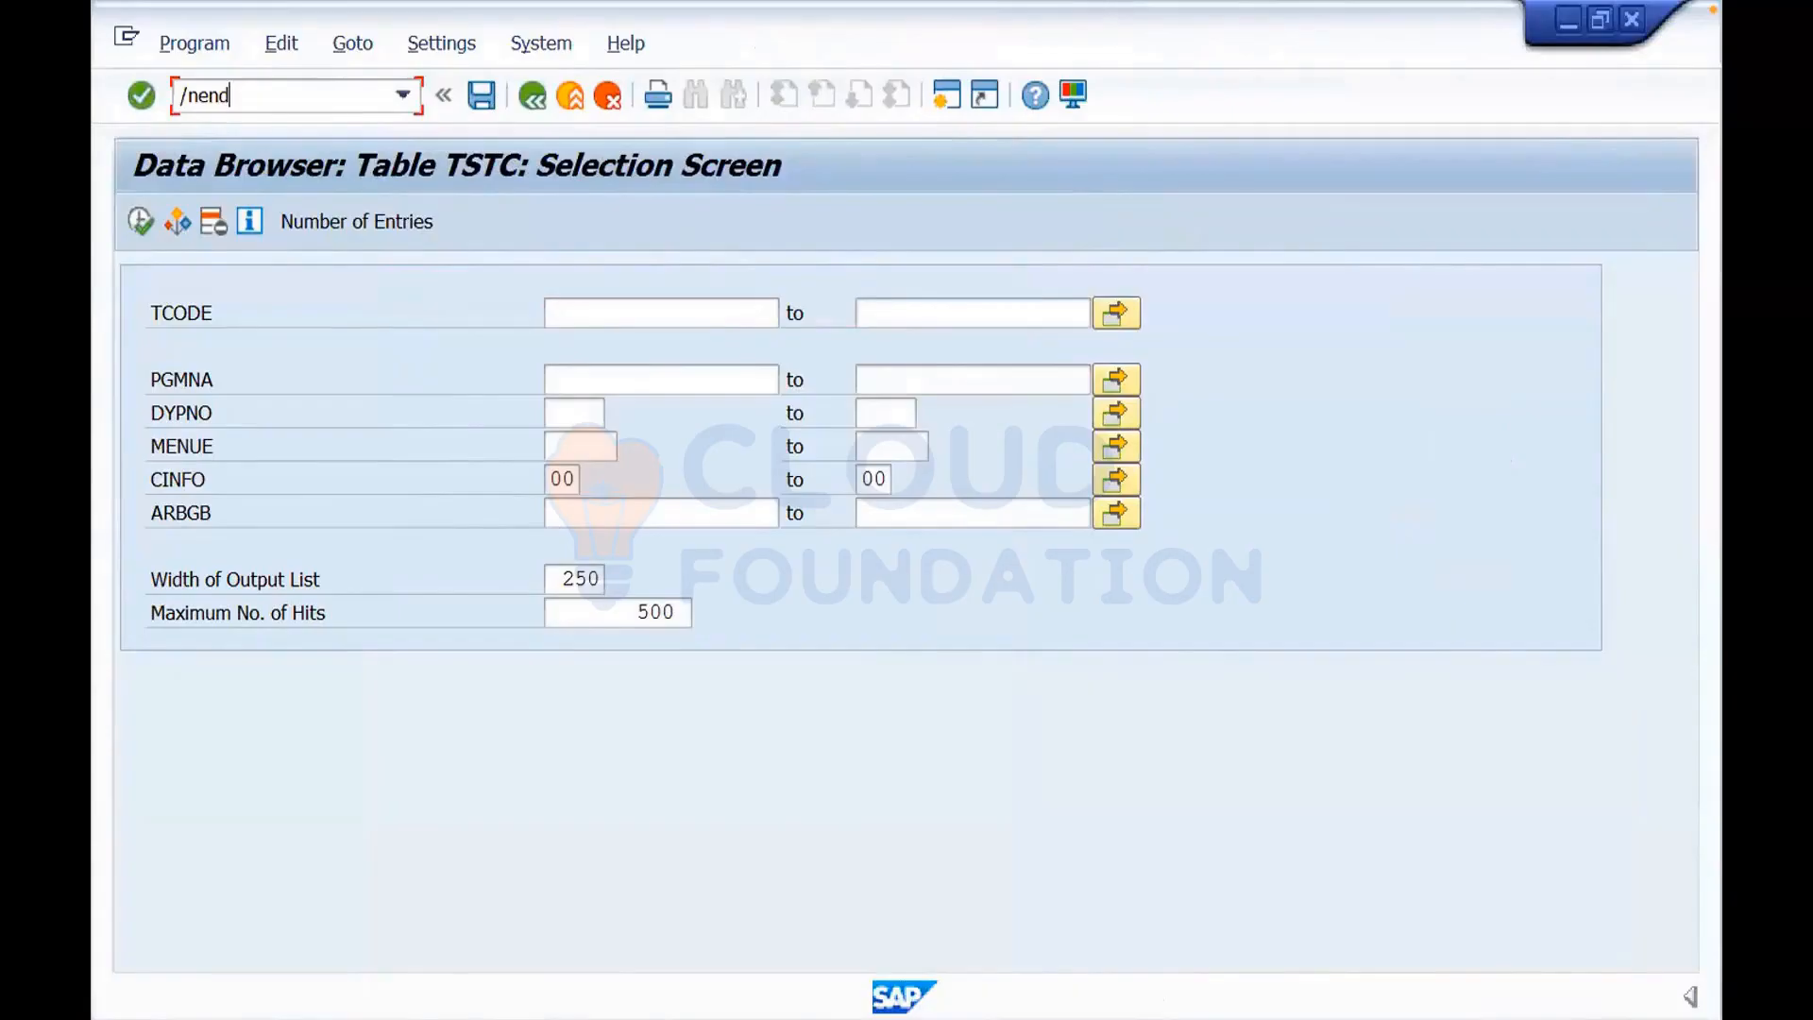
pyautogui.press('Return')
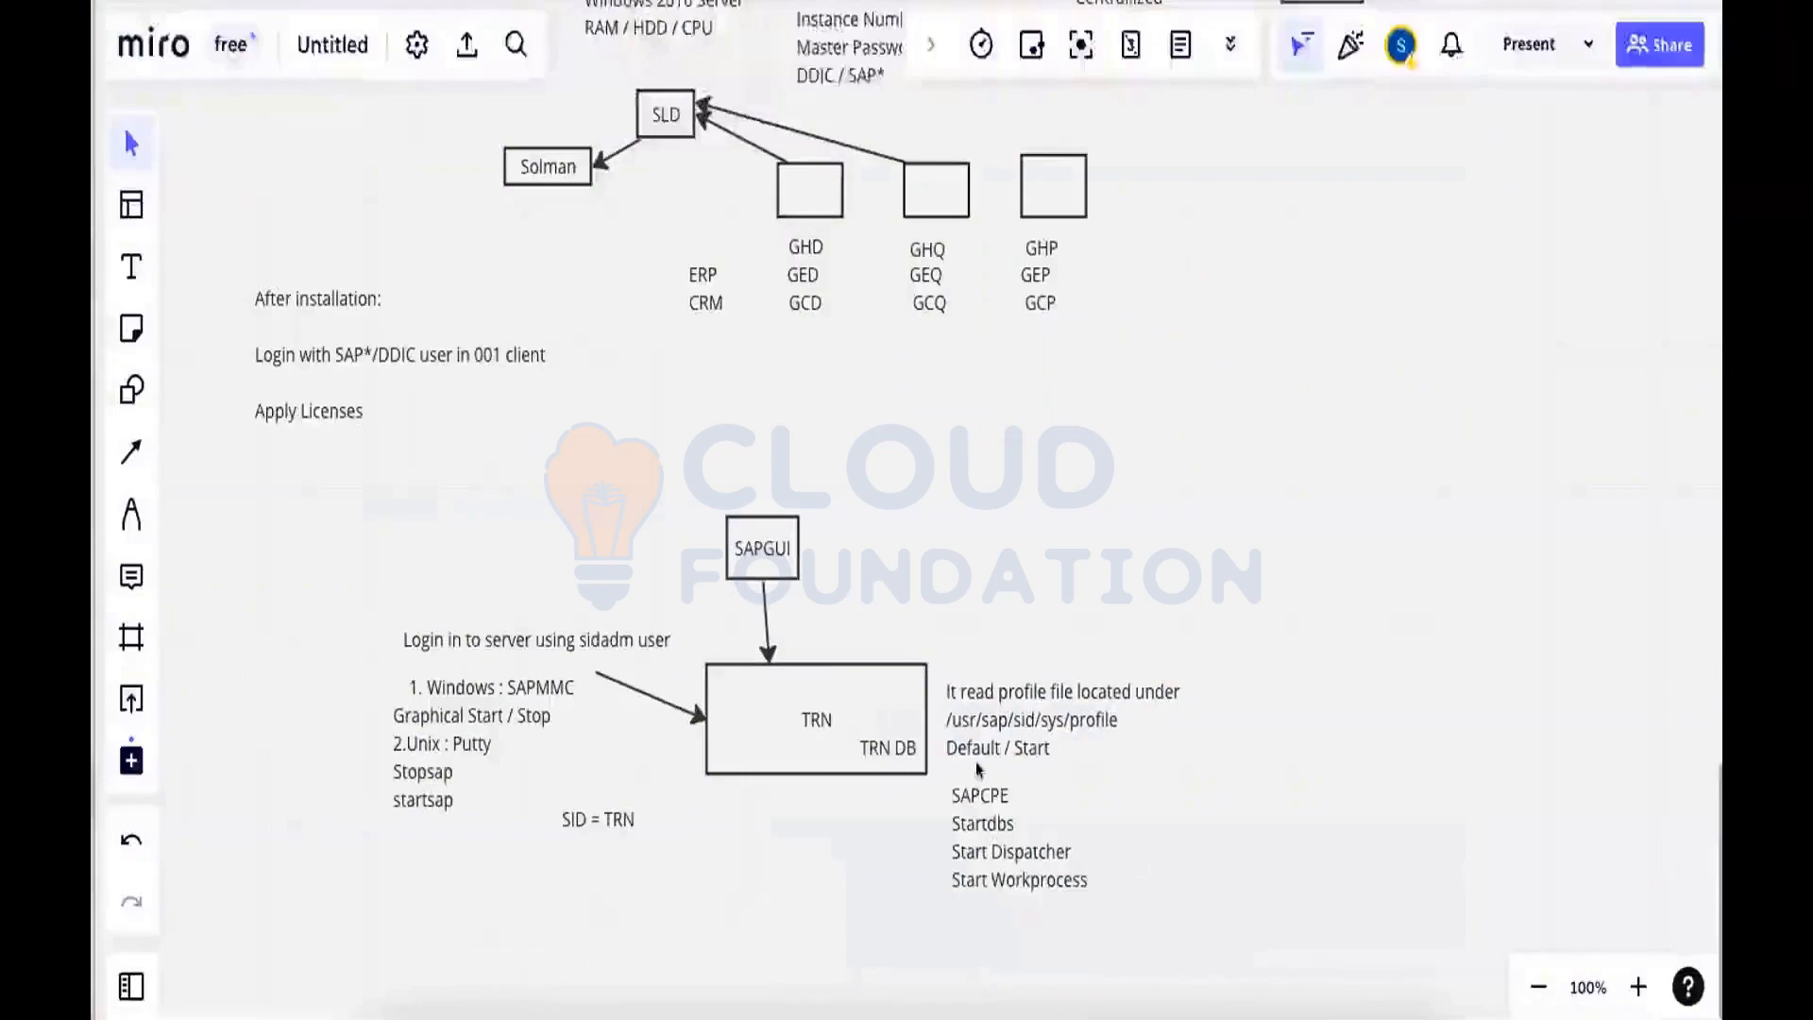
# - Label /NEND on slide 17 as '( Exit with Confirmation message)', correcting typos
pyautogui.click(914, 990)
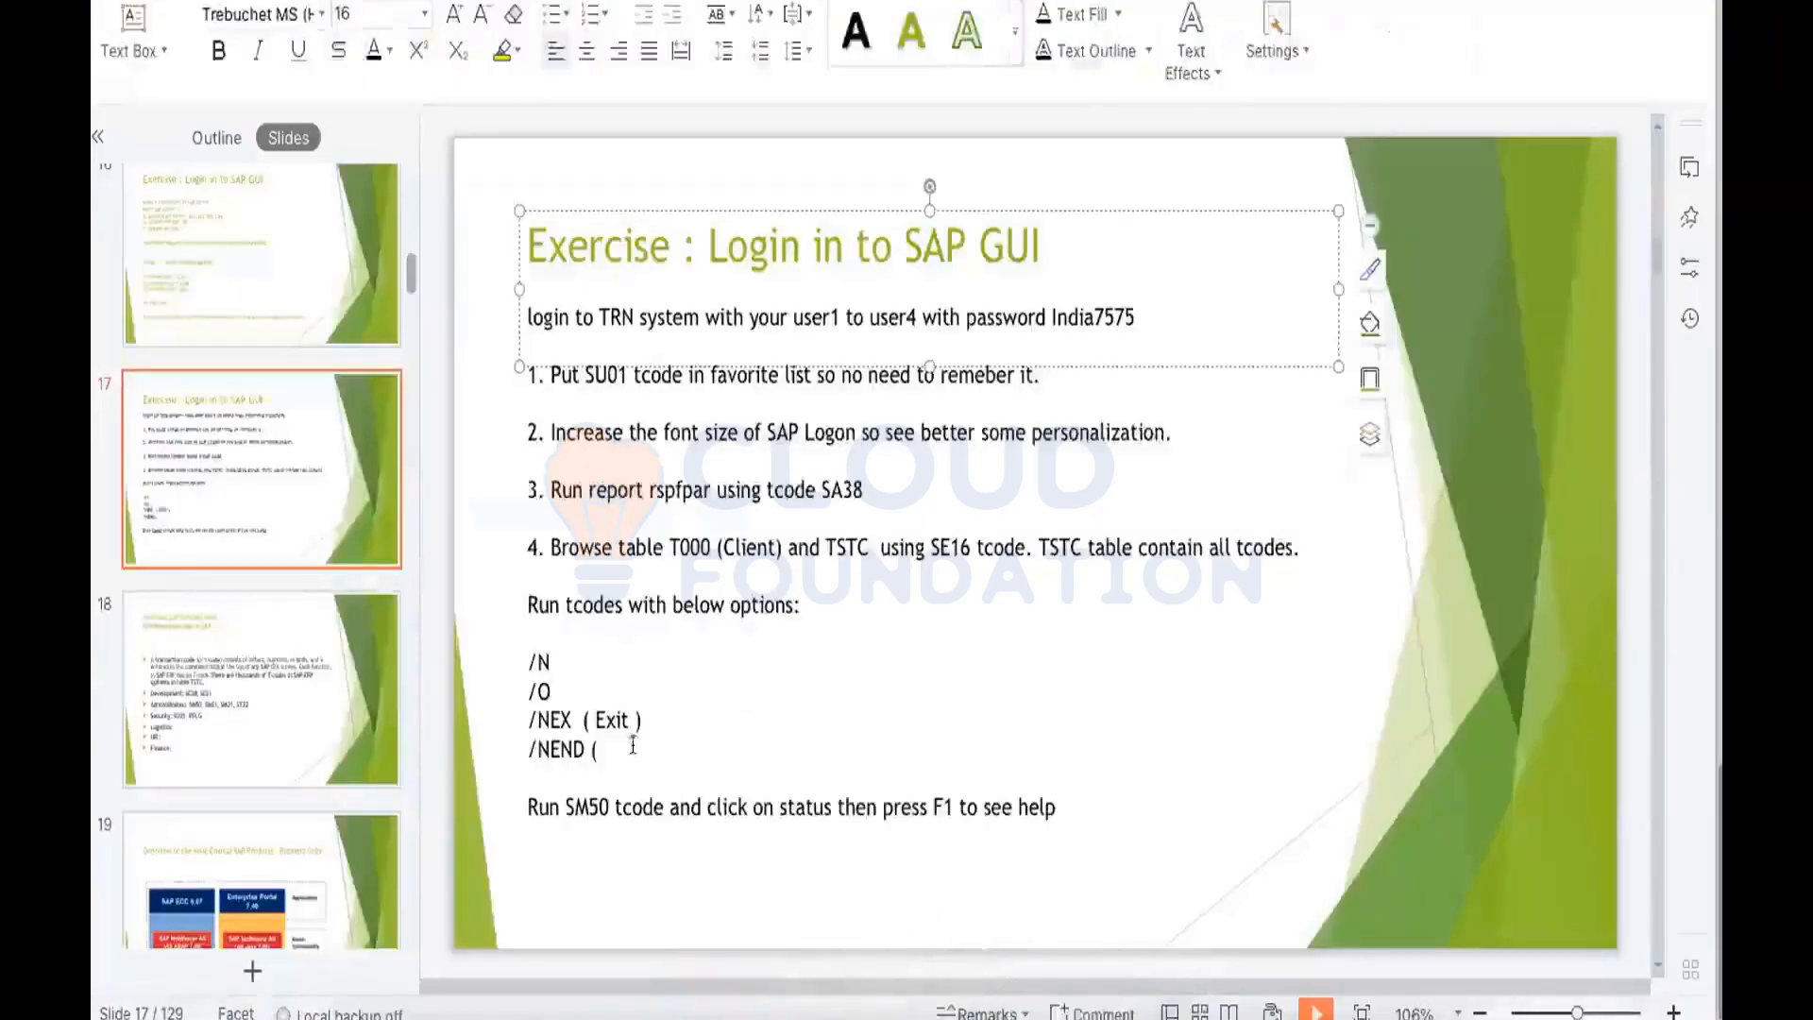
pyautogui.click(612, 746)
pyautogui.write('Exit with ')
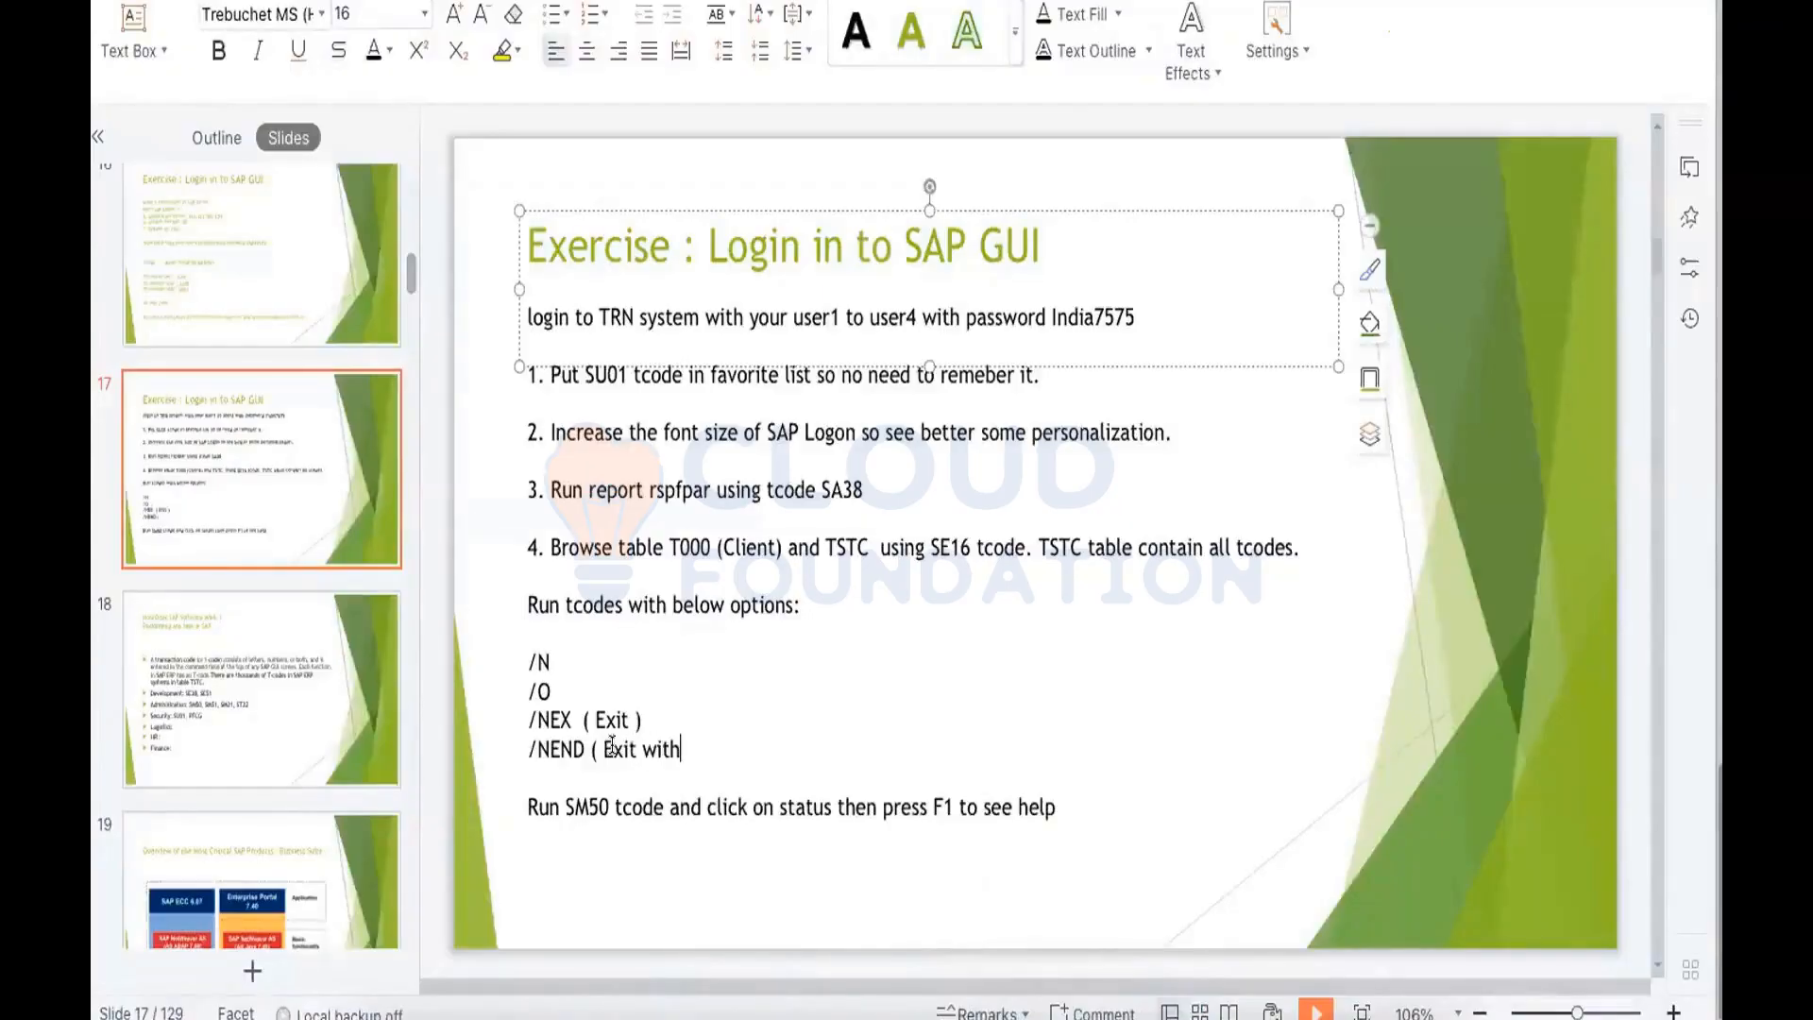
pyautogui.write('Confirmation am')
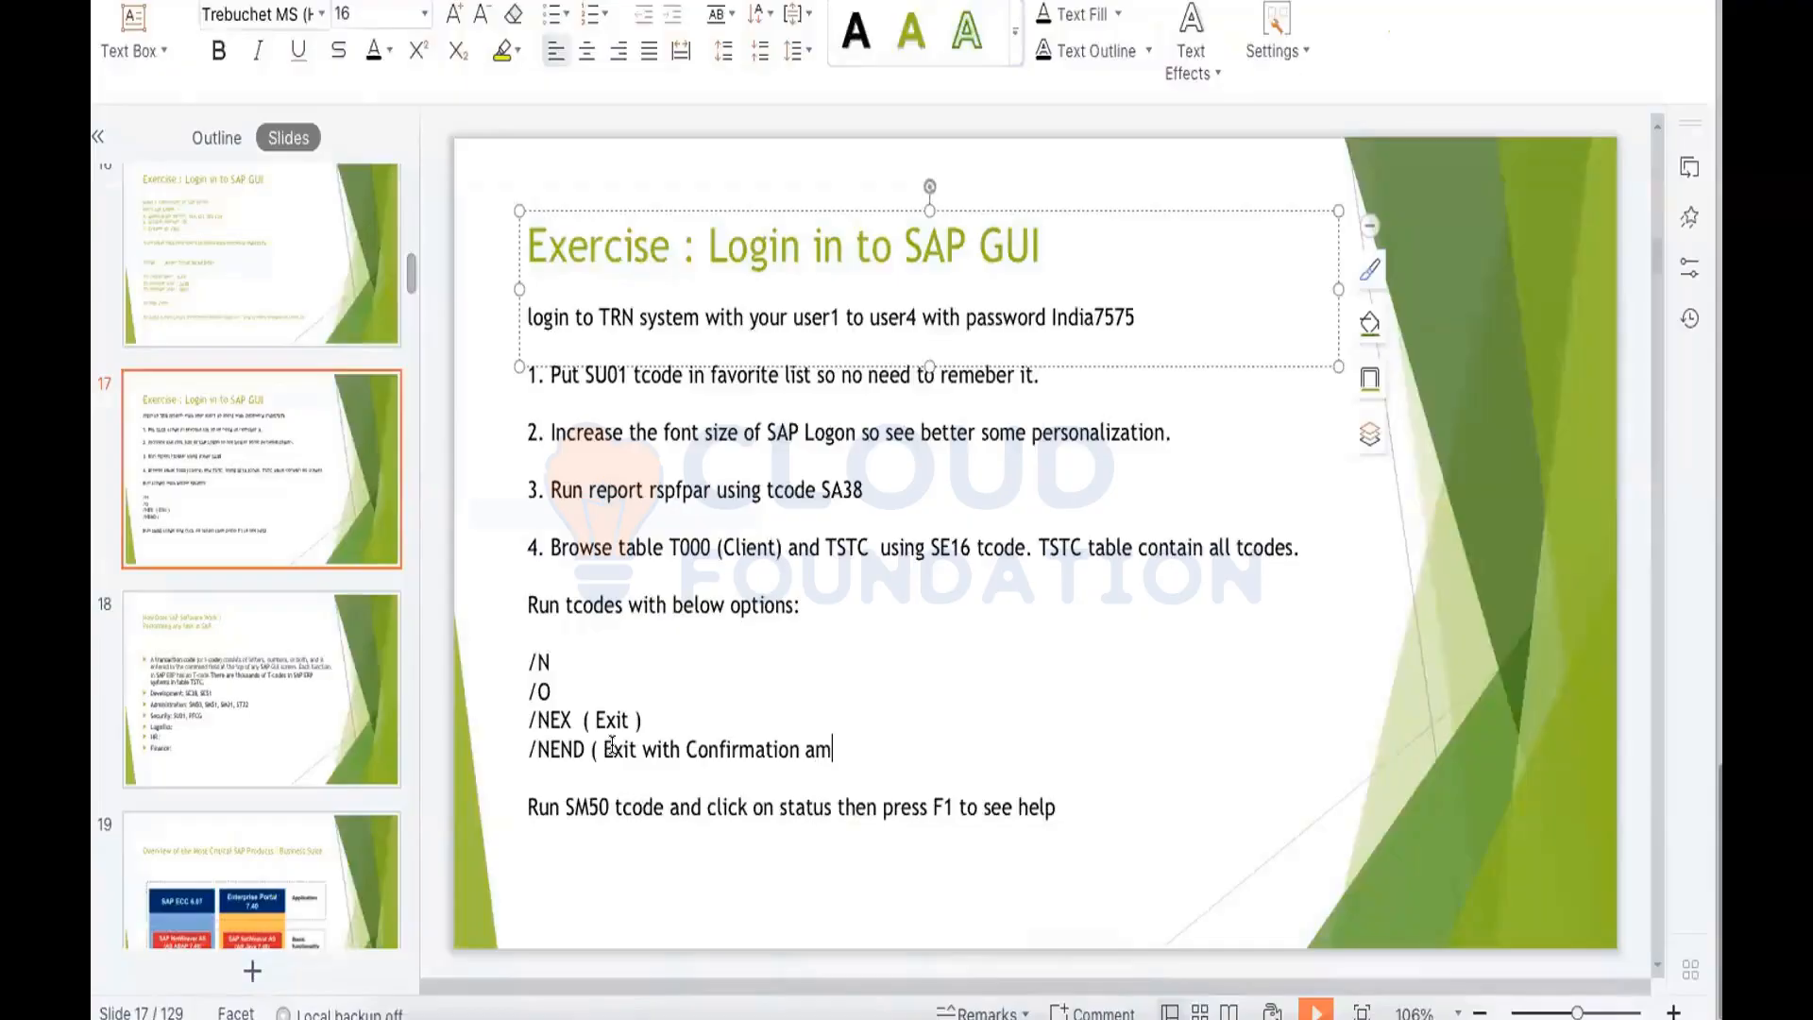
pyautogui.press('BackSpace')
pyautogui.write('essage')
pyautogui.press('BackSpace')
pyautogui.press('BackSpace')
pyautogui.press('BackSpace')
pyautogui.press('BackSpace')
pyautogui.press('BackSpace')
pyautogui.press('BackSpace')
pyautogui.write('message')
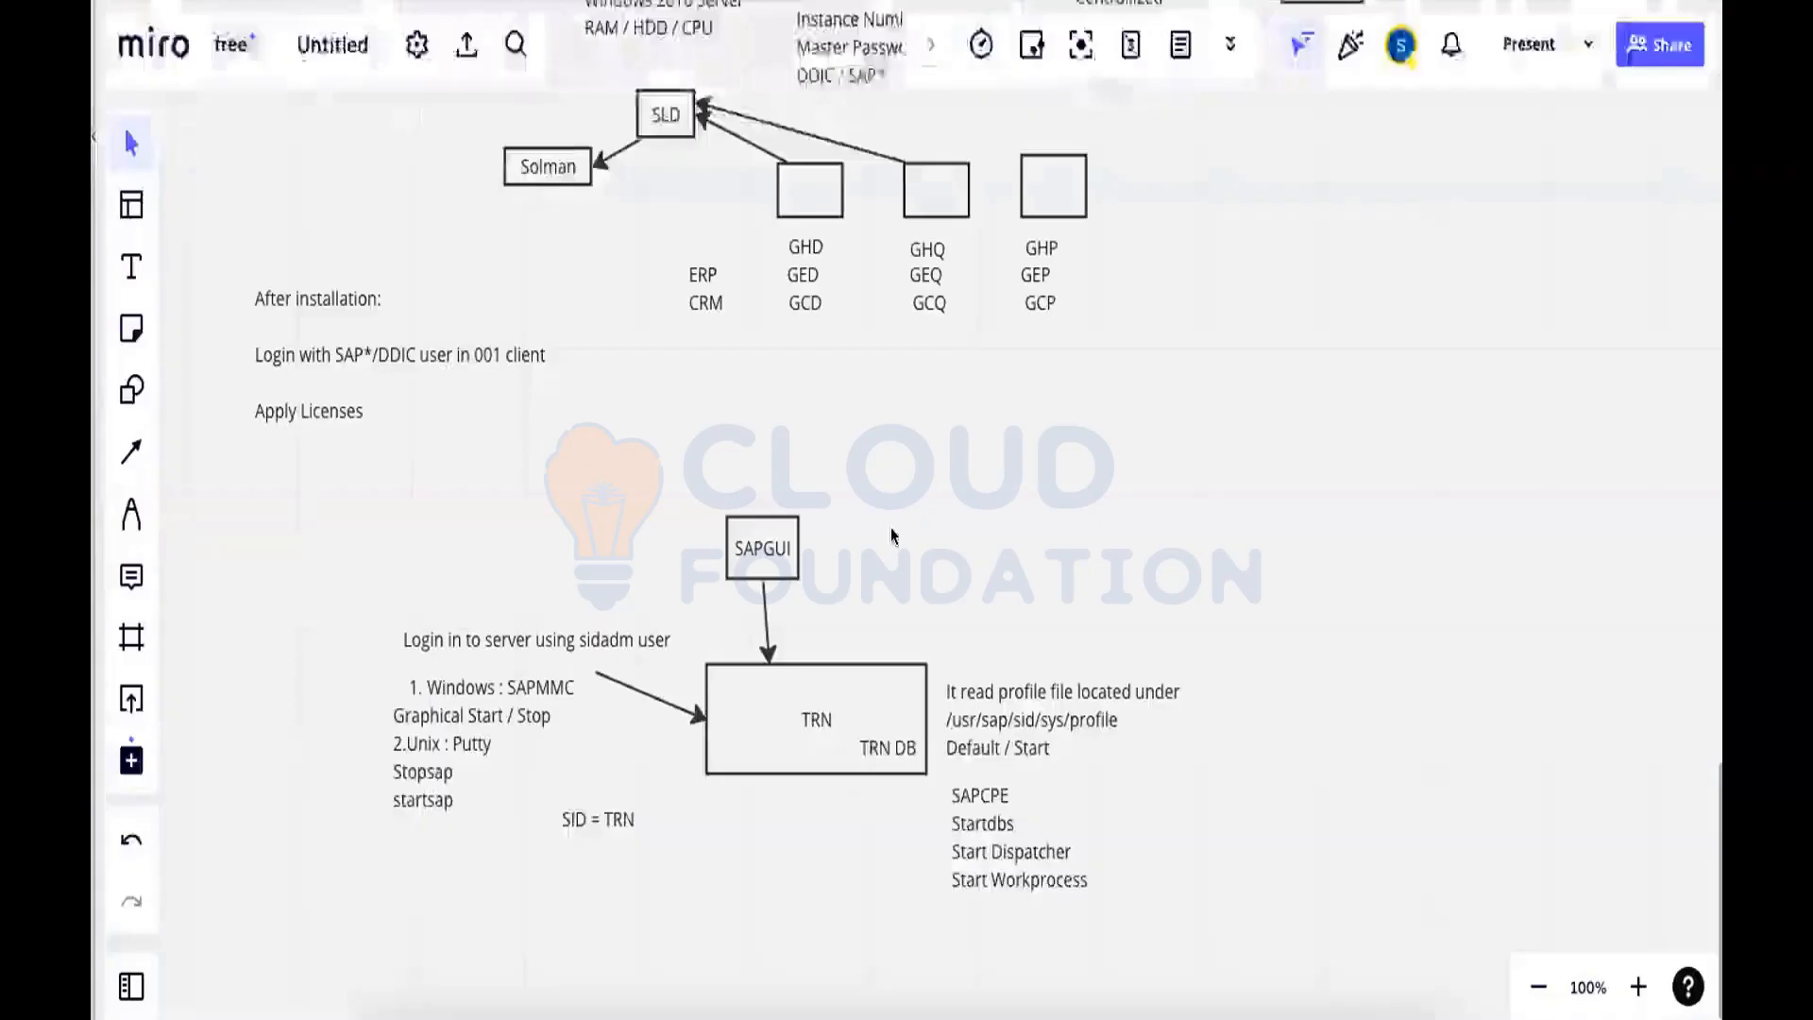
# - Decline Log Off, open SM50 for Training_TRN_00, and show F1 help for WP Status
pyautogui.click(1045, 976)
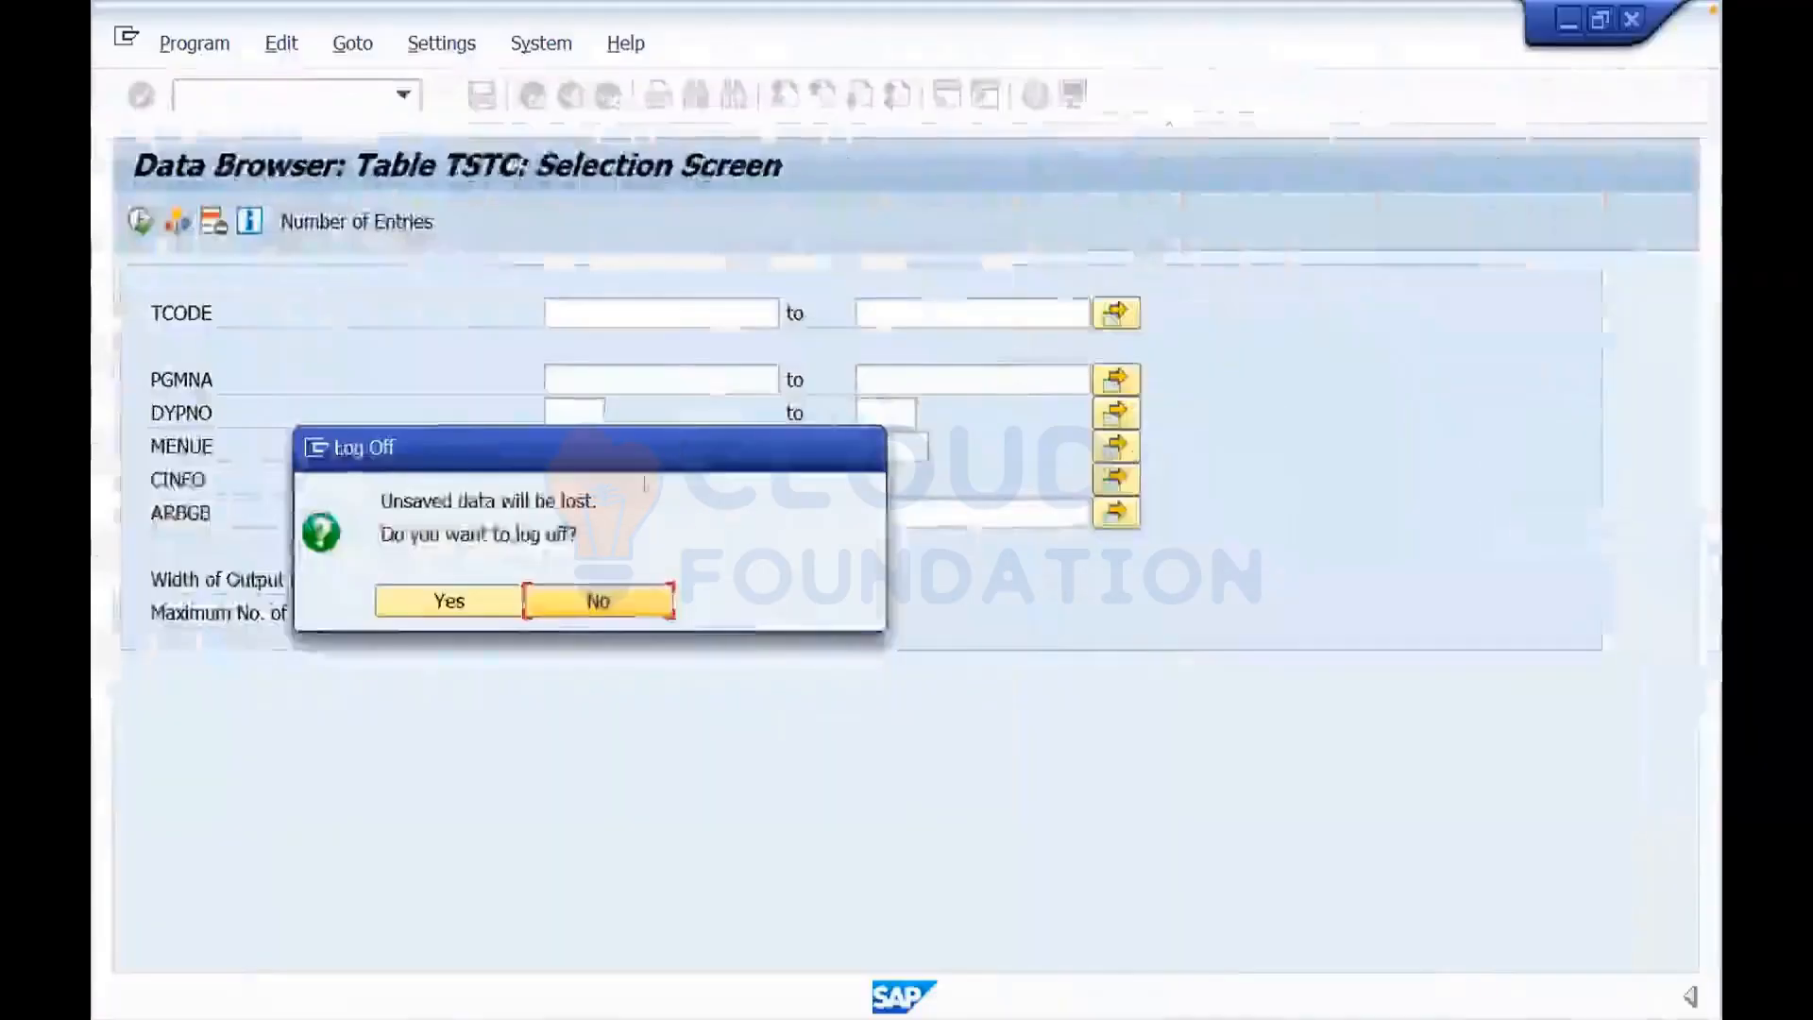
pyautogui.click(562, 593)
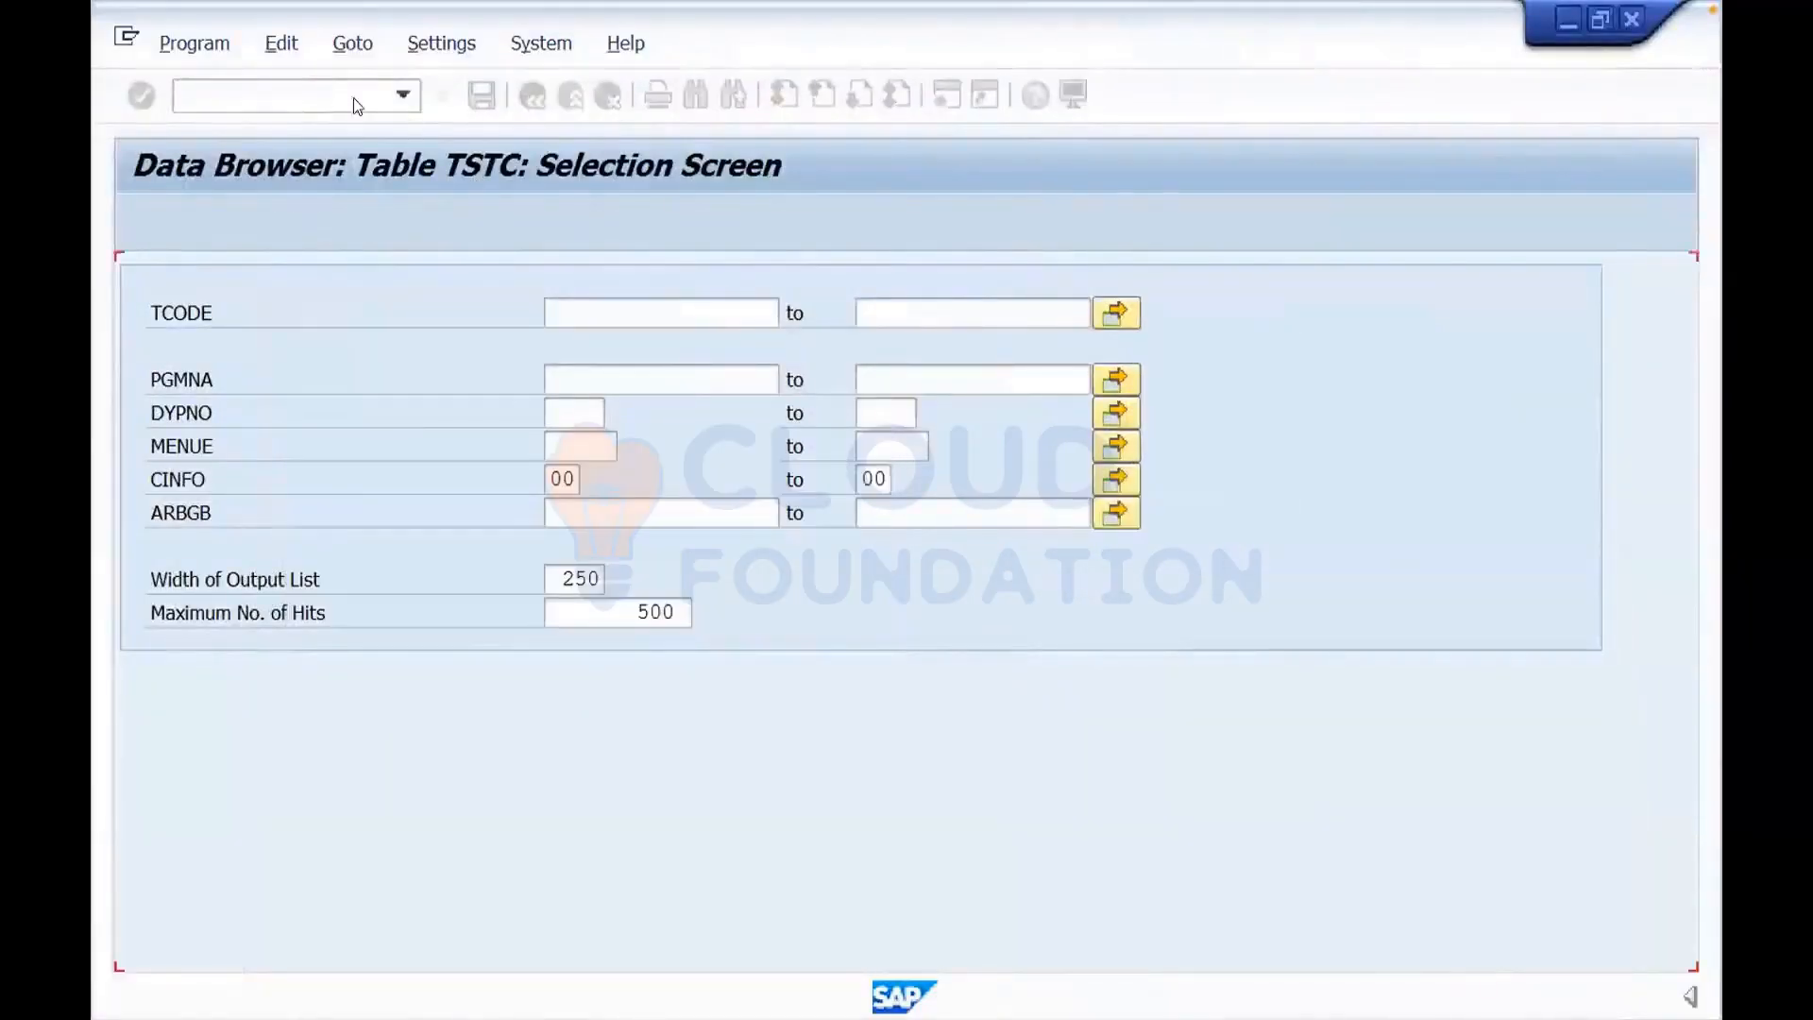
pyautogui.click(329, 94)
pyautogui.write('/nsm50')
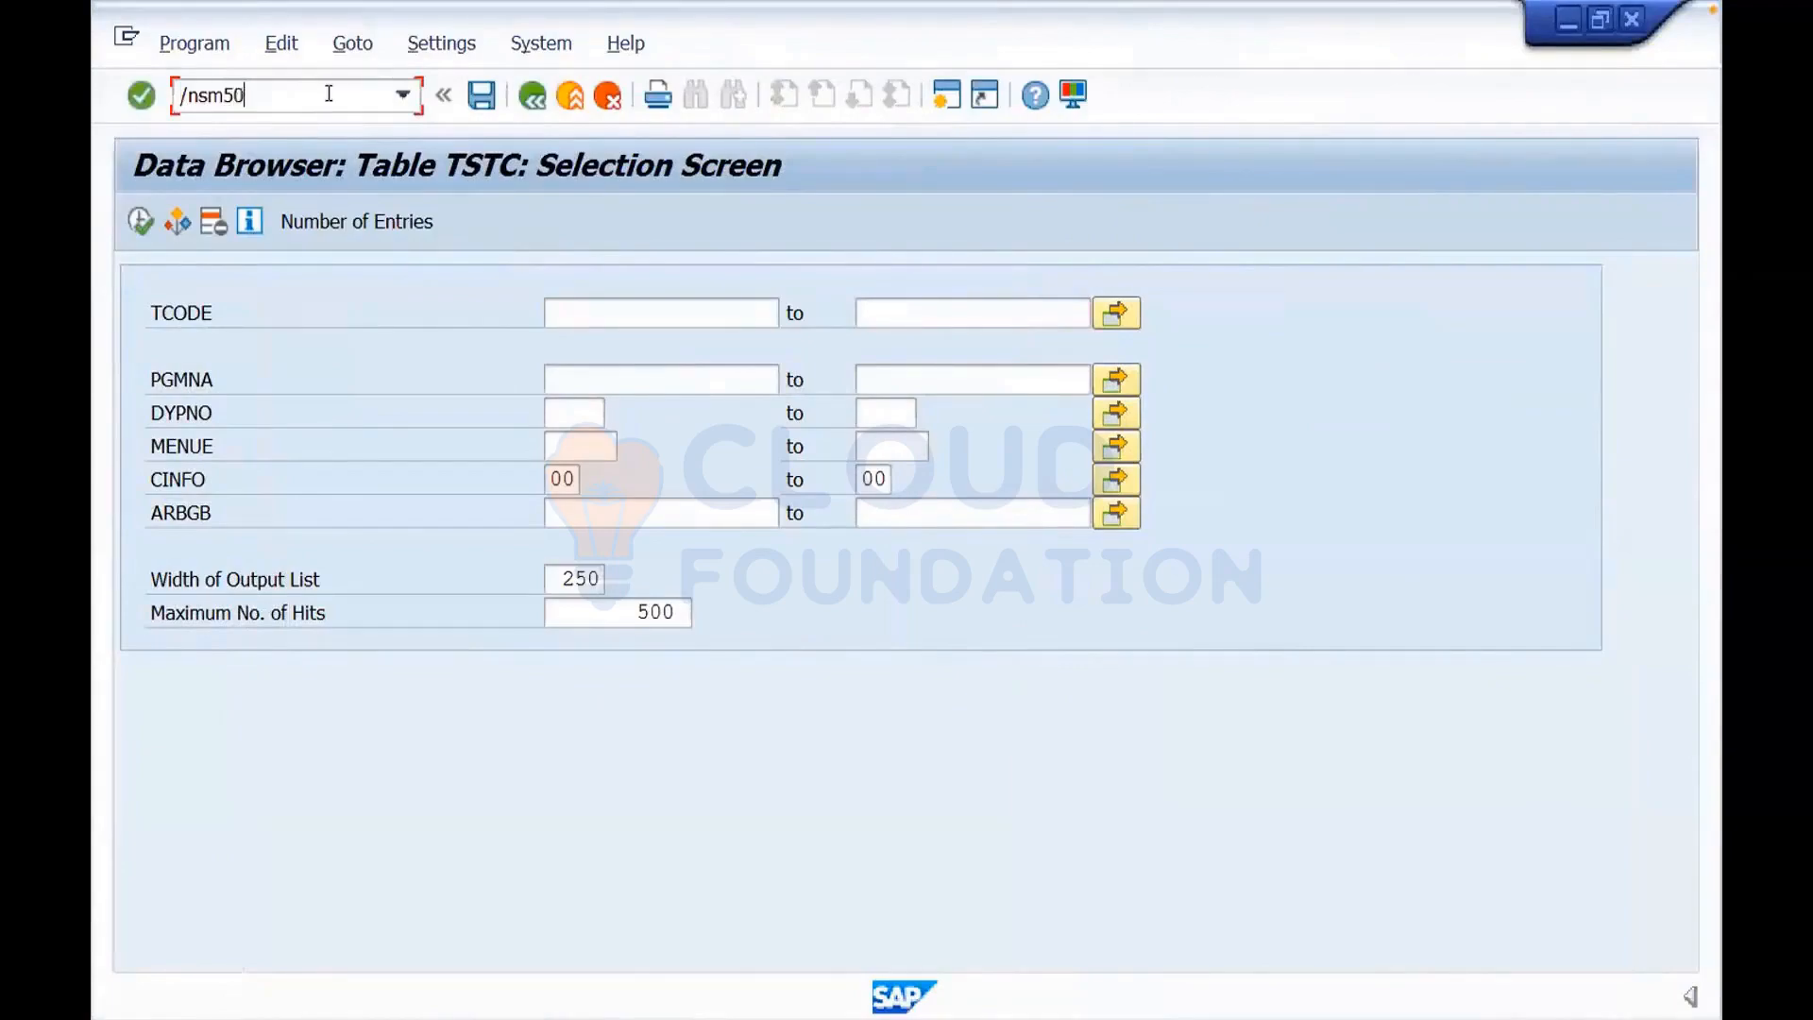
pyautogui.press('Return')
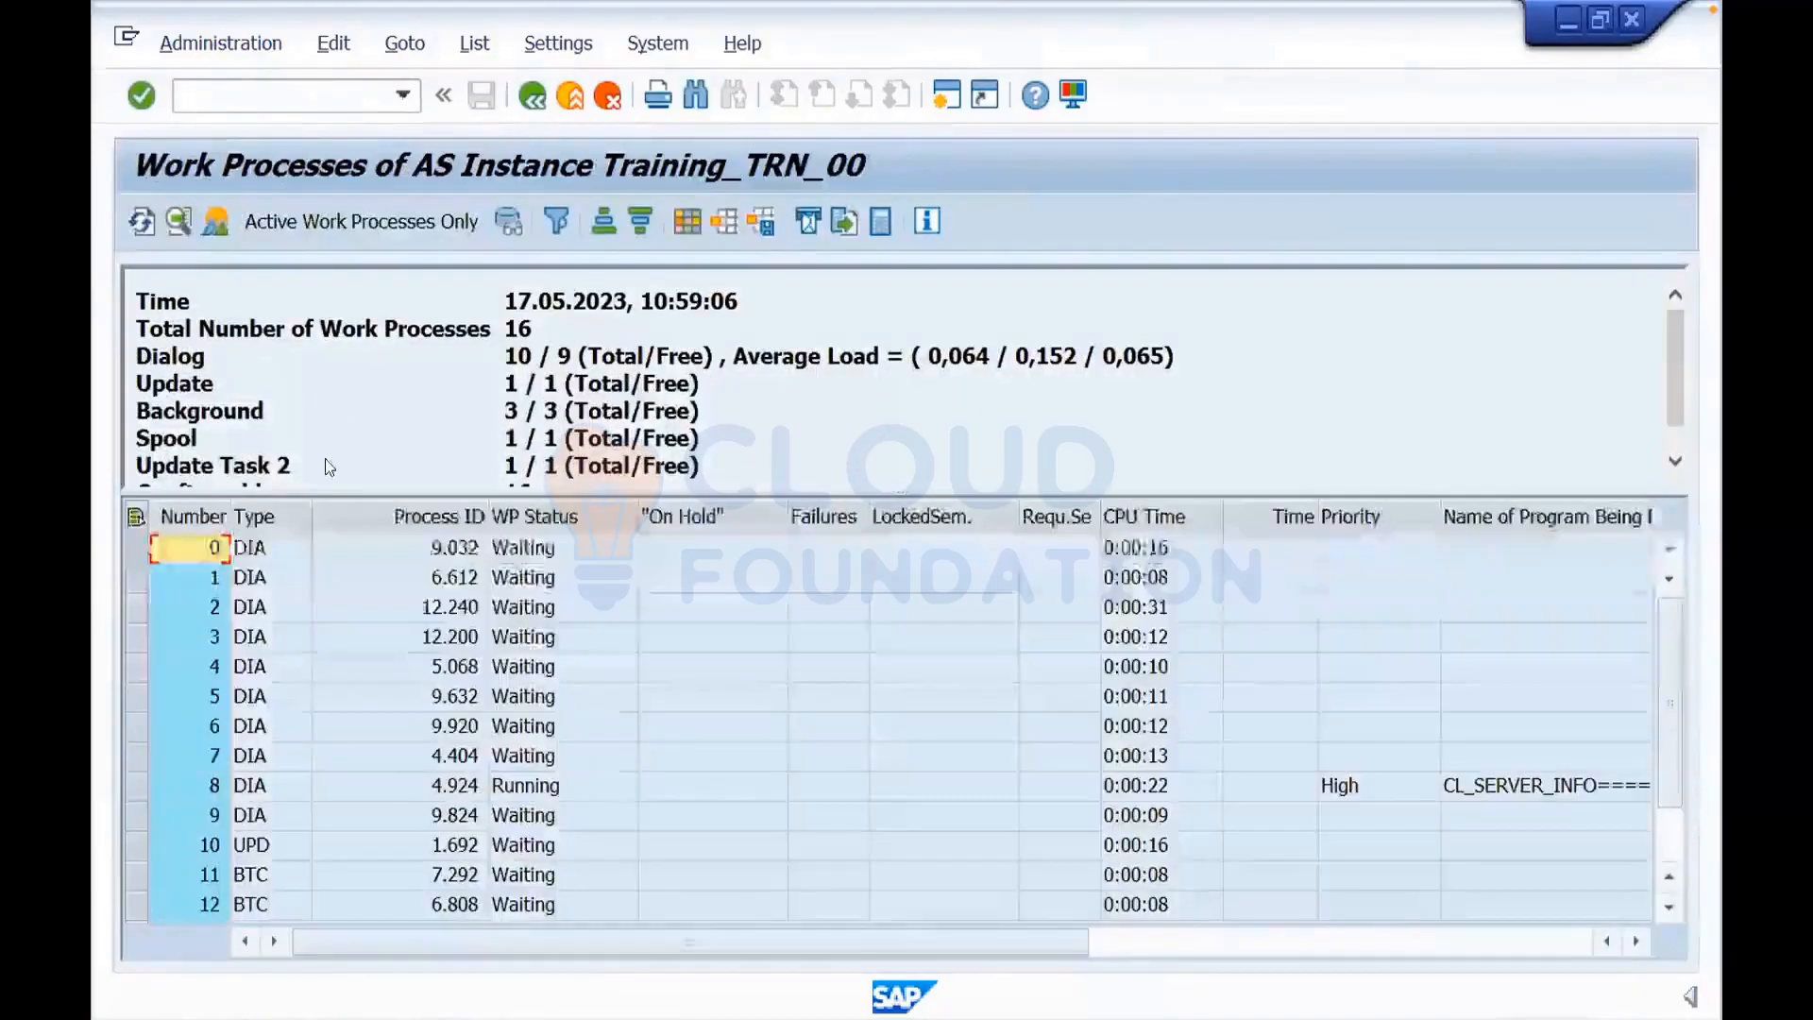
pyautogui.click(565, 515)
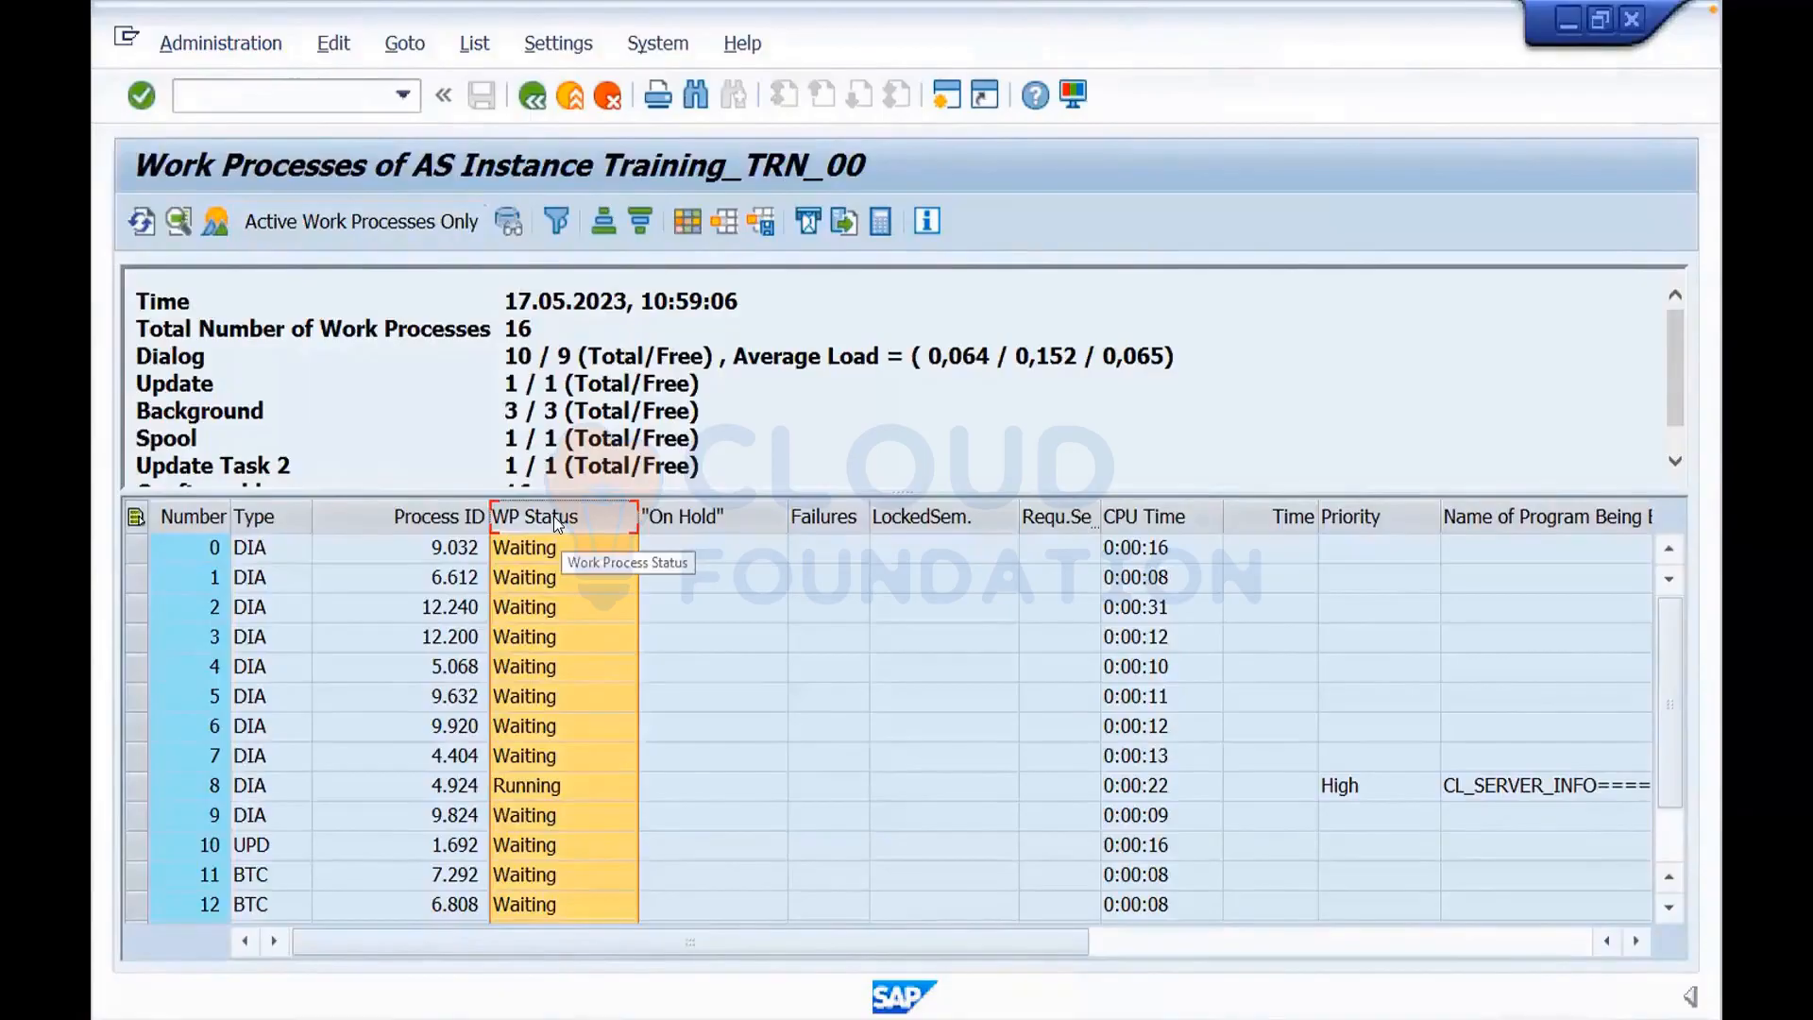
pyautogui.press('F1')
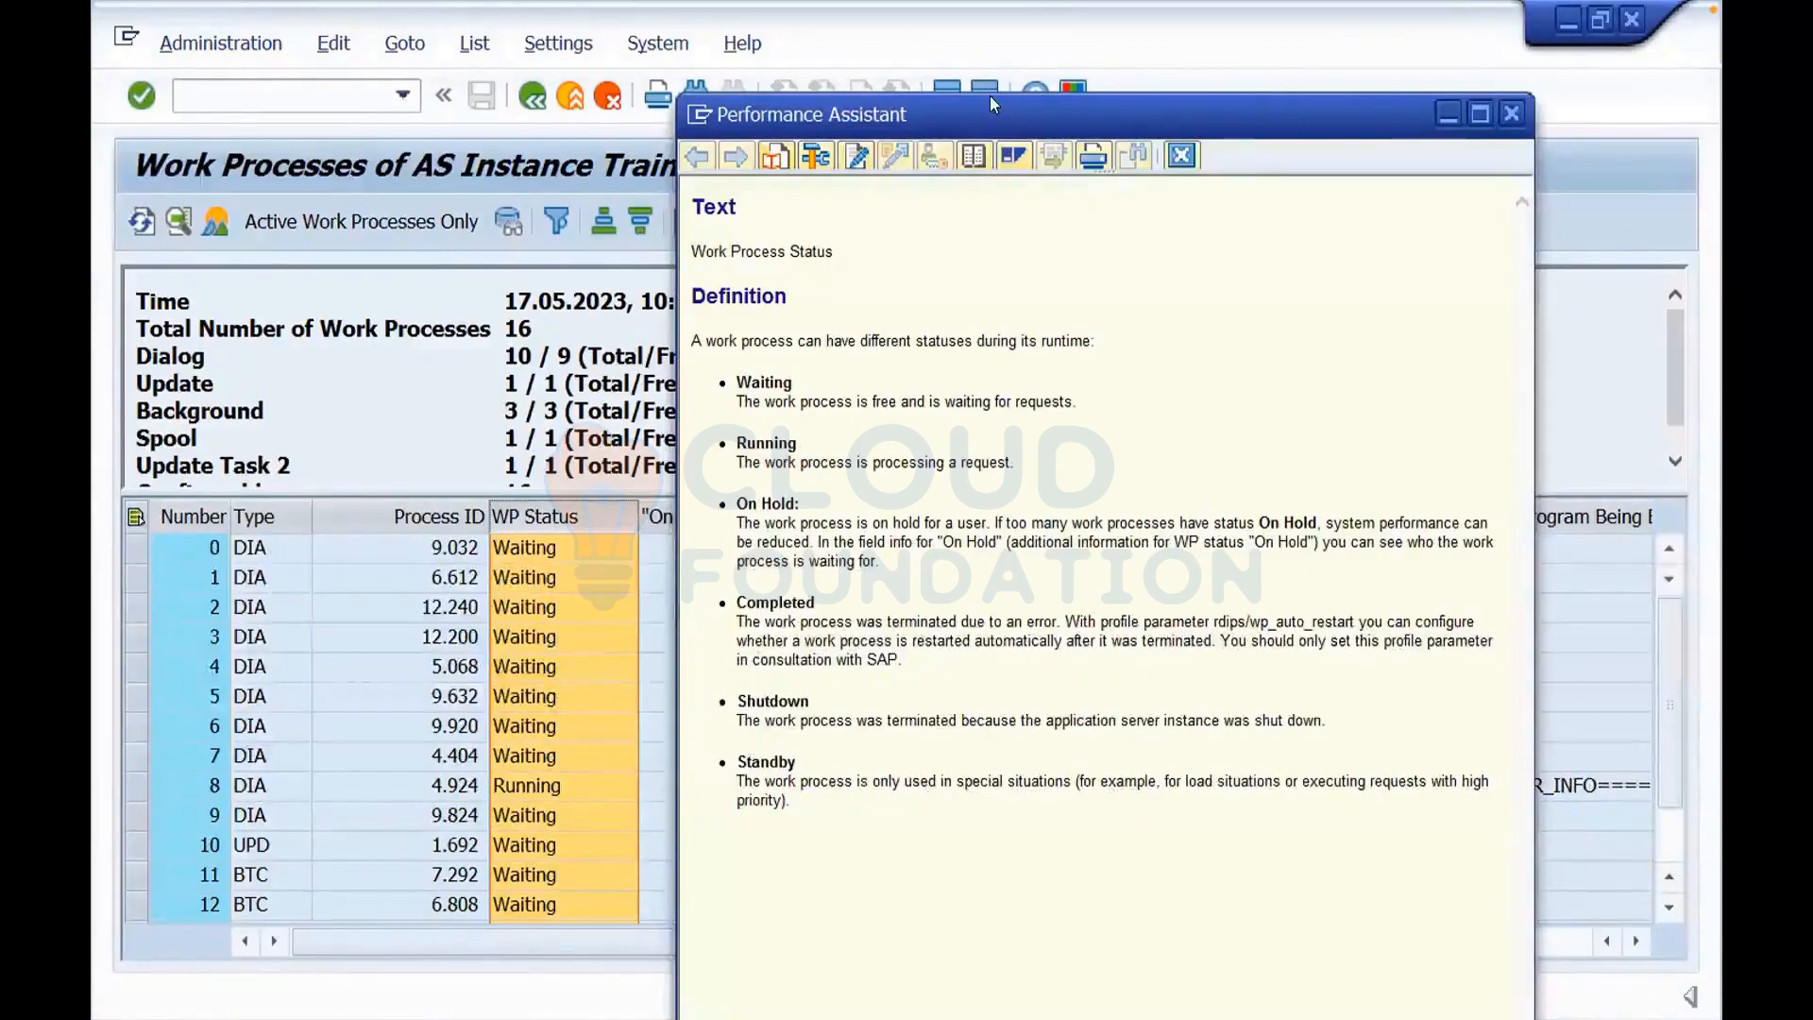
# - Move the Work Process Status help window slightly up and right
pyautogui.moveTo(992, 93); pyautogui.dragTo(998, 75)
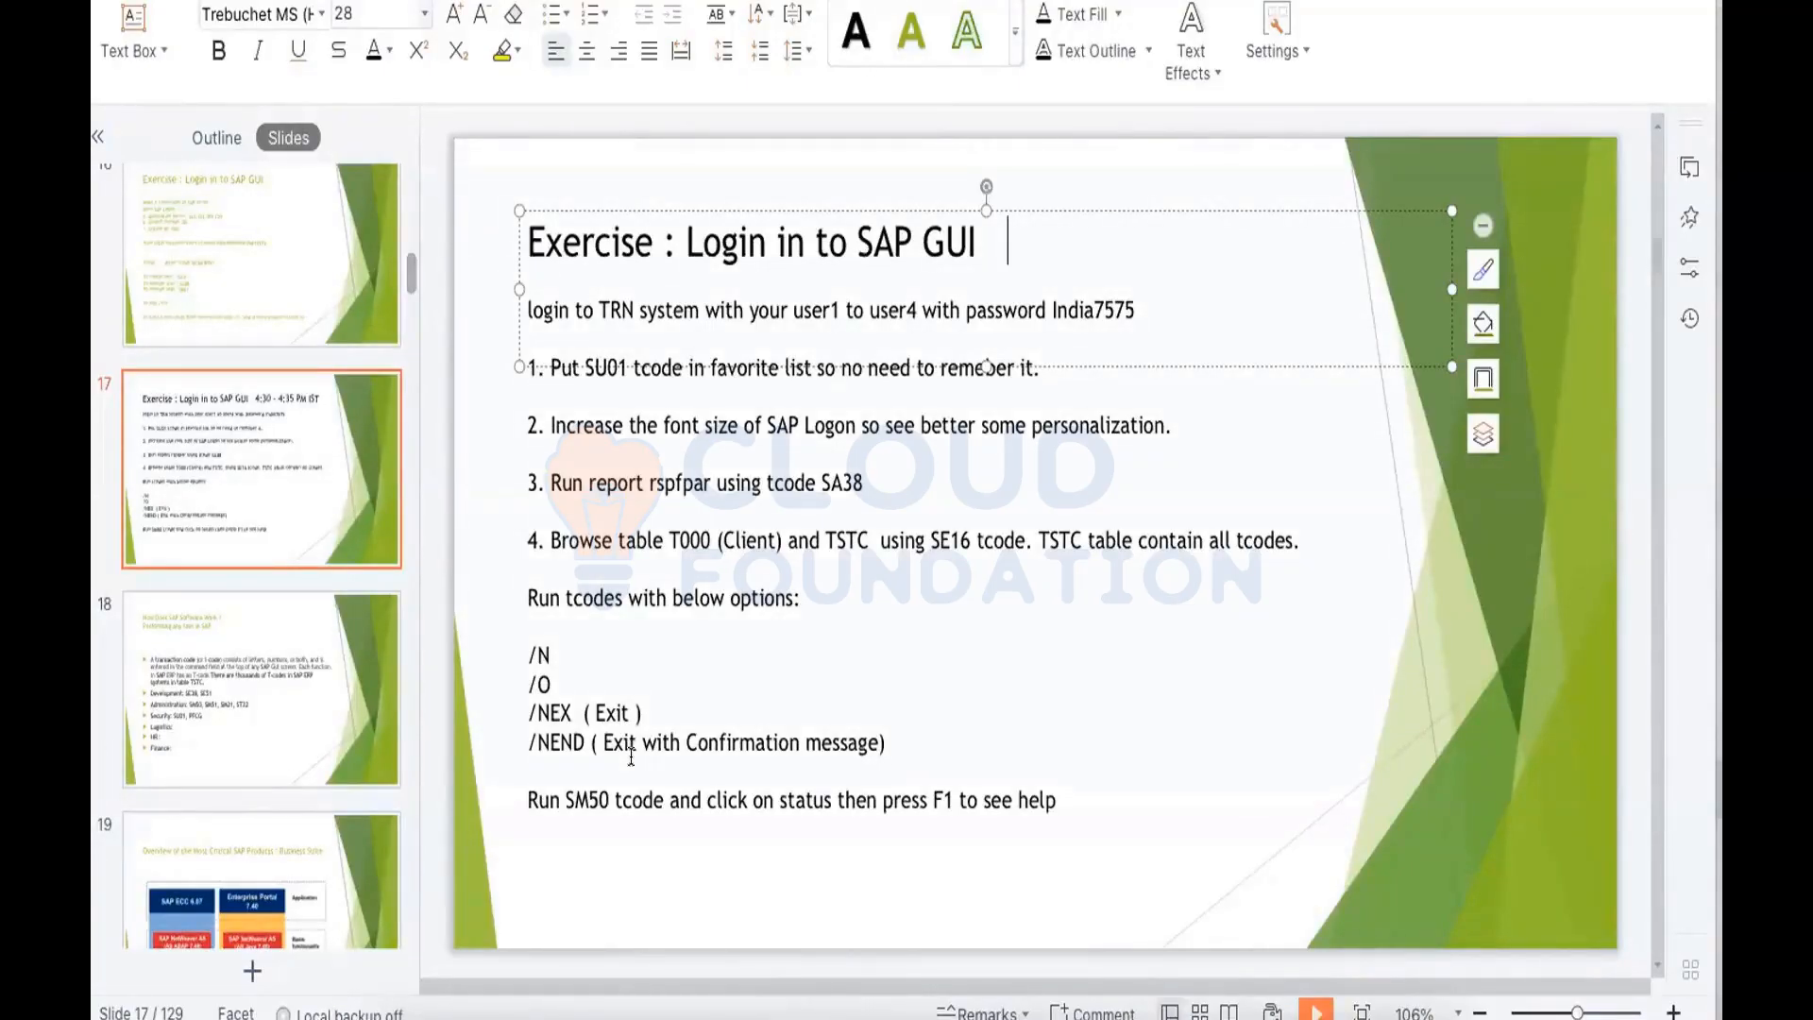
# - Insert 'function' before F1 in the SM50 exercise line
pyautogui.click(931, 802)
pyautogui.write('function')
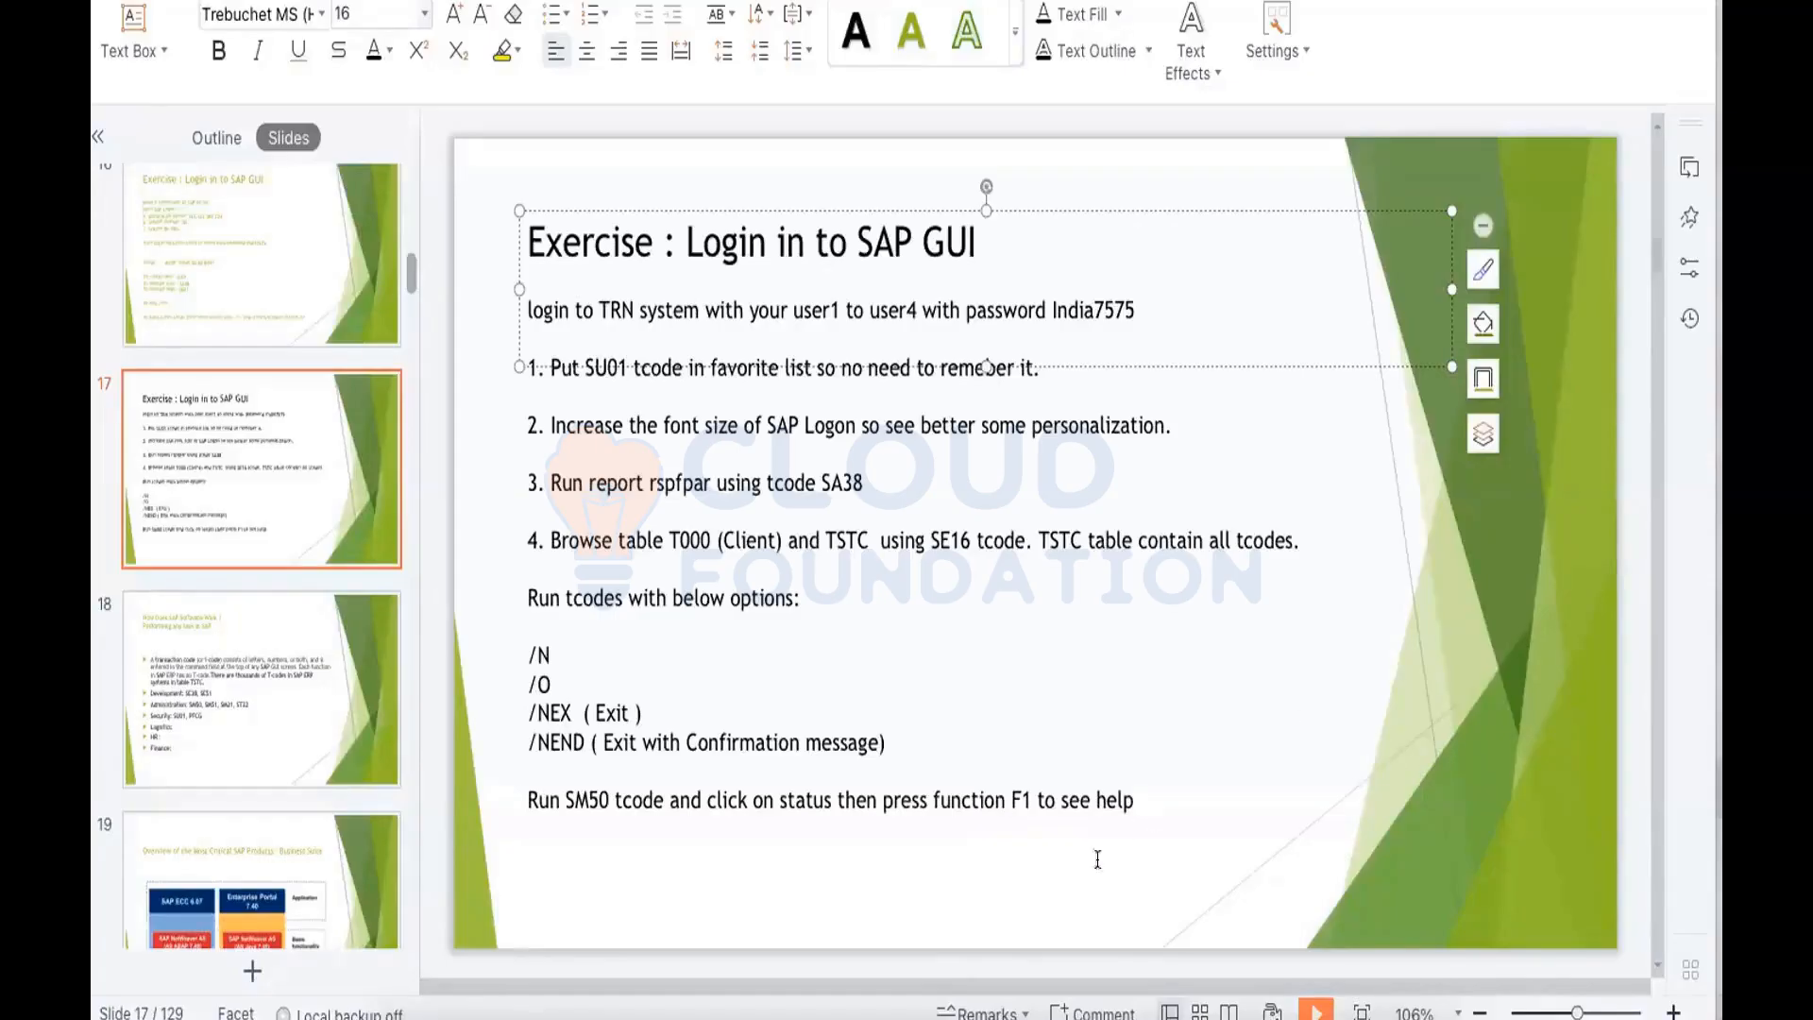
pyautogui.click(1053, 982)
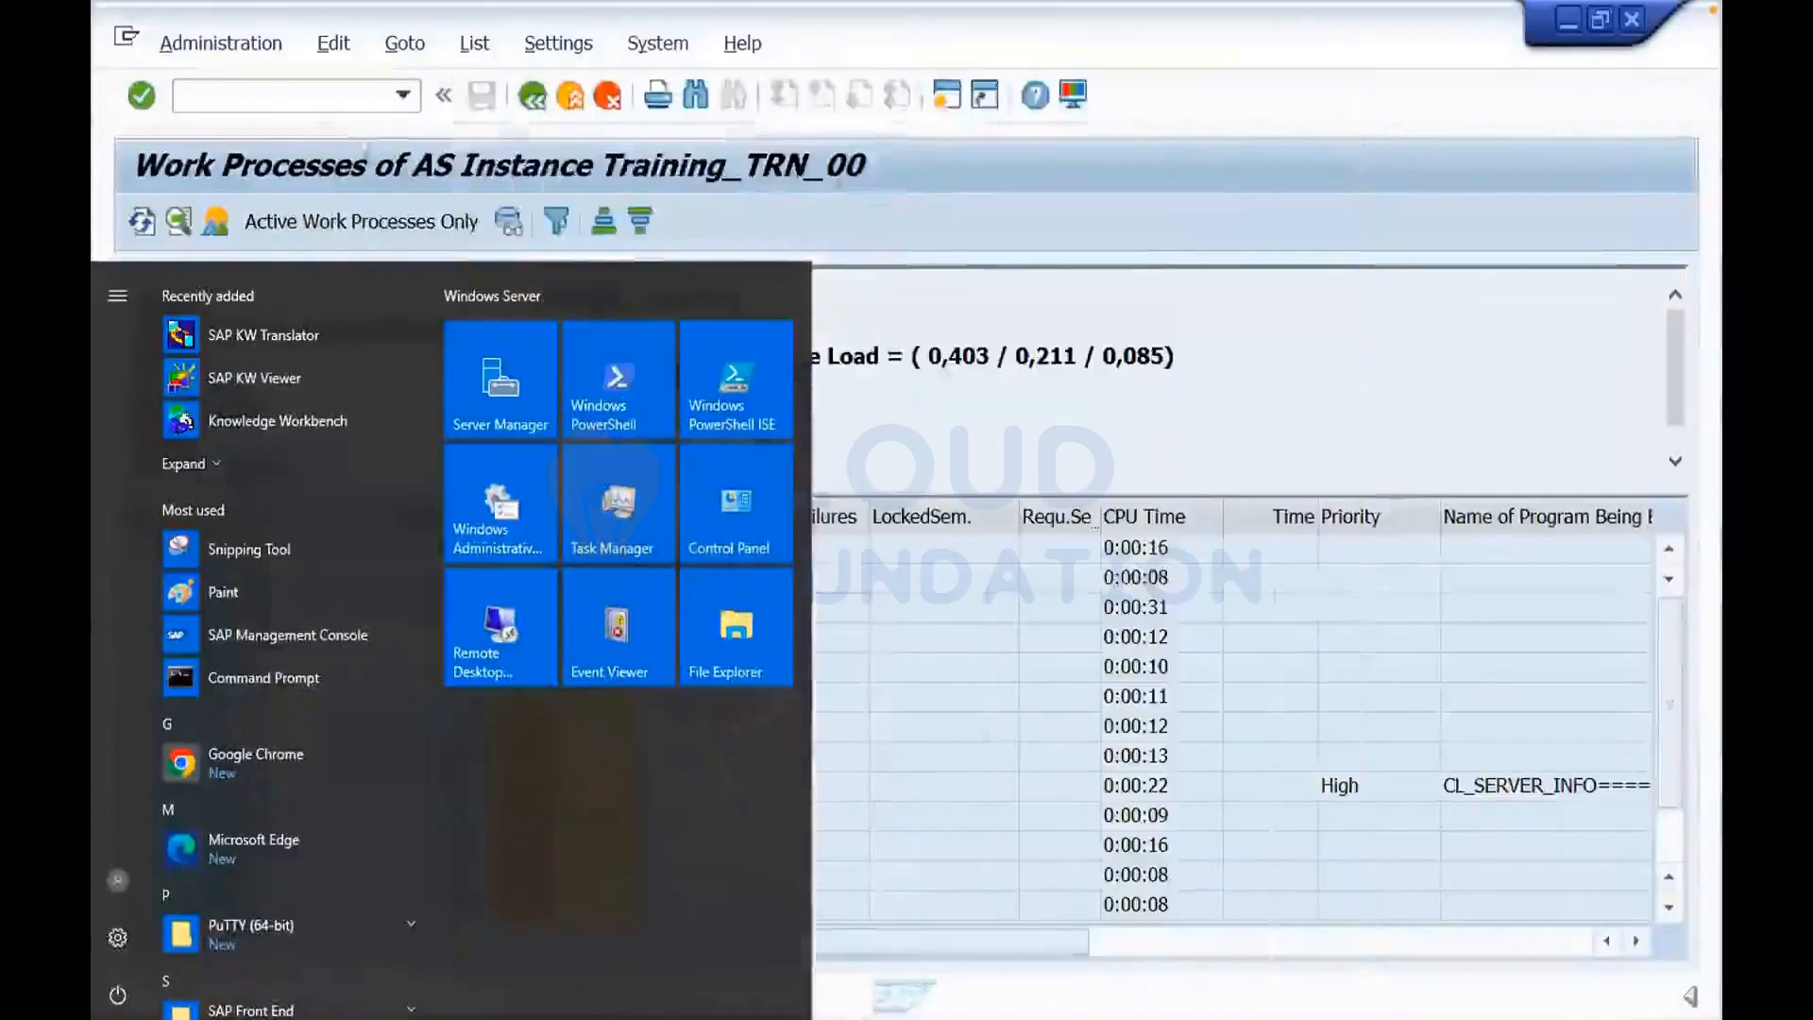
# - Open ABAP Program Execution with the /nsa38 command
pyautogui.click(286, 93)
pyautogui.click(285, 93)
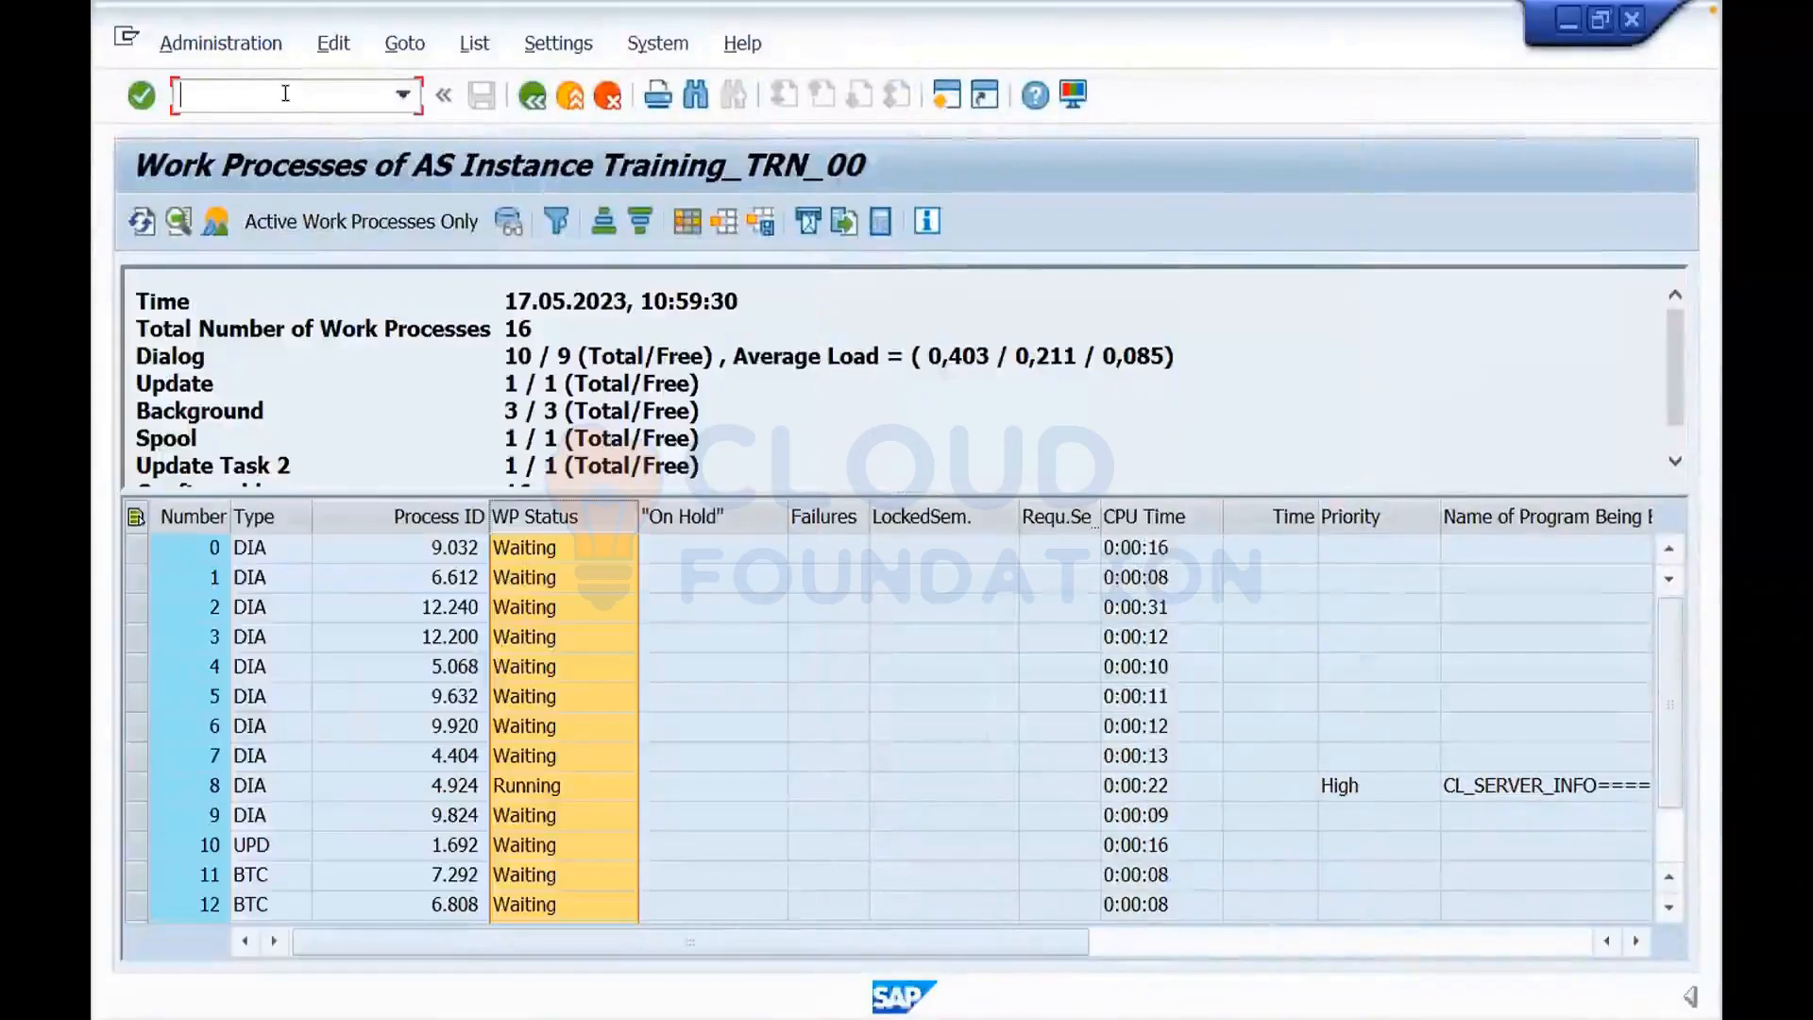
pyautogui.write('/n')
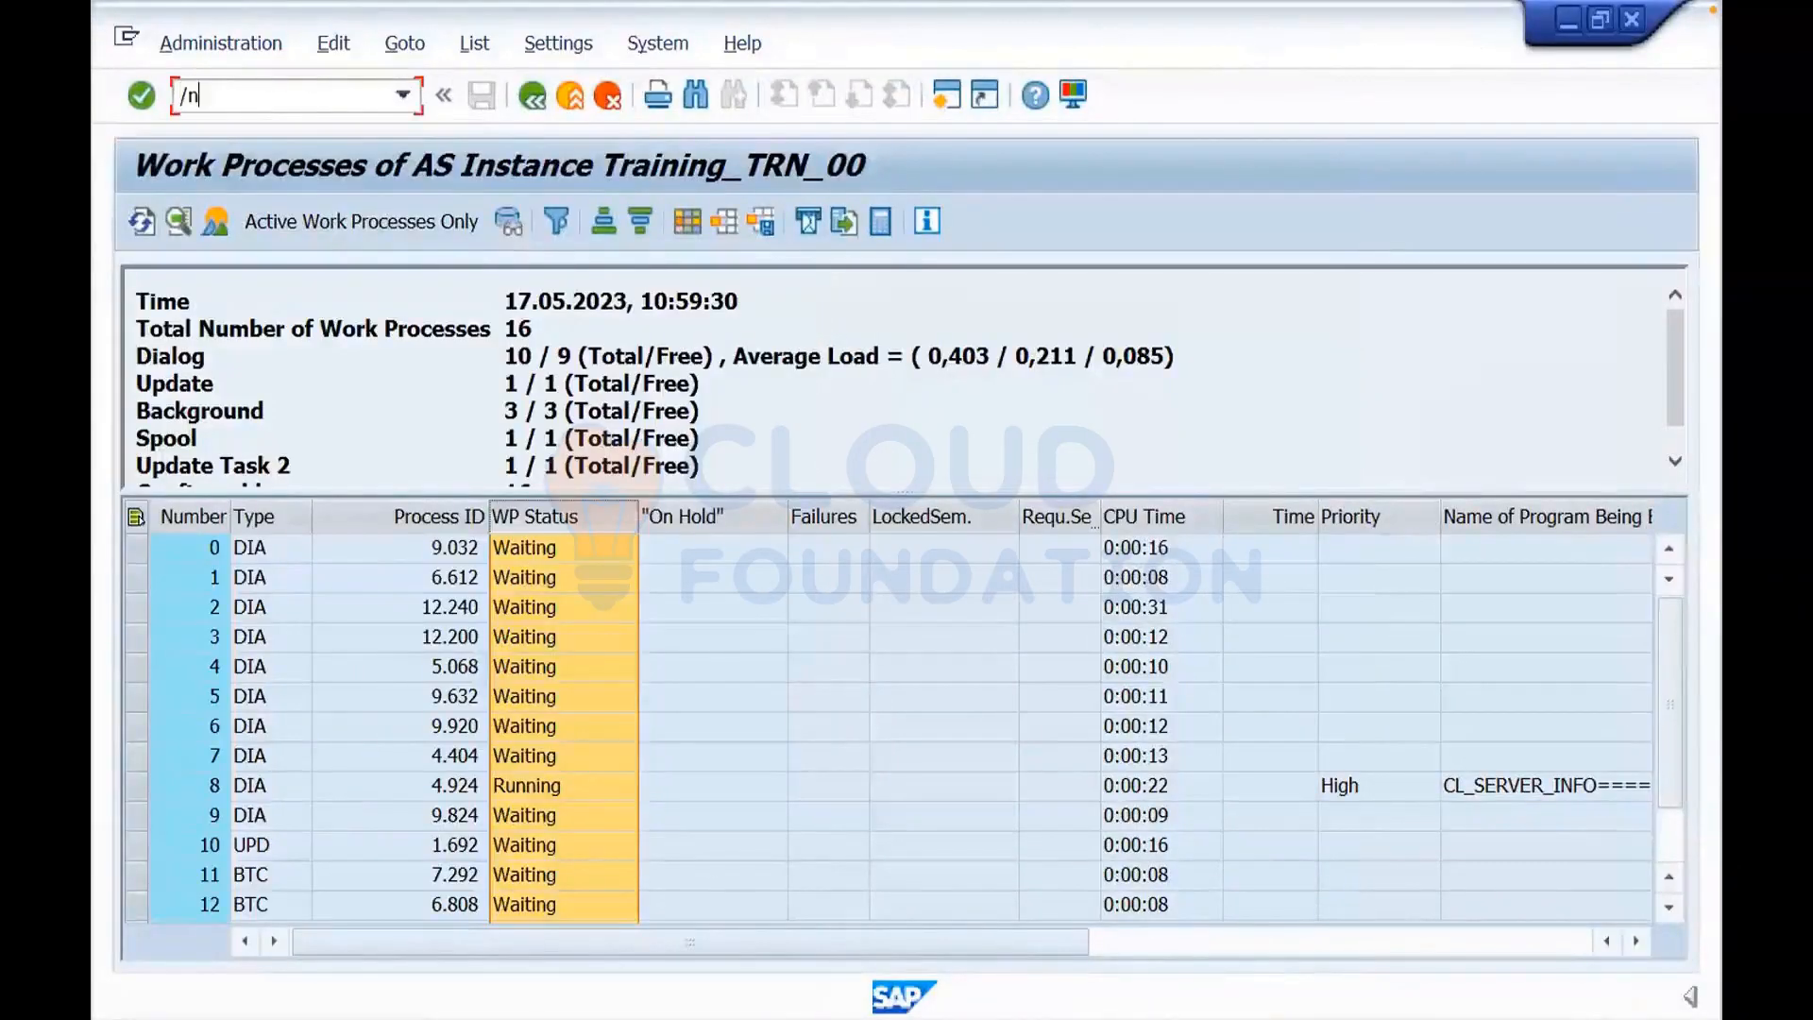
pyautogui.write('sa38')
pyautogui.press('Return')
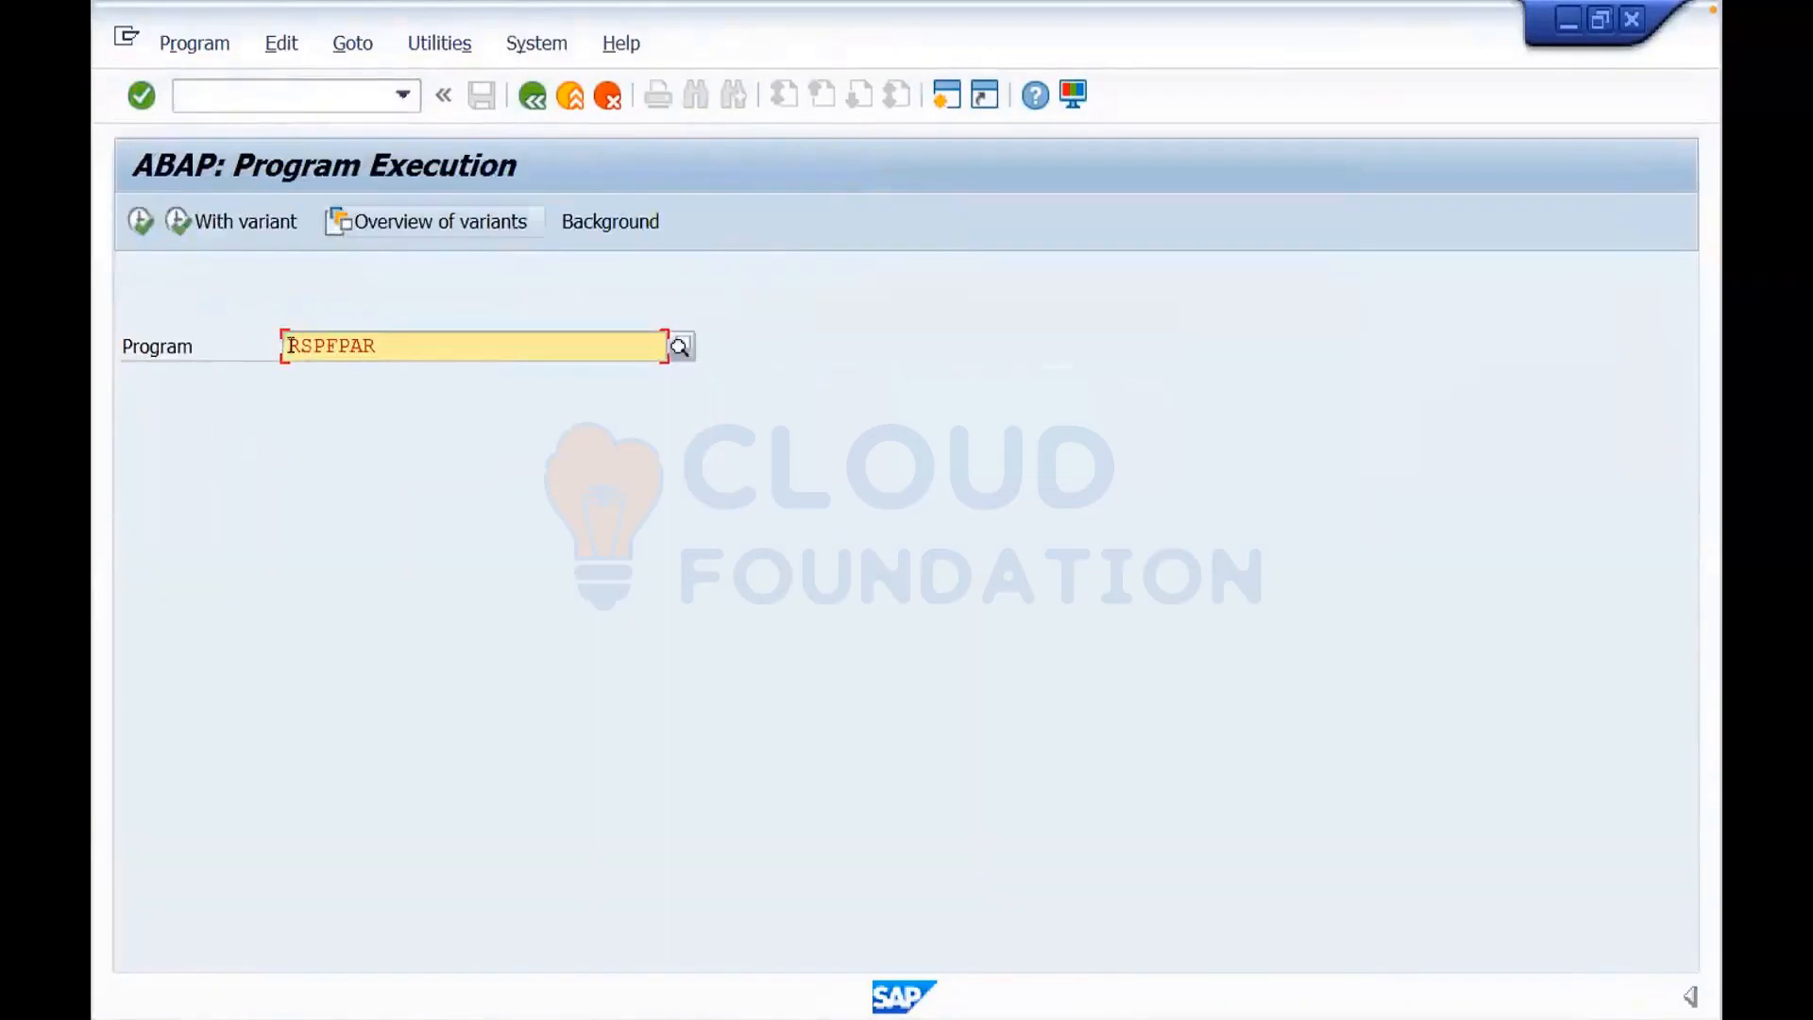
# - Cut the program name RSPFPAR back to RS, browse suggestions, then enter RSpf
pyautogui.moveTo(375, 341); pyautogui.dragTo(283, 342)
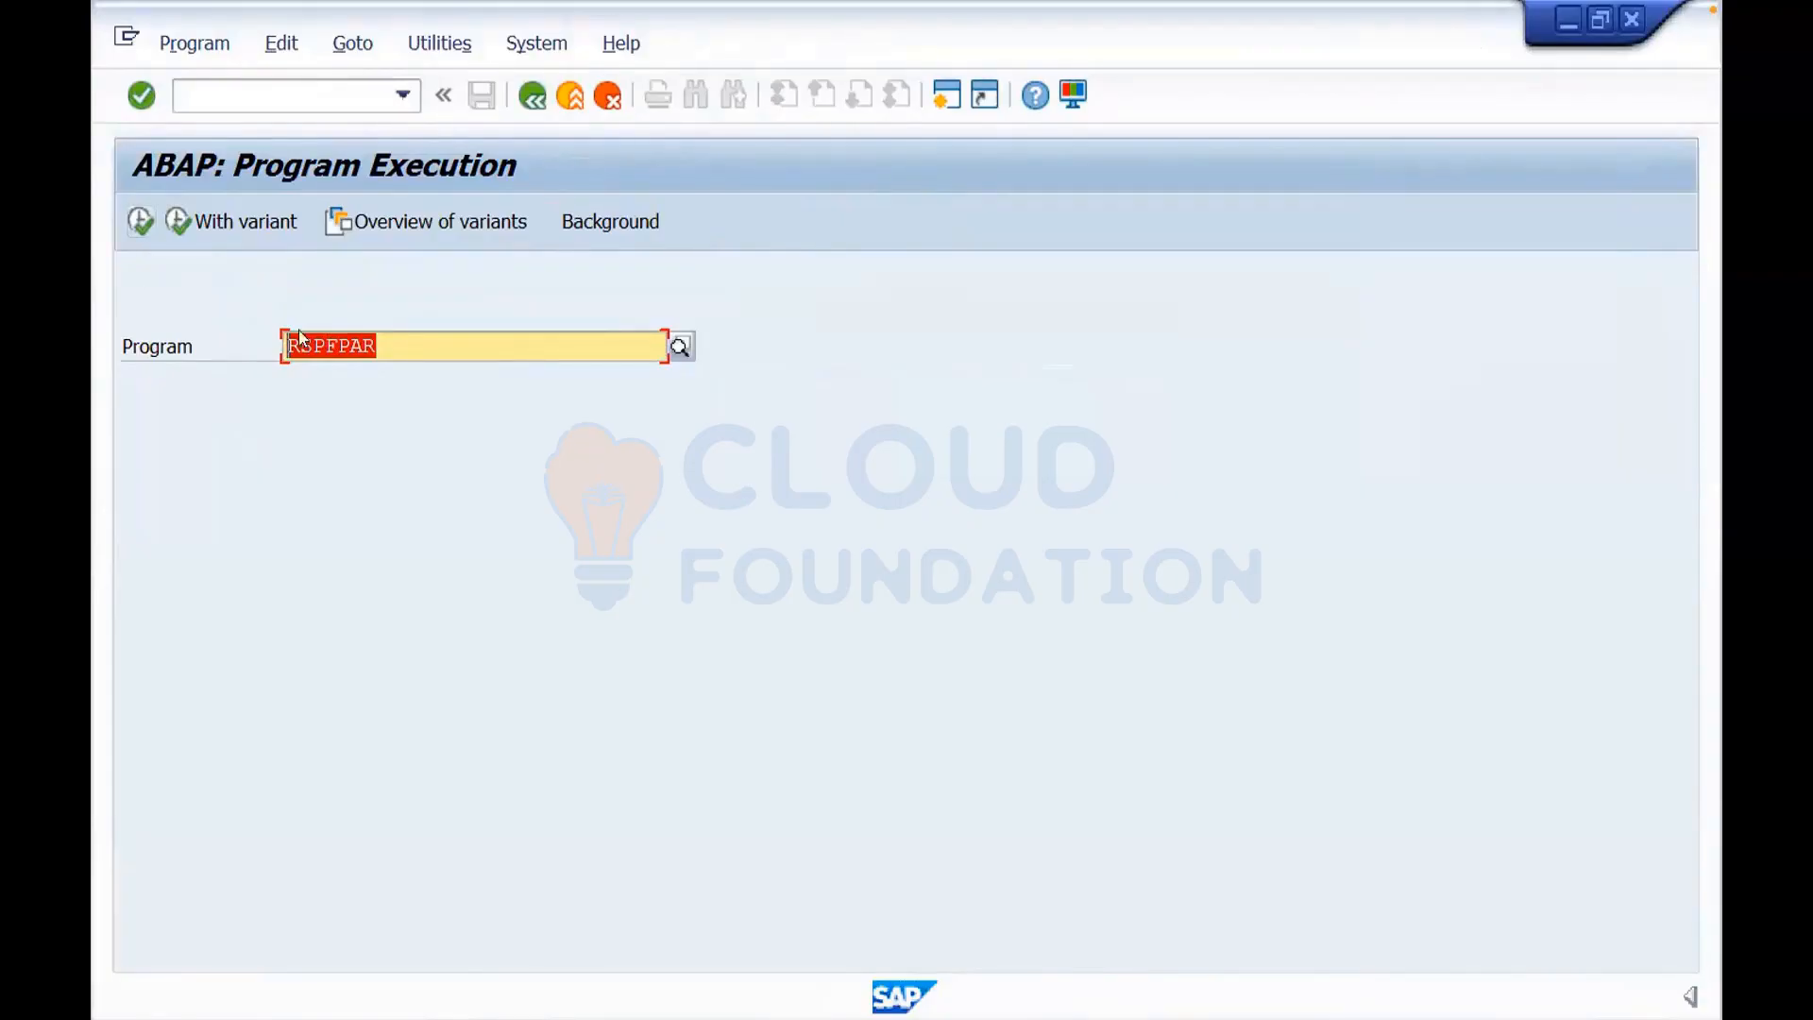
pyautogui.click(396, 344)
pyautogui.press('BackSpace')
pyautogui.press('BackSpace')
pyautogui.press('BackSpace')
pyautogui.press('BackSpace')
pyautogui.press('BackSpace')
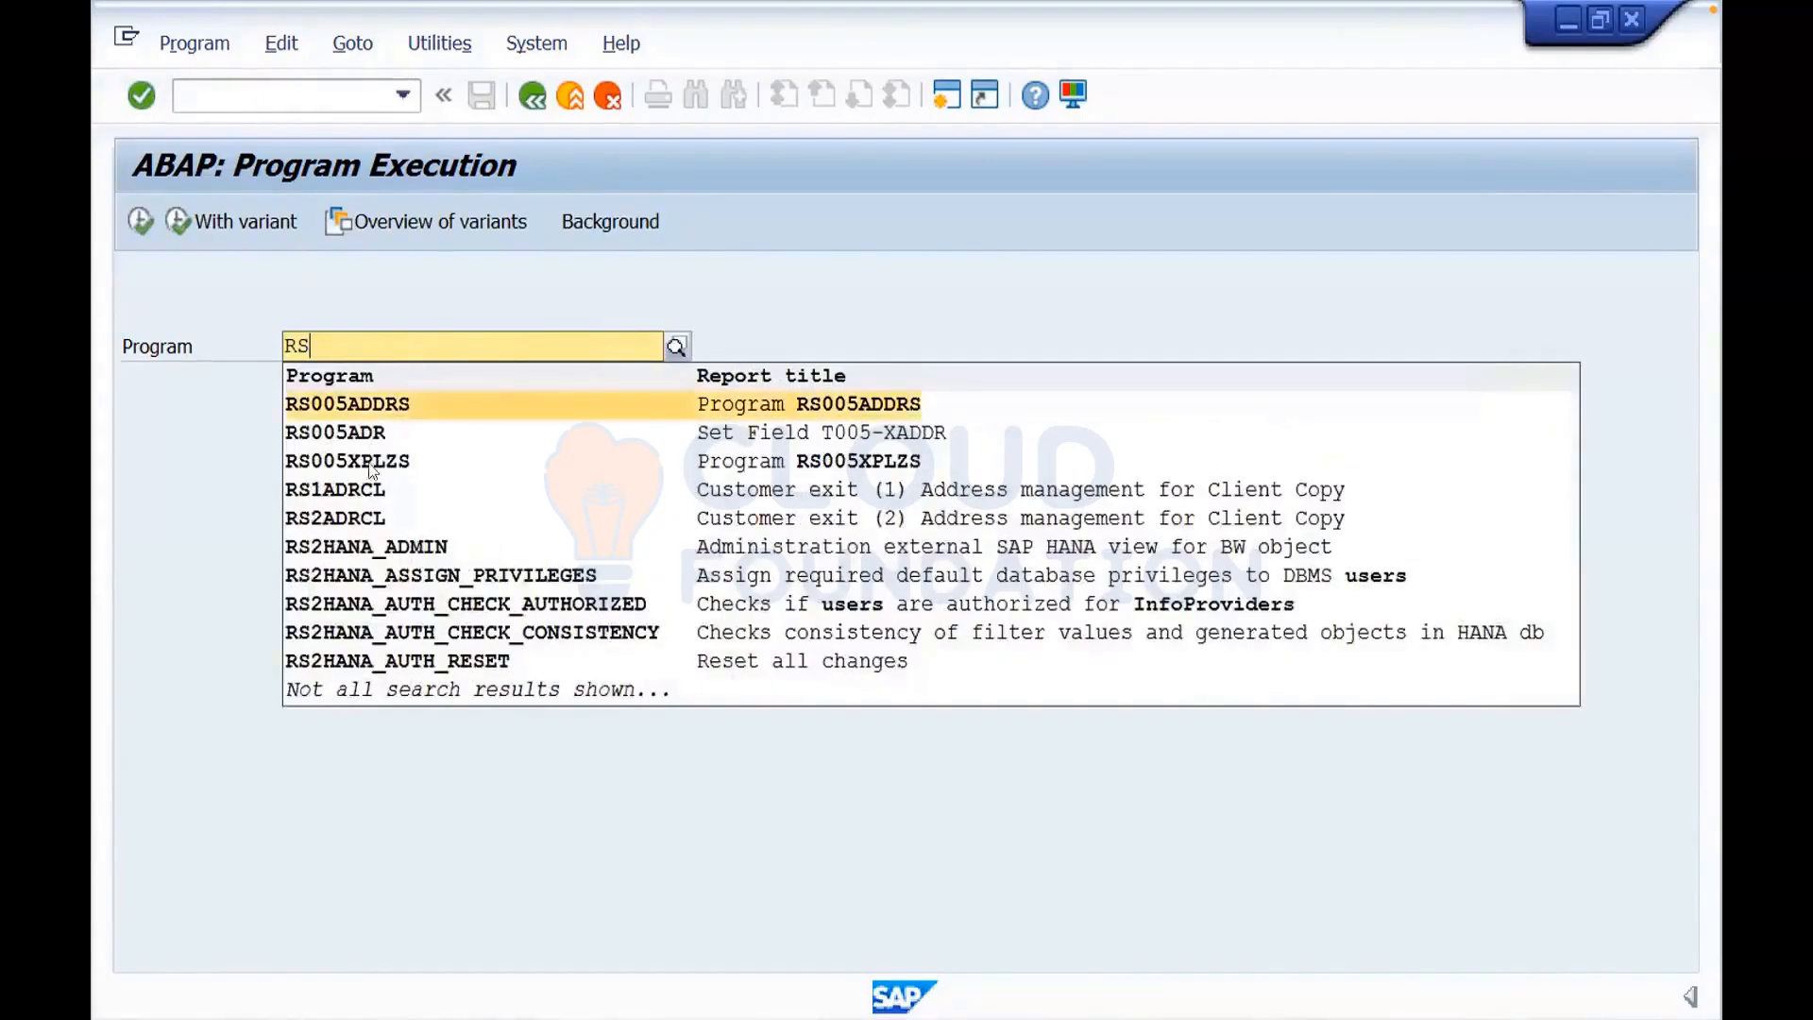
pyautogui.press('Down')
pyautogui.press('Down')
pyautogui.press('Down')
pyautogui.press('Down')
pyautogui.press('Down')
pyautogui.press('Down')
pyautogui.press('Down')
pyautogui.press('Down')
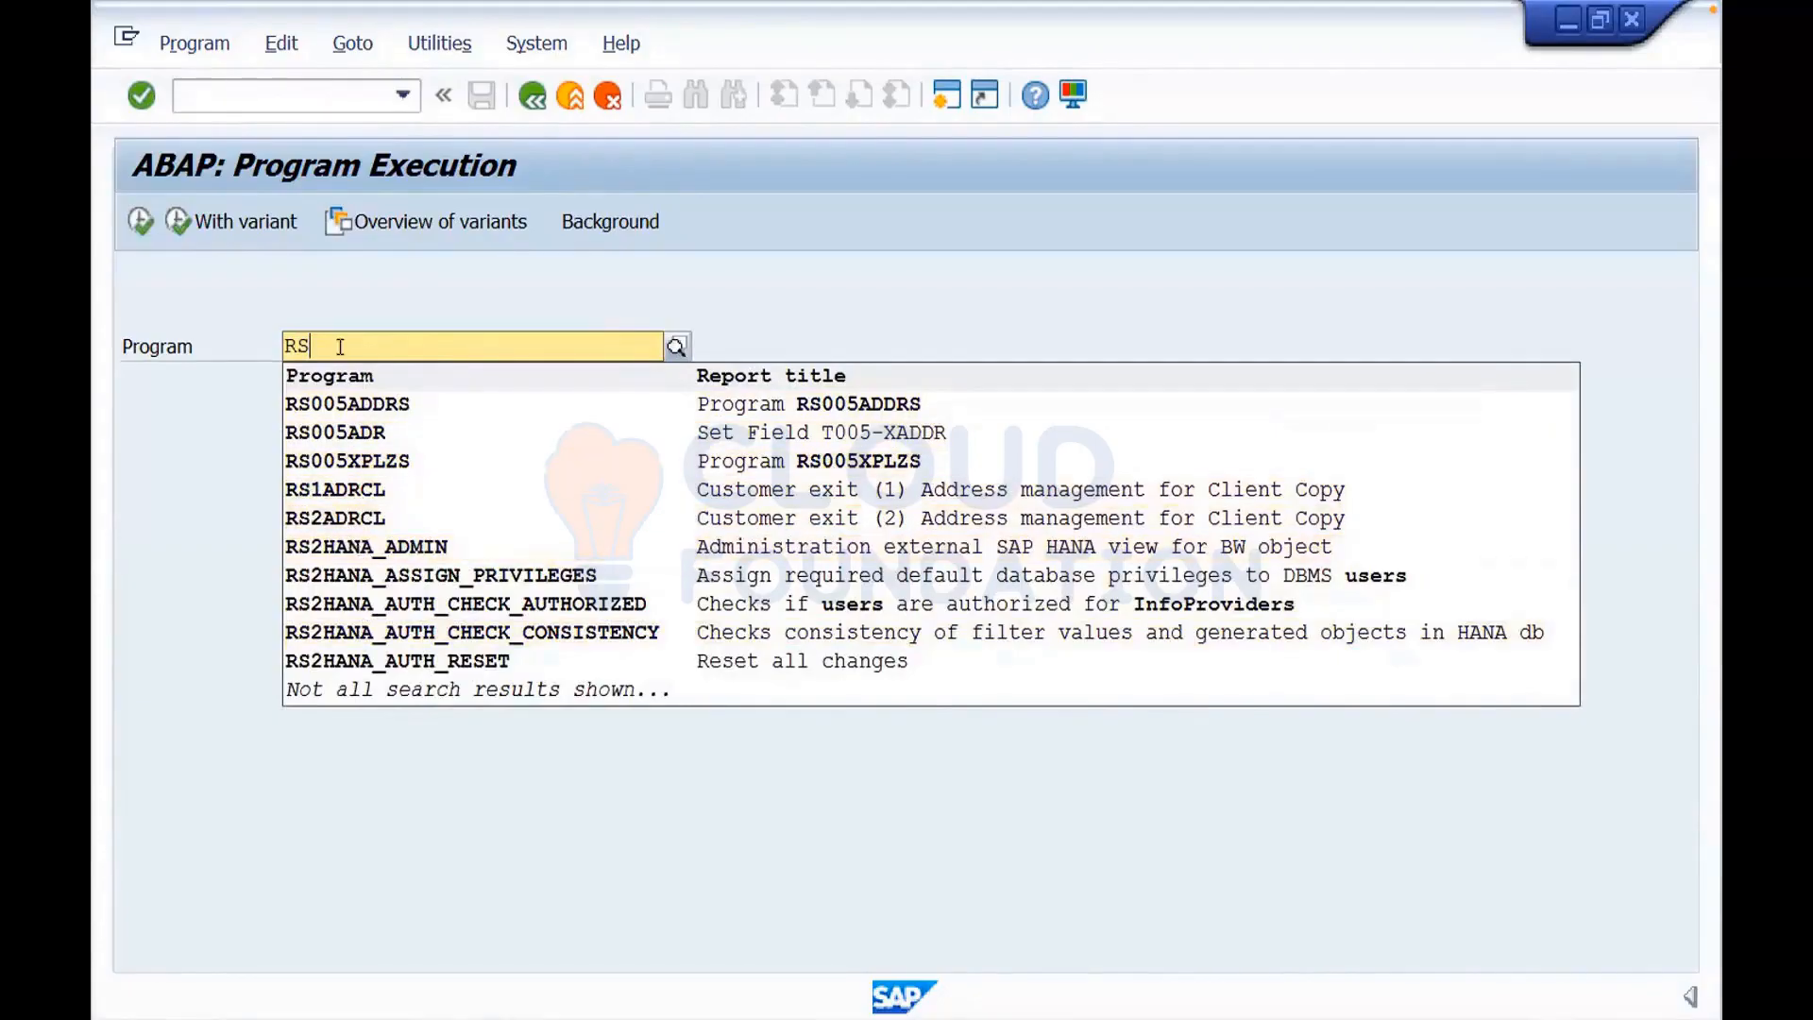
pyautogui.write('pf')
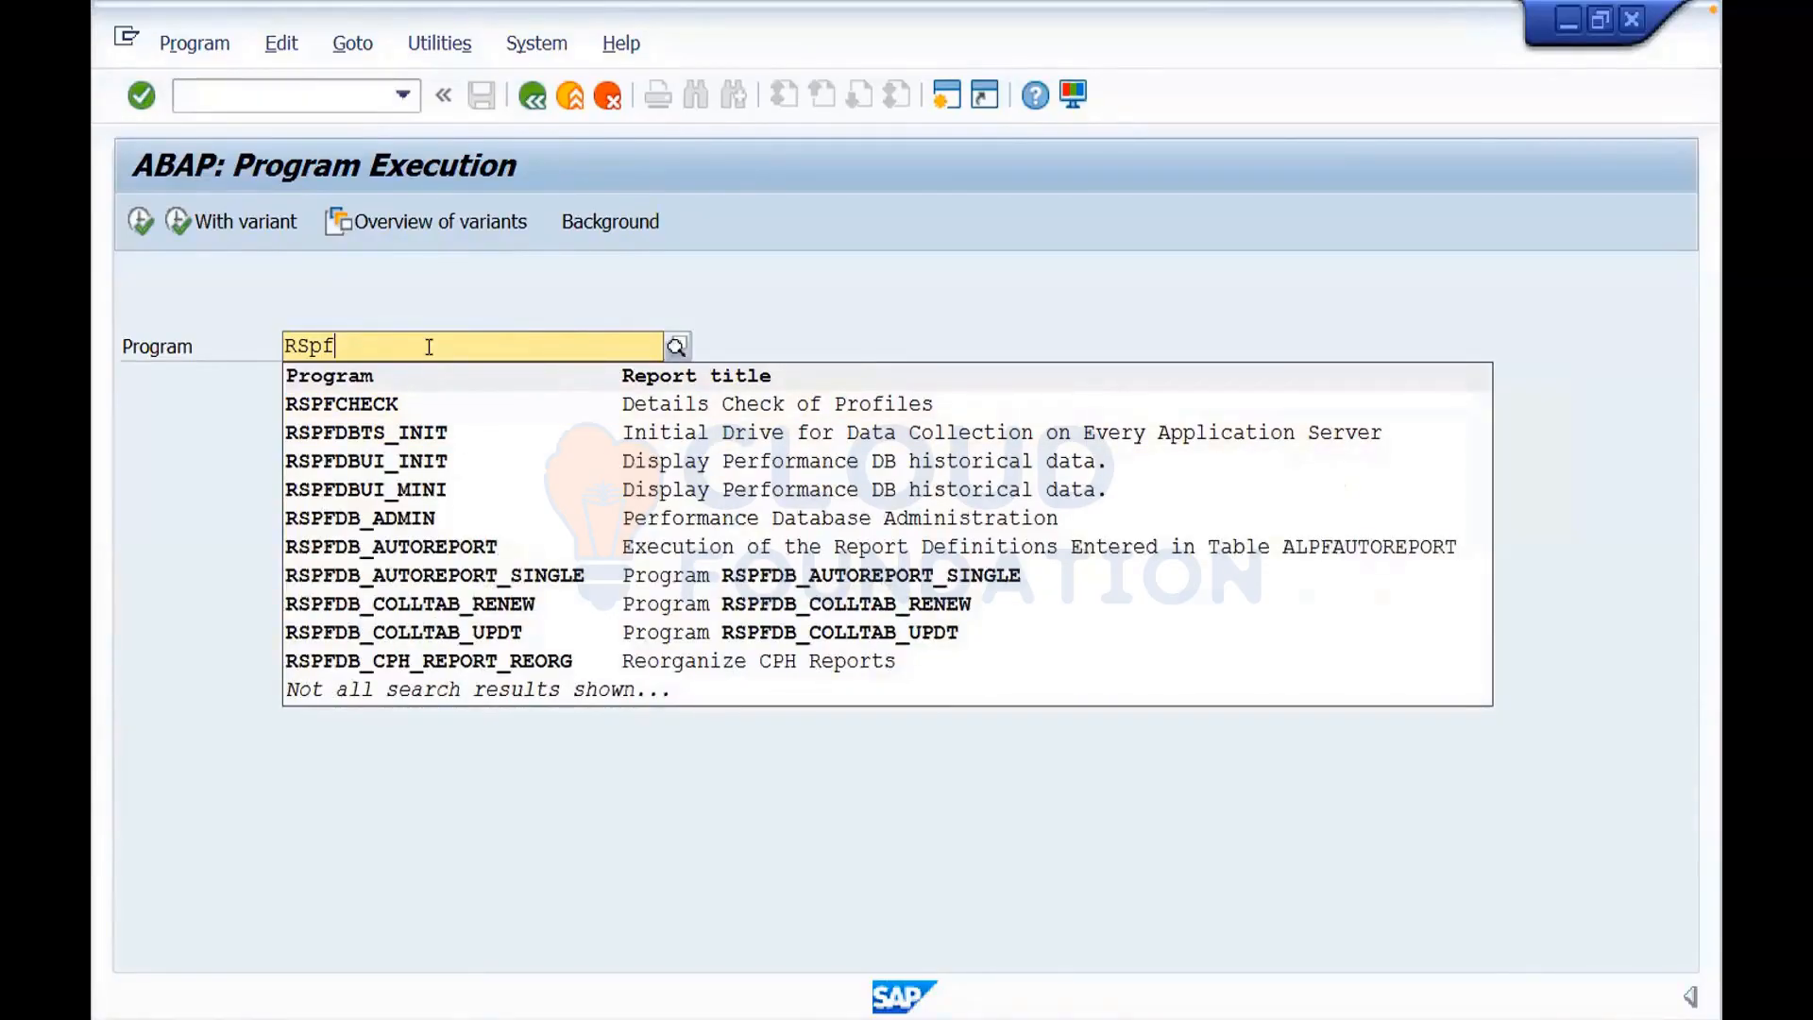
# - Pick RSPFPAR from the program autocomplete suggestions
pyautogui.write('par')
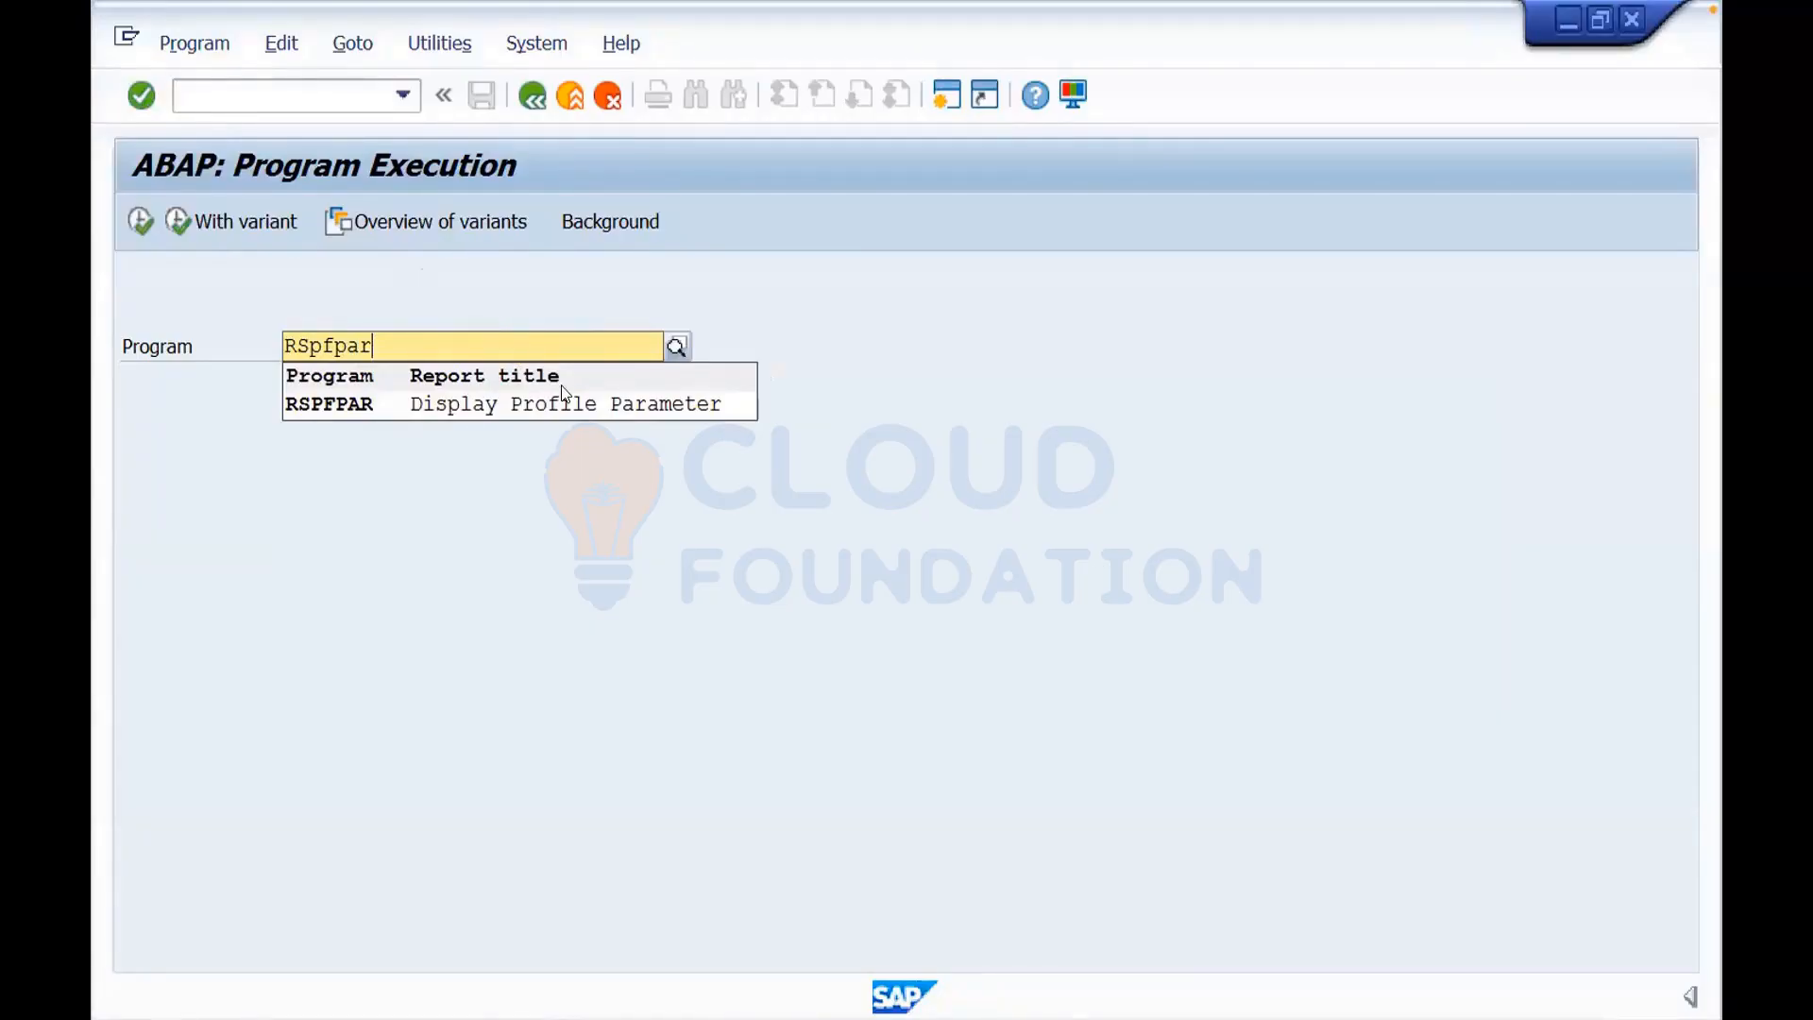
pyautogui.press('Down')
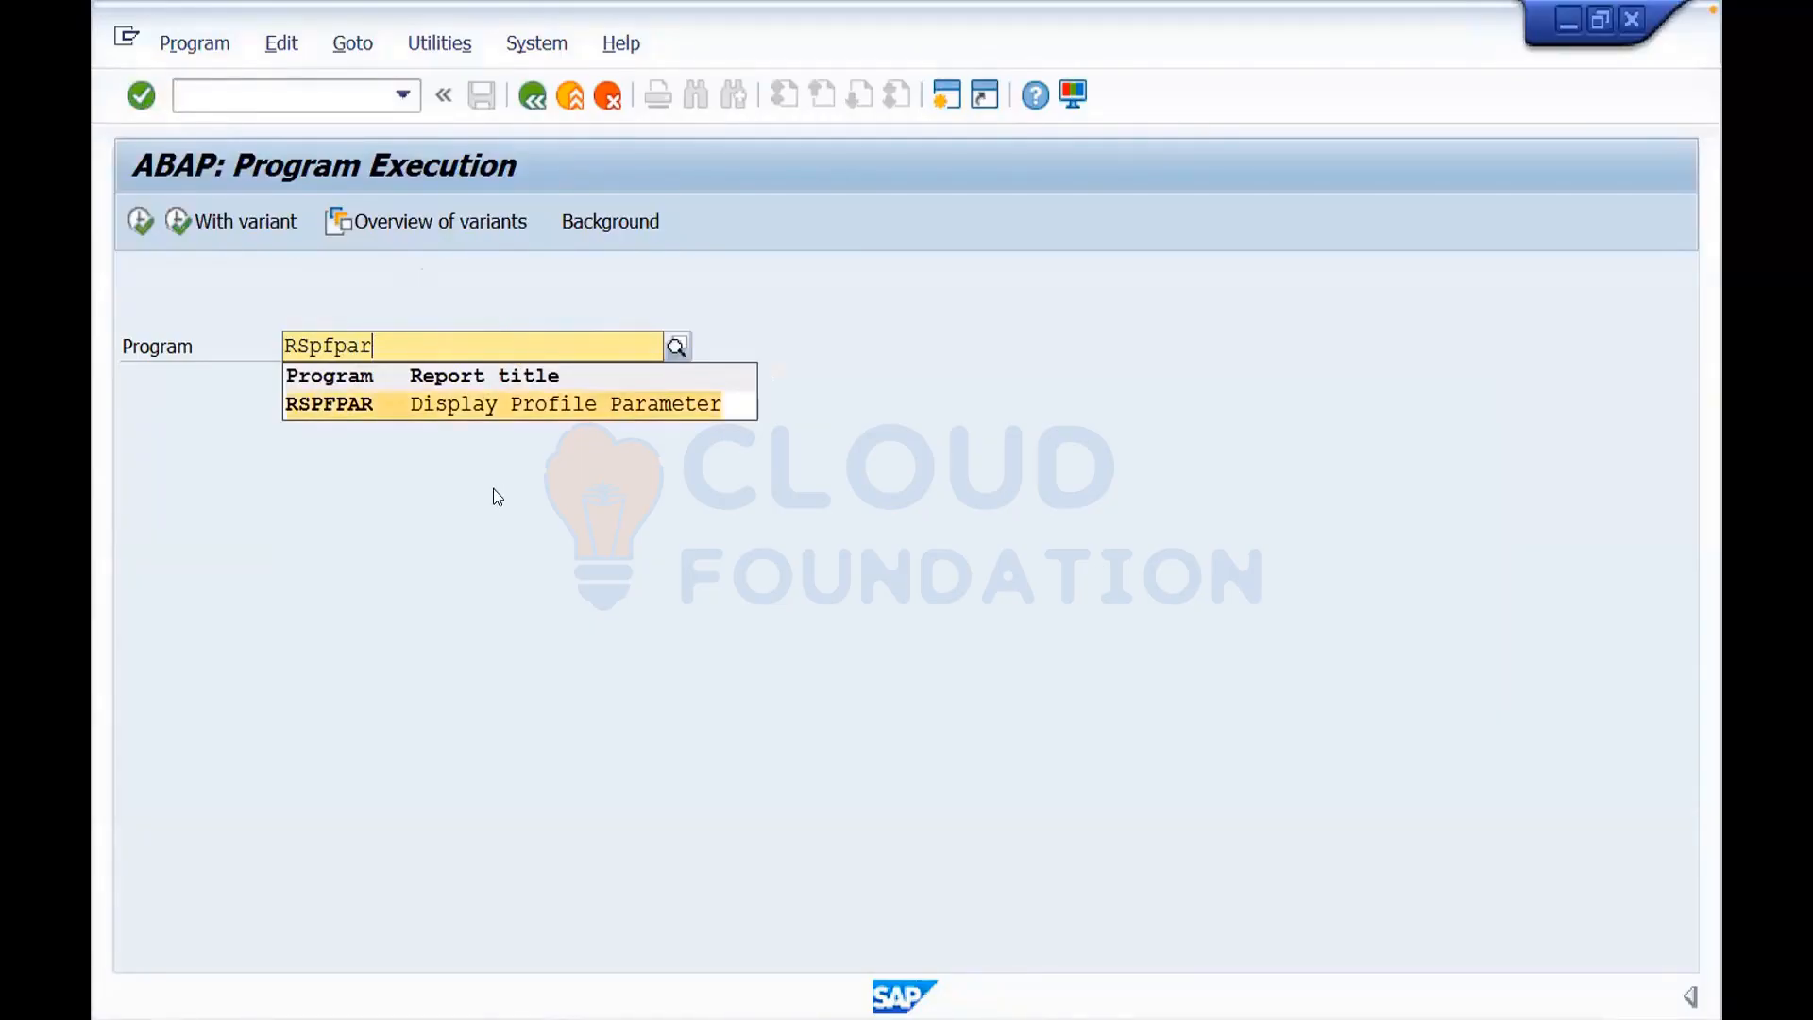
pyautogui.click(364, 406)
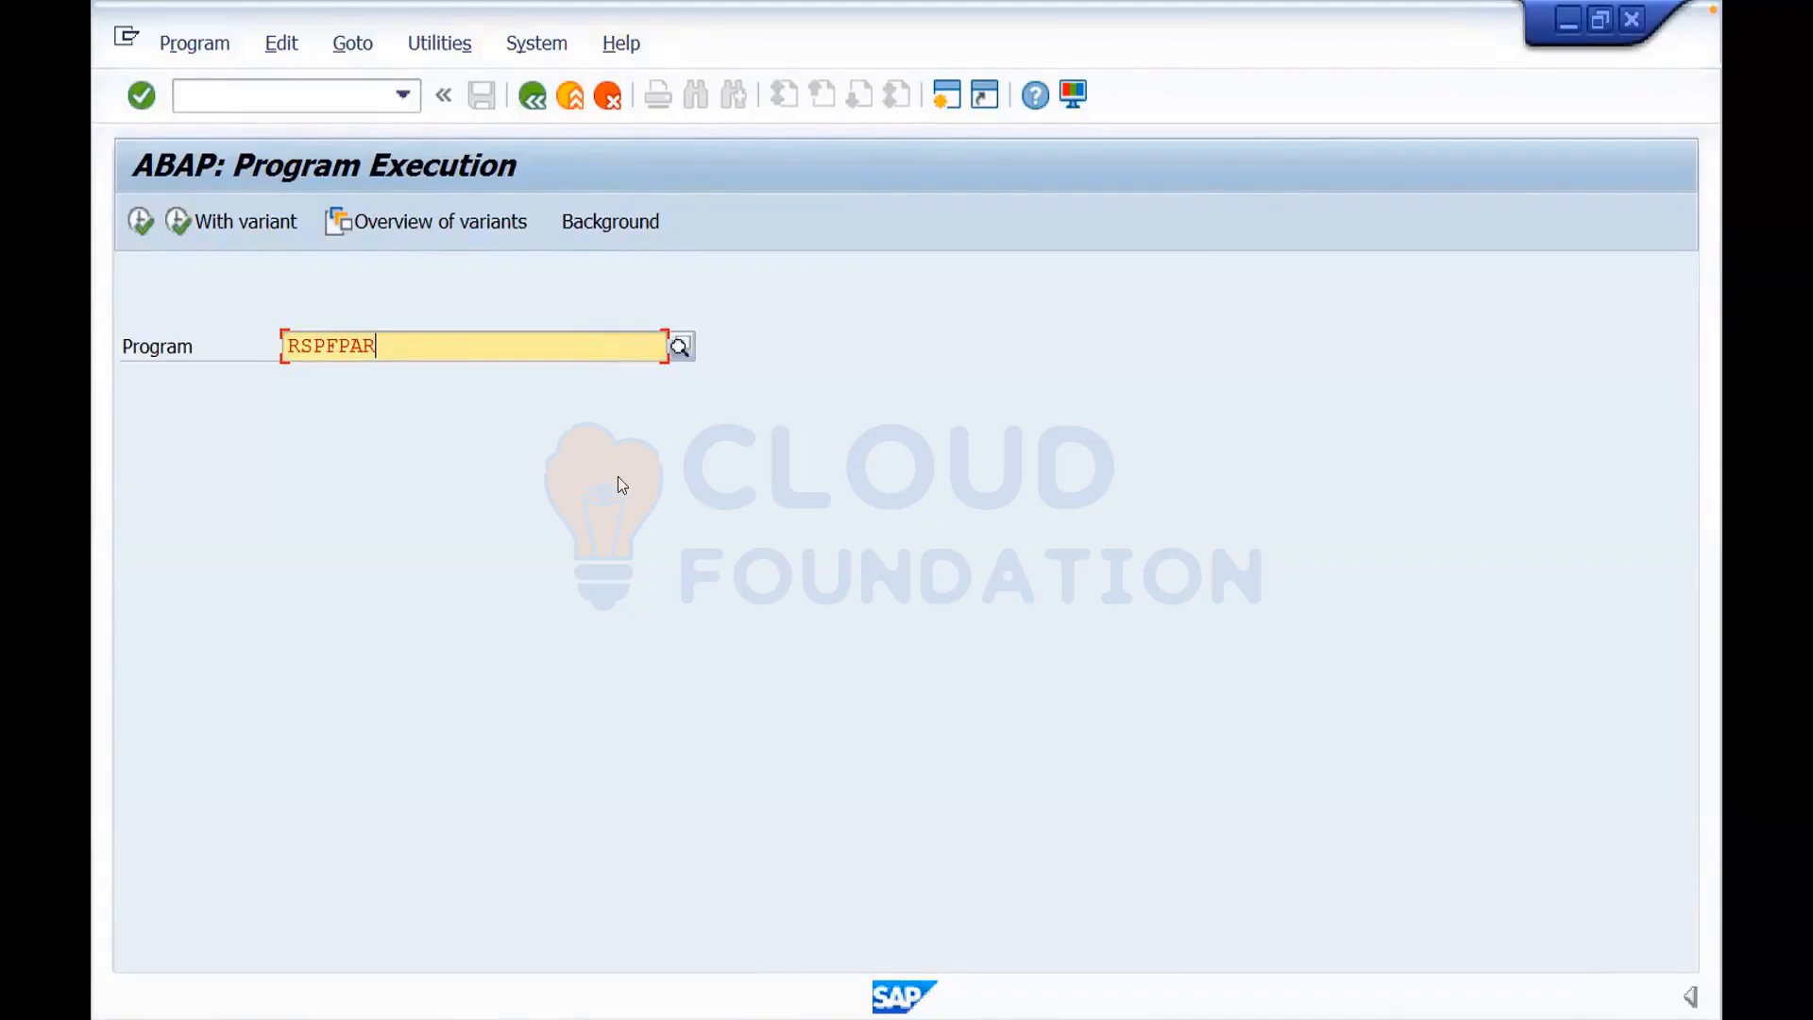
# - Browse the RSUSR program suggestions, then clear the Program field
pyautogui.click(437, 344)
pyautogui.press('BackSpace')
pyautogui.press('BackSpace')
pyautogui.press('BackSpace')
pyautogui.press('BackSpace')
pyautogui.press('BackSpace')
pyautogui.press('BackSpace')
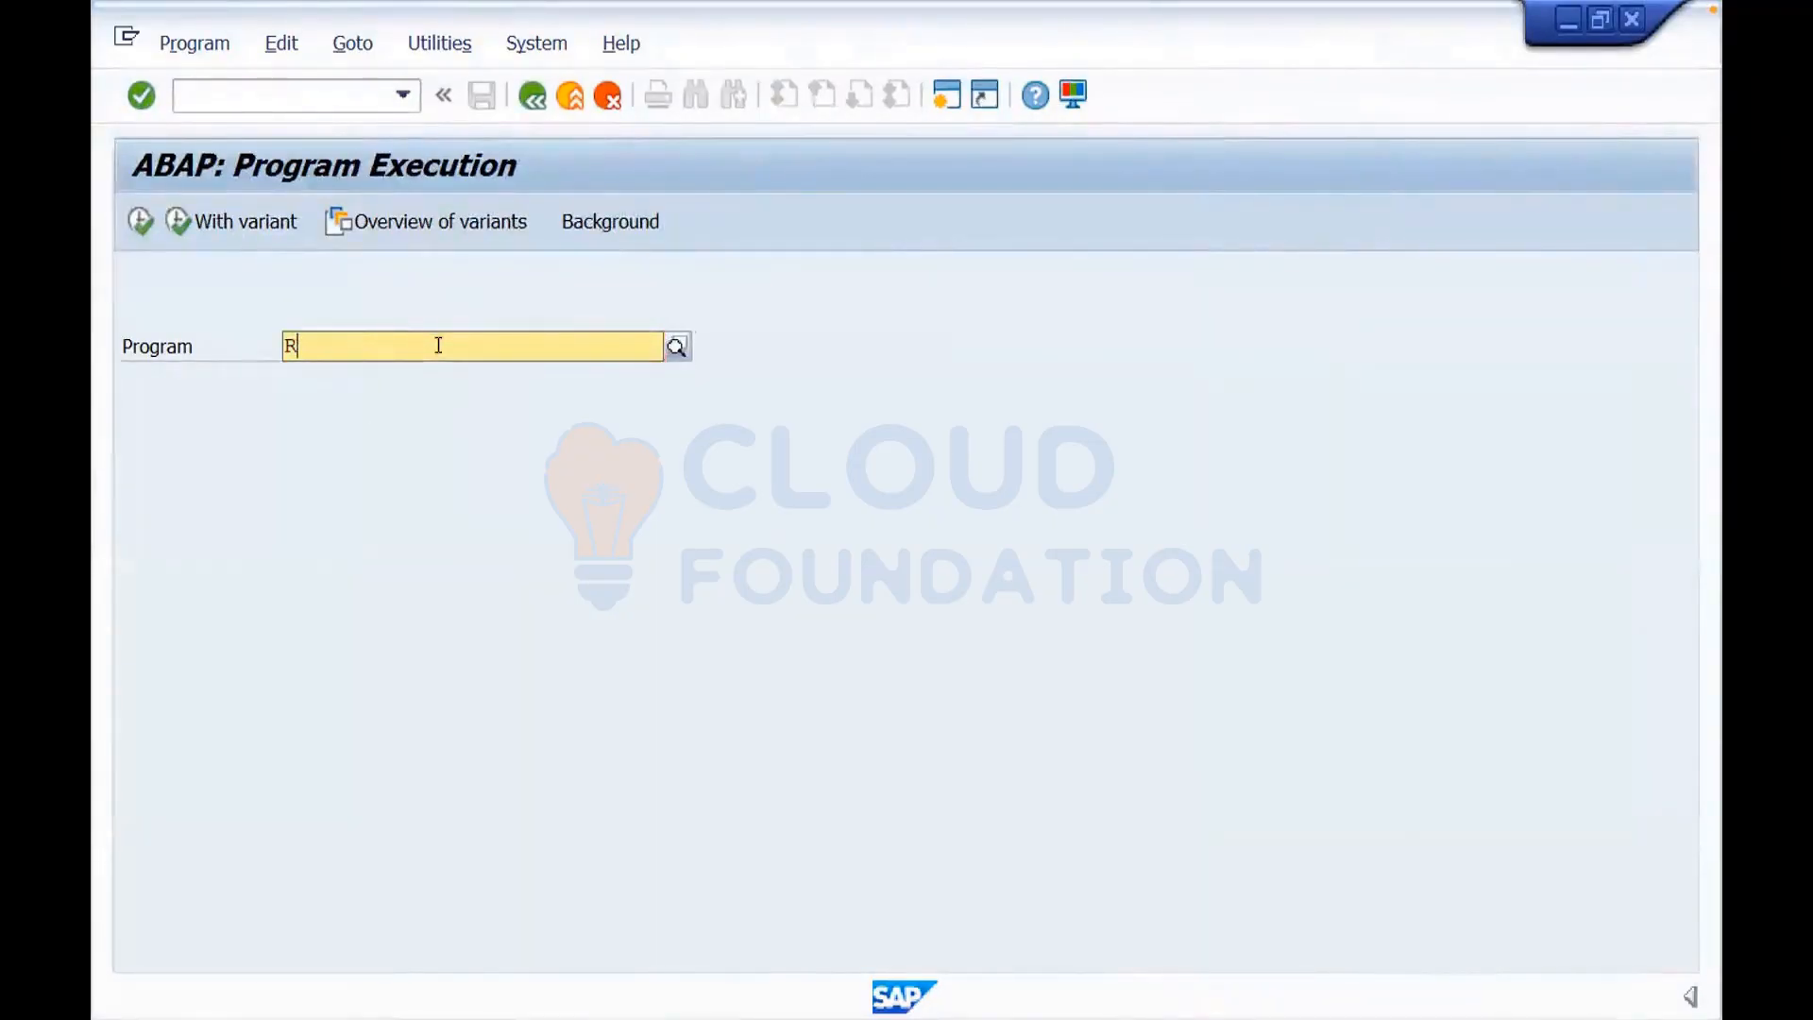
pyautogui.write('s')
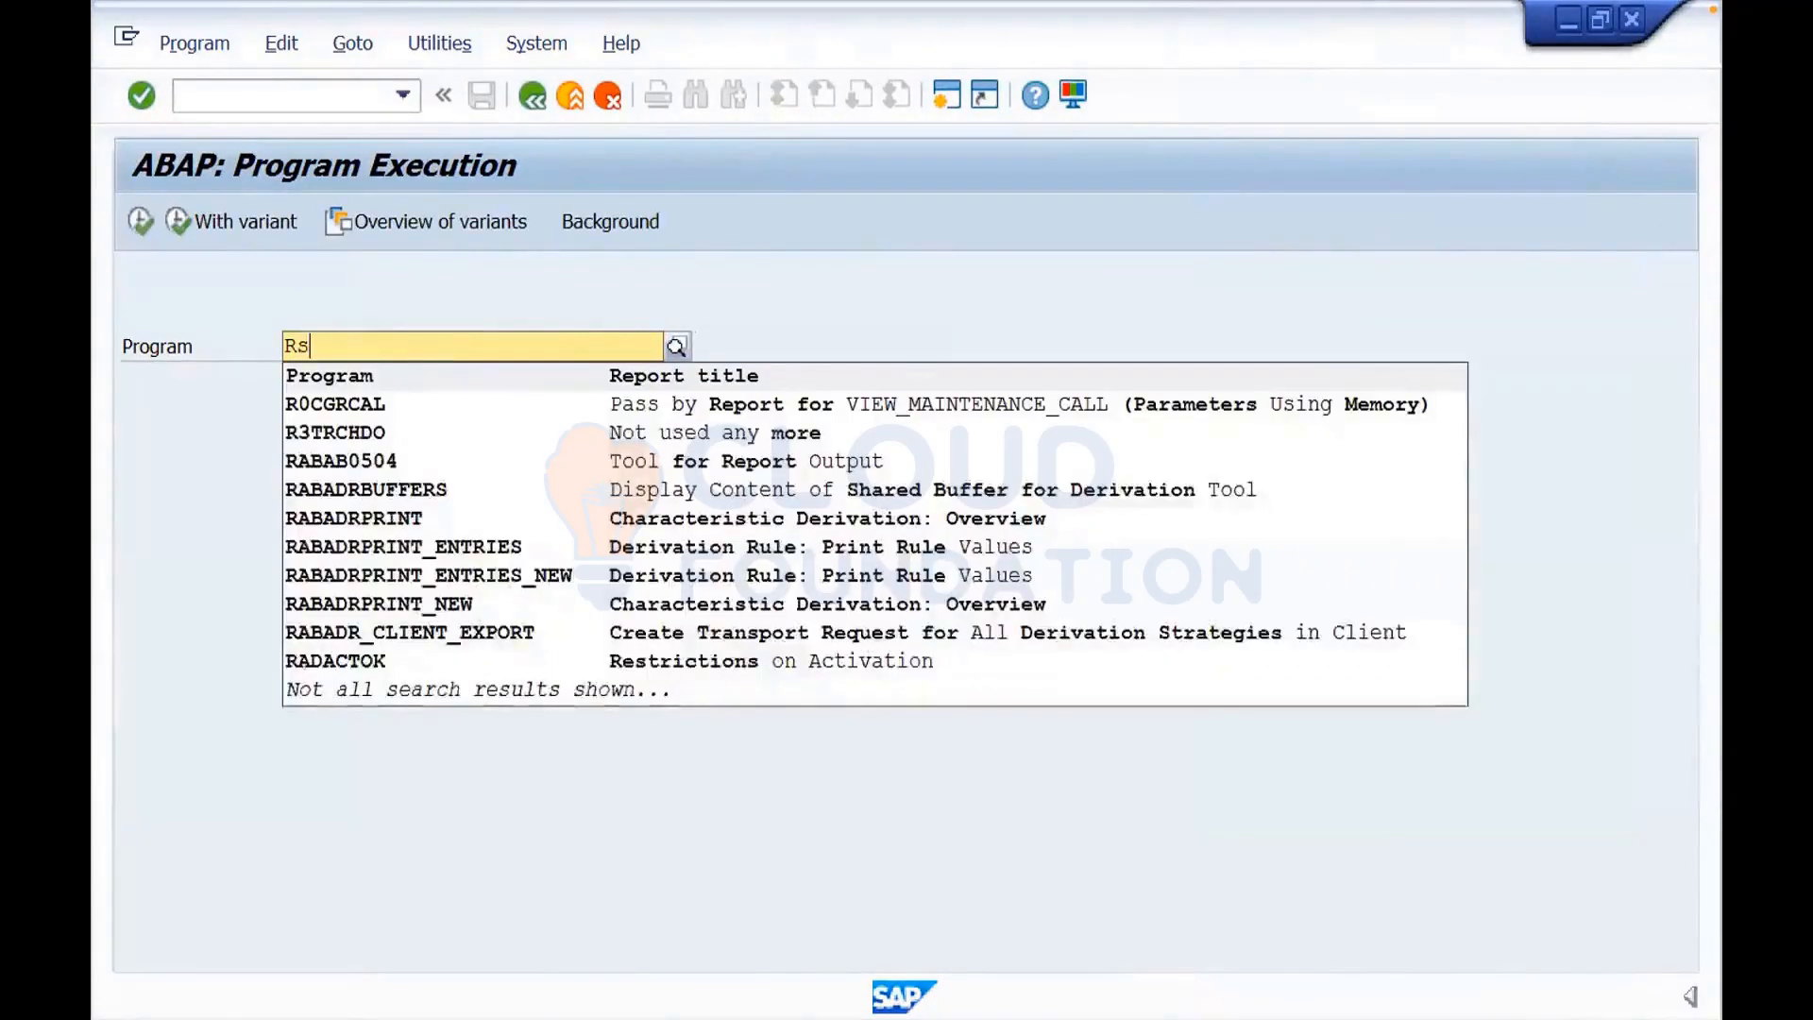
pyautogui.write('usr')
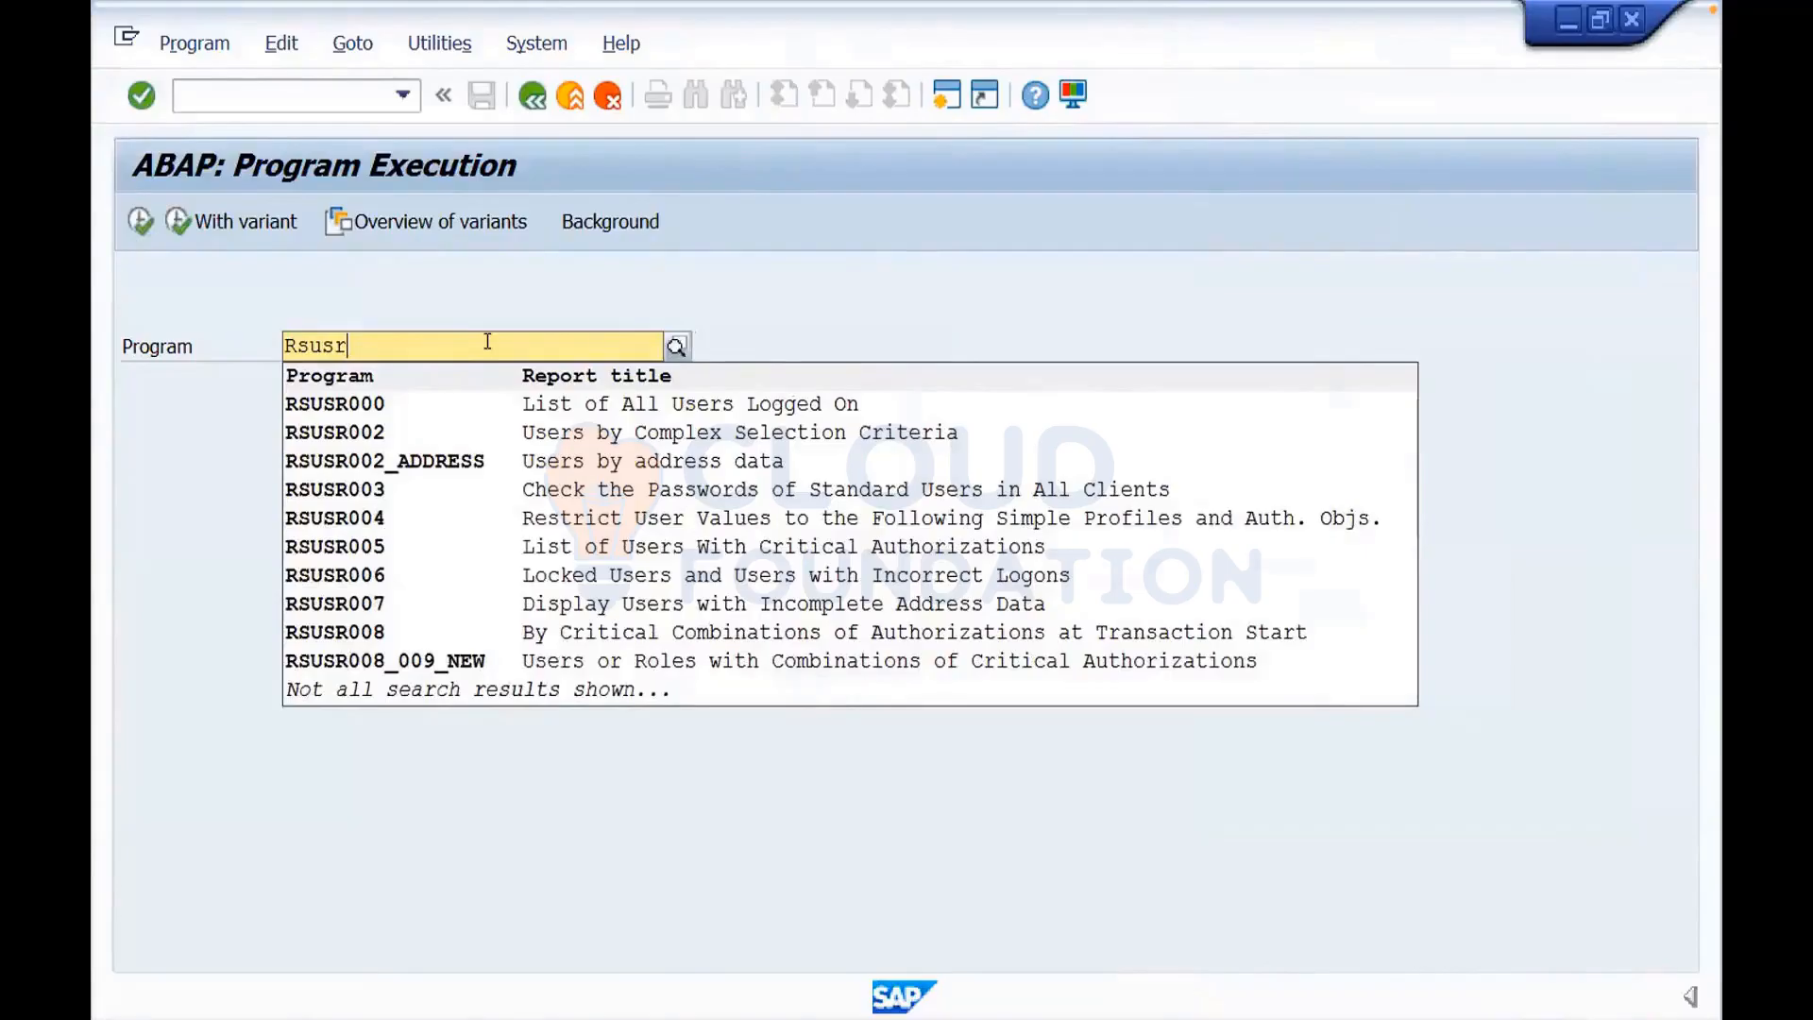
pyautogui.press('BackSpace')
pyautogui.press('BackSpace')
pyautogui.press('BackSpace')
pyautogui.press('BackSpace')
pyautogui.press('BackSpace')
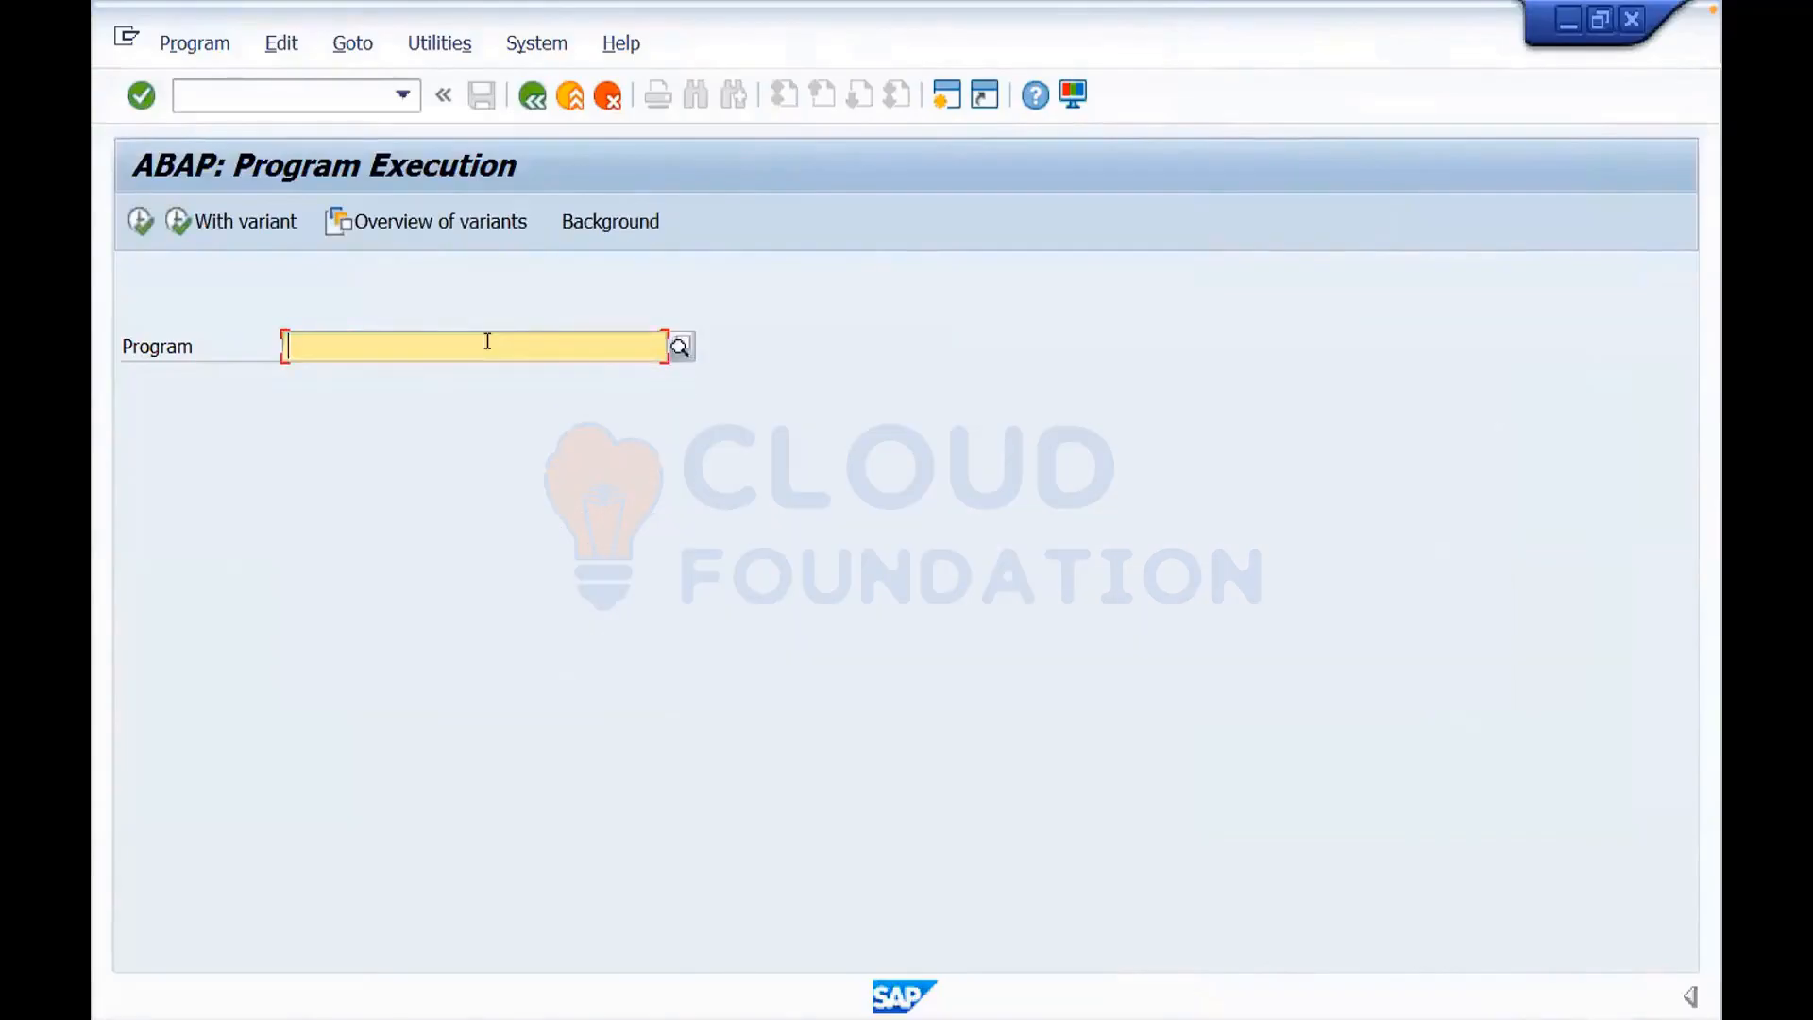
pyautogui.click(487, 342)
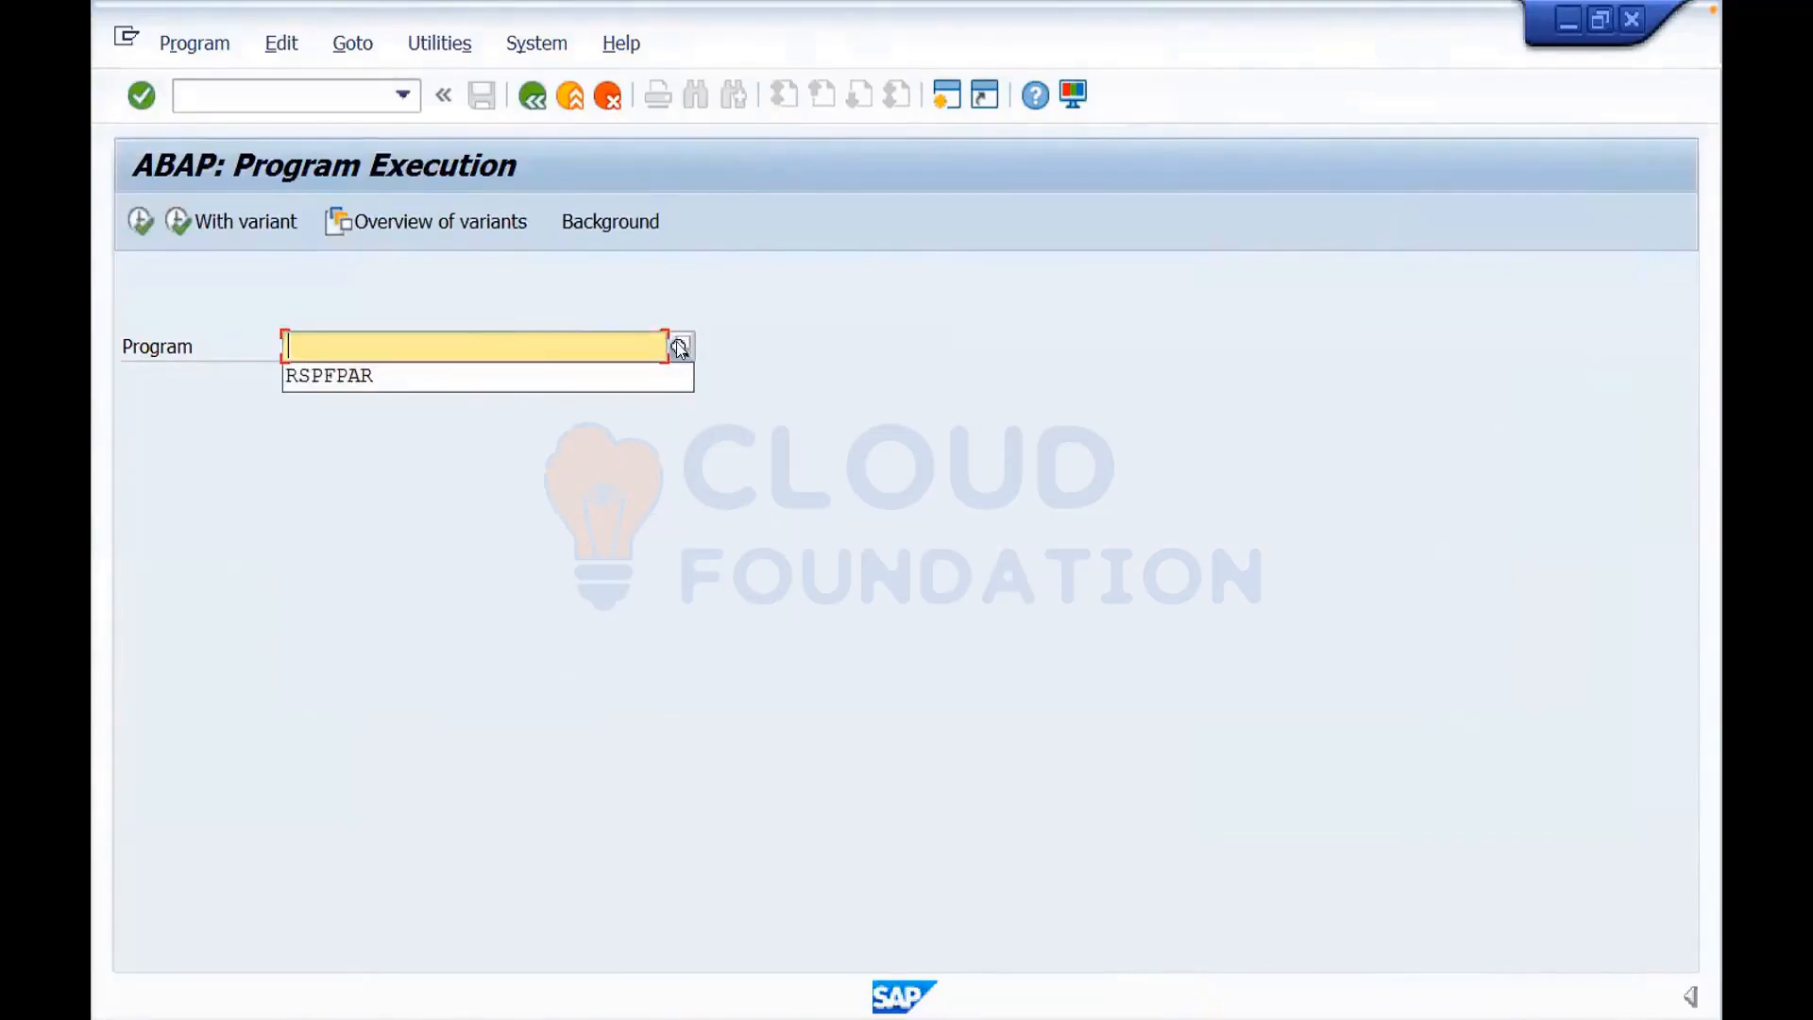
# - Scroll through the 200-hit program search list, close it, and return to SAP Easy Access
pyautogui.click(677, 343)
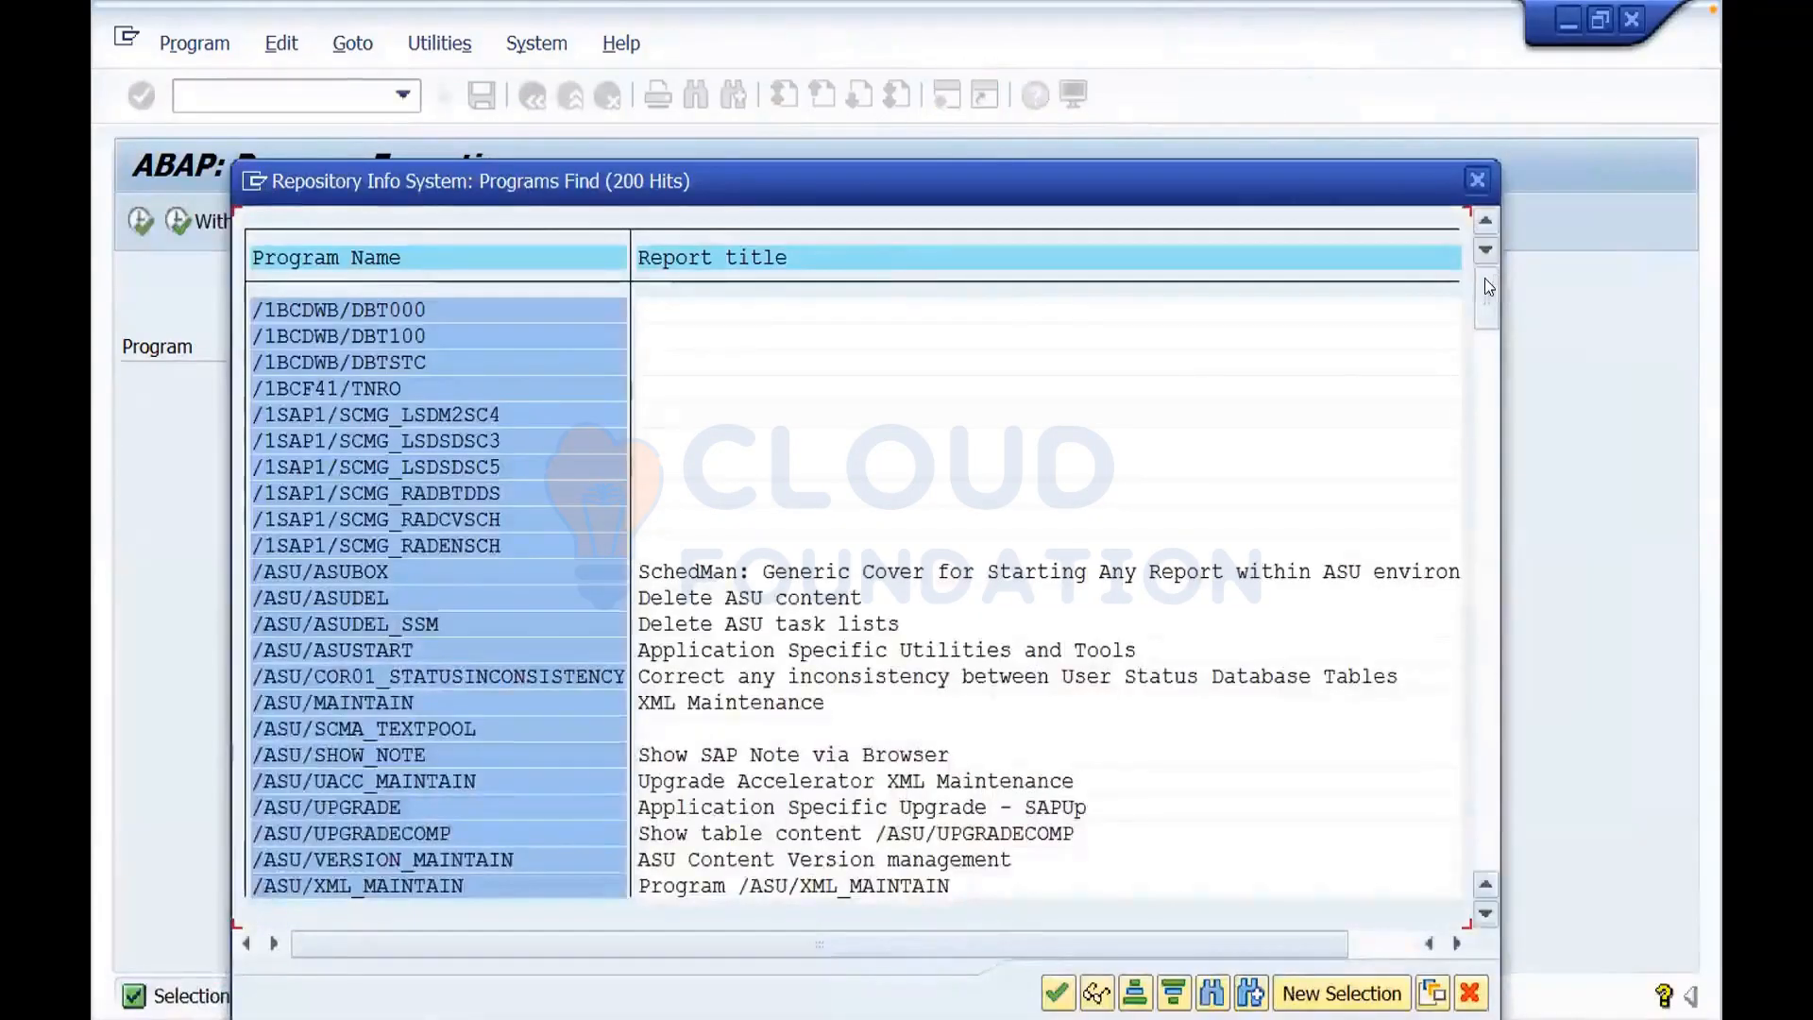
pyautogui.moveTo(1485, 277); pyautogui.dragTo(1479, 372)
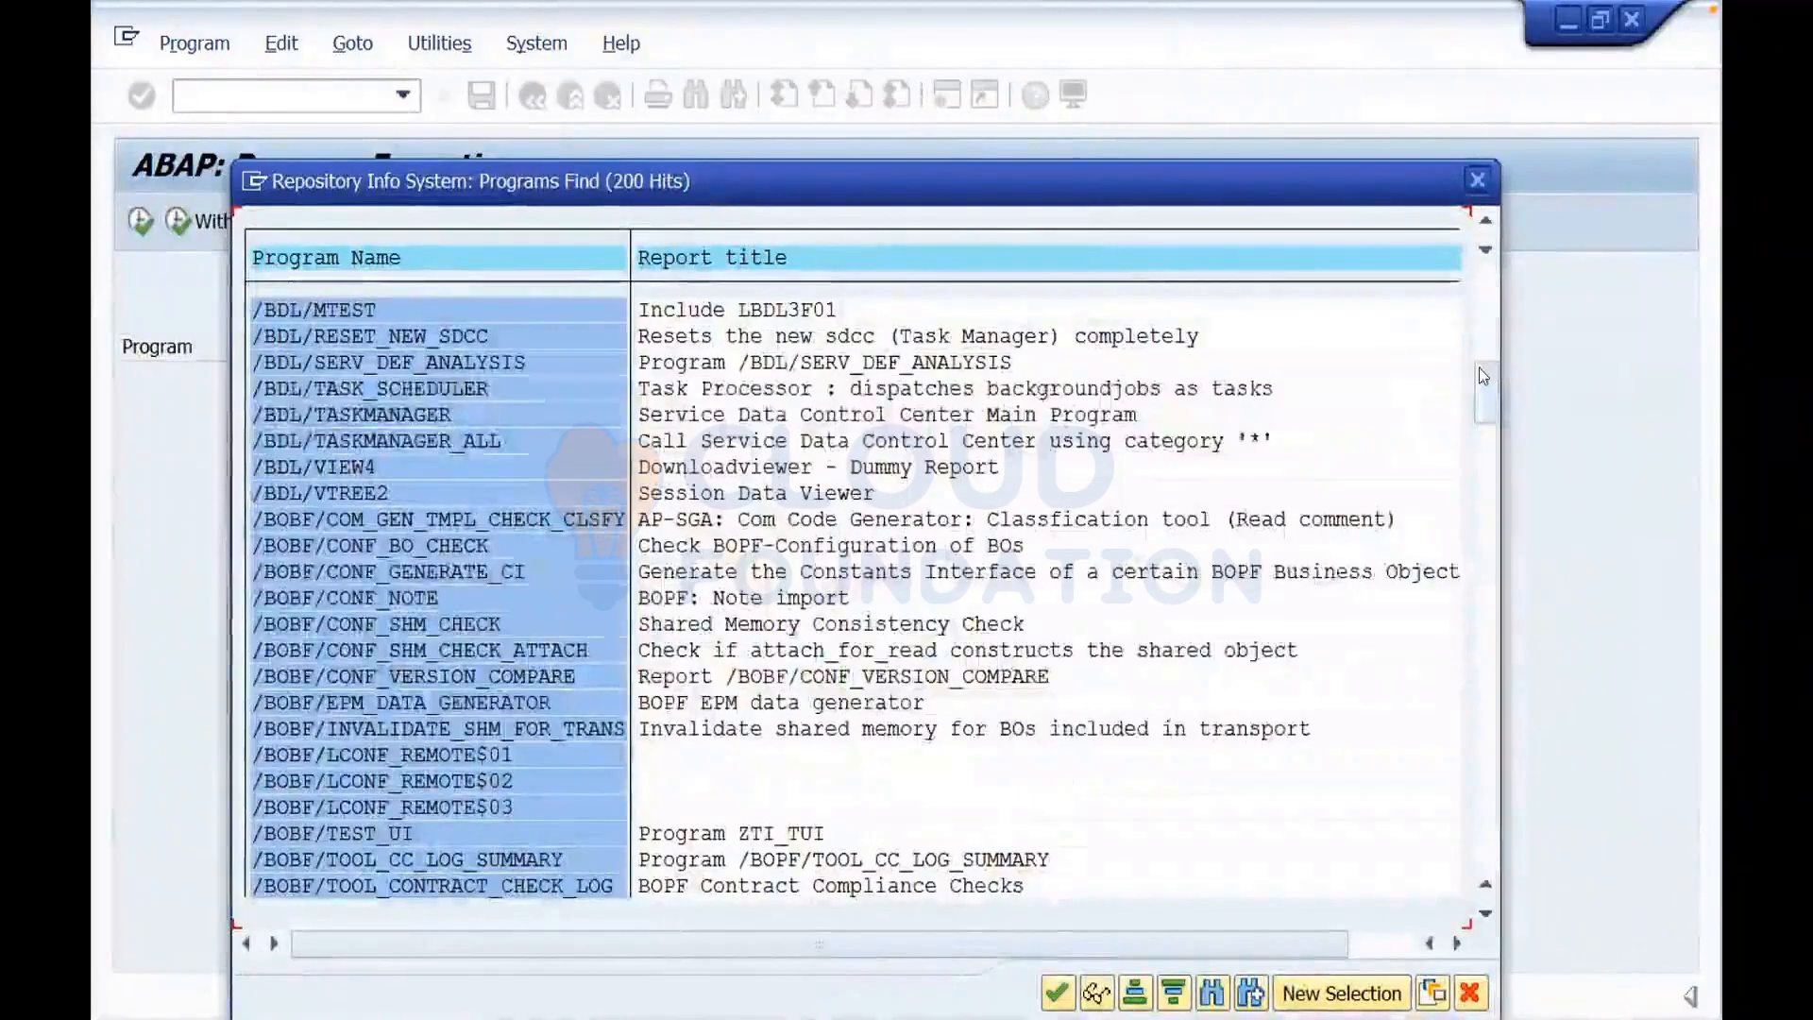
pyautogui.moveTo(1483, 375); pyautogui.dragTo(1485, 695)
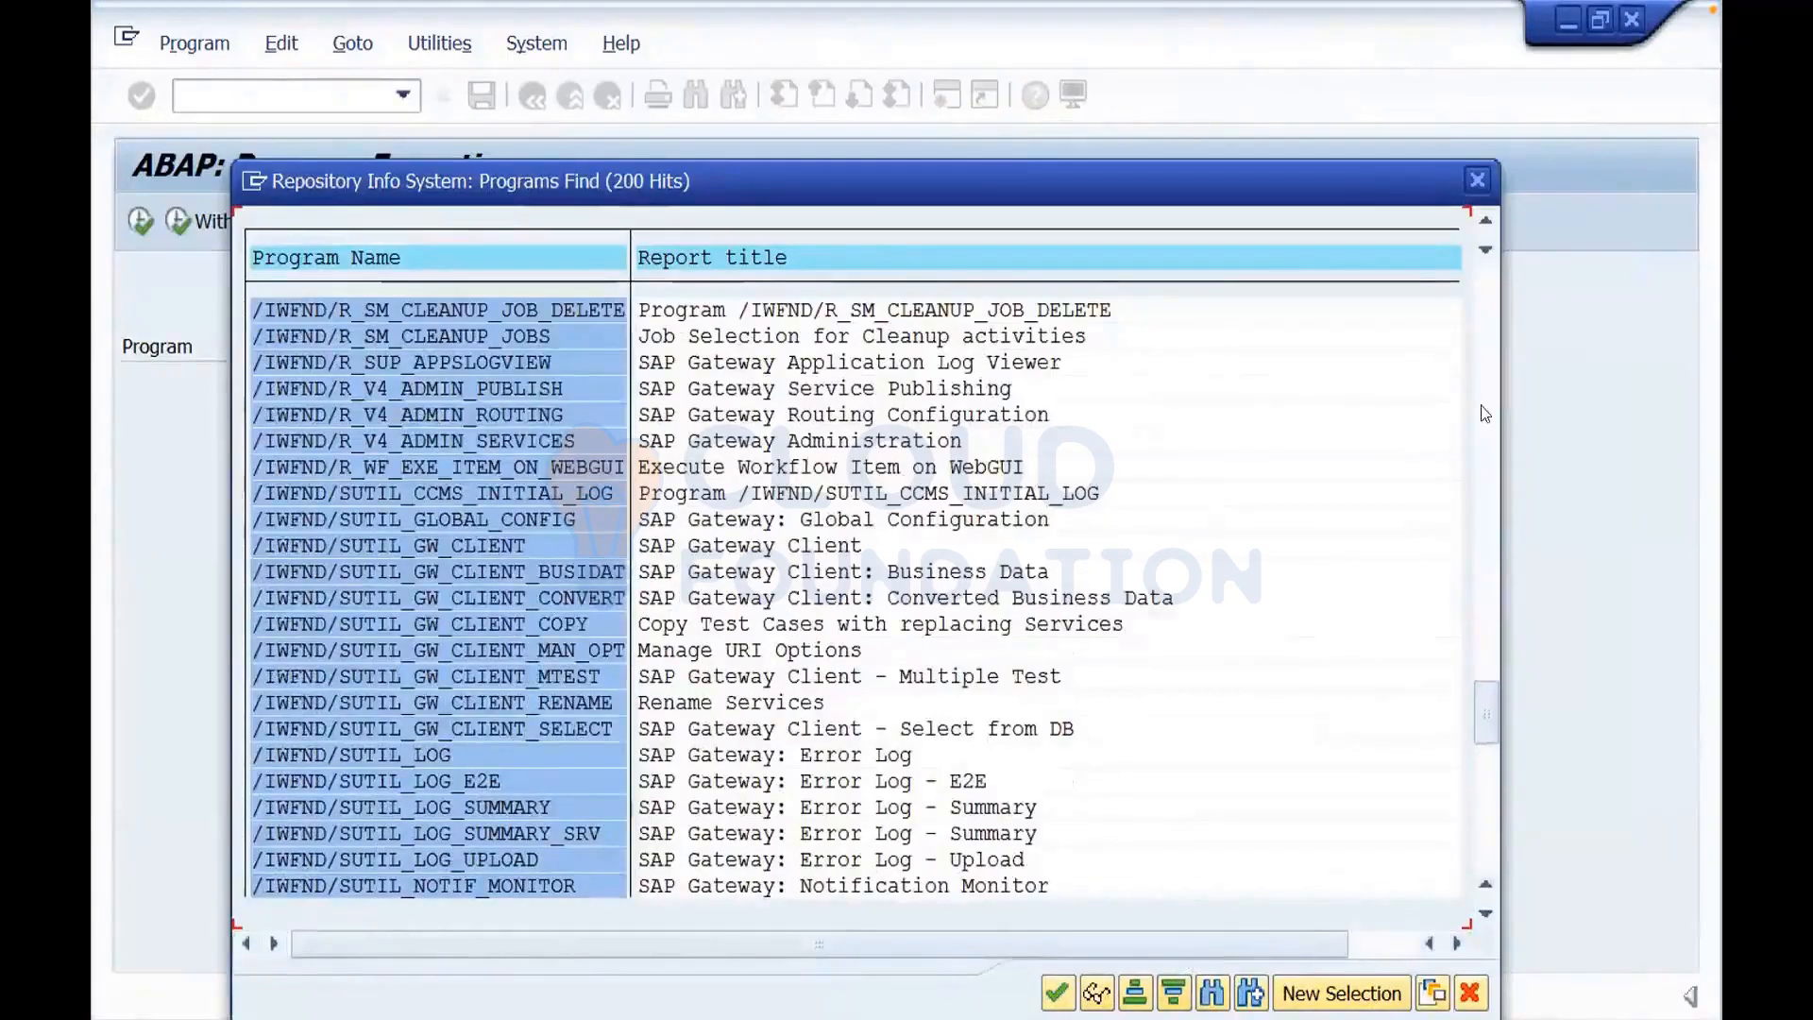
pyautogui.click(1479, 177)
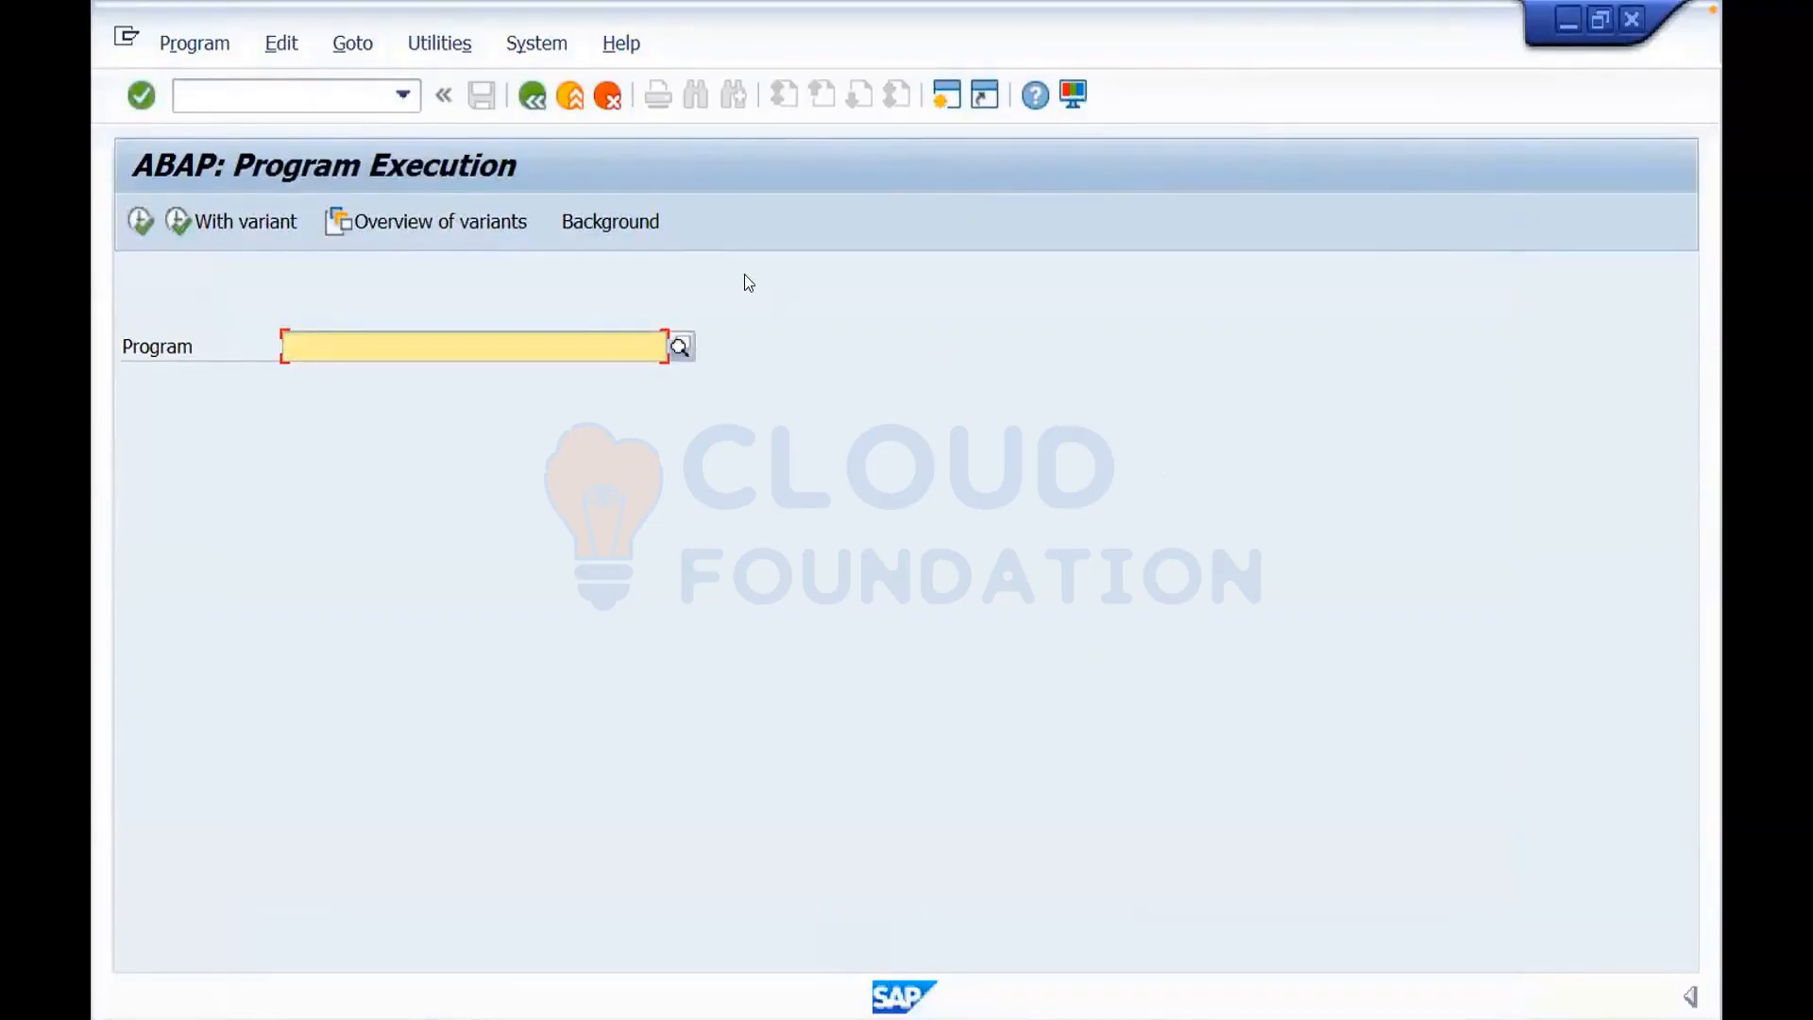
pyautogui.click(531, 94)
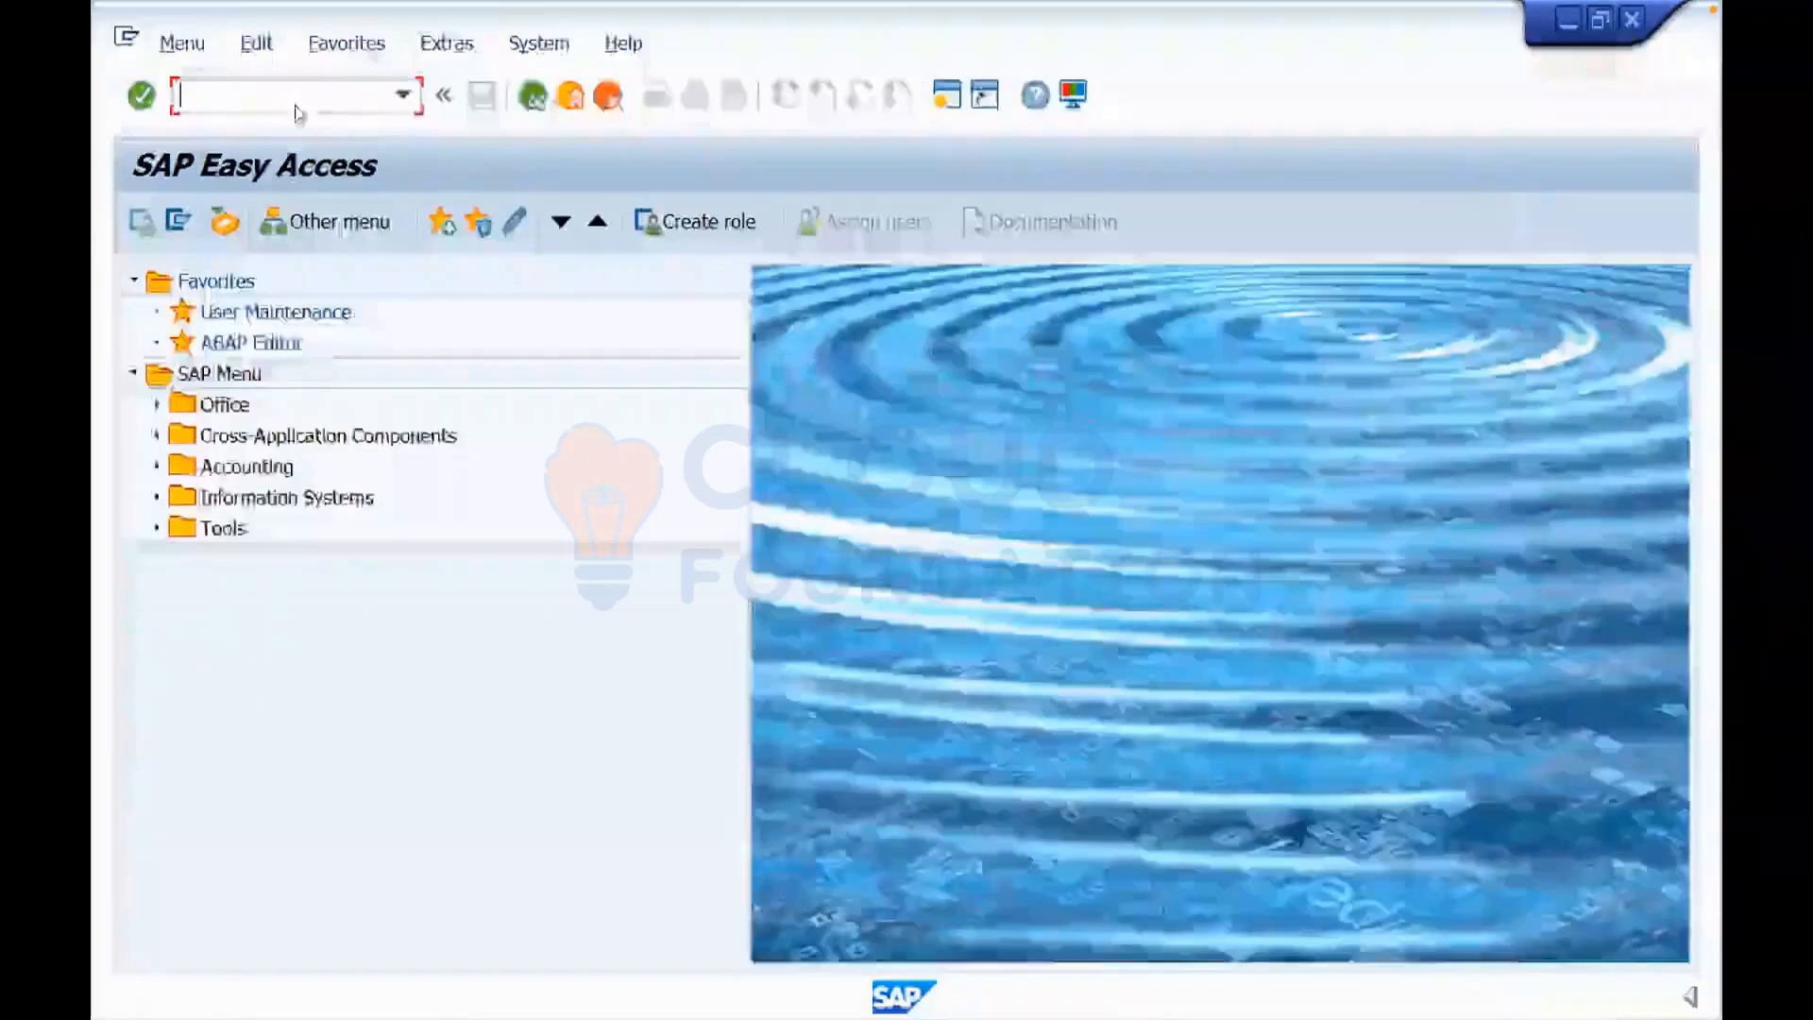
# - Start SA38, replace RSPFPAR with * and run it, then clear the failed entry
pyautogui.write('sa38')
pyautogui.press('Return')
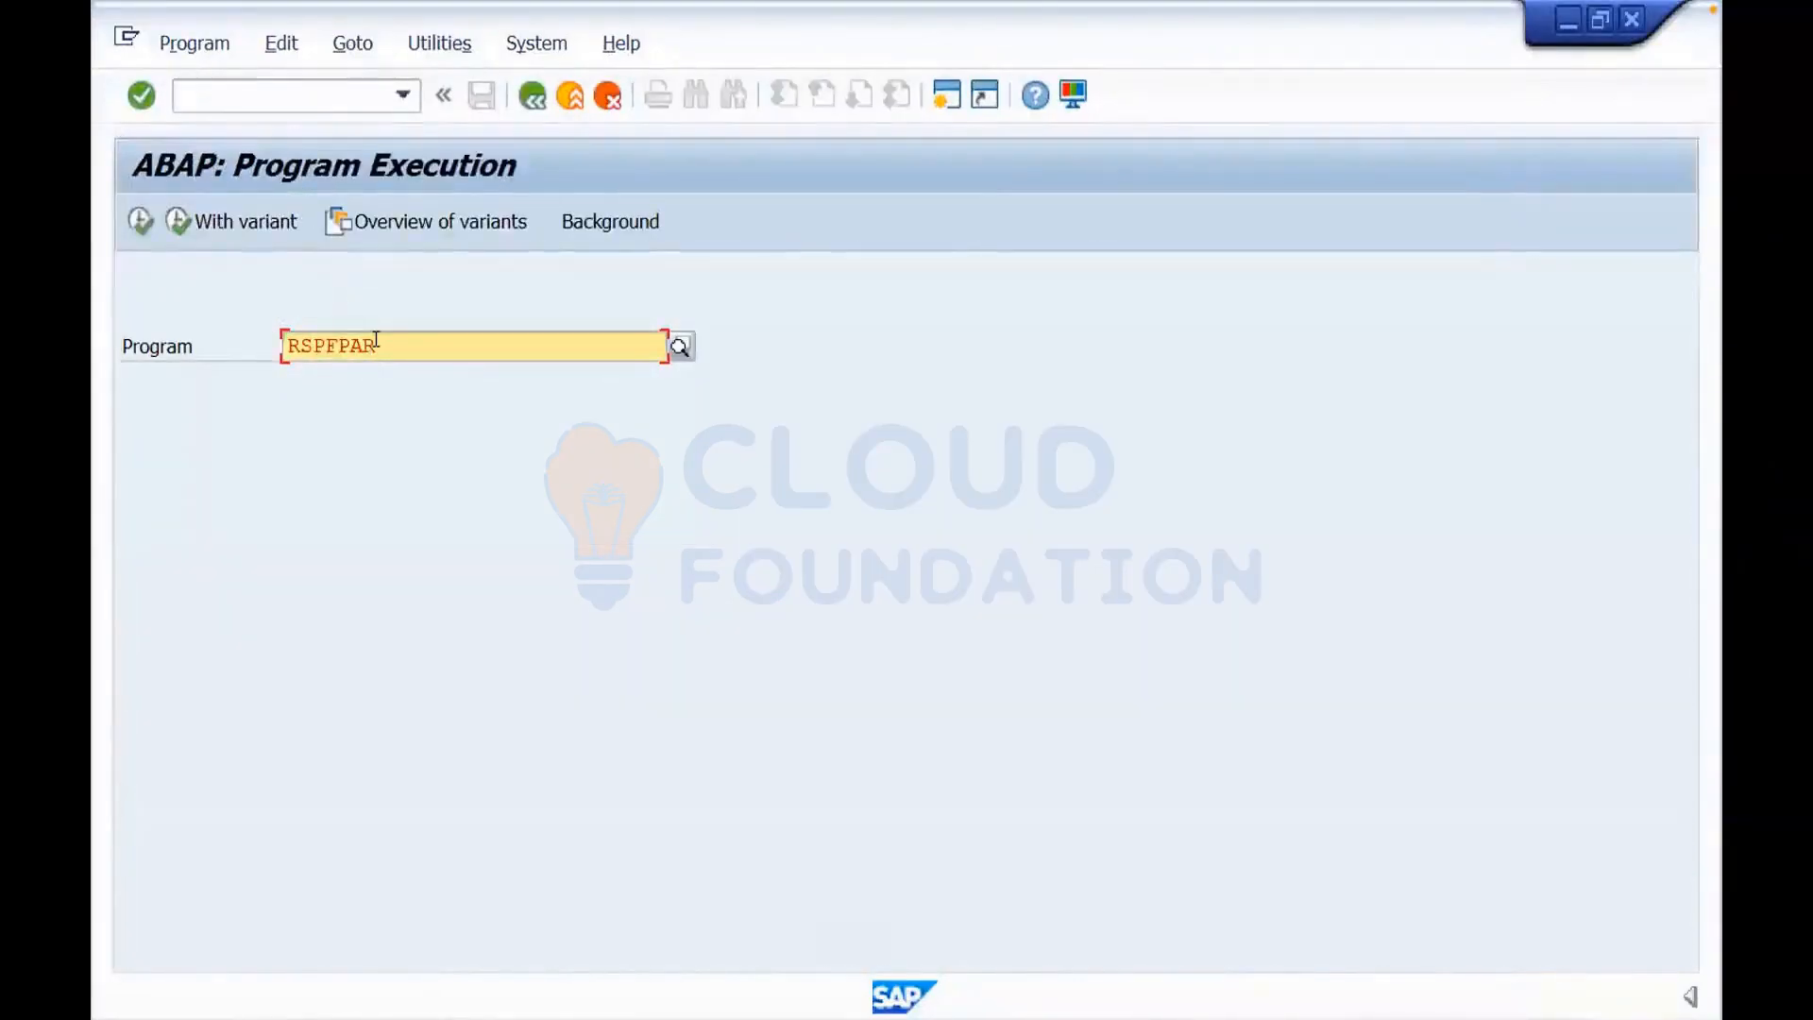
pyautogui.doubleClick(282, 334)
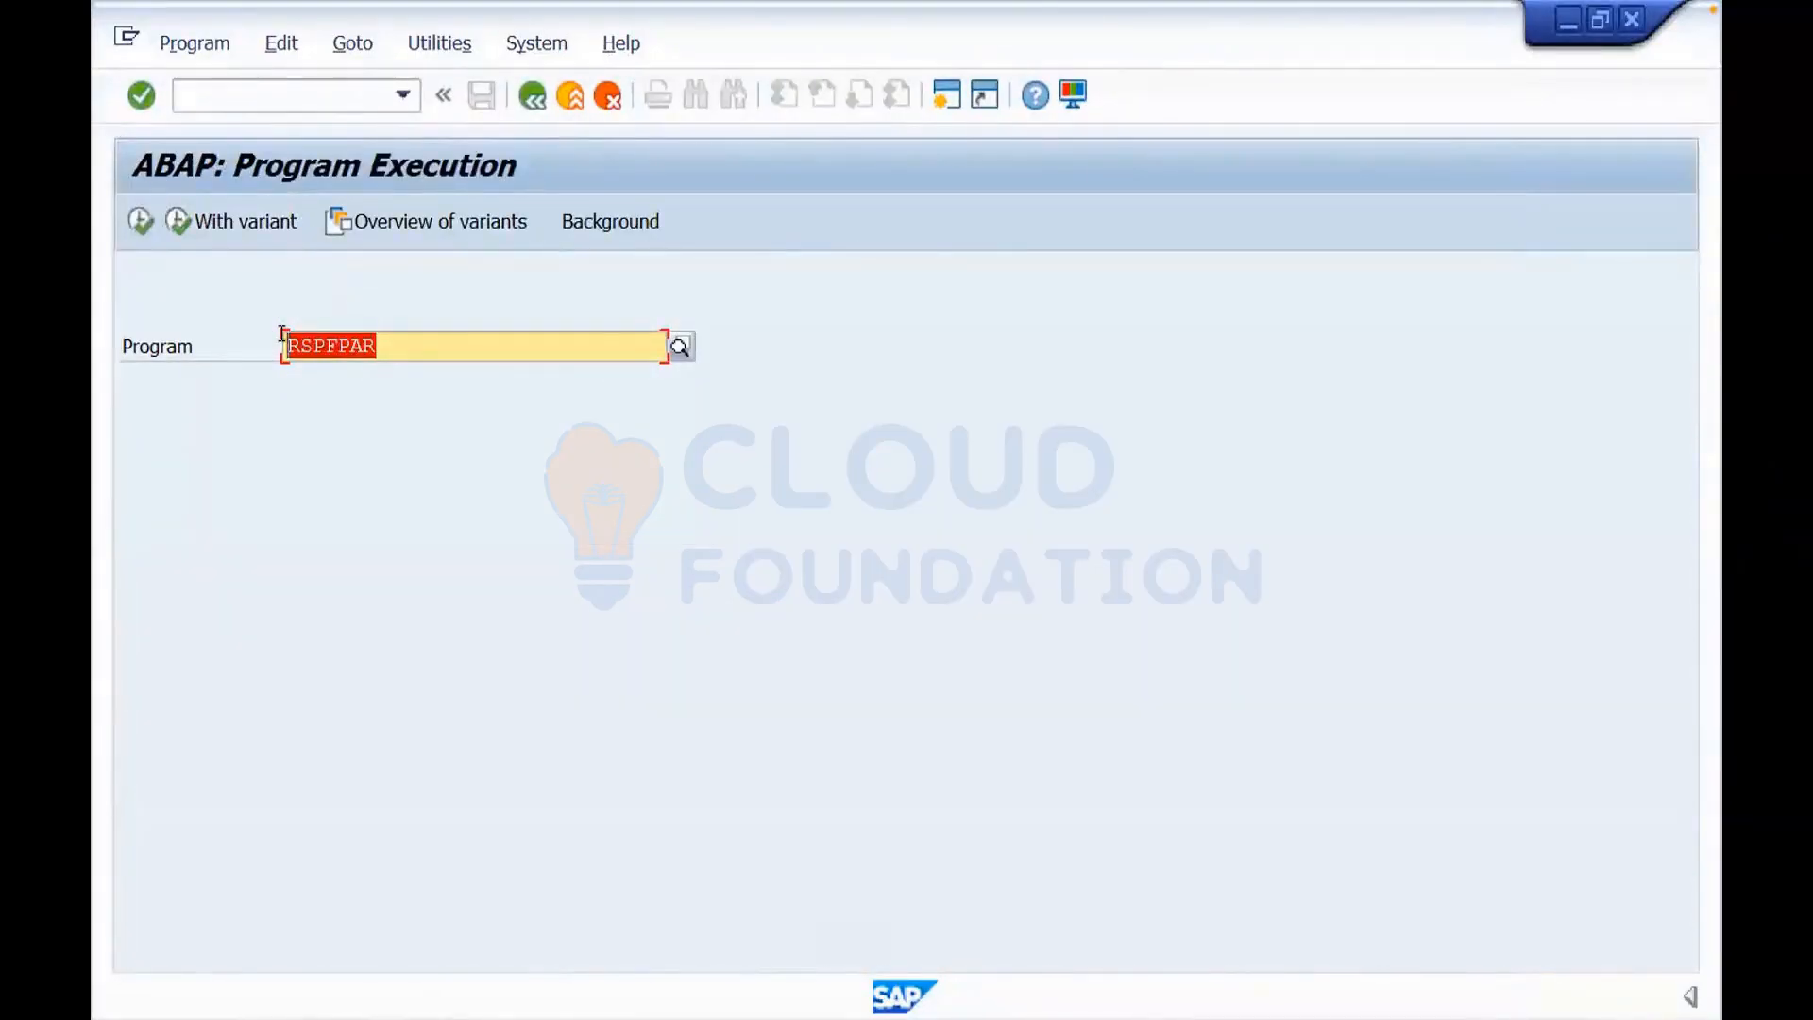
pyautogui.press('BackSpace')
pyautogui.write('*')
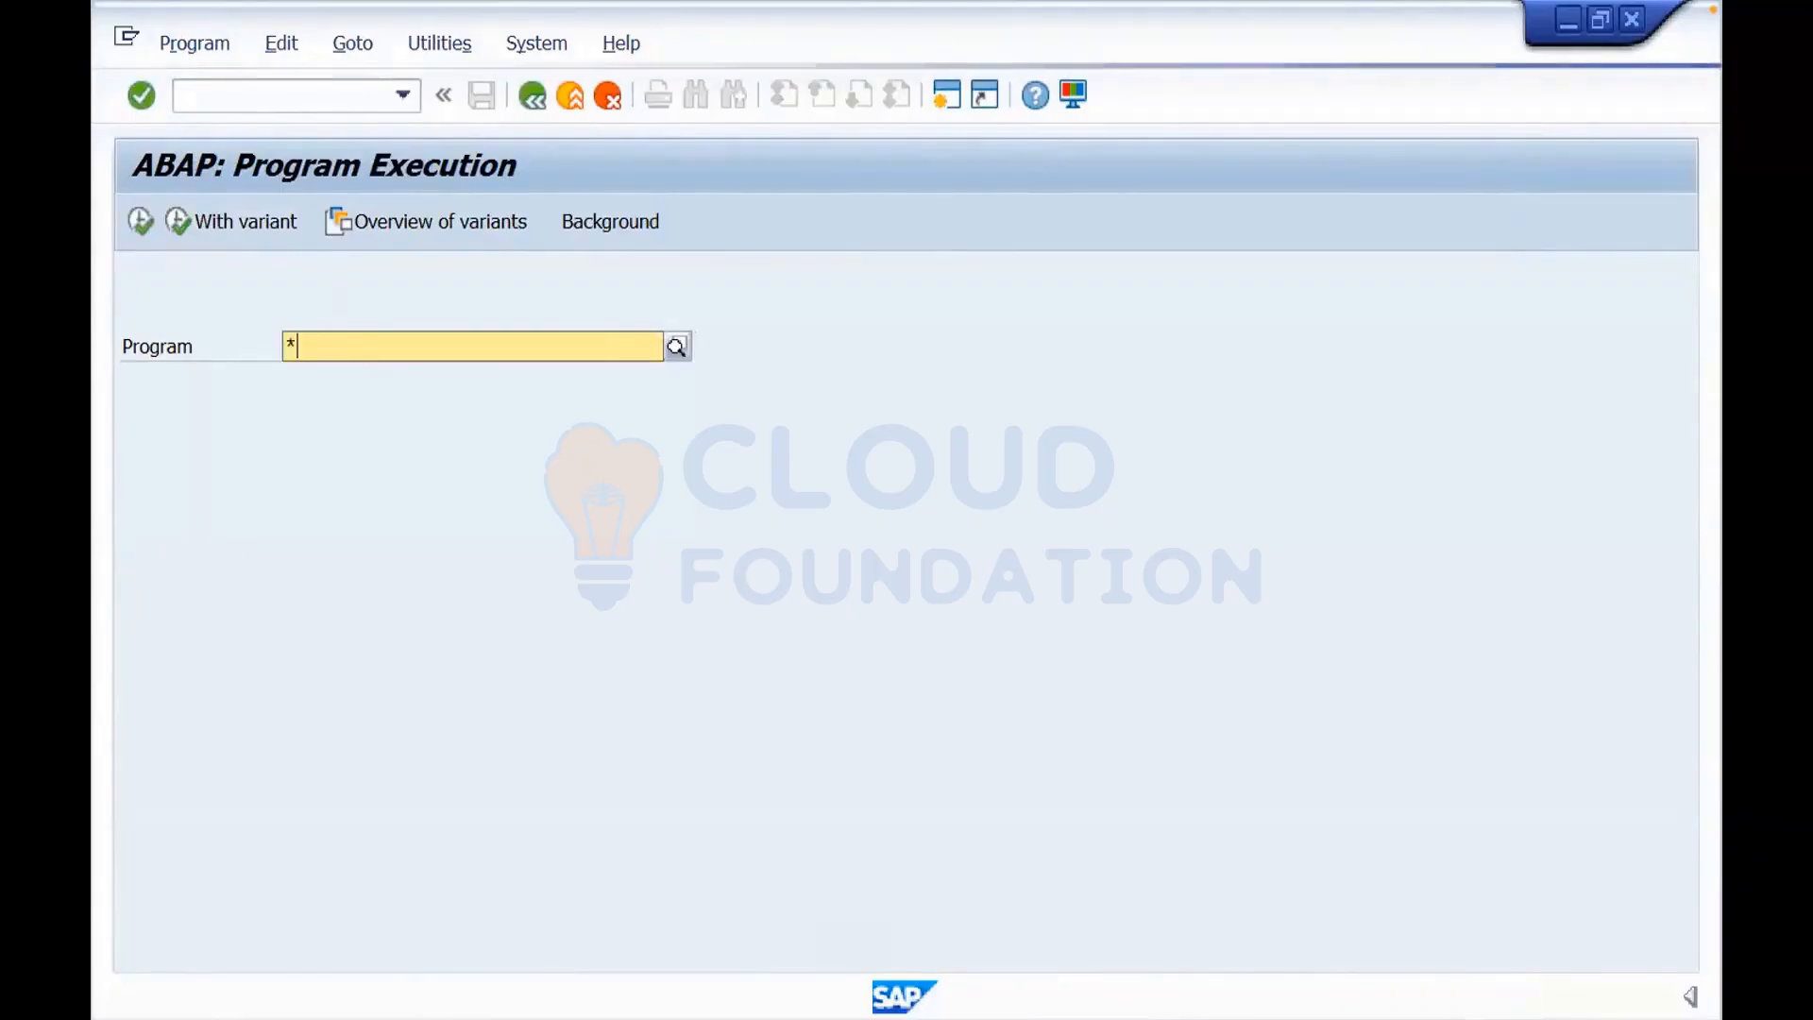
pyautogui.click(139, 222)
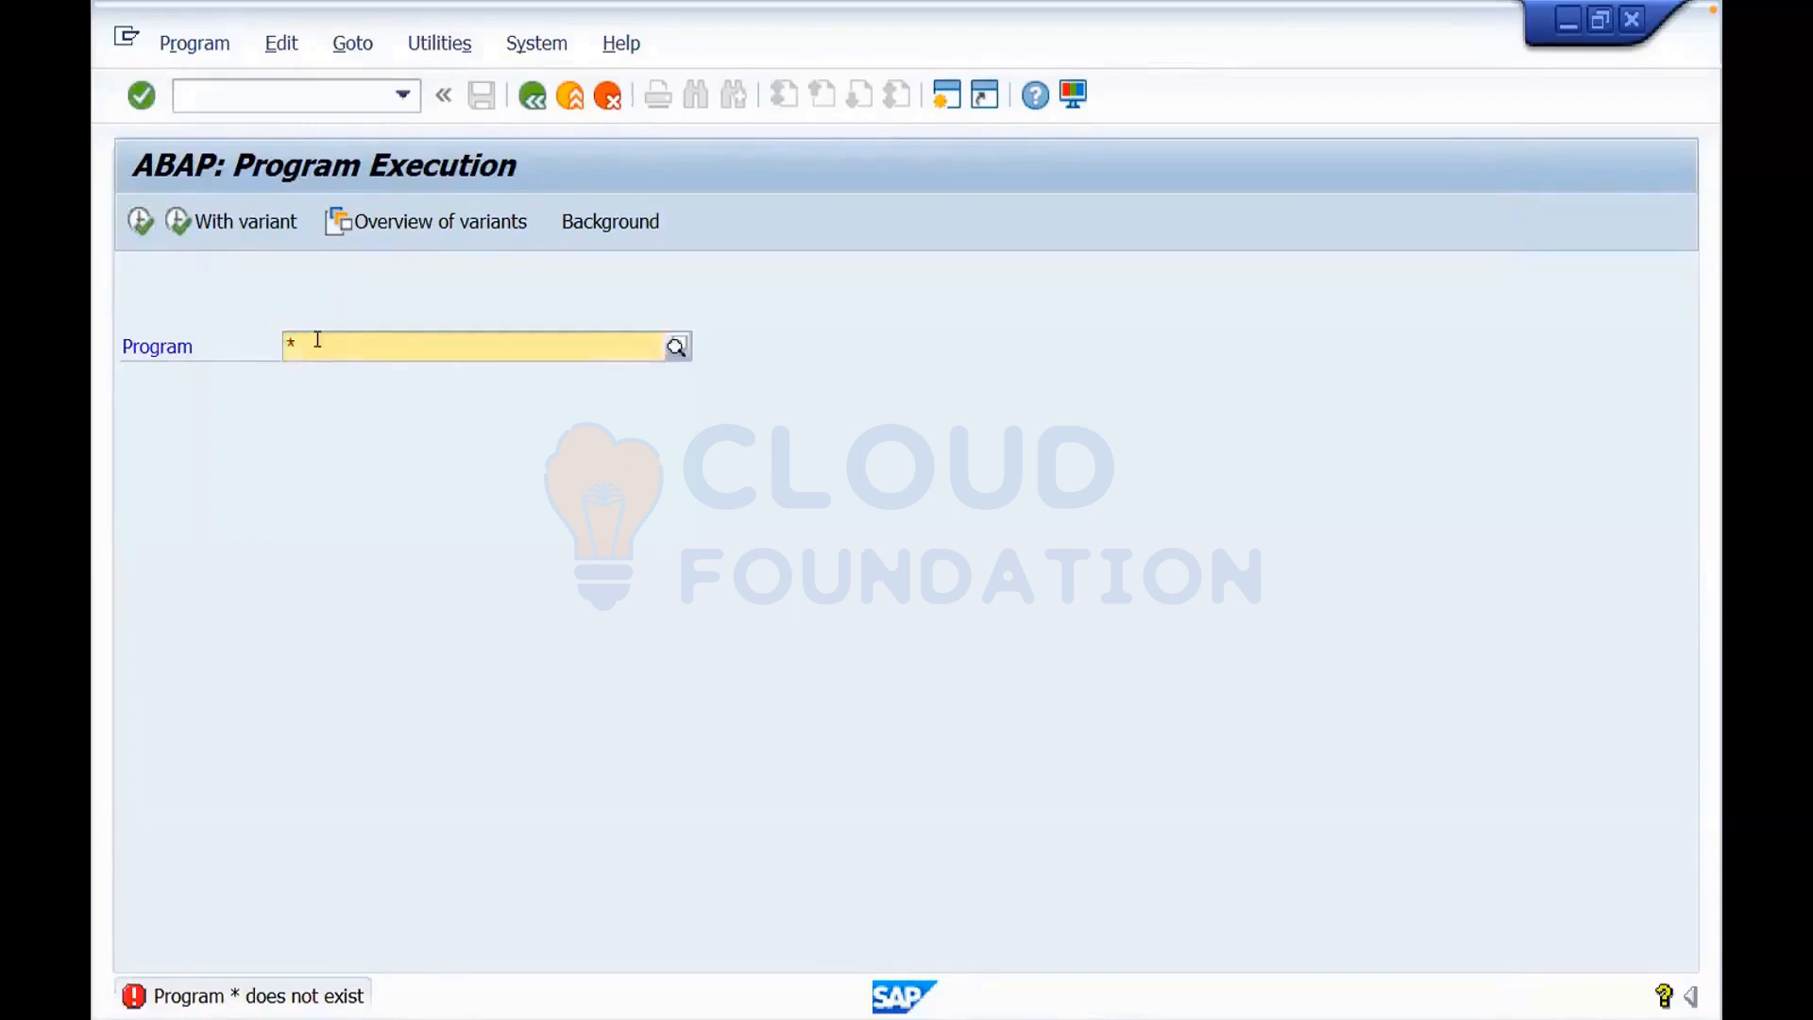
pyautogui.press('BackSpace')
# - List all programs through the Program search help, scroll the 200 hits, then close it
pyautogui.click(679, 348)
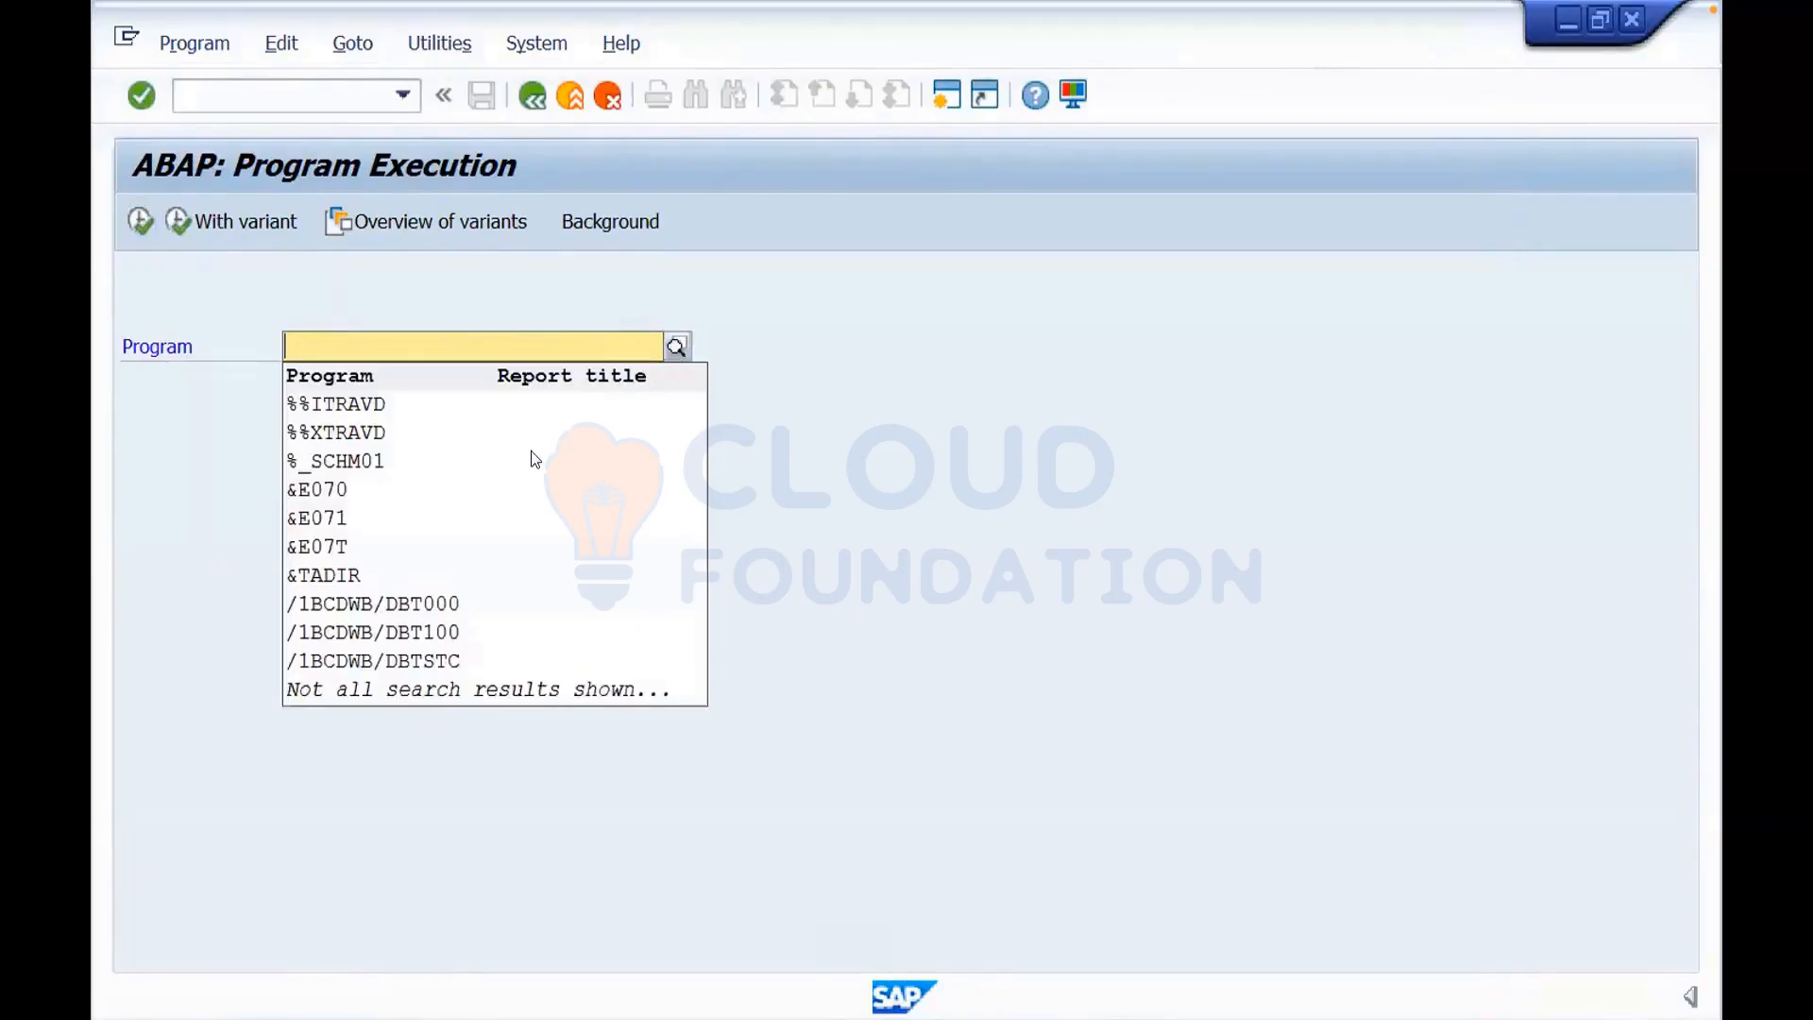
pyautogui.click(678, 346)
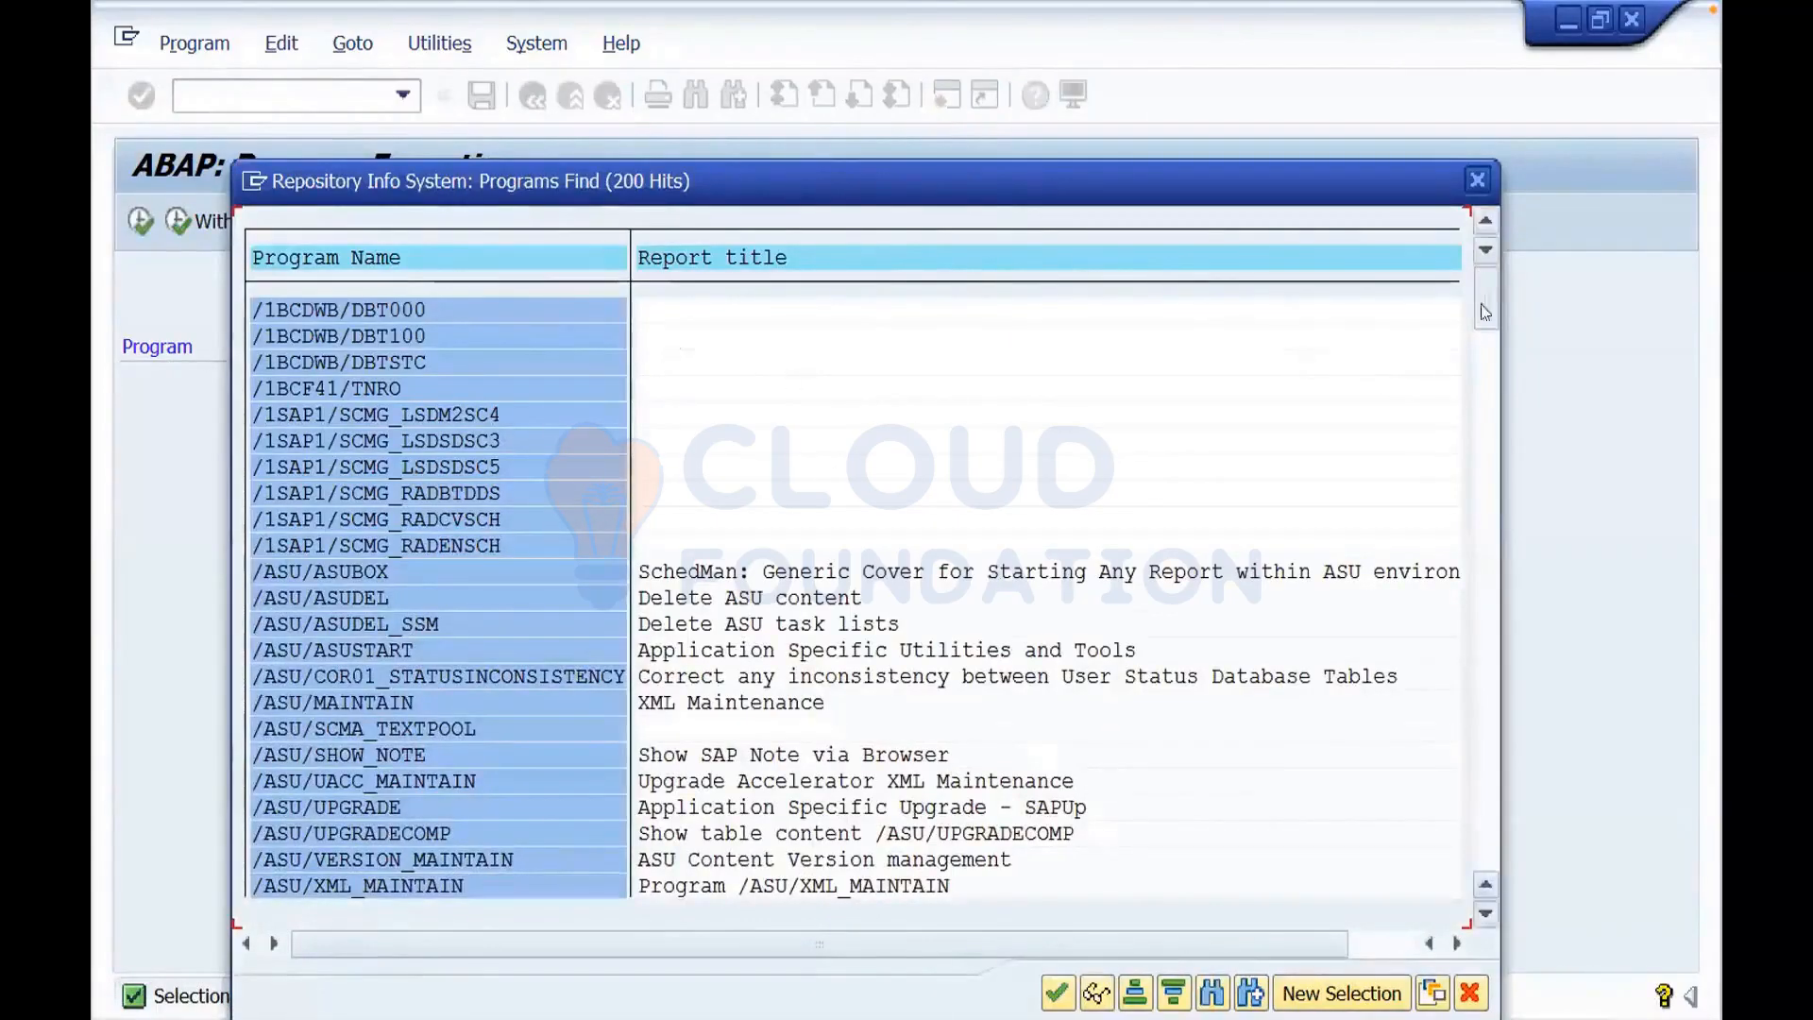
pyautogui.moveTo(1487, 297); pyautogui.dragTo(1484, 603)
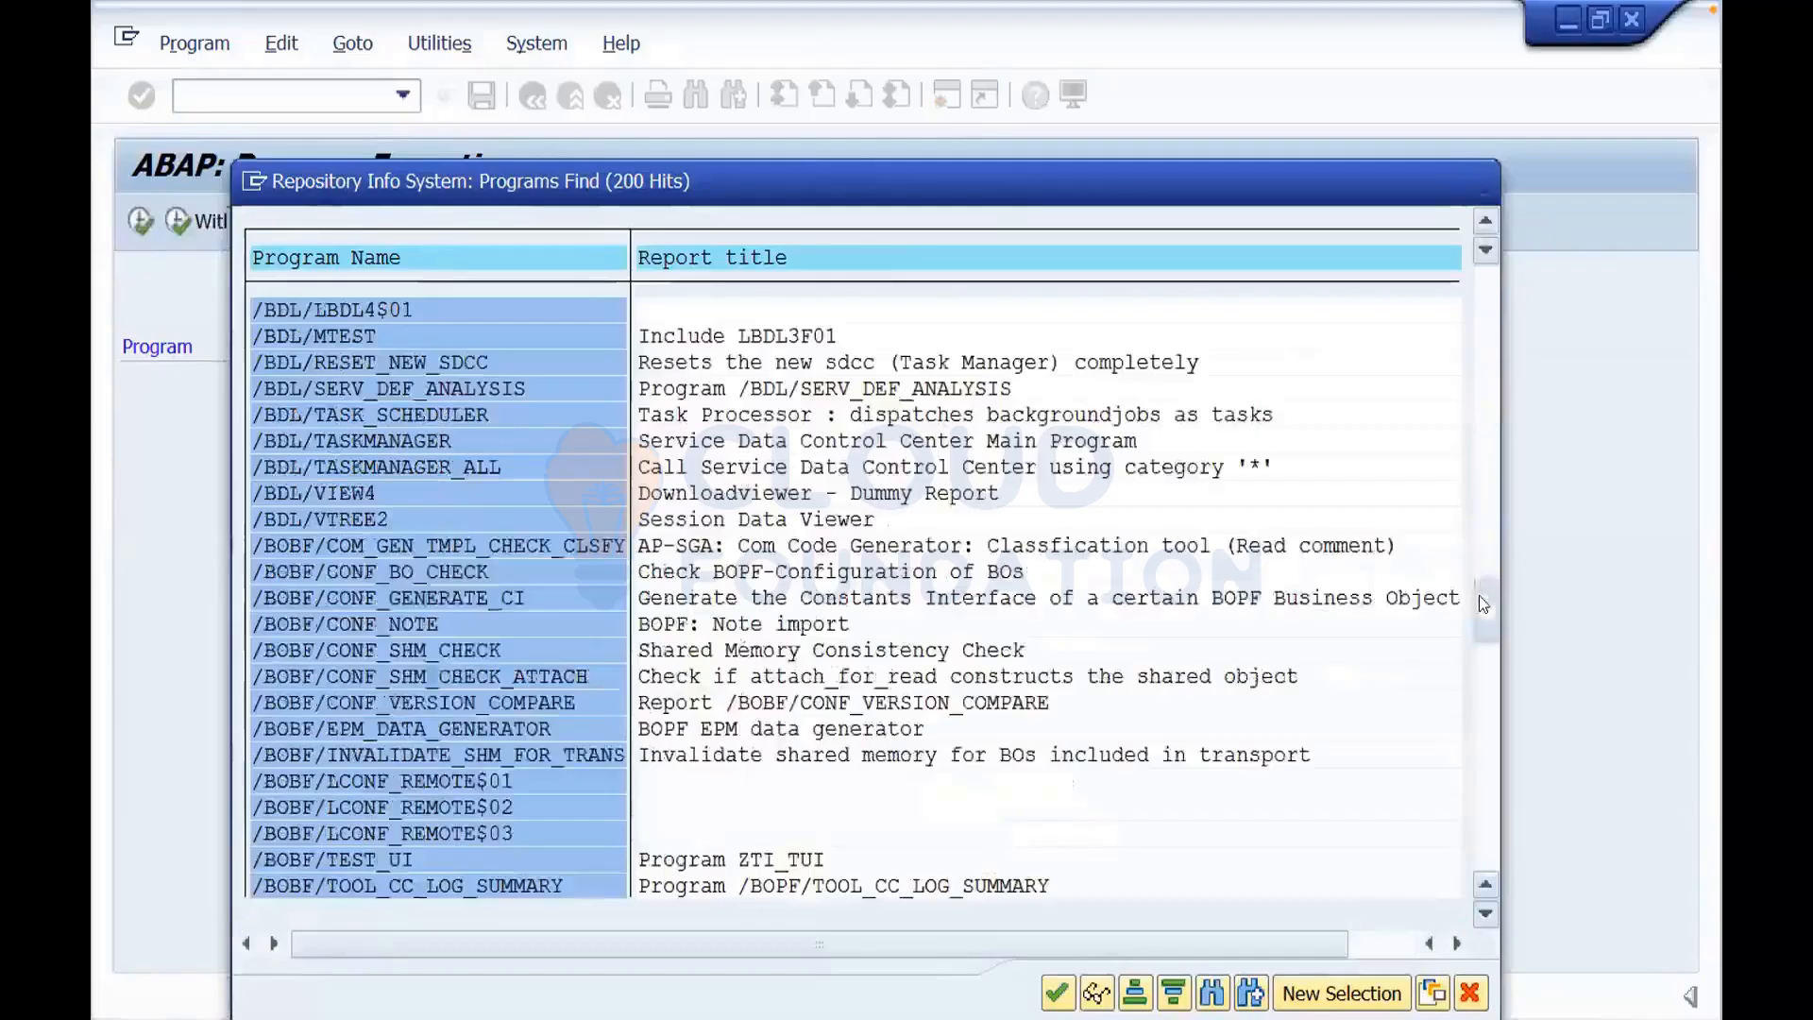
pyautogui.moveTo(1479, 595); pyautogui.dragTo(1489, 806)
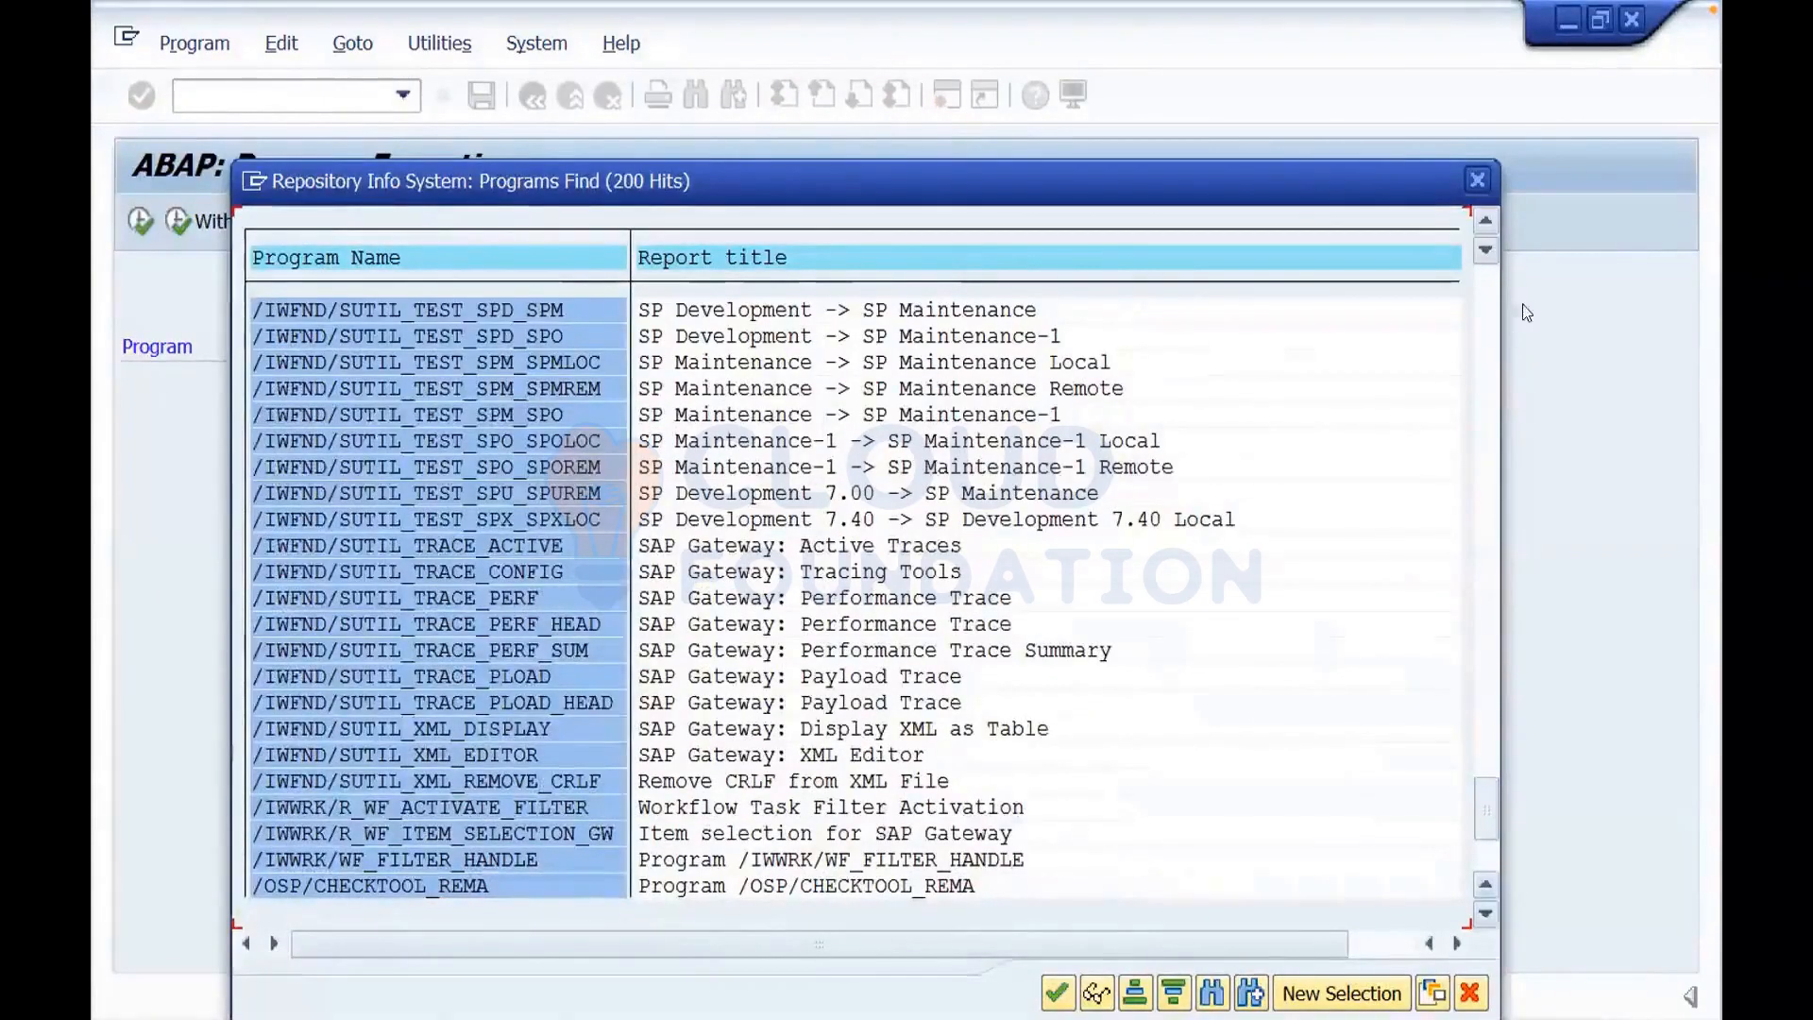
pyautogui.click(1478, 180)
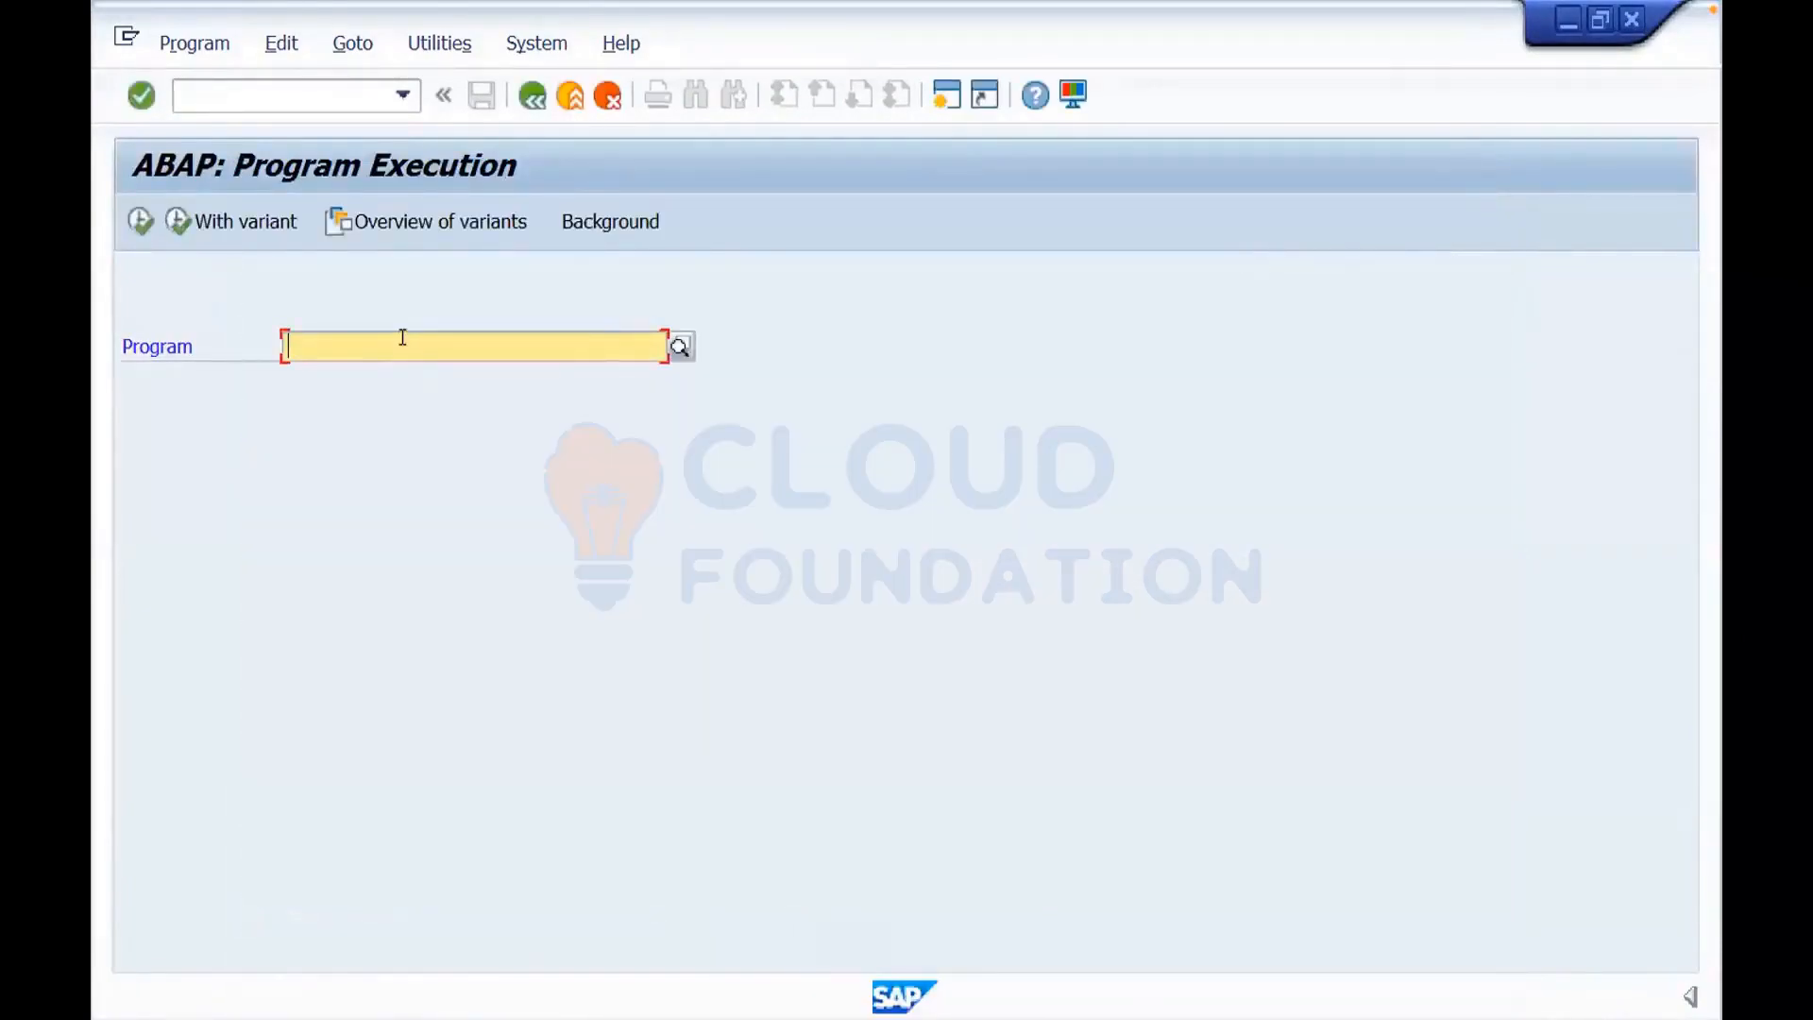
# - Run RSUSR200 with default selections, enlarge the table to show all six users, then exit
pyautogui.write('r')
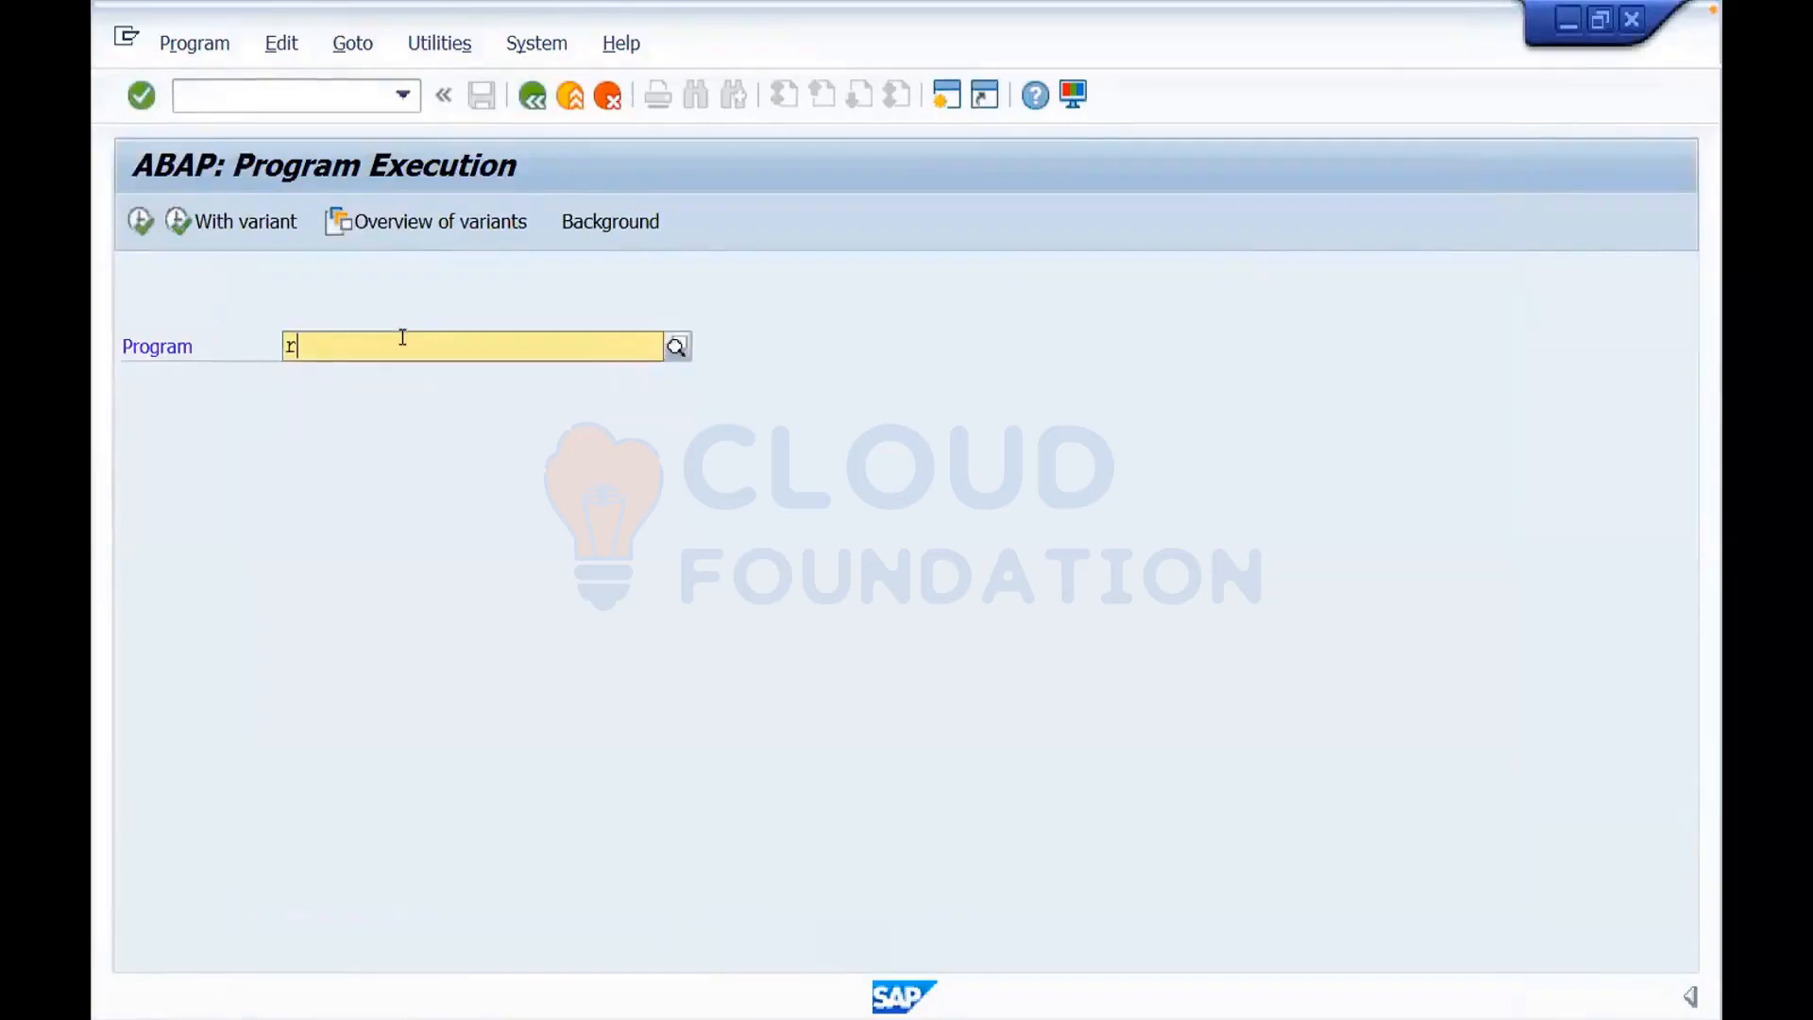
pyautogui.write('susr')
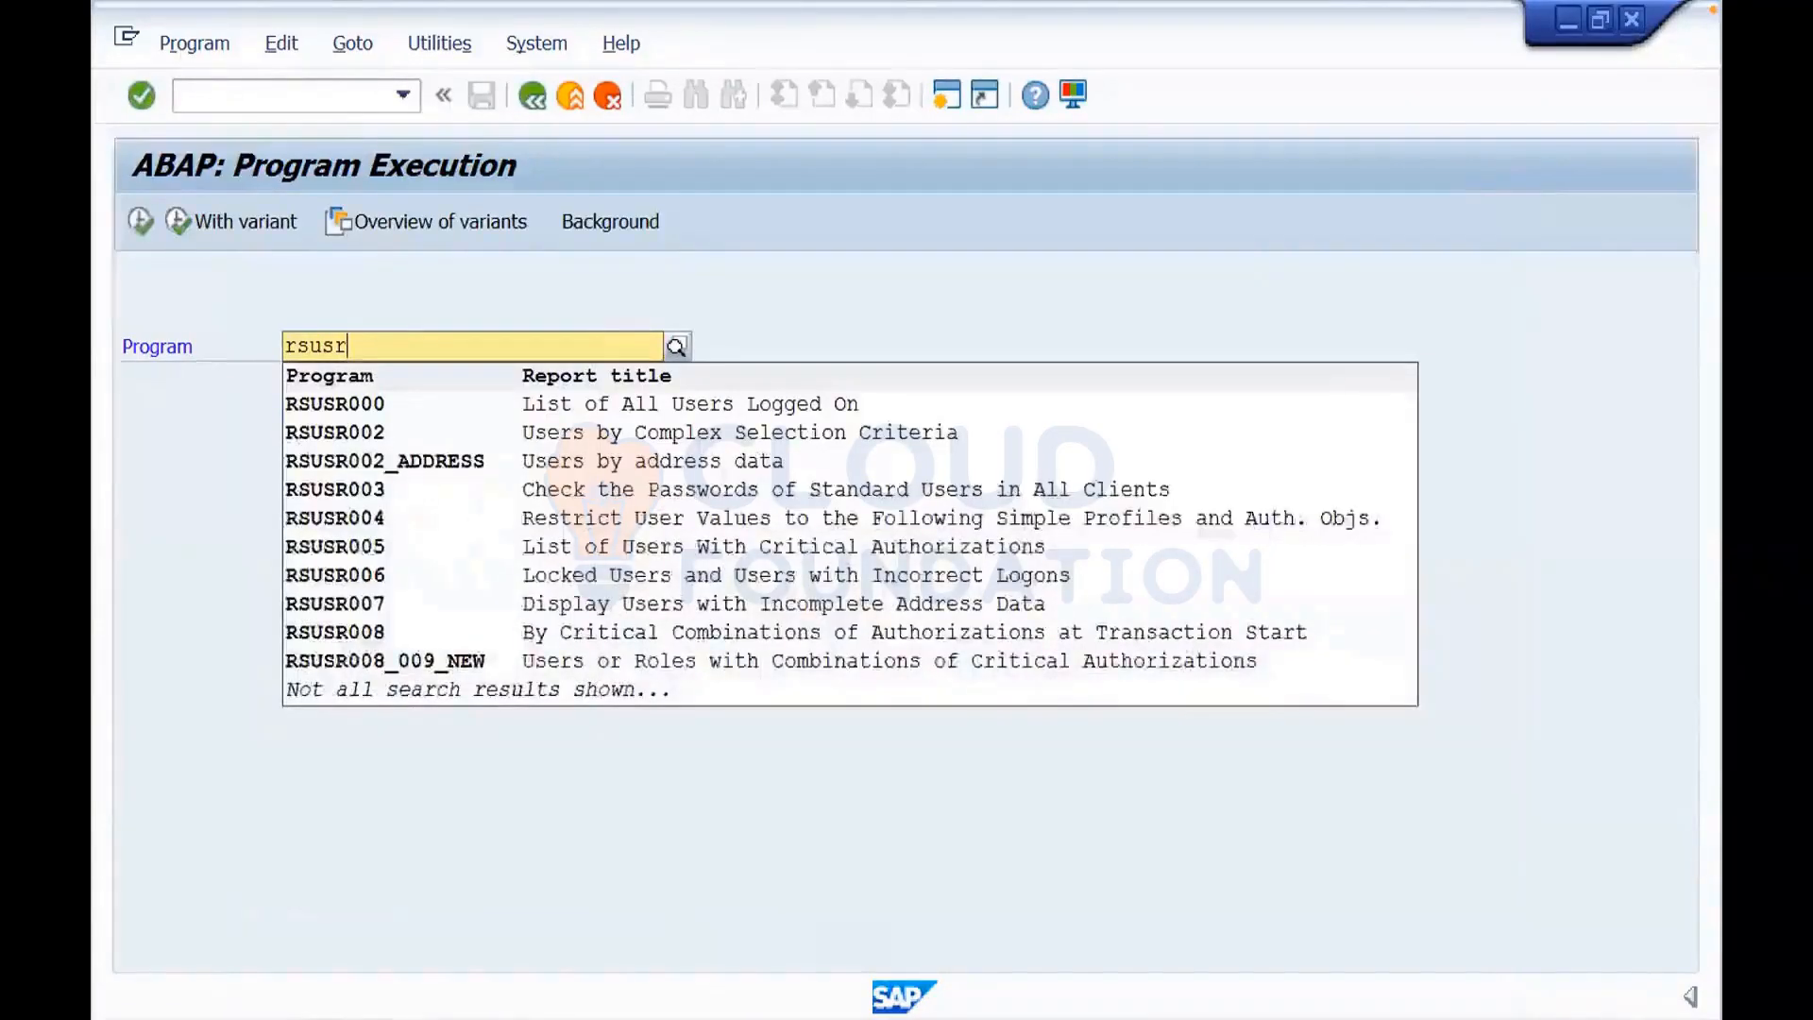
pyautogui.write('200')
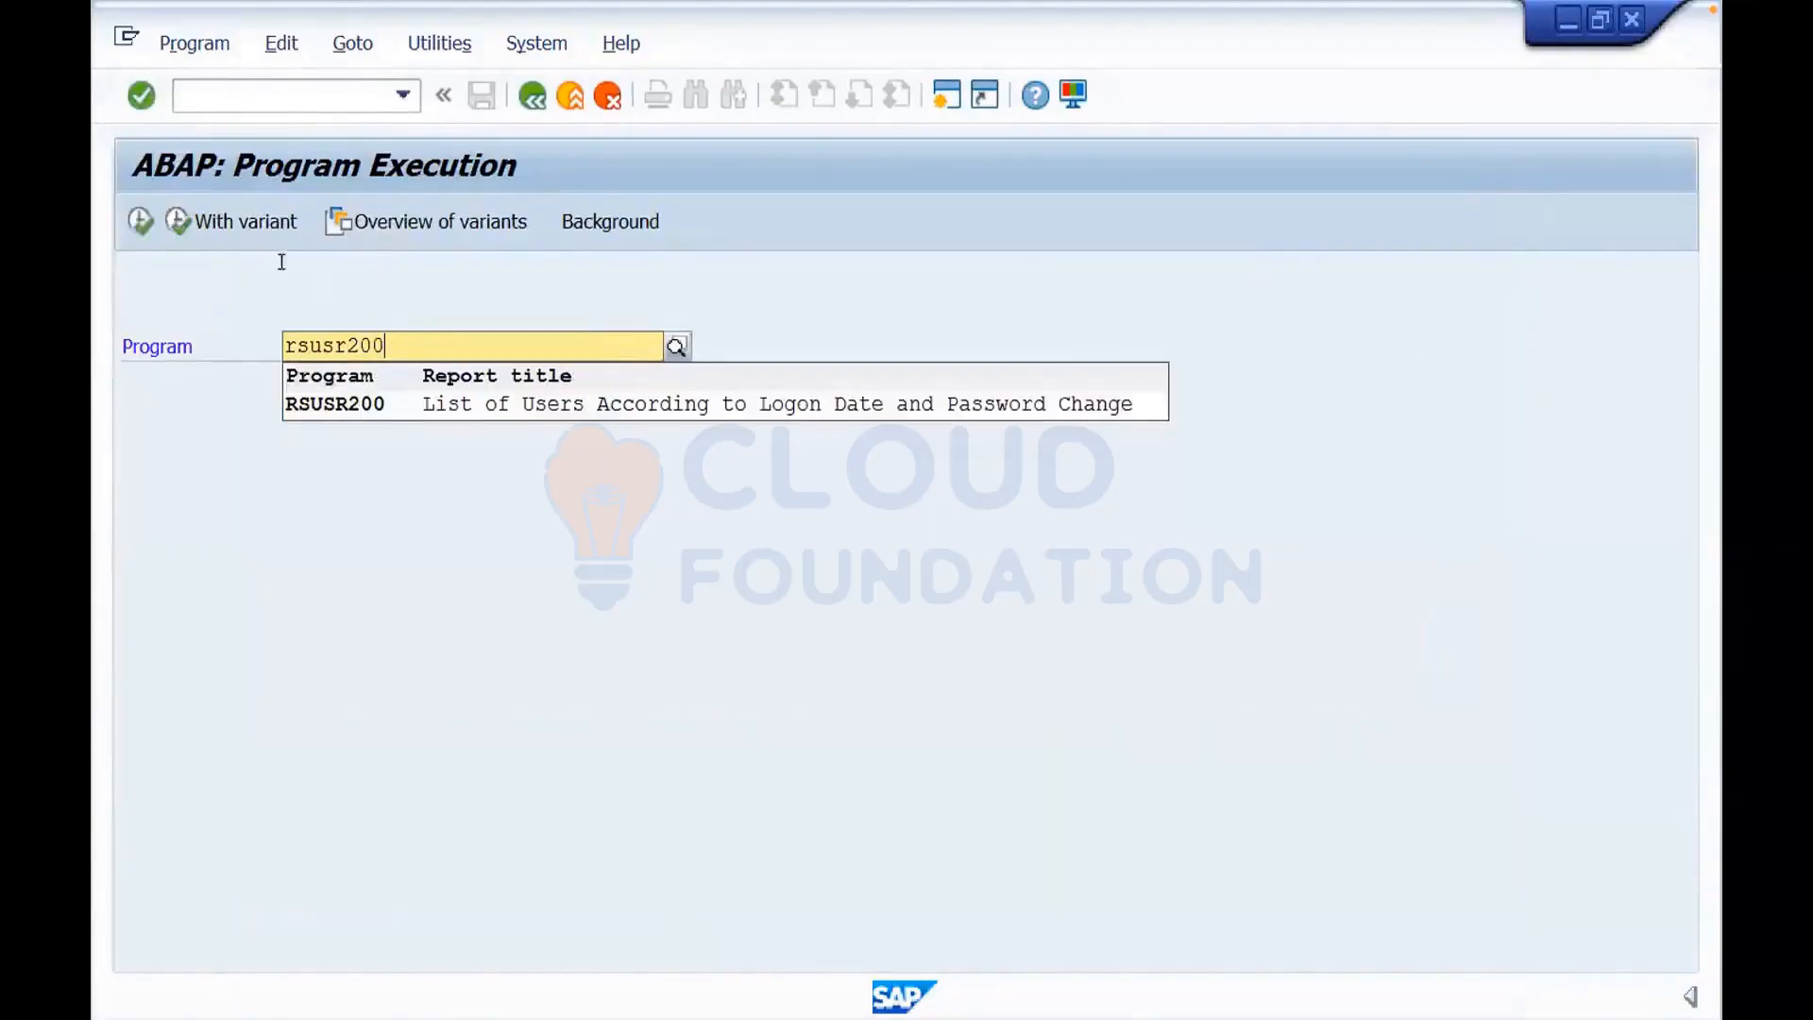
pyautogui.click(410, 406)
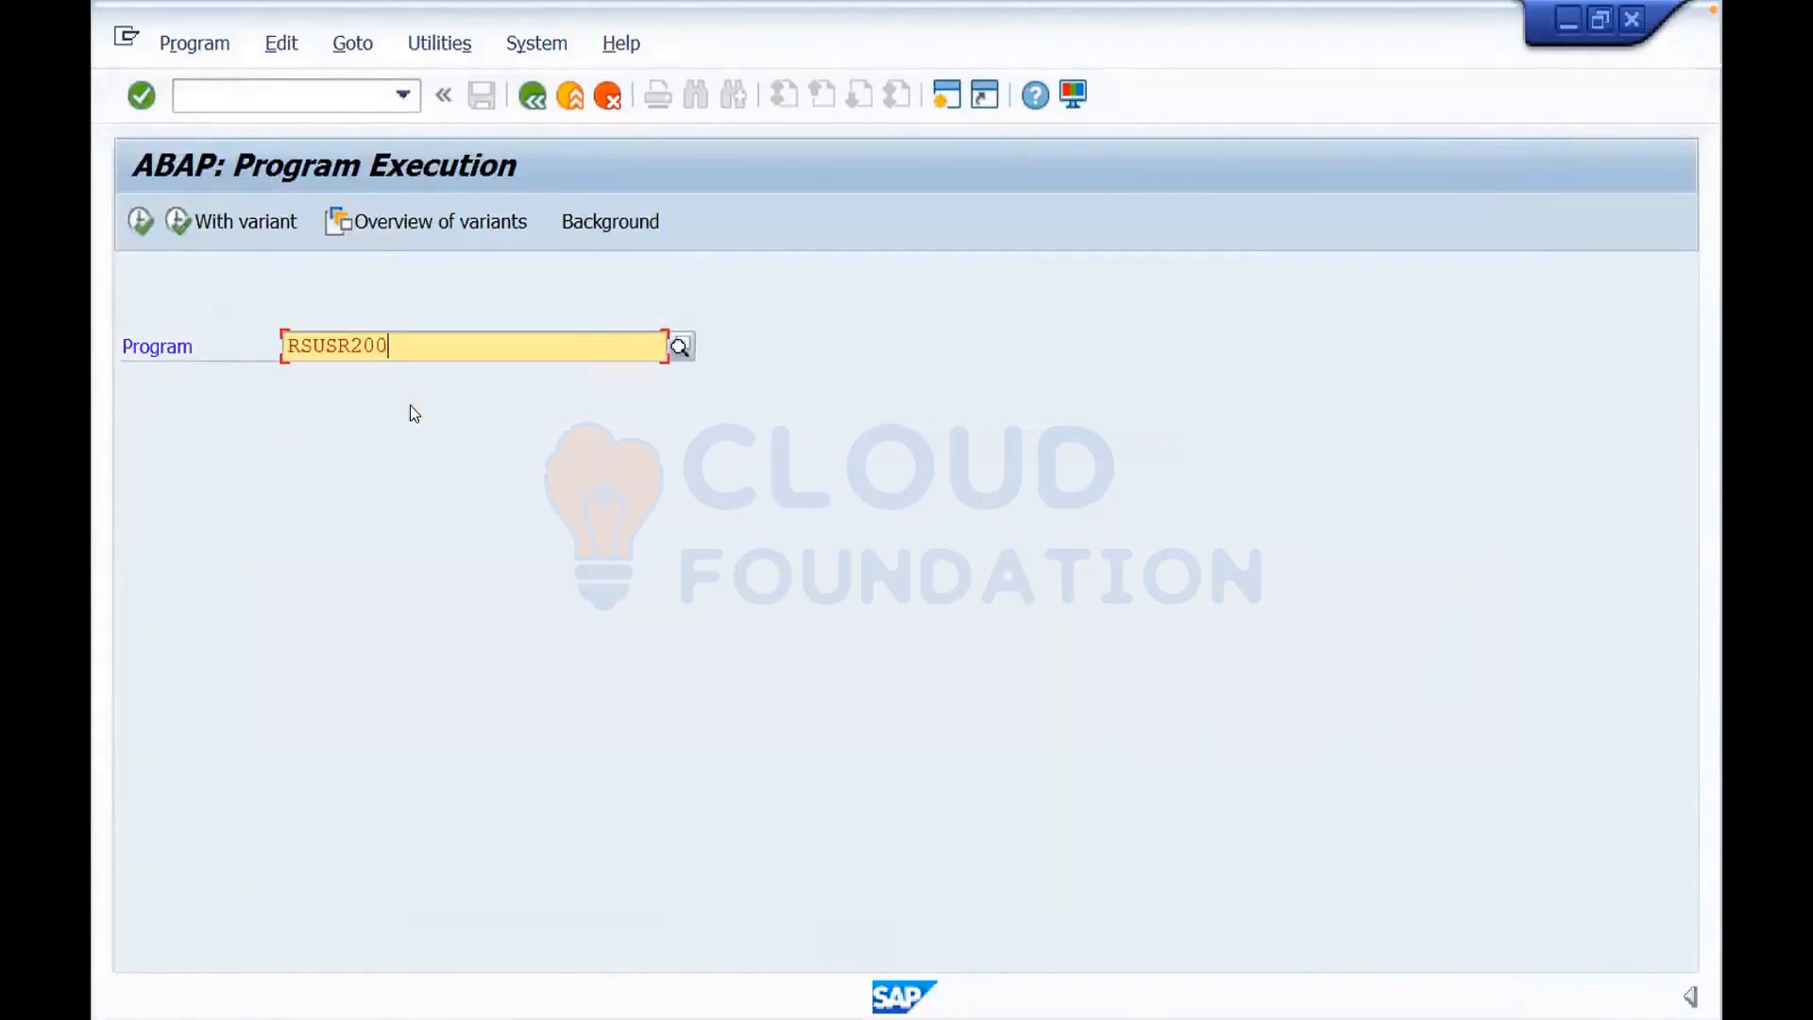
pyautogui.click(140, 221)
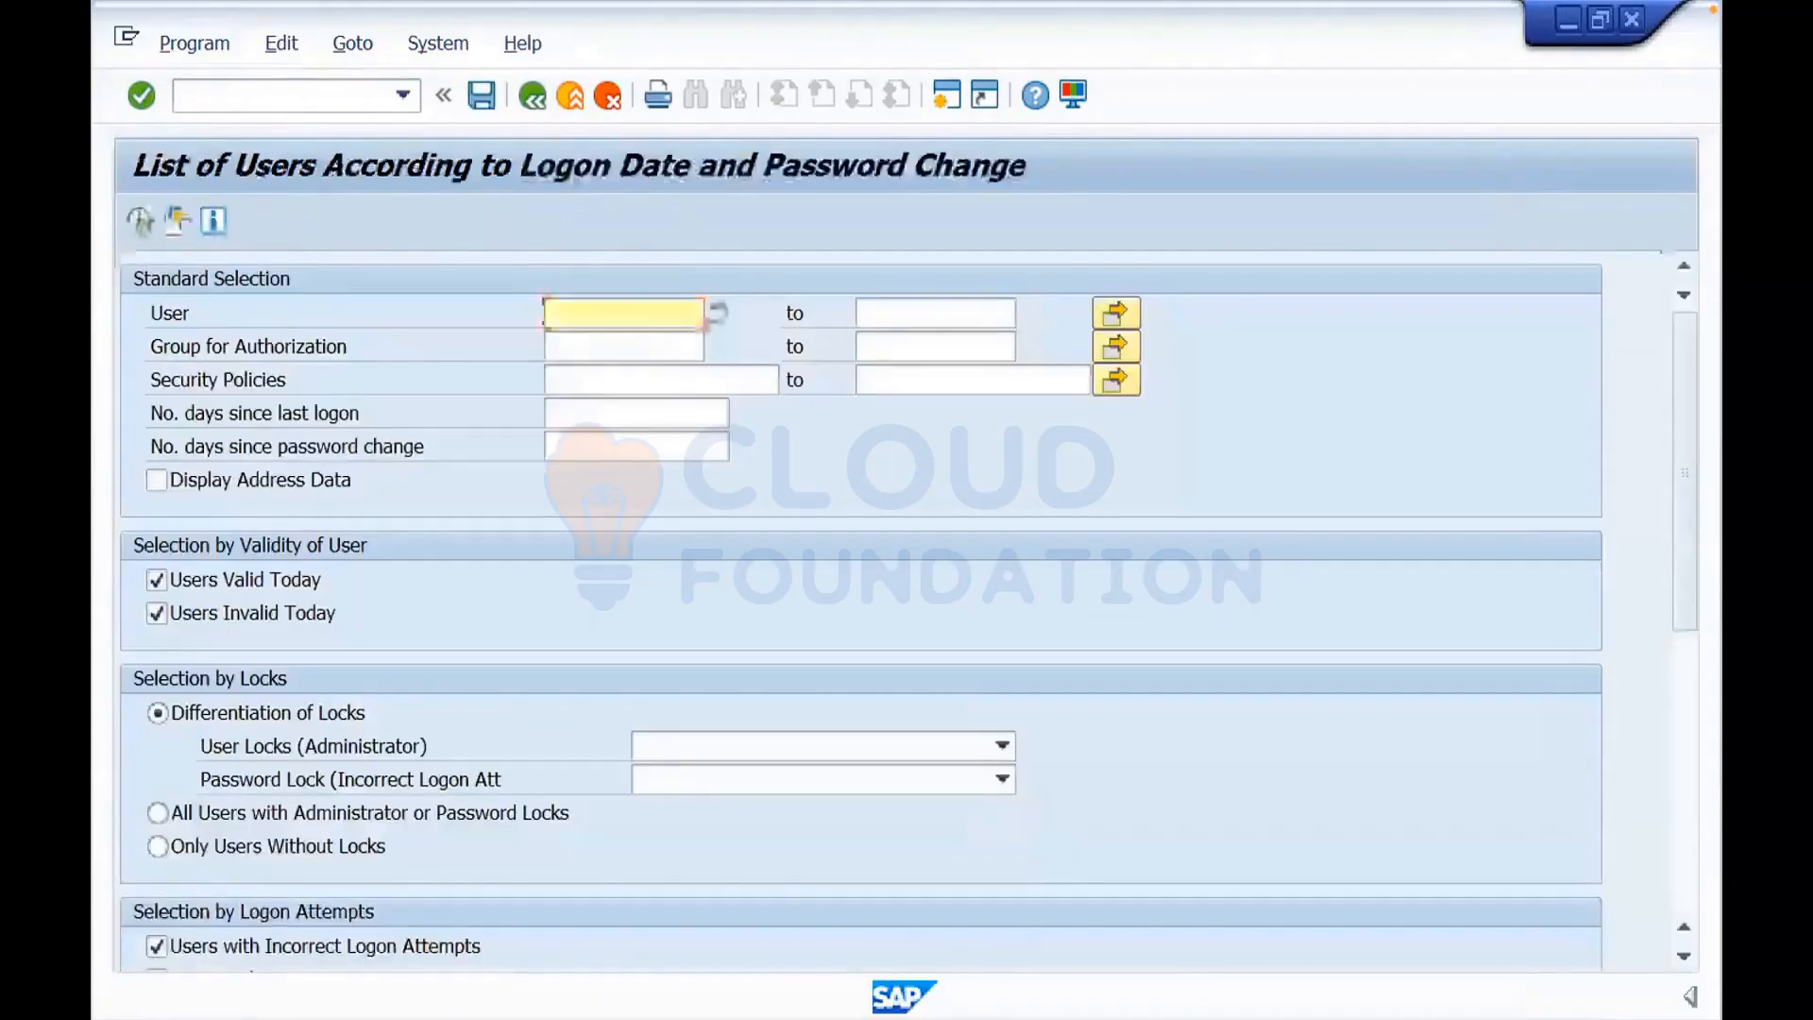
pyautogui.click(141, 223)
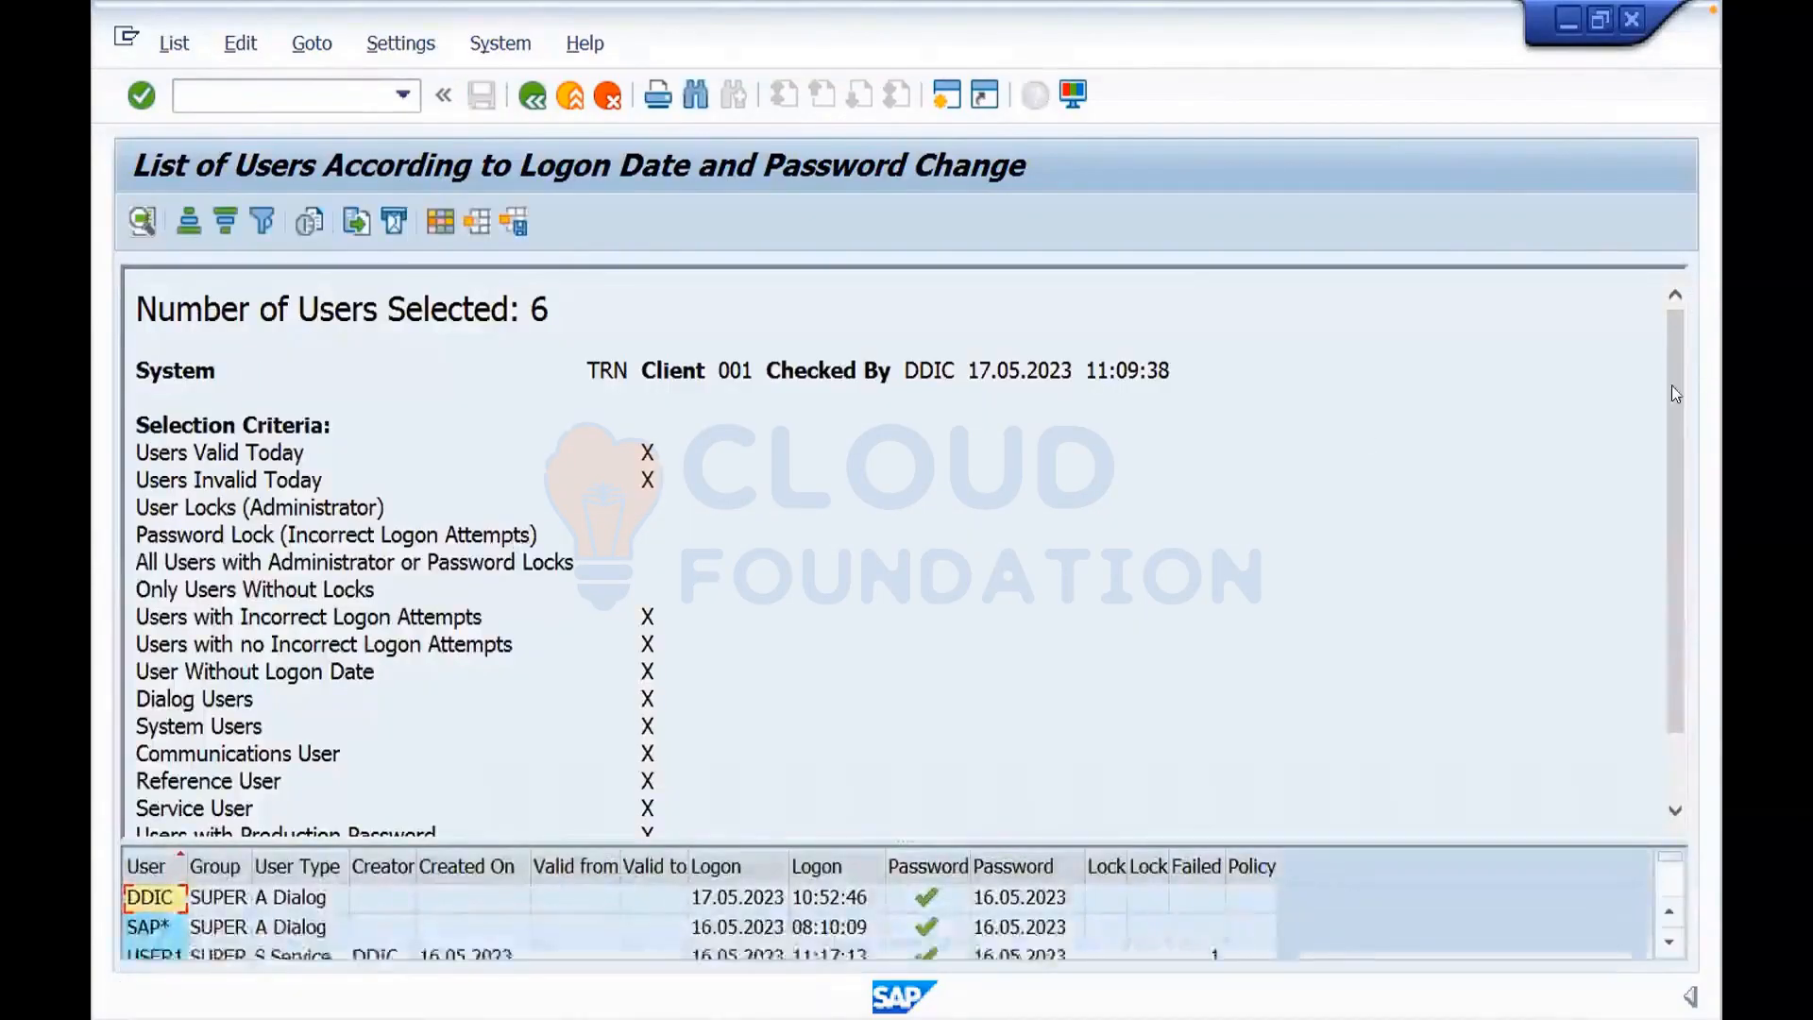
pyautogui.scroll(-1, 1681, 574)
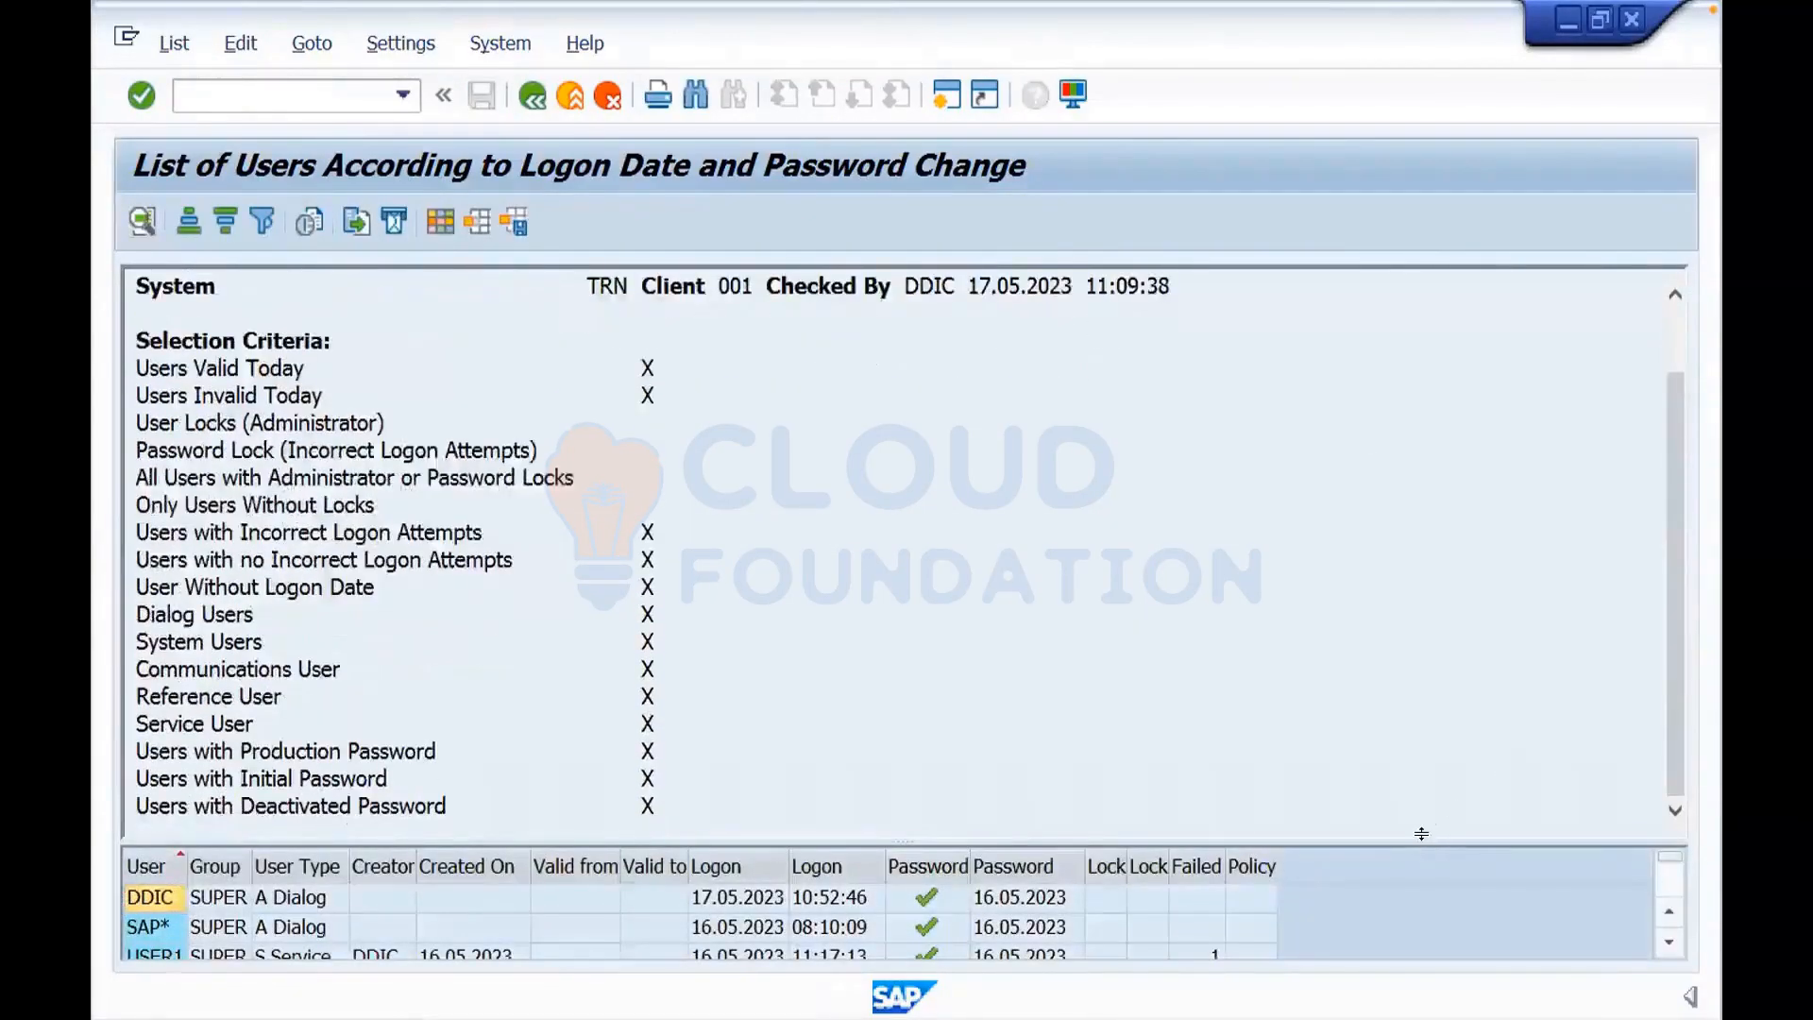
pyautogui.moveTo(1416, 840); pyautogui.dragTo(1416, 535)
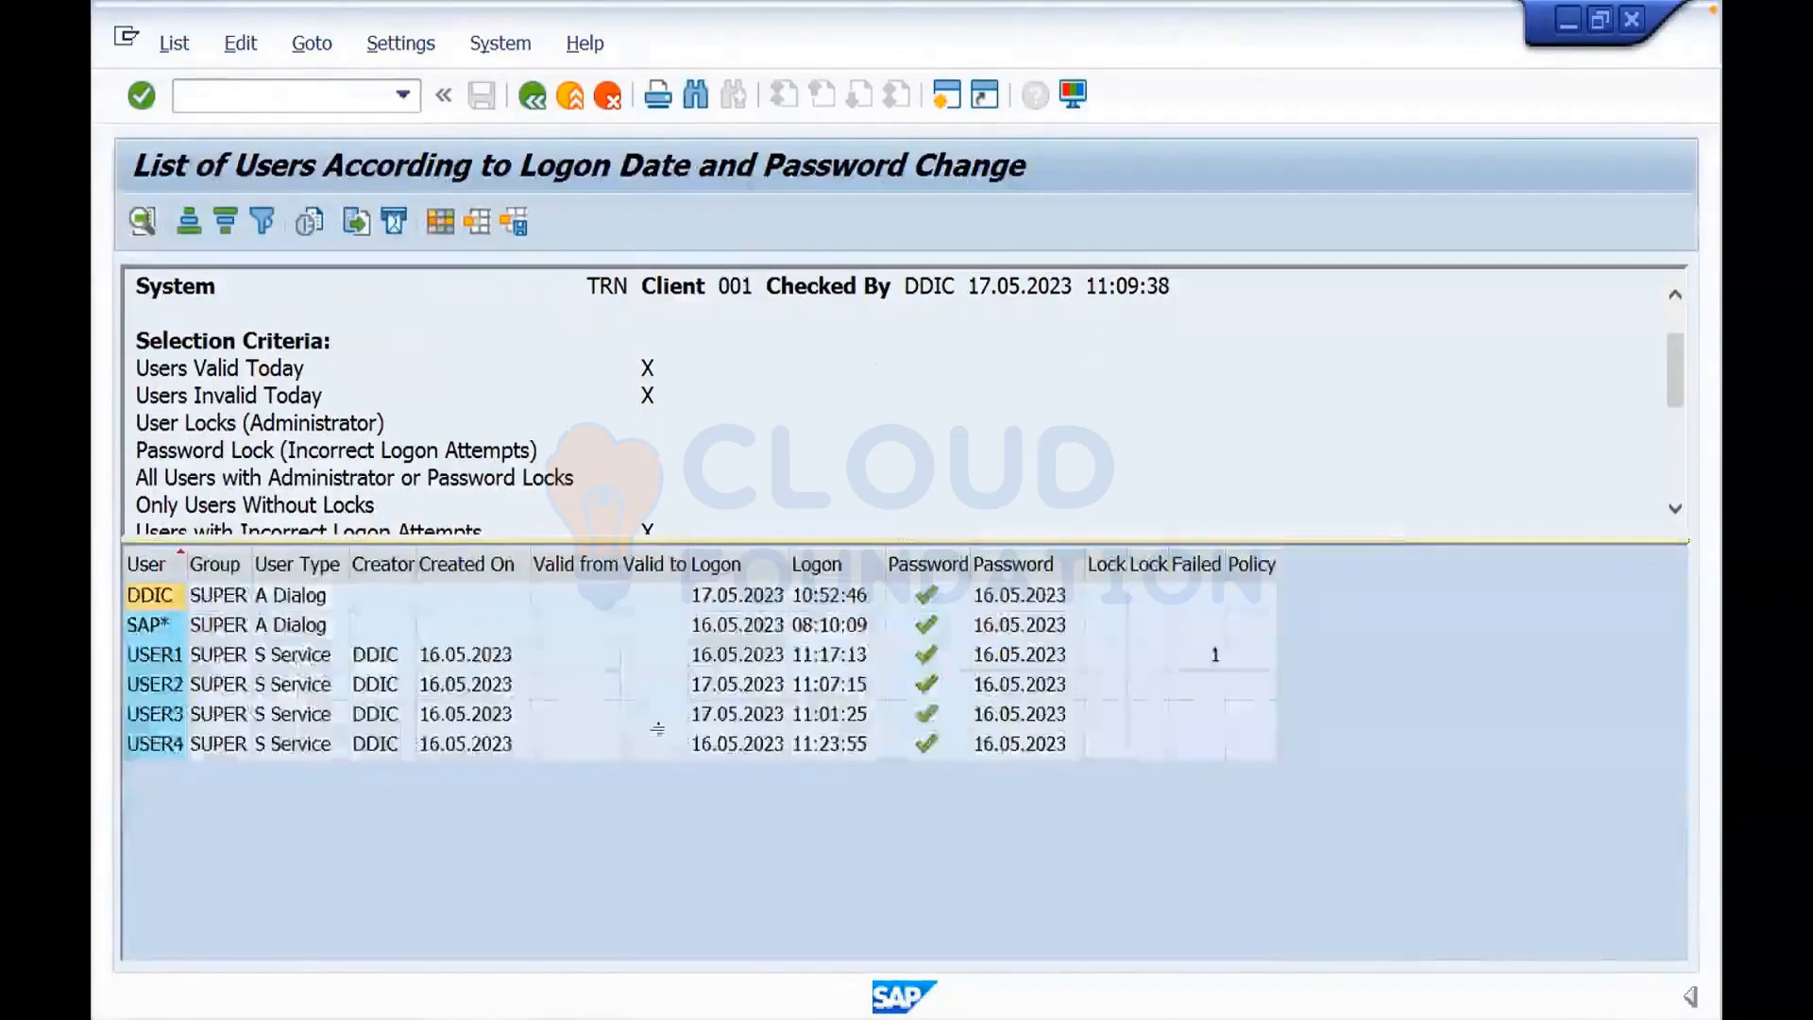
pyautogui.click(567, 96)
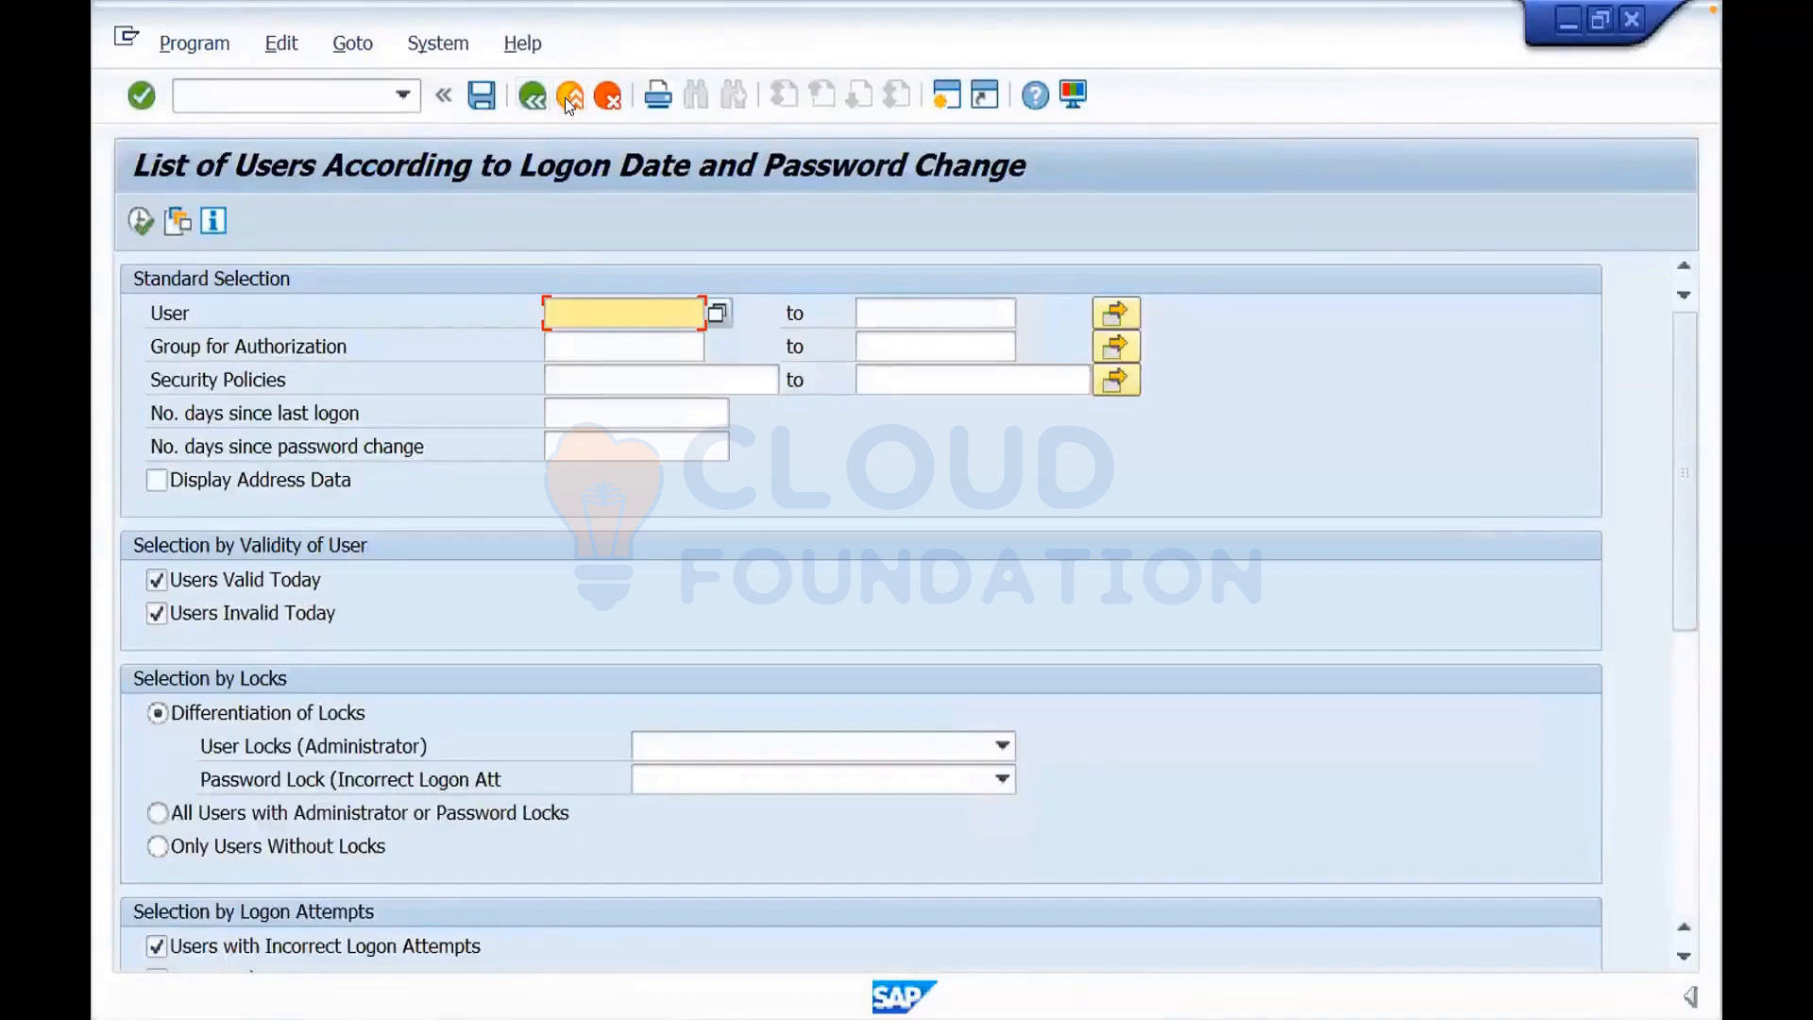
# - Return to the main menu, start SE16 and open table TRDIR instead of TSTC
pyautogui.click(567, 97)
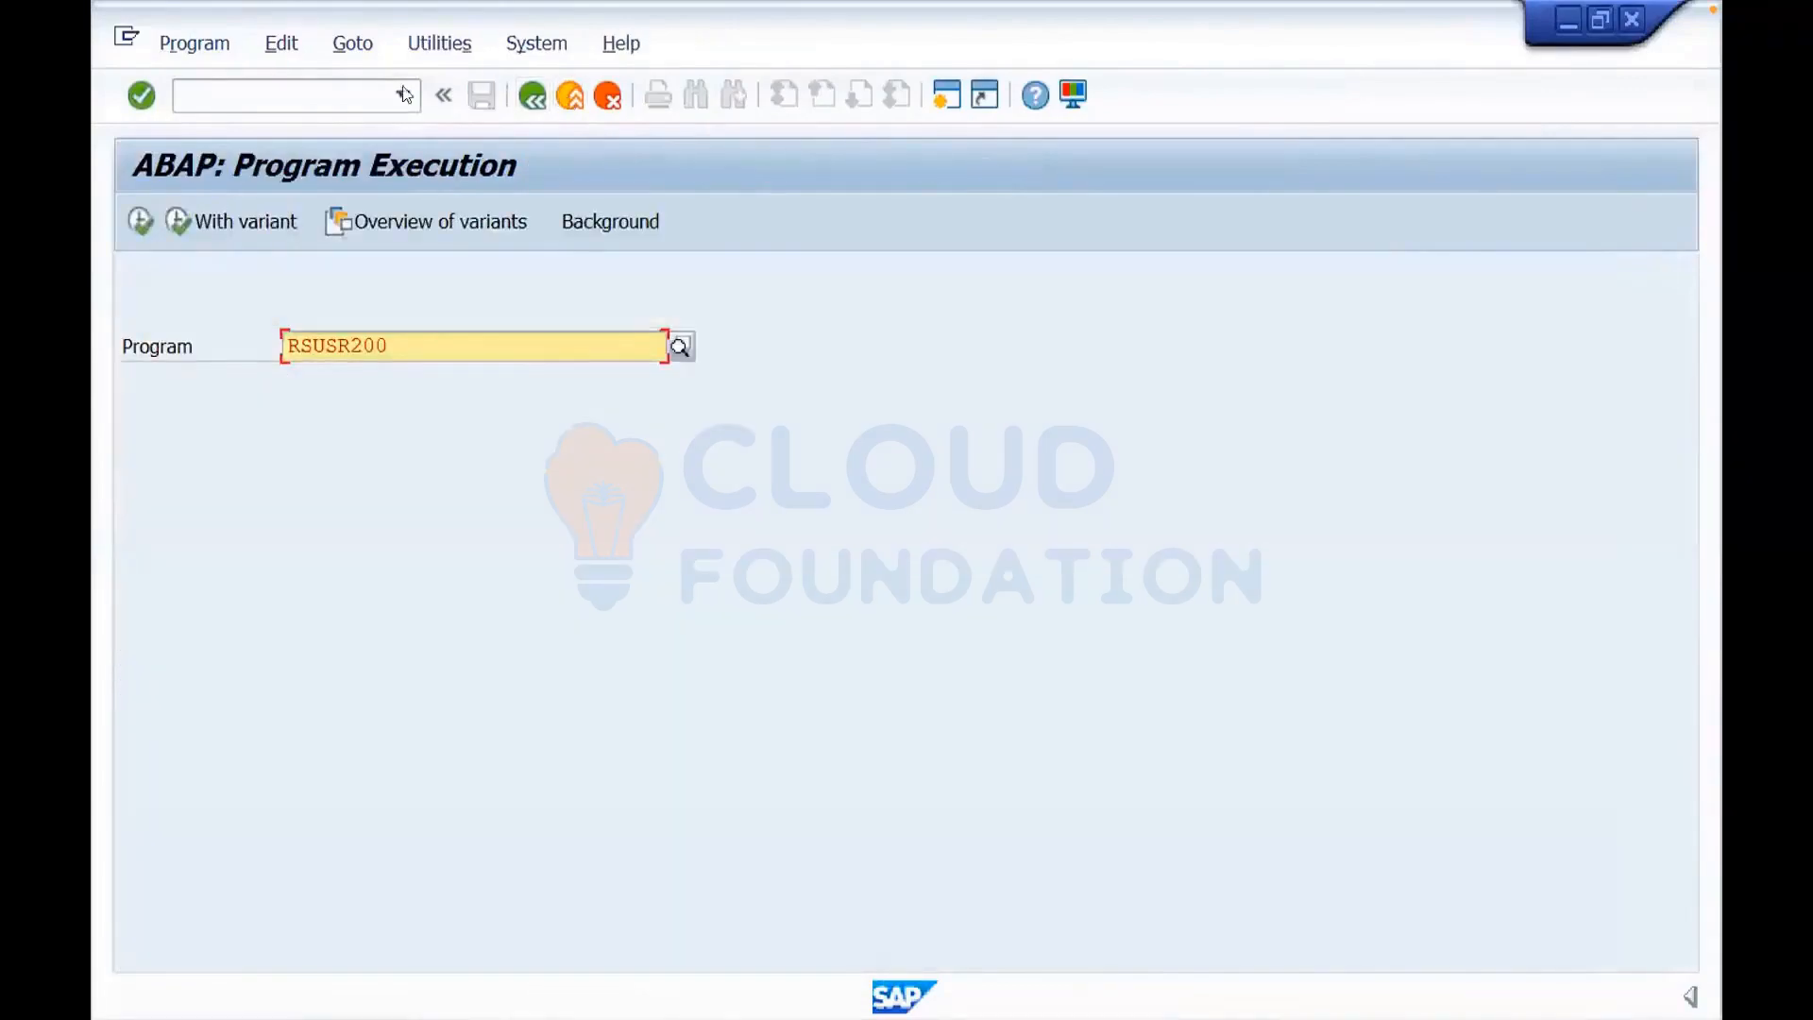
pyautogui.click(569, 96)
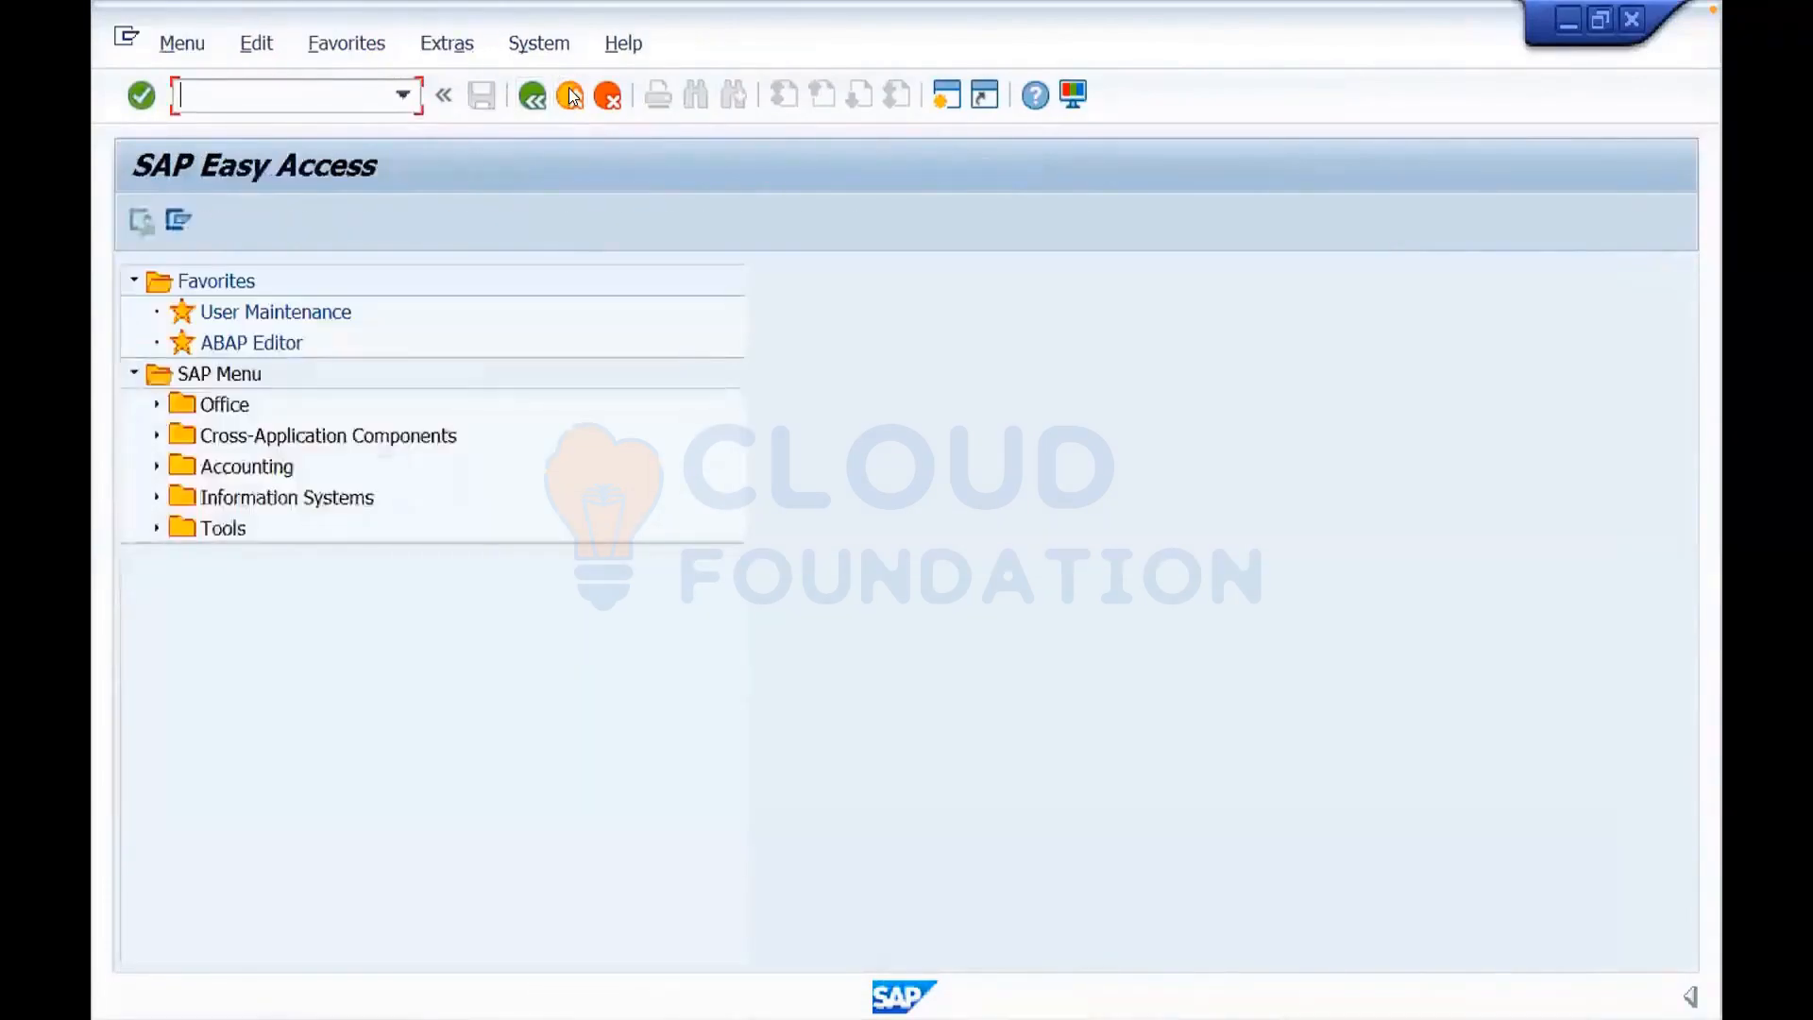
pyautogui.write('se16')
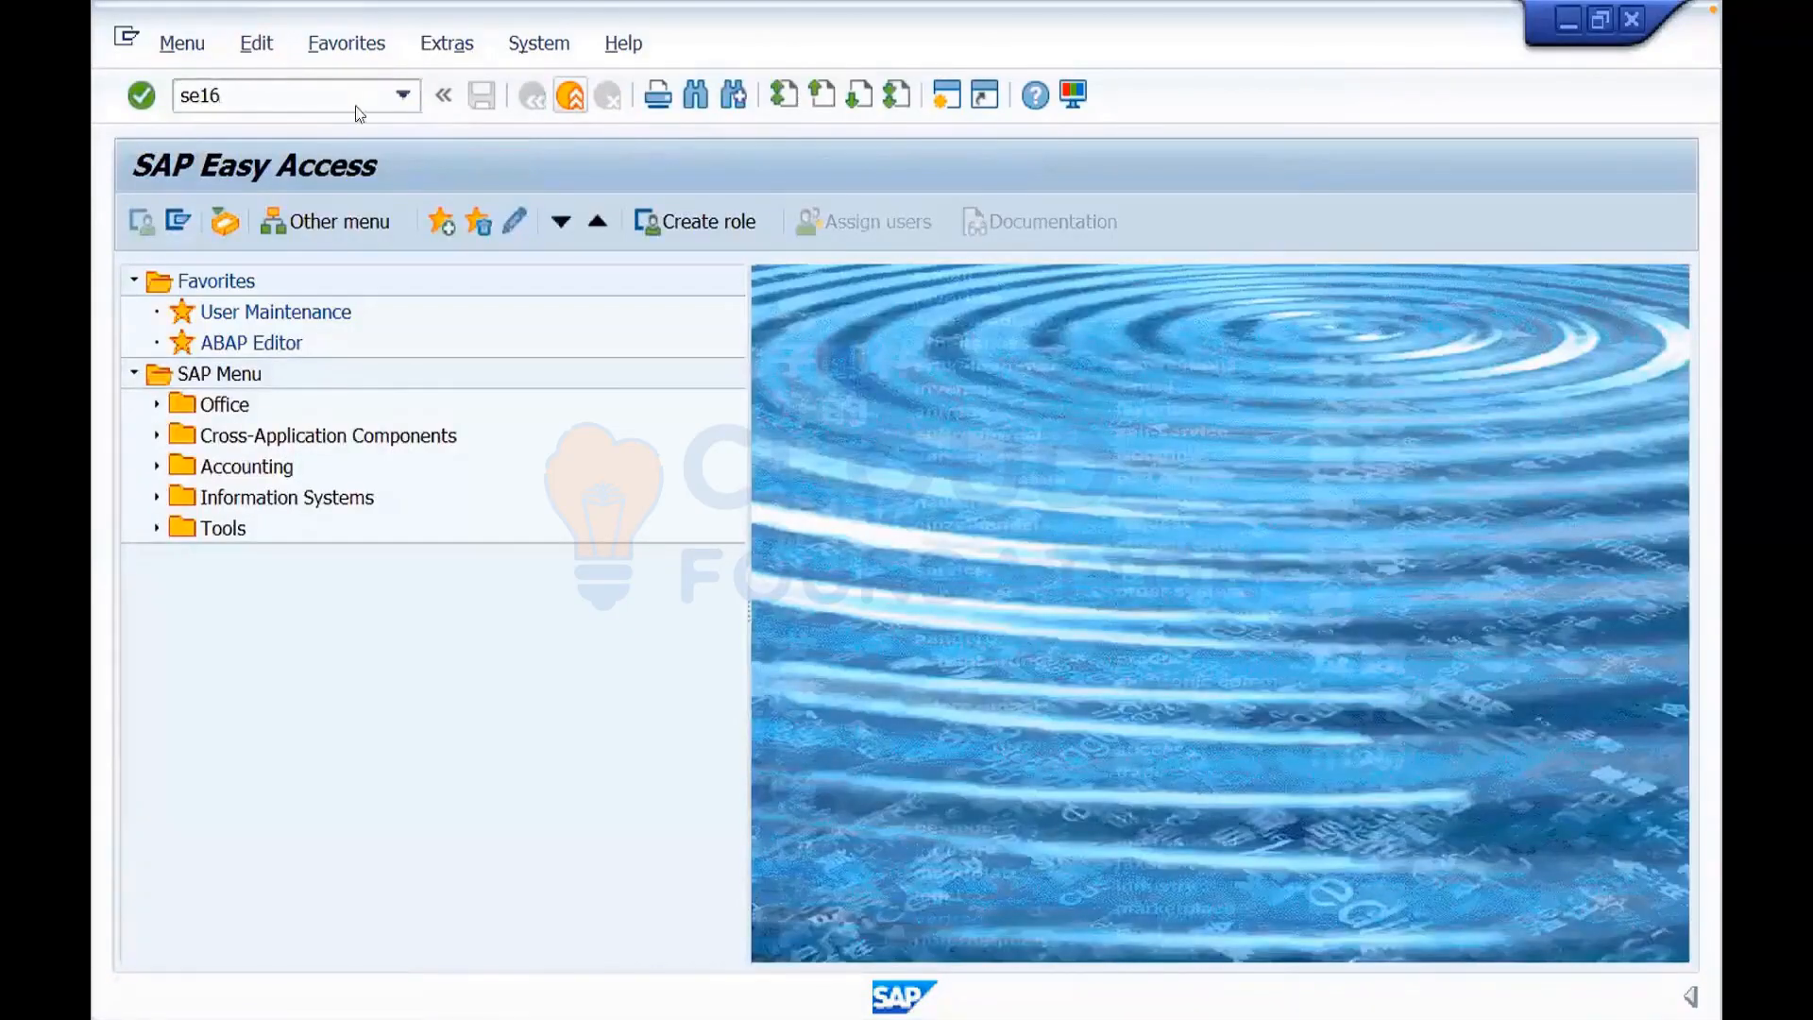
pyautogui.press('Return')
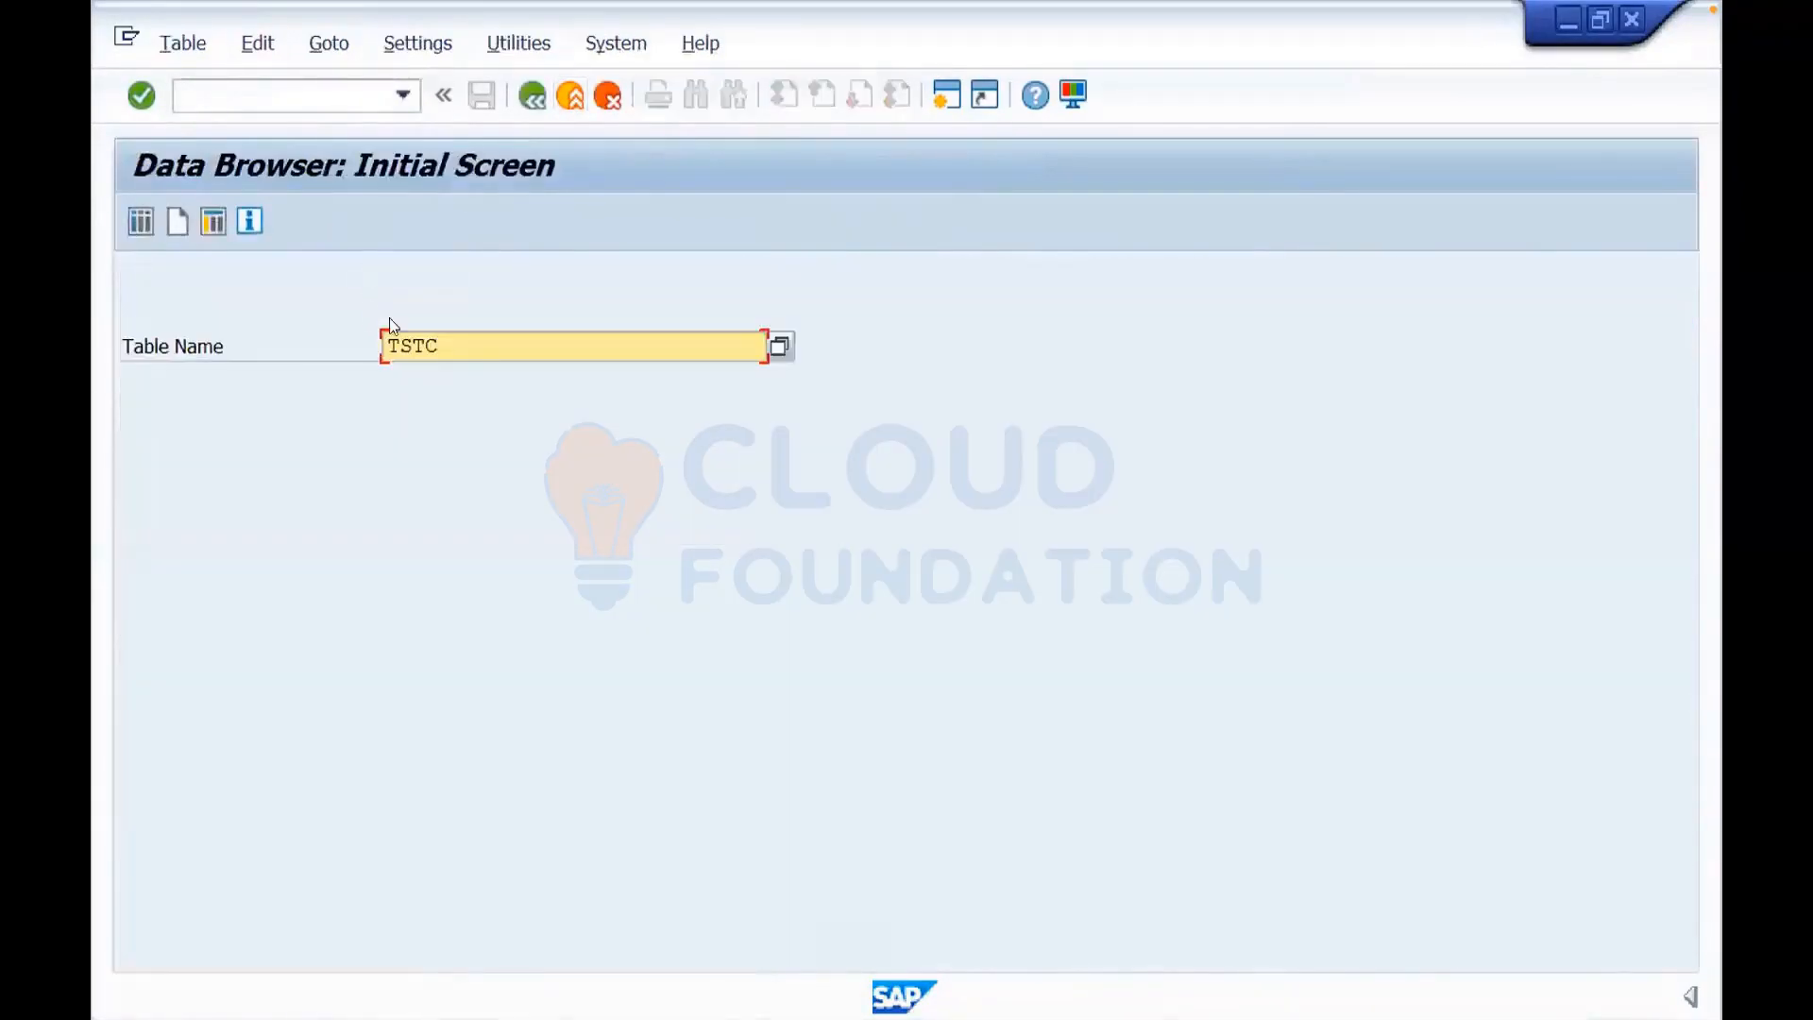
pyautogui.doubleClick(391, 338)
pyautogui.write('TRDIR')
pyautogui.click(136, 223)
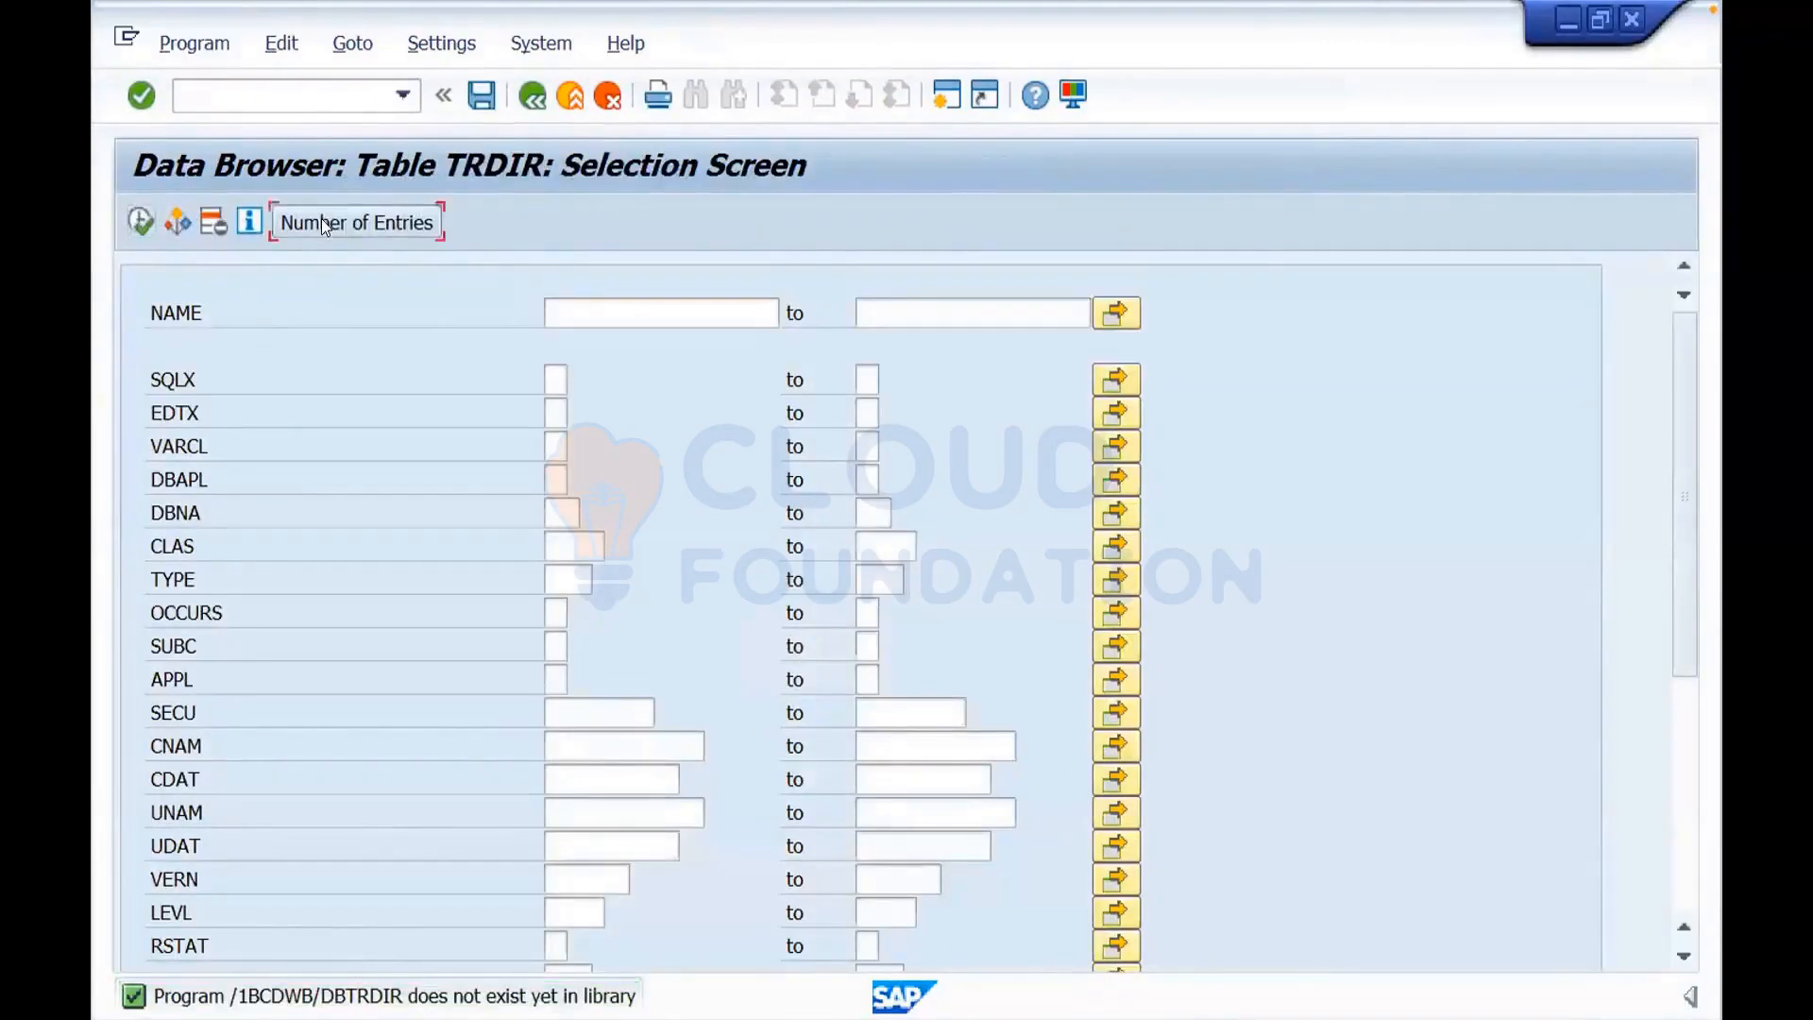
# - Count TRDIR entries (1.557.929), then list entries whose NAME starts with RS
pyautogui.click(321, 218)
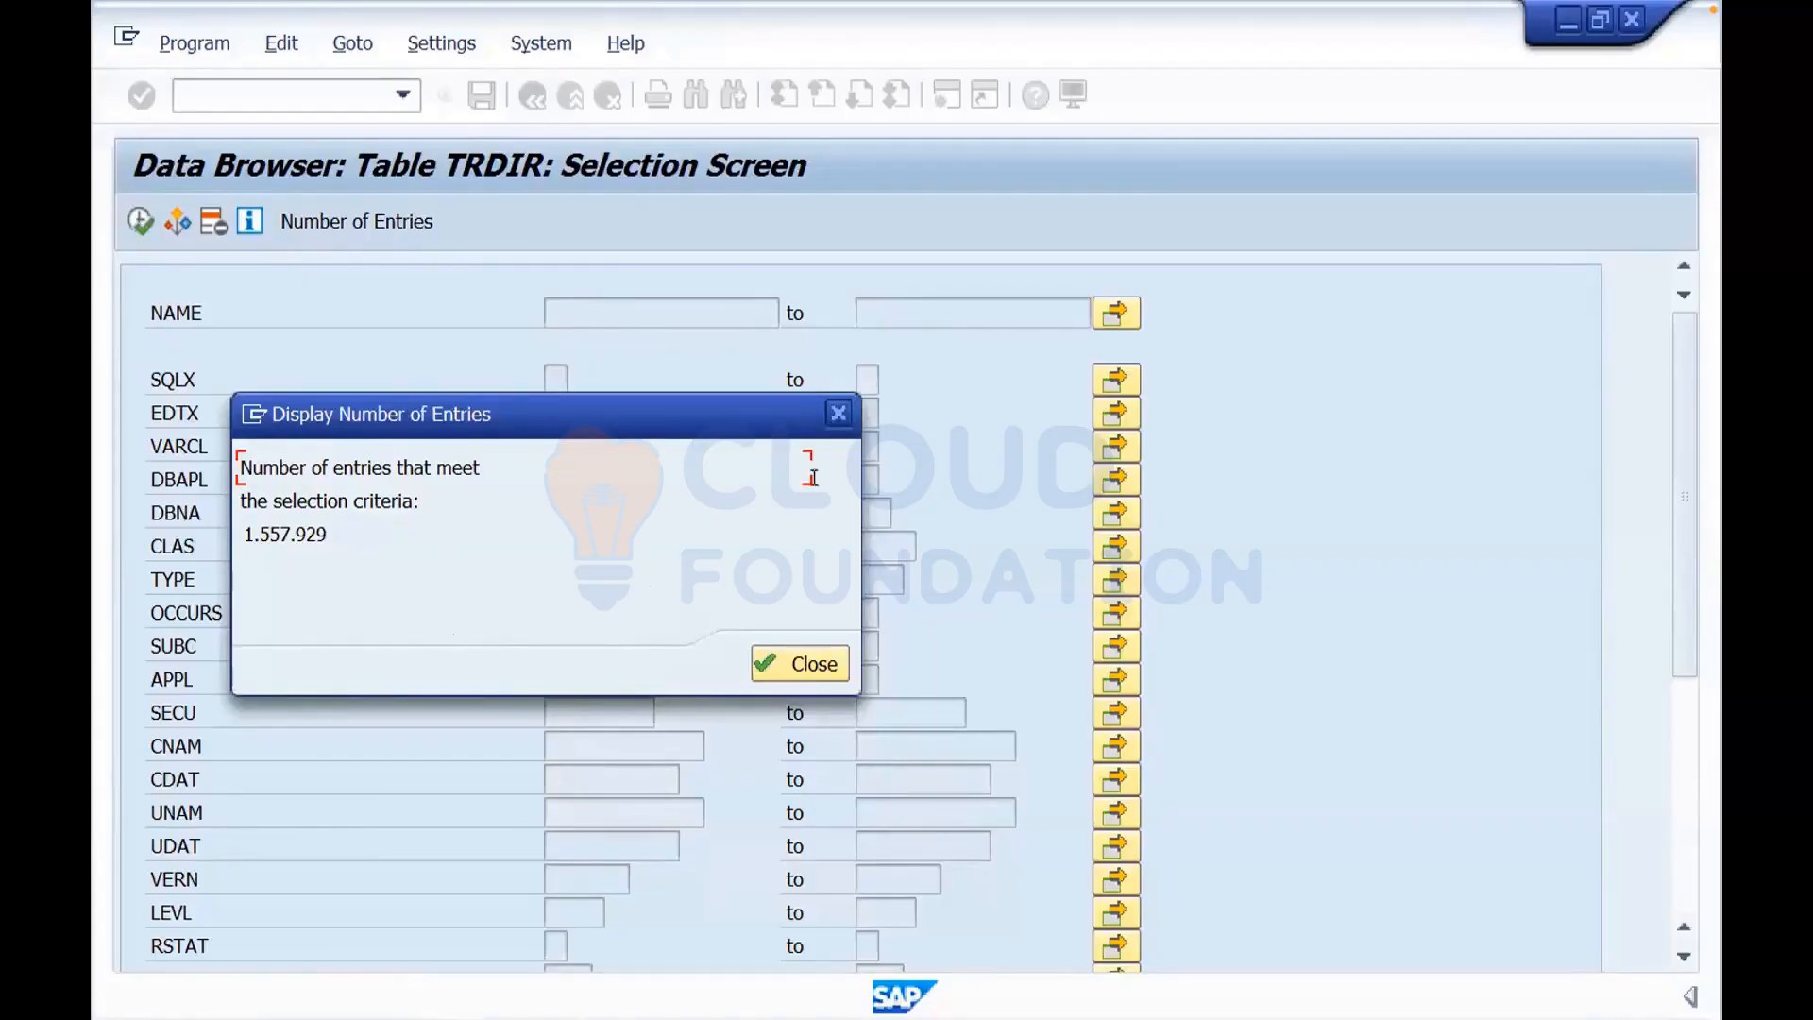
pyautogui.click(837, 416)
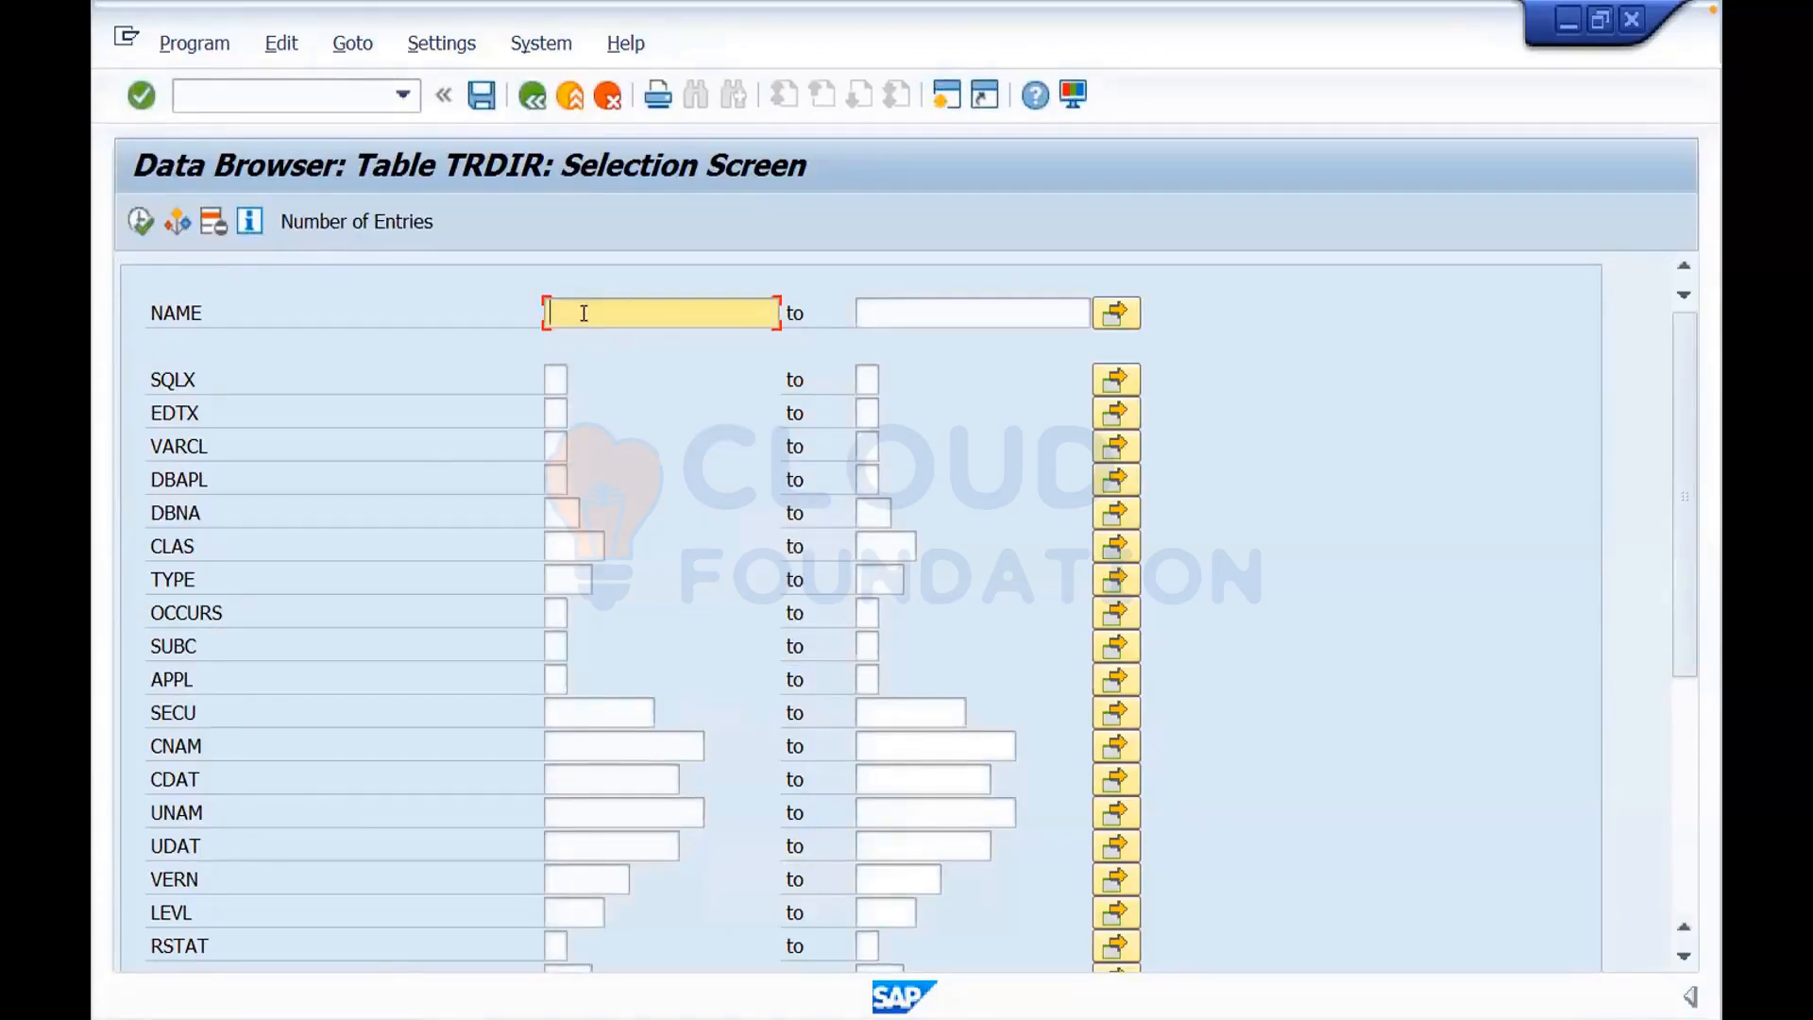
pyautogui.write('RS*')
pyautogui.click(139, 221)
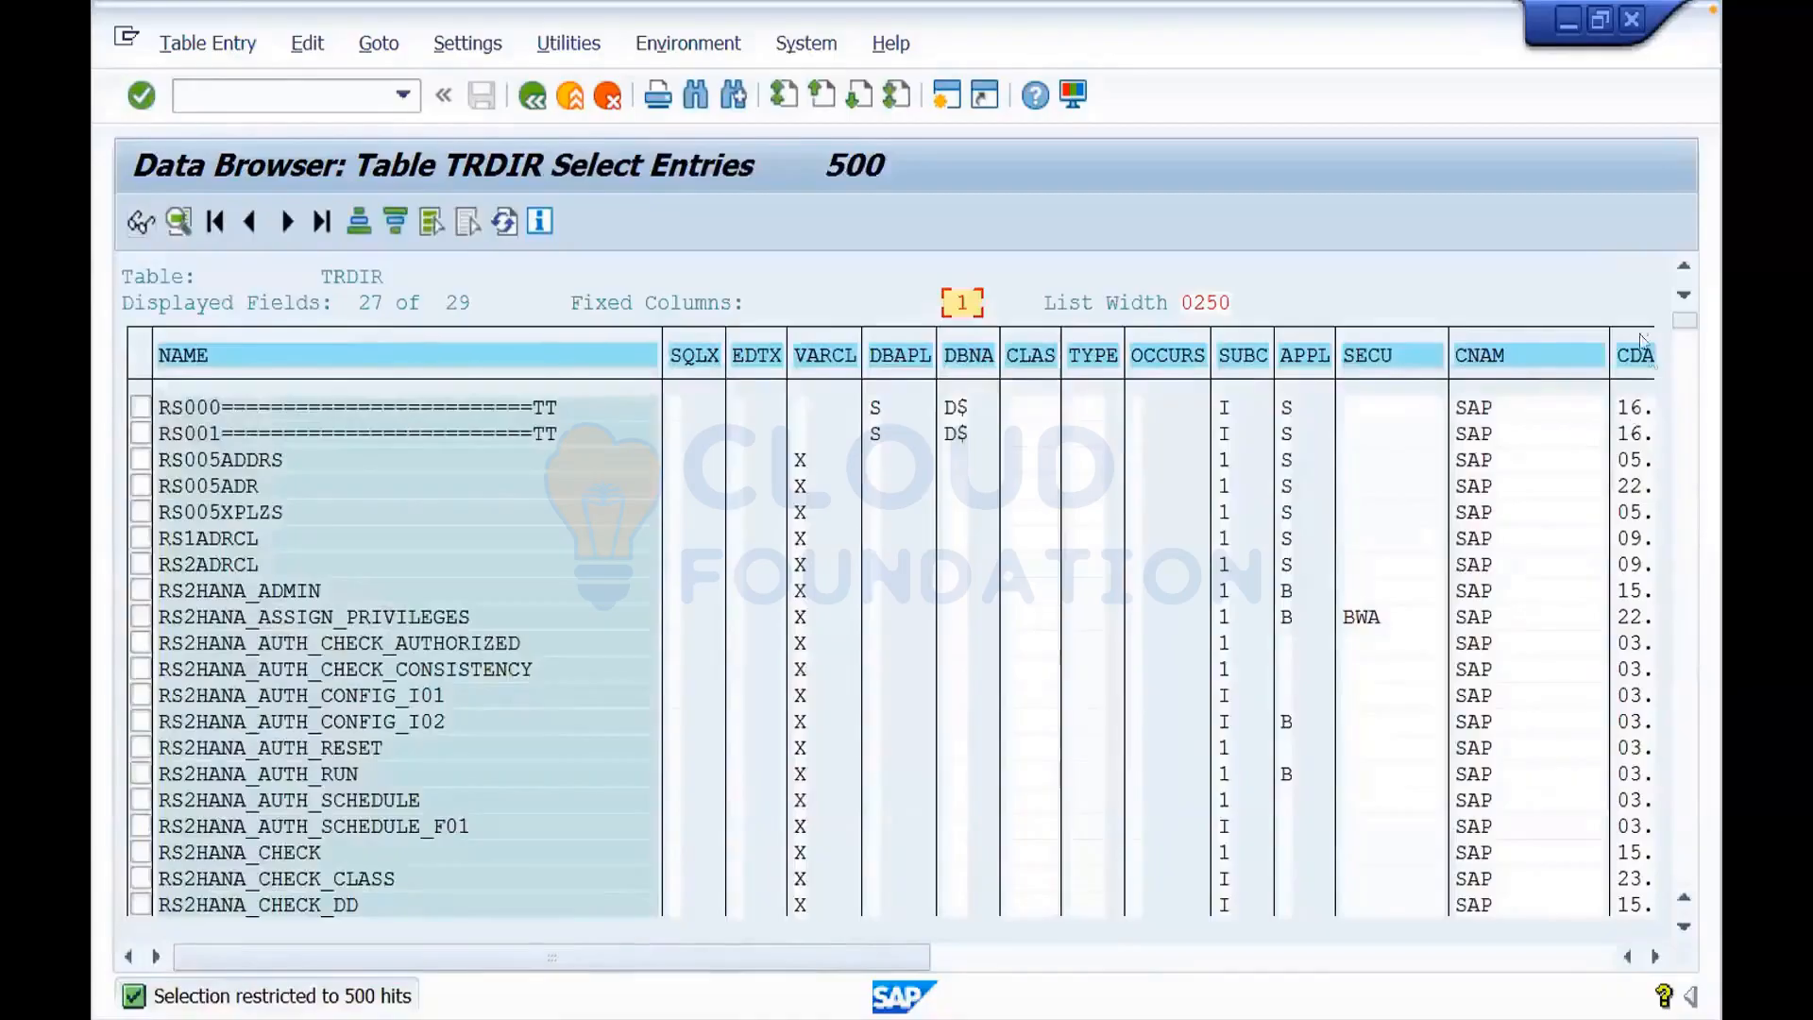
# - Look through the Utilities, Settings, Goto and Edit menus, then reach System > List > Save
pyautogui.moveTo(1685, 320)
pyautogui.mouseDown()
pyautogui.moveTo(1688, 367)
pyautogui.moveTo(1686, 322)
pyautogui.mouseUp()
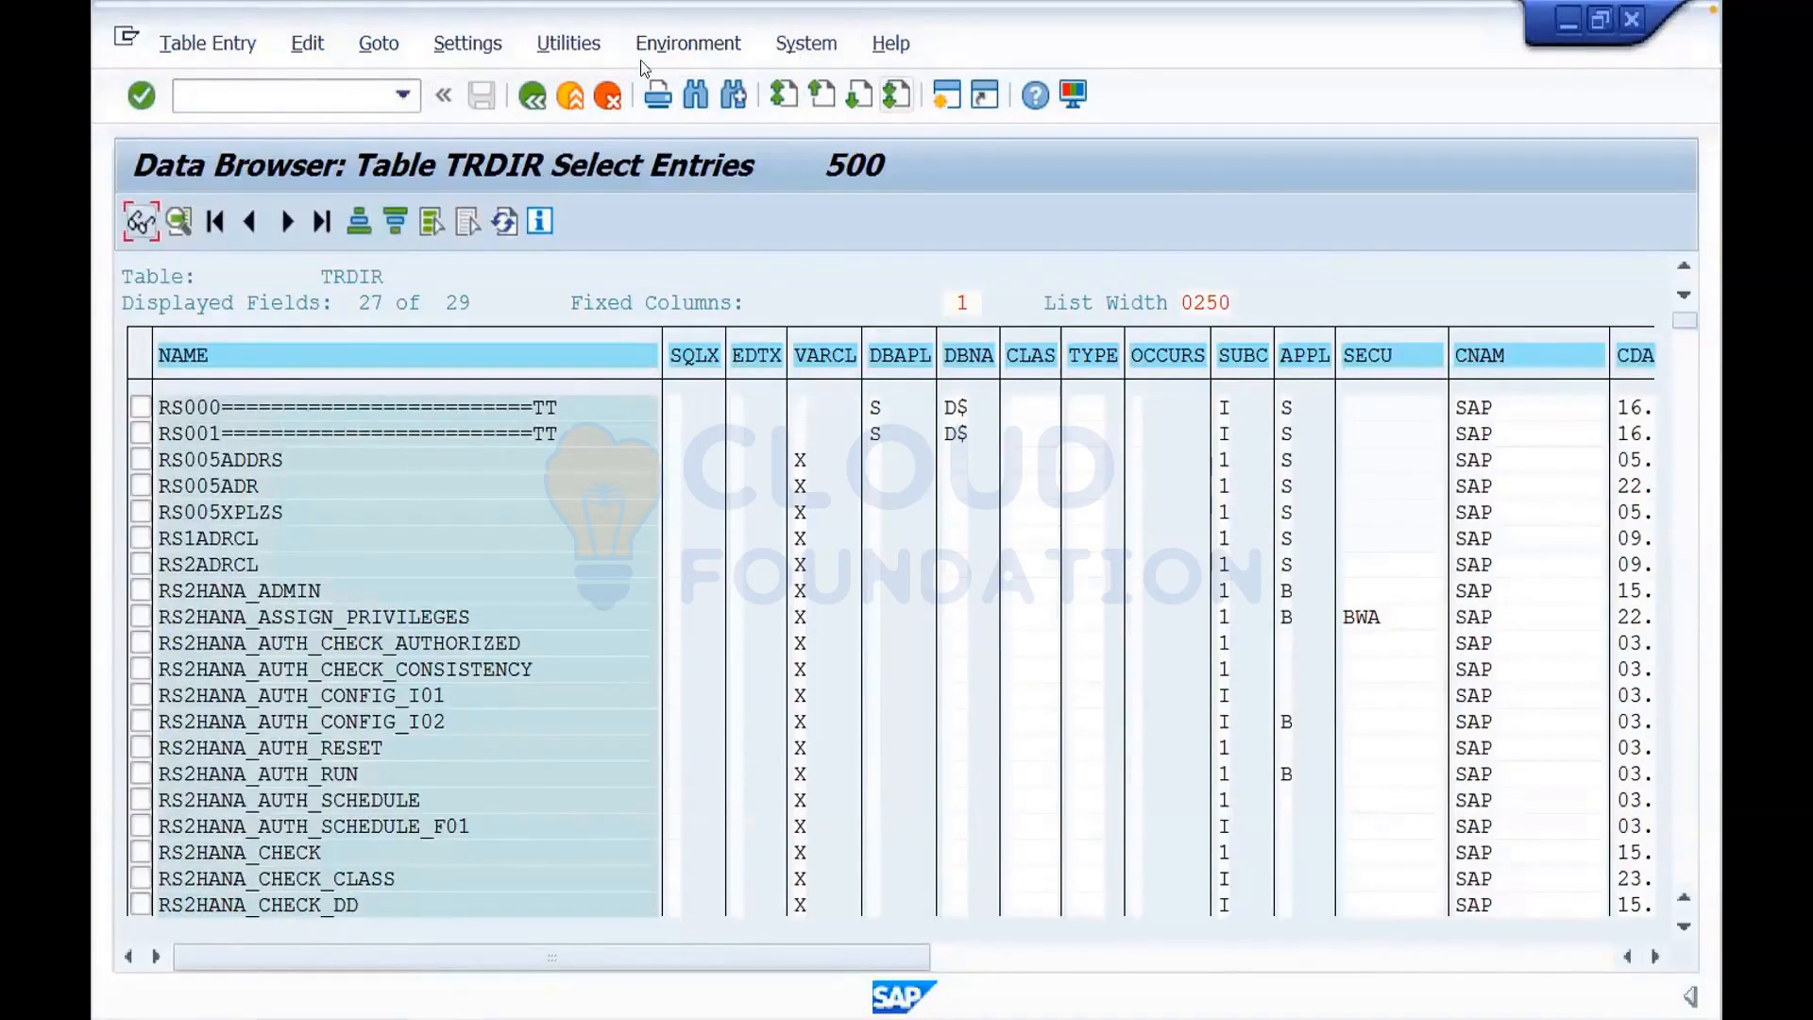
pyautogui.click(562, 44)
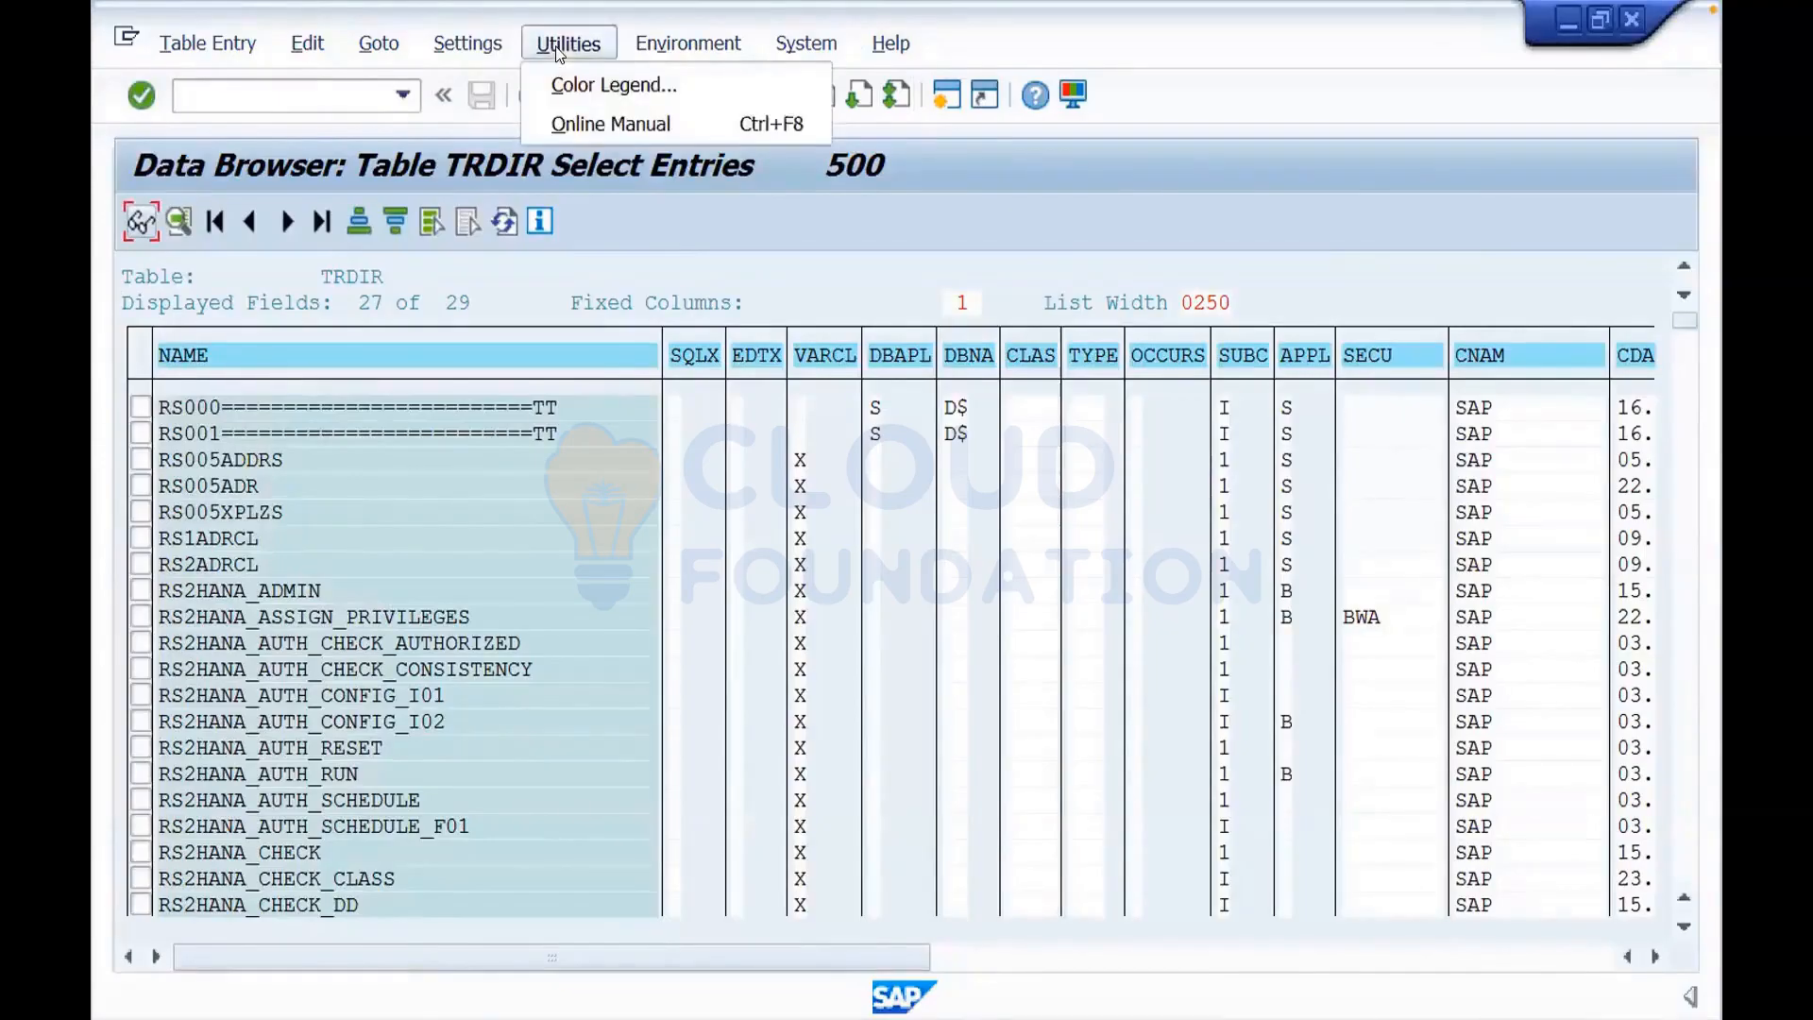
pyautogui.click(499, 47)
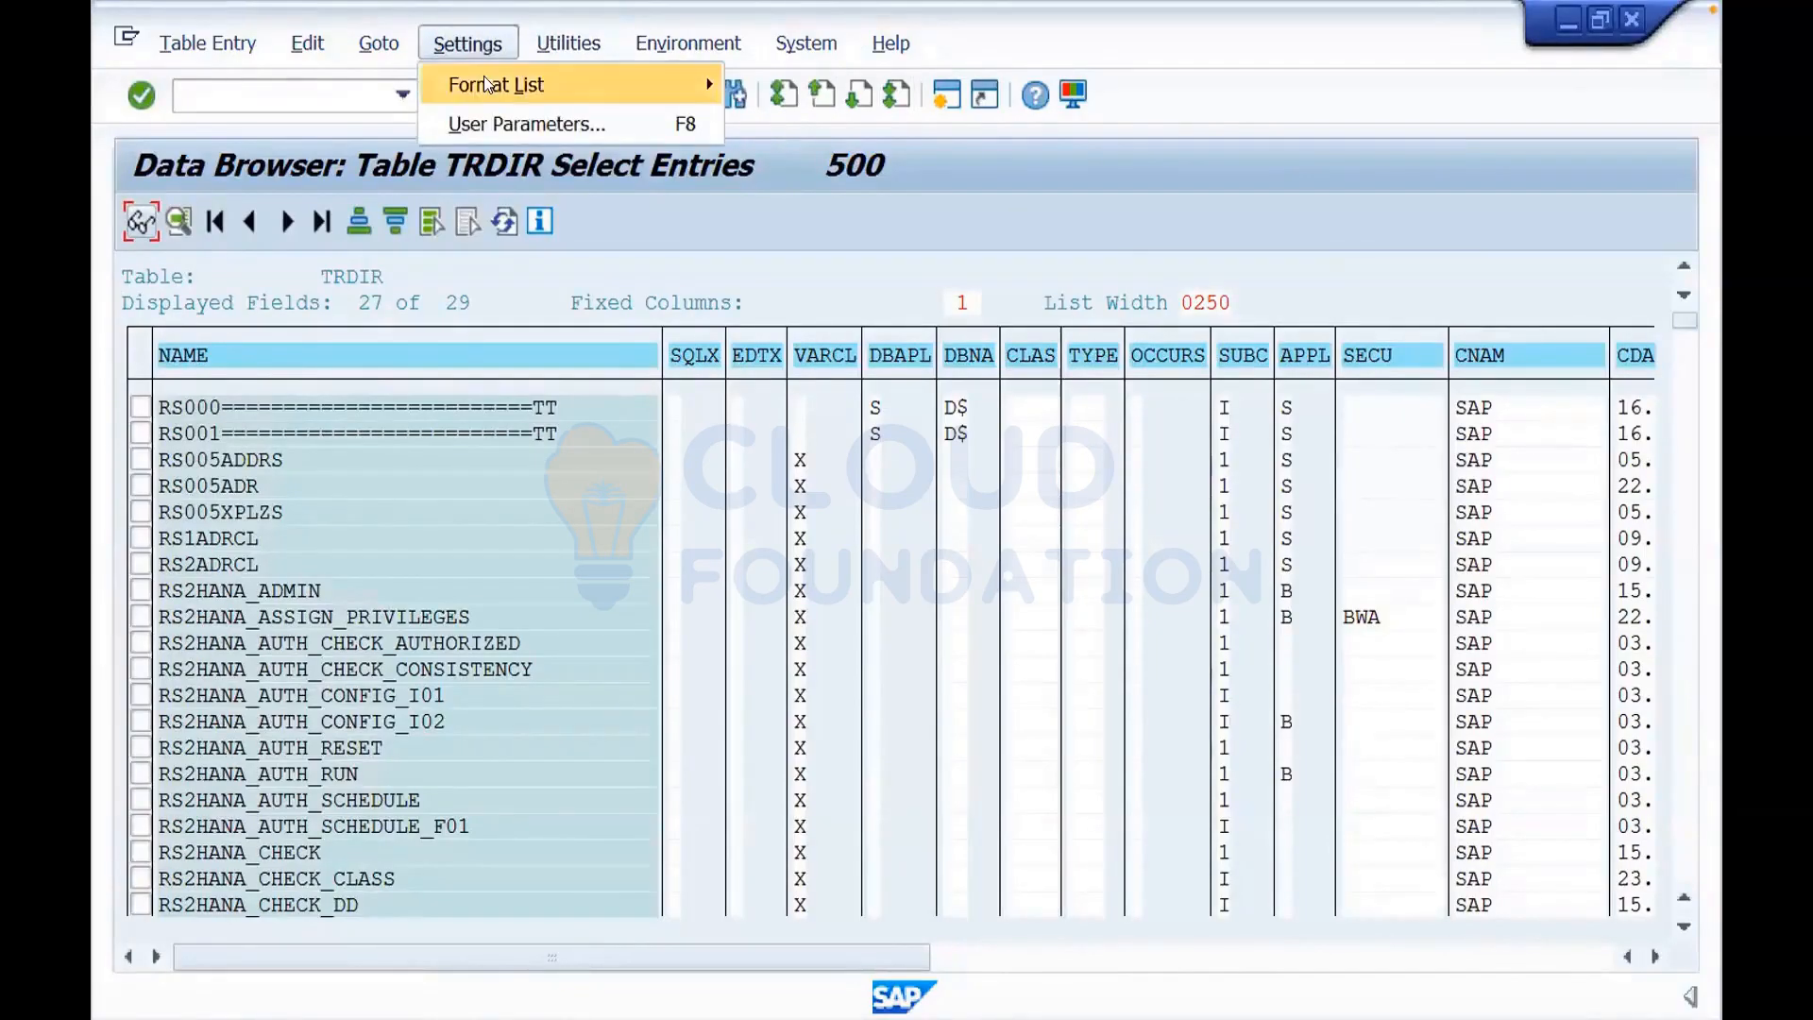
pyautogui.moveTo(488, 85)
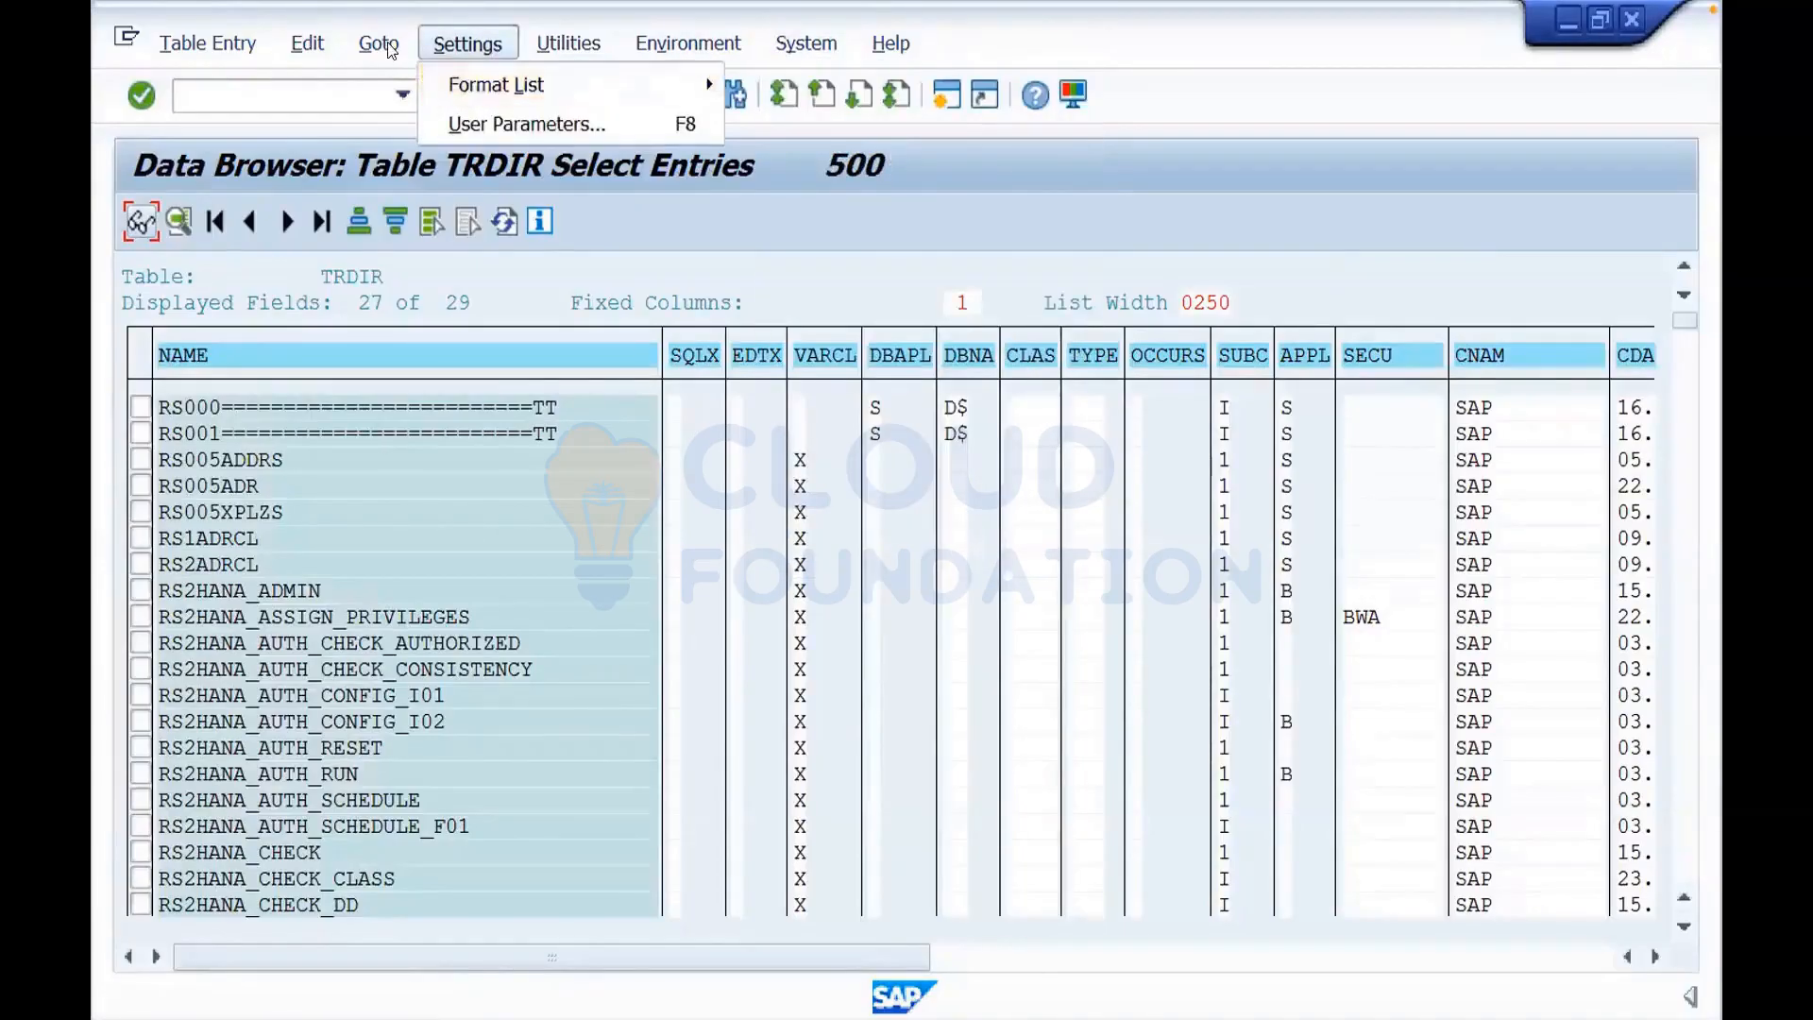
pyautogui.moveTo(390, 50)
pyautogui.moveTo(315, 48)
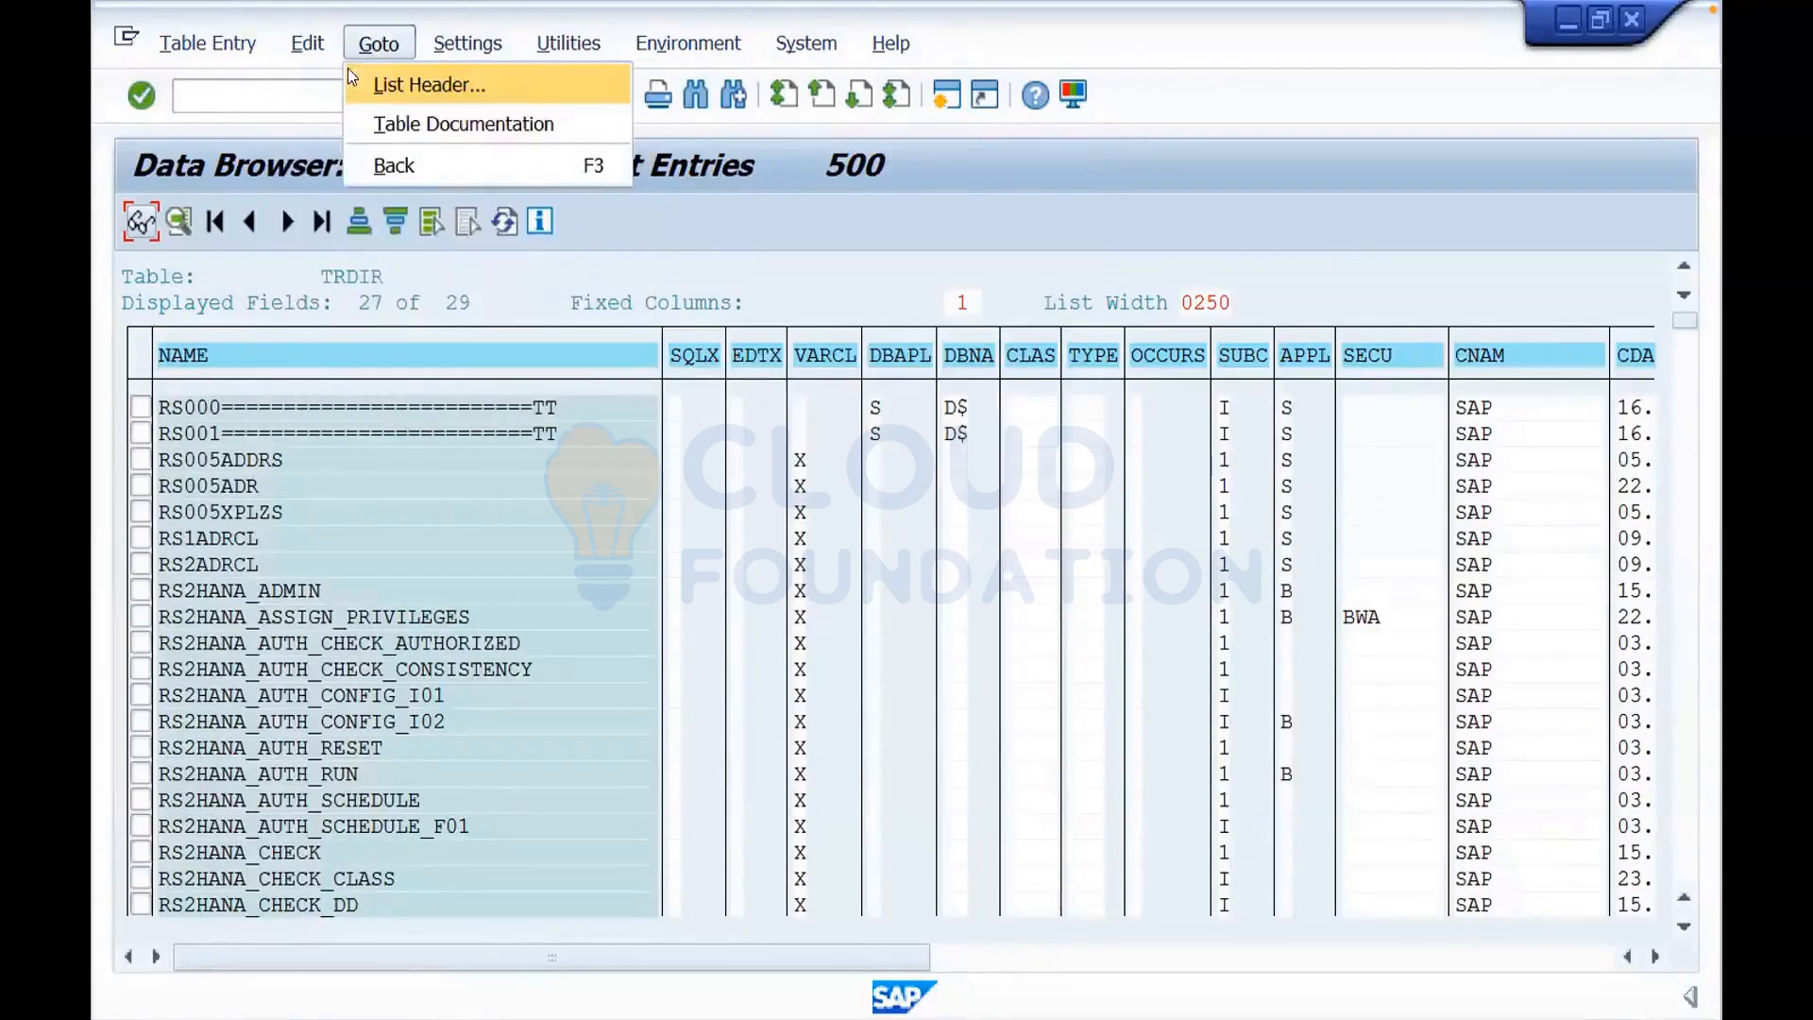
pyautogui.moveTo(321, 85)
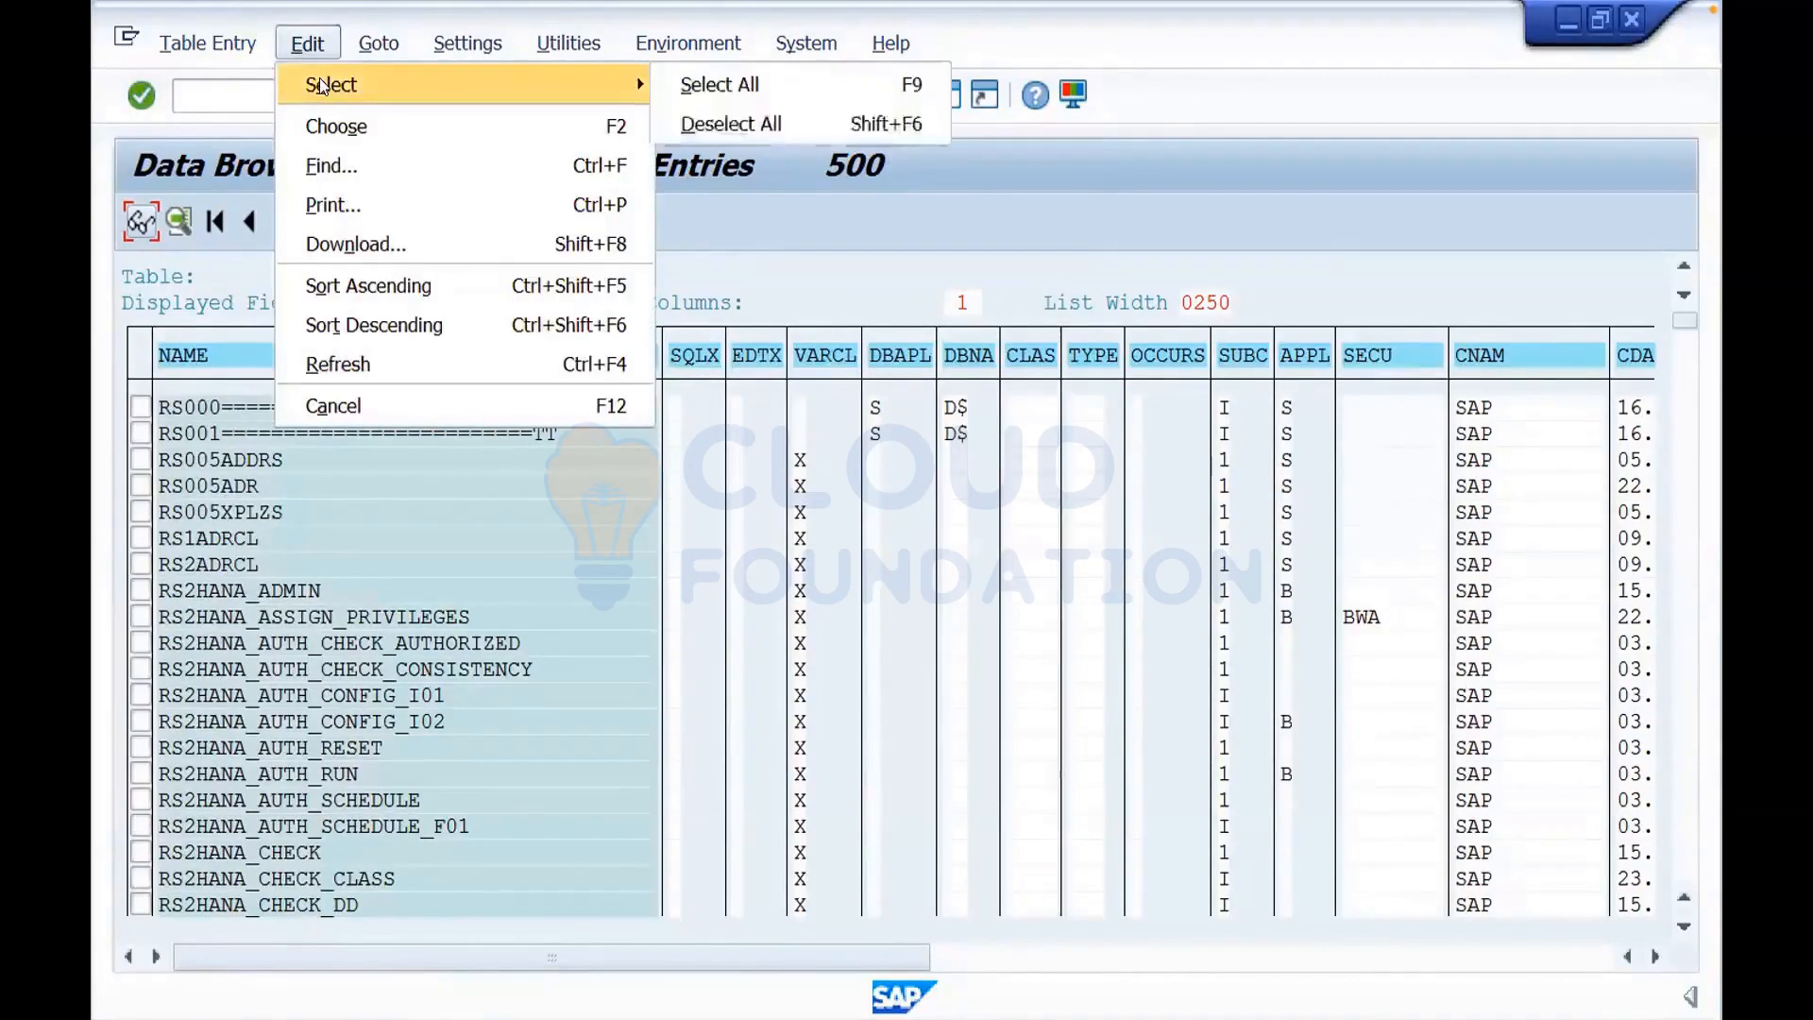
pyautogui.click(223, 45)
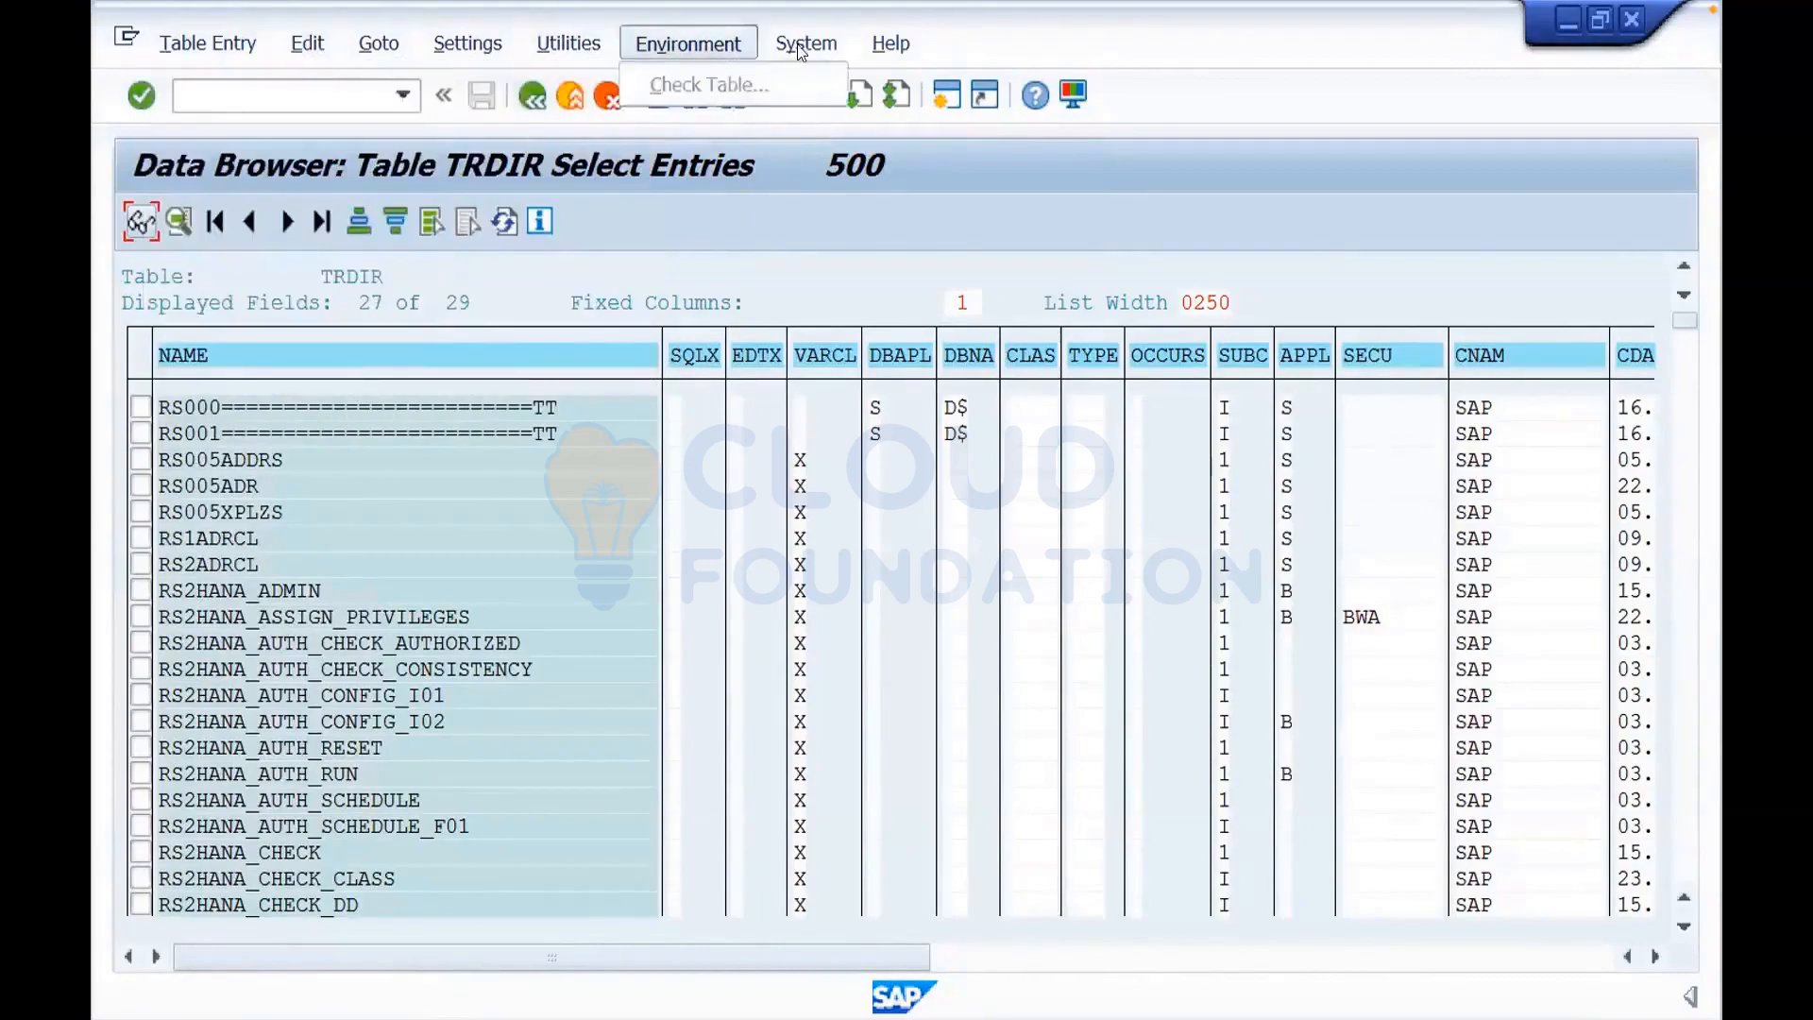
pyautogui.moveTo(800, 50)
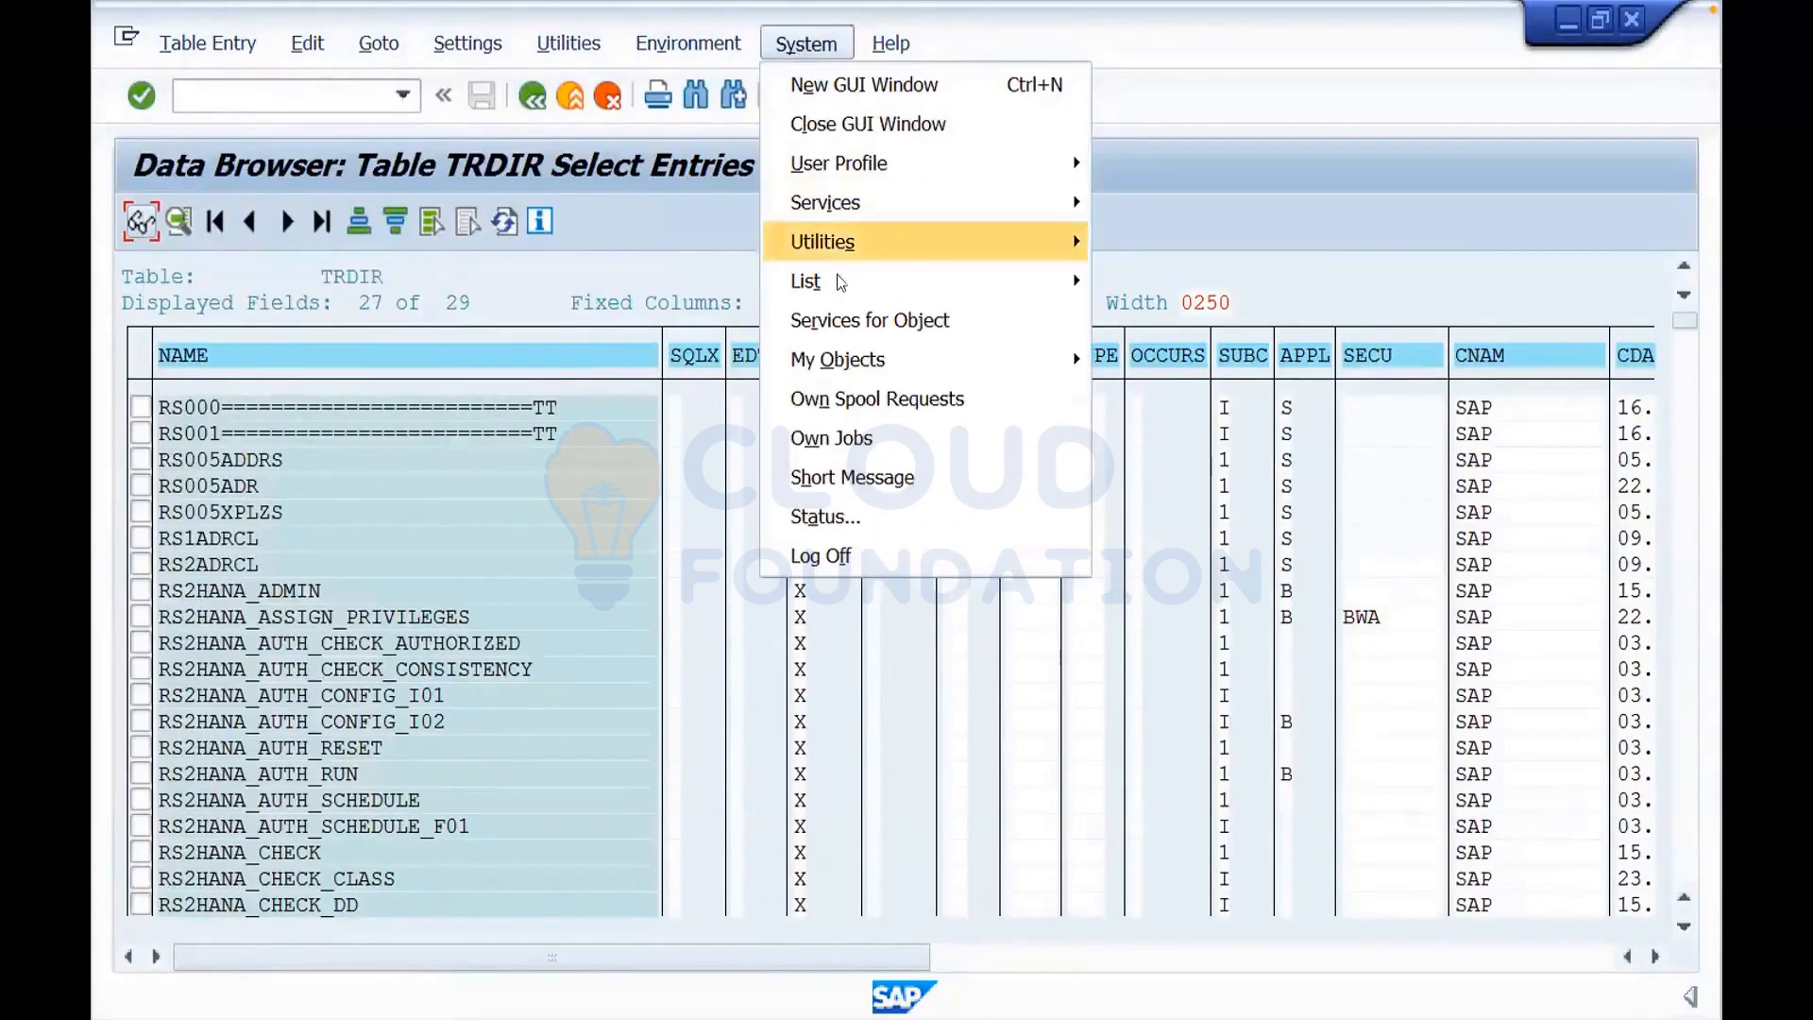
pyautogui.moveTo(837, 288)
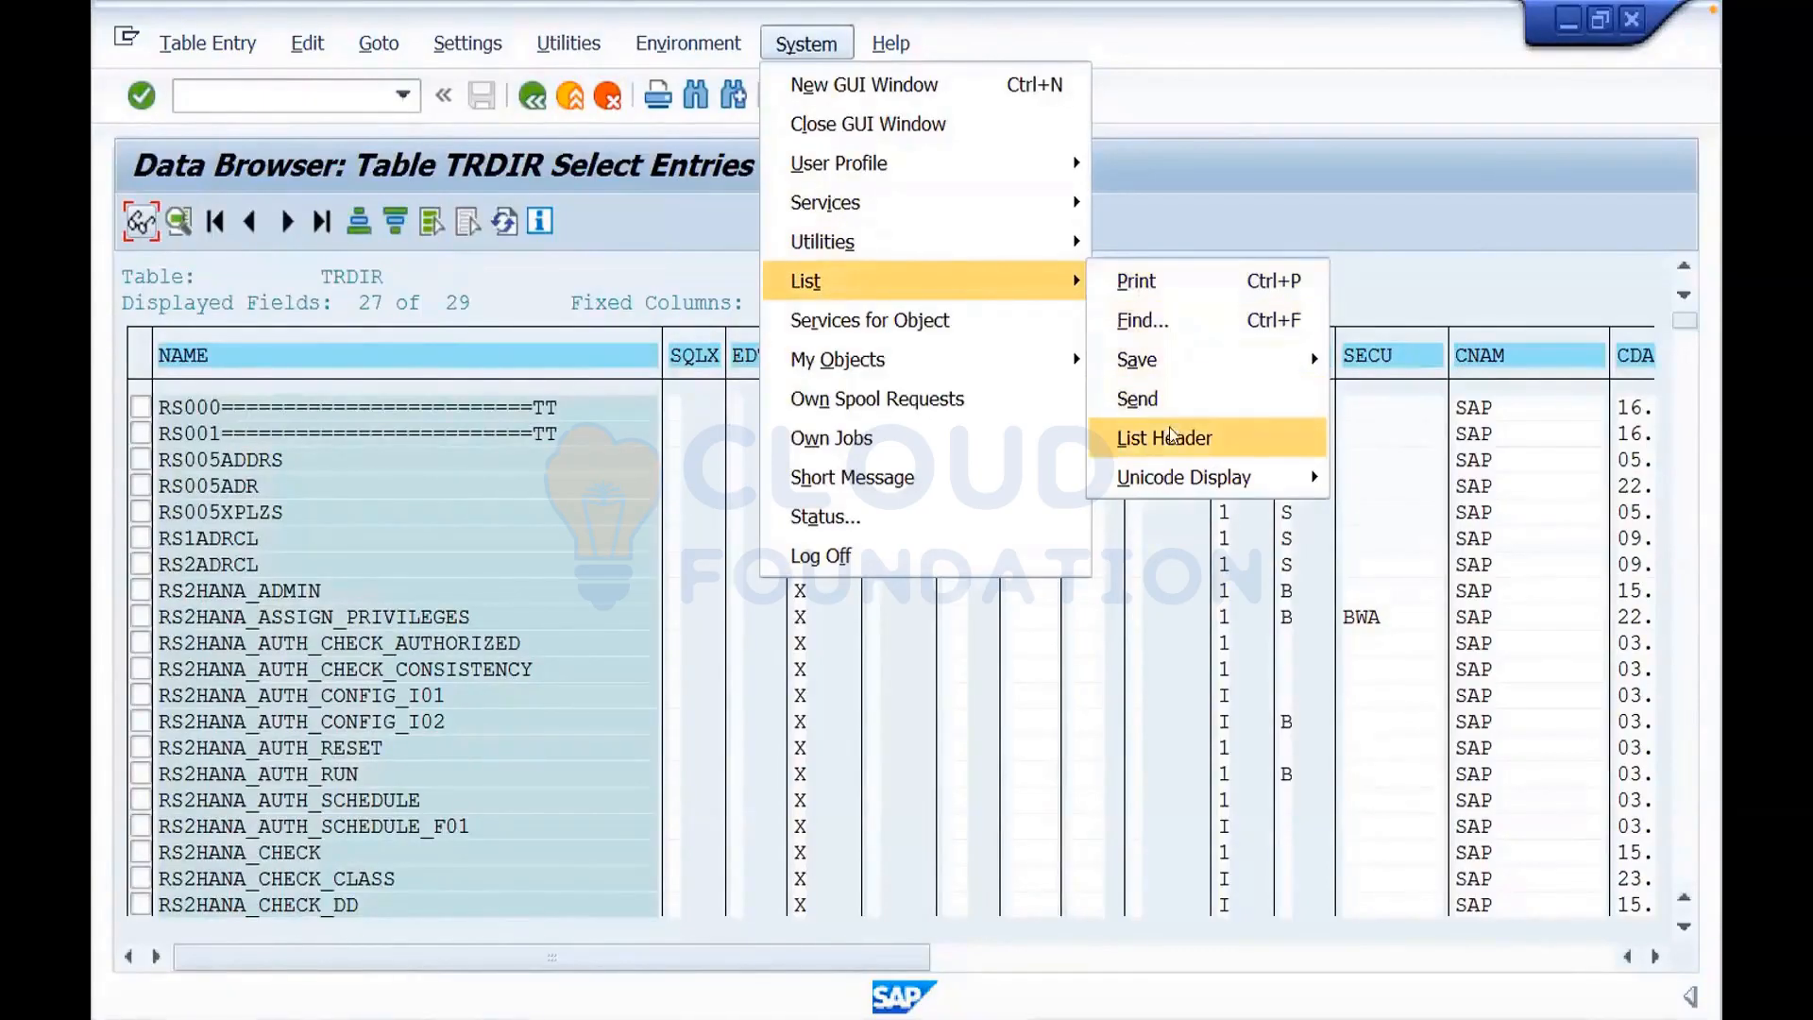
pyautogui.moveTo(1167, 362)
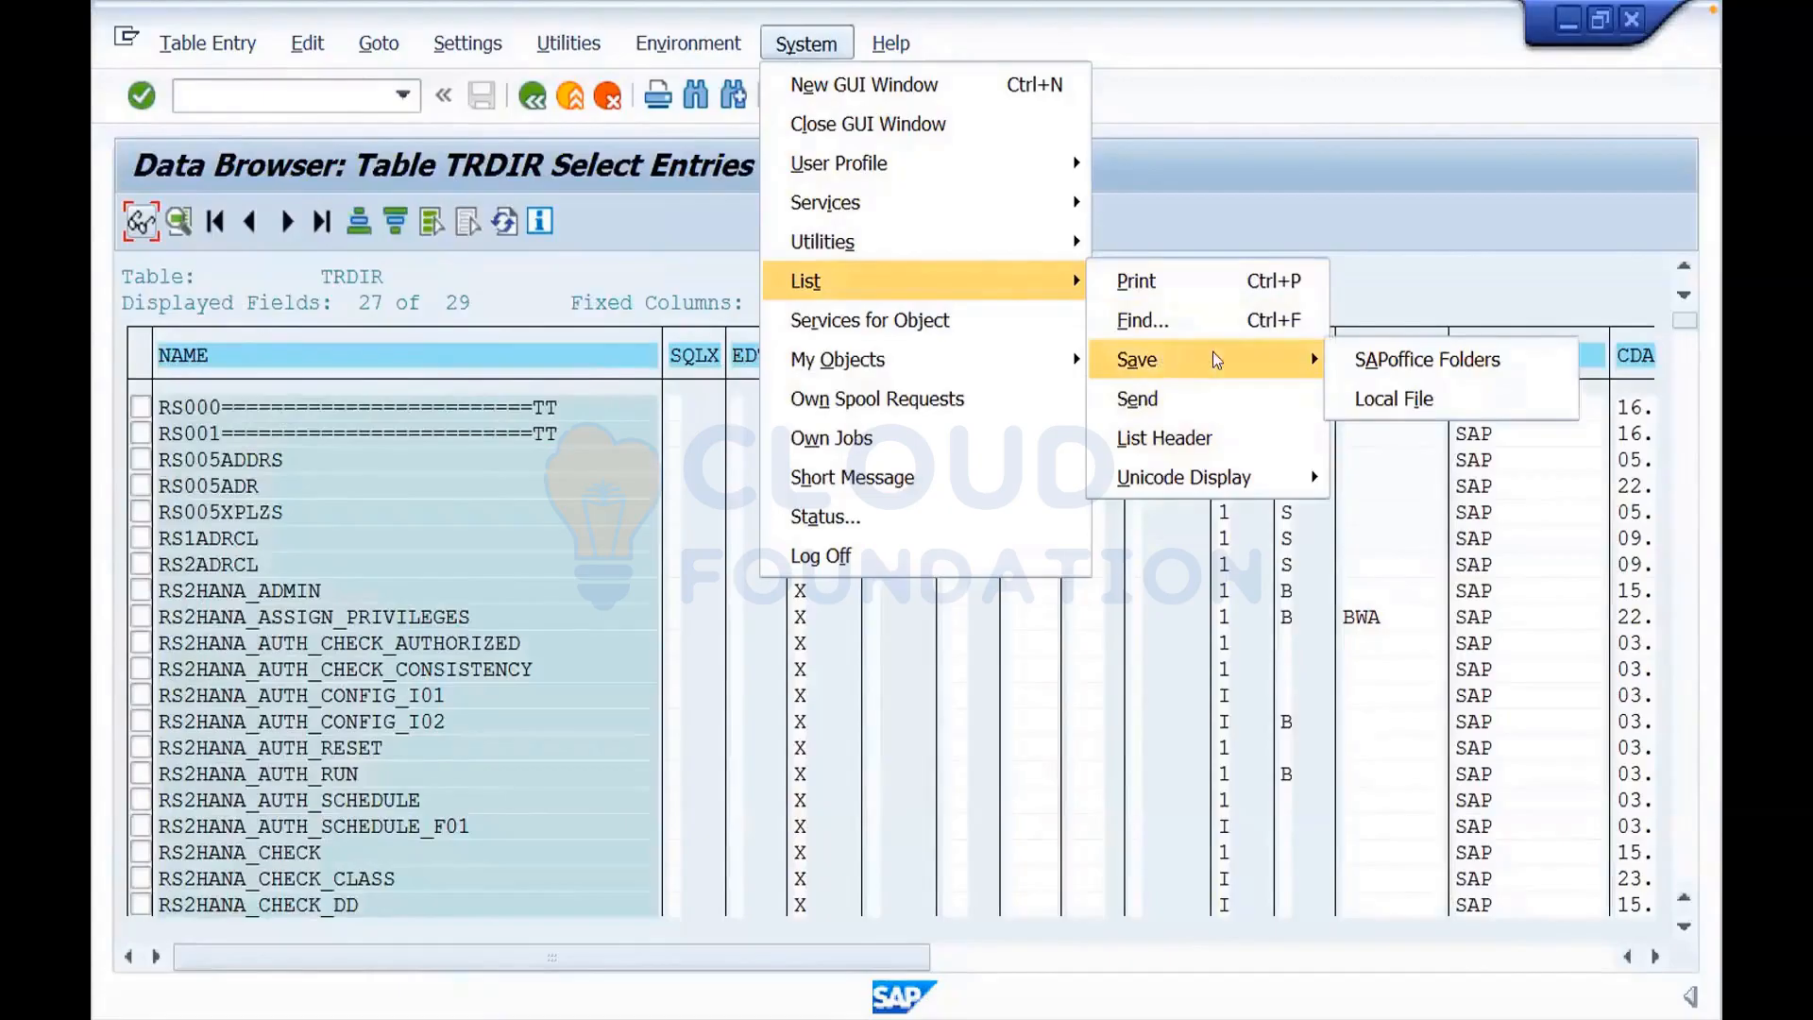
pyautogui.click(1386, 402)
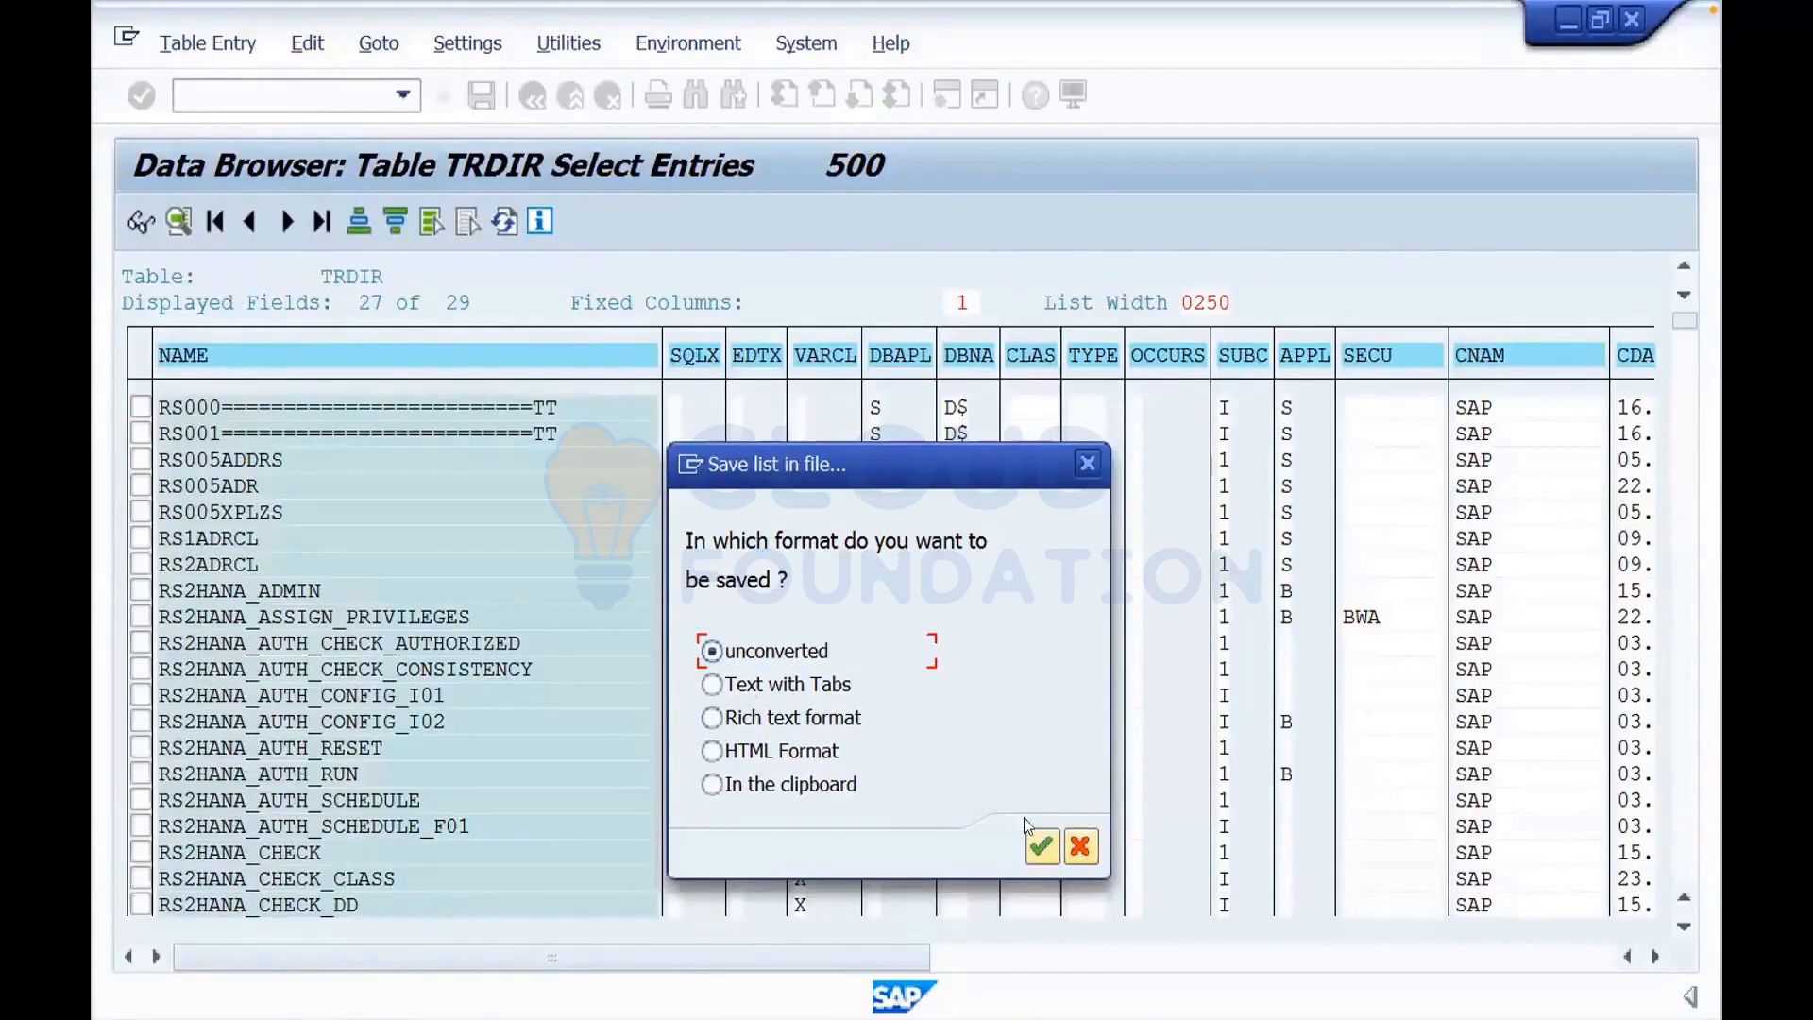
pyautogui.click(1040, 847)
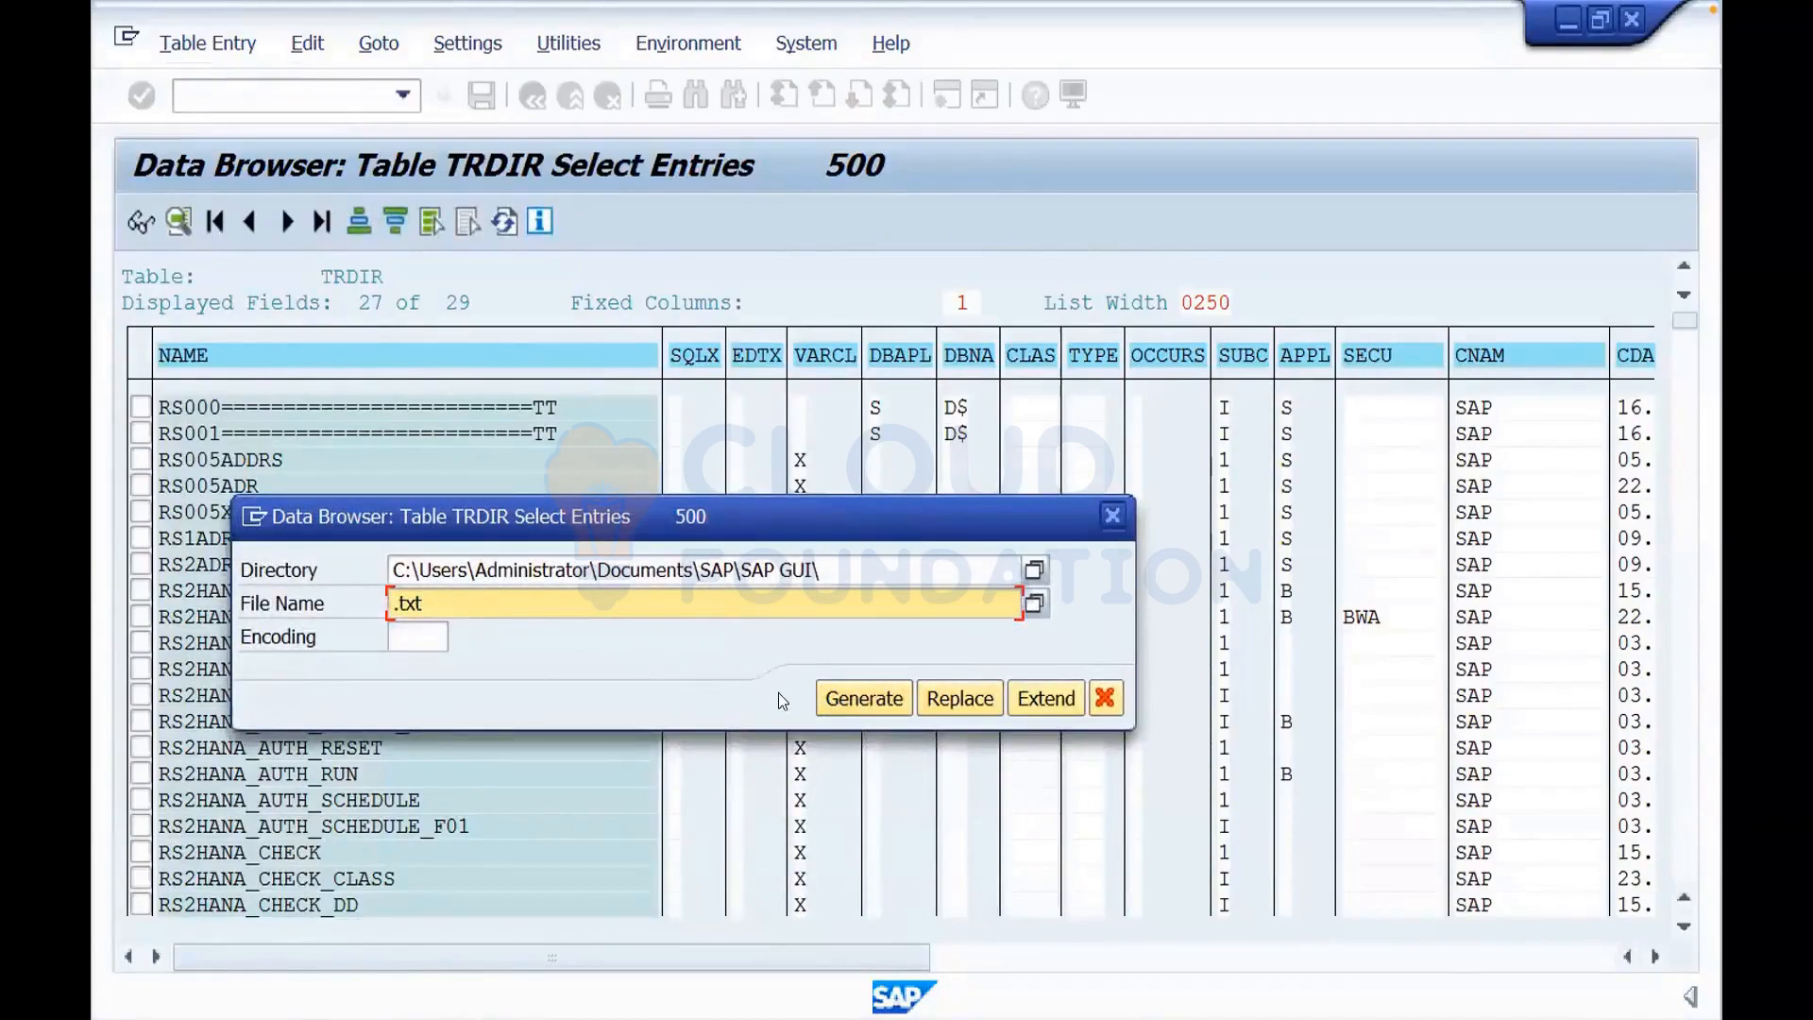
pyautogui.click(1112, 515)
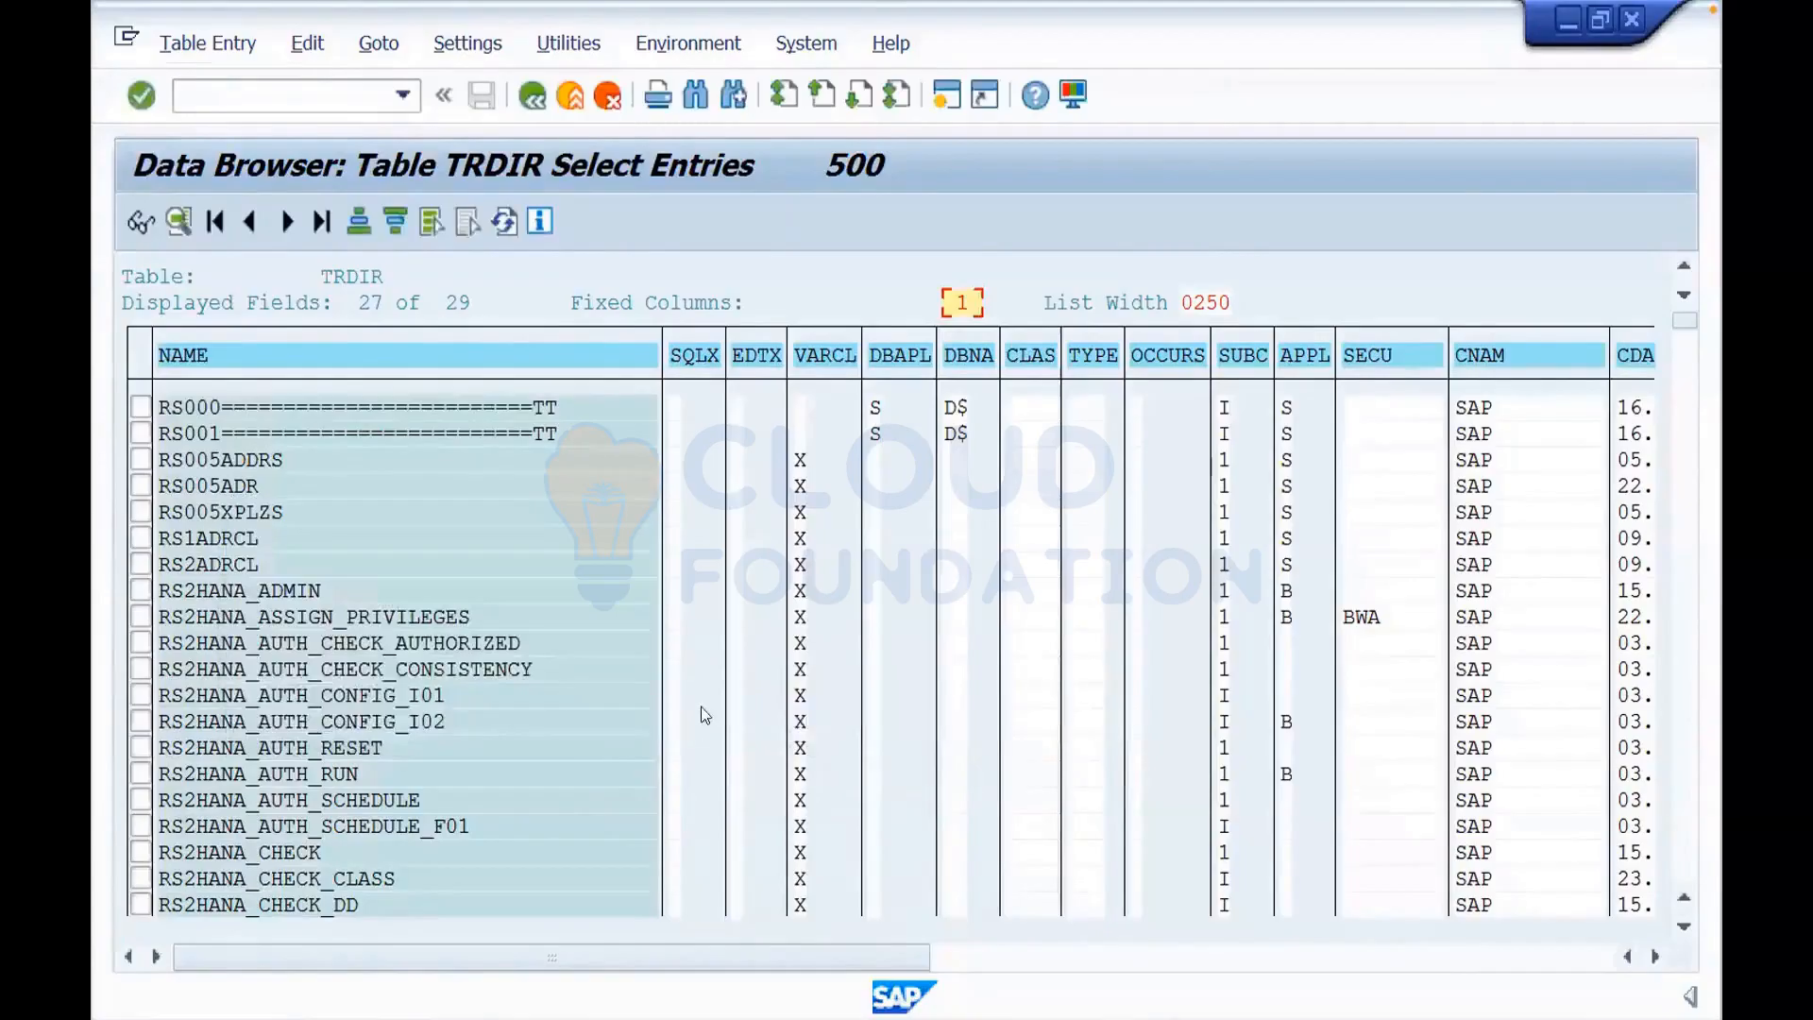
# - Go back in SAP, add 'TRDIR table contain reports' to the slide, and select SE16 in step 4
pyautogui.click(525, 95)
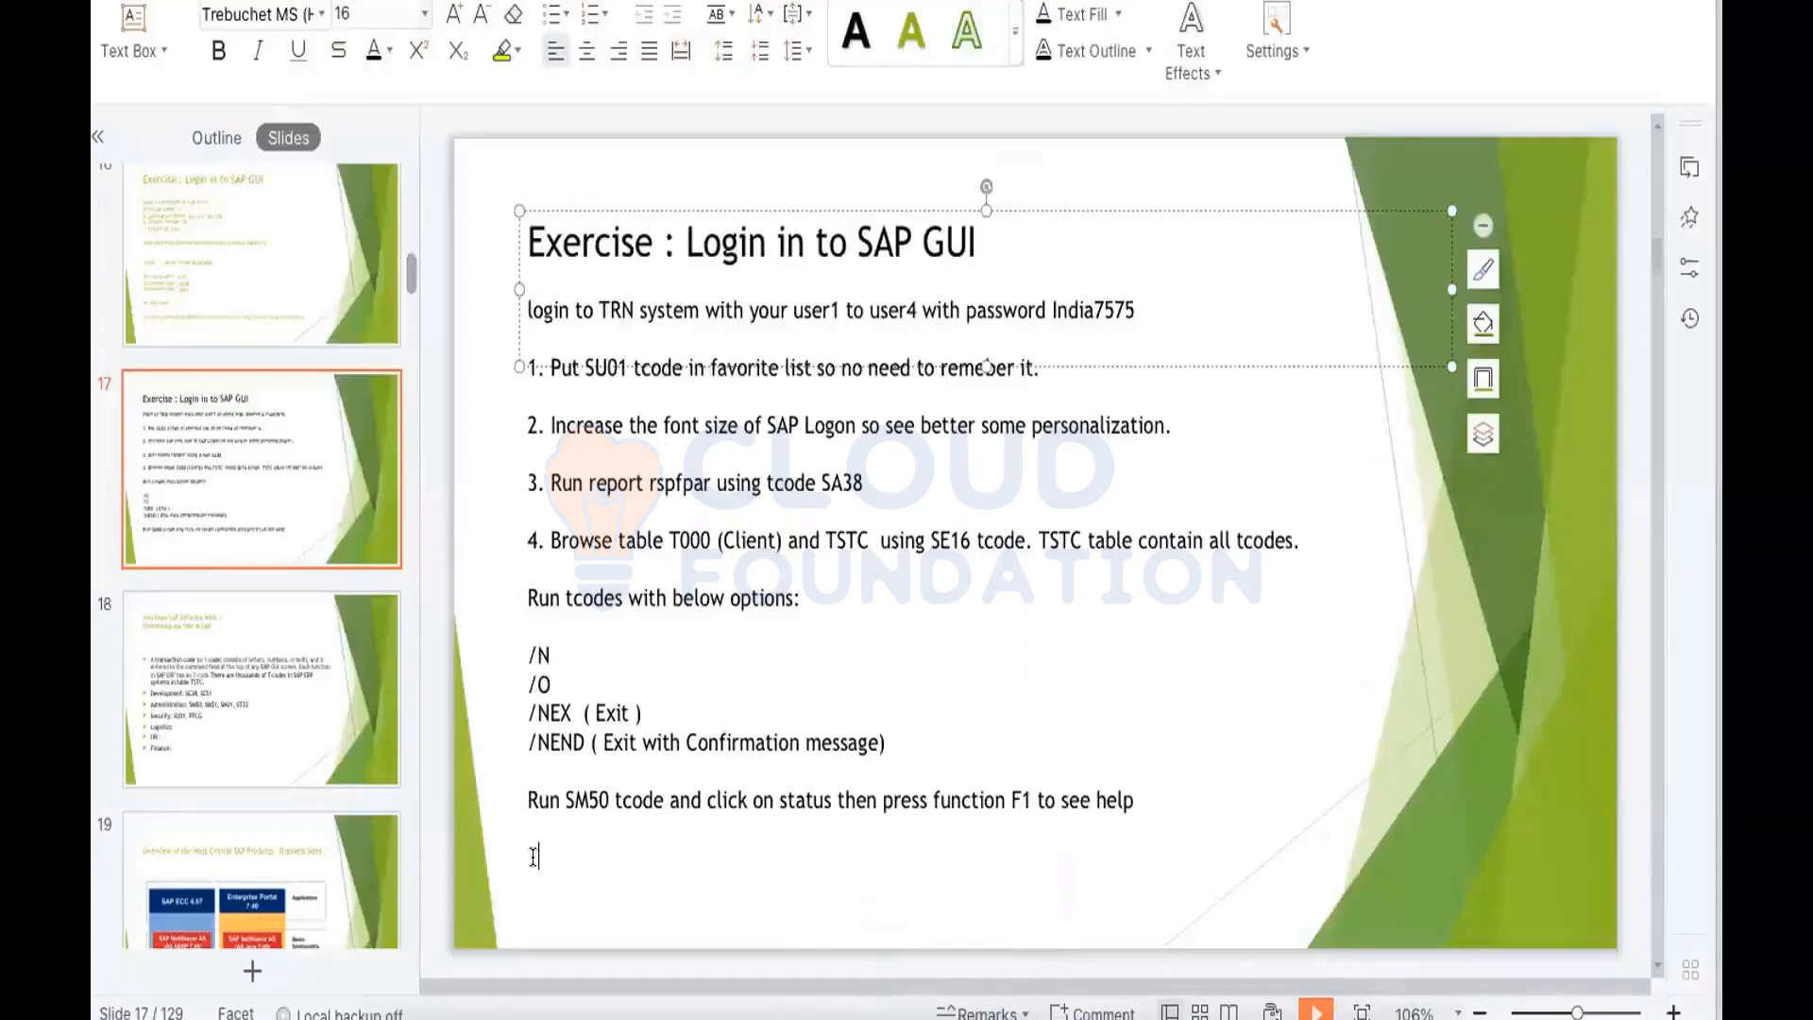
pyautogui.write('TRDIR table co')
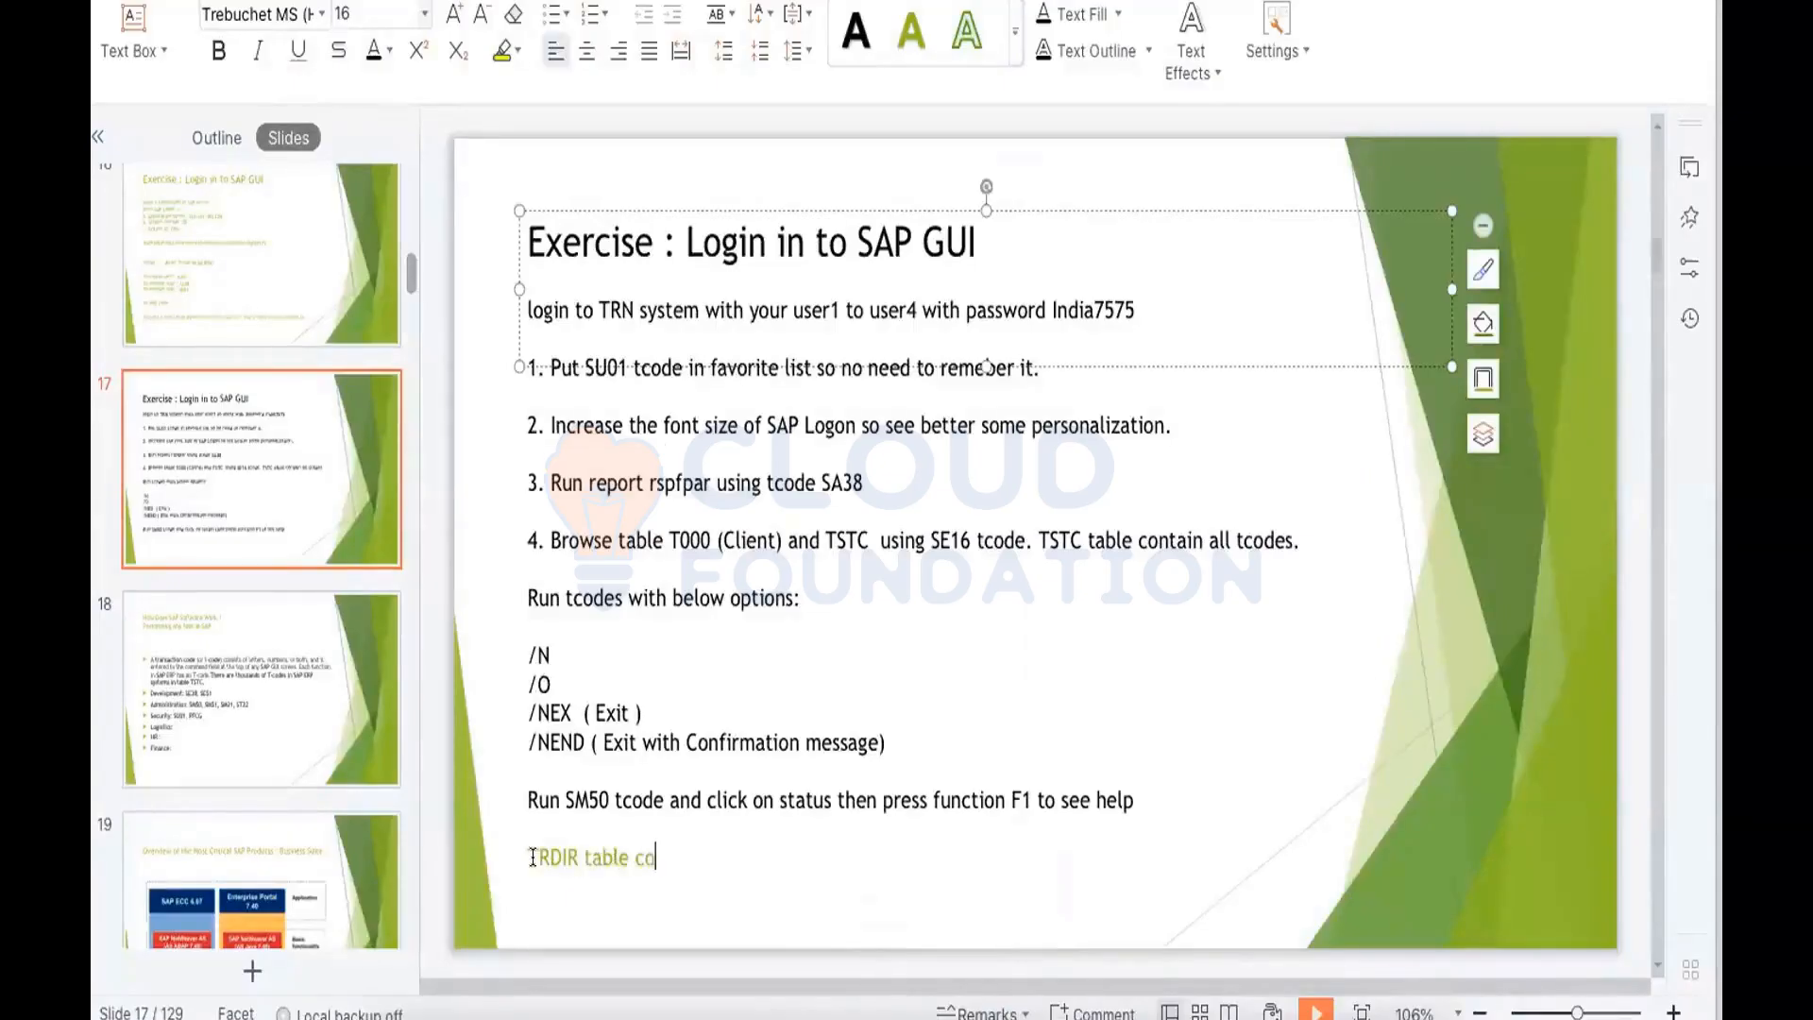
pyautogui.write('ntain reports')
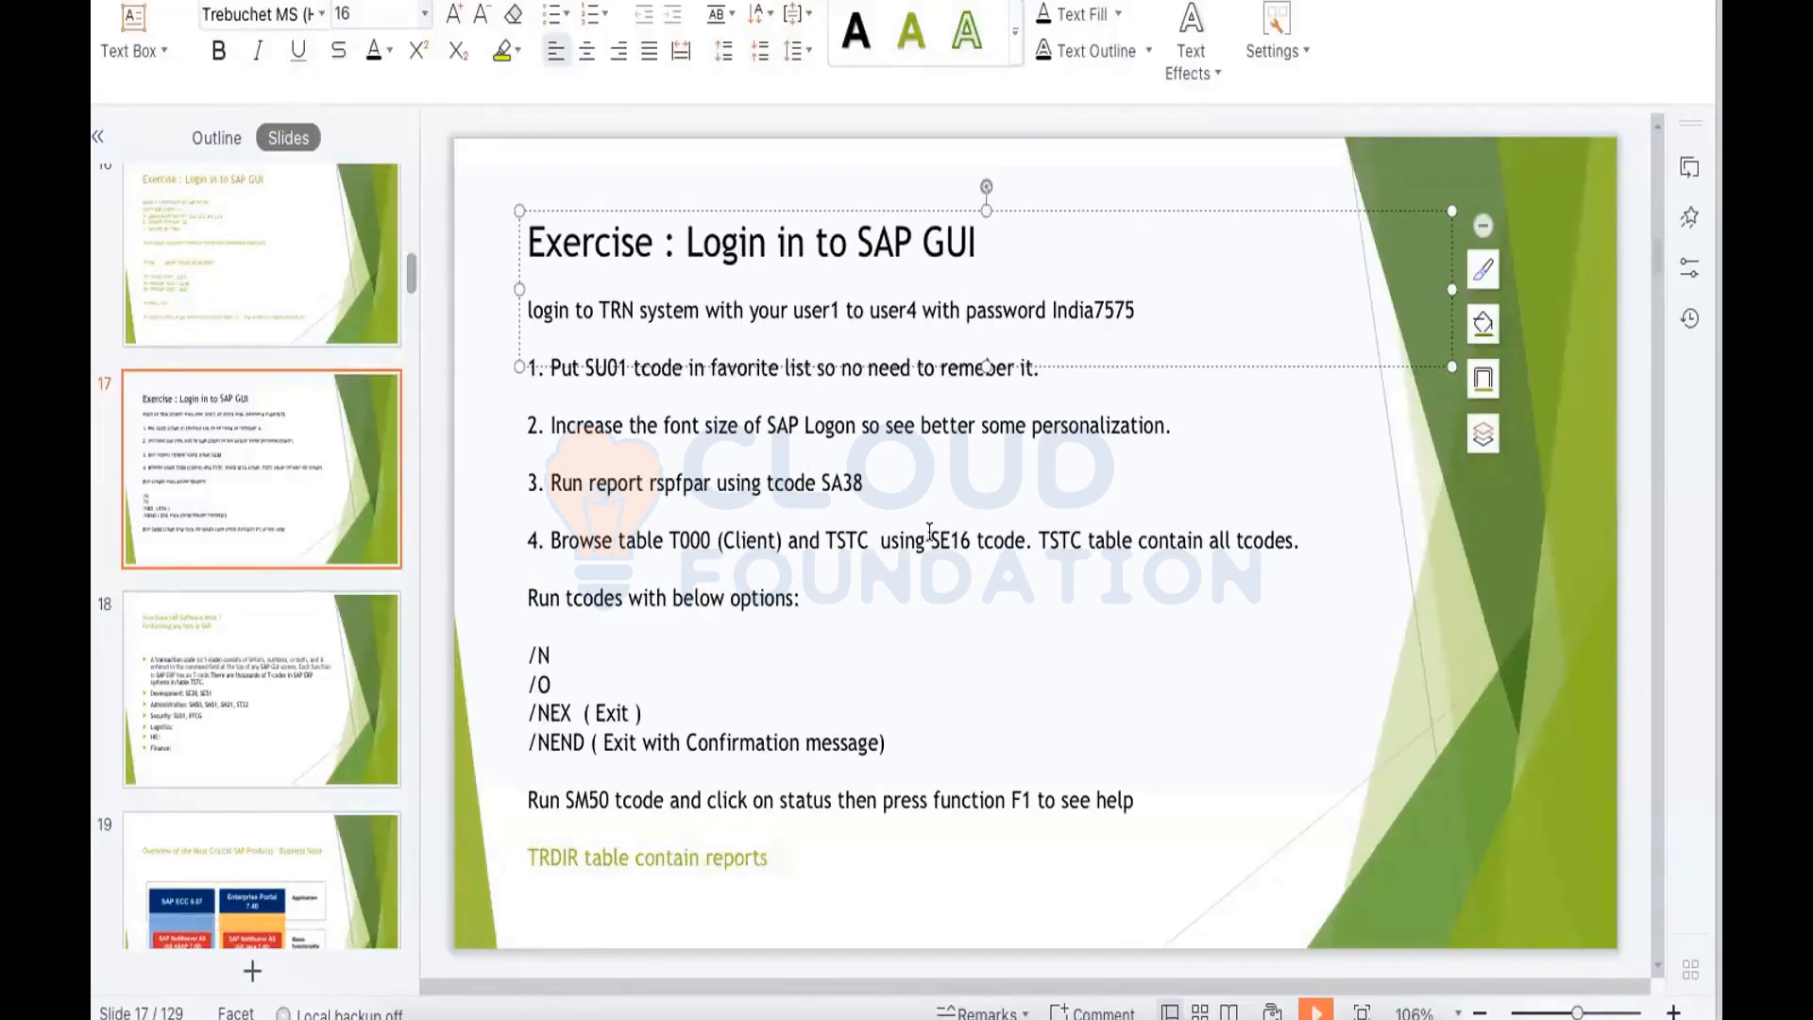
pyautogui.moveTo(931, 534); pyautogui.dragTo(954, 532)
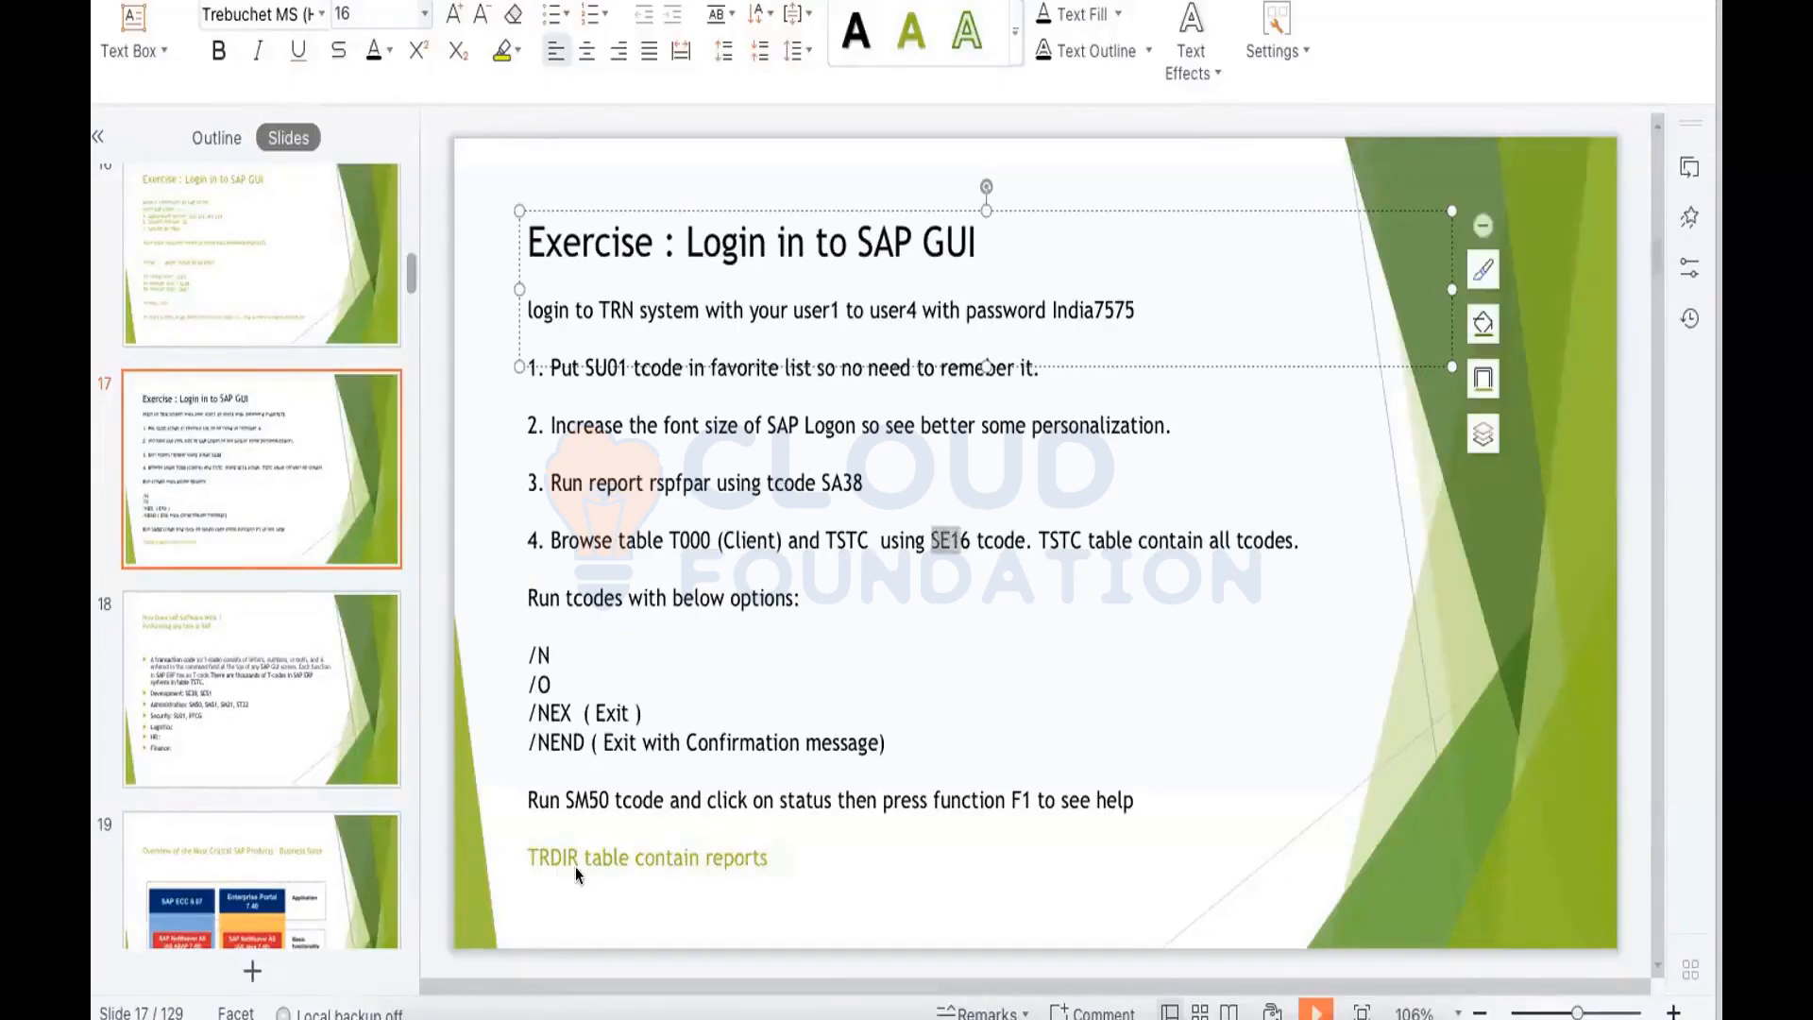
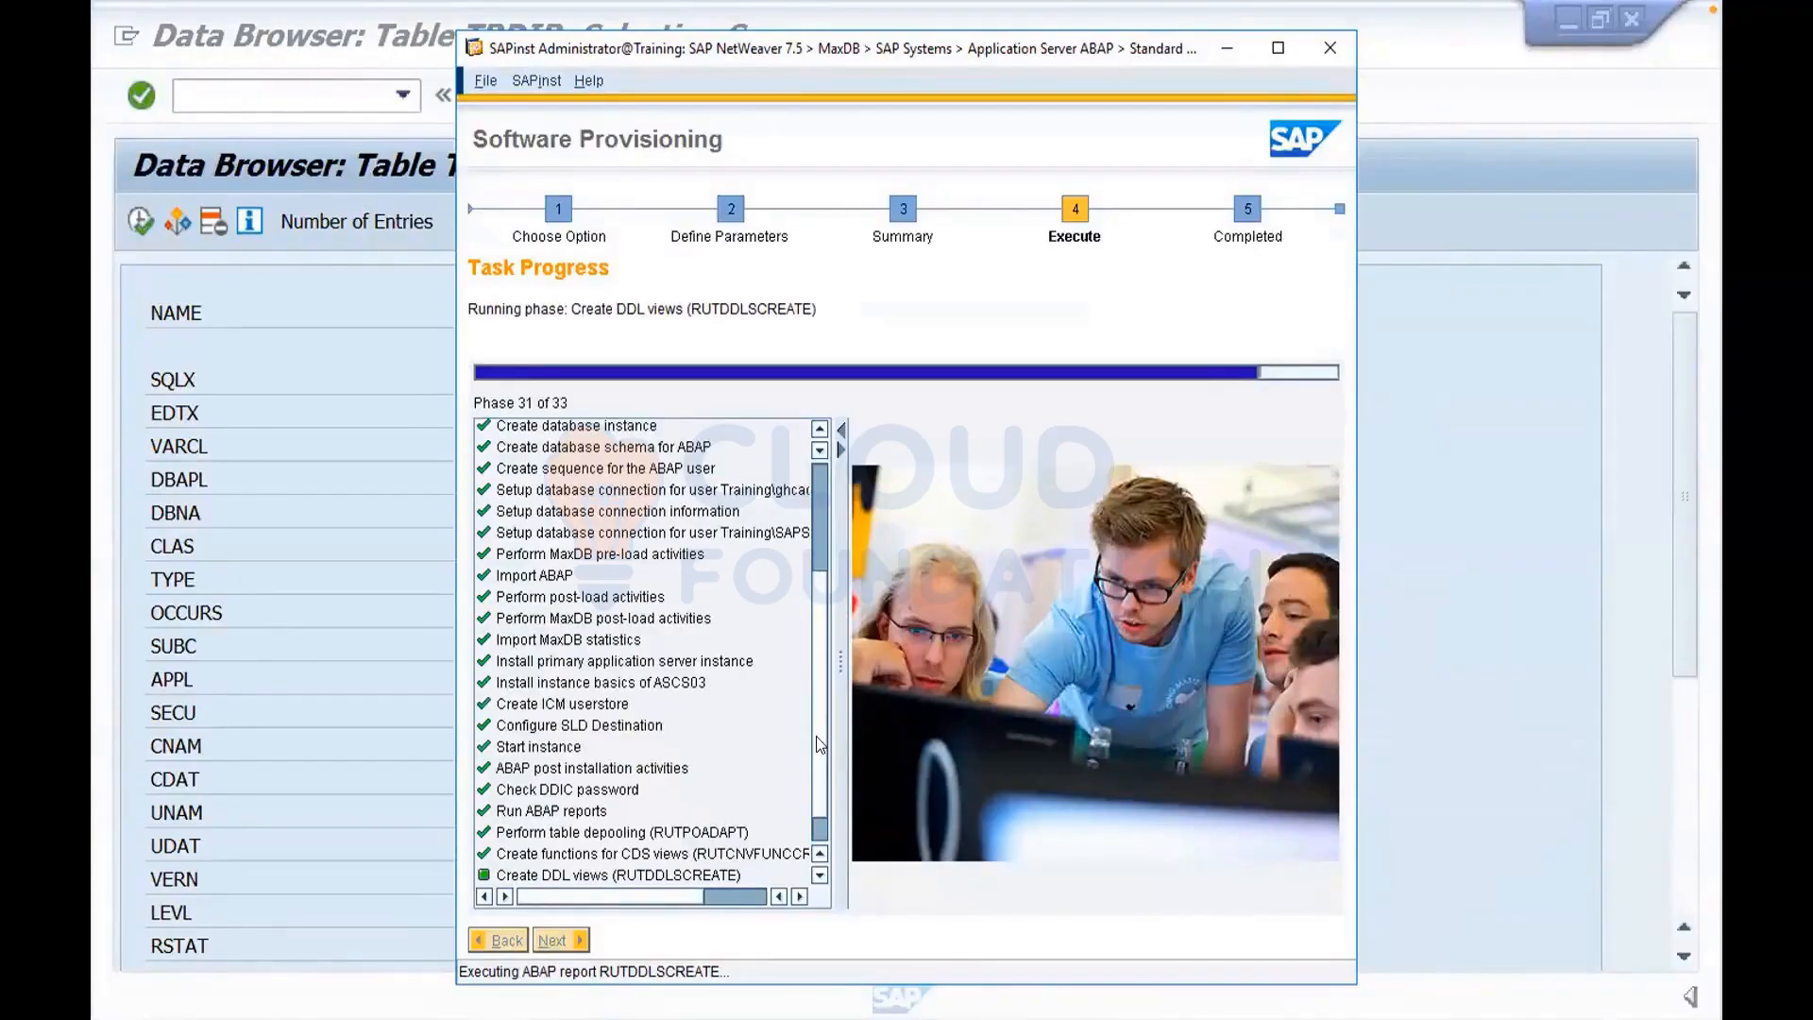
pyautogui.scroll(-1, 820, 786)
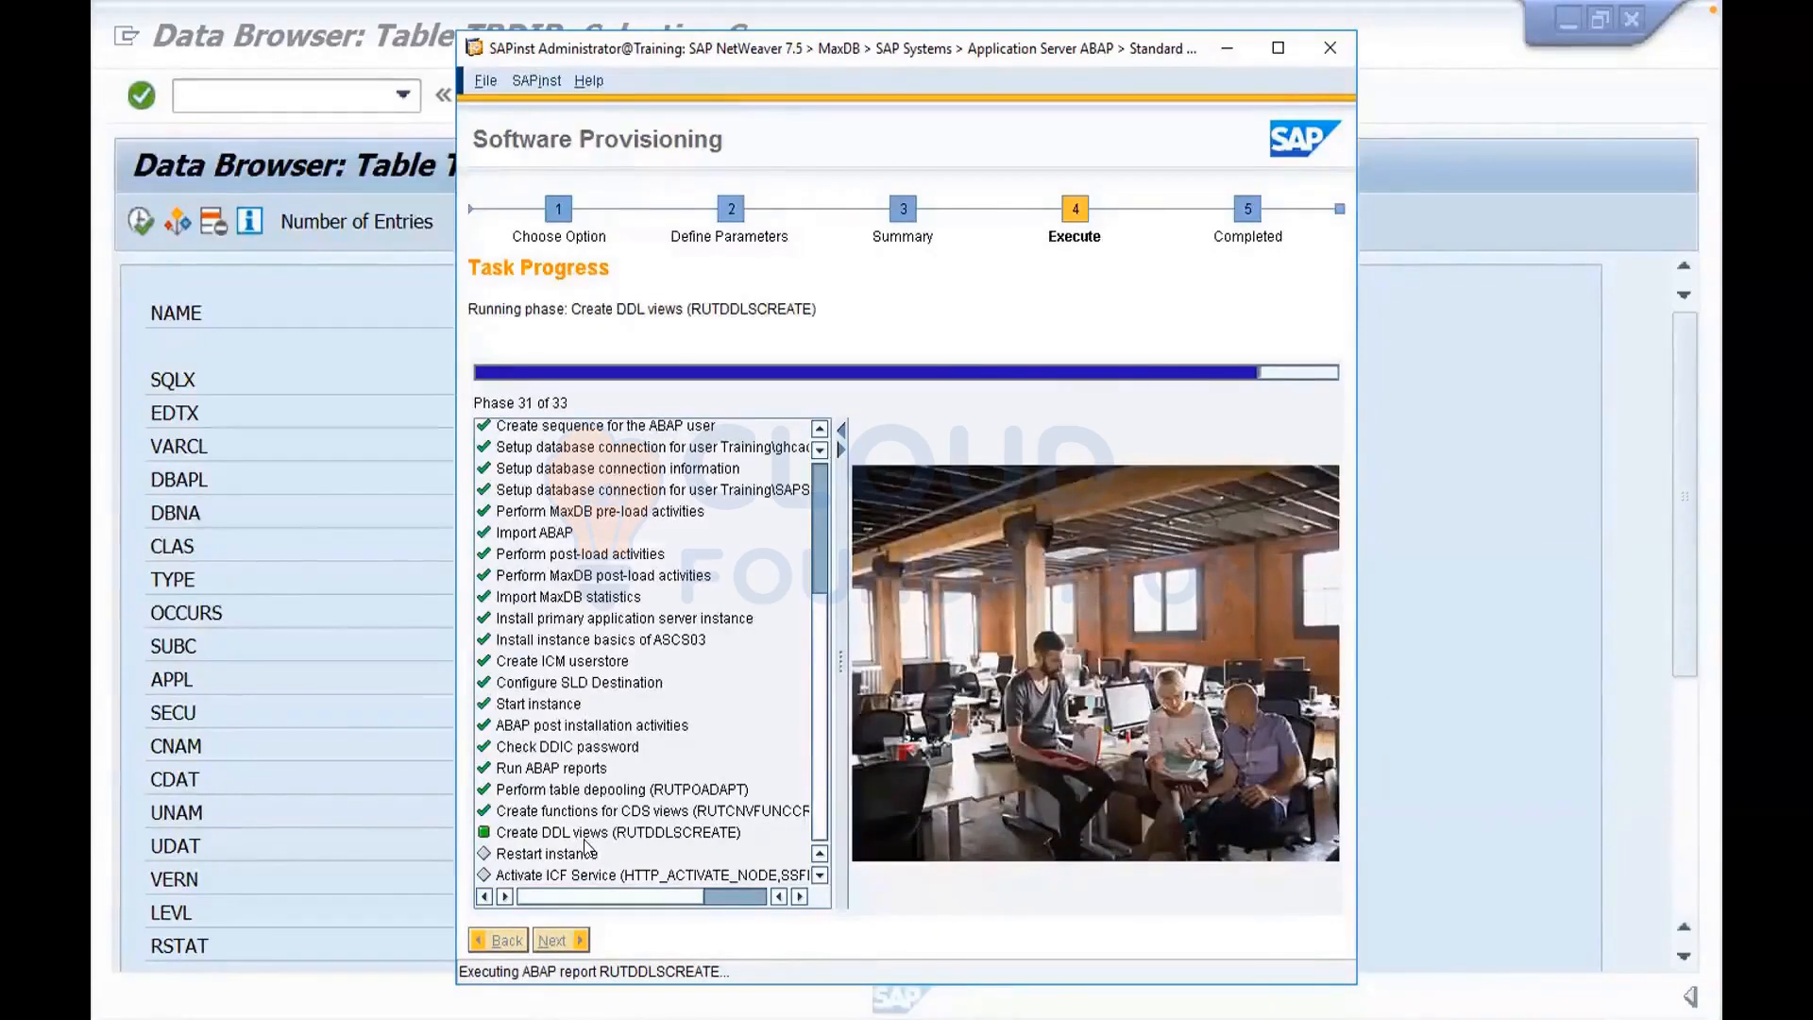
# - Maximize SAP MMC and select system TRN to list Training 0 (D00) and Training 1 (ASCS01)
pyautogui.moveTo(392, 1016)
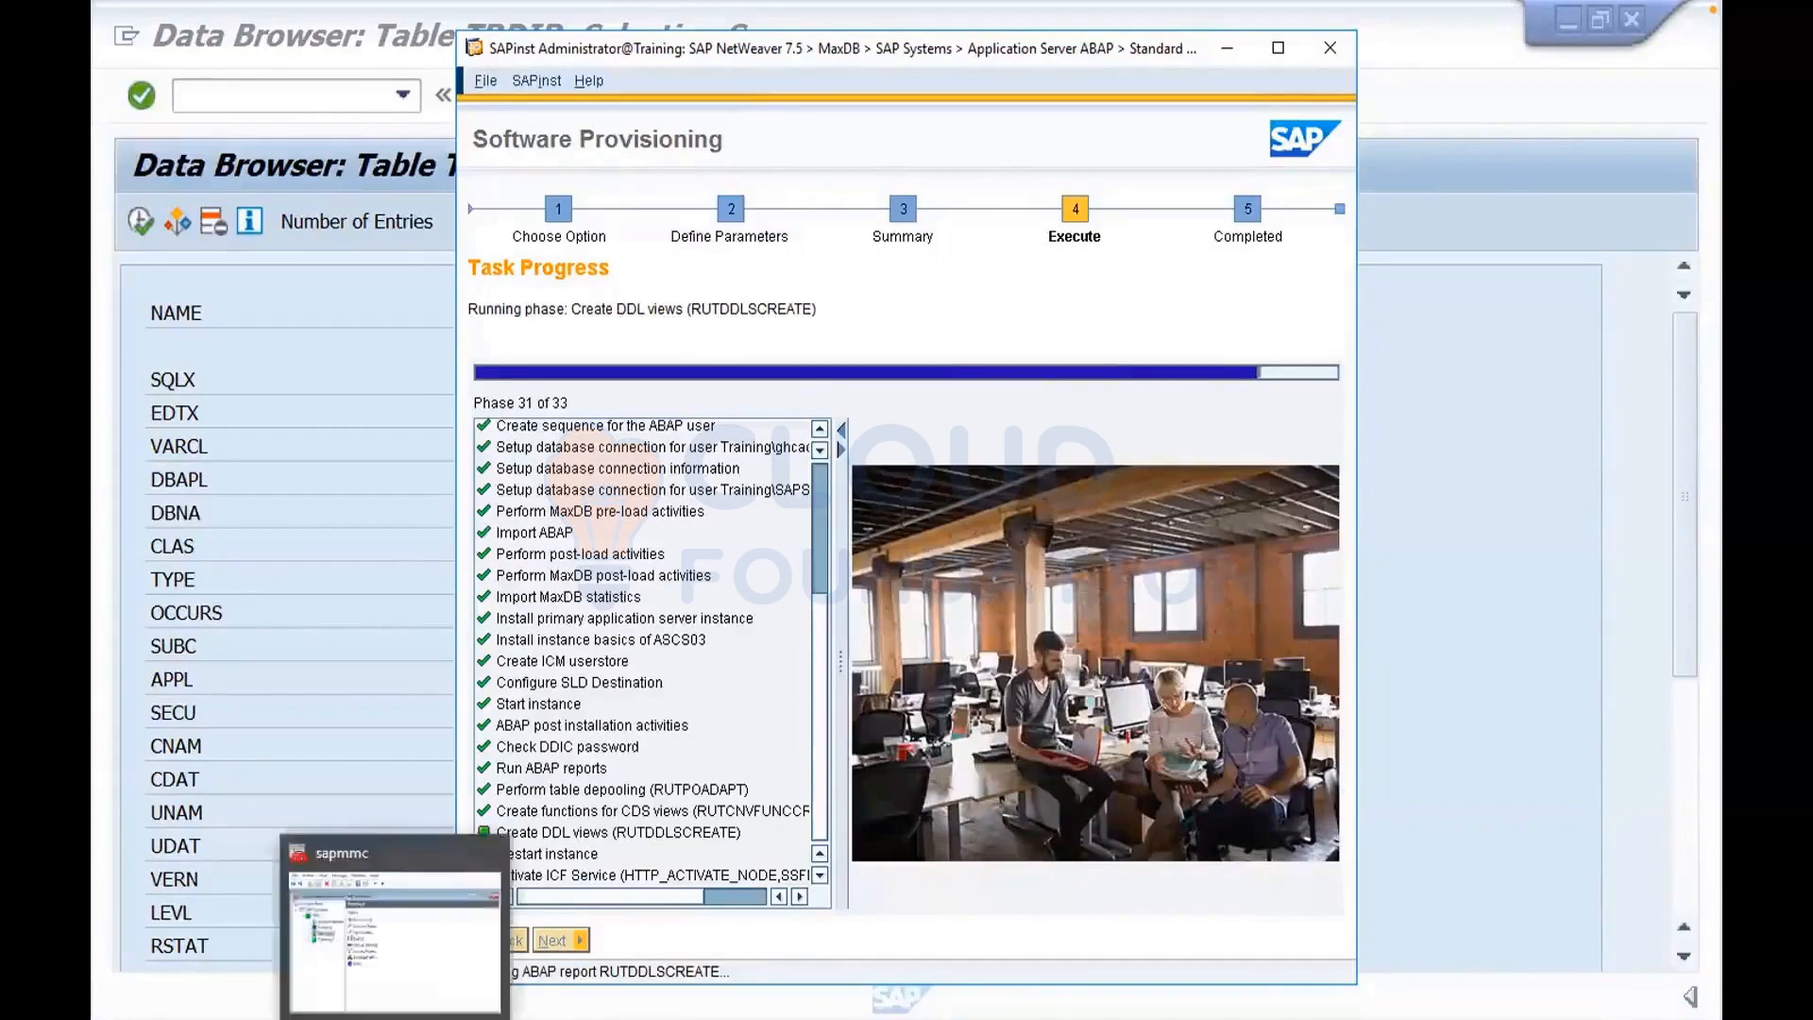
pyautogui.click(392, 931)
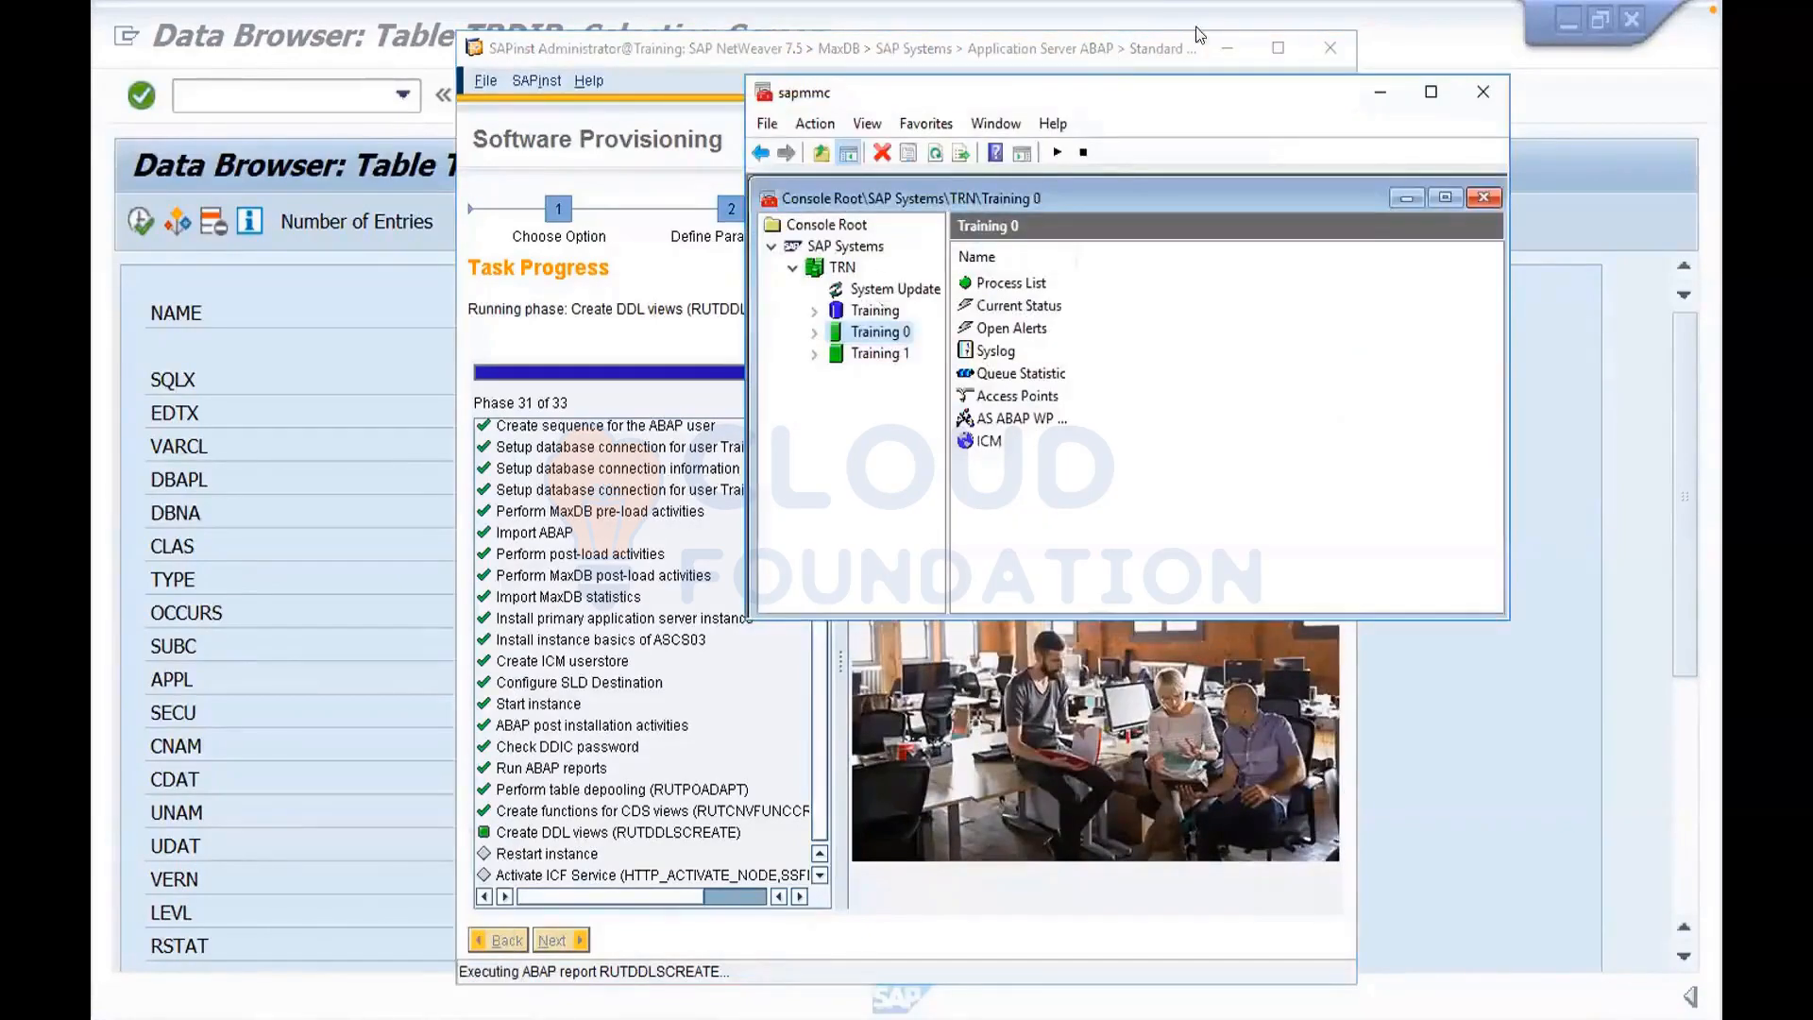
pyautogui.click(1431, 91)
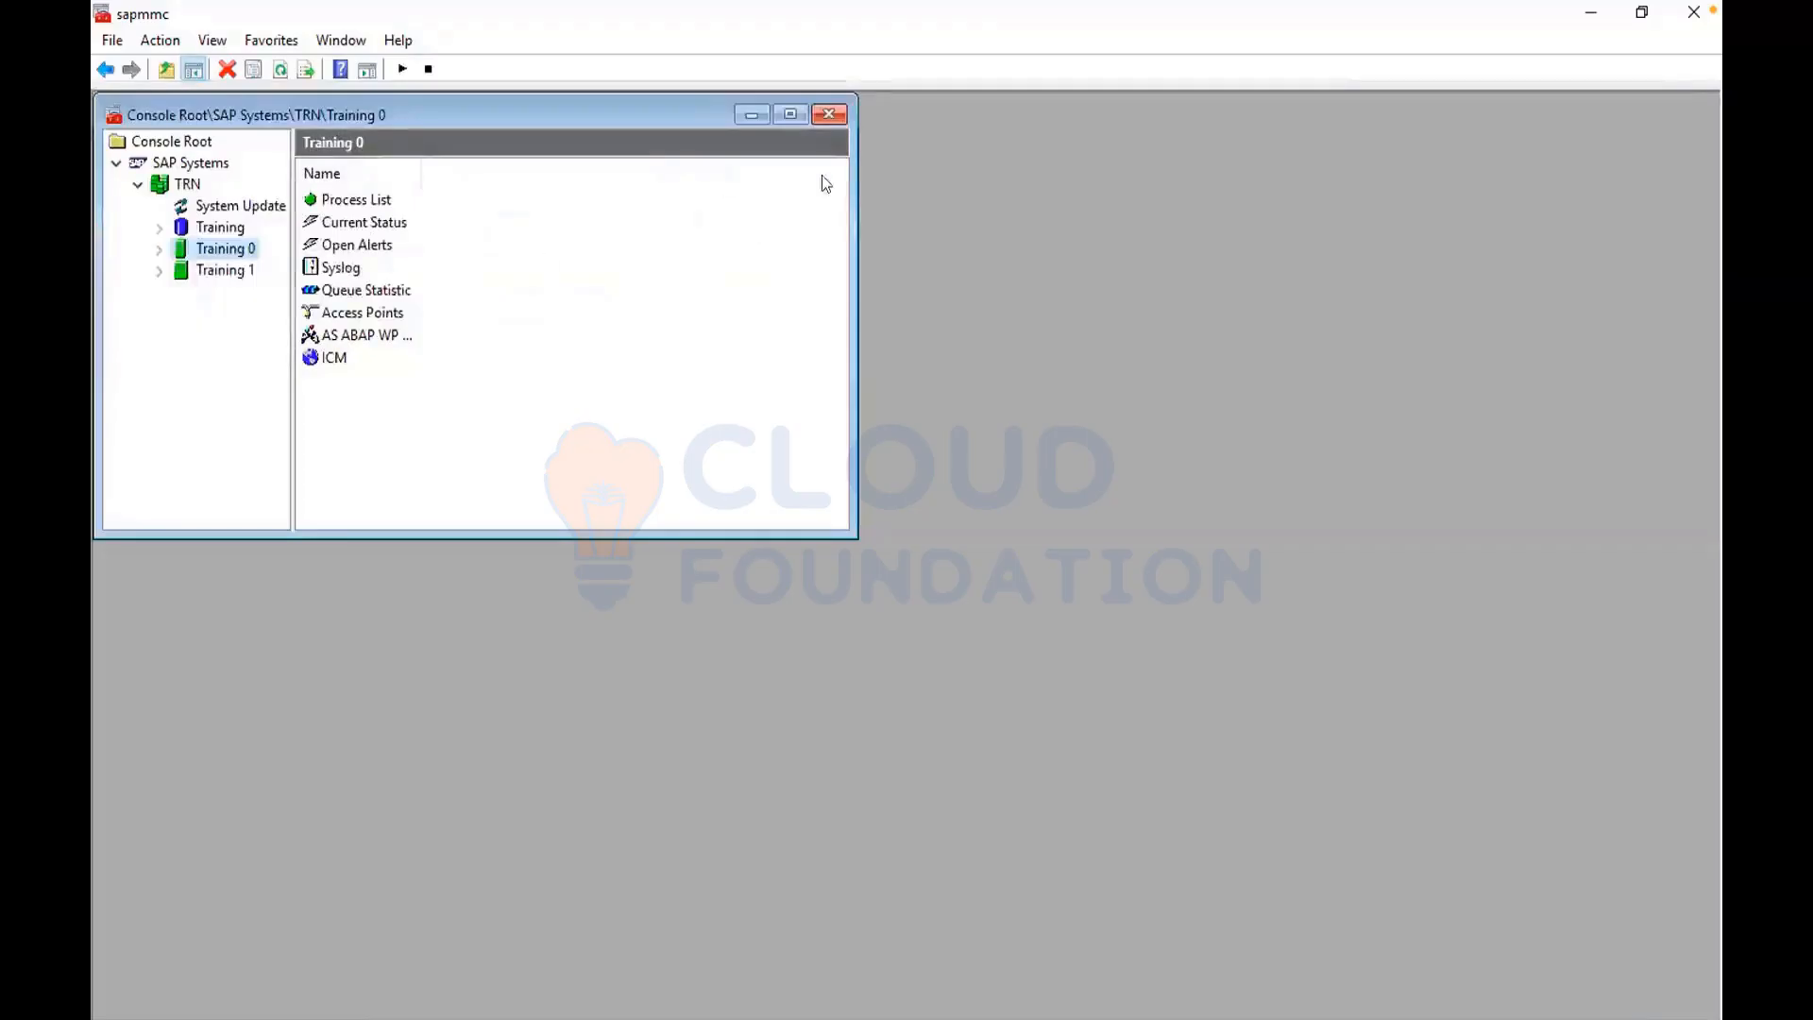
pyautogui.click(791, 115)
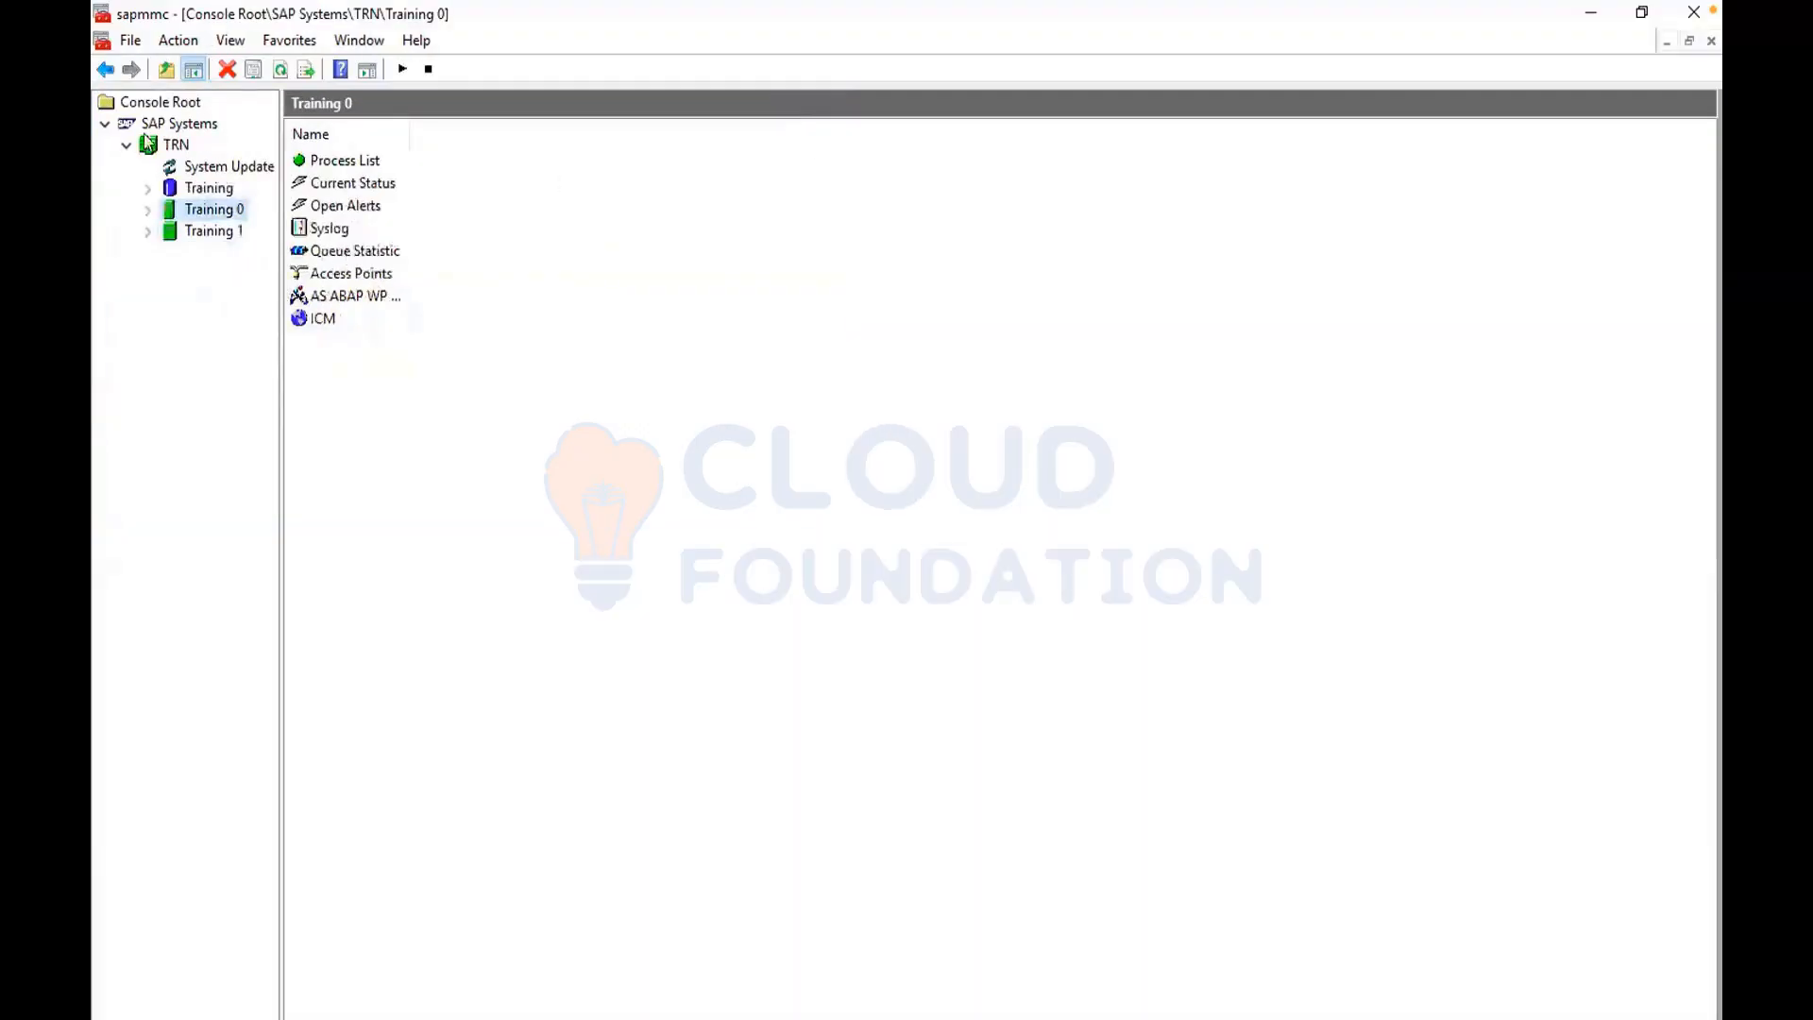
pyautogui.click(172, 145)
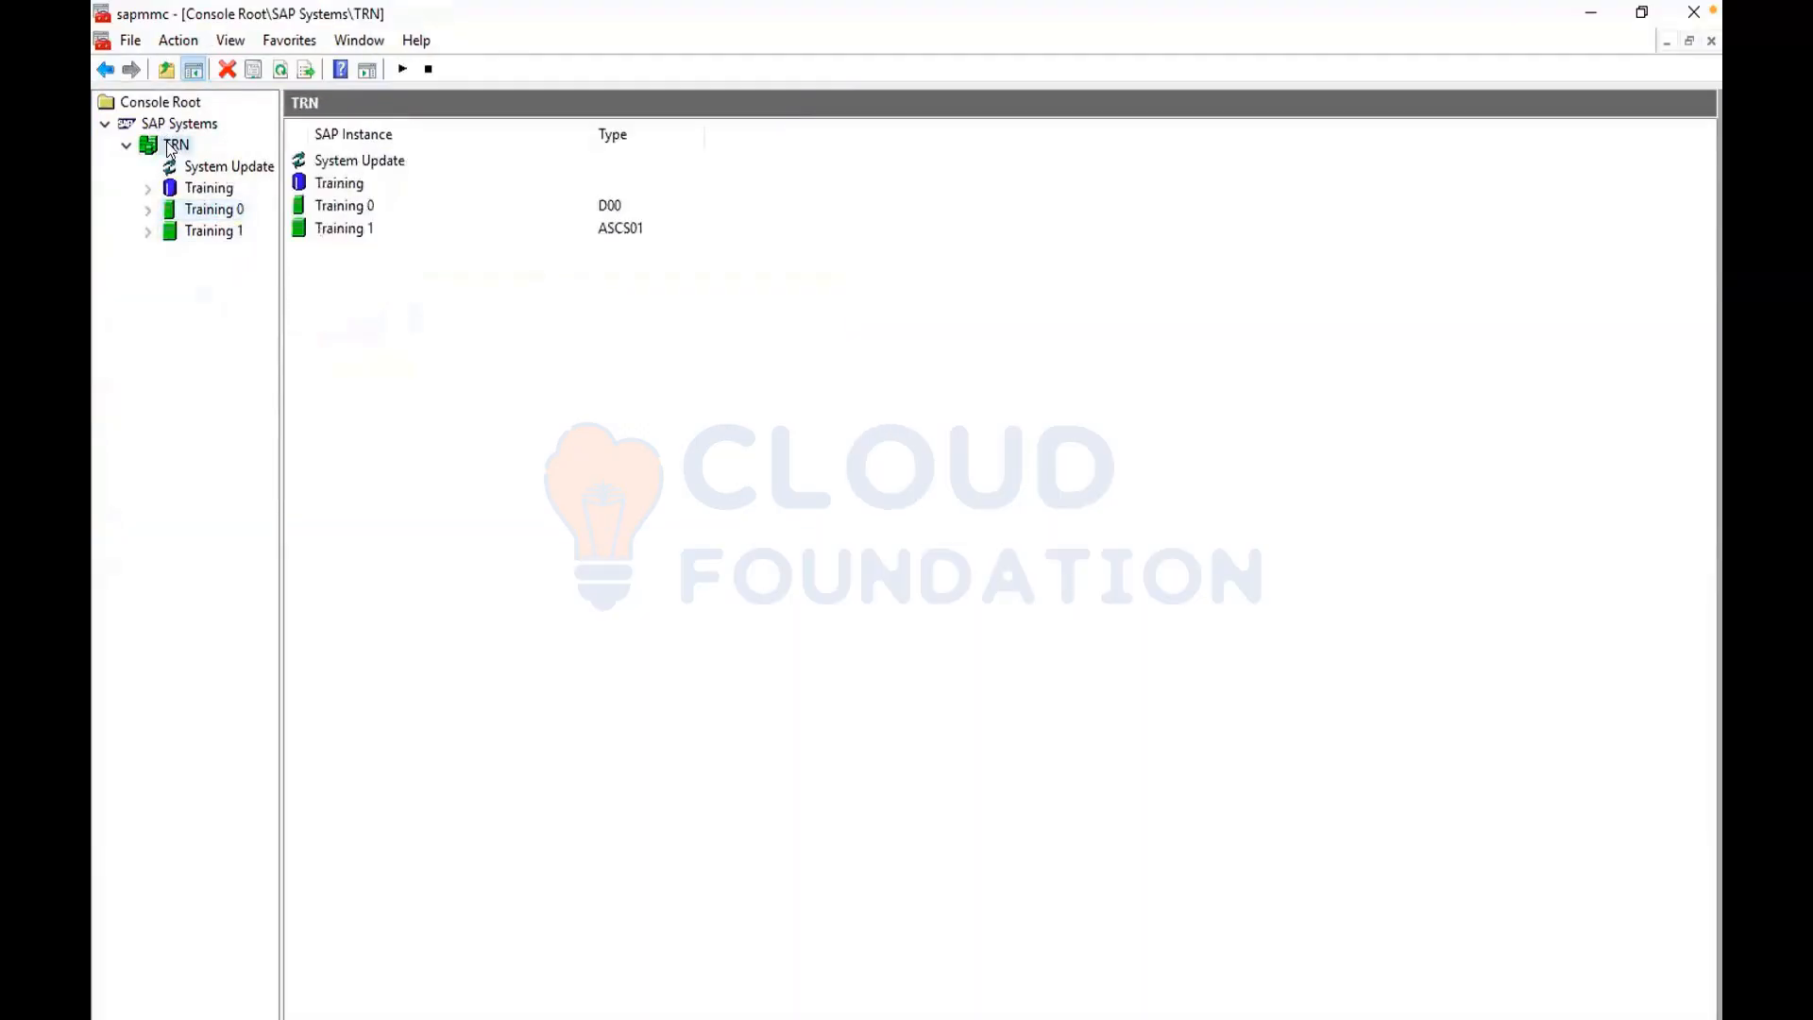
pyautogui.rightClick(171, 147)
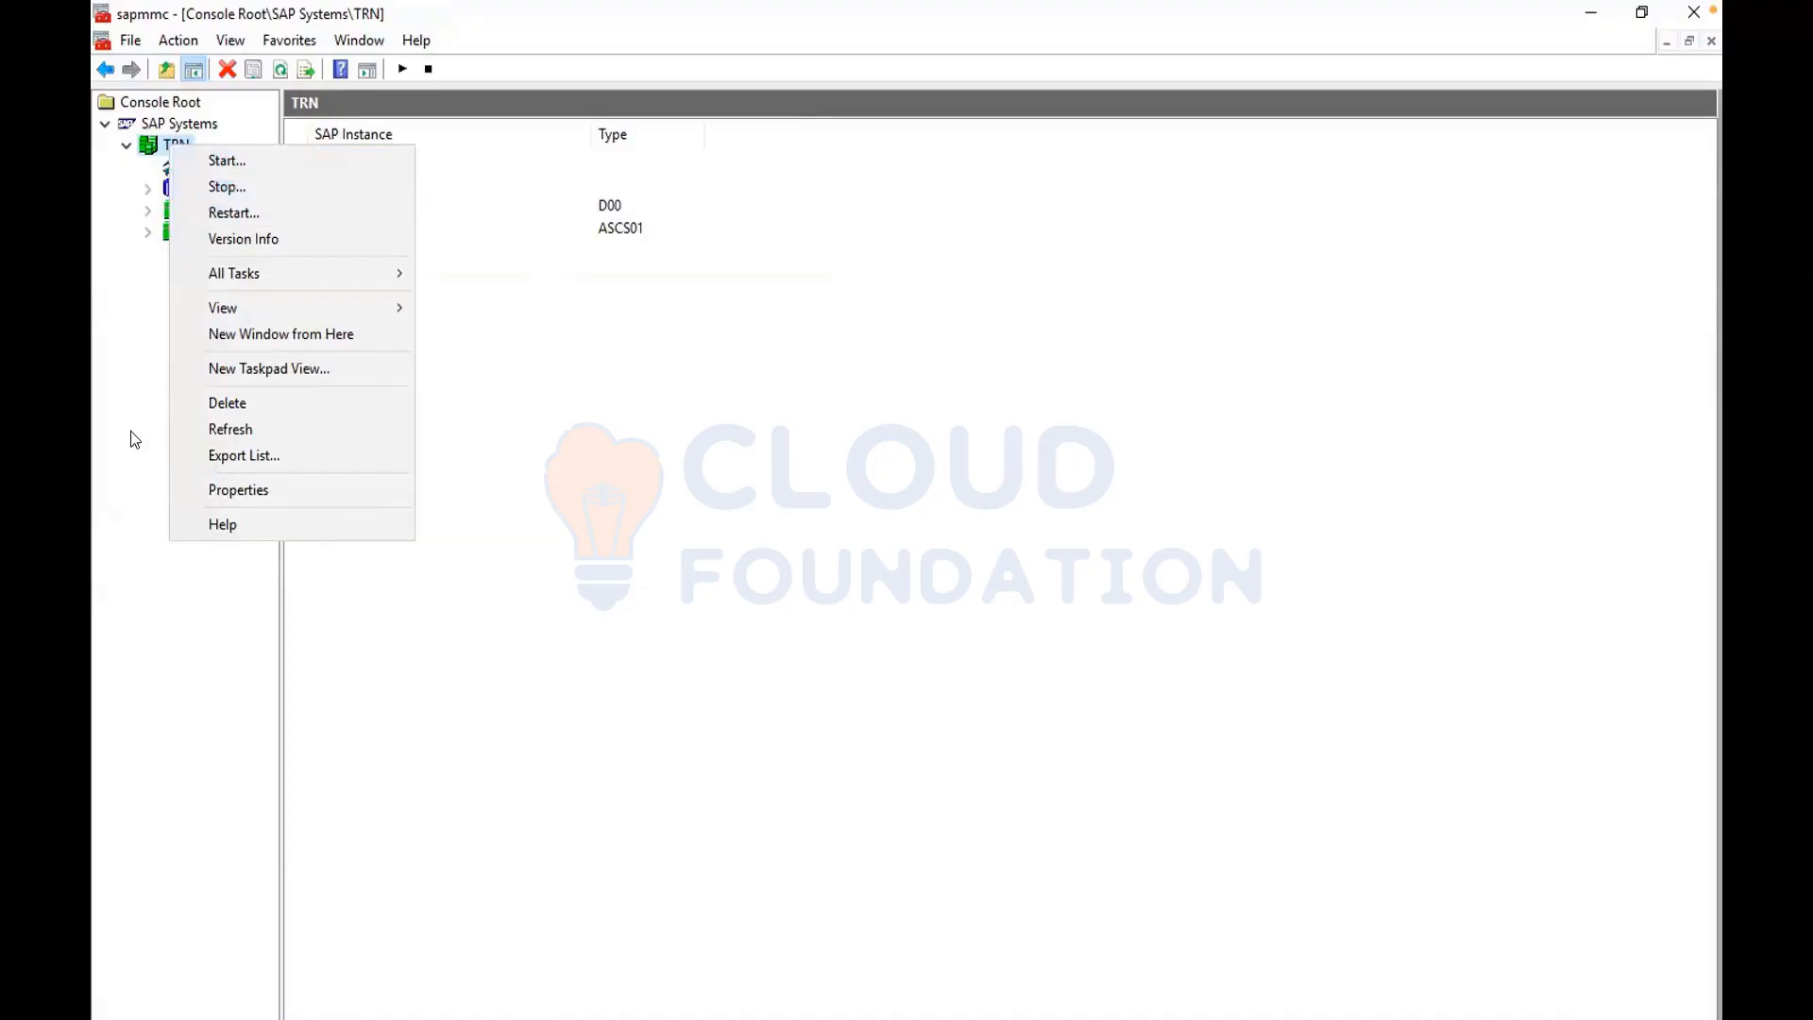
pyautogui.click(126, 353)
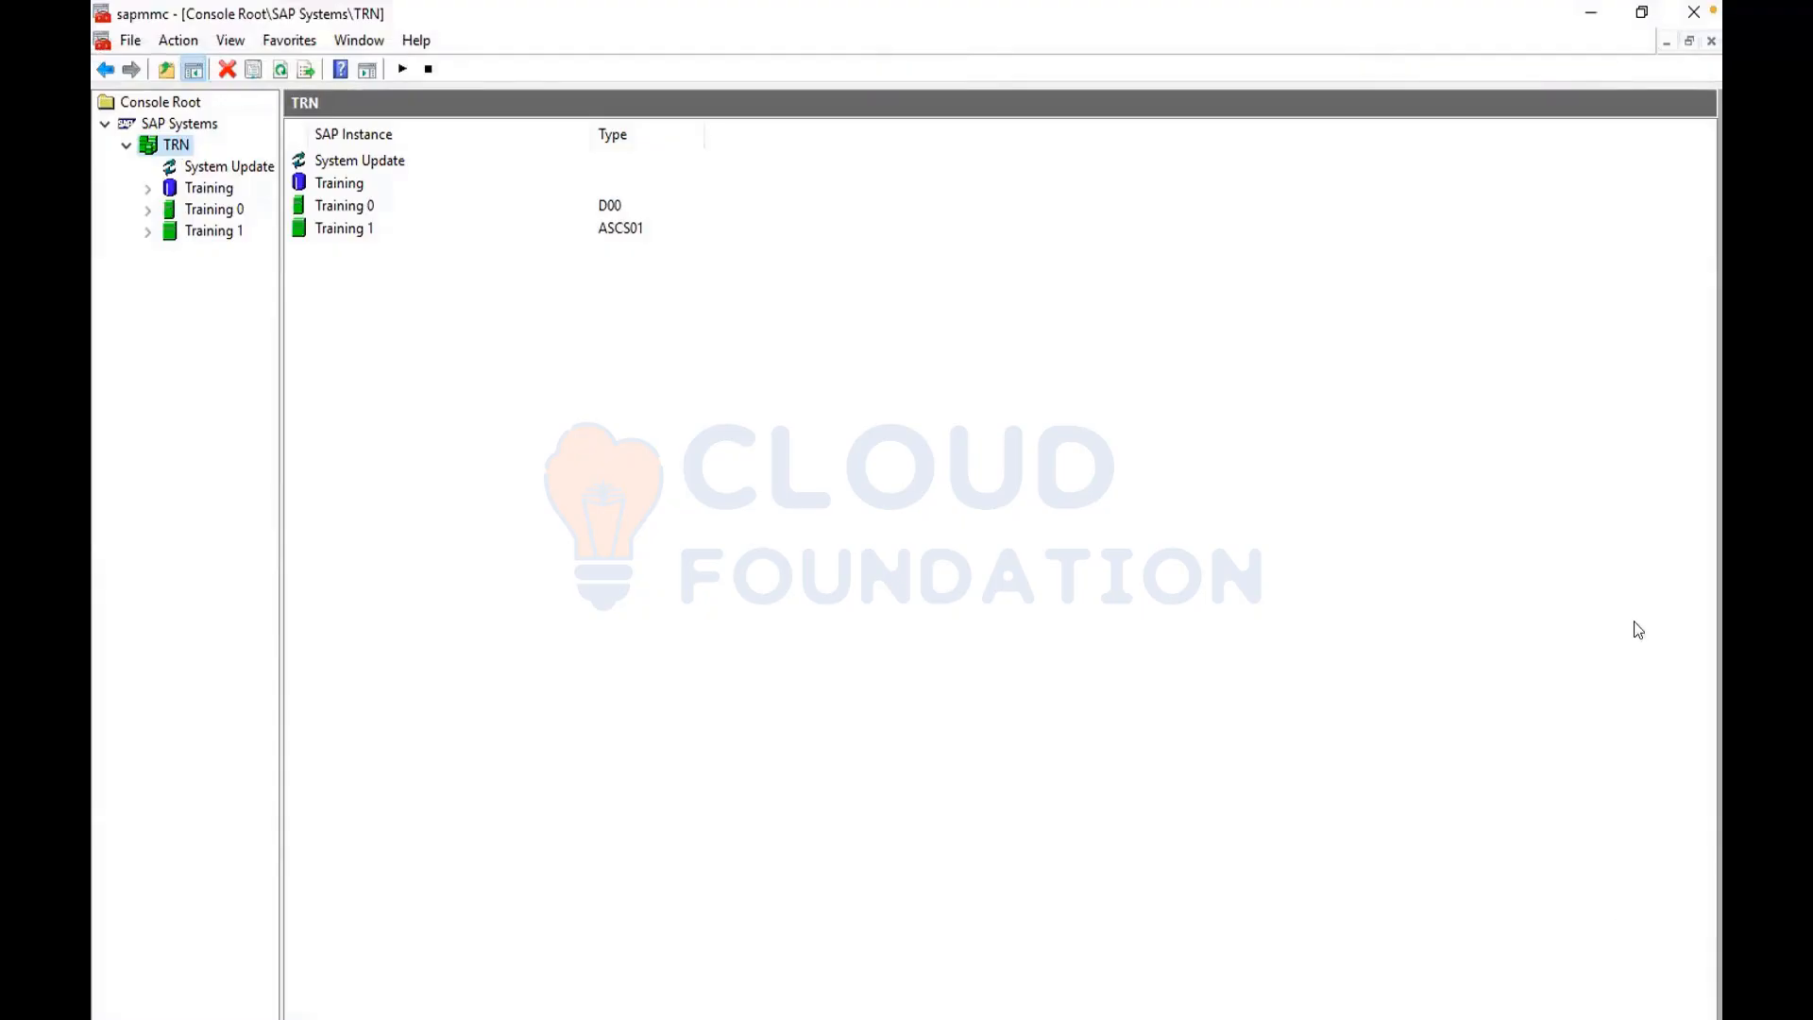
# - Return to SAP GUI, back out of the TRDIR Data Browser, and run SM02
pyautogui.click(1590, 16)
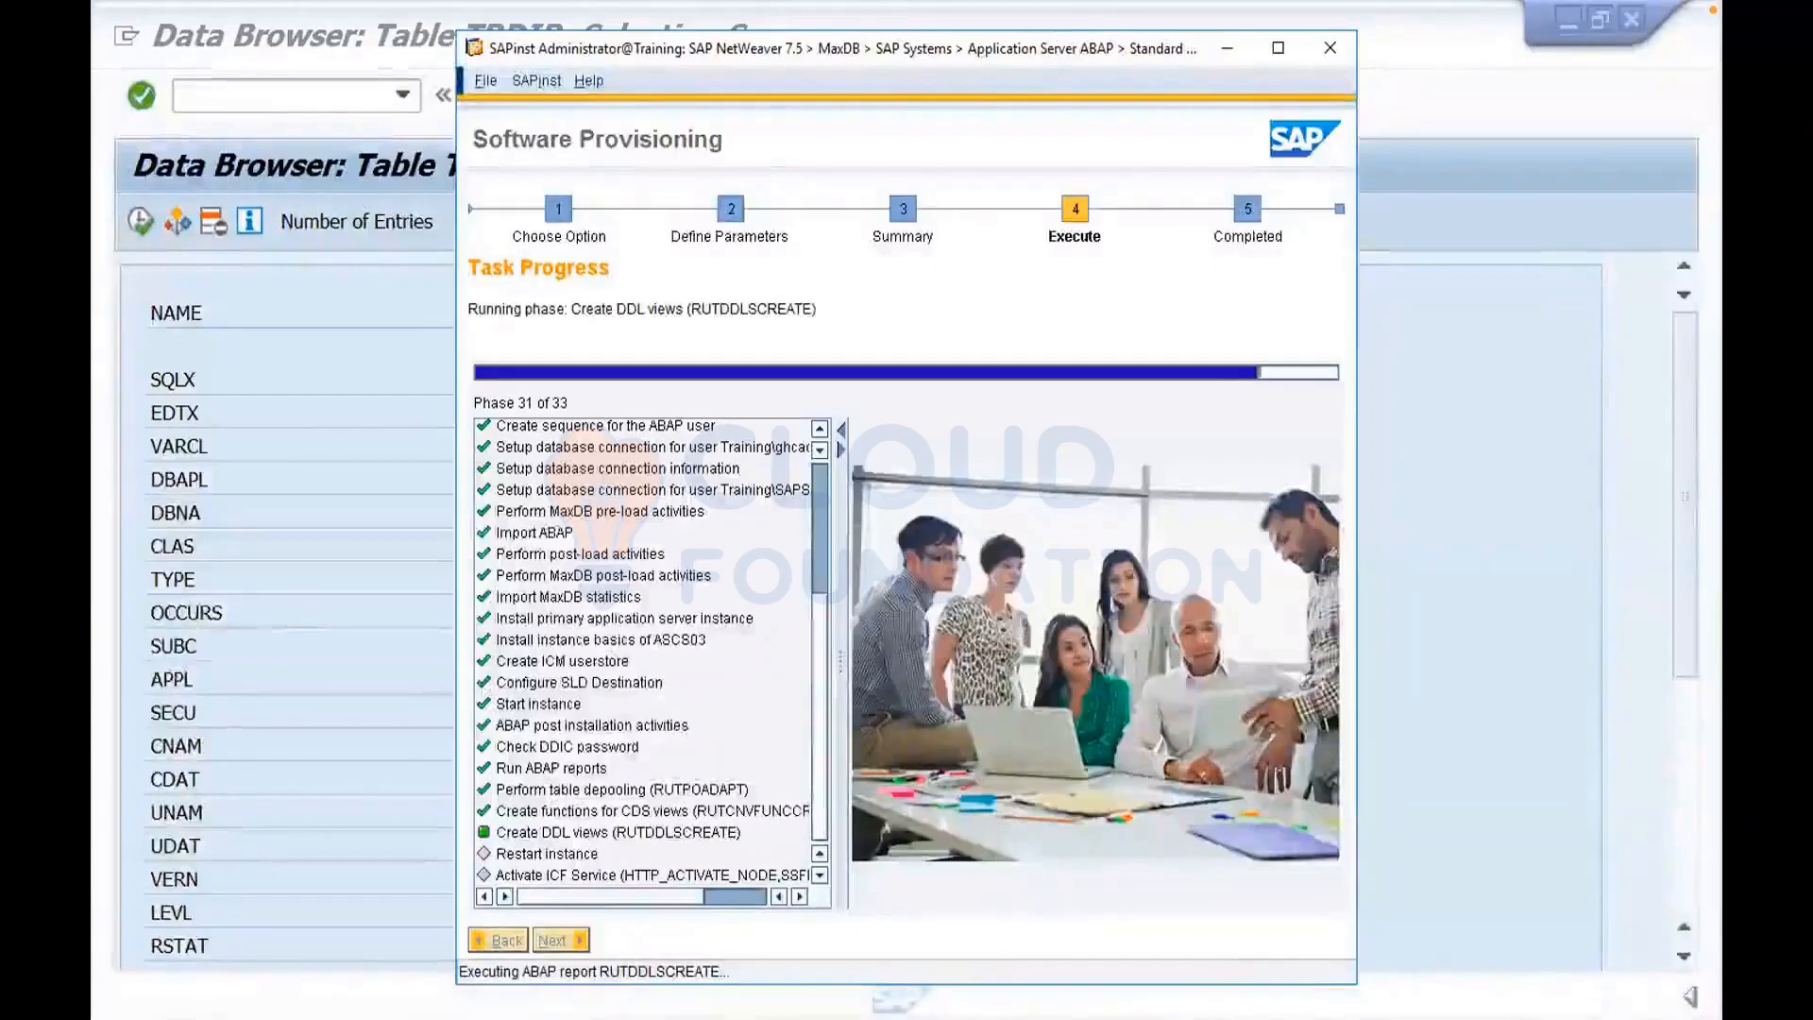
pyautogui.click(1622, 935)
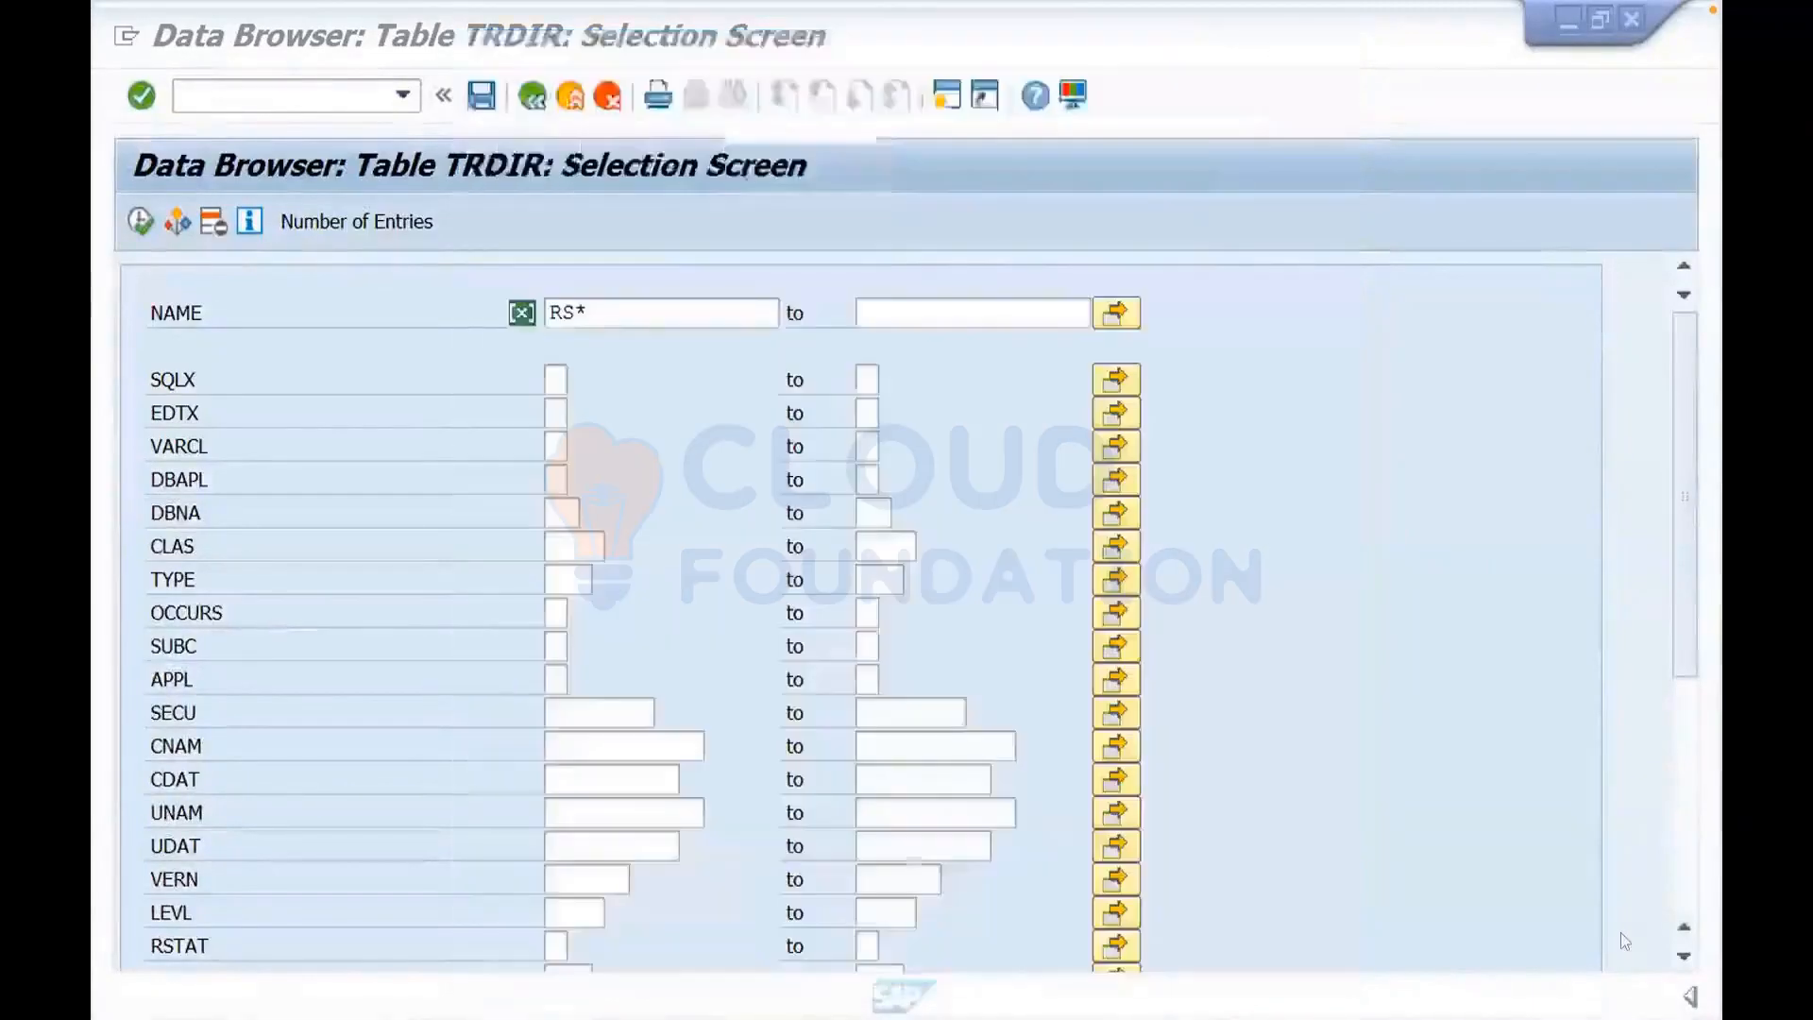
pyautogui.click(533, 97)
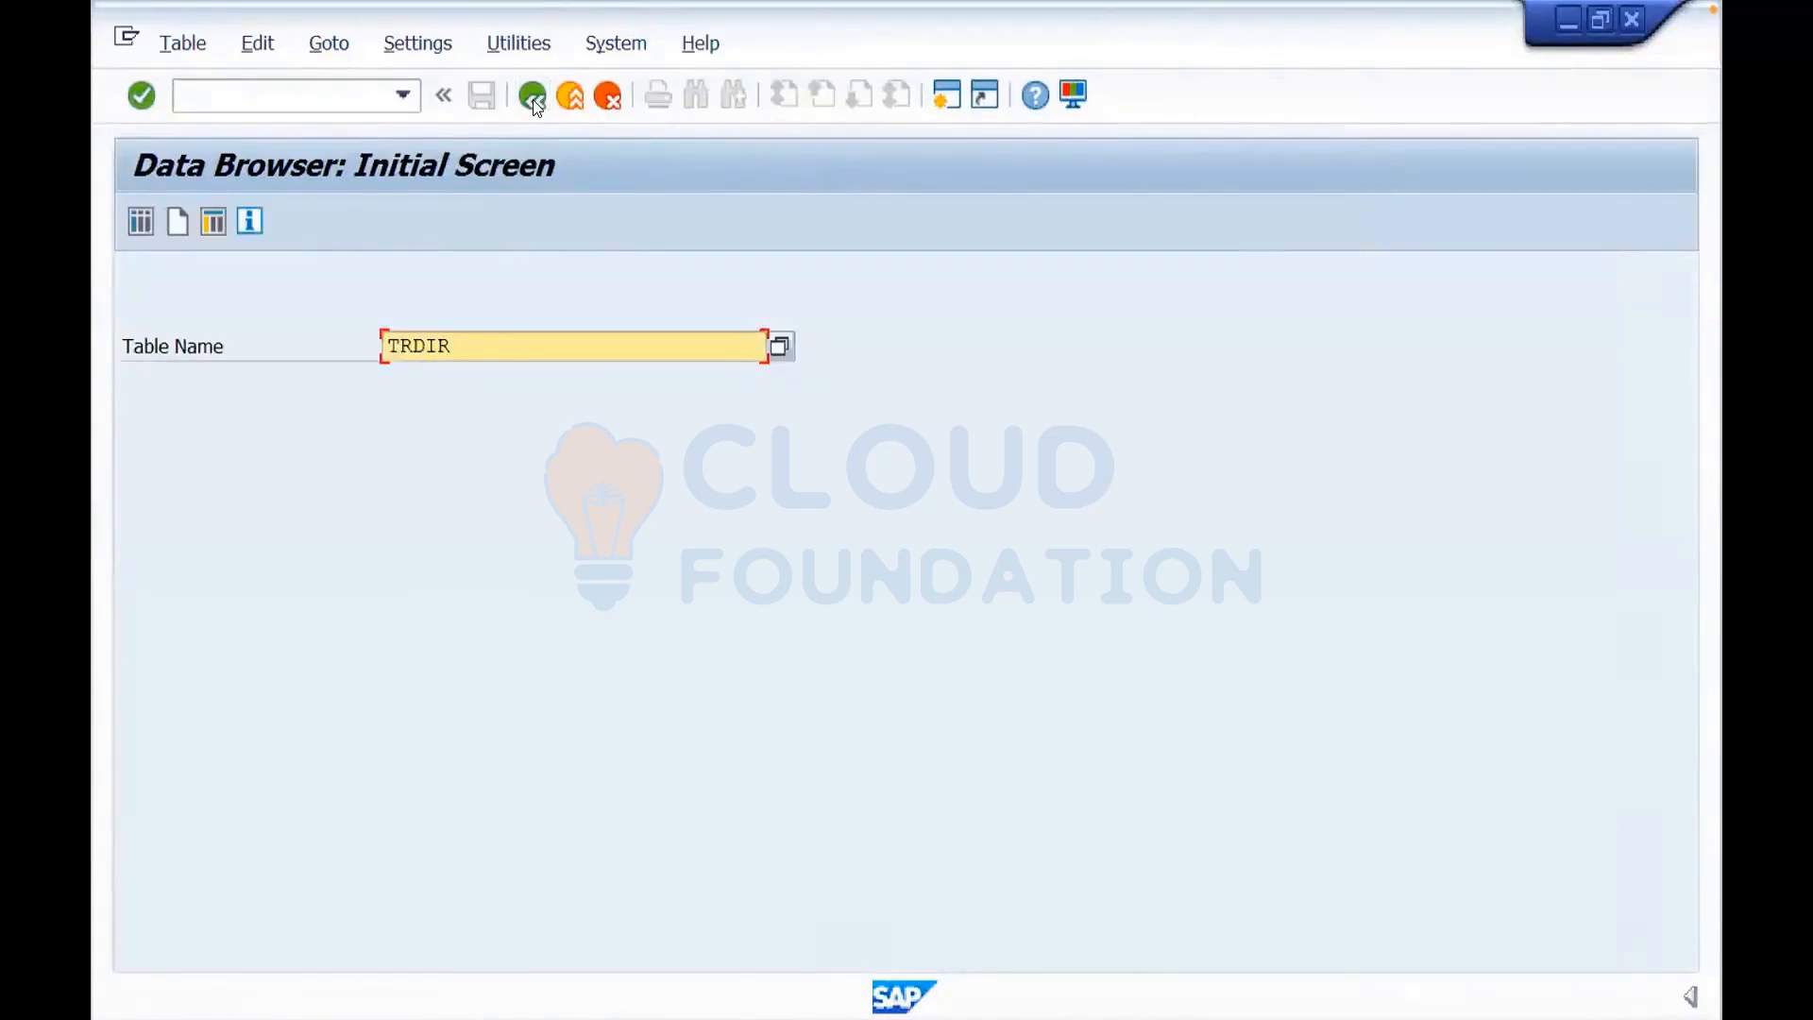
pyautogui.click(533, 99)
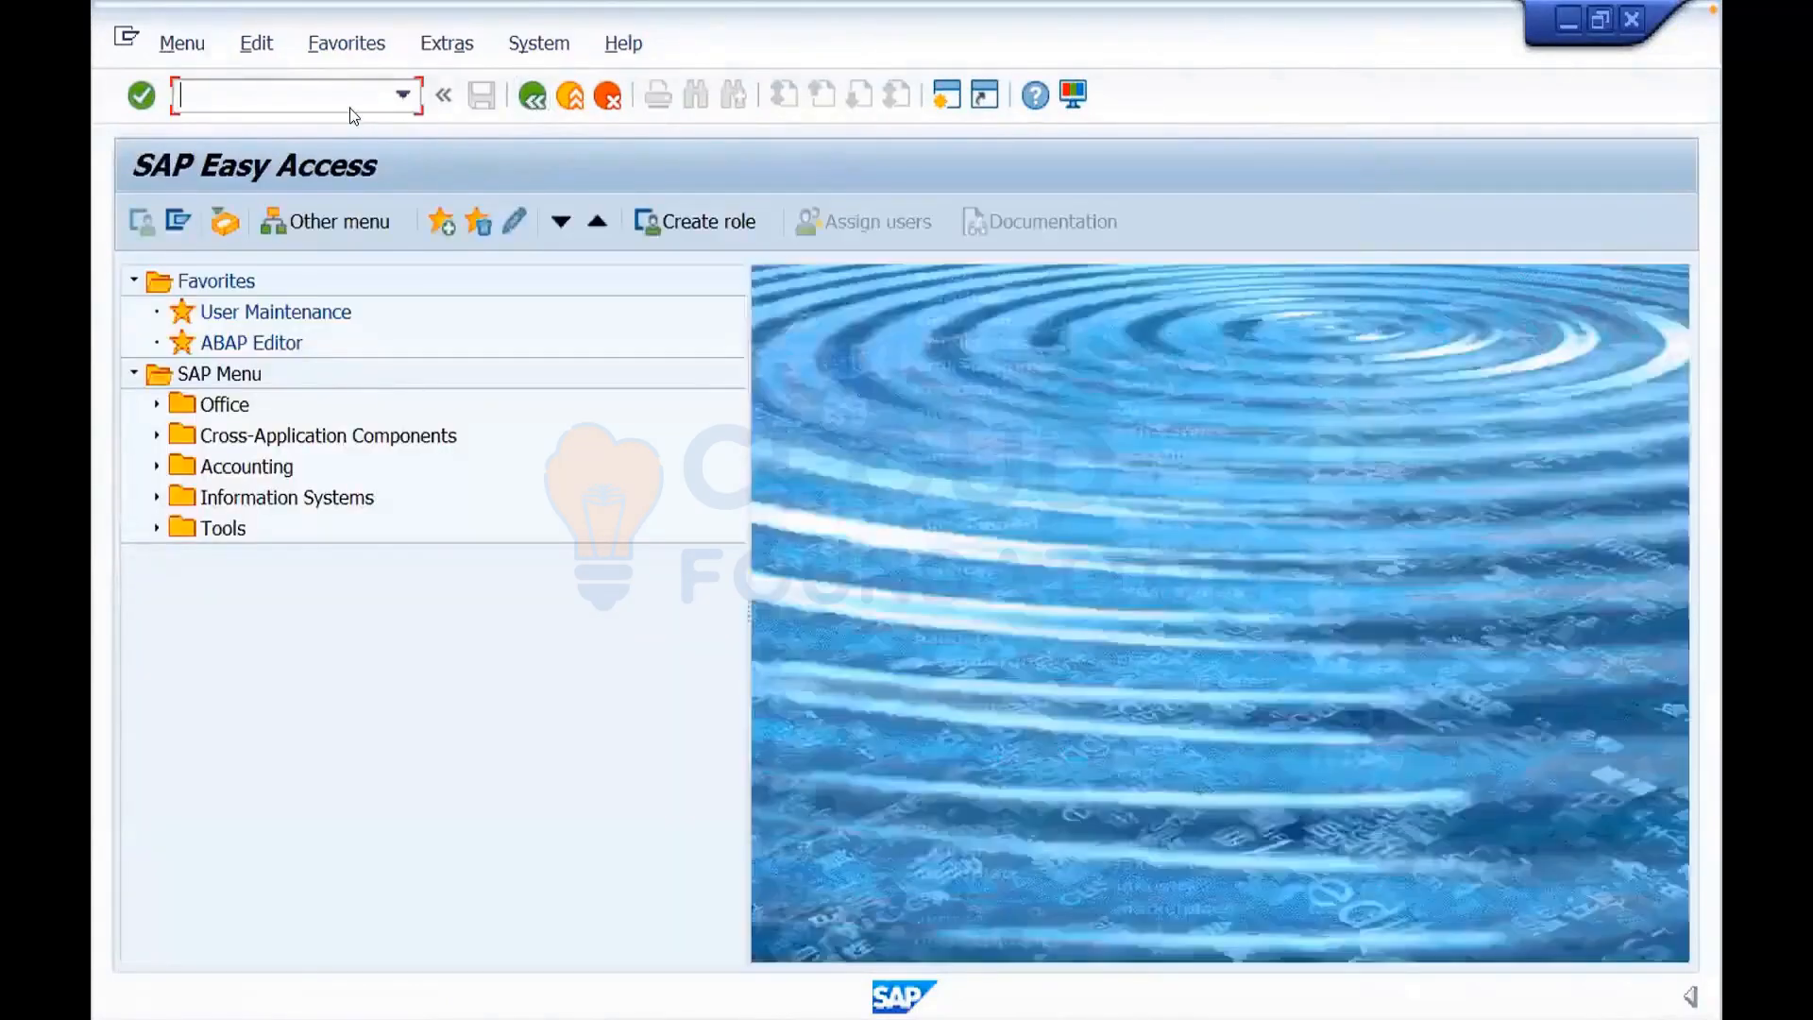
pyautogui.write('sm0')
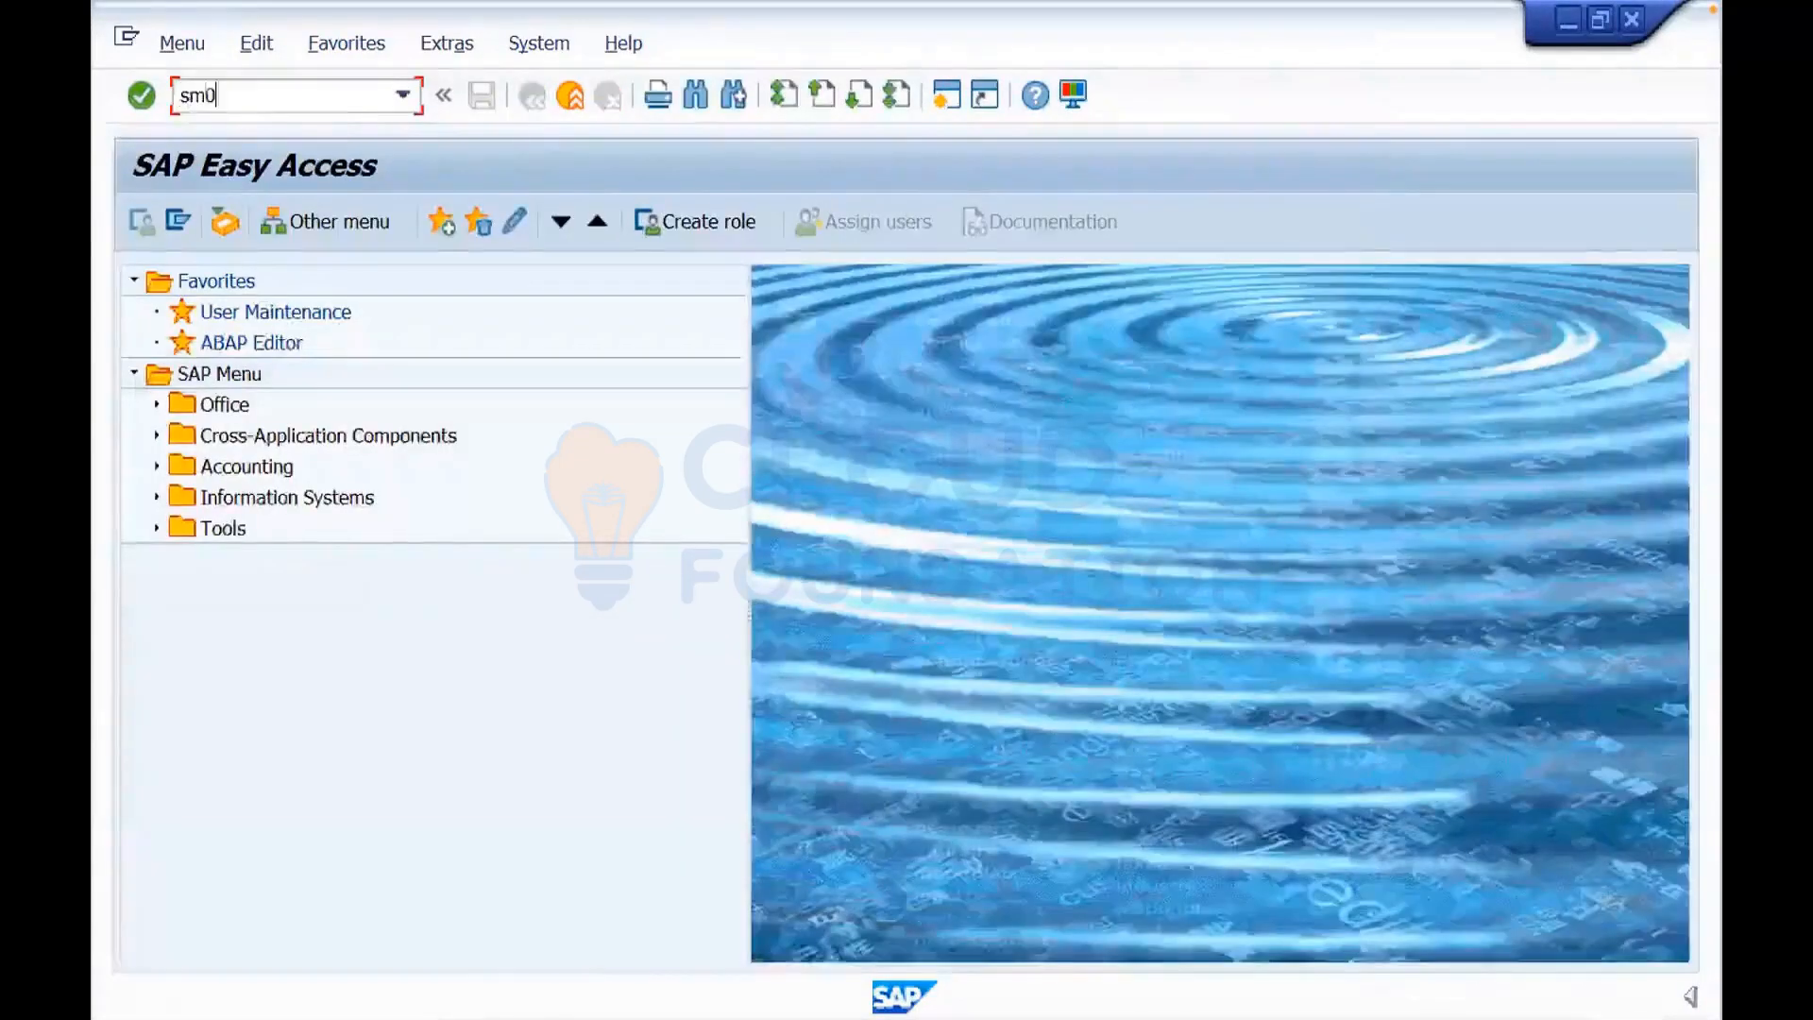
pyautogui.write('2')
pyautogui.press('Return')
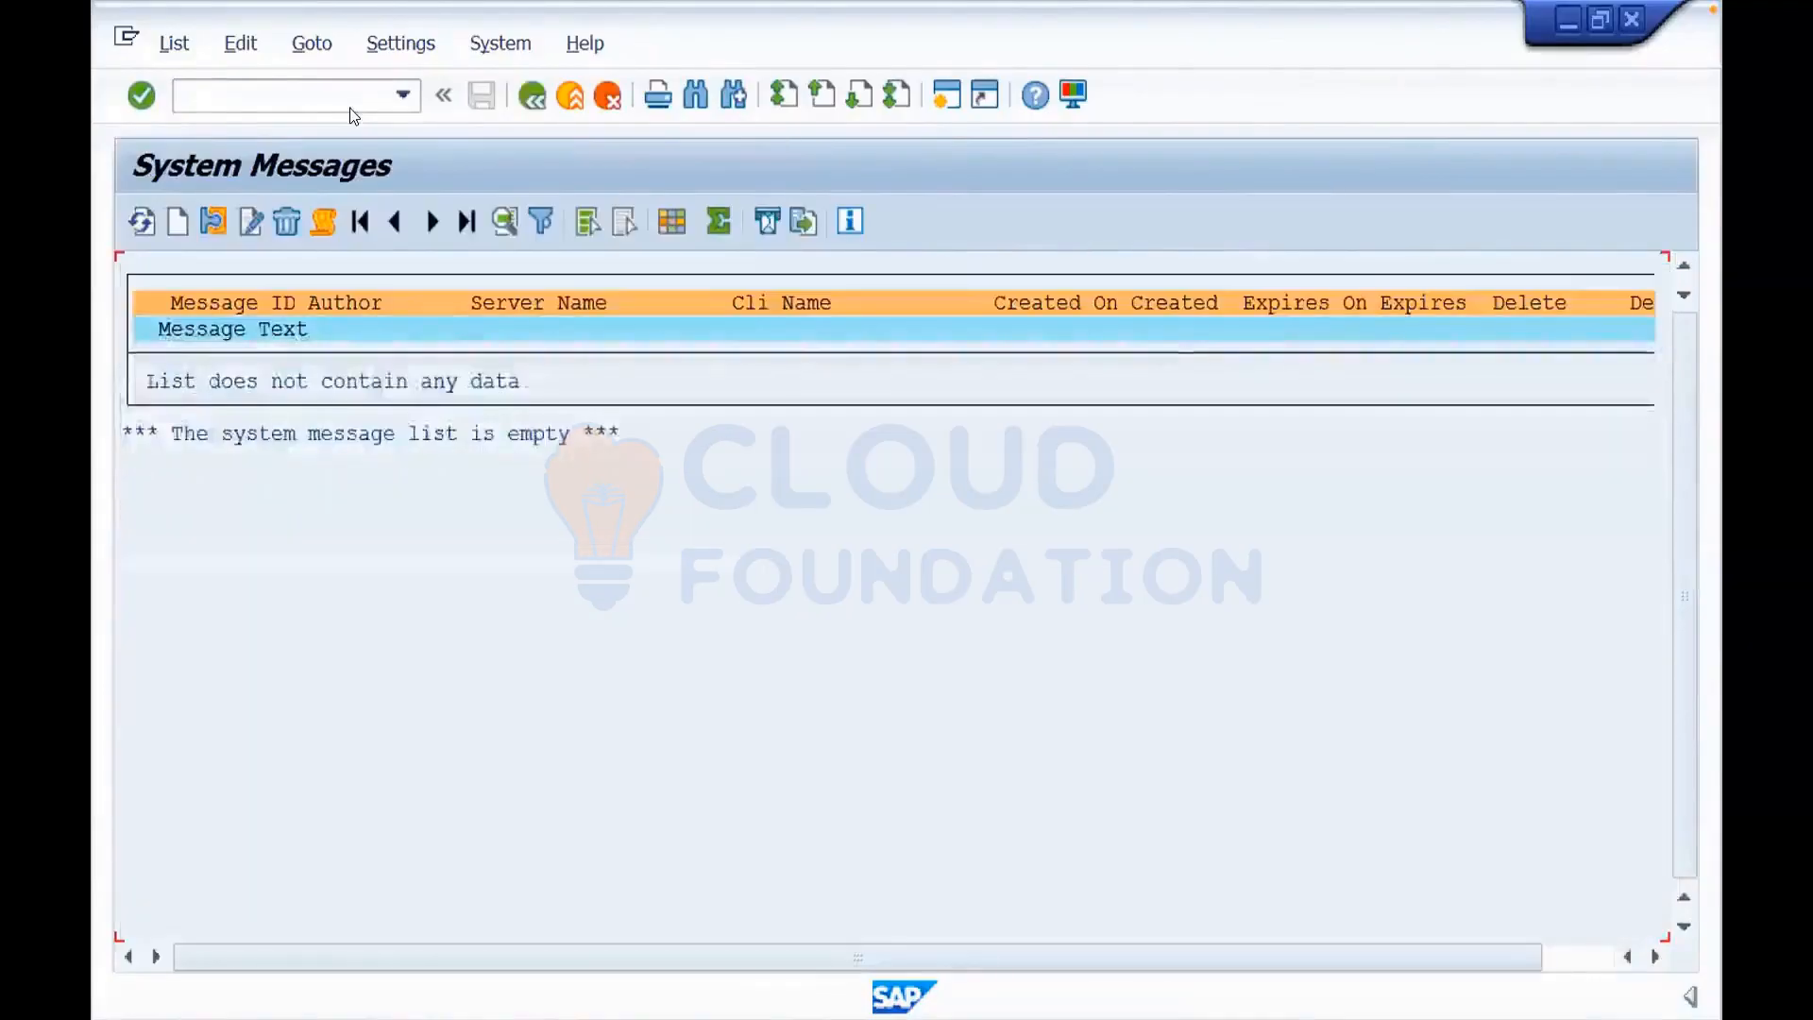
# - Create and save the message 'Hi Friends, we are shutting down system in next 20 minutes.'
pyautogui.click(178, 221)
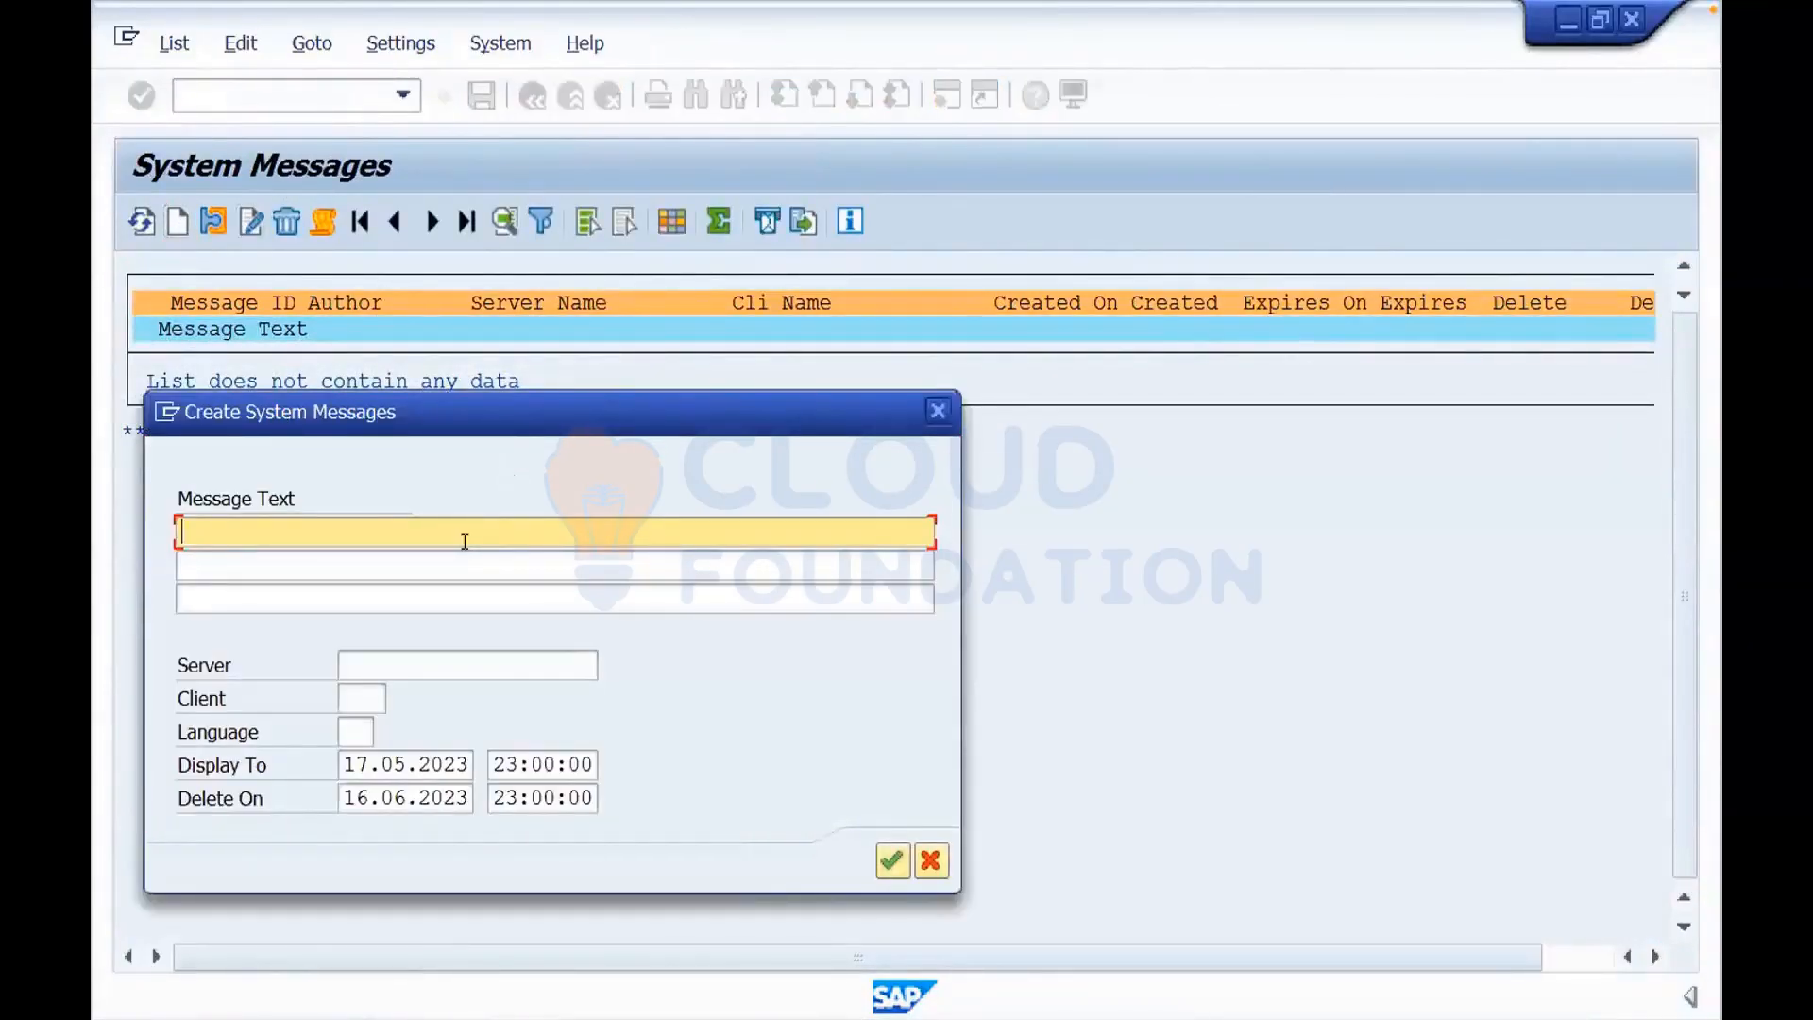
pyautogui.write('Hi Friends, we are s')
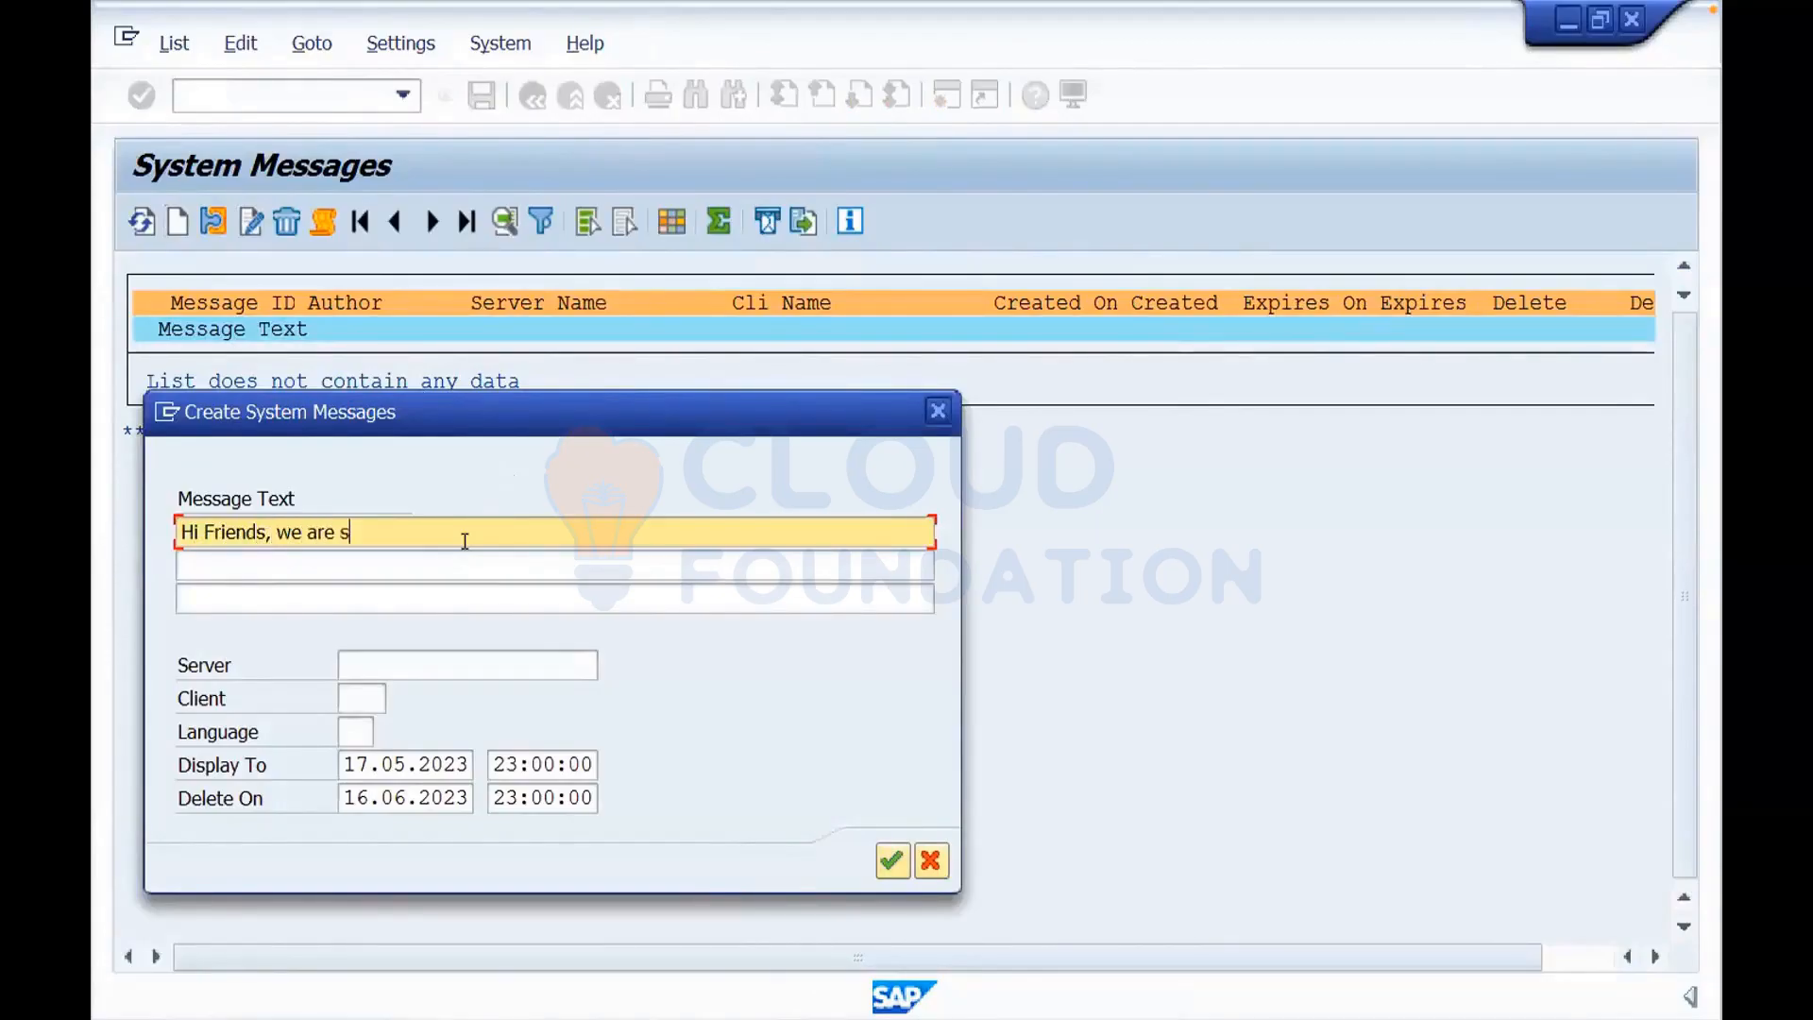
pyautogui.write('hutting down syst')
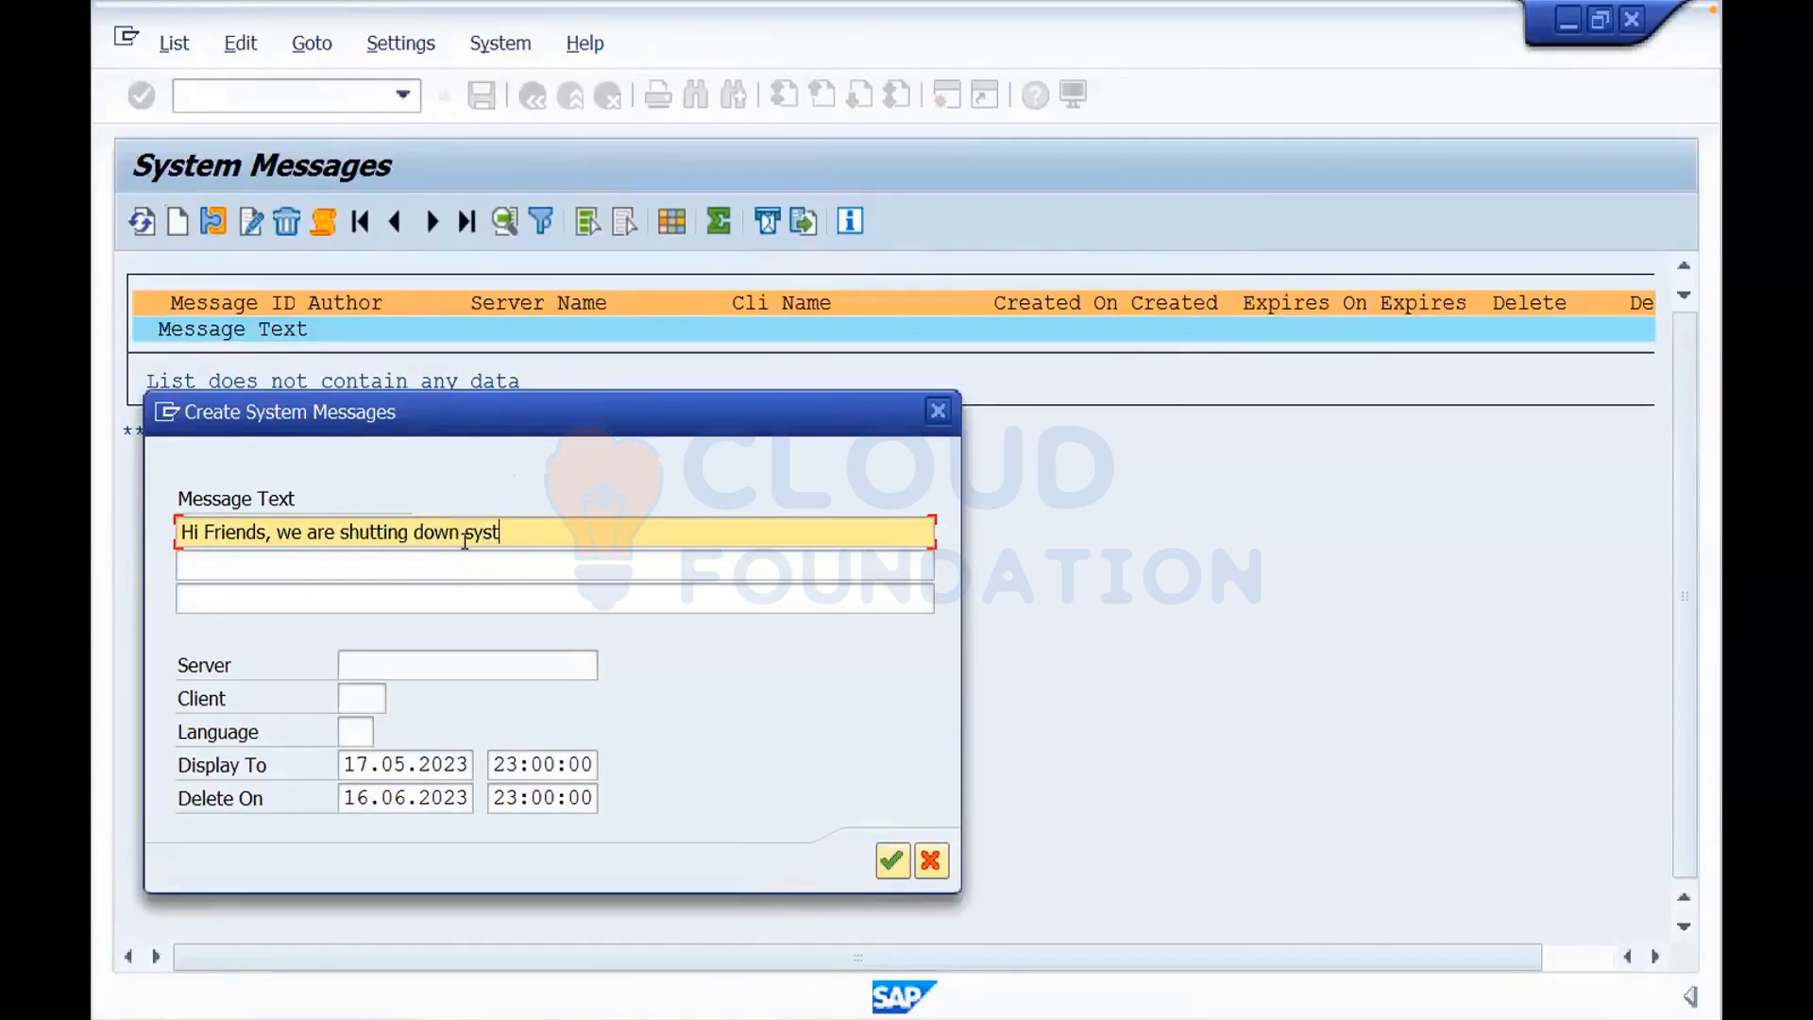
pyautogui.write('em in next 20 minutes')
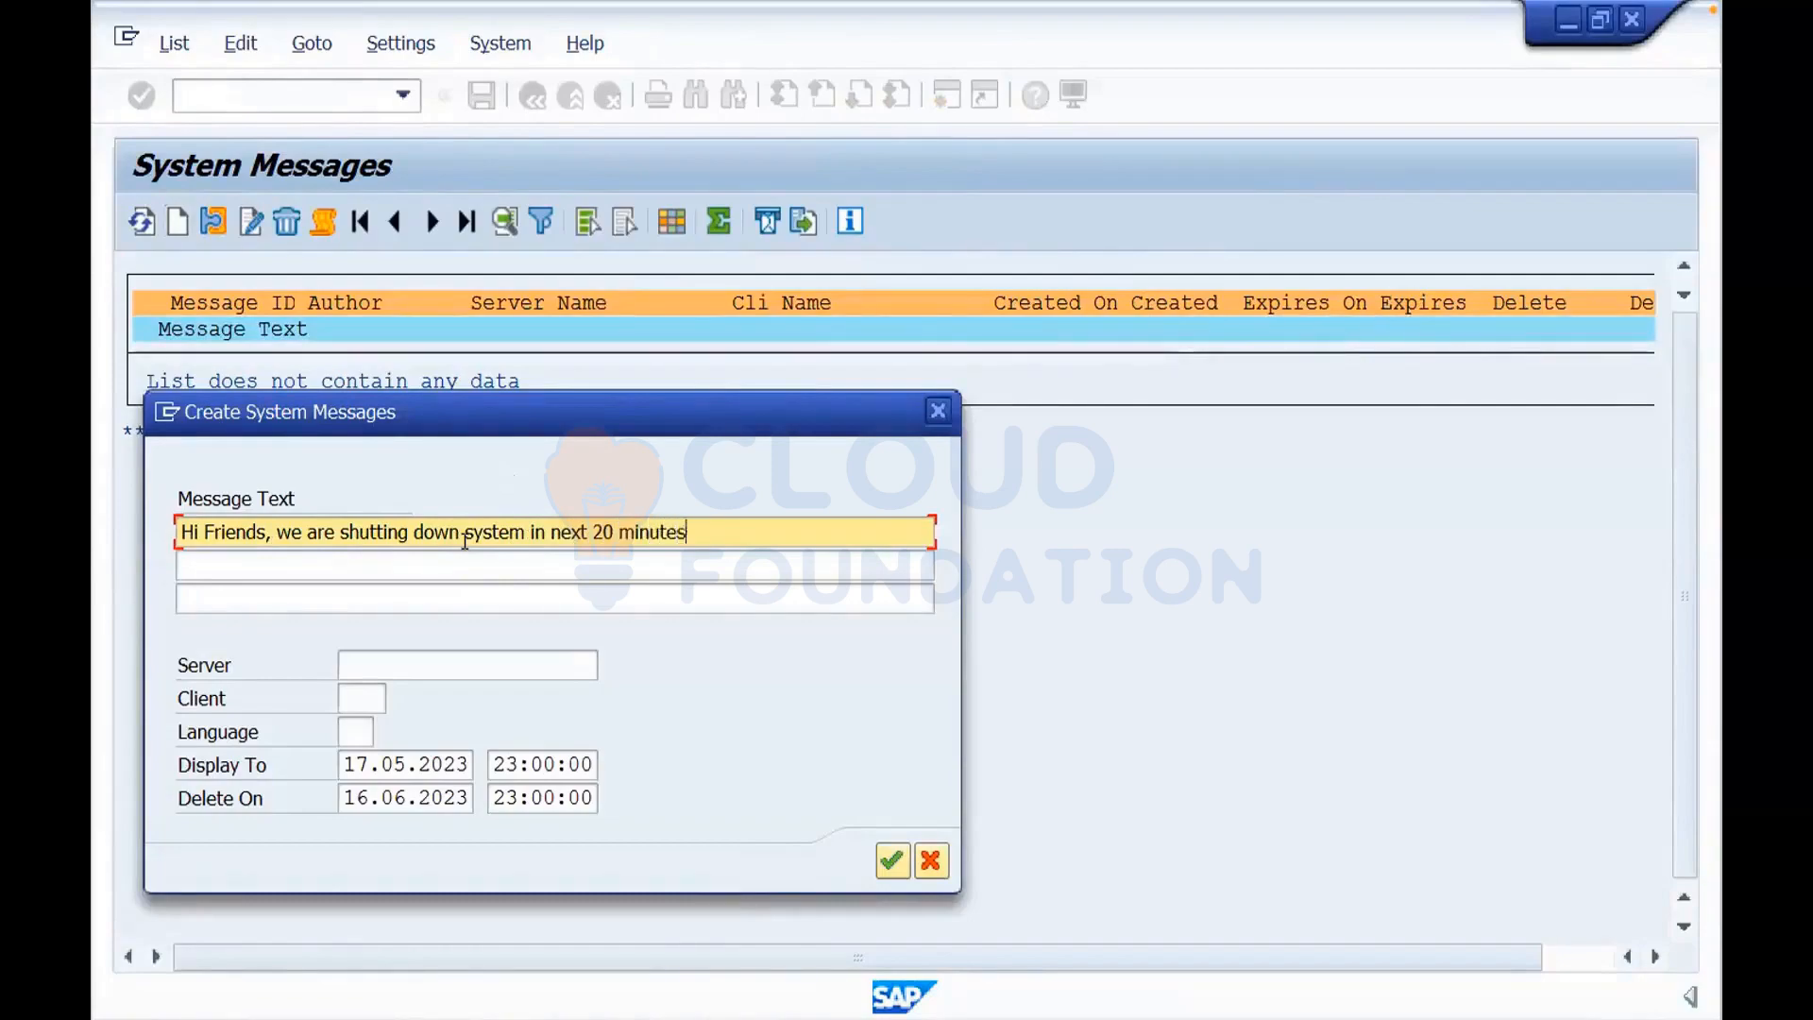
pyautogui.write(' a')
pyautogui.press('BackSpace')
pyautogui.write('1')
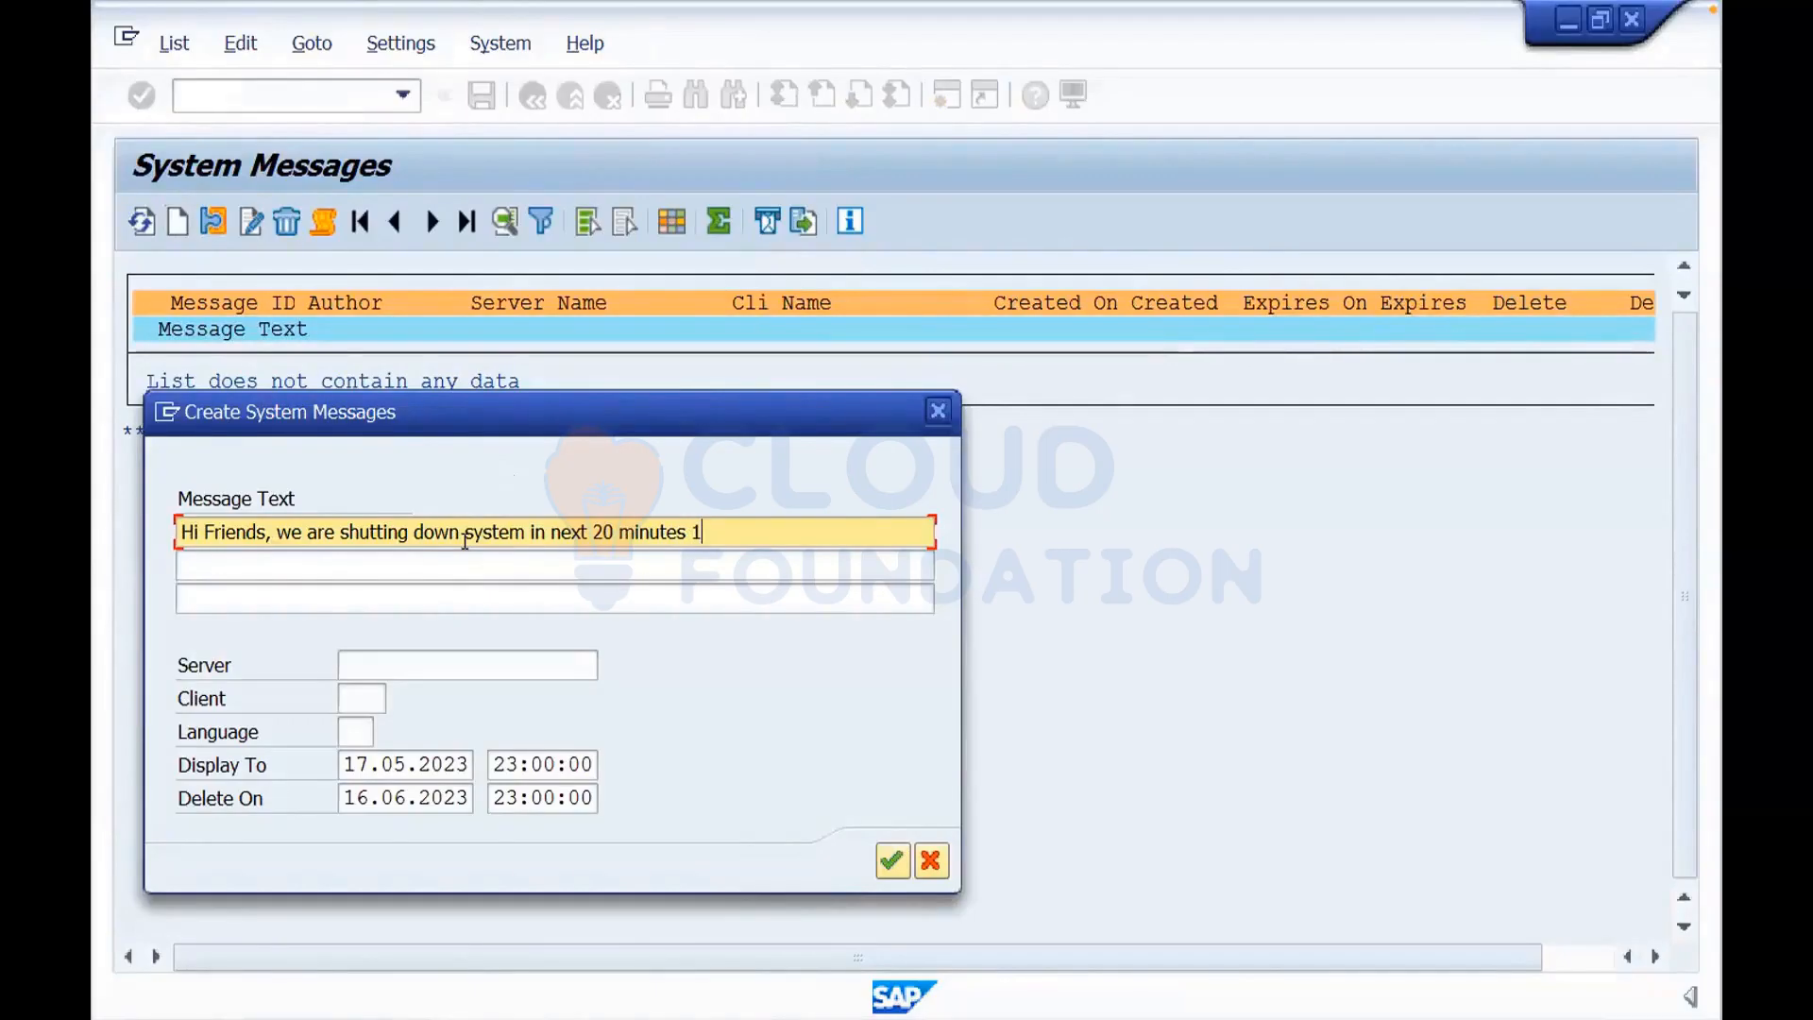
pyautogui.press('BackSpace')
pyautogui.write('.')
pyautogui.click(892, 859)
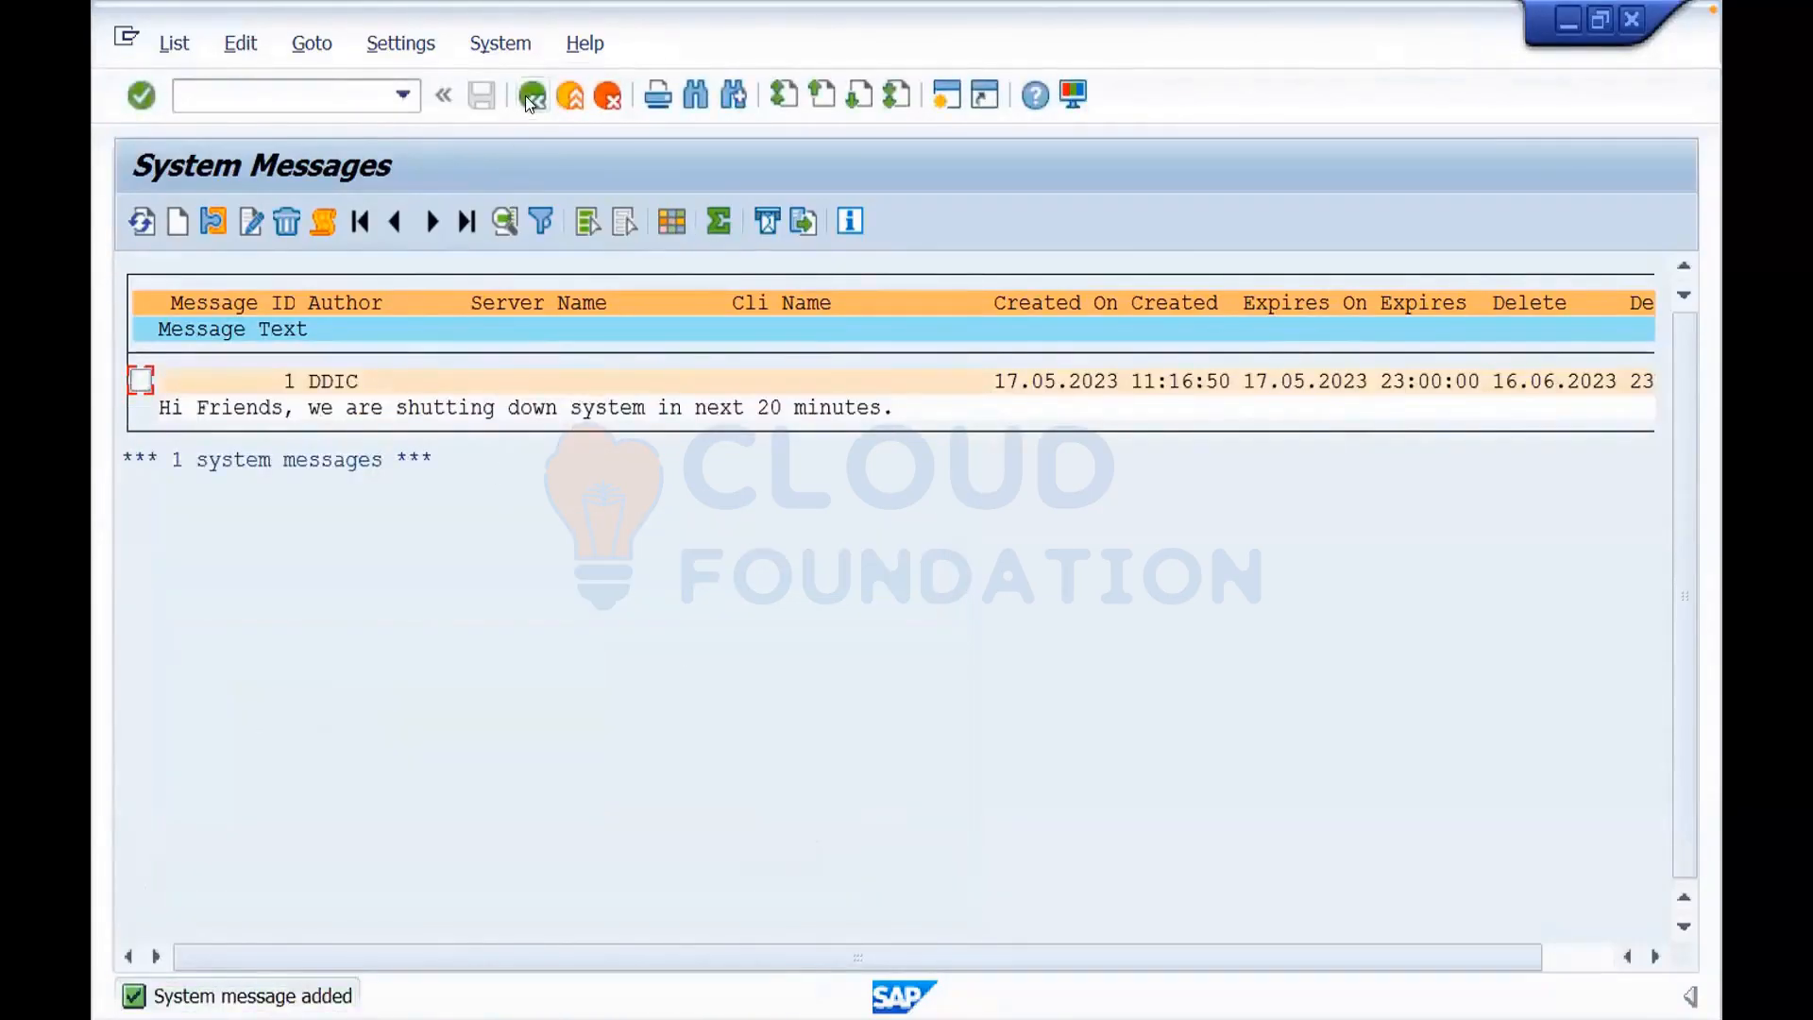
# - Go back to the start screen, read the shutdown broadcast and close the message popups
pyautogui.click(527, 96)
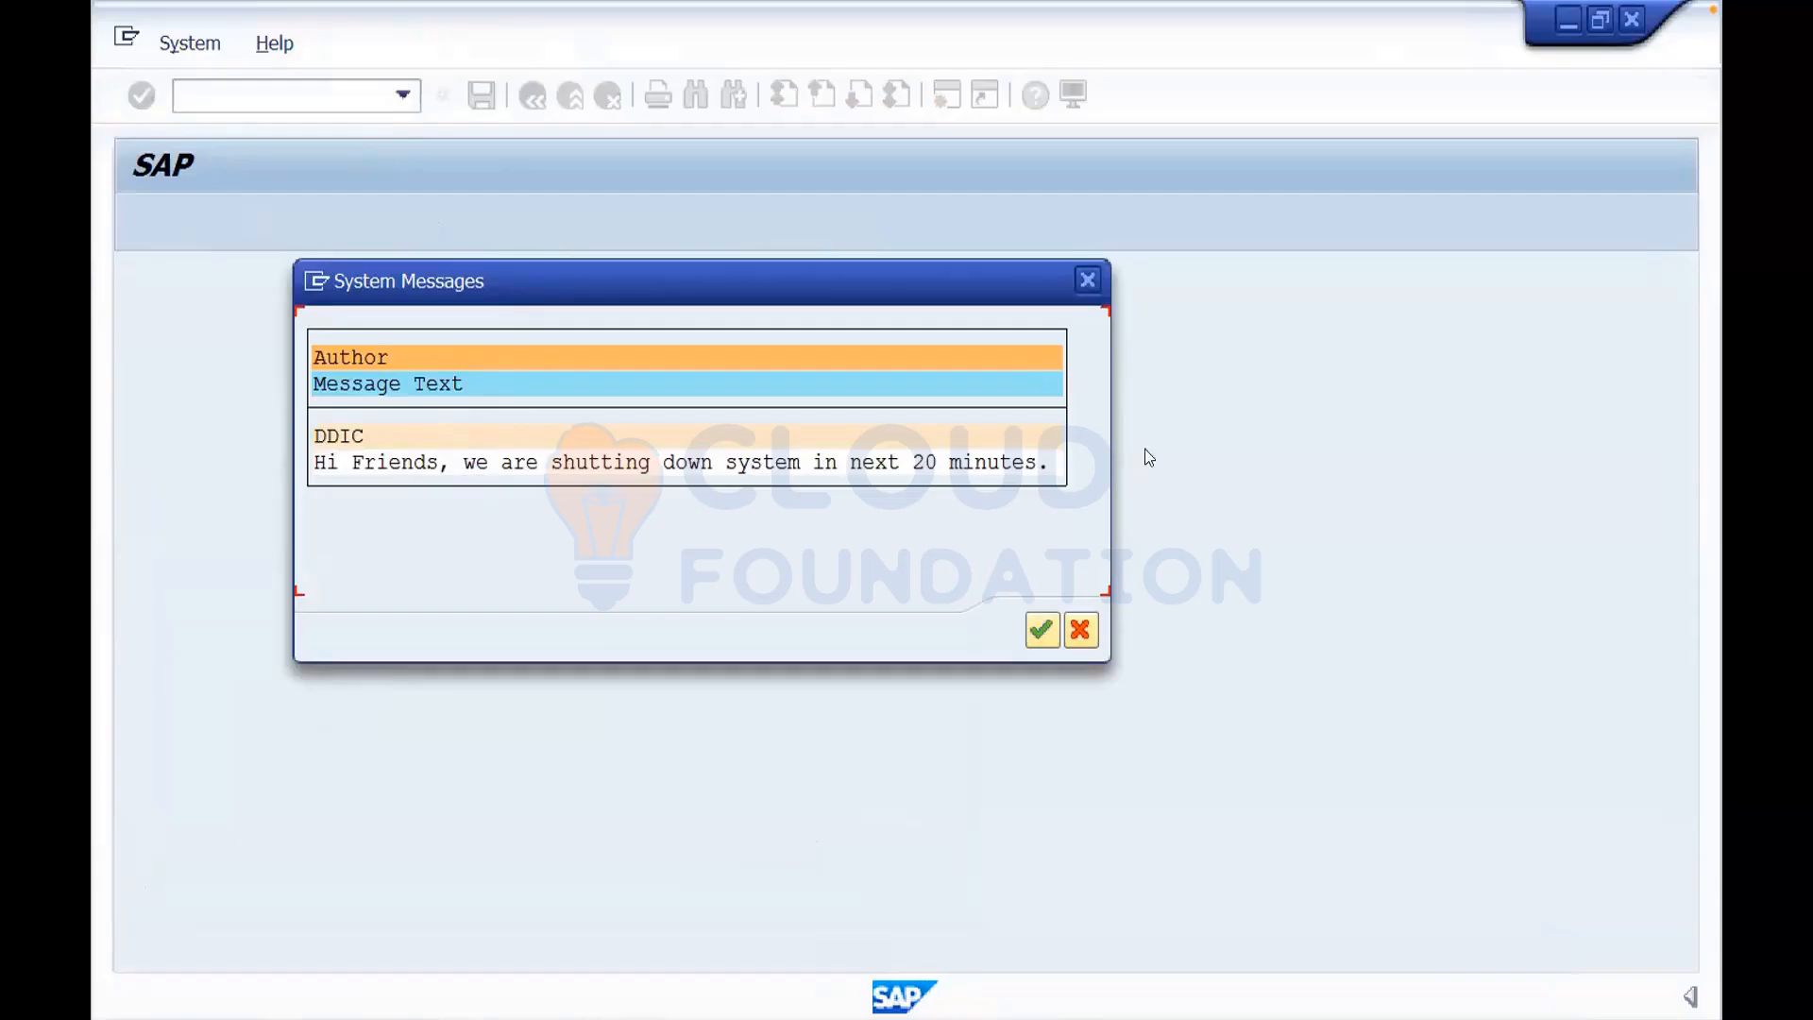
pyautogui.click(1087, 281)
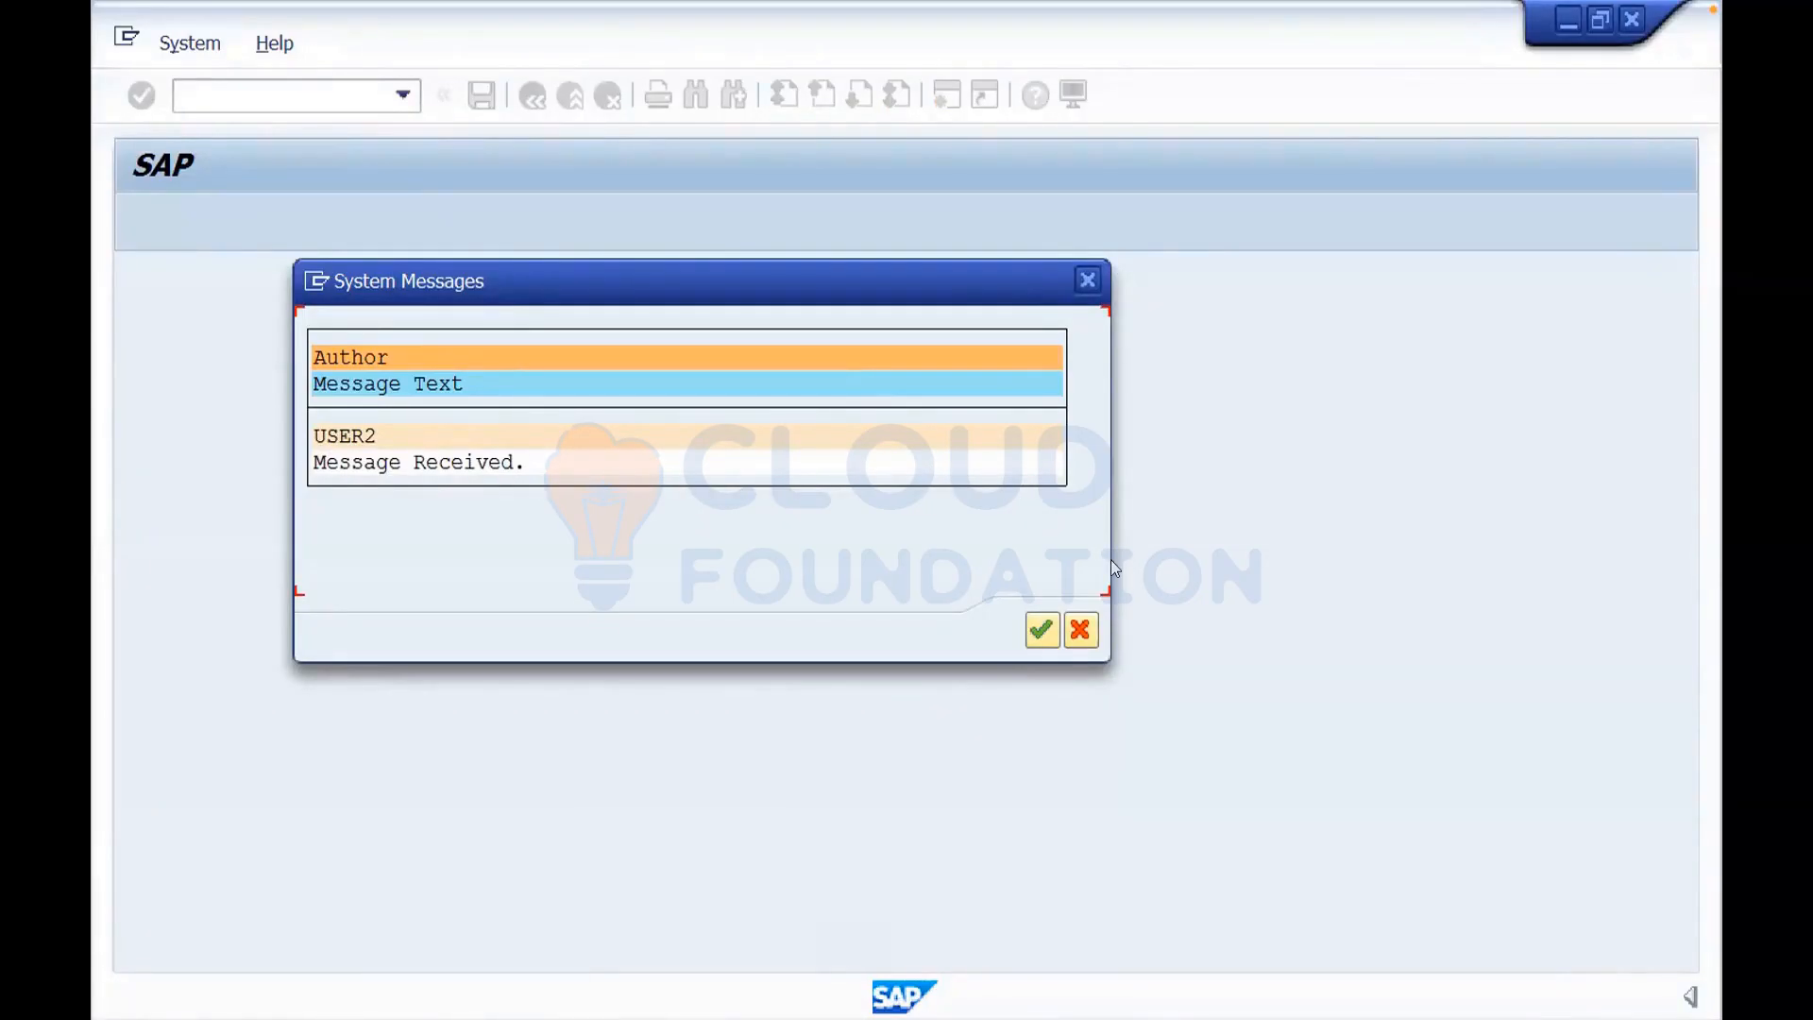
pyautogui.click(1081, 631)
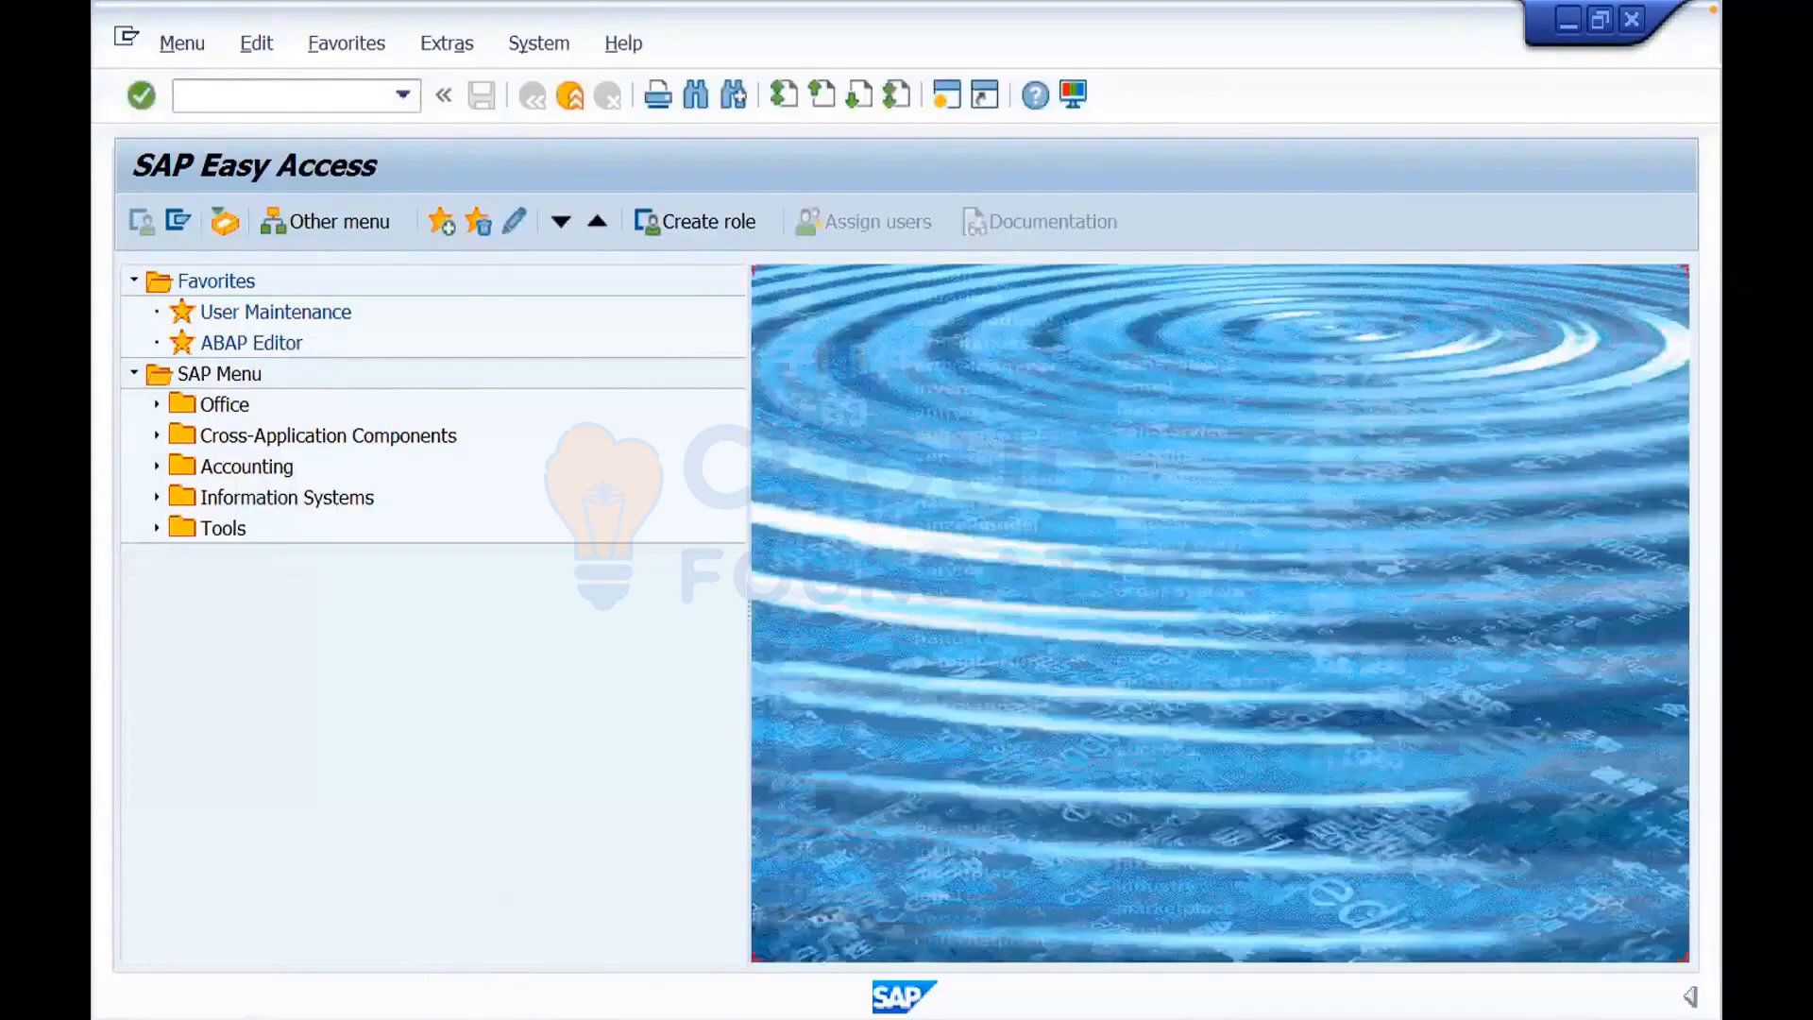
# - Switch to the WPS Presentation deck showing the 'Exercise : Login in to SAP GUI' slide
pyautogui.hotkey('alt', 'Tab')
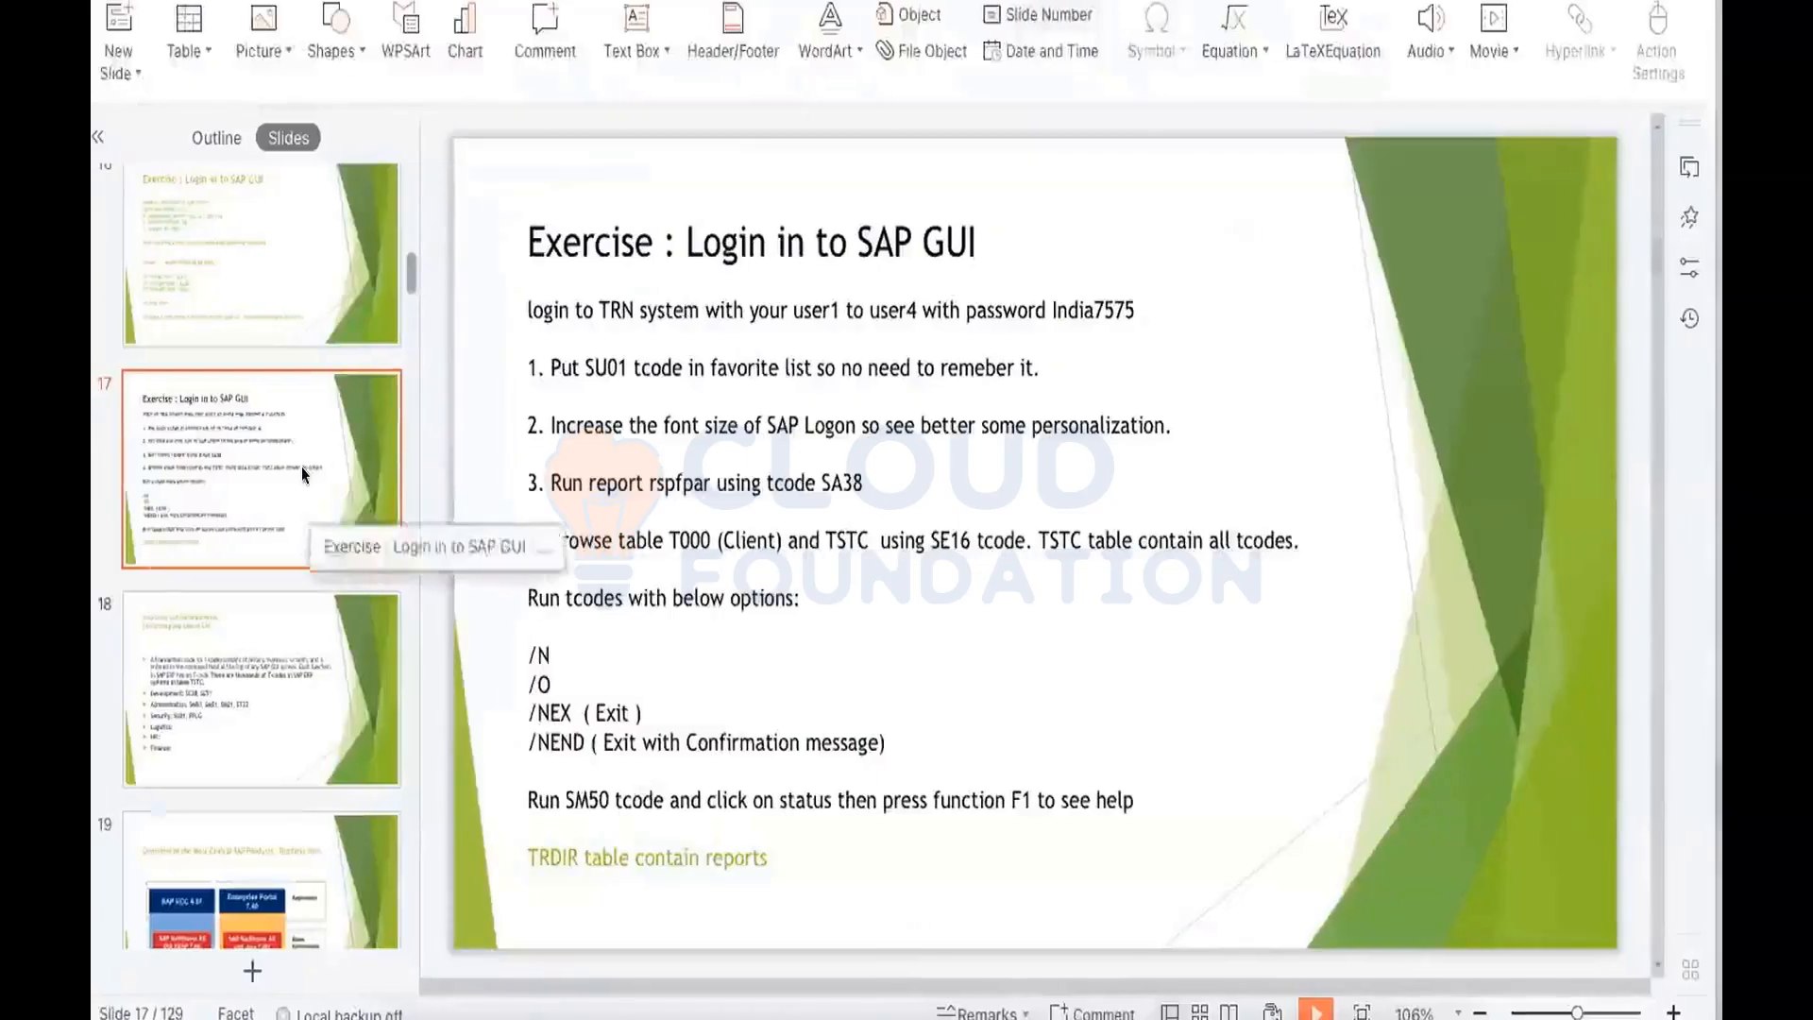
# - Duplicate slide 17 and change 'GUI' in its title to 'GHC system'
pyautogui.hotkey('ctrl', 'd')
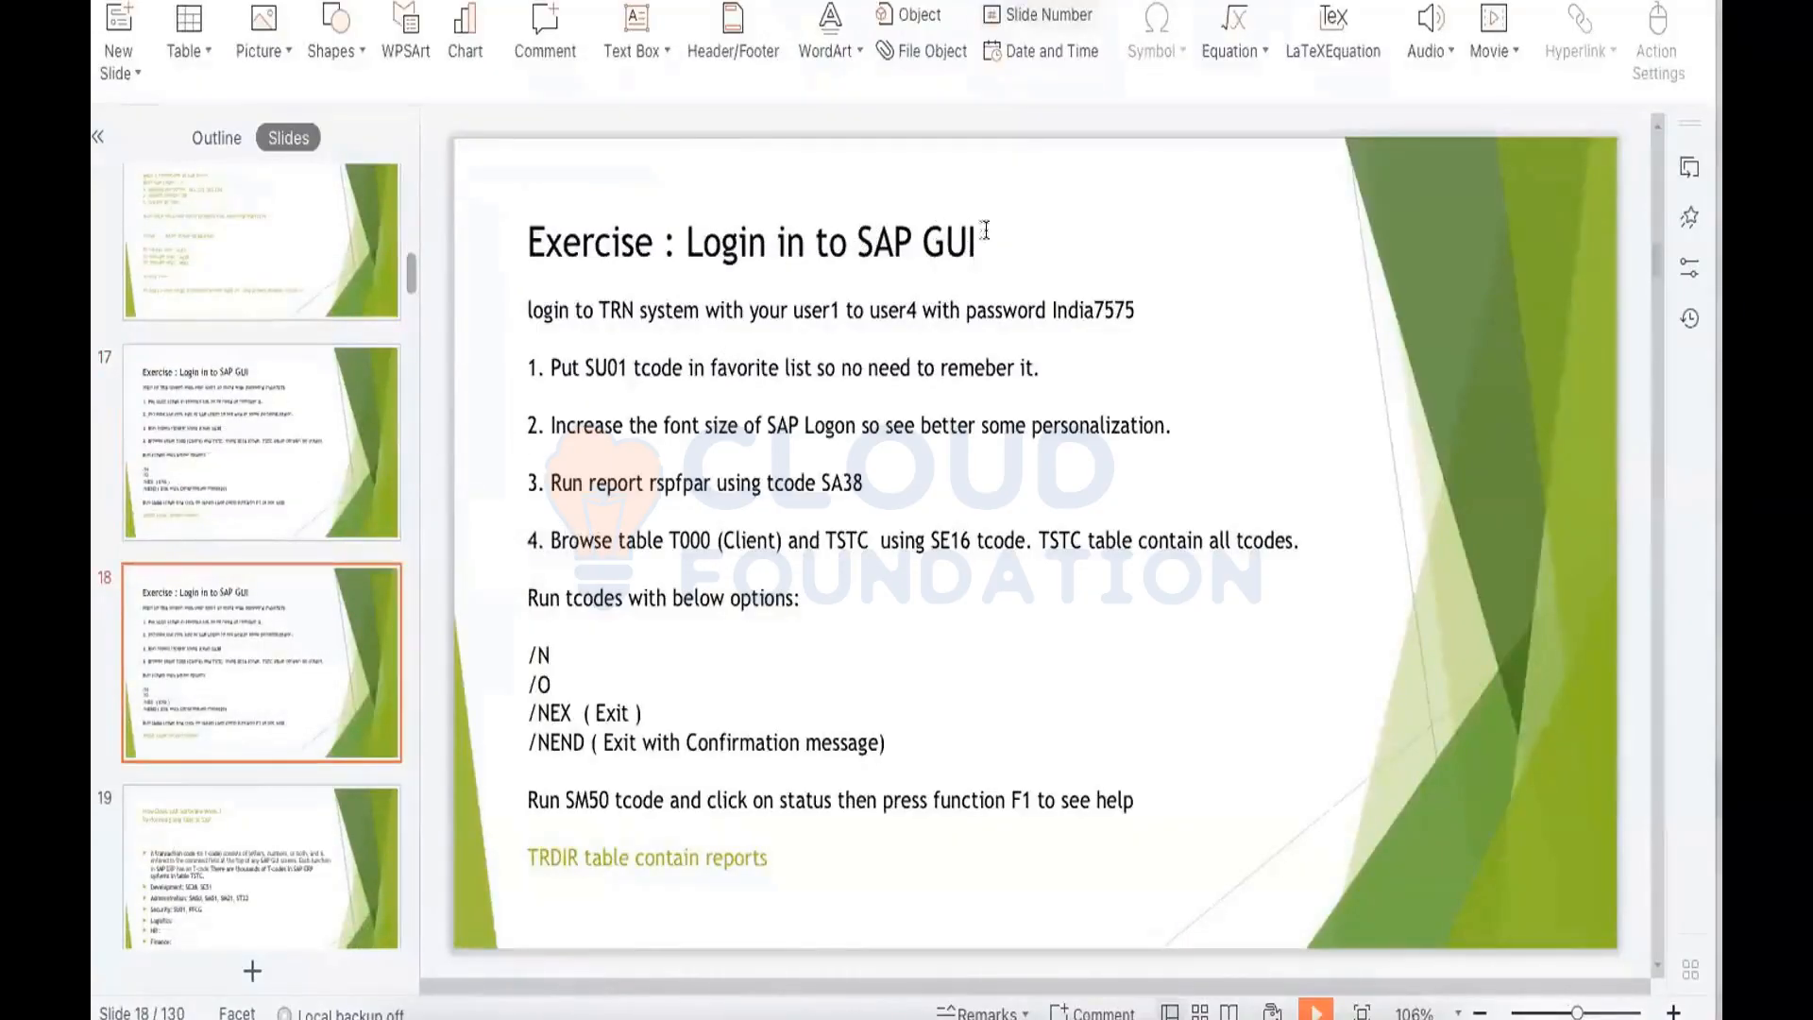
pyautogui.click(860, 240)
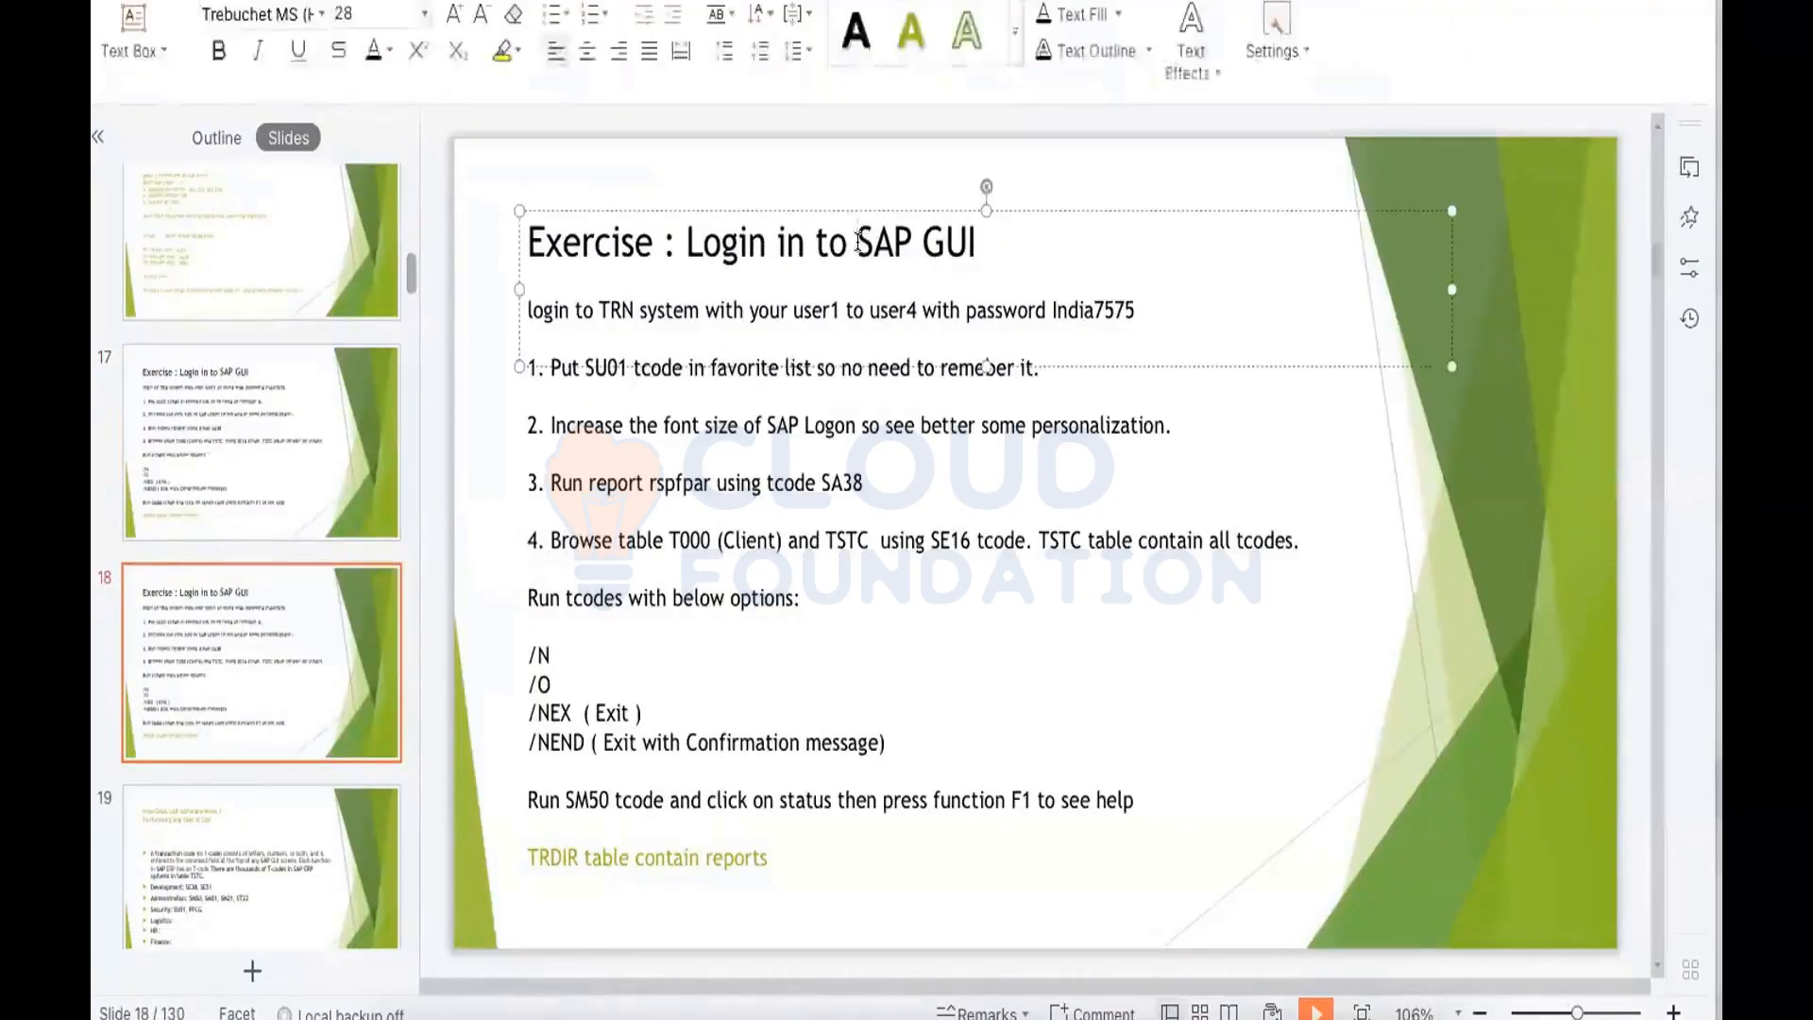
pyautogui.moveTo(860, 241); pyautogui.dragTo(881, 241)
pyautogui.click(973, 241)
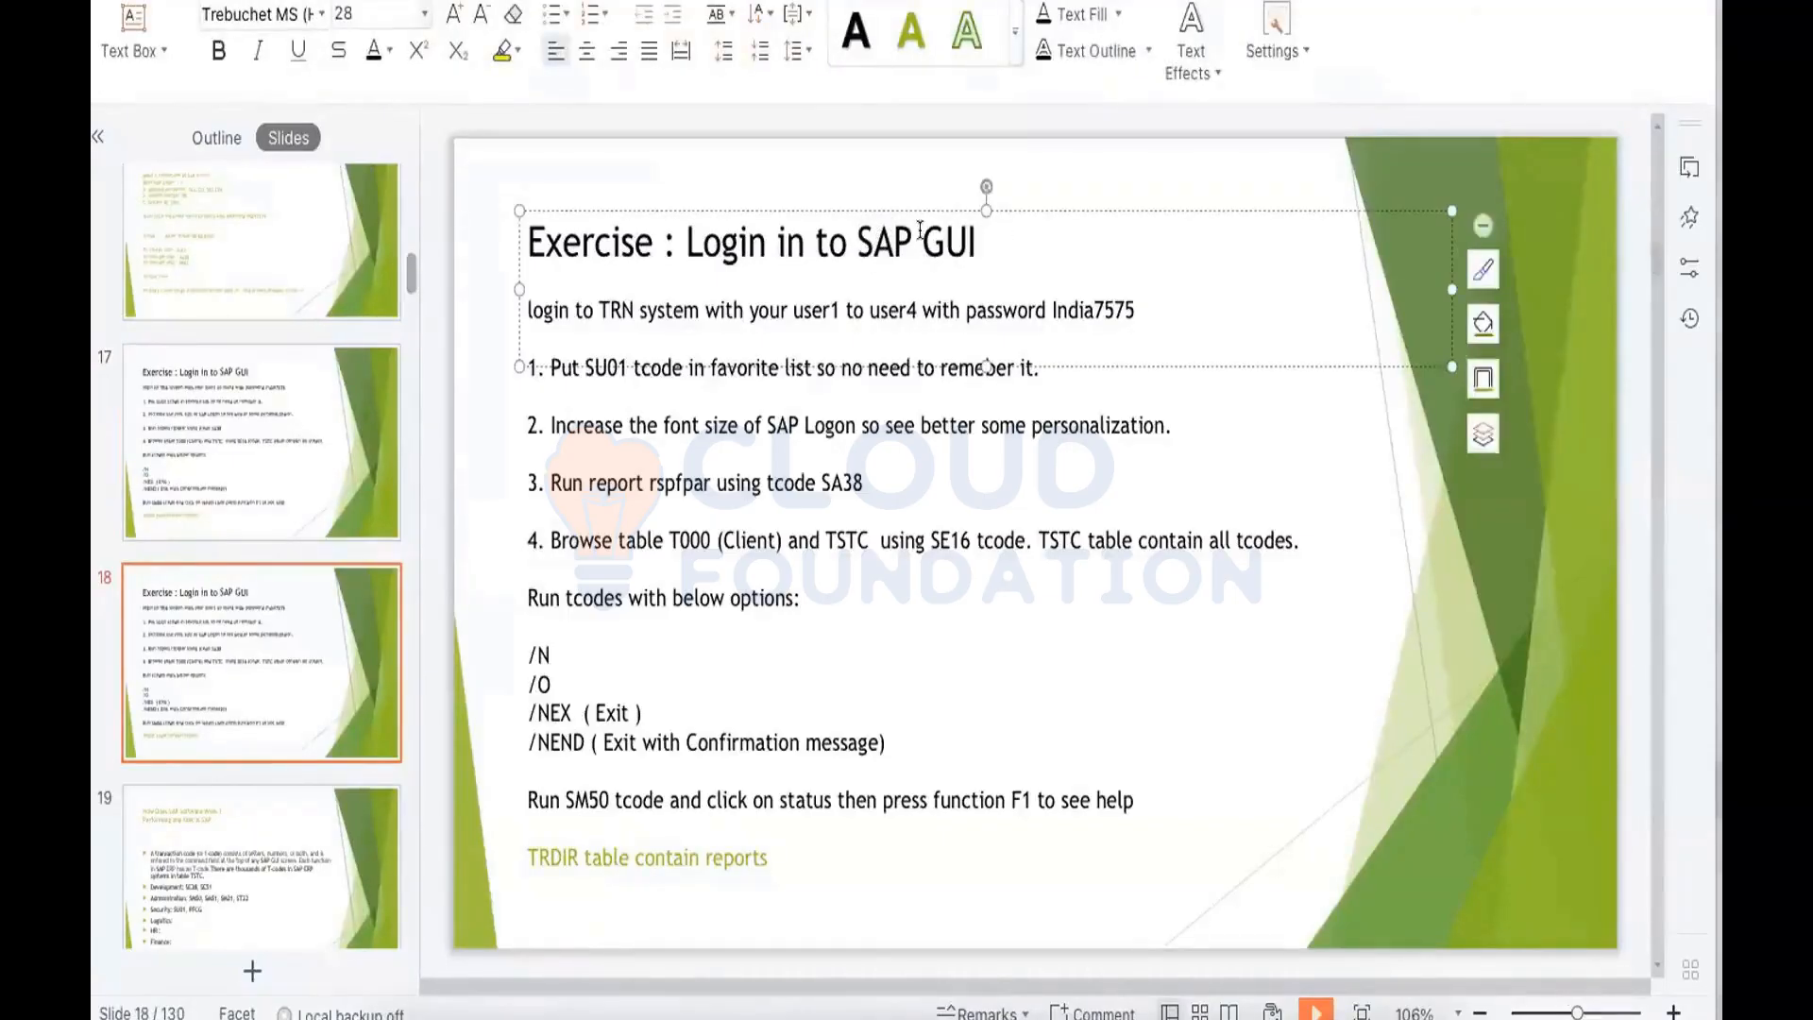
pyautogui.moveTo(921, 239); pyautogui.dragTo(982, 239)
pyautogui.write('GHC system')
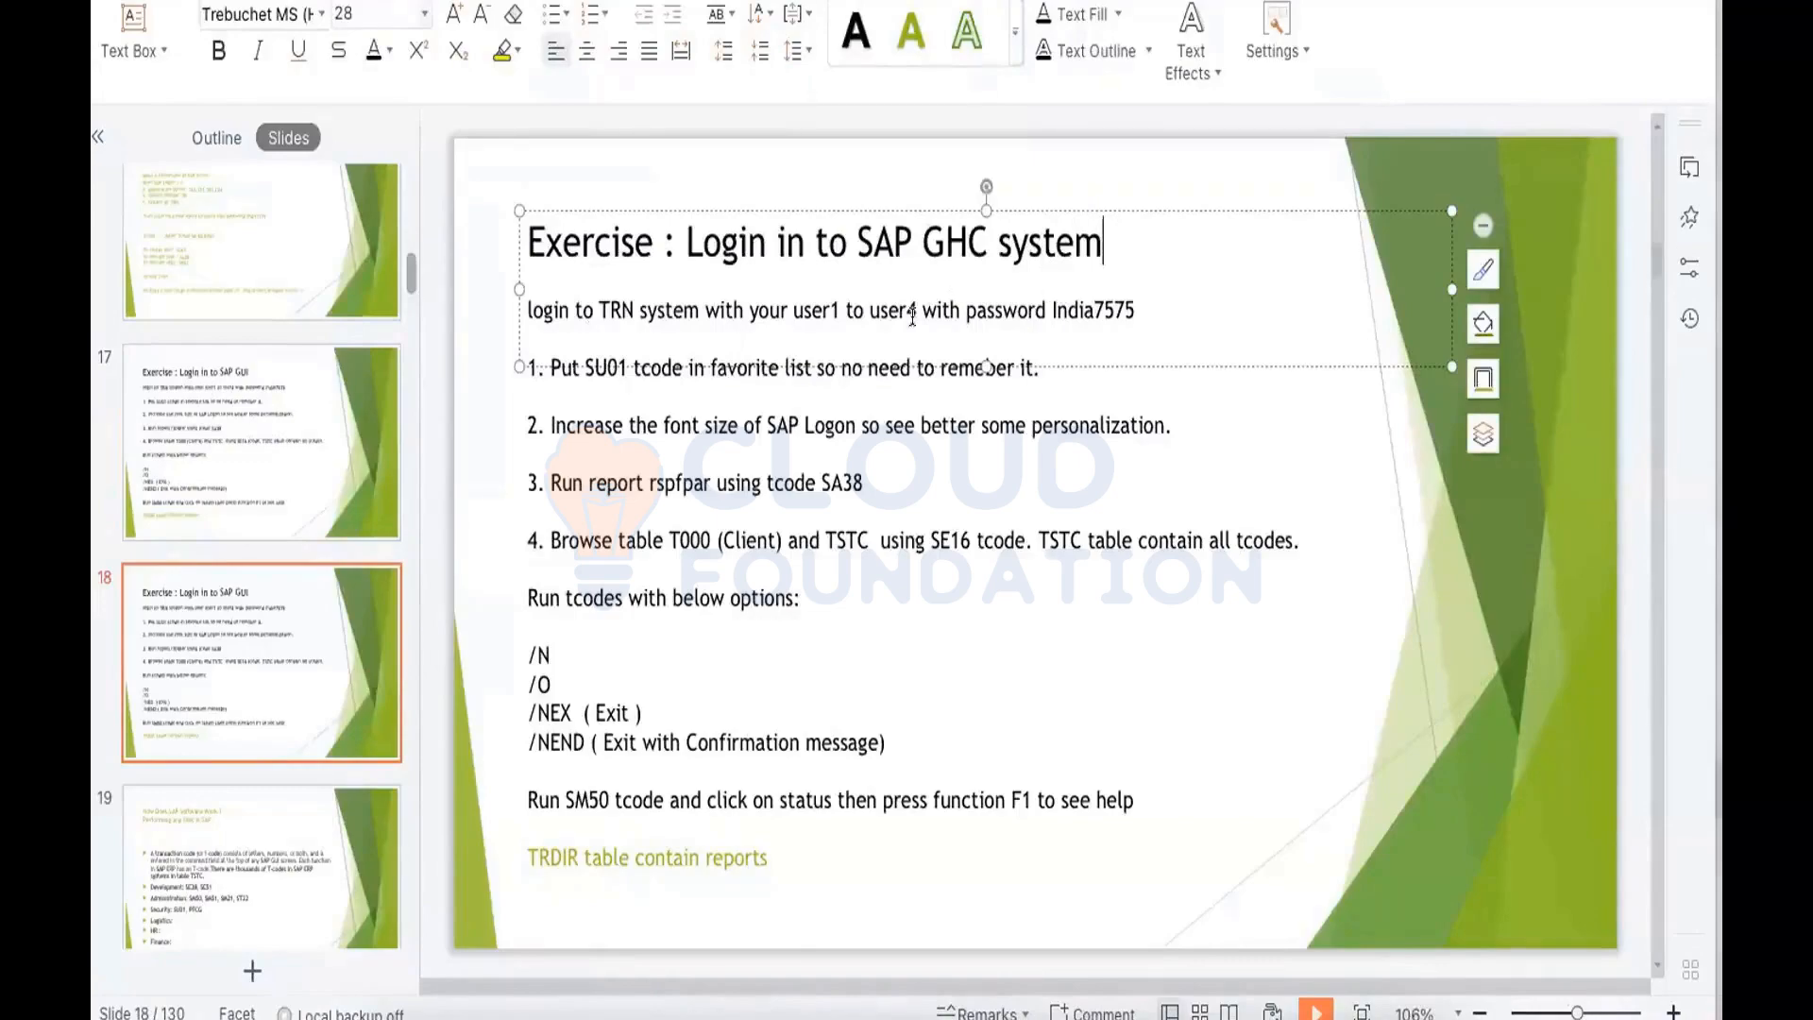
# - Add the line 'InSAP Logon pad make new entry' under the title and remove the extra blank line
pyautogui.click(530, 302)
pyautogui.press('Return')
pyautogui.press('Return')
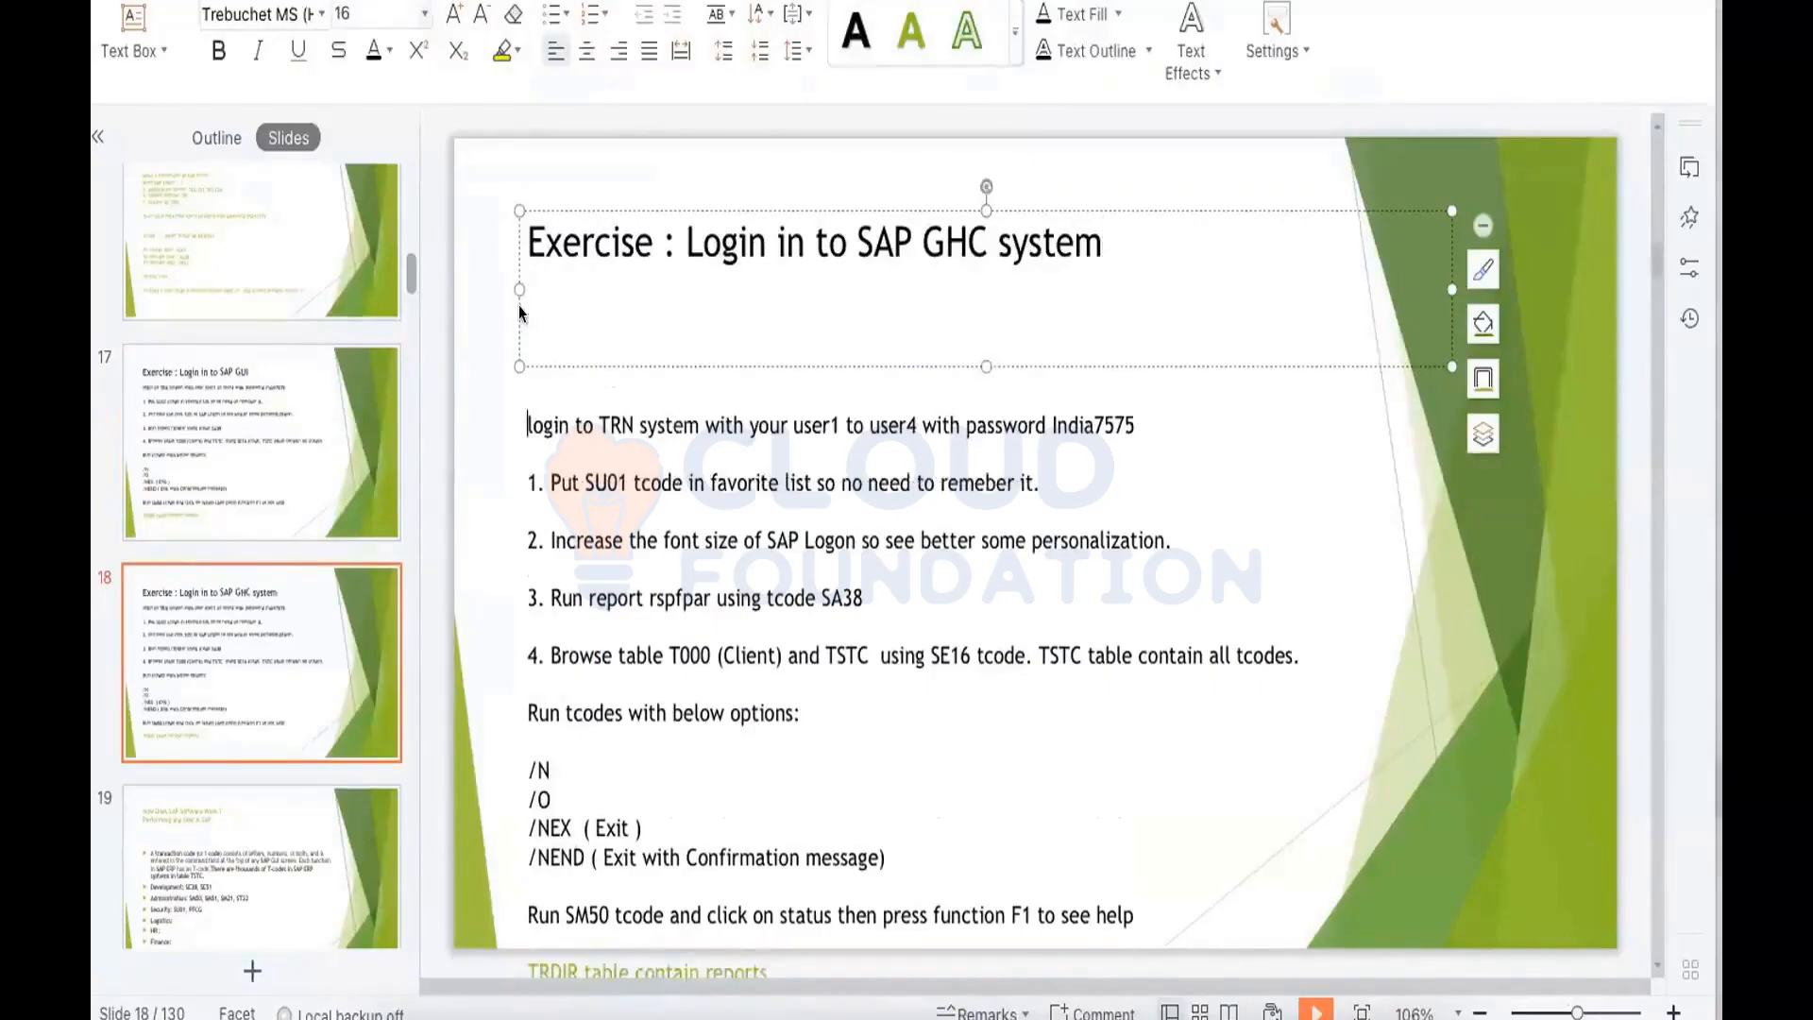
pyautogui.click(1111, 244)
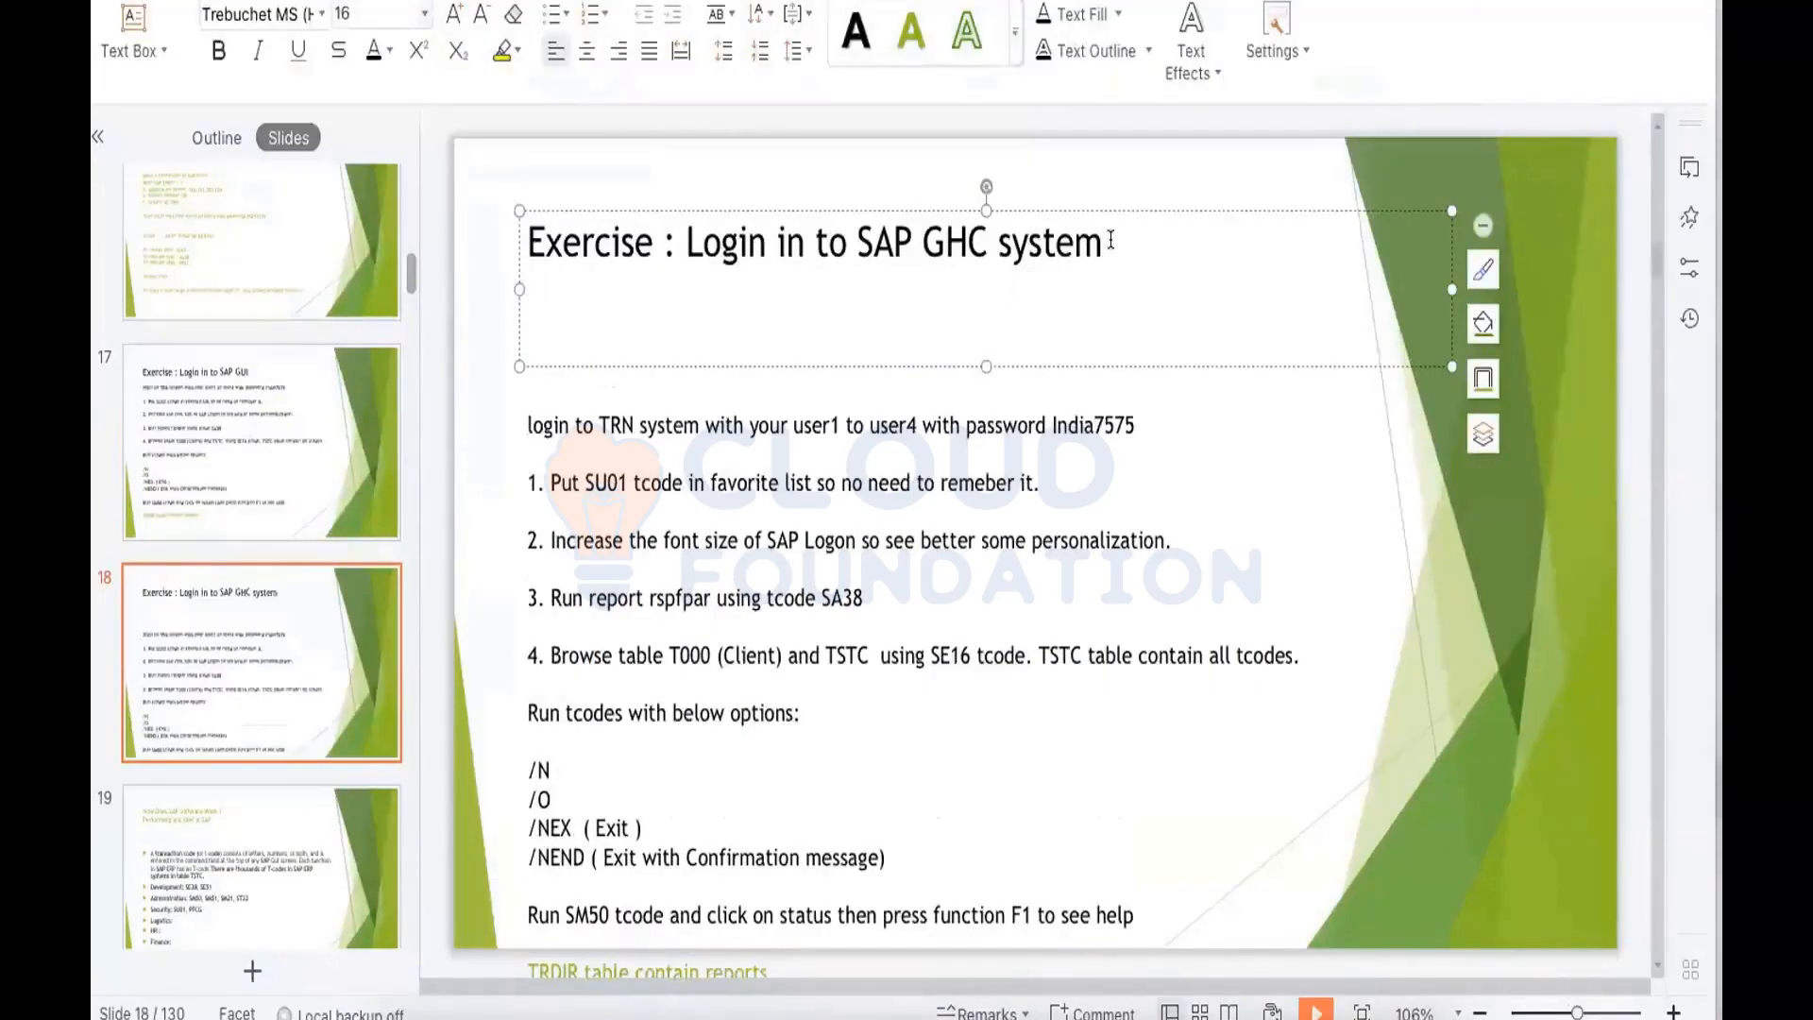
pyautogui.press('Return')
pyautogui.press('Return')
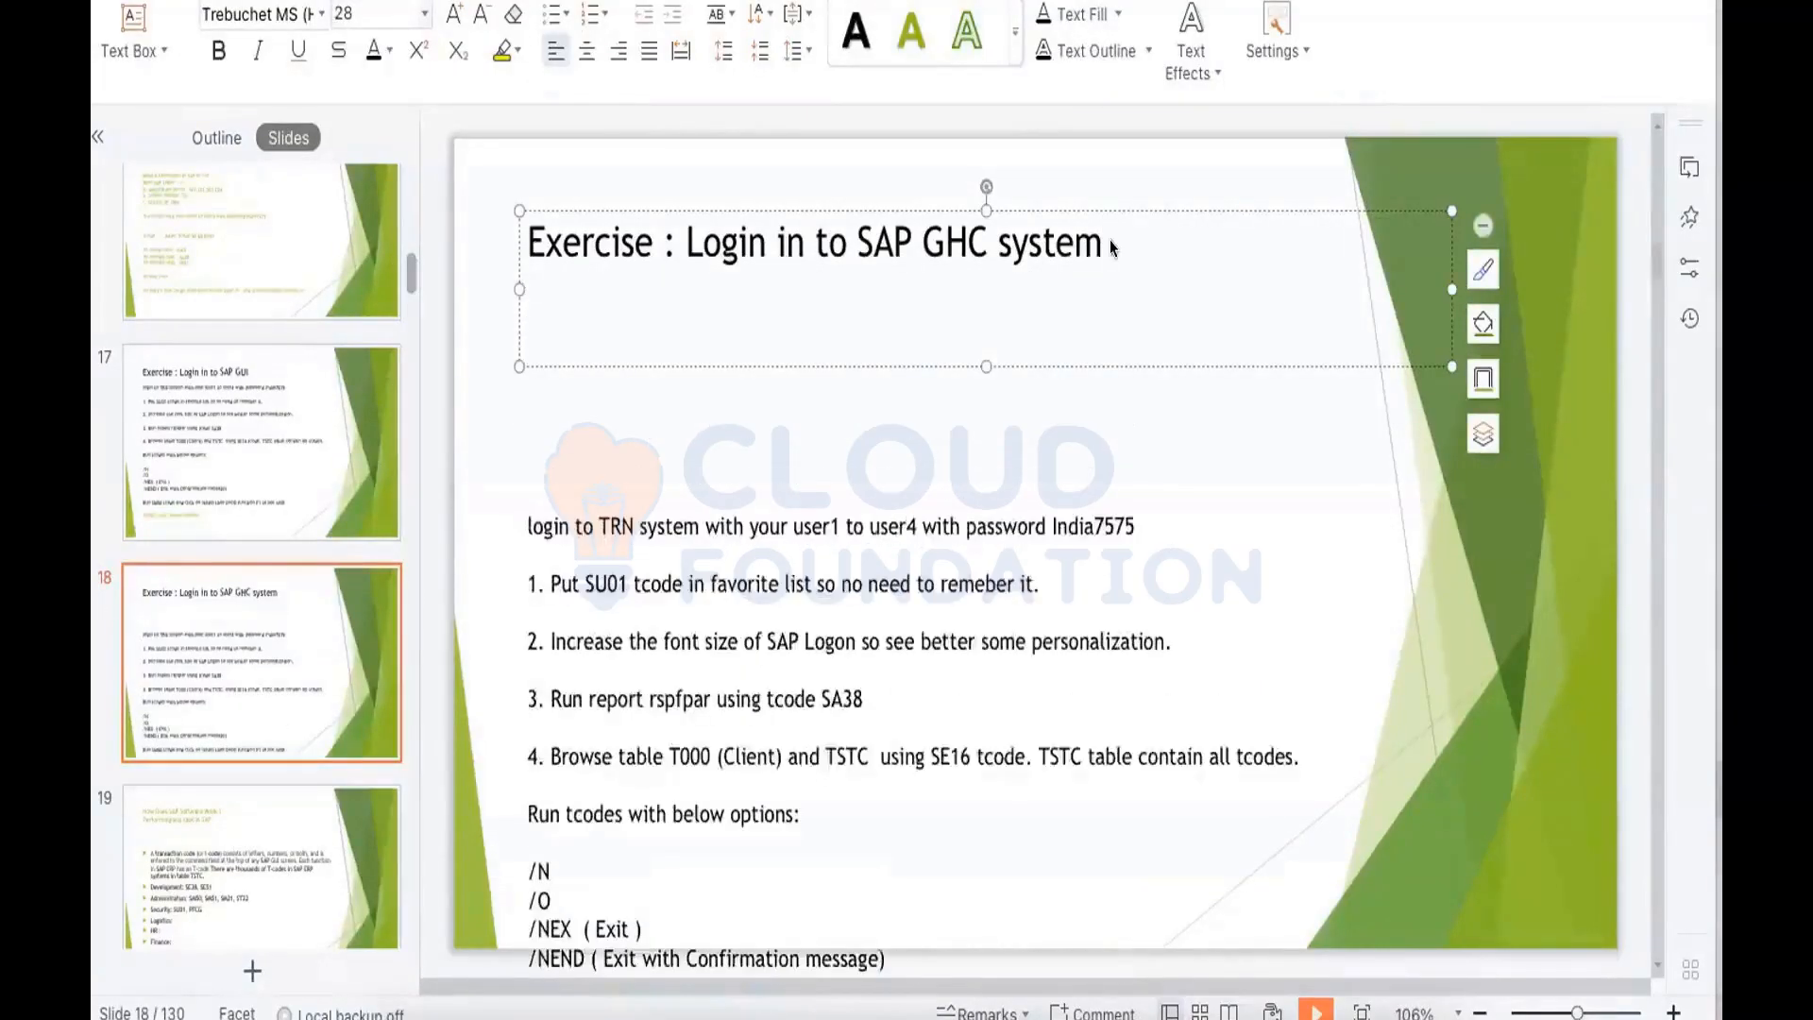
pyautogui.write('InSAP ')
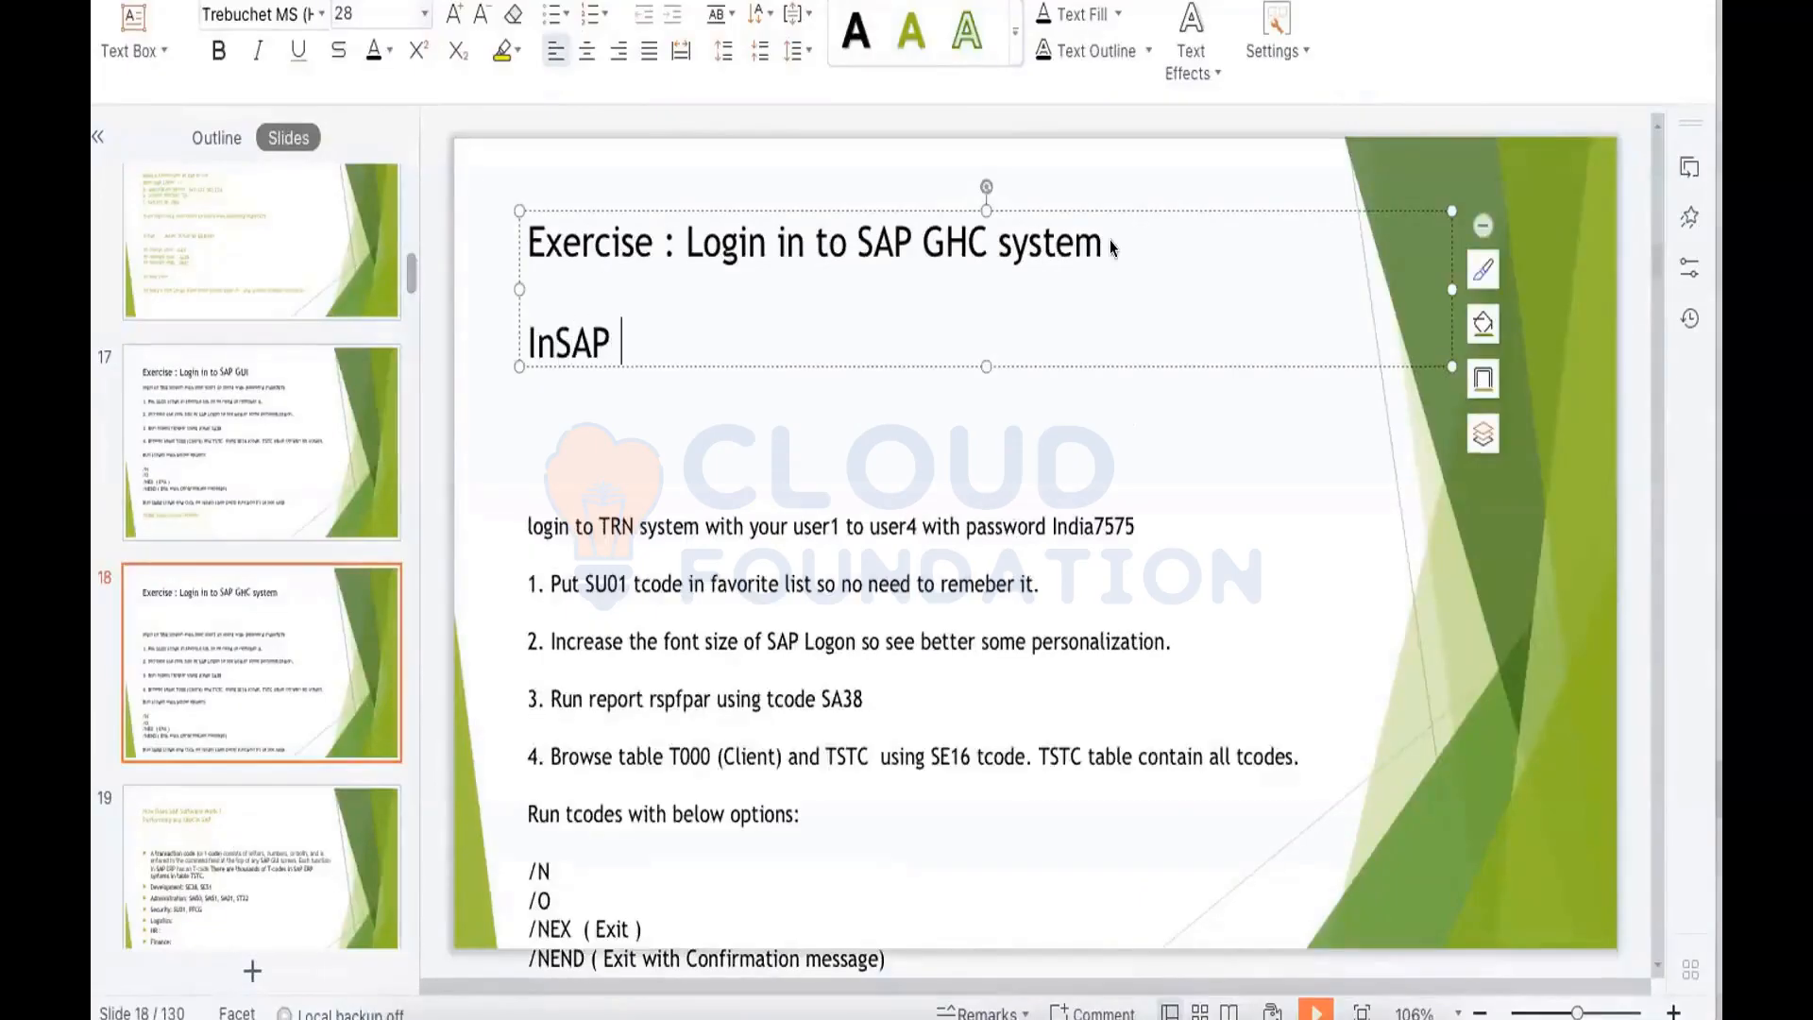
pyautogui.write('Logon ')
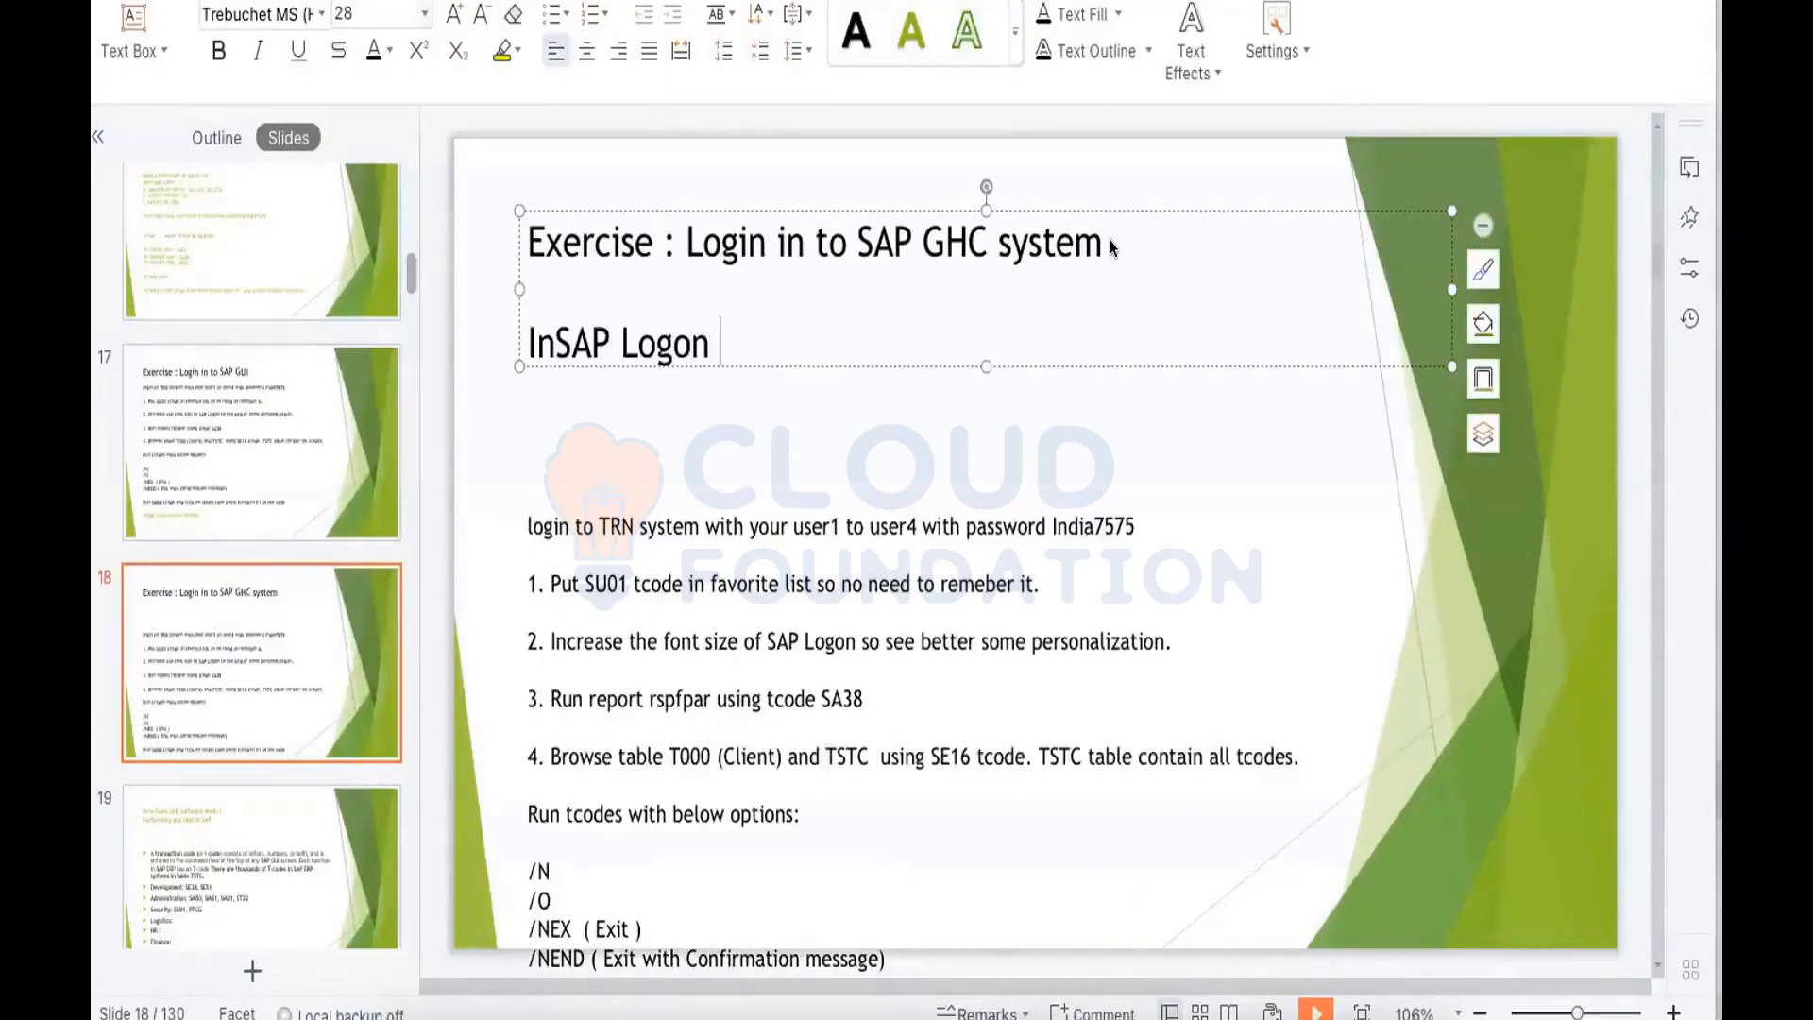
pyautogui.write('pad make new enr')
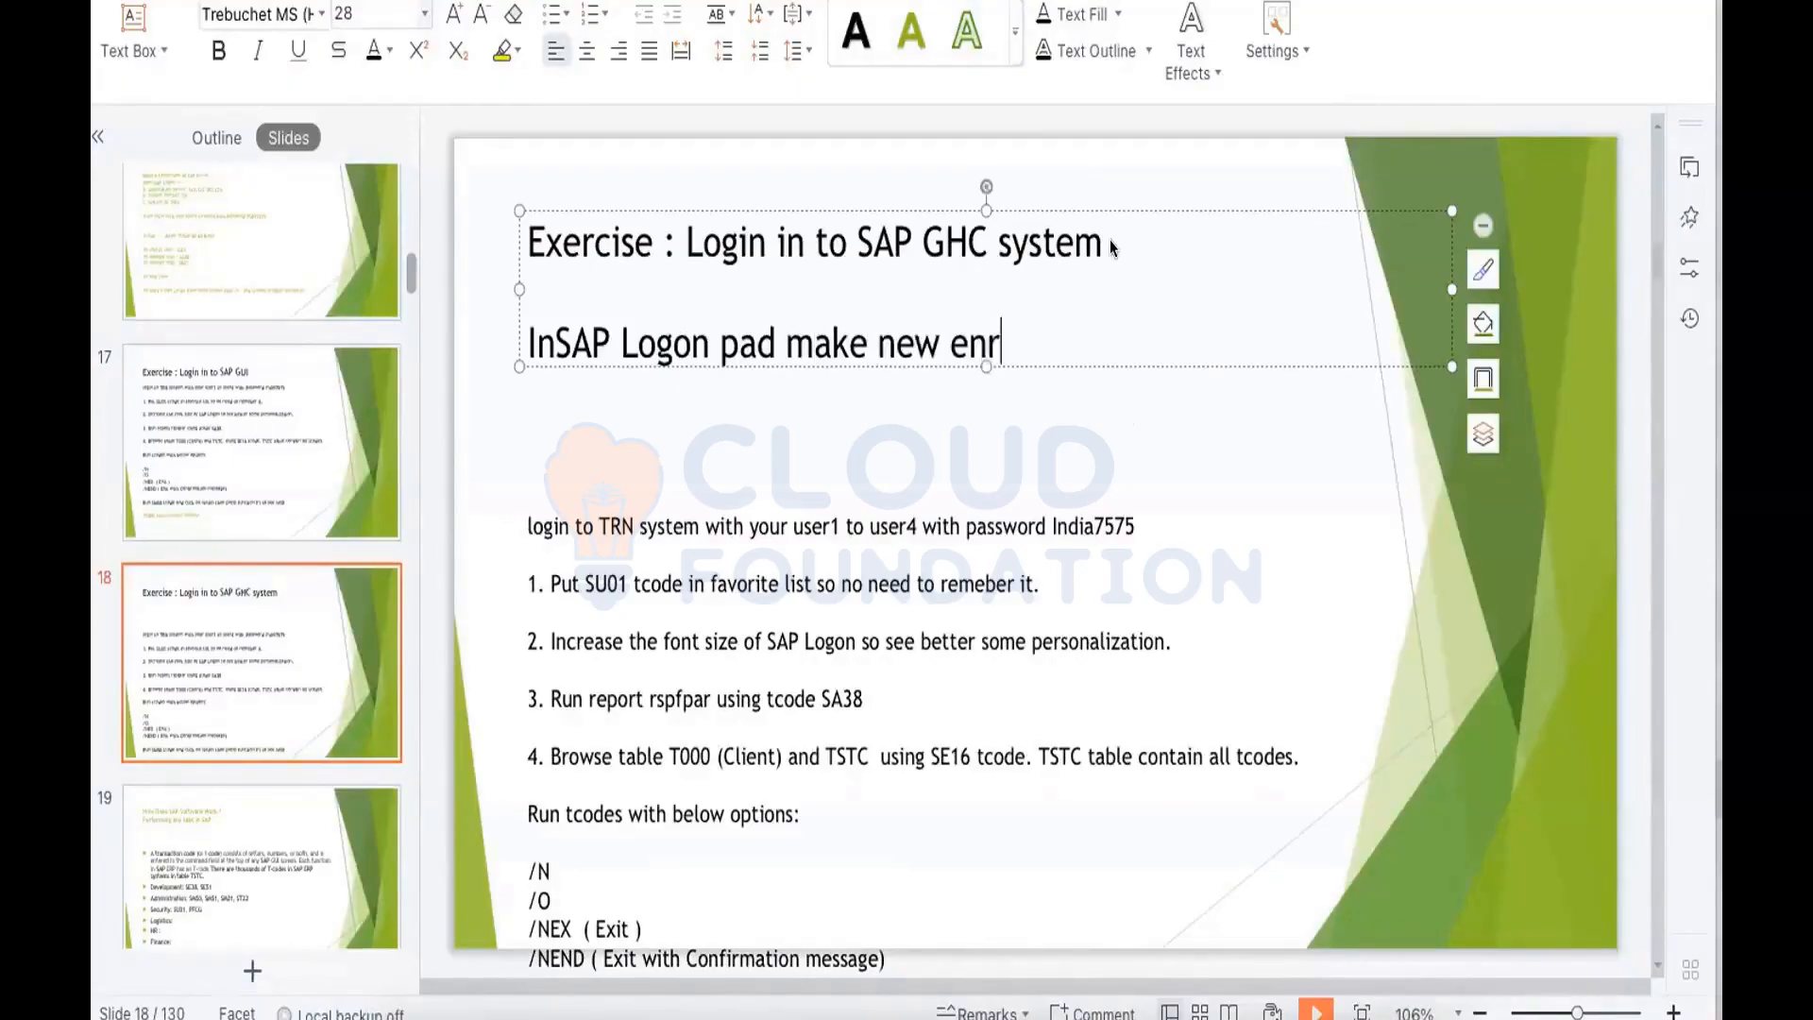
pyautogui.press('BackSpace')
pyautogui.write('try')
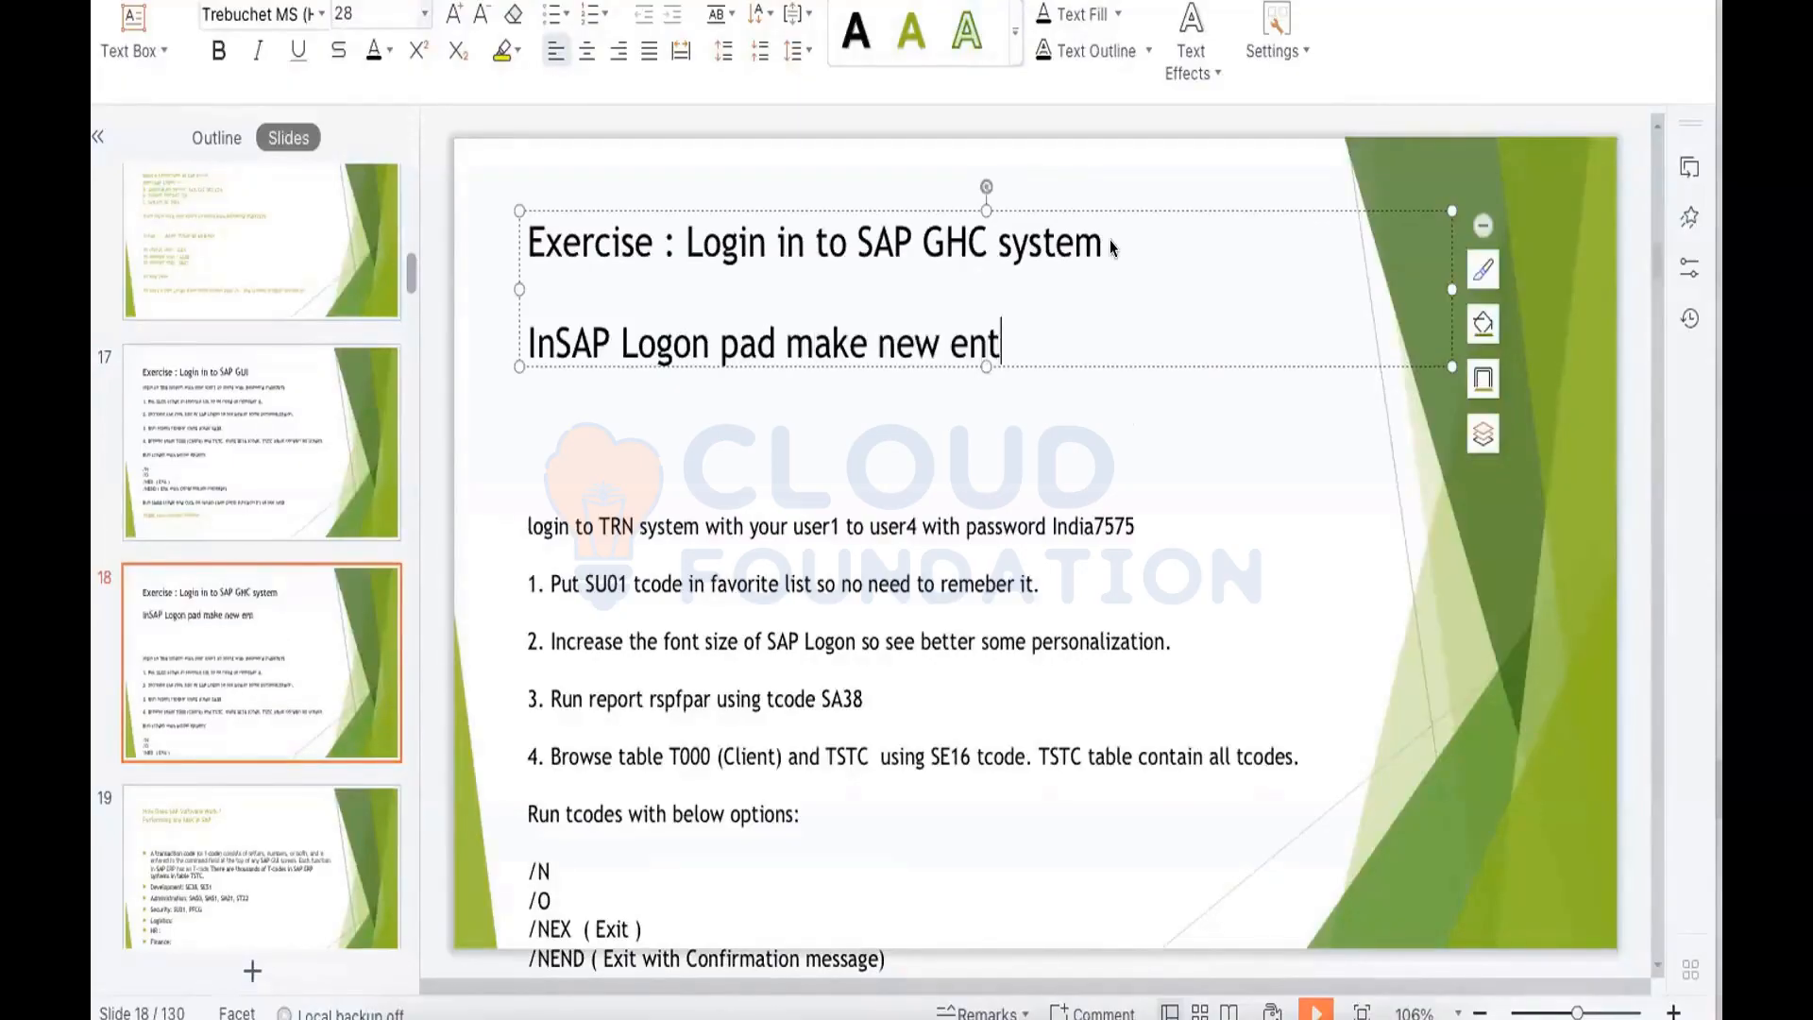
pyautogui.click(627, 478)
pyautogui.press('BackSpace')
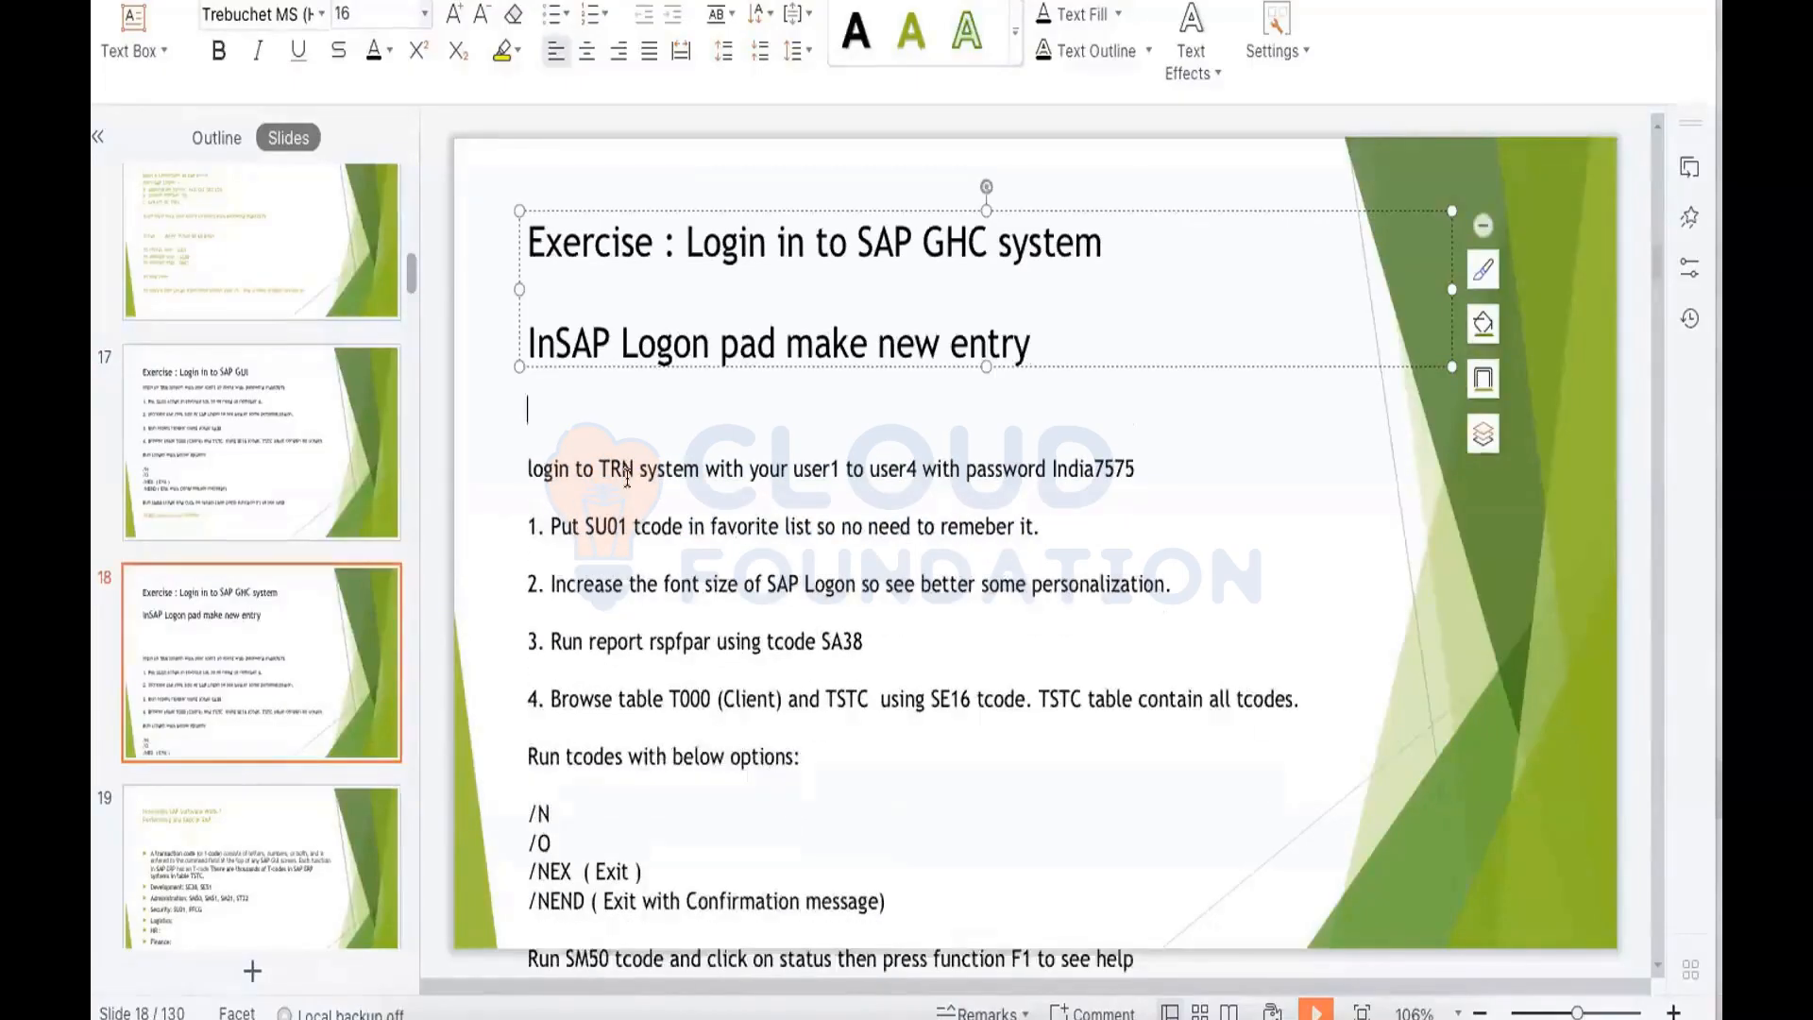
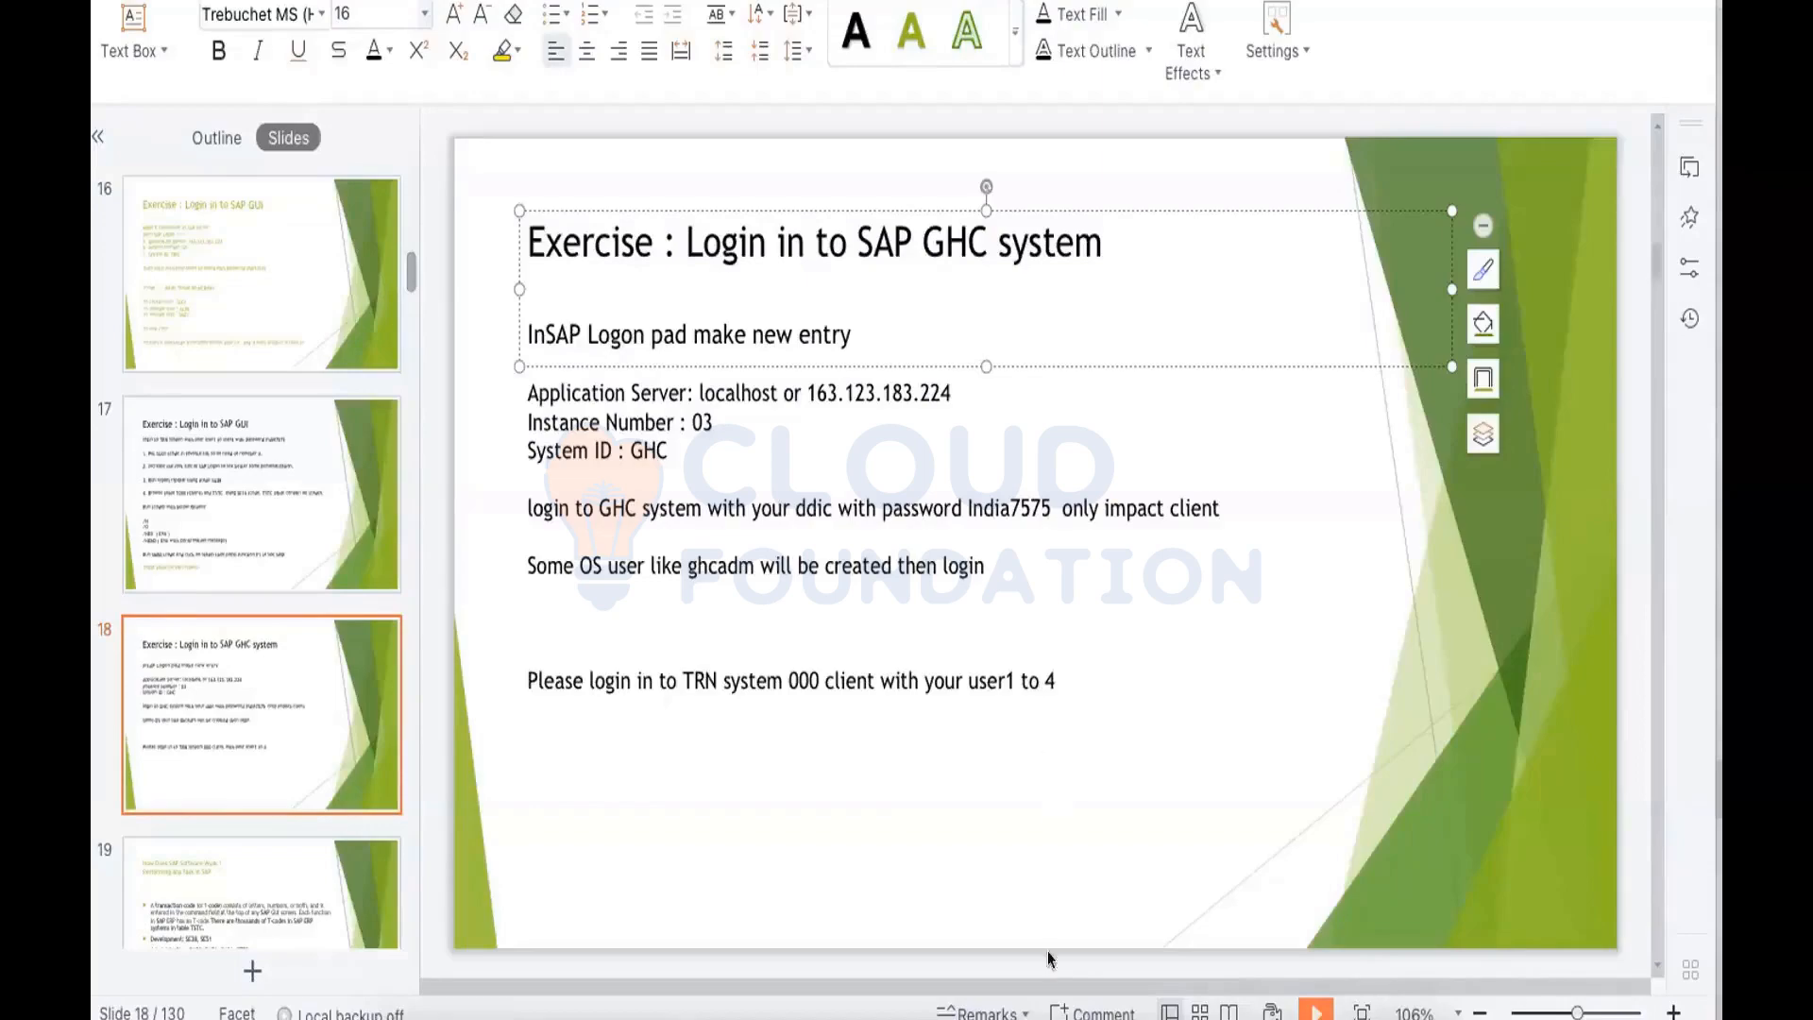
# - Bring the remote desktop session with SAP to the front
pyautogui.click(1029, 999)
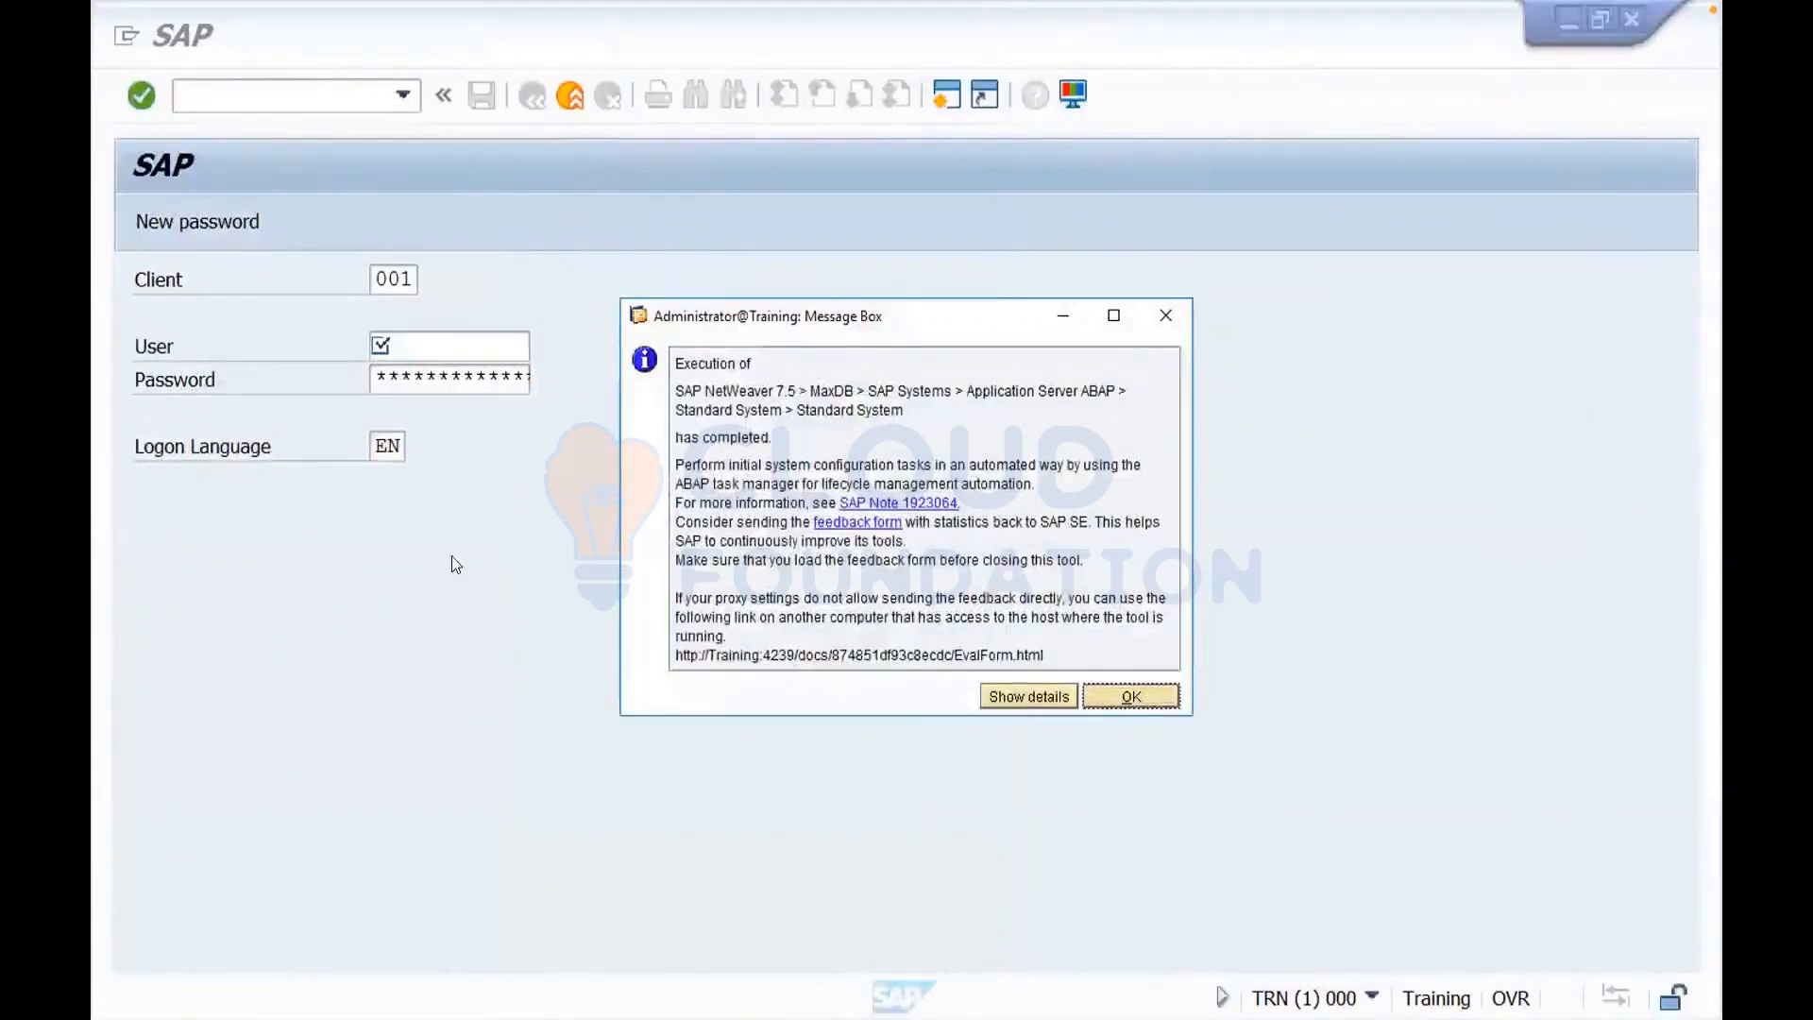
# - Dismiss the completion message and log on to client 000 as DDIC with its password
pyautogui.press('Return')
pyautogui.click(397, 277)
pyautogui.click(401, 276)
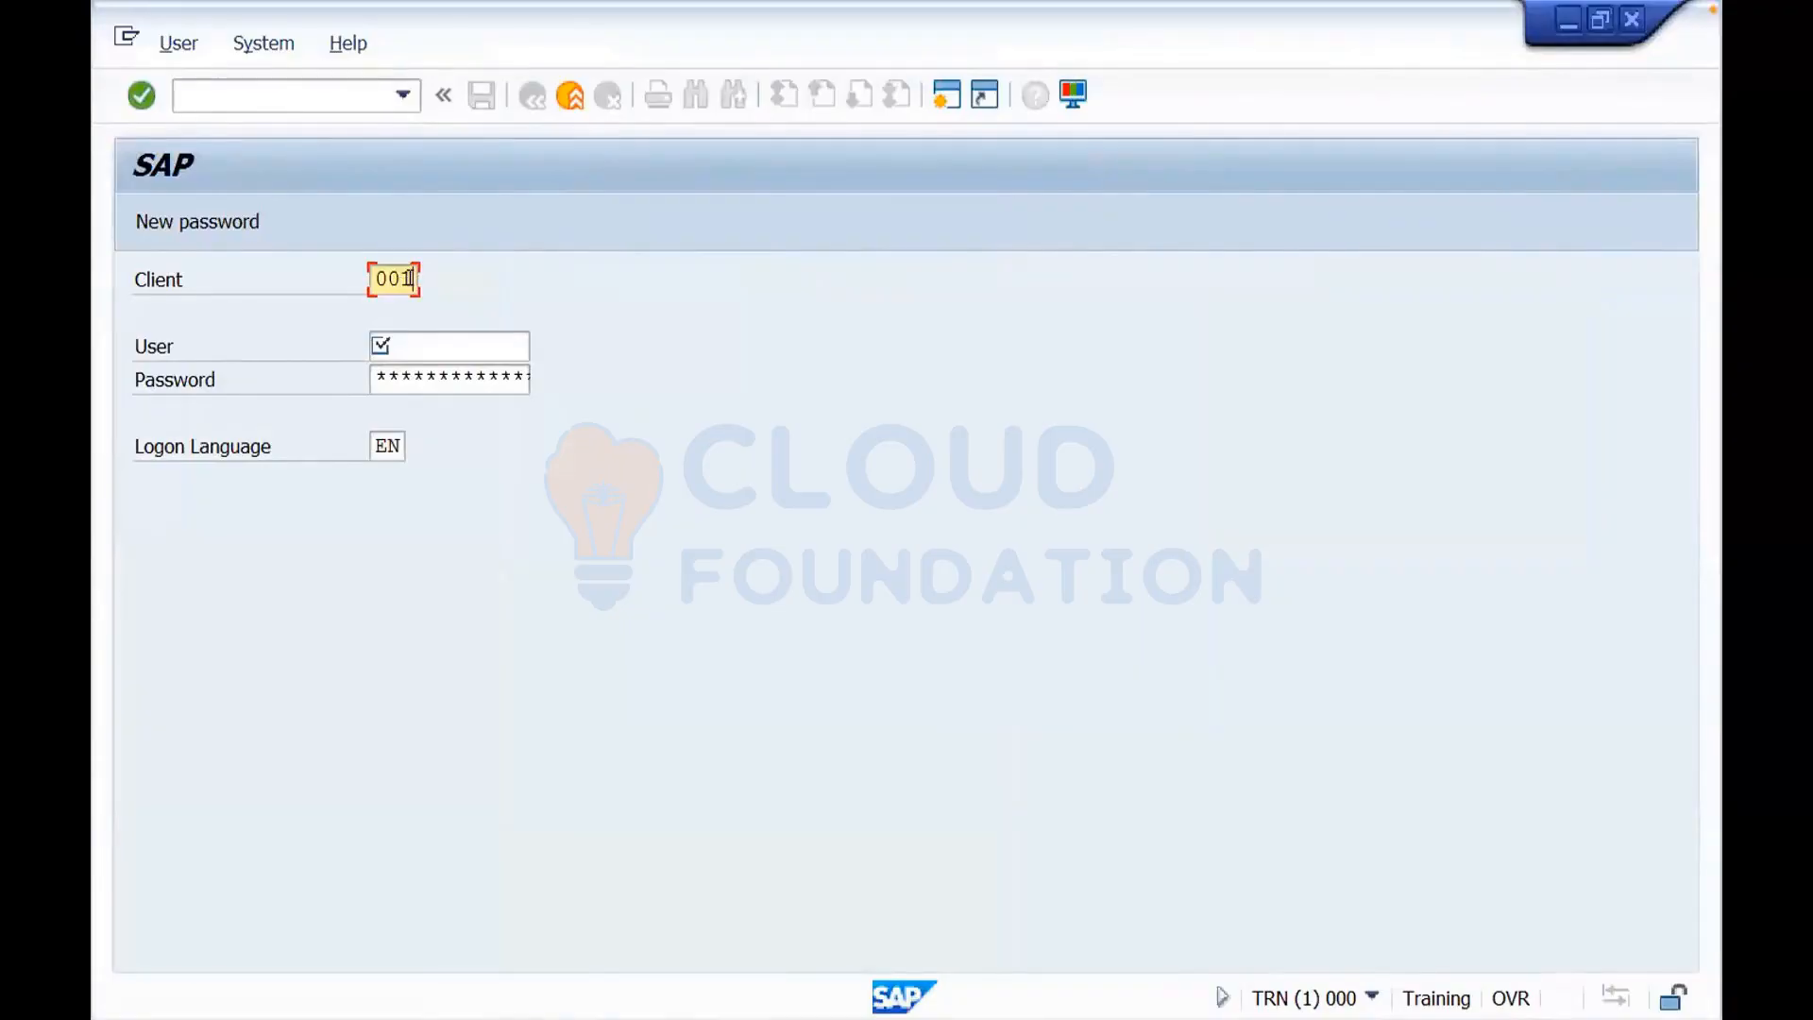
pyautogui.write('0')
pyautogui.click(390, 344)
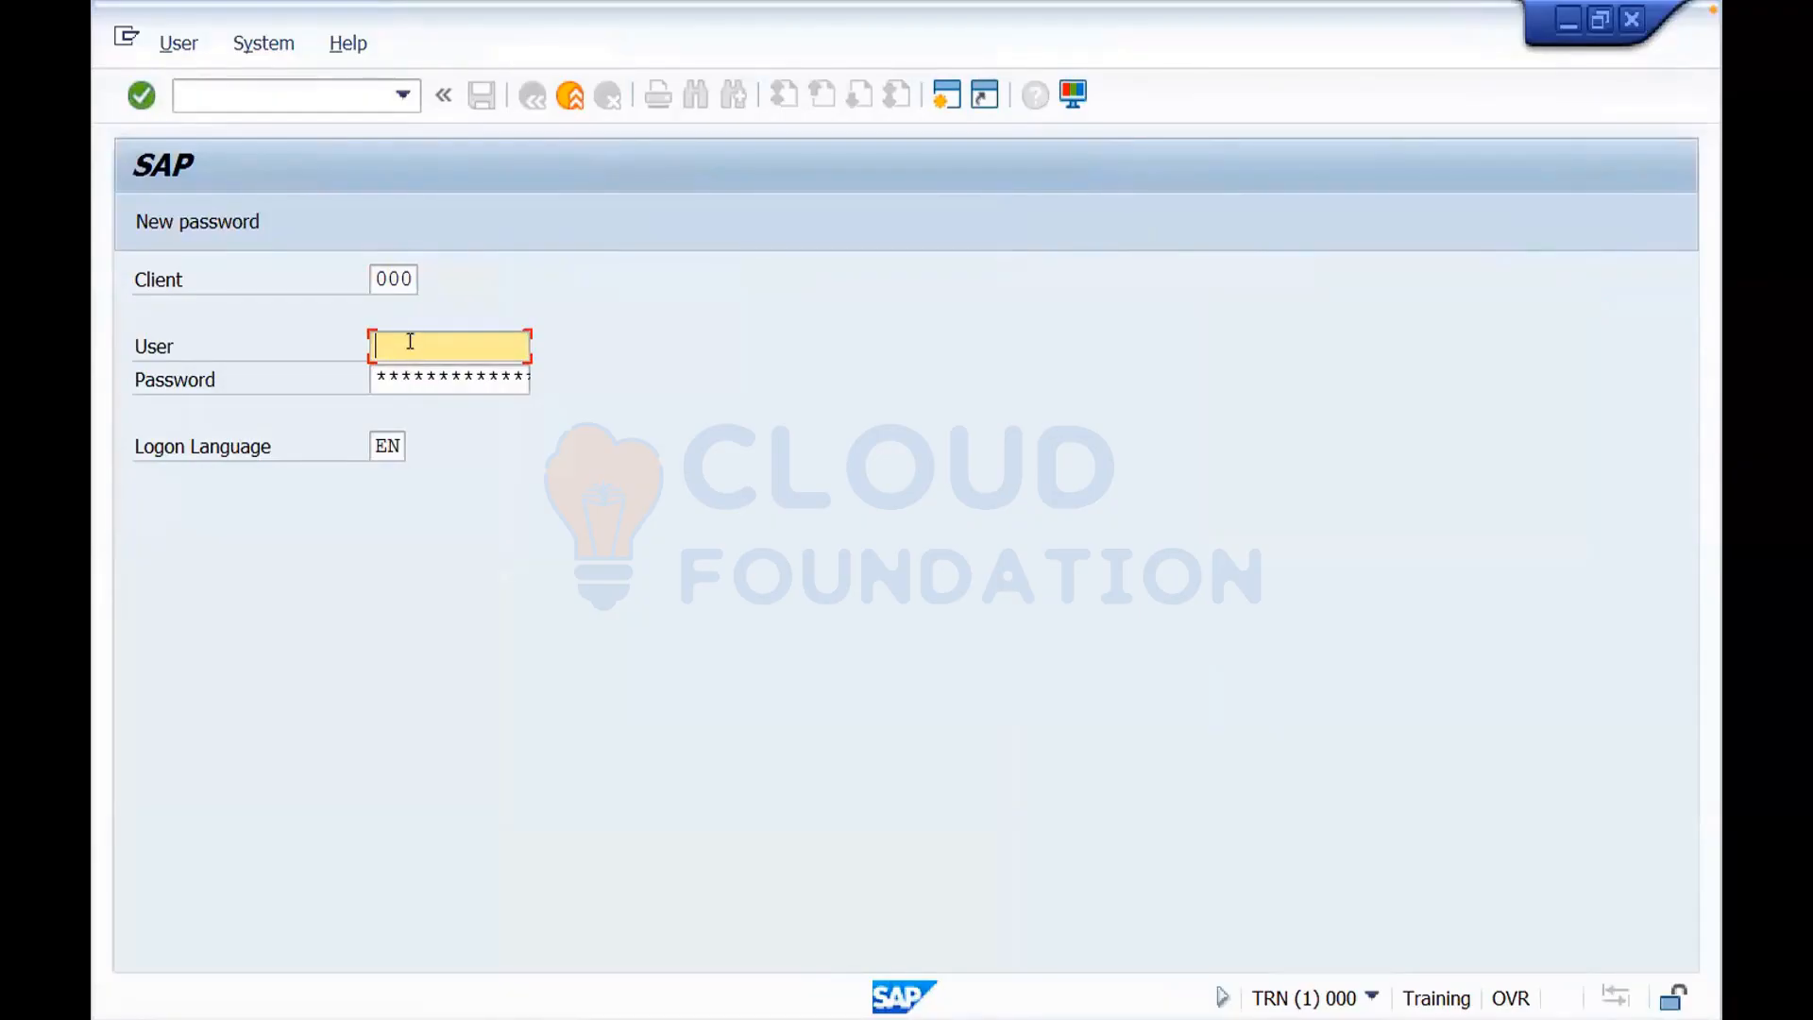
pyautogui.write('ddic')
pyautogui.click(400, 375)
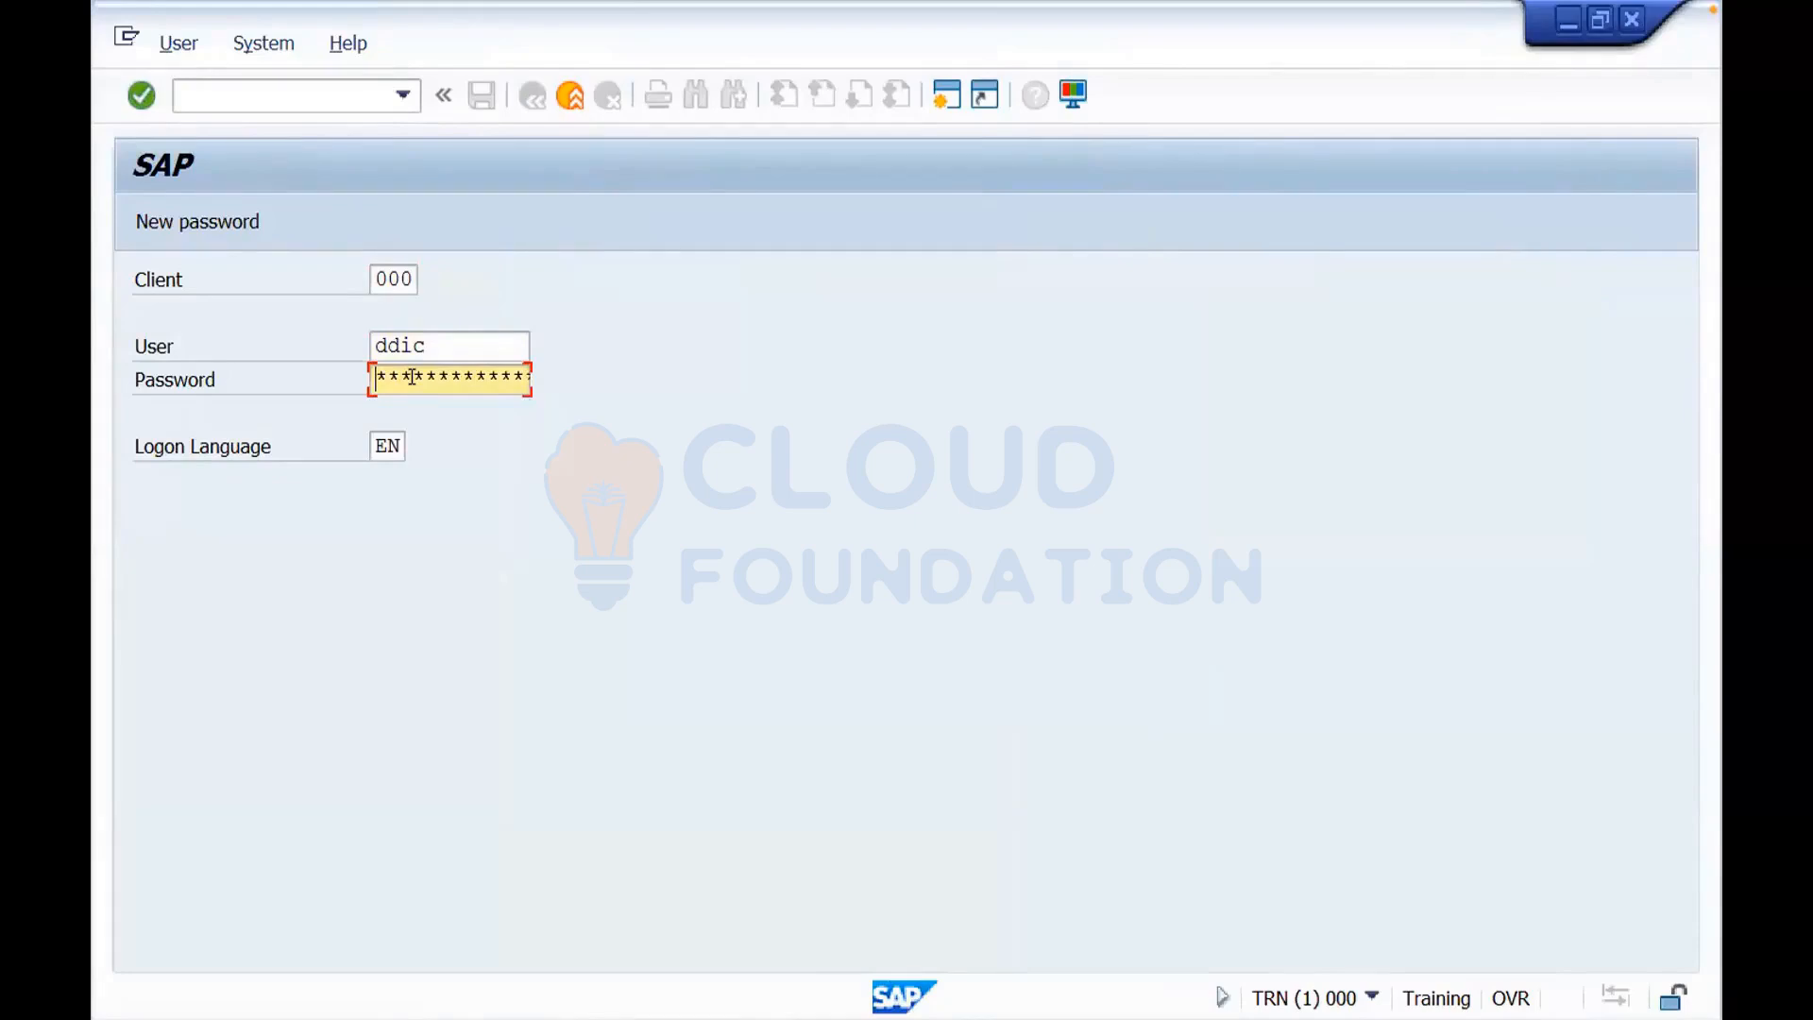
pyautogui.write('******')
pyautogui.press('Return')
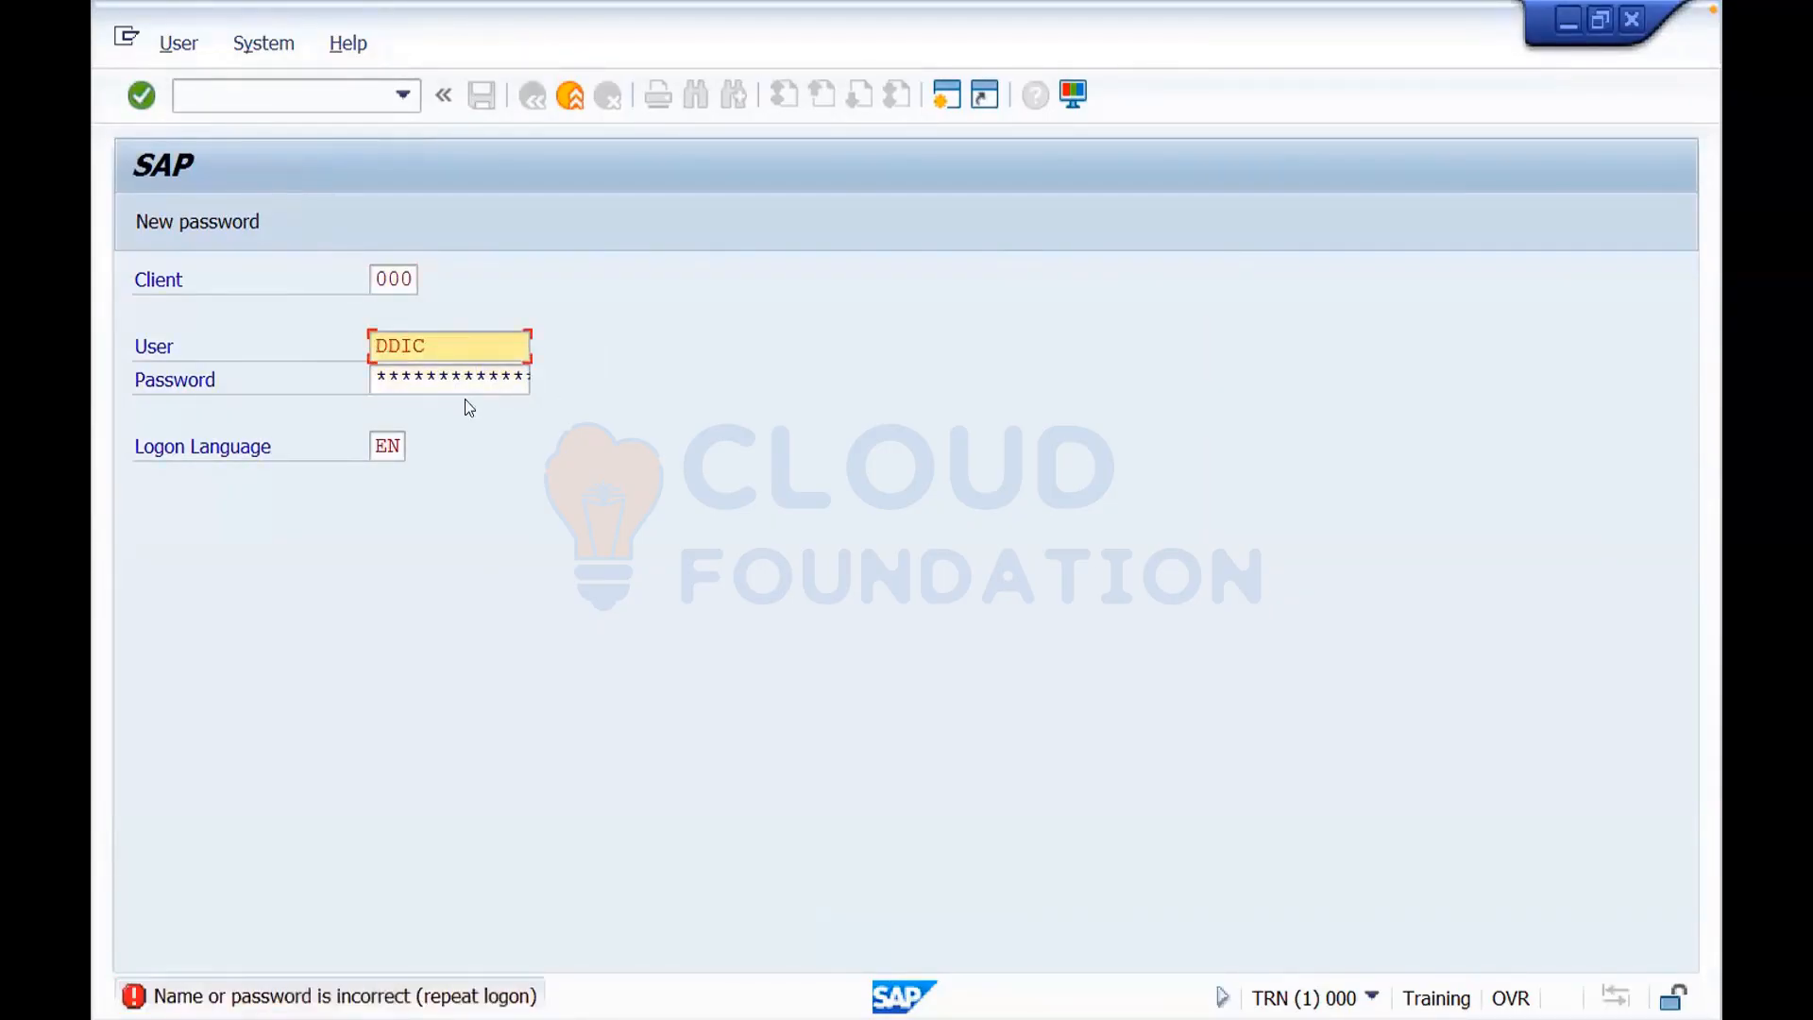
# - Re-enter the DDIC password after the failed attempt and acknowledge the copyright notice
pyautogui.press('Tab')
pyautogui.write('*******')
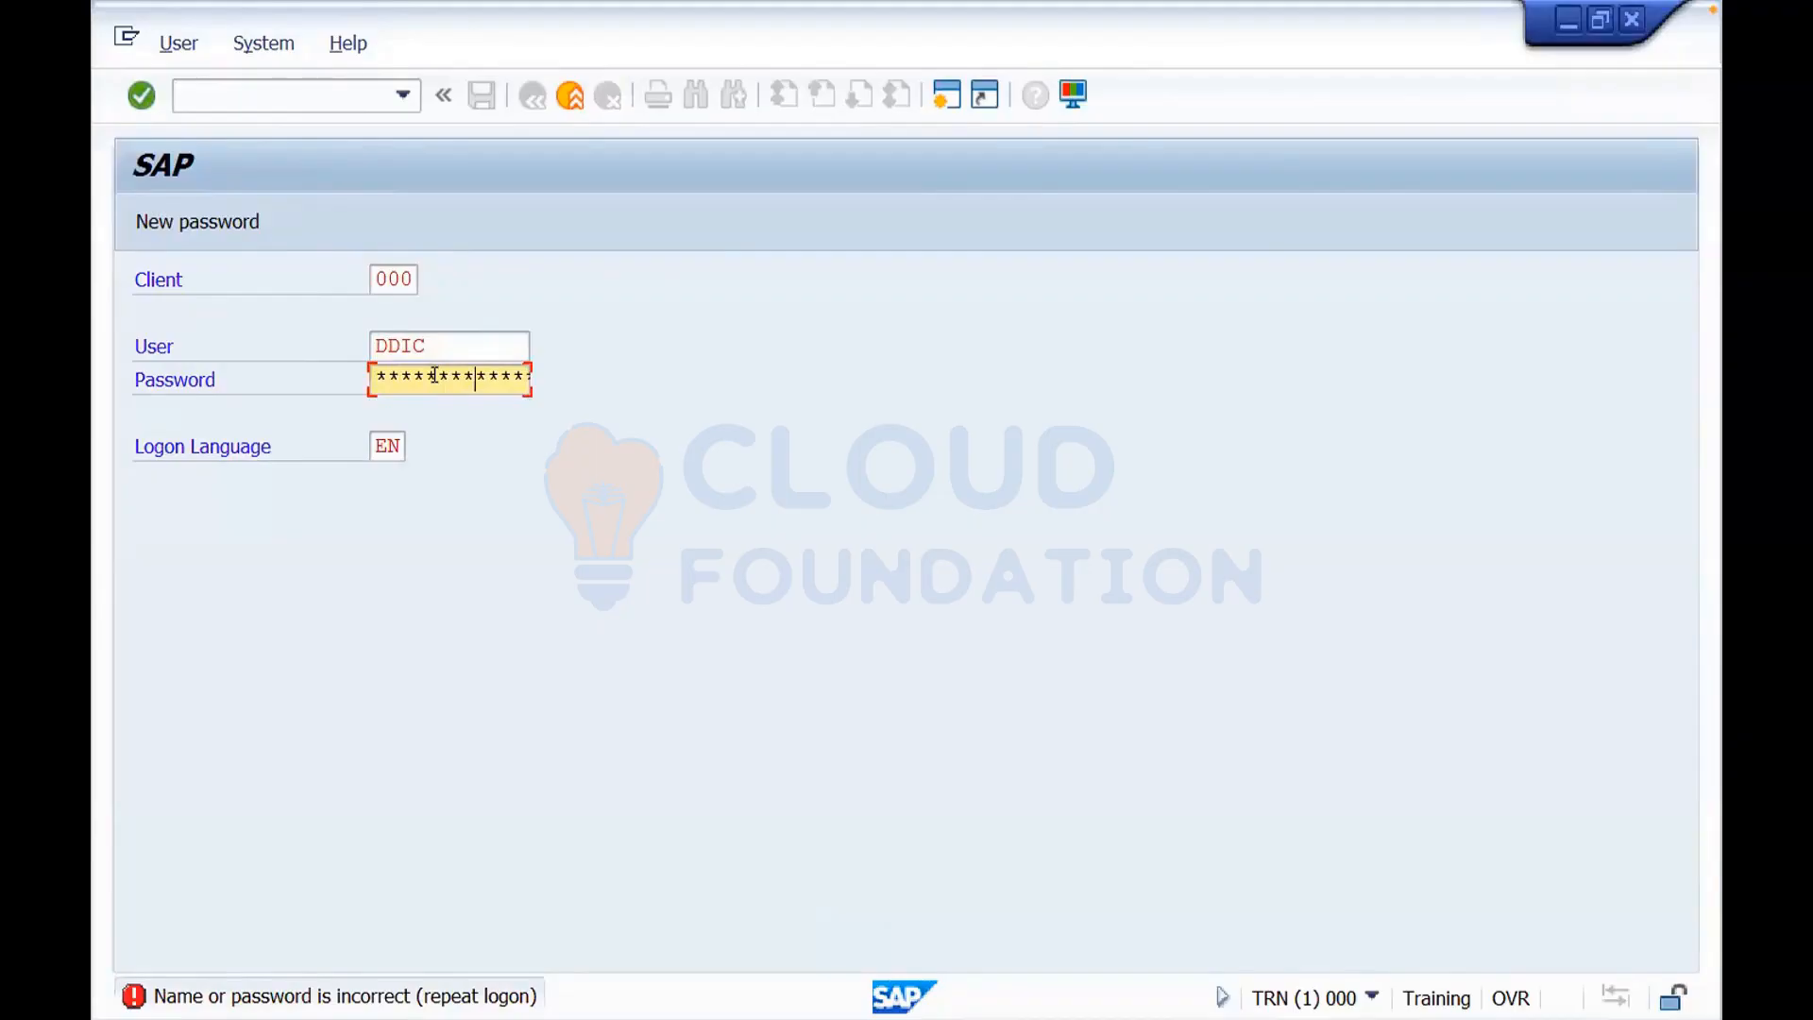
pyautogui.press('Return')
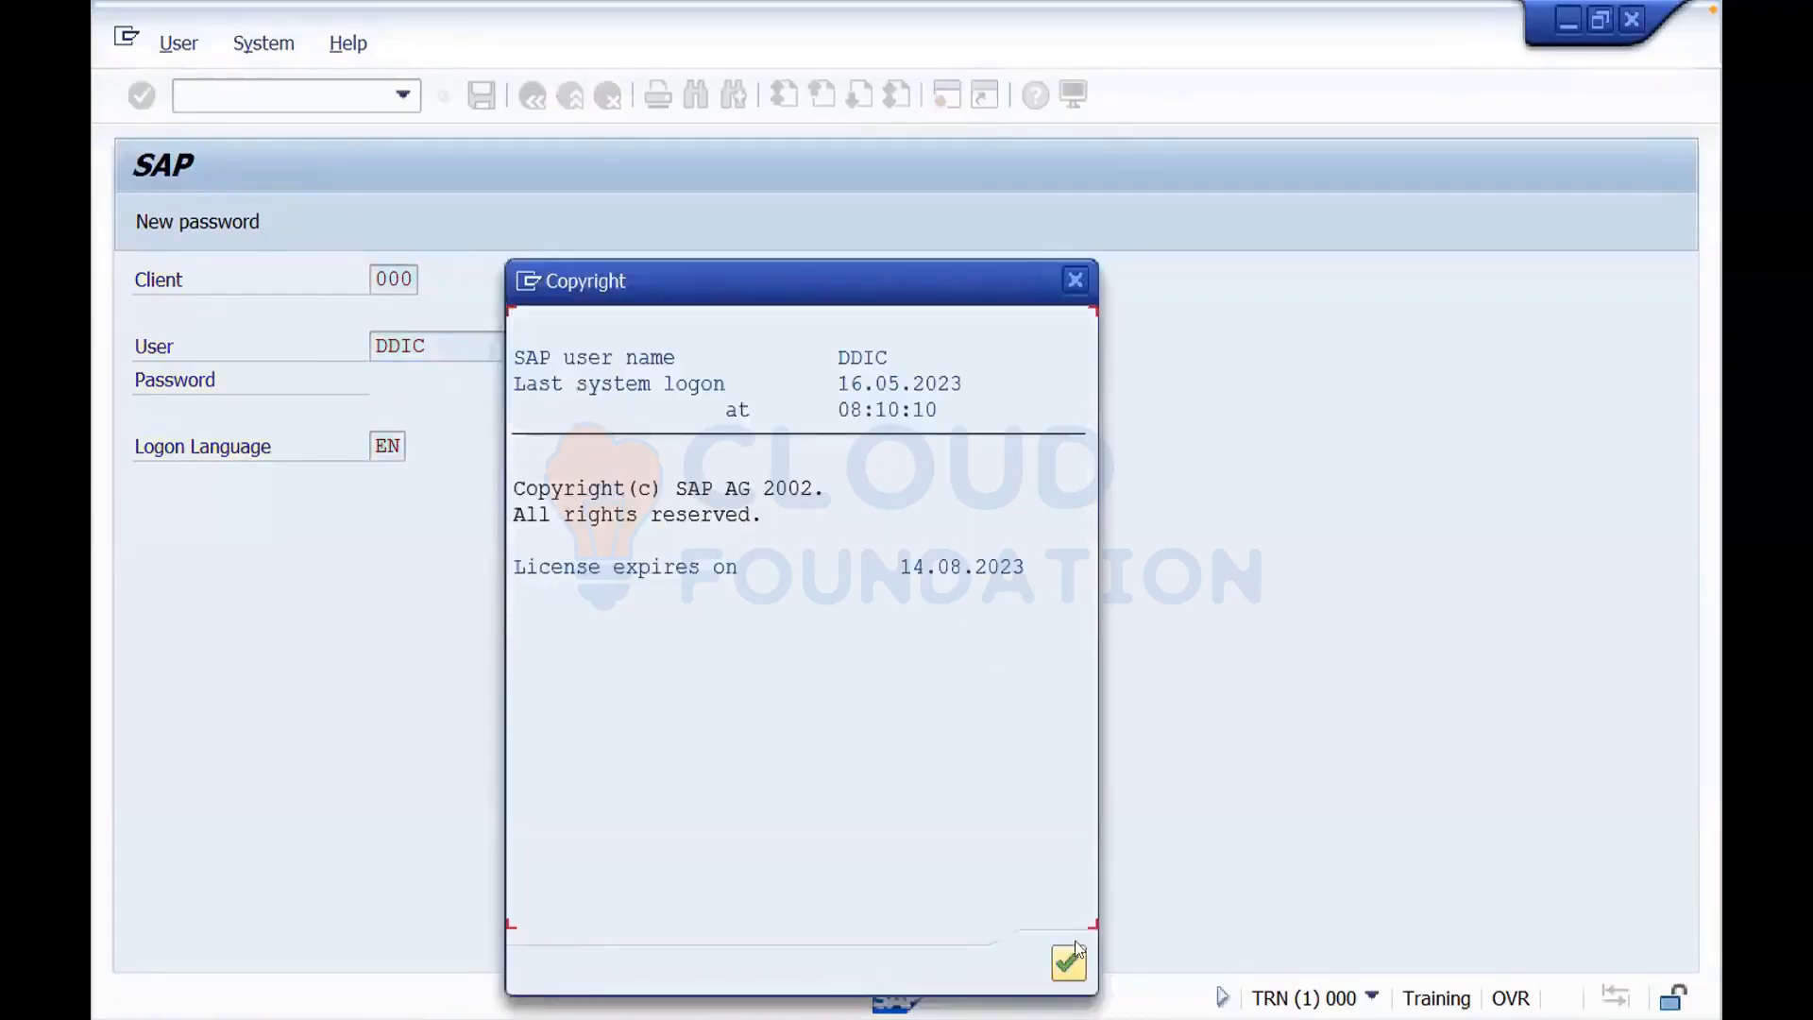
pyautogui.click(1071, 960)
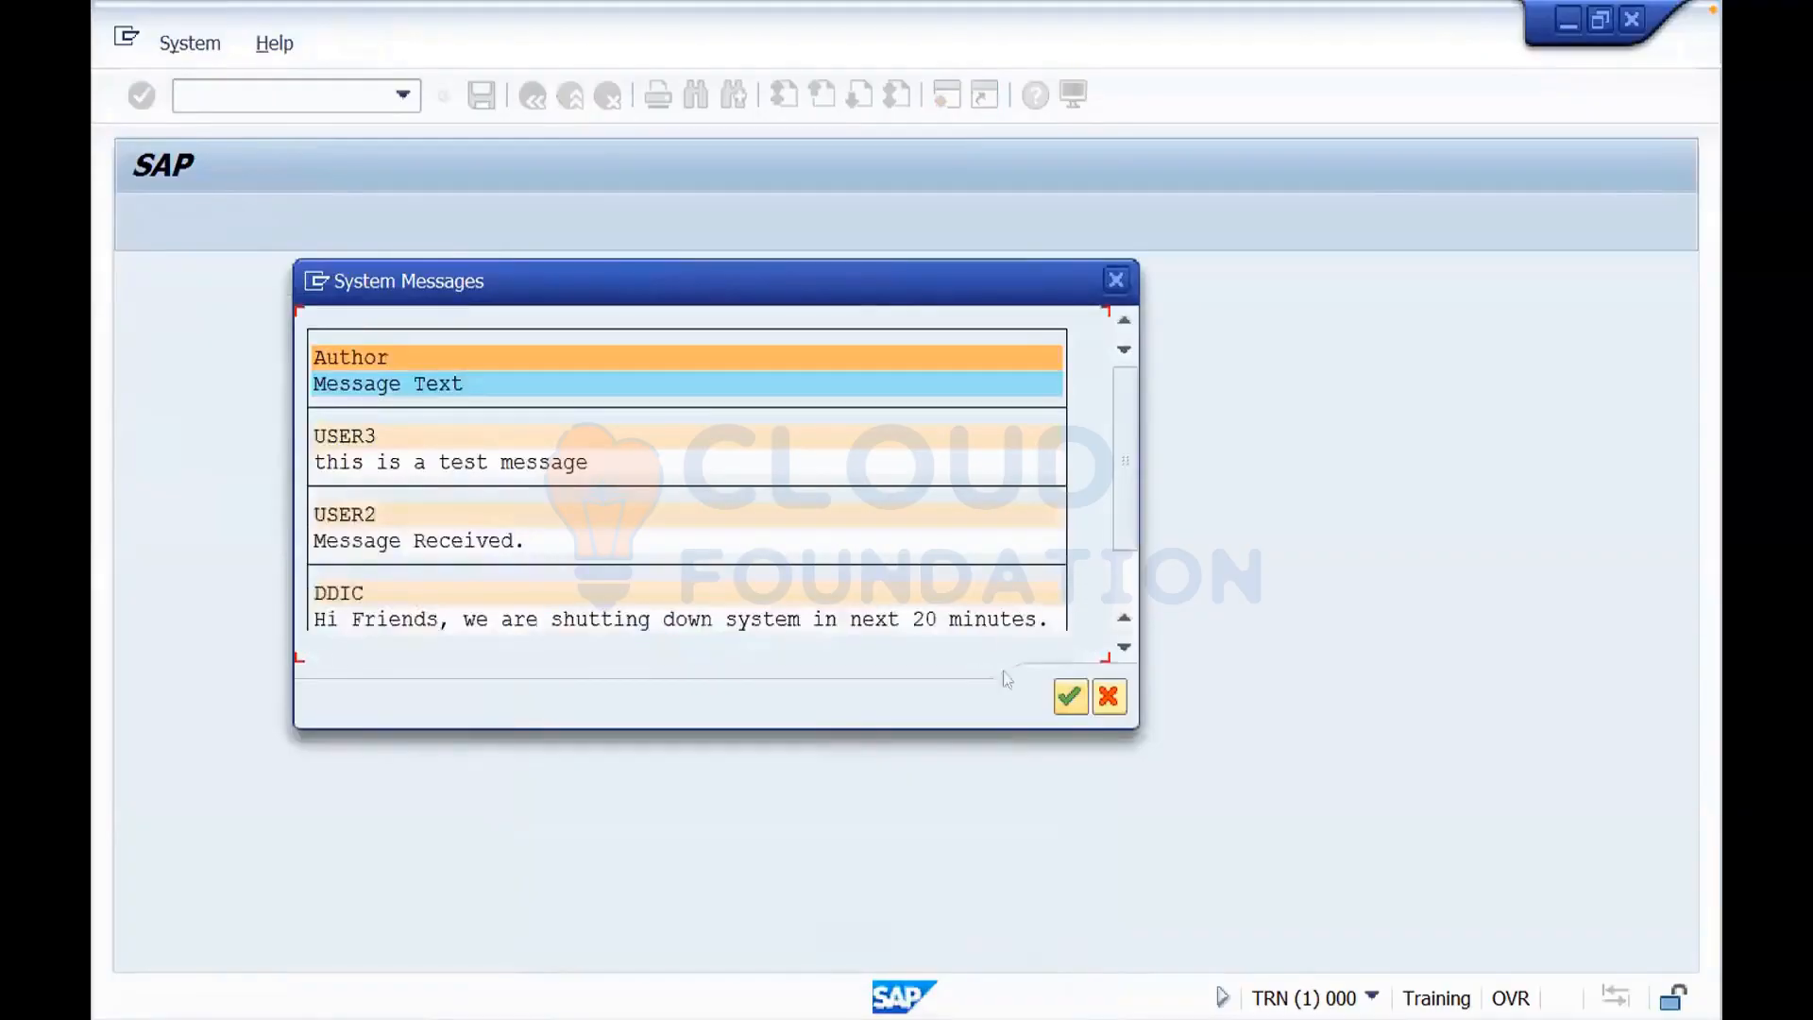
# - Close the System Messages and failed-logon notices to reach SAP Easy Access for client 000
pyautogui.click(1069, 695)
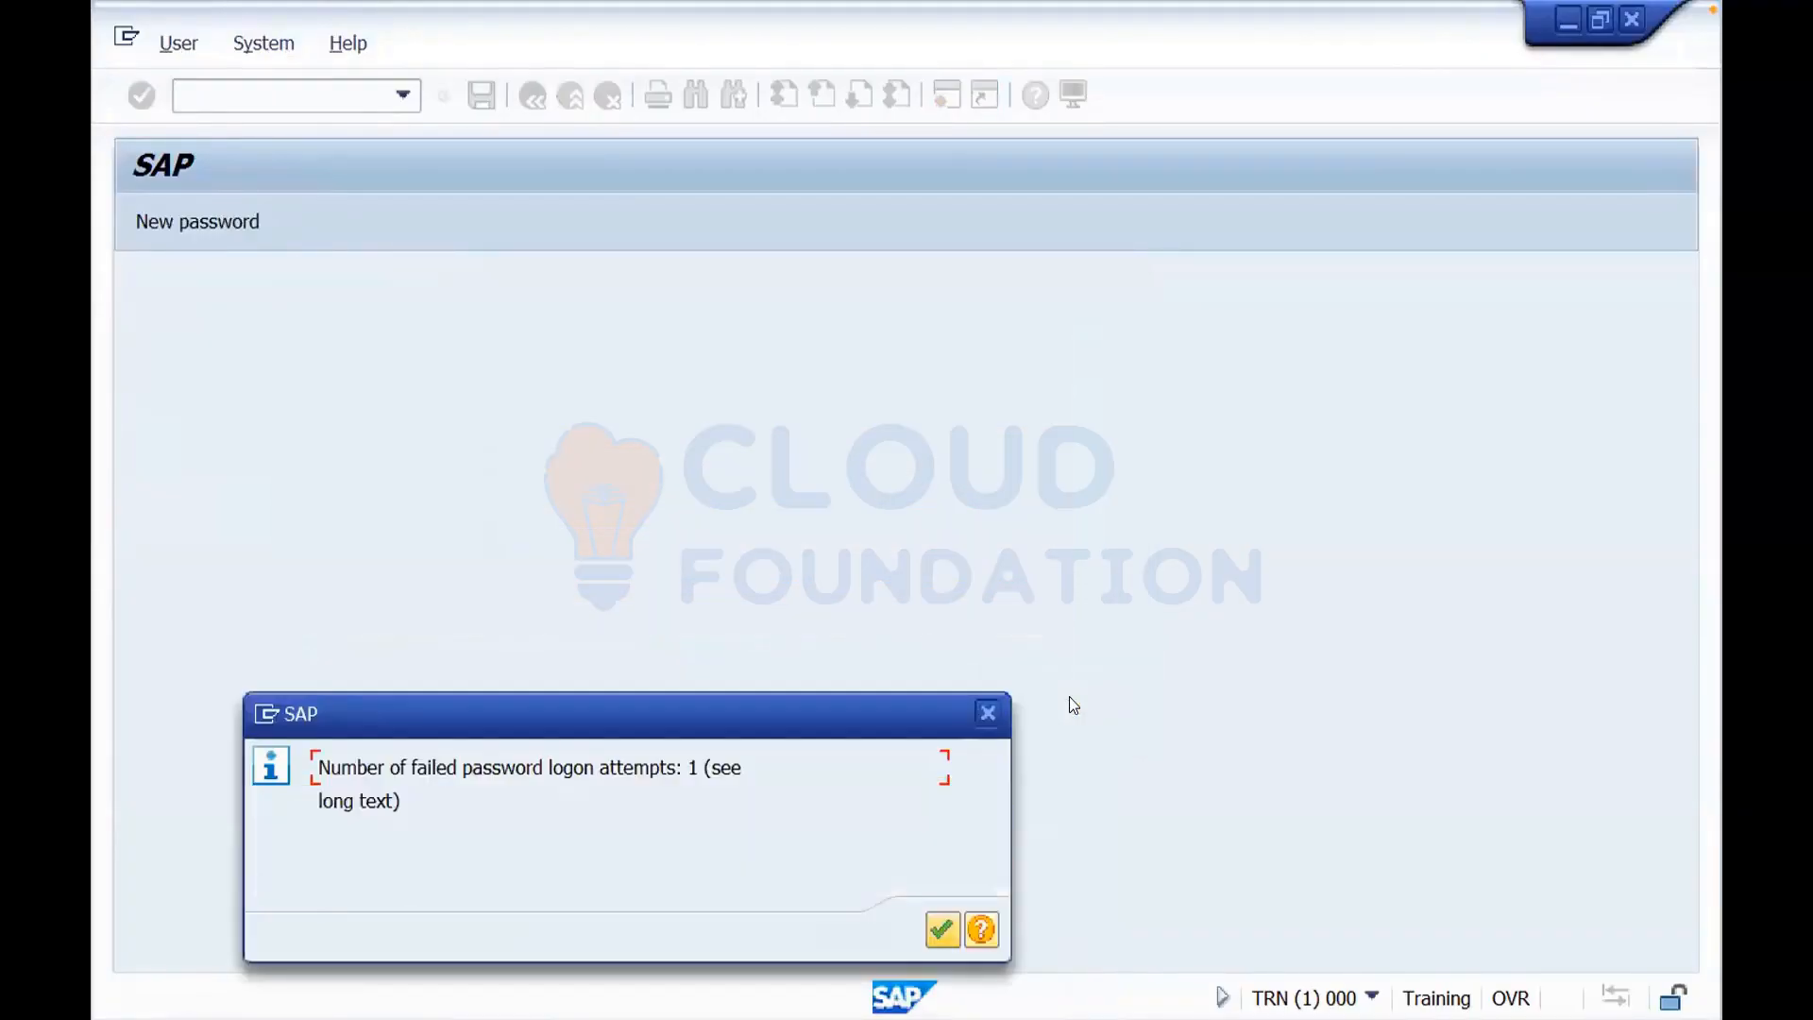
pyautogui.click(941, 923)
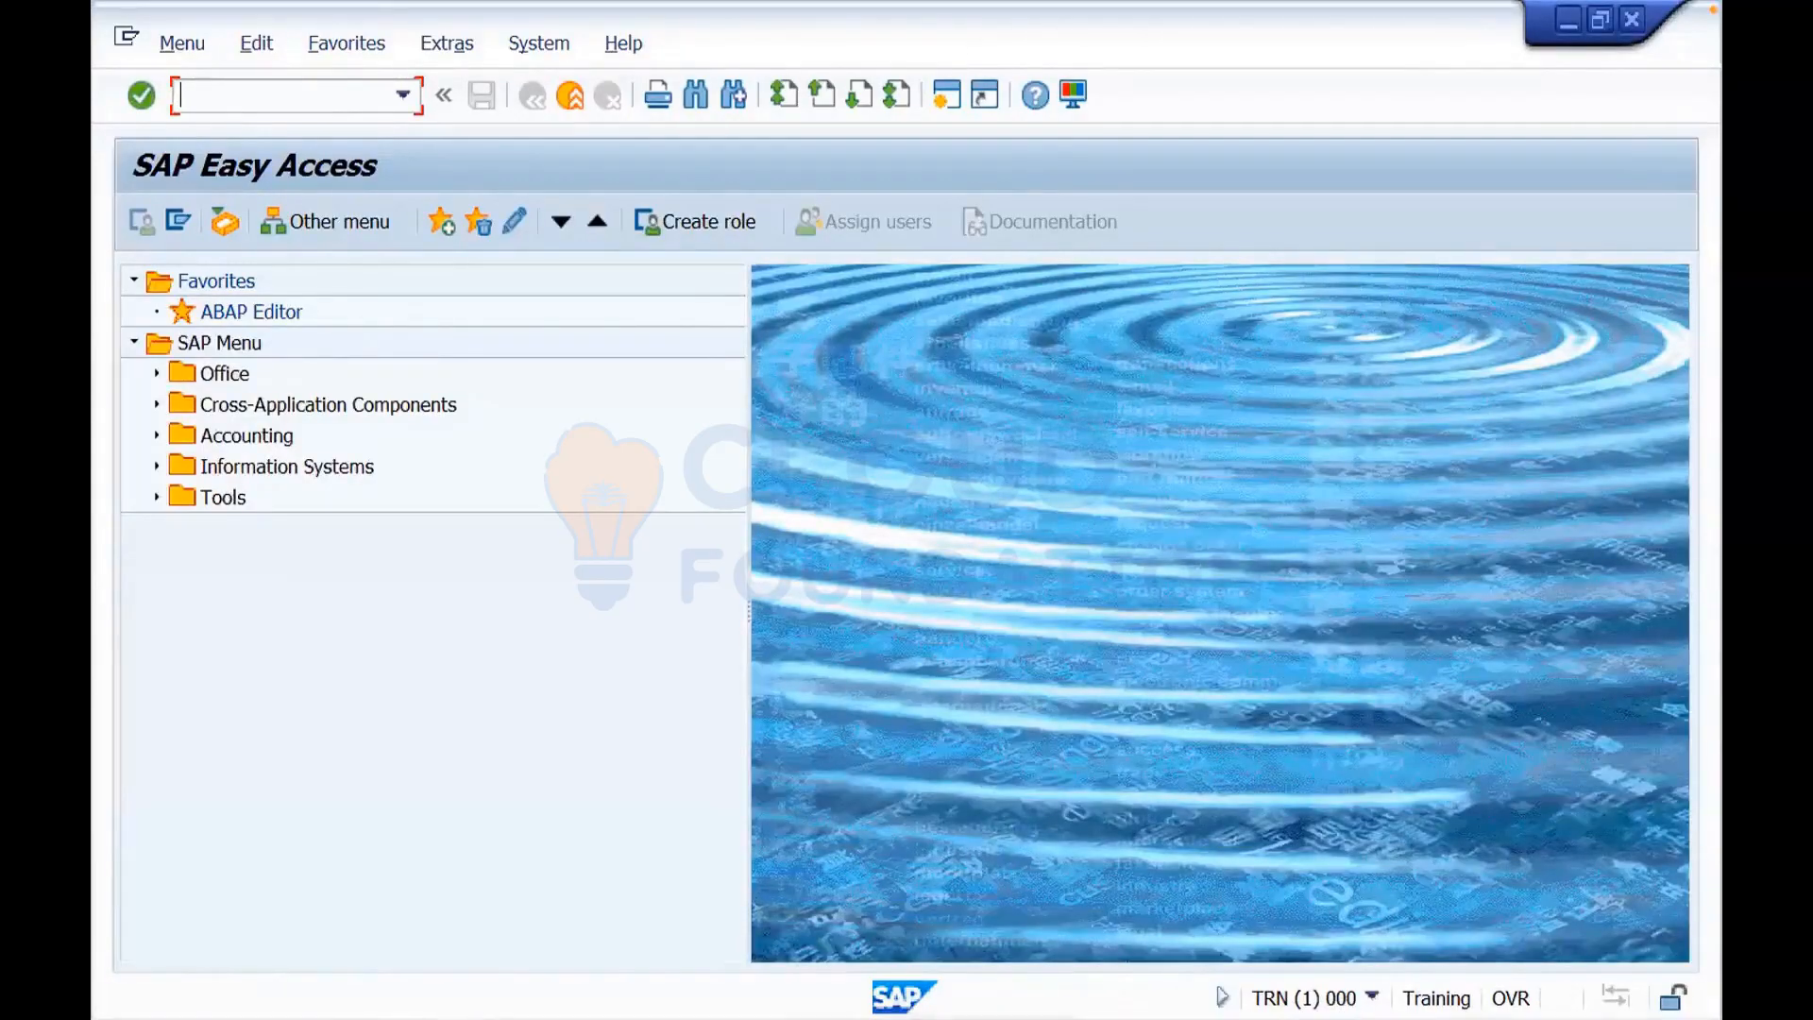
pyautogui.click(451, 1019)
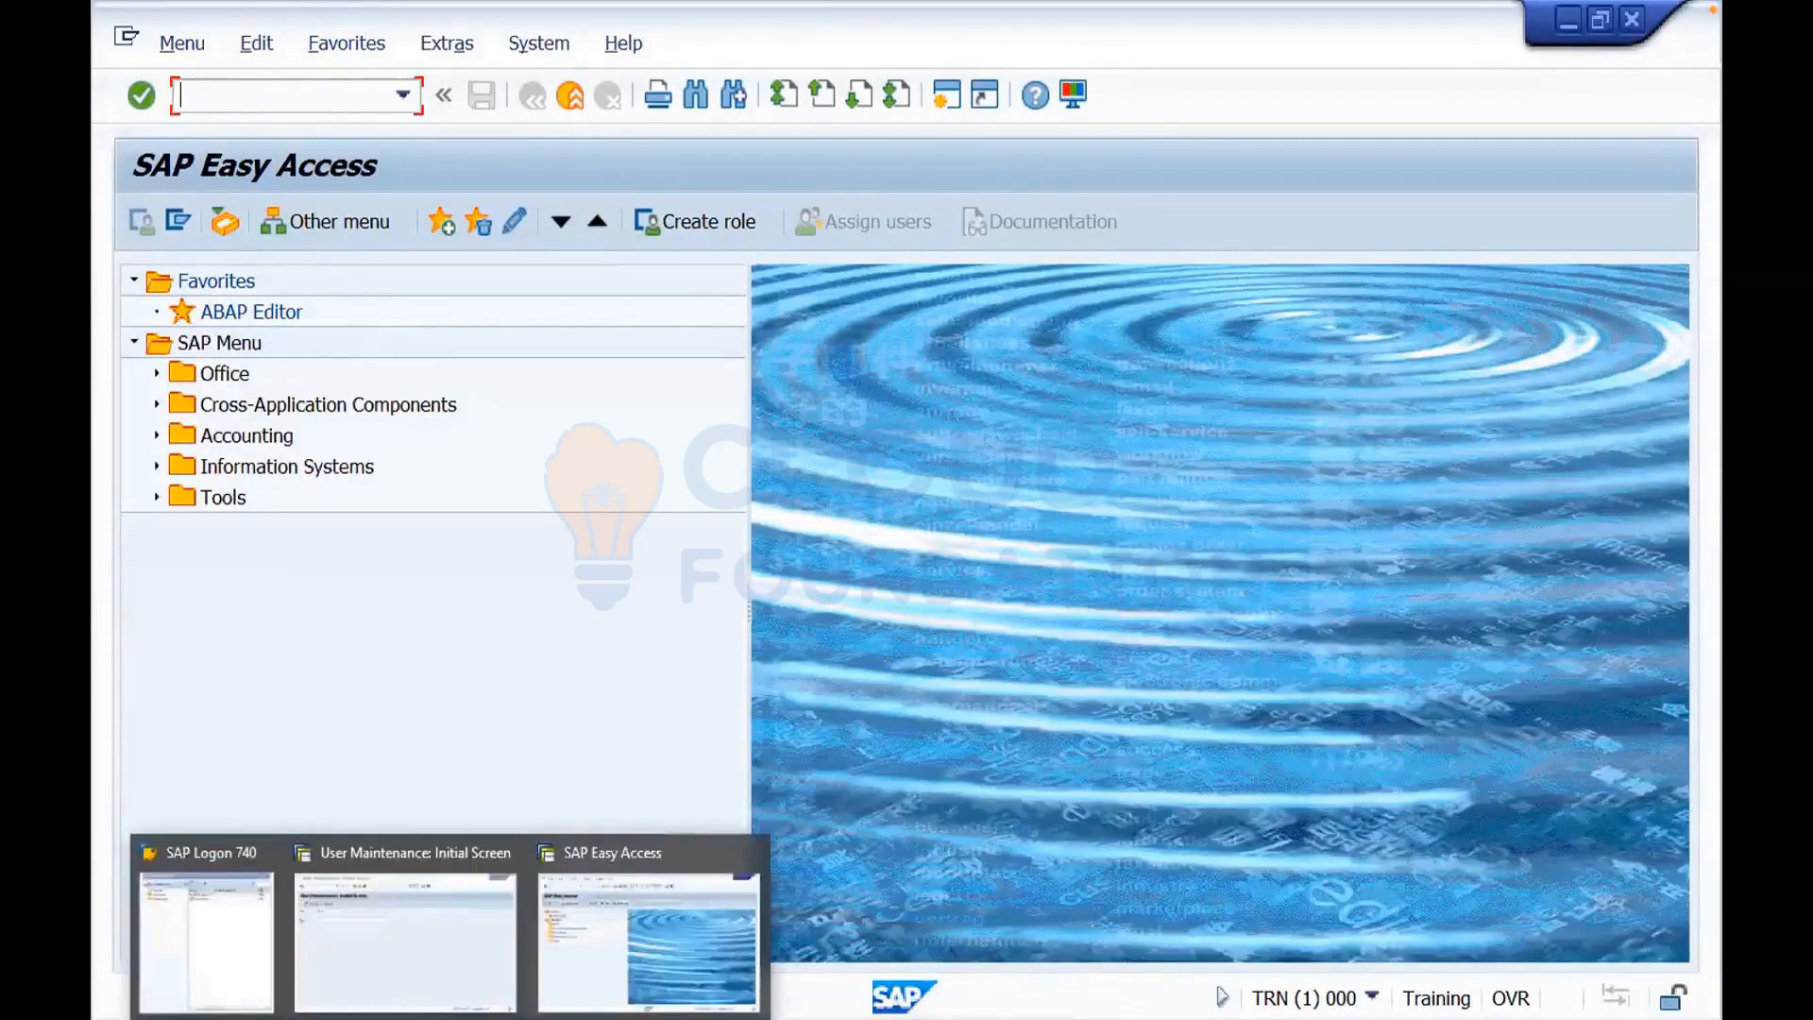
# - In the client 001 User Maintenance session, run transaction /nsa38
pyautogui.click(449, 965)
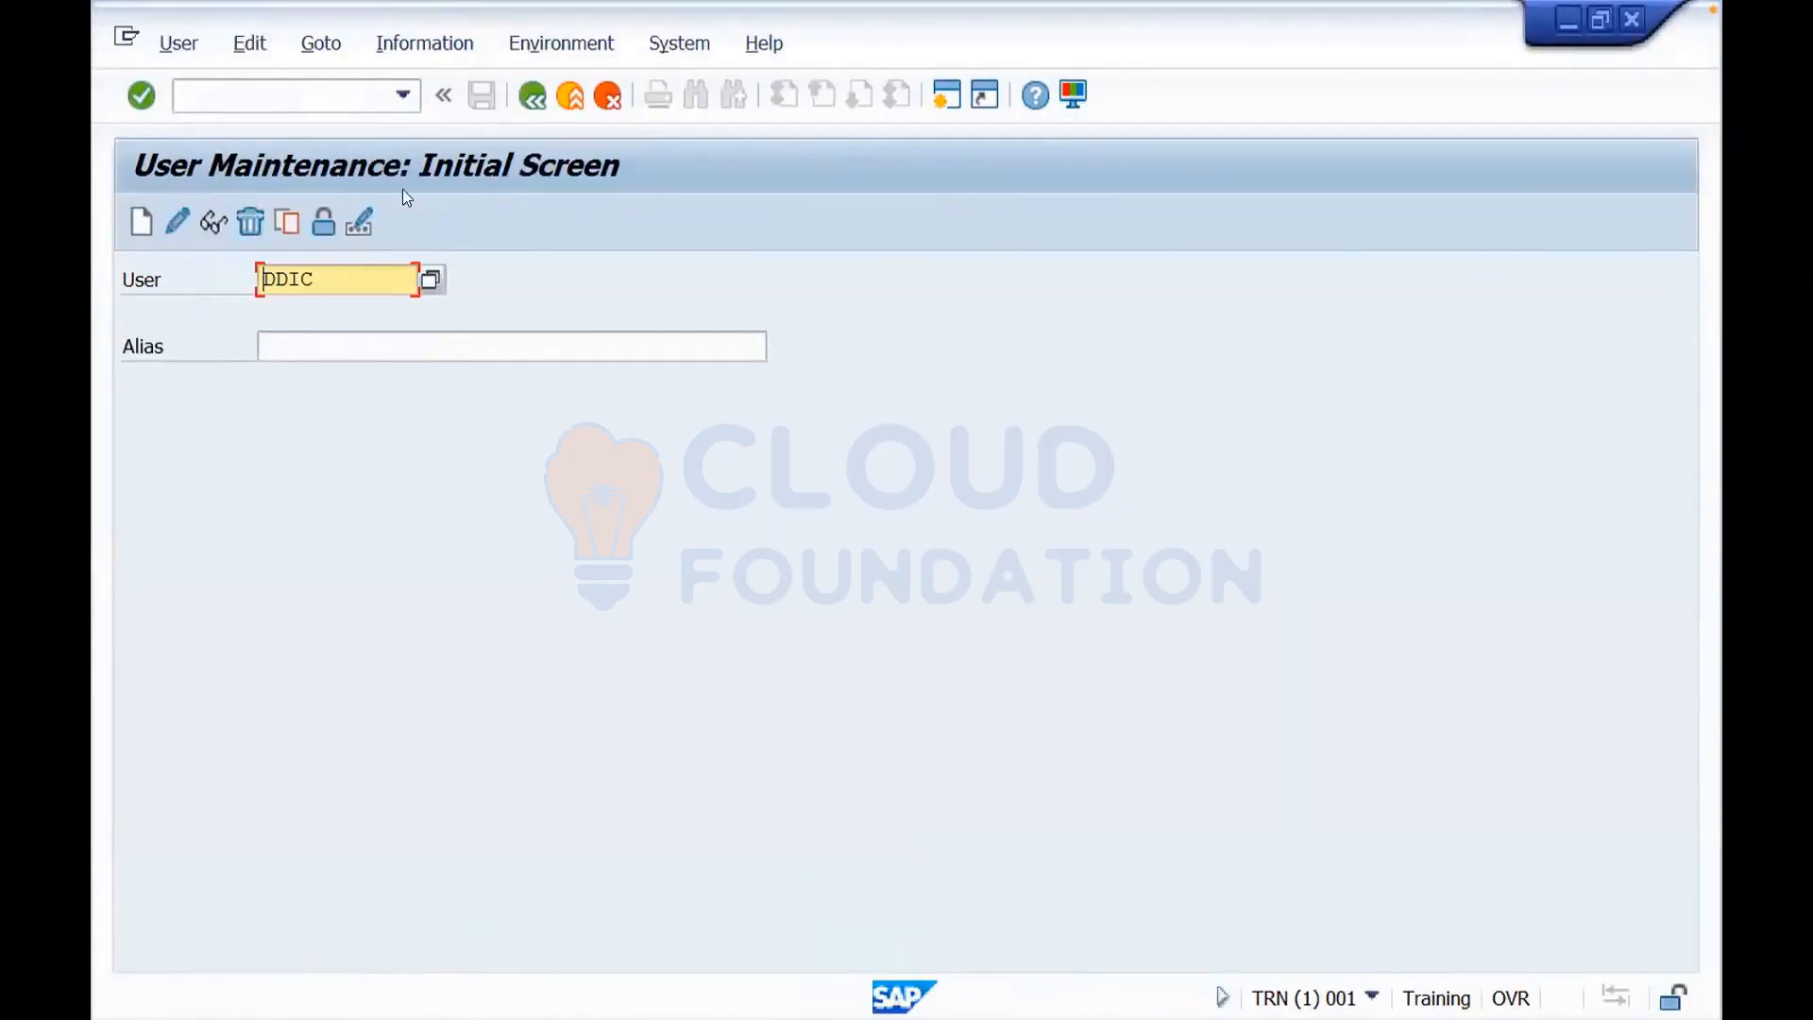
pyautogui.click(306, 91)
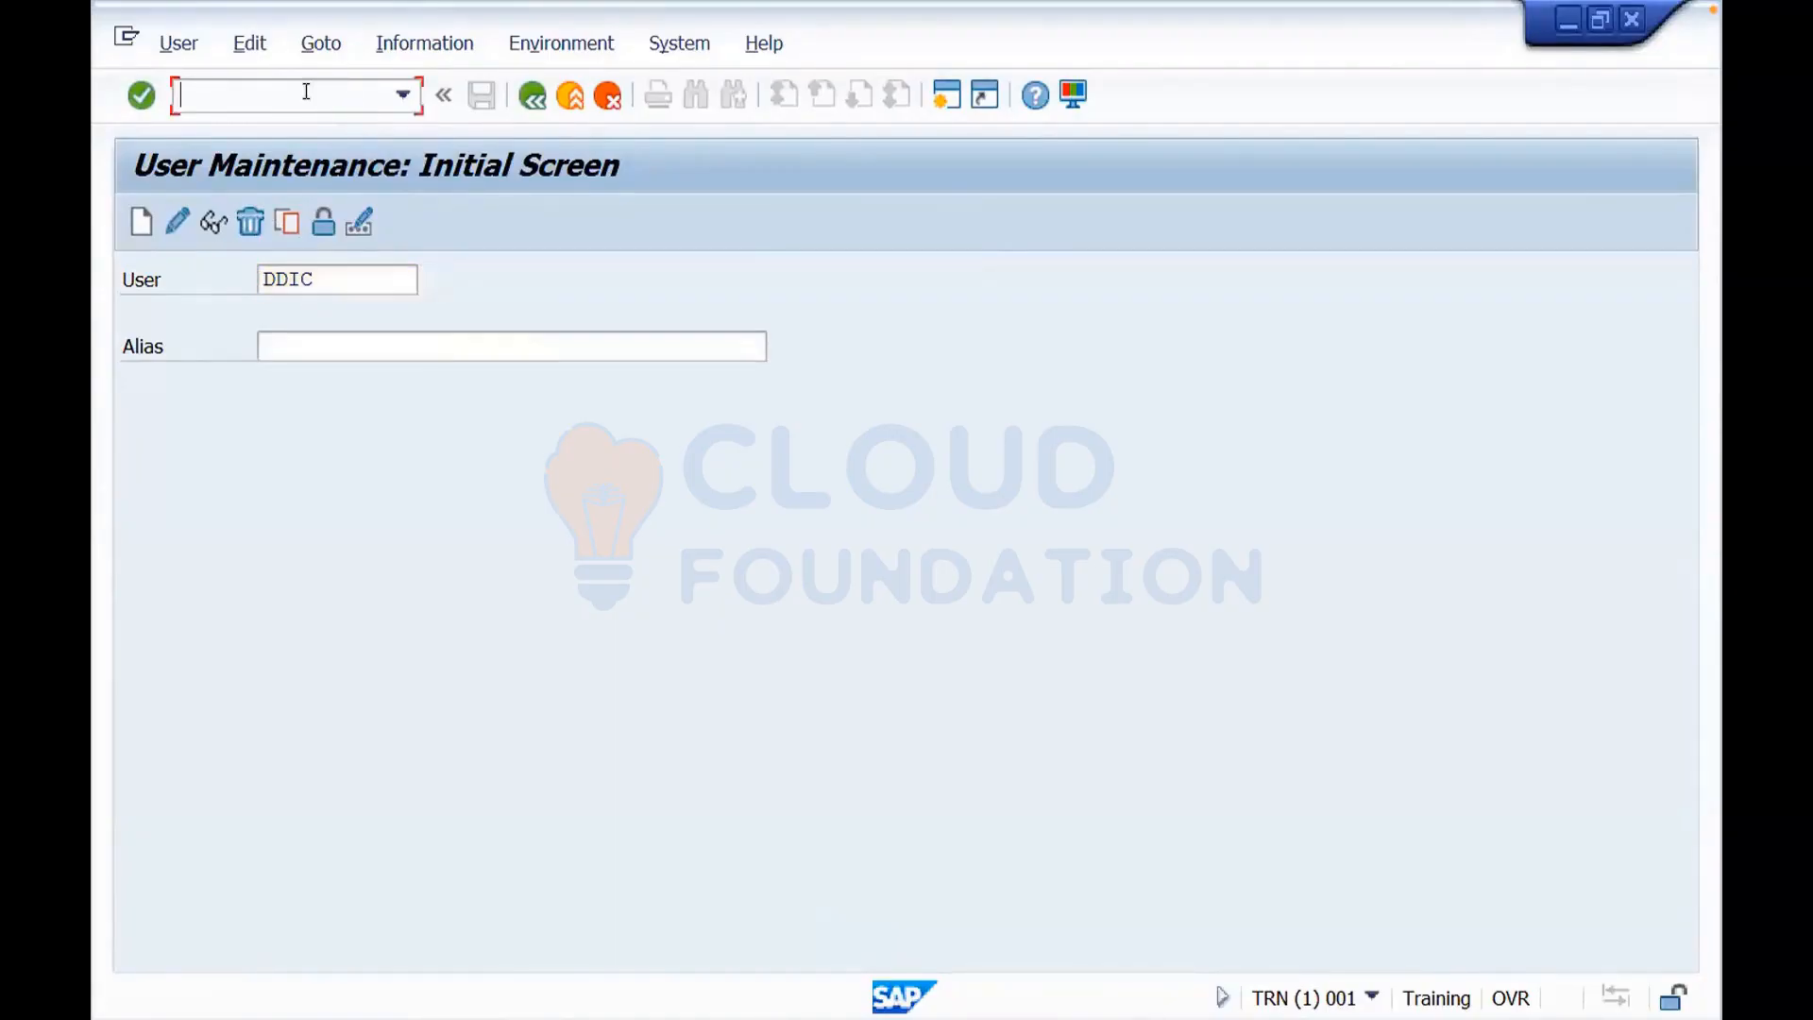
pyautogui.write('/nsa38')
pyautogui.press('Return')
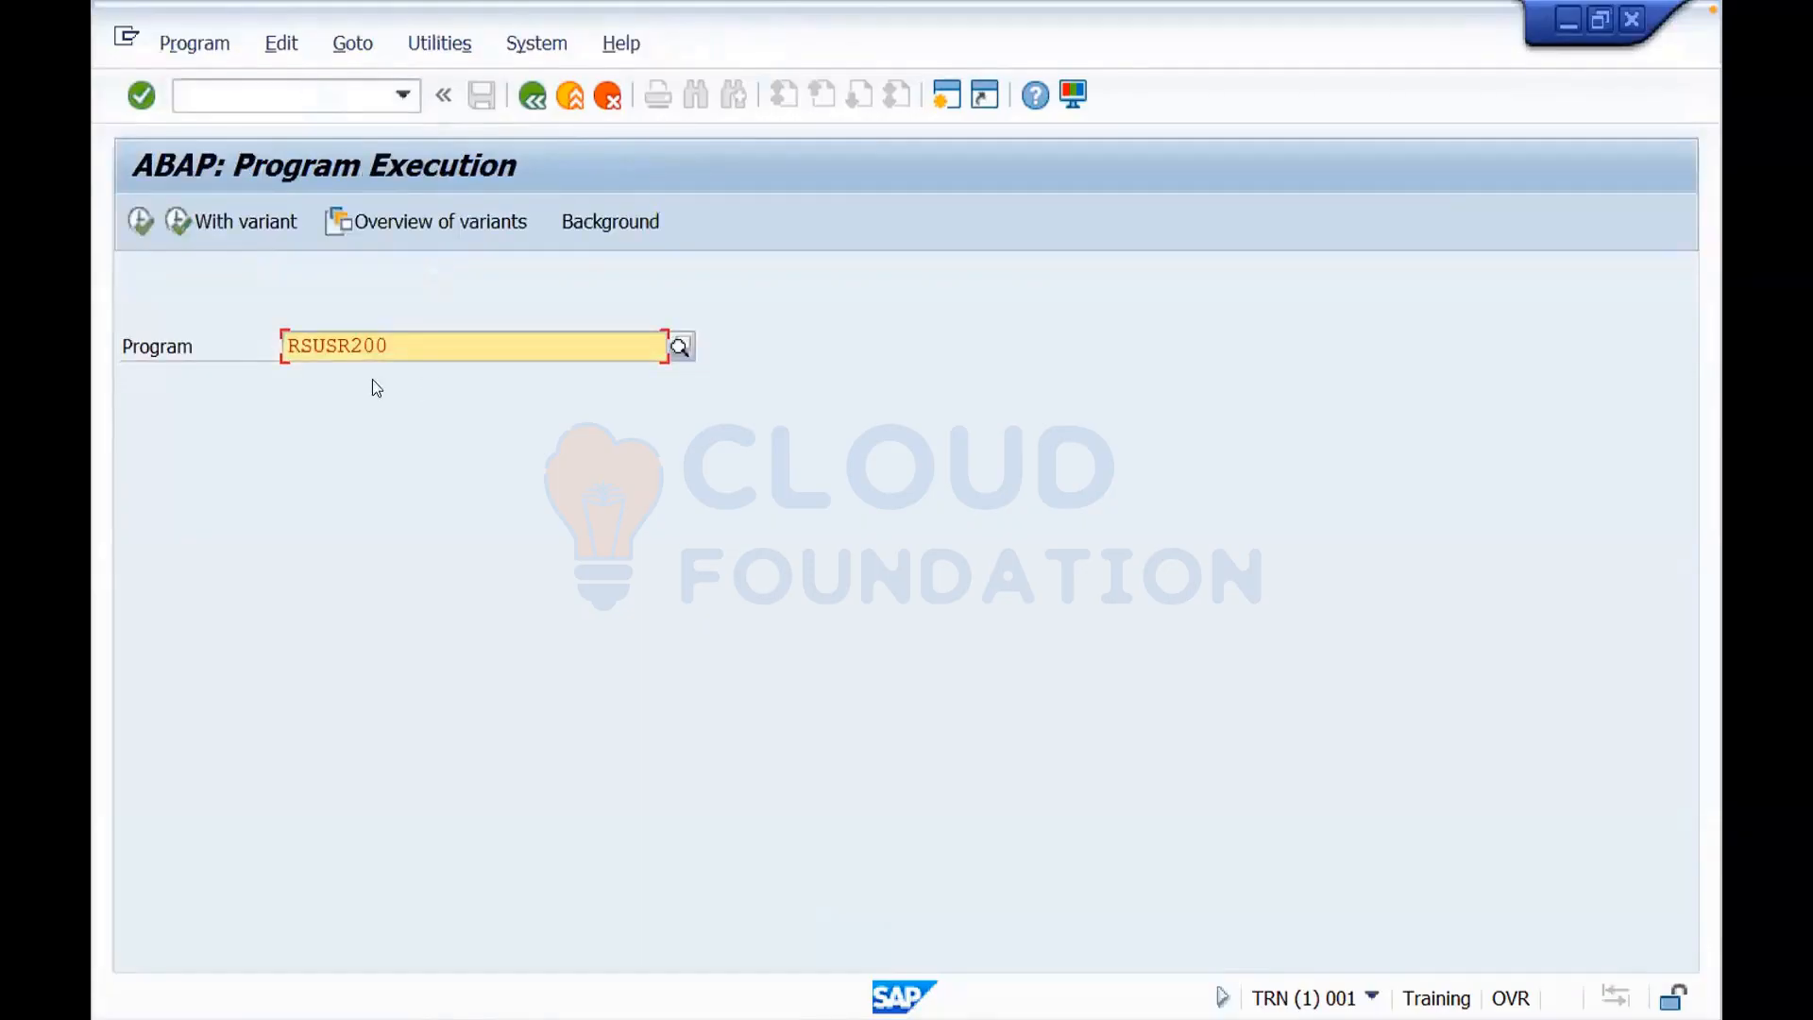
# - Execute RSUSR200 for client 001 and enlarge the grid to show all six users
pyautogui.click(141, 222)
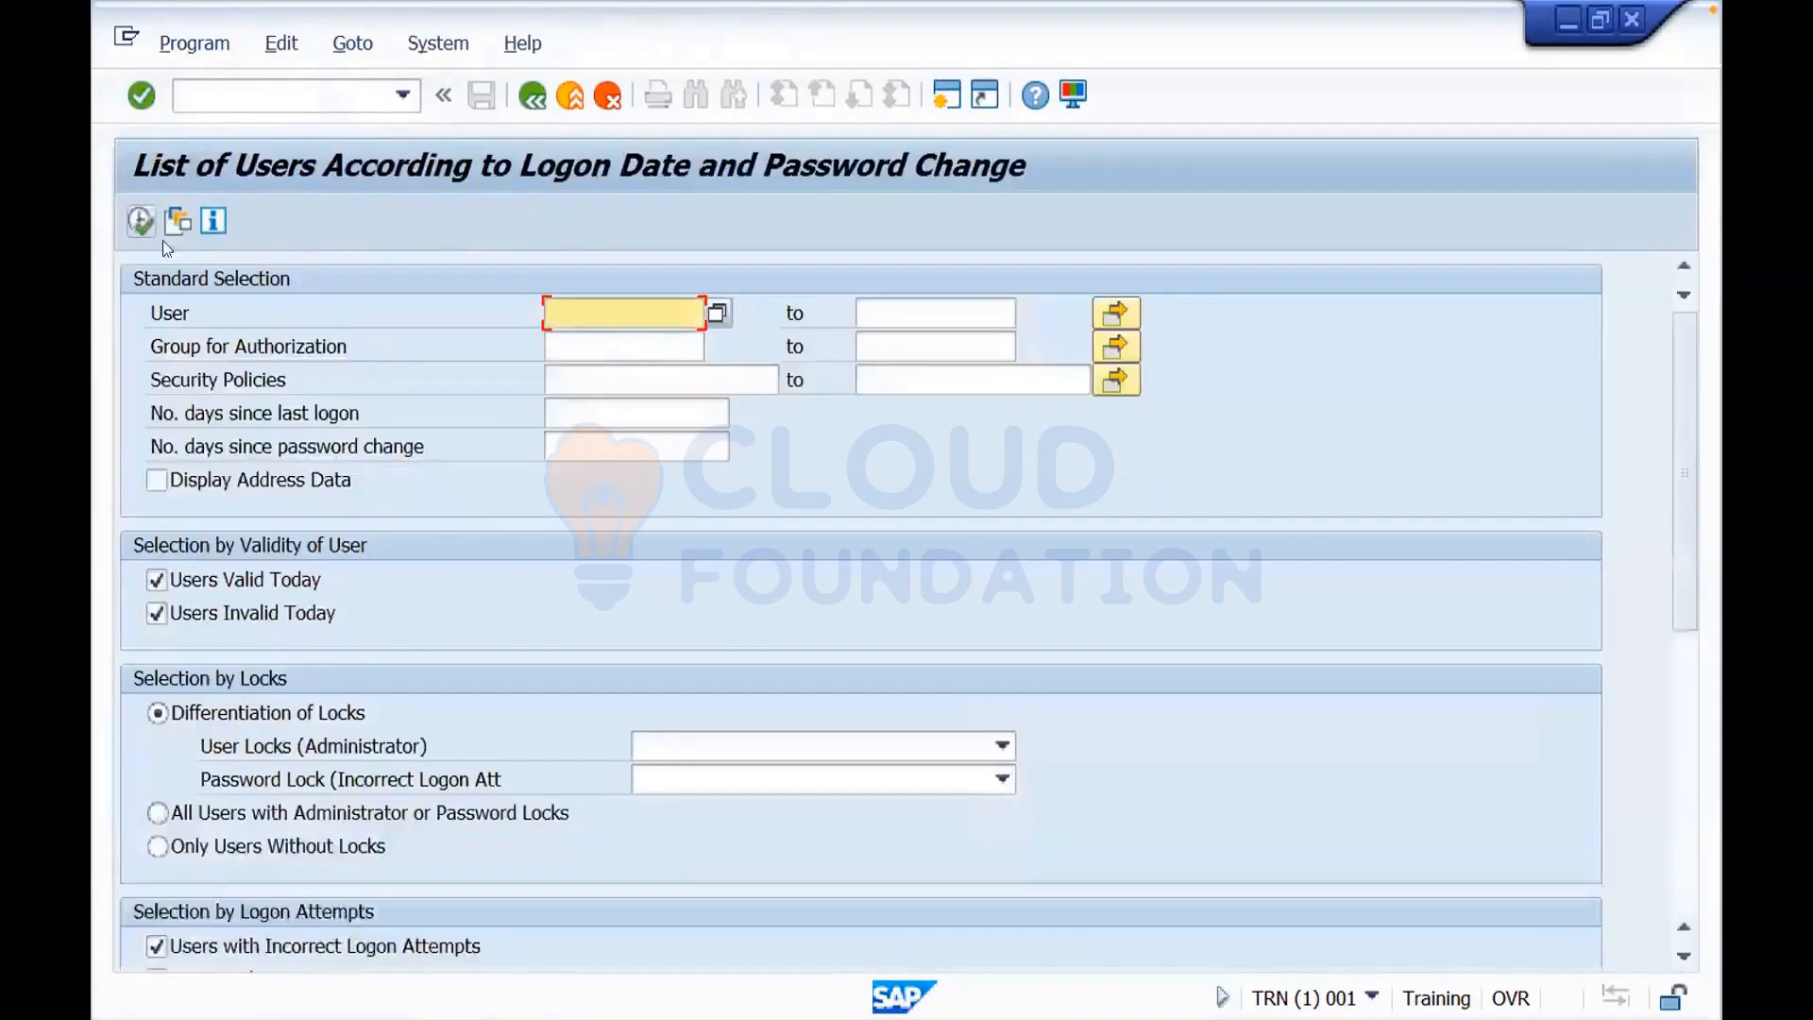
pyautogui.click(141, 223)
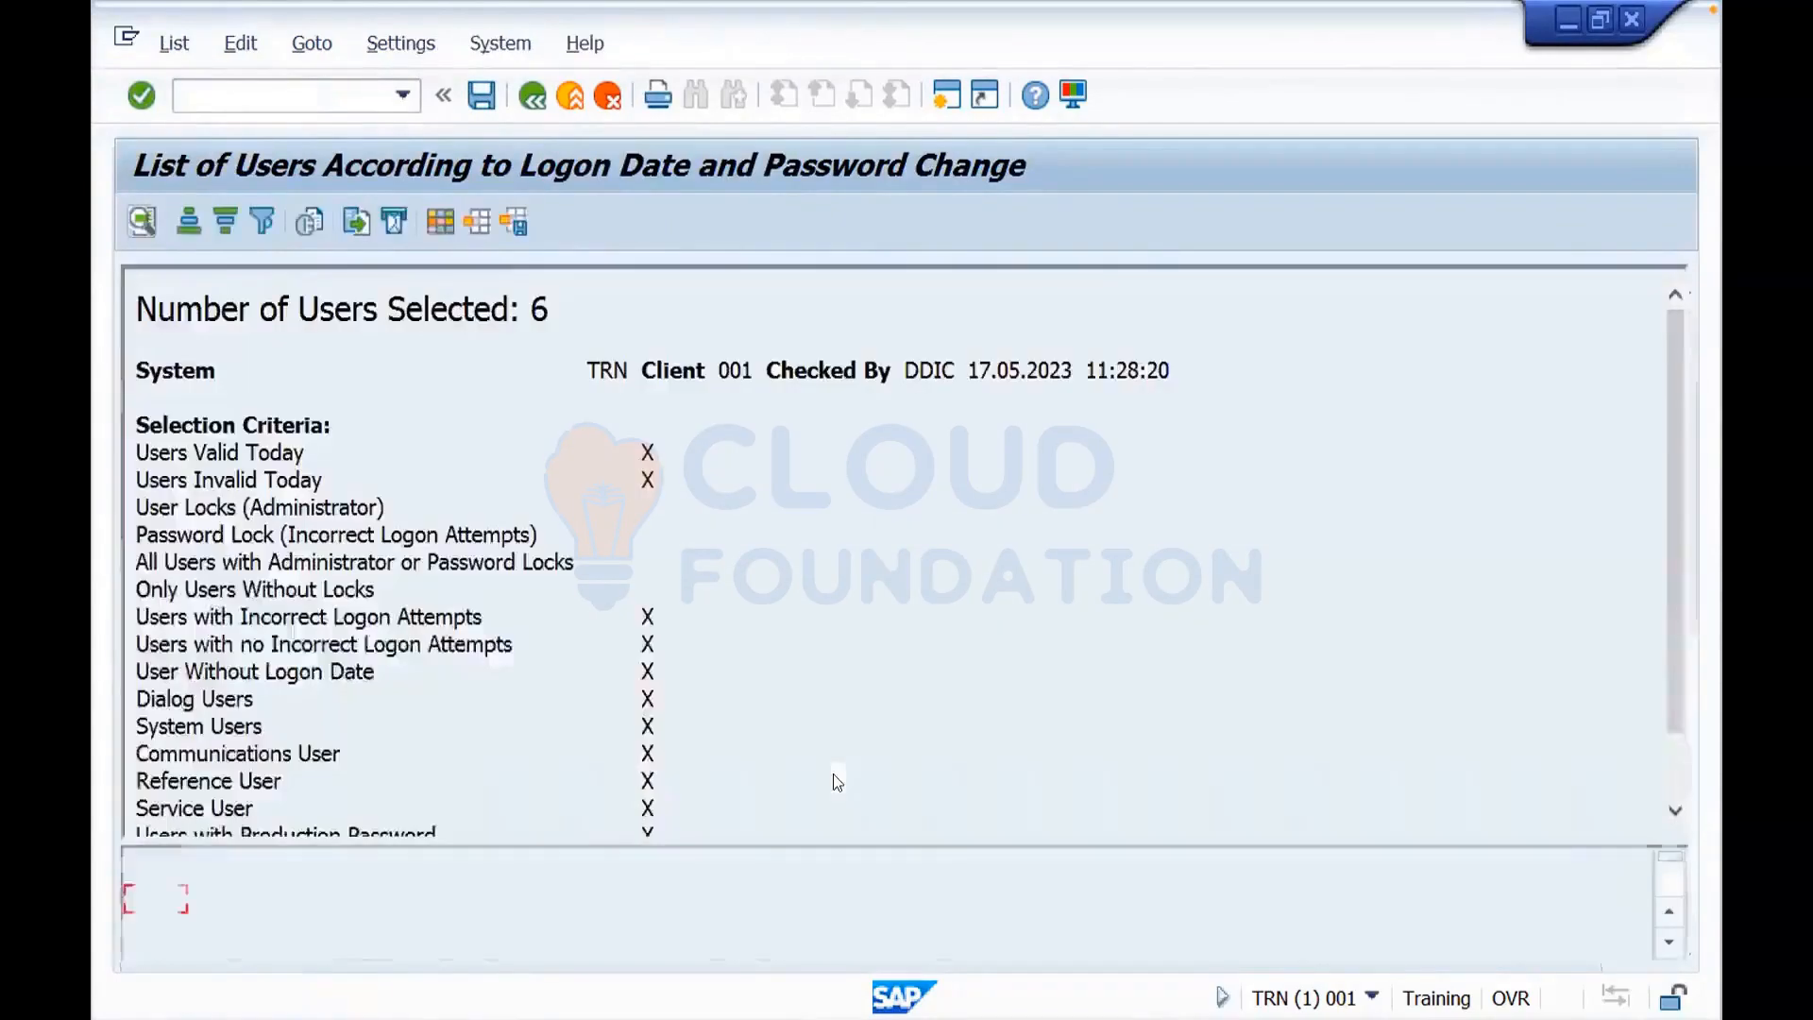
pyautogui.moveTo(803, 838); pyautogui.dragTo(806, 593)
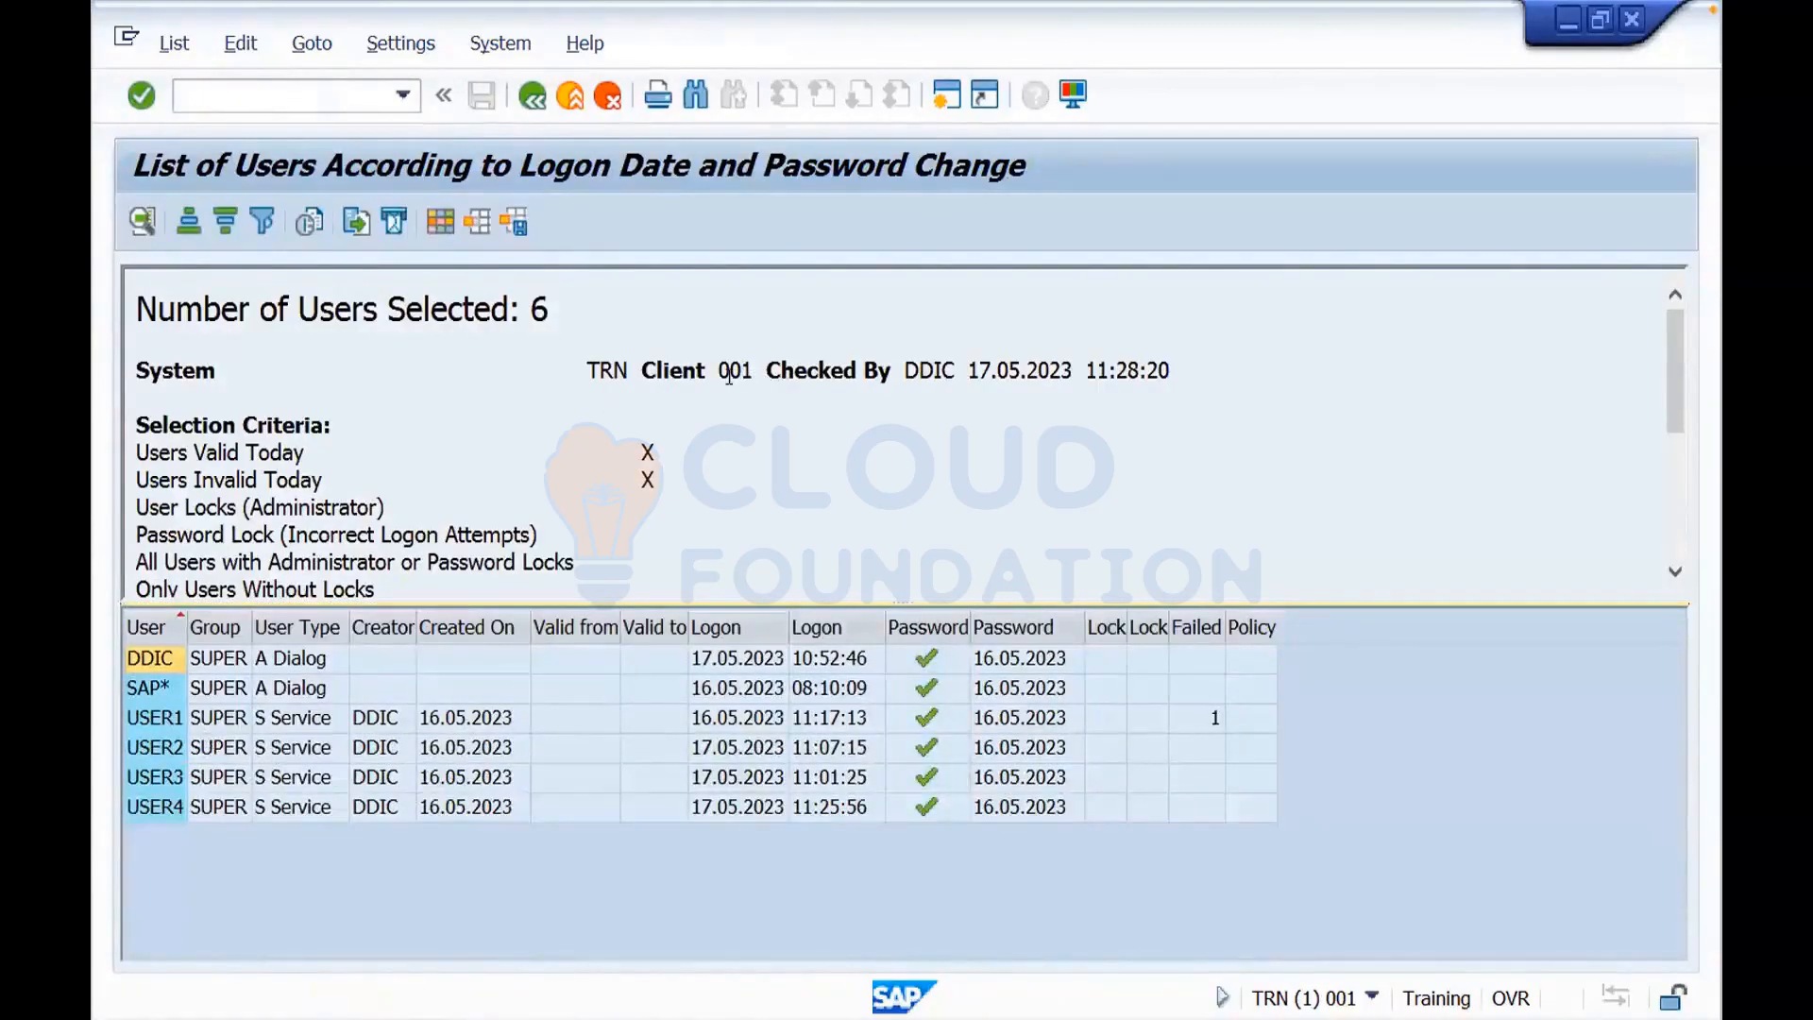
pyautogui.moveTo(718, 369); pyautogui.dragTo(751, 369)
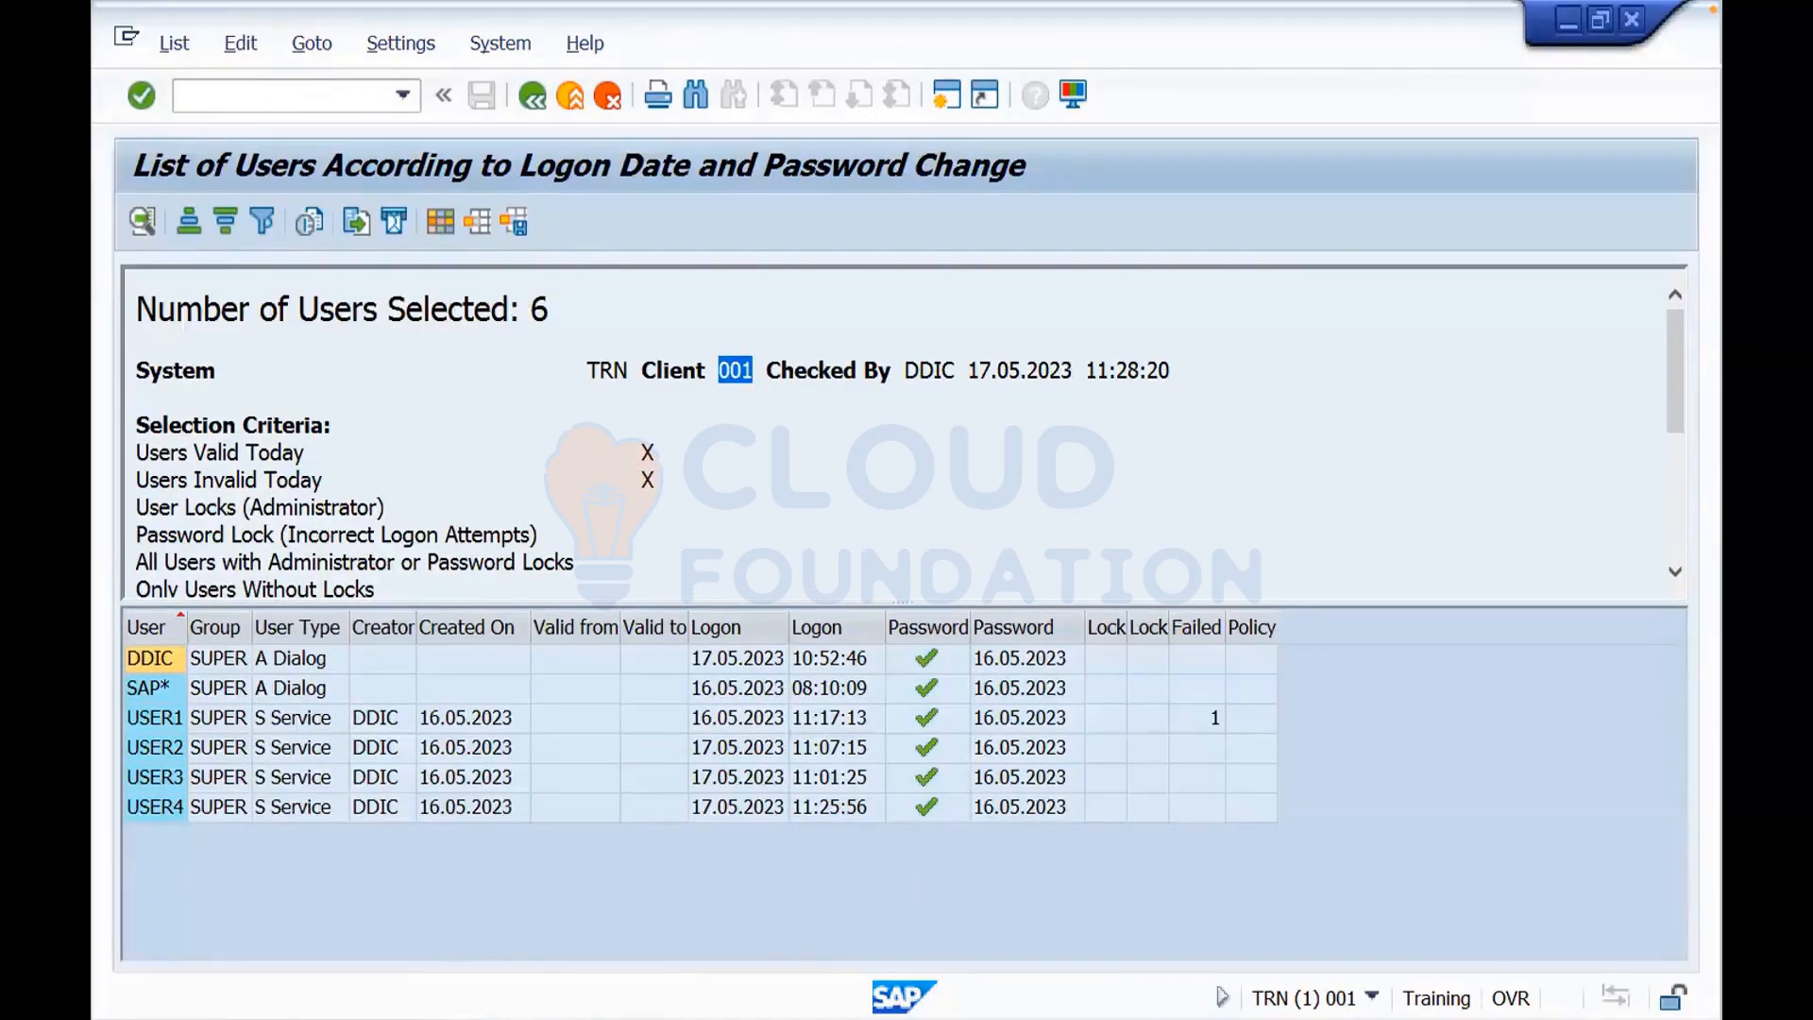
pyautogui.click(452, 1018)
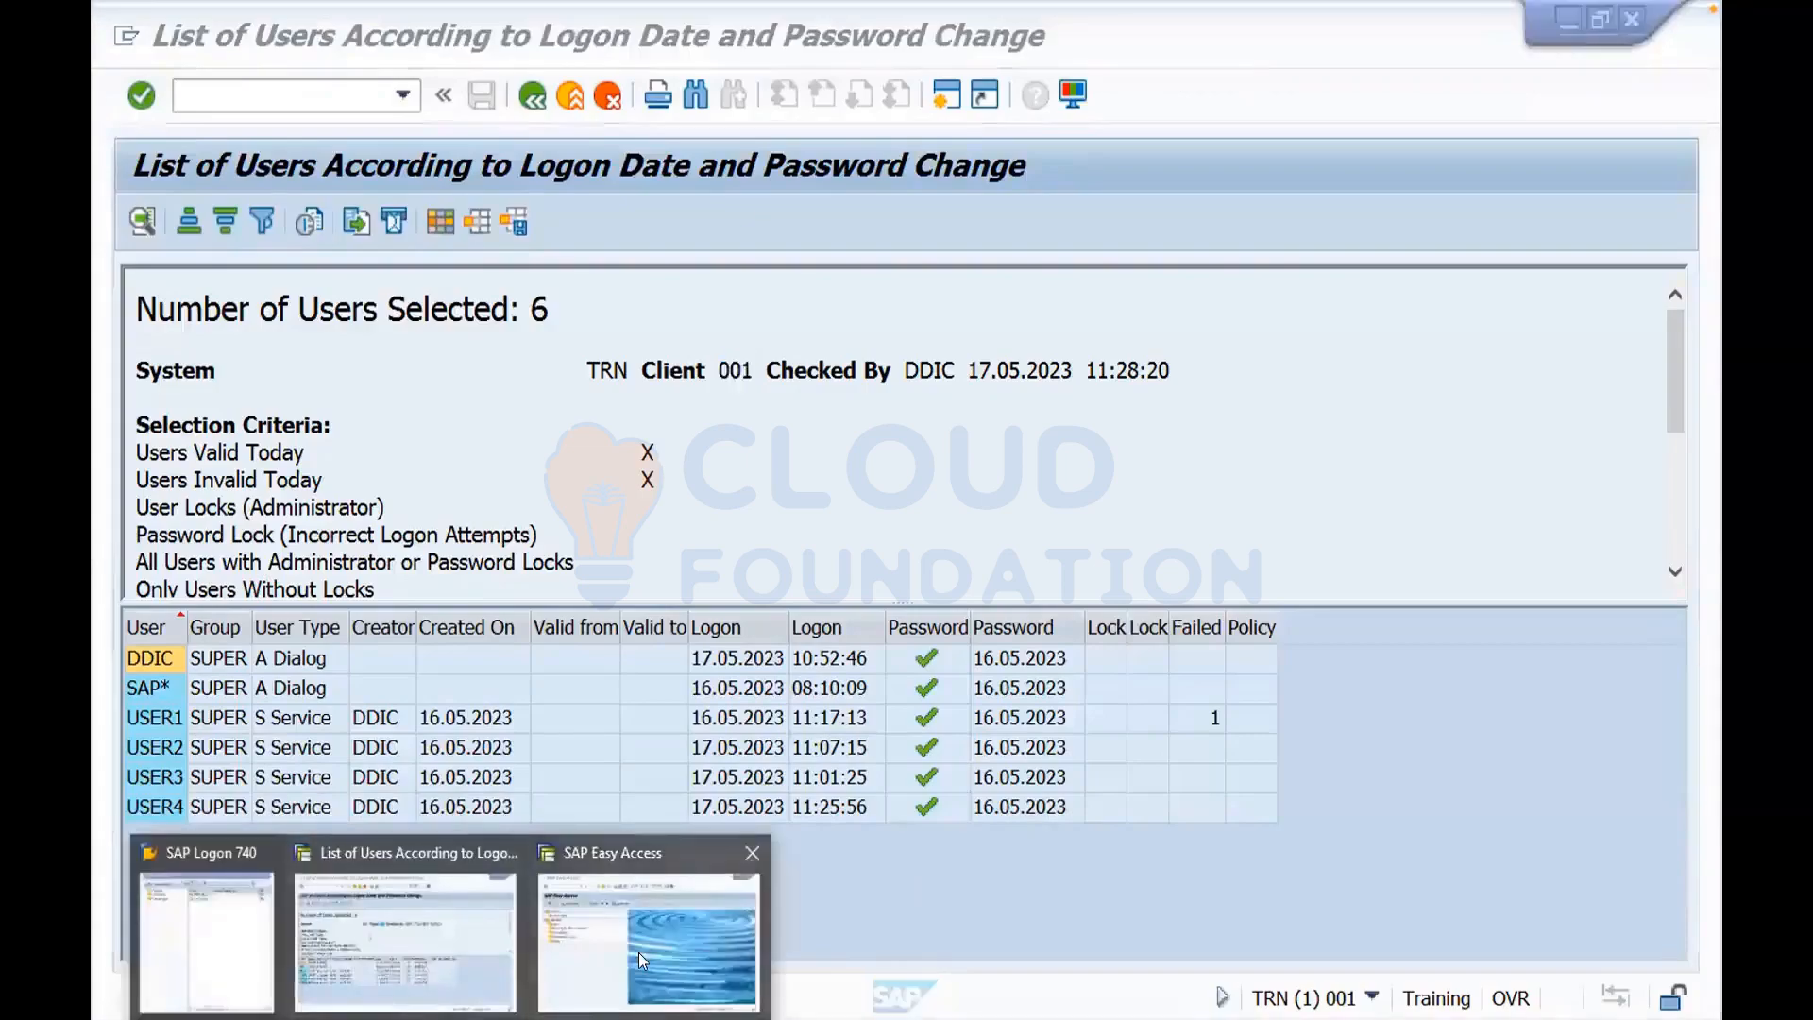
# - In the client 000 session, run RSUSR200 via sa38 and enlarge the grid showing DDIC and SAP*
pyautogui.click(638, 954)
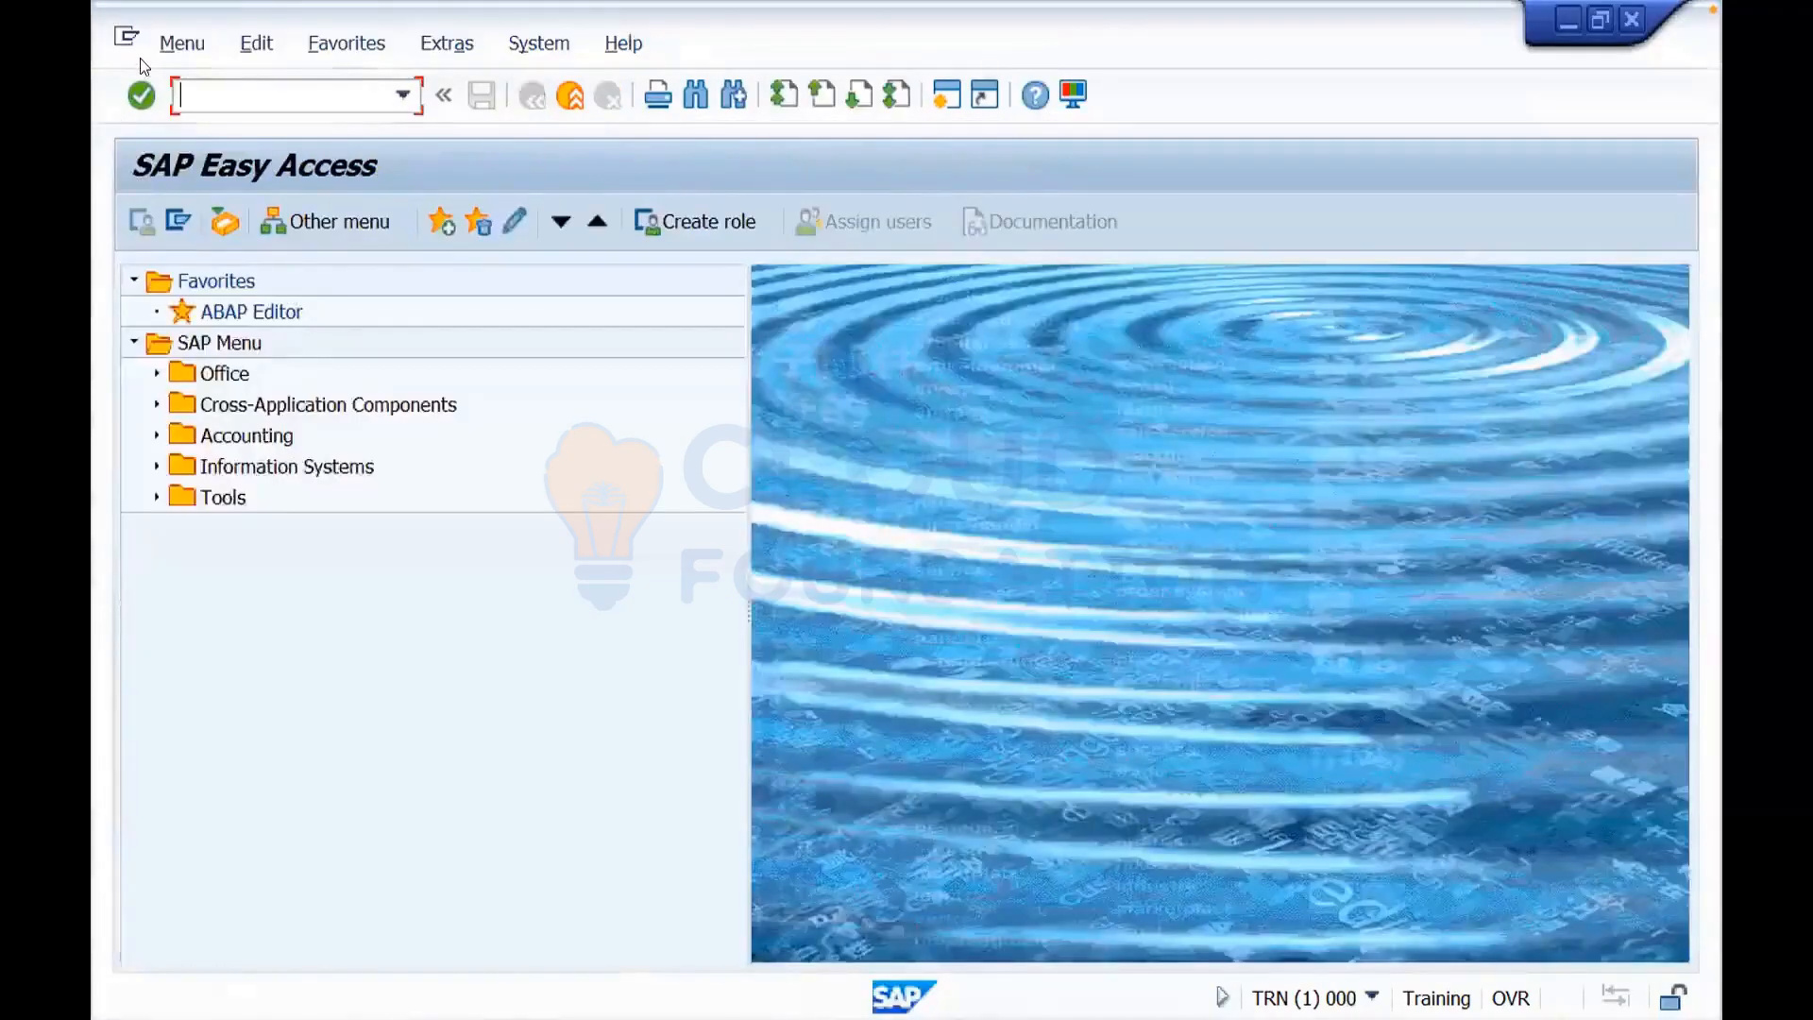
pyautogui.write('sa38')
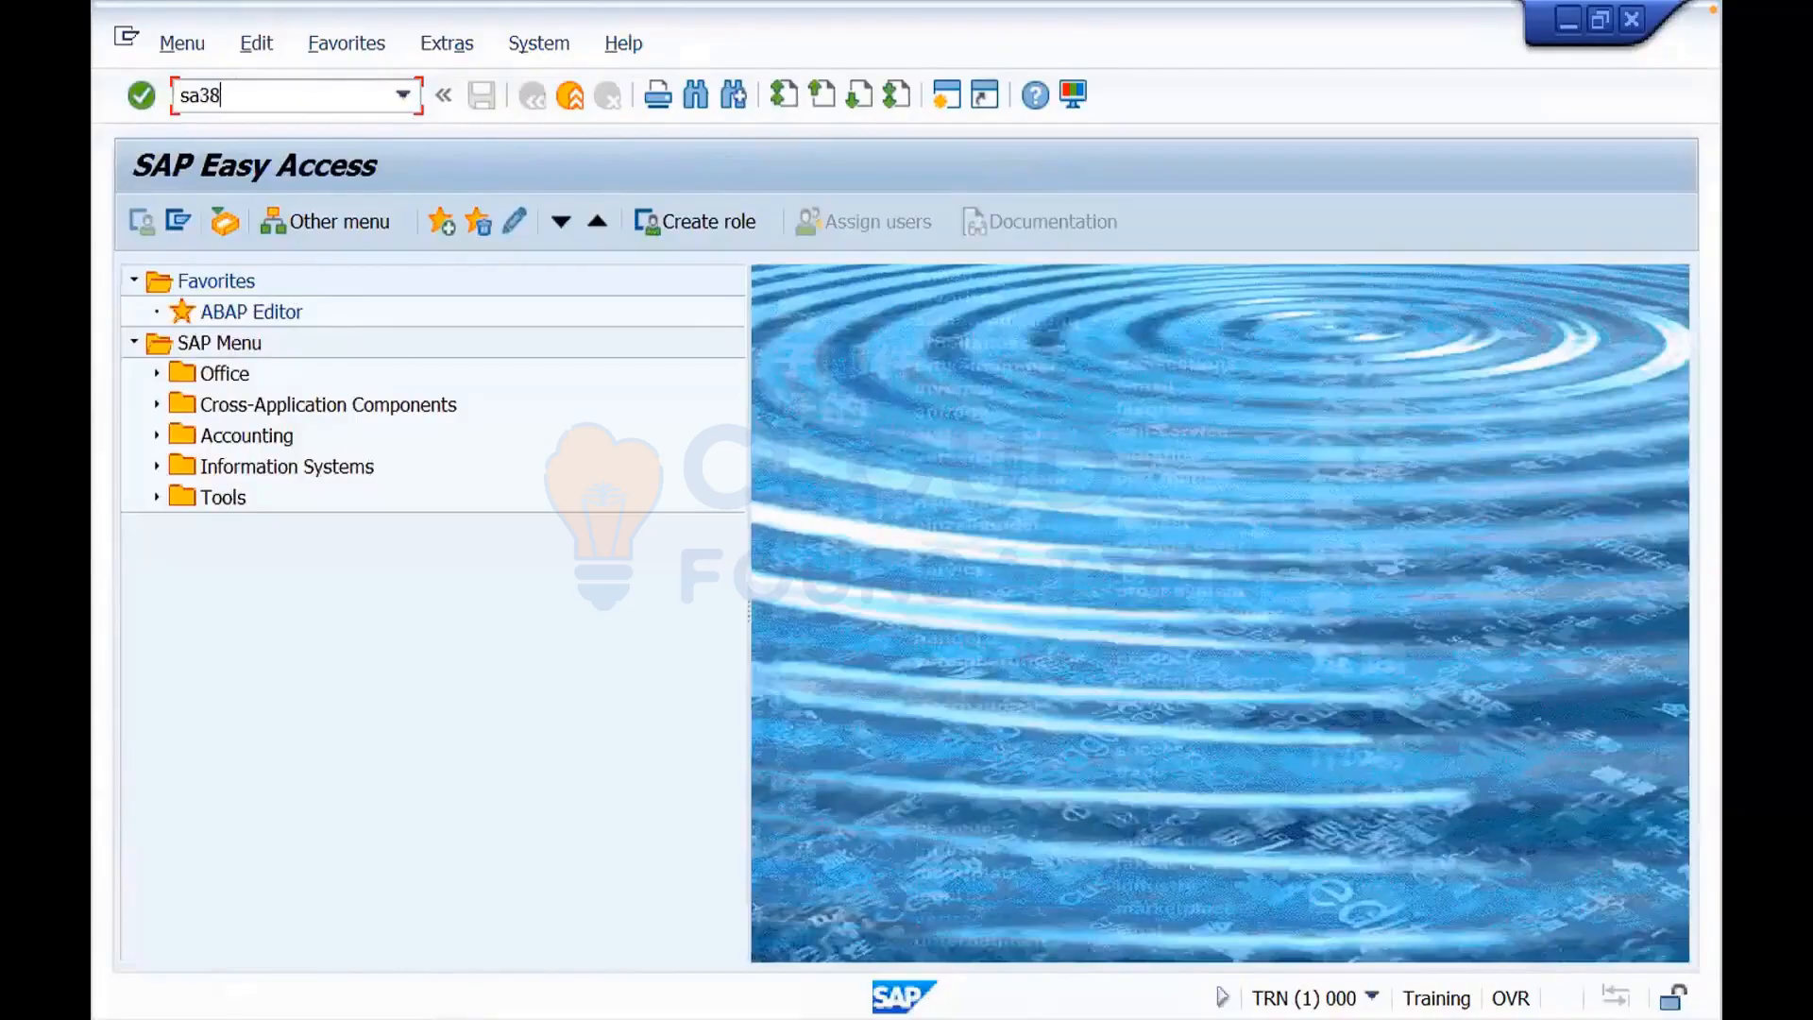
pyautogui.press('Return')
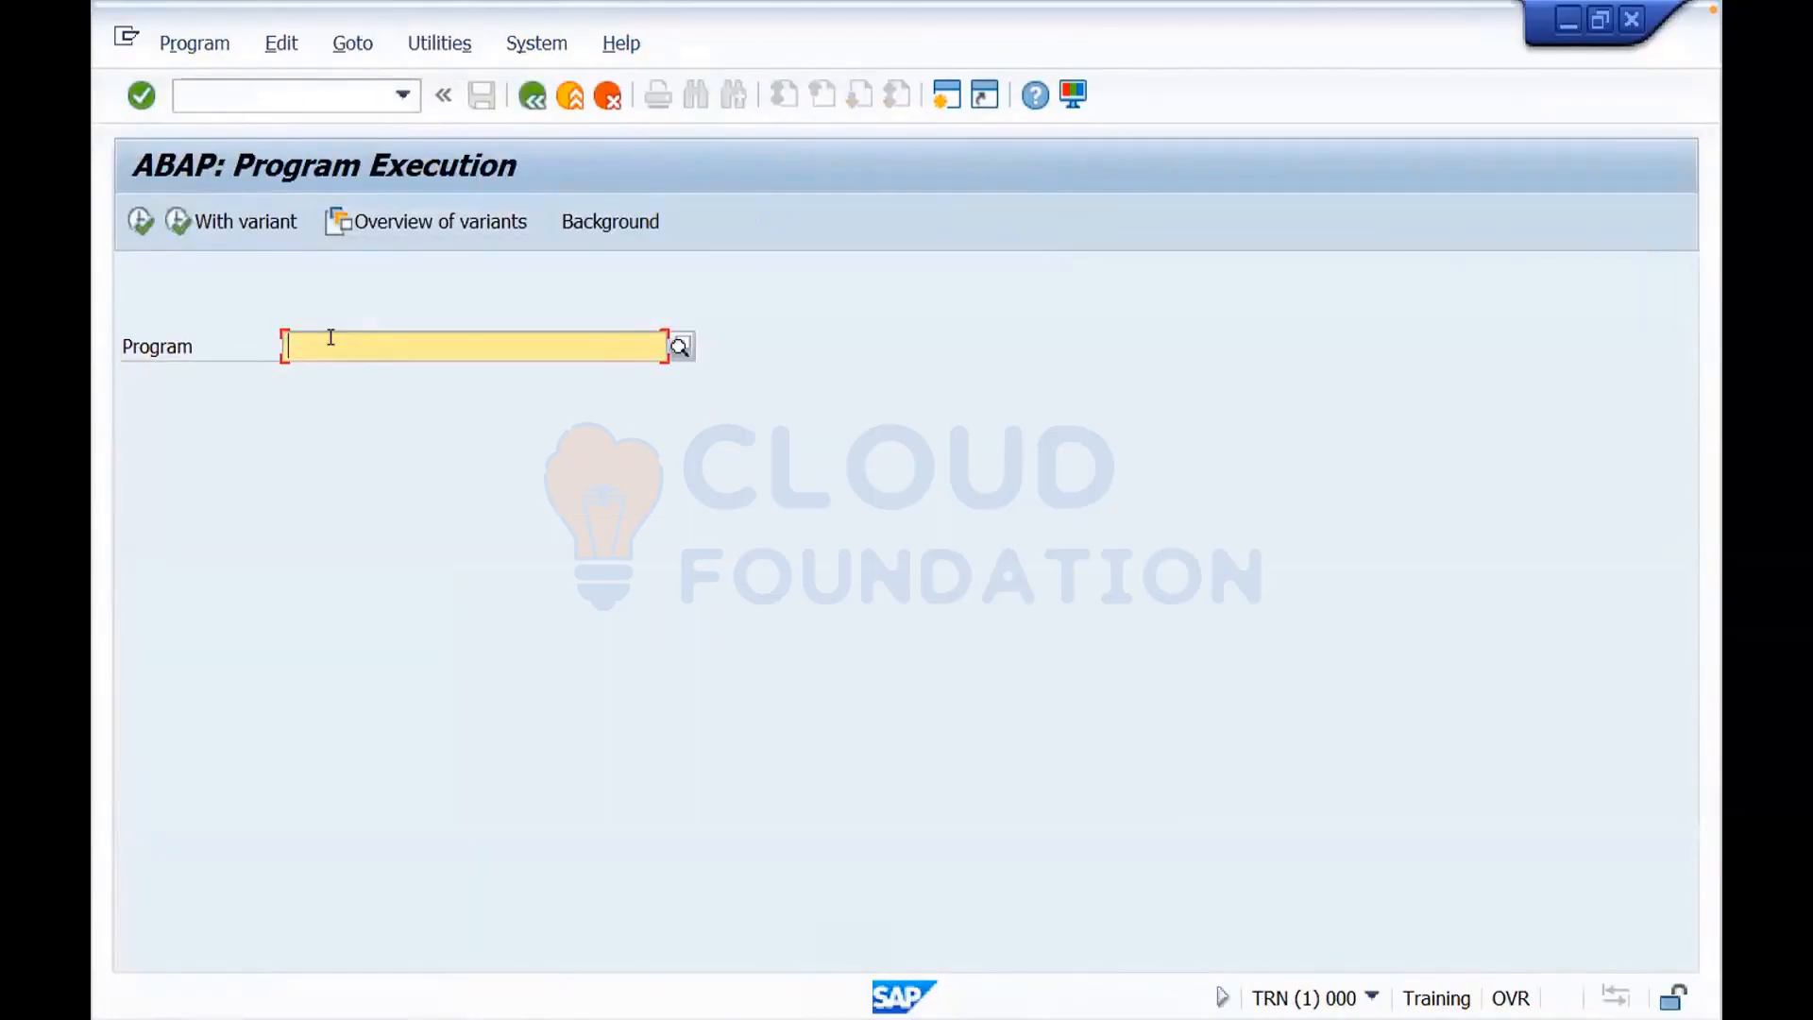
pyautogui.write('rsusr')
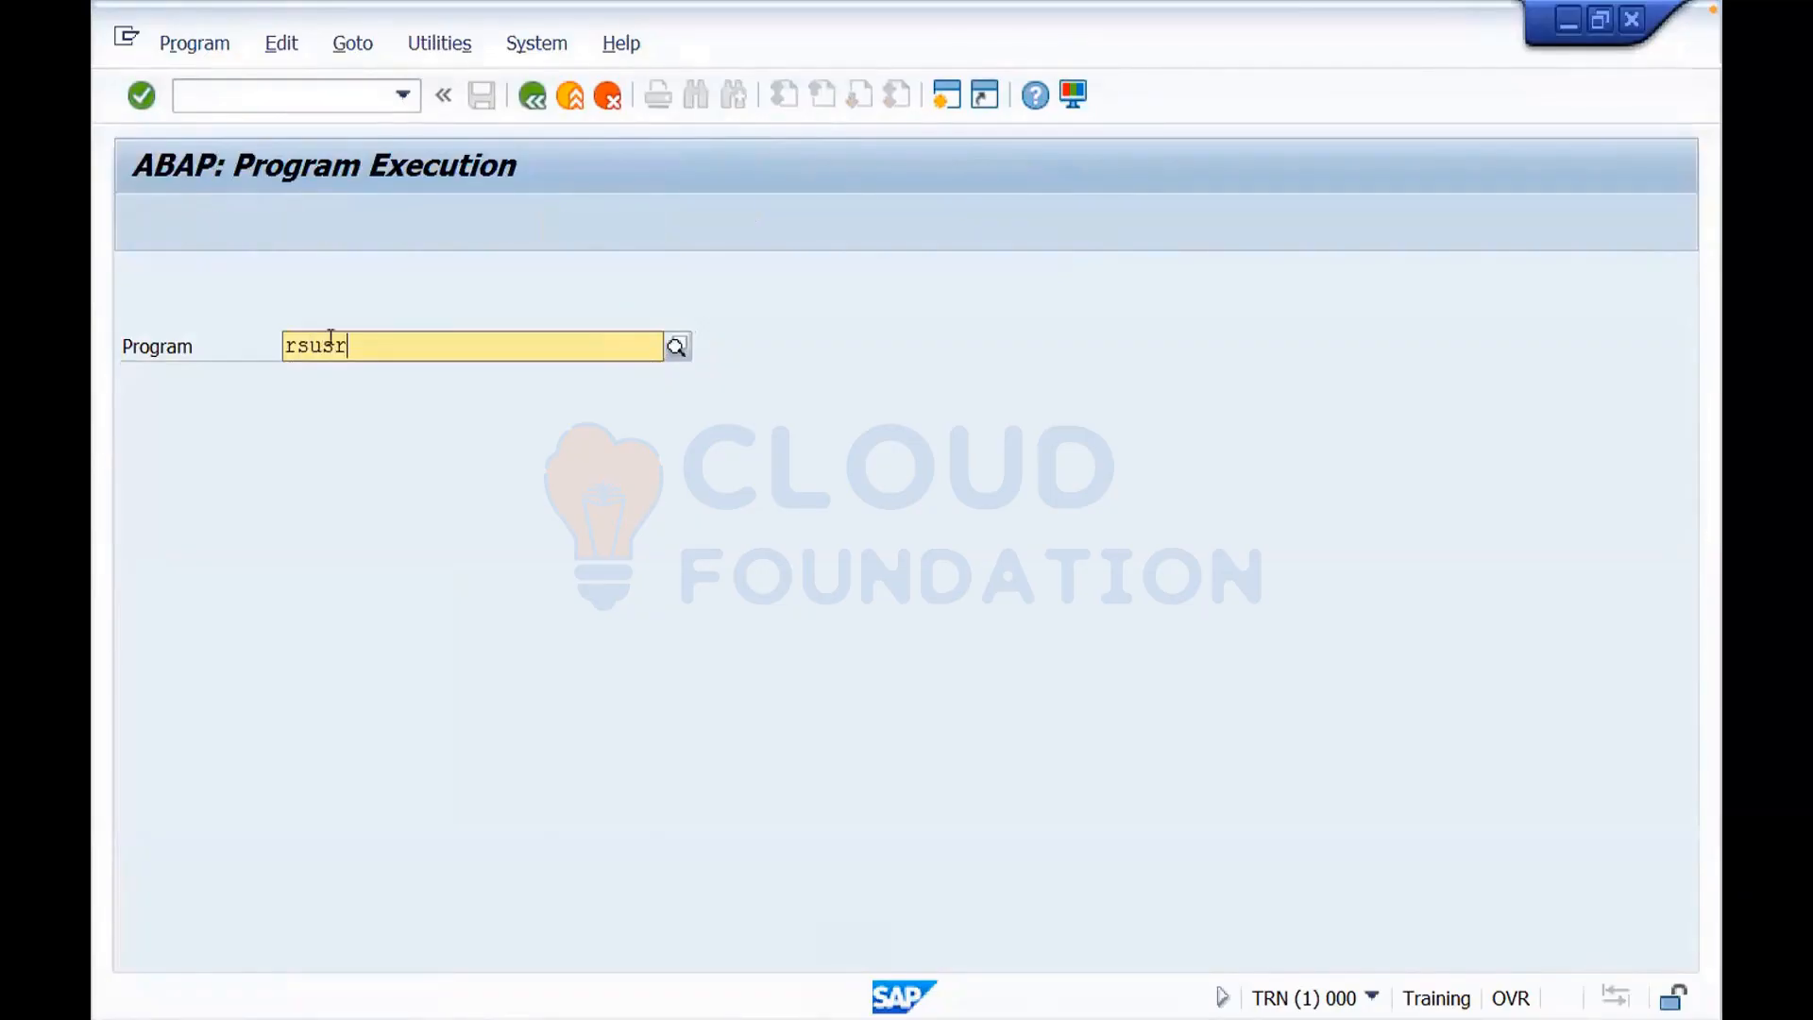
pyautogui.write('200')
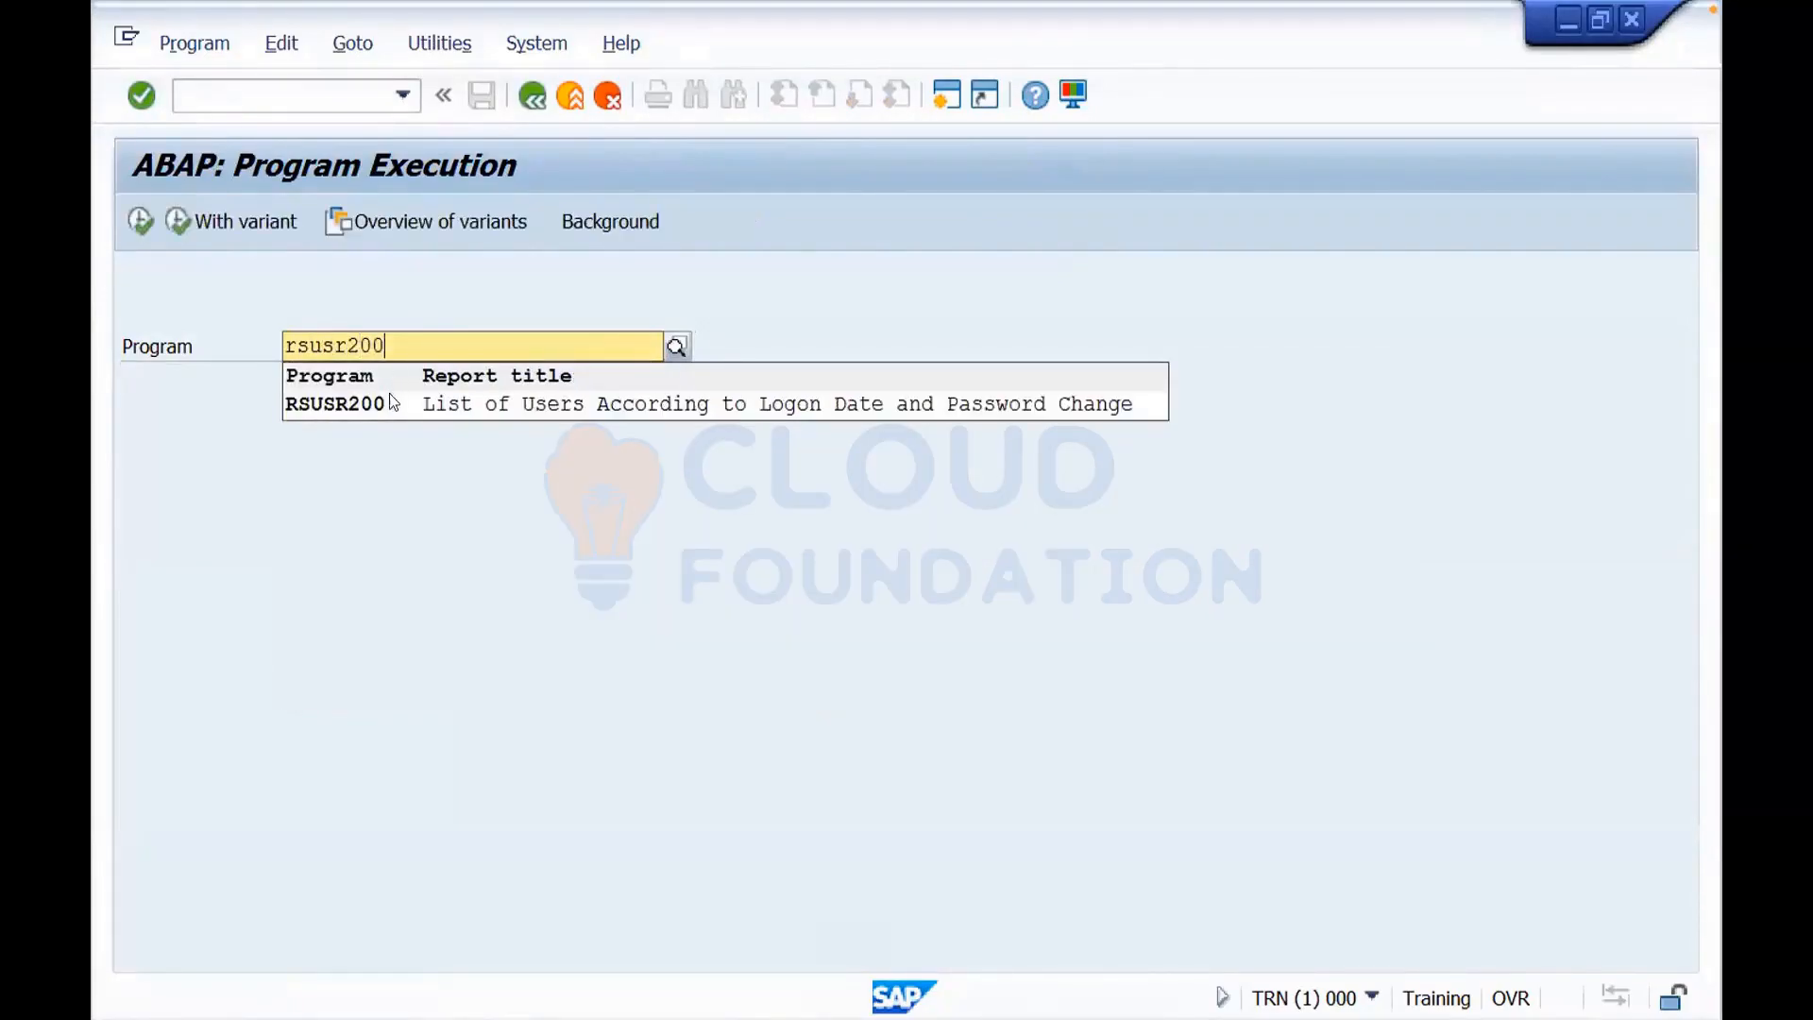
pyautogui.click(387, 403)
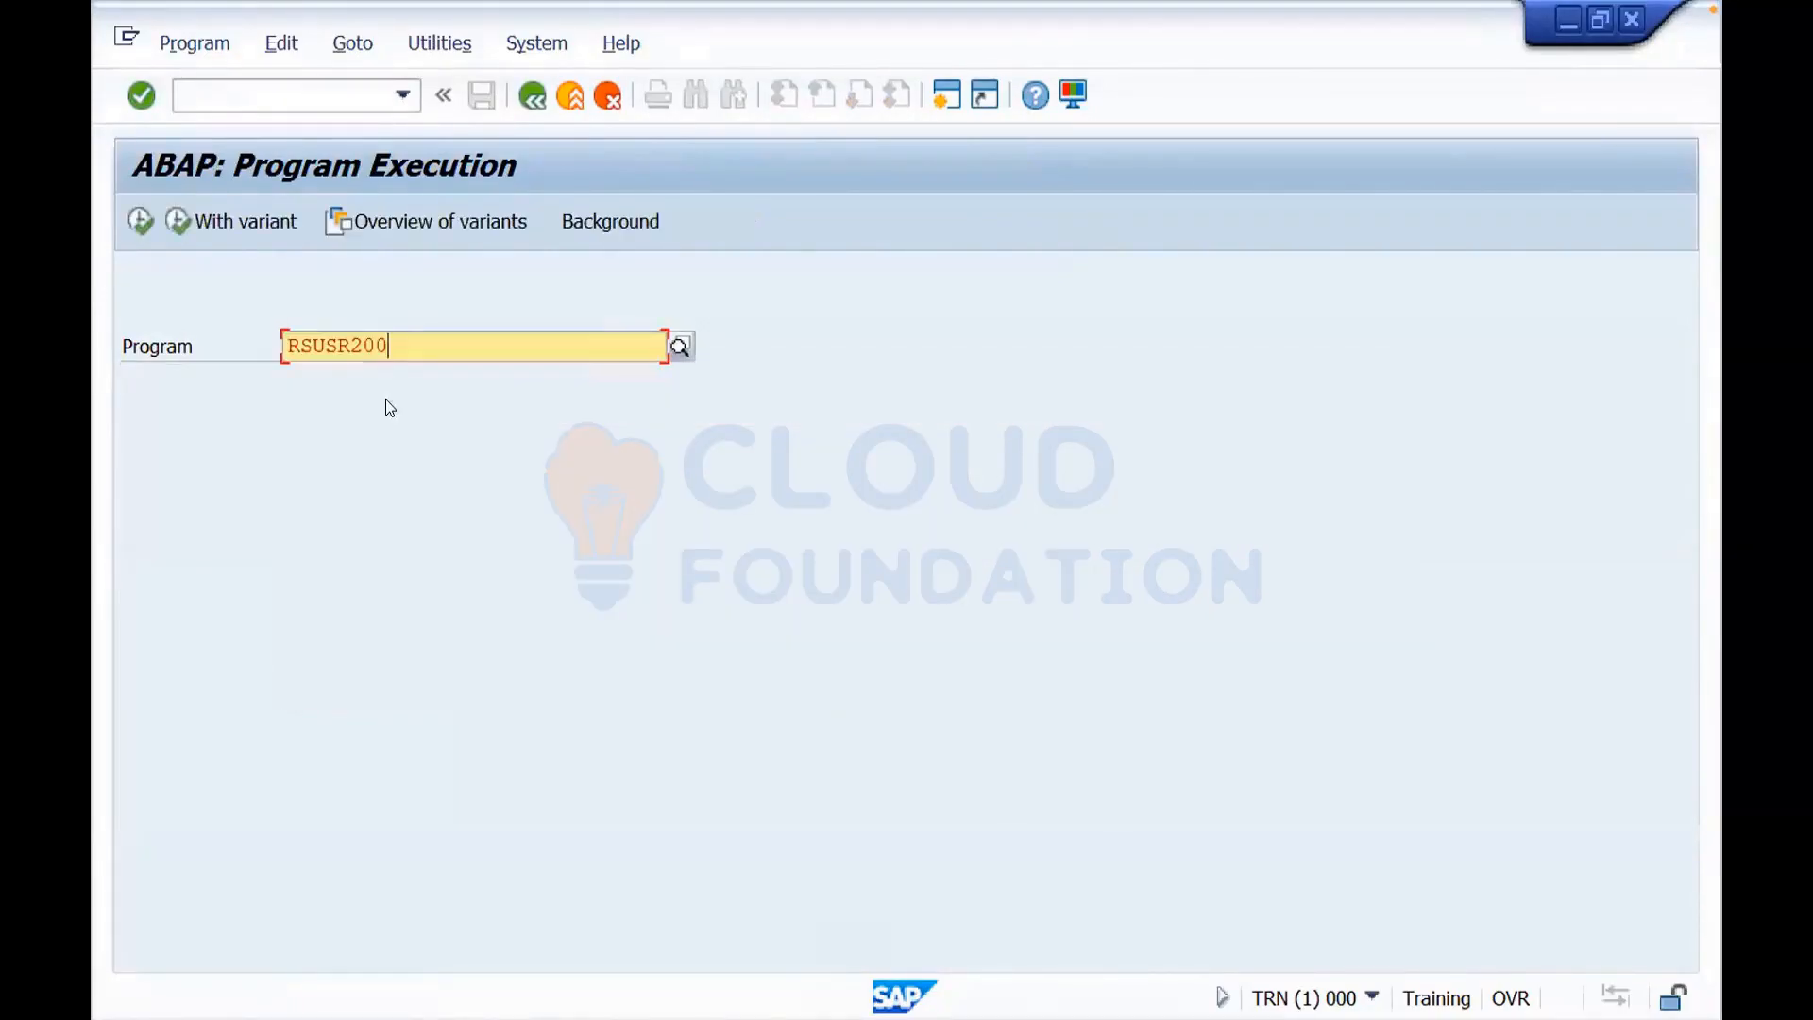
pyautogui.click(138, 221)
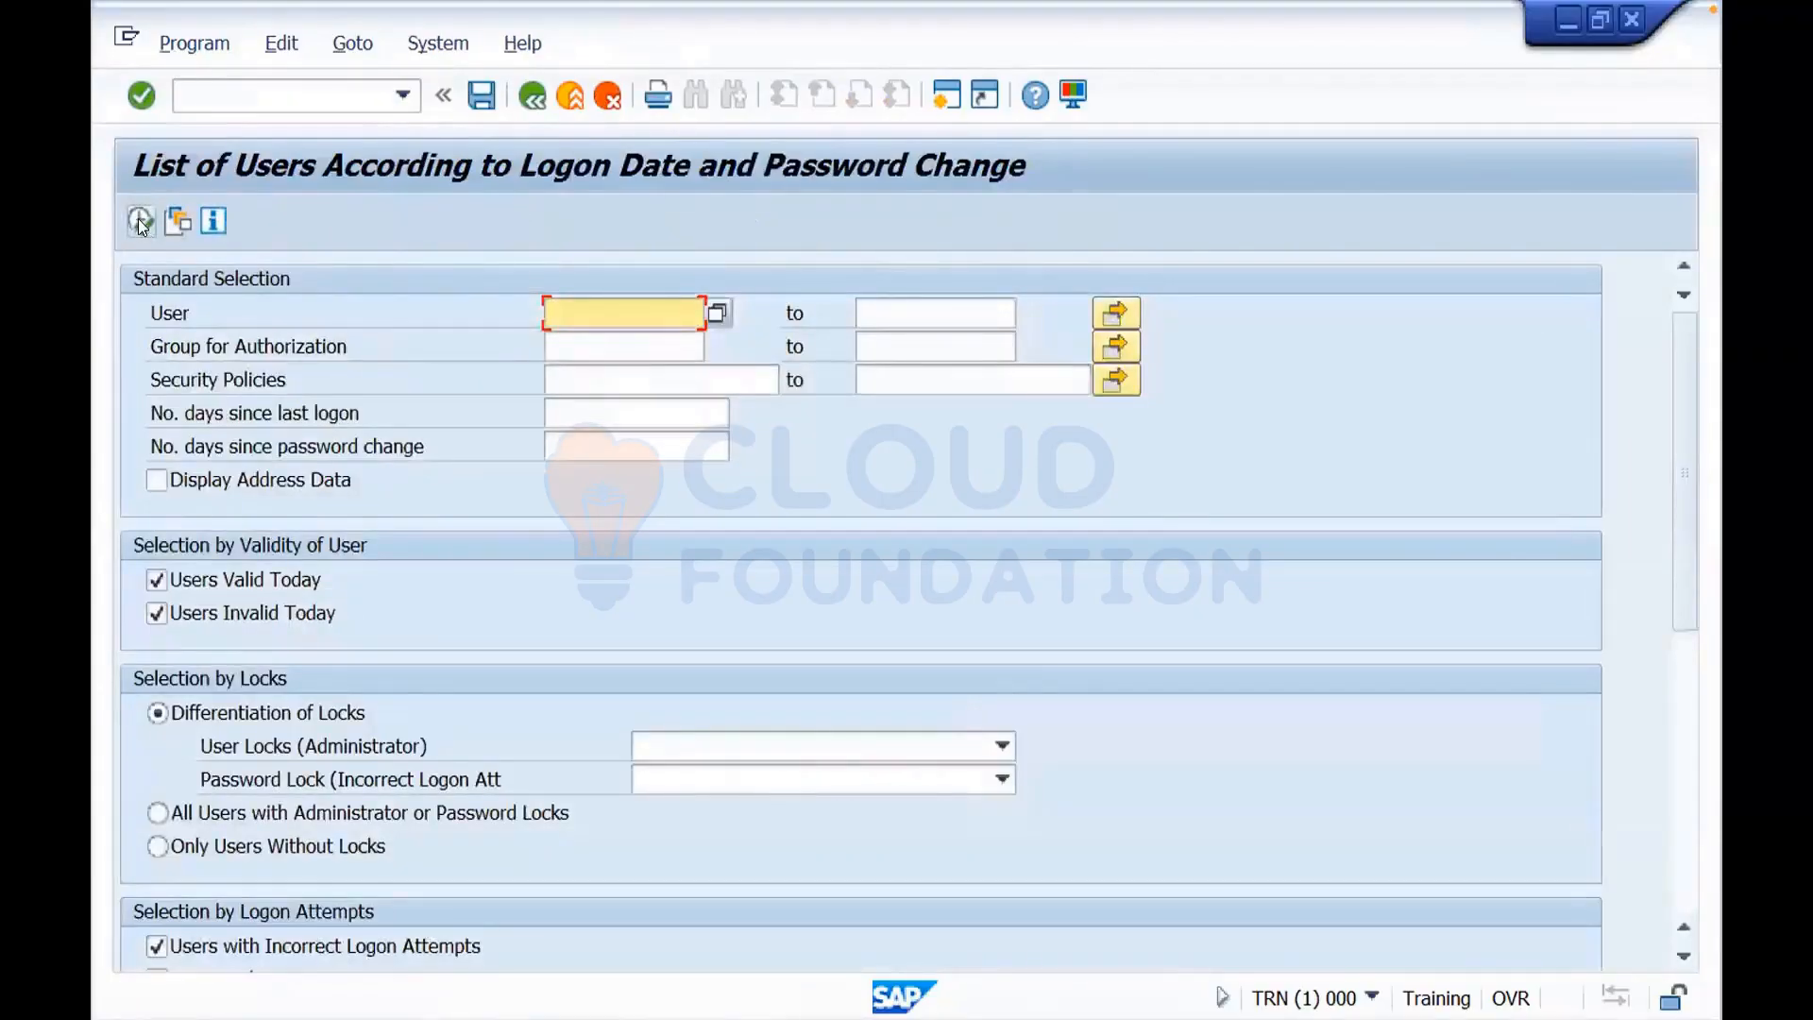
pyautogui.click(139, 221)
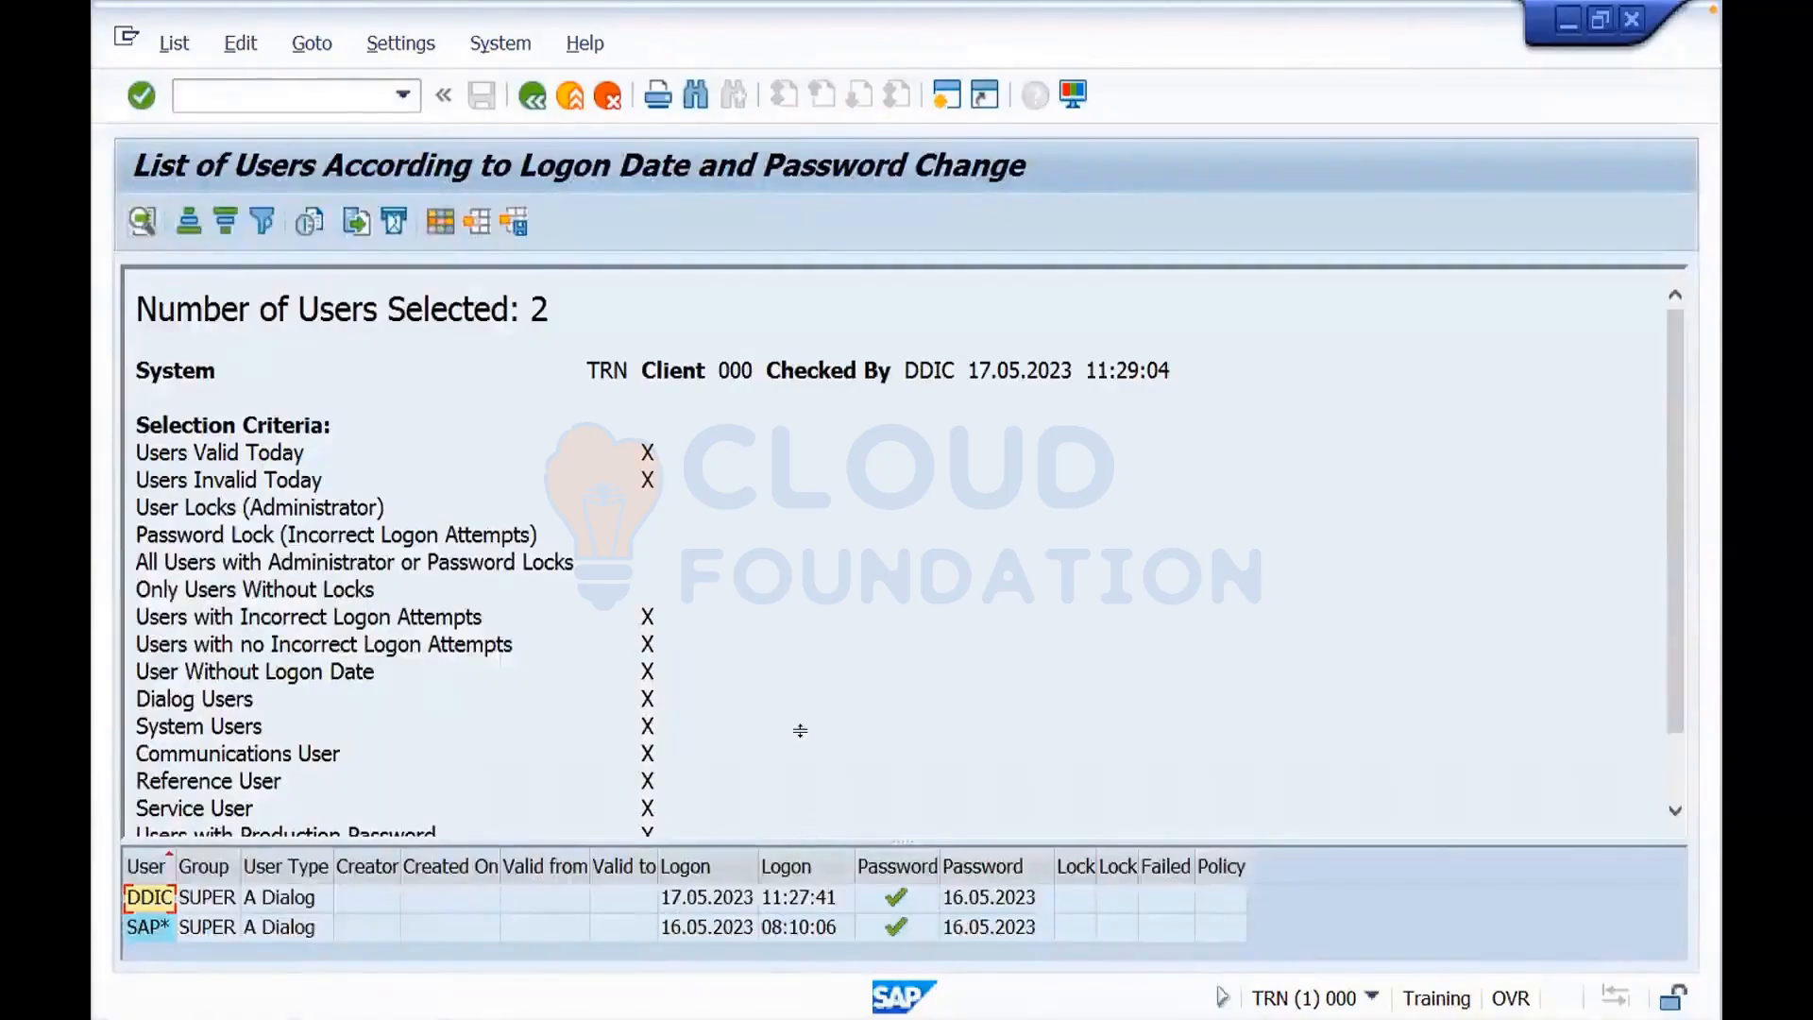
pyautogui.moveTo(800, 730); pyautogui.dragTo(800, 625)
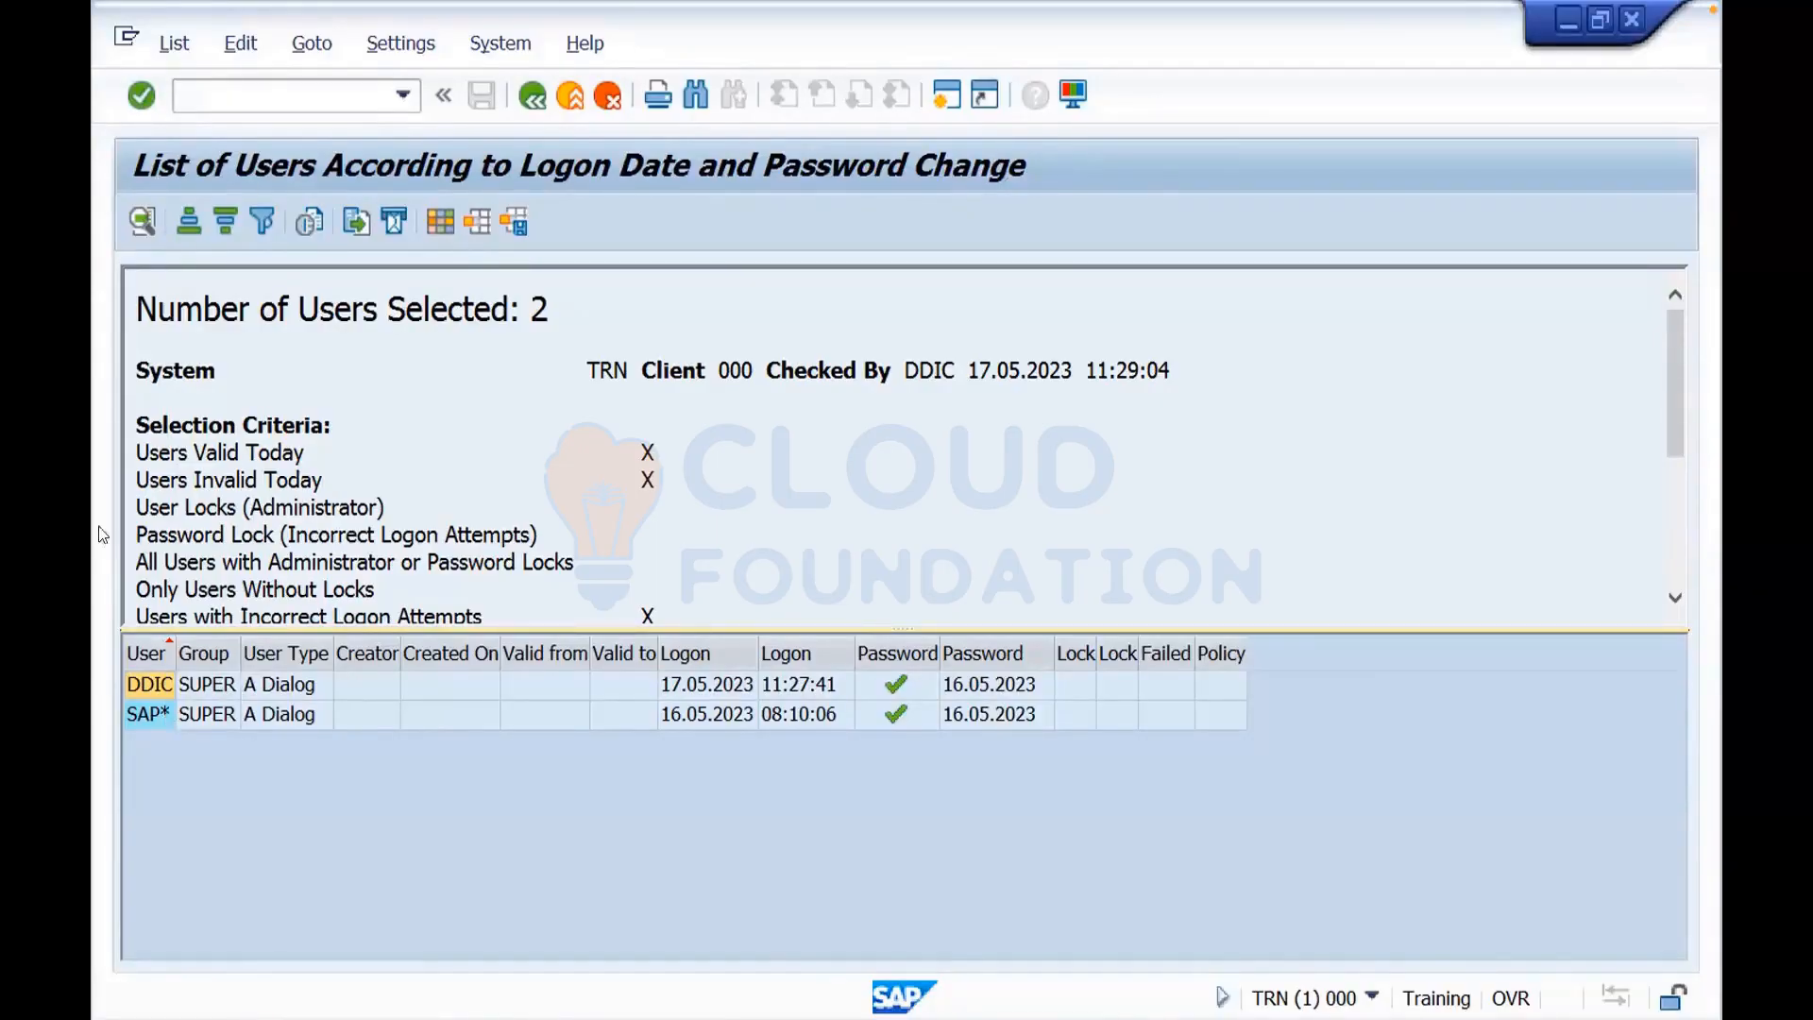
pyautogui.click(221, 88)
pyautogui.write('/nsu01')
pyautogui.press('Return')
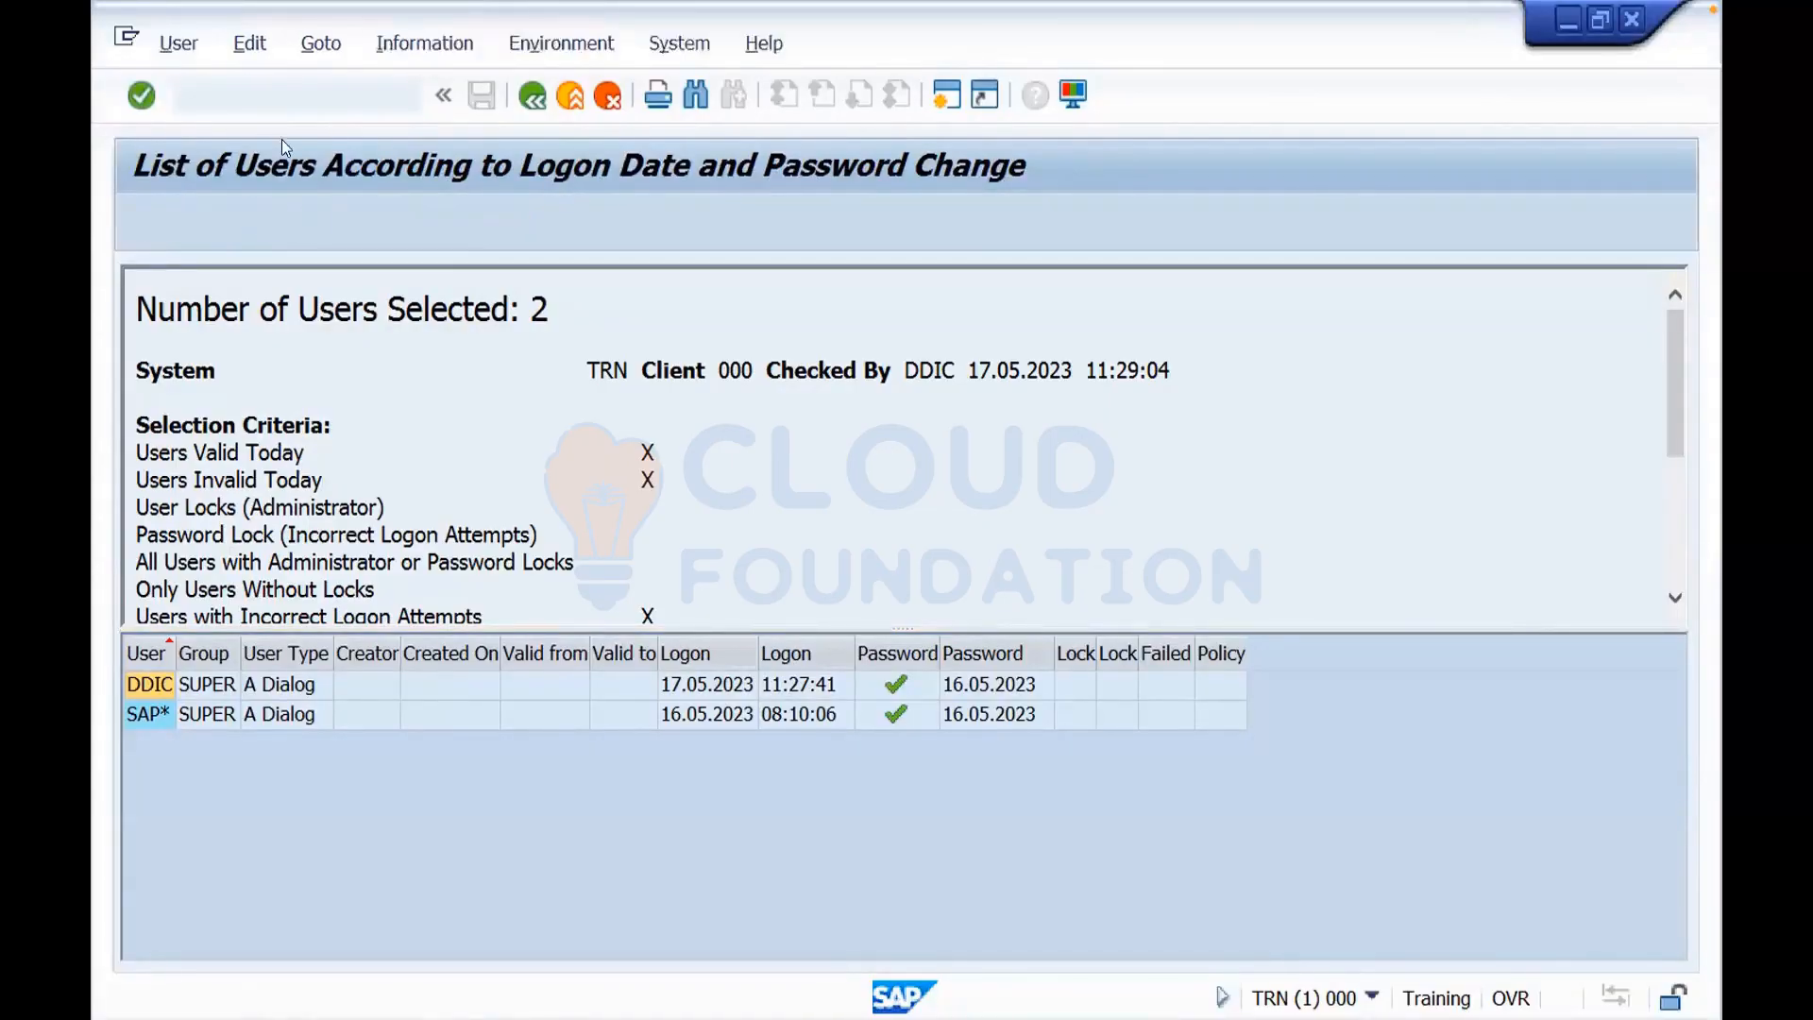
pyautogui.write('ddic')
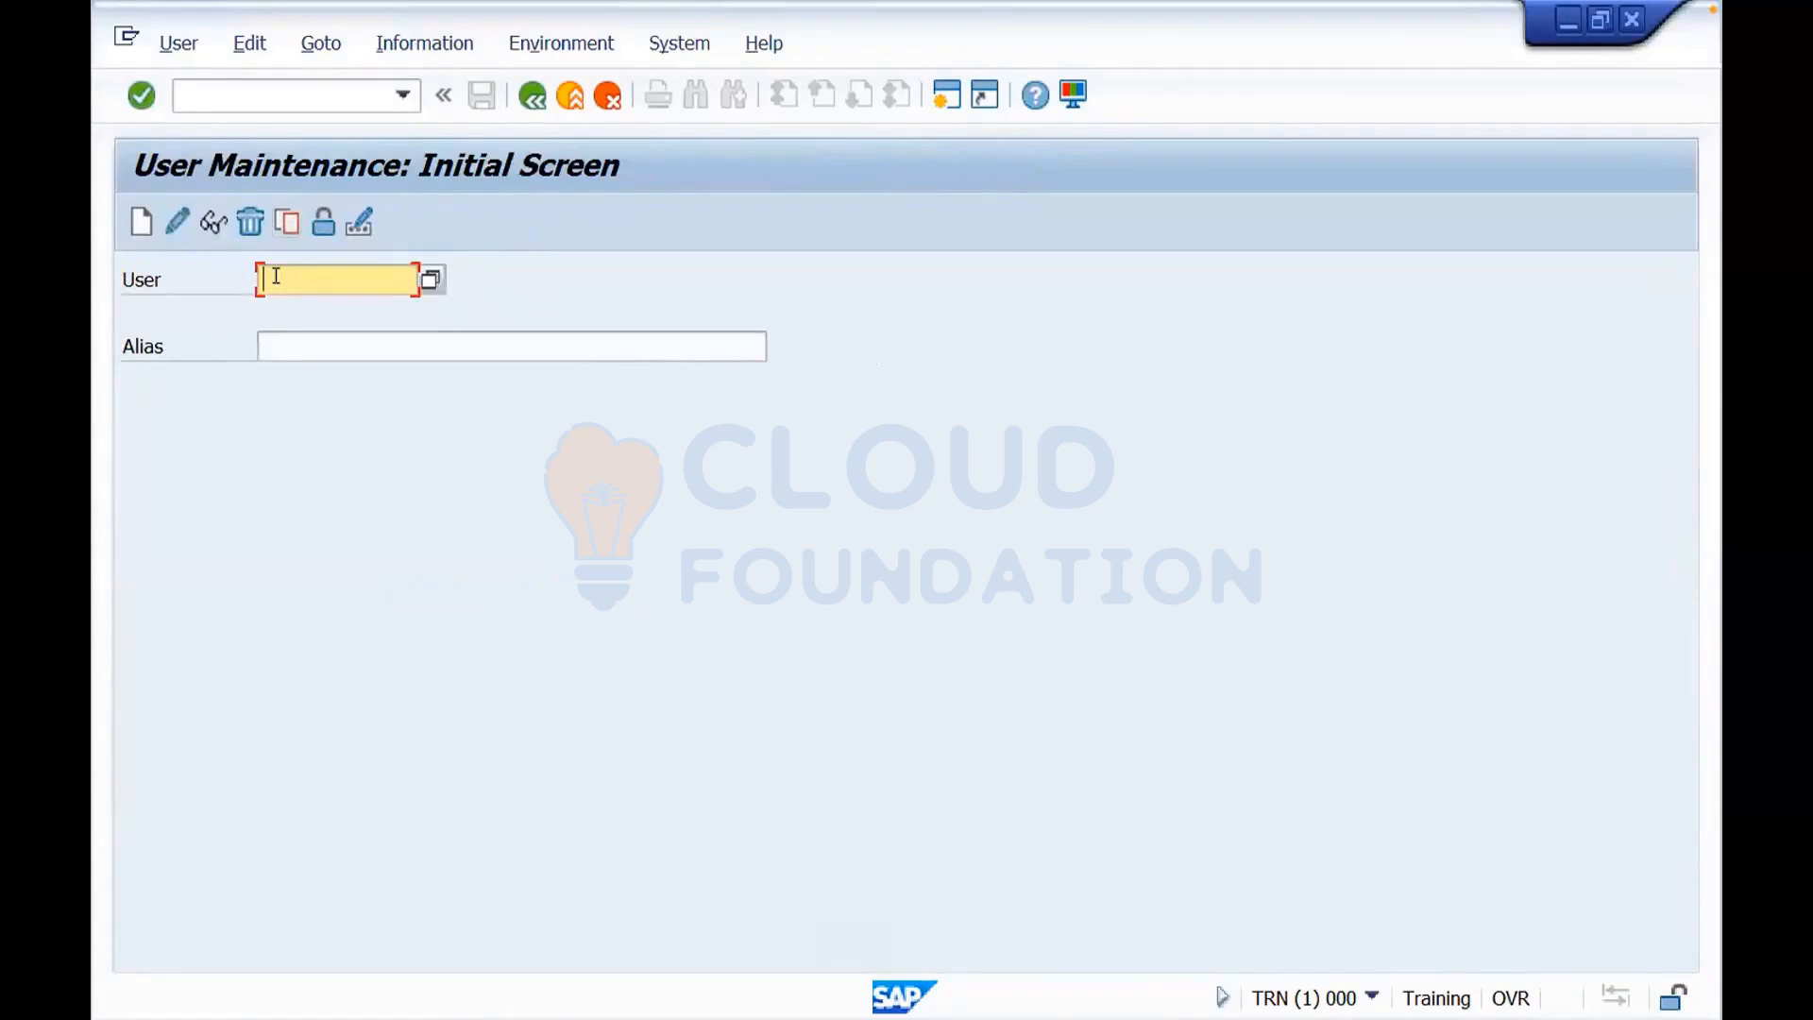
pyautogui.click(176, 225)
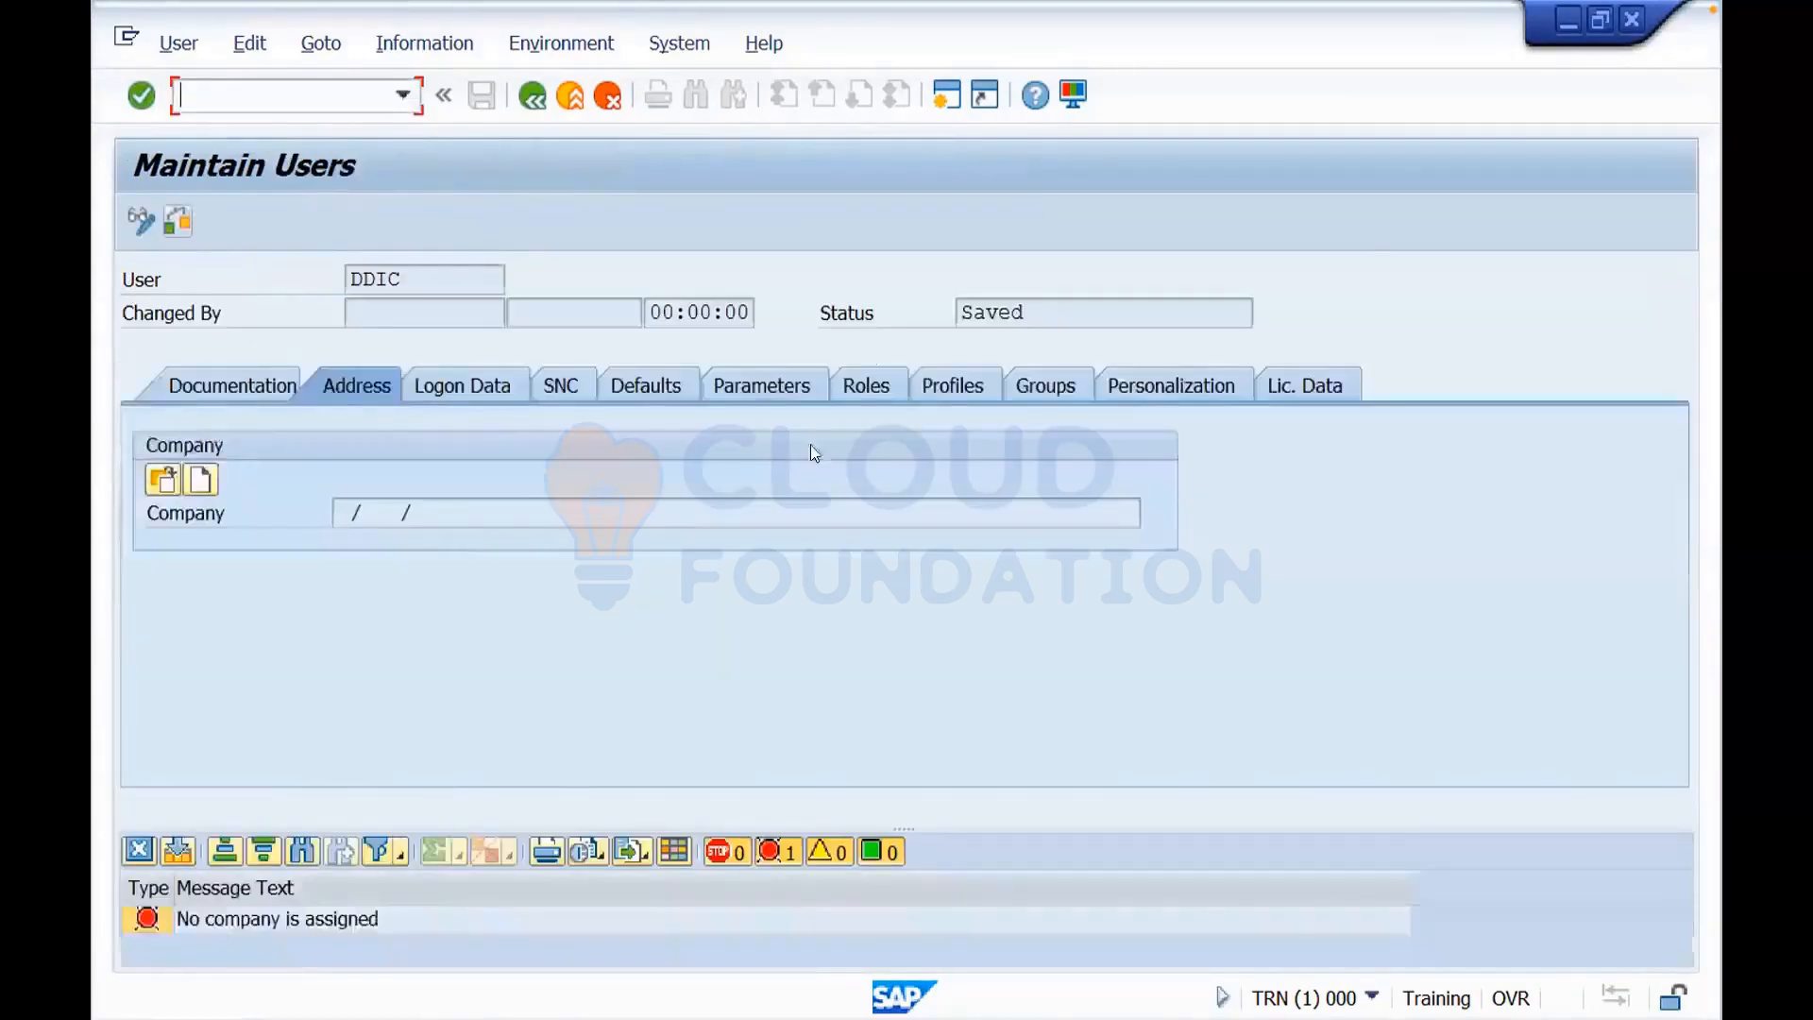
pyautogui.click(948, 389)
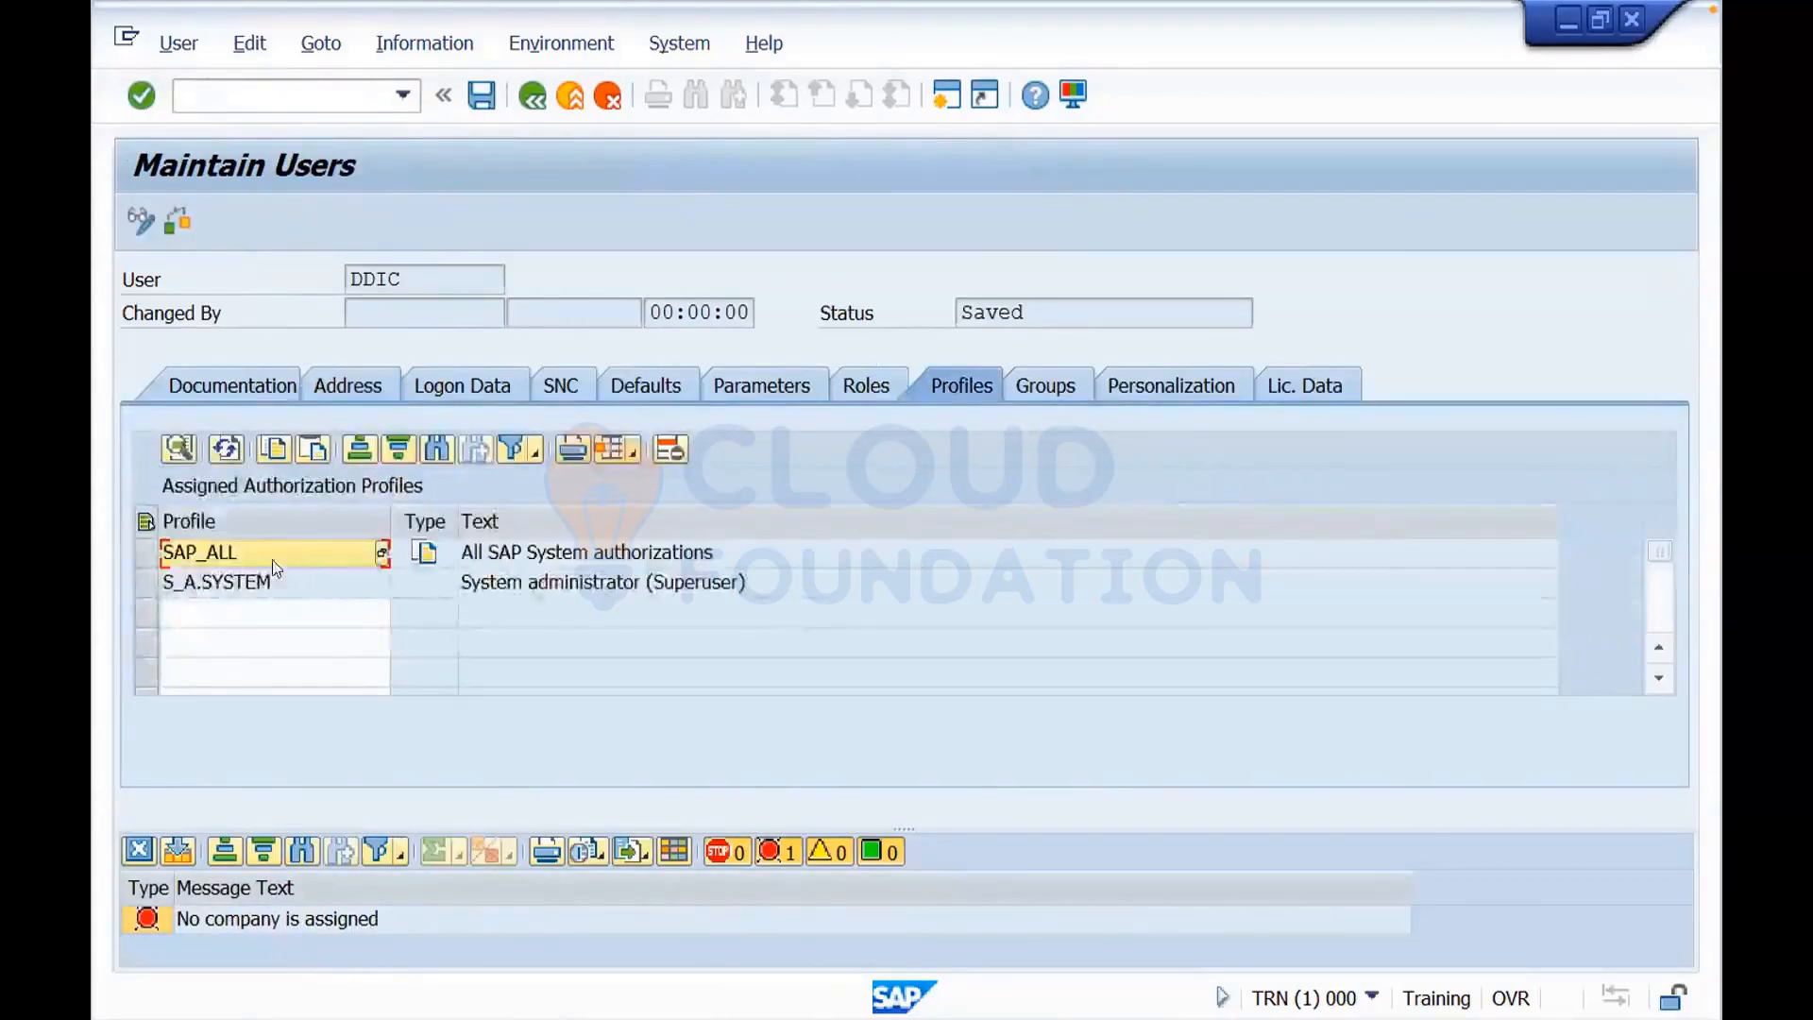
pyautogui.click(526, 556)
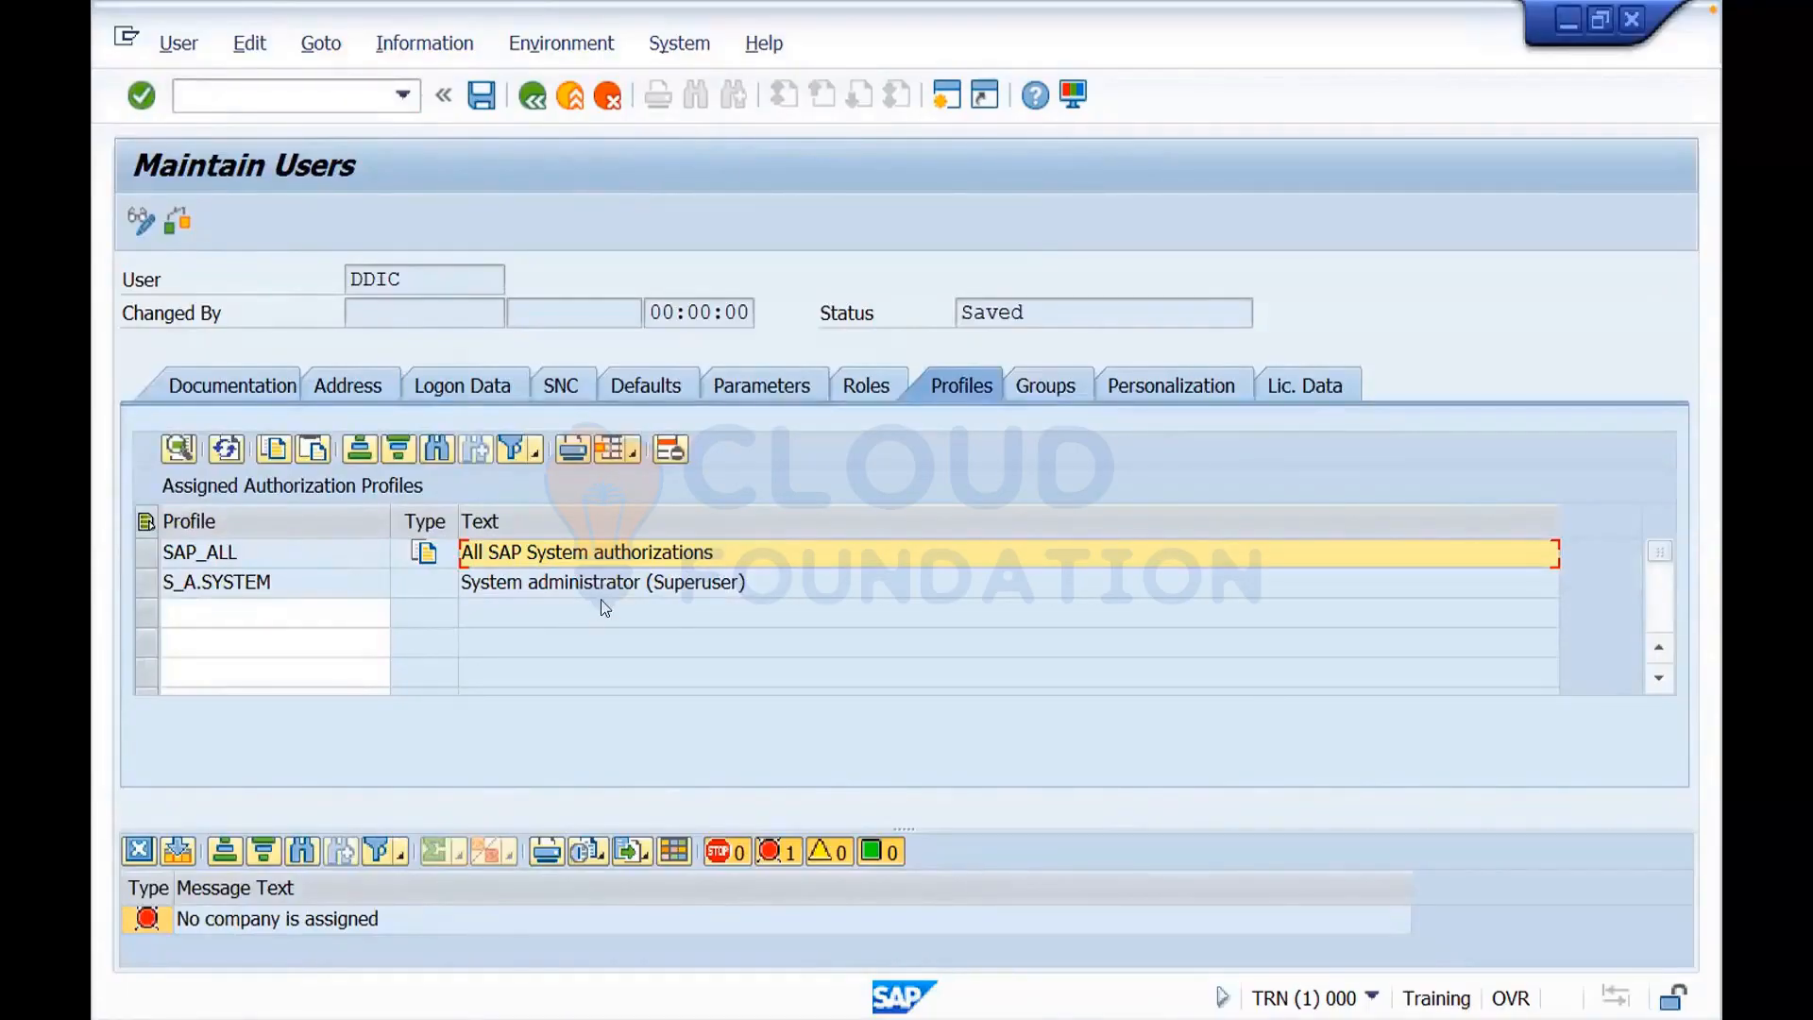
pyautogui.click(368, 616)
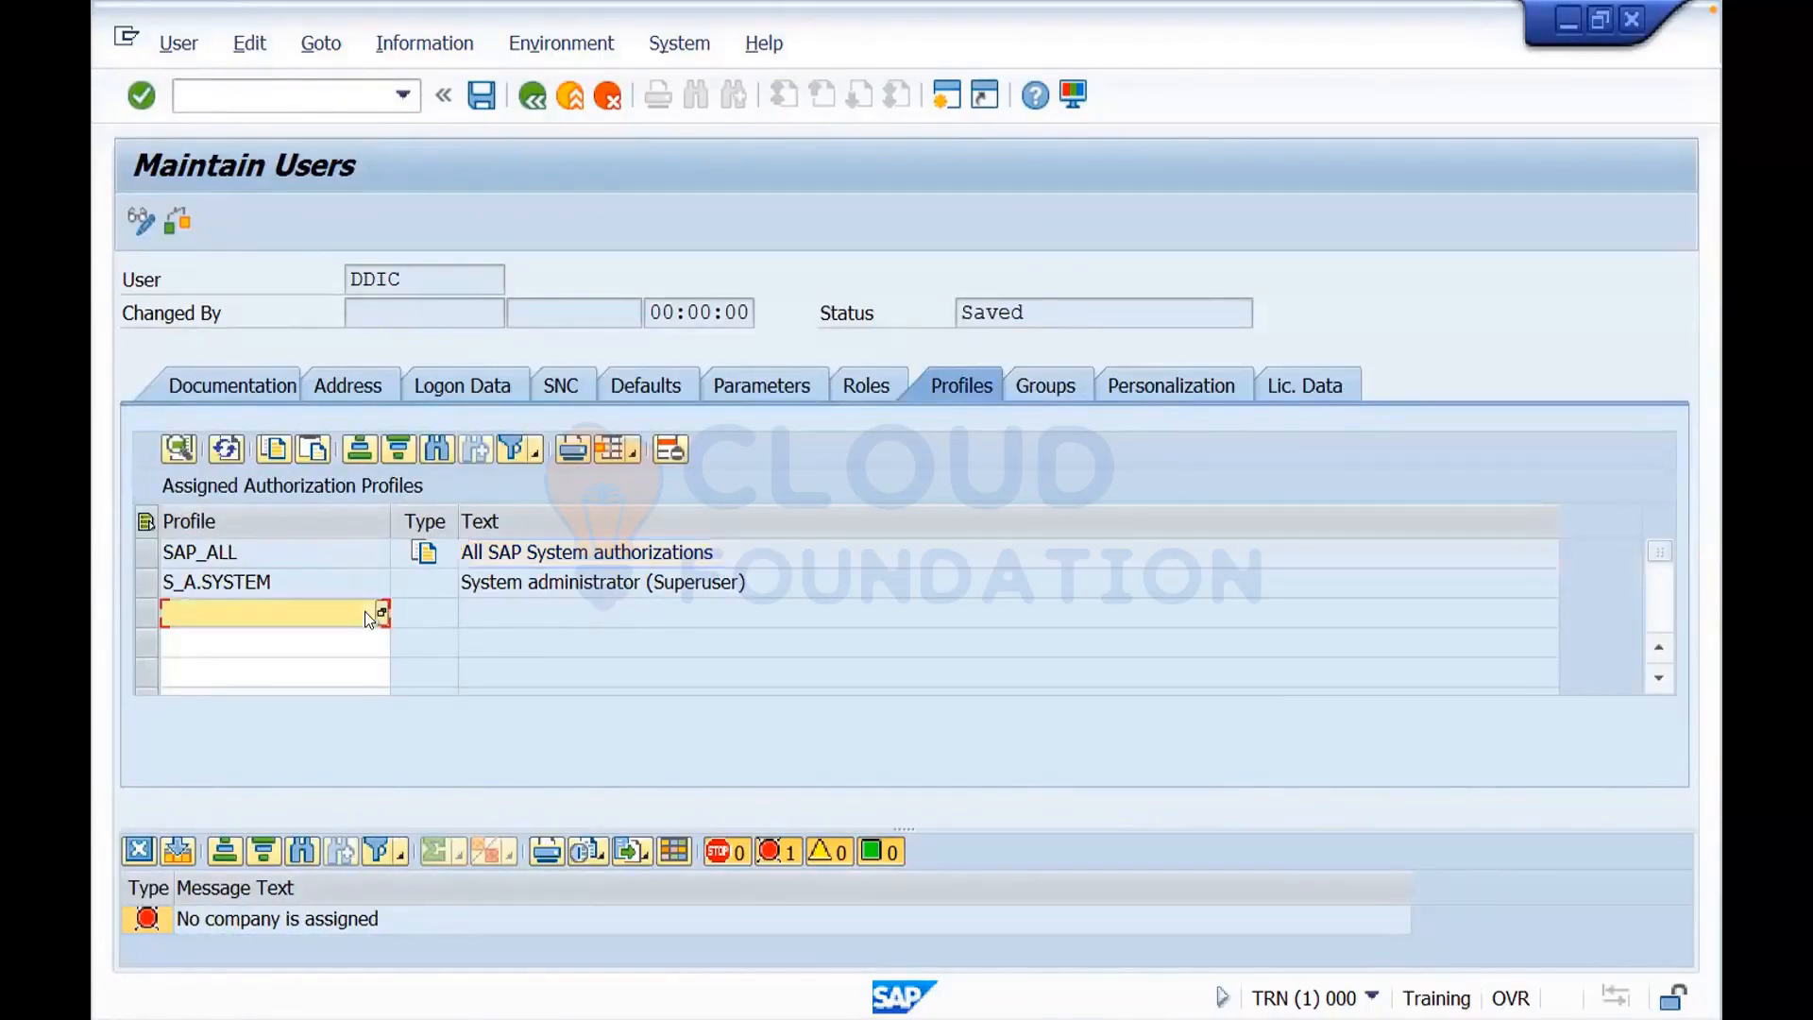
pyautogui.click(600, 630)
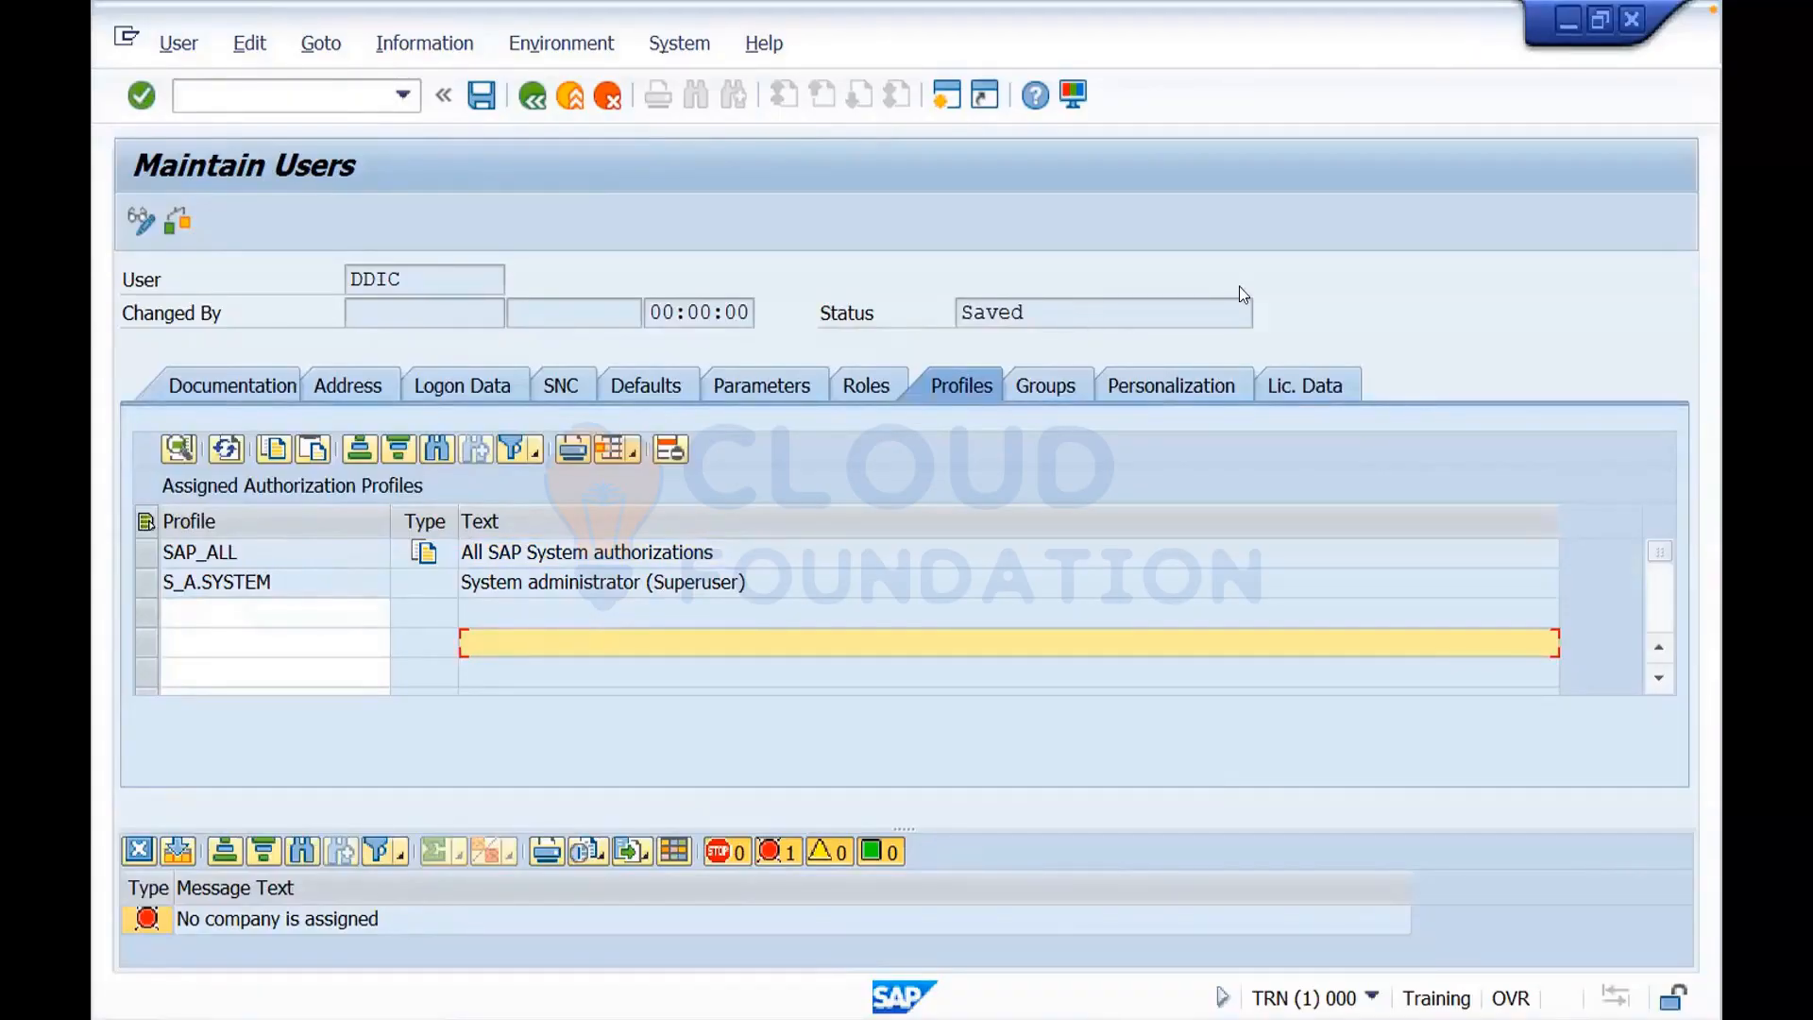
pyautogui.click(1315, 279)
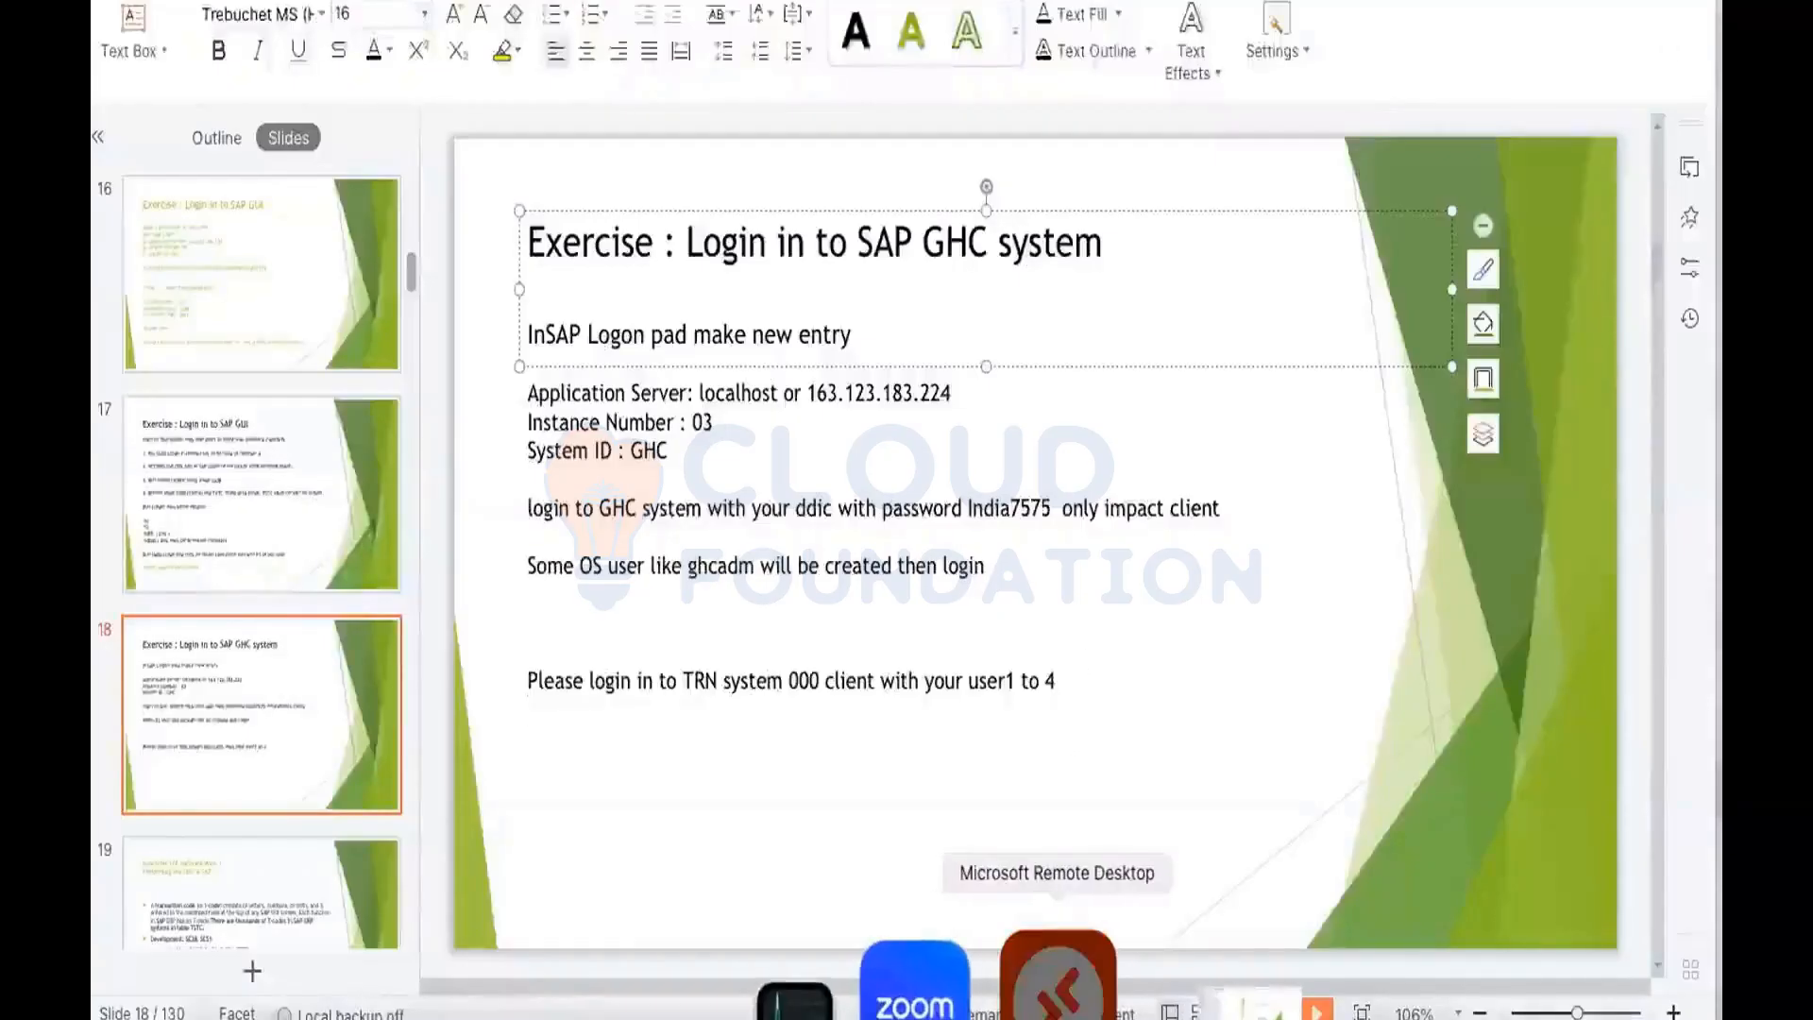
# - Minimize the SAP user list and SAP Logon windows, then close the finished SAPinst installer
pyautogui.click(1050, 983)
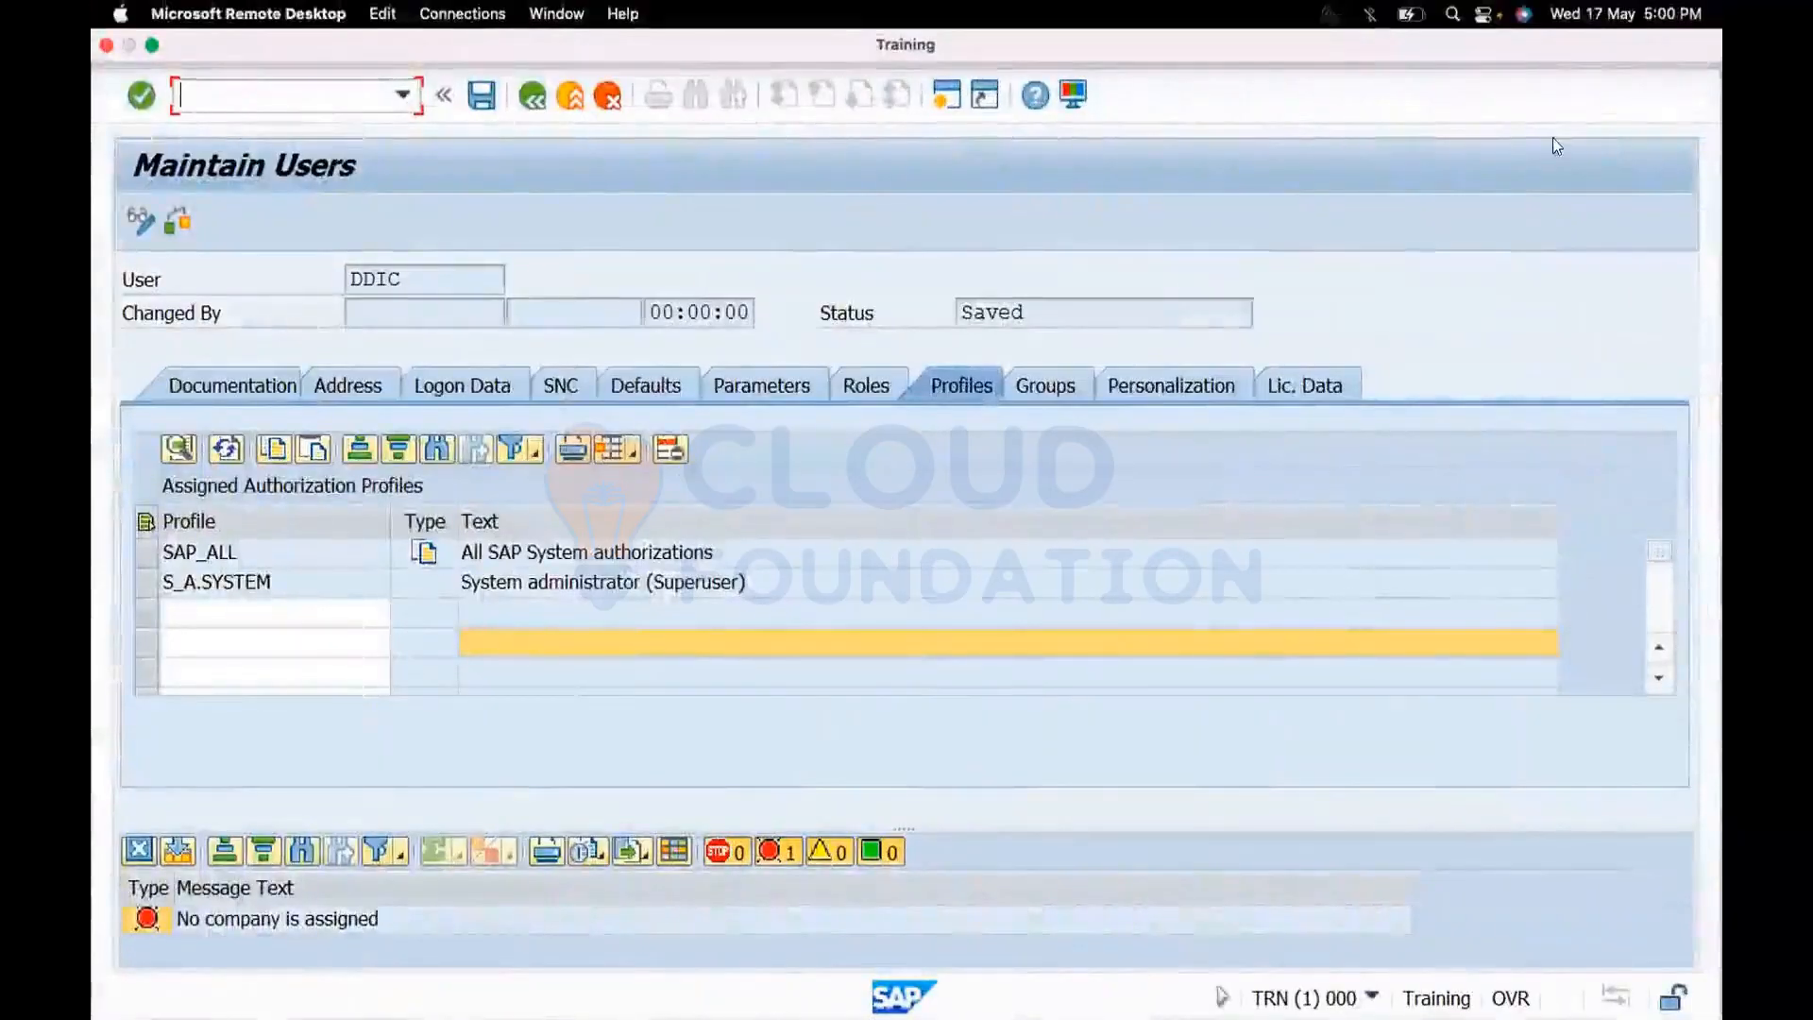
pyautogui.click(1566, 20)
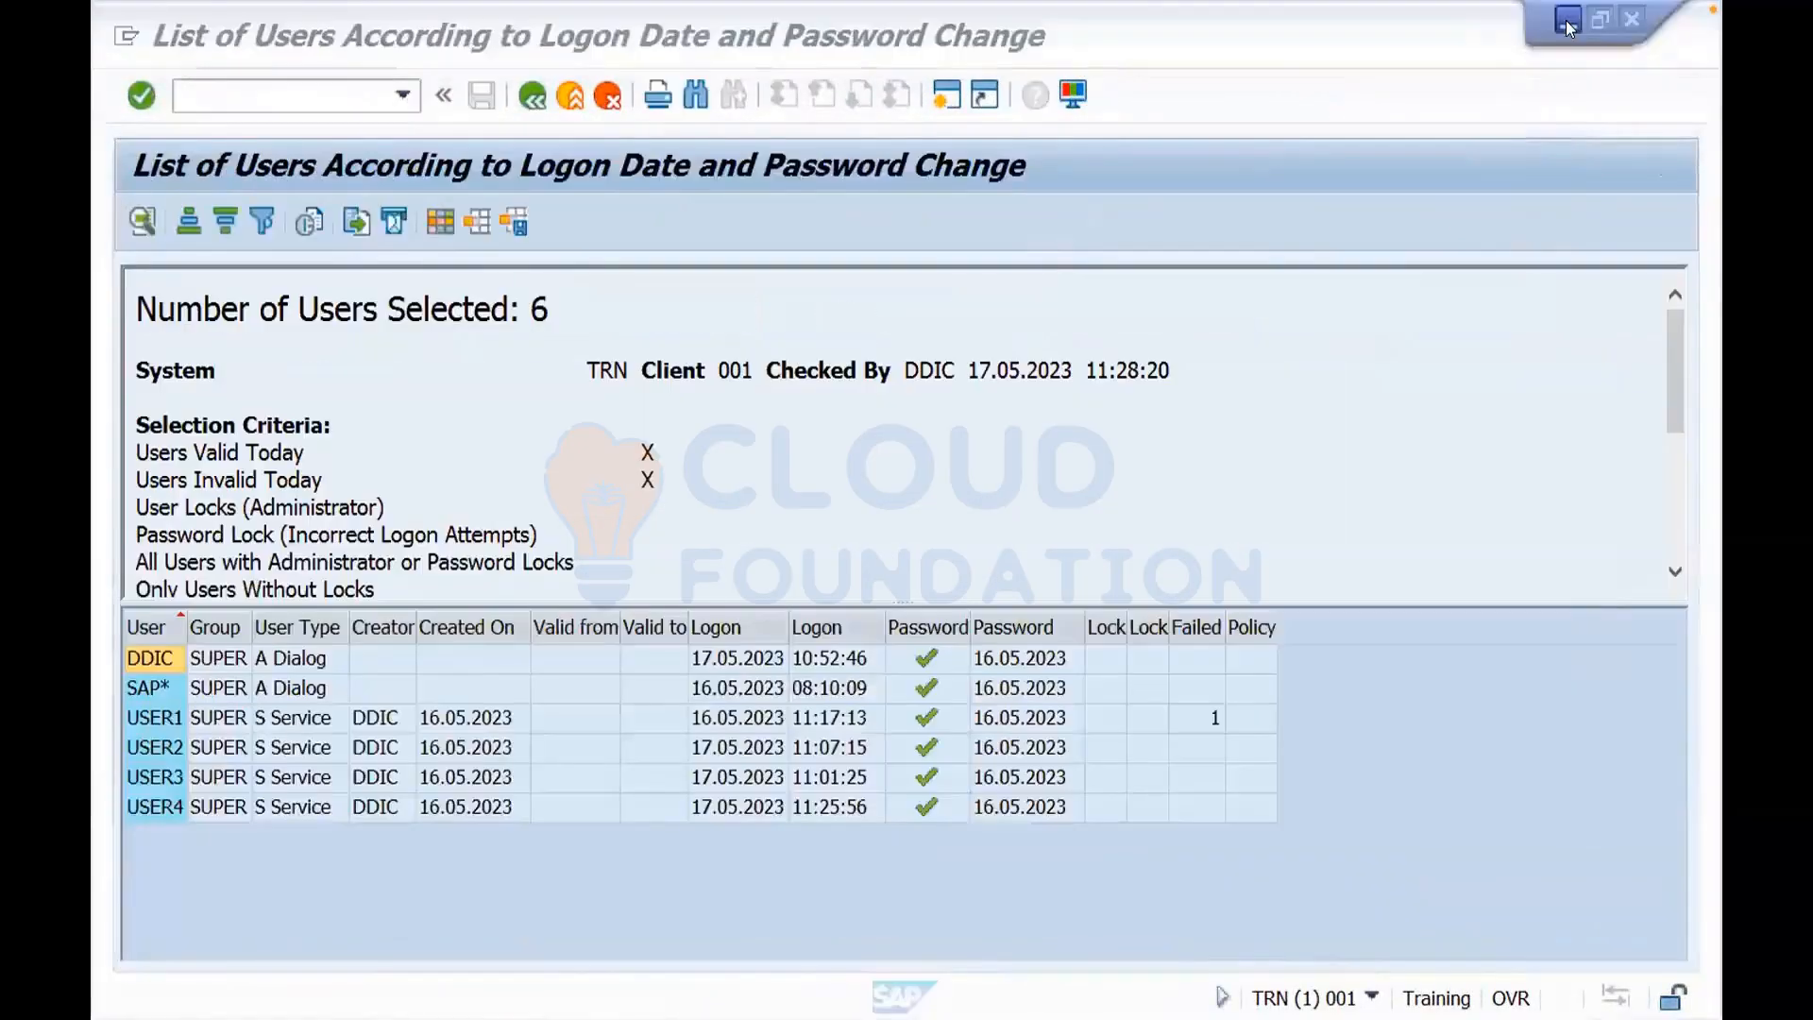
pyautogui.click(1566, 20)
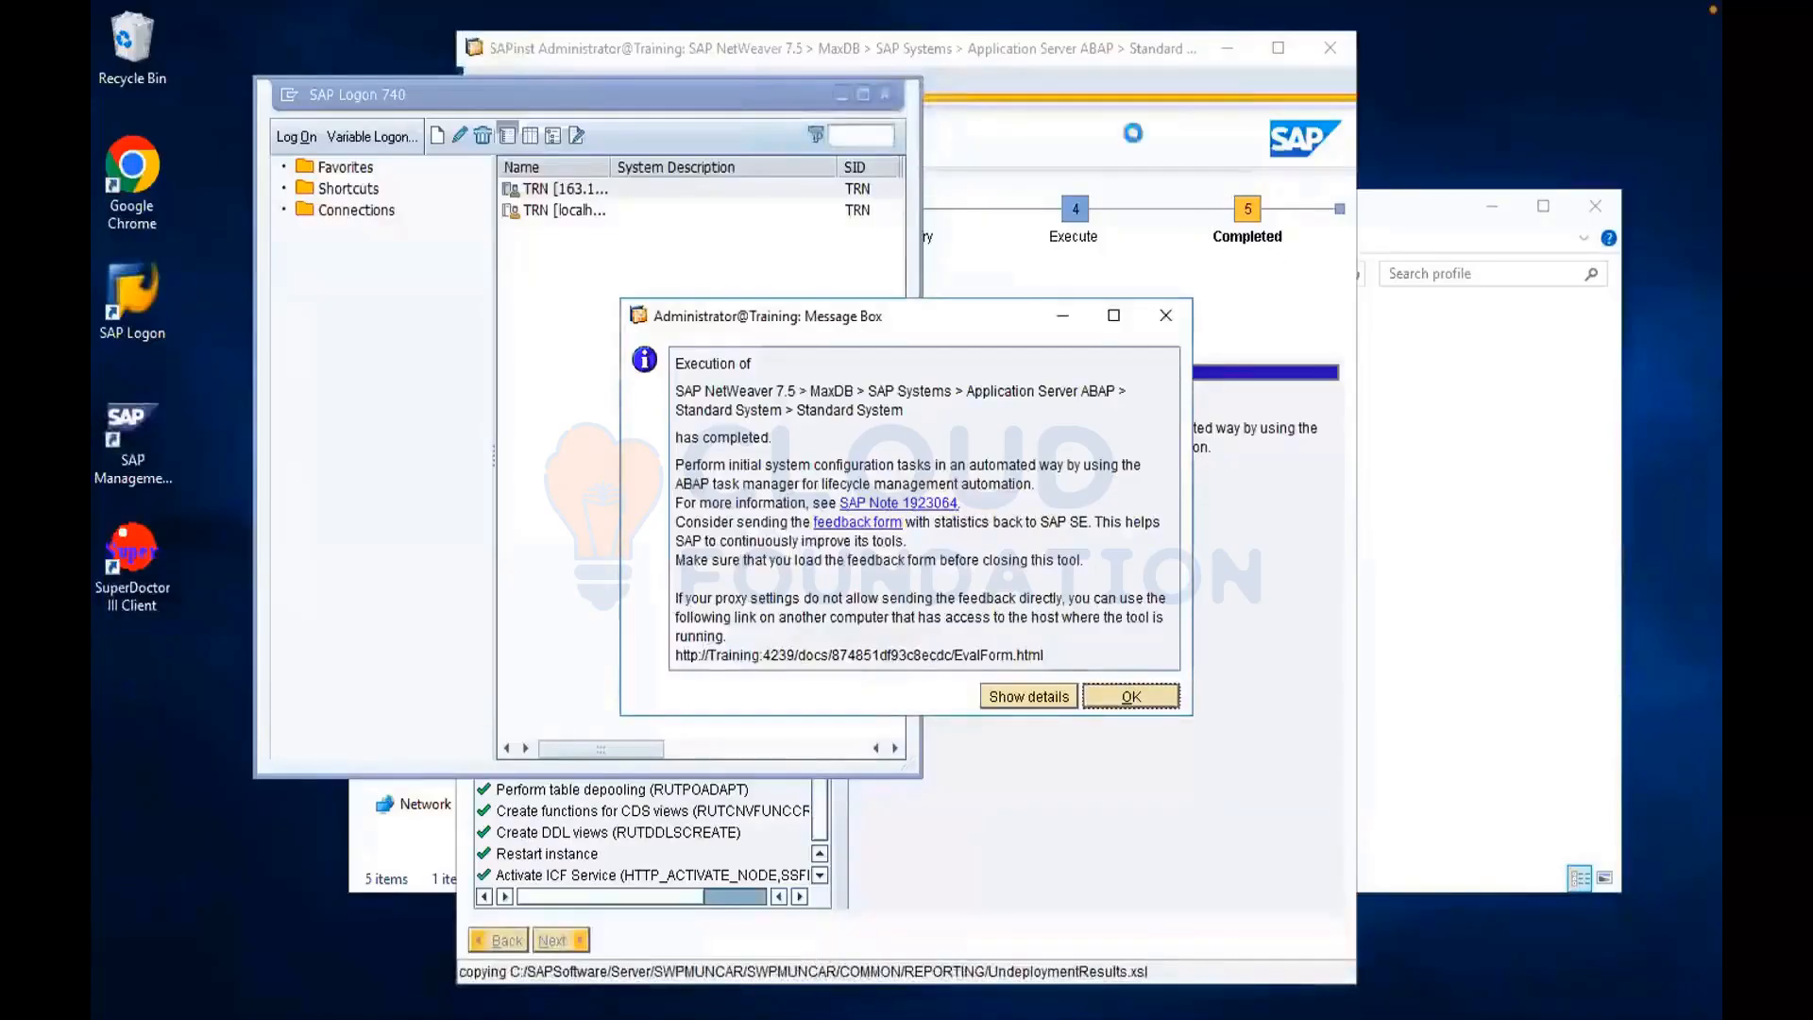
pyautogui.click(833, 91)
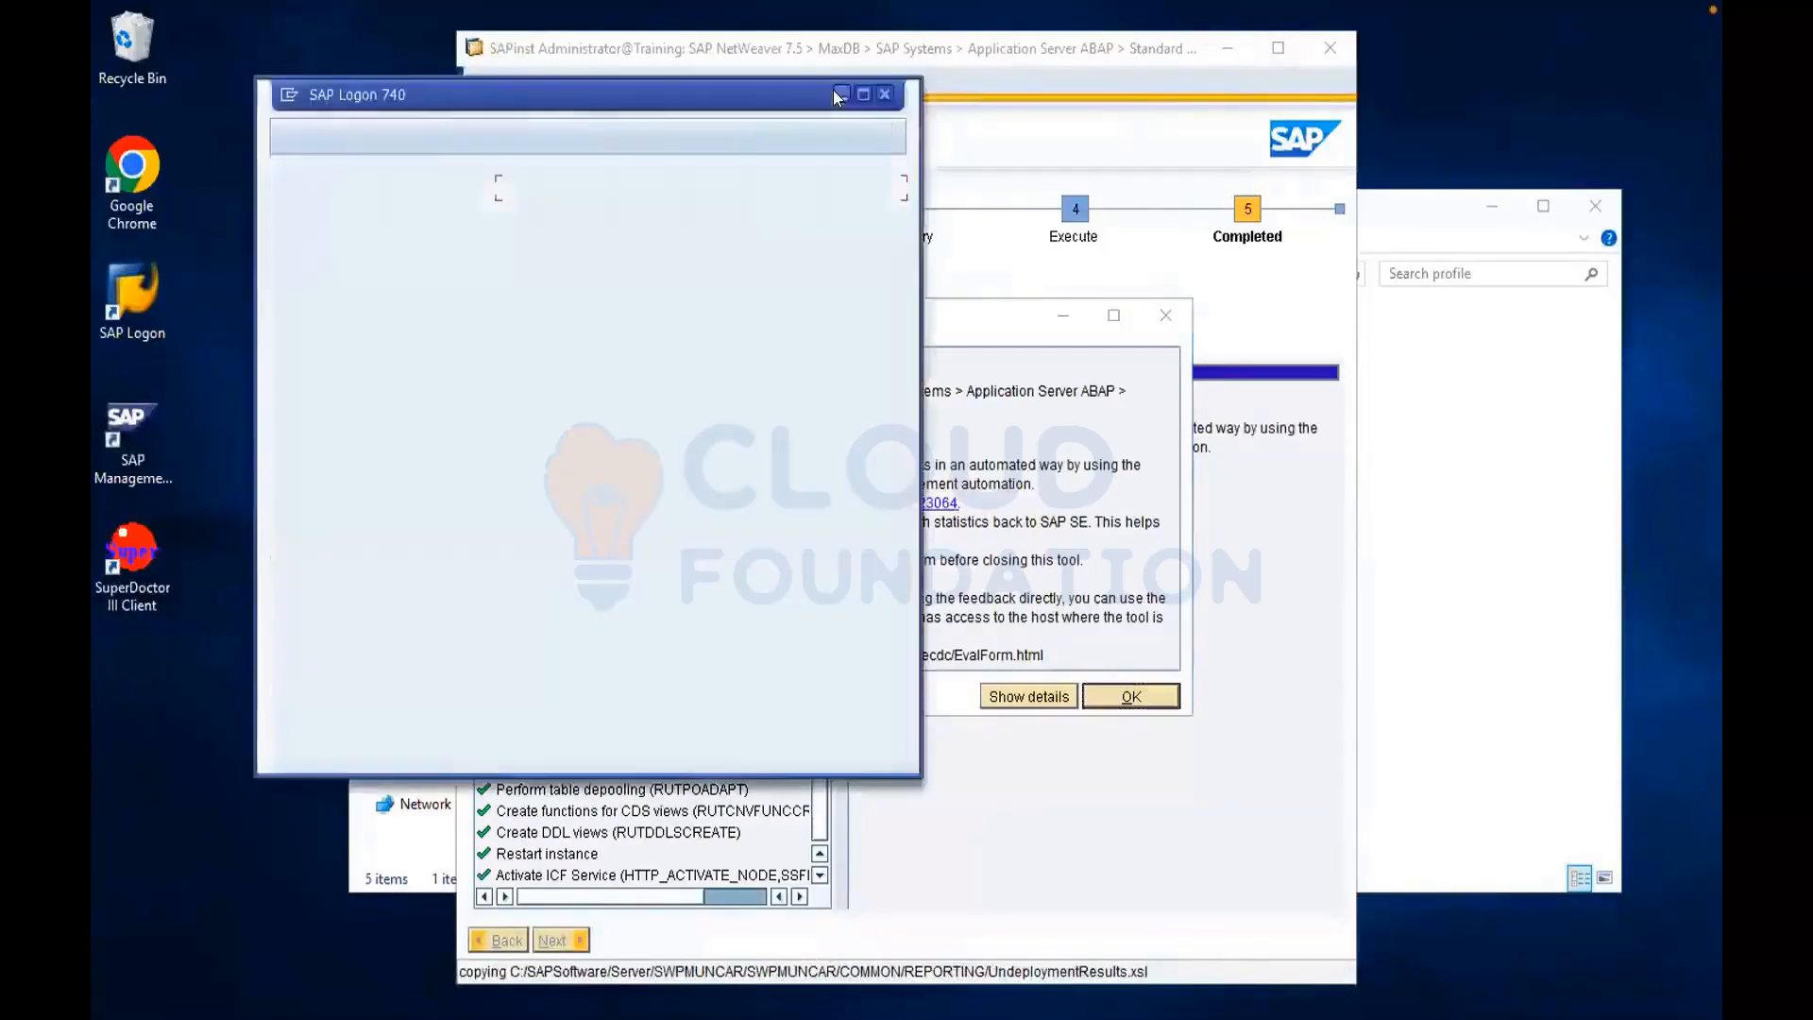
pyautogui.click(839, 94)
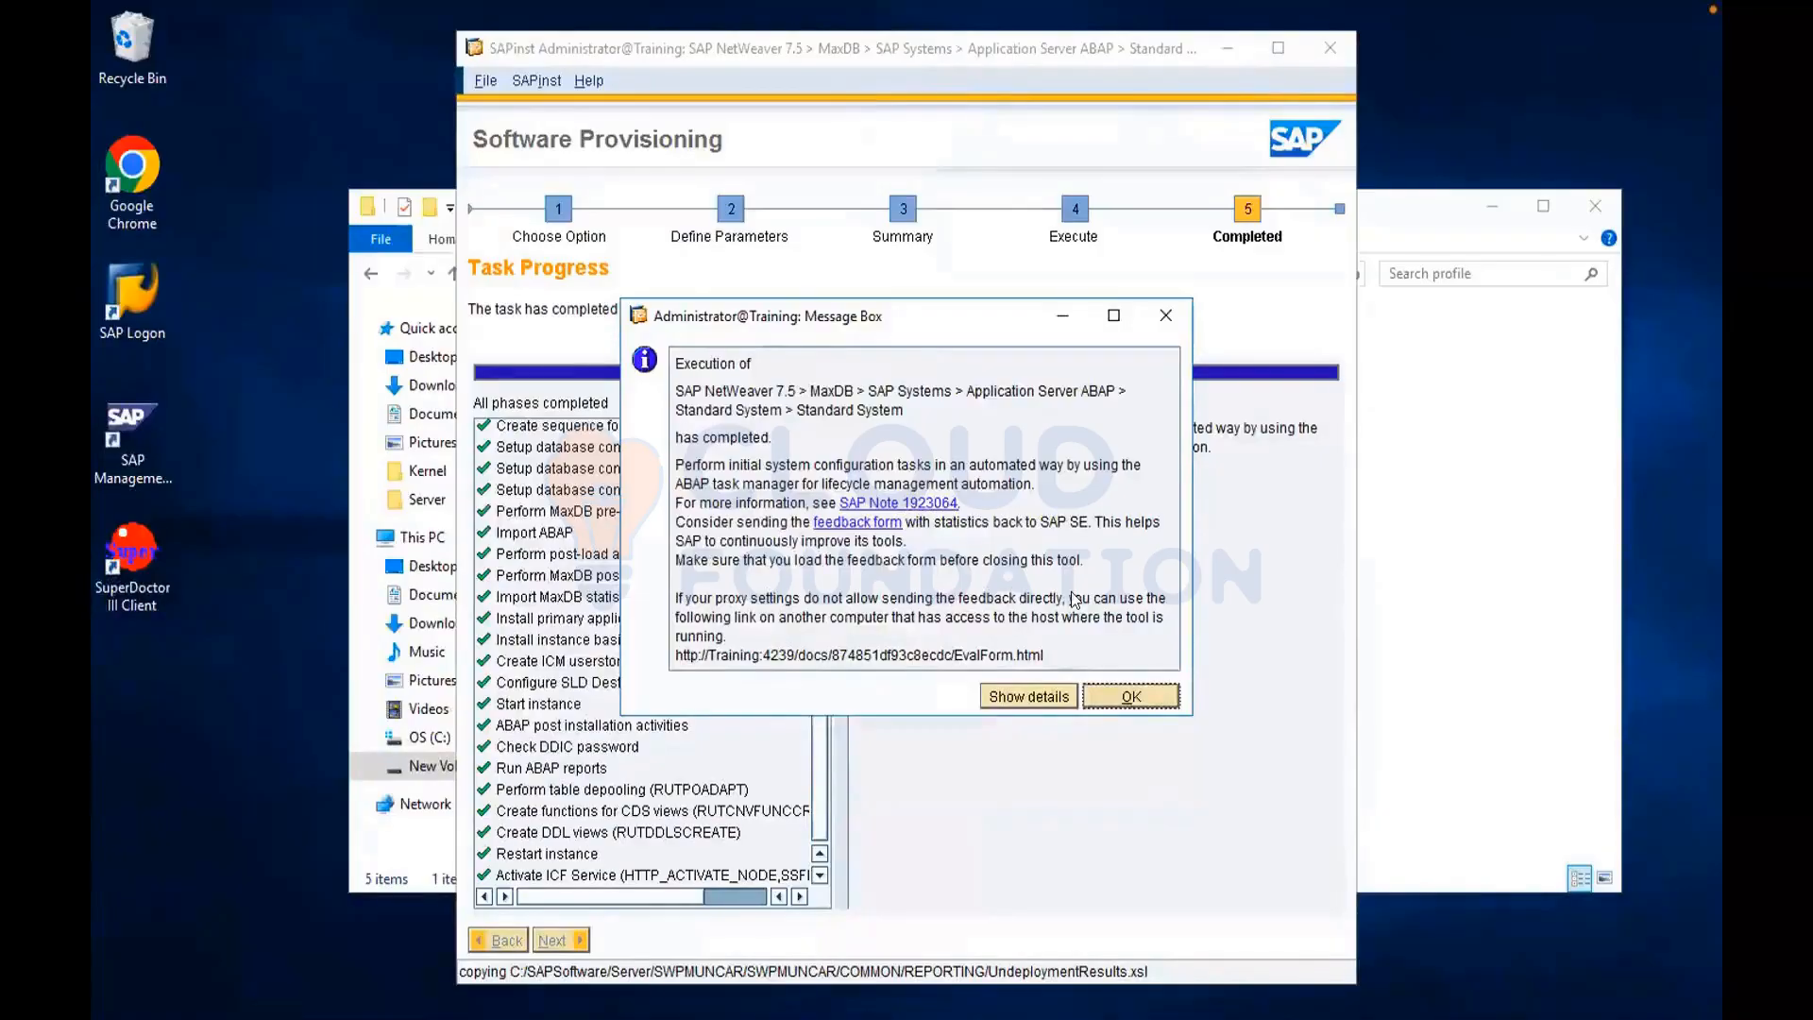
pyautogui.click(1114, 696)
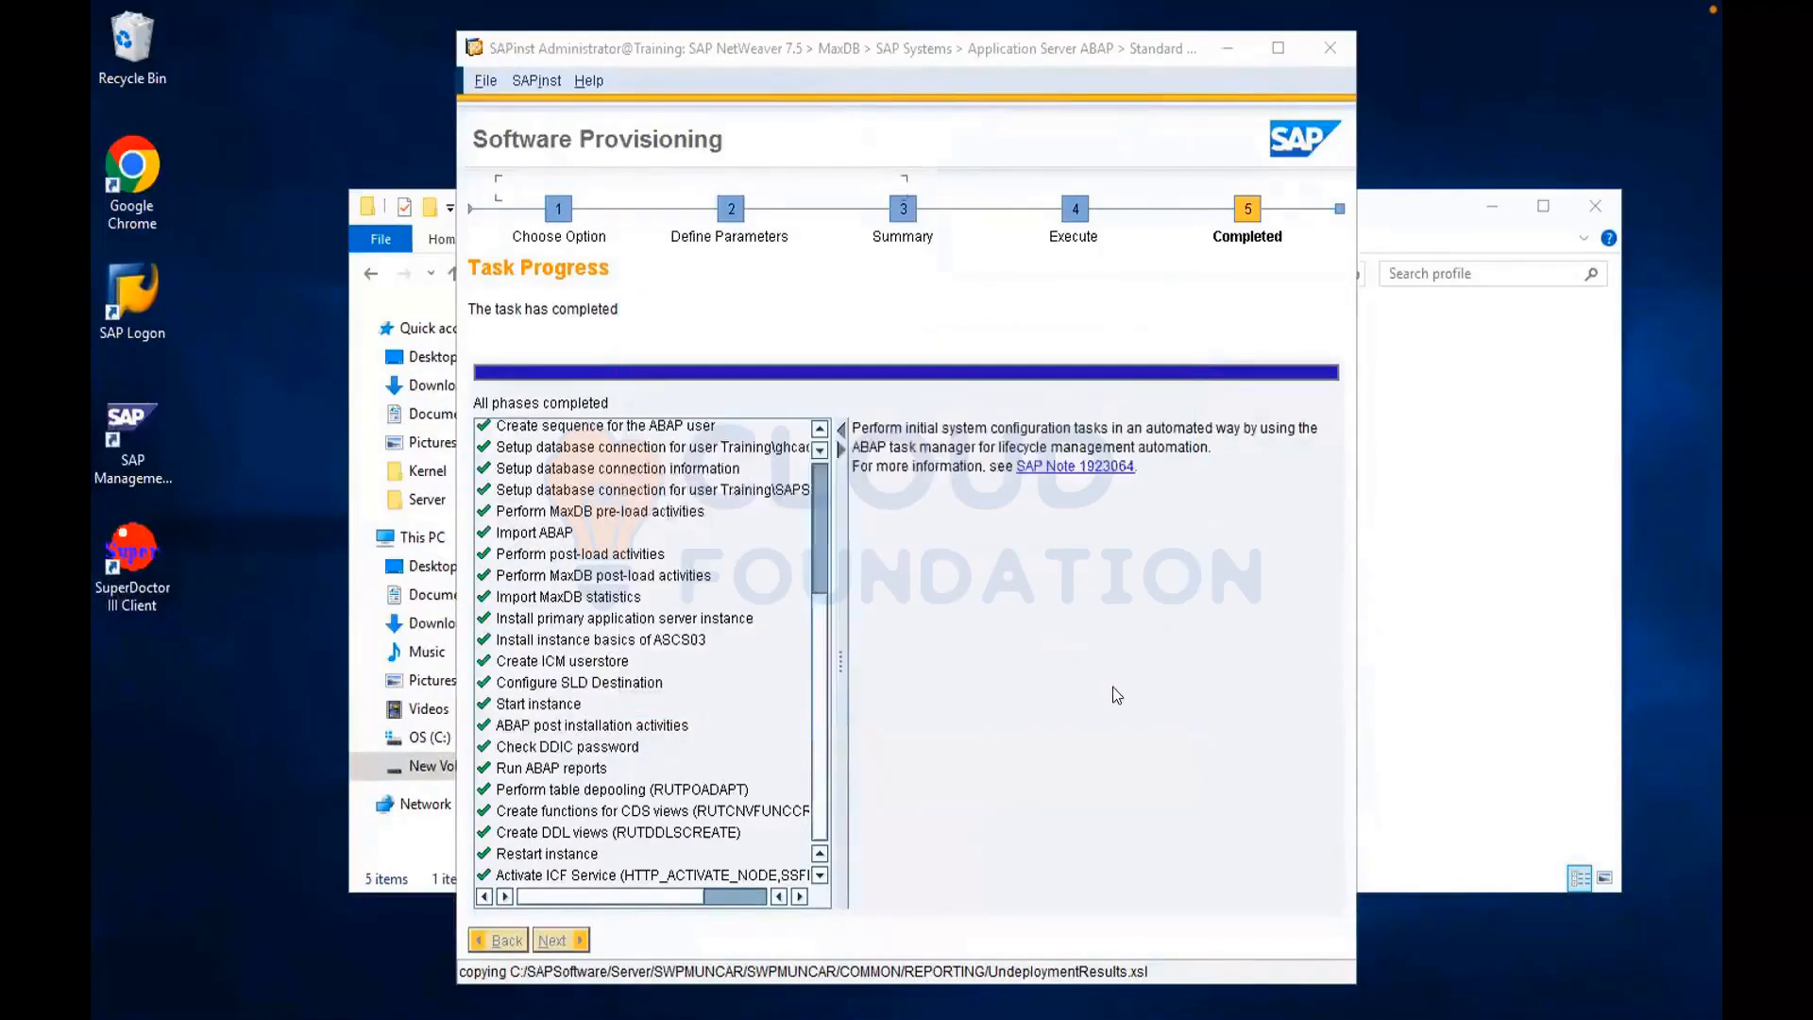
pyautogui.click(1330, 49)
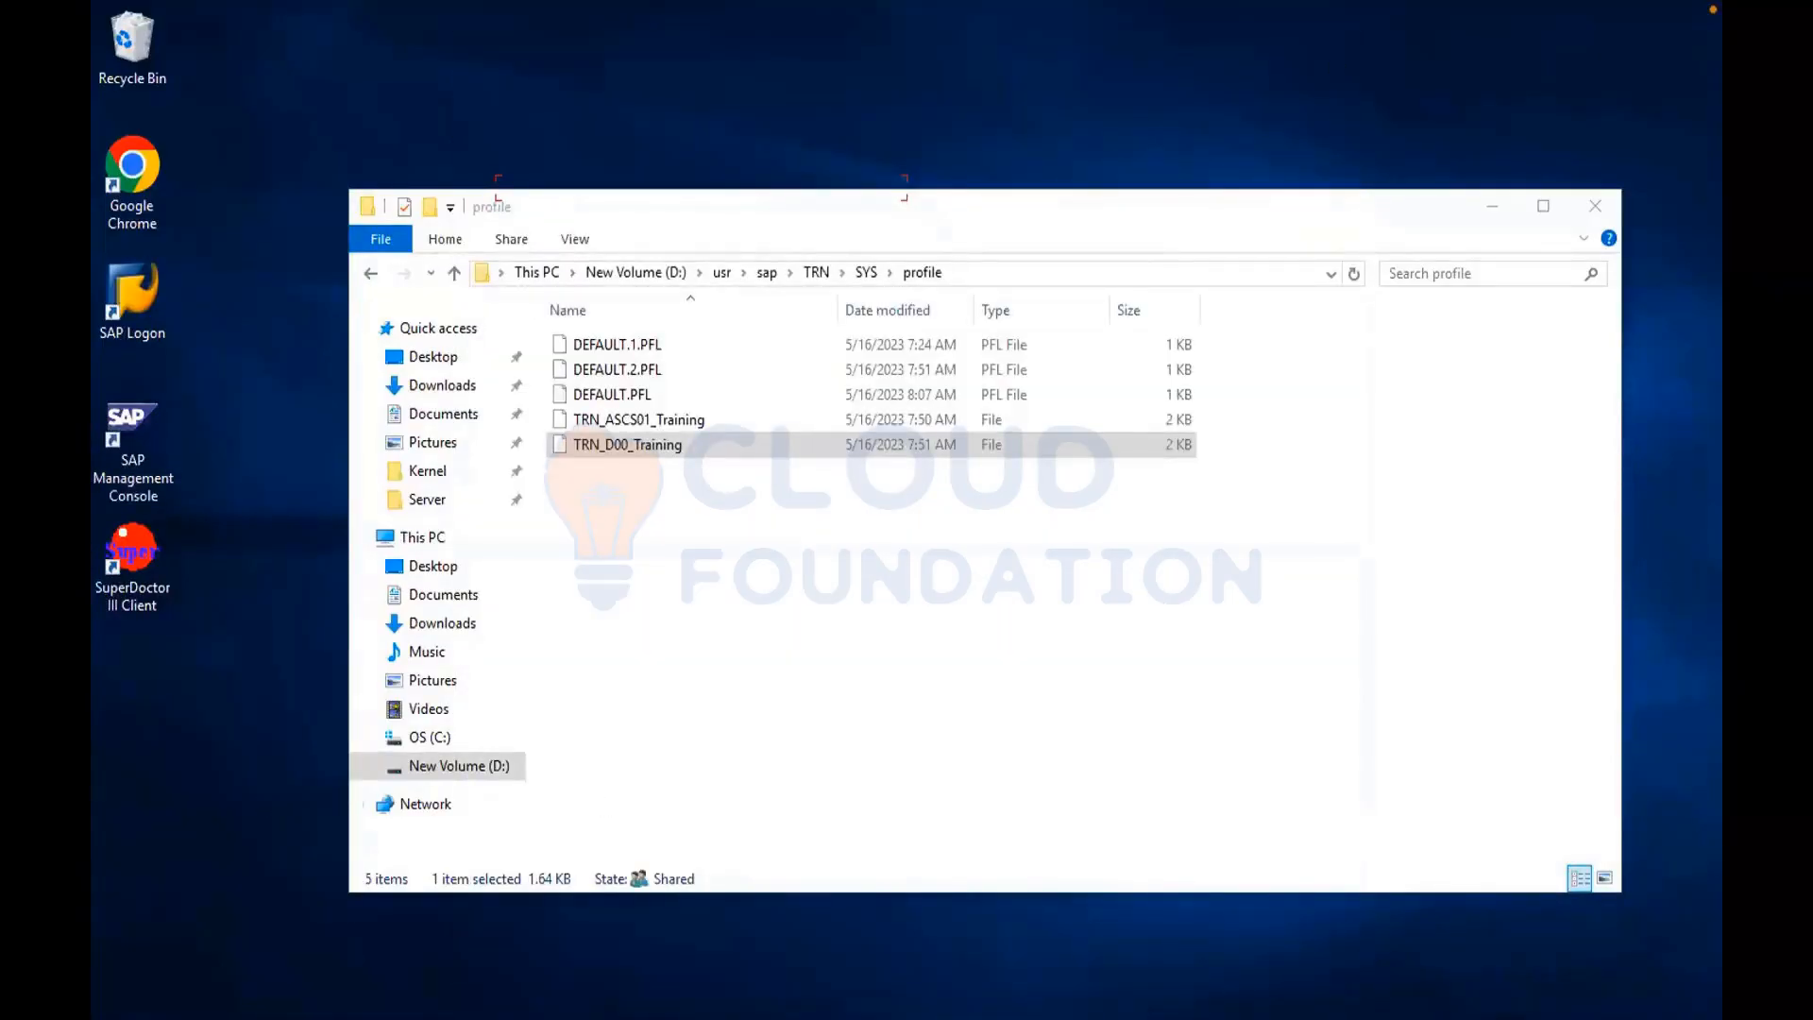
# - Close the old SAP Management Console without saving settings and relaunch it from the desktop
pyautogui.rightClick(397, 1018)
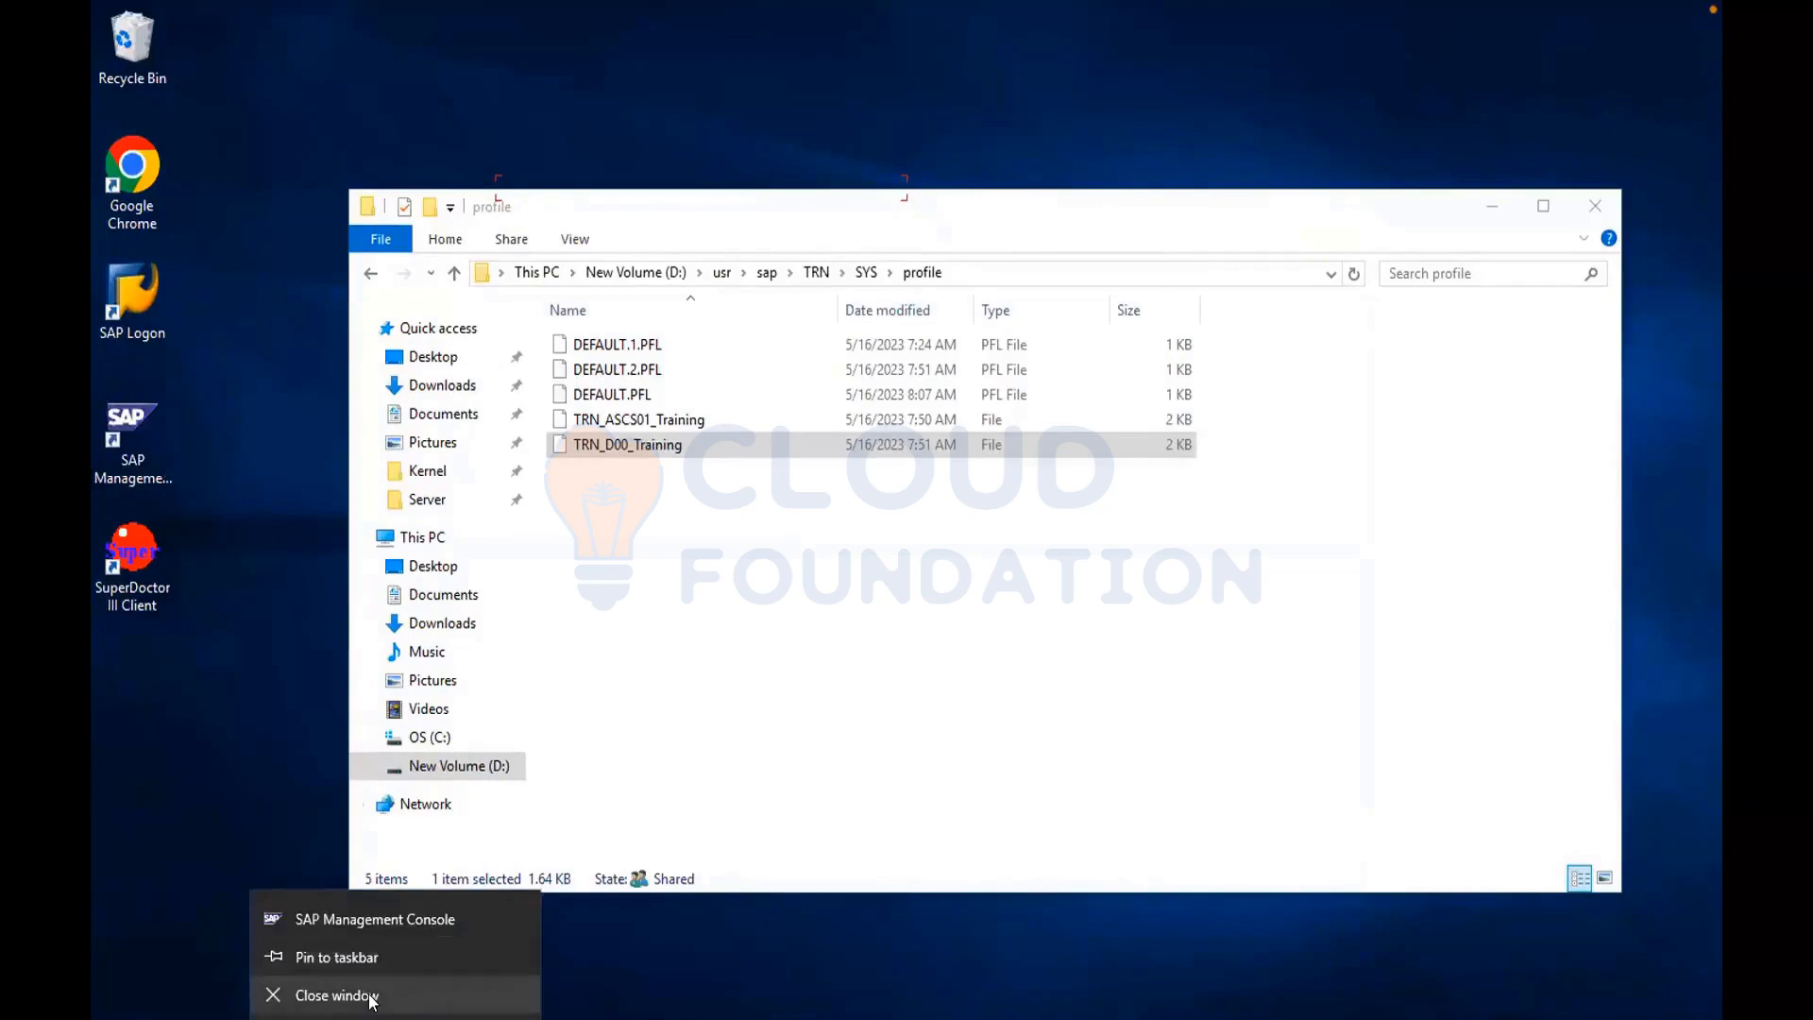
pyautogui.click(359, 993)
pyautogui.click(893, 576)
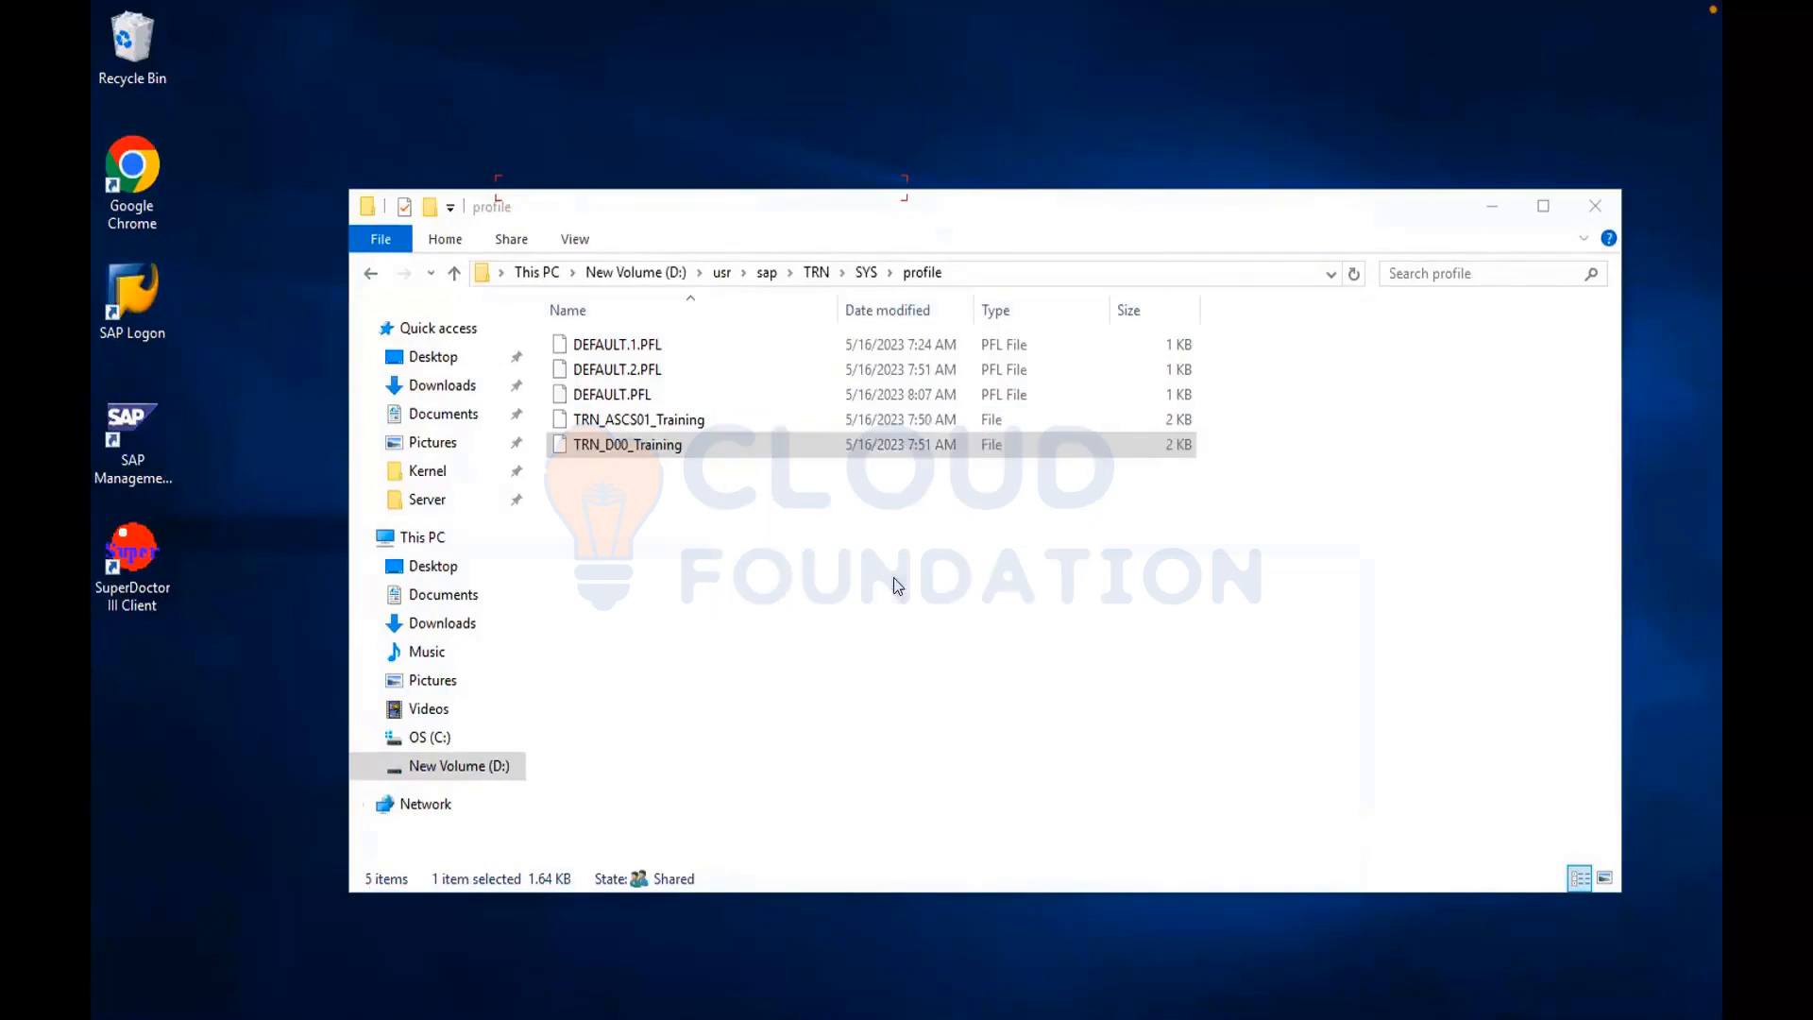
pyautogui.click(132, 422)
pyautogui.doubleClick(133, 422)
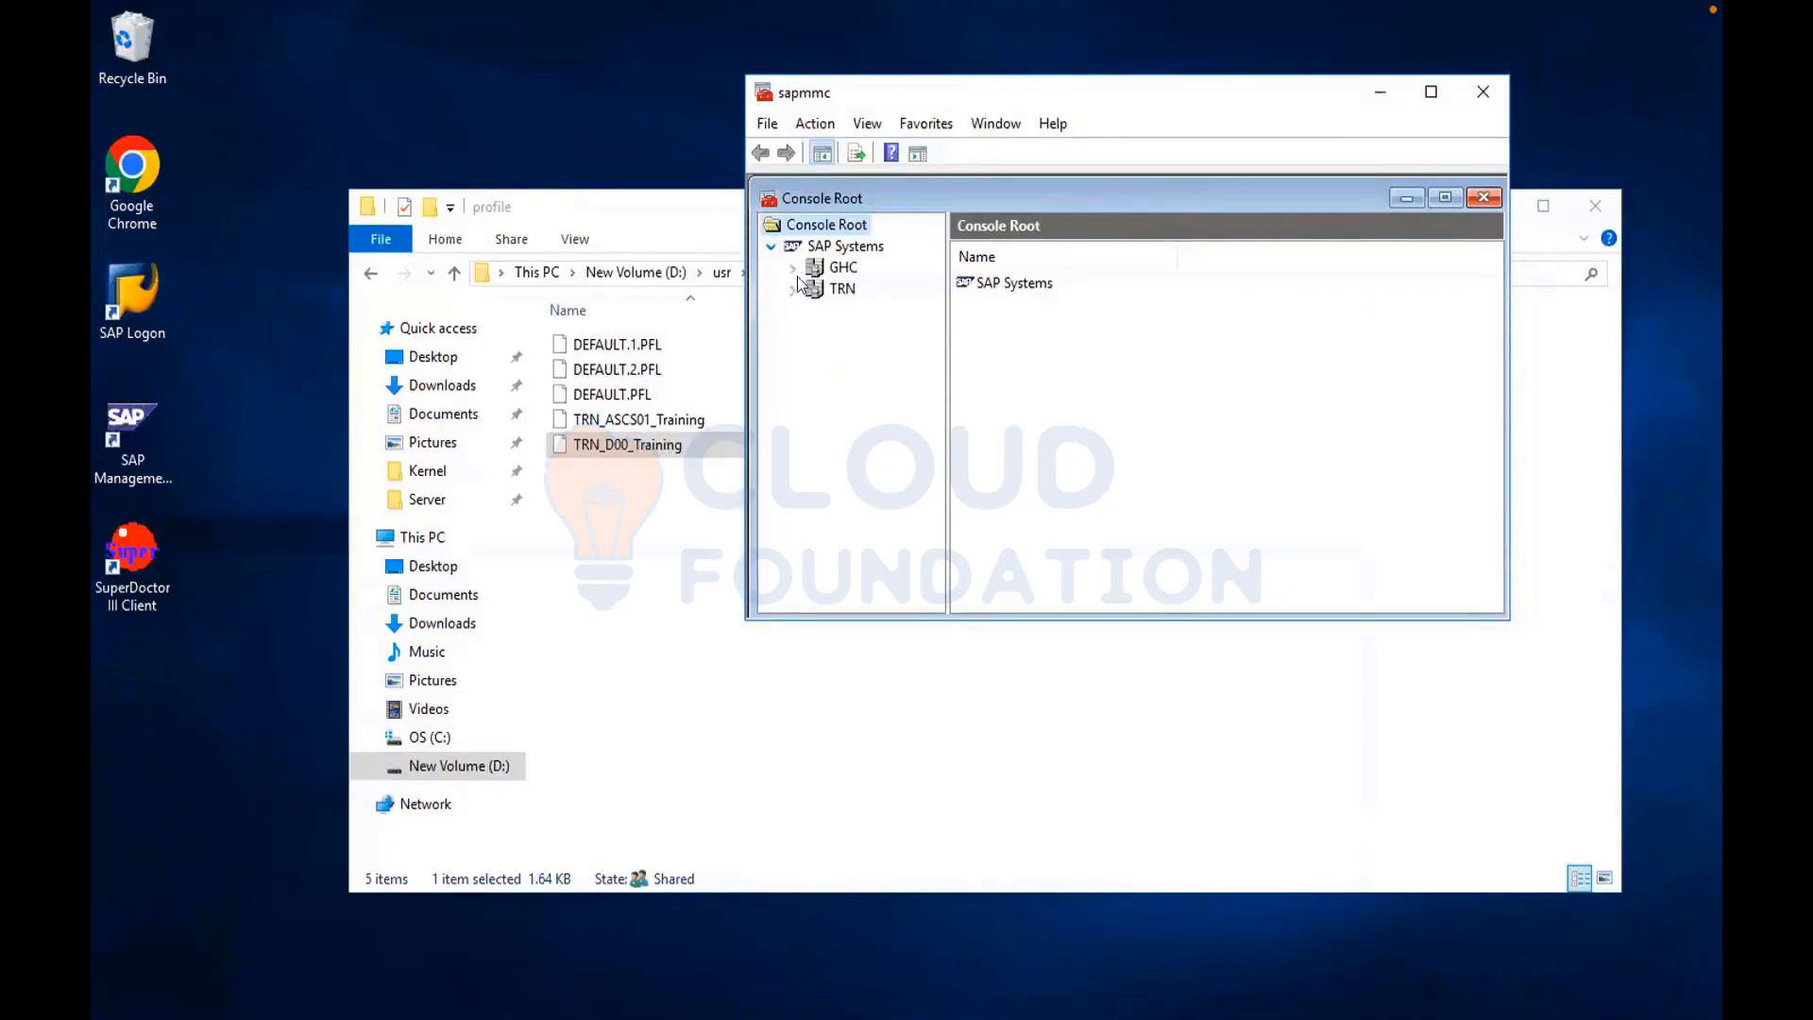
# - Expand GHC, view Training 3's process list, and select the Training 2 instance
pyautogui.click(792, 268)
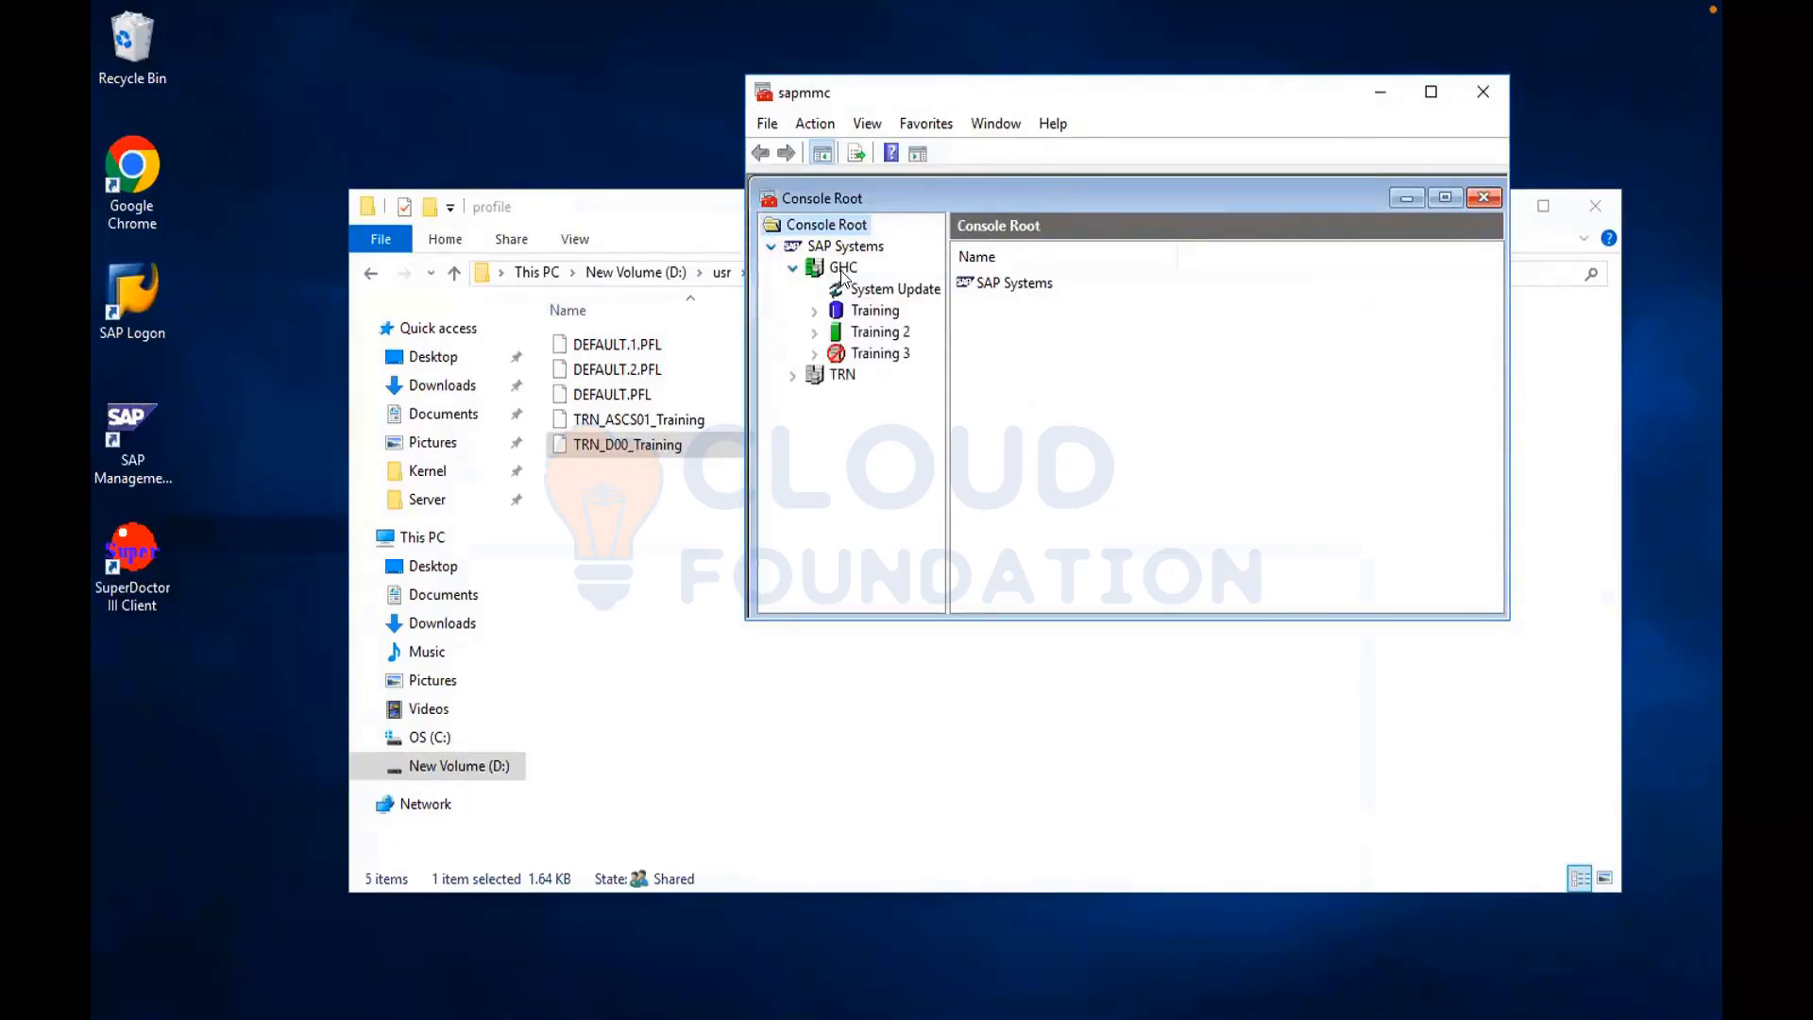
pyautogui.click(814, 354)
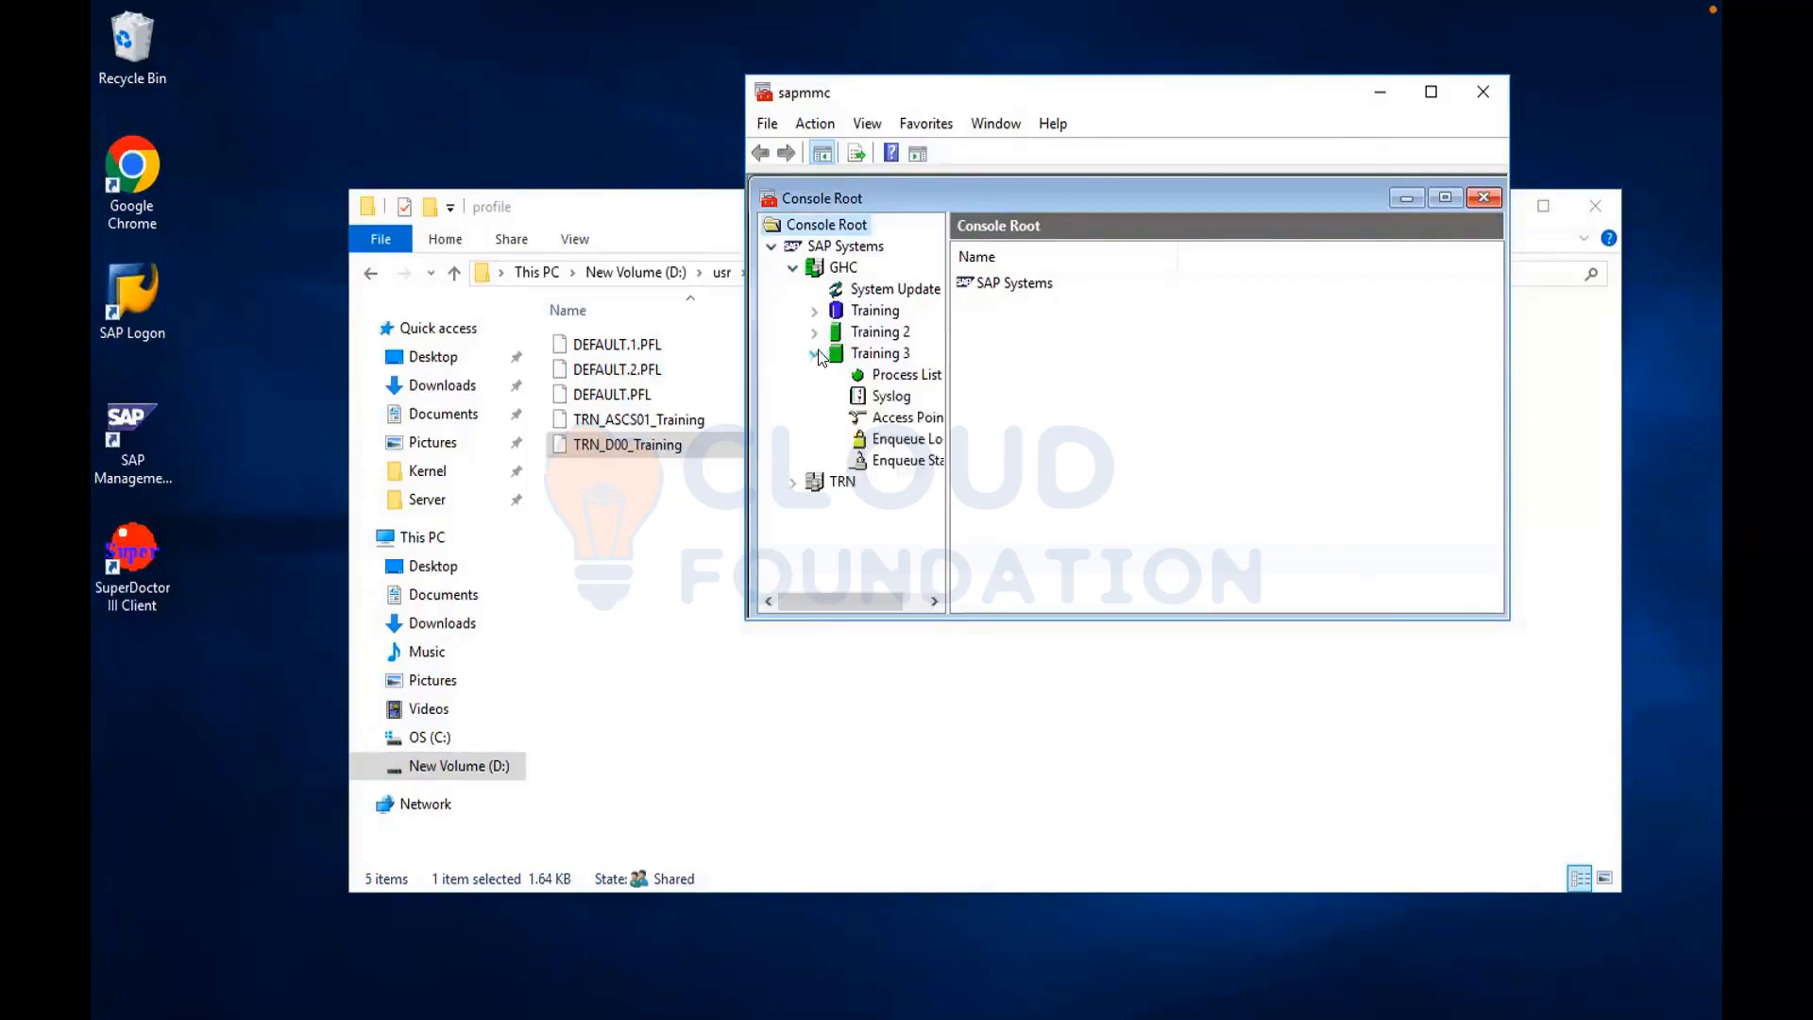
pyautogui.click(903, 375)
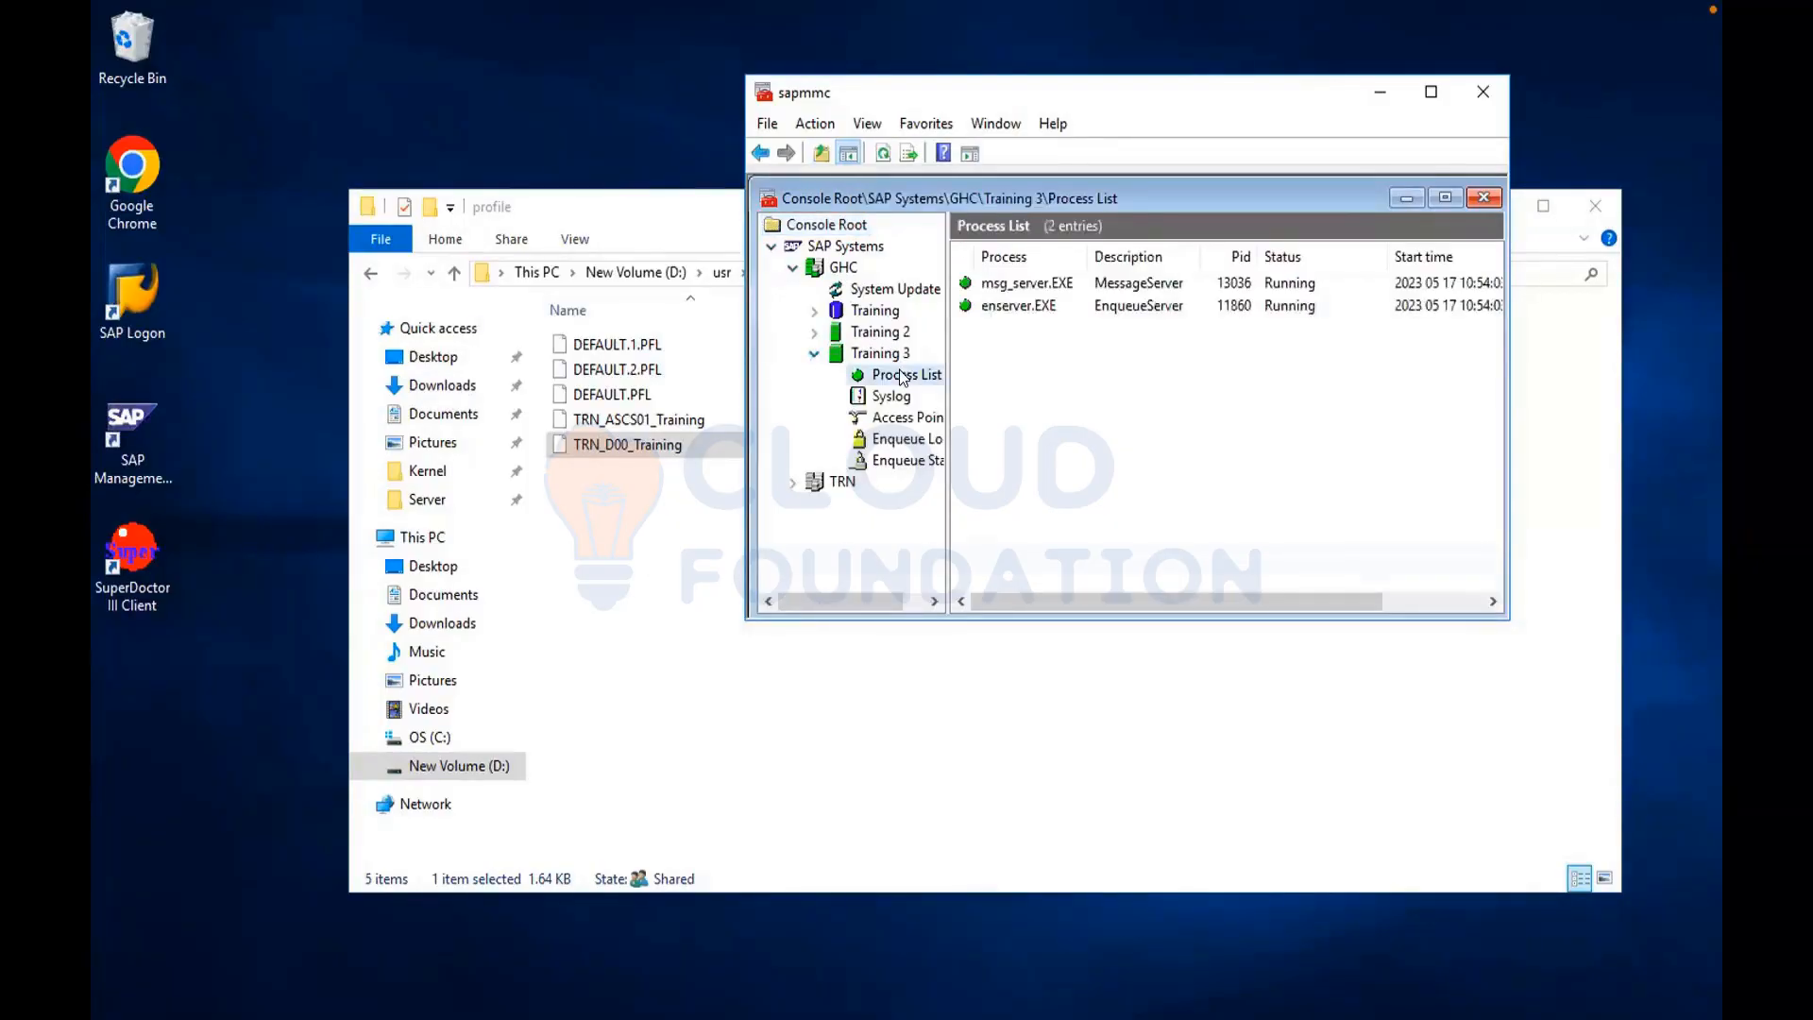
pyautogui.click(815, 354)
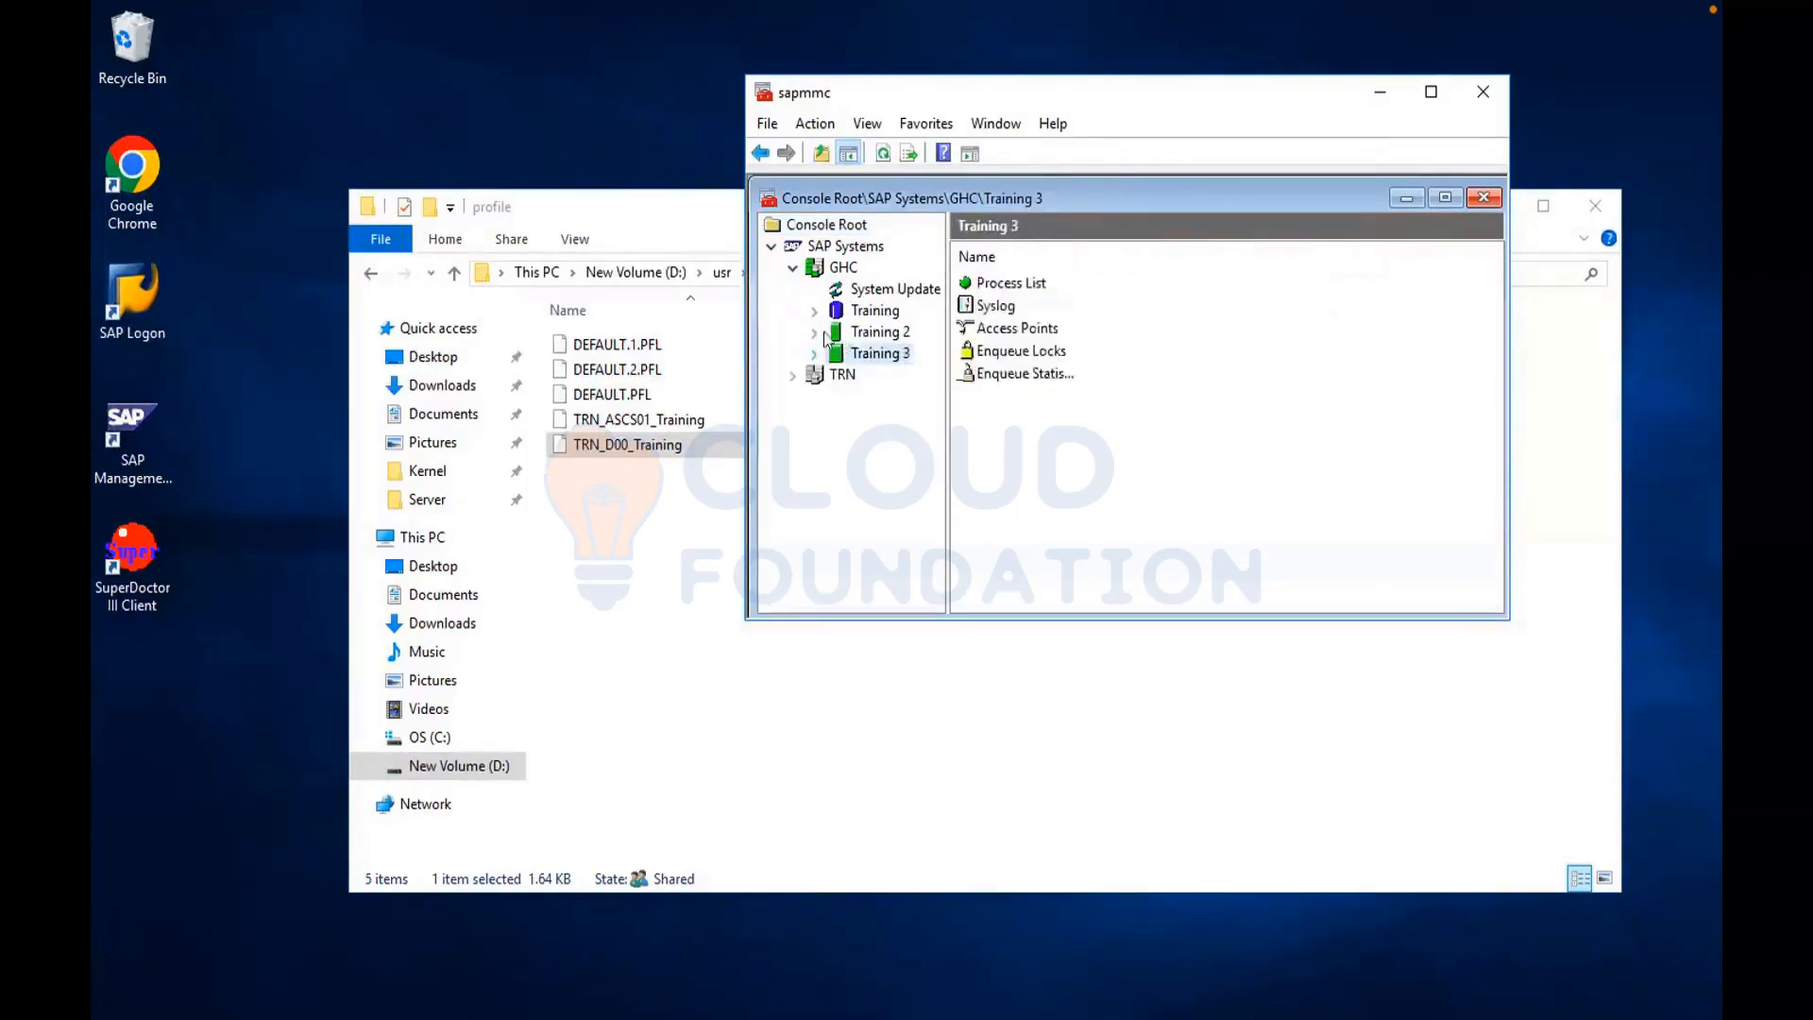
pyautogui.click(814, 333)
pyautogui.click(905, 336)
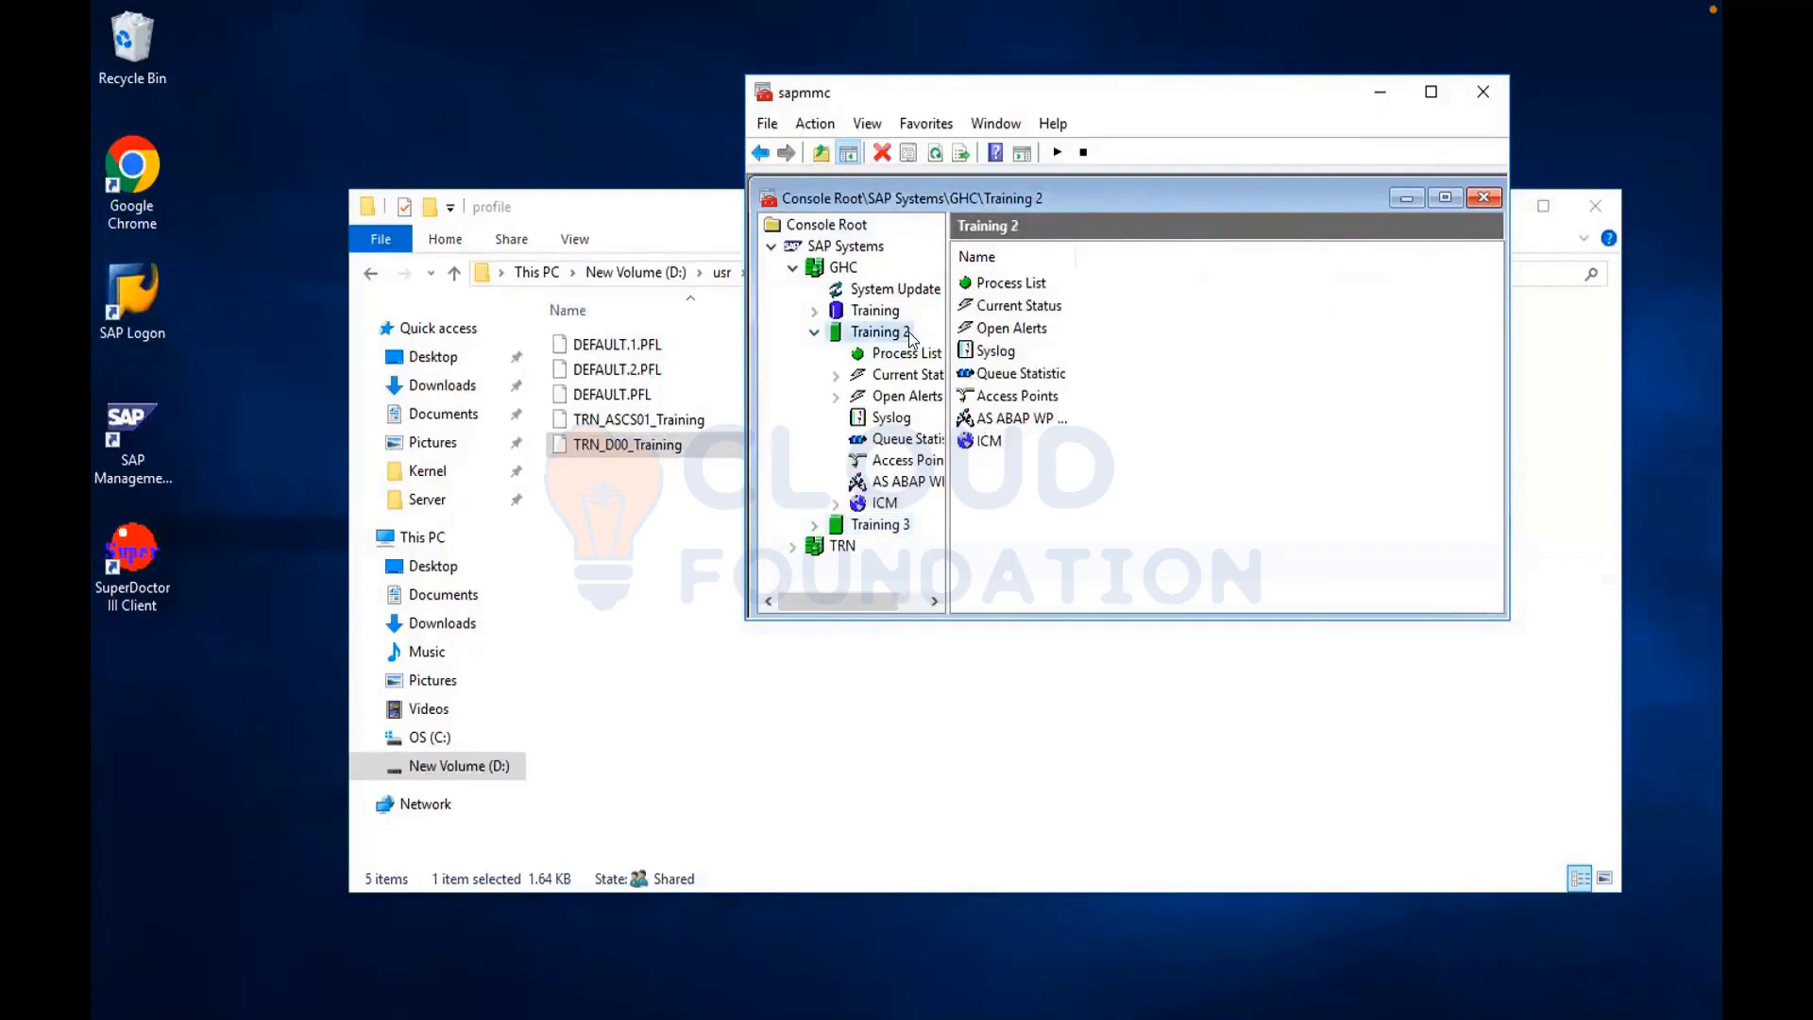
pyautogui.hotkey('ctrl', 'Left')
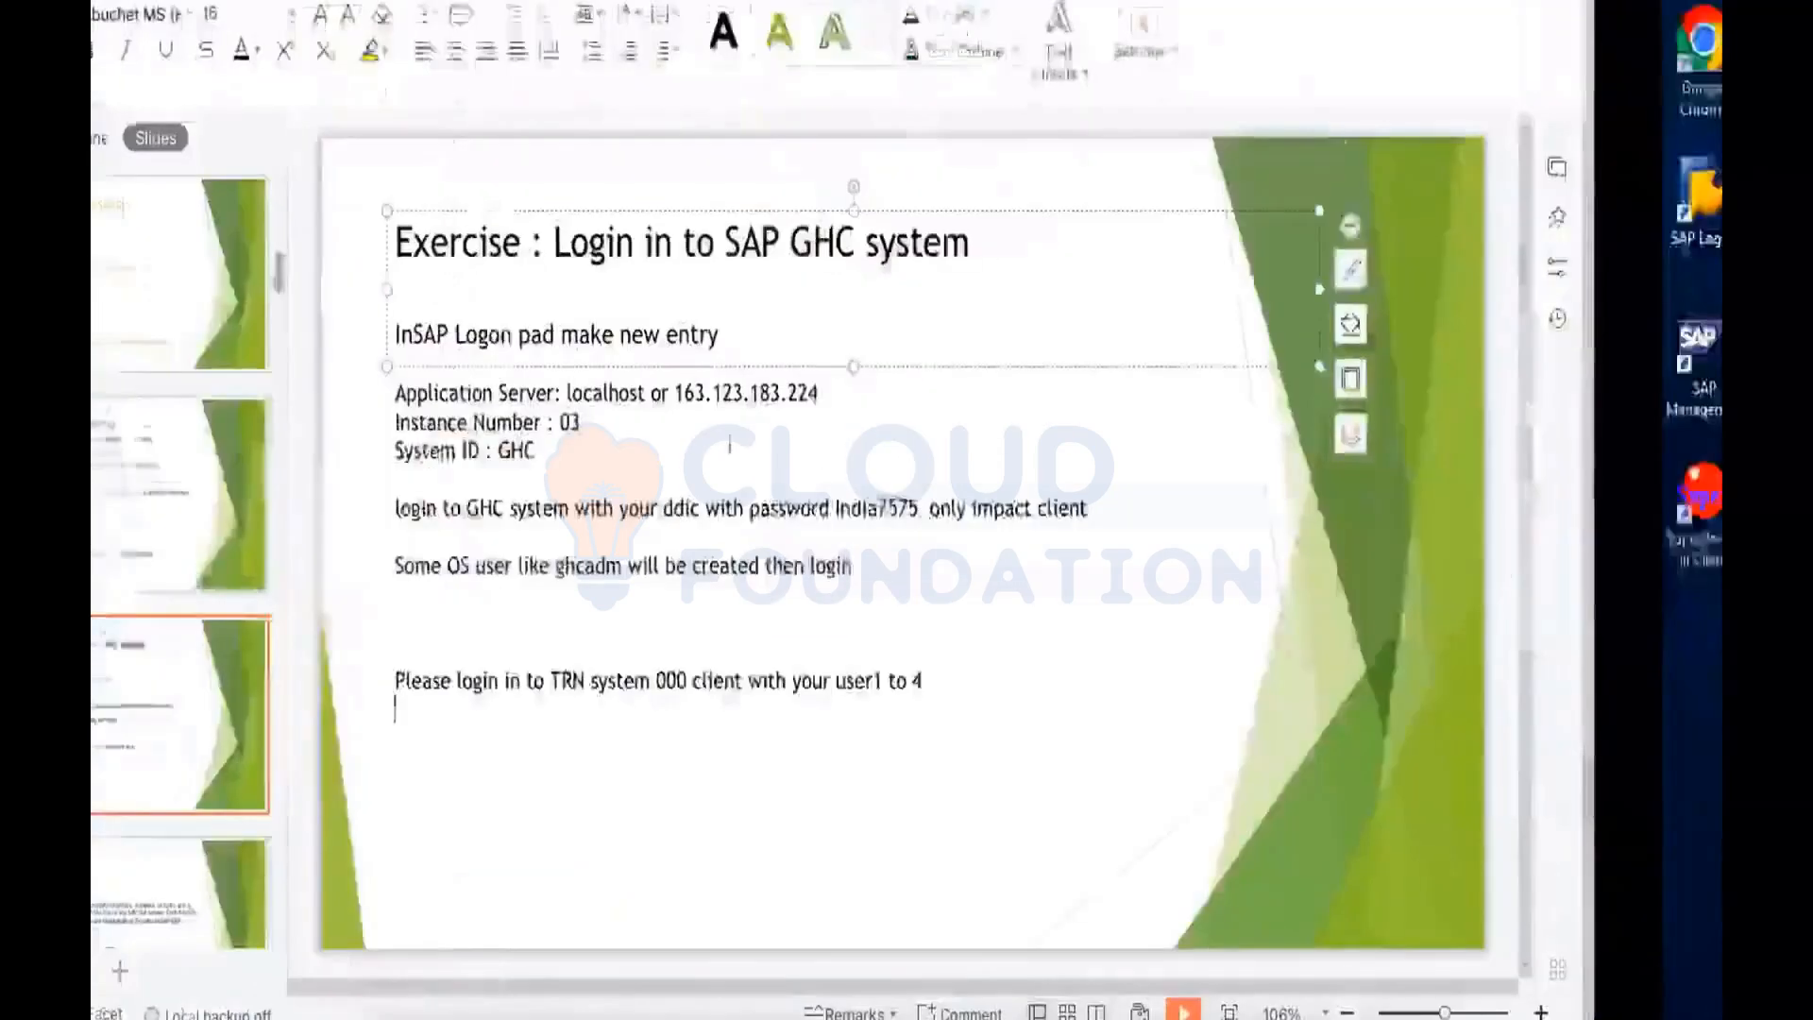
# - Change the instance number to 02 and separate 'In SAP' on slide 18
pyautogui.click(712, 421)
pyautogui.press('BackSpace')
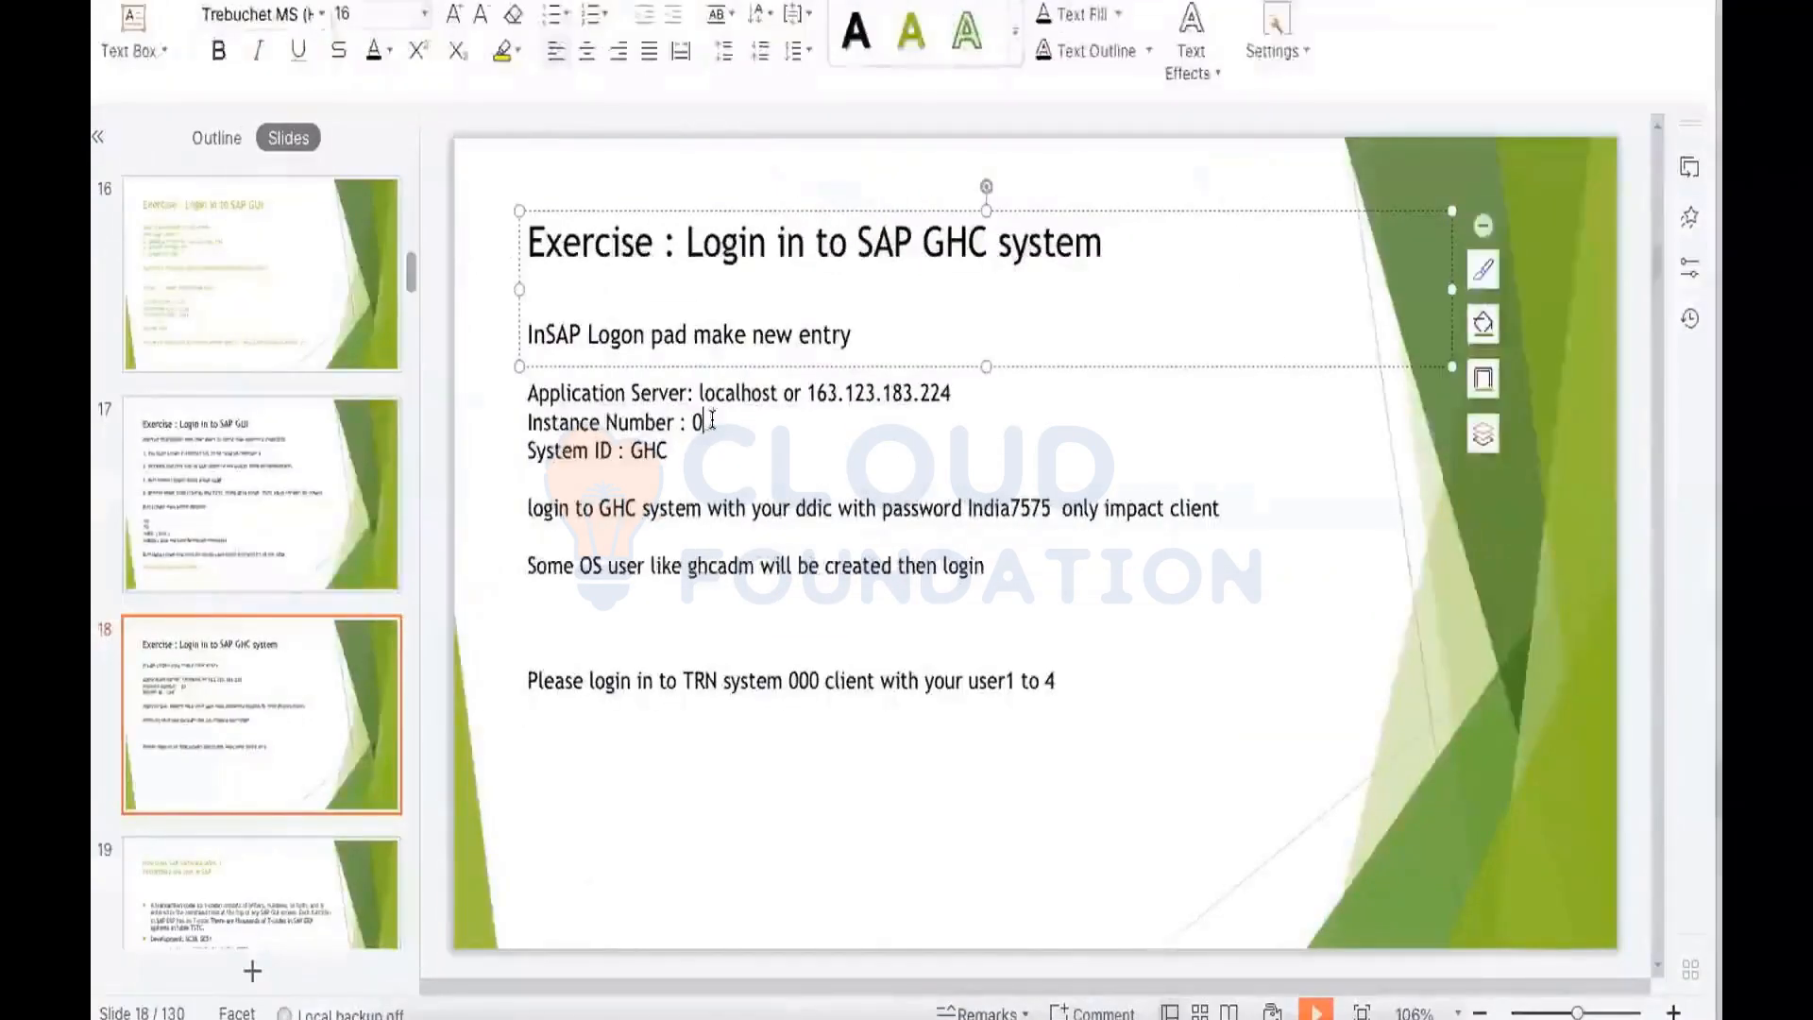
pyautogui.write('2')
pyautogui.click(548, 330)
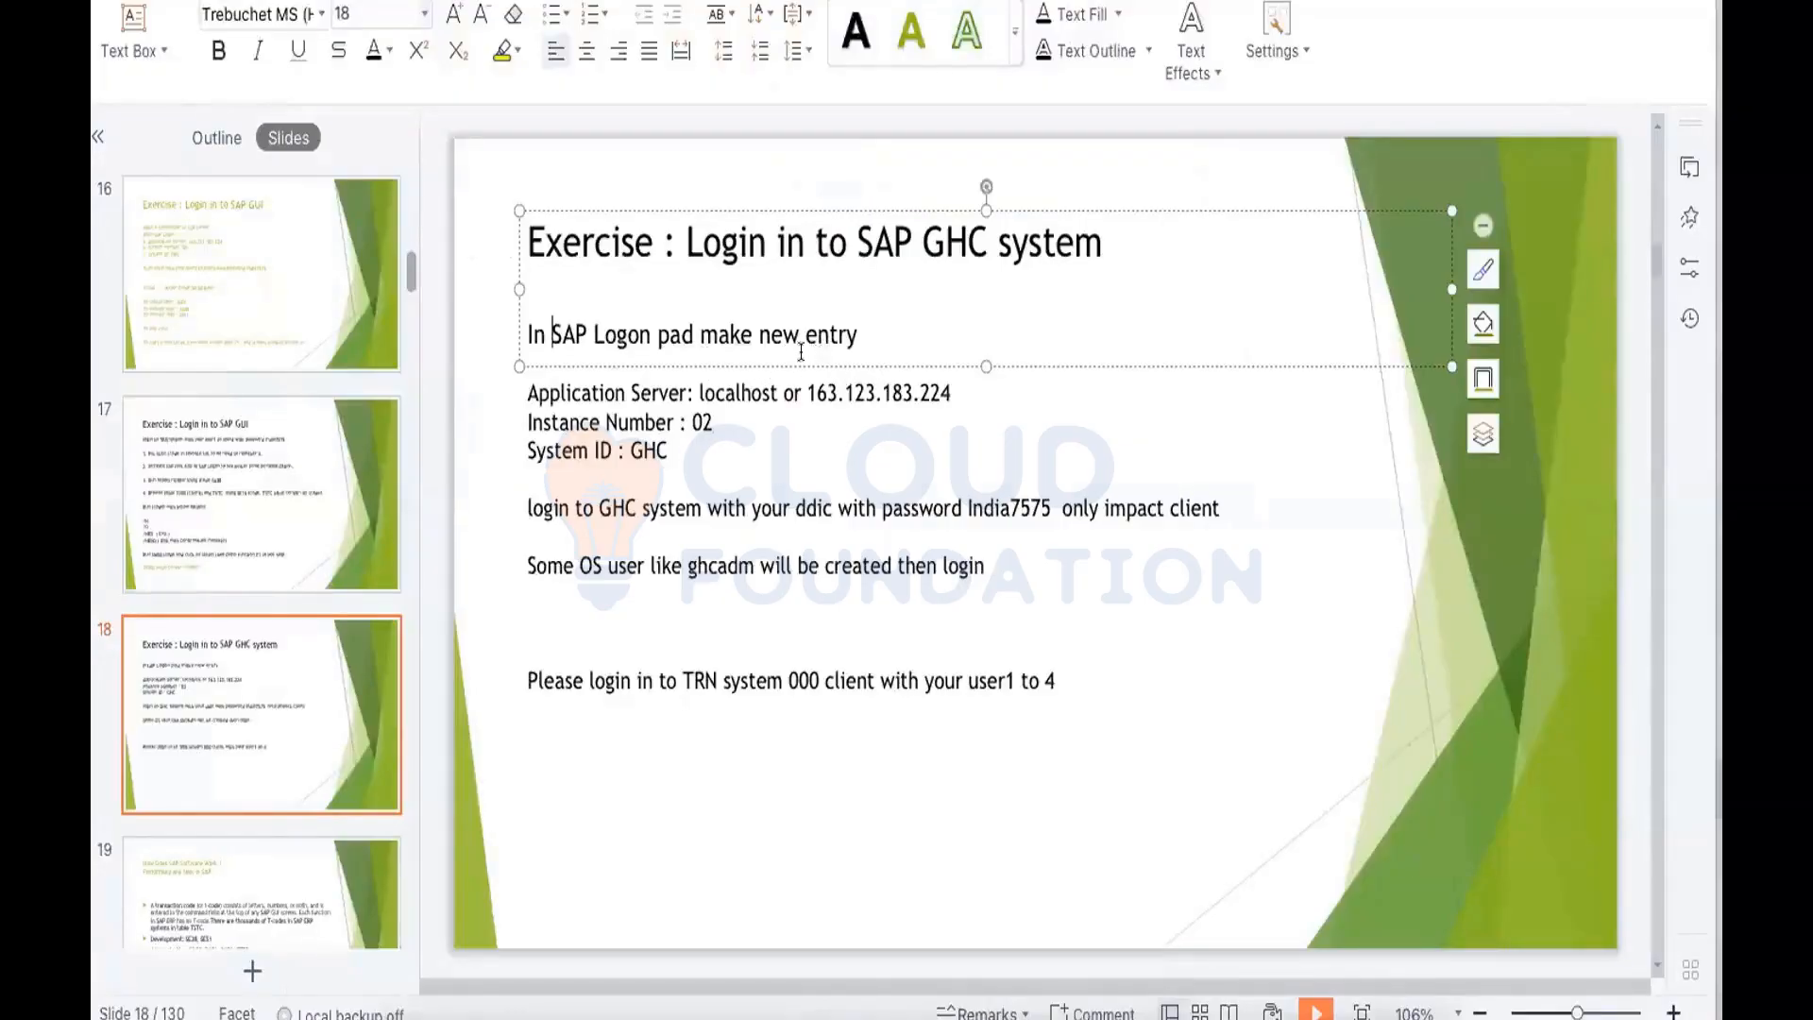
# - Append '5:00 - 5:00 PM IST' to the title and select the TRN login line
pyautogui.click(1110, 238)
pyautogui.write('5:00 - ')
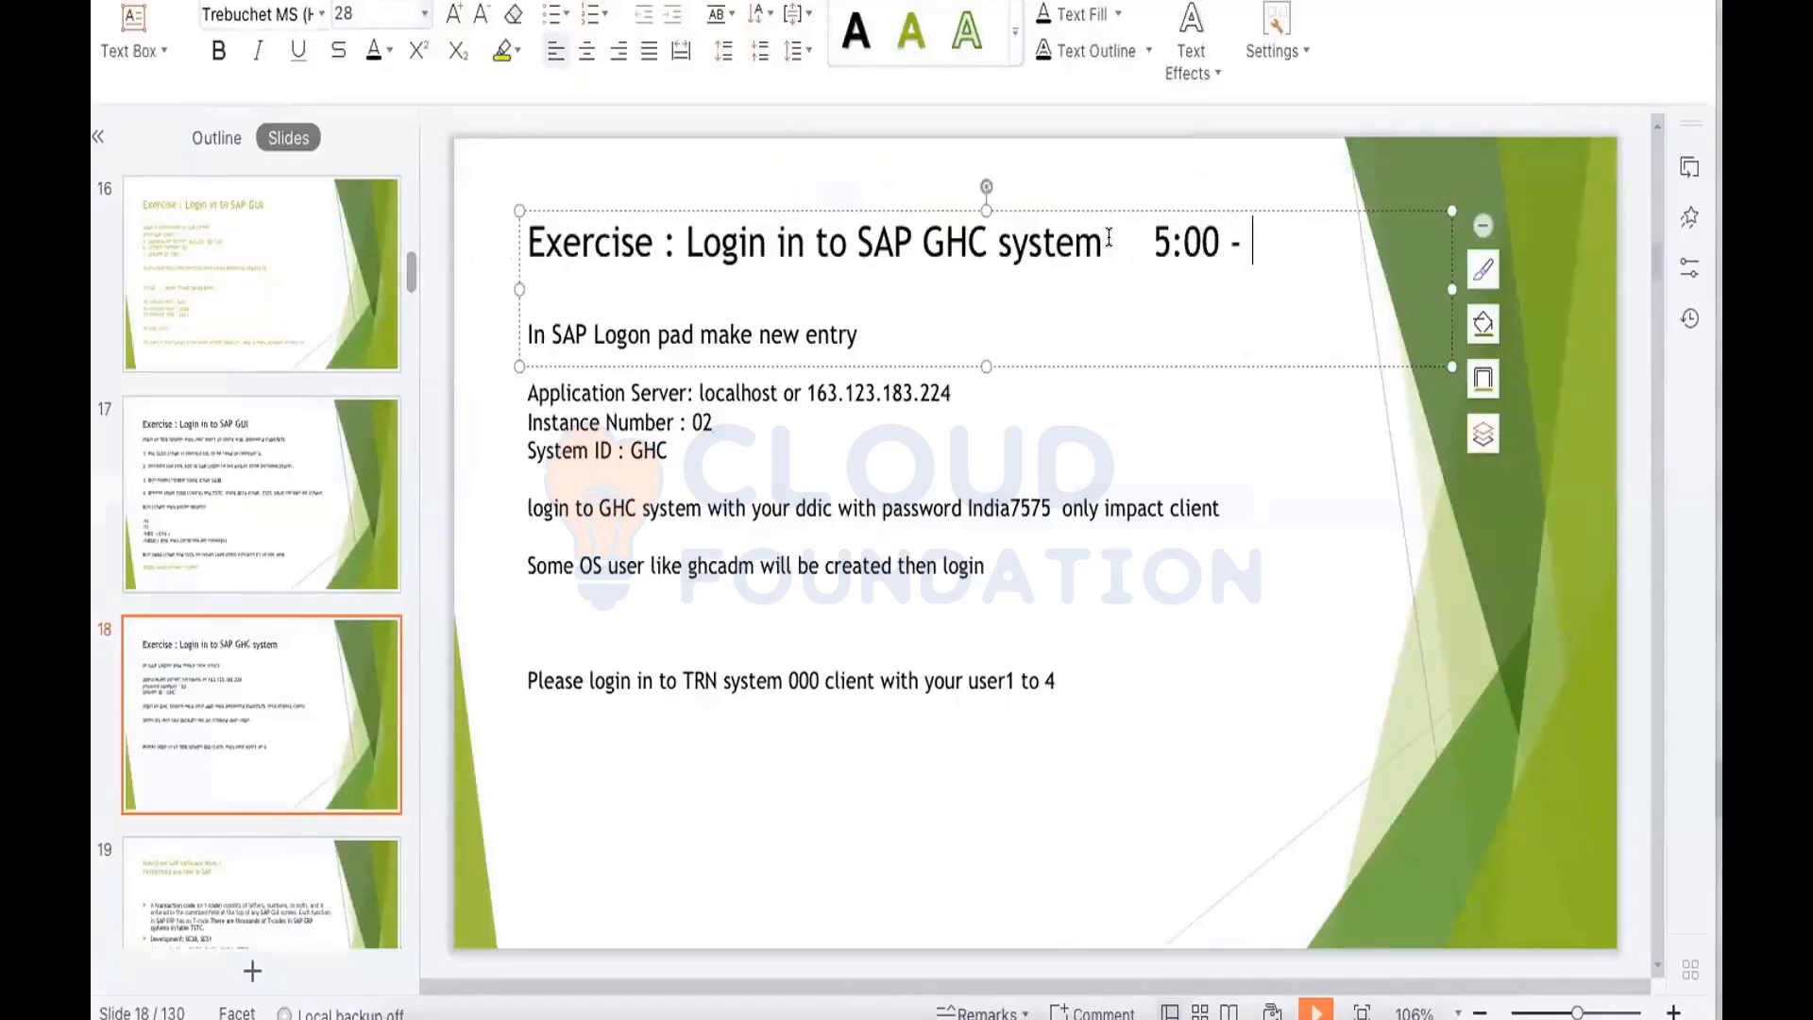
pyautogui.write('5:00')
pyautogui.write(' PM')
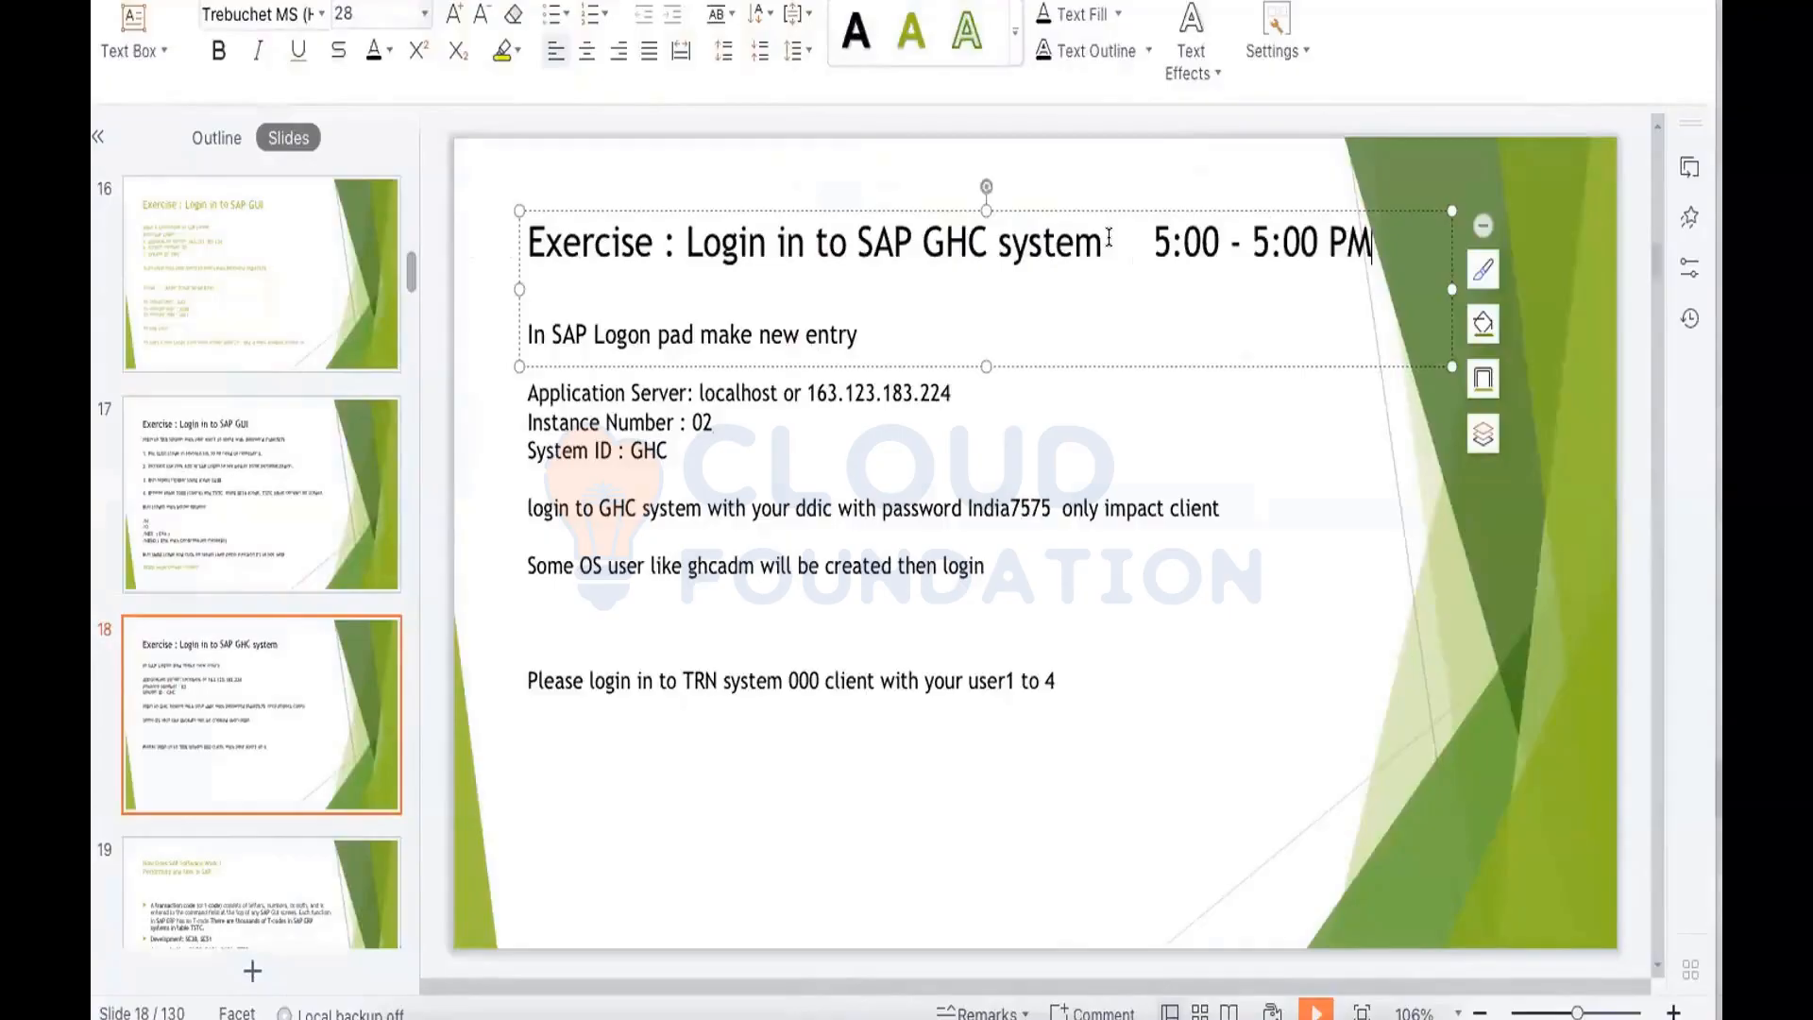
pyautogui.write(' IST')
pyautogui.click(1295, 642)
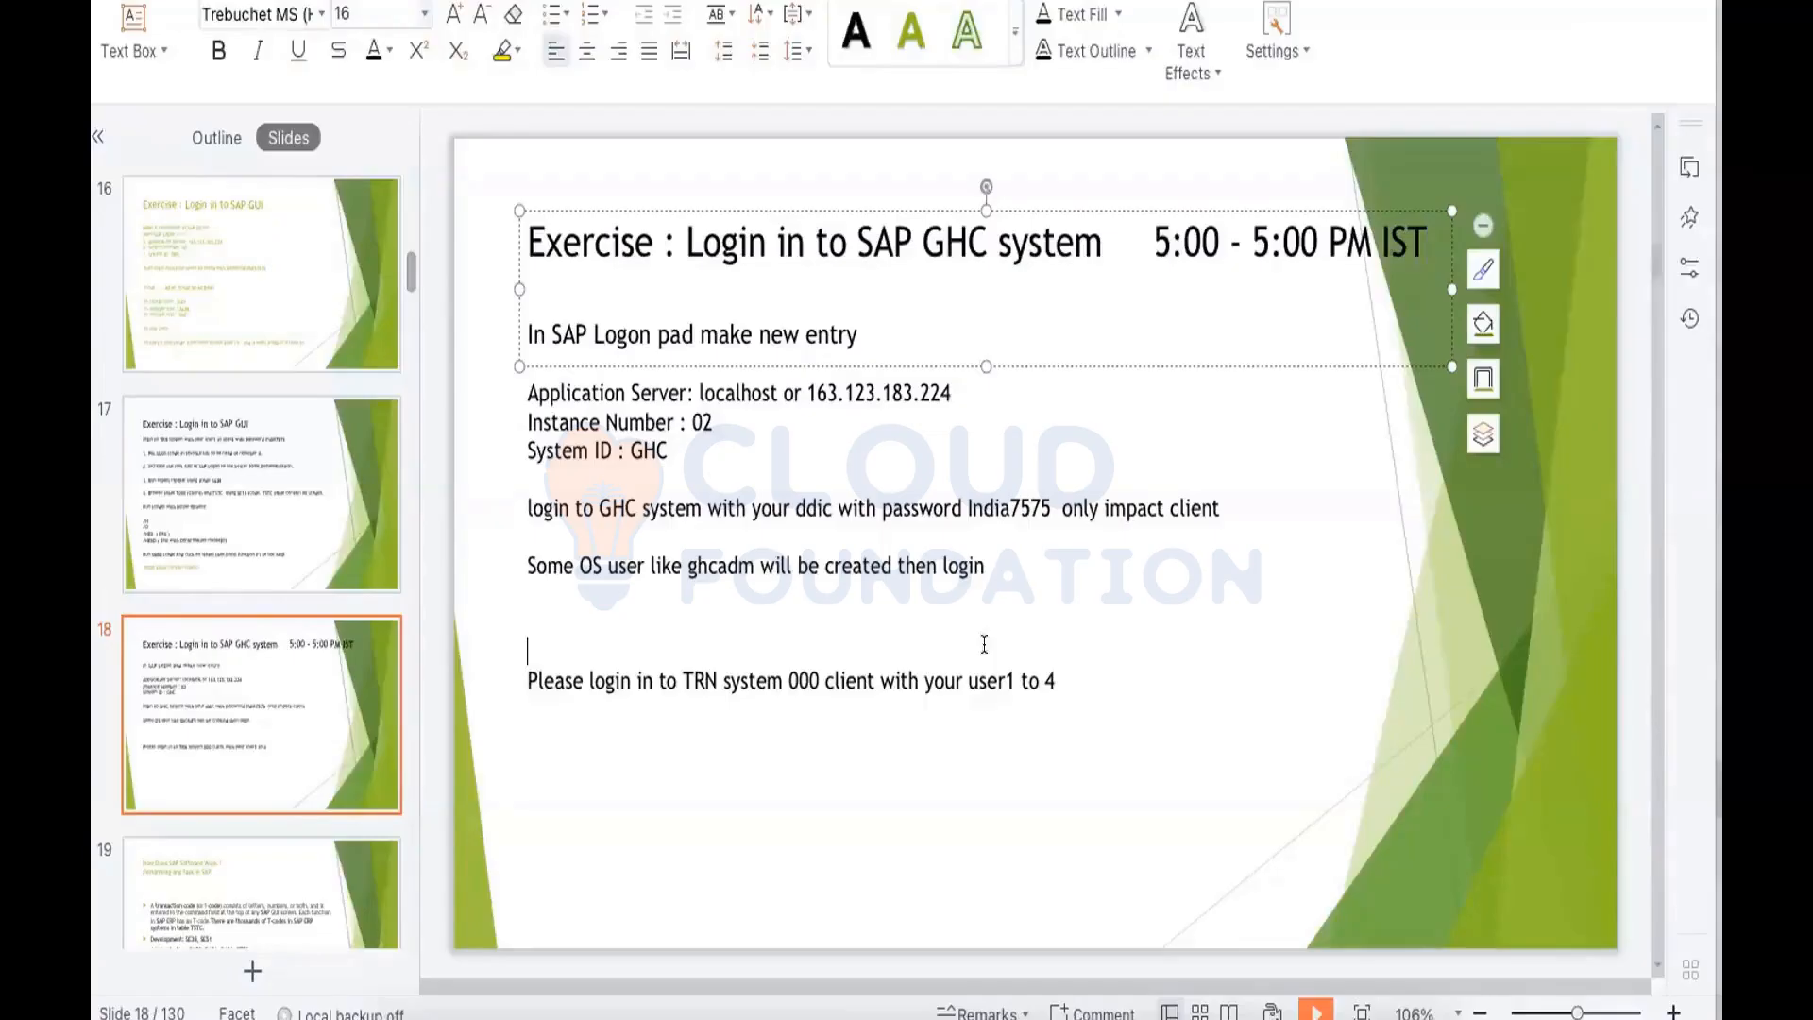
pyautogui.moveTo(1062, 678); pyautogui.dragTo(476, 672)
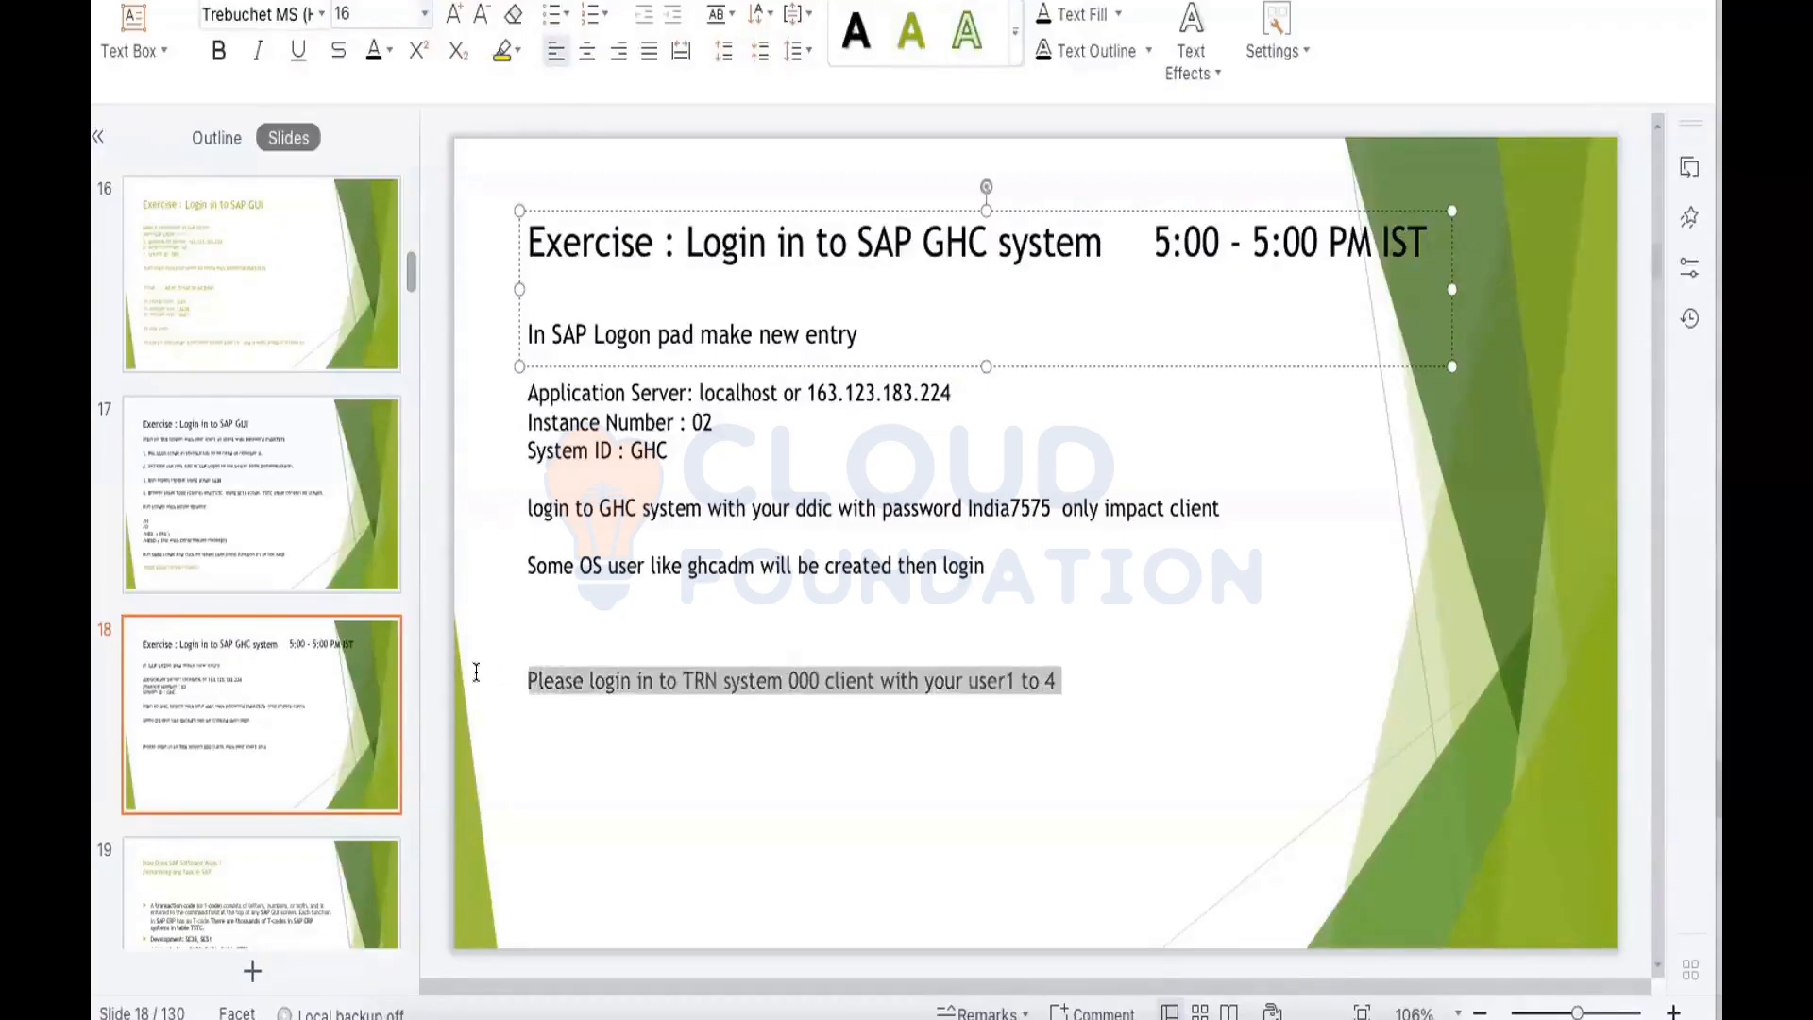
# - Delete the selected 'Please login in to TRN system 000 client' line
pyautogui.press('Delete')
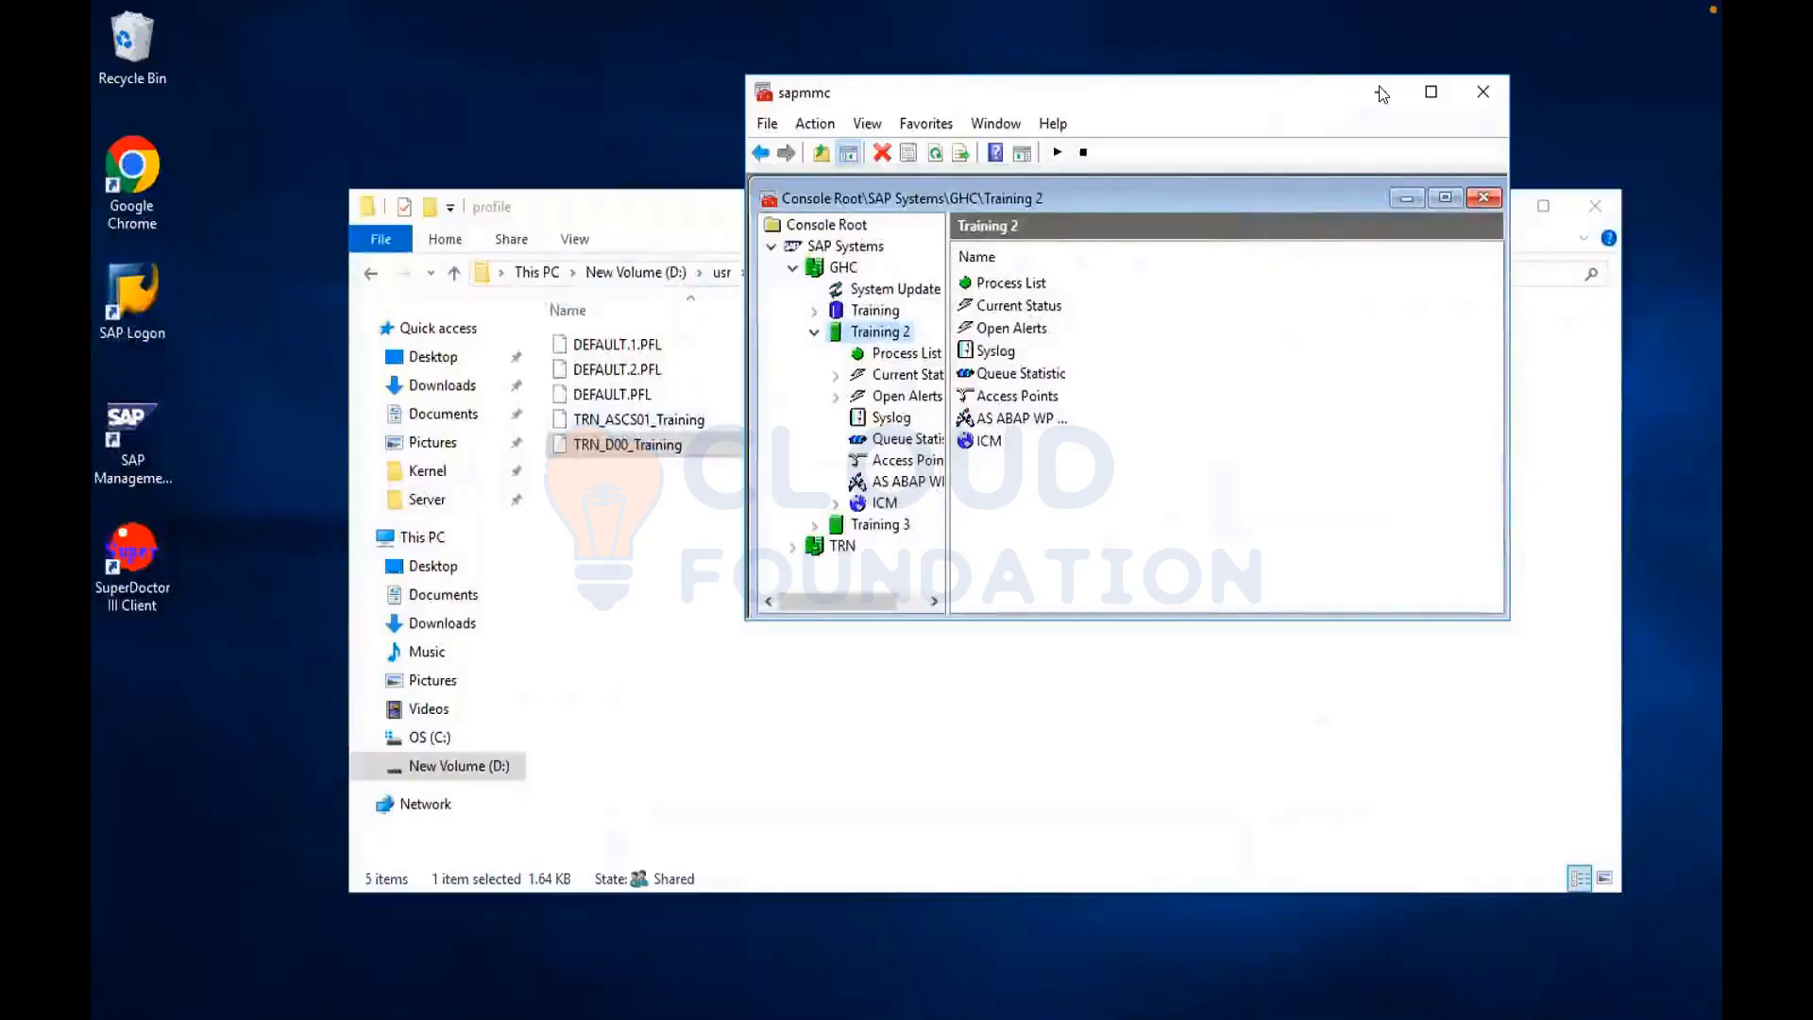
# - Minimize the SAP Management Console and launch SAP Logon
pyautogui.click(1381, 93)
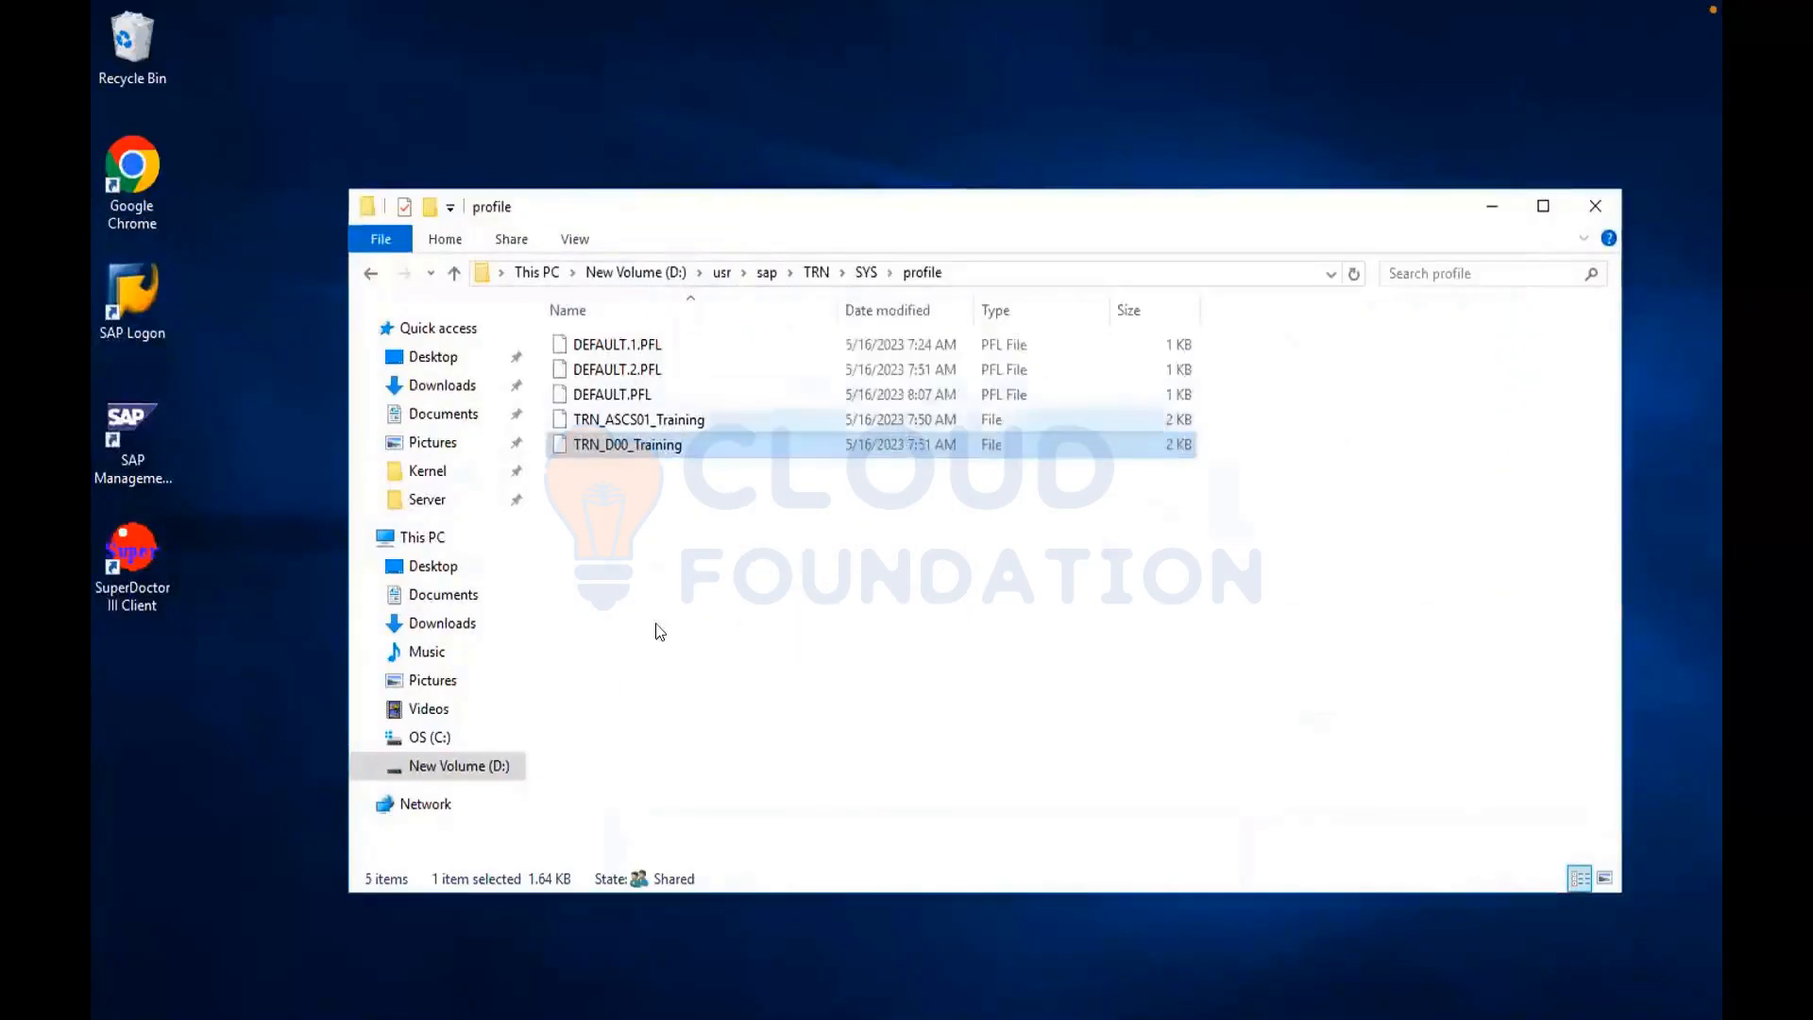
pyautogui.click(132, 301)
pyautogui.doubleClick(155, 298)
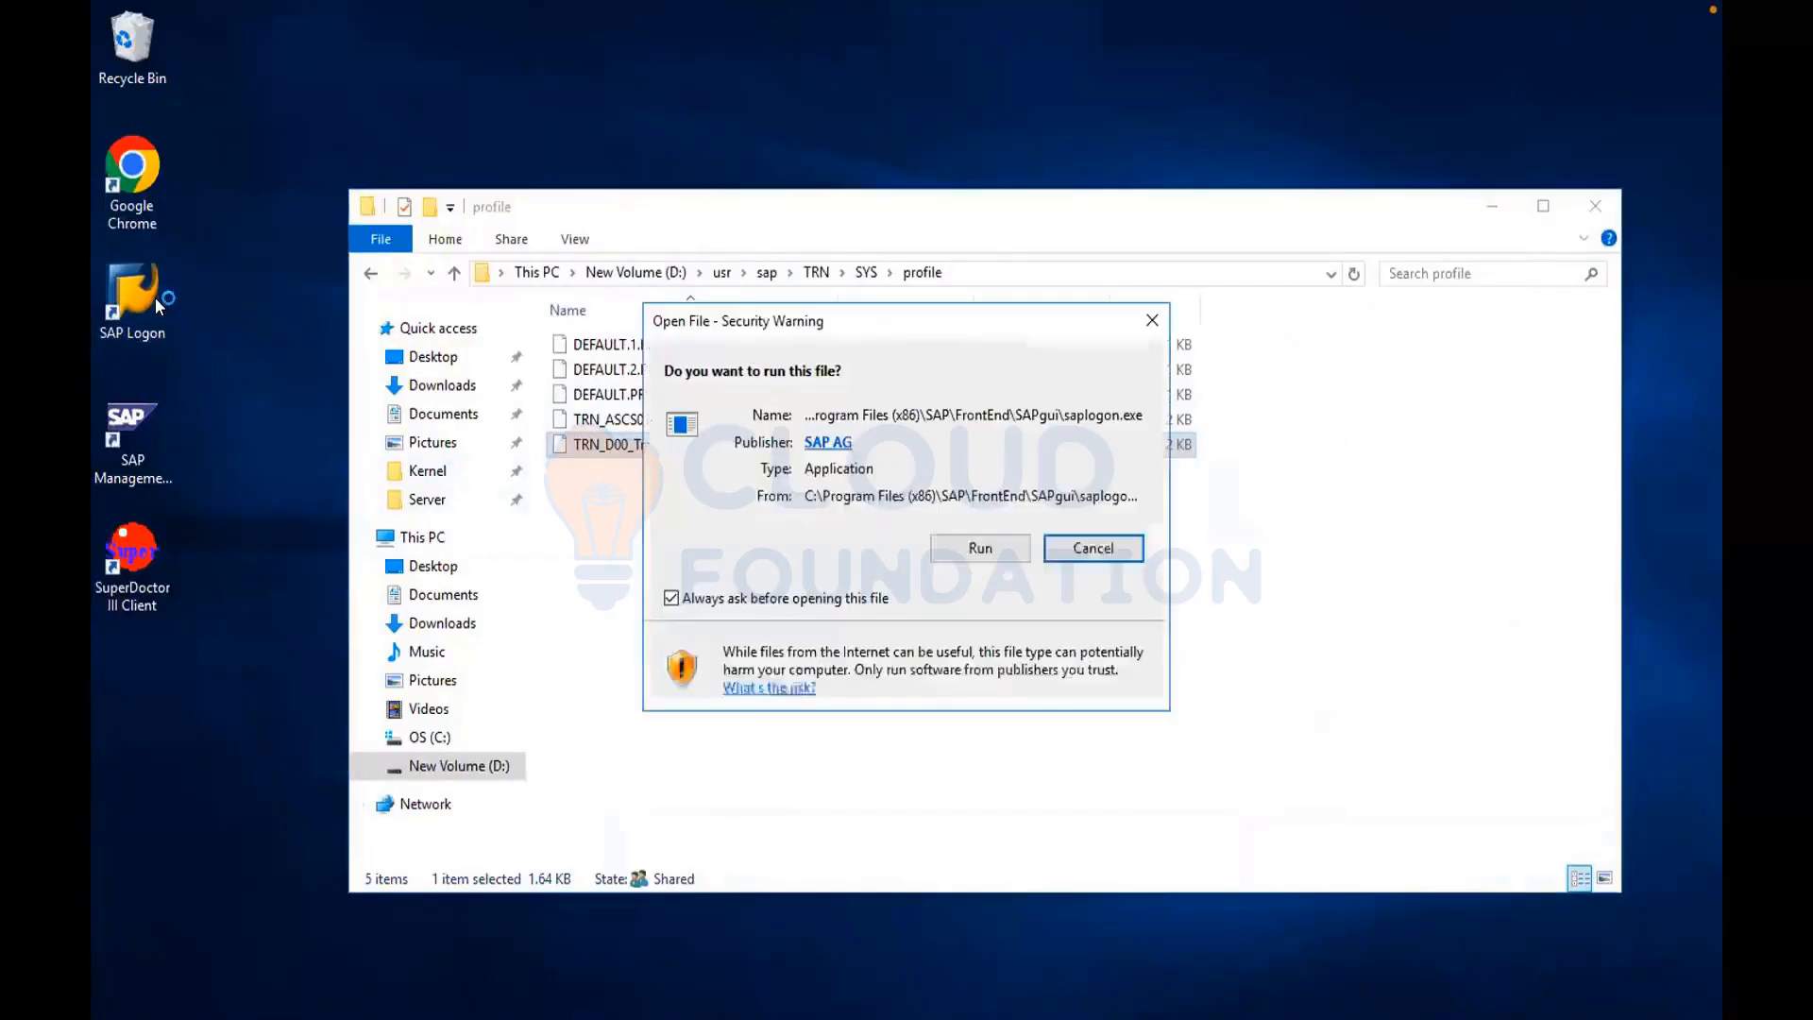
pyautogui.click(969, 554)
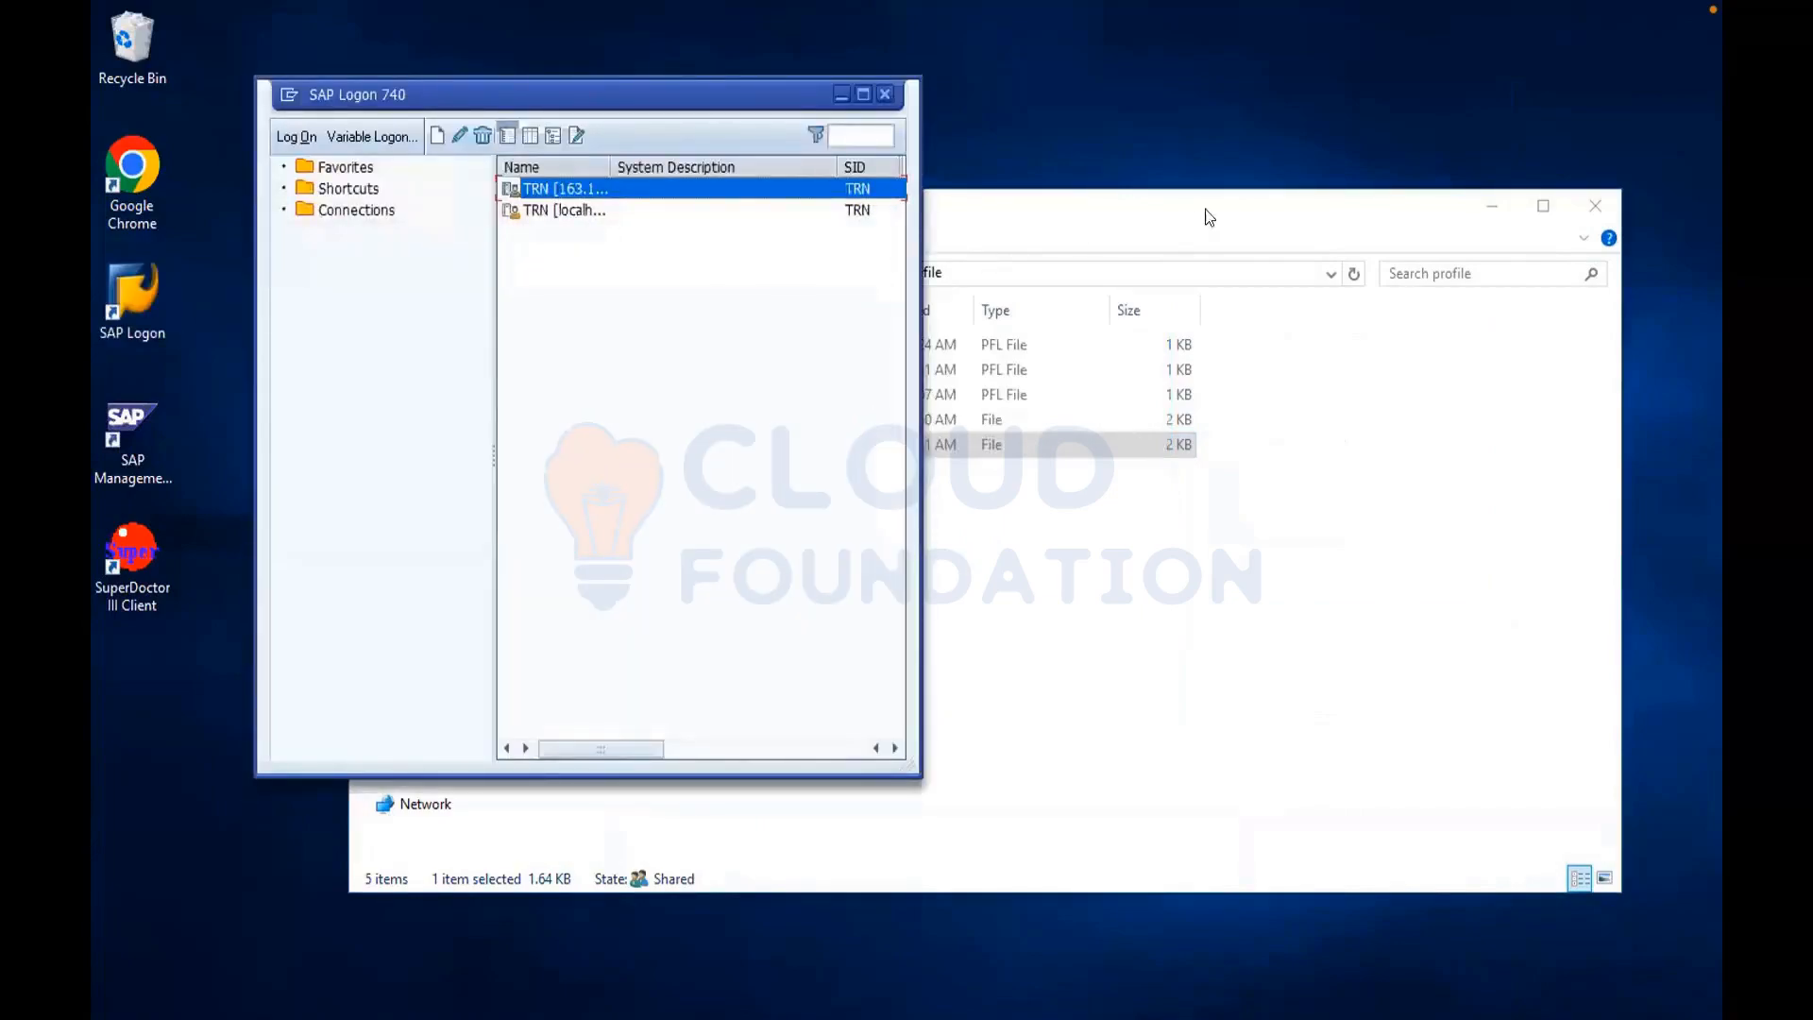
pyautogui.click(1495, 206)
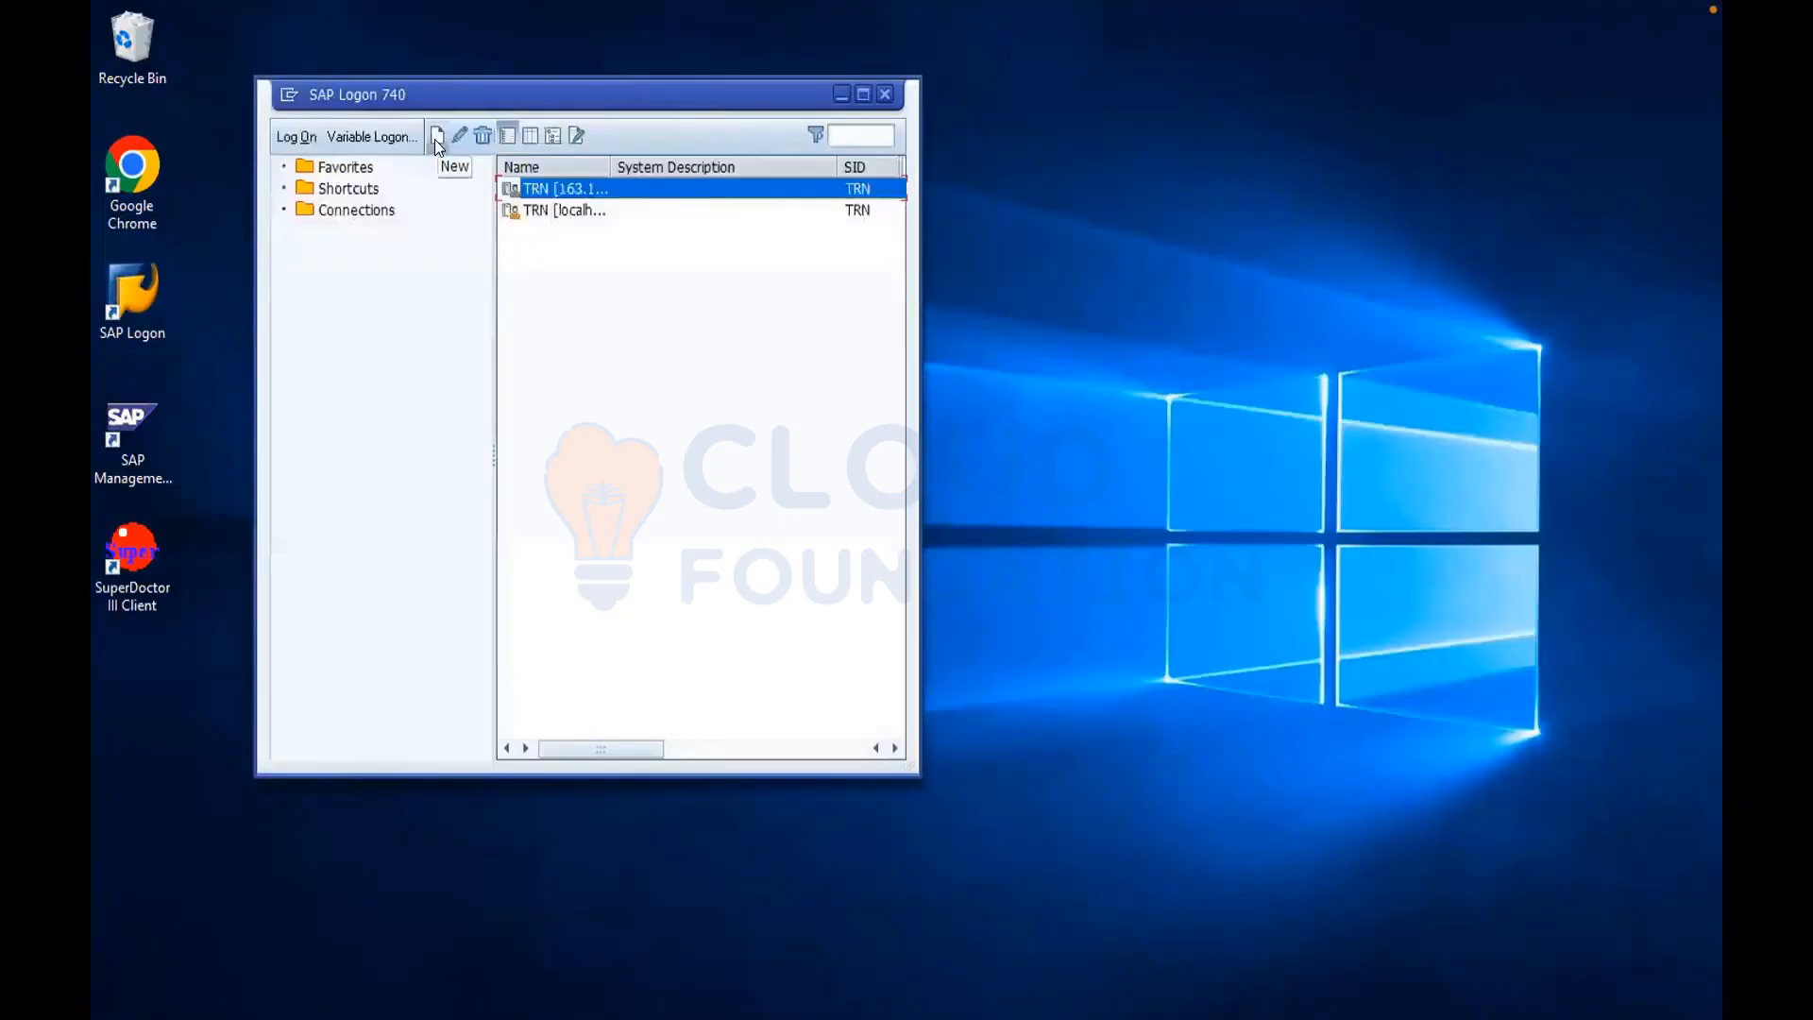
# - Add a GHC connection for server localhost, instance 02, system ID GHC, and open its logon
pyautogui.click(436, 138)
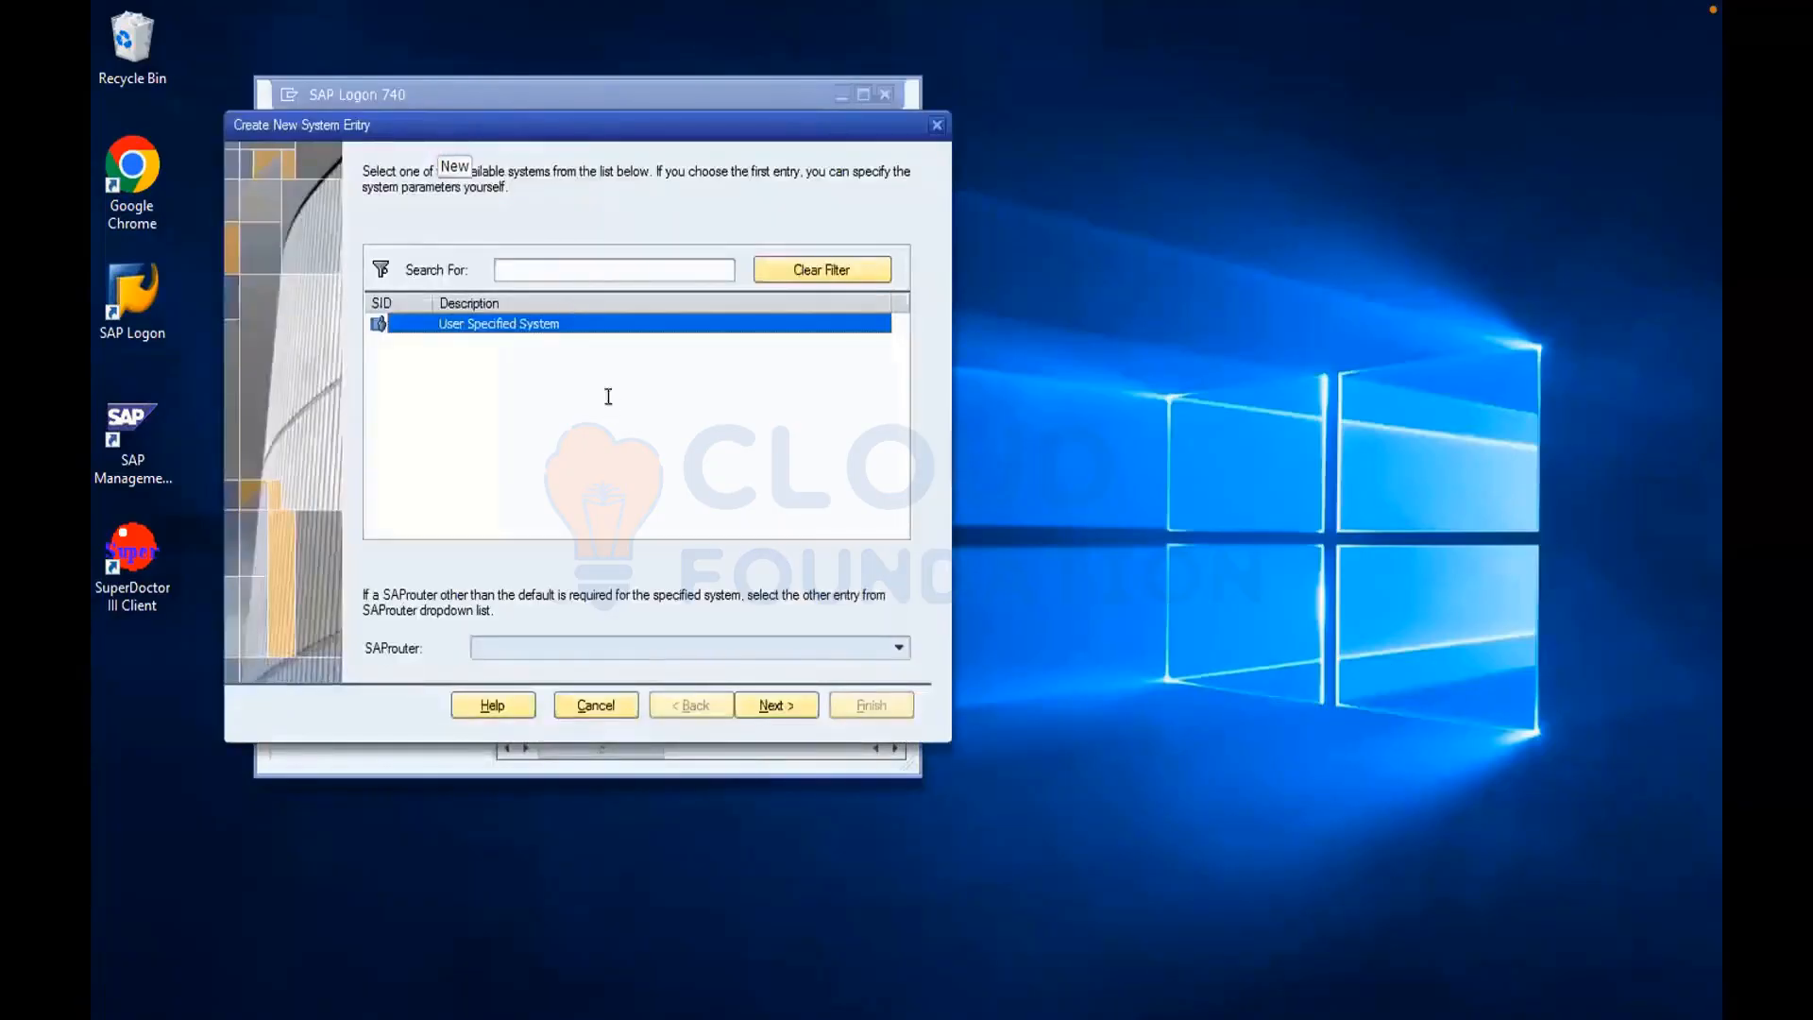
pyautogui.click(772, 704)
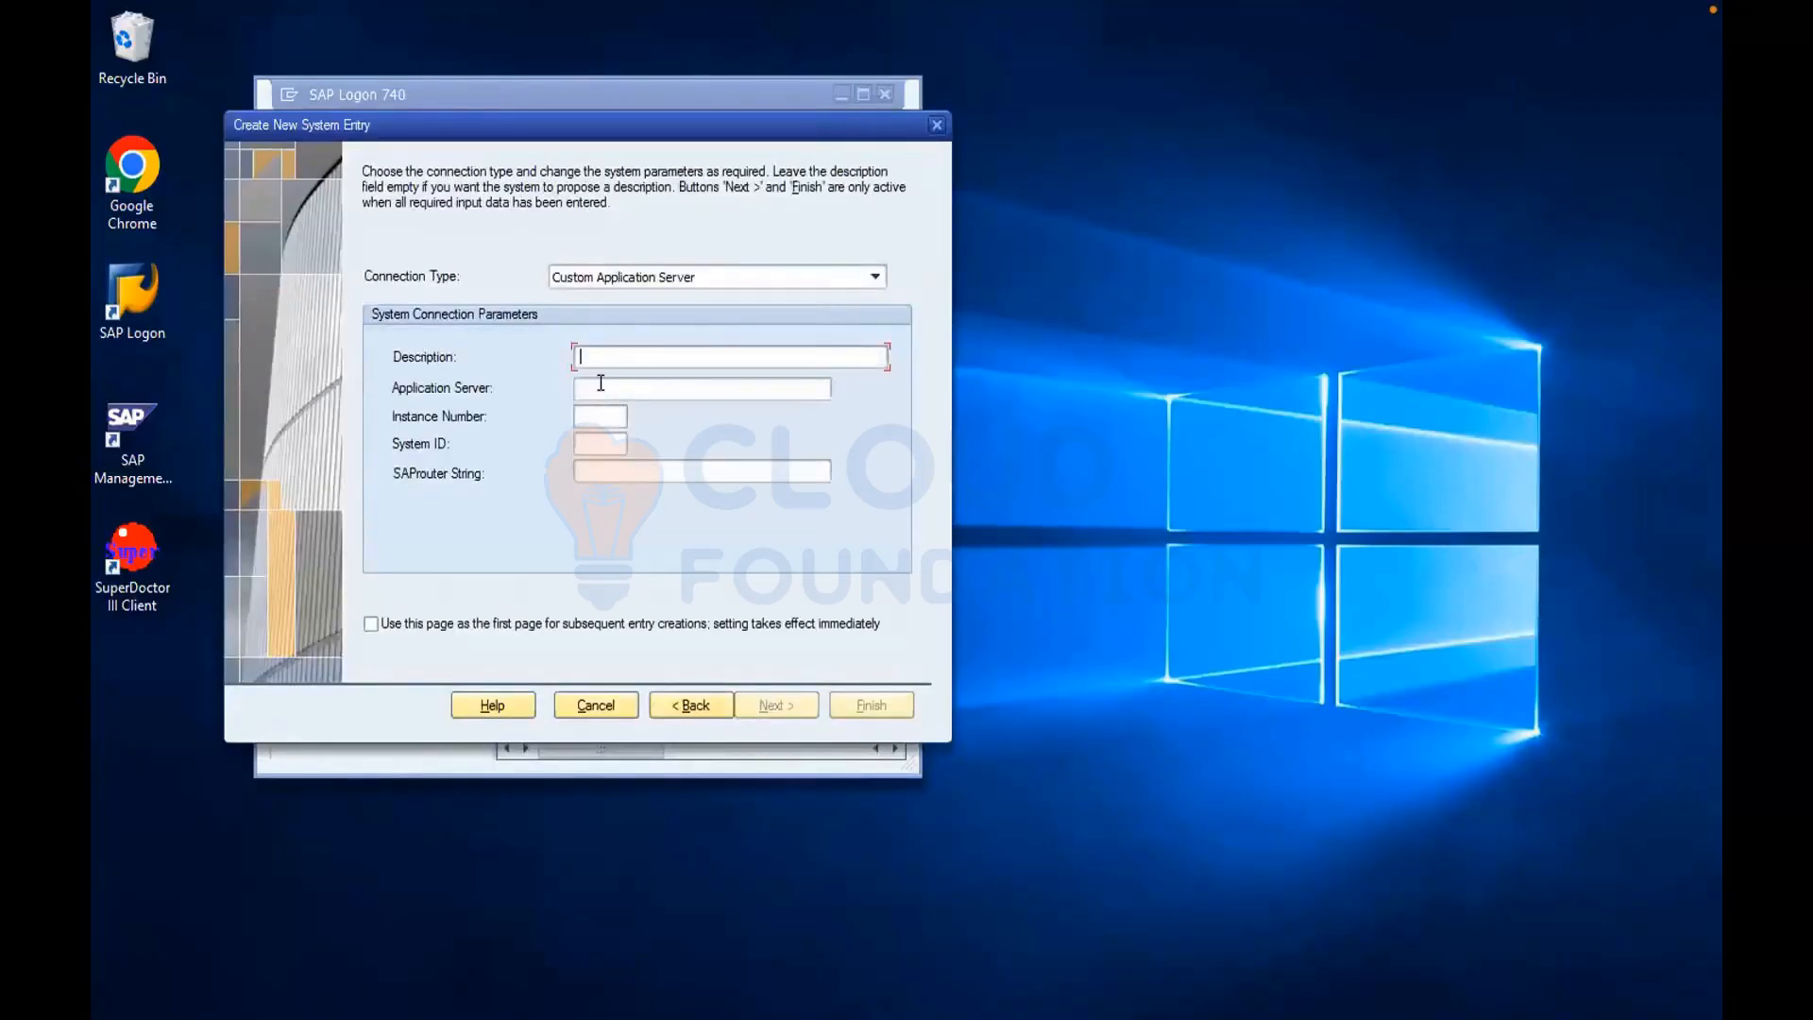
pyautogui.click(600, 385)
pyautogui.write('loc')
pyautogui.write('02')
pyautogui.write('GHC')
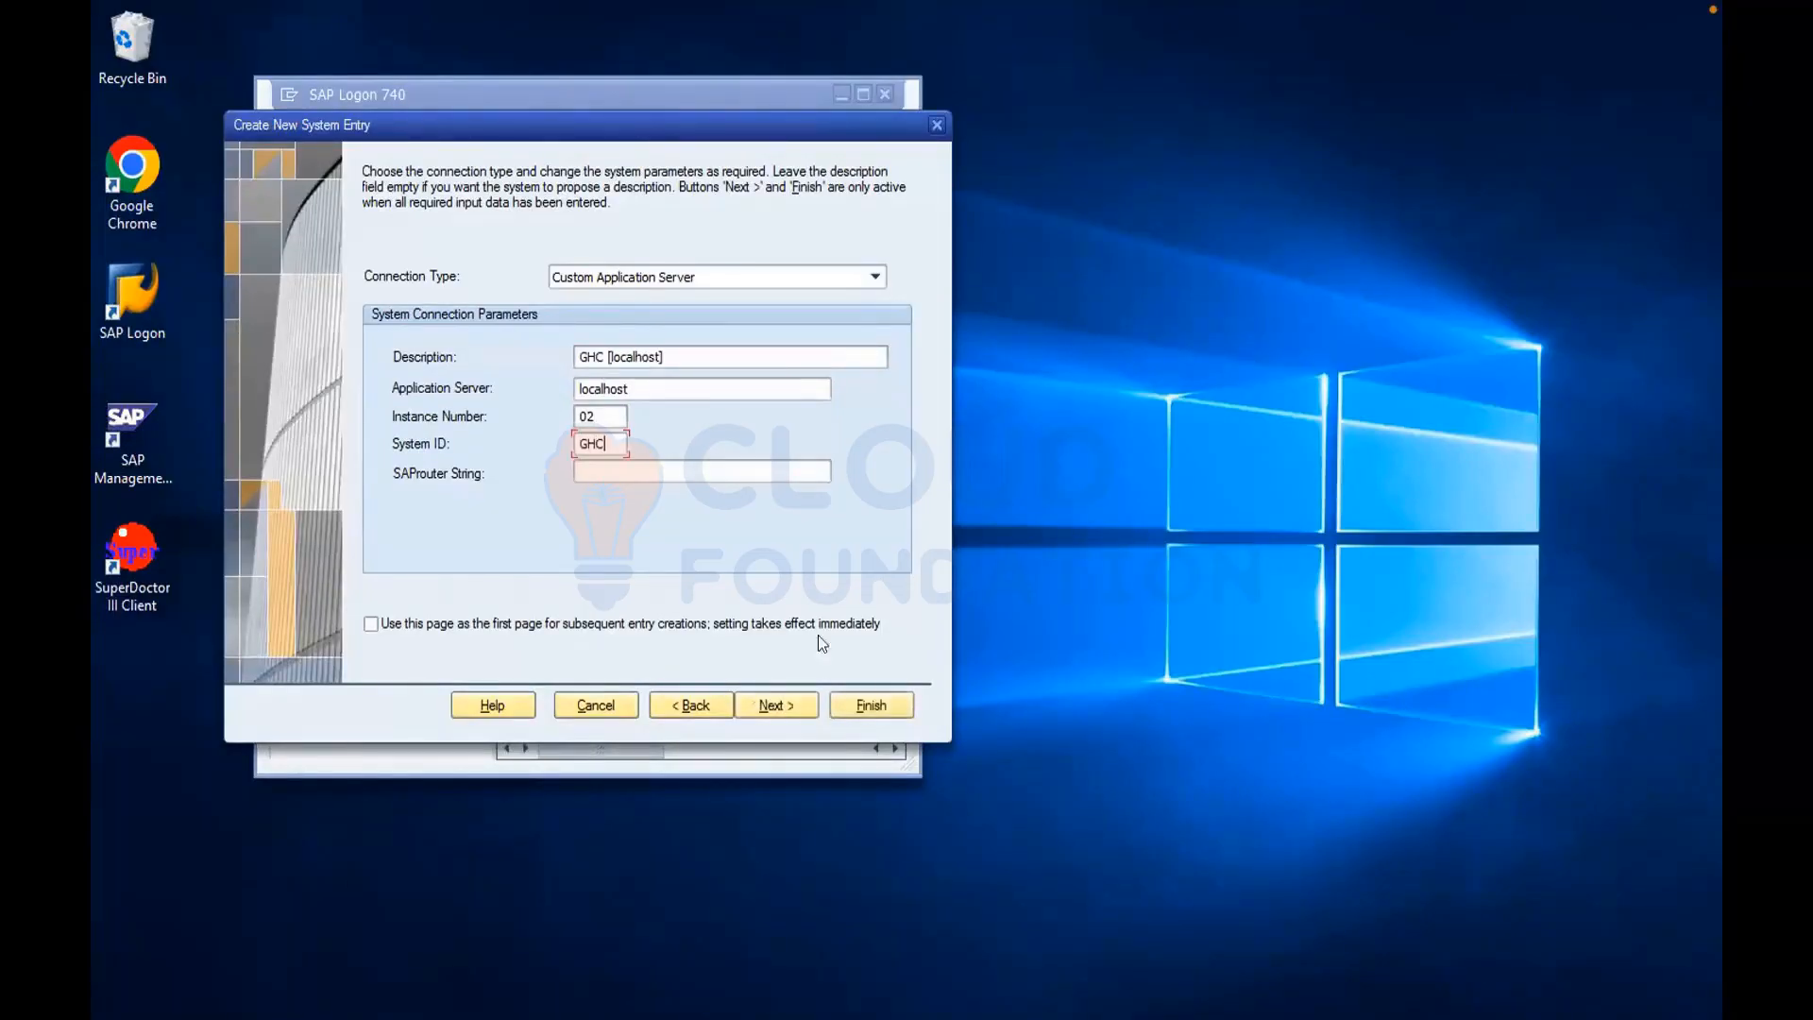
pyautogui.click(859, 706)
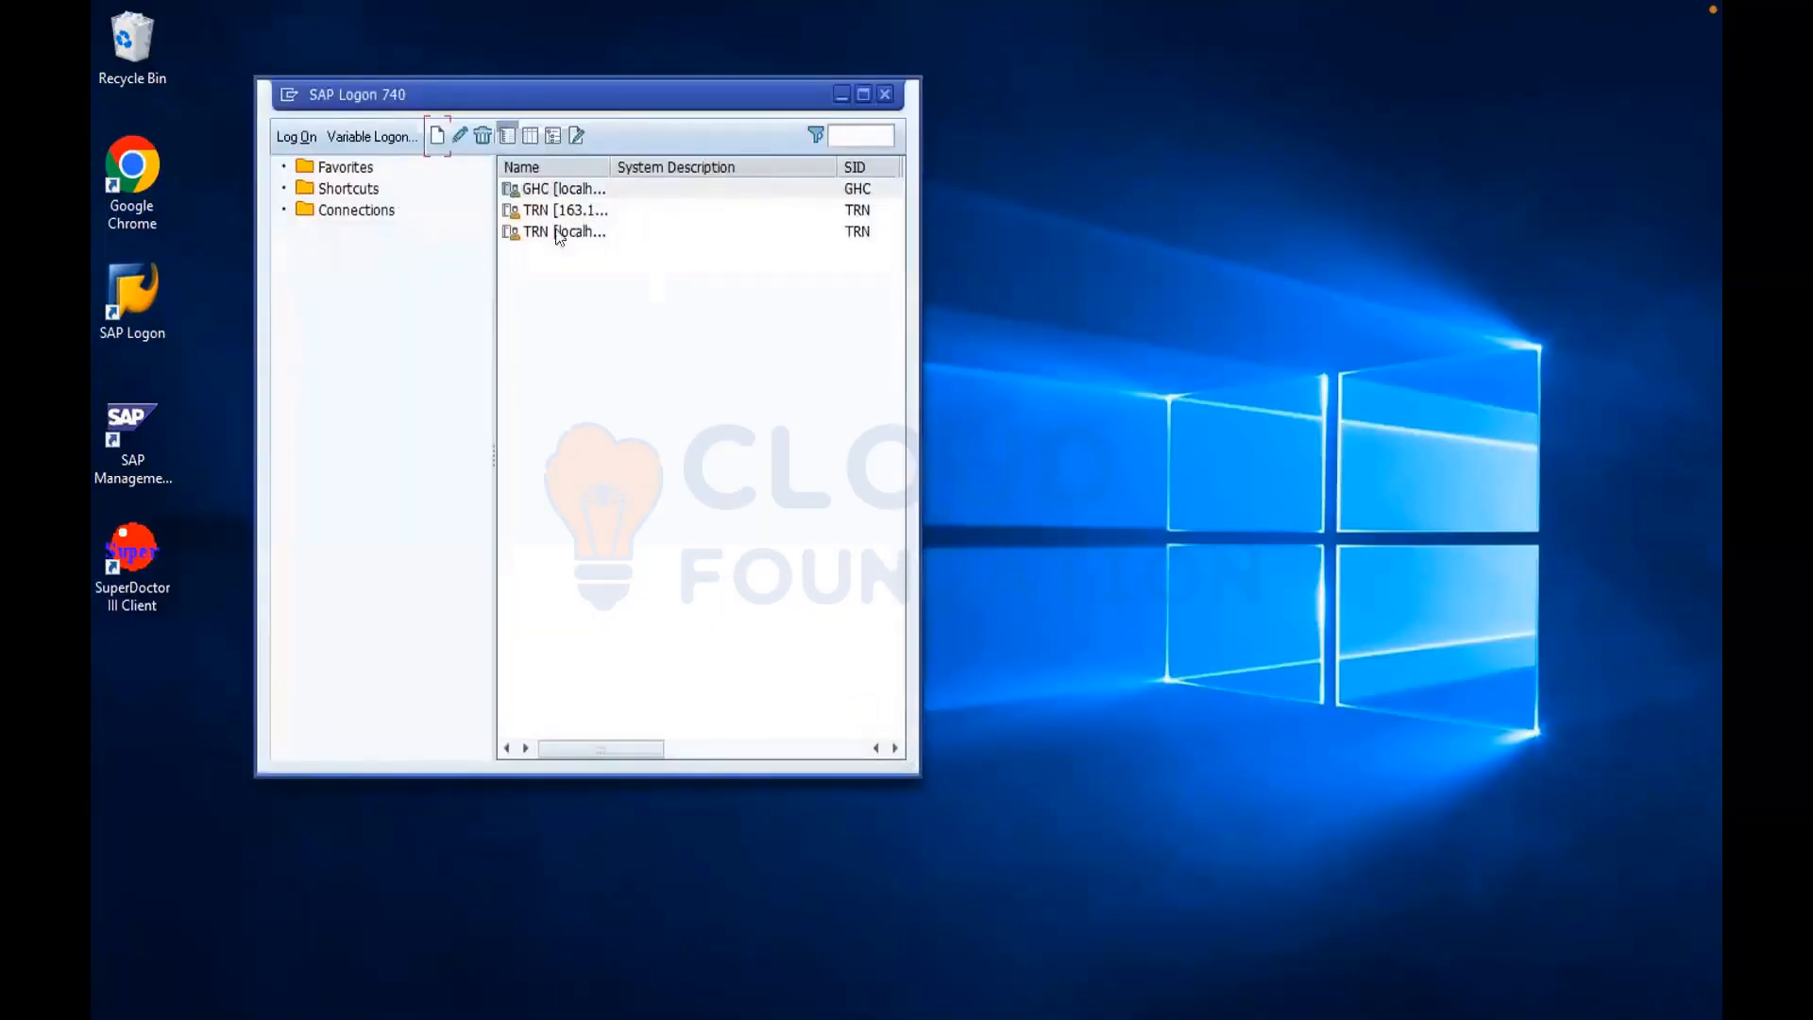
pyautogui.doubleClick(540, 187)
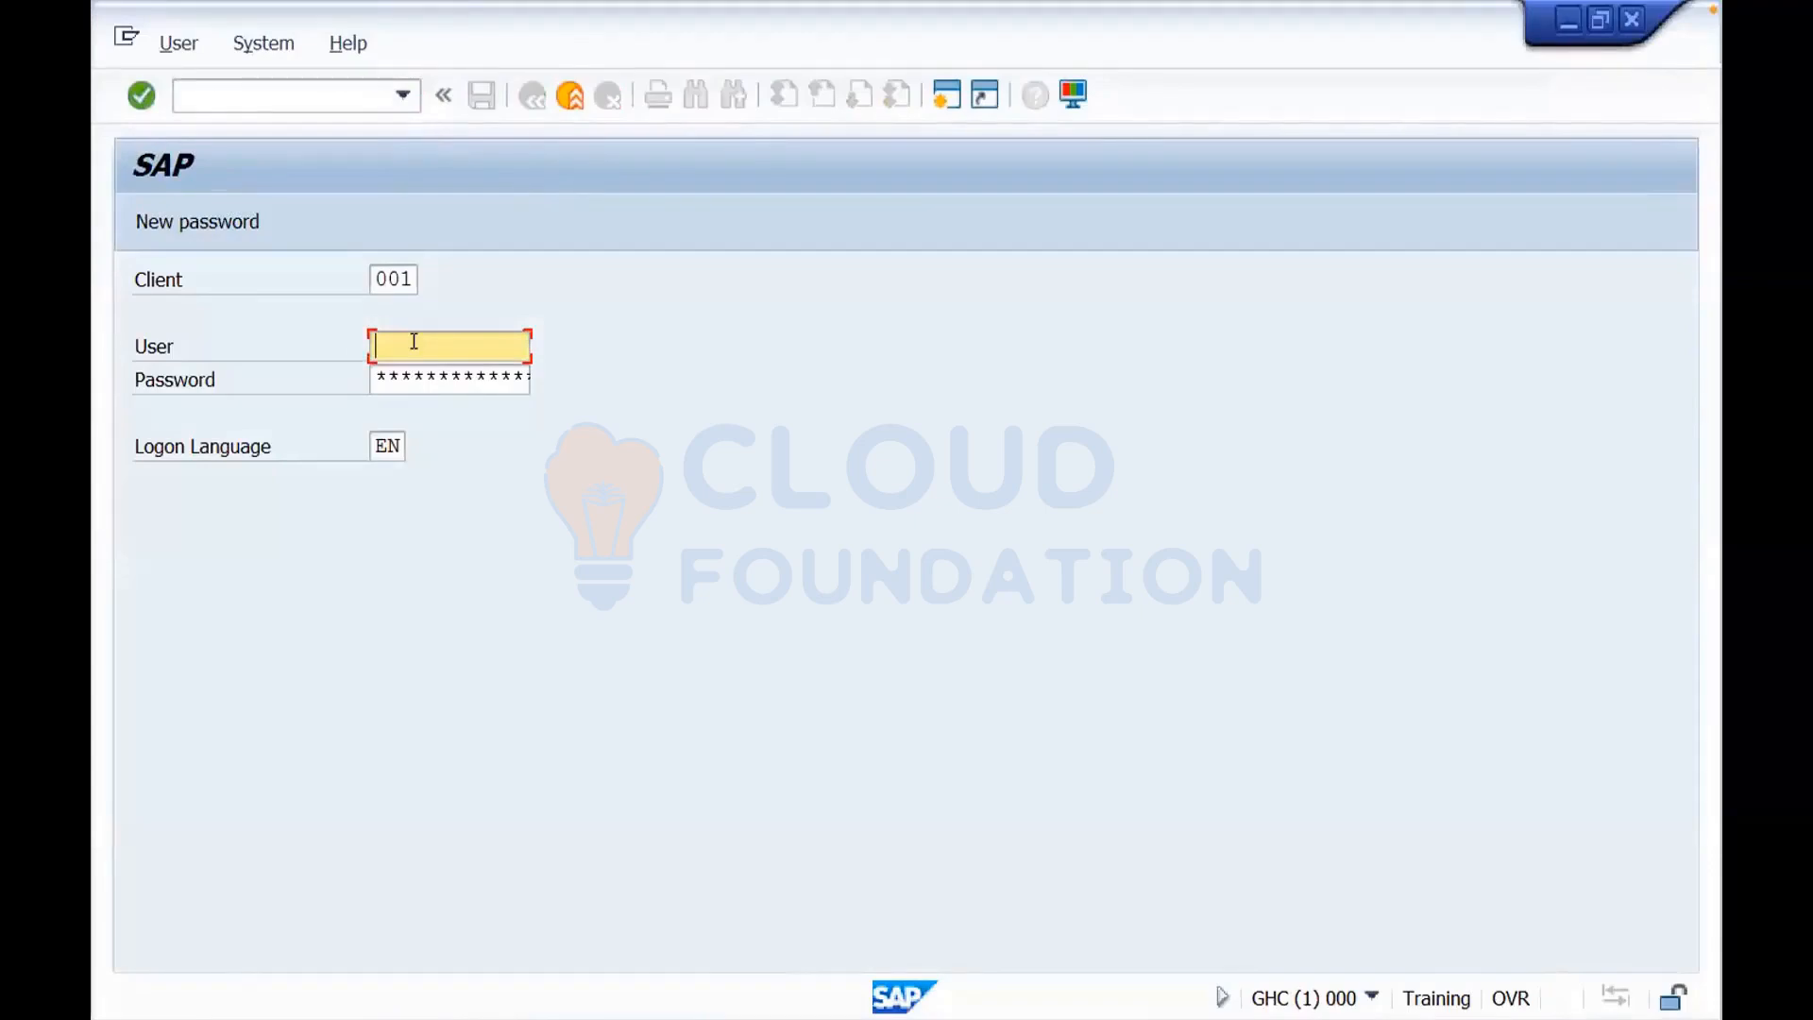
# - Log on to GHC client 001 as user ddic with its password, then switch to the slides
pyautogui.write('ddic')
pyautogui.press('Tab')
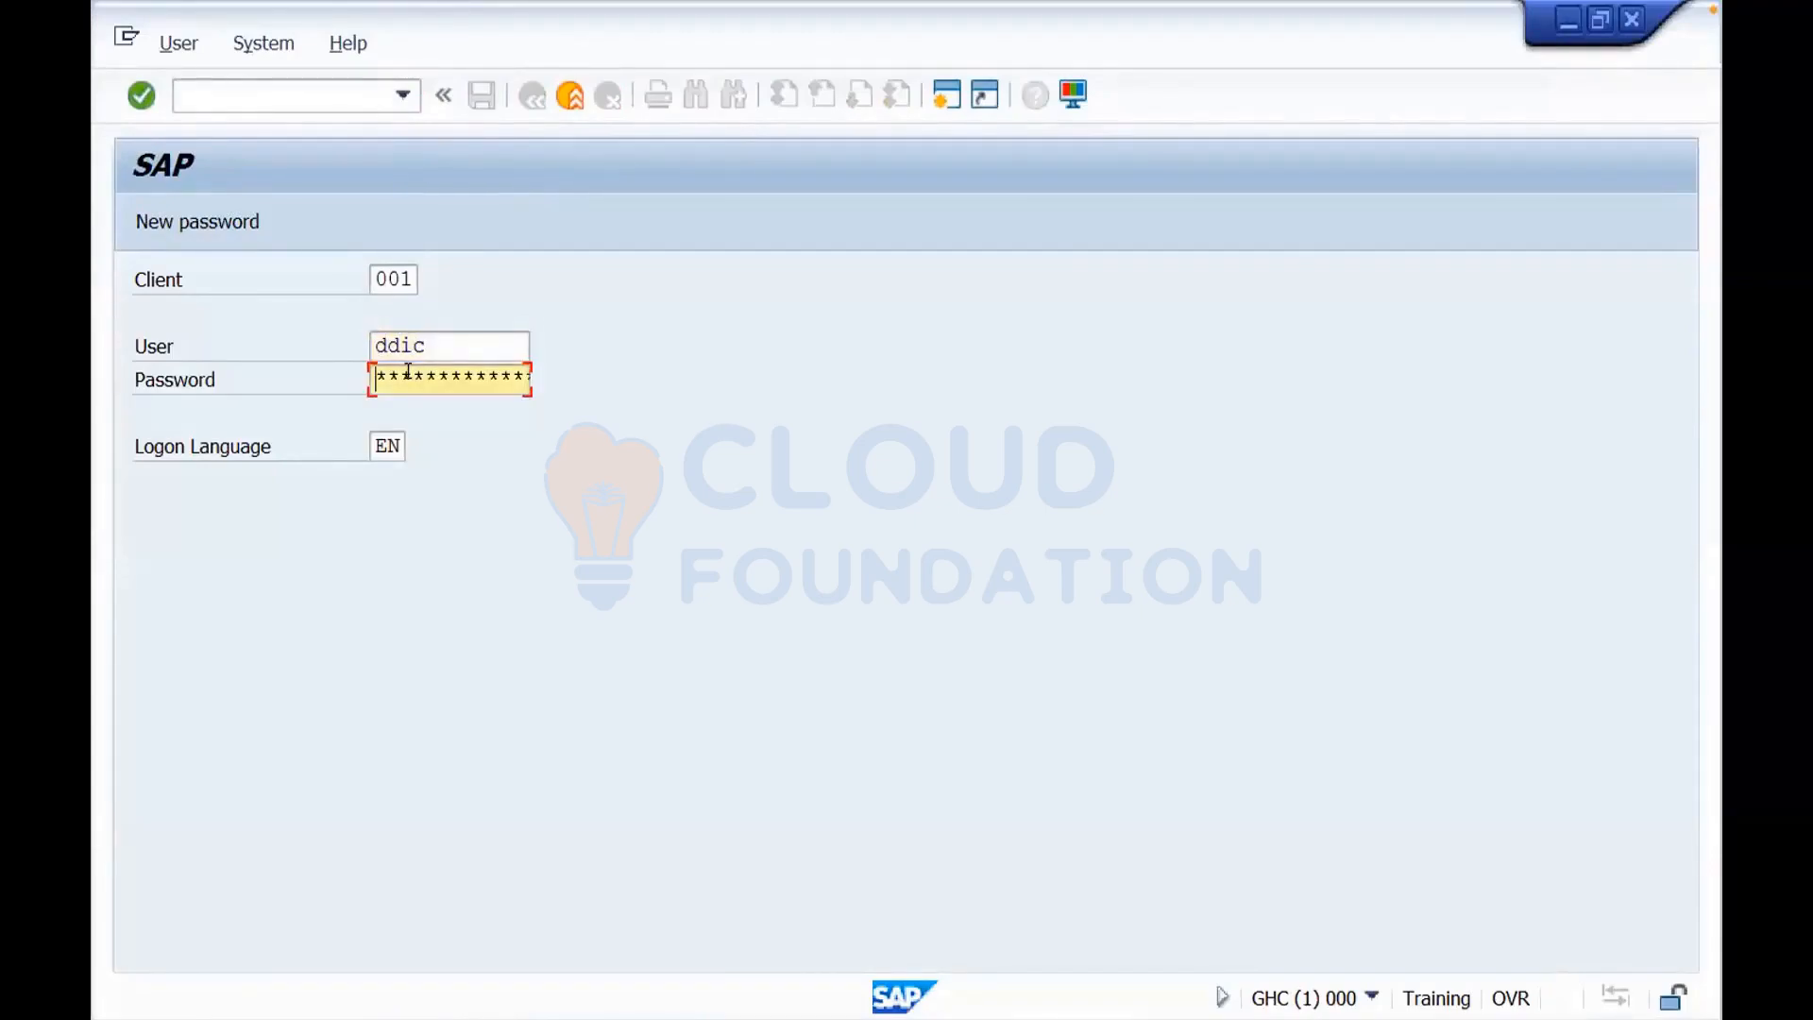
pyautogui.write('*********')
pyautogui.press('Return')
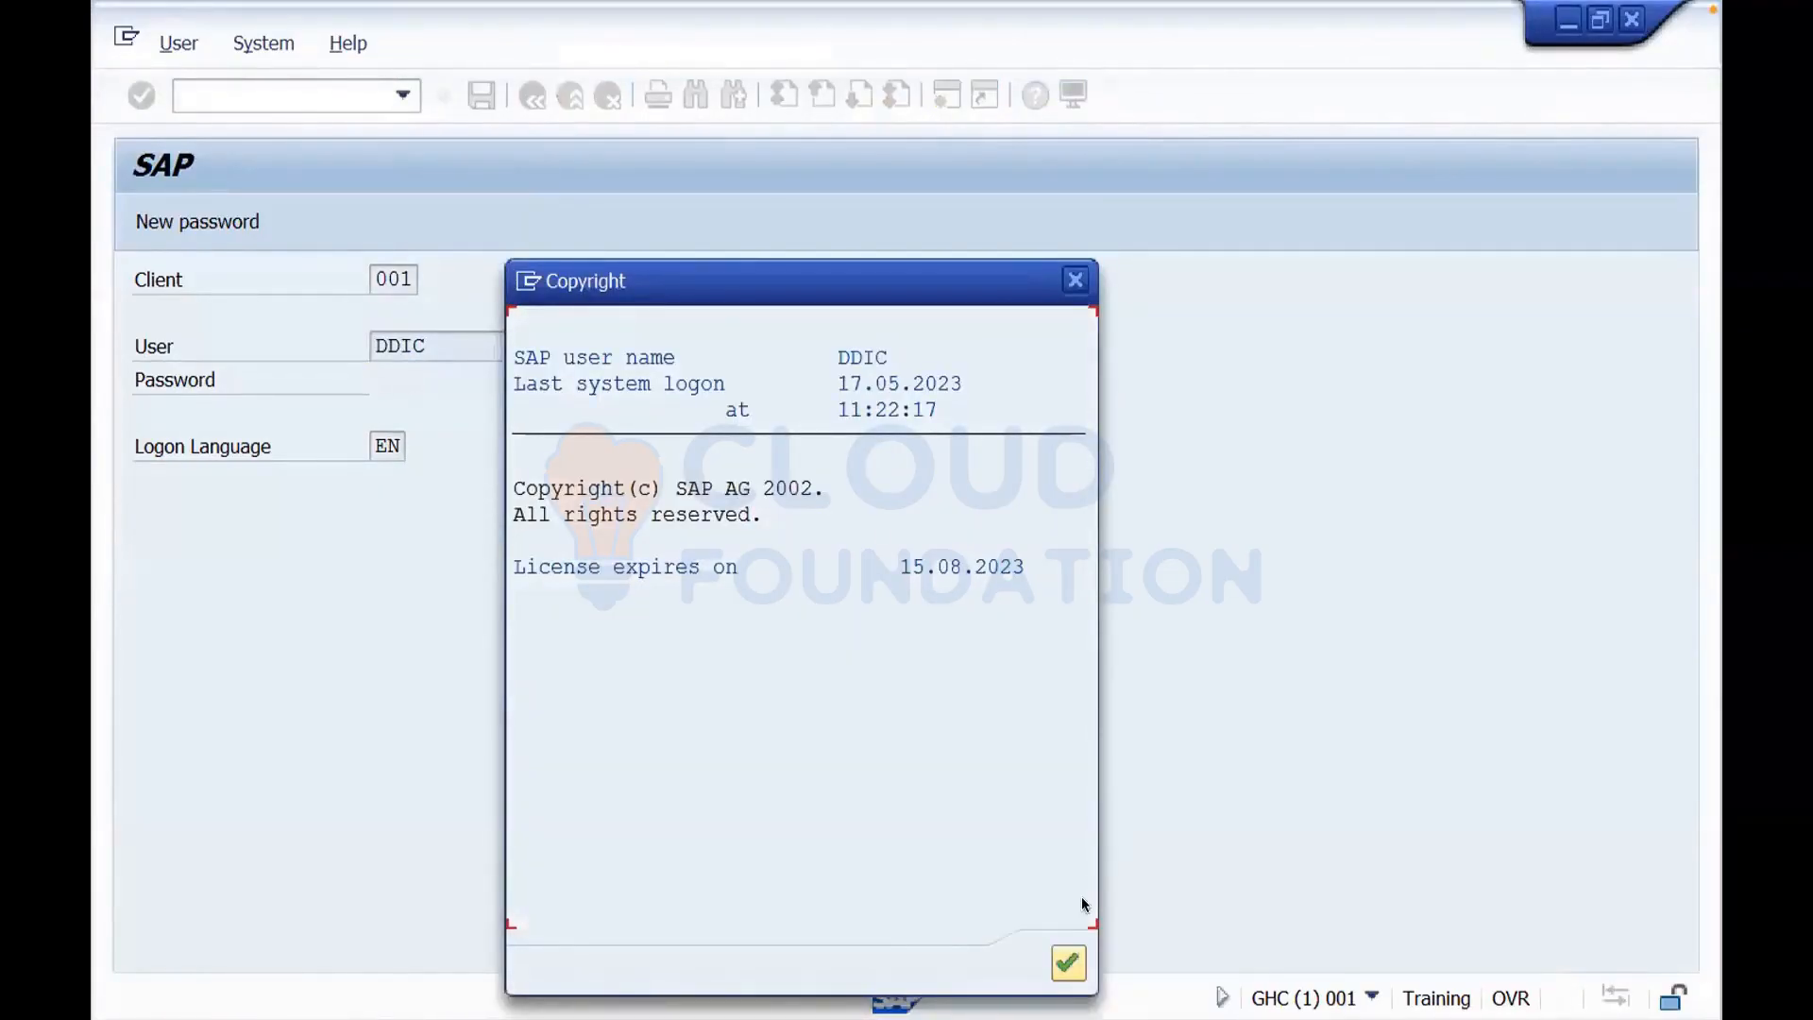
pyautogui.hotkey('alt', 'Tab')
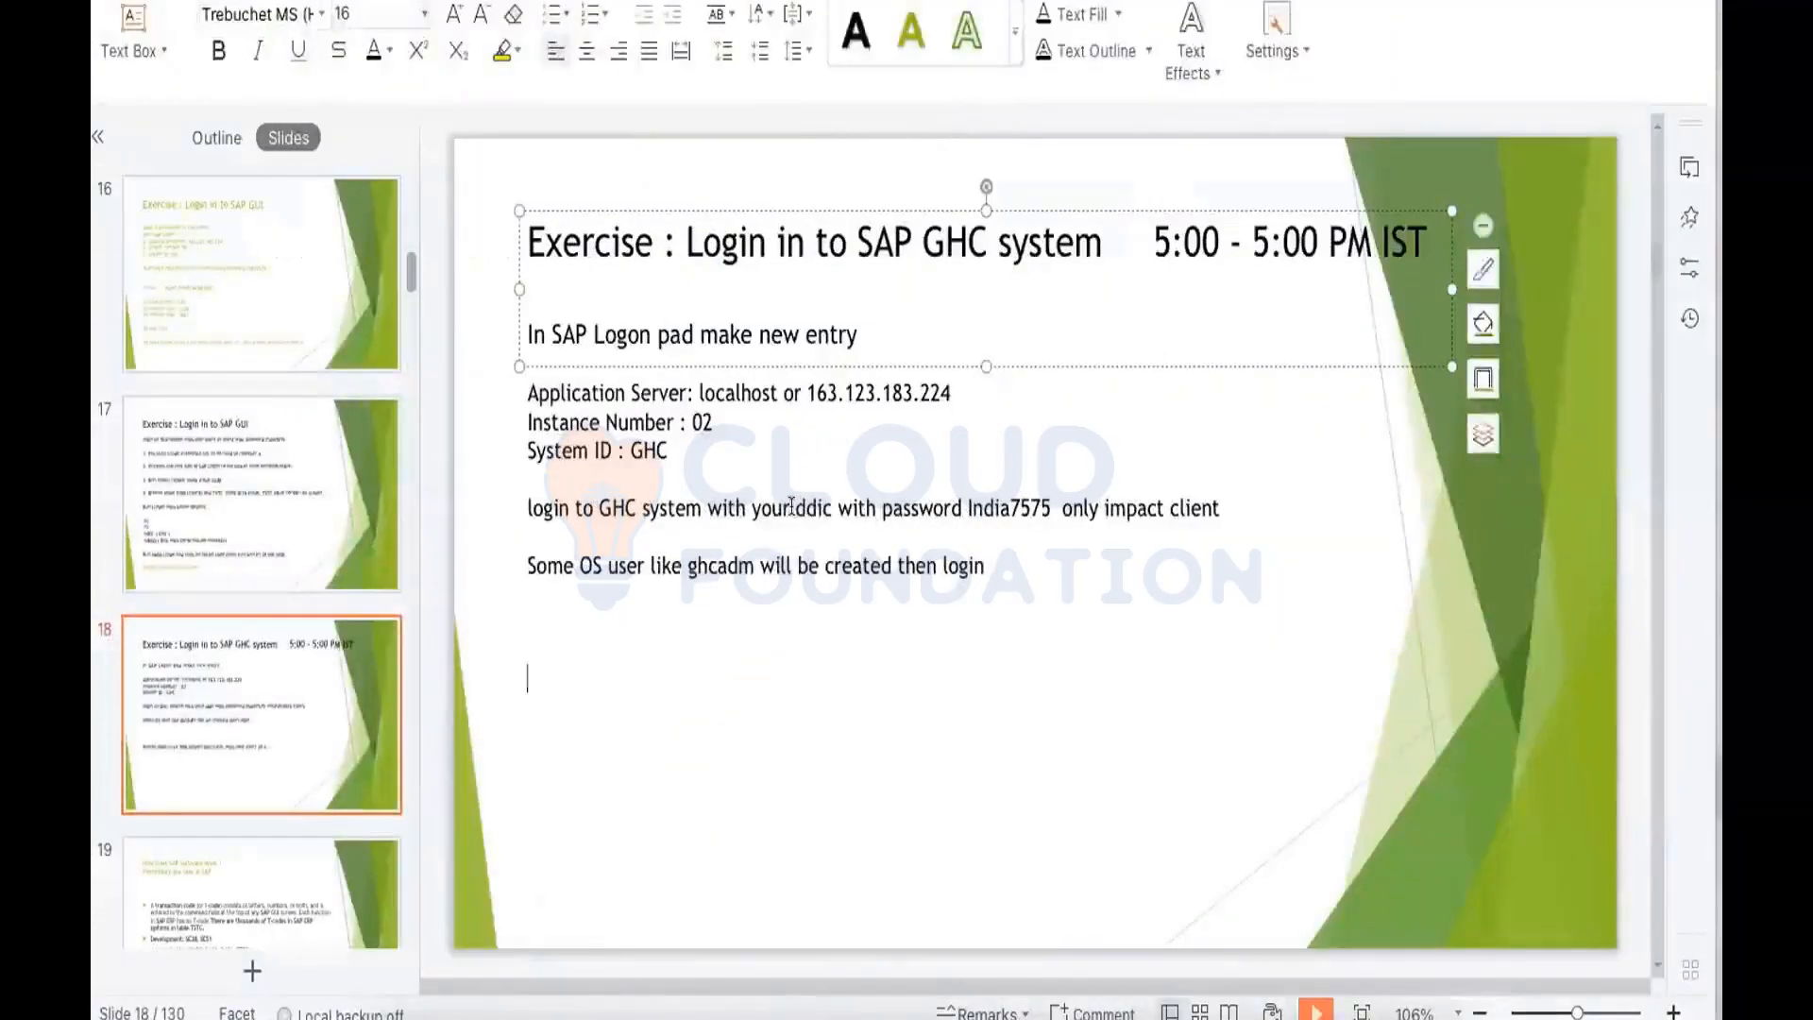
# - Highlight 'ddic' on the exercise slide, add a comment, and return to the remote desktop
pyautogui.moveTo(796, 507); pyautogui.dragTo(827, 503)
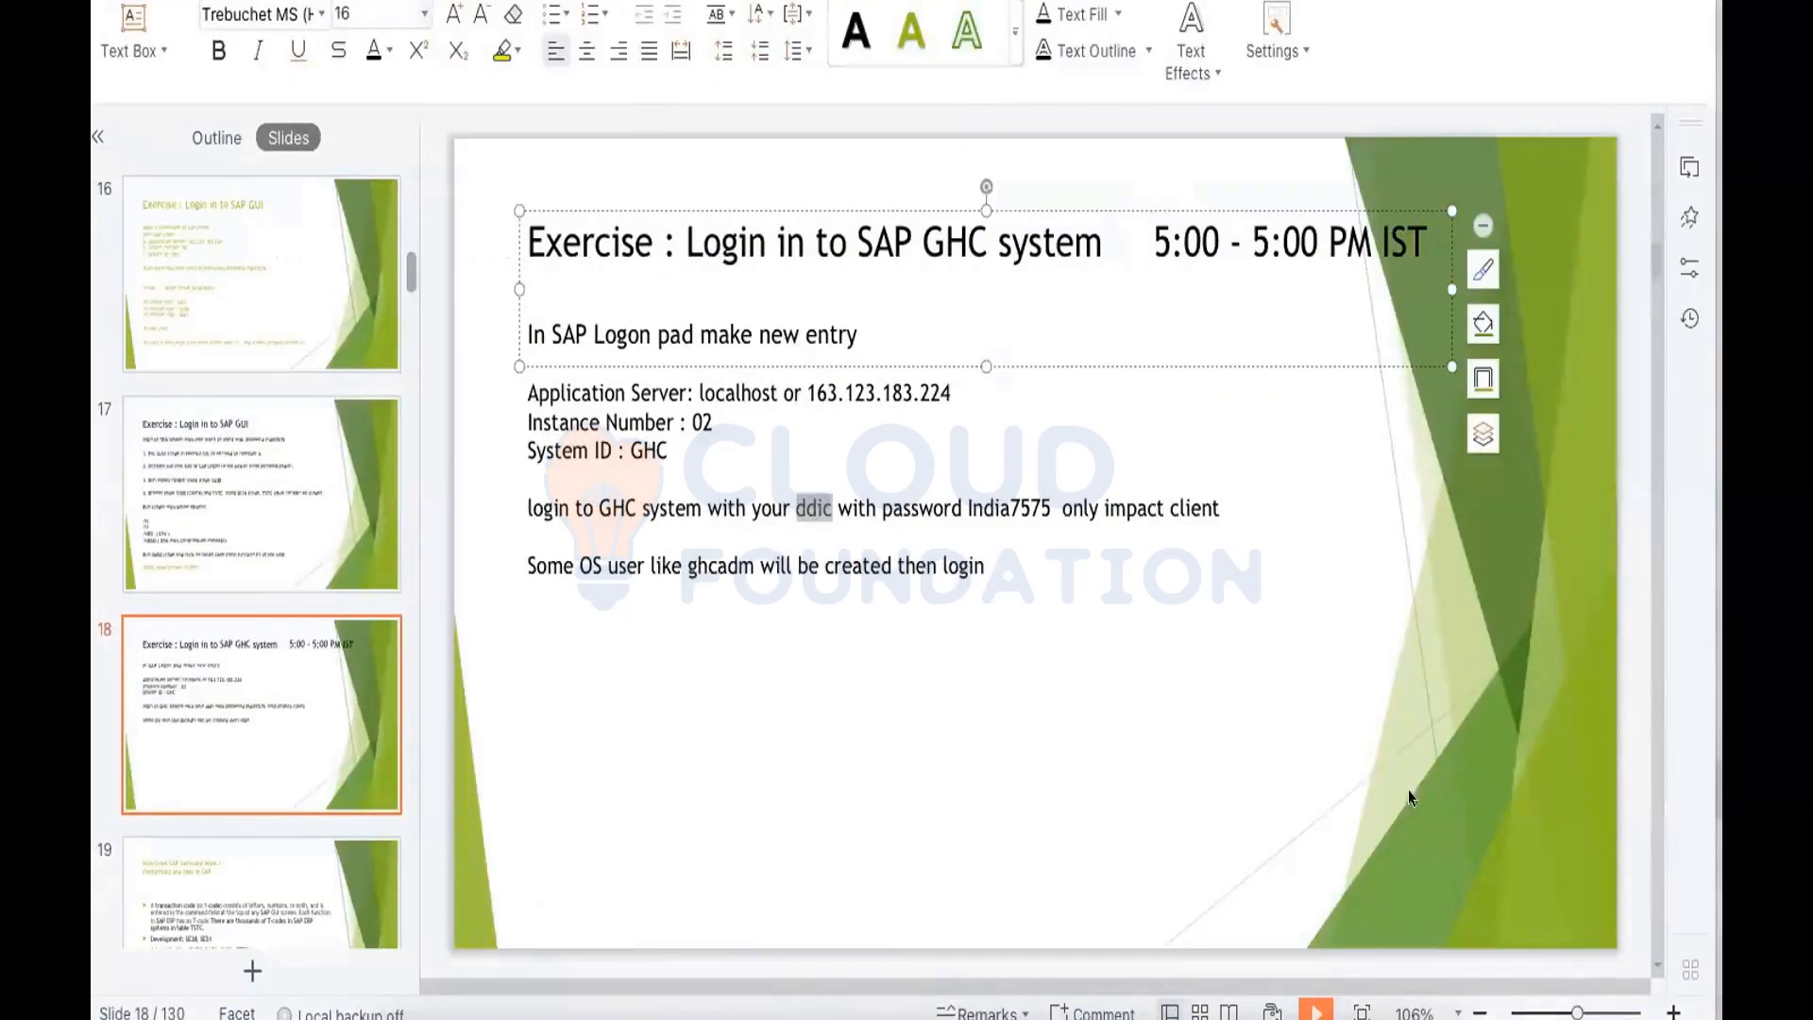
pyautogui.click(1092, 1013)
pyautogui.moveTo(1032, 1012)
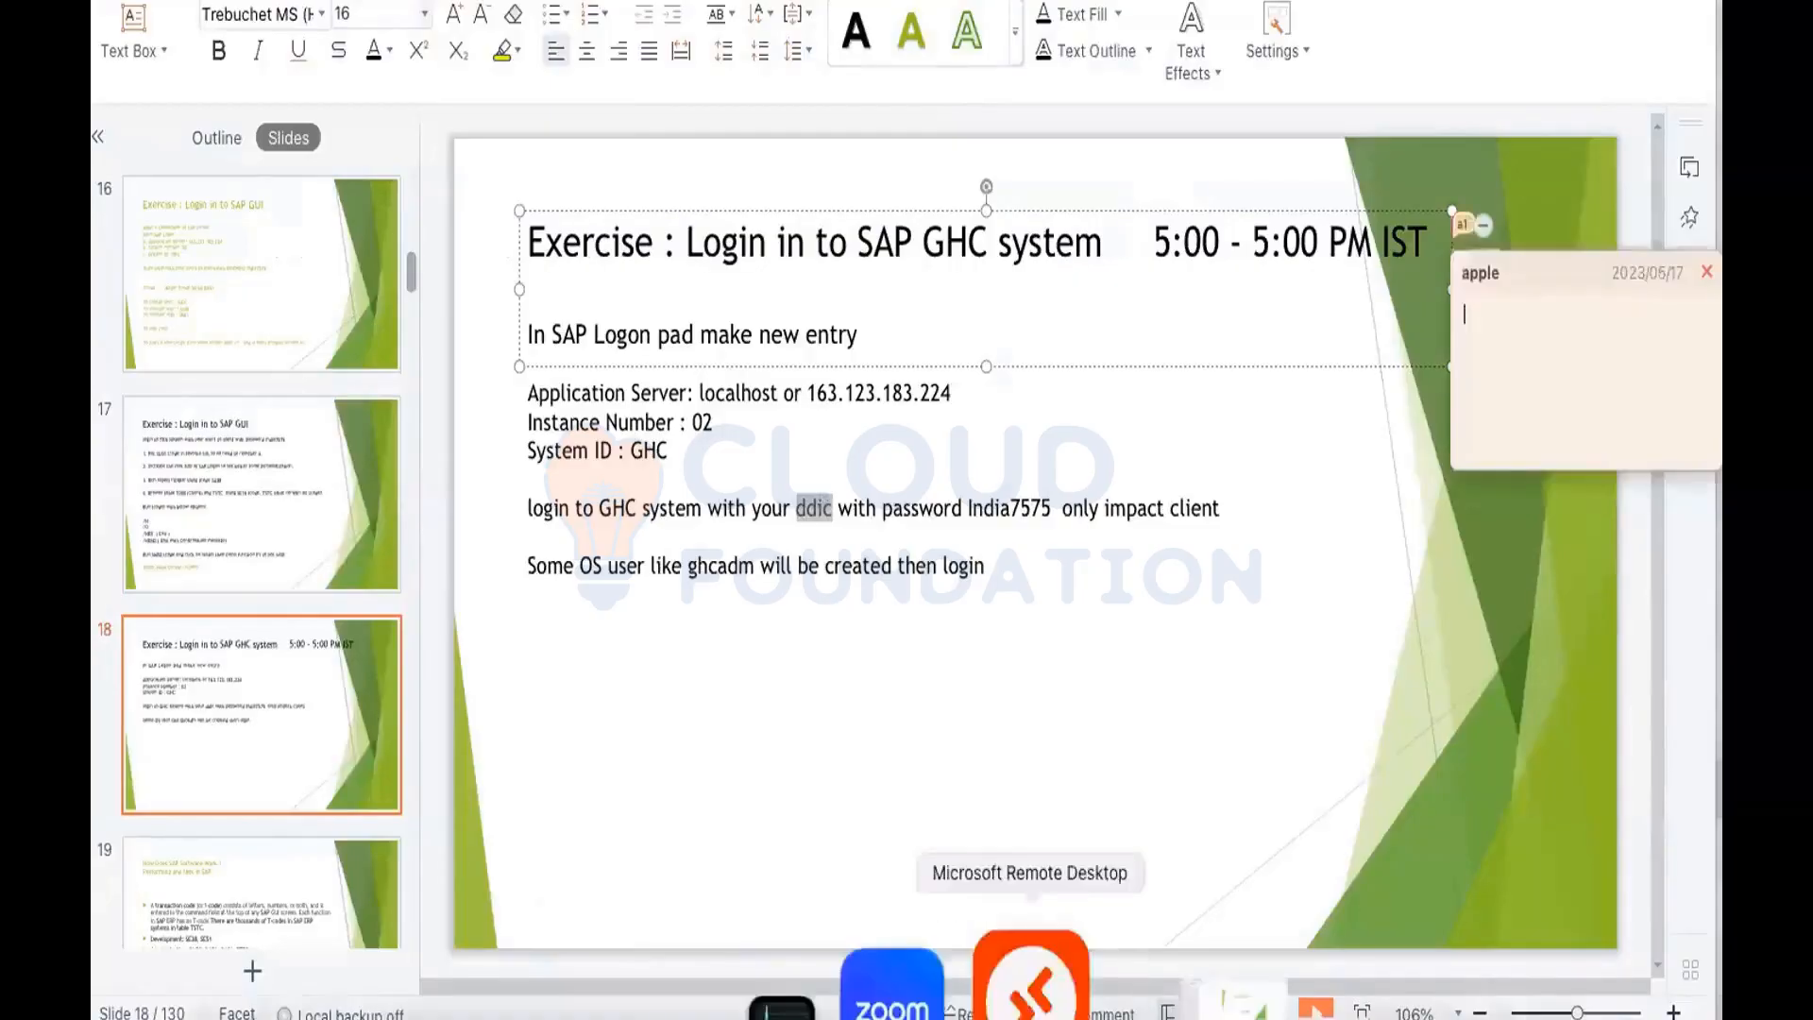
pyautogui.click(1032, 978)
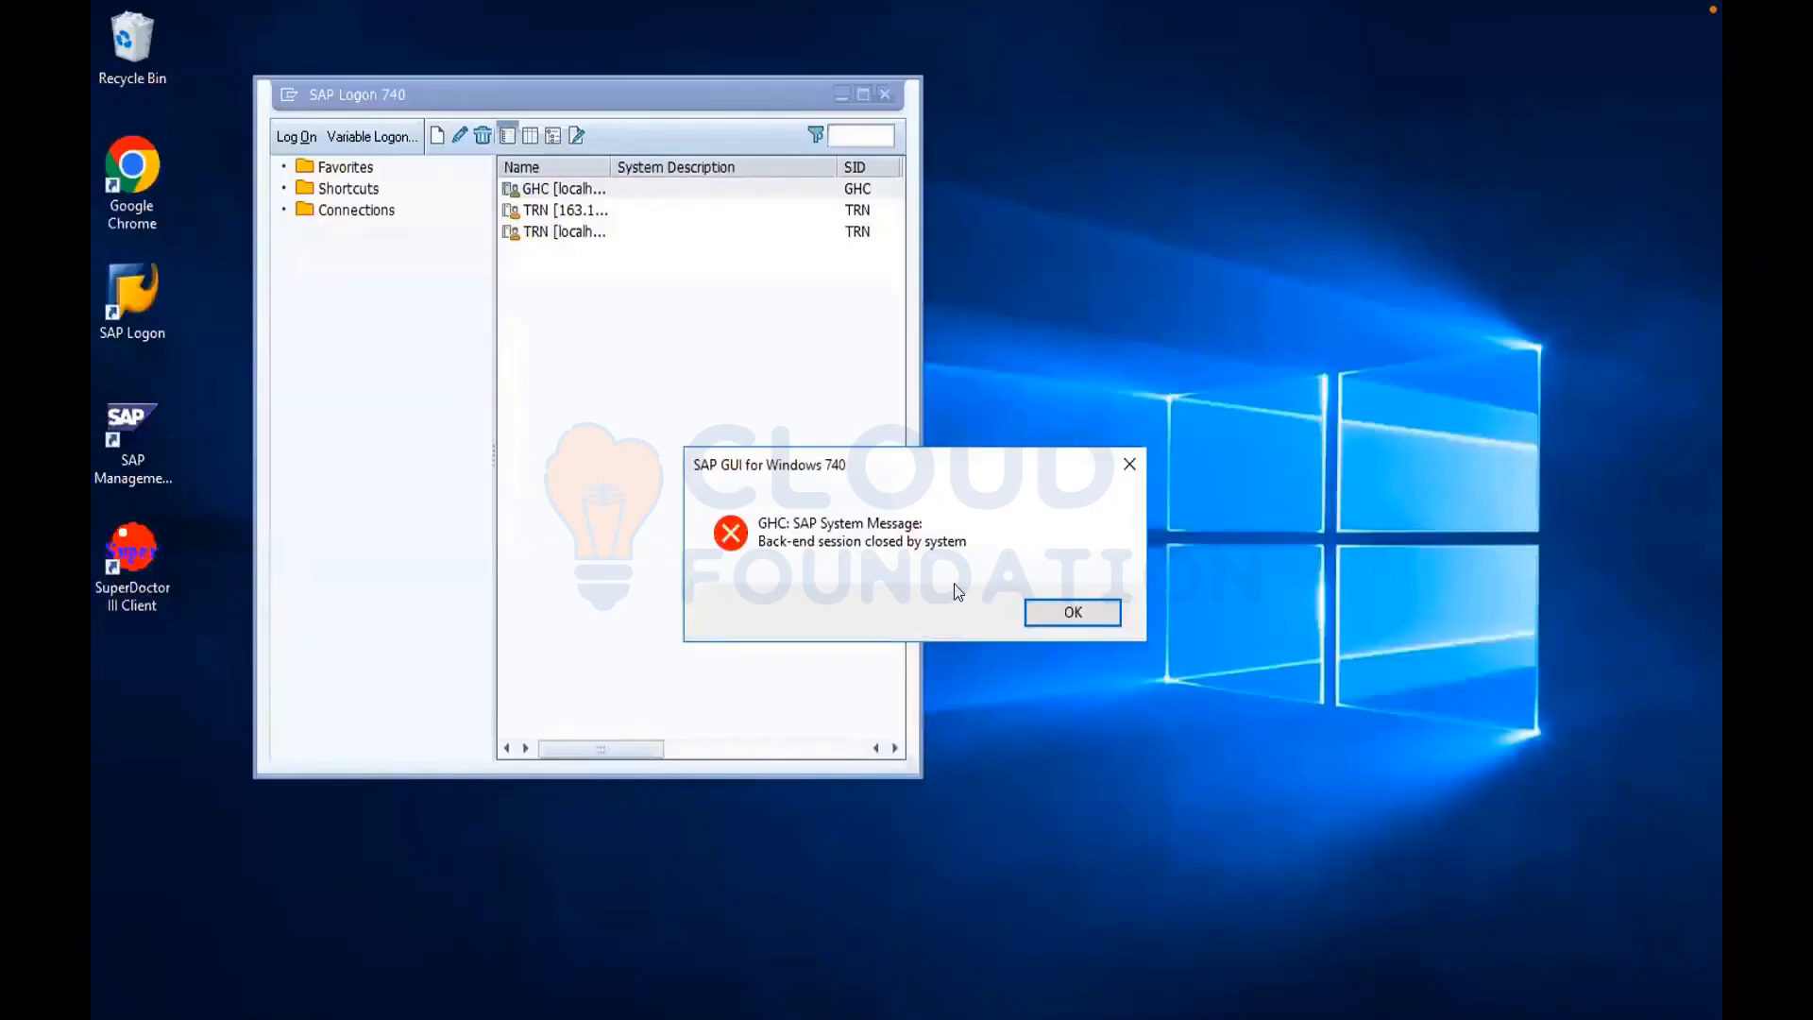
# - Dismiss the closed-session error and log back on to GHC as SAP*, accepting the copyright notice
pyautogui.click(1064, 613)
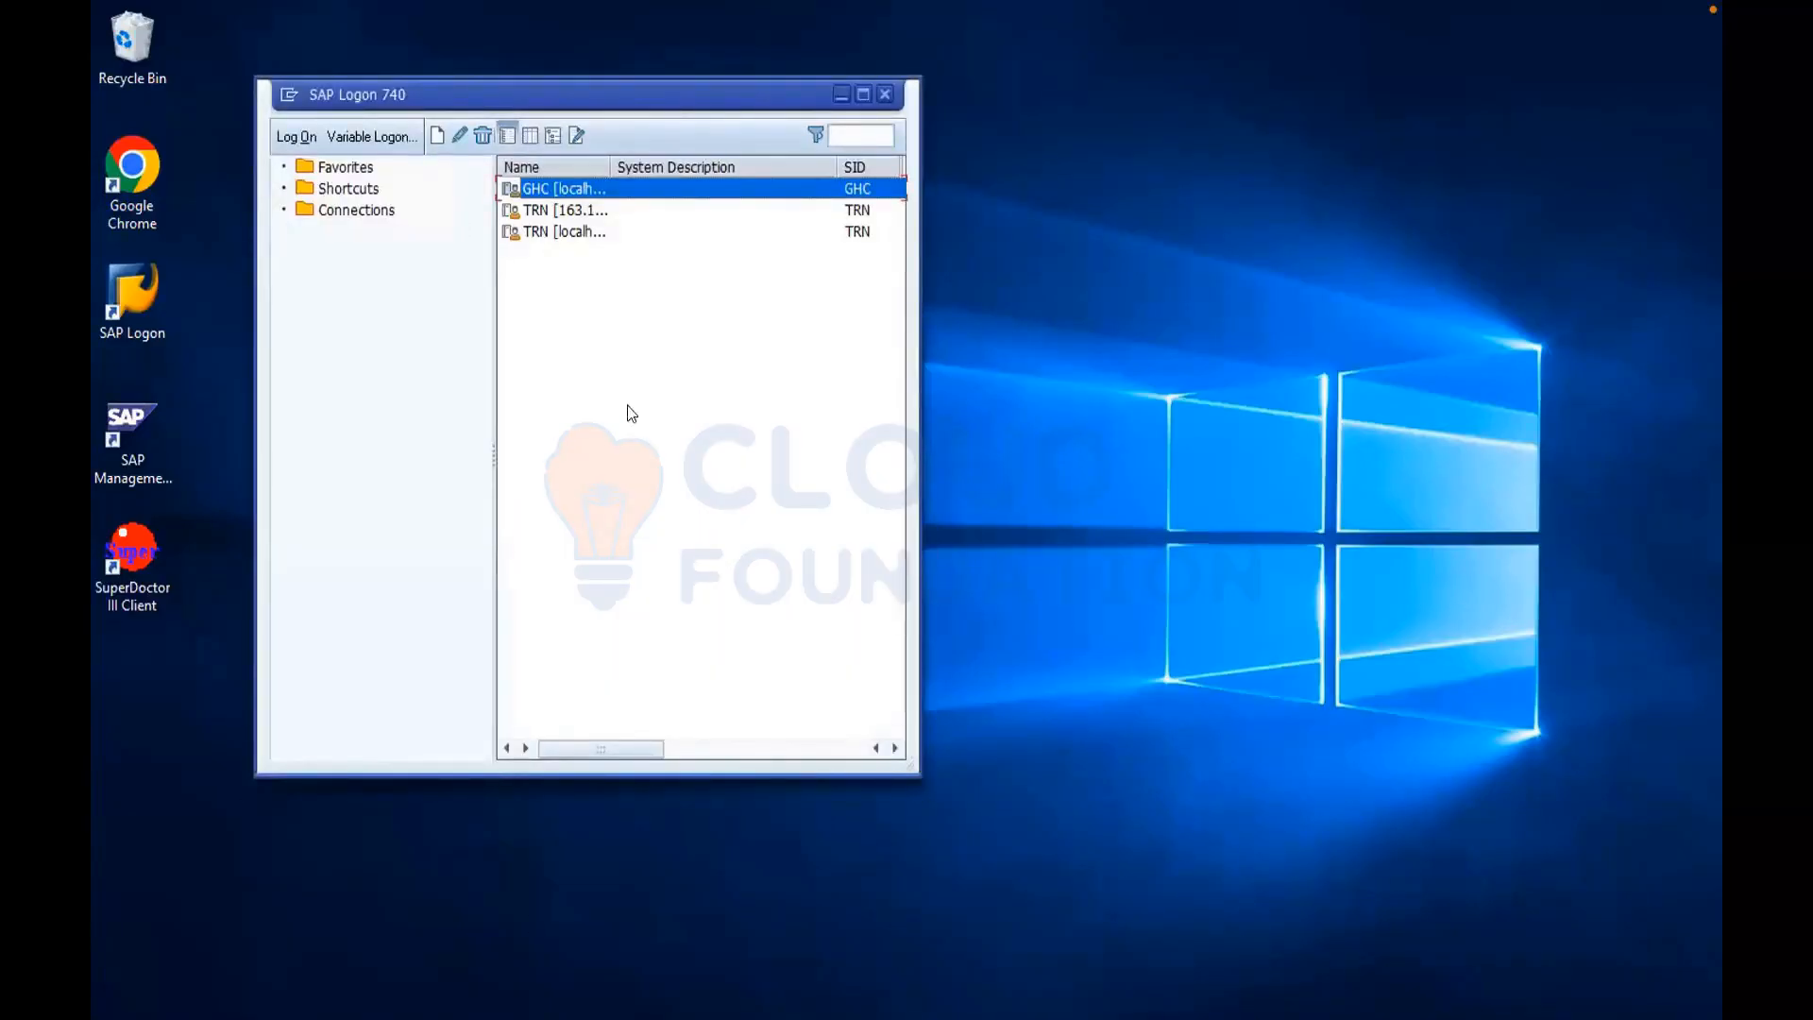
pyautogui.doubleClick(580, 187)
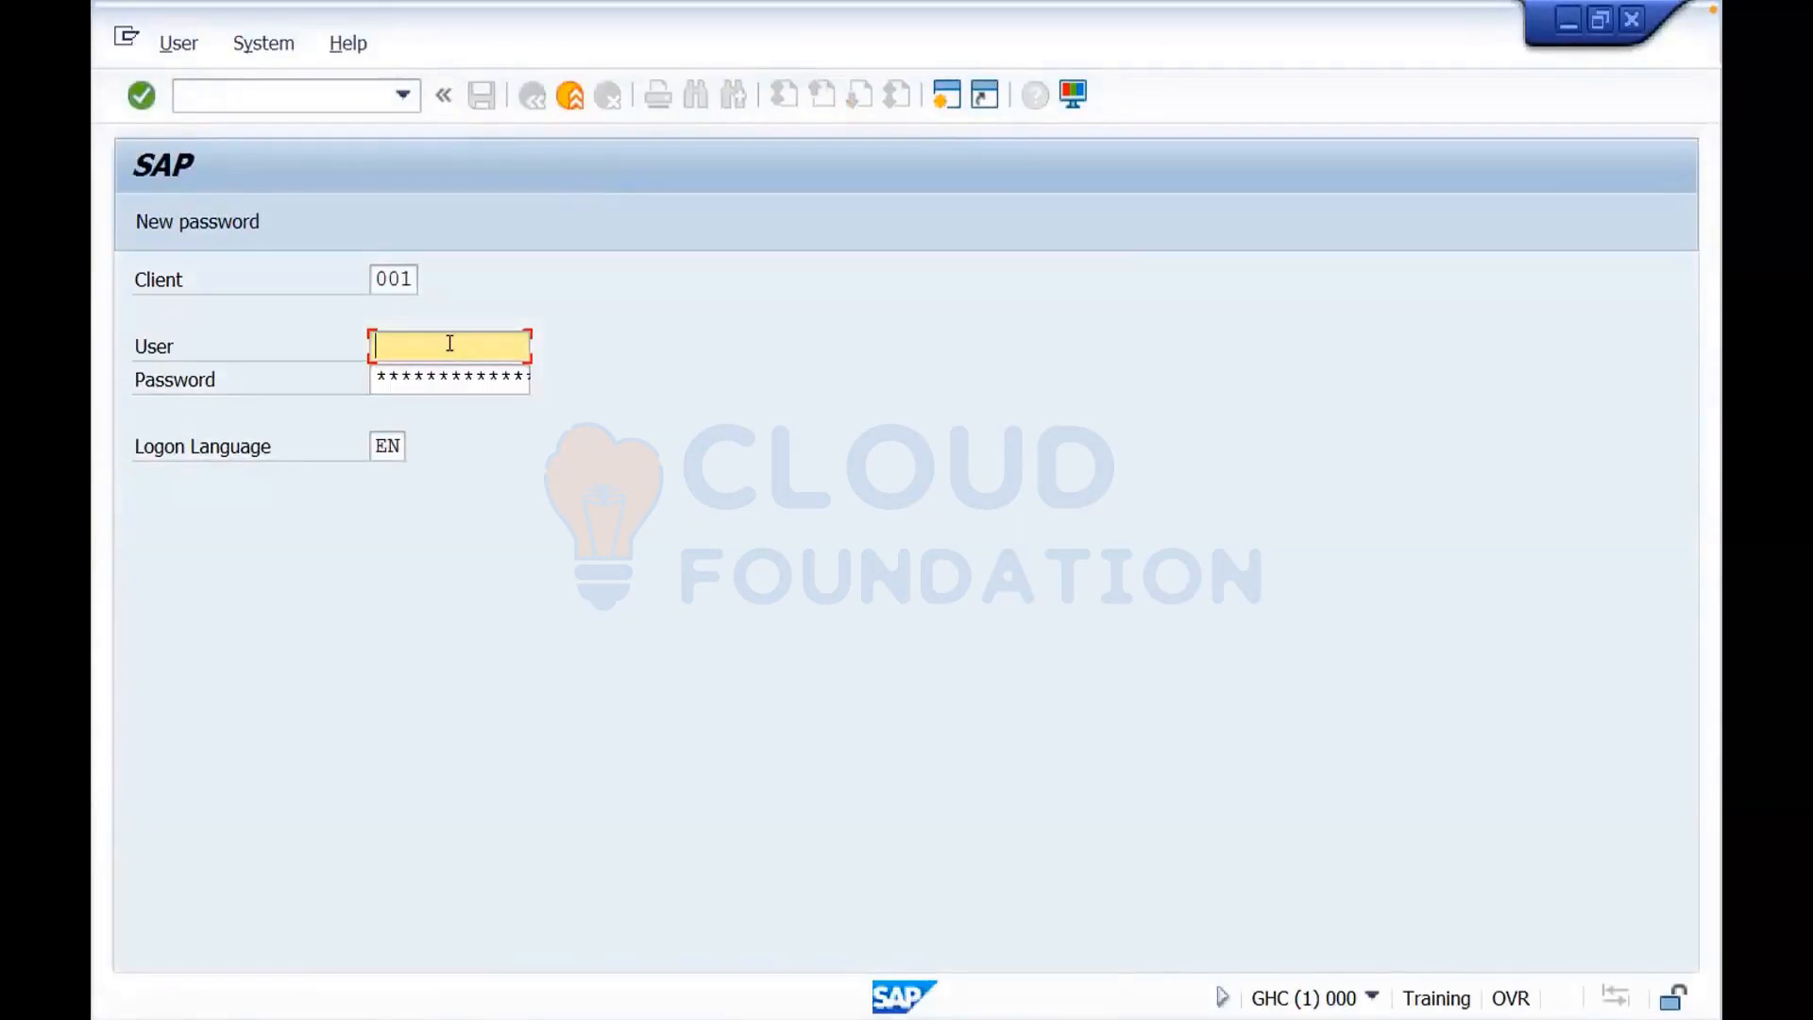
pyautogui.write('sap8')
pyautogui.press('BackSpace')
pyautogui.write('*')
pyautogui.click(430, 375)
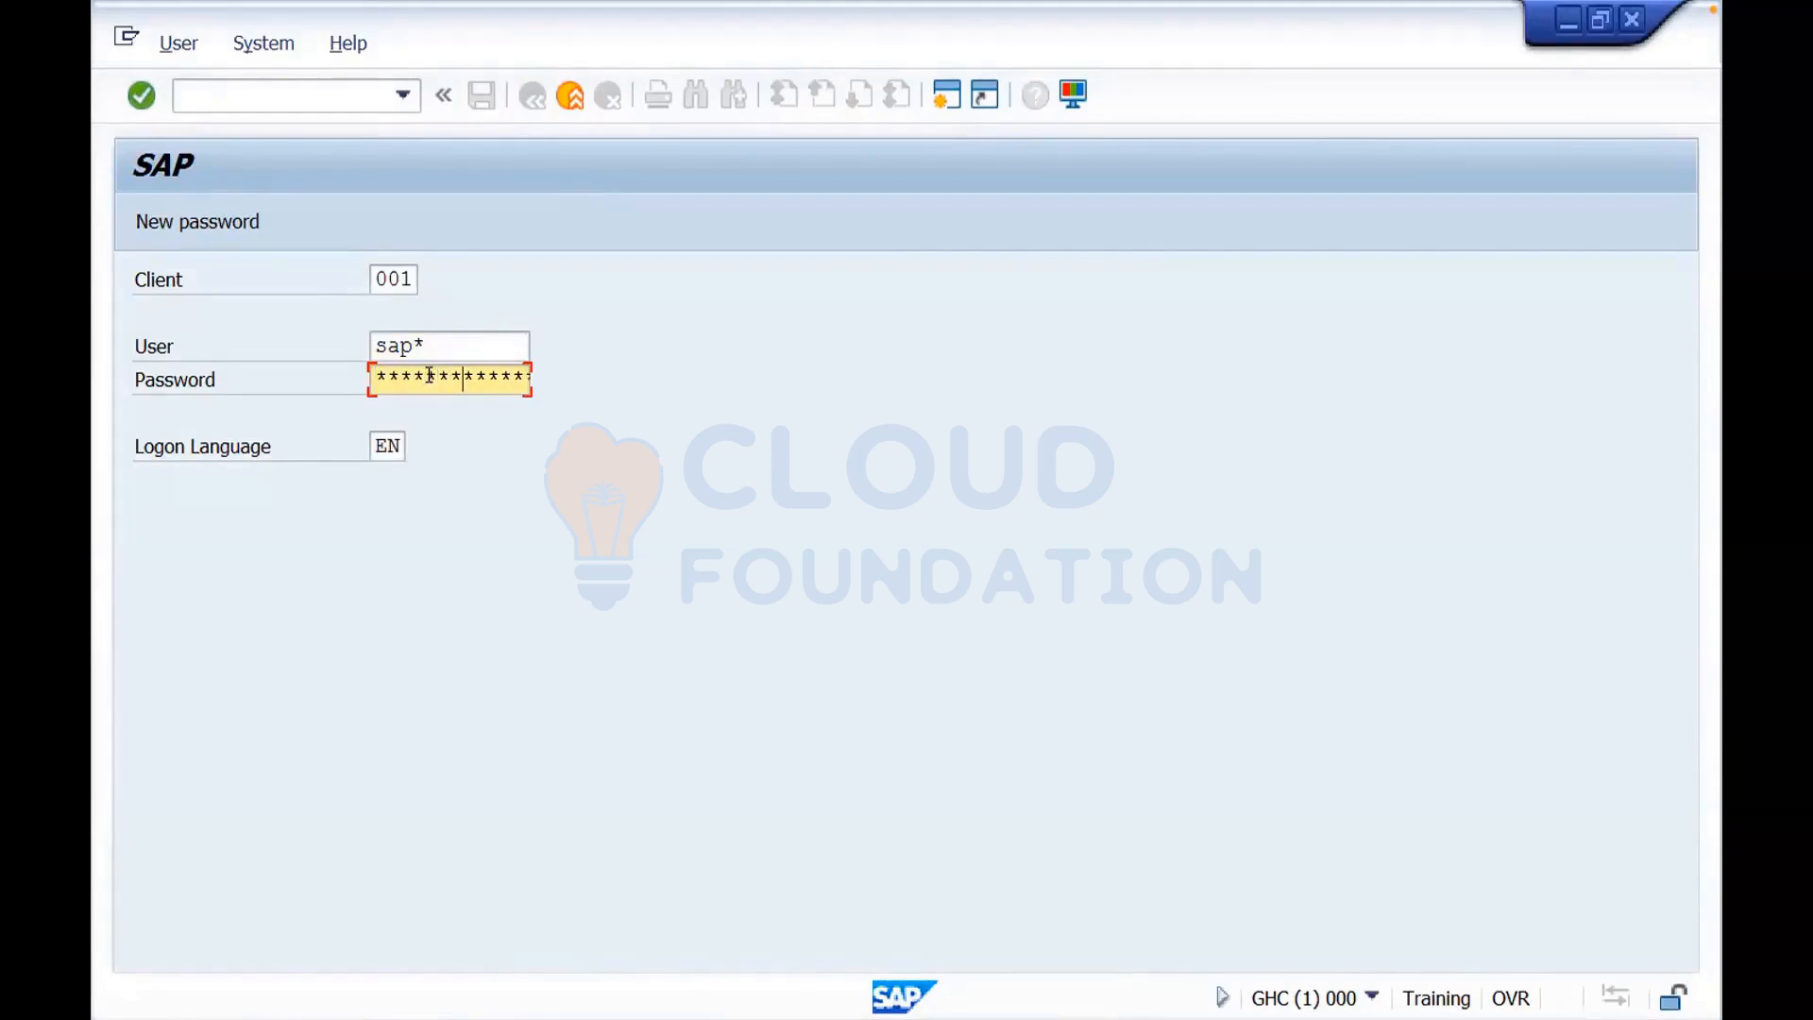
pyautogui.press('Return')
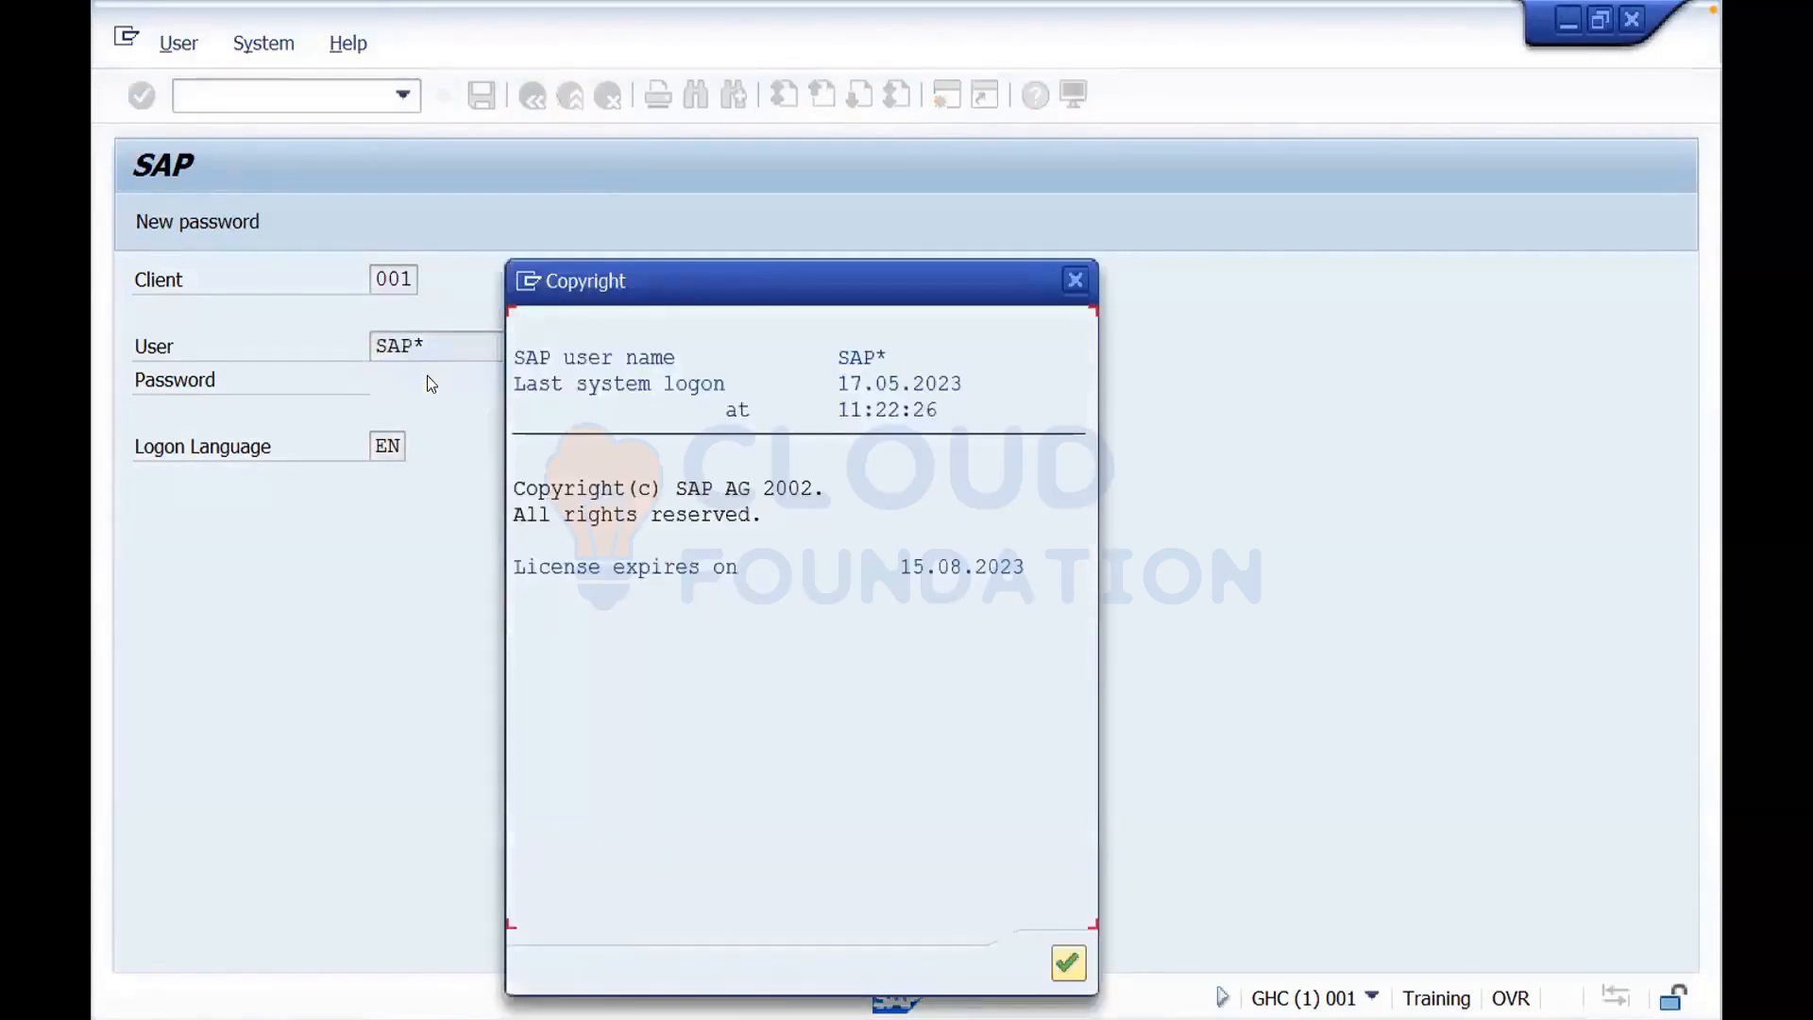
pyautogui.click(1068, 961)
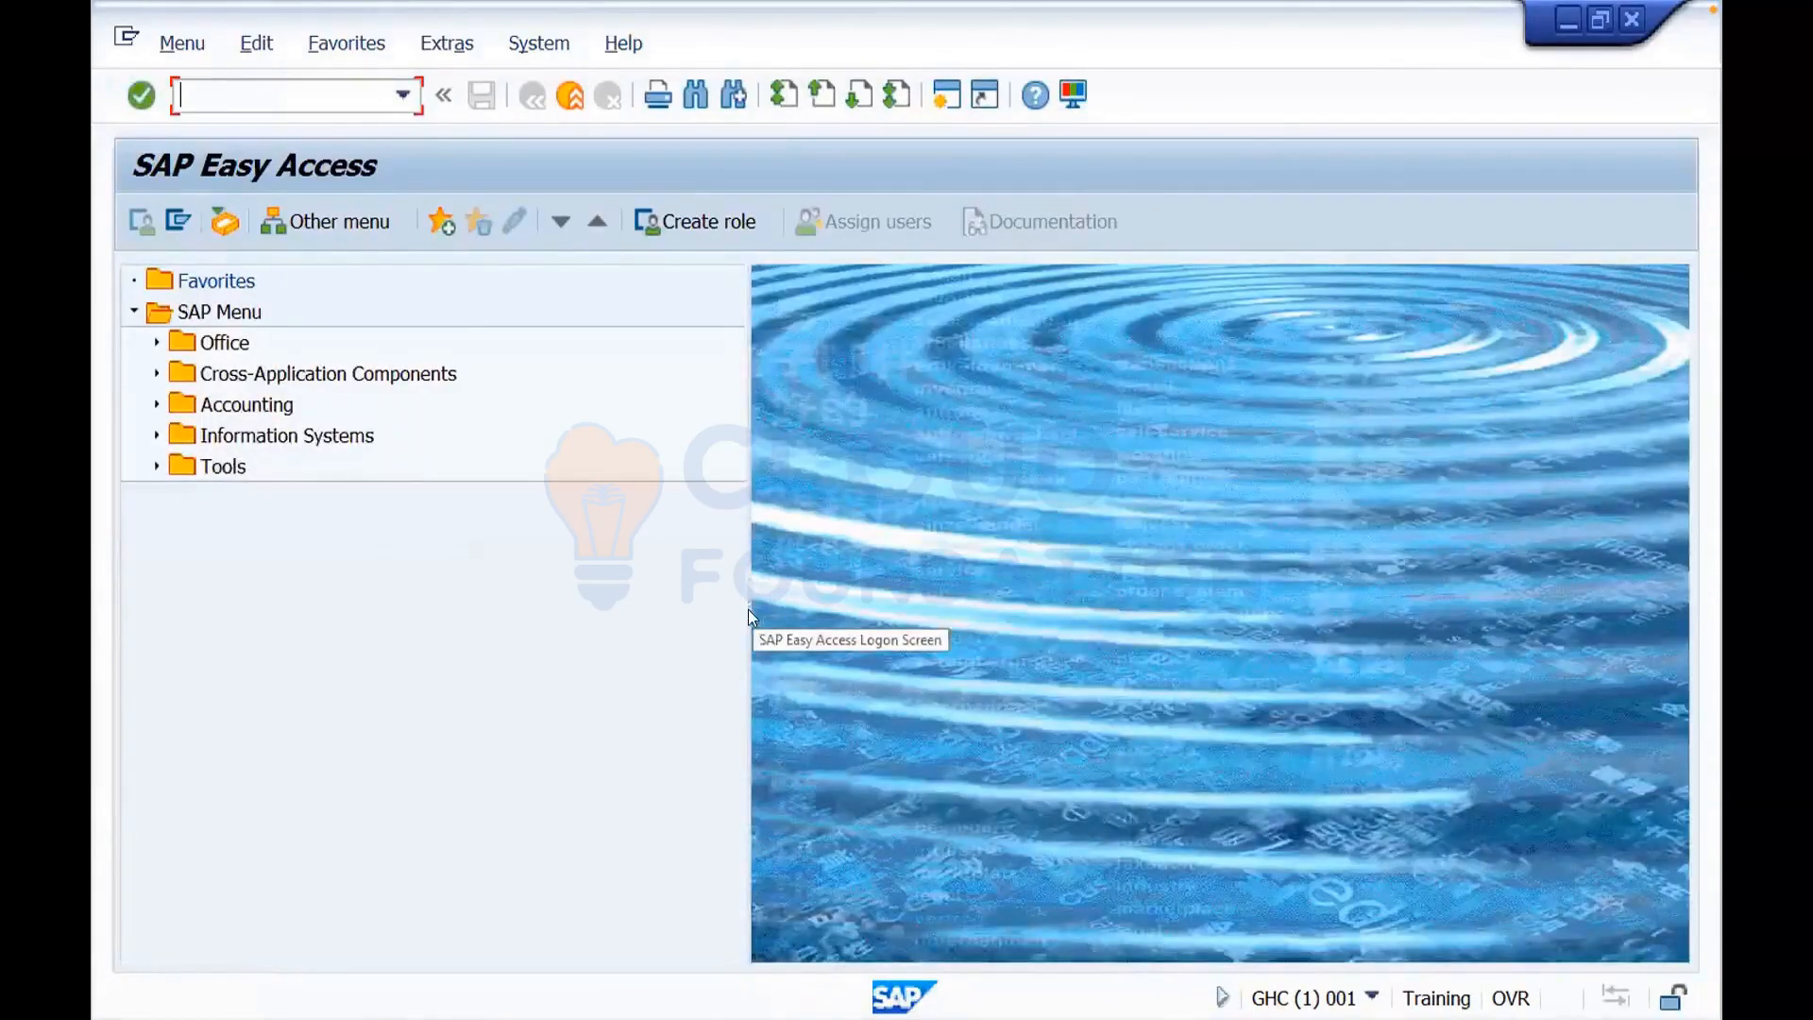
# - Run transaction code se03 from the command field and acknowledge the missing company address notice
pyautogui.moveTo(745, 604); pyautogui.dragTo(672, 598)
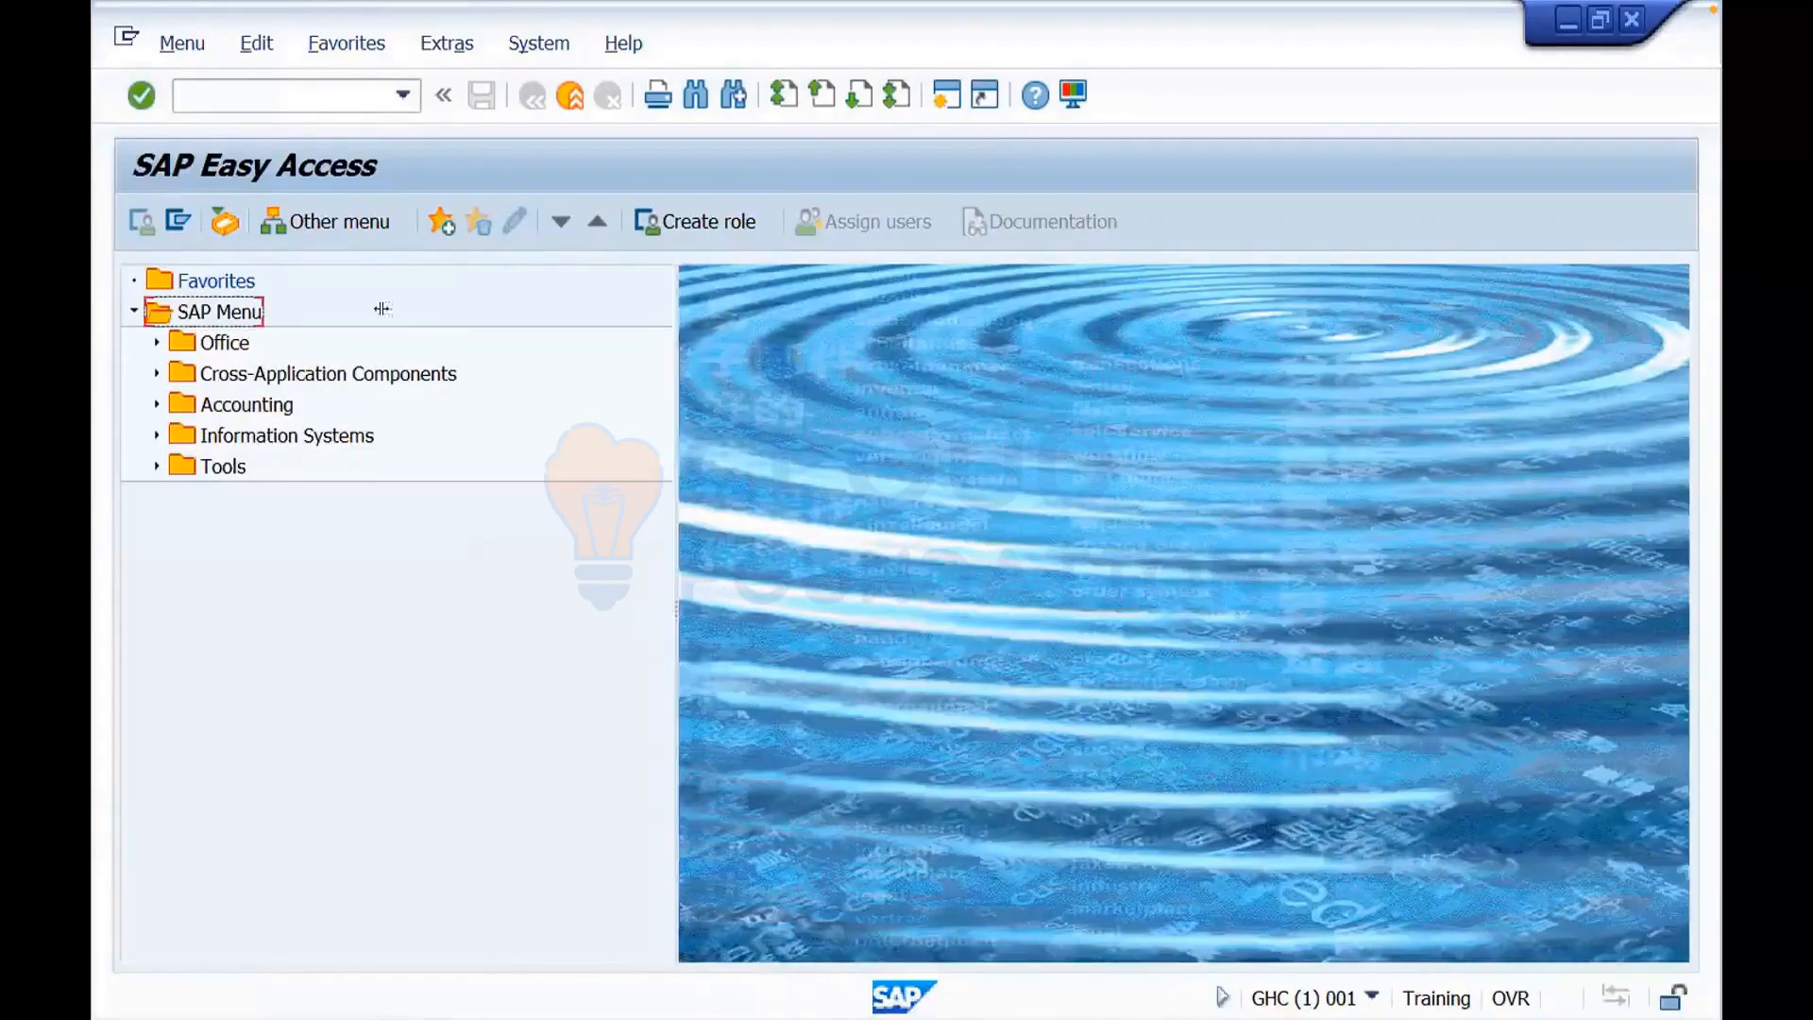
pyautogui.click(263, 93)
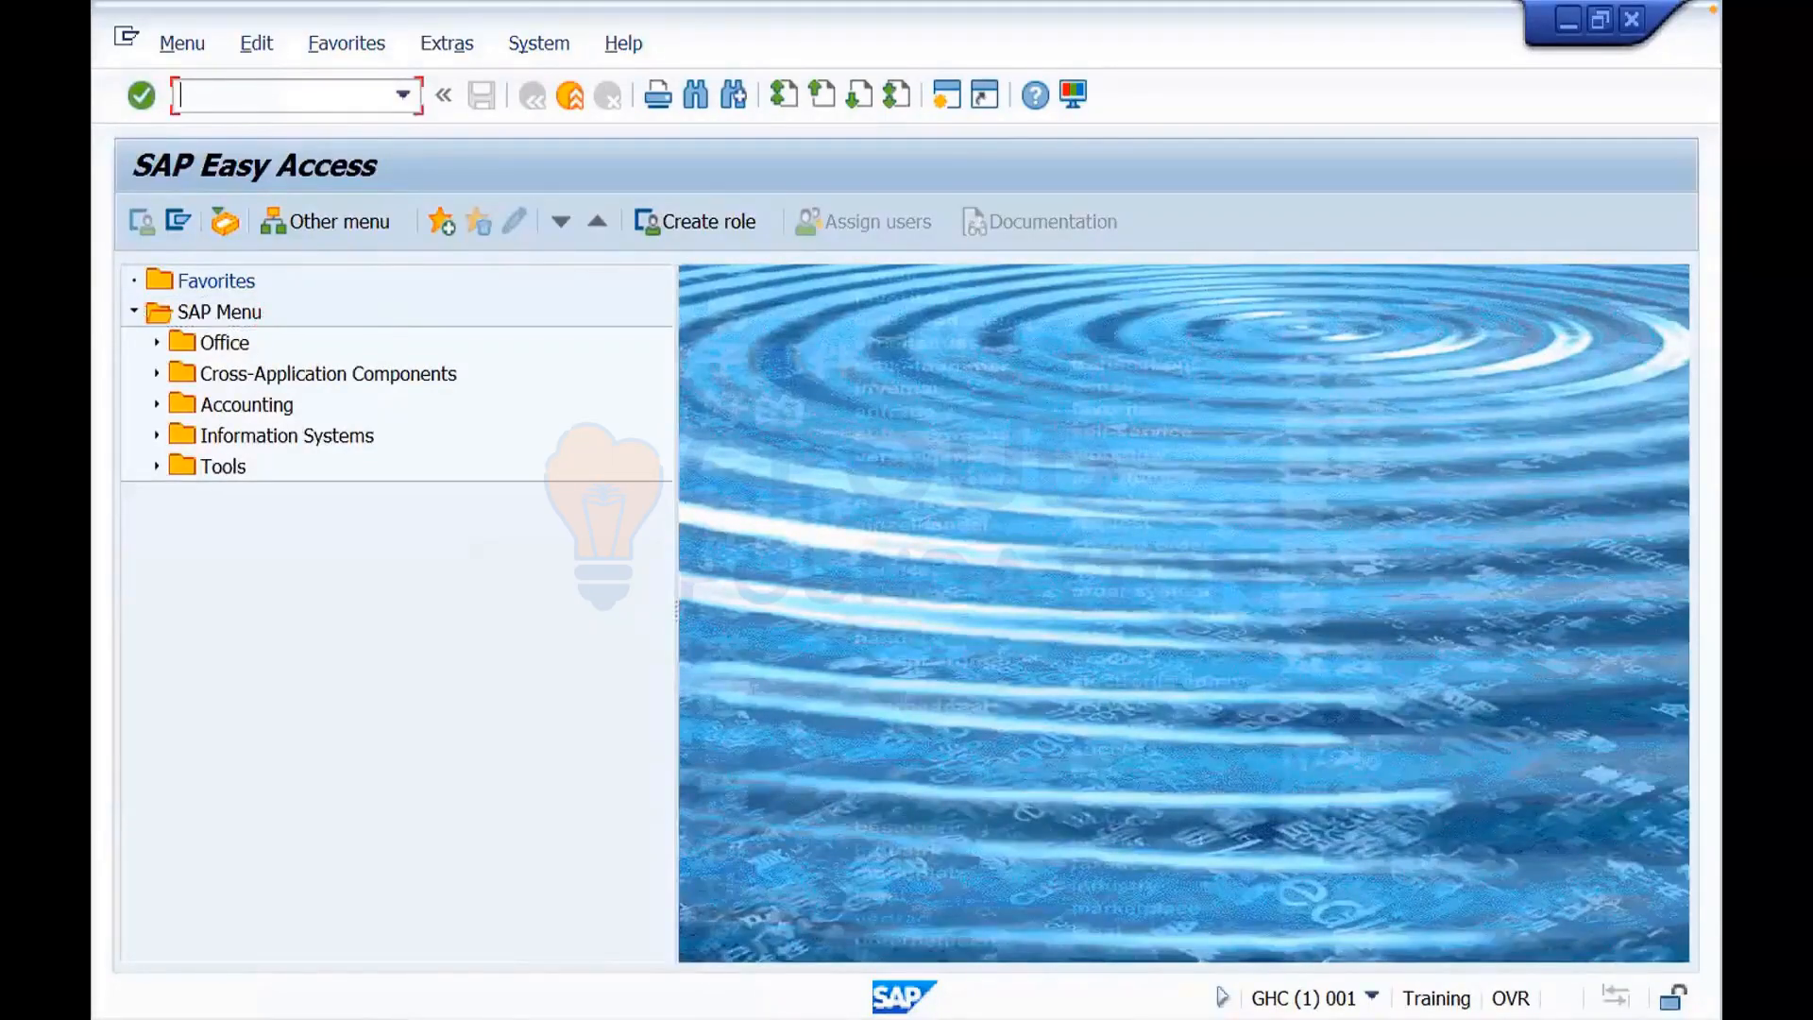
pyautogui.write('se03')
pyautogui.press('Return')
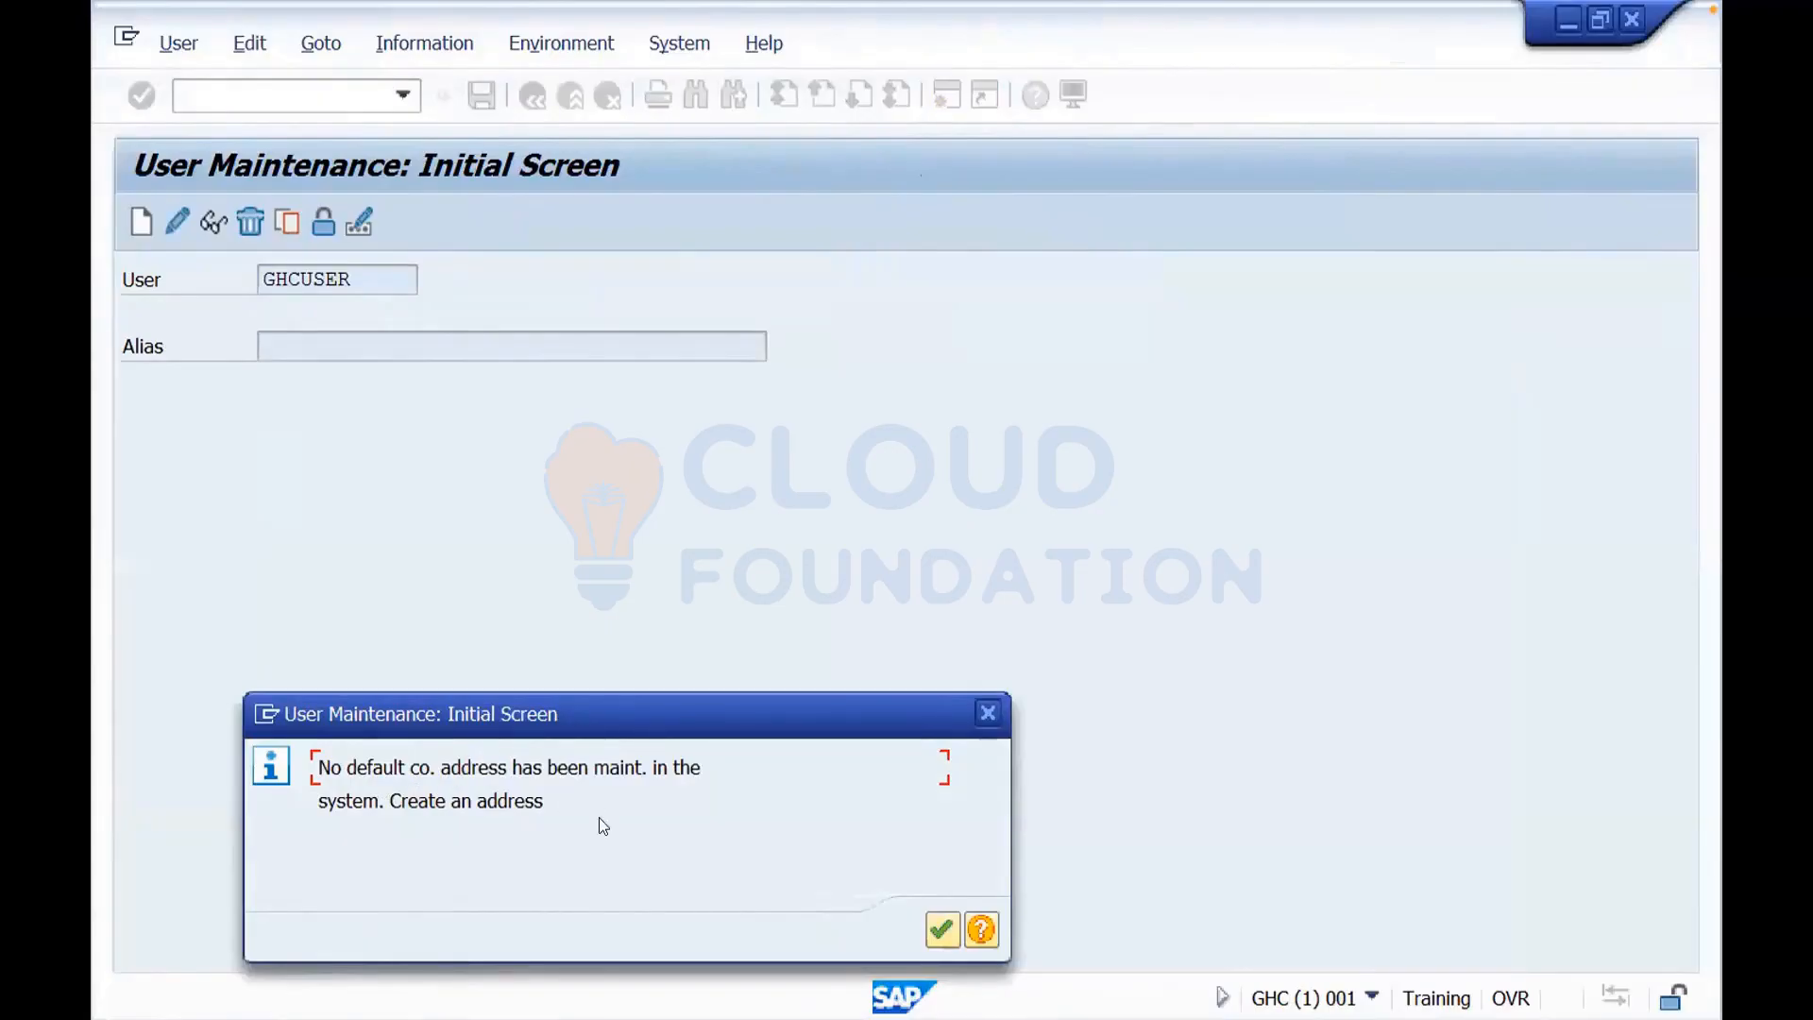
pyautogui.click(948, 927)
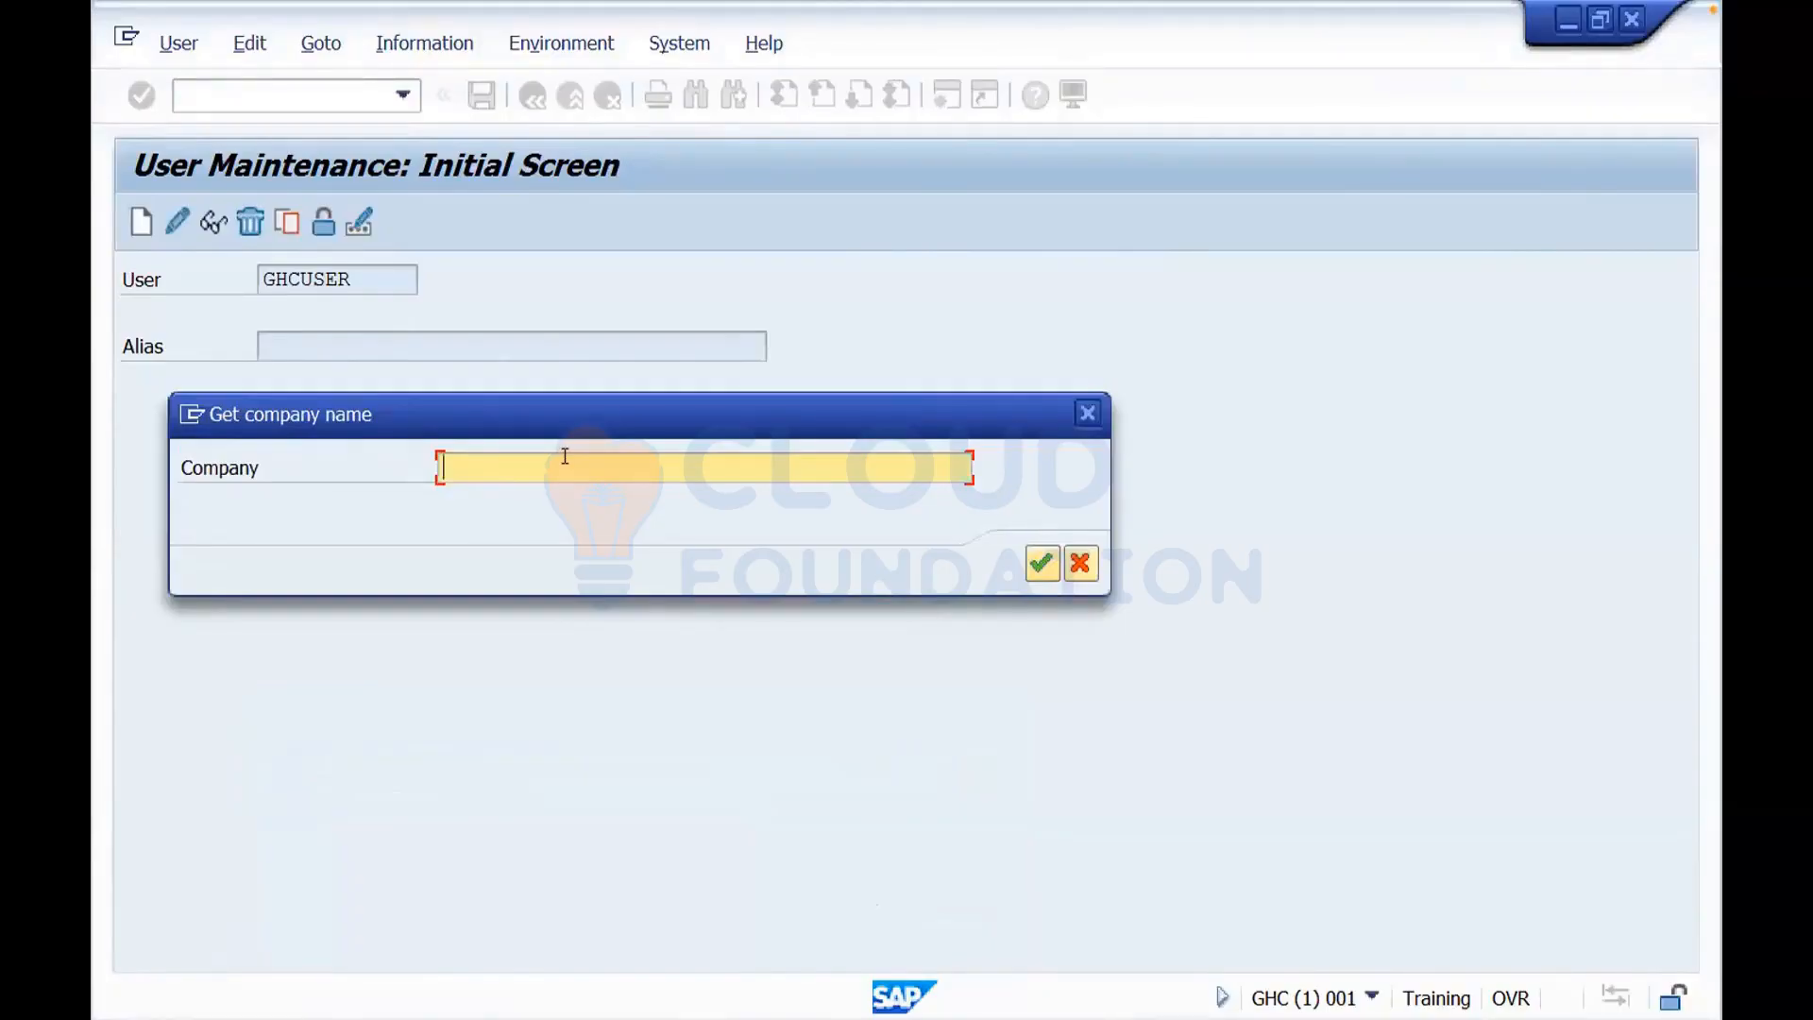
# - Enter GHC as the company name and confirm it
pyautogui.write('GHC')
pyautogui.click(1042, 563)
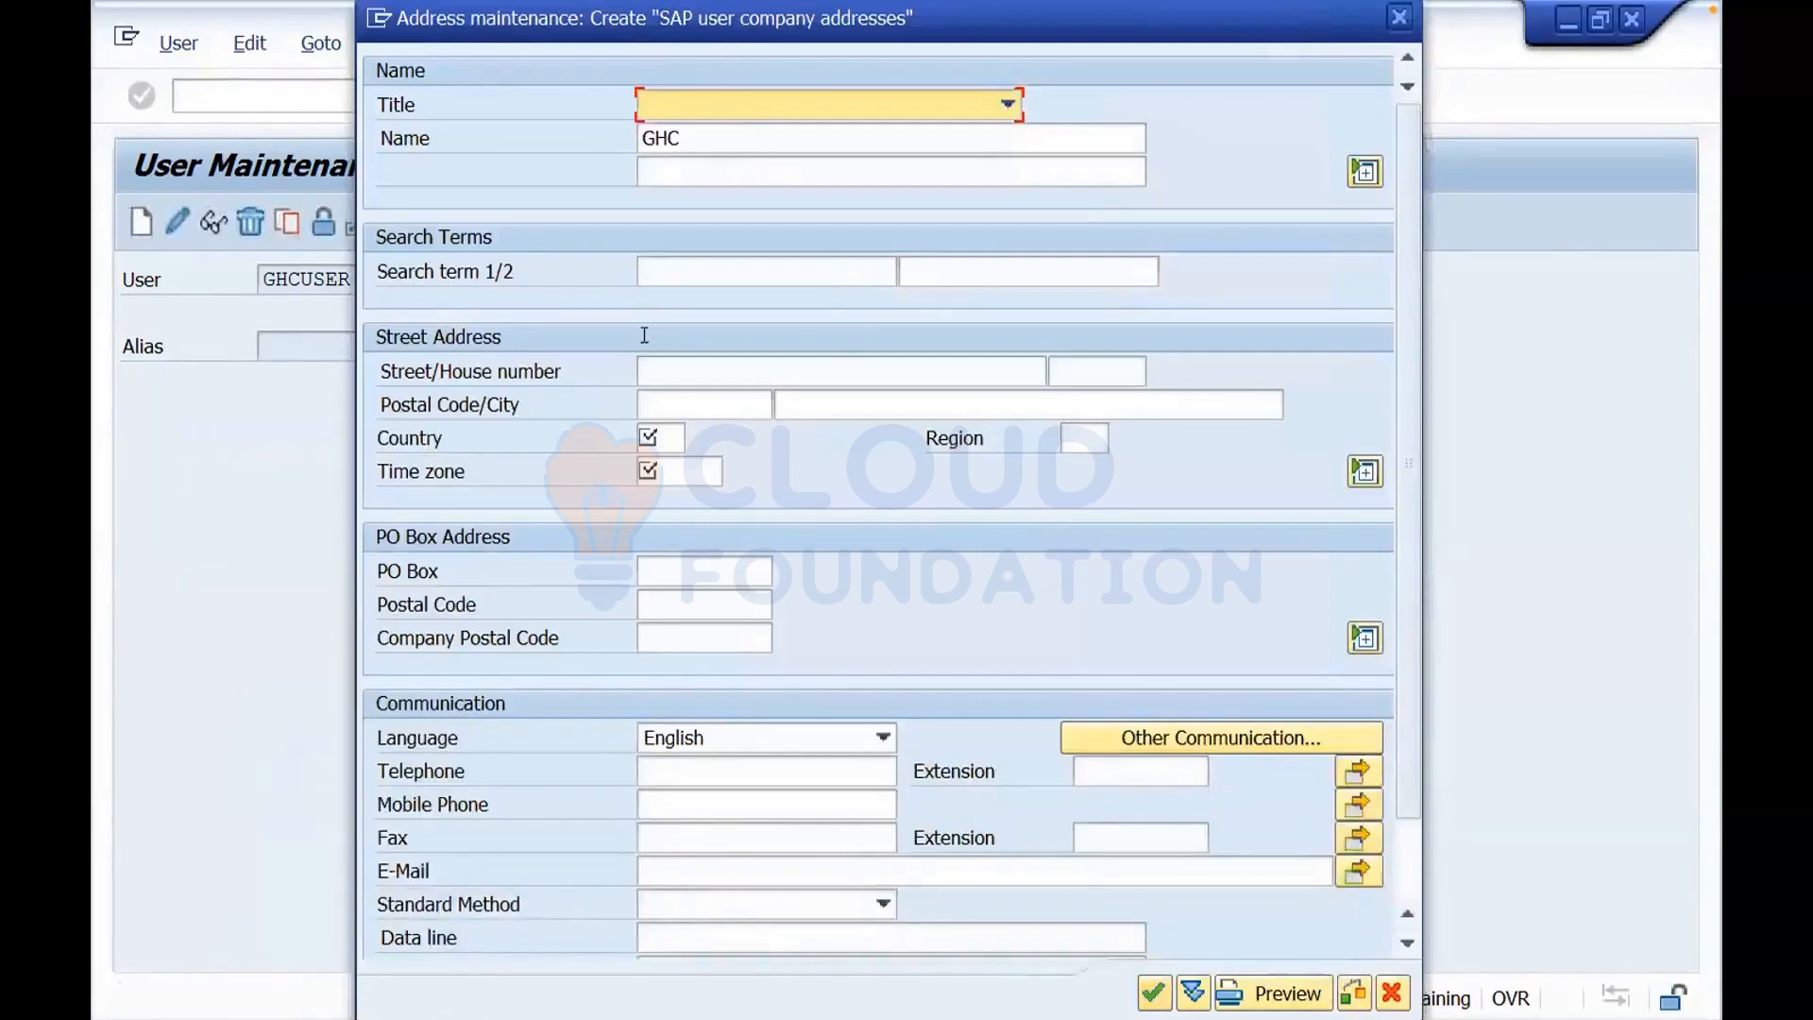
# - Set the company address country to KW (Kuwait) from the country key list
pyautogui.click(665, 437)
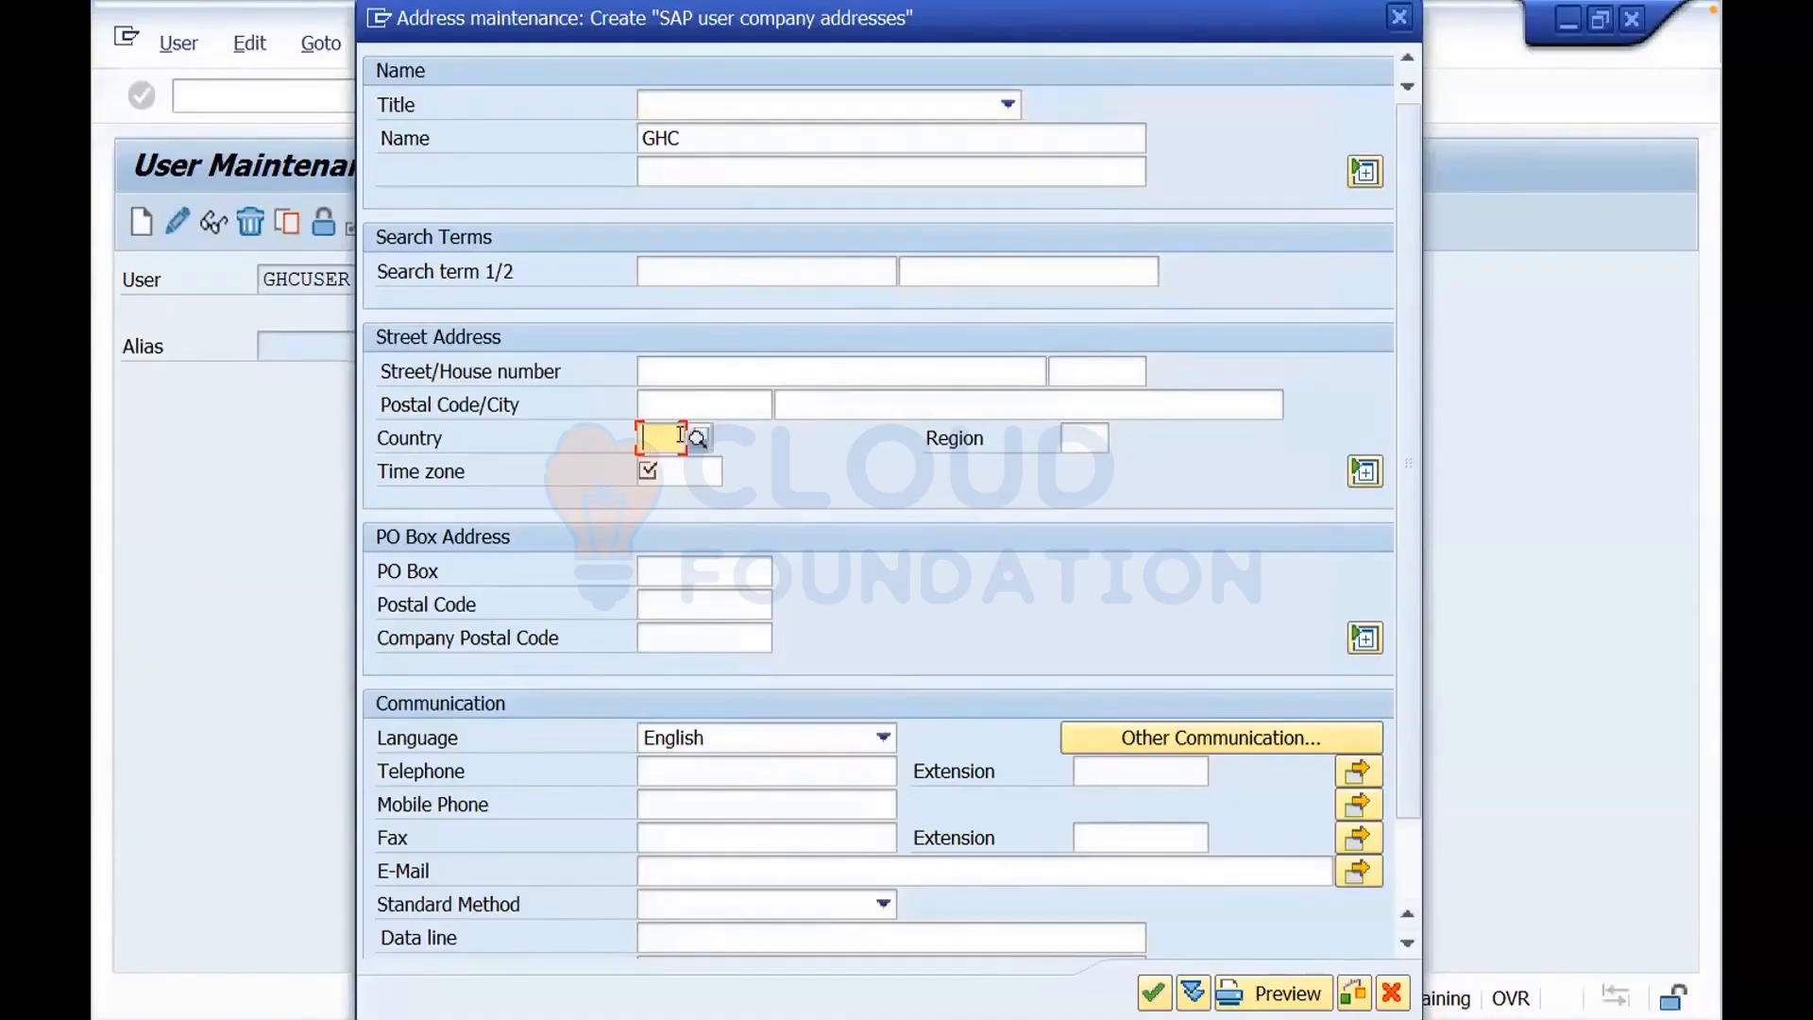
pyautogui.write('Kw')
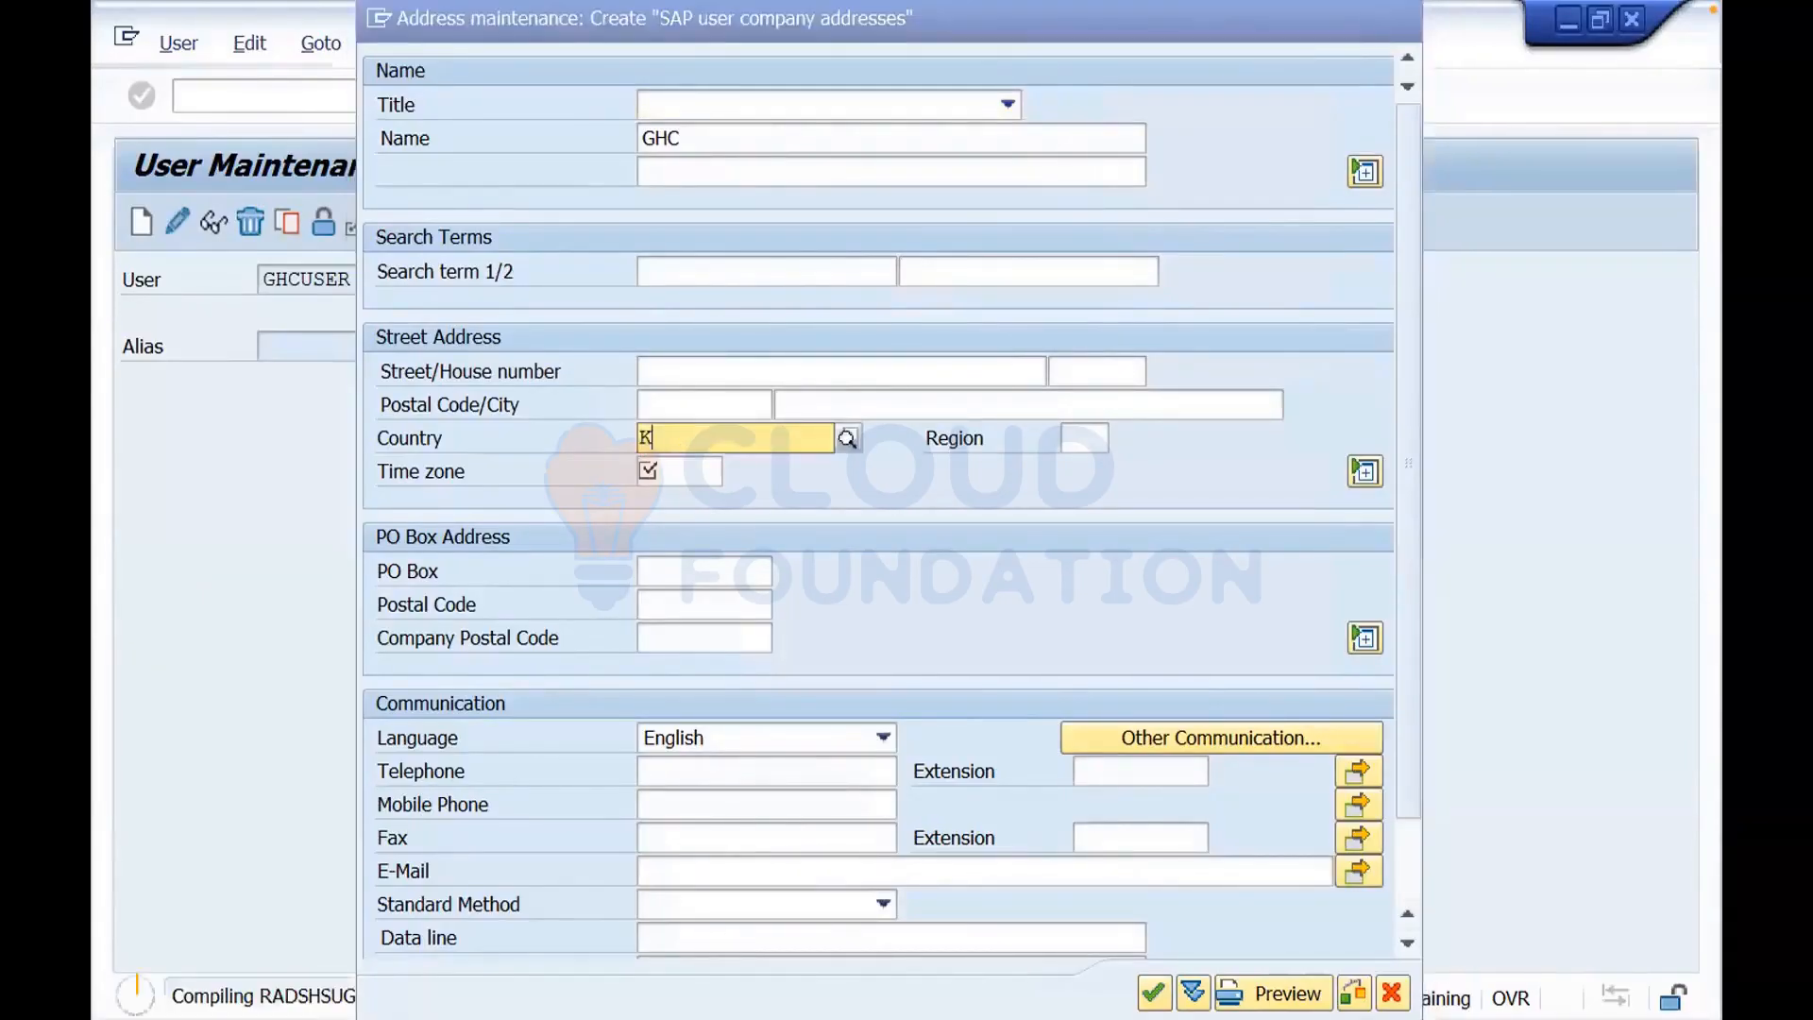
pyautogui.press('BackSpace')
pyautogui.press('BackSpace')
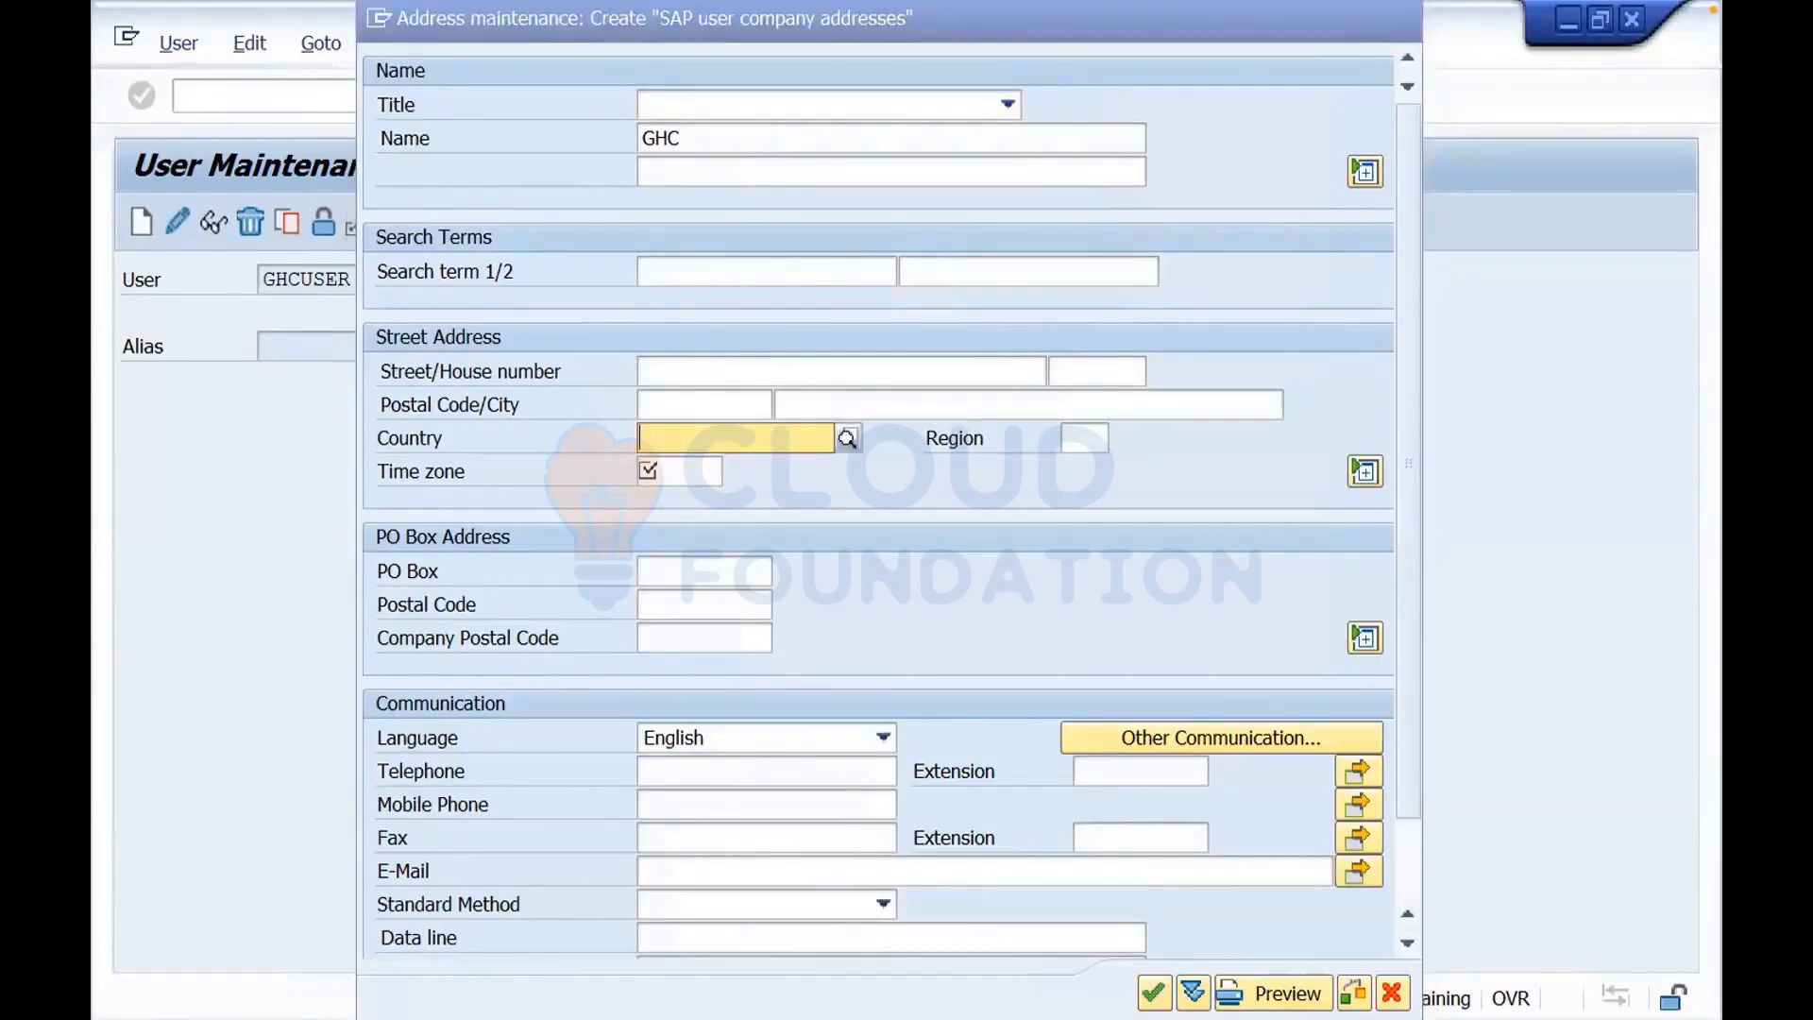
pyautogui.click(847, 440)
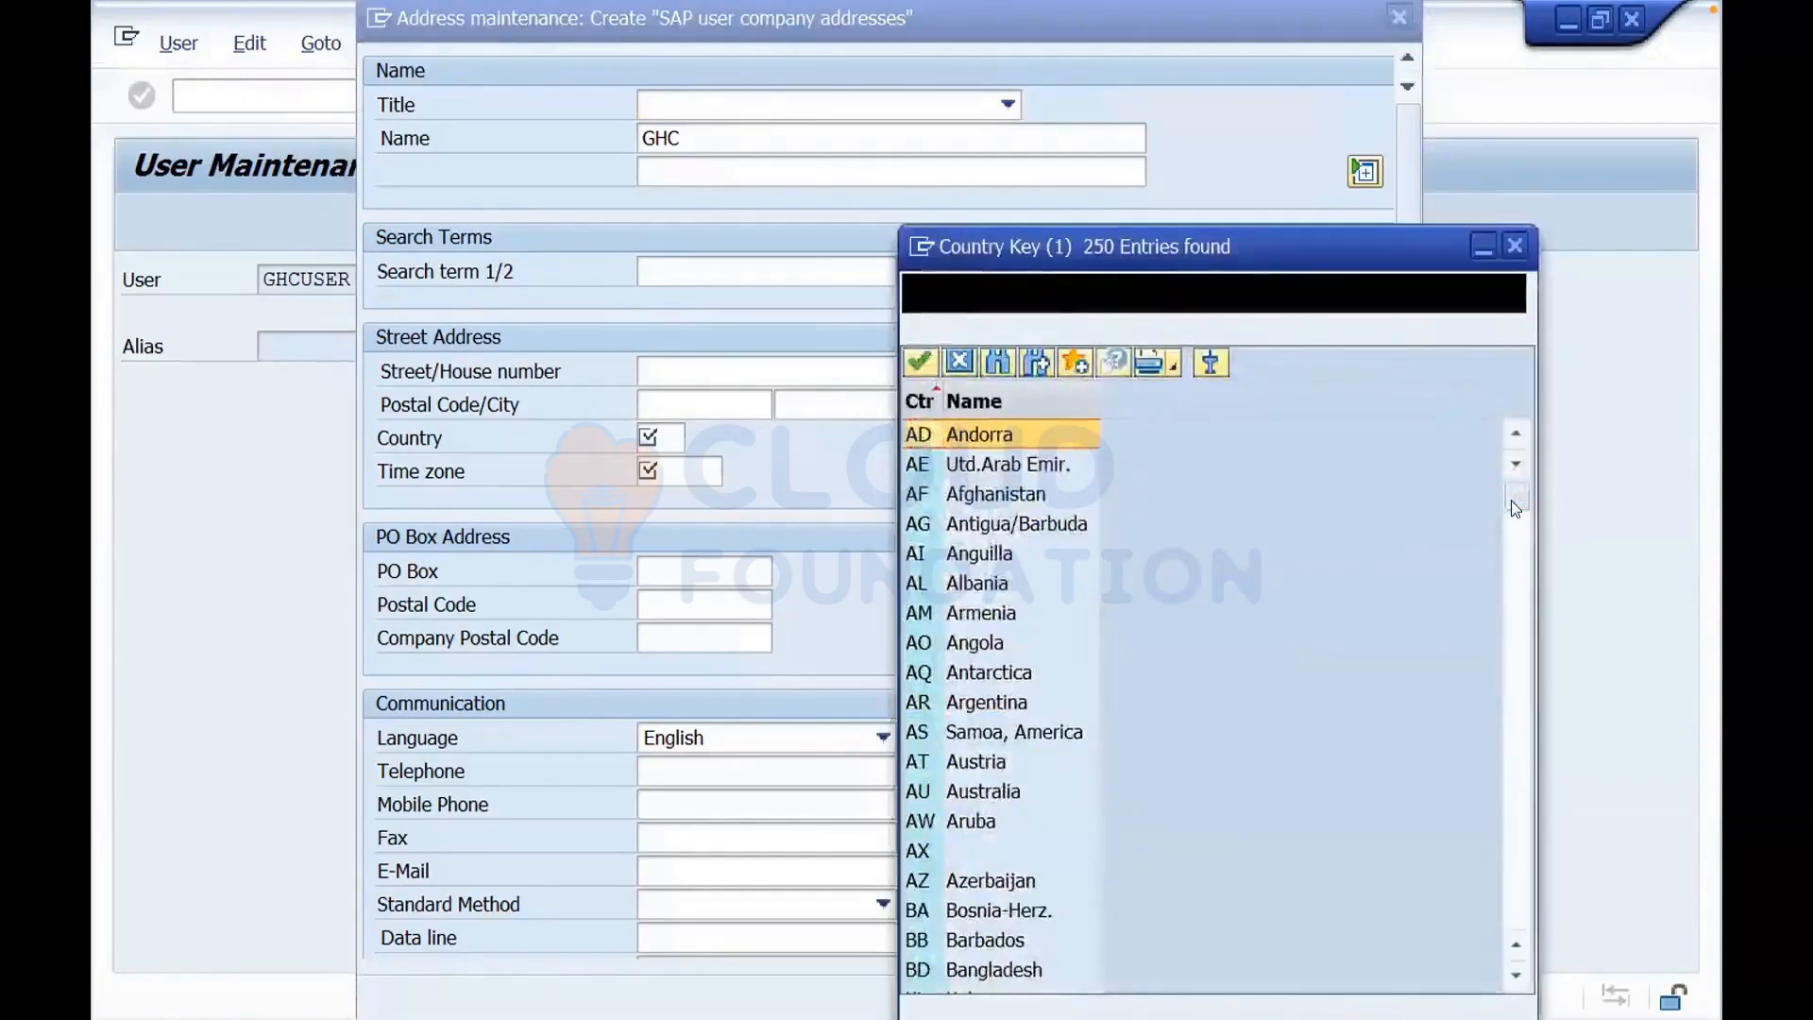
pyautogui.scroll(-5, 1514, 570)
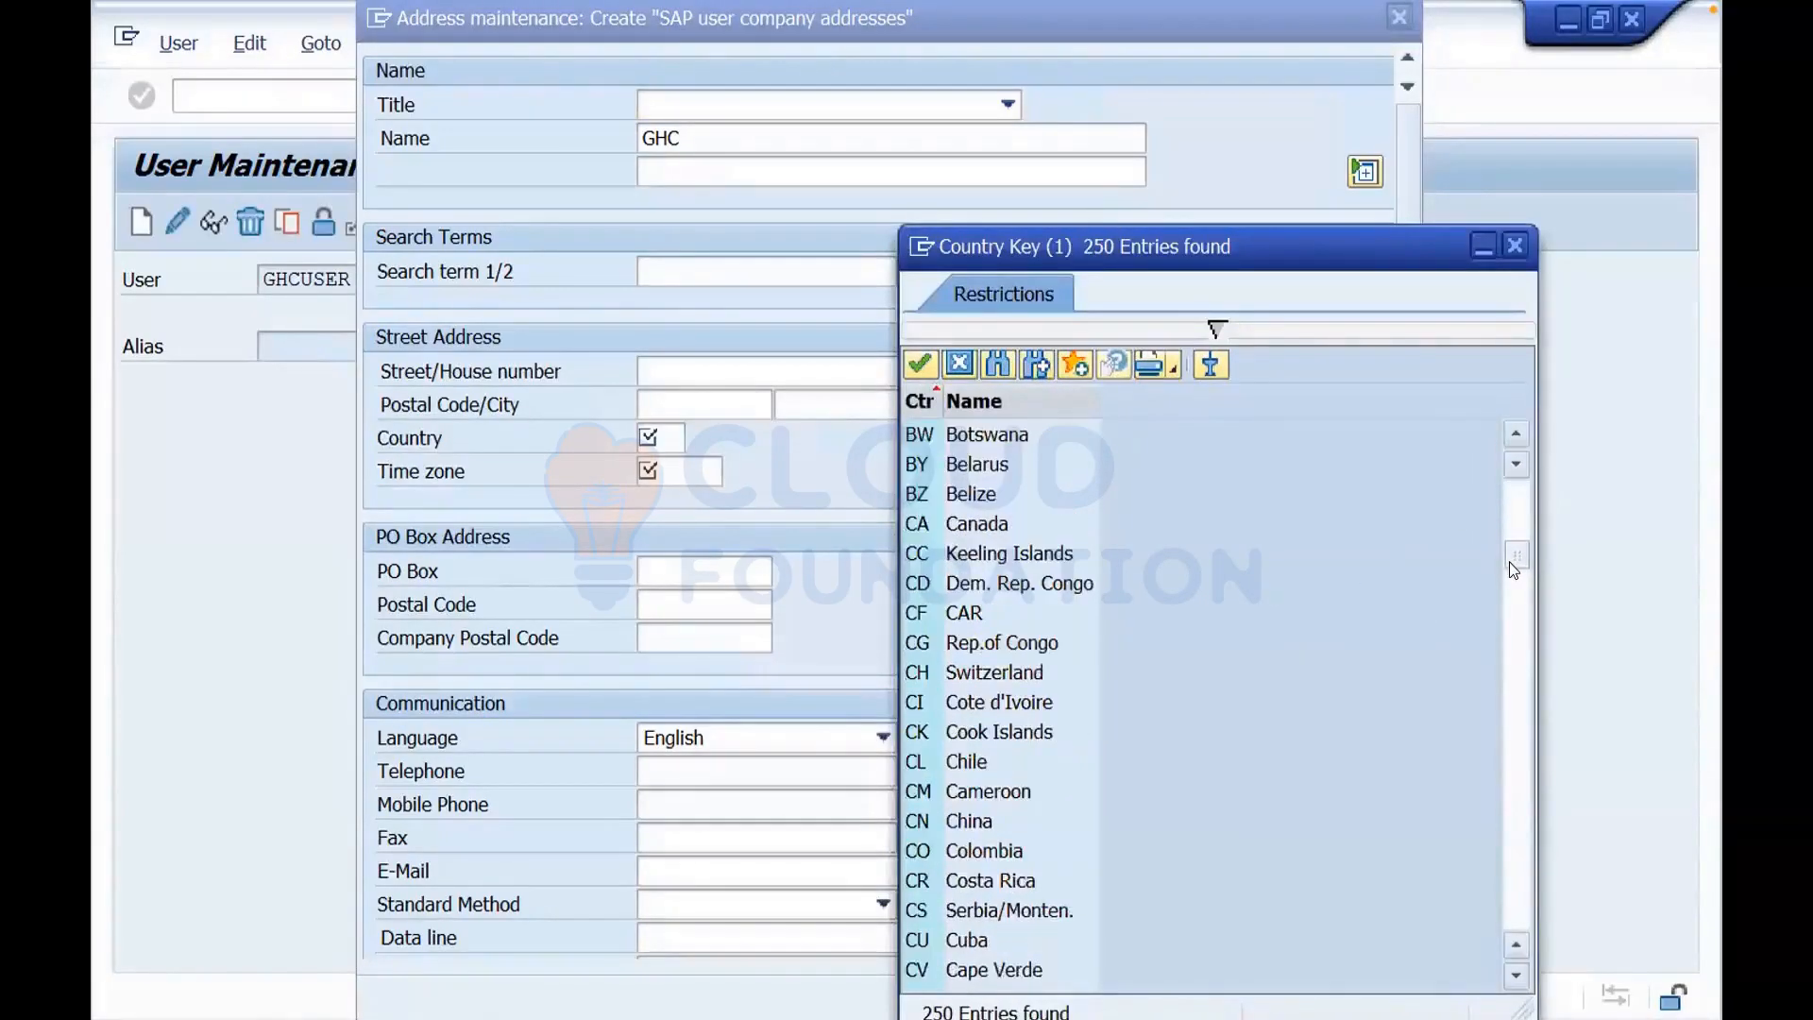
pyautogui.moveTo(1515, 566); pyautogui.dragTo(1514, 621)
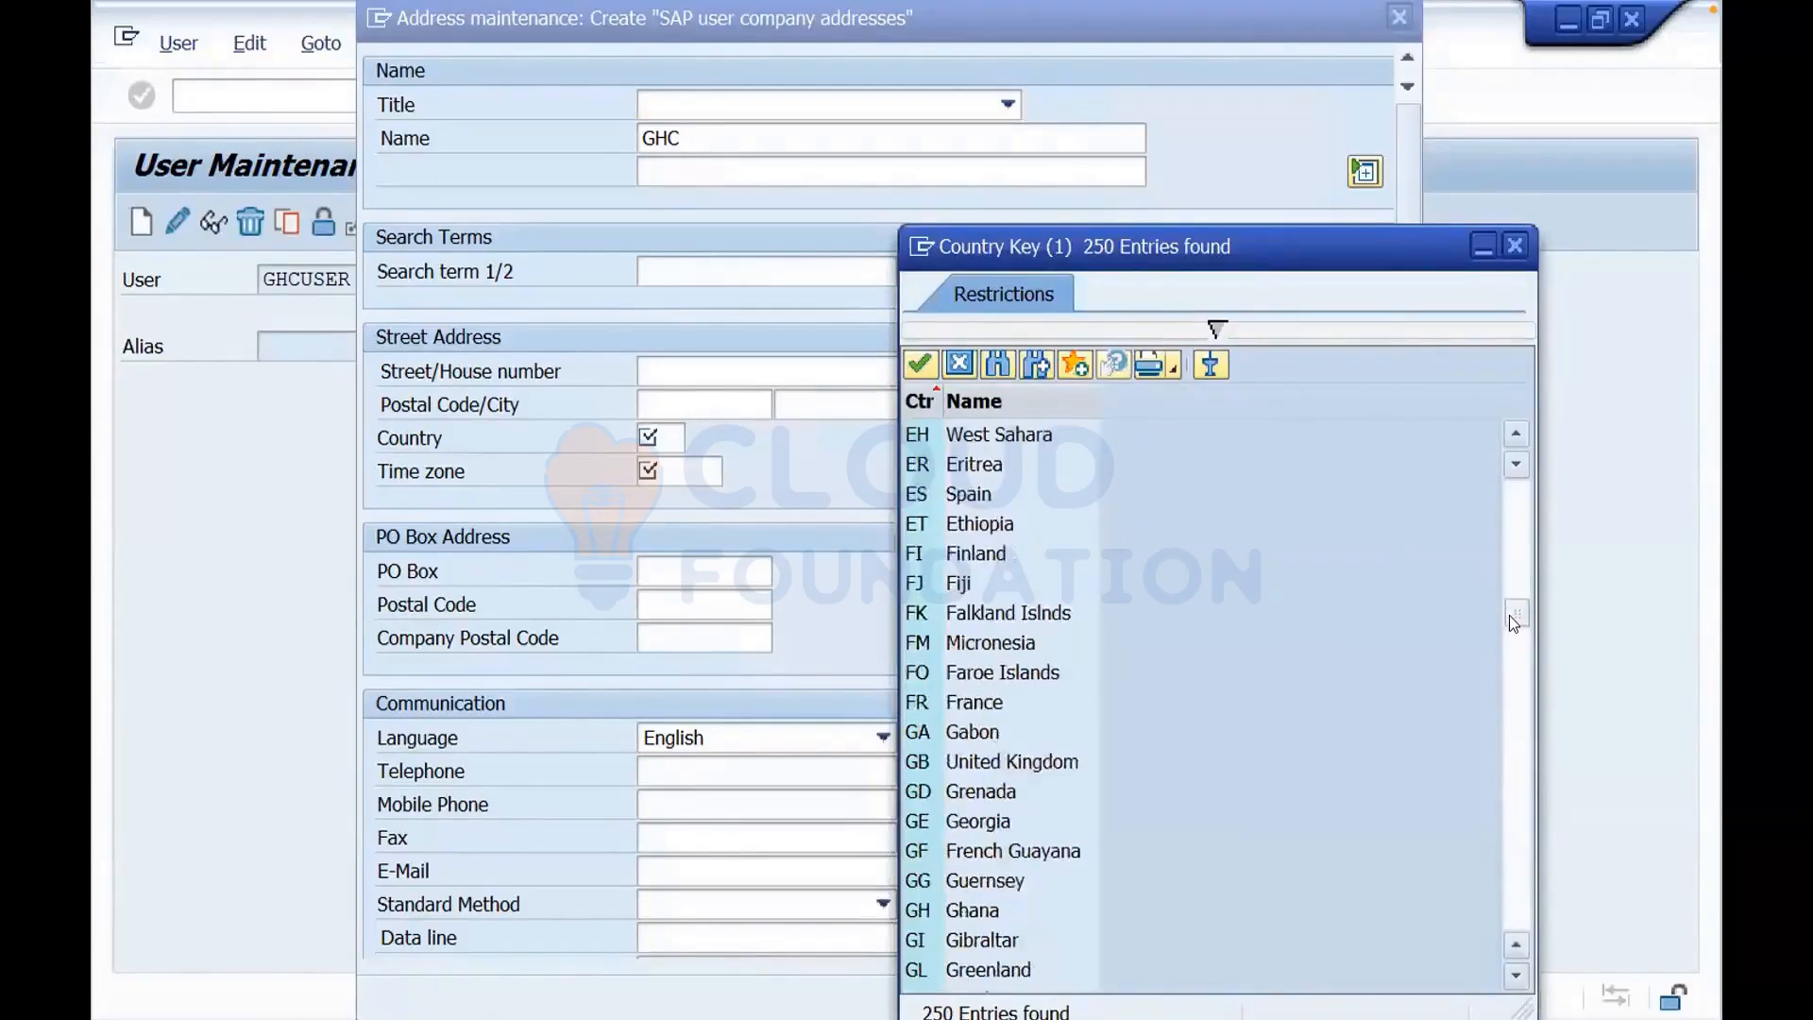
pyautogui.click(1511, 638)
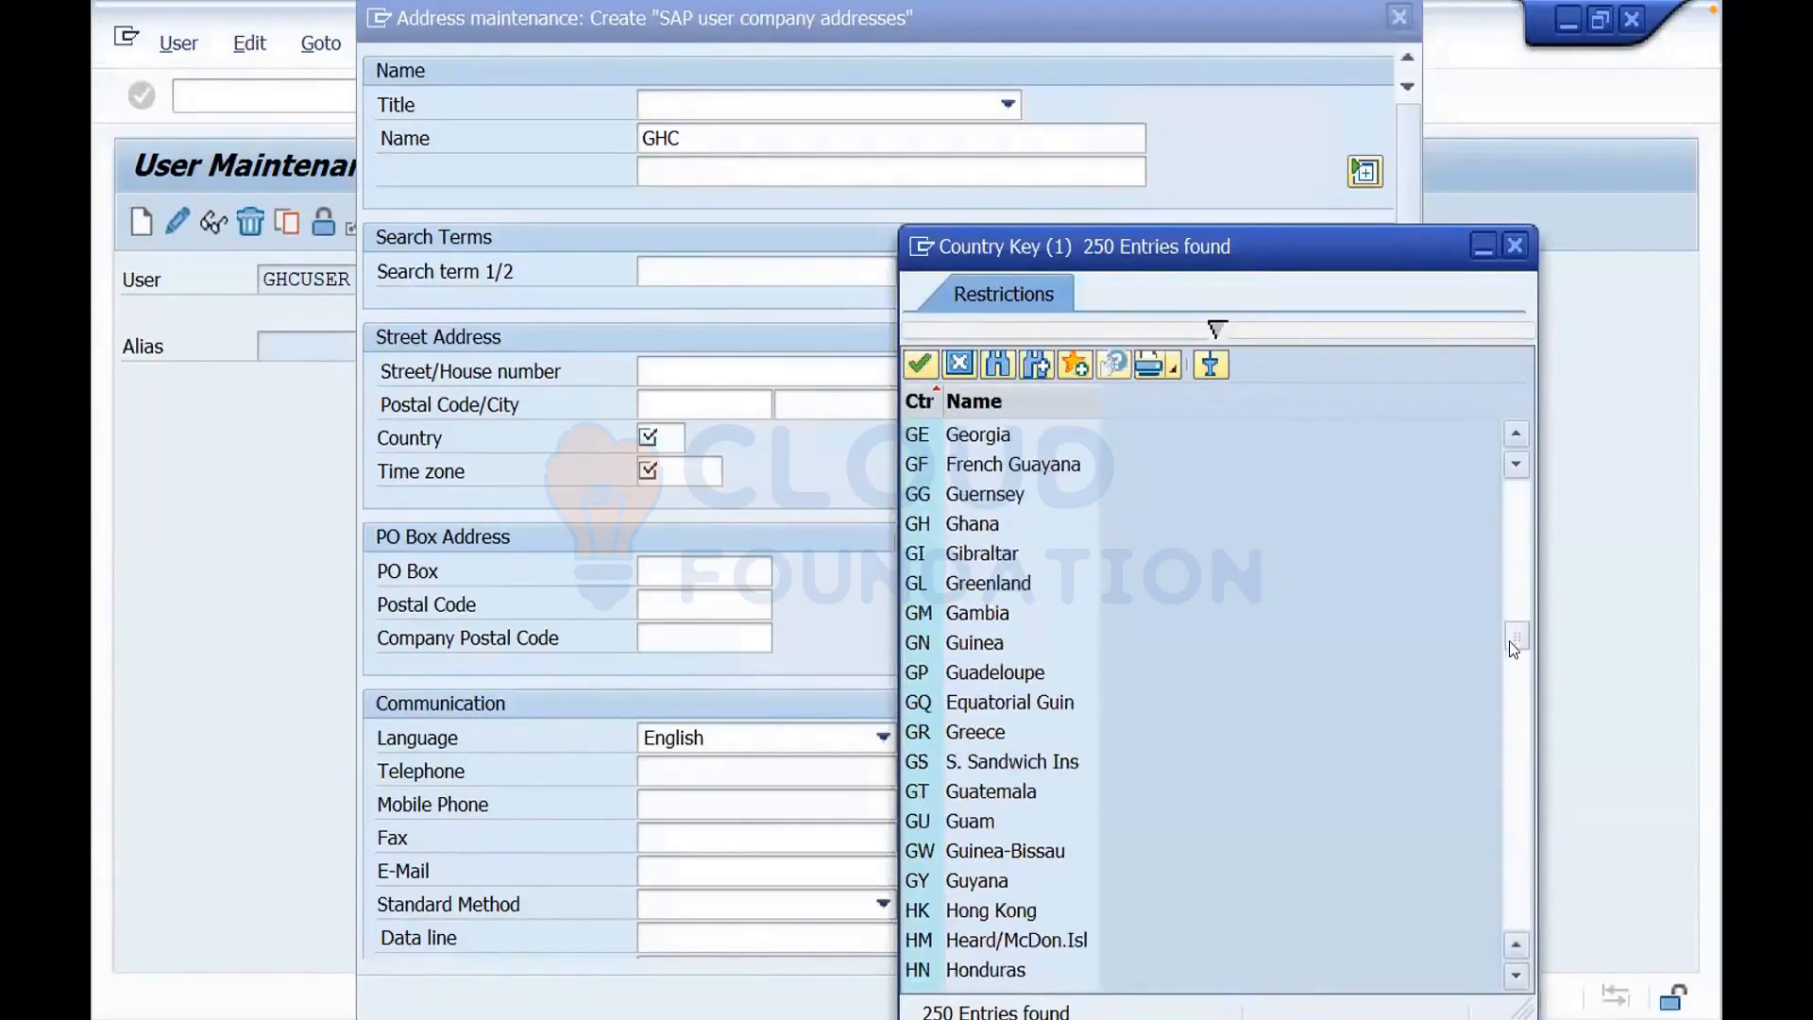
pyautogui.moveTo(1510, 636); pyautogui.dragTo(1509, 665)
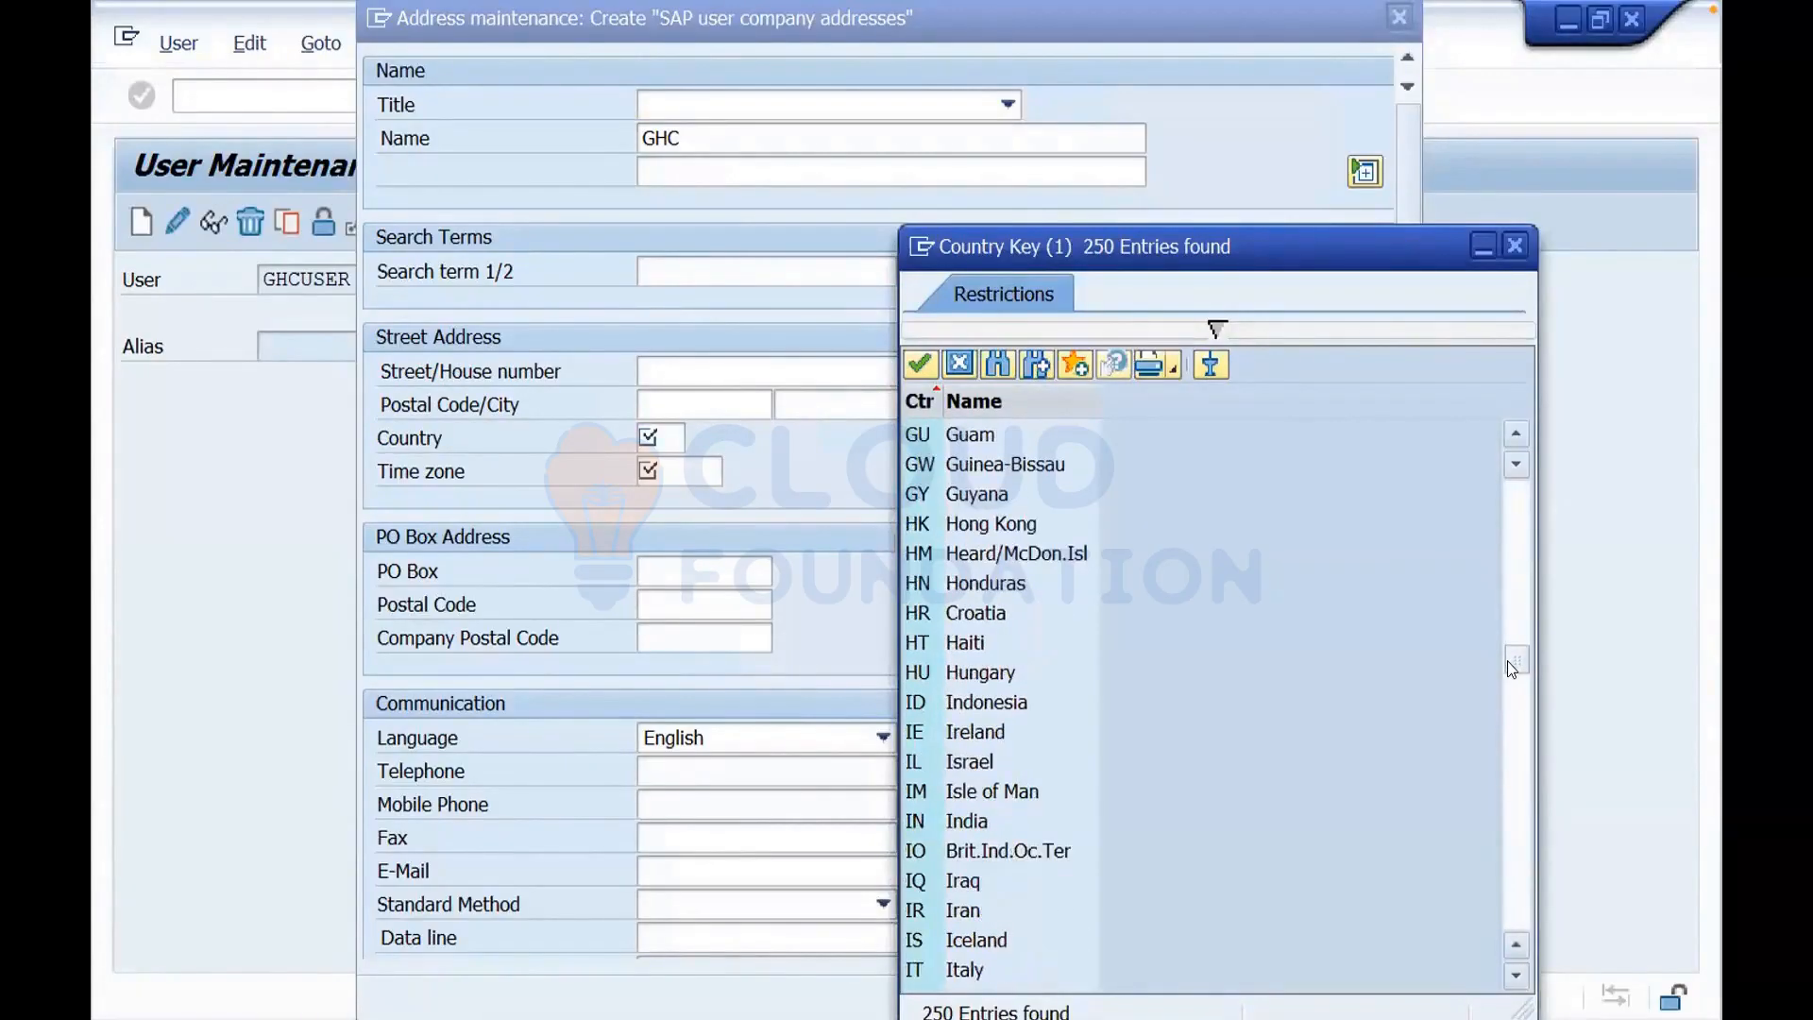
pyautogui.moveTo(1515, 665); pyautogui.dragTo(1513, 693)
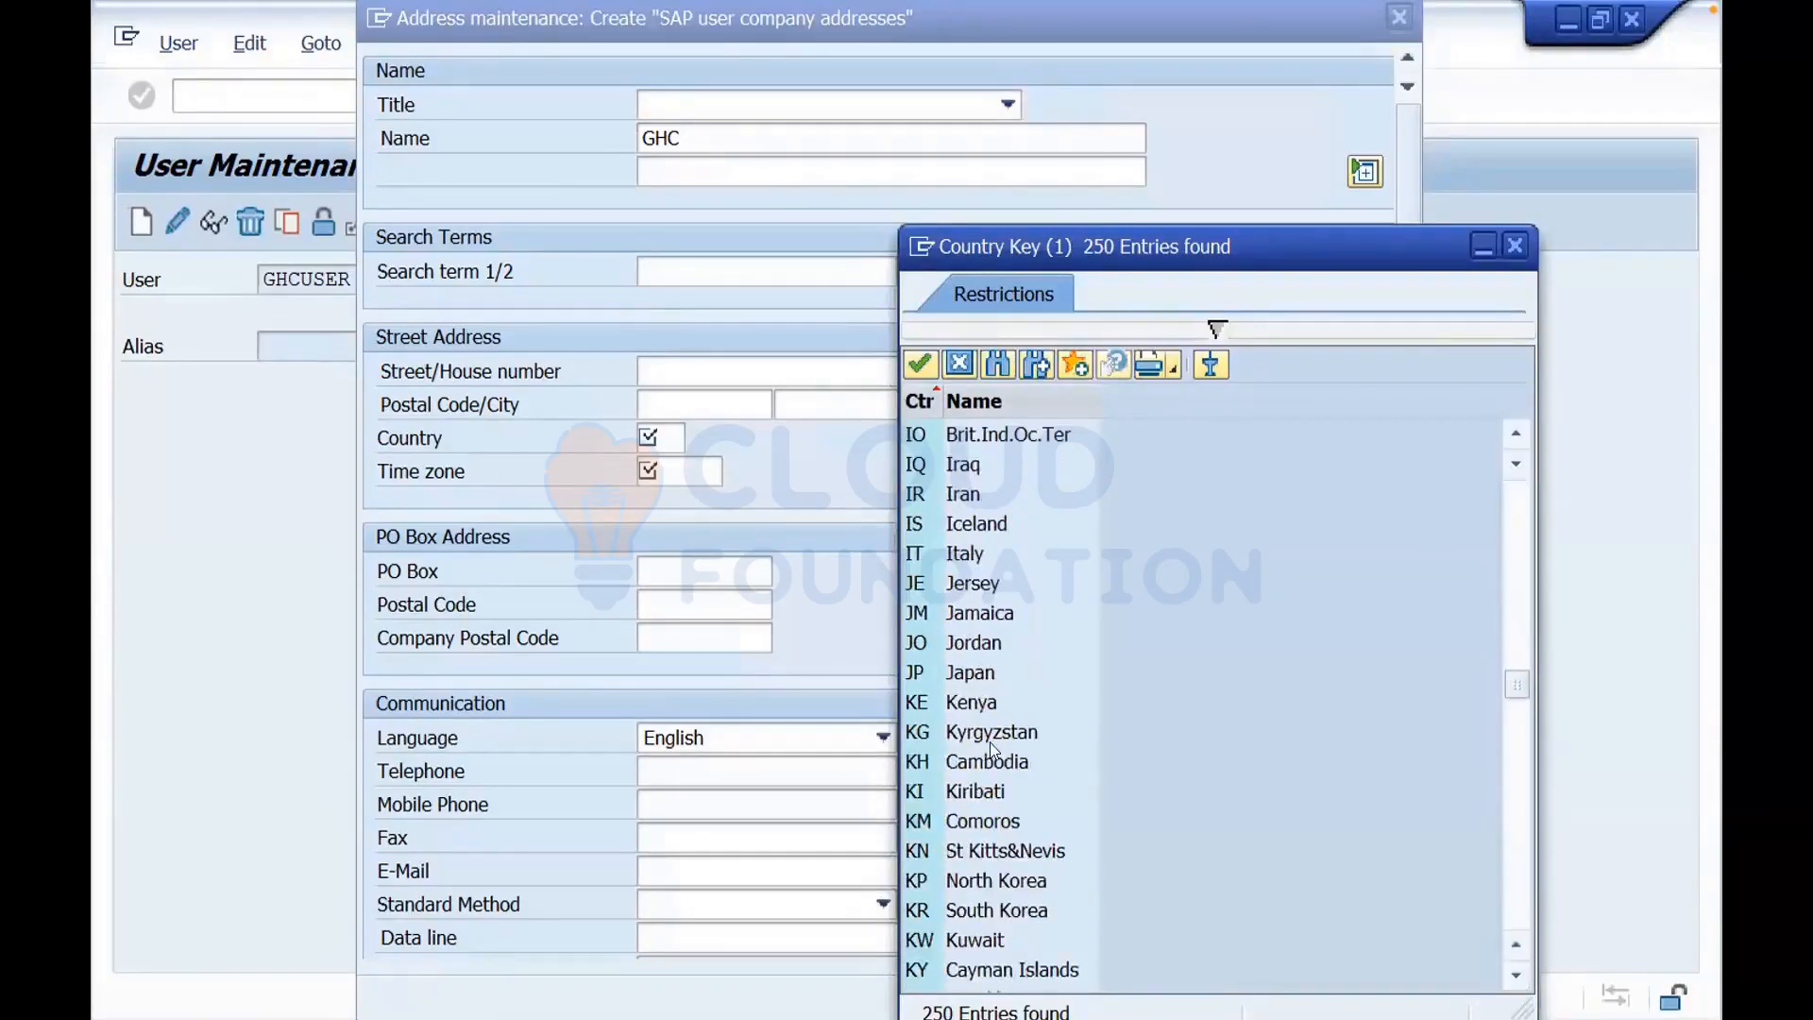
pyautogui.doubleClick(938, 940)
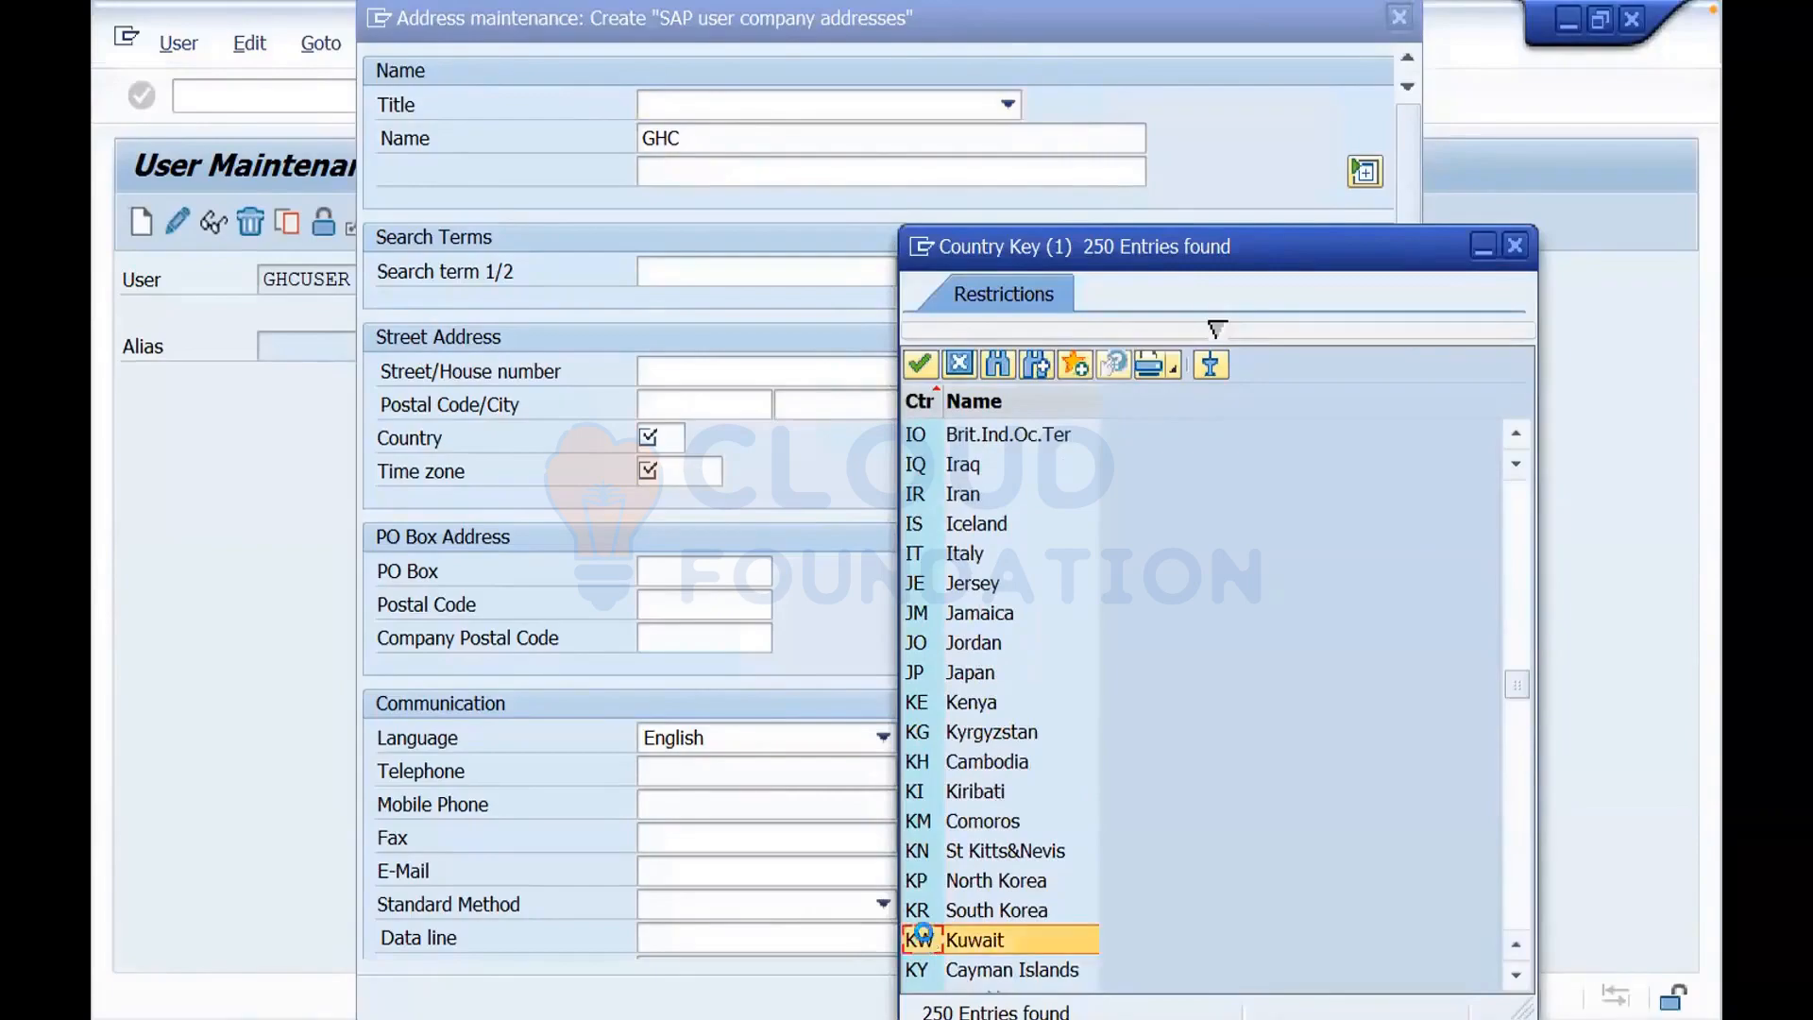
# - Change the address country to QA (Qatar) from the country key list
pyautogui.click(697, 468)
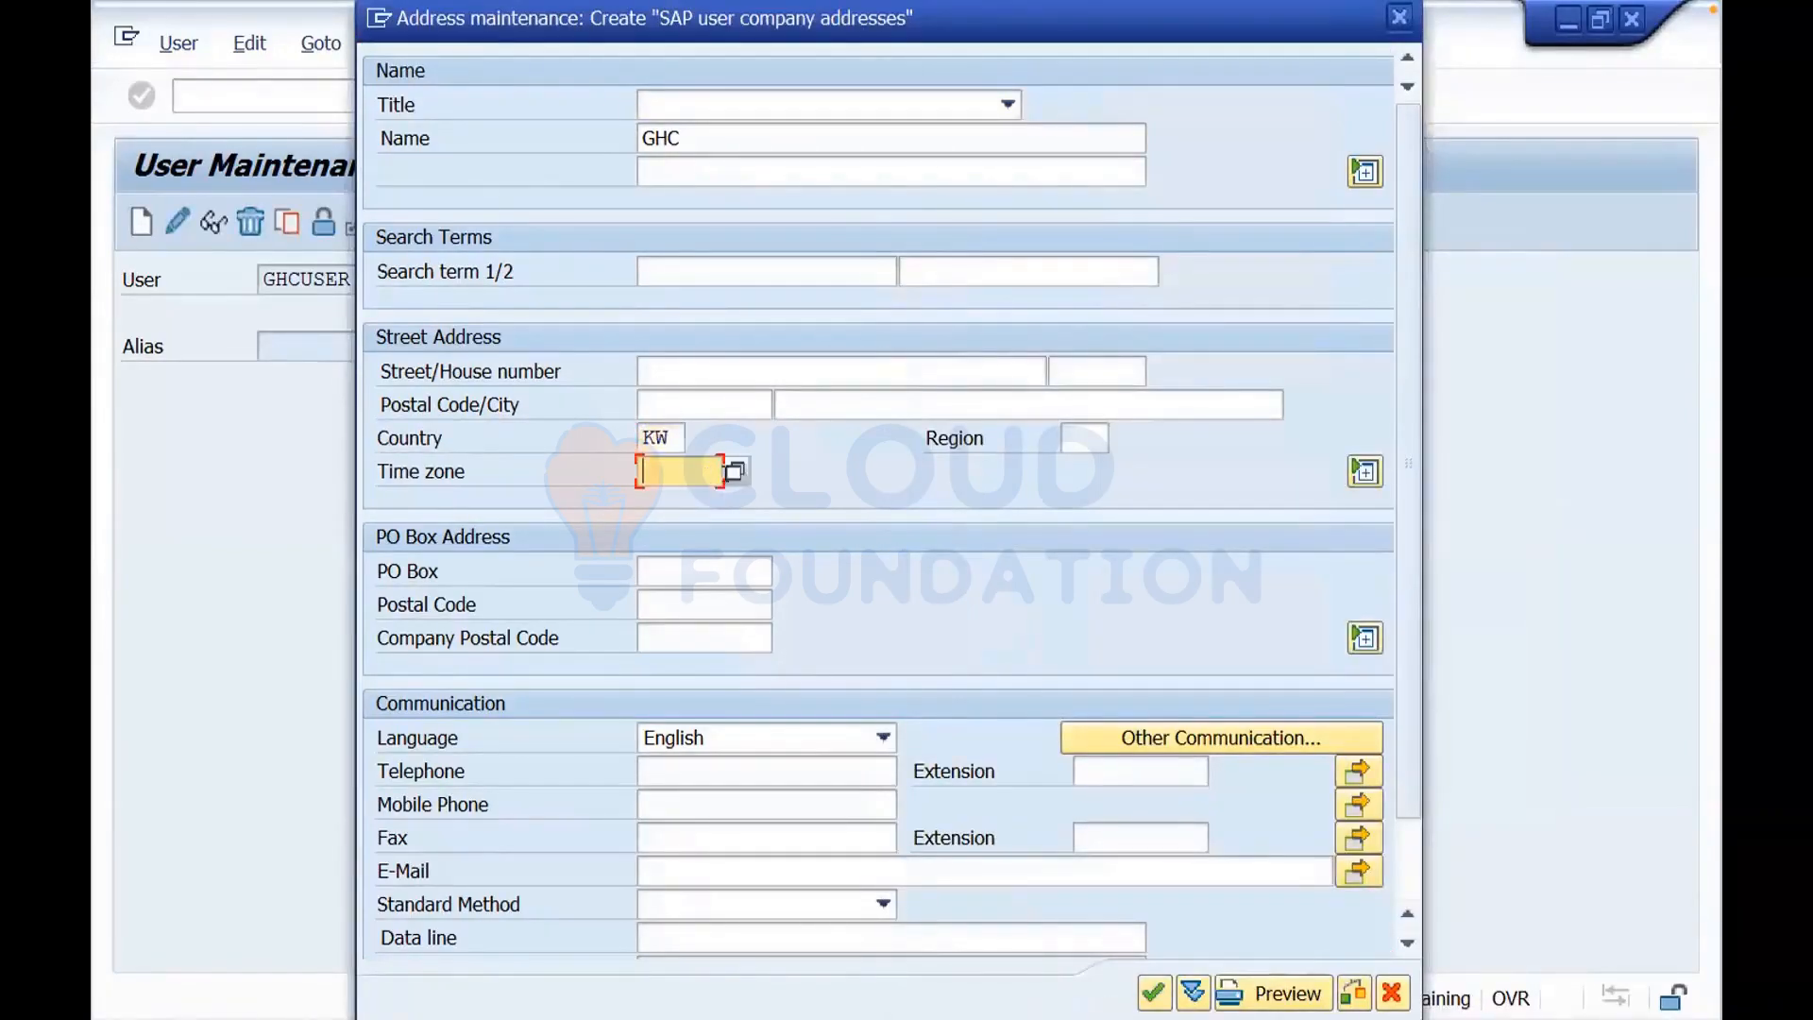
pyautogui.click(671, 436)
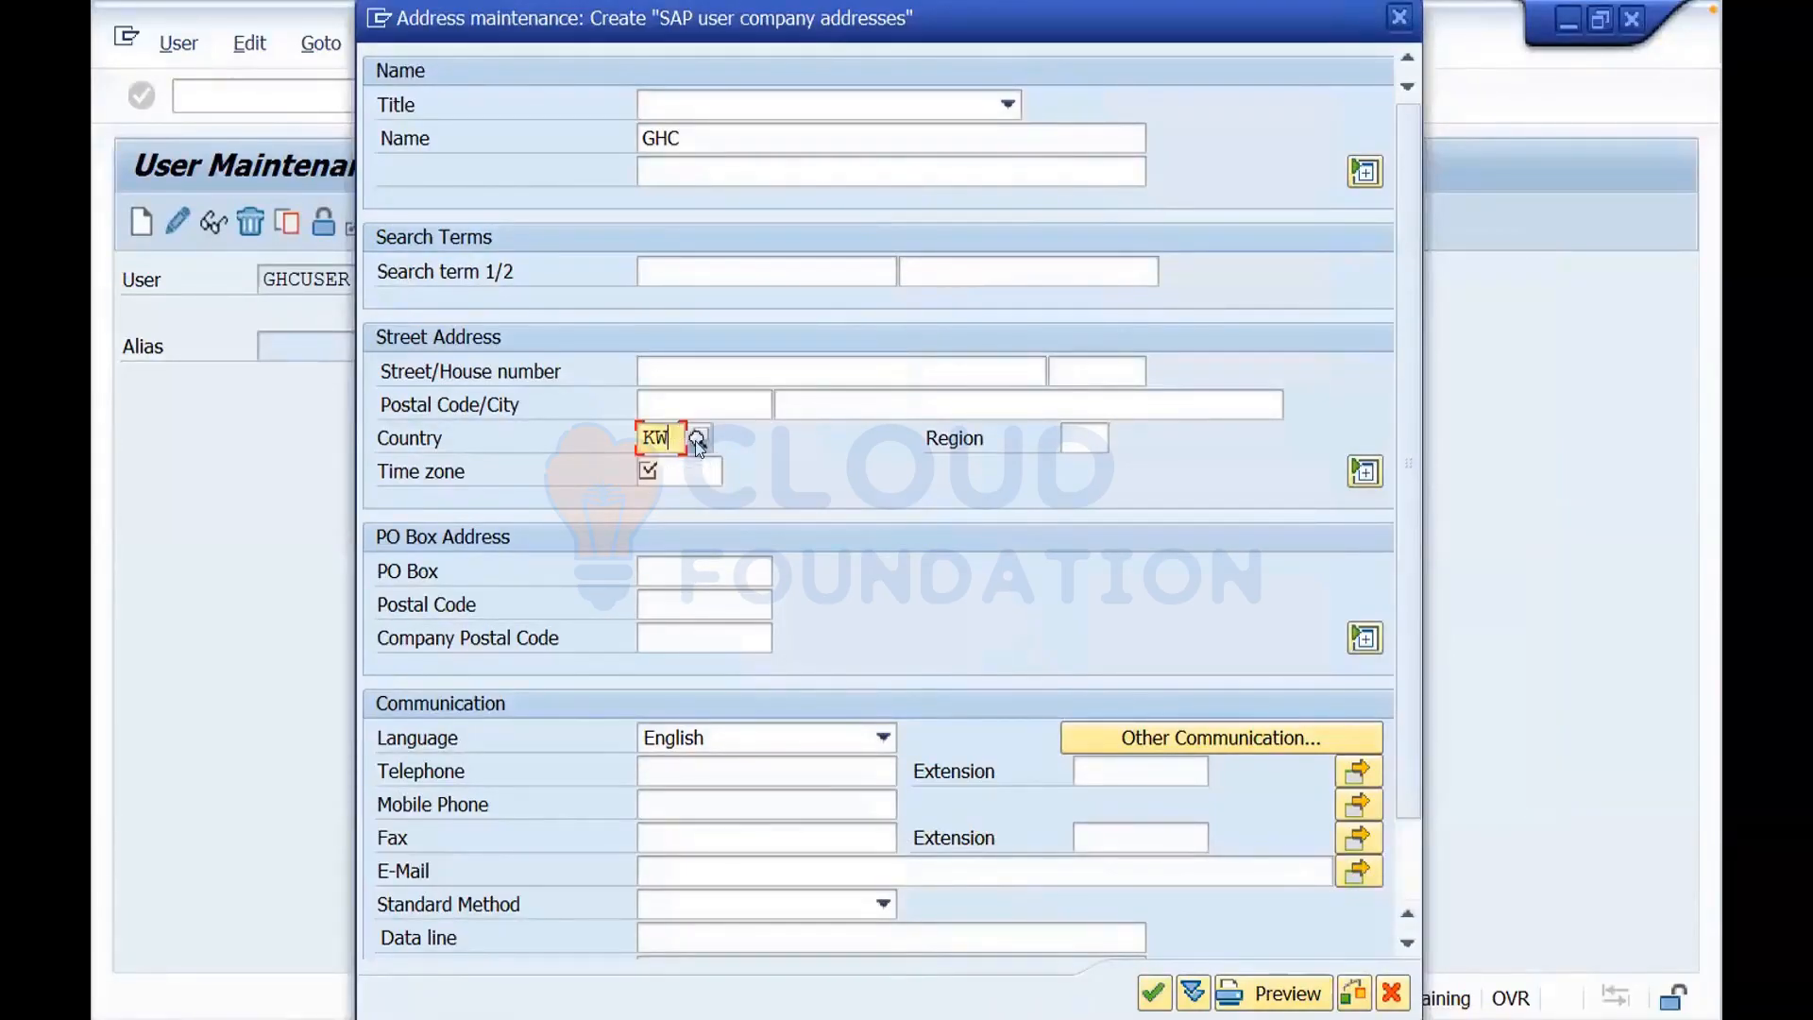
pyautogui.click(698, 440)
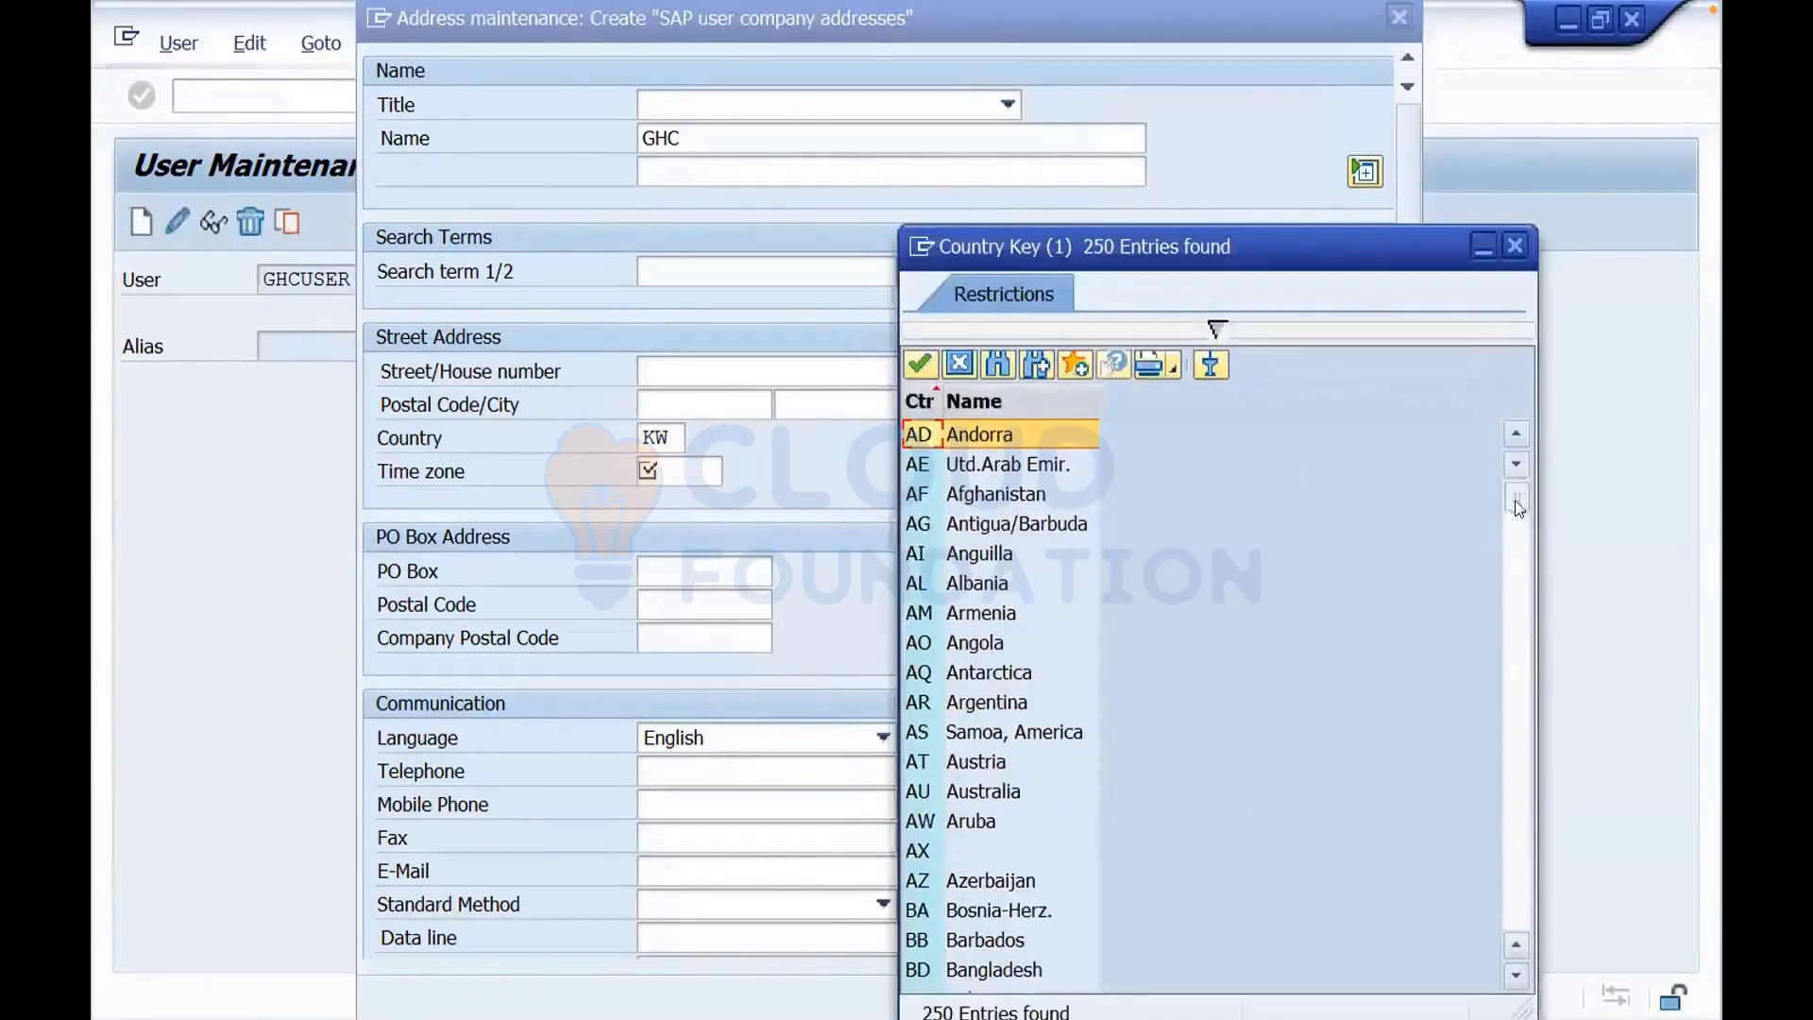
pyautogui.moveTo(1509, 589); pyautogui.dragTo(1509, 704)
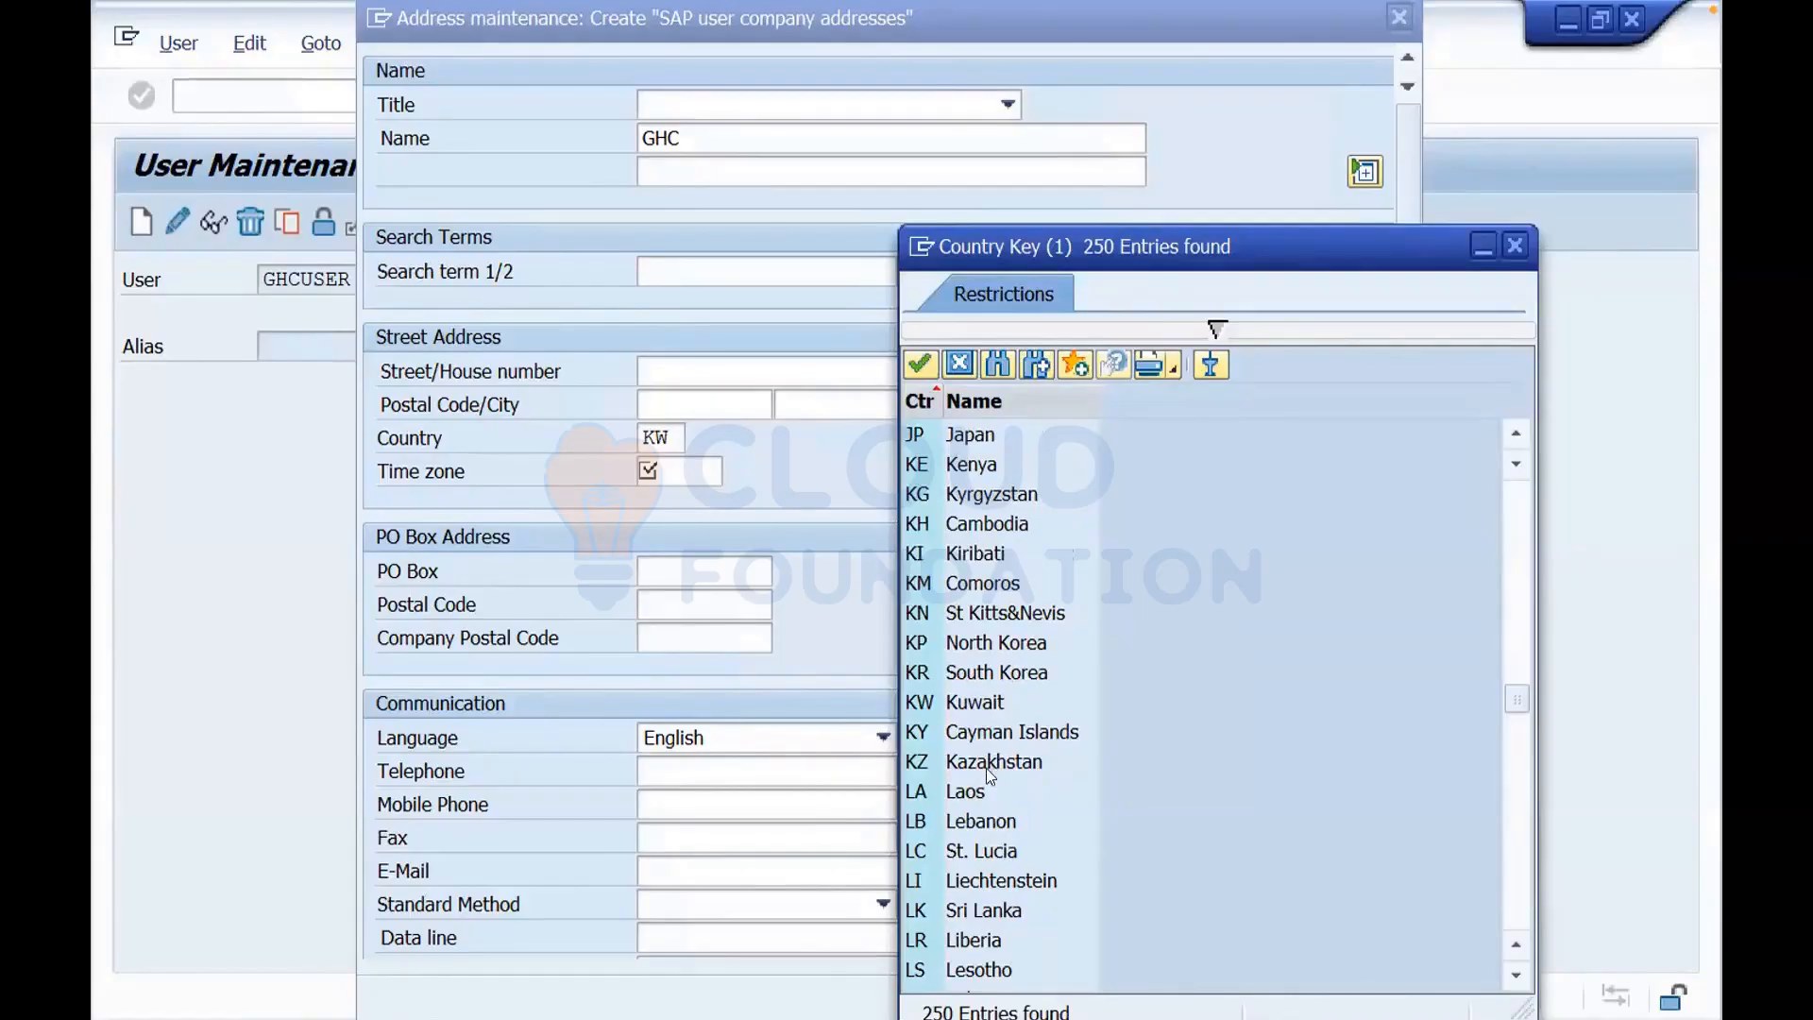
pyautogui.moveTo(1517, 700); pyautogui.dragTo(1517, 807)
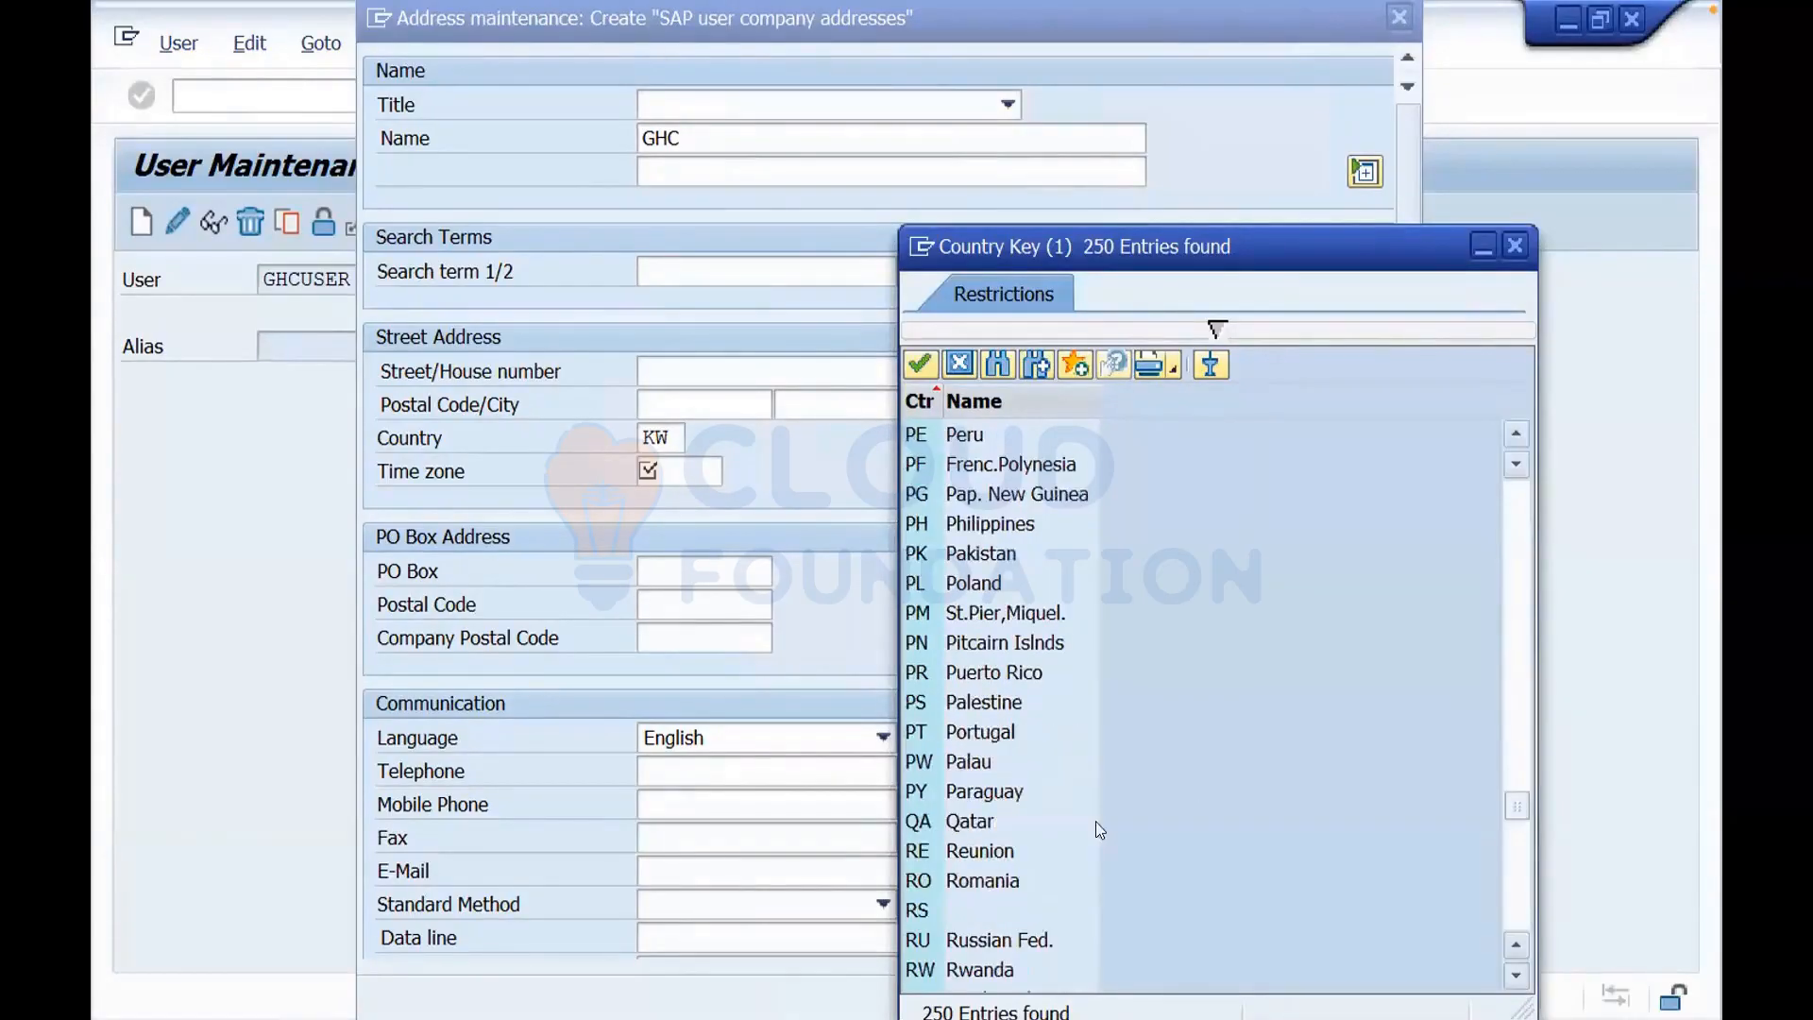
pyautogui.click(929, 826)
pyautogui.doubleClick(929, 824)
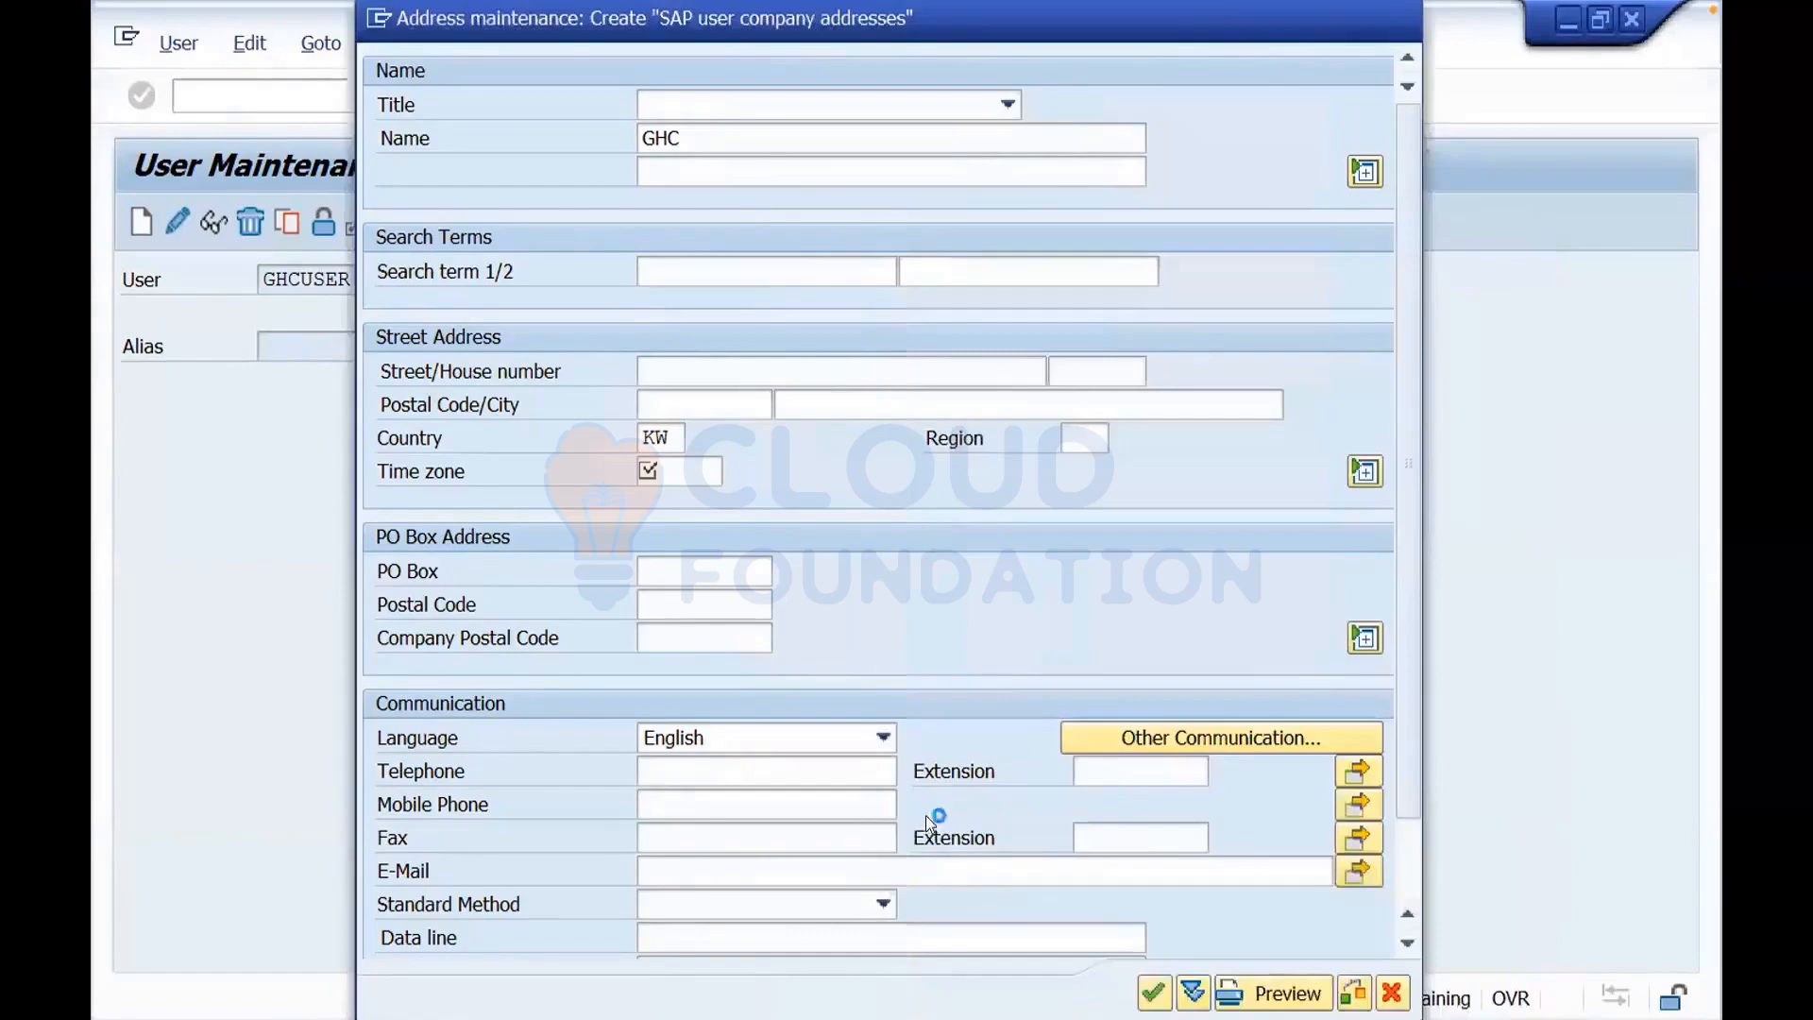
# - Attempt to confirm the address, dismiss the required-fields error, and pick the EGYPT time zone
pyautogui.click(680, 469)
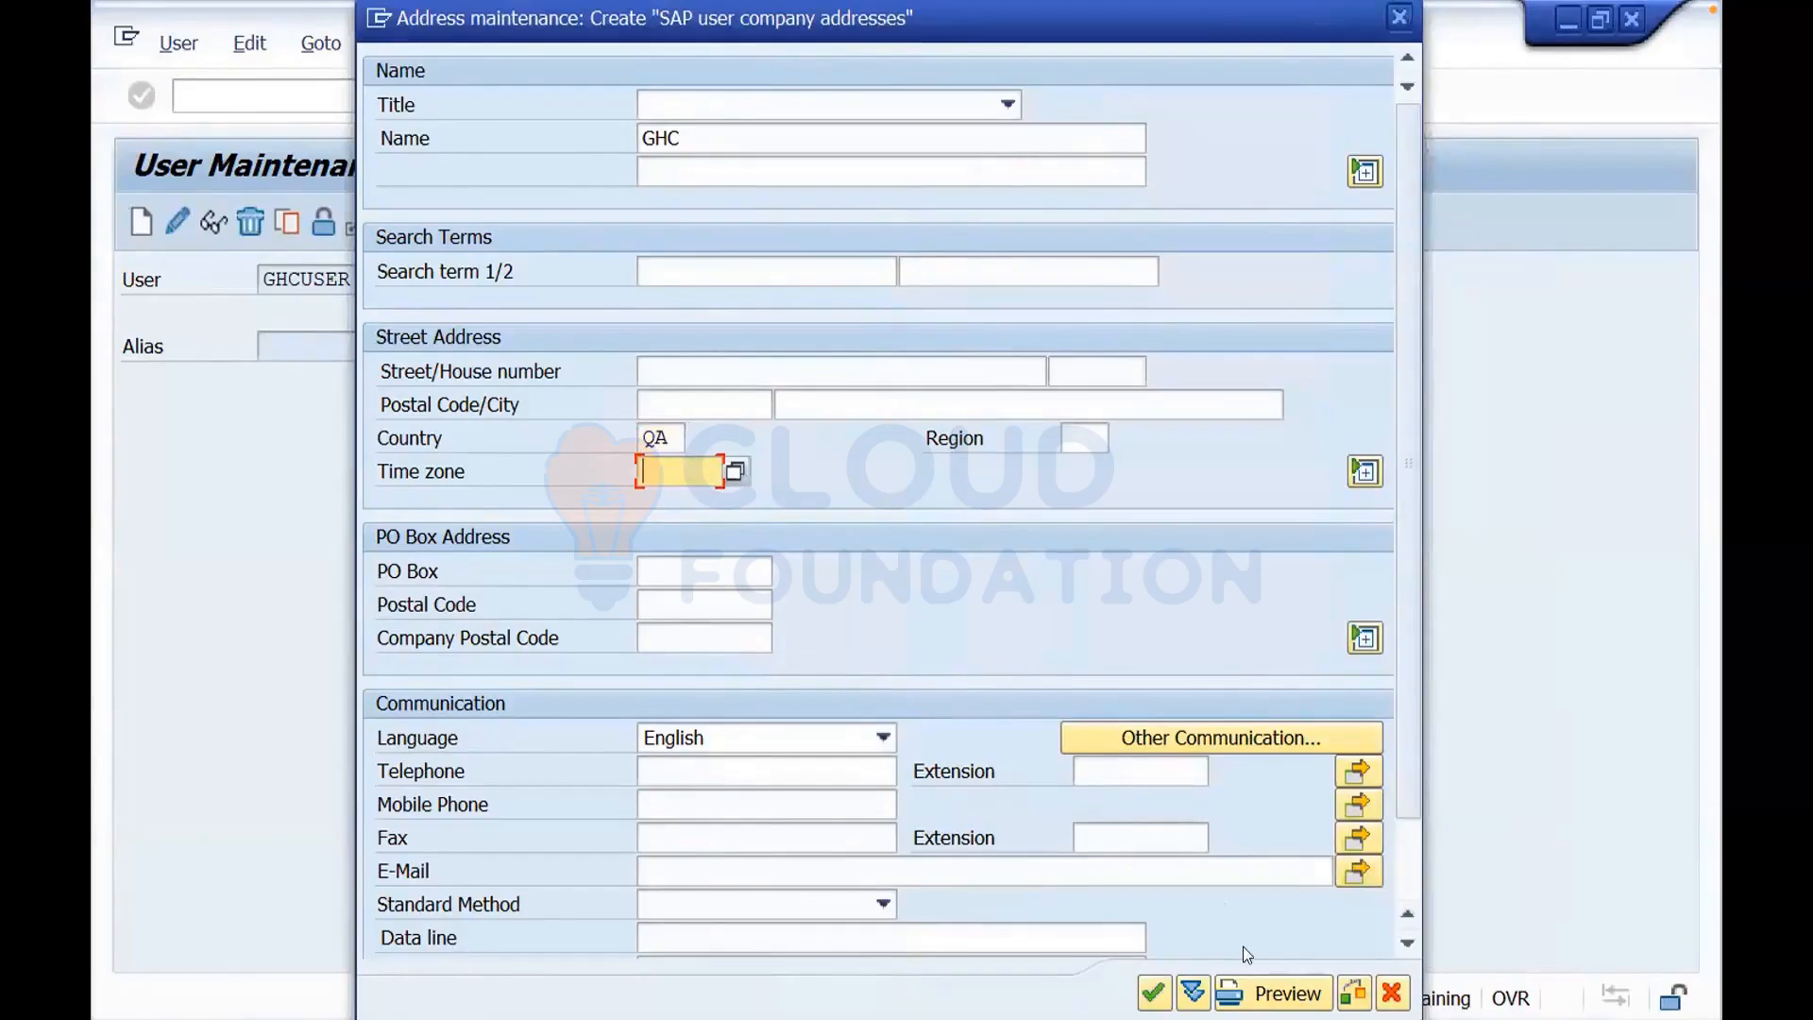
pyautogui.click(1153, 993)
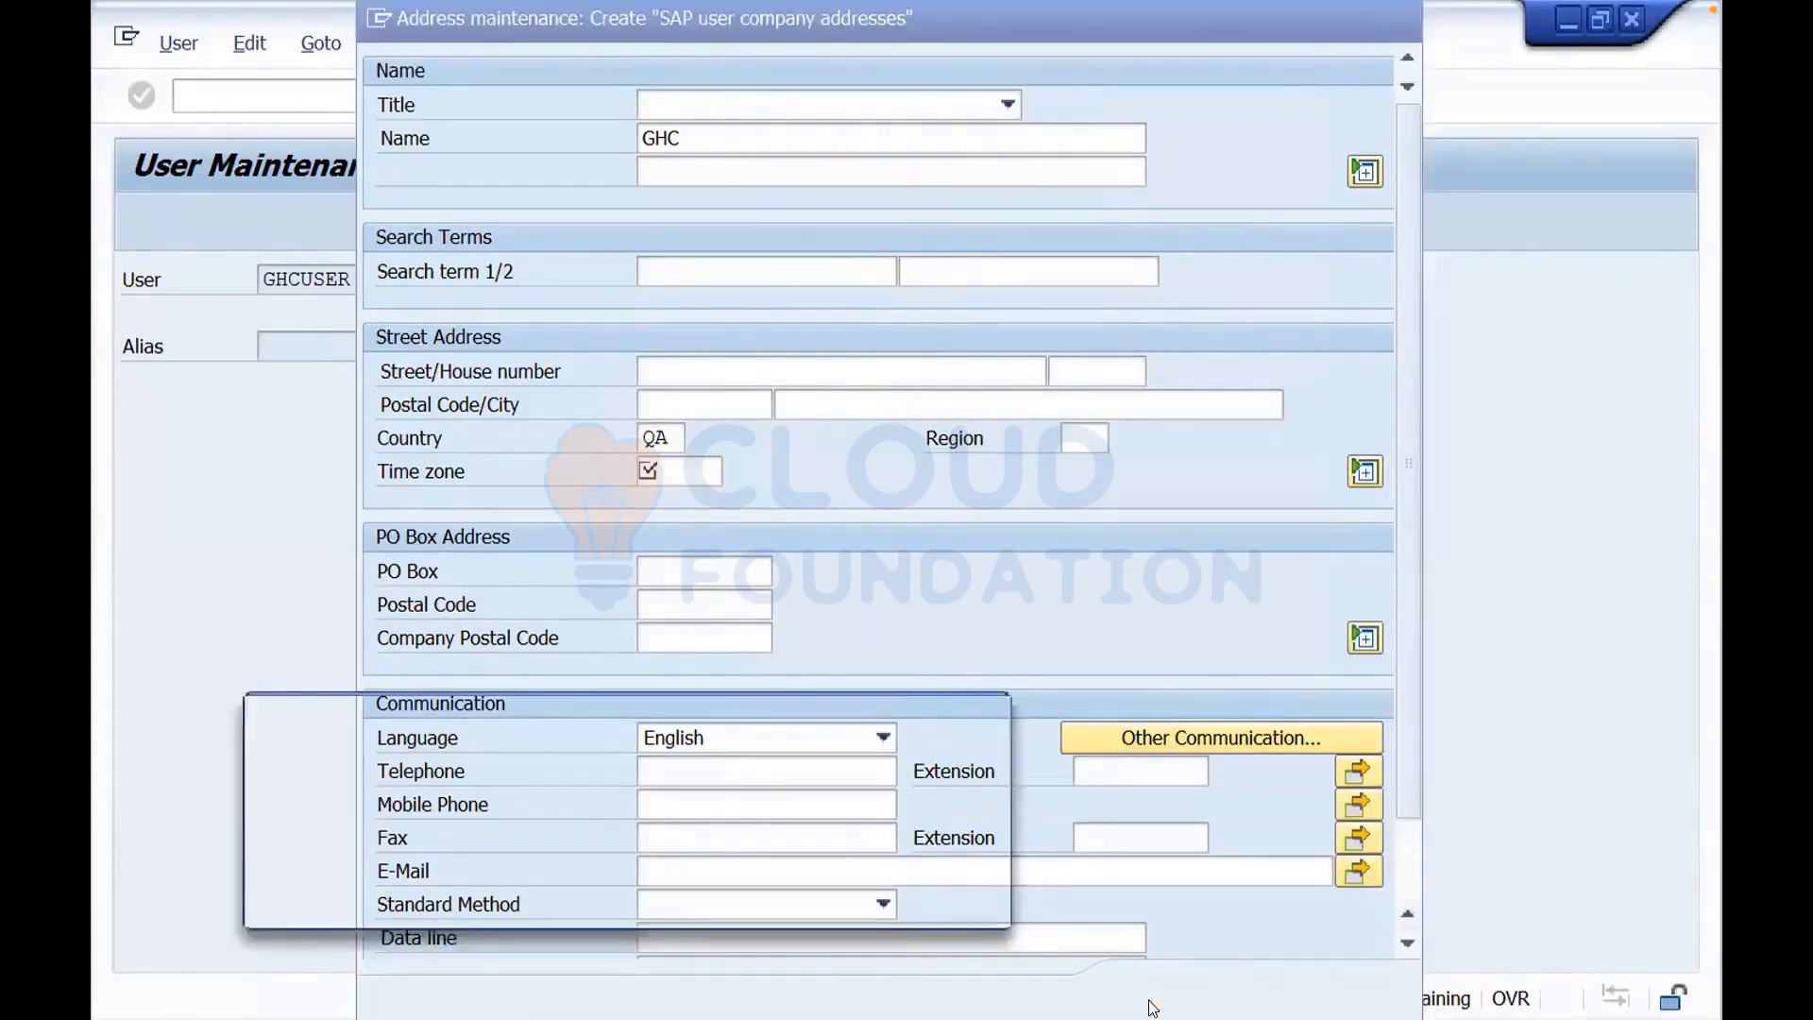
pyautogui.click(940, 902)
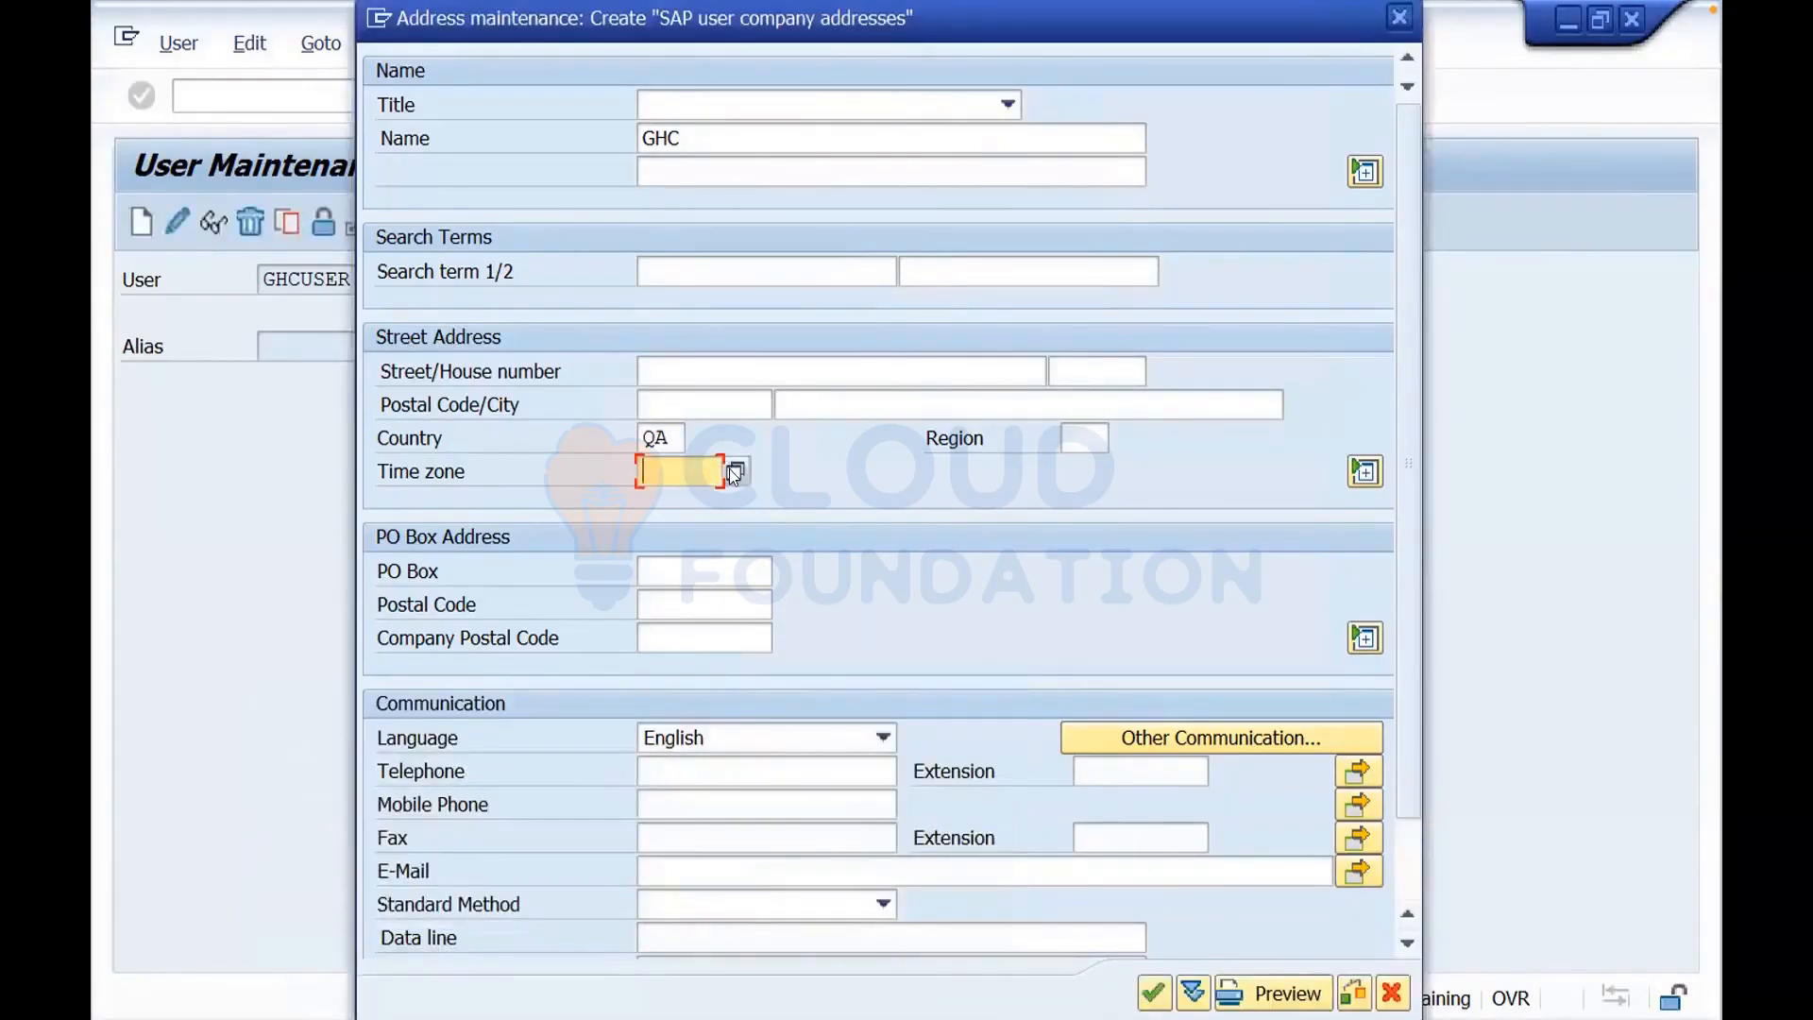
pyautogui.click(736, 472)
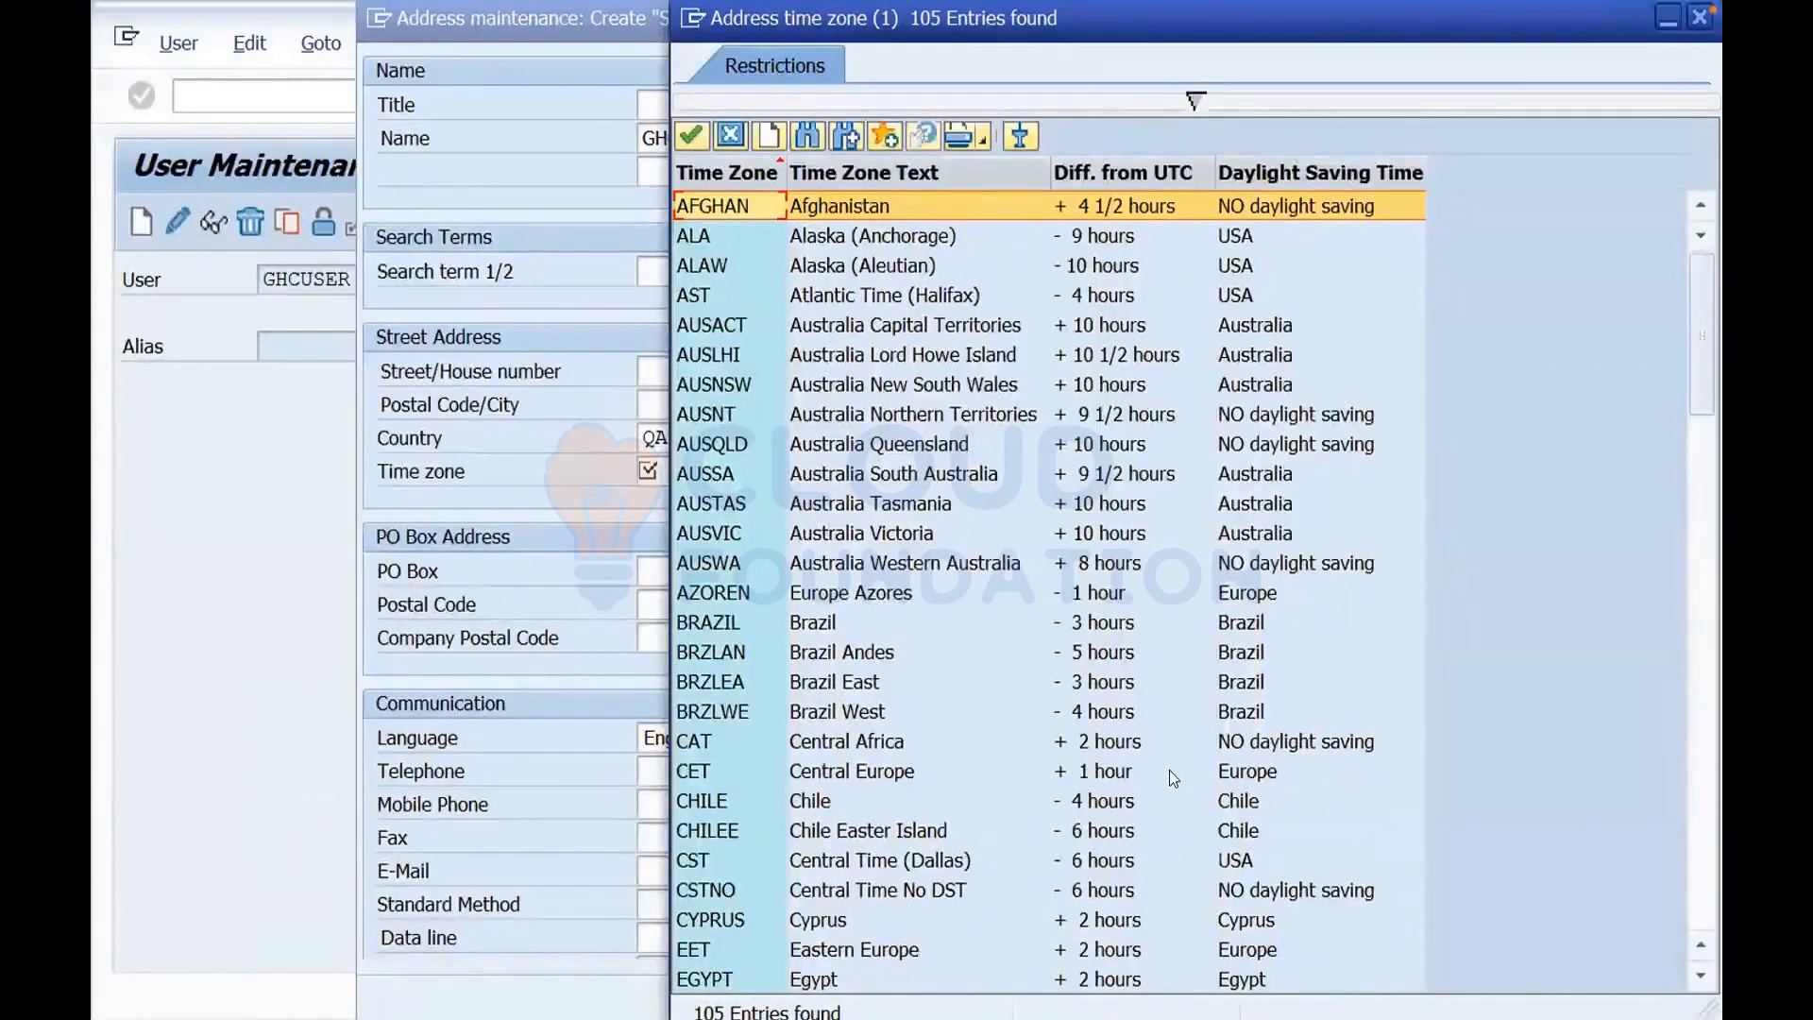
pyautogui.click(1100, 980)
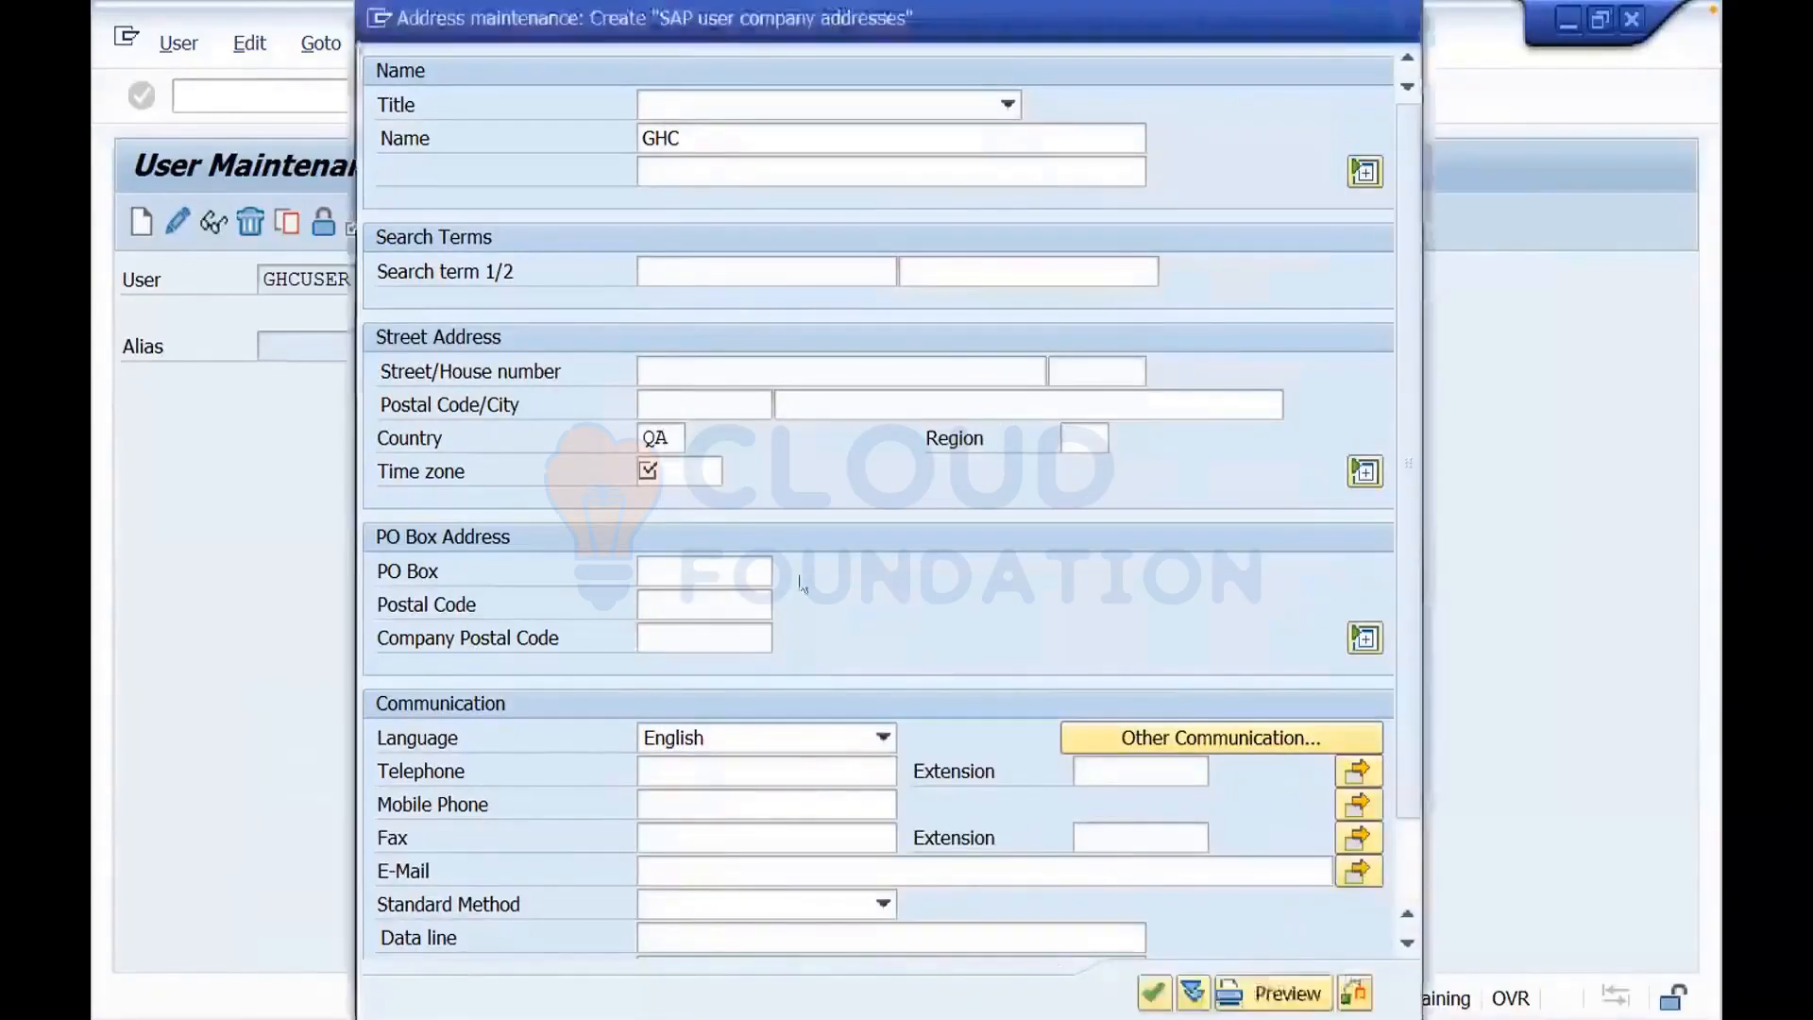
# - Change the time zone to IRAQ, confirm the company address, and accept the warning
pyautogui.click(735, 472)
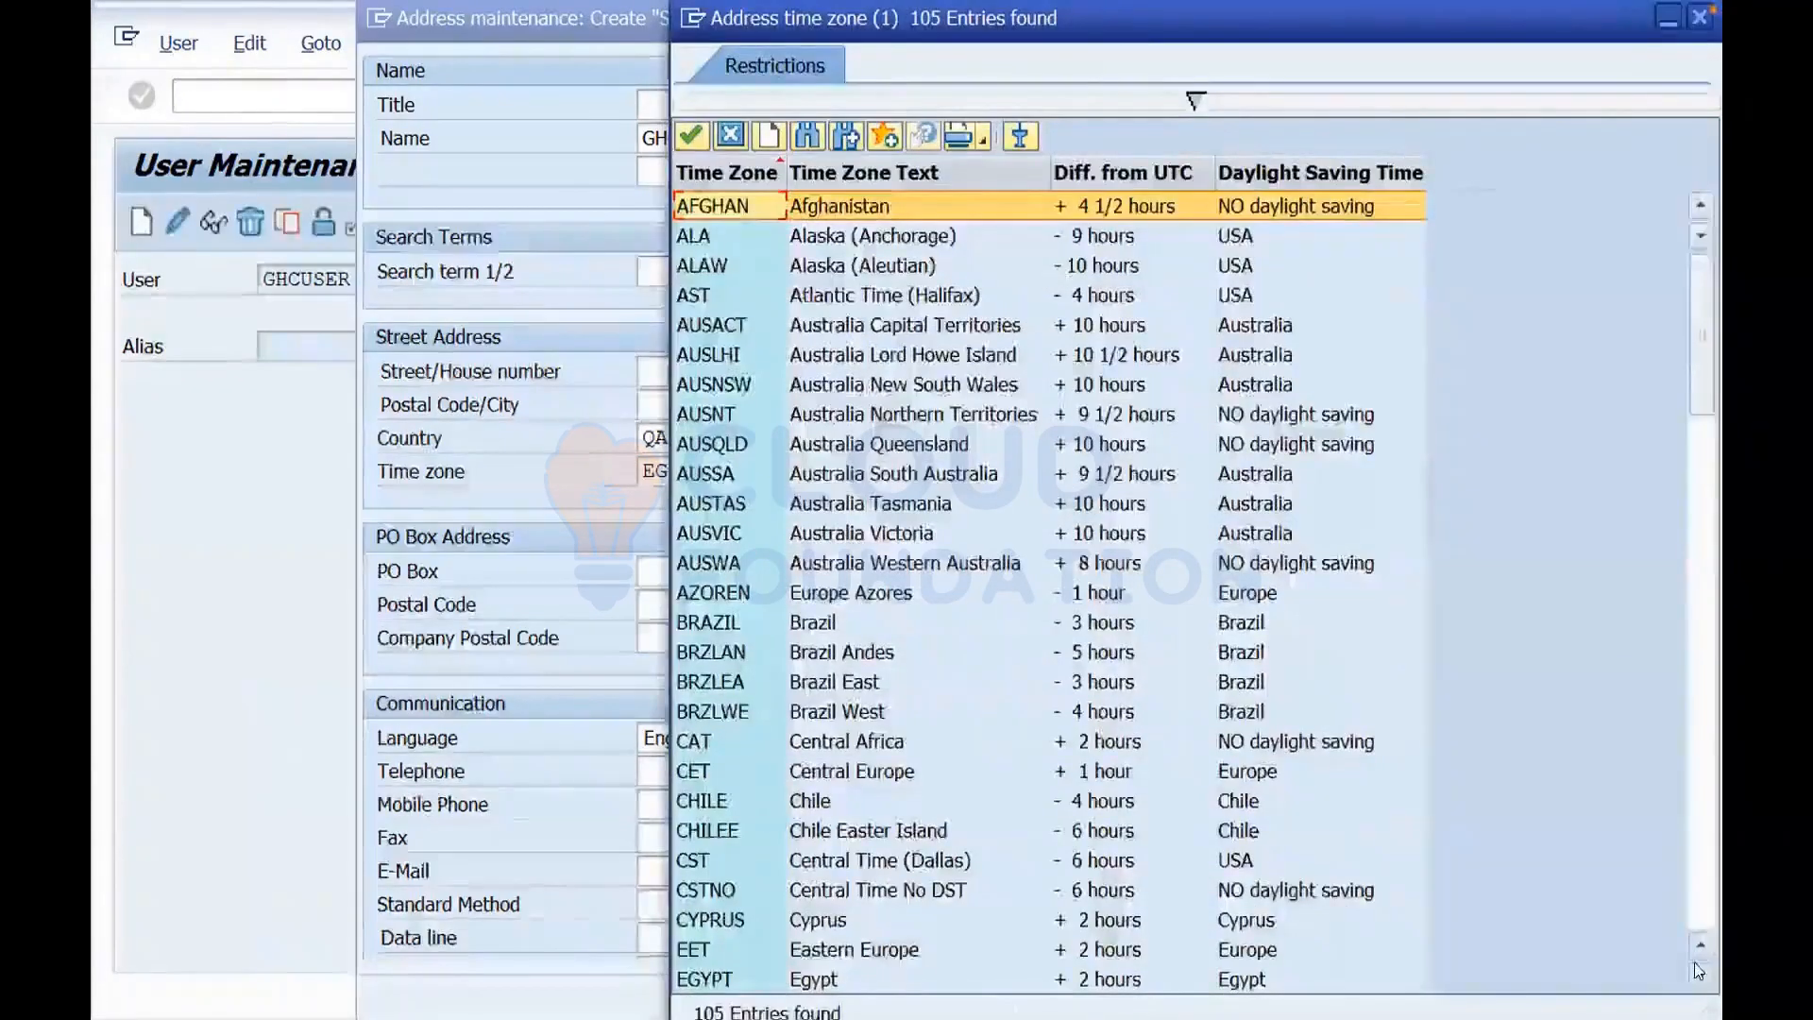
pyautogui.click(1699, 974)
pyautogui.click(1699, 971)
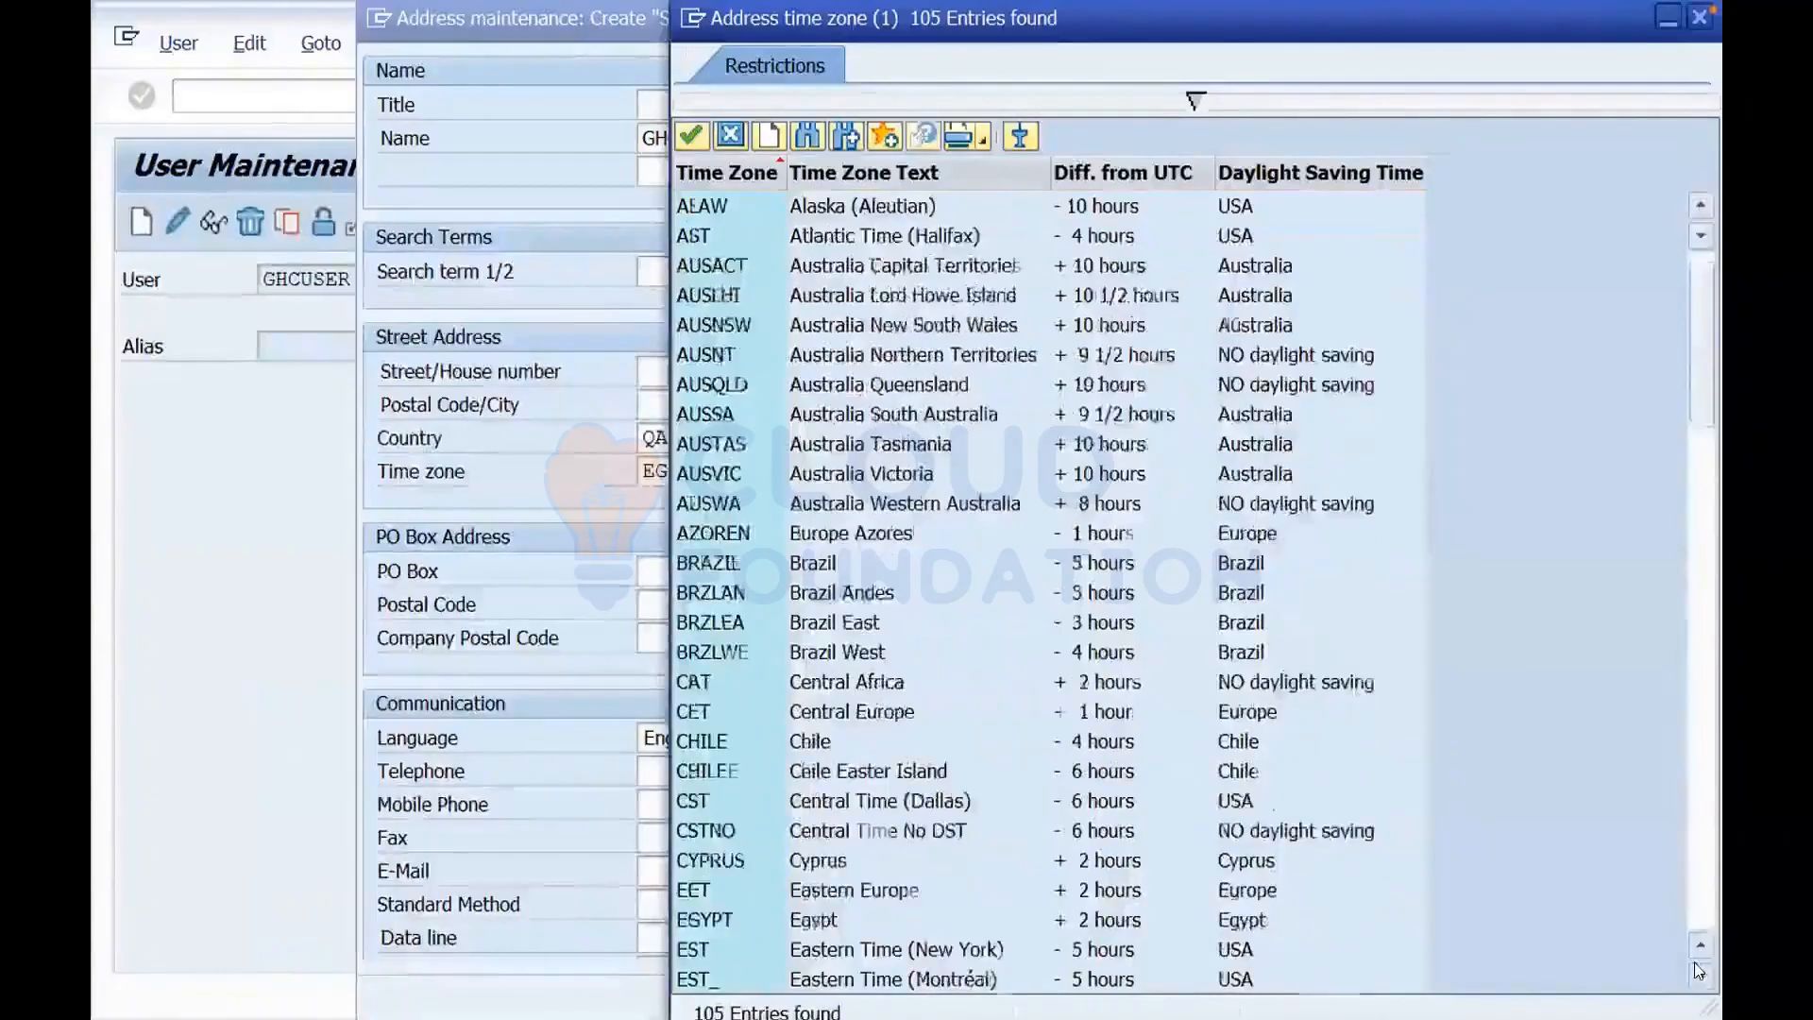
pyautogui.click(1699, 971)
pyautogui.click(1699, 971)
pyautogui.click(1699, 970)
pyautogui.click(1699, 971)
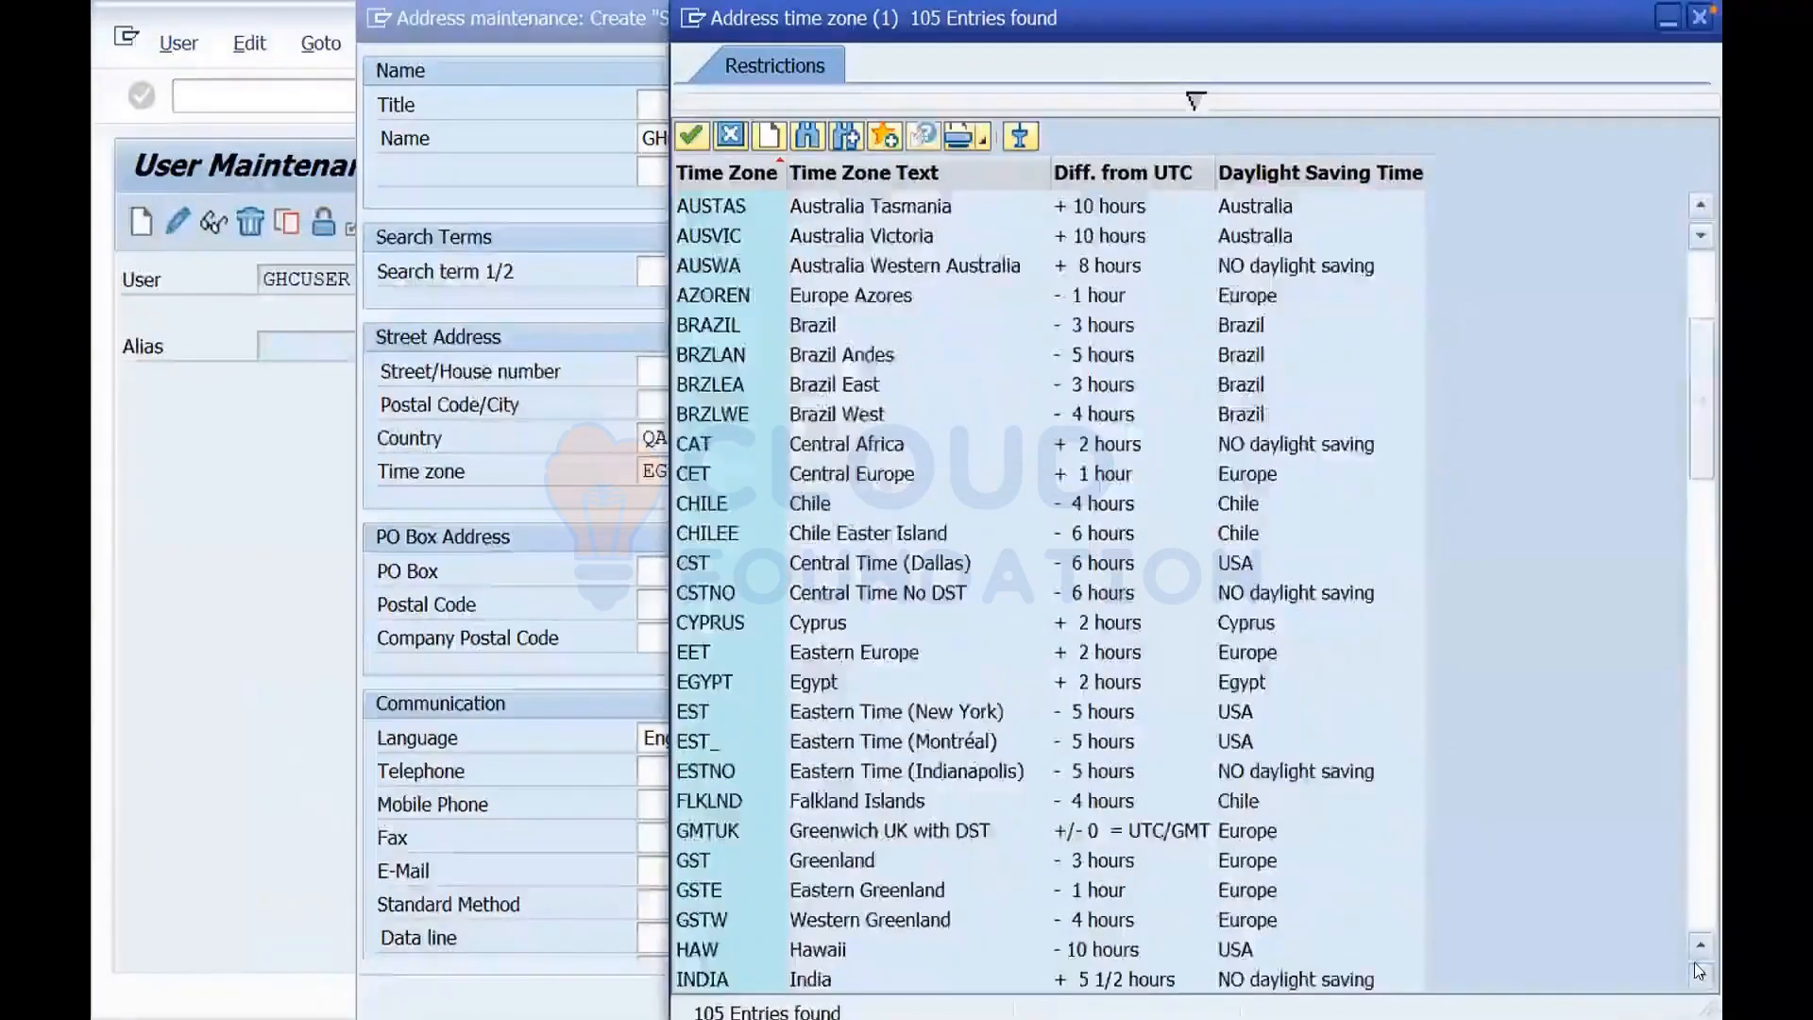
pyautogui.click(1700, 971)
pyautogui.click(1699, 971)
pyautogui.click(1700, 971)
pyautogui.click(1699, 971)
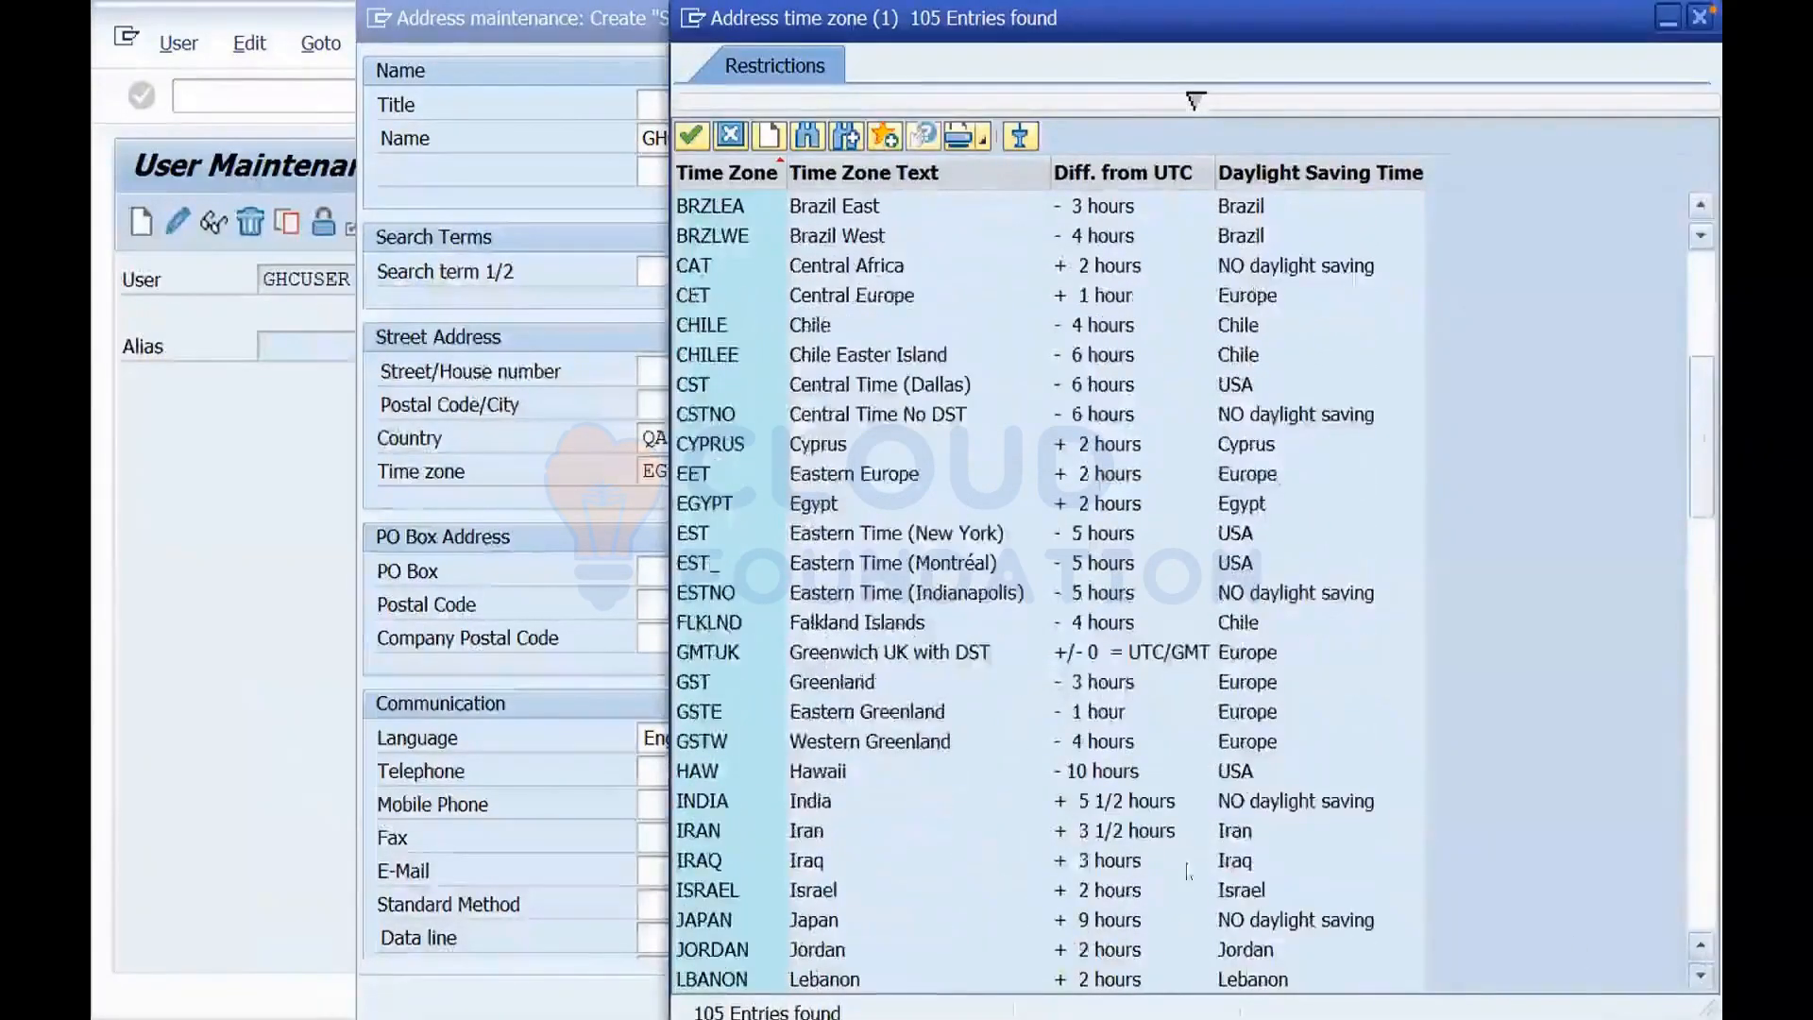
pyautogui.doubleClick(1123, 859)
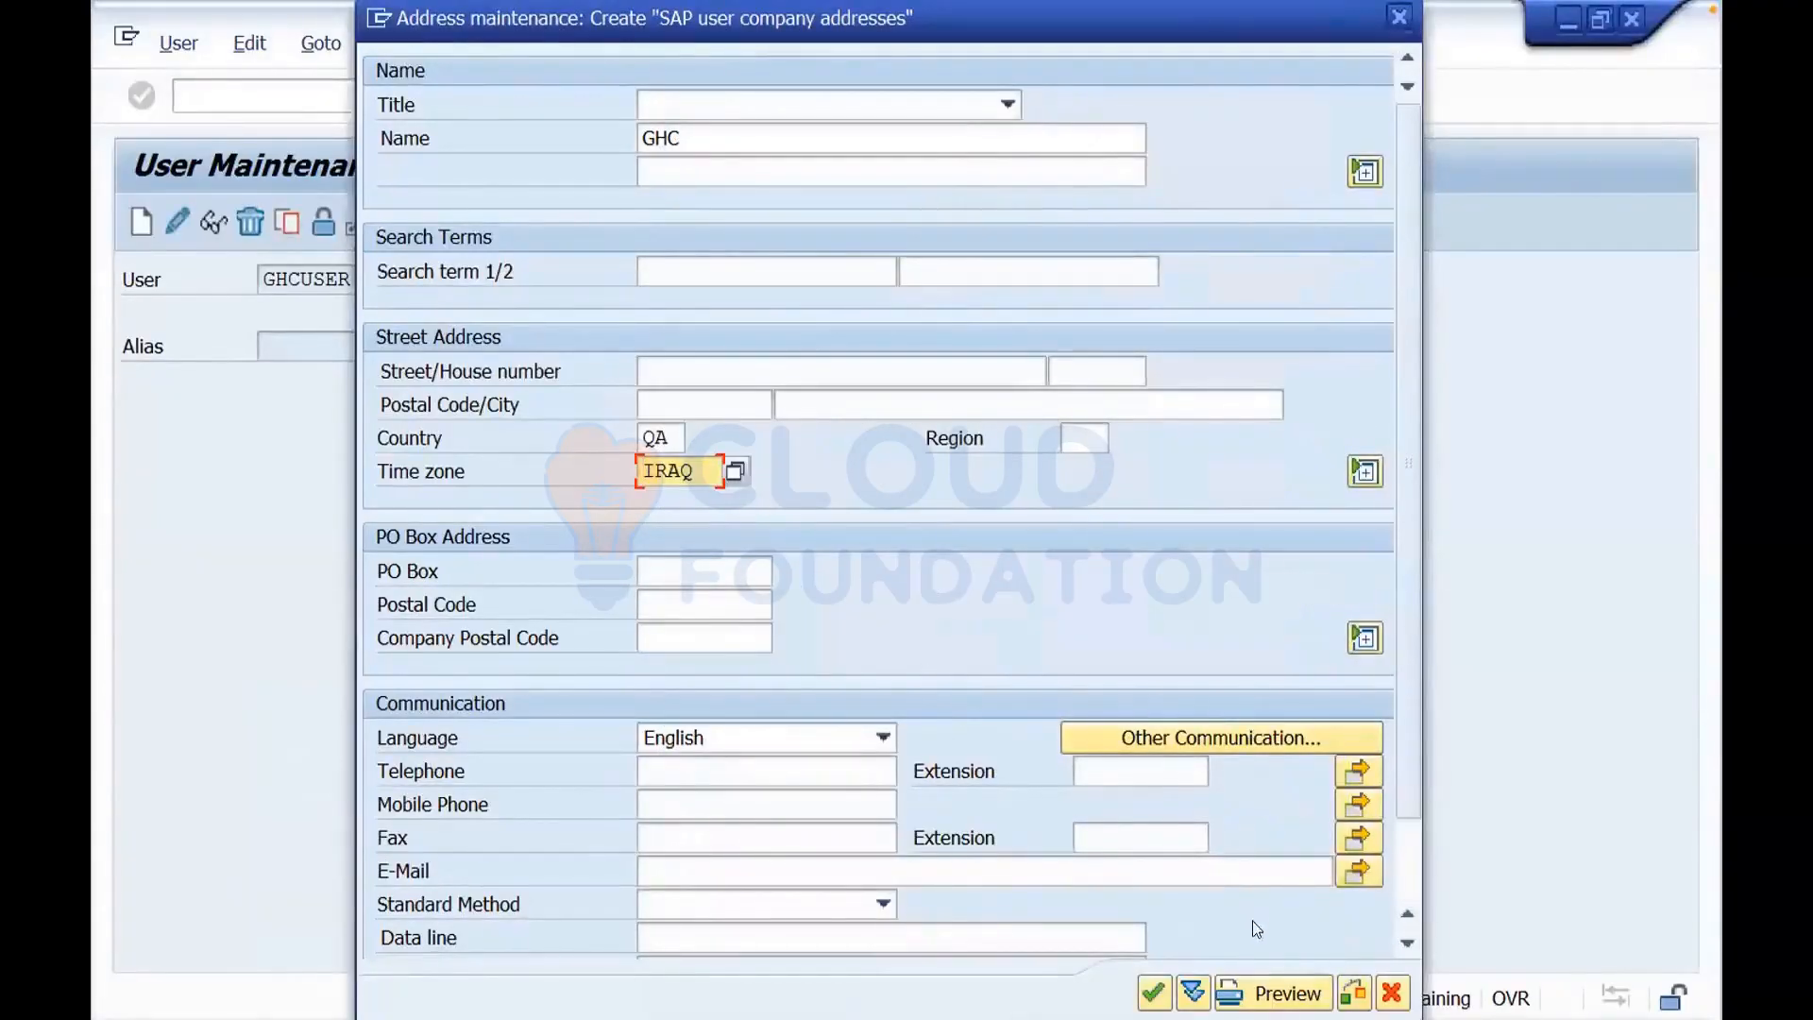
pyautogui.click(1155, 993)
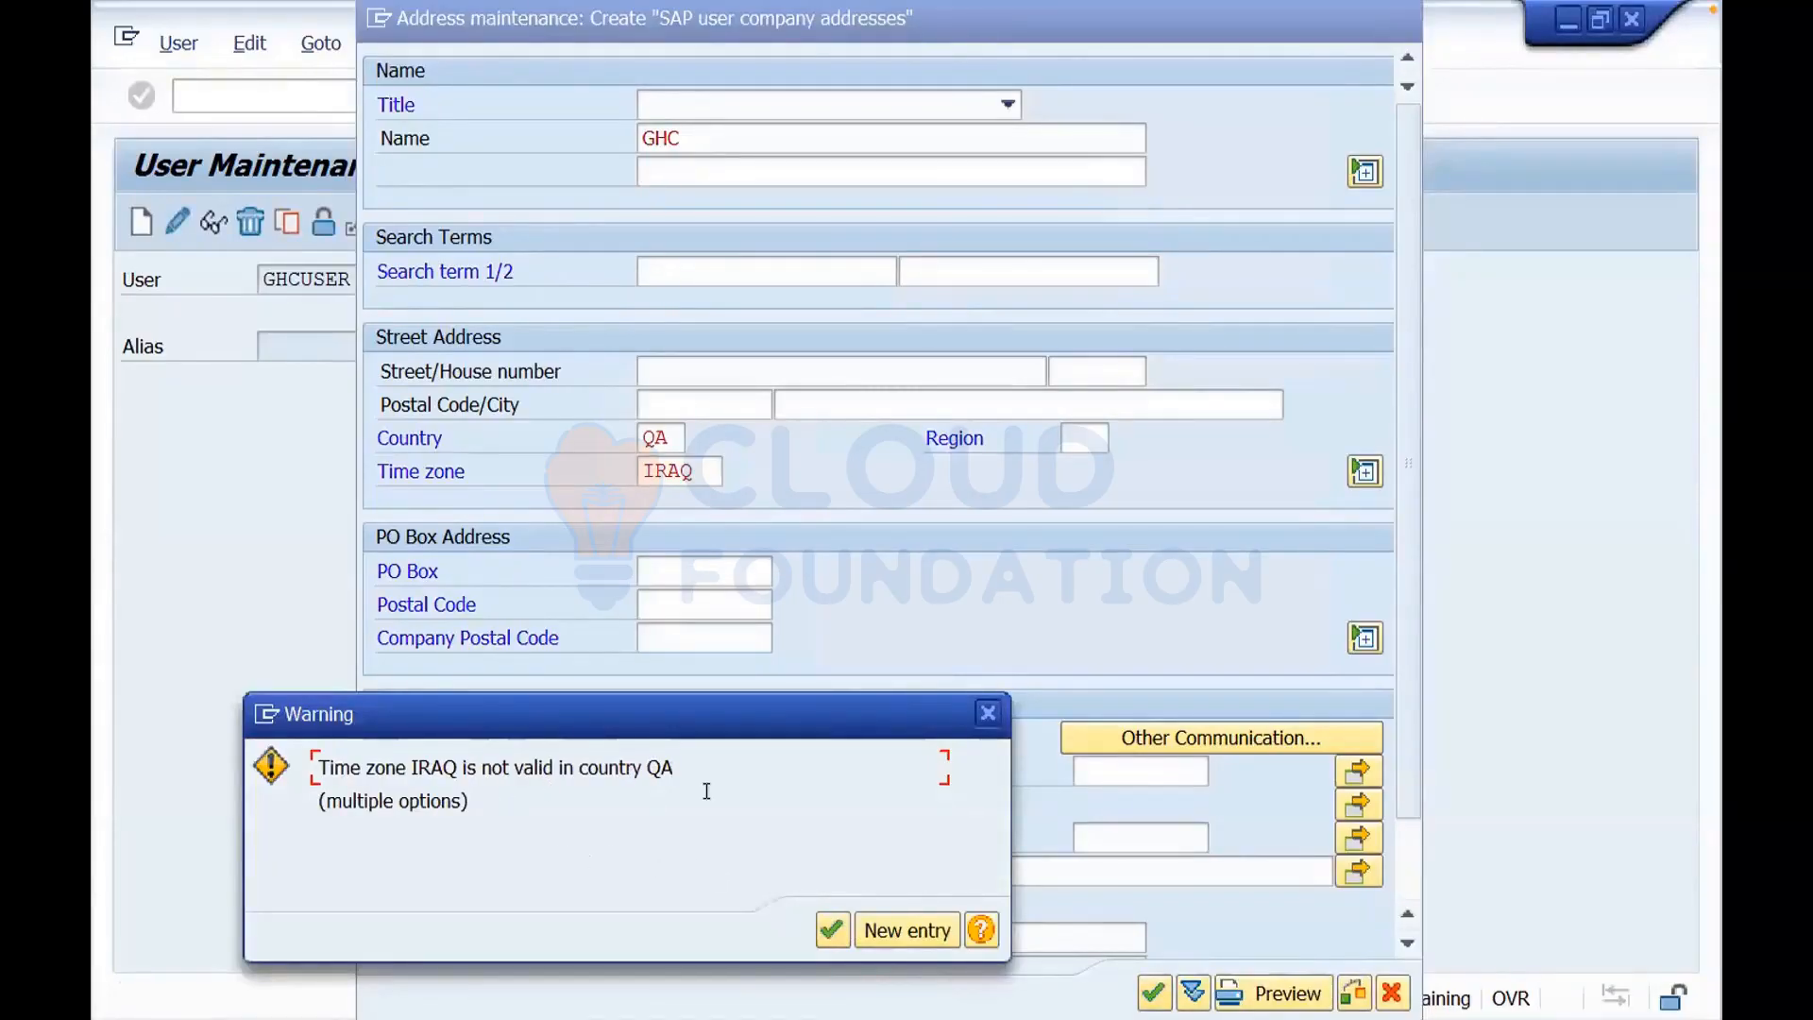
pyautogui.click(831, 928)
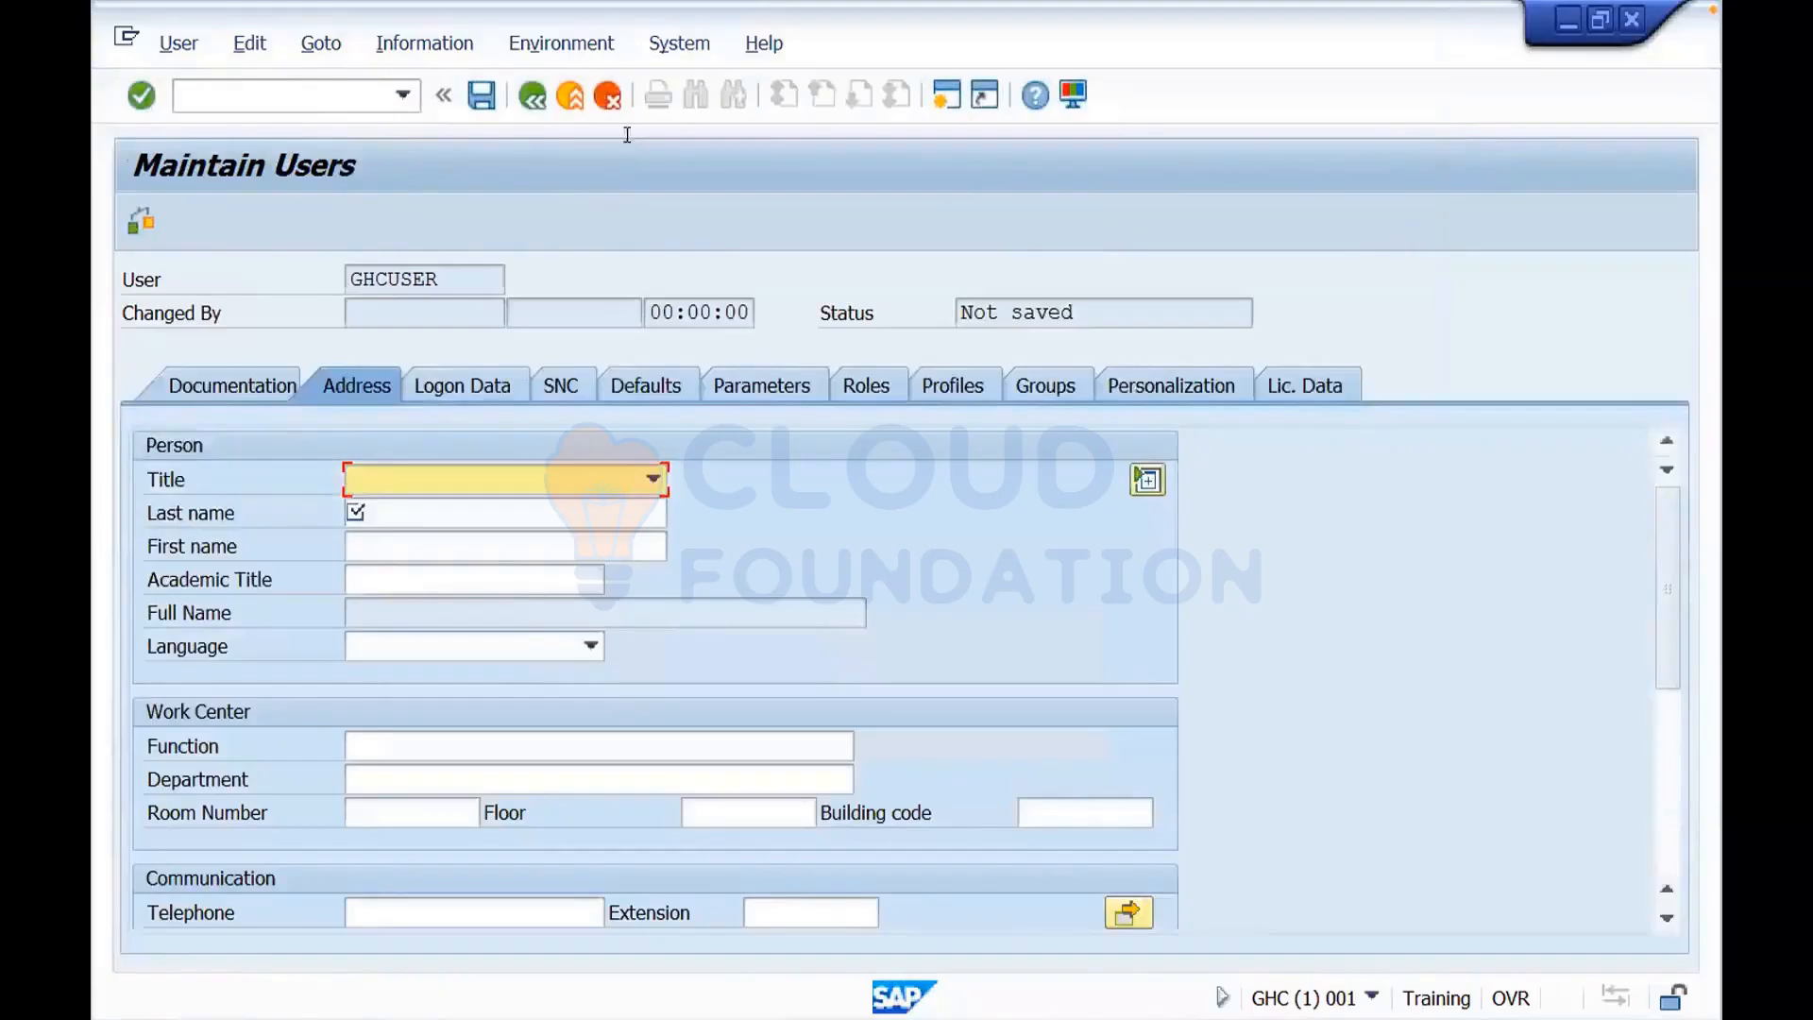
# - Open System > Status, mark the local time and CET time zone values, then close it
pyautogui.click(679, 43)
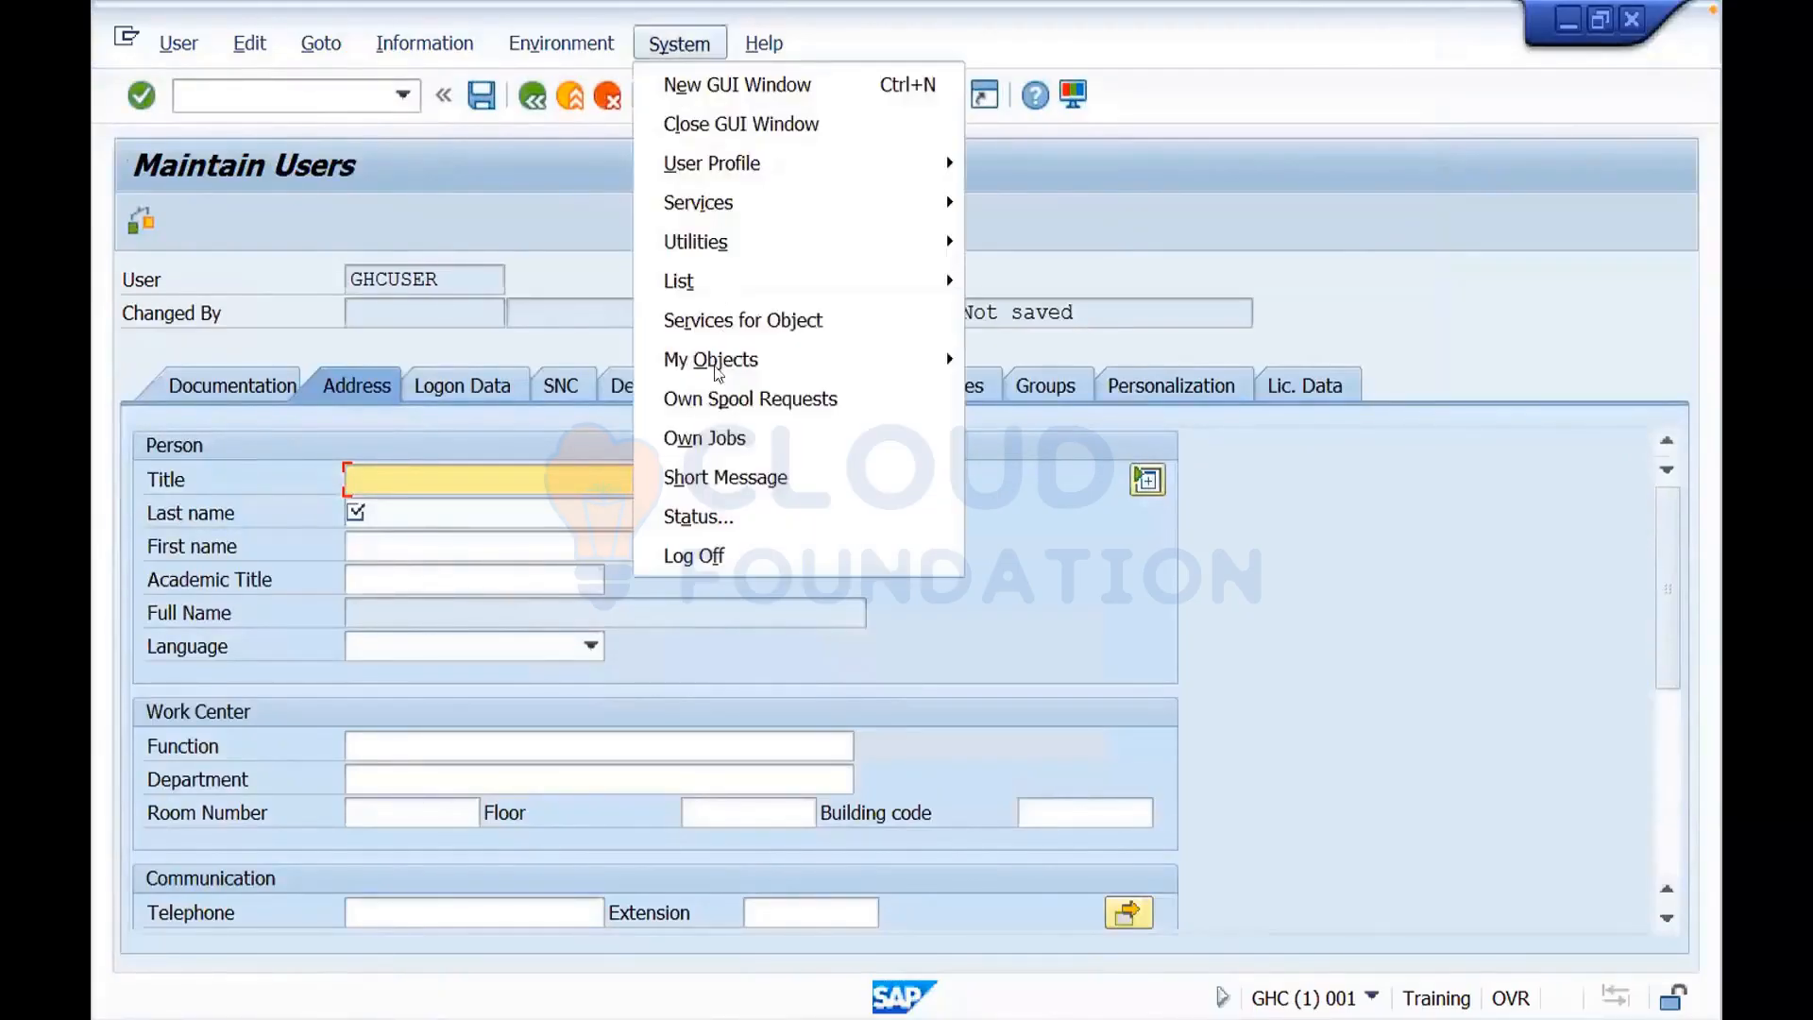
pyautogui.click(690, 515)
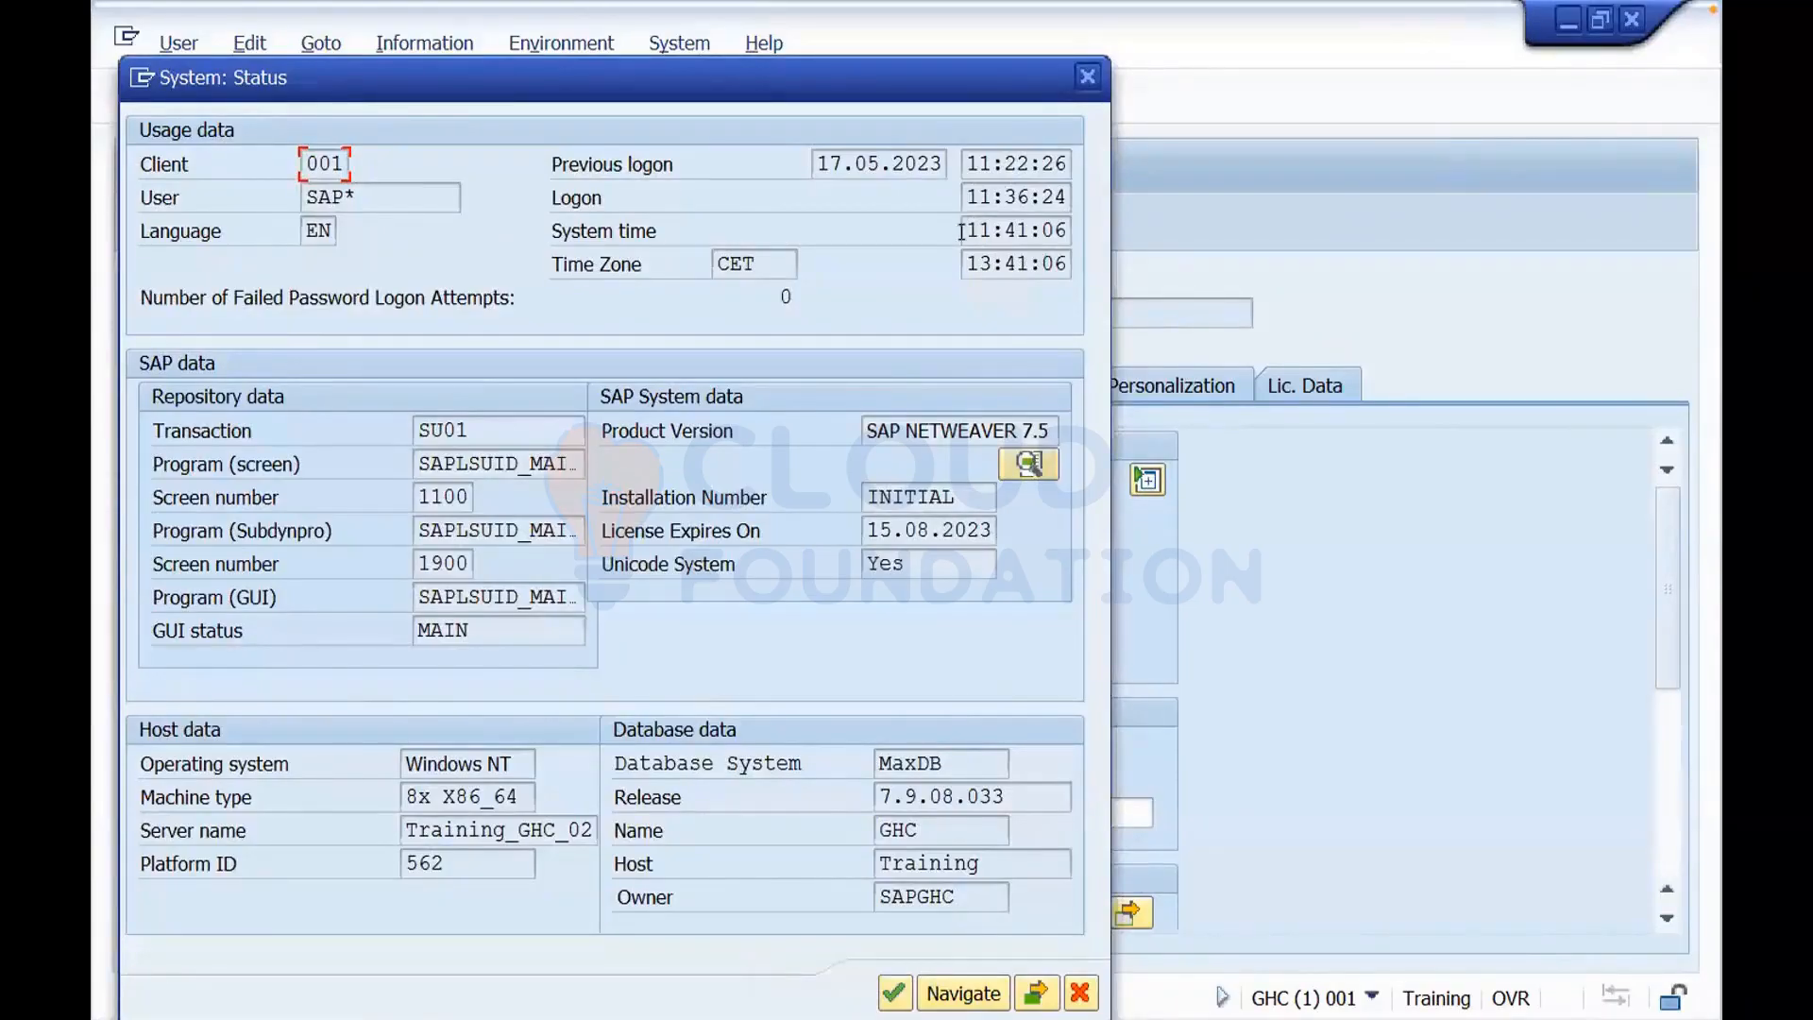
pyautogui.moveTo(962, 256); pyautogui.dragTo(1030, 259)
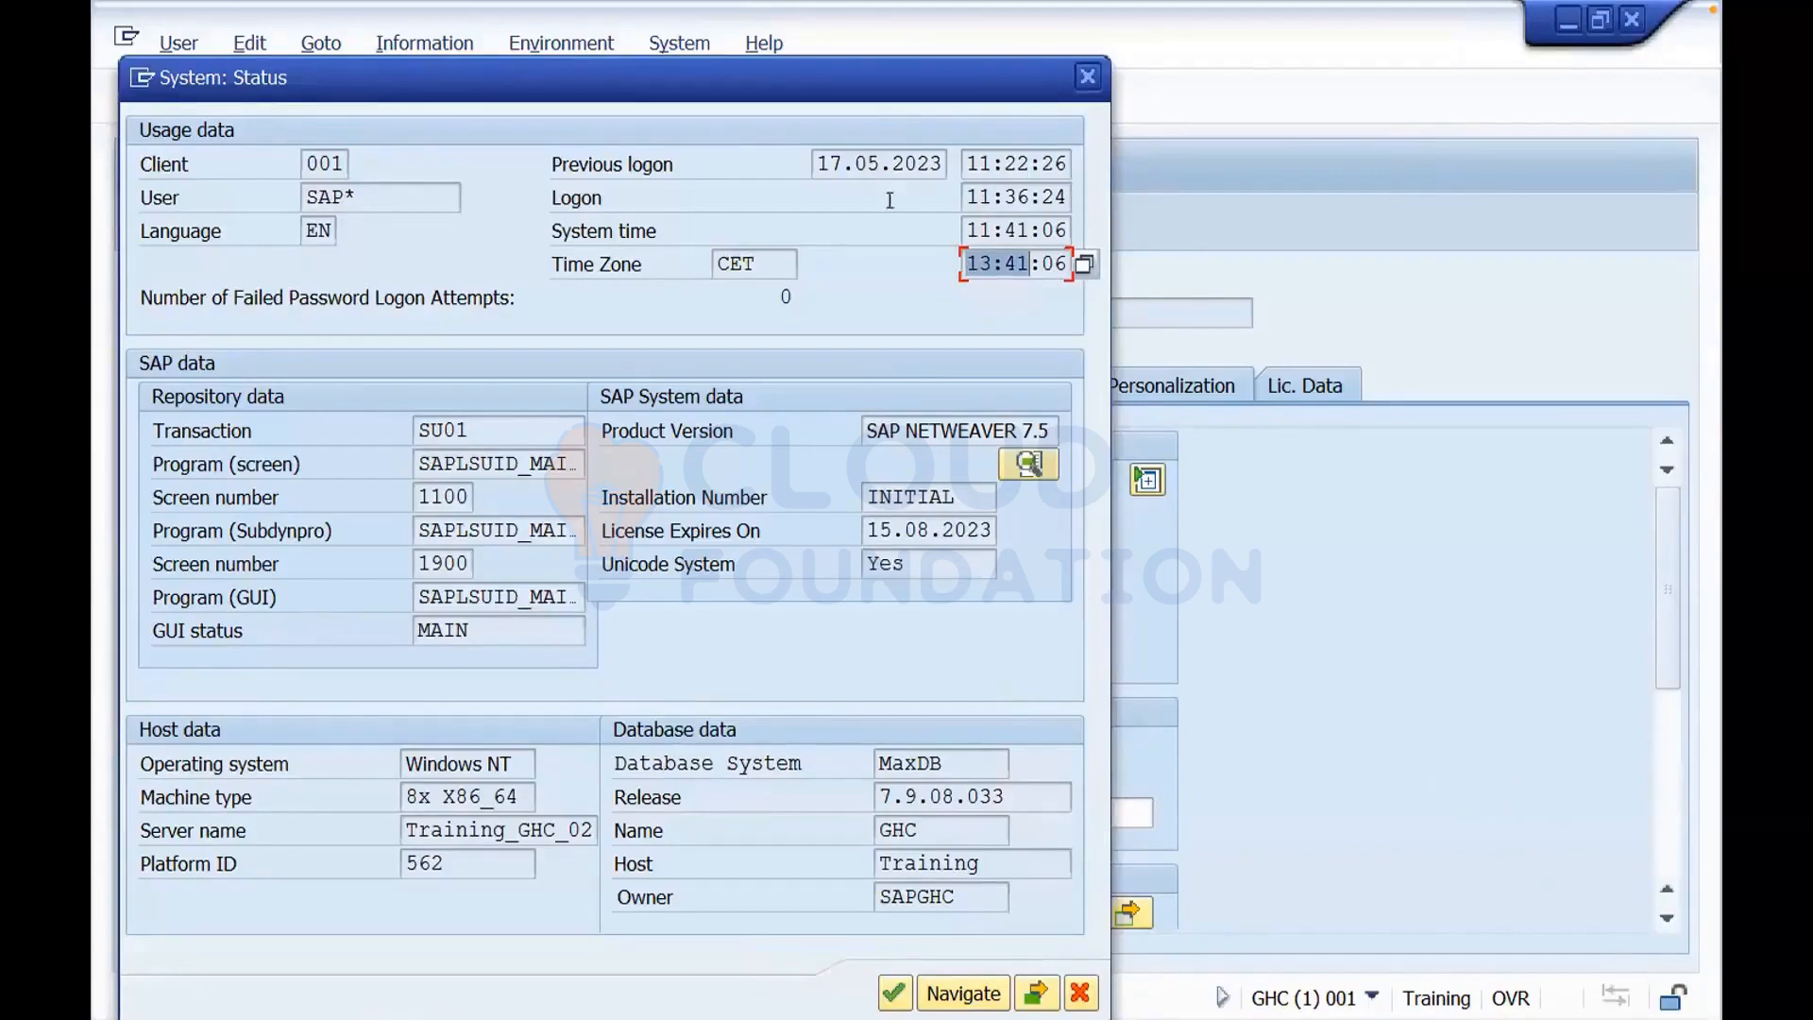
pyautogui.moveTo(758, 263); pyautogui.dragTo(709, 258)
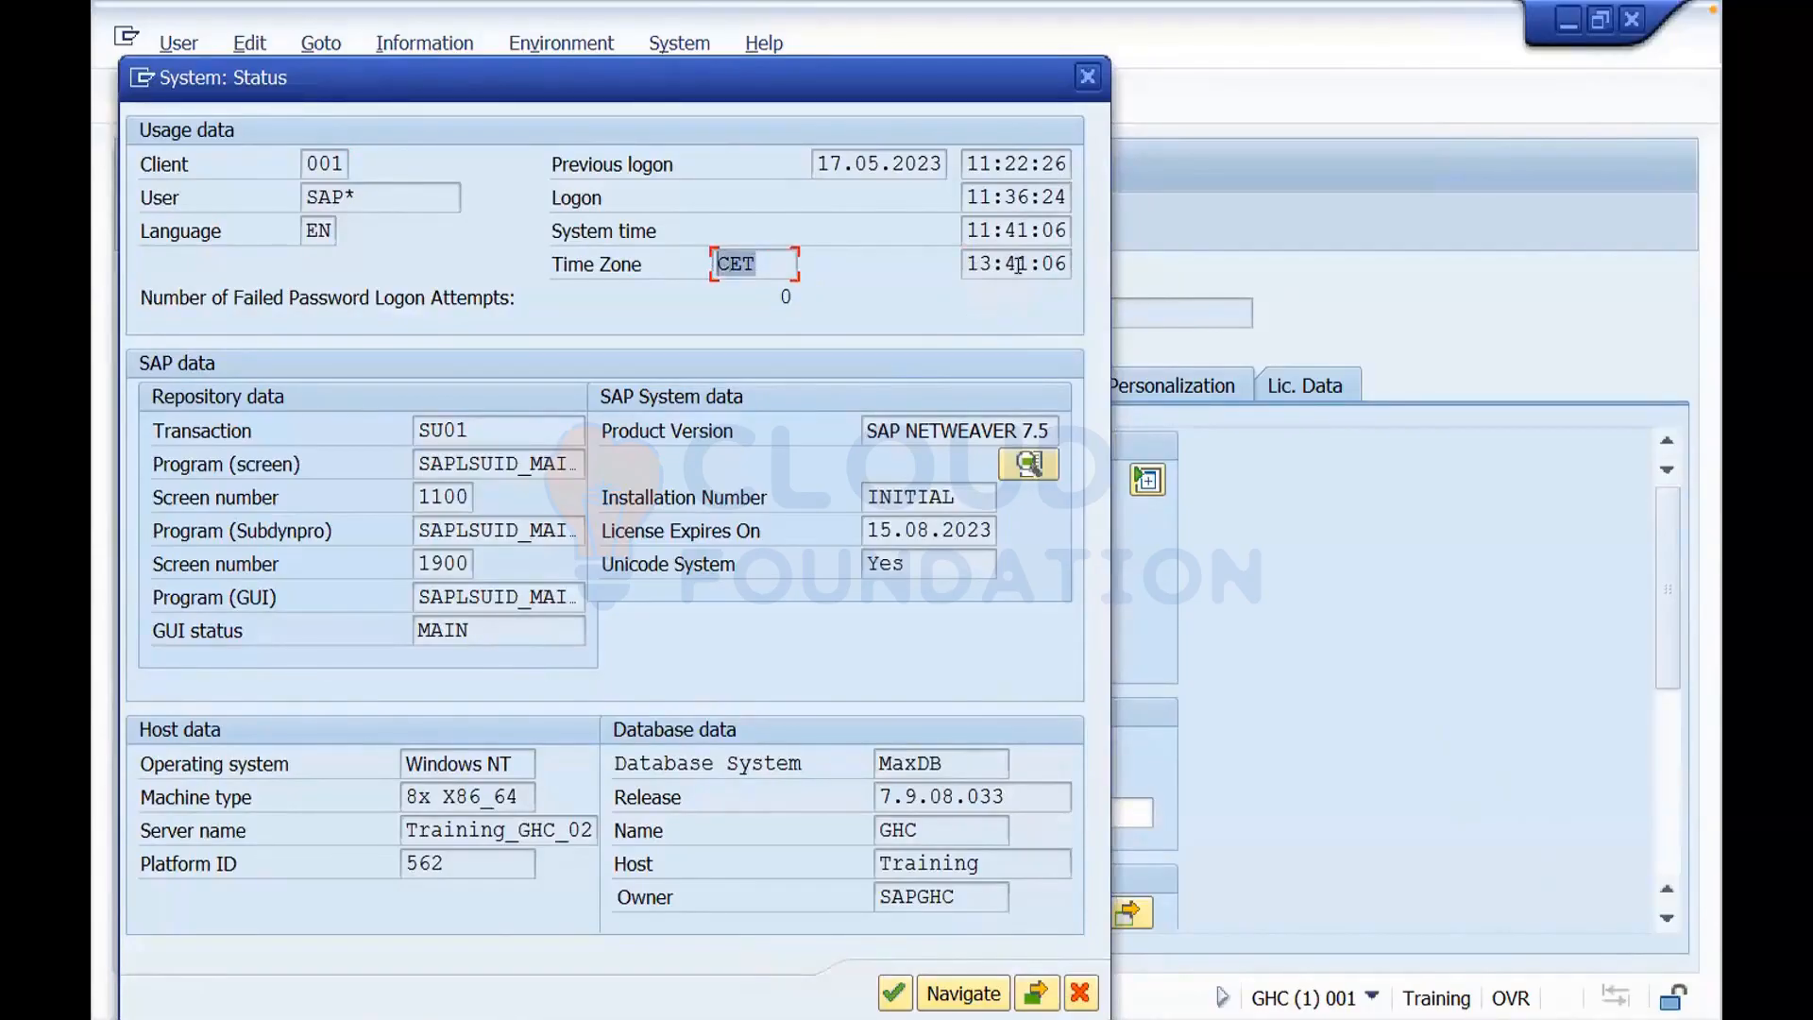
pyautogui.click(1089, 85)
# - Enter last name 'mr', set user type Service, enter the password twice, and save GHCUSER
pyautogui.click(377, 511)
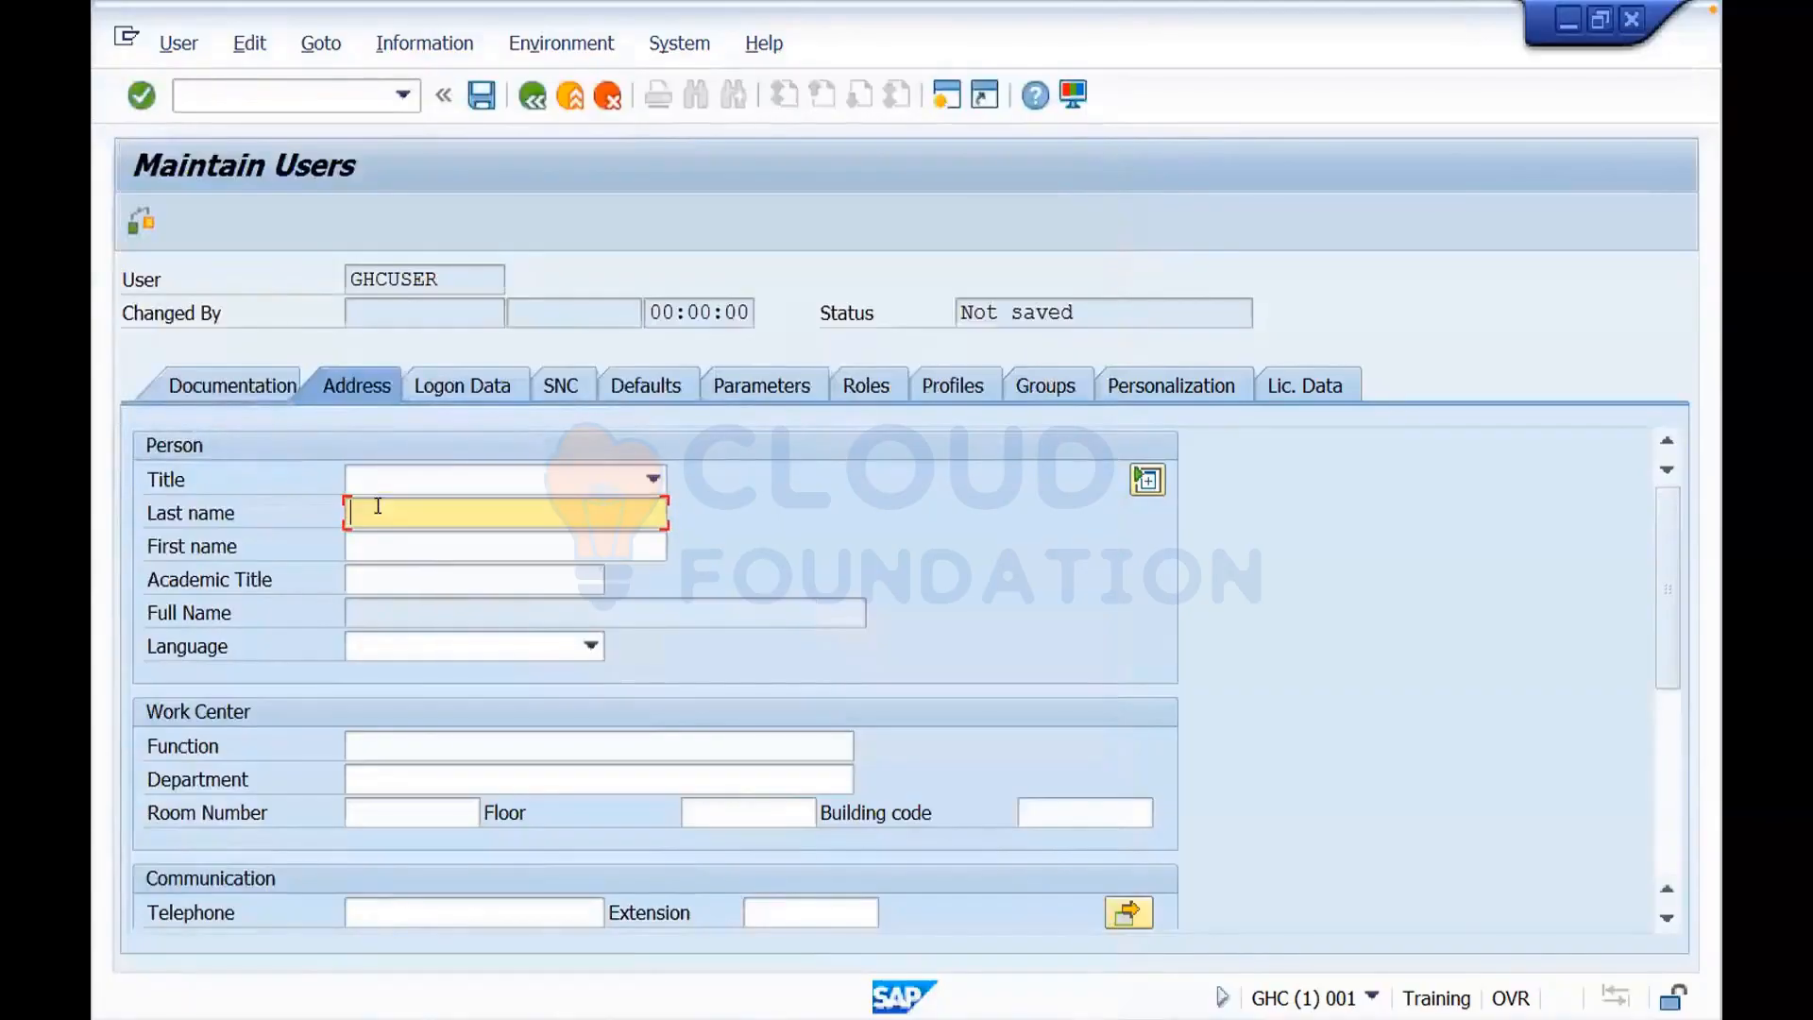
pyautogui.write('mr')
pyautogui.click(463, 386)
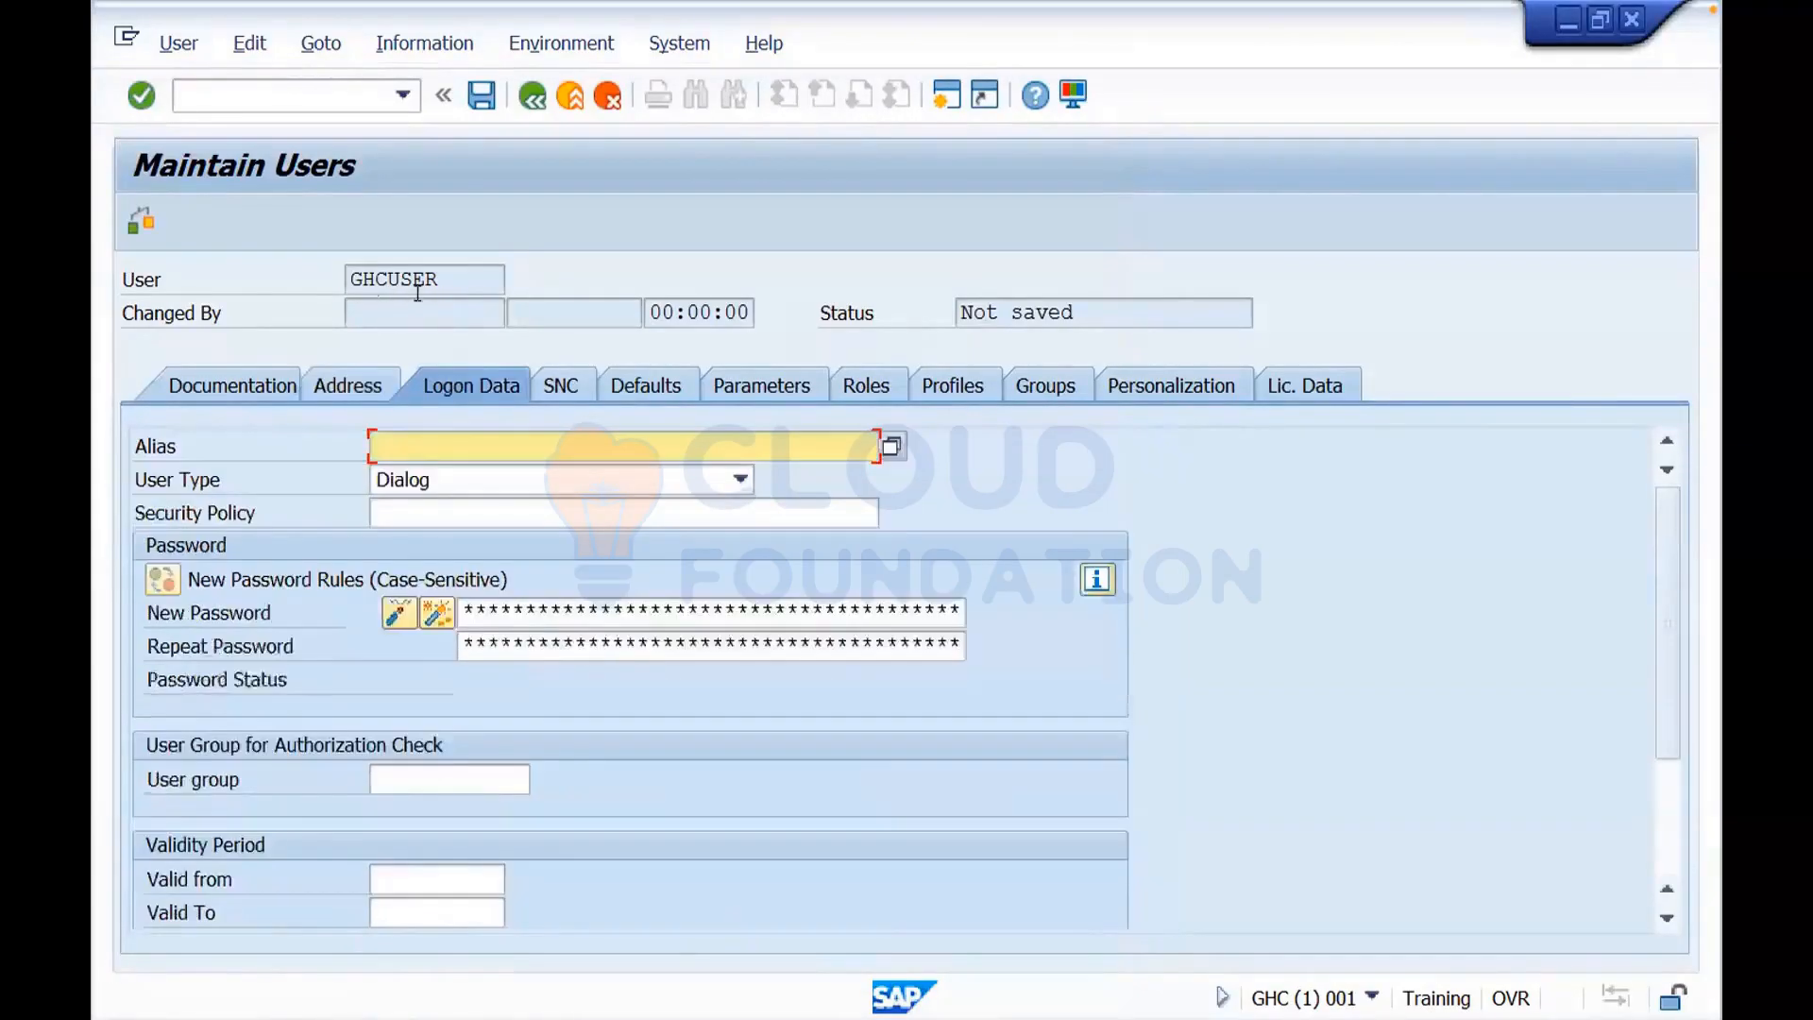
pyautogui.click(421, 484)
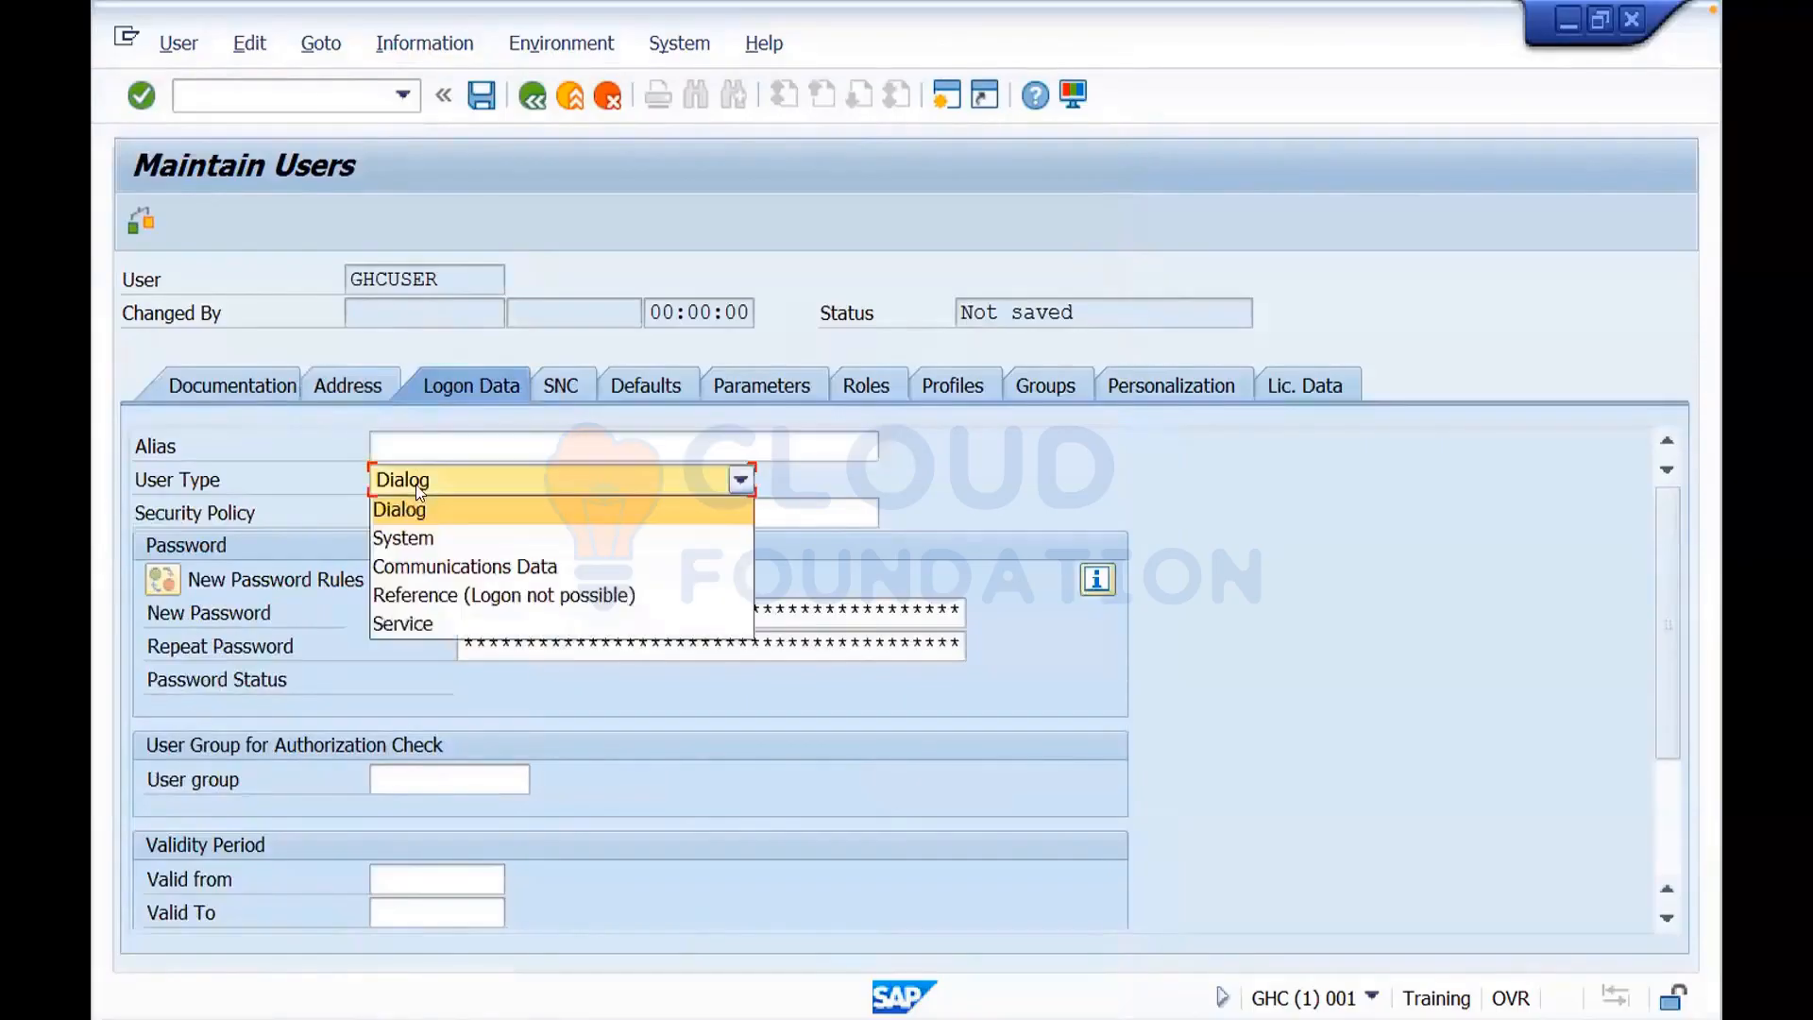
pyautogui.click(387, 624)
pyautogui.click(468, 604)
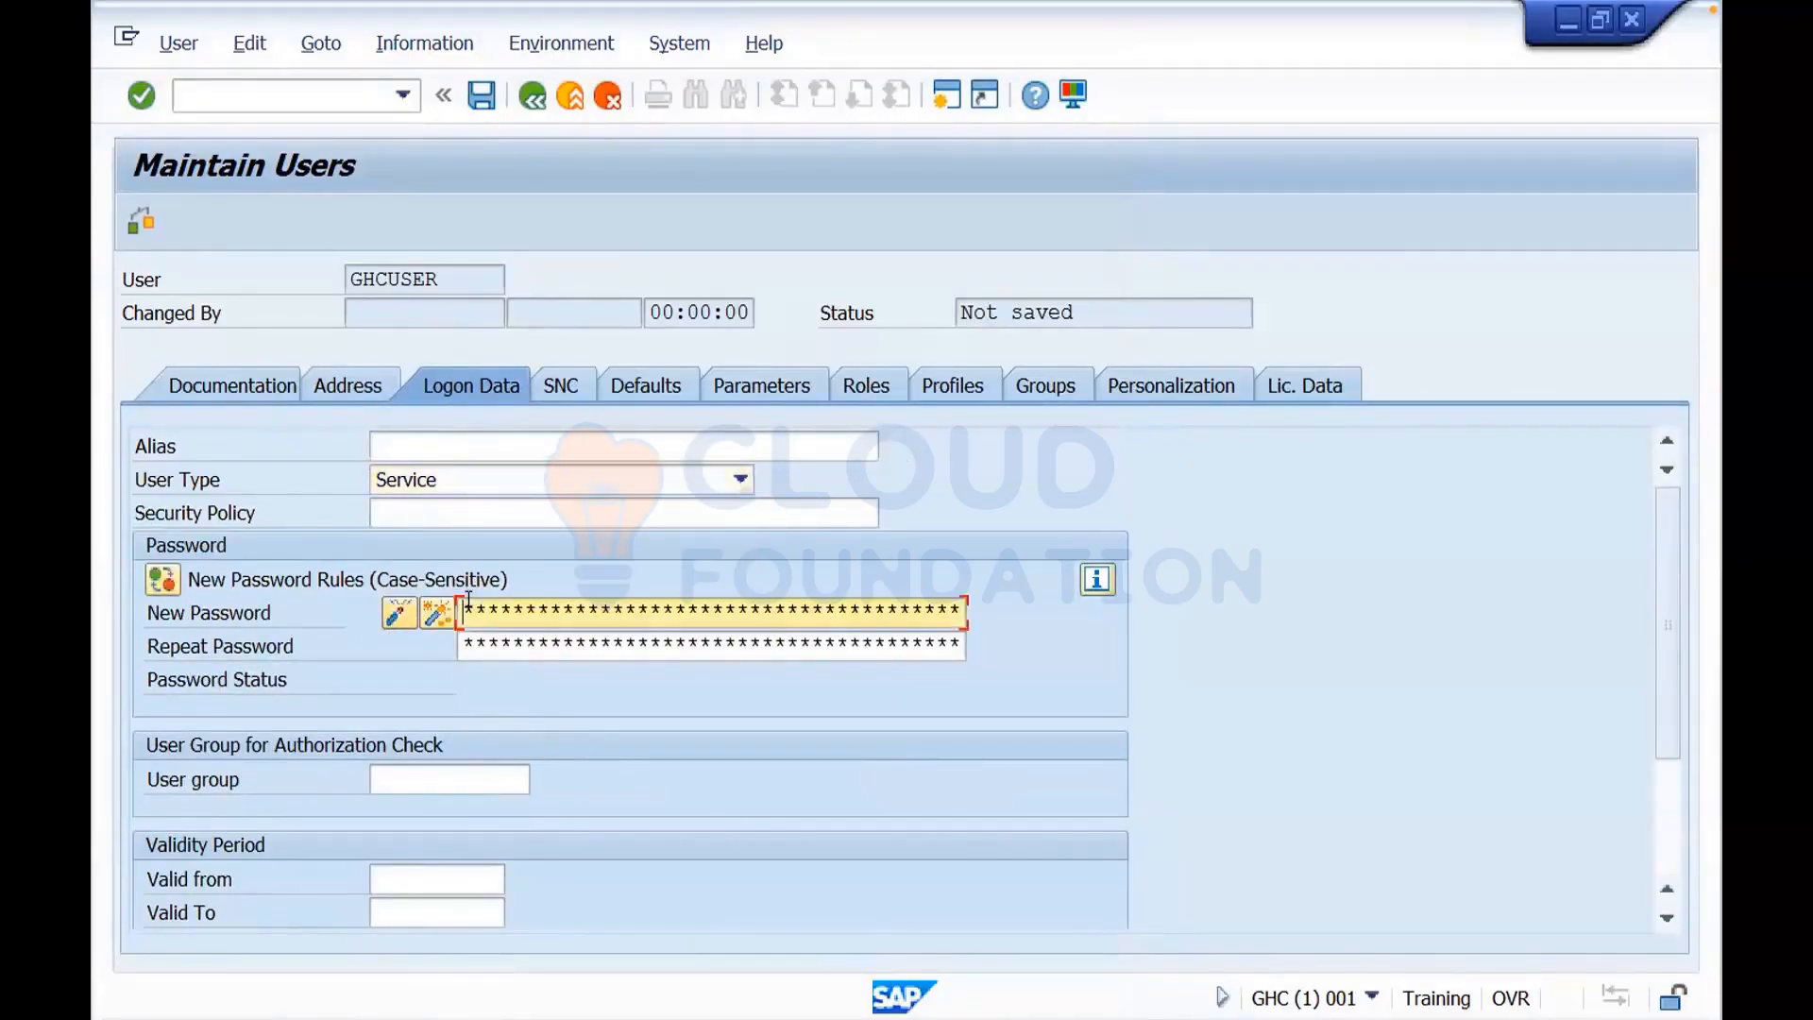
pyautogui.click(467, 648)
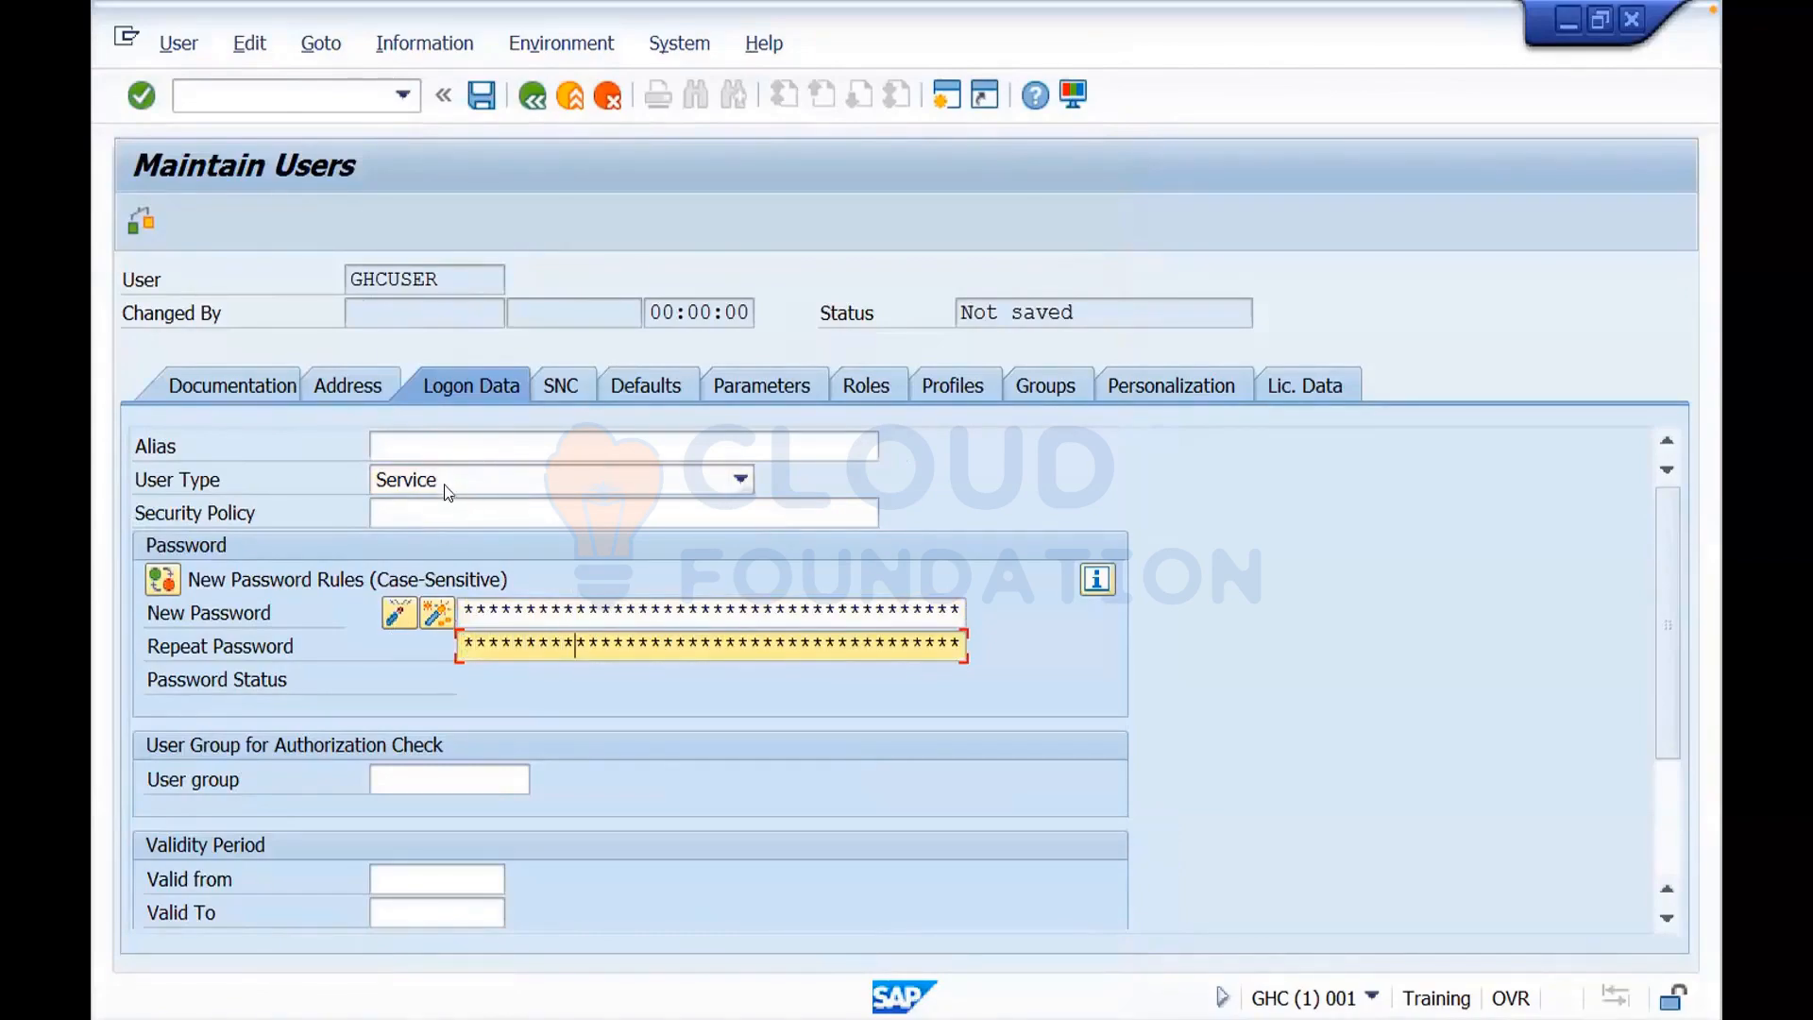
pyautogui.click(479, 100)
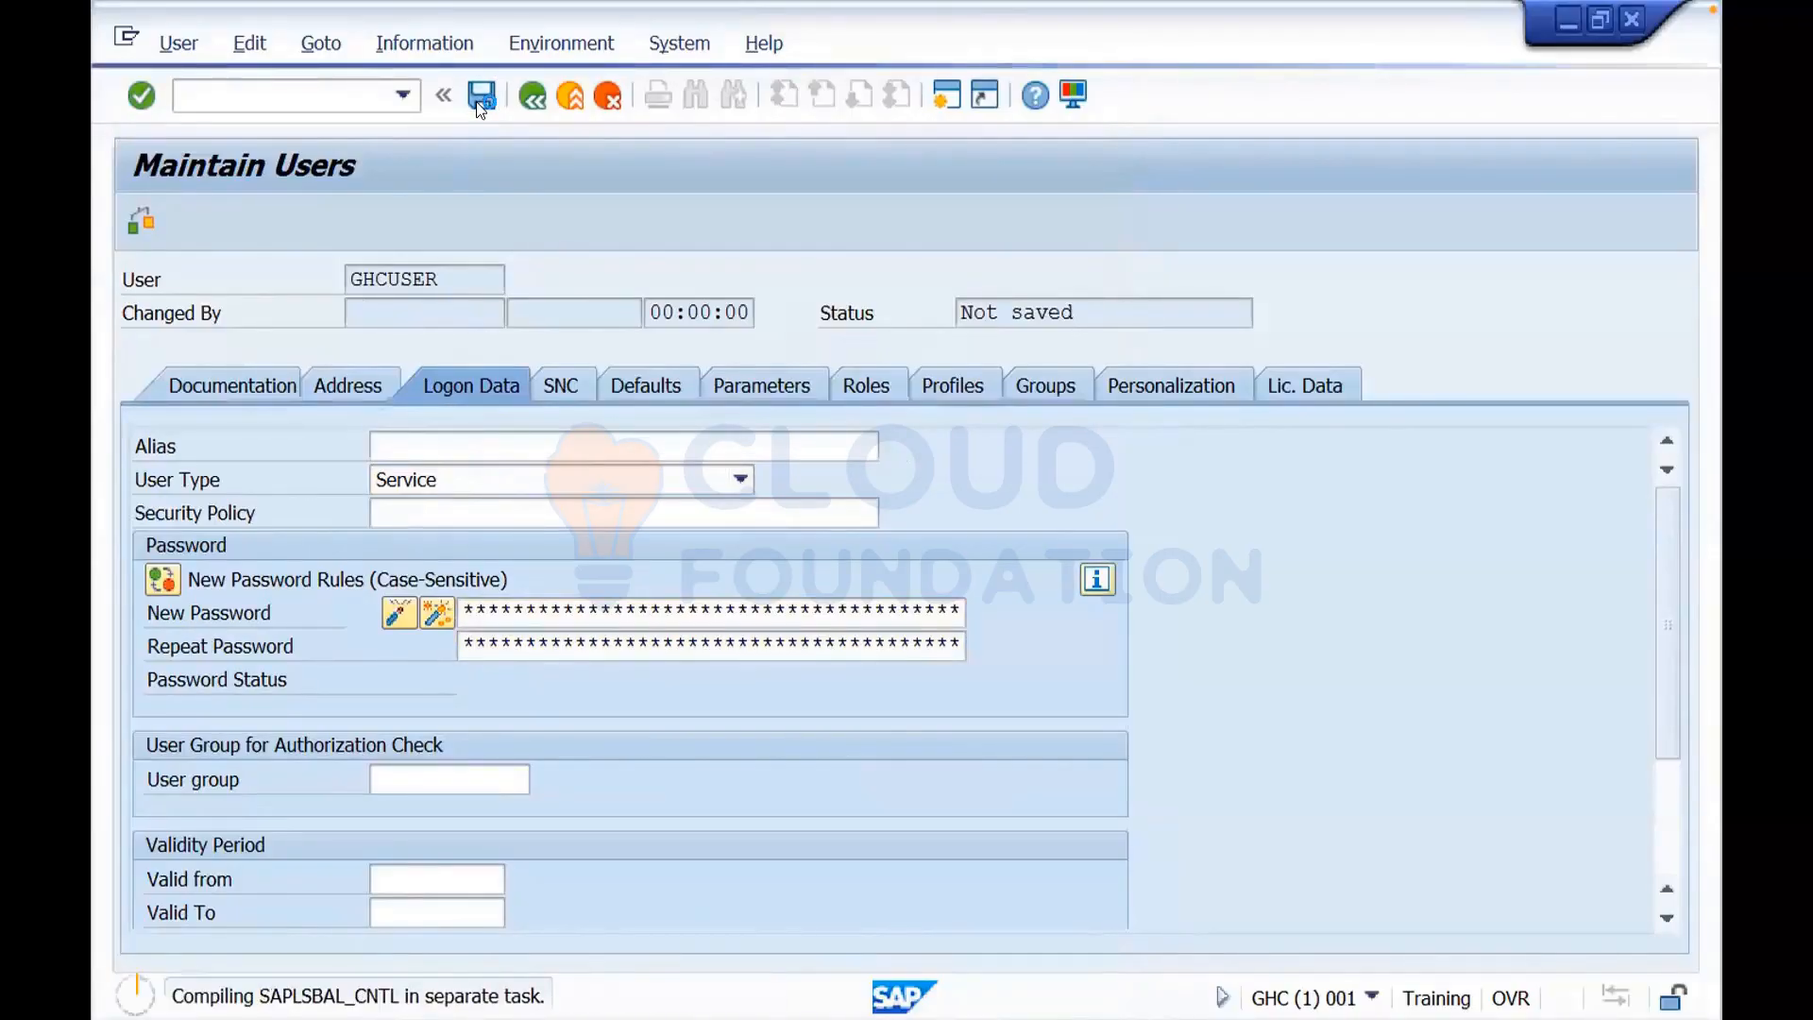